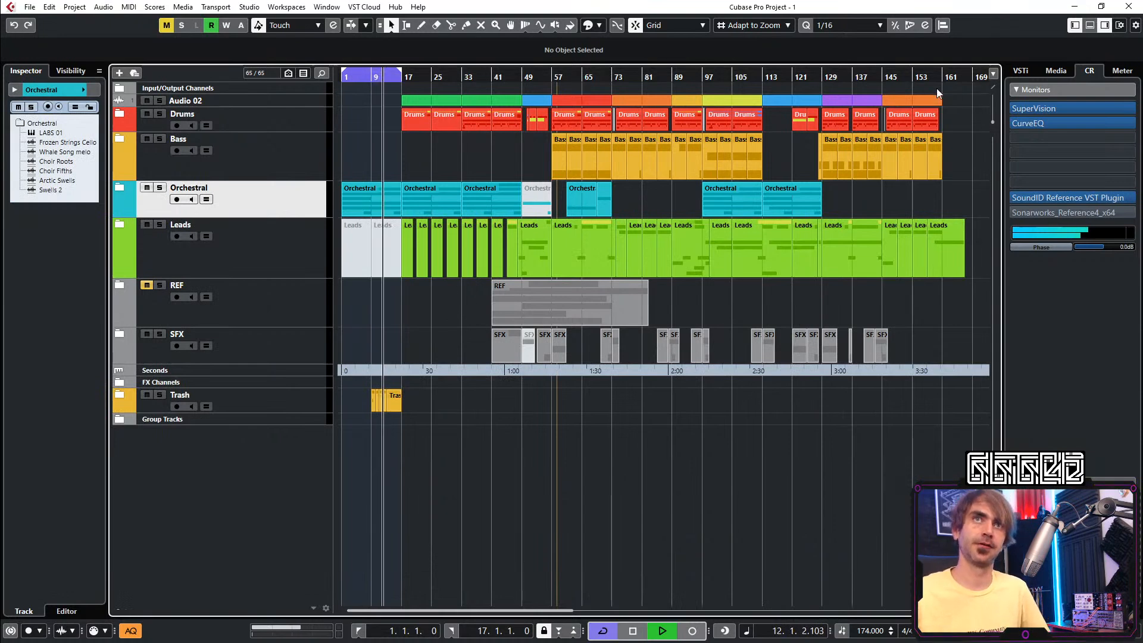
Extend the cycle range to span the whole arrangement, from bar 1 to bar 166
{"action": "left_click", "coordinate": [939, 71], "text": "alt"}
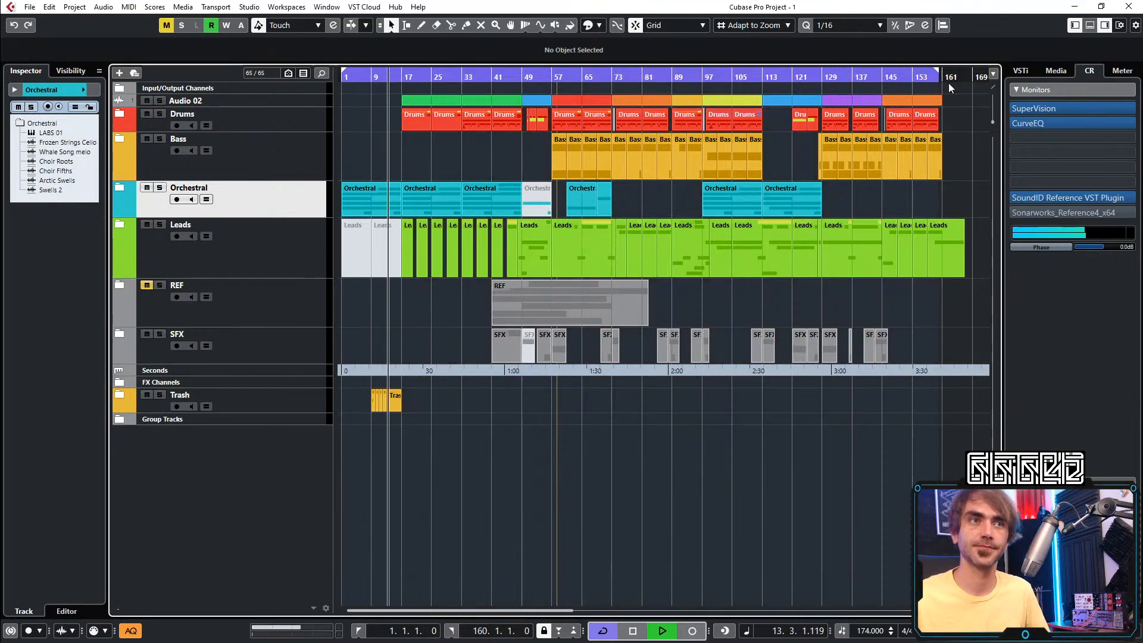
{"action": "scroll", "coordinate": [928, 122], "scroll_direction": "up", "scroll_amount": 2}
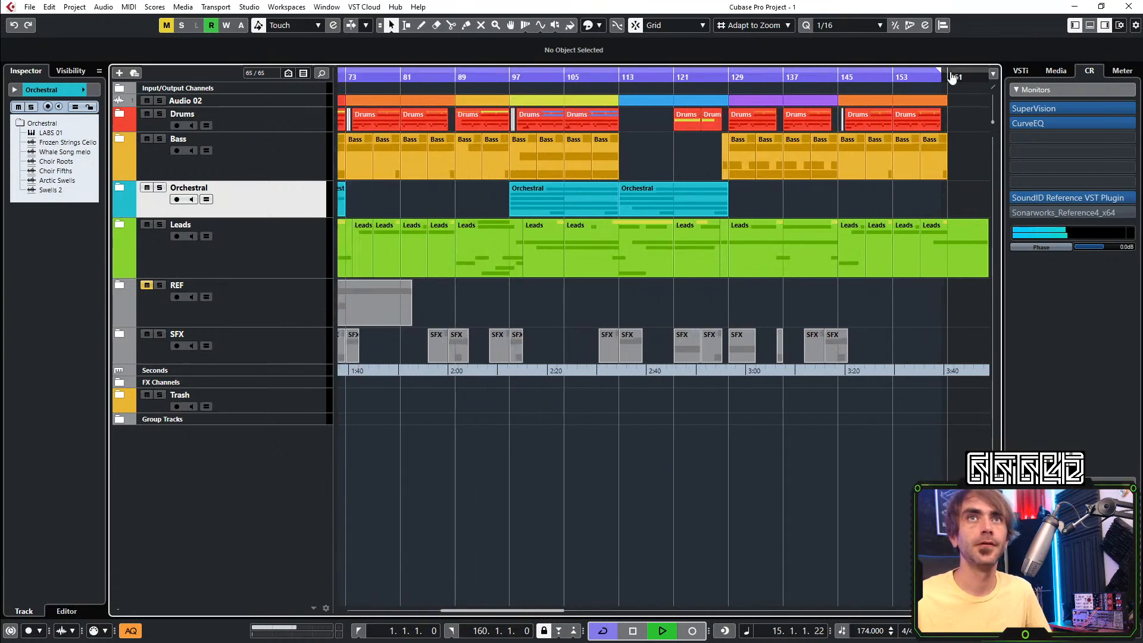
{"action": "scroll", "coordinate": [947, 86], "scroll_direction": "right", "scroll_amount": 3}
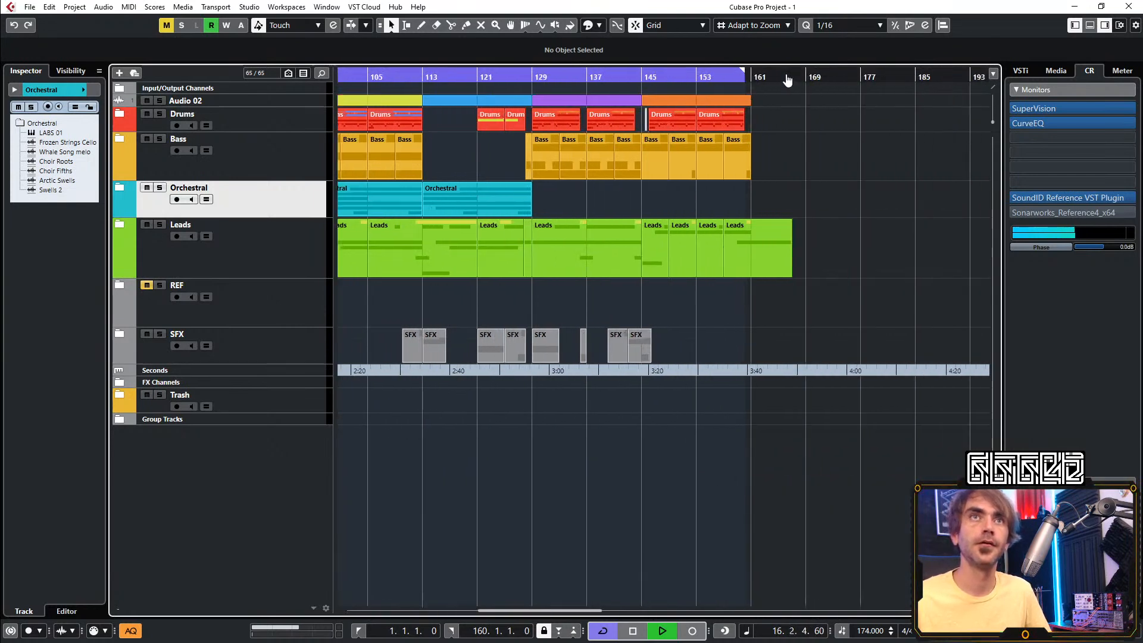
{"action": "scroll", "coordinate": [850, 188], "scroll_direction": "down", "scroll_amount": 4}
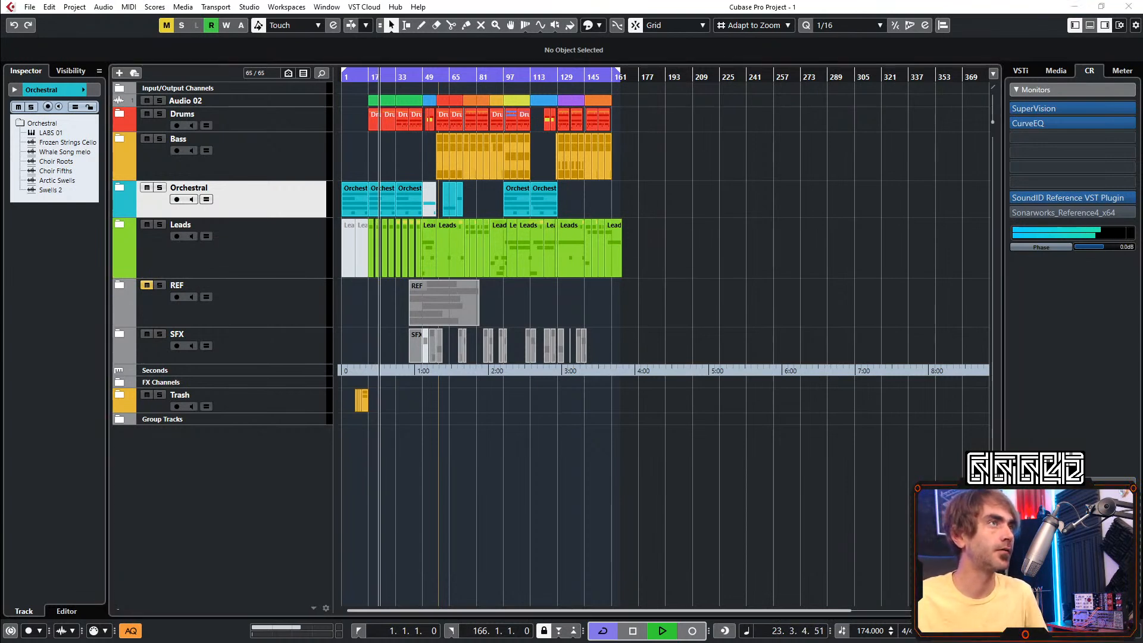
Listen through the arrangement from the intro to around the bar 89 section, following the playhead, and stop playback
{"action": "left_click", "coordinate": [581, 530]}
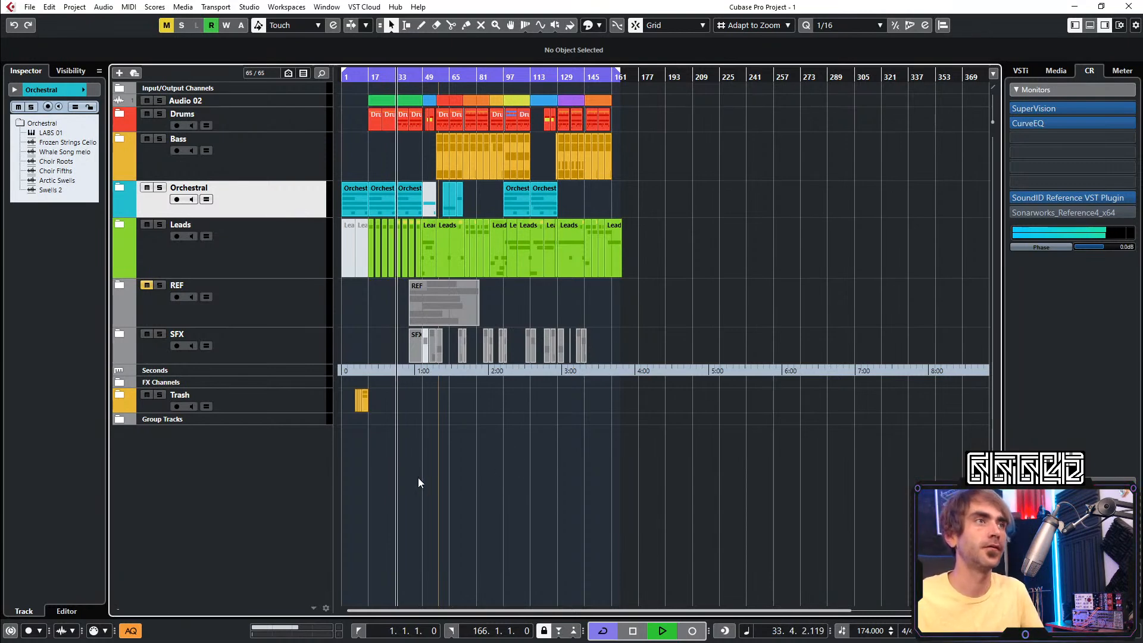
{"action": "scroll", "coordinate": [401, 473], "scroll_direction": "up", "scroll_amount": 6}
{"action": "scroll", "coordinate": [411, 470], "scroll_direction": "left", "scroll_amount": 4}
{"action": "scroll", "coordinate": [602, 480], "scroll_direction": "right", "scroll_amount": 4}
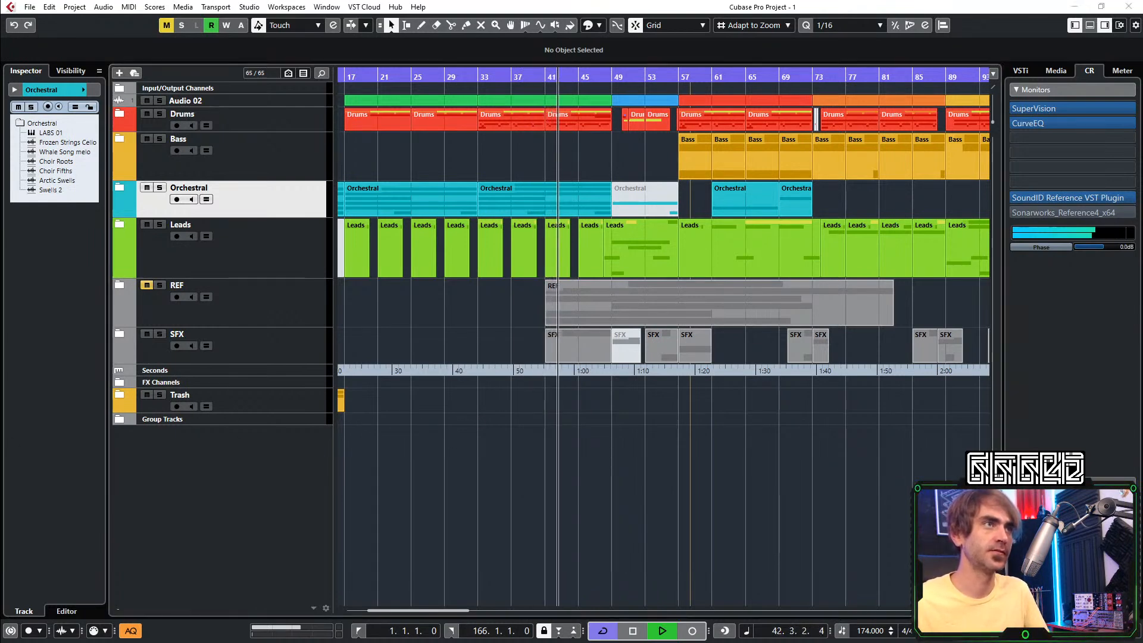
{"action": "left_click", "coordinate": [544, 477]}
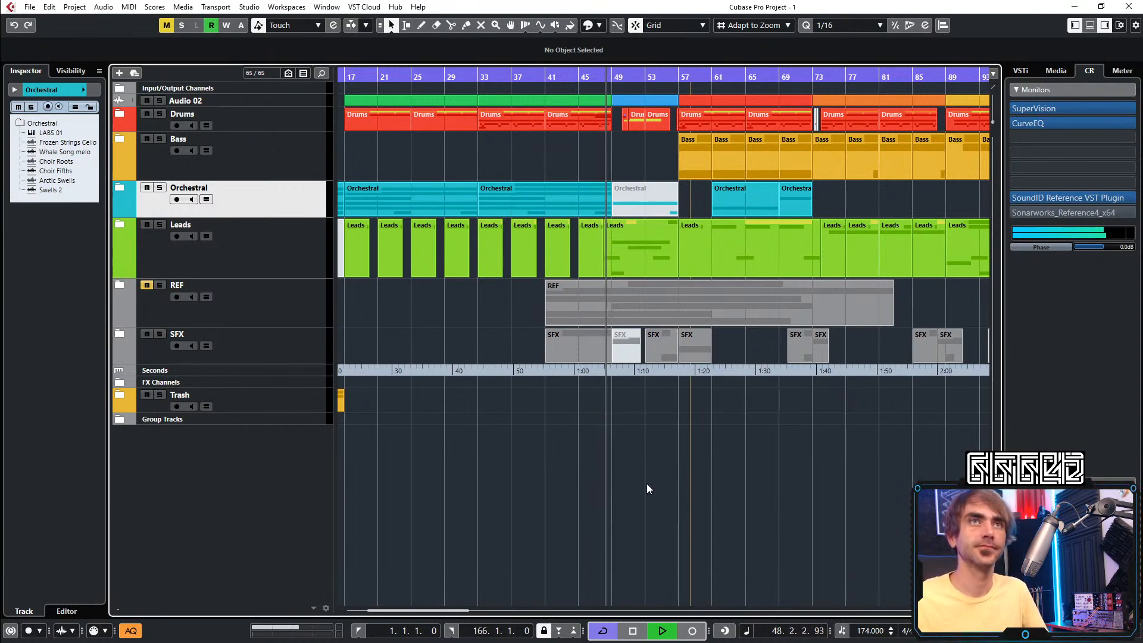
{"action": "scroll", "coordinate": [634, 496], "scroll_direction": "right", "scroll_amount": 2}
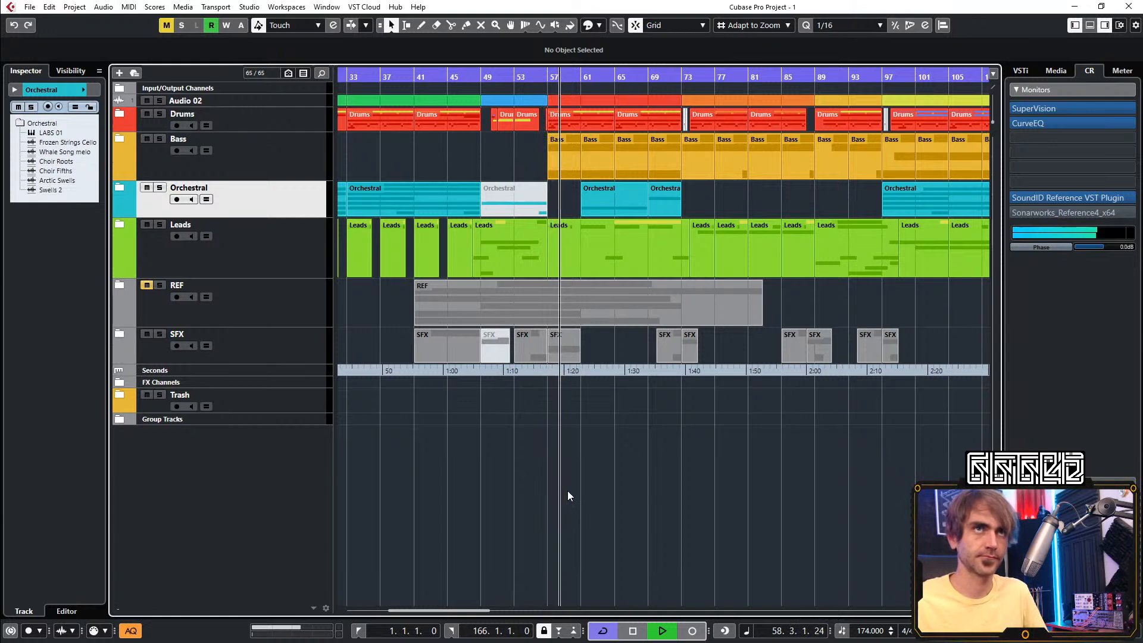
{"action": "scroll", "coordinate": [562, 497], "scroll_direction": "right", "scroll_amount": 1}
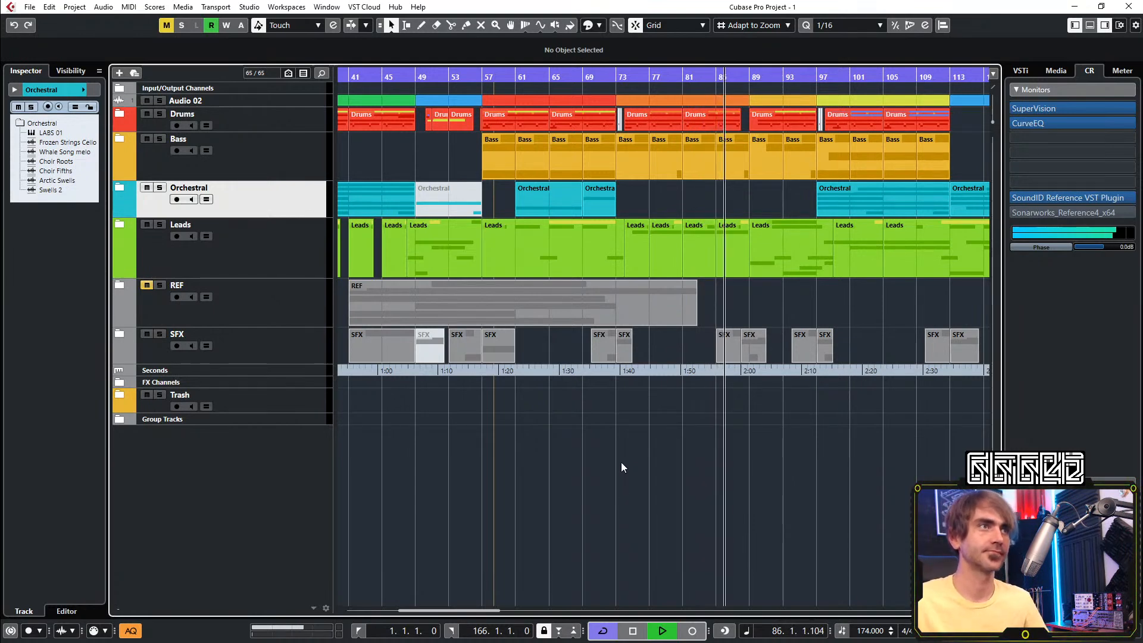
{"action": "scroll", "coordinate": [863, 503], "scroll_direction": "down", "scroll_amount": 2}
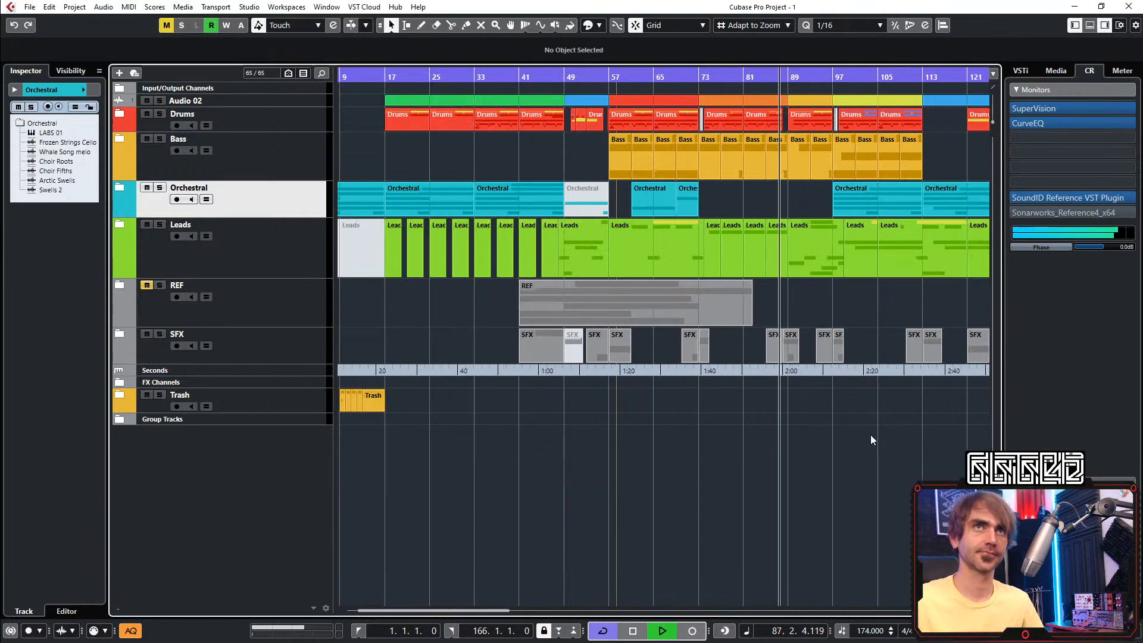
{"action": "scroll", "coordinate": [848, 451], "scroll_direction": "right", "scroll_amount": 3}
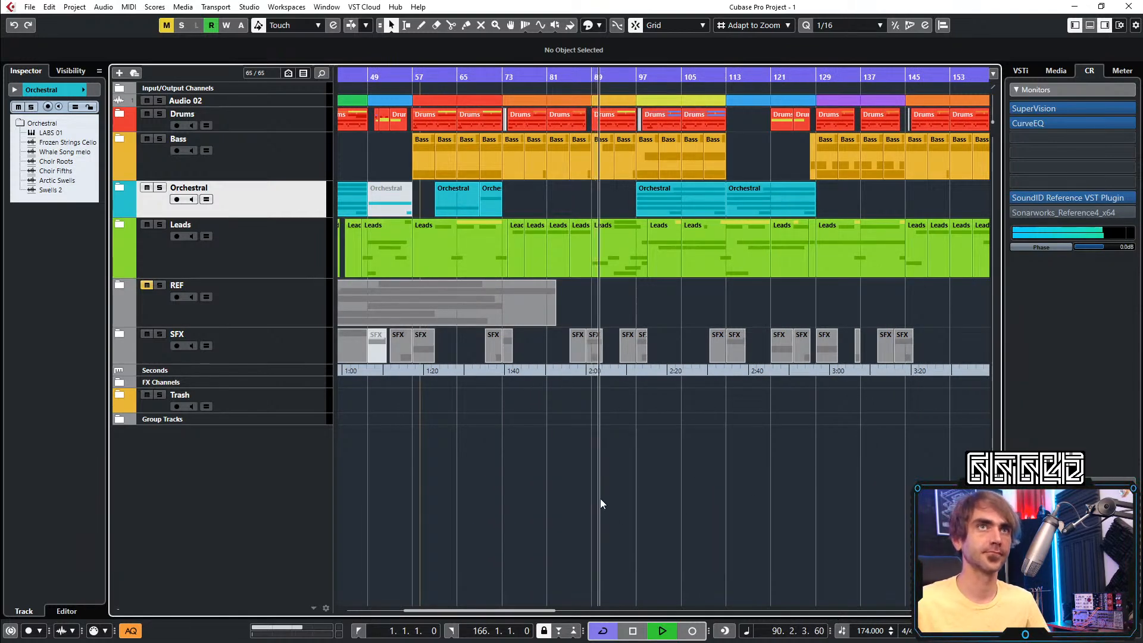
{"action": "key", "text": "space"}
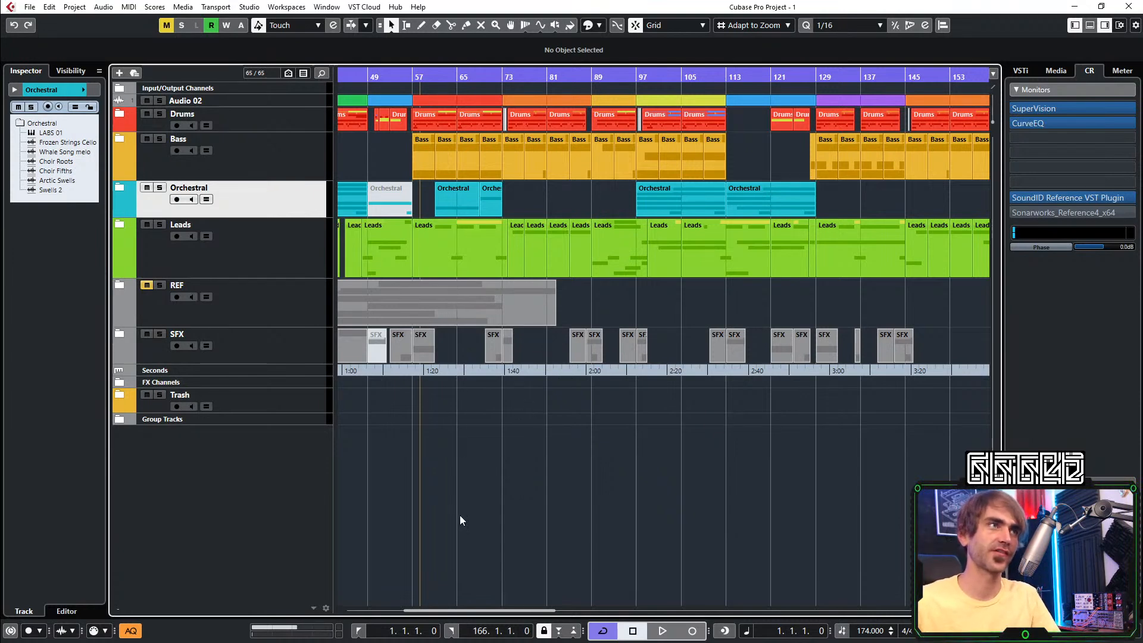
Expand the Orchestral folder to examine its tracks, select LABS 01 to view its settings, and collapse the folder again
{"action": "scroll", "coordinate": [437, 489], "scroll_direction": "left", "scroll_amount": 6}
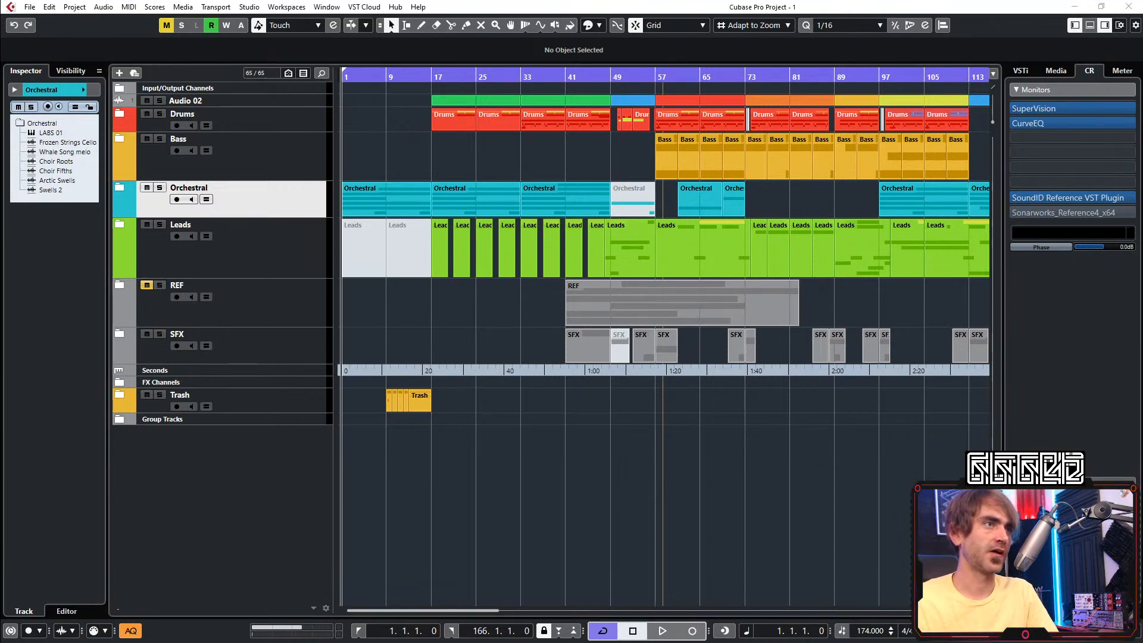
{"action": "left_click", "coordinate": [687, 527]}
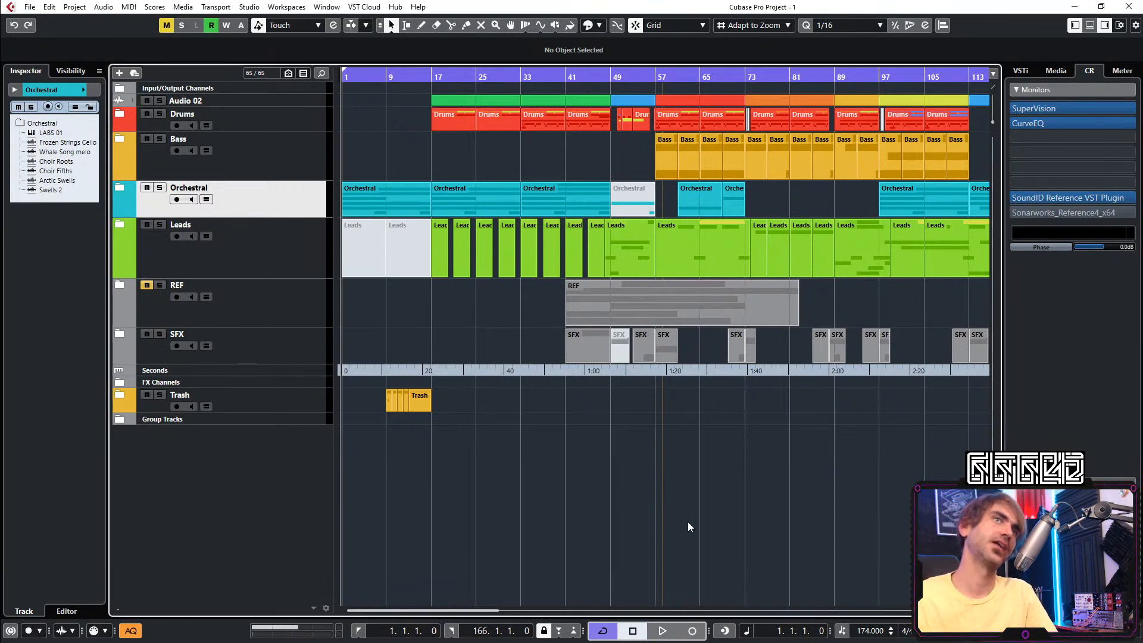
{"action": "scroll", "coordinate": [720, 539], "scroll_direction": "right", "scroll_amount": 2}
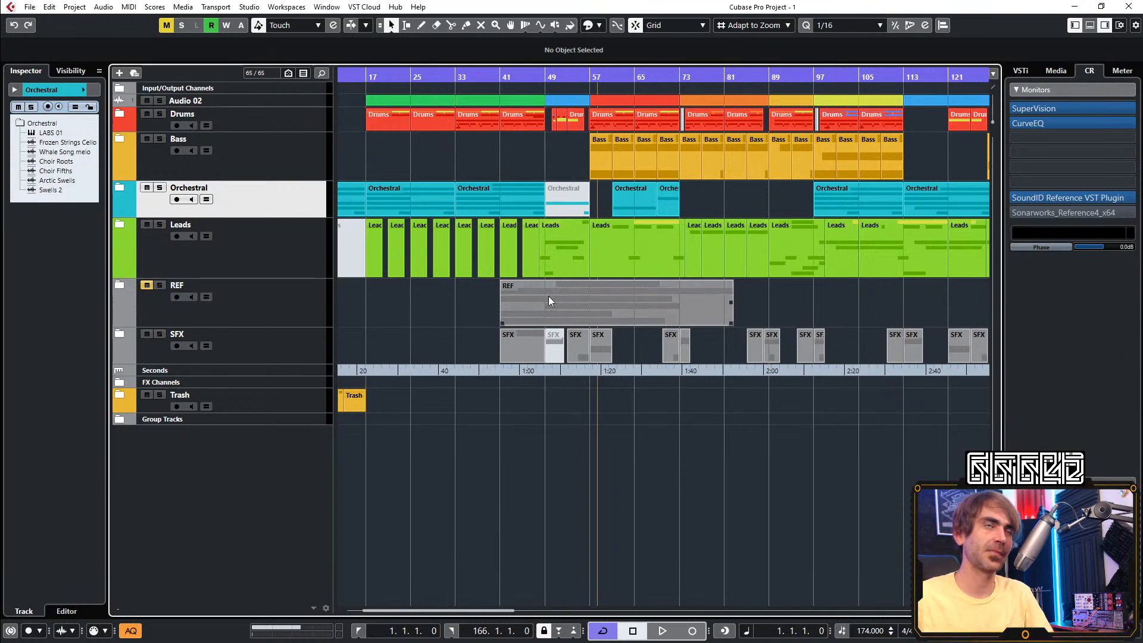
{"action": "left_click", "coordinate": [120, 189]}
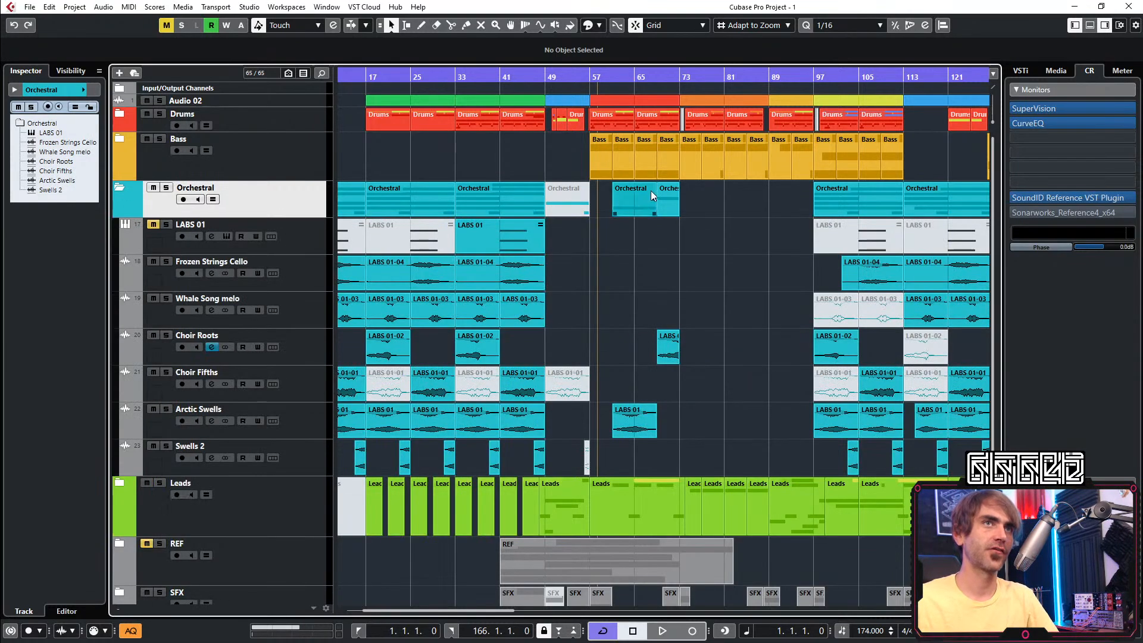
{"action": "left_click", "coordinate": [311, 239]}
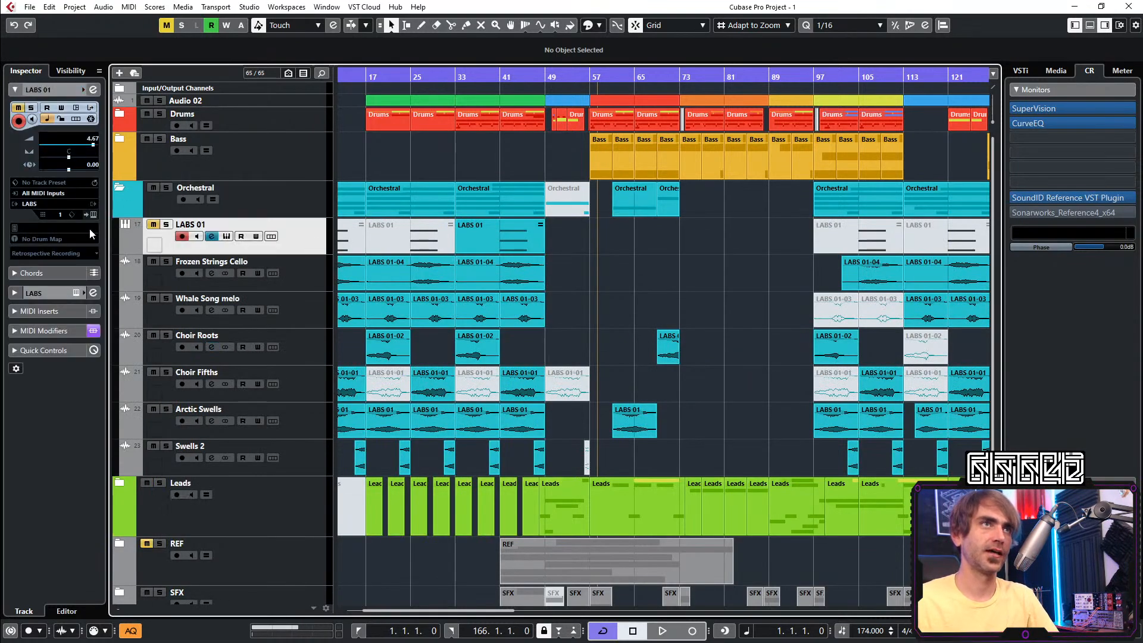
{"action": "scroll", "coordinate": [543, 327], "scroll_direction": "left", "scroll_amount": 3}
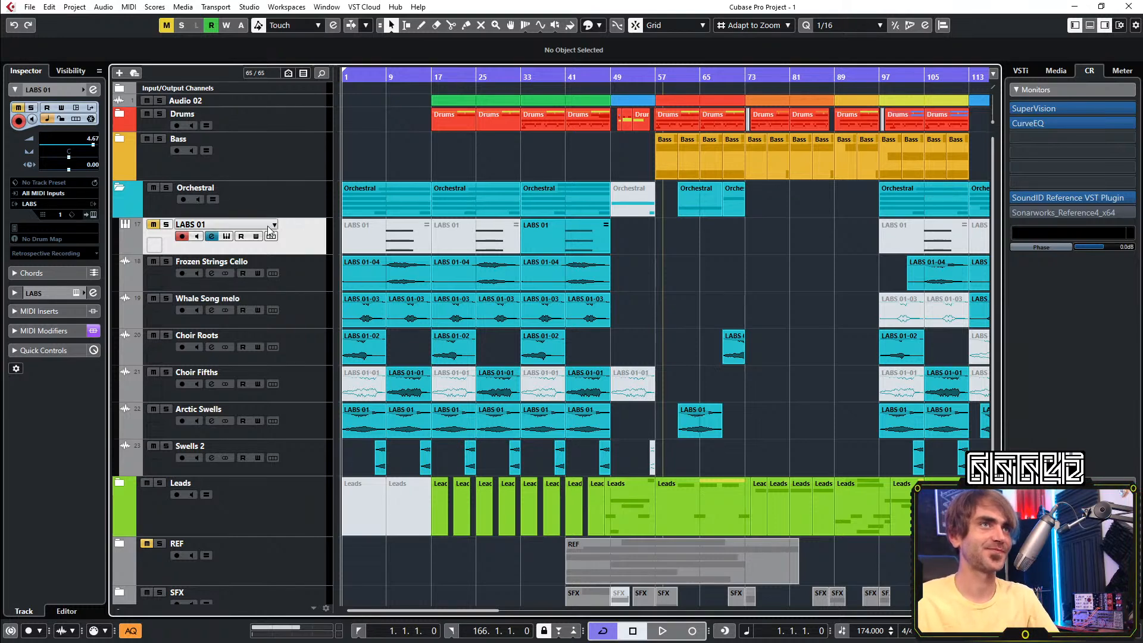
{"action": "left_click", "coordinate": [119, 189]}
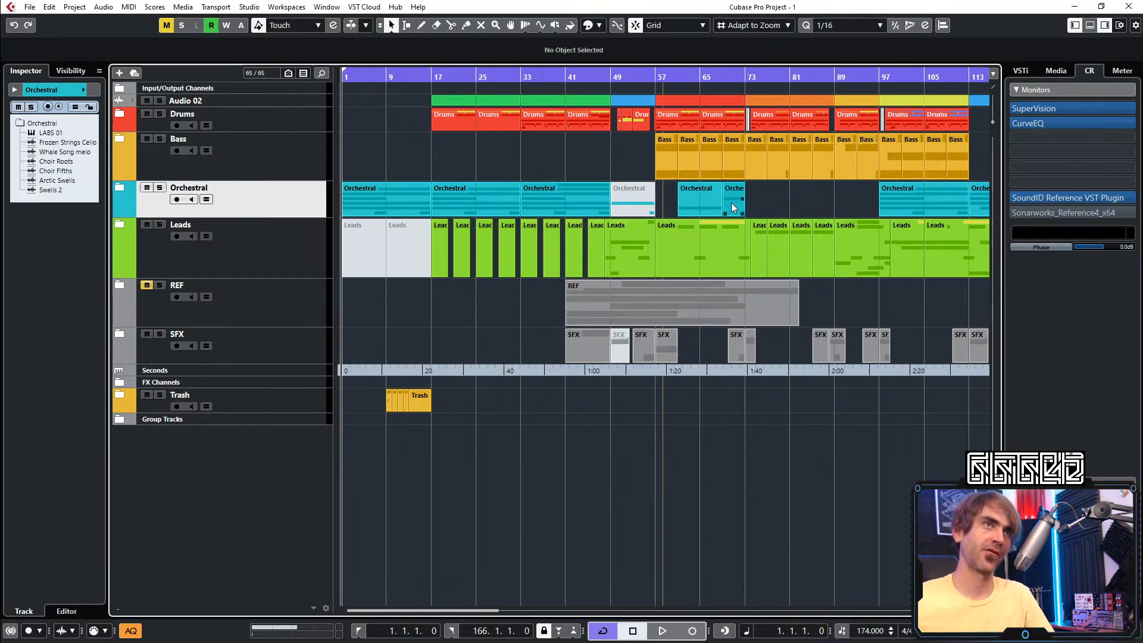
Move the REF folder track into the Trash folder
{"action": "left_click_drag", "start_coordinate": [216, 319], "coordinate": [266, 395]}
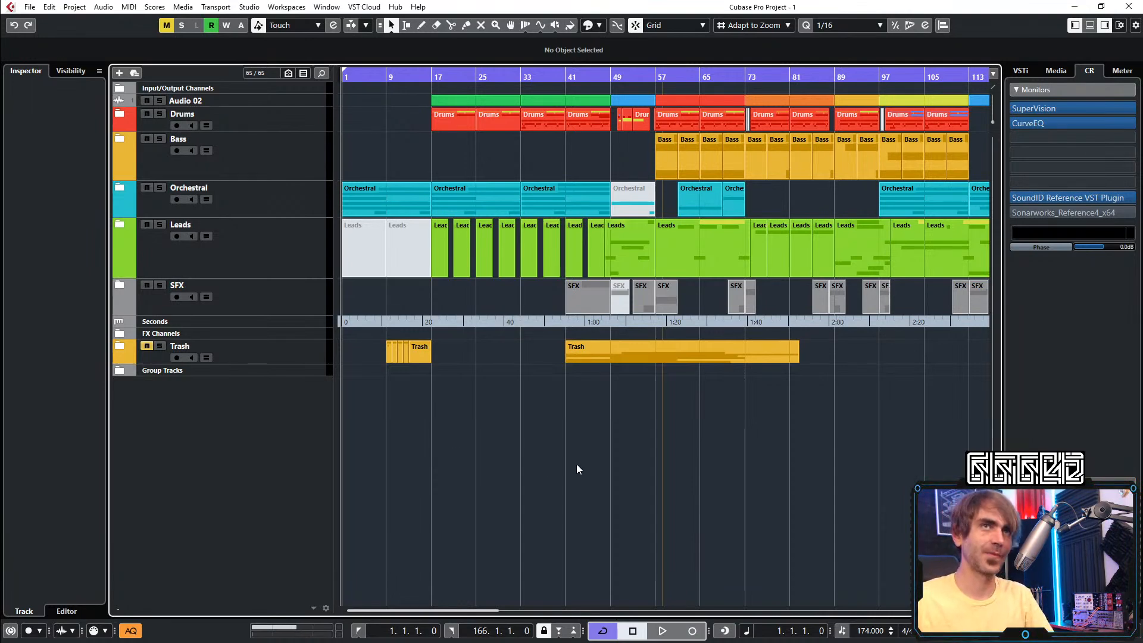
Place the playback cursor at bar 56 and set the cycle range from bar 57 to bar 73
{"action": "left_click_drag", "start_coordinate": [661, 79], "coordinate": [682, 446]}
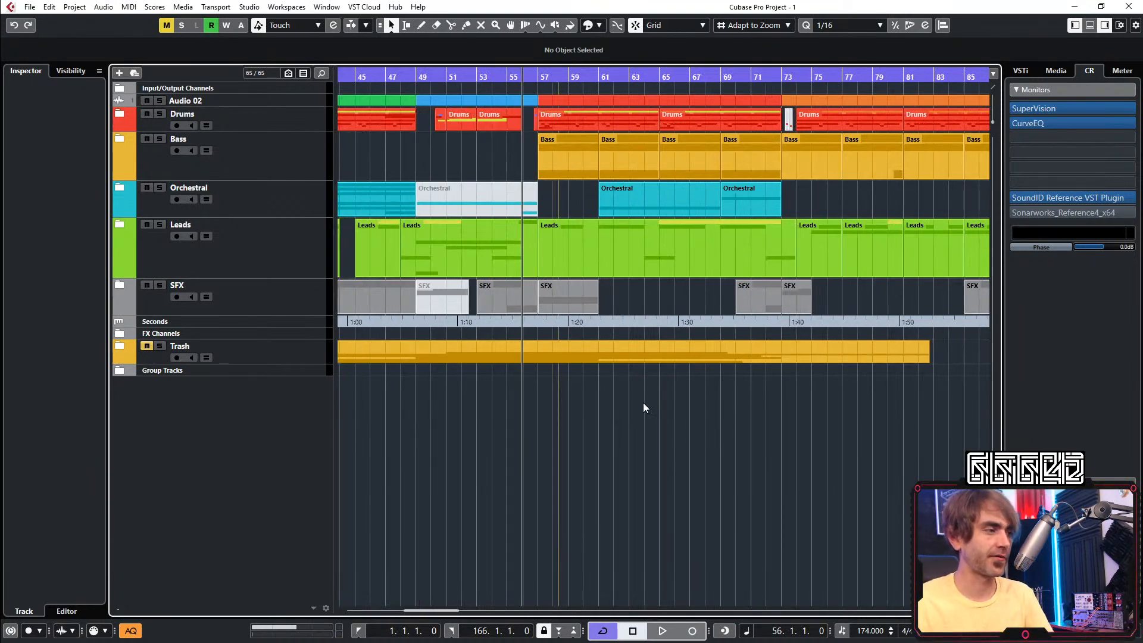
{"action": "left_click", "coordinate": [538, 83], "text": "ctrl"}
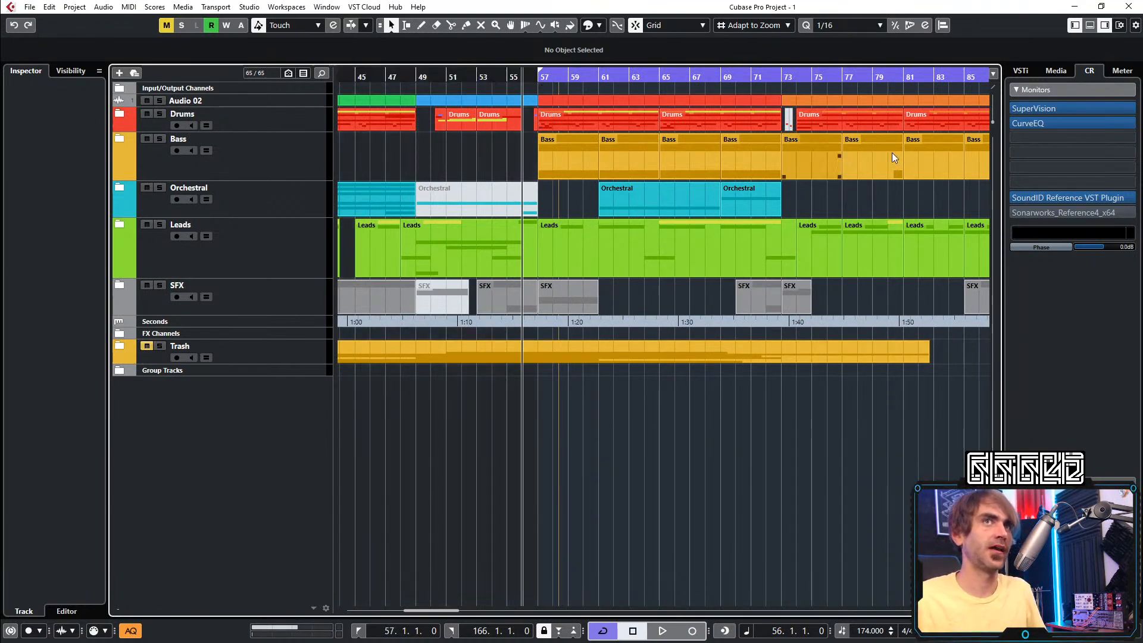
{"action": "left_click", "coordinate": [782, 81], "text": "alt"}
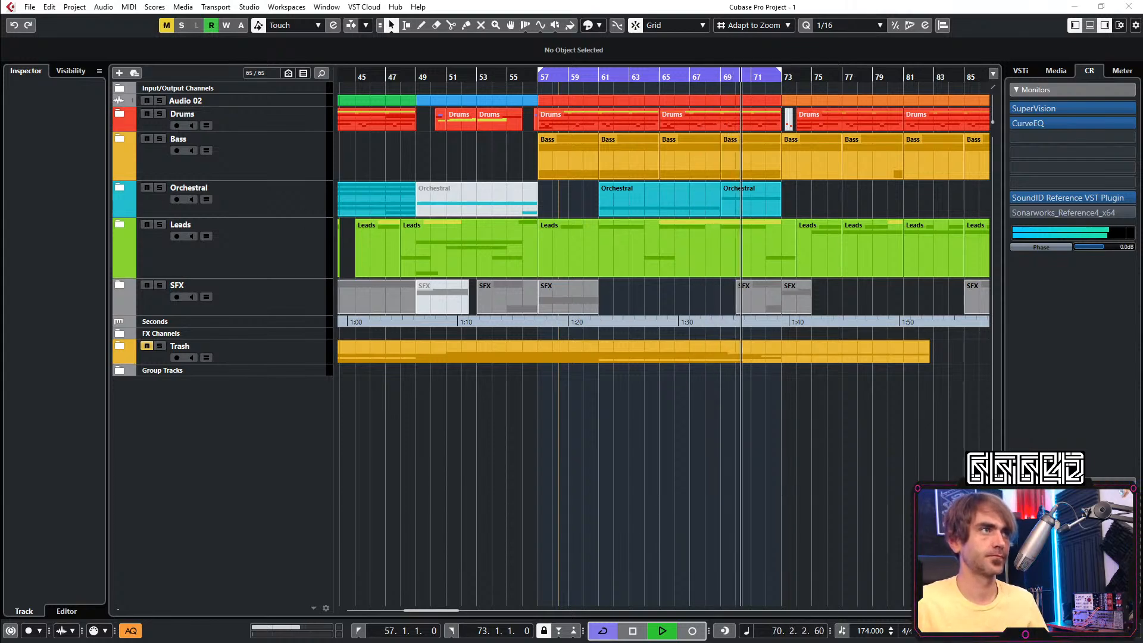
Stop playback, restart it from bar 56, and listen to the section looped from bar 57 to bar 73
{"action": "left_click", "coordinate": [698, 470]}
{"action": "key", "text": "space"}
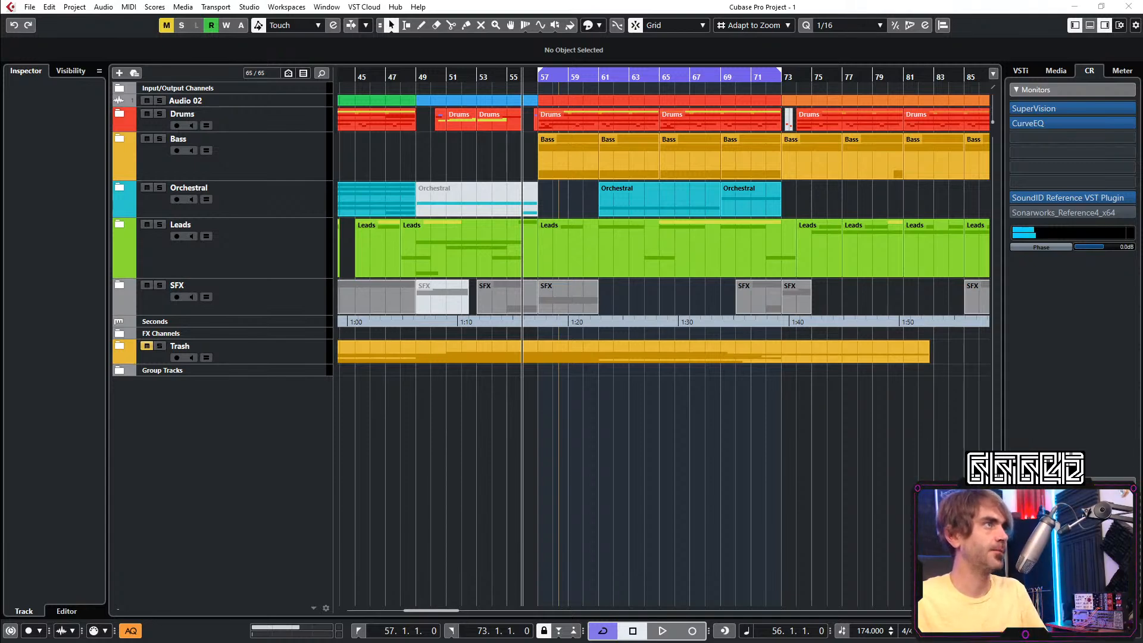
{"action": "left_click", "coordinate": [451, 472]}
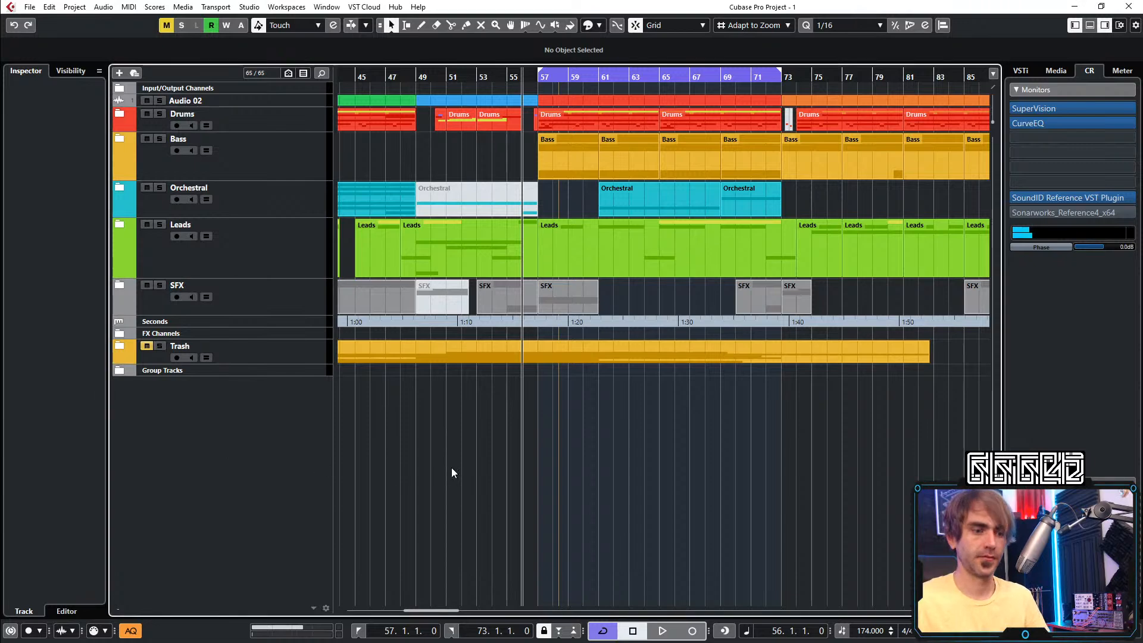
{"action": "key", "text": "space"}
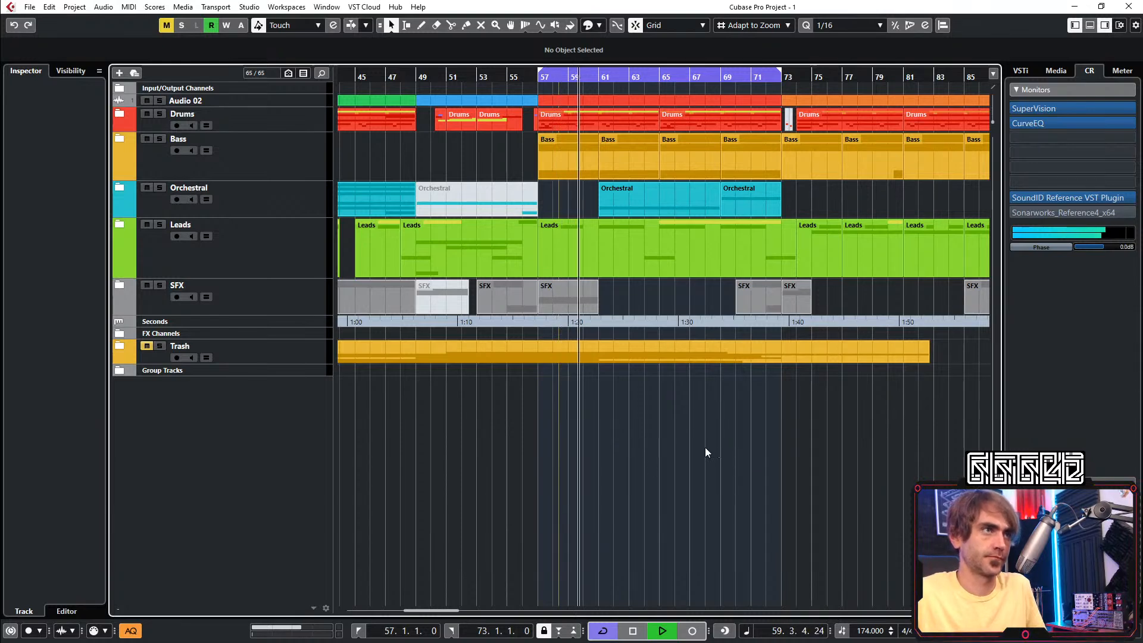
{"action": "scroll", "coordinate": [586, 426], "scroll_direction": "up", "scroll_amount": 2}
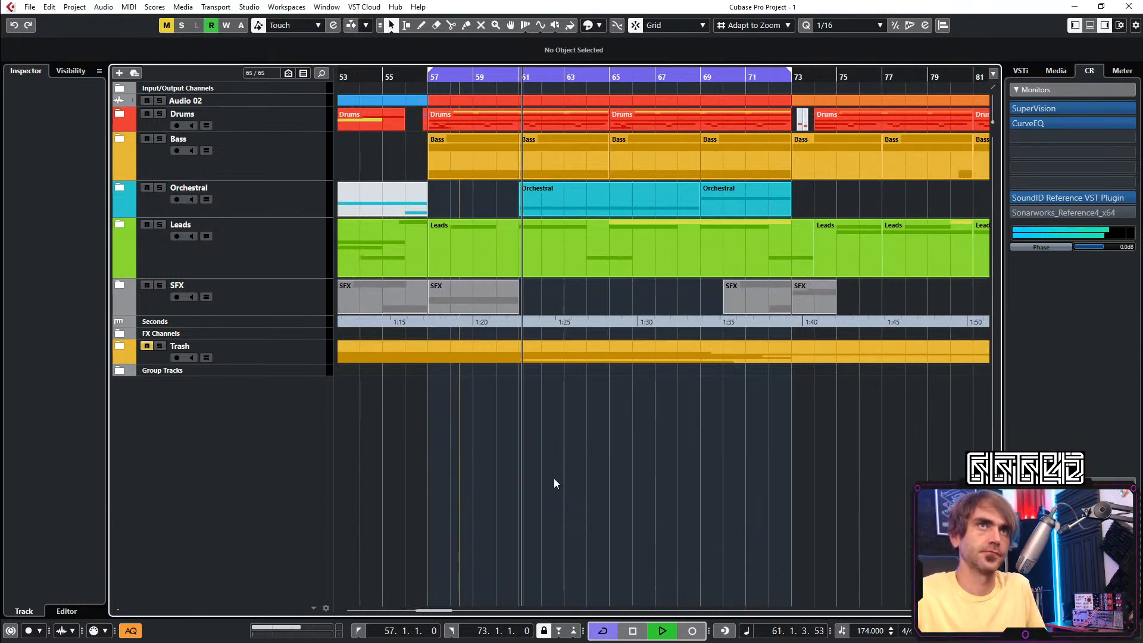
{"action": "scroll", "coordinate": [572, 476], "scroll_direction": "left", "scroll_amount": 3}
{"action": "scroll", "coordinate": [608, 491], "scroll_direction": "right", "scroll_amount": 2}
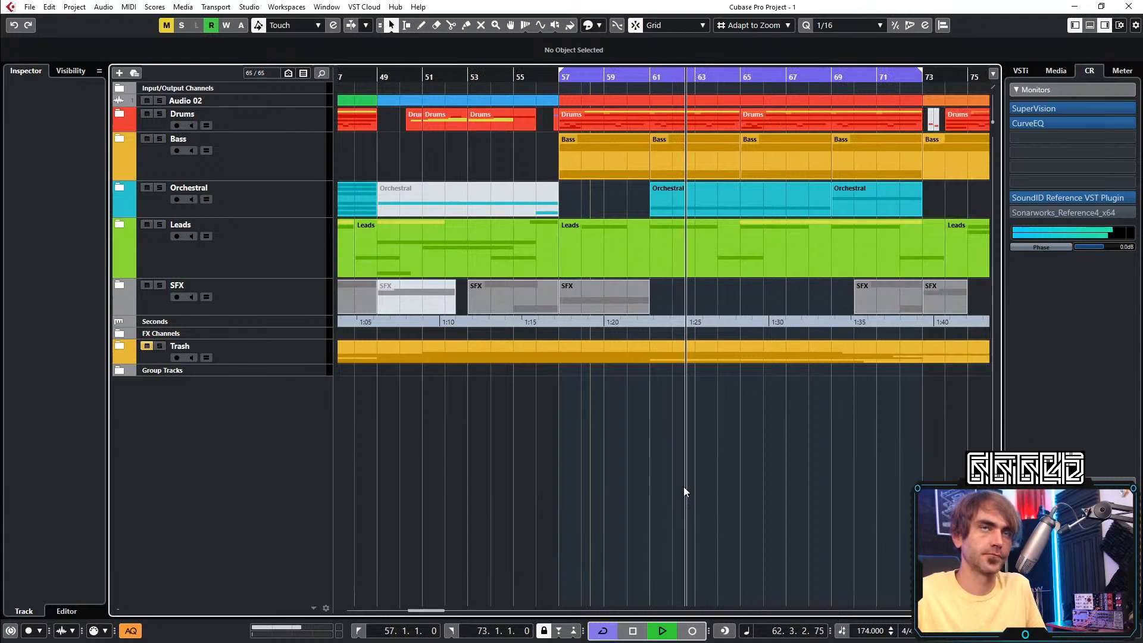
{"action": "scroll", "coordinate": [684, 487], "scroll_direction": "right", "scroll_amount": 1}
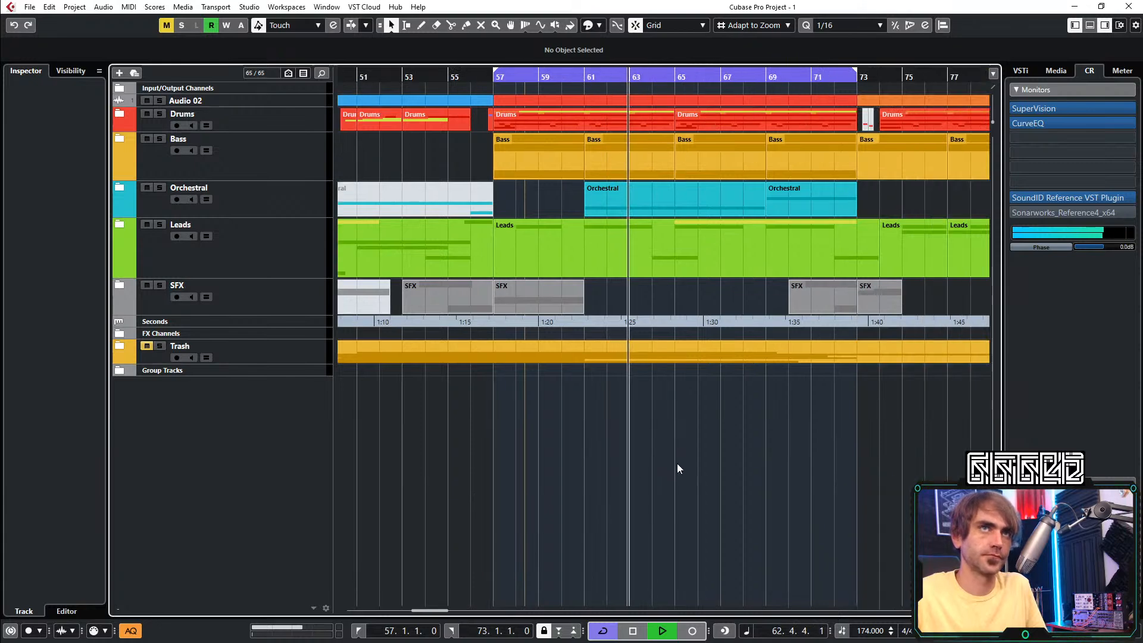
Expand the Bass folder and shrink the New Subs Attempt 1 track to minimum height
{"action": "left_click", "coordinate": [120, 141]}
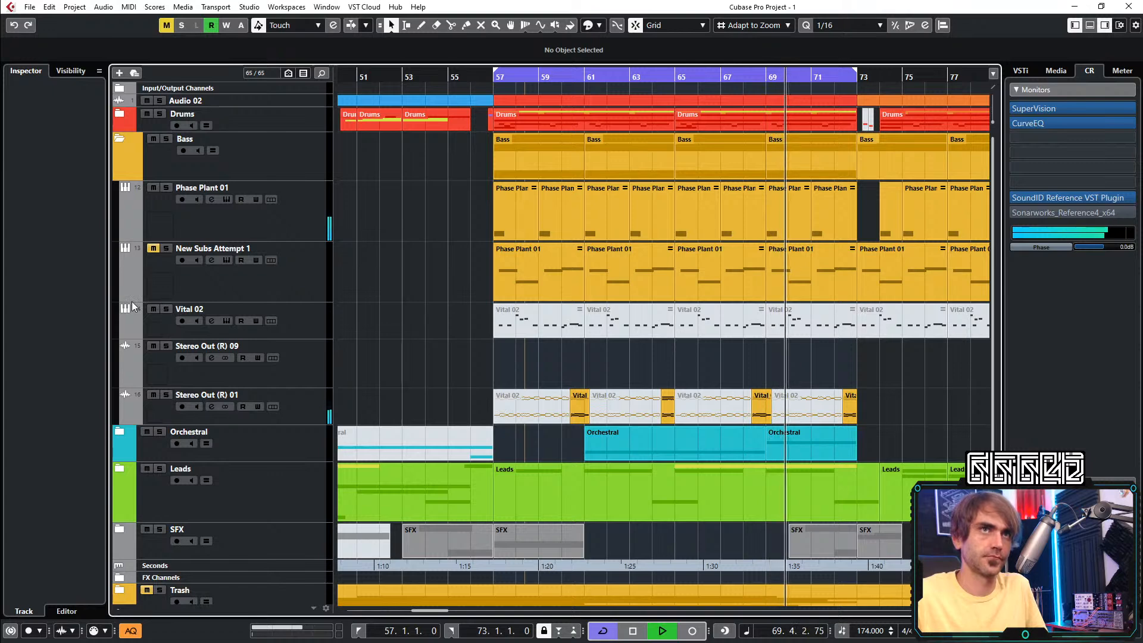
{"action": "left_click_drag", "start_coordinate": [307, 301], "coordinate": [314, 256]}
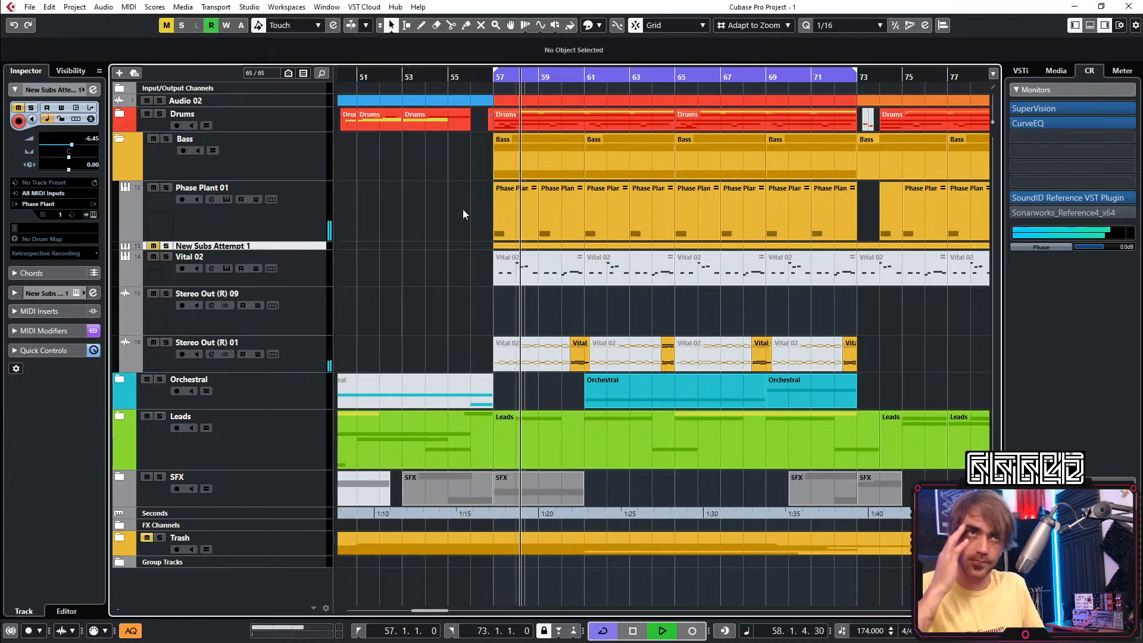
Render the first Phase Plant 01 event at bar 57 in place with channel settings and a tail size of 1 bar
{"action": "scroll", "coordinate": [548, 217], "scroll_direction": "down", "scroll_amount": 2}
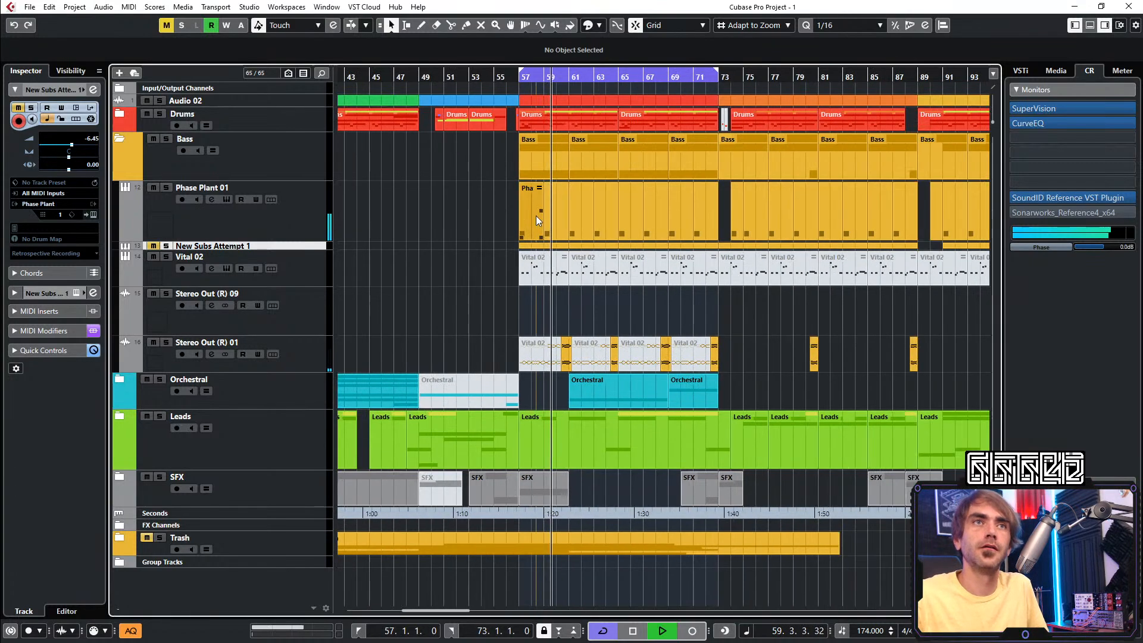
{"action": "scroll", "coordinate": [509, 224], "scroll_direction": "up", "scroll_amount": 3}
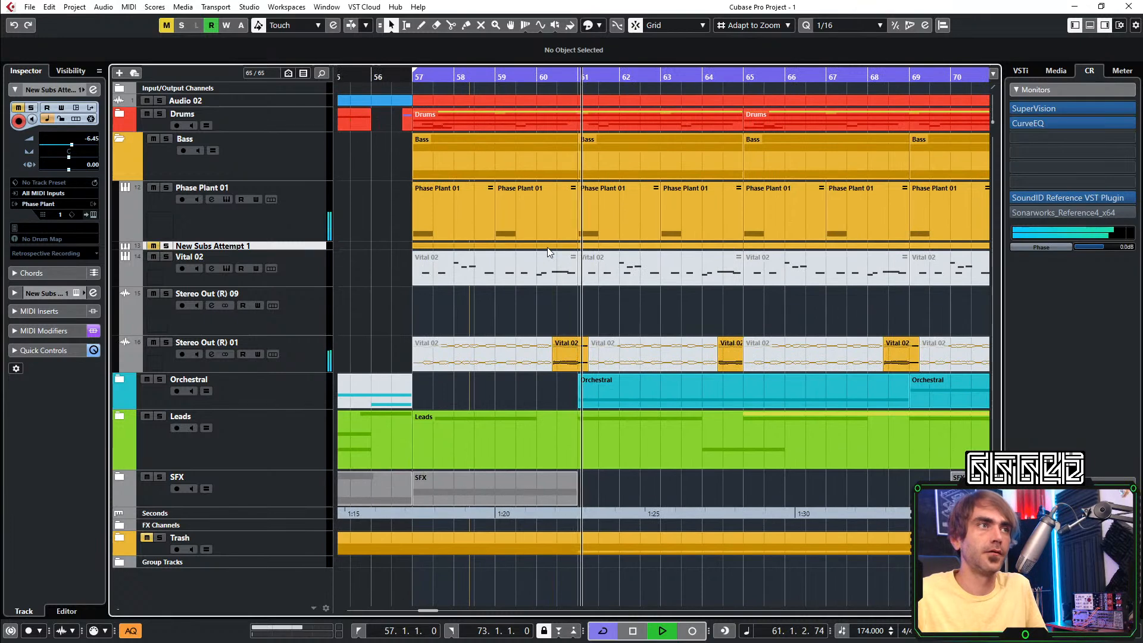
{"action": "left_click", "coordinate": [475, 194]}
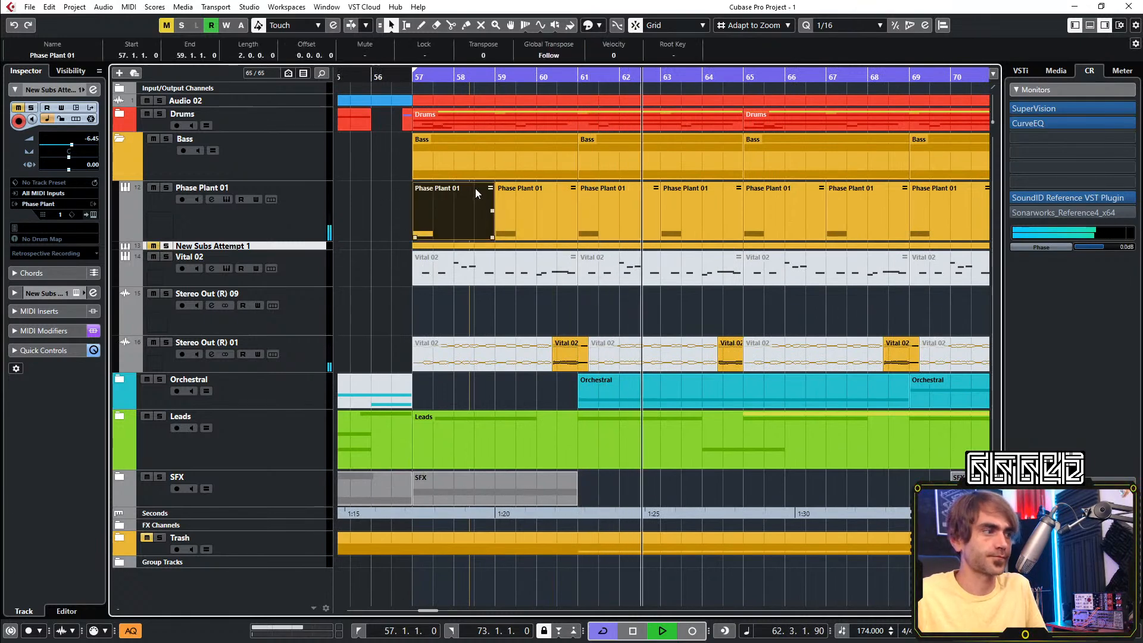
{"action": "right_click", "coordinate": [457, 183]}
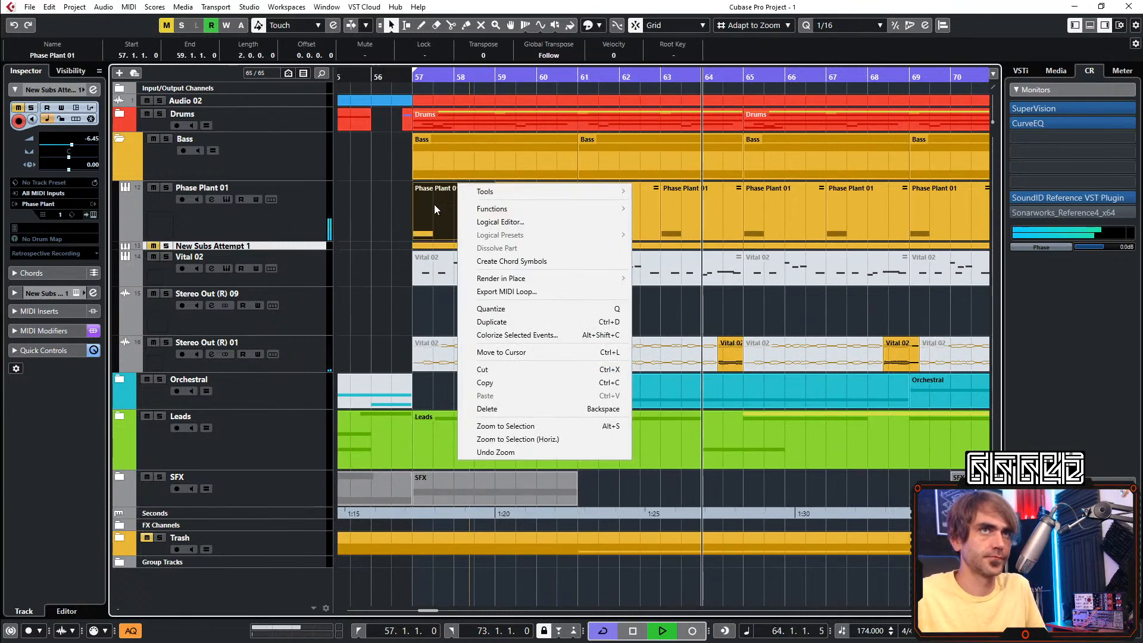
{"action": "mouse_move", "coordinate": [514, 276]}
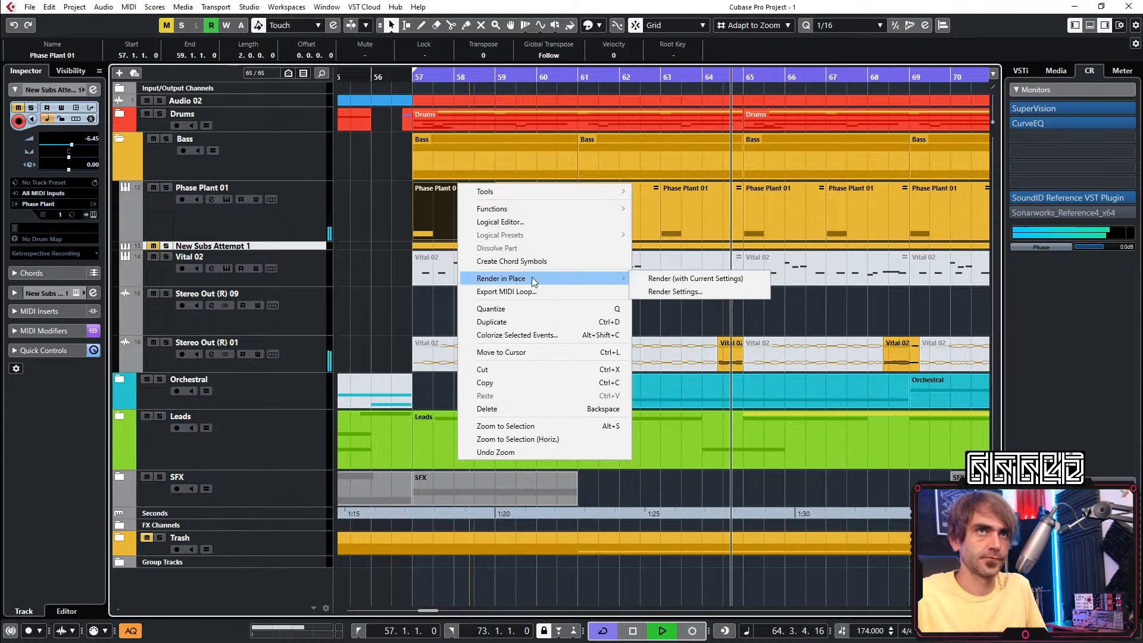
{"action": "left_click", "coordinate": [677, 292]}
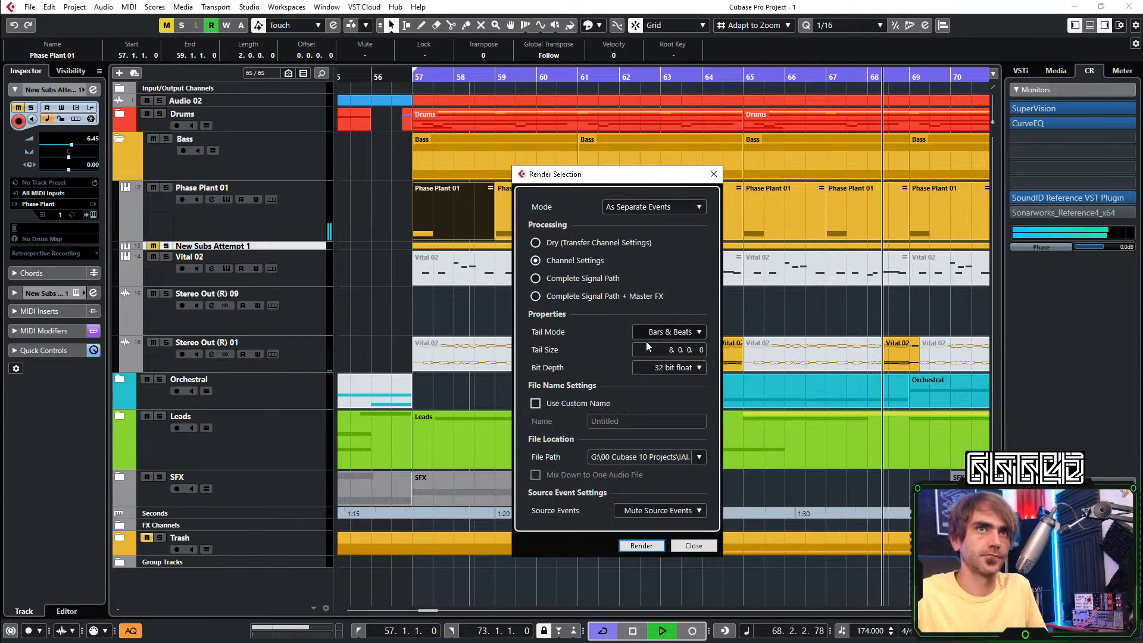
{"action": "left_click", "coordinate": [674, 352]}
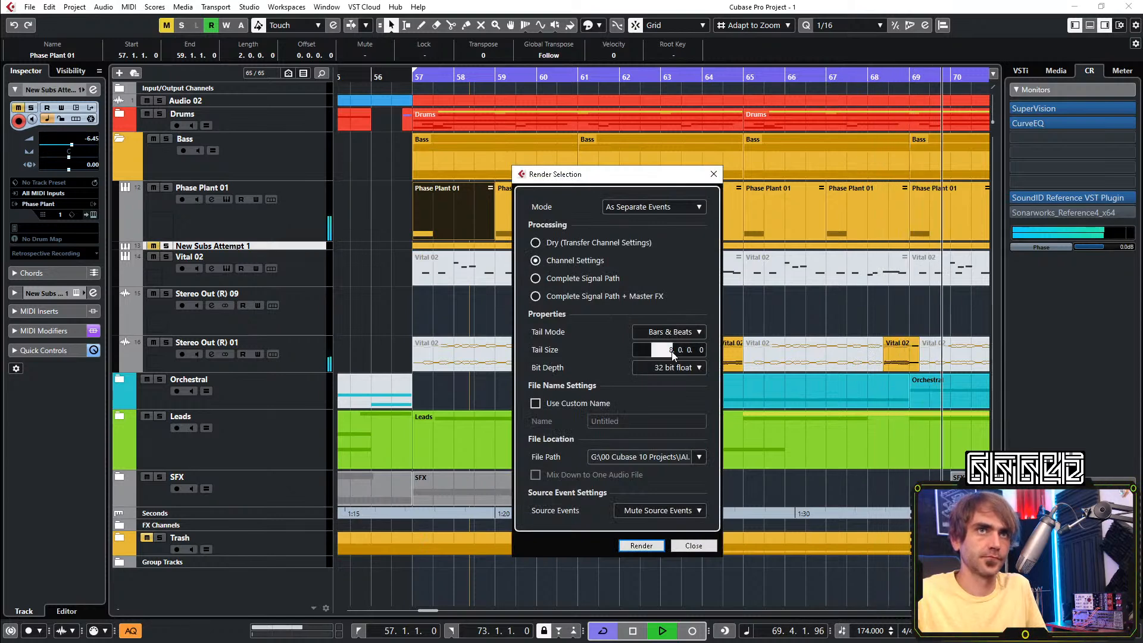
{"action": "type", "text": "1"}
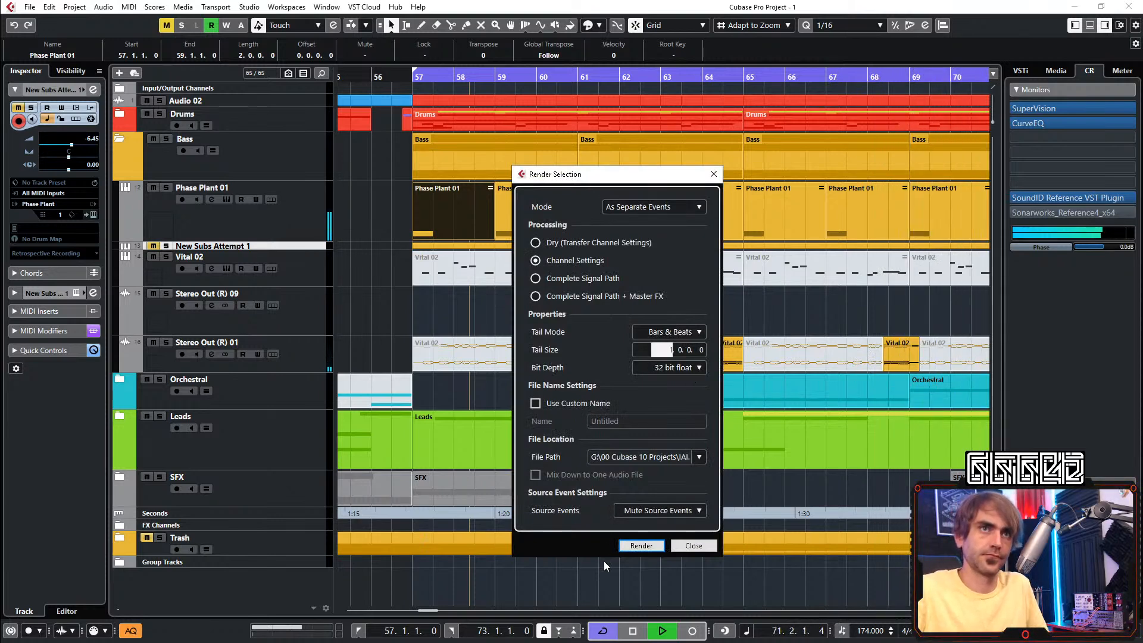
{"action": "left_click", "coordinate": [640, 544]}
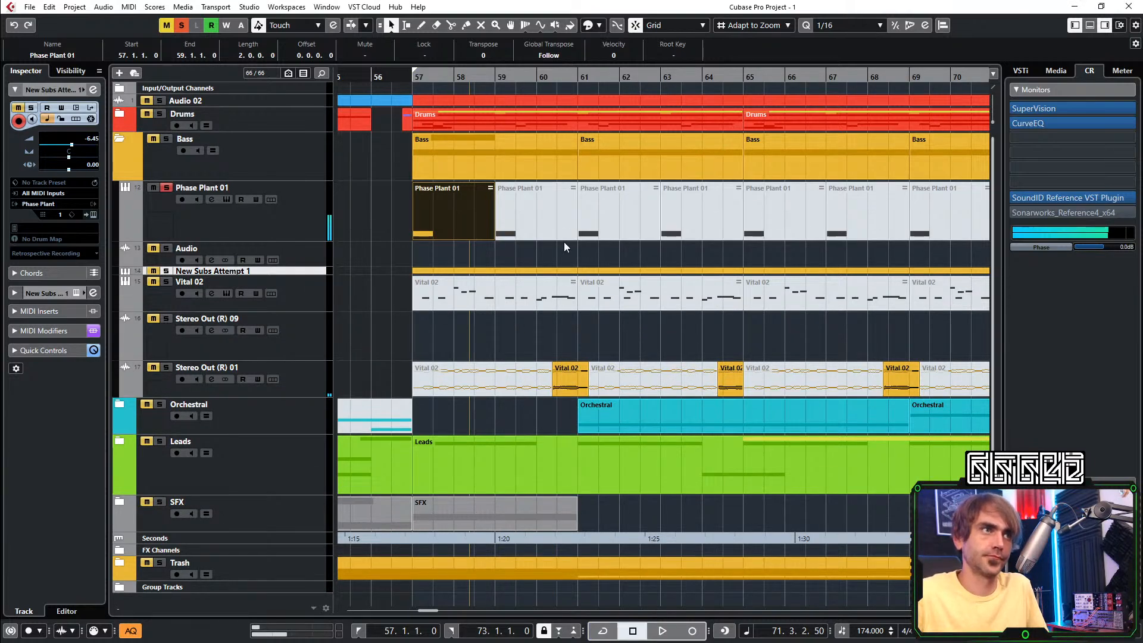
Restart playback with the original Phase Plant 01 track muted, and select the rendered audio event at bar 57
{"action": "key", "text": "space"}
{"action": "left_click", "coordinate": [154, 188]}
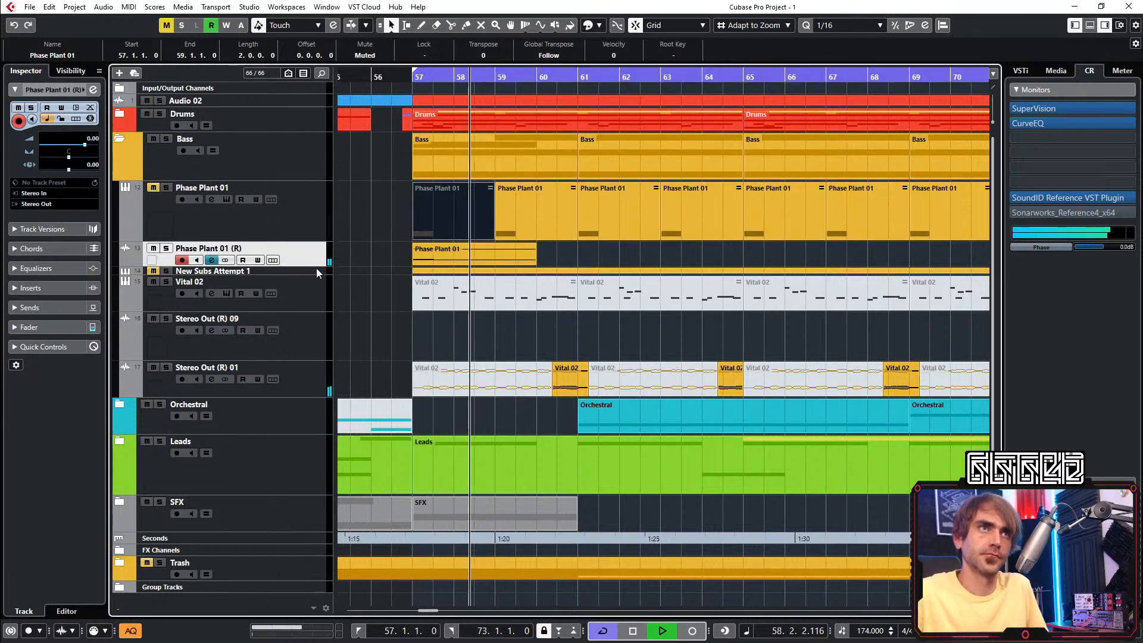
{"action": "left_click", "coordinate": [520, 256]}
{"action": "left_click", "coordinate": [520, 279]}
Rename the rendered audio track to Sub Drop and colour it red
{"action": "double_click", "coordinate": [202, 248]}
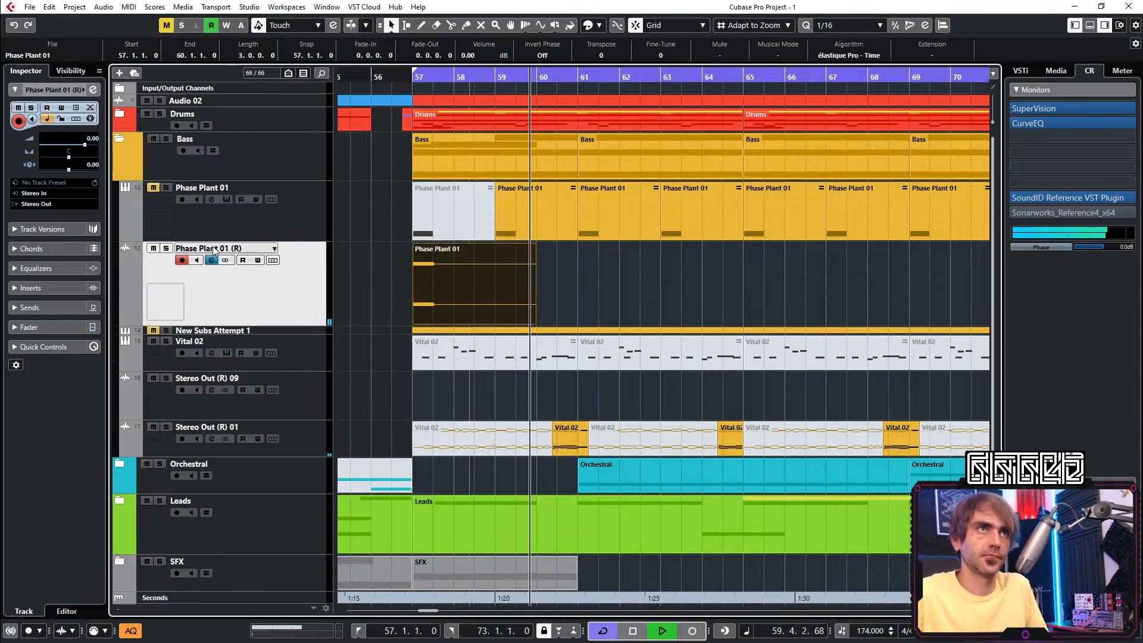
{"action": "type", "text": "Sub Drop"}
{"action": "key", "text": "Return"}
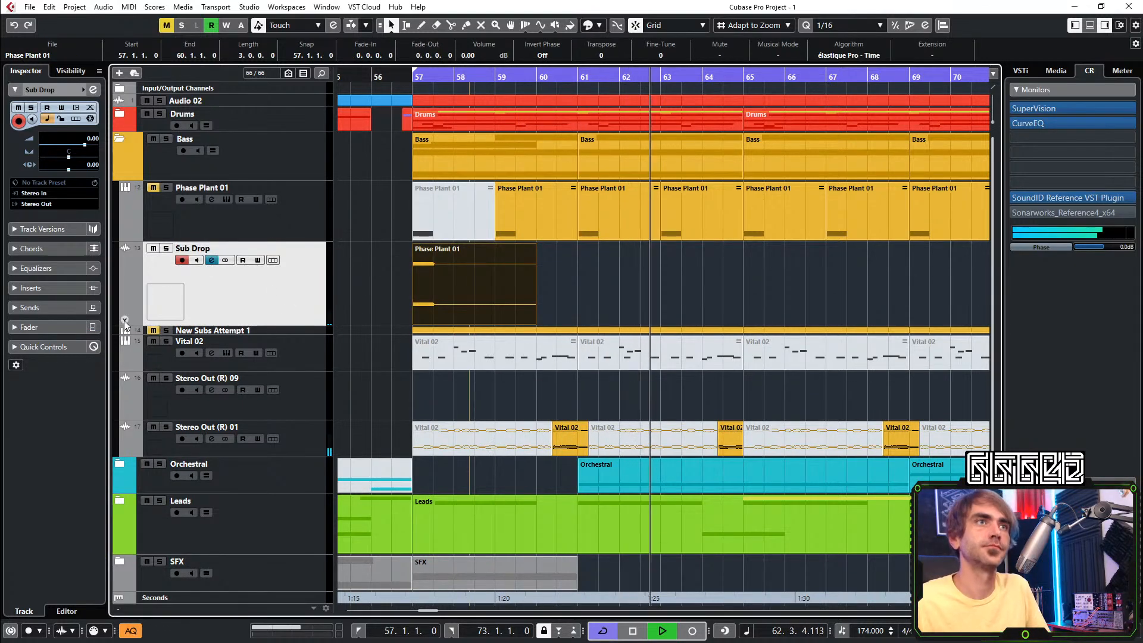
{"action": "scroll", "coordinate": [133, 298], "scroll_direction": "down", "scroll_amount": 1}
{"action": "left_click", "coordinate": [625, 310]}
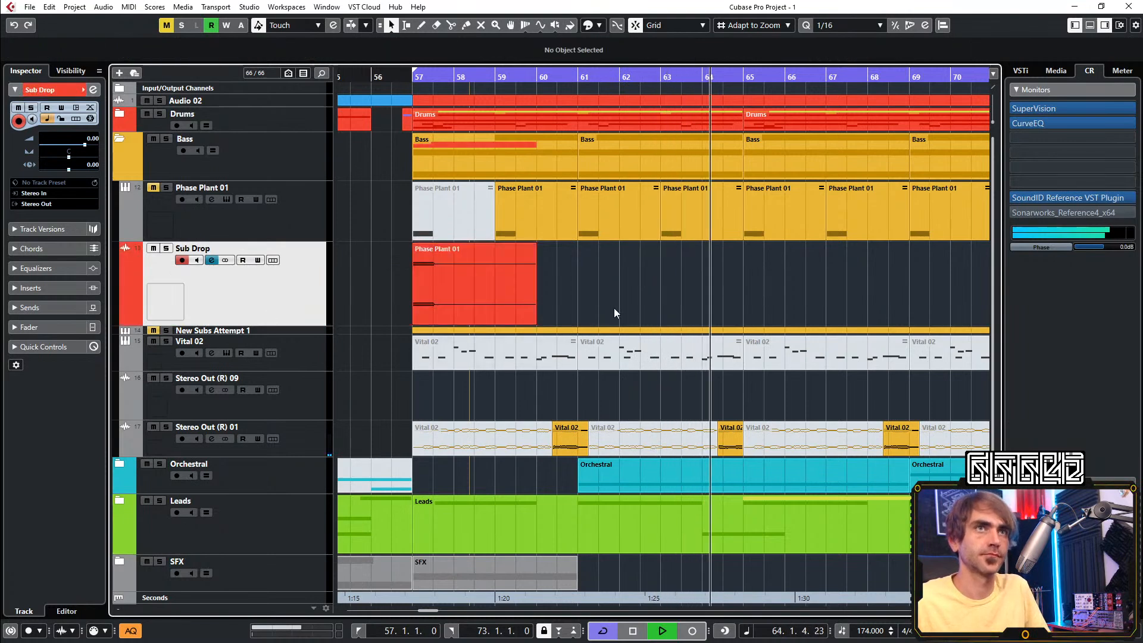
Shorten the Sub Drop event to one bar with a fade-out, and repeat it at bars 59, 61 and 63
{"action": "left_click_drag", "start_coordinate": [529, 323], "coordinate": [473, 321]}
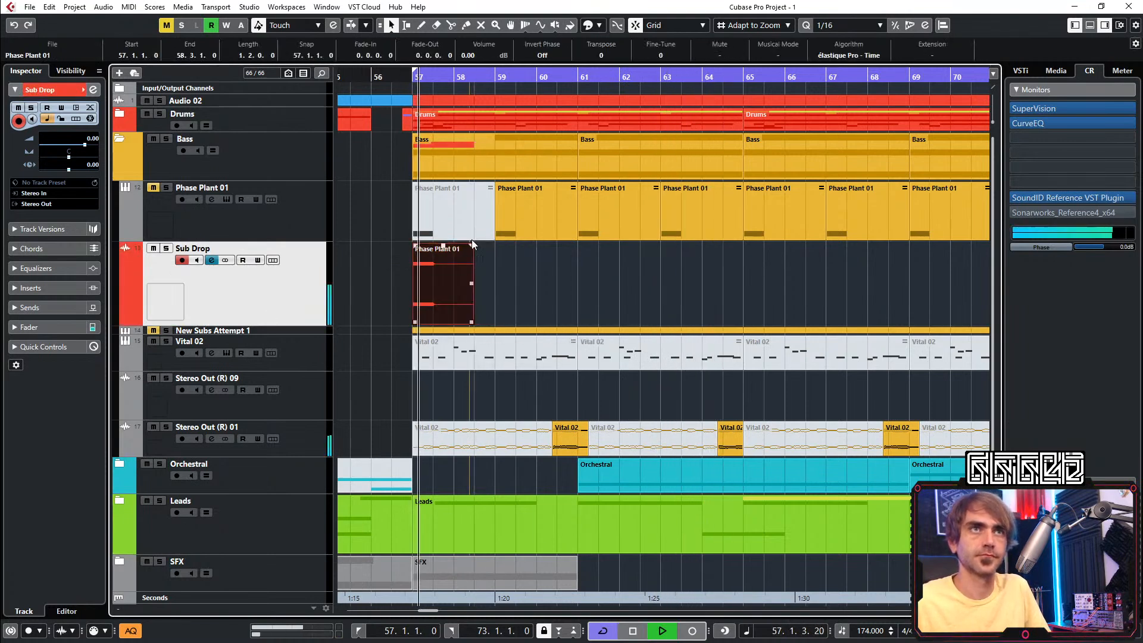
{"action": "left_click_drag", "start_coordinate": [470, 248], "coordinate": [511, 313]}
{"action": "left_click_drag", "start_coordinate": [619, 296], "coordinate": [591, 299]}
{"action": "left_click_drag", "start_coordinate": [768, 288], "coordinate": [434, 291]}
Combine the four Sub Drop events into one part and extend it to bar 65
{"action": "right_click", "coordinate": [434, 292]}
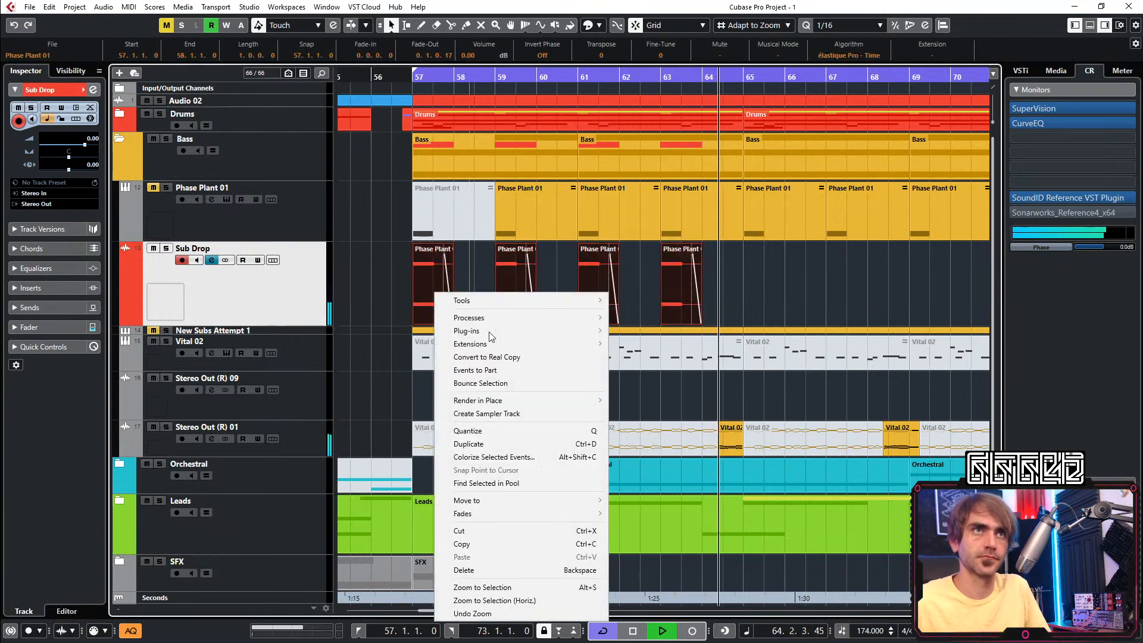
{"action": "left_click", "coordinate": [477, 369]}
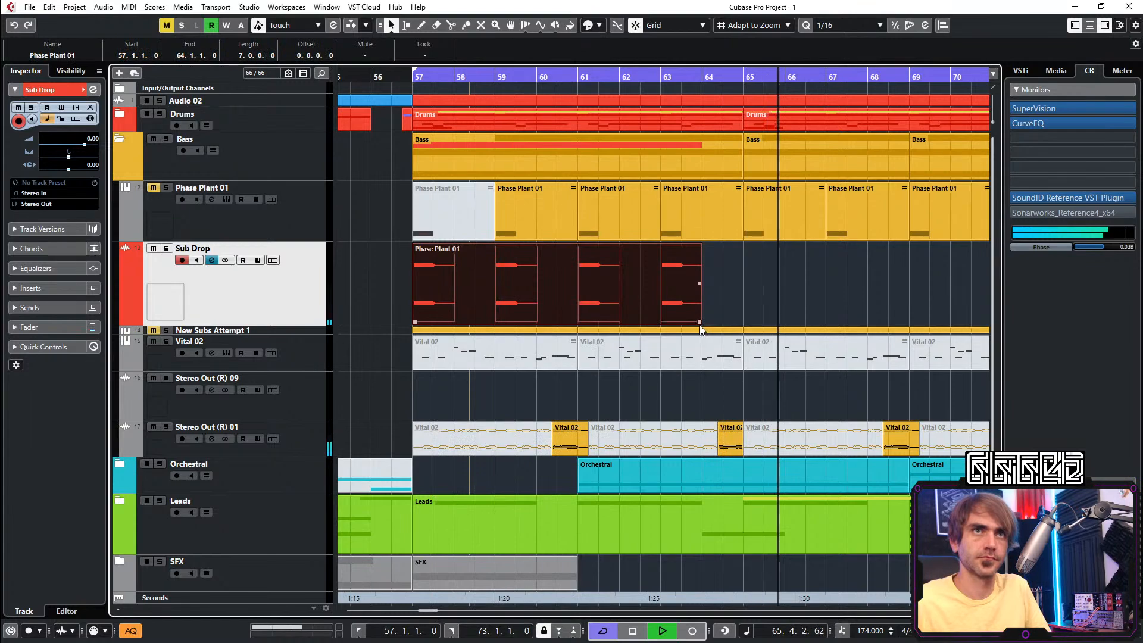
{"action": "left_click_drag", "start_coordinate": [700, 321], "coordinate": [730, 328]}
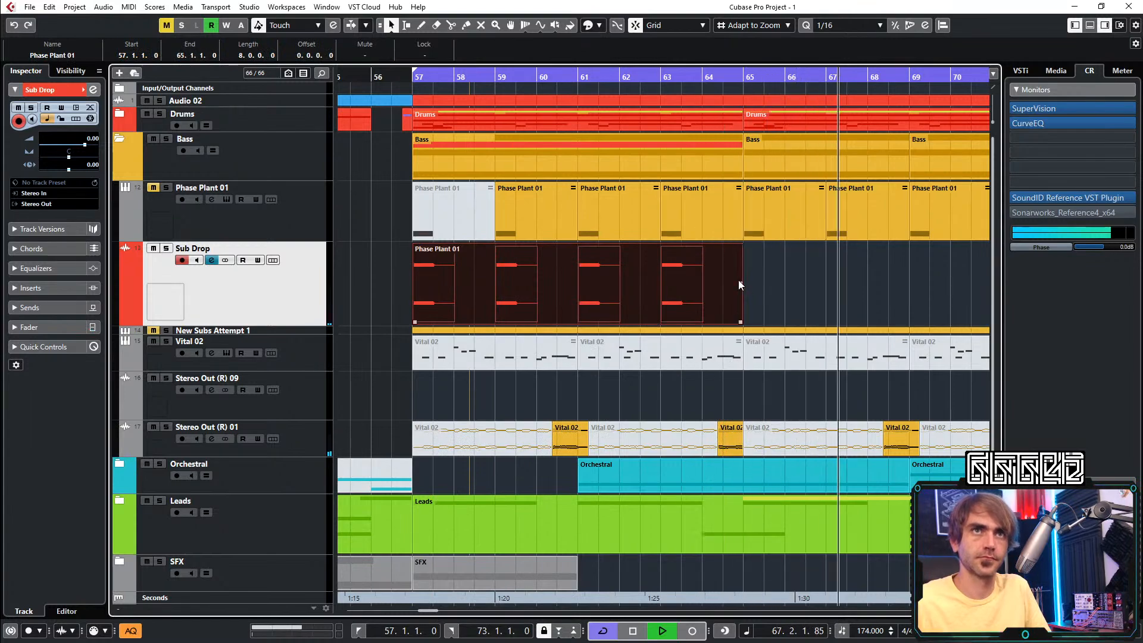
Repeat the eight-bar Sub Drop part once so that it fills bars 65 to 73
{"action": "left_click_drag", "start_coordinate": [741, 286], "coordinate": [824, 304]}
{"action": "scroll", "coordinate": [833, 310], "scroll_direction": "down", "scroll_amount": 2}
{"action": "scroll", "coordinate": [752, 259], "scroll_direction": "right", "scroll_amount": 2}
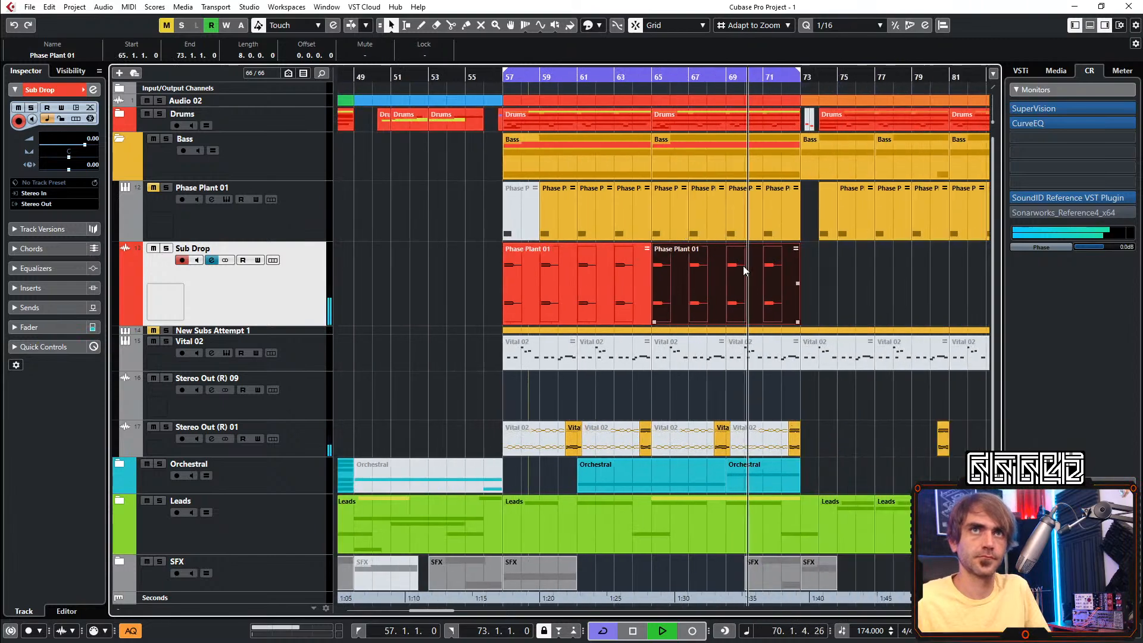
{"action": "left_click", "coordinate": [861, 282]}
{"action": "left_click", "coordinate": [708, 287]}
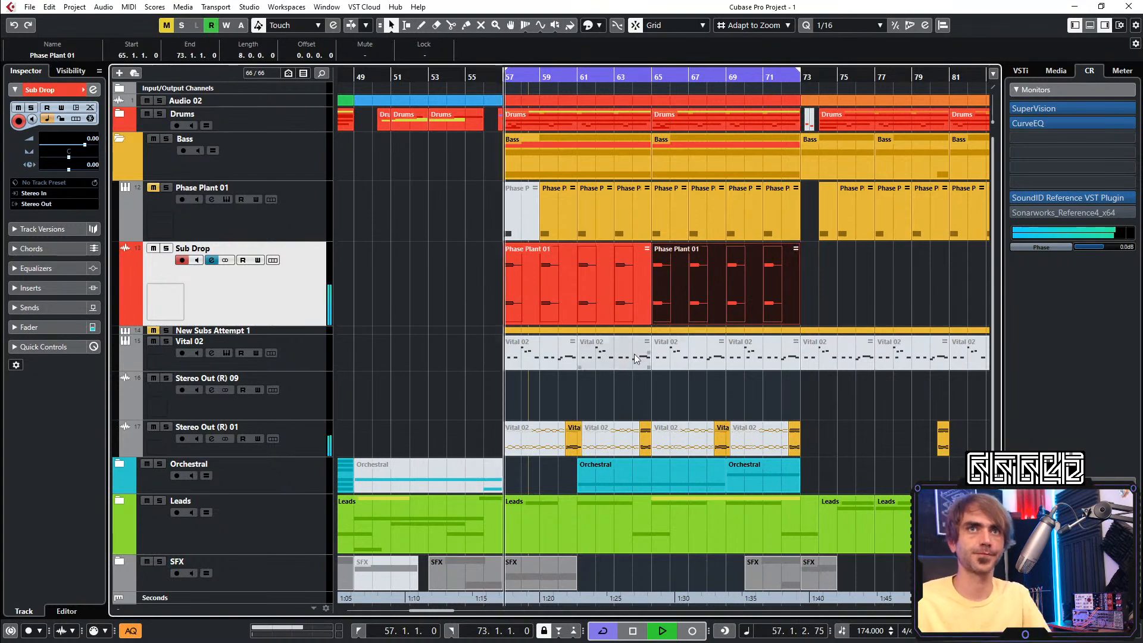
Collapse the Bass folder and expand the Leads folder
{"action": "scroll", "coordinate": [744, 377], "scroll_direction": "down", "scroll_amount": 4}
{"action": "scroll", "coordinate": [744, 377], "scroll_direction": "right", "scroll_amount": 3}
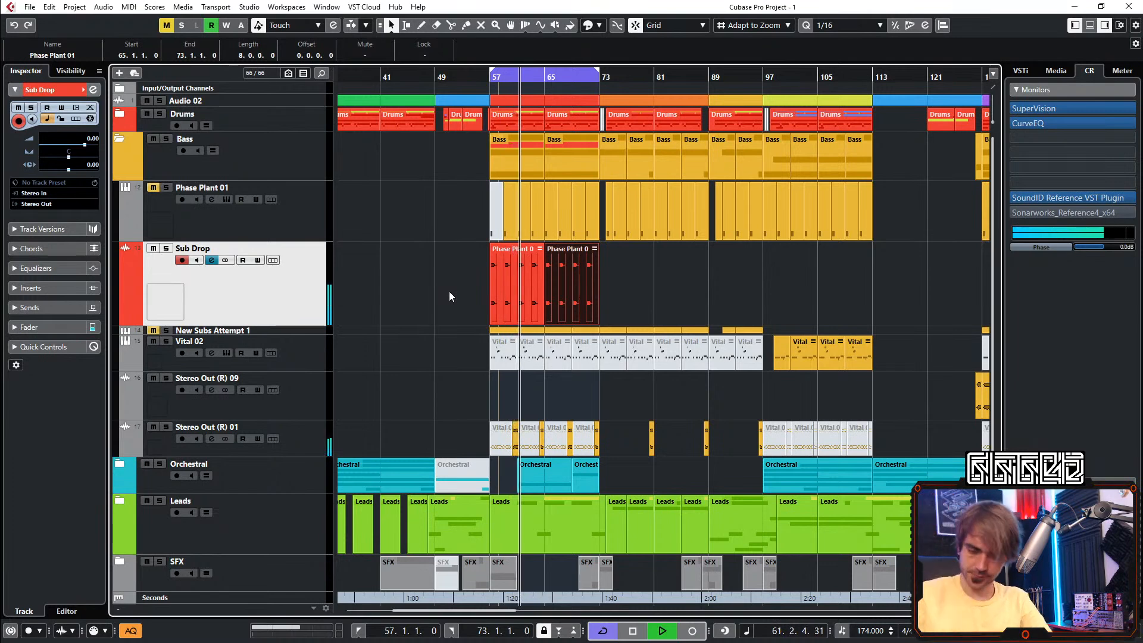
{"action": "left_click", "coordinate": [118, 138]}
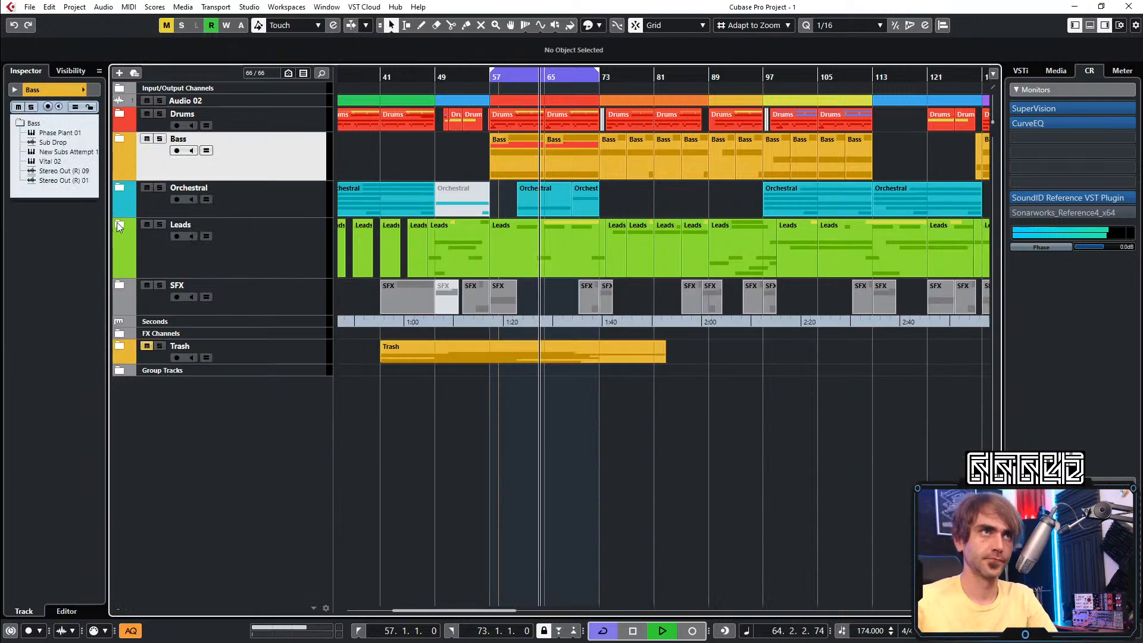
{"action": "left_click", "coordinate": [119, 224]}
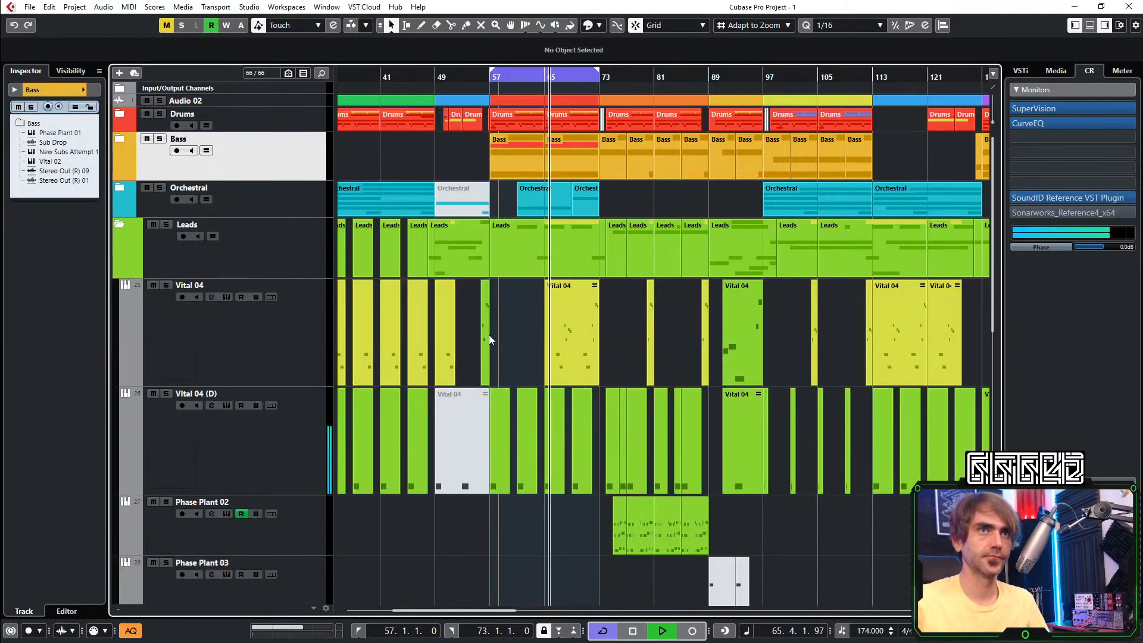
Examine the lead tracks in the Leads folder in and around the looped section from bar 57 to 73
{"action": "scroll", "coordinate": [505, 533], "scroll_direction": "down", "scroll_amount": 4}
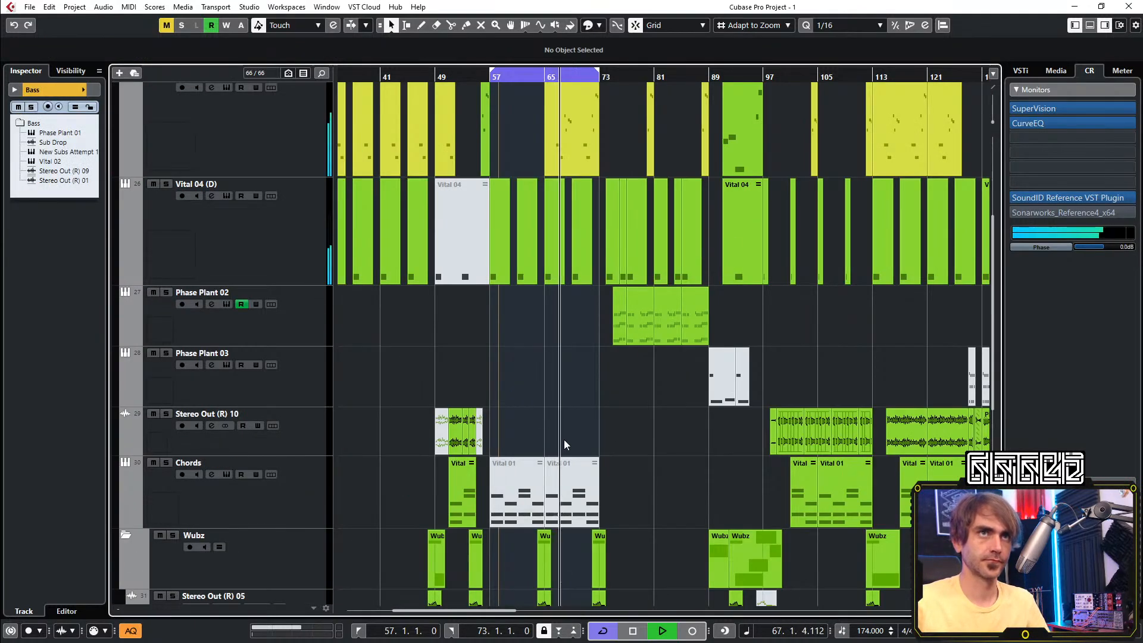
{"action": "scroll", "coordinate": [554, 342], "scroll_direction": "down", "scroll_amount": 3}
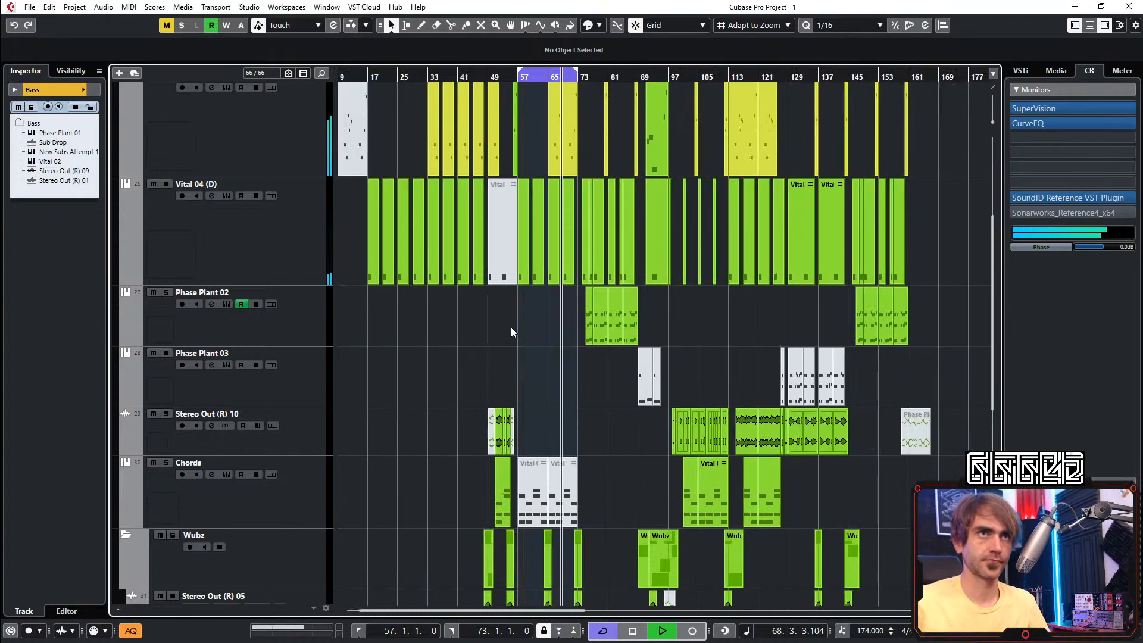
{"action": "scroll", "coordinate": [512, 327], "scroll_direction": "up", "scroll_amount": 4}
{"action": "scroll", "coordinate": [550, 318], "scroll_direction": "up", "scroll_amount": 2}
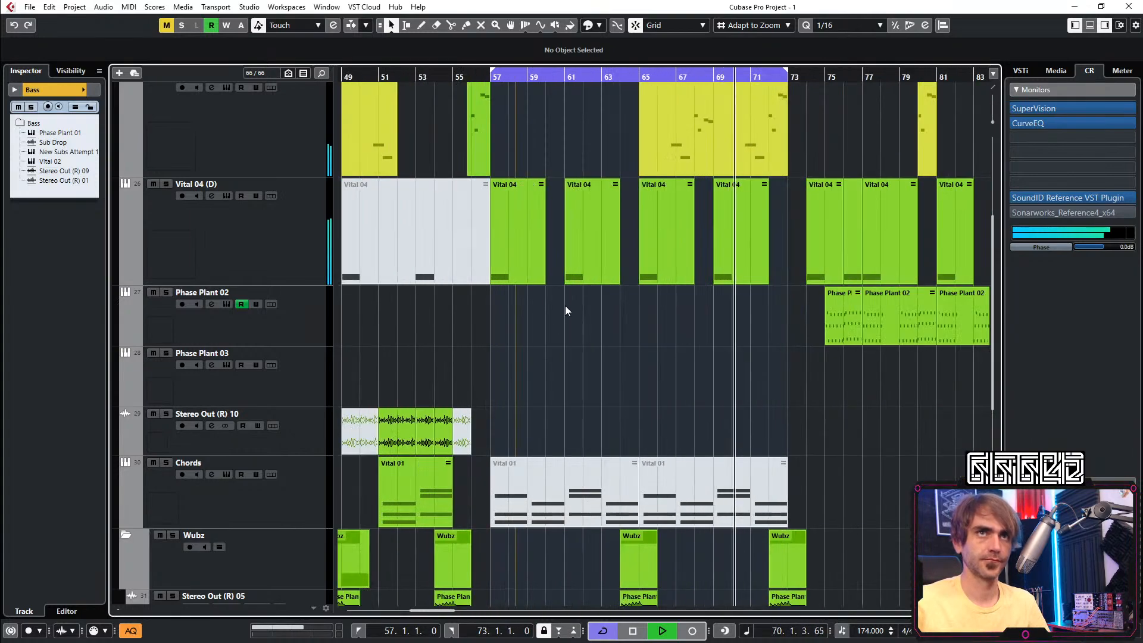
{"action": "scroll", "coordinate": [774, 315], "scroll_direction": "up", "scroll_amount": 2}
{"action": "scroll", "coordinate": [782, 321], "scroll_direction": "up", "scroll_amount": 1}
{"action": "key", "text": "g"}
{"action": "key", "text": "g"}
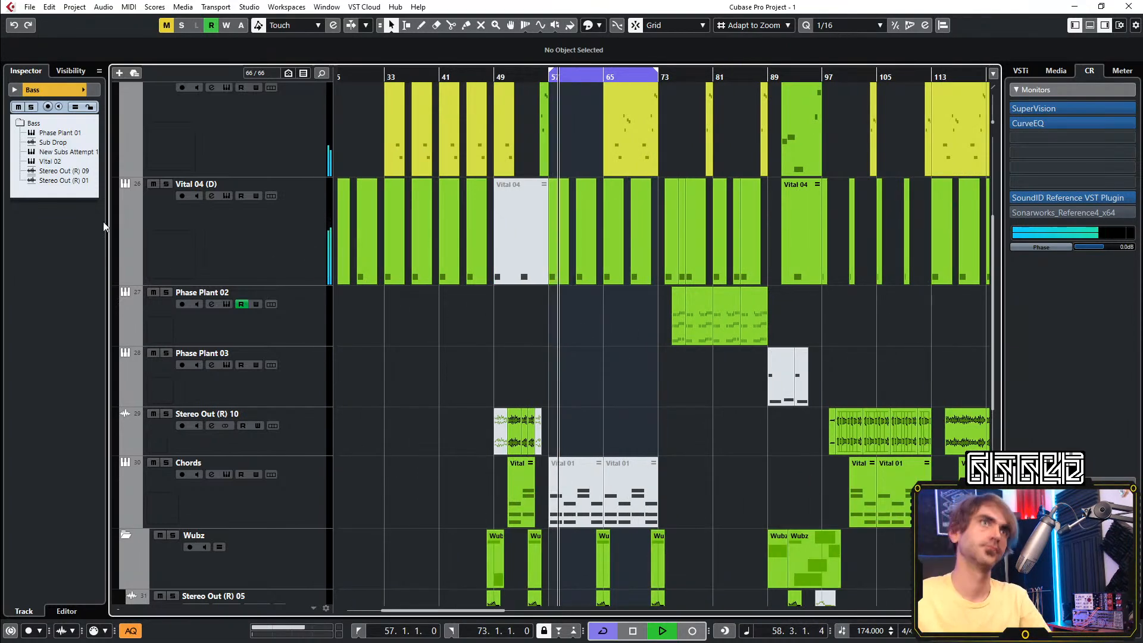
Open the Vital instrument of the Vital 04 (D) track and save its sound as the preset "dnb foghorn"
{"action": "left_click", "coordinate": [244, 244]}
{"action": "left_click", "coordinate": [88, 215]}
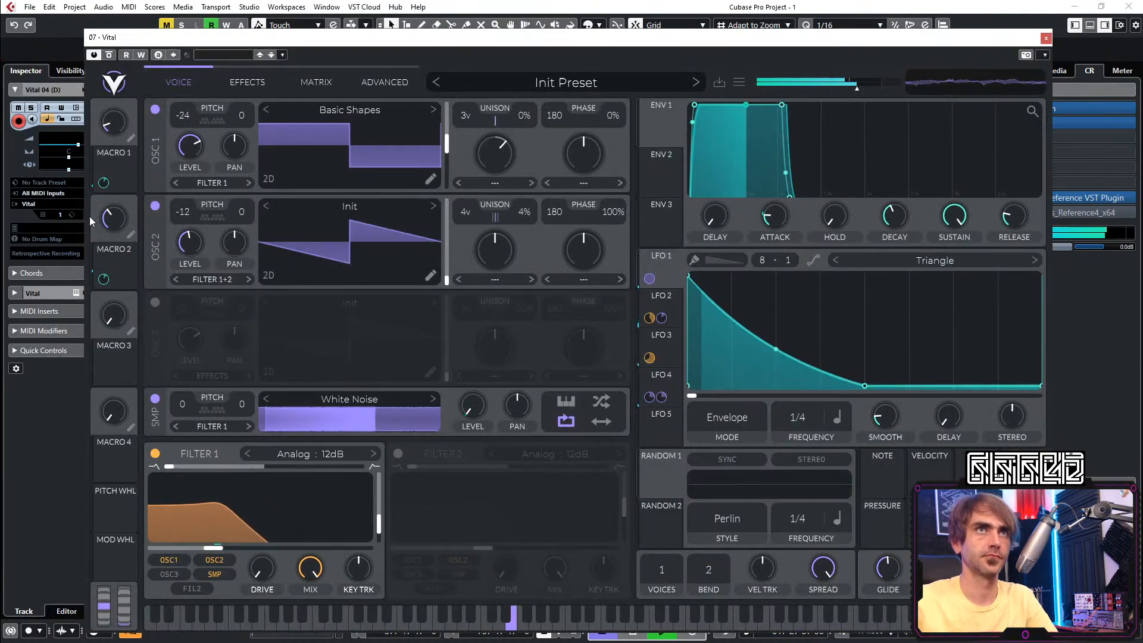
{"action": "left_click", "coordinate": [720, 82]}
{"action": "type", "text": "dnb foghorn"}
{"action": "key", "text": "Return"}
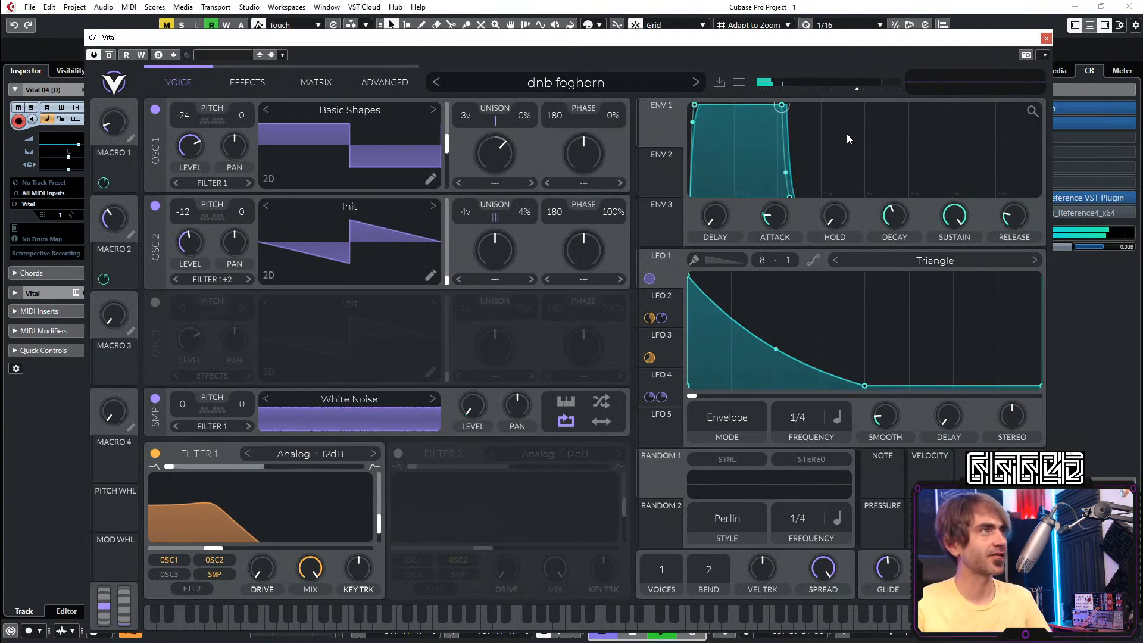
{"action": "left_click", "coordinate": [1046, 38]}
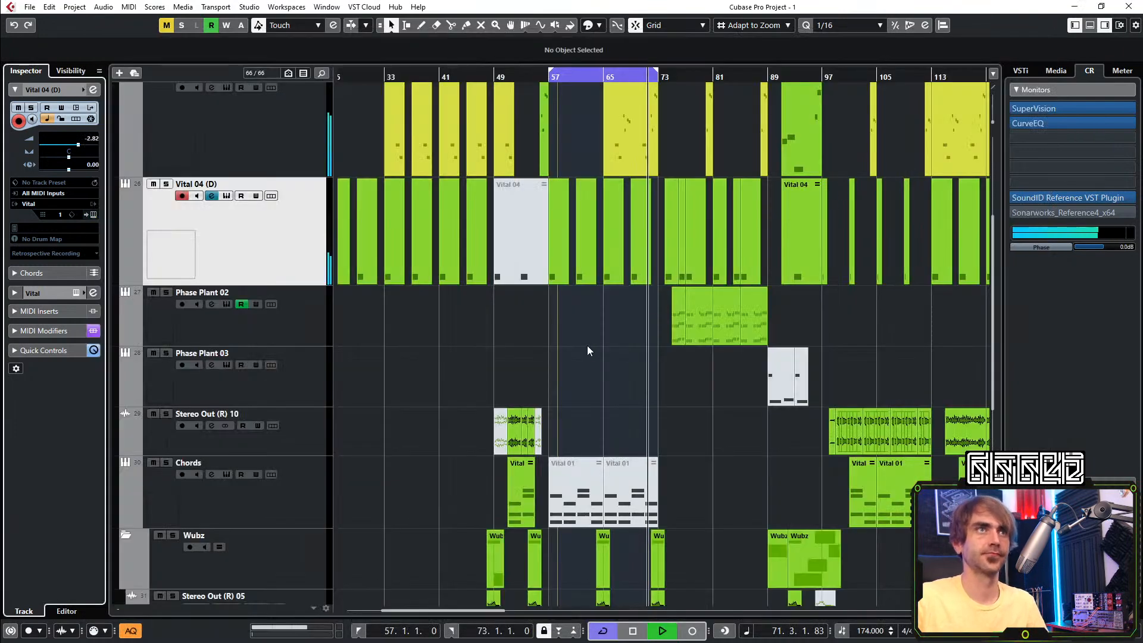
Render the Vital 04 event at bar 57 on the Vital 04 (D) track in place as audio
{"action": "scroll", "coordinate": [588, 338], "scroll_direction": "up", "scroll_amount": 4}
{"action": "left_click", "coordinate": [509, 258]}
{"action": "key", "text": "space"}
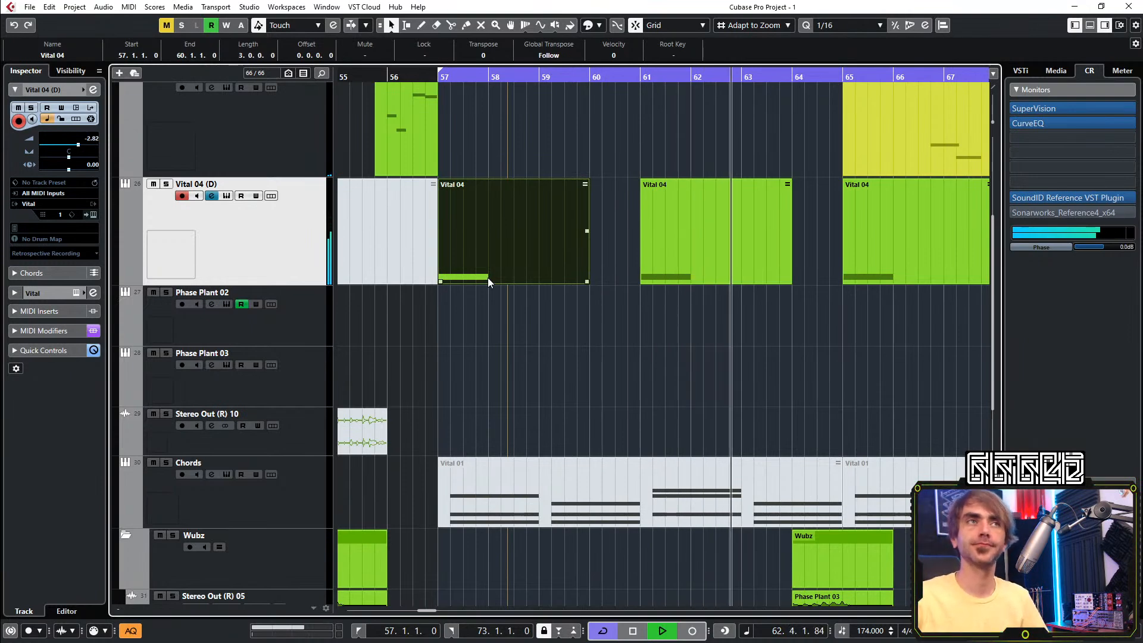
{"action": "right_click", "coordinate": [510, 261]}
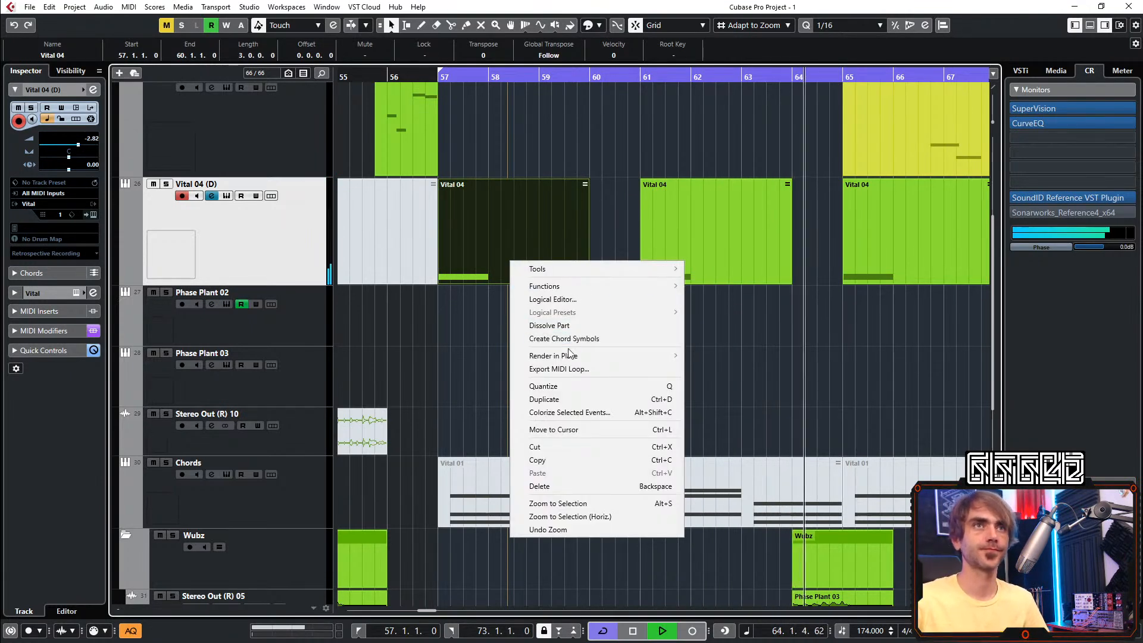
{"action": "mouse_move", "coordinate": [581, 357]}
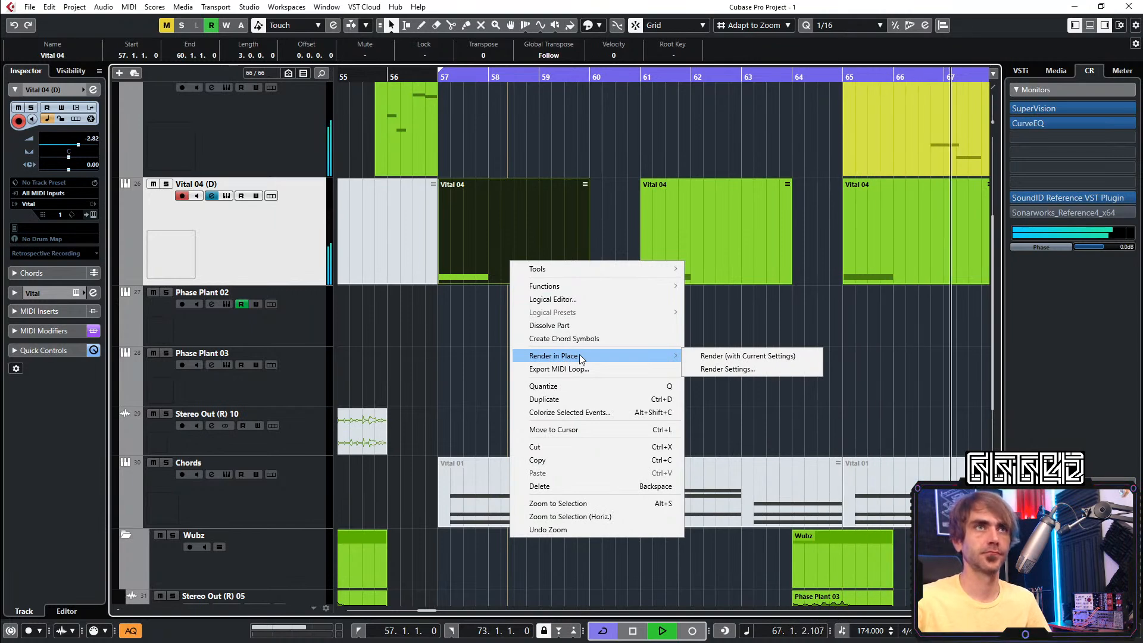
{"action": "left_click", "coordinate": [783, 371]}
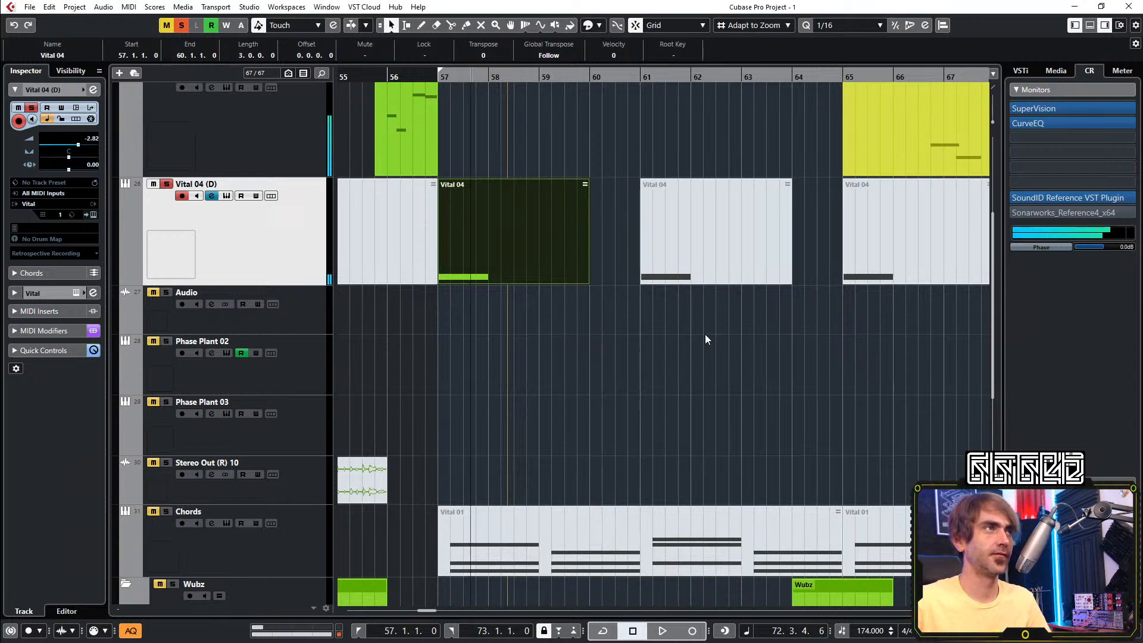
Resume playback and shorten the rendered Vital 04 audio event to four bars, ending at bar 61
{"action": "left_click", "coordinate": [563, 404]}
{"action": "key", "text": "space"}
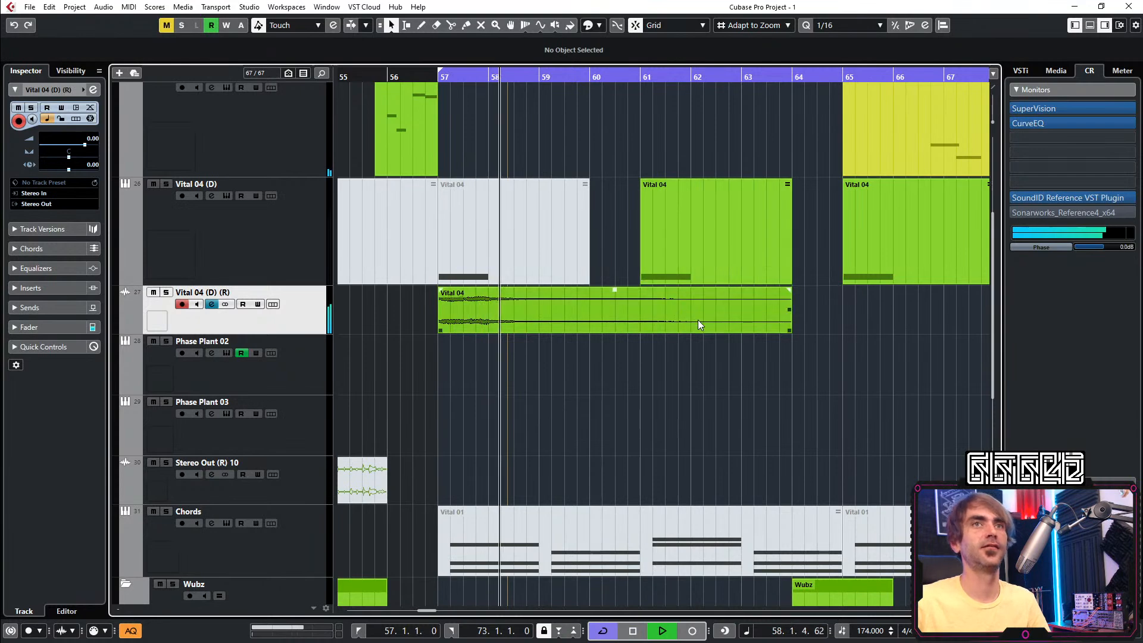
{"action": "left_click", "coordinate": [732, 326]}
{"action": "left_click_drag", "start_coordinate": [789, 329], "coordinate": [639, 329]}
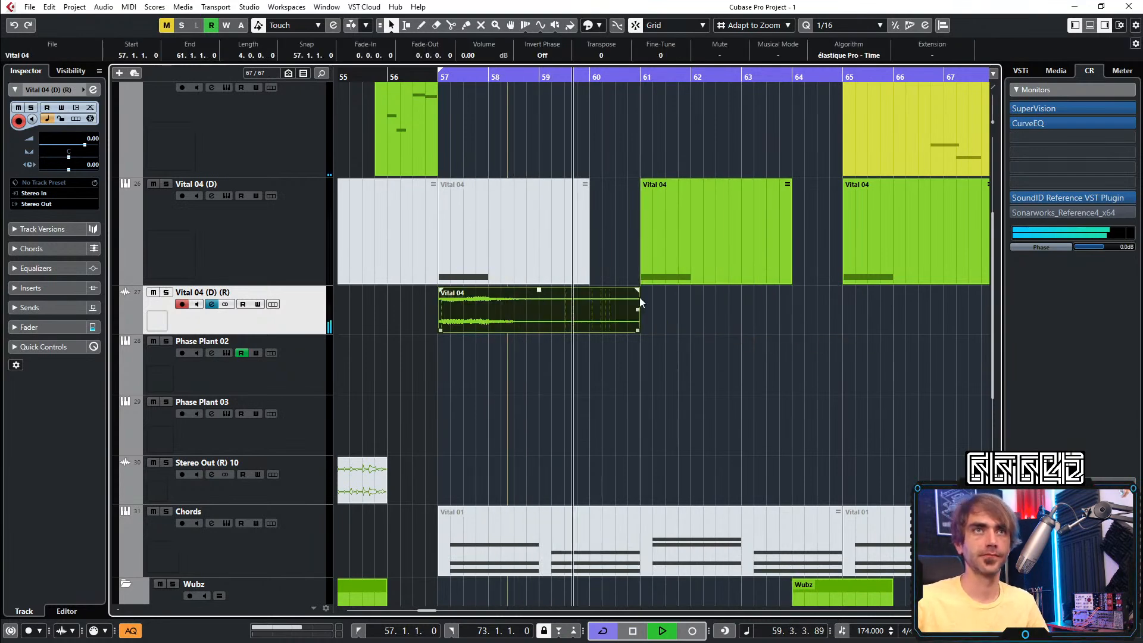
Duplicate the four-bar rendered Vital 04 audio event three times to fill bars 61 to 73
{"action": "key", "text": "ctrl+d"}
{"action": "key", "text": "g"}
{"action": "key", "text": "g"}
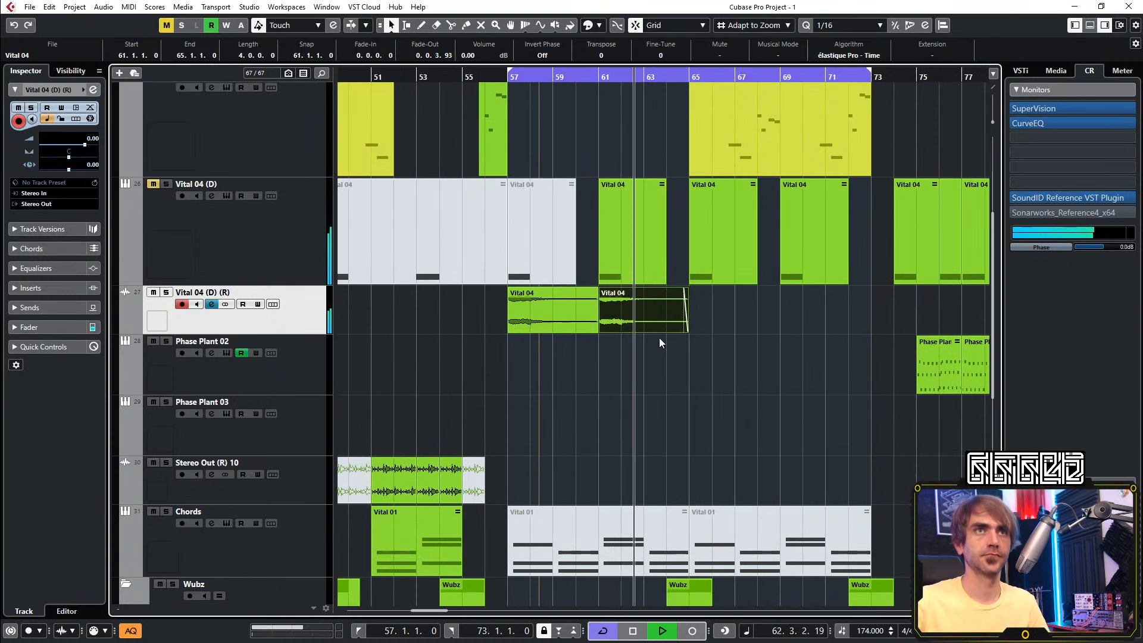
{"action": "key", "text": "g"}
{"action": "key", "text": "ctrl+d"}
{"action": "key", "text": "ctrl+d"}
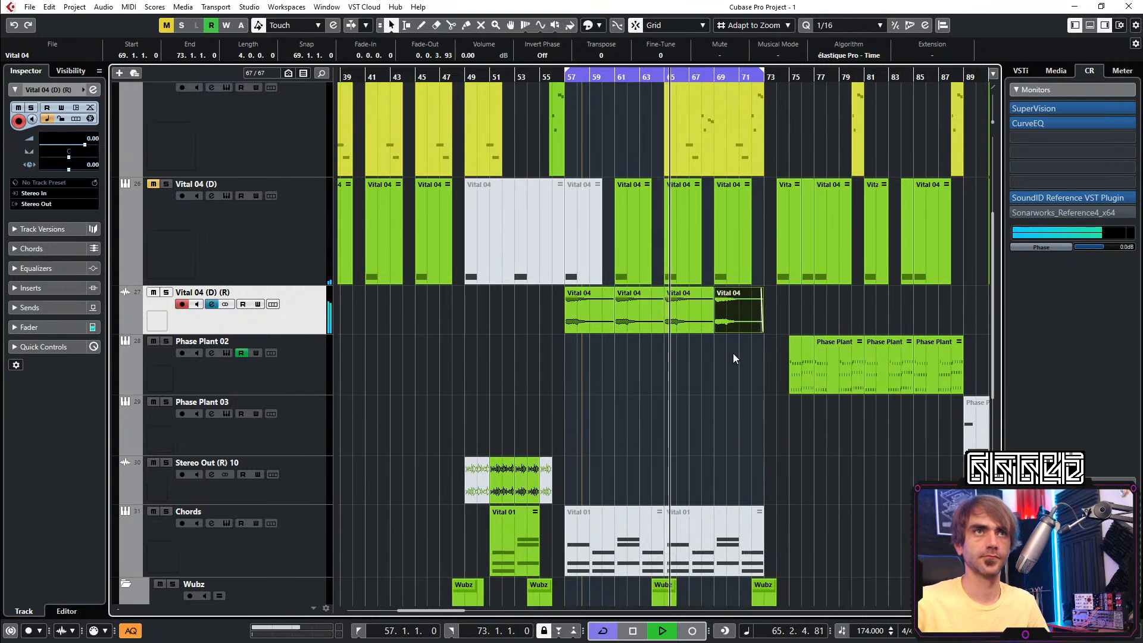
{"action": "key", "text": "g"}
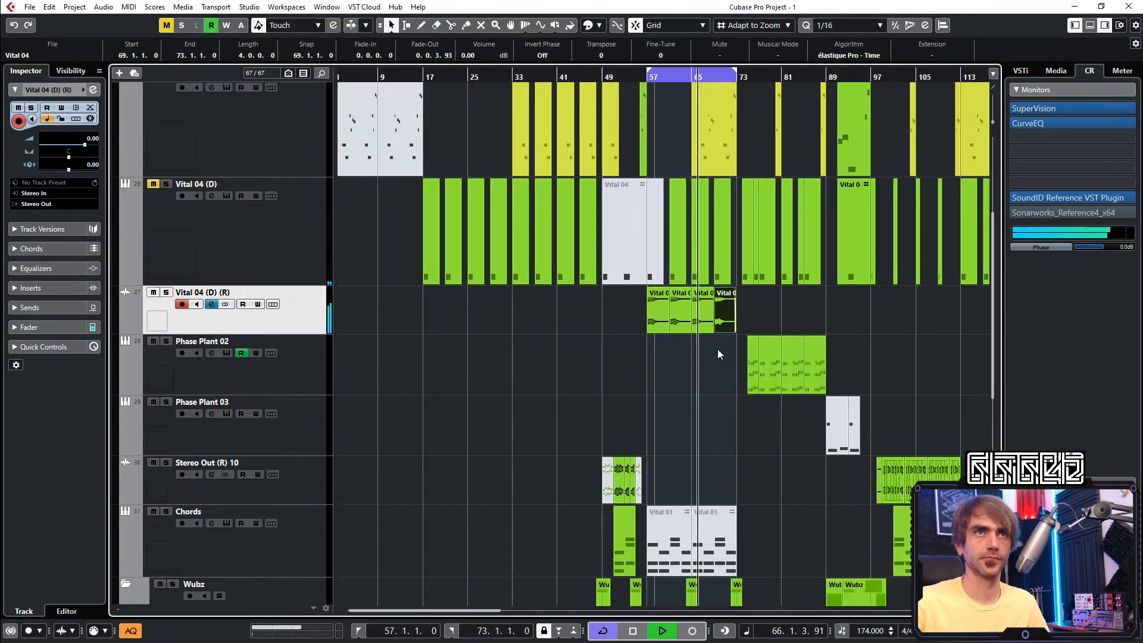
{"action": "left_click", "coordinate": [739, 322]}
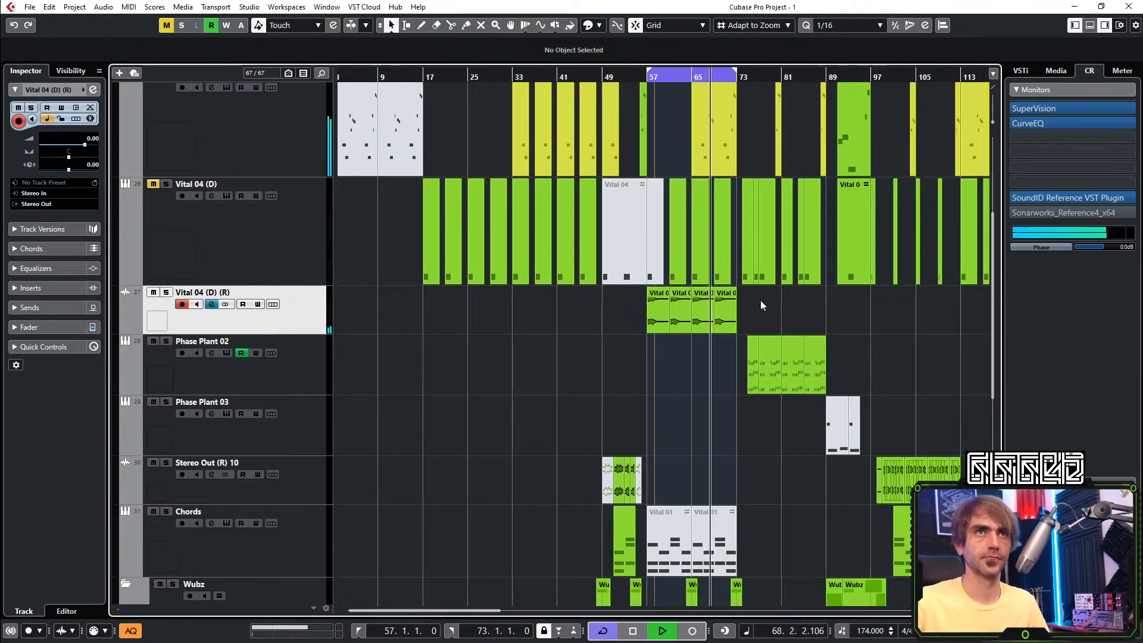
Copy the rendered Vital 04 audio events from the looped section to fill bars 17 to 49 and bars 113 to 129
{"action": "left_click_drag", "start_coordinate": [665, 341], "coordinate": [724, 319]}
{"action": "left_click_drag", "start_coordinate": [656, 315], "coordinate": [518, 317]}
{"action": "left_click_drag", "start_coordinate": [616, 305], "coordinate": [837, 321]}
Copy one rendered Vital 04 audio event to bar 74 on the same track
{"action": "scroll", "coordinate": [609, 321], "scroll_direction": "up", "scroll_amount": 3}
{"action": "left_click", "coordinate": [630, 321]}
{"action": "left_click_drag", "start_coordinate": [547, 312], "coordinate": [619, 315]}
{"action": "scroll", "coordinate": [647, 306], "scroll_direction": "up", "scroll_amount": 2}
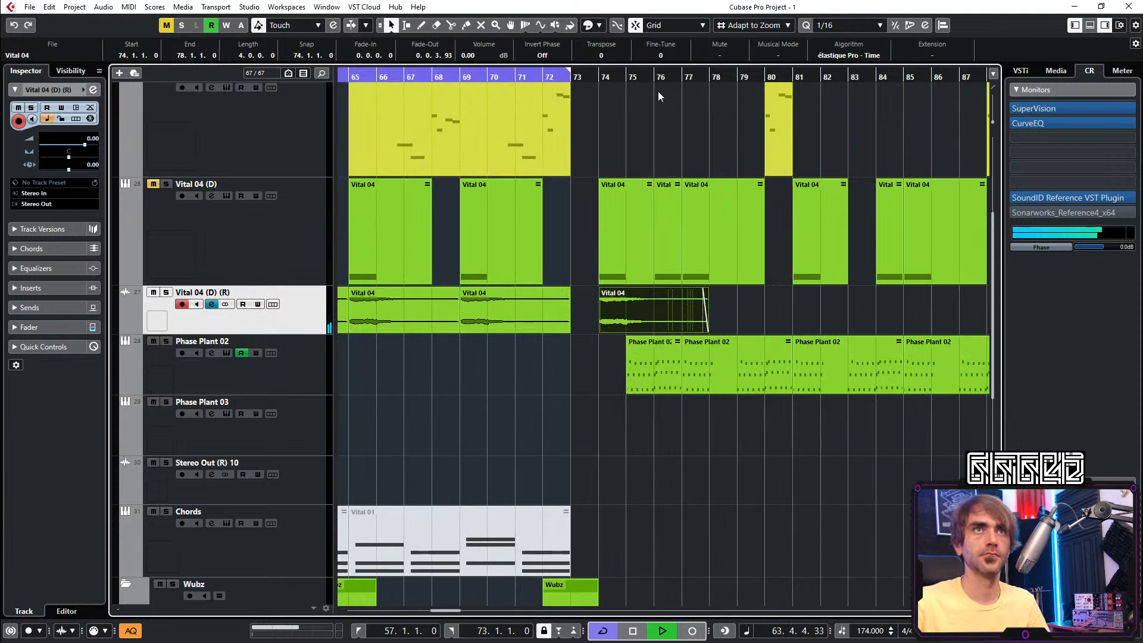
Audition the song around bar 76, stop playback, and delete the audio copy at bar 74
{"action": "left_click", "coordinate": [645, 78]}
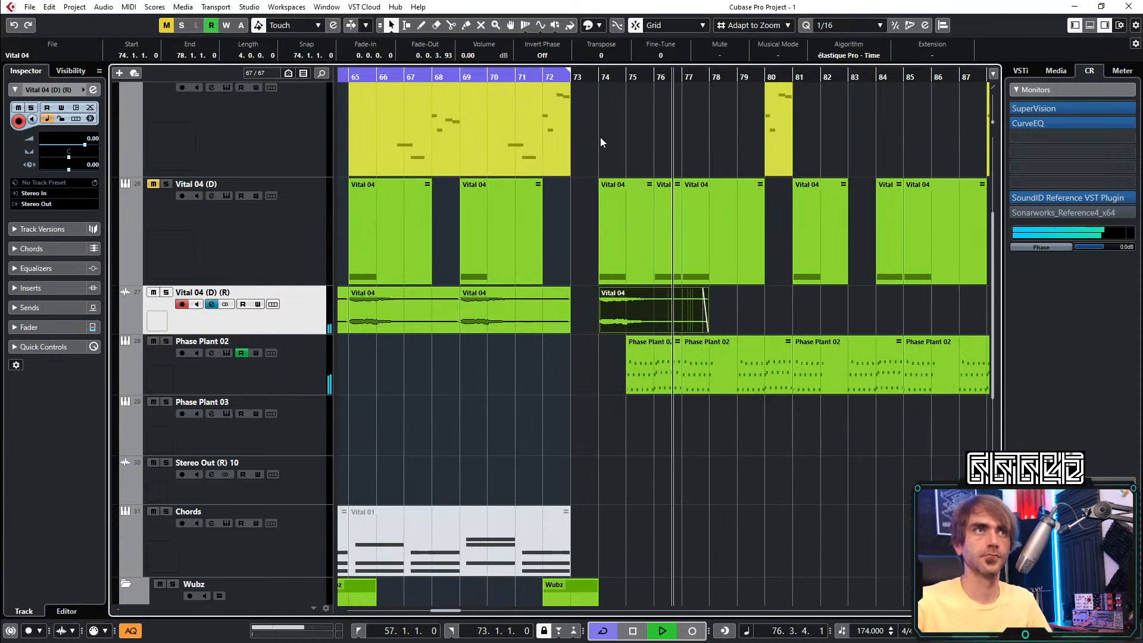
{"action": "left_click", "coordinate": [662, 77]}
{"action": "key", "text": "space"}
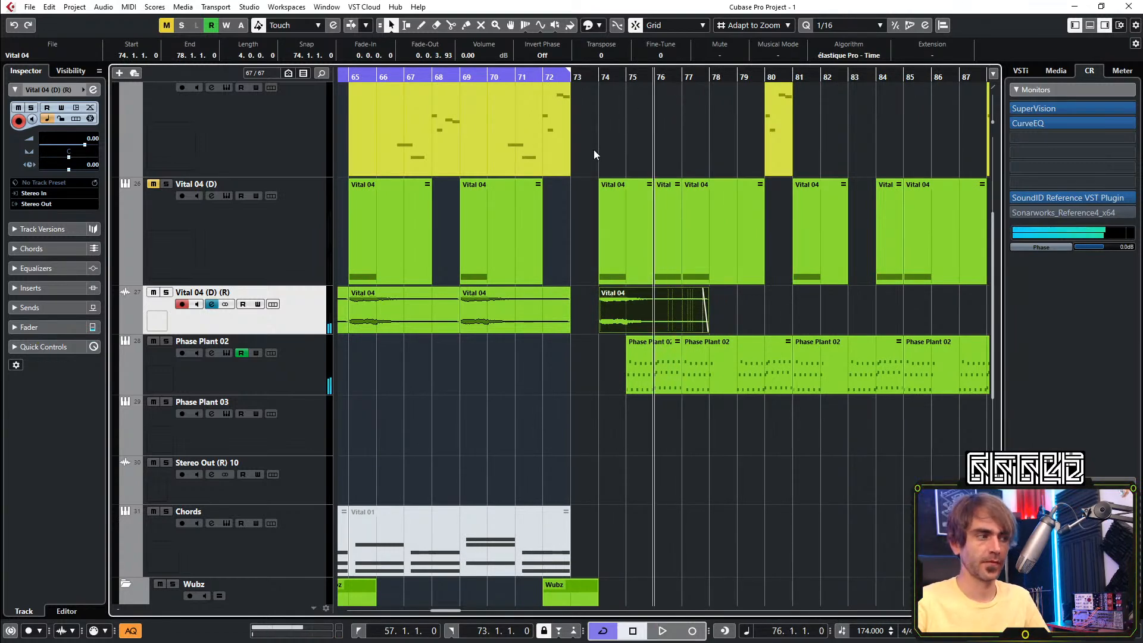
{"action": "left_click_drag", "start_coordinate": [751, 317], "coordinate": [633, 302]}
{"action": "key", "text": "Delete"}
Select the Vital 04 MIDI events between bars 74 and 88 on the Vital 04 (D) track
{"action": "scroll", "coordinate": [738, 205], "scroll_direction": "down", "scroll_amount": 2}
{"action": "scroll", "coordinate": [744, 226], "scroll_direction": "right", "scroll_amount": 2}
{"action": "left_click_drag", "start_coordinate": [742, 300], "coordinate": [537, 227]}
{"action": "scroll", "coordinate": [599, 294], "scroll_direction": "down", "scroll_amount": 3}
{"action": "scroll", "coordinate": [613, 287], "scroll_direction": "down", "scroll_amount": 2}
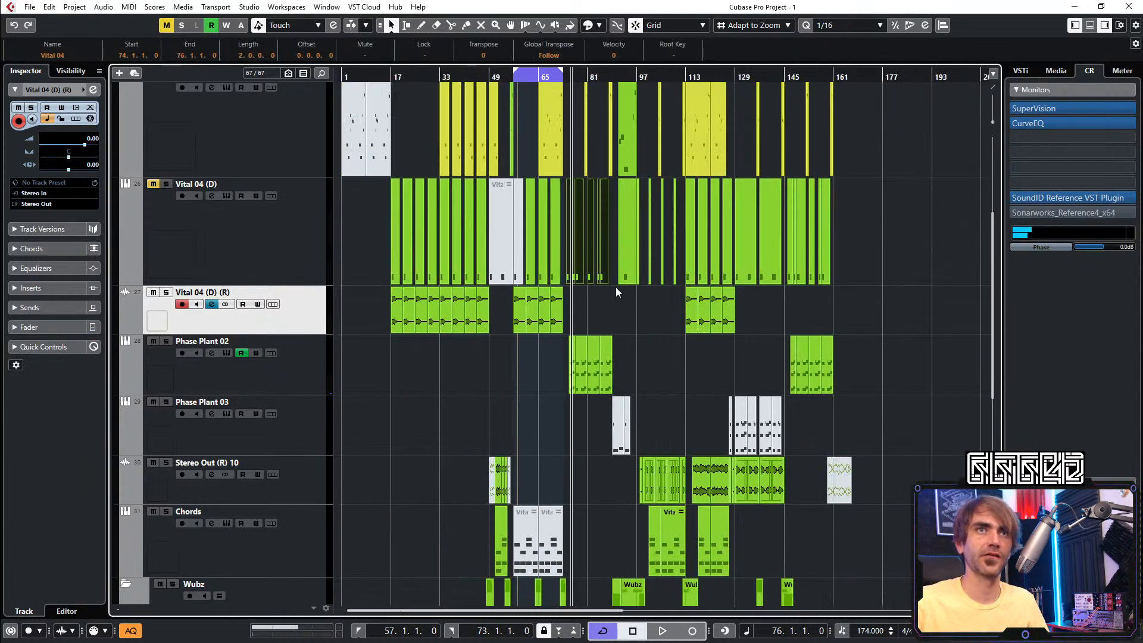
Select all rendered audio events on the Vital 04 (D) (R) track, resume playback, and colour the events orange
{"action": "left_click_drag", "start_coordinate": [751, 304], "coordinate": [328, 313]}
{"action": "scroll", "coordinate": [823, 300], "scroll_direction": "up", "scroll_amount": 3}
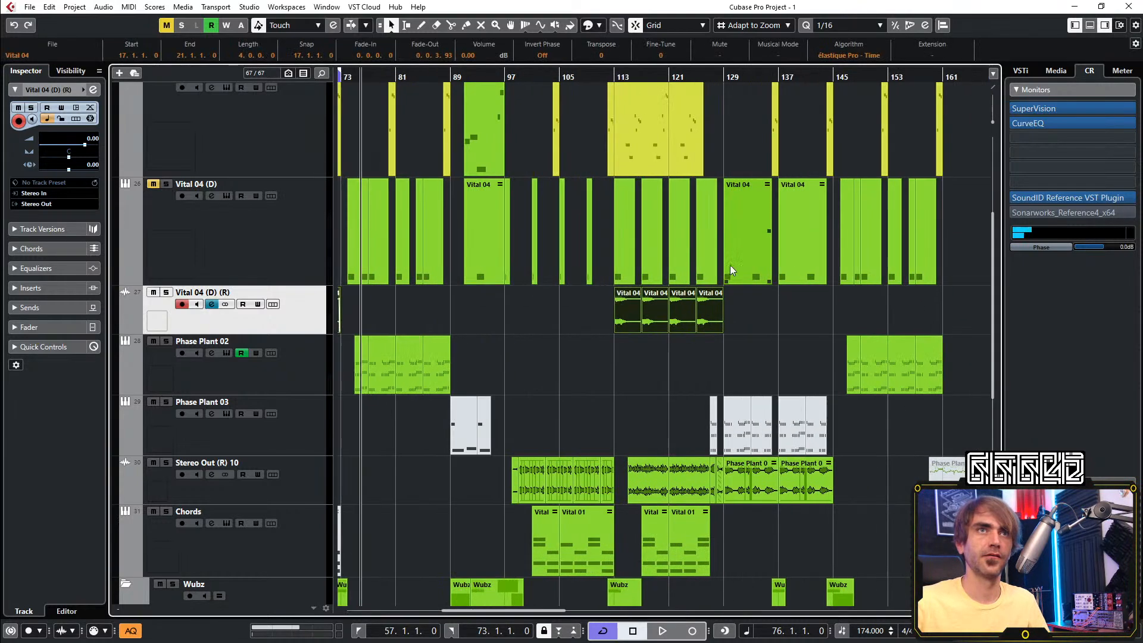
{"action": "scroll", "coordinate": [523, 285], "scroll_direction": "up", "scroll_amount": 5}
{"action": "scroll", "coordinate": [567, 276], "scroll_direction": "down", "scroll_amount": 5}
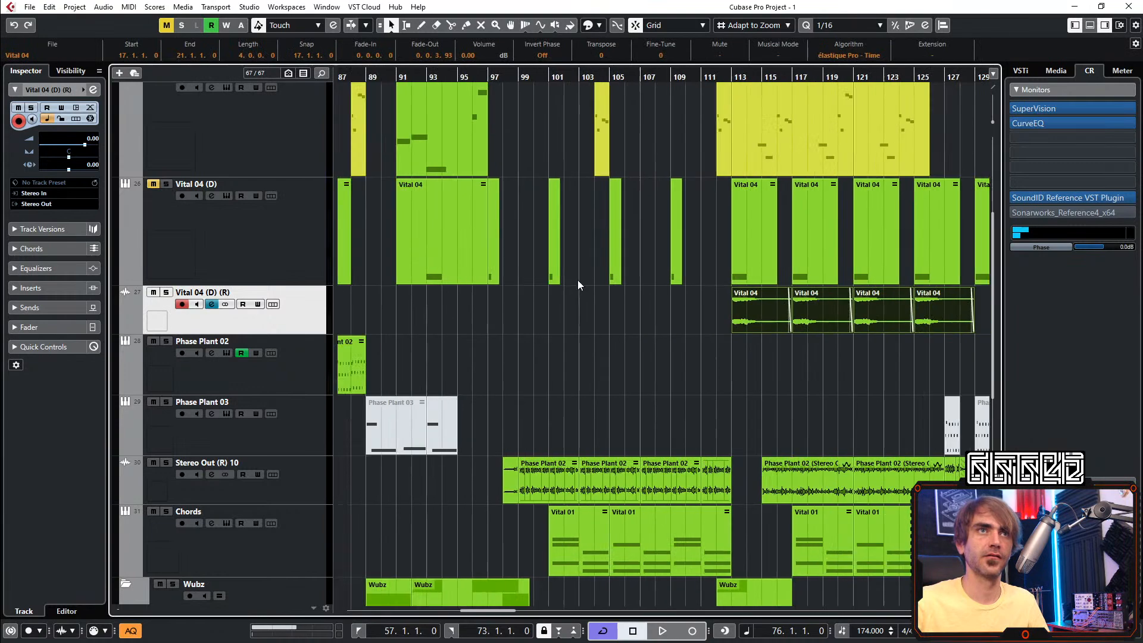
{"action": "scroll", "coordinate": [647, 265], "scroll_direction": "left", "scroll_amount": 2}
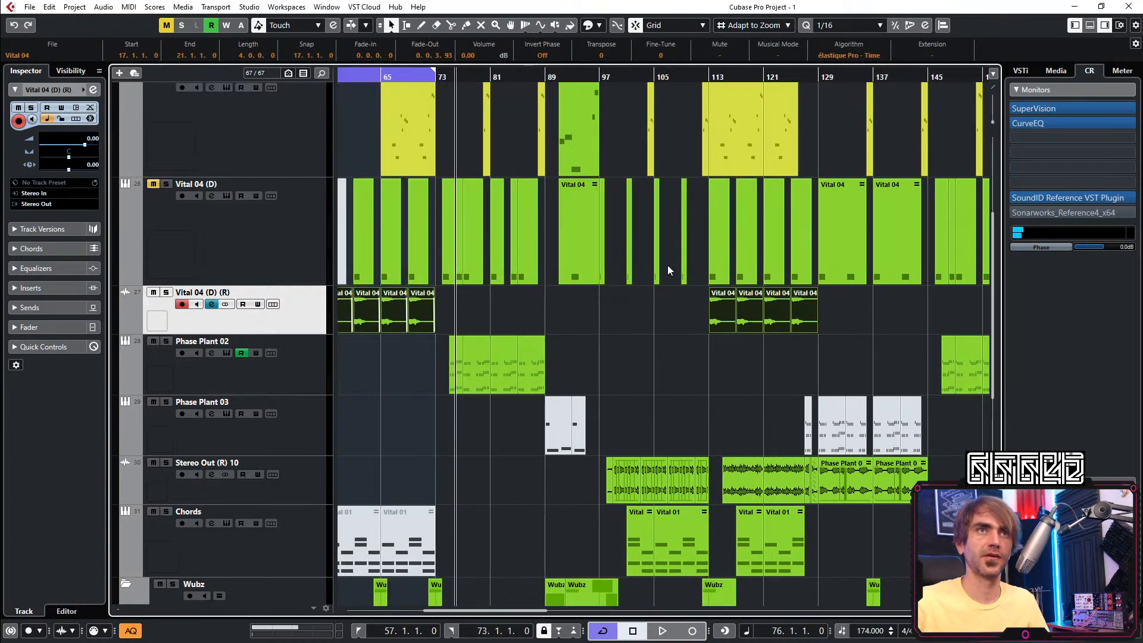
{"action": "scroll", "coordinate": [644, 269], "scroll_direction": "left", "scroll_amount": 1}
{"action": "scroll", "coordinate": [644, 270], "scroll_direction": "down", "scroll_amount": 2}
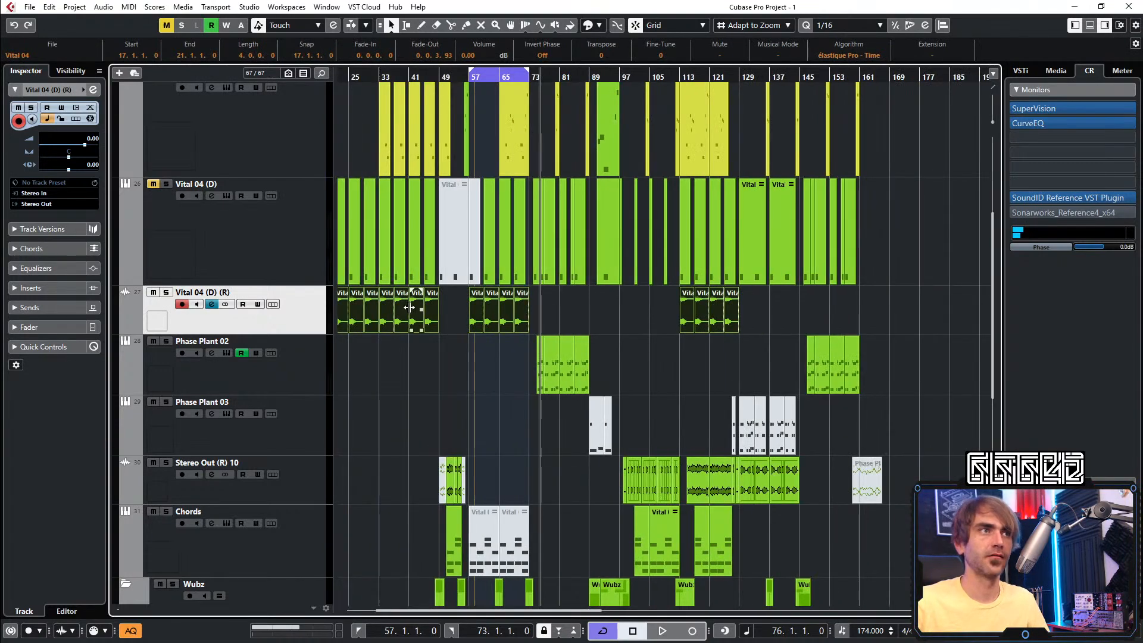
{"action": "key", "text": "space"}
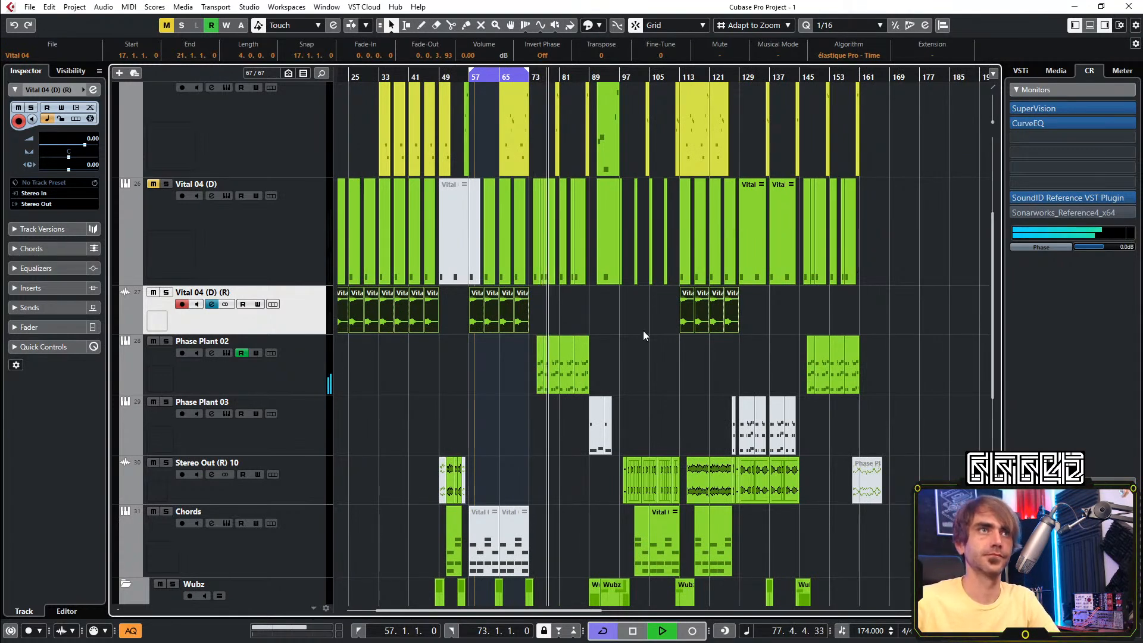
{"action": "scroll", "coordinate": [600, 303], "scroll_direction": "left", "scroll_amount": 1}
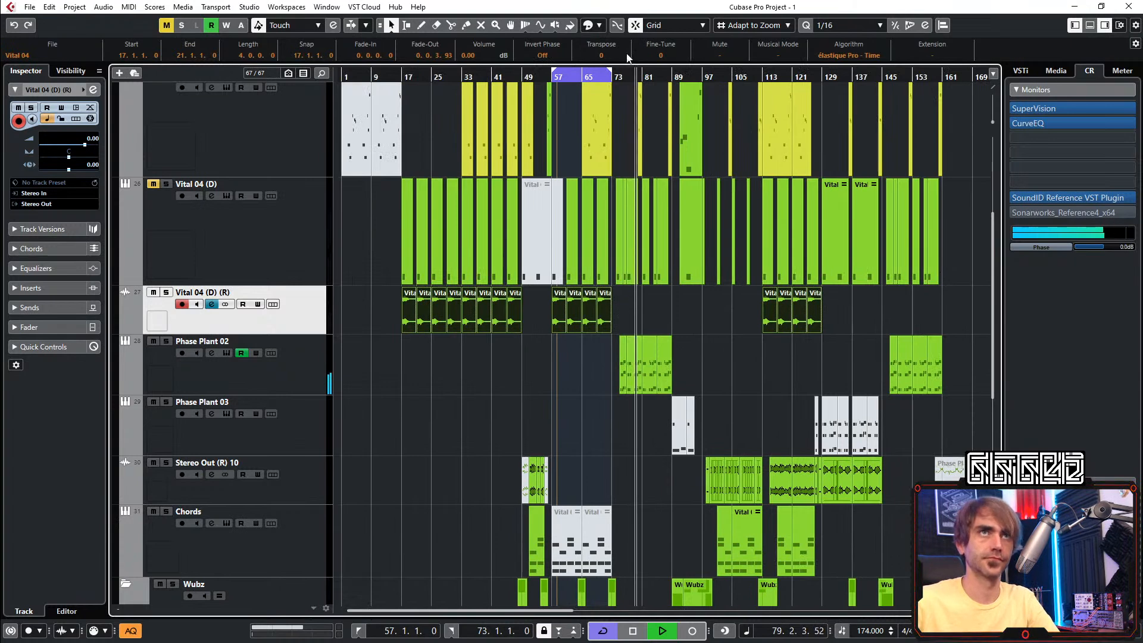
{"action": "left_click", "coordinate": [597, 25]}
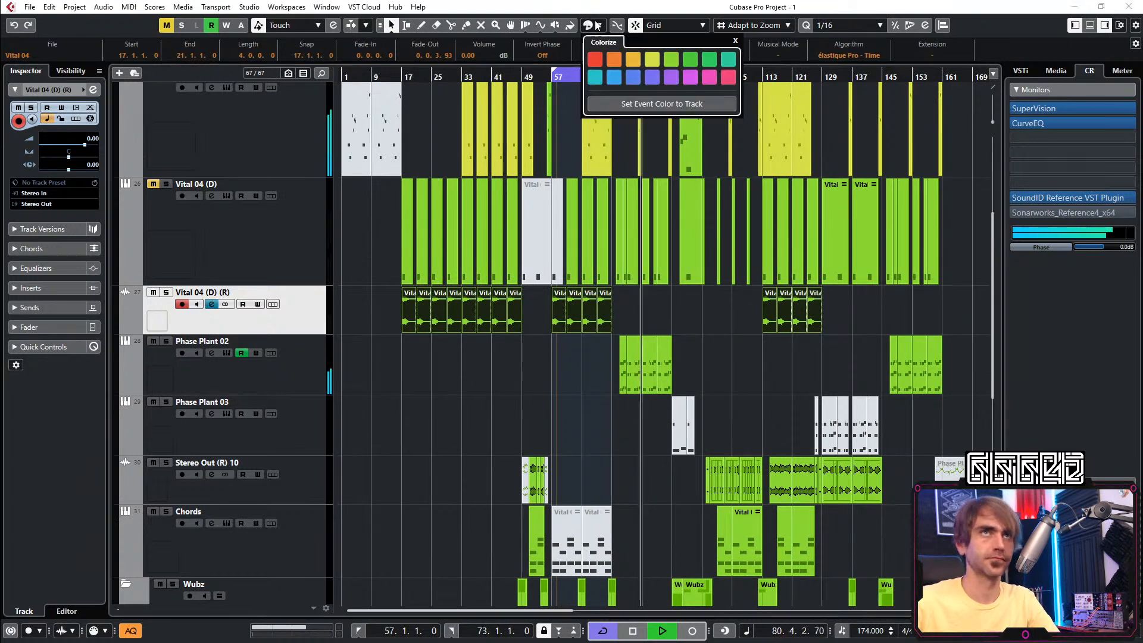
{"action": "left_click", "coordinate": [614, 59]}
{"action": "left_click", "coordinate": [708, 317]}
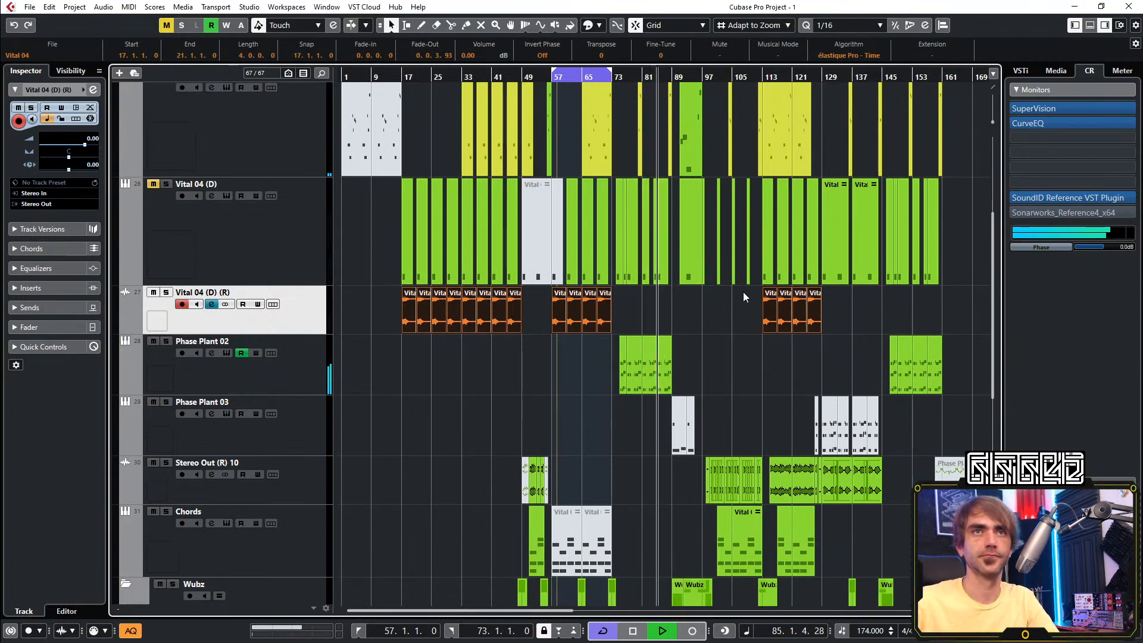
Select the Vital 04 (D) MIDI events without rendered audio below them, from bar 74 to 110 and from bar 129 onward
{"action": "left_click_drag", "start_coordinate": [752, 292], "coordinate": [617, 259]}
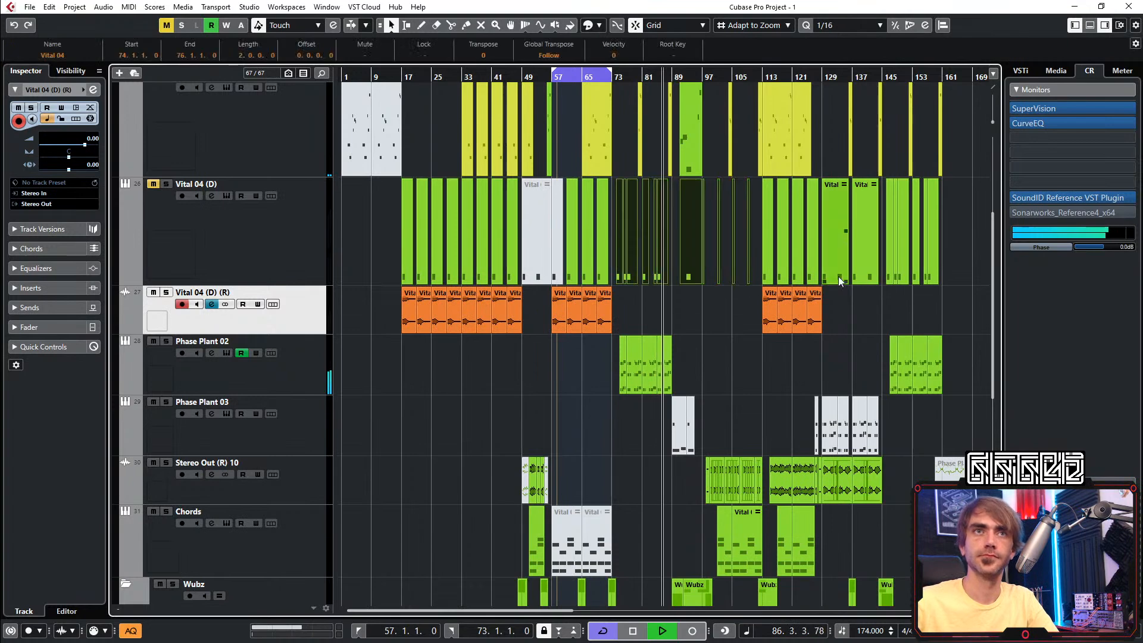
{"action": "left_click_drag", "start_coordinate": [952, 291], "coordinate": [831, 244]}
{"action": "scroll", "coordinate": [831, 244], "scroll_direction": "up", "scroll_amount": 2, "text": "ctrl"}
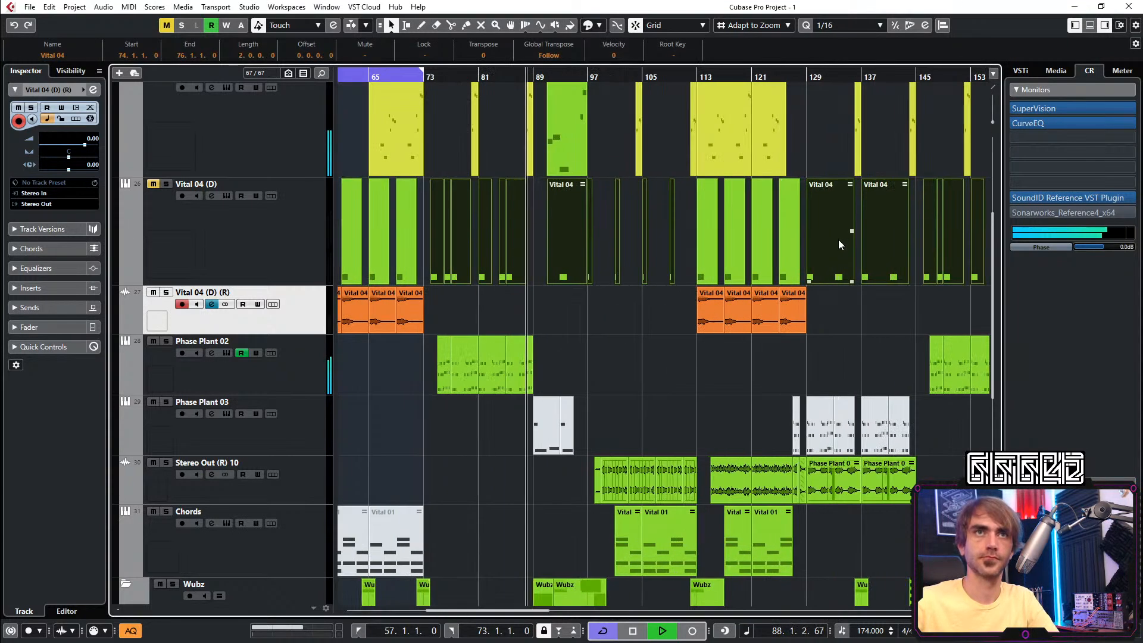
{"action": "scroll", "coordinate": [862, 243], "scroll_direction": "down", "scroll_amount": 3, "text": "ctrl"}
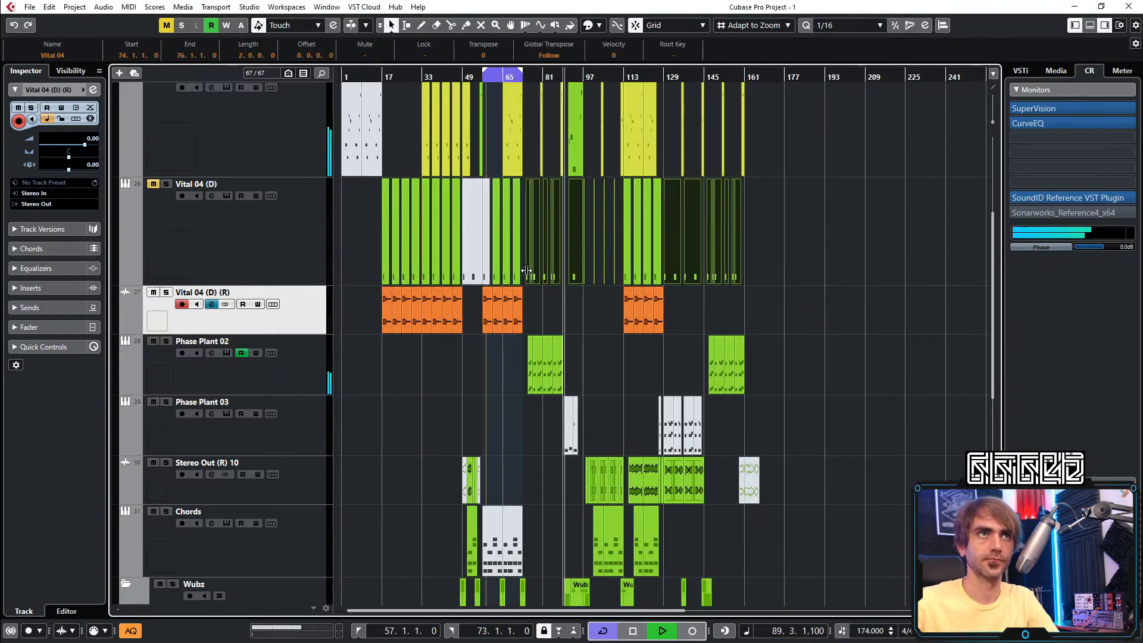
Rename the rendered audio track Vital 04 (D) (R) as "Foghorn 1"
{"action": "double_click", "coordinate": [201, 292]}
{"action": "type", "text": "Foghorn 1"}
{"action": "key", "text": "Return"}
{"action": "scroll", "coordinate": [586, 280], "scroll_direction": "up", "scroll_amount": 4, "text": "ctrl"}
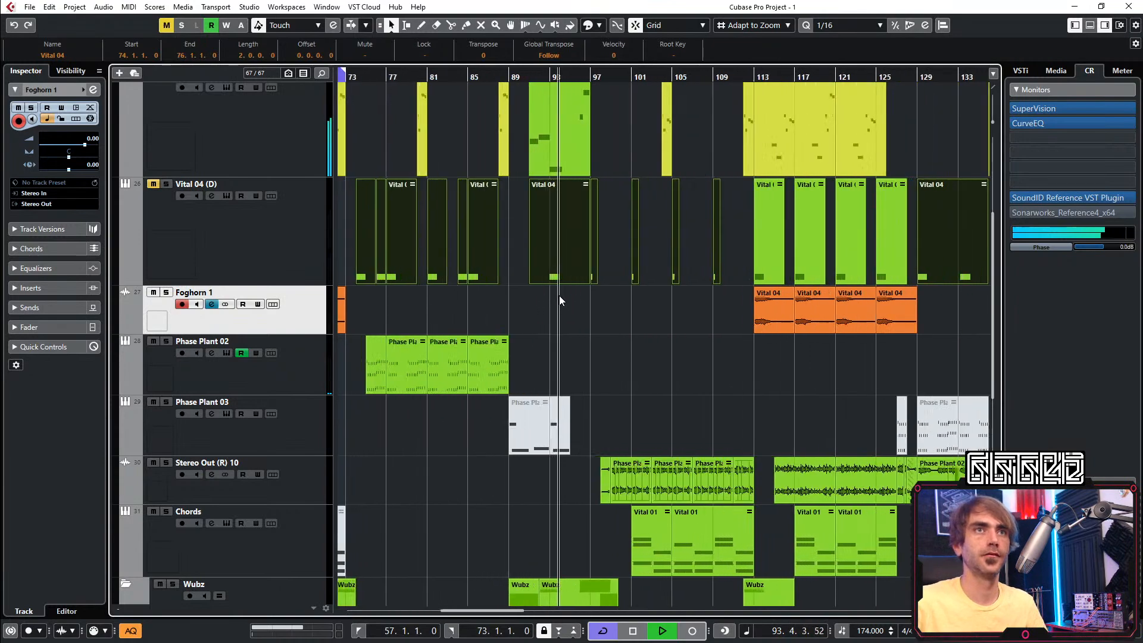
Stop playback and examine the Vital 04, Vital 04 (D) and Foghorn 1 events across the arrangement
{"action": "scroll", "coordinate": [690, 318], "scroll_direction": "up", "scroll_amount": 5}
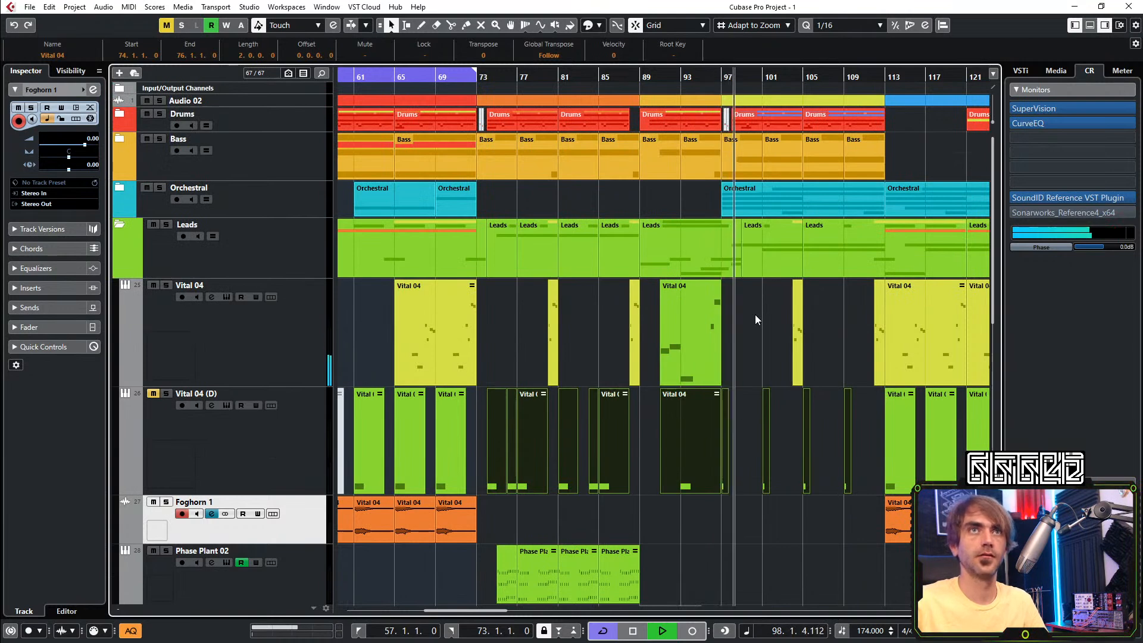
{"action": "scroll", "coordinate": [738, 324], "scroll_direction": "right", "scroll_amount": 2}
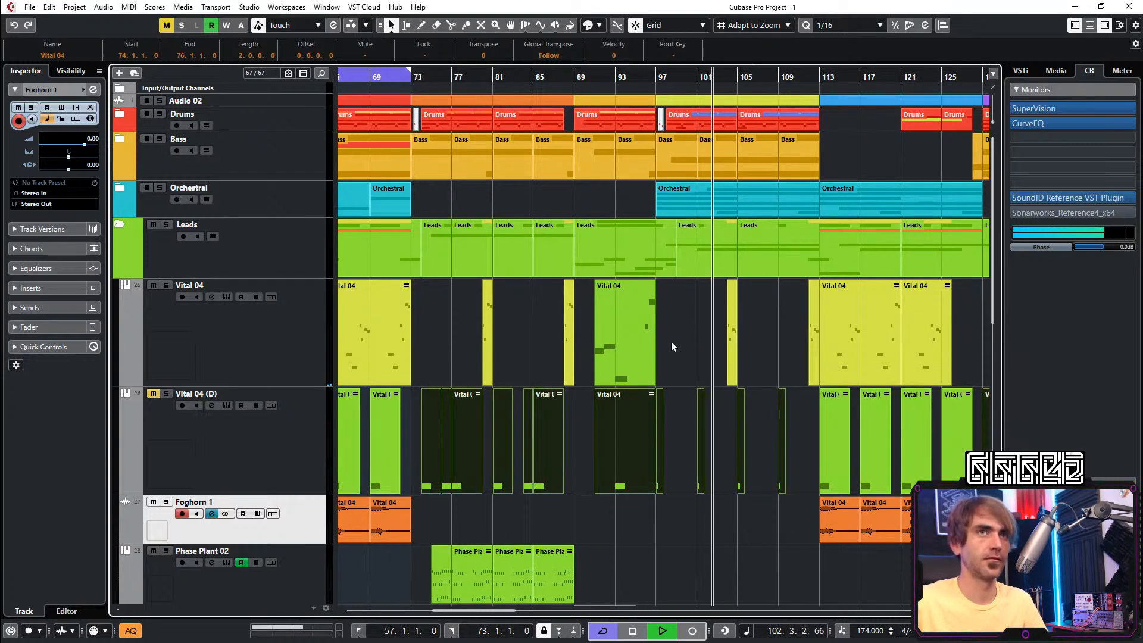
{"action": "key", "text": "space"}
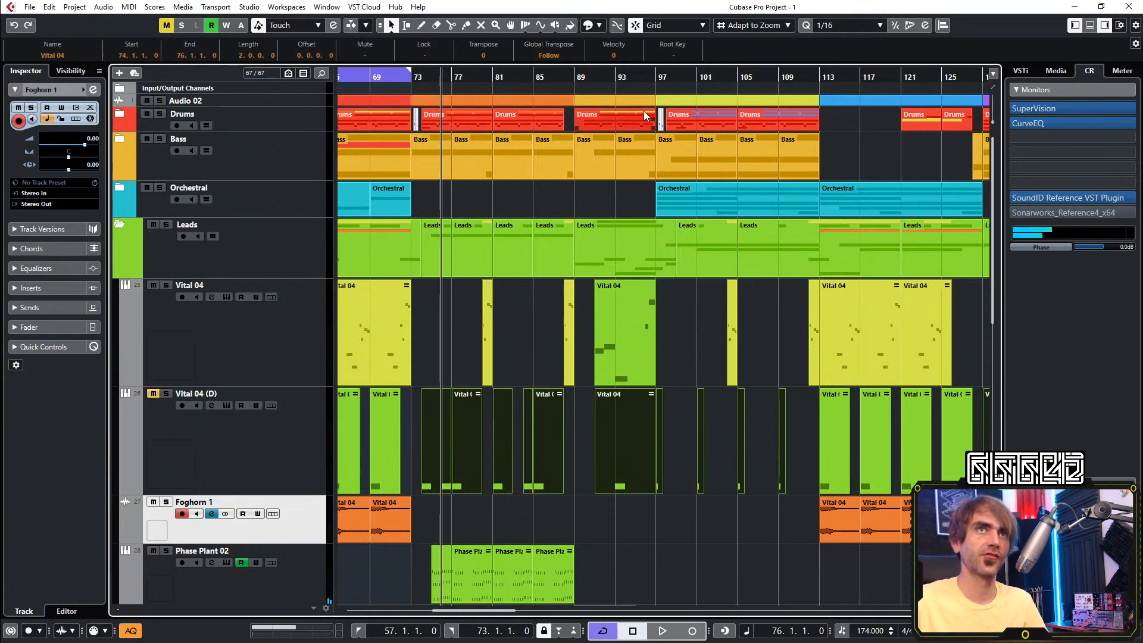
{"action": "left_click_drag", "start_coordinate": [656, 73], "coordinate": [734, 341]}
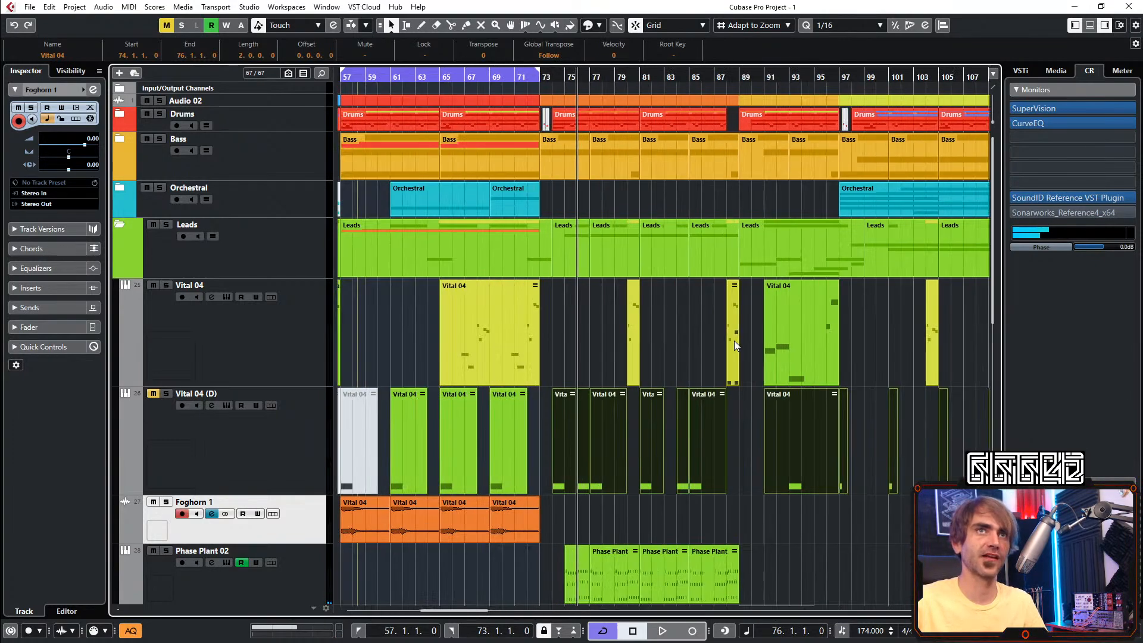
{"action": "scroll", "coordinate": [734, 343], "scroll_direction": "down", "scroll_amount": 2}
{"action": "scroll", "coordinate": [651, 461], "scroll_direction": "right", "scroll_amount": 3}
{"action": "scroll", "coordinate": [655, 456], "scroll_direction": "down", "scroll_amount": 1}
{"action": "scroll", "coordinate": [656, 449], "scroll_direction": "left", "scroll_amount": 1}
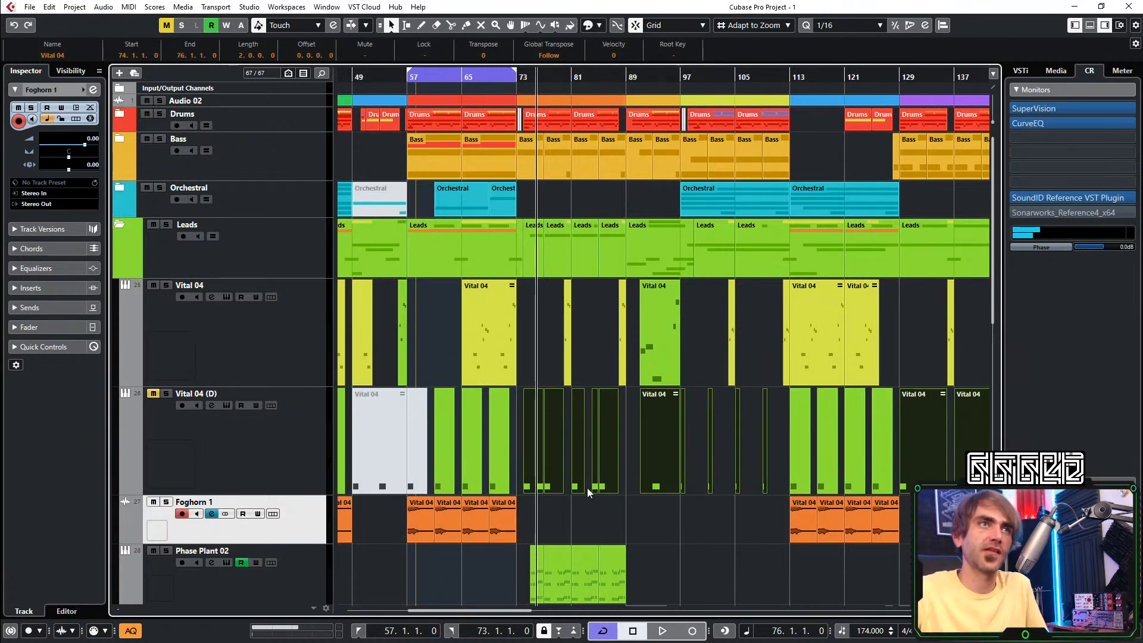
{"action": "scroll", "coordinate": [539, 470], "scroll_direction": "left", "scroll_amount": 4}
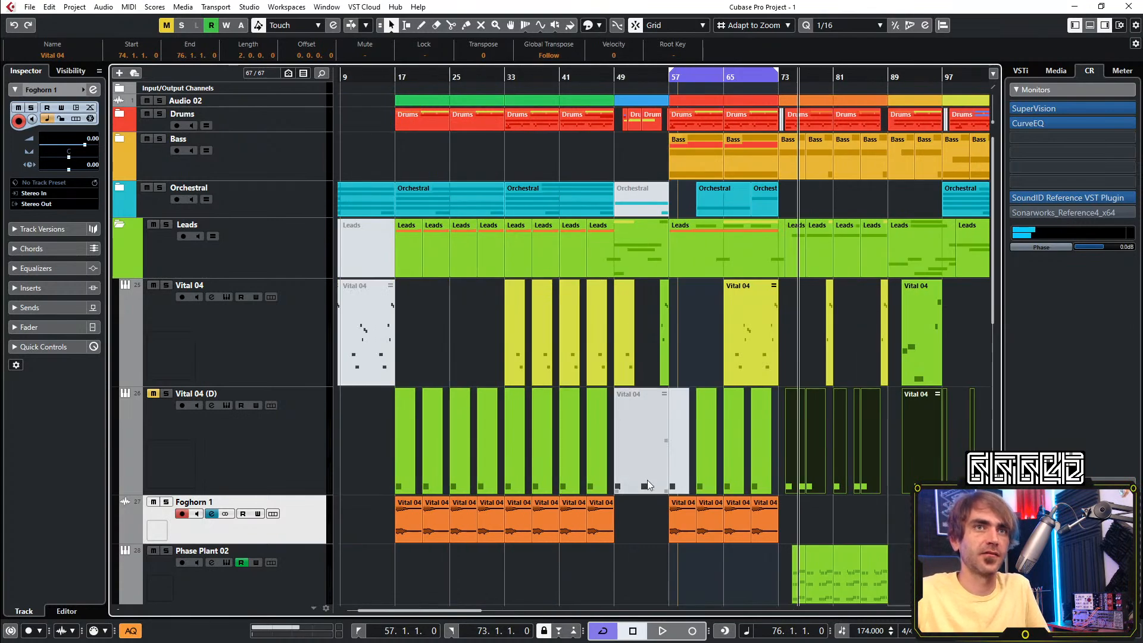
{"action": "scroll", "coordinate": [643, 474], "scroll_direction": "right", "scroll_amount": 4}
{"action": "scroll", "coordinate": [597, 473], "scroll_direction": "down", "scroll_amount": 2}
{"action": "scroll", "coordinate": [598, 471], "scroll_direction": "up", "scroll_amount": 3}
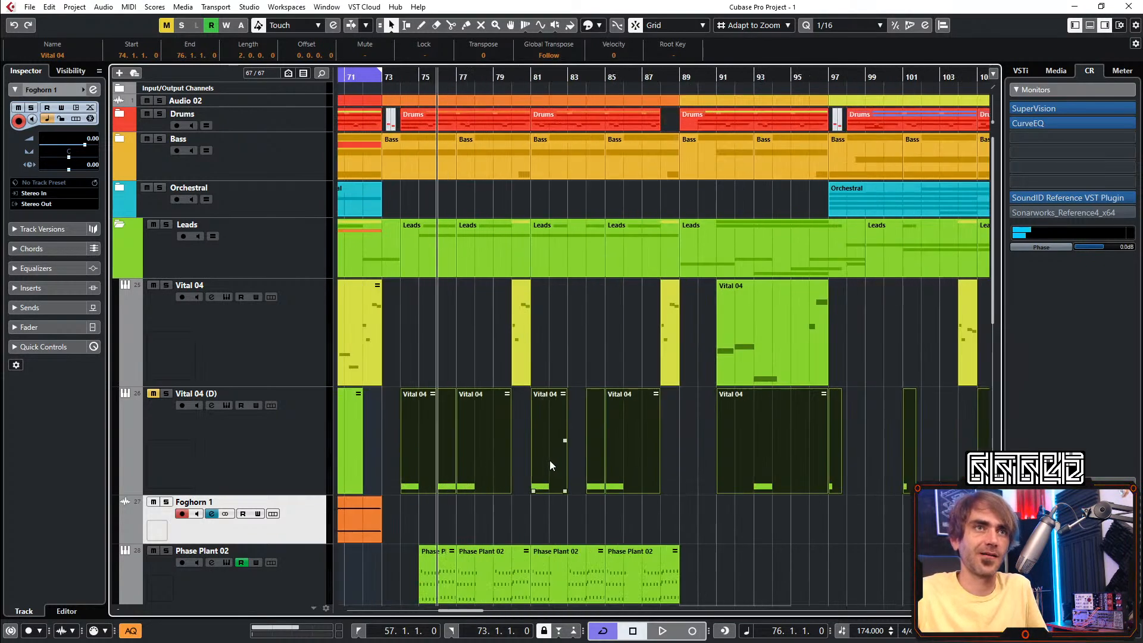
{"action": "scroll", "coordinate": [471, 465], "scroll_direction": "left", "scroll_amount": 2}
Try to render the selected Vital 04 (D) MIDI events in place with the current settings
{"action": "right_click", "coordinate": [483, 468]}
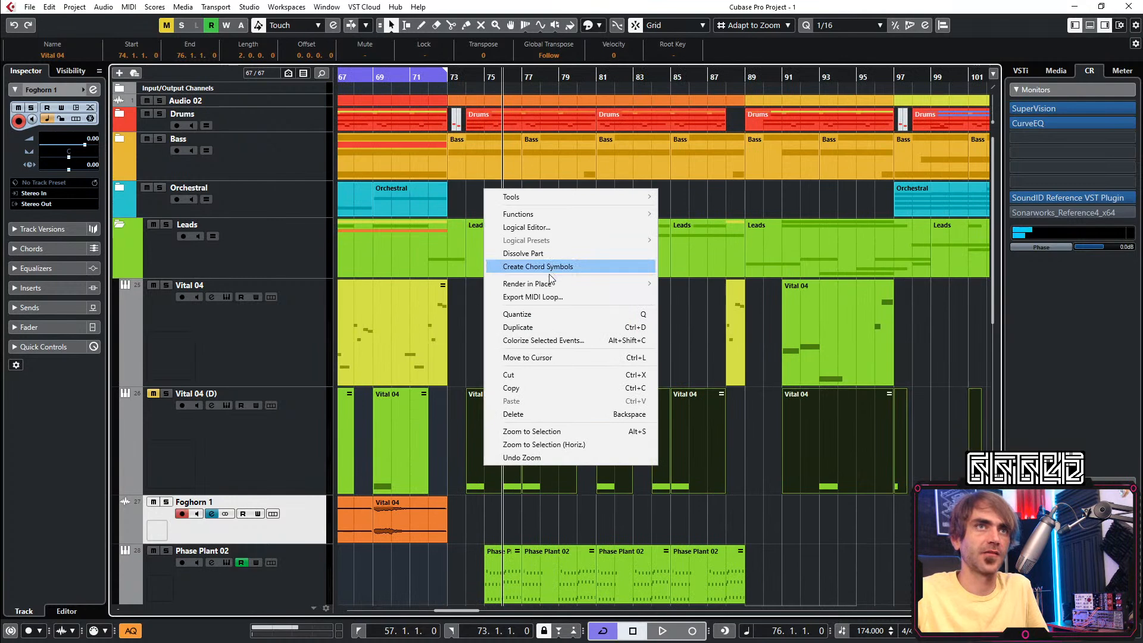
{"action": "mouse_move", "coordinate": [546, 286]}
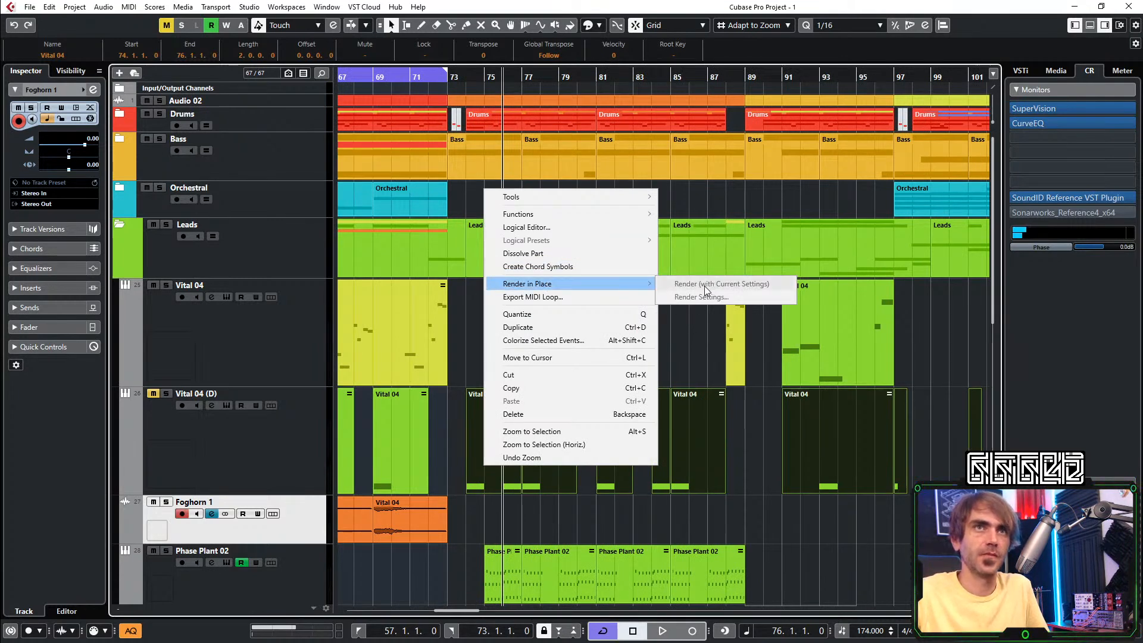
{"action": "left_click", "coordinate": [762, 502]}
Delete the Vital 04 (D) MIDI events between bars 113 and 128, above the Foghorn 1 audio
{"action": "scroll", "coordinate": [763, 497], "scroll_direction": "down", "scroll_amount": 3}
{"action": "scroll", "coordinate": [822, 457], "scroll_direction": "right", "scroll_amount": 3}
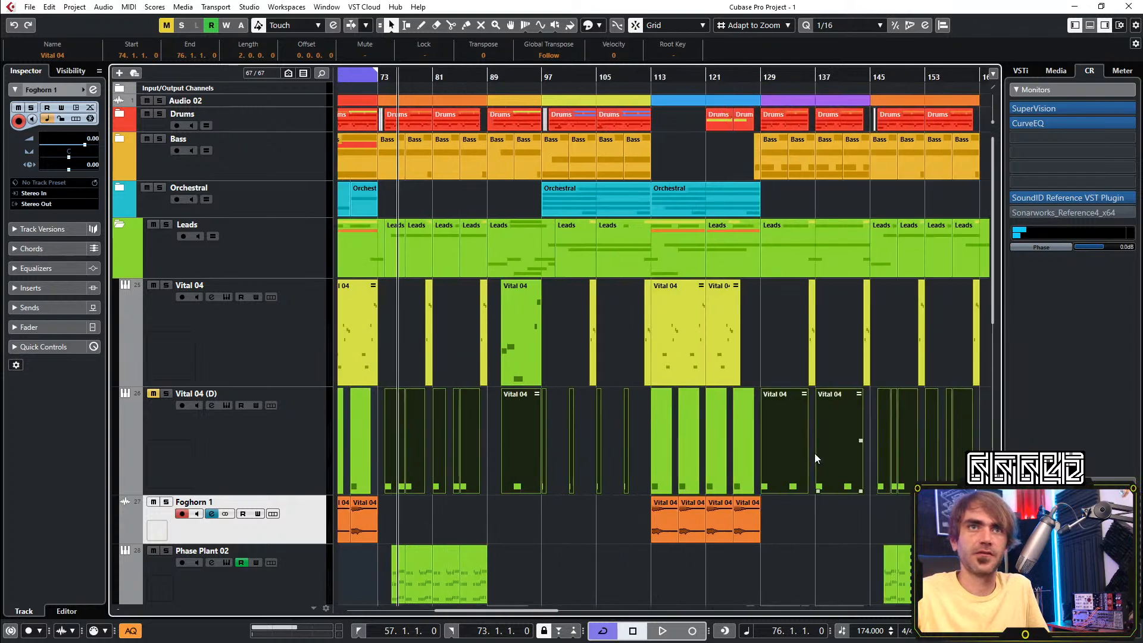
{"action": "scroll", "coordinate": [777, 451], "scroll_direction": "down", "scroll_amount": 4}
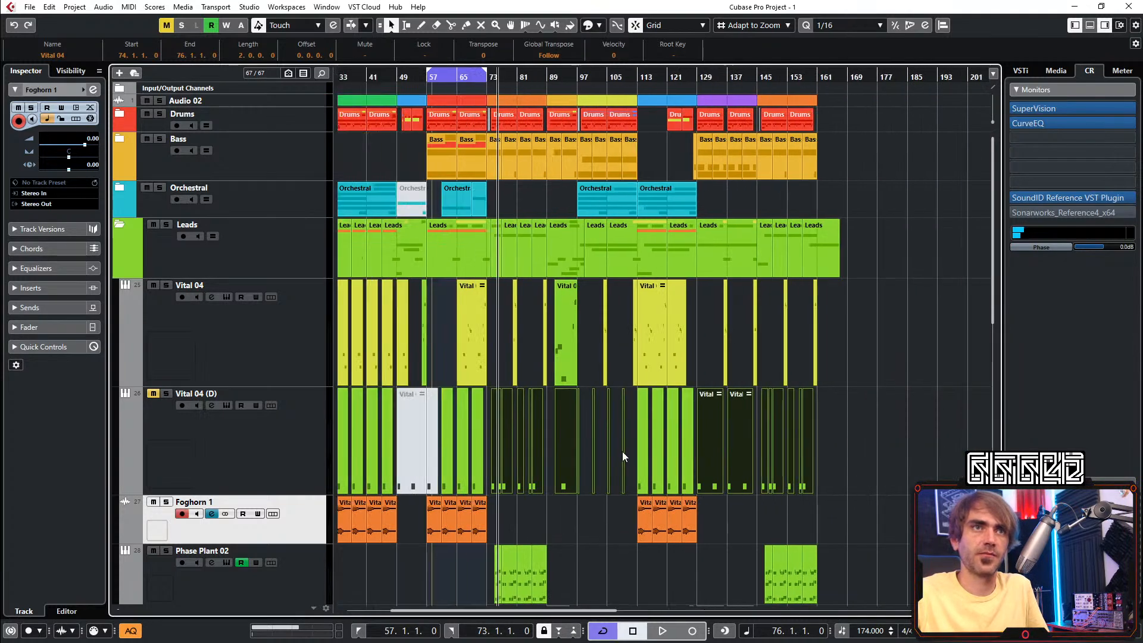
{"action": "left_click_drag", "start_coordinate": [639, 473], "coordinate": [685, 481]}
{"action": "key", "text": "Delete"}
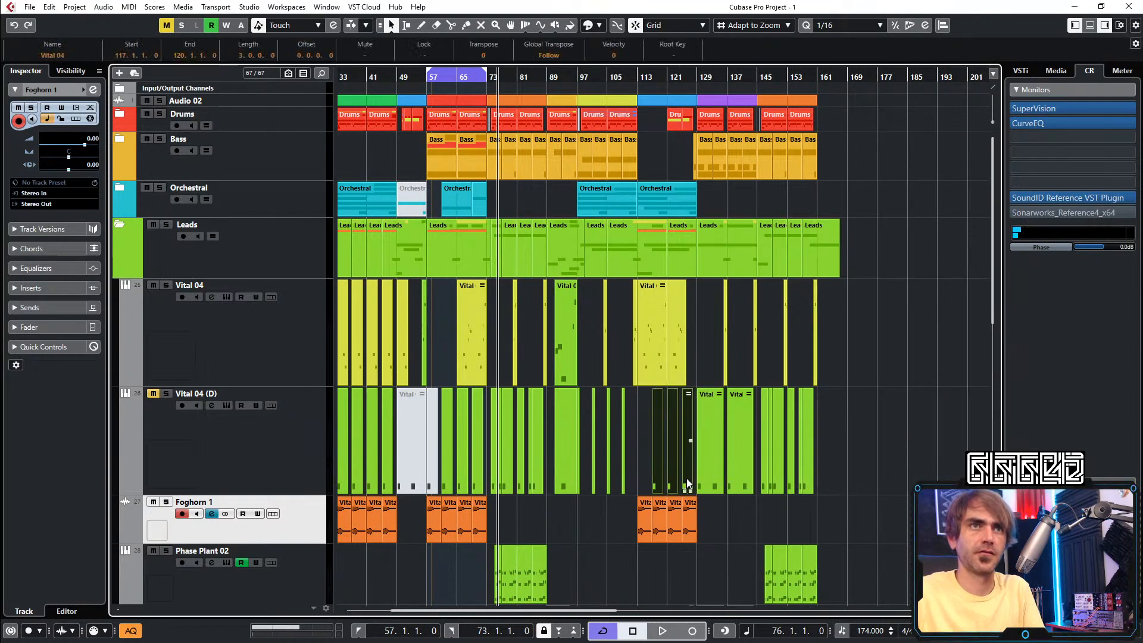
Select all Vital 04 (D) MIDI events from bar 74 to the end and try to render them in place with the current settings
{"action": "left_click_drag", "start_coordinate": [891, 421], "coordinate": [491, 495]}
{"action": "right_click", "coordinate": [494, 470]}
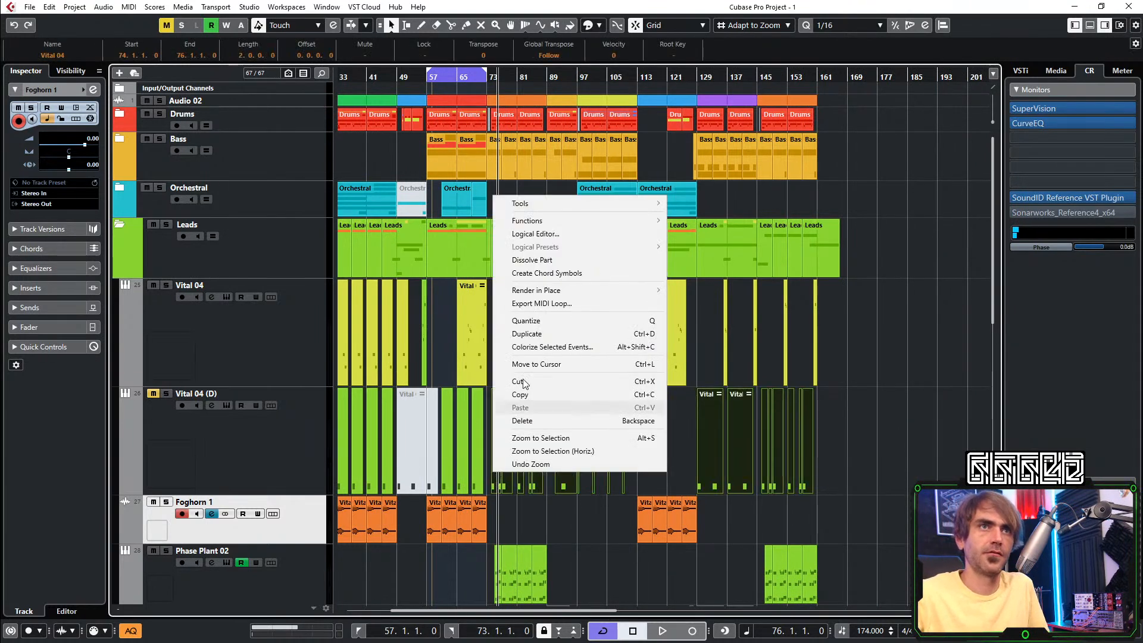
{"action": "mouse_move", "coordinate": [595, 290]}
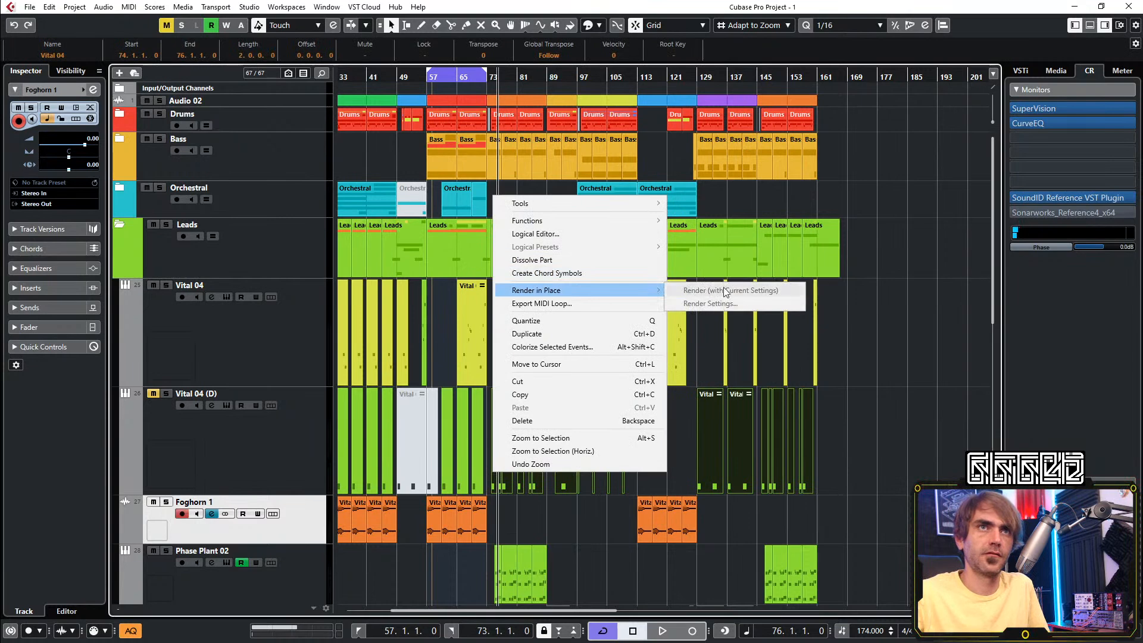
{"action": "left_click", "coordinate": [725, 291]}
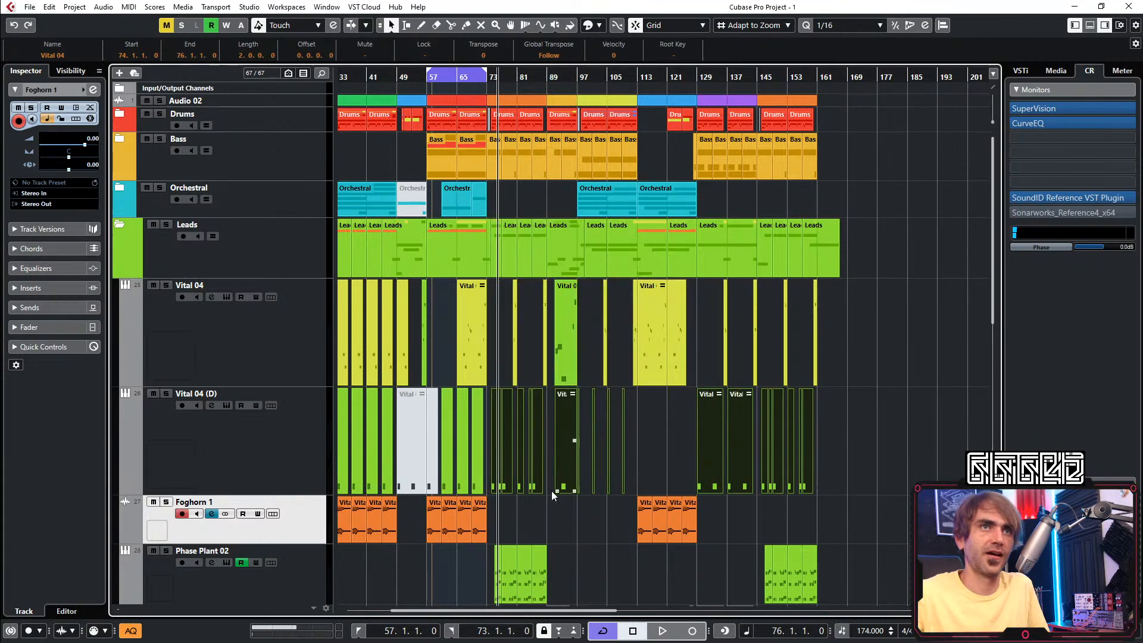
Render the selected Vital 04 (D) MIDI events from bar 74 onward in place with the current settings
{"action": "right_click", "coordinate": [559, 470]}
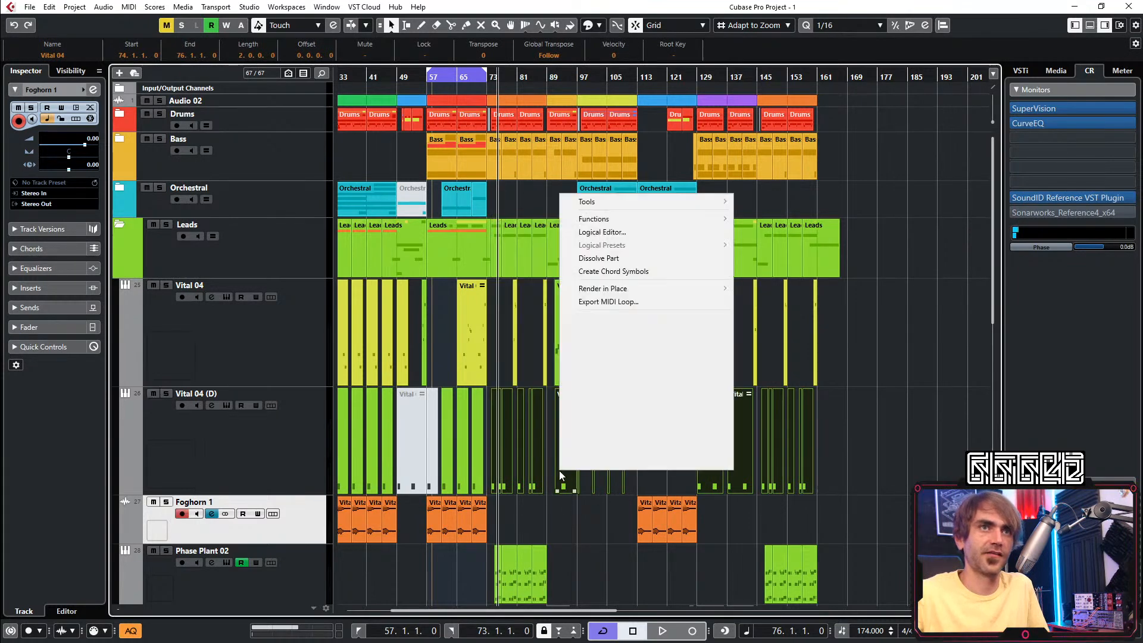
{"action": "mouse_move", "coordinate": [685, 288]}
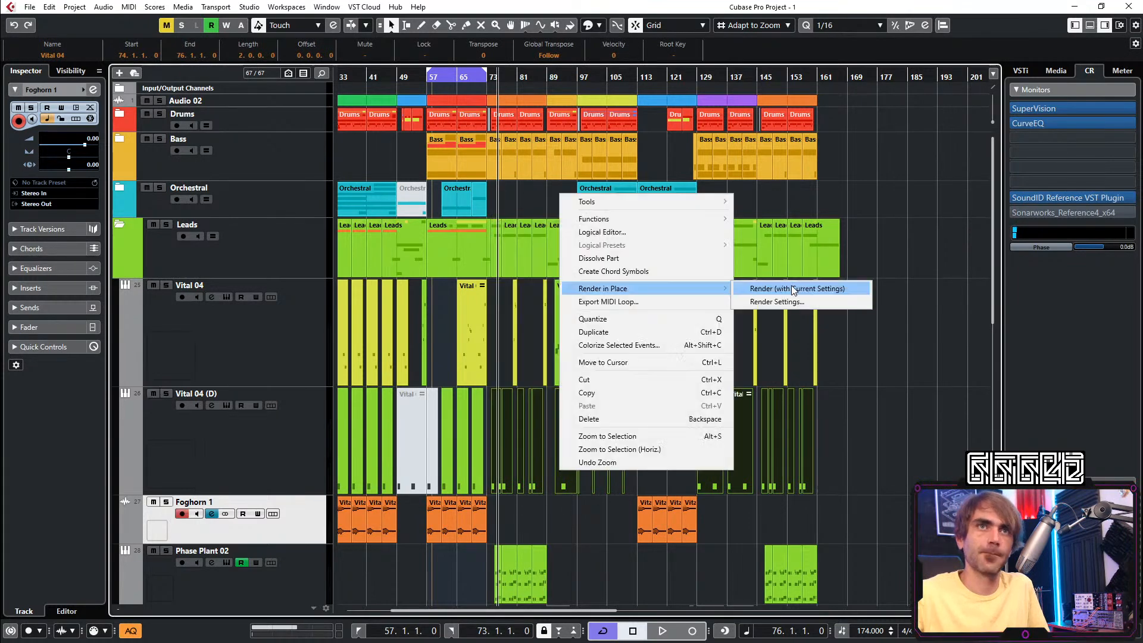
{"action": "left_click", "coordinate": [791, 288]}
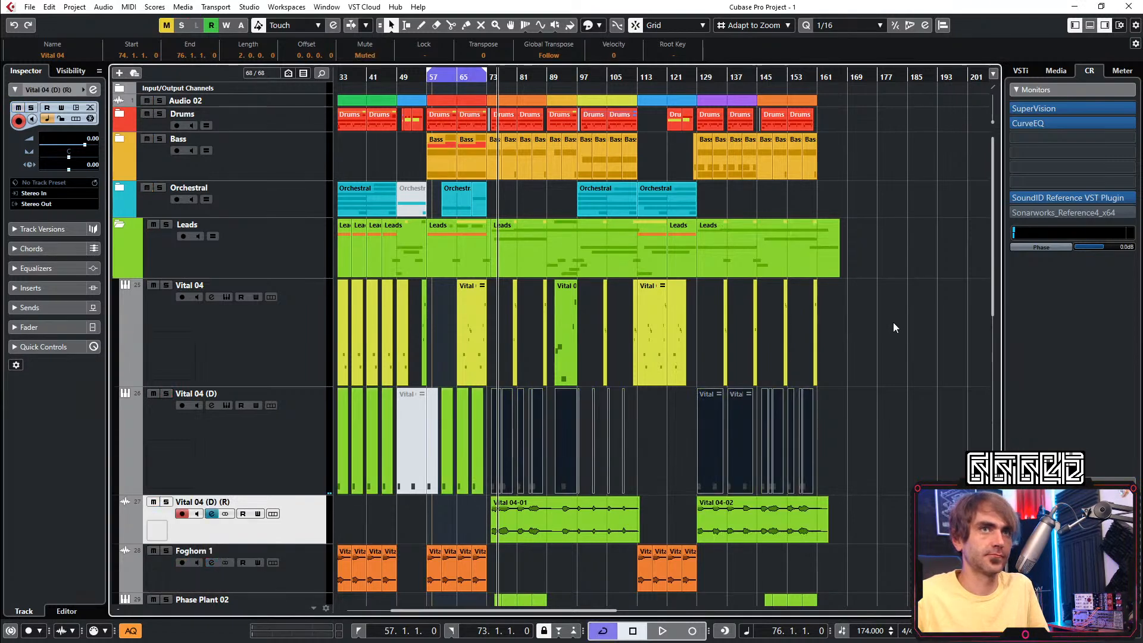
During playback, move both rendered audio events, Vital 04-01 and Vital 04-02, from the Vital 04 (D) (R) track to the Foghorn 1 track
{"action": "key", "text": "space"}
{"action": "scroll", "coordinate": [601, 428], "scroll_direction": "down", "scroll_amount": 4}
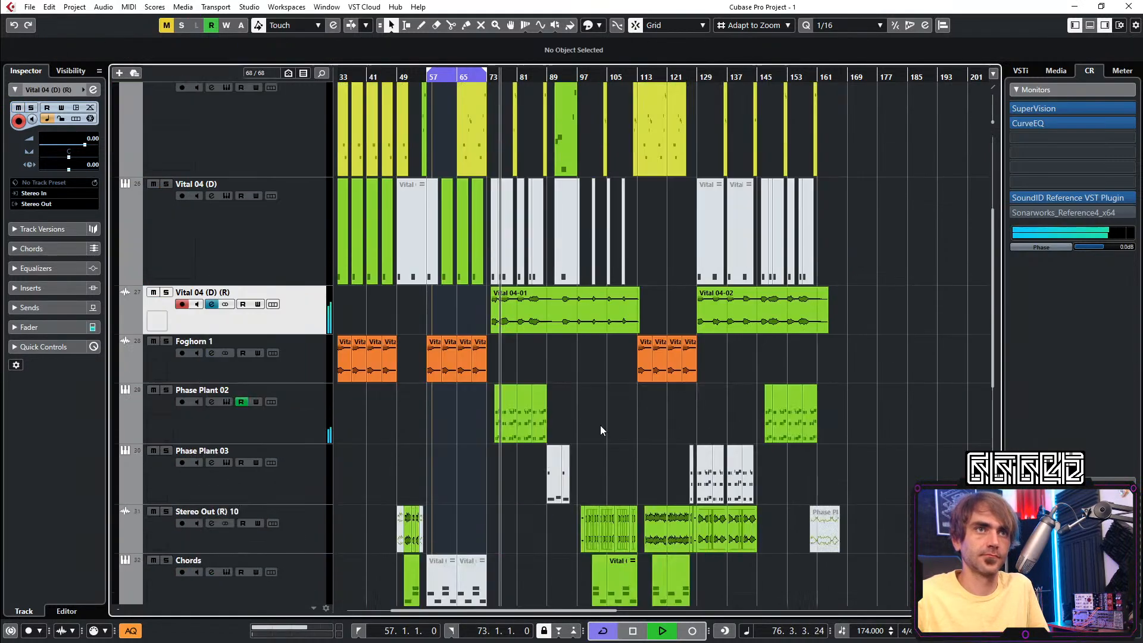
{"action": "key", "text": "h"}
{"action": "key", "text": "h"}
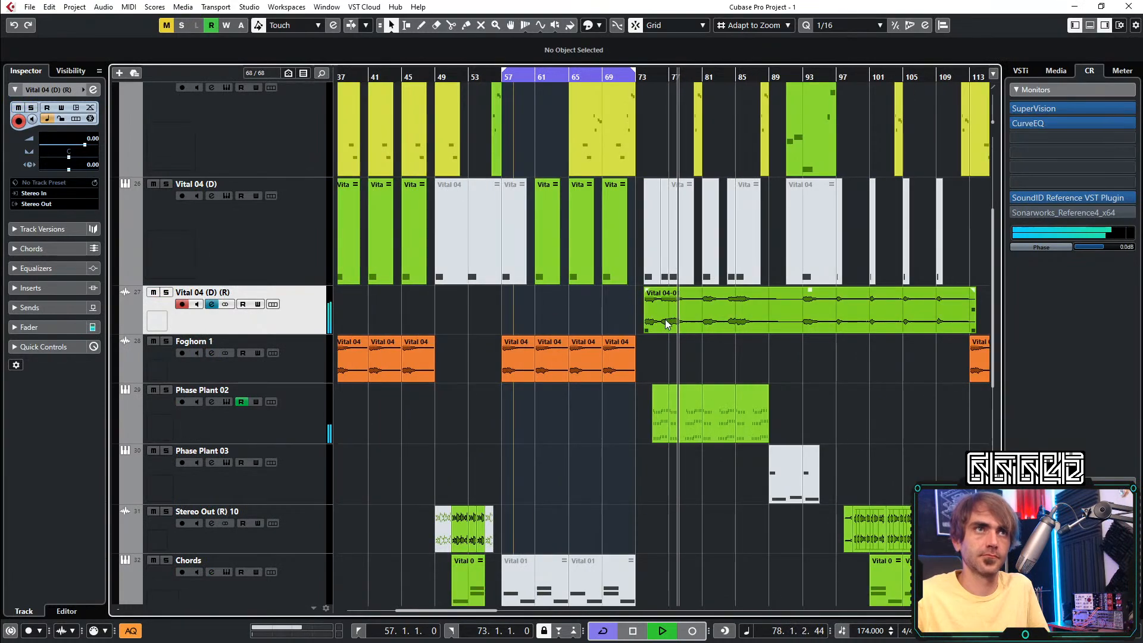
{"action": "key", "text": "g"}
{"action": "key", "text": "g"}
{"action": "left_click", "coordinate": [589, 312]}
{"action": "key", "text": "h"}
{"action": "key", "text": "h"}
{"action": "key", "text": "h"}
{"action": "key", "text": "h"}
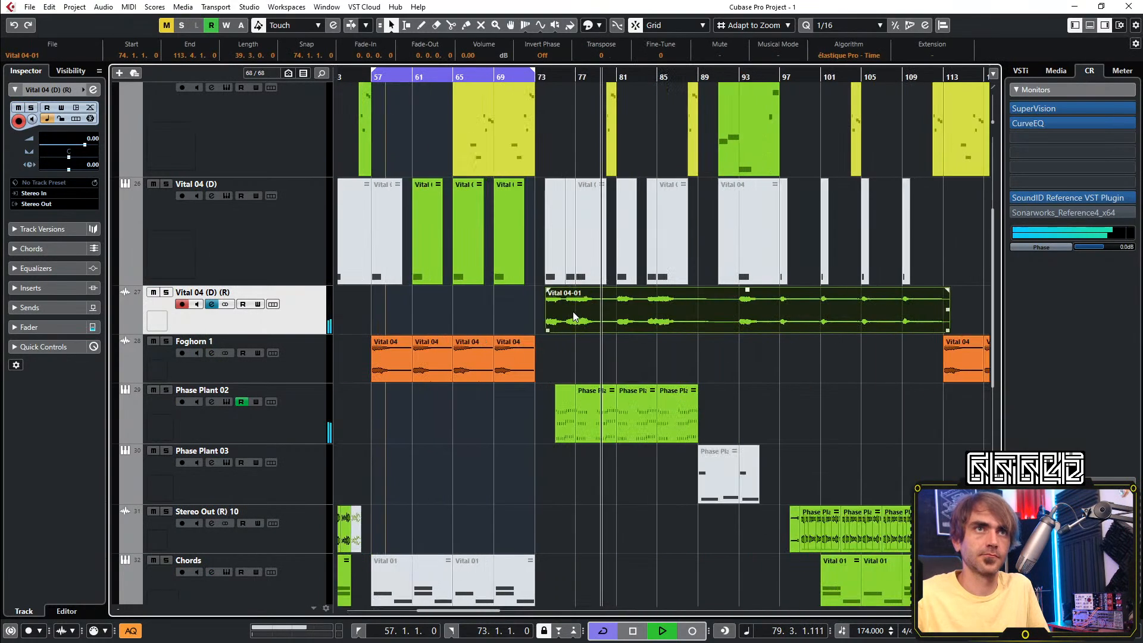
{"action": "left_click_drag", "start_coordinate": [552, 314], "coordinate": [549, 339]}
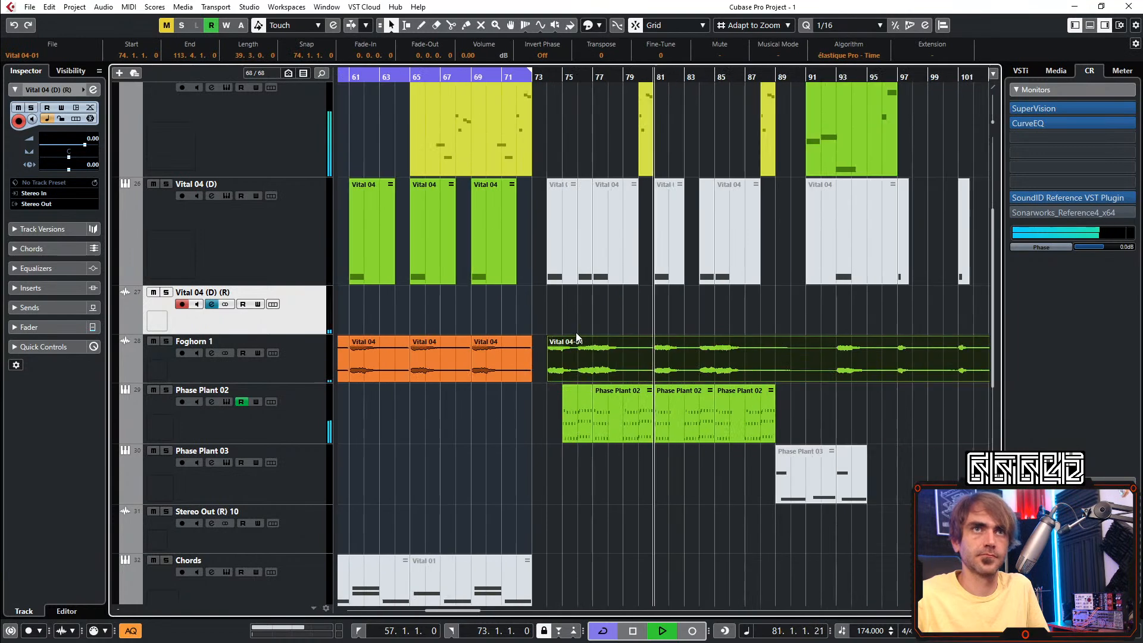
{"action": "key", "text": "g"}
{"action": "key", "text": "g"}
{"action": "key", "text": "g"}
{"action": "key", "text": "g"}
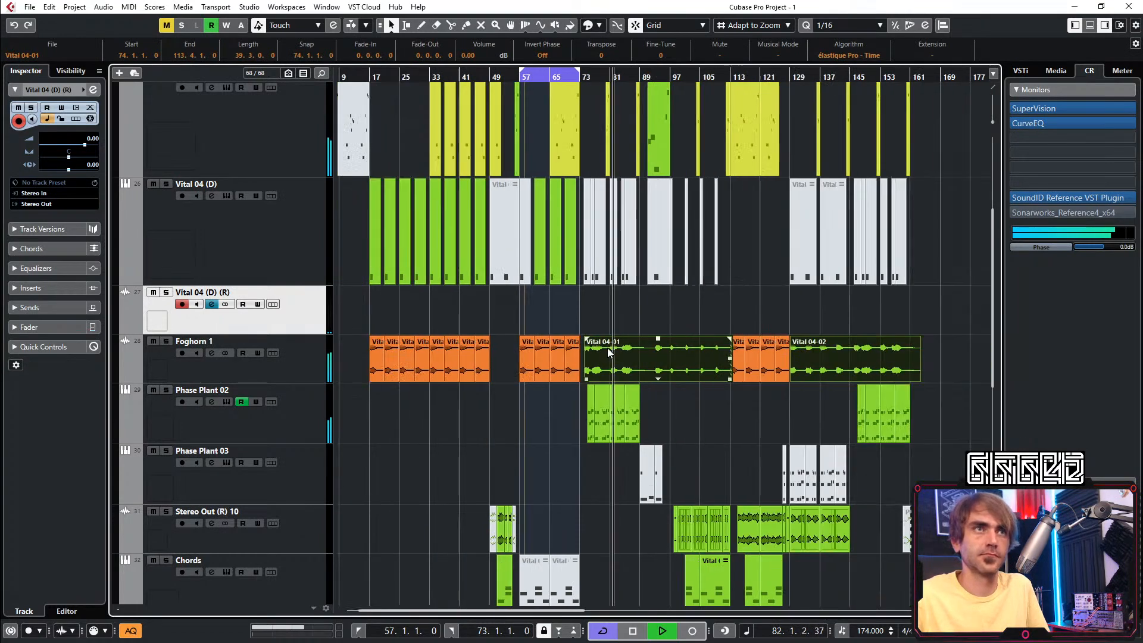
Select the Vital 04 (D) and Vital 04 (D) (R) tracks, and trim the end of Vital 04-01 on Foghorn 1 to bar 113
{"action": "left_click", "coordinate": [554, 314]}
{"action": "key", "text": "g"}
{"action": "left_click", "coordinate": [310, 256]}
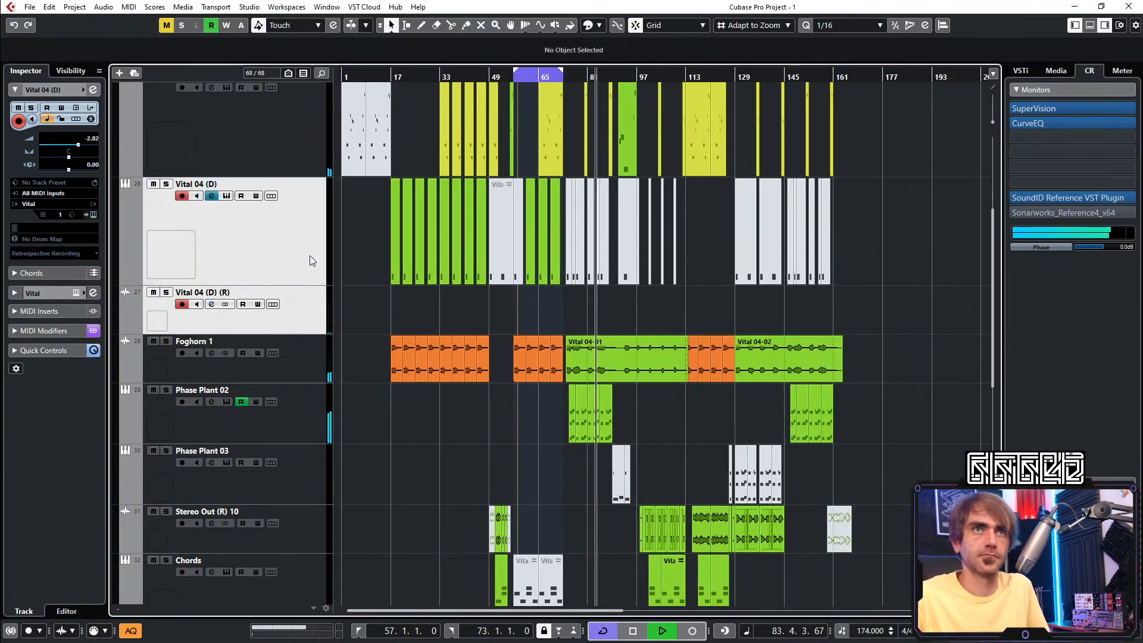
{"action": "scroll", "coordinate": [697, 405], "scroll_direction": "up", "scroll_amount": 3}
{"action": "scroll", "coordinate": [703, 388], "scroll_direction": "up", "scroll_amount": 3}
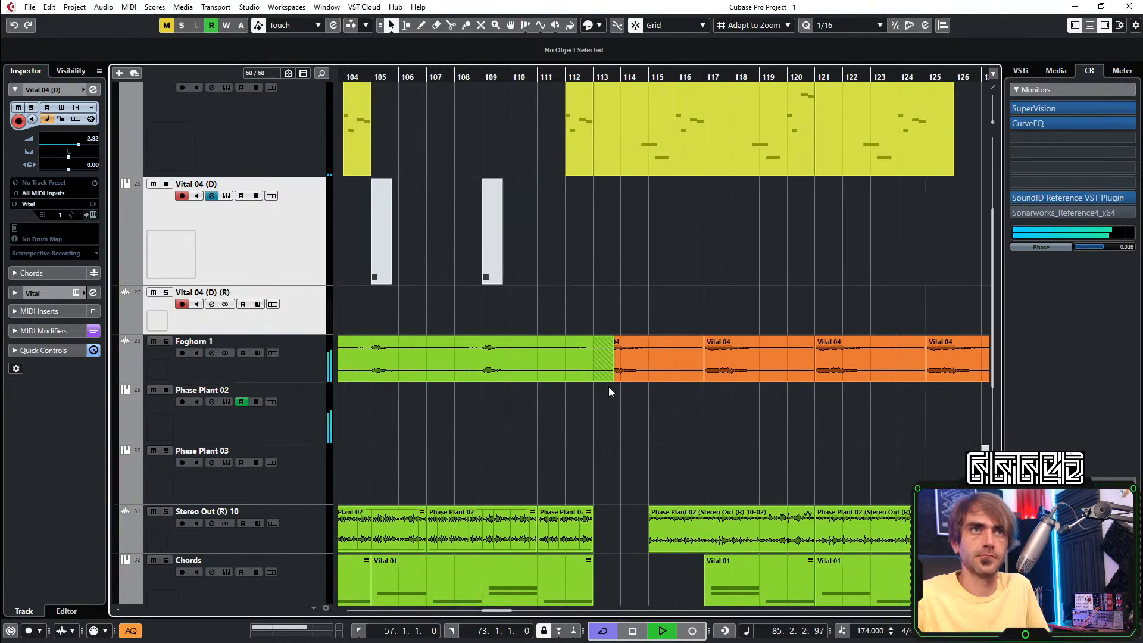
{"action": "left_click_drag", "start_coordinate": [612, 379], "coordinate": [592, 378]}
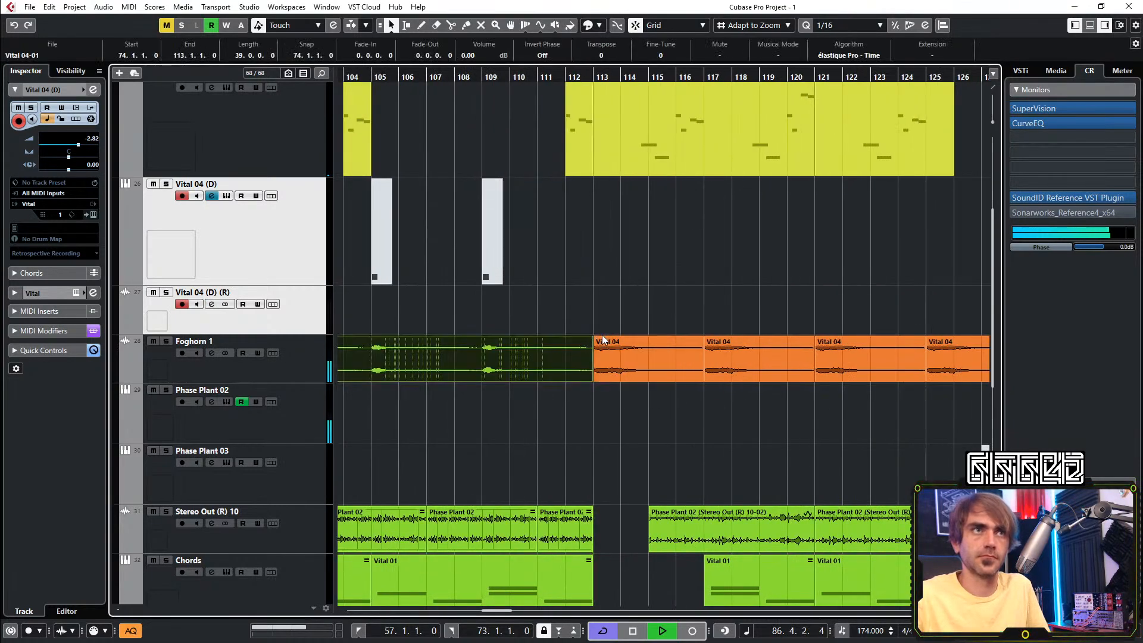
Remove the selected Vital 04 (D) and Vital 04 (D) (R) tracks from the project
{"action": "scroll", "coordinate": [604, 337], "scroll_direction": "down", "scroll_amount": 5}
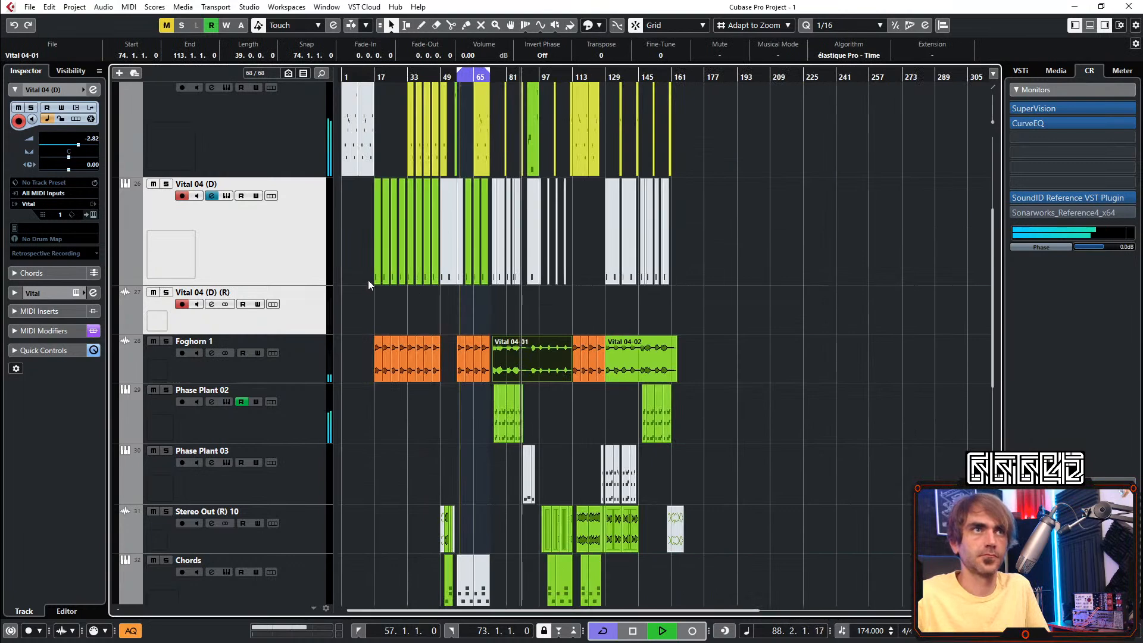
{"action": "right_click", "coordinate": [298, 251]}
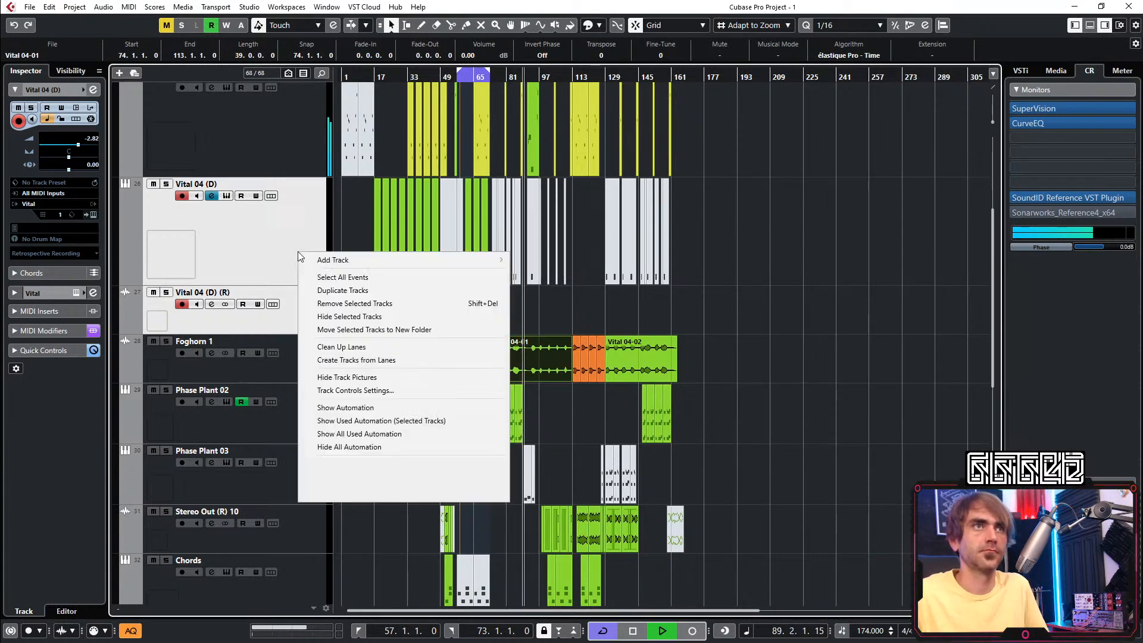
{"action": "left_click", "coordinate": [346, 306]}
{"action": "left_click", "coordinate": [784, 348]}
Listen to the arrangement and examine the Foghorn 1 audio and the other lead tracks around the bar 57 section
{"action": "key", "text": "KP_Subtract"}
{"action": "scroll", "coordinate": [729, 310], "scroll_direction": "up", "scroll_amount": 3}
{"action": "scroll", "coordinate": [694, 310], "scroll_direction": "left", "scroll_amount": 3}
{"action": "scroll", "coordinate": [582, 298], "scroll_direction": "left", "scroll_amount": 5}
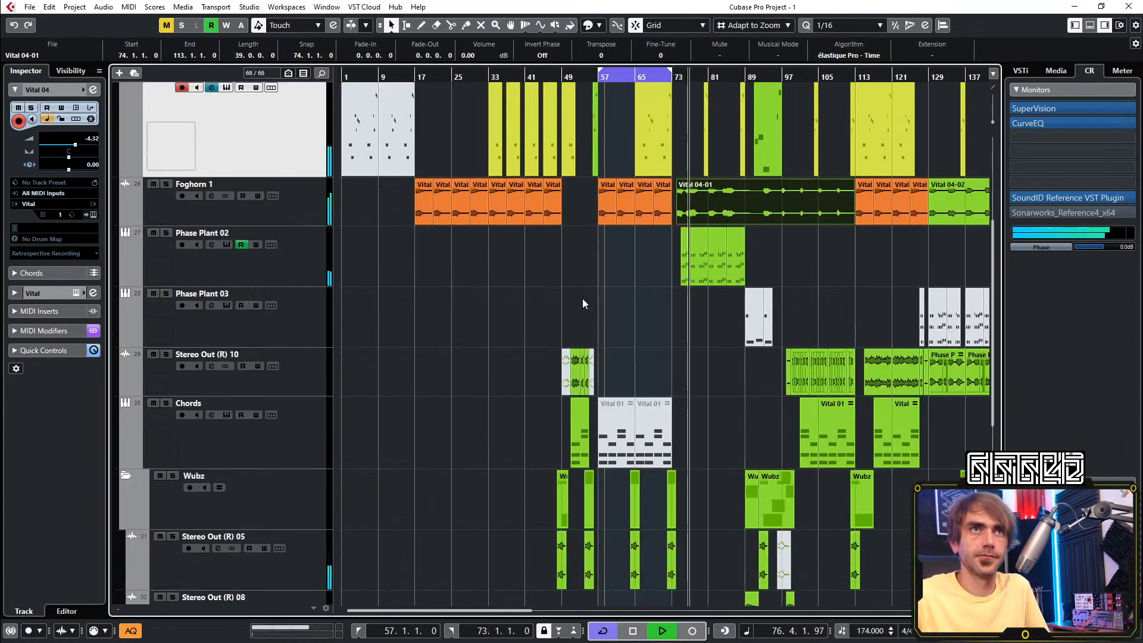
{"action": "key", "text": "KP_Divide"}
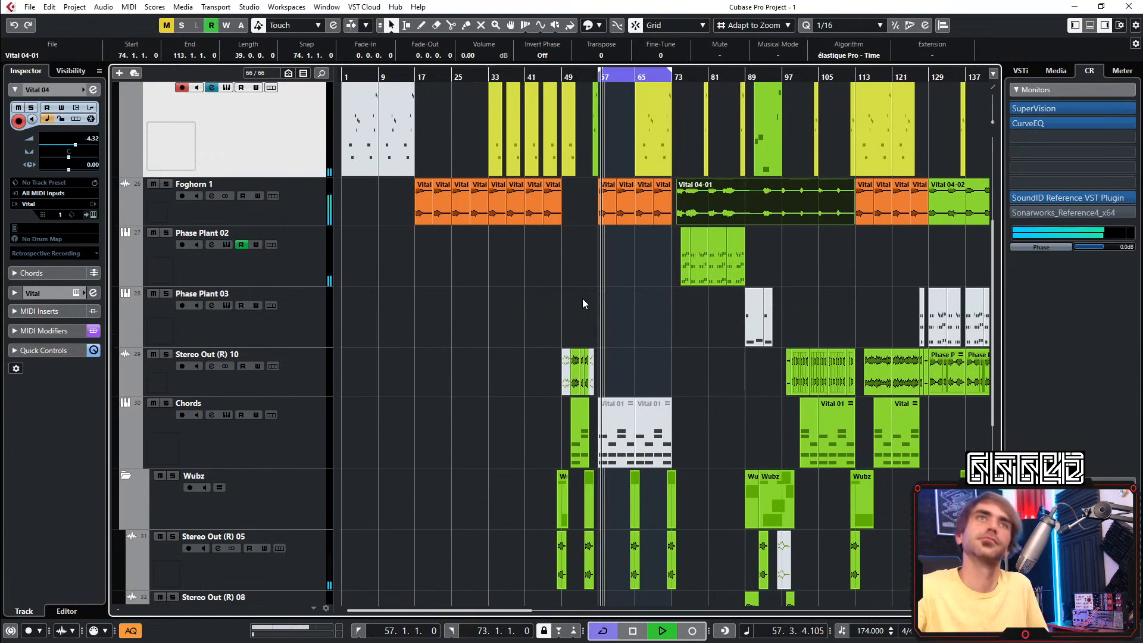
{"action": "left_click", "coordinate": [619, 303]}
{"action": "scroll", "coordinate": [560, 307], "scroll_direction": "right", "scroll_amount": 3}
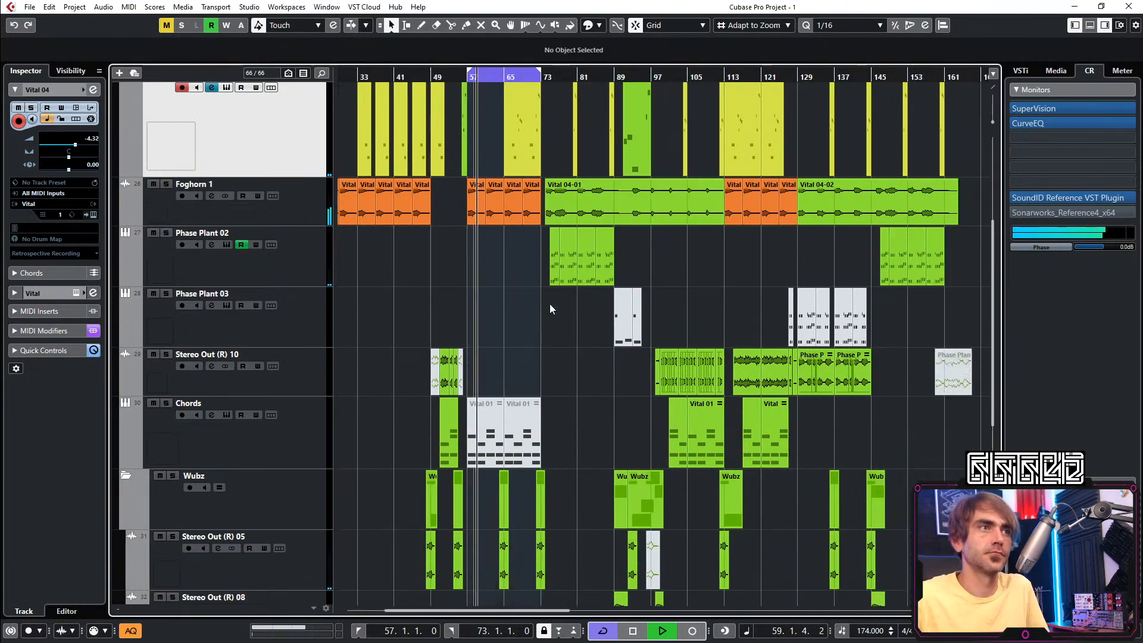
{"action": "scroll", "coordinate": [481, 303], "scroll_direction": "up", "scroll_amount": 2}
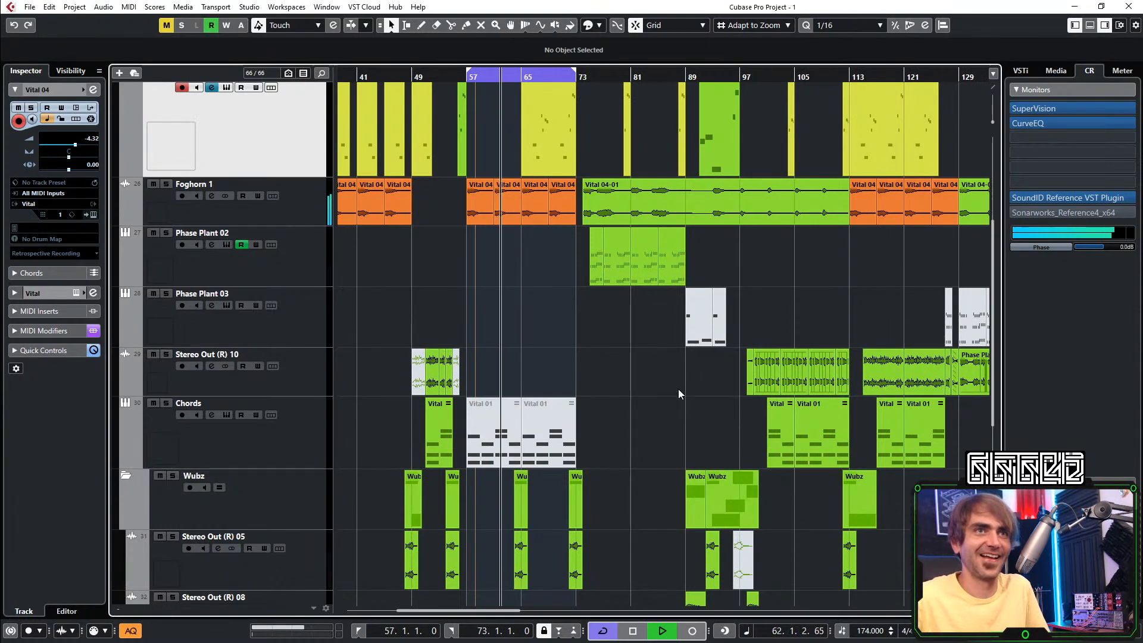
Collapse the Wubz and Leads folder tracks, and stop playback
{"action": "scroll", "coordinate": [584, 334], "scroll_direction": "down", "scroll_amount": 5}
{"action": "scroll", "coordinate": [184, 410], "scroll_direction": "up", "scroll_amount": 4}
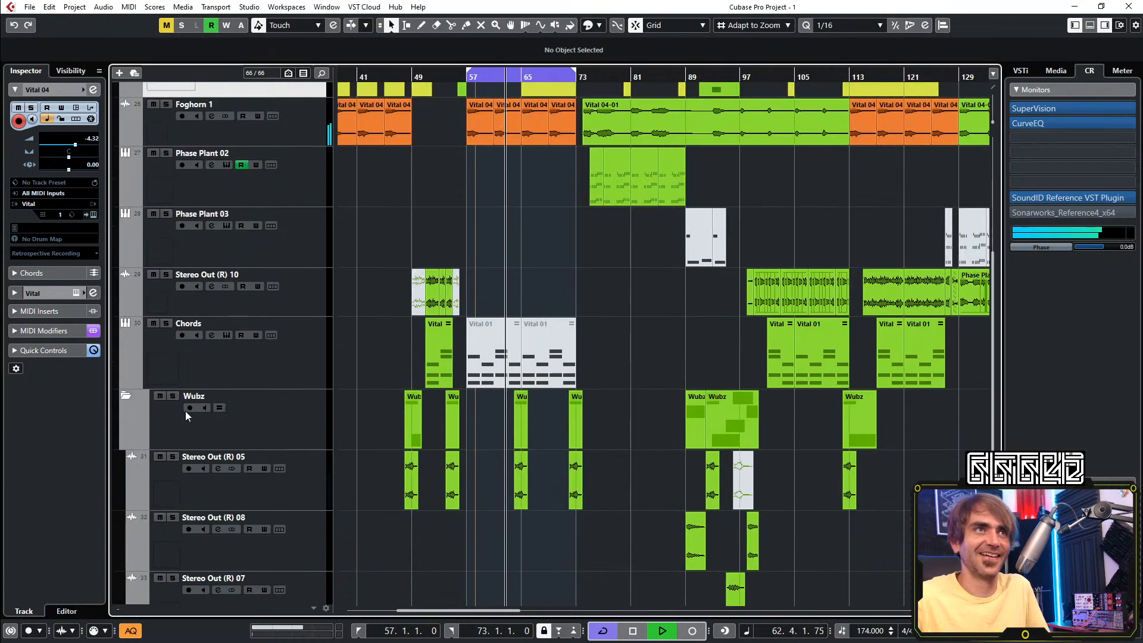
{"action": "left_click", "coordinate": [126, 396]}
{"action": "scroll", "coordinate": [331, 408], "scroll_direction": "up", "scroll_amount": 5}
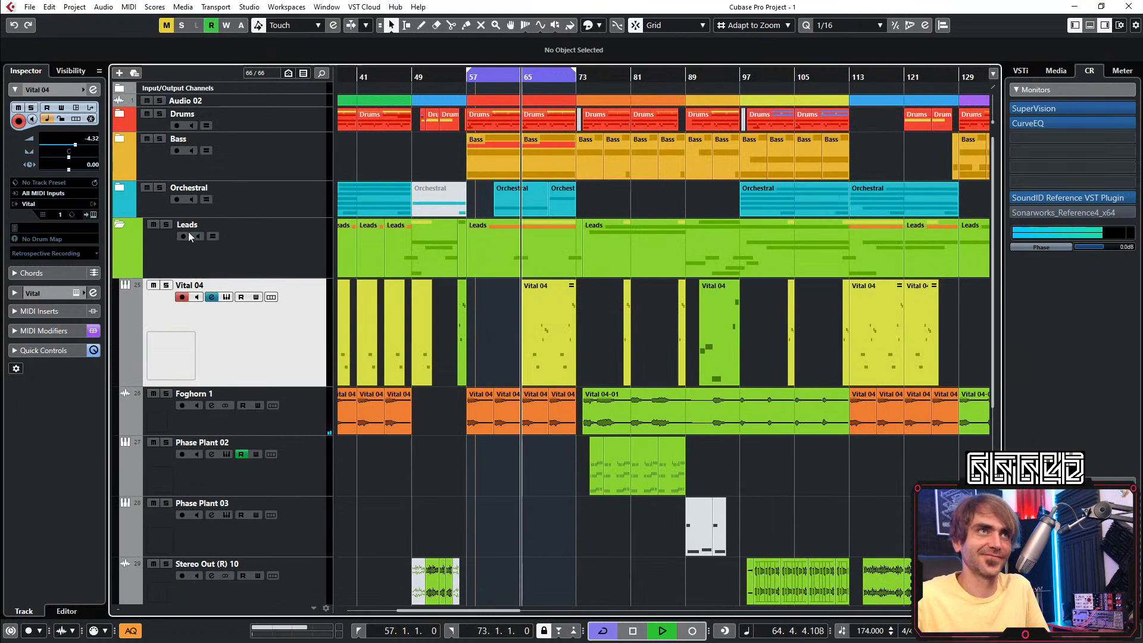
{"action": "left_click", "coordinate": [121, 225]}
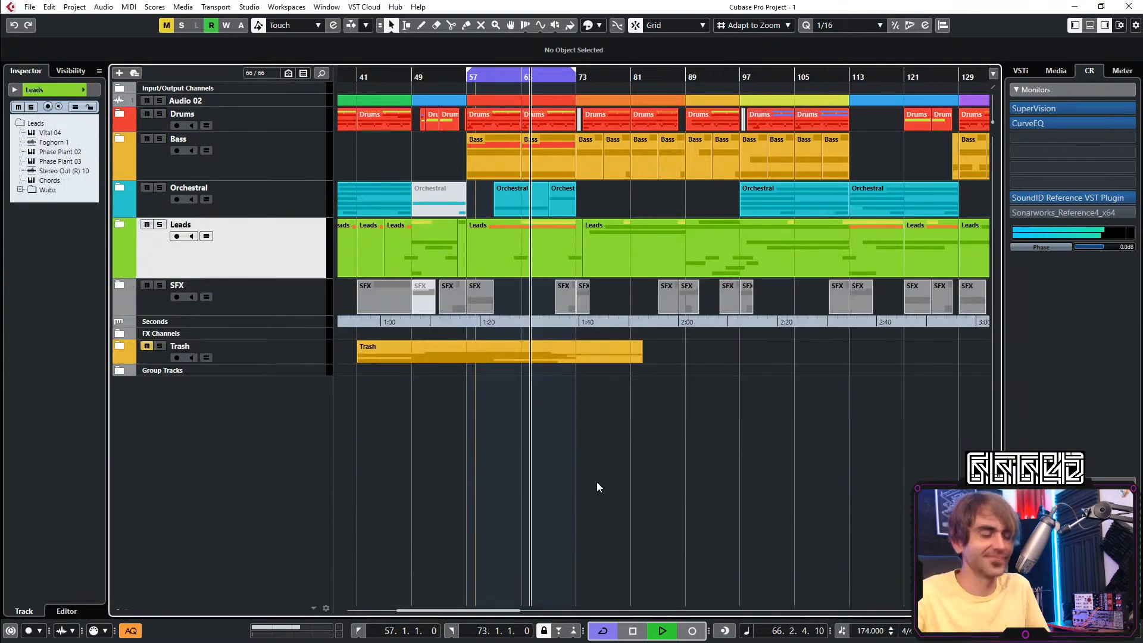
{"action": "key", "text": "space"}
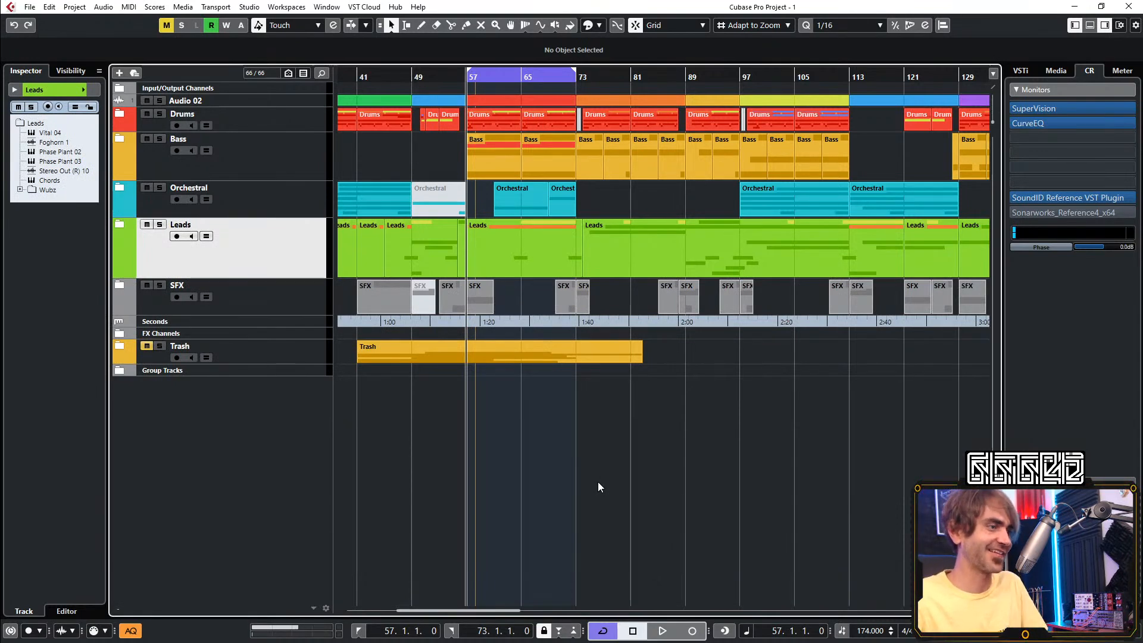
Play the section from bar 57, expand the Bass folder, and inspect the Phase Plant instrument on the Phase Plant 01 track
{"action": "key", "text": "space"}
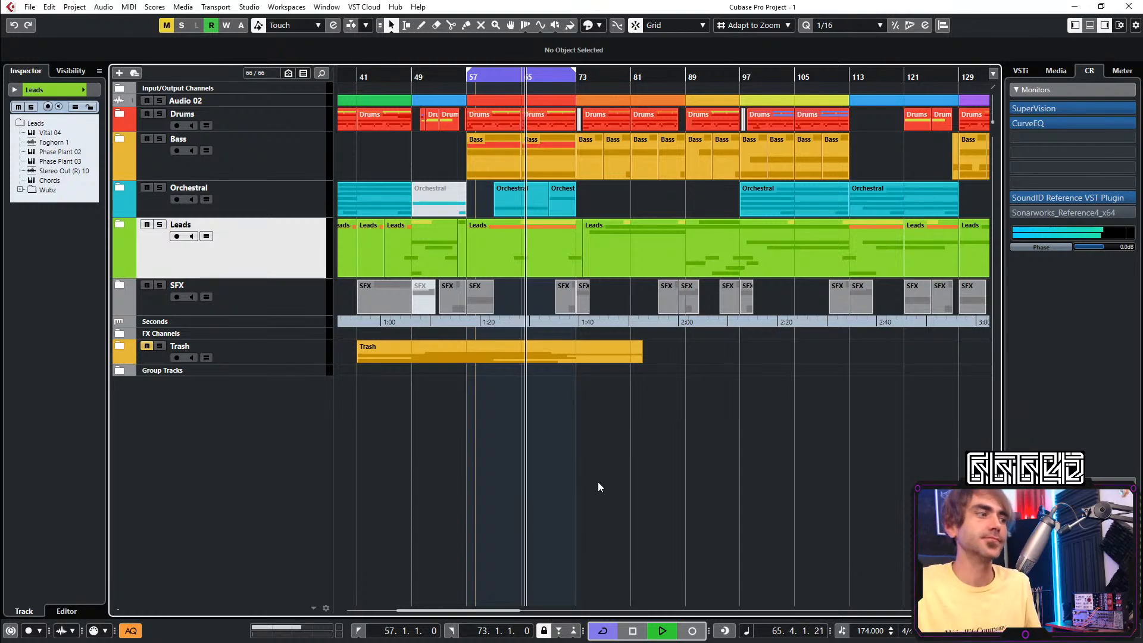
{"action": "scroll", "coordinate": [519, 427], "scroll_direction": "up", "scroll_amount": 3}
{"action": "scroll", "coordinate": [509, 399], "scroll_direction": "left", "scroll_amount": 2}
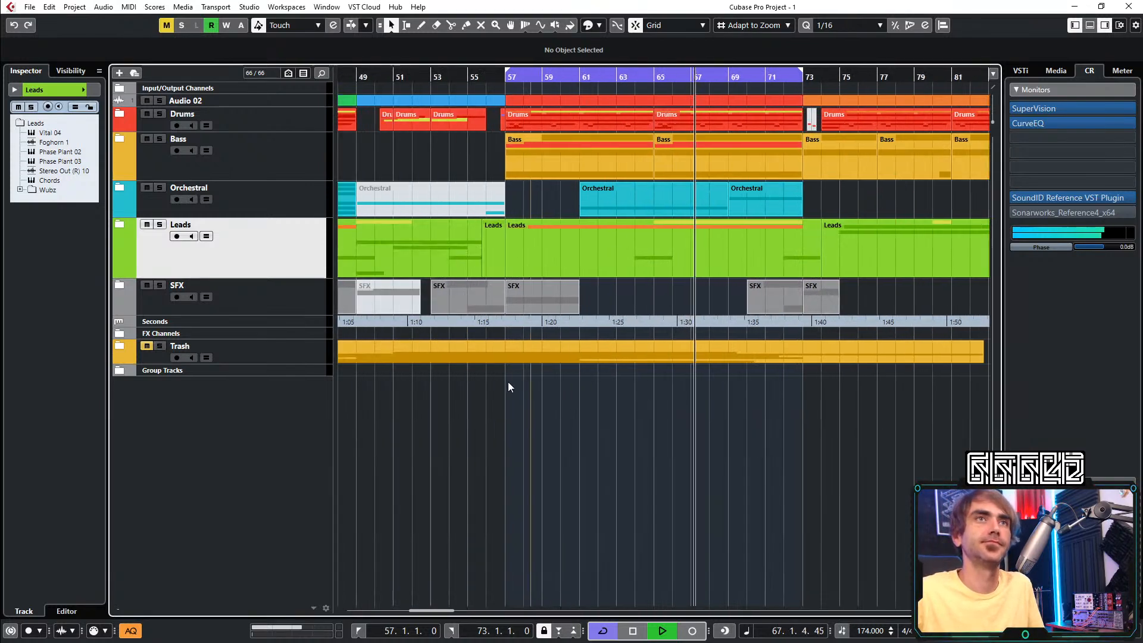
{"action": "left_click", "coordinate": [118, 141]}
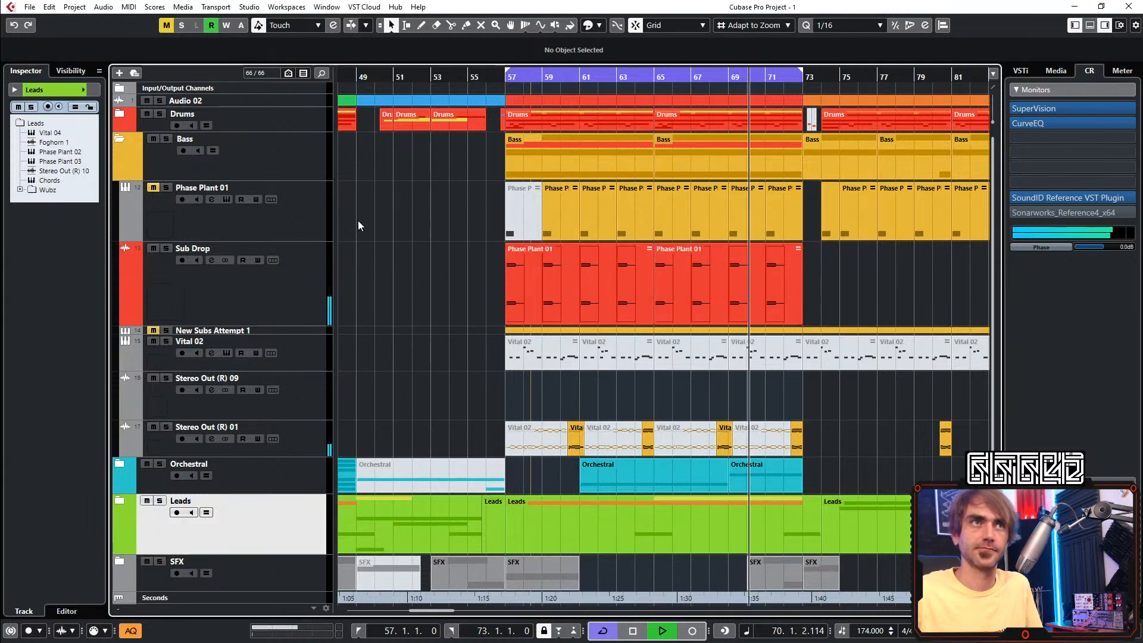
{"action": "left_click", "coordinate": [304, 221]}
{"action": "left_click", "coordinate": [91, 215]}
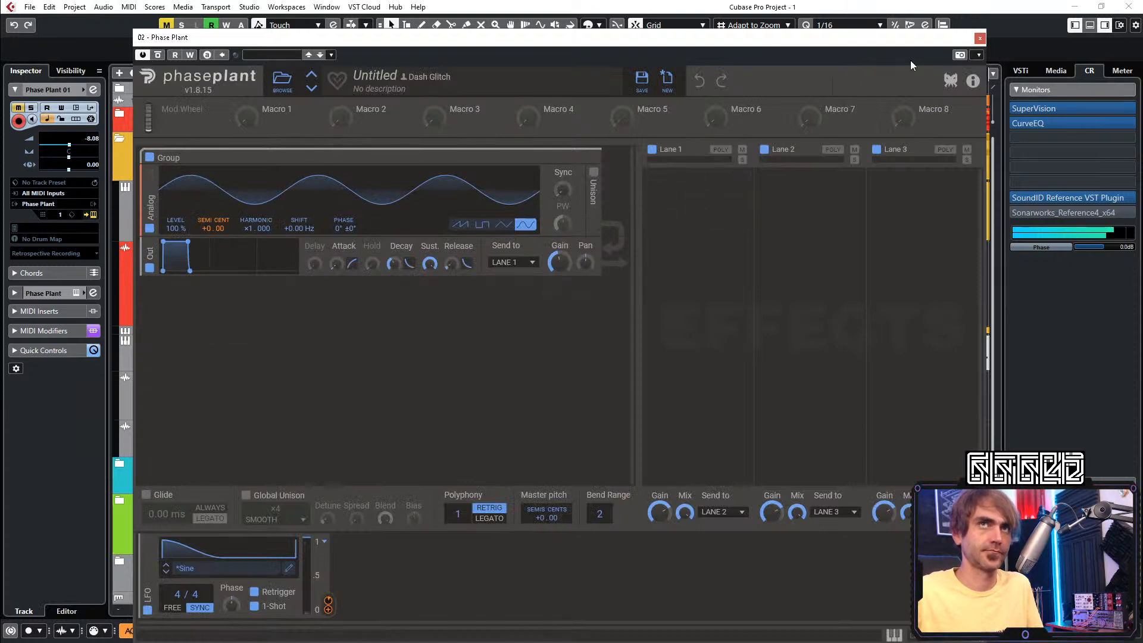
{"action": "left_click", "coordinate": [980, 38]}
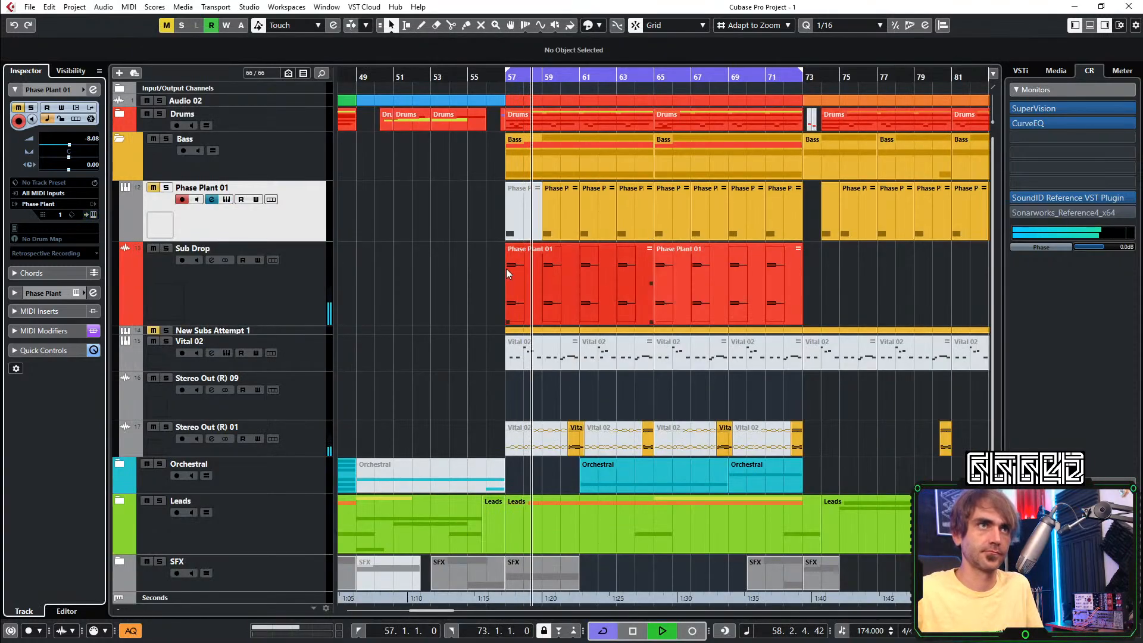
{"action": "right_click", "coordinate": [292, 210]}
{"action": "left_click", "coordinate": [347, 178]}
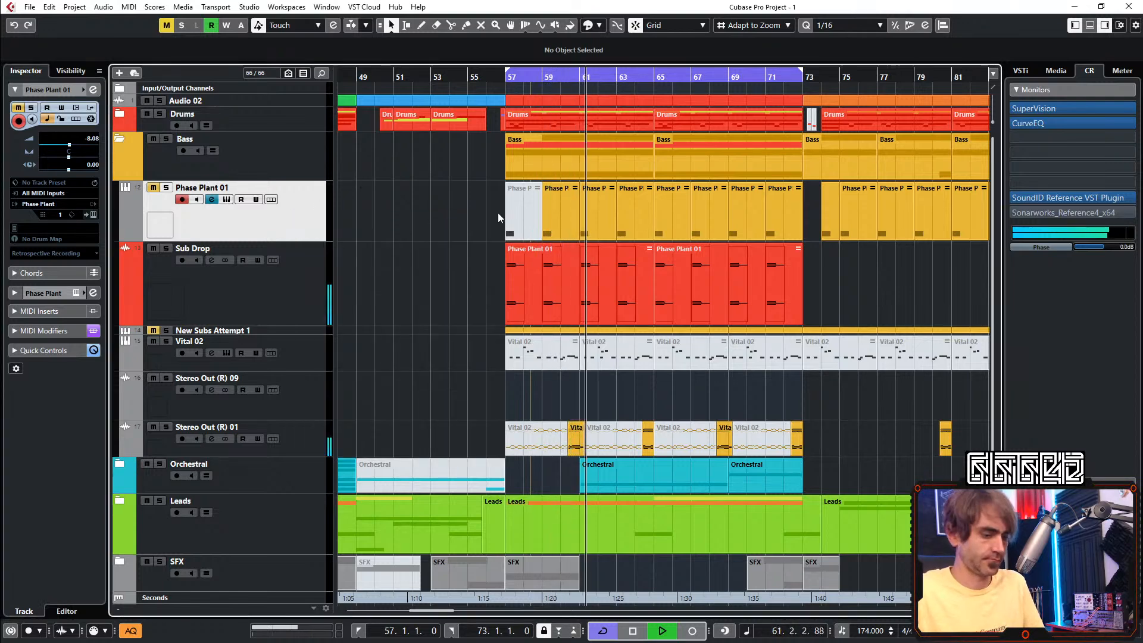
Unmute the first Phase Plant 01 event, spanning bars 57 to 59
{"action": "key", "text": "7"}
{"action": "left_click", "coordinate": [529, 217]}
{"action": "key", "text": "1"}
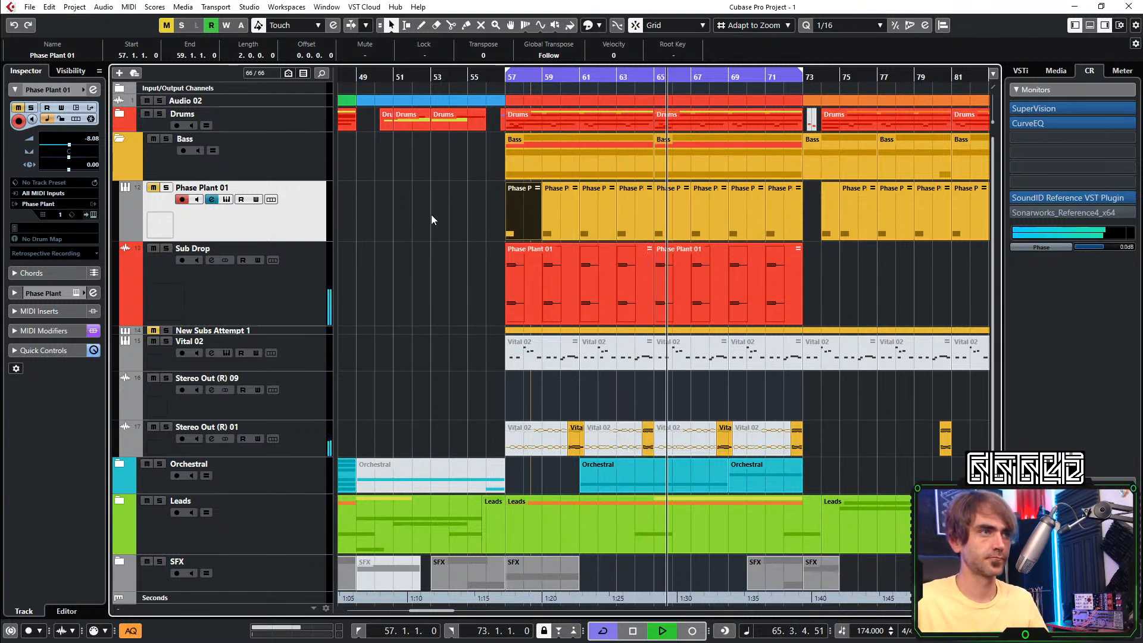
{"action": "left_click", "coordinate": [438, 257]}
Stop playback and collapse the Bass folder track
{"action": "key", "text": "space"}
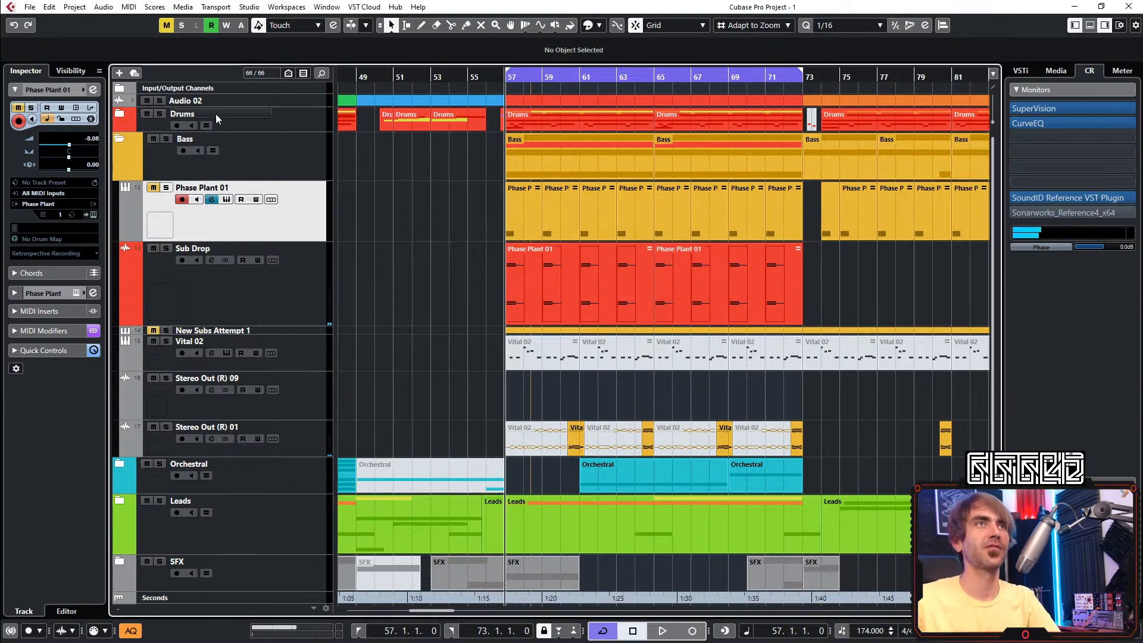
{"action": "scroll", "coordinate": [731, 305], "scroll_direction": "down", "scroll_amount": 2}
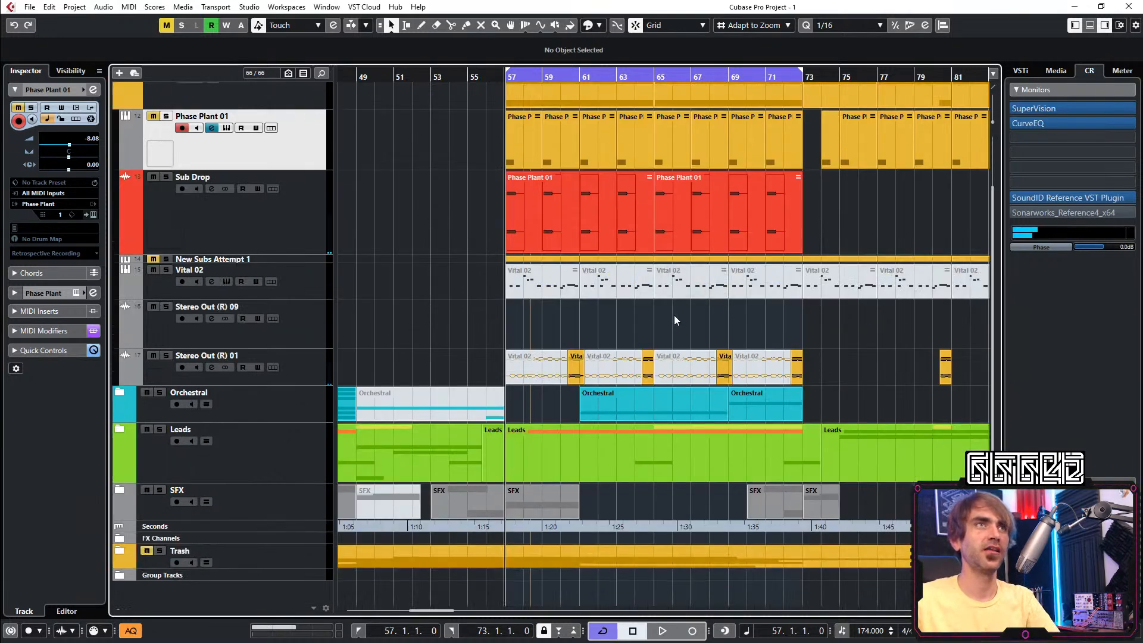
{"action": "scroll", "coordinate": [674, 315], "scroll_direction": "up", "scroll_amount": 2}
{"action": "left_click", "coordinate": [120, 140]}
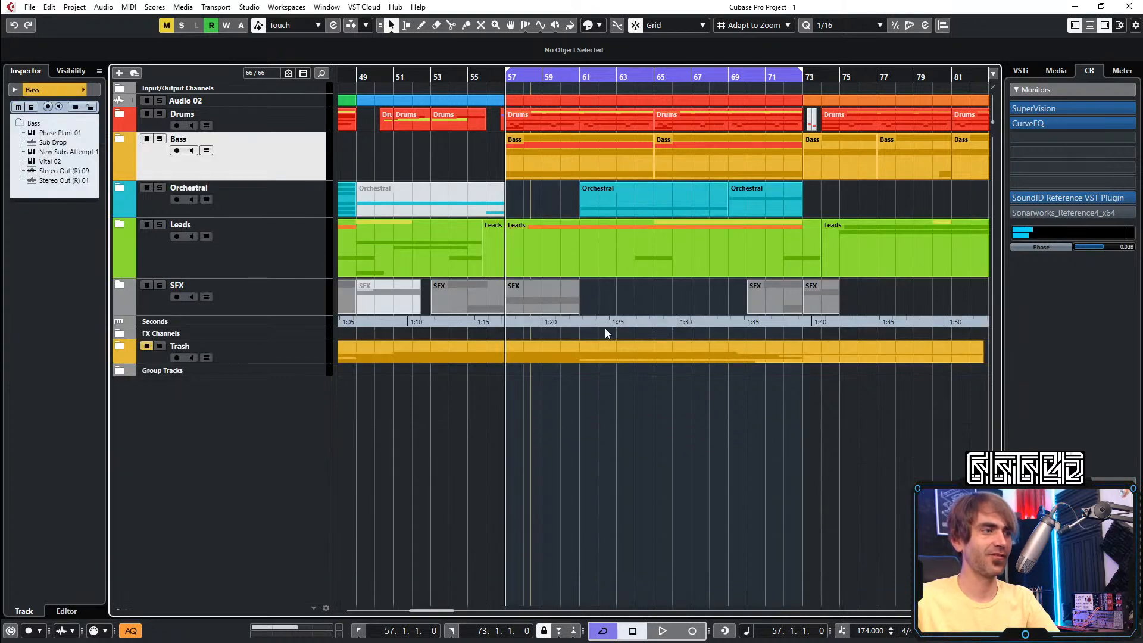
Review the tracks inside the Leads folder and check the SFX folder, leaving both collapsed
{"action": "left_click", "coordinate": [124, 217]}
{"action": "left_click", "coordinate": [118, 225]}
{"action": "scroll", "coordinate": [673, 266], "scroll_direction": "down", "scroll_amount": 5}
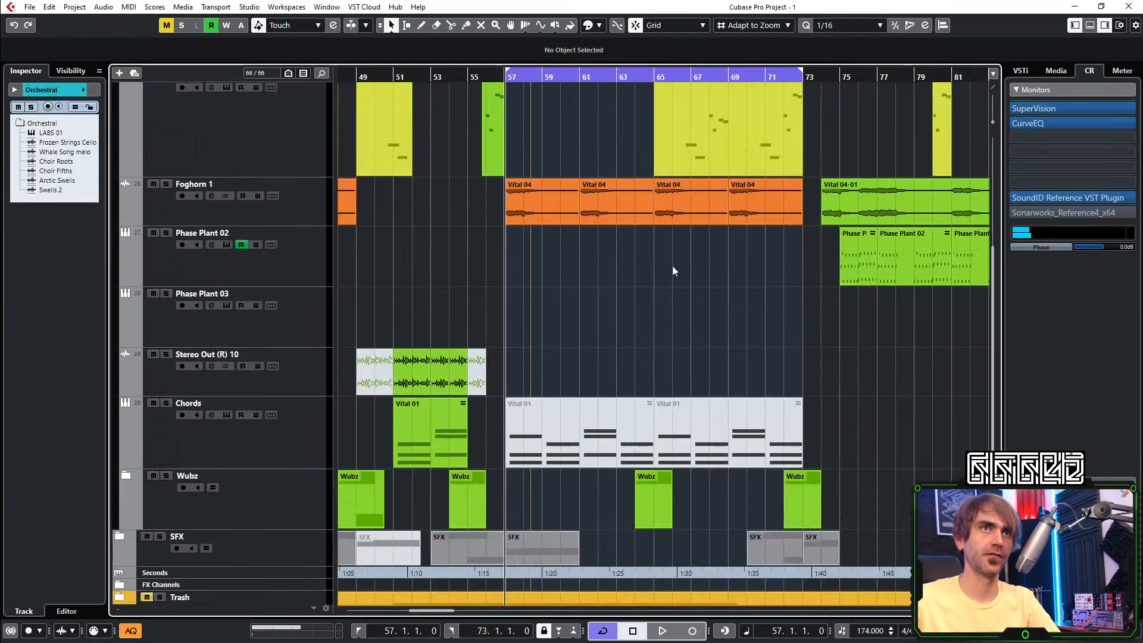
{"action": "scroll", "coordinate": [667, 245], "scroll_direction": "left", "scroll_amount": 2}
{"action": "scroll", "coordinate": [666, 241], "scroll_direction": "down", "scroll_amount": 3}
{"action": "scroll", "coordinate": [667, 241], "scroll_direction": "up", "scroll_amount": 5}
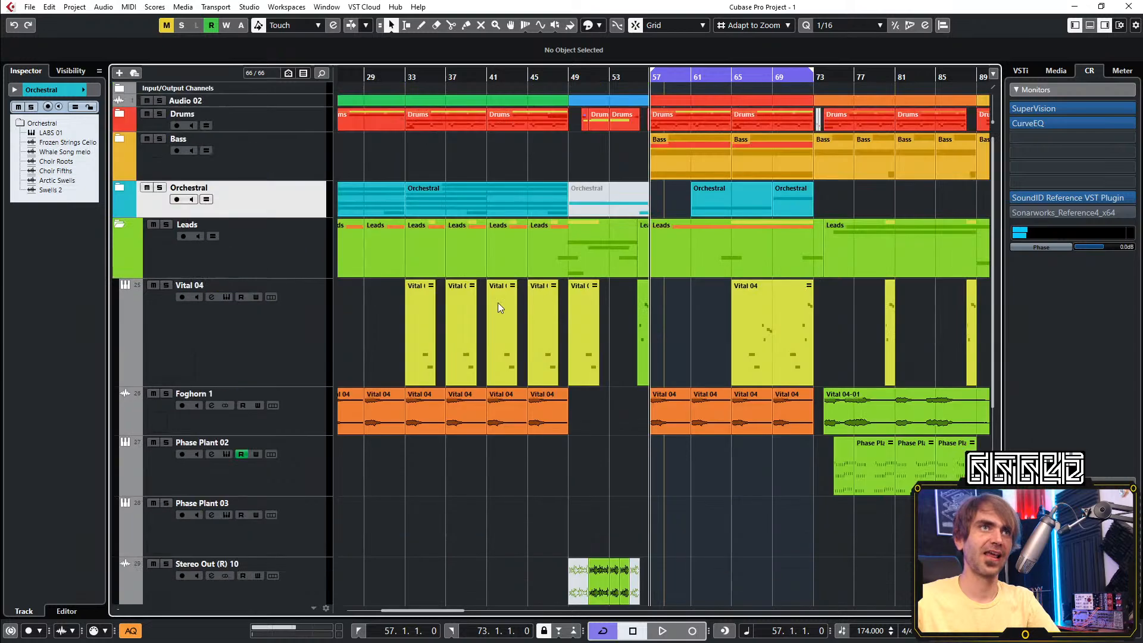
{"action": "left_click", "coordinate": [119, 225]}
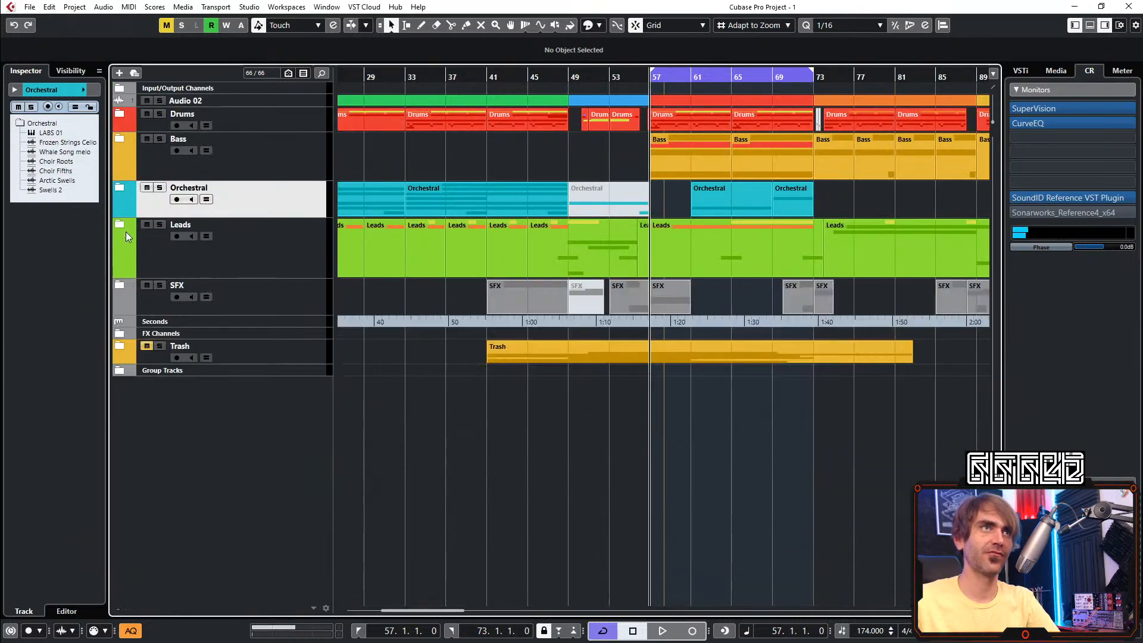
{"action": "left_click", "coordinate": [119, 285]}
{"action": "left_click", "coordinate": [118, 285]}
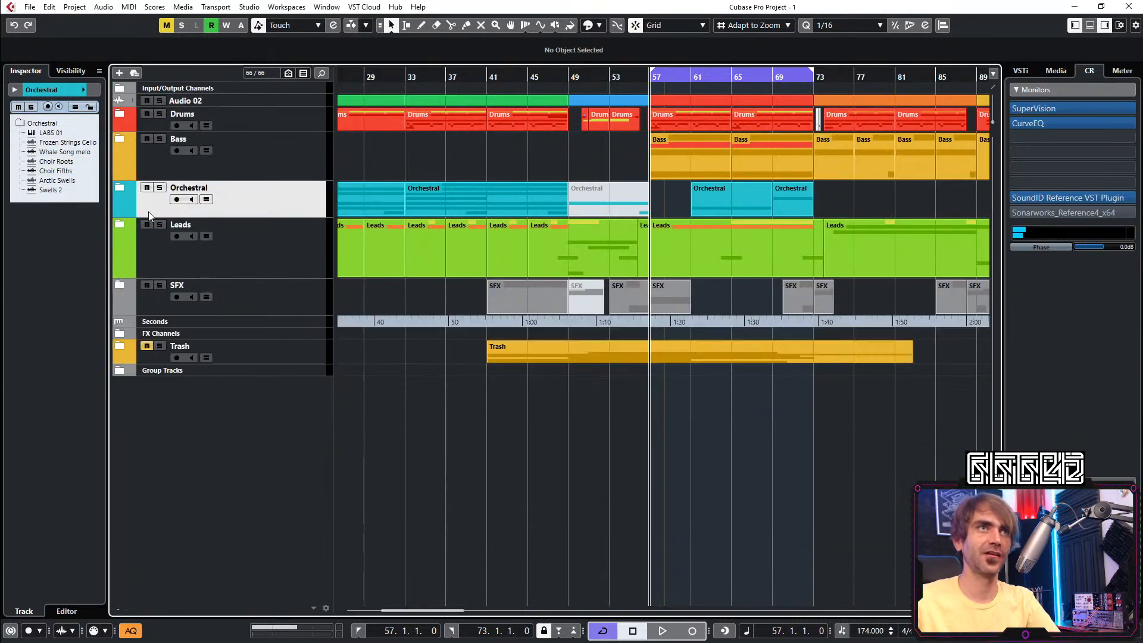
Expand the Orchestral folder, return to the song start, and solo the Choir Roots track
{"action": "left_click", "coordinate": [119, 189]}
{"action": "scroll", "coordinate": [522, 352], "scroll_direction": "right", "scroll_amount": 4}
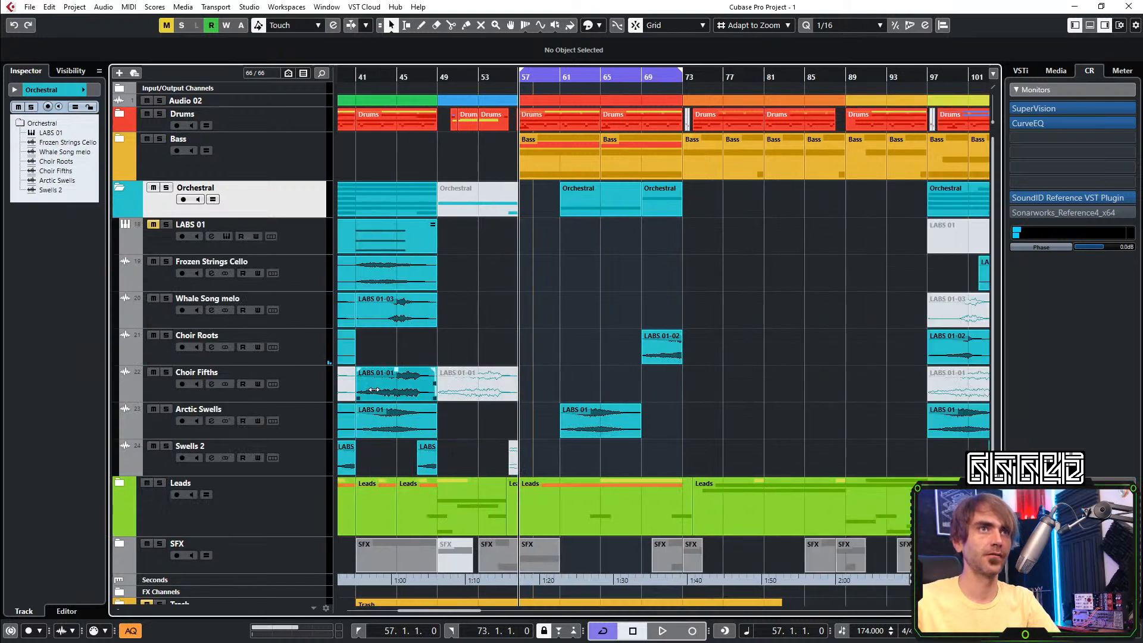
{"action": "scroll", "coordinate": [320, 420], "scroll_direction": "left", "scroll_amount": 13}
{"action": "left_click", "coordinate": [299, 356]}
{"action": "key", "text": "Home"}
{"action": "left_click", "coordinate": [166, 336]}
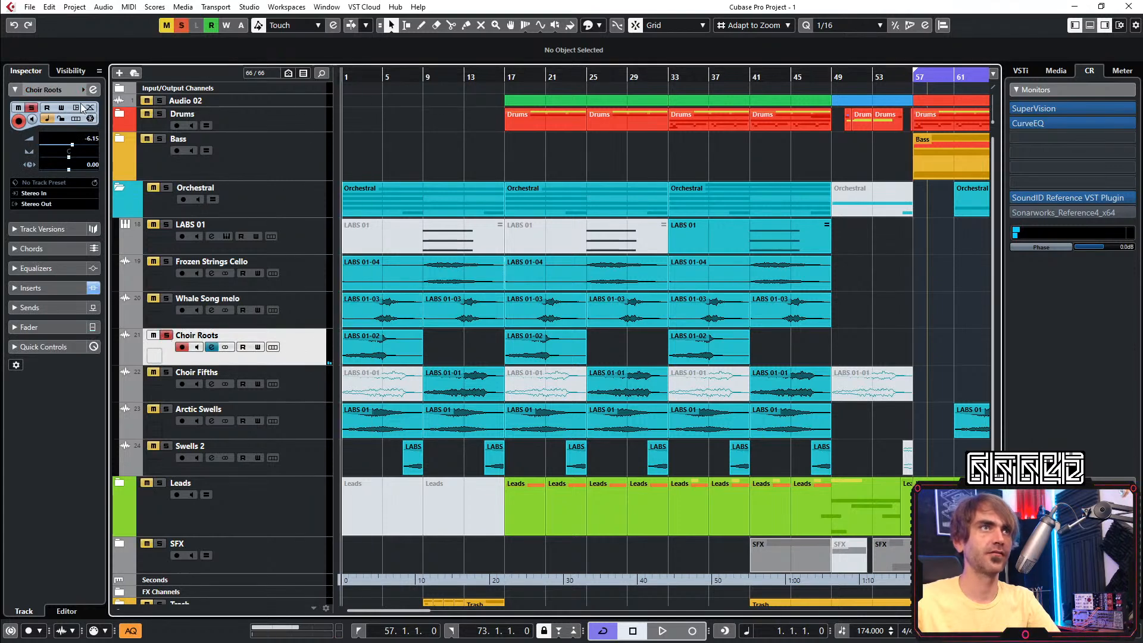
Open the Choir Roots channel settings and audition the soloed choir with its CloudSeed insert
{"action": "left_click", "coordinate": [83, 89]}
{"action": "left_click", "coordinate": [92, 90]}
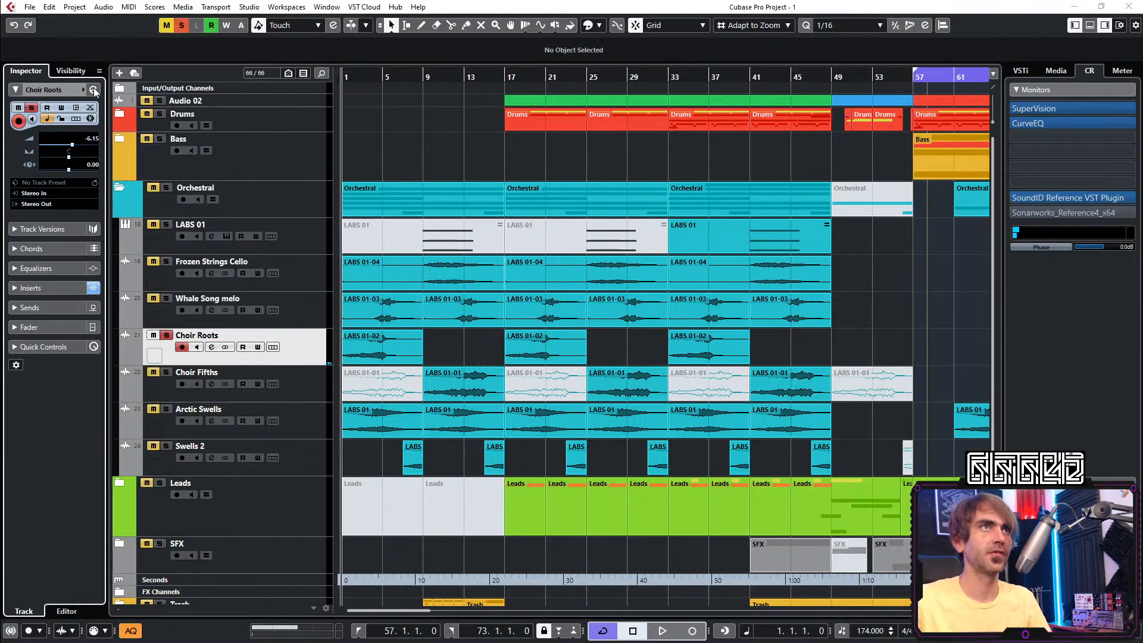
{"action": "left_click", "coordinate": [93, 90]}
{"action": "left_click_drag", "start_coordinate": [158, 150], "coordinate": [616, 216]}
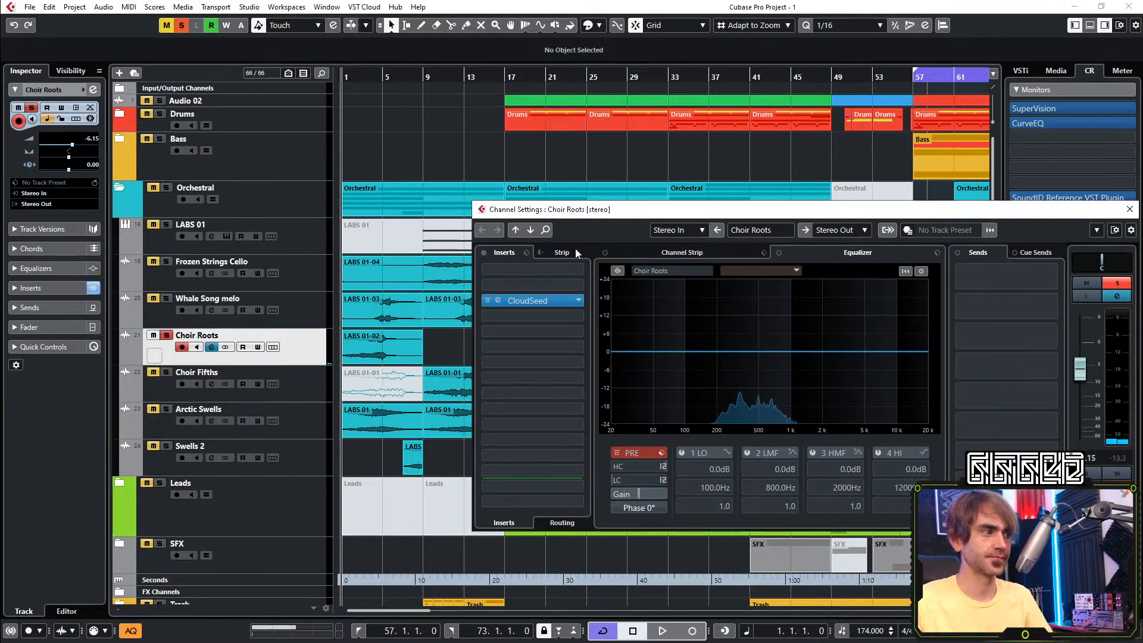
{"action": "key", "text": "space"}
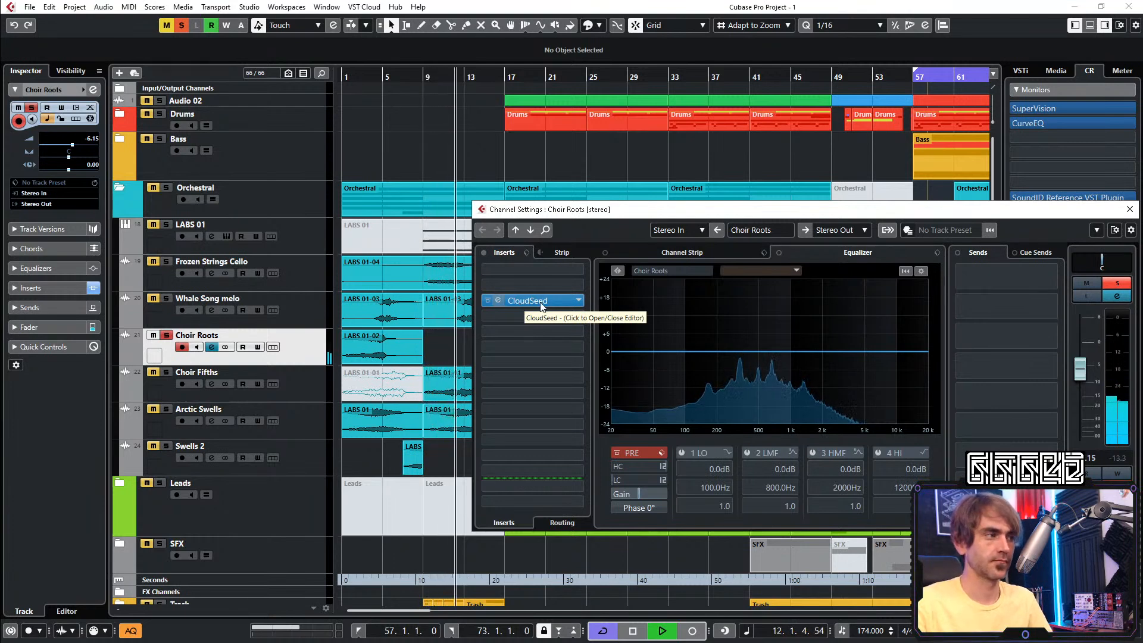
{"action": "key", "text": "space"}
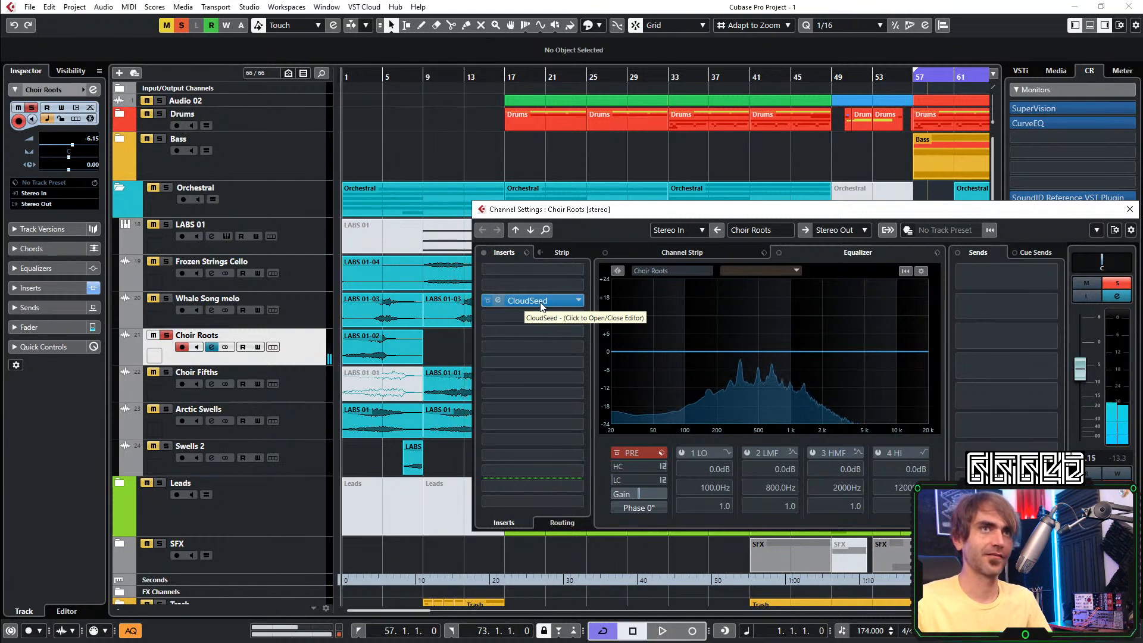
Compare the Choir Roots sound with the CloudSeed insert bypassed and active, leaving the insert active
{"action": "key", "text": "space"}
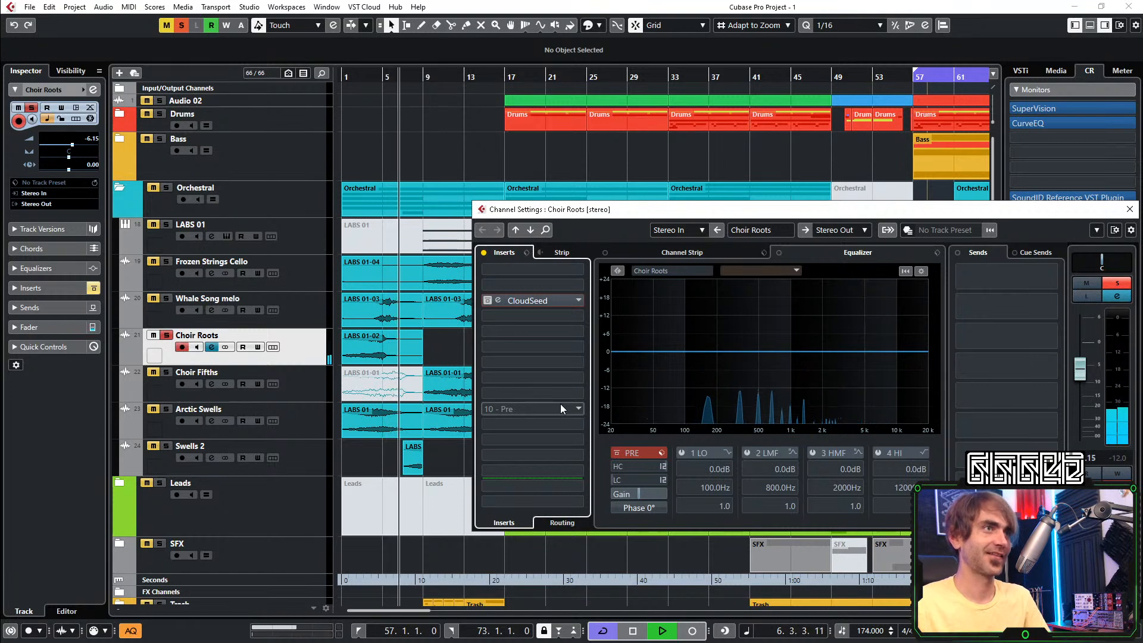
{"action": "key", "text": "space"}
{"action": "key", "text": "space"}
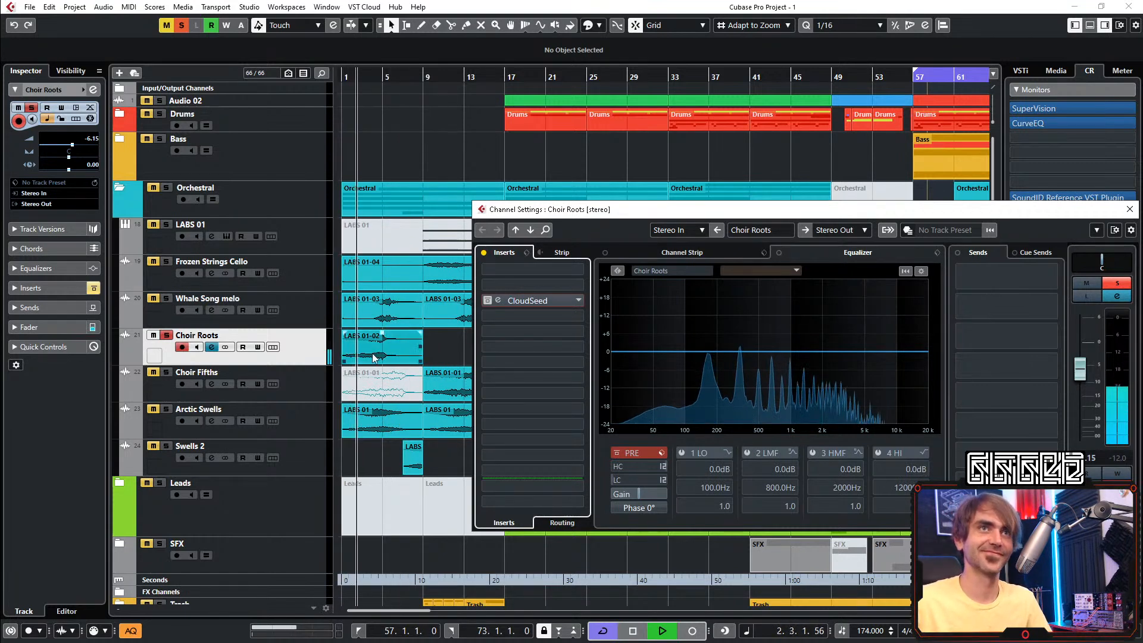
{"action": "left_click", "coordinate": [488, 301]}
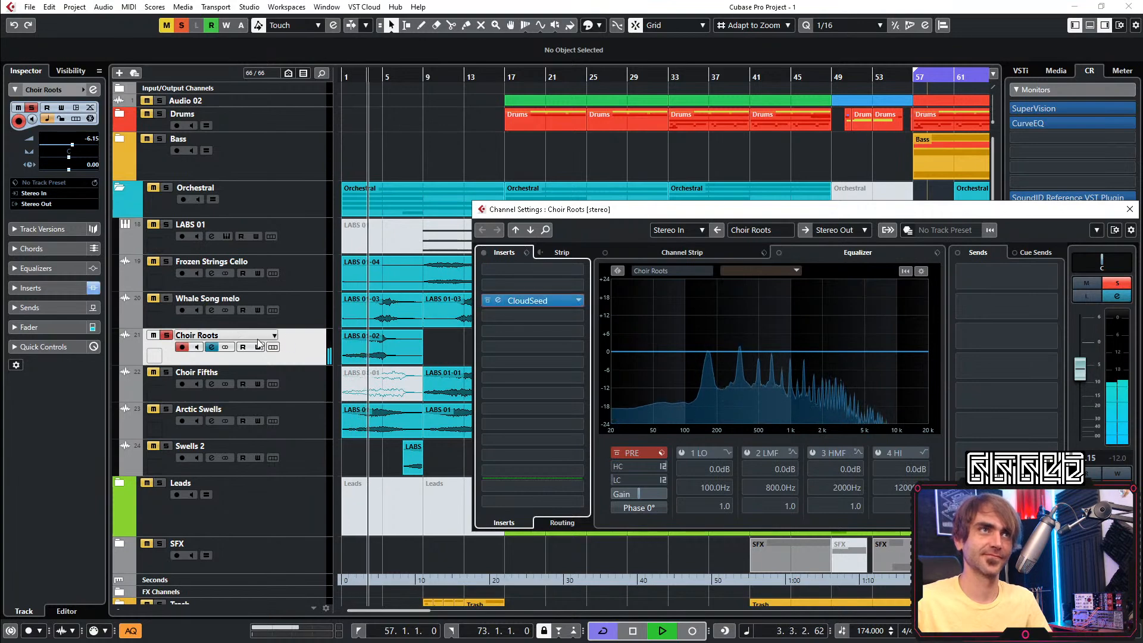
Clear all solos, collapse the Orchestral folder, and continue playback from bar 57
{"action": "left_click", "coordinate": [181, 25]}
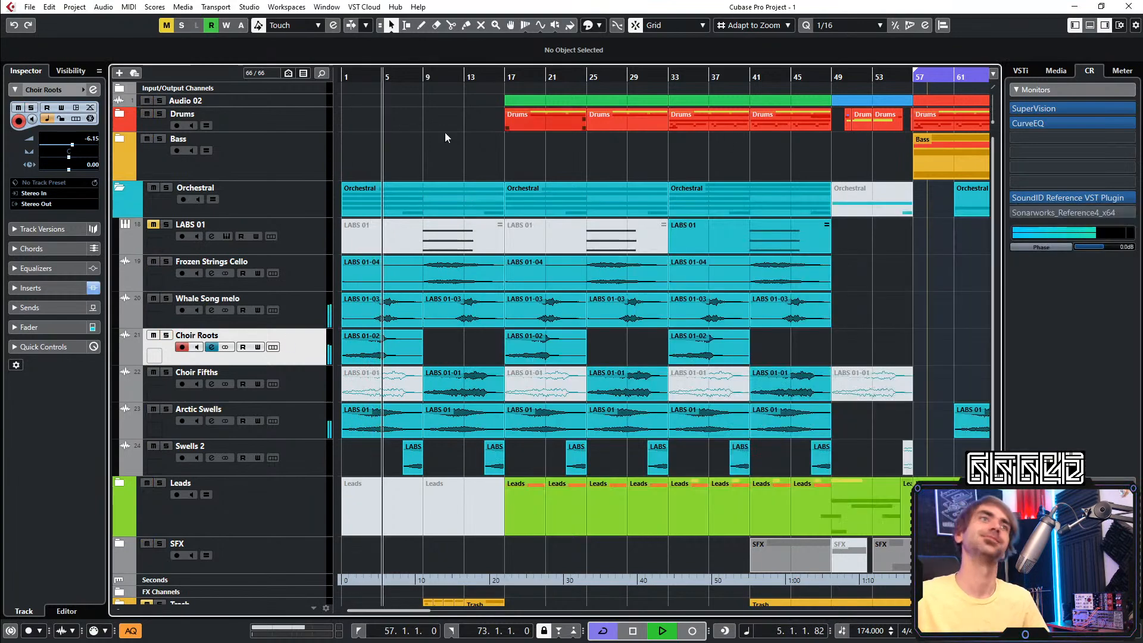
{"action": "left_click", "coordinate": [120, 186]}
{"action": "scroll", "coordinate": [688, 362], "scroll_direction": "down", "scroll_amount": 1}
{"action": "scroll", "coordinate": [664, 408], "scroll_direction": "right", "scroll_amount": 1}
{"action": "left_click", "coordinate": [644, 458]}
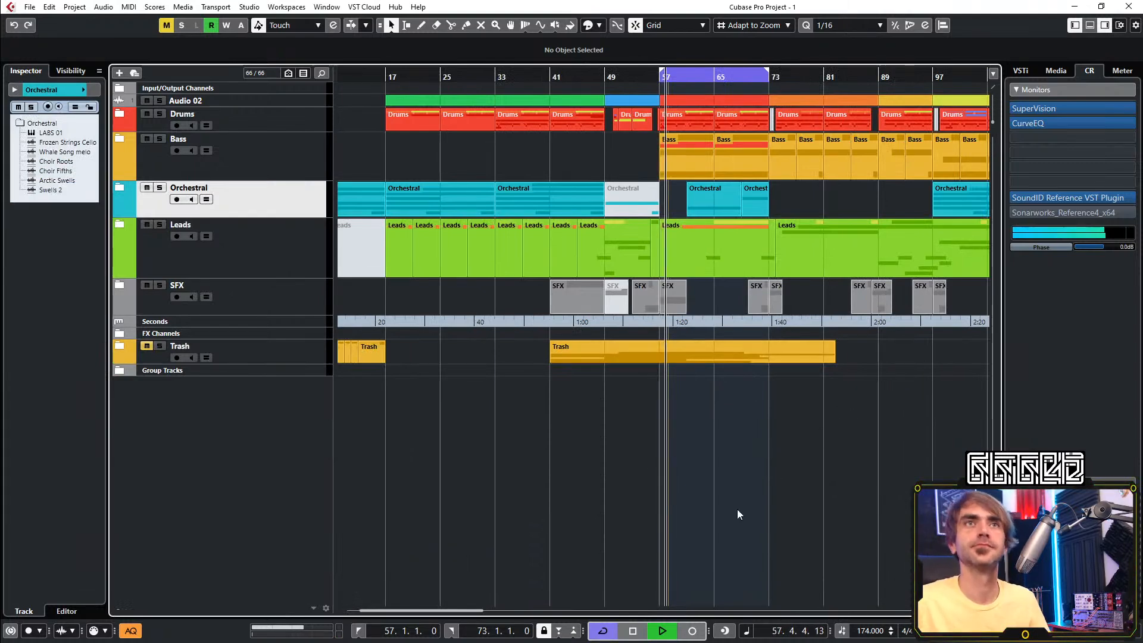
Solo the Bass folder and expand it to reveal its tracks around bars 57 to 73
{"action": "scroll", "coordinate": [622, 441], "scroll_direction": "right", "scroll_amount": 2}
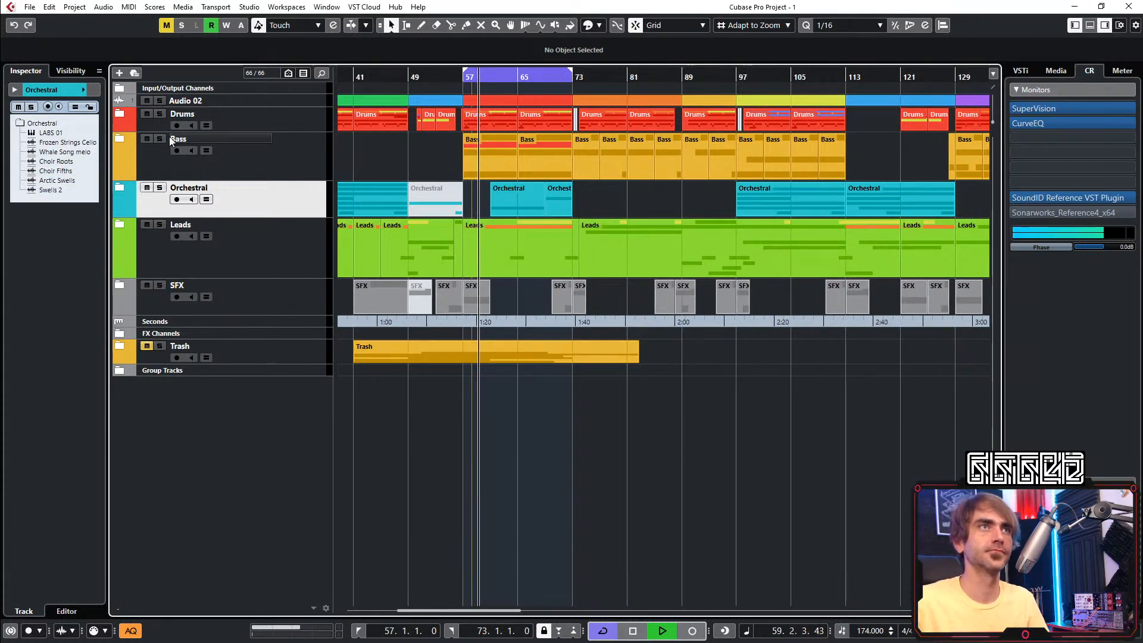
{"action": "left_click", "coordinate": [159, 139]}
{"action": "left_click", "coordinate": [121, 138]}
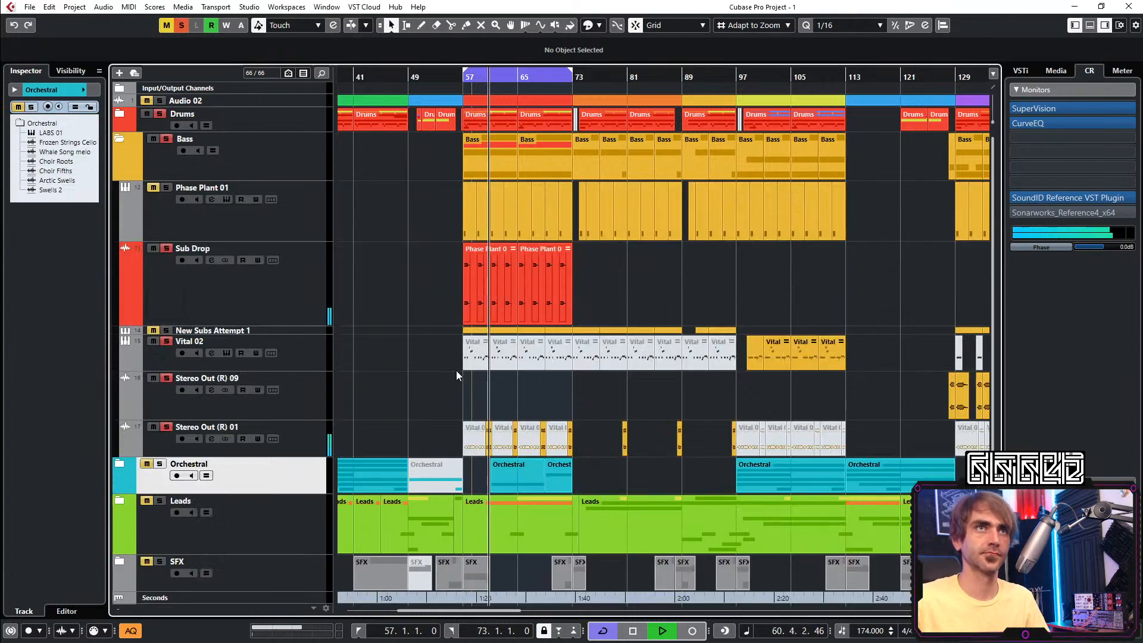
{"action": "scroll", "coordinate": [453, 351], "scroll_direction": "up", "scroll_amount": 5}
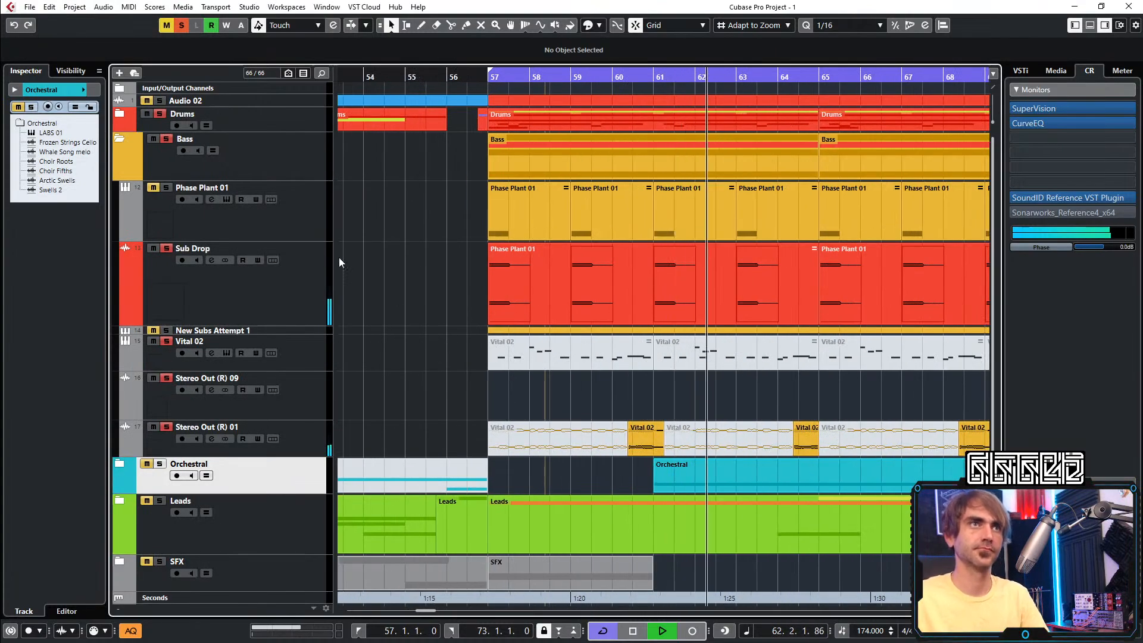
{"action": "scroll", "coordinate": [462, 366], "scroll_direction": "down", "scroll_amount": 2}
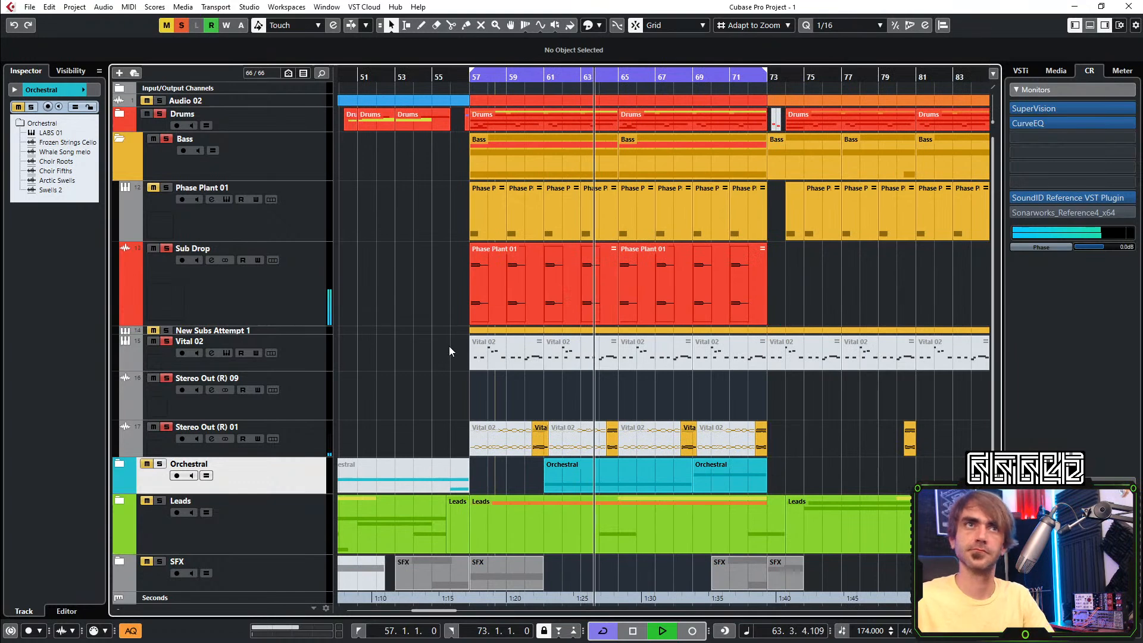
Solo the Phase Plant 01 track, listen to the bass section, and stop playback
{"action": "left_click", "coordinate": [158, 215]}
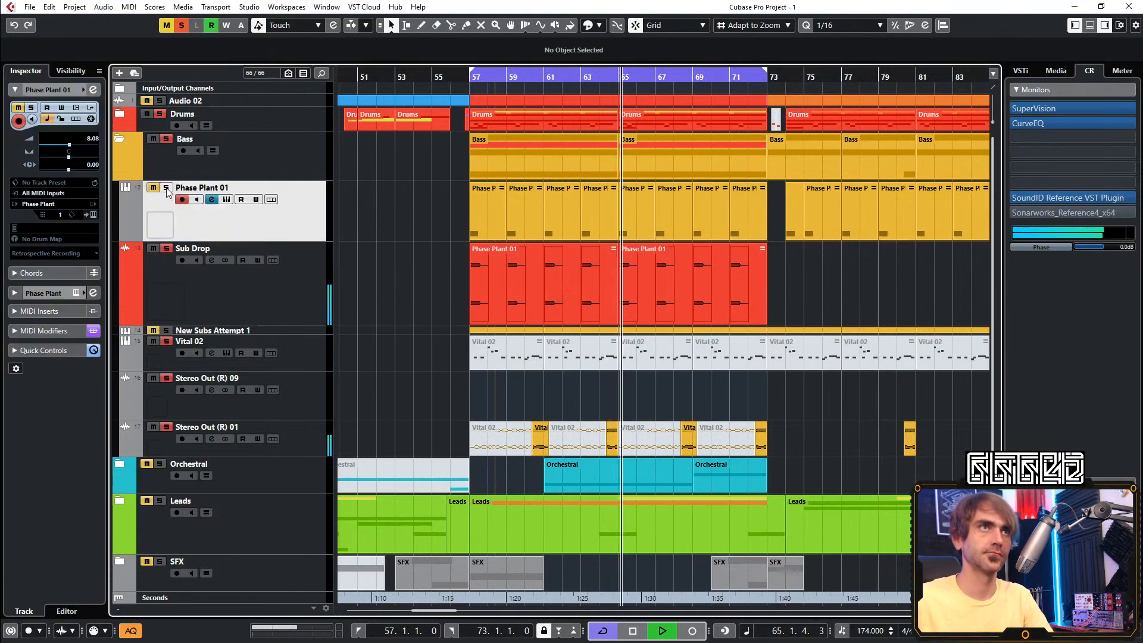
{"action": "left_click", "coordinate": [167, 188]}
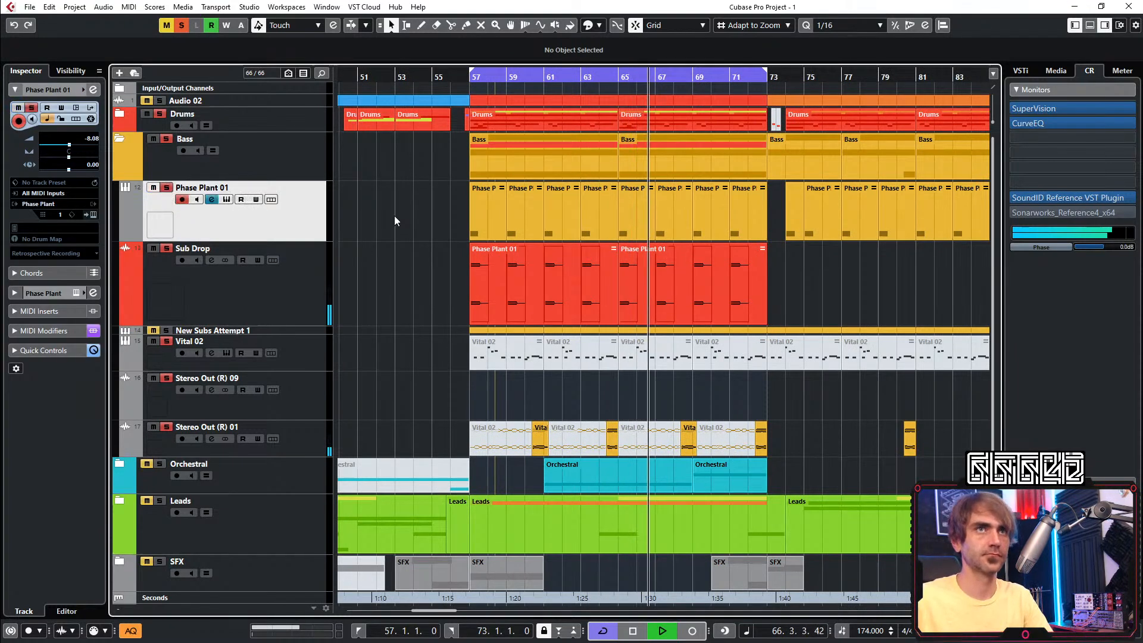
{"action": "key", "text": "space"}
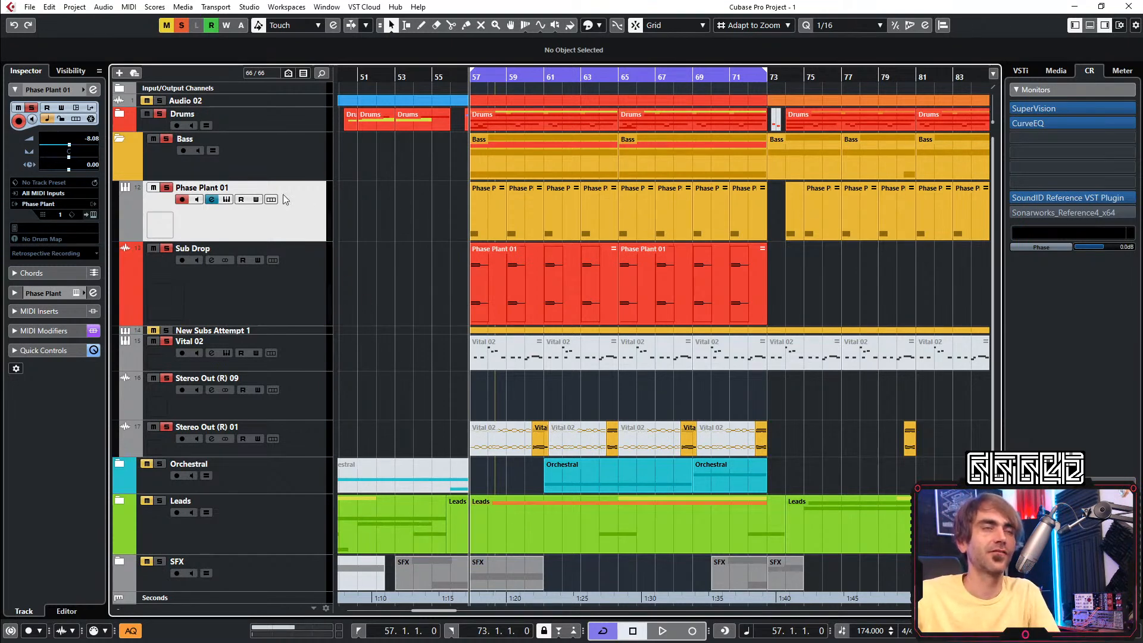
Remove the LFO modulator from the Phase Plant instrument on the Phase Plant 01 track and close its window
{"action": "left_click", "coordinate": [94, 214]}
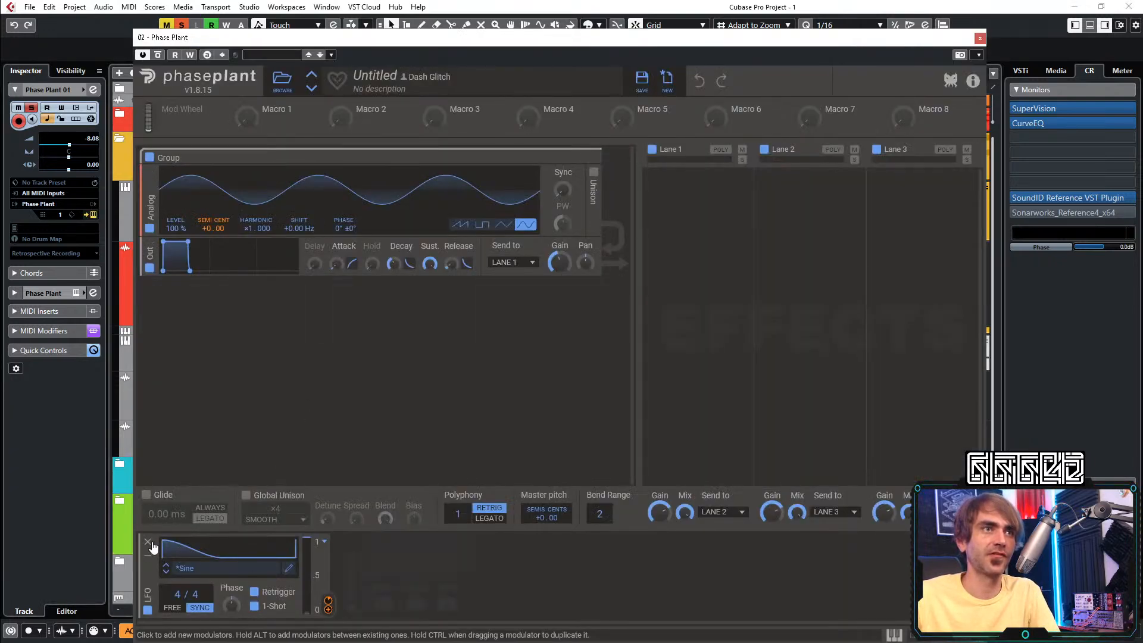
{"action": "left_click", "coordinate": [148, 546]}
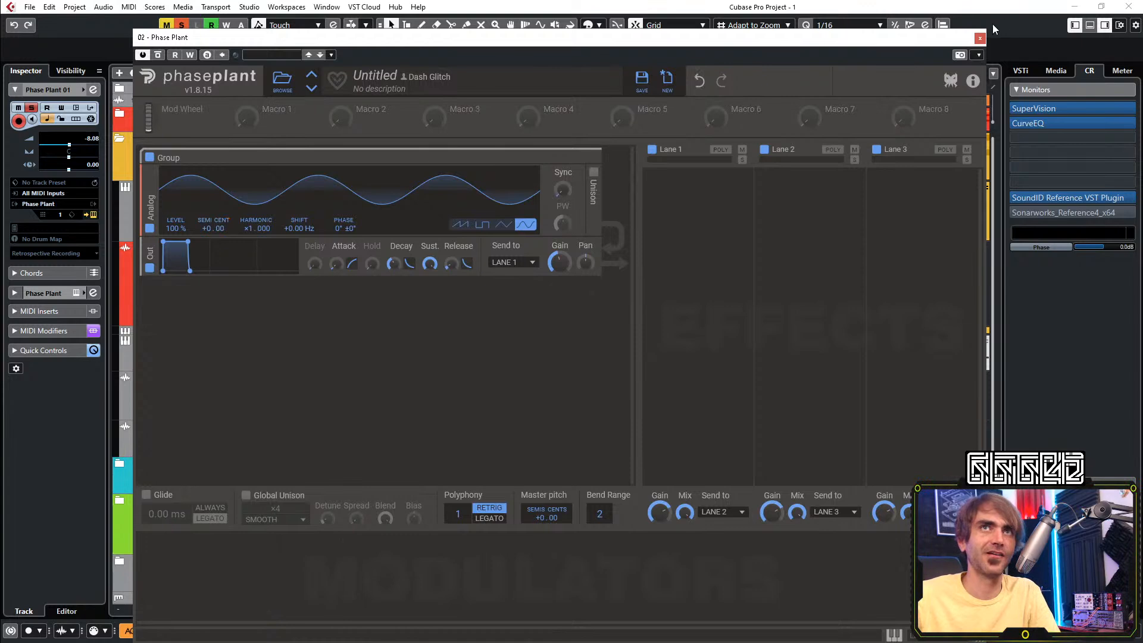
{"action": "left_click", "coordinate": [979, 38]}
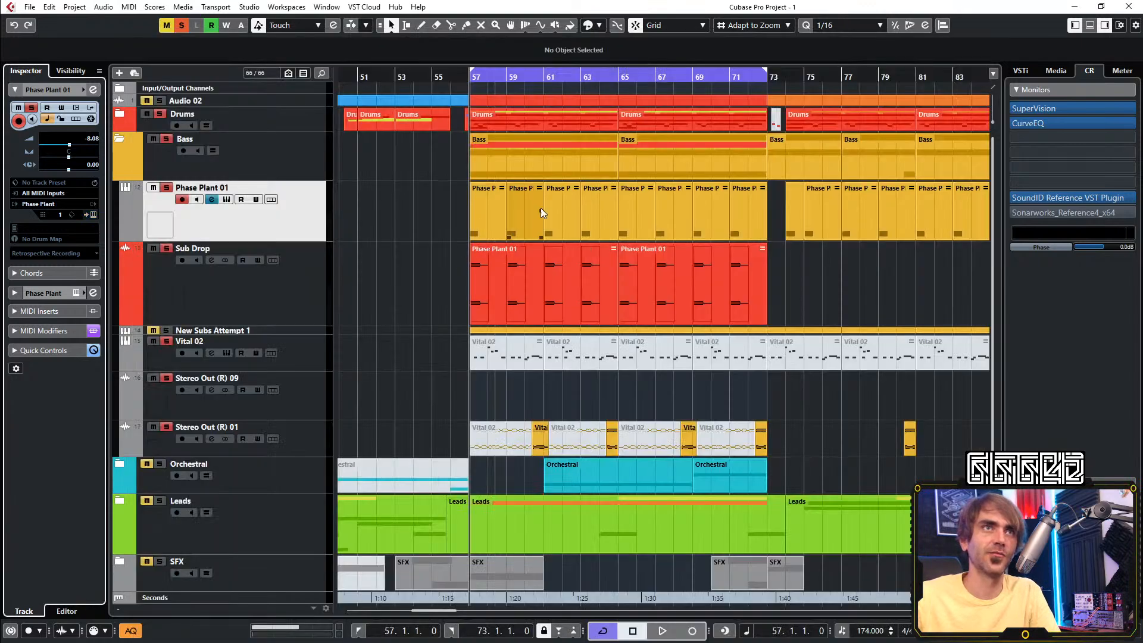
Delete the C0 note from the first Phase Plant 01 event at bar 57, play the section, and close the editor
{"action": "double_click", "coordinate": [474, 213]}
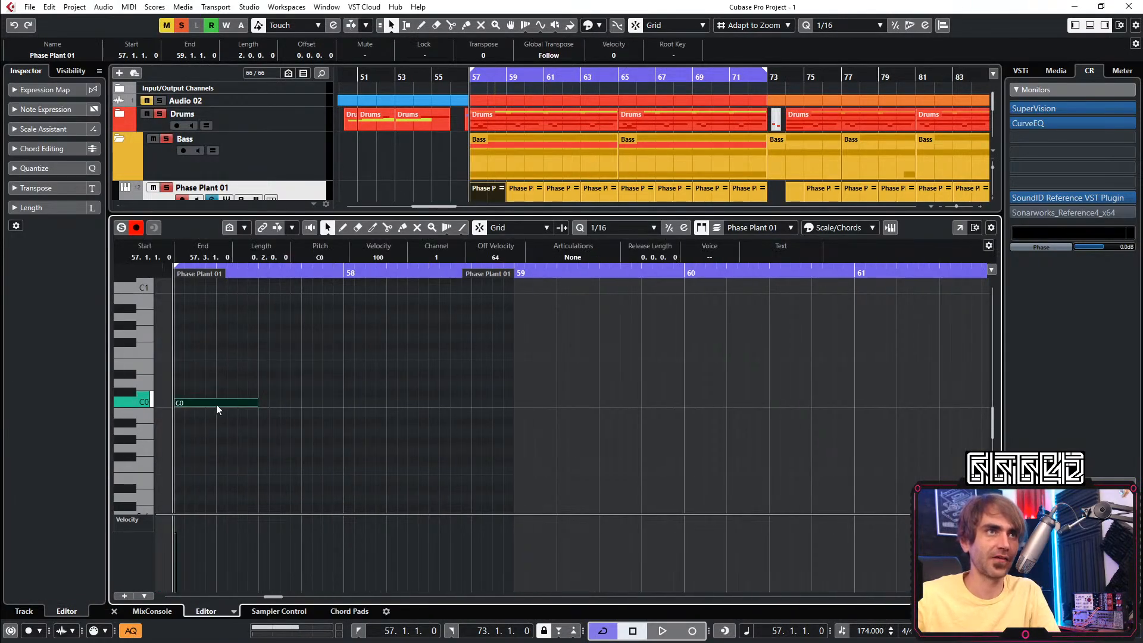
{"action": "key", "text": "Delete"}
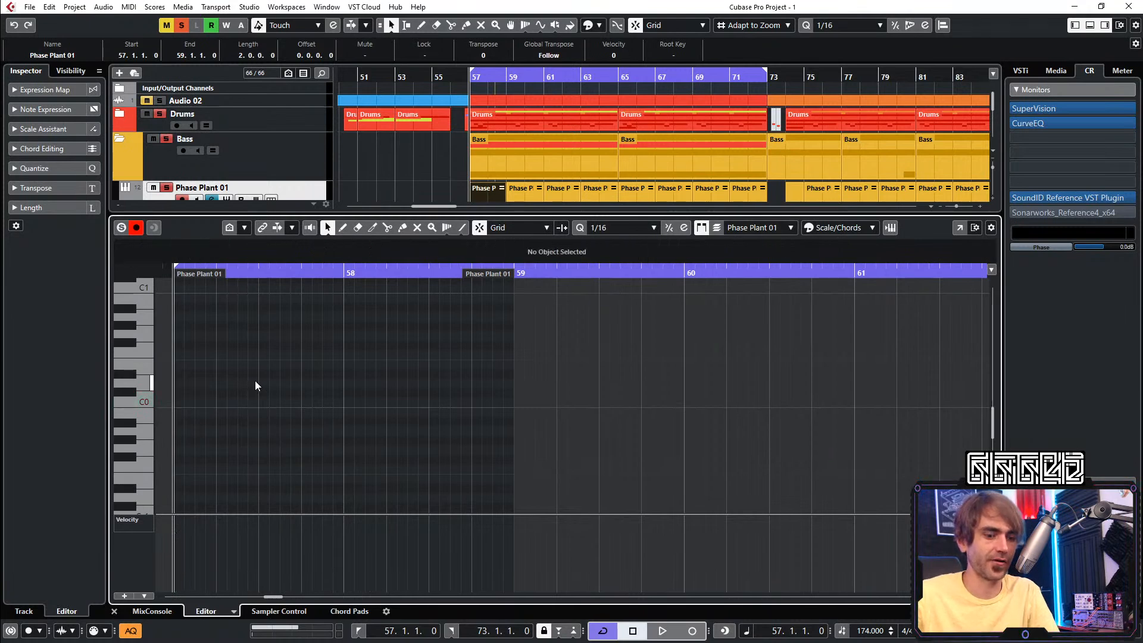
{"action": "key", "text": "space"}
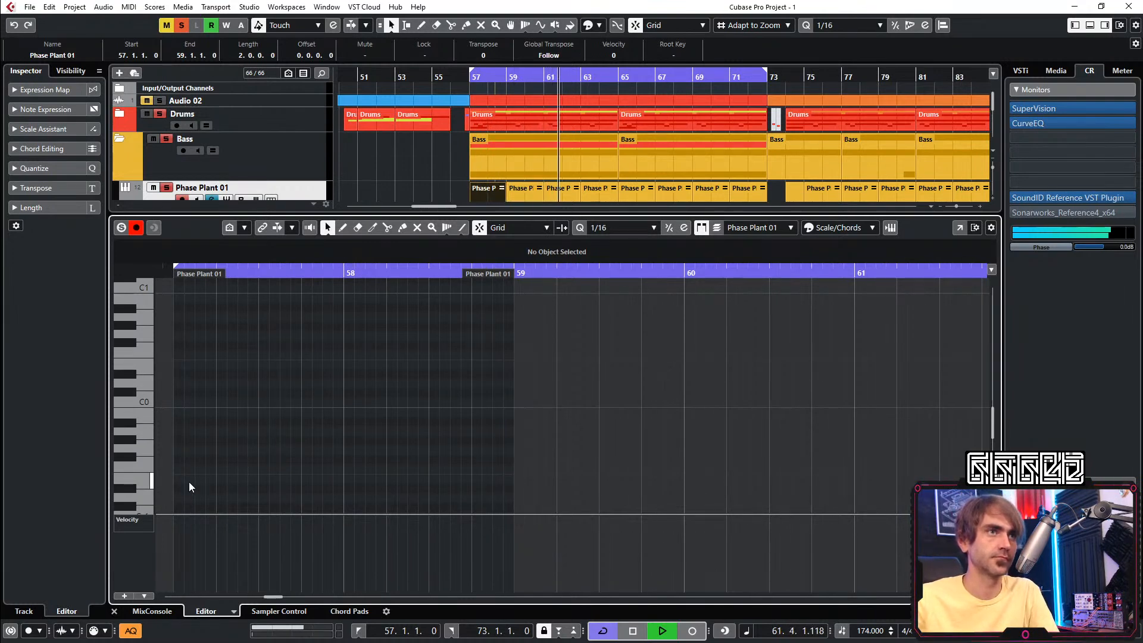
{"action": "left_click", "coordinate": [116, 610]}
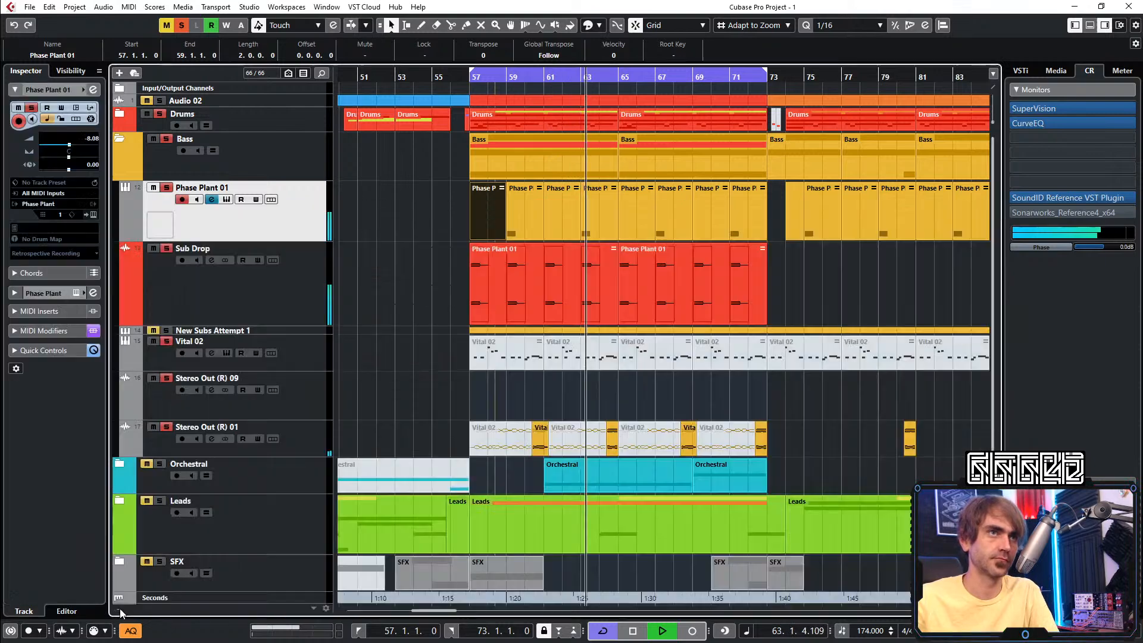
{"action": "key", "text": "space"}
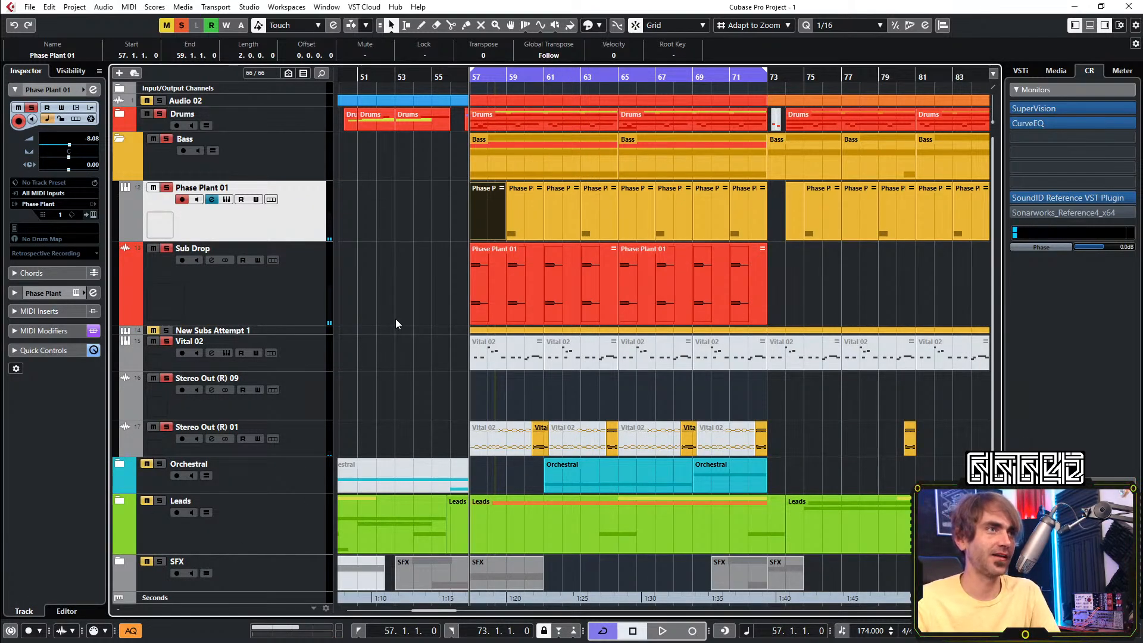
Delete the other Phase Plant 01 events between bars 59 and 73
{"action": "key", "text": "space"}
{"action": "left_click", "coordinate": [531, 211]}
{"action": "key", "text": "Delete"}
{"action": "left_click_drag", "start_coordinate": [530, 212], "coordinate": [755, 193]}
{"action": "key", "text": "Delete"}
Repeat the emptied first Phase Plant 01 event from bar 59 up to bar 73
{"action": "left_click", "coordinate": [484, 208]}
{"action": "key", "text": "space"}
{"action": "key", "text": "space"}
{"action": "left_click_drag", "start_coordinate": [503, 215], "coordinate": [741, 211]}
Delete the remaining Phase Plant 01 events after bar 73 and return to bar 57
{"action": "scroll", "coordinate": [775, 206], "scroll_direction": "down", "scroll_amount": 3}
{"action": "scroll", "coordinate": [762, 206], "scroll_direction": "right", "scroll_amount": 4}
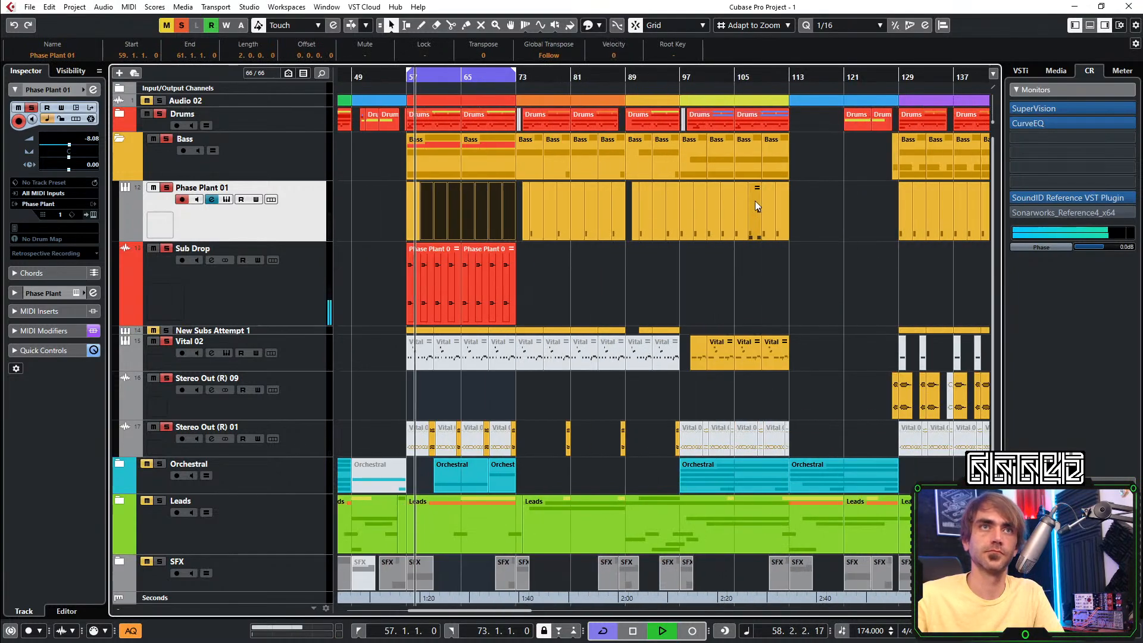
{"action": "left_click", "coordinate": [527, 258]}
{"action": "scroll", "coordinate": [932, 194], "scroll_direction": "right", "scroll_amount": 6}
{"action": "left_click_drag", "start_coordinate": [934, 195], "coordinate": [394, 215]}
{"action": "key", "text": "Delete"}
{"action": "scroll", "coordinate": [846, 185], "scroll_direction": "left", "scroll_amount": 7}
{"action": "scroll", "coordinate": [698, 188], "scroll_direction": "up", "scroll_amount": 4}
{"action": "scroll", "coordinate": [619, 189], "scroll_direction": "left", "scroll_amount": 2}
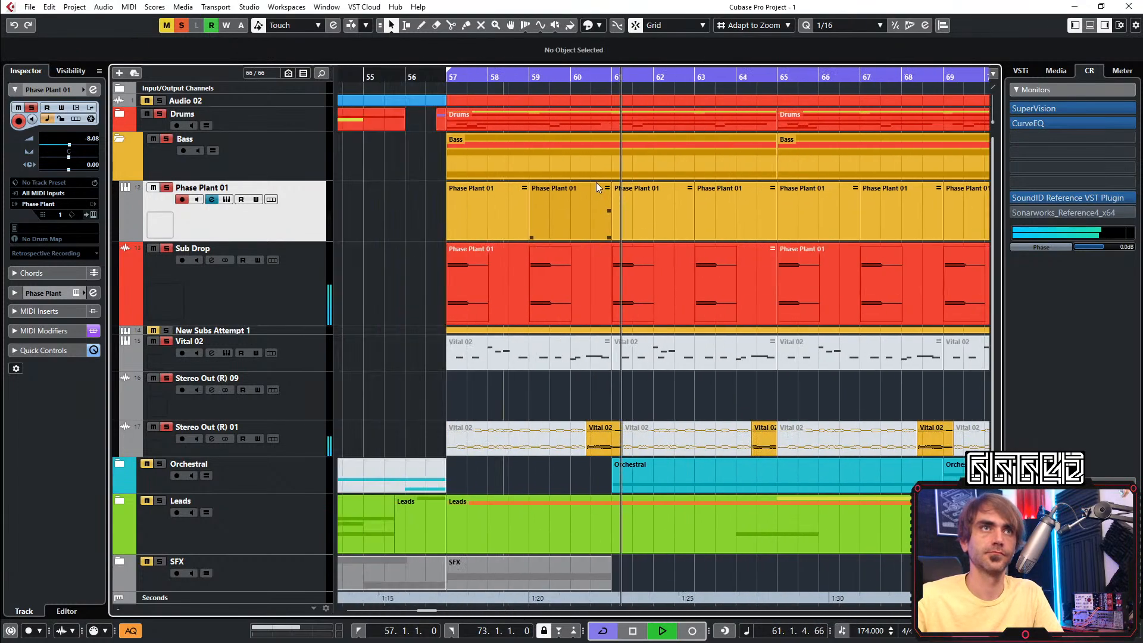
Switch the Phase Plant 01 instrument's Analog oscillator to a saw wave, enable its unison, and adjust the detune
{"action": "left_click", "coordinate": [93, 215]}
{"action": "left_click", "coordinate": [460, 224]}
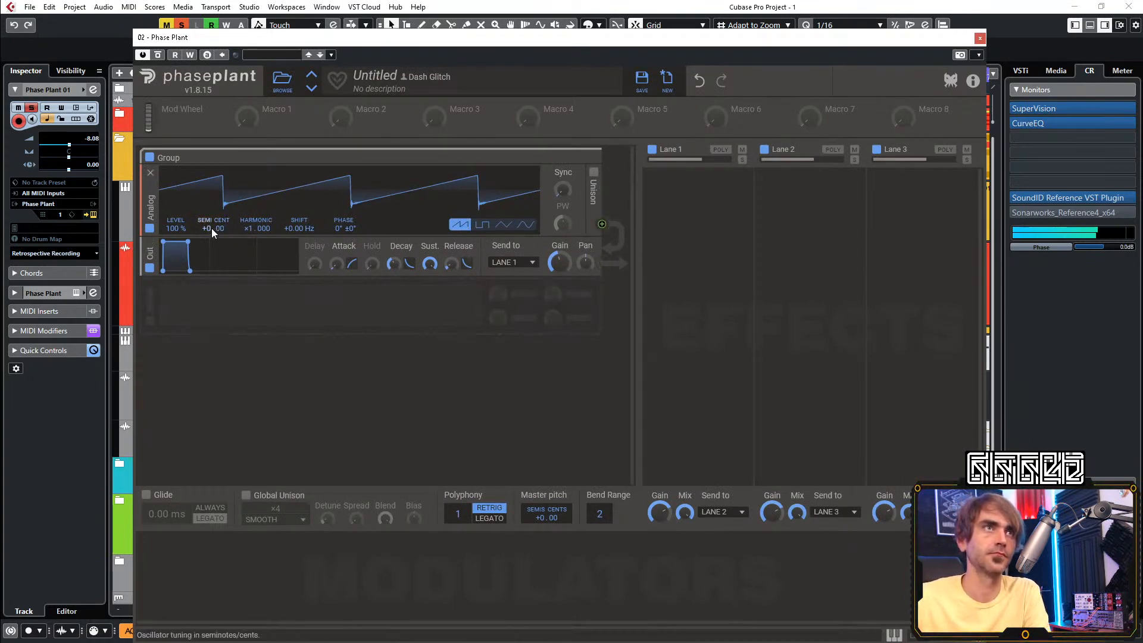
{"action": "left_click", "coordinate": [593, 172]}
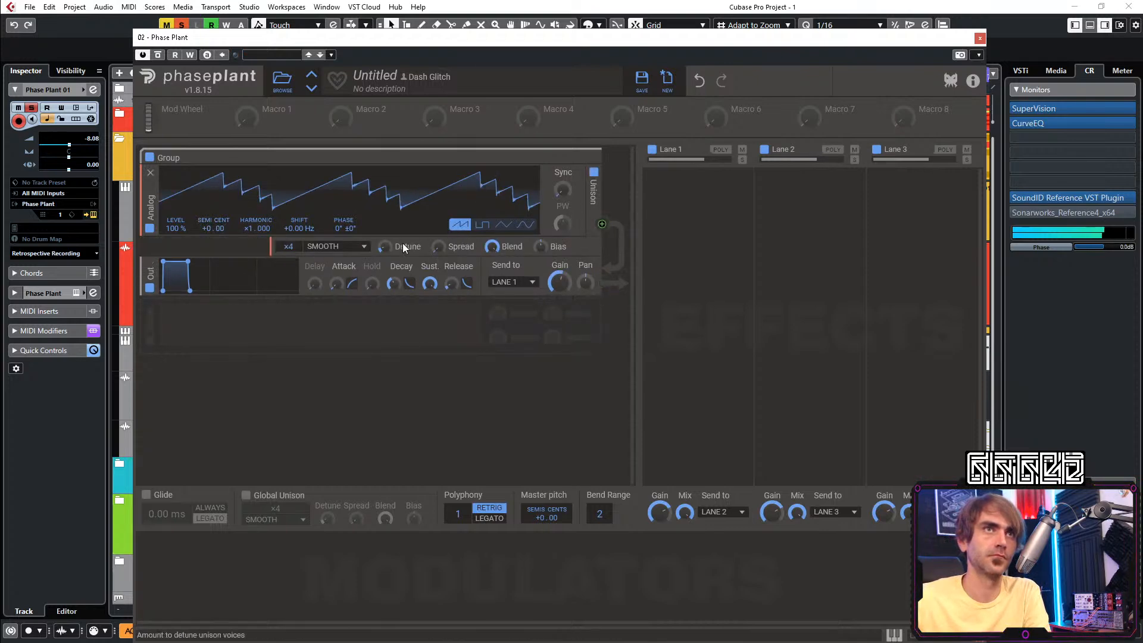
{"action": "left_click_drag", "start_coordinate": [384, 246], "coordinate": [384, 262]}
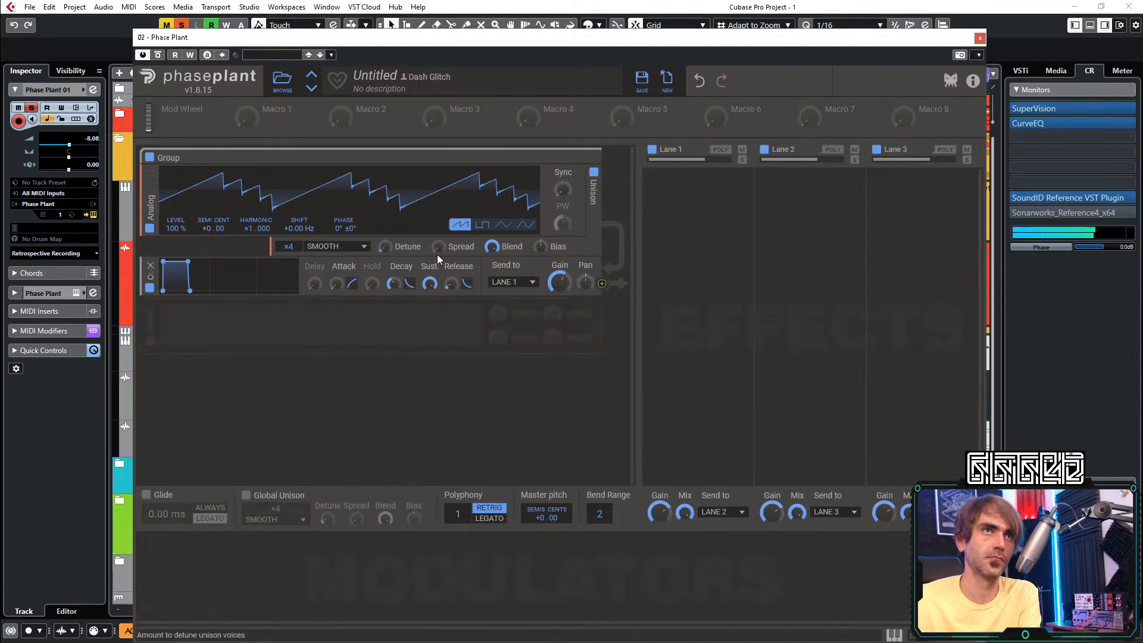
Add a Multipass effect in Phase Plant and place it in Lane 3
{"action": "left_click", "coordinate": [698, 188]}
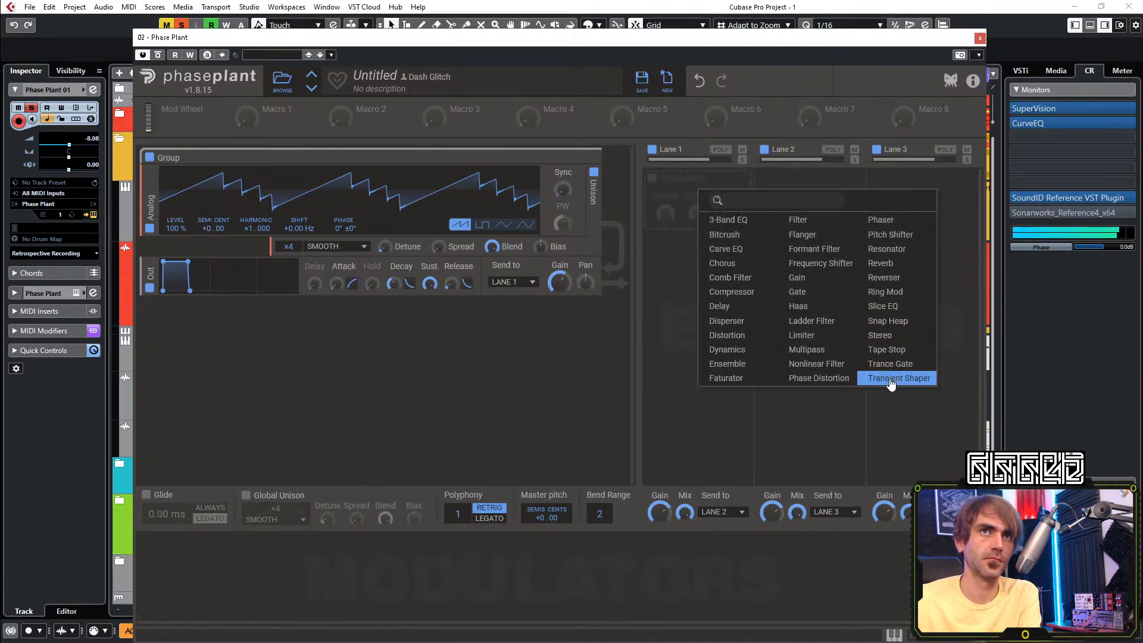
{"action": "left_click", "coordinate": [821, 353]}
{"action": "left_click_drag", "start_coordinate": [675, 179], "coordinate": [922, 181]}
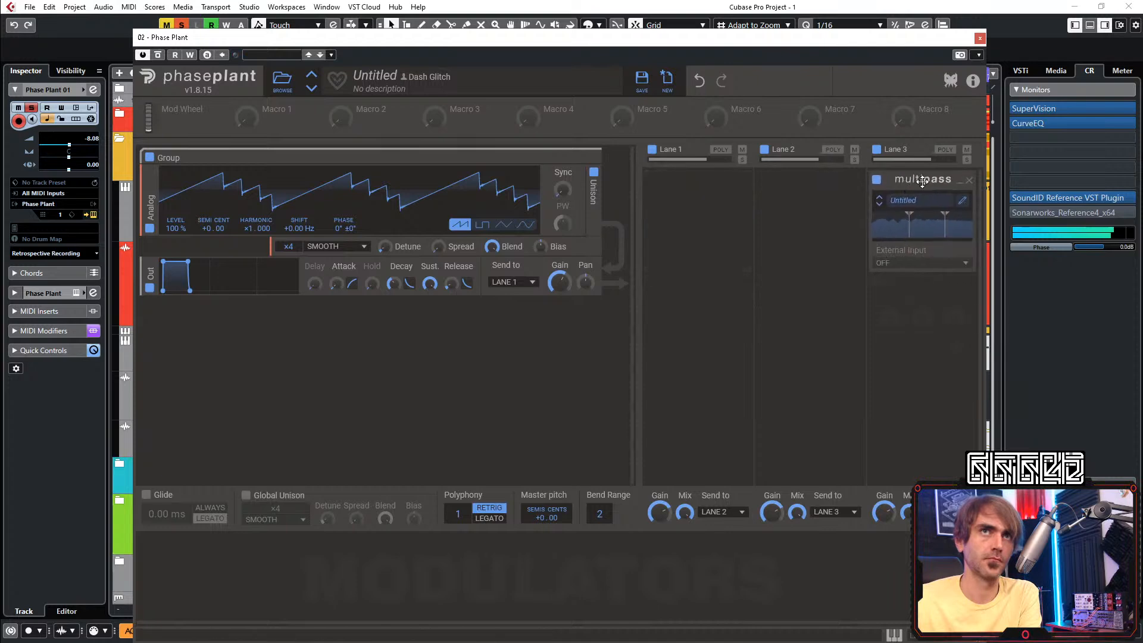
Open the Multipass editor, add a Stereo effect to Band 2, and turn its Width down
{"action": "left_click", "coordinate": [962, 201]}
{"action": "left_click", "coordinate": [423, 279]}
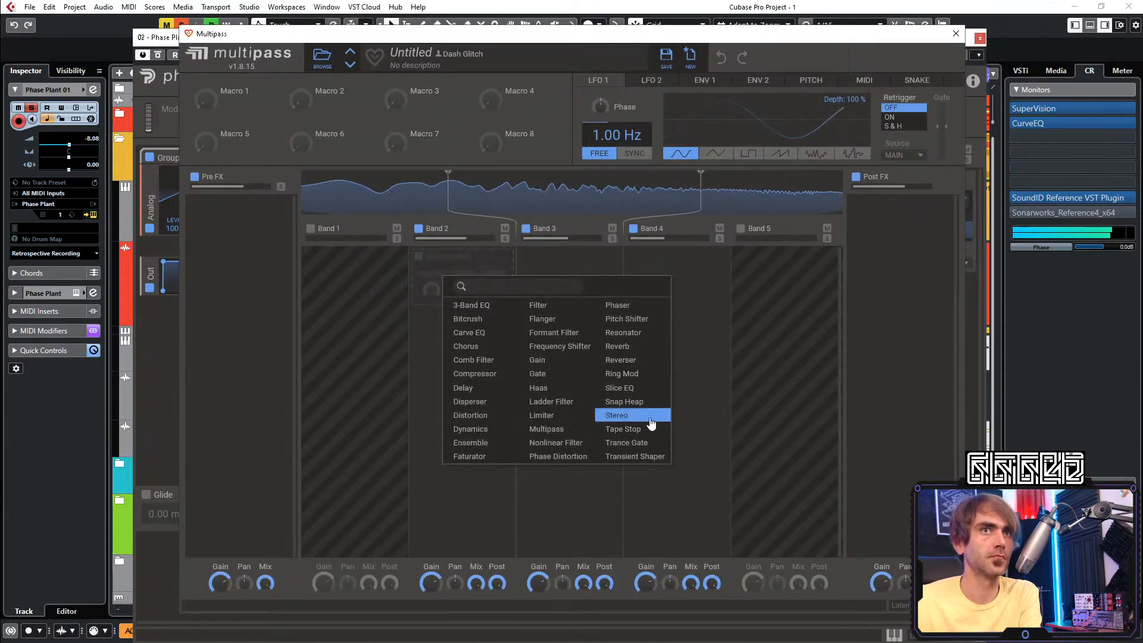
{"action": "left_click", "coordinate": [633, 417]}
{"action": "left_click_drag", "start_coordinate": [462, 291], "coordinate": [462, 345]}
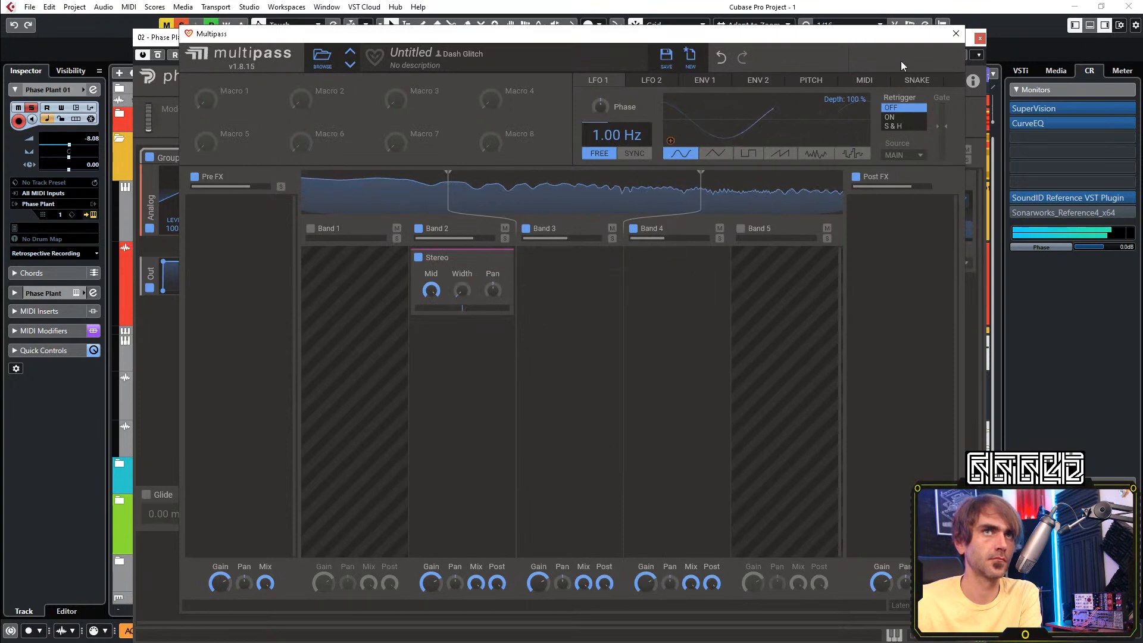
Enable Phase Plant's glide at 56.1 ms, set the polyphony to Legato, and fine-tune the oscillator's unison detune
{"action": "left_click", "coordinate": [956, 34]}
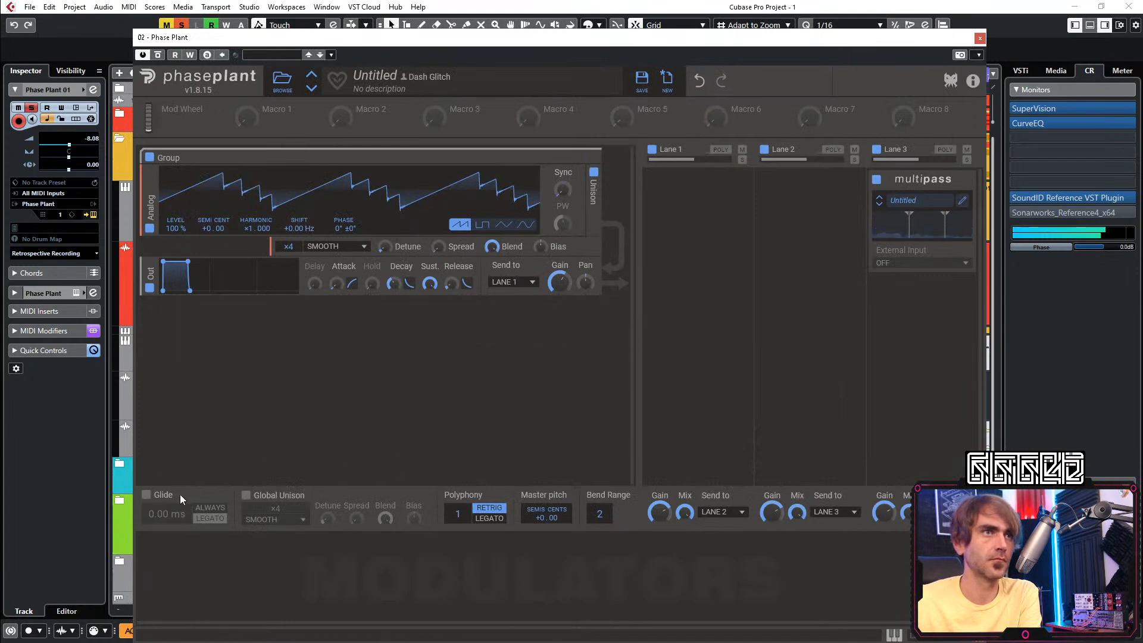
{"action": "left_click", "coordinate": [146, 495]}
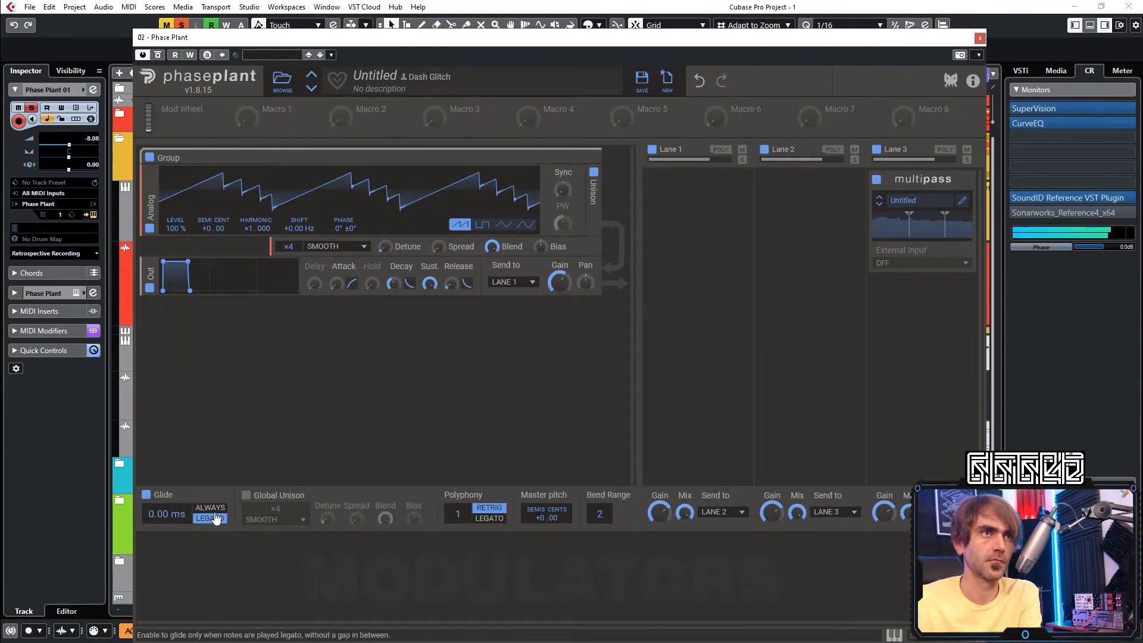
{"action": "left_click_drag", "start_coordinate": [163, 513], "coordinate": [163, 474]}
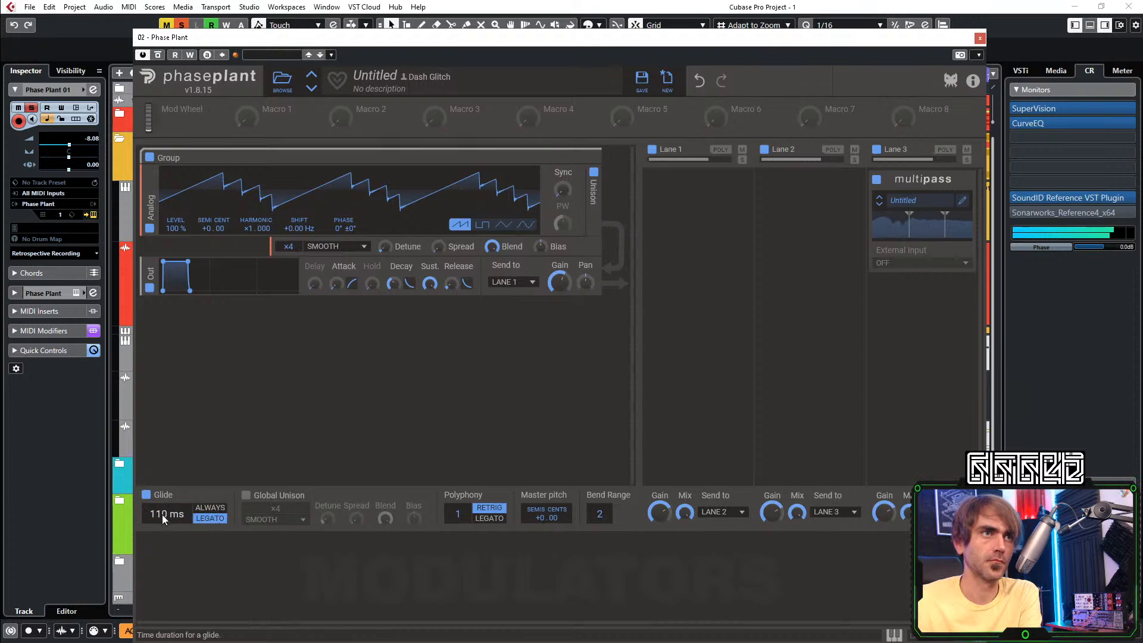
{"action": "left_click_drag", "start_coordinate": [162, 513], "coordinate": [162, 471]}
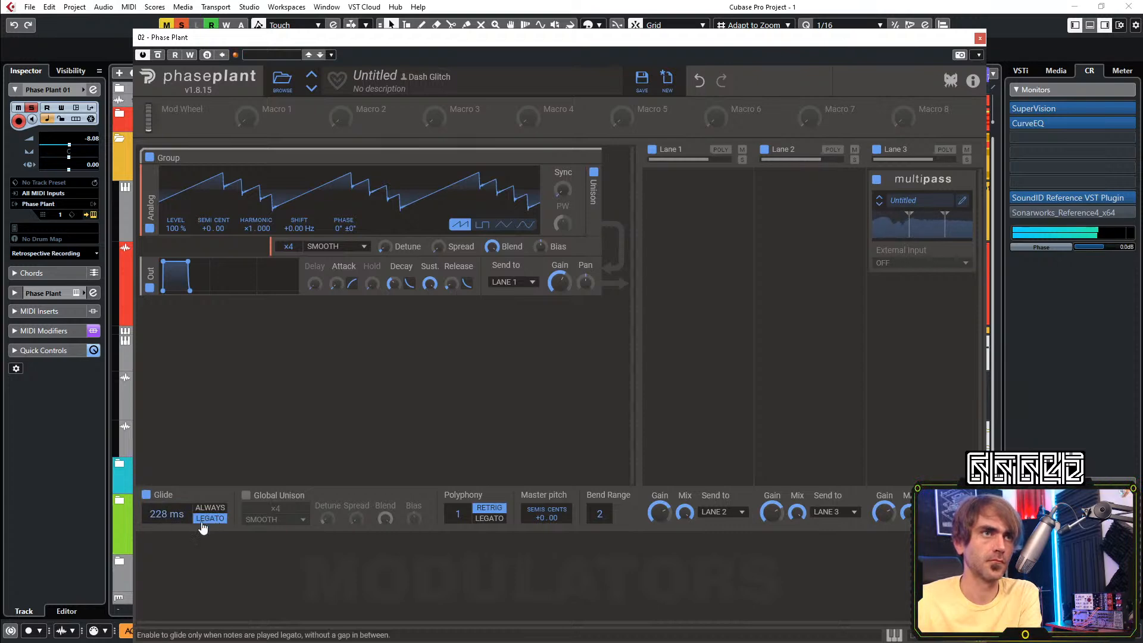
{"action": "left_click", "coordinate": [489, 518]}
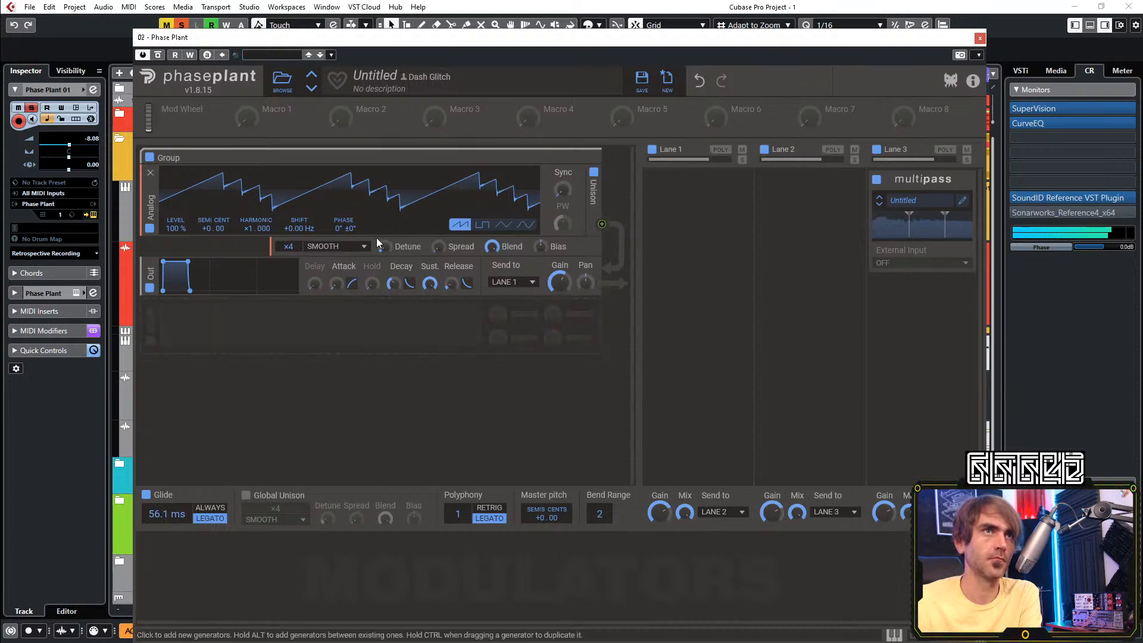
{"action": "mouse_move", "coordinate": [382, 246]}
{"action": "left_mouse_down"}
{"action": "mouse_move", "coordinate": [382, 229]}
{"action": "mouse_move", "coordinate": [384, 261]}
{"action": "left_mouse_up"}
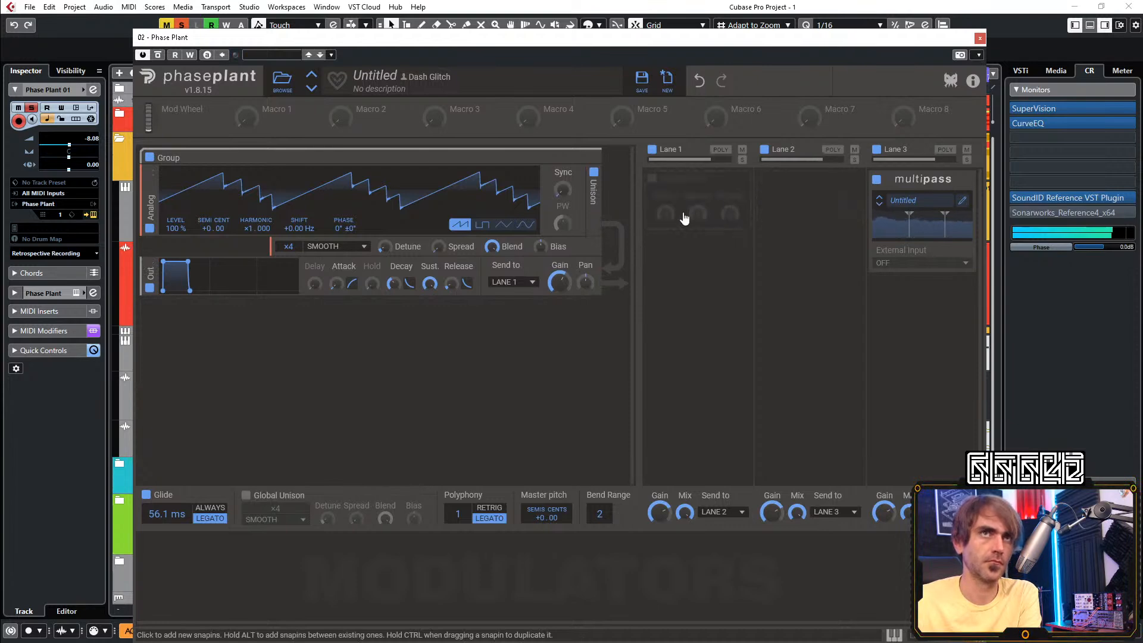
Try a Nonlinear Filter in Warm mode in Lane 1 with adjusted cutoff, Q and drive, and remove it
{"action": "left_click", "coordinate": [684, 219]}
{"action": "left_click", "coordinate": [824, 367]}
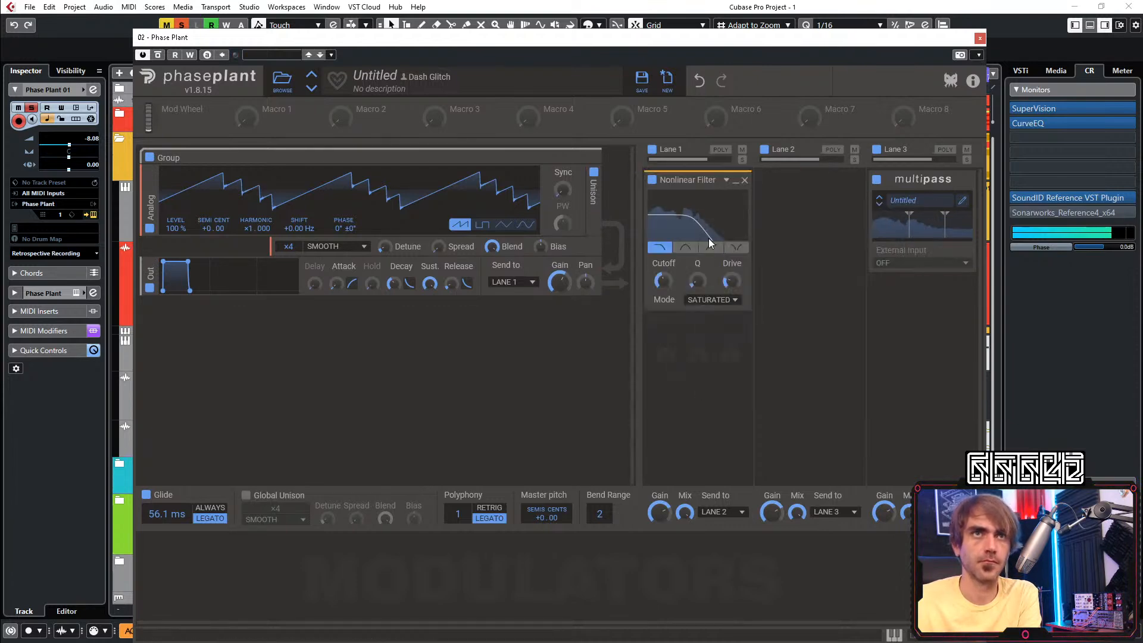
{"action": "left_click", "coordinate": [709, 300]}
{"action": "left_click", "coordinate": [707, 353]}
{"action": "left_click_drag", "start_coordinate": [697, 281], "coordinate": [662, 291]}
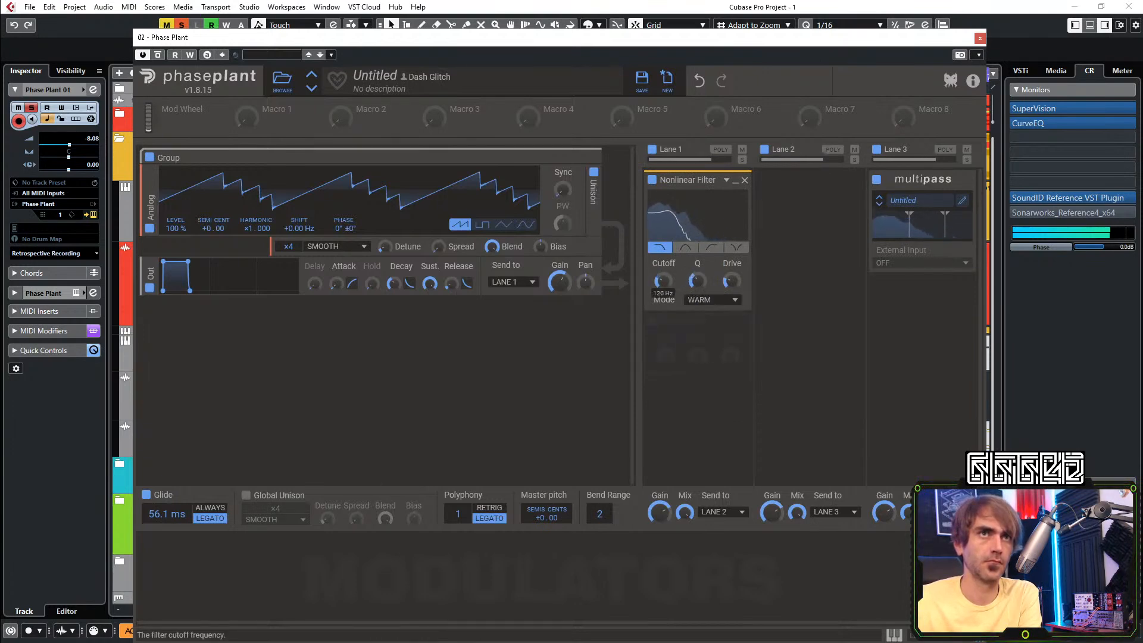
{"action": "left_click_drag", "start_coordinate": [732, 280], "coordinate": [696, 283]}
{"action": "left_click_drag", "start_coordinate": [732, 281], "coordinate": [731, 285]}
{"action": "left_click_drag", "start_coordinate": [662, 280], "coordinate": [662, 269]}
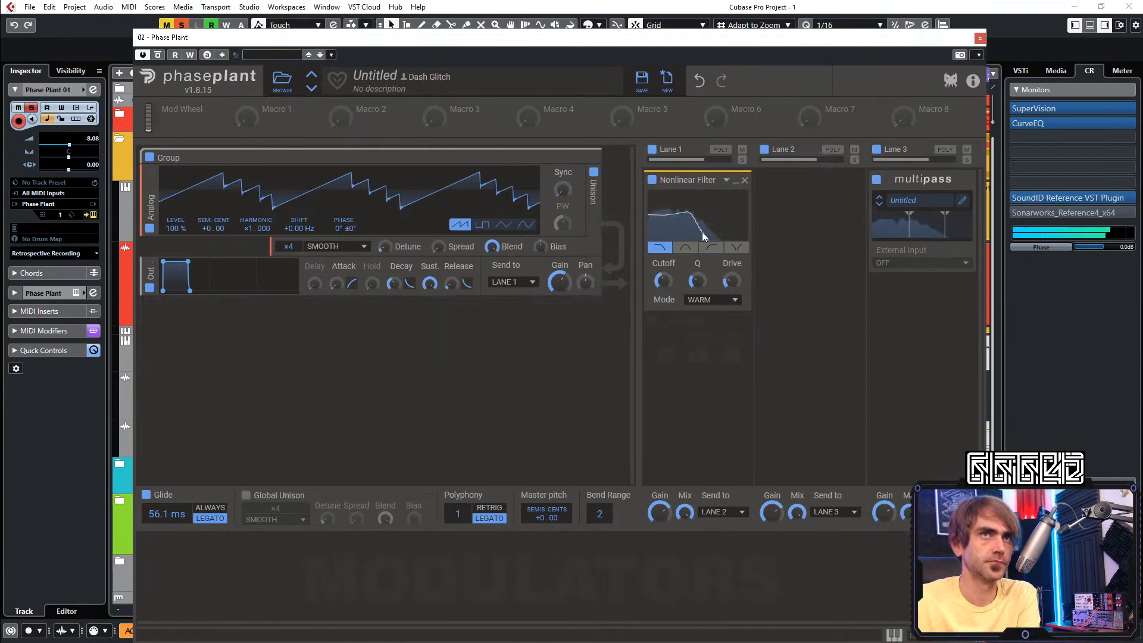
{"action": "left_click", "coordinate": [744, 180]}
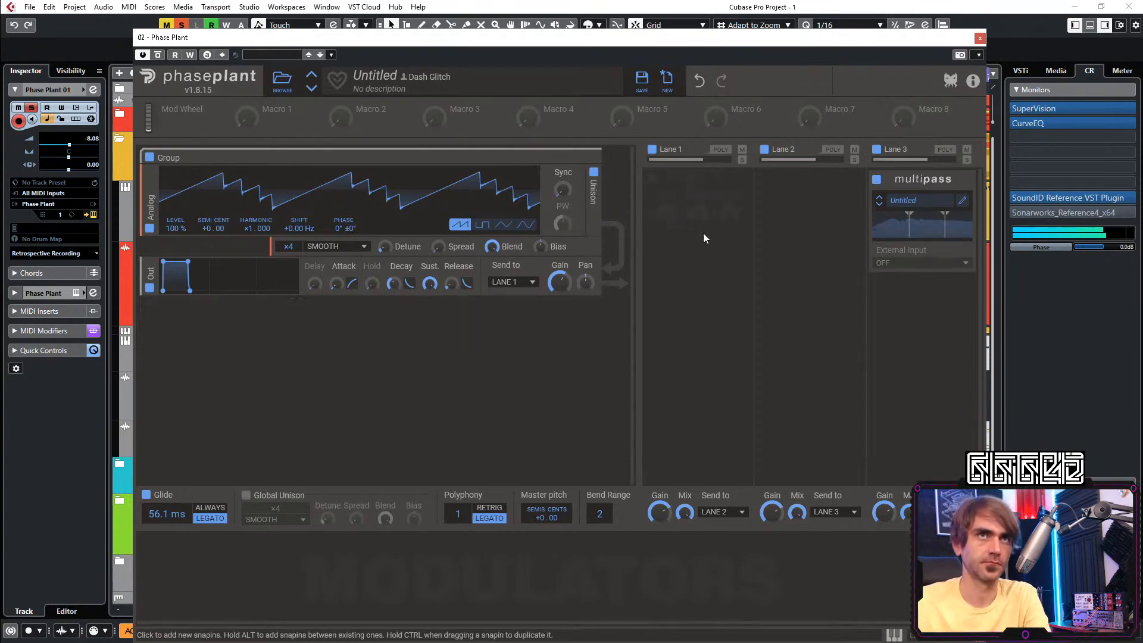
{"action": "left_click", "coordinate": [704, 207]}
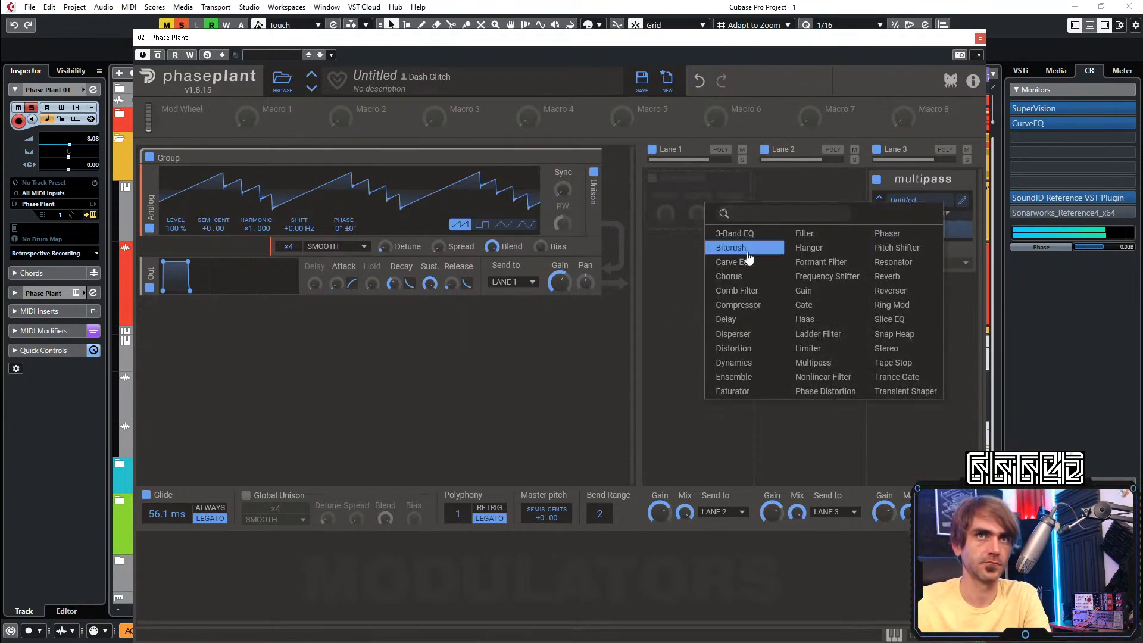
{"action": "left_click", "coordinate": [781, 188]}
Add a Nonlinear Filter to Band 3 of the Multipass and set its mode to Warm
{"action": "left_click", "coordinate": [962, 202]}
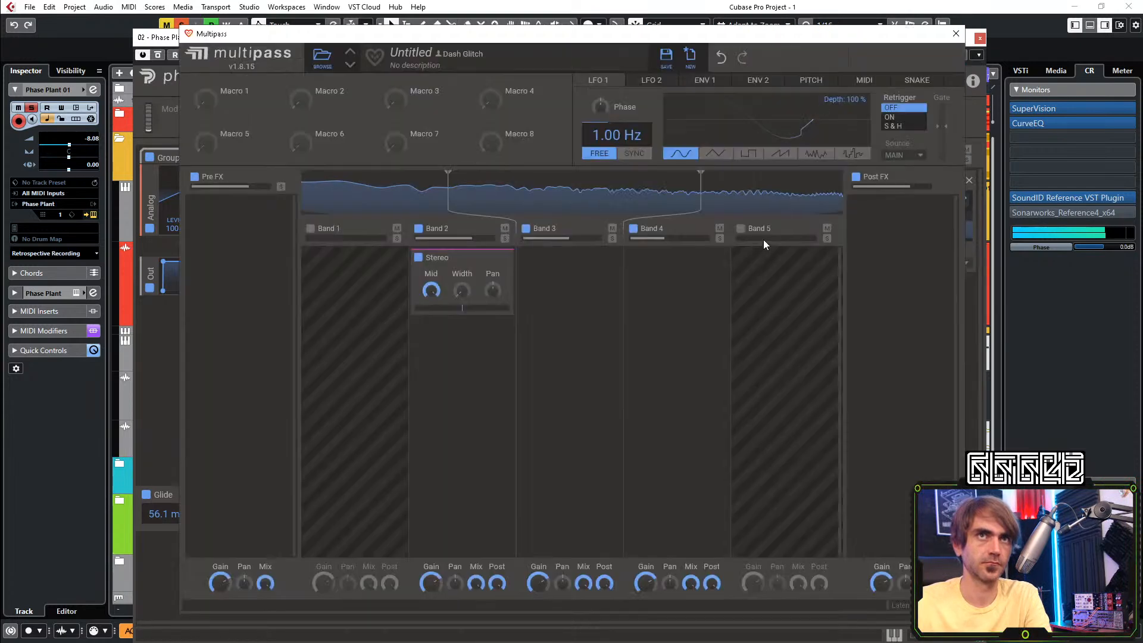
{"action": "left_click", "coordinate": [539, 288]}
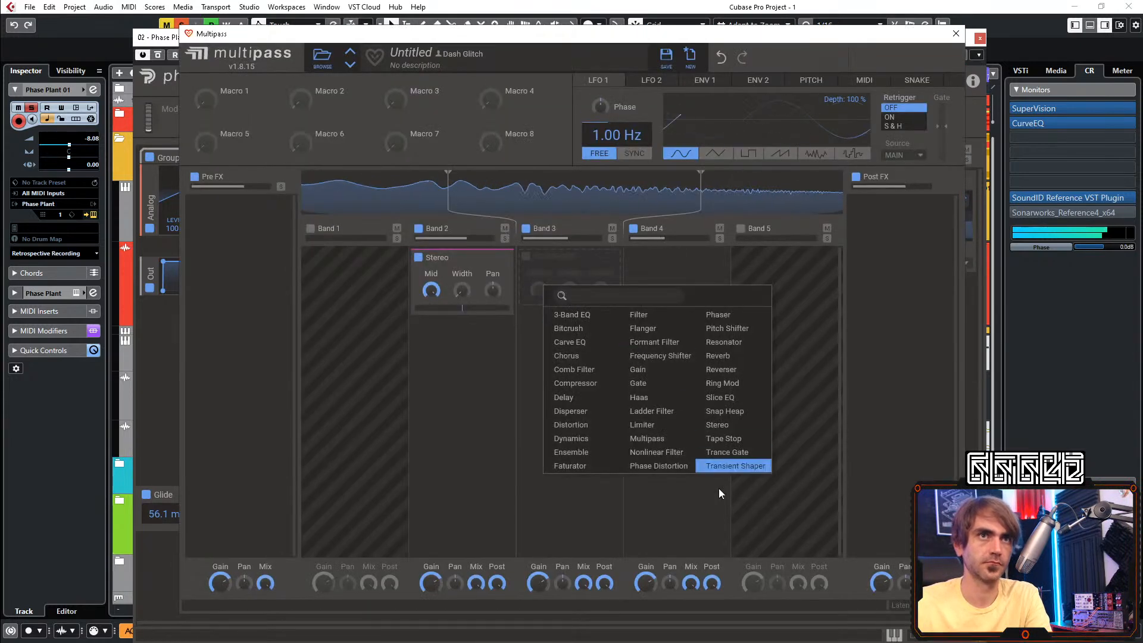
{"action": "left_click", "coordinate": [656, 453]}
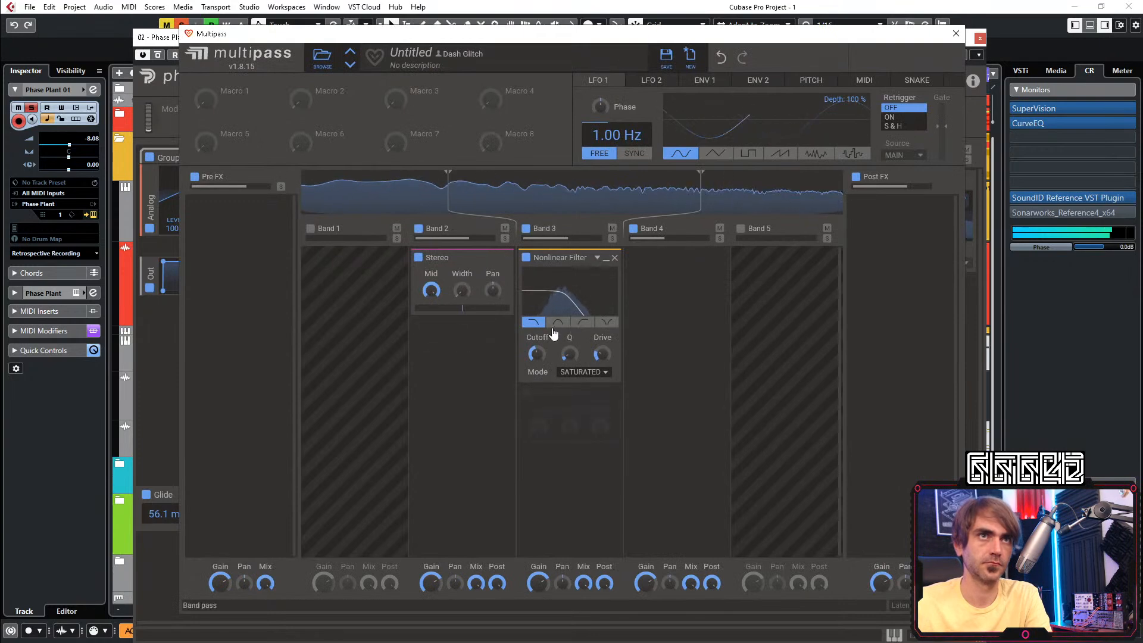
{"action": "left_click_drag", "start_coordinate": [537, 353], "coordinate": [602, 344]}
{"action": "left_click", "coordinate": [580, 369]}
{"action": "left_click", "coordinate": [582, 421]}
Fine-tune the Band 3 filter's cutoff and drive, and close the Multipass and Phase Plant windows
{"action": "left_click_drag", "start_coordinate": [537, 354], "coordinate": [537, 347]}
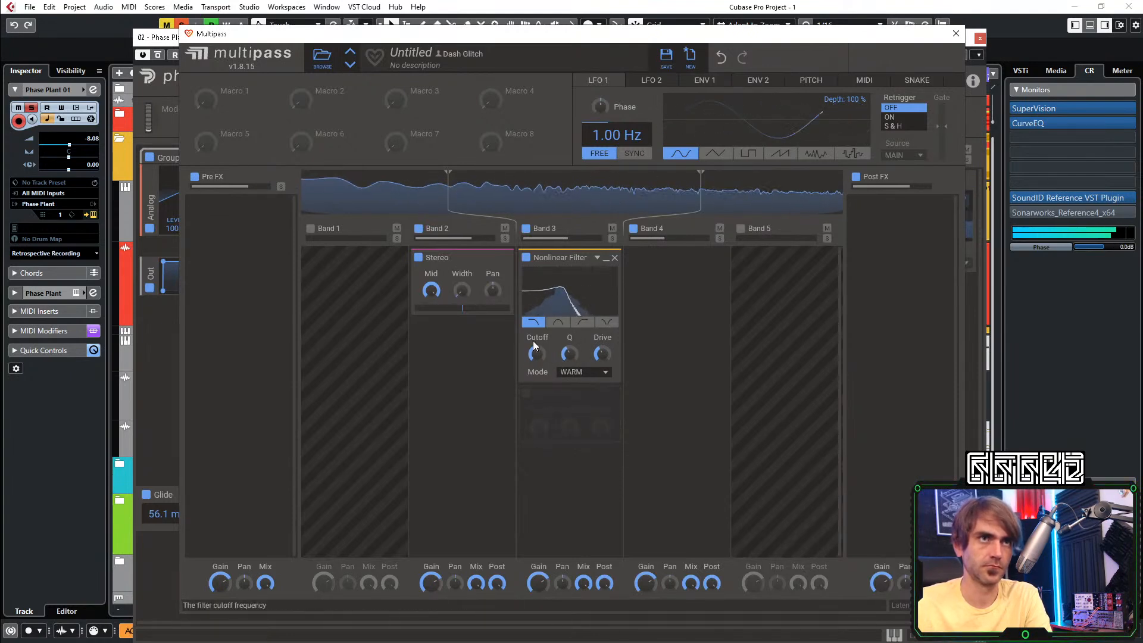
{"action": "left_click_drag", "start_coordinate": [535, 347], "coordinate": [534, 351]}
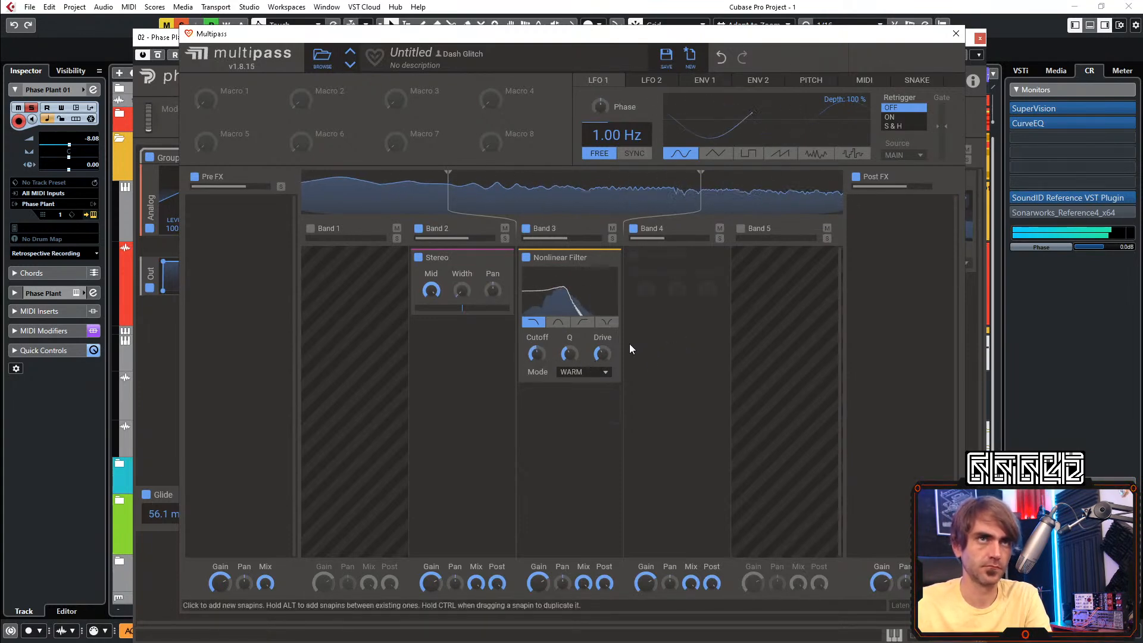
{"action": "left_click_drag", "start_coordinate": [597, 351], "coordinate": [601, 334]}
{"action": "mouse_move", "coordinate": [536, 354]}
{"action": "left_mouse_down"}
{"action": "mouse_move", "coordinate": [536, 368]}
{"action": "mouse_move", "coordinate": [537, 342]}
{"action": "left_mouse_up"}
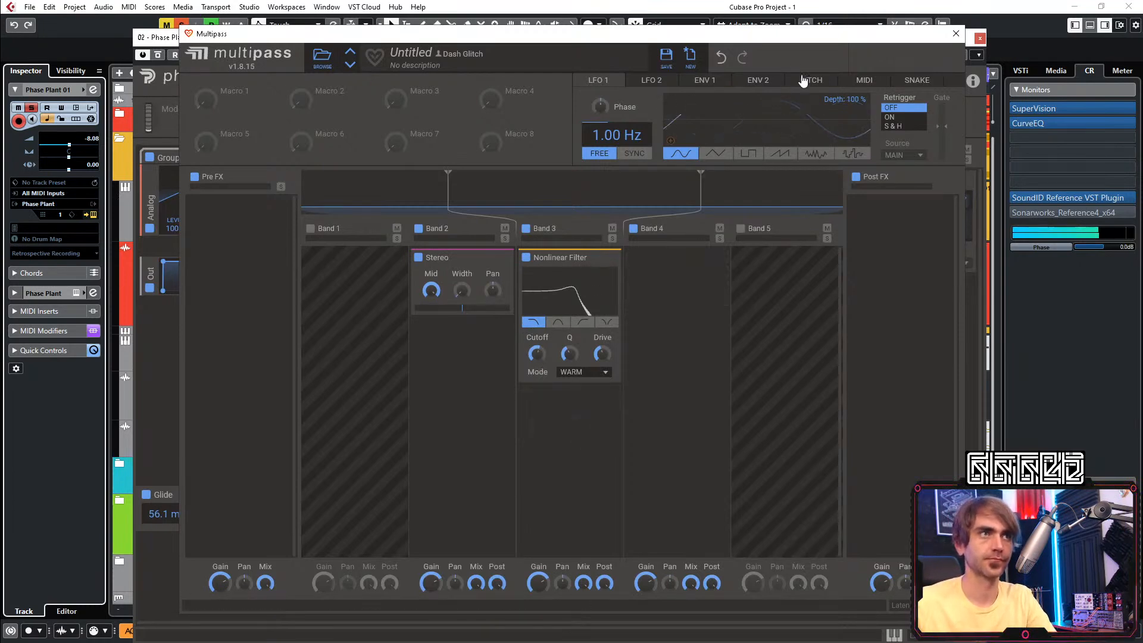
{"action": "left_click", "coordinate": [956, 33]}
{"action": "left_click", "coordinate": [979, 38]}
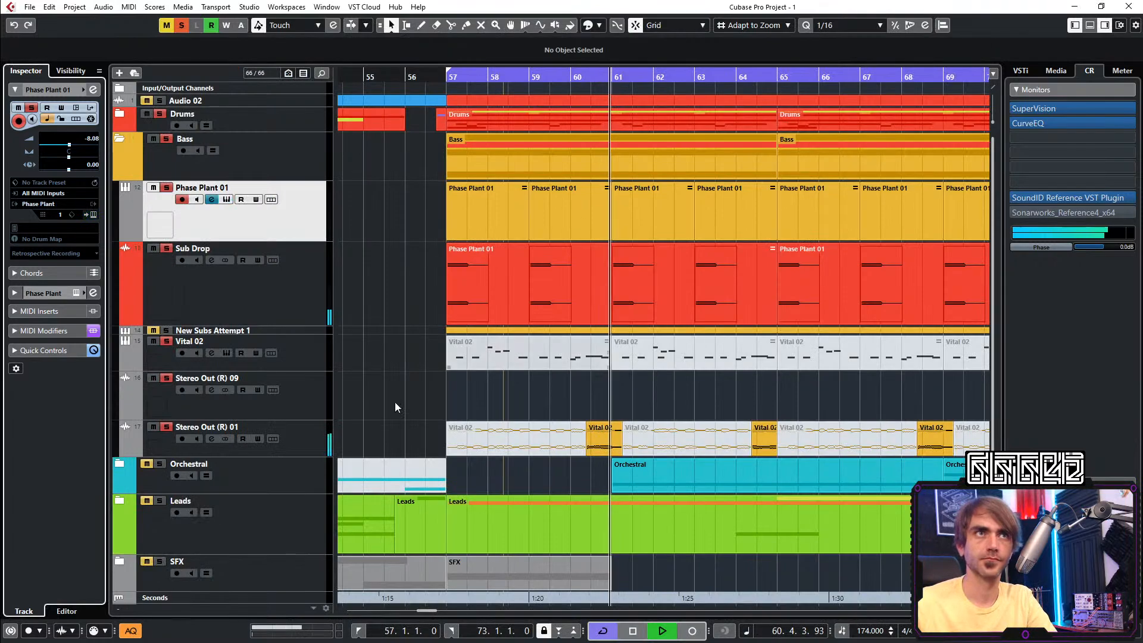
Draw a two-bar C0 note from bar 57 to 59 in the first Phase Plant 01 event and play it back
{"action": "double_click", "coordinate": [470, 221]}
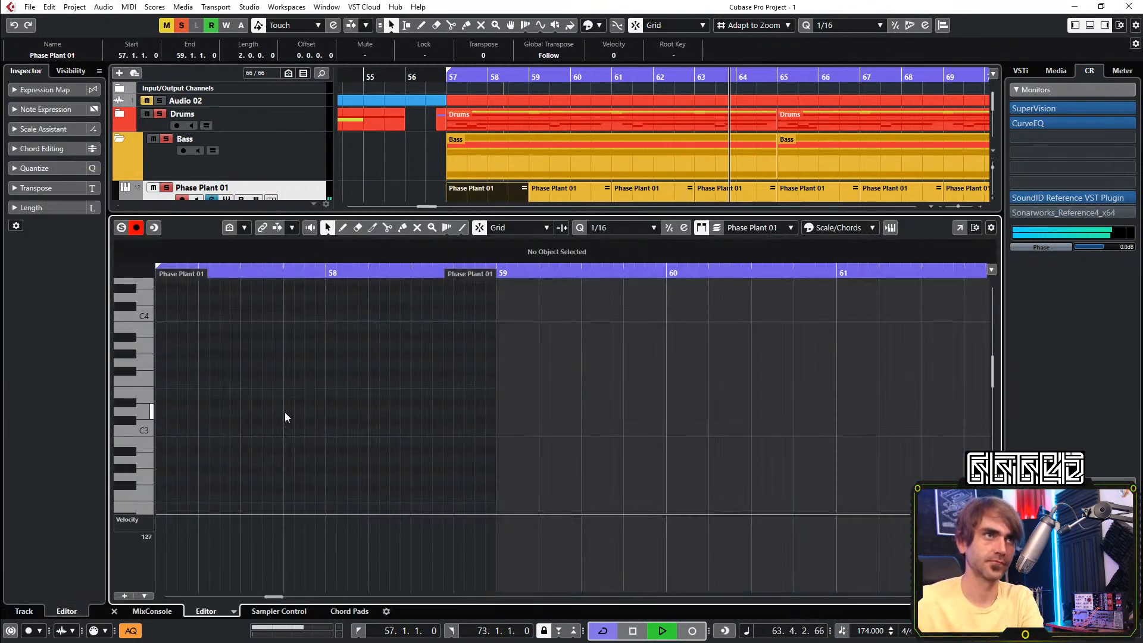
{"action": "scroll", "coordinate": [266, 415], "scroll_direction": "down", "scroll_amount": 4}
{"action": "scroll", "coordinate": [293, 378], "scroll_direction": "down", "scroll_amount": 3}
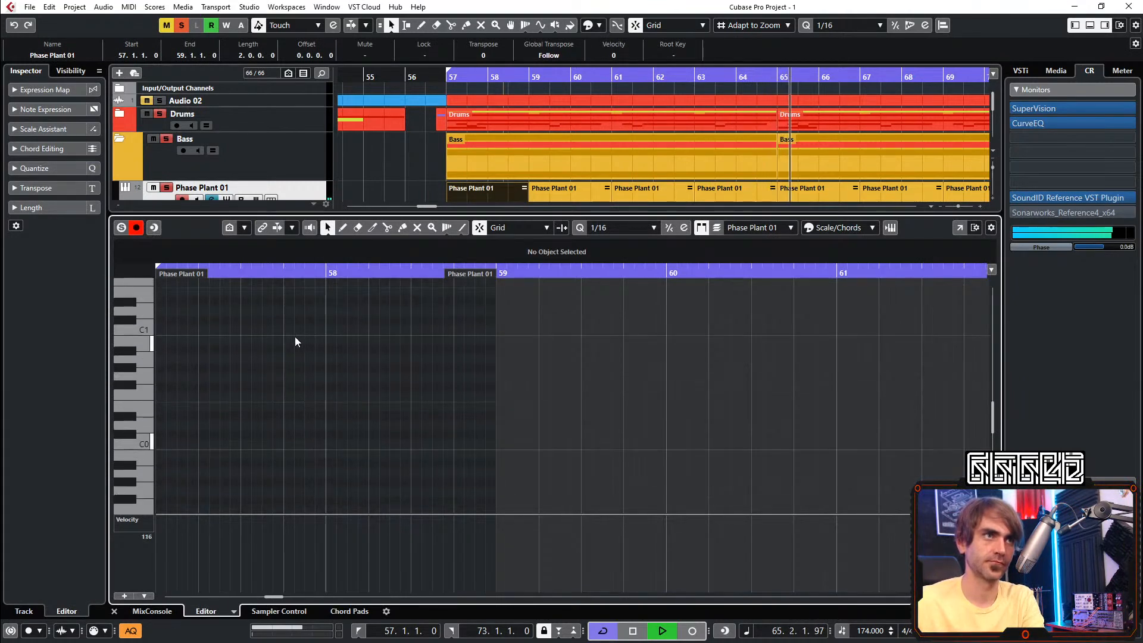
{"action": "left_click_drag", "start_coordinate": [162, 444], "coordinate": [492, 458]}
{"action": "key", "text": "space"}
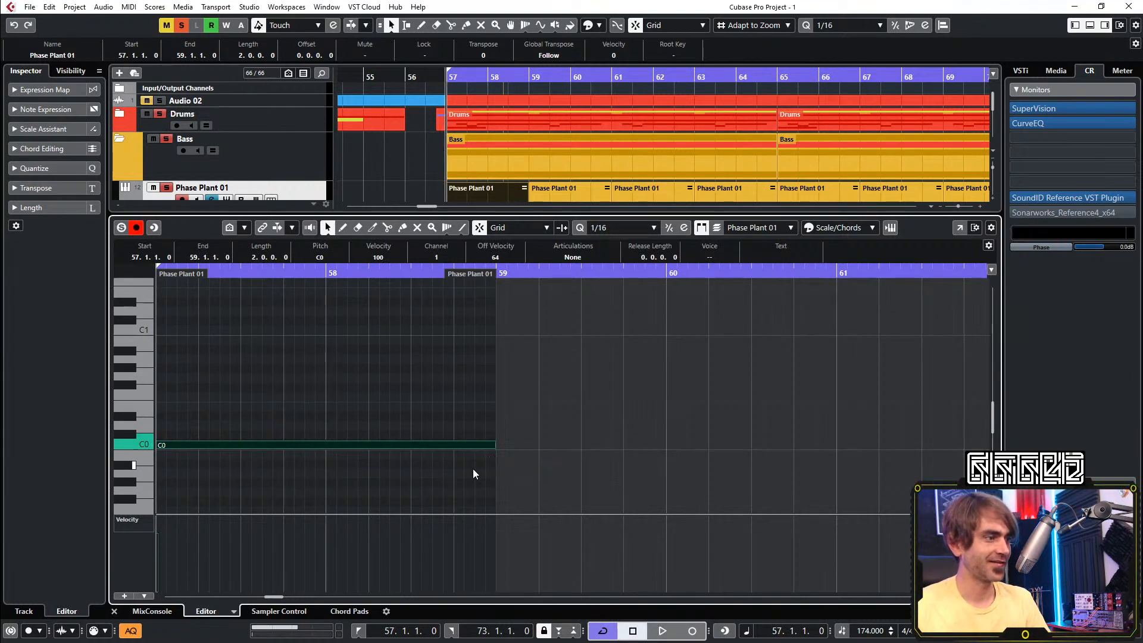
{"action": "key", "text": "space"}
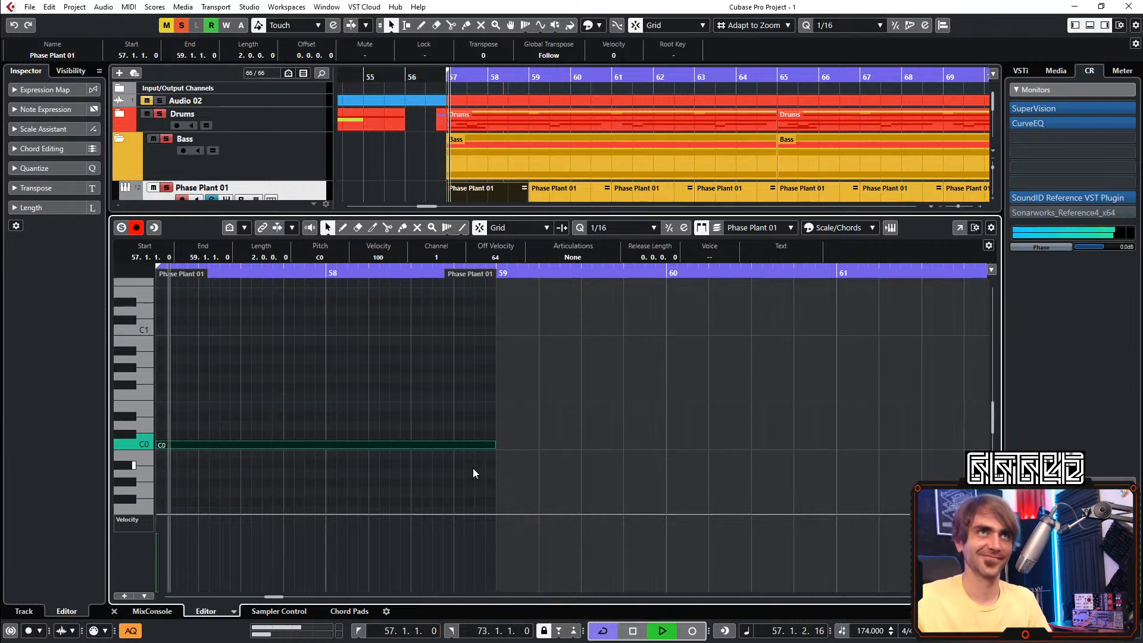
{"action": "left_click", "coordinate": [115, 611]}
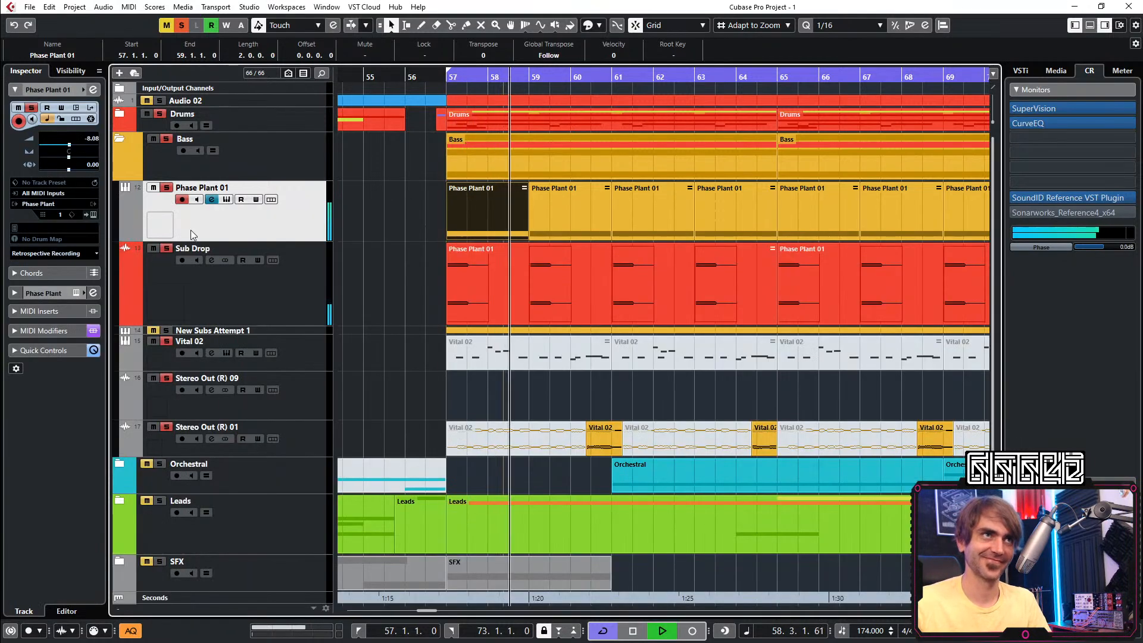
Assign Multipass Macro 1 to the Band 3 filter's cutoff and sweep the macro to test it
{"action": "left_click", "coordinate": [93, 215]}
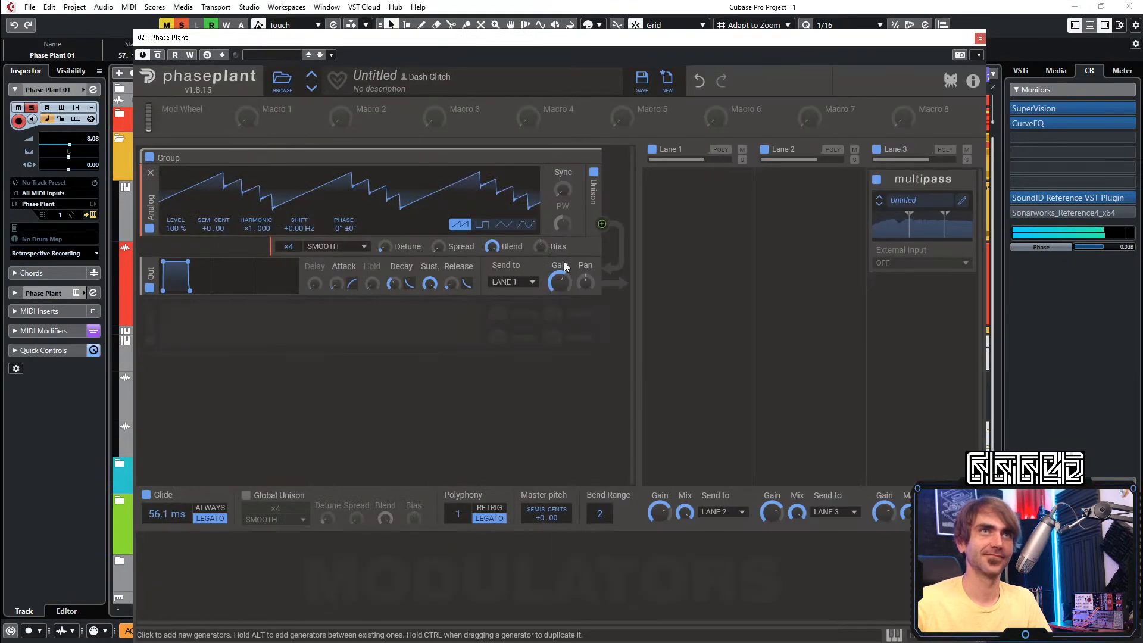
{"action": "left_click", "coordinate": [962, 202]}
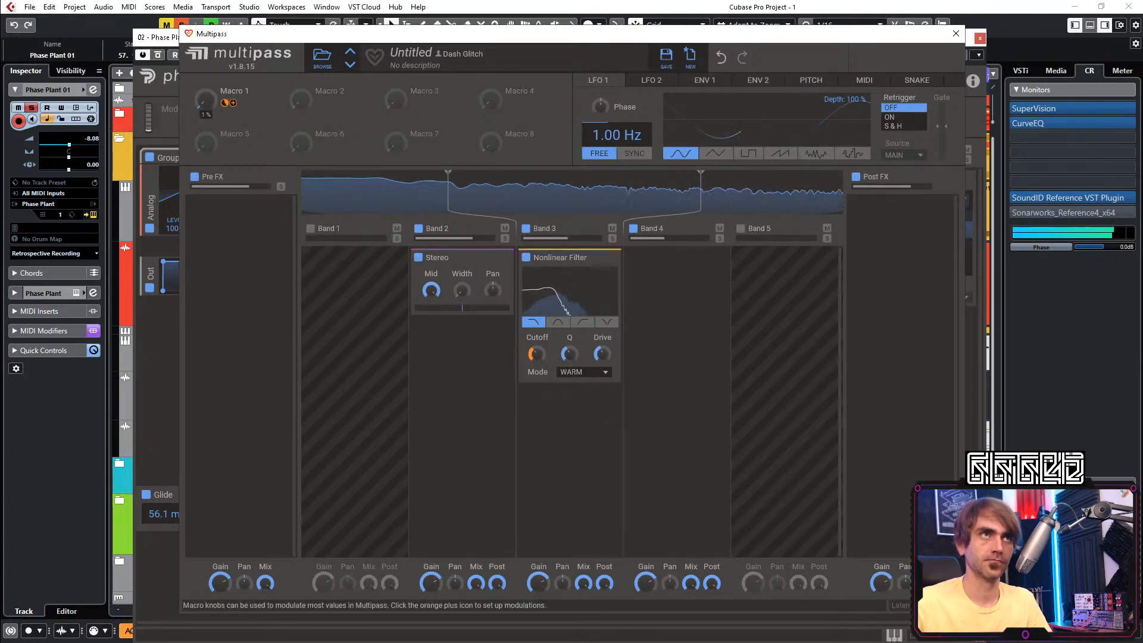
{"action": "mouse_move", "coordinate": [206, 99]}
{"action": "left_mouse_down"}
{"action": "mouse_move", "coordinate": [206, 52]}
{"action": "mouse_move", "coordinate": [205, 100]}
{"action": "left_mouse_up"}
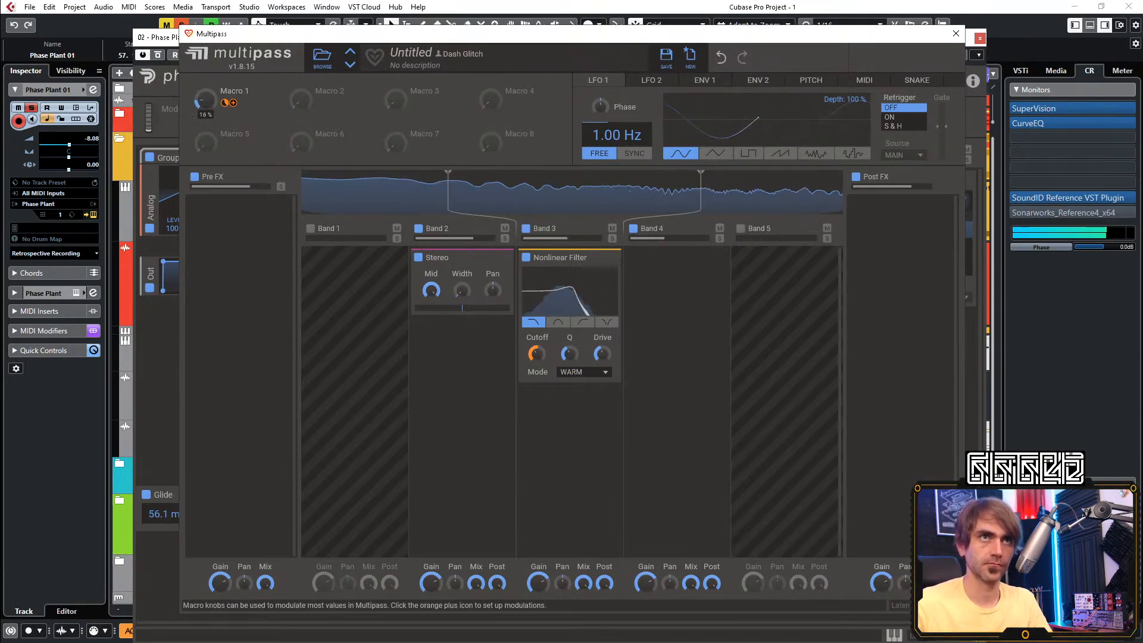
{"action": "left_click", "coordinate": [956, 34]}
Add a sine LFO in Phase Plant modulating the Multipass Macro 1, synced at 4/8t, and adjust its phase and depth
{"action": "left_click", "coordinate": [242, 575]}
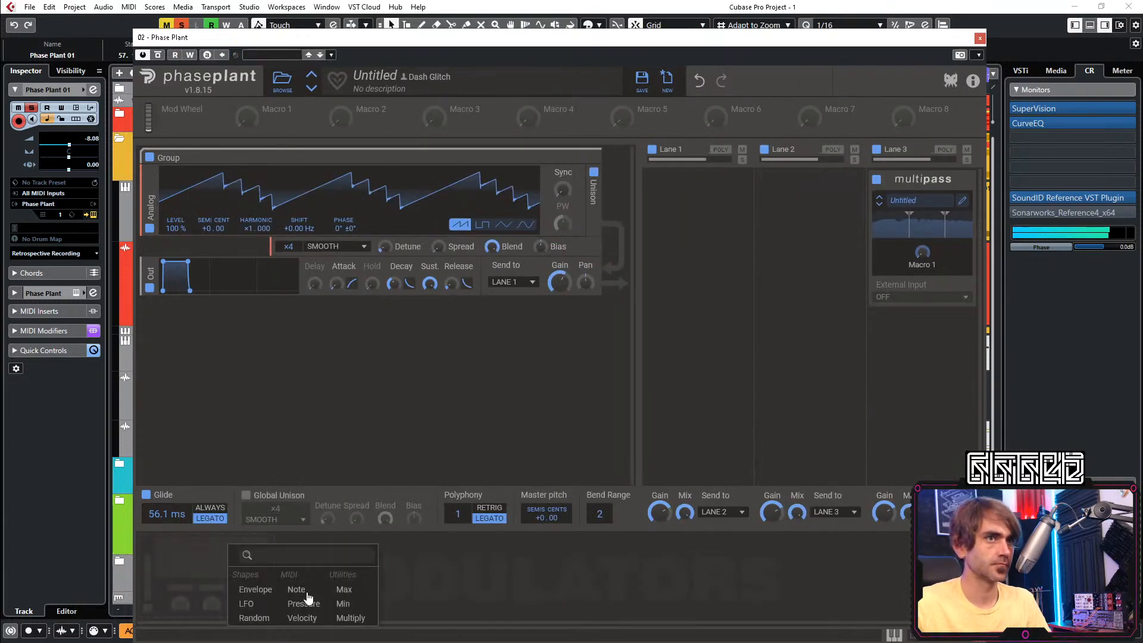
{"action": "left_click", "coordinate": [243, 604]}
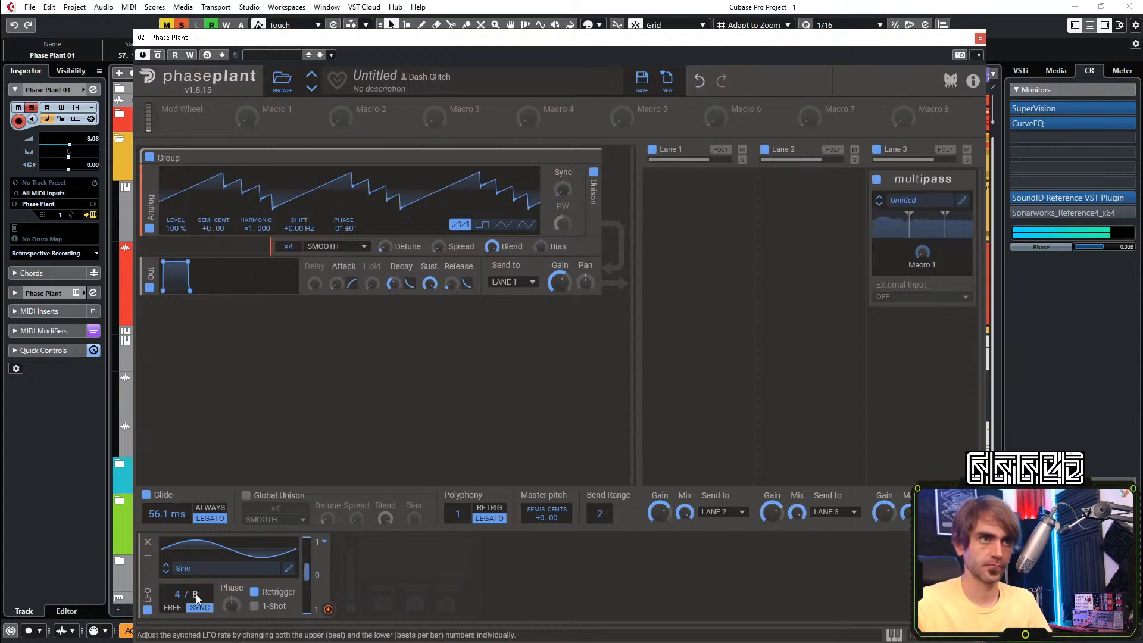
{"action": "left_click_drag", "start_coordinate": [328, 609], "coordinate": [924, 276]}
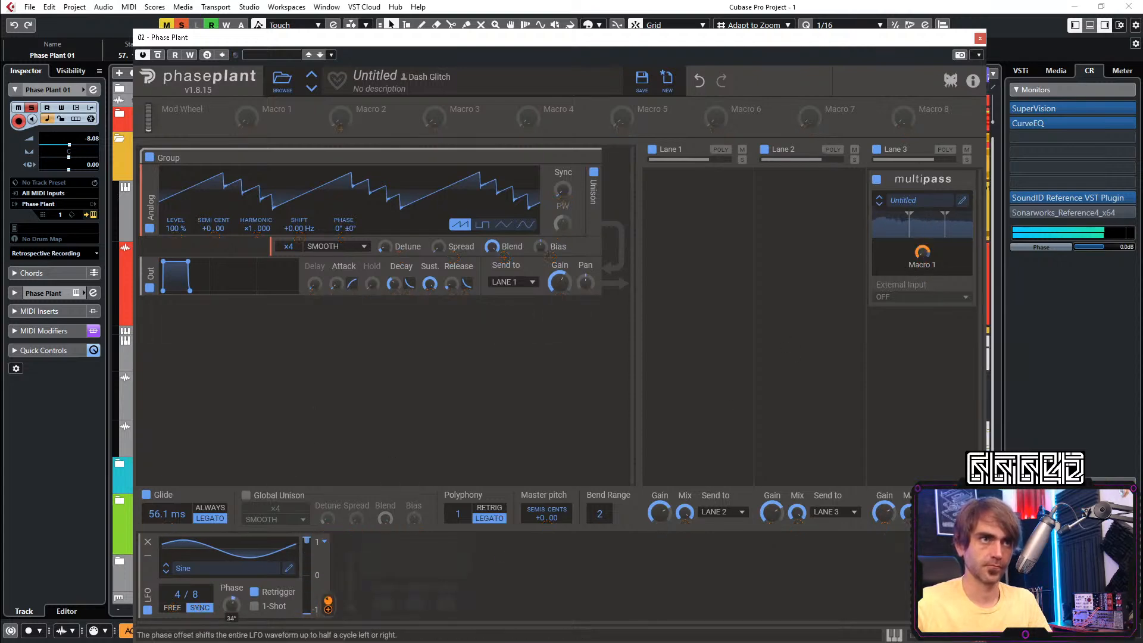
{"action": "left_click_drag", "start_coordinate": [231, 610], "coordinate": [232, 609]}
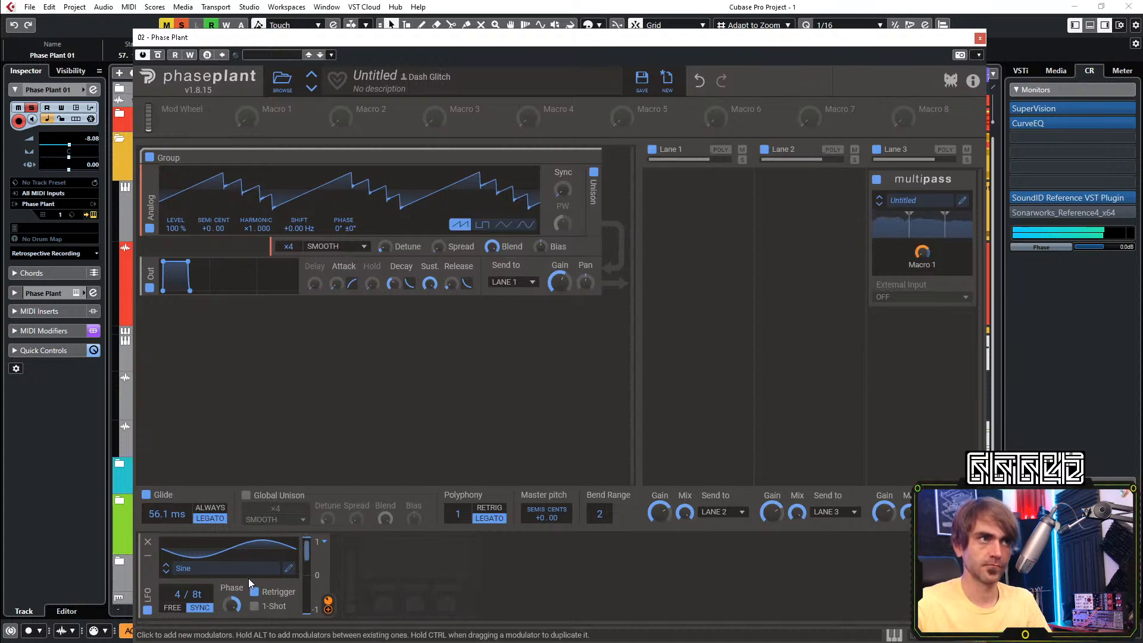
{"action": "mouse_move", "coordinate": [232, 606]}
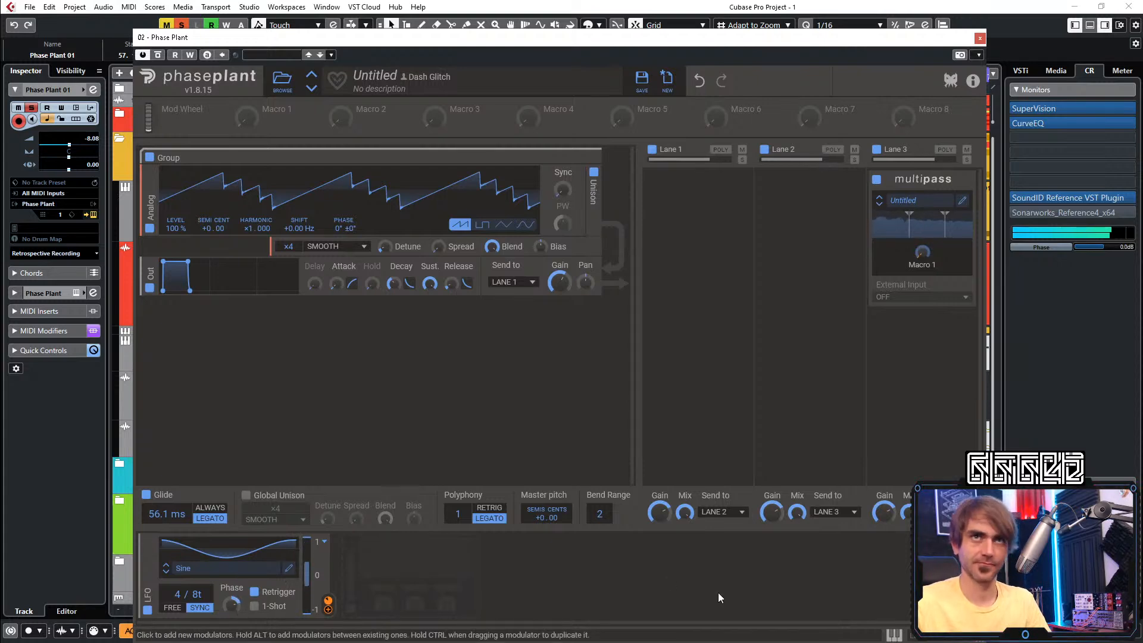
{"action": "left_click", "coordinate": [979, 38]}
Shorten the C0 note in the first Phase Plant 01 event to end at 58.4.2.0 and play it from bar 57
{"action": "double_click", "coordinate": [501, 211]}
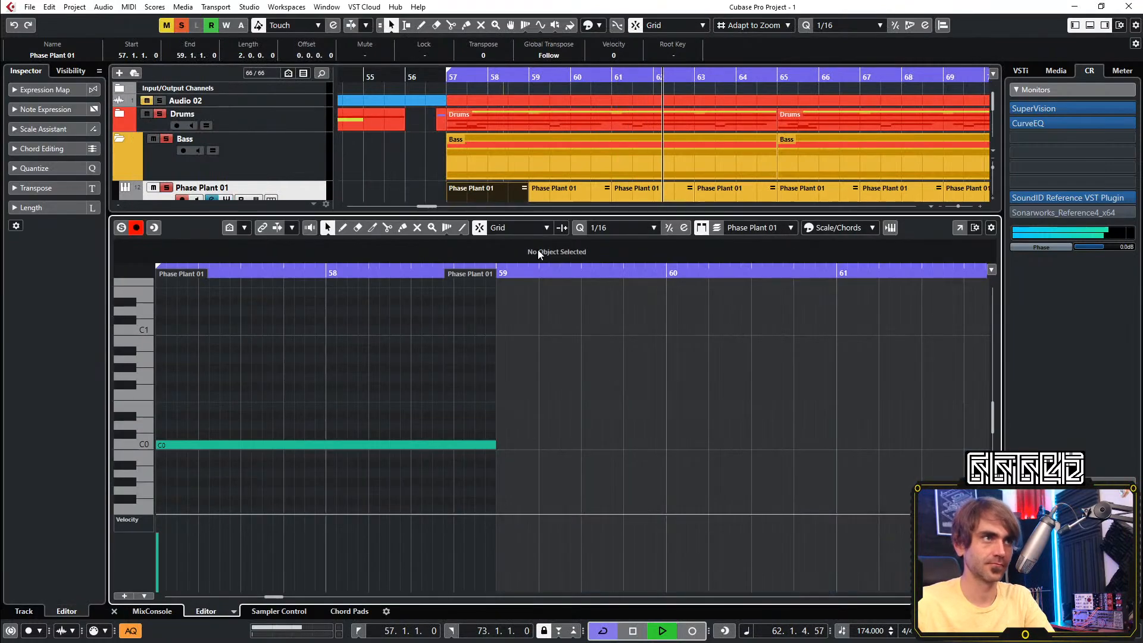
{"action": "left_click_drag", "start_coordinate": [492, 445], "coordinate": [463, 448]}
{"action": "key", "text": "space"}
{"action": "key", "text": "space"}
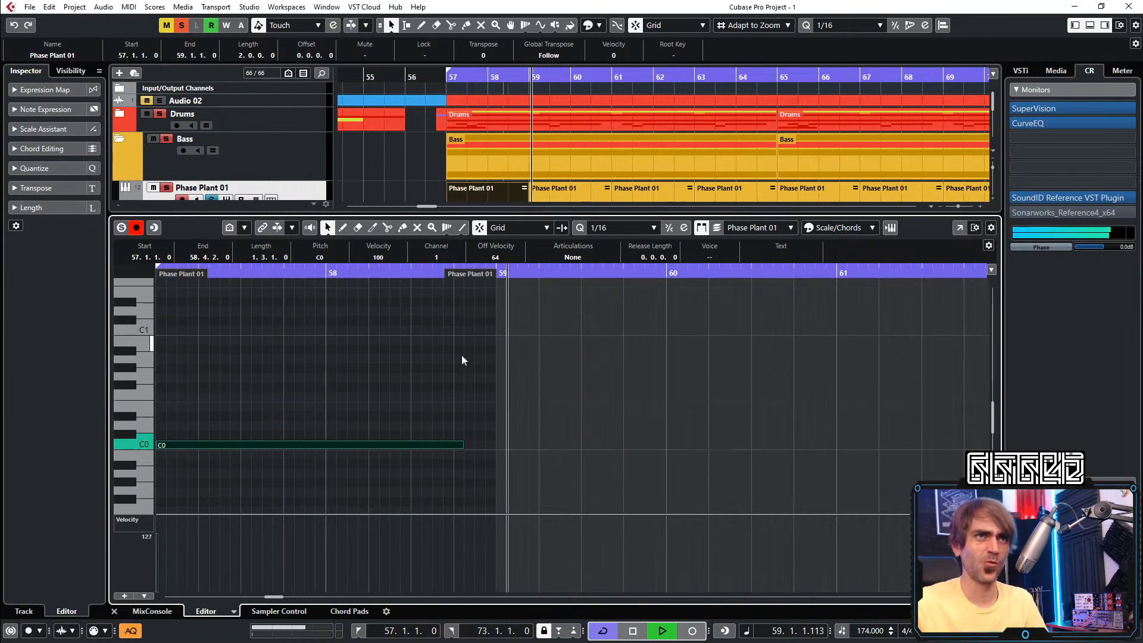
{"action": "key", "text": "space"}
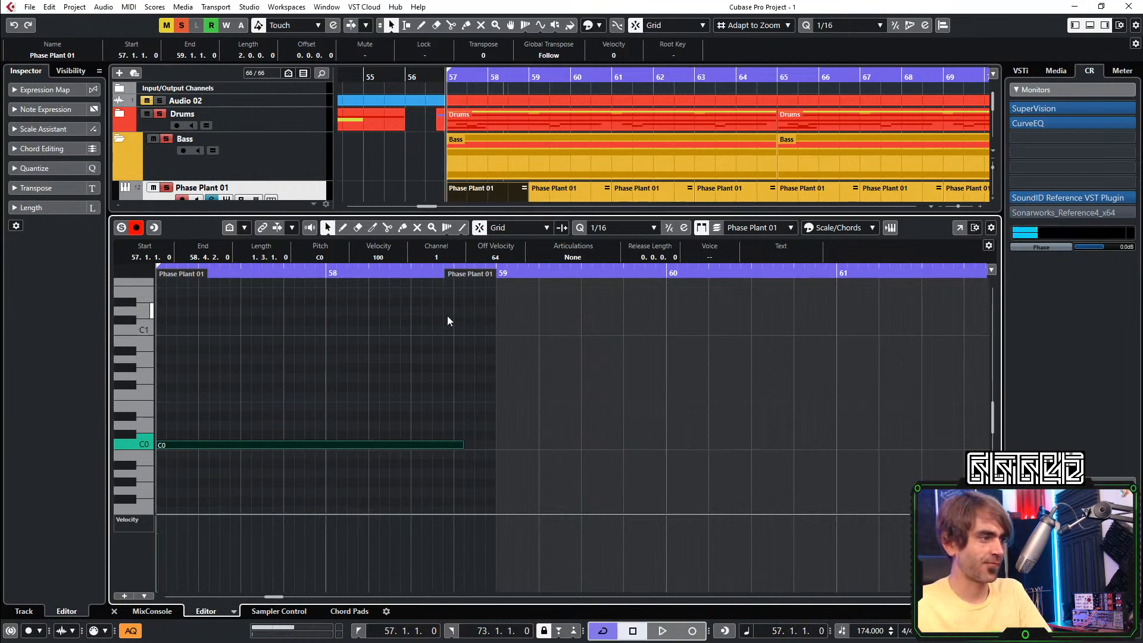
{"action": "key", "text": "space"}
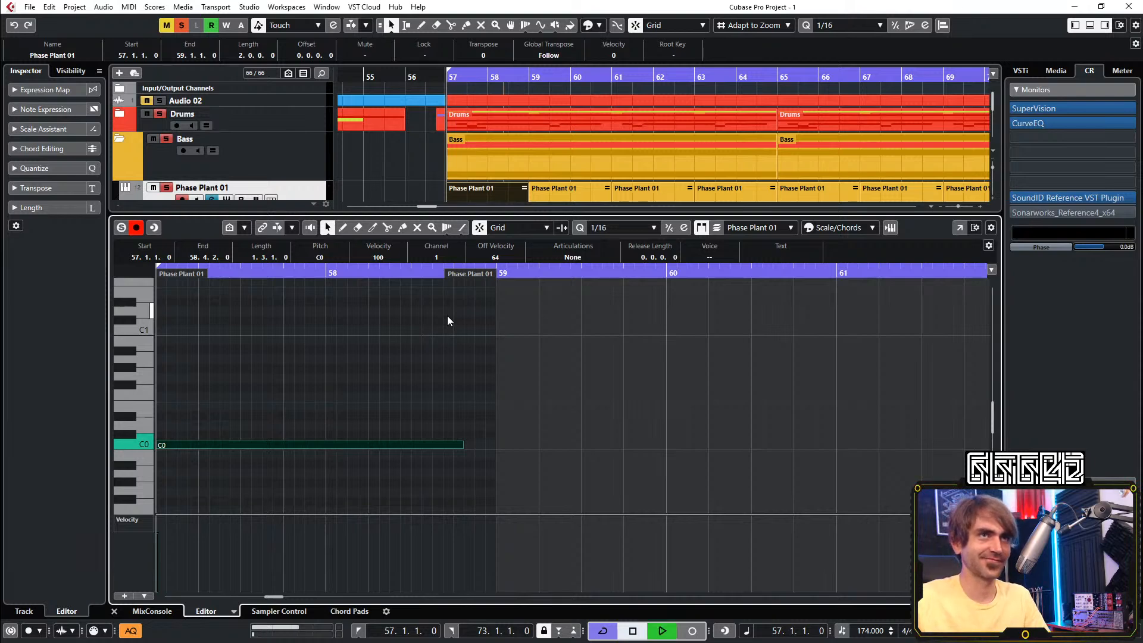
Add a C#1 note from 58.4.1.0 to bar 59 in the first Phase Plant 01 event and play the pattern from bar 57
{"action": "double_click", "coordinate": [459, 321]}
{"action": "left_click_drag", "start_coordinate": [462, 323], "coordinate": [495, 322]}
{"action": "key", "text": "space"}
{"action": "key", "text": "space"}
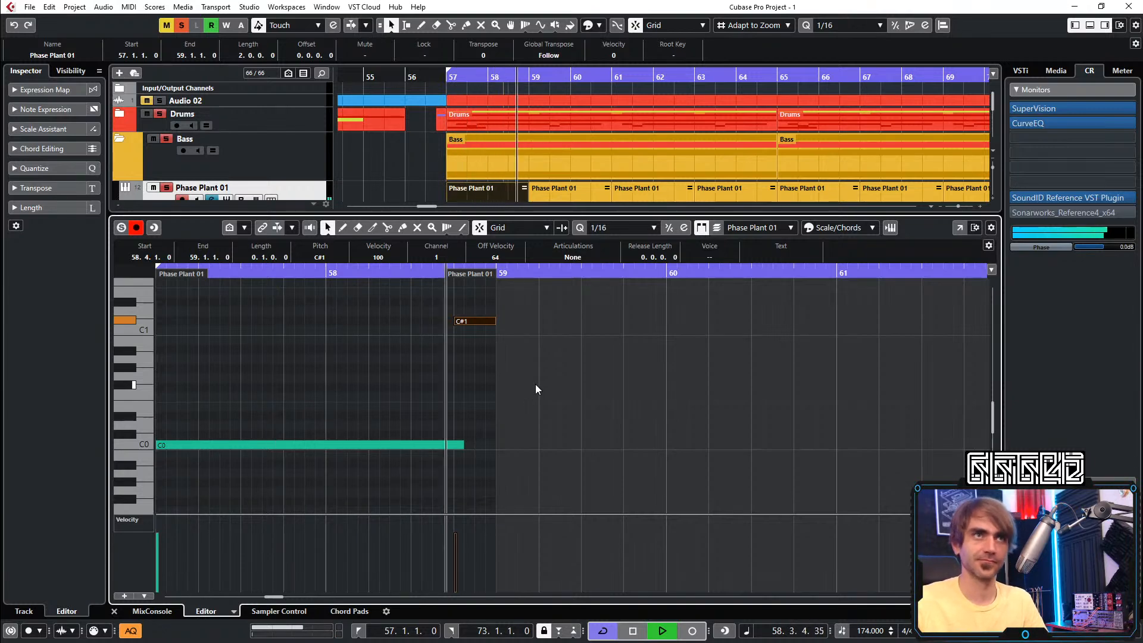
{"action": "left_click", "coordinate": [114, 611]}
{"action": "key", "text": "space"}
{"action": "key", "text": "space"}
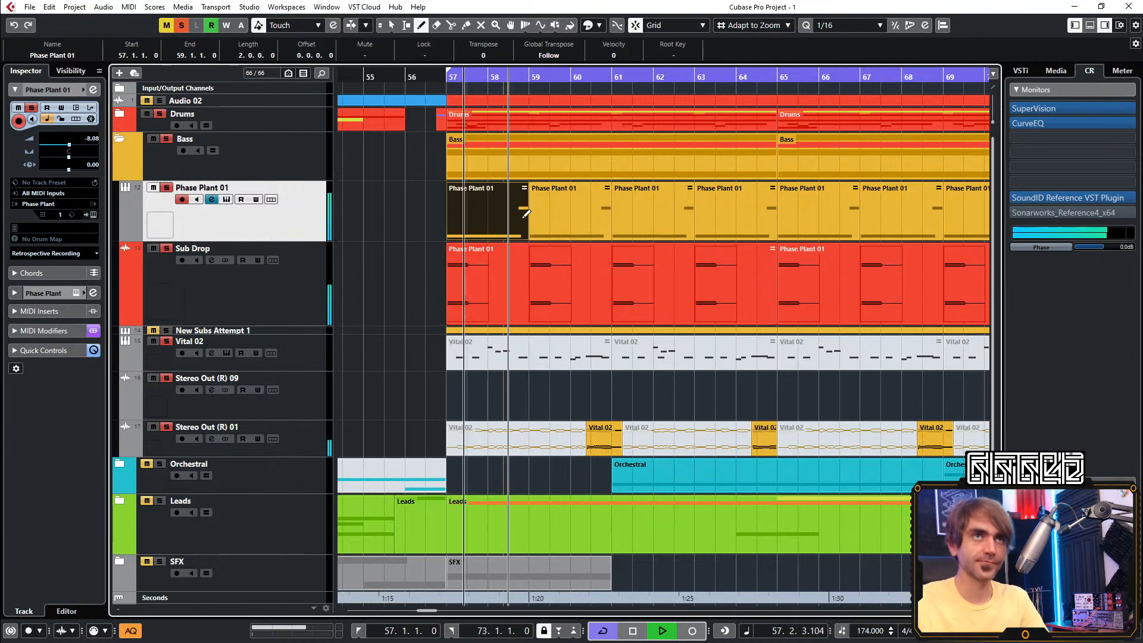
Glue the first two Phase Plant 01 events into a four-bar event and replace the remaining two-bar events with repeats up to bar 73
{"action": "key", "text": "3"}
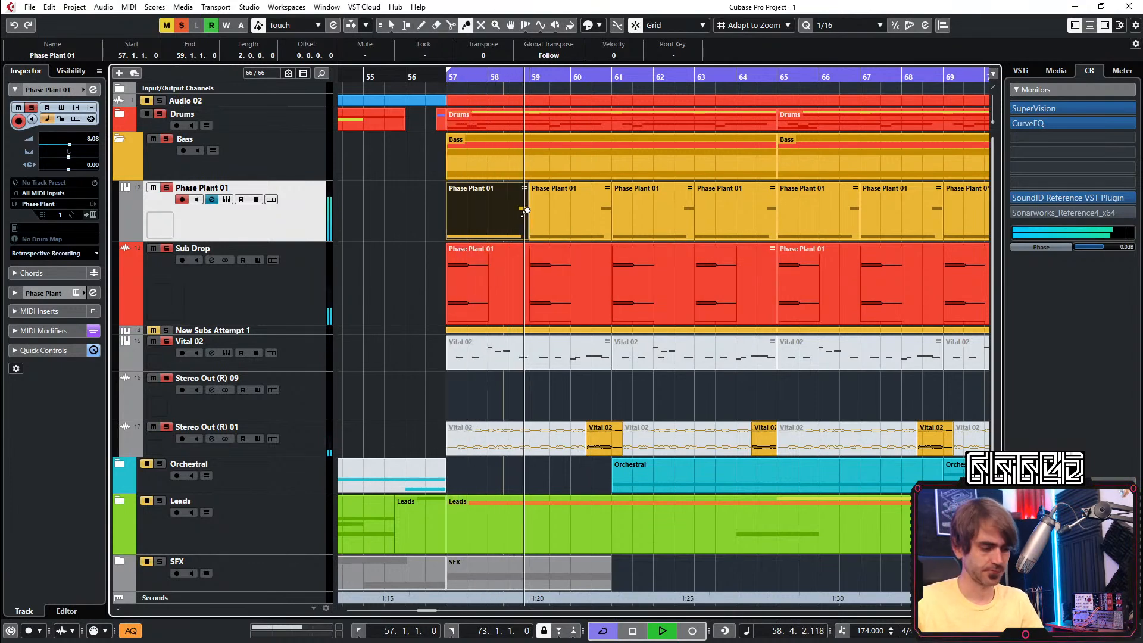
{"action": "key", "text": "ctrl+z"}
{"action": "key", "text": "1"}
{"action": "key", "text": "1"}
{"action": "key", "text": "1"}
{"action": "key", "text": "space"}
{"action": "key", "text": "space"}
{"action": "scroll", "coordinate": [651, 177], "scroll_direction": "down", "scroll_amount": 4}
{"action": "scroll", "coordinate": [652, 177], "scroll_direction": "right", "scroll_amount": 3}
{"action": "left_click_drag", "start_coordinate": [688, 217], "coordinate": [606, 230]}
{"action": "key", "text": "Delete"}
{"action": "left_click", "coordinate": [436, 215]}
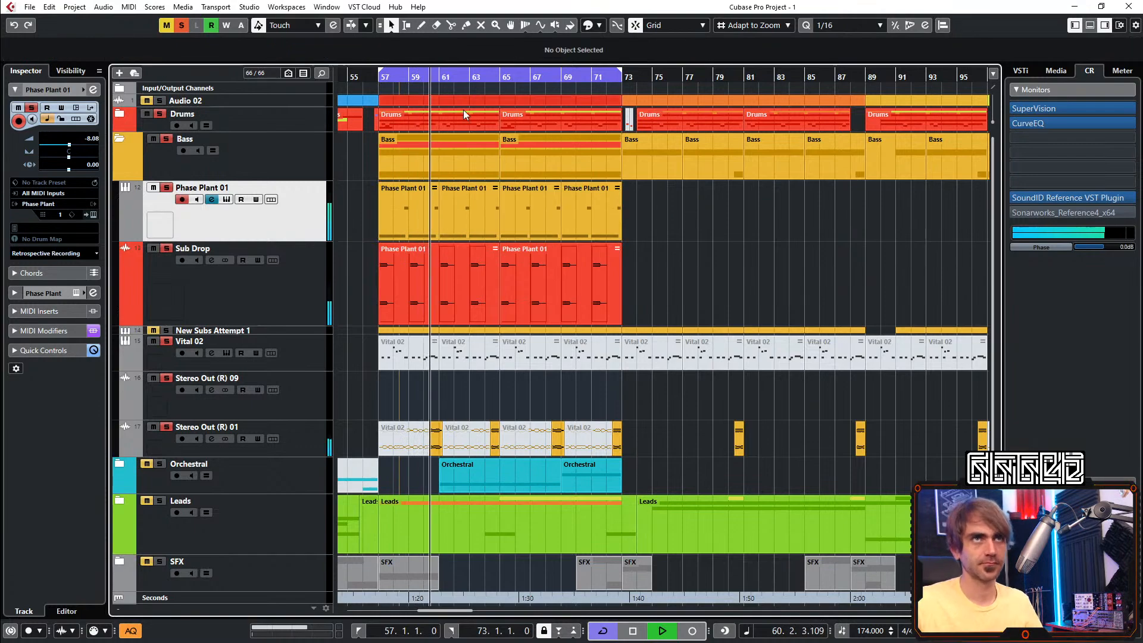
Open the first four-bar Phase Plant 01 event for editing and delete the C#1 note just before bar 61
{"action": "scroll", "coordinate": [480, 205], "scroll_direction": "up", "scroll_amount": 2}
{"action": "scroll", "coordinate": [481, 205], "scroll_direction": "left", "scroll_amount": 2}
{"action": "scroll", "coordinate": [623, 221], "scroll_direction": "right", "scroll_amount": 1}
{"action": "key", "text": "space"}
{"action": "double_click", "coordinate": [494, 214]}
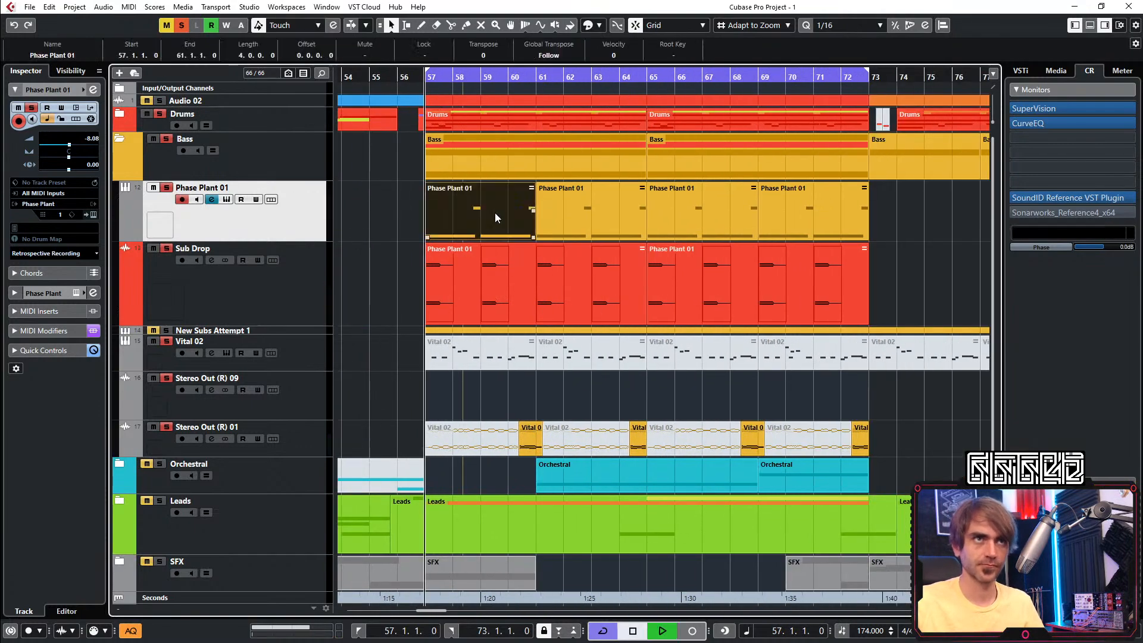
{"action": "key", "text": "Delete"}
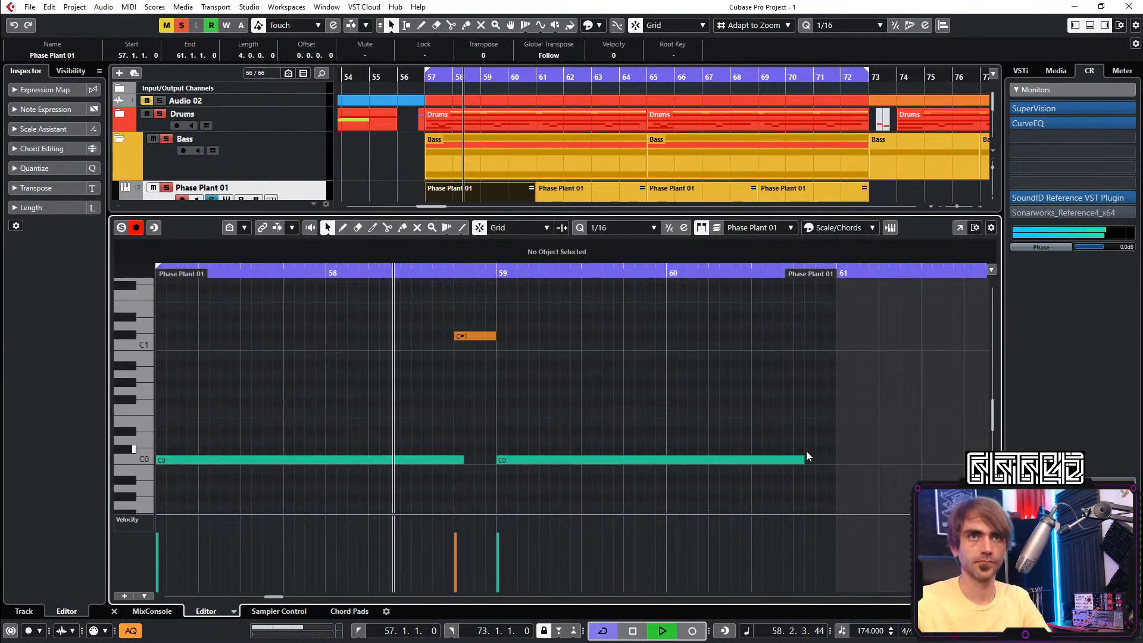
{"action": "key", "text": "ctrl+z"}
{"action": "key", "text": "Delete"}
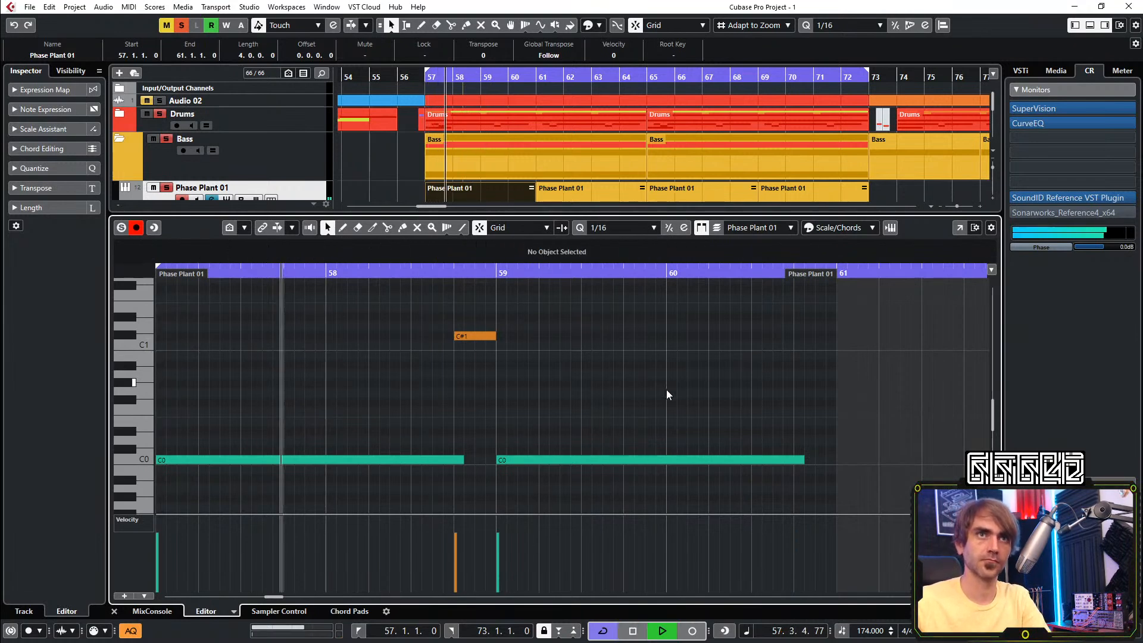
Add a G#0 note from bar 60 to 61, shorten the second C0 note to end at 60.1.2.0, and play the pattern
{"action": "double_click", "coordinate": [671, 382]}
{"action": "left_click_drag", "start_coordinate": [674, 384], "coordinate": [837, 384]}
{"action": "left_click", "coordinate": [830, 451]}
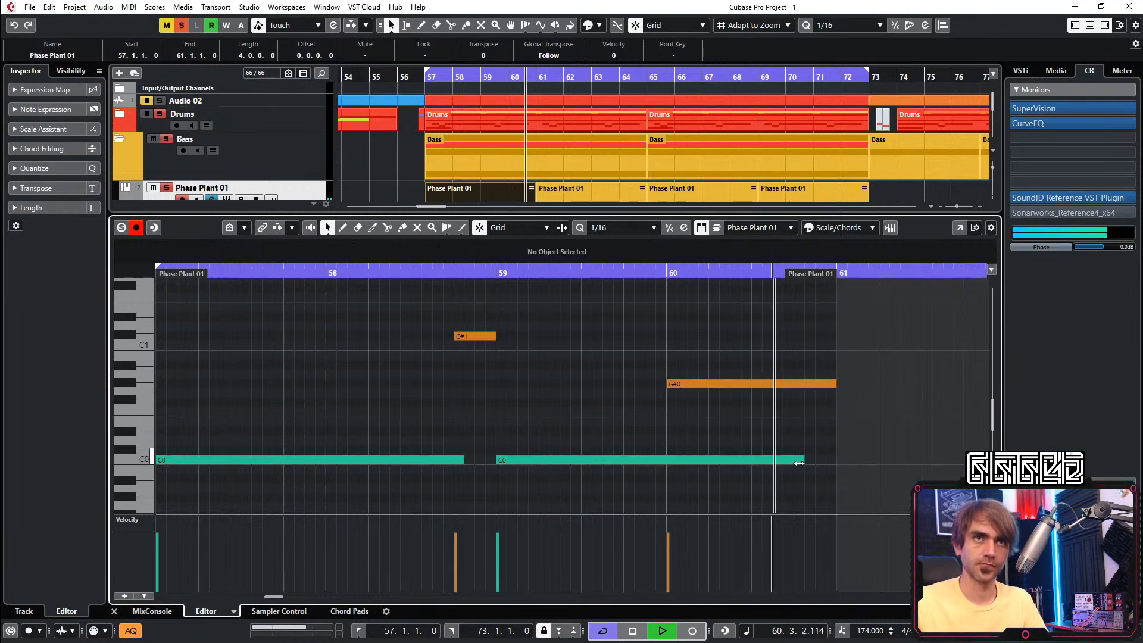
{"action": "left_click_drag", "start_coordinate": [803, 460], "coordinate": [677, 460]}
{"action": "key", "text": "space"}
{"action": "key", "text": "space"}
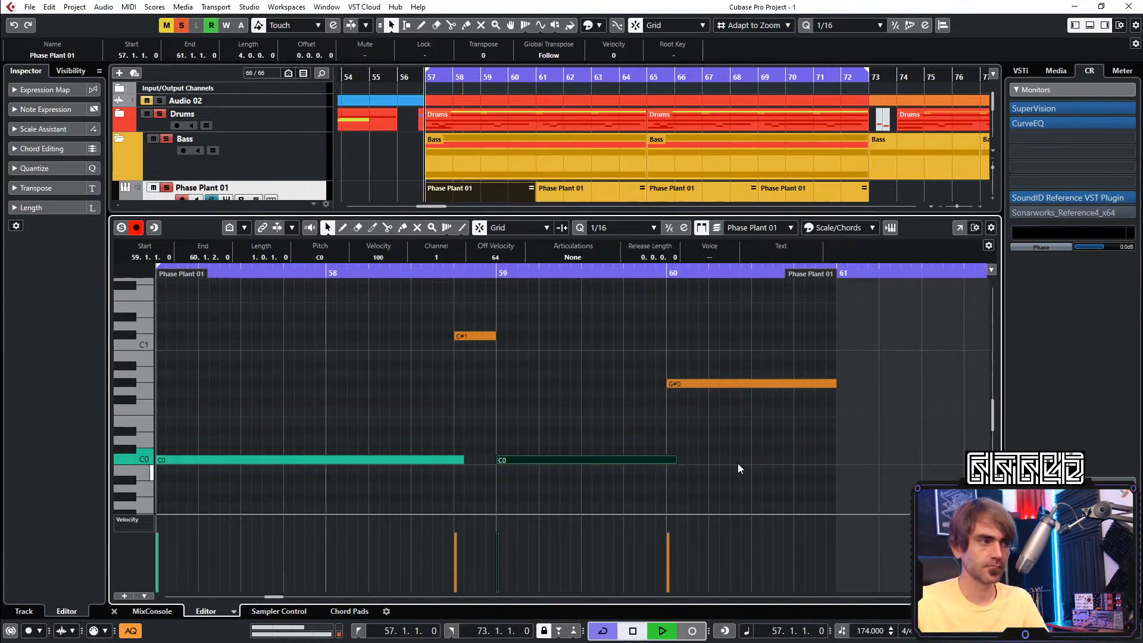
Shorten the G#0 note to end at 60.2.3.0 and add a G0 note from 60.2.1.0 to bar 61
{"action": "left_click_drag", "start_coordinate": [835, 383], "coordinate": [832, 409]}
{"action": "double_click", "coordinate": [758, 394]}
{"action": "left_click", "coordinate": [829, 415]}
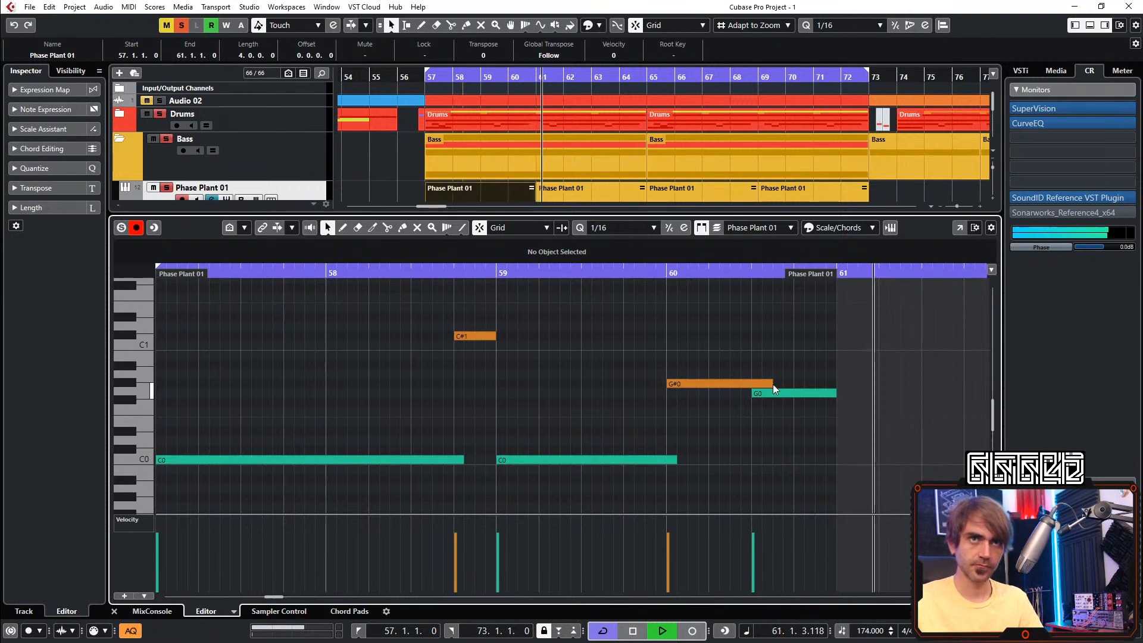
{"action": "key", "text": "space"}
{"action": "key", "text": "space"}
{"action": "left_click_drag", "start_coordinate": [772, 385], "coordinate": [709, 394]}
{"action": "left_click", "coordinate": [726, 438]}
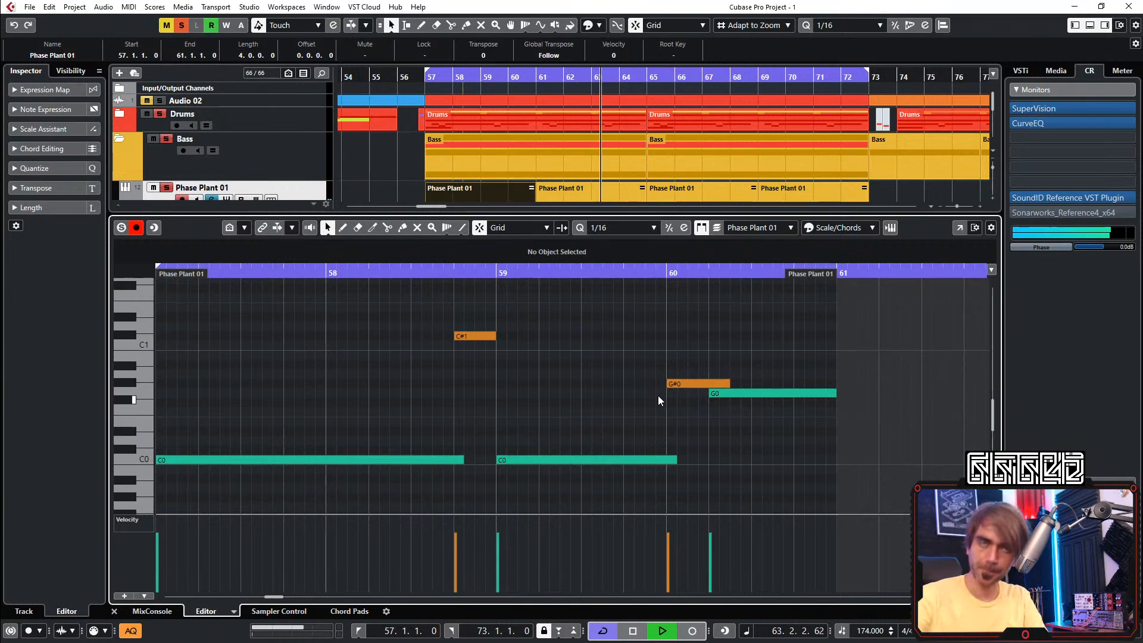
Audition the G#0 note in the pattern, and undo and redo the last edit to the G0 note's start
{"action": "left_click", "coordinate": [669, 384]}
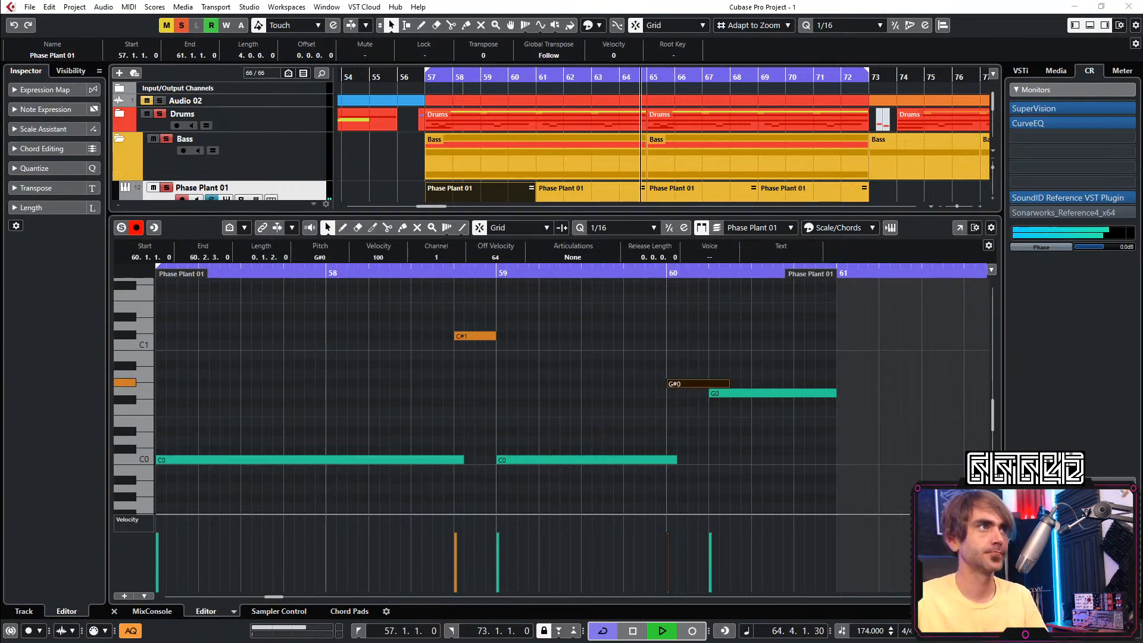
{"action": "left_click", "coordinate": [588, 439]}
{"action": "key", "text": "space"}
{"action": "left_click", "coordinate": [677, 383]}
{"action": "key", "text": "space"}
{"action": "key", "text": "ctrl+z"}
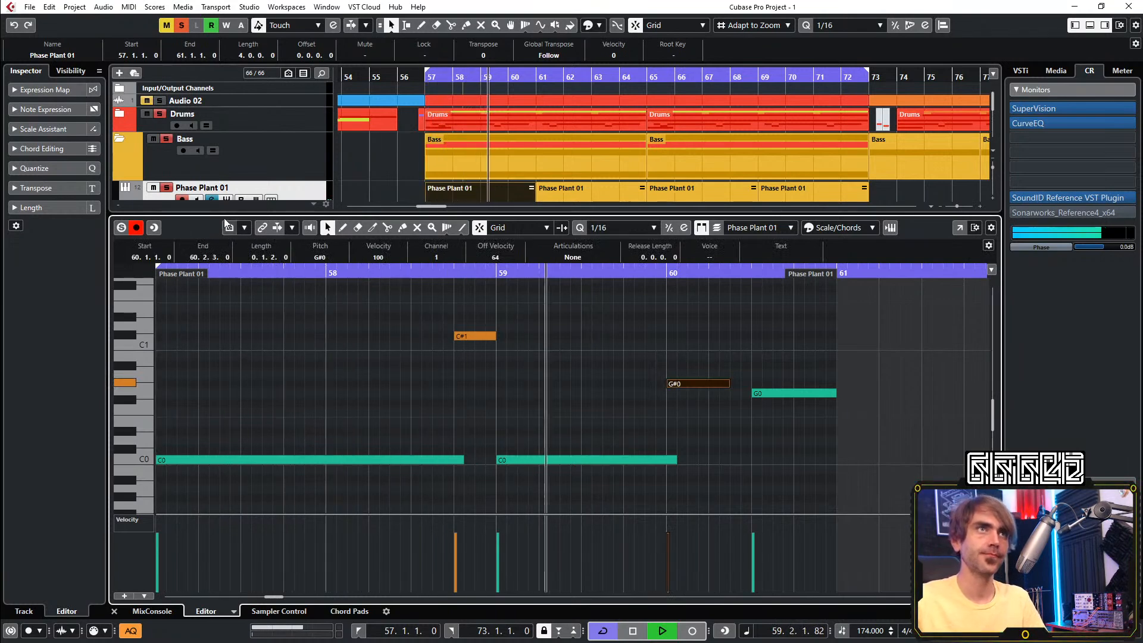
{"action": "left_click", "coordinate": [50, 11]}
{"action": "left_click", "coordinate": [79, 36]}
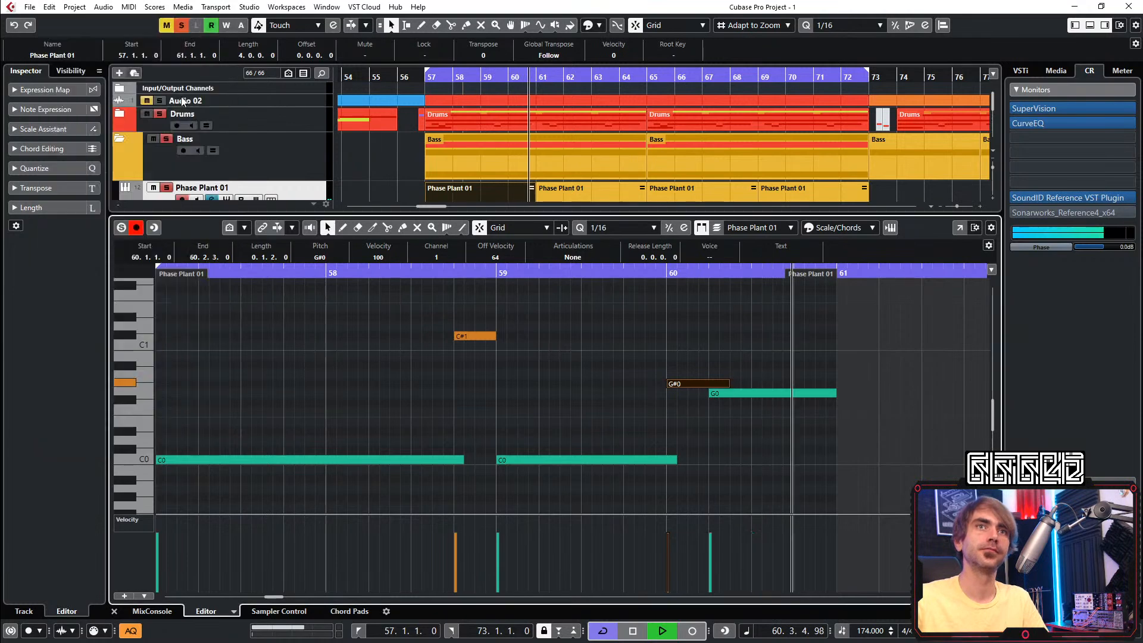
Try the G#0 note at bar 60 one octave higher during playback, and return it to its original octave
{"action": "left_click", "coordinate": [753, 433]}
{"action": "key", "text": "space"}
{"action": "key", "text": "space"}
{"action": "left_click", "coordinate": [673, 384]}
{"action": "key", "text": "shift+Up"}
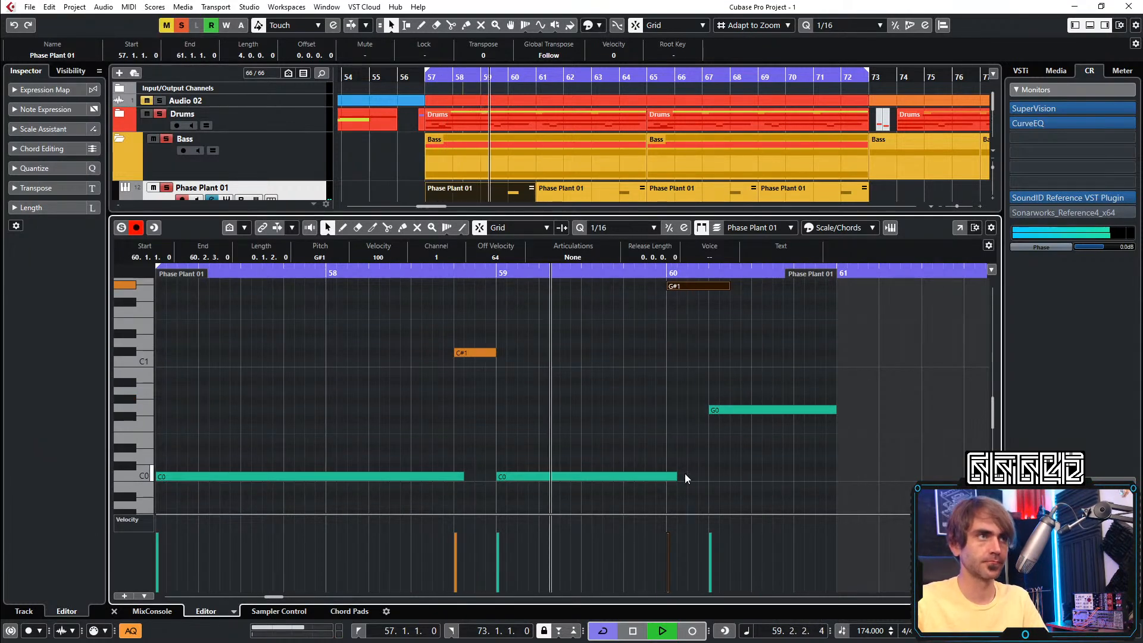
{"action": "key", "text": "shift+Down"}
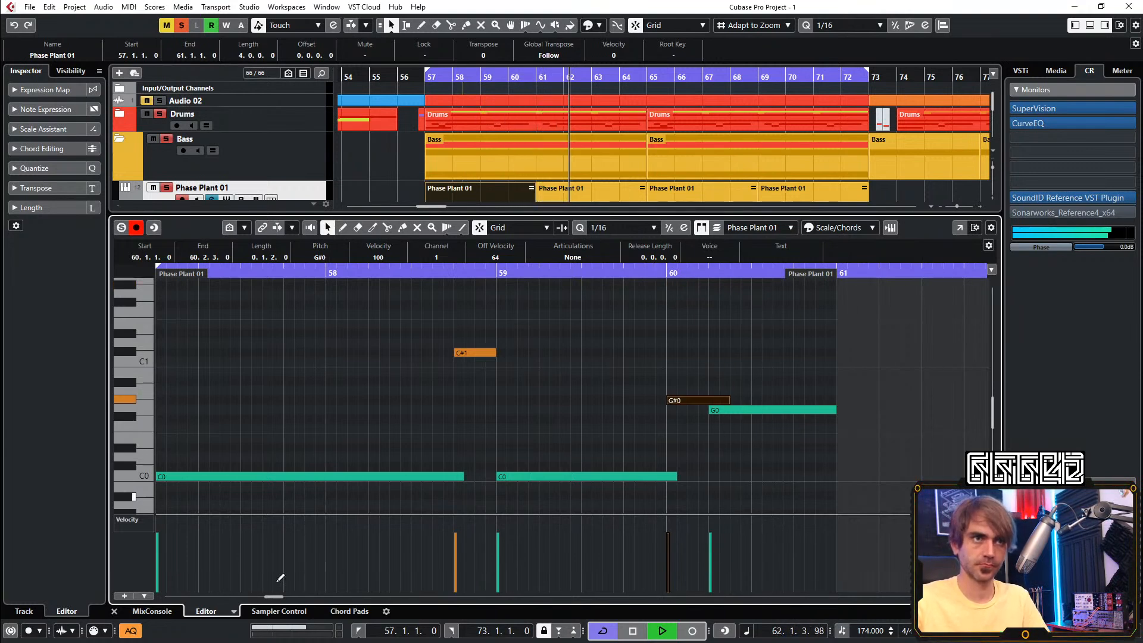
Open the Multipass inside the Phase Plant 01 instrument and rename its Macro 1 to "Mid Filter"
{"action": "left_click", "coordinate": [113, 611]}
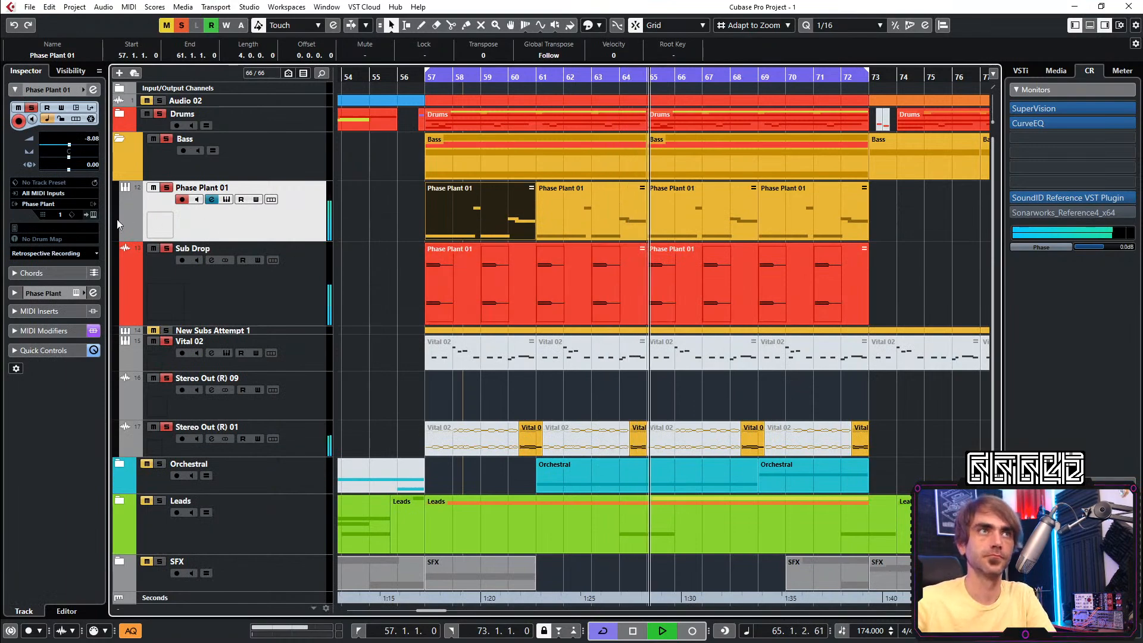
{"action": "left_click", "coordinate": [93, 215]}
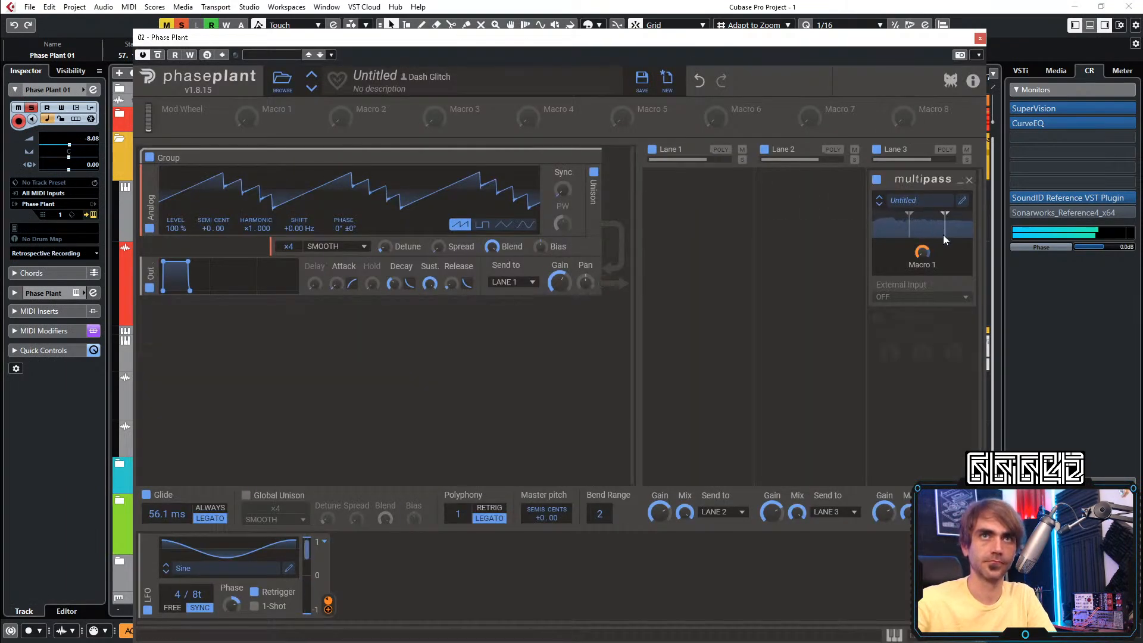
{"action": "left_click", "coordinate": [962, 203]}
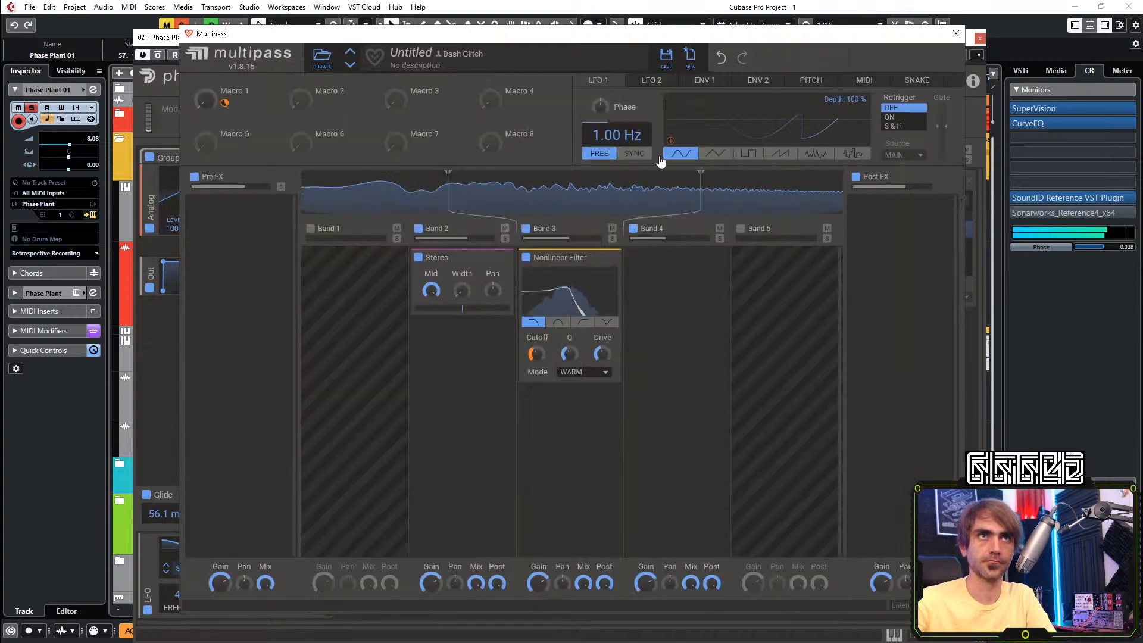
{"action": "double_click", "coordinate": [241, 91]}
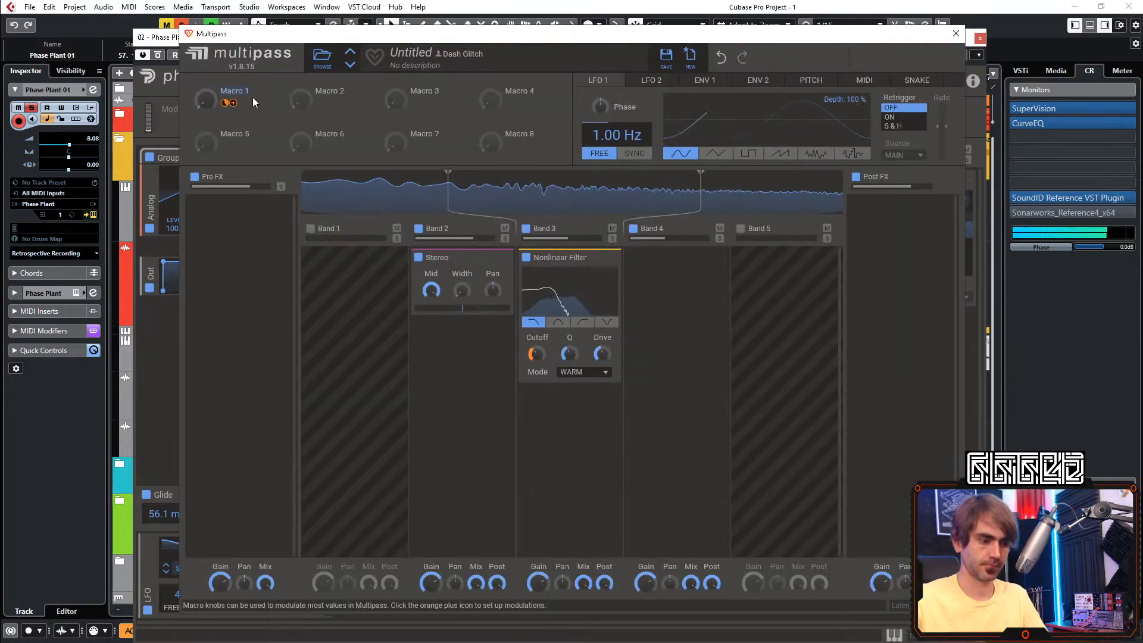
{"action": "type", "text": "Mid Filter"}
{"action": "key", "text": "Return"}
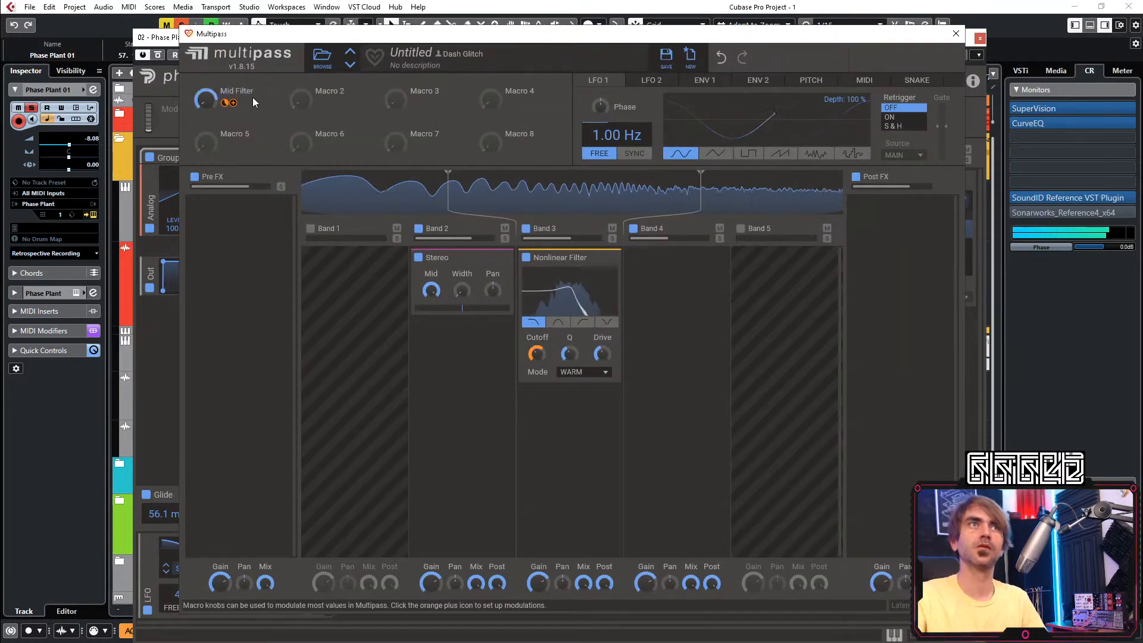
Add a Haas effect and a Disperser to Multipass Band 4, with the Disperser at 4.86 kHz
{"action": "left_click", "coordinate": [678, 280]}
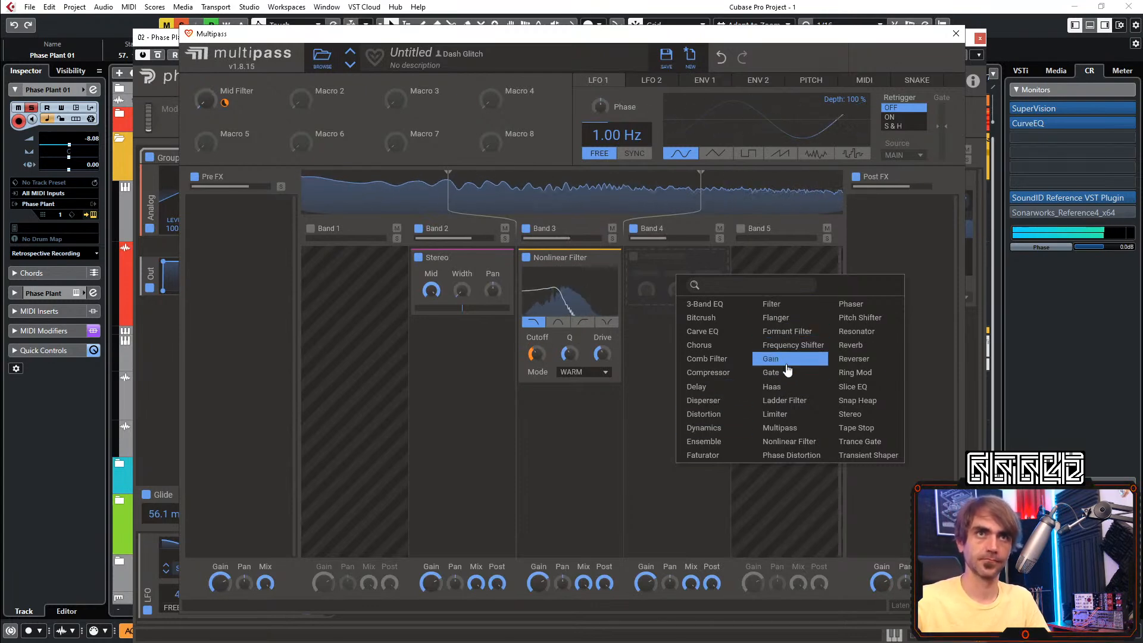
{"action": "left_click", "coordinate": [772, 386]}
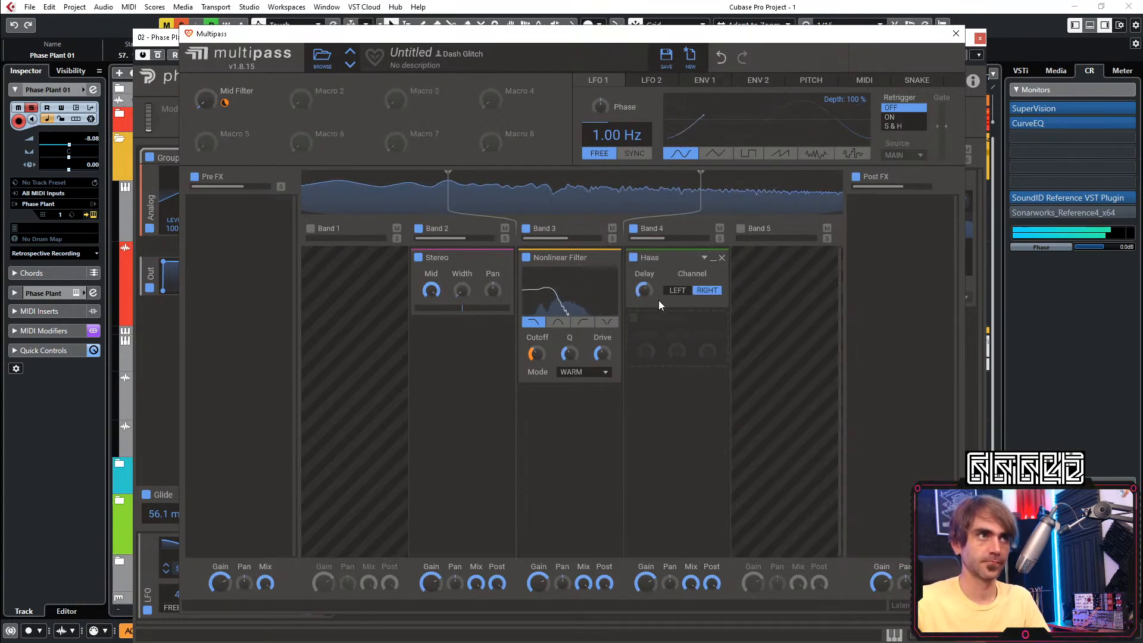
{"action": "left_click", "coordinate": [661, 337]}
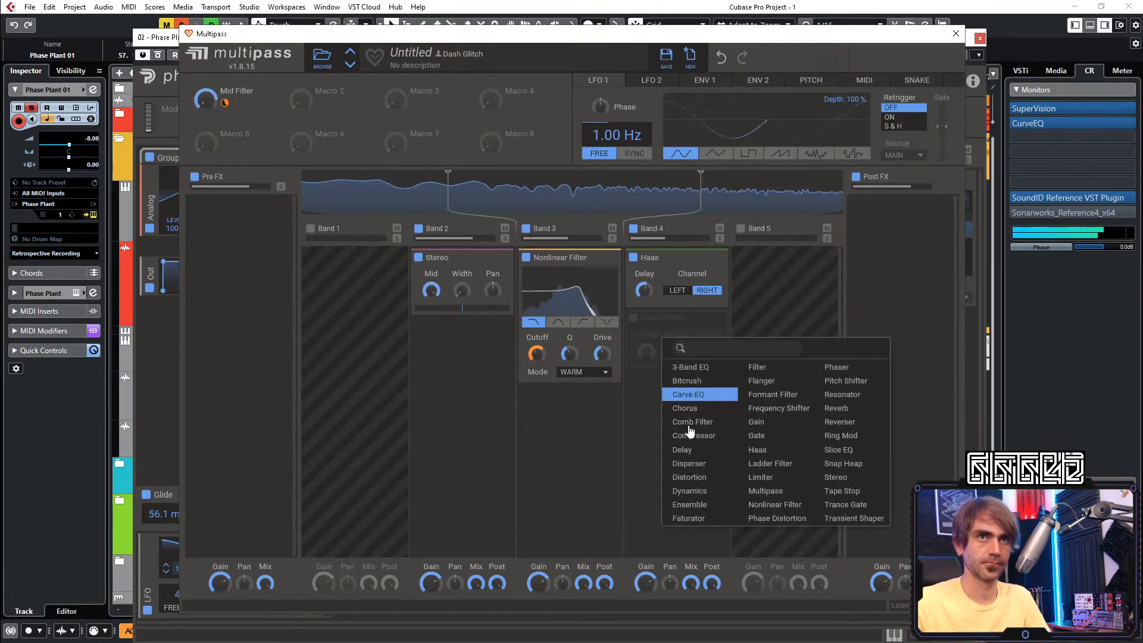
{"action": "left_click", "coordinate": [700, 468]}
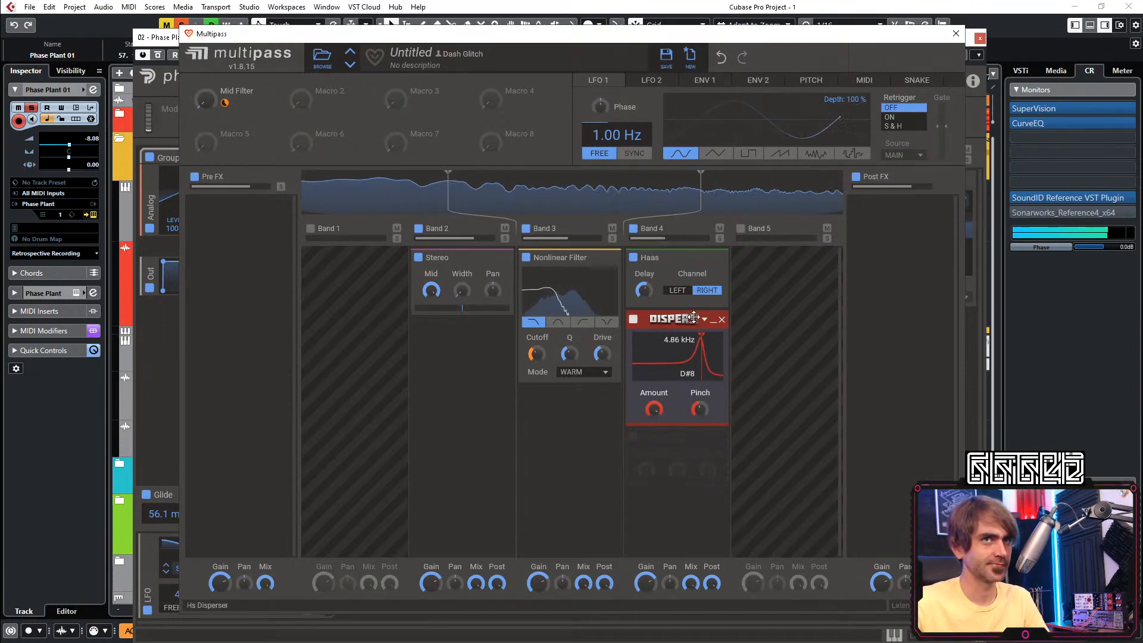
Duplicate the Disperser below itself in Band 4, collapse the first one, and set the copy's frequency to 5.94 kHz
{"action": "left_click_drag", "start_coordinate": [677, 319], "coordinate": [684, 442]}
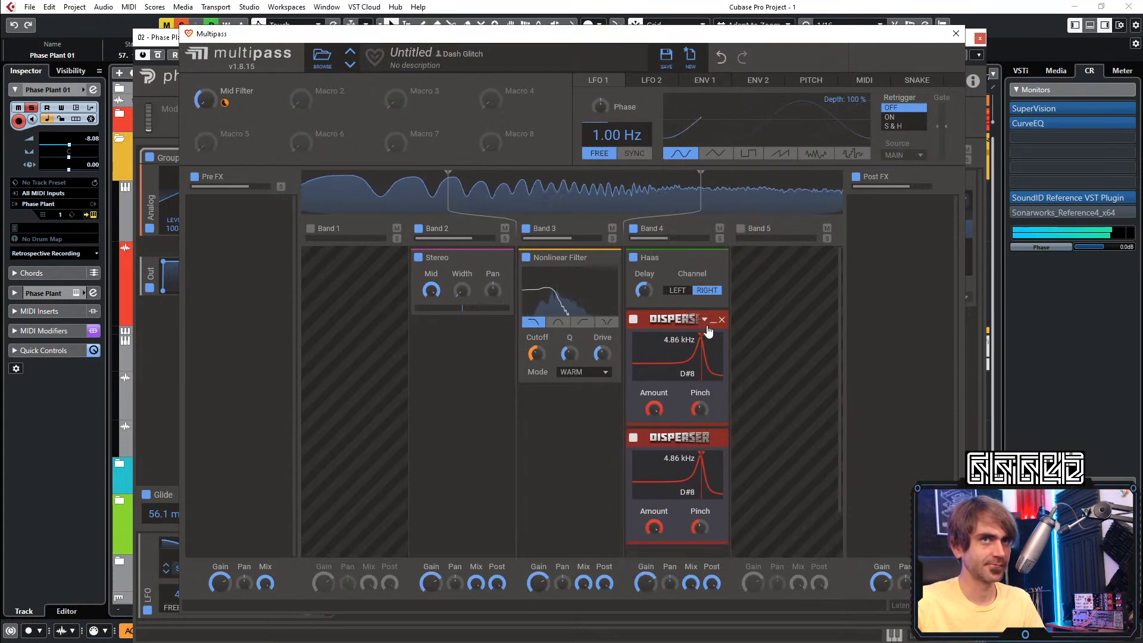
{"action": "left_click", "coordinate": [714, 321]}
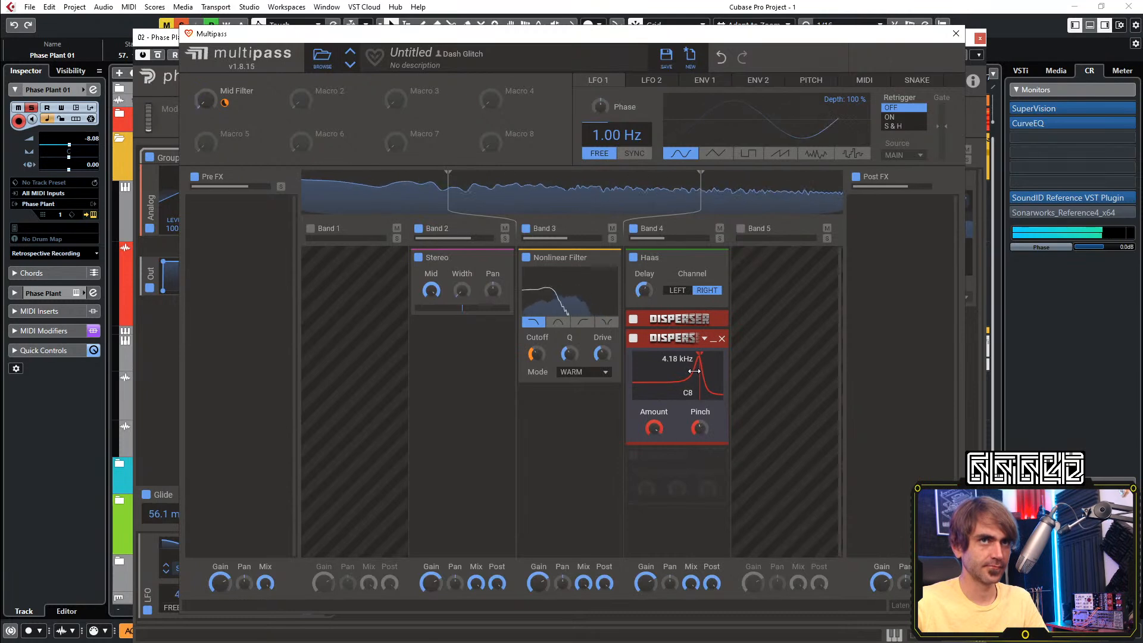
{"action": "left_click_drag", "start_coordinate": [700, 369], "coordinate": [697, 371]}
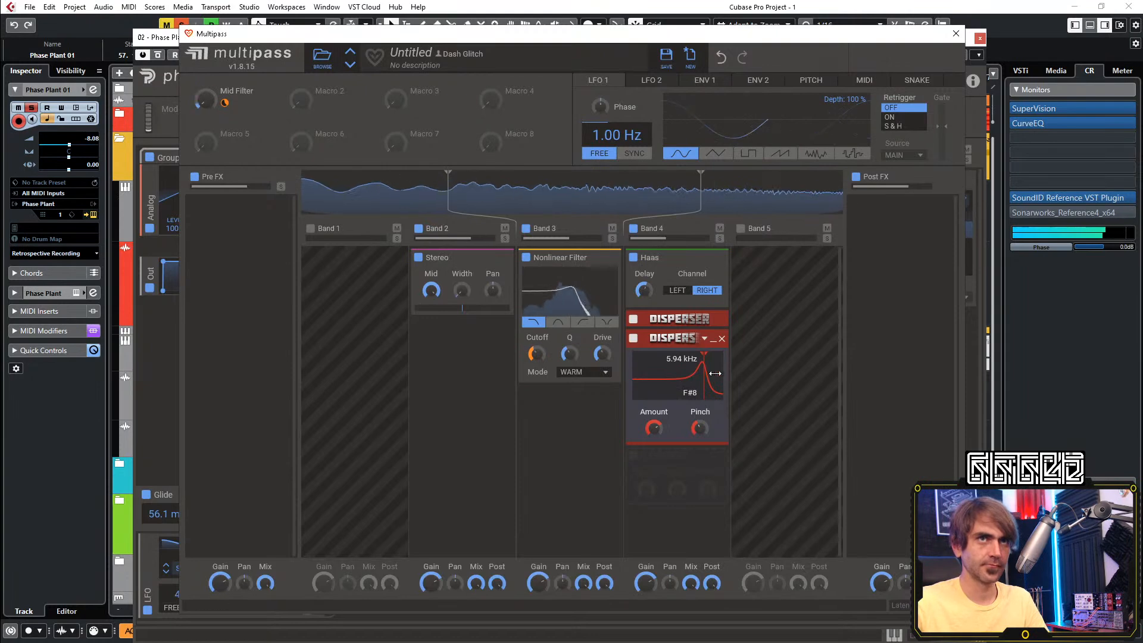
Add a Frequency Shifter after the Dispersers in Band 4, sweep its shift amount, and set it to -5.00 kHz
{"action": "left_click", "coordinate": [677, 491]}
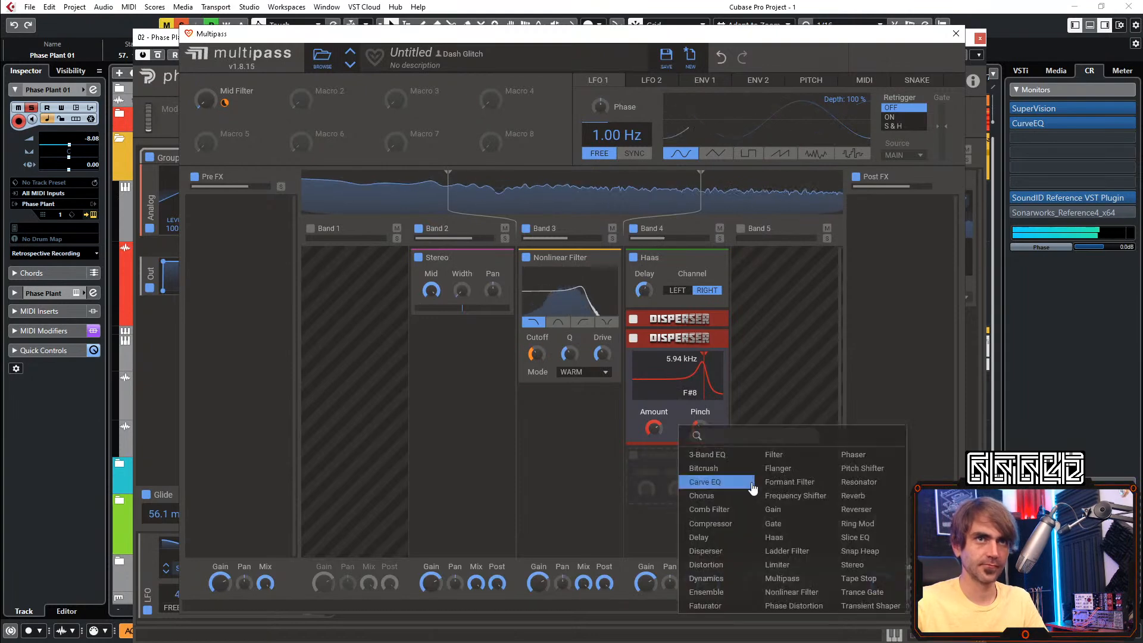
{"action": "left_click", "coordinate": [798, 500]}
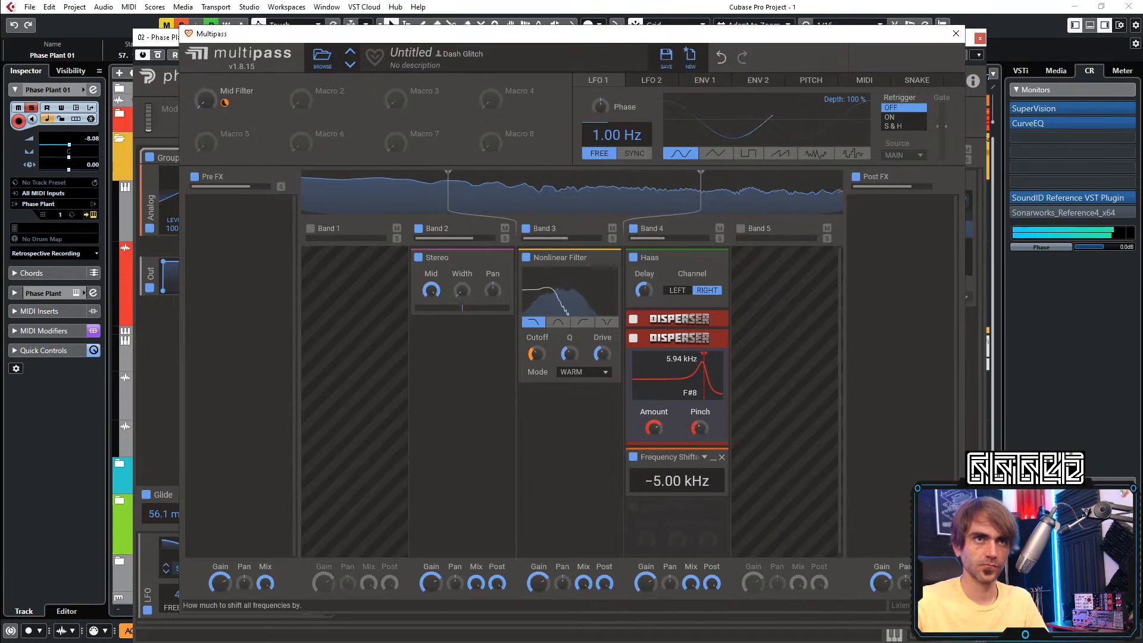
{"action": "left_click_drag", "start_coordinate": [671, 485], "coordinate": [680, 487]}
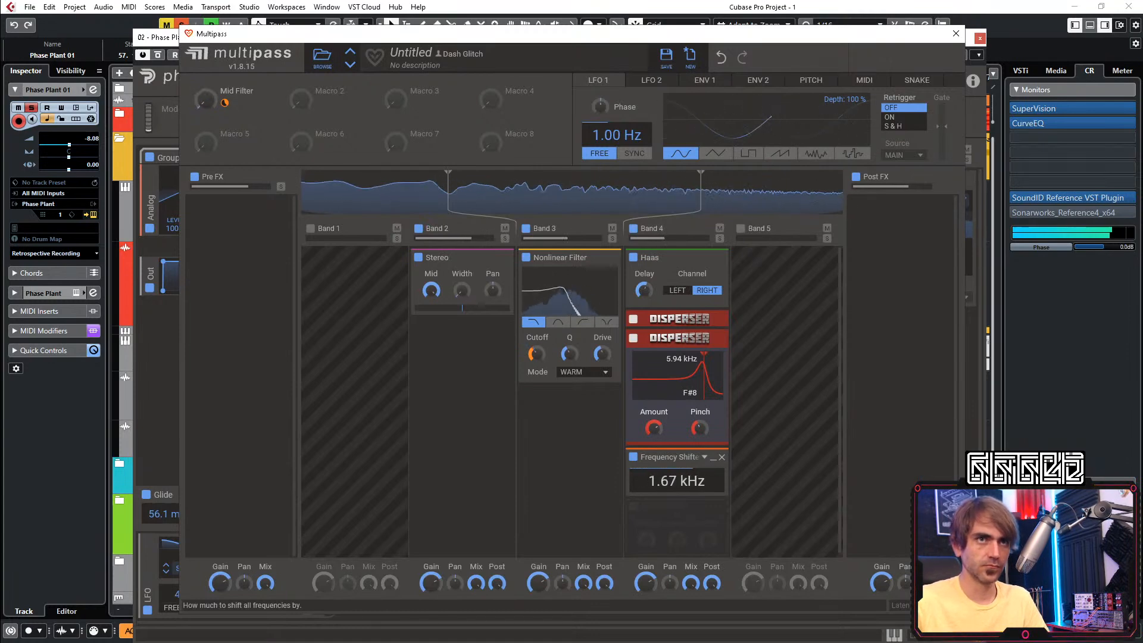
{"action": "left_click_drag", "start_coordinate": [677, 482], "coordinate": [677, 494]}
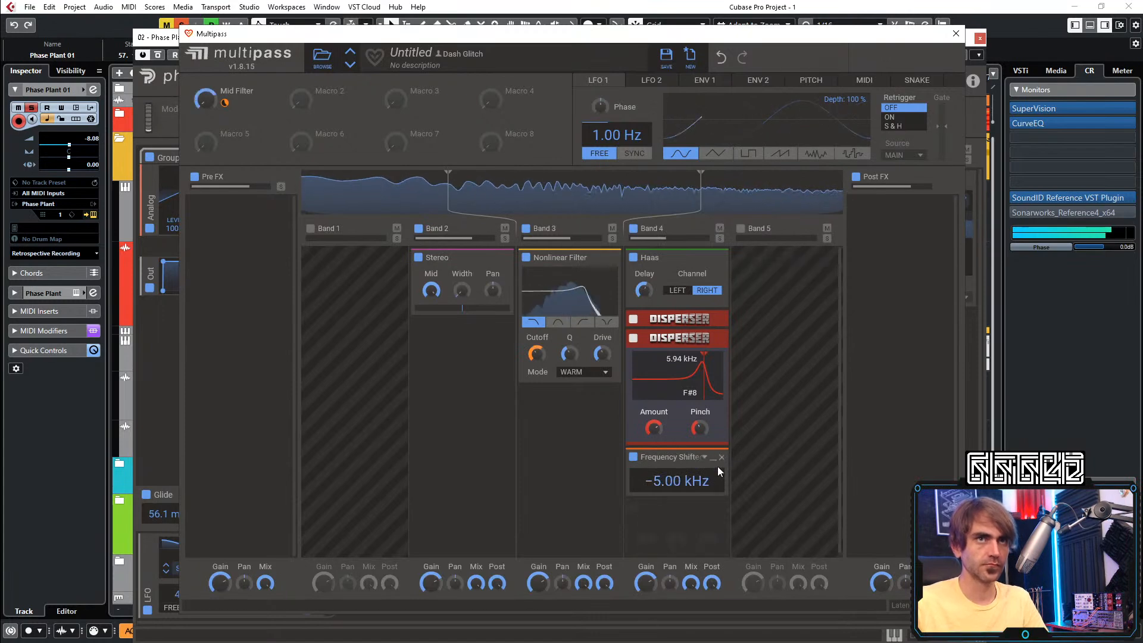
Collapse the second Disperser and the Haas in Band 4 and adjust the Frequency Shifter to -4.68 kHz
{"action": "left_click", "coordinate": [713, 339]}
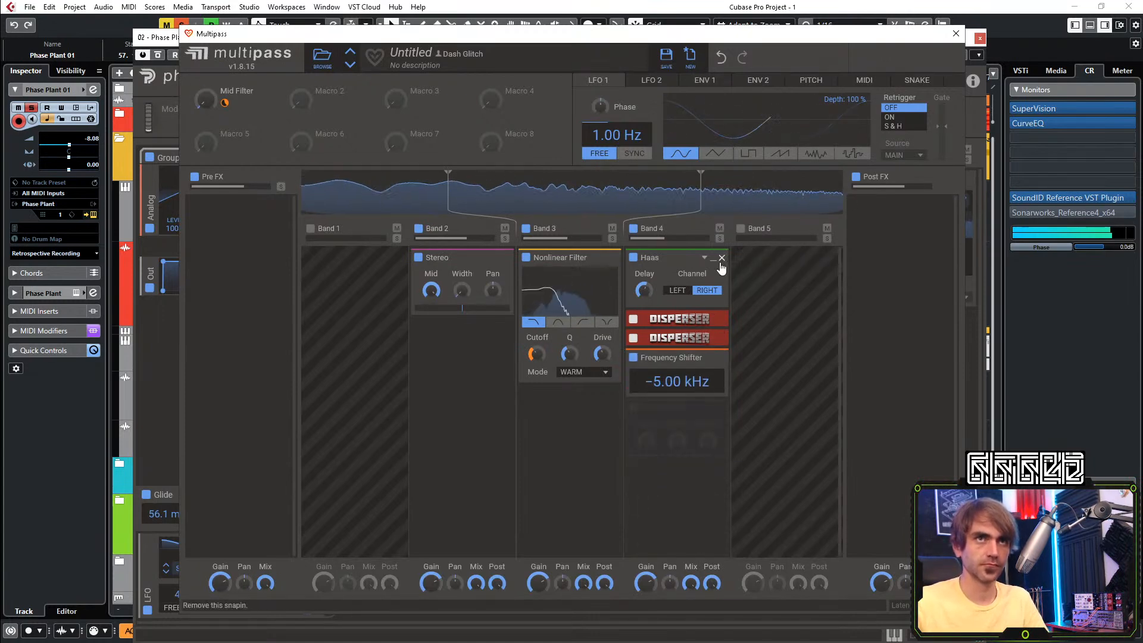
{"action": "left_click", "coordinate": [713, 260]}
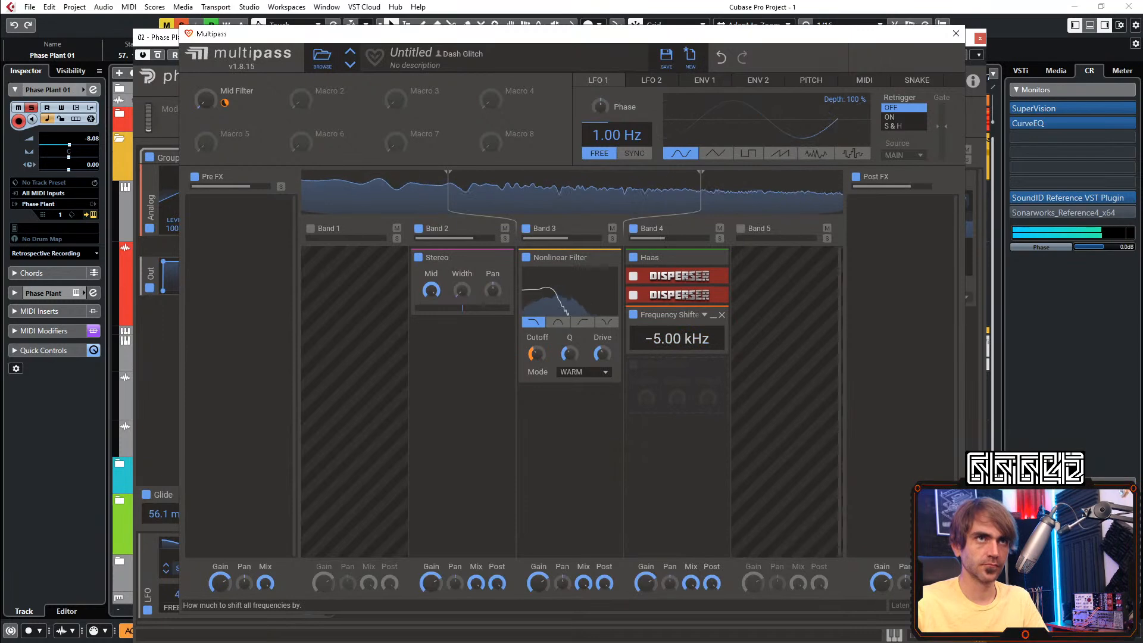
{"action": "left_click_drag", "start_coordinate": [677, 338], "coordinate": [673, 381]}
{"action": "left_click_drag", "start_coordinate": [672, 342], "coordinate": [671, 335]}
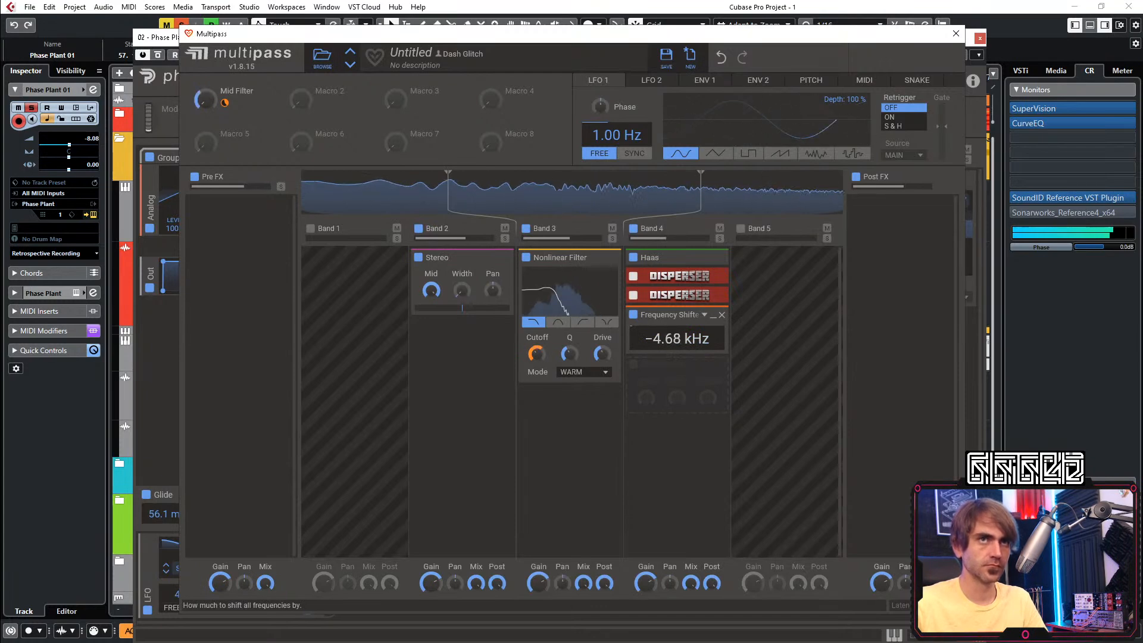
Add a Trance Gate at the end of Band 4 and set the Frequency Shifter above it to -5.00 kHz
{"action": "left_click", "coordinate": [632, 314]}
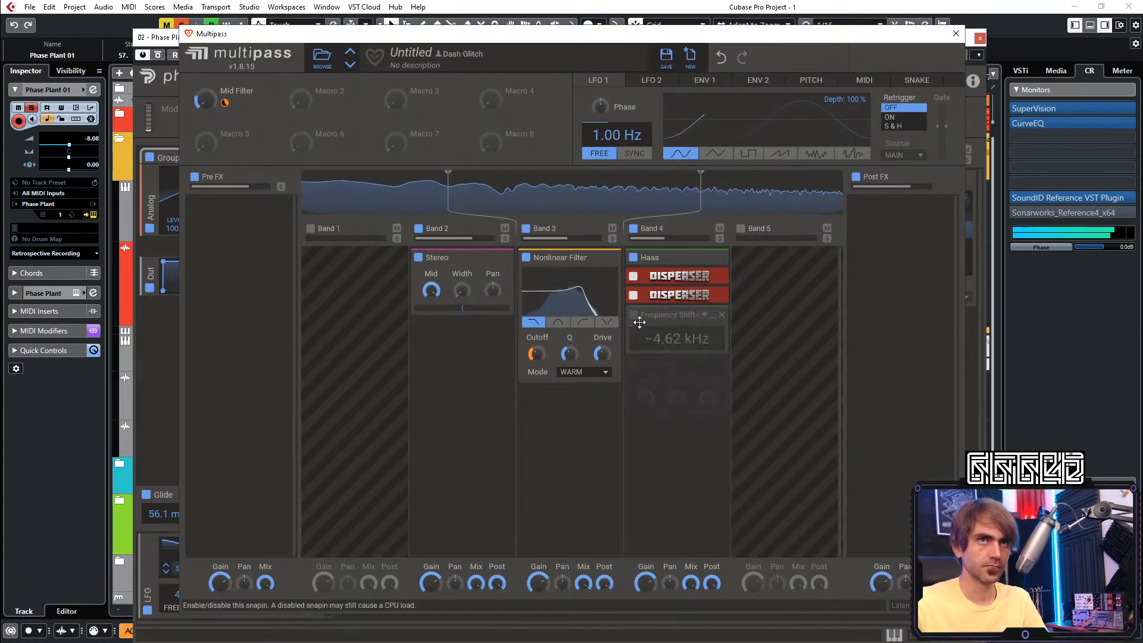
{"action": "left_click_drag", "start_coordinate": [669, 367], "coordinate": [728, 381]}
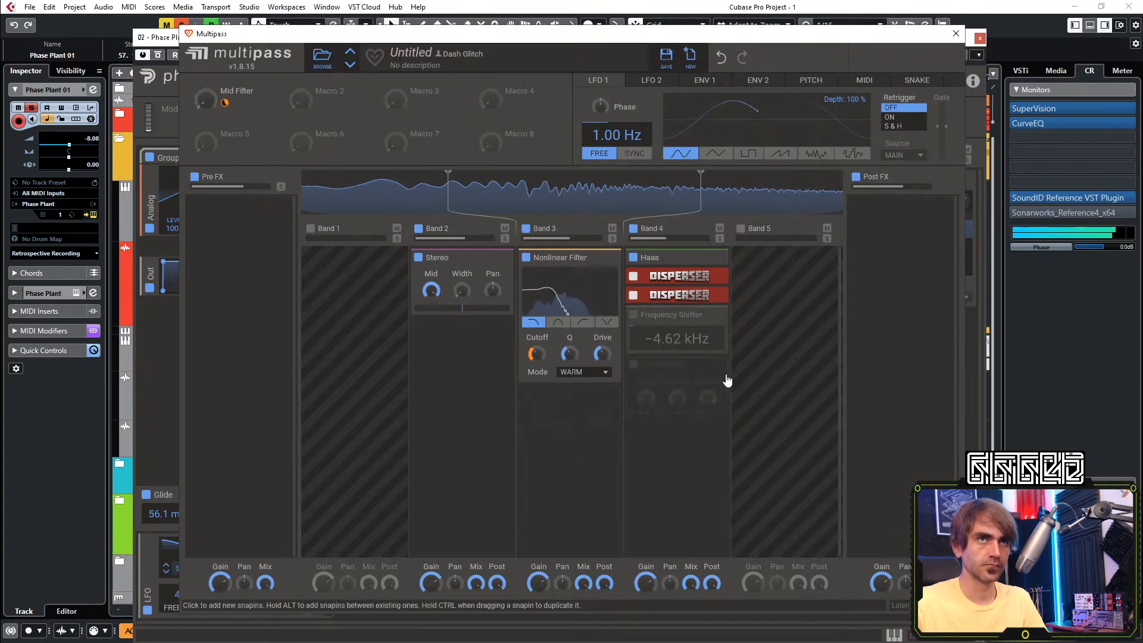
{"action": "left_click", "coordinate": [683, 385]}
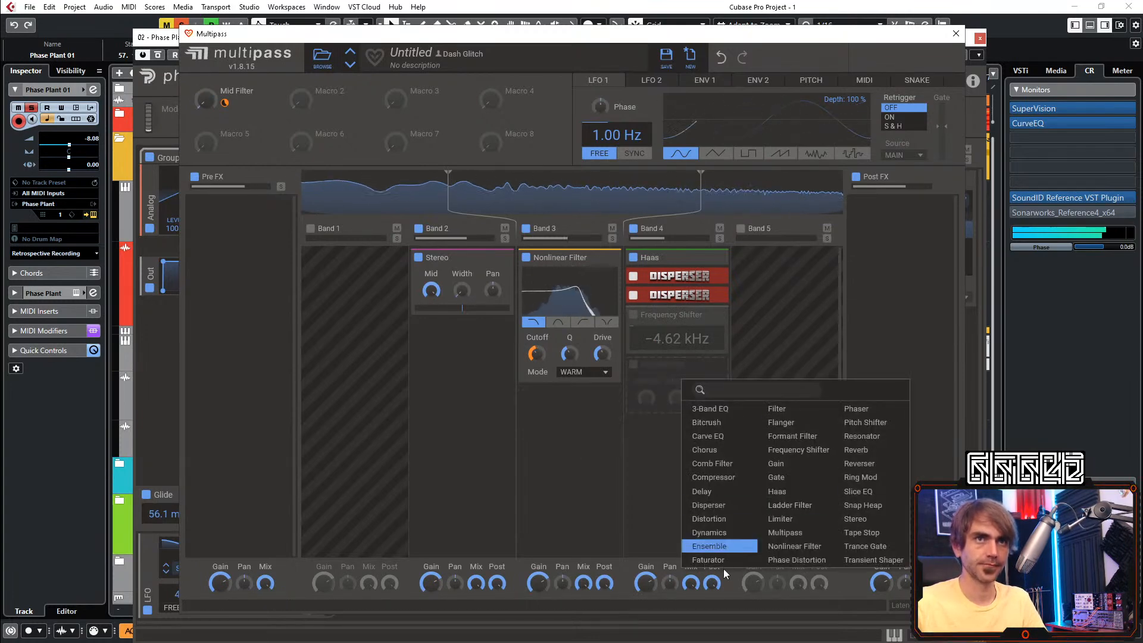
{"action": "left_click", "coordinate": [875, 548]}
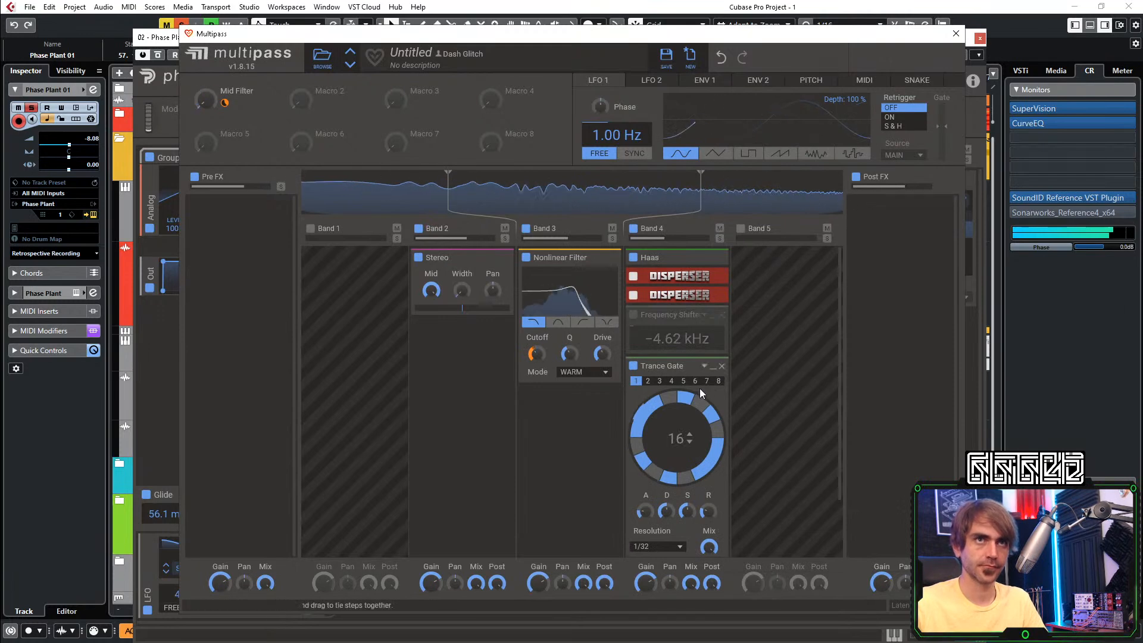
{"action": "left_click", "coordinate": [633, 315]}
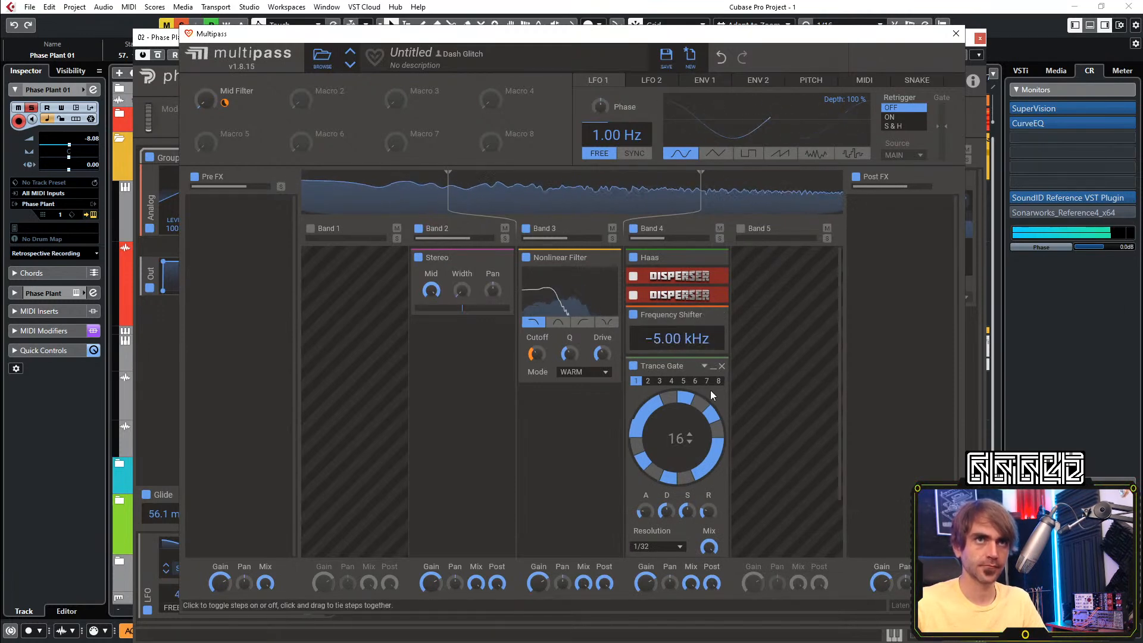
Set the Trance Gate's first pattern to a length of 14 steps with a 1/16 resolution
{"action": "scroll", "coordinate": [672, 484], "scroll_direction": "down", "scroll_amount": 1}
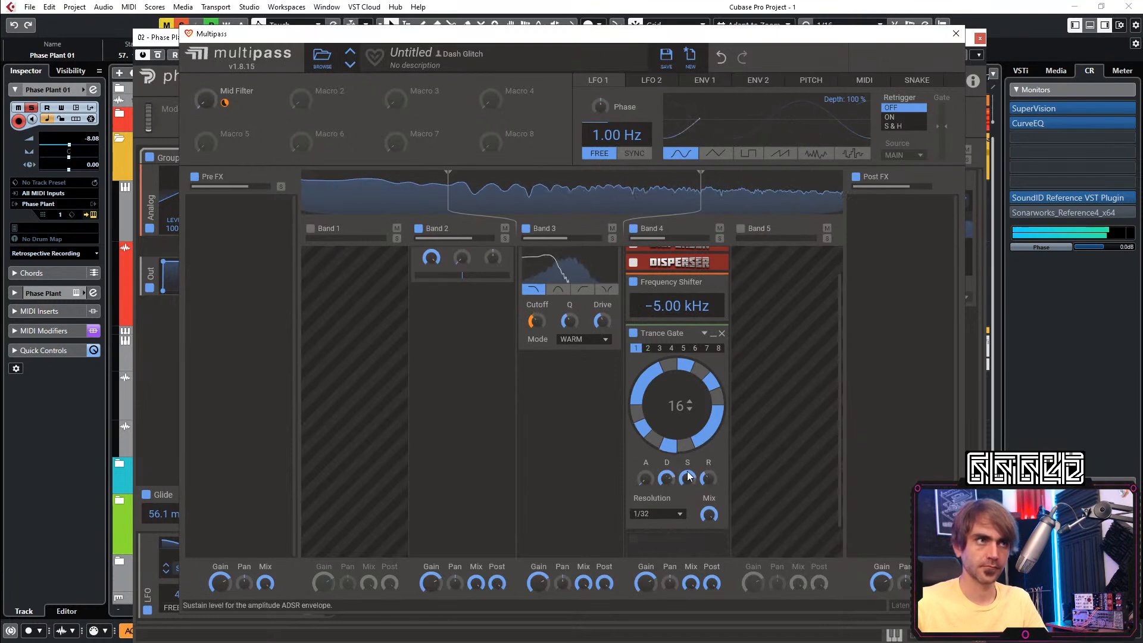
{"action": "left_click", "coordinate": [690, 409]}
{"action": "left_click", "coordinate": [689, 409]}
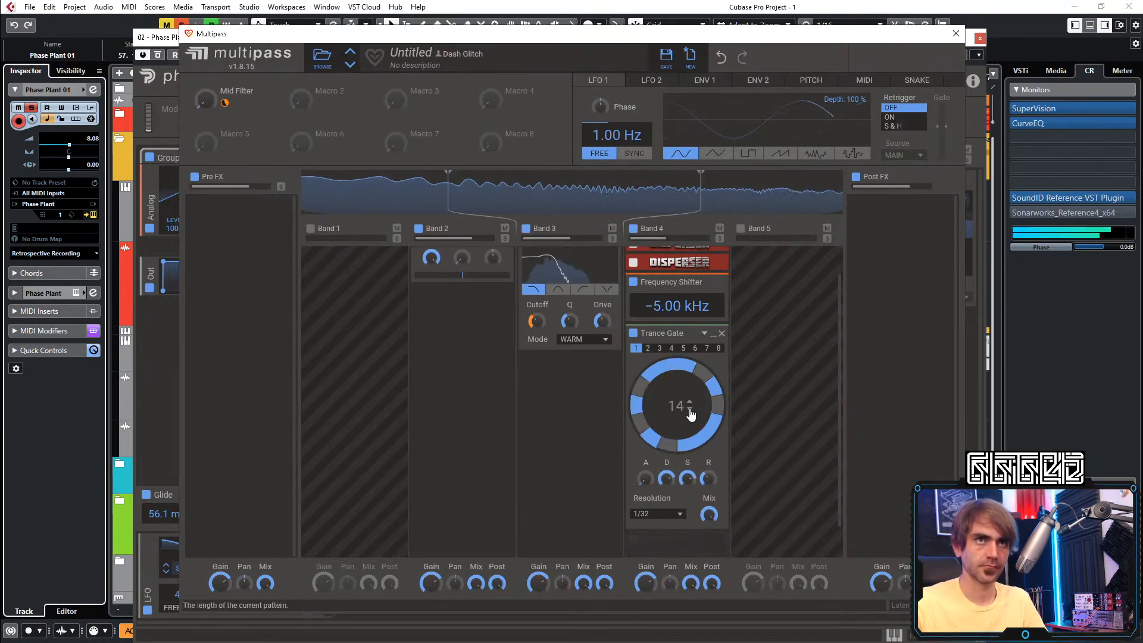
{"action": "left_click", "coordinate": [674, 514]}
{"action": "left_click", "coordinate": [667, 471]}
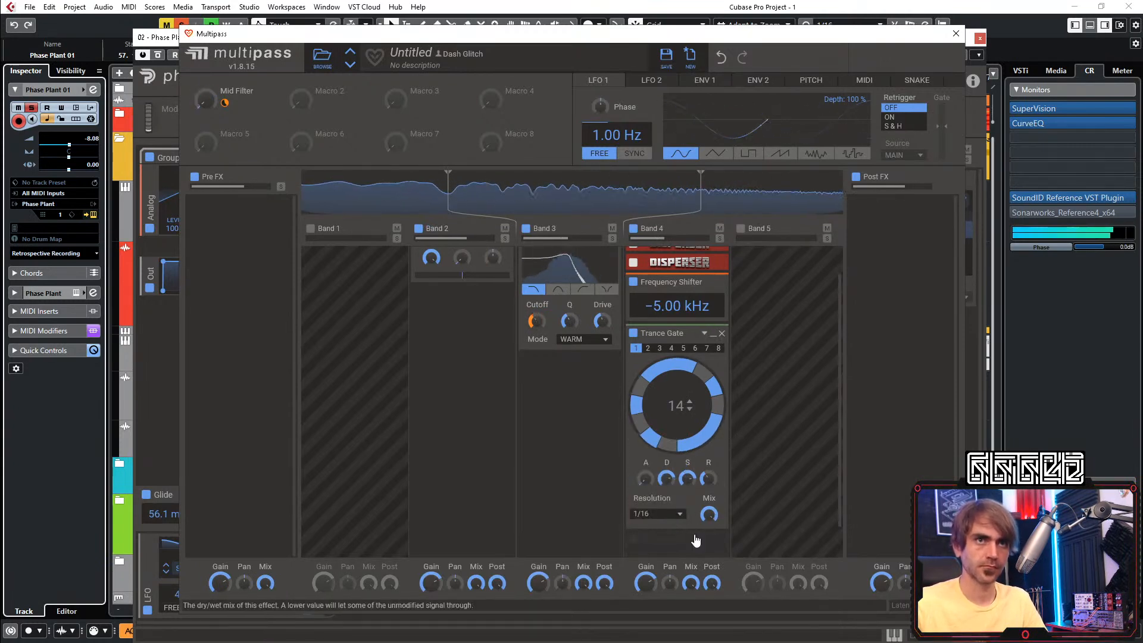
Insert an Overdrive-type Distortion between the Frequency Shifter and the Trance Gate in Band 4 and raise its Drive
{"action": "scroll", "coordinate": [691, 333], "scroll_direction": "up", "scroll_amount": 1}
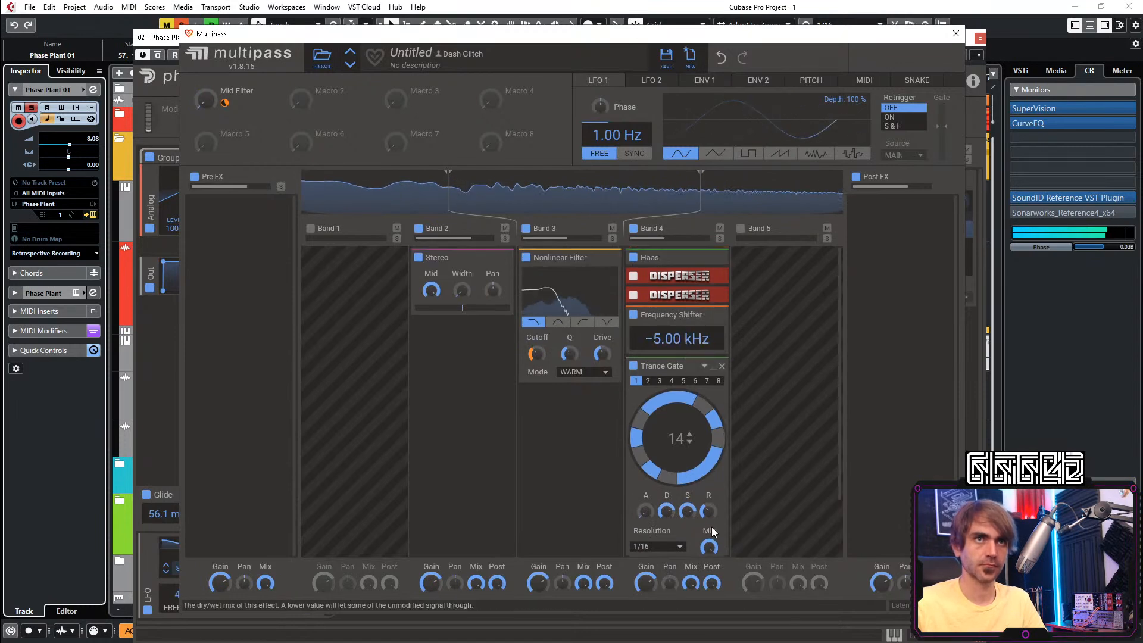
{"action": "left_click", "coordinate": [663, 362]}
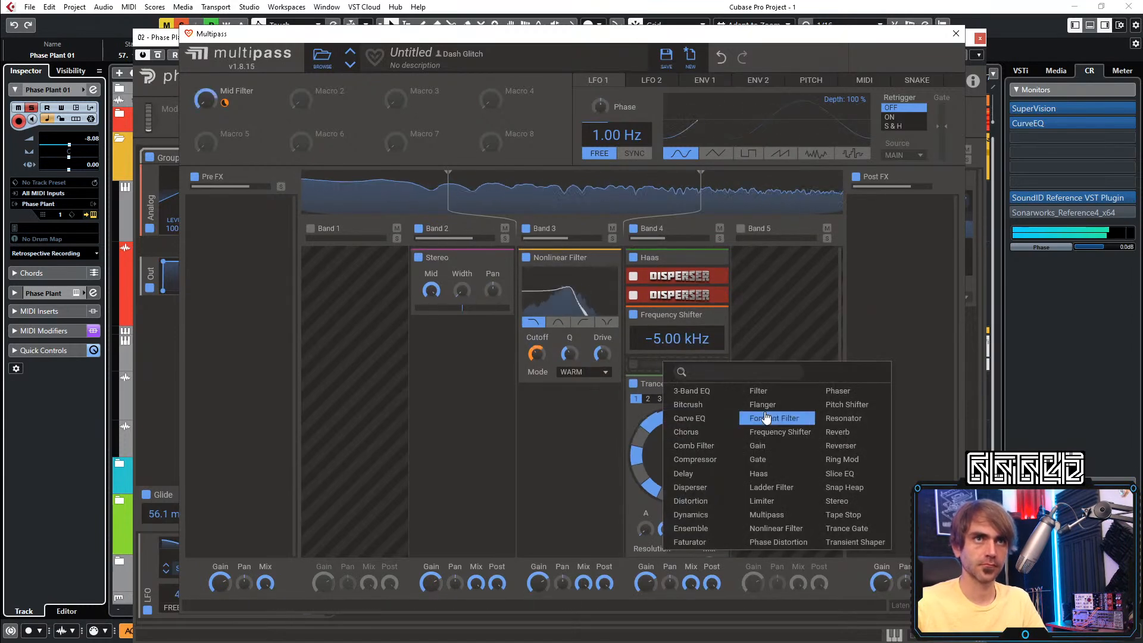
{"action": "left_click", "coordinate": [684, 500]}
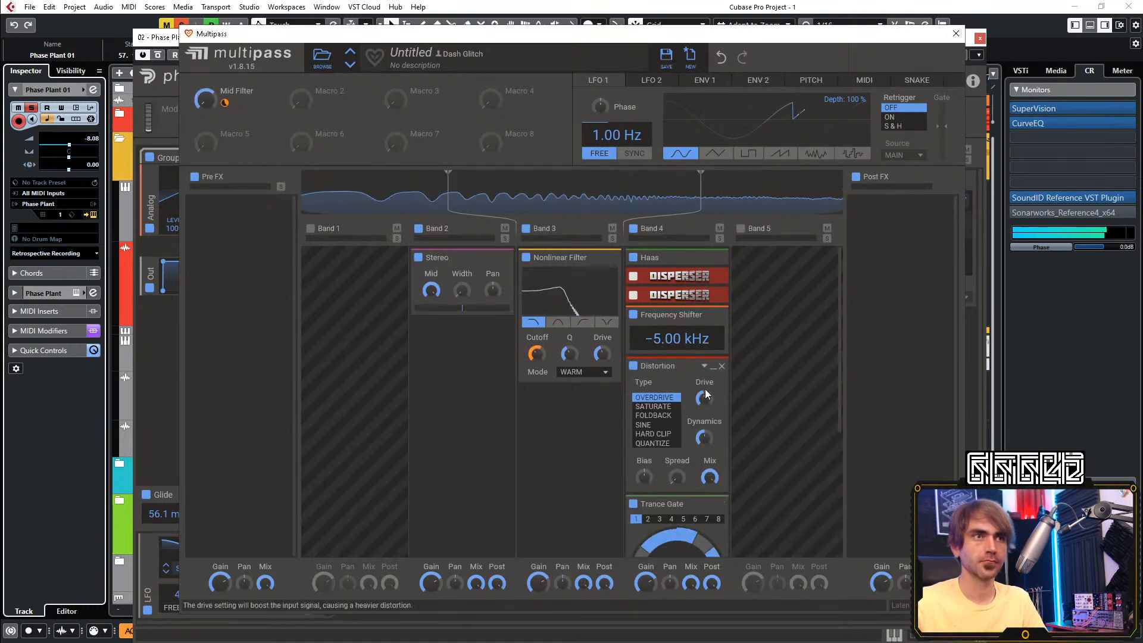
{"action": "left_click_drag", "start_coordinate": [705, 390], "coordinate": [704, 369]}
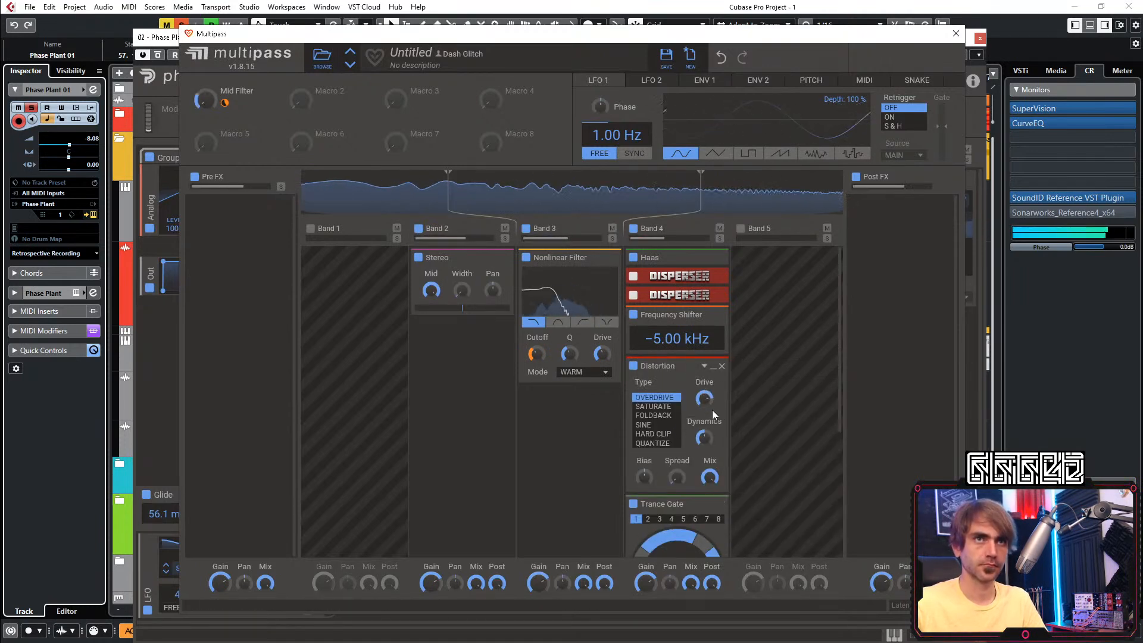
Compare the Band 4 sound with and without the Frequency Shifter and each of the two Dispersers
{"action": "left_click", "coordinate": [634, 315]}
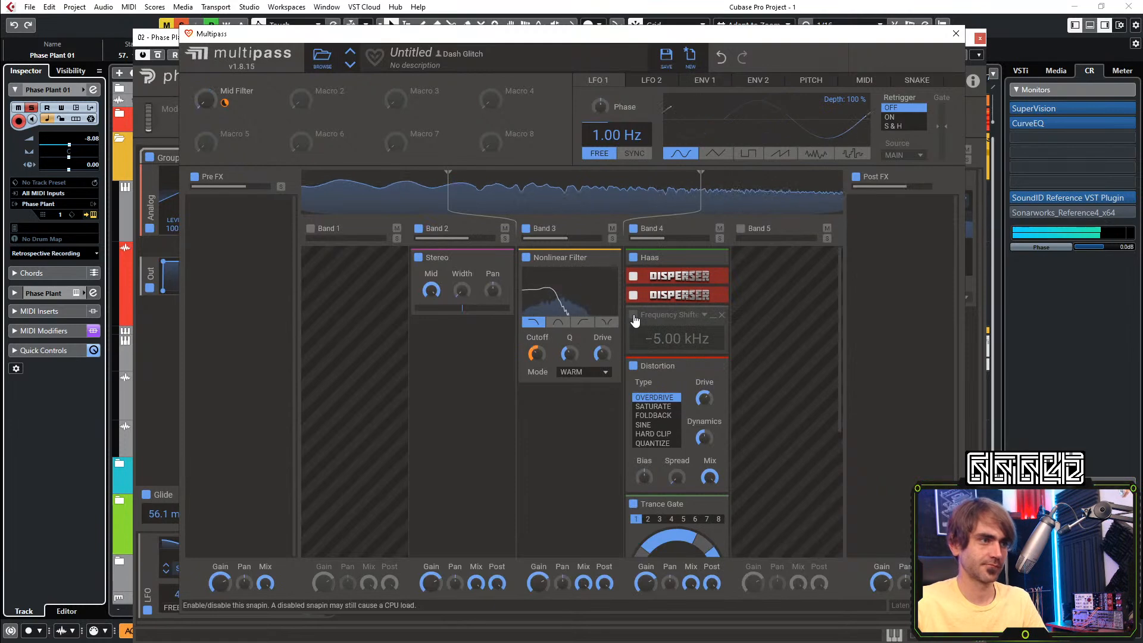
{"action": "left_click", "coordinate": [633, 315]}
{"action": "left_click", "coordinate": [634, 315]}
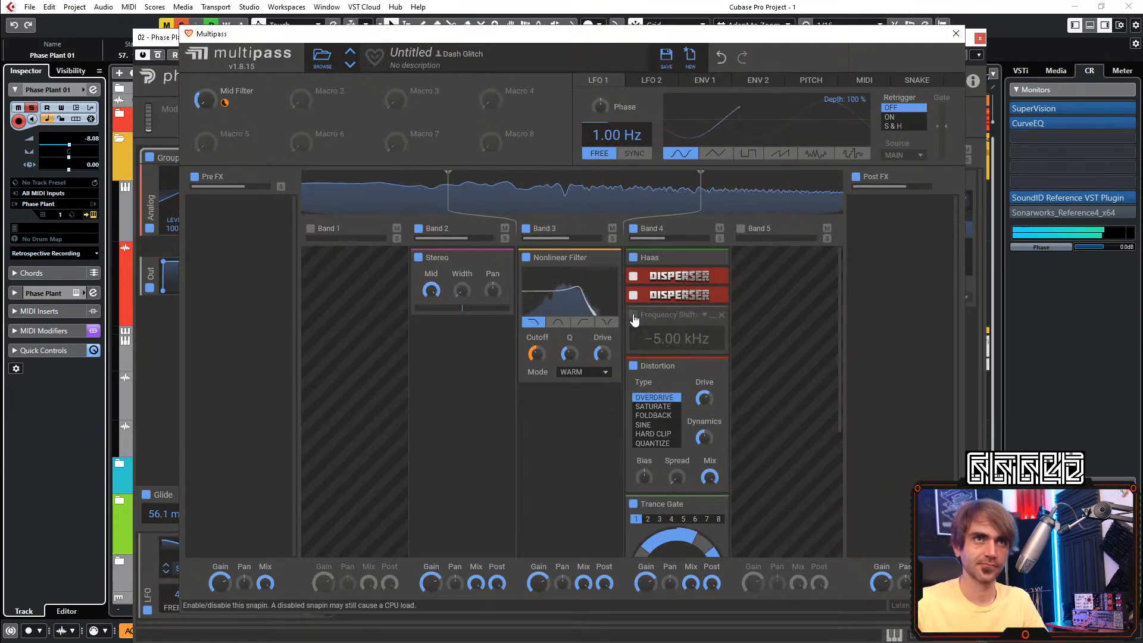
{"action": "left_click", "coordinate": [633, 315]}
{"action": "left_click", "coordinate": [633, 314]}
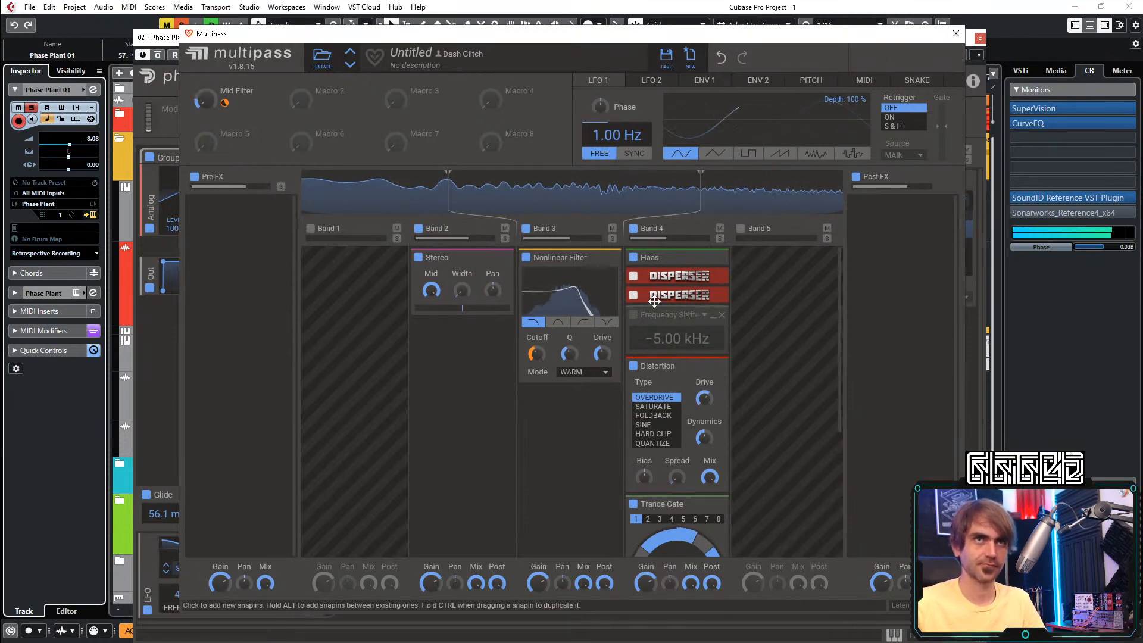
{"action": "left_click", "coordinate": [634, 295]}
{"action": "left_click", "coordinate": [633, 295]}
{"action": "left_click", "coordinate": [634, 276]}
{"action": "left_click", "coordinate": [633, 275]}
Move the Haas effect to the end of the Band 4 chain, below the Trance Gate, and keep it enabled
{"action": "left_click_drag", "start_coordinate": [670, 258], "coordinate": [683, 462]}
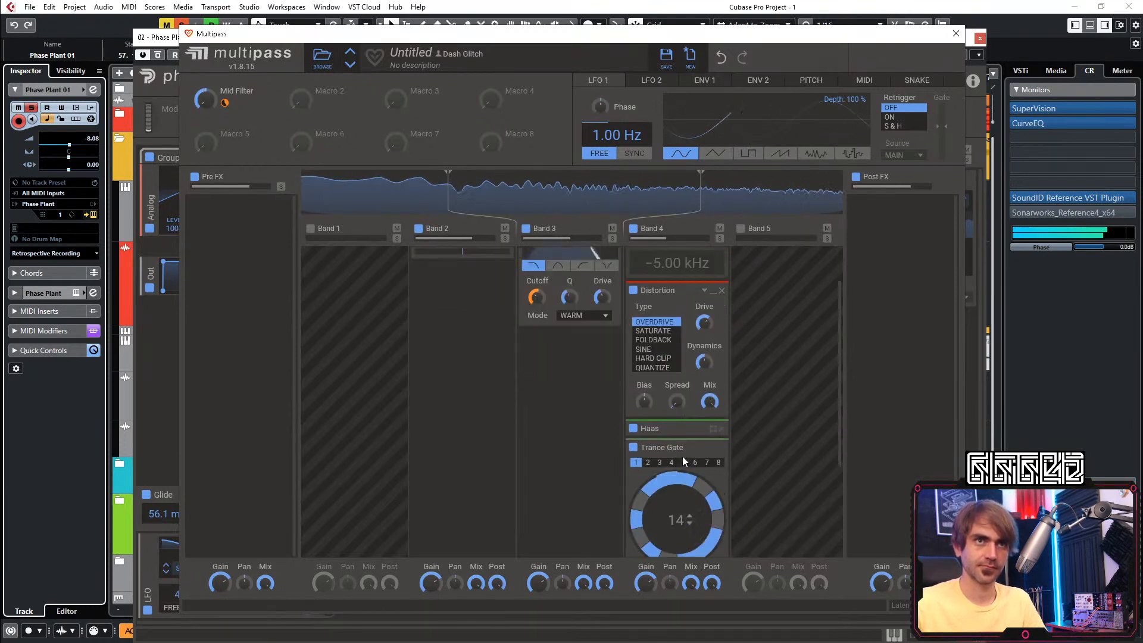
{"action": "scroll", "coordinate": [679, 417], "scroll_direction": "down", "scroll_amount": 3}
{"action": "left_click_drag", "start_coordinate": [665, 294], "coordinate": [671, 500]}
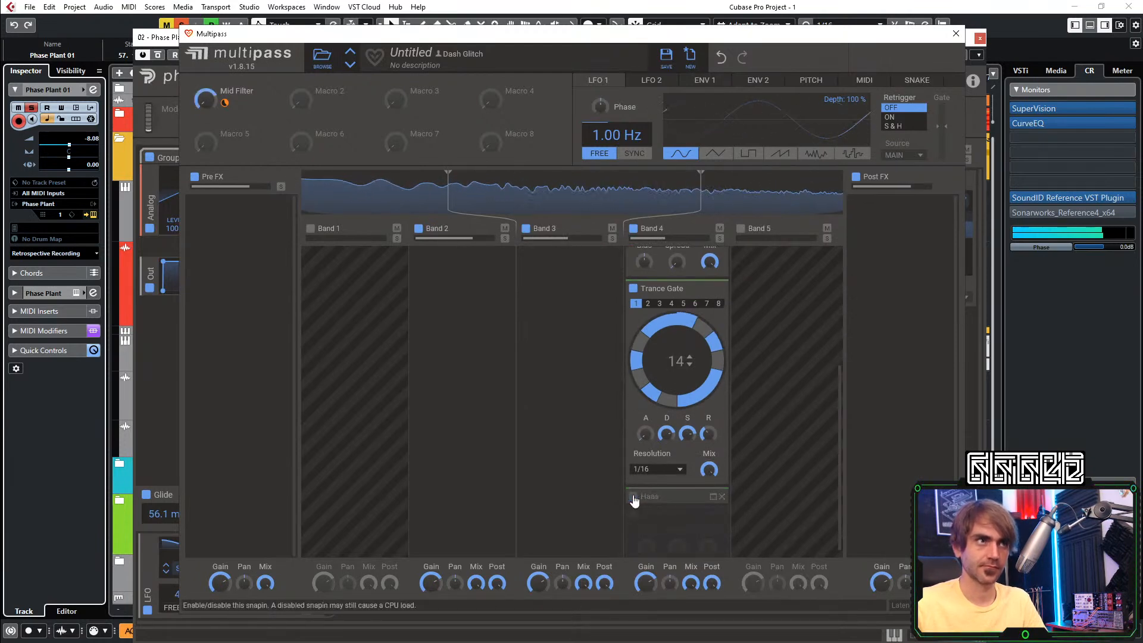
{"action": "left_click", "coordinate": [634, 498]}
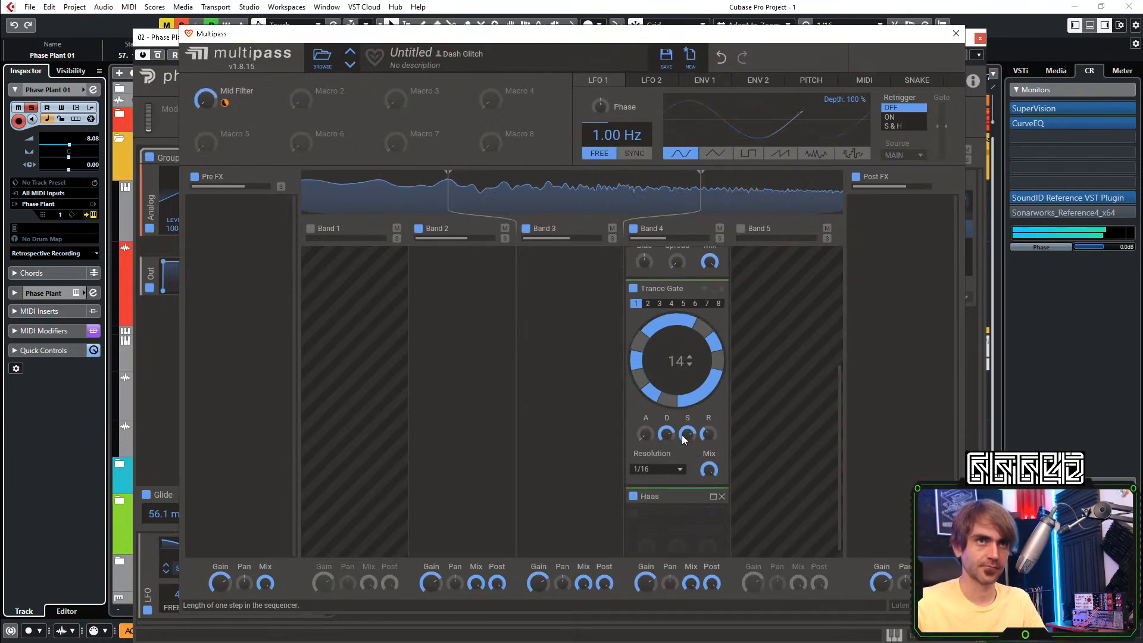
Switch the Trance Gate to pattern 2 with a length of 2 steps and a 1/8 resolution
{"action": "left_click", "coordinate": [632, 290]}
{"action": "left_click", "coordinate": [632, 289]}
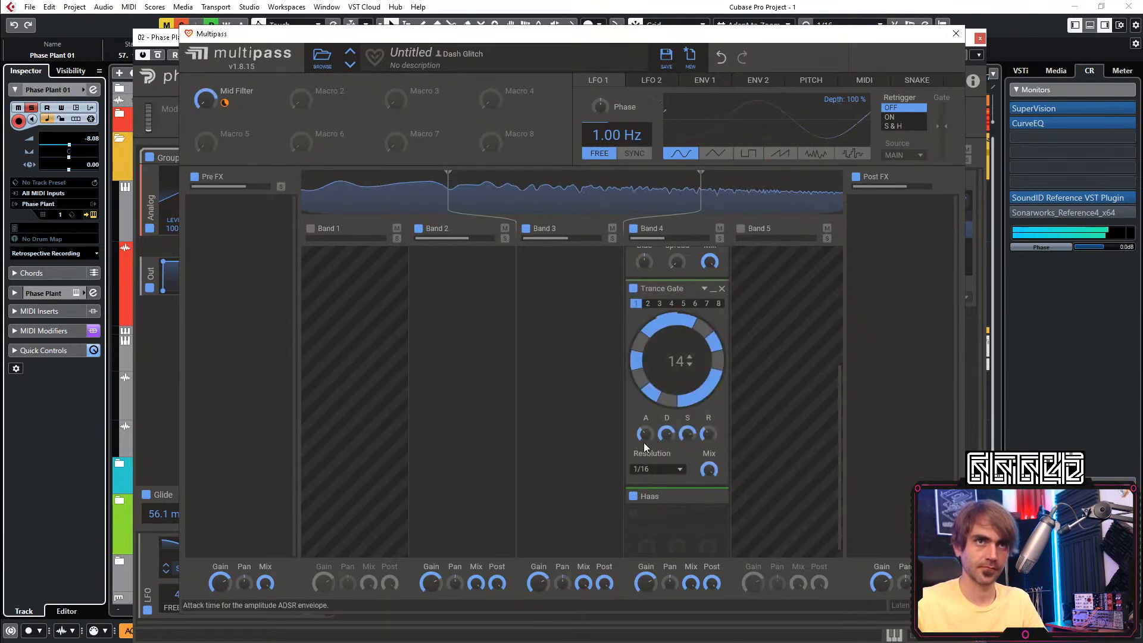
{"action": "left_click", "coordinate": [651, 303]}
{"action": "scroll", "coordinate": [692, 369], "scroll_direction": "down", "scroll_amount": 9}
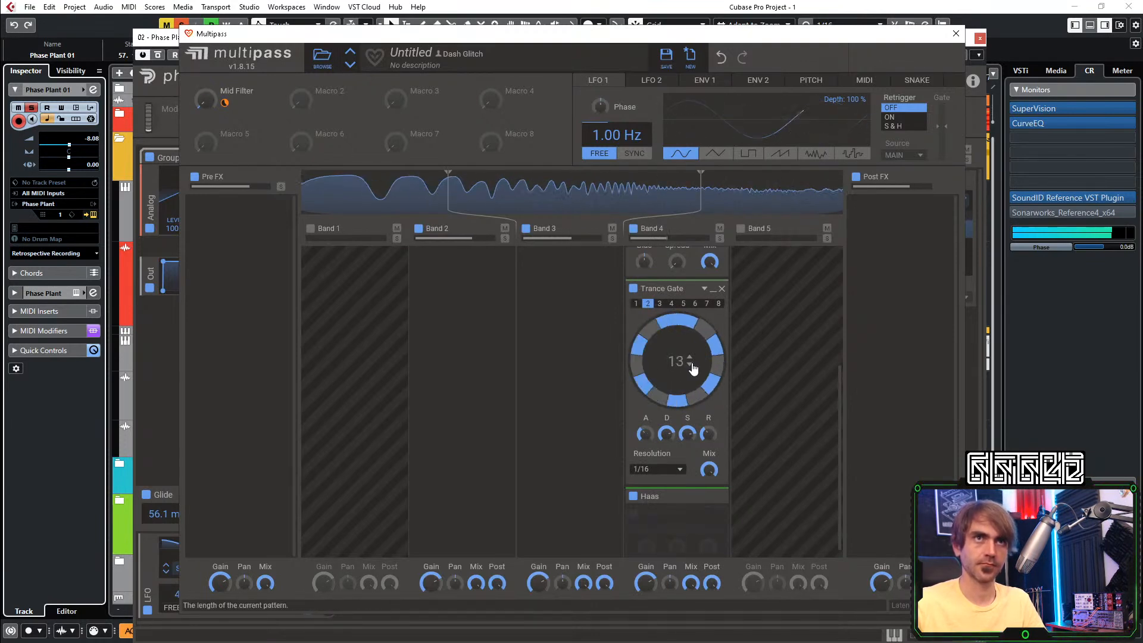
{"action": "scroll", "coordinate": [693, 368], "scroll_direction": "down", "scroll_amount": 5}
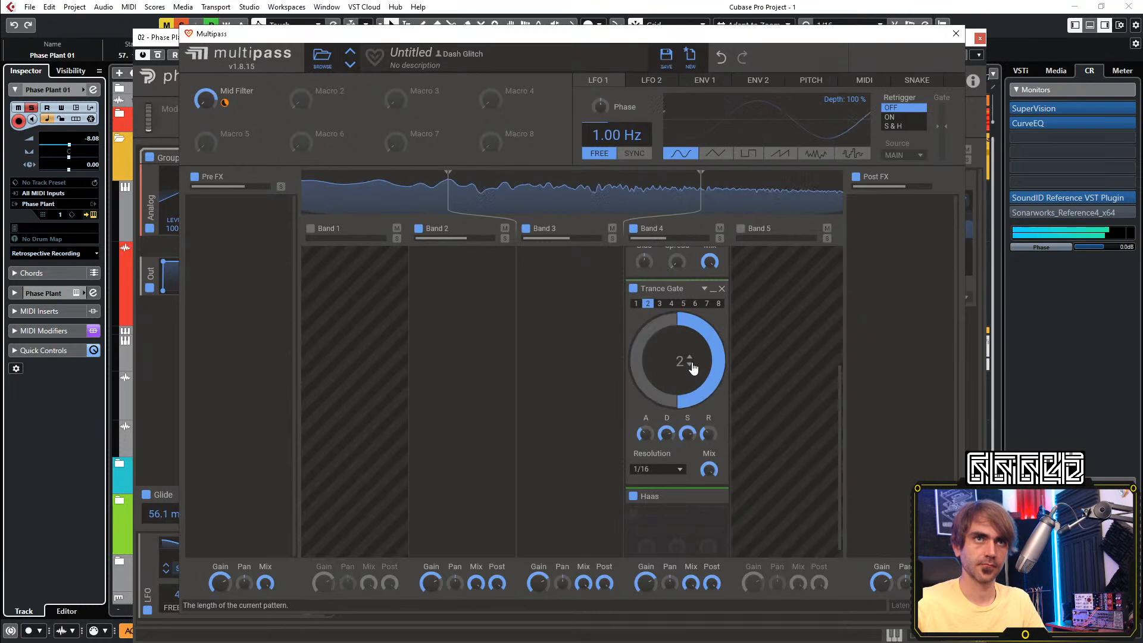
{"action": "scroll", "coordinate": [692, 362], "scroll_direction": "up", "scroll_amount": 2}
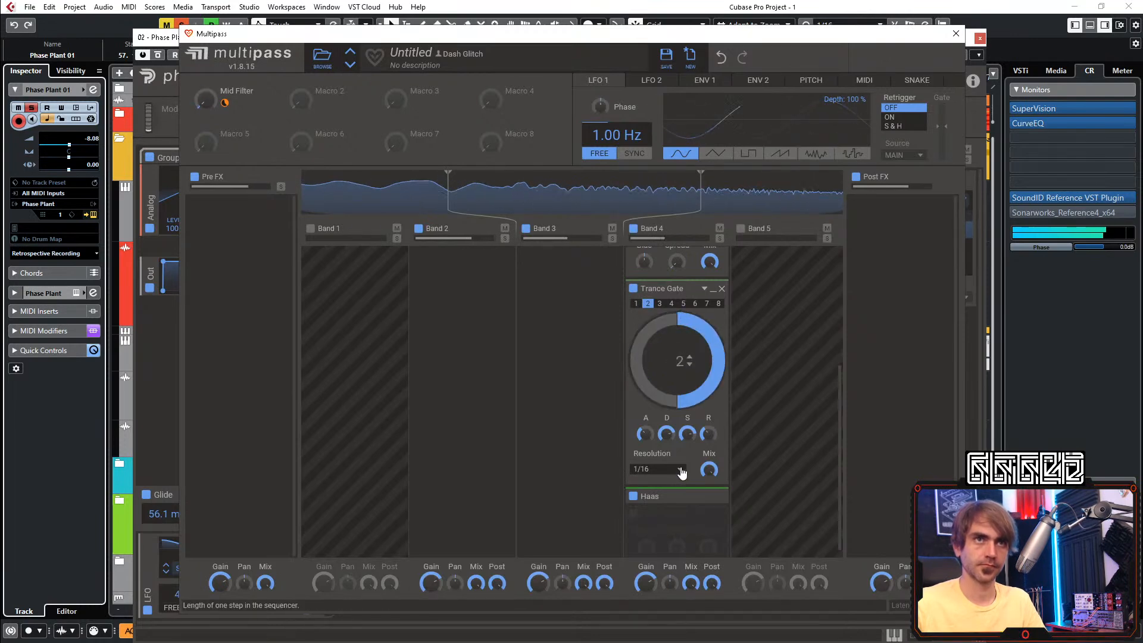
{"action": "left_click", "coordinate": [673, 469]}
{"action": "left_click", "coordinate": [650, 404]}
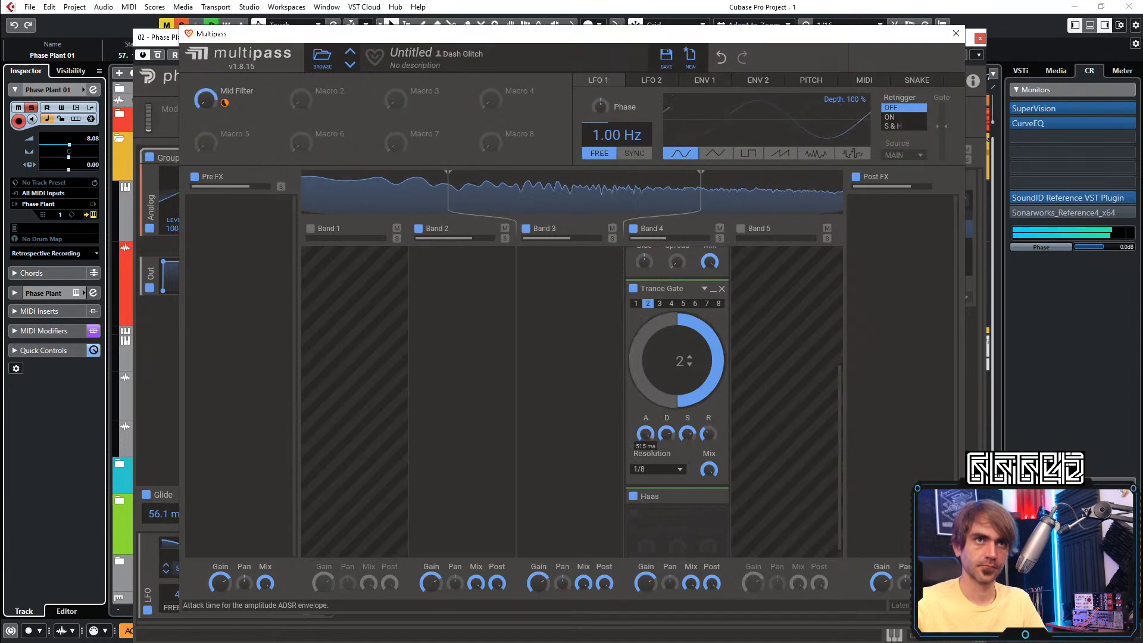
Set the Trance Gate's attack to about 123 ms and try the pattern with its second step on
{"action": "left_click_drag", "start_coordinate": [646, 433], "coordinate": [645, 437]}
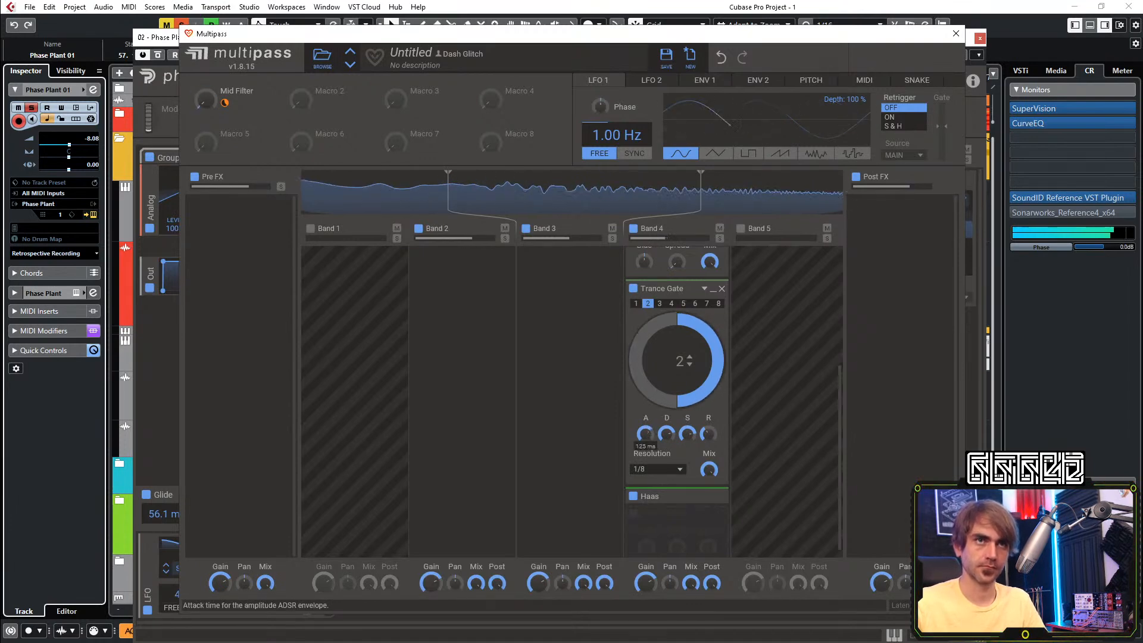
{"action": "left_click", "coordinate": [645, 376]}
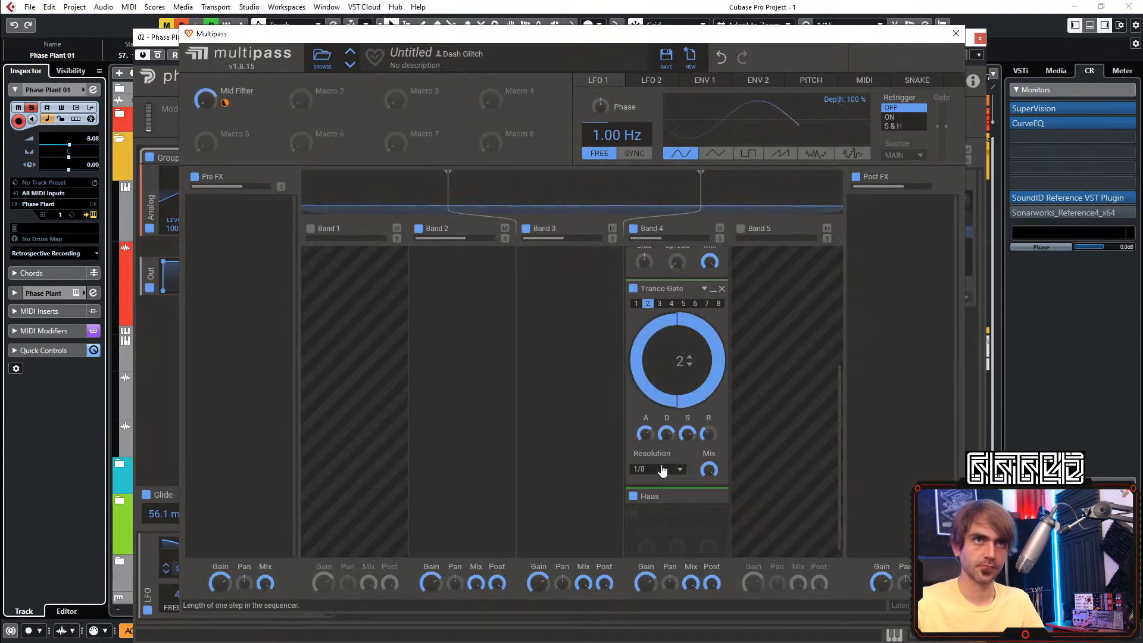
{"action": "left_click", "coordinate": [639, 379]}
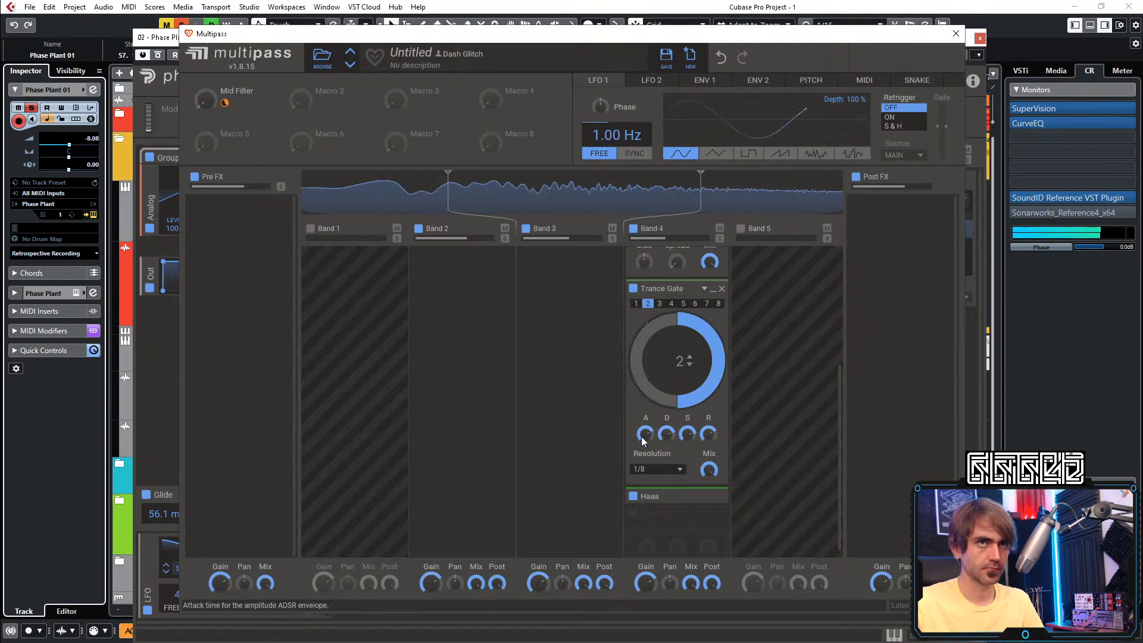
Remove the Trance Gate from Band 4 and bypass the Distortion and the Frequency Shifter
{"action": "left_click", "coordinate": [721, 290]}
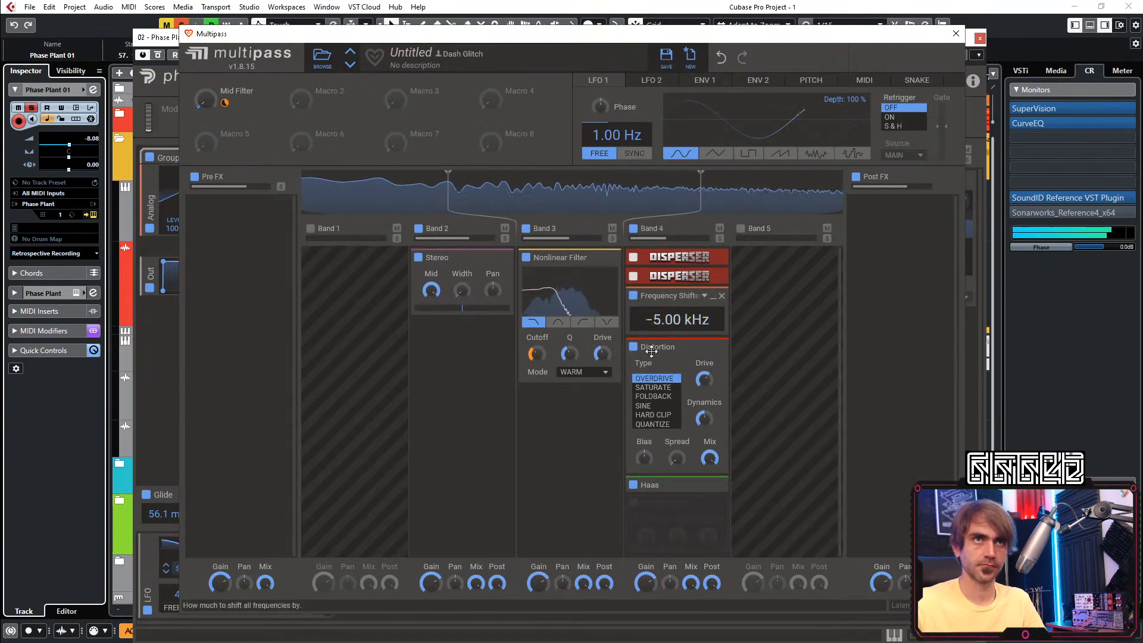
{"action": "left_click", "coordinate": [634, 347]}
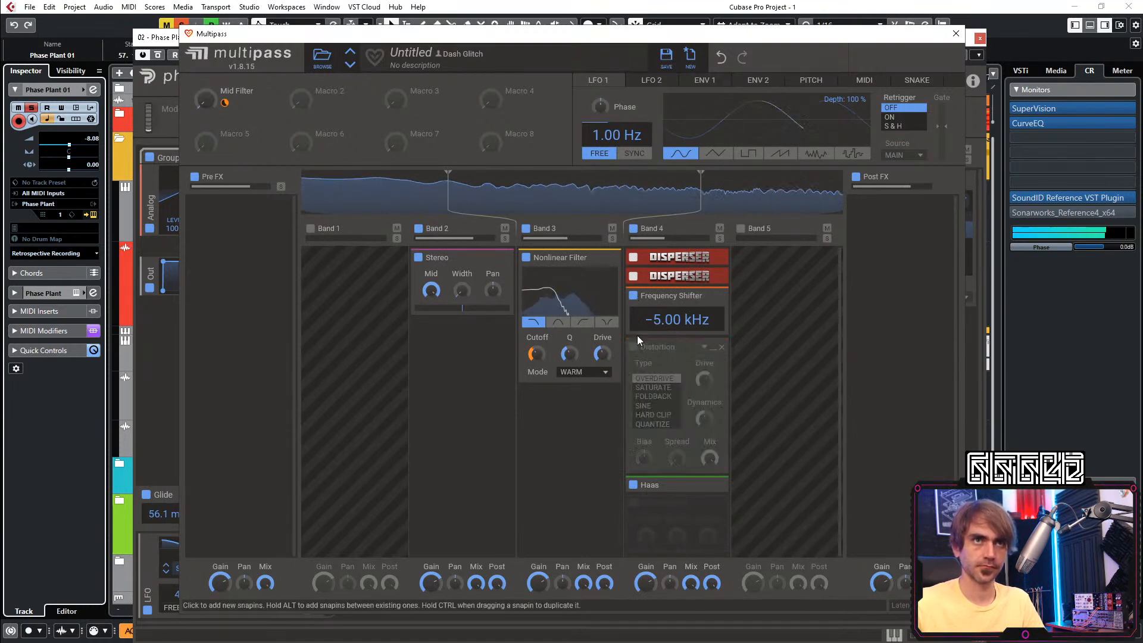
{"action": "left_click", "coordinate": [633, 296]}
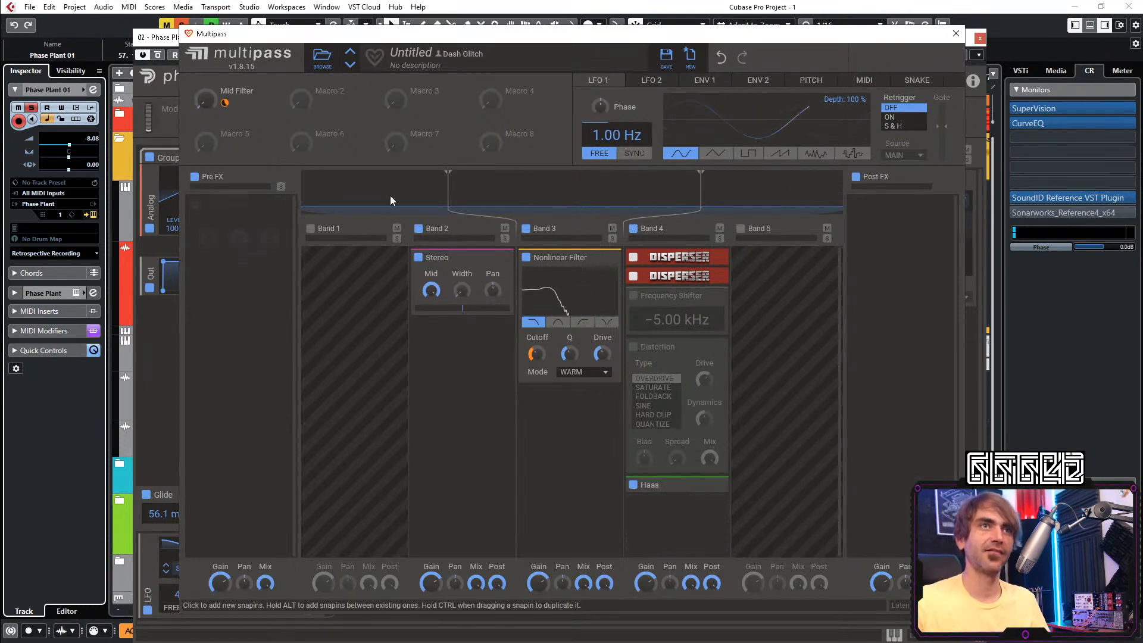
Insert a Gain effect between the bypassed Distortion and the Haas in Band 4
{"action": "left_click", "coordinate": [669, 514]}
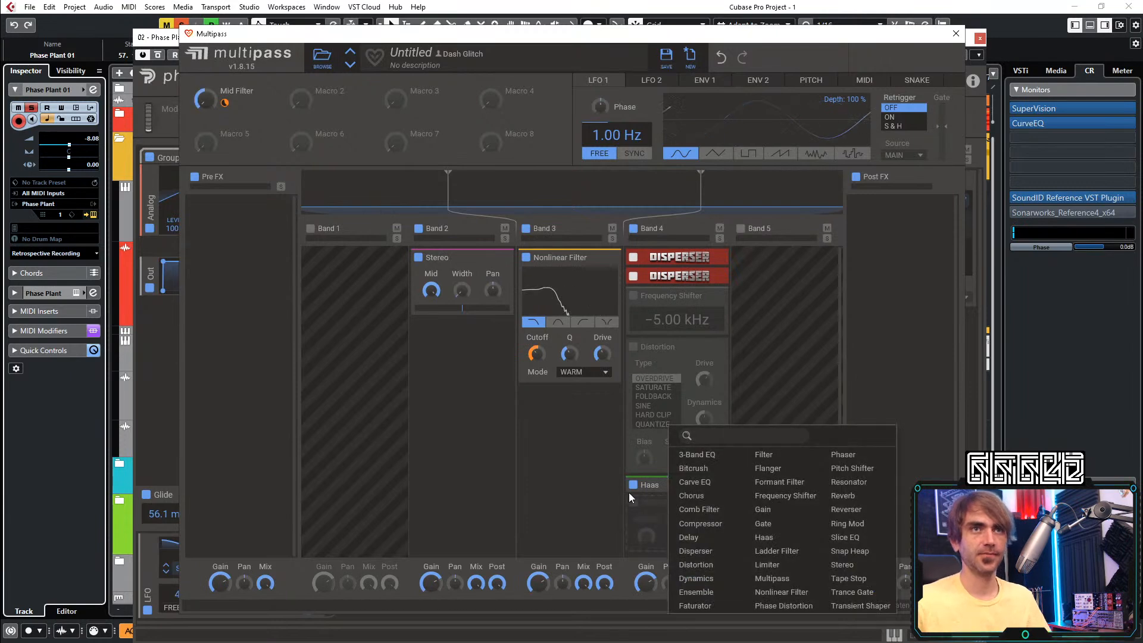
{"action": "left_click", "coordinate": [615, 509]}
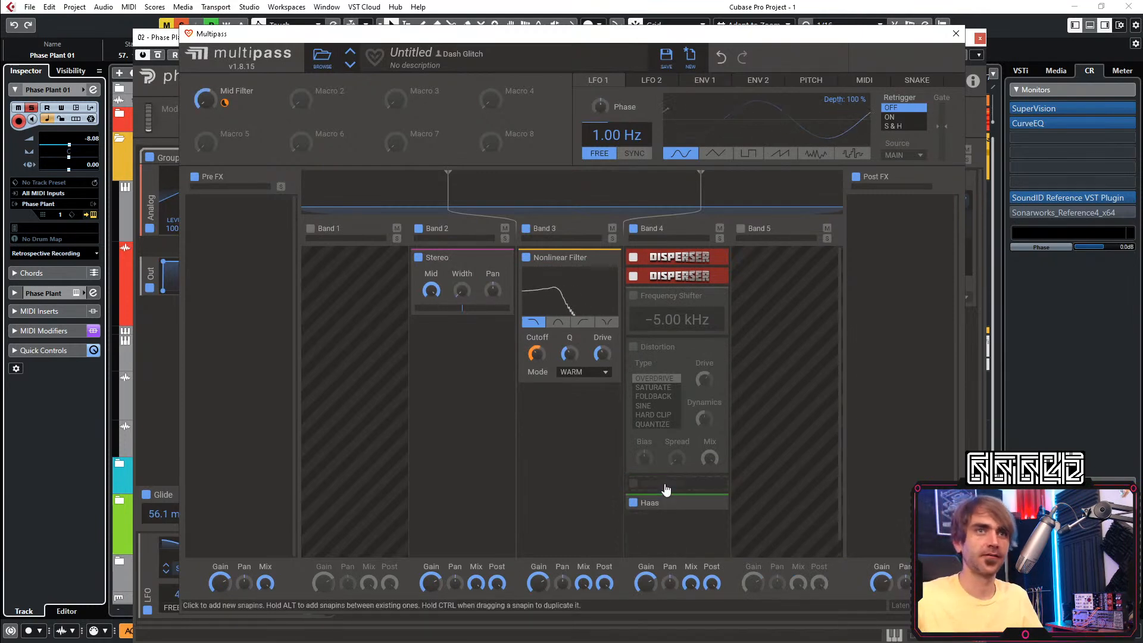
{"action": "left_click", "coordinate": [666, 481]}
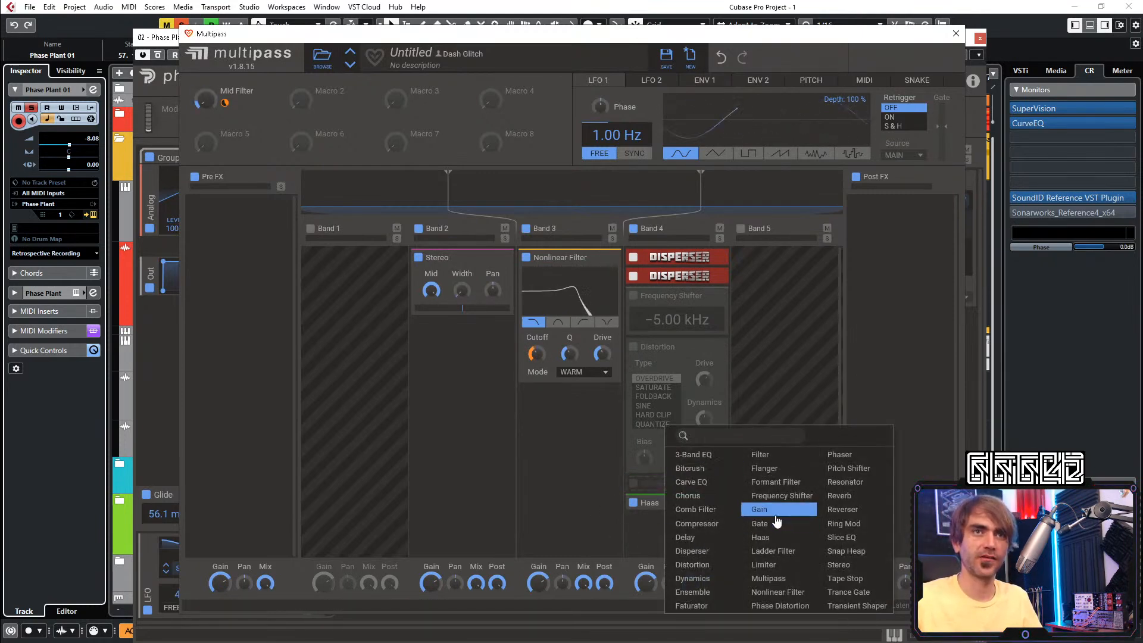
{"action": "left_click", "coordinate": [760, 510]}
Switch the Band 4 Gain effect to percent, set it to 0.0 %, and assign Macro 2 to modulate it
{"action": "left_click", "coordinate": [717, 514]}
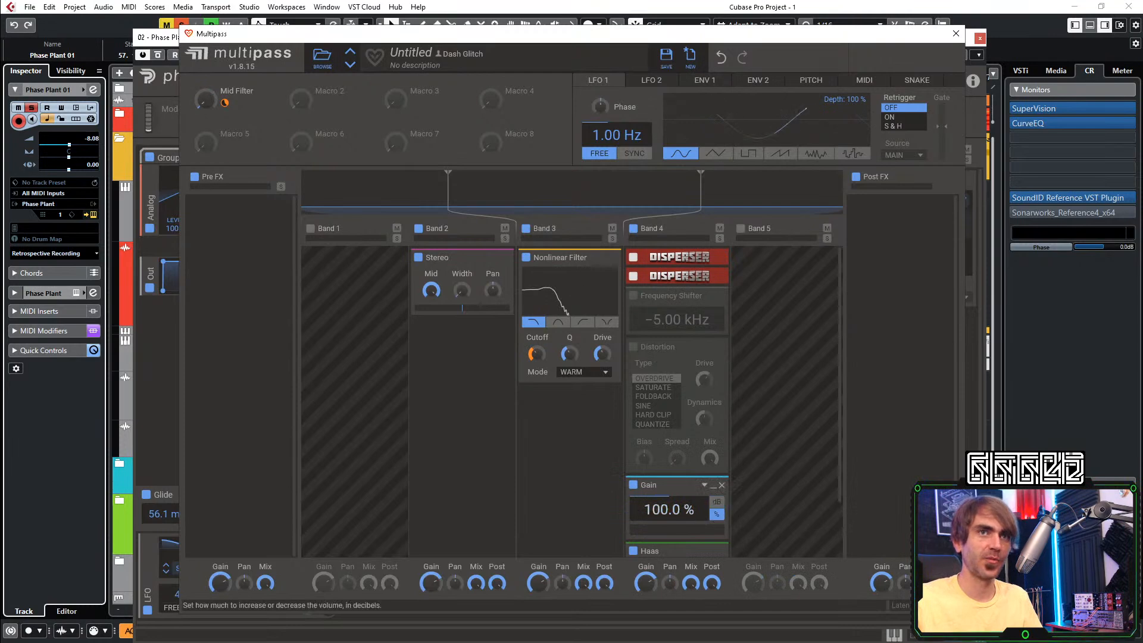
{"action": "left_click", "coordinate": [320, 103]}
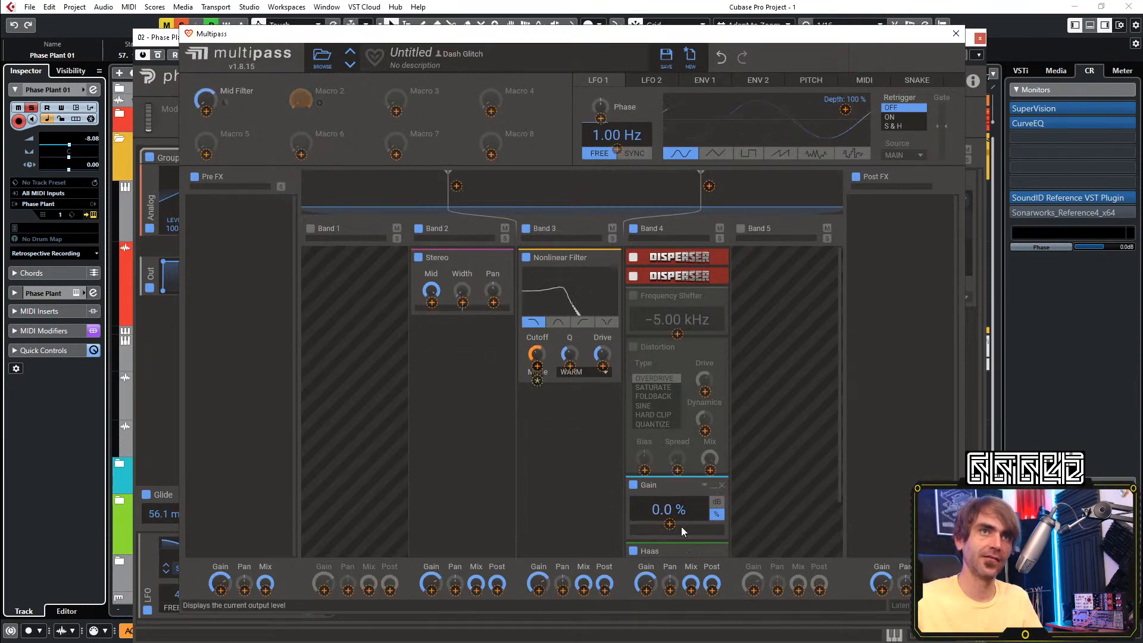
{"action": "left_click", "coordinate": [668, 524]}
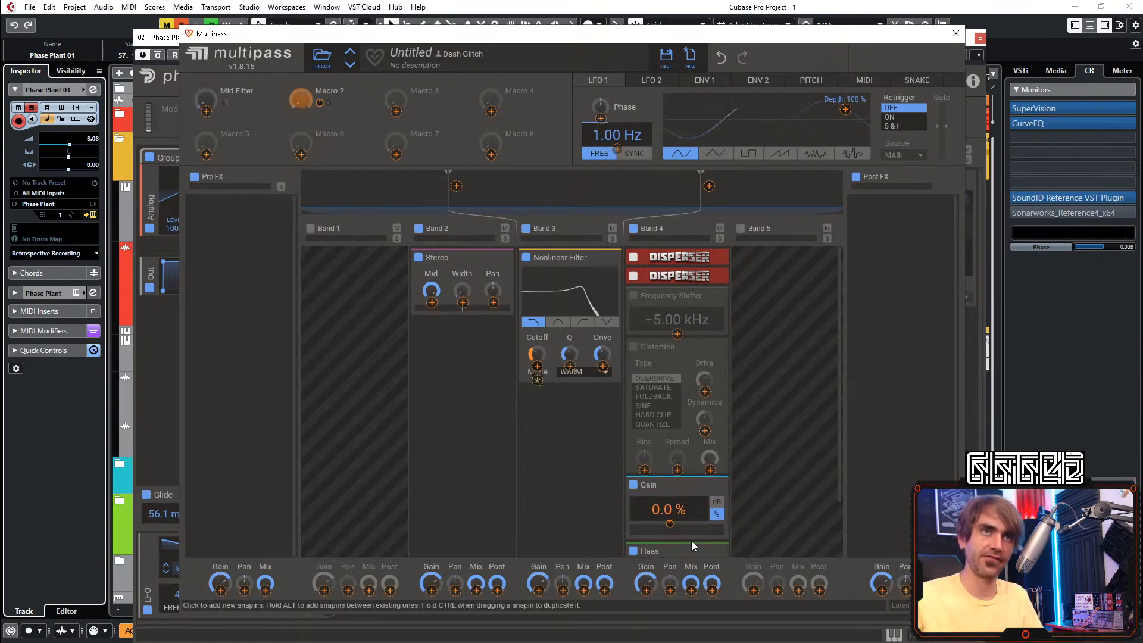
Rename Macro 2 in Multipass to High Gates and play back the loop to audition the macro
{"action": "left_click", "coordinate": [665, 522]}
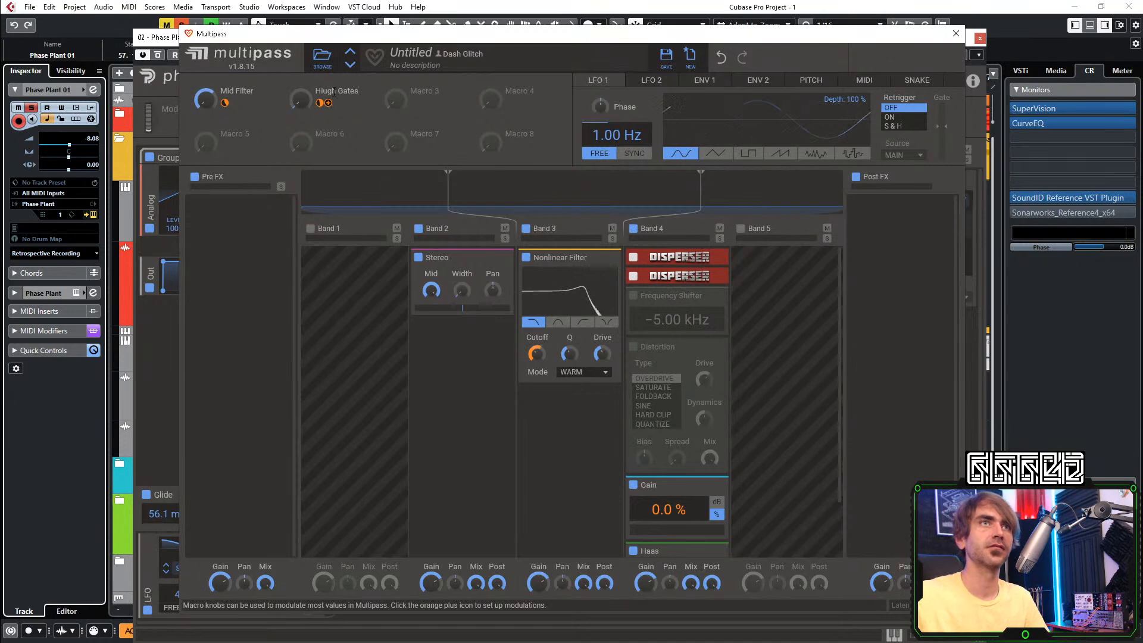
{"action": "left_click", "coordinate": [329, 92]}
{"action": "key", "text": "BackSpace"}
{"action": "key", "text": "Return"}
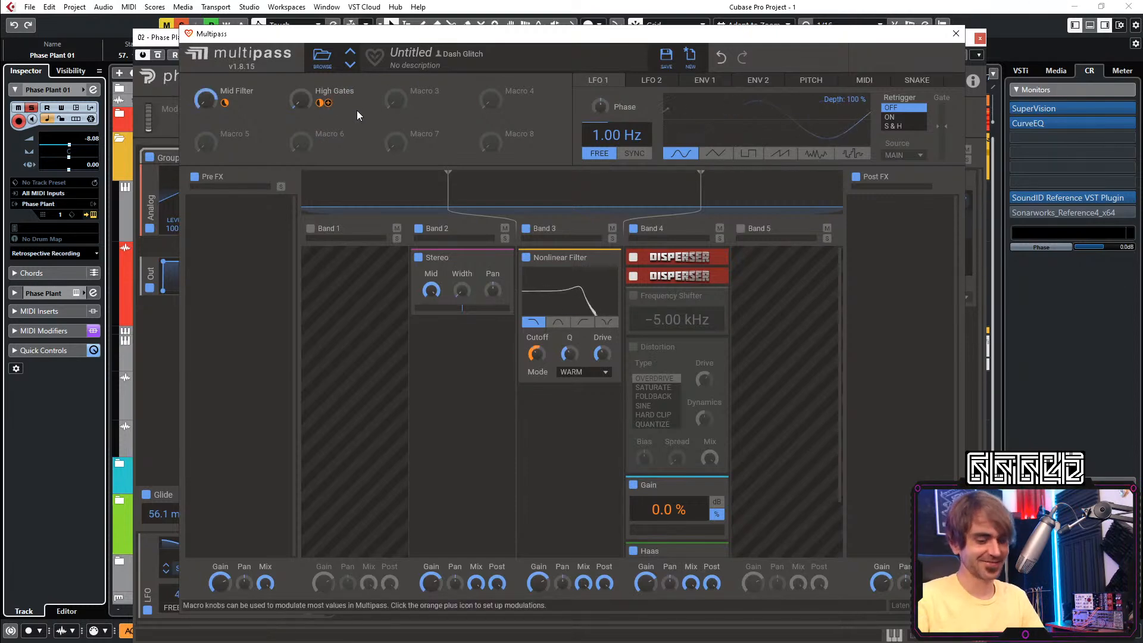
{"action": "key", "text": "space"}
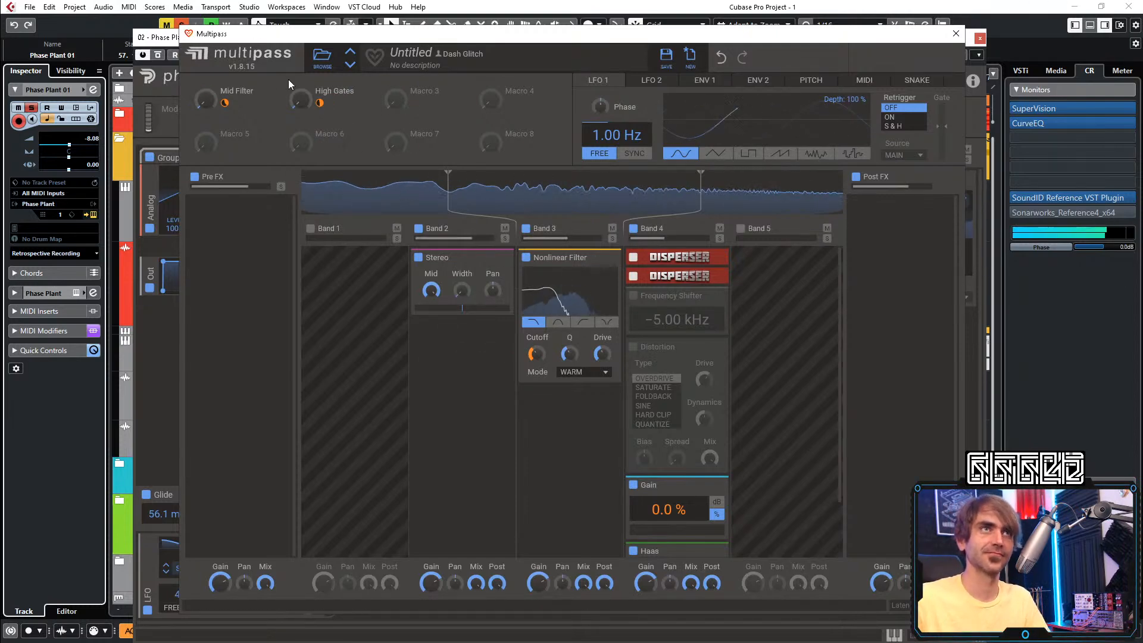
{"action": "mouse_move", "coordinate": [301, 101]}
{"action": "left_mouse_down"}
{"action": "mouse_move", "coordinate": [301, 59]}
{"action": "mouse_move", "coordinate": [301, 101]}
{"action": "left_mouse_up"}
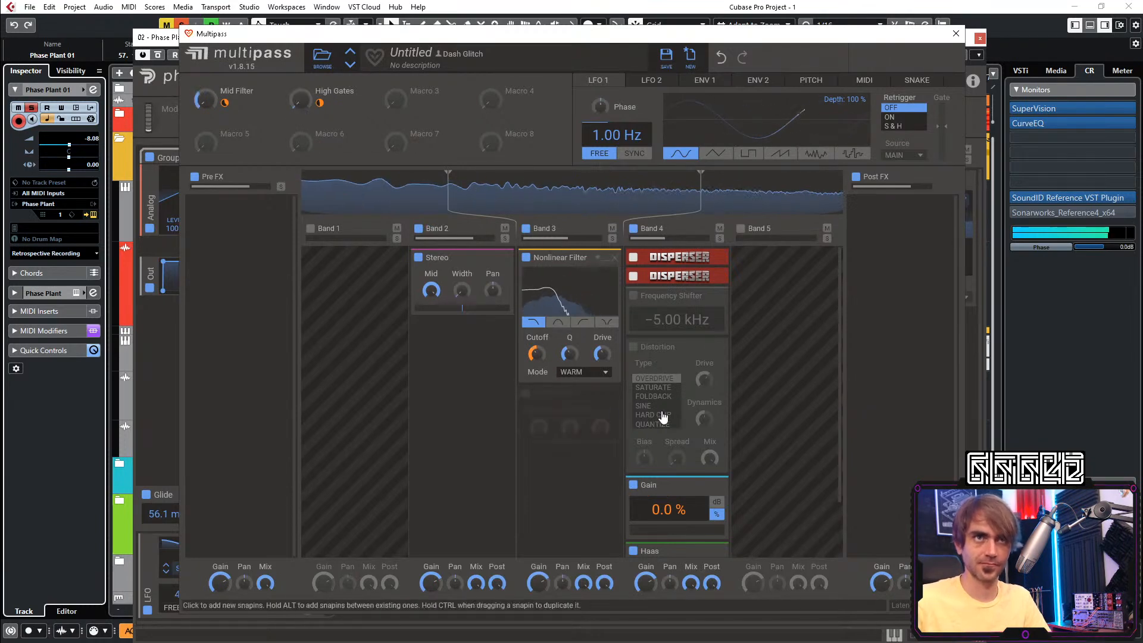
Enable the Distortion in Band 4, set its drive to about 6.71 dB, and audition it with the High Gates macro
{"action": "left_click", "coordinate": [633, 346]}
{"action": "left_click_drag", "start_coordinate": [301, 99], "coordinate": [301, 140]}
{"action": "left_click_drag", "start_coordinate": [704, 379], "coordinate": [704, 393]}
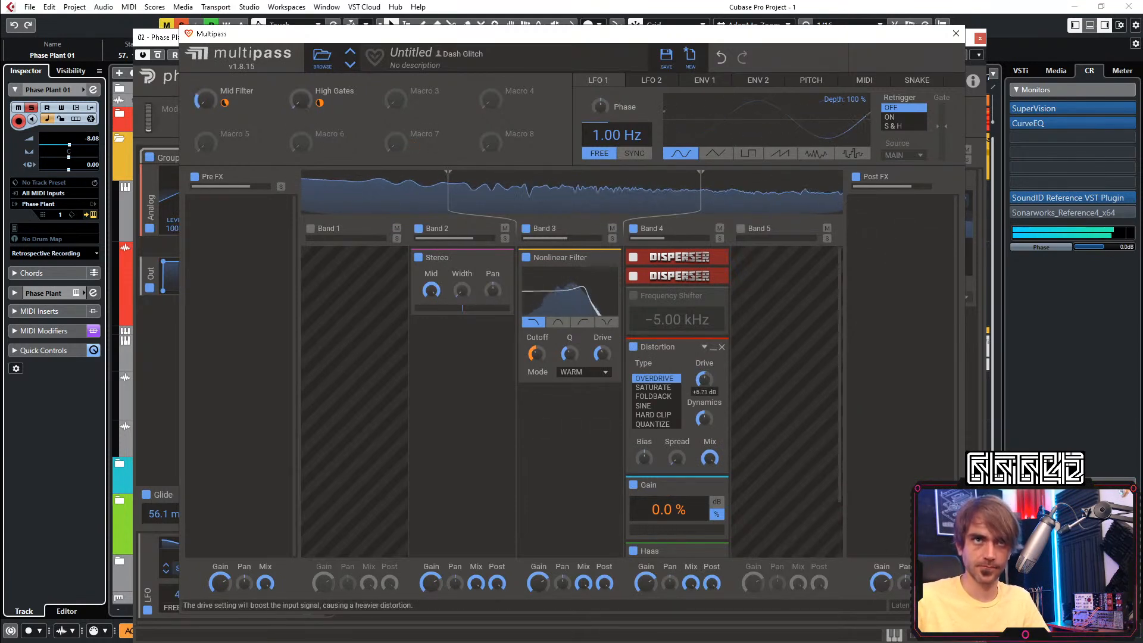
{"action": "mouse_move", "coordinate": [302, 101]}
{"action": "left_mouse_down"}
{"action": "mouse_move", "coordinate": [302, 42]}
{"action": "mouse_move", "coordinate": [302, 102]}
{"action": "left_mouse_up"}
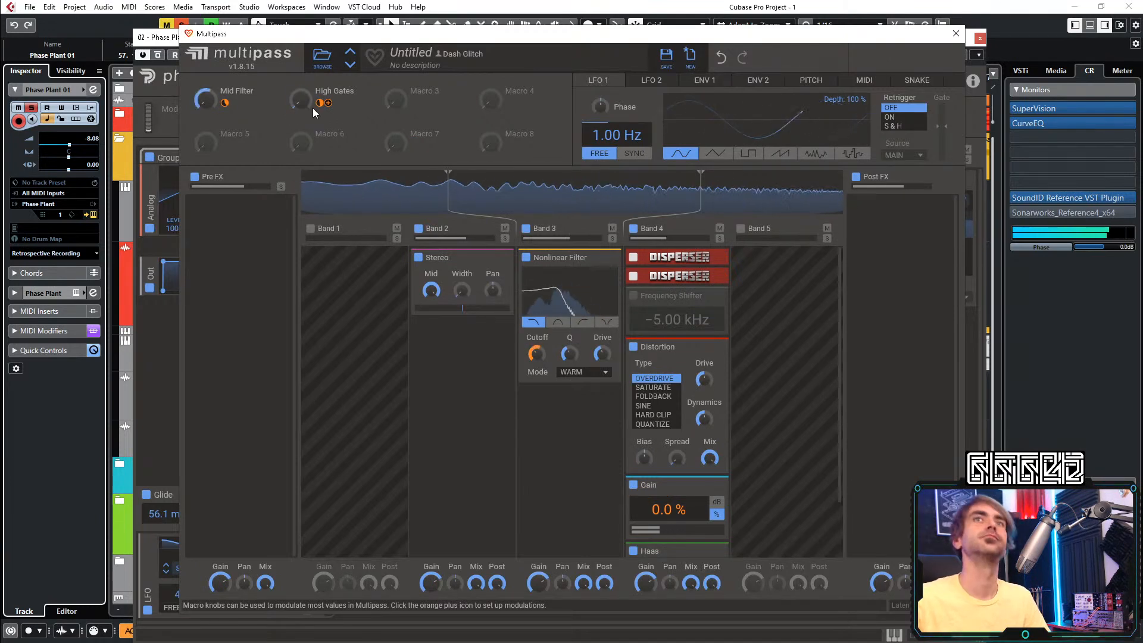
Add a second LFO in Phase Plant, synced at 4/4 with a unipolar range, and assign it to modulate Multipass's High Gates macro
{"action": "left_click", "coordinate": [956, 34]}
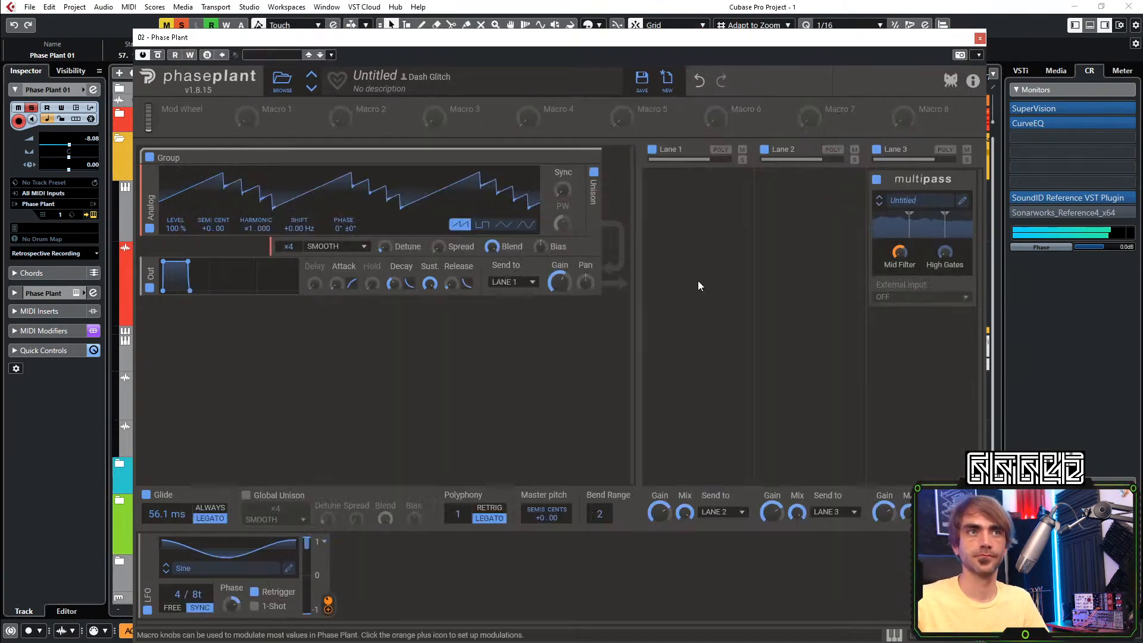
{"action": "left_click", "coordinate": [375, 576]}
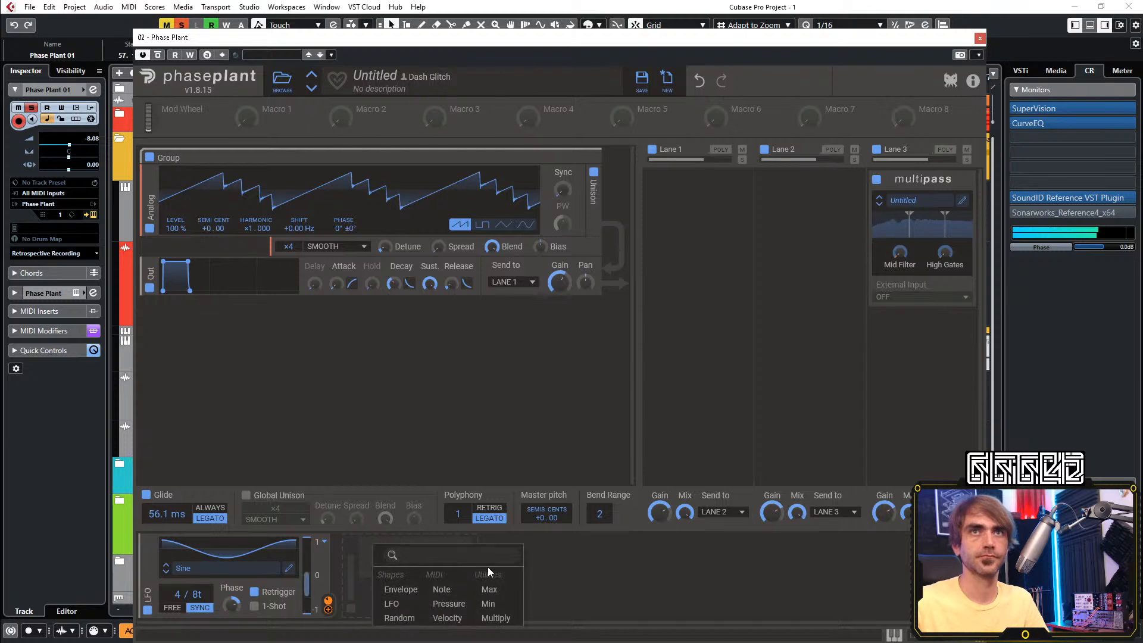
{"action": "left_click", "coordinate": [395, 605]}
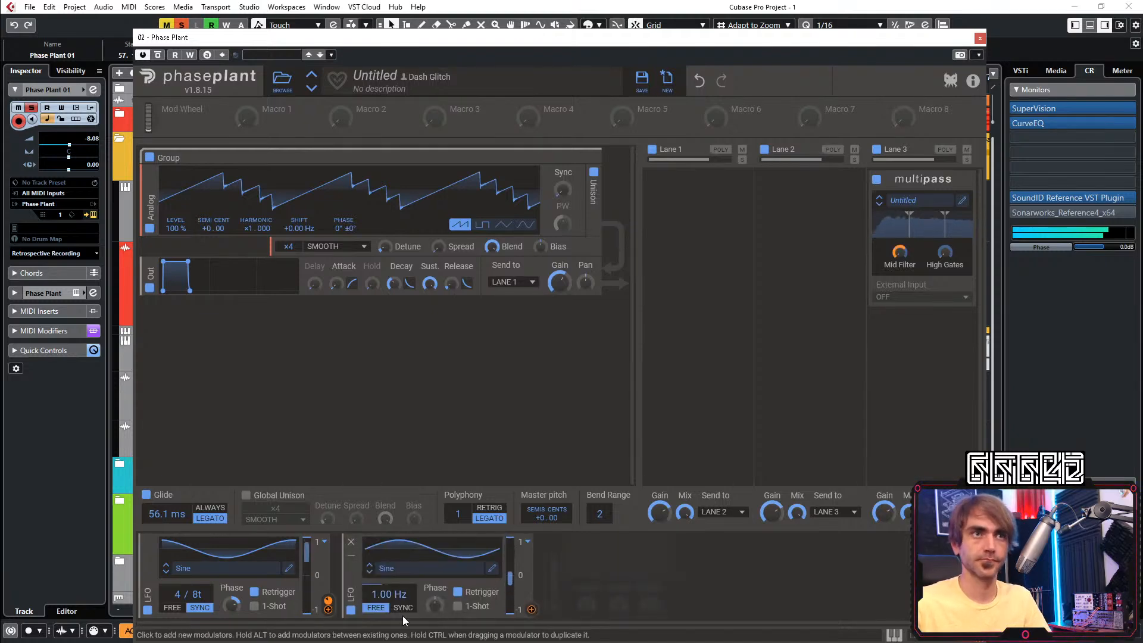
{"action": "left_click", "coordinate": [532, 610]}
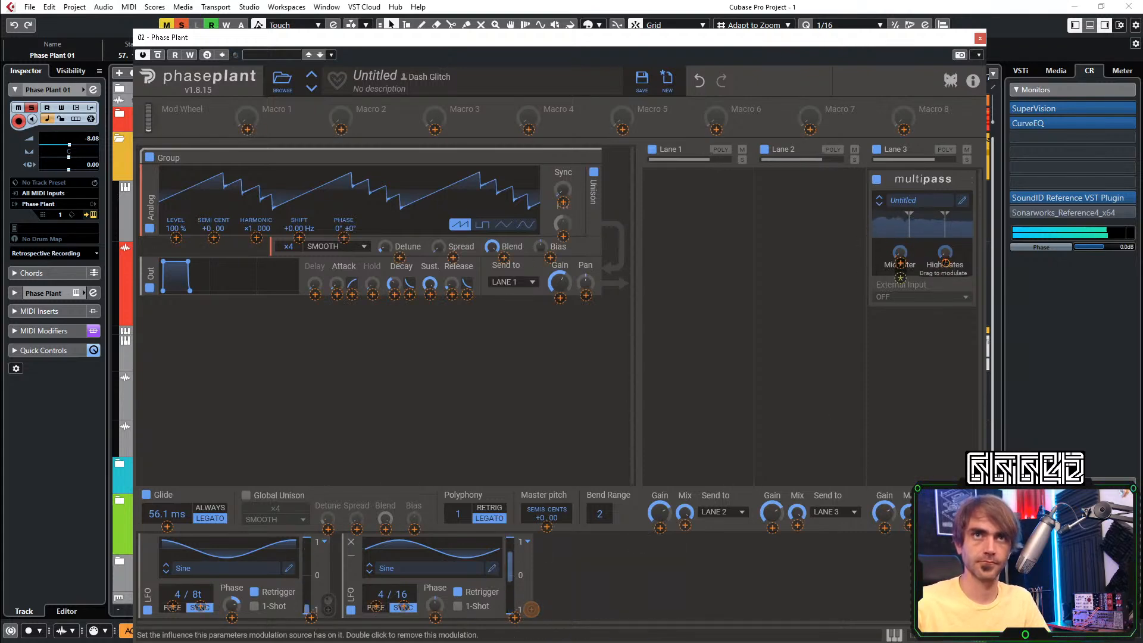
{"action": "left_click_drag", "start_coordinate": [944, 266], "coordinate": [944, 238]}
{"action": "left_click", "coordinate": [555, 522]}
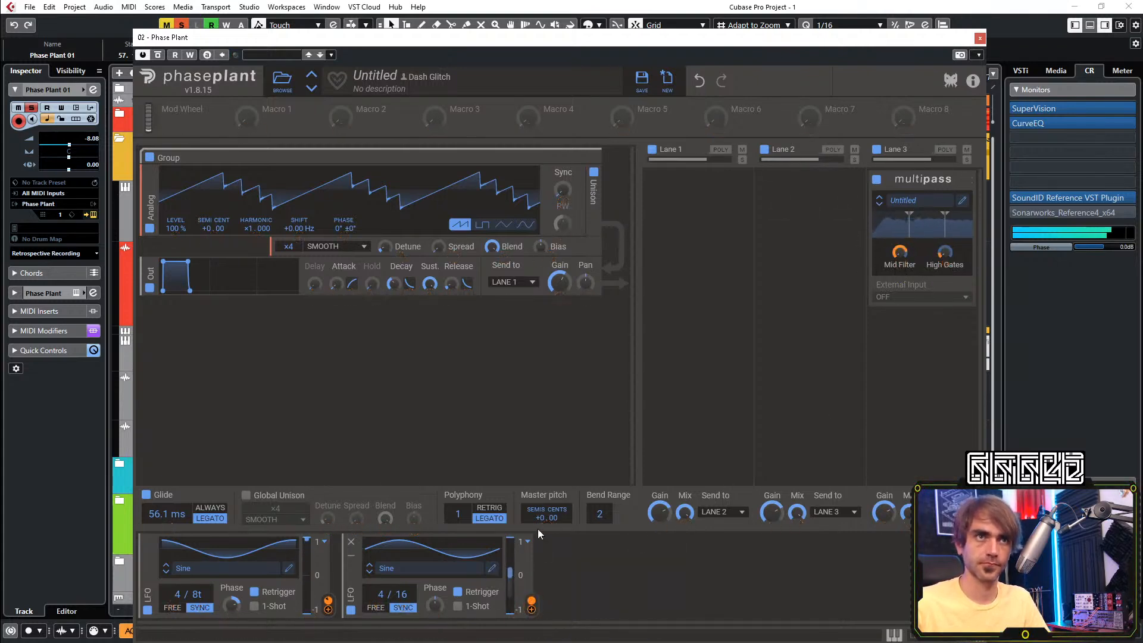
{"action": "left_click", "coordinate": [529, 546]}
{"action": "left_click", "coordinate": [565, 557]}
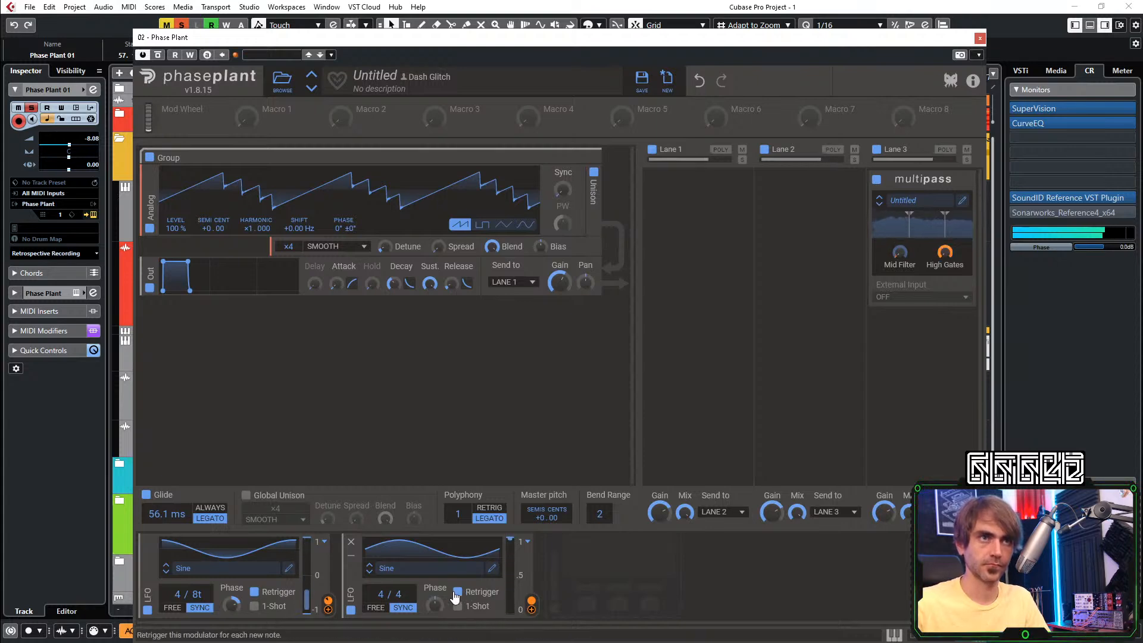
Redraw the second LFO's curve with falling ramps from 100 % to 0 % starting at grid lines 0, 1, 2 and 3
{"action": "left_click", "coordinate": [494, 571]}
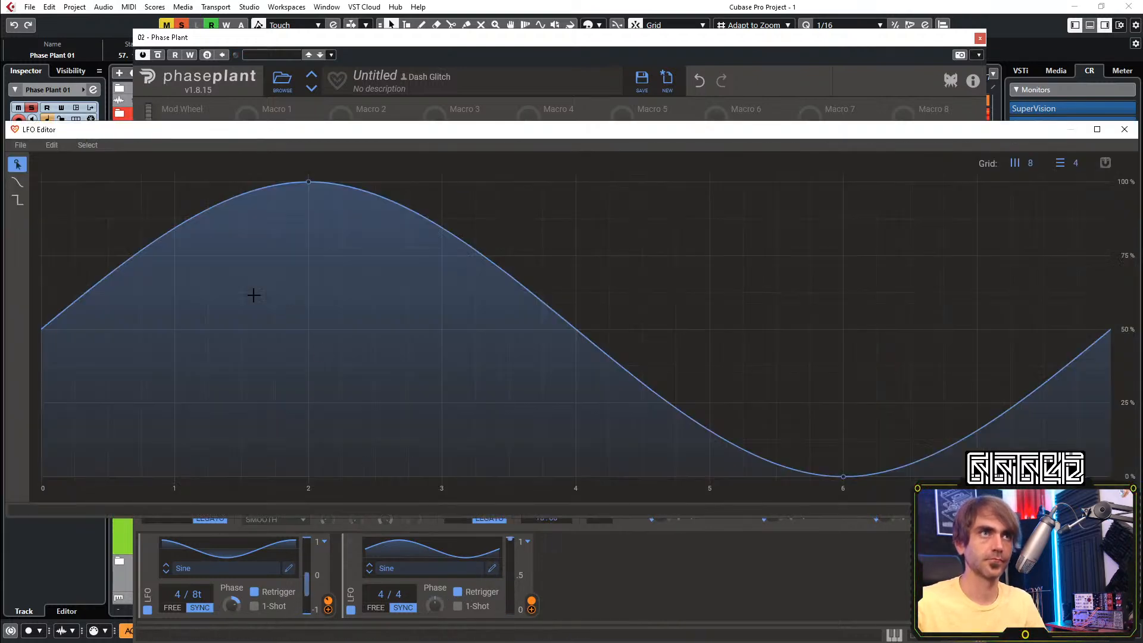
{"action": "left_click_drag", "start_coordinate": [88, 273], "coordinate": [174, 484]}
{"action": "left_click_drag", "start_coordinate": [150, 300], "coordinate": [179, 173]}
{"action": "left_click_drag", "start_coordinate": [308, 182], "coordinate": [308, 476]}
{"action": "left_click_drag", "start_coordinate": [440, 476], "coordinate": [309, 181]}
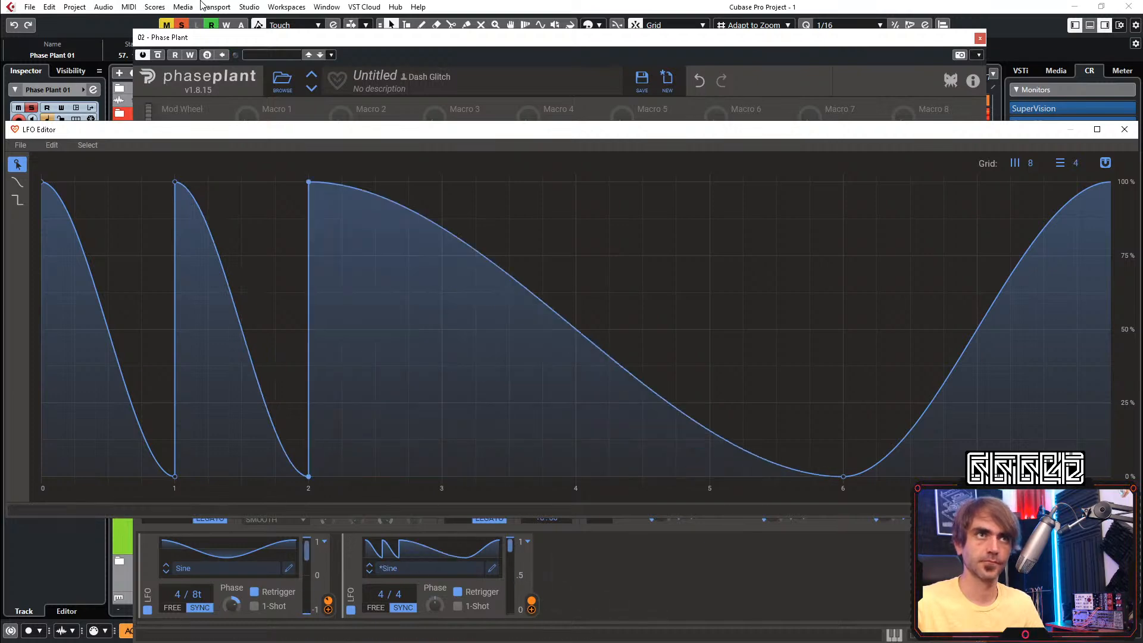
{"action": "left_click_drag", "start_coordinate": [446, 236], "coordinate": [437, 556]}
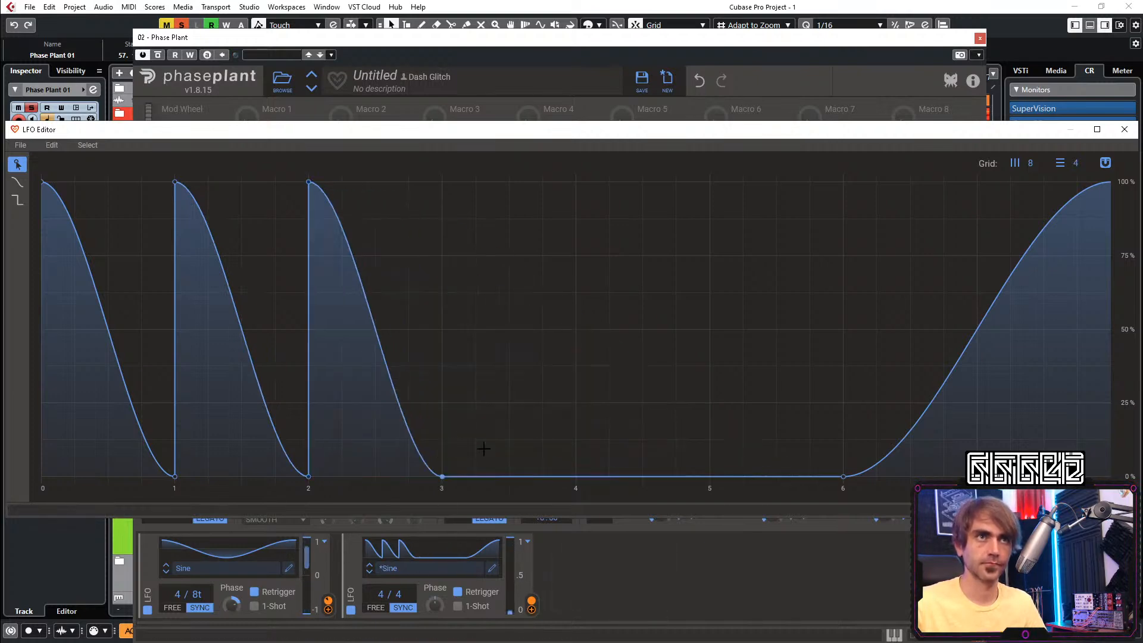
{"action": "left_click_drag", "start_coordinate": [477, 479], "coordinate": [353, 6]}
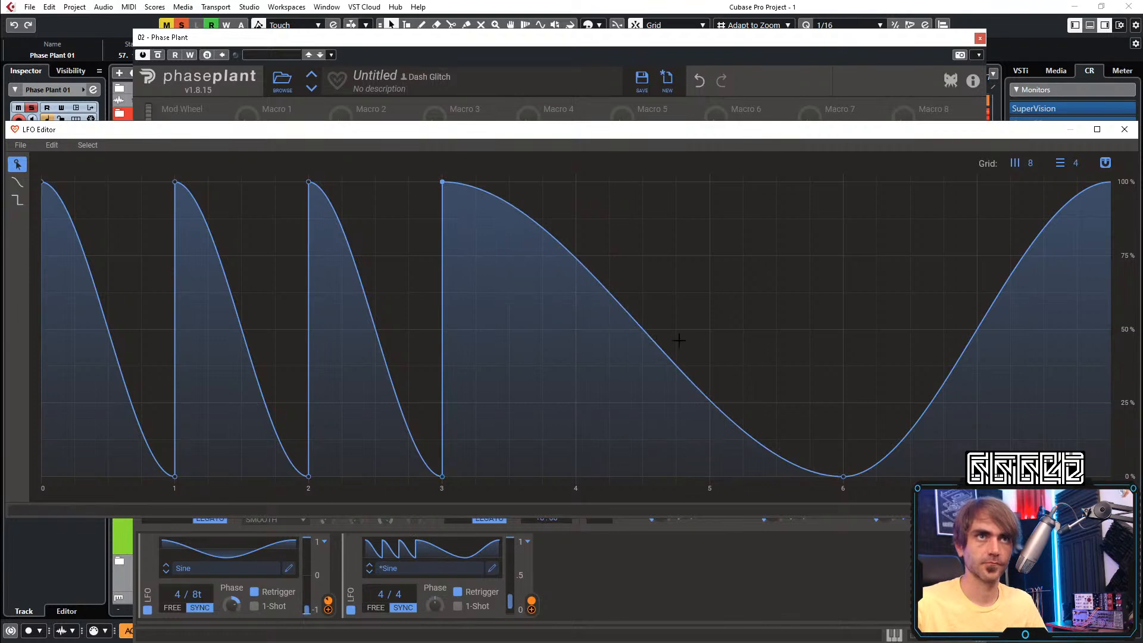
Add three shorter falling ramps from 100 % to 0 % between grid line 6 and the end of the LFO curve
{"action": "left_click_drag", "start_coordinate": [867, 470], "coordinate": [821, 46]}
{"action": "left_click_drag", "start_coordinate": [907, 182], "coordinate": [993, 102]}
{"action": "left_click_drag", "start_coordinate": [1040, 182], "coordinate": [1040, 476]}
{"action": "left_click_drag", "start_coordinate": [1065, 429], "coordinate": [924, 37]}
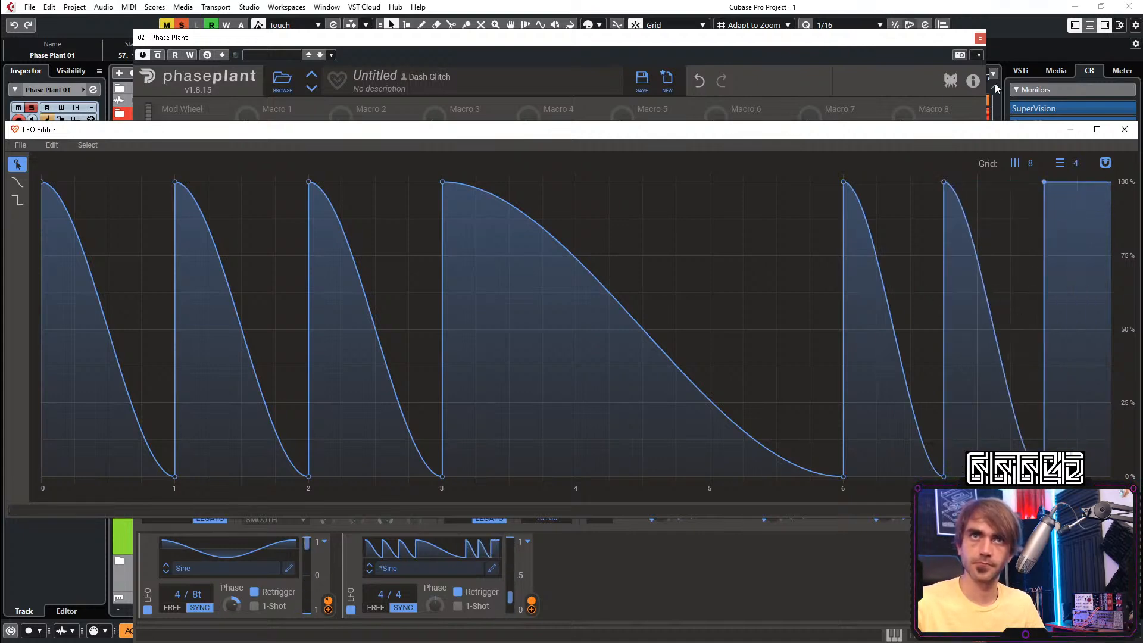
{"action": "left_click_drag", "start_coordinate": [1099, 192], "coordinate": [1112, 487]}
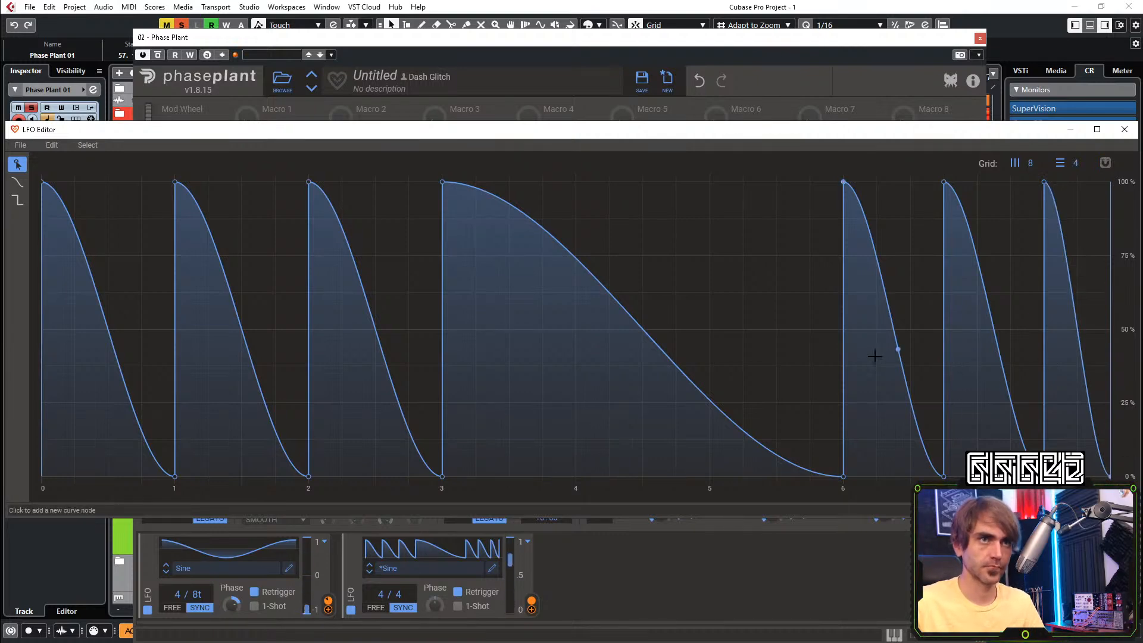
{"action": "left_click", "coordinate": [1124, 129]}
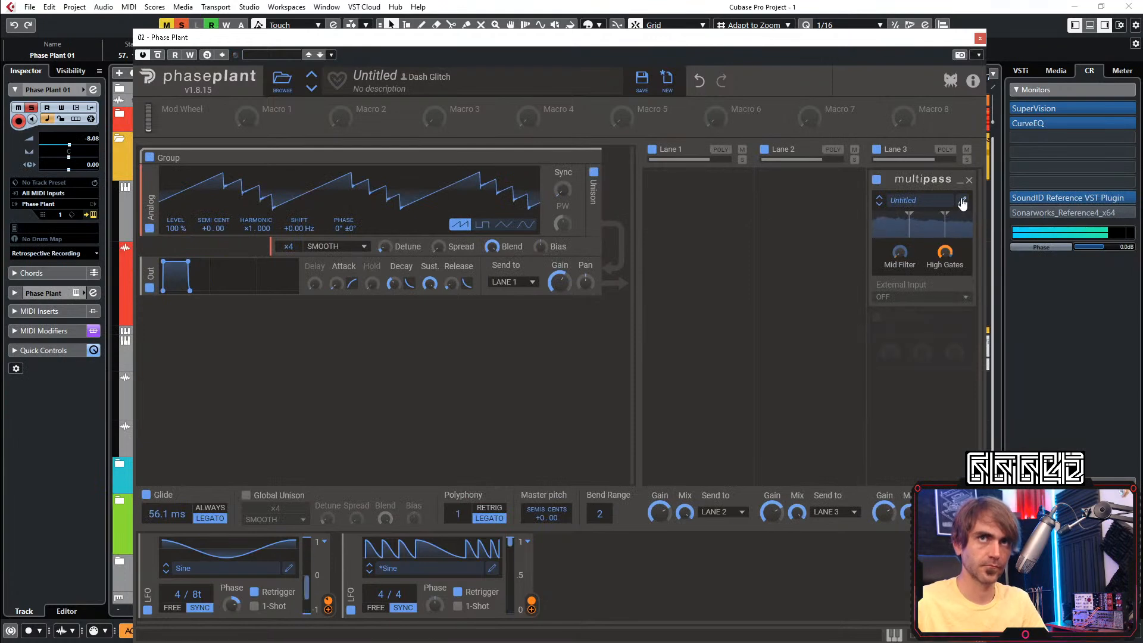
Reopen the Multipass editor, enable the Frequency Shifter in Band 4, and collapse the Distortion
{"action": "left_click", "coordinate": [962, 204]}
{"action": "left_click", "coordinate": [633, 296]}
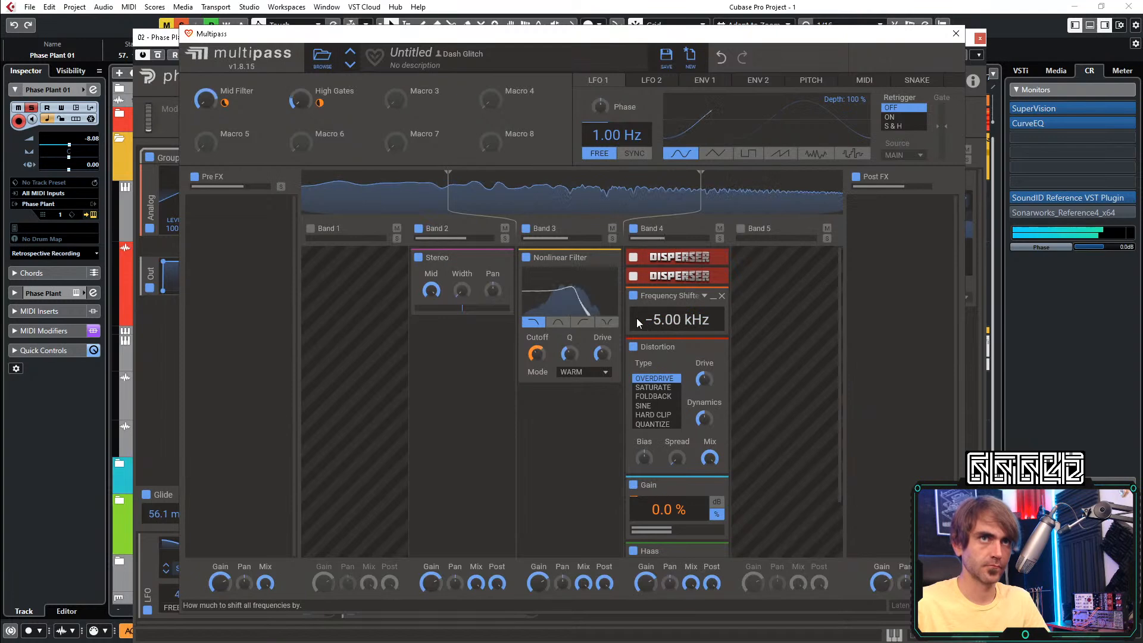
{"action": "left_click", "coordinate": [714, 348]}
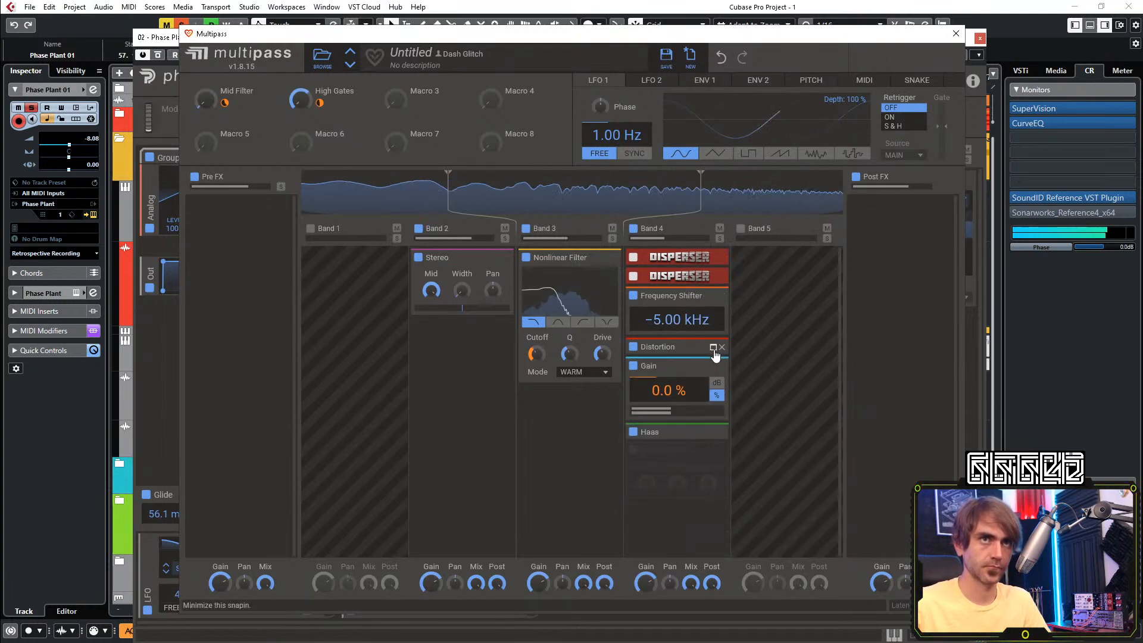
Reorder Band 4 with the Haas above the Gain and the Frequency Shifter first, compare the shifter on and off, and close the plugin windows
{"action": "left_click_drag", "start_coordinate": [669, 431], "coordinate": [660, 387]}
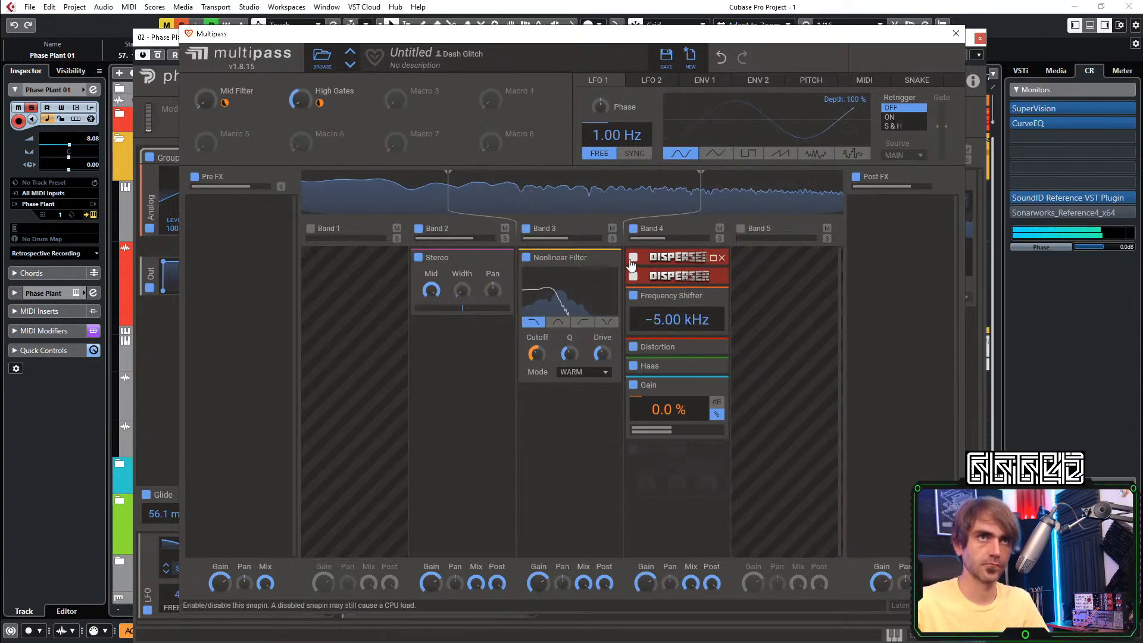
{"action": "left_click_drag", "start_coordinate": [654, 295], "coordinate": [655, 256]}
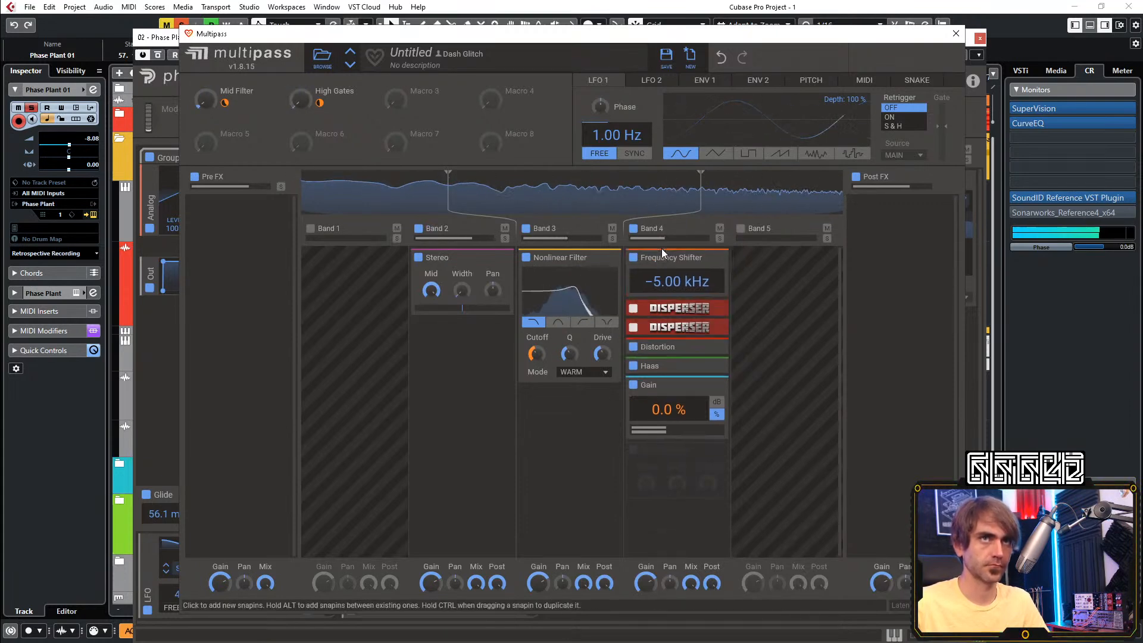
{"action": "left_click", "coordinate": [634, 260]}
{"action": "left_click", "coordinate": [633, 260]}
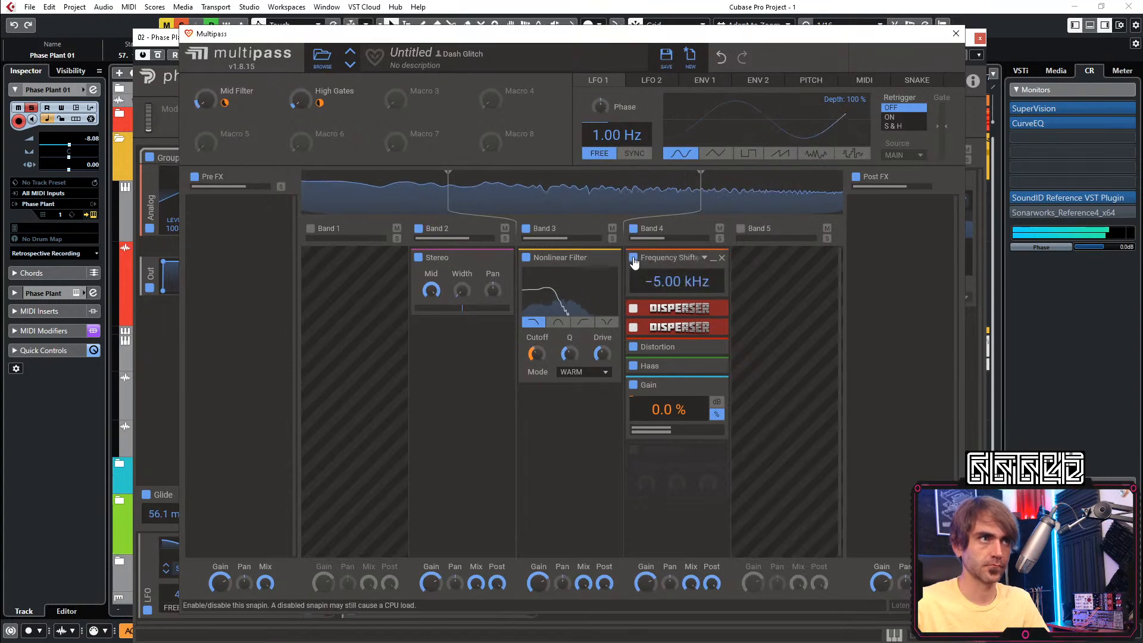
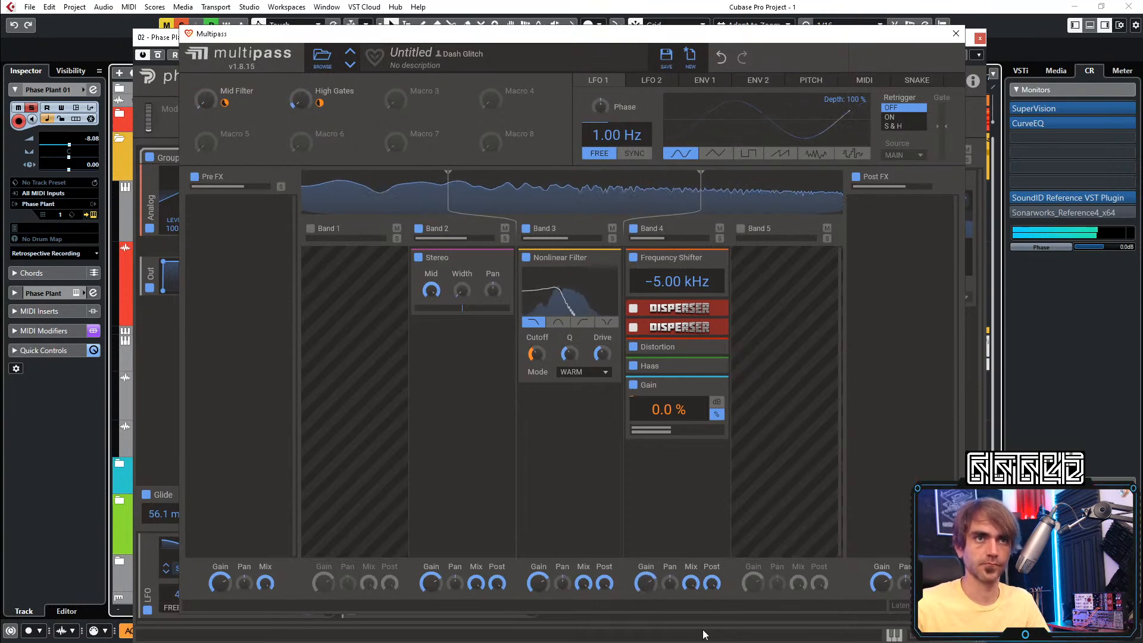
{"action": "left_click", "coordinate": [955, 37]}
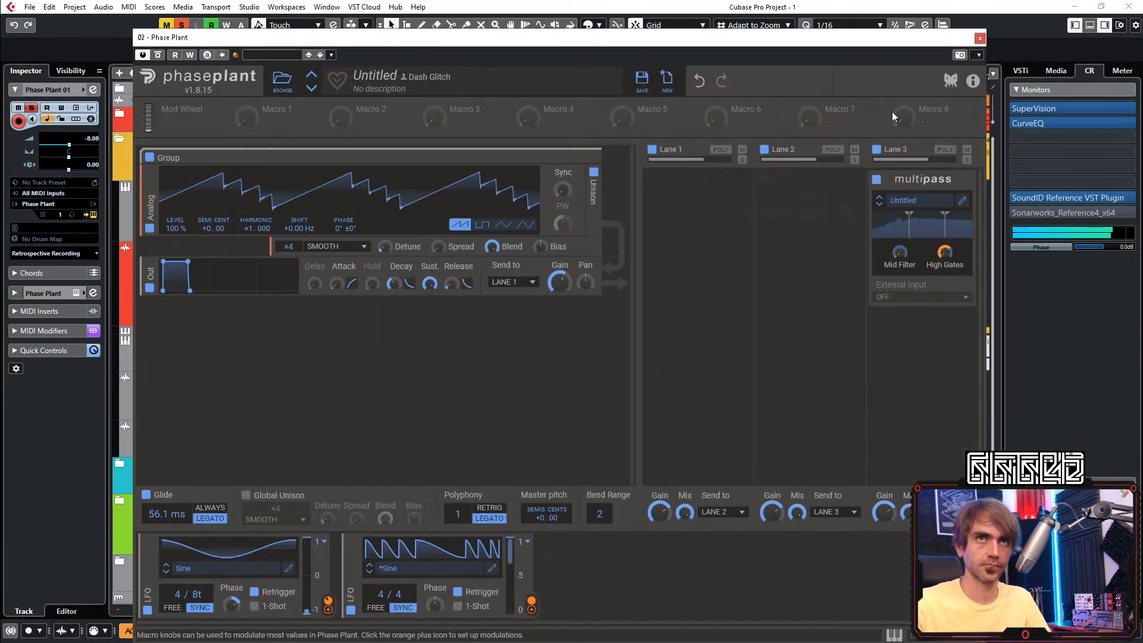
{"action": "left_click", "coordinate": [979, 37]}
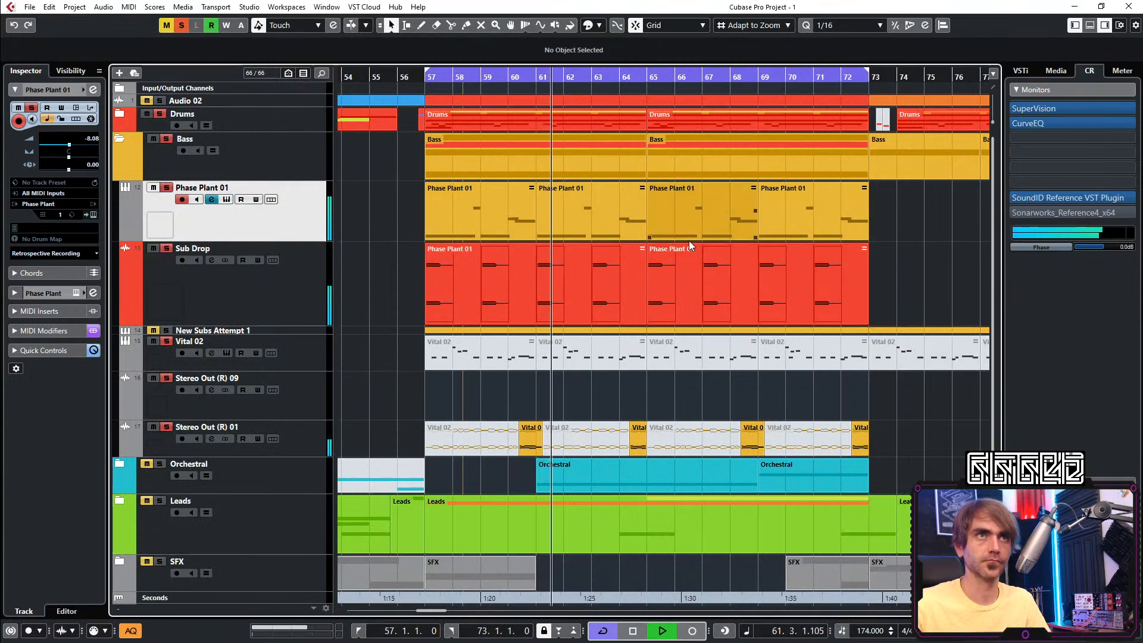
Shorten each of the four Phase Plant 01 clips to three bars and stop playback
{"action": "left_click", "coordinate": [529, 233]}
{"action": "key", "text": "l"}
{"action": "left_click_drag", "start_coordinate": [518, 239], "coordinate": [499, 239]}
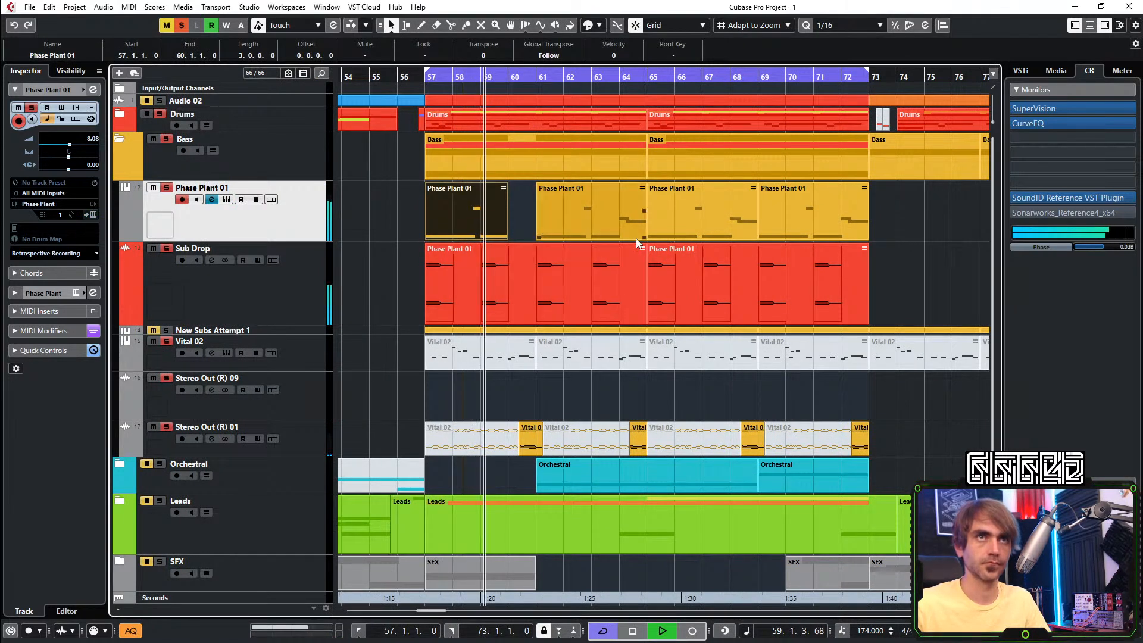
{"action": "left_click_drag", "start_coordinate": [643, 238], "coordinate": [611, 235]}
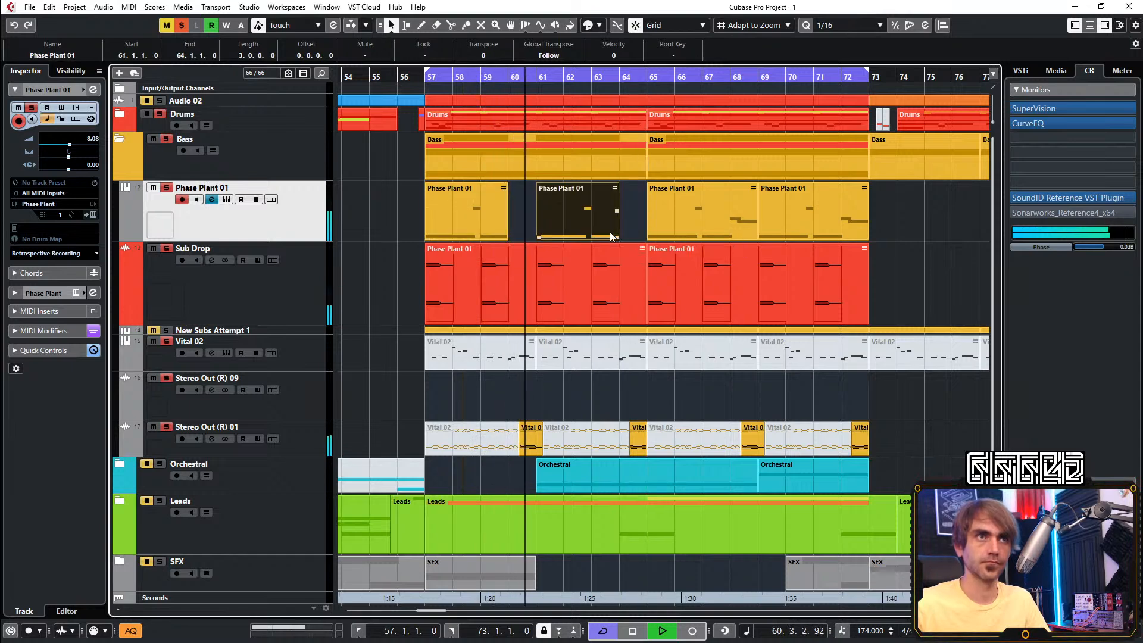
{"action": "left_click_drag", "start_coordinate": [749, 237], "coordinate": [721, 237]}
{"action": "left_click_drag", "start_coordinate": [859, 237], "coordinate": [832, 238]}
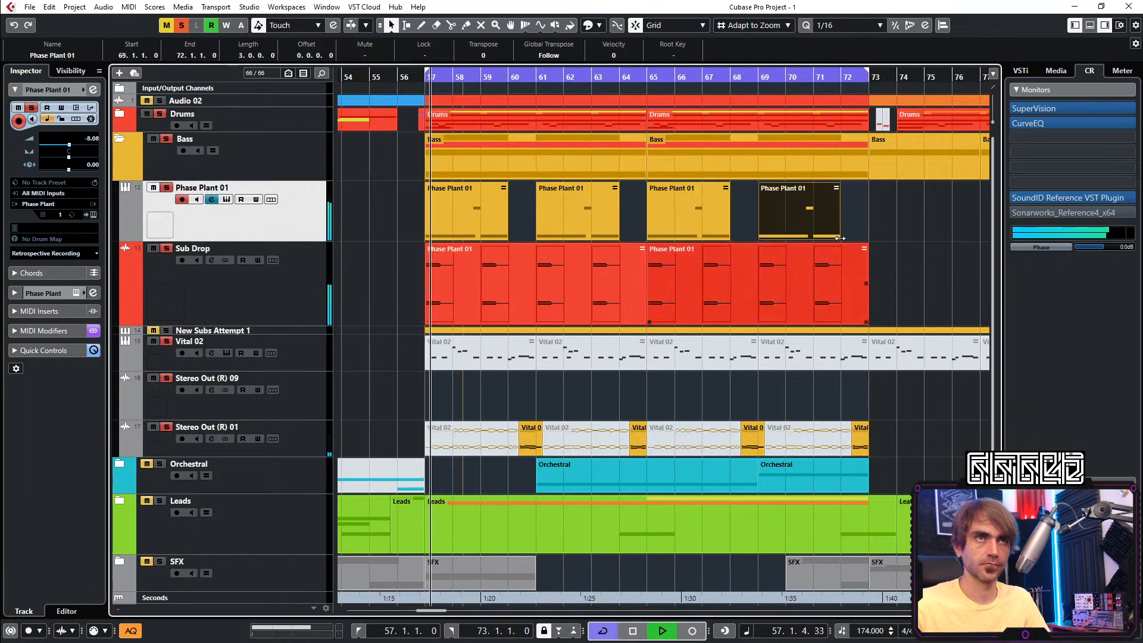
{"action": "left_click", "coordinate": [902, 216]}
{"action": "key", "text": "space"}
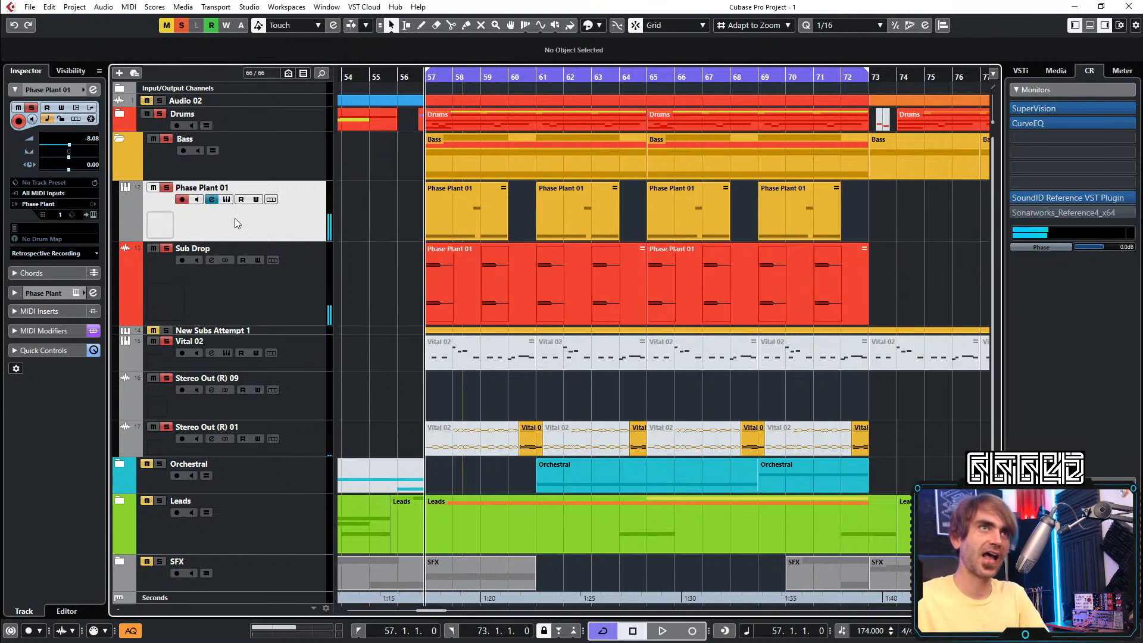
Bypass the second LFO in Phase Plant and audition the bass in the arrangement
{"action": "left_click", "coordinate": [90, 216]}
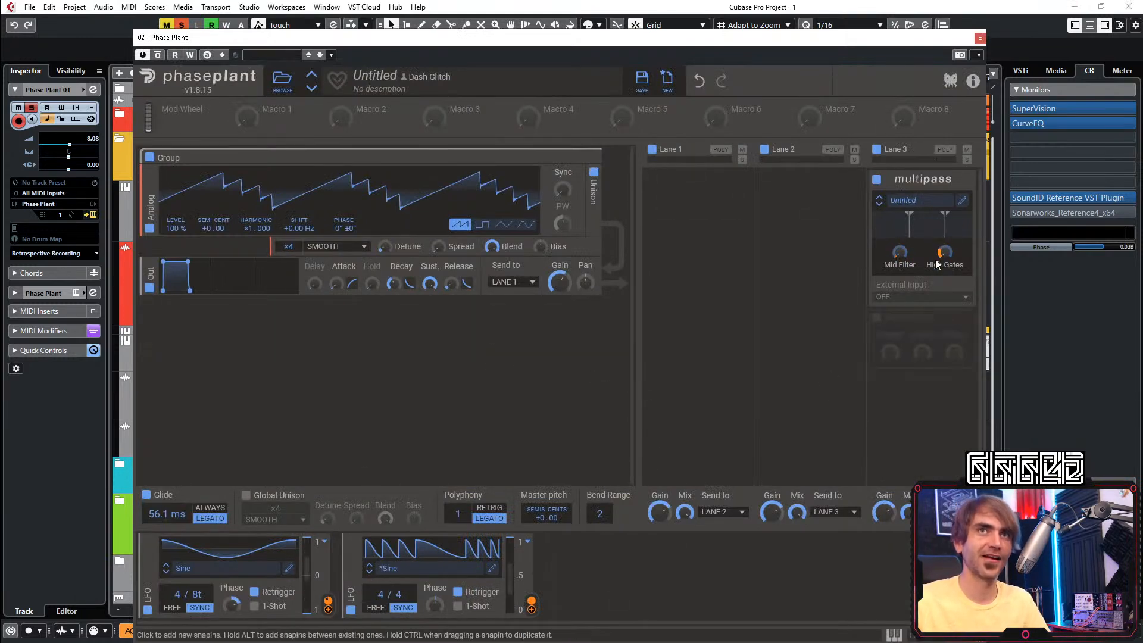
{"action": "left_click", "coordinate": [351, 611]}
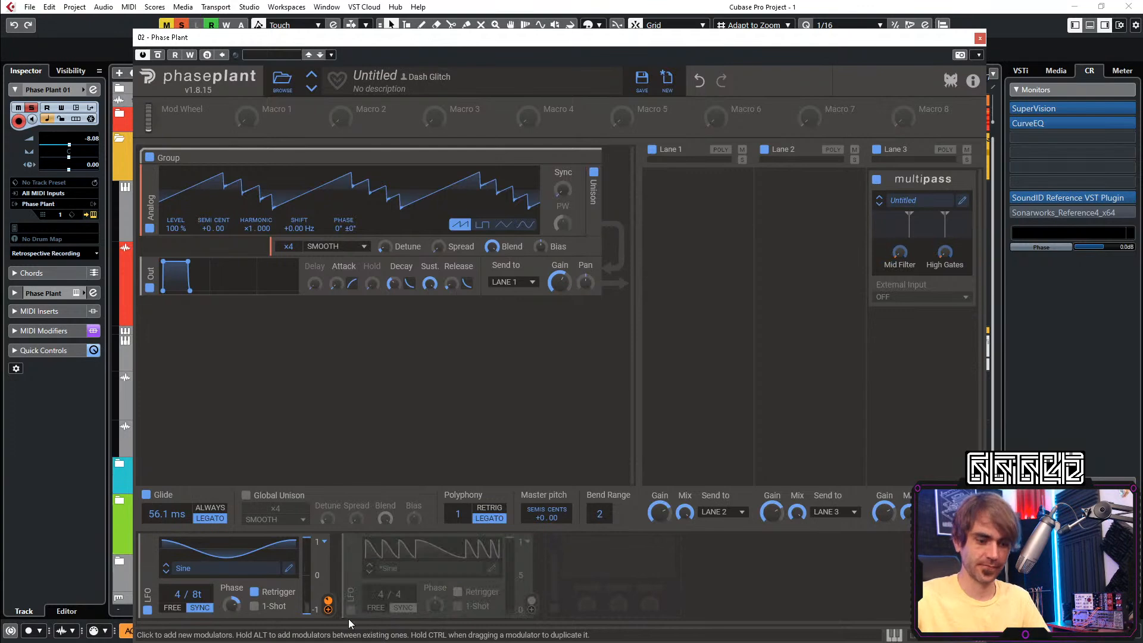
{"action": "left_click_drag", "start_coordinate": [977, 50], "coordinate": [974, 54]}
{"action": "left_click", "coordinate": [975, 42]}
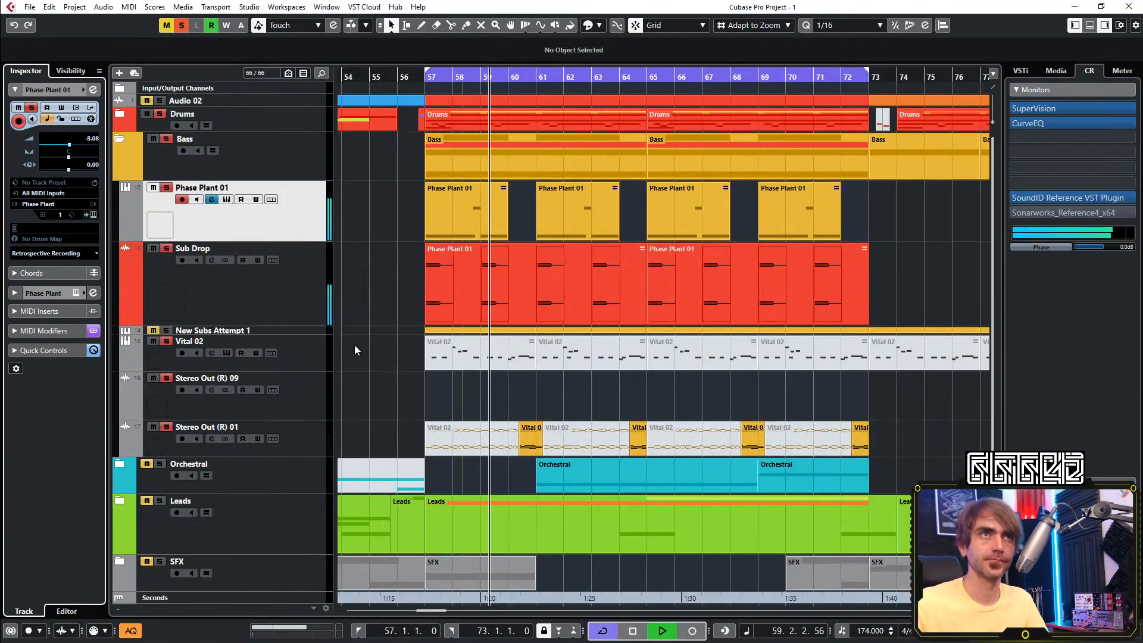
{"action": "key", "text": "space"}
In the first Phase Plant 01 clip, trim the start of the first C0 note to 57.3.1 and audition it
{"action": "double_click", "coordinate": [490, 232]}
{"action": "scroll", "coordinate": [349, 457], "scroll_direction": "left", "scroll_amount": 2}
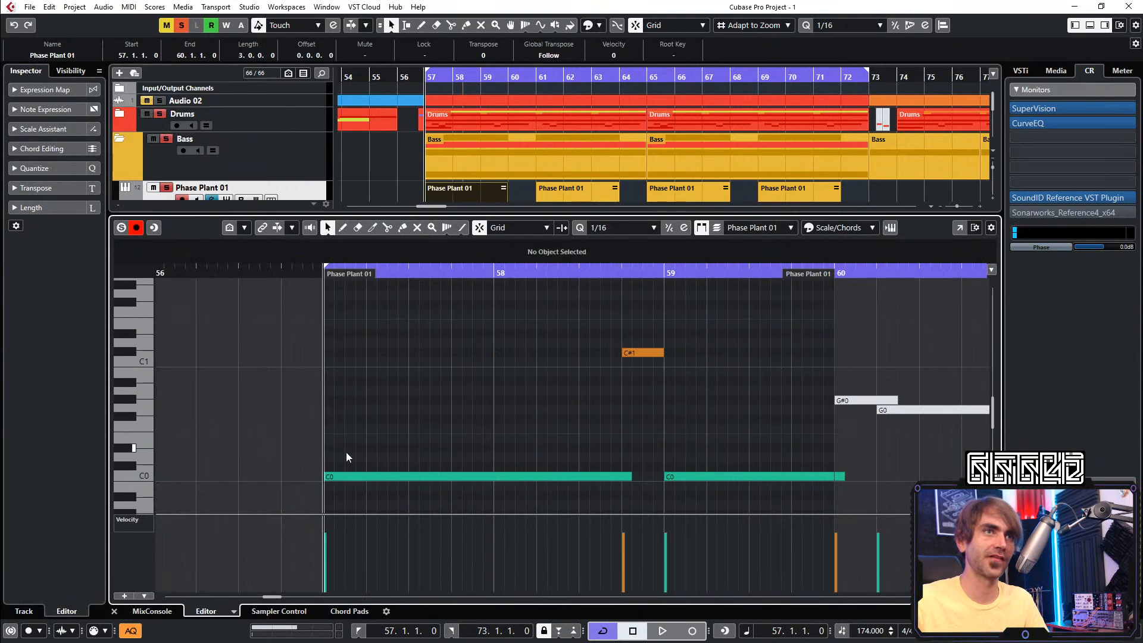
{"action": "left_click_drag", "start_coordinate": [327, 475], "coordinate": [409, 476]}
{"action": "scroll", "coordinate": [510, 369], "scroll_direction": "down", "scroll_amount": 5}
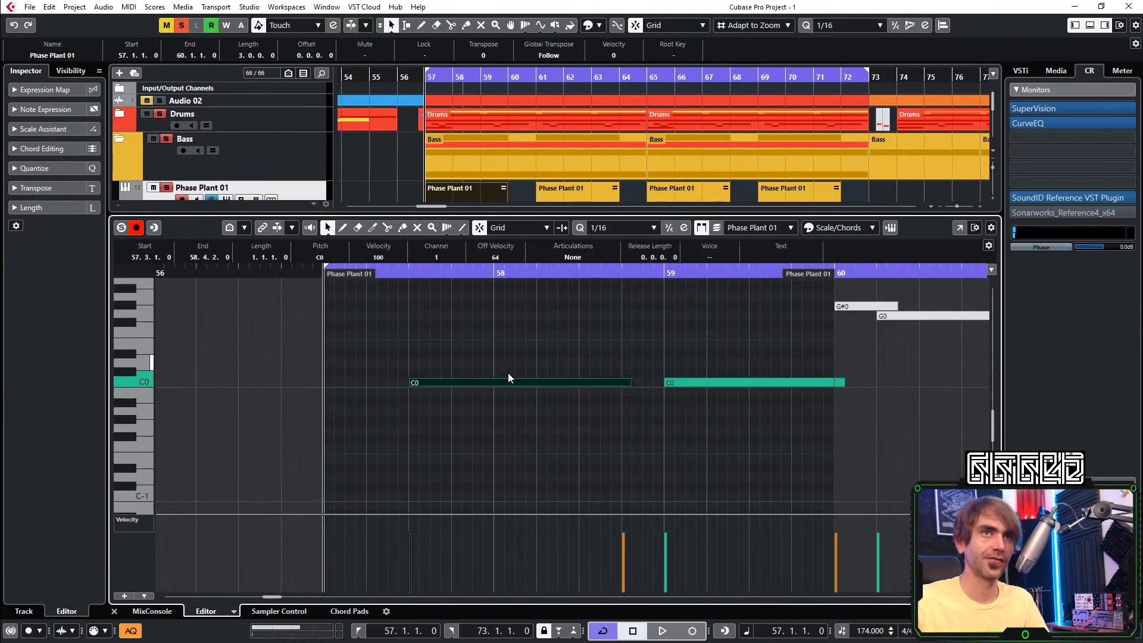
{"action": "scroll", "coordinate": [519, 394], "scroll_direction": "up", "scroll_amount": 3}
{"action": "key", "text": "space"}
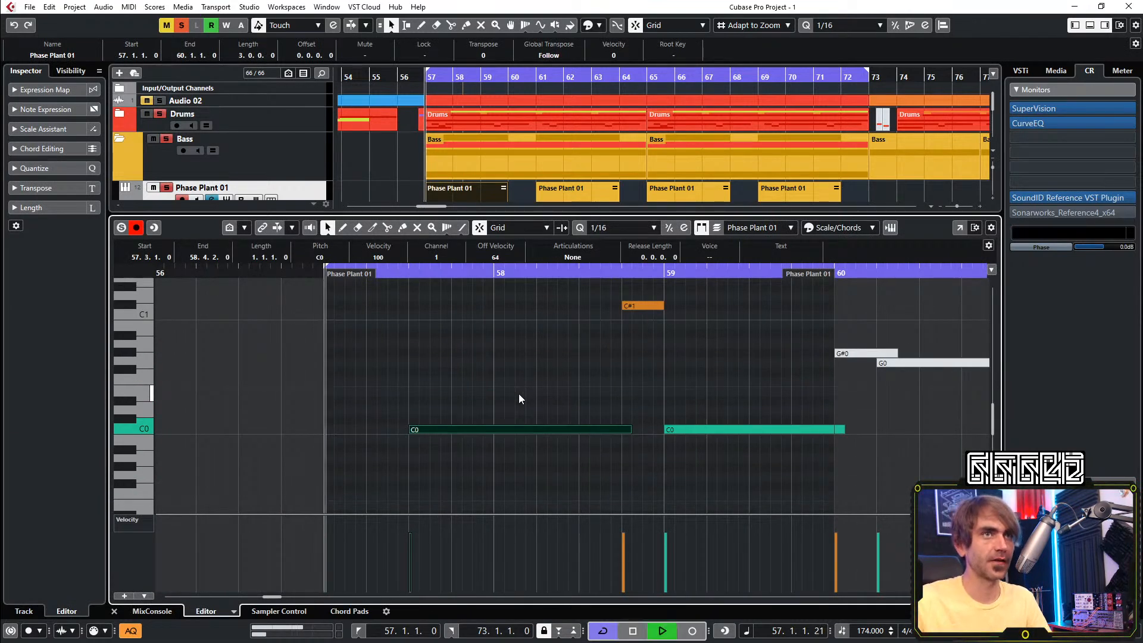
{"action": "scroll", "coordinate": [465, 313], "scroll_direction": "down", "scroll_amount": 3}
{"action": "scroll", "coordinate": [476, 325], "scroll_direction": "up", "scroll_amount": 3}
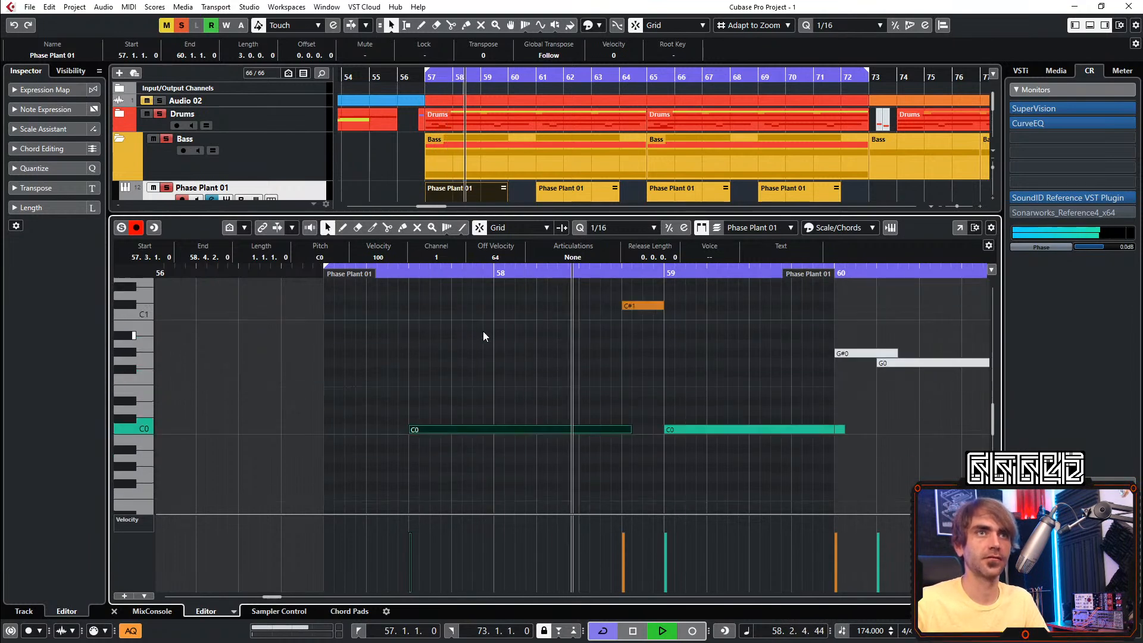
Extend the first C0 note's start back to 57.2.3 and then 57.2.1, auditioning each timing
{"action": "key", "text": "space"}
{"action": "mouse_move", "coordinate": [409, 384]}
{"action": "left_mouse_down"}
{"action": "mouse_move", "coordinate": [377, 384]}
{"action": "mouse_move", "coordinate": [388, 384]}
{"action": "left_mouse_up"}
{"action": "key", "text": "space"}
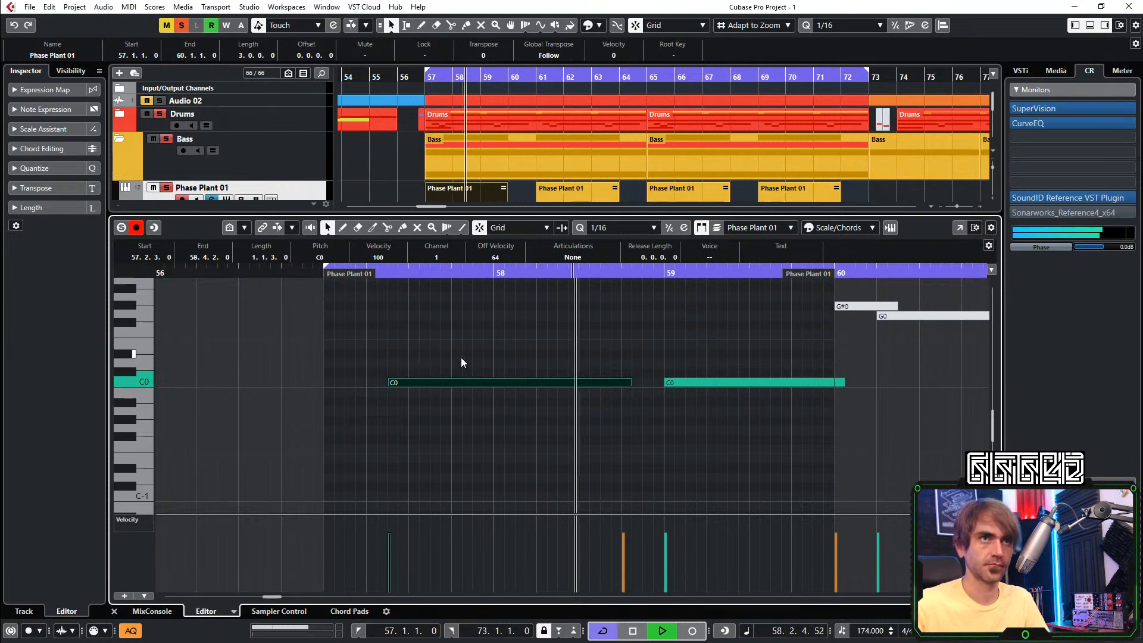
{"action": "key", "text": "space"}
{"action": "left_click_drag", "start_coordinate": [394, 382], "coordinate": [370, 384]}
{"action": "key", "text": "space"}
{"action": "key", "text": "space"}
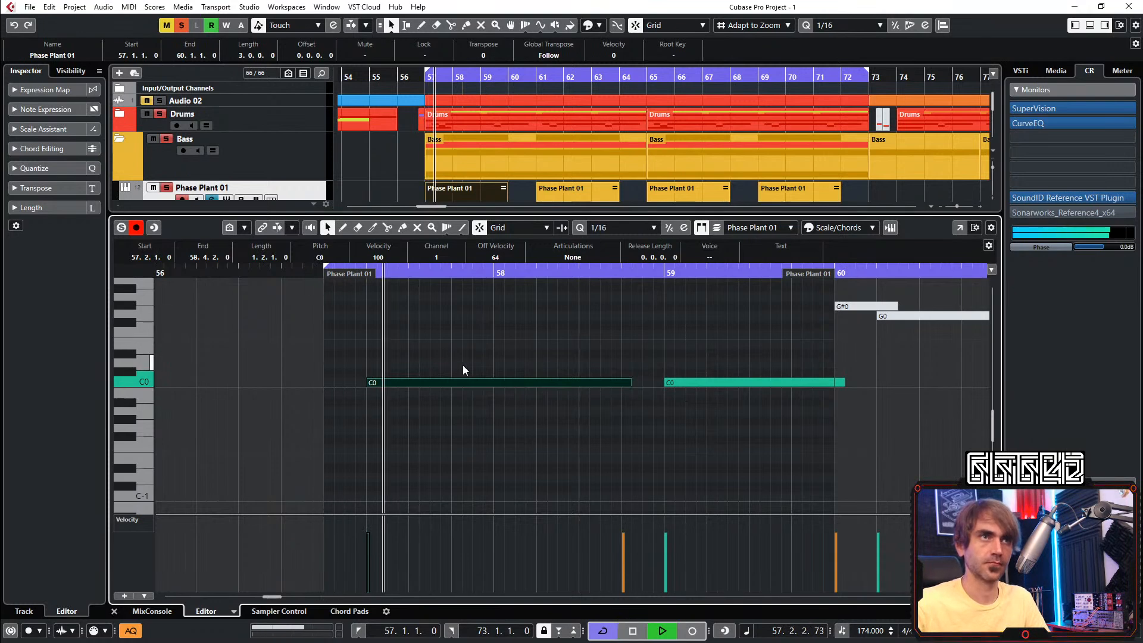
{"action": "scroll", "coordinate": [434, 364], "scroll_direction": "up", "scroll_amount": 4}
{"action": "scroll", "coordinate": [477, 357], "scroll_direction": "down", "scroll_amount": 3}
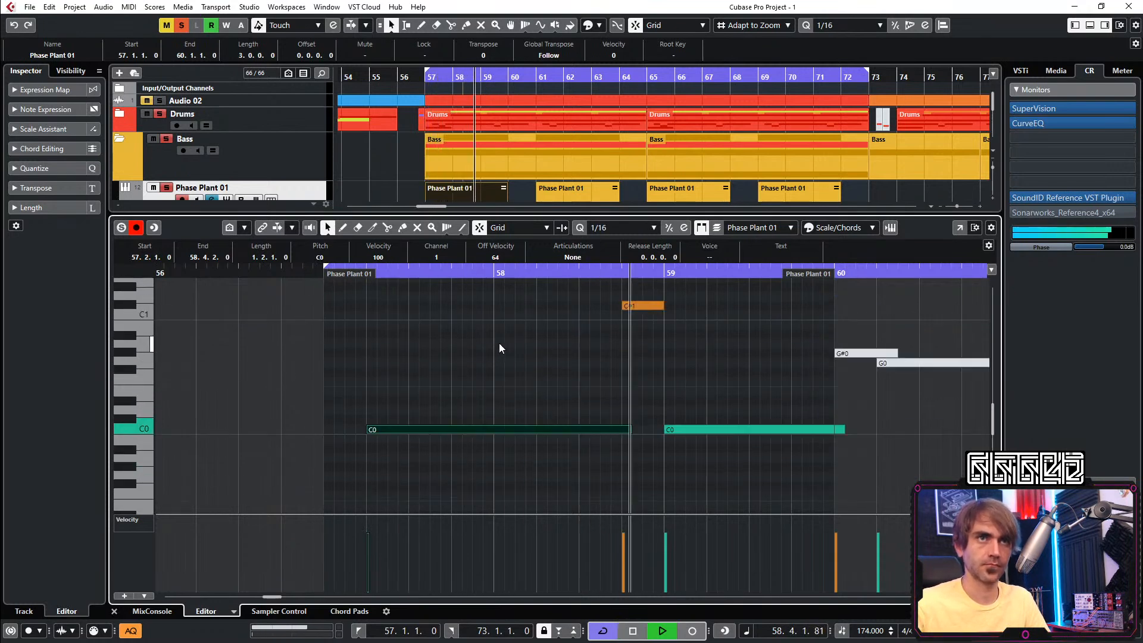
Trim the start of the second C0 note to 59.2.1 and play the pattern
{"action": "key", "text": "space"}
{"action": "left_click_drag", "start_coordinate": [665, 429], "coordinate": [707, 429]}
{"action": "key", "text": "space"}
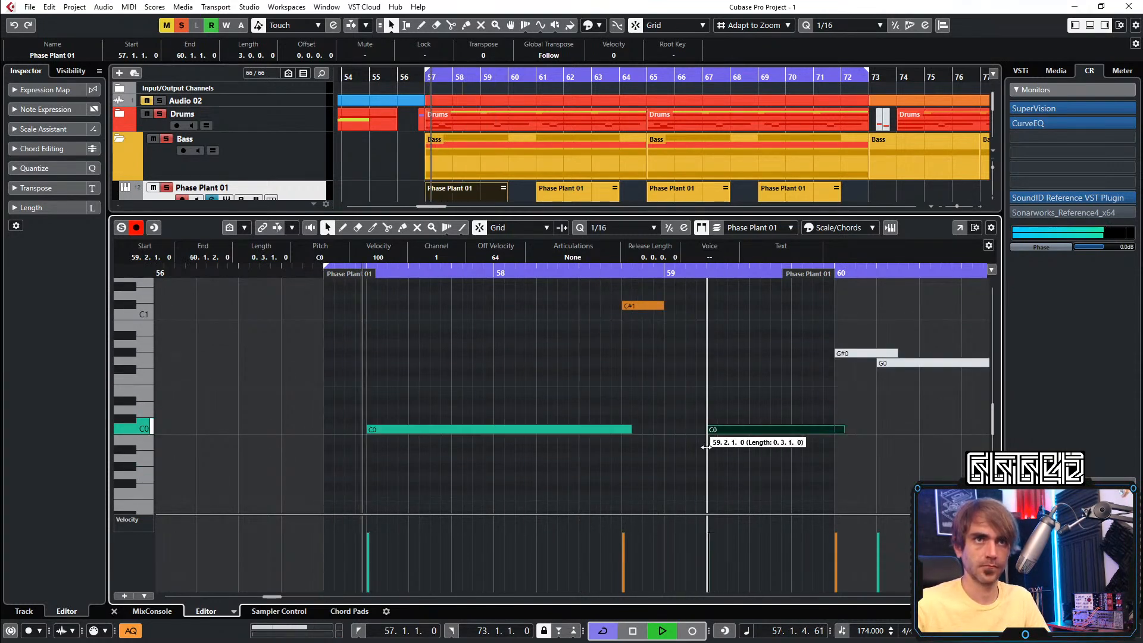
{"action": "left_click", "coordinate": [723, 374]}
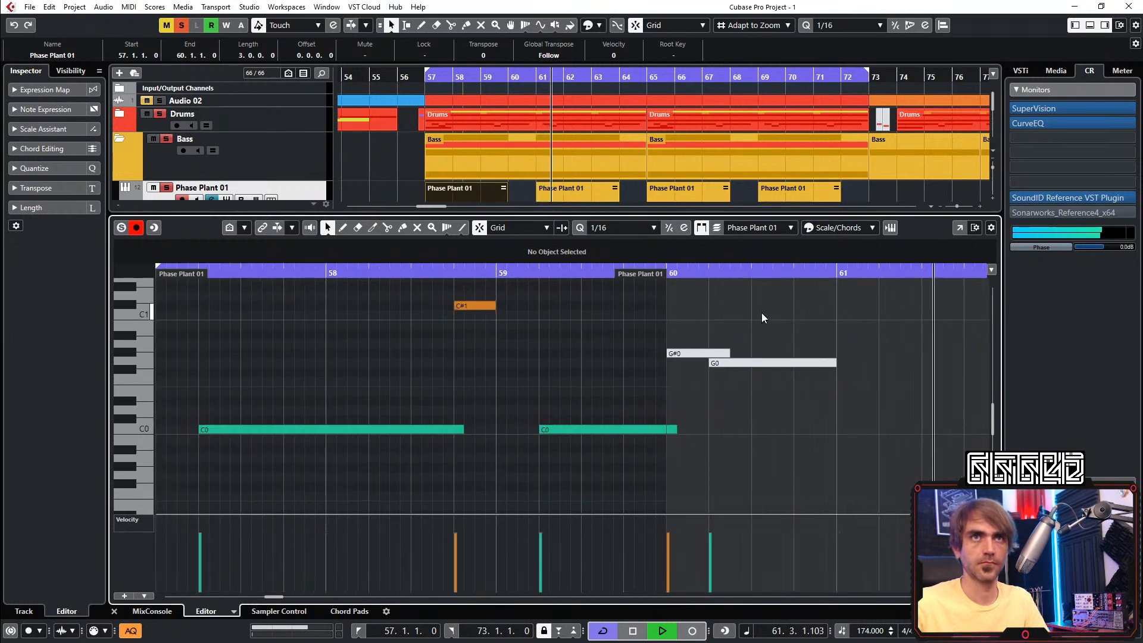
Extend the first Phase Plant 01 clip to bar 61, mute its G0 note, and close the note editor to audition the arrangement
{"action": "left_click", "coordinate": [646, 274]}
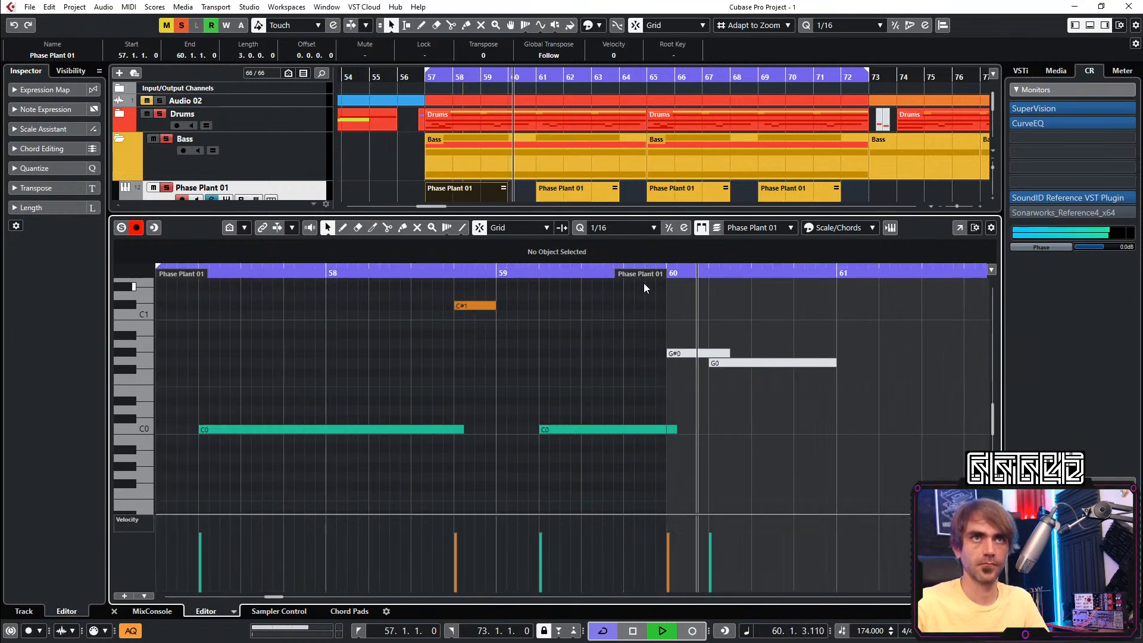
{"action": "left_click_drag", "start_coordinate": [645, 278], "coordinate": [824, 288]}
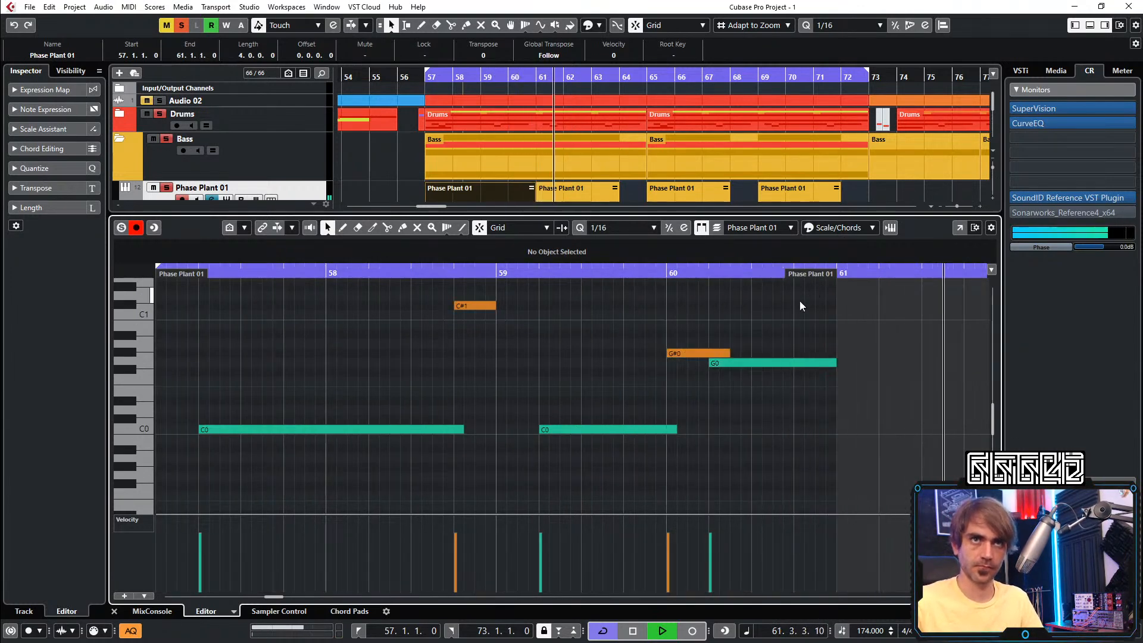
{"action": "key", "text": "7"}
{"action": "left_click", "coordinate": [789, 362]}
{"action": "key", "text": "space"}
{"action": "key", "text": "space"}
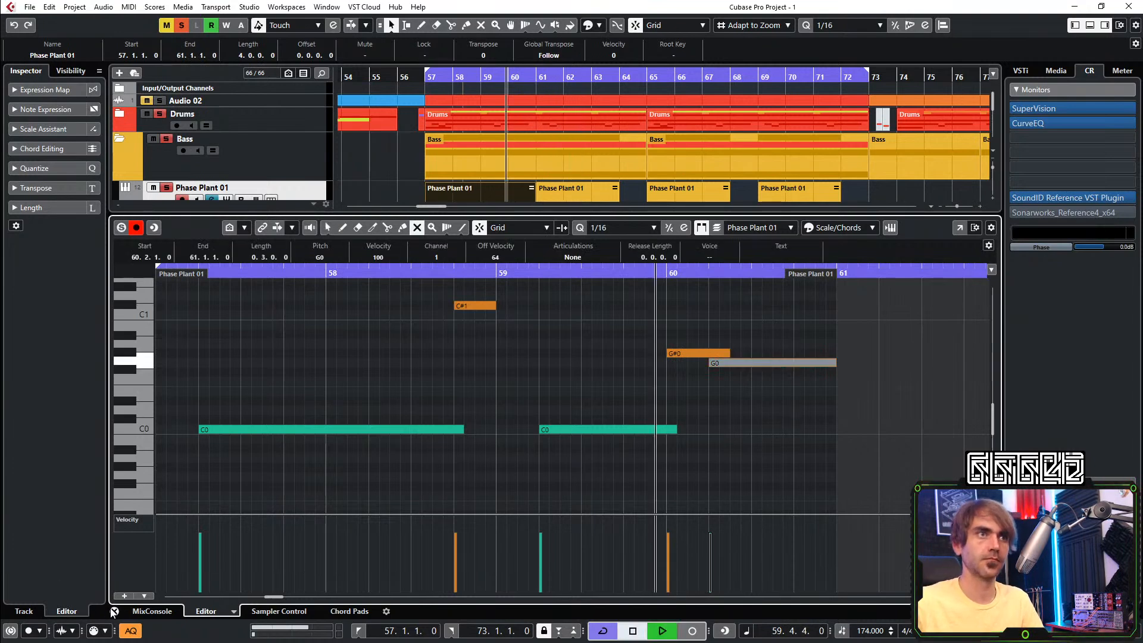
{"action": "left_click", "coordinate": [114, 612]}
{"action": "left_click", "coordinate": [428, 94]}
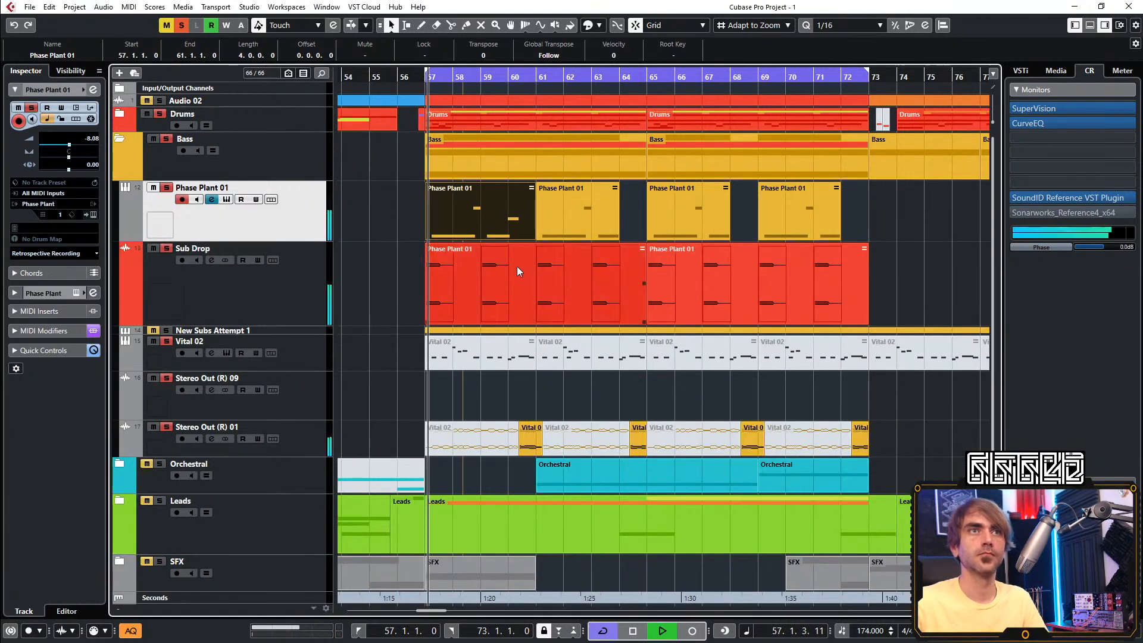
{"action": "left_click", "coordinate": [406, 225]}
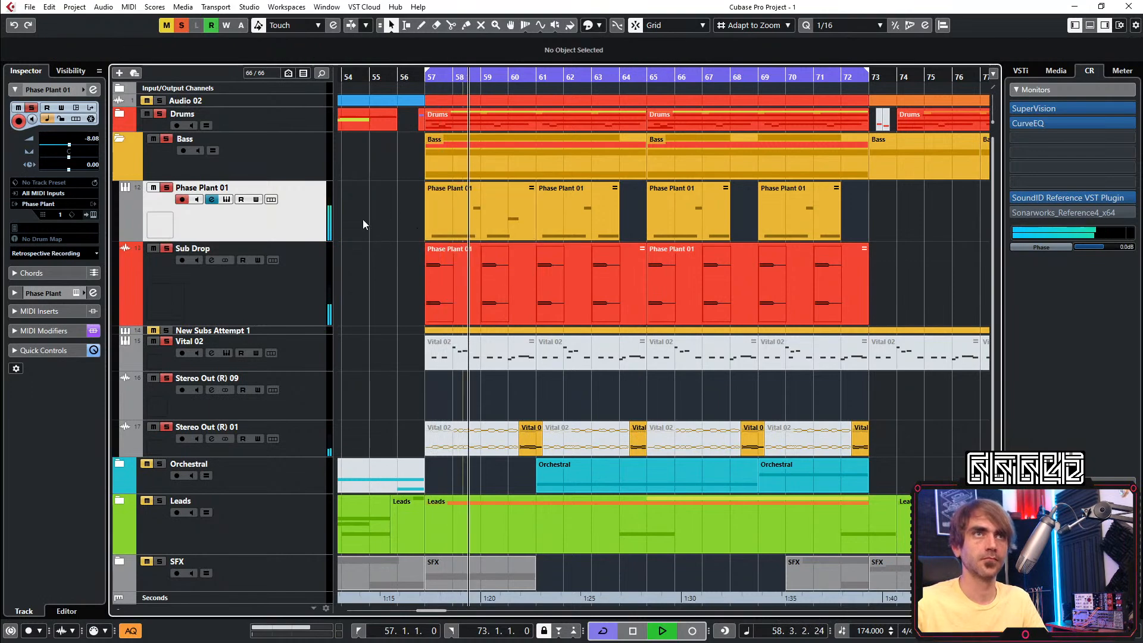
Open Phase Plant and set the first LFO's synced rate to 4/4 with Retrigger enabled
{"action": "left_click", "coordinate": [95, 217]}
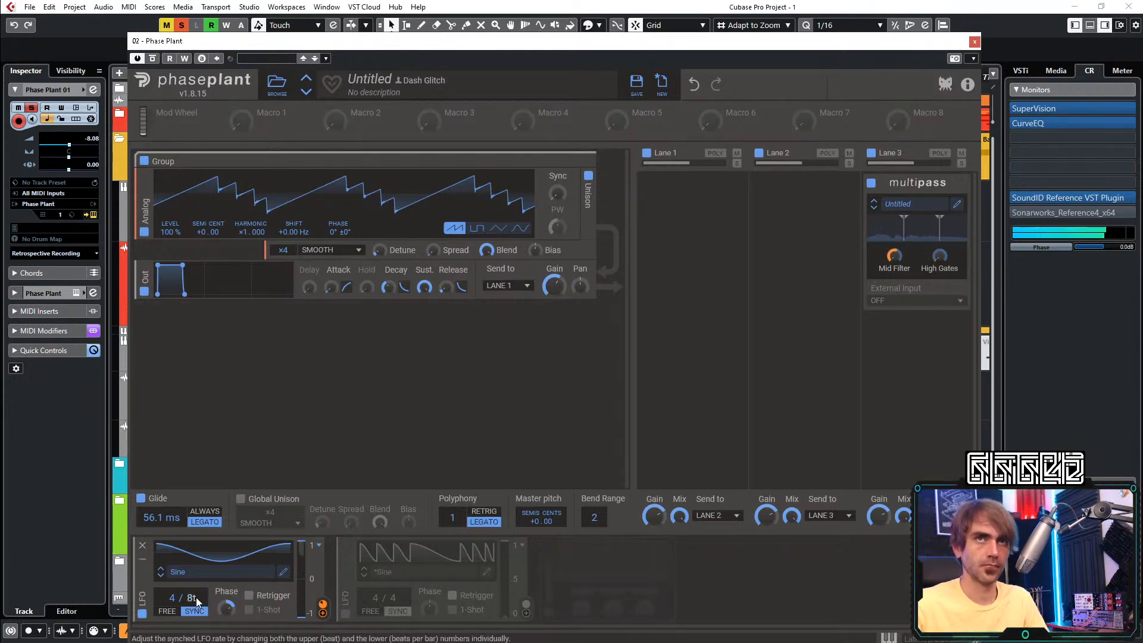
{"action": "left_click_drag", "start_coordinate": [196, 598], "coordinate": [196, 605]}
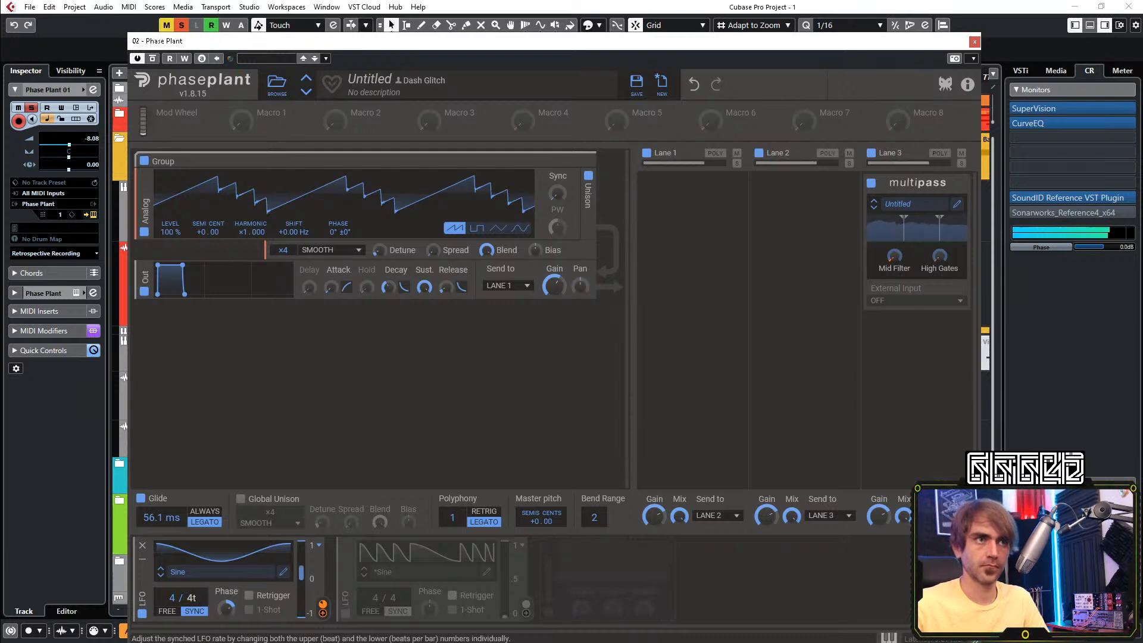
{"action": "left_click", "coordinate": [250, 596]}
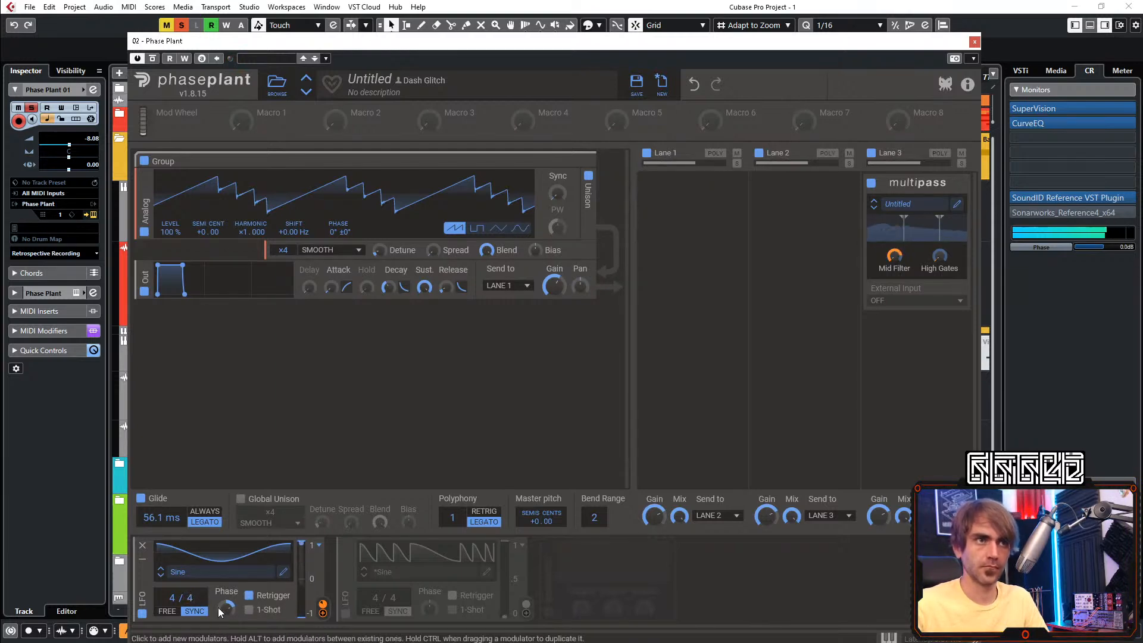
Make the first LFO unipolar and reshape its sine into one narrow pulse from 0 to 1, peaking at 100% around 0.5
{"action": "left_click", "coordinate": [285, 575]}
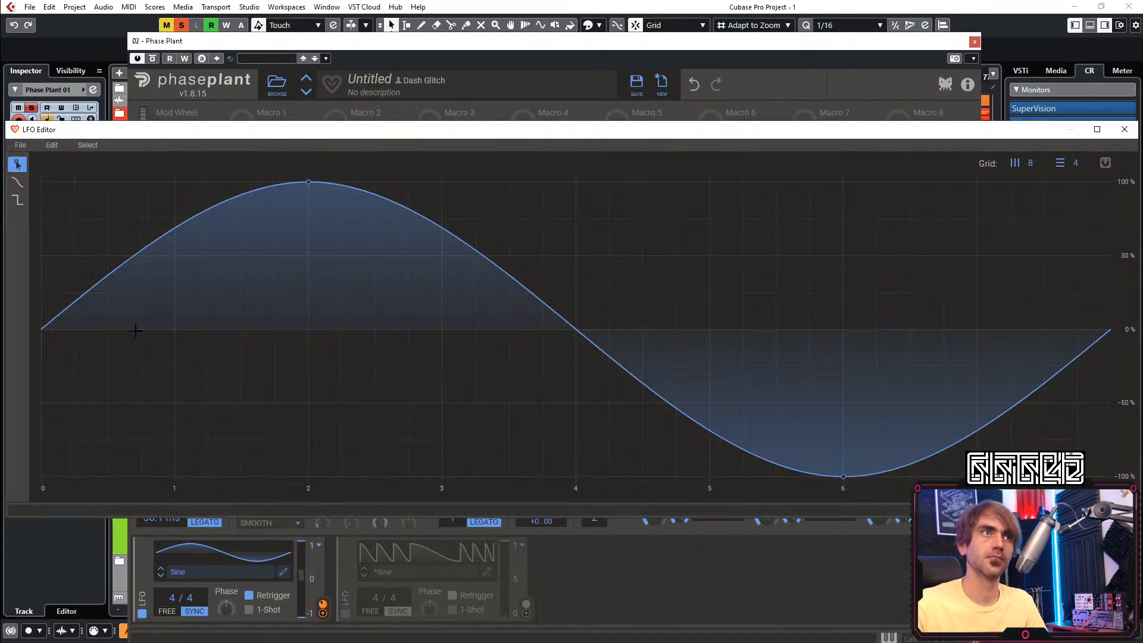
{"action": "left_click", "coordinate": [320, 550]}
{"action": "left_click_drag", "start_coordinate": [42, 328], "coordinate": [53, 476]}
{"action": "left_click", "coordinate": [359, 191]}
{"action": "left_click_drag", "start_coordinate": [359, 191], "coordinate": [578, 593]}
{"action": "left_click_drag", "start_coordinate": [309, 182], "coordinate": [108, 178]}
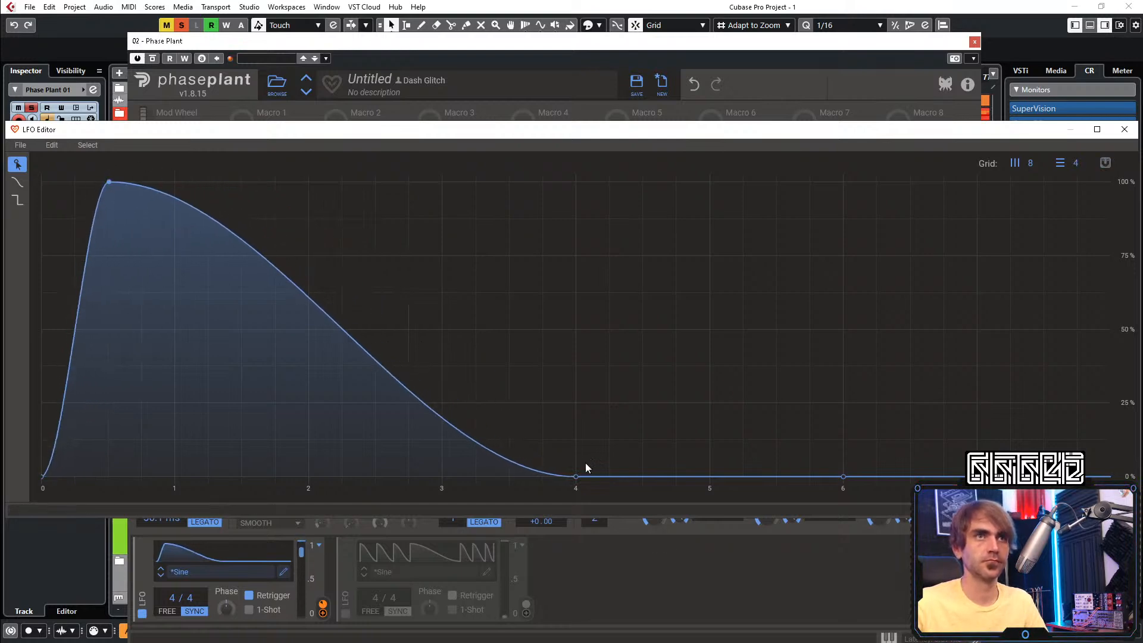
{"action": "left_click_drag", "start_coordinate": [568, 481], "coordinate": [173, 476]}
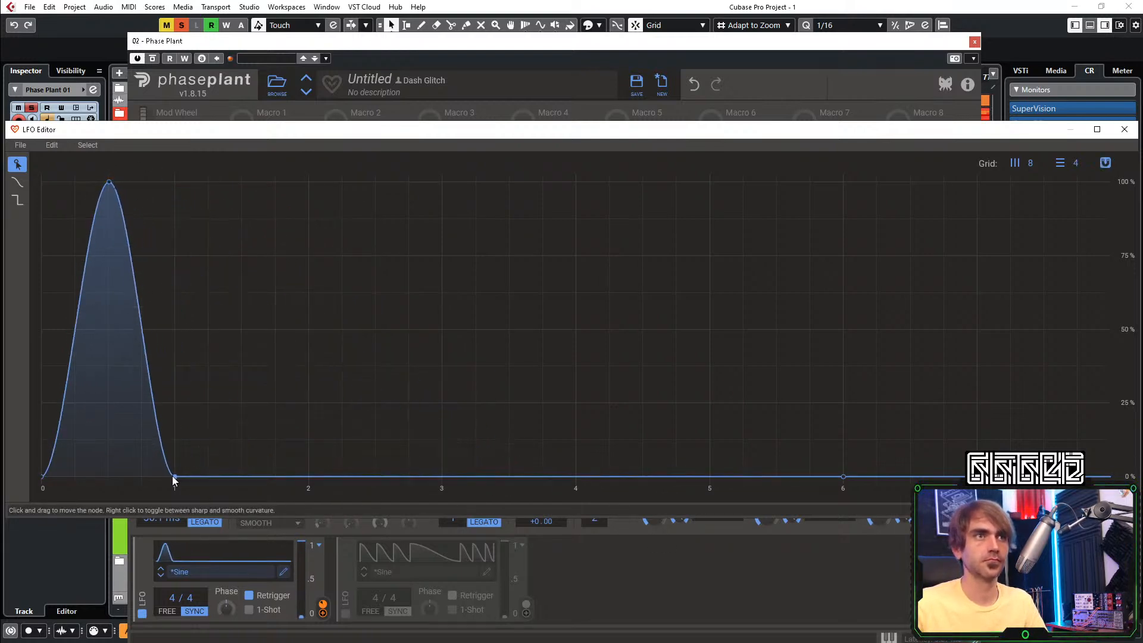
{"action": "left_click_drag", "start_coordinate": [103, 181], "coordinate": [96, 178]}
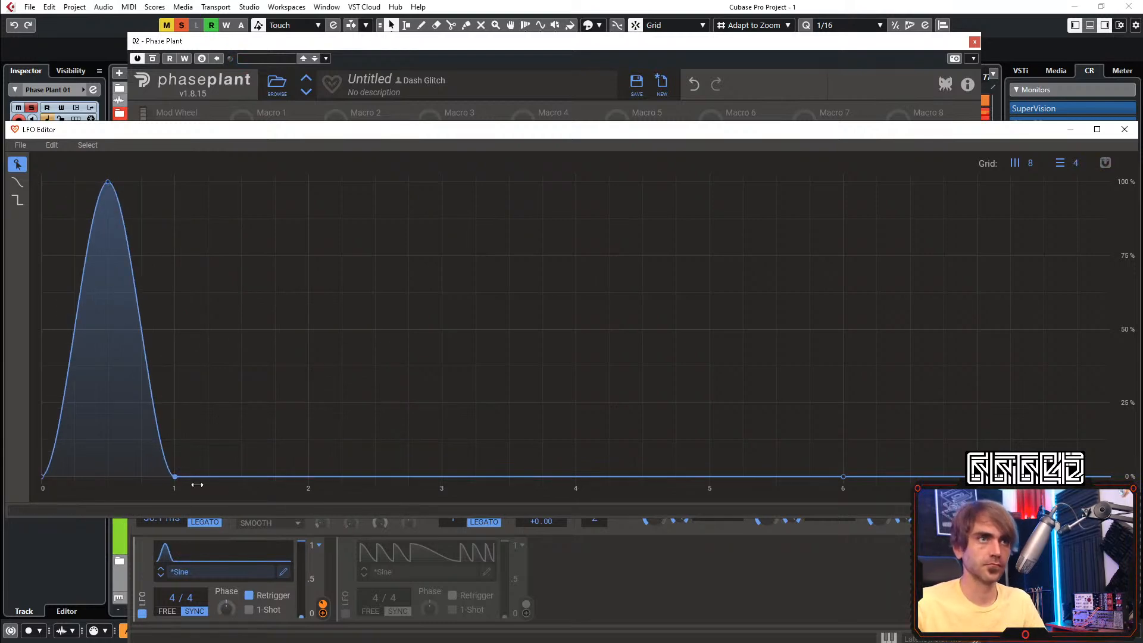
Add two more full-height pulses to the LFO curve, from 1 to 2 and from 2 to 3
{"action": "left_click", "coordinate": [308, 478]}
{"action": "left_click_drag", "start_coordinate": [266, 474], "coordinate": [231, 182]}
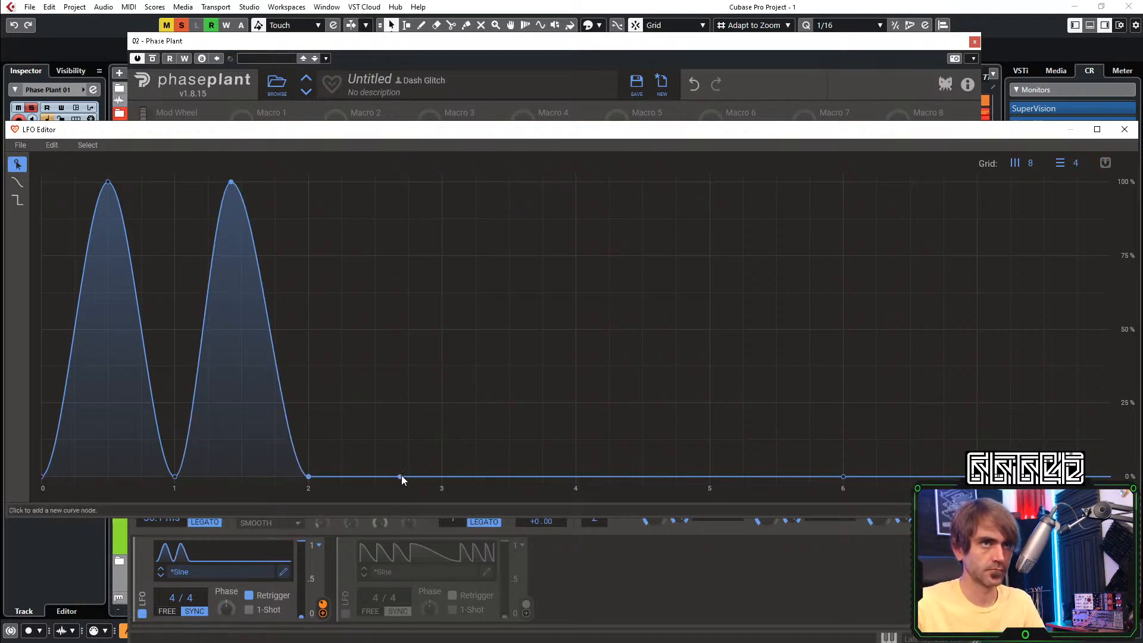
{"action": "left_click", "coordinate": [443, 483]}
{"action": "left_click_drag", "start_coordinate": [391, 476], "coordinate": [375, 181]}
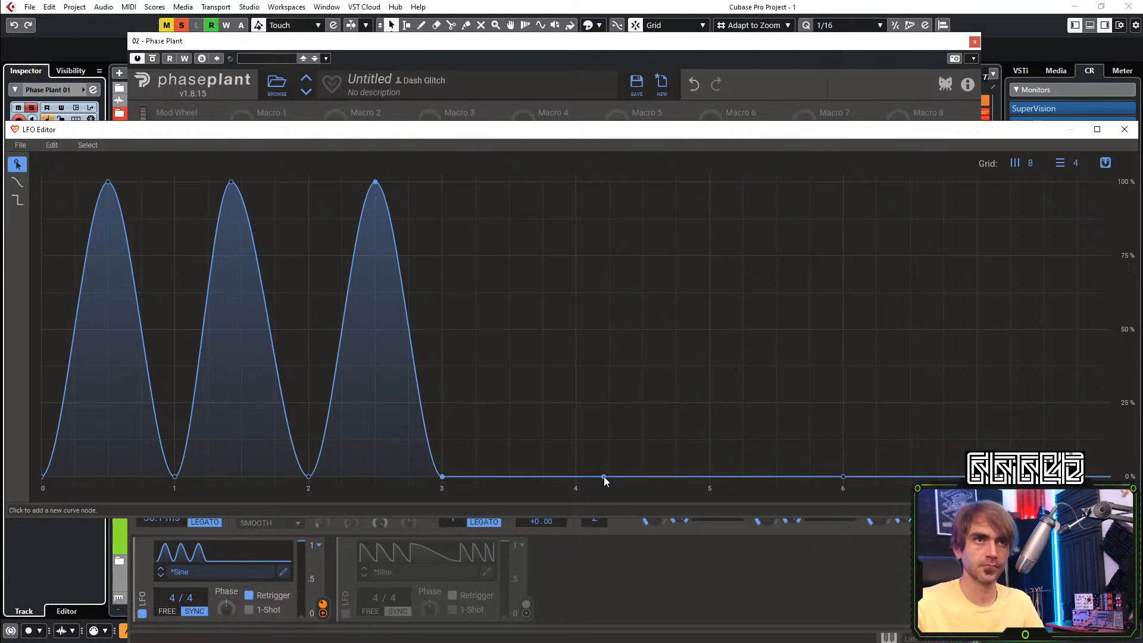
Add wider pulses to the LFO curve, from 3 to 5 and from 5.5 to the end, and close the LFO Editor
{"action": "left_click", "coordinate": [712, 477]}
{"action": "left_click_drag", "start_coordinate": [632, 478], "coordinate": [575, 81]}
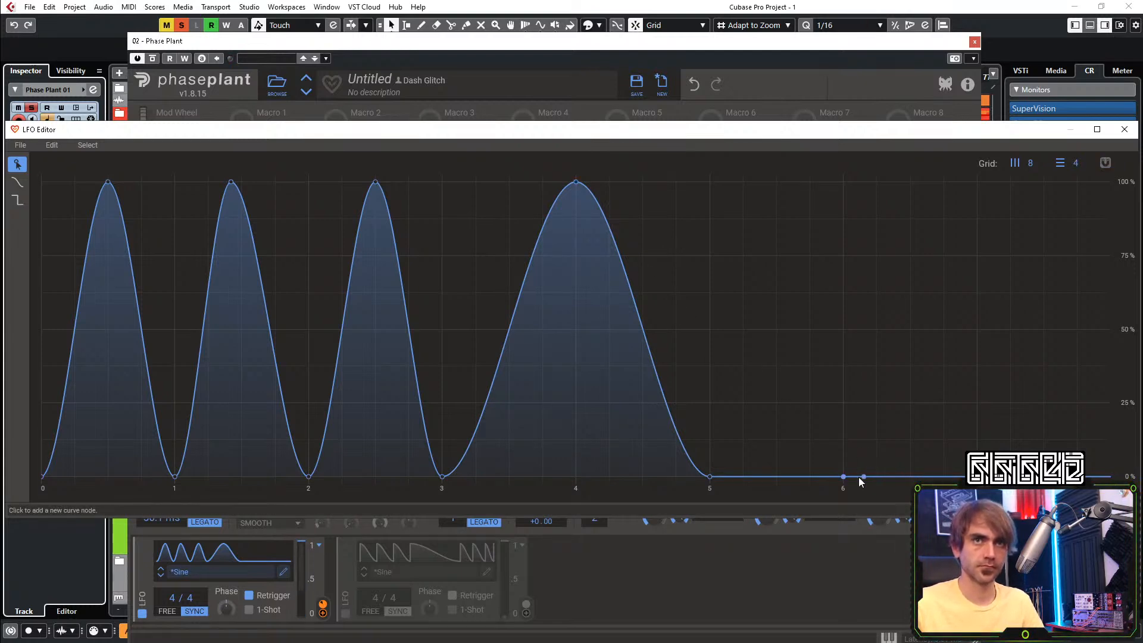
{"action": "left_click", "coordinate": [779, 476]}
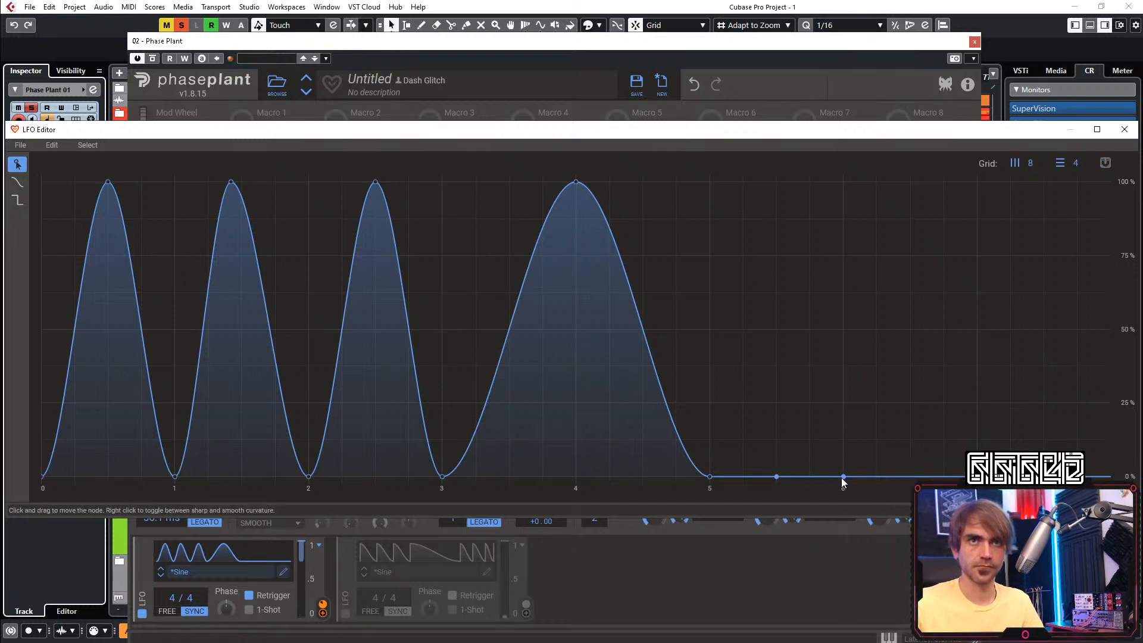
{"action": "left_click_drag", "start_coordinate": [842, 477], "coordinate": [941, 167]}
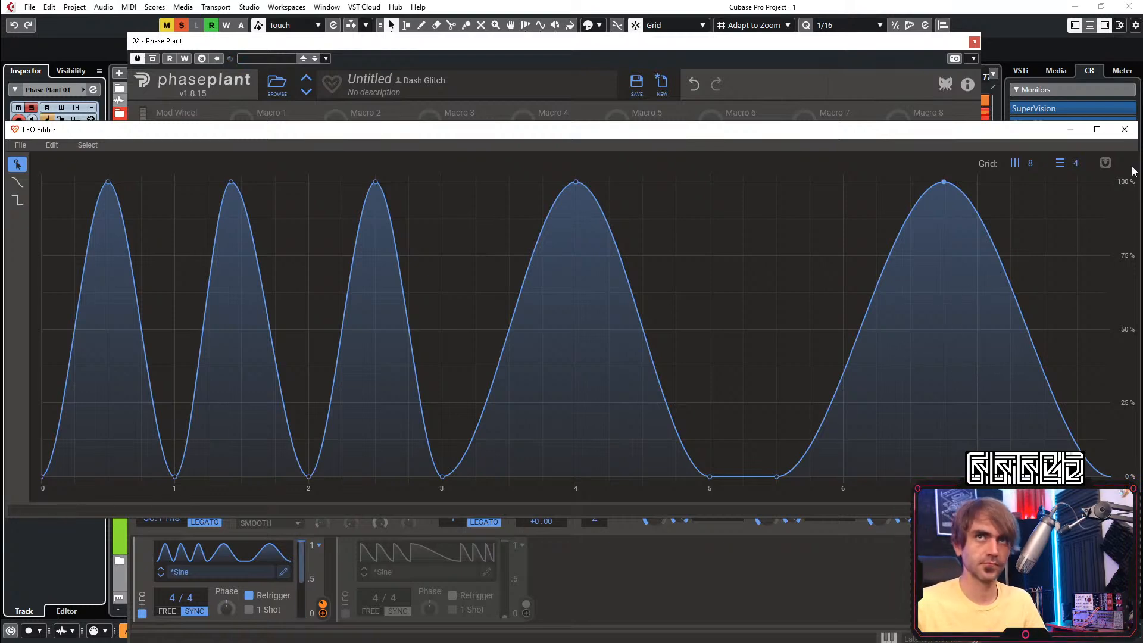
{"action": "left_click", "coordinate": [1125, 130]}
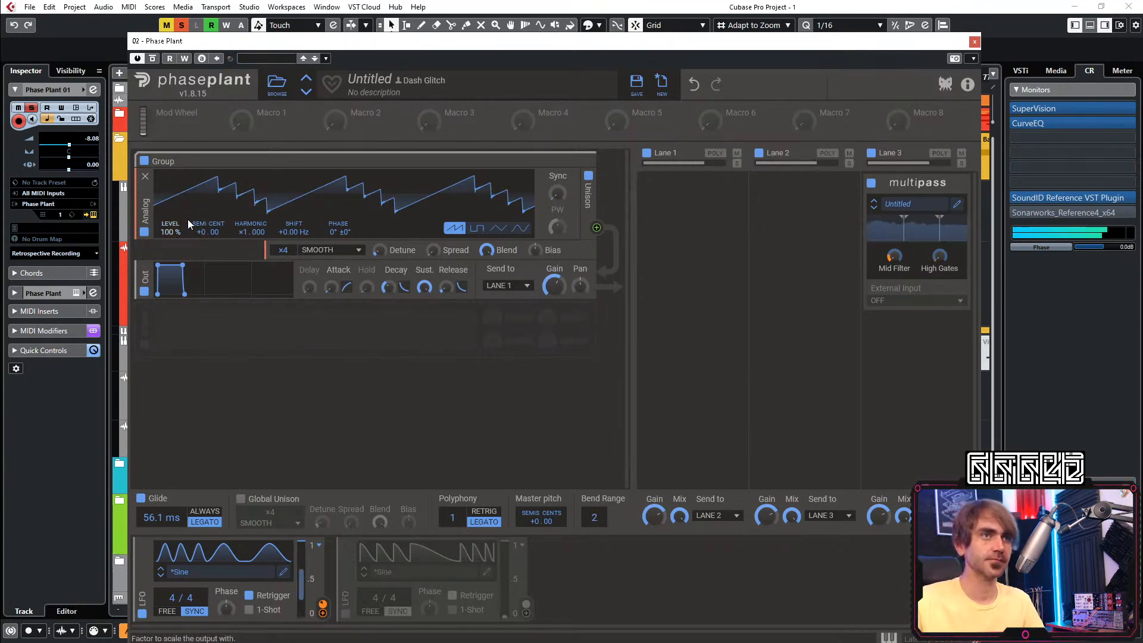
Add a third LFO synced at 4/4 and delete its curve nodes to leave a flat line at the minimum
{"action": "left_click", "coordinate": [579, 568]}
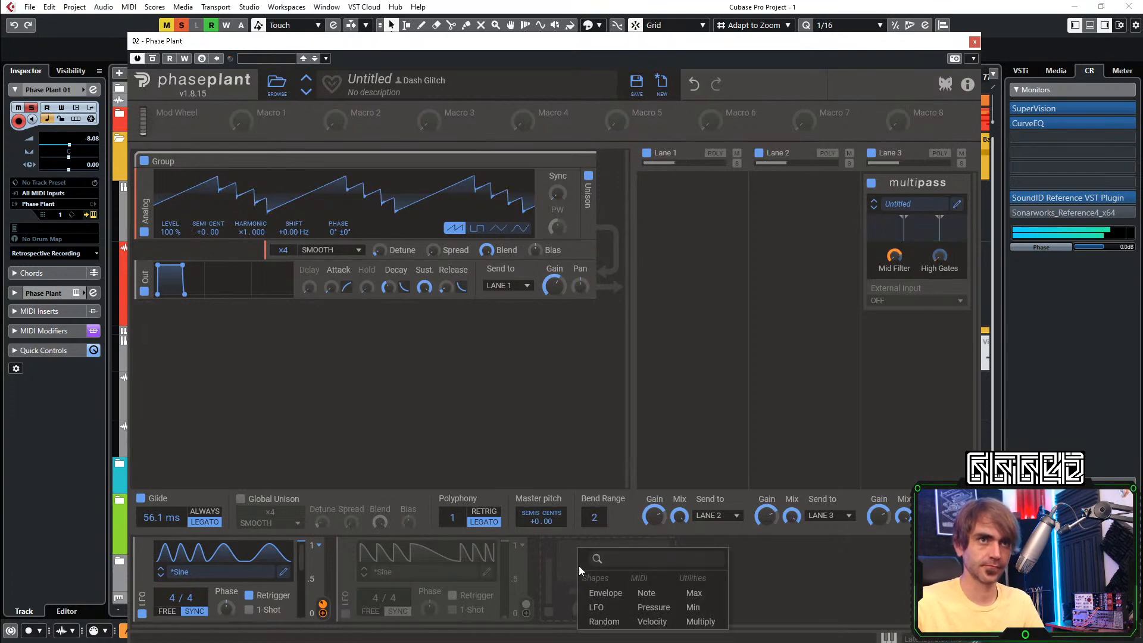
{"action": "left_click", "coordinate": [592, 609]}
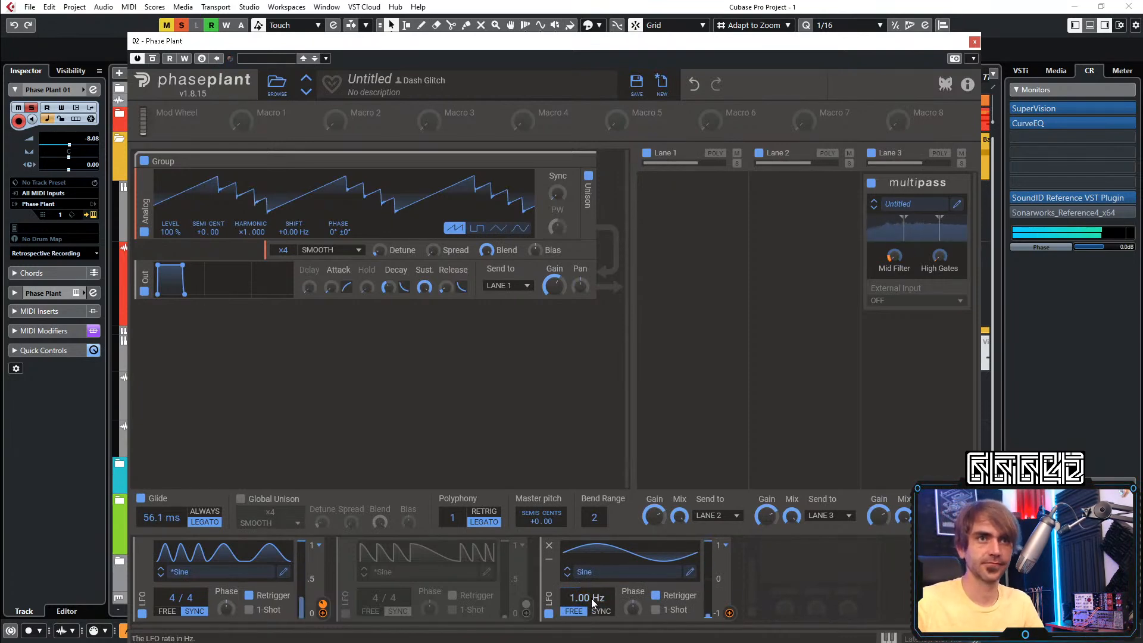
{"action": "left_click", "coordinate": [602, 609]}
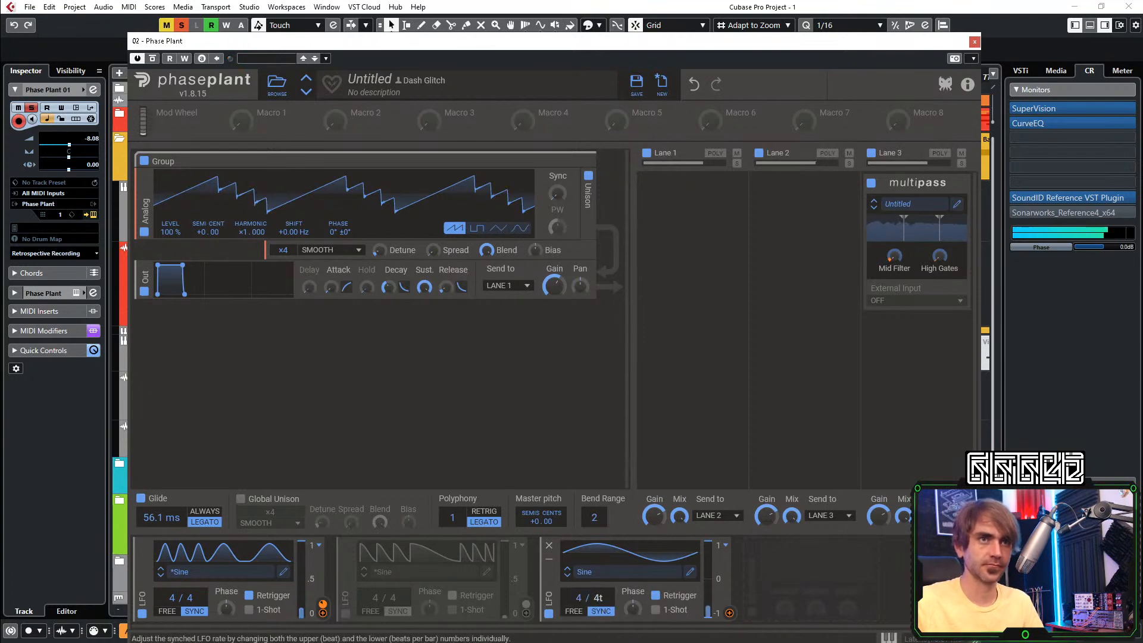
{"action": "left_click", "coordinate": [690, 572]}
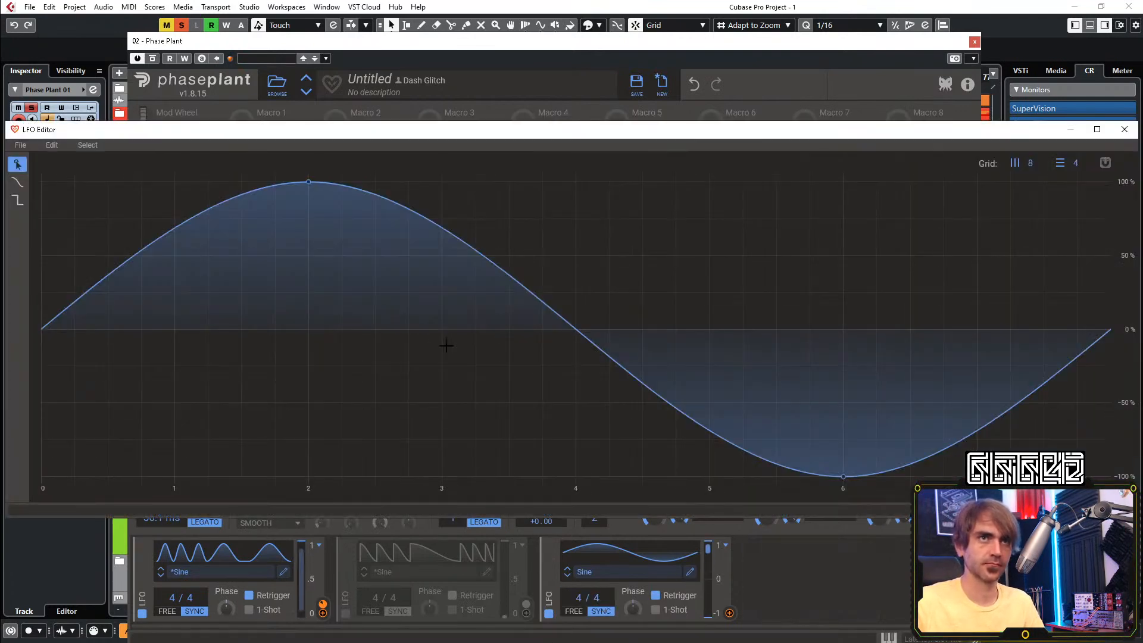
{"action": "double_click", "coordinate": [308, 182]}
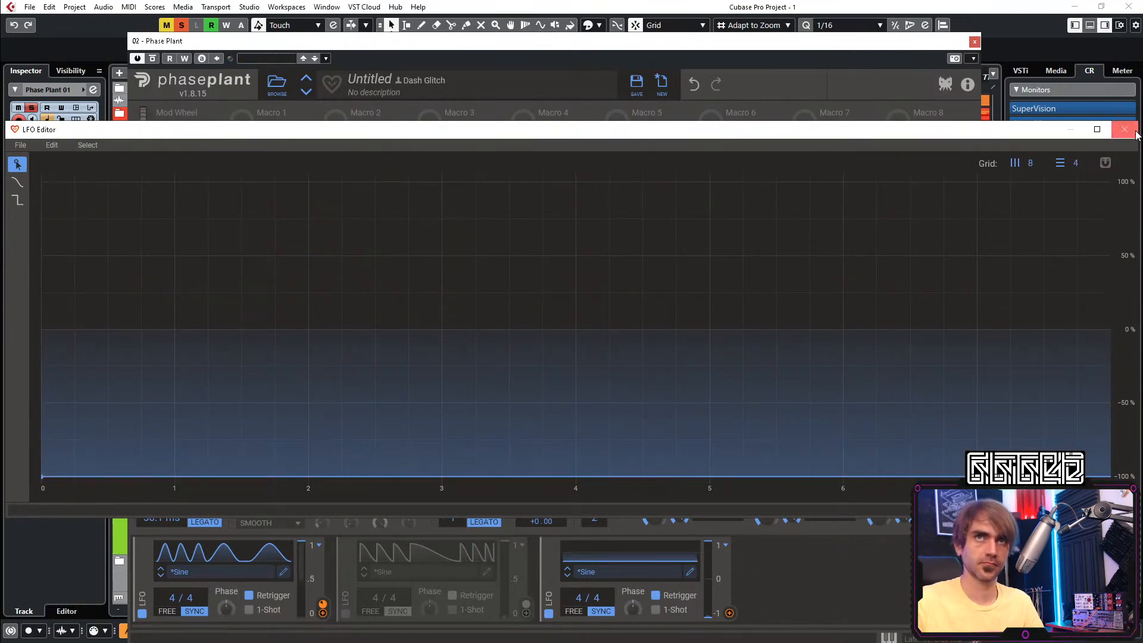
{"action": "left_click", "coordinate": [1124, 129]}
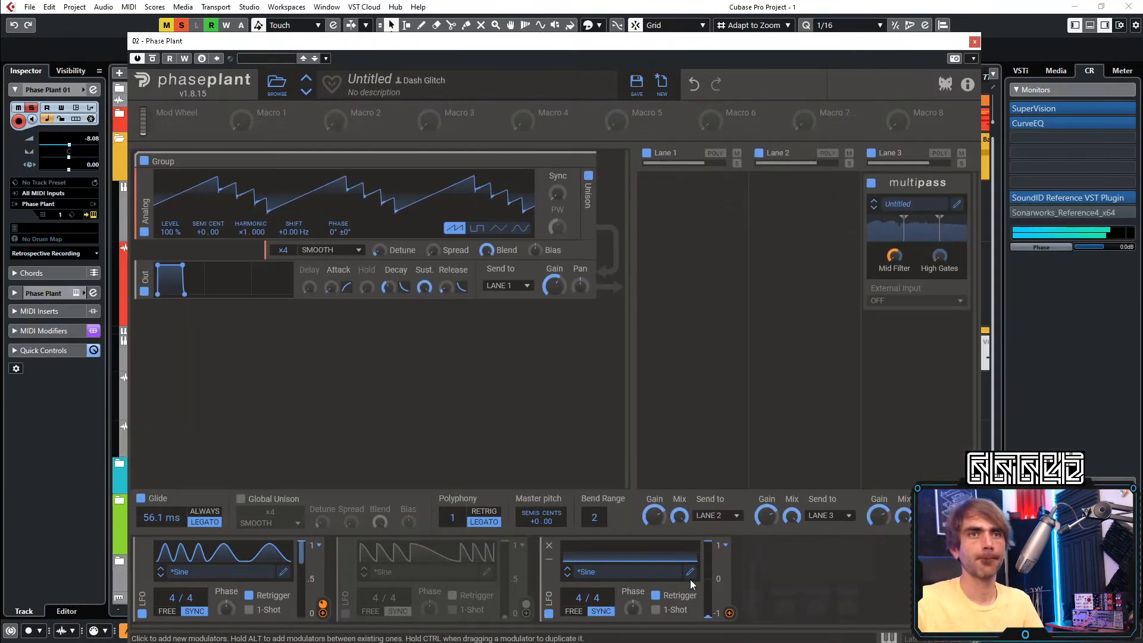
Assign the third LFO to the Analog oscillator's Semi Cent pitch and set its output range to 0 to 1
{"action": "left_click_drag", "start_coordinate": [732, 617], "coordinate": [209, 241]}
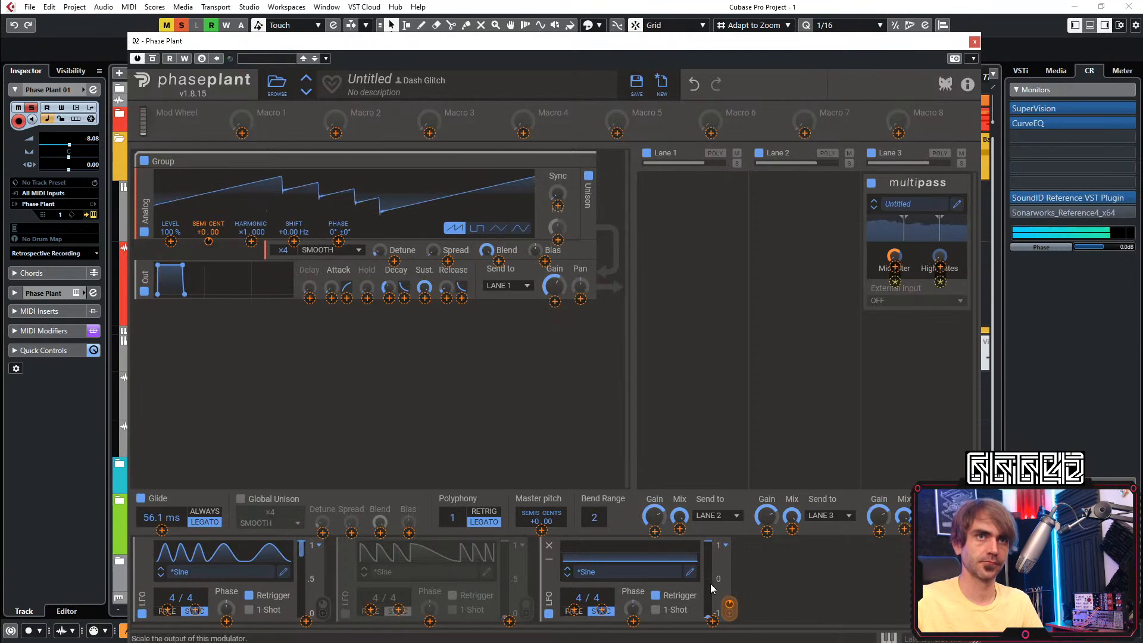
{"action": "left_click", "coordinate": [724, 544]}
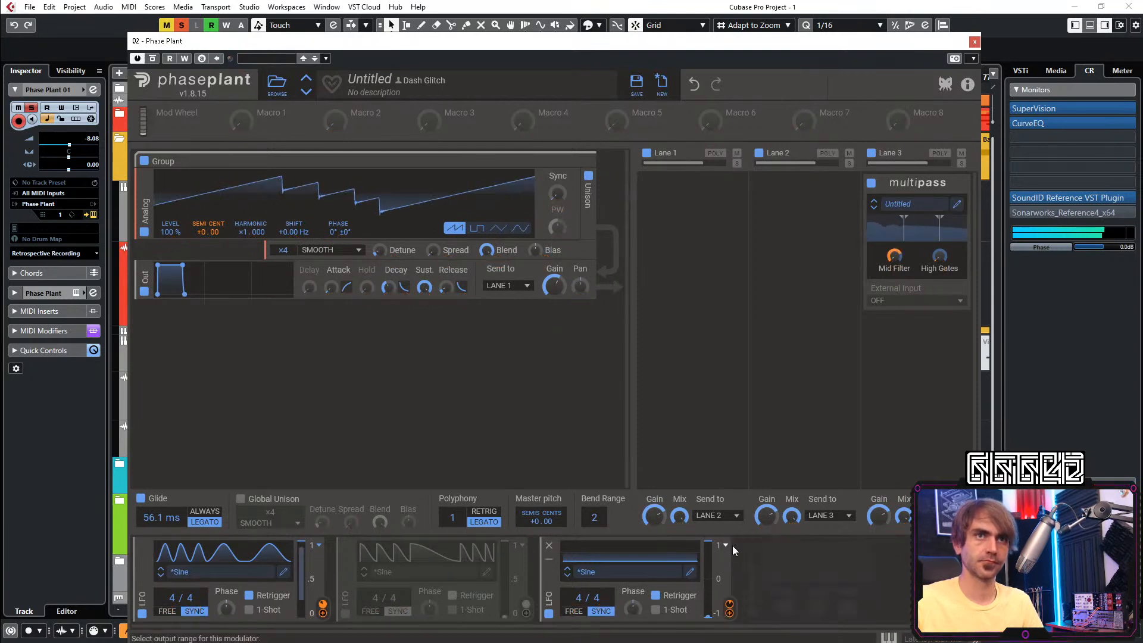
{"action": "left_click", "coordinate": [748, 556]}
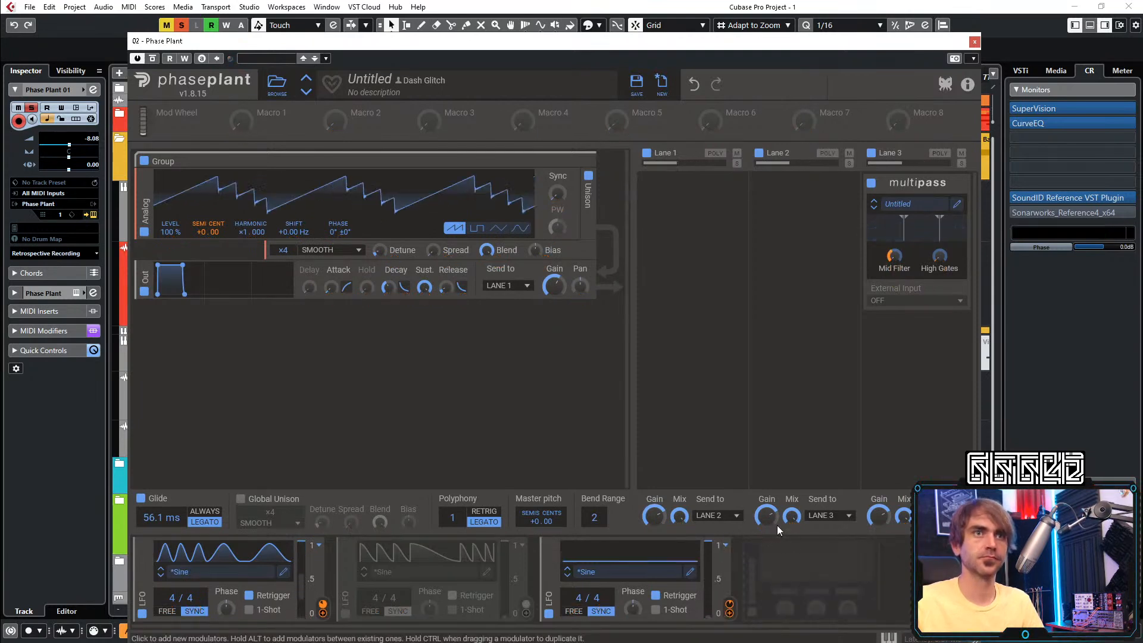
Reopen the third LFO's curve and add a node on the baseline at grid position 5
{"action": "left_click", "coordinate": [689, 573]}
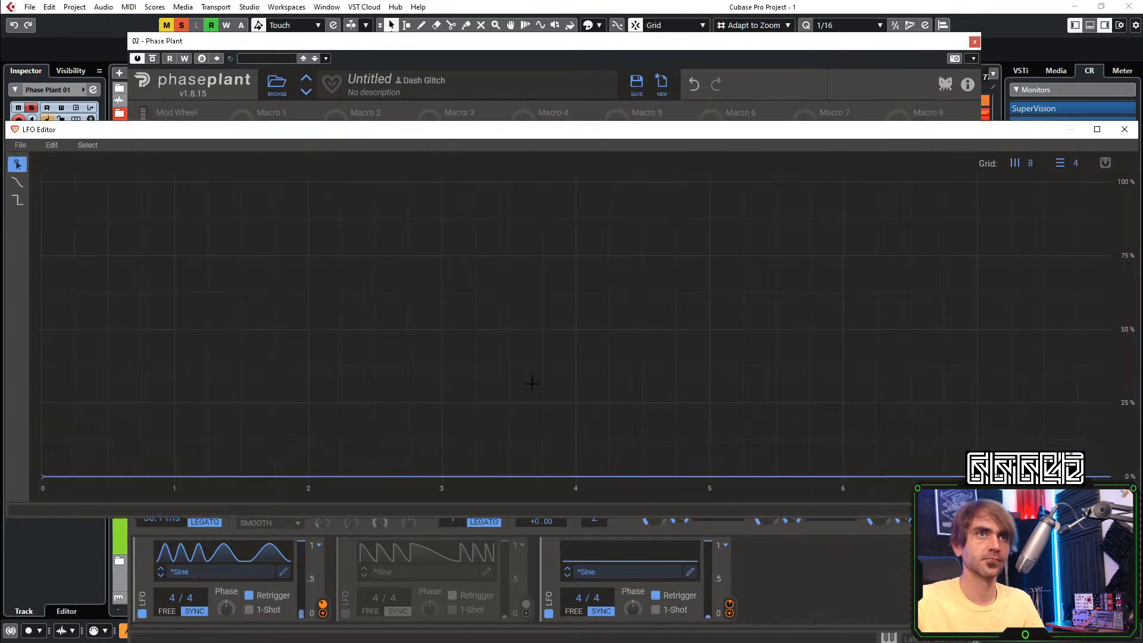
{"action": "left_click", "coordinate": [715, 487]}
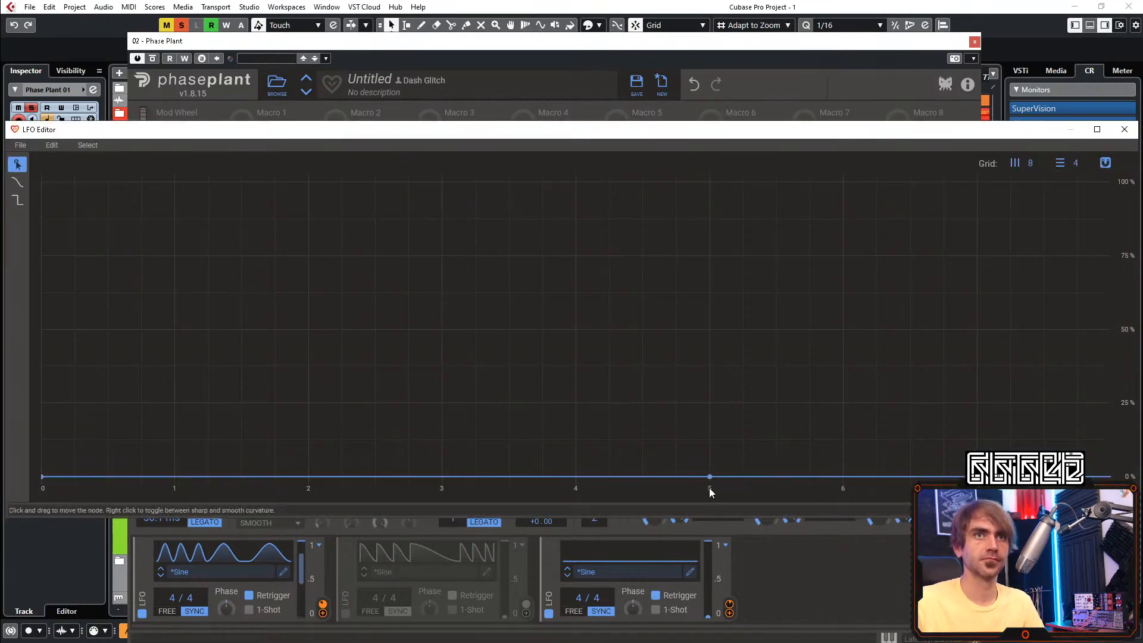
Shape the third LFO's curve to rise from 0% at 4 to 100% at 6 and hold to the end
{"action": "left_click_drag", "start_coordinate": [841, 480], "coordinate": [843, 180]}
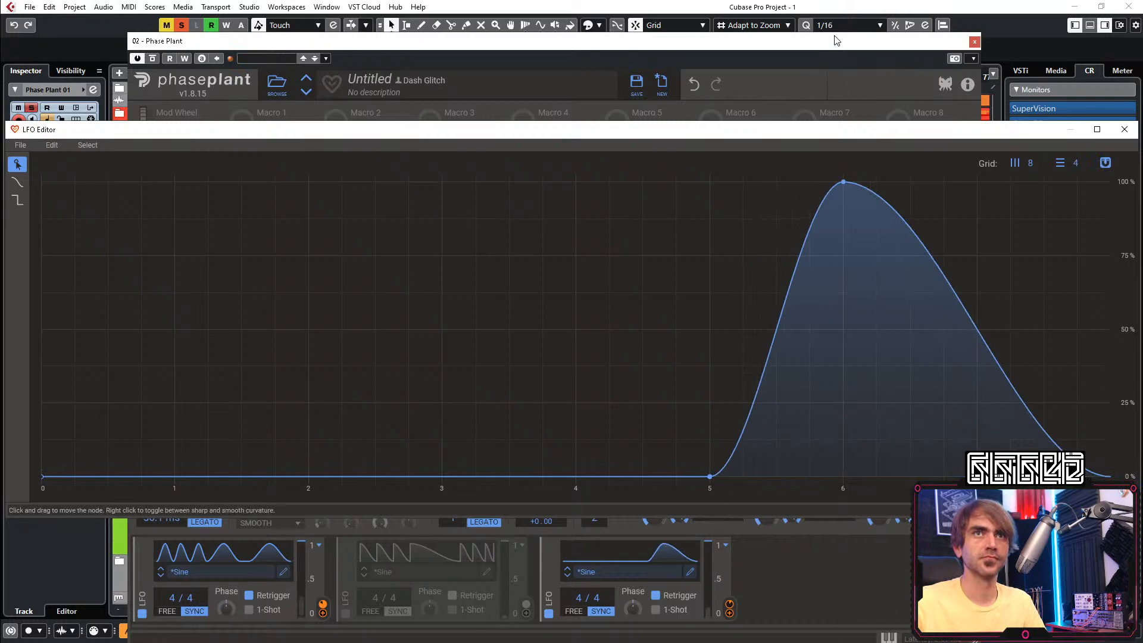
{"action": "left_click_drag", "start_coordinate": [1109, 476], "coordinate": [1110, 87]}
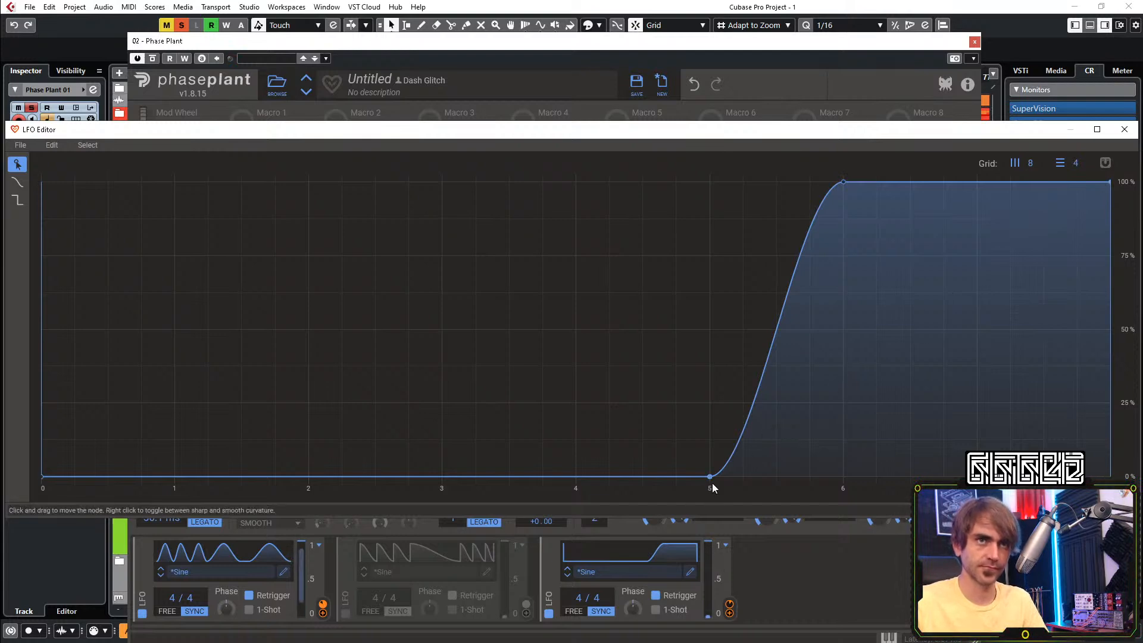
{"action": "left_click_drag", "start_coordinate": [710, 477], "coordinate": [570, 524]}
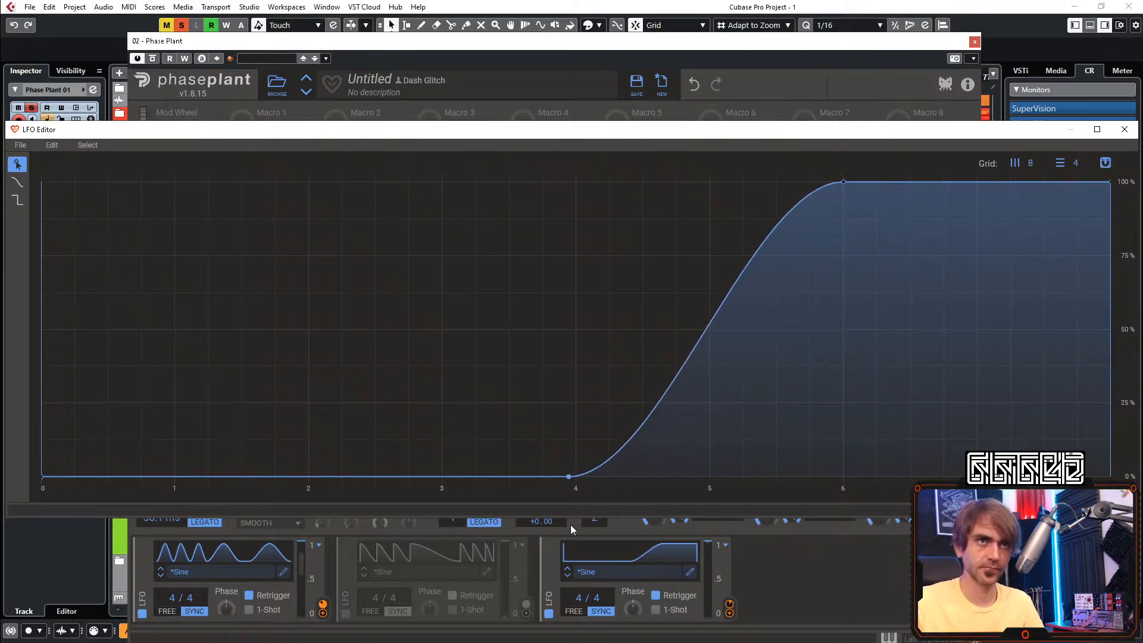
{"action": "left_click_drag", "start_coordinate": [569, 476], "coordinate": [577, 477]}
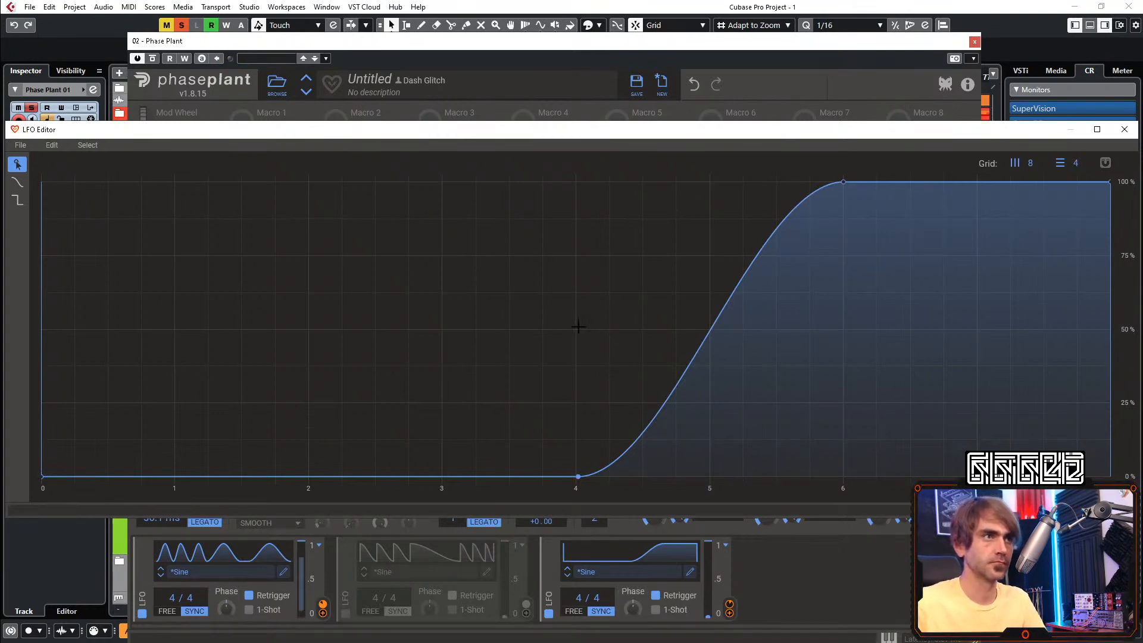
Replace the late rise with an early hump reaching 100% at about 0.3, holding until 2 and falling to 0% at 3
{"action": "double_click", "coordinate": [843, 181]}
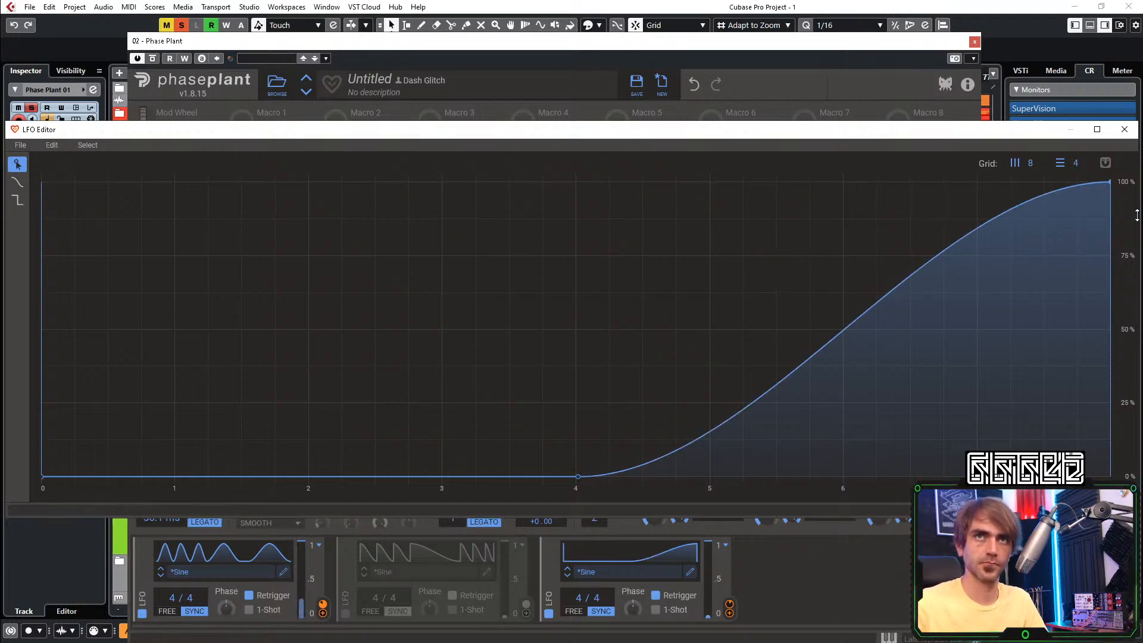
{"action": "double_click", "coordinate": [1110, 183]}
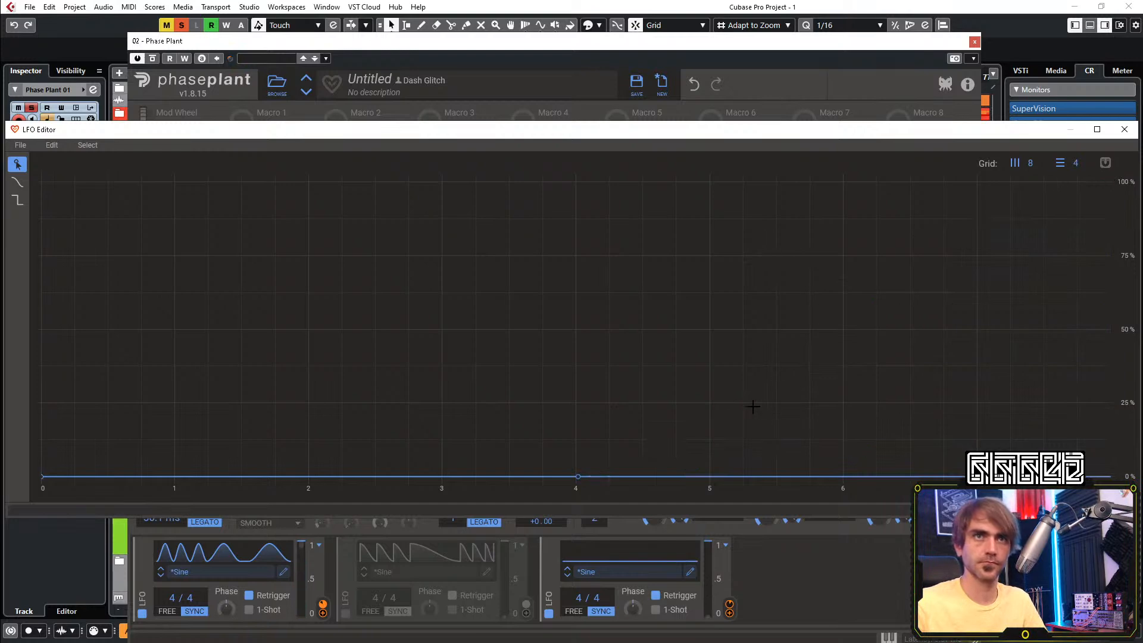
{"action": "left_click_drag", "start_coordinate": [155, 477], "coordinate": [17, 200]}
{"action": "left_click_drag", "start_coordinate": [227, 274], "coordinate": [308, 181]}
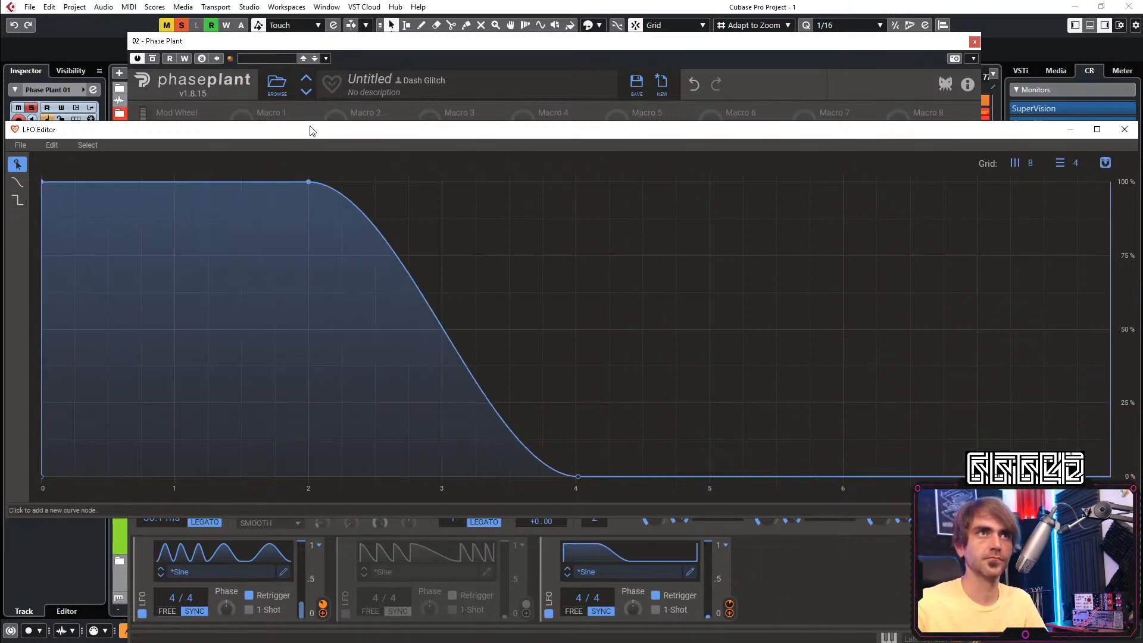
{"action": "left_click_drag", "start_coordinate": [506, 450], "coordinate": [493, 419]}
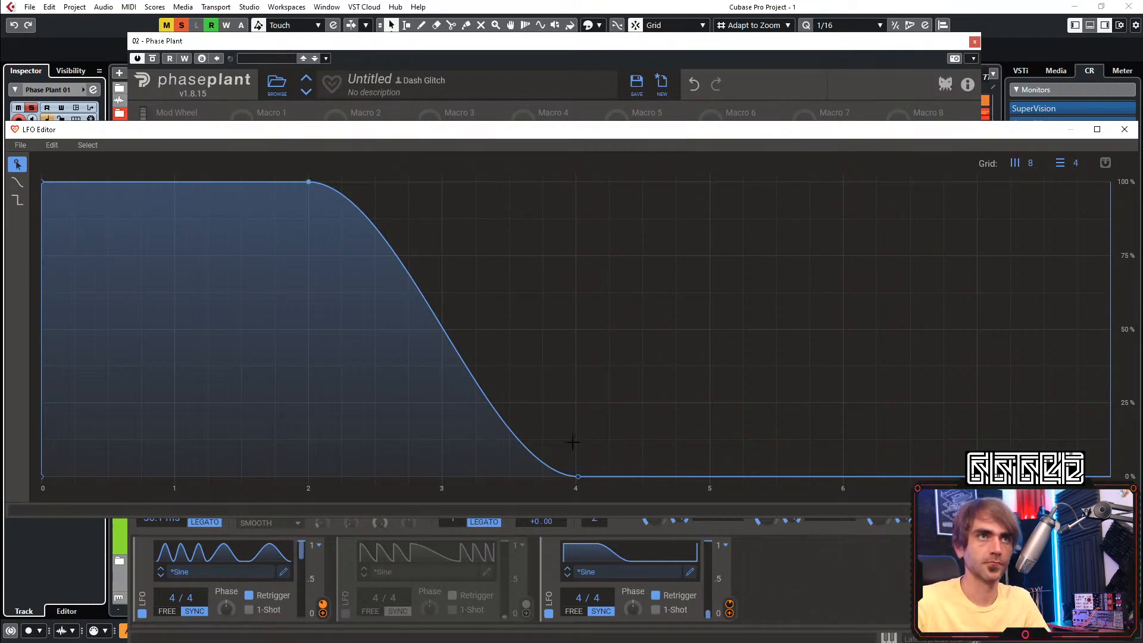
{"action": "left_click_drag", "start_coordinate": [495, 488], "coordinate": [447, 481]}
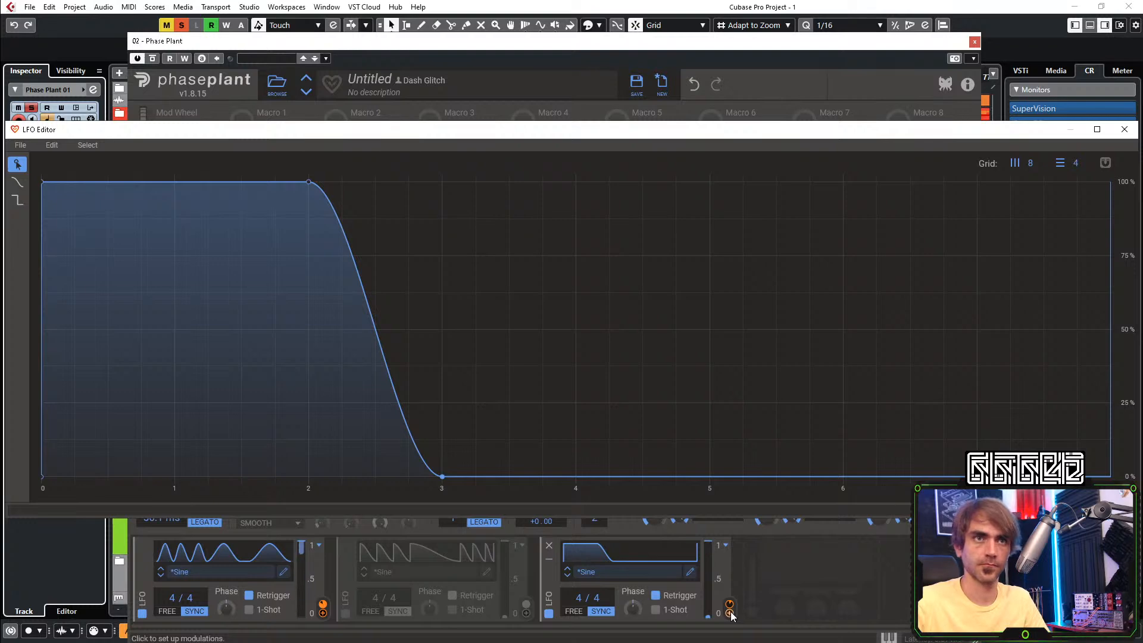
{"action": "left_click_drag", "start_coordinate": [47, 188], "coordinate": [87, 161]}
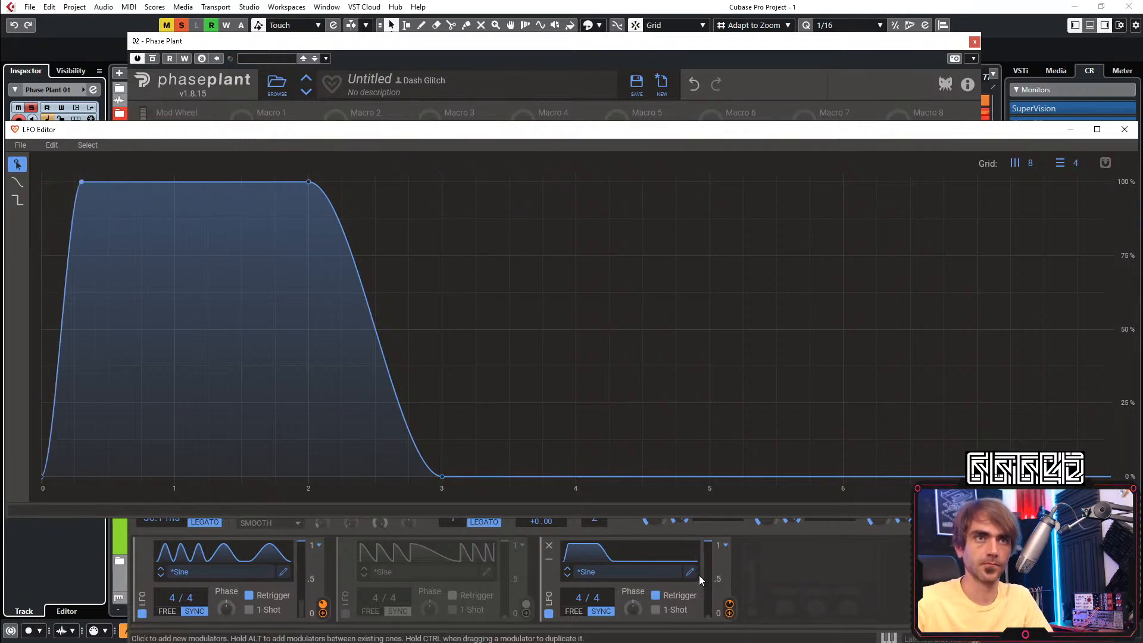
Set the third LFO's modulation amount to 24
{"action": "double_click", "coordinate": [729, 605]}
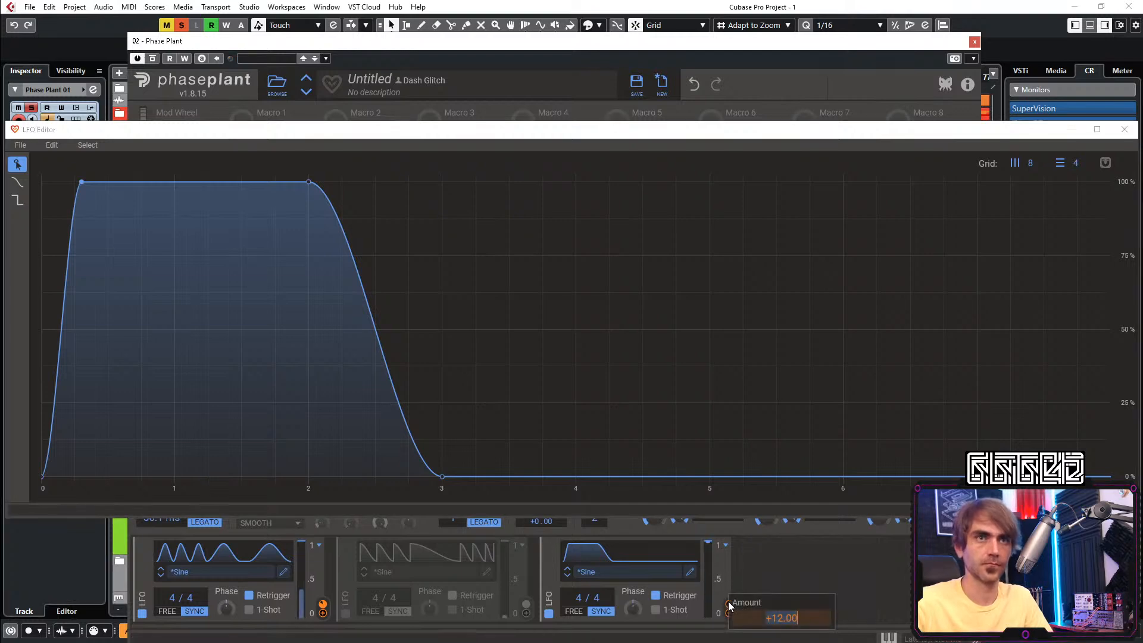
{"action": "type", "text": "24"}
{"action": "key", "text": "Return"}
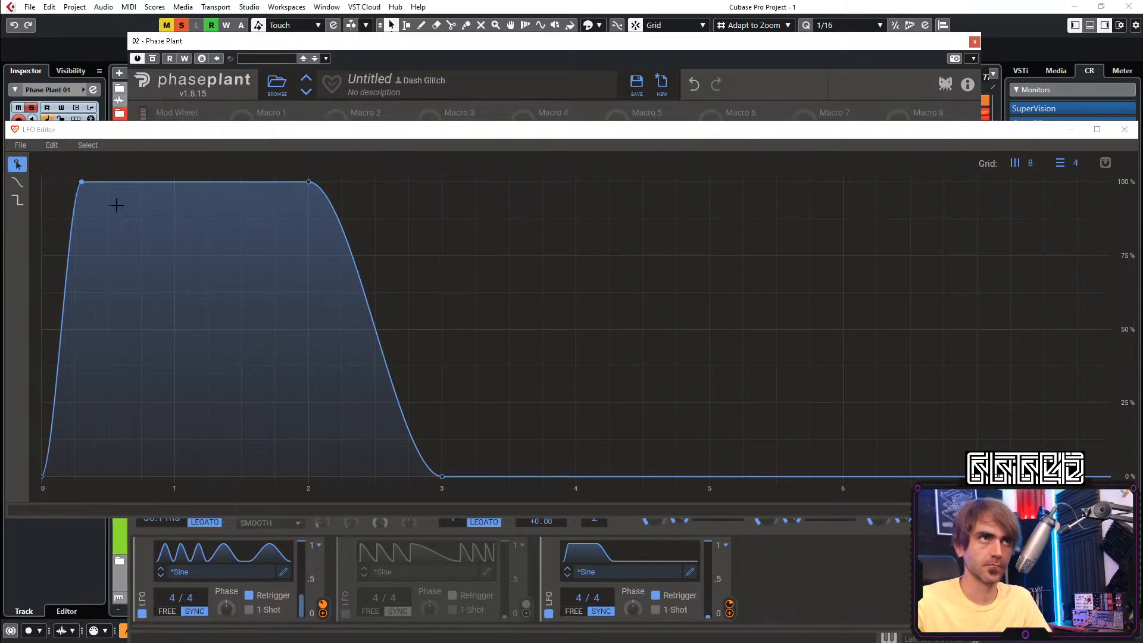
Delay the curve's rise to run from 0% at 0.5 to 100% at about 1.5, and edit the third LFO's modulation amount
{"action": "left_click_drag", "start_coordinate": [62, 394], "coordinate": [128, 506]}
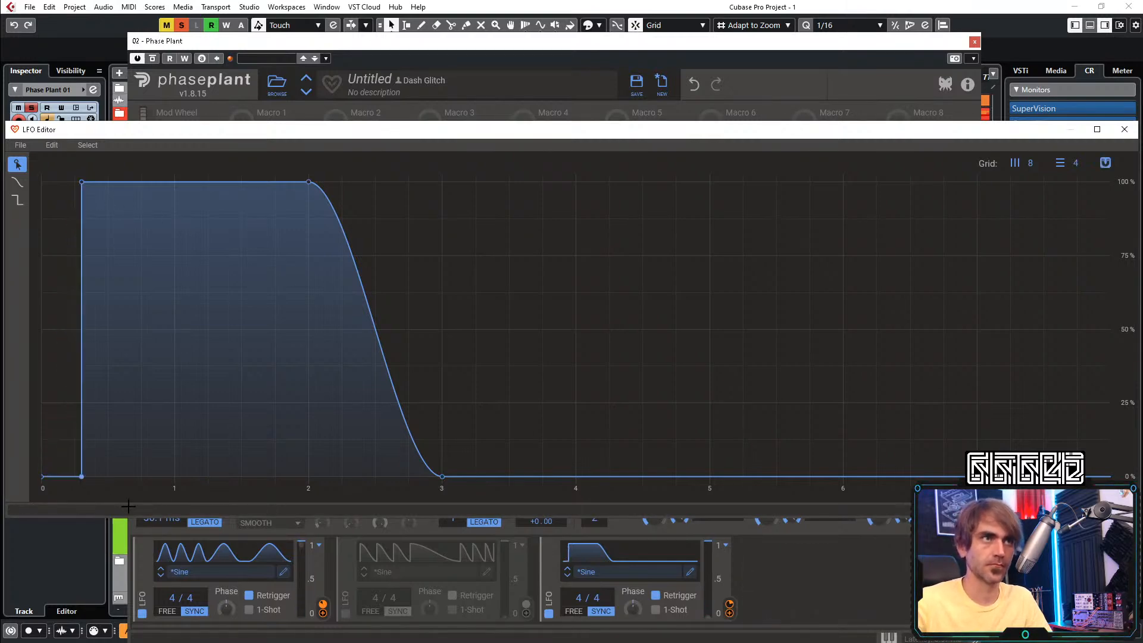
{"action": "left_click_drag", "start_coordinate": [83, 193], "coordinate": [192, 153]}
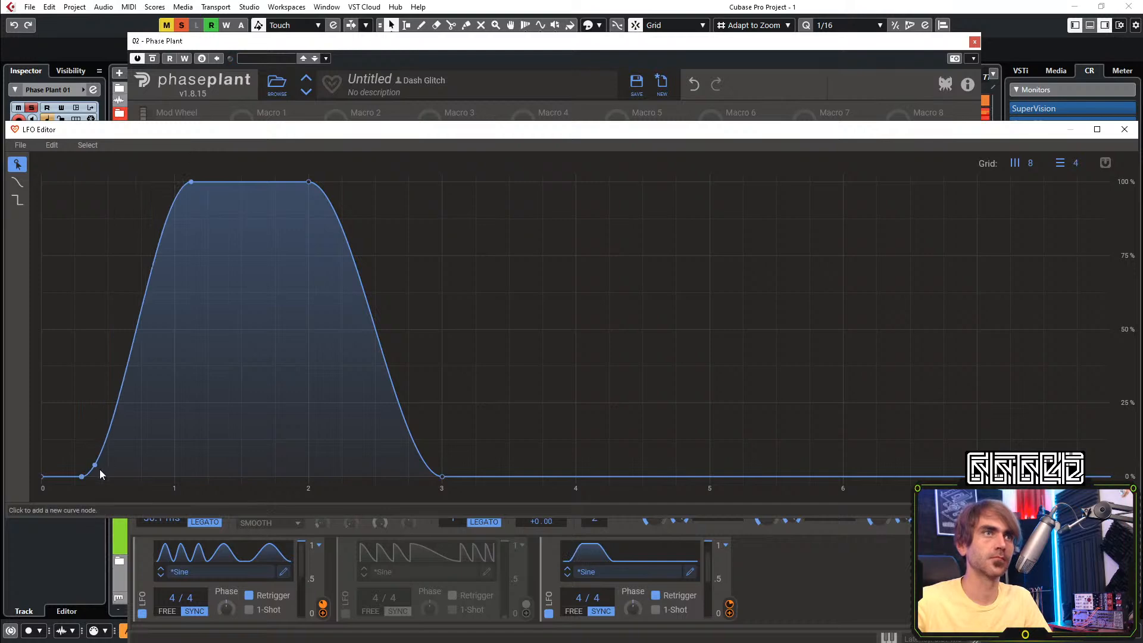
{"action": "left_click_drag", "start_coordinate": [79, 477], "coordinate": [107, 484]}
{"action": "left_click_drag", "start_coordinate": [196, 198], "coordinate": [241, 178]}
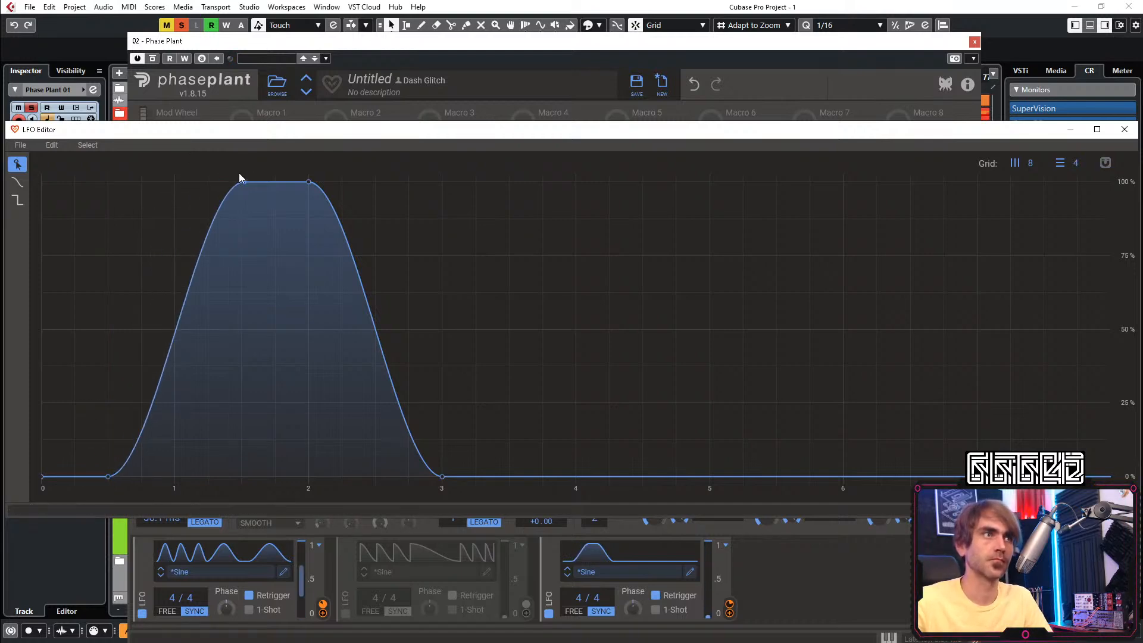
{"action": "double_click", "coordinate": [730, 605]}
{"action": "key", "text": "Return"}
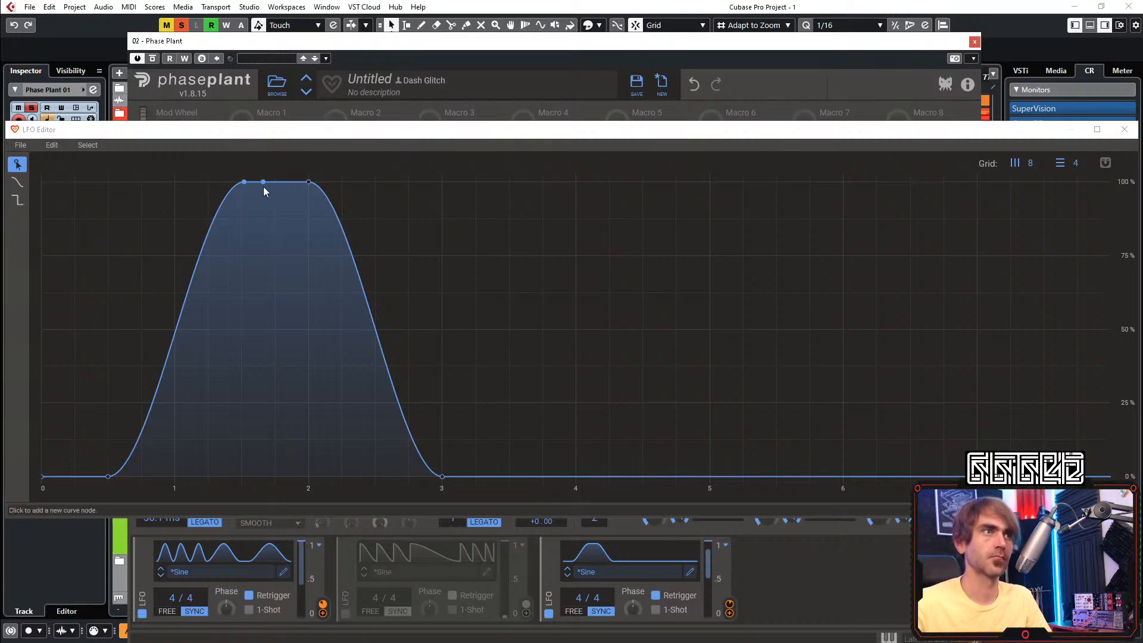
Shift the hump later, rising from 0% at about 3 to 100% at about 5.4 and falling from about 6.3 to about 7.6
{"action": "left_click_drag", "start_coordinate": [443, 476], "coordinate": [956, 476]}
{"action": "left_click_drag", "start_coordinate": [328, 183], "coordinate": [837, 182]}
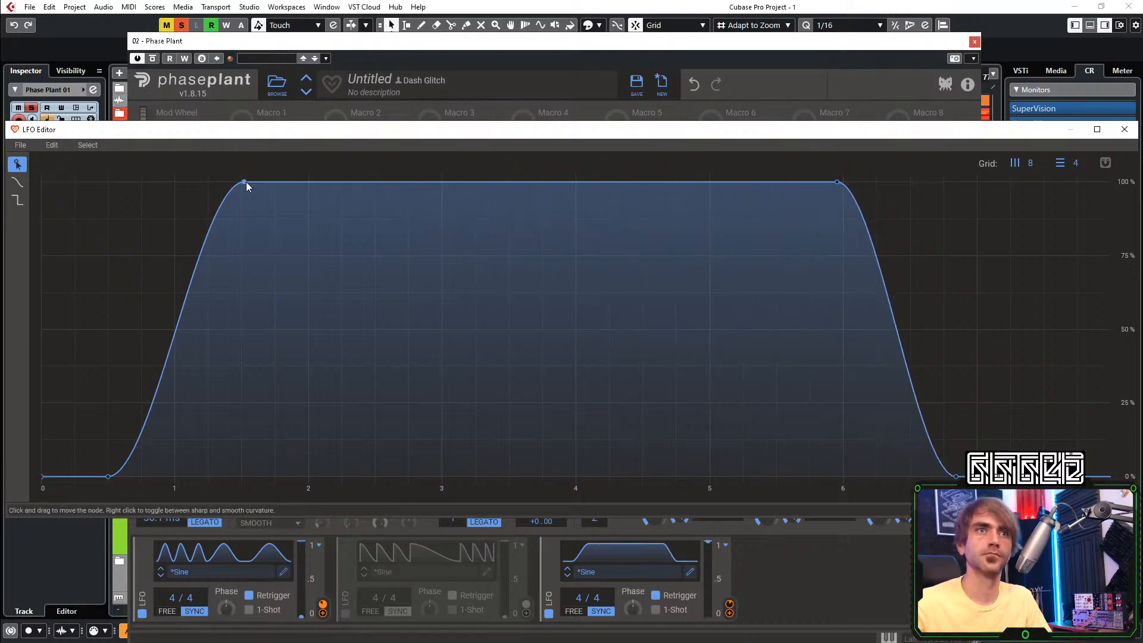
{"action": "left_click_drag", "start_coordinate": [245, 182], "coordinate": [763, 177]}
{"action": "left_click_drag", "start_coordinate": [108, 476], "coordinate": [439, 476]}
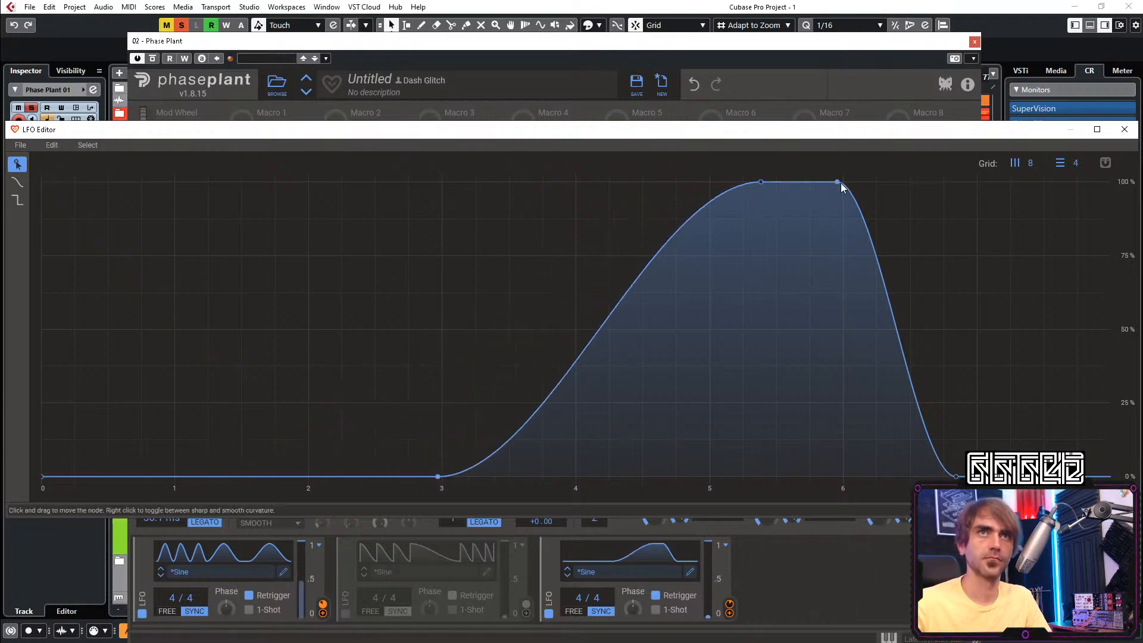
{"action": "left_click_drag", "start_coordinate": [839, 183], "coordinate": [890, 181]}
{"action": "left_click_drag", "start_coordinate": [956, 476], "coordinate": [1054, 477]}
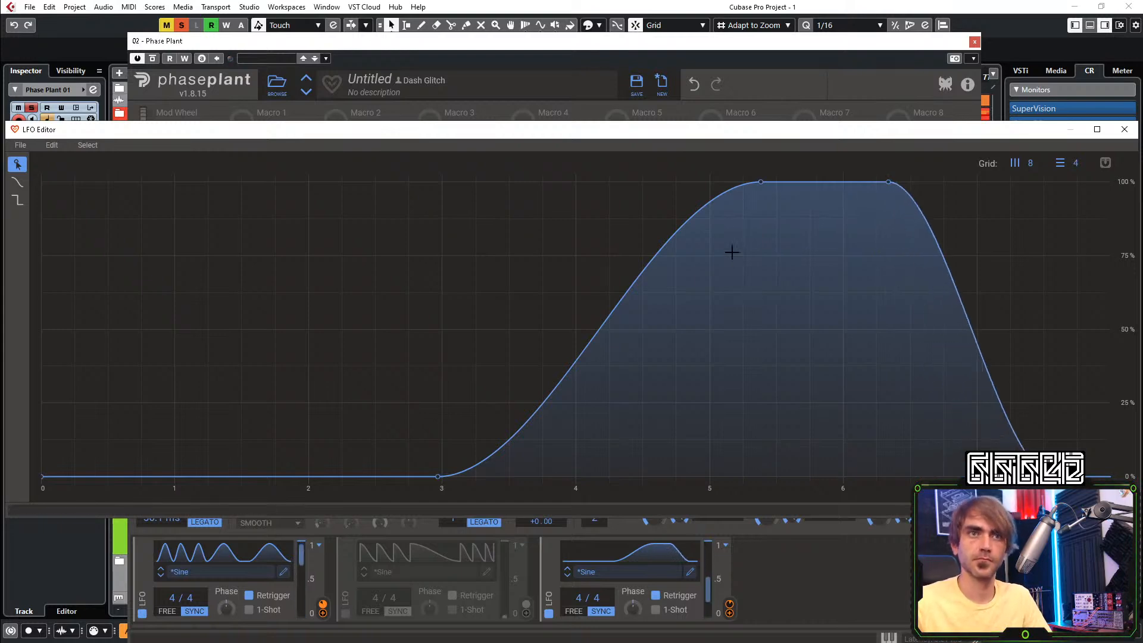
Widen the 100% plateau to span 5 to about 6.8, end the fall at about 7.8, and close the LFO Editor
{"action": "left_click_drag", "start_coordinate": [759, 186], "coordinate": [714, 165]}
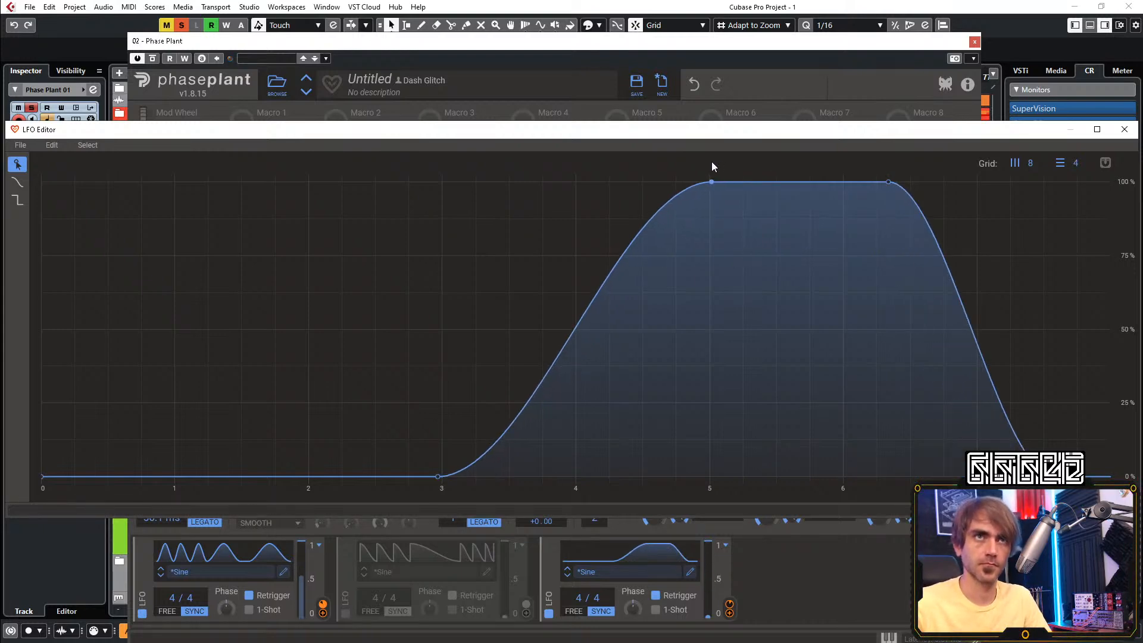
{"action": "left_click_drag", "start_coordinate": [900, 174], "coordinate": [957, 159]}
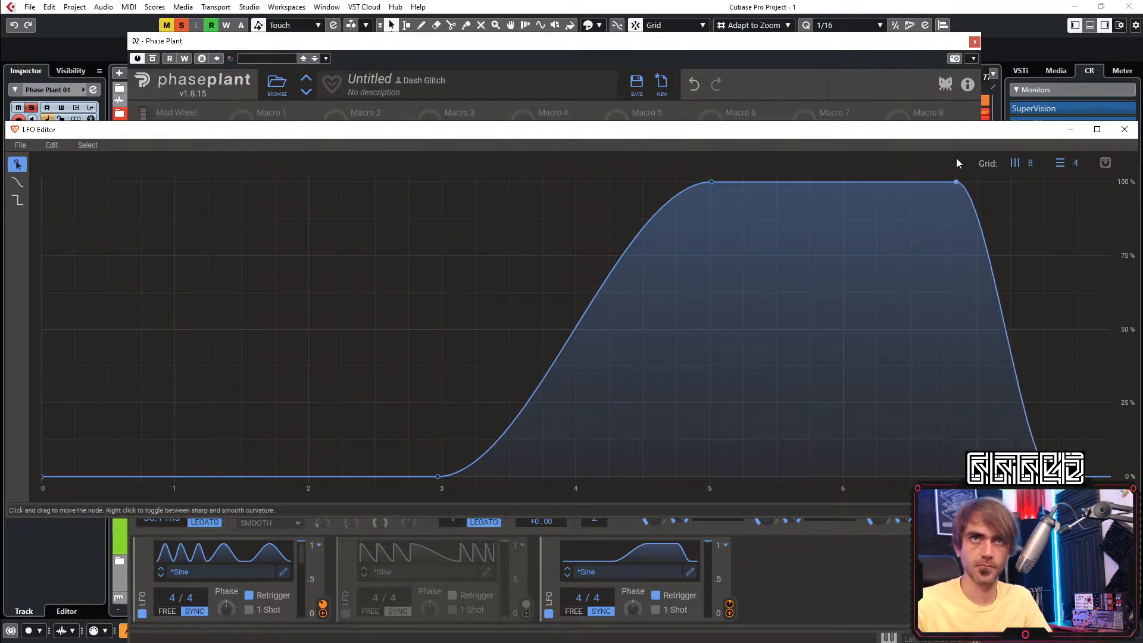
{"action": "left_click_drag", "start_coordinate": [1054, 476], "coordinate": [1086, 478]}
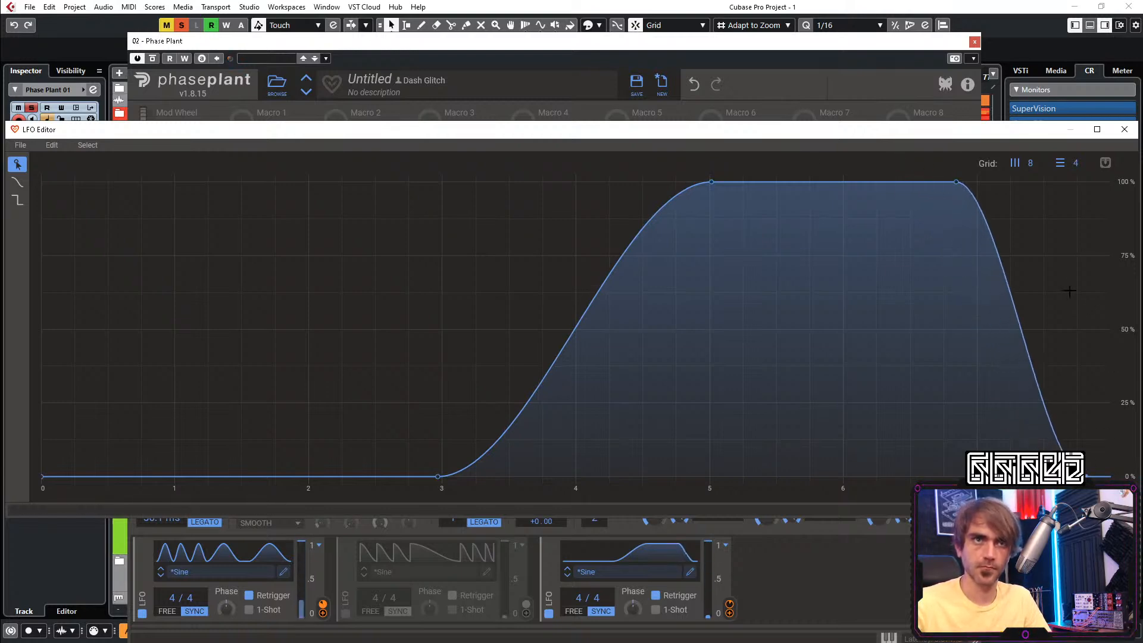
{"action": "left_click", "coordinate": [1123, 130]}
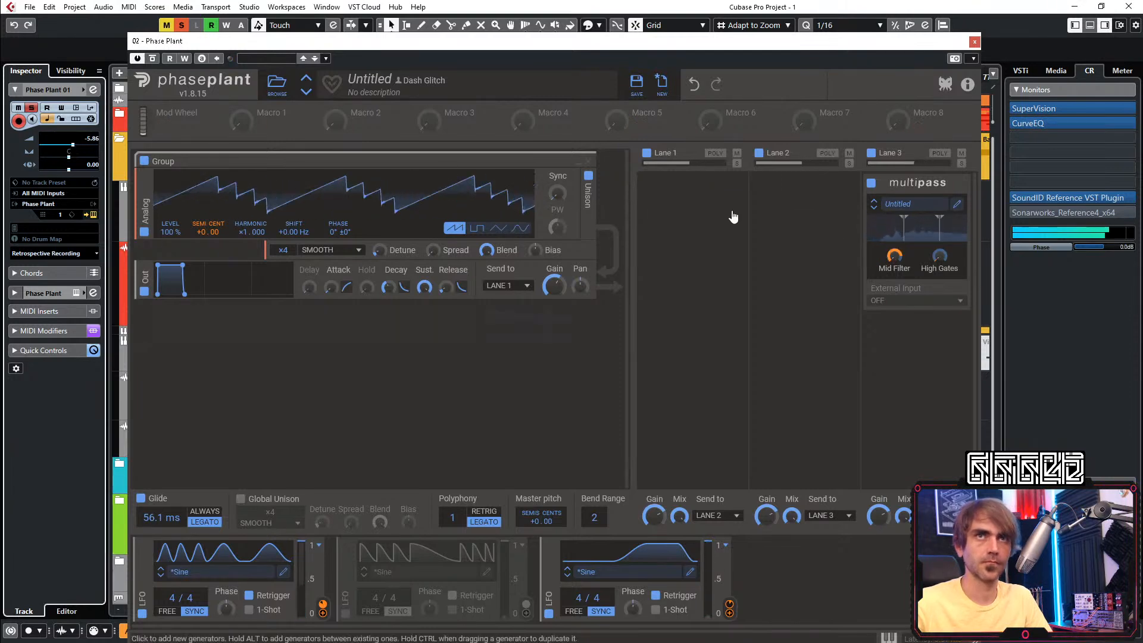
Open the Multipass effect in Lane 3 for editing and briefly mute and unmute Band 2 to compare the sound
{"action": "left_click", "coordinate": [956, 205]}
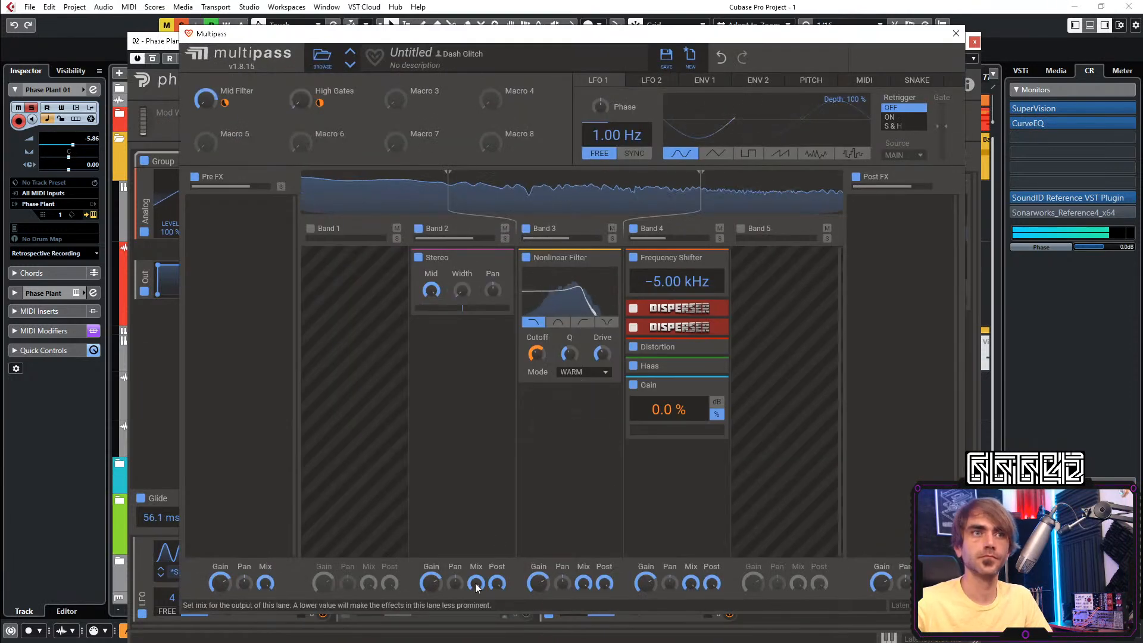
{"action": "left_click", "coordinate": [504, 229]}
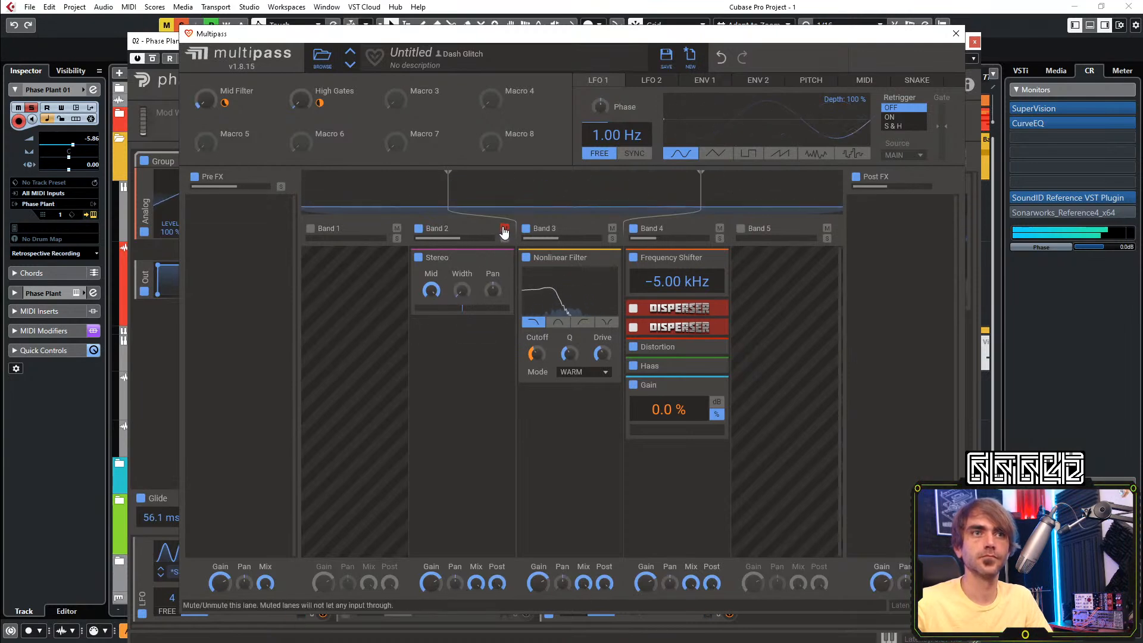
{"action": "left_click", "coordinate": [504, 229]}
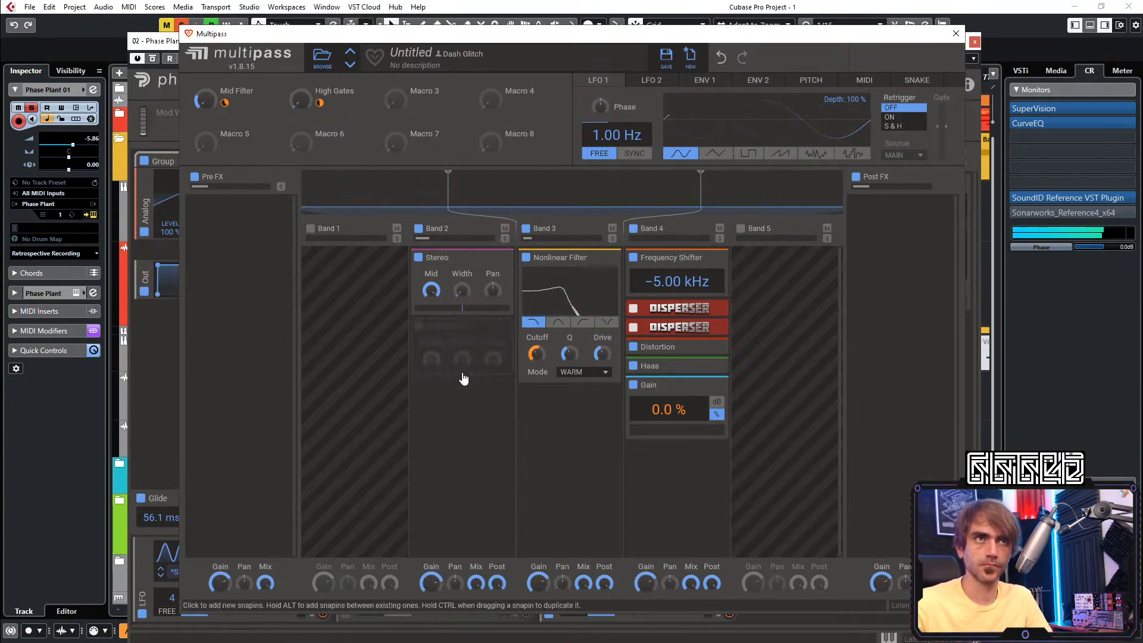
Add a Distortion before the Stereo effect in Band 2, set its type to Sine, and adjust its drive and mix
{"action": "left_click", "coordinate": [445, 251]}
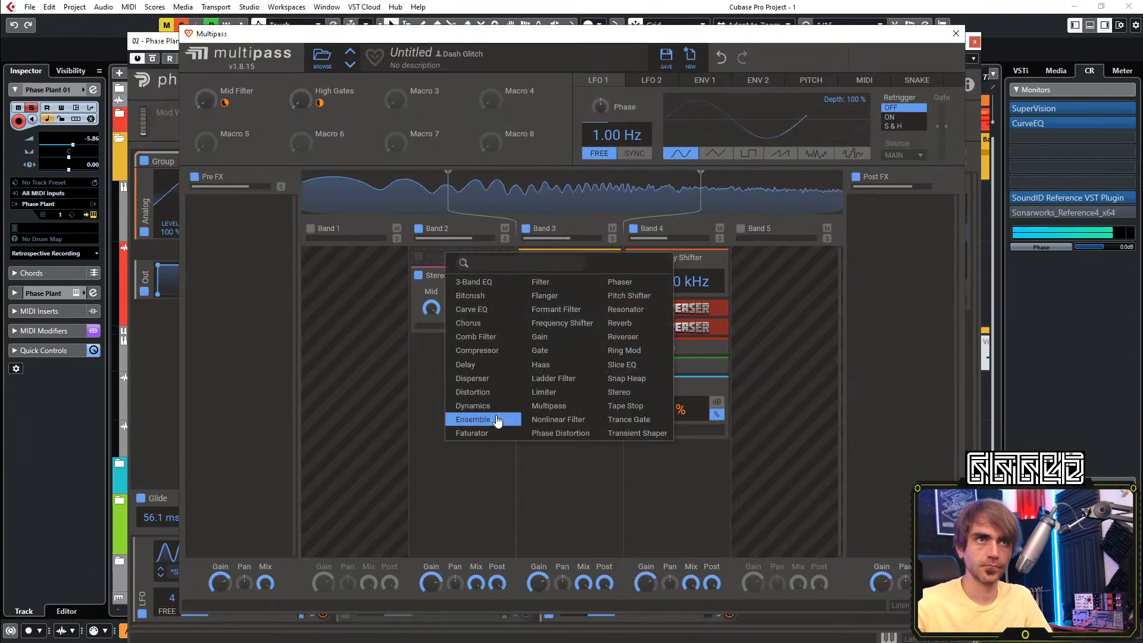
{"action": "left_click", "coordinate": [476, 392]}
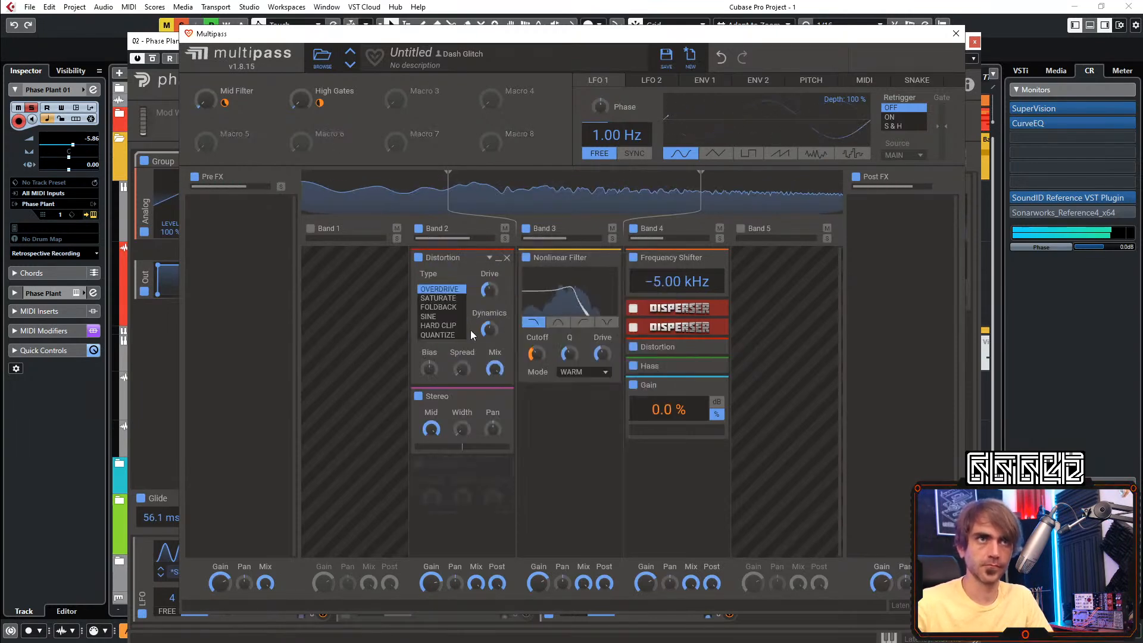
{"action": "left_click", "coordinate": [443, 316]}
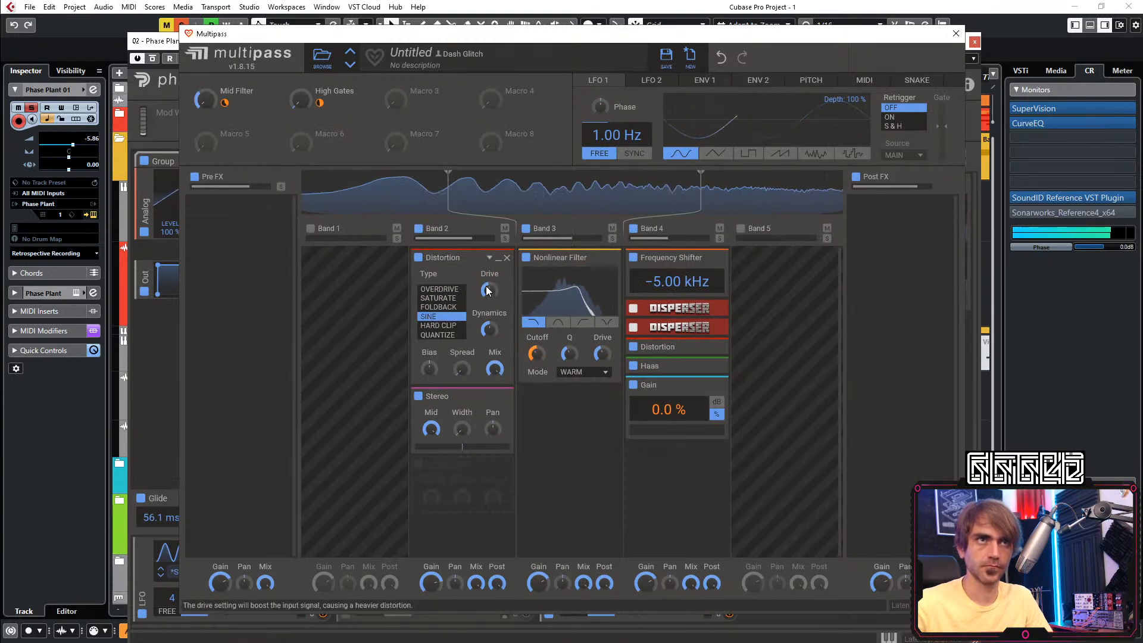
{"action": "mouse_move", "coordinate": [489, 290]}
{"action": "left_mouse_down"}
{"action": "mouse_move", "coordinate": [489, 277]}
{"action": "mouse_move", "coordinate": [489, 290]}
{"action": "left_mouse_up"}
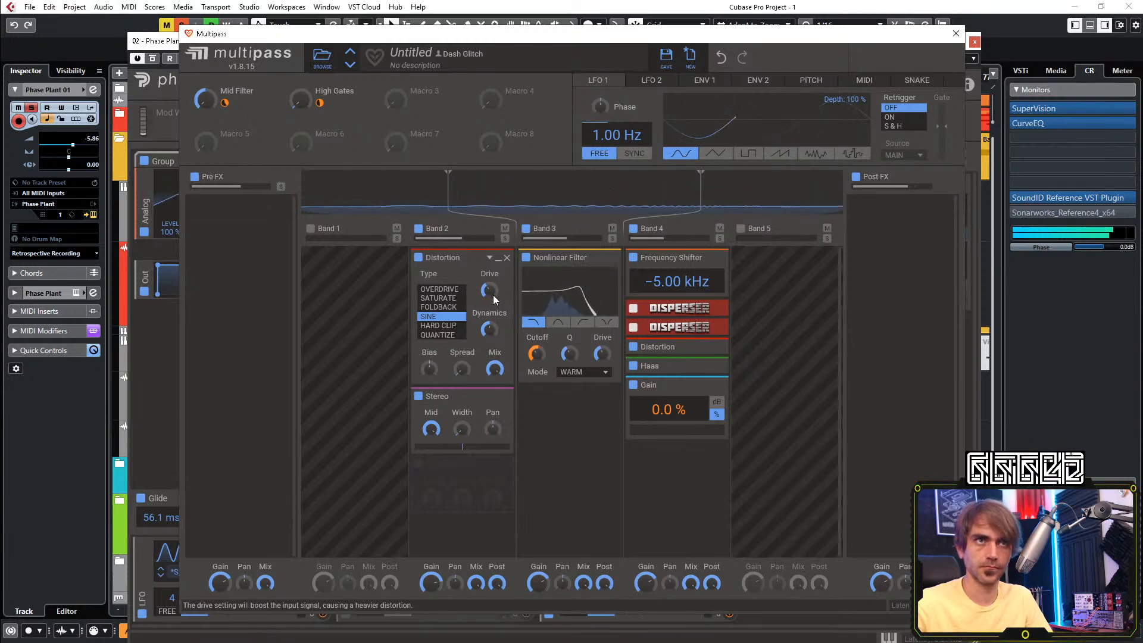
{"action": "left_click_drag", "start_coordinate": [498, 372], "coordinate": [497, 393]}
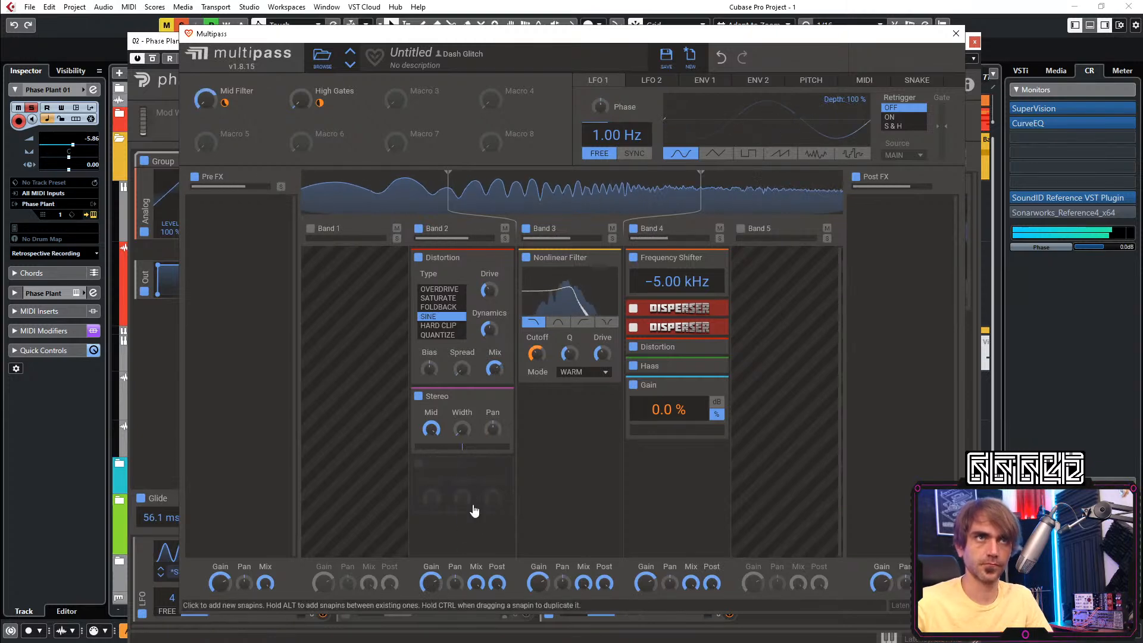
Add a low-pass Filter between Distortion and Stereo in Band 2, with a low cutoff and a ×6 slope
{"action": "left_click", "coordinate": [464, 483]}
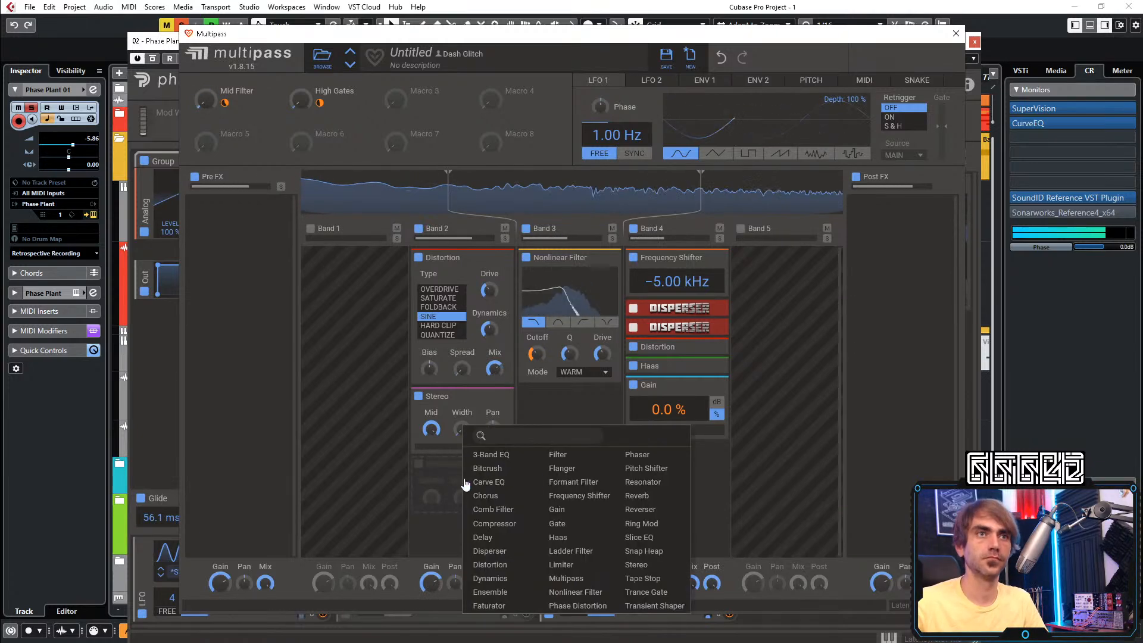
{"action": "left_click", "coordinate": [576, 454]}
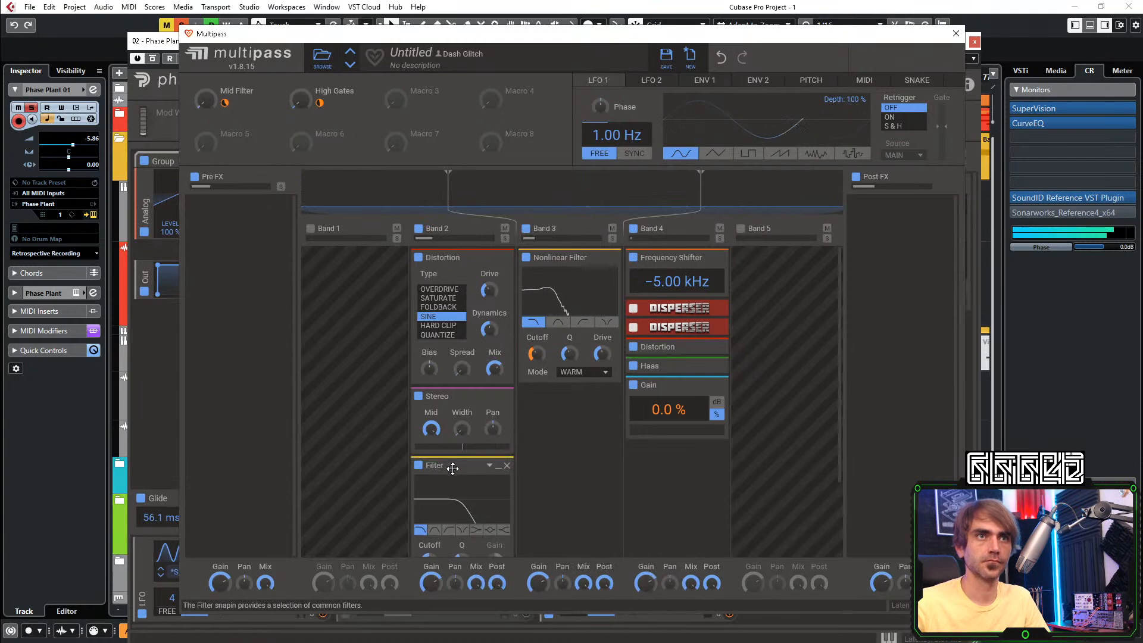
{"action": "left_click_drag", "start_coordinate": [485, 511], "coordinate": [428, 518]}
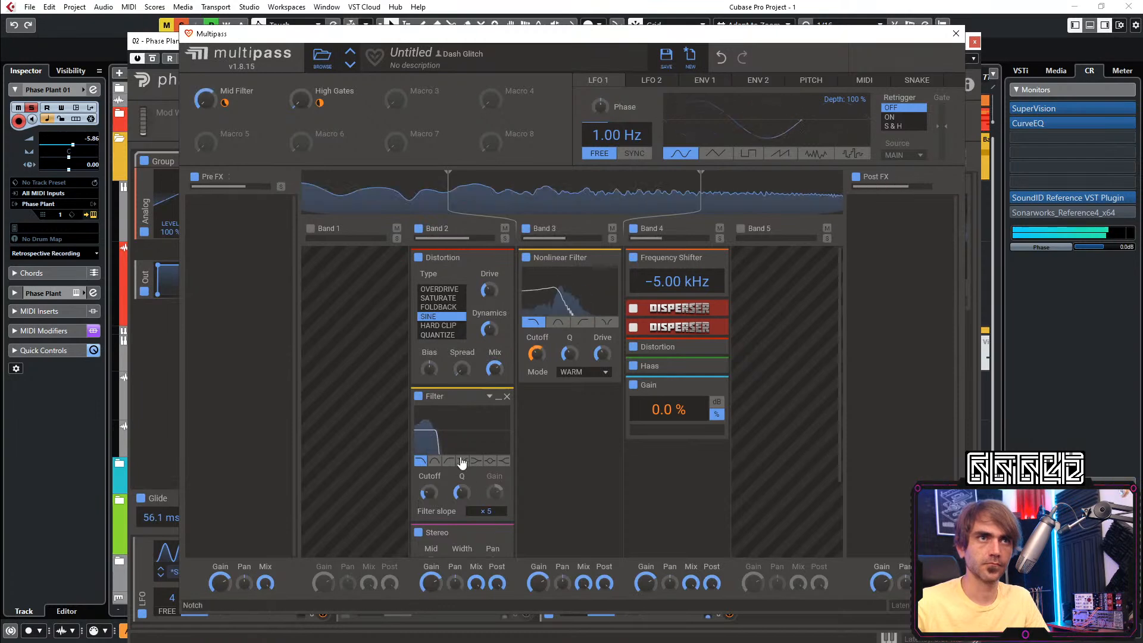
{"action": "left_click_drag", "start_coordinate": [430, 492], "coordinate": [430, 487]}
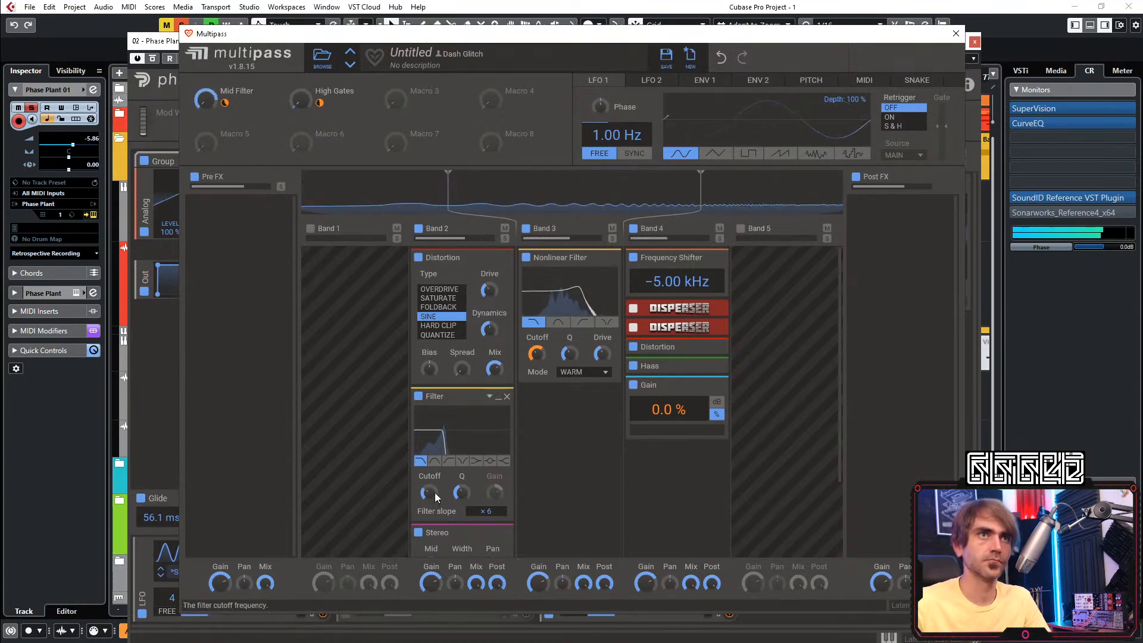
Minimize the Filter in Band 2 and close the Multipass and Phase Plant windows
{"action": "left_click", "coordinate": [499, 395]}
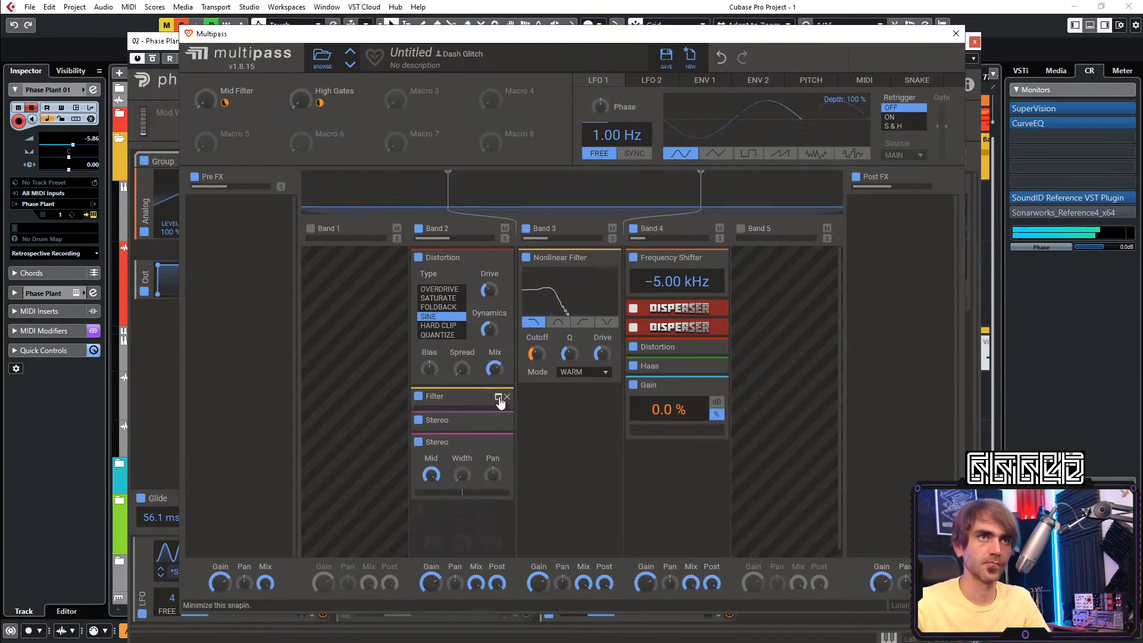
{"action": "left_click", "coordinate": [951, 39]}
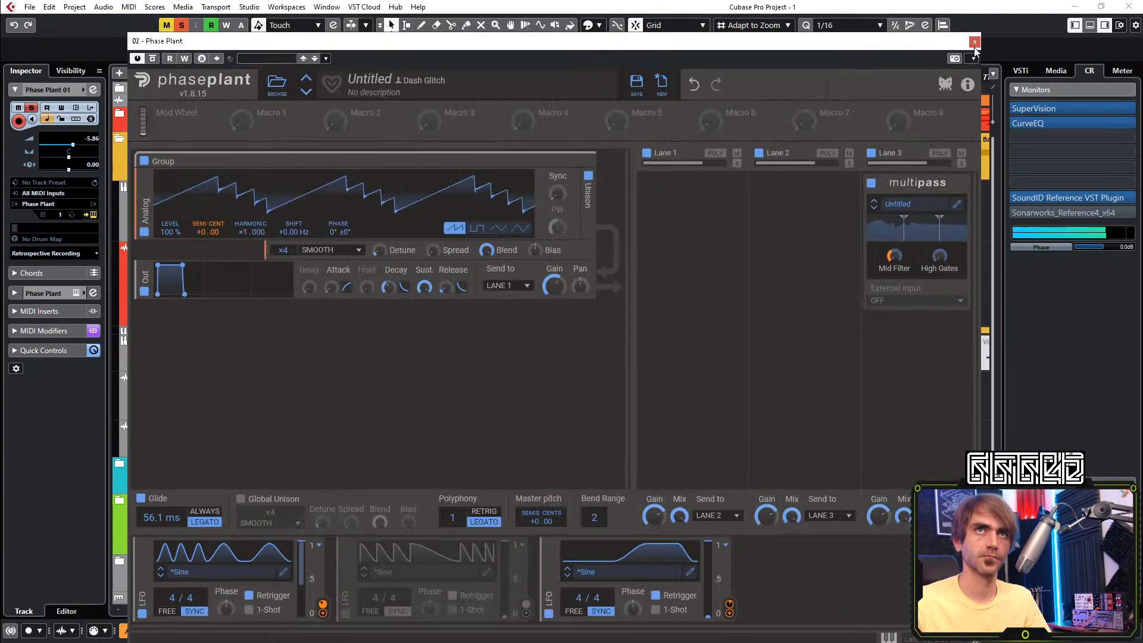
{"action": "left_click", "coordinate": [974, 41]}
Deactivate solo on all tracks and restart playback at bar 57 with the full arrangement
{"action": "key", "text": "space"}
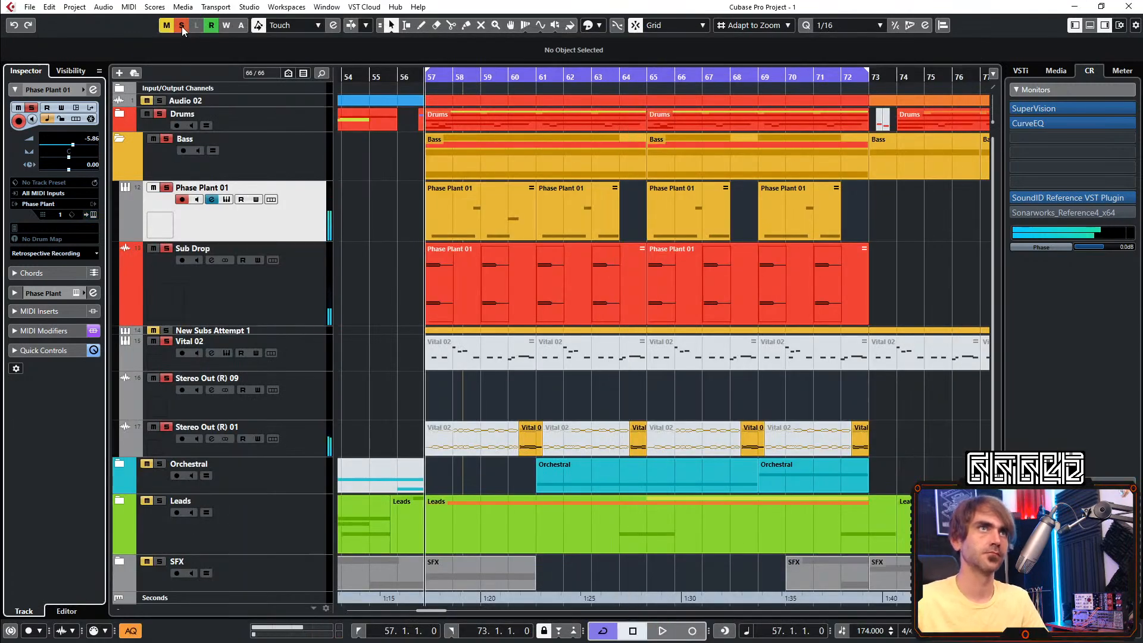
{"action": "left_click", "coordinate": [182, 26]}
{"action": "key", "text": "space"}
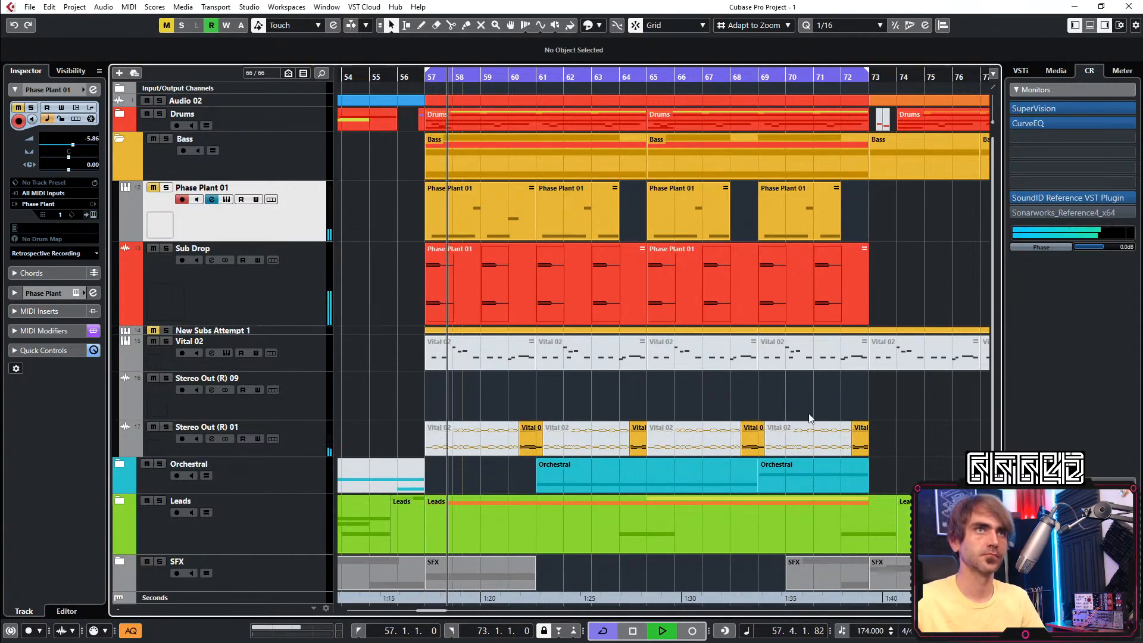
{"action": "key", "text": "space"}
{"action": "key", "text": "space"}
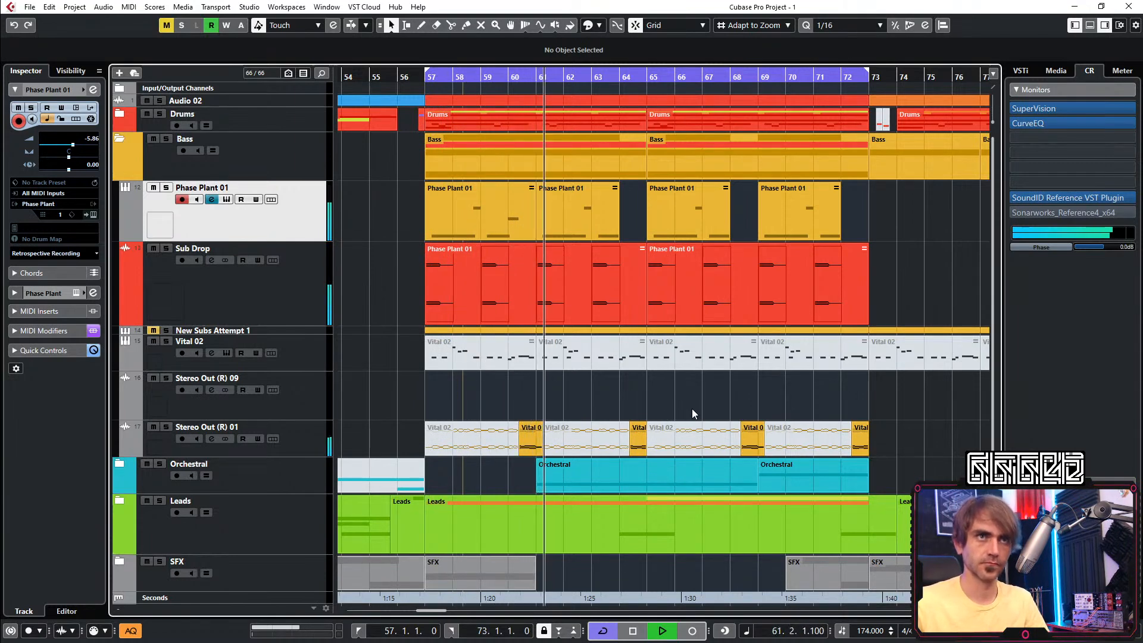
Replay the looped section from bar 57 to 73 to judge the Phase Plant bass within the mix
{"action": "scroll", "coordinate": [692, 408], "scroll_direction": "down", "scroll_amount": 2}
{"action": "scroll", "coordinate": [637, 406], "scroll_direction": "right", "scroll_amount": 2}
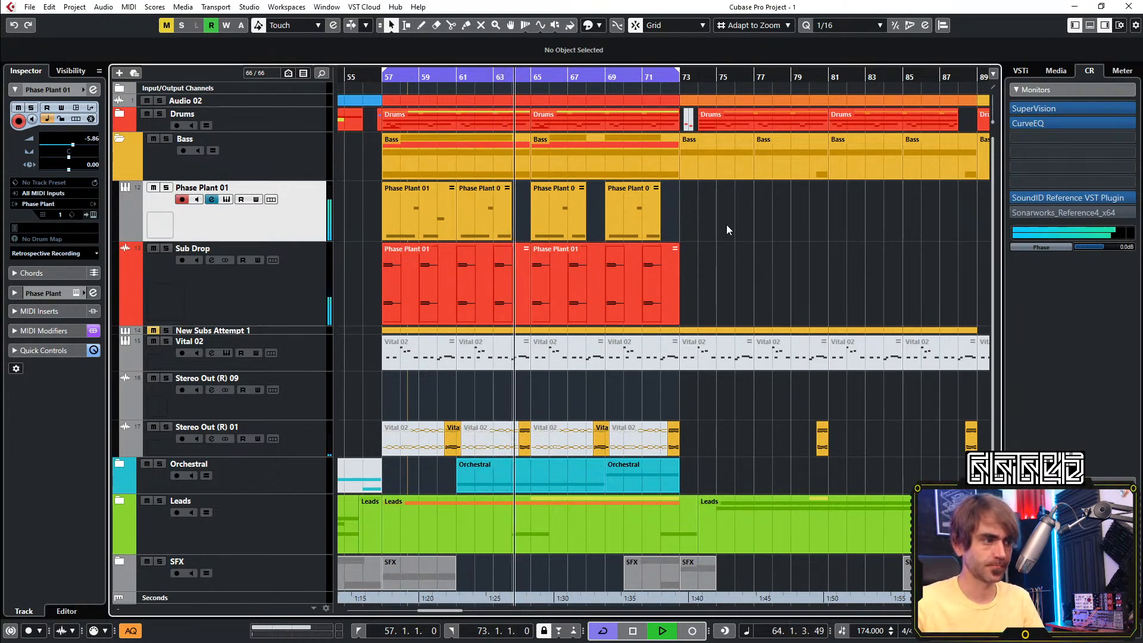
{"action": "key", "text": "space"}
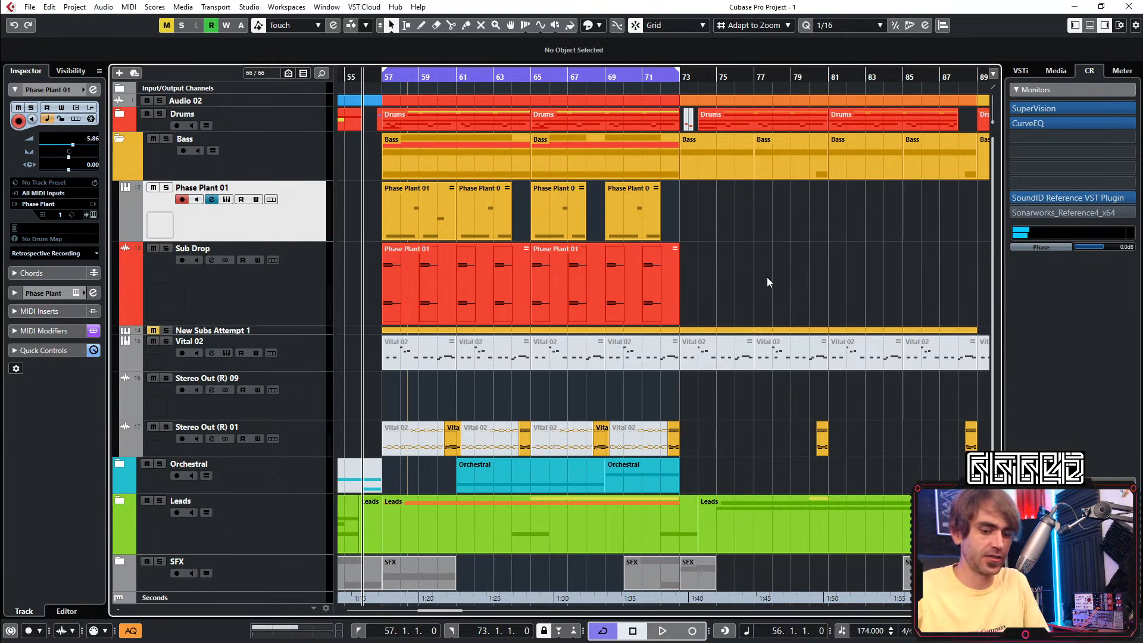
{"action": "key", "text": "space"}
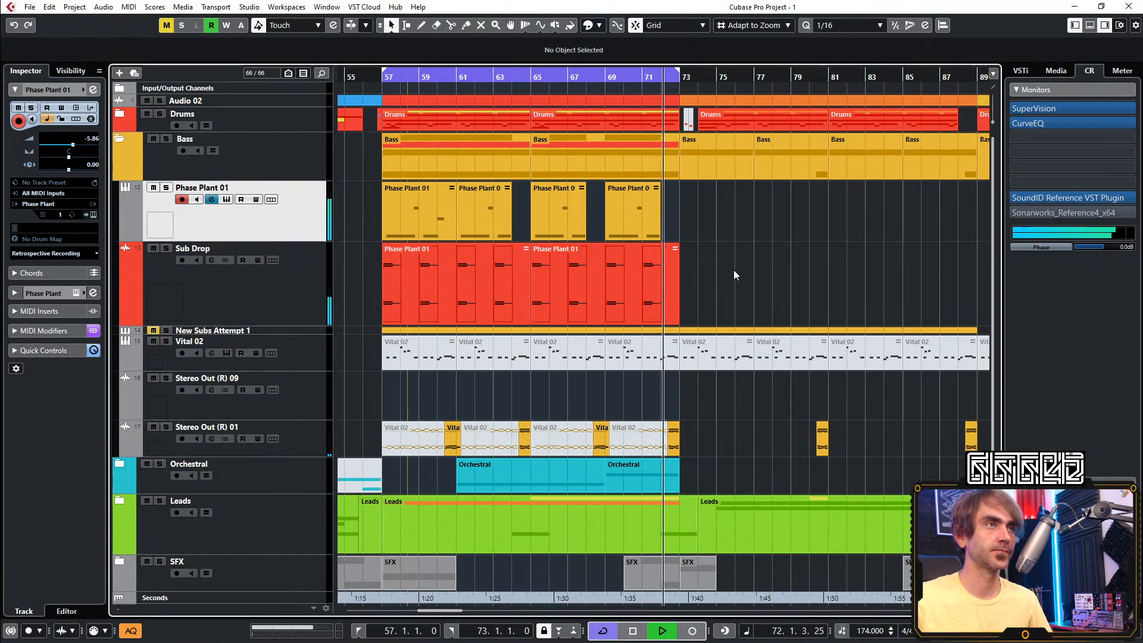
{"action": "key", "text": "space"}
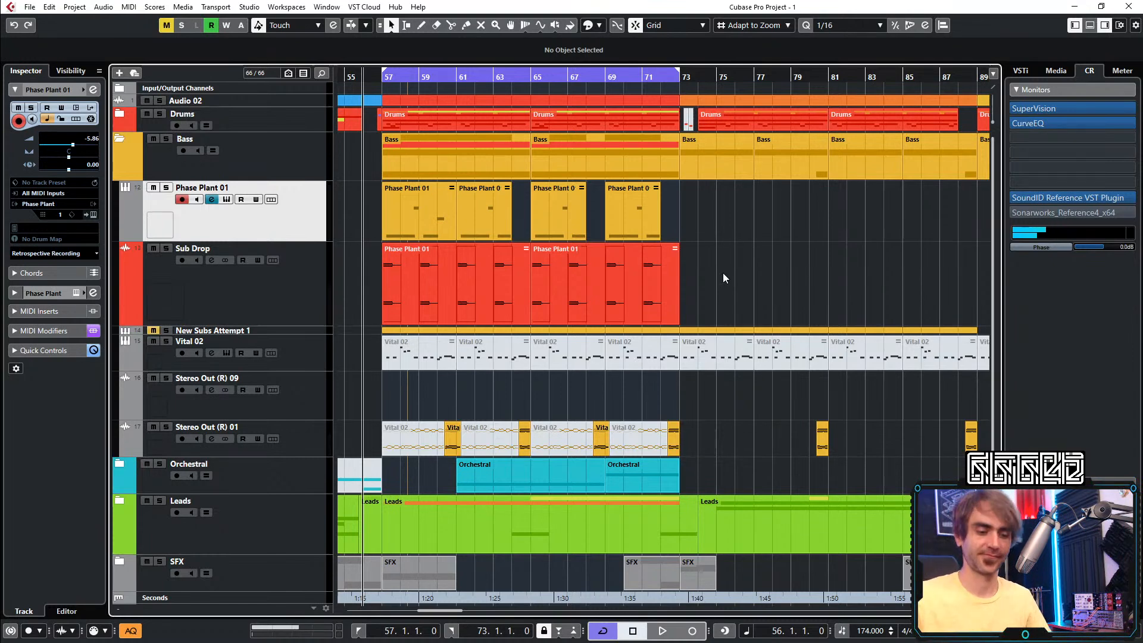
{"action": "key", "text": "space"}
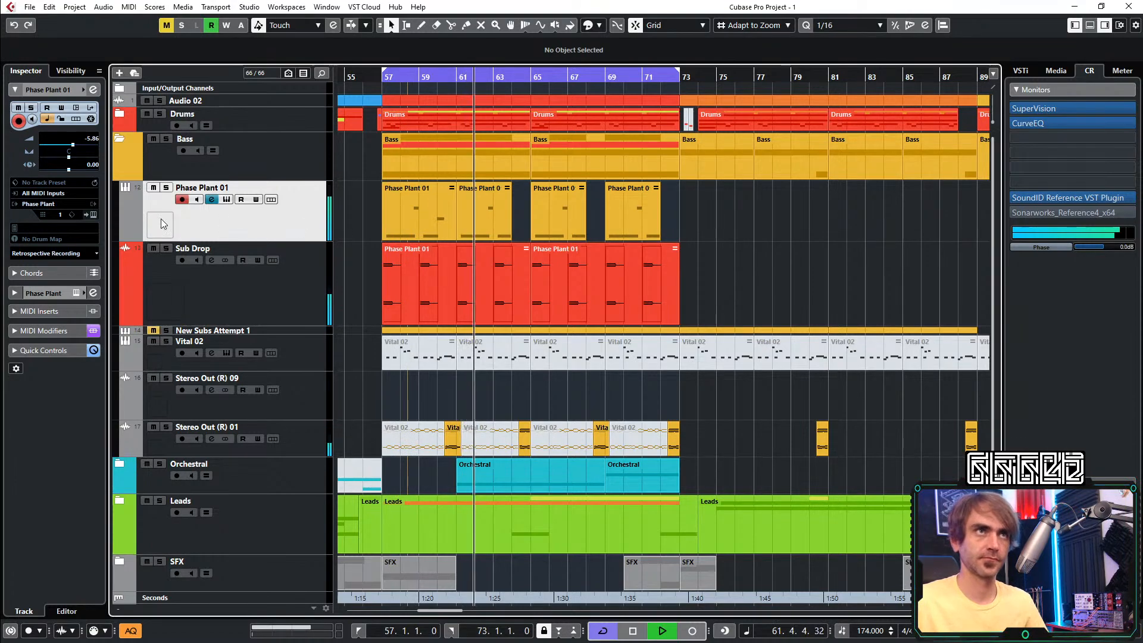
Open the Phase Plant instrument of track Phase Plant 01 and try shifting the first LFO's phase offset
{"action": "left_click", "coordinate": [93, 214]}
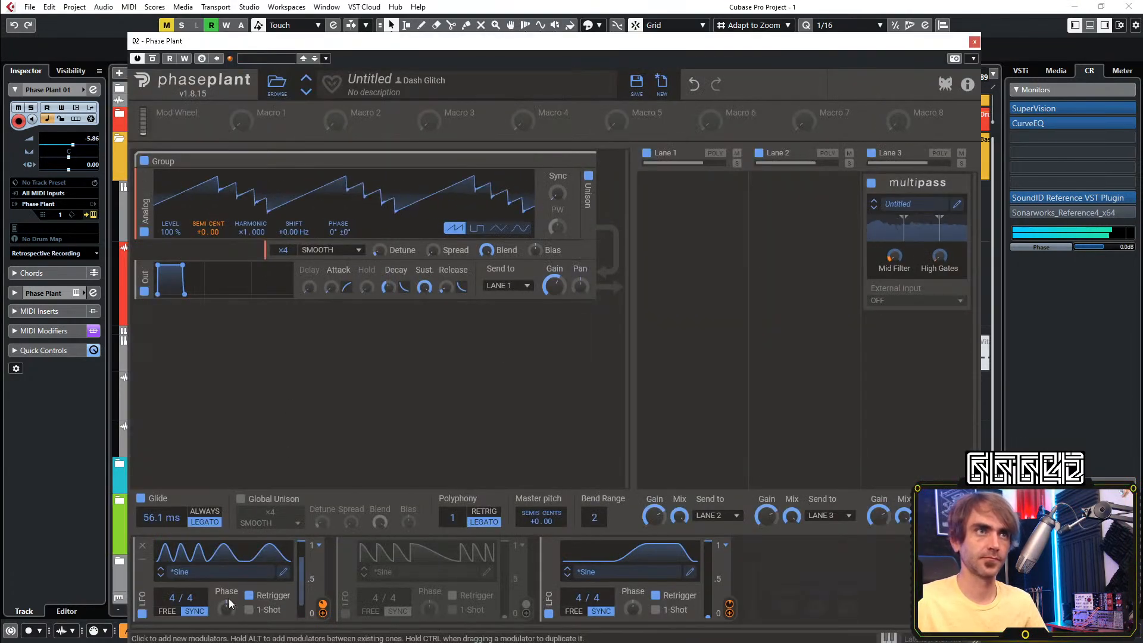
{"action": "left_click_drag", "start_coordinate": [226, 612], "coordinate": [227, 604]}
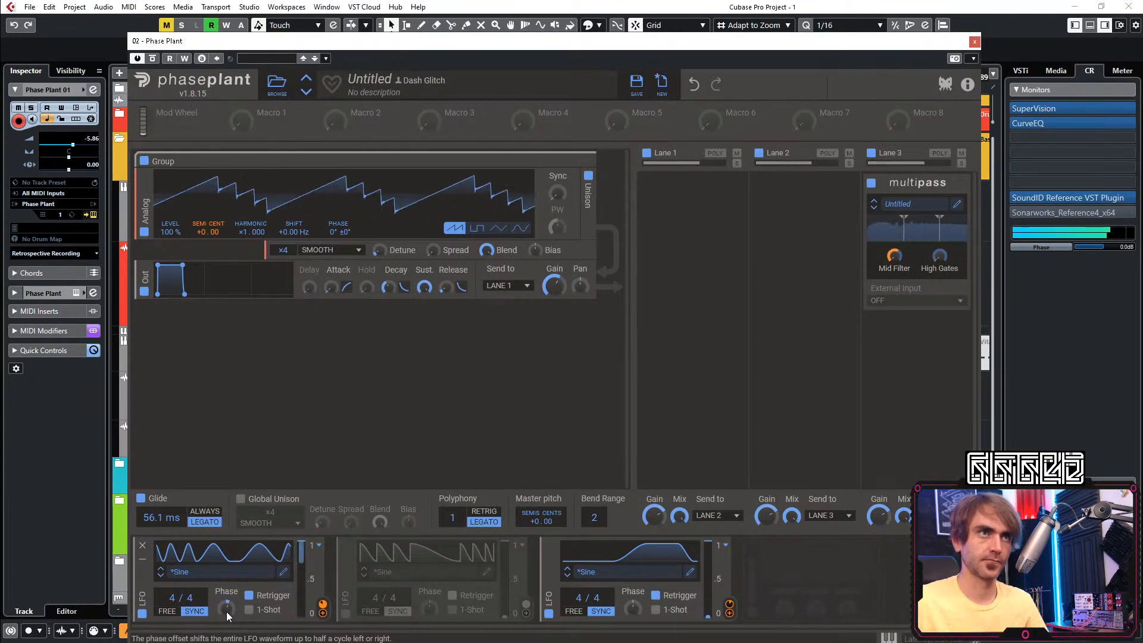
{"action": "left_click_drag", "start_coordinate": [226, 612], "coordinate": [226, 604]}
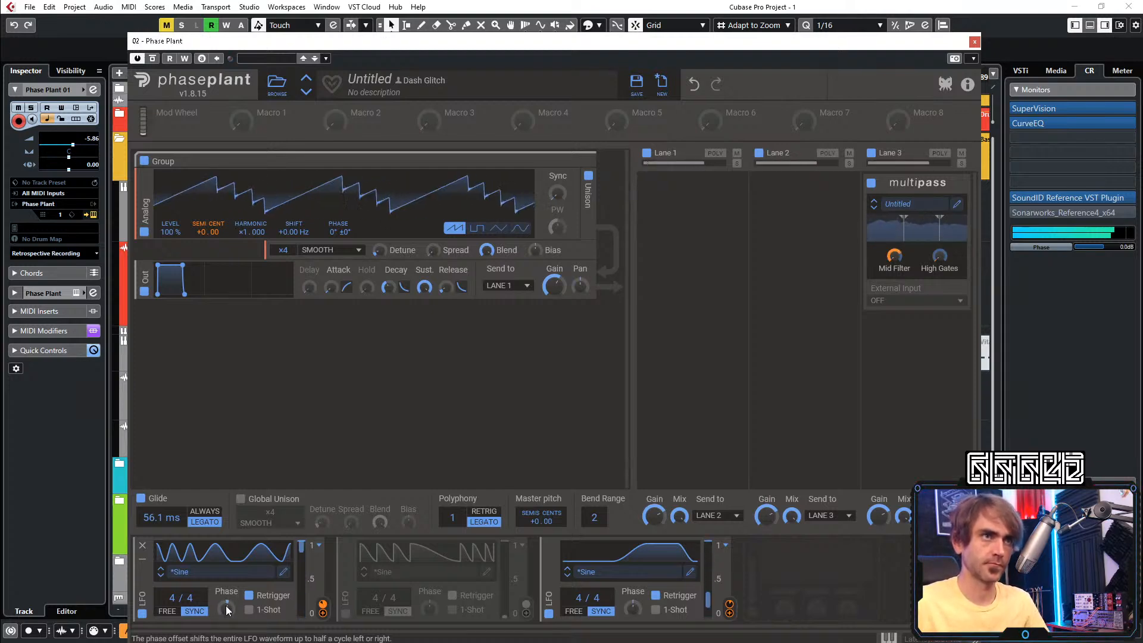
Open the first LFO's curve and add nodes at about 50% height that steepen both flanks of the first two peaks
{"action": "left_click", "coordinate": [283, 572]}
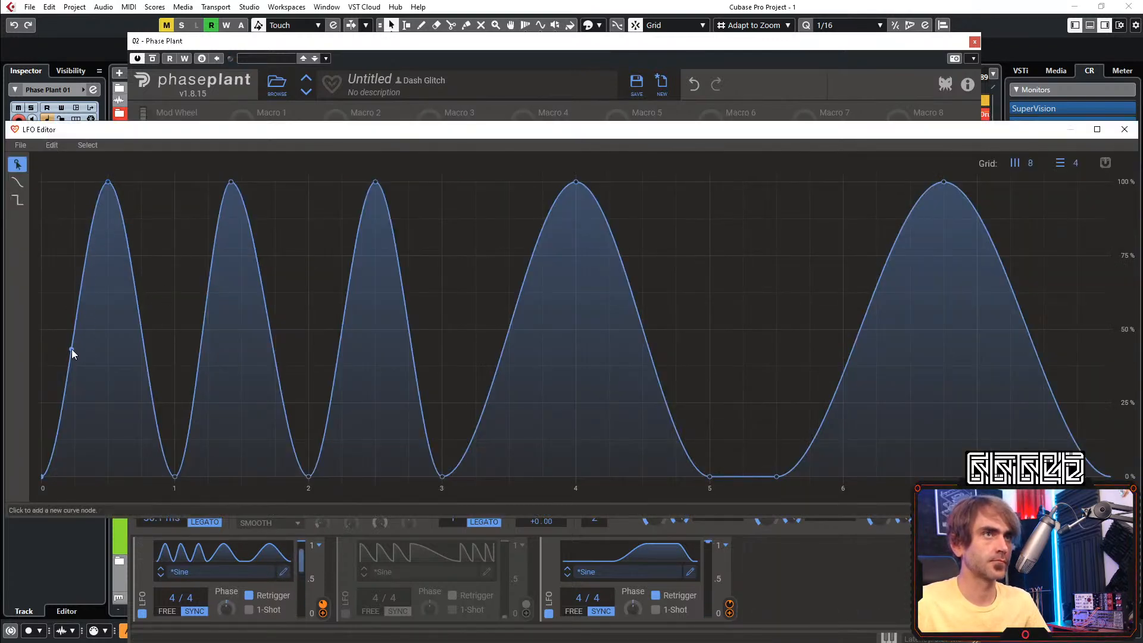
{"action": "left_click_drag", "start_coordinate": [71, 349], "coordinate": [59, 310]}
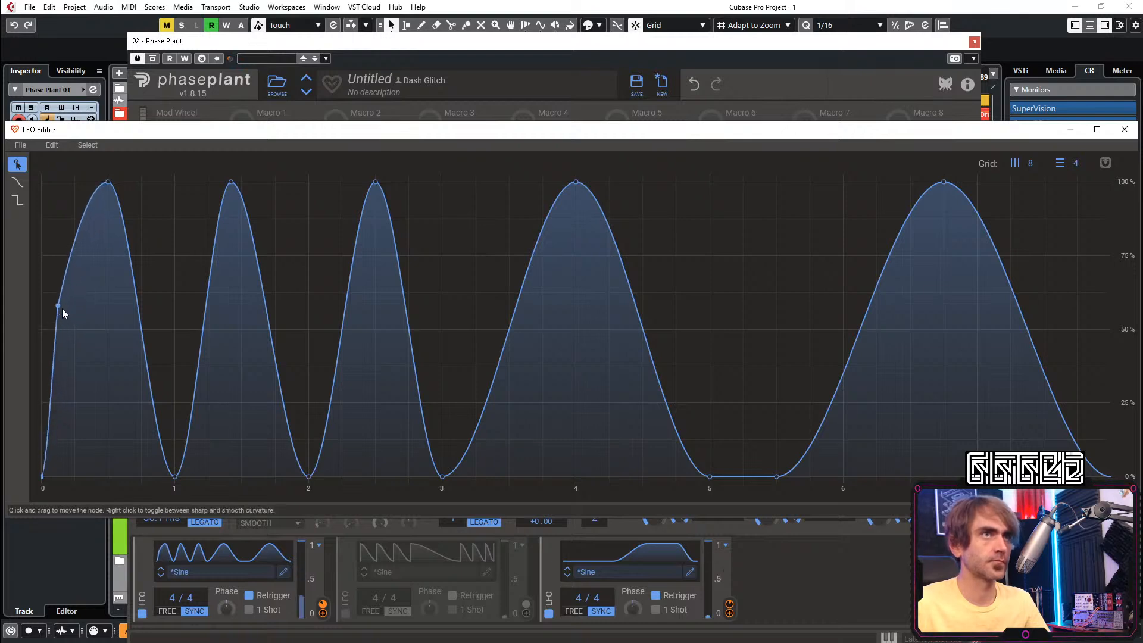
{"action": "left_click_drag", "start_coordinate": [136, 314], "coordinate": [125, 335]}
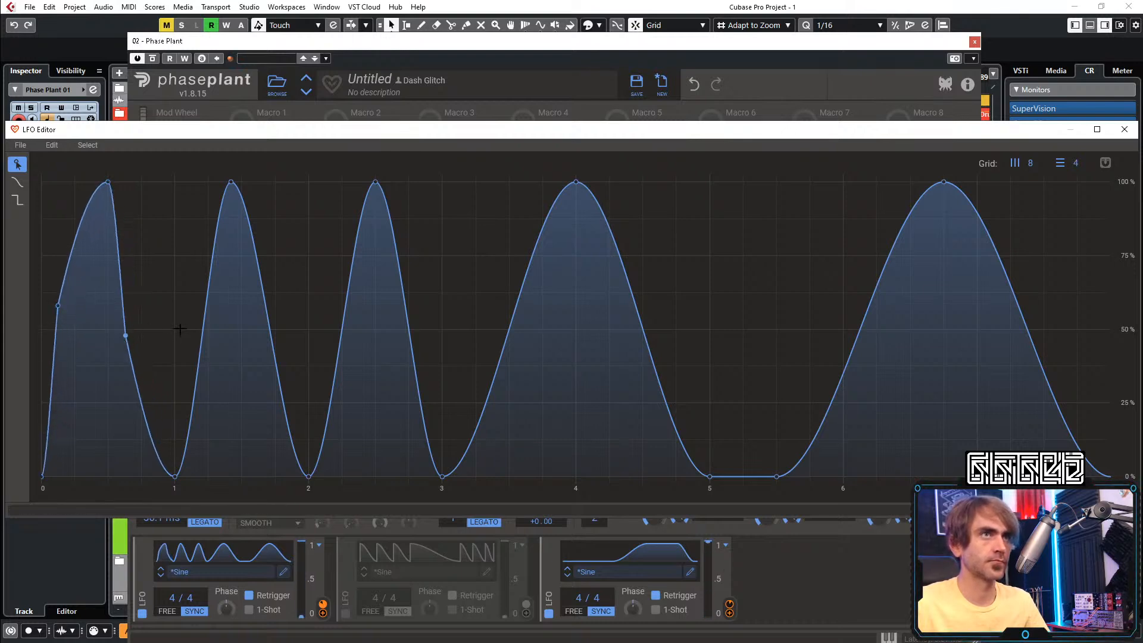
{"action": "left_click_drag", "start_coordinate": [202, 332], "coordinate": [189, 310]}
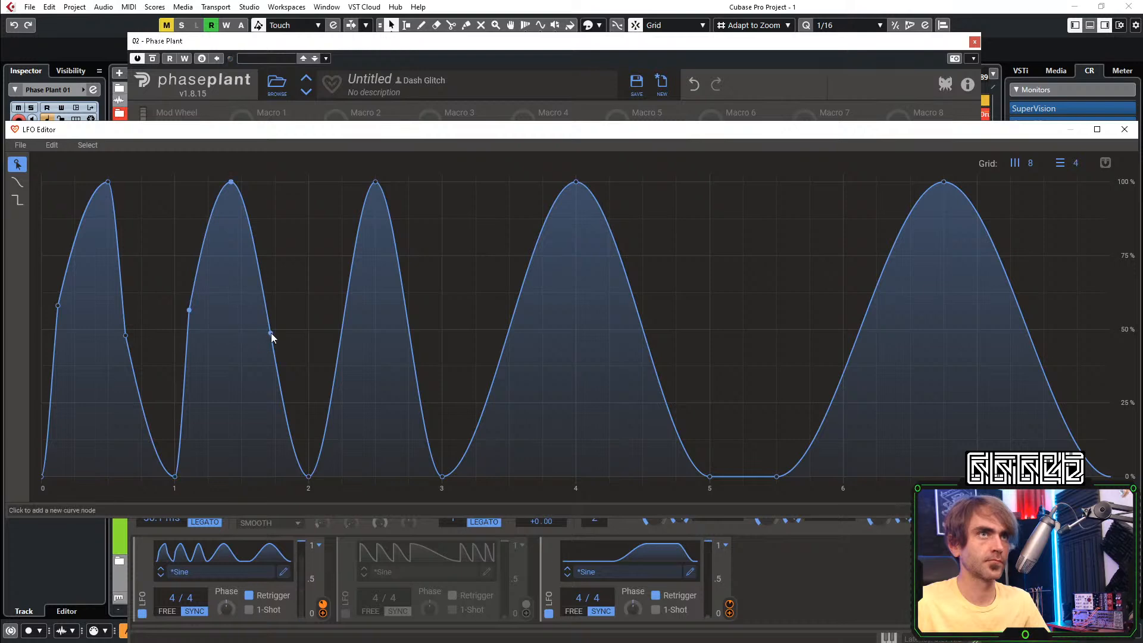
{"action": "left_click_drag", "start_coordinate": [272, 338], "coordinate": [252, 340]}
{"action": "left_click", "coordinate": [333, 387]}
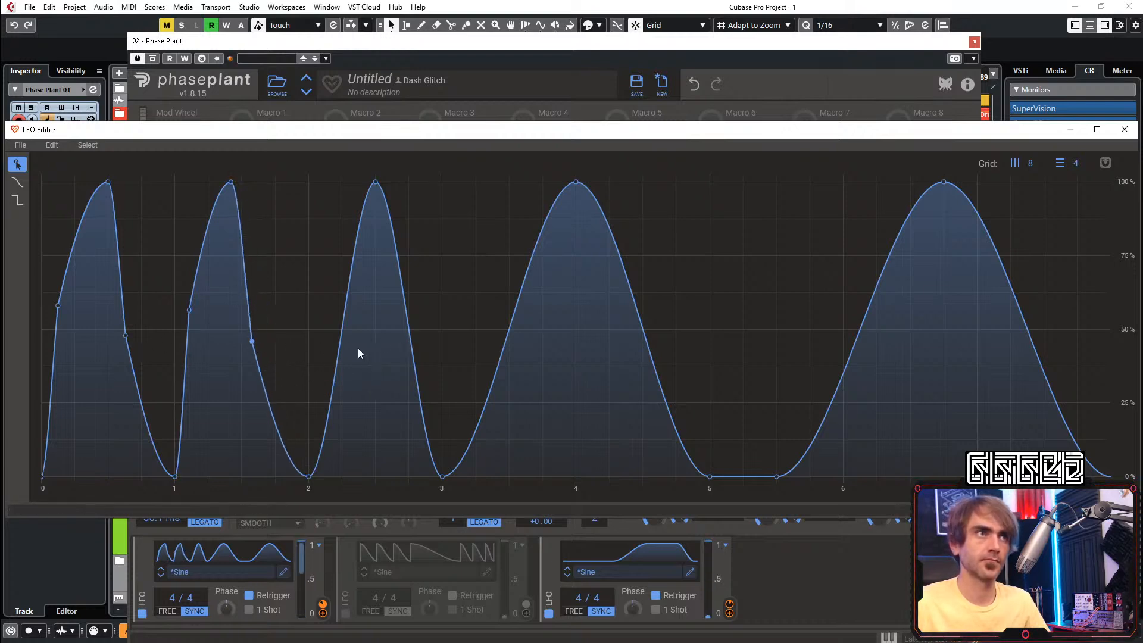
Make the first three peaks drop vertically to about 35%, bulge the fourth peak's fall to about 65% at 5, and close the LFO Editor
{"action": "mouse_move", "coordinate": [121, 337]}
{"action": "left_mouse_down"}
{"action": "mouse_move", "coordinate": [138, 341]}
{"action": "mouse_move", "coordinate": [119, 356]}
{"action": "left_mouse_up"}
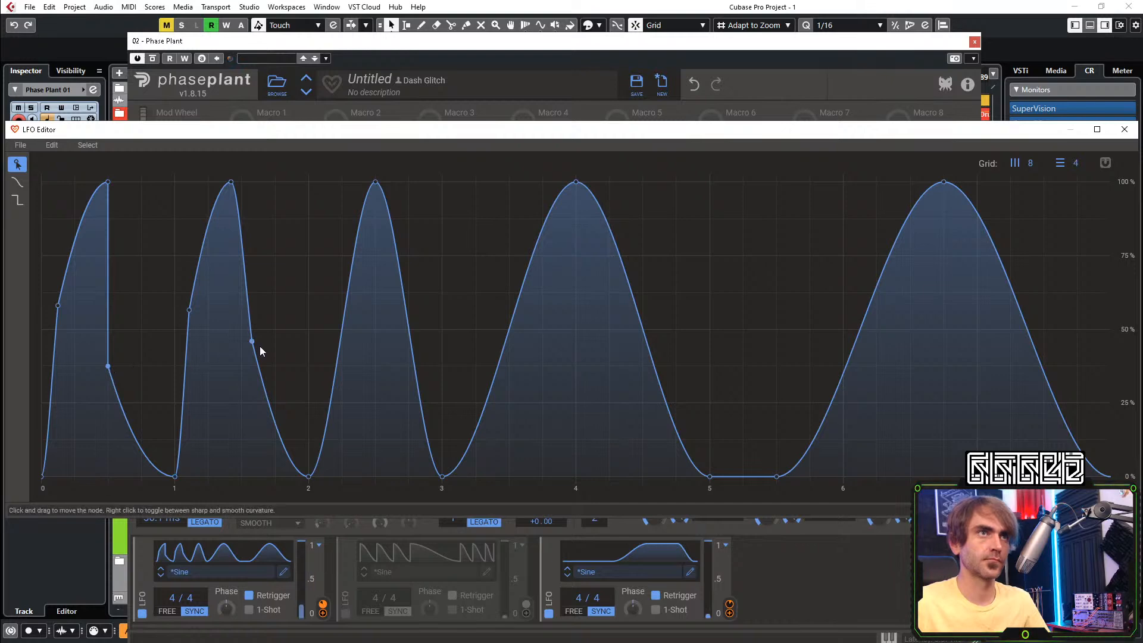
{"action": "left_click_drag", "start_coordinate": [254, 343], "coordinate": [215, 387]}
{"action": "left_click_drag", "start_coordinate": [411, 342], "coordinate": [339, 370]}
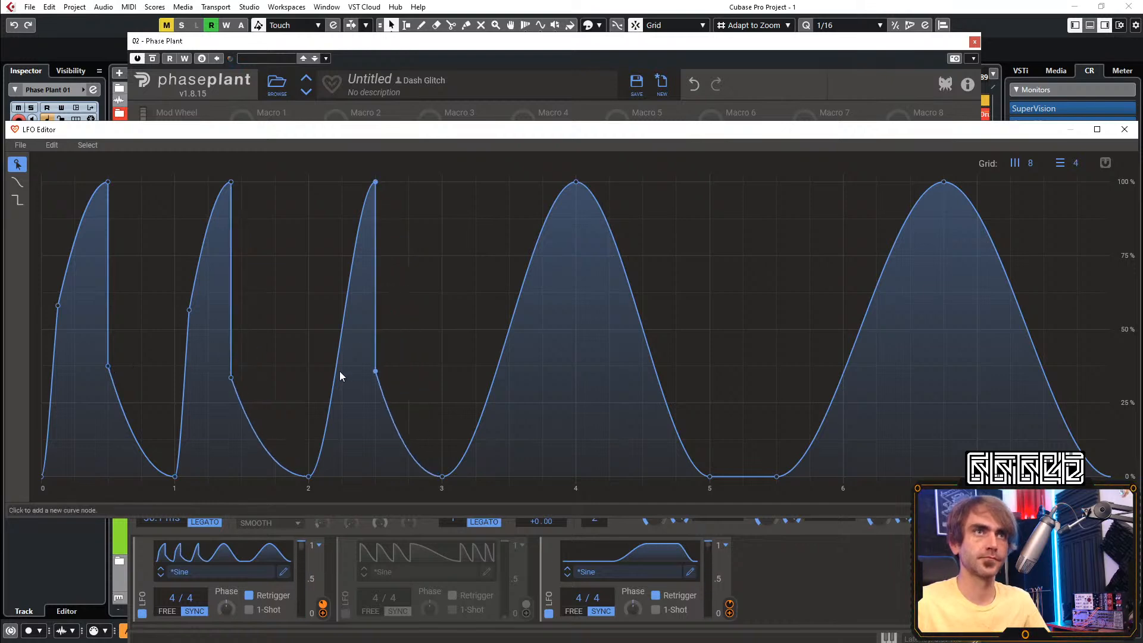
{"action": "left_click_drag", "start_coordinate": [640, 326], "coordinate": [717, 286]}
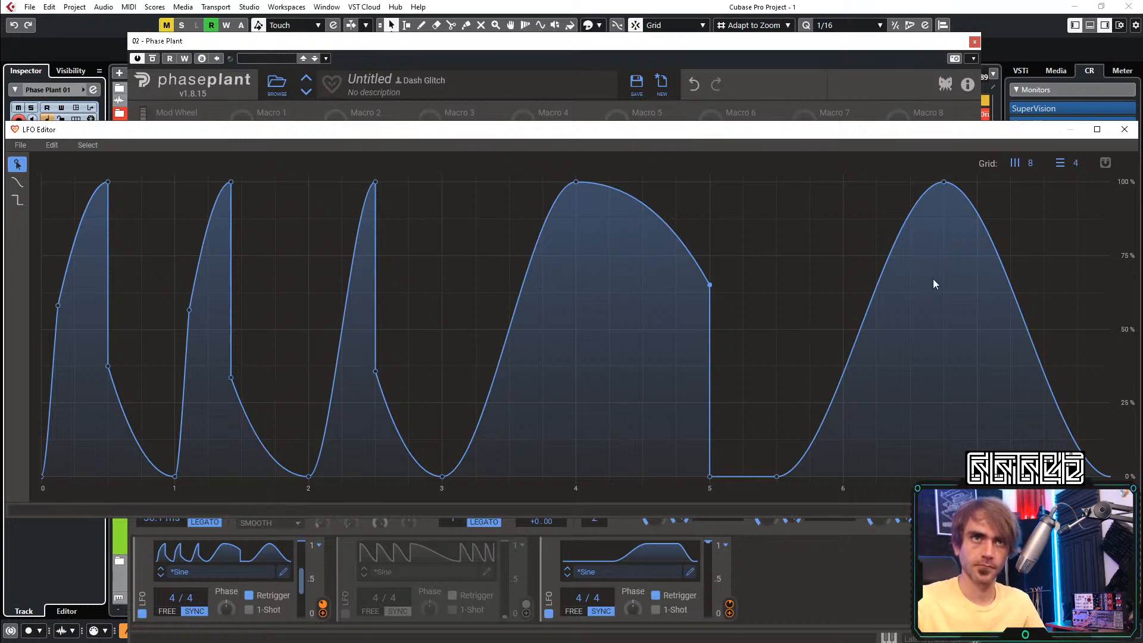
{"action": "left_click", "coordinate": [1124, 129]}
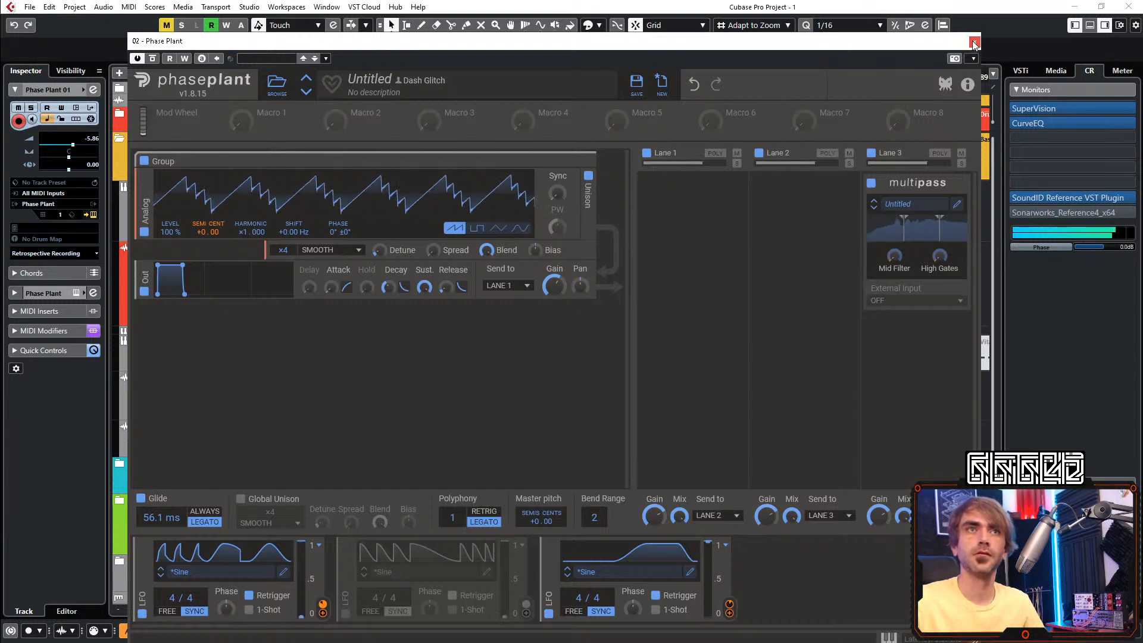
Reopen the first LFO's curve and delete the extra nodes on the flanks of the first three peaks
{"action": "left_click", "coordinate": [323, 614]}
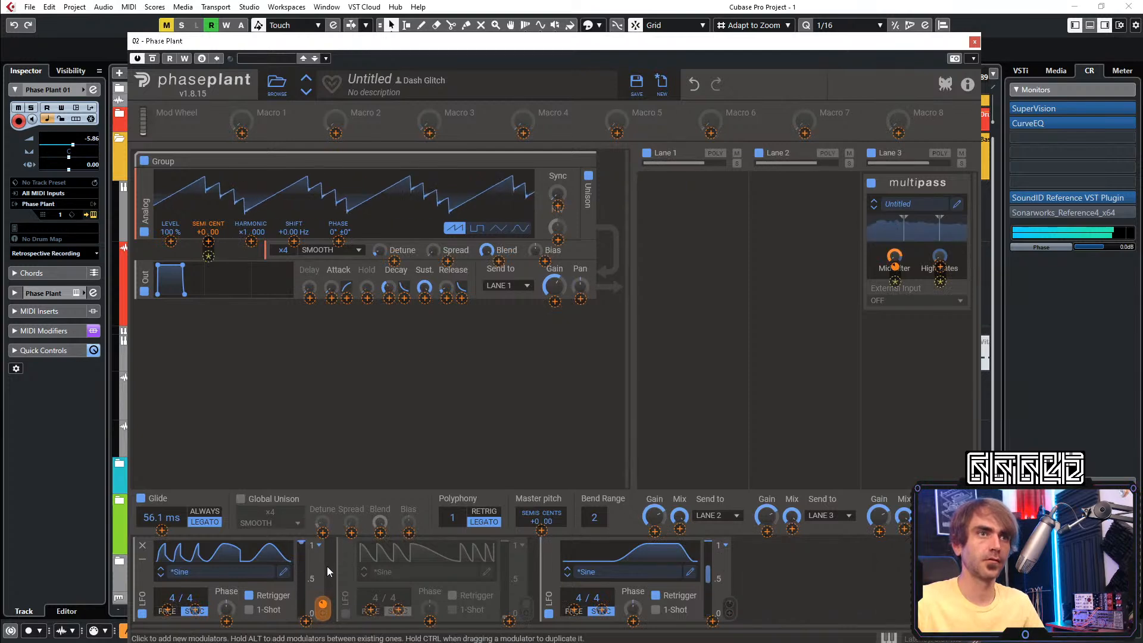
{"action": "left_click", "coordinate": [283, 572]}
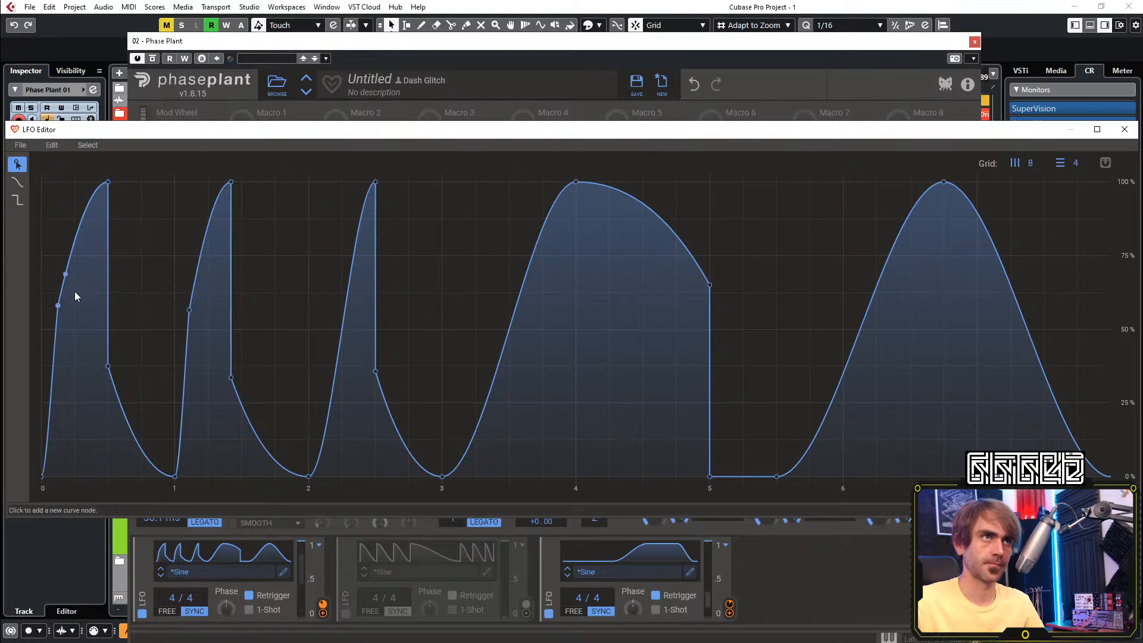
{"action": "double_click", "coordinate": [57, 306]}
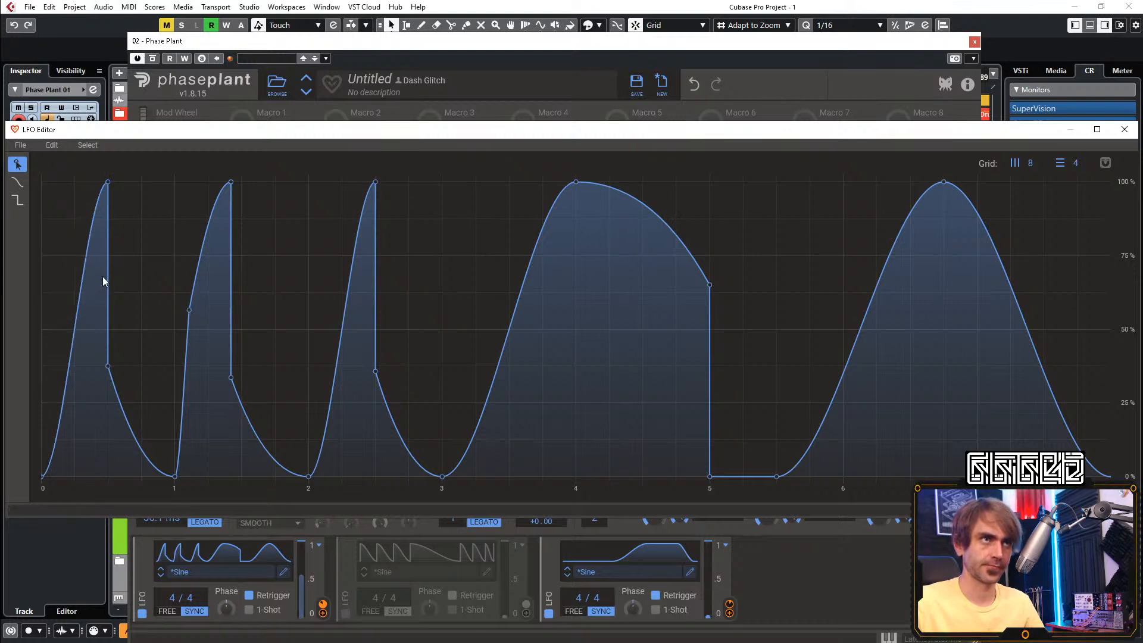
{"action": "double_click", "coordinate": [108, 367]}
{"action": "double_click", "coordinate": [231, 377]}
{"action": "double_click", "coordinate": [189, 311]}
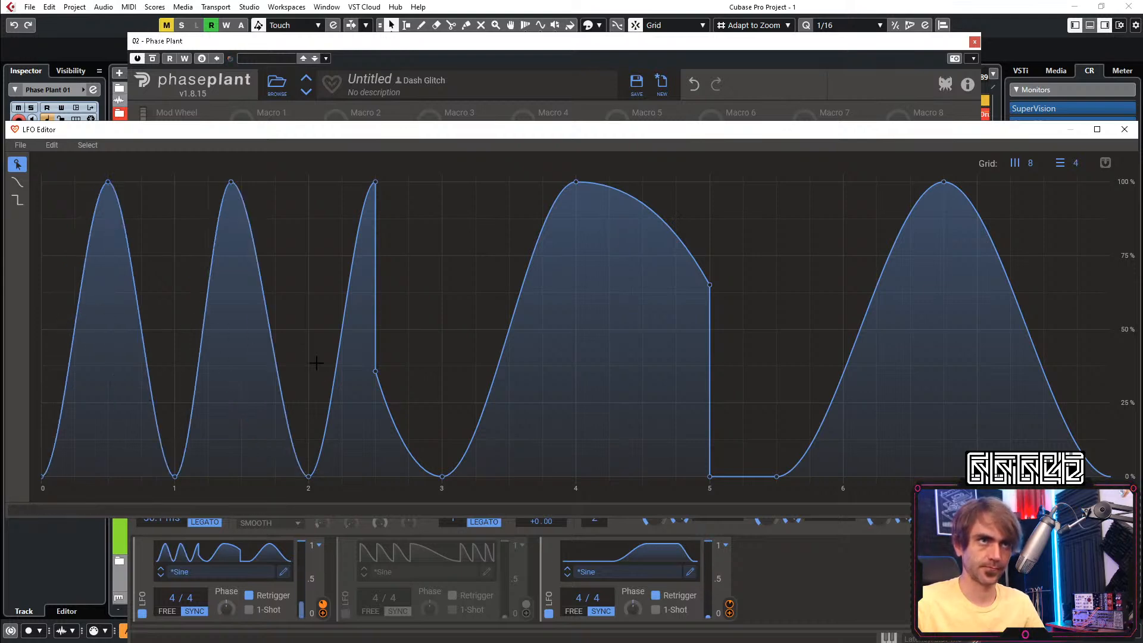
{"action": "double_click", "coordinate": [375, 372]}
Move the first three LFO peaks to 0, 1 and 2 at 100% so each one starts with a vertical rise
{"action": "left_click_drag", "start_coordinate": [109, 186], "coordinate": [43, 185]}
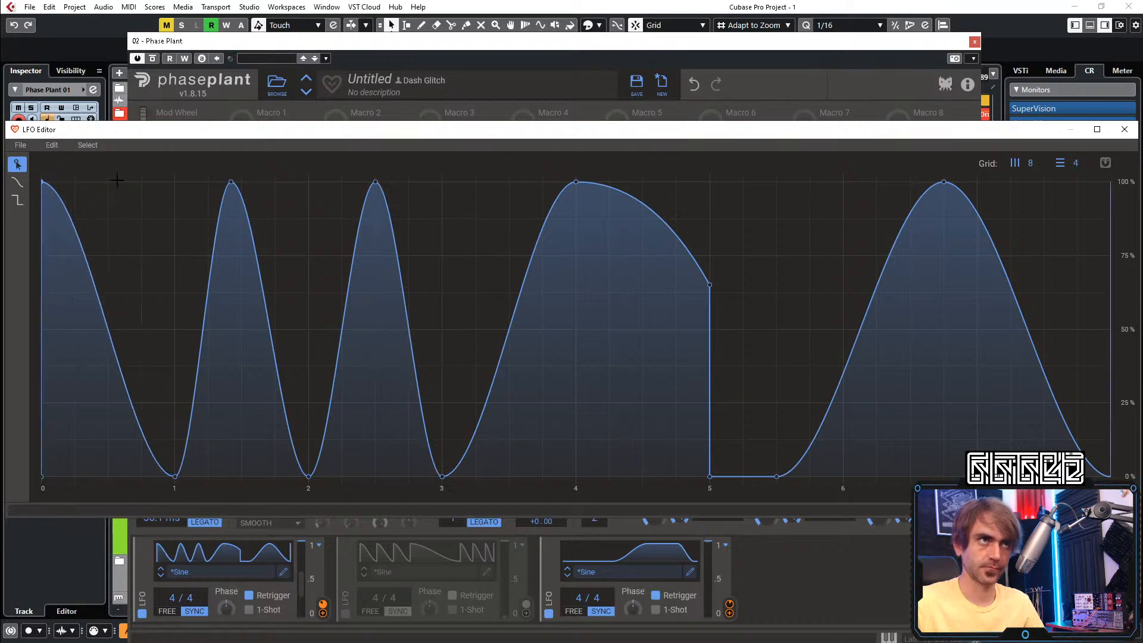
{"action": "left_click_drag", "start_coordinate": [231, 185], "coordinate": [175, 185]}
{"action": "left_click_drag", "start_coordinate": [377, 184], "coordinate": [309, 183]}
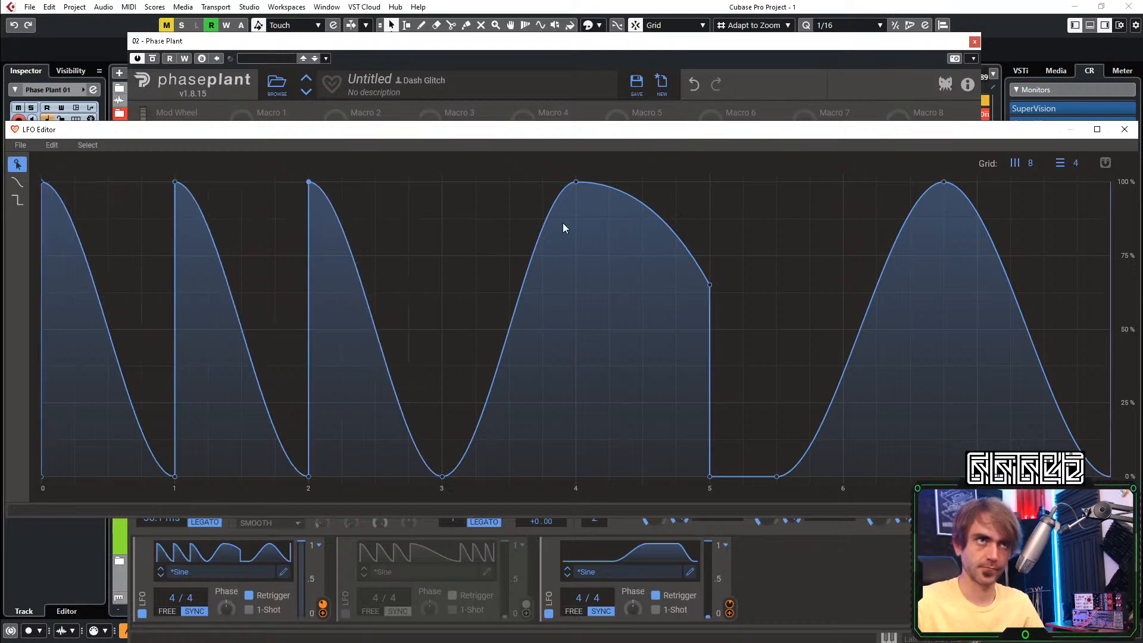
Delete the node at about 65% above 5, and move the fourth peak to 3 and the last peak to 5.5, both at 100%
{"action": "double_click", "coordinate": [709, 285]}
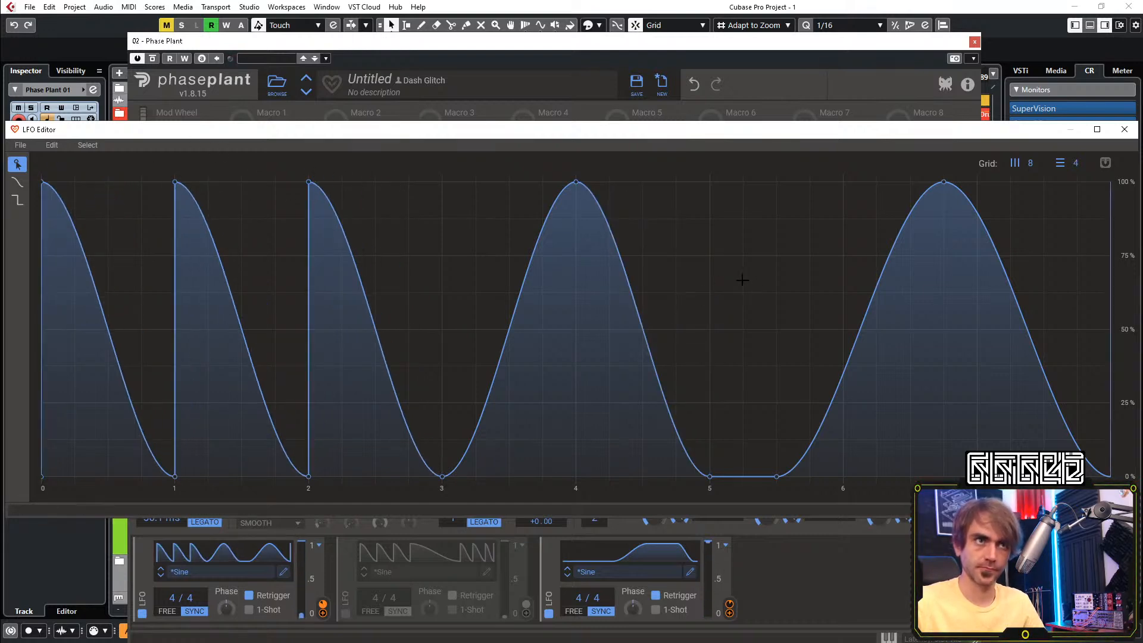
{"action": "left_click_drag", "start_coordinate": [575, 182], "coordinate": [443, 182]}
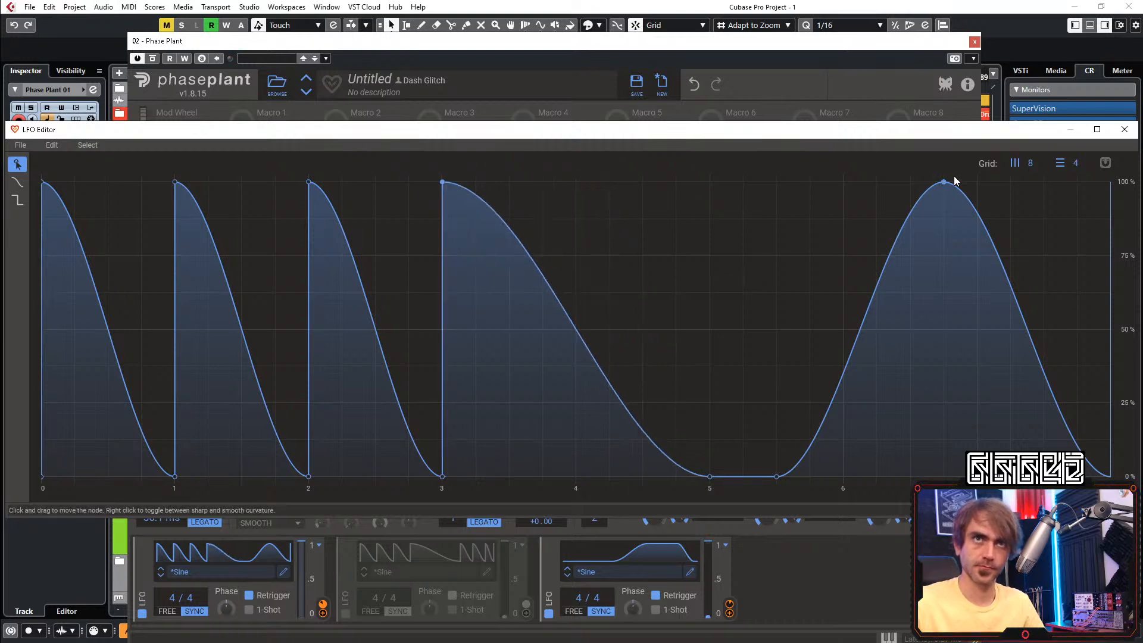
{"action": "left_click_drag", "start_coordinate": [942, 182], "coordinate": [776, 181]}
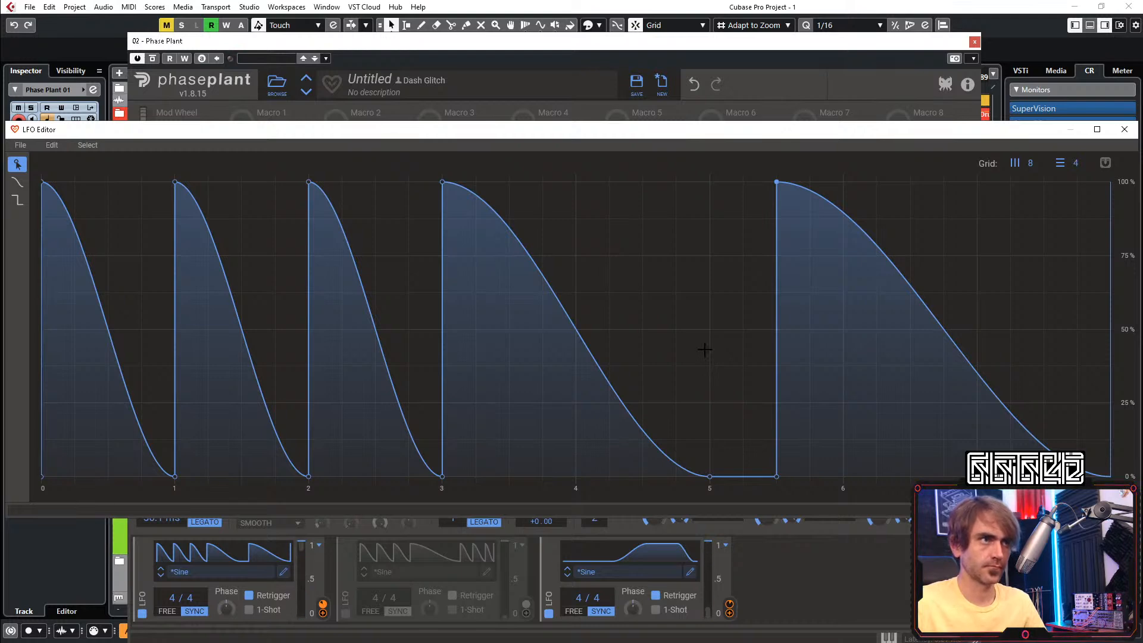
Reshape the curve's end with a vertical rise to 100% at 5, a valley of about 26% near 6.2, and 100% at the end
{"action": "left_click_drag", "start_coordinate": [776, 181], "coordinate": [776, 476]}
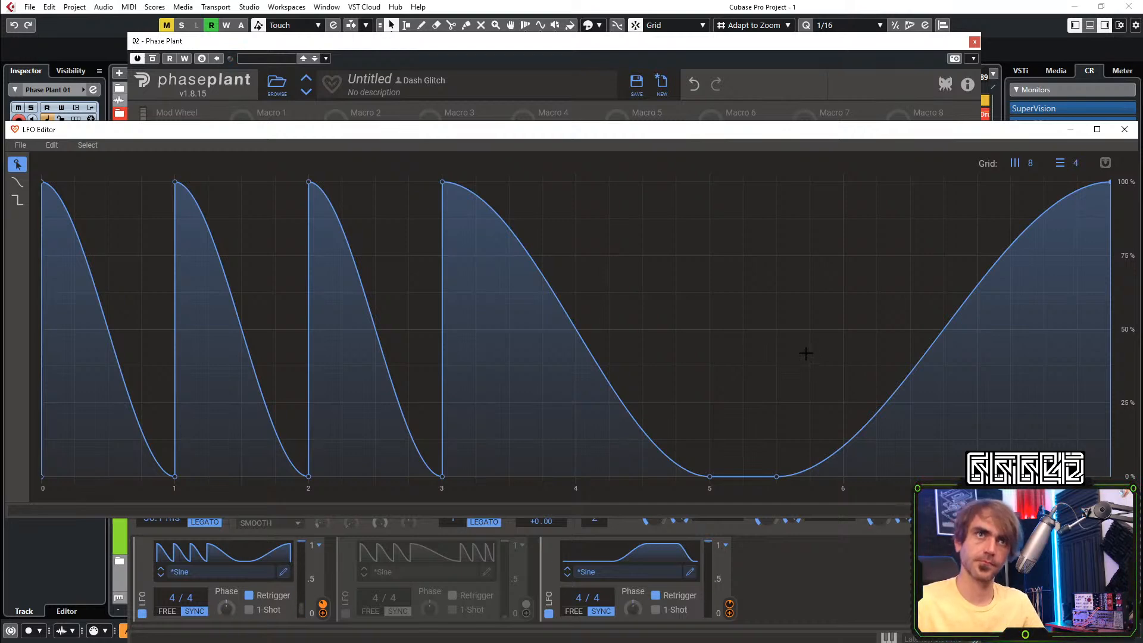
{"action": "left_click_drag", "start_coordinate": [666, 240], "coordinate": [734, 359]}
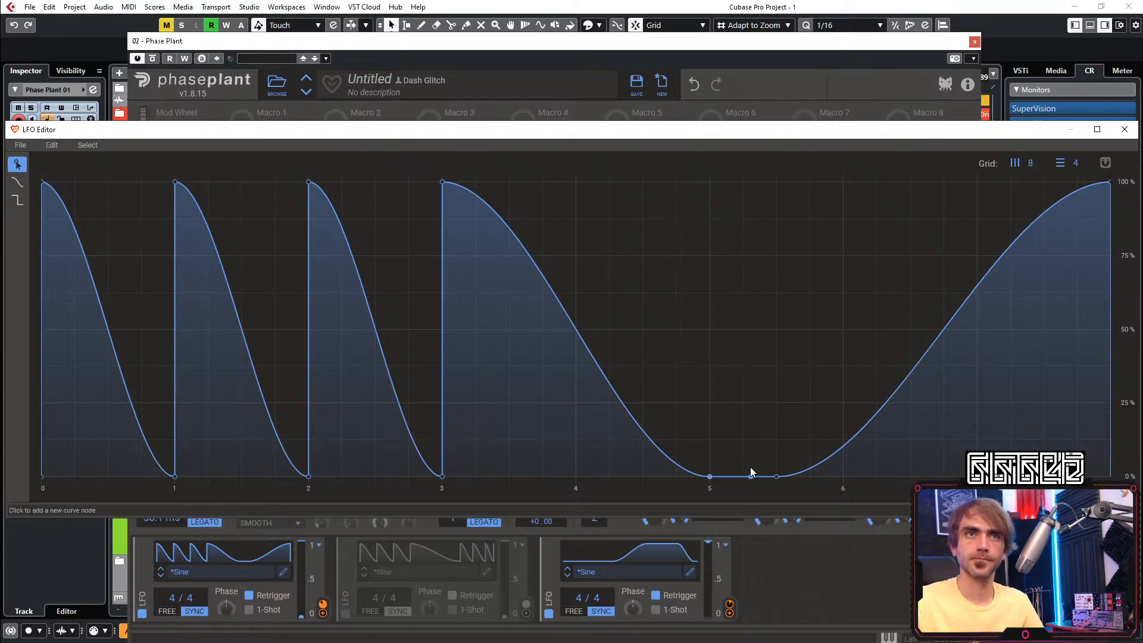
{"action": "left_click_drag", "start_coordinate": [710, 476], "coordinate": [679, 139]}
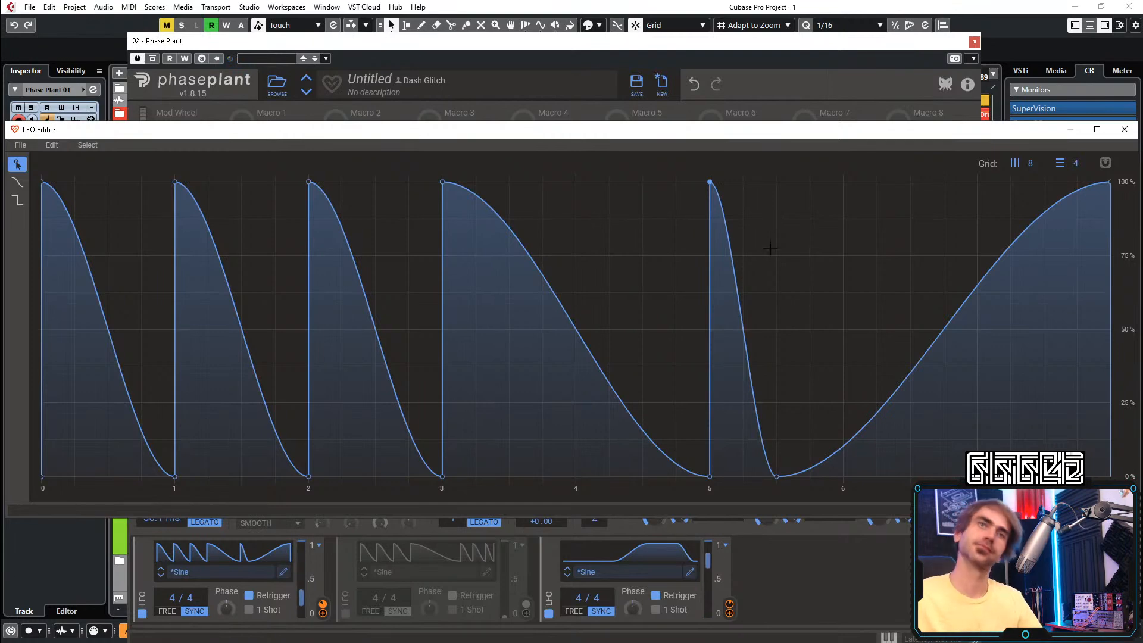
{"action": "left_click_drag", "start_coordinate": [776, 476], "coordinate": [875, 401]}
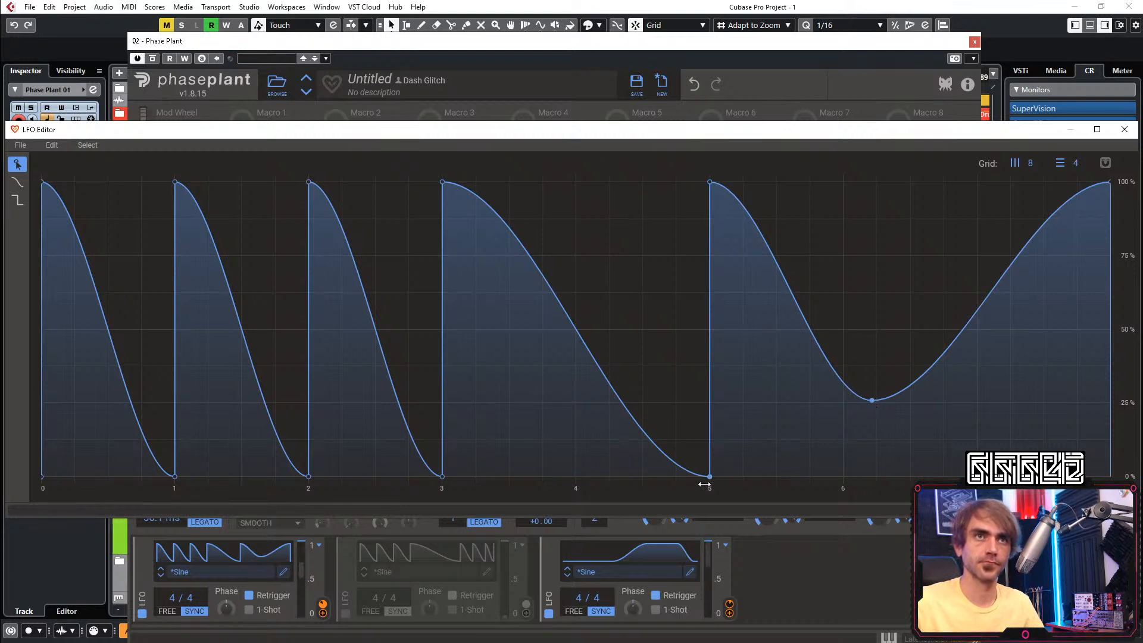
{"action": "left_click_drag", "start_coordinate": [711, 476], "coordinate": [677, 487]}
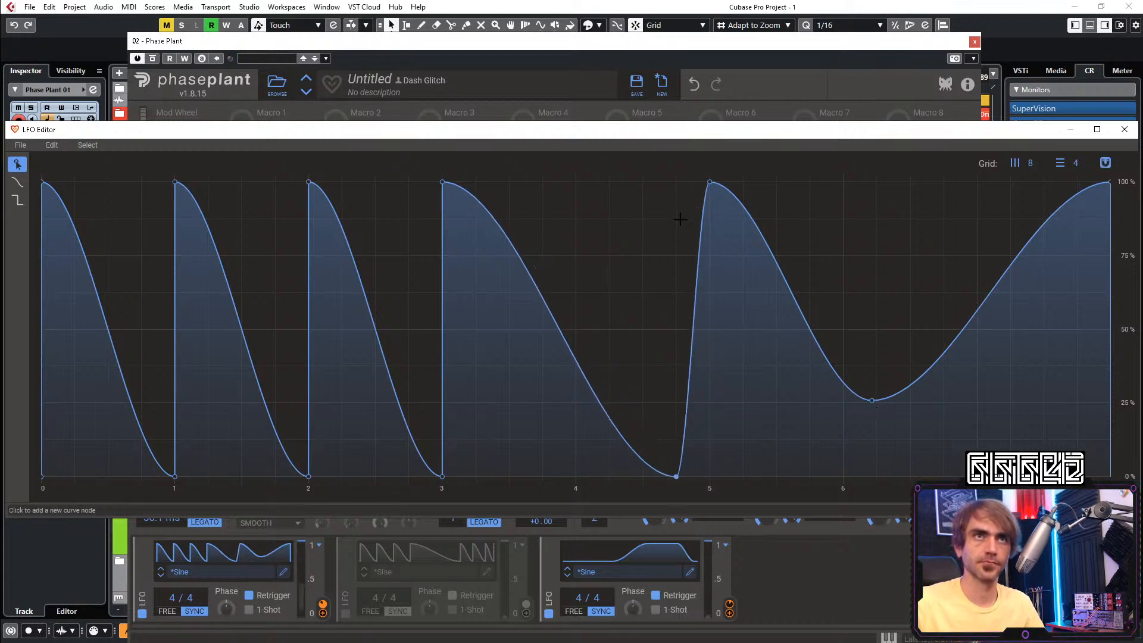
{"action": "left_click_drag", "start_coordinate": [709, 181], "coordinate": [614, 137]}
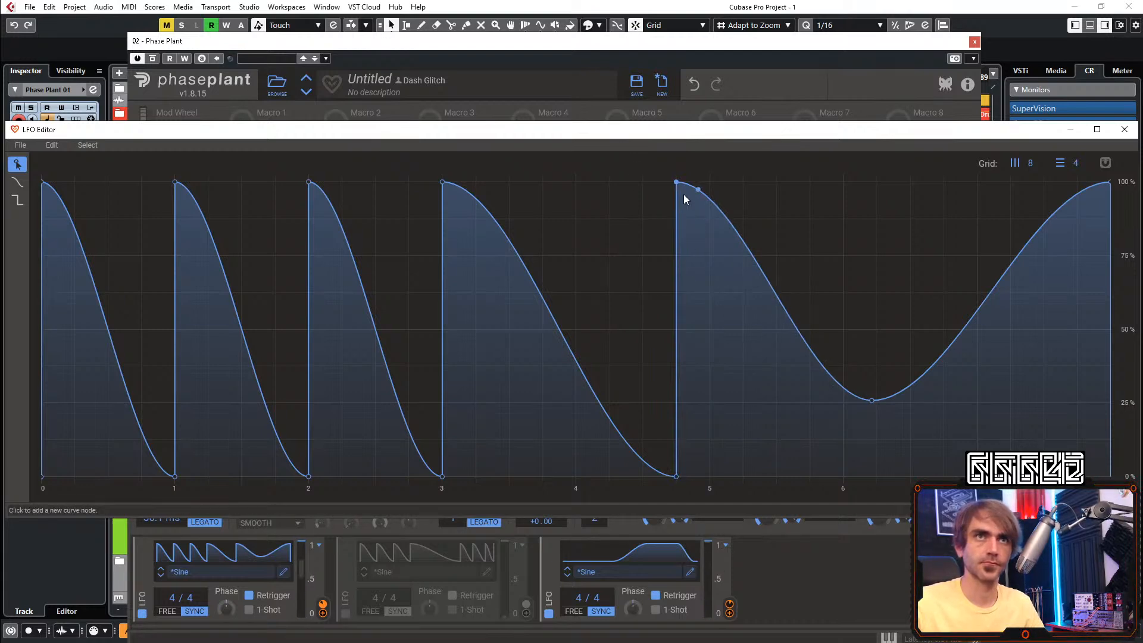
{"action": "left_click", "coordinate": [695, 83]}
{"action": "left_click", "coordinate": [694, 83]}
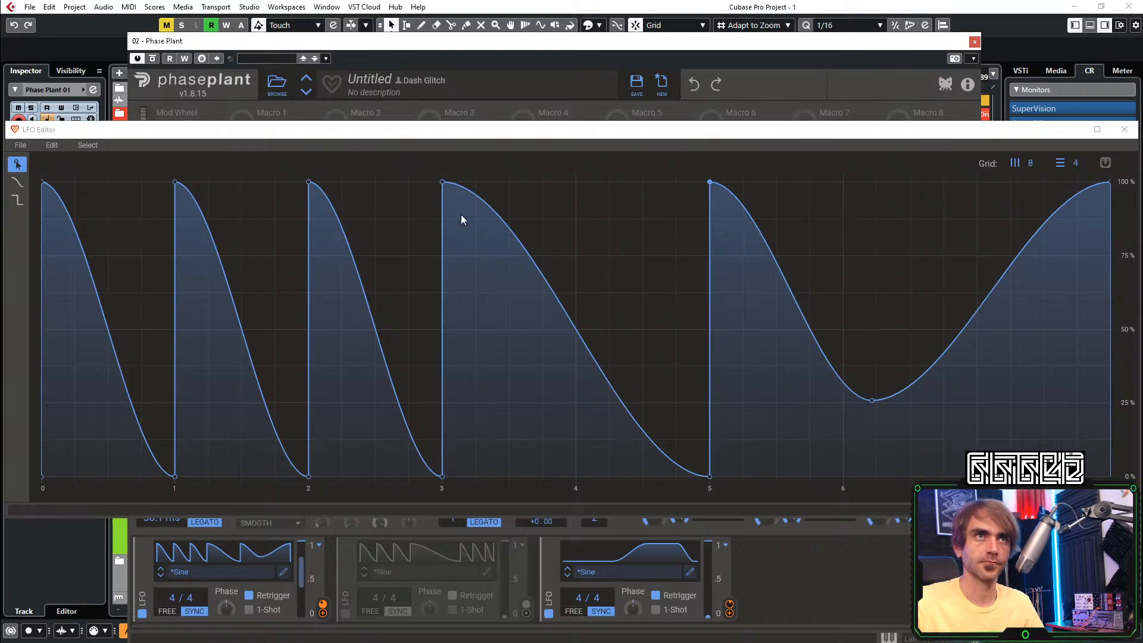
Move the fourth LFO peak to 4 at 100%, then raise the oscillator's unison Spread and close the synth
{"action": "left_click_drag", "start_coordinate": [441, 182], "coordinate": [576, 182]}
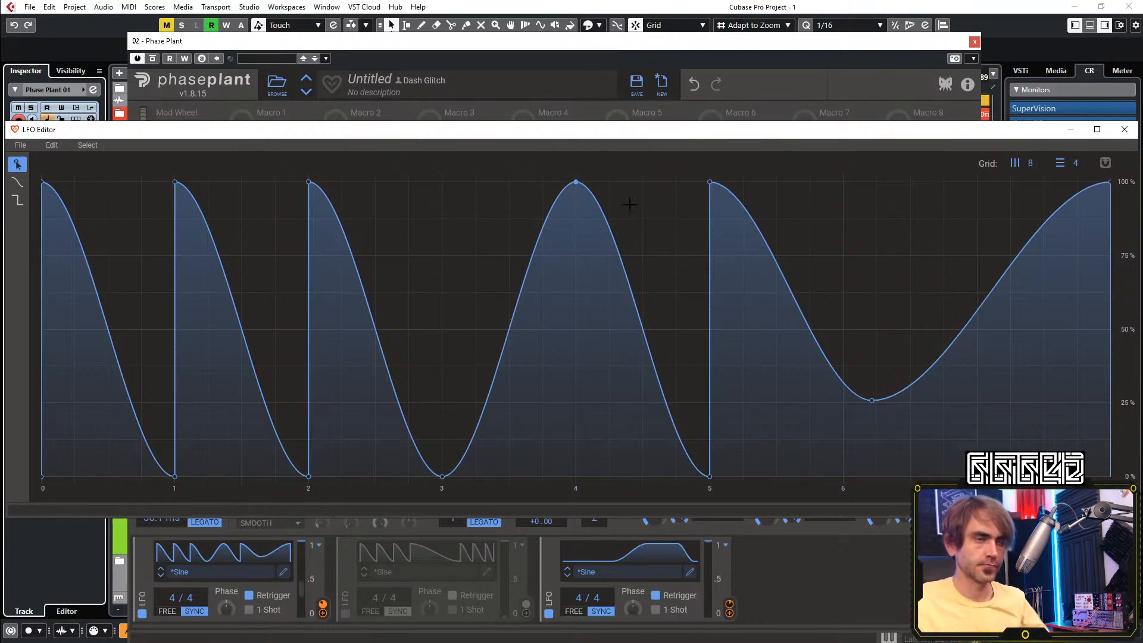
{"action": "left_click", "coordinate": [1116, 132]}
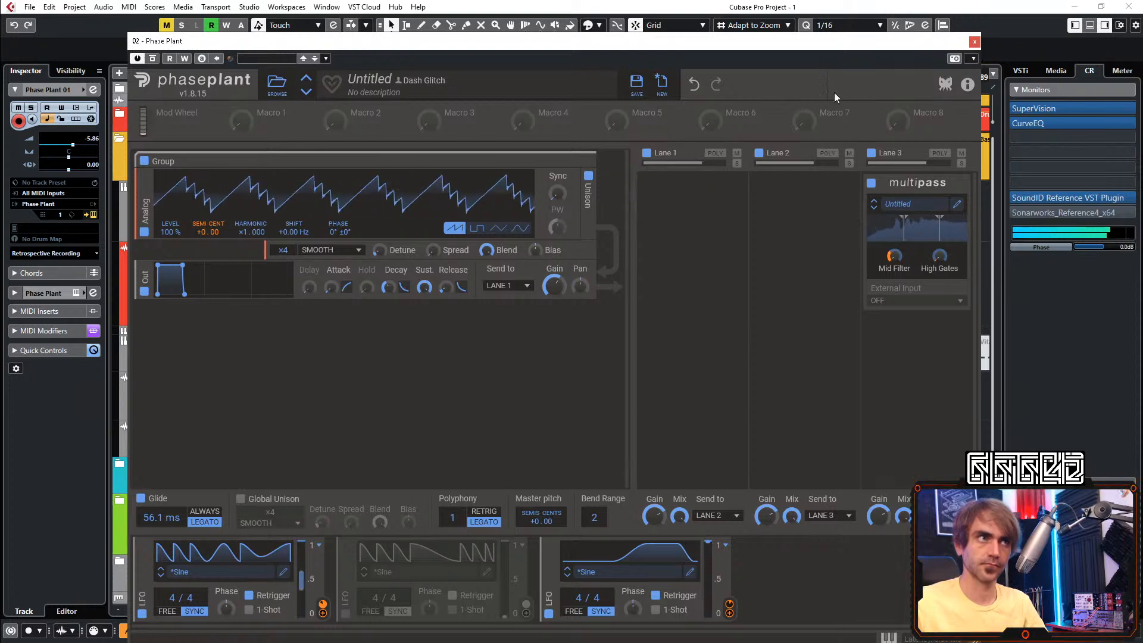
{"action": "left_click_drag", "start_coordinate": [433, 258], "coordinate": [432, 184]}
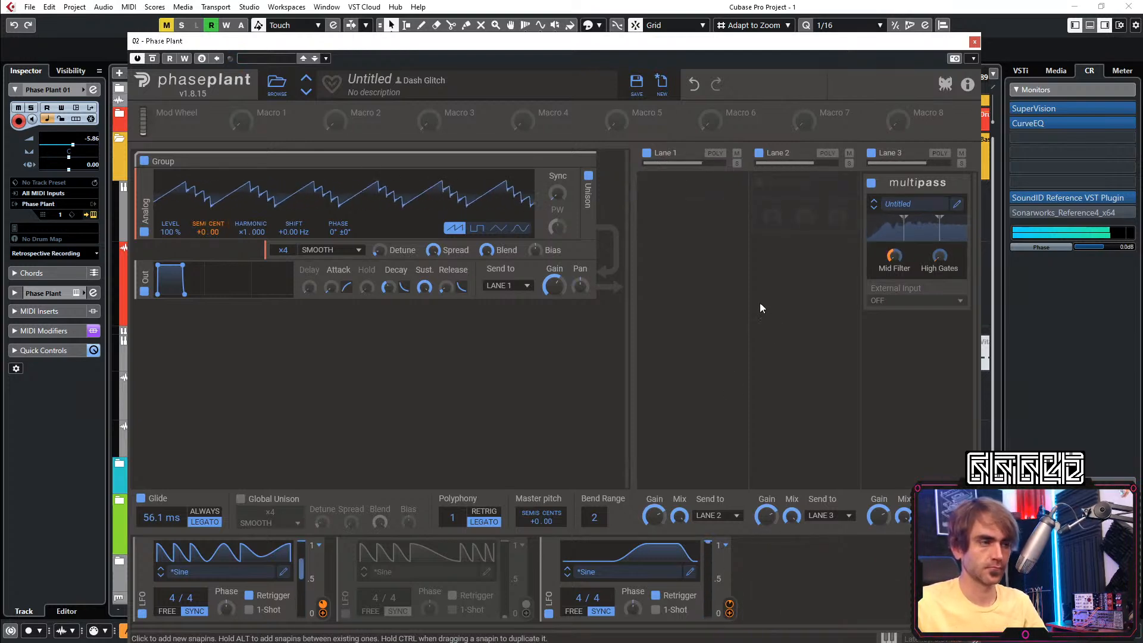
{"action": "left_click", "coordinate": [974, 42]}
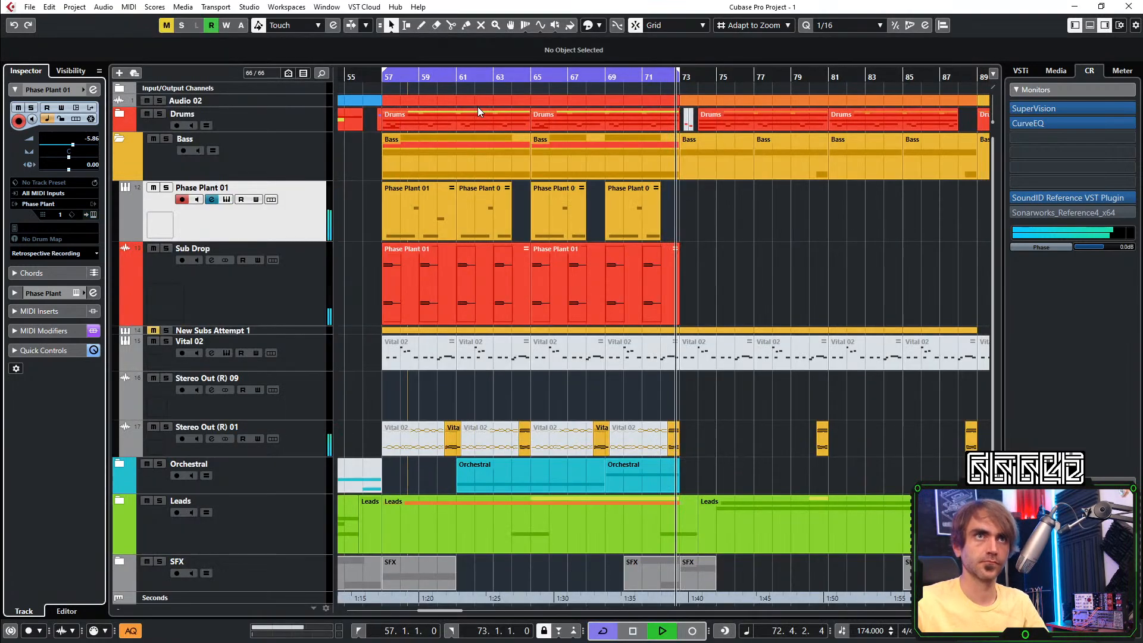
Play the arrangement from shortly before bar 57 and load the d&b 2021 reference preset in the monitor channel's CurveEQ
{"action": "scroll", "coordinate": [795, 241], "scroll_direction": "down", "scroll_amount": 1}
{"action": "scroll", "coordinate": [797, 239], "scroll_direction": "left", "scroll_amount": 1}
{"action": "scroll", "coordinate": [798, 237], "scroll_direction": "right", "scroll_amount": 1}
{"action": "left_click", "coordinate": [492, 77]}
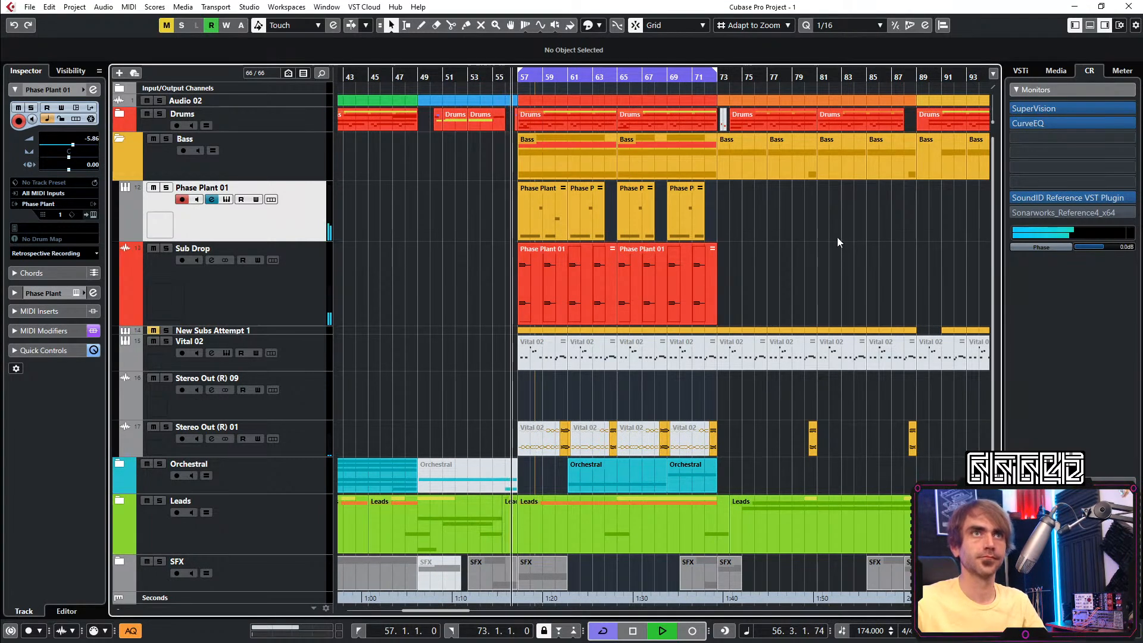
{"action": "left_click", "coordinate": [1027, 125]}
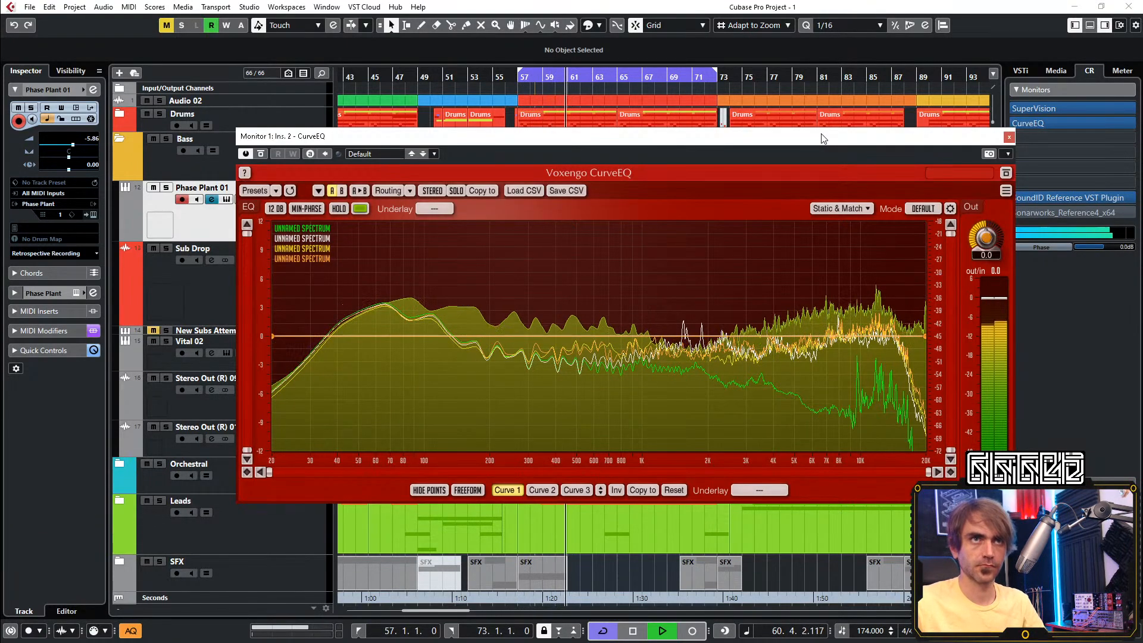
{"action": "left_click", "coordinate": [434, 154]}
{"action": "left_click", "coordinate": [467, 167]}
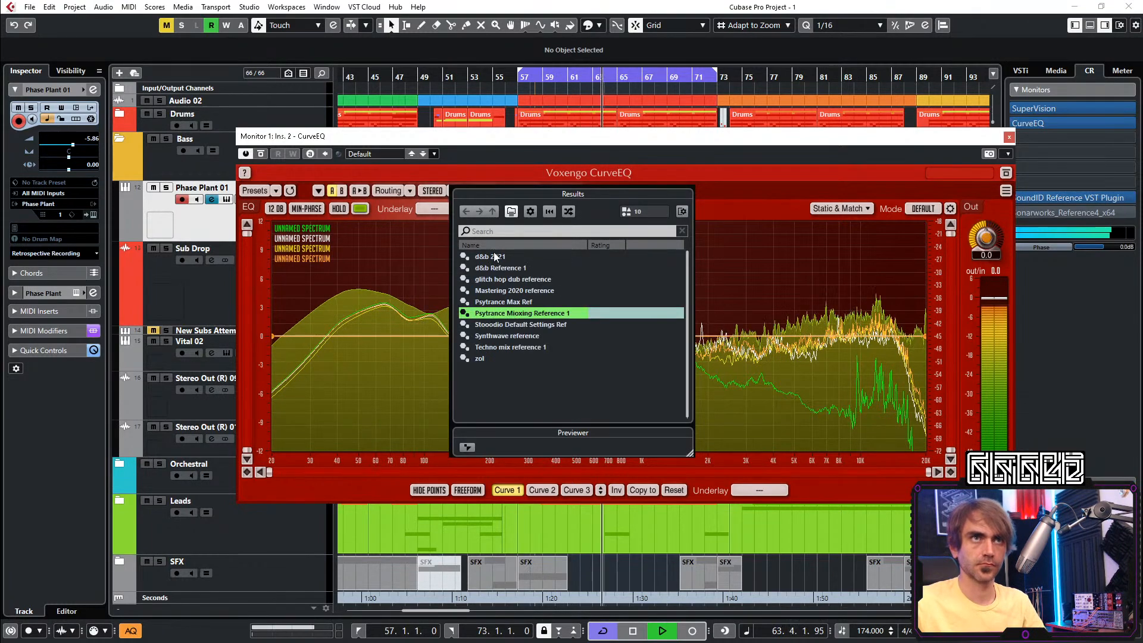
{"action": "left_click", "coordinate": [495, 257]}
{"action": "left_click", "coordinate": [711, 160]}
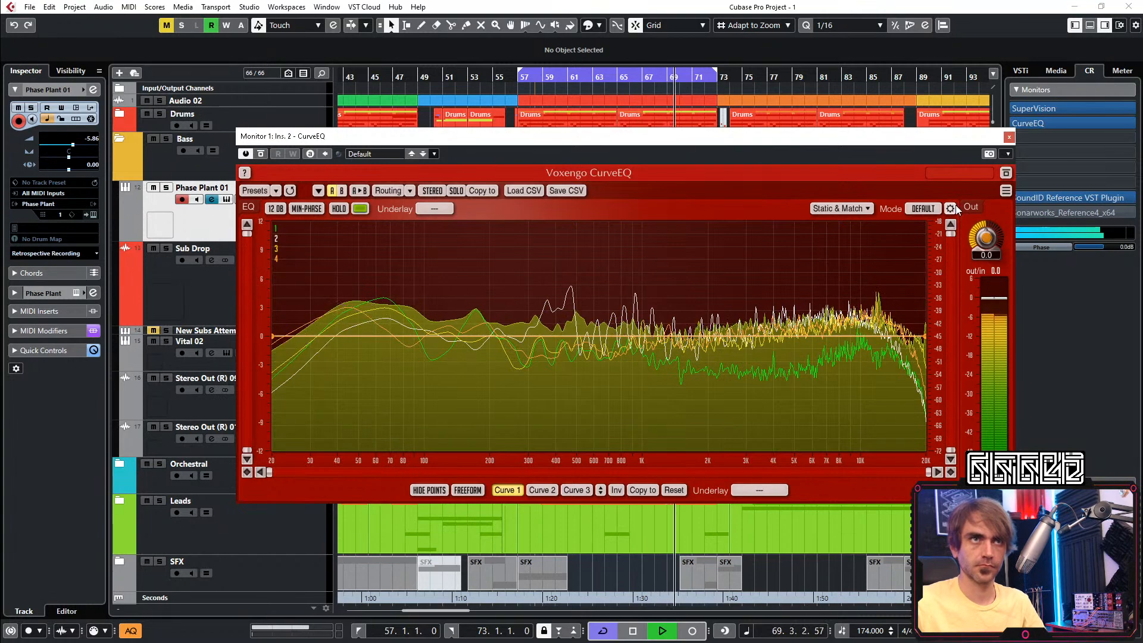
{"action": "left_click_drag", "start_coordinate": [988, 143], "coordinate": [0, 143]}
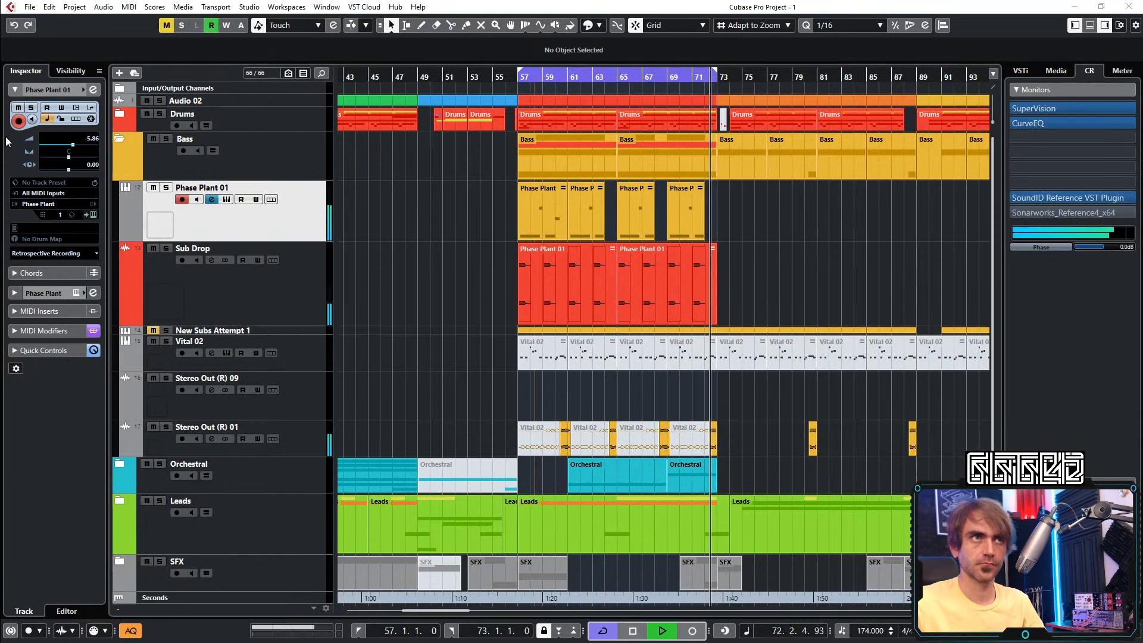
Lower the Phase Plant 01 track volume to -7.15 and unmute the G0 note in bar 60 of its first part
{"action": "scroll", "coordinate": [97, 138], "scroll_direction": "down", "scroll_amount": 3}
{"action": "key", "text": "KP_Subtract"}
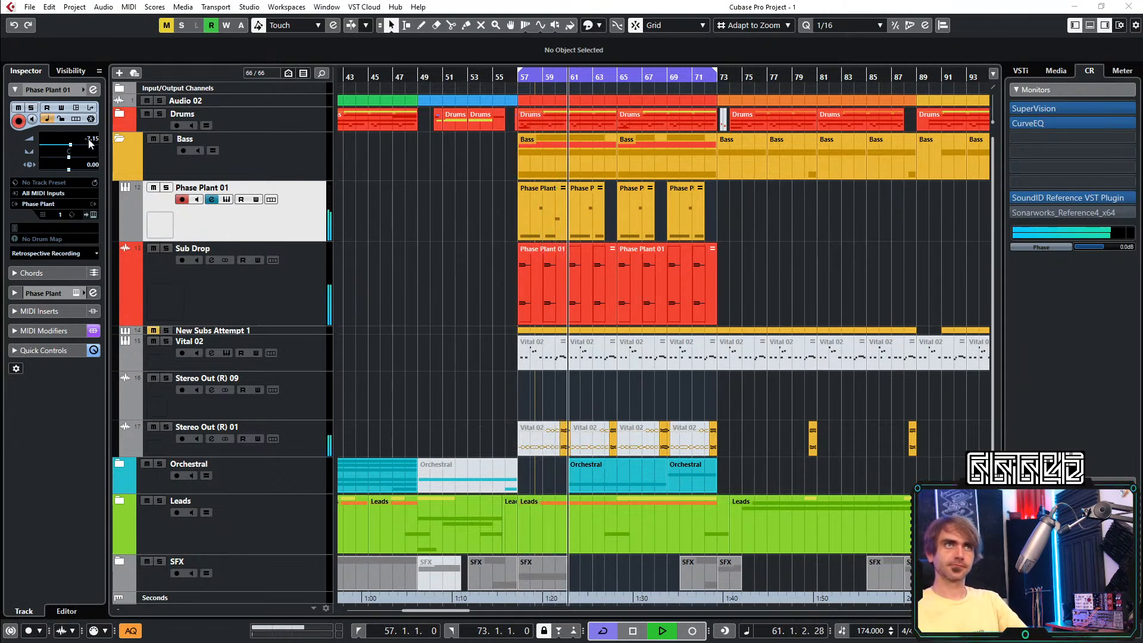
{"action": "double_click", "coordinate": [539, 208]}
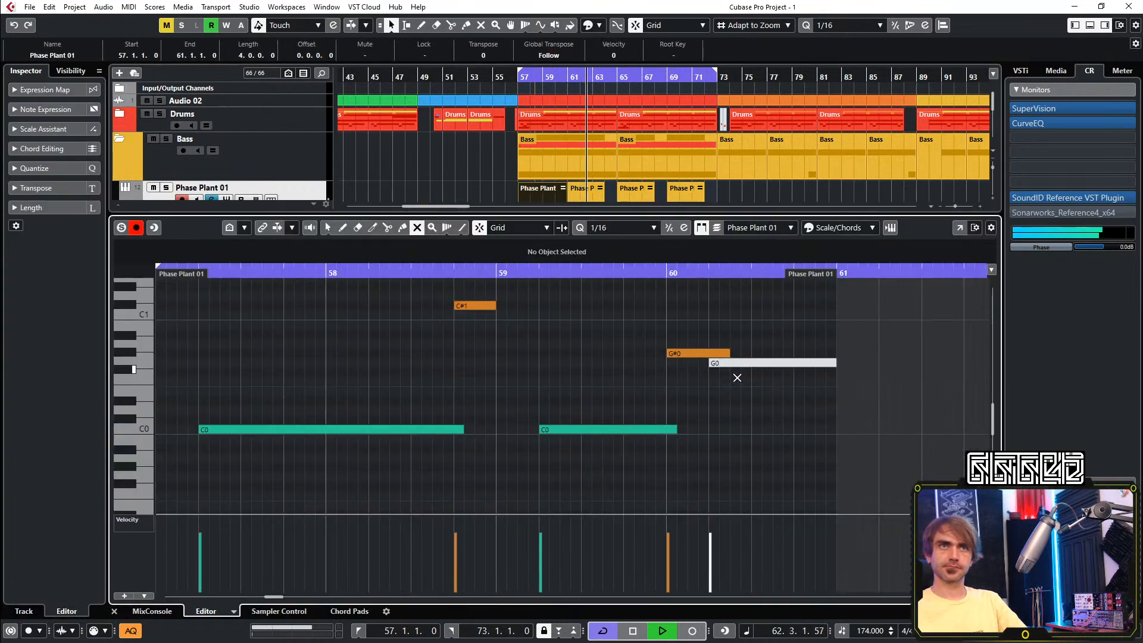
{"action": "left_click", "coordinate": [115, 613]}
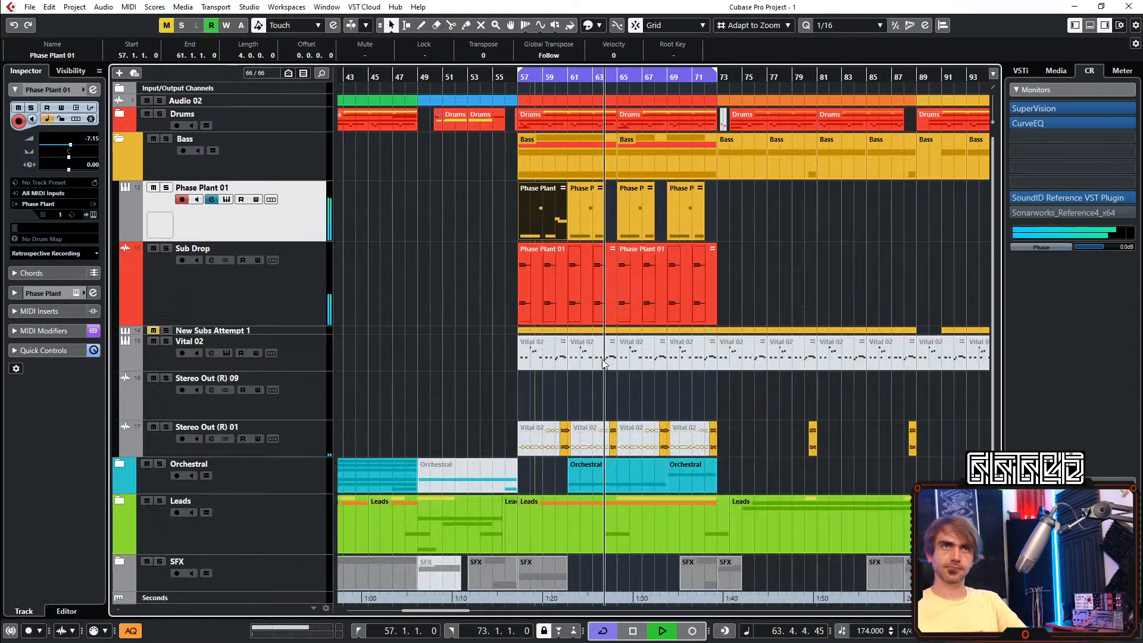
Mute the Stereo Out (R) 01 track and listen to the arrangement without it
{"action": "key", "text": "space"}
{"action": "key", "text": "space"}
{"action": "left_click", "coordinate": [153, 427]}
{"action": "left_click", "coordinate": [553, 374]}
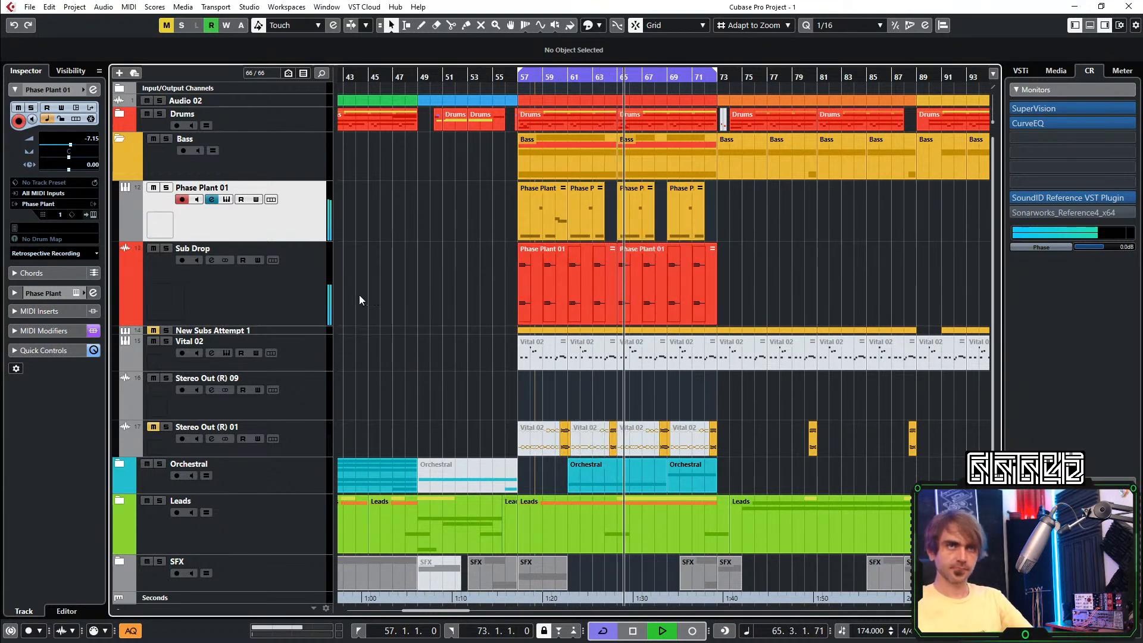
{"action": "key", "text": "space"}
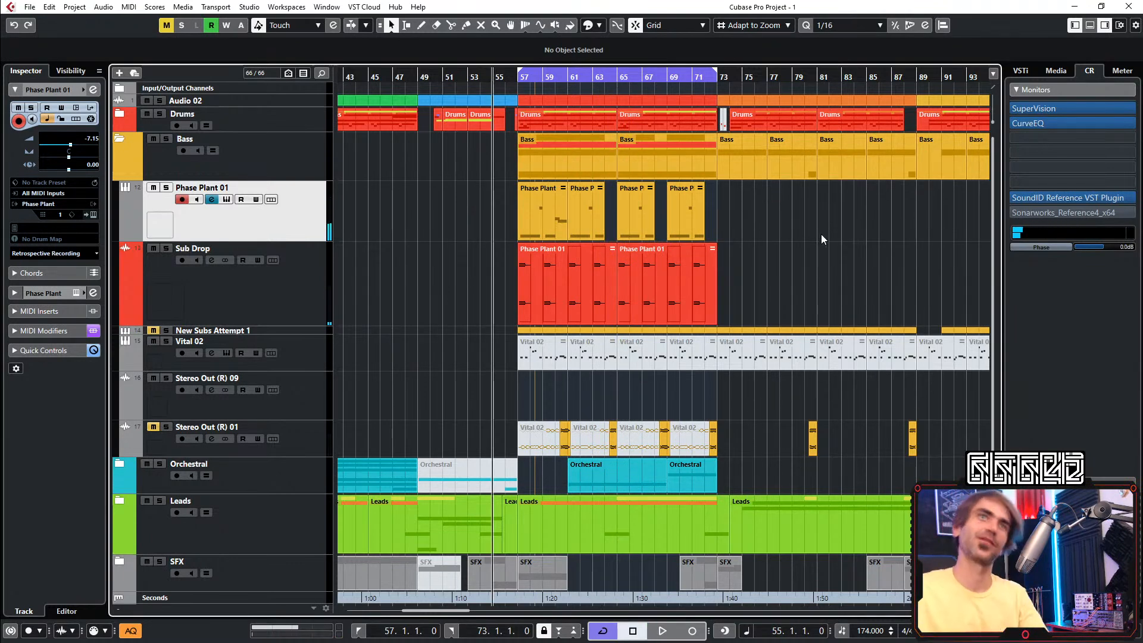
Delete the Phase Plant 01 parts at bars 65 and 69 and glue the two remaining parts into one
{"action": "key", "text": "Delete"}
{"action": "left_click_drag", "start_coordinate": [721, 208], "coordinate": [472, 224]}
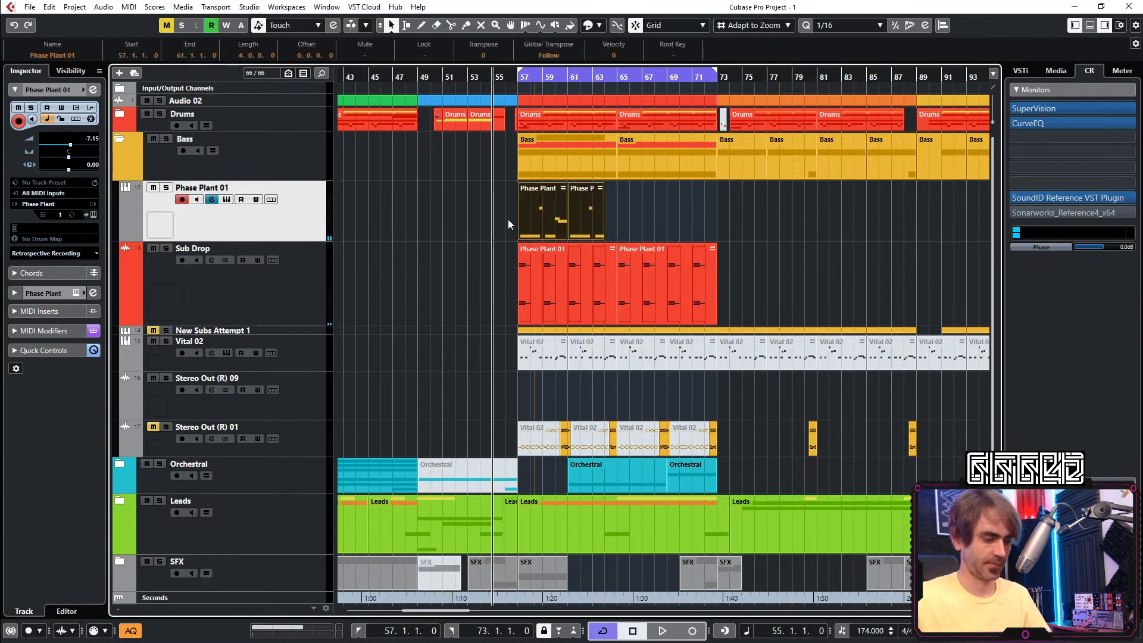
{"action": "key", "text": "5"}
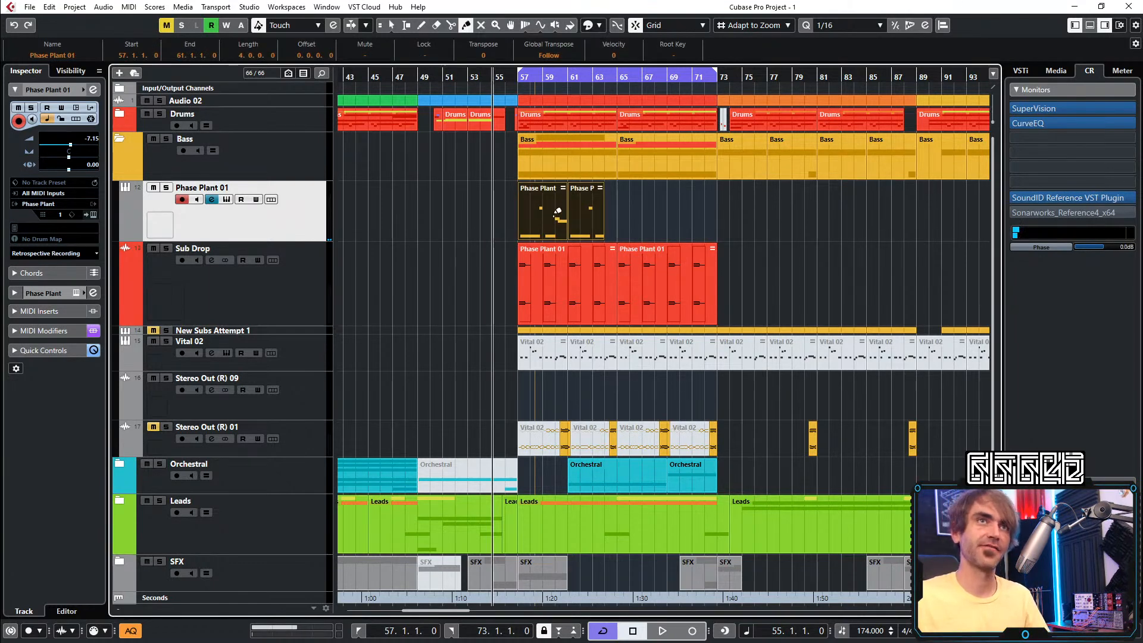
{"action": "left_click", "coordinate": [560, 210]}
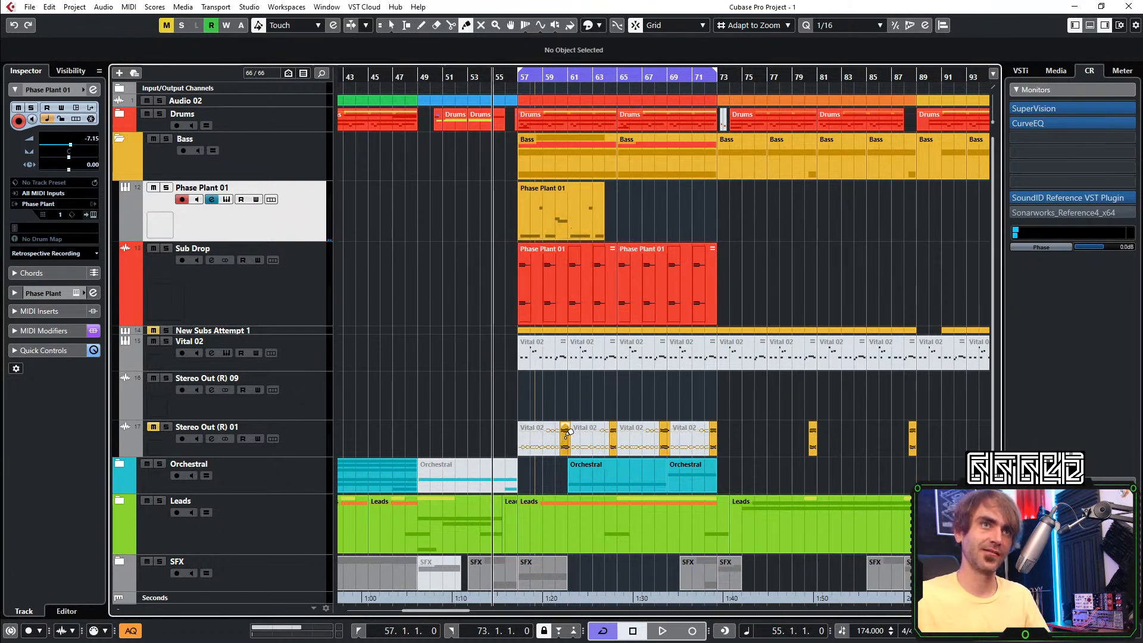
Mute the short Stereo Out (R) 01 event just before bar 61
{"action": "key", "text": "8"}
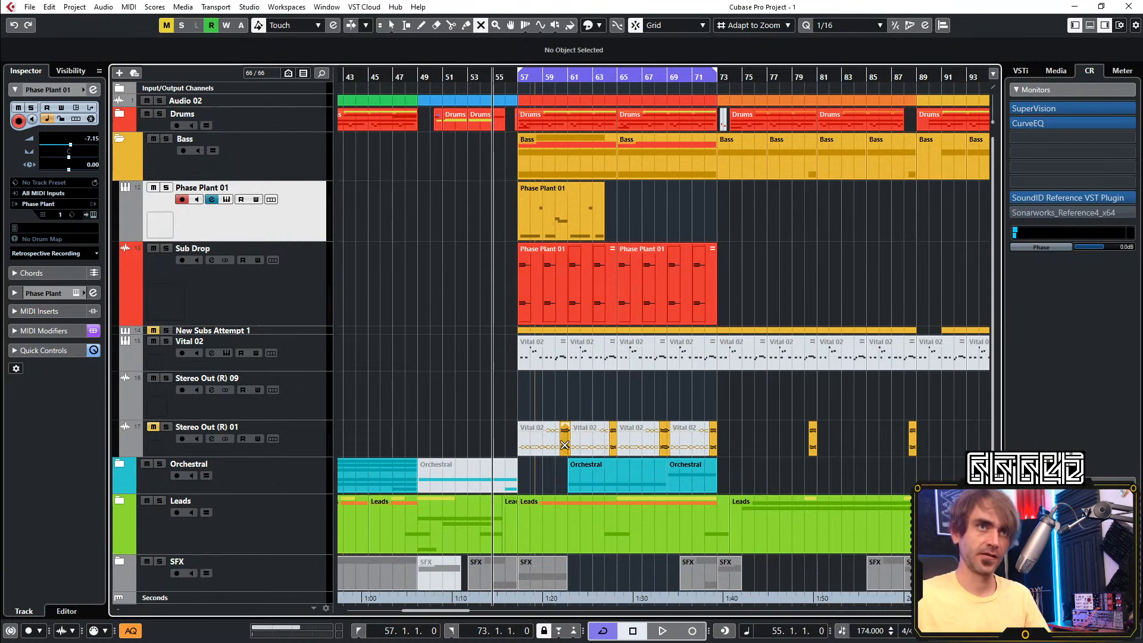
{"action": "left_click", "coordinate": [565, 439]}
{"action": "key", "text": "1"}
Copy the glued Phase Plant 01 part to start at bar 65
{"action": "left_click", "coordinate": [688, 206]}
{"action": "left_click", "coordinate": [553, 226]}
{"action": "left_click_drag", "start_coordinate": [537, 220], "coordinate": [622, 199]}
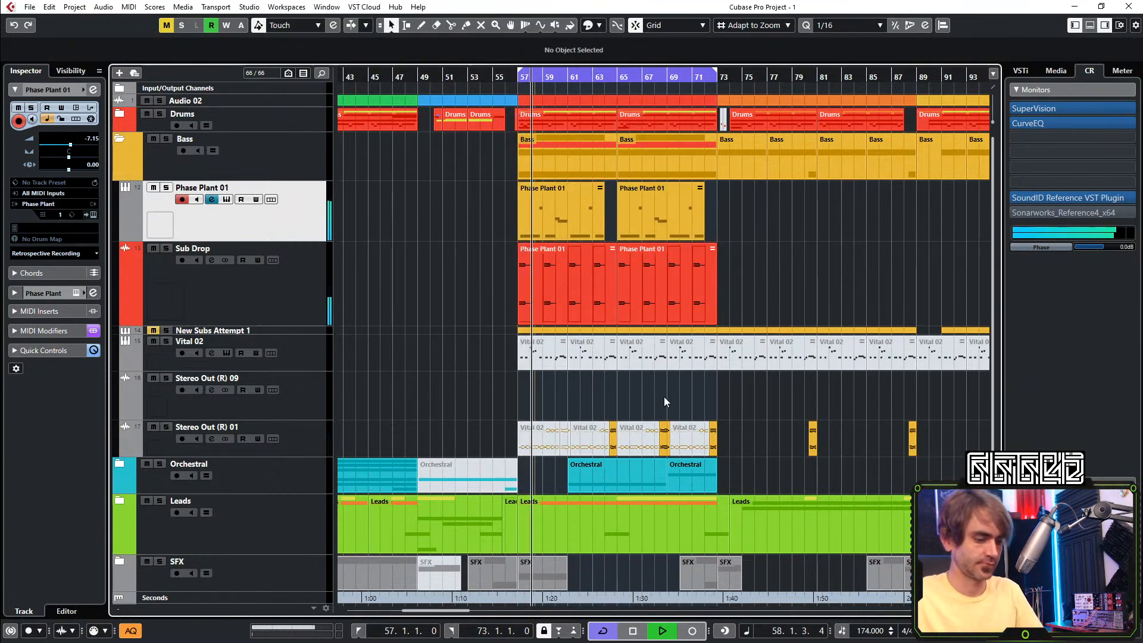
Mute the short Stereo Out (R) 01 event just before bar 69
{"action": "key", "text": "7"}
{"action": "left_click", "coordinate": [664, 439]}
{"action": "key", "text": "1"}
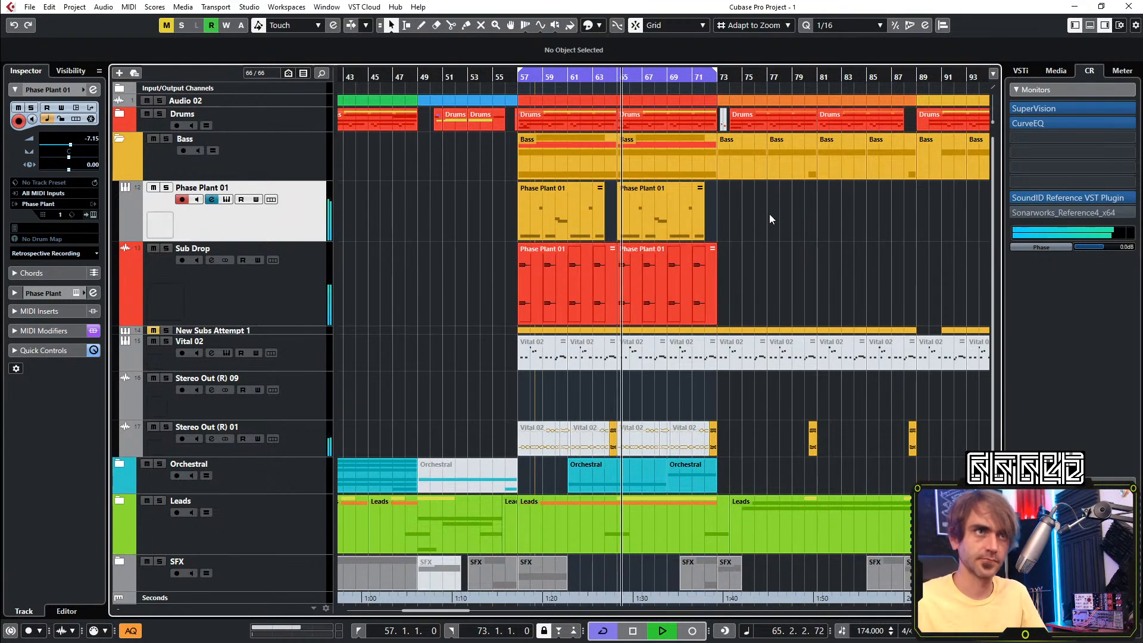
{"action": "scroll", "coordinate": [744, 291], "scroll_direction": "right", "scroll_amount": 2}
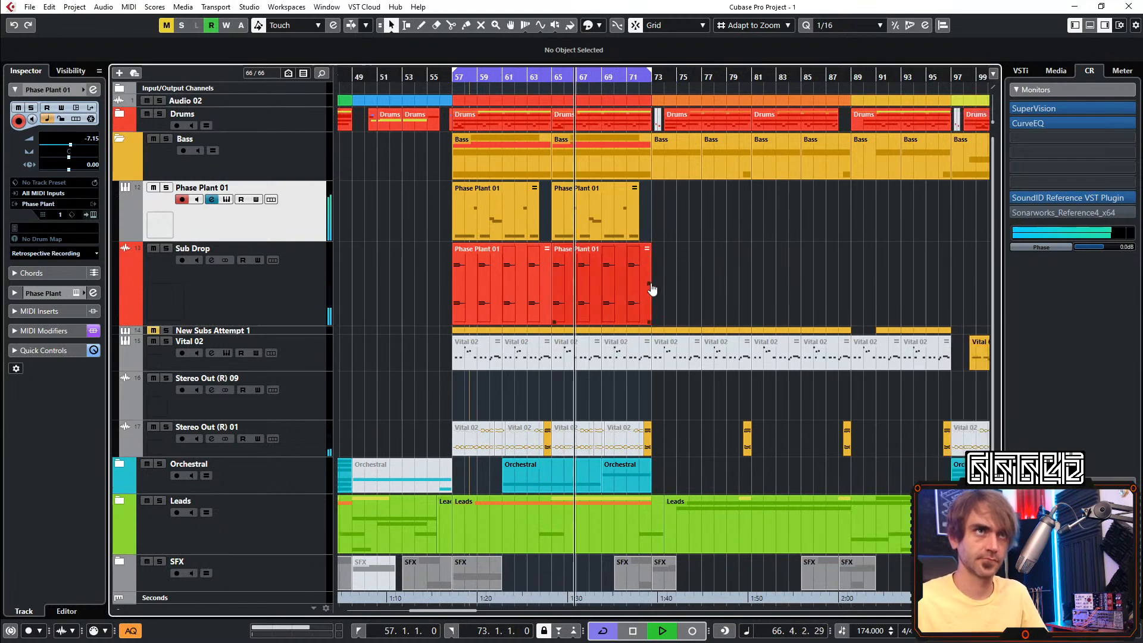
{"action": "scroll", "coordinate": [690, 304], "scroll_direction": "left", "scroll_amount": 2}
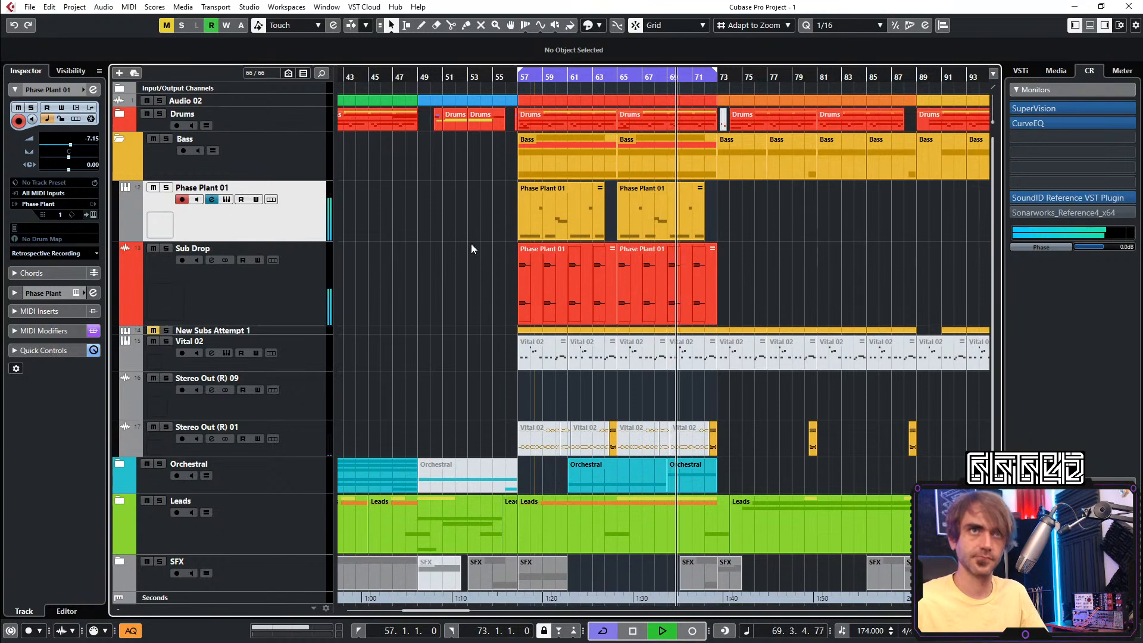
Collapse the Bass folder and expand the Orchestral folder, selecting its Arctic Swells track
{"action": "left_click", "coordinate": [117, 144]}
{"action": "left_click", "coordinate": [122, 141]}
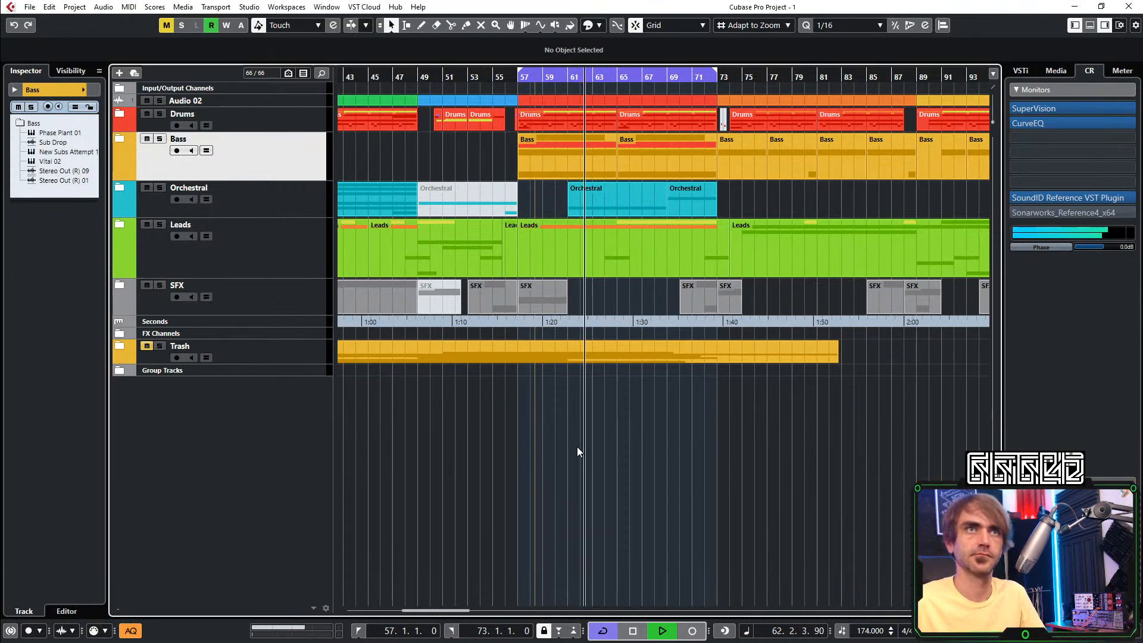
{"action": "scroll", "coordinate": [669, 460], "scroll_direction": "down", "scroll_amount": 2}
{"action": "scroll", "coordinate": [646, 463], "scroll_direction": "right", "scroll_amount": 1}
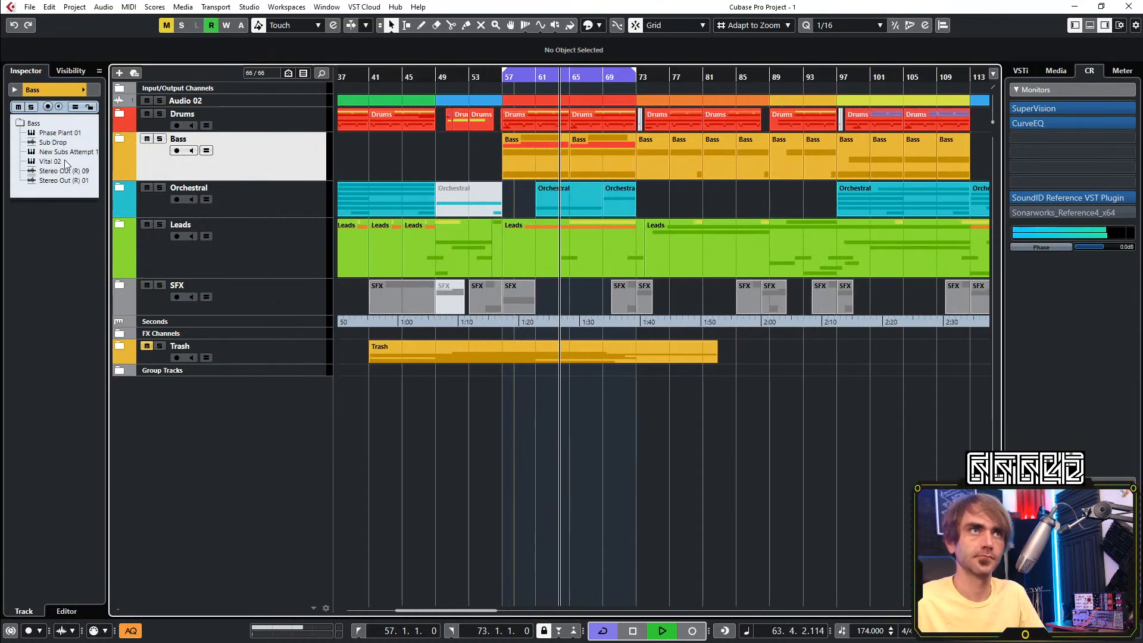
{"action": "left_click", "coordinate": [119, 189]}
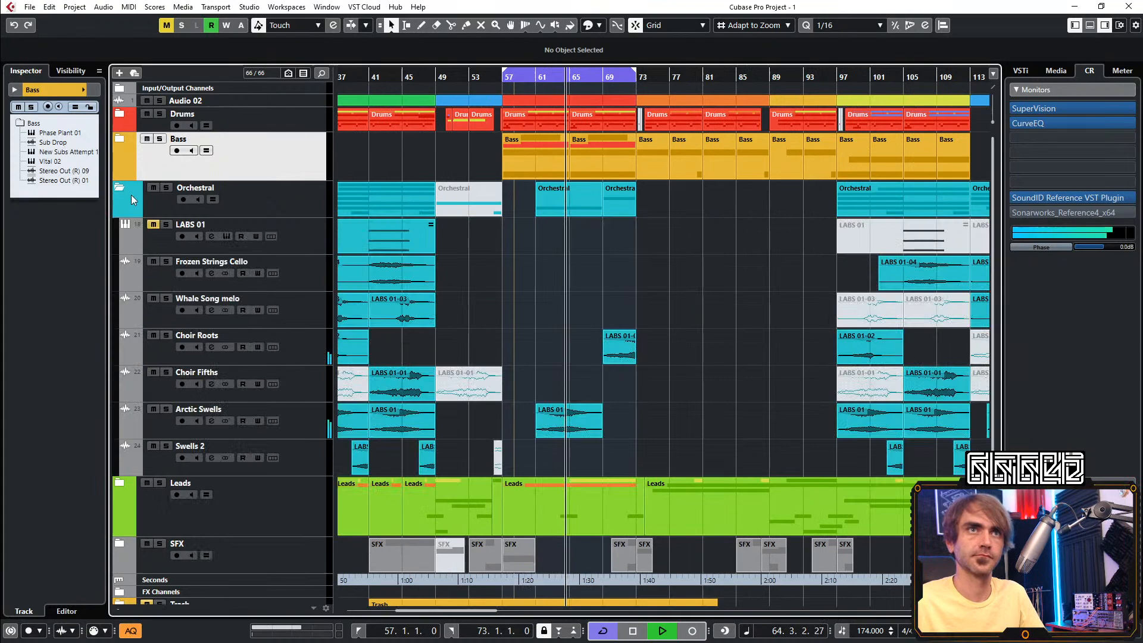
{"action": "left_click", "coordinate": [289, 428]}
Listen to the Arctic Swells track in solo and inspect its channel settings
{"action": "left_click", "coordinate": [167, 410]}
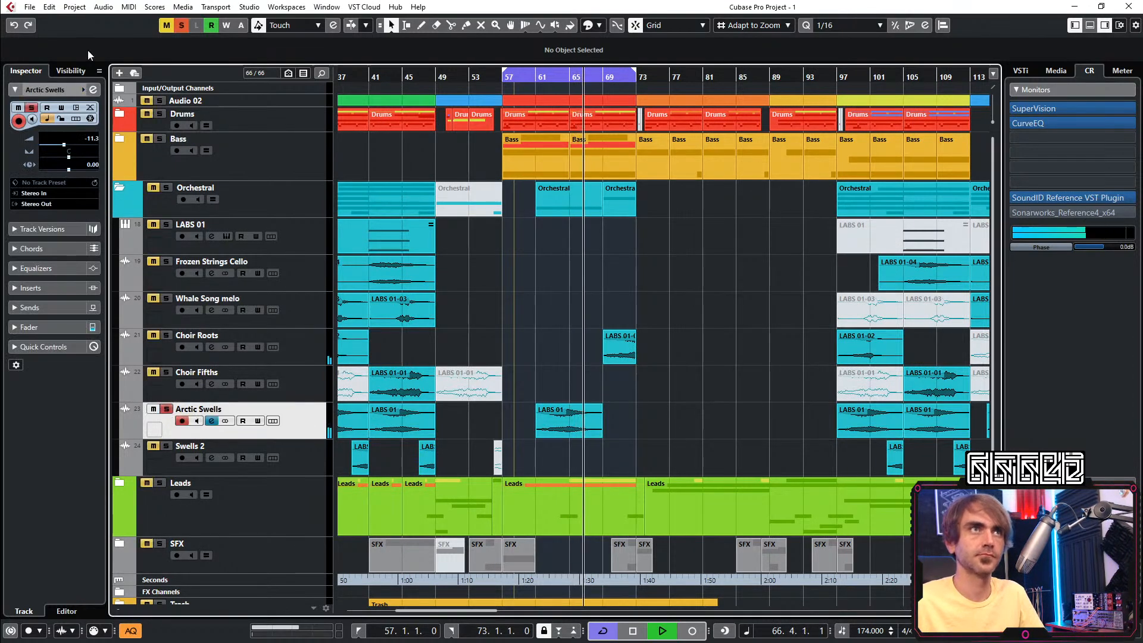
{"action": "left_click", "coordinate": [93, 91]}
{"action": "left_click", "coordinate": [93, 90]}
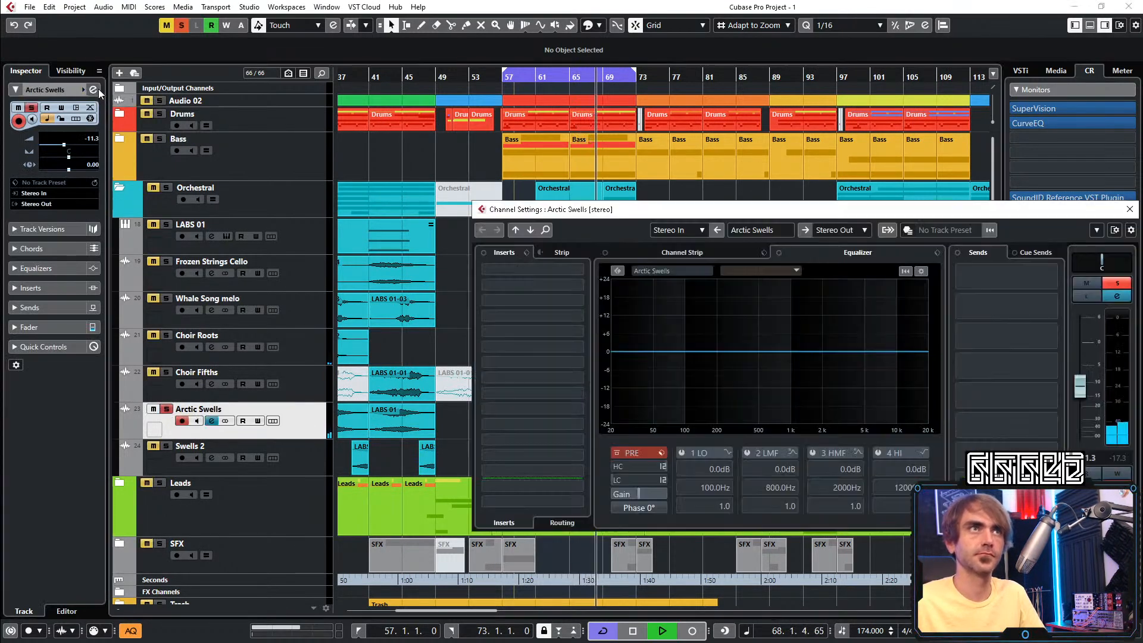
{"action": "left_click", "coordinate": [167, 409]}
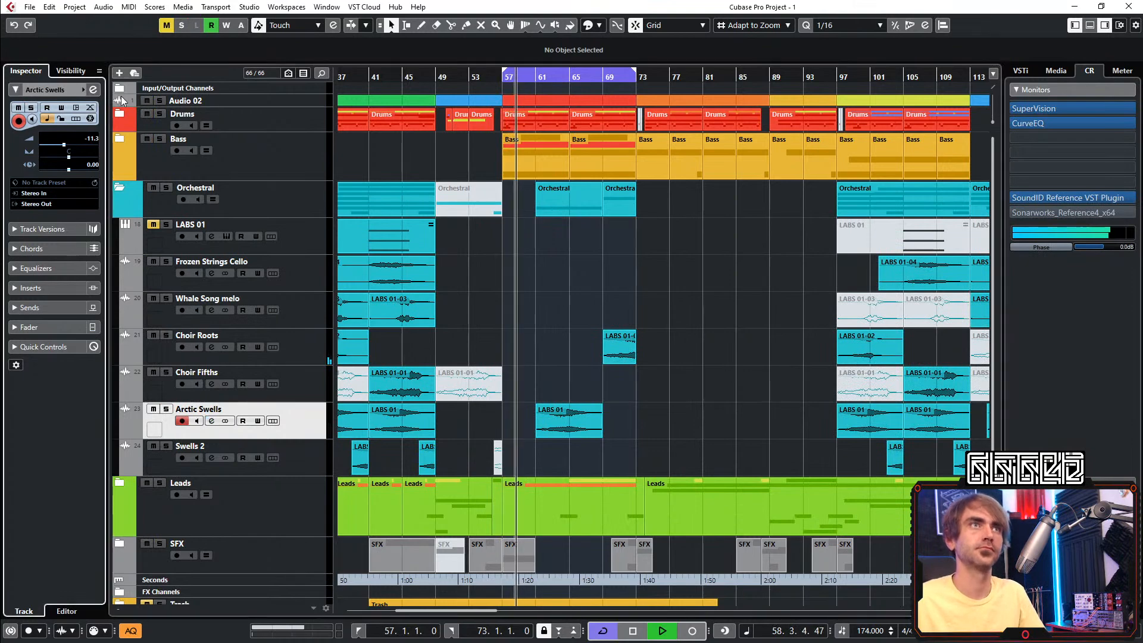
Load CloudSeed in the third insert slot of the Arctic Swells channel and raise the channel volume to -5.92
{"action": "left_click", "coordinate": [94, 90]}
{"action": "left_click", "coordinate": [529, 302]}
{"action": "type", "text": "clean"}
{"action": "key", "text": "Return"}
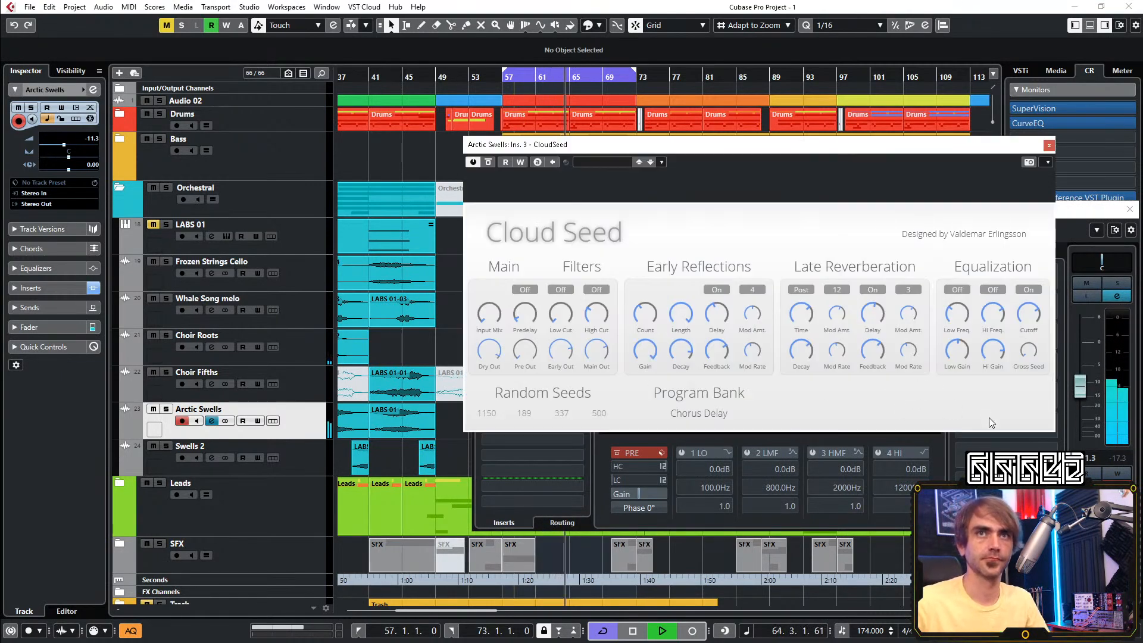
{"action": "left_click_drag", "start_coordinate": [1080, 386], "coordinate": [1082, 373]}
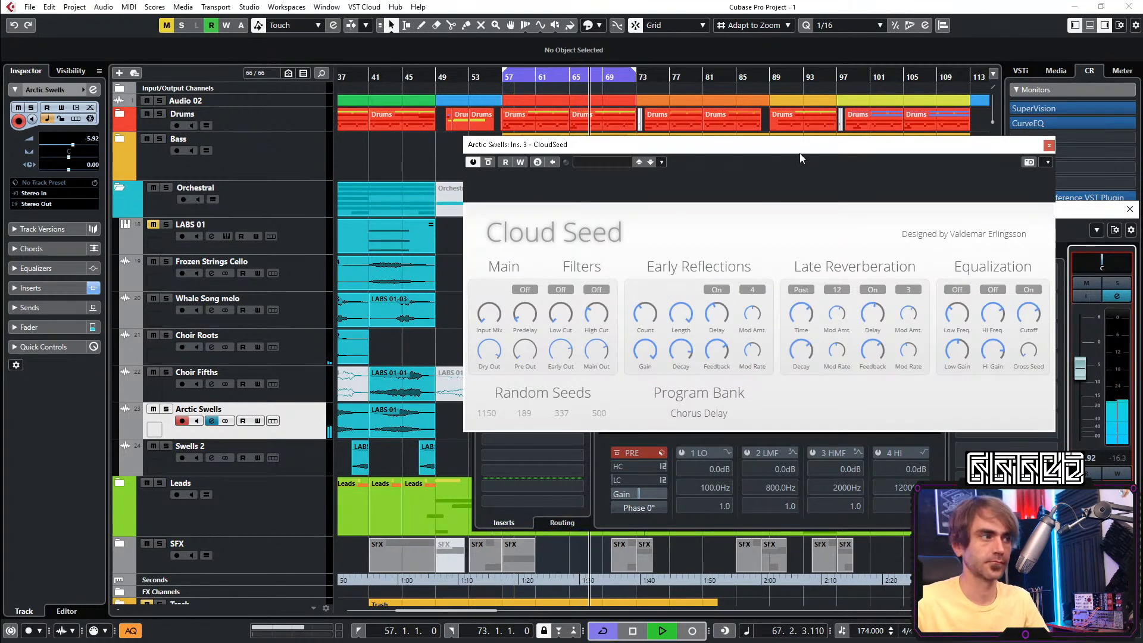
Solo the Arctic Swells channel and load the Hyperplane factory program in CloudSeed
{"action": "key", "text": "space"}
{"action": "left_click", "coordinate": [1111, 285]}
{"action": "key", "text": "space"}
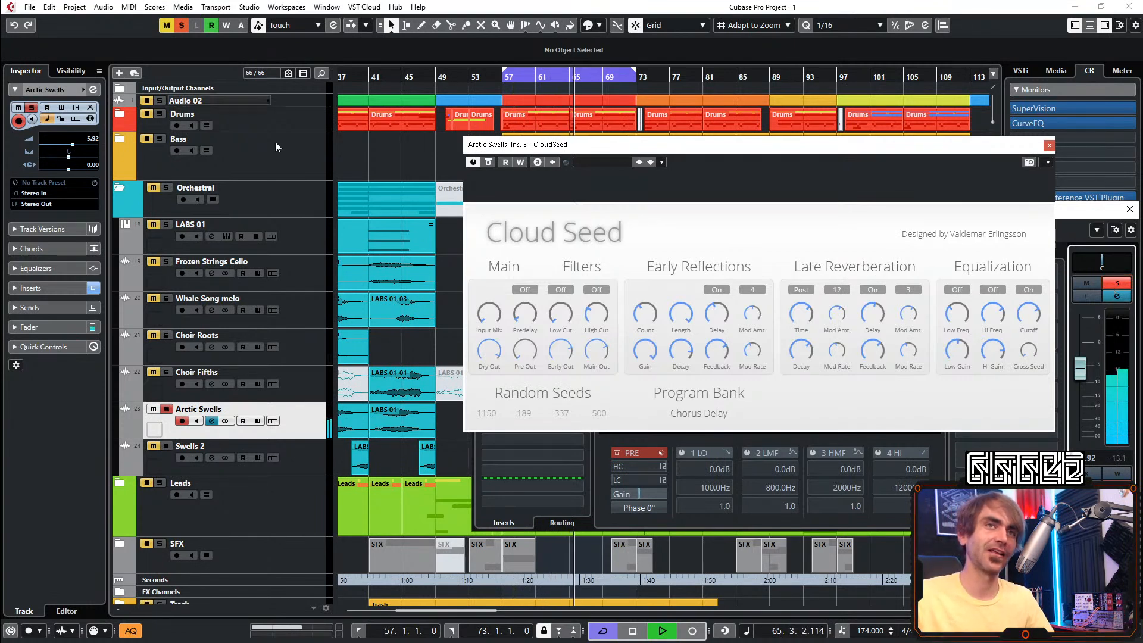
{"action": "left_click", "coordinate": [705, 411]}
{"action": "mouse_move", "coordinate": [774, 417]}
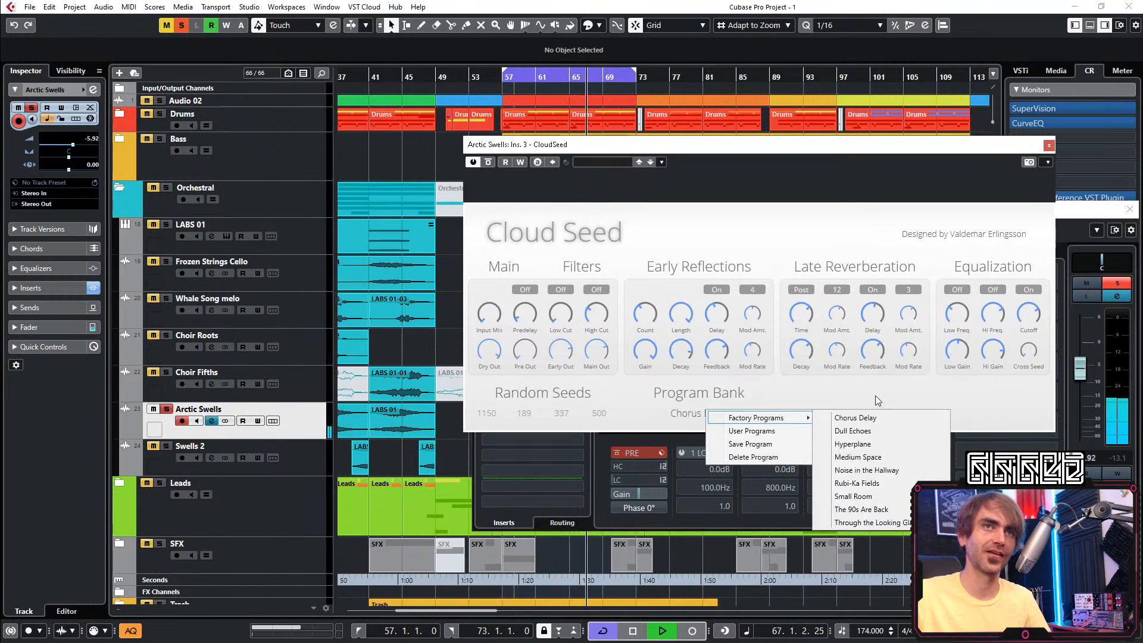
{"action": "left_click", "coordinate": [872, 446]}
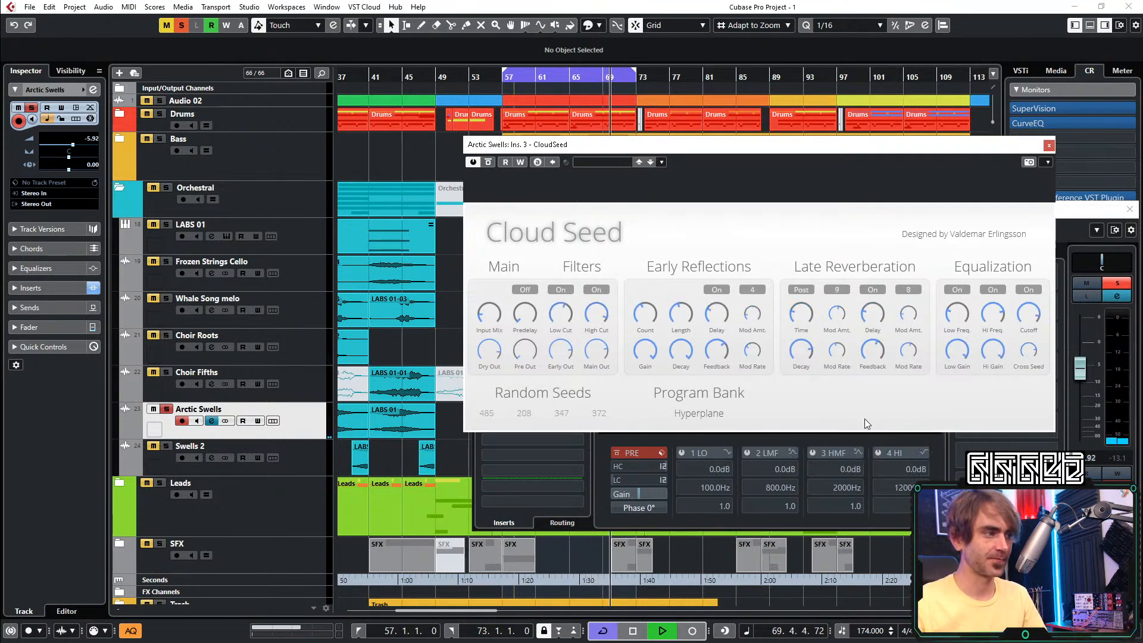
{"action": "mouse_move", "coordinate": [499, 345]}
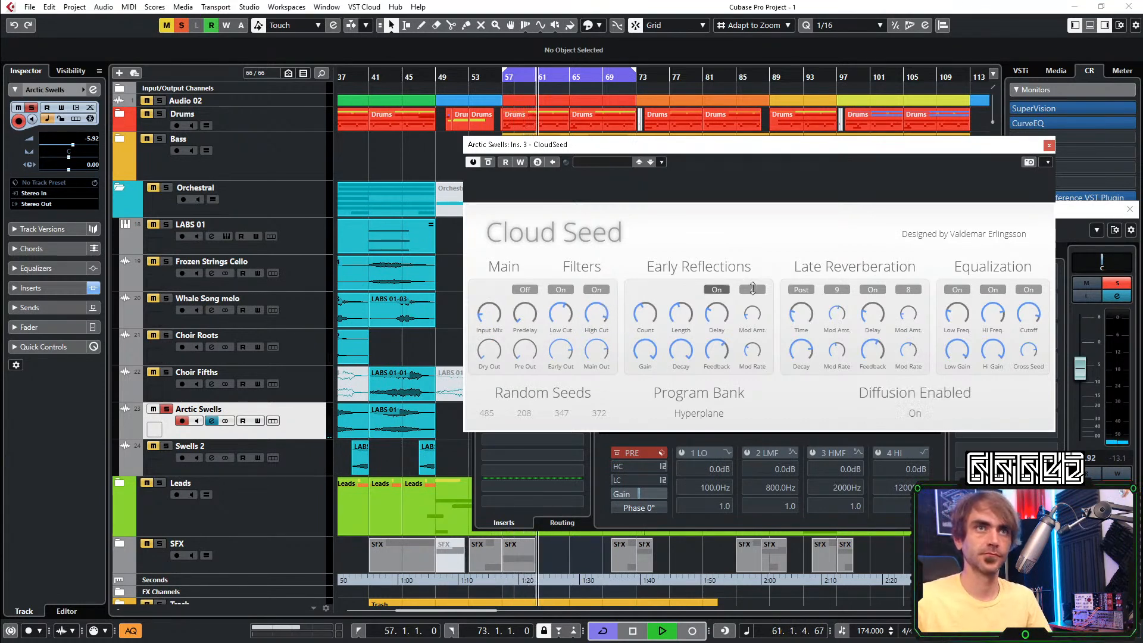
Raise the Arctic Swells volume to 2.33 and close the CloudSeed and channel settings windows
{"action": "left_click_drag", "start_coordinate": [1084, 369], "coordinate": [1085, 344]}
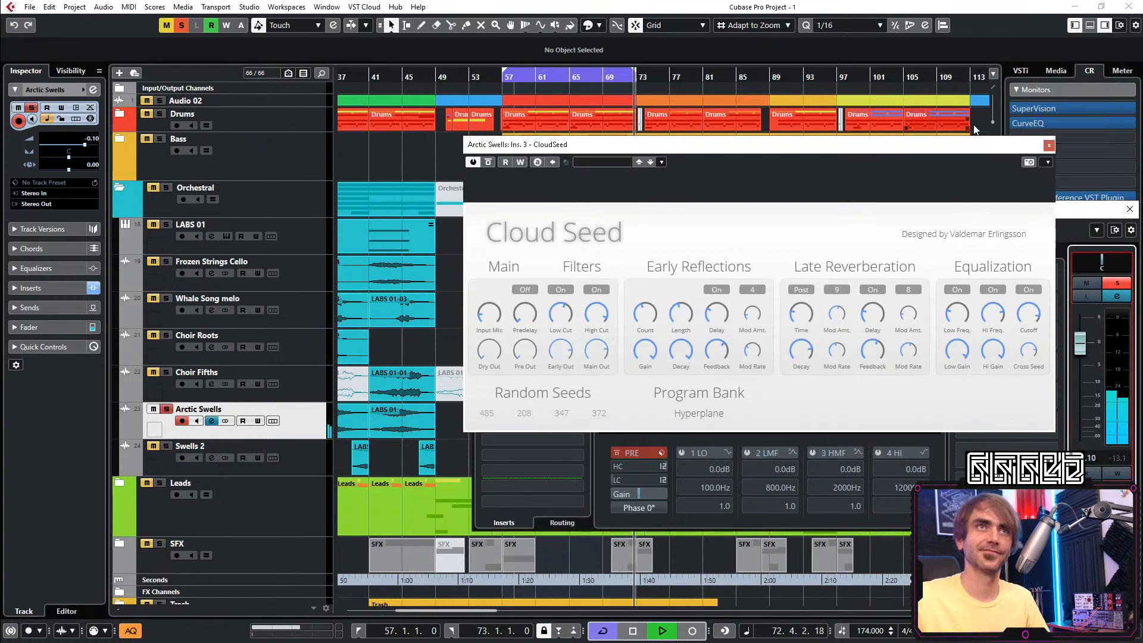
{"action": "left_click", "coordinate": [1048, 146]}
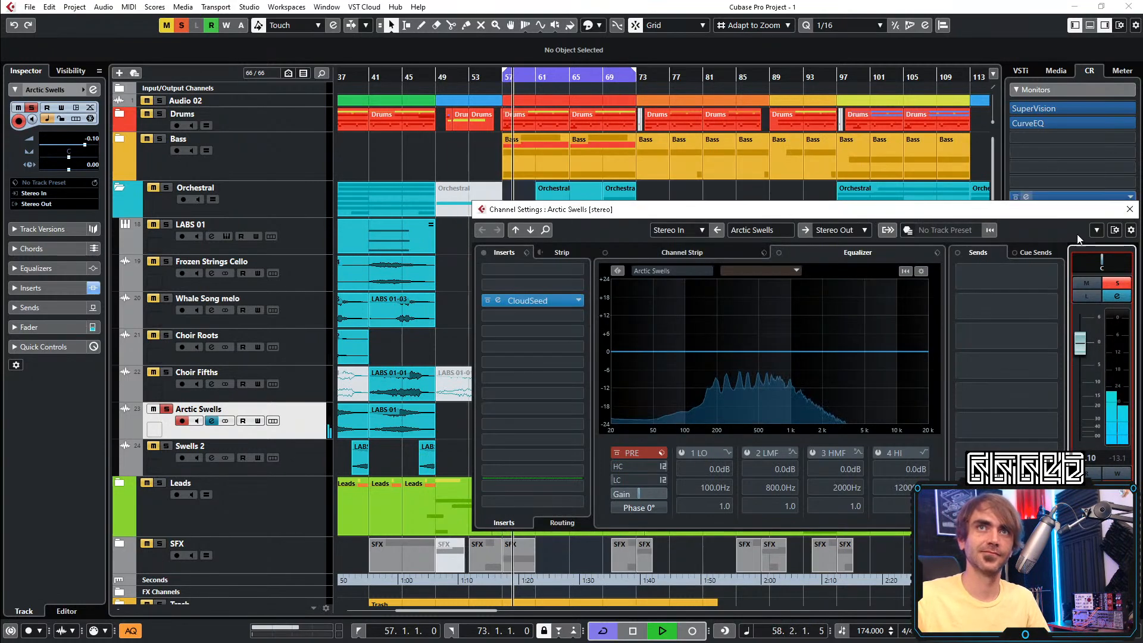
{"action": "left_click", "coordinate": [1130, 209]}
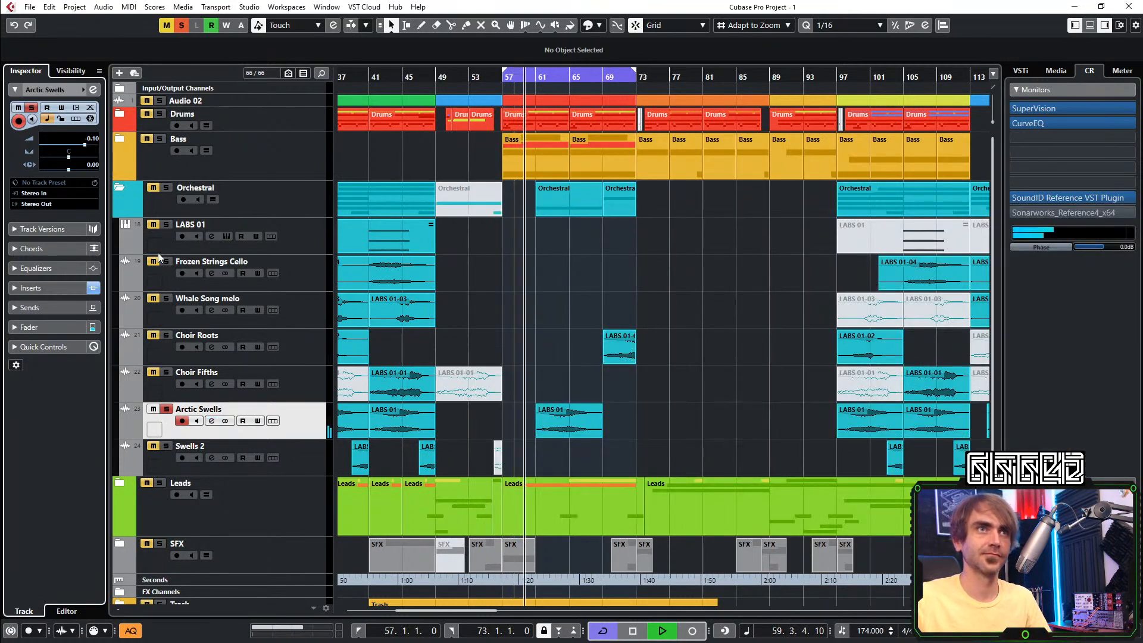
{"action": "scroll", "coordinate": [83, 143], "scroll_direction": "up", "scroll_amount": 4}
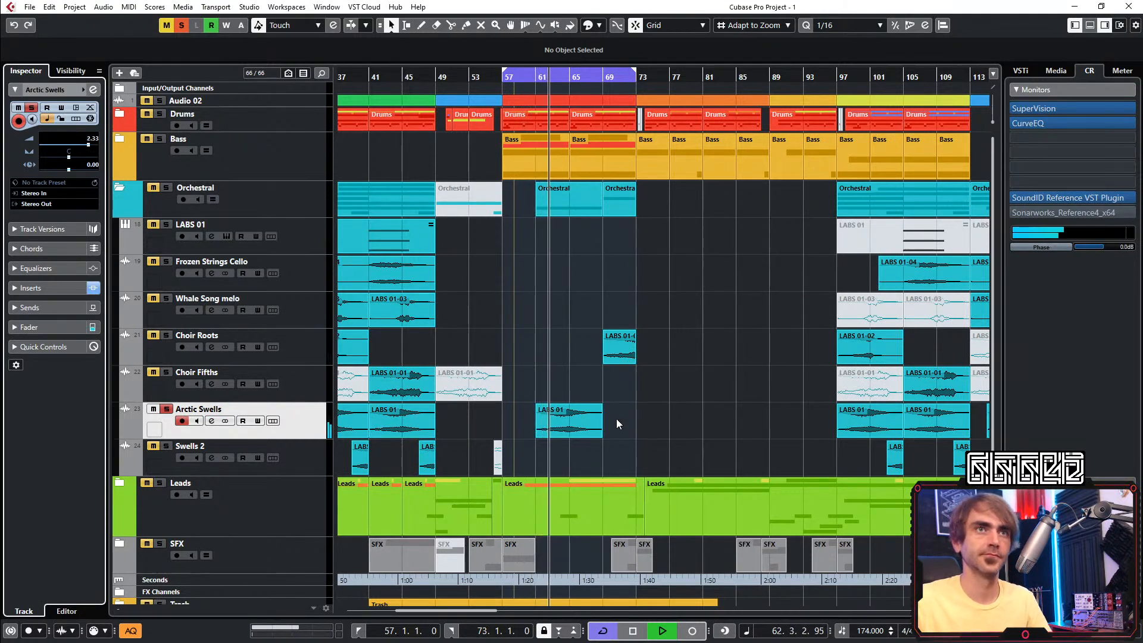
Enable the low EQ band of the Arctic Swells channel as High Pass I at 230.5 Hz
{"action": "left_click", "coordinate": [93, 90]}
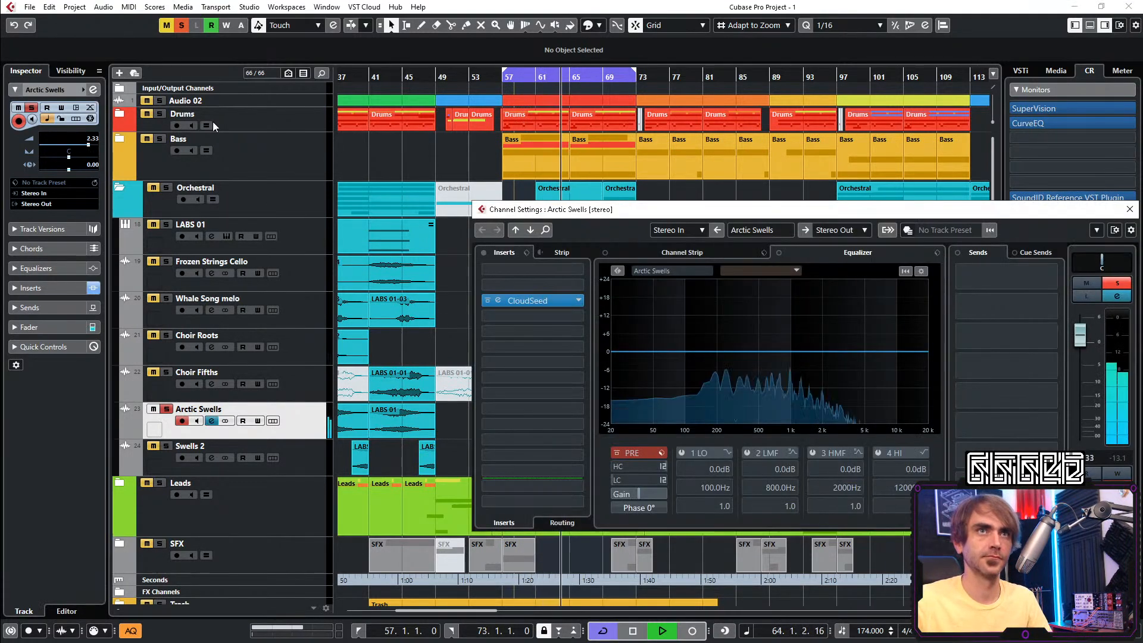
{"action": "left_click", "coordinate": [727, 452]}
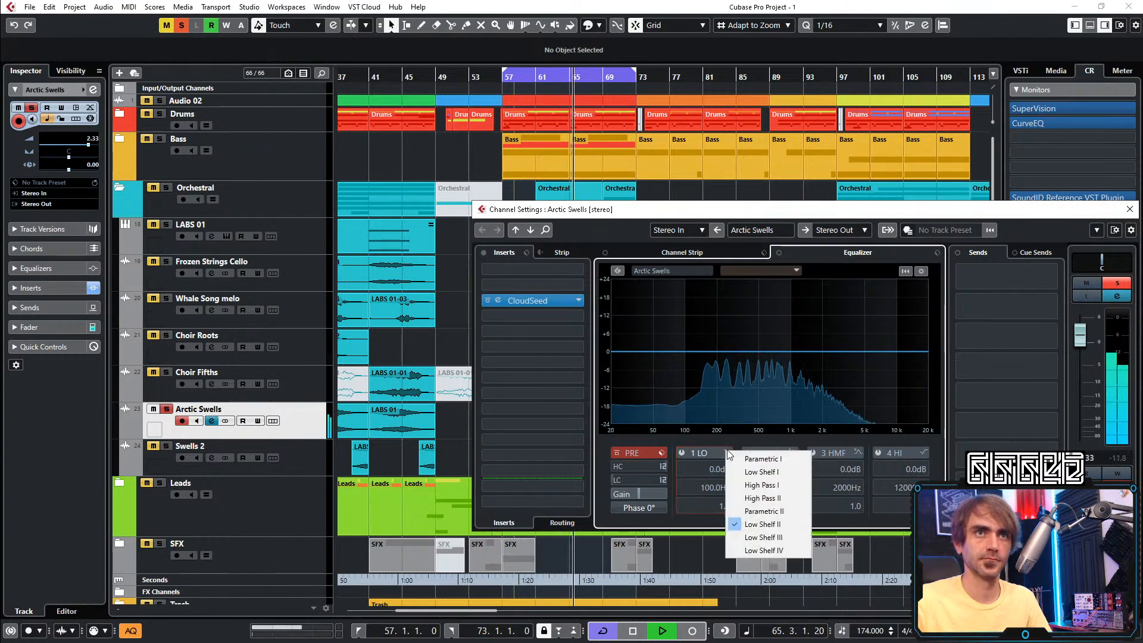
{"action": "left_click", "coordinate": [768, 482]}
{"action": "left_click", "coordinate": [684, 452]}
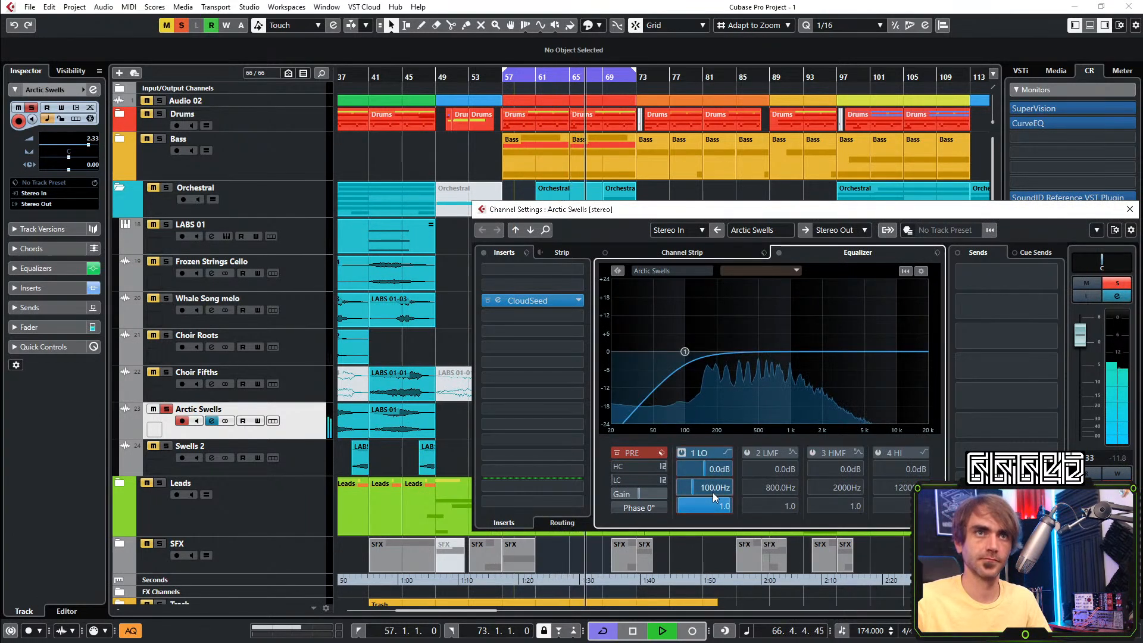
{"action": "scroll", "coordinate": [709, 490], "scroll_direction": "up", "scroll_amount": 5}
{"action": "scroll", "coordinate": [712, 488], "scroll_direction": "up", "scroll_amount": 3}
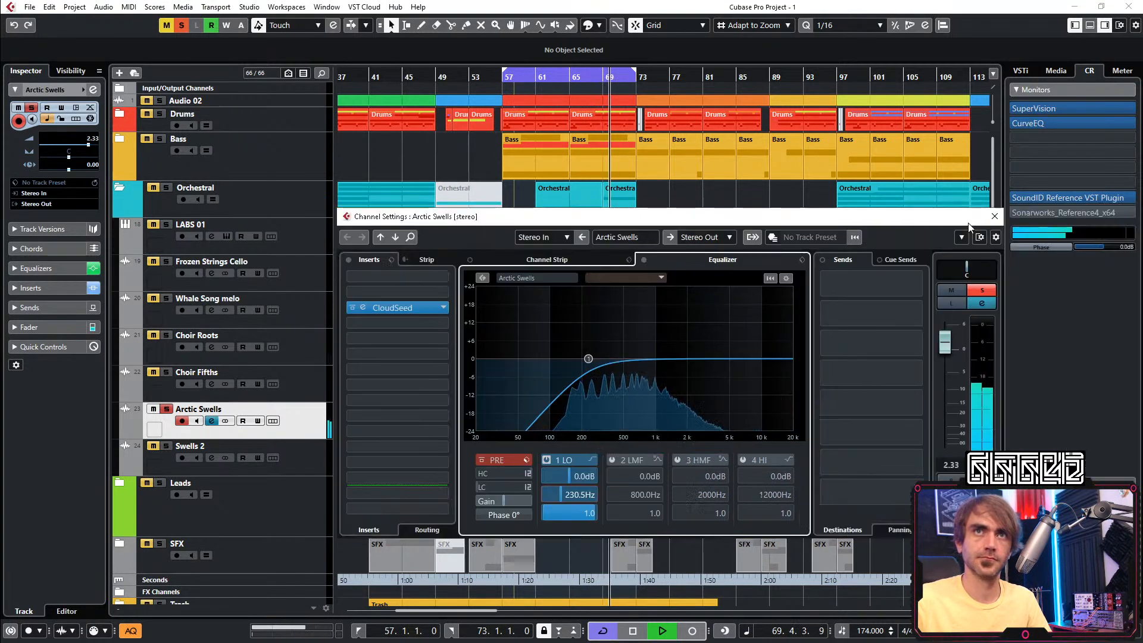
{"action": "left_click", "coordinate": [1129, 209]}
Render the Arctic Swells event at bar 61 in place with the current settings
{"action": "key", "text": "space"}
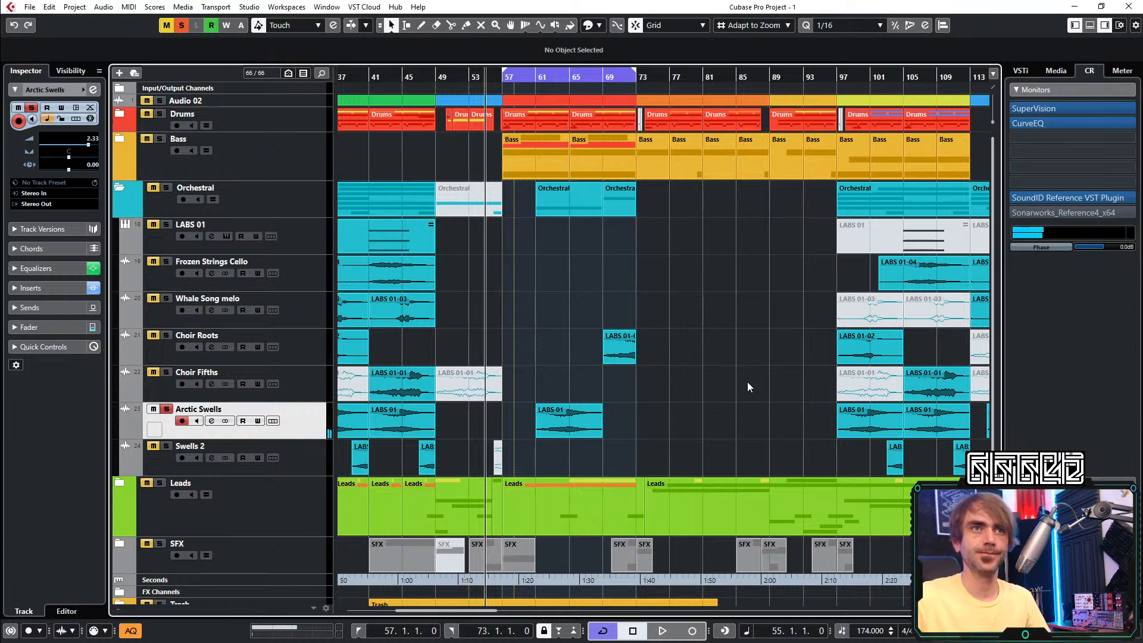
{"action": "key", "text": "space"}
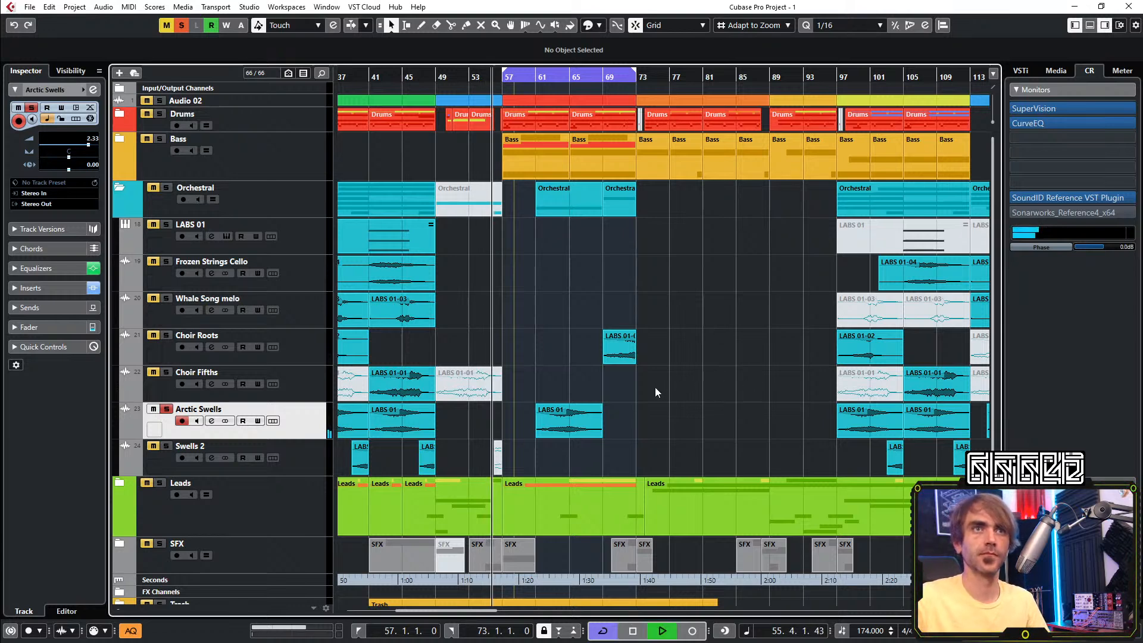
{"action": "key", "text": "space"}
{"action": "left_click", "coordinate": [551, 419]}
{"action": "right_click", "coordinate": [581, 415]}
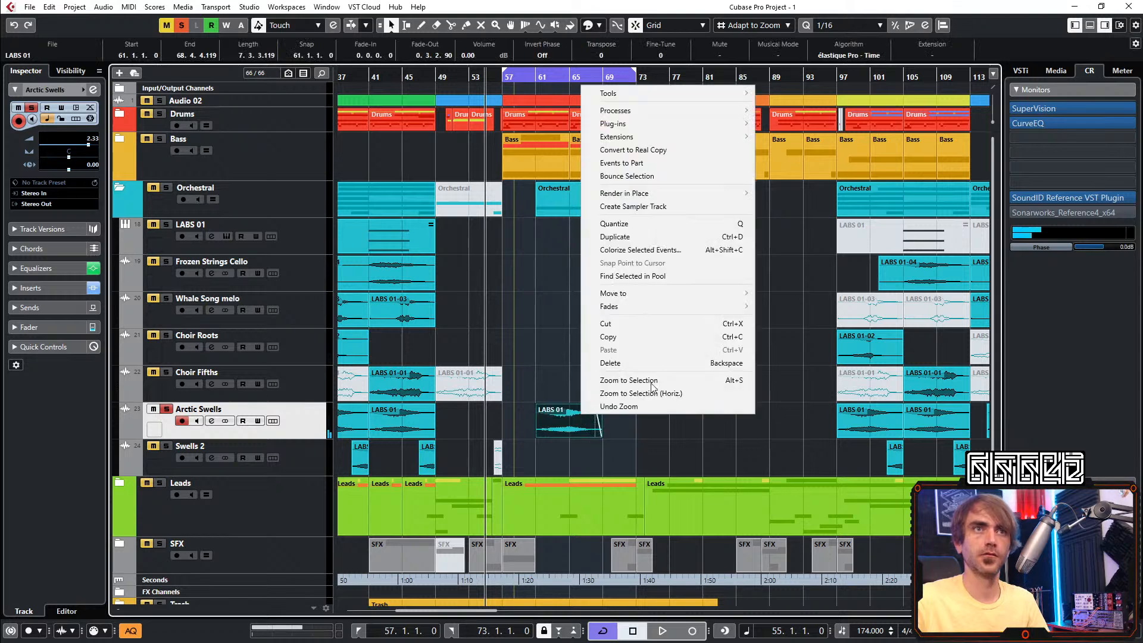
{"action": "mouse_move", "coordinate": [665, 195]}
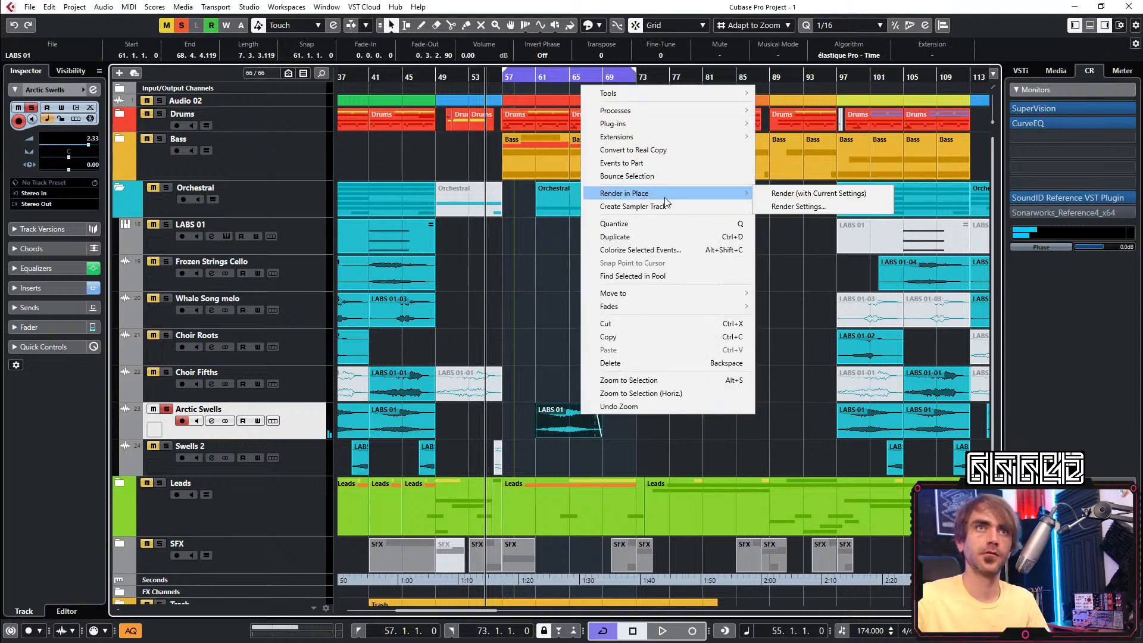
{"action": "left_click", "coordinate": [824, 194]}
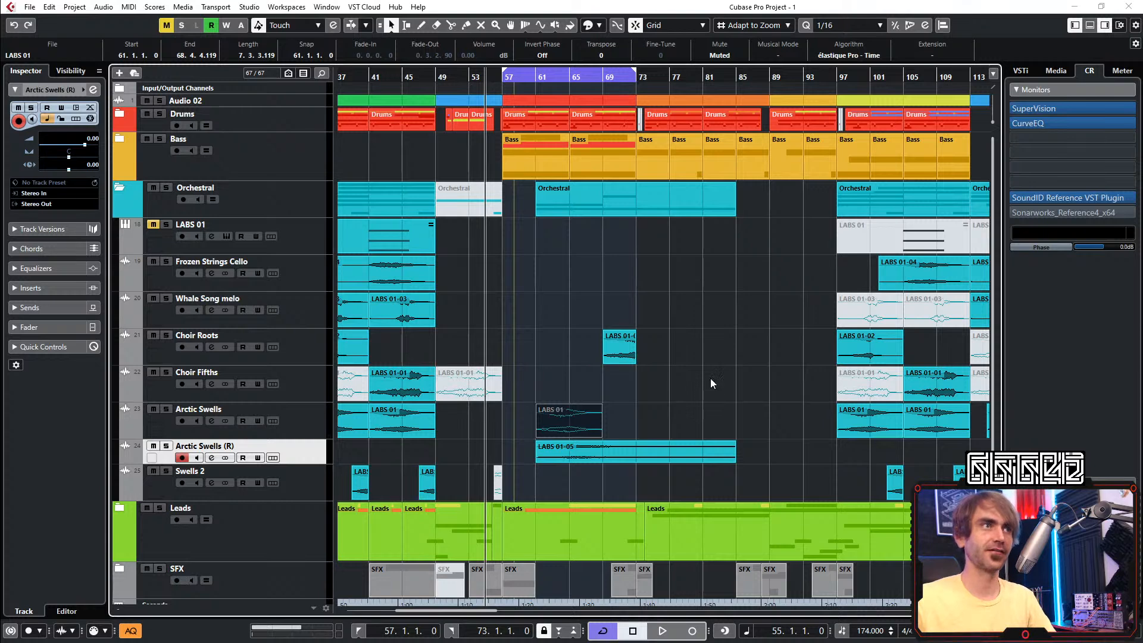
{"action": "left_click", "coordinate": [683, 362]}
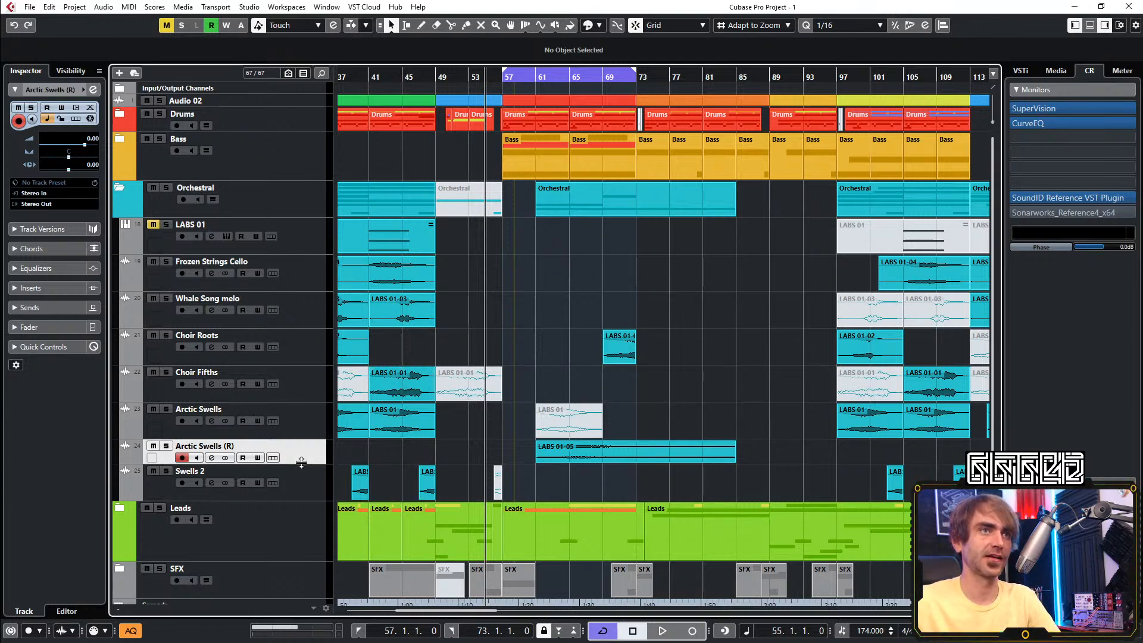
Increase the height of the Arctic Swells (R) track and play the rendered swell from bar 64
{"action": "left_click_drag", "start_coordinate": [301, 463], "coordinate": [294, 494]}
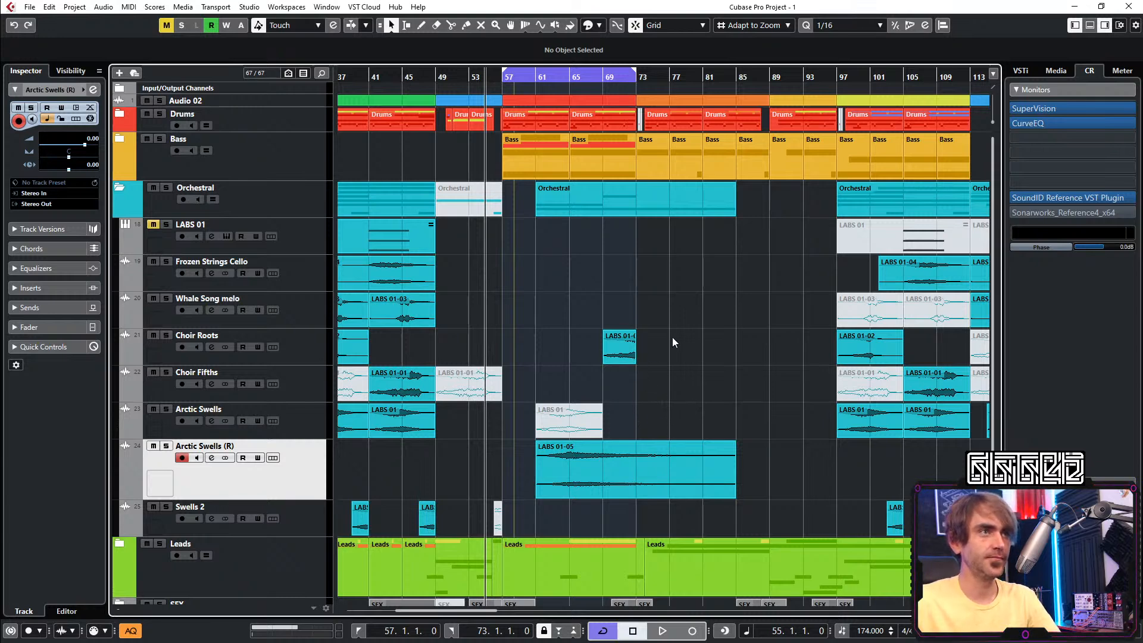
{"action": "scroll", "coordinate": [625, 408], "scroll_direction": "right", "scroll_amount": 3}
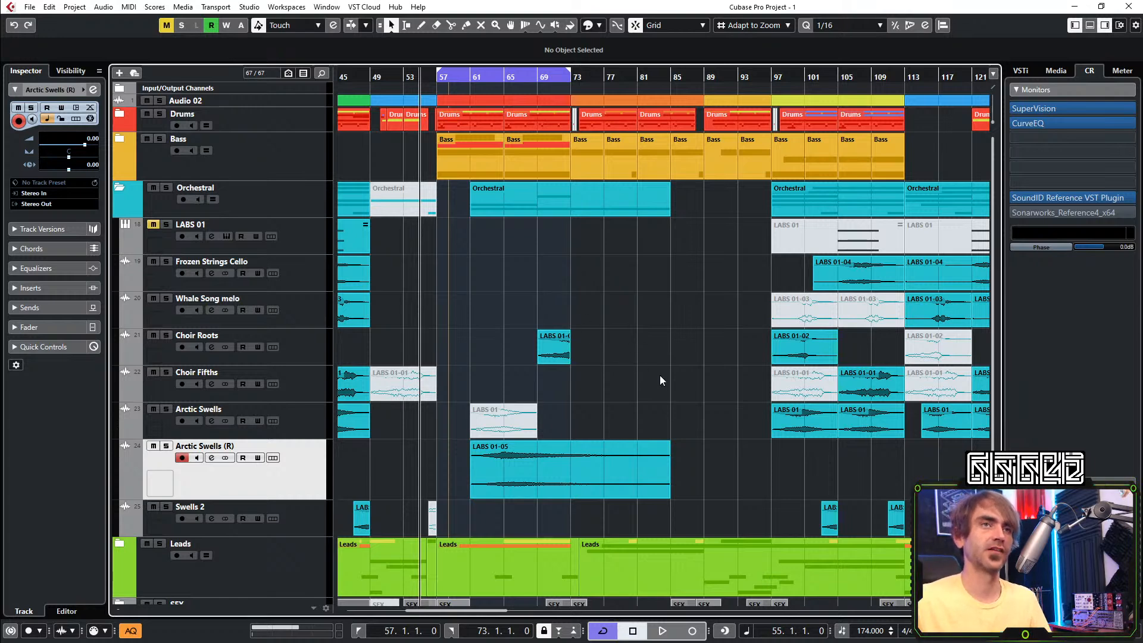
{"action": "scroll", "coordinate": [689, 382], "scroll_direction": "left", "scroll_amount": 6}
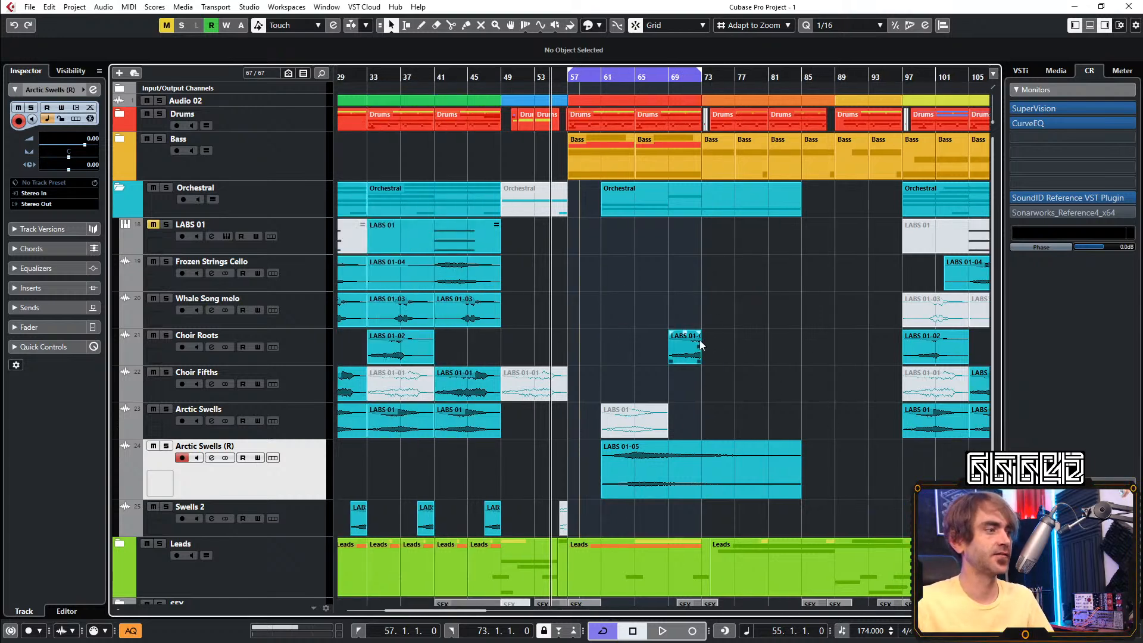
{"action": "left_click_drag", "start_coordinate": [629, 77], "coordinate": [625, 76]}
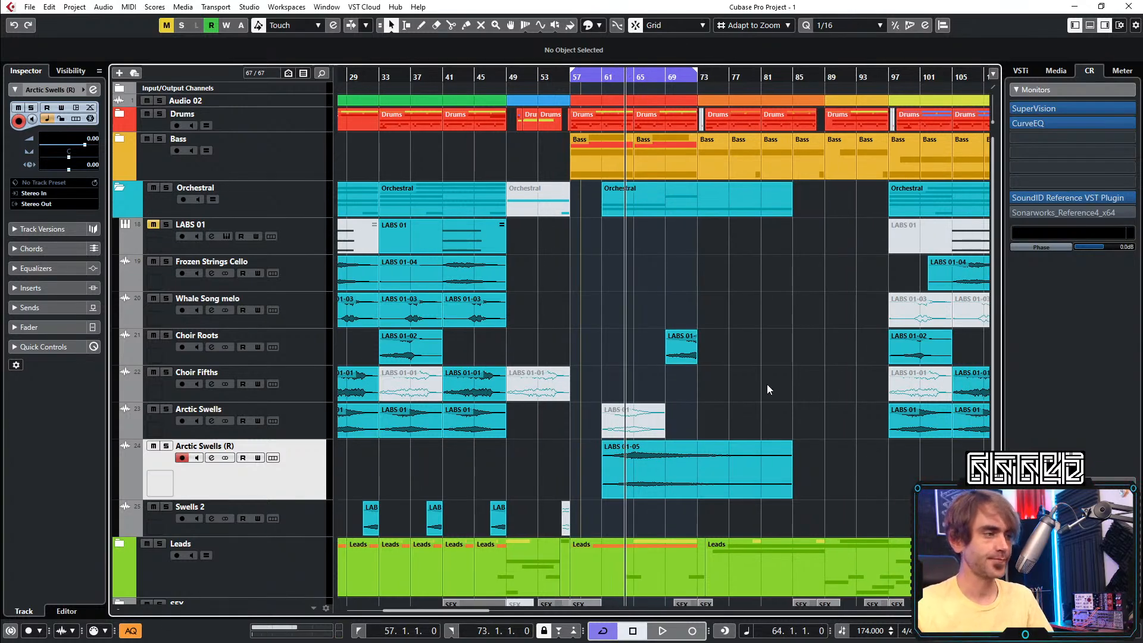
{"action": "key", "text": "space"}
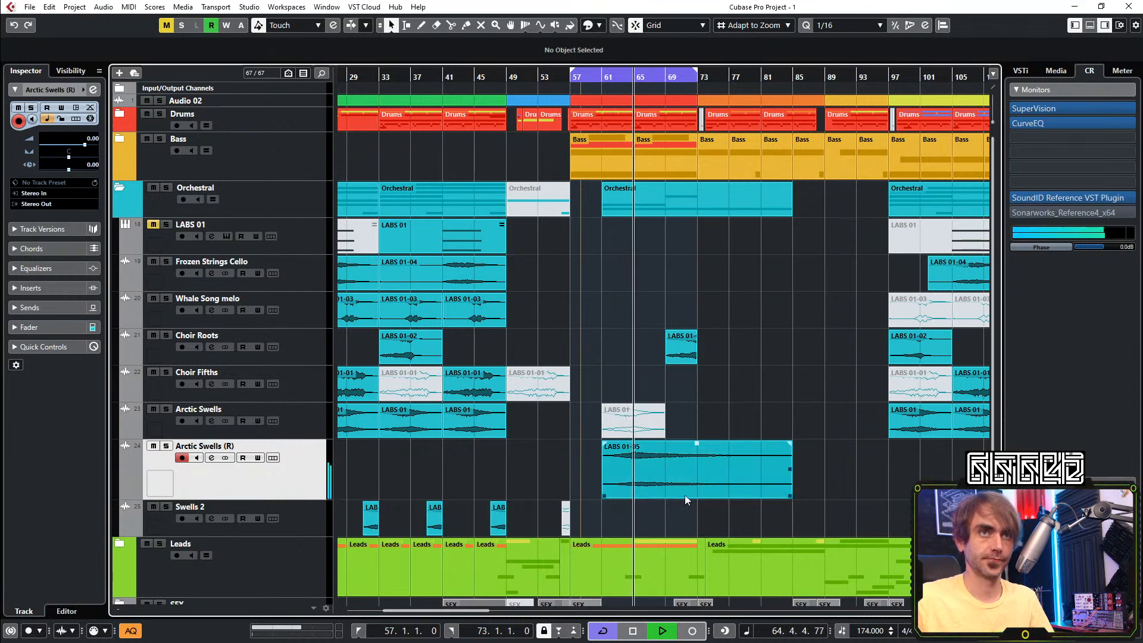
{"action": "key", "text": "space"}
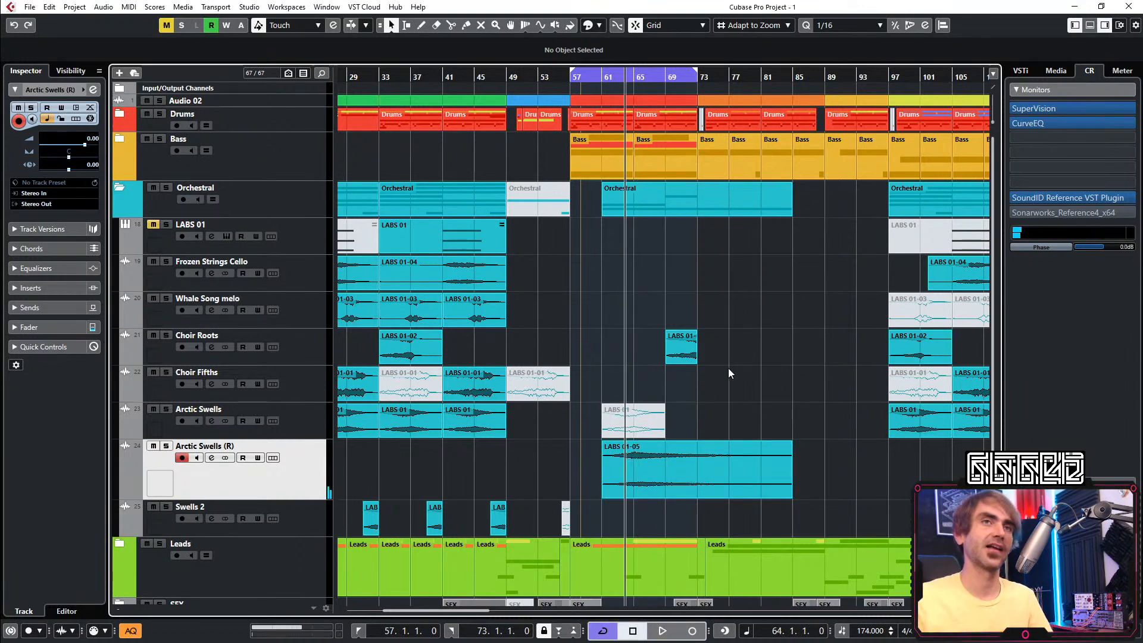
Examine the rendered swell's reverb tail on the Arctic Swells (R) track and listen to it within the drop
{"action": "scroll", "coordinate": [703, 398], "scroll_direction": "right", "scroll_amount": 4}
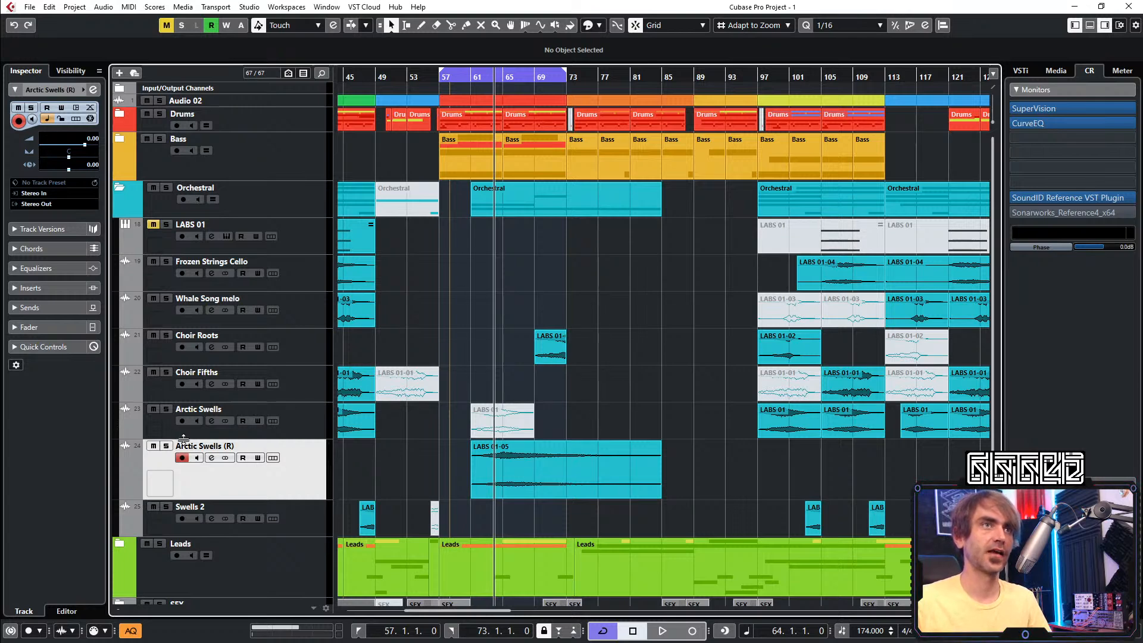
{"action": "scroll", "coordinate": [659, 401], "scroll_direction": "left", "scroll_amount": 4}
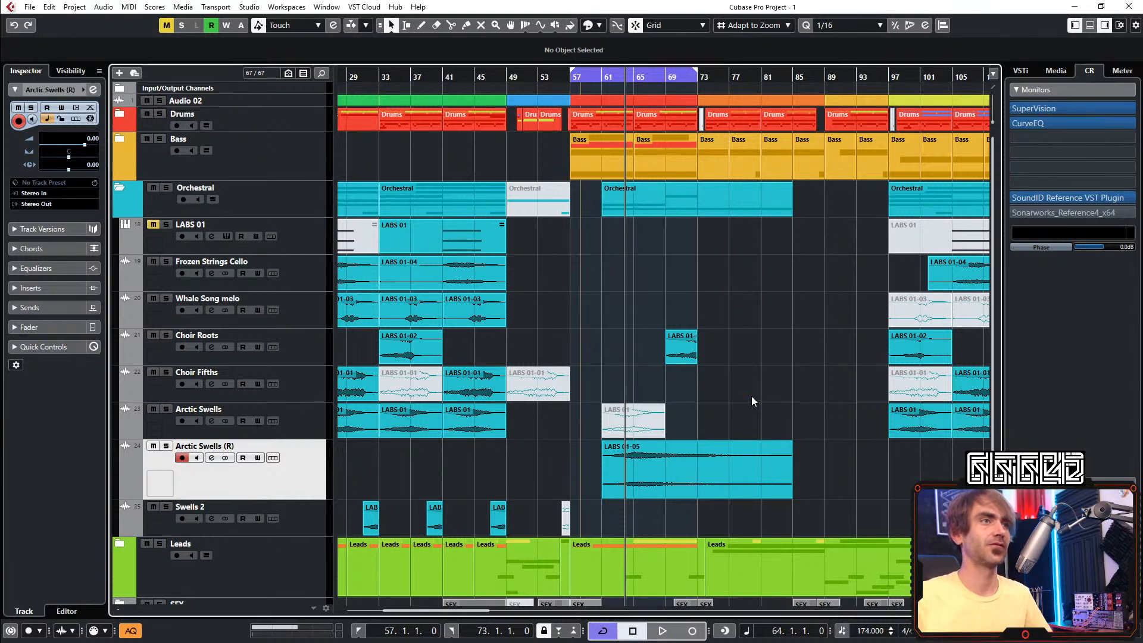
{"action": "left_click", "coordinate": [647, 459]}
{"action": "left_click", "coordinate": [743, 416]}
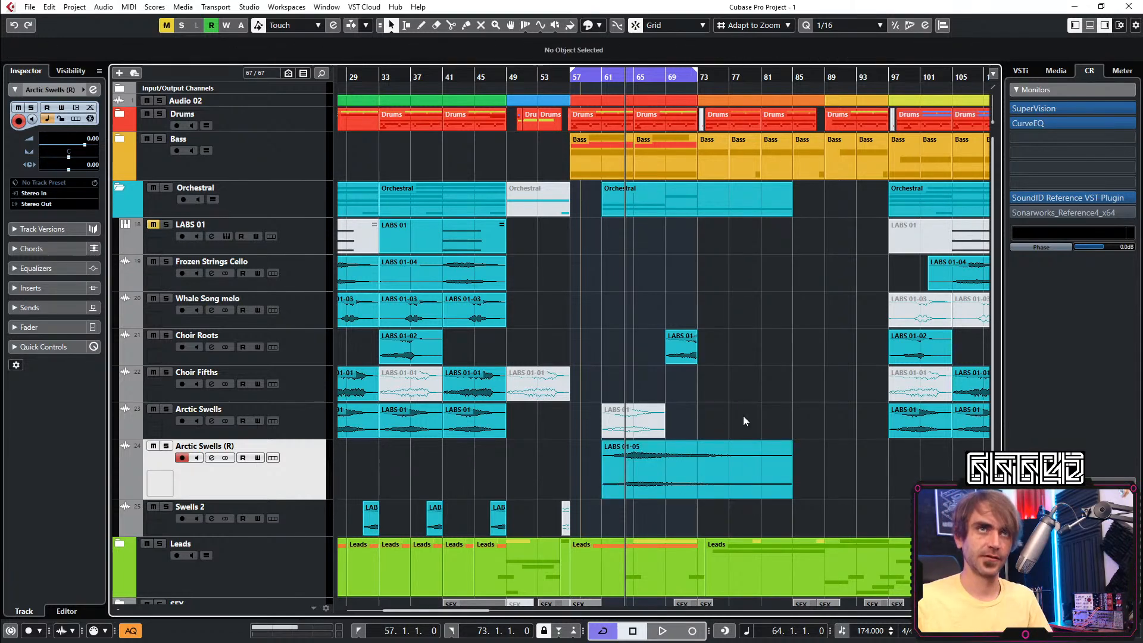
{"action": "scroll", "coordinate": [742, 416], "scroll_direction": "right", "scroll_amount": 2}
{"action": "left_click_drag", "start_coordinate": [559, 474], "coordinate": [562, 477]}
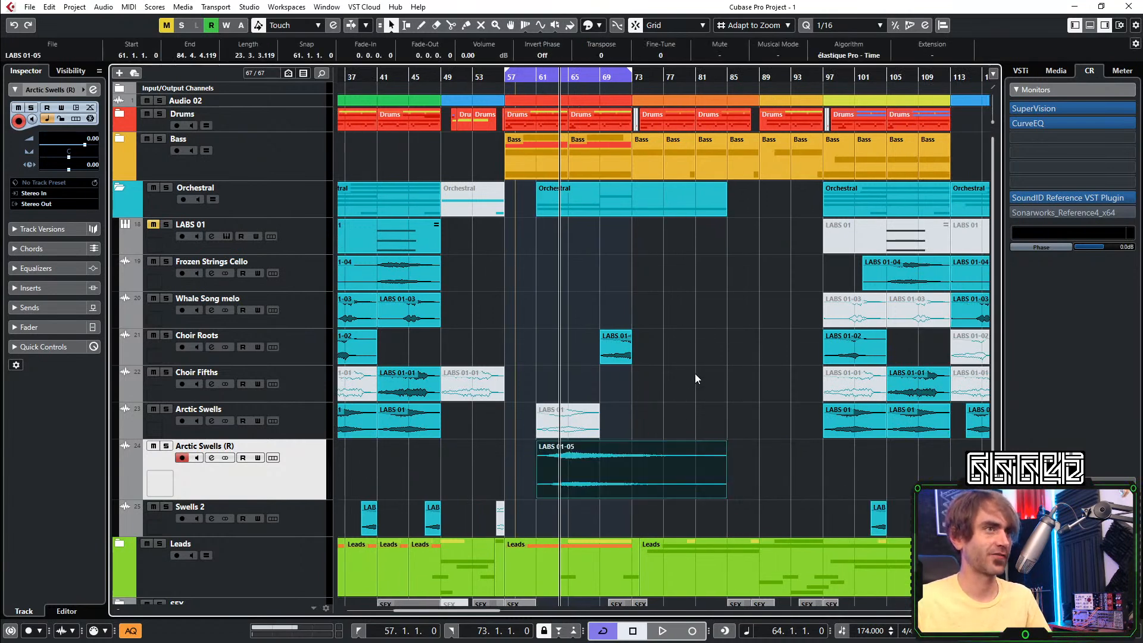
{"action": "left_click", "coordinate": [684, 390]}
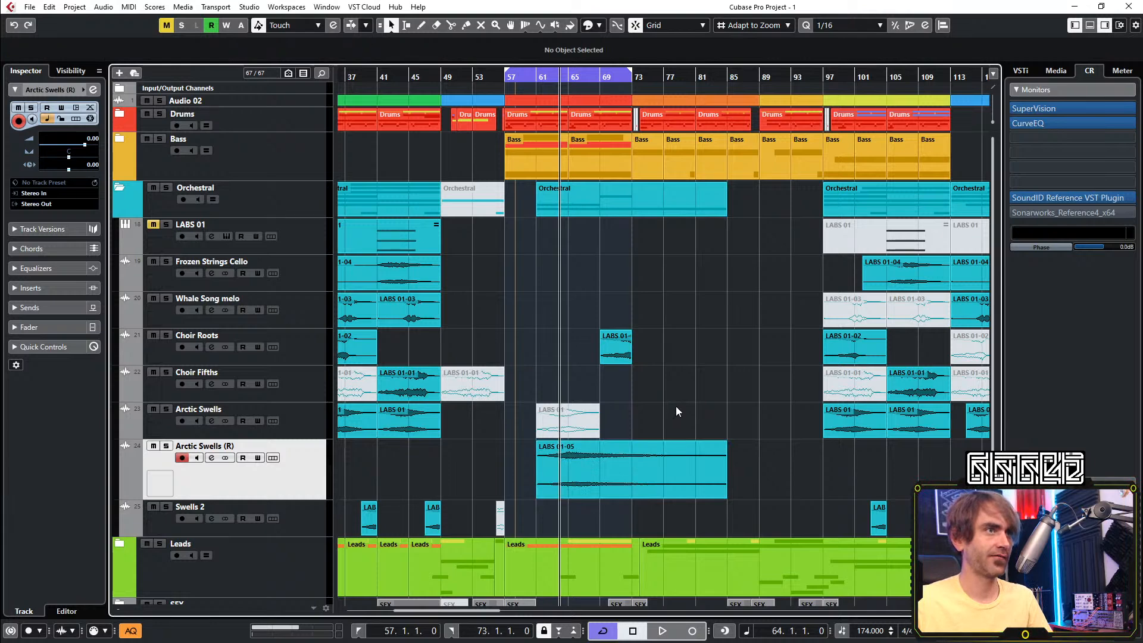
{"action": "key", "text": "space"}
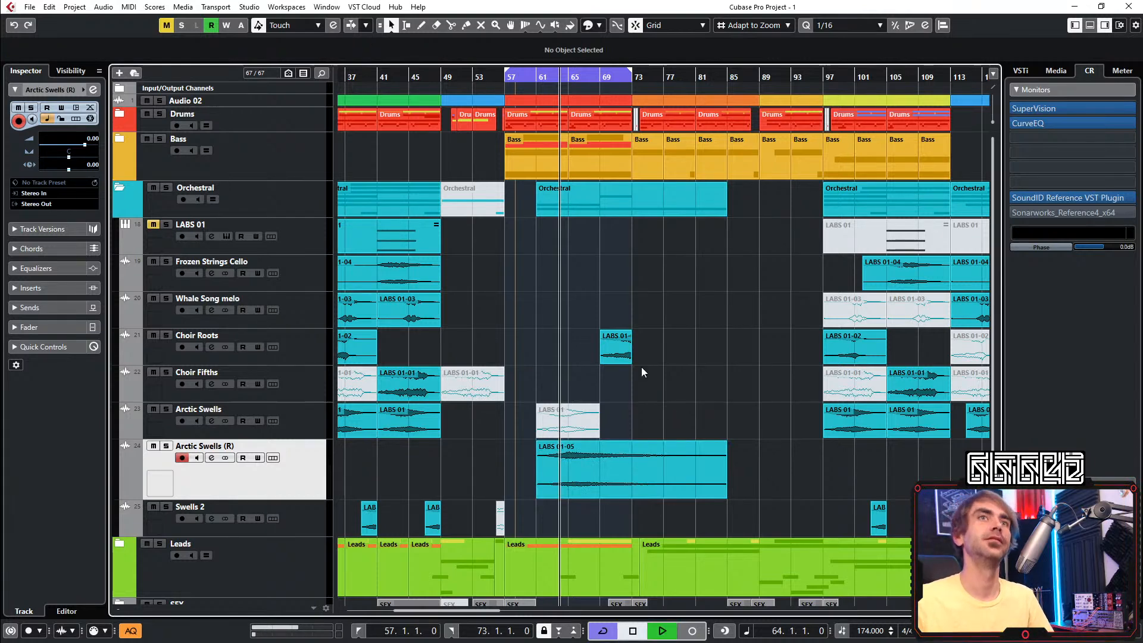
{"action": "scroll", "coordinate": [666, 395], "scroll_direction": "right", "scroll_amount": 2}
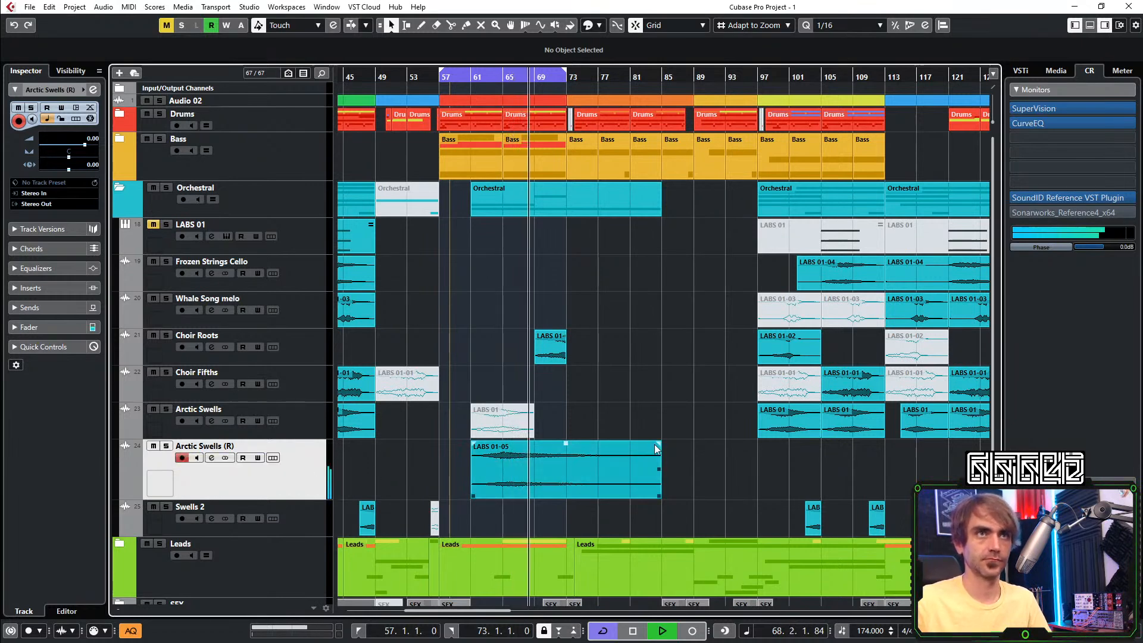
{"action": "scroll", "coordinate": [656, 464], "scroll_direction": "left", "scroll_amount": 2}
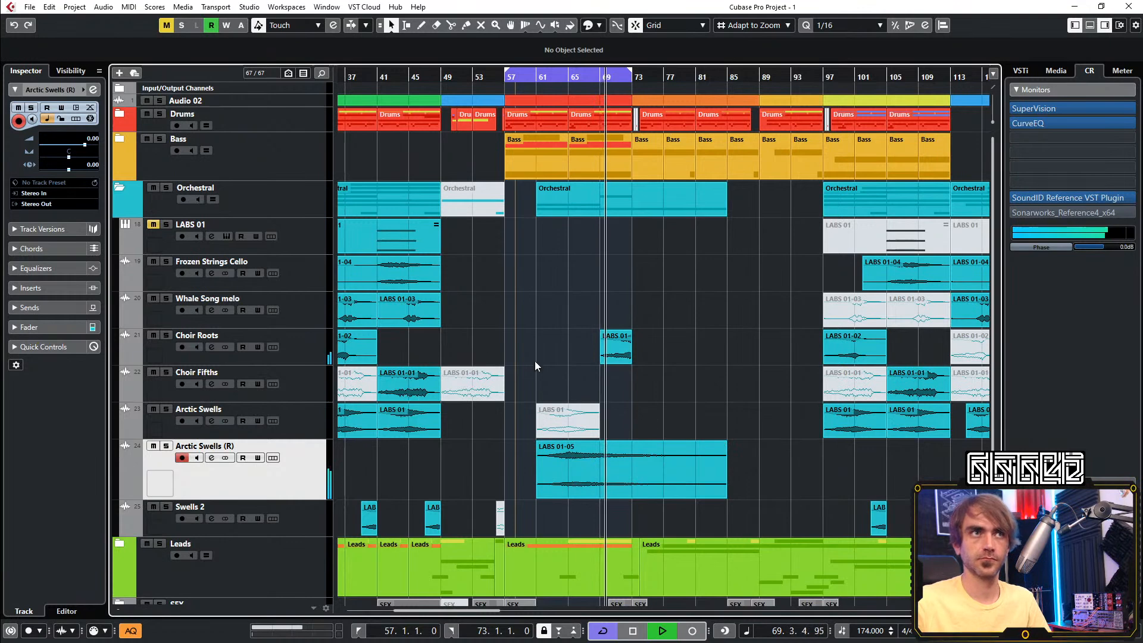
Bypass the CloudSeed insert on the original Arctic Swells channel and close its channel settings
{"action": "left_click", "coordinate": [263, 419]}
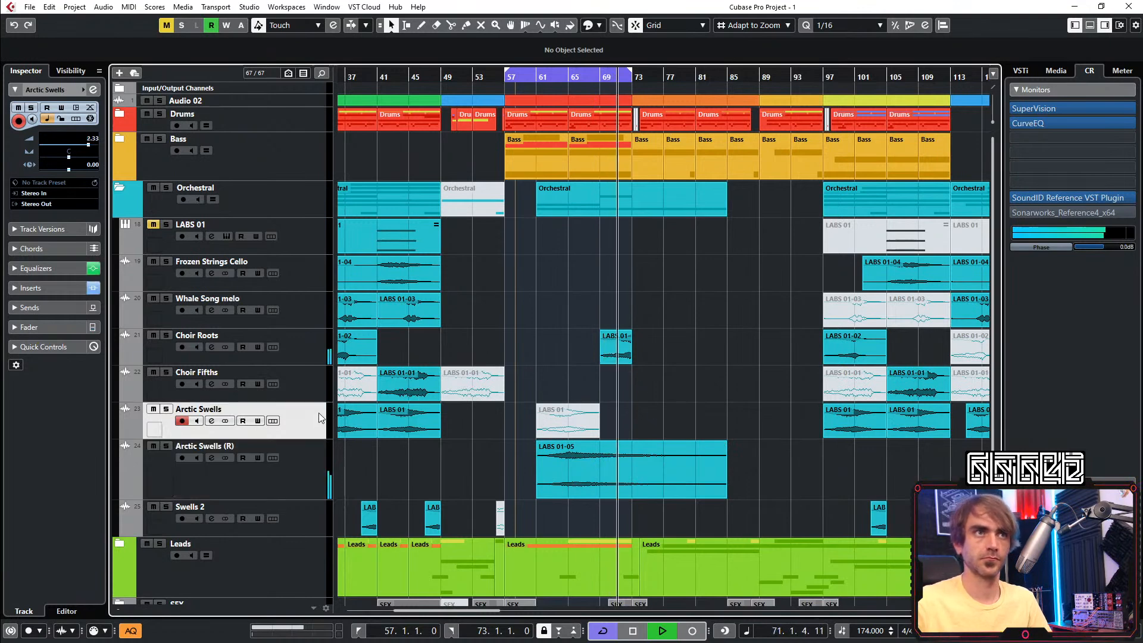
{"action": "left_click", "coordinate": [92, 90]}
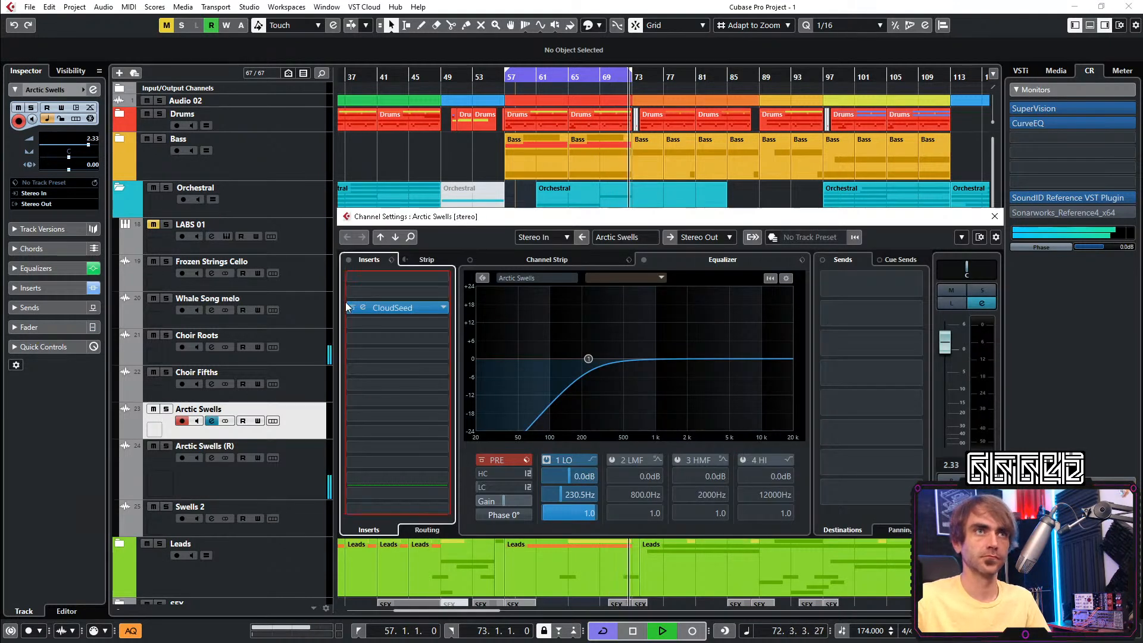
{"action": "left_click", "coordinate": [350, 310]}
{"action": "left_click", "coordinate": [994, 216]}
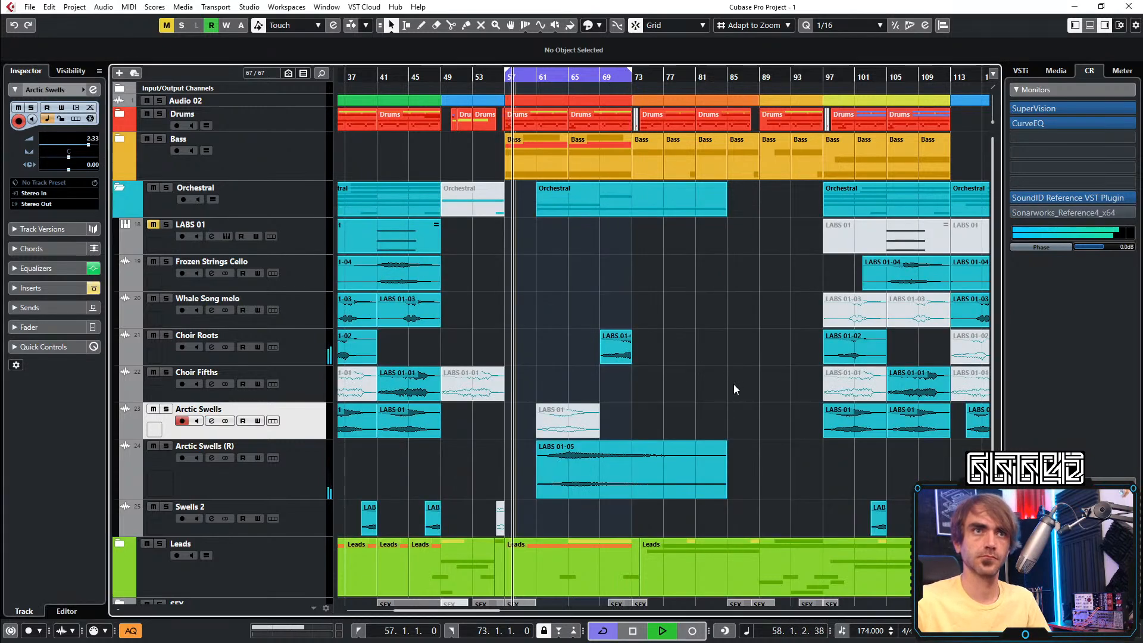
Rename the Arctic Swells (R) track as Cloudseed Arctic Swells
{"action": "left_click", "coordinate": [465, 78]}
{"action": "double_click", "coordinate": [203, 447]}
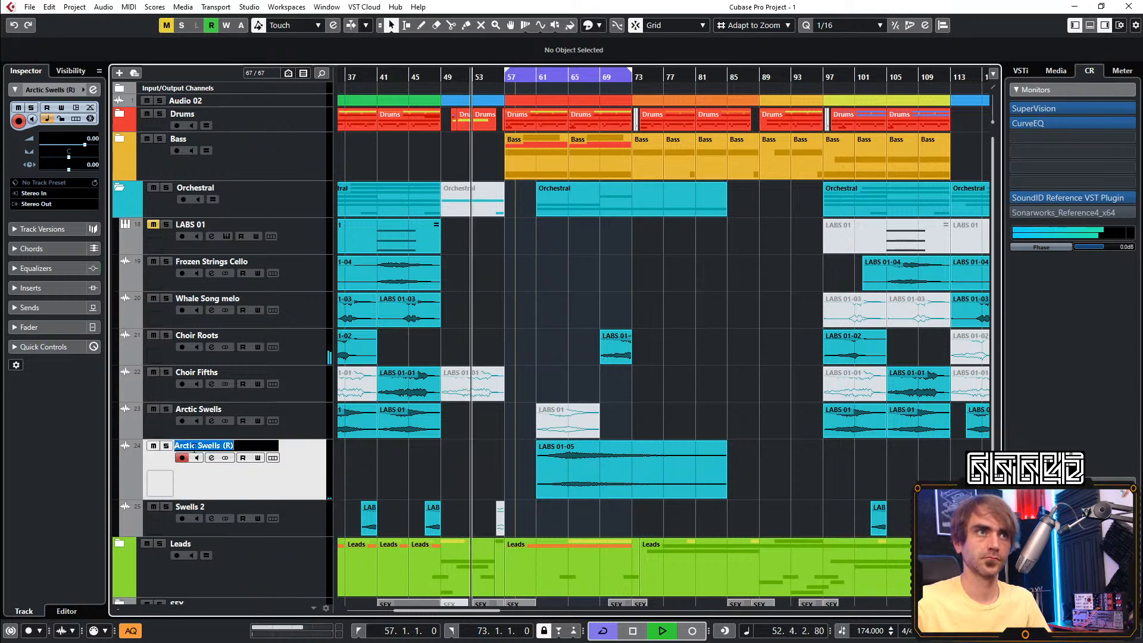
{"action": "type", "text": "Cloudswee"}
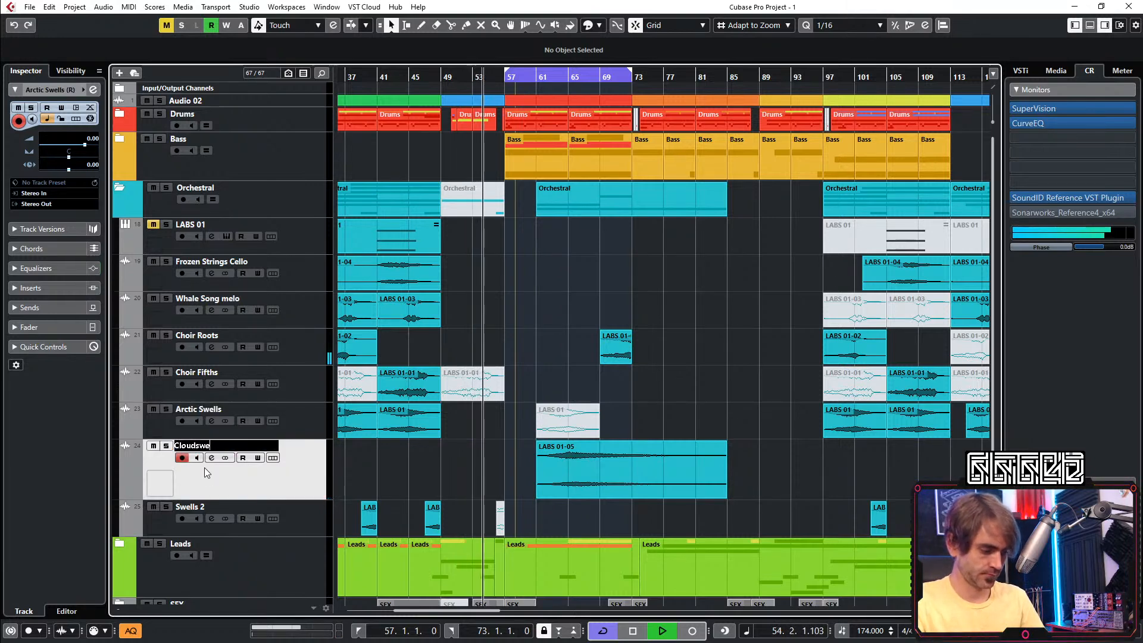
{"action": "key", "text": "BackSpace"}
{"action": "key", "text": "BackSpace"}
{"action": "key", "text": "BackSpace"}
{"action": "key", "text": "BackSpace"}
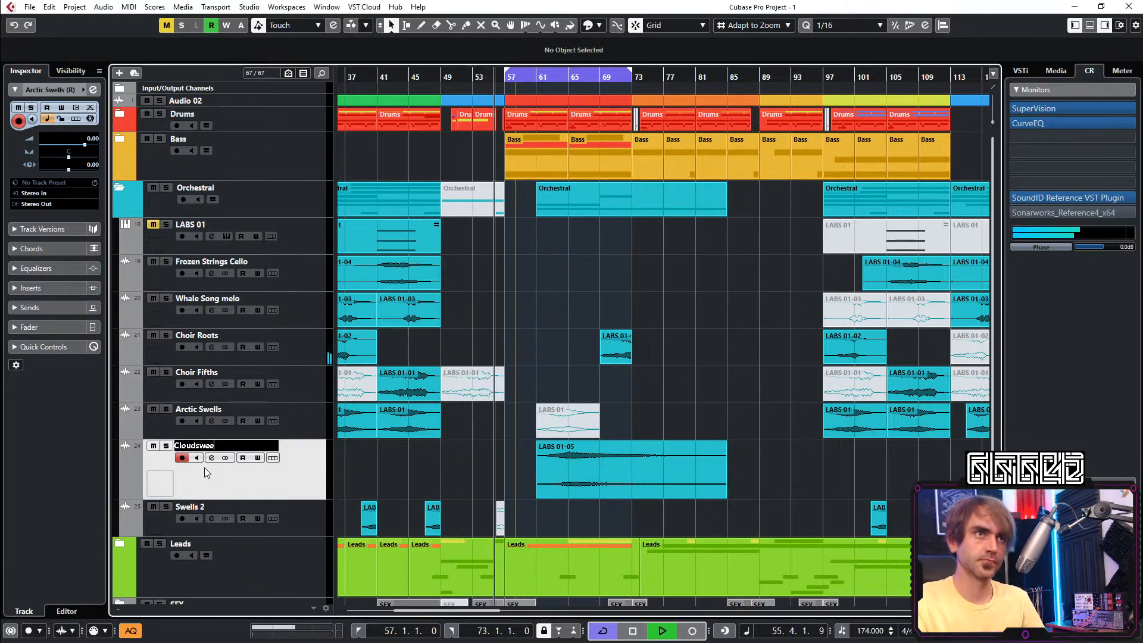
{"action": "type", "text": "seed A"}
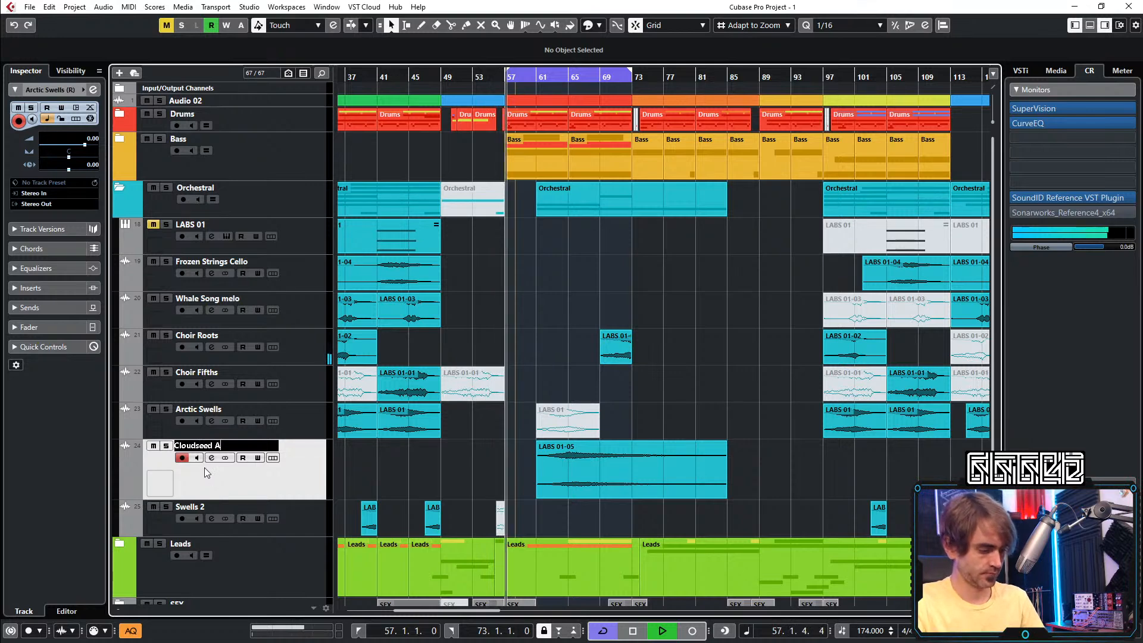
{"action": "type", "text": "rctic Swels"}
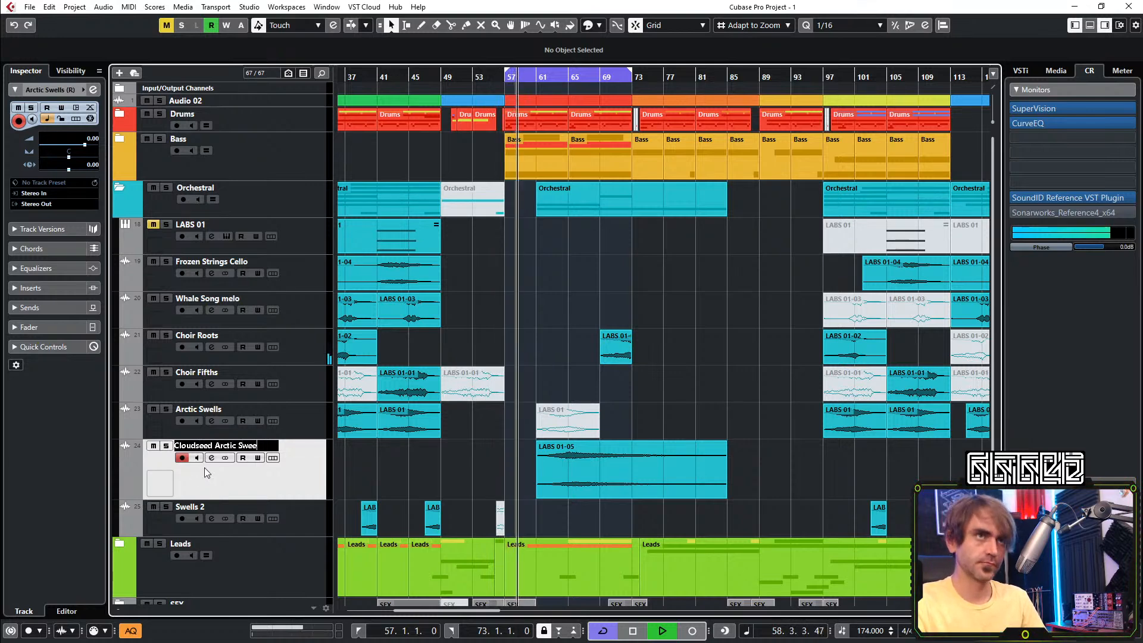
{"action": "key", "text": "BackSpace"}
{"action": "type", "text": "ls"}
{"action": "key", "text": "Return"}
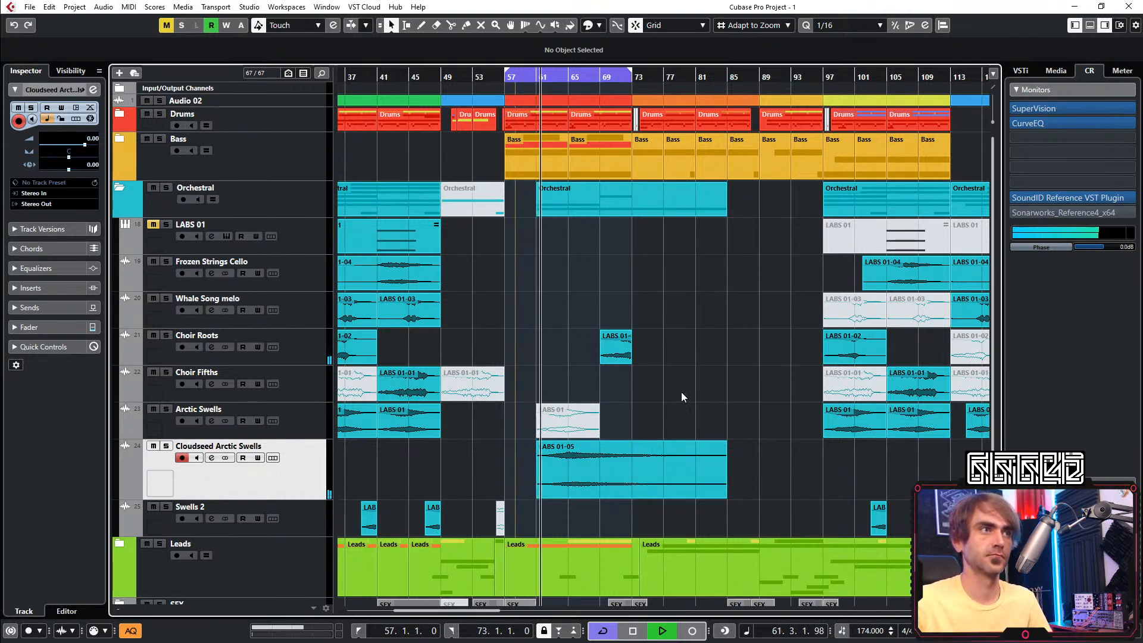
Move the rendered swell on the Cloudseed Arctic Swells track to start at bar 53 and play the transition into the drop
{"action": "left_click", "coordinate": [474, 78]}
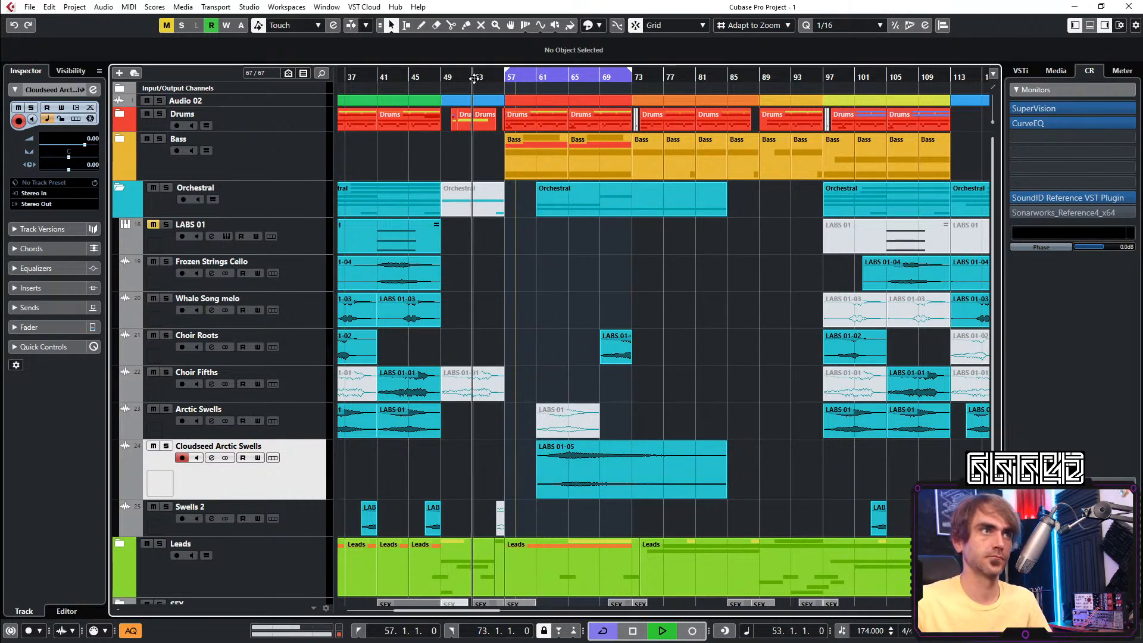
{"action": "left_click_drag", "start_coordinate": [635, 475], "coordinate": [570, 467]}
{"action": "left_click", "coordinate": [537, 394]}
{"action": "key", "text": "h"}
{"action": "key", "text": "h"}
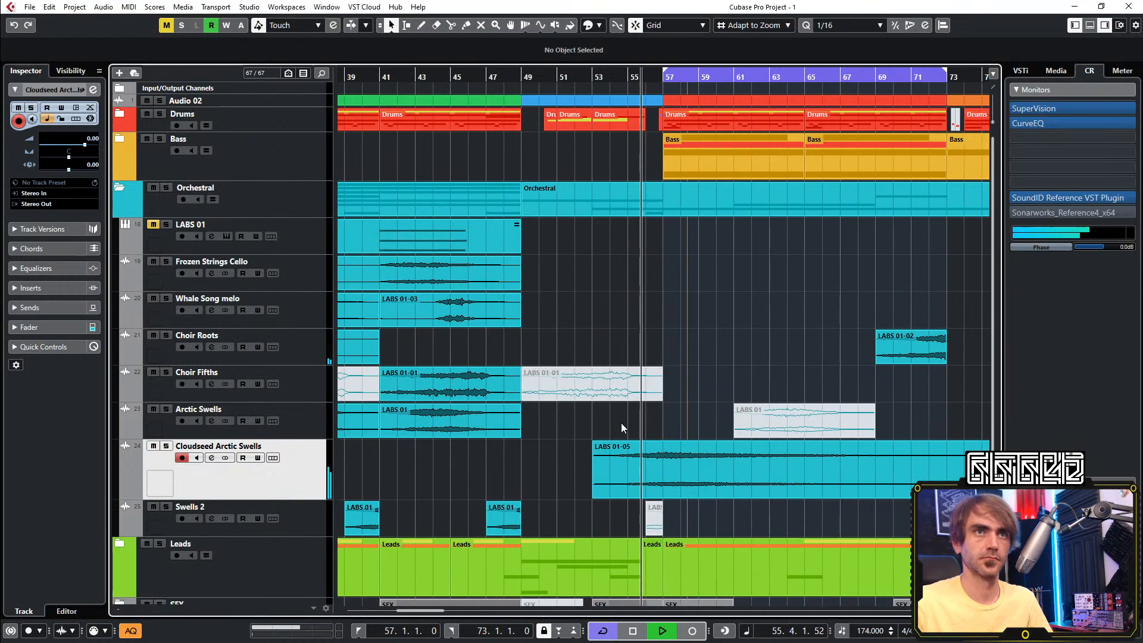
{"action": "scroll", "coordinate": [624, 423], "scroll_direction": "right", "scroll_amount": 2}
{"action": "scroll", "coordinate": [604, 423], "scroll_direction": "left", "scroll_amount": 1}
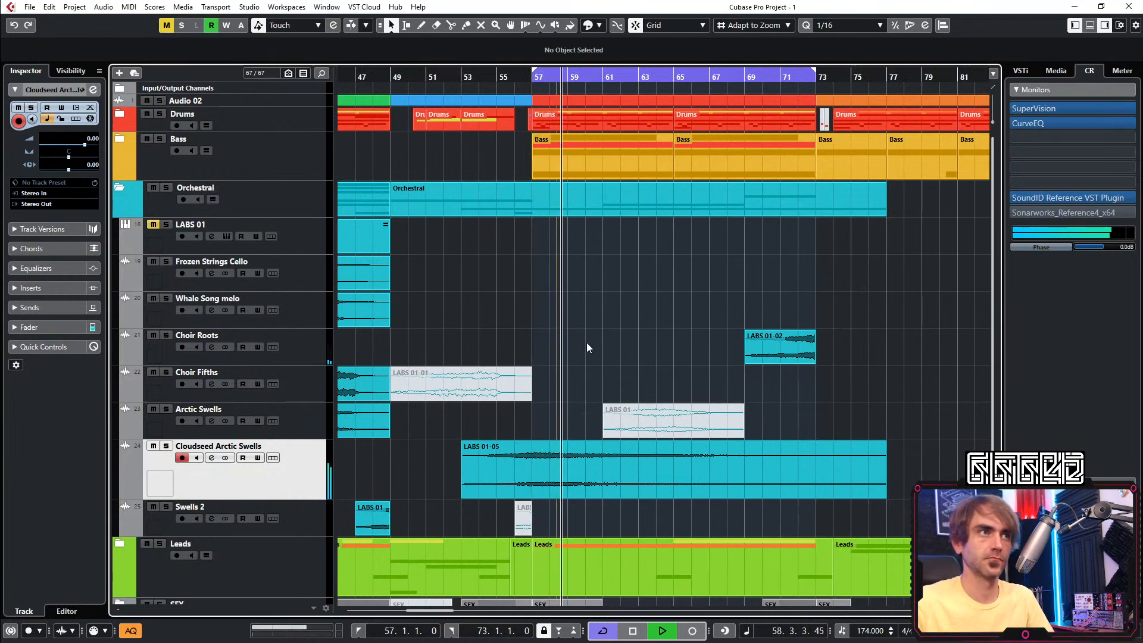
{"action": "left_click", "coordinate": [443, 78]}
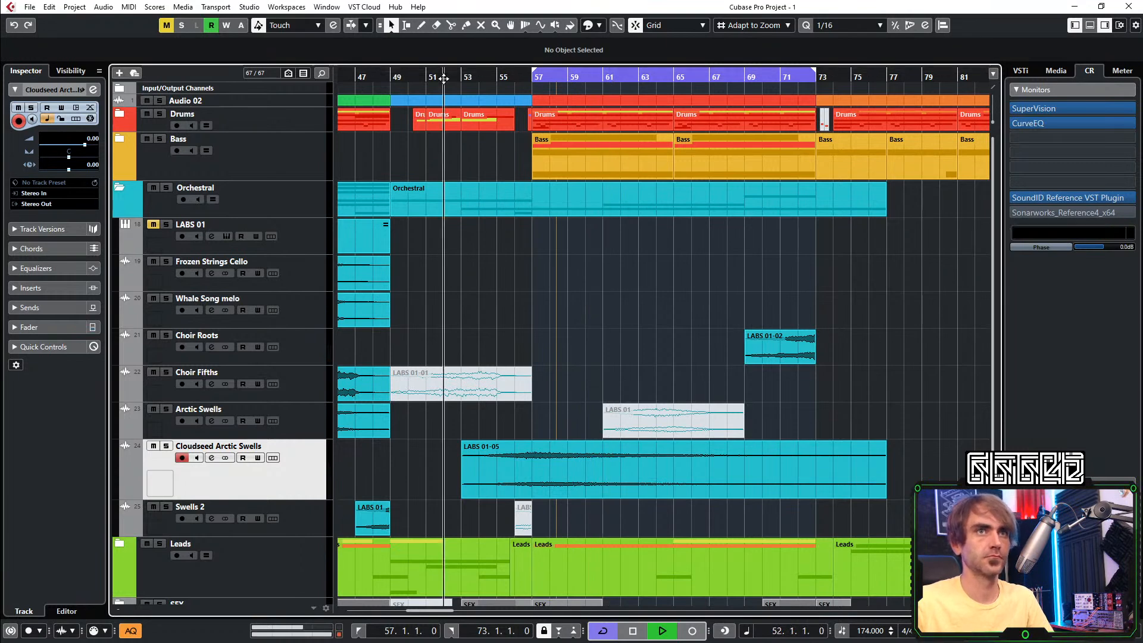
Split the rendered swell on the Cloudseed Arctic Swells track at bar 57
{"action": "left_click", "coordinate": [452, 25]}
{"action": "left_click", "coordinate": [534, 472]}
{"action": "key", "text": "1"}
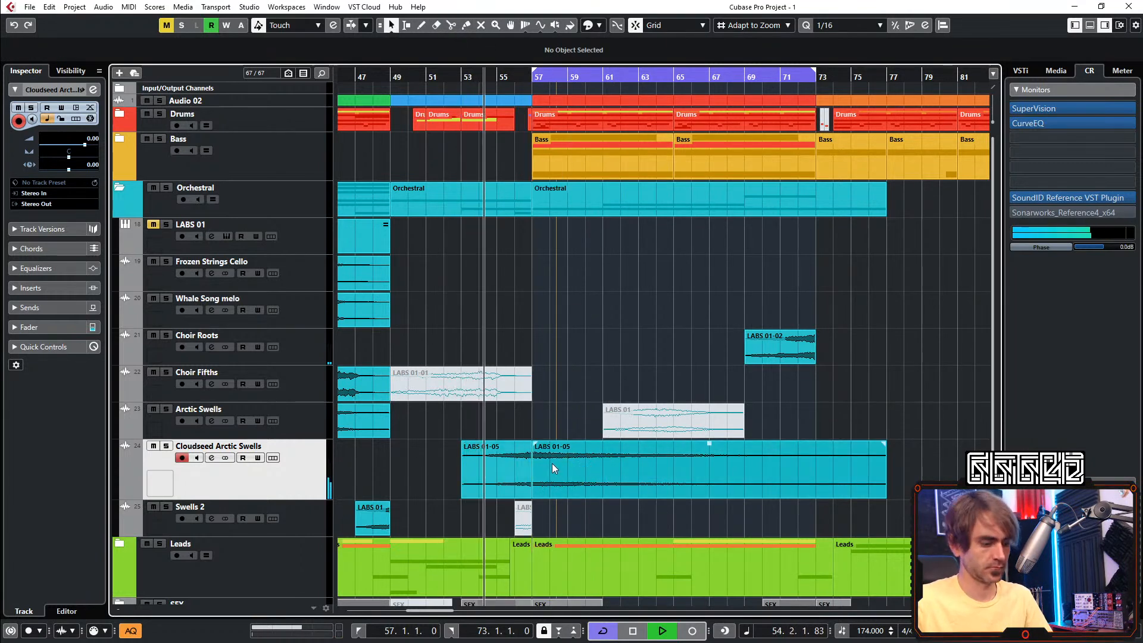
Mute the swell's tail from bar 57 onward and play the transition from bar 53
{"action": "left_click", "coordinate": [563, 470]}
{"action": "key", "text": "shift+m"}
{"action": "left_click", "coordinate": [583, 364]}
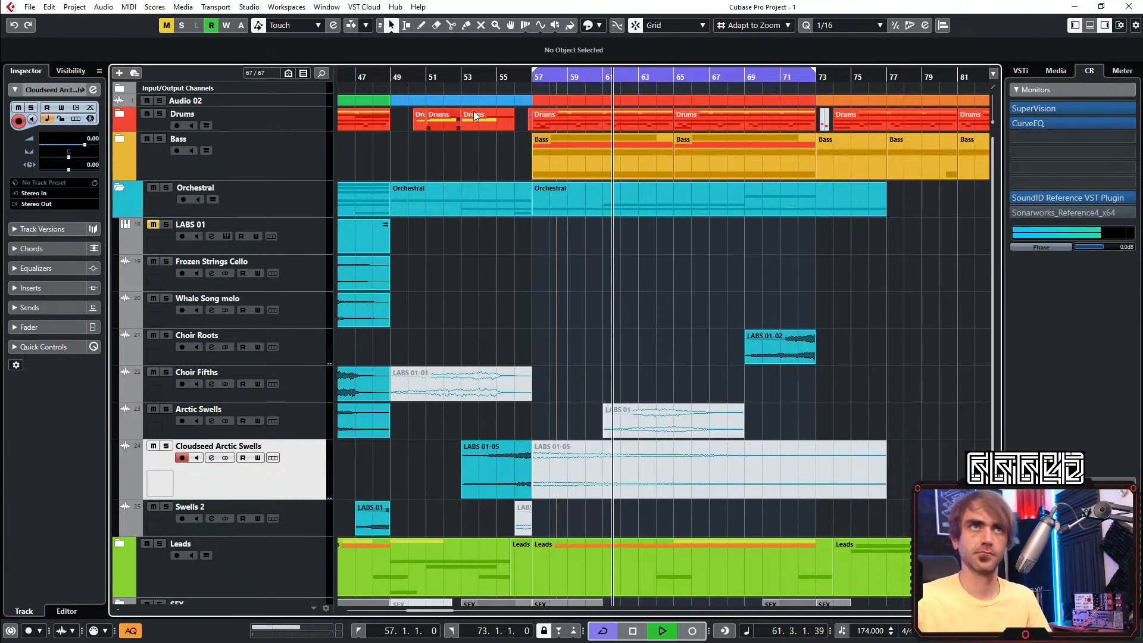
{"action": "left_click", "coordinate": [465, 77]}
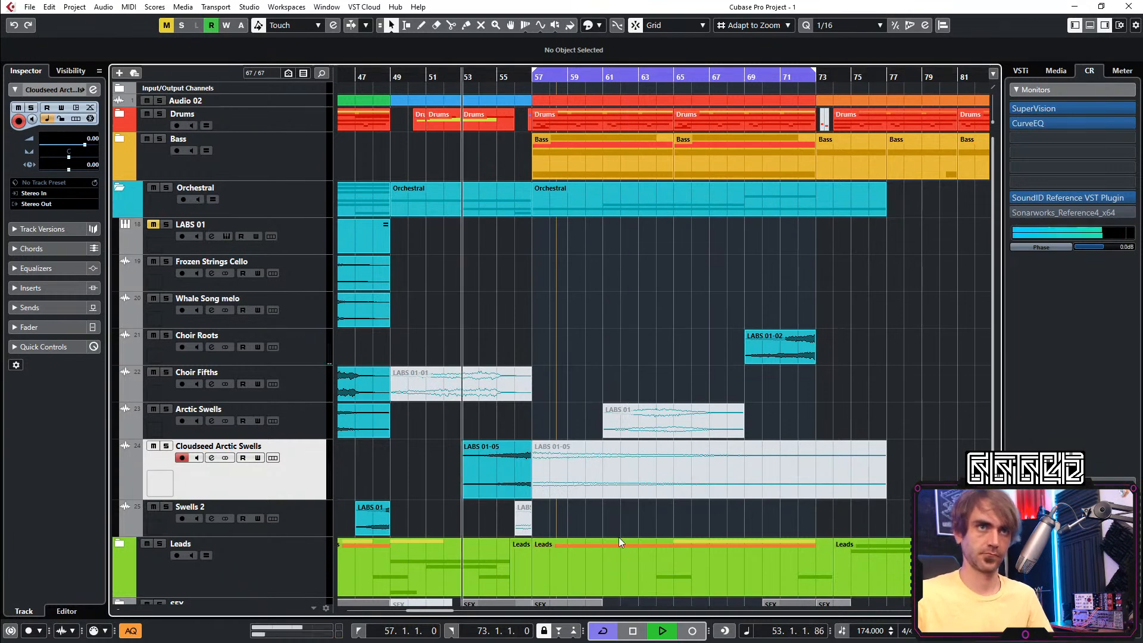
Unmute the swell's tail from bar 57 and shorten it to end at bar 73
{"action": "left_click", "coordinate": [749, 482]}
{"action": "left_click_drag", "start_coordinate": [884, 496], "coordinate": [816, 495]}
{"action": "left_click", "coordinate": [556, 424]}
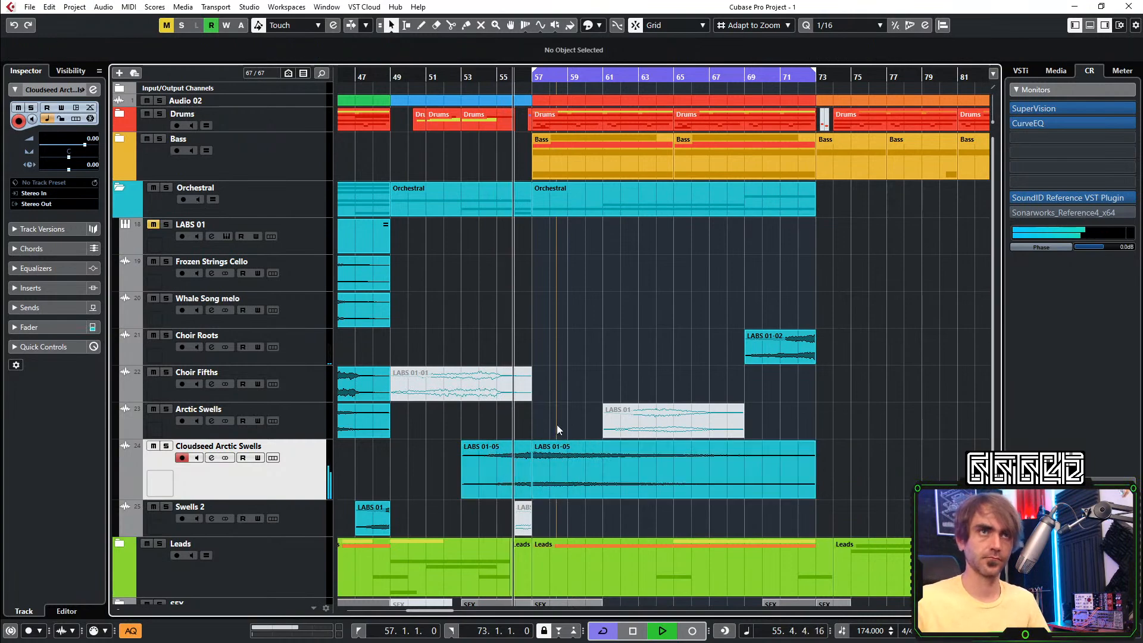
Stop playback and divide the swell's tail from bar 57 into repeated one-beat slices up to bar 73
{"action": "key", "text": "space"}
{"action": "scroll", "coordinate": [556, 424], "scroll_direction": "up", "scroll_amount": 6}
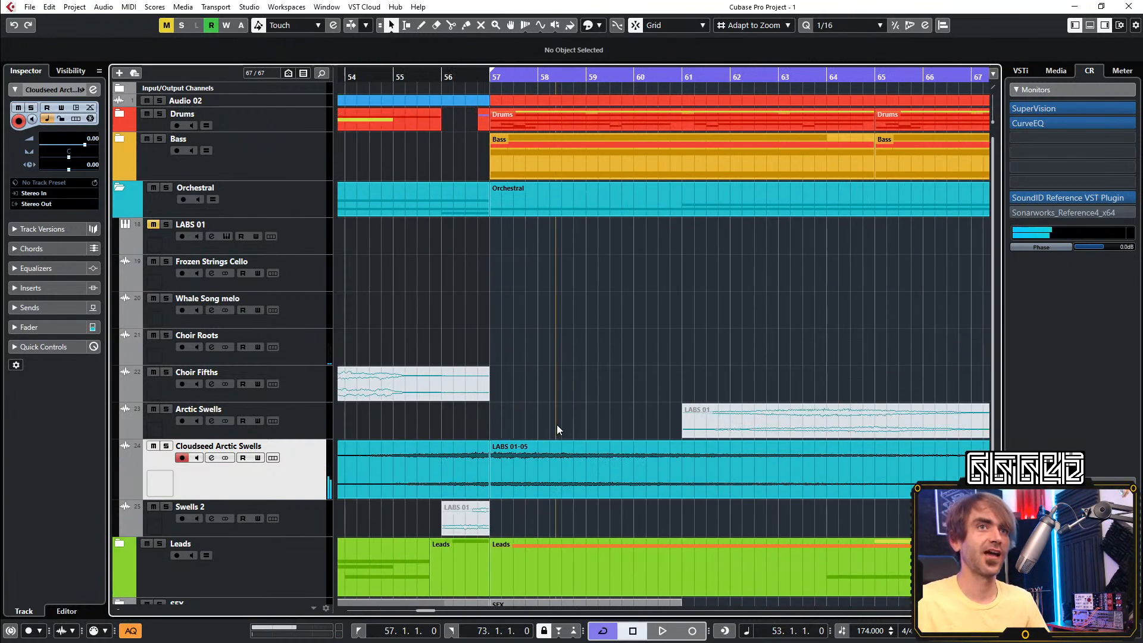
{"action": "left_click", "coordinate": [481, 485]}
{"action": "key", "text": "3"}
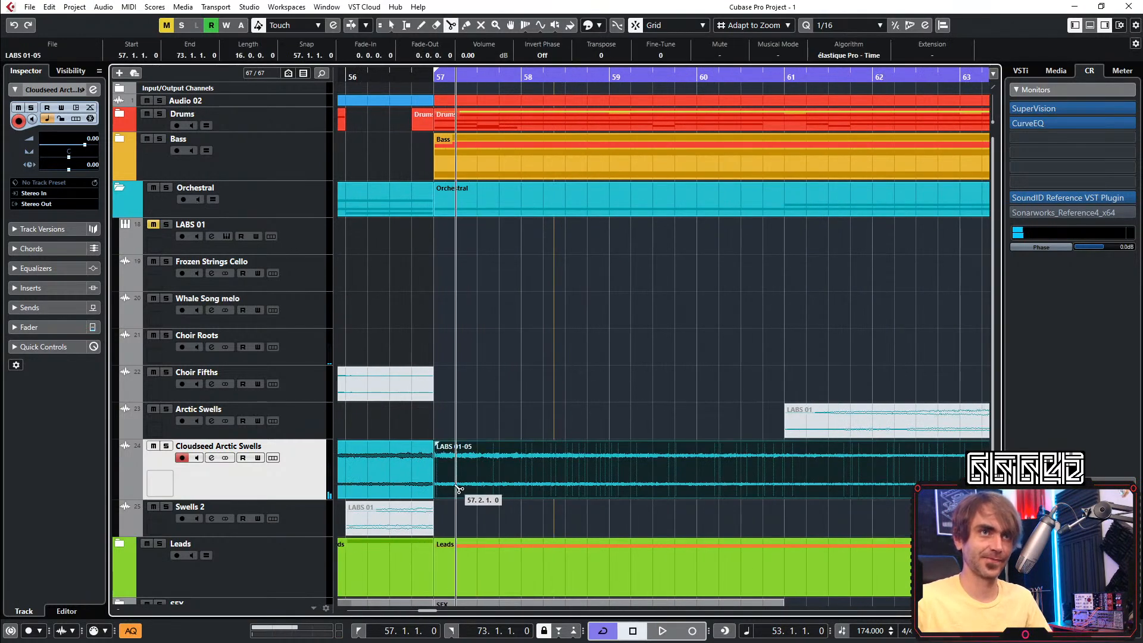
{"action": "left_click", "coordinate": [456, 488], "text": "alt"}
{"action": "left_click", "coordinate": [446, 466]}
{"action": "scroll", "coordinate": [450, 467], "scroll_direction": "down", "scroll_amount": 5}
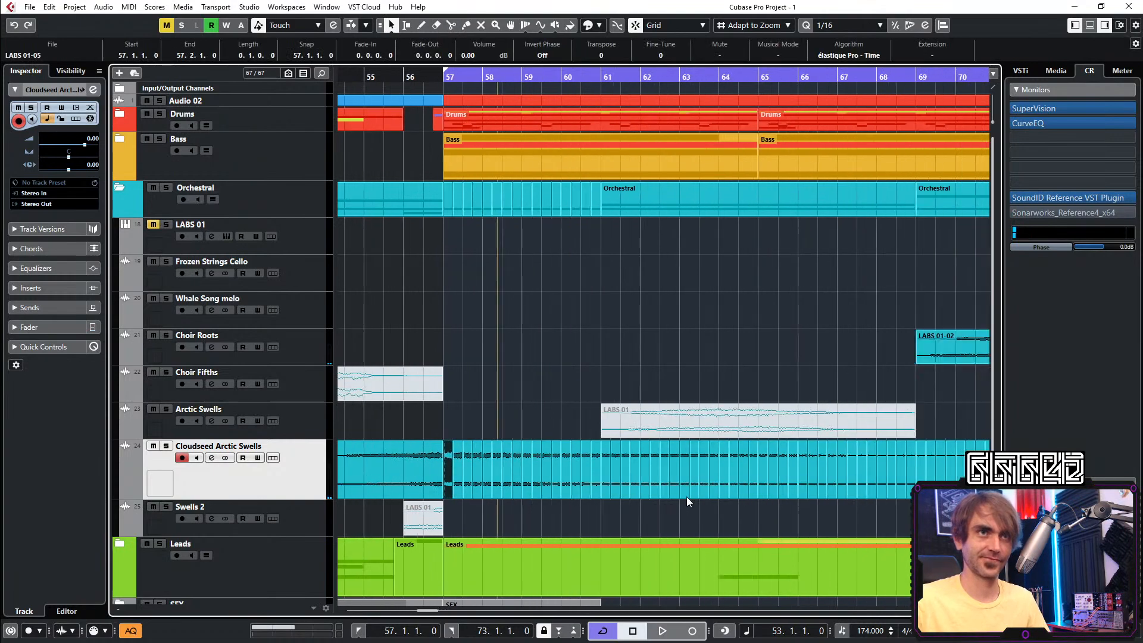
Give all tail slices a 0.0.3.44 fade-in and a 0.0.0.32 fade-out, and play the result into the drop
{"action": "left_click_drag", "start_coordinate": [909, 467], "coordinate": [415, 479]}
{"action": "scroll", "coordinate": [416, 457], "scroll_direction": "up", "scroll_amount": 5}
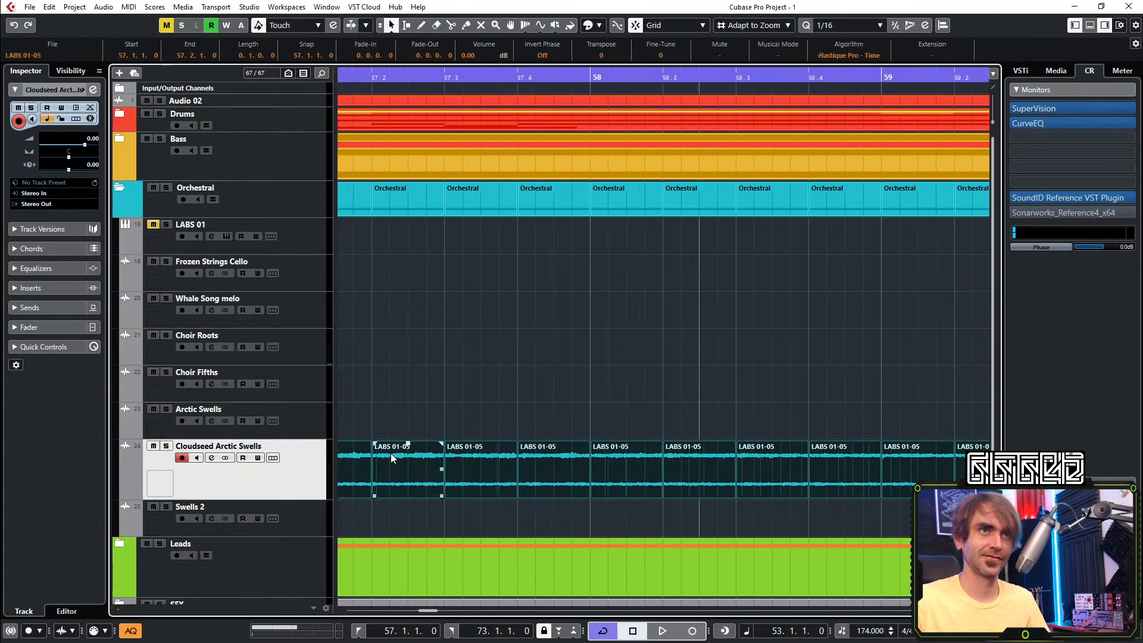
{"action": "left_click", "coordinate": [568, 451]}
{"action": "left_click_drag", "start_coordinate": [563, 443], "coordinate": [626, 444]}
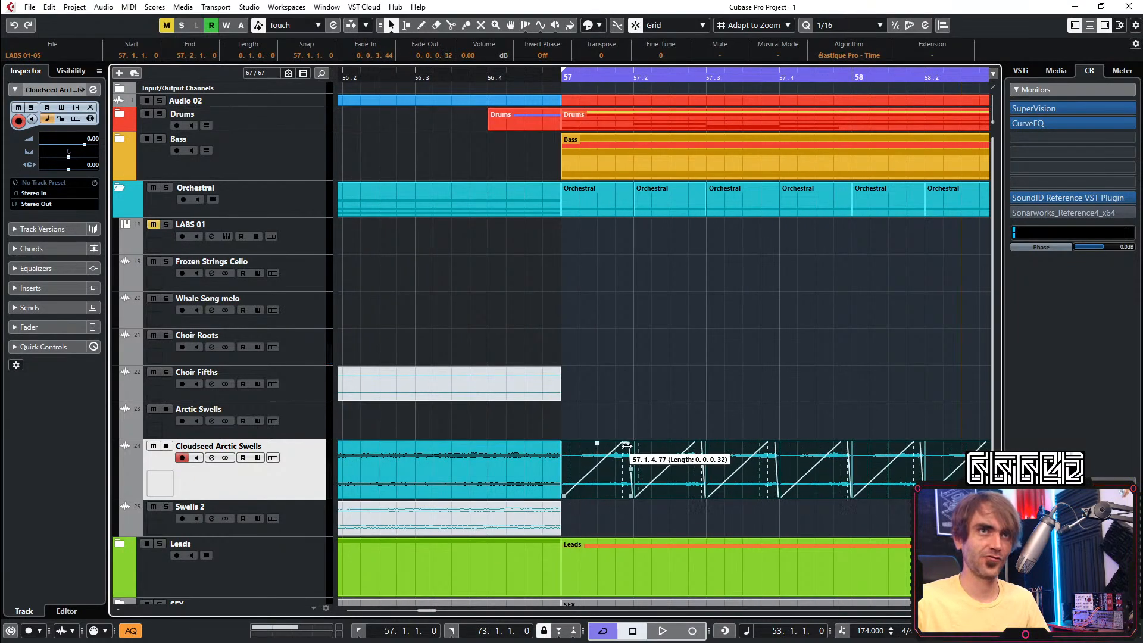
{"action": "scroll", "coordinate": [603, 410], "scroll_direction": "down", "scroll_amount": 3}
{"action": "scroll", "coordinate": [603, 379], "scroll_direction": "right", "scroll_amount": 2}
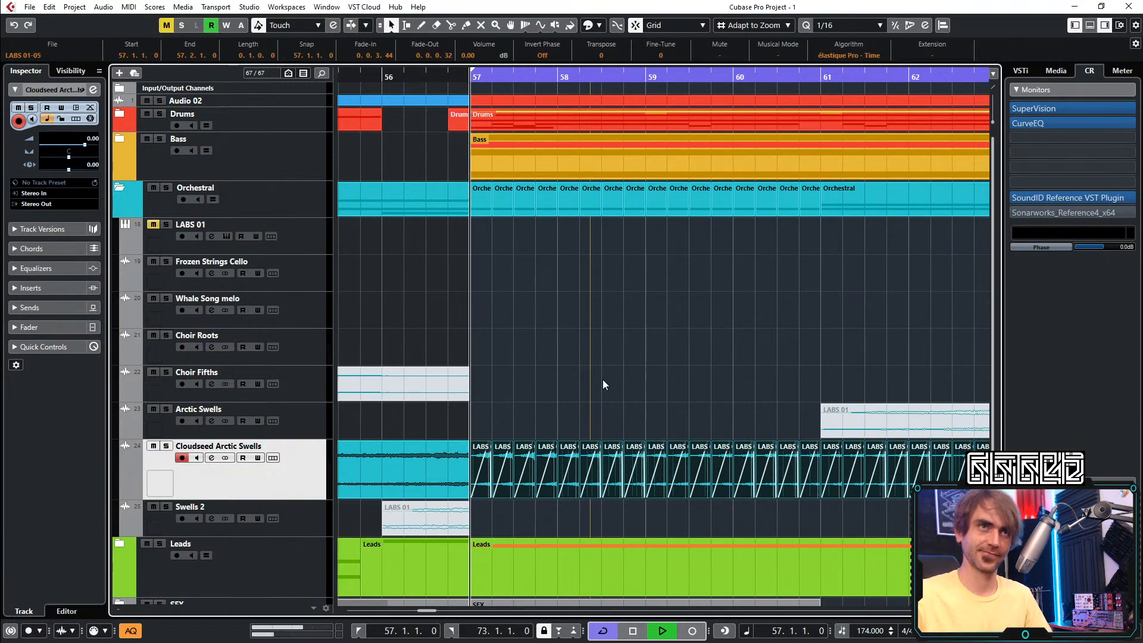
{"action": "scroll", "coordinate": [625, 330], "scroll_direction": "down", "scroll_amount": 4}
{"action": "scroll", "coordinate": [632, 326], "scroll_direction": "right", "scroll_amount": 3}
{"action": "scroll", "coordinate": [617, 373], "scroll_direction": "left", "scroll_amount": 2}
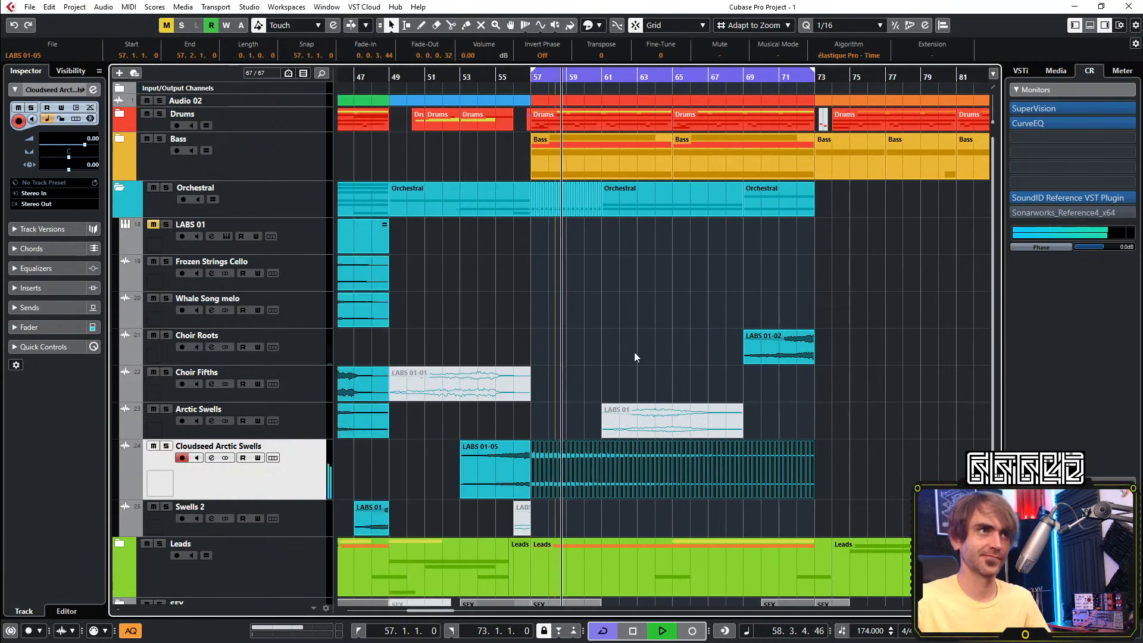
{"action": "left_click", "coordinate": [444, 76]}
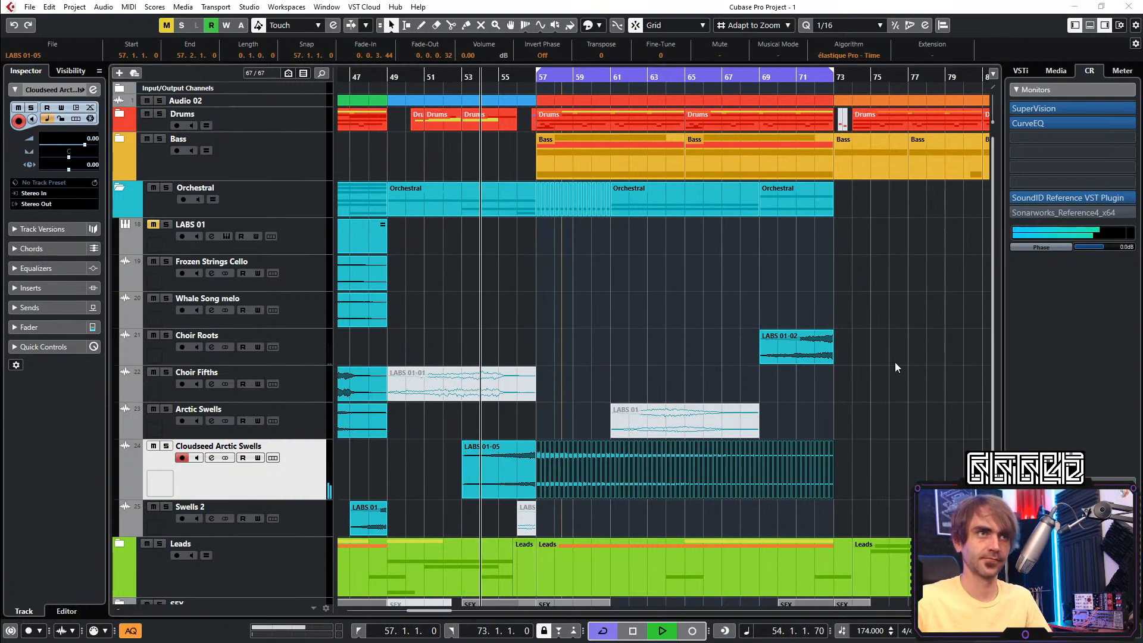
Enable a High Pass I low band at 257.8 Hz in the Cloudseed Arctic Swells equalizer and lower the channel volume to -1.05 dB
{"action": "left_click", "coordinate": [91, 87]}
{"action": "left_click", "coordinate": [591, 460]}
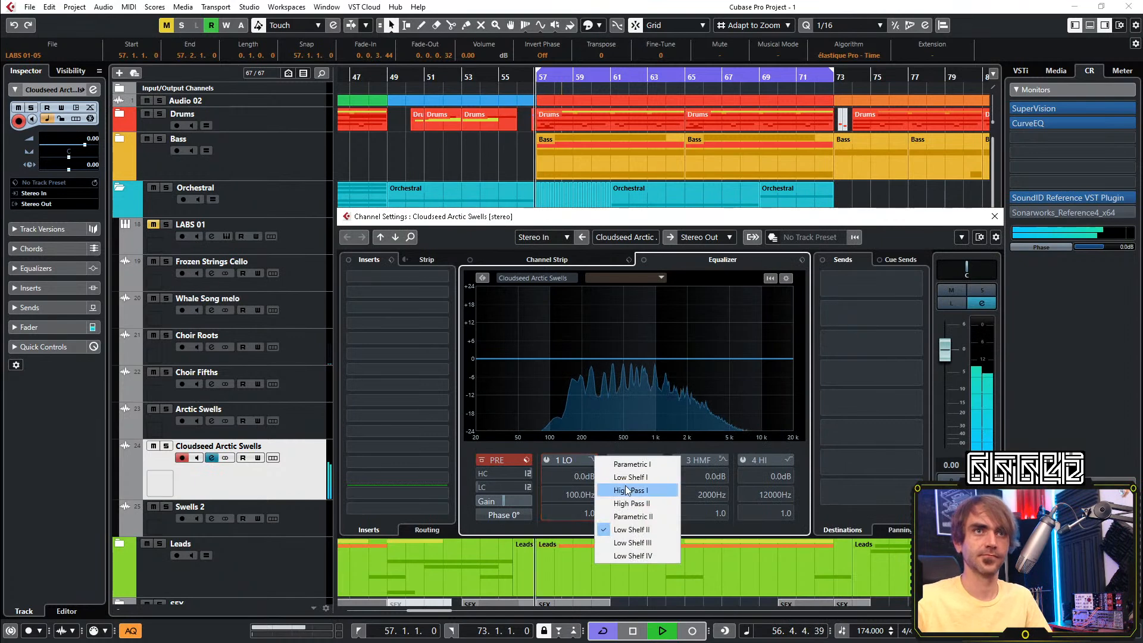
{"action": "left_click", "coordinate": [622, 489]}
{"action": "left_click", "coordinate": [546, 460]}
{"action": "scroll", "coordinate": [571, 494], "scroll_direction": "up", "scroll_amount": 10}
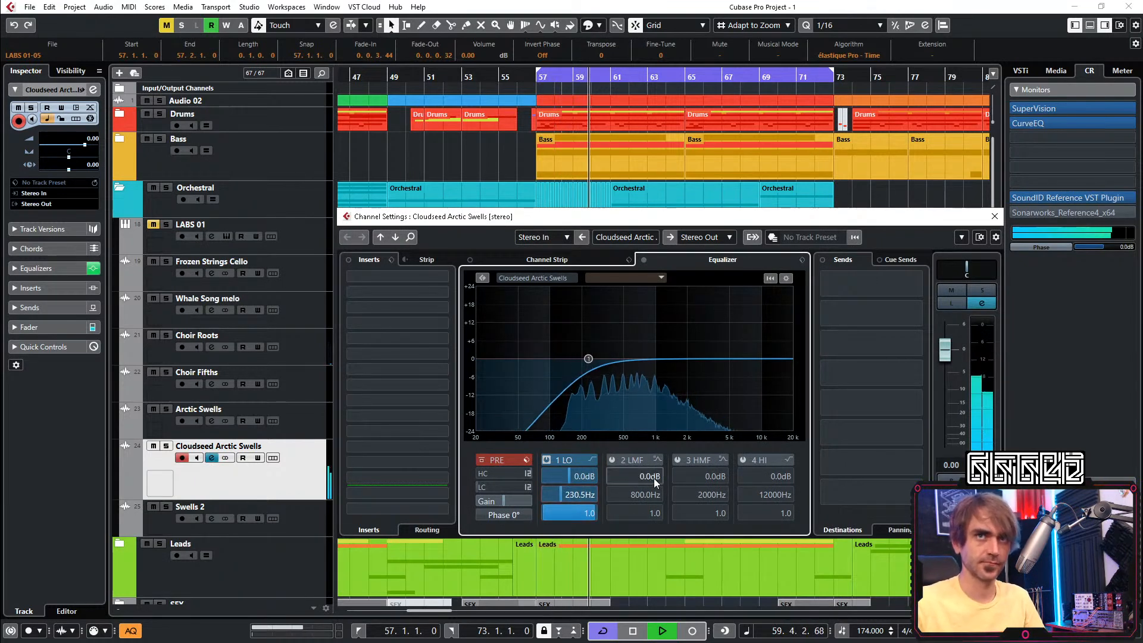
{"action": "scroll", "coordinate": [572, 495], "scroll_direction": "up", "scroll_amount": 3}
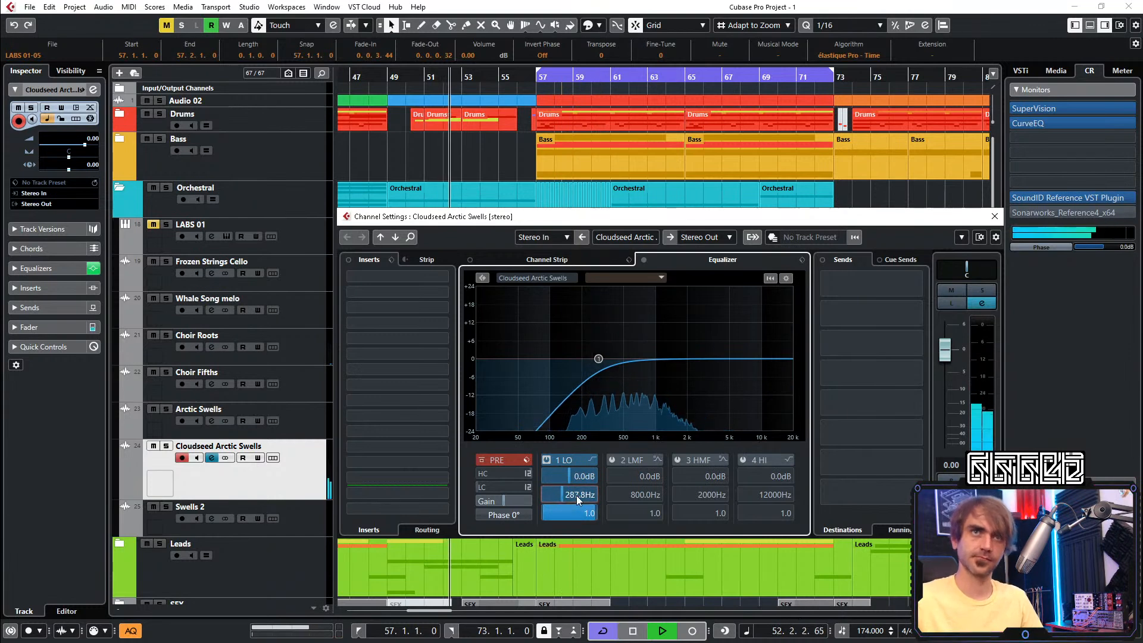
{"action": "scroll", "coordinate": [572, 493], "scroll_direction": "down", "scroll_amount": 2}
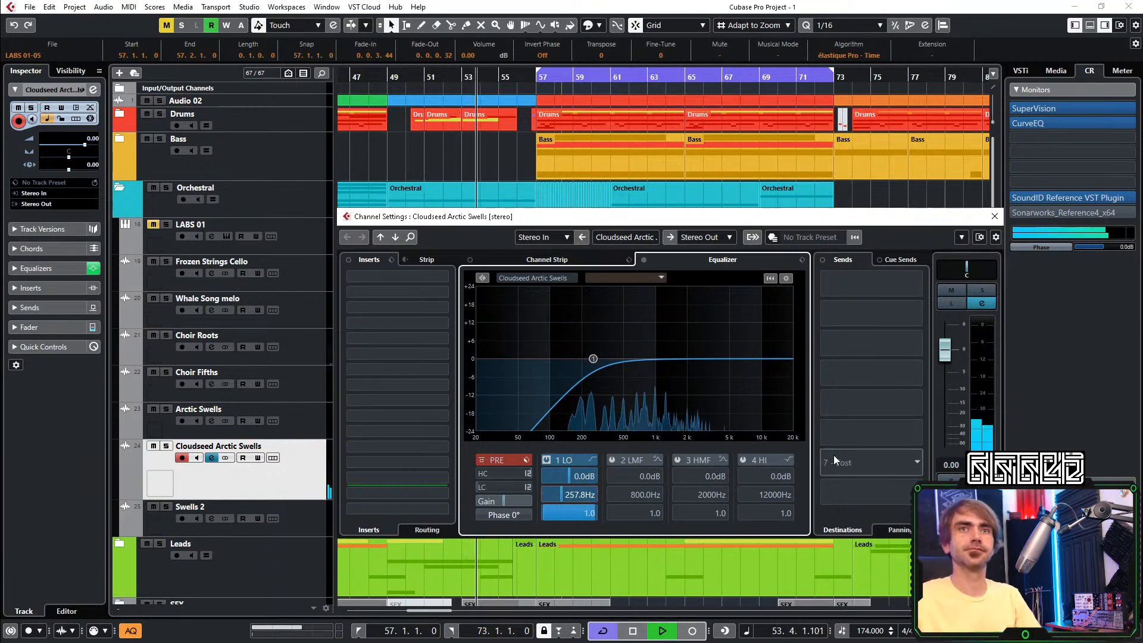
{"action": "left_click", "coordinate": [994, 216]}
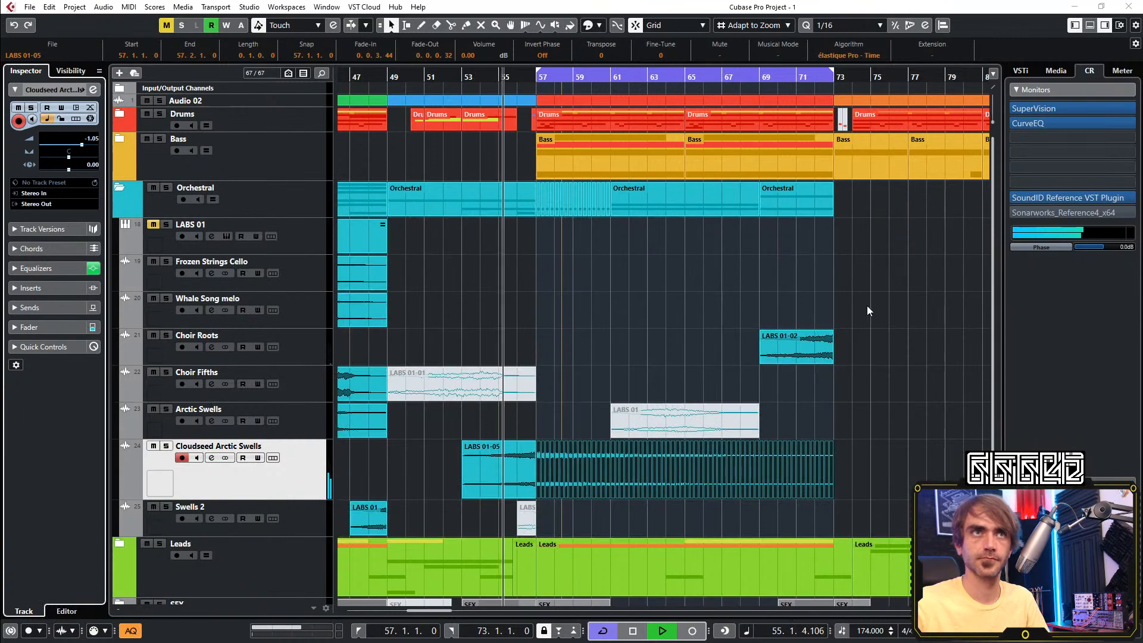
Combine the faded tail slices between bars 57 and 73 into a single audio part
{"action": "left_click", "coordinate": [877, 326]}
{"action": "key", "text": "g"}
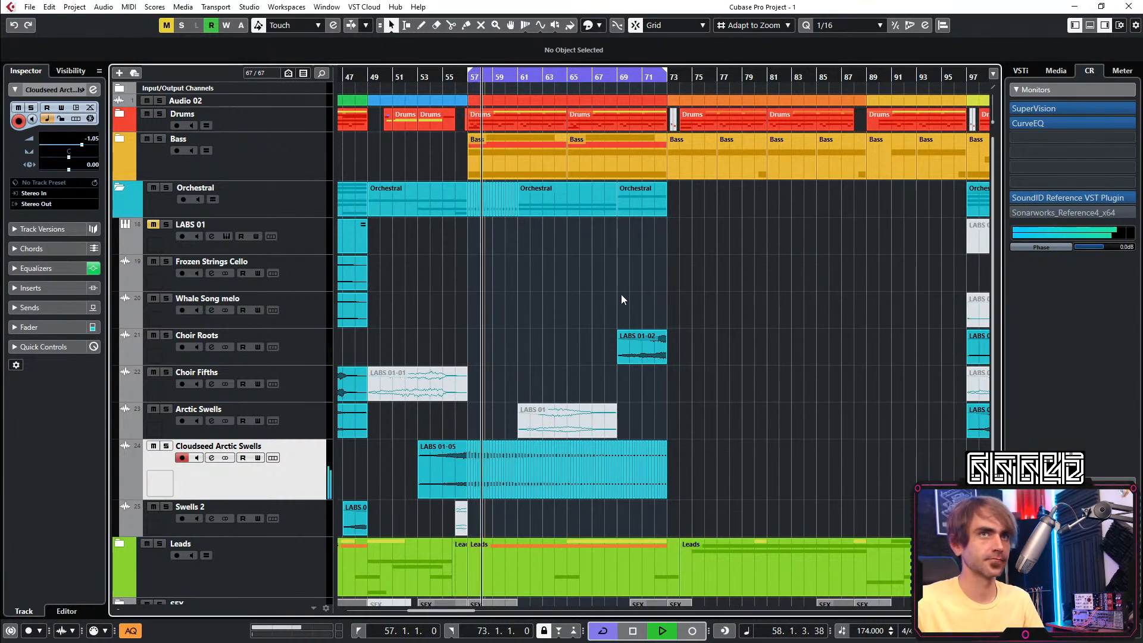
{"action": "left_click", "coordinate": [469, 471]}
{"action": "key", "text": "h"}
{"action": "right_click", "coordinate": [484, 470]}
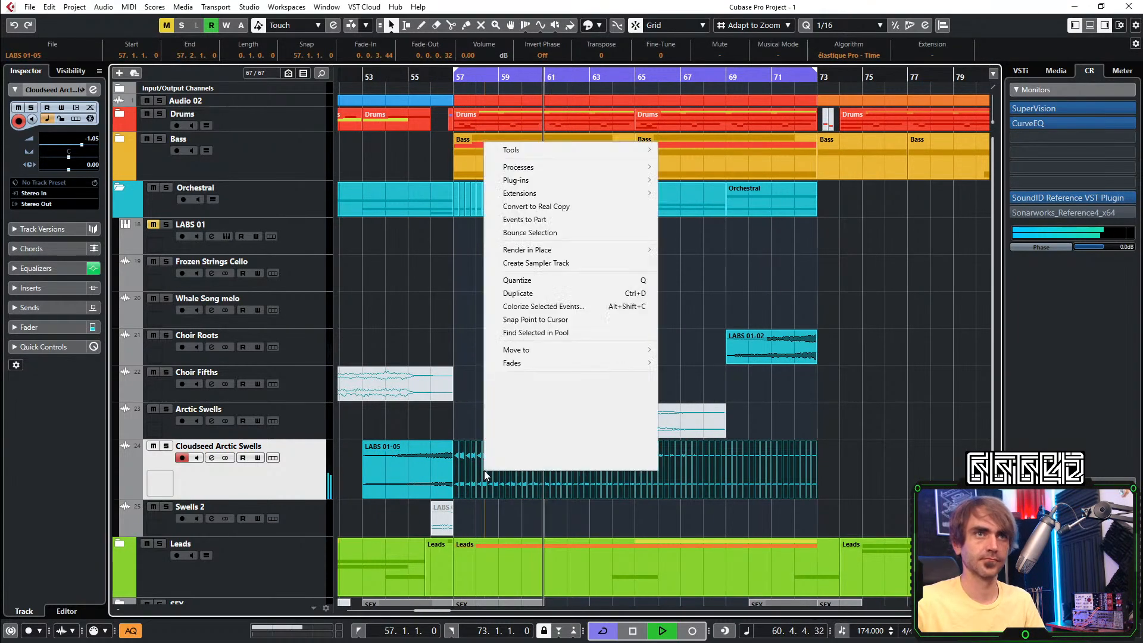
{"action": "mouse_move", "coordinate": [558, 251]}
{"action": "left_click", "coordinate": [703, 249]}
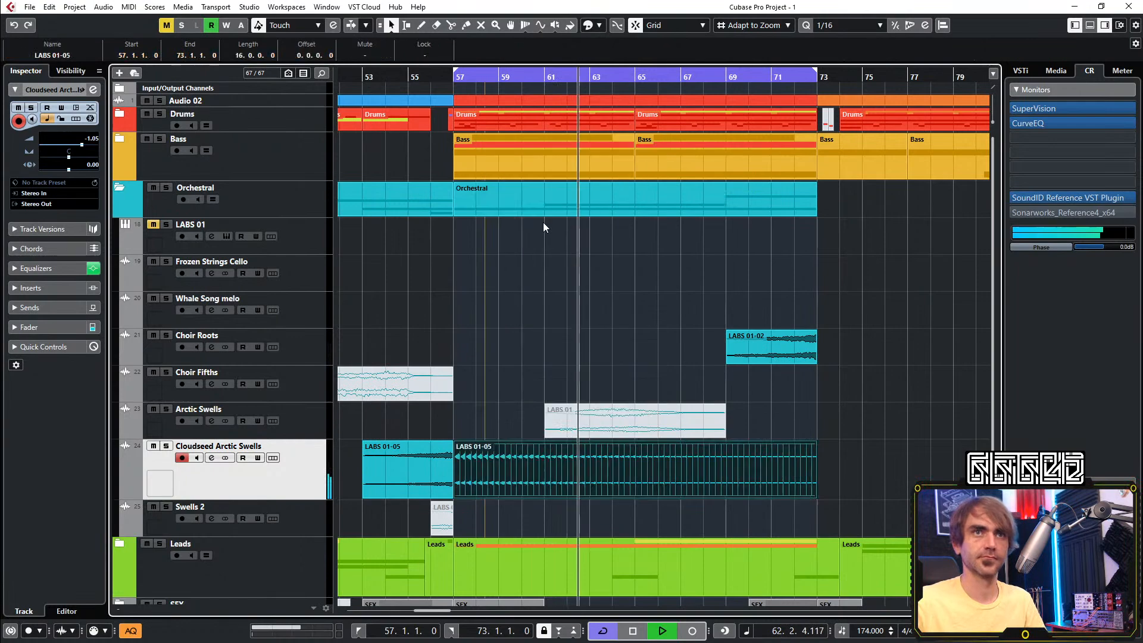
Bounce the combined audio part on the Cloudseed Arctic Swells track into one audio event
{"action": "key", "text": "g"}
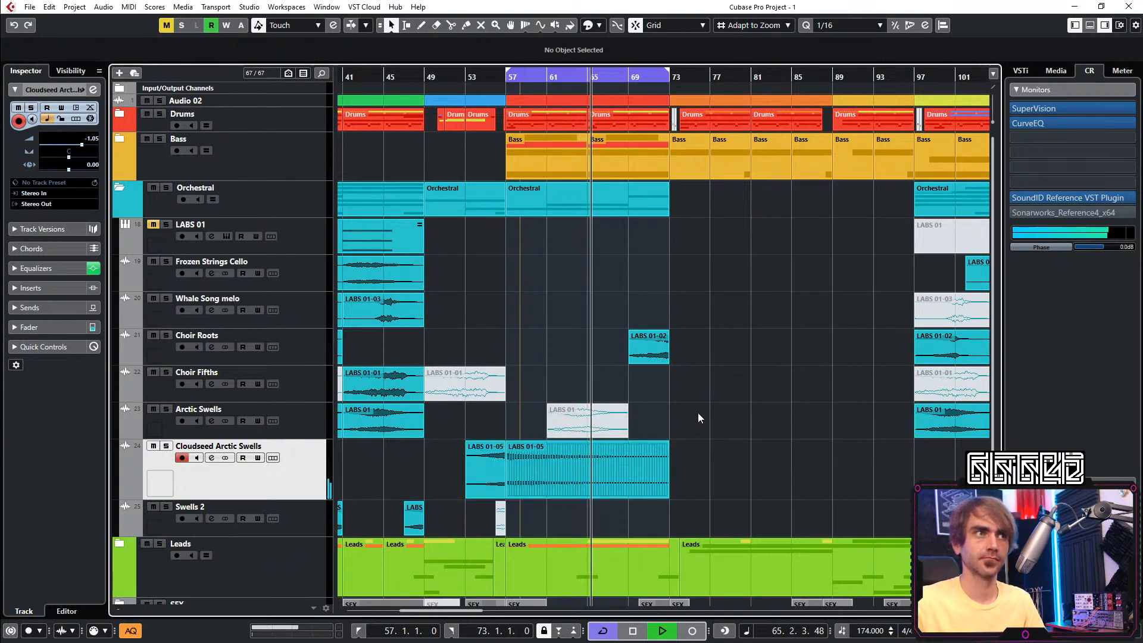
{"action": "left_click", "coordinate": [630, 463]}
{"action": "right_click", "coordinate": [630, 463]}
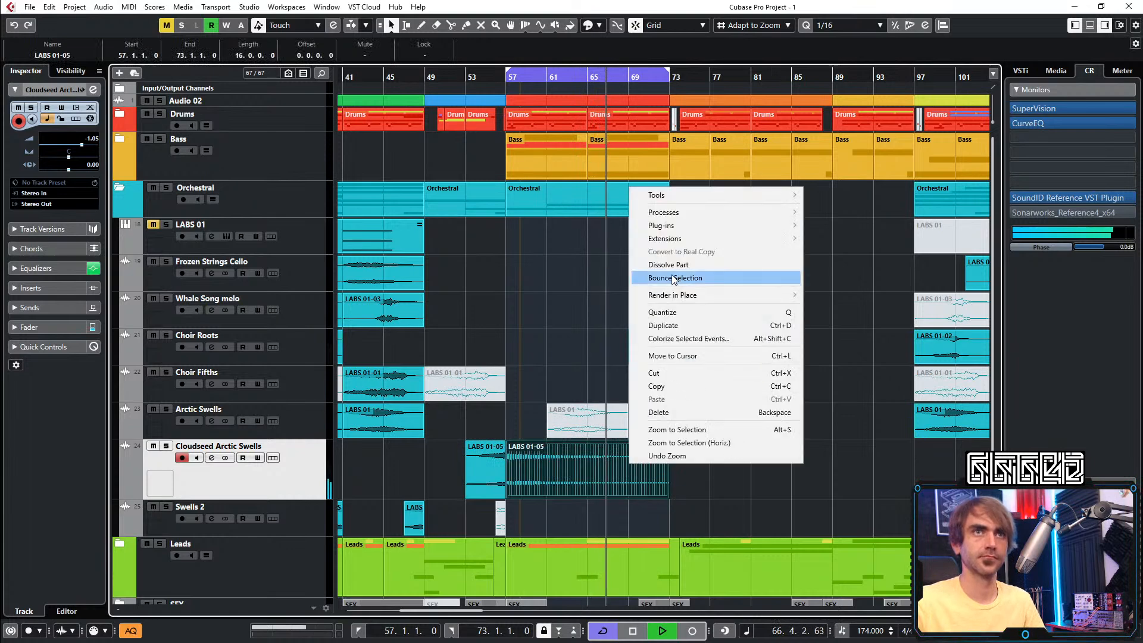
{"action": "left_click", "coordinate": [655, 278]}
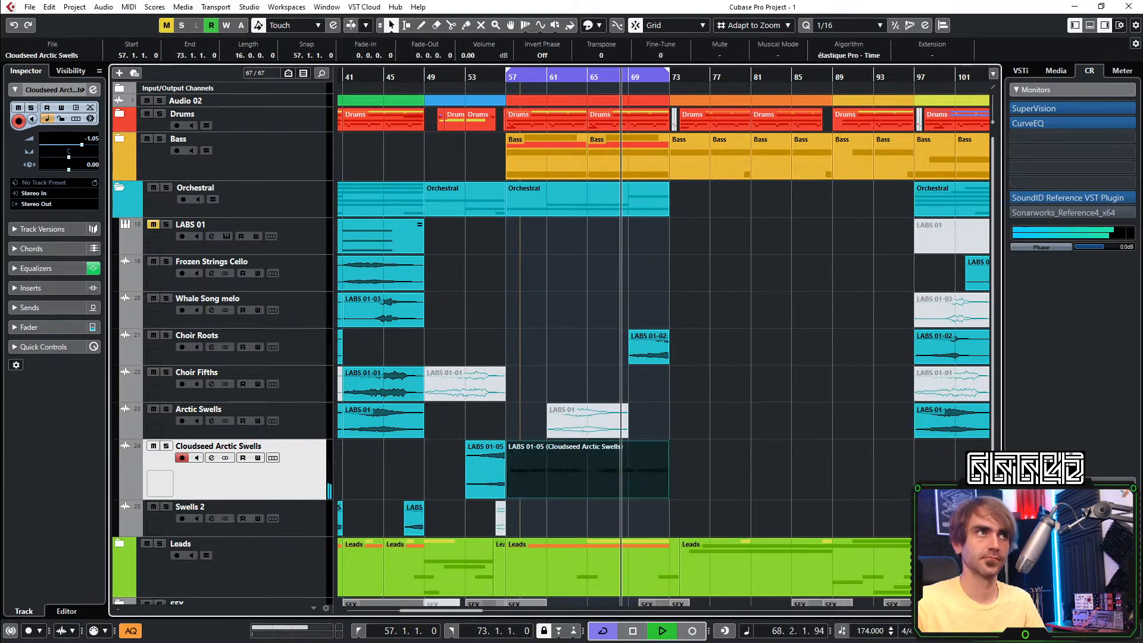
Trim the bounced event to end at bar 69 with a fade-out of about five bars, and copy the bar 53 swell to bar 69
{"action": "left_click_drag", "start_coordinate": [666, 494], "coordinate": [617, 501]}
{"action": "left_click_drag", "start_coordinate": [616, 444], "coordinate": [578, 445]}
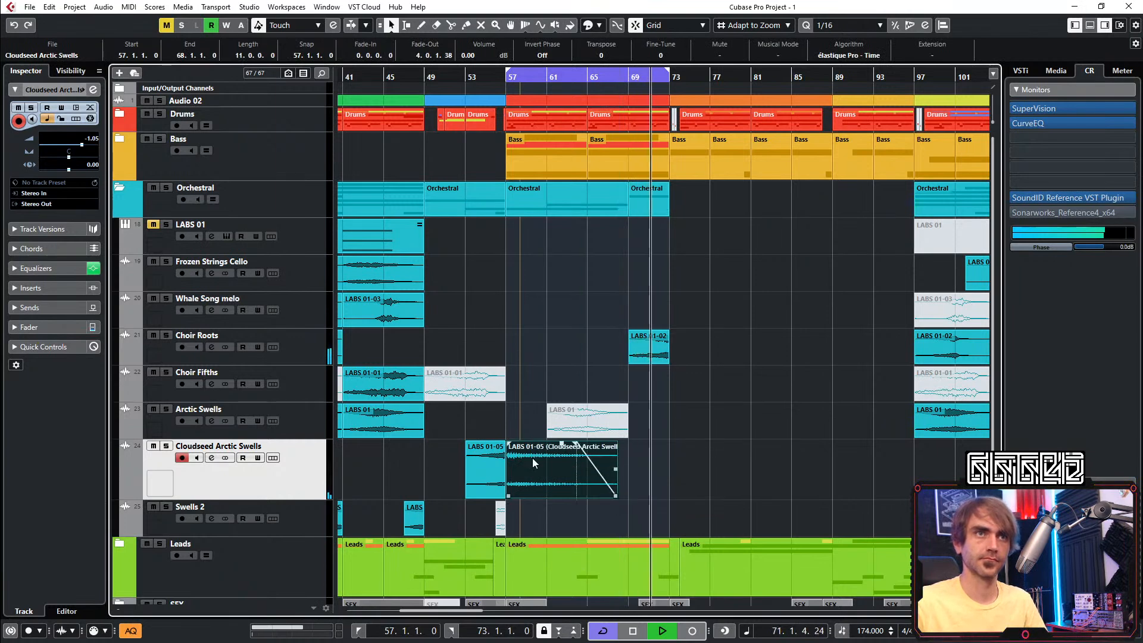
{"action": "left_click_drag", "start_coordinate": [477, 472], "coordinate": [627, 496]}
{"action": "left_click_drag", "start_coordinate": [586, 445], "coordinate": [577, 445]}
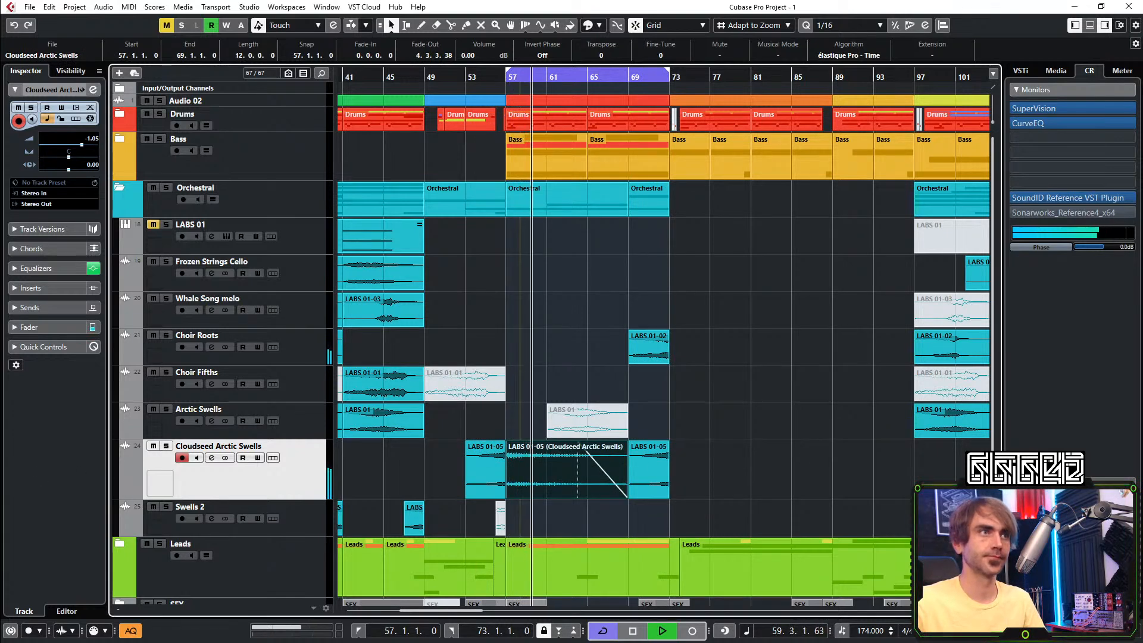
Expand the Bass folder and play back the drop from bar 63
{"action": "left_click", "coordinate": [738, 455]}
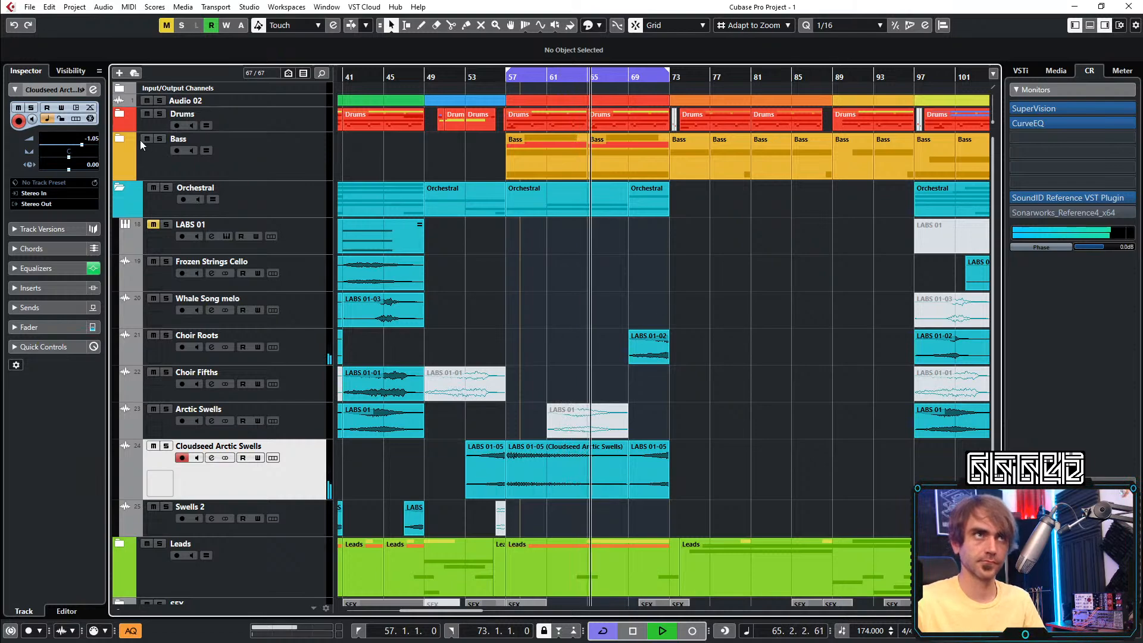
{"action": "left_click", "coordinate": [119, 139]}
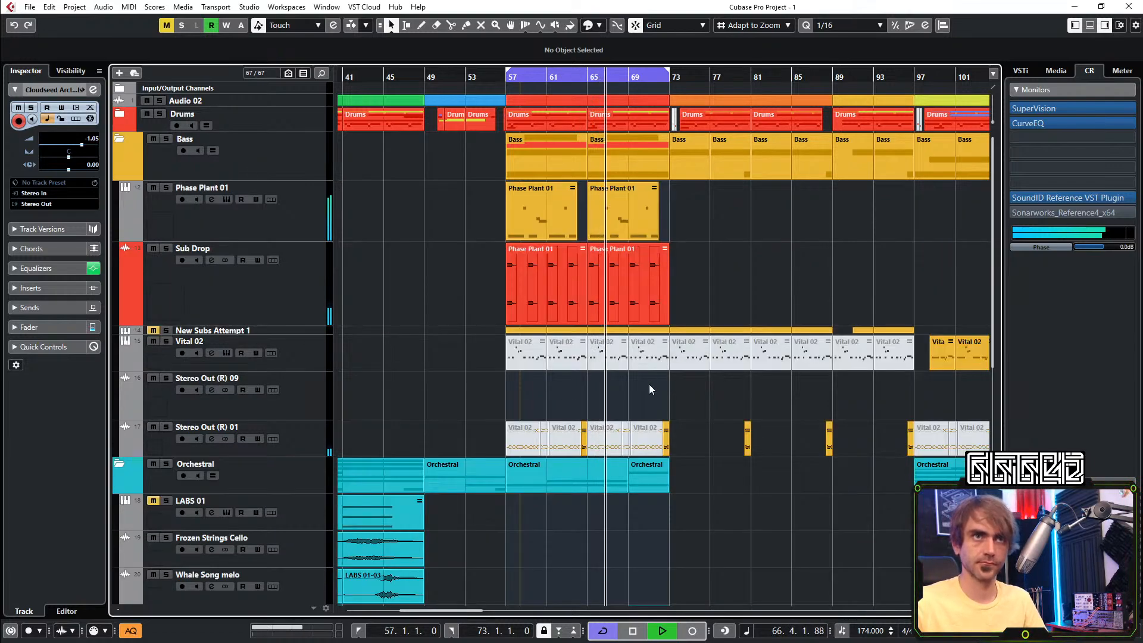
{"action": "scroll", "coordinate": [631, 370], "scroll_direction": "up", "scroll_amount": 4}
{"action": "scroll", "coordinate": [566, 286], "scroll_direction": "left", "scroll_amount": 2}
{"action": "left_click", "coordinate": [561, 81]}
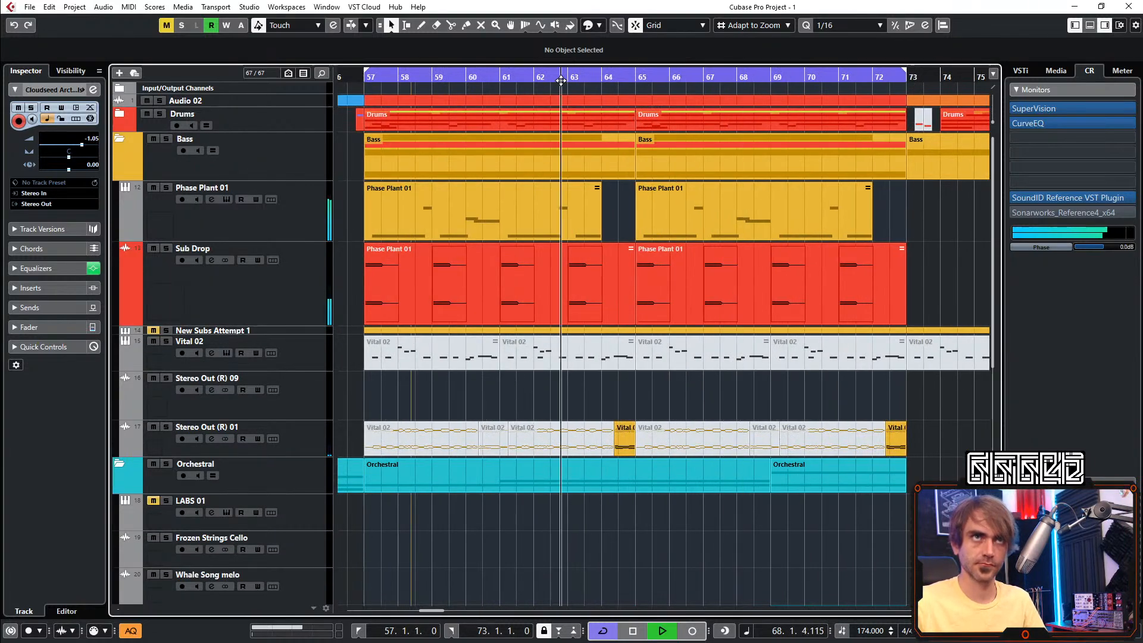
{"action": "scroll", "coordinate": [591, 442], "scroll_direction": "up", "scroll_amount": 5}
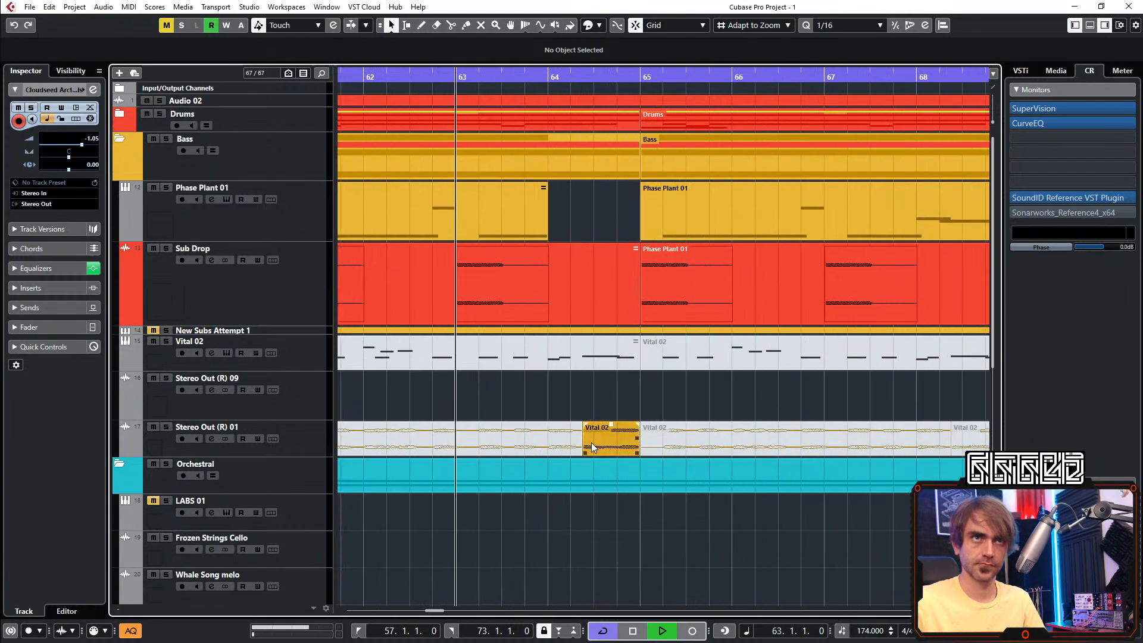
Try splitting the muted Vital 02 audio on Stereo Out (R) 01 at bar 64 and unmuting the short slice before the existing fill
{"action": "left_click", "coordinate": [548, 446]}
{"action": "key", "text": "space"}
{"action": "key", "text": "3"}
{"action": "left_click", "coordinate": [534, 446]}
{"action": "key", "text": "space"}
{"action": "key", "text": "7"}
{"action": "key", "text": "space"}
{"action": "left_click", "coordinate": [540, 446]}
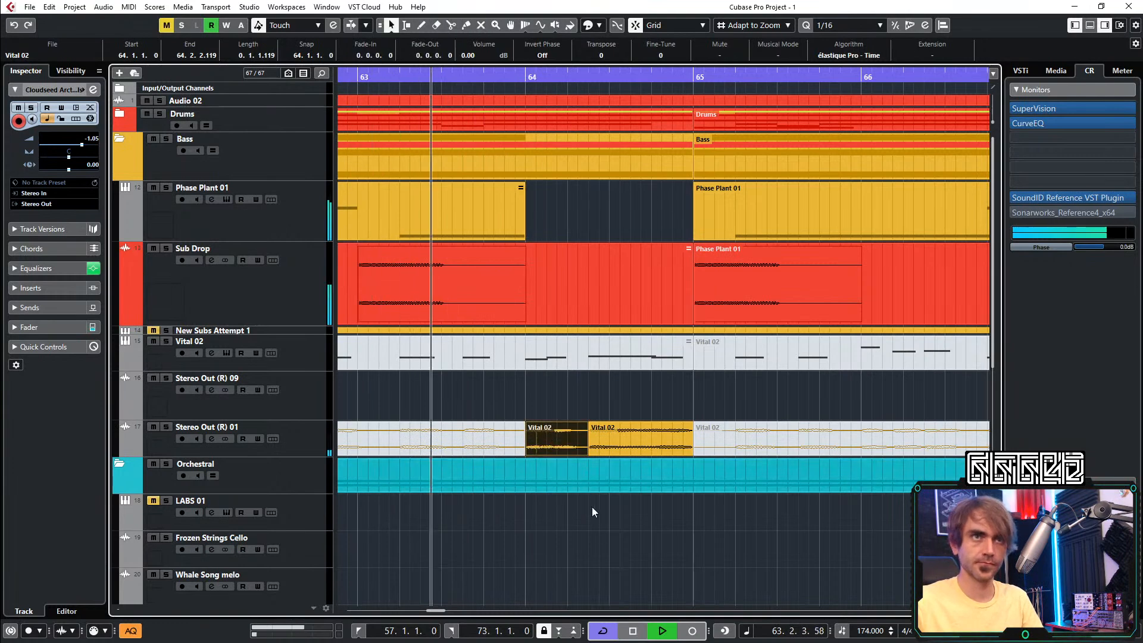
{"action": "key", "text": "1"}
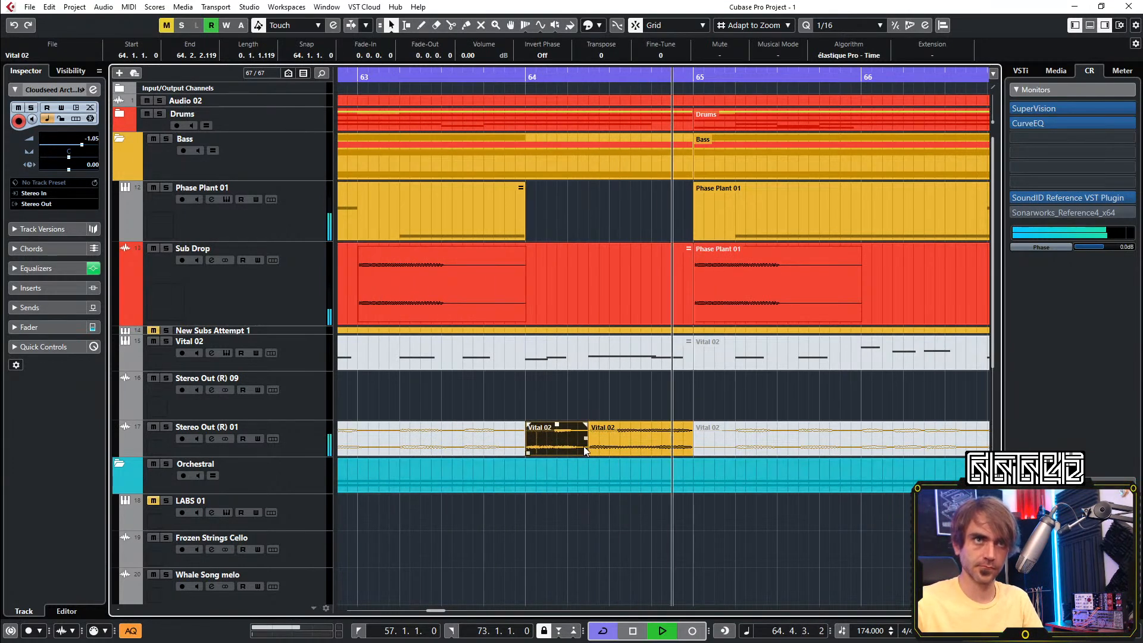
{"action": "key", "text": "space"}
{"action": "key", "text": "space"}
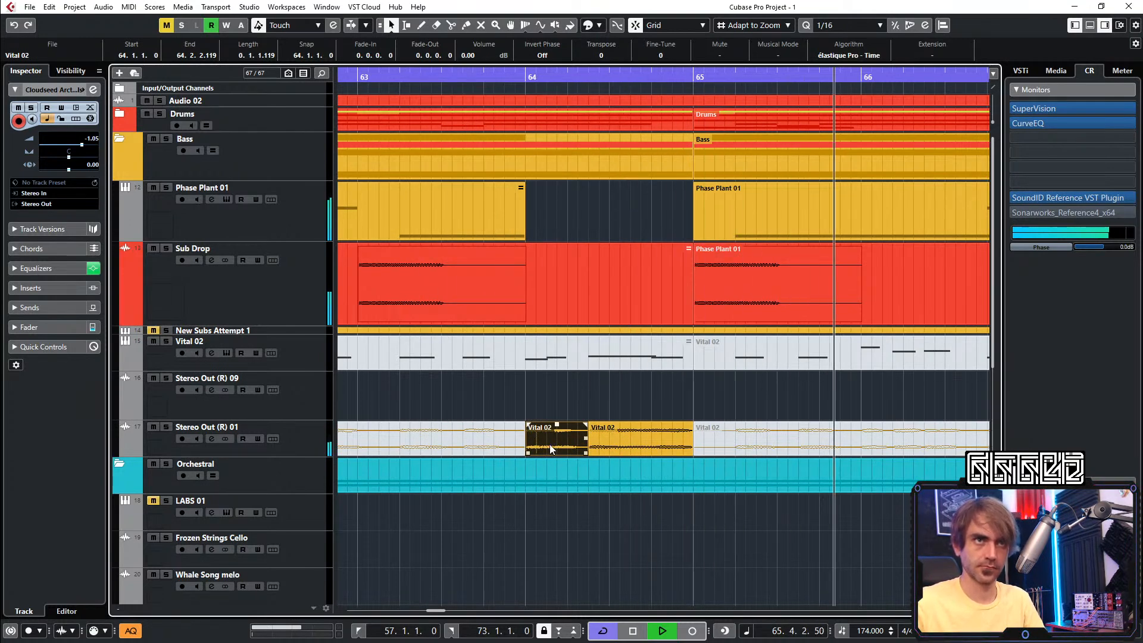
Try bouncing the bar 64 Vital 02 slice to its own audio and reversing it
{"action": "right_click", "coordinate": [541, 443]}
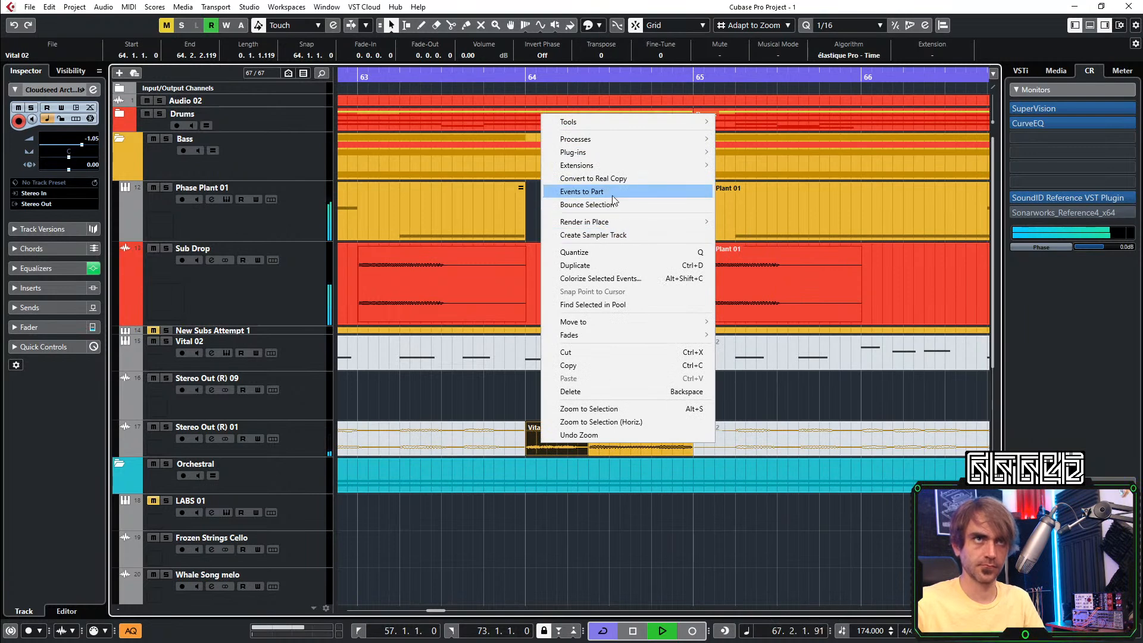
{"action": "left_click", "coordinate": [577, 205]}
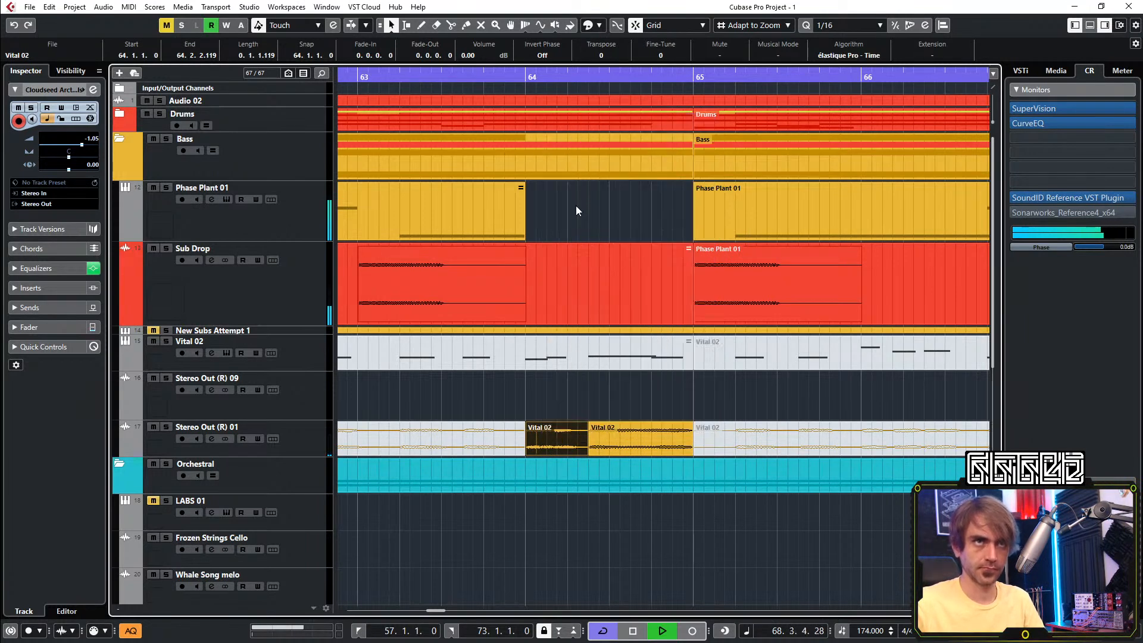
{"action": "right_click", "coordinate": [564, 438]}
{"action": "mouse_move", "coordinate": [622, 130]}
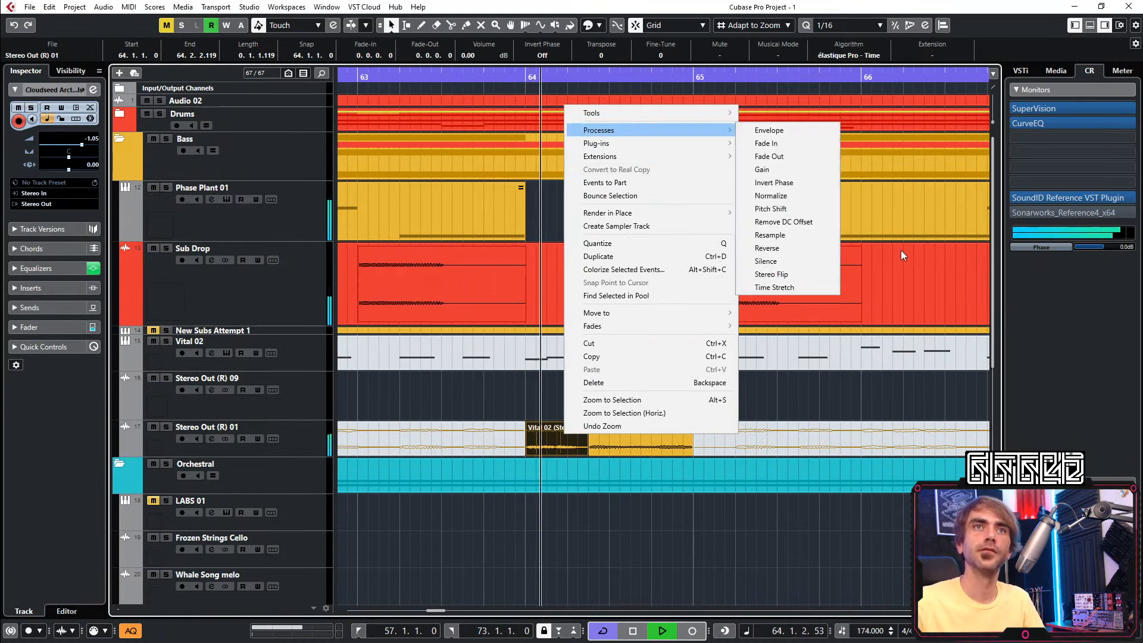
{"action": "left_click", "coordinate": [786, 247]}
{"action": "key", "text": "space"}
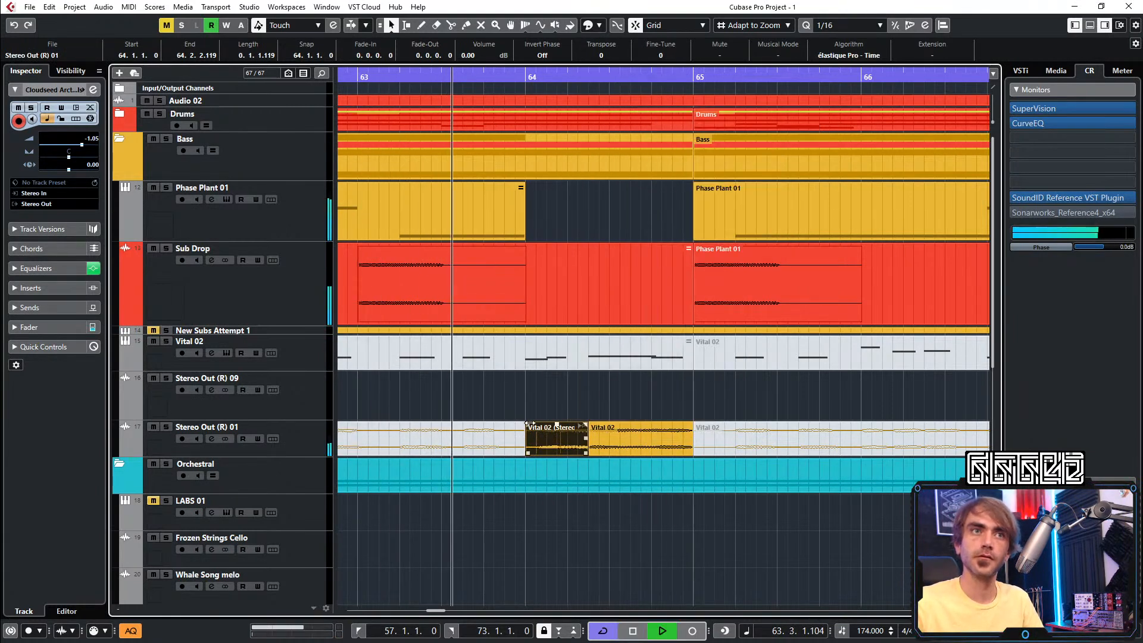
Try a 0.0.1.111 fade-in and a 0.0.0.88 fade-out on the reversed bar 64 slice, then play it back
{"action": "key", "text": "space"}
{"action": "key", "text": "space"}
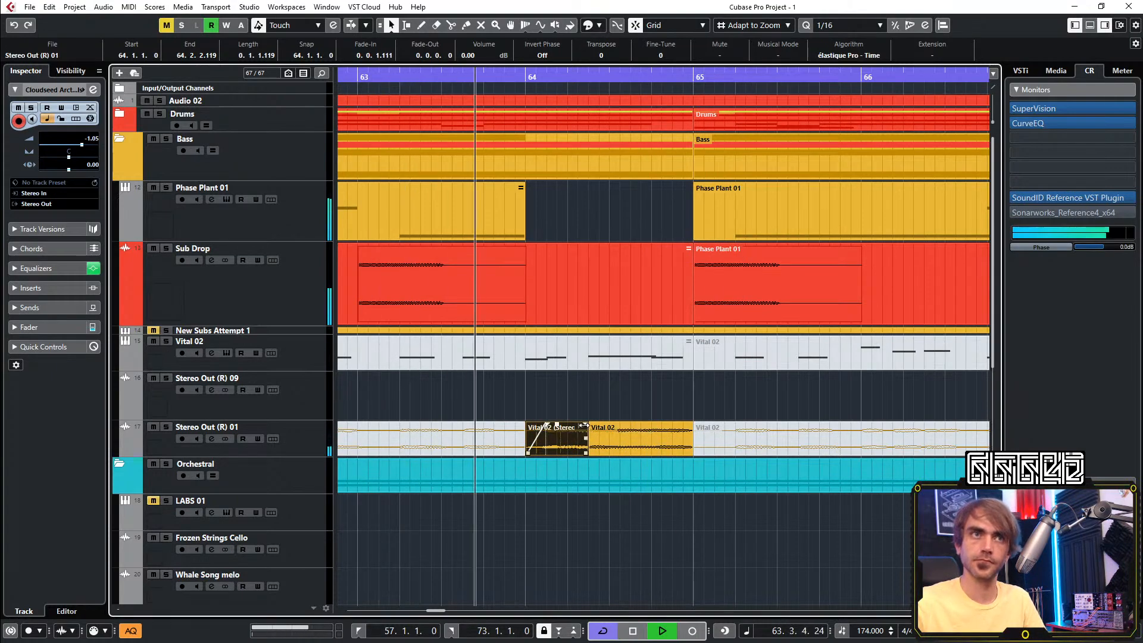
{"action": "left_click_drag", "start_coordinate": [585, 425], "coordinate": [576, 425]}
{"action": "scroll", "coordinate": [656, 405], "scroll_direction": "down", "scroll_amount": 3}
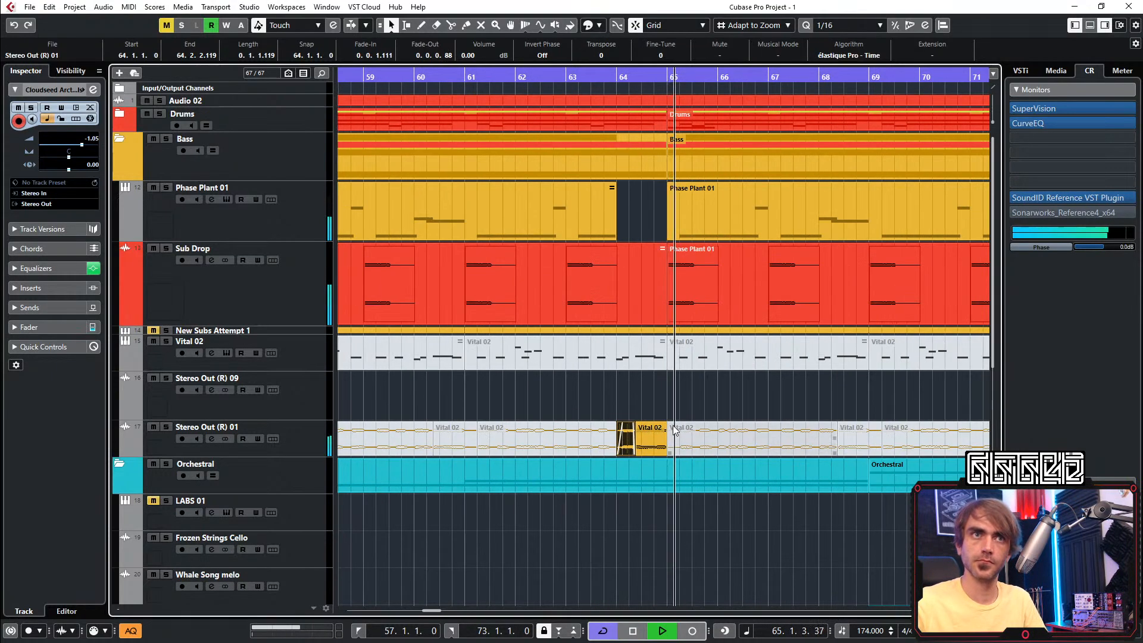
{"action": "key", "text": "space"}
{"action": "key", "text": "space"}
{"action": "scroll", "coordinate": [667, 403], "scroll_direction": "down", "scroll_amount": 4}
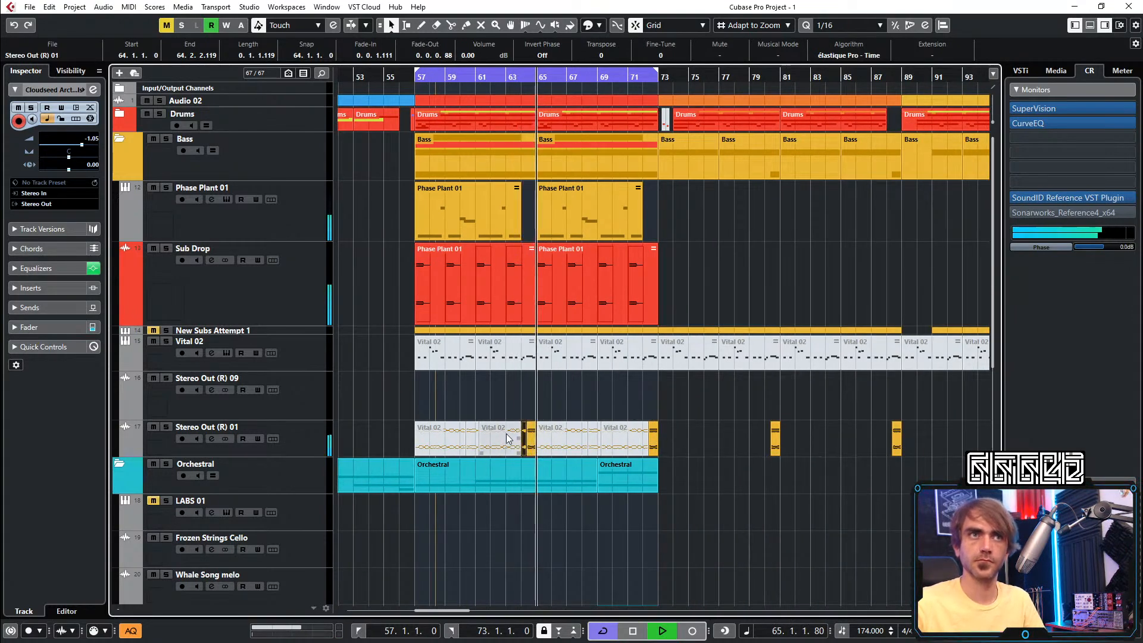
Undo the split, bounce, reversal and fades of the Vital 02 slice at bar 64
{"action": "scroll", "coordinate": [512, 384], "scroll_direction": "up", "scroll_amount": 3}
{"action": "key", "text": "ctrl+z"}
{"action": "key", "text": "ctrl+z"}
{"action": "key", "text": "ctrl+z"}
{"action": "key", "text": "space"}
{"action": "left_click", "coordinate": [515, 381]}
Extend the first Phase Plant 01 part to end at bar 65
{"action": "scroll", "coordinate": [539, 295], "scroll_direction": "up", "scroll_amount": 3}
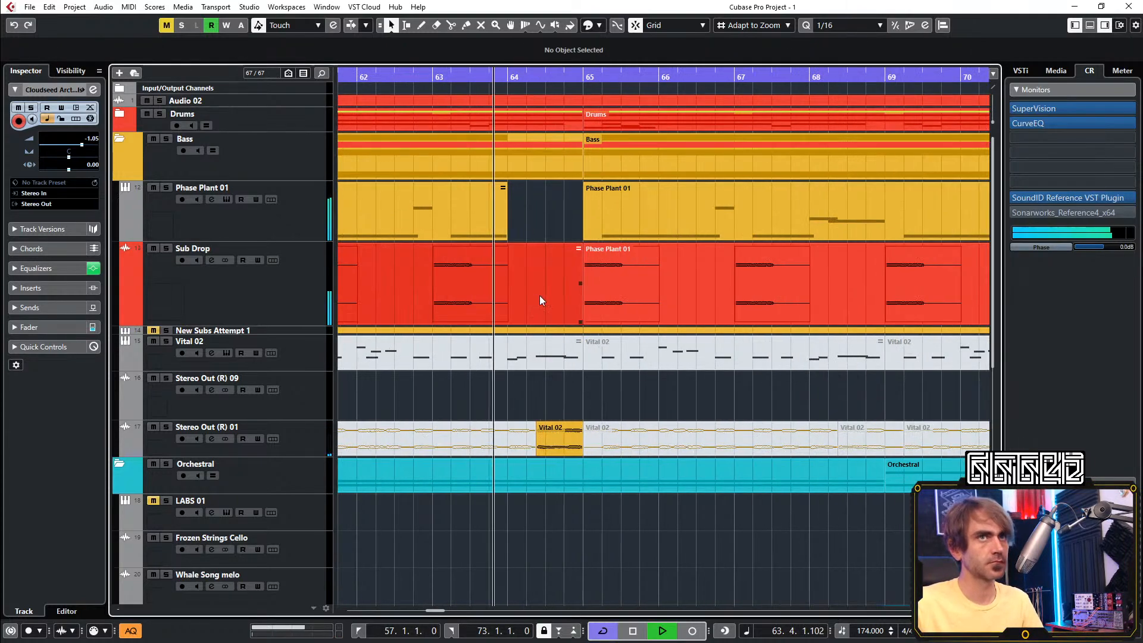
{"action": "scroll", "coordinate": [547, 245], "scroll_direction": "down", "scroll_amount": 1}
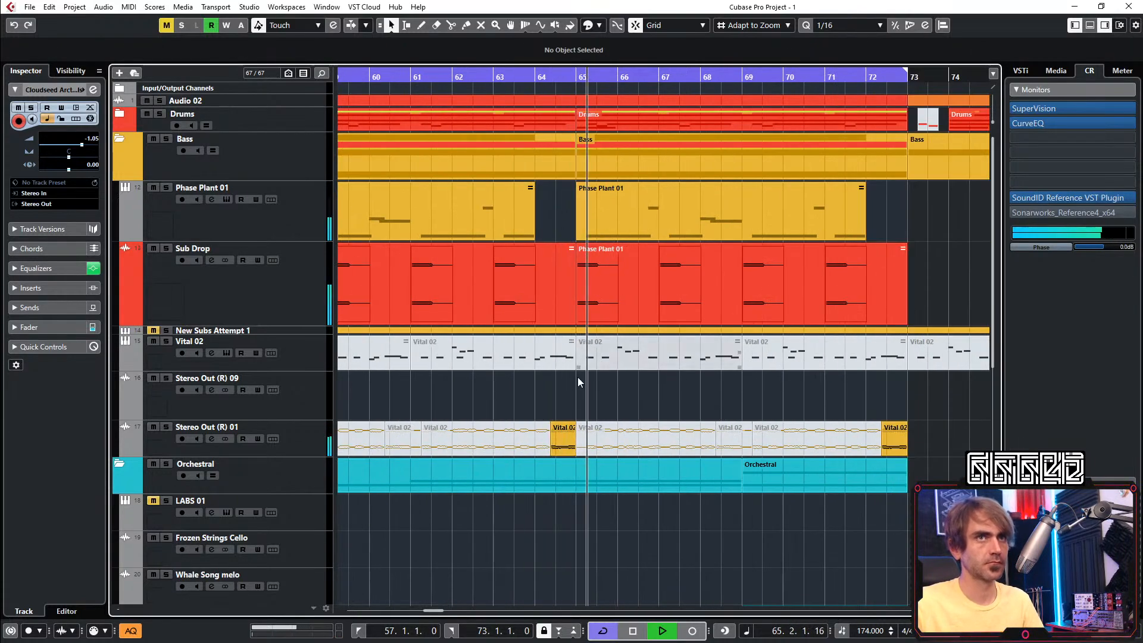
{"action": "scroll", "coordinate": [562, 438], "scroll_direction": "up", "scroll_amount": 2}
{"action": "left_click_drag", "start_coordinate": [563, 444], "coordinate": [598, 438]}
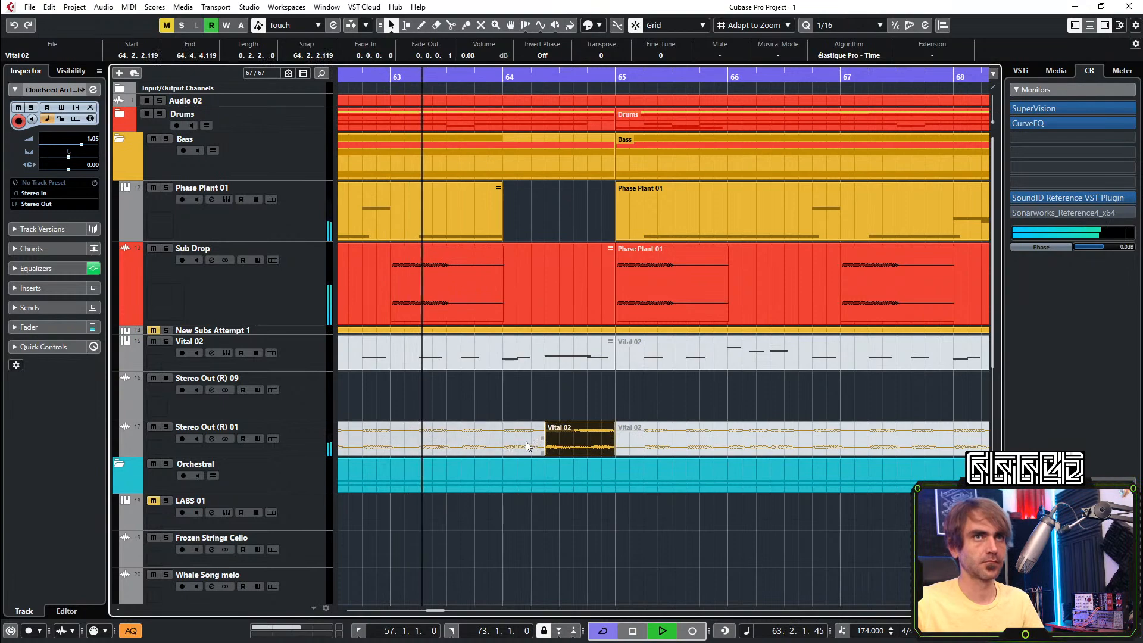
{"action": "scroll", "coordinate": [598, 434], "scroll_direction": "down", "scroll_amount": 1}
{"action": "scroll", "coordinate": [598, 434], "scroll_direction": "down", "scroll_amount": 2}
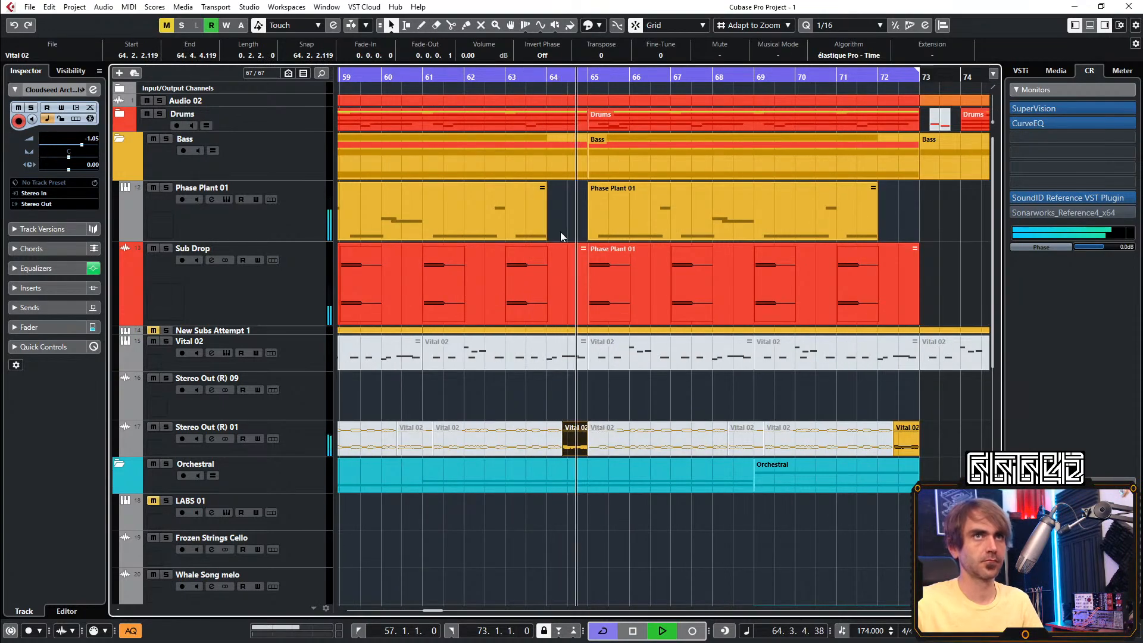
{"action": "scroll", "coordinate": [540, 240], "scroll_direction": "down", "scroll_amount": 1}
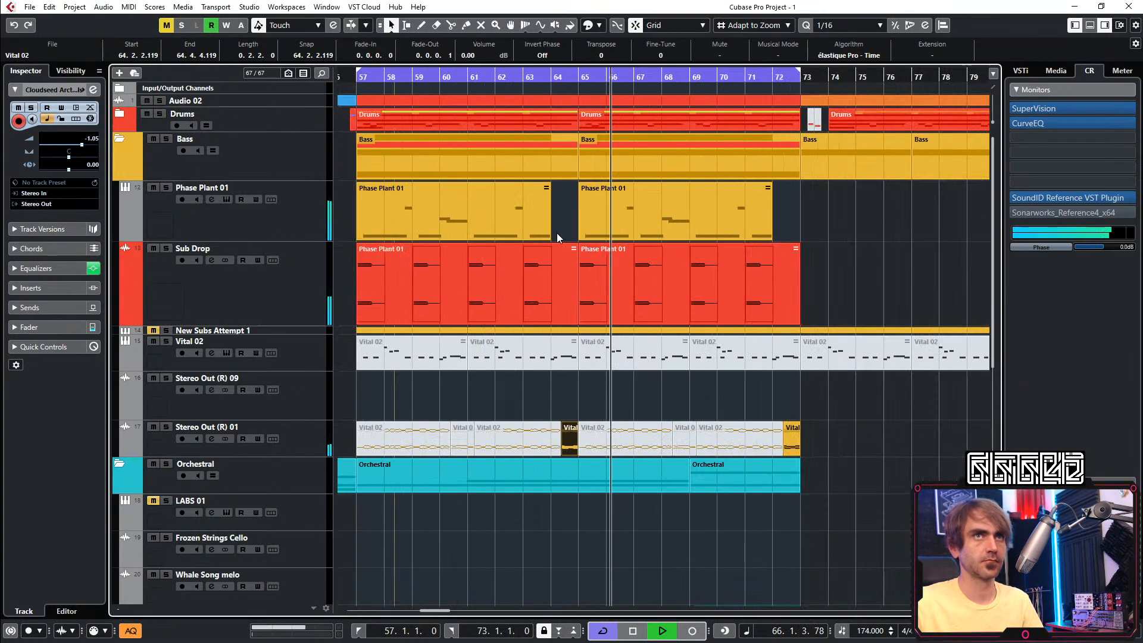
{"action": "left_click_drag", "start_coordinate": [547, 236], "coordinate": [579, 238]}
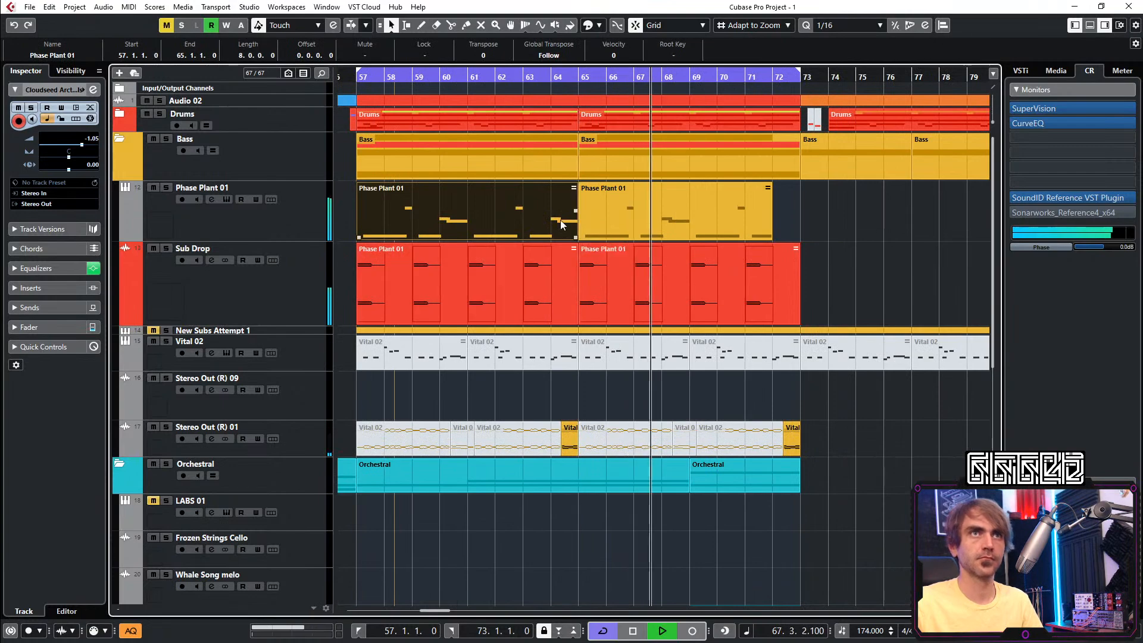
Delete the G#0 and G0 notes in bar 64 of the first Phase Plant 01 part and lengthen its last C0 note to mid-bar 64
{"action": "double_click", "coordinate": [560, 220]}
{"action": "scroll", "coordinate": [608, 387], "scroll_direction": "right", "scroll_amount": 3}
{"action": "scroll", "coordinate": [607, 387], "scroll_direction": "down", "scroll_amount": 1}
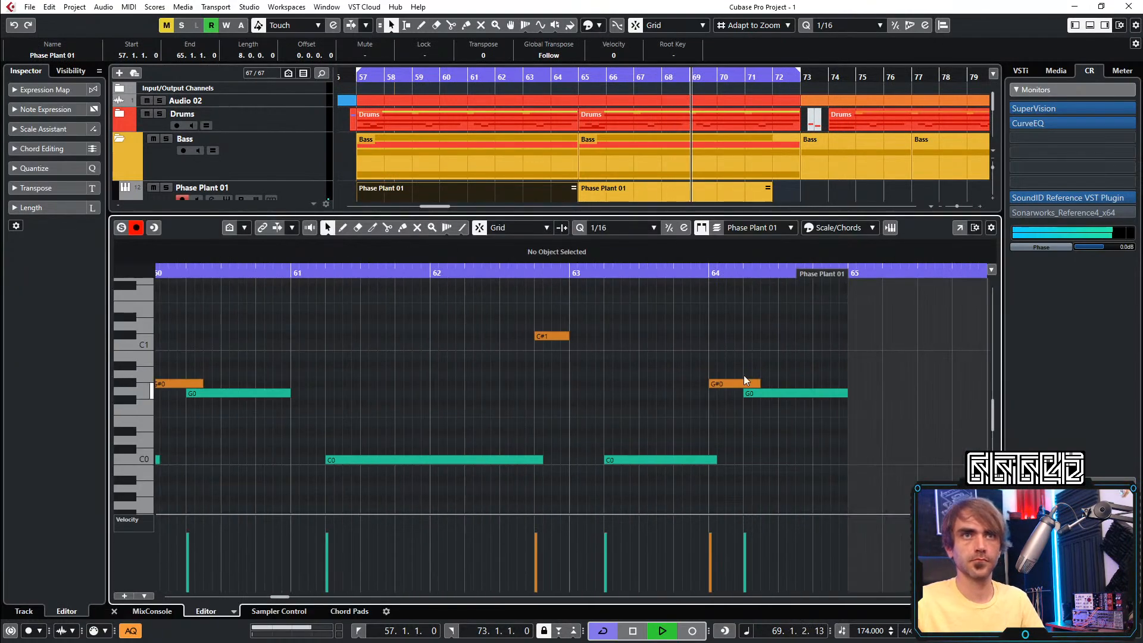
{"action": "left_click_drag", "start_coordinate": [741, 353], "coordinate": [796, 428]}
{"action": "key", "text": "Delete"}
{"action": "key", "text": "space"}
{"action": "key", "text": "space"}
{"action": "left_click_drag", "start_coordinate": [716, 458], "coordinate": [778, 459]}
{"action": "key", "text": "space"}
{"action": "key", "text": "space"}
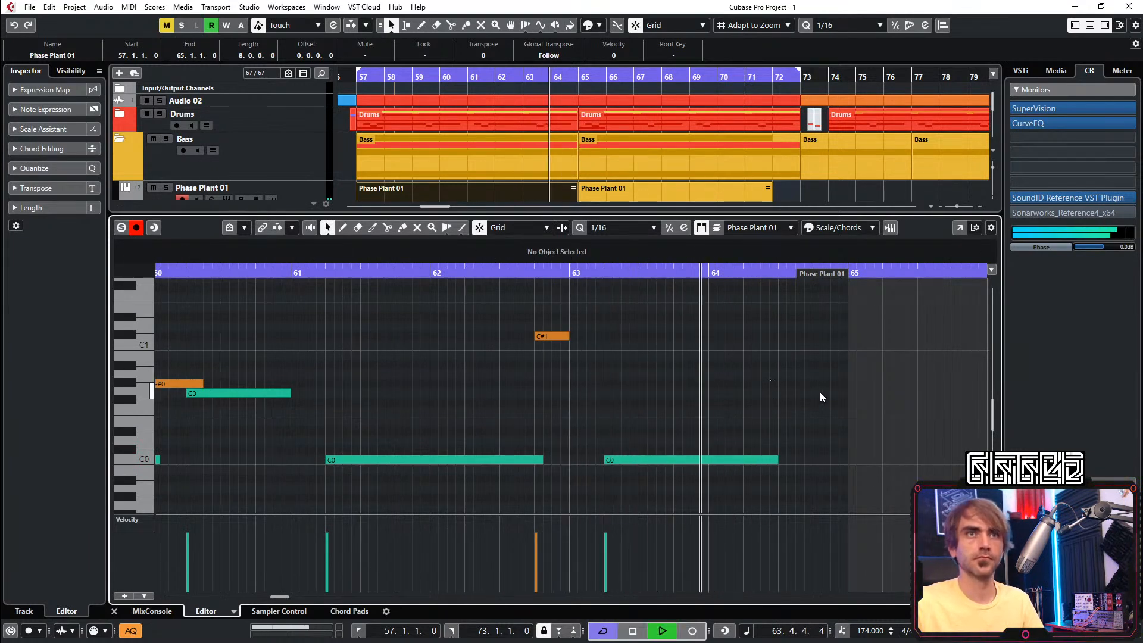
{"action": "left_click", "coordinate": [114, 611]}
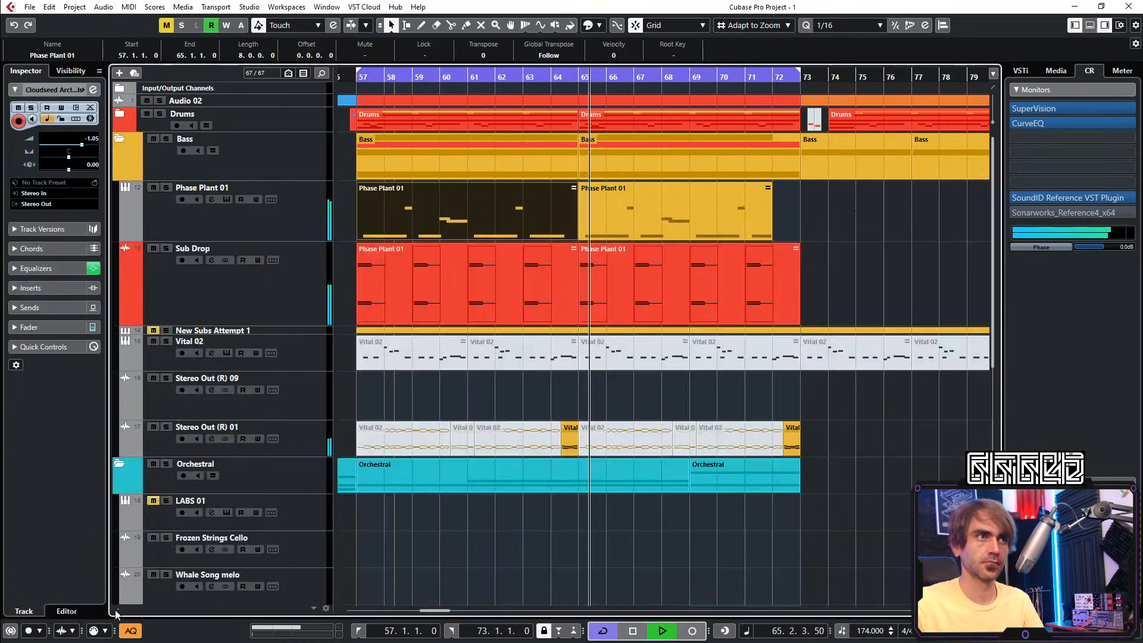
Replace the second Phase Plant 01 part with a copy of the first one spanning bars 65 to 73, and play it back
{"action": "scroll", "coordinate": [704, 246], "scroll_direction": "down", "scroll_amount": 2}
{"action": "left_click", "coordinate": [773, 212]}
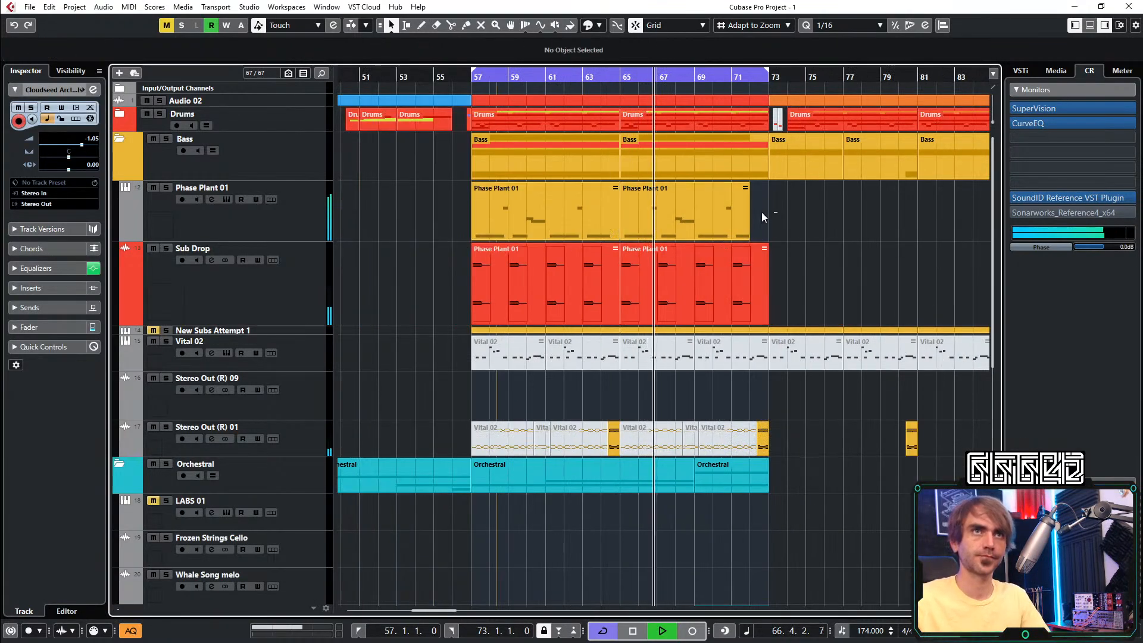
{"action": "left_click", "coordinate": [717, 209]}
{"action": "key", "text": "Delete"}
{"action": "left_click", "coordinate": [601, 203]}
{"action": "left_click_drag", "start_coordinate": [618, 213], "coordinate": [698, 230]}
{"action": "left_click", "coordinate": [834, 288]}
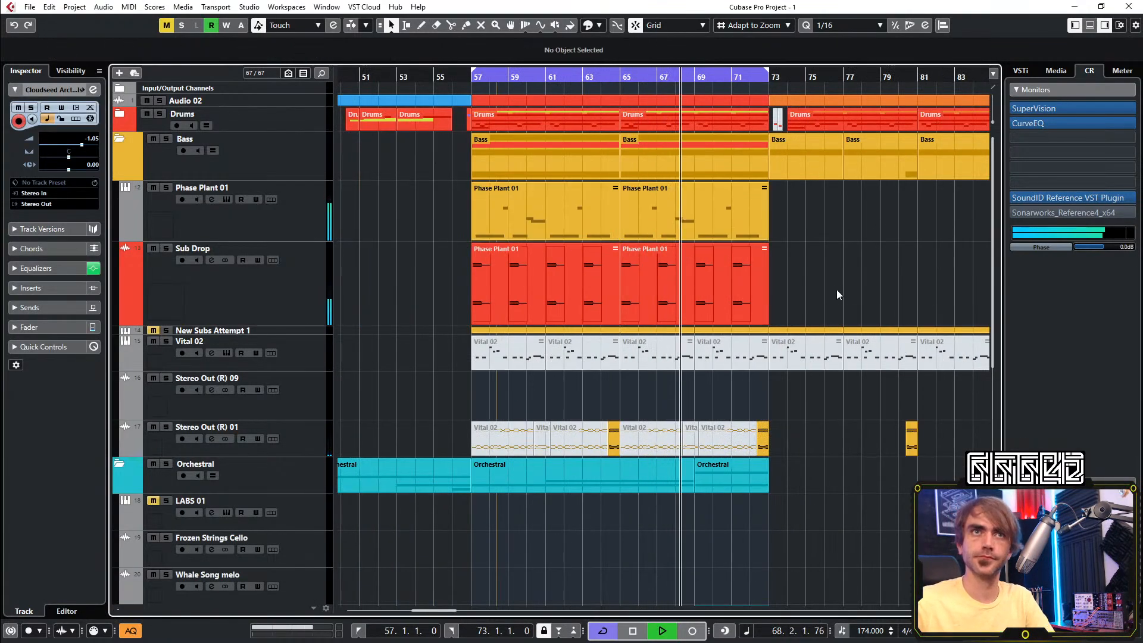
{"action": "key", "text": "space"}
{"action": "key", "text": "space"}
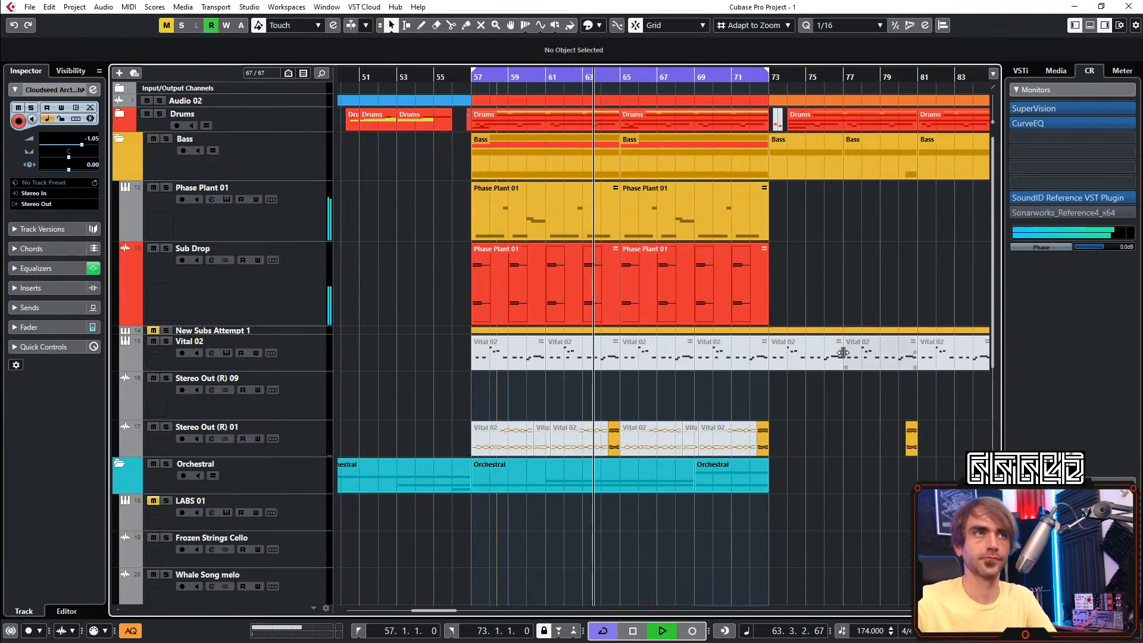
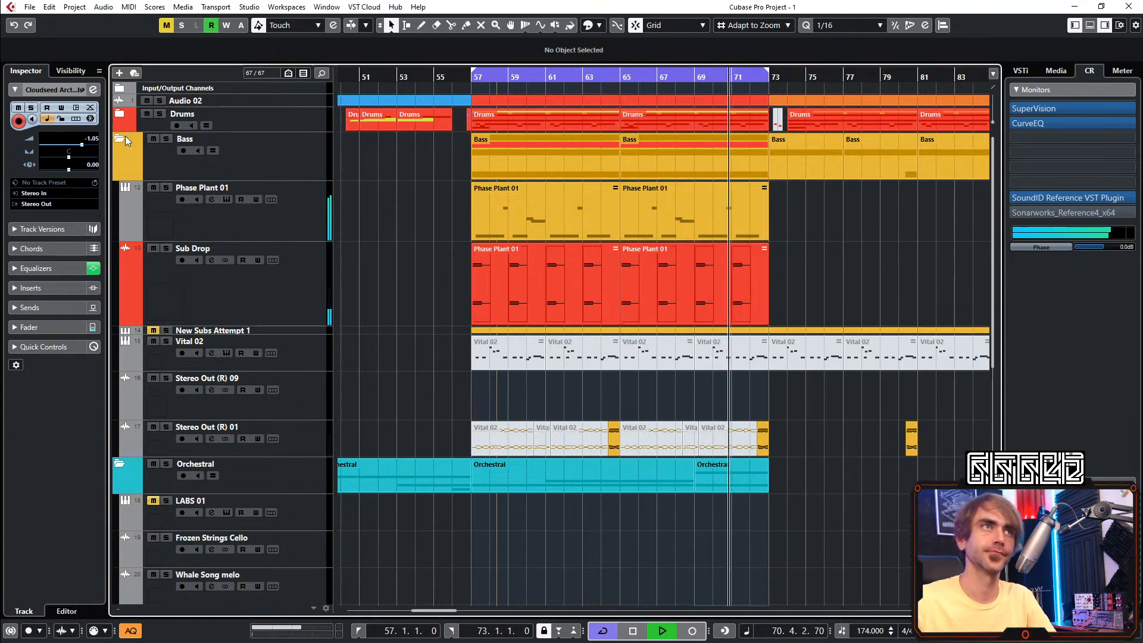
Duplicate the two Cloudseed Arctic Swells events between bars 57 and 73 to start at bar 73
{"action": "scroll", "coordinate": [683, 432], "scroll_direction": "down", "scroll_amount": 3}
{"action": "scroll", "coordinate": [674, 437], "scroll_direction": "right", "scroll_amount": 4}
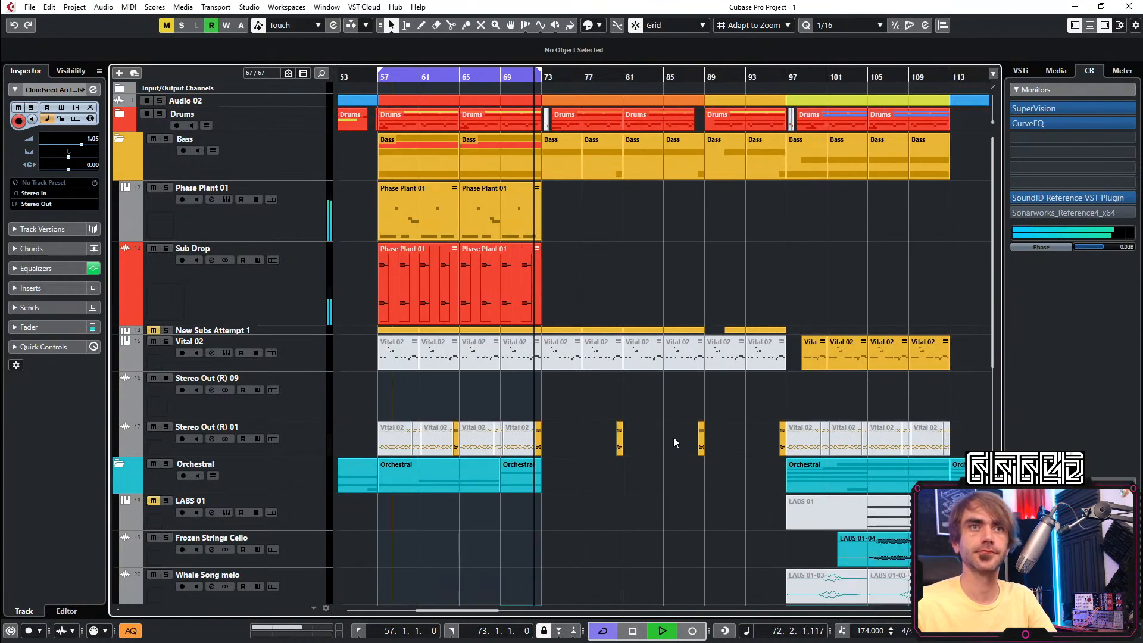
{"action": "scroll", "coordinate": [673, 437], "scroll_direction": "down", "scroll_amount": 5}
{"action": "scroll", "coordinate": [675, 350], "scroll_direction": "left", "scroll_amount": 2}
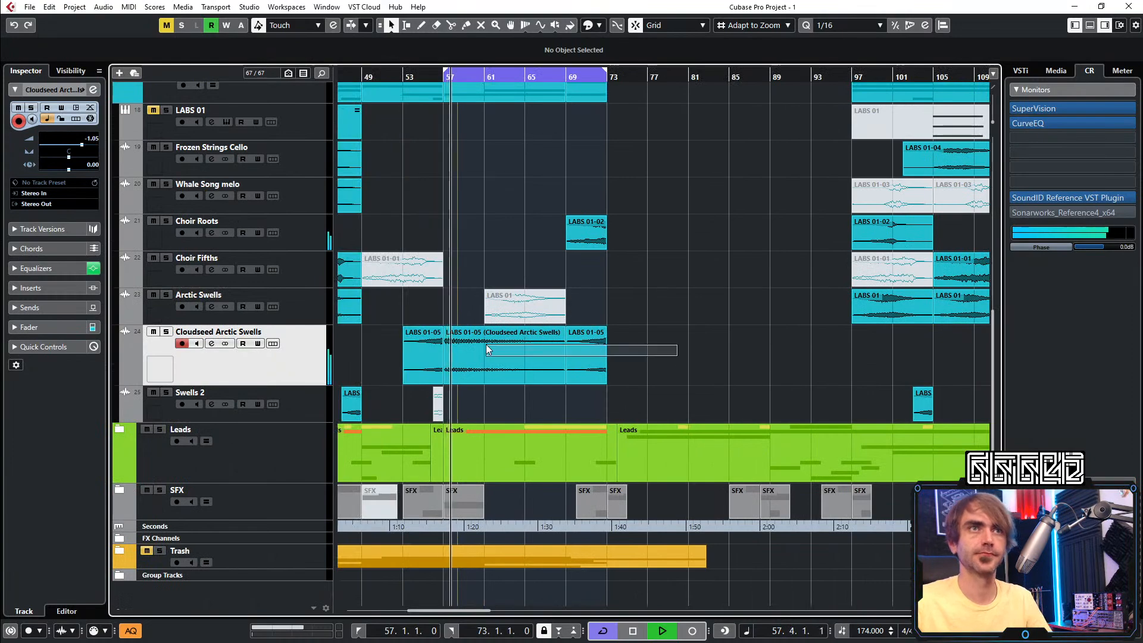
{"action": "left_click_drag", "start_coordinate": [486, 345], "coordinate": [486, 345]}
{"action": "key", "text": "ctrl+d"}
{"action": "left_click_drag", "start_coordinate": [633, 364], "coordinate": [637, 368]}
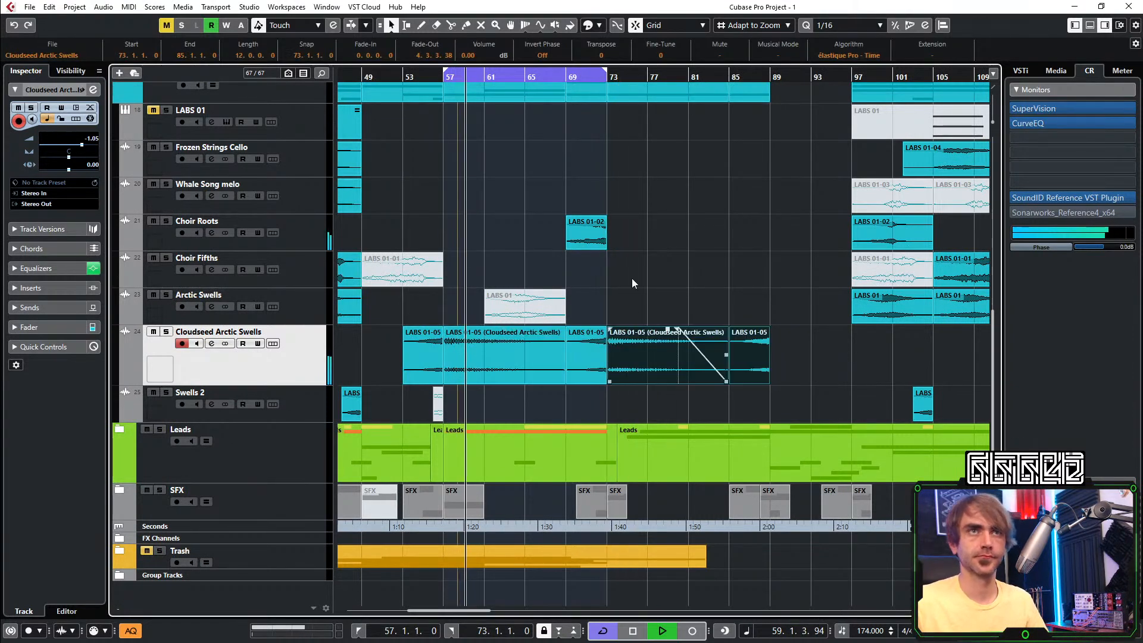
Collapse the Orchestral folder and move the loop range to bars 73–89, leaving the Bass folder expanded
{"action": "scroll", "coordinate": [641, 248], "scroll_direction": "up", "scroll_amount": 10}
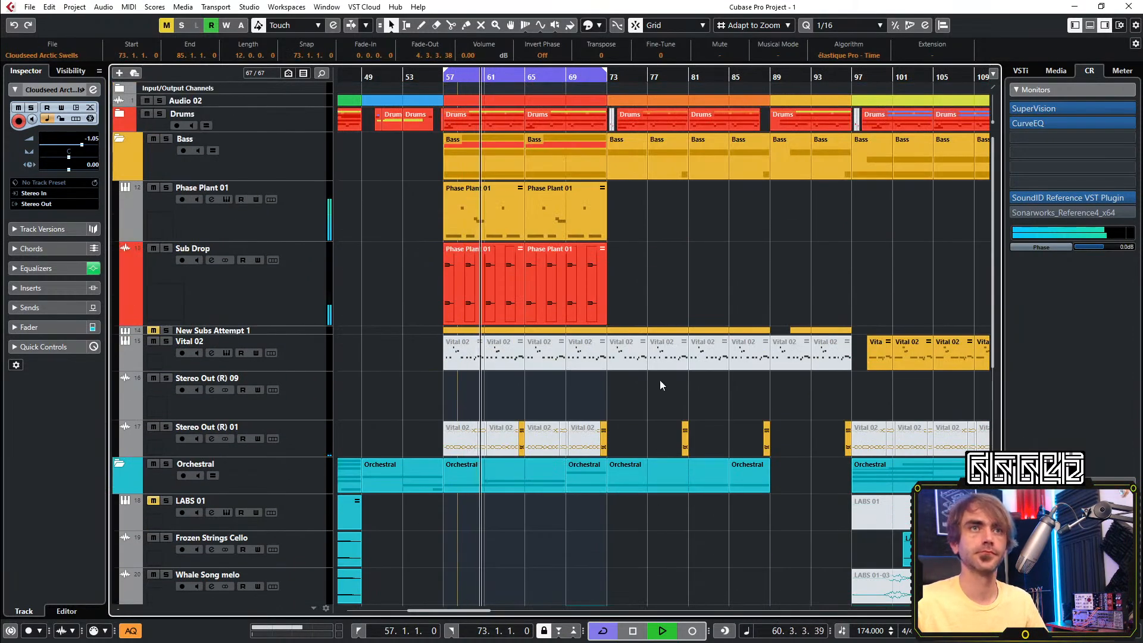
{"action": "scroll", "coordinate": [688, 238], "scroll_direction": "left", "scroll_amount": 2}
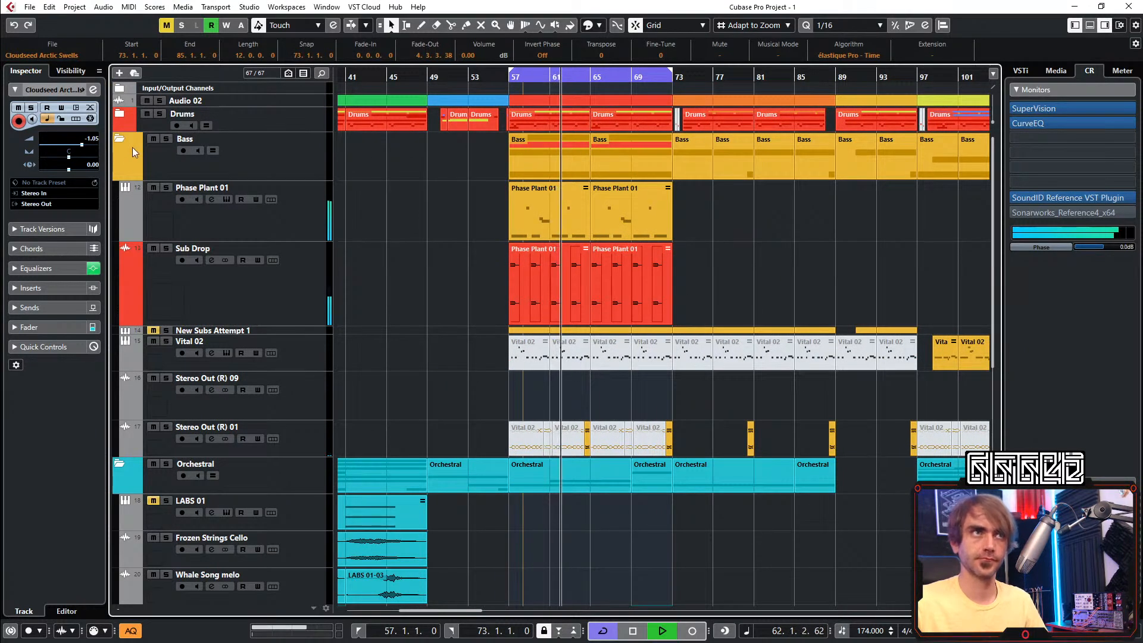
{"action": "left_click", "coordinate": [120, 138]}
{"action": "left_click", "coordinate": [118, 185]}
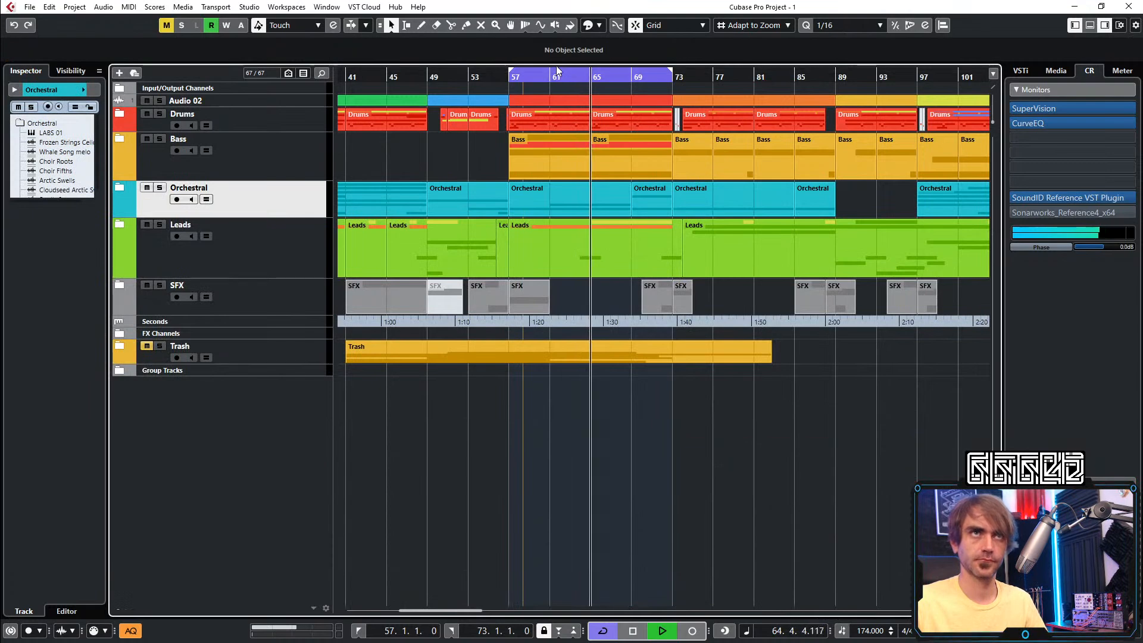
{"action": "left_click_drag", "start_coordinate": [549, 74], "coordinate": [711, 81]}
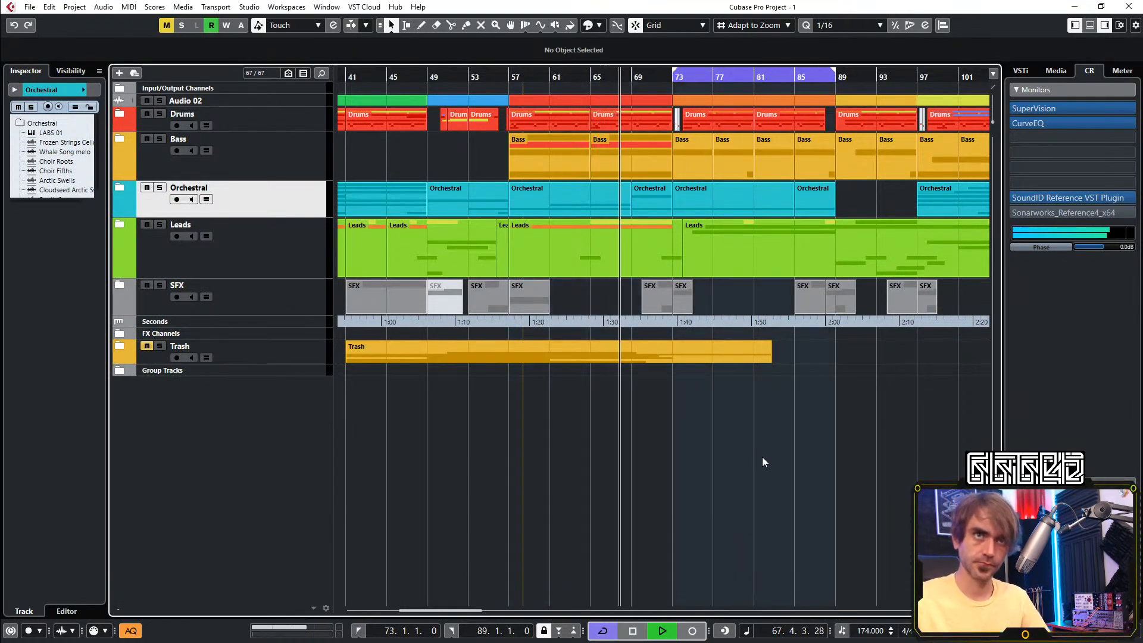
{"action": "left_click", "coordinate": [120, 141]}
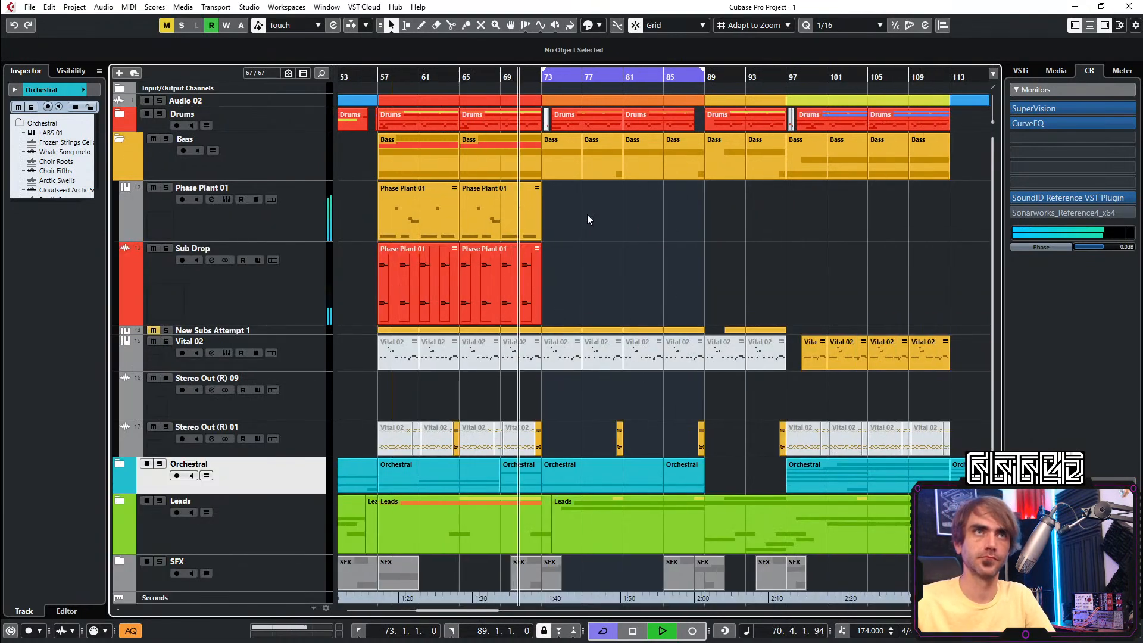
Duplicate the Sub Drop part at bar 65 to start at bar 73 and dissolve the copy into separate audio events
{"action": "scroll", "coordinate": [551, 226], "scroll_direction": "up", "scroll_amount": 3}
{"action": "left_click", "coordinate": [514, 301]}
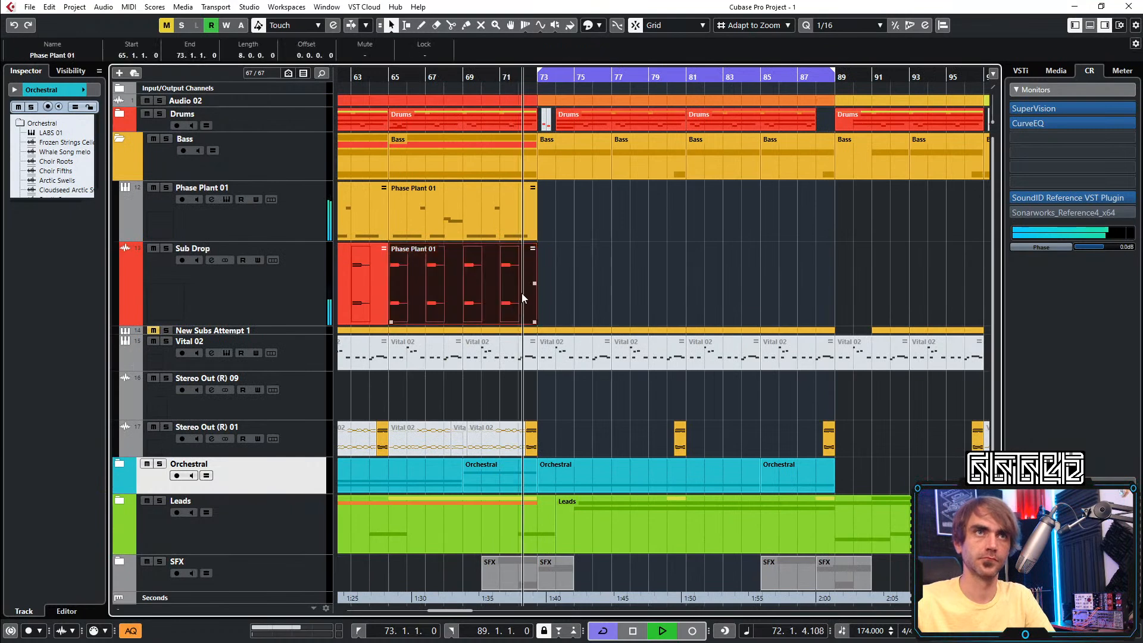
{"action": "key", "text": "ctrl+d"}
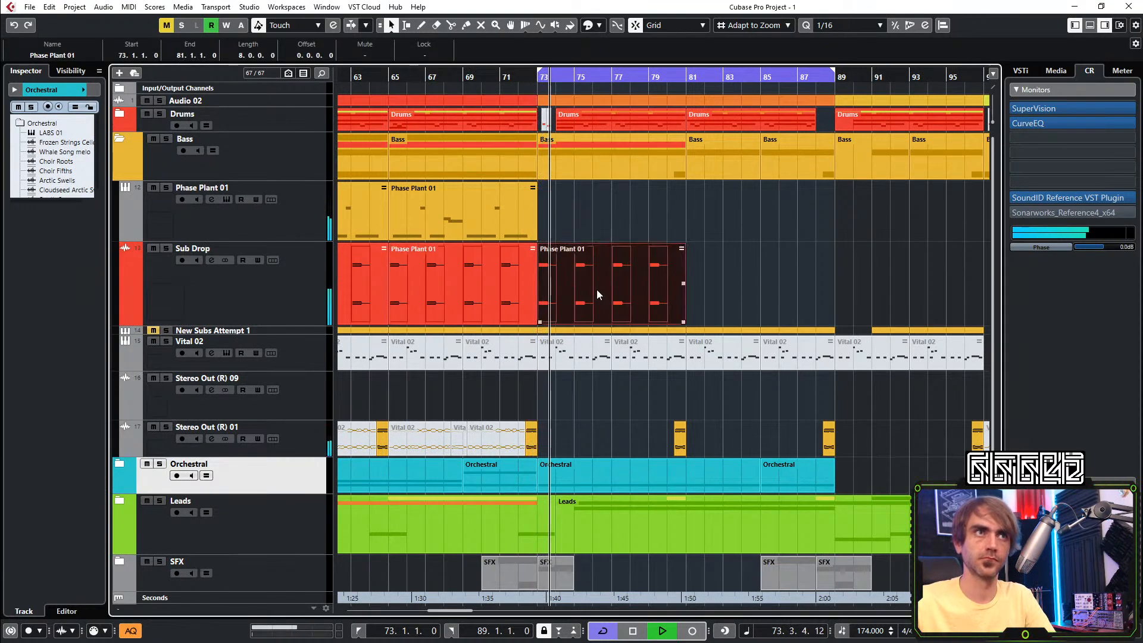
{"action": "left_click", "coordinate": [722, 237]}
{"action": "left_click", "coordinate": [616, 311]}
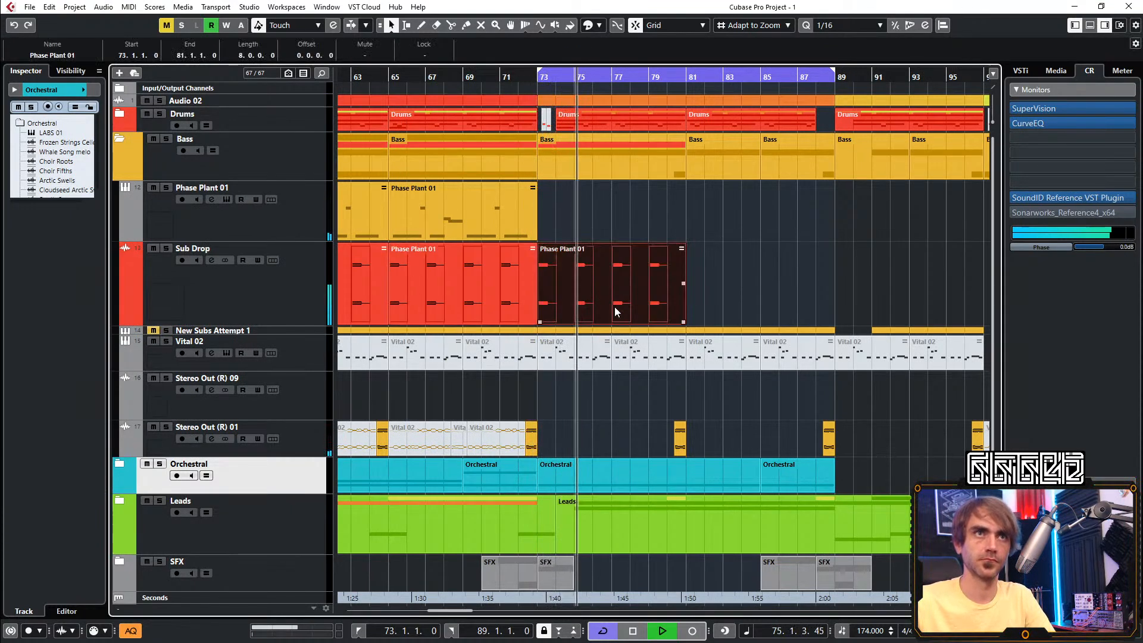
{"action": "right_click", "coordinate": [578, 281]}
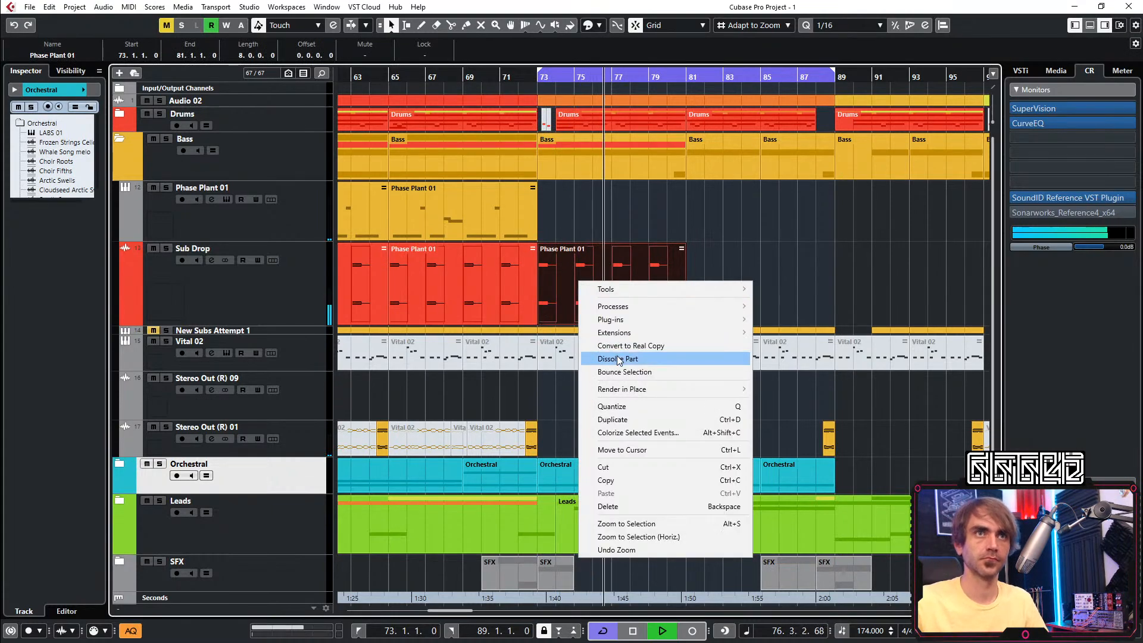
{"action": "left_click", "coordinate": [619, 360]}
Move the first dissolved Sub Drop event from bar 73 to bar 74
{"action": "key", "text": "h"}
{"action": "key", "text": "h"}
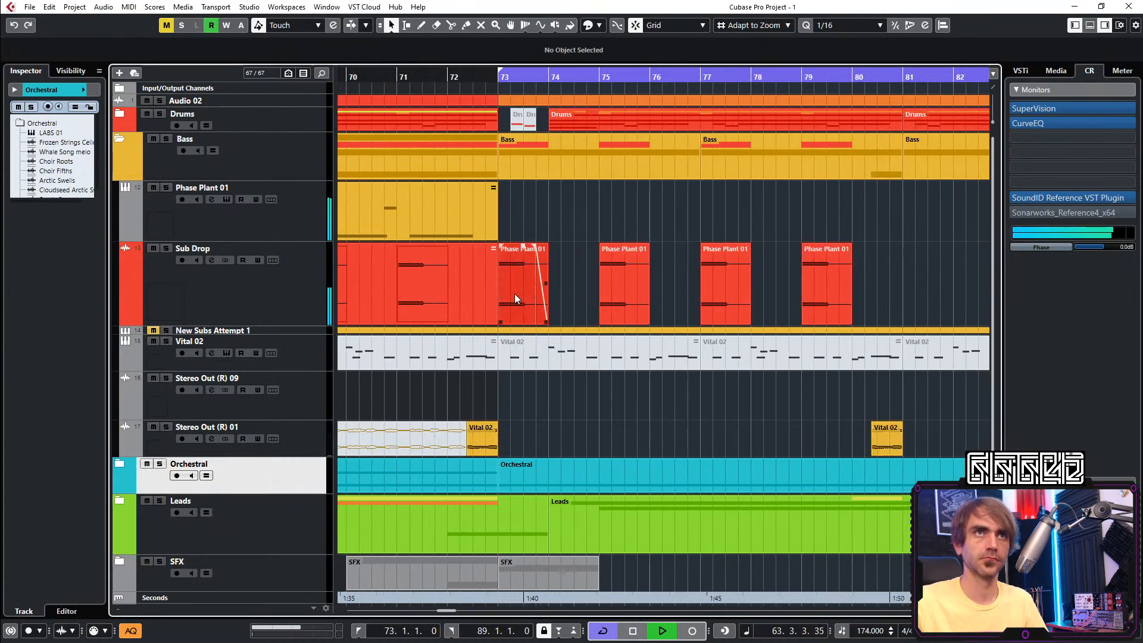
{"action": "left_click_drag", "start_coordinate": [514, 294], "coordinate": [565, 294]}
{"action": "key", "text": "g"}
{"action": "key", "text": "g"}
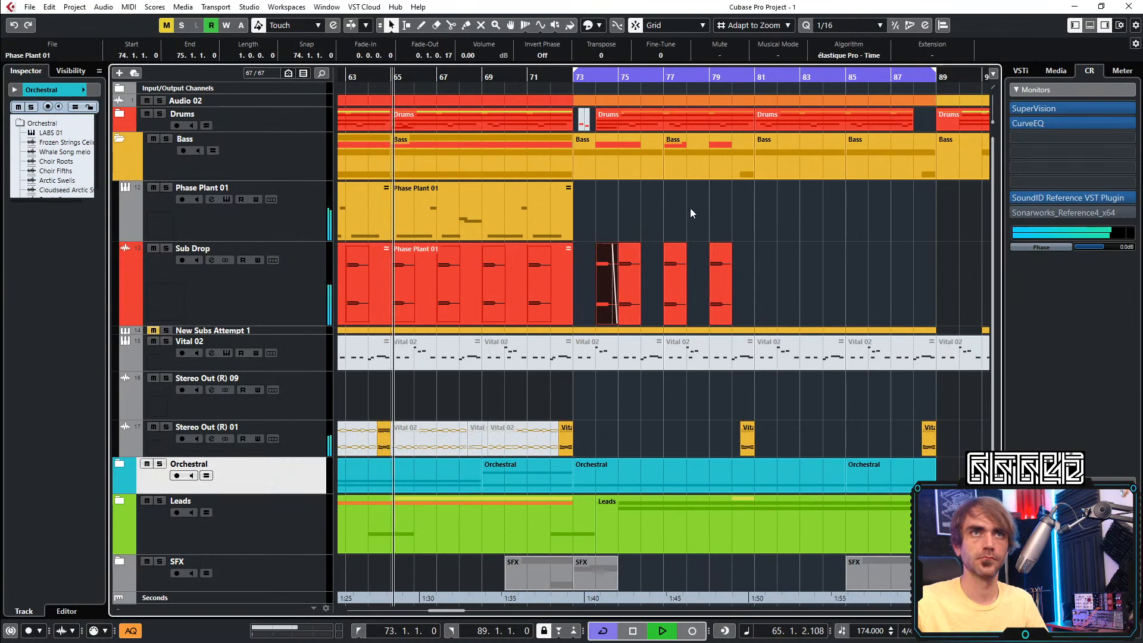
Copy the Sub Drop hits onward so that further single-bar events start at bars 81, 83, 85 and 87
{"action": "key", "text": "g"}
{"action": "key", "text": "g"}
{"action": "left_click", "coordinate": [691, 235]}
{"action": "left_click_drag", "start_coordinate": [698, 232], "coordinate": [619, 295]}
{"action": "left_click", "coordinate": [601, 225]}
{"action": "scroll", "coordinate": [613, 185], "scroll_direction": "left", "scroll_amount": 2}
{"action": "scroll", "coordinate": [630, 205], "scroll_direction": "right", "scroll_amount": 2}
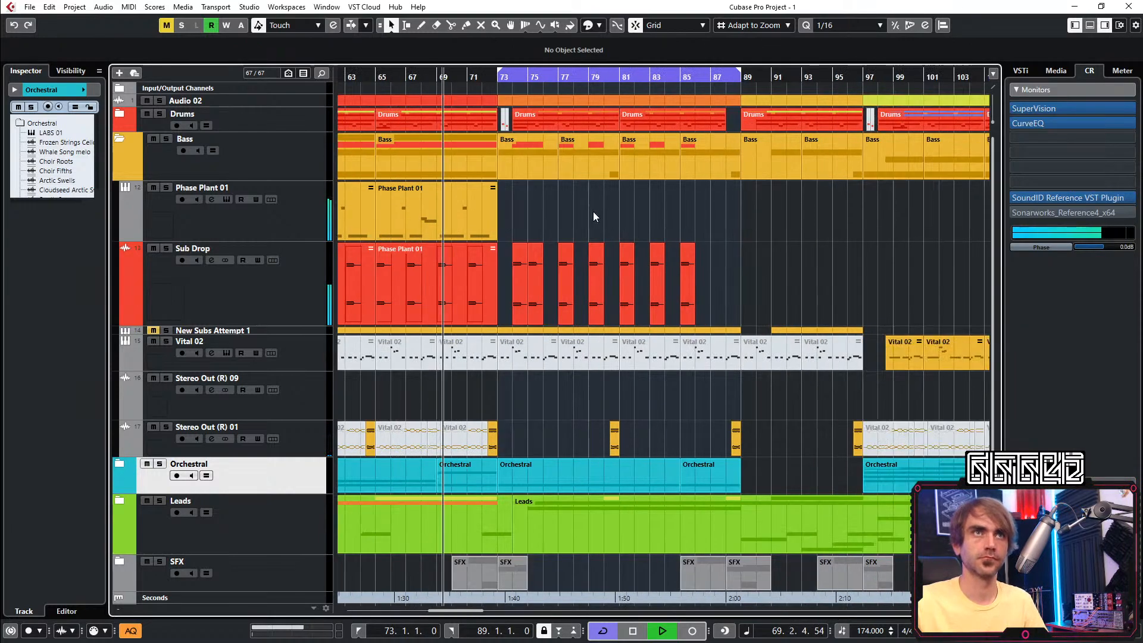
{"action": "key", "text": "h"}
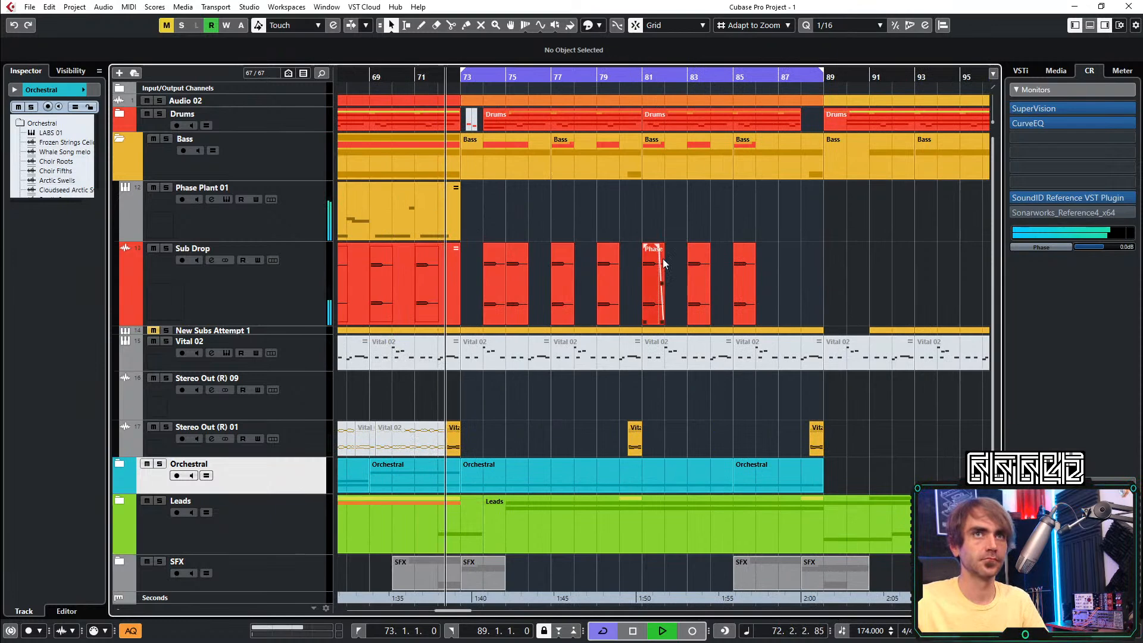
{"action": "left_click_drag", "start_coordinate": [743, 301], "coordinate": [789, 302]}
{"action": "scroll", "coordinate": [858, 232], "scroll_direction": "left", "scroll_amount": 1}
{"action": "left_click", "coordinate": [851, 226]}
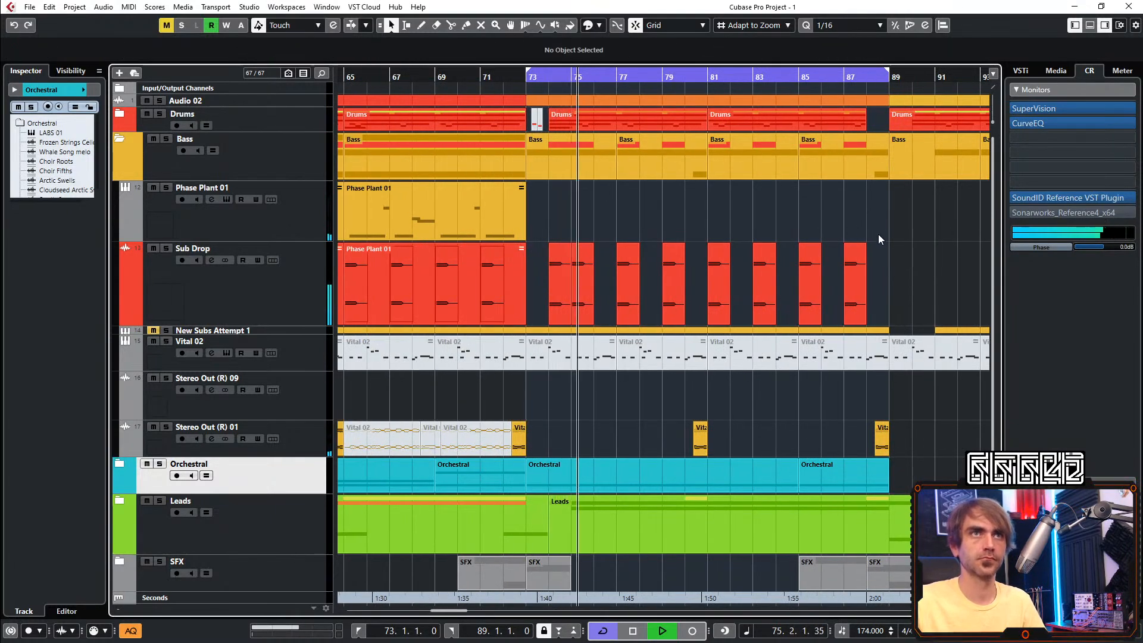
Mute the Sub Drop event at bar 75
{"action": "left_click_drag", "start_coordinate": [589, 221], "coordinate": [598, 251]}
{"action": "key", "text": "shift+m"}
{"action": "left_click", "coordinate": [674, 232]}
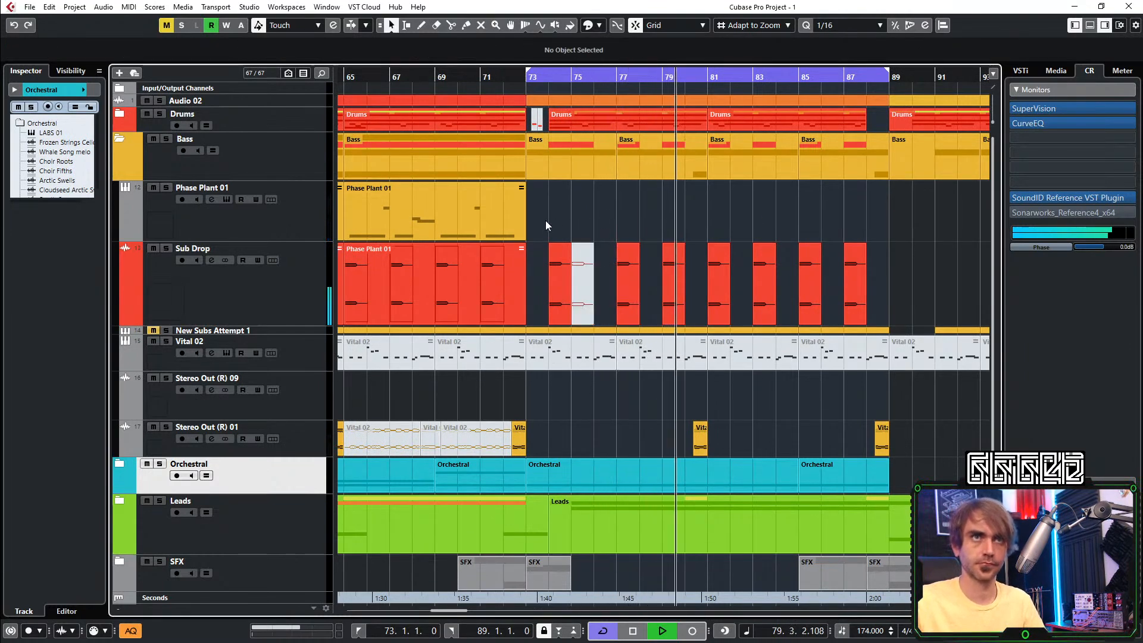
{"action": "left_click", "coordinate": [529, 152]}
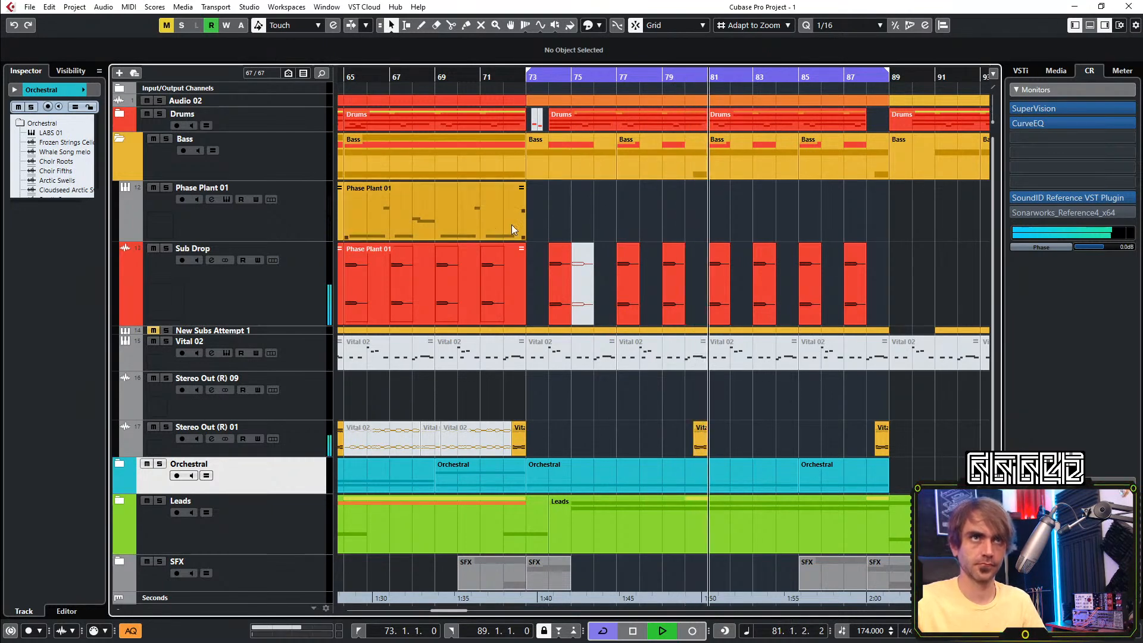
Create an empty Phase Plant 01 part spanning bars 73 to 89 and open it for note editing
{"action": "left_click", "coordinate": [279, 226]}
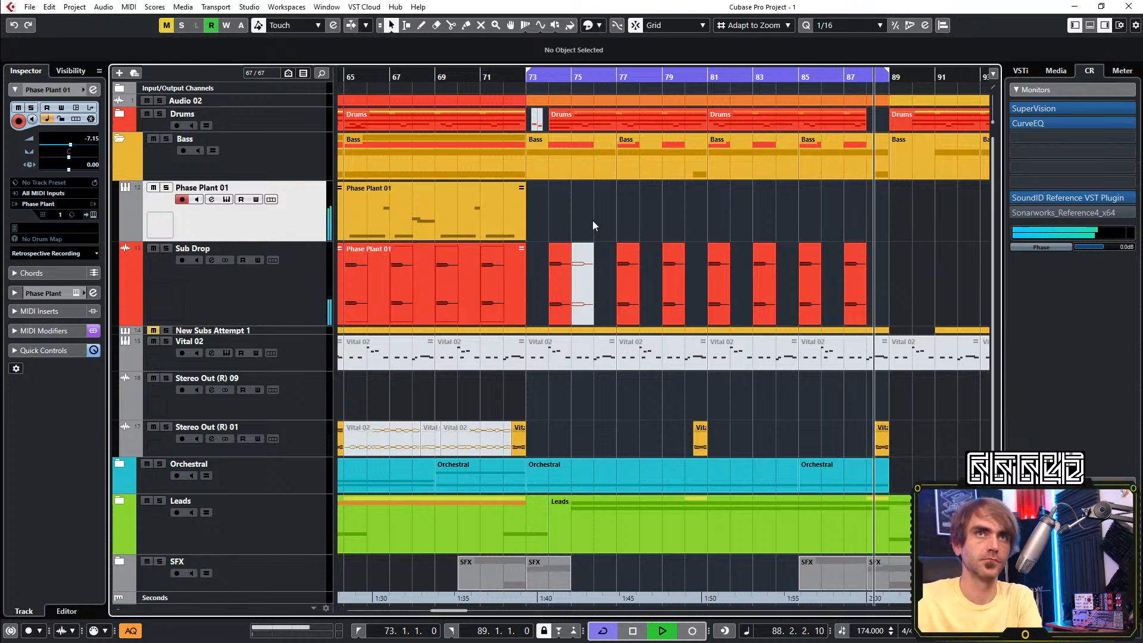
{"action": "double_click", "coordinate": [554, 228]}
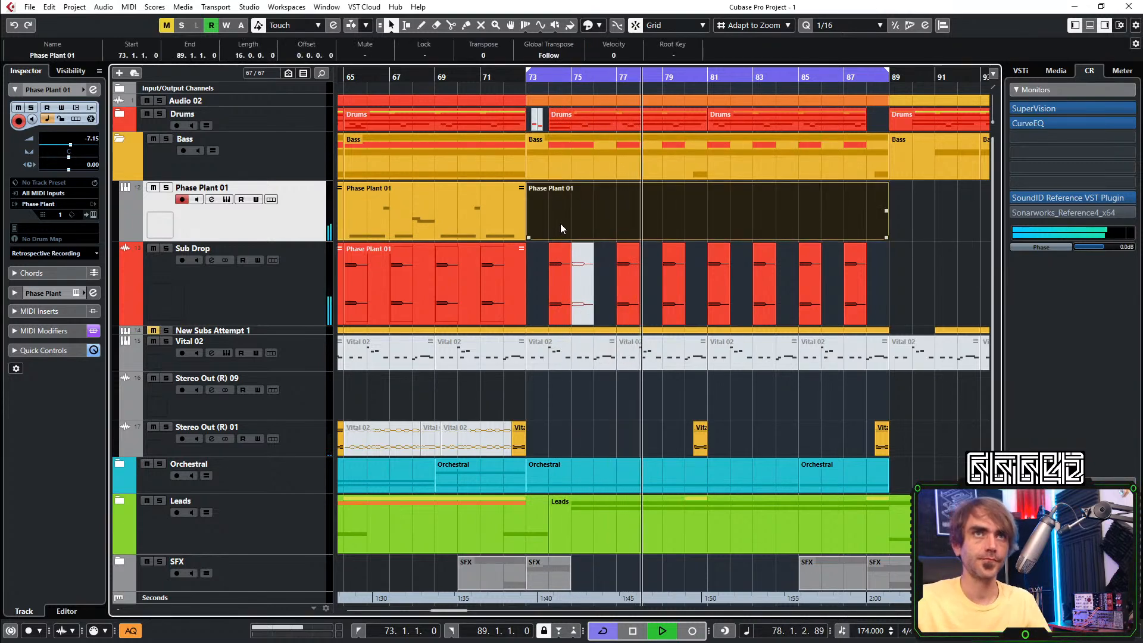
{"action": "double_click", "coordinate": [559, 223]}
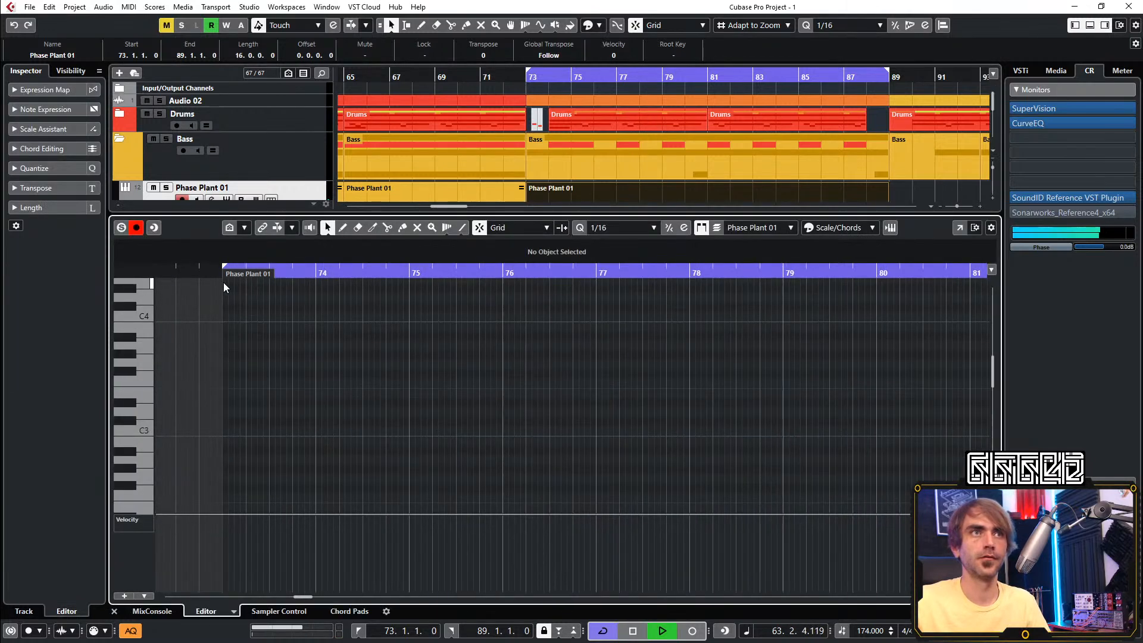
Add a C1 note in the new Phase Plant 01 part lasting from bar 75 to bar 77
{"action": "scroll", "coordinate": [298, 433], "scroll_direction": "up", "scroll_amount": 2}
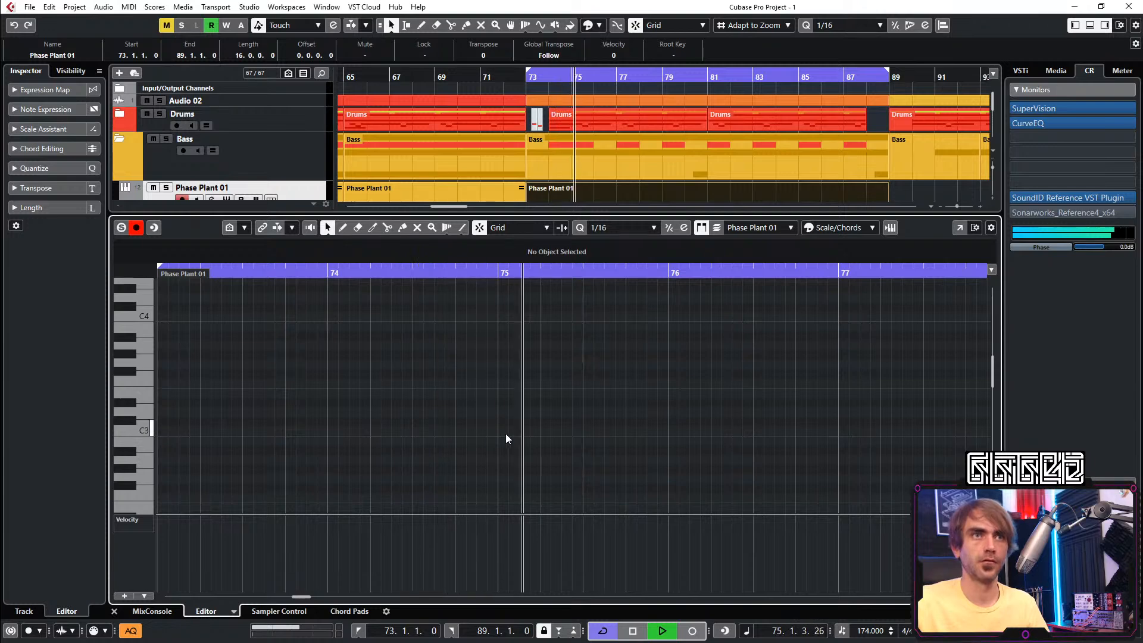
{"action": "scroll", "coordinate": [153, 431], "scroll_direction": "down", "scroll_amount": 3}
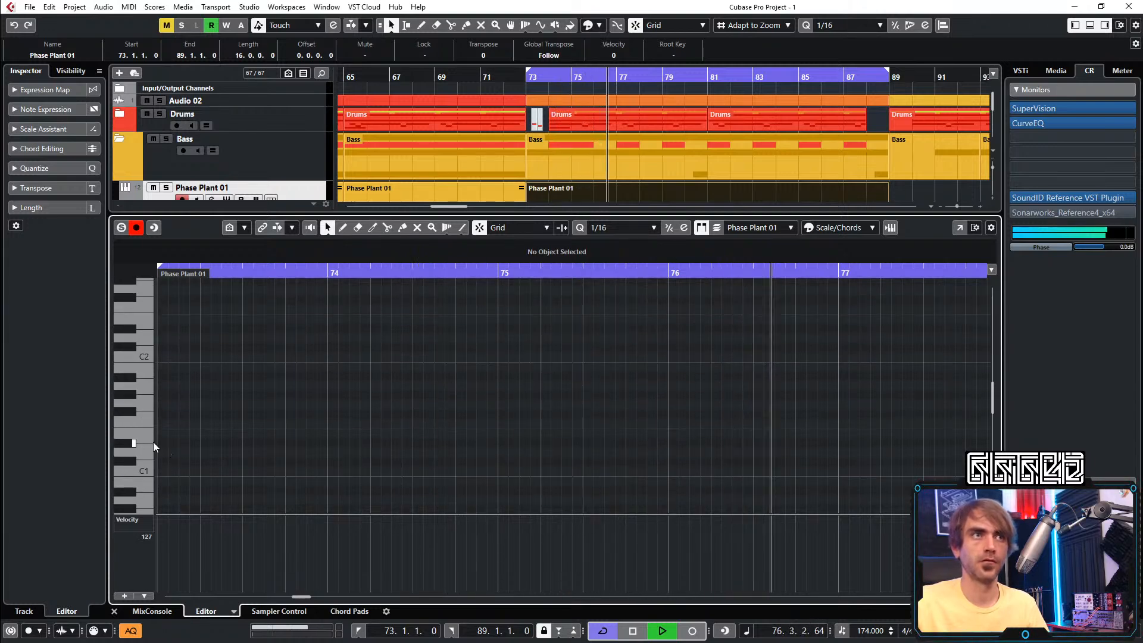
{"action": "key", "text": "space"}
{"action": "key", "text": "space"}
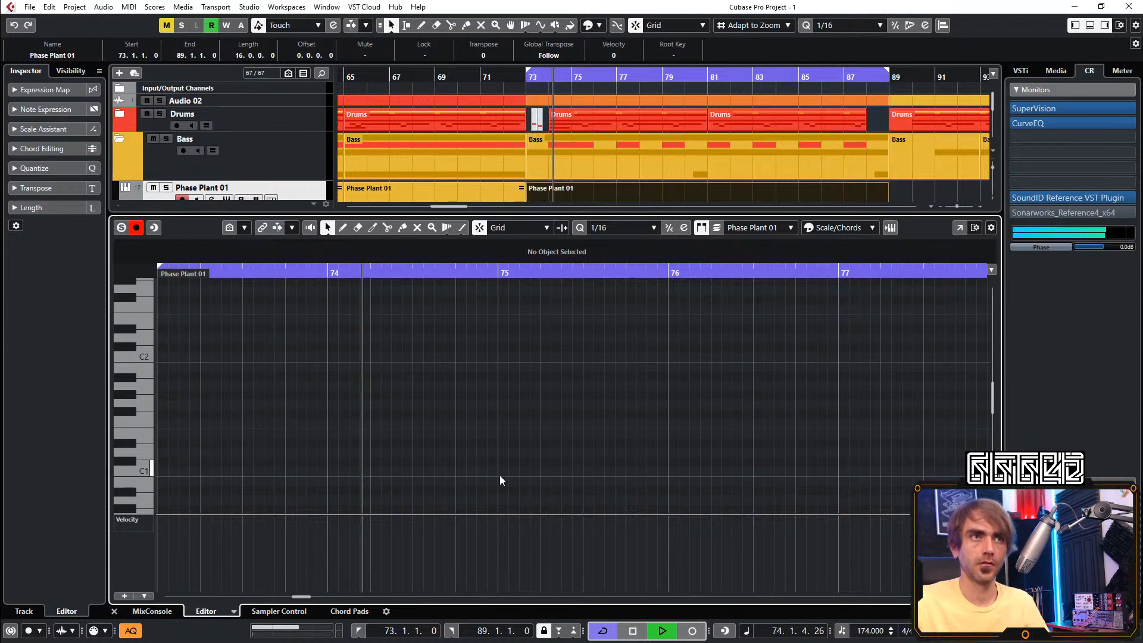
{"action": "mouse_move", "coordinate": [503, 473]}
{"action": "left_mouse_down"}
{"action": "mouse_move", "coordinate": [693, 495]}
{"action": "mouse_move", "coordinate": [671, 496]}
{"action": "mouse_move", "coordinate": [834, 484]}
{"action": "mouse_move", "coordinate": [825, 470]}
{"action": "left_mouse_up"}
{"action": "scroll", "coordinate": [824, 476], "scroll_direction": "down", "scroll_amount": 2}
{"action": "scroll", "coordinate": [824, 482], "scroll_direction": "right", "scroll_amount": 3}
{"action": "key", "text": "space"}
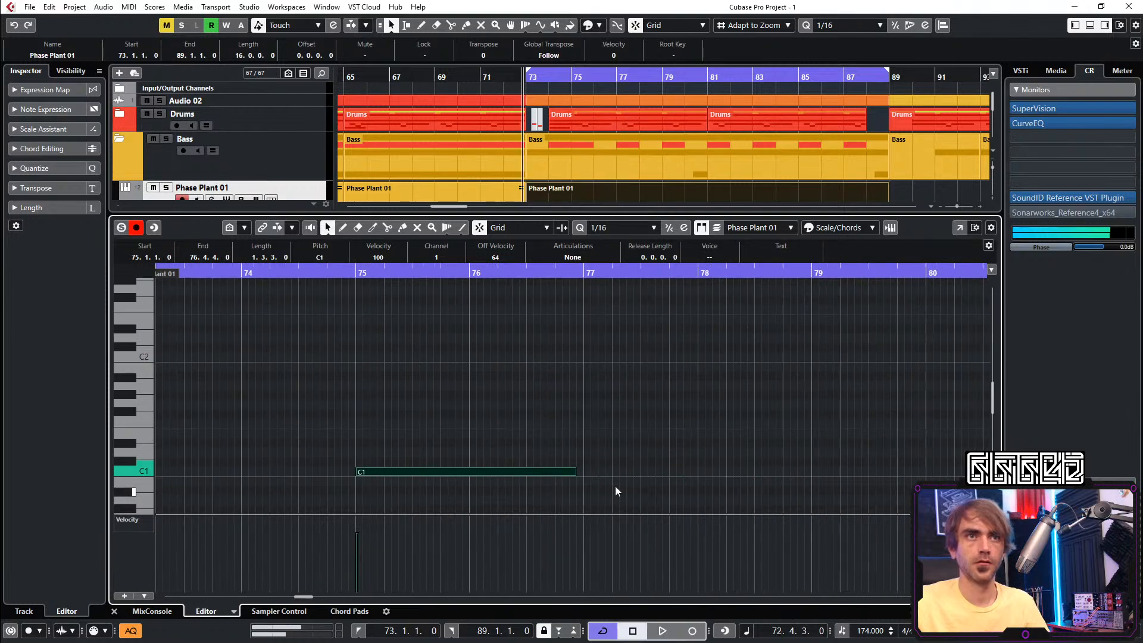
{"action": "left_click_drag", "start_coordinate": [575, 473], "coordinate": [583, 472]}
{"action": "key", "text": "space"}
{"action": "left_click", "coordinate": [673, 420]}
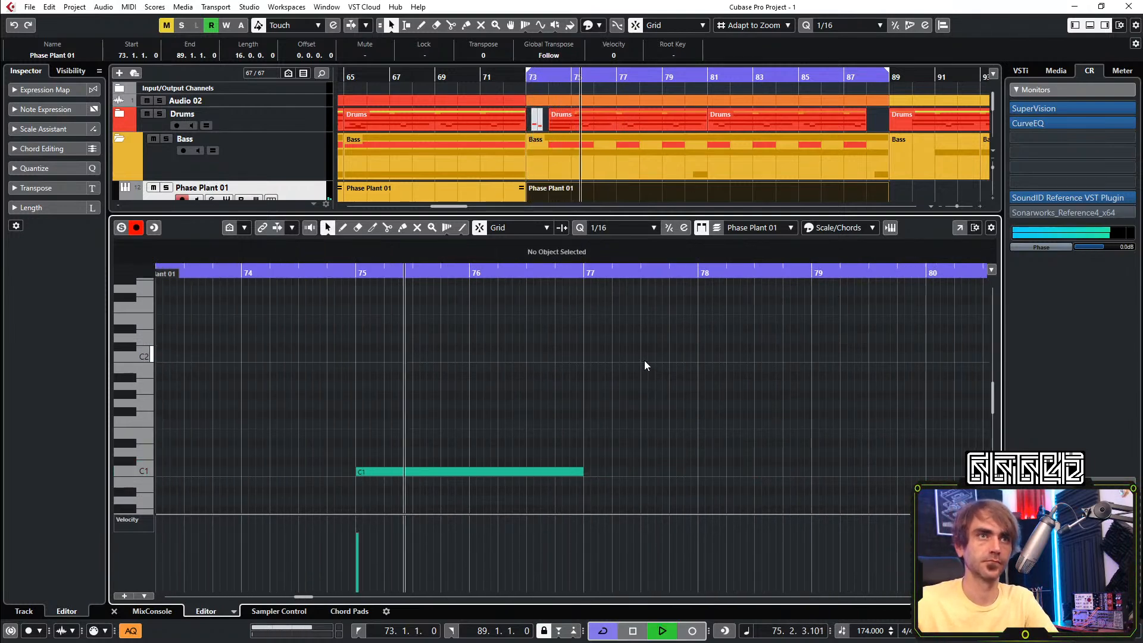
Transpose the note at bar 75 down one octave to C0 and play it back
{"action": "scroll", "coordinate": [640, 387], "scroll_direction": "down", "scroll_amount": 2}
{"action": "left_click_drag", "start_coordinate": [653, 353], "coordinate": [515, 406]}
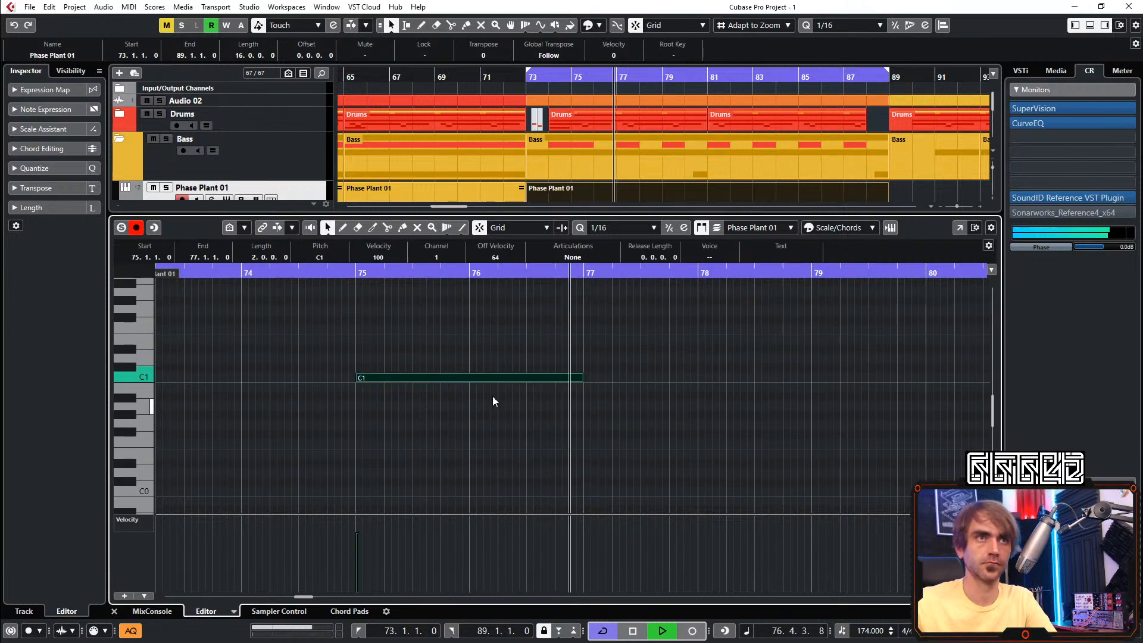
{"action": "key", "text": "shift+Down"}
{"action": "left_click", "coordinate": [274, 273]}
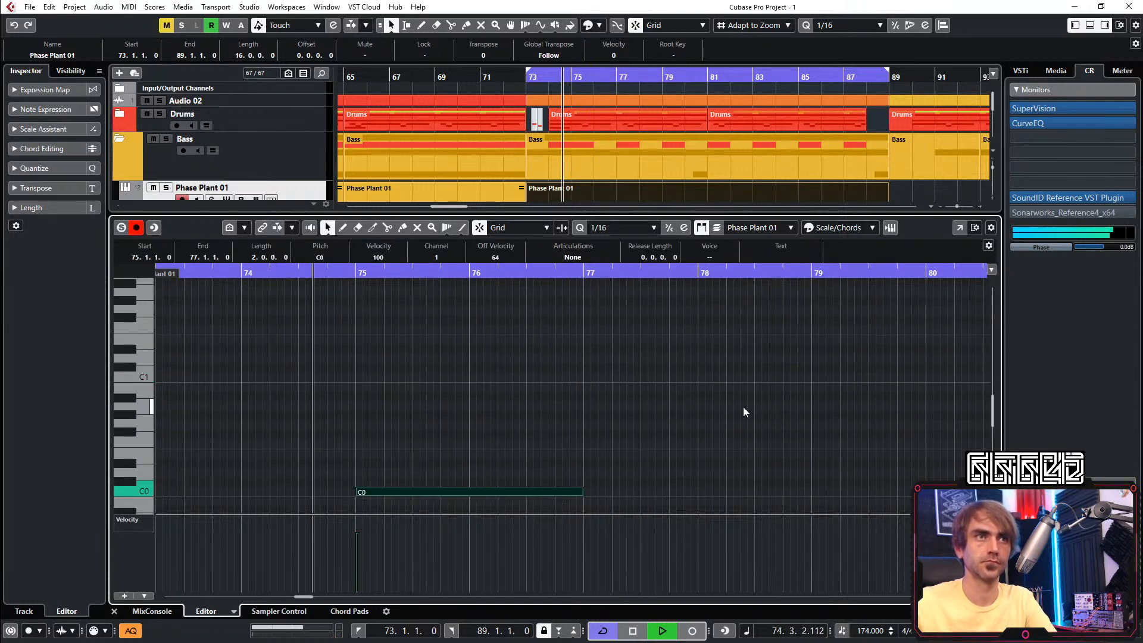
{"action": "scroll", "coordinate": [716, 420], "scroll_direction": "down", "scroll_amount": 4}
{"action": "scroll", "coordinate": [709, 409], "scroll_direction": "up", "scroll_amount": 2}
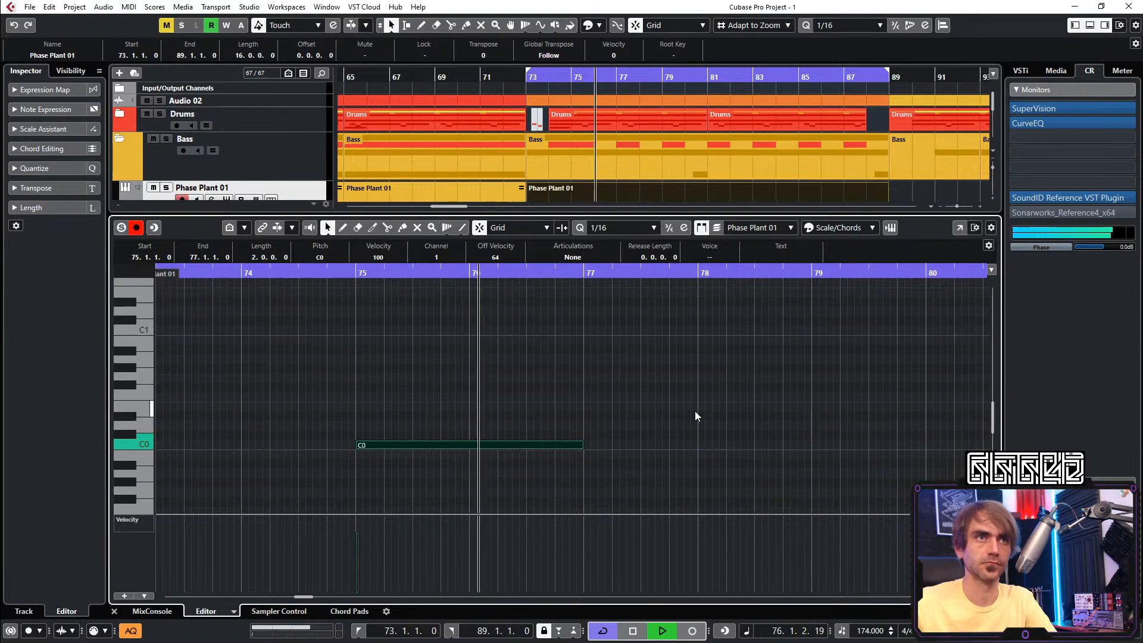
{"action": "key", "text": "space"}
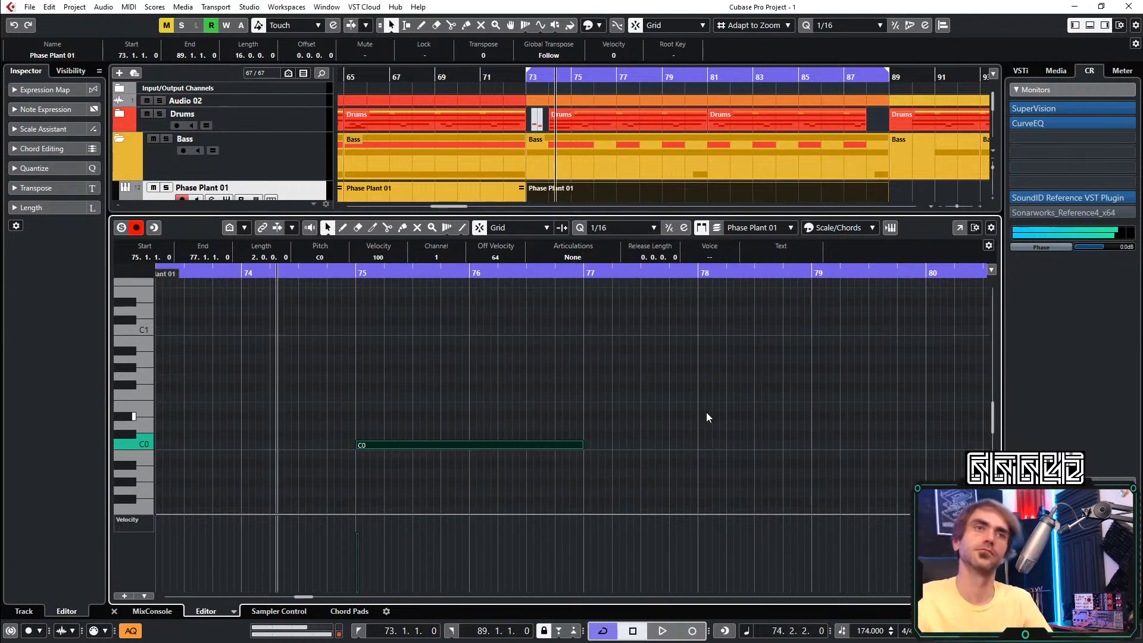
{"action": "key", "text": "space"}
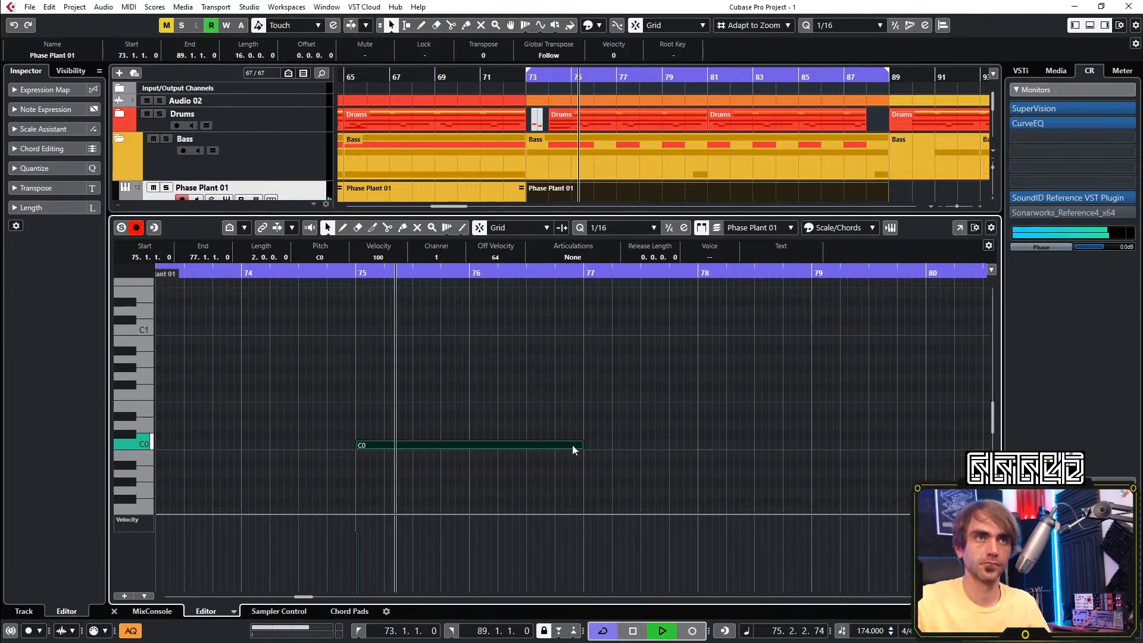
{"action": "key", "text": "space"}
{"action": "key", "text": "space"}
Shorten the C0 note at bar 75 to three beats and duplicate it directly behind itself
{"action": "left_click_drag", "start_coordinate": [506, 461], "coordinate": [405, 460]}
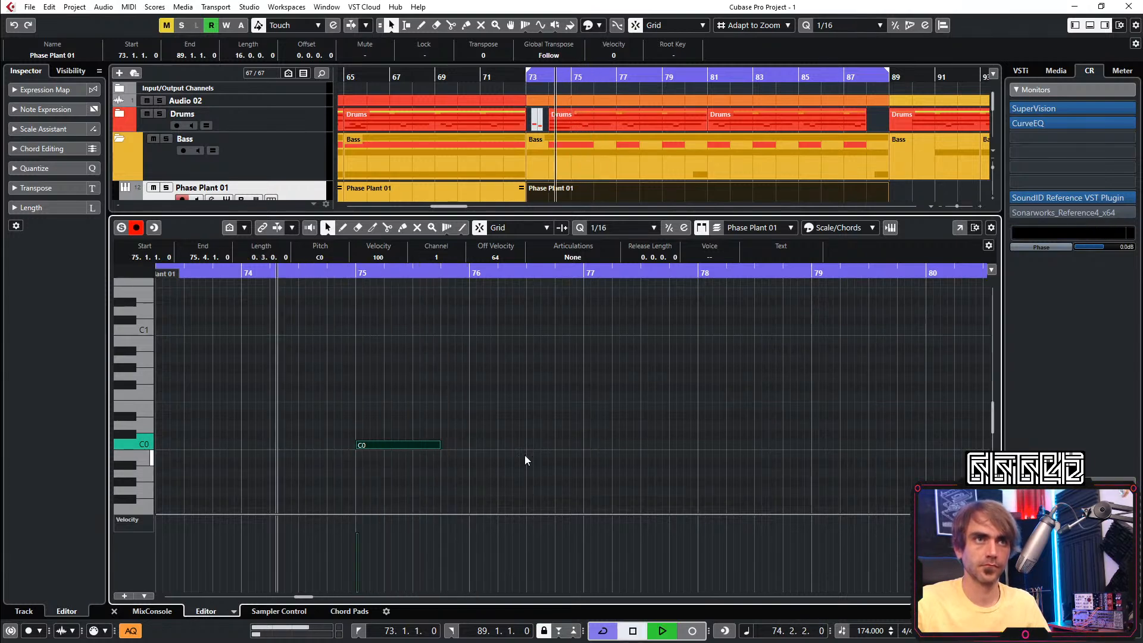
{"action": "key", "text": "ctrl+d"}
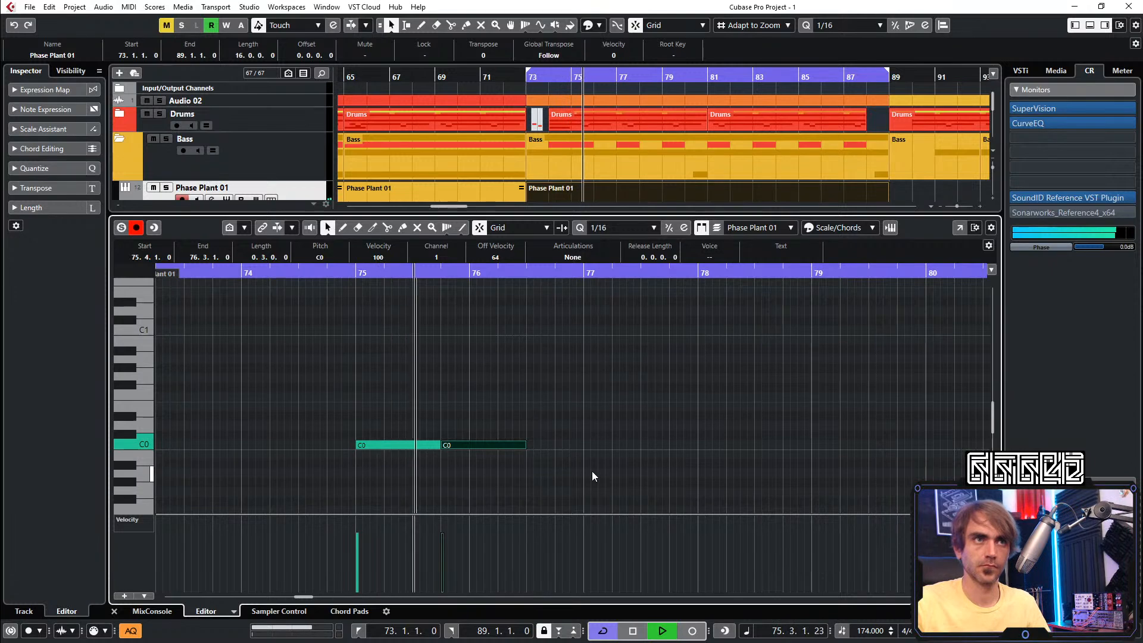
{"action": "key", "text": "space"}
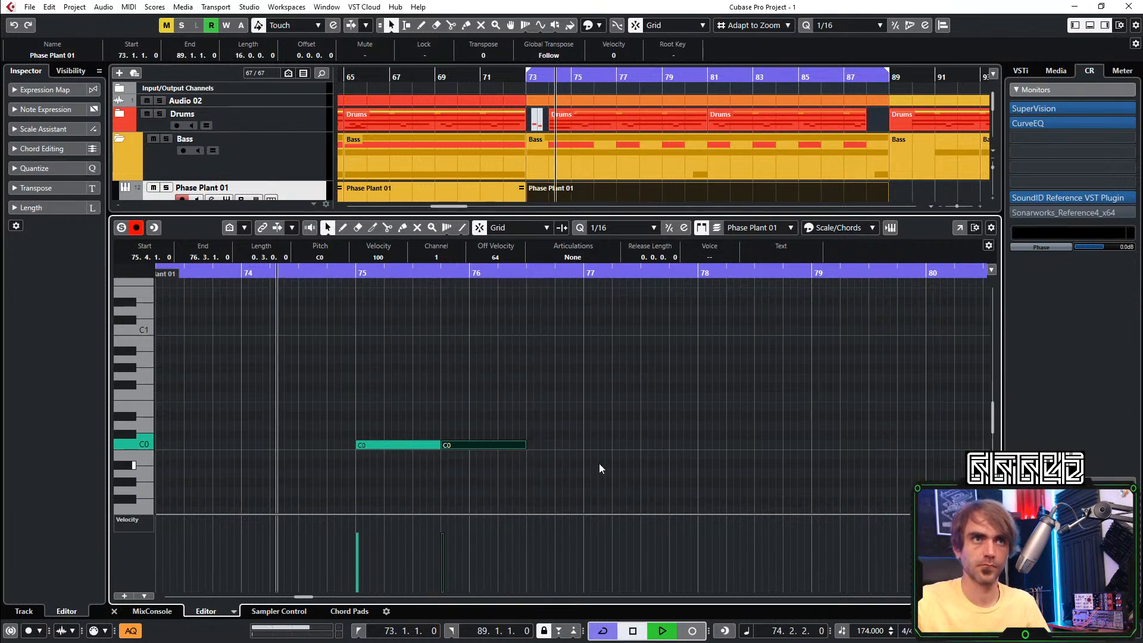
{"action": "key", "text": "space"}
Lengthen the second C0 note to one full bar, ending on beat 4 of bar 76, and play it back
{"action": "scroll", "coordinate": [596, 417], "scroll_direction": "down", "scroll_amount": 2}
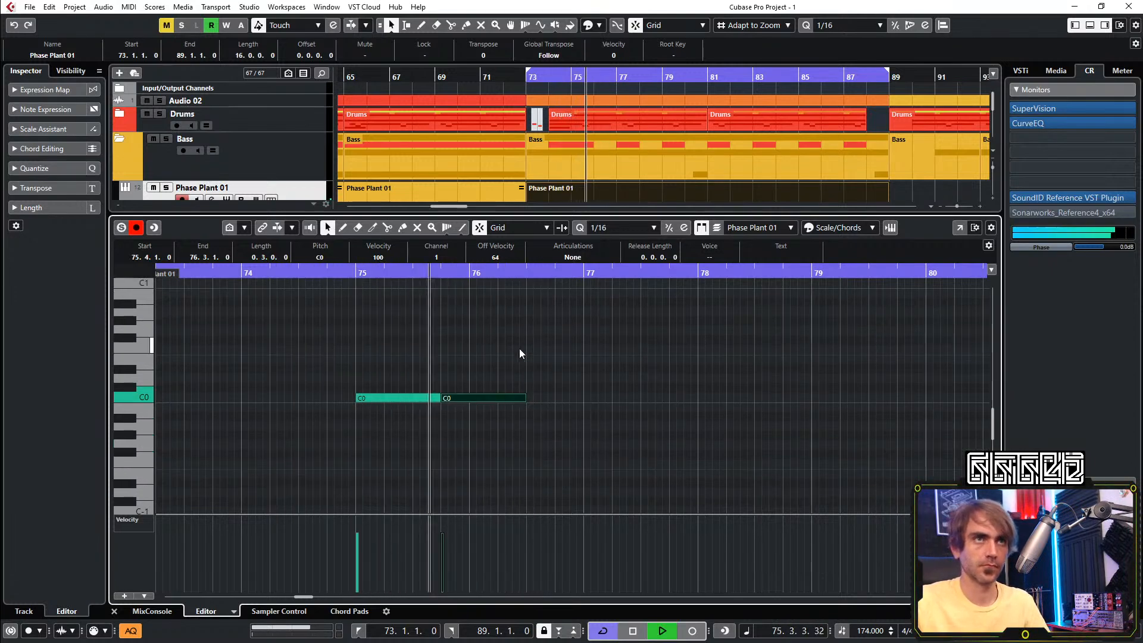
{"action": "scroll", "coordinate": [595, 414], "scroll_direction": "up", "scroll_amount": 1}
{"action": "key", "text": "space"}
{"action": "key", "text": "space"}
{"action": "left_click_drag", "start_coordinate": [527, 444], "coordinate": [555, 445]}
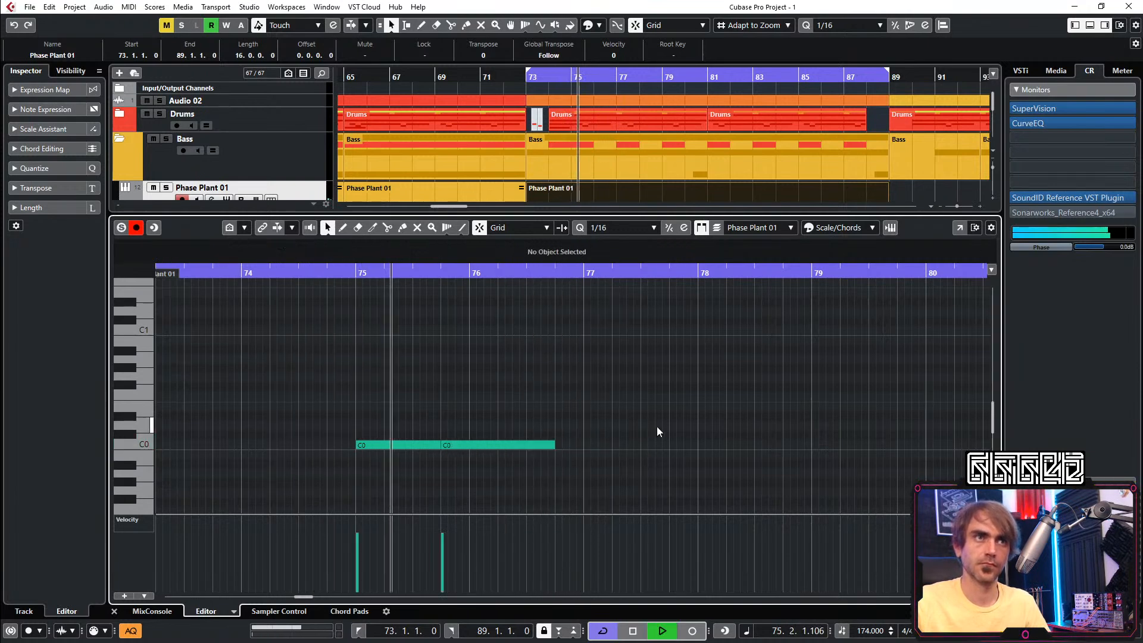
{"action": "key", "text": "space"}
Duplicate the two C0 notes and shift the copies to start at bar 77
{"action": "left_click_drag", "start_coordinate": [628, 389], "coordinate": [391, 466]}
{"action": "key", "text": "ctrl+d"}
{"action": "key", "text": "ctrl+Right"}
{"action": "key", "text": "ctrl+Right"}
{"action": "key", "text": "ctrl+Right"}
{"action": "key", "text": "ctrl+Right"}
{"action": "key", "text": "space"}
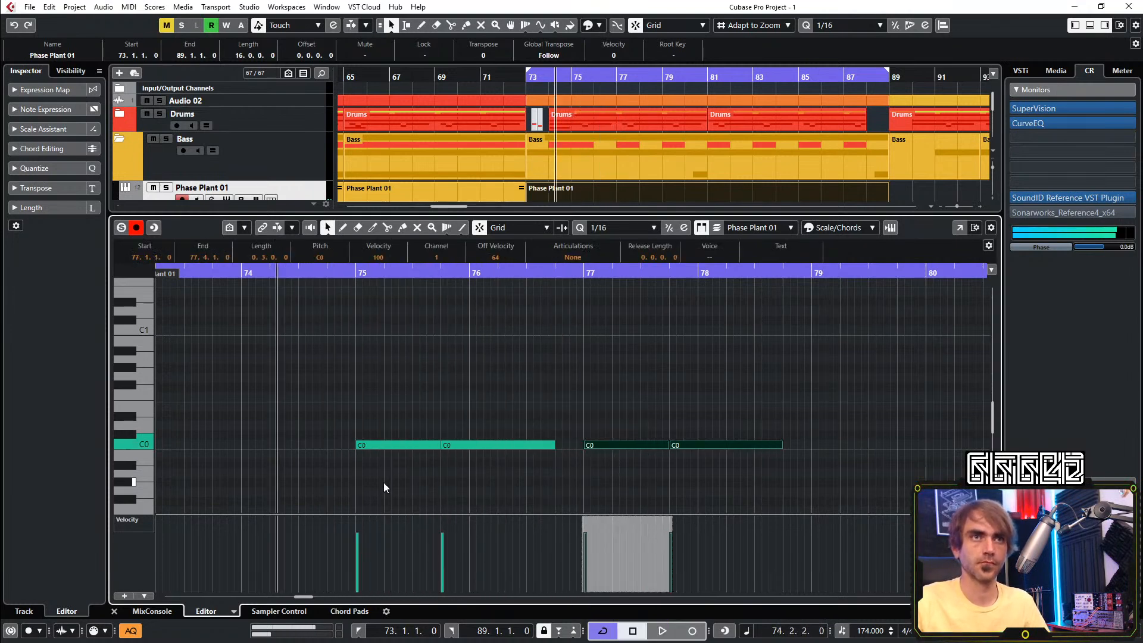
{"action": "key", "text": "space"}
Shift the copied pair of C0 notes one bar onward so it starts at bar 78
{"action": "scroll", "coordinate": [723, 374], "scroll_direction": "down", "scroll_amount": 3}
{"action": "scroll", "coordinate": [708, 376], "scroll_direction": "right", "scroll_amount": 3}
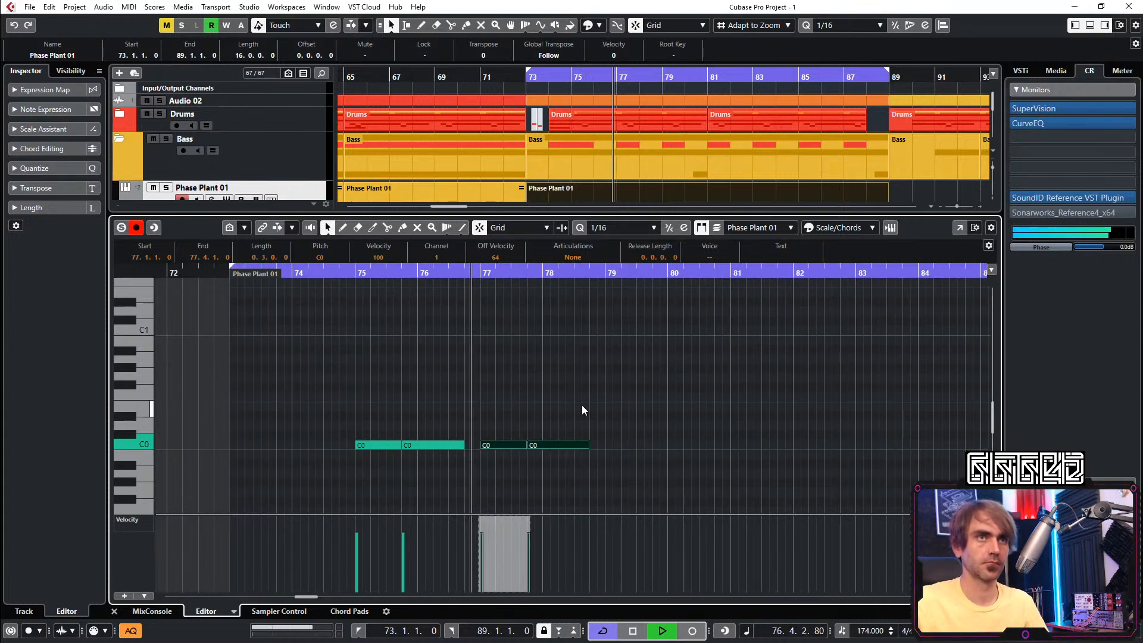
{"action": "key", "text": "space"}
{"action": "key", "text": "space"}
{"action": "key", "text": "ctrl+Right"}
{"action": "key", "text": "ctrl+Right"}
{"action": "key", "text": "ctrl+Right"}
{"action": "key", "text": "ctrl+Right"}
{"action": "key", "text": "ctrl+Right"}
{"action": "key", "text": "ctrl+Right"}
{"action": "key", "text": "ctrl+Right"}
{"action": "key", "text": "ctrl+Right"}
{"action": "key", "text": "ctrl+Right"}
{"action": "key", "text": "ctrl+Right"}
{"action": "key", "text": "ctrl+Right"}
{"action": "key", "text": "ctrl+Right"}
{"action": "key", "text": "ctrl+Right"}
{"action": "key", "text": "ctrl+Right"}
{"action": "key", "text": "ctrl+Right"}
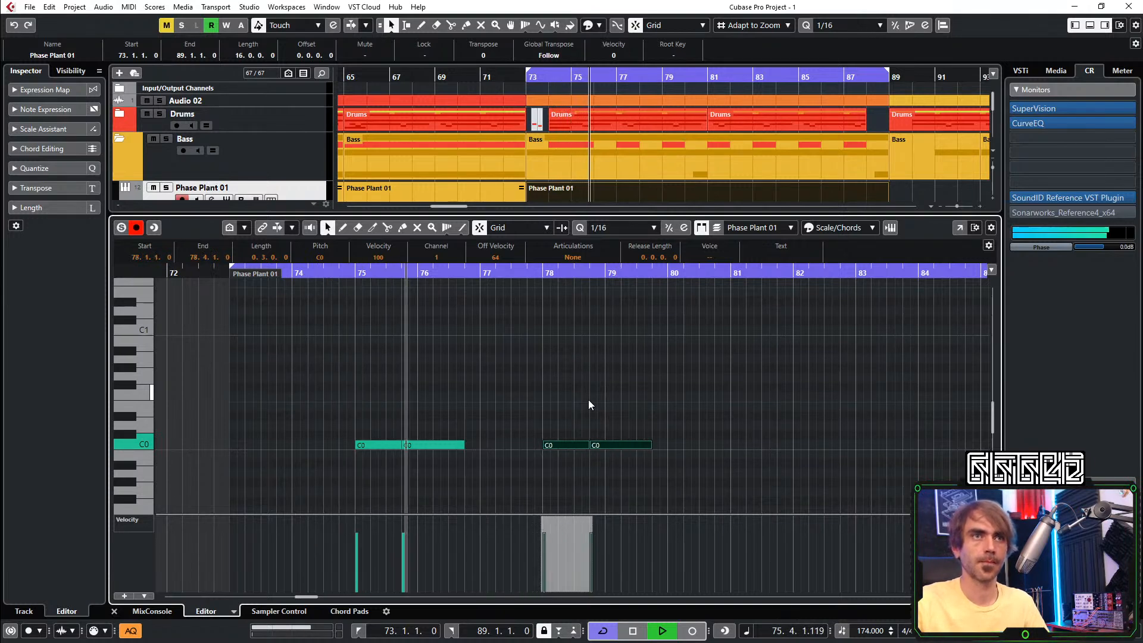
{"action": "scroll", "coordinate": [601, 382], "scroll_direction": "right", "scroll_amount": 2}
{"action": "left_click", "coordinate": [600, 383]}
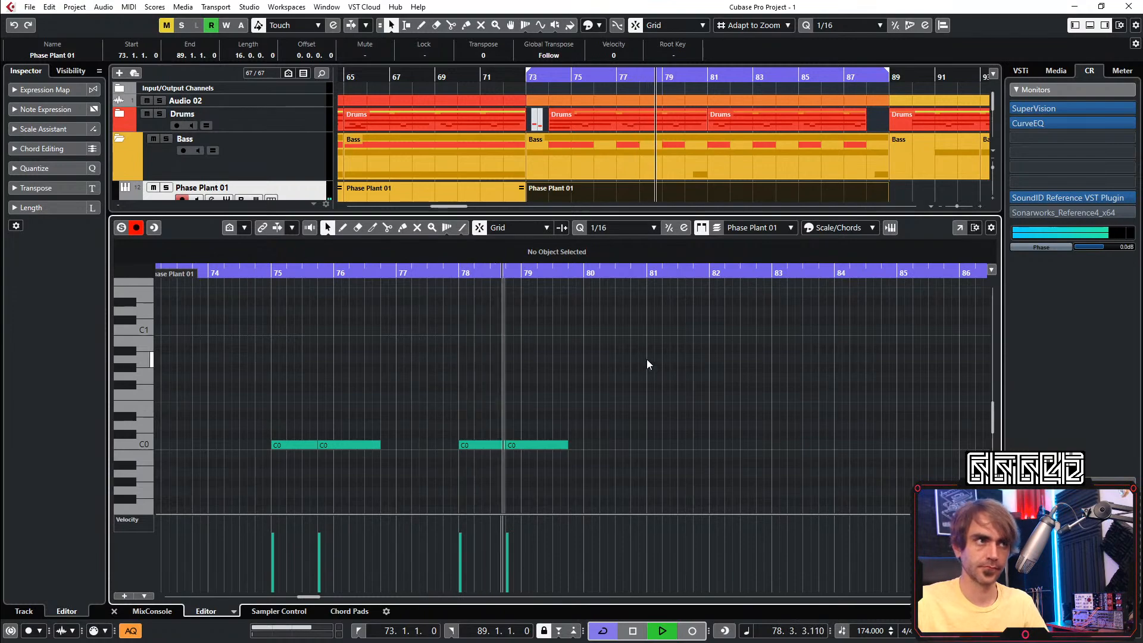
Shorten the second C0 note of the copied pair to three beats and duplicate it to start on beat 3 of bar 79
{"action": "scroll", "coordinate": [640, 368], "scroll_direction": "up", "scroll_amount": 2}
{"action": "key", "text": "space"}
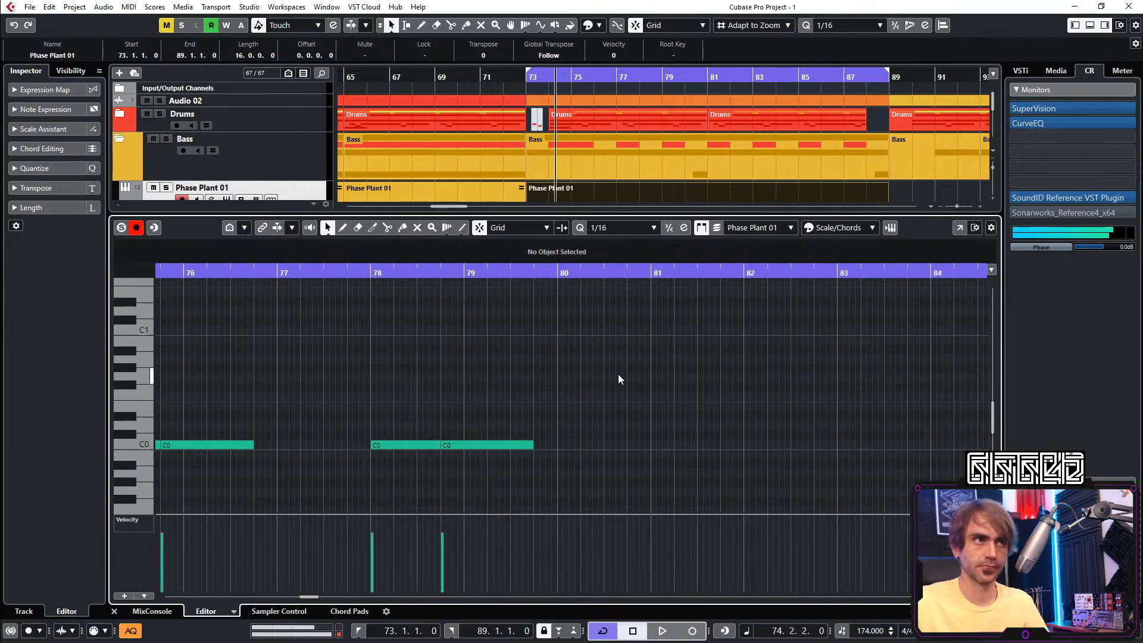
{"action": "key", "text": "space"}
{"action": "scroll", "coordinate": [604, 388], "scroll_direction": "up", "scroll_amount": 1}
{"action": "left_click_drag", "start_coordinate": [516, 445], "coordinate": [488, 478]}
{"action": "key", "text": "ctrl+d"}
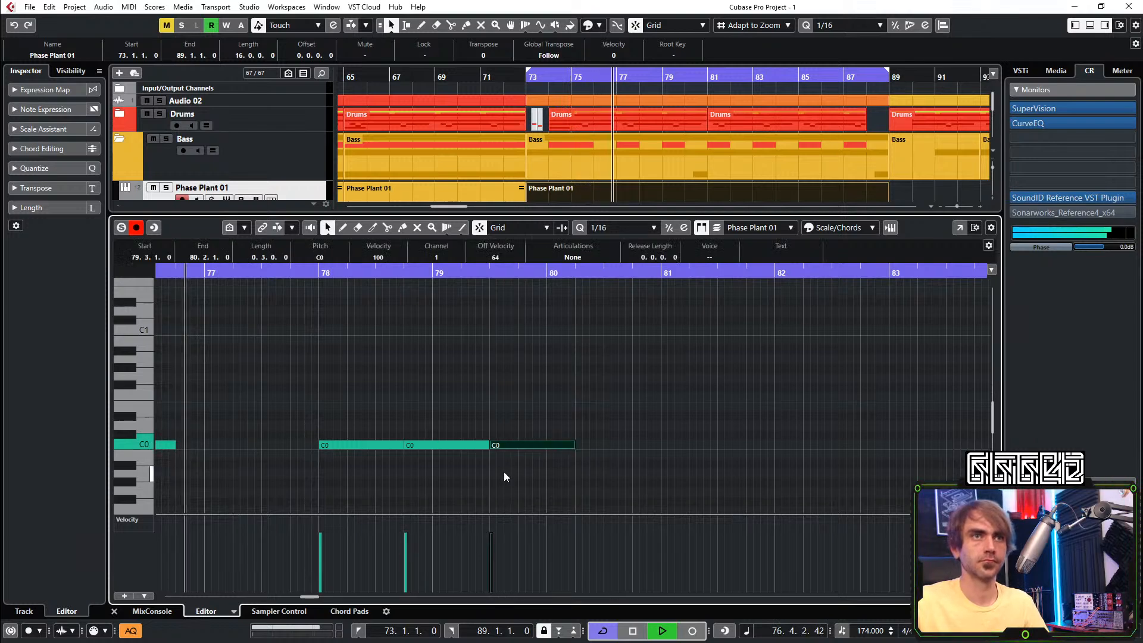
Duplicate the last C0 note so the copy starts on beat 2 of bar 80, and play the pattern back
{"action": "scroll", "coordinate": [503, 473], "scroll_direction": "down", "scroll_amount": 2}
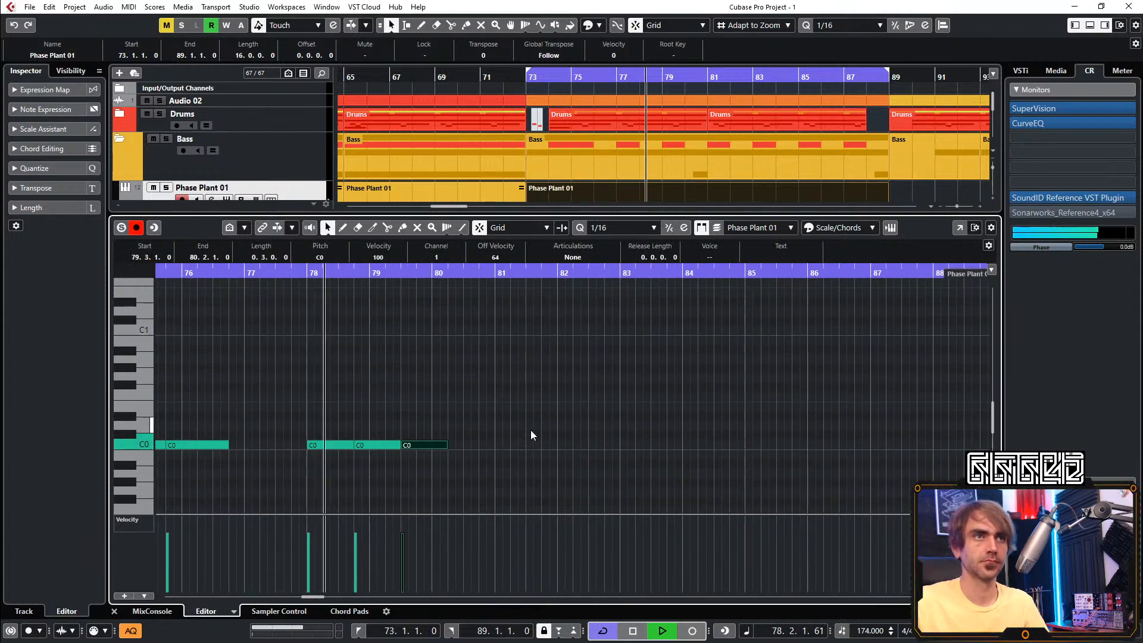
{"action": "key", "text": "ctrl+d"}
{"action": "key", "text": "space"}
{"action": "key", "text": "space"}
{"action": "scroll", "coordinate": [511, 413], "scroll_direction": "down", "scroll_amount": 4}
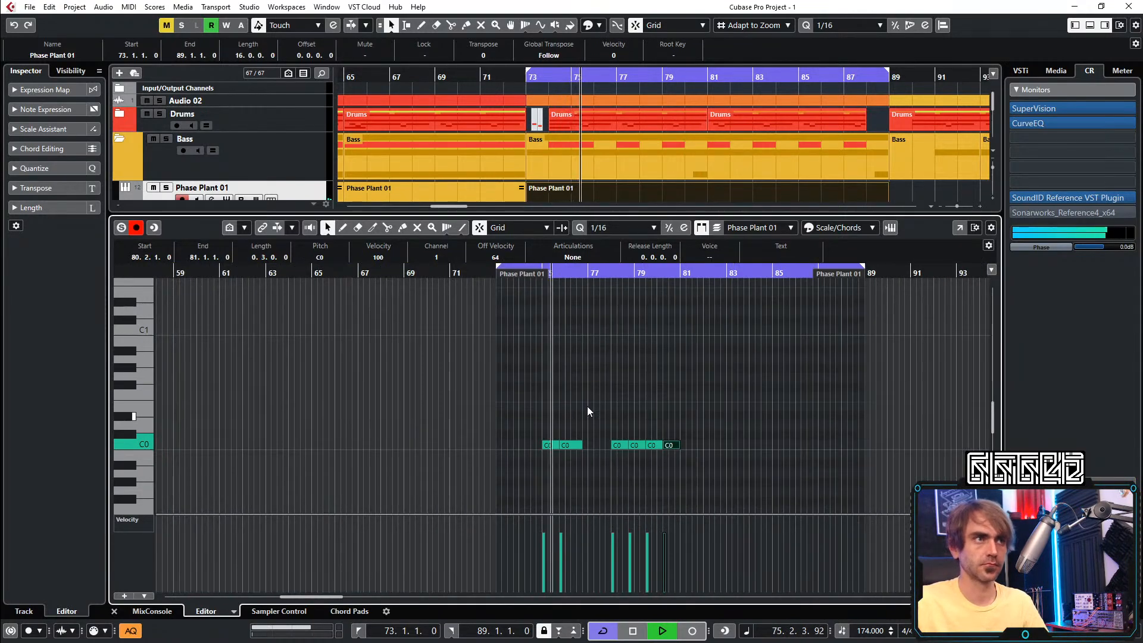
{"action": "scroll", "coordinate": [579, 419], "scroll_direction": "right", "scroll_amount": 1}
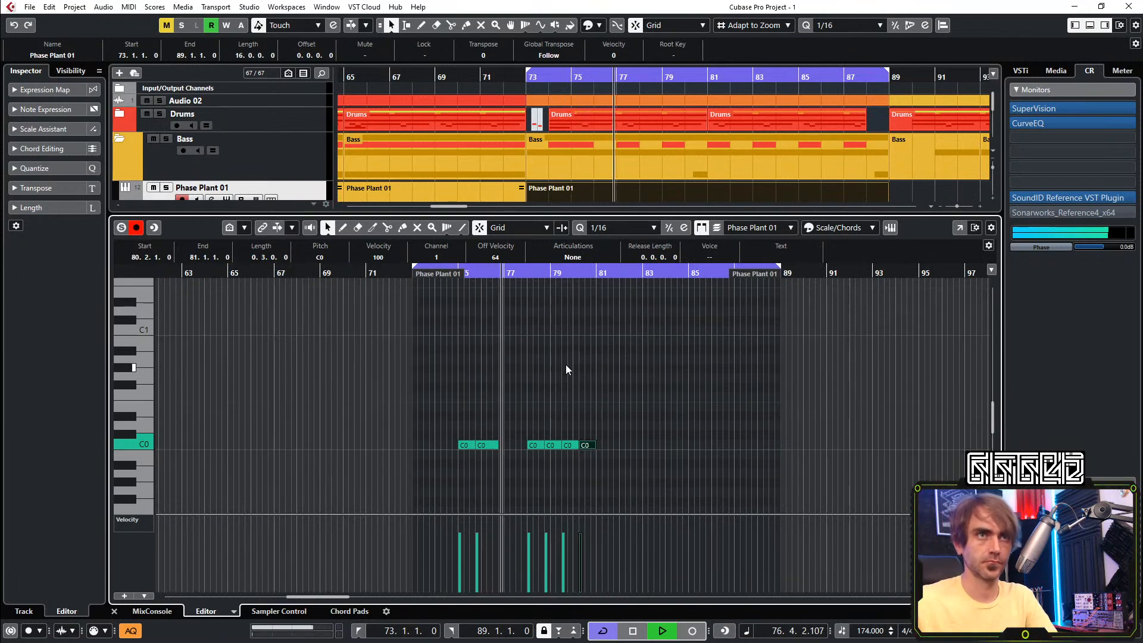
{"action": "scroll", "coordinate": [558, 381], "scroll_direction": "up", "scroll_amount": 2}
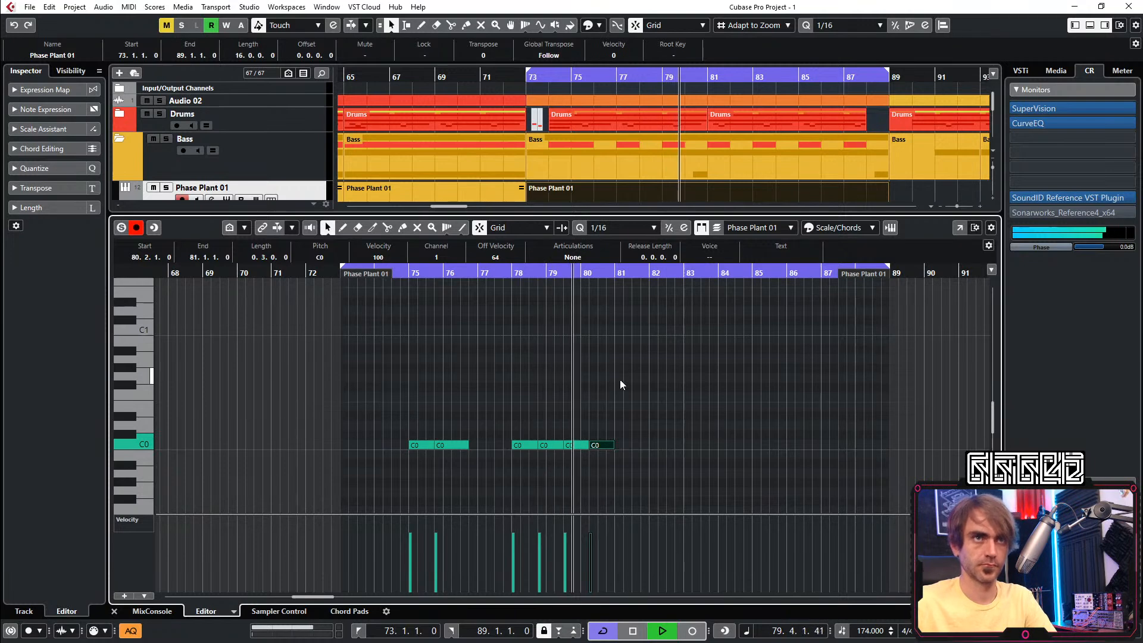
{"action": "scroll", "coordinate": [618, 381], "scroll_direction": "up", "scroll_amount": 1}
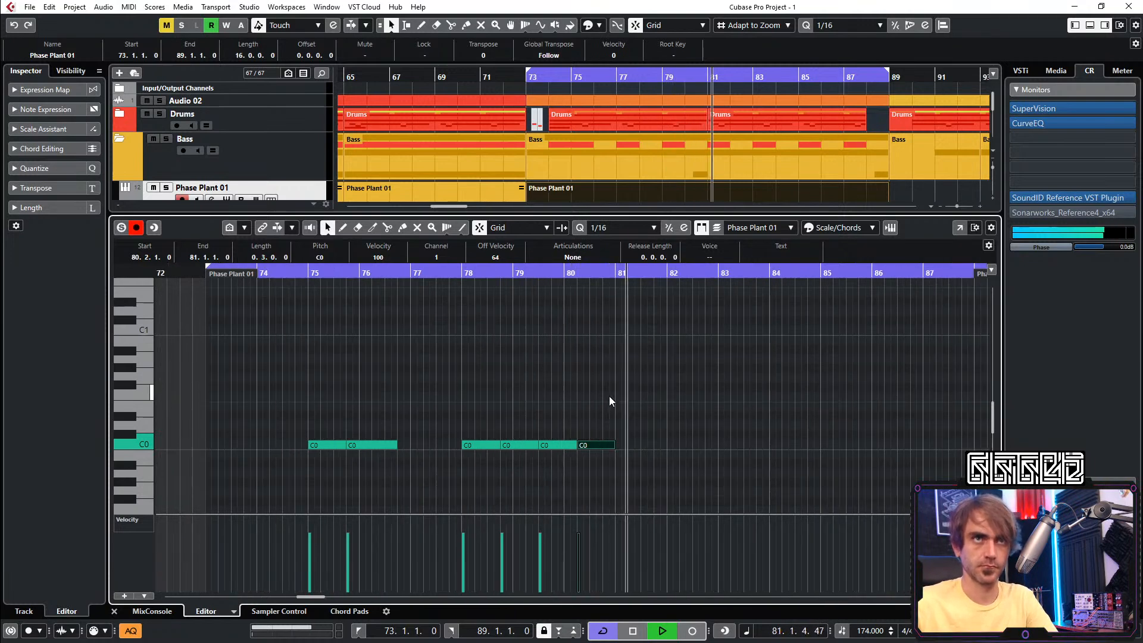
{"action": "scroll", "coordinate": [602, 398], "scroll_direction": "right", "scroll_amount": 2}
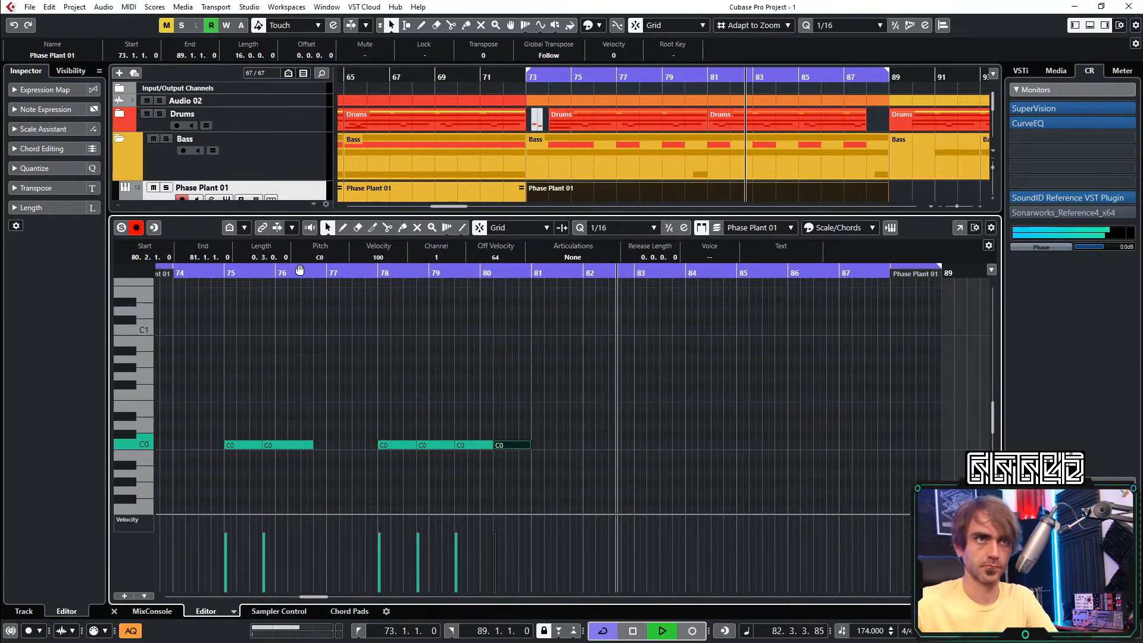
Shorten the playback loop so it ends at bar 81, and restart playback
{"action": "scroll", "coordinate": [297, 273], "scroll_direction": "left", "scroll_amount": 1}
{"action": "key", "text": "space"}
{"action": "key", "text": "space"}
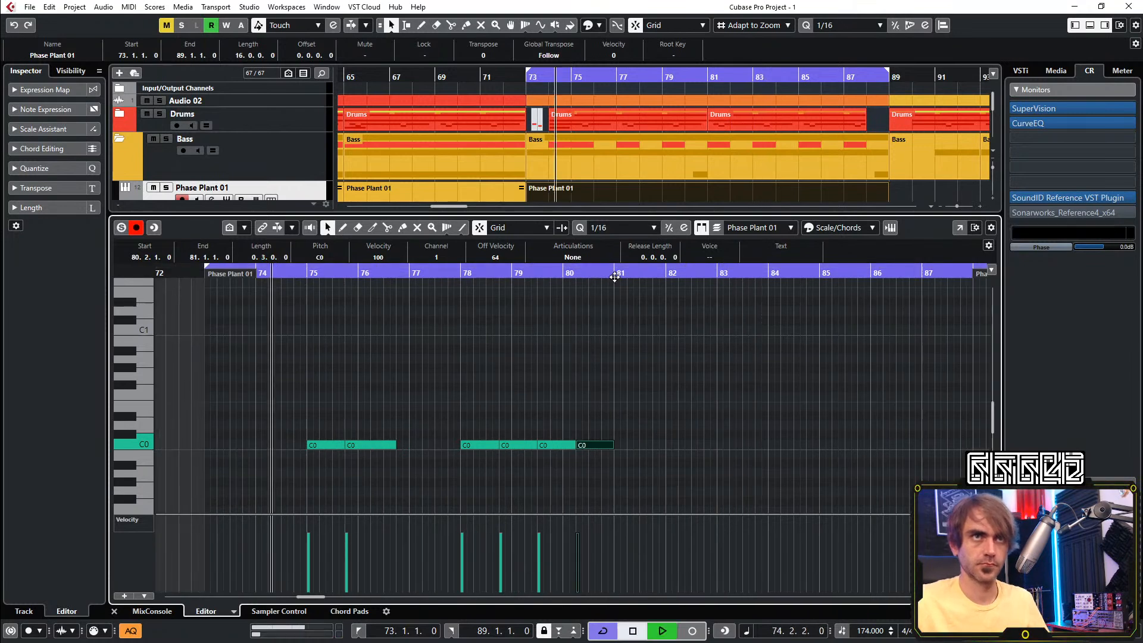
{"action": "left_click", "coordinate": [614, 277], "text": "alt"}
{"action": "left_click", "coordinate": [570, 384]}
{"action": "scroll", "coordinate": [362, 363], "scroll_direction": "up", "scroll_amount": 1}
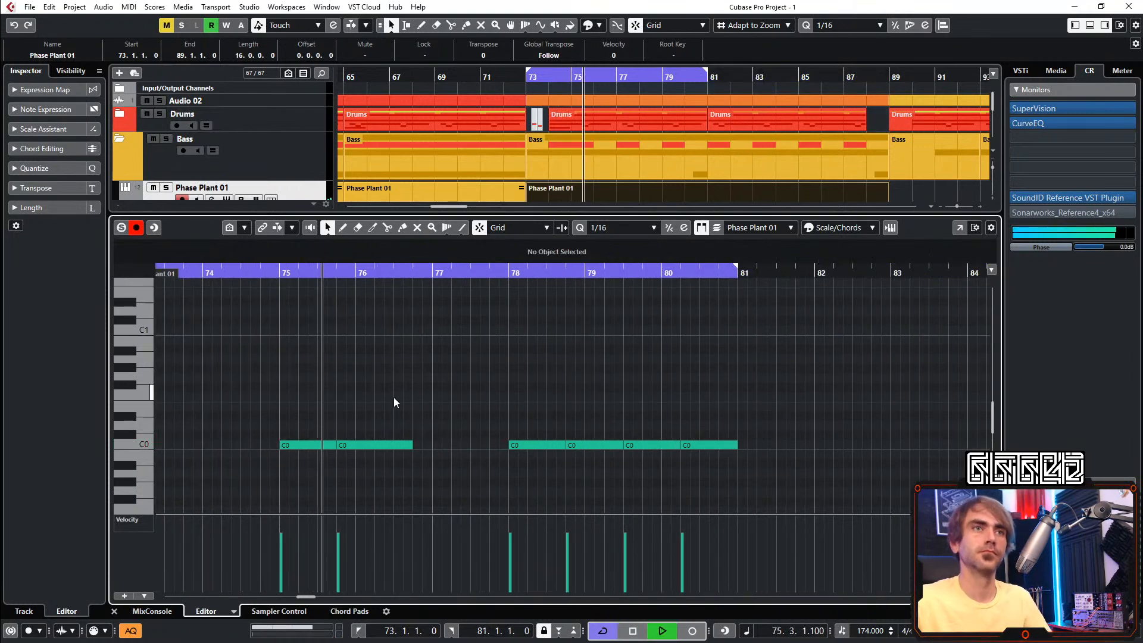
Raise the C0 note at the start of bar 75 to C#0 and play the pattern back
{"action": "left_click", "coordinate": [354, 446]}
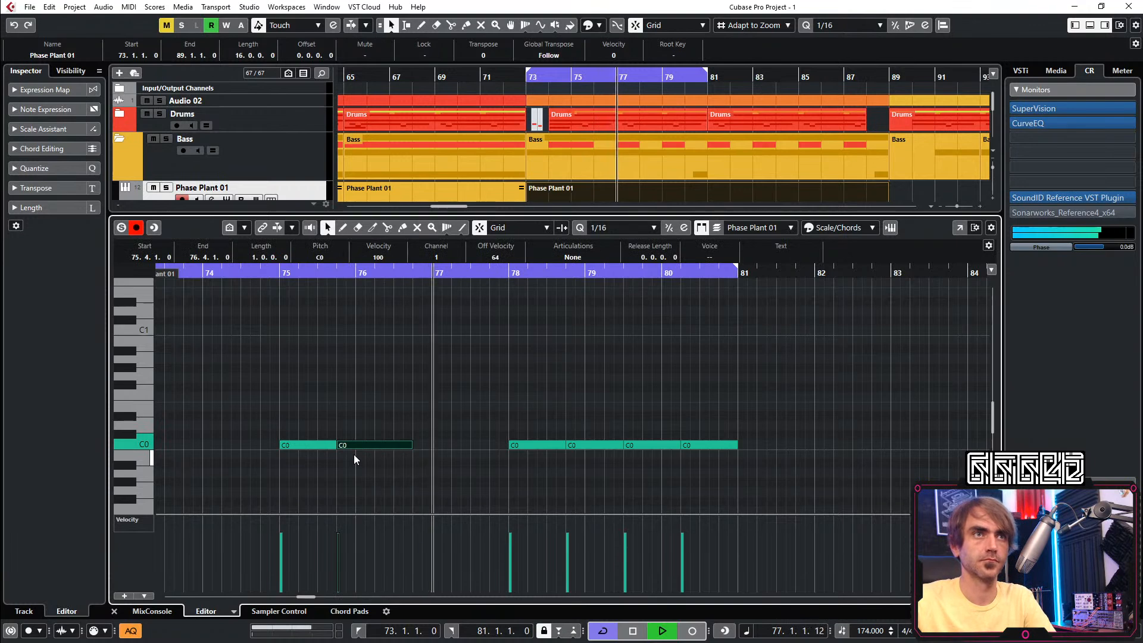
{"action": "key", "text": "Left"}
{"action": "key", "text": "Up"}
{"action": "key", "text": "space"}
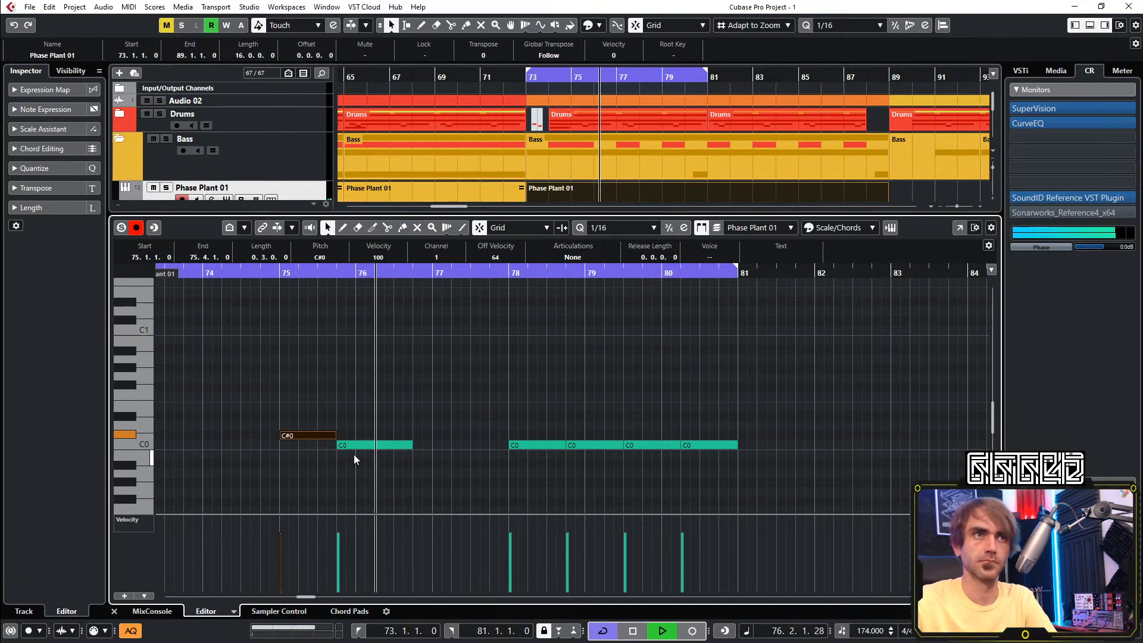
{"action": "key", "text": "space"}
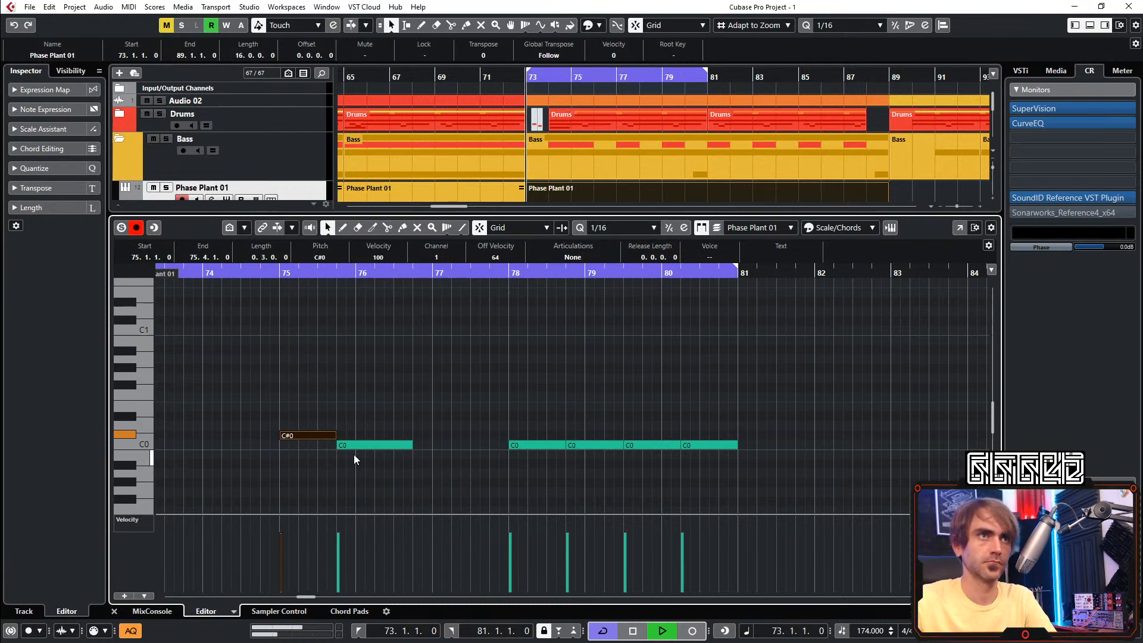
{"action": "key", "text": "space"}
Raise the note at the start of bar 75 to G0 and play the pattern back
{"action": "key", "text": "Up"}
{"action": "key", "text": "Up"}
{"action": "key", "text": "Up"}
{"action": "key", "text": "Up"}
{"action": "key", "text": "Up"}
{"action": "key", "text": "Up"}
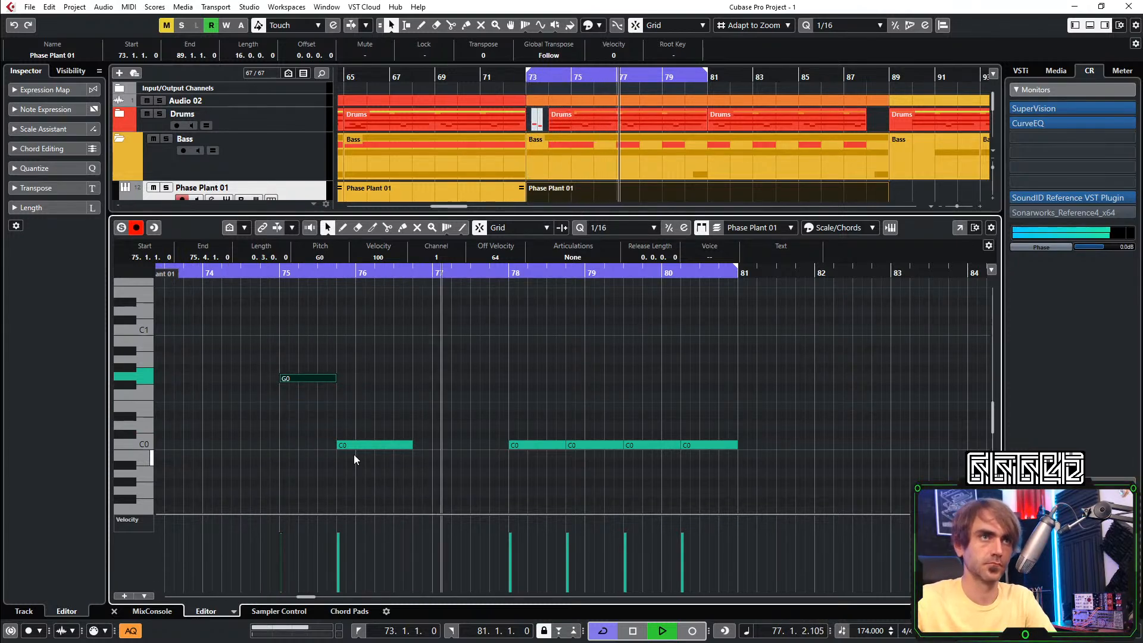
{"action": "key", "text": "space"}
{"action": "key", "text": "space"}
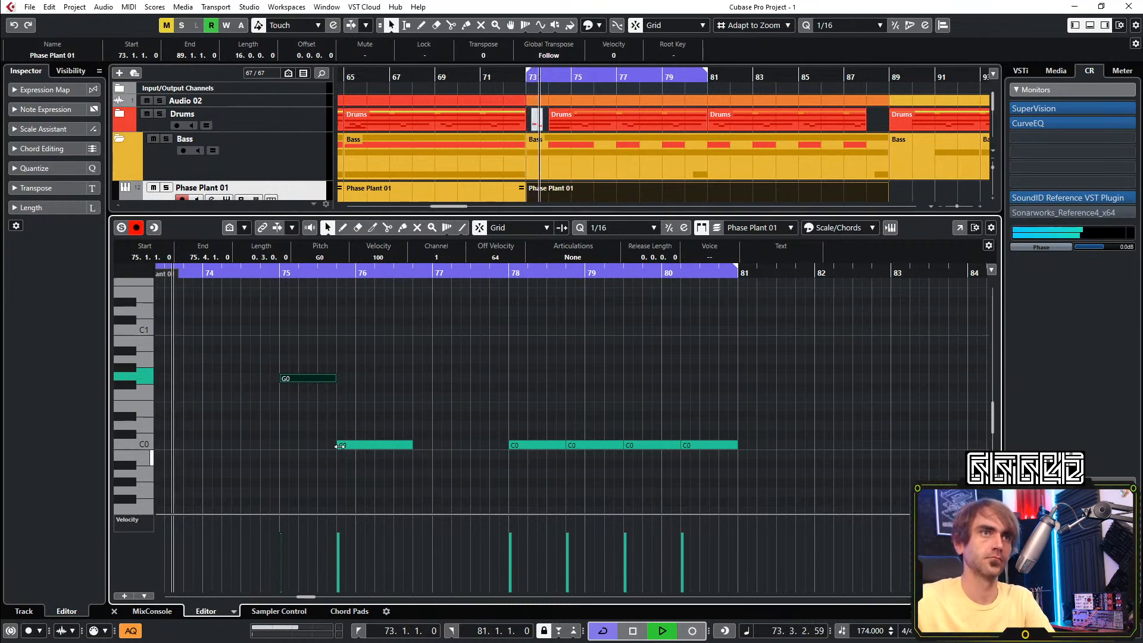
Try starting the following C0 note on beat 2 of bar 75, undo it, and try shortening the G0 note before undoing that too
{"action": "left_click_drag", "start_coordinate": [336, 445], "coordinate": [300, 445]}
{"action": "key", "text": "space"}
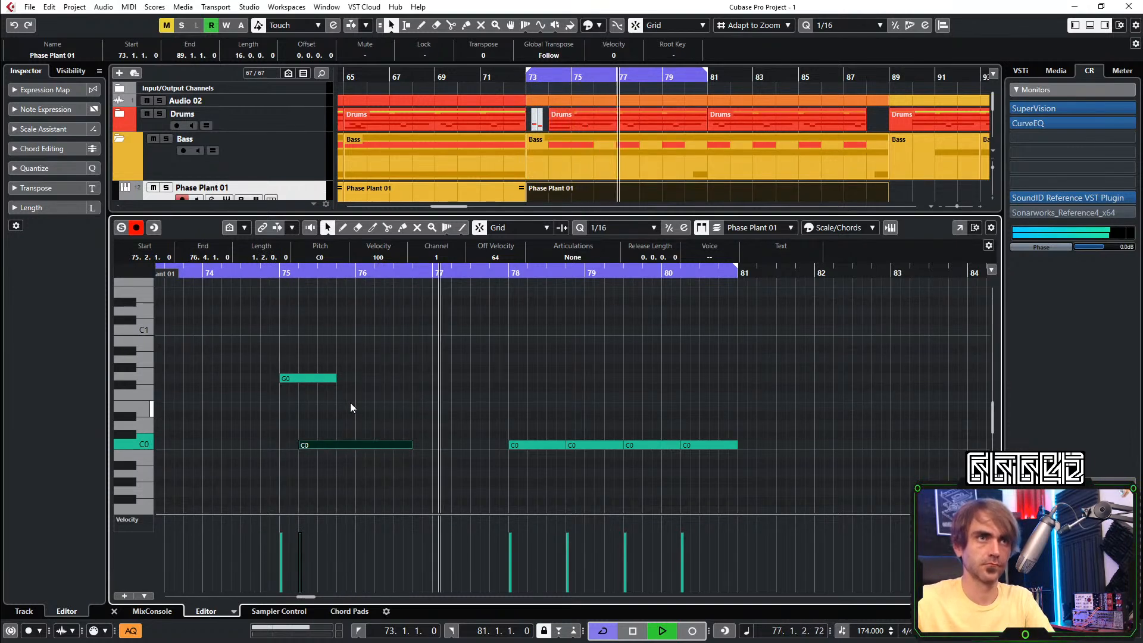
{"action": "key", "text": "ctrl+z"}
{"action": "key", "text": "ctrl+z"}
{"action": "key", "text": "space"}
{"action": "key", "text": "space"}
{"action": "left_click_drag", "start_coordinate": [333, 378], "coordinate": [294, 379]}
{"action": "key", "text": "ctrl+z"}
Lower the note at the start of bar 75 to C#0 and restart playback
{"action": "key", "text": "Down"}
{"action": "key", "text": "Down"}
{"action": "key", "text": "Down"}
{"action": "key", "text": "Down"}
{"action": "key", "text": "Down"}
{"action": "key", "text": "Down"}
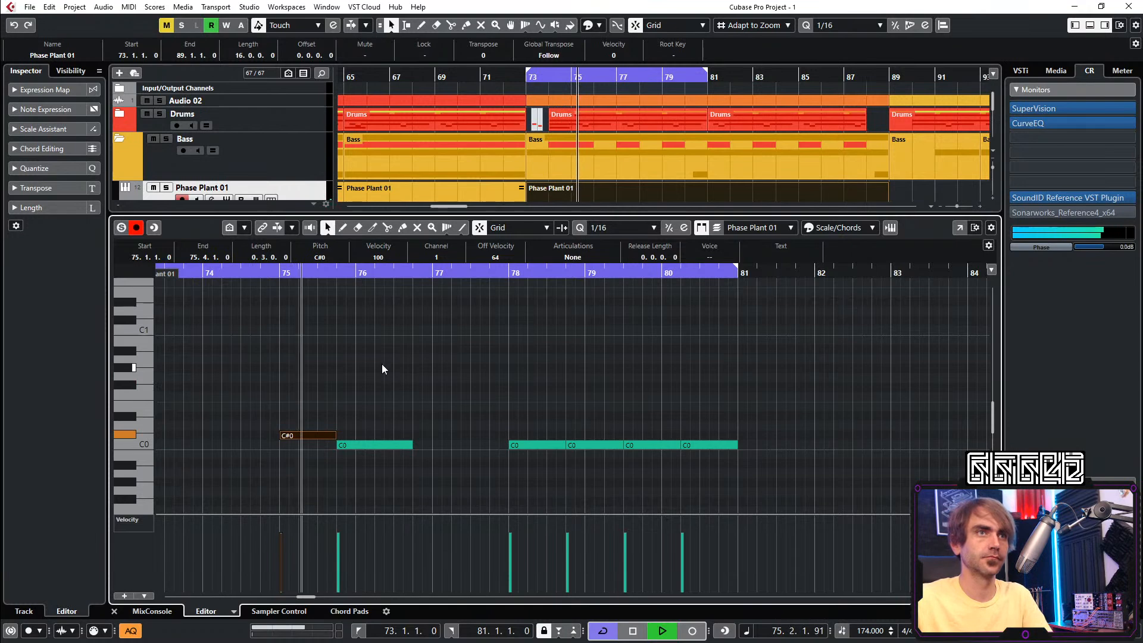
{"action": "key", "text": "space"}
{"action": "key", "text": "space"}
Try the note at the start of bar 75 at A#-1, replay bar 74 onward, and return it to C#0
{"action": "key", "text": "Down"}
{"action": "key", "text": "Down"}
{"action": "key", "text": "Down"}
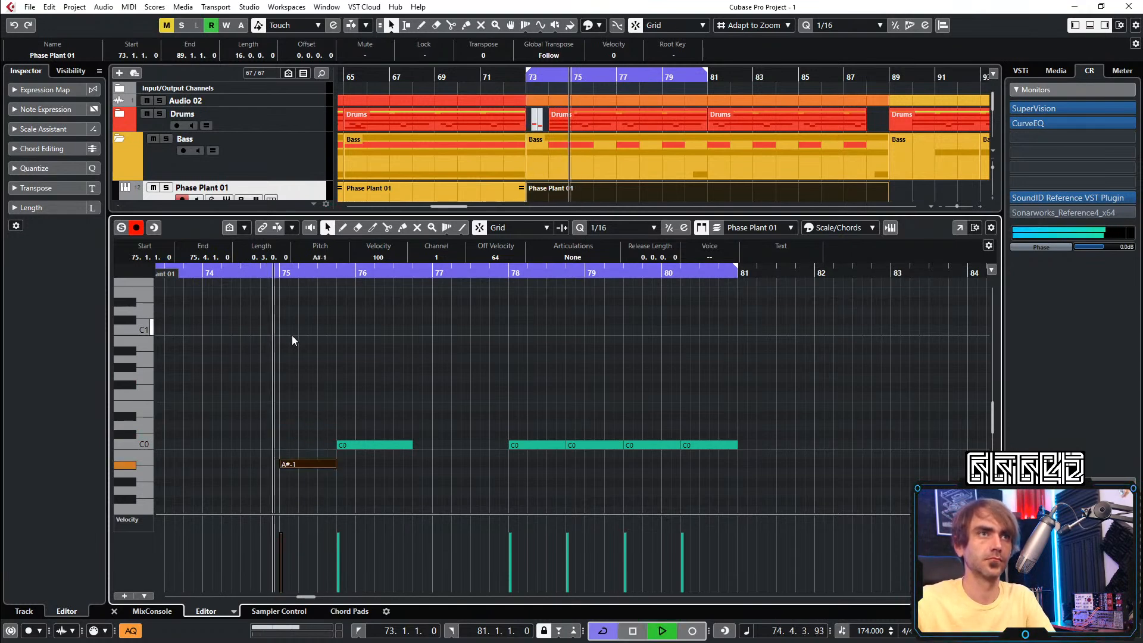
{"action": "left_click", "coordinate": [241, 273]}
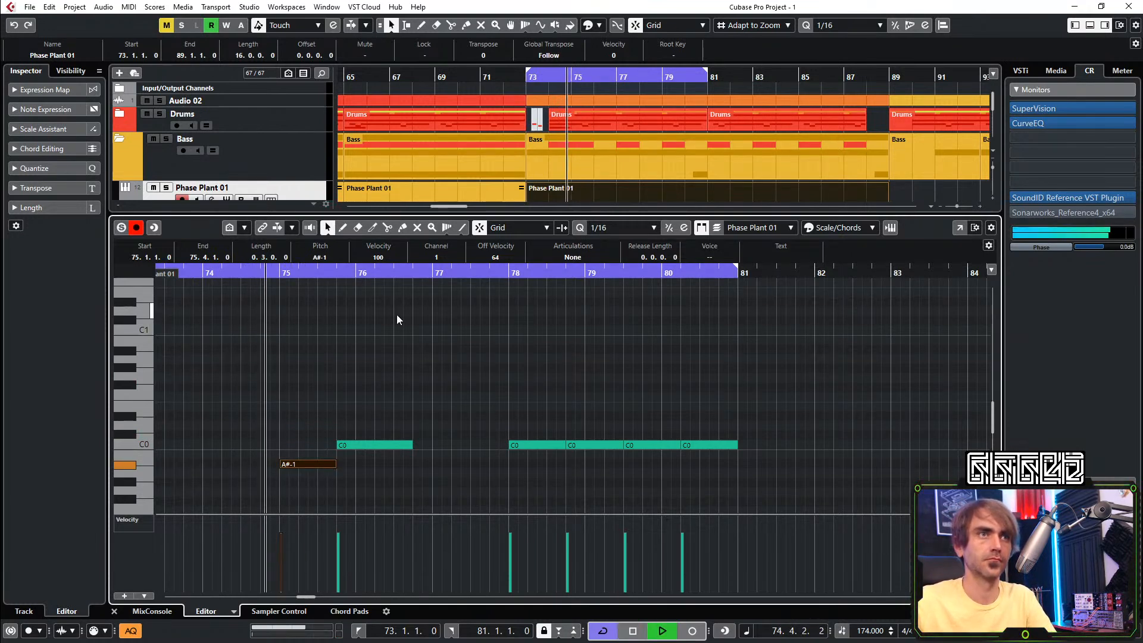
{"action": "left_click", "coordinate": [215, 271]}
{"action": "key", "text": "Up"}
{"action": "key", "text": "Up"}
{"action": "key", "text": "Up"}
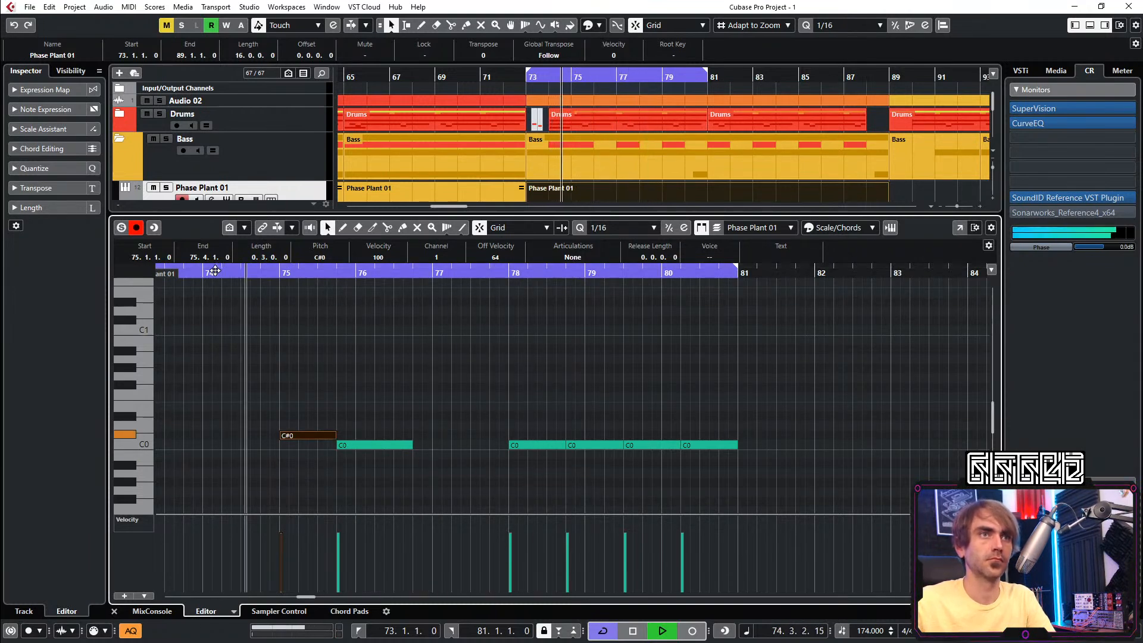
Try the C0 note at the start of bar 78 at A#-1 and return it to C0
{"action": "left_click_drag", "start_coordinate": [534, 409], "coordinate": [530, 448]}
{"action": "key", "text": "Down"}
{"action": "key", "text": "Down"}
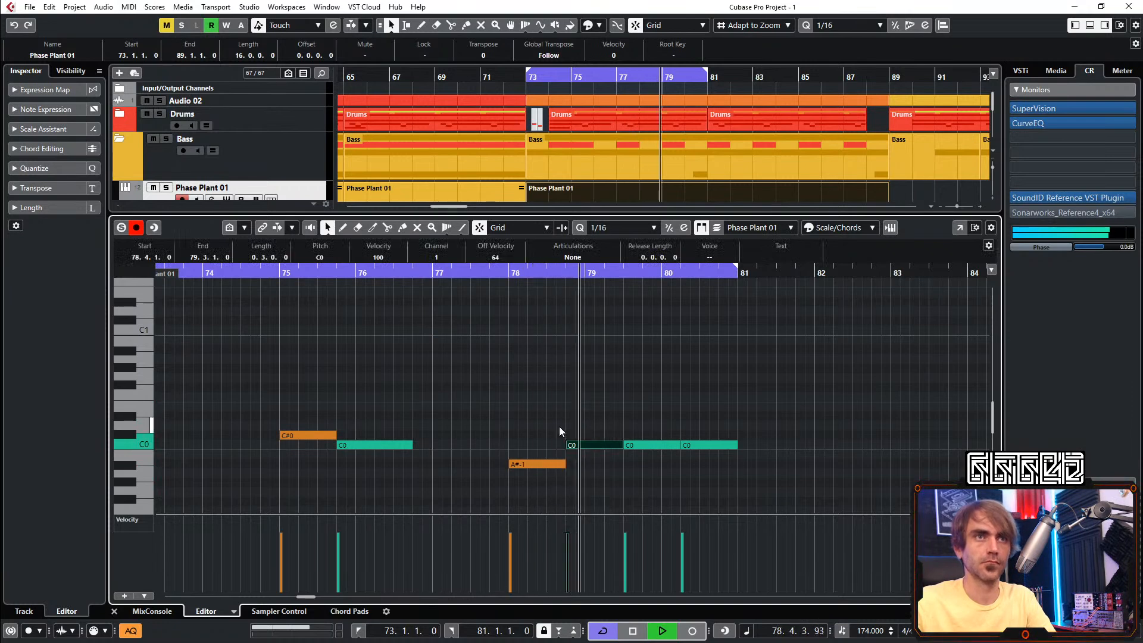
{"action": "key", "text": "Up"}
{"action": "key", "text": "Up"}
Lower the note on beat 4 of bar 78 to A#-1, raise the one on beat 3 of bar 79 to C#0, and play the pattern
{"action": "key", "text": "Right"}
{"action": "key", "text": "Down"}
{"action": "key", "text": "Down"}
{"action": "key", "text": "Right"}
{"action": "key", "text": "Up"}
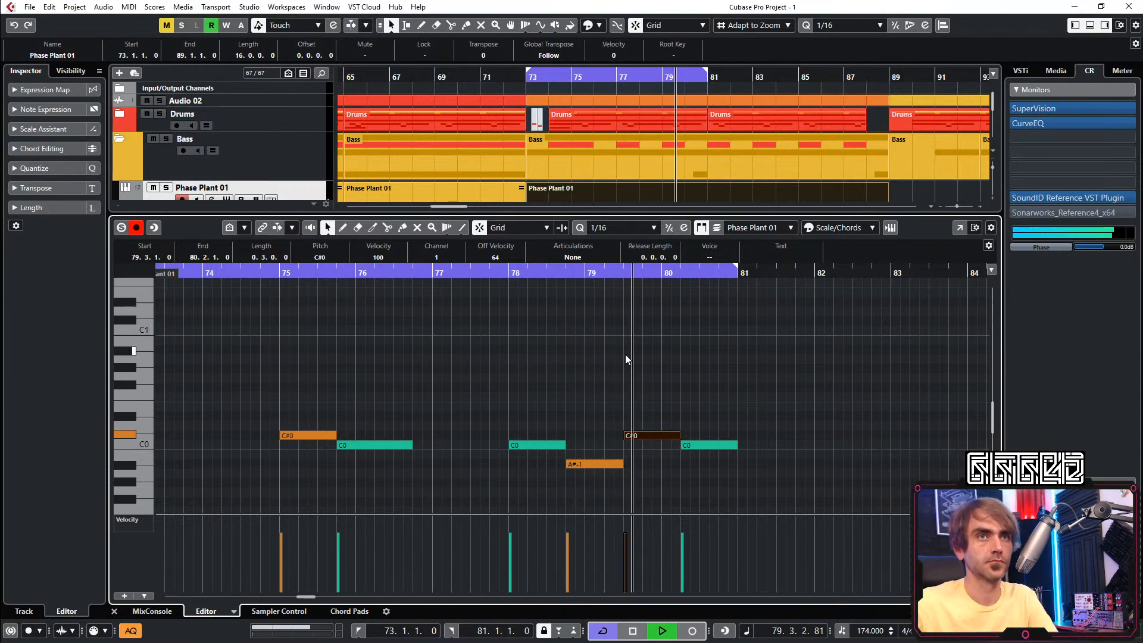
{"action": "scroll", "coordinate": [626, 338], "scroll_direction": "down", "scroll_amount": 2}
{"action": "scroll", "coordinate": [623, 351], "scroll_direction": "down", "scroll_amount": 1}
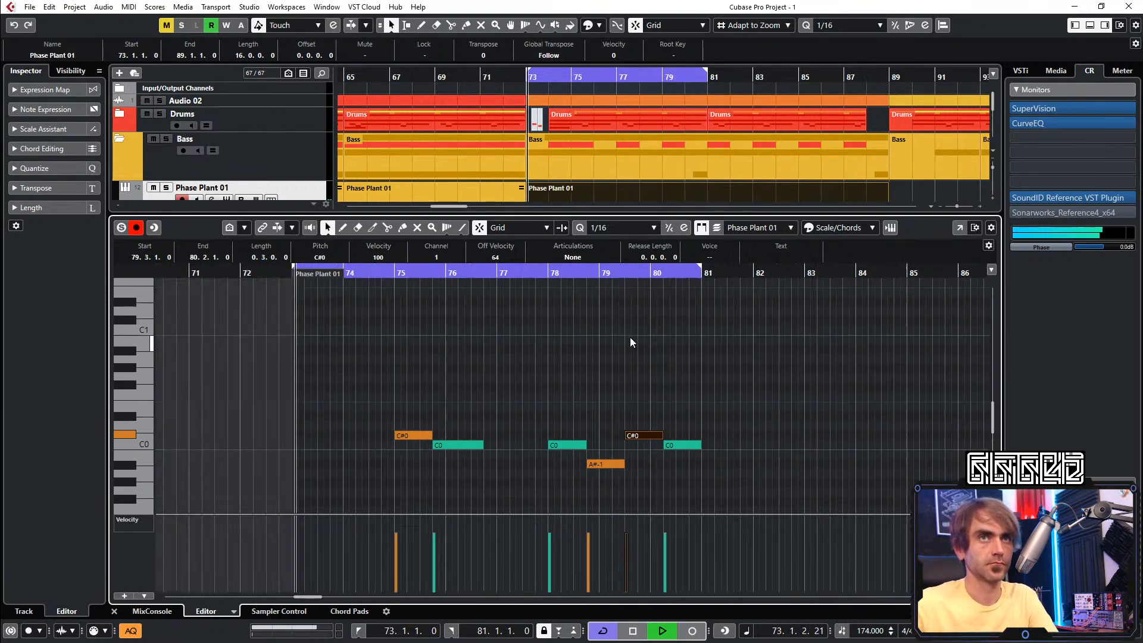
{"action": "scroll", "coordinate": [625, 352], "scroll_direction": "up", "scroll_amount": 1}
{"action": "left_click", "coordinate": [681, 364]}
{"action": "key", "text": "space"}
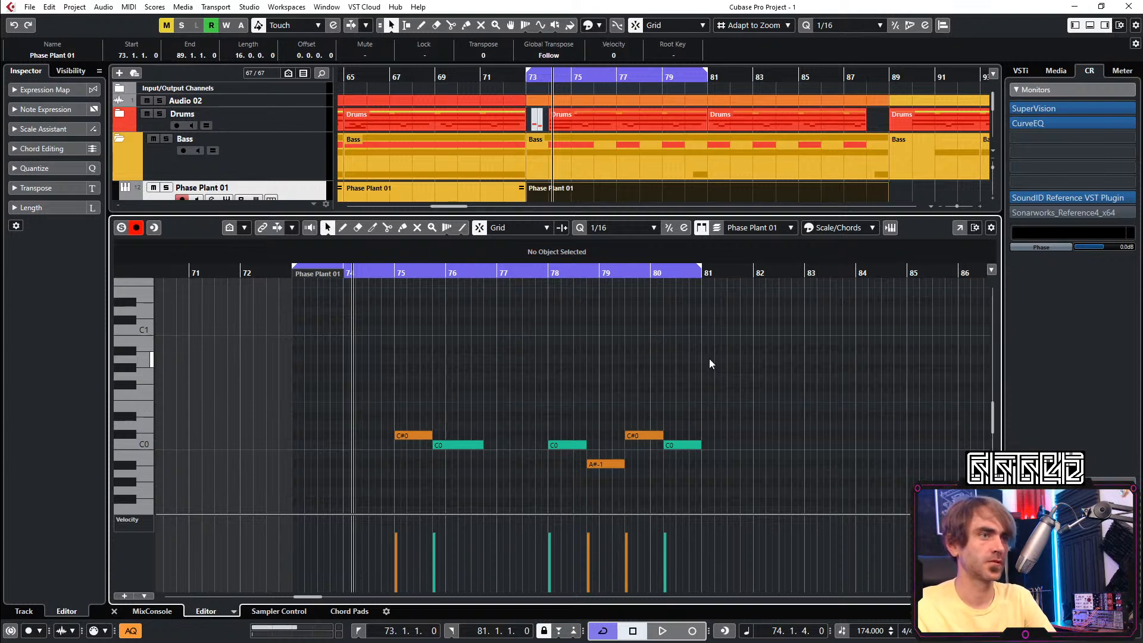
{"action": "key", "text": "space"}
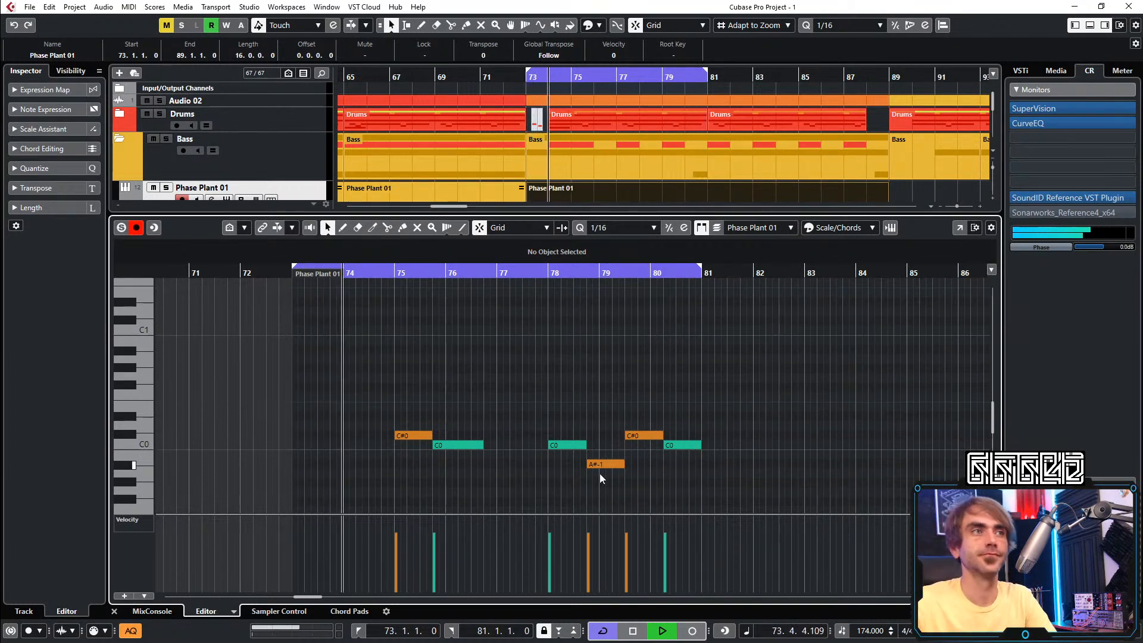
Close the note editor and play the arrangement from about bar 68 to hear the new bass part in context
{"action": "left_click", "coordinate": [114, 612]}
{"action": "key", "text": "g"}
{"action": "key", "text": "g"}
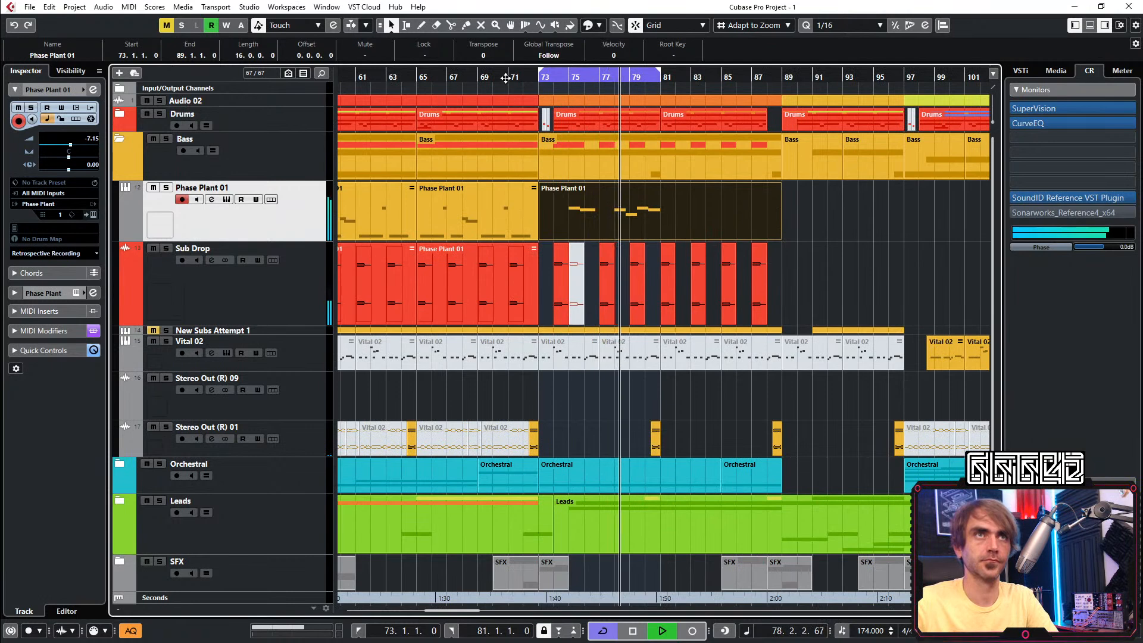
{"action": "left_click", "coordinate": [469, 75]}
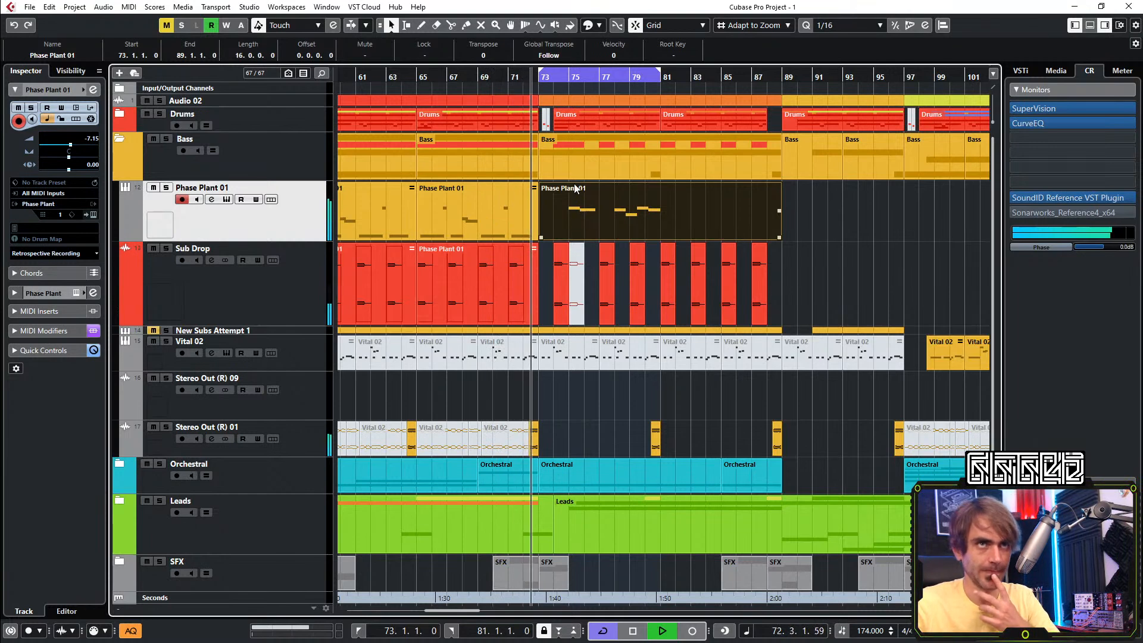
Try deleting the new Phase Plant part, undo the deletion, and move the part aside to start at bar 85
{"action": "key", "text": "Delete"}
{"action": "left_click", "coordinate": [498, 230]}
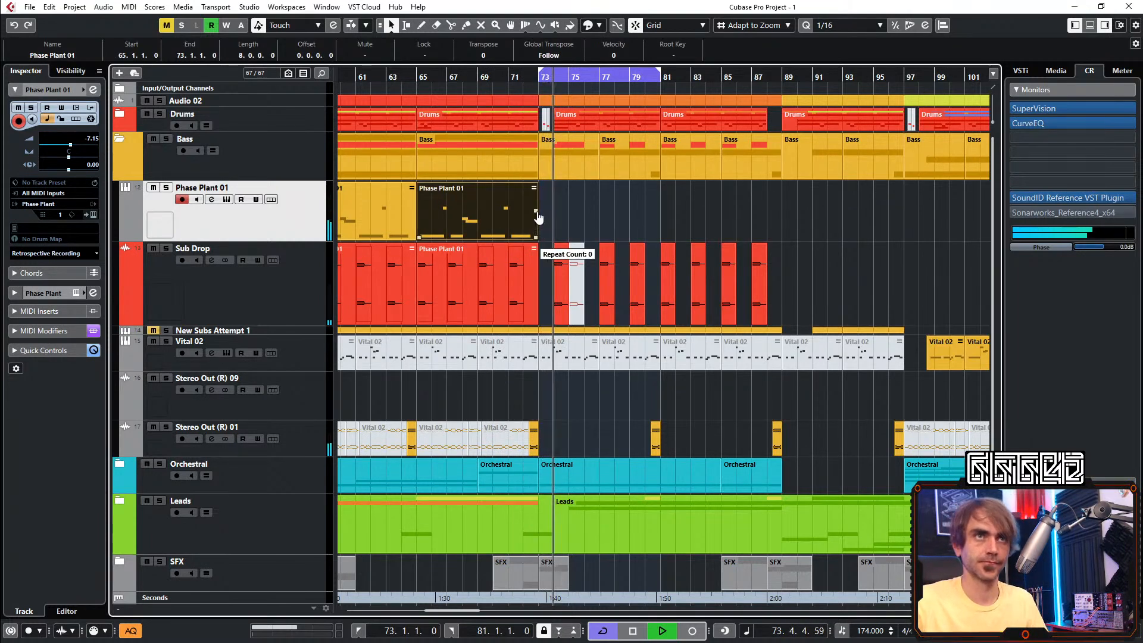
{"action": "key", "text": "ctrl+z"}
{"action": "left_click_drag", "start_coordinate": [557, 213], "coordinate": [741, 212]}
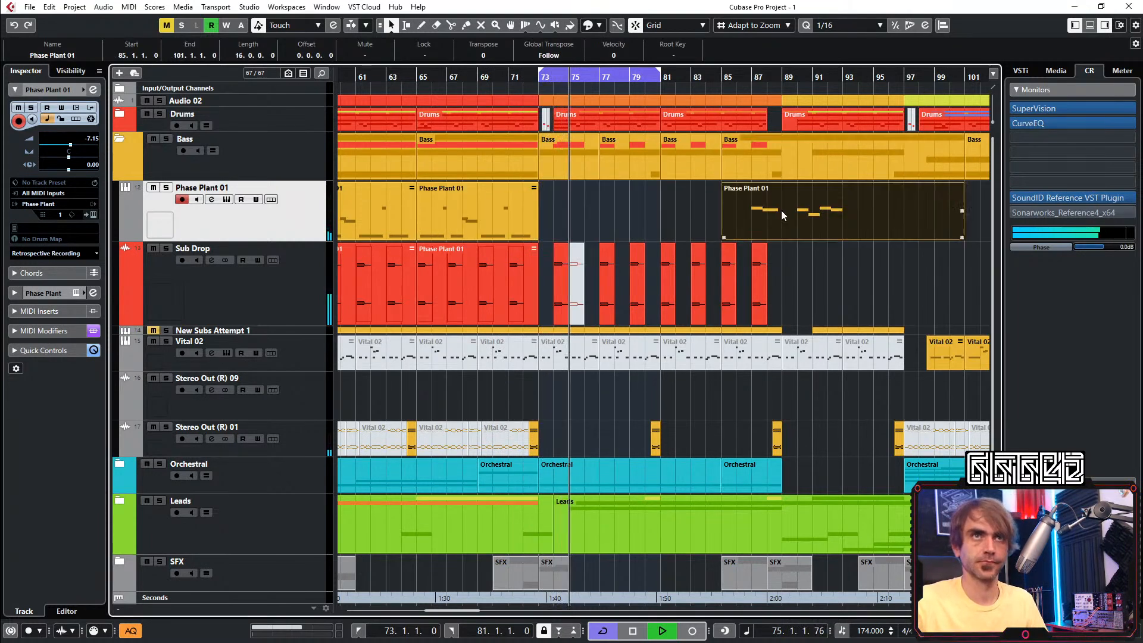
Duplicate the Phase Plant part of bars 65–73 so the copy starts at bar 73
{"action": "left_click", "coordinate": [535, 216]}
{"action": "key", "text": "space"}
{"action": "key", "text": "space"}
{"action": "key", "text": "ctrl+d"}
Trim the start of the copied Phase Plant part to beat 3 of bar 74 and listen to the transition
{"action": "scroll", "coordinate": [555, 231], "scroll_direction": "up", "scroll_amount": 5}
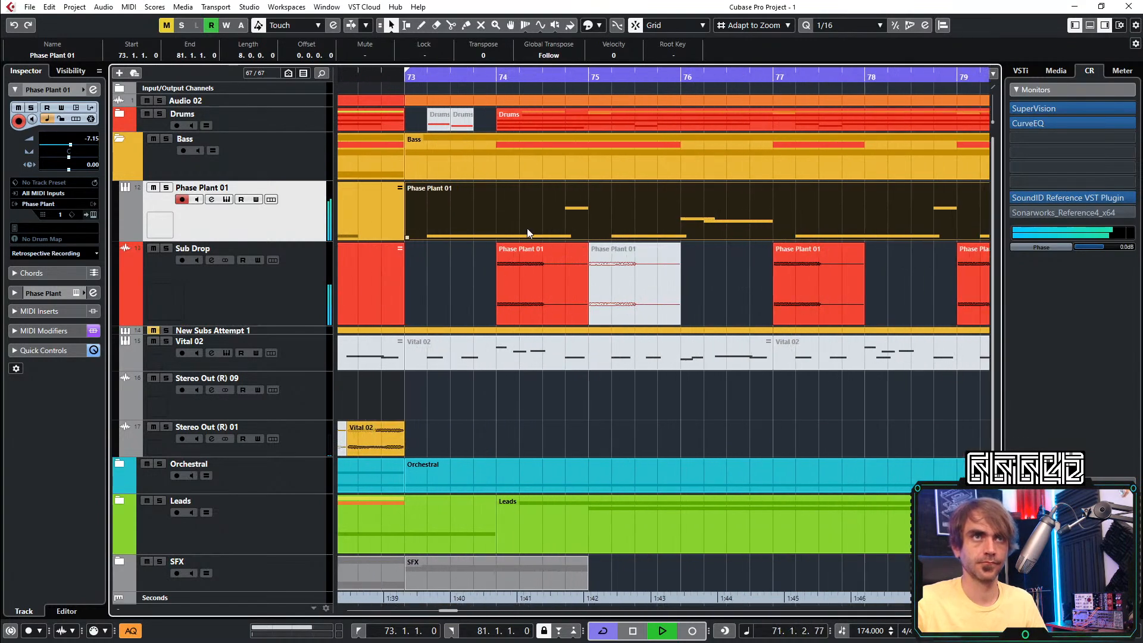
{"action": "left_click_drag", "start_coordinate": [410, 236], "coordinate": [554, 251]}
{"action": "left_click", "coordinate": [497, 216]}
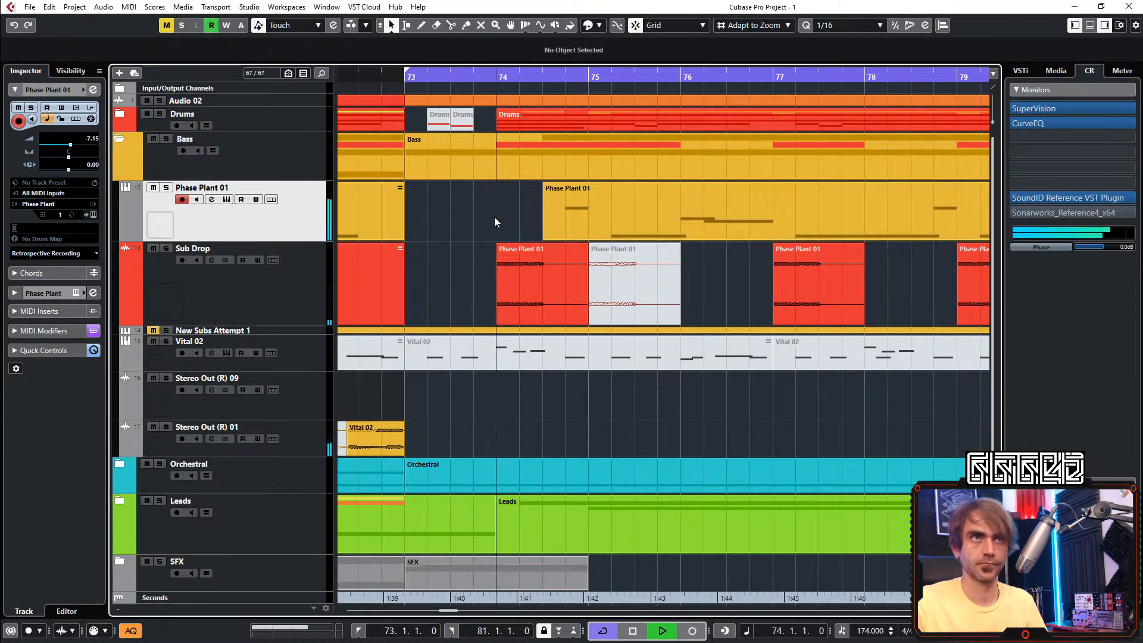
{"action": "scroll", "coordinate": [505, 216], "scroll_direction": "down", "scroll_amount": 2}
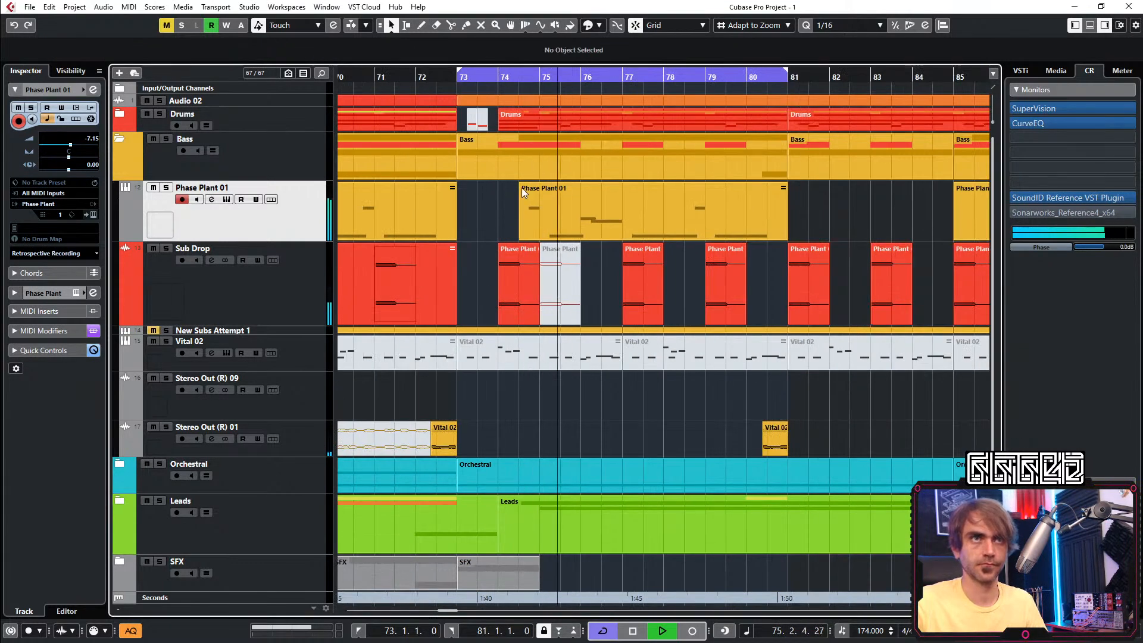
{"action": "scroll", "coordinate": [547, 167], "scroll_direction": "down", "scroll_amount": 2}
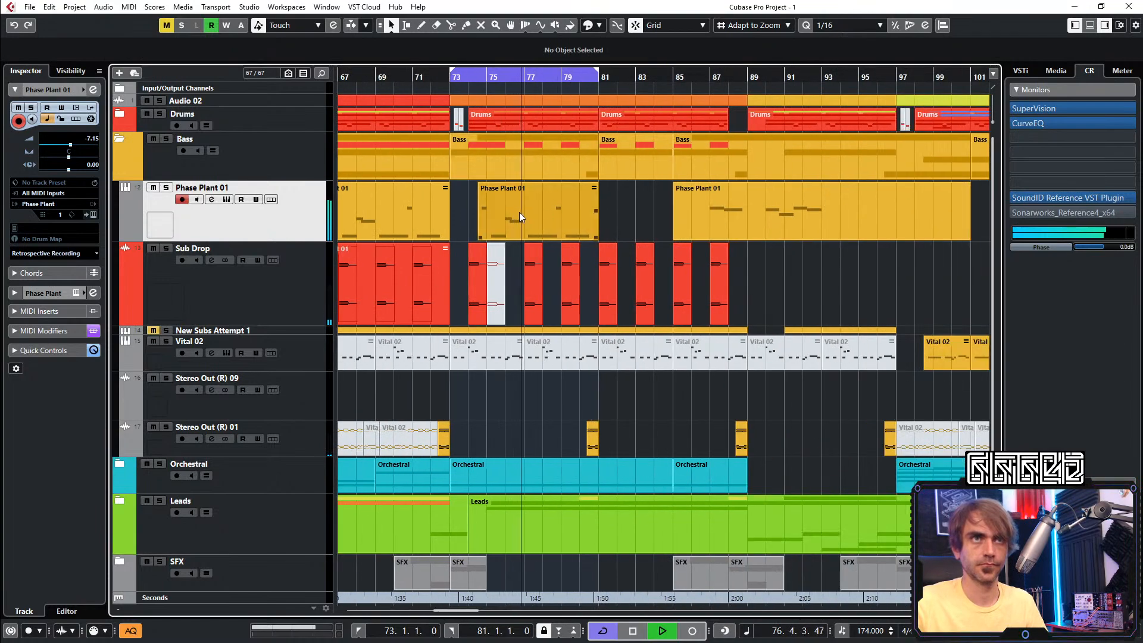
{"action": "scroll", "coordinate": [513, 193], "scroll_direction": "down", "scroll_amount": 2}
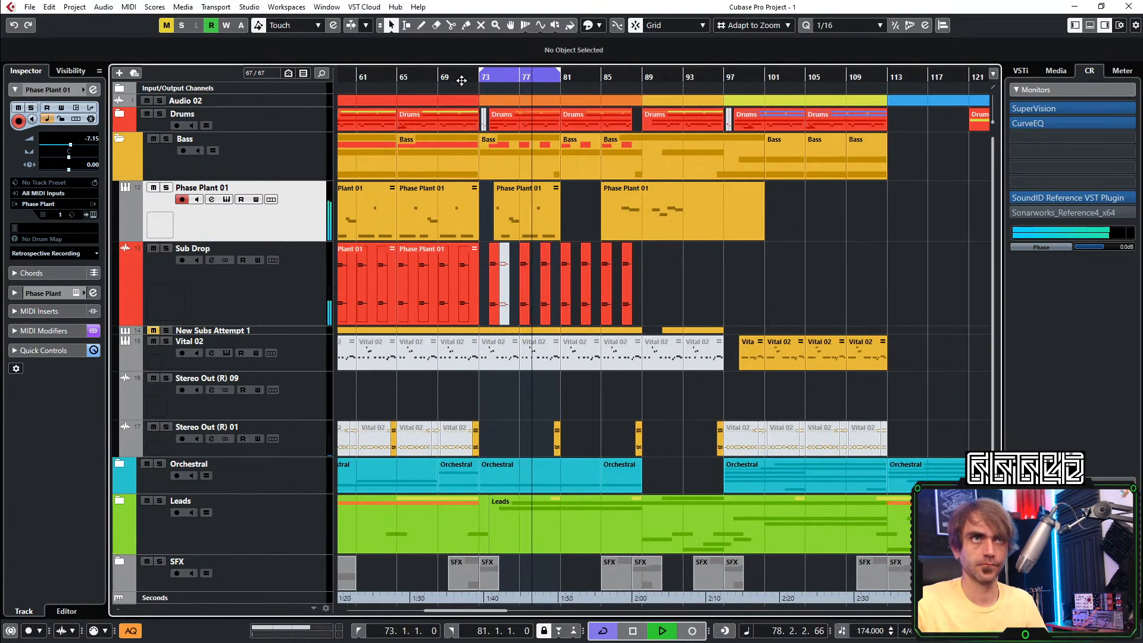
{"action": "scroll", "coordinate": [485, 208], "scroll_direction": "up", "scroll_amount": 4}
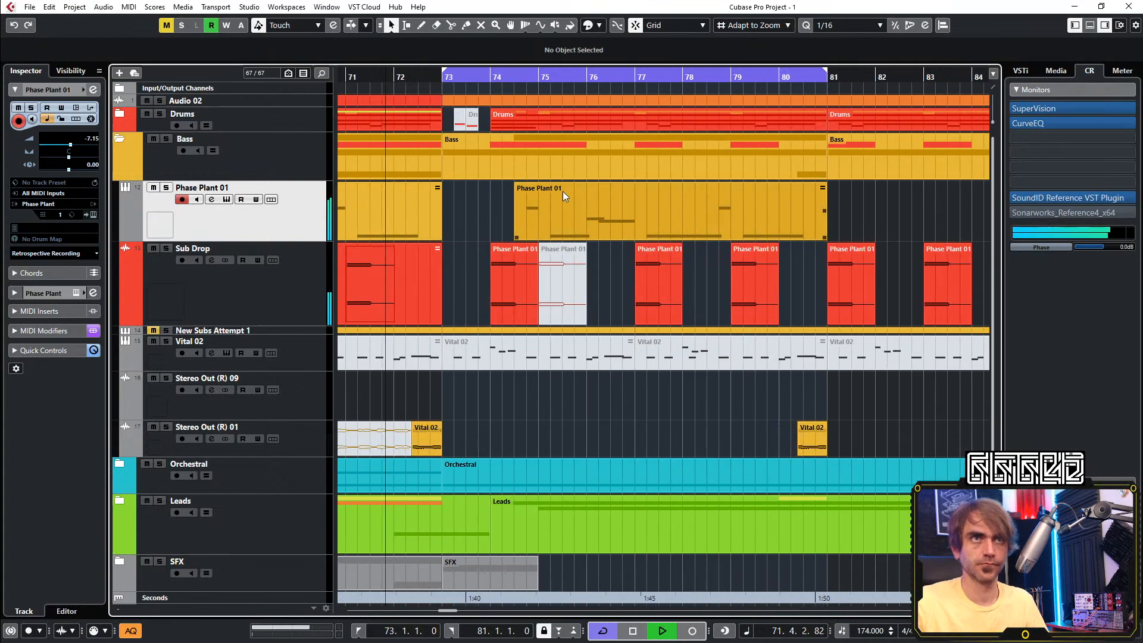
Delete the trimmed Phase Plant copy and move the new bass part from bar 85 to bar 73
{"action": "left_click", "coordinate": [562, 209]}
{"action": "key", "text": "Delete"}
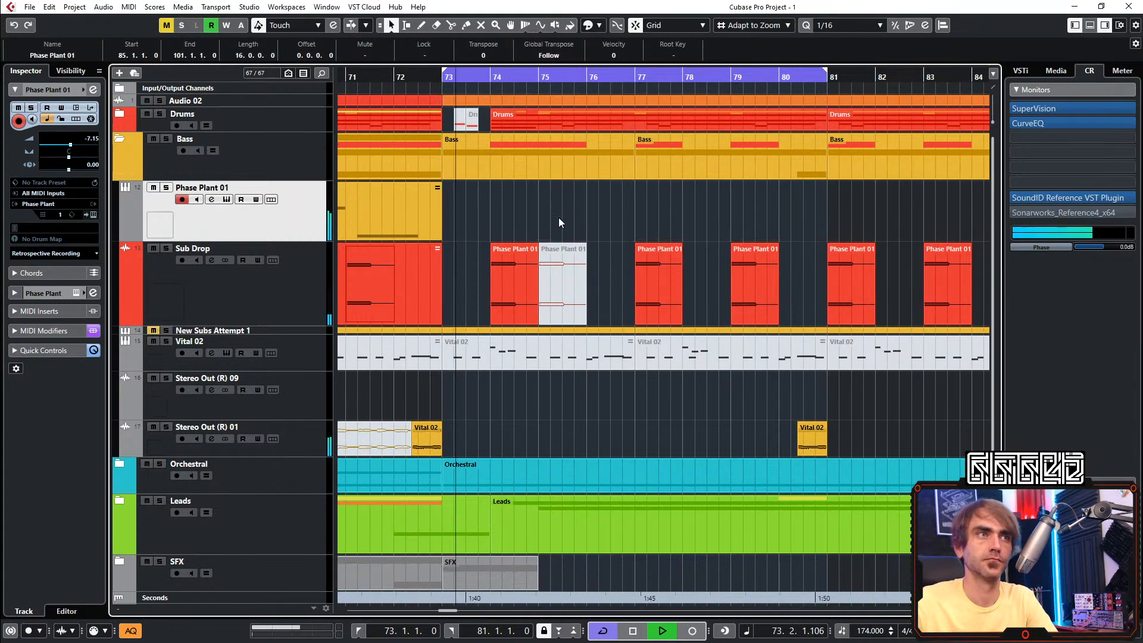
{"action": "scroll", "coordinate": [562, 238], "scroll_direction": "down", "scroll_amount": 3}
{"action": "left_click_drag", "start_coordinate": [851, 225], "coordinate": [548, 227]}
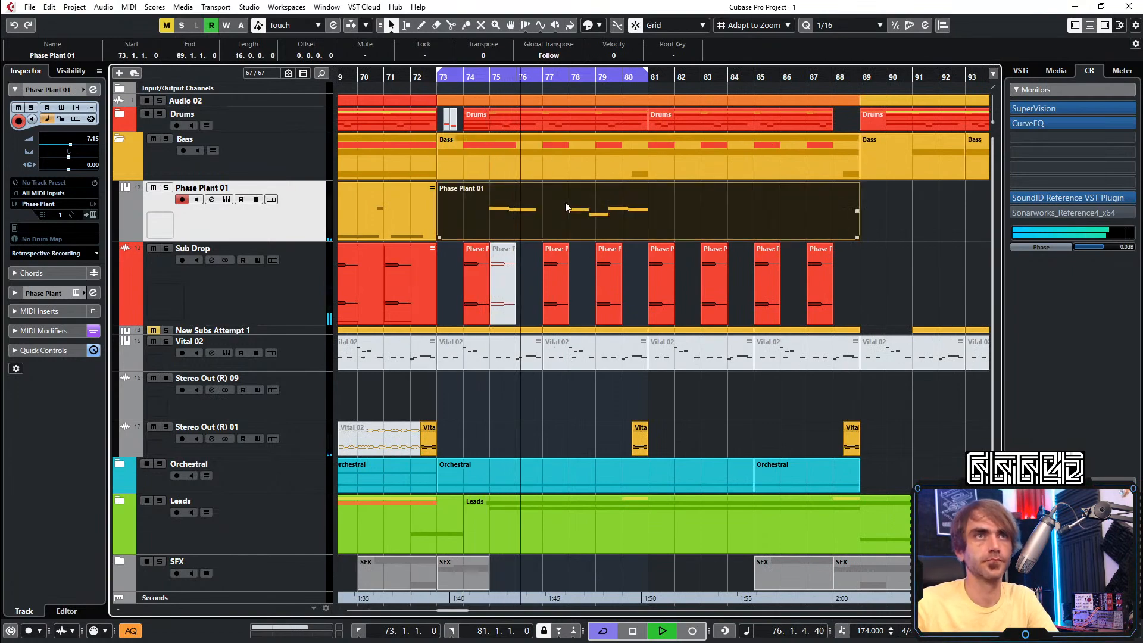
Swap the pitches of the first two Phase Plant notes from bar 75 to C0 and C#0, and listen to the result
{"action": "scroll", "coordinate": [538, 227], "scroll_direction": "up", "scroll_amount": 2}
{"action": "double_click", "coordinate": [502, 216]}
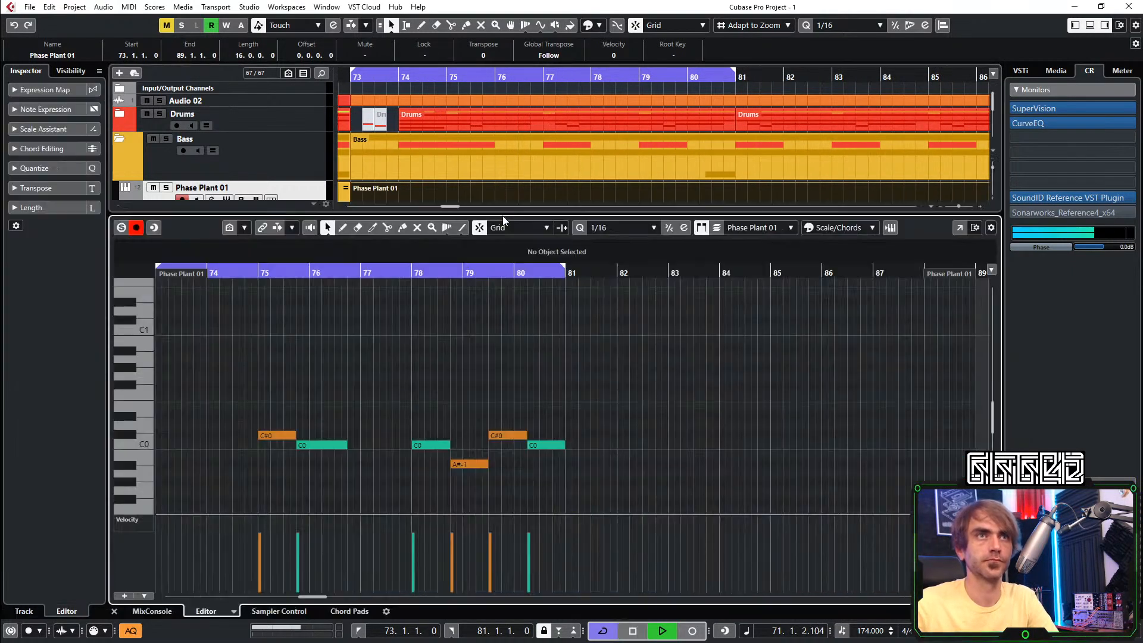
{"action": "left_click_drag", "start_coordinate": [267, 473], "coordinate": [267, 476]}
{"action": "key", "text": "Down"}
{"action": "left_click_drag", "start_coordinate": [334, 435], "coordinate": [332, 449]}
{"action": "key", "text": "Up"}
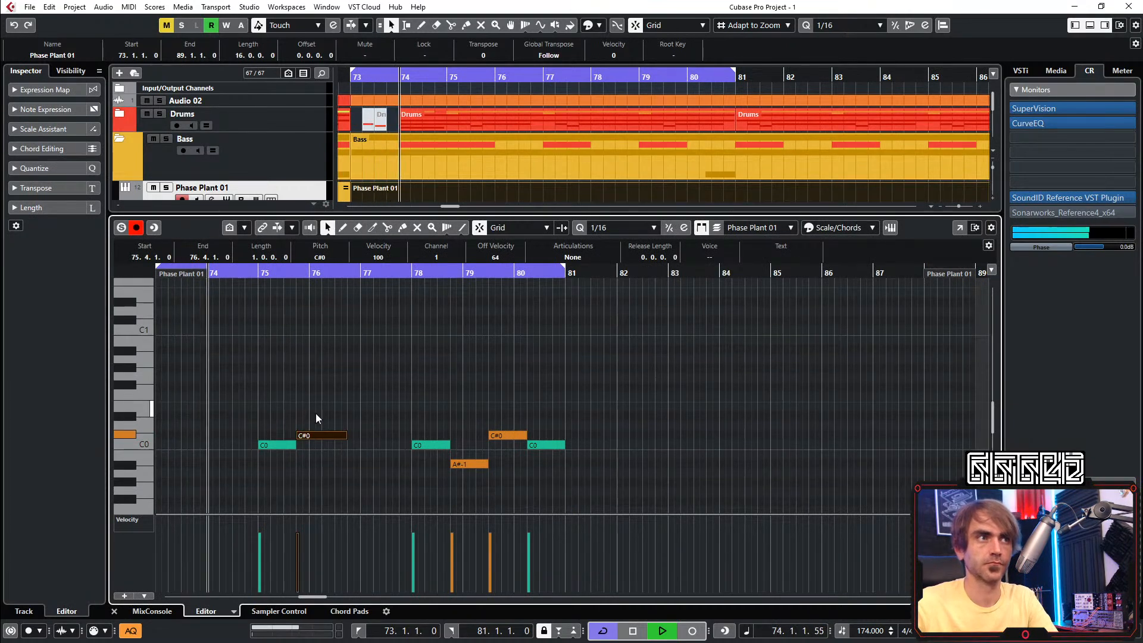
{"action": "scroll", "coordinate": [300, 383], "scroll_direction": "up", "scroll_amount": 2}
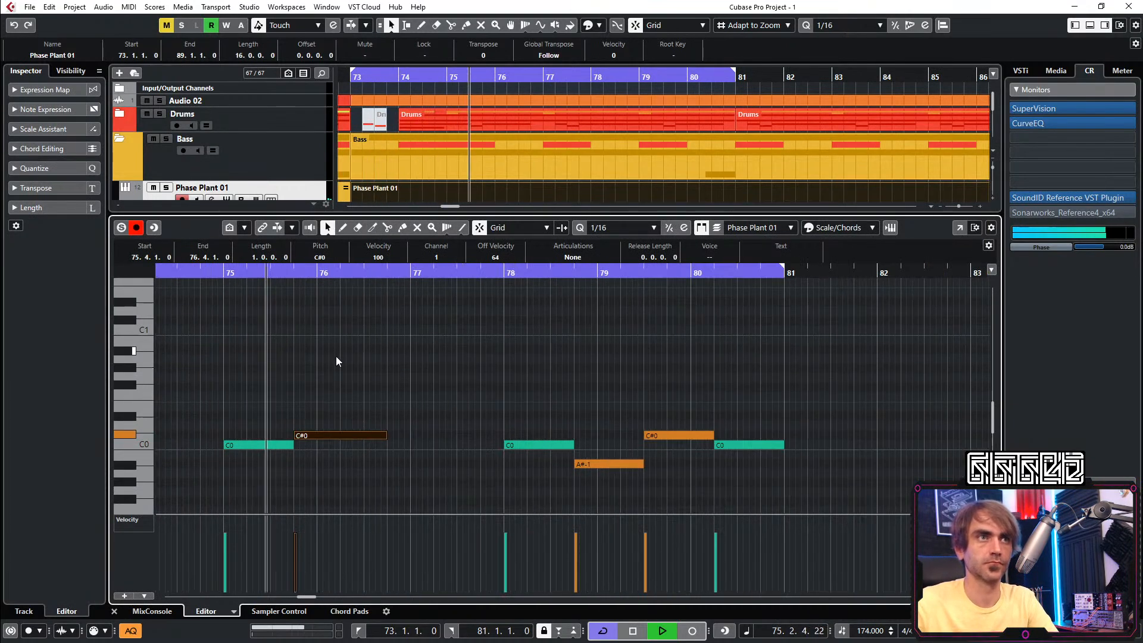
{"action": "scroll", "coordinate": [460, 328], "scroll_direction": "down", "scroll_amount": 1}
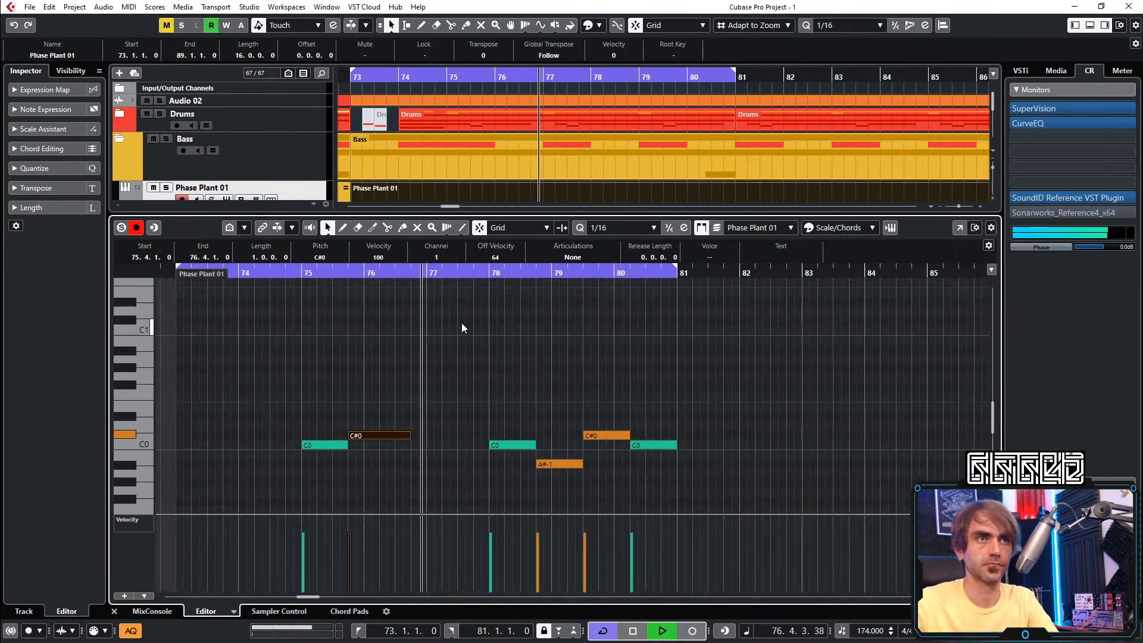
{"action": "left_click", "coordinate": [268, 273]}
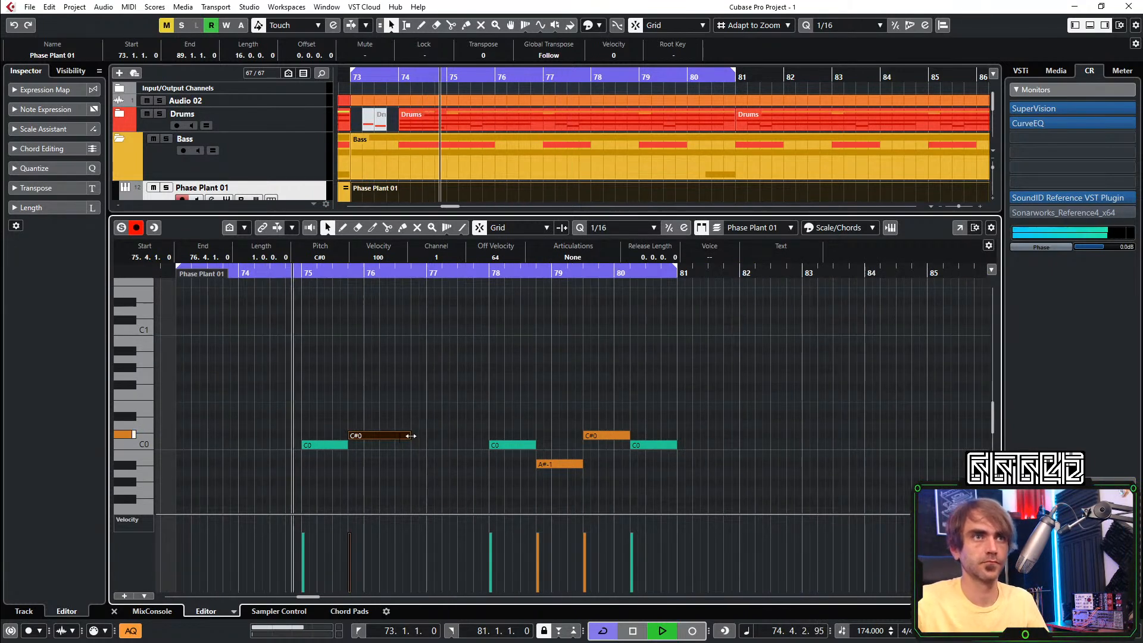
Shorten the C#0 note to three beats, duplicate it directly behind itself and raise the copy an octave to C#1
{"action": "left_click_drag", "start_coordinate": [406, 437], "coordinate": [394, 438]}
{"action": "key", "text": "ctrl+d"}
{"action": "key", "text": "shift+Up"}
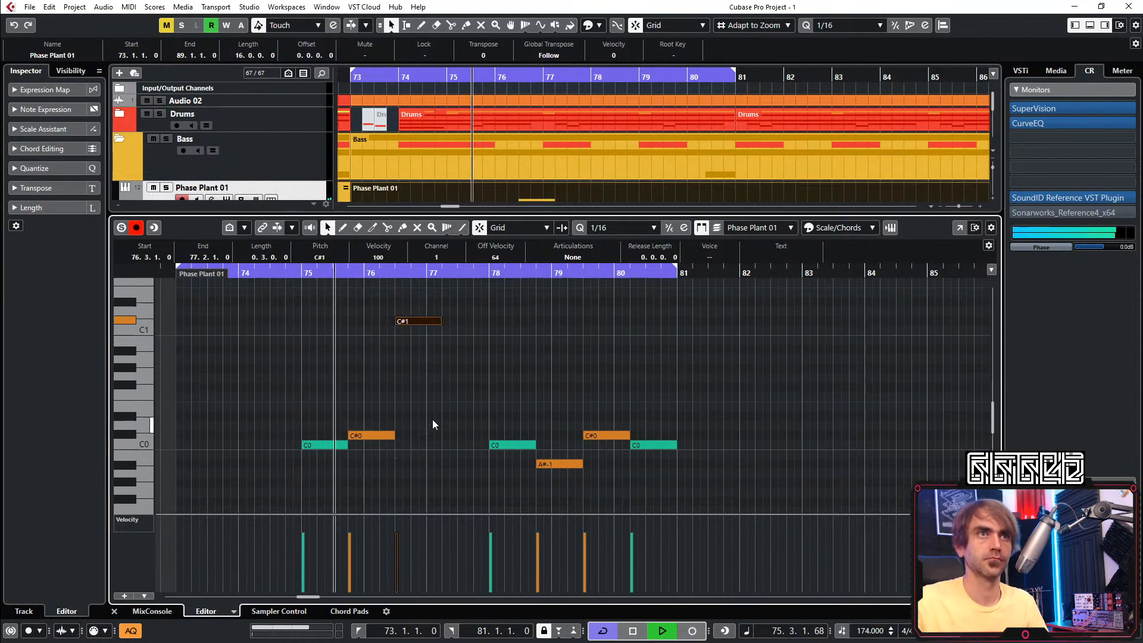
{"action": "scroll", "coordinate": [428, 427], "scroll_direction": "up", "scroll_amount": 1}
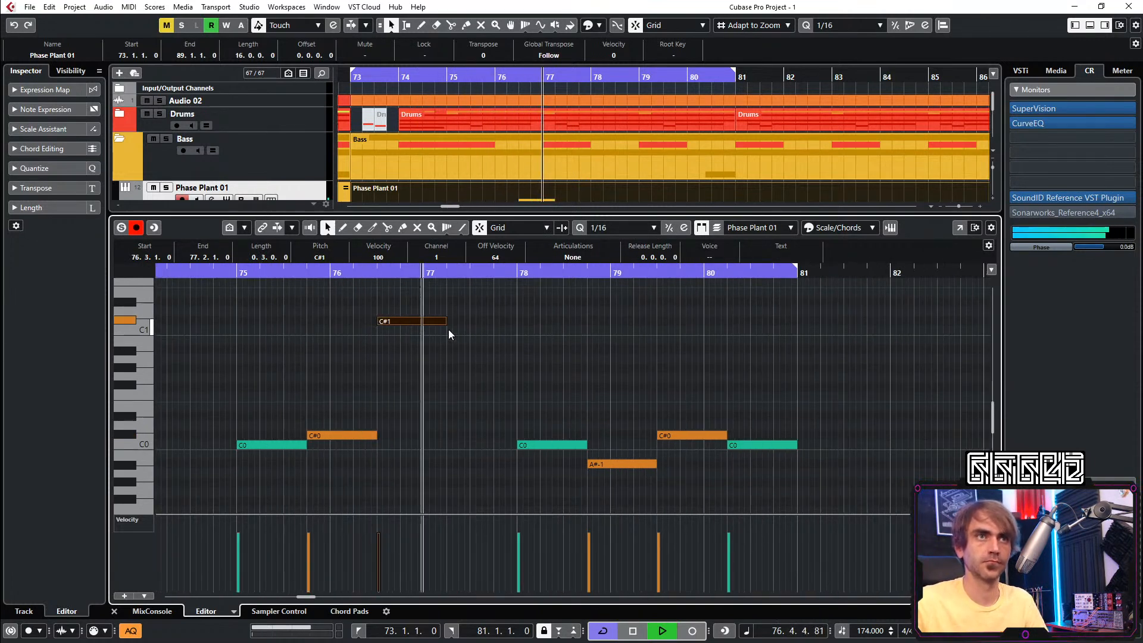
Move the C#1 note to start on beat 2 of bar 76, keeping it three beats long, and audition it
{"action": "key", "text": "space"}
{"action": "key", "text": "space"}
{"action": "left_click_drag", "start_coordinate": [379, 322], "coordinate": [355, 322]}
{"action": "left_click_drag", "start_coordinate": [440, 321], "coordinate": [423, 331]}
{"action": "key", "text": "space"}
{"action": "key", "text": "space"}
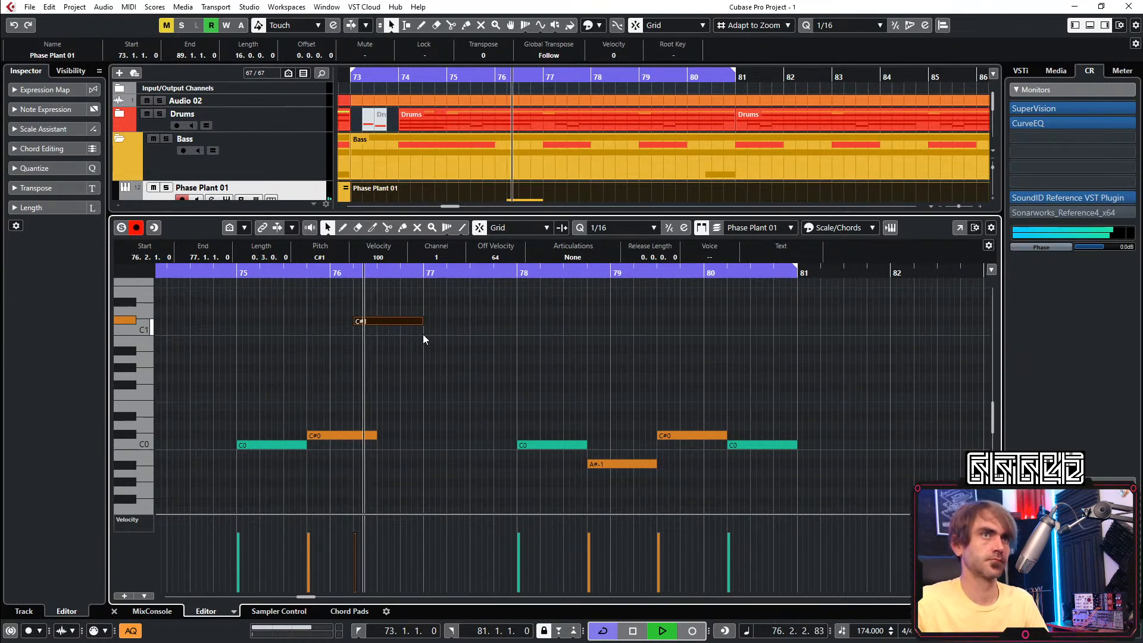
{"action": "key", "text": "space"}
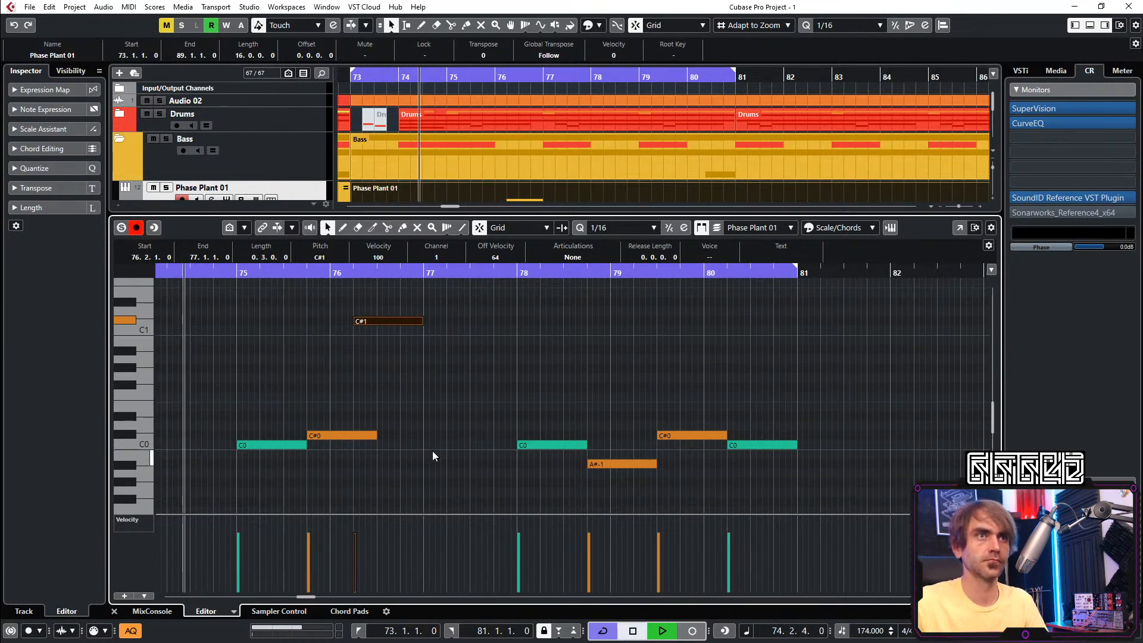
Add a one-beat C0 note on beat 4 of bar 76, listen to it and close the note editor
{"action": "double_click", "coordinate": [421, 448]}
{"action": "left_click_drag", "start_coordinate": [423, 445], "coordinate": [458, 448]}
{"action": "key", "text": "space"}
{"action": "key", "text": "space"}
{"action": "mouse_move", "coordinate": [421, 447]}
{"action": "left_mouse_down"}
{"action": "mouse_move", "coordinate": [403, 447]}
{"action": "mouse_move", "coordinate": [422, 450]}
{"action": "left_mouse_up"}
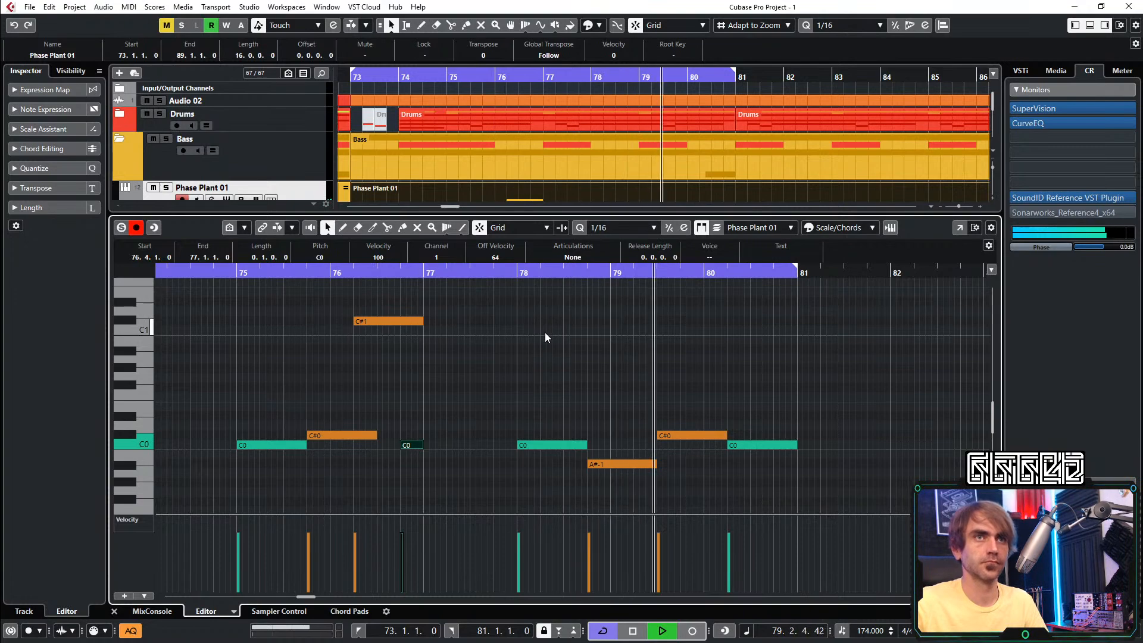
{"action": "scroll", "coordinate": [565, 332], "scroll_direction": "down", "scroll_amount": 2}
{"action": "scroll", "coordinate": [536, 363], "scroll_direction": "right", "scroll_amount": 1}
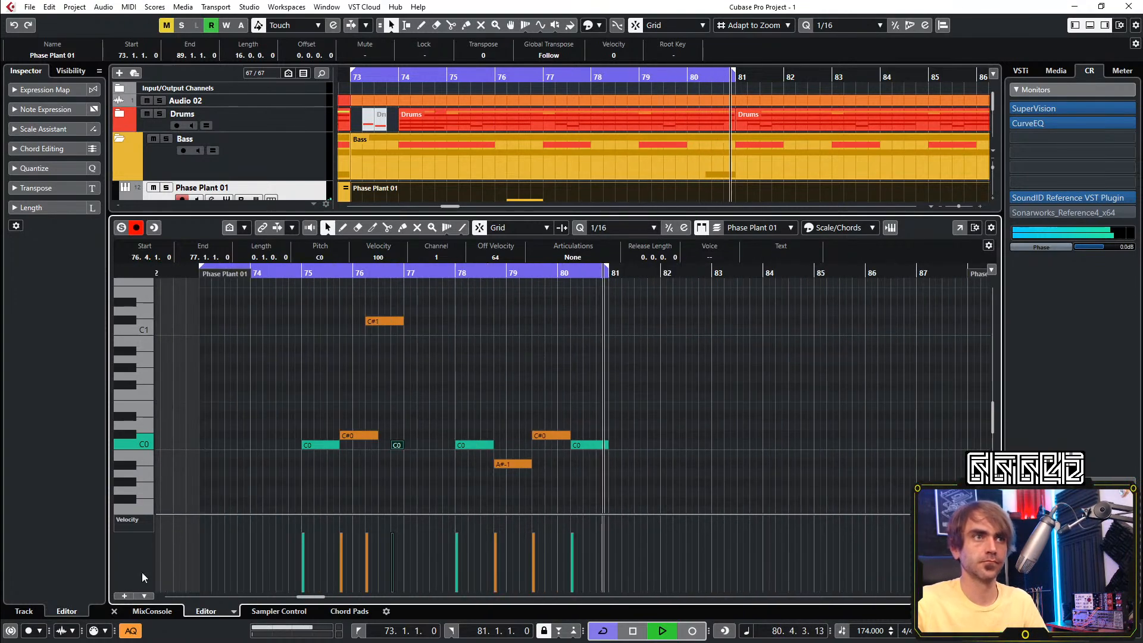
{"action": "left_click", "coordinate": [114, 611]}
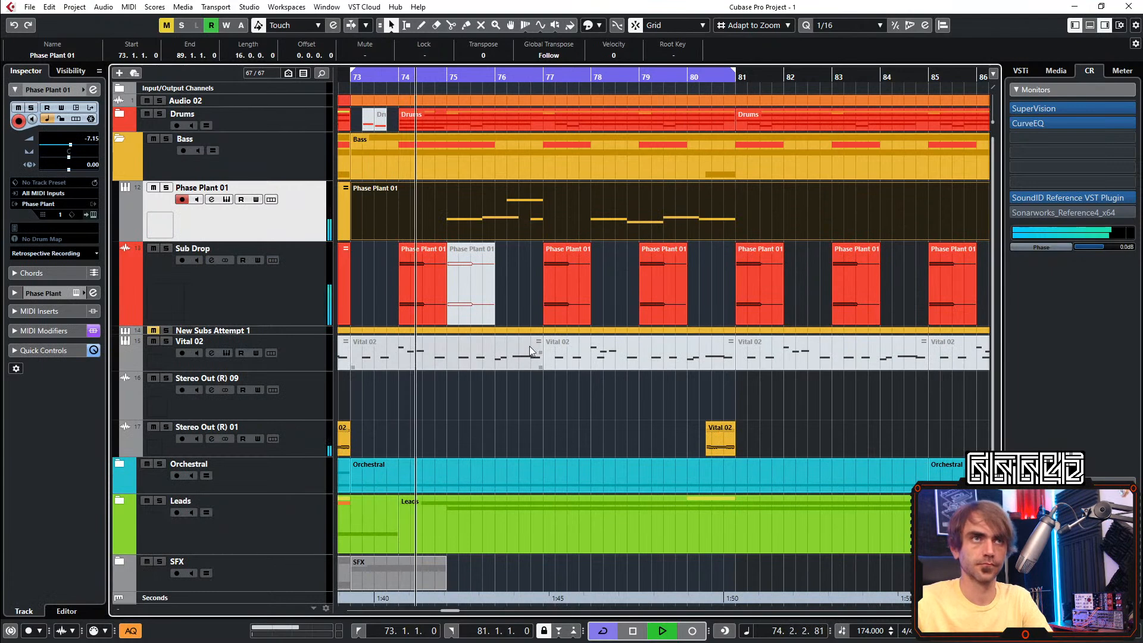
Split the Phase Plant part at bar 77, delete the remainder and duplicate the bars 73–77 section to bar 77
{"action": "scroll", "coordinate": [526, 349], "scroll_direction": "down", "scroll_amount": 2}
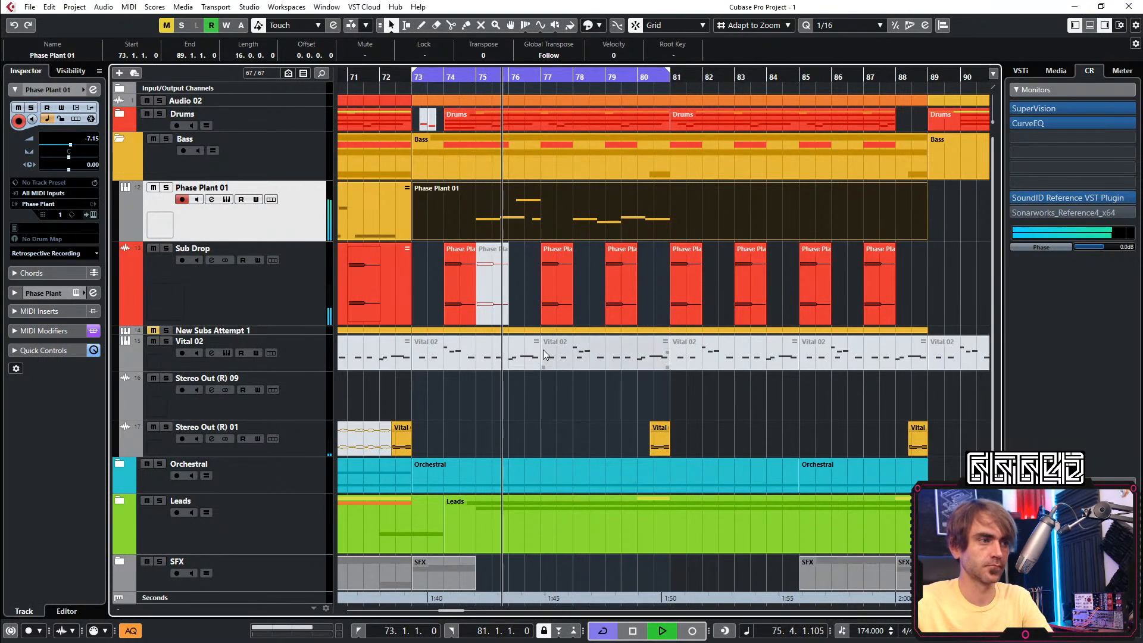
{"action": "left_click", "coordinate": [552, 306]}
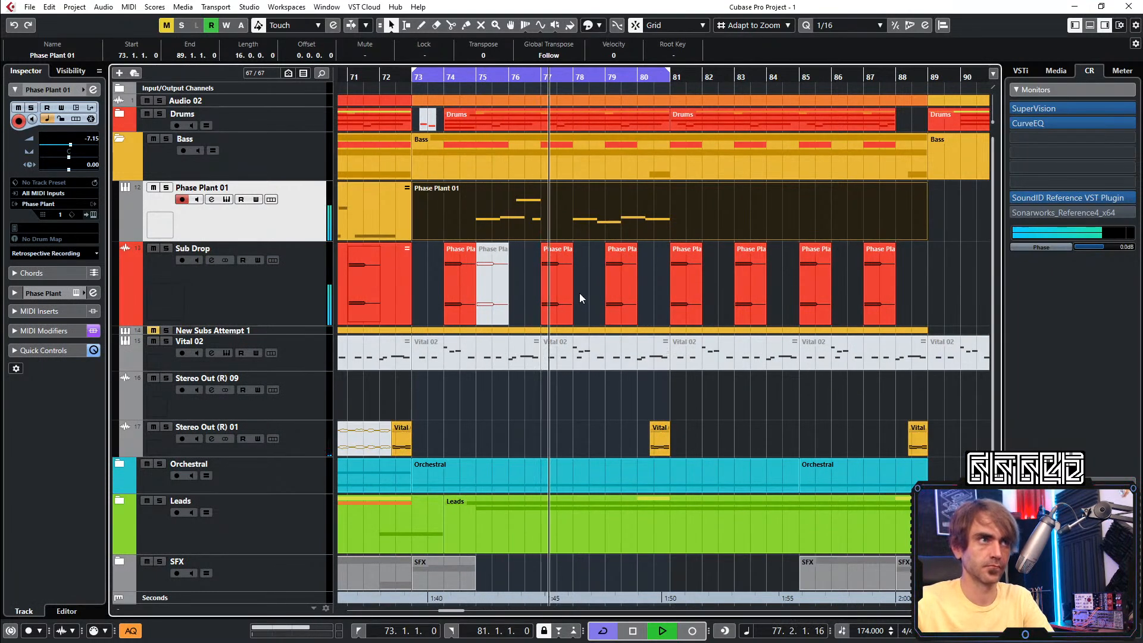
{"action": "scroll", "coordinate": [578, 291], "scroll_direction": "down", "scroll_amount": 2}
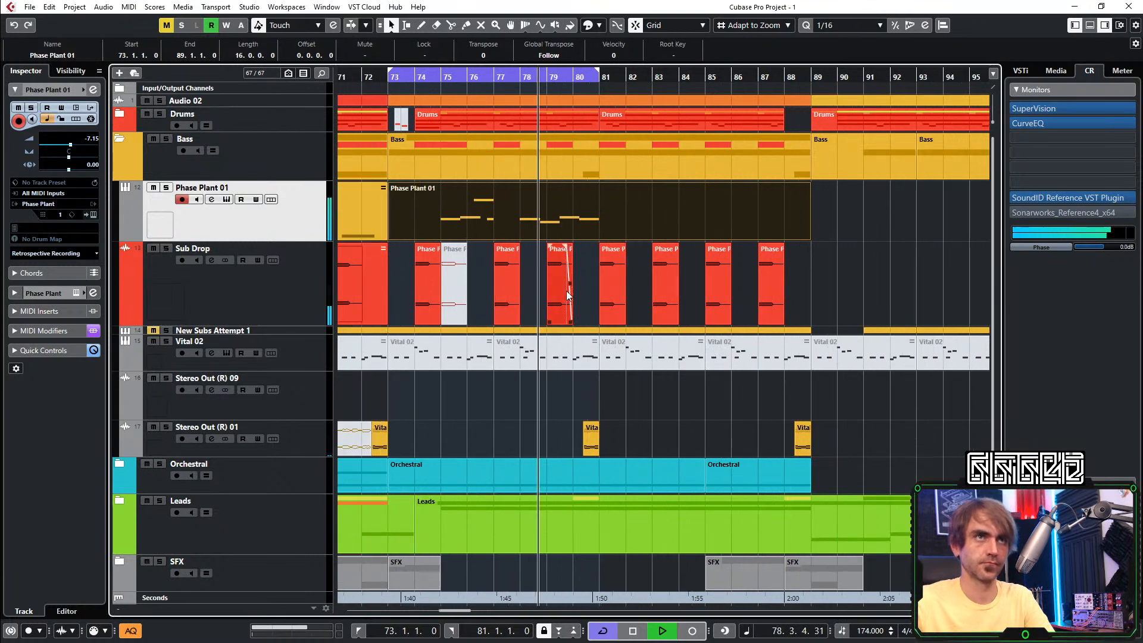
{"action": "left_click", "coordinate": [356, 75]}
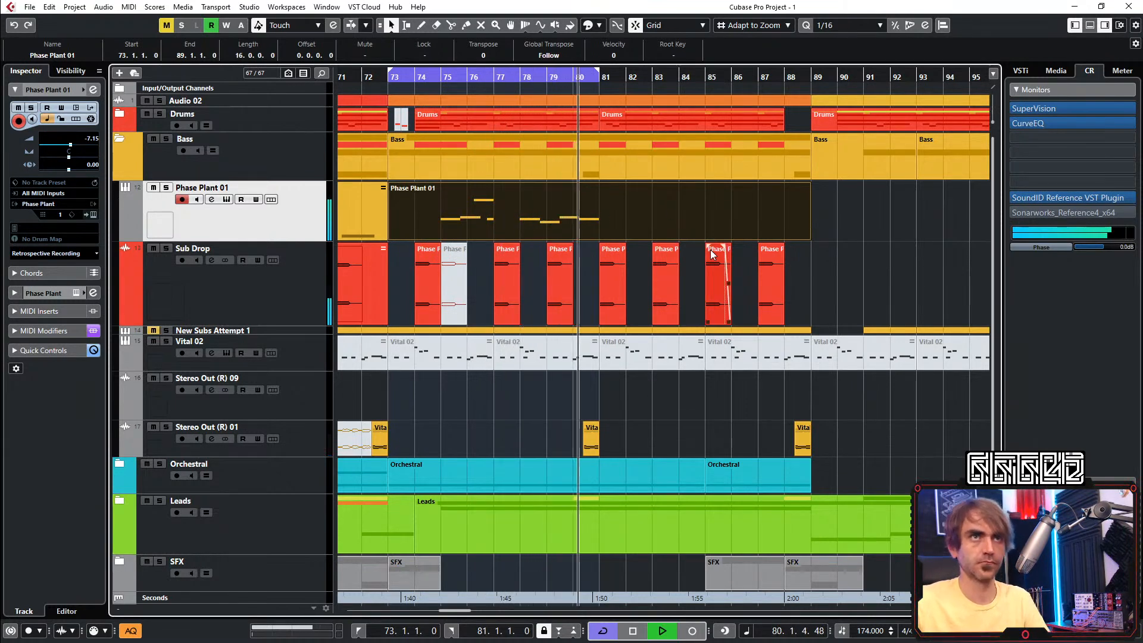
{"action": "left_click", "coordinate": [502, 220], "text": "alt"}
{"action": "key", "text": "Delete"}
{"action": "left_click", "coordinate": [459, 229]}
{"action": "left_click_drag", "start_coordinate": [492, 210], "coordinate": [541, 212]}
{"action": "left_click", "coordinate": [642, 204]}
{"action": "left_click", "coordinate": [554, 227]}
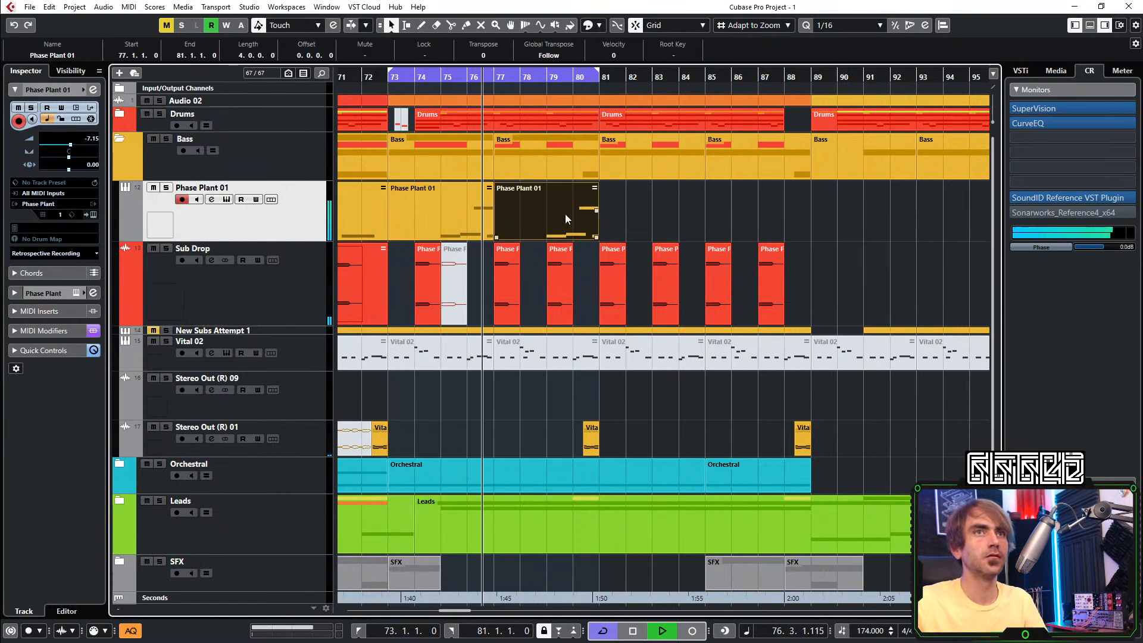
Glue the two Phase Plant parts into one part spanning bars 73–81
{"action": "left_click", "coordinate": [620, 209]}
{"action": "key", "text": "4"}
{"action": "left_click_drag", "start_coordinate": [661, 212], "coordinate": [436, 197]}
{"action": "left_click", "coordinate": [468, 210]}
{"action": "key", "text": "1"}
{"action": "left_click", "coordinate": [488, 217]}
Move the C0 note at bar 79 to the start of bar 78 in the glued part and close the note editor
{"action": "double_click", "coordinate": [559, 221]}
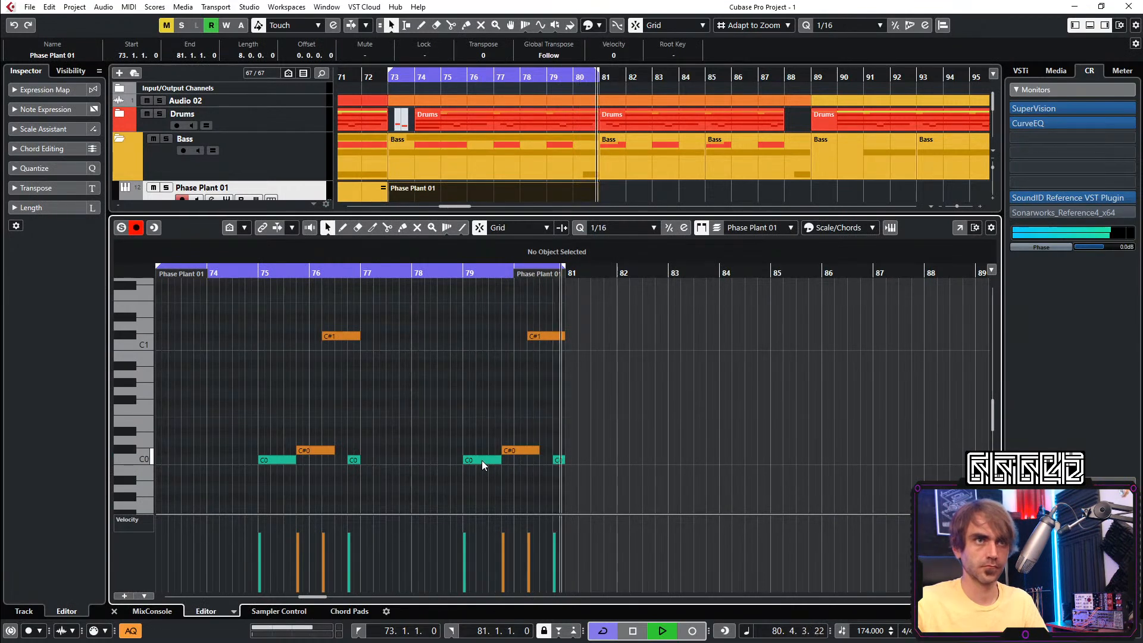
{"action": "left_click_drag", "start_coordinate": [482, 463], "coordinate": [431, 458]}
{"action": "left_click", "coordinate": [437, 405]}
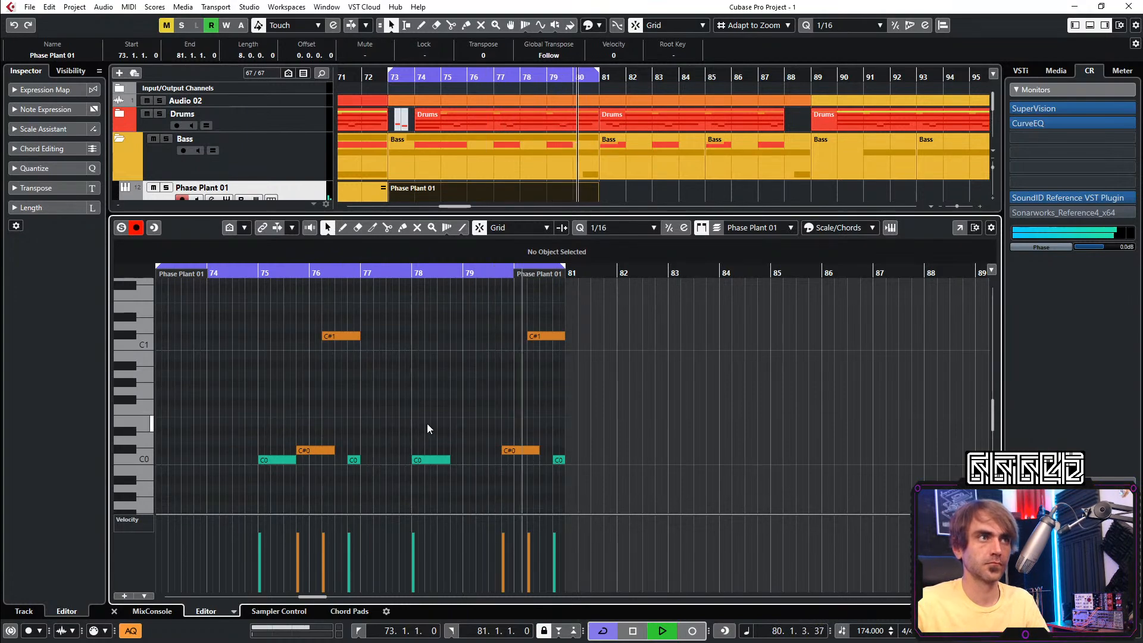
{"action": "left_click", "coordinate": [115, 611]}
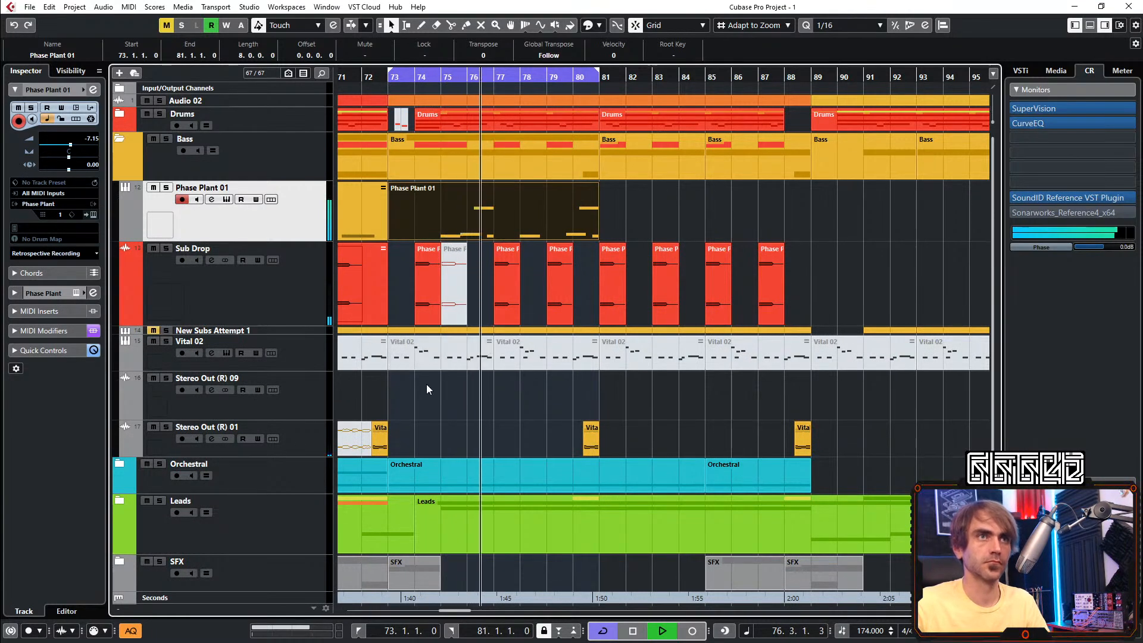
{"action": "left_click", "coordinate": [477, 399]}
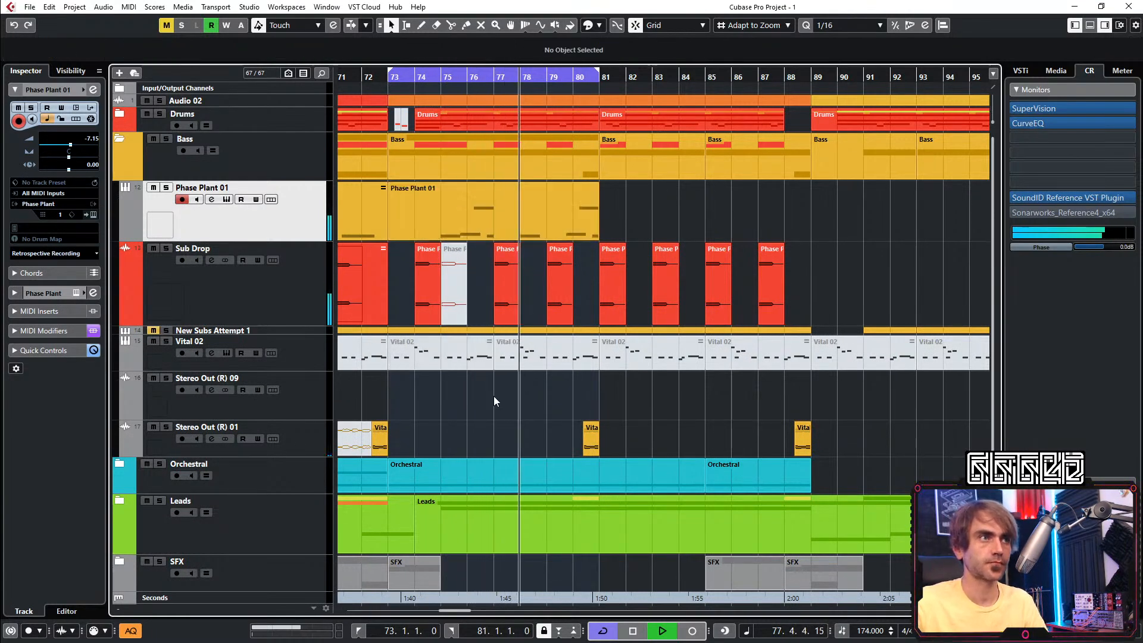
Stop playback, collapse the Bass folder and expand the Drums folder
{"action": "key", "text": "space"}
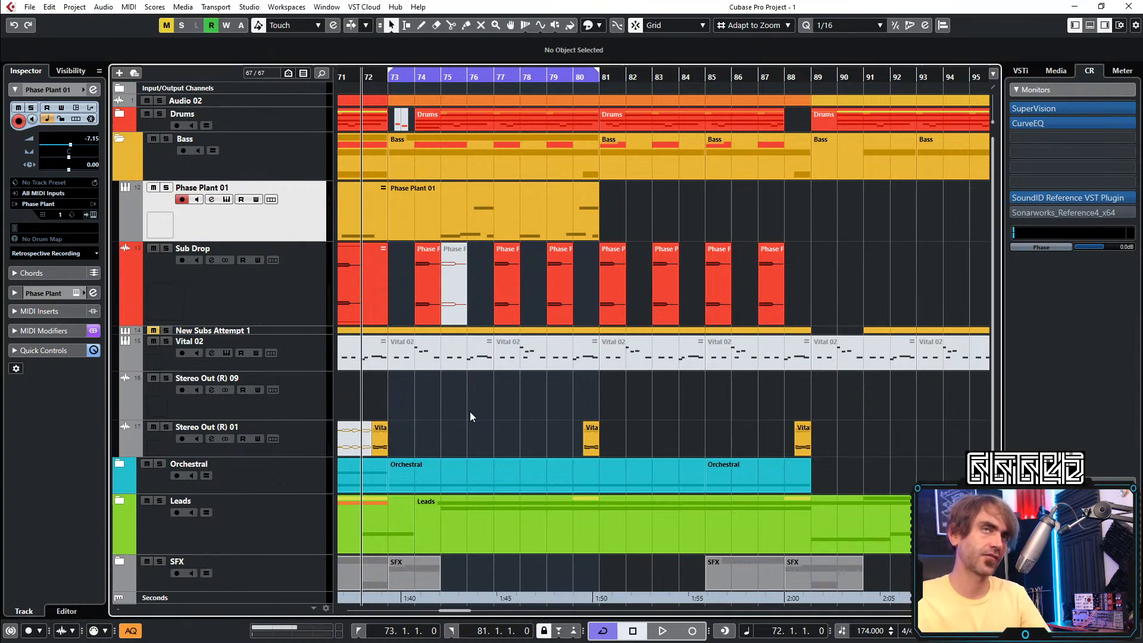
{"action": "left_click", "coordinate": [120, 152]}
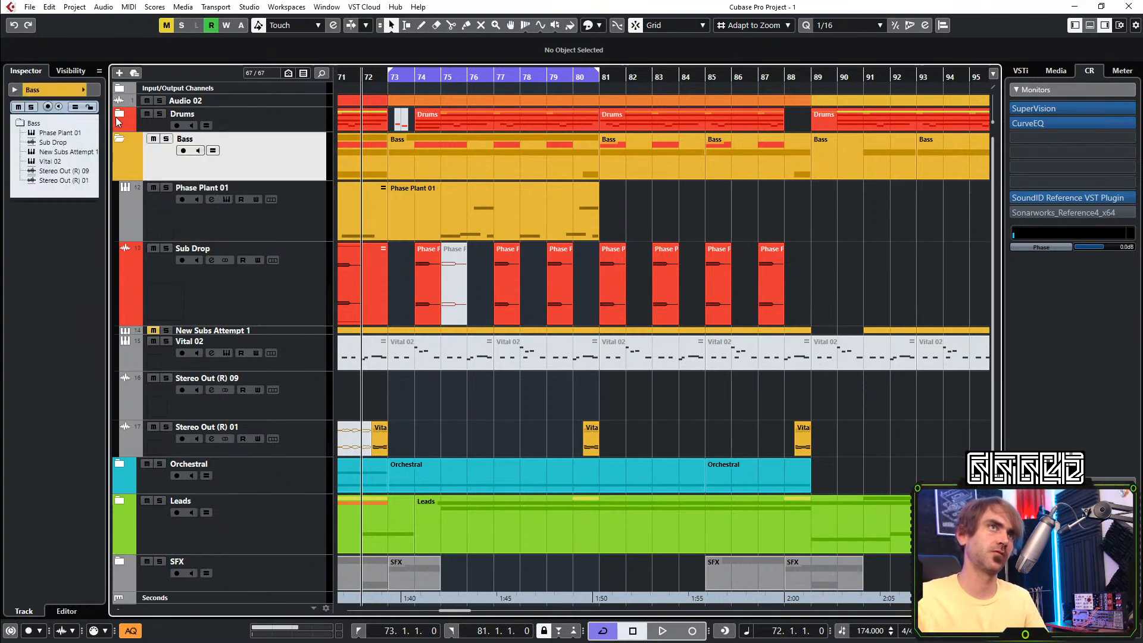
{"action": "left_click", "coordinate": [119, 139]}
{"action": "left_click", "coordinate": [121, 114]}
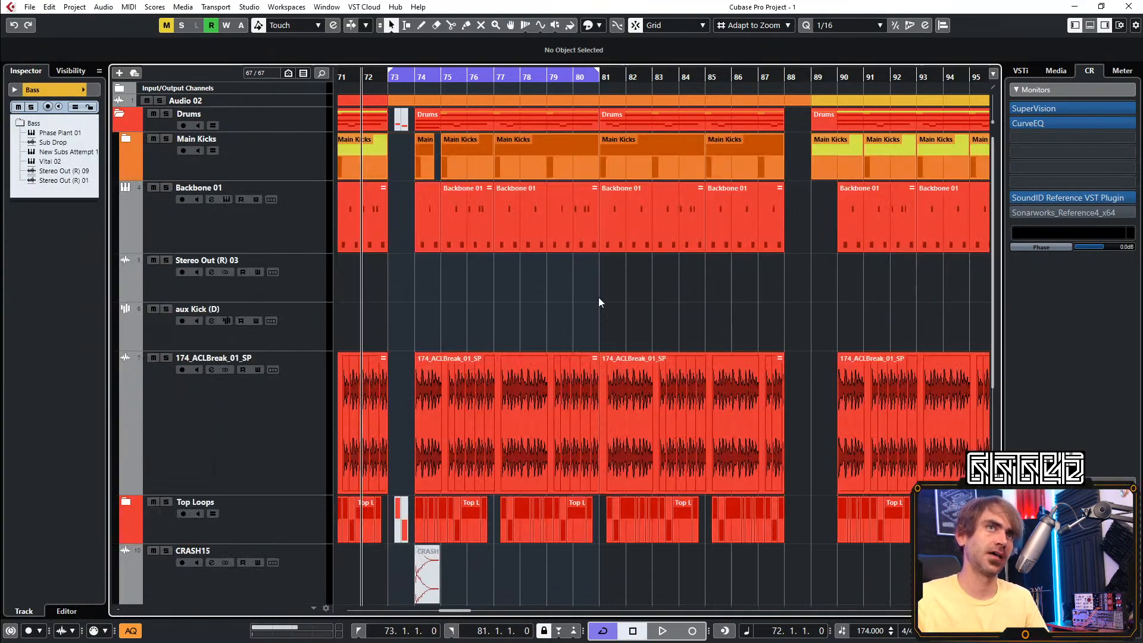
Loop bars 75–77 and listen to the drums there
{"action": "key", "text": "h"}
{"action": "left_click", "coordinate": [391, 78]}
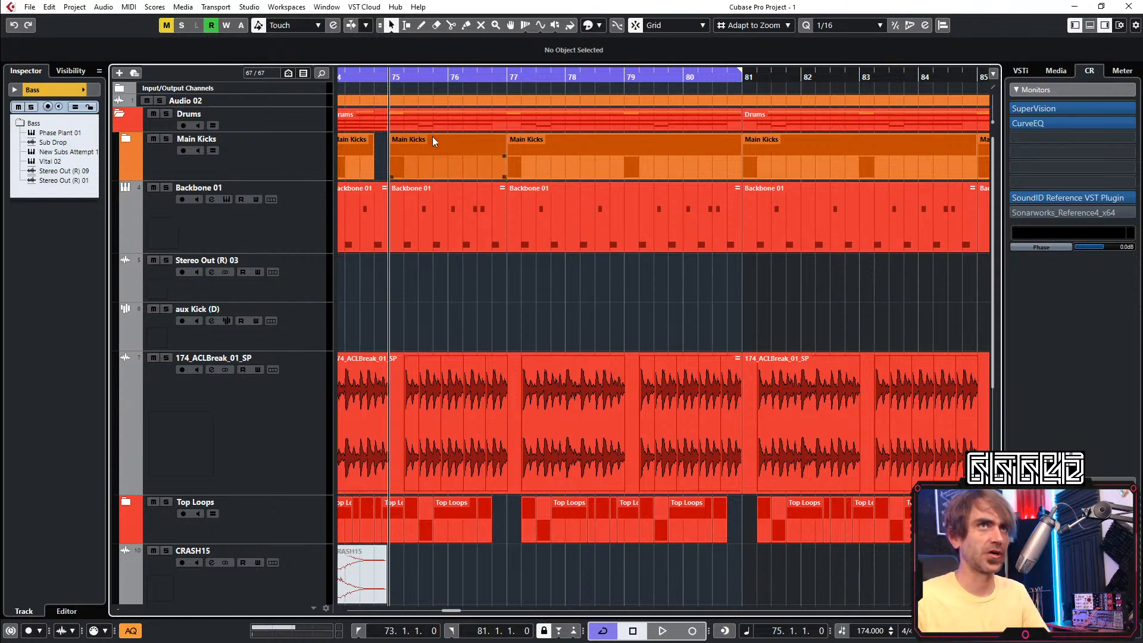
{"action": "left_click", "coordinate": [391, 77]}
{"action": "left_click", "coordinate": [391, 74], "text": "ctrl"}
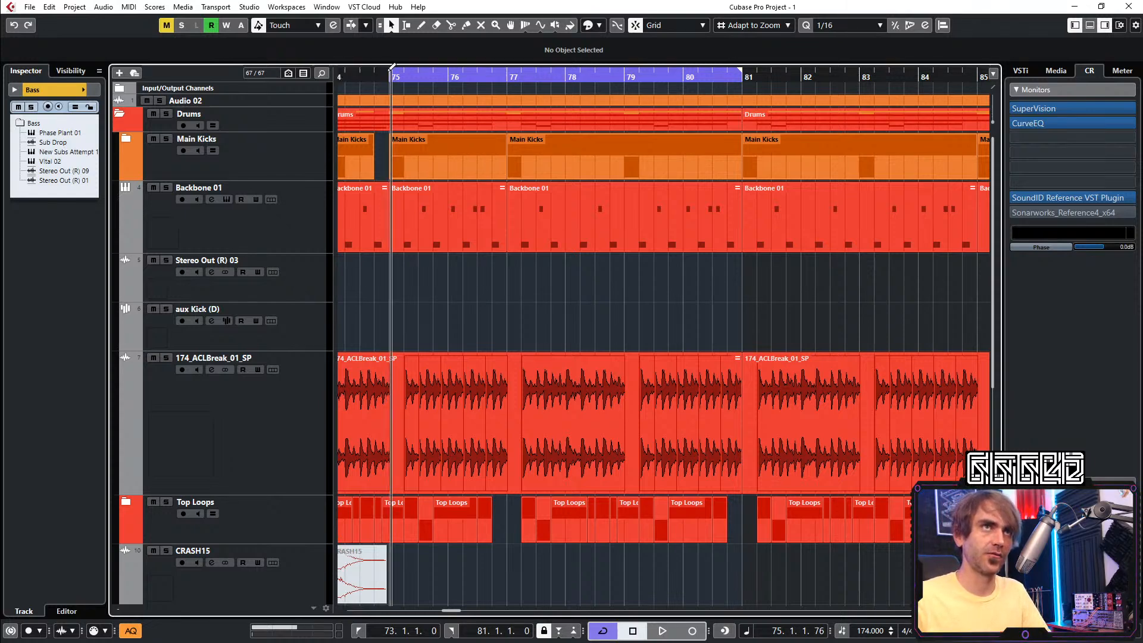
{"action": "scroll", "coordinate": [425, 293], "scroll_direction": "up", "scroll_amount": 3}
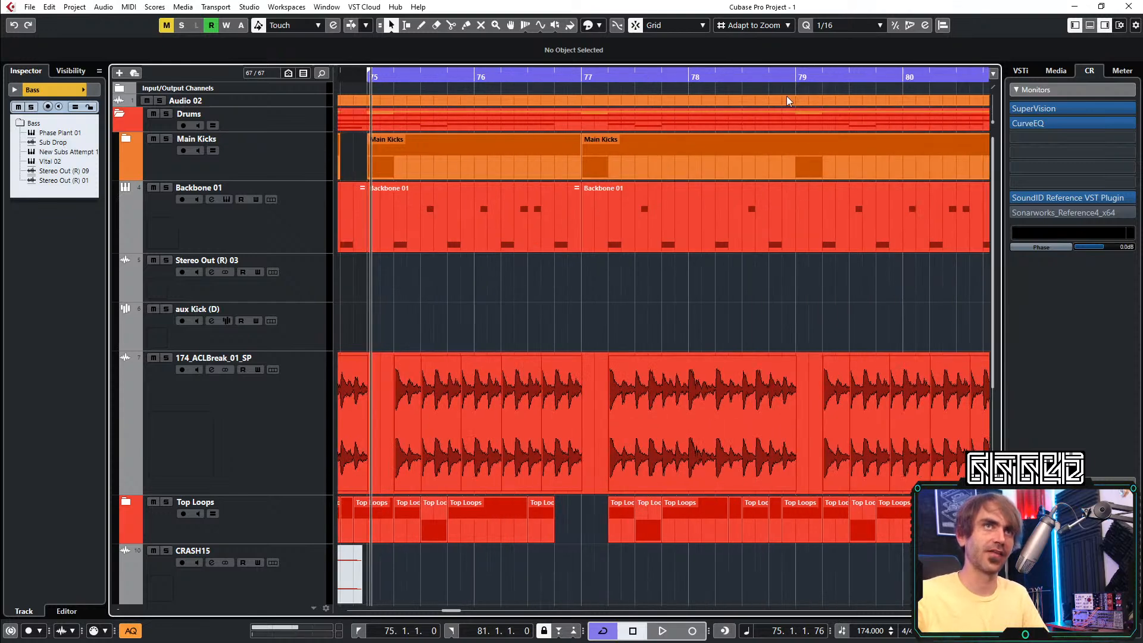
{"action": "left_click", "coordinate": [581, 78], "text": "alt"}
{"action": "scroll", "coordinate": [505, 306], "scroll_direction": "left", "scroll_amount": 2}
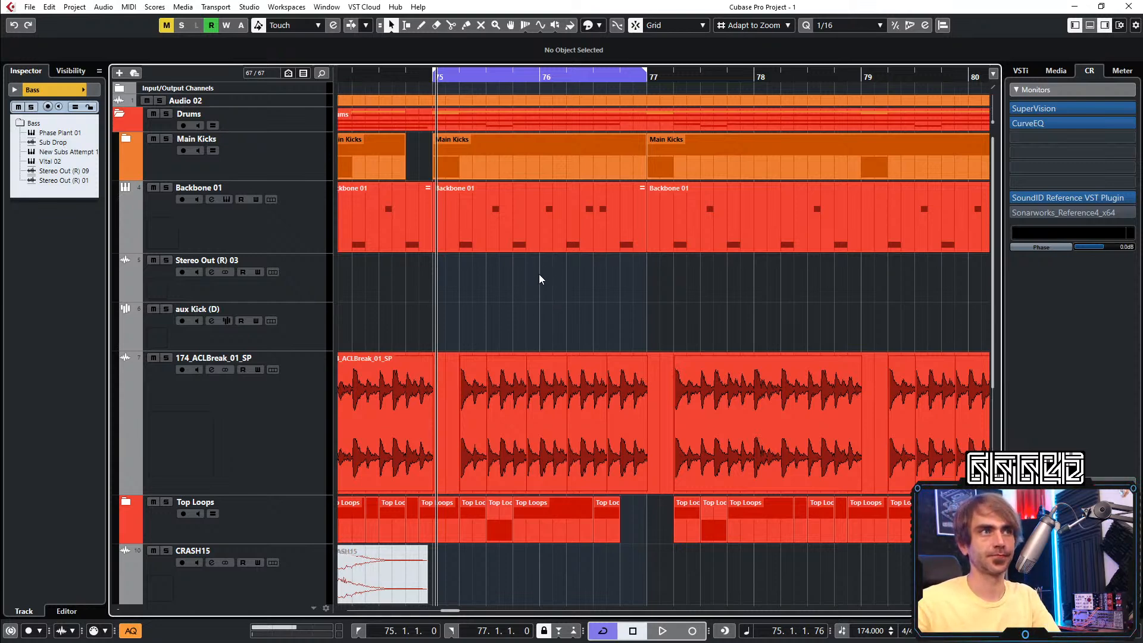
{"action": "left_click_drag", "start_coordinate": [423, 81], "coordinate": [434, 82]}
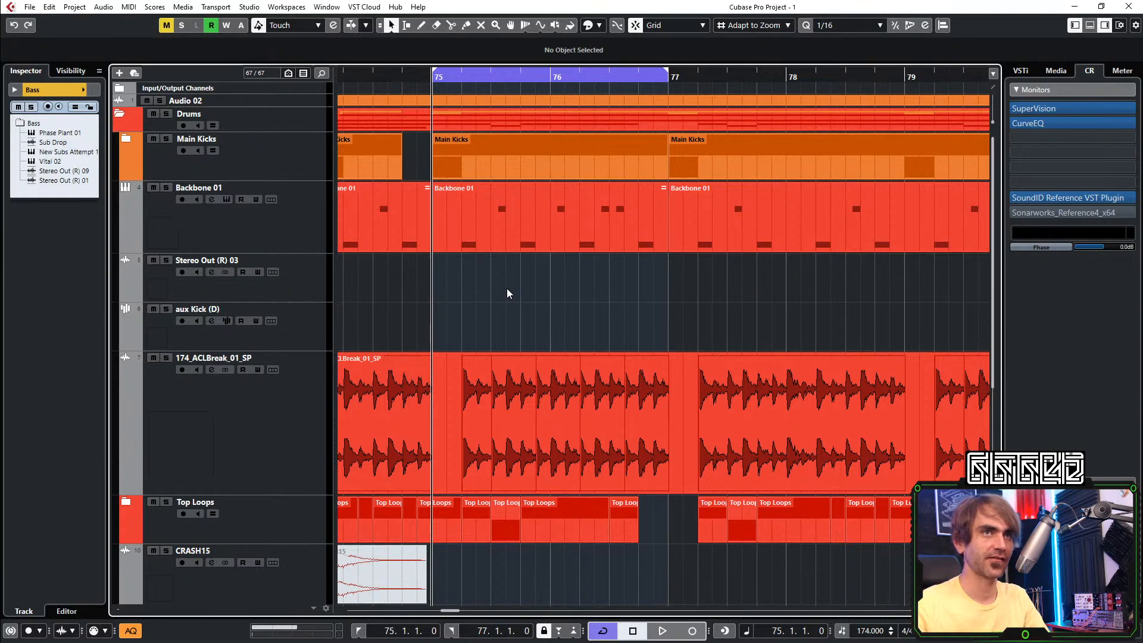
{"action": "key", "text": "space"}
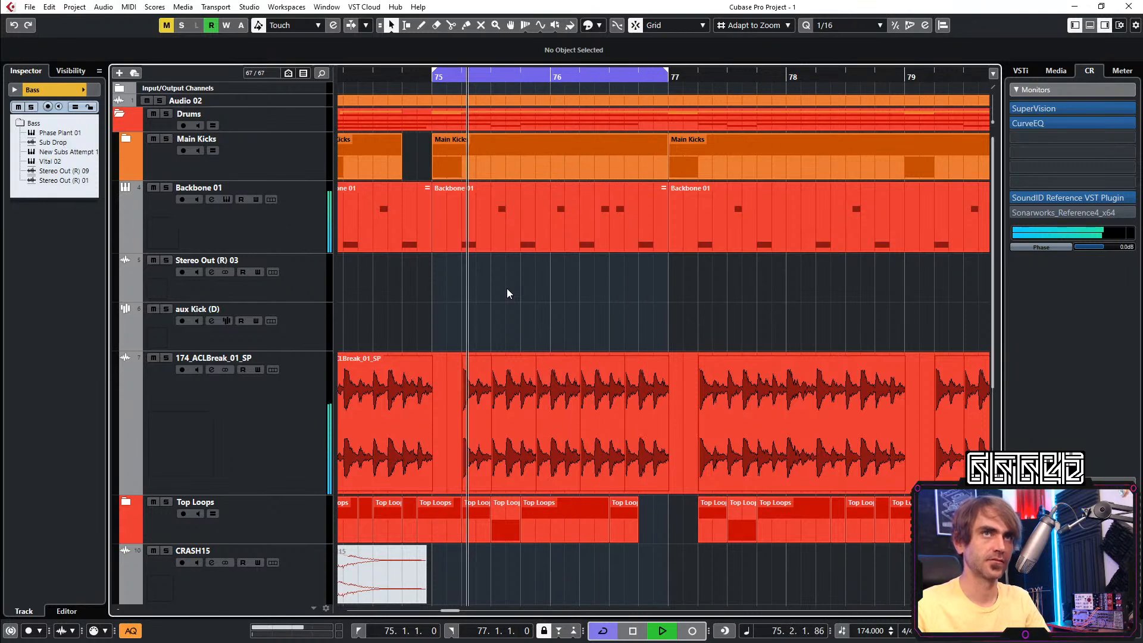
Loop bars 69–73 and listen to the earlier drum section for comparison
{"action": "scroll", "coordinate": [509, 293], "scroll_direction": "down", "scroll_amount": 3}
{"action": "scroll", "coordinate": [513, 315], "scroll_direction": "left", "scroll_amount": 3}
{"action": "key", "text": "space"}
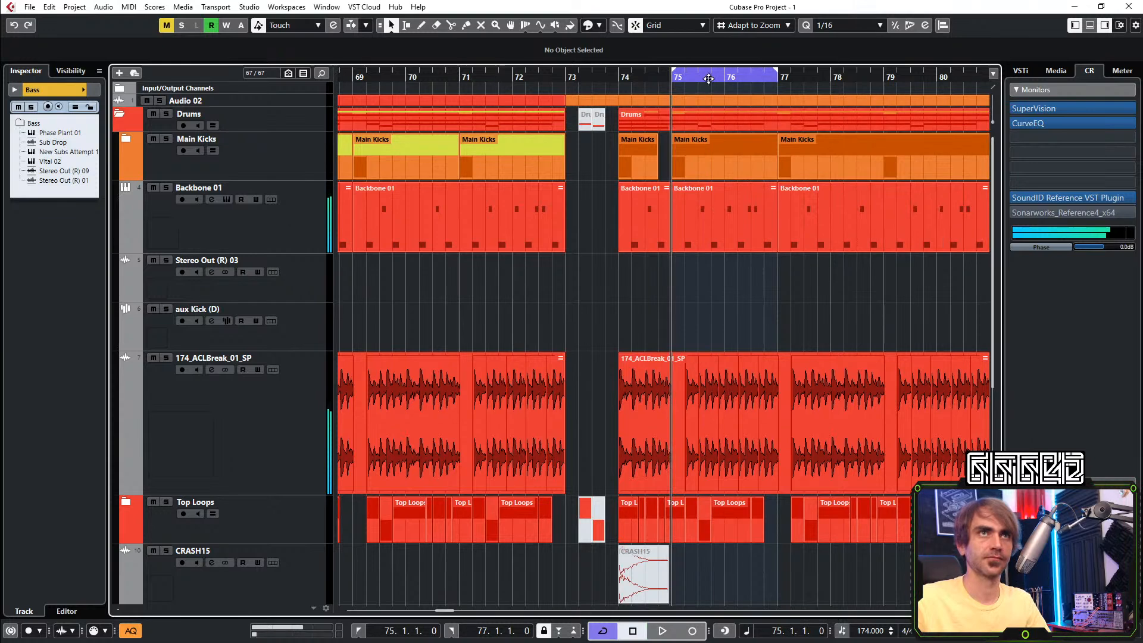
{"action": "left_click", "coordinate": [358, 80]}
{"action": "key", "text": "space"}
{"action": "left_click_drag", "start_coordinate": [354, 70], "coordinate": [564, 85]}
{"action": "scroll", "coordinate": [524, 256], "scroll_direction": "left", "scroll_amount": 1}
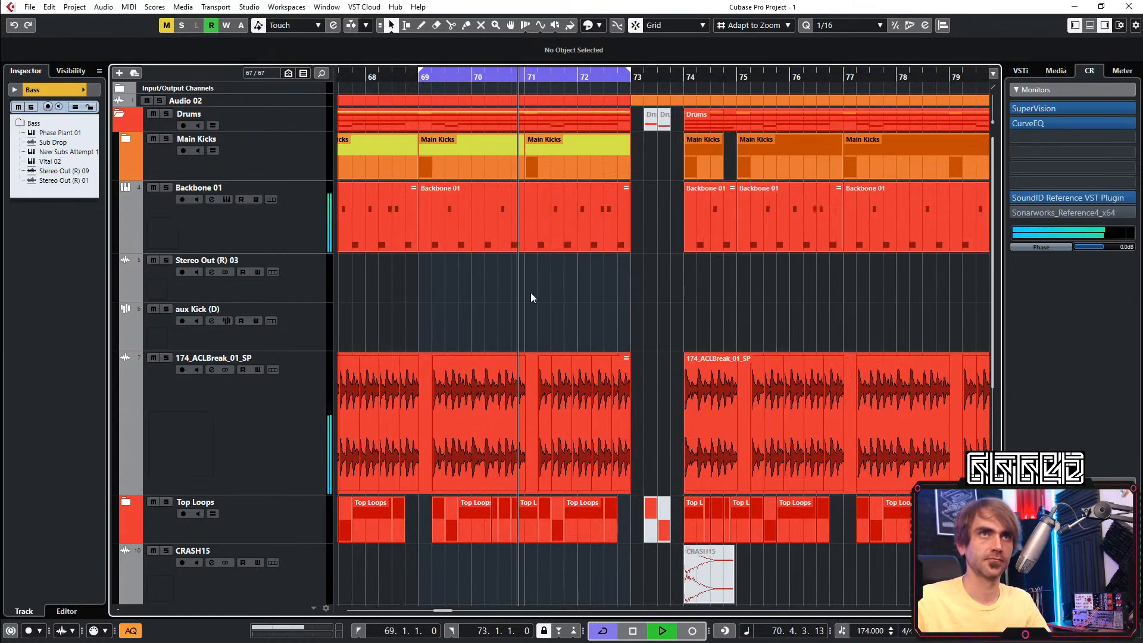
{"action": "scroll", "coordinate": [534, 294], "scroll_direction": "up", "scroll_amount": 1}
{"action": "scroll", "coordinate": [644, 260], "scroll_direction": "left", "scroll_amount": 1}
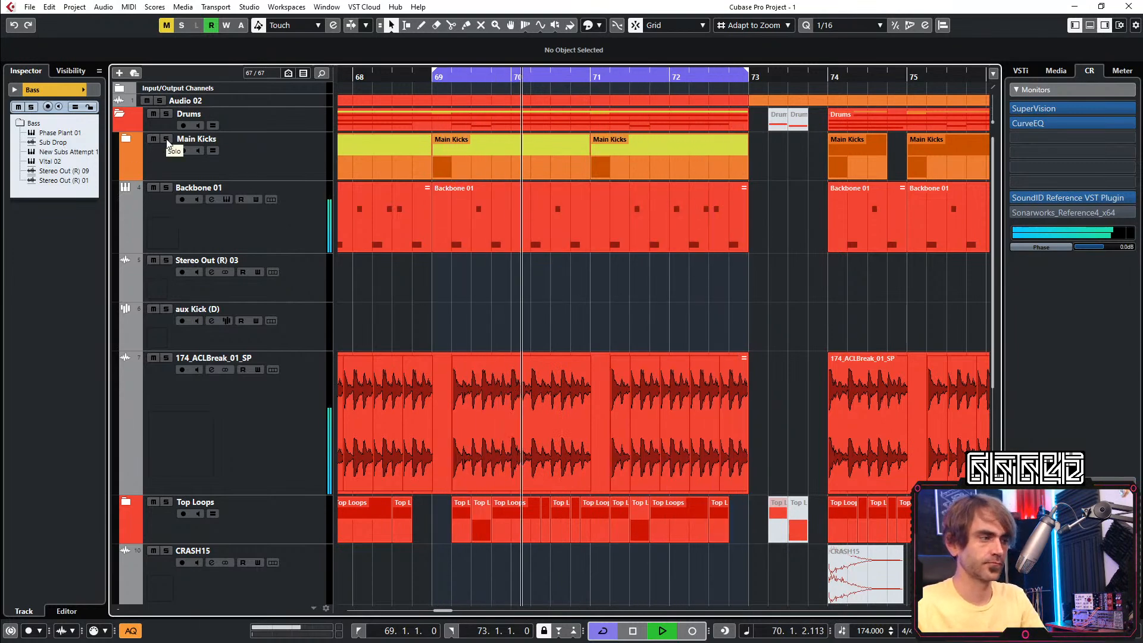
Stop playback and solo the Main Kicks folder and the Backbone 01 track
{"action": "key", "text": "space"}
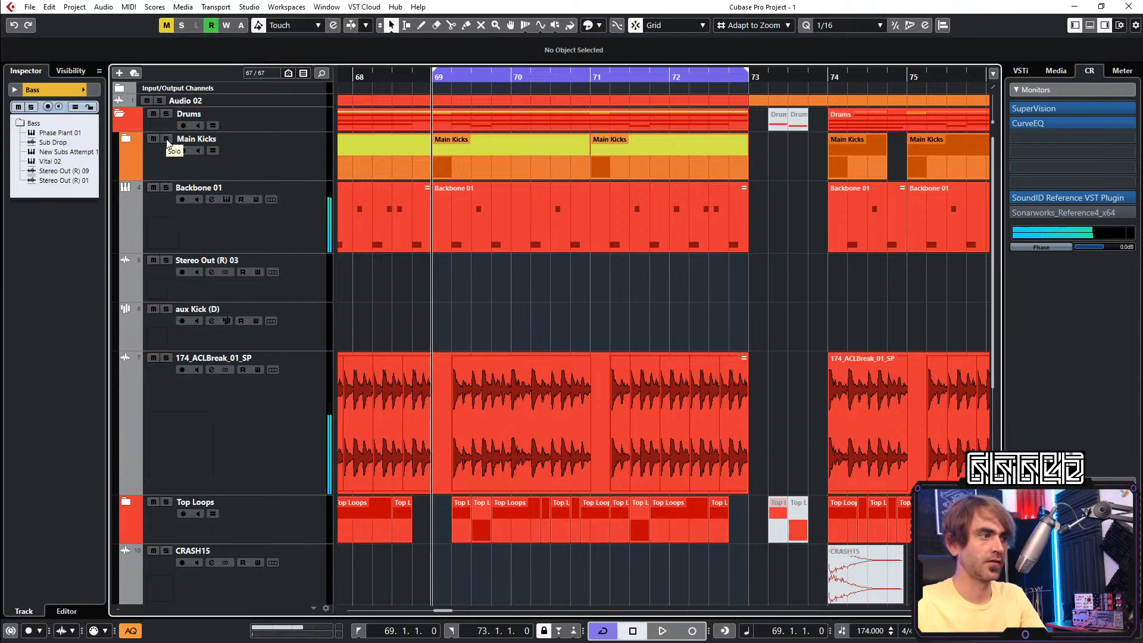
{"action": "left_click", "coordinate": [167, 140]}
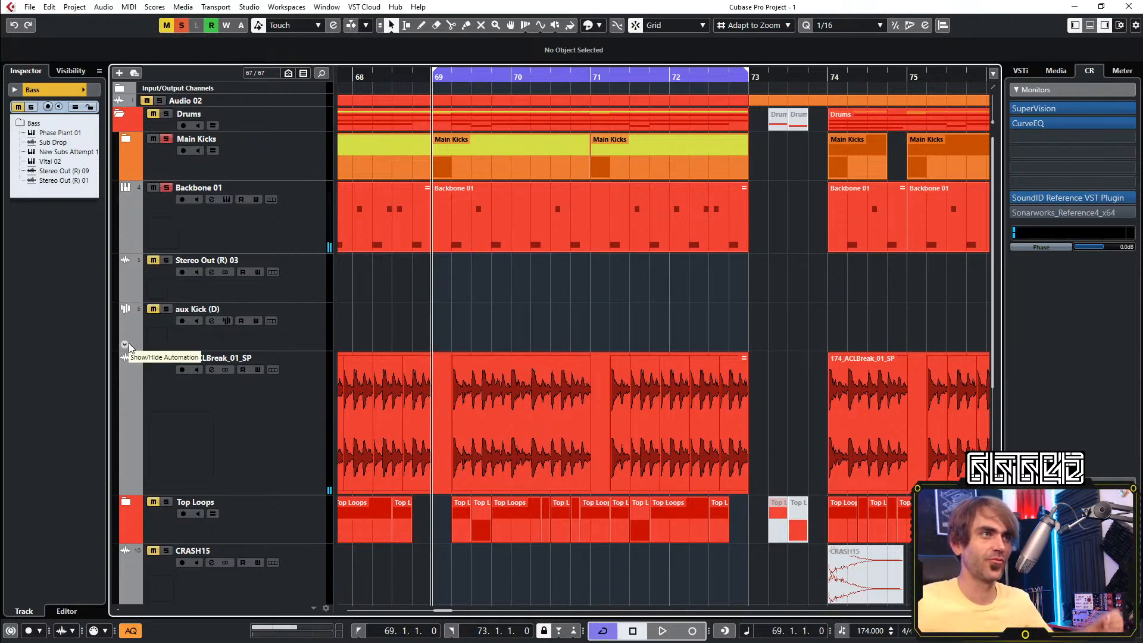
Expand the Main Kicks folder and play bars 69–73, adding 174_ACLBreak_01_SP to the soloed kicks and Backbone 01
{"action": "left_click", "coordinate": [126, 140]}
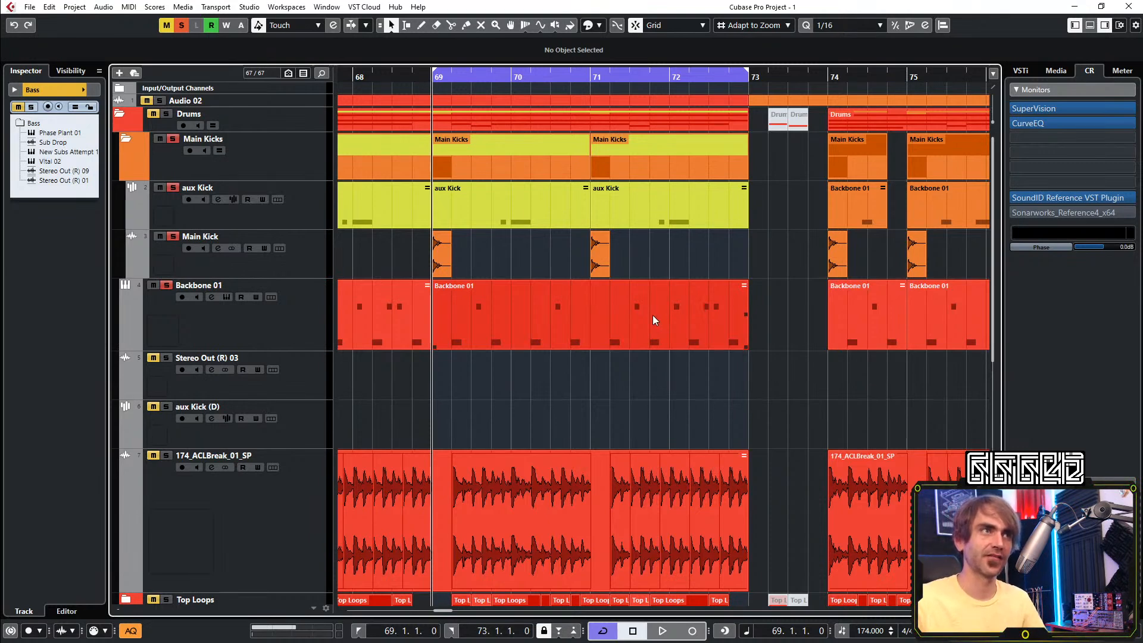
{"action": "key", "text": "space"}
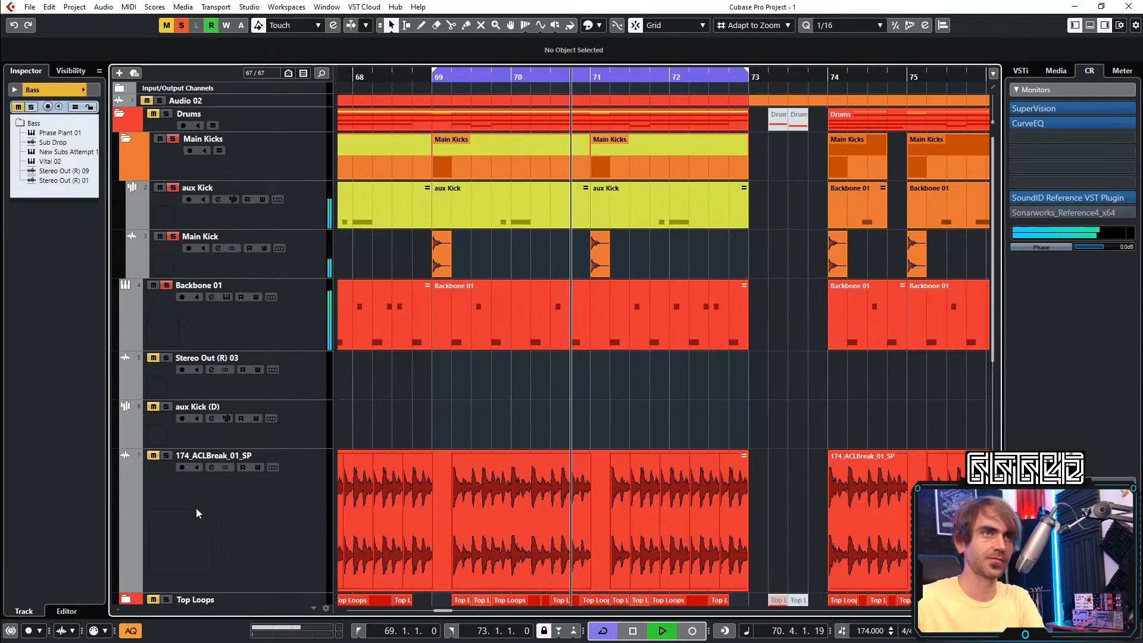
{"action": "left_click", "coordinate": [167, 456]}
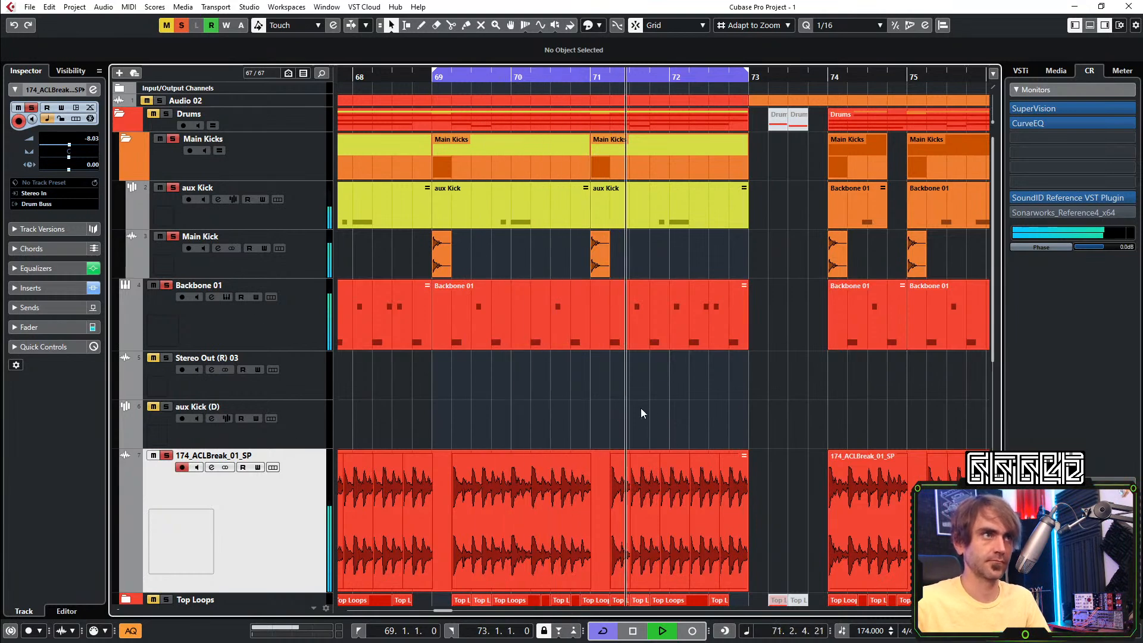
{"action": "key", "text": "space"}
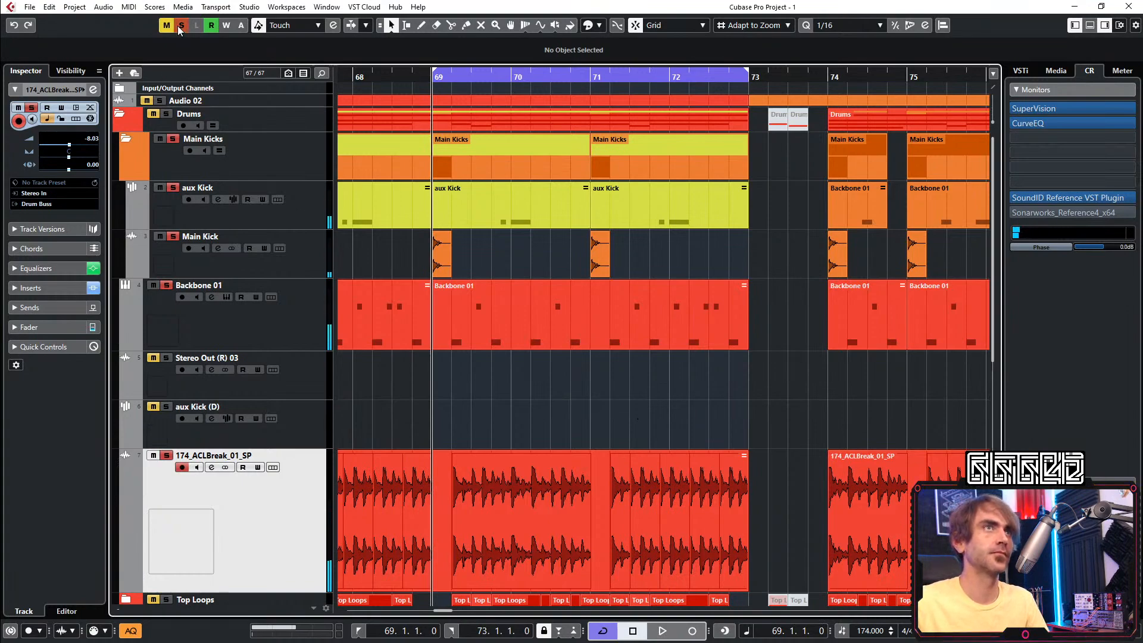
Clear the current solos, collapse the Main Kicks and Drums folders, and solo the Drums and Bass folders instead
{"action": "left_click", "coordinate": [125, 138]}
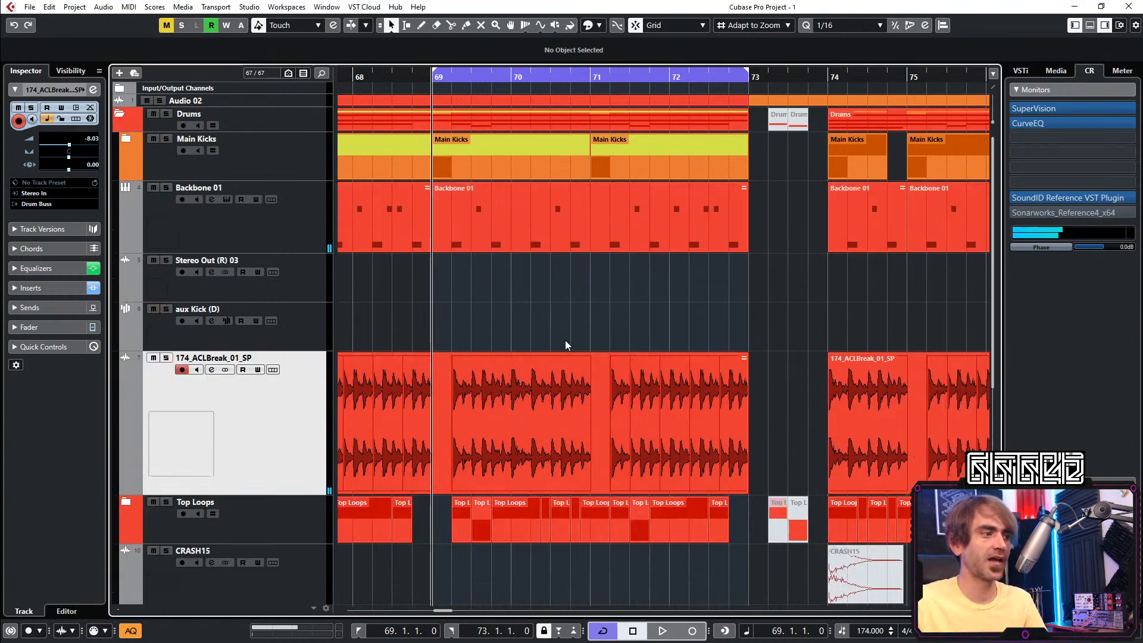
{"action": "scroll", "coordinate": [516, 339], "scroll_direction": "down", "scroll_amount": 3}
{"action": "scroll", "coordinate": [548, 314], "scroll_direction": "up", "scroll_amount": 3}
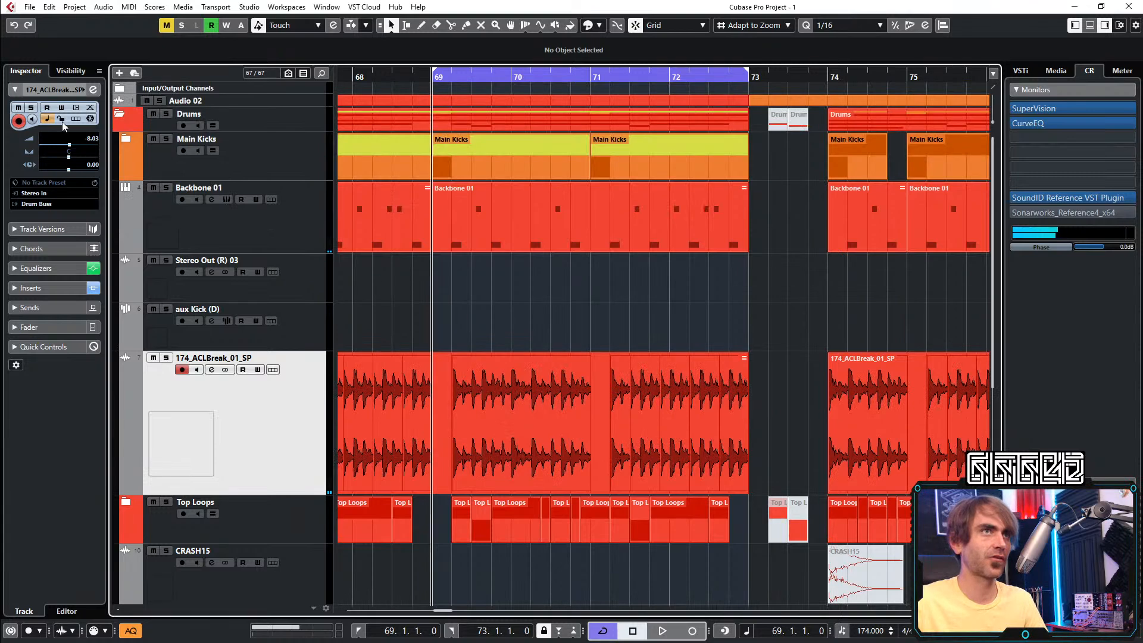
{"action": "left_click", "coordinate": [119, 114]}
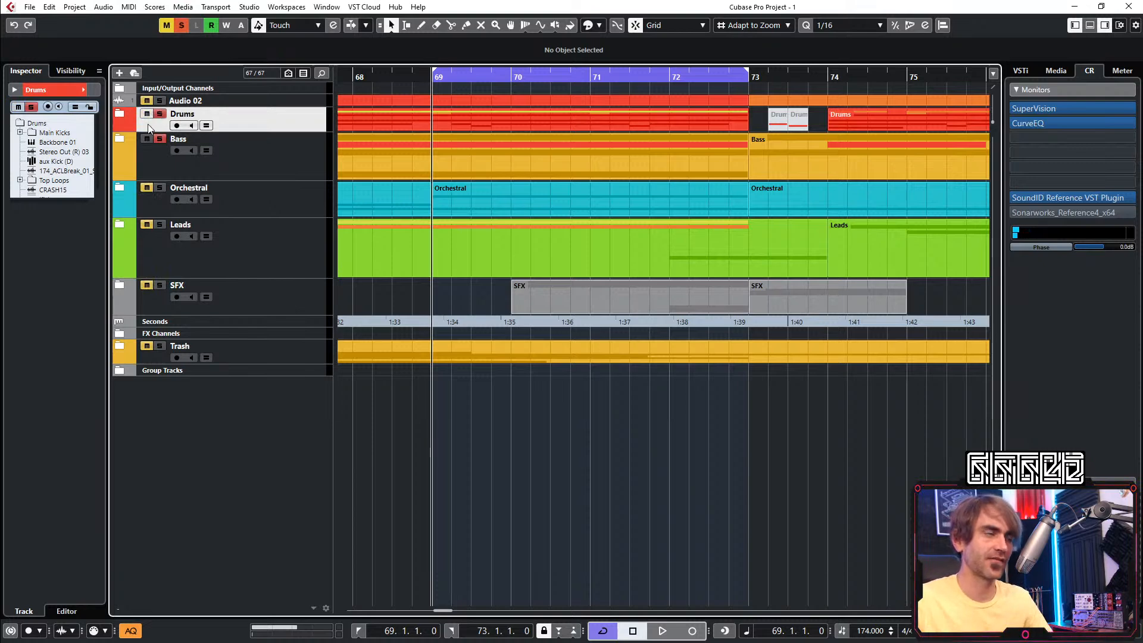
Listen to the soloed Drums and Bass folders together over bars 69–73
{"action": "key", "text": "space"}
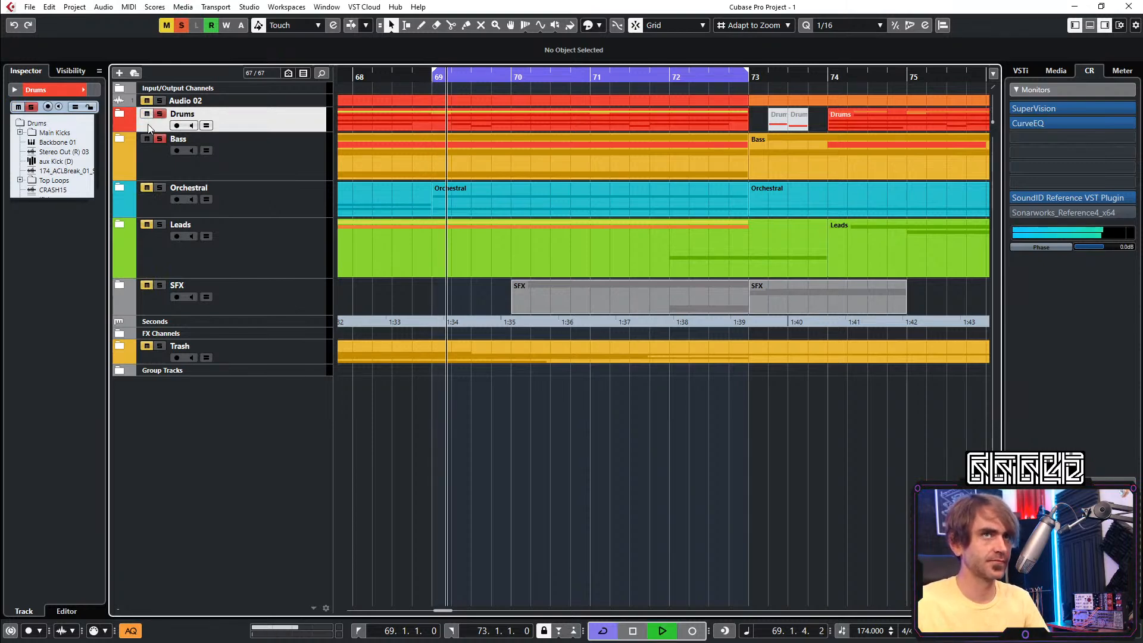
{"action": "key", "text": "space"}
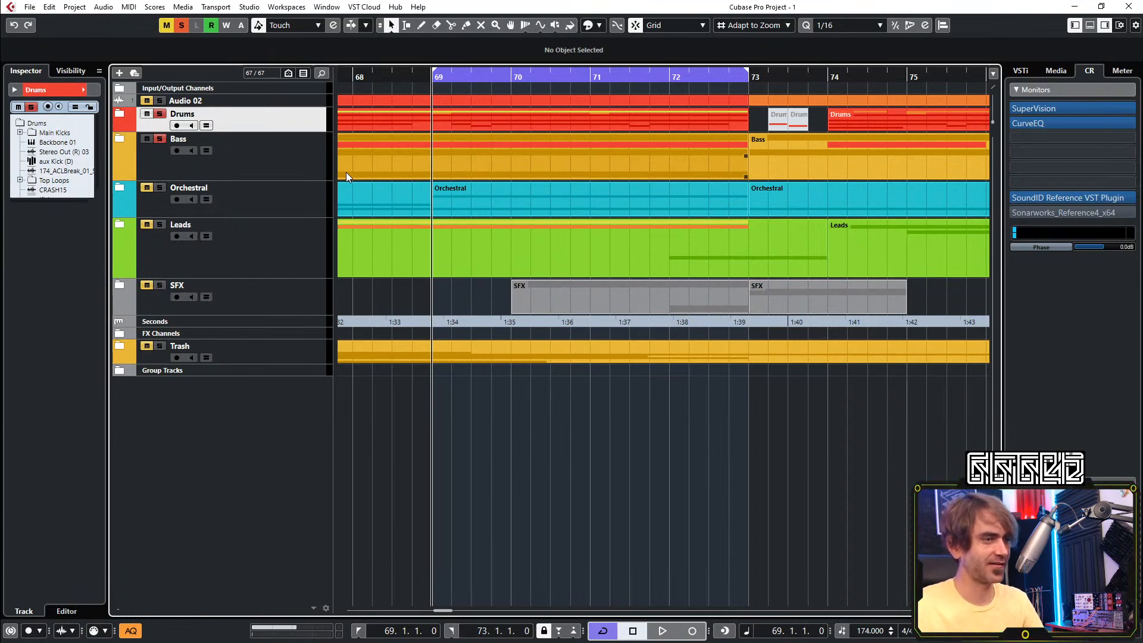
{"action": "key", "text": "space"}
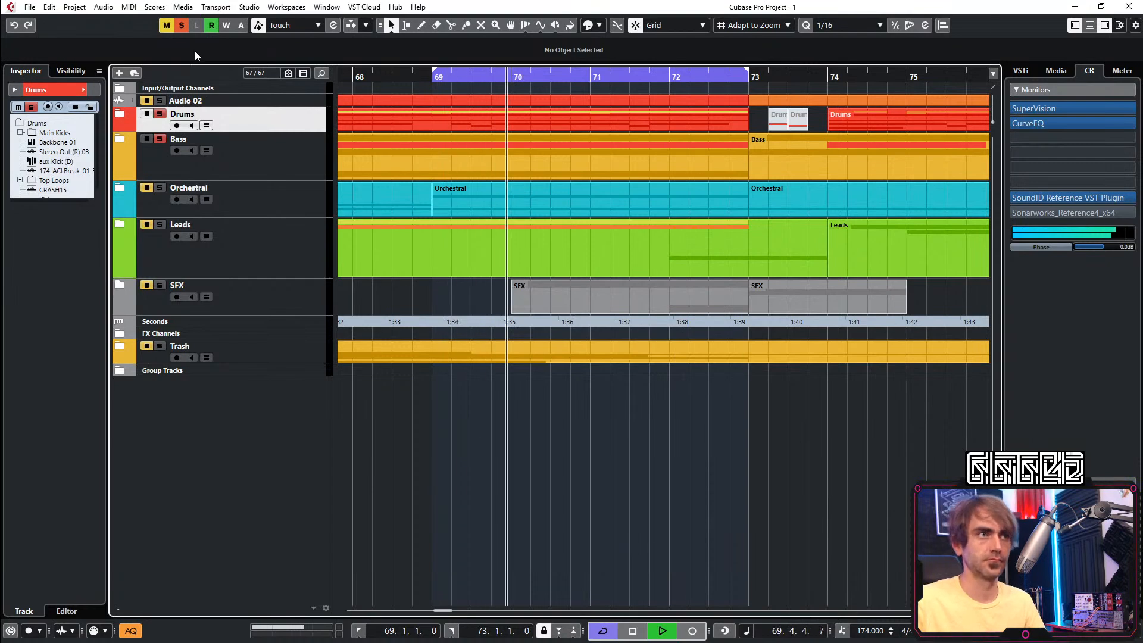
{"action": "key", "text": "space"}
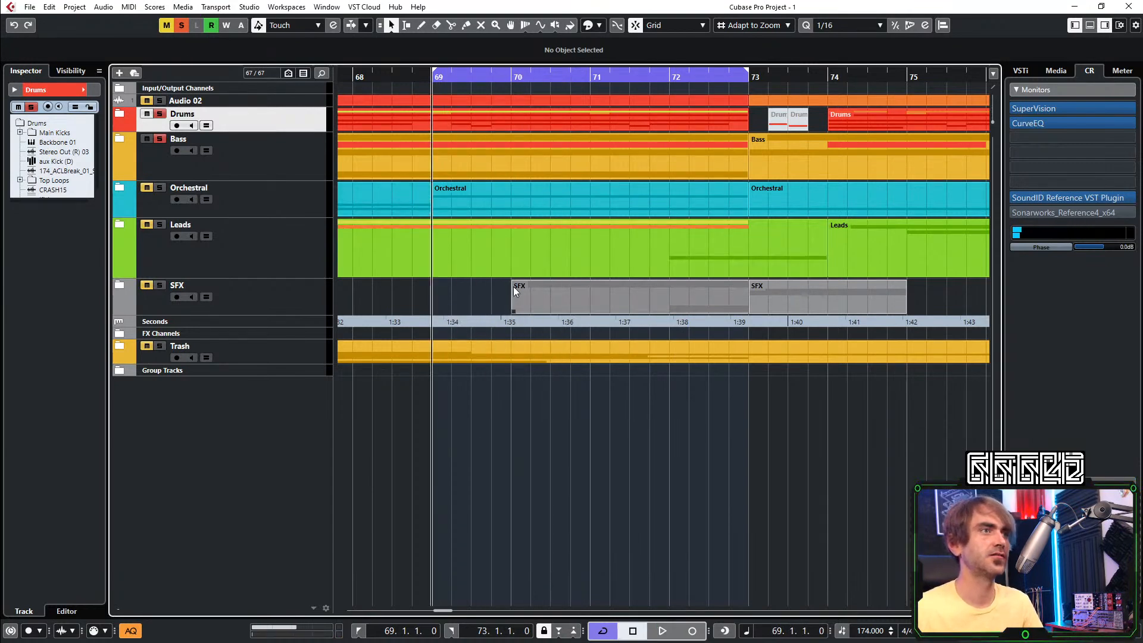
{"action": "key", "text": "space"}
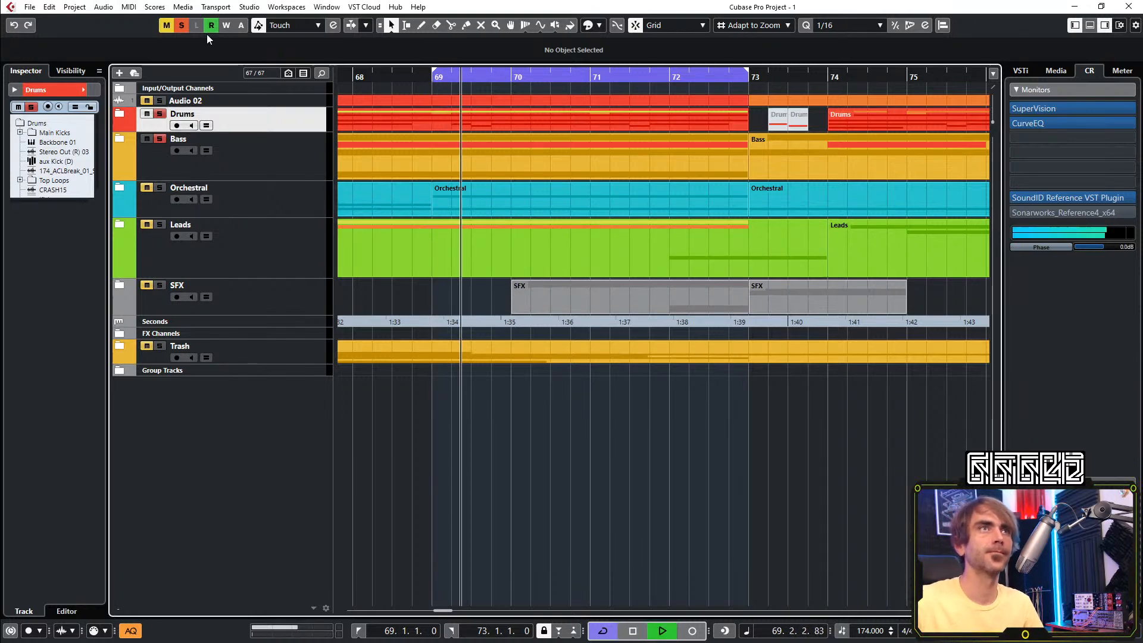
Deactivate all solos and expand the Bass folder, leaving the Drums folder collapsed
{"action": "left_click", "coordinate": [182, 26]}
{"action": "scroll", "coordinate": [658, 344], "scroll_direction": "down", "scroll_amount": 6, "text": "ctrl"}
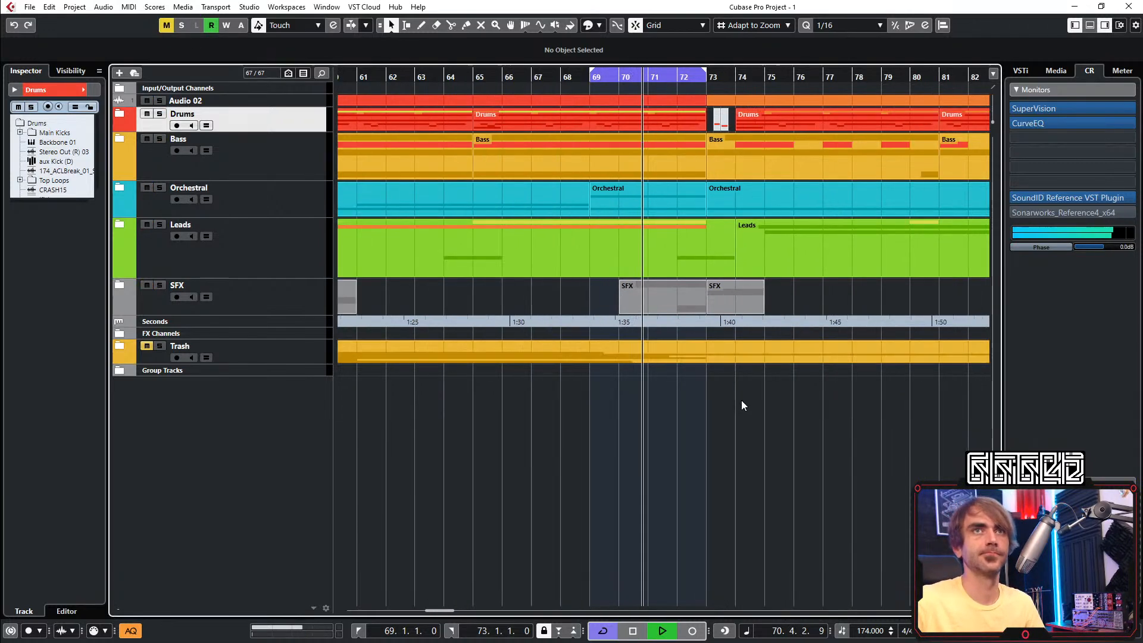
{"action": "left_click", "coordinate": [120, 114]}
{"action": "scroll", "coordinate": [685, 335], "scroll_direction": "up", "scroll_amount": 1, "text": "ctrl"}
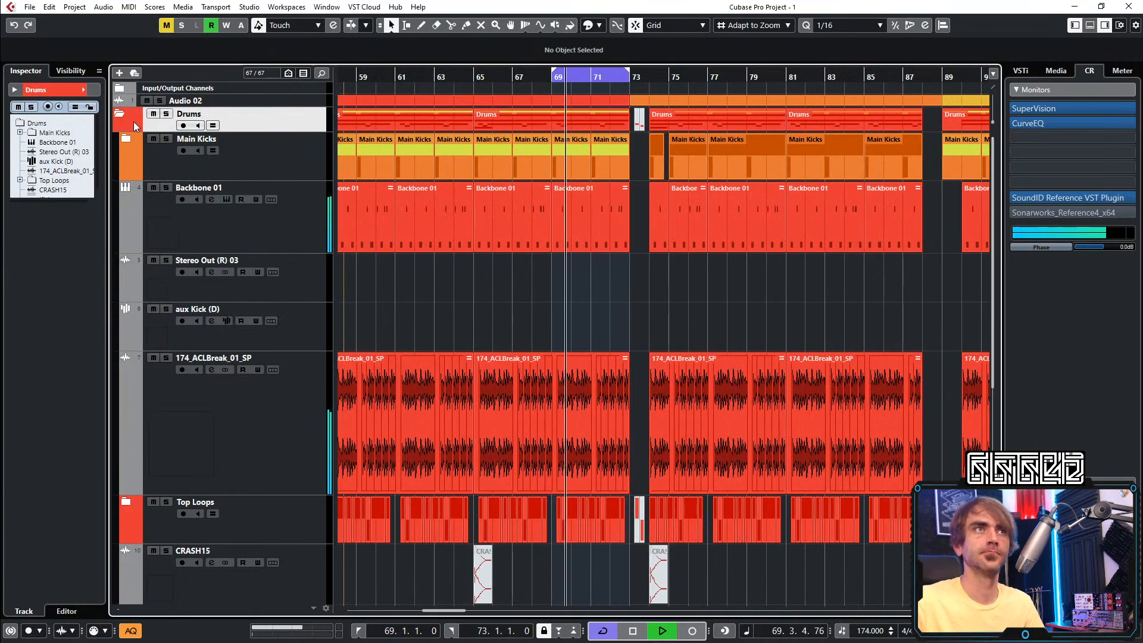
{"action": "left_click", "coordinate": [120, 113]}
{"action": "left_click", "coordinate": [125, 144]}
{"action": "scroll", "coordinate": [415, 73], "scroll_direction": "up", "scroll_amount": 2, "text": "ctrl"}
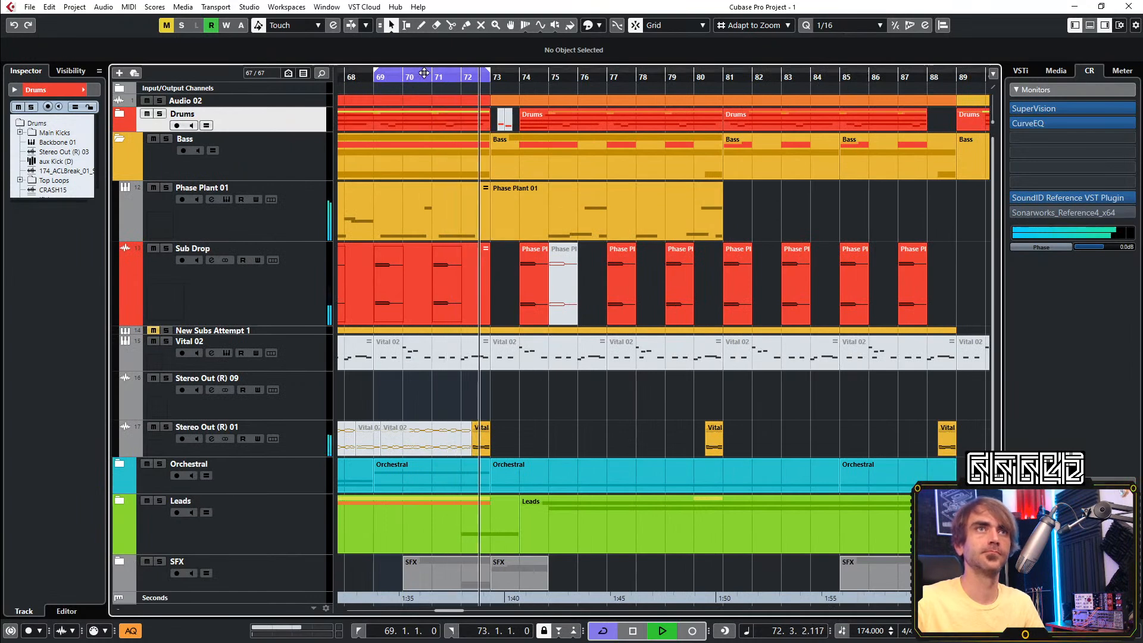
Set the playback loop to bars 73–81 and color the Phase Plant 01 part in that range blue
{"action": "left_click_drag", "start_coordinate": [414, 73], "coordinate": [538, 76]}
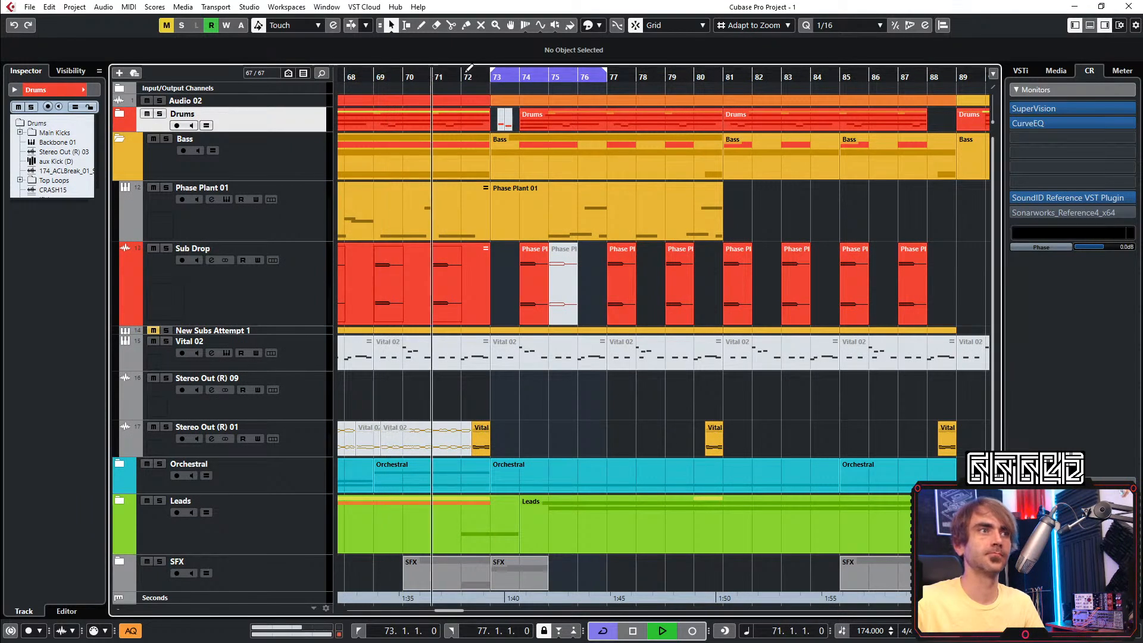
{"action": "left_click_drag", "start_coordinate": [606, 78], "coordinate": [722, 77]}
{"action": "left_click", "coordinate": [655, 232]}
{"action": "left_click", "coordinate": [599, 25]}
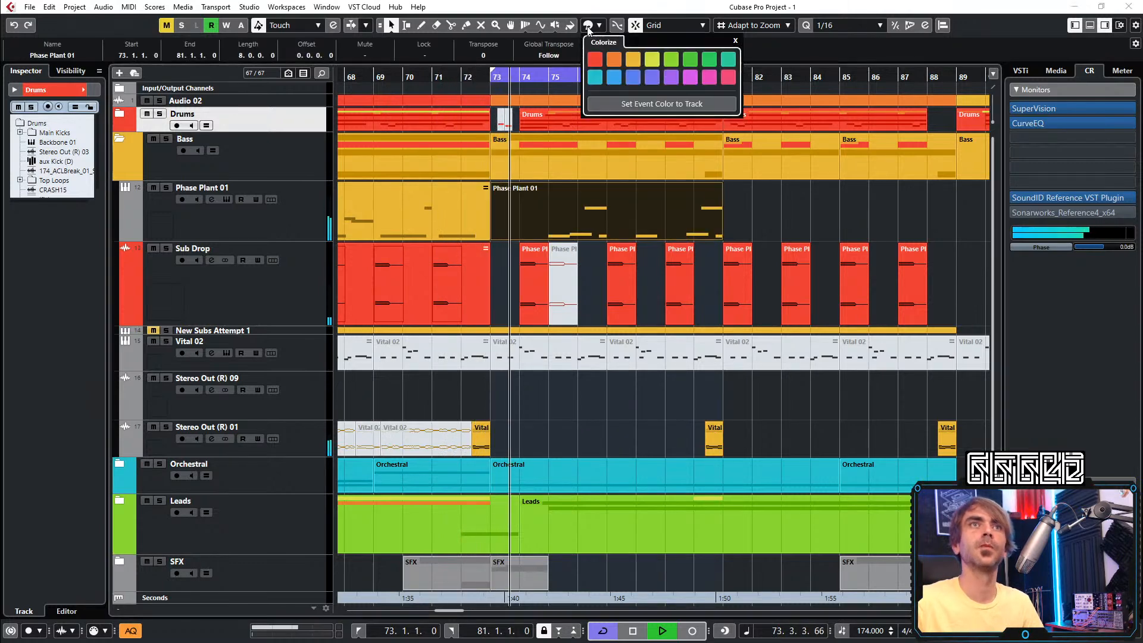
{"action": "left_click", "coordinate": [633, 78]}
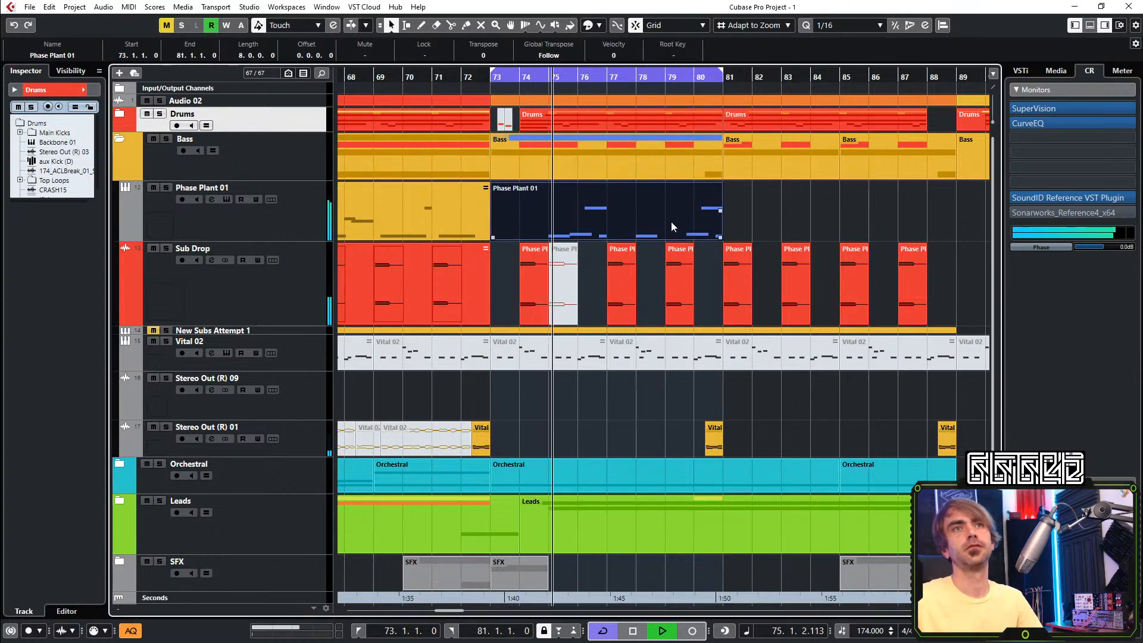
Duplicate the Phase Plant 01 track
{"action": "scroll", "coordinate": [659, 223], "scroll_direction": "down", "scroll_amount": 3}
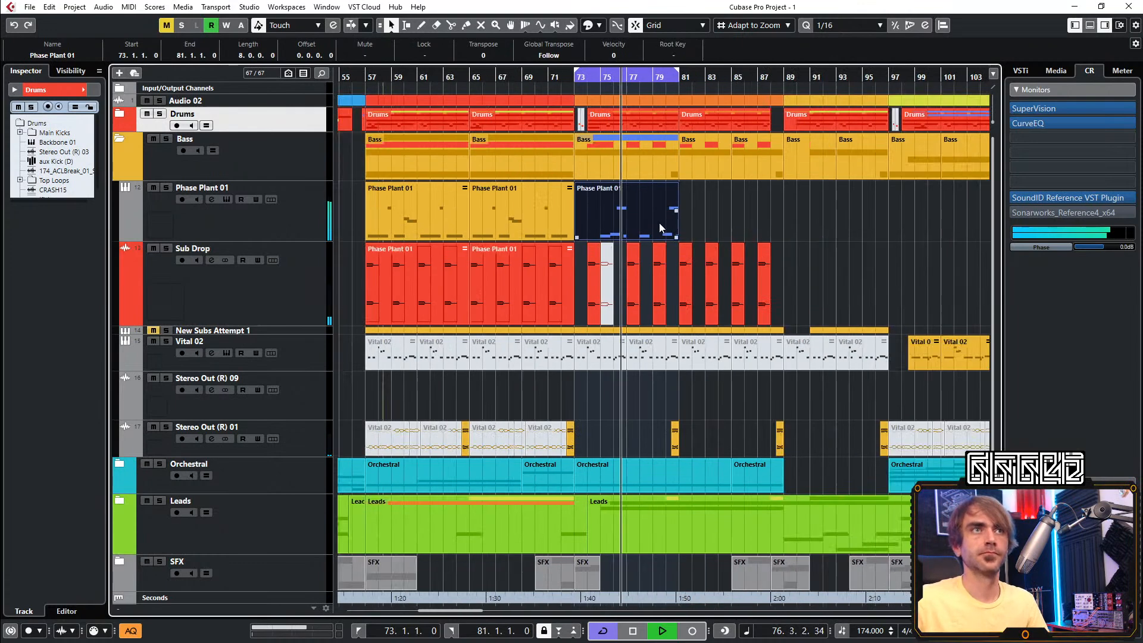
{"action": "scroll", "coordinate": [595, 214], "scroll_direction": "right", "scroll_amount": 5}
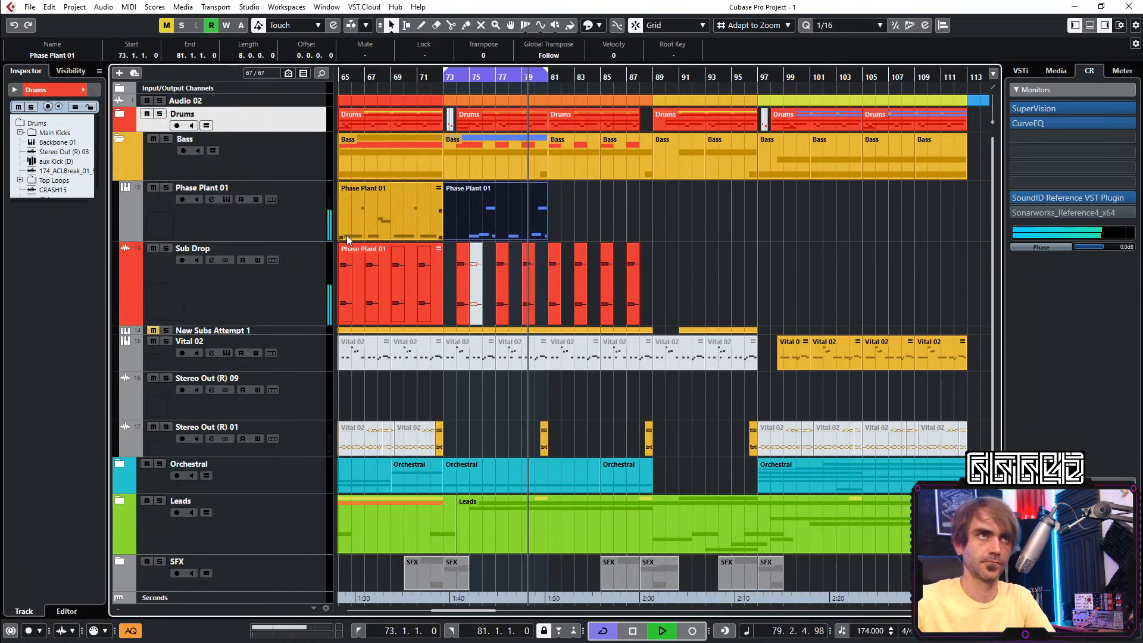
{"action": "scroll", "coordinate": [471, 185], "scroll_direction": "right", "scroll_amount": 1}
{"action": "scroll", "coordinate": [476, 169], "scroll_direction": "left", "scroll_amount": 2}
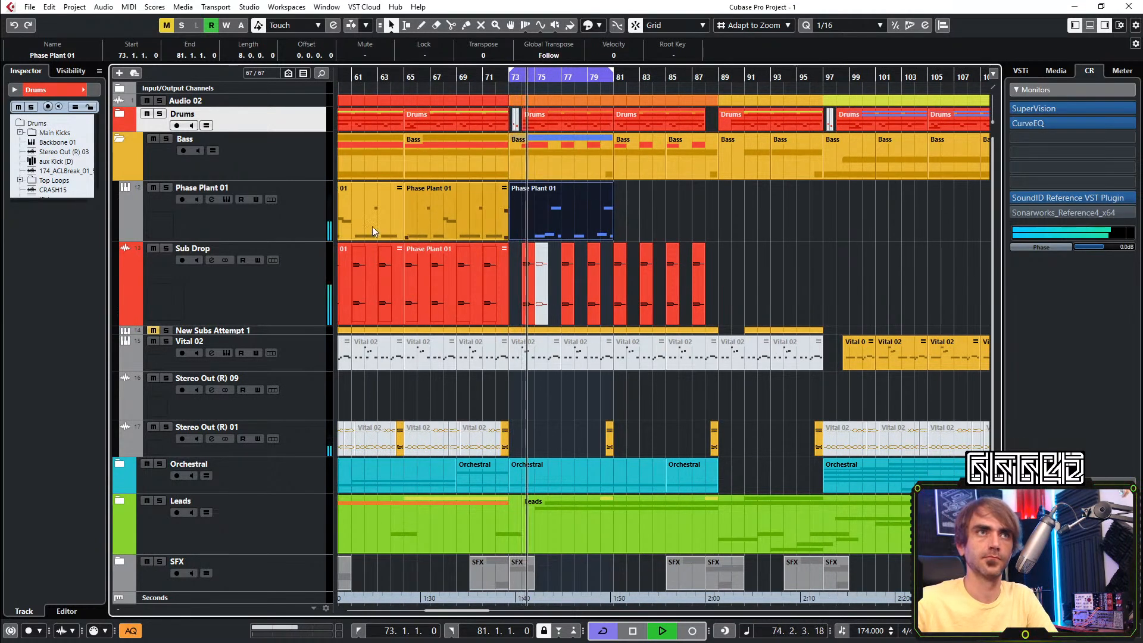
{"action": "scroll", "coordinate": [519, 206], "scroll_direction": "up", "scroll_amount": 3}
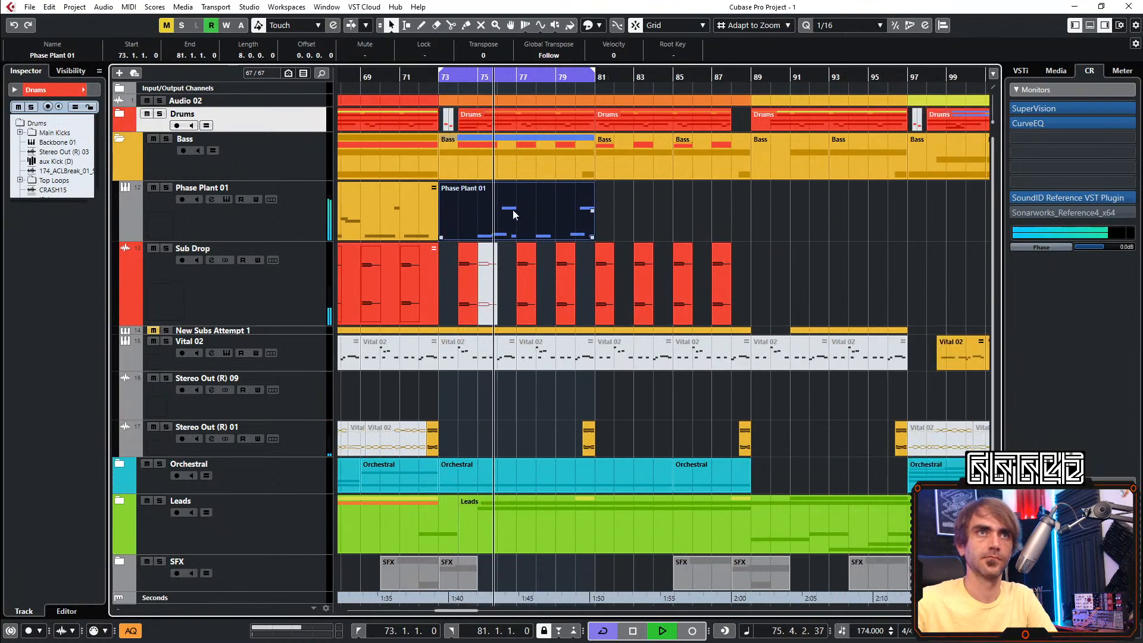
{"action": "scroll", "coordinate": [492, 201], "scroll_direction": "up", "scroll_amount": 2}
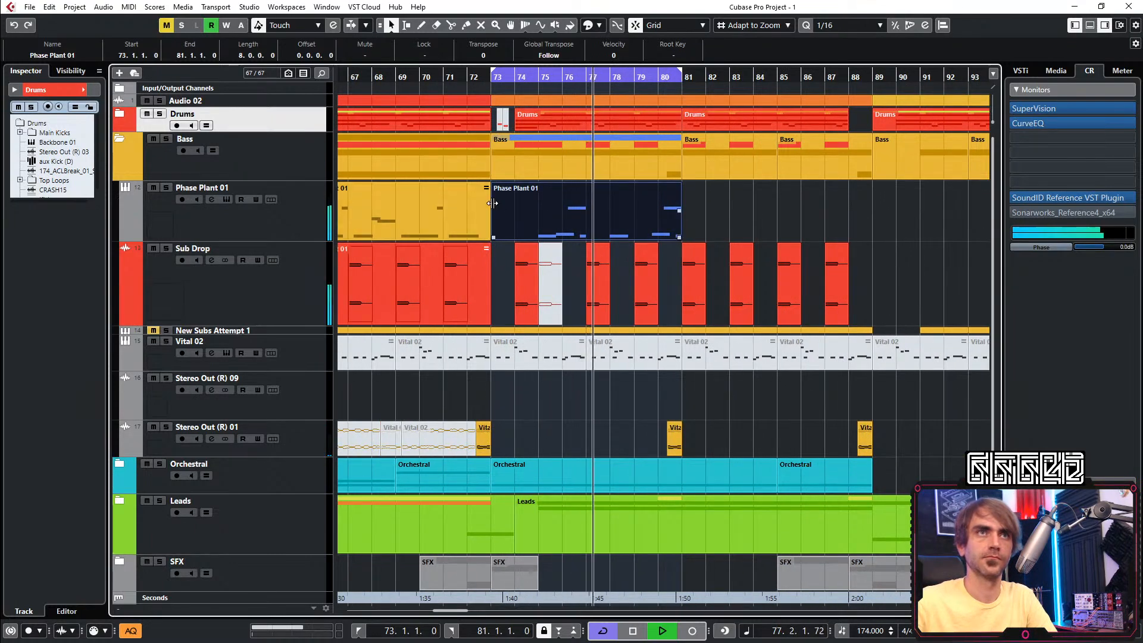
{"action": "right_click", "coordinate": [315, 213]}
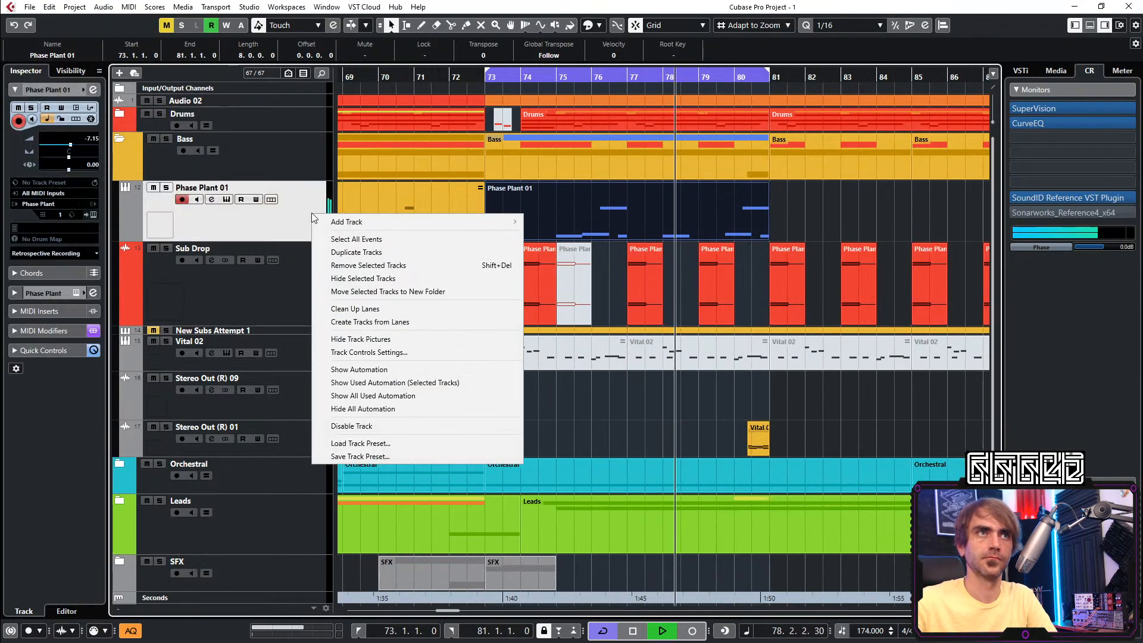
{"action": "left_click", "coordinate": [384, 255]}
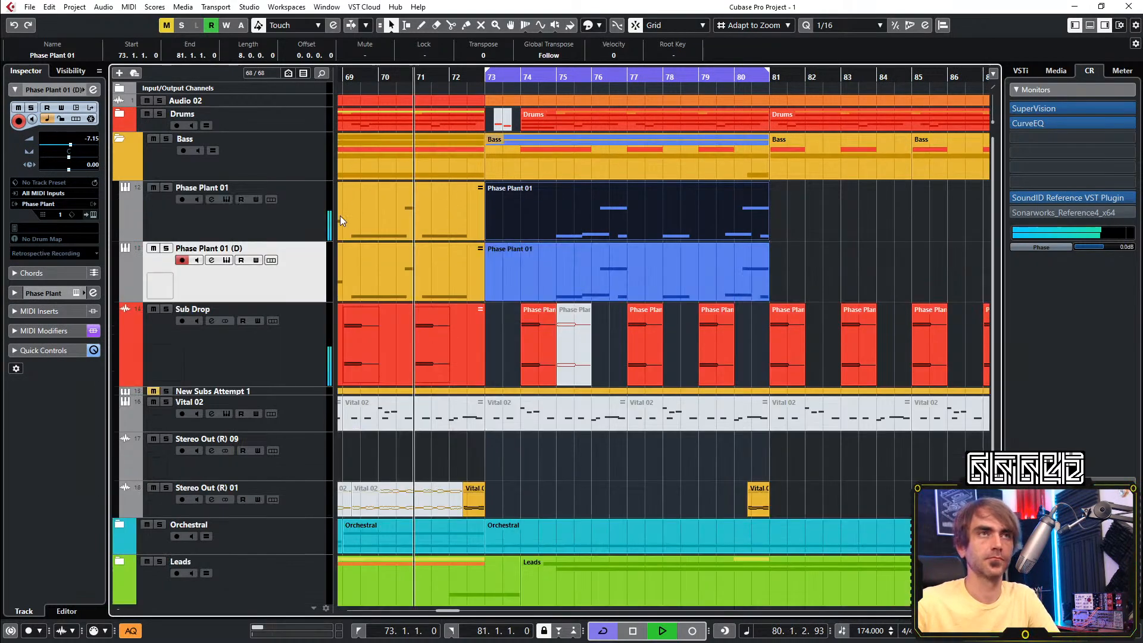
Delete all events on the duplicated Phase Plant track and move the blue part from bars 73–81 onto it
{"action": "right_click", "coordinate": [197, 277]}
{"action": "left_click", "coordinate": [235, 306]}
{"action": "key", "text": "Delete"}
{"action": "left_click_drag", "start_coordinate": [524, 216], "coordinate": [536, 258]}
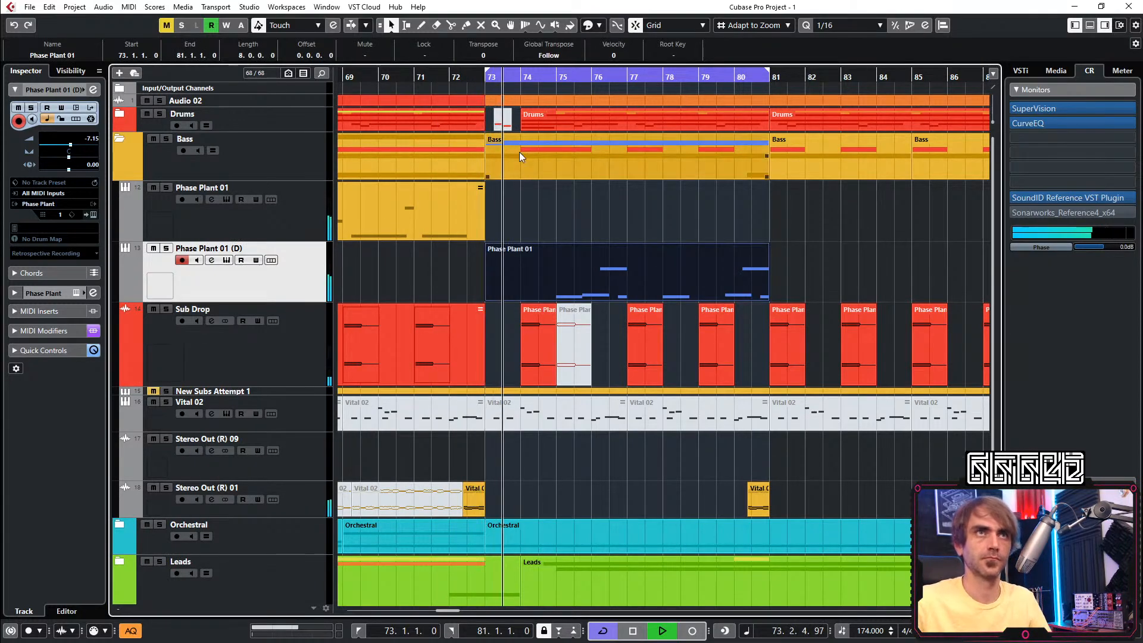
Open the blue part in the Key Editor and extend the first C0 note back to start halfway through bar 74
{"action": "double_click", "coordinate": [561, 274]}
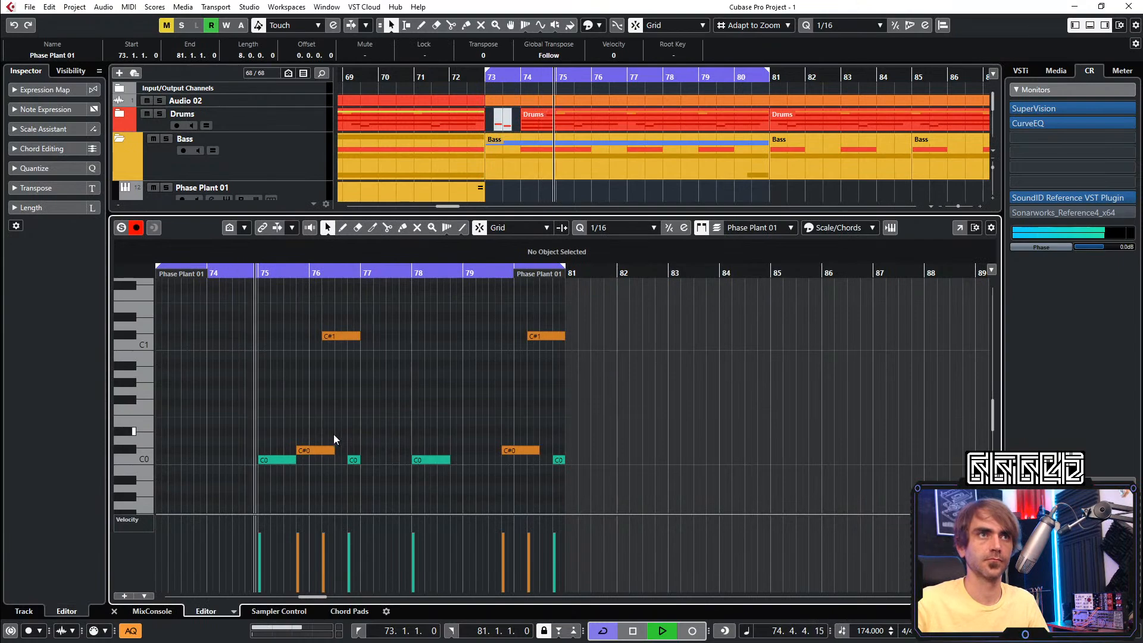
{"action": "scroll", "coordinate": [267, 439], "scroll_direction": "up", "scroll_amount": 4}
{"action": "scroll", "coordinate": [272, 436], "scroll_direction": "down", "scroll_amount": 2}
{"action": "scroll", "coordinate": [297, 433], "scroll_direction": "left", "scroll_amount": 2}
{"action": "key", "text": "space"}
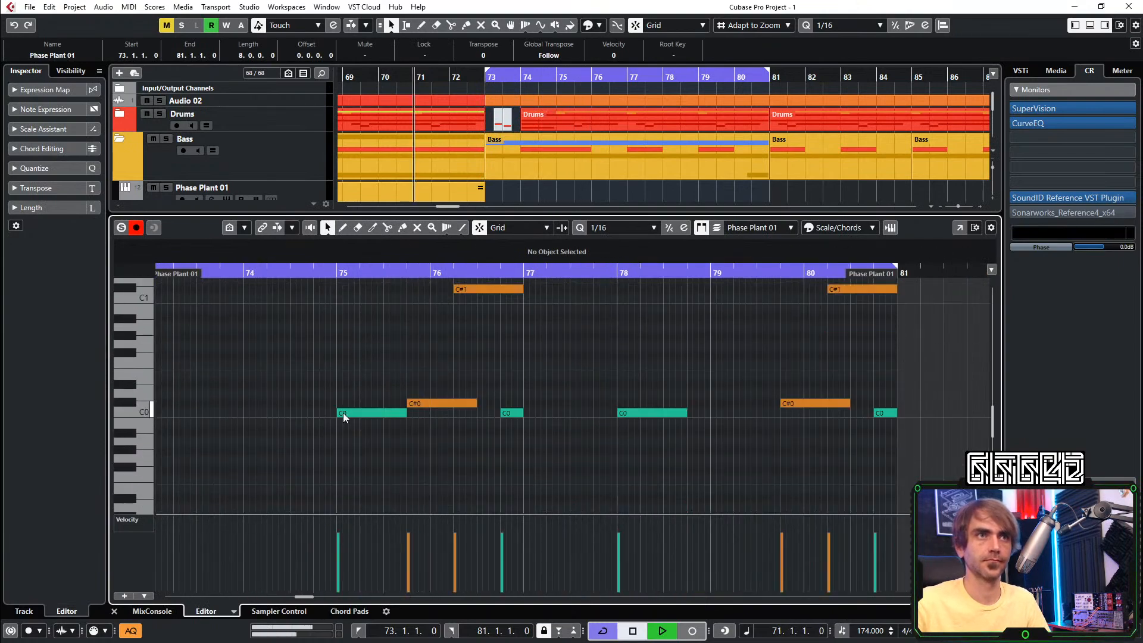
{"action": "left_click", "coordinate": [342, 414]}
{"action": "key", "text": "space"}
{"action": "left_click_drag", "start_coordinate": [336, 413], "coordinate": [290, 415]}
{"action": "left_click", "coordinate": [396, 474]}
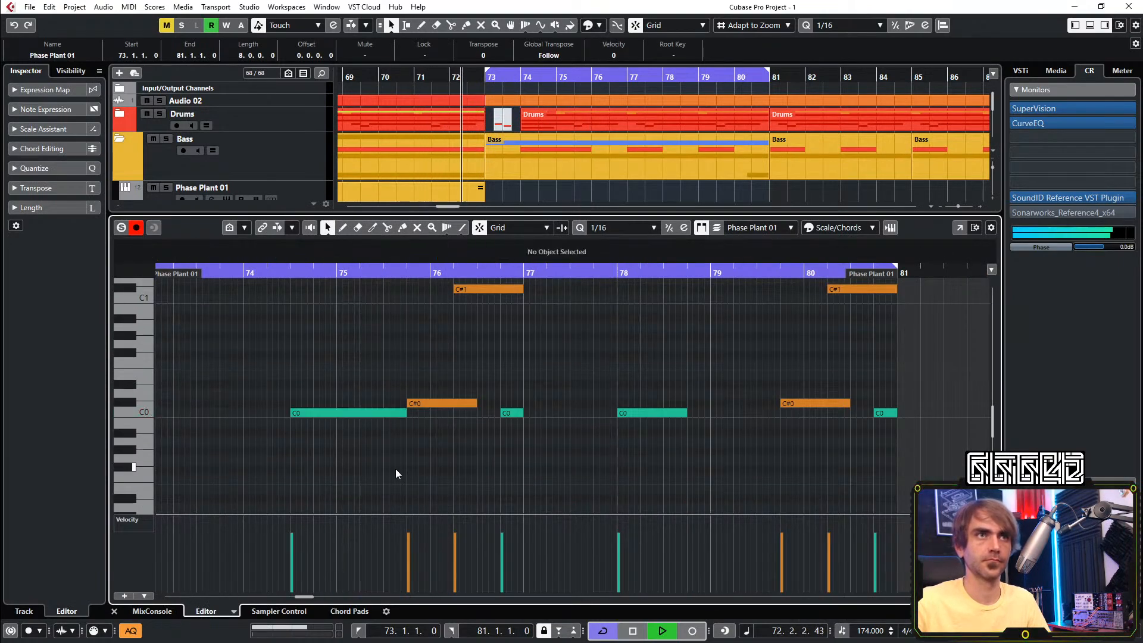
Extend the C0 note at bar 78 back so that it starts at 77.3.1.0
{"action": "scroll", "coordinate": [369, 462], "scroll_direction": "left", "scroll_amount": 3}
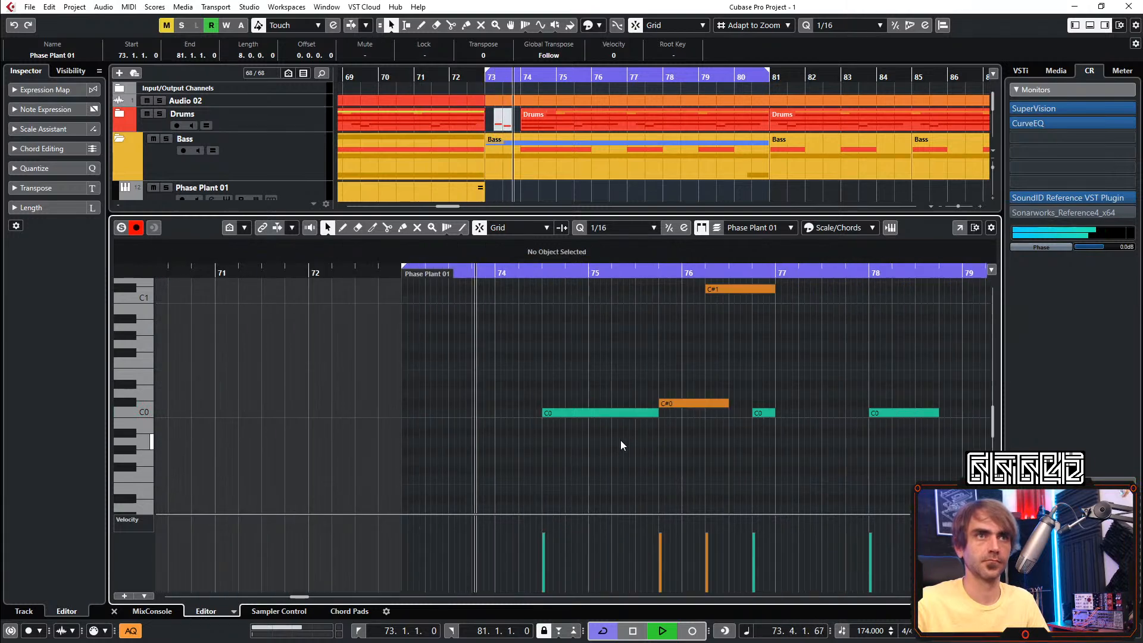
{"action": "scroll", "coordinate": [604, 445], "scroll_direction": "right", "scroll_amount": 2}
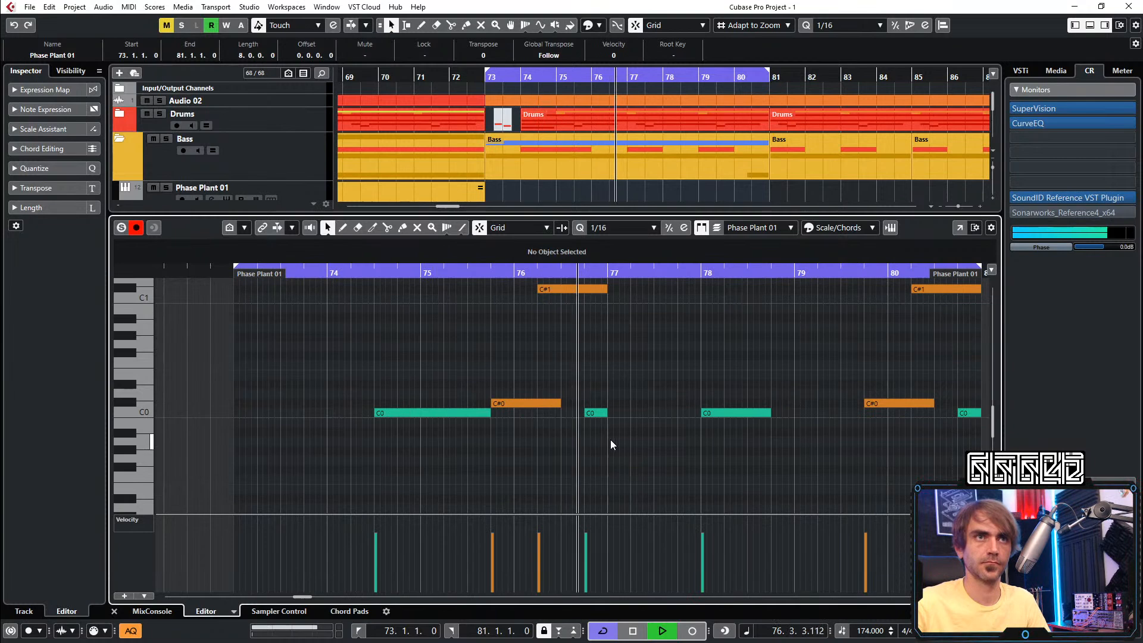
{"action": "left_click_drag", "start_coordinate": [702, 413], "coordinate": [660, 436]}
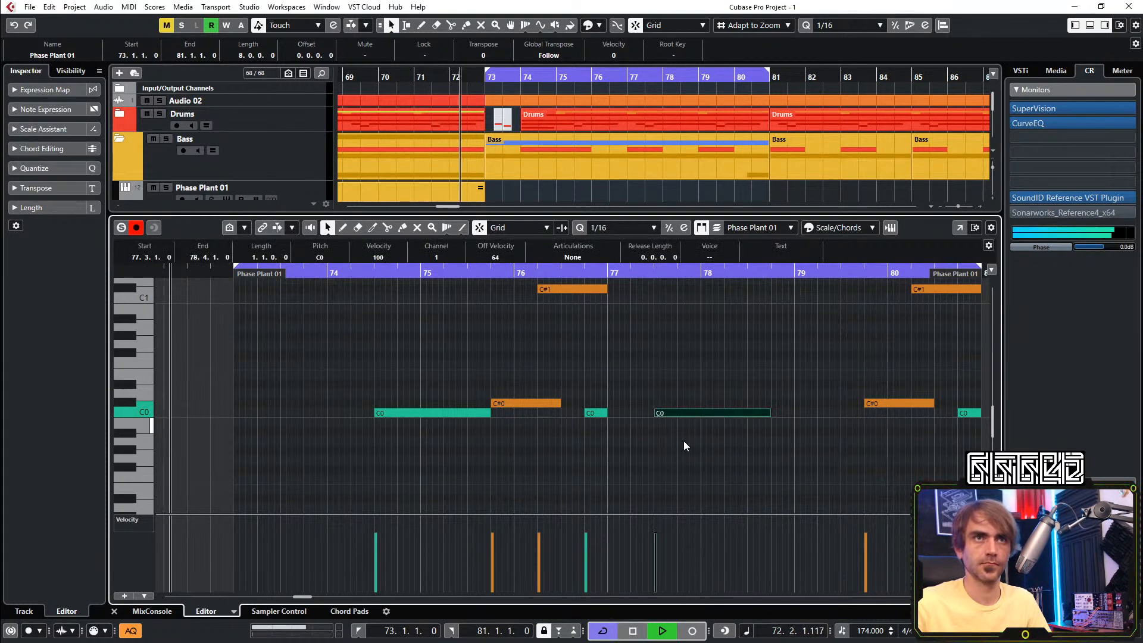
{"action": "scroll", "coordinate": [673, 429], "scroll_direction": "right", "scroll_amount": 2}
{"action": "left_click", "coordinate": [673, 436]}
{"action": "scroll", "coordinate": [654, 404], "scroll_direction": "up", "scroll_amount": 2}
{"action": "scroll", "coordinate": [649, 406], "scroll_direction": "down", "scroll_amount": 2}
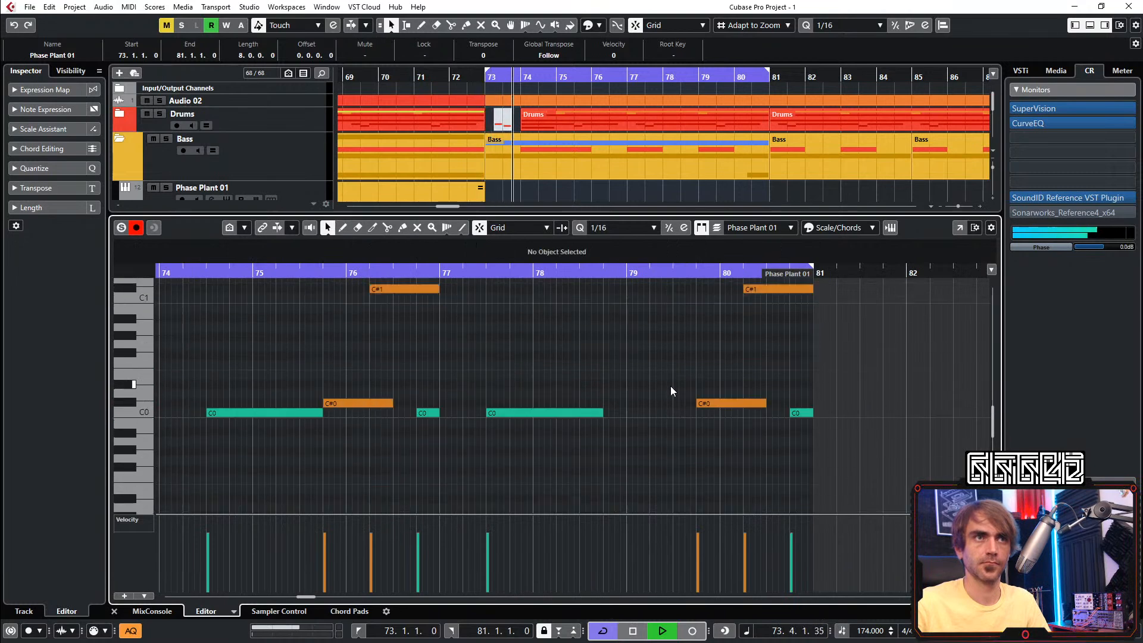
Lengthen the C0 note that starts halfway through bar 77 so that it ends at 79.1.1.0
{"action": "scroll", "coordinate": [676, 387], "scroll_direction": "left", "scroll_amount": 2}
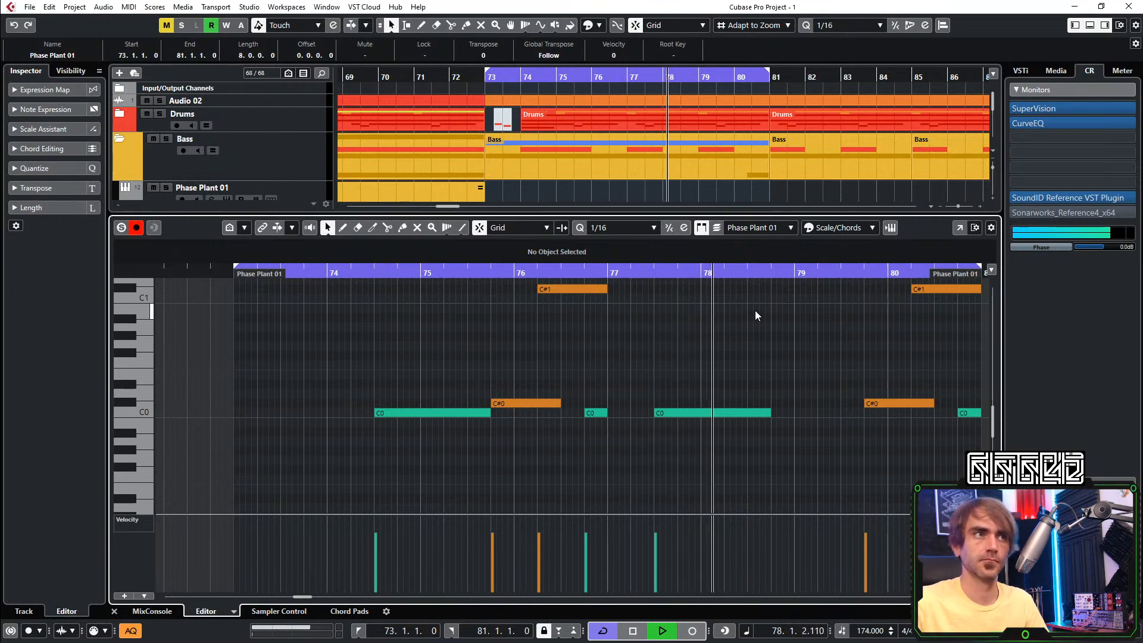
{"action": "key", "text": "space"}
{"action": "key", "text": "space"}
{"action": "left_click_drag", "start_coordinate": [768, 414], "coordinate": [857, 417]}
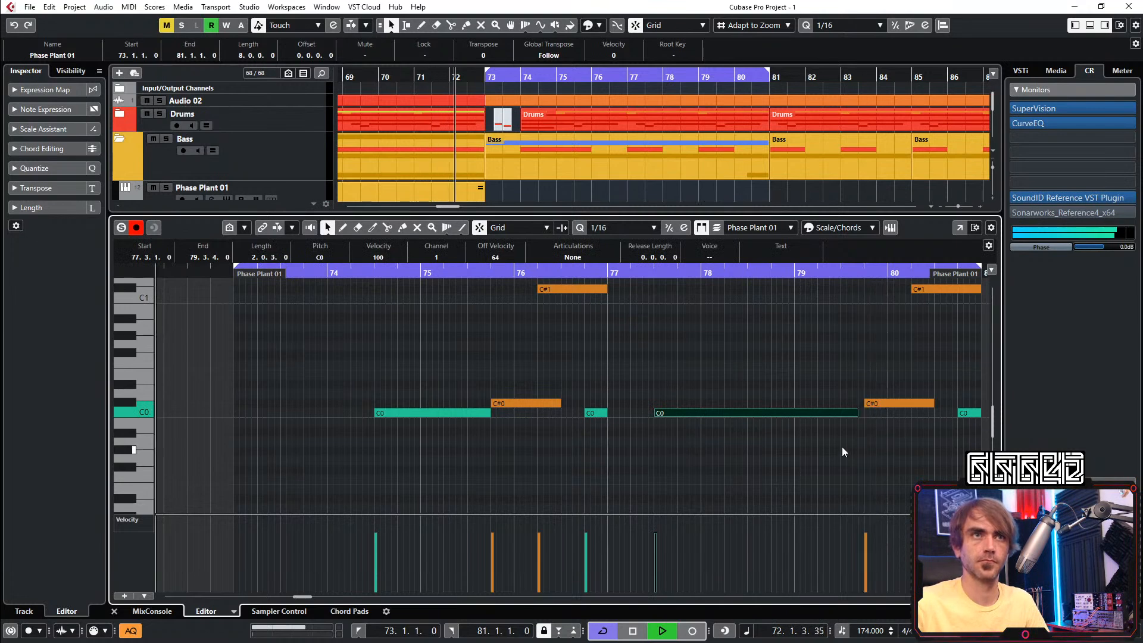
{"action": "scroll", "coordinate": [840, 428], "scroll_direction": "up", "scroll_amount": 3}
{"action": "scroll", "coordinate": [833, 408], "scroll_direction": "down", "scroll_amount": 2}
{"action": "left_click_drag", "start_coordinate": [858, 462], "coordinate": [792, 485]}
{"action": "scroll", "coordinate": [822, 456], "scroll_direction": "right", "scroll_amount": 1}
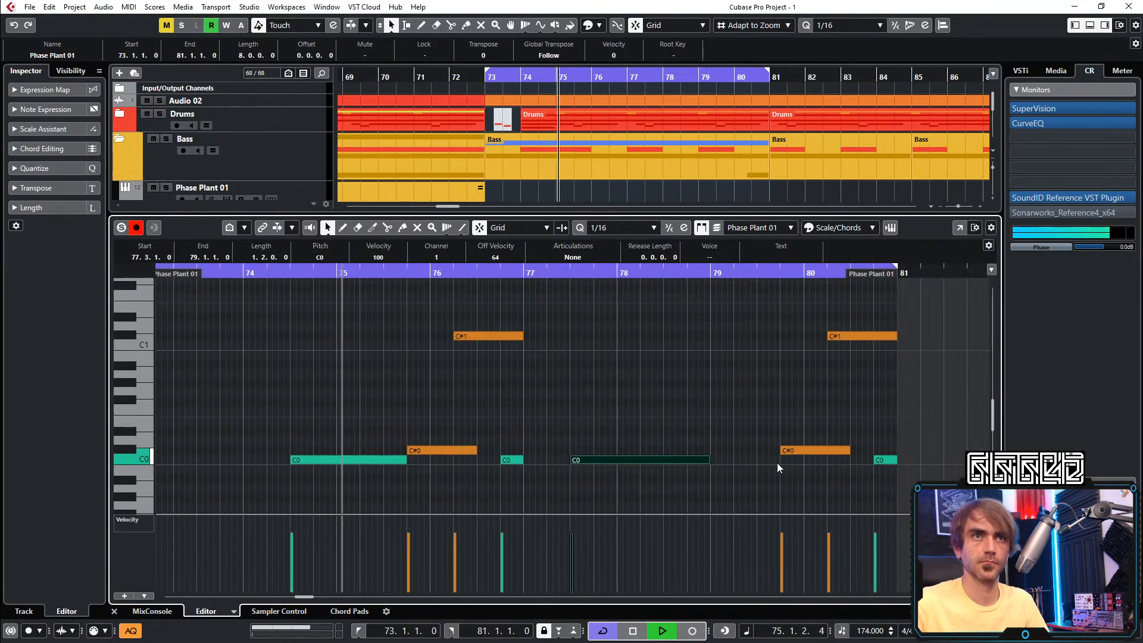
Add a C0 note one beat long at 79.3.1.0, just before the second C#0, and close the note editor
{"action": "double_click", "coordinate": [760, 462]}
{"action": "left_click_drag", "start_coordinate": [762, 461], "coordinate": [781, 467]}
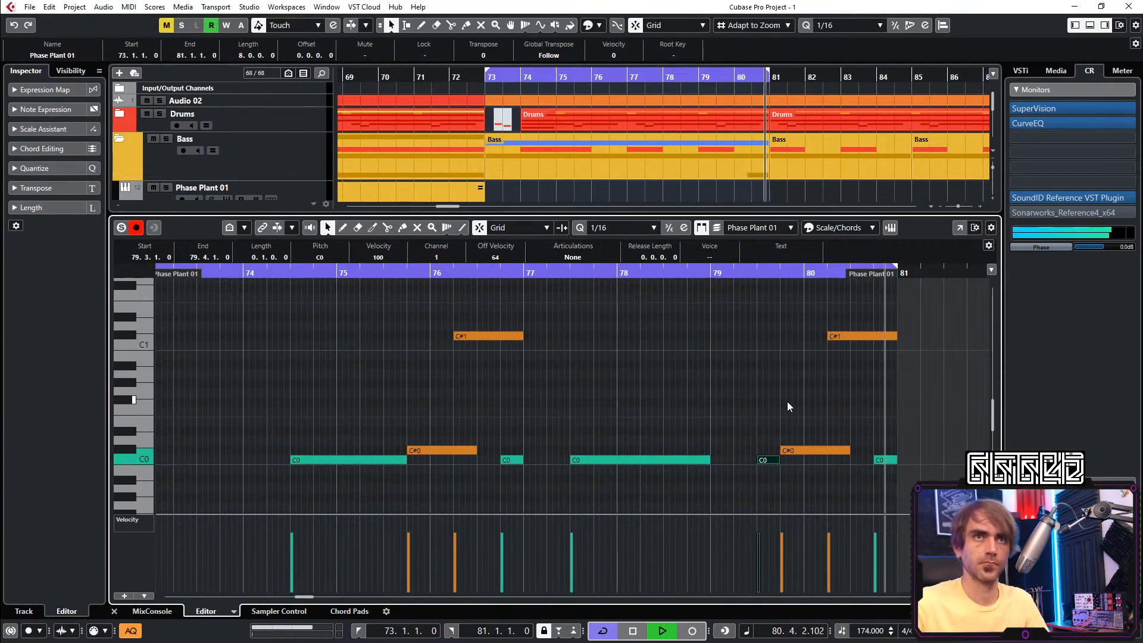
{"action": "left_click", "coordinate": [114, 612]}
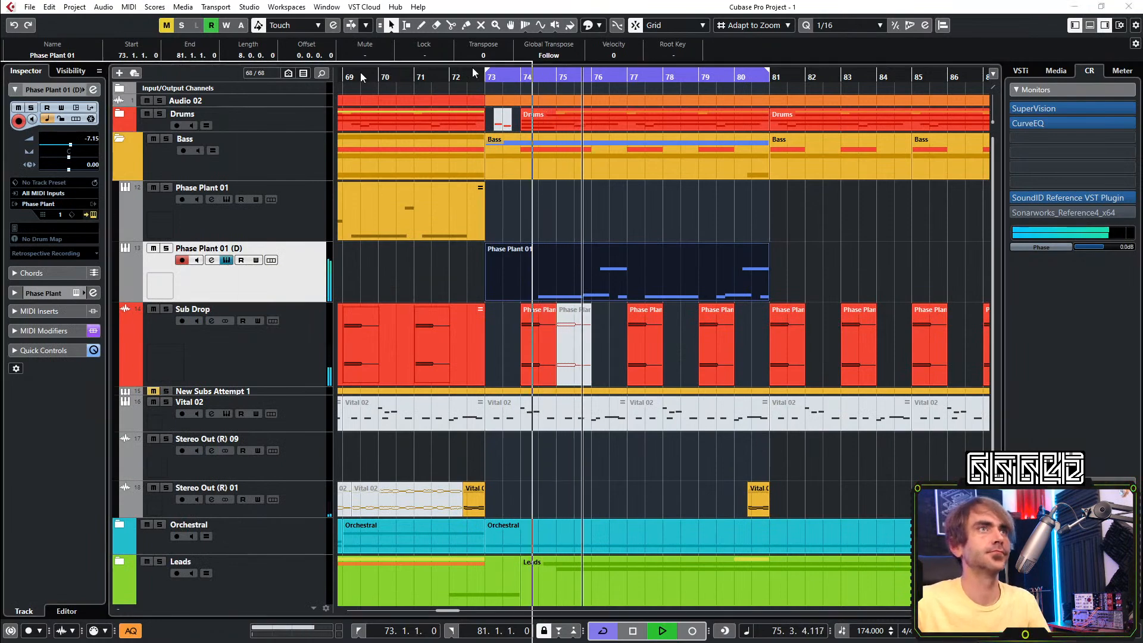
Open the Phase Plant instrument of Phase Plant 01 (D) and compare the first LFO with Retrigger off and on, leaving it on
{"action": "left_click", "coordinate": [226, 260]}
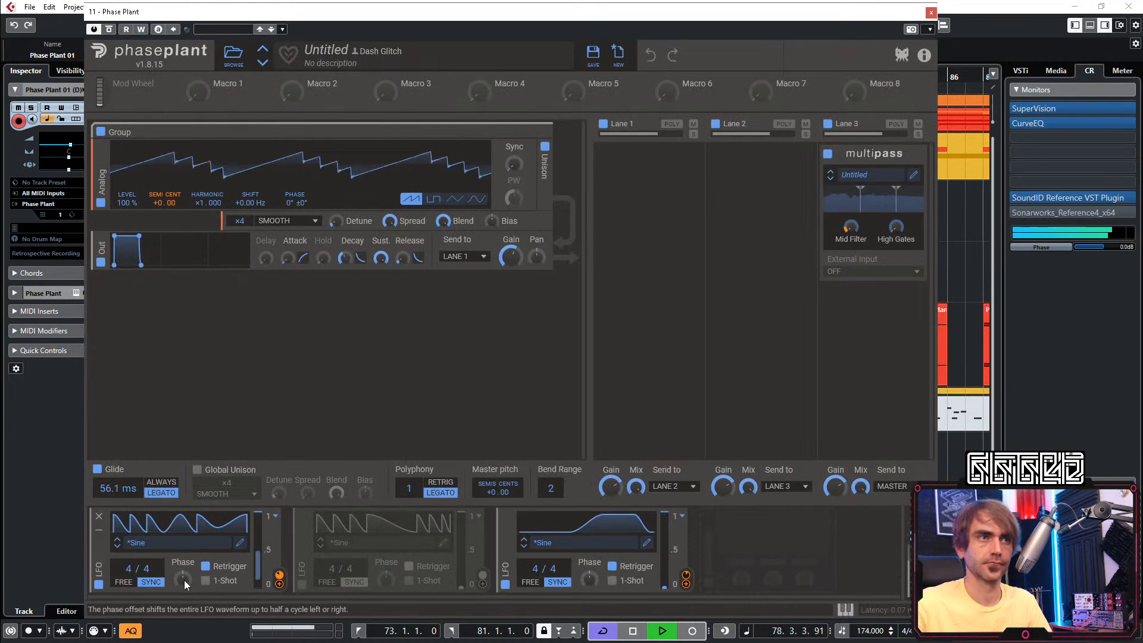
{"action": "left_click", "coordinate": [208, 568]}
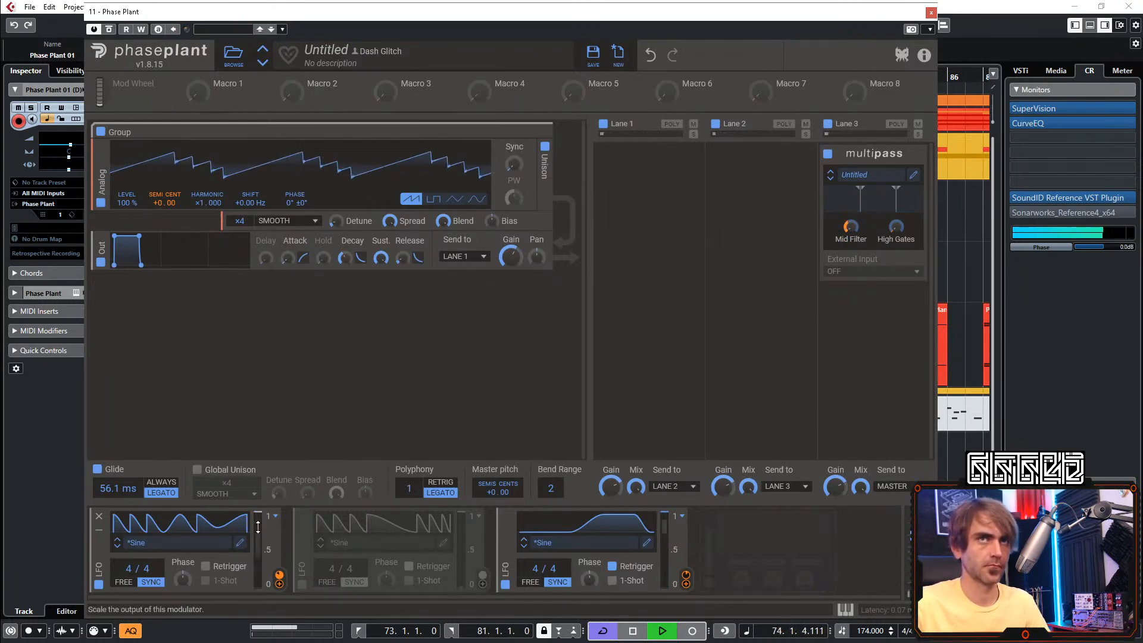
{"action": "left_click", "coordinate": [206, 569]}
{"action": "key", "text": "space"}
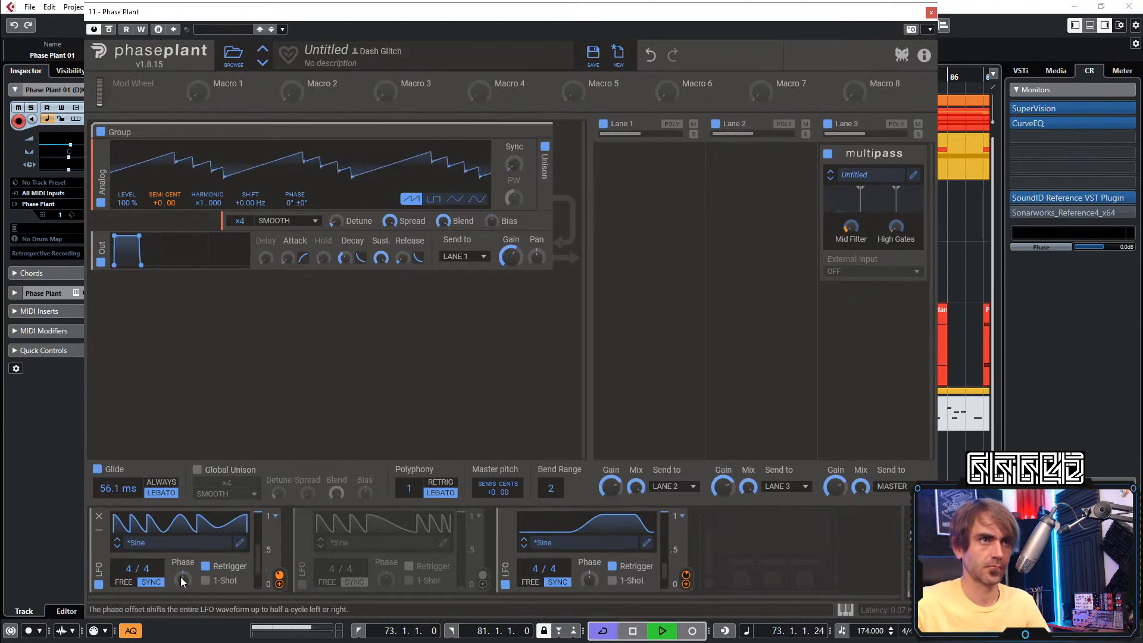
Try a 45° phase offset on the first LFO, and change it to -45°
{"action": "left_click_drag", "start_coordinate": [183, 578], "coordinate": [183, 582]}
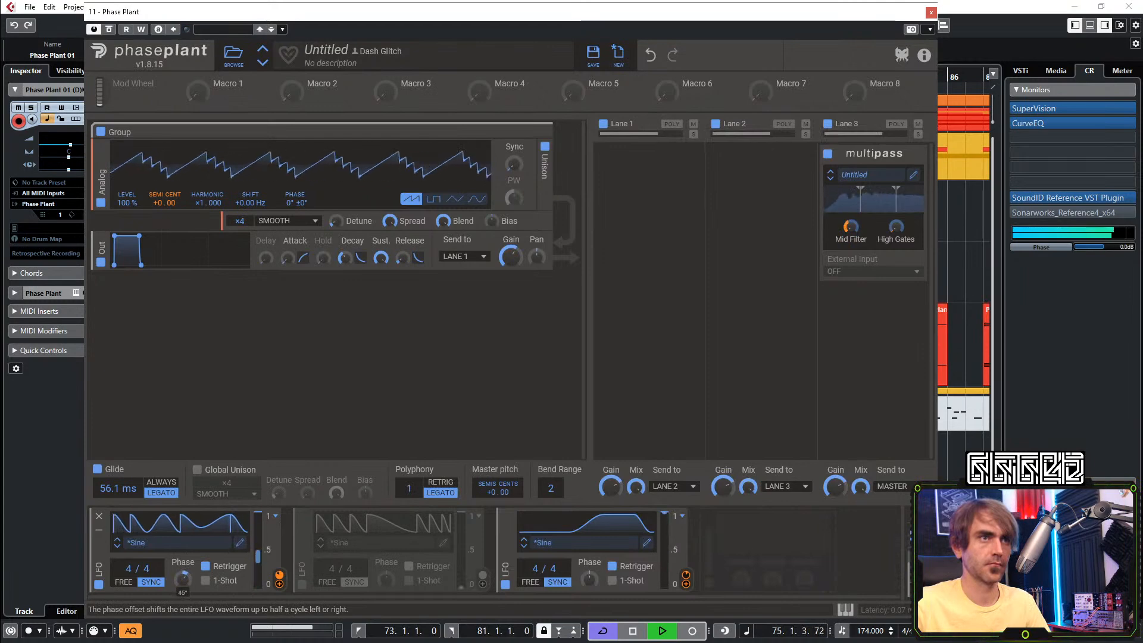
{"action": "double_click", "coordinate": [183, 579]}
{"action": "key", "text": "Return"}
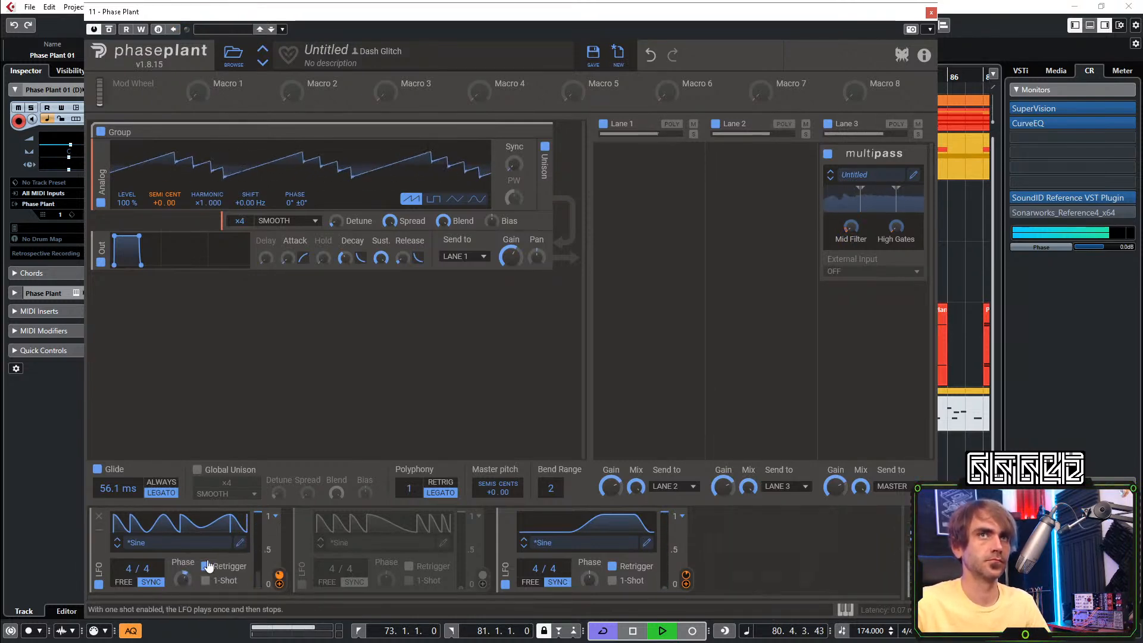
{"action": "double_click", "coordinate": [183, 580]}
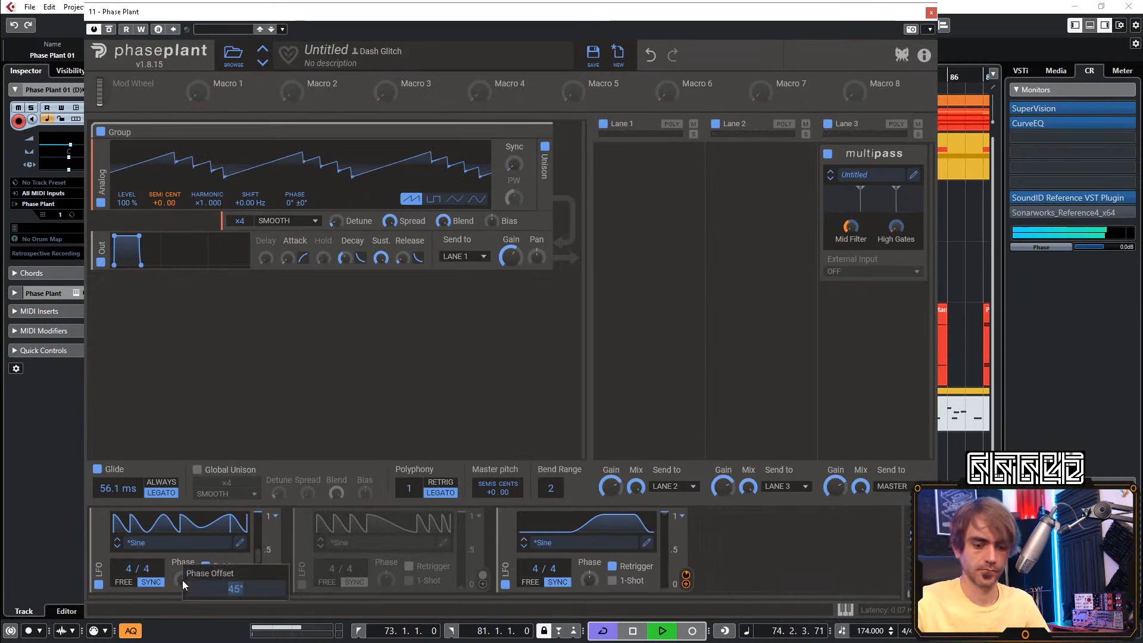
{"action": "type", "text": "-45"}
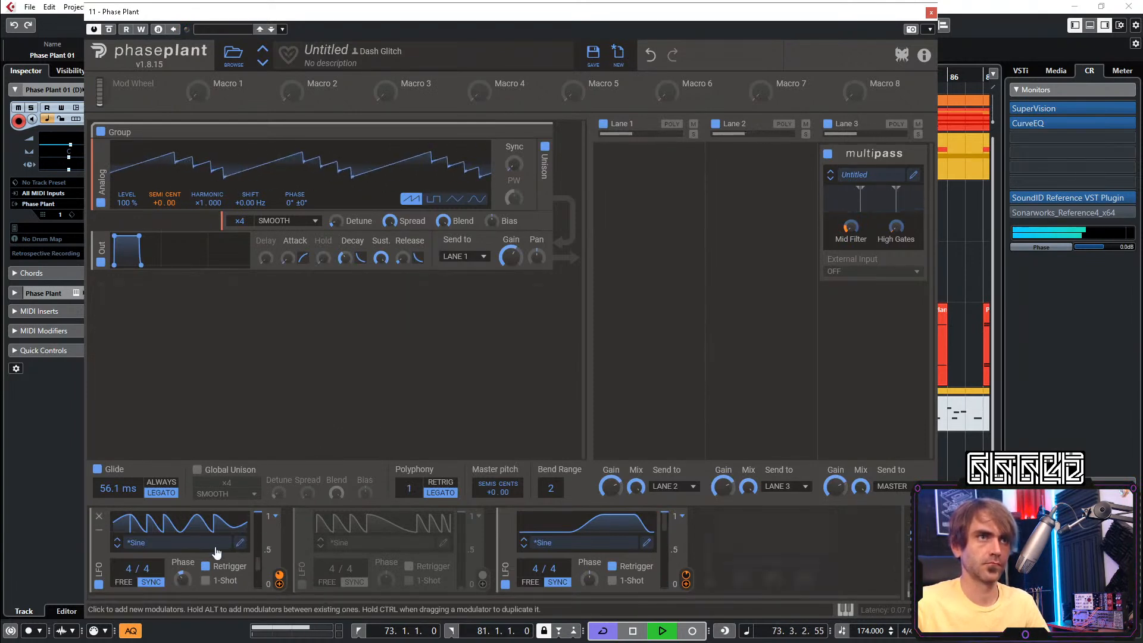
Reshape the first LFO's curve around 5, placing the trough at about 4.85 and the following peak at about 5.15, and close the instrument
{"action": "left_click", "coordinate": [239, 542]}
{"action": "double_click", "coordinate": [899, 394]}
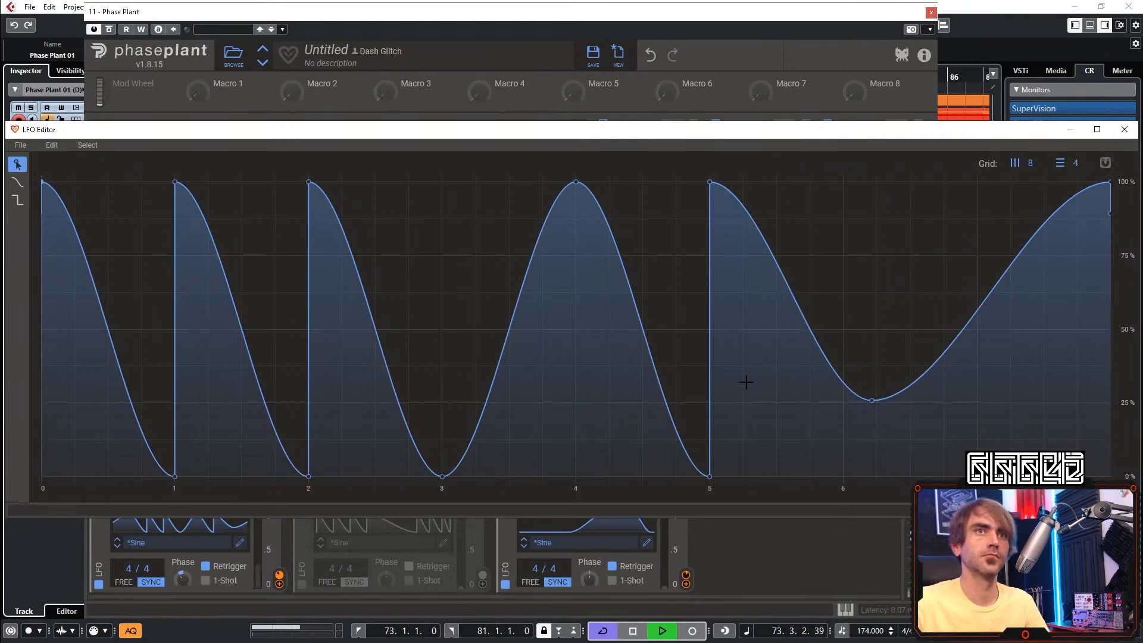
{"action": "left_click_drag", "start_coordinate": [710, 476], "coordinate": [686, 476]}
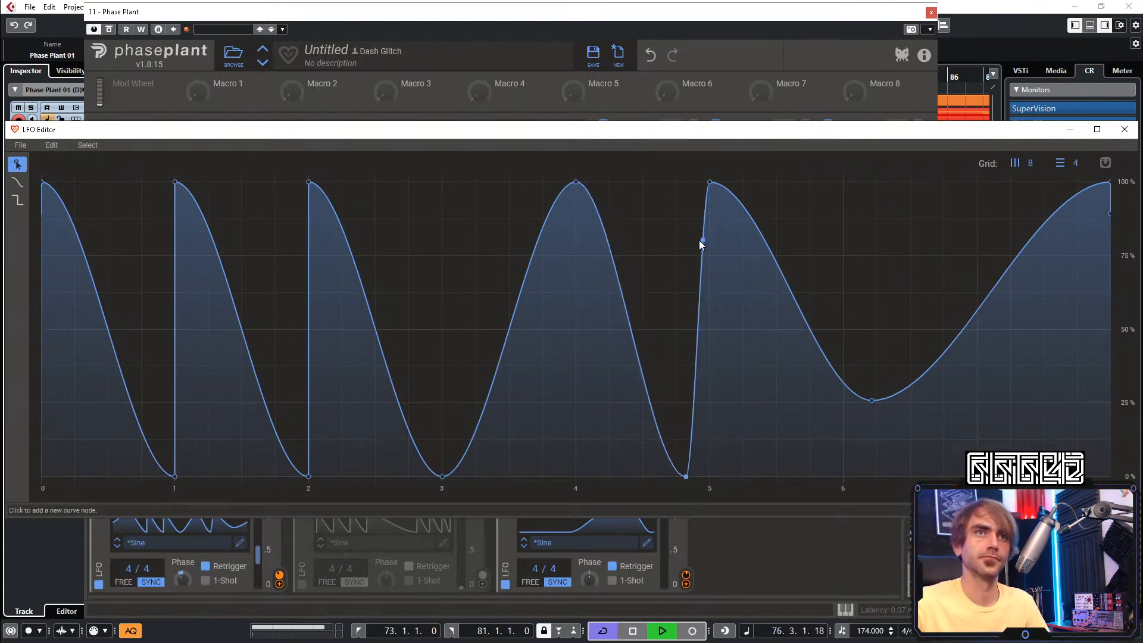
{"action": "left_click_drag", "start_coordinate": [684, 476], "coordinate": [641, 429]}
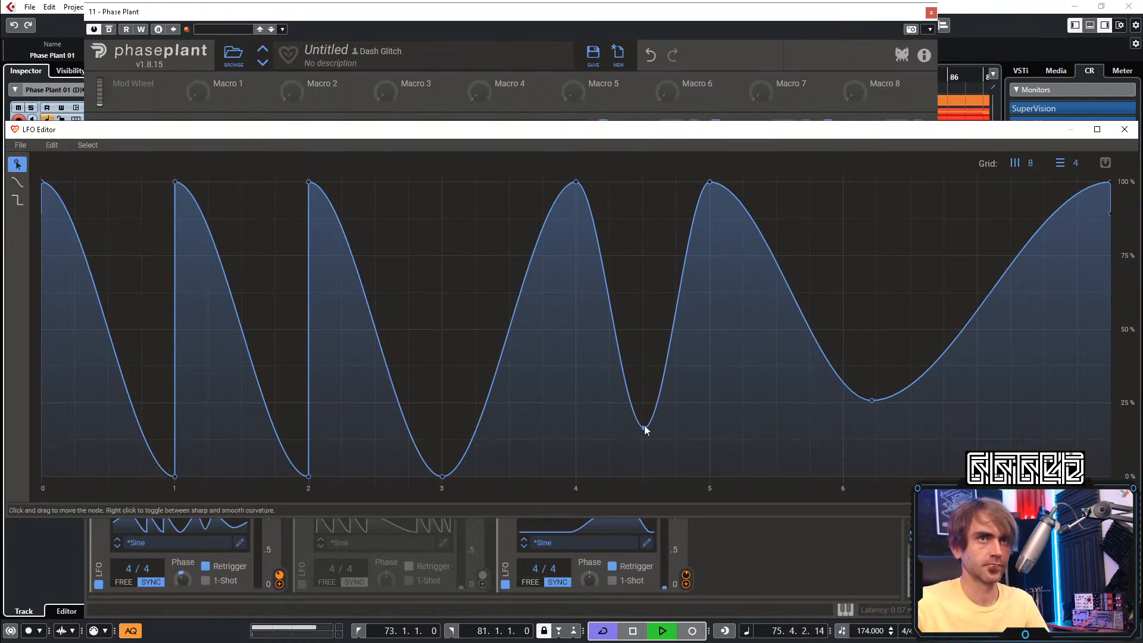
{"action": "left_click_drag", "start_coordinate": [645, 428], "coordinate": [707, 493]}
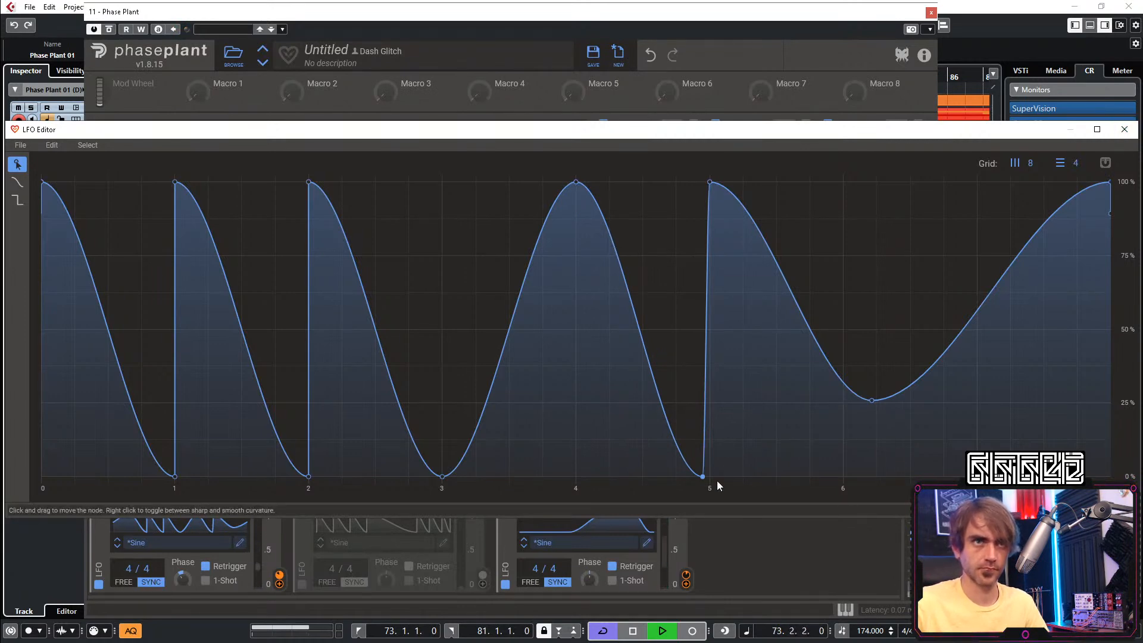
{"action": "left_click_drag", "start_coordinate": [703, 476], "coordinate": [692, 485]}
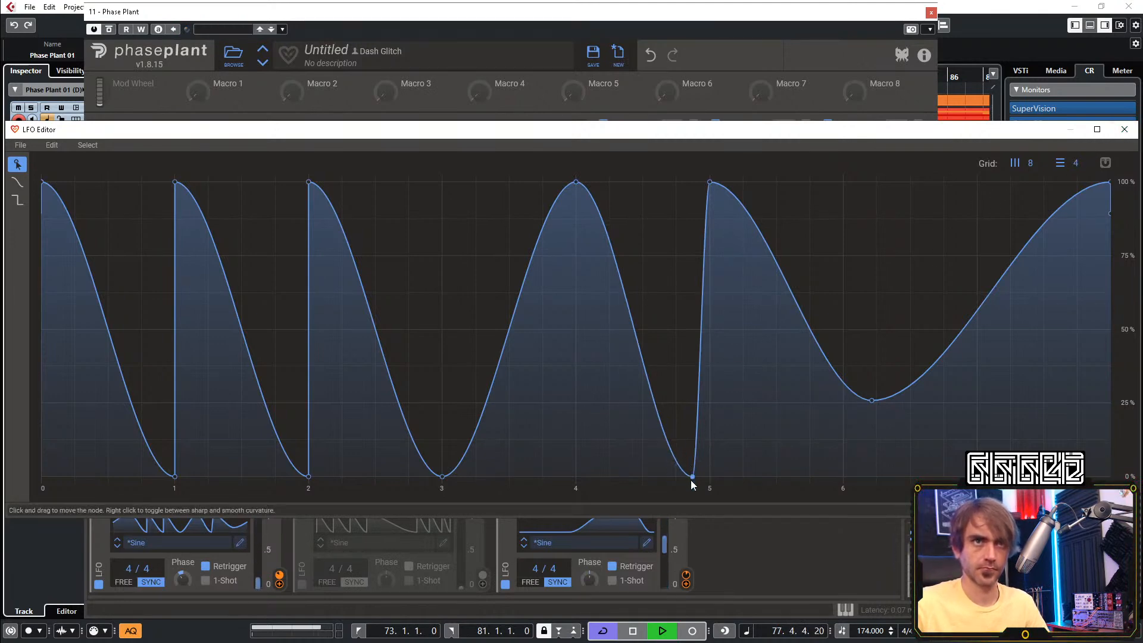
{"action": "left_click_drag", "start_coordinate": [690, 480], "coordinate": [716, 490]}
{"action": "left_click_drag", "start_coordinate": [709, 183], "coordinate": [730, 181]}
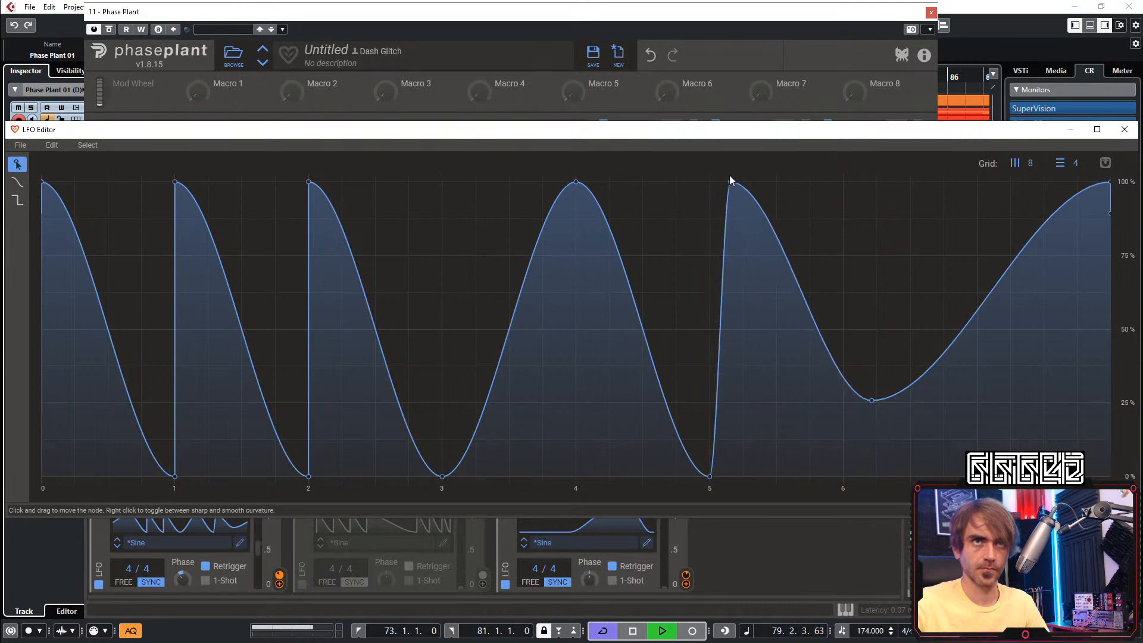
{"action": "left_click_drag", "start_coordinate": [710, 480], "coordinate": [691, 491]}
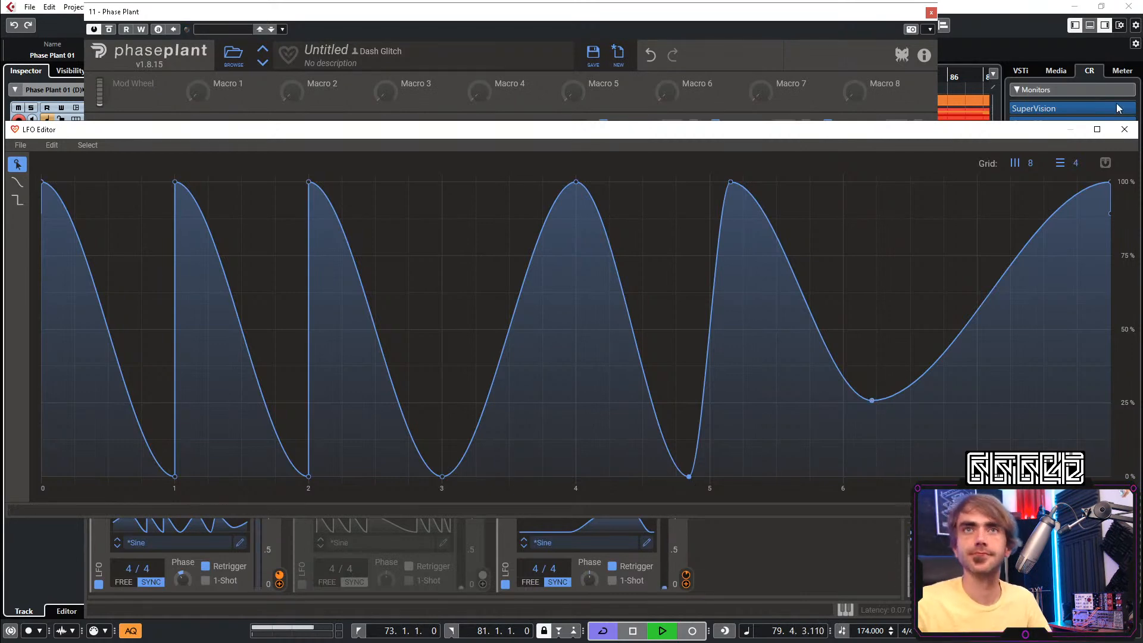
{"action": "left_click", "coordinate": [1124, 129]}
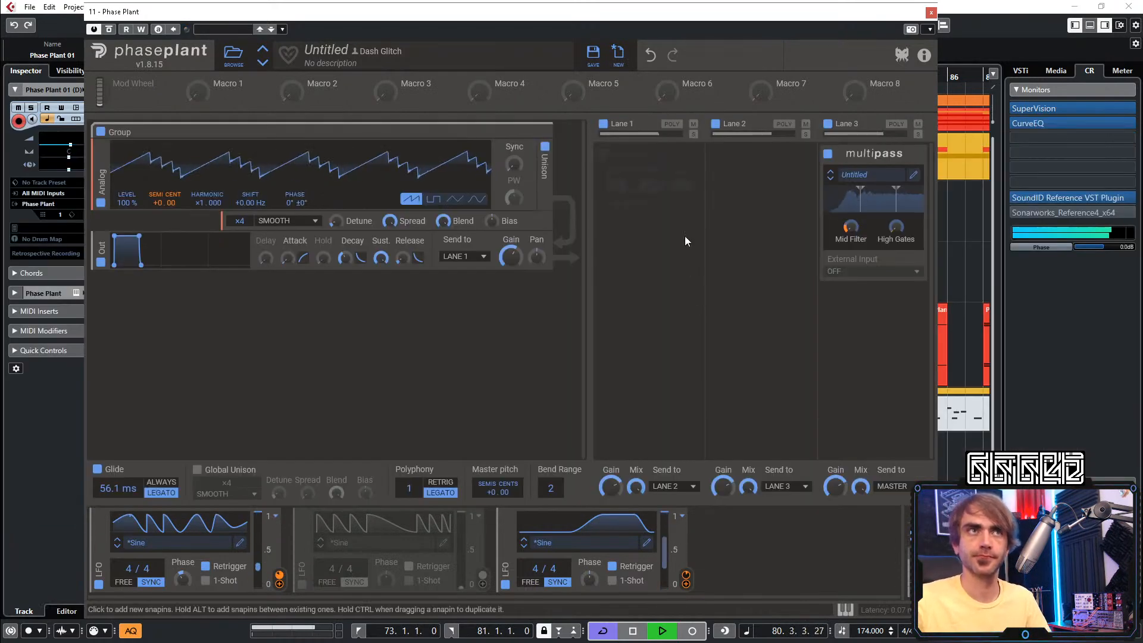
{"action": "left_click", "coordinate": [931, 12]}
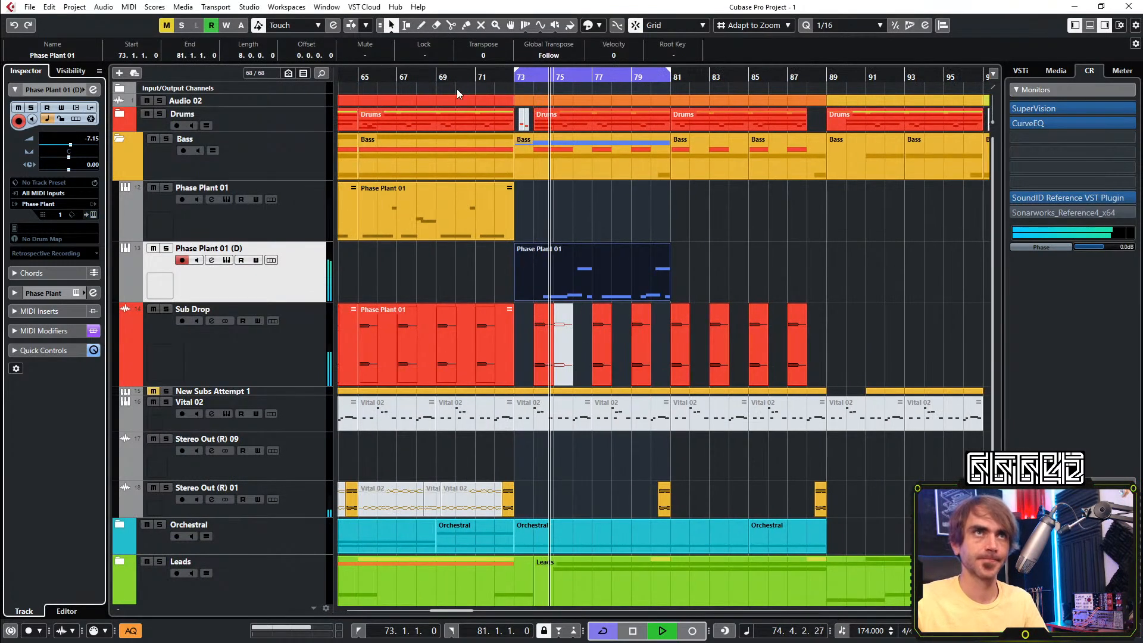
Play from about bar 67 and repeat the blue Phase Plant 01 (D) part once, filling bars 81 to 89
{"action": "left_click", "coordinate": [400, 76]}
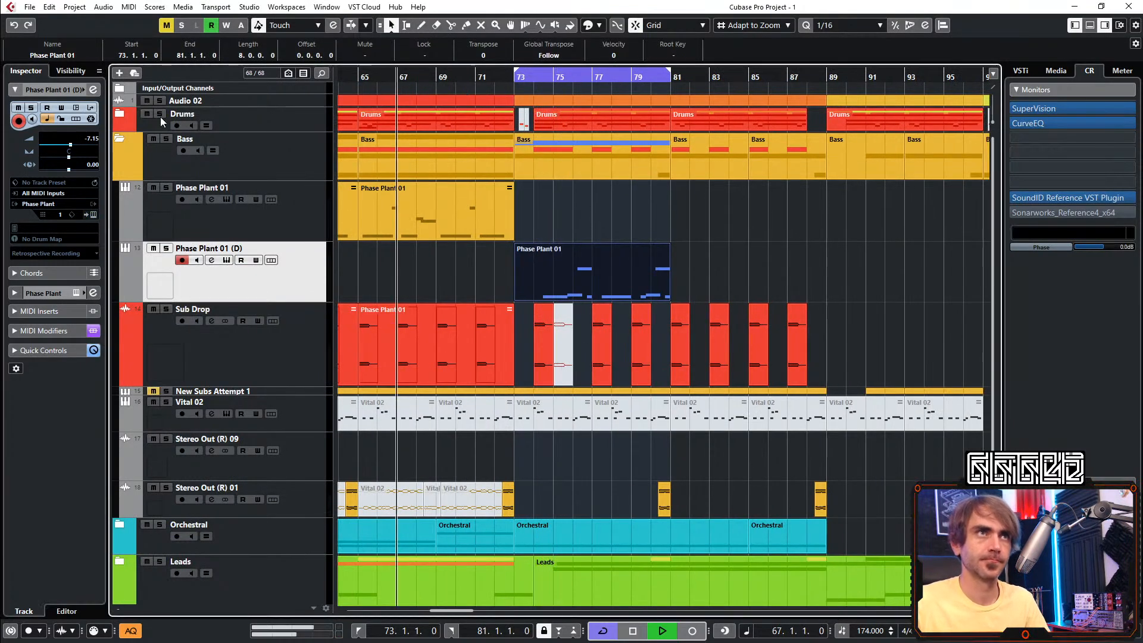
{"action": "left_click", "coordinate": [118, 140]}
{"action": "left_click", "coordinate": [118, 140]}
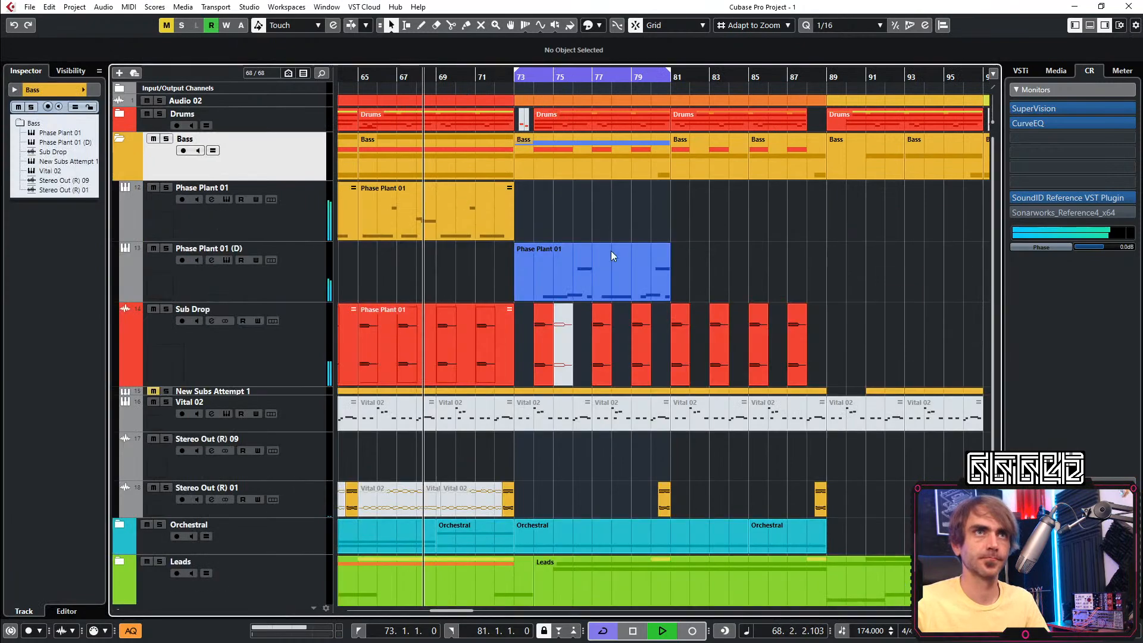
{"action": "left_click", "coordinate": [594, 259]}
{"action": "left_click_drag", "start_coordinate": [669, 272], "coordinate": [809, 282]}
{"action": "scroll", "coordinate": [808, 262], "scroll_direction": "down", "scroll_amount": 3}
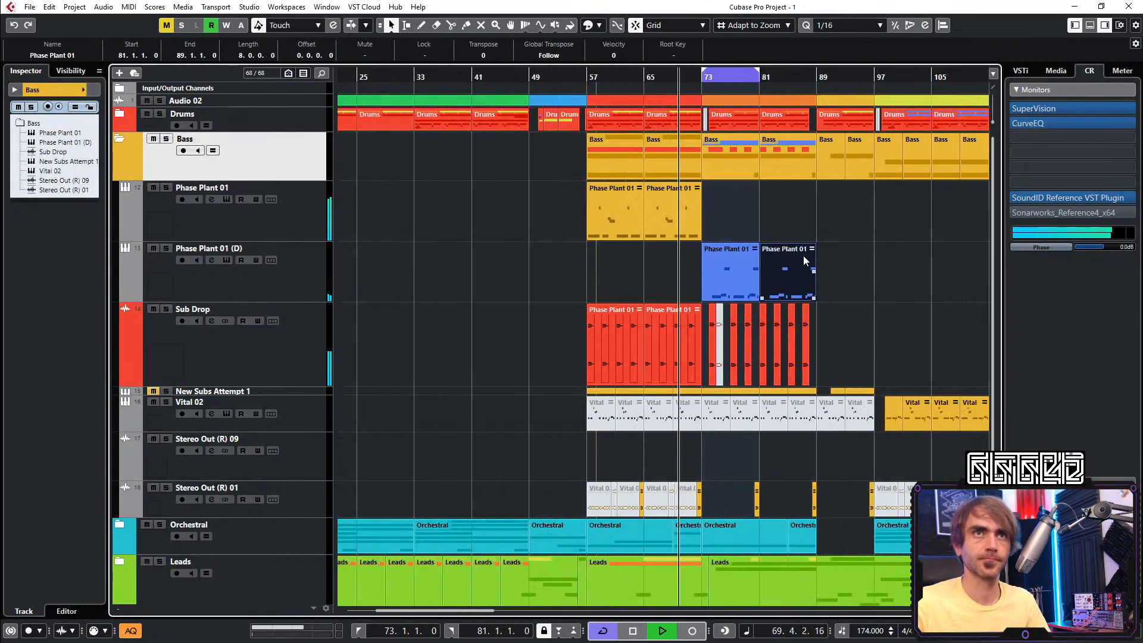
{"action": "scroll", "coordinate": [774, 247], "scroll_direction": "right", "scroll_amount": 5}
Collapse the Bass folder and turn off cycle playback
{"action": "left_click", "coordinate": [119, 139]}
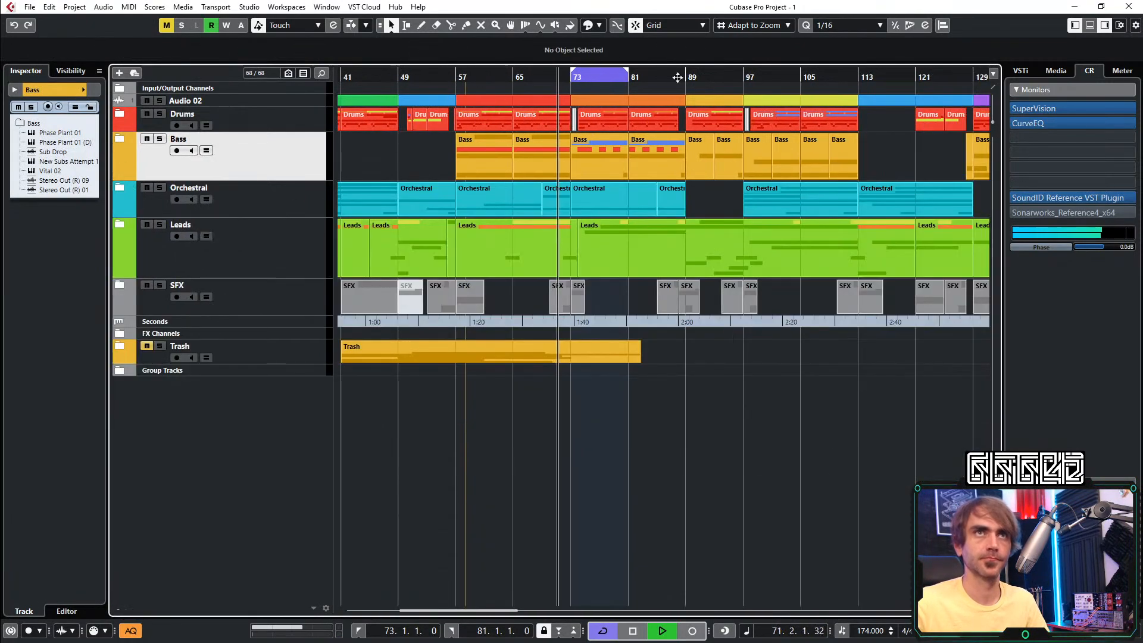
{"action": "left_click", "coordinate": [619, 70]}
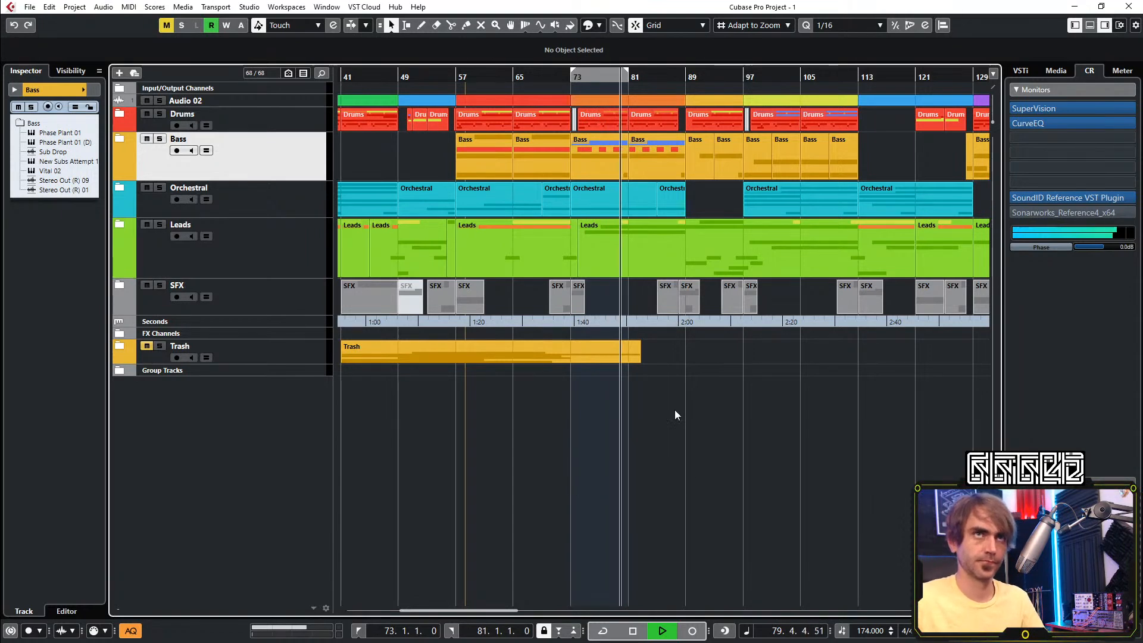
{"action": "scroll", "coordinate": [584, 467], "scroll_direction": "right", "scroll_amount": 1}
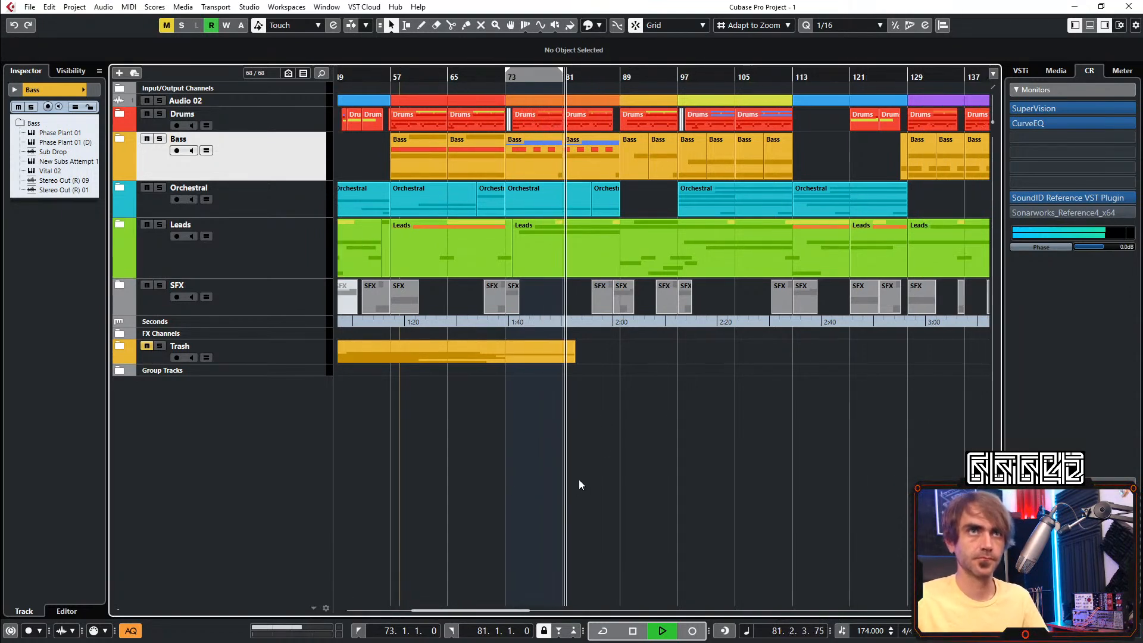
Turn the repeated Phase Plant 01 (D) part into two four-bar parts at bars 81 and 85, and color both turquoise
{"action": "left_click", "coordinate": [119, 139]}
{"action": "scroll", "coordinate": [544, 263], "scroll_direction": "up", "scroll_amount": 4}
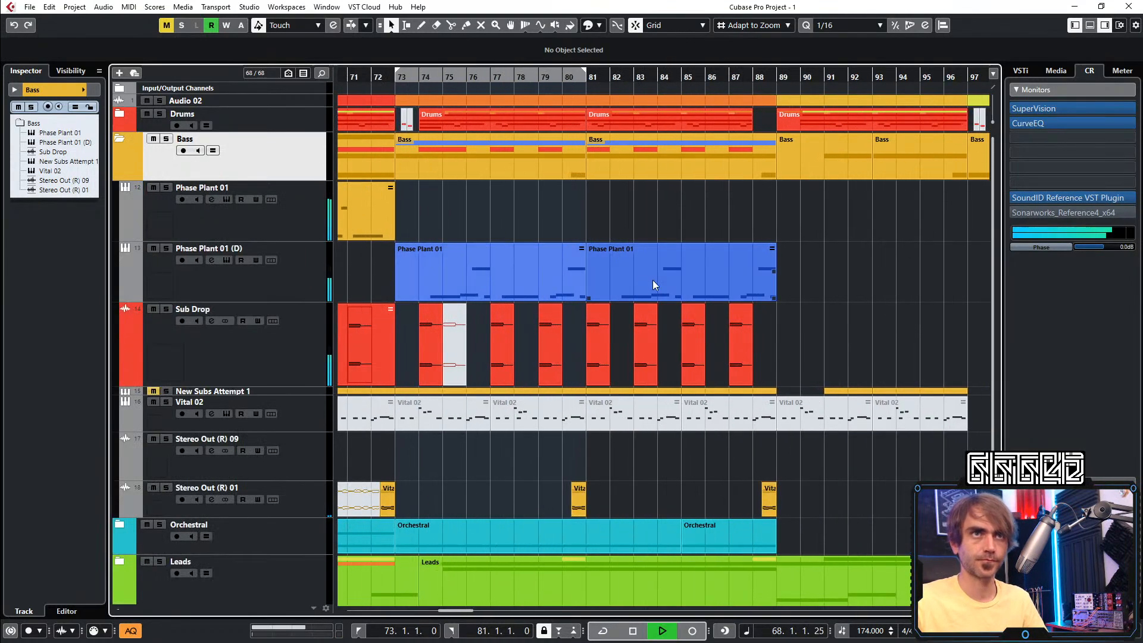
{"action": "left_click", "coordinate": [650, 280]}
{"action": "left_click_drag", "start_coordinate": [588, 297], "coordinate": [738, 262]}
{"action": "left_click_drag", "start_coordinate": [761, 201], "coordinate": [651, 261]}
{"action": "left_click", "coordinate": [597, 27]}
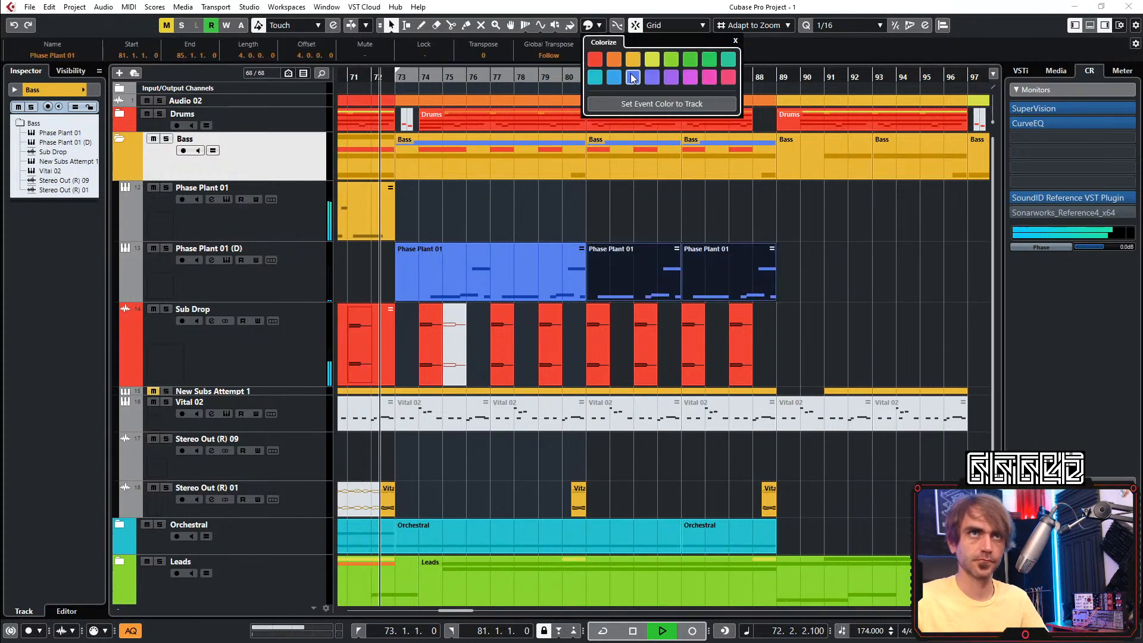
{"action": "left_click", "coordinate": [595, 76]}
{"action": "left_click", "coordinate": [848, 249]}
{"action": "key", "text": "1"}
{"action": "key", "text": "1"}
{"action": "key", "text": "1"}
{"action": "left_click", "coordinate": [826, 271]}
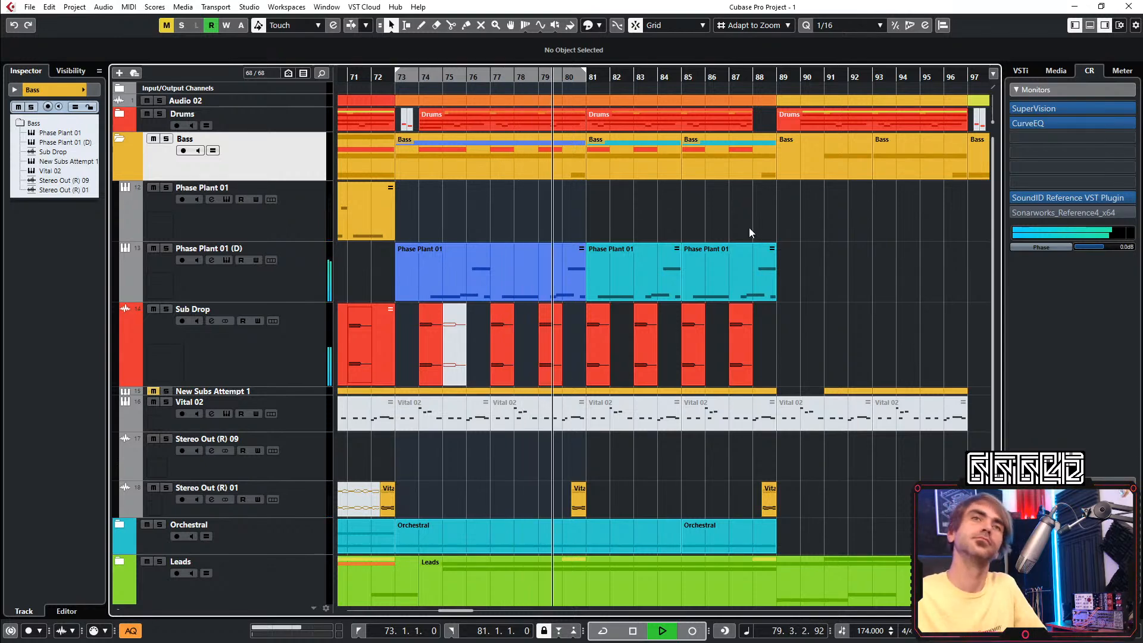
{"action": "scroll", "coordinate": [750, 230], "scroll_direction": "down", "scroll_amount": 1}
{"action": "scroll", "coordinate": [754, 226], "scroll_direction": "right", "scroll_amount": 2}
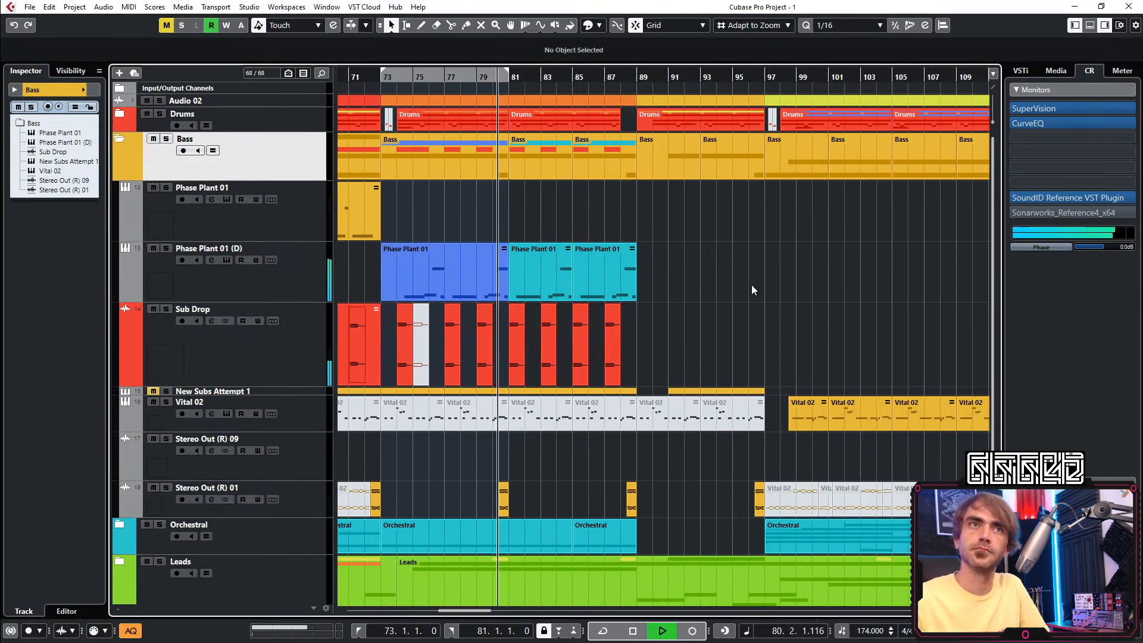
{"action": "left_click", "coordinate": [1028, 123]}
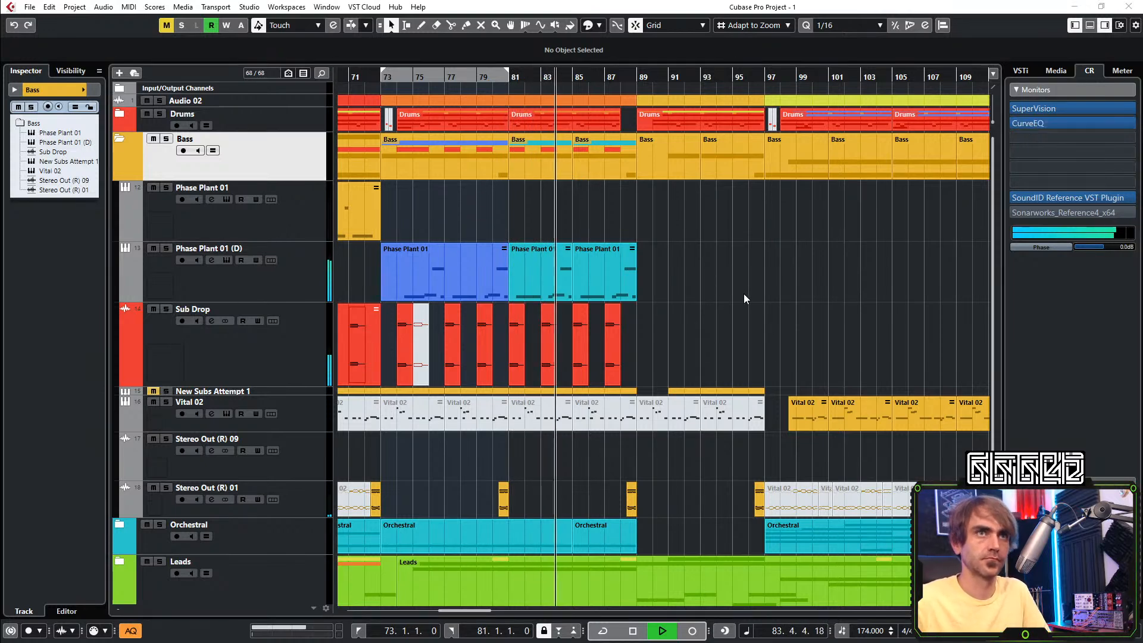
{"action": "left_click", "coordinate": [758, 275]}
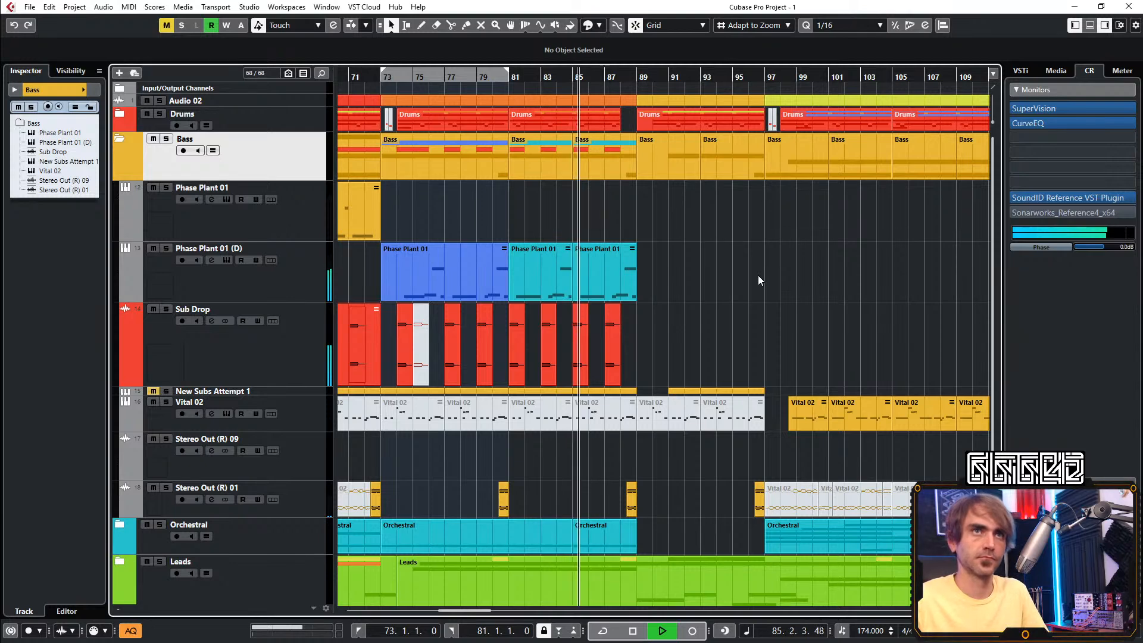
Copy the eight-bar Phase Plant 01 and Sub Drop parts that end at bar 73 to bar 89 on their own tracks
{"action": "key", "text": "g"}
{"action": "key", "text": "g"}
{"action": "left_click_drag", "start_coordinate": [410, 208], "coordinate": [701, 201]}
{"action": "left_click_drag", "start_coordinate": [438, 364], "coordinate": [710, 327]}
{"action": "key", "text": "h"}
{"action": "key", "text": "h"}
{"action": "key", "text": "h"}
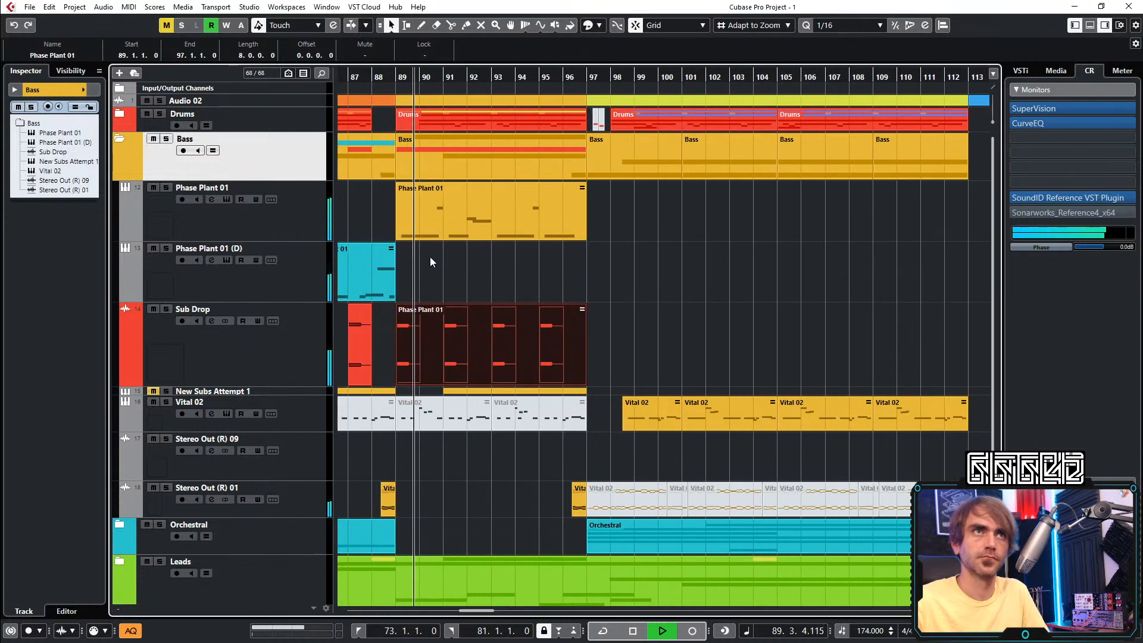
Trim the start of the copied Sub Drop part to bar 90
{"action": "left_click", "coordinate": [402, 216]}
{"action": "left_click", "coordinate": [433, 359]}
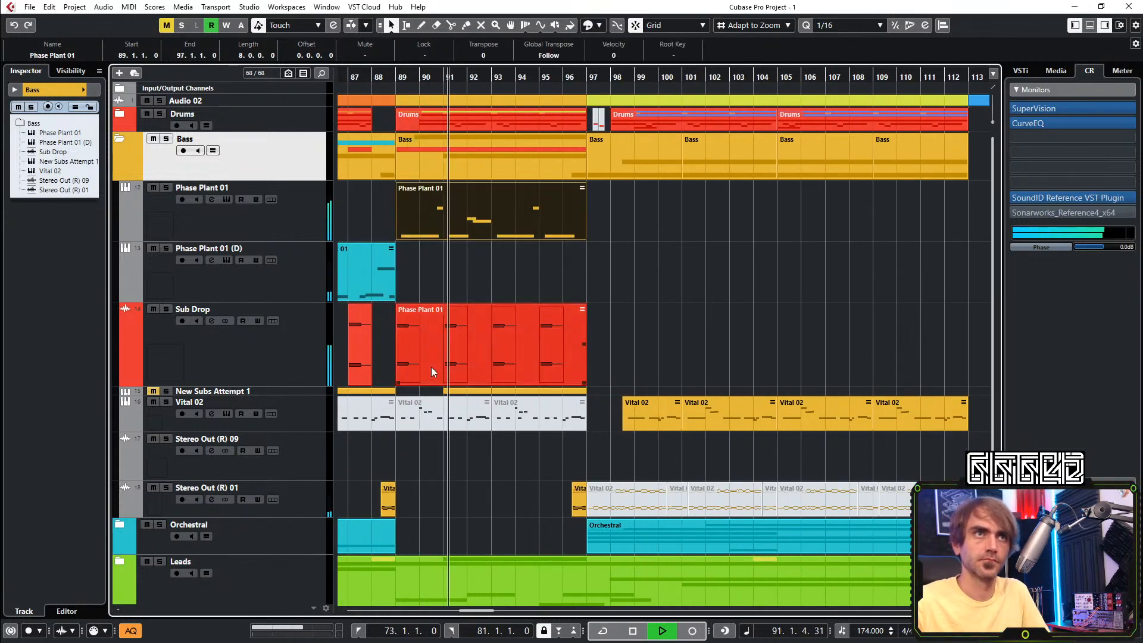
{"action": "left_click_drag", "start_coordinate": [400, 381], "coordinate": [430, 377]}
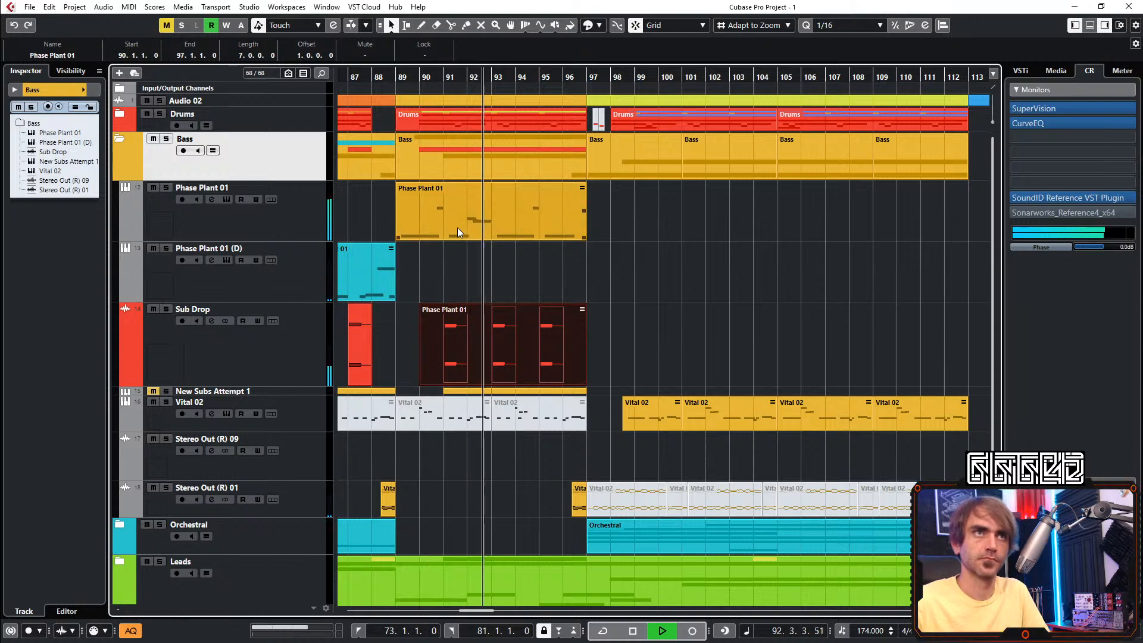
Replay from about bar 88 to check the transition into the copied bass parts
{"action": "key", "text": "g"}
{"action": "key", "text": "g"}
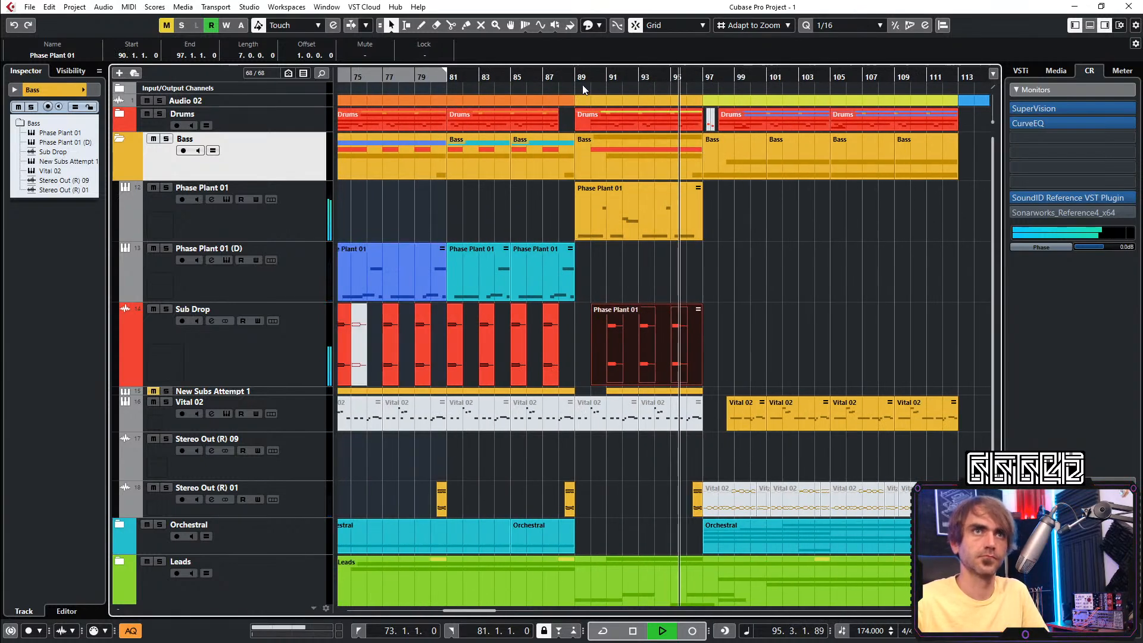
{"action": "left_click", "coordinate": [559, 79]}
{"action": "scroll", "coordinate": [583, 216], "scroll_direction": "up", "scroll_amount": 3}
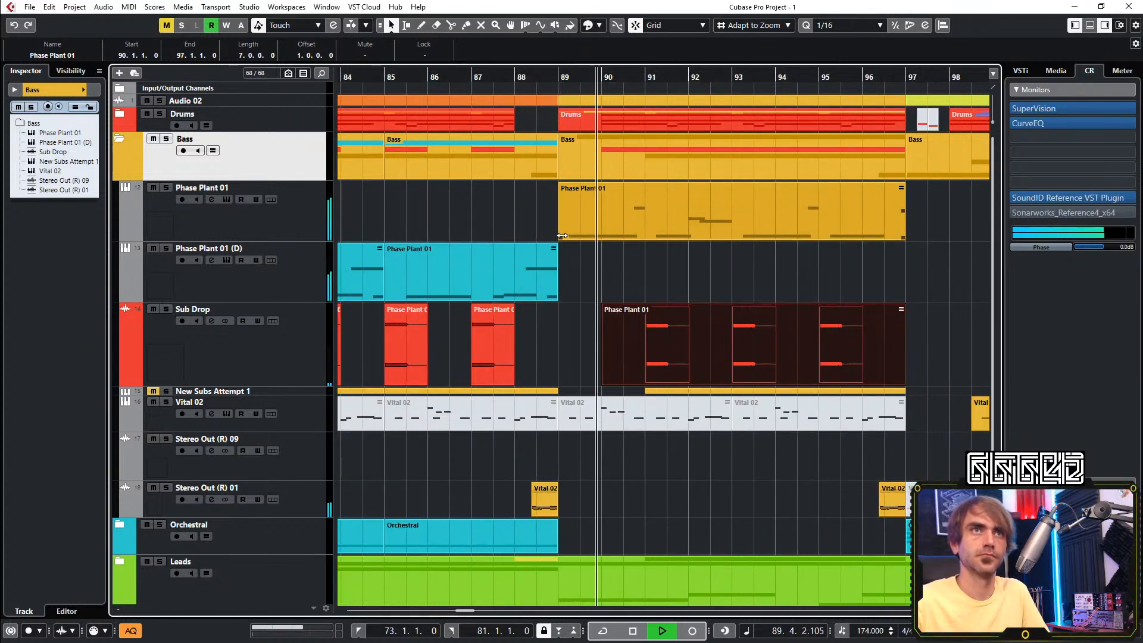
Open the Orchestral folder and select the Arctic Swells track to examine its channel settings
{"action": "scroll", "coordinate": [562, 231], "scroll_direction": "down", "scroll_amount": 4}
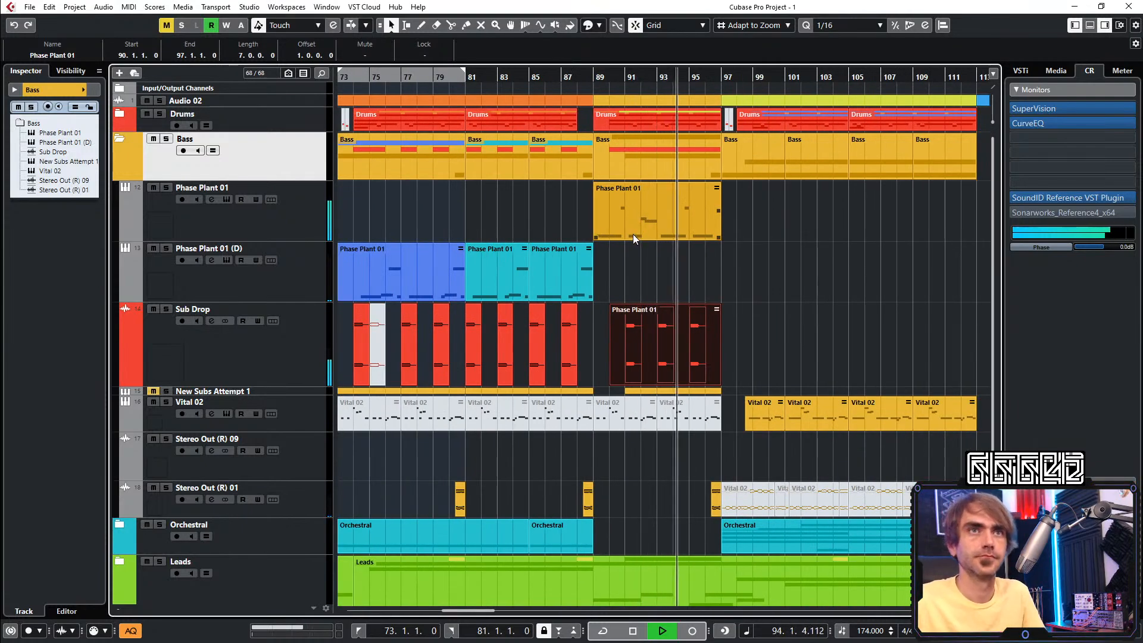
{"action": "scroll", "coordinate": [634, 219], "scroll_direction": "down", "scroll_amount": 2}
{"action": "scroll", "coordinate": [615, 220], "scroll_direction": "left", "scroll_amount": 3}
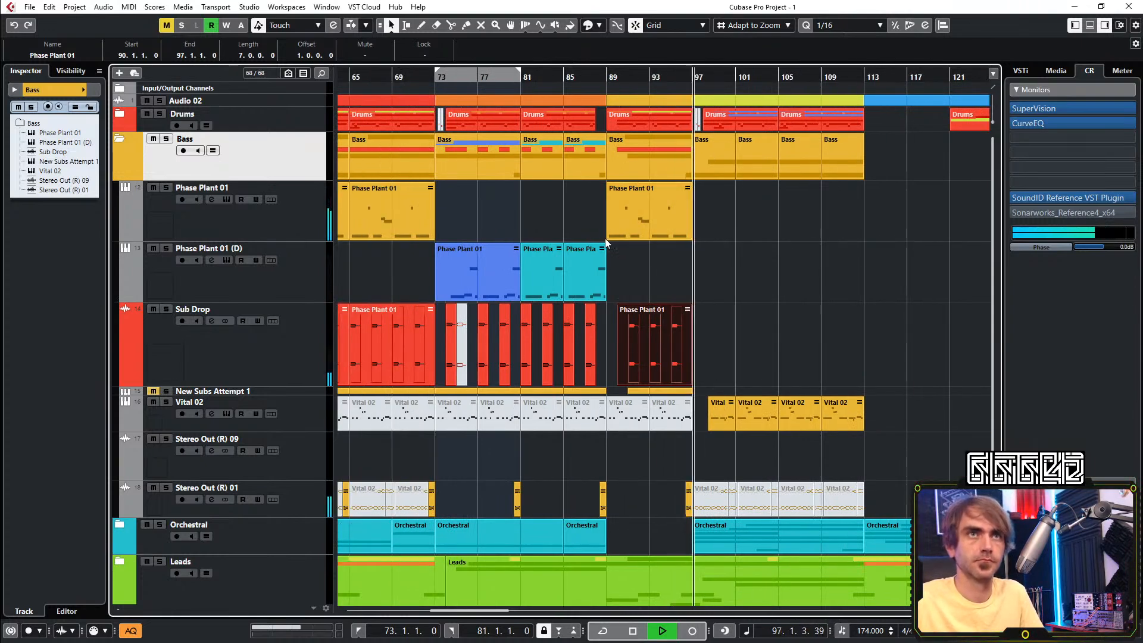
{"action": "scroll", "coordinate": [709, 247], "scroll_direction": "left", "scroll_amount": 2}
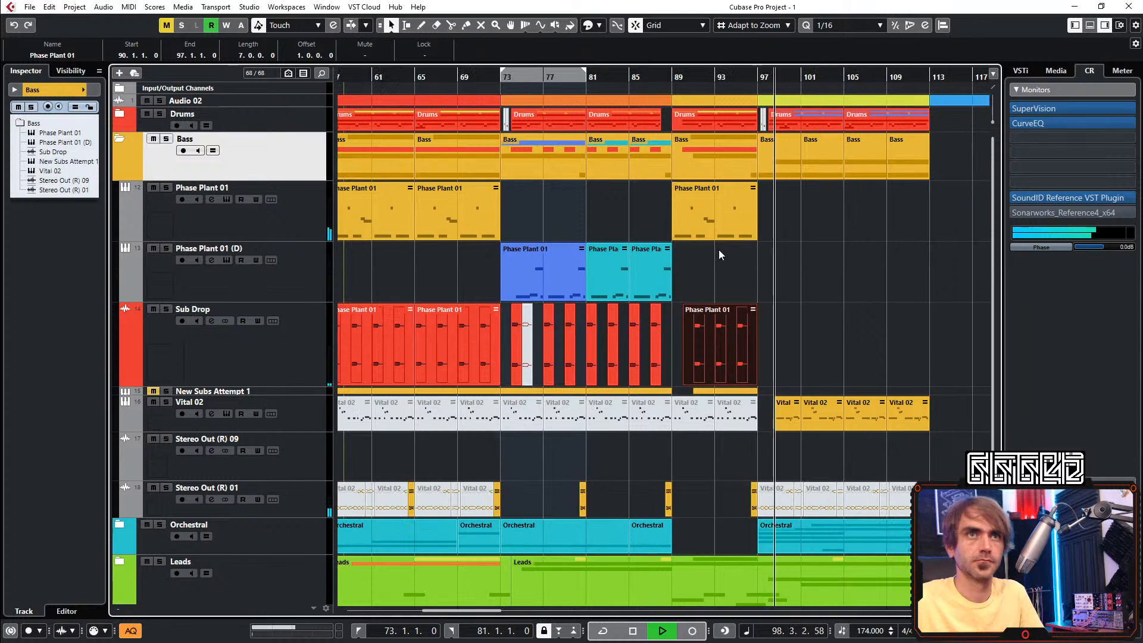
{"action": "scroll", "coordinate": [720, 234], "scroll_direction": "left", "scroll_amount": 4}
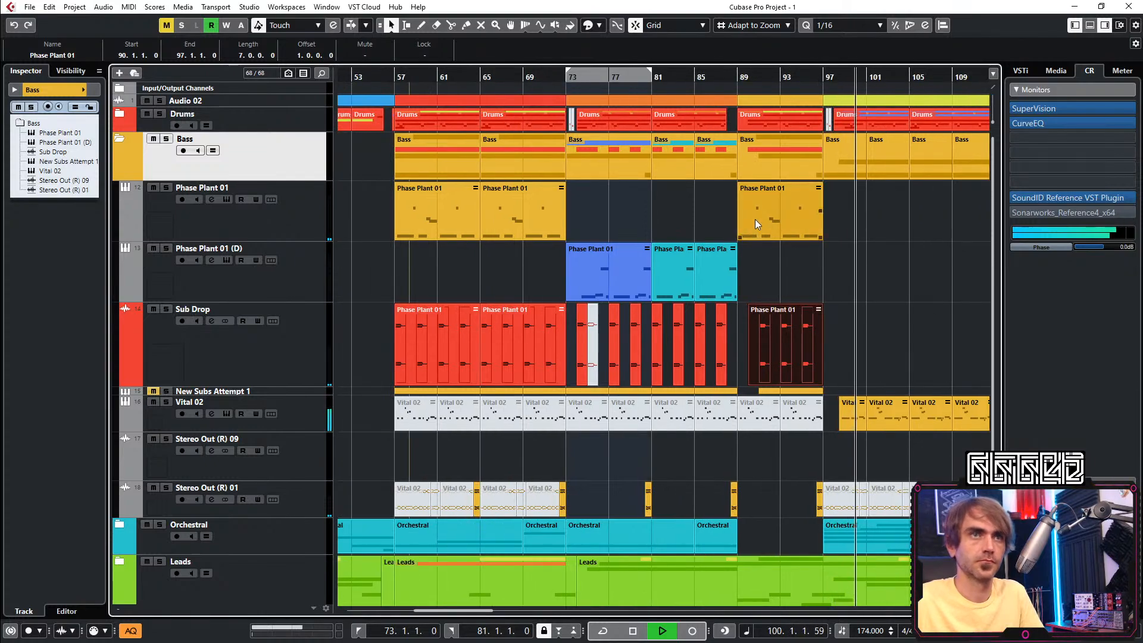
{"action": "scroll", "coordinate": [762, 232], "scroll_direction": "down", "scroll_amount": 4}
{"action": "left_click", "coordinate": [119, 393]}
{"action": "scroll", "coordinate": [757, 313], "scroll_direction": "down", "scroll_amount": 6}
{"action": "scroll", "coordinate": [727, 173], "scroll_direction": "down", "scroll_amount": 3}
{"action": "scroll", "coordinate": [726, 173], "scroll_direction": "right", "scroll_amount": 3}
{"action": "left_click", "coordinate": [312, 308]}
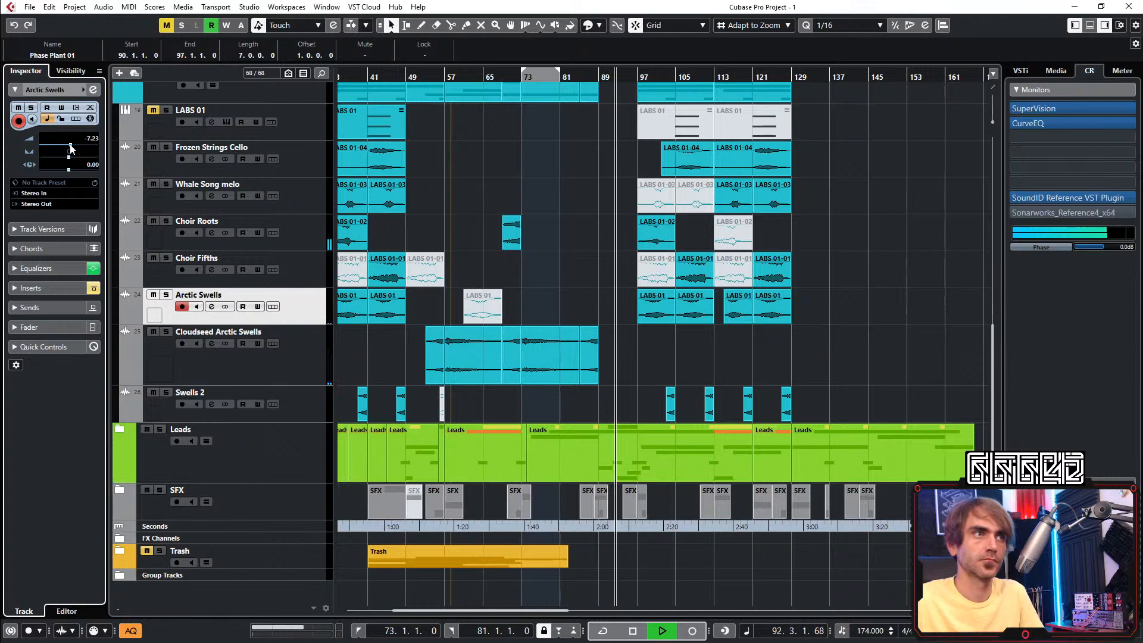
Close the Orchestral folder, replay the drop from bar 56, and clear the event selection
{"action": "scroll", "coordinate": [120, 332], "scroll_direction": "up", "scroll_amount": 5}
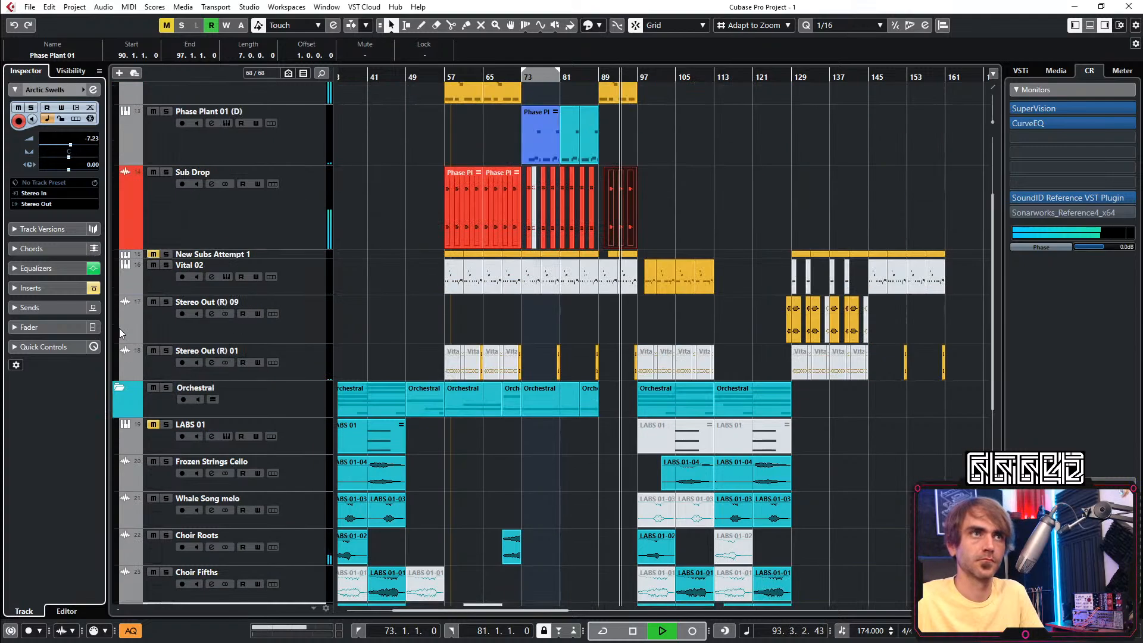
{"action": "left_click", "coordinate": [119, 386]}
{"action": "scroll", "coordinate": [163, 368], "scroll_direction": "up", "scroll_amount": 3}
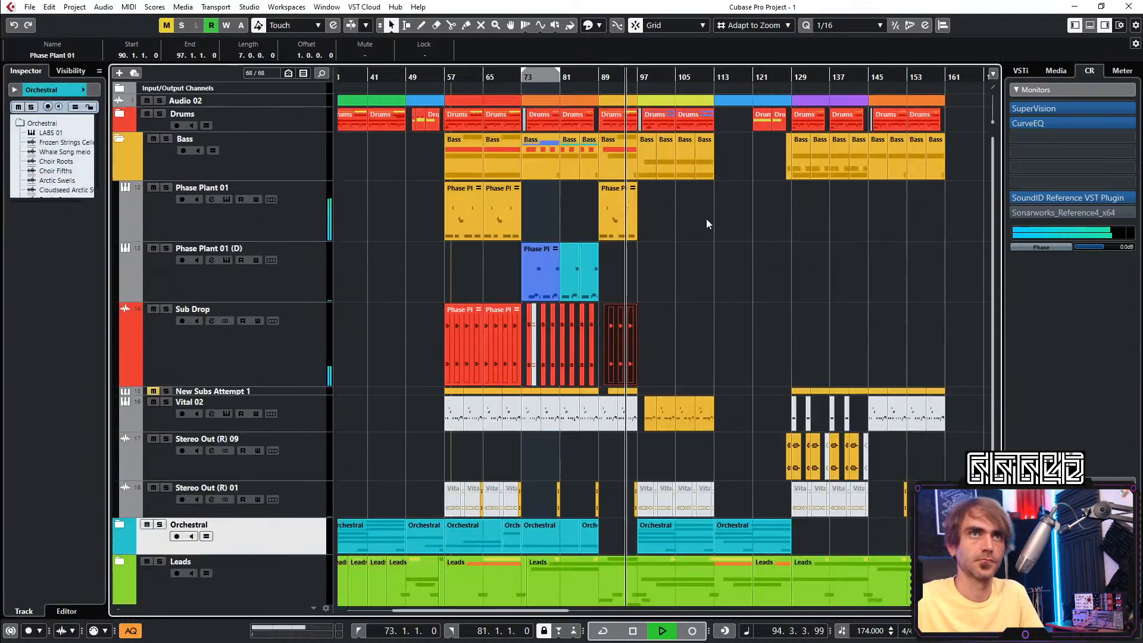
{"action": "left_click", "coordinate": [437, 78]}
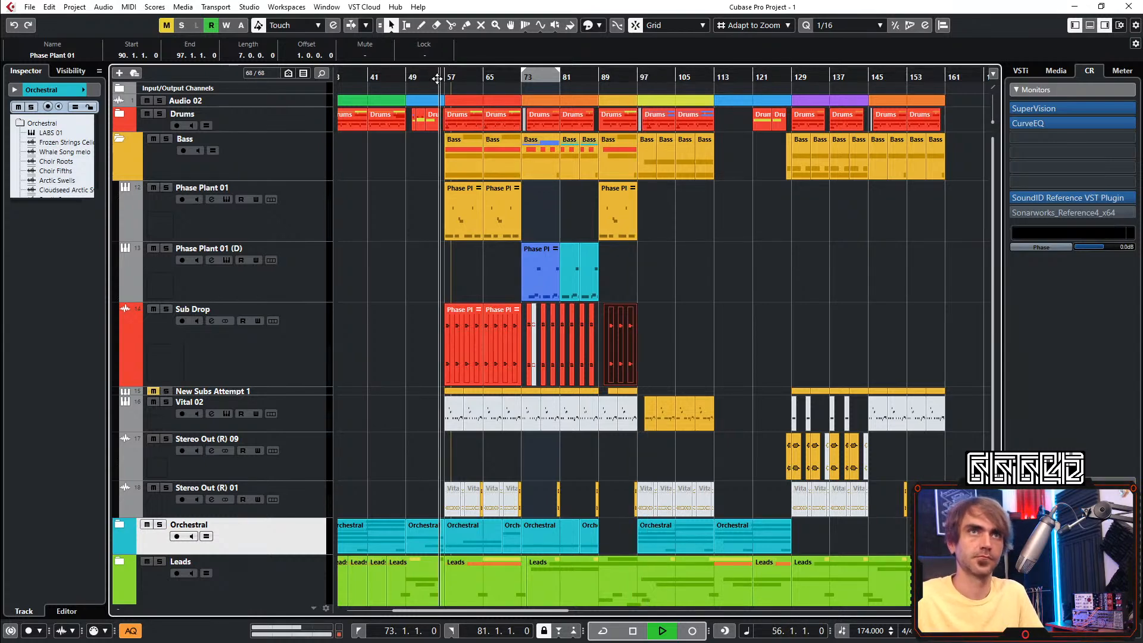
{"action": "left_click", "coordinate": [417, 282]}
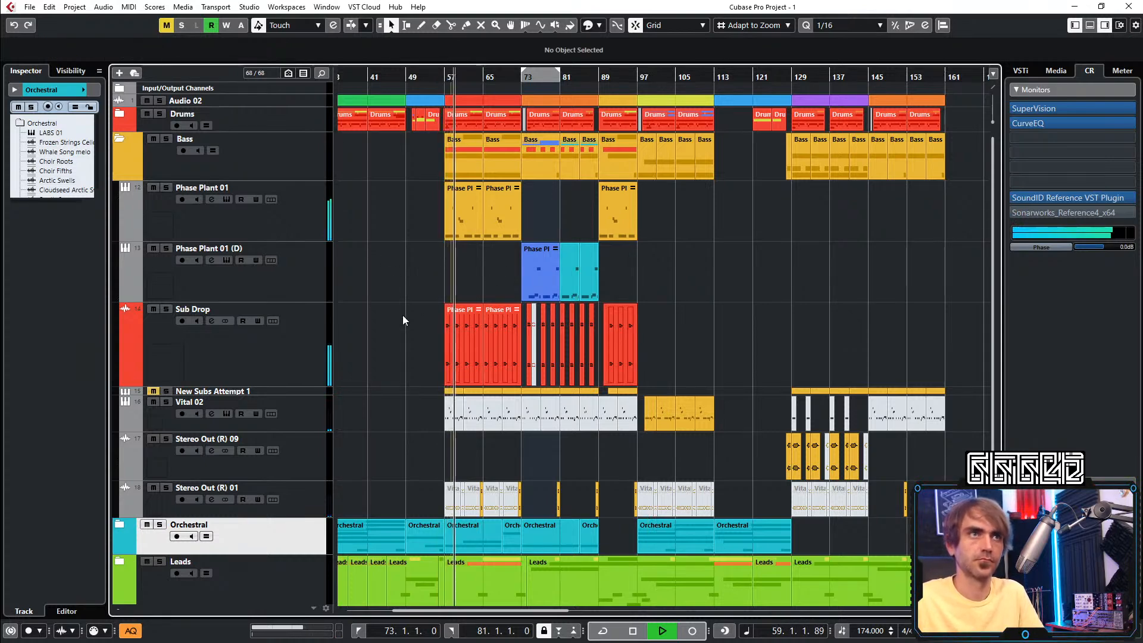
Render the Vital 02 parts between bars 98 and 113 in place to a new audio track, muting the source parts
{"action": "scroll", "coordinate": [406, 322], "scroll_direction": "right", "scroll_amount": 3}
{"action": "scroll", "coordinate": [618, 408], "scroll_direction": "up", "scroll_amount": 2}
{"action": "left_click_drag", "start_coordinate": [616, 373], "coordinate": [490, 417]}
{"action": "right_click", "coordinate": [490, 417]}
{"action": "mouse_move", "coordinate": [556, 237]}
{"action": "left_click", "coordinate": [769, 252]}
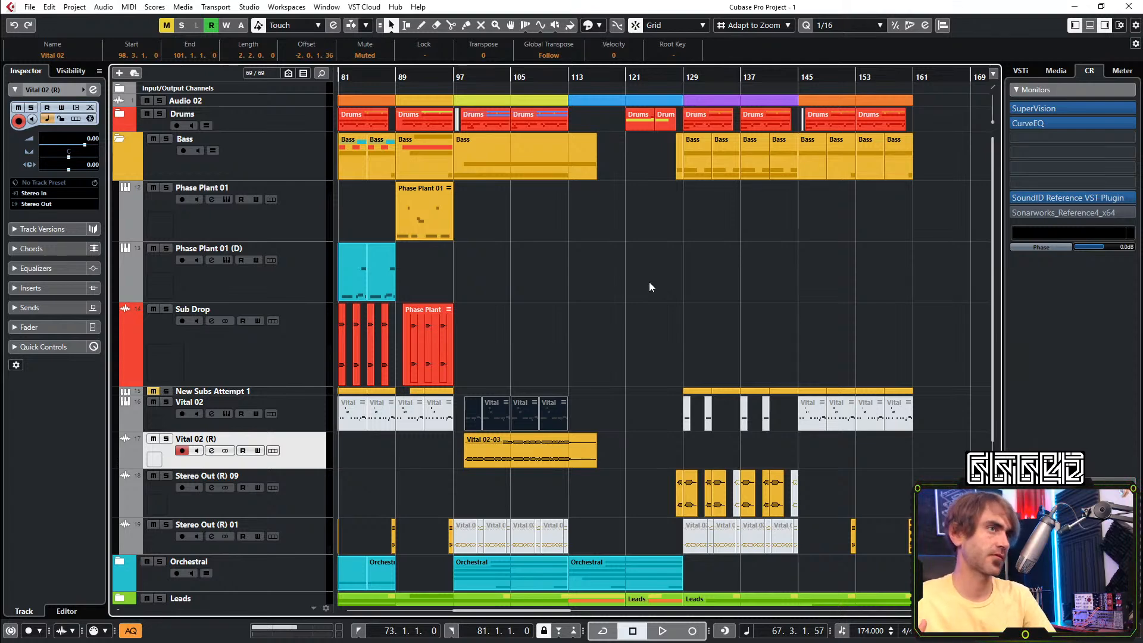
{"action": "left_click", "coordinate": [631, 306]}
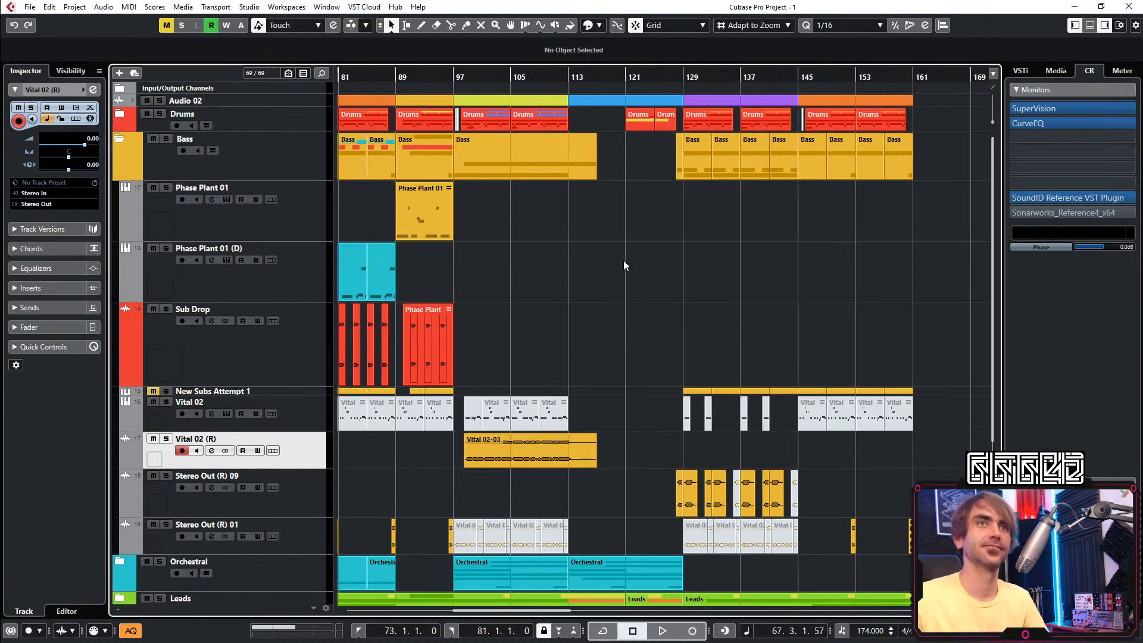
Start playback at bar 97 and rename the rendered Vital 02 audio track as Downtempo bass
{"action": "left_click", "coordinate": [452, 78]}
{"action": "key", "text": "space"}
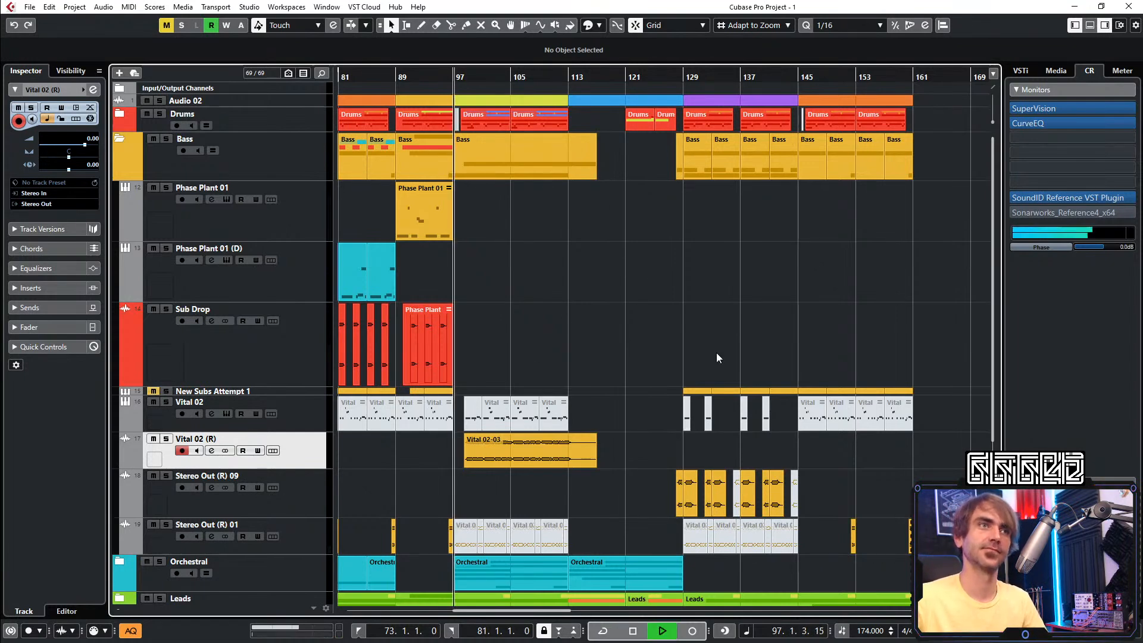
{"action": "scroll", "coordinate": [702, 327], "scroll_direction": "left", "scroll_amount": 5}
{"action": "double_click", "coordinate": [200, 439]}
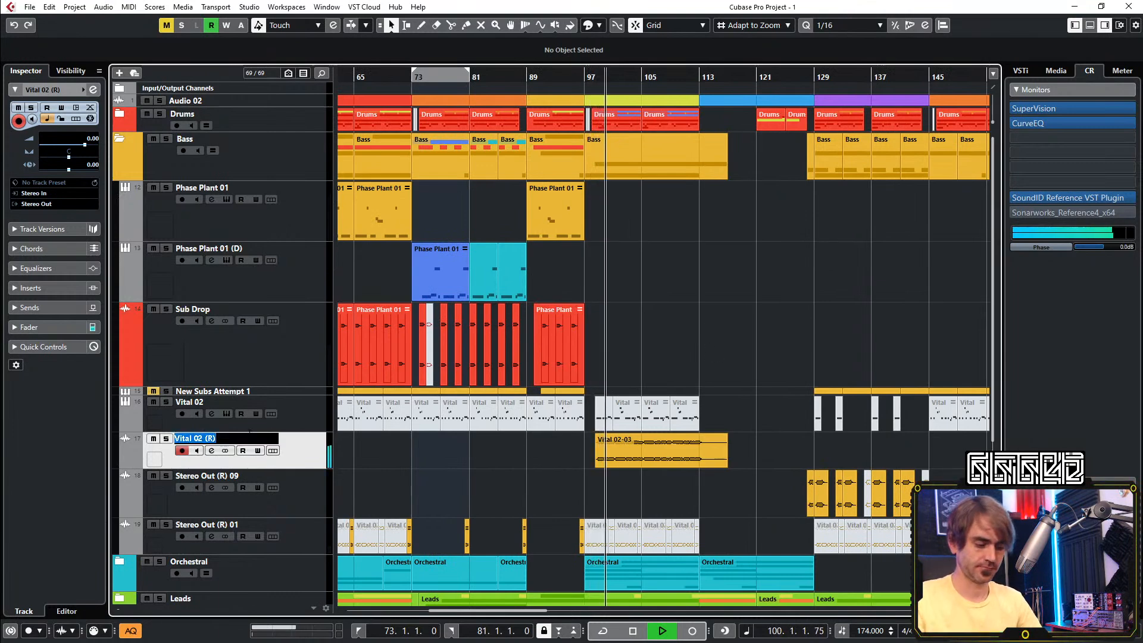
{"action": "type", "text": "Down"}
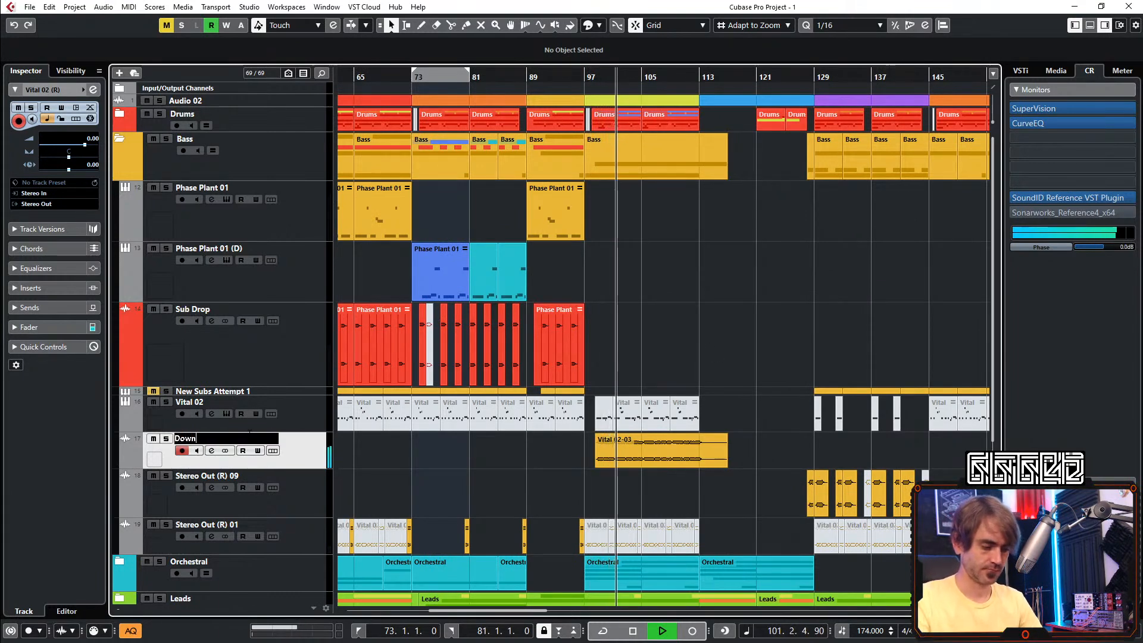
{"action": "type", "text": "tempo bass"}
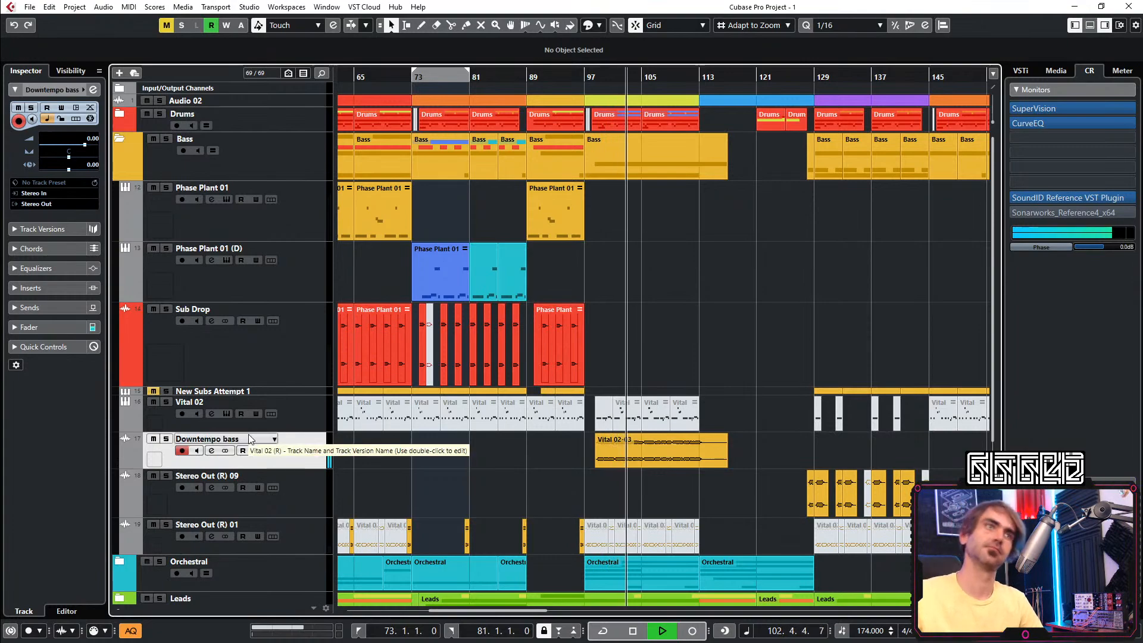
{"action": "key", "text": "Return"}
Add one MIDI track below the Trash folder, keeping the default name
{"action": "scroll", "coordinate": [445, 416], "scroll_direction": "down", "scroll_amount": 4}
{"action": "right_click", "coordinate": [298, 566]}
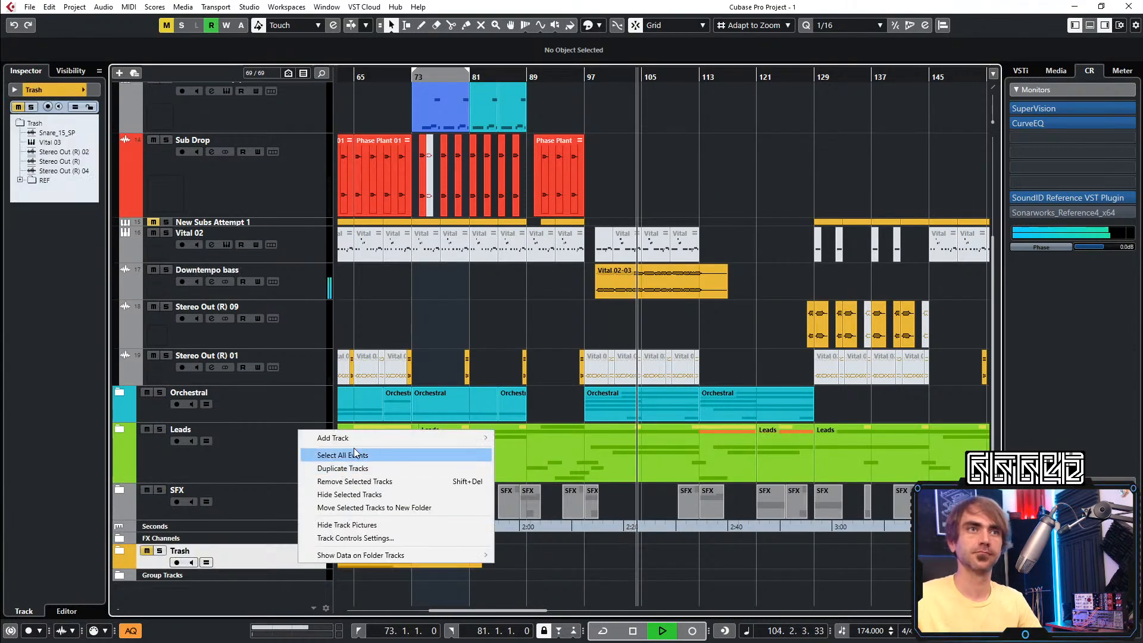
{"action": "mouse_move", "coordinate": [428, 438]}
{"action": "left_click", "coordinate": [533, 236]}
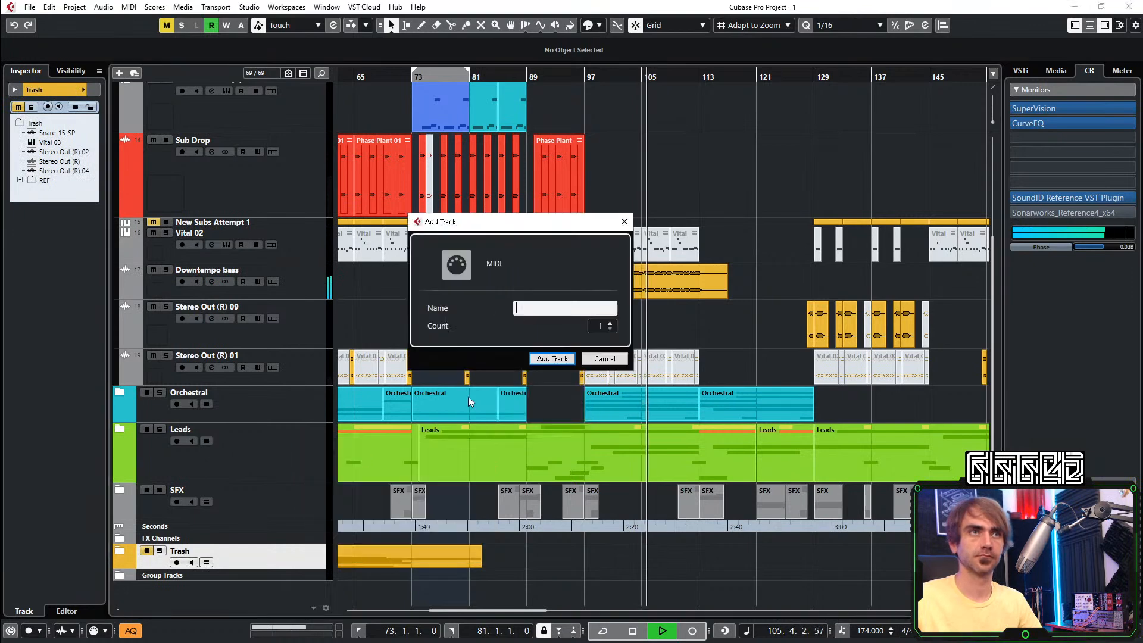
{"action": "left_click", "coordinate": [552, 363]}
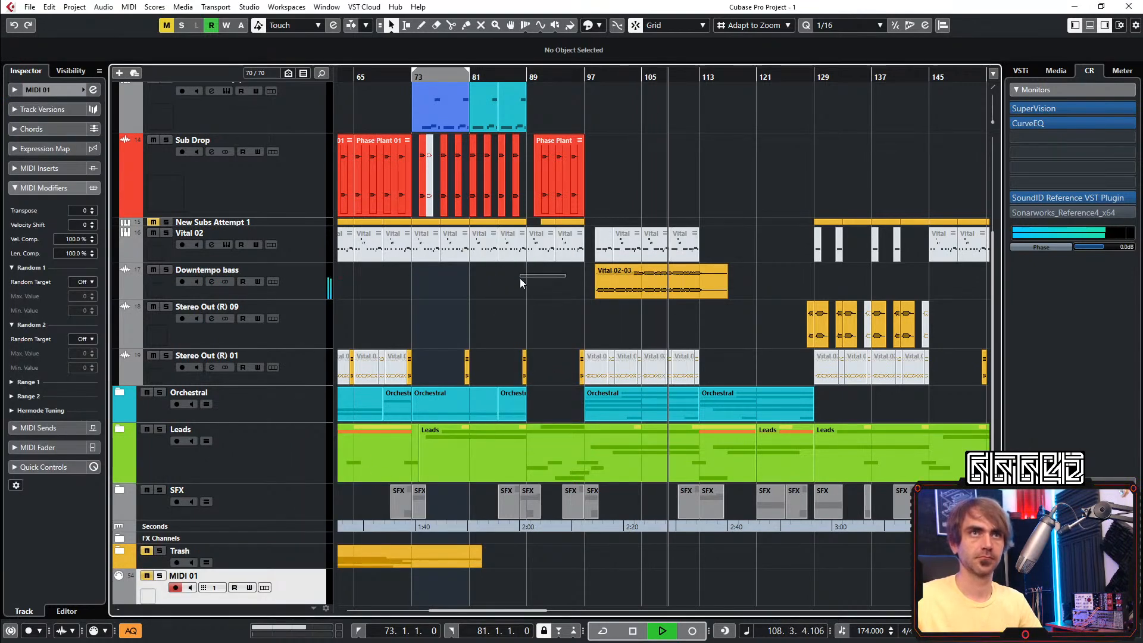
Place two groups of the Vital 02 MIDI parts onto the new MIDI 01 track
{"action": "left_click_drag", "start_coordinate": [636, 203], "coordinate": [649, 239]}
{"action": "scroll", "coordinate": [647, 235], "scroll_direction": "down", "scroll_amount": 1}
{"action": "left_click_drag", "start_coordinate": [630, 198], "coordinate": [635, 549]}
{"action": "left_click_drag", "start_coordinate": [486, 250], "coordinate": [454, 207]}
{"action": "mouse_move", "coordinate": [452, 206]}
{"action": "left_mouse_down"}
{"action": "mouse_move", "coordinate": [503, 530]}
{"action": "mouse_move", "coordinate": [494, 549]}
{"action": "left_mouse_up"}
Delete all the remaining parts on the Vital 02 track
{"action": "scroll", "coordinate": [561, 301], "scroll_direction": "down", "scroll_amount": 4}
{"action": "left_click_drag", "start_coordinate": [776, 212], "coordinate": [358, 206]}
{"action": "key", "text": "Delete"}
Stop playback and remove the New Subs Attempt 1 and Vital 02 tracks from the Bass folder
{"action": "scroll", "coordinate": [375, 209], "scroll_direction": "up", "scroll_amount": 3}
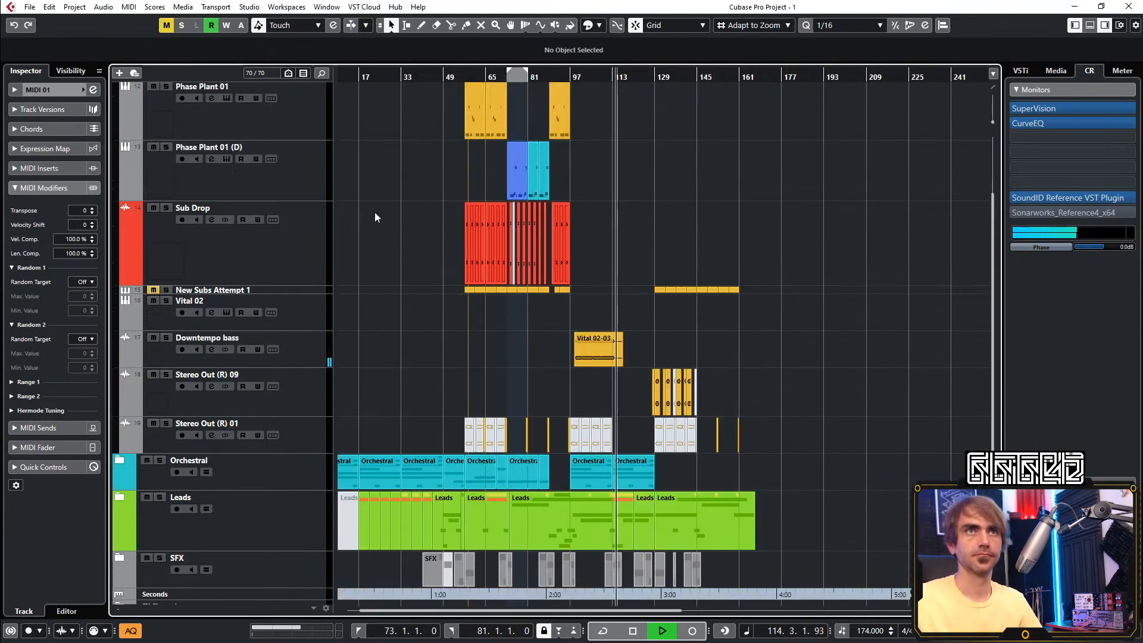
{"action": "left_click", "coordinate": [308, 291]}
{"action": "left_click", "coordinate": [313, 311]}
{"action": "key", "text": "space"}
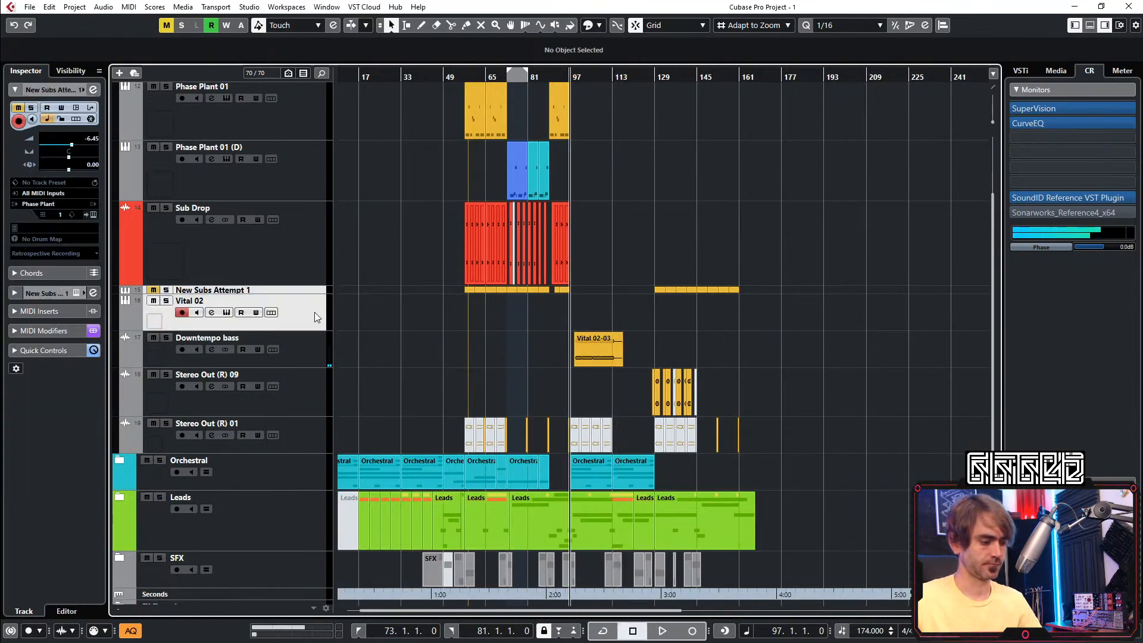
{"action": "right_click", "coordinate": [316, 309]}
{"action": "left_click", "coordinate": [374, 360]}
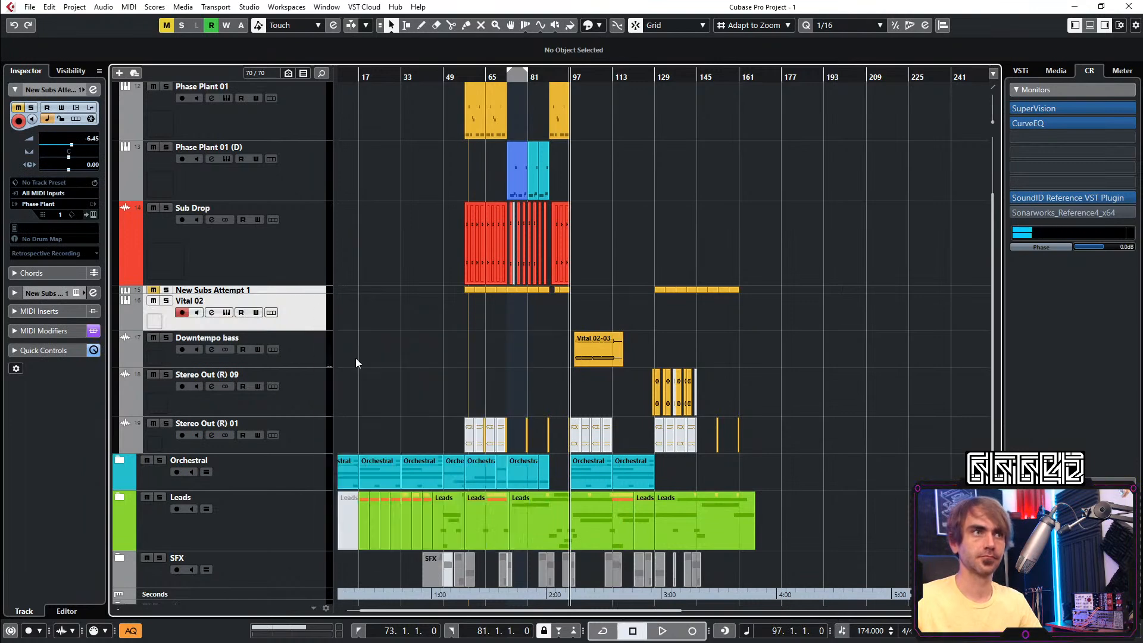
{"action": "key", "text": "Return"}
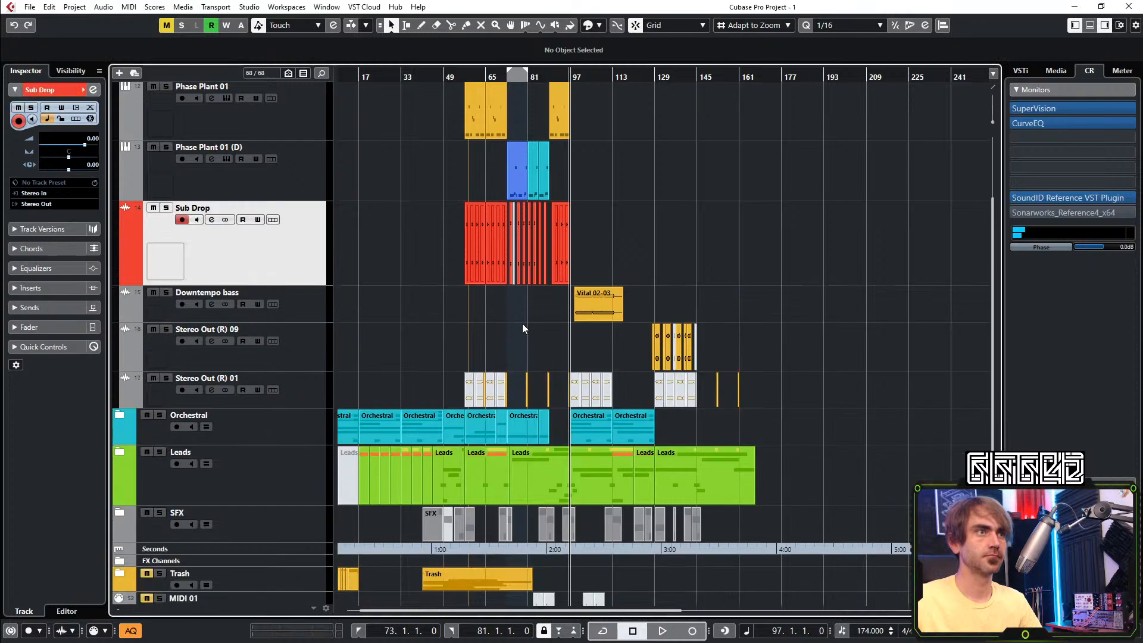
Play from bar 97 twice to check how the Downtempo bass section sounds
{"action": "key", "text": "space"}
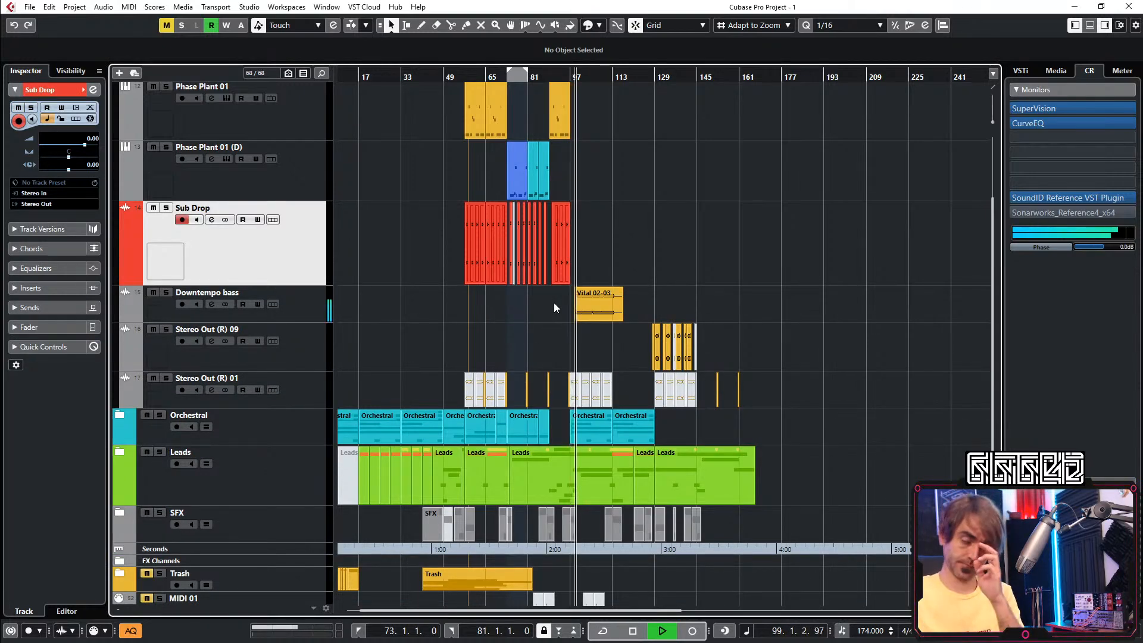
{"action": "scroll", "coordinate": [561, 303], "scroll_direction": "up", "scroll_amount": 3}
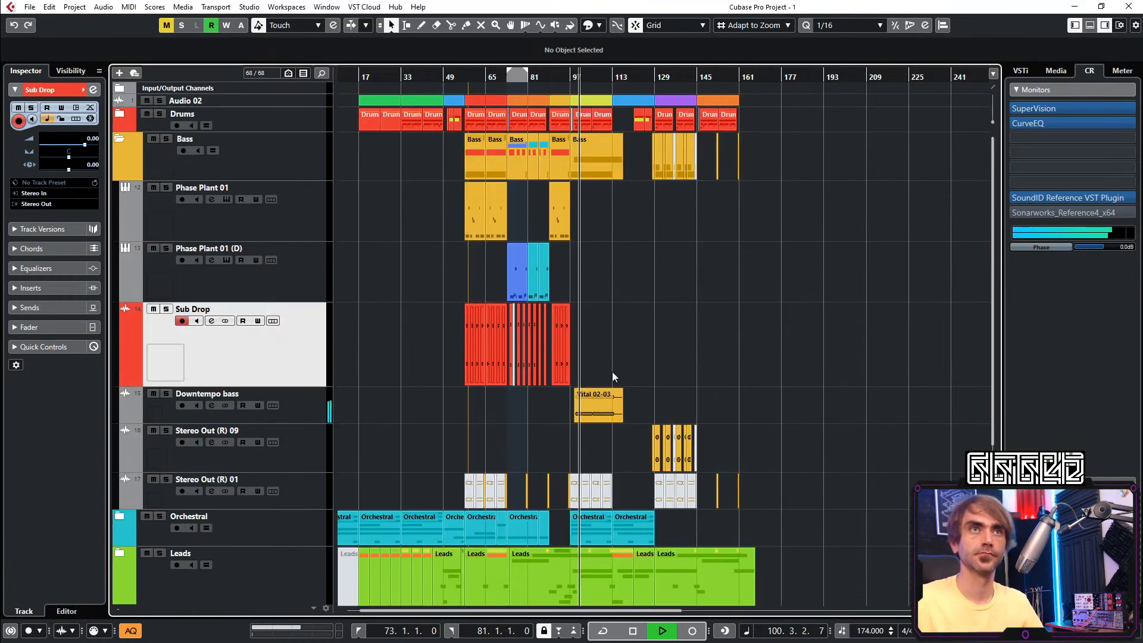
{"action": "scroll", "coordinate": [623, 306], "scroll_direction": "up", "scroll_amount": 2}
{"action": "scroll", "coordinate": [613, 291], "scroll_direction": "left", "scroll_amount": 3}
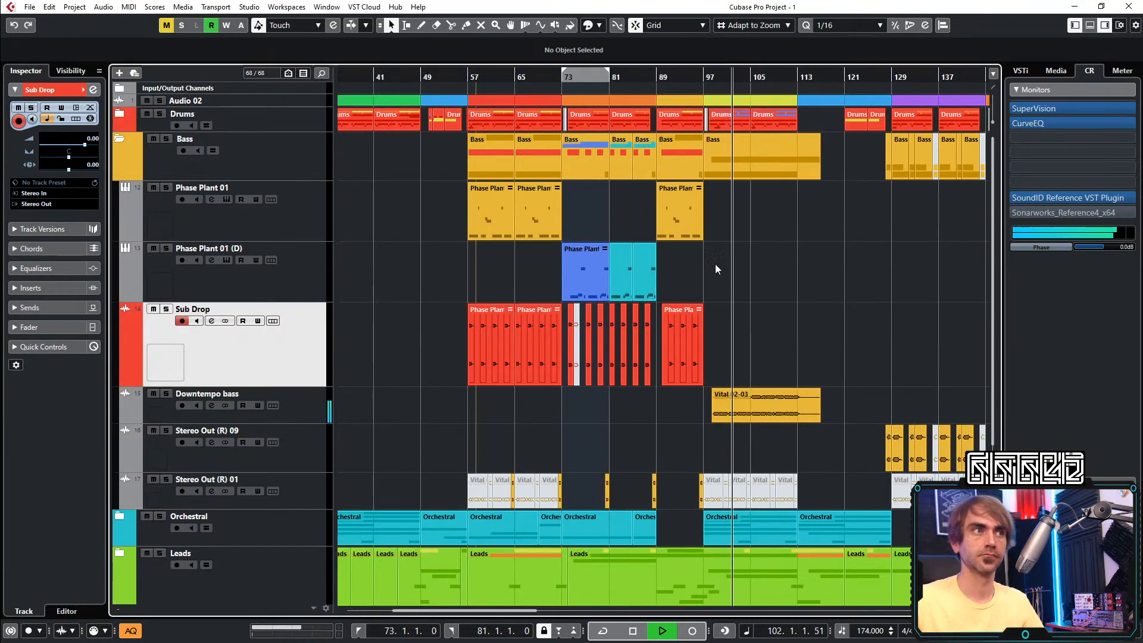
{"action": "key", "text": "space"}
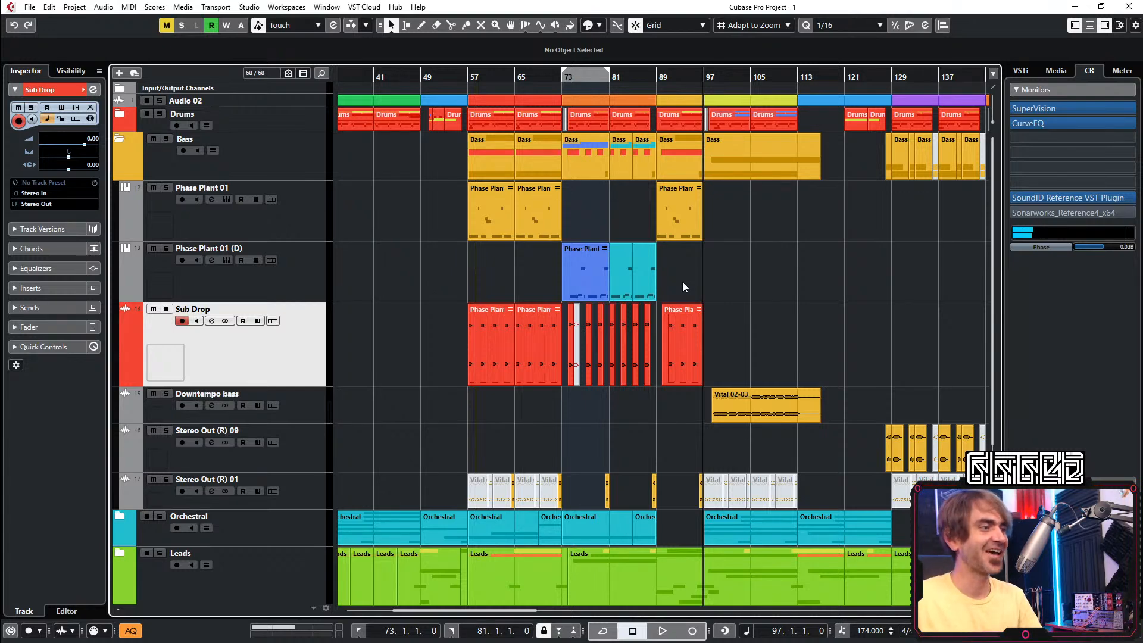
{"action": "key", "text": "space"}
{"action": "scroll", "coordinate": [660, 146], "scroll_direction": "right", "scroll_amount": 3}
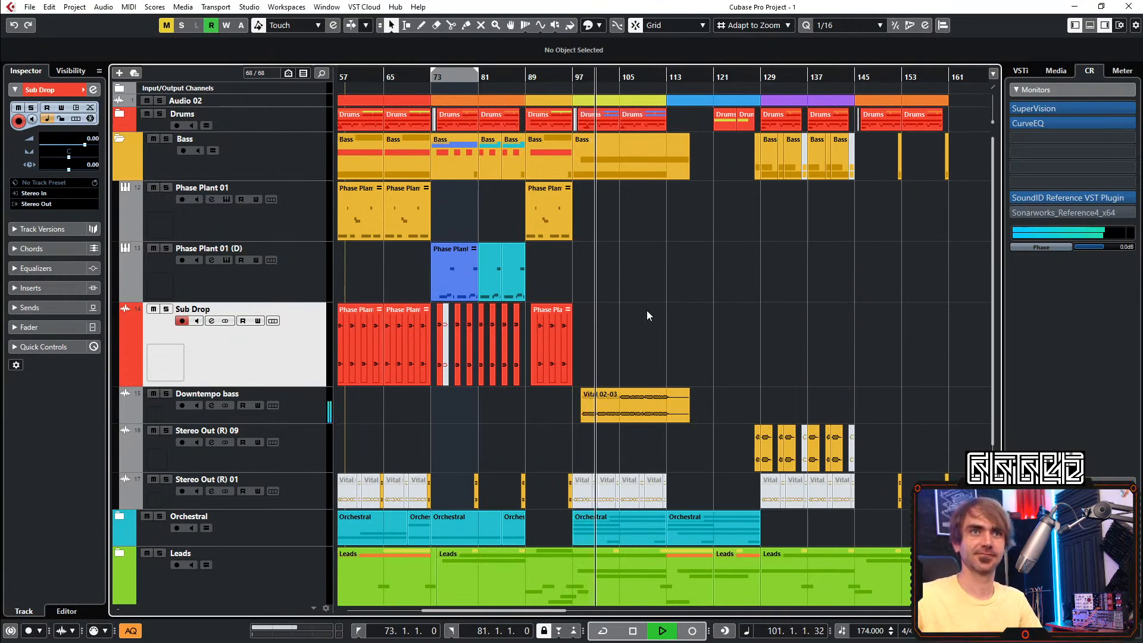
{"action": "scroll", "coordinate": [644, 331], "scroll_direction": "left", "scroll_amount": 1}
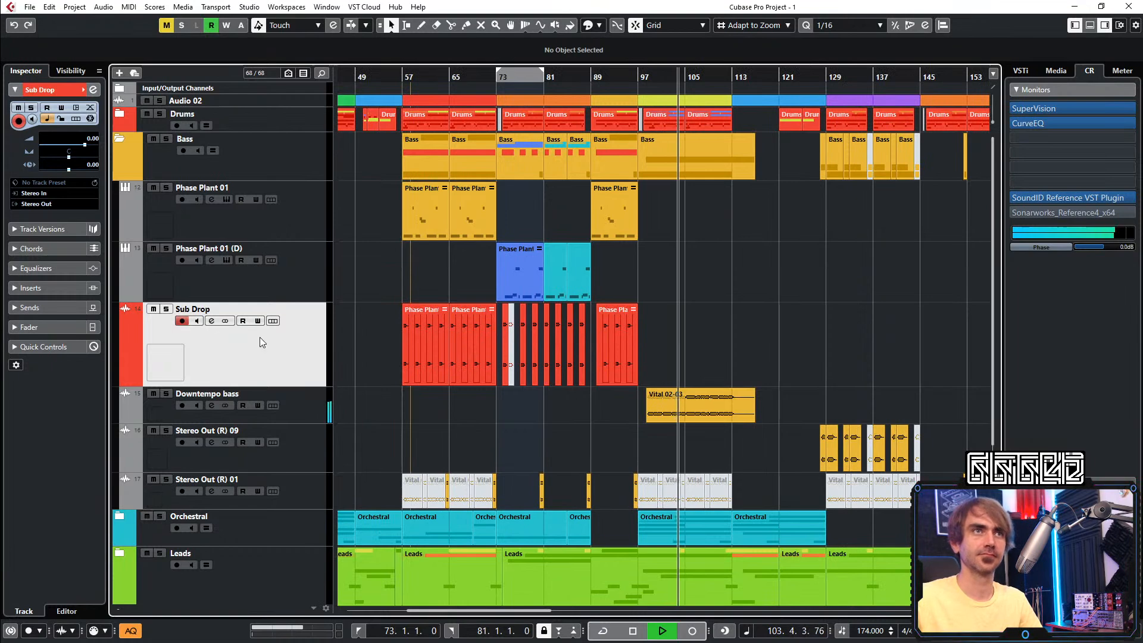
Collapse the Bass folder and expand the Orchestral folder to show its tracks
{"action": "left_click", "coordinate": [122, 141]}
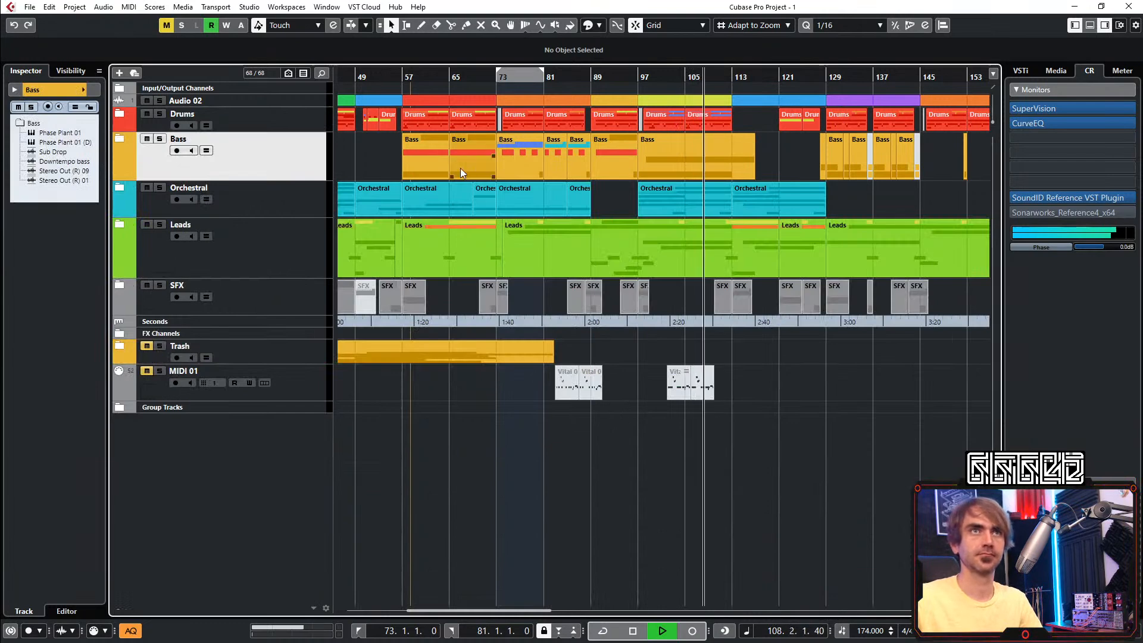
{"action": "left_click", "coordinate": [120, 188]}
{"action": "scroll", "coordinate": [554, 399], "scroll_direction": "down", "scroll_amount": 3}
{"action": "scroll", "coordinate": [577, 345], "scroll_direction": "up", "scroll_amount": 3}
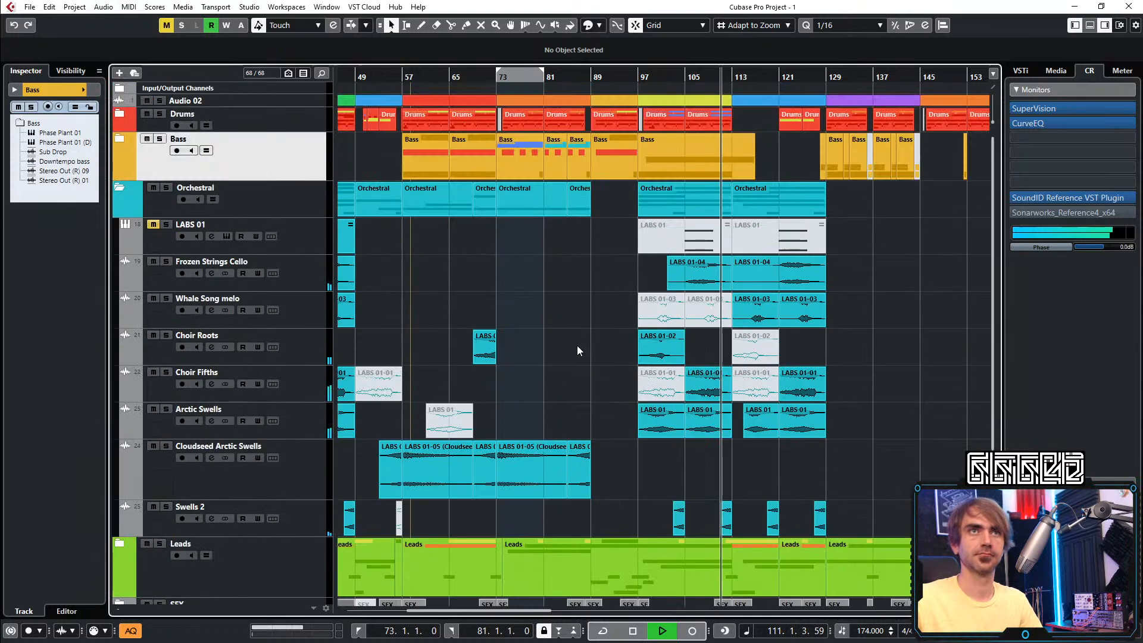
Play from bar 51 to hear the Orchestral layers leading into the drop
{"action": "left_click", "coordinate": [367, 76]}
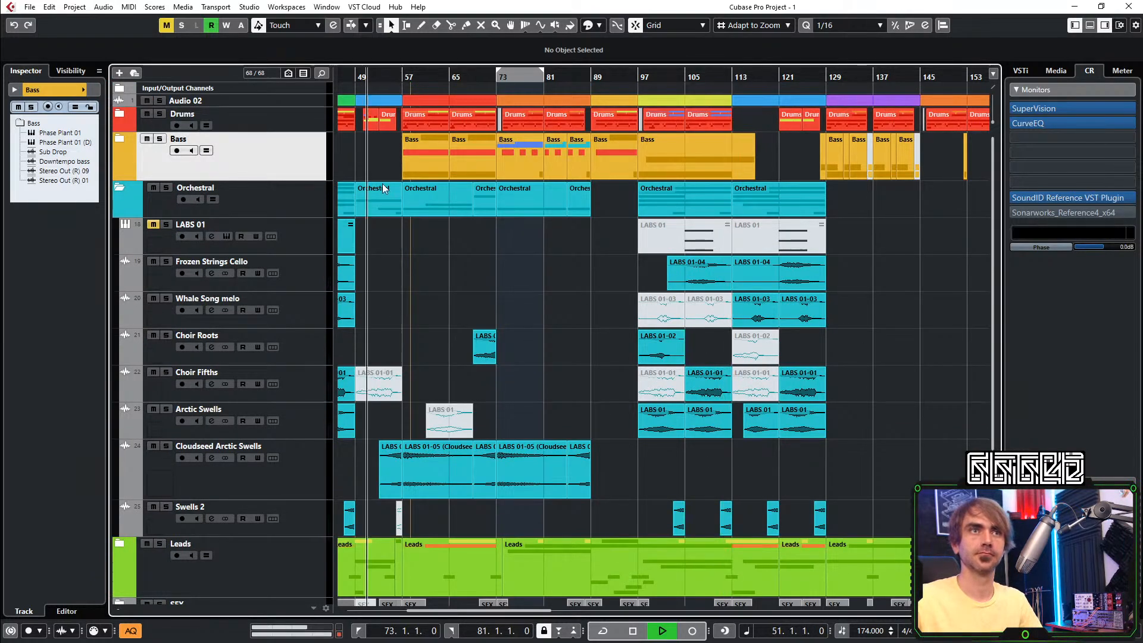
{"action": "scroll", "coordinate": [476, 232], "scroll_direction": "left", "scroll_amount": 1}
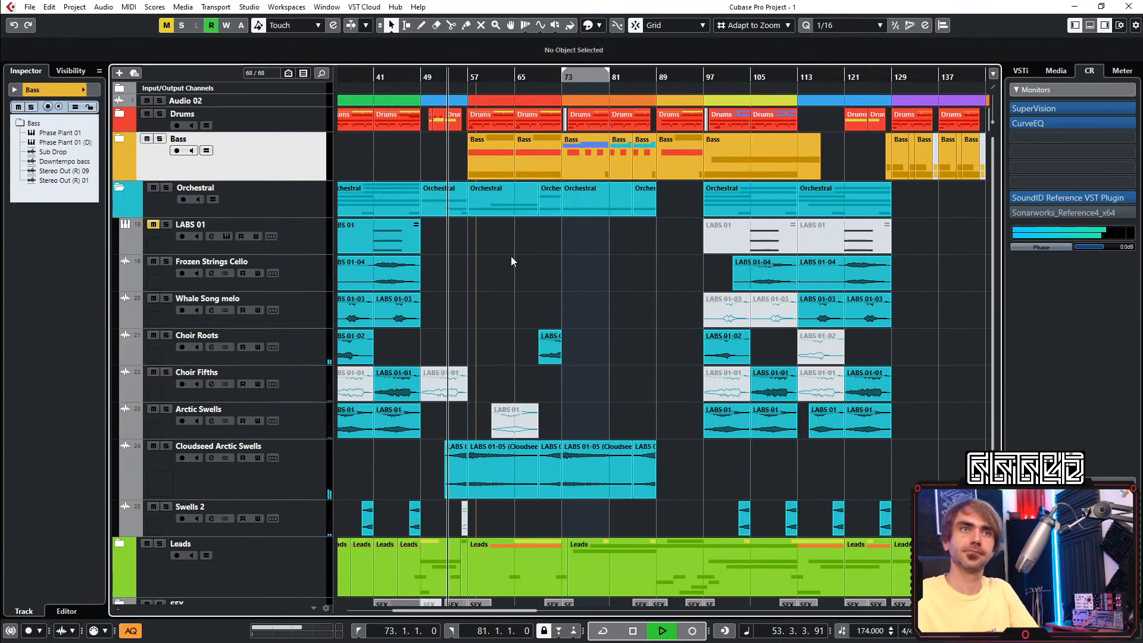
{"action": "scroll", "coordinate": [511, 256], "scroll_direction": "down", "scroll_amount": 4}
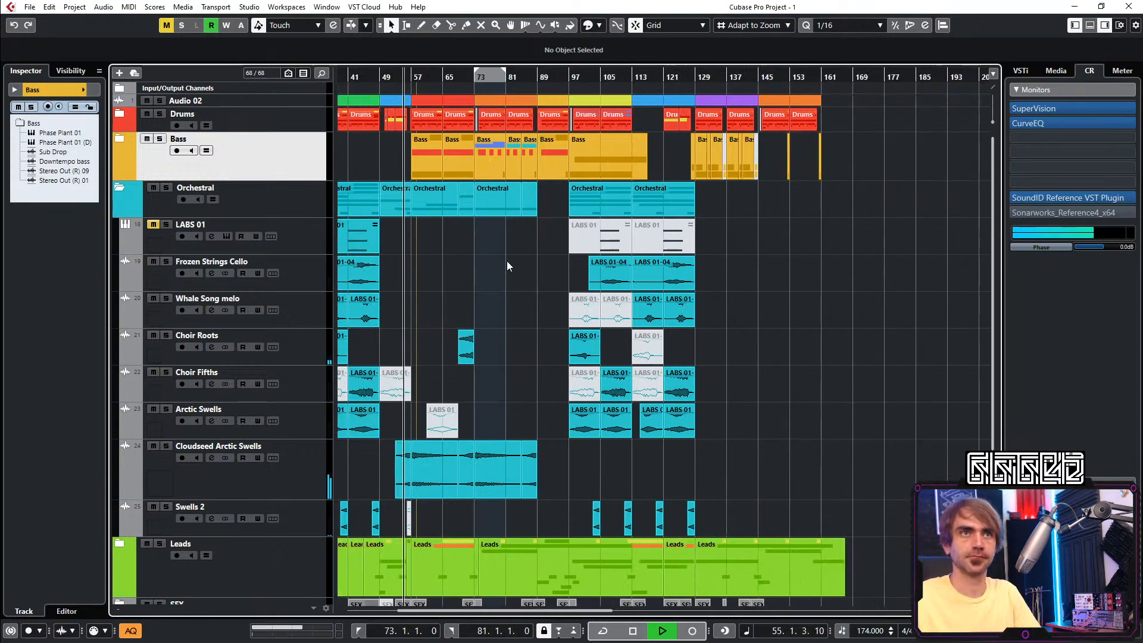
{"action": "scroll", "coordinate": [509, 263], "scroll_direction": "left", "scroll_amount": 1}
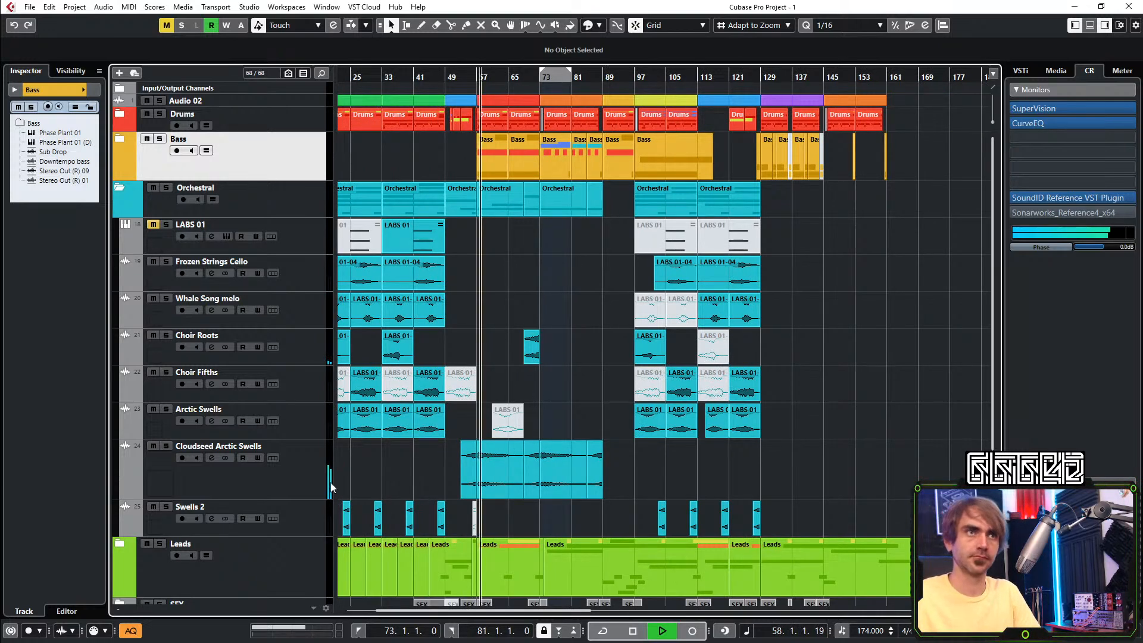
Set the Cloudseed Arctic Swells track volume to -1.28 and stop playback
{"action": "left_click", "coordinate": [291, 479]}
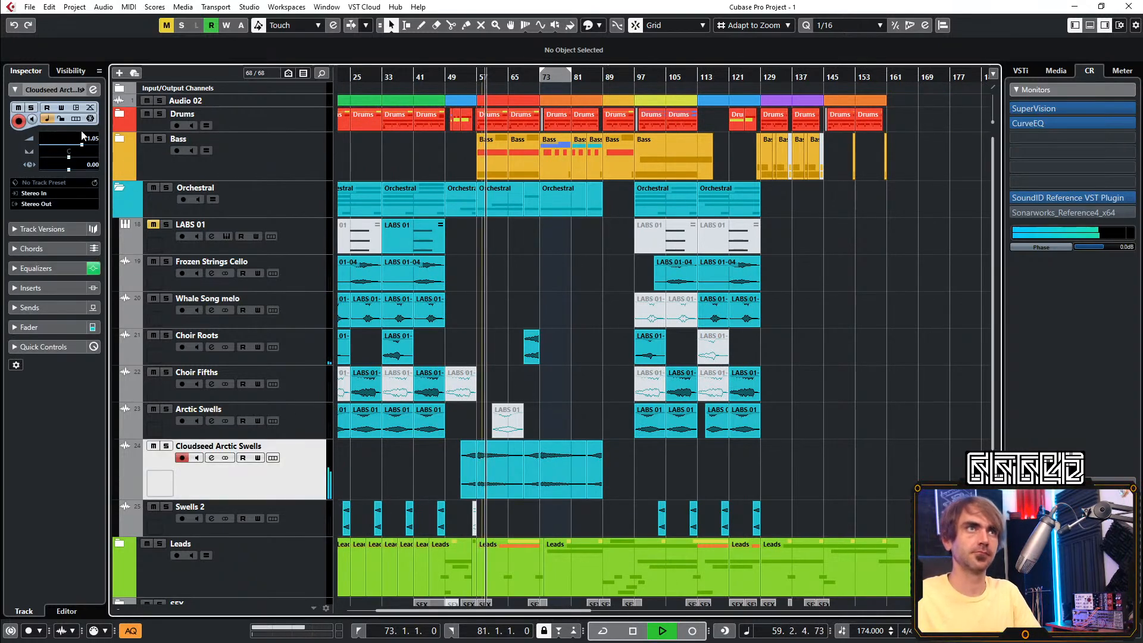
{"action": "scroll", "coordinate": [85, 142], "scroll_direction": "down", "scroll_amount": 1}
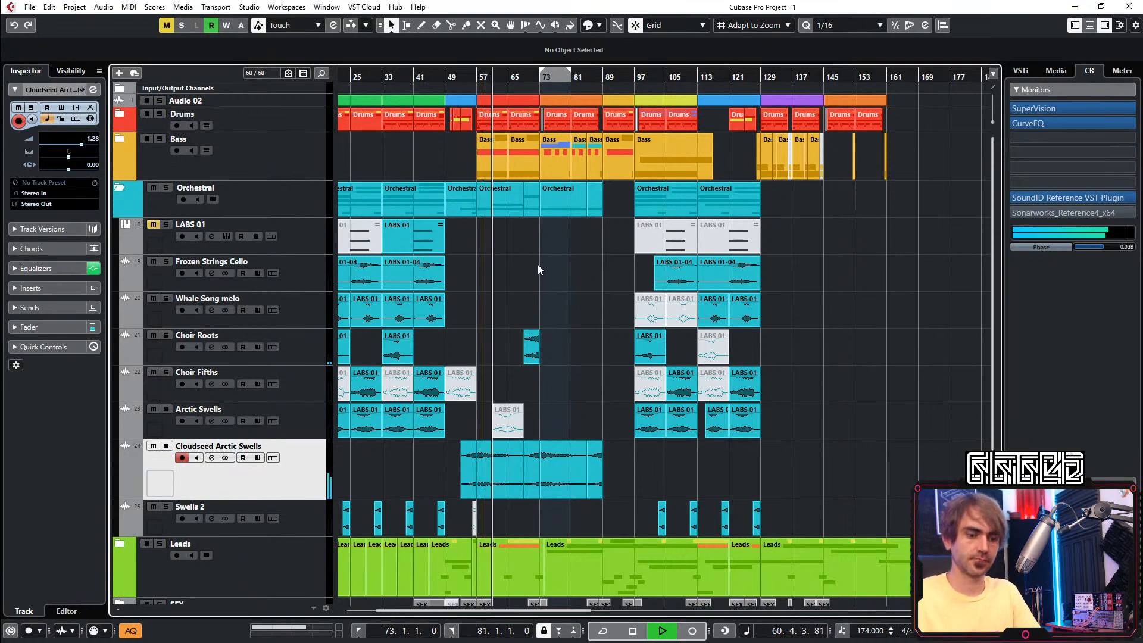
{"action": "key", "text": "space"}
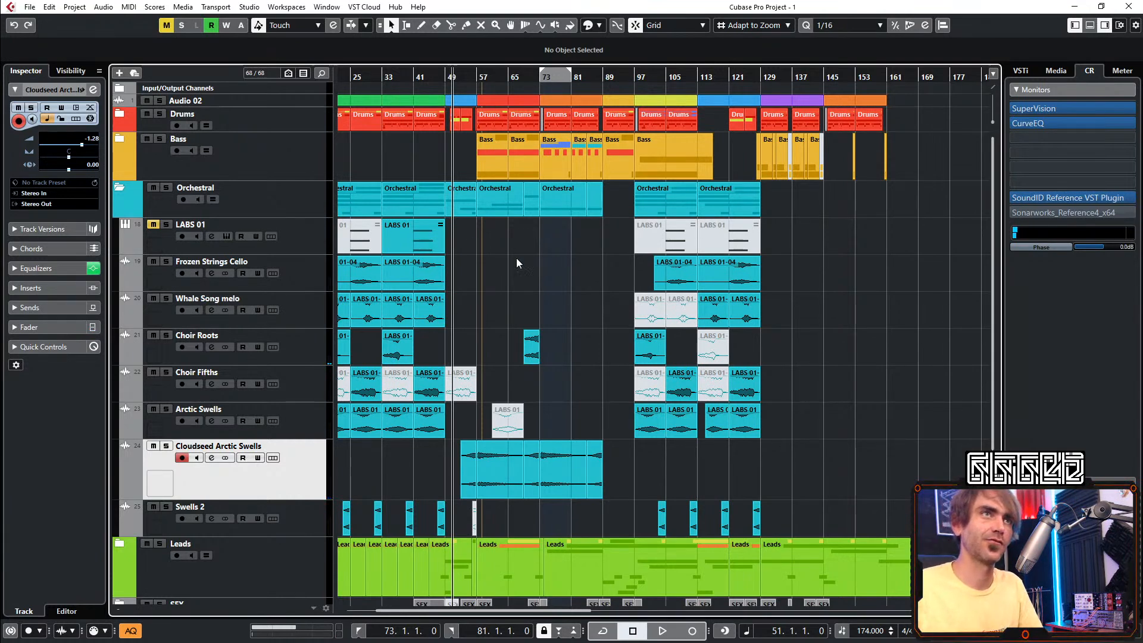
Collapse the Orchestral folder, set the locators from bar 17 to bar 165 and turn on cycle playback
{"action": "left_click", "coordinate": [120, 192]}
{"action": "key", "text": "g"}
{"action": "left_click_drag", "start_coordinate": [404, 77], "coordinate": [859, 130]}
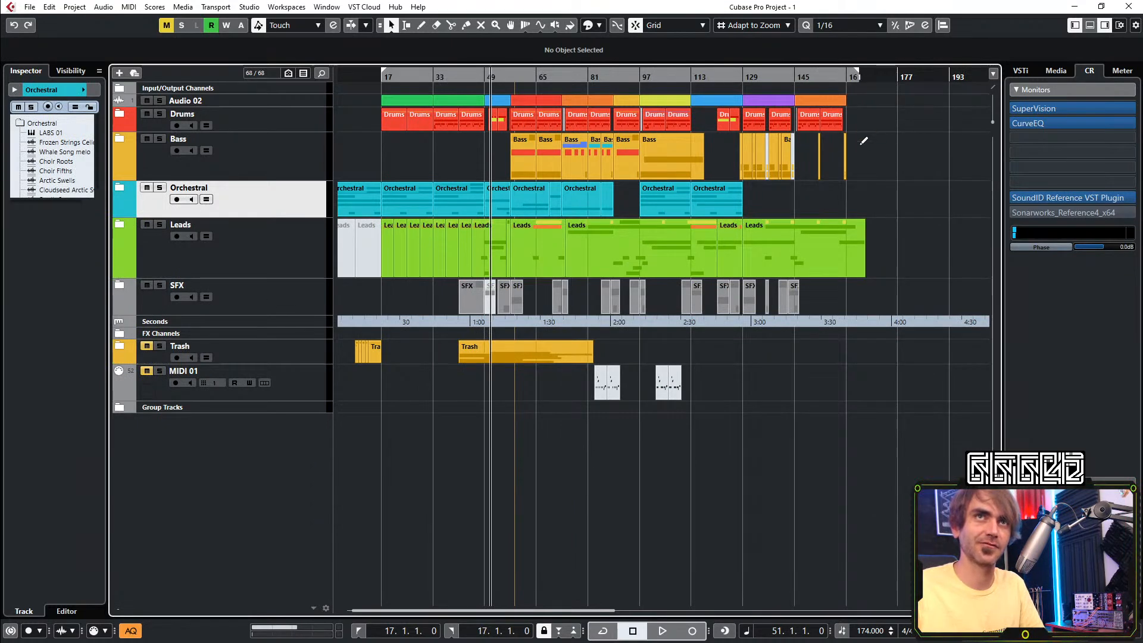
{"action": "left_click", "coordinate": [619, 75]}
{"action": "key", "text": "KP_1"}
{"action": "left_click", "coordinate": [618, 74]}
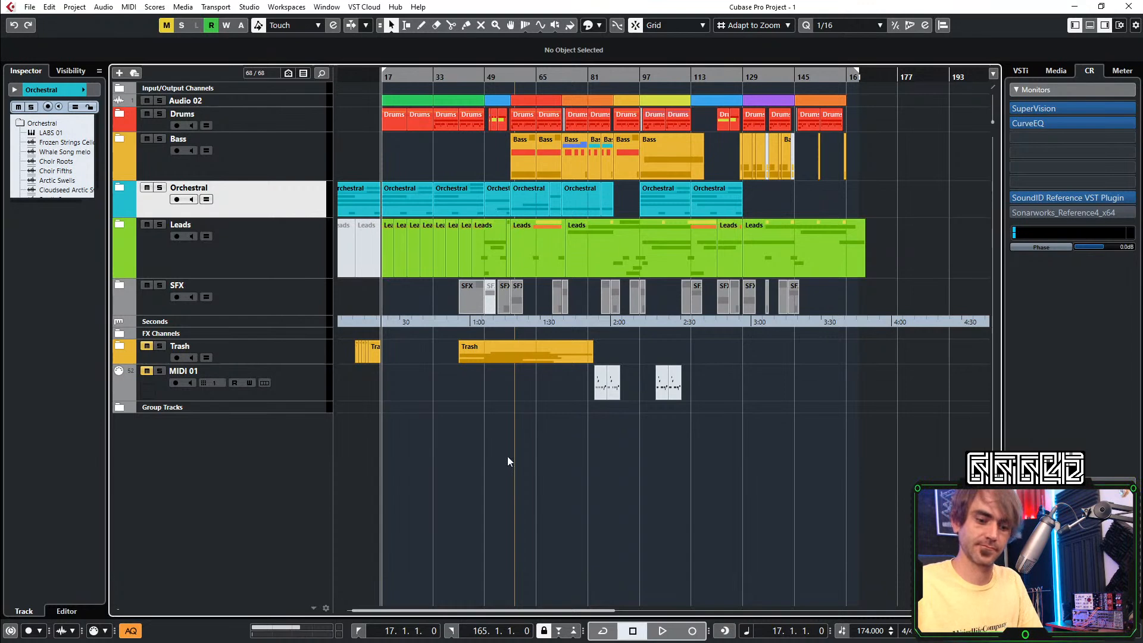
{"action": "key", "text": "KP_Divide"}
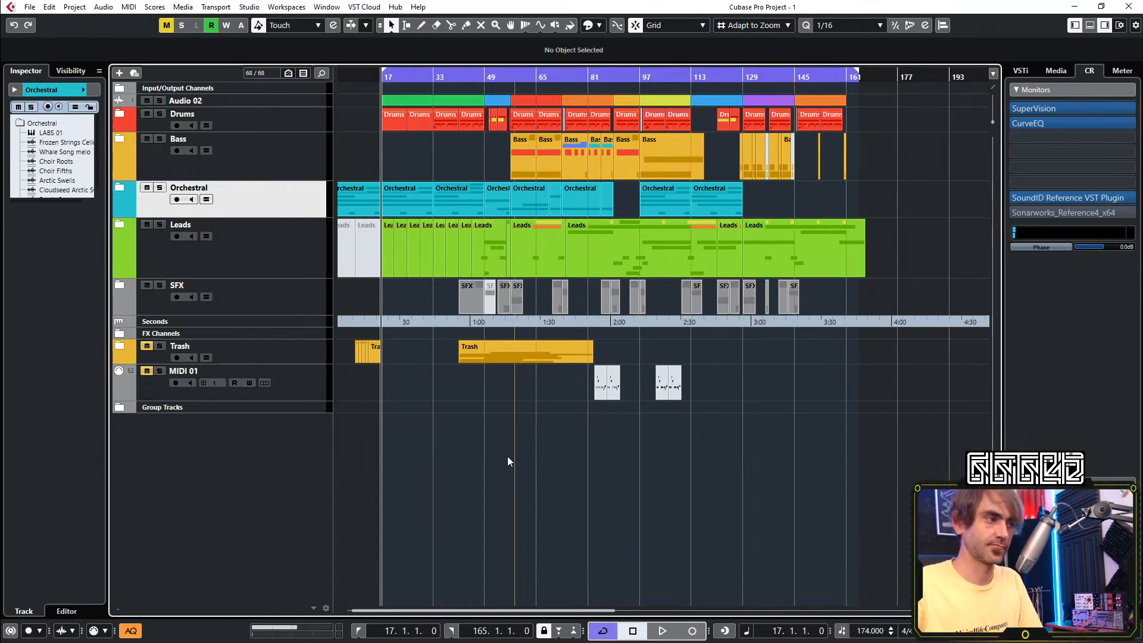
Play the arrangement from bar 17, stop it, and check the monitor spectrum in CurveEQ before closing the plug-in
{"action": "key", "text": "space"}
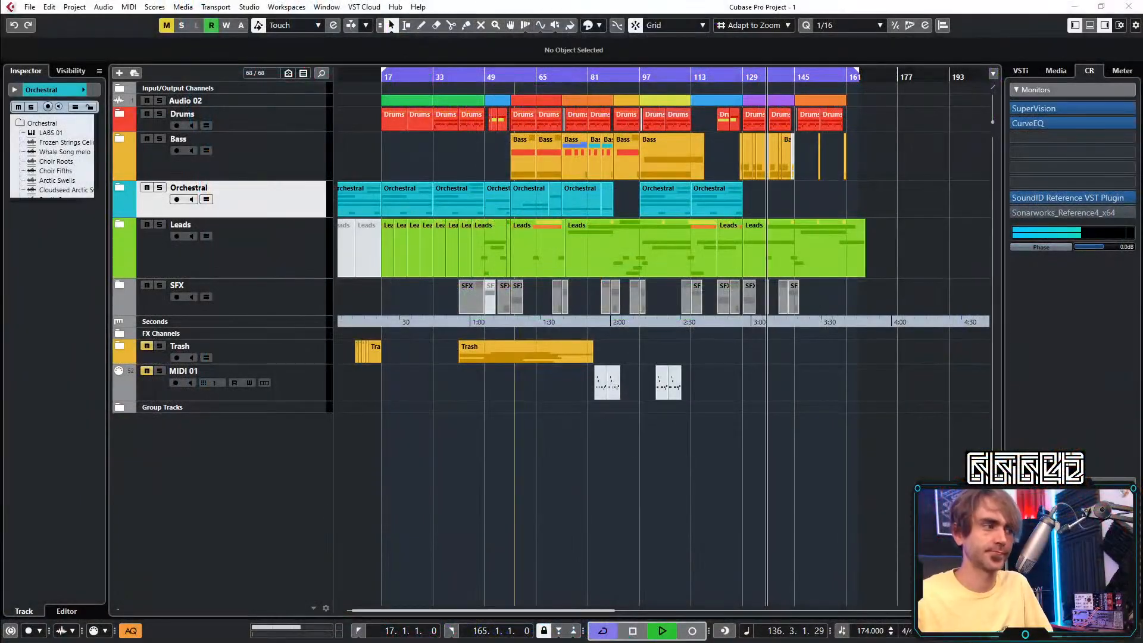
{"action": "left_click", "coordinate": [608, 530]}
{"action": "key", "text": "space"}
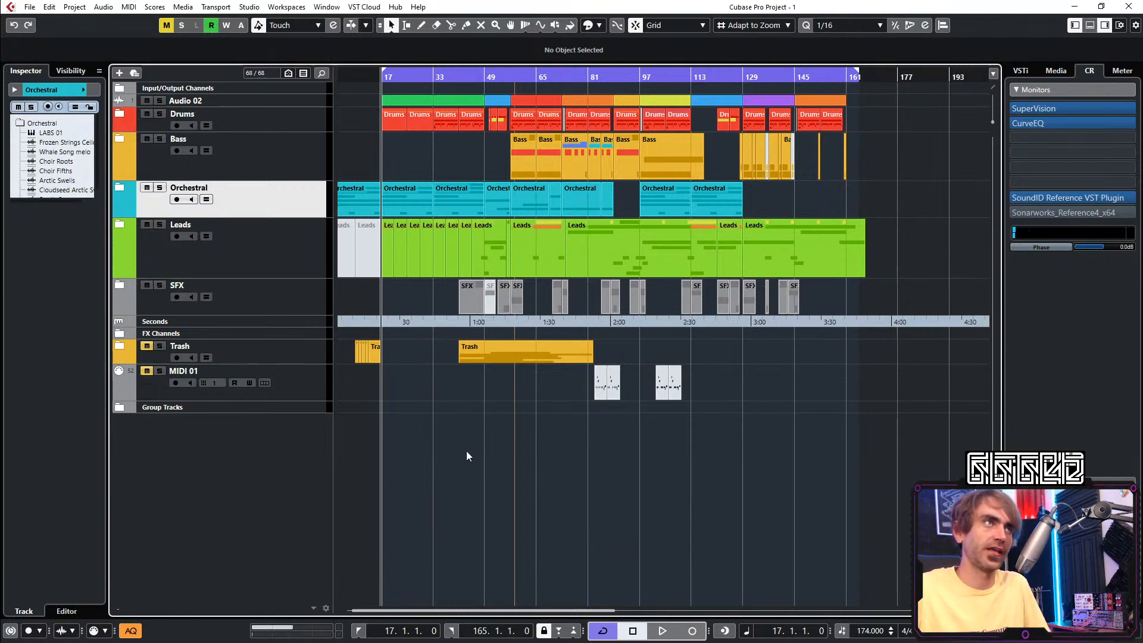
{"action": "left_click", "coordinate": [1065, 124]}
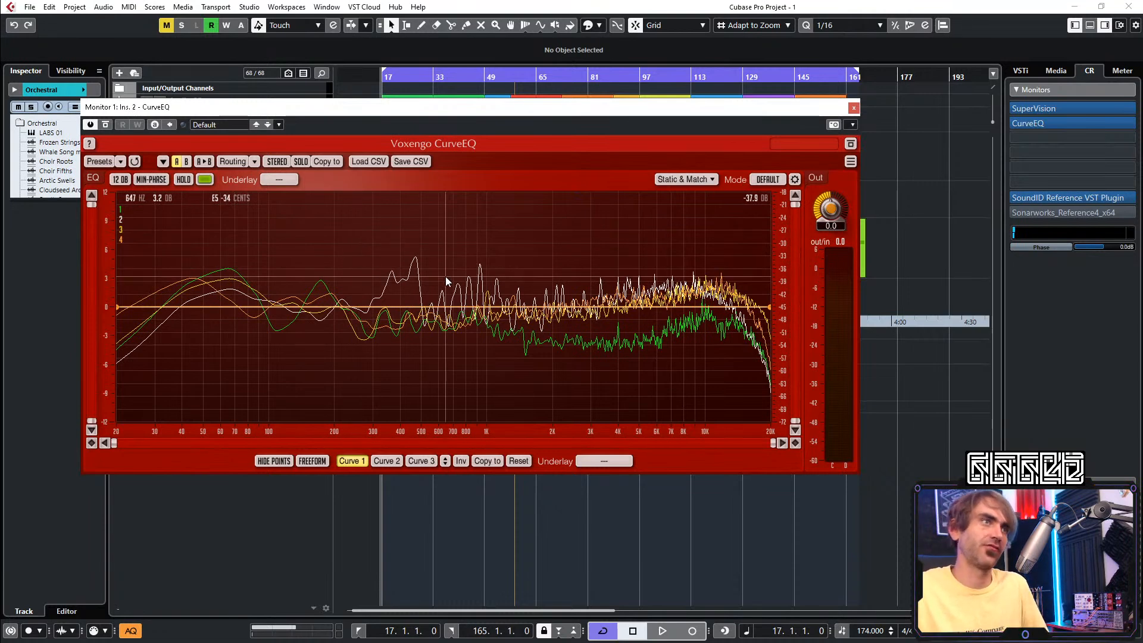
{"action": "left_click", "coordinate": [853, 109]}
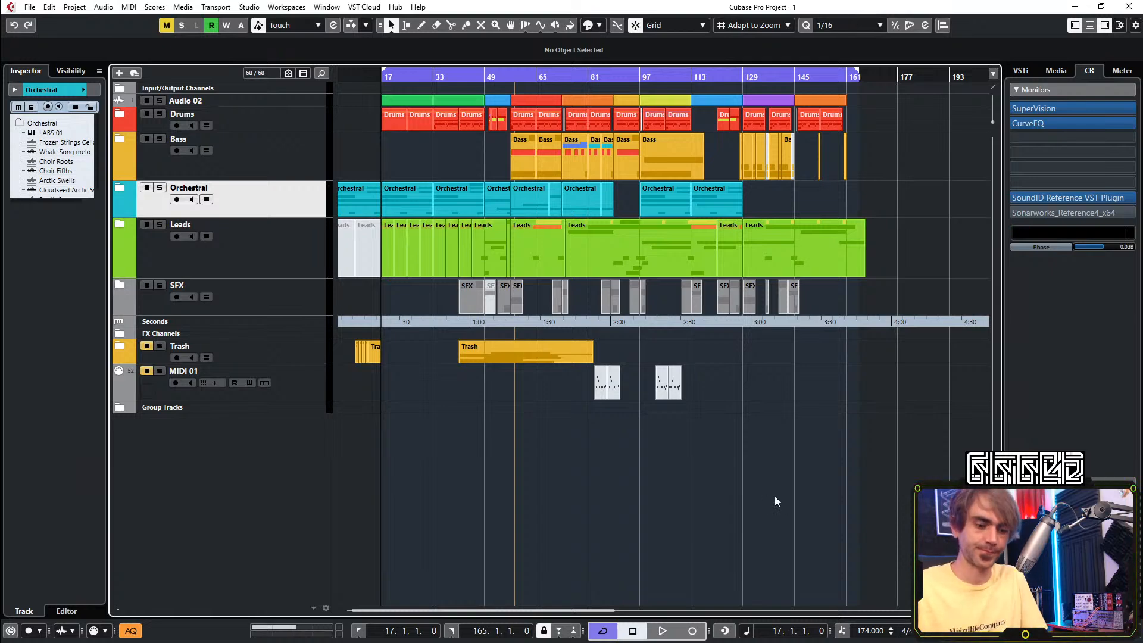
Play from bar 17, jump ahead to bar 54 to hear the transition into the drop, and stop playback
{"action": "key", "text": "space"}
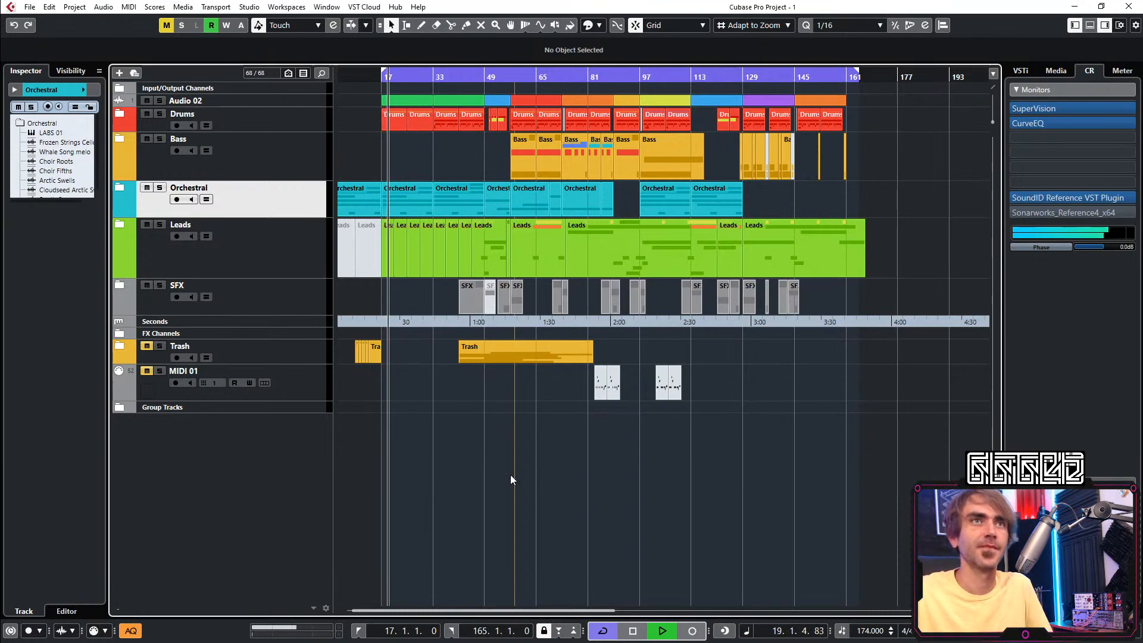
{"action": "left_click_drag", "start_coordinate": [499, 78], "coordinate": [486, 462]}
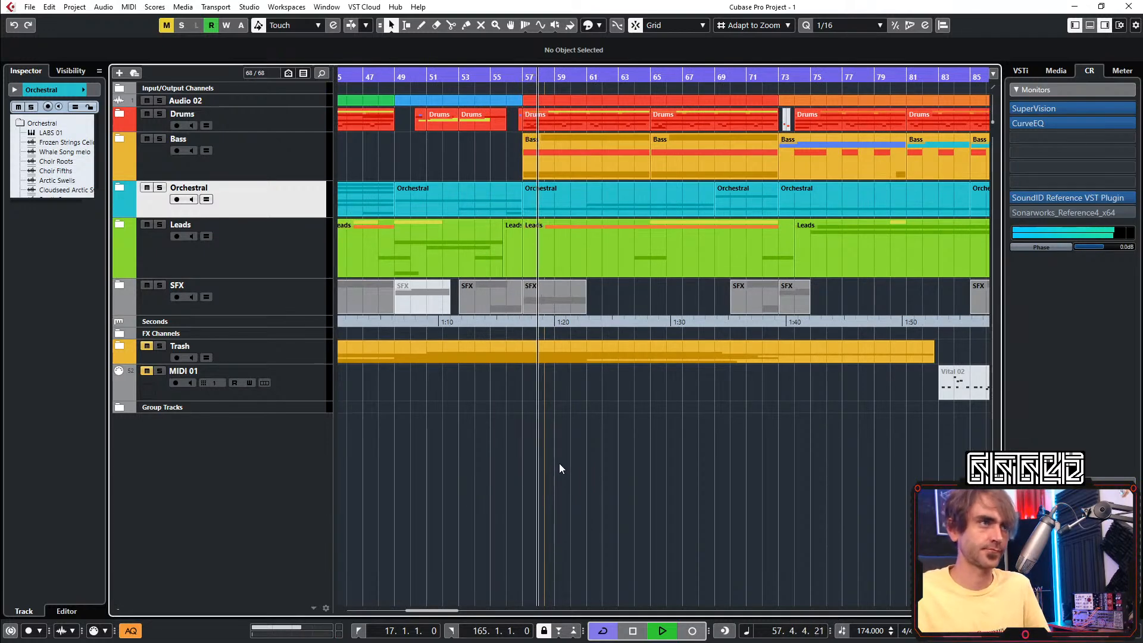
{"action": "key", "text": "g"}
{"action": "key", "text": "g"}
{"action": "key", "text": "h"}
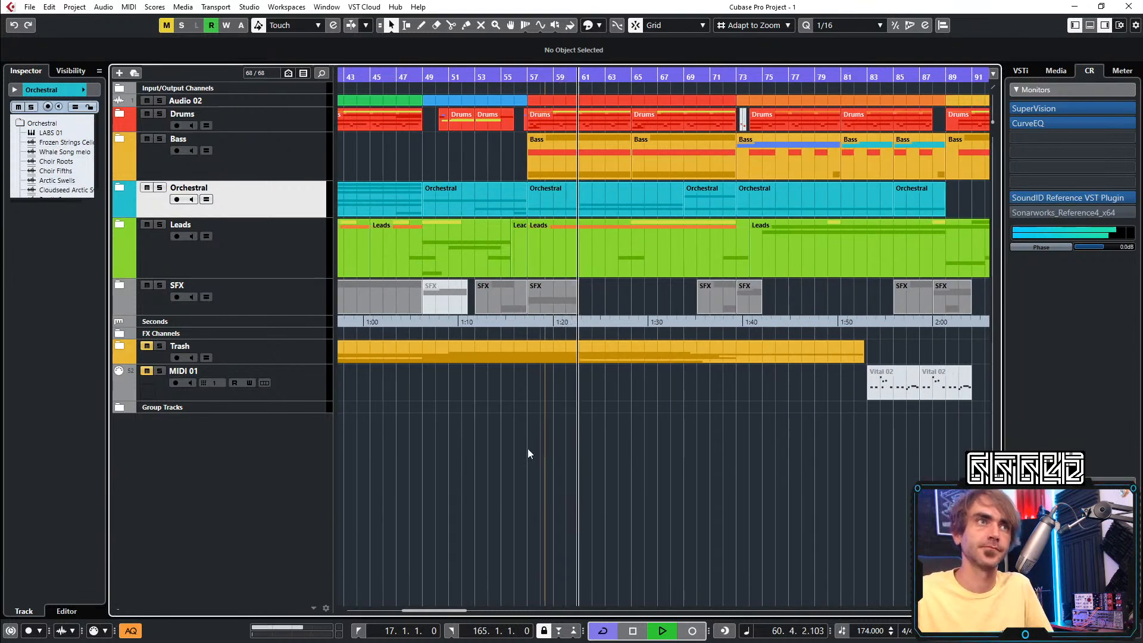
{"action": "key", "text": "space"}
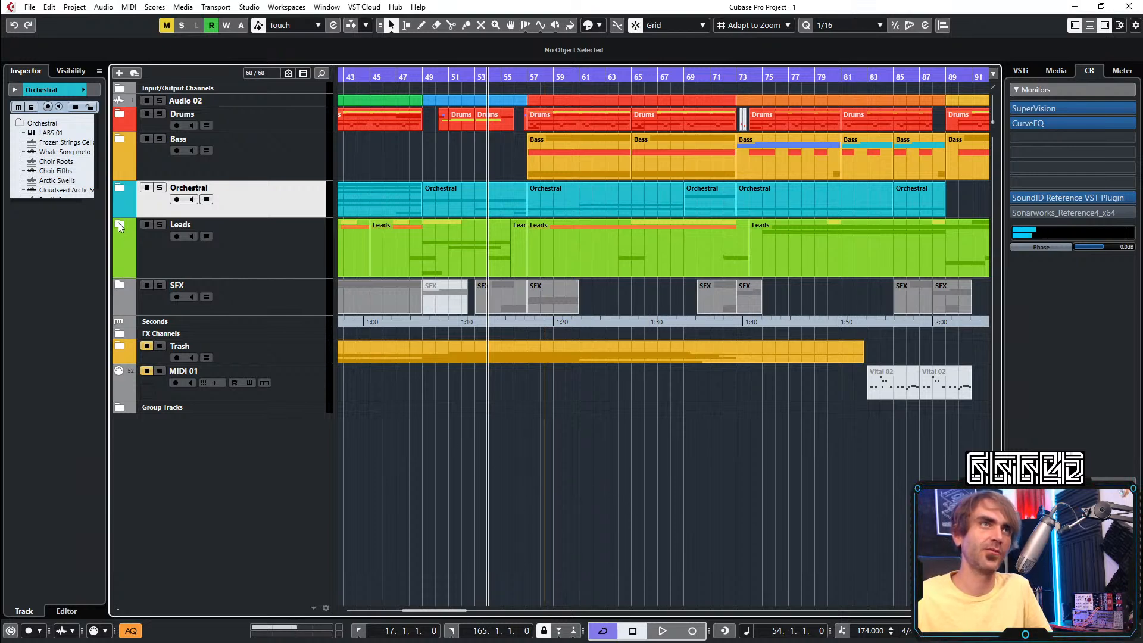
Expand the Drums folder and look over its tracks across the intro, breakdown and drop
{"action": "left_click", "coordinate": [119, 113]}
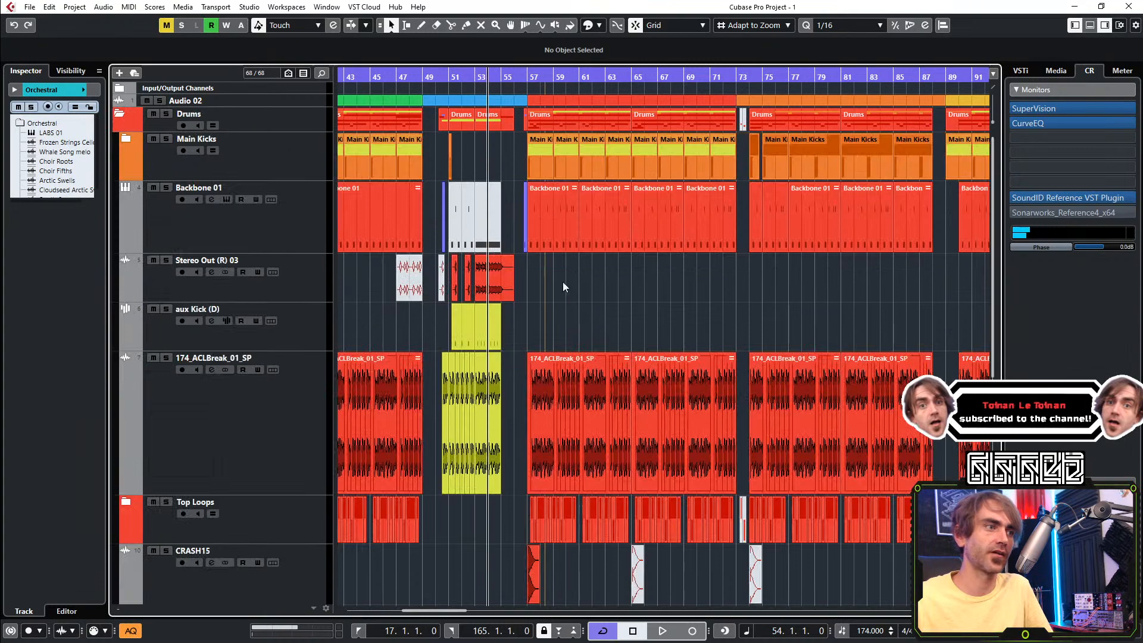
{"action": "scroll", "coordinate": [705, 306], "scroll_direction": "down", "scroll_amount": 5}
{"action": "scroll", "coordinate": [517, 133], "scroll_direction": "down", "scroll_amount": 2}
{"action": "scroll", "coordinate": [517, 134], "scroll_direction": "up", "scroll_amount": 4}
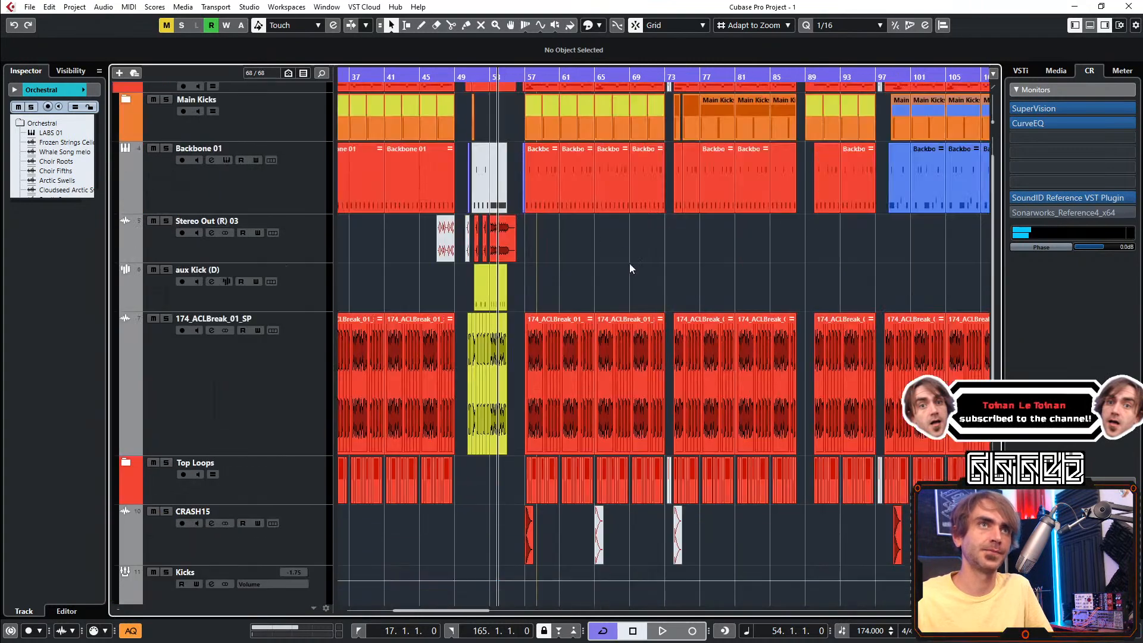
{"action": "scroll", "coordinate": [619, 252], "scroll_direction": "left", "scroll_amount": 2}
{"action": "scroll", "coordinate": [637, 272], "scroll_direction": "down", "scroll_amount": 2}
{"action": "scroll", "coordinate": [637, 272], "scroll_direction": "left", "scroll_amount": 1}
{"action": "scroll", "coordinate": [642, 272], "scroll_direction": "up", "scroll_amount": 3}
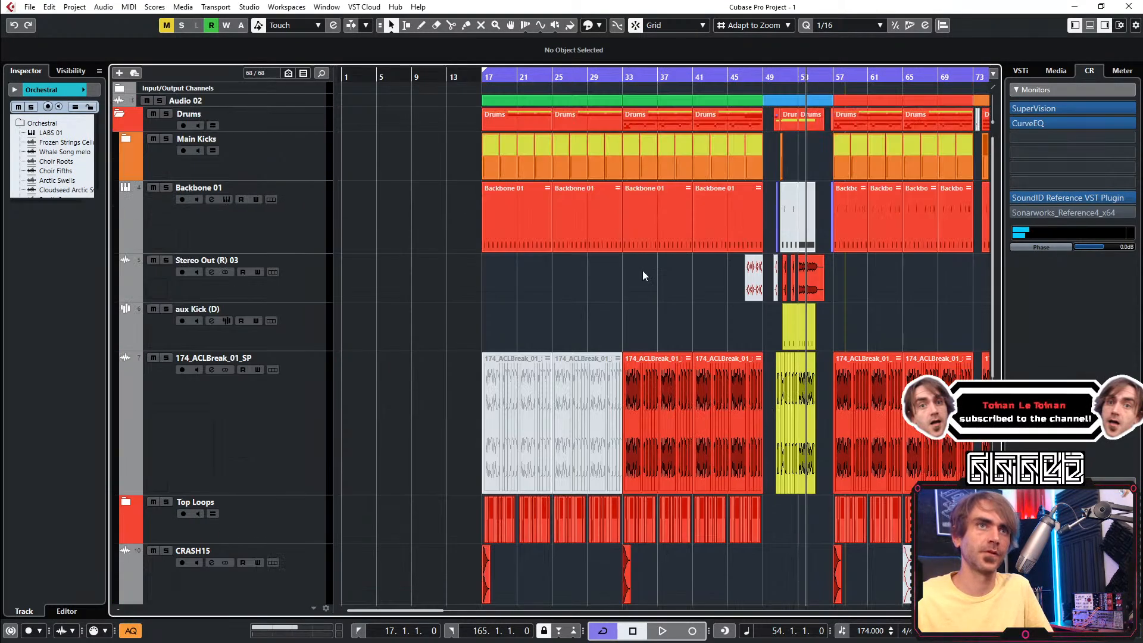
{"action": "scroll", "coordinate": [629, 298], "scroll_direction": "right", "scroll_amount": 2}
Select the 174_ACLBreak_01_SP part at bar 33 and check which insert effects its track uses
{"action": "left_click", "coordinate": [451, 397]}
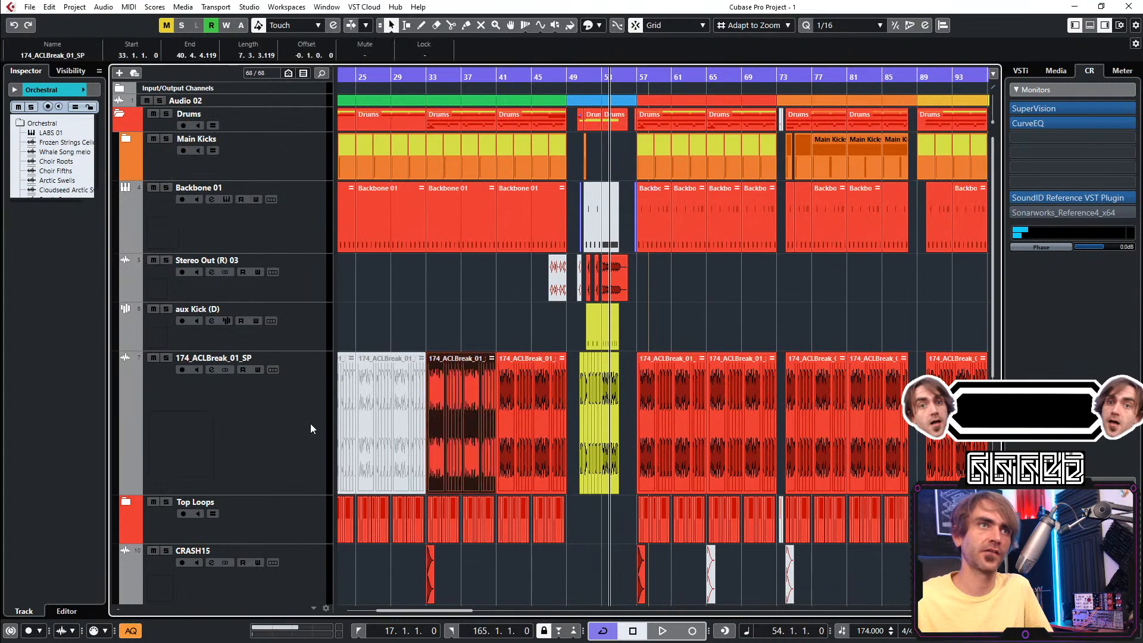
{"action": "left_click", "coordinate": [15, 288]}
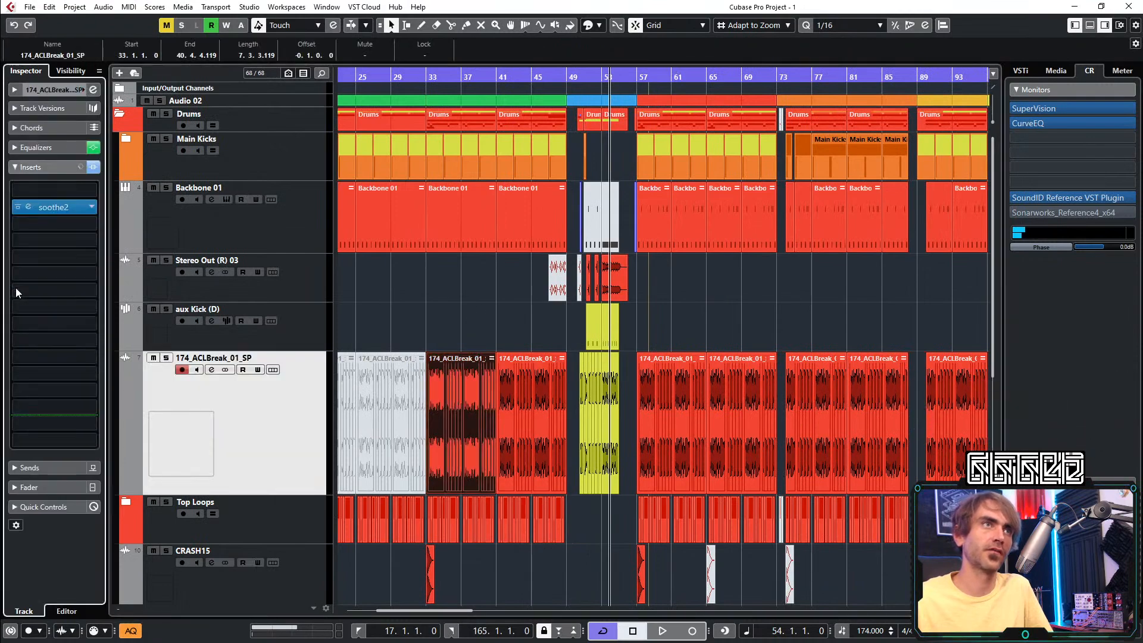
{"action": "left_click", "coordinate": [16, 168]}
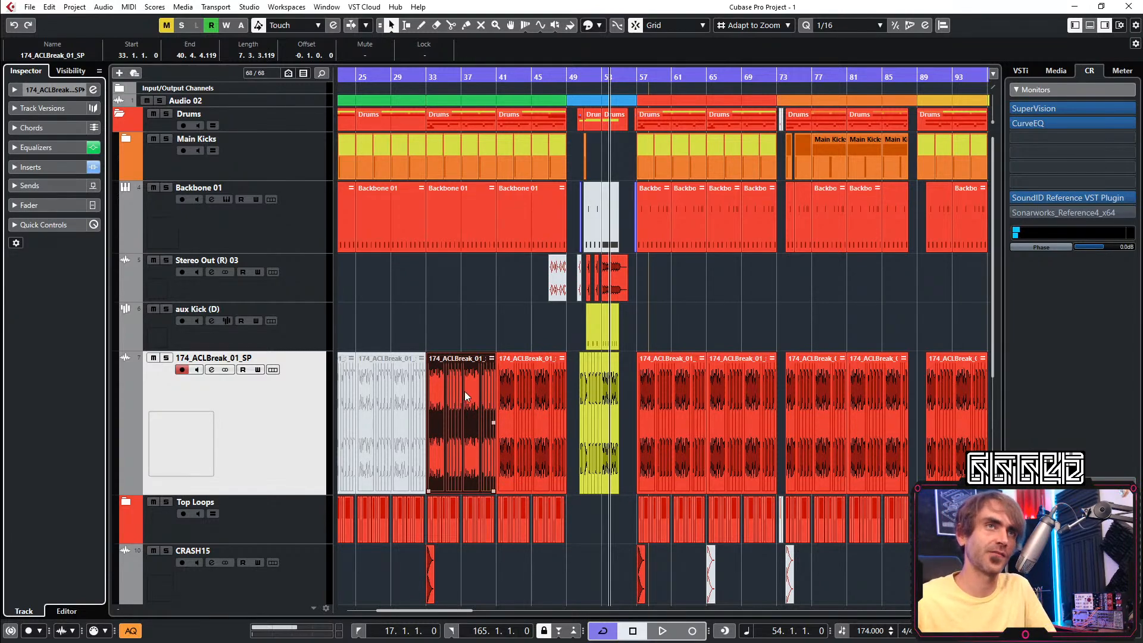
Examine how the 174_ACLBreak_01_SP parts are laid out from the intro to the end of the arrangement
{"action": "scroll", "coordinate": [456, 357], "scroll_direction": "up", "scroll_amount": 3}
{"action": "scroll", "coordinate": [450, 330], "scroll_direction": "up", "scroll_amount": 1}
{"action": "scroll", "coordinate": [450, 329], "scroll_direction": "left", "scroll_amount": 1}
{"action": "scroll", "coordinate": [738, 385], "scroll_direction": "down", "scroll_amount": 2}
{"action": "scroll", "coordinate": [733, 384], "scroll_direction": "right", "scroll_amount": 5}
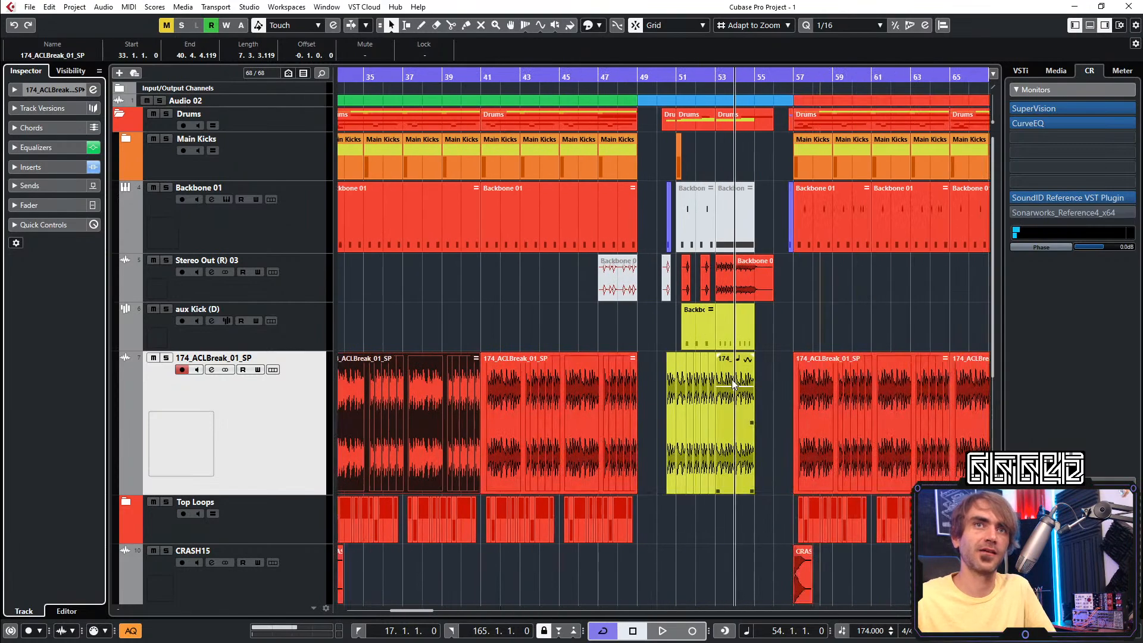
{"action": "scroll", "coordinate": [731, 380], "scroll_direction": "down", "scroll_amount": 4}
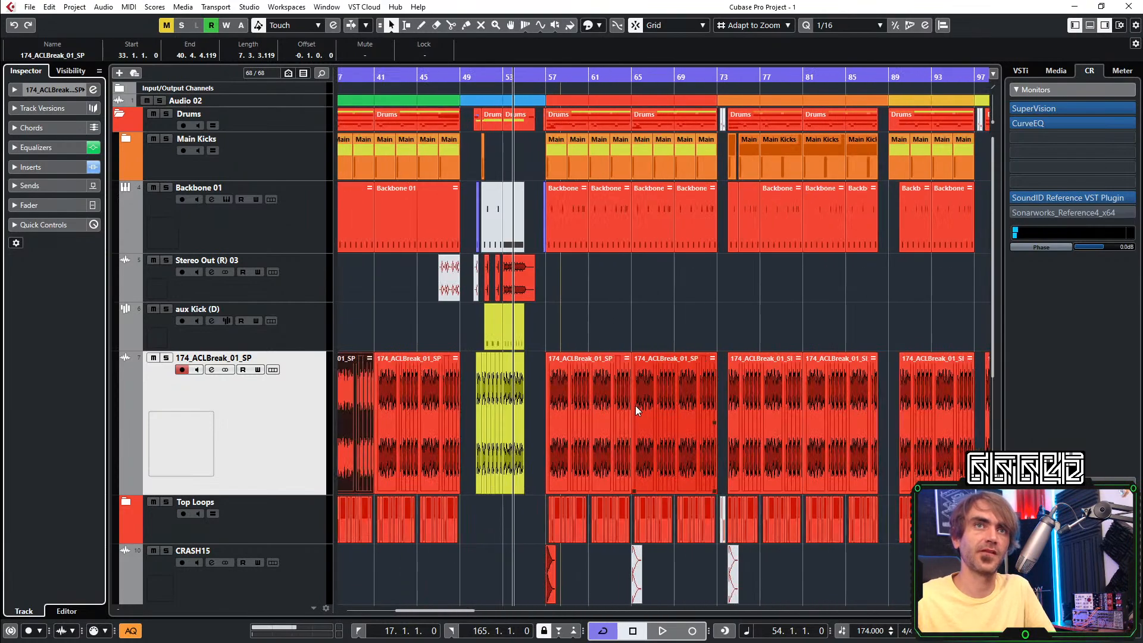
{"action": "scroll", "coordinate": [641, 408], "scroll_direction": "right", "scroll_amount": 3}
{"action": "scroll", "coordinate": [642, 408], "scroll_direction": "right", "scroll_amount": 4}
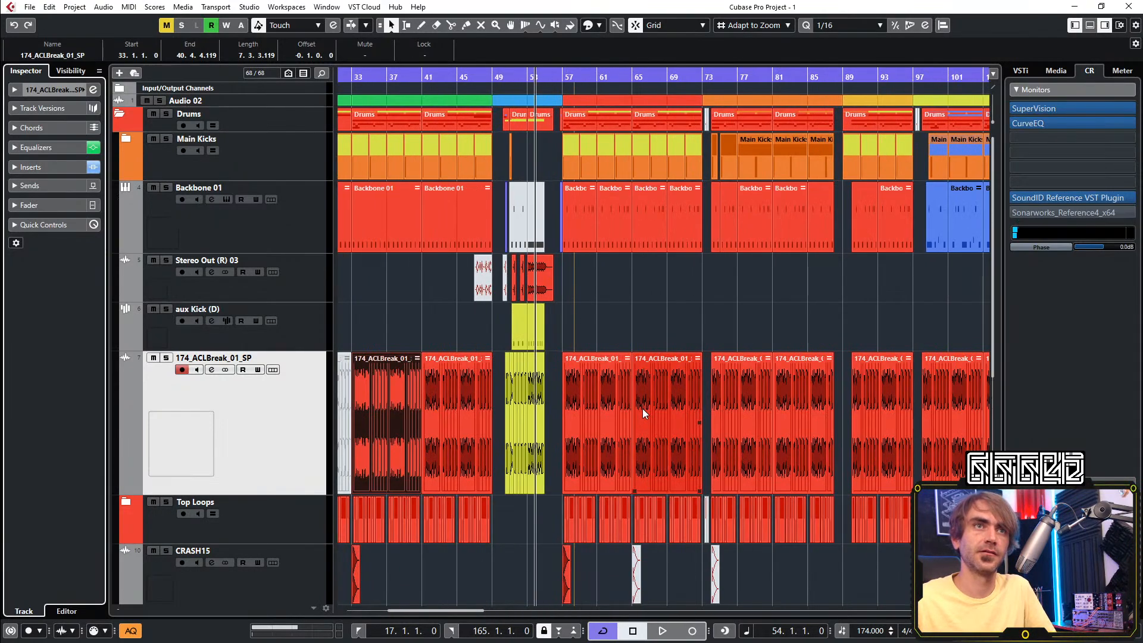
{"action": "scroll", "coordinate": [642, 409], "scroll_direction": "right", "scroll_amount": 3}
{"action": "scroll", "coordinate": [645, 409], "scroll_direction": "left", "scroll_amount": 9}
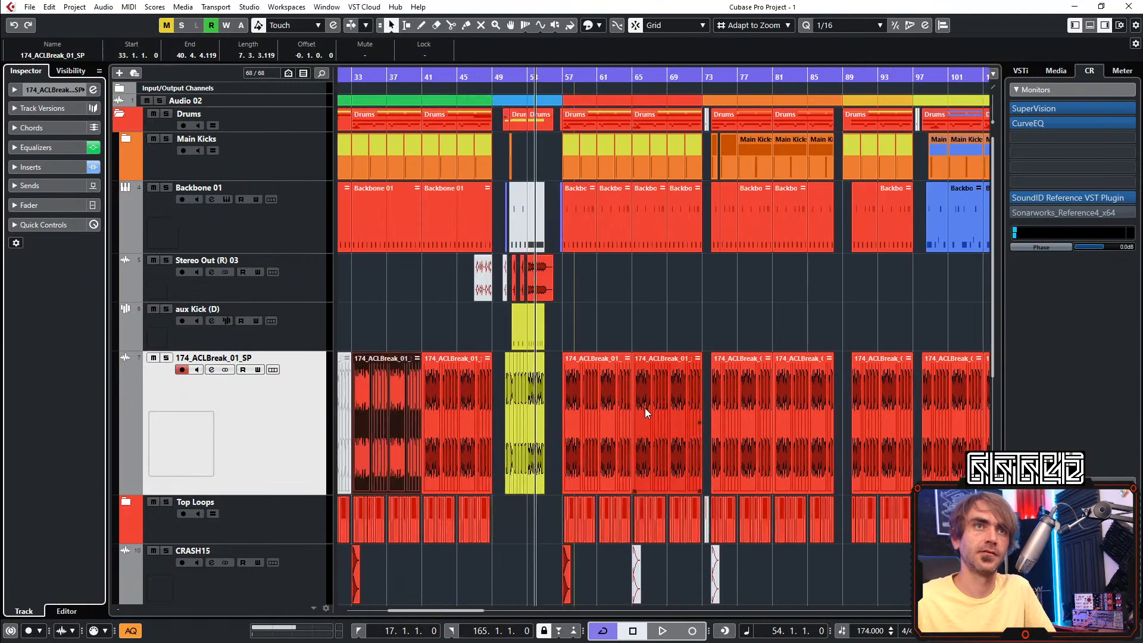
{"action": "scroll", "coordinate": [645, 409], "scroll_direction": "right", "scroll_amount": 5}
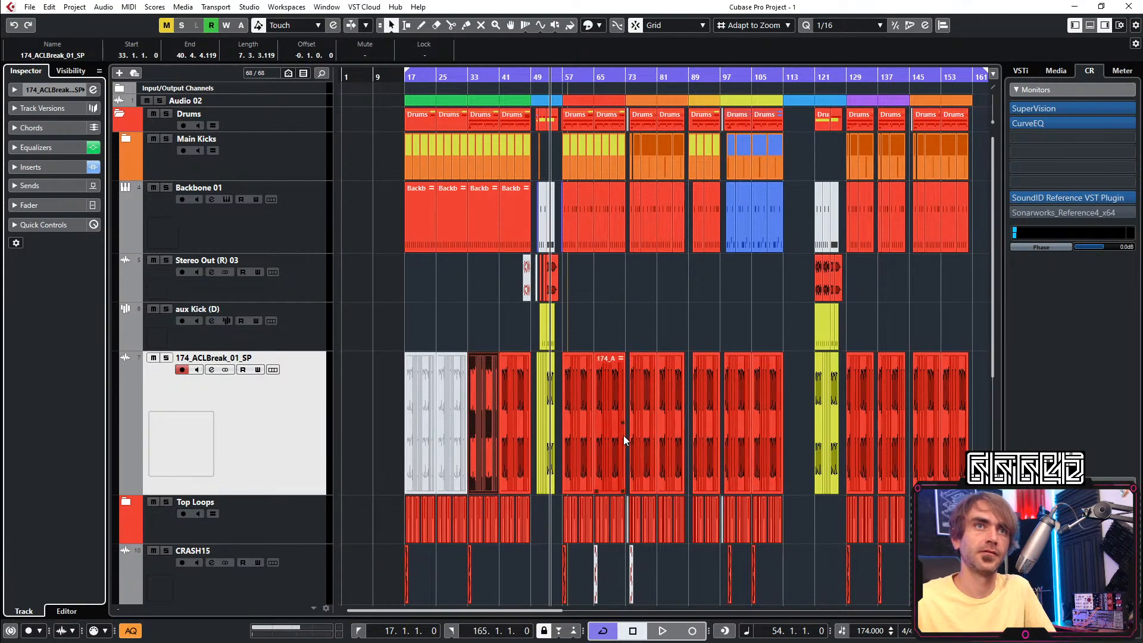
{"action": "scroll", "coordinate": [569, 442], "scroll_direction": "left", "scroll_amount": 4}
{"action": "scroll", "coordinate": [568, 442], "scroll_direction": "up", "scroll_amount": 1}
{"action": "scroll", "coordinate": [542, 429], "scroll_direction": "down", "scroll_amount": 6}
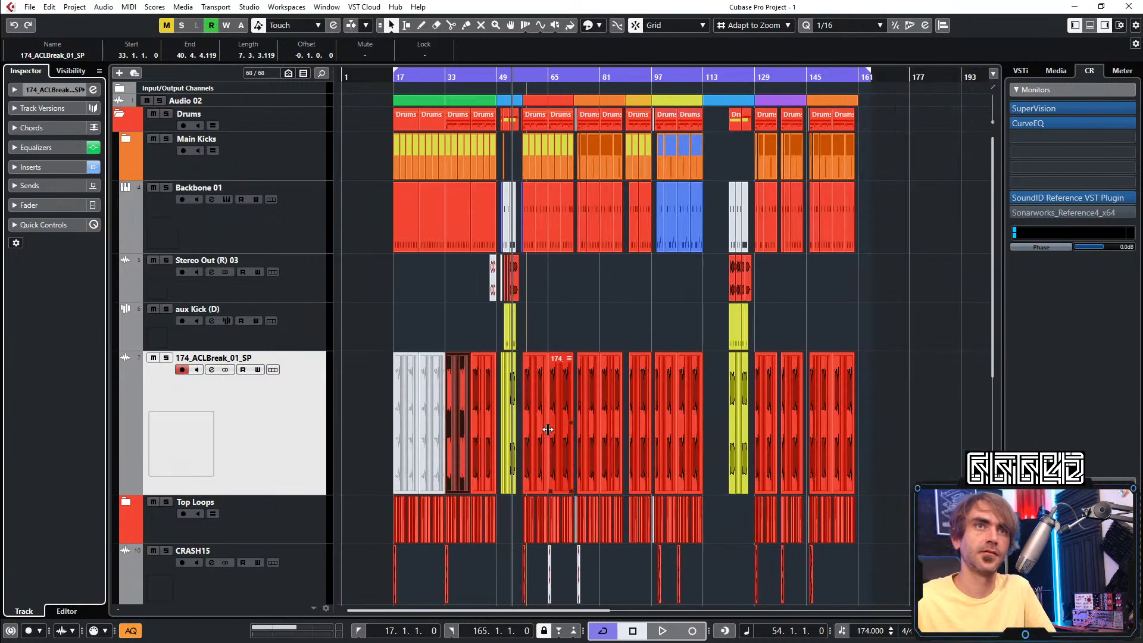
{"action": "left_click_drag", "start_coordinate": [892, 405], "coordinate": [451, 441]}
{"action": "left_click", "coordinate": [516, 524]}
{"action": "scroll", "coordinate": [491, 478], "scroll_direction": "up", "scroll_amount": 4}
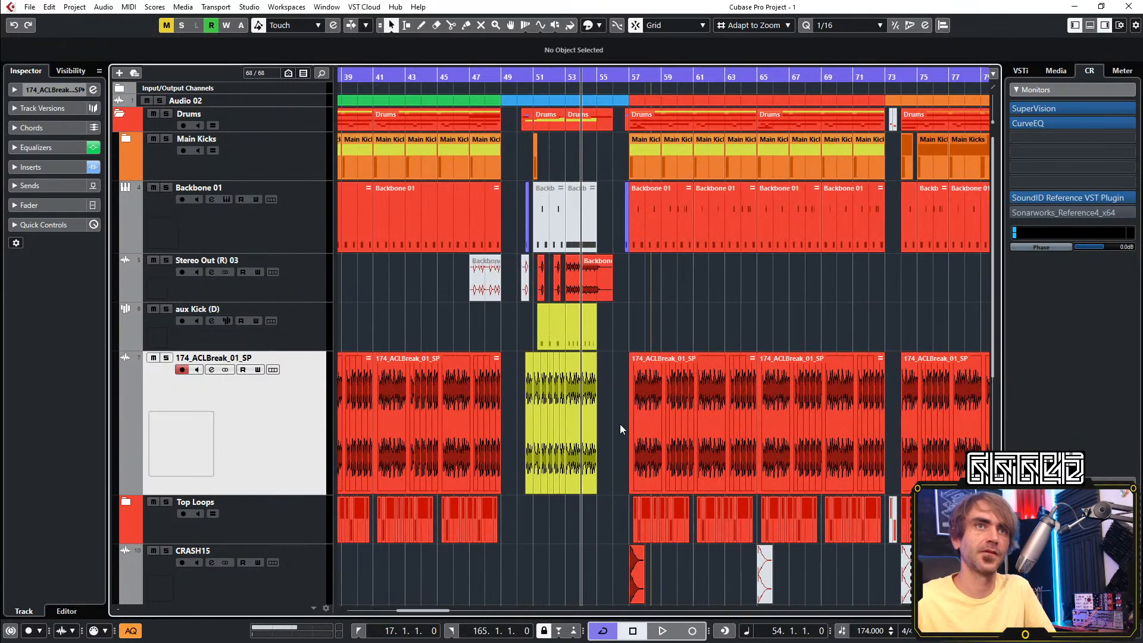
Select the 174_ACLBreak_01_SP parts from bar 33 through the yellow ones ending at bar 55, and try to render them in place
{"action": "scroll", "coordinate": [621, 424], "scroll_direction": "left", "scroll_amount": 2}
{"action": "left_click_drag", "start_coordinate": [676, 409], "coordinate": [496, 428]}
{"action": "right_click", "coordinate": [497, 429]}
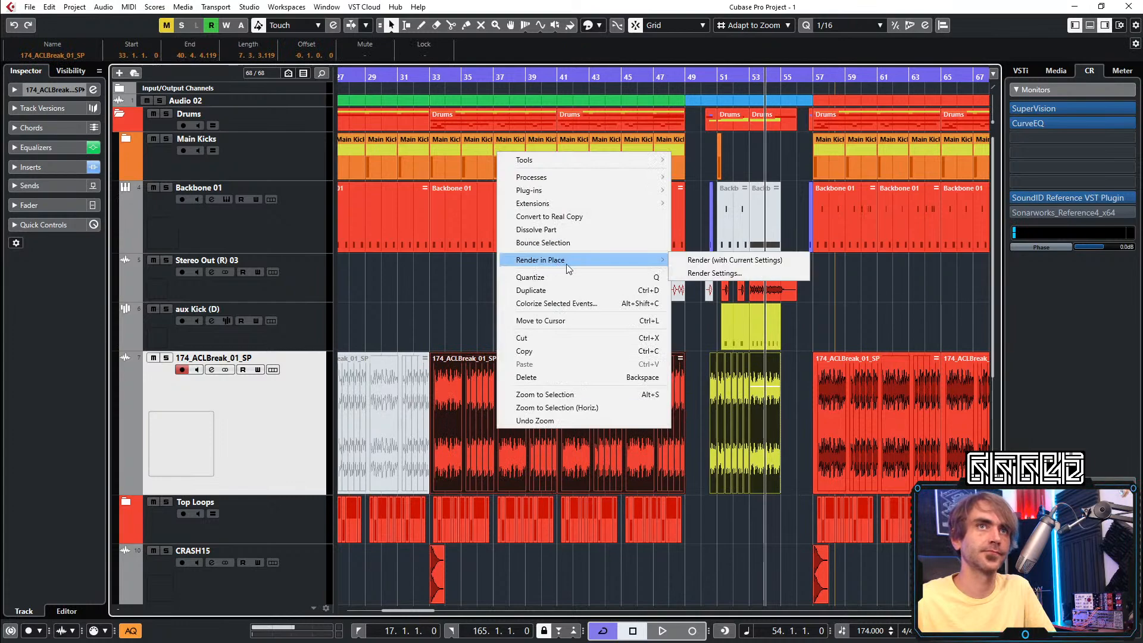
{"action": "left_click", "coordinate": [694, 259]}
Add the yellow parts at bar 121 to the selected 174_ACLBreak_01_SP parts, and render the selection in place with the current settings
{"action": "scroll", "coordinate": [797, 404], "scroll_direction": "down", "scroll_amount": 3}
{"action": "scroll", "coordinate": [799, 406], "scroll_direction": "right", "scroll_amount": 8}
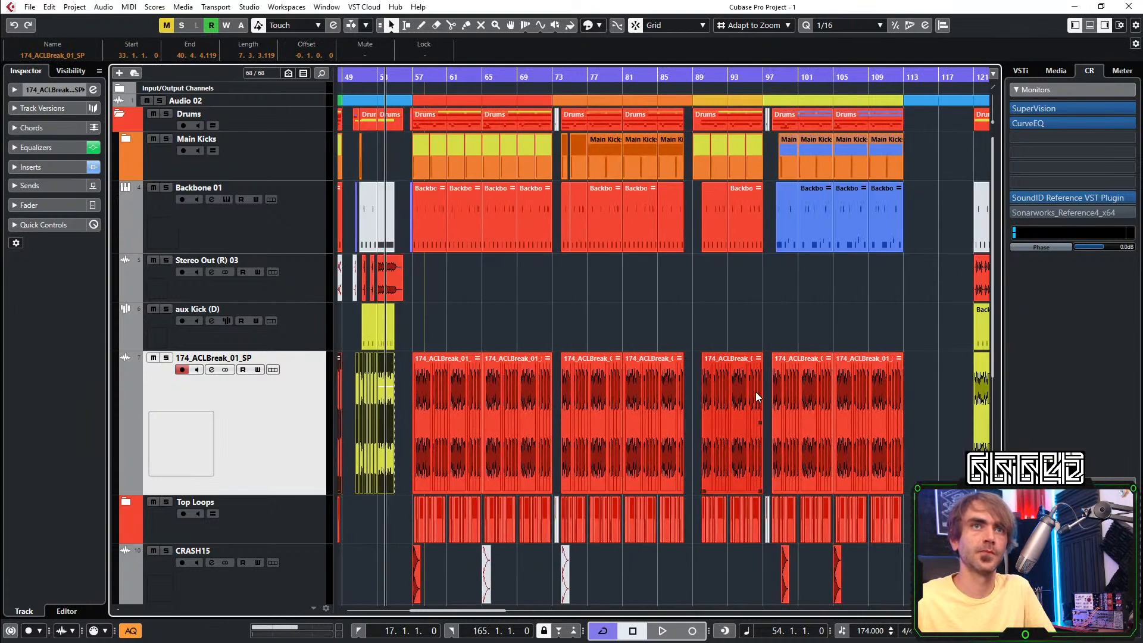
{"action": "left_click", "coordinate": [795, 405]}
{"action": "scroll", "coordinate": [783, 404], "scroll_direction": "down", "scroll_amount": 2}
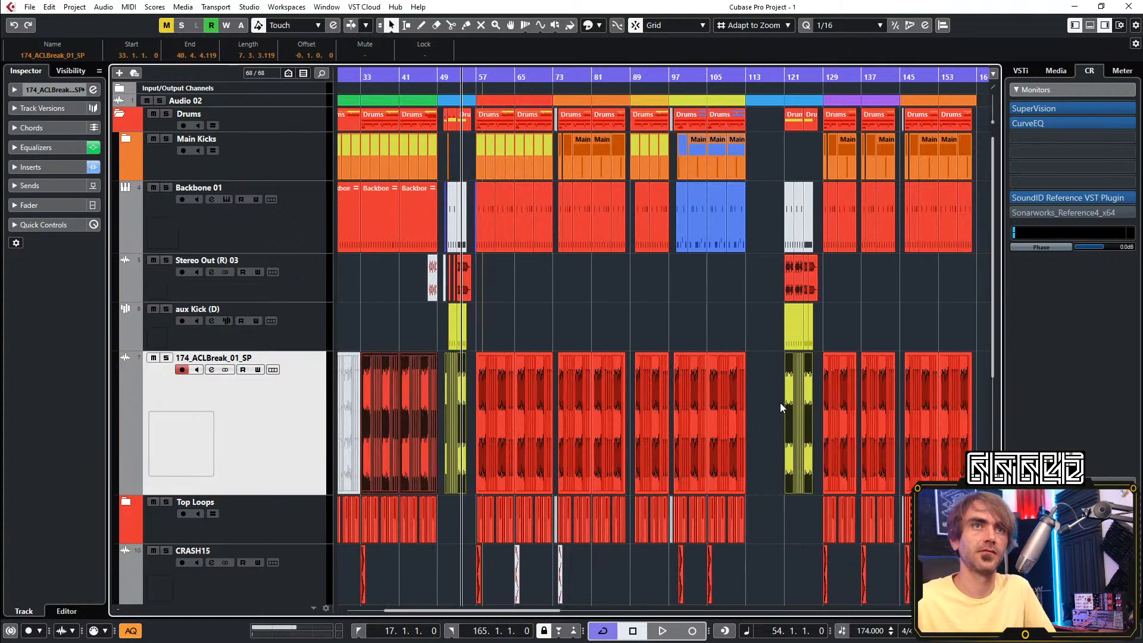
{"action": "scroll", "coordinate": [768, 406], "scroll_direction": "left", "scroll_amount": 4}
{"action": "scroll", "coordinate": [510, 431], "scroll_direction": "up", "scroll_amount": 3}
{"action": "right_click", "coordinate": [522, 420]}
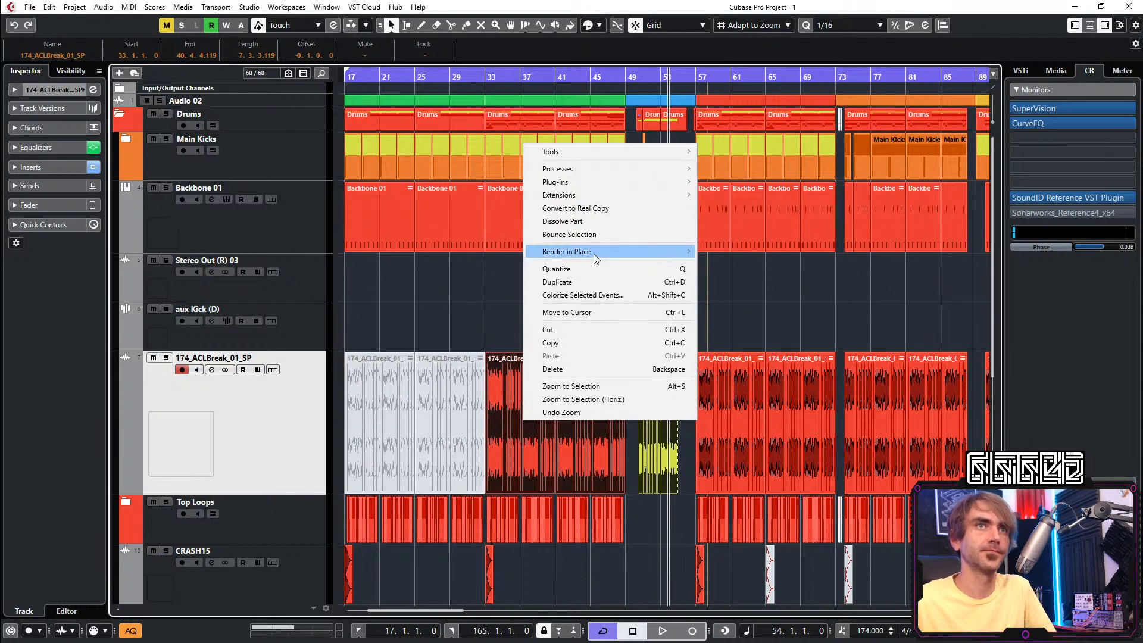
{"action": "mouse_move", "coordinate": [594, 252]}
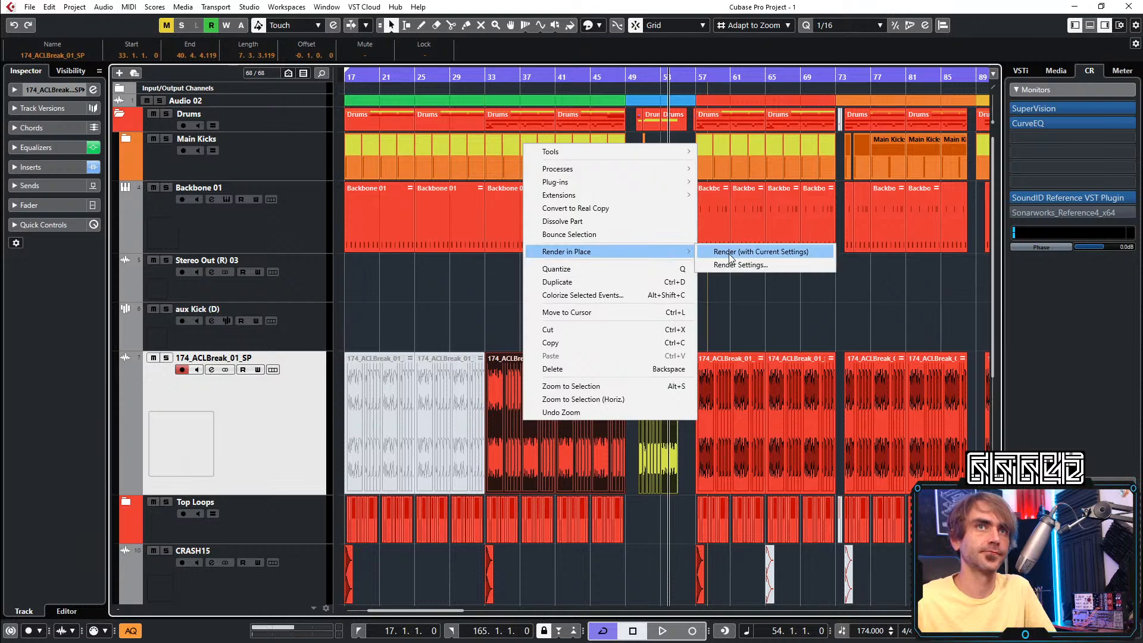
{"action": "left_click", "coordinate": [731, 252]}
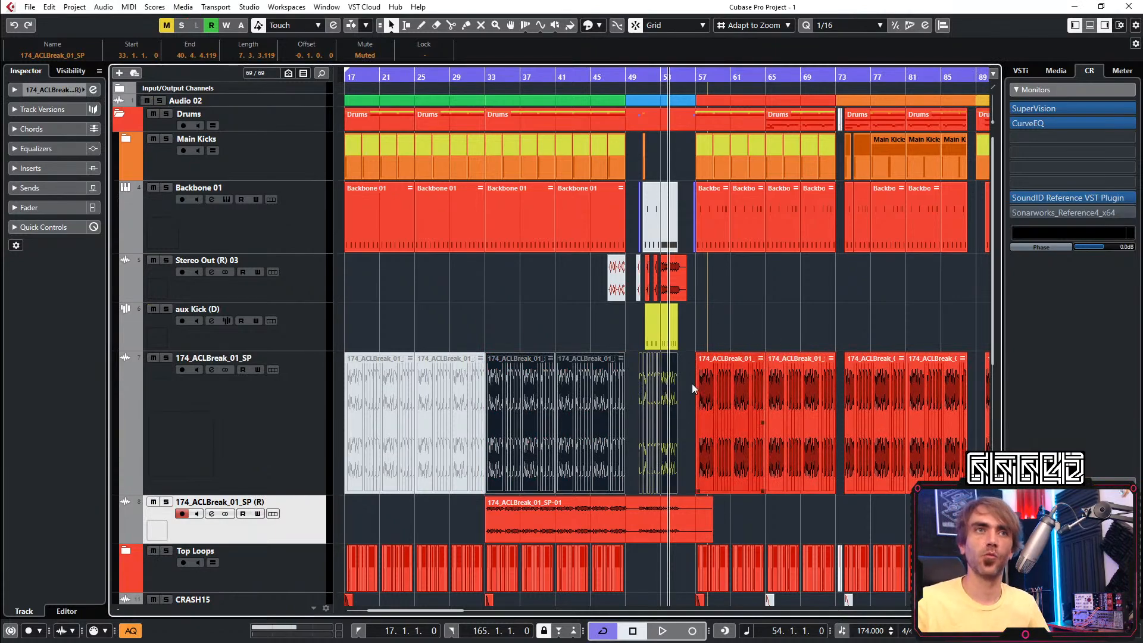
Split the first rendered event on the 174_ACLBreak_01_SP (R) track at bars 50 and 57
{"action": "scroll", "coordinate": [698, 529], "scroll_direction": "down", "scroll_amount": 5, "text": "ctrl"}
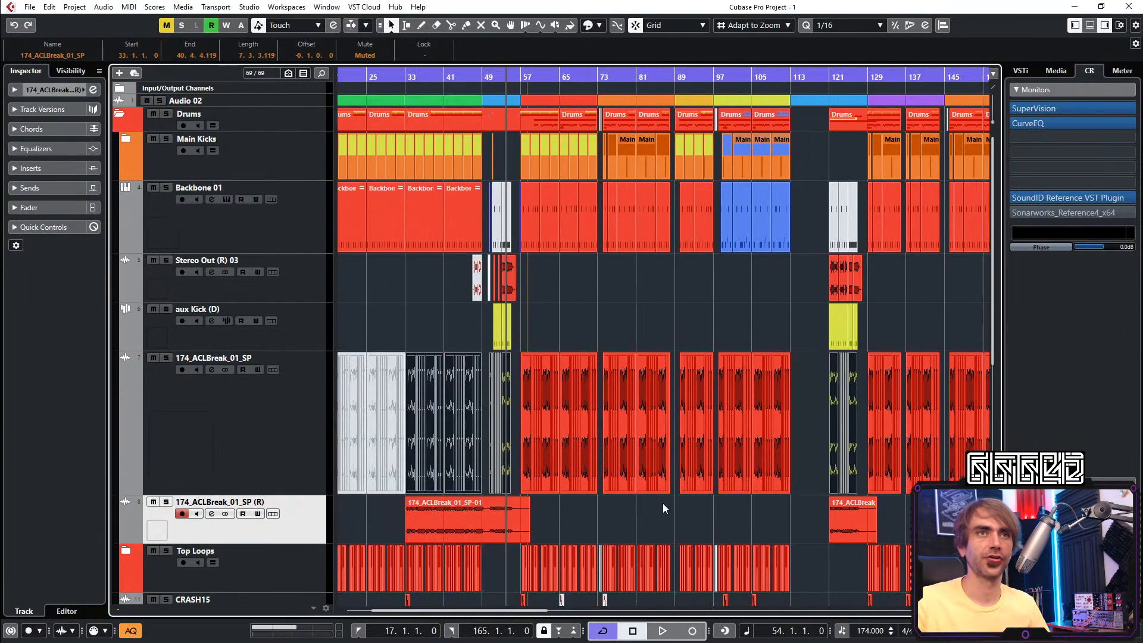
{"action": "left_click", "coordinate": [499, 538]}
{"action": "scroll", "coordinate": [480, 524], "scroll_direction": "up", "scroll_amount": 3, "text": "ctrl"}
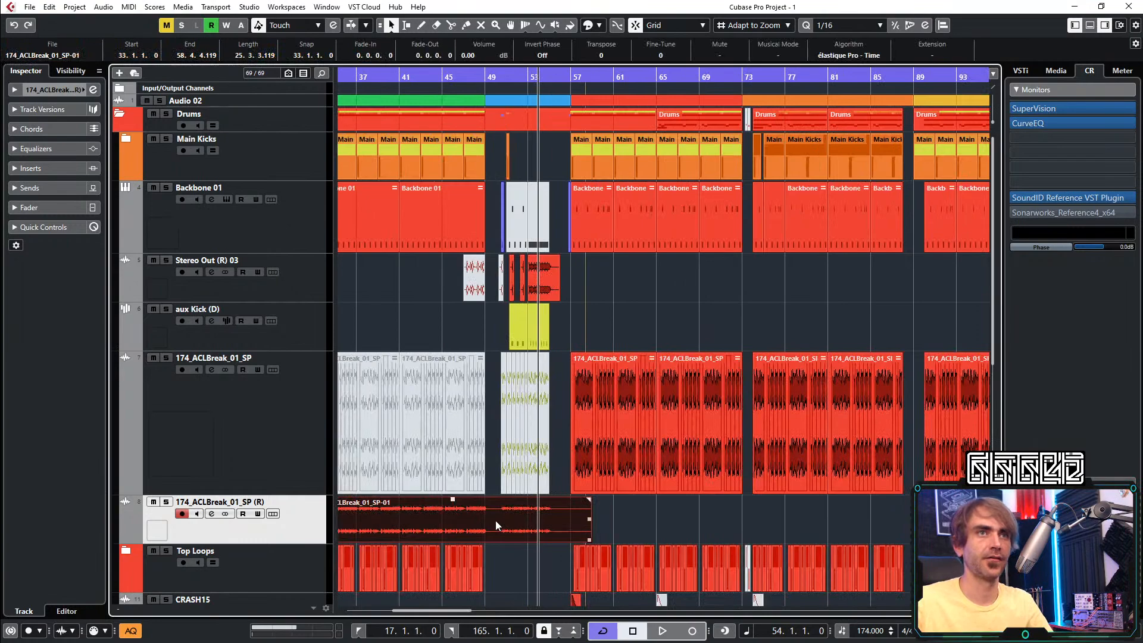
{"action": "key", "text": "3"}
{"action": "scroll", "coordinate": [489, 534], "scroll_direction": "up", "scroll_amount": 2, "text": "ctrl"}
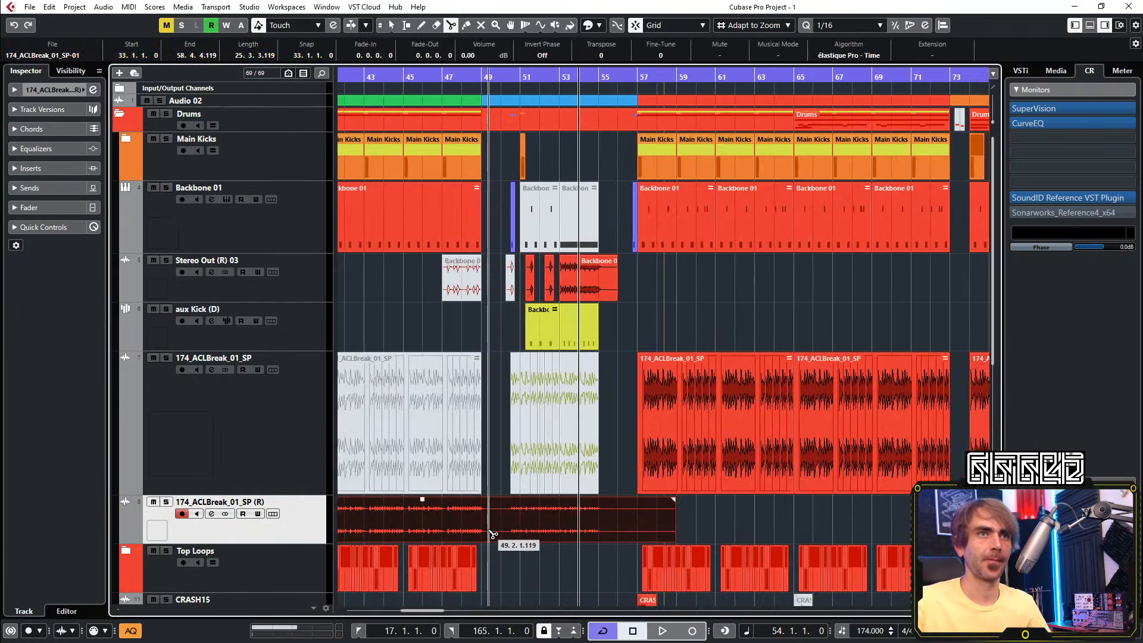
{"action": "left_click", "coordinate": [508, 533]}
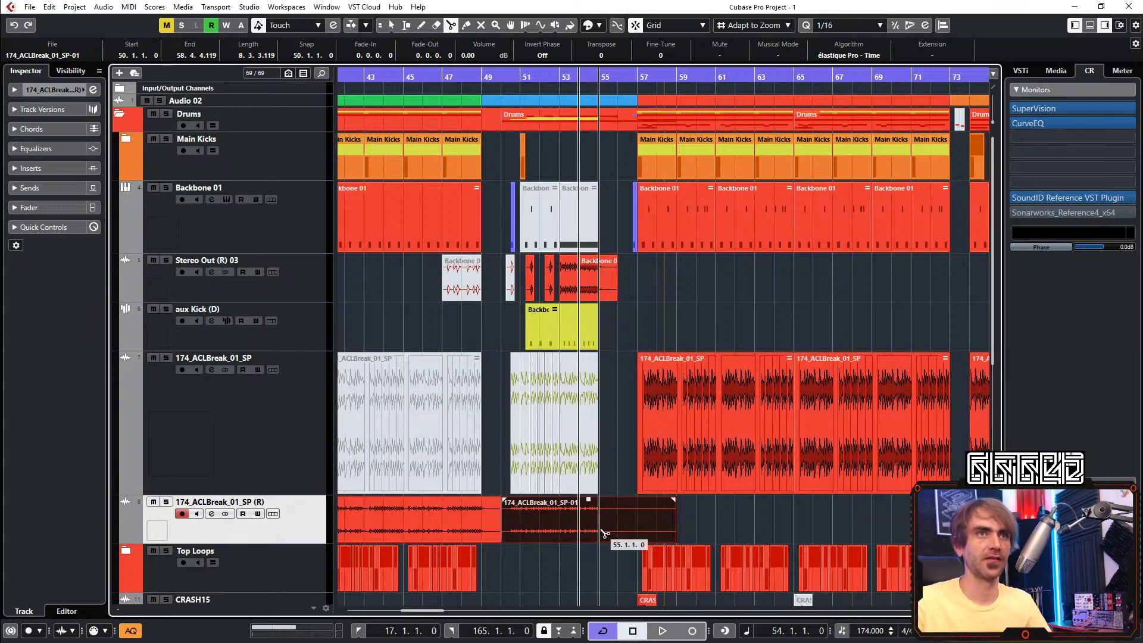
{"action": "left_click", "coordinate": [651, 526]}
{"action": "key", "text": "1"}
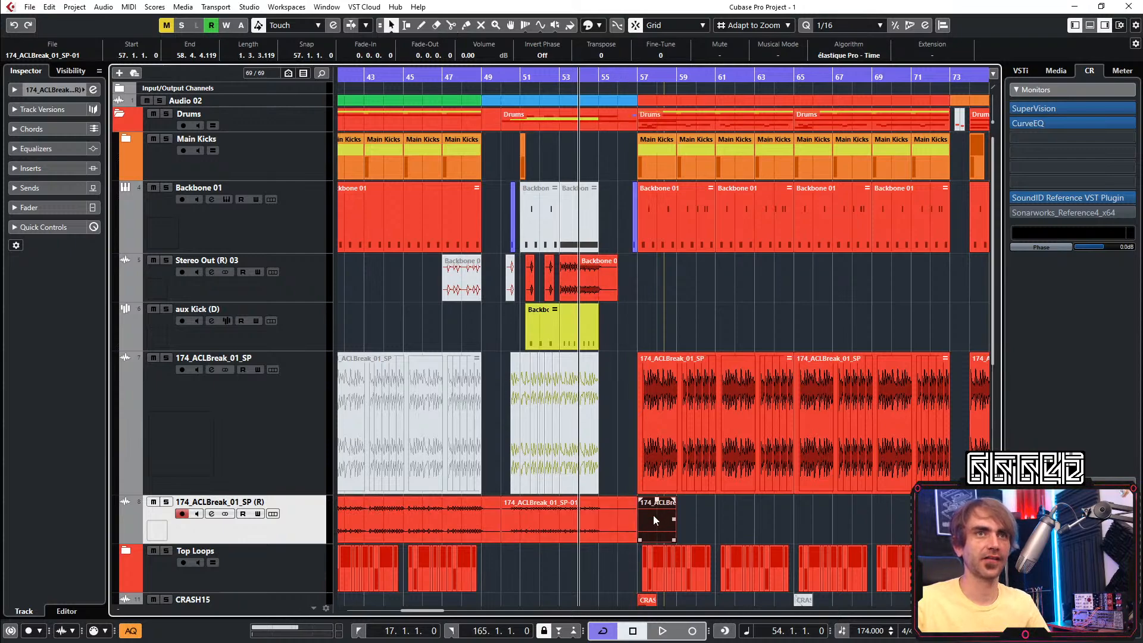
Copy the rendered drum break event from bar 33 to bar 57 and again to bar 74
{"action": "scroll", "coordinate": [655, 513], "scroll_direction": "down", "scroll_amount": 2, "text": "ctrl"}
{"action": "left_click", "coordinate": [651, 522]}
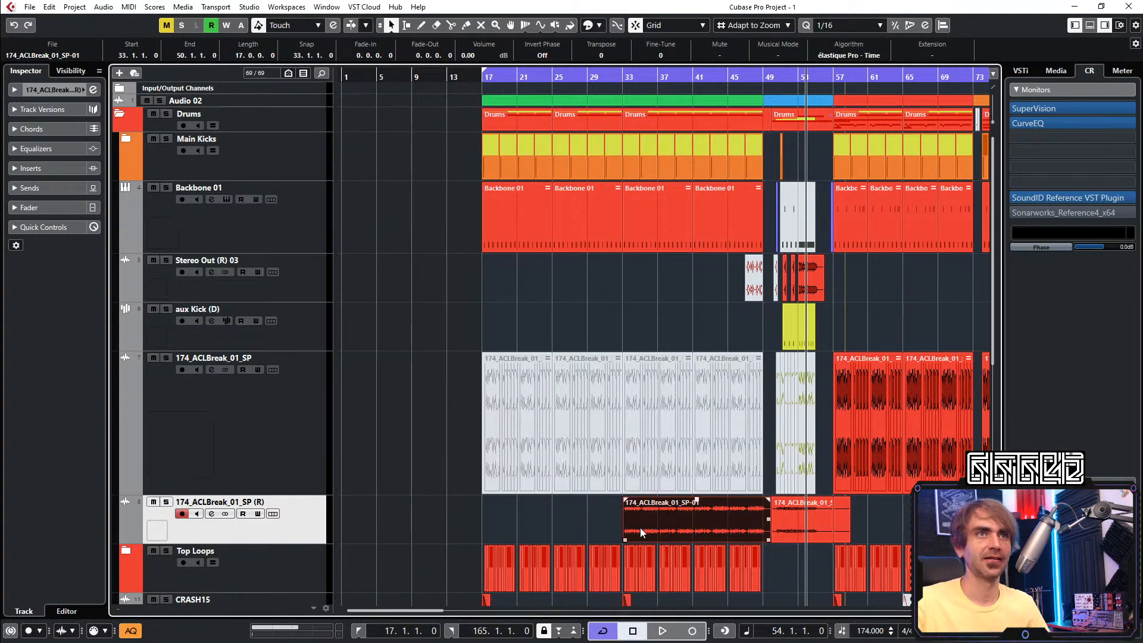
{"action": "scroll", "coordinate": [643, 524], "scroll_direction": "right", "scroll_amount": 6}
{"action": "left_click_drag", "start_coordinate": [429, 527], "coordinate": [567, 533]}
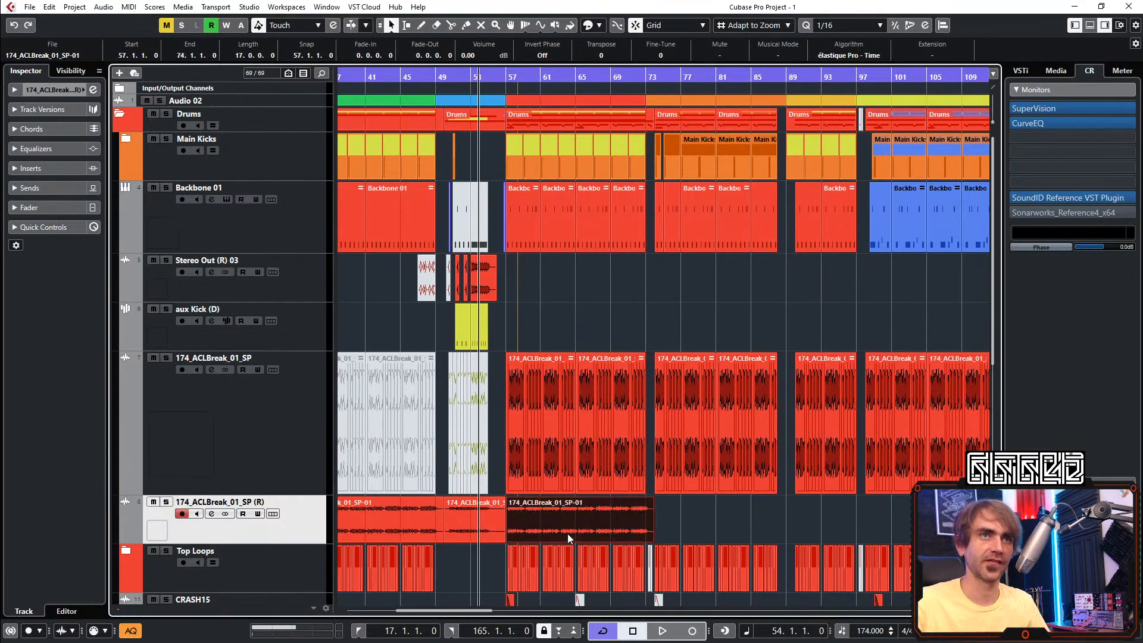
{"action": "scroll", "coordinate": [613, 510], "scroll_direction": "up", "scroll_amount": 8}
{"action": "scroll", "coordinate": [675, 509], "scroll_direction": "down", "scroll_amount": 4}
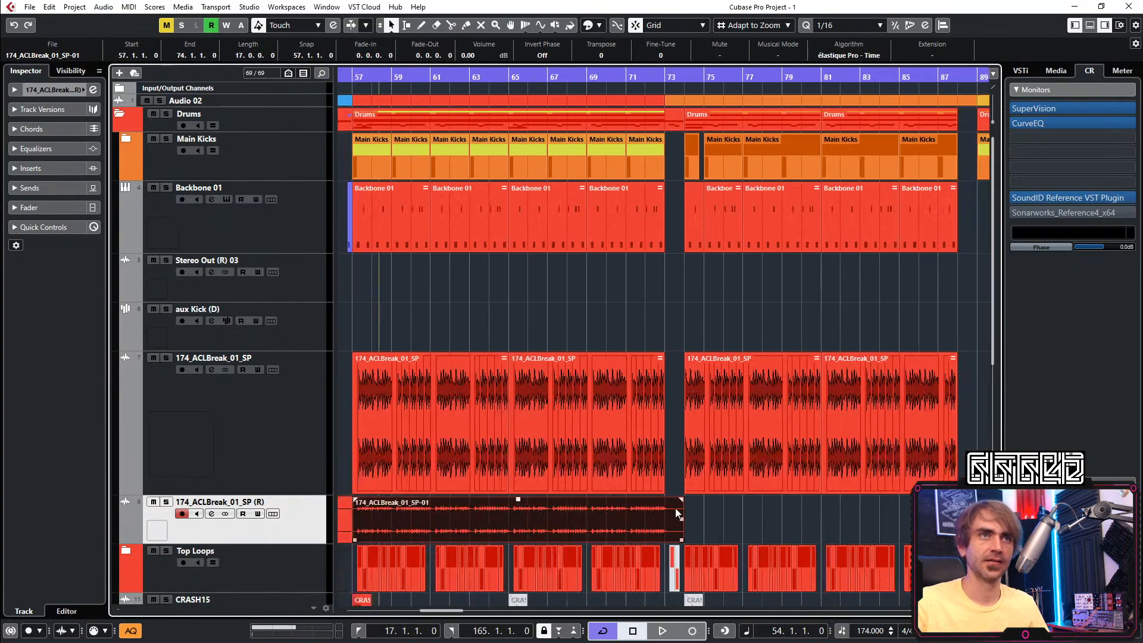
{"action": "scroll", "coordinate": [668, 509], "scroll_direction": "down", "scroll_amount": 3}
{"action": "left_click_drag", "start_coordinate": [591, 520], "coordinate": [712, 523]}
Place another copy of the rendered break at bar 90 and shorten it to end at bar 97
{"action": "scroll", "coordinate": [691, 523], "scroll_direction": "right", "scroll_amount": 5}
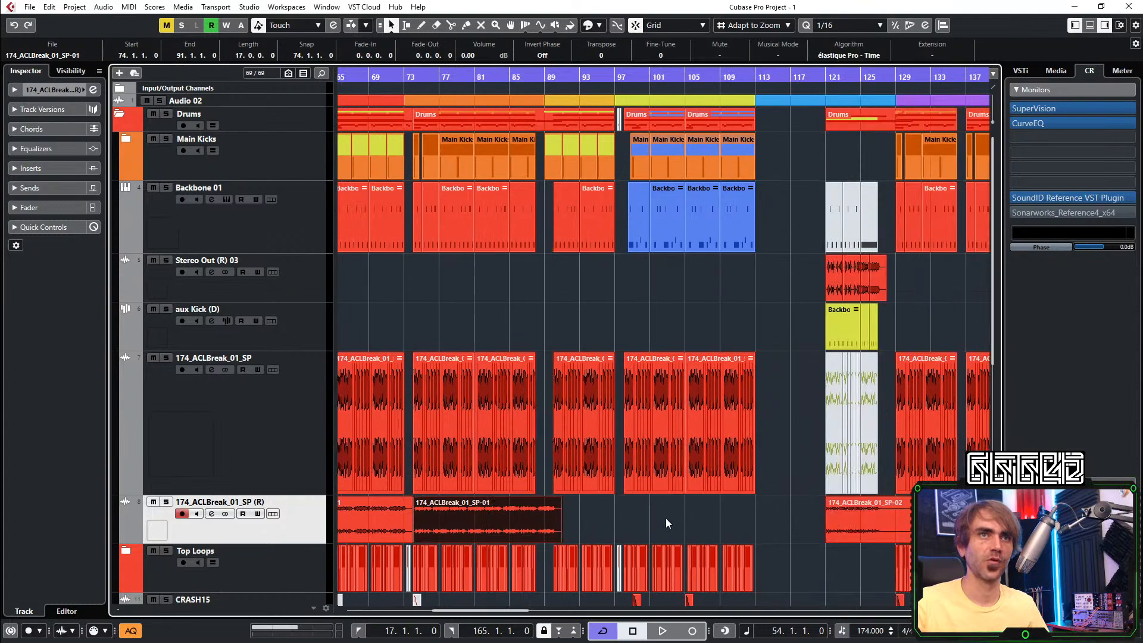
{"action": "left_click_drag", "start_coordinate": [477, 534], "coordinate": [624, 520]}
{"action": "scroll", "coordinate": [569, 517], "scroll_direction": "up", "scroll_amount": 4}
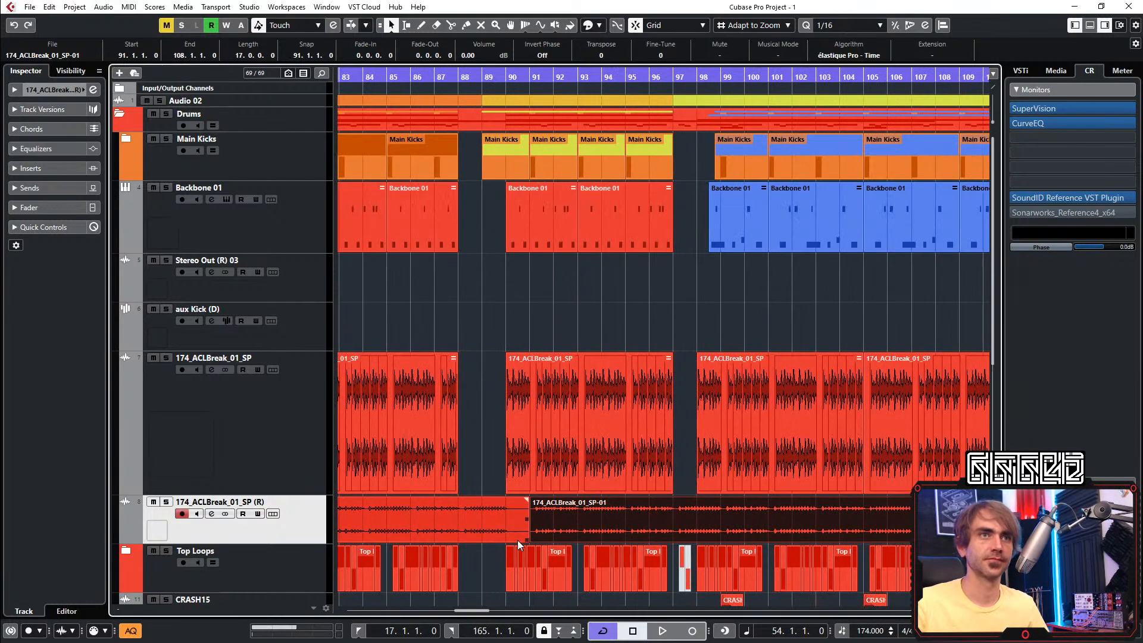
{"action": "left_click_drag", "start_coordinate": [564, 524], "coordinate": [540, 531]}
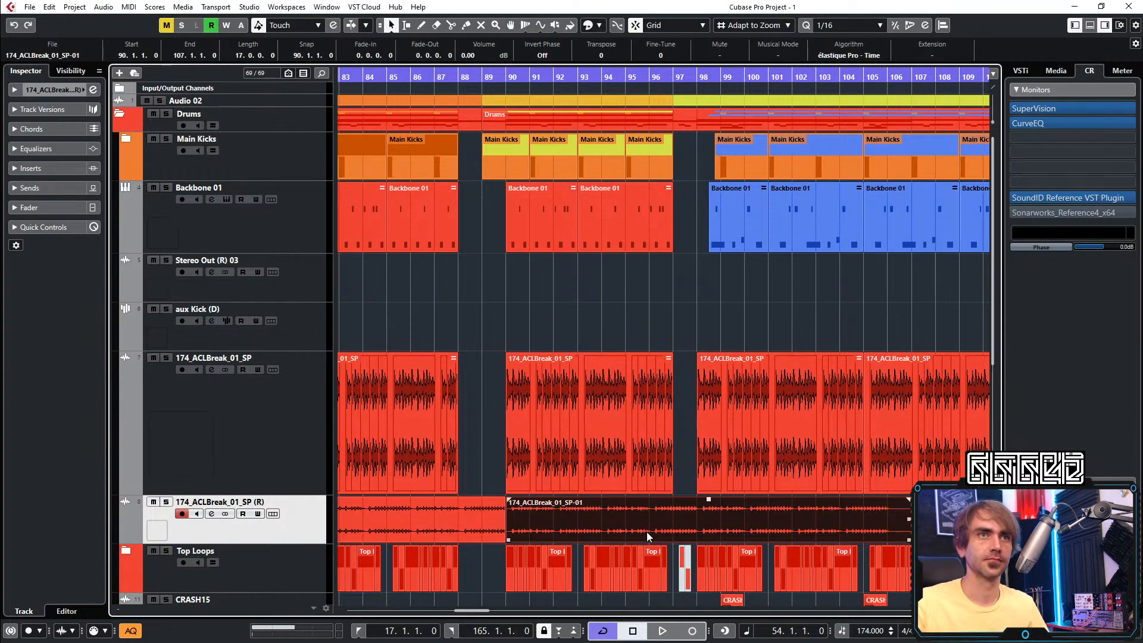
{"action": "mouse_move", "coordinate": [518, 532]}
{"action": "left_mouse_down"}
{"action": "mouse_move", "coordinate": [484, 540]}
{"action": "mouse_move", "coordinate": [507, 540]}
{"action": "left_mouse_up"}
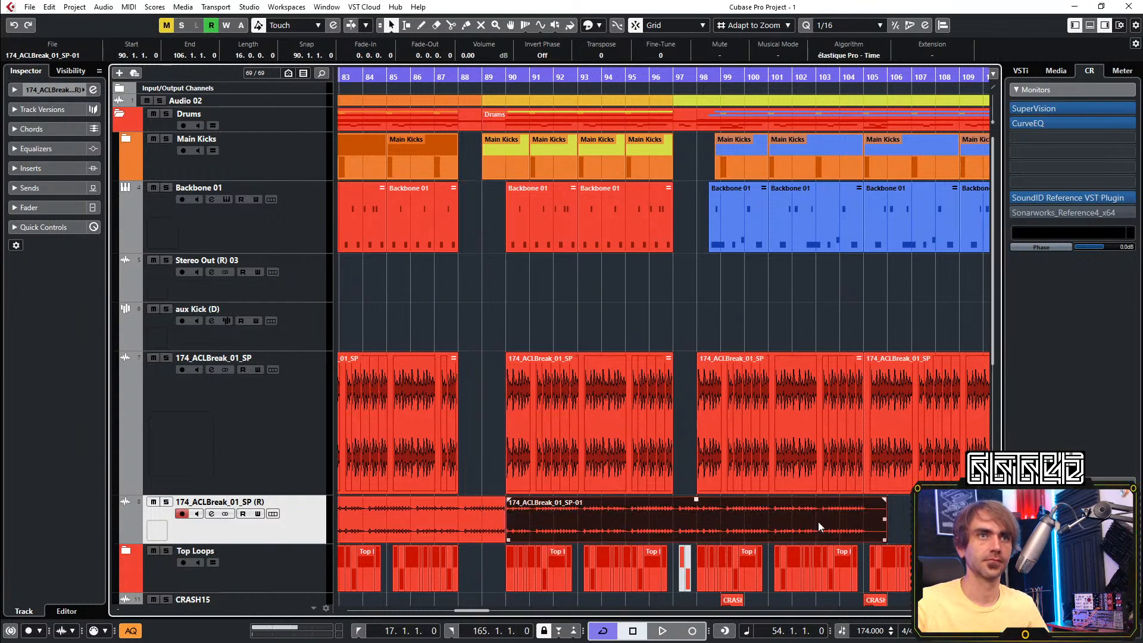
{"action": "key", "text": "space"}
{"action": "left_click_drag", "start_coordinate": [883, 541], "coordinate": [672, 540]}
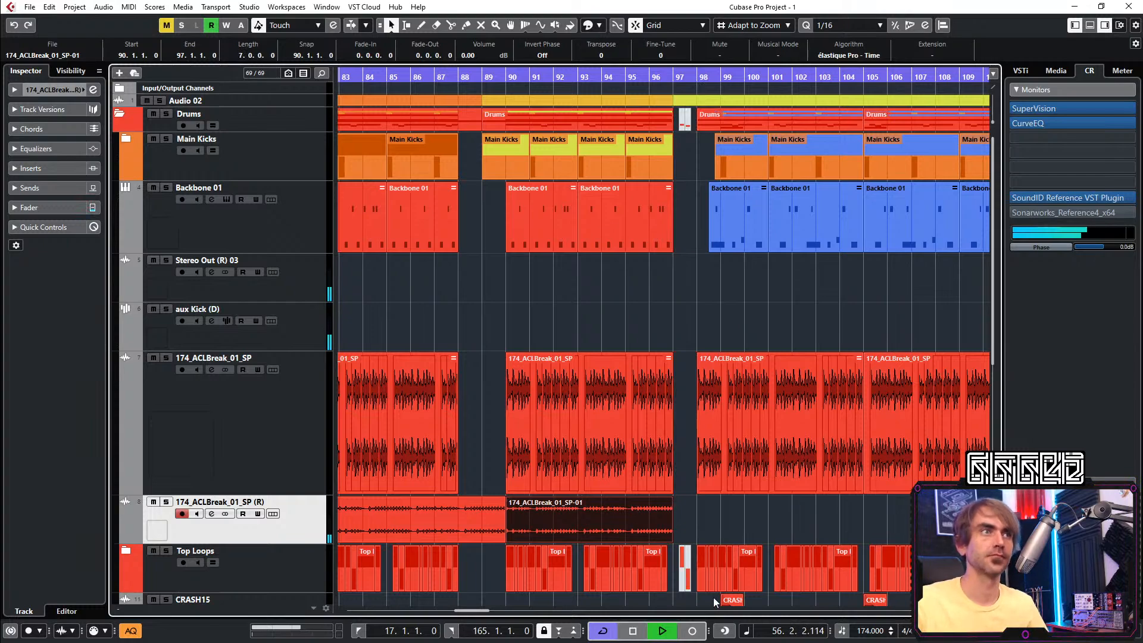
Copy the full-length rendered break event to bar 97 during playback
{"action": "scroll", "coordinate": [773, 535], "scroll_direction": "down", "scroll_amount": 3, "text": "ctrl"}
{"action": "left_click_drag", "start_coordinate": [599, 519], "coordinate": [751, 524], "text": "alt"}
{"action": "scroll", "coordinate": [766, 520], "scroll_direction": "up", "scroll_amount": 1, "text": "ctrl"}
{"action": "scroll", "coordinate": [765, 515], "scroll_direction": "up", "scroll_amount": 3, "text": "ctrl"}
{"action": "scroll", "coordinate": [751, 519], "scroll_direction": "down", "scroll_amount": 3, "text": "ctrl"}
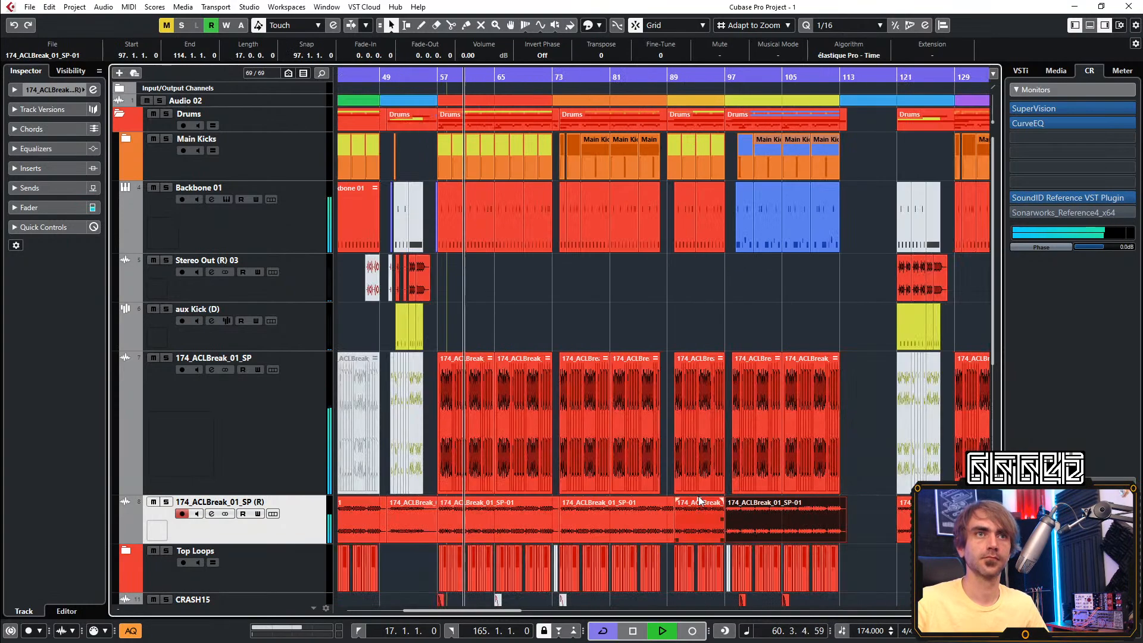
Shorten the rendered break event starting at bar 74 so it ends at bar 88
{"action": "scroll", "coordinate": [738, 509], "scroll_direction": "left", "scroll_amount": 2}
{"action": "scroll", "coordinate": [680, 512], "scroll_direction": "up", "scroll_amount": 2, "text": "ctrl"}
{"action": "scroll", "coordinate": [676, 512], "scroll_direction": "right", "scroll_amount": 2}
{"action": "scroll", "coordinate": [674, 513], "scroll_direction": "right", "scroll_amount": 2}
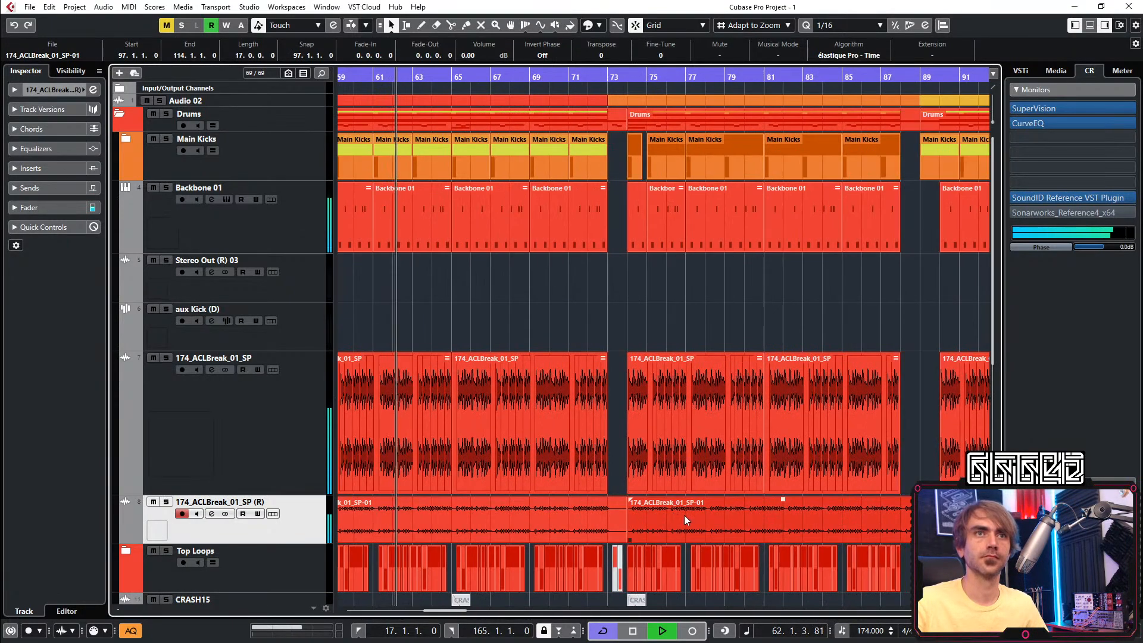
{"action": "left_click", "coordinate": [674, 515]}
{"action": "left_click_drag", "start_coordinate": [674, 515], "coordinate": [628, 539]}
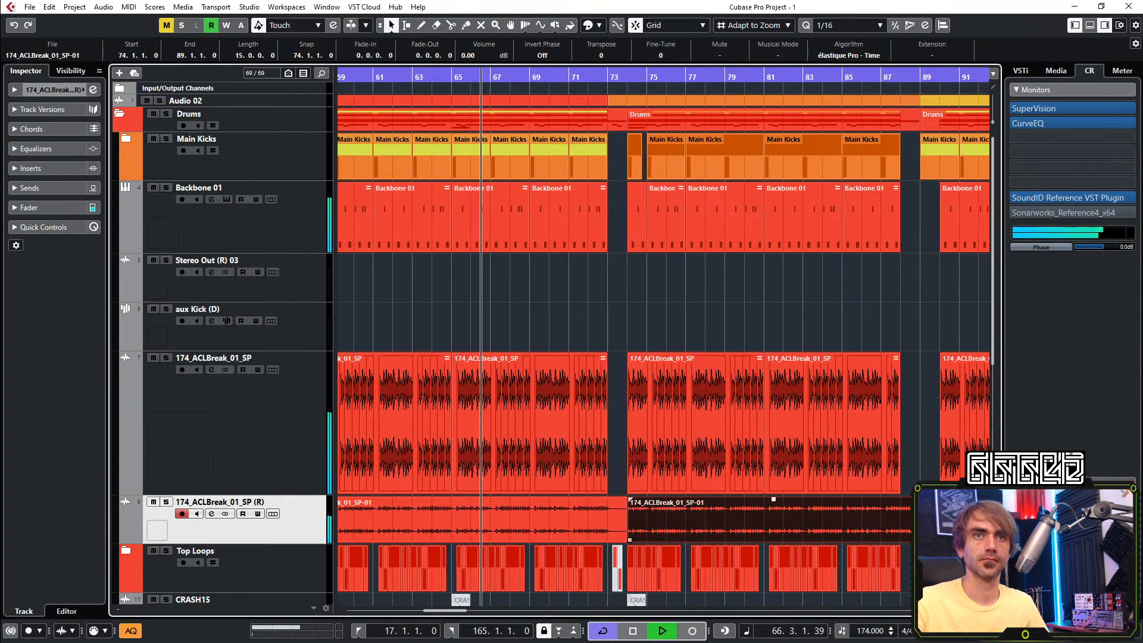
{"action": "left_click_drag", "start_coordinate": [920, 539], "coordinate": [900, 540]}
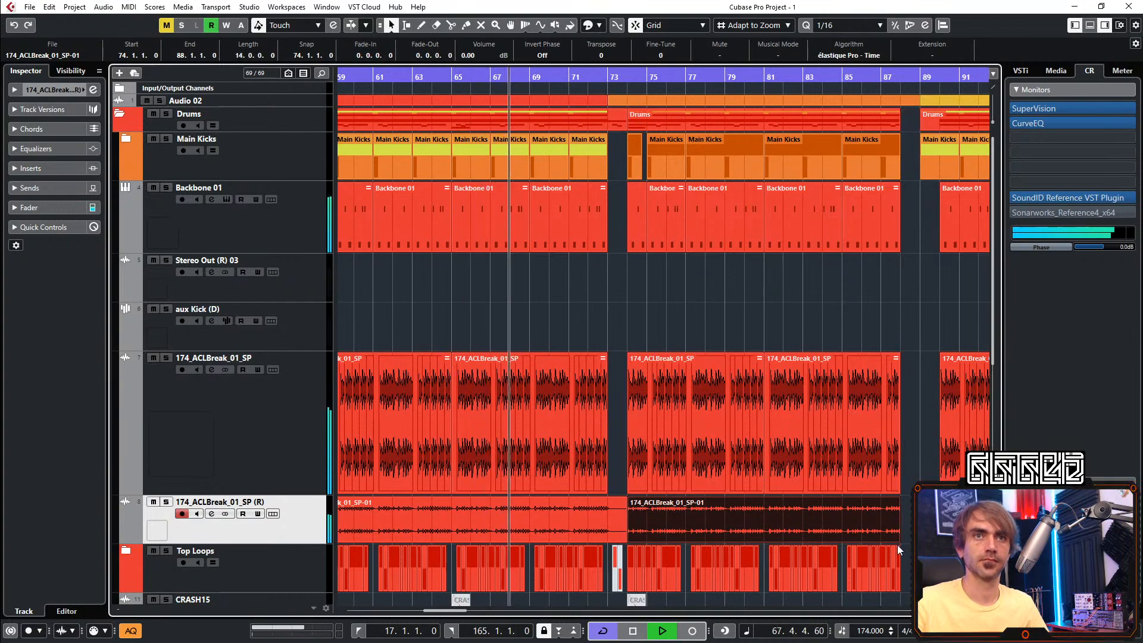
Mute the original 174_ACLBreak_01_SP track and trim the rendered event at bar 121 to end at bar 128
{"action": "scroll", "coordinate": [896, 543], "scroll_direction": "down", "scroll_amount": 4}
{"action": "scroll", "coordinate": [863, 519], "scroll_direction": "right", "scroll_amount": 4}
{"action": "scroll", "coordinate": [834, 529], "scroll_direction": "right", "scroll_amount": 2}
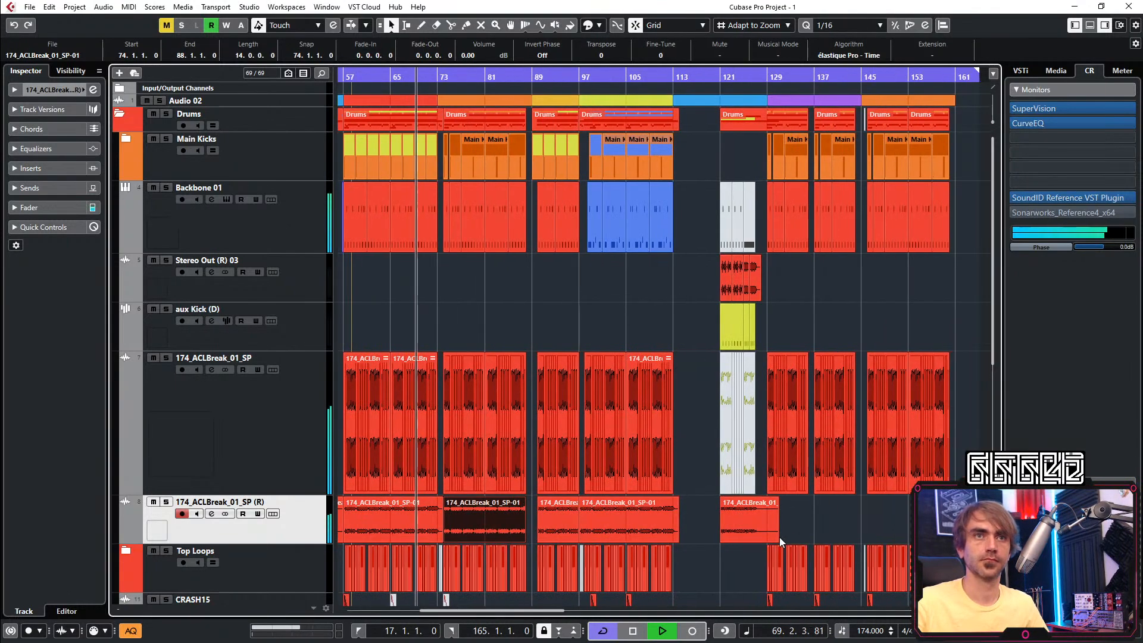
{"action": "left_click", "coordinate": [154, 360]}
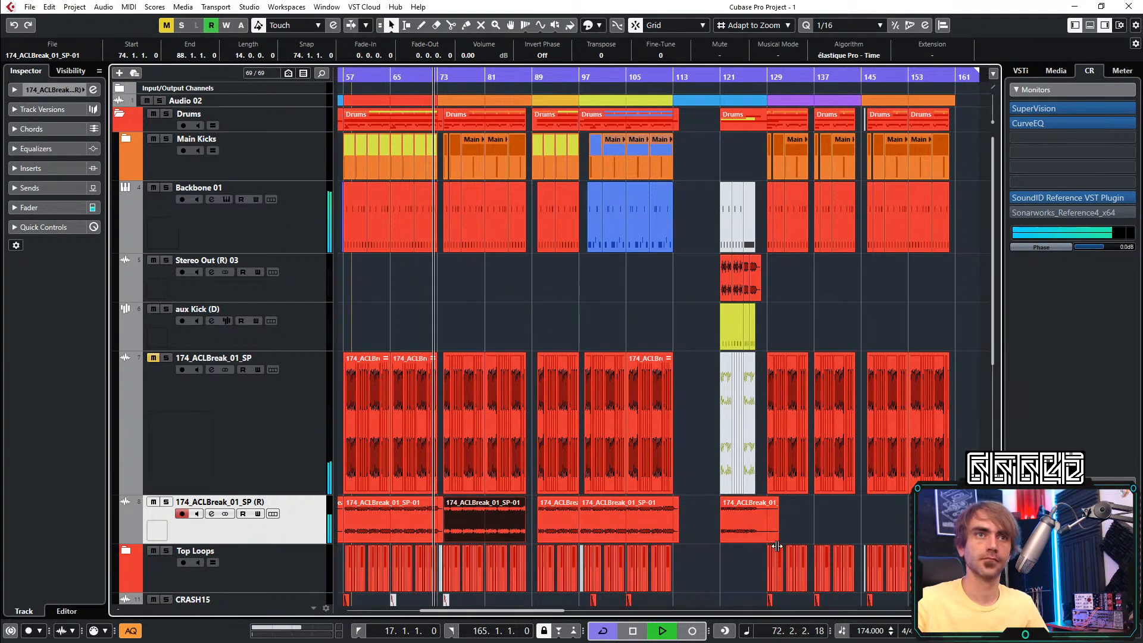
{"action": "left_click_drag", "start_coordinate": [775, 539], "coordinate": [761, 544]}
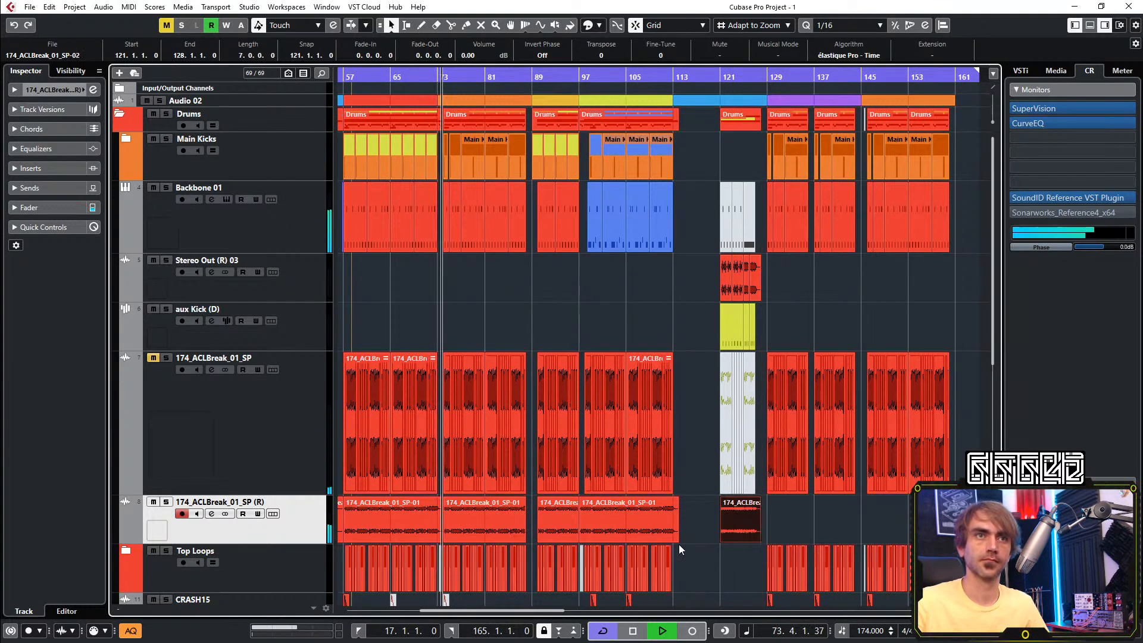
Copy the full-length rendered break to bars 129 and 146, and make the last copy end at bar 160
{"action": "left_click_drag", "start_coordinate": [612, 513], "coordinate": [797, 511]}
{"action": "scroll", "coordinate": [798, 510], "scroll_direction": "up", "scroll_amount": 5}
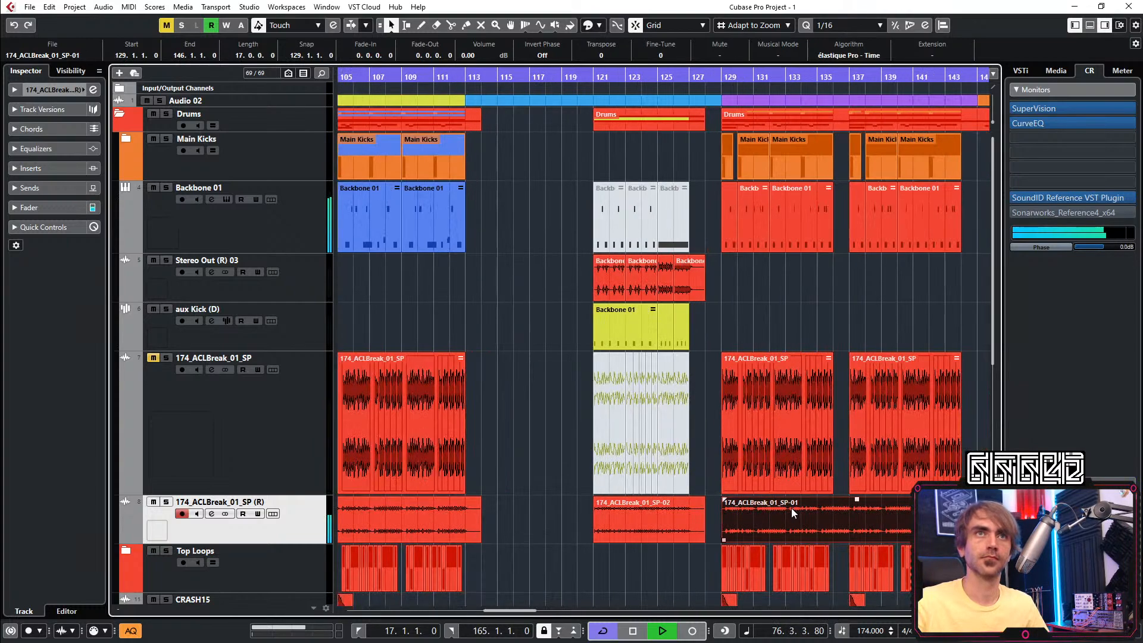
{"action": "scroll", "coordinate": [793, 506], "scroll_direction": "down", "scroll_amount": 3}
{"action": "scroll", "coordinate": [779, 526], "scroll_direction": "right", "scroll_amount": 3}
{"action": "left_click_drag", "start_coordinate": [667, 530], "coordinate": [797, 538]}
{"action": "scroll", "coordinate": [774, 529], "scroll_direction": "up", "scroll_amount": 2}
{"action": "scroll", "coordinate": [763, 541], "scroll_direction": "up", "scroll_amount": 2}
{"action": "scroll", "coordinate": [806, 524], "scroll_direction": "down", "scroll_amount": 5}
{"action": "scroll", "coordinate": [904, 528], "scroll_direction": "up", "scroll_amount": 2}
{"action": "scroll", "coordinate": [903, 532], "scroll_direction": "up", "scroll_amount": 1}
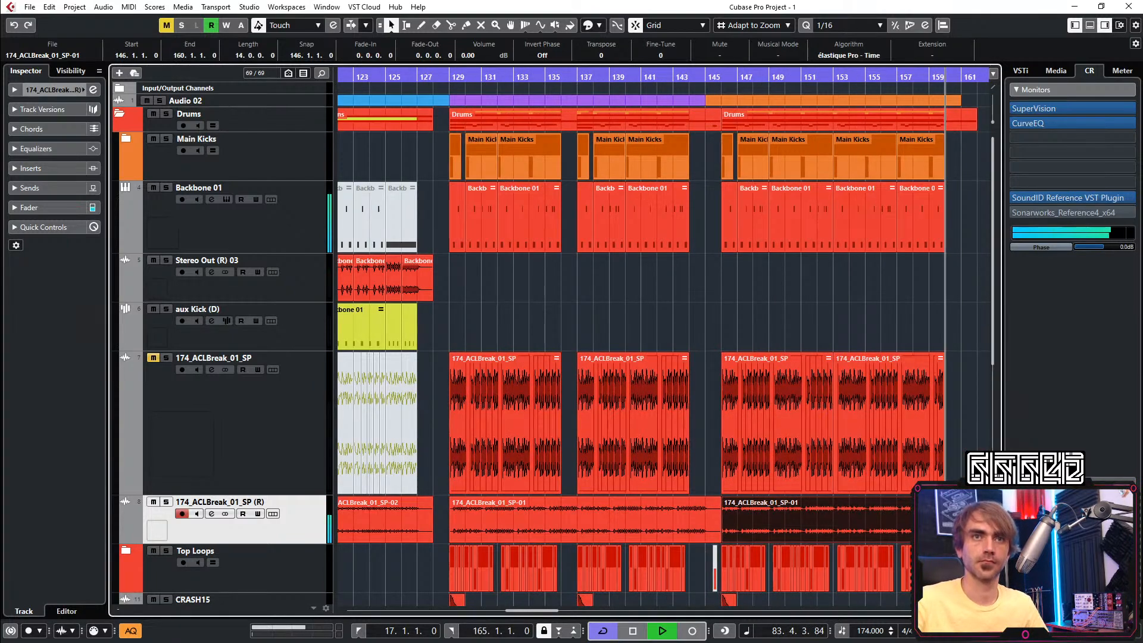
{"action": "scroll", "coordinate": [720, 224], "scroll_direction": "down", "scroll_amount": 4}
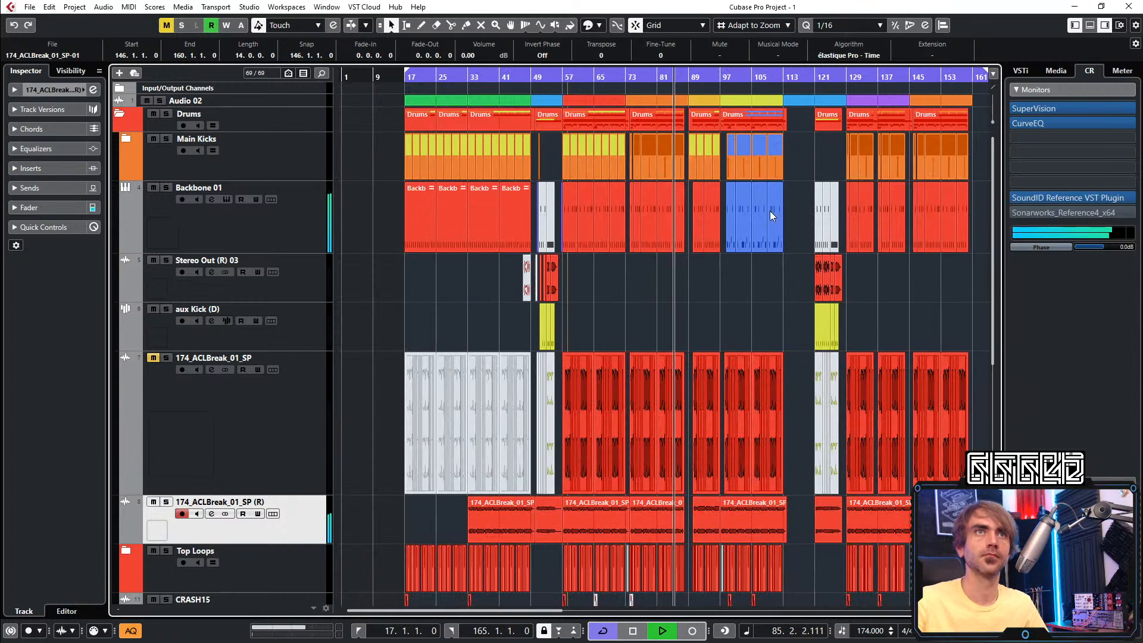
Play the song around the drop at bar 57 and show the rendered break track's basic settings to check its volume
{"action": "key", "text": "space"}
{"action": "key", "text": "space"}
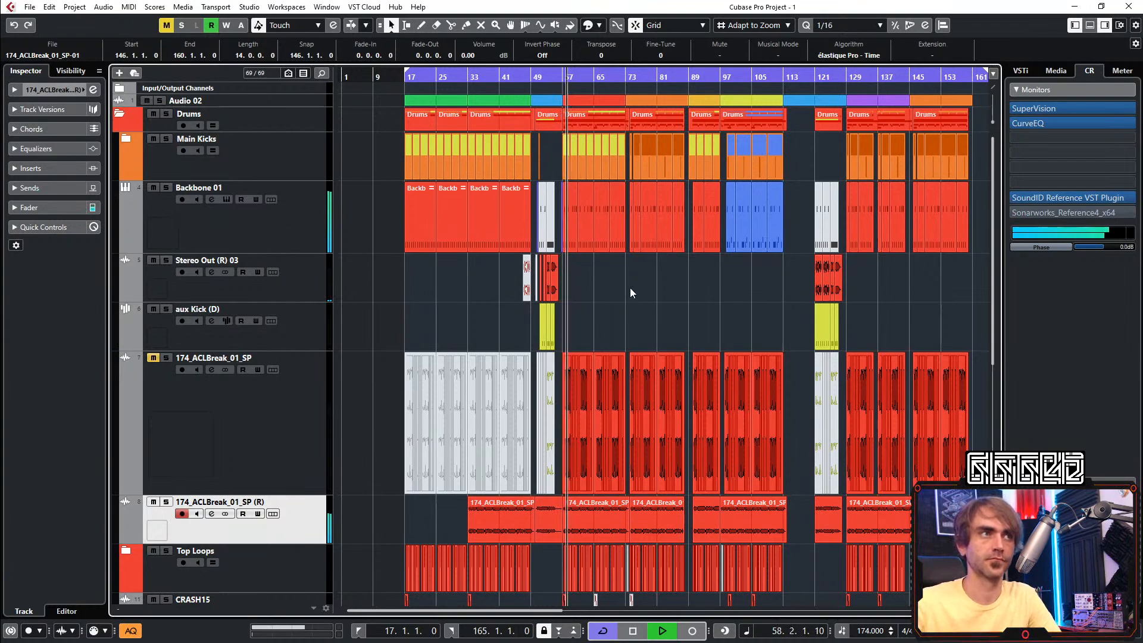
{"action": "scroll", "coordinate": [630, 288], "scroll_direction": "up", "scroll_amount": 2}
{"action": "left_click", "coordinate": [17, 90]}
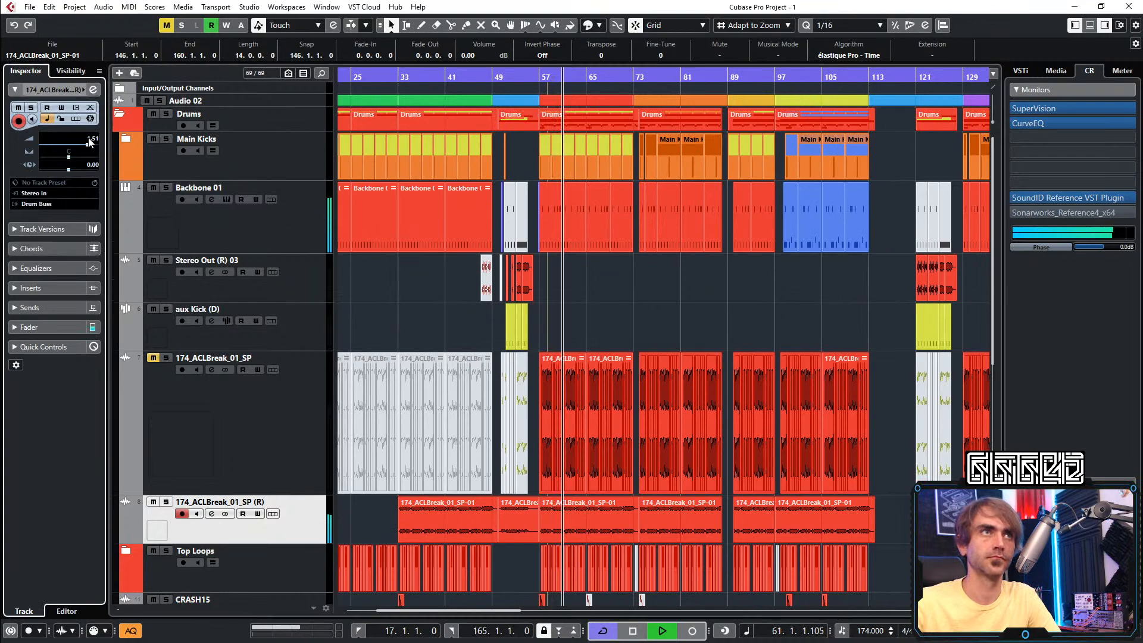
Stop playback and remove the original 174_ACLBreak_01_SP track from the project
{"action": "right_click", "coordinate": [256, 435]}
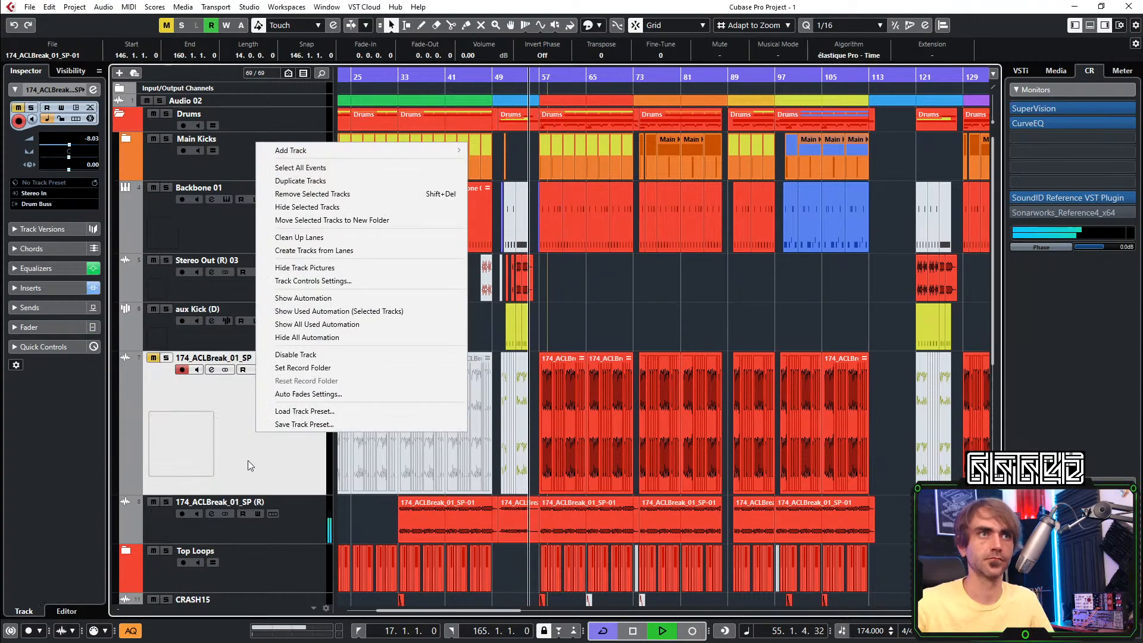
{"action": "left_click", "coordinate": [250, 453]}
{"action": "key", "text": "space"}
{"action": "right_click", "coordinate": [263, 441]}
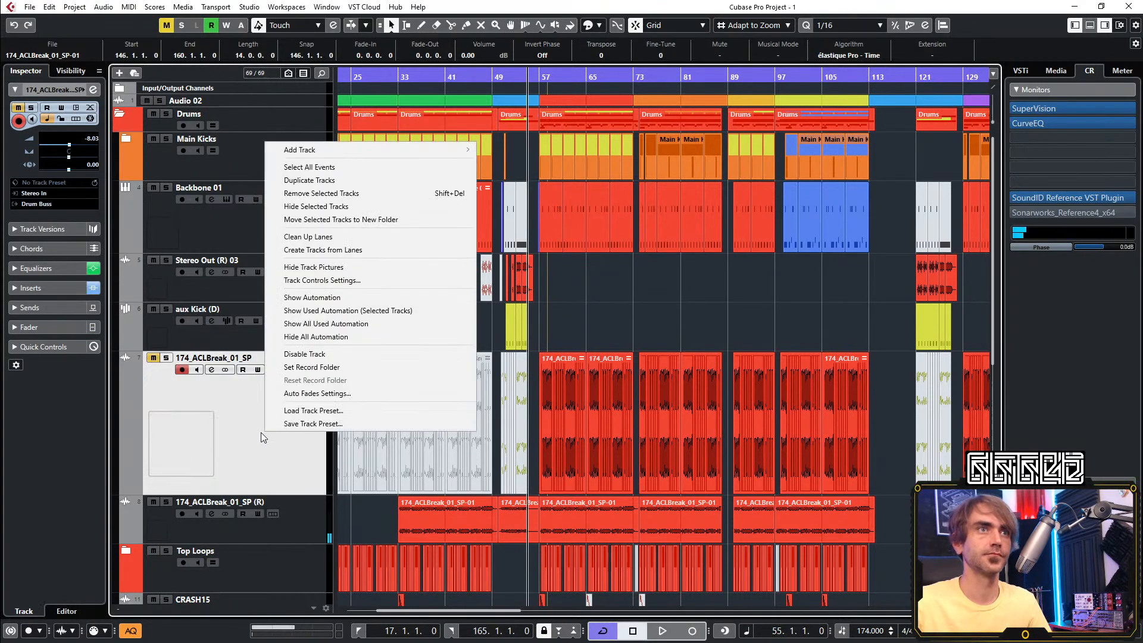
{"action": "left_click", "coordinate": [324, 198]}
Resume playback from bar 55 and collapse the Drums folder
{"action": "left_click", "coordinate": [568, 367]}
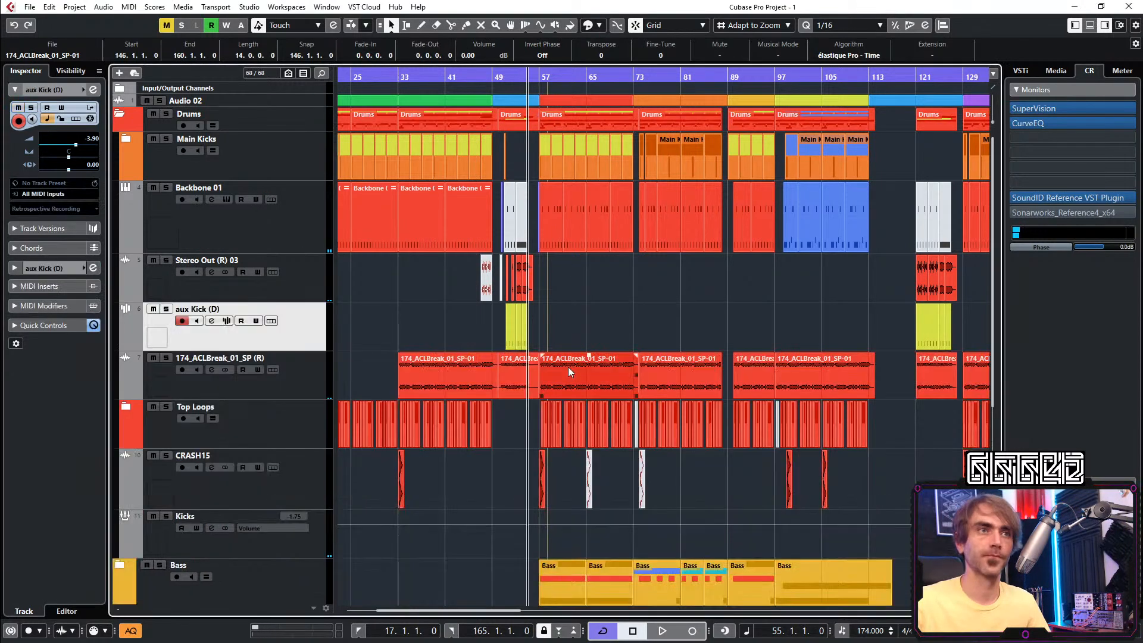
{"action": "key", "text": "space"}
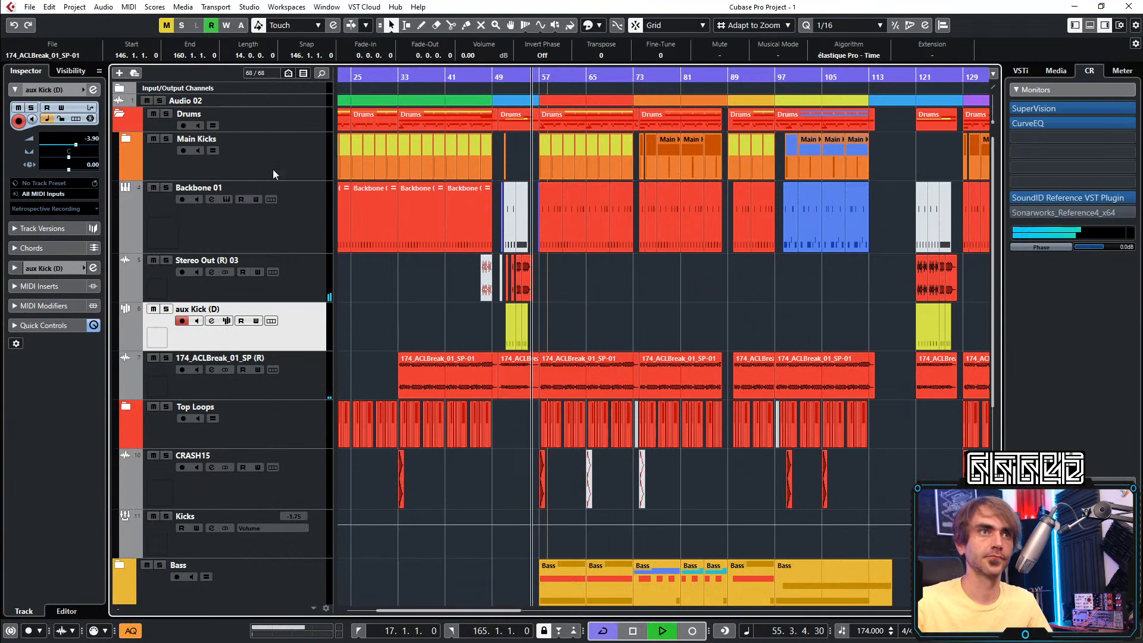
{"action": "left_click", "coordinate": [120, 115]}
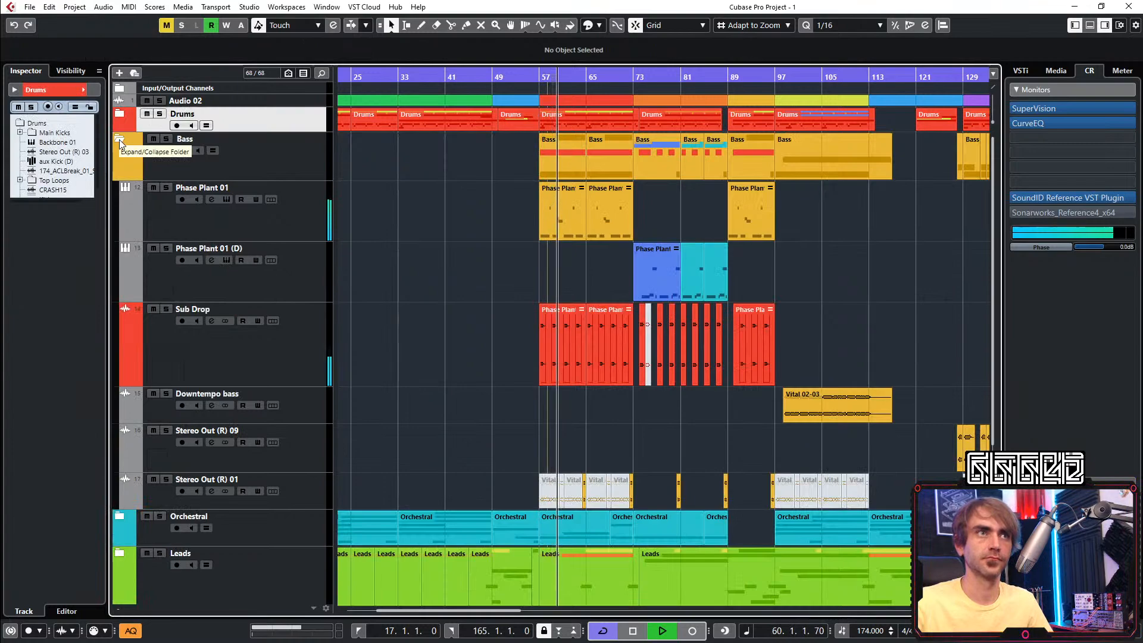
Collapse the Bass folder and expand the Leads folder to show its individual tracks
{"action": "left_click", "coordinate": [120, 141]}
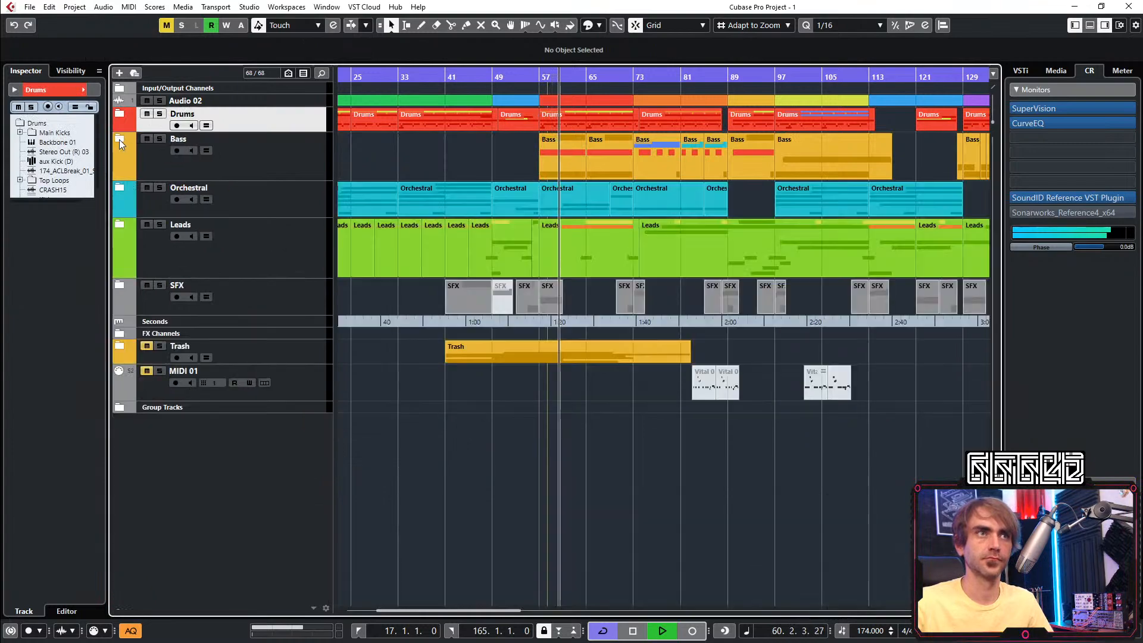
{"action": "left_click", "coordinate": [120, 224]}
{"action": "scroll", "coordinate": [421, 417], "scroll_direction": "down", "scroll_amount": 4}
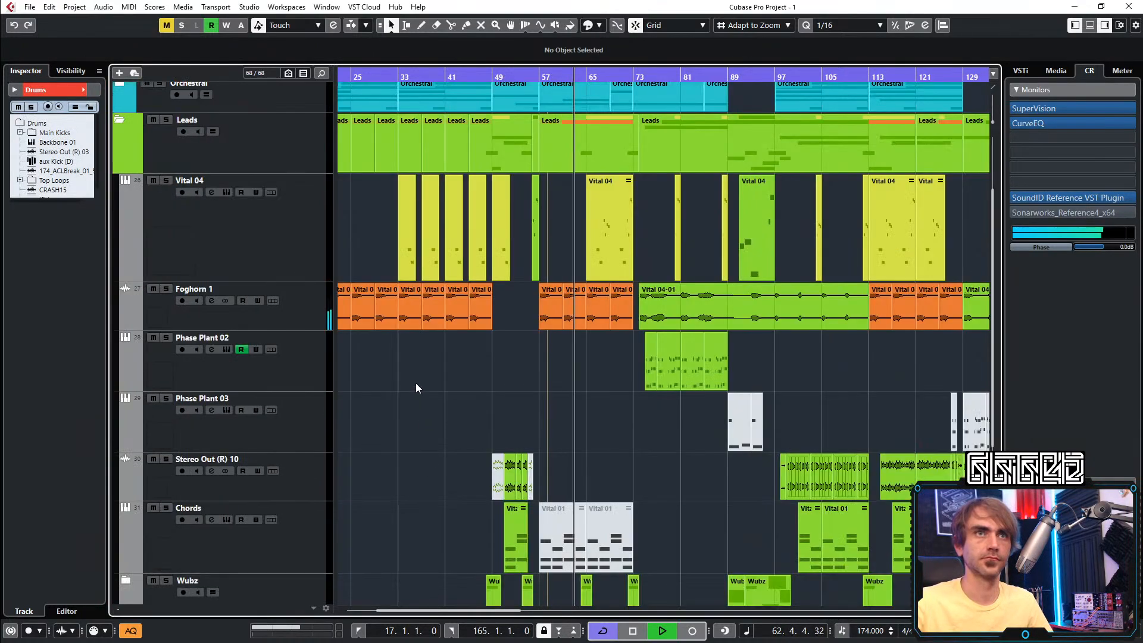
{"action": "scroll", "coordinate": [424, 333], "scroll_direction": "down", "scroll_amount": 3, "text": "ctrl"}
{"action": "scroll", "coordinate": [441, 312], "scroll_direction": "left", "scroll_amount": 2}
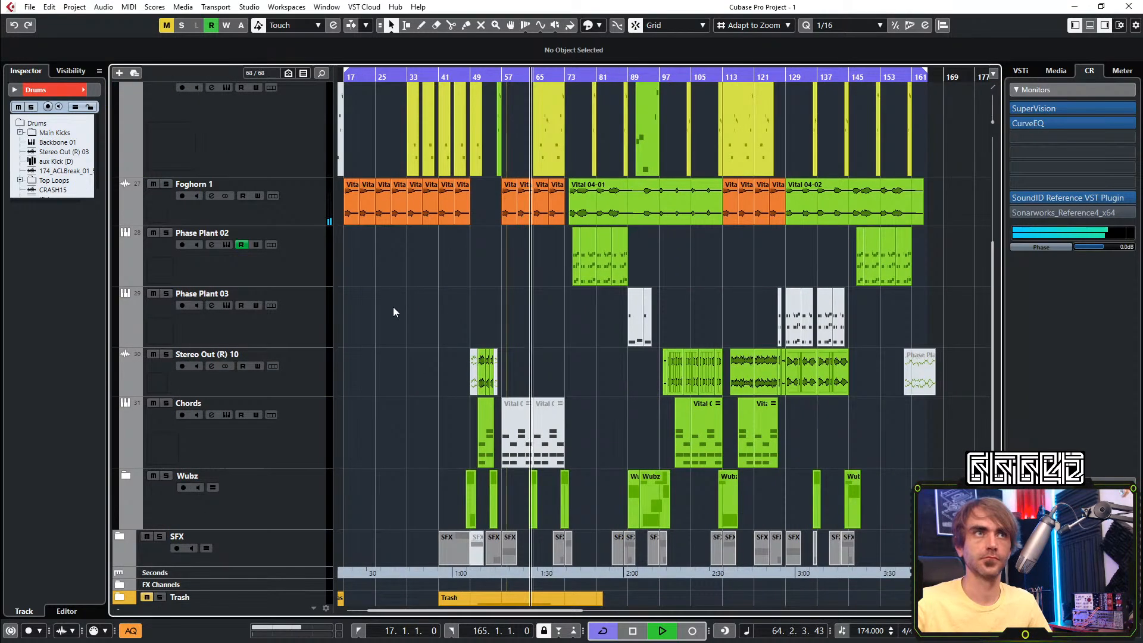
Move all muted Phase Plant 03 parts onto the MIDI 01 track, placed behind its existing parts
{"action": "left_click_drag", "start_coordinate": [823, 320], "coordinate": [640, 312]}
{"action": "scroll", "coordinate": [770, 237], "scroll_direction": "down", "scroll_amount": 2}
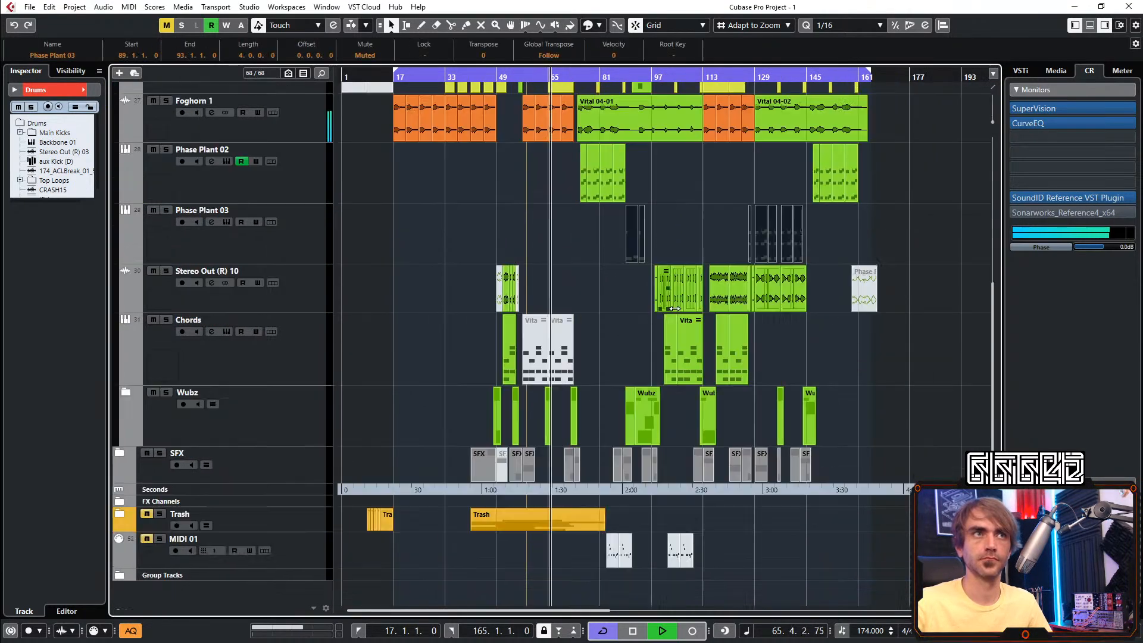
{"action": "left_click_drag", "start_coordinate": [762, 243], "coordinate": [803, 549]}
{"action": "left_click_drag", "start_coordinate": [673, 552], "coordinate": [752, 557]}
{"action": "left_click", "coordinate": [681, 215]}
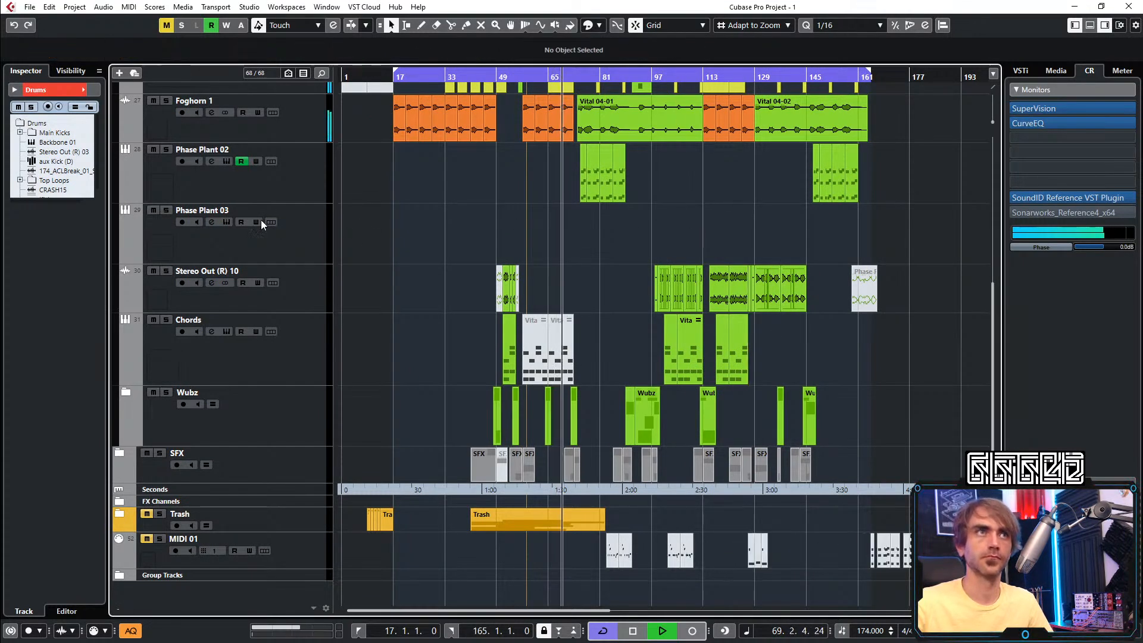
Remove the emptied Phase Plant 03 track from the project
{"action": "left_click", "coordinate": [292, 238]}
{"action": "right_click", "coordinate": [303, 234]}
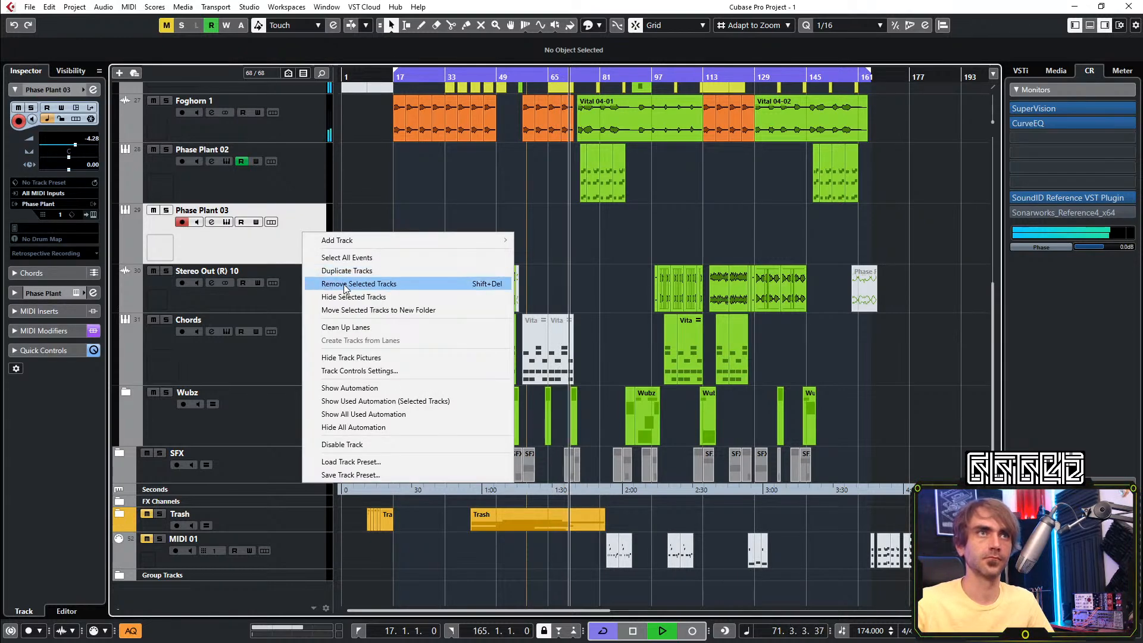
{"action": "key", "text": "Escape"}
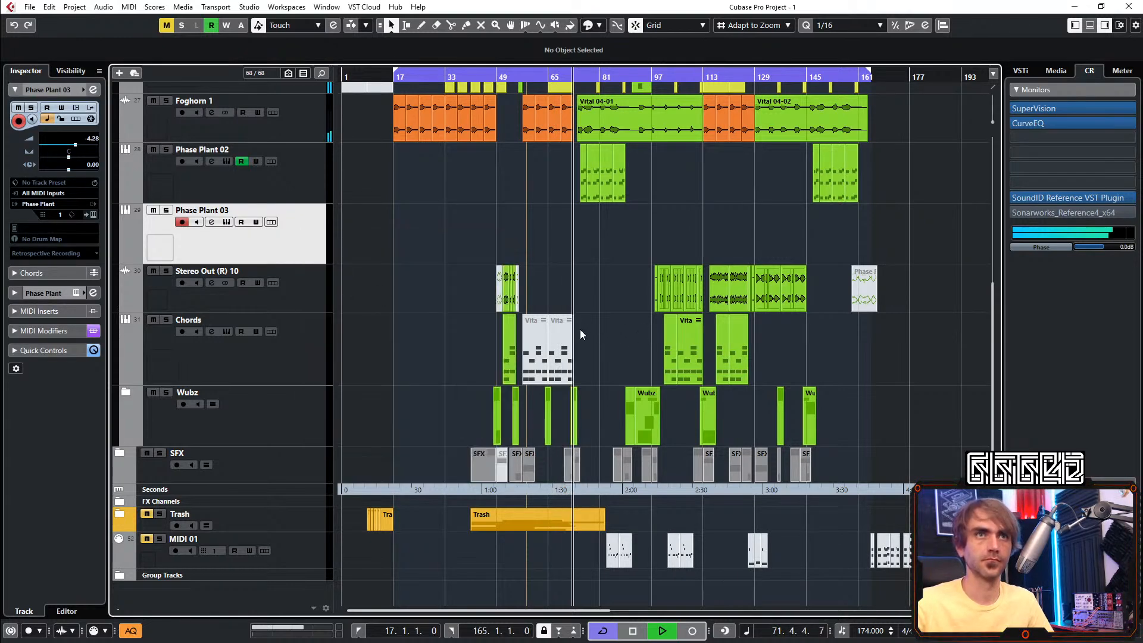
{"action": "key", "text": "Delete"}
Delete the muted Chords parts between bars 57 and 73, and render the remaining Chords parts in place with the current settings
{"action": "left_click_drag", "start_coordinate": [616, 350], "coordinate": [549, 362]}
{"action": "key", "text": "Delete"}
{"action": "left_click_drag", "start_coordinate": [822, 342], "coordinate": [488, 352]}
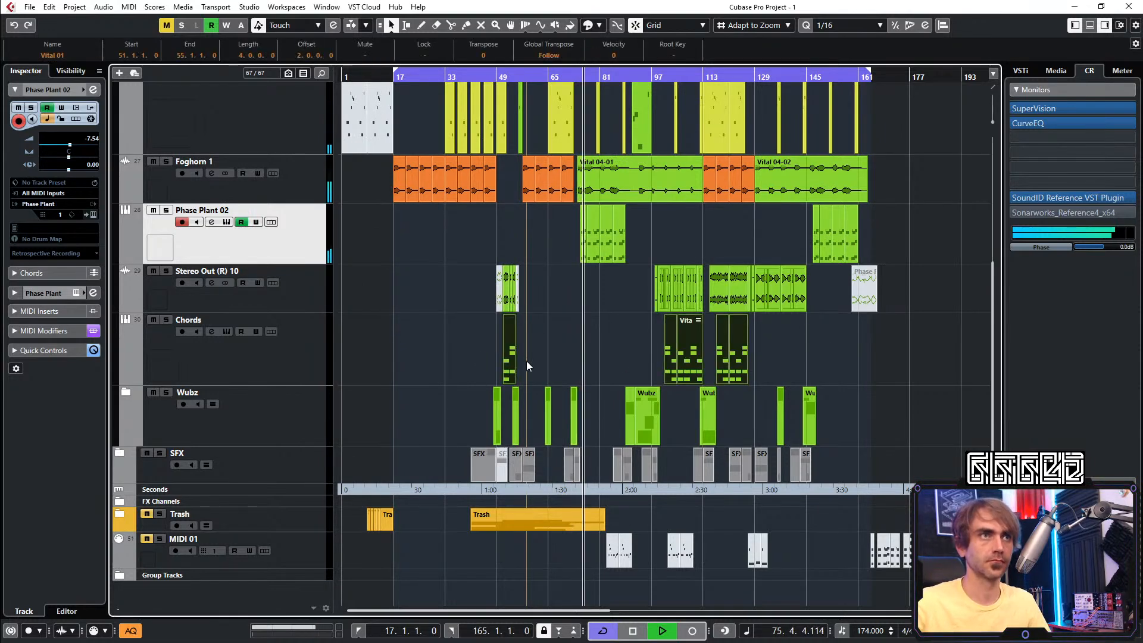
{"action": "right_click", "coordinate": [512, 359]}
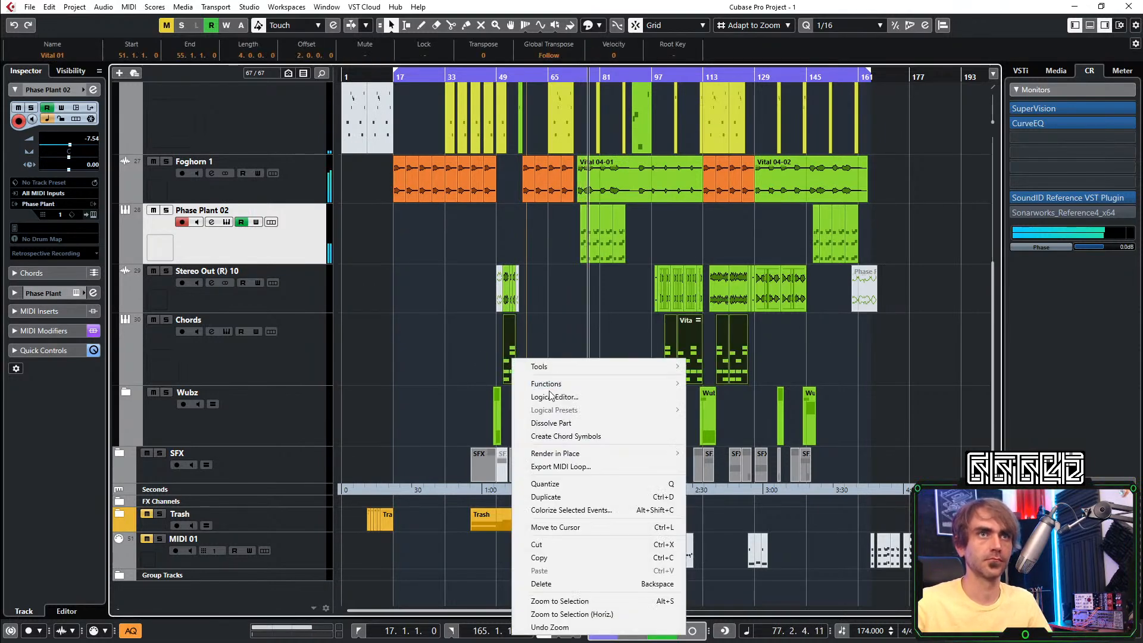
{"action": "mouse_move", "coordinate": [655, 453]}
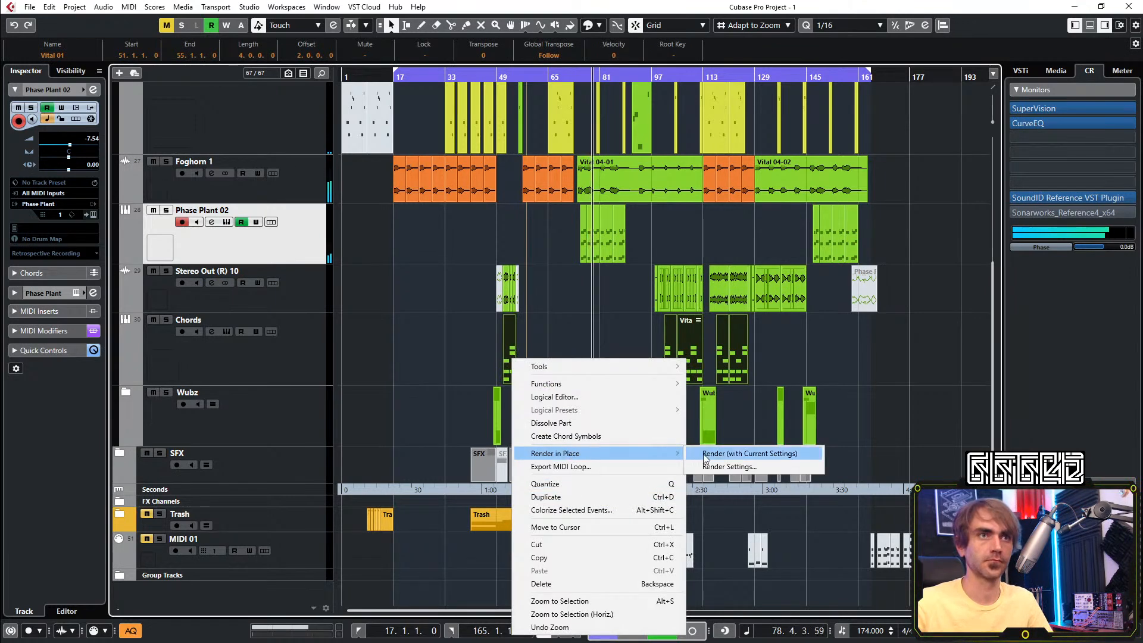
{"action": "left_click", "coordinate": [706, 454]}
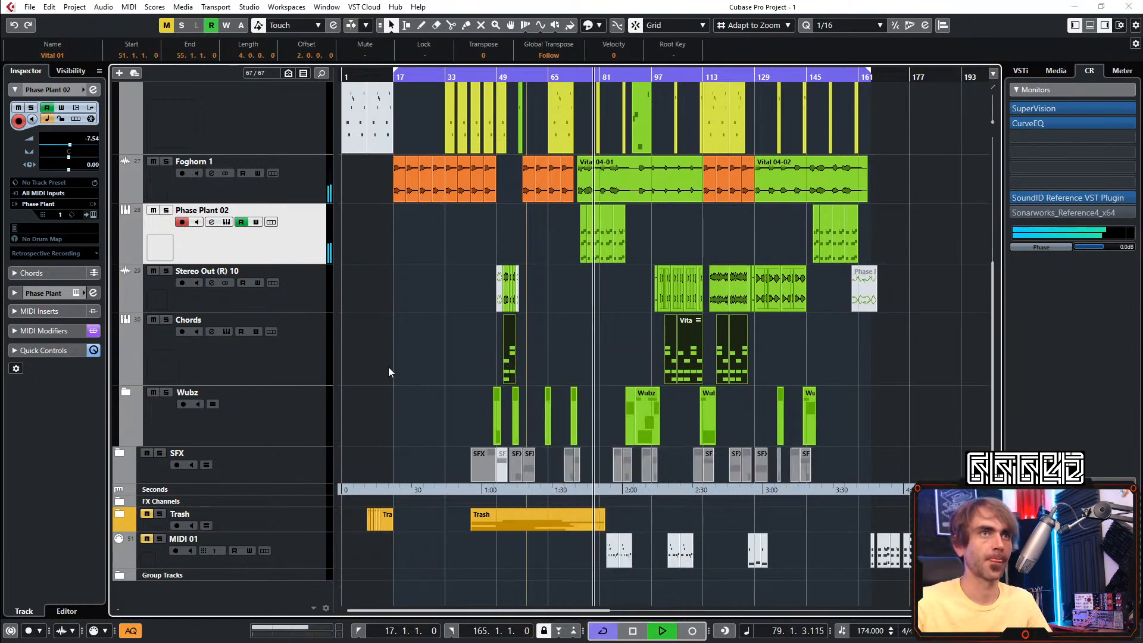
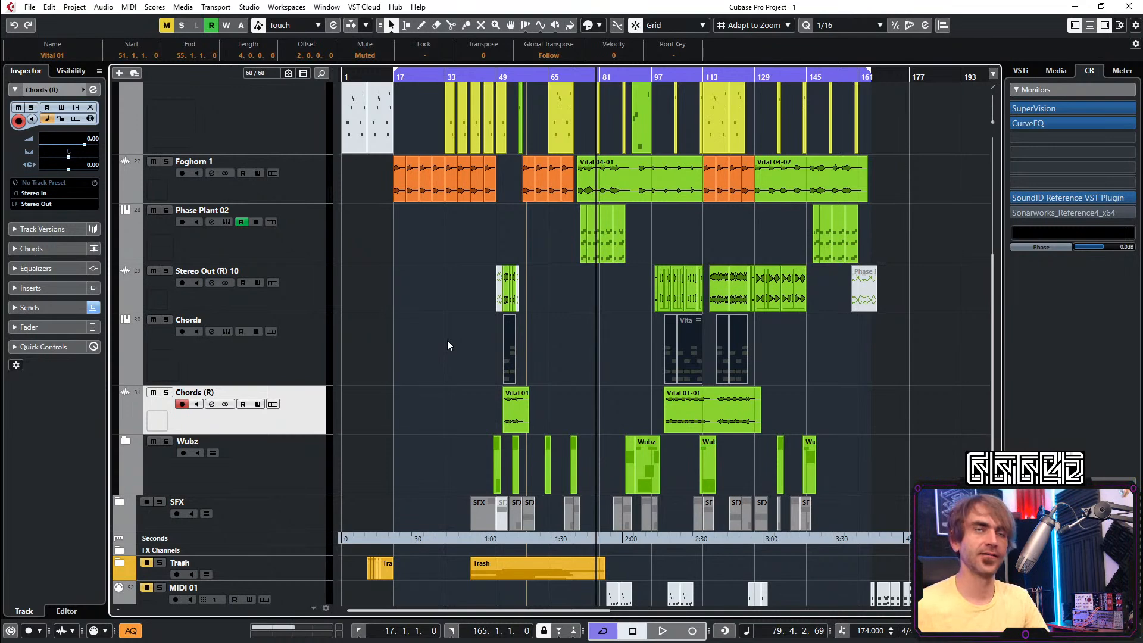
Remove the original Chords MIDI track, keeping its rendered audio track
{"action": "left_click", "coordinate": [594, 369]}
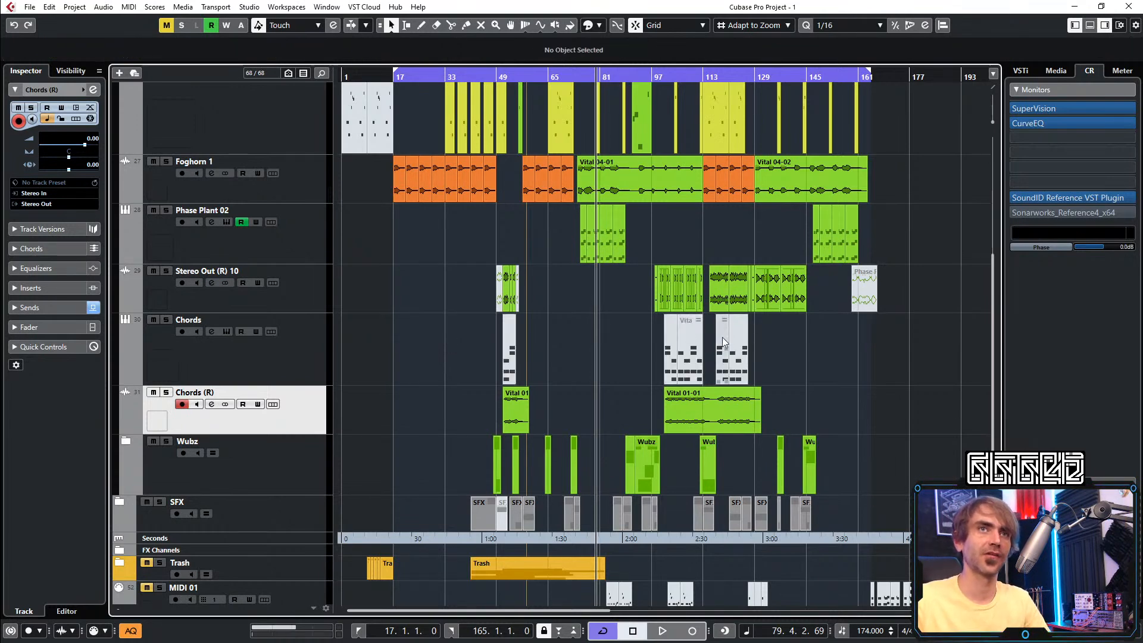
{"action": "scroll", "coordinate": [723, 331], "scroll_direction": "up", "scroll_amount": 2}
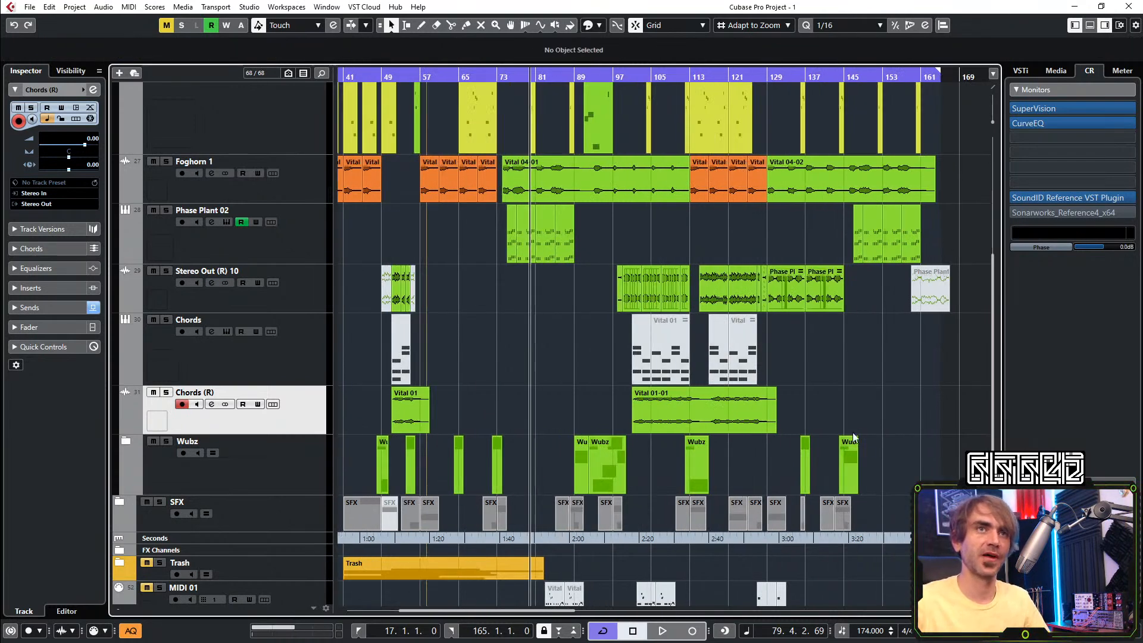
{"action": "right_click", "coordinate": [268, 352]}
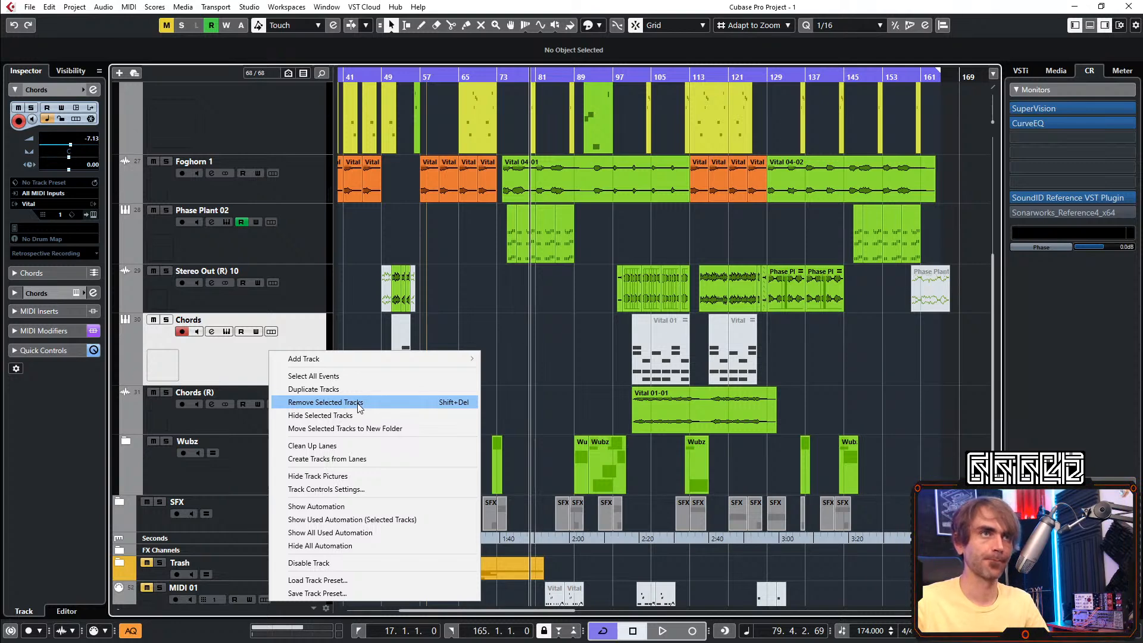
{"action": "key", "text": "Escape"}
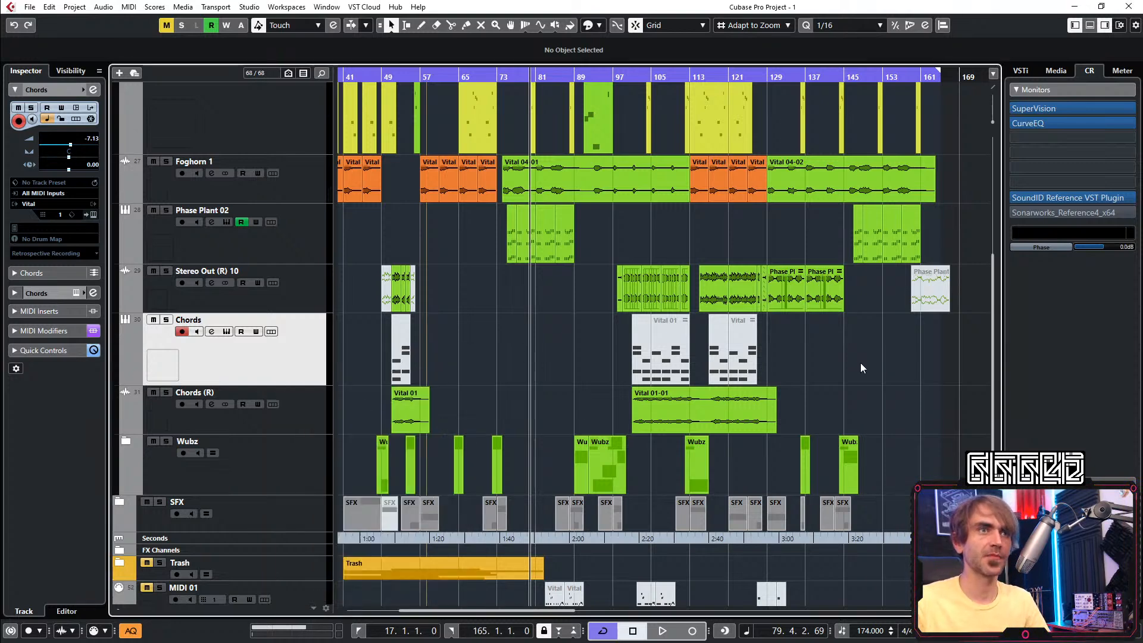
{"action": "key", "text": "Delete"}
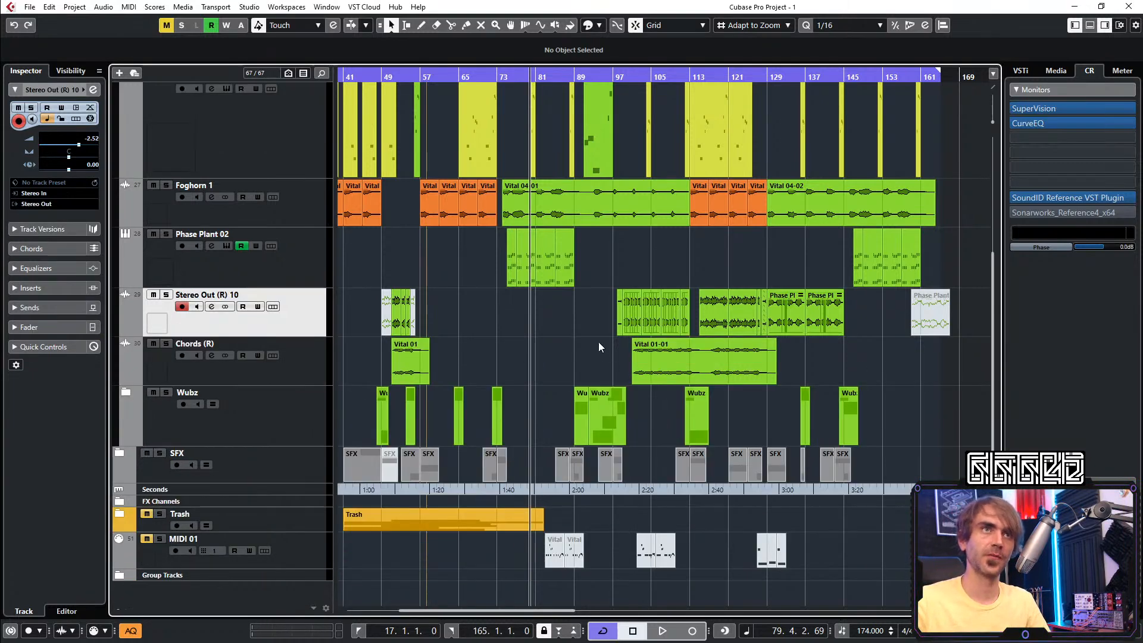
Save the Phase Plant 02 track's synth sound as a user preset named "FM glitchy arp thing"
{"action": "scroll", "coordinate": [599, 351], "scroll_direction": "up", "scroll_amount": 5}
{"action": "scroll", "coordinate": [547, 452], "scroll_direction": "down", "scroll_amount": 3}
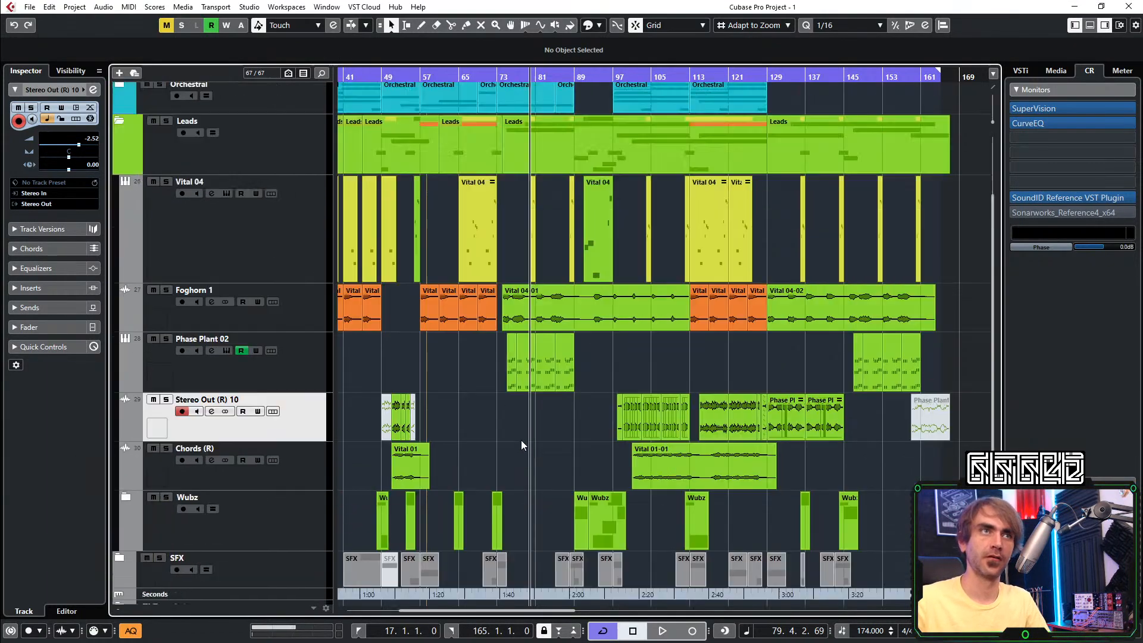
{"action": "scroll", "coordinate": [499, 439], "scroll_direction": "up", "scroll_amount": 3}
{"action": "scroll", "coordinate": [649, 398], "scroll_direction": "down", "scroll_amount": 3}
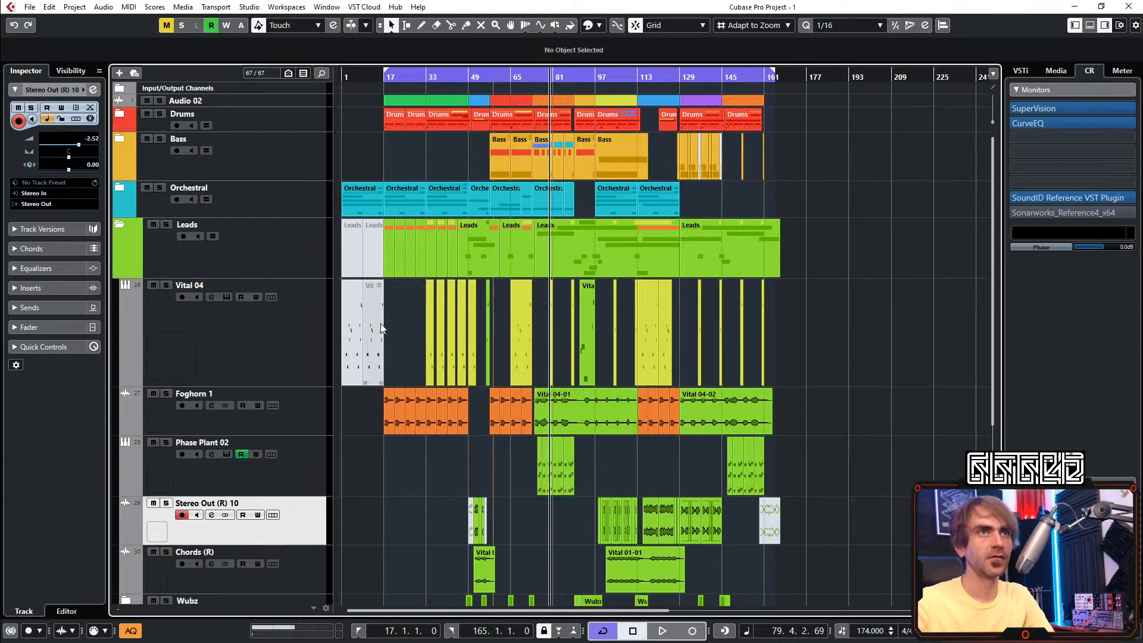
{"action": "scroll", "coordinate": [402, 418], "scroll_direction": "down", "scroll_amount": 3}
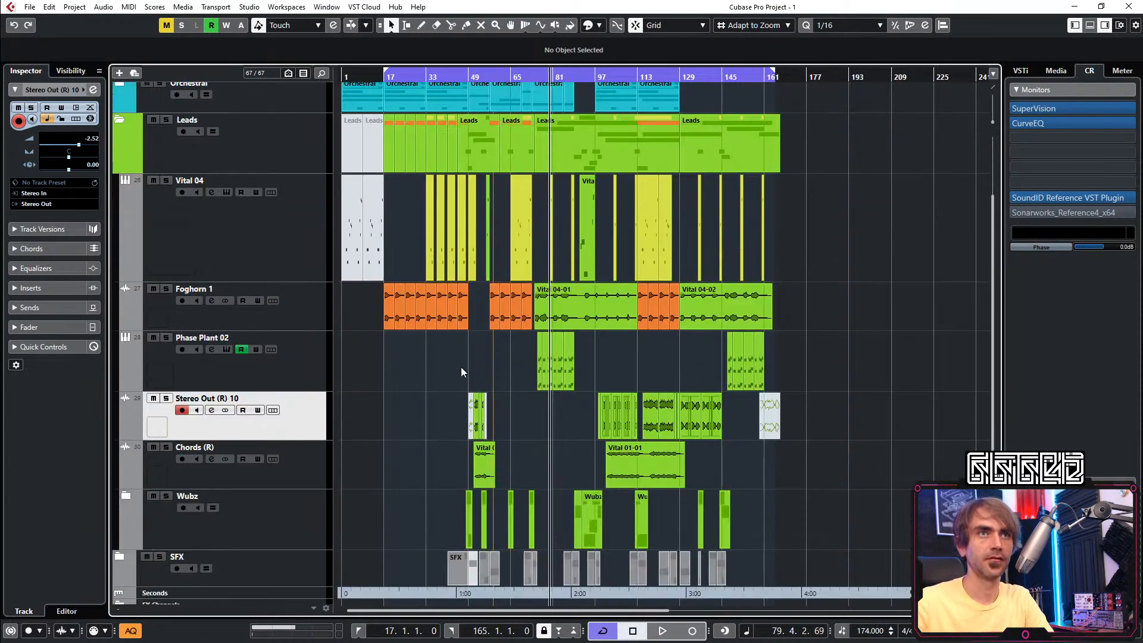
{"action": "left_click_drag", "start_coordinate": [878, 355], "coordinate": [512, 360]}
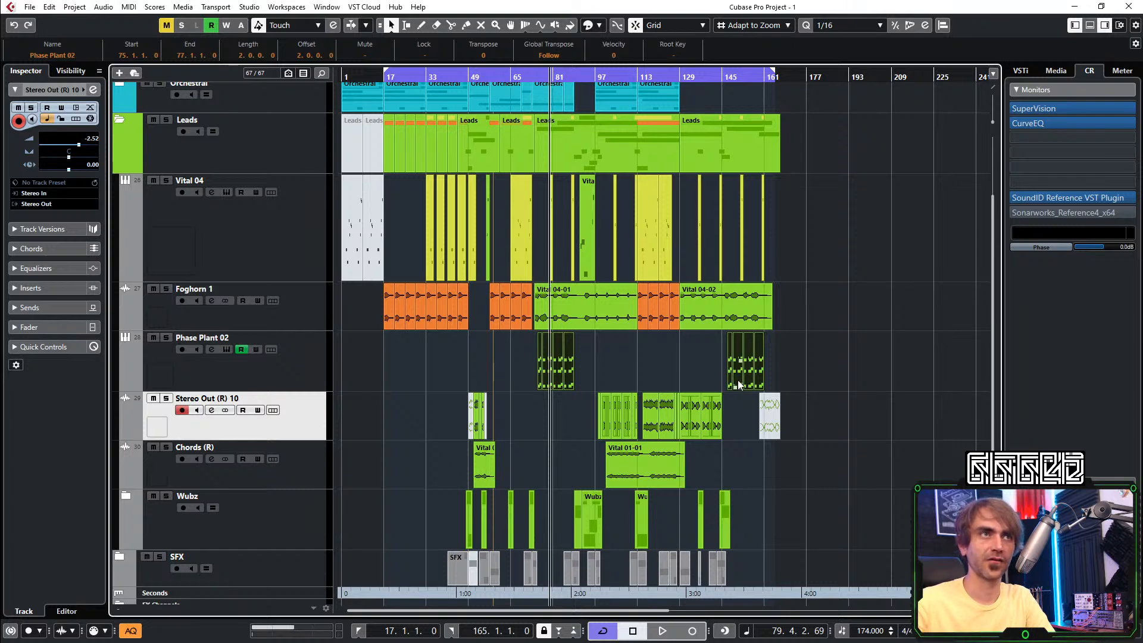
{"action": "left_click", "coordinate": [260, 379]}
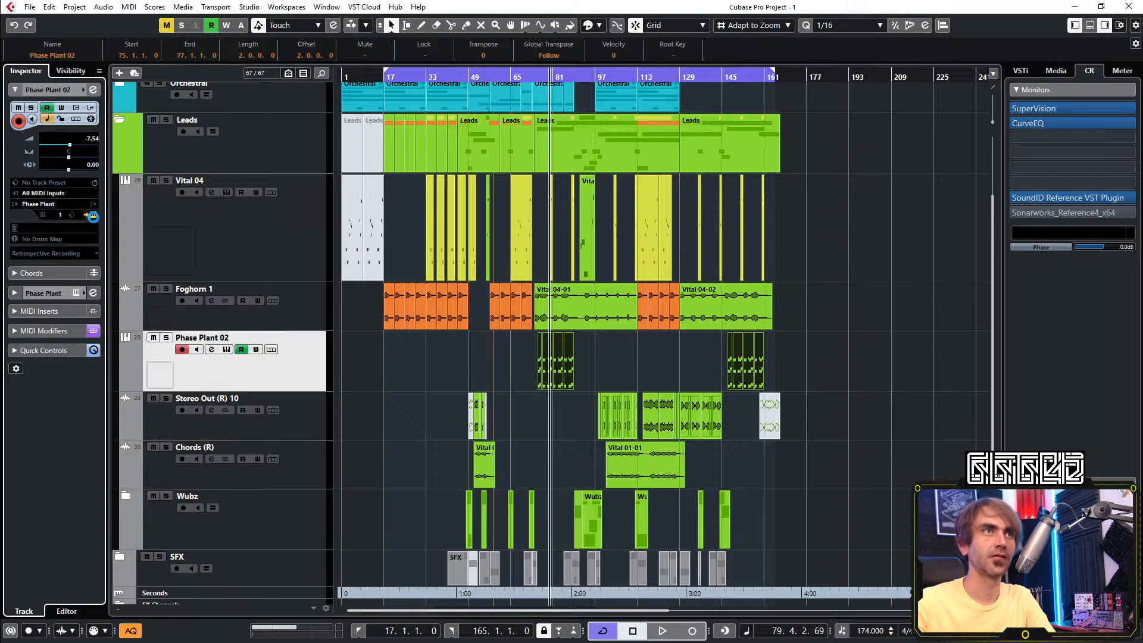
{"action": "left_click", "coordinate": [94, 214]}
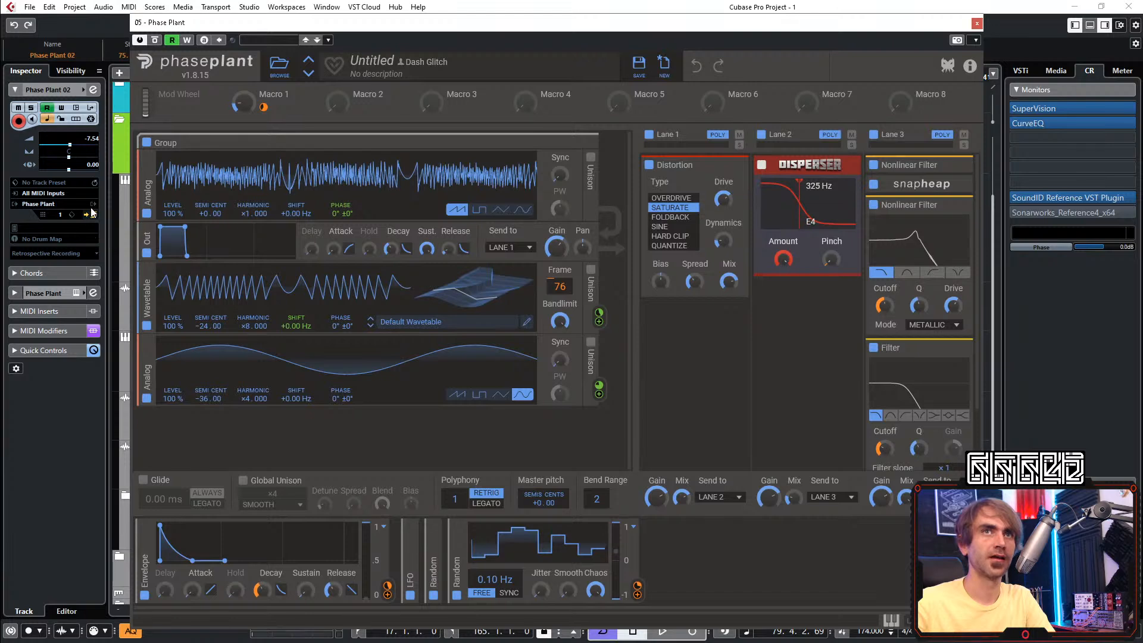
{"action": "left_click", "coordinate": [647, 66]}
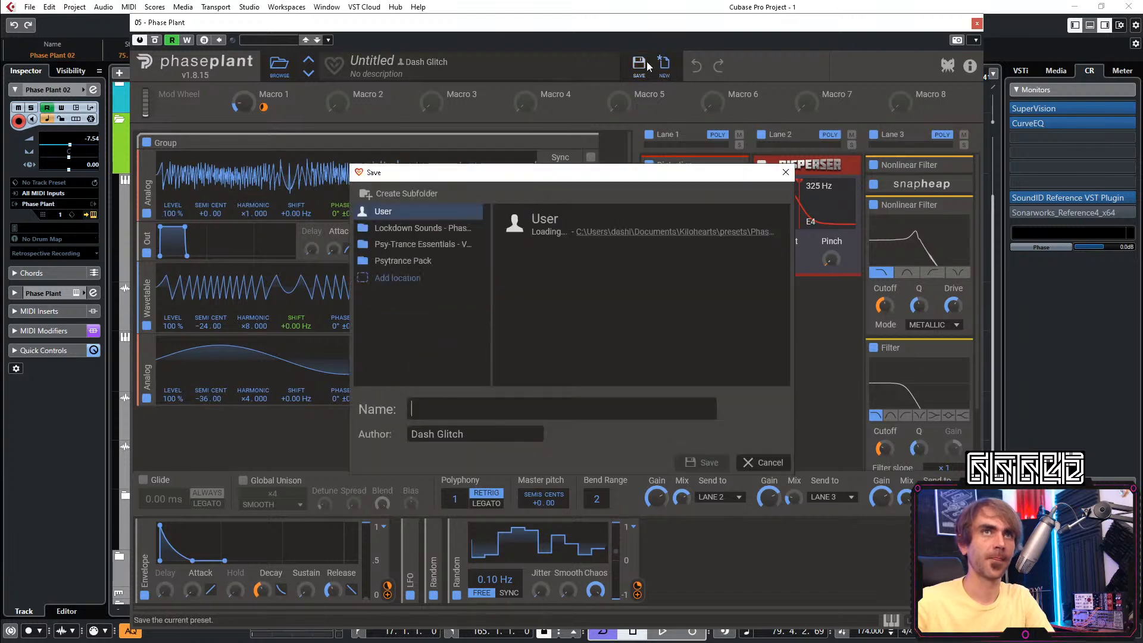
{"action": "type", "text": "FM glitch"}
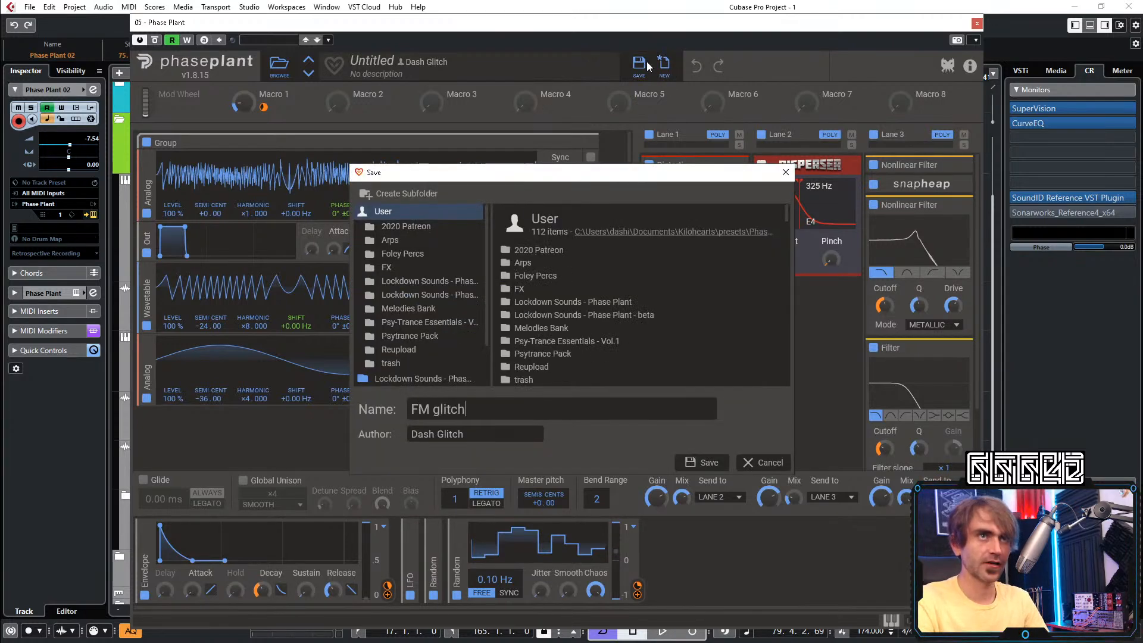
{"action": "type", "text": "y arp thing"}
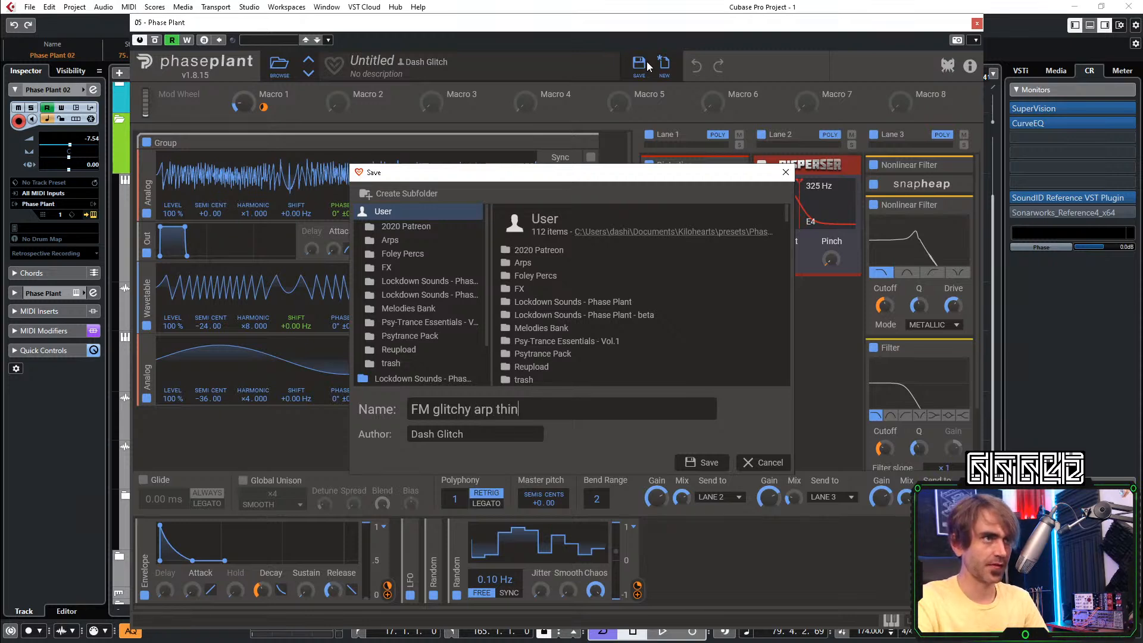
{"action": "key", "text": "Return"}
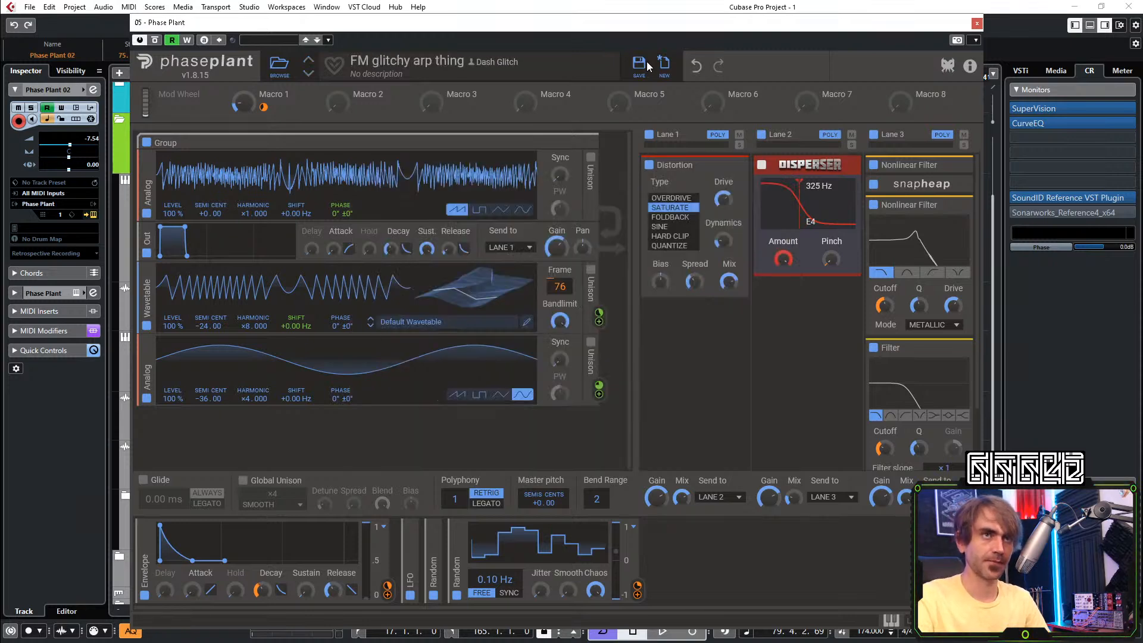
{"action": "left_click", "coordinate": [976, 23]}
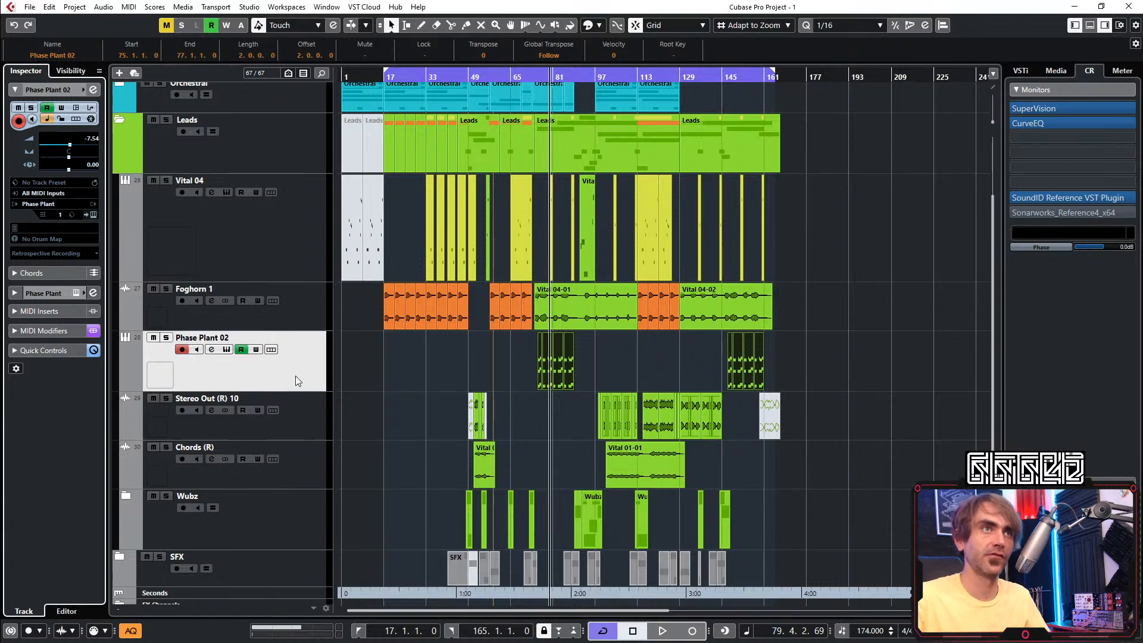
Render all Phase Plant 02 parts in place to audio with the current settings
{"action": "right_click", "coordinate": [740, 379]}
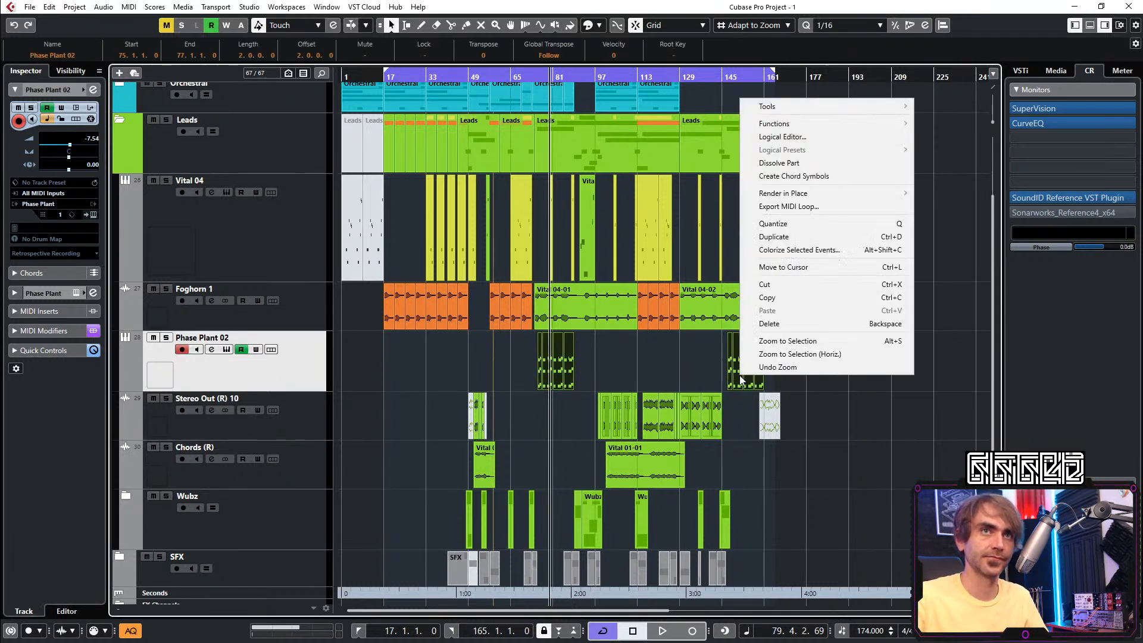
{"action": "mouse_move", "coordinate": [784, 194]}
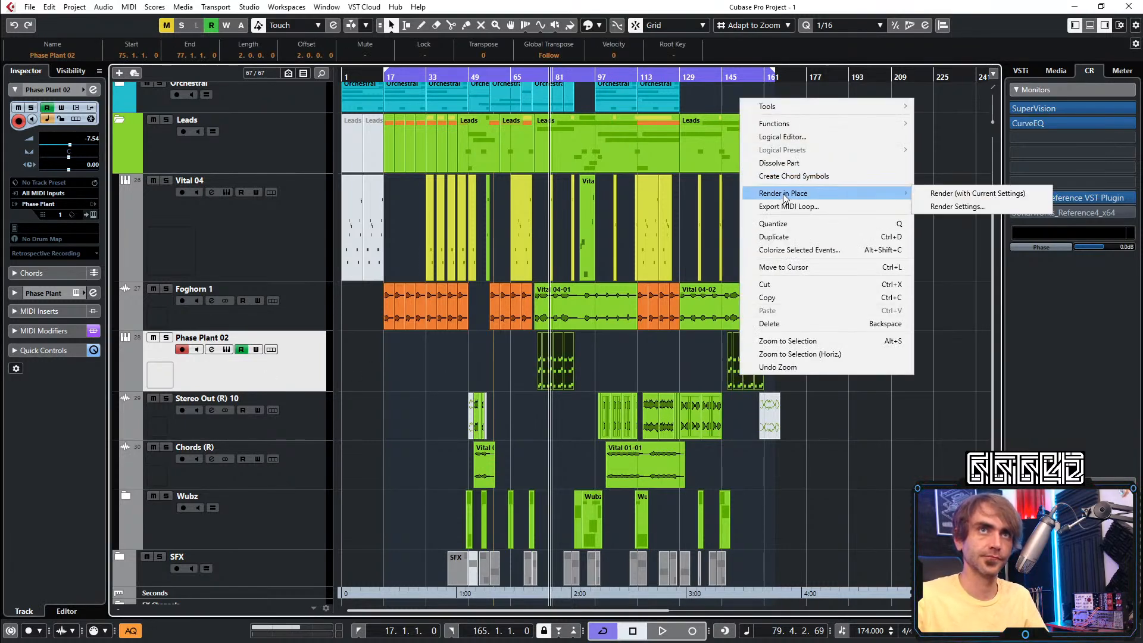
{"action": "left_click", "coordinate": [947, 195]}
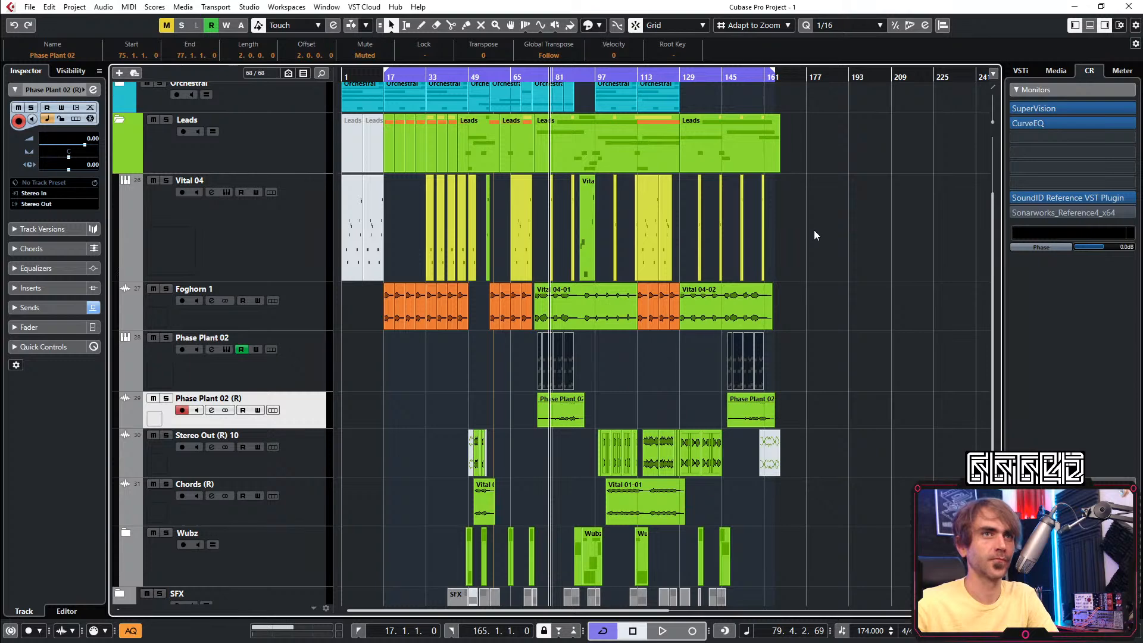
{"action": "left_click", "coordinate": [838, 341]}
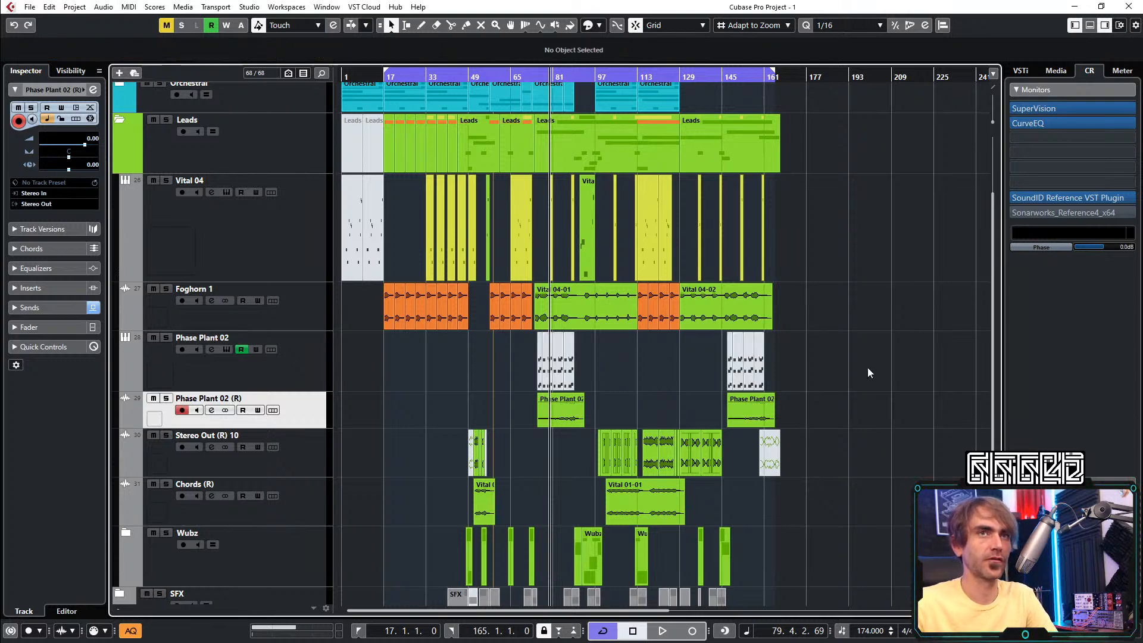
Move the muted Phase Plant 02 MIDI parts starting at bar 147 onto the MIDI 01 track, at about bar 140
{"action": "left_click", "coordinate": [297, 356]}
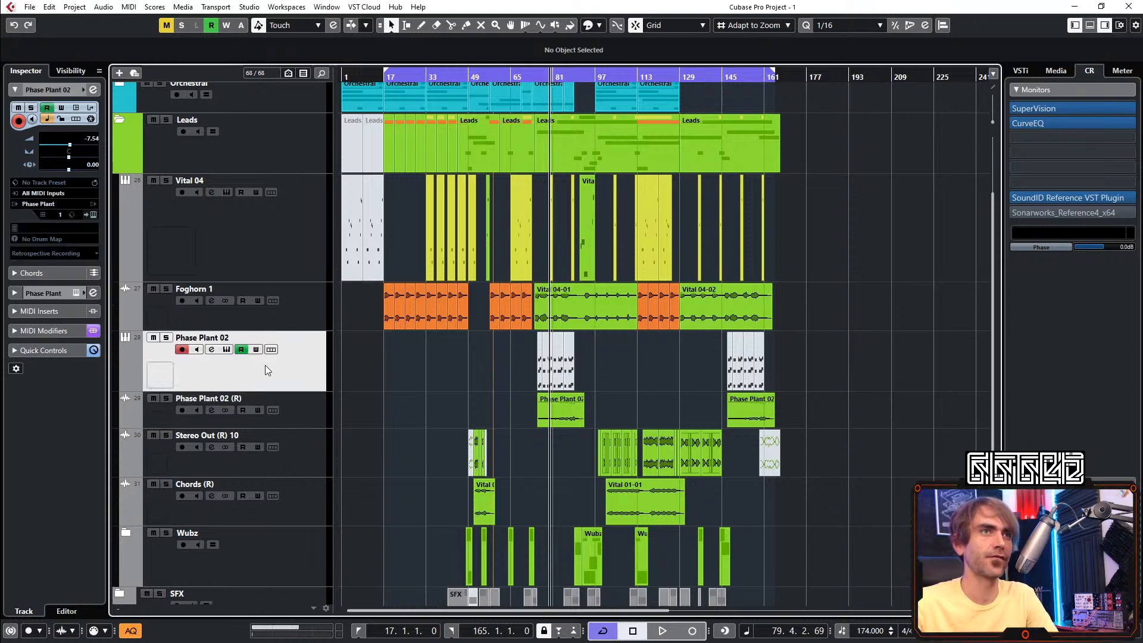
{"action": "right_click", "coordinate": [296, 356]}
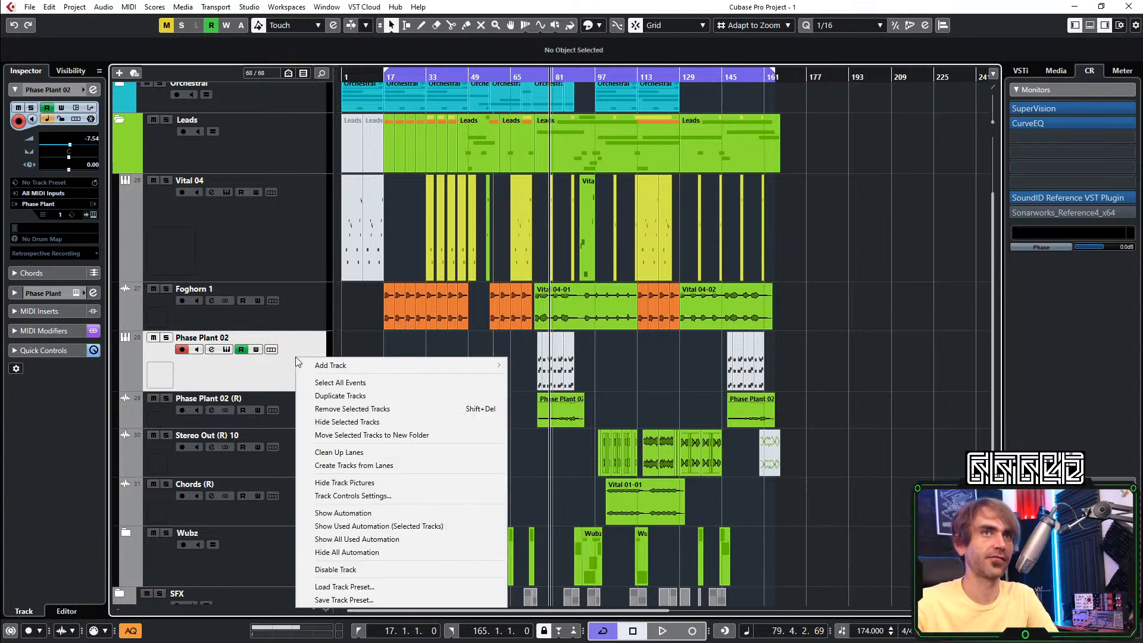
{"action": "left_click", "coordinate": [312, 325]}
{"action": "left_click_drag", "start_coordinate": [787, 341], "coordinate": [728, 366]}
{"action": "scroll", "coordinate": [747, 377], "scroll_direction": "down", "scroll_amount": 3}
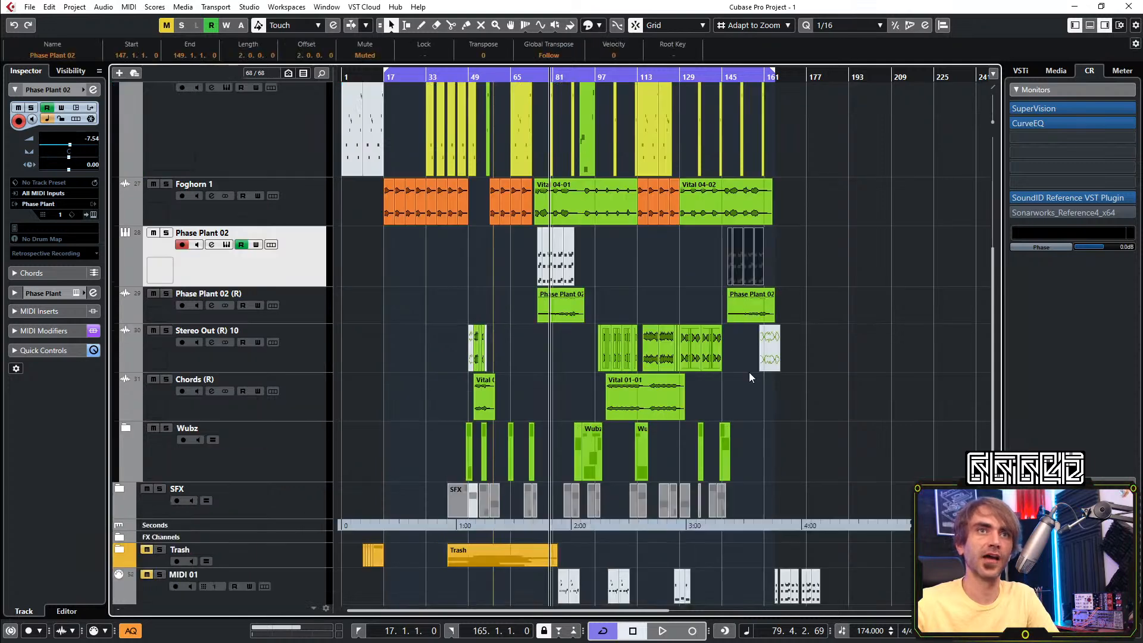
{"action": "left_click_drag", "start_coordinate": [738, 266], "coordinate": [719, 599]}
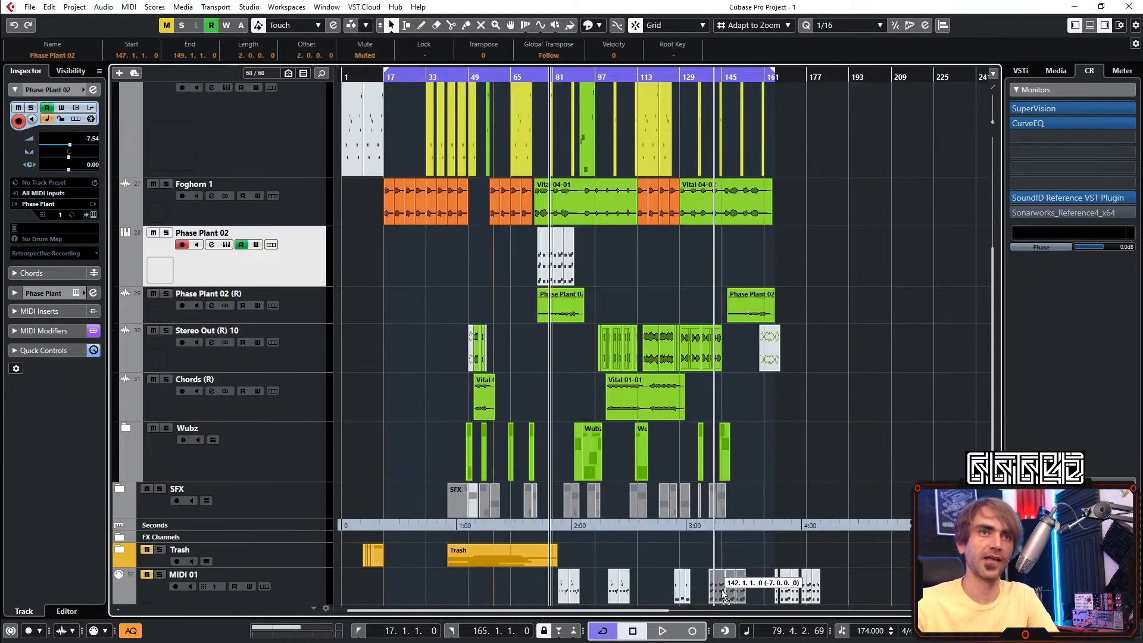
Remove the original Phase Plant 02 instrument track, keeping its rendered audio track
{"action": "left_click", "coordinate": [443, 250]}
{"action": "right_click", "coordinate": [305, 262]}
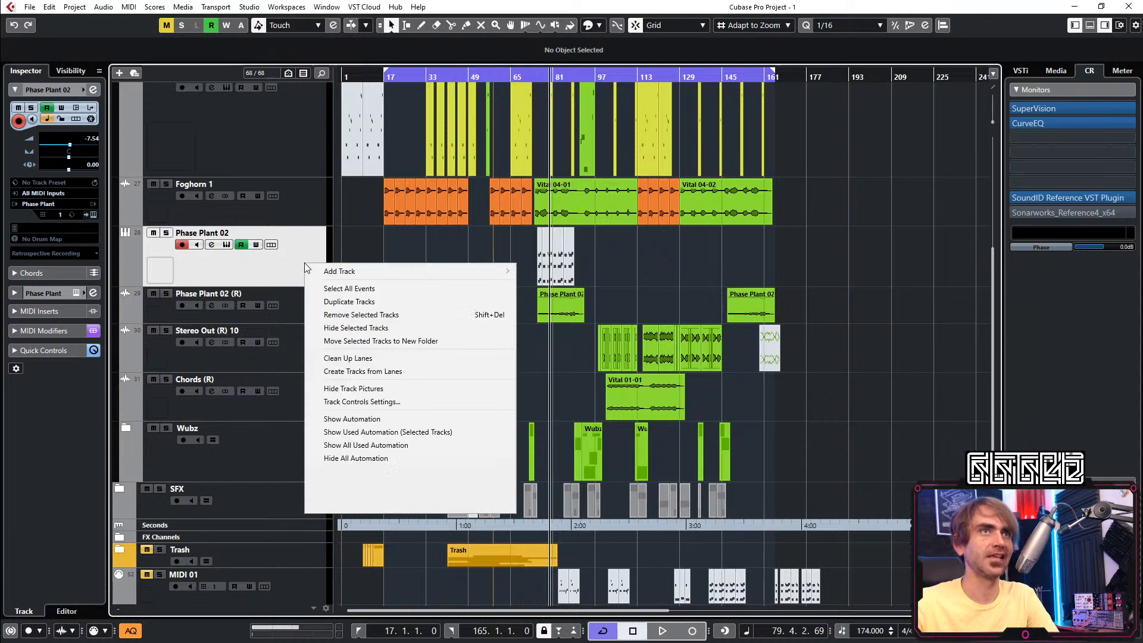
{"action": "left_click", "coordinate": [344, 313]}
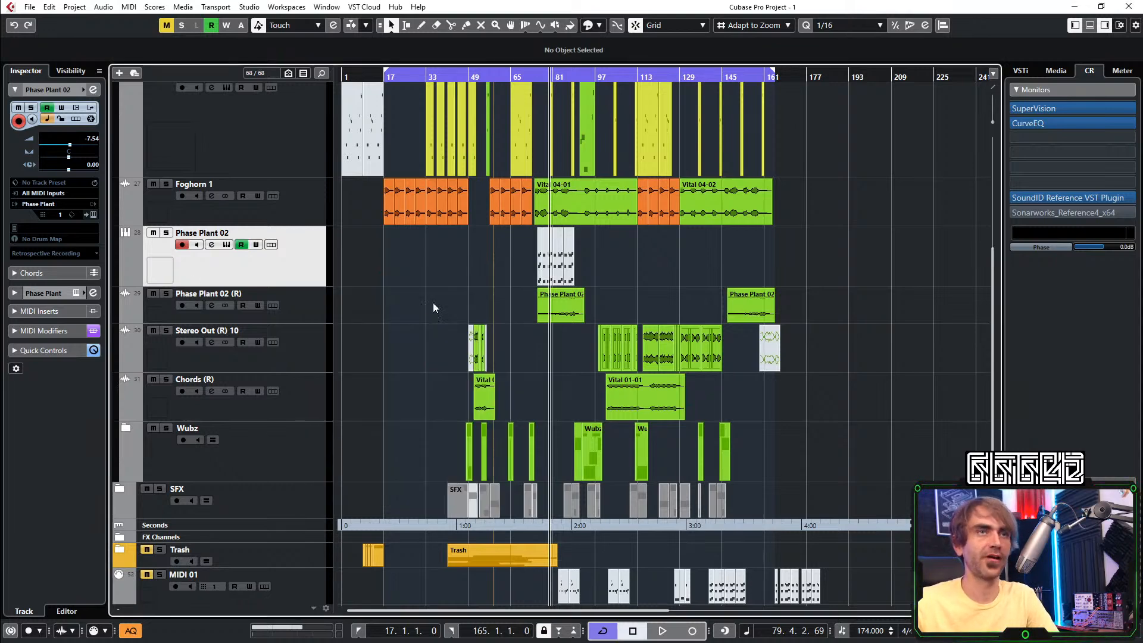
{"action": "key", "text": "Return"}
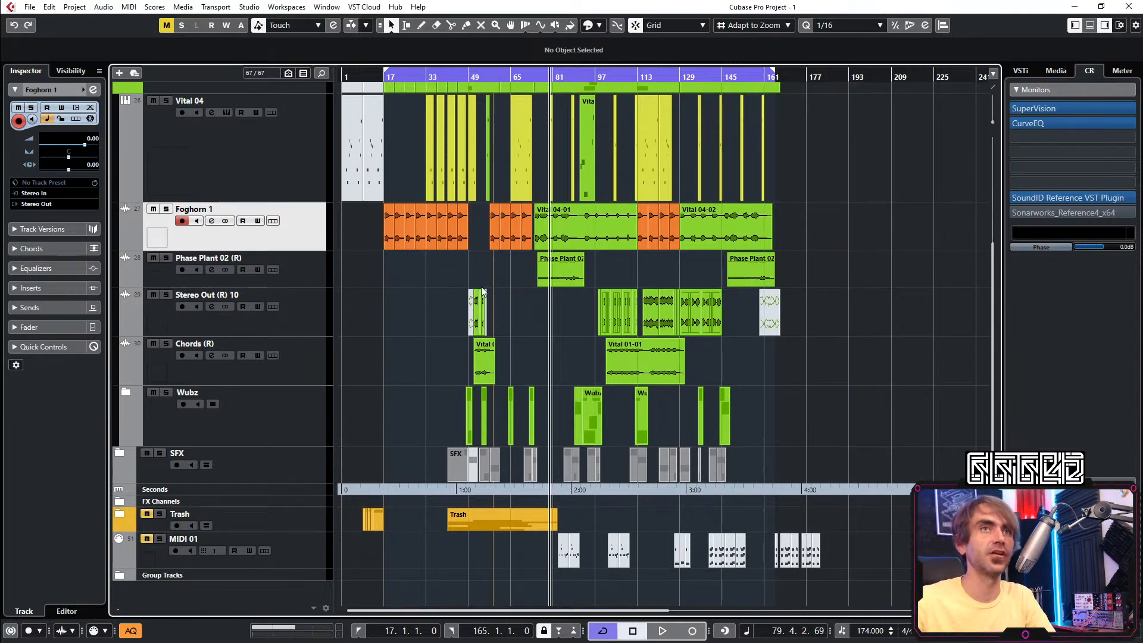
Look through the remaining Leads tracks, including the contents of the Wubz folder, for parts still to render
{"action": "scroll", "coordinate": [293, 259], "scroll_direction": "up", "scroll_amount": 5}
{"action": "left_click", "coordinate": [281, 331]}
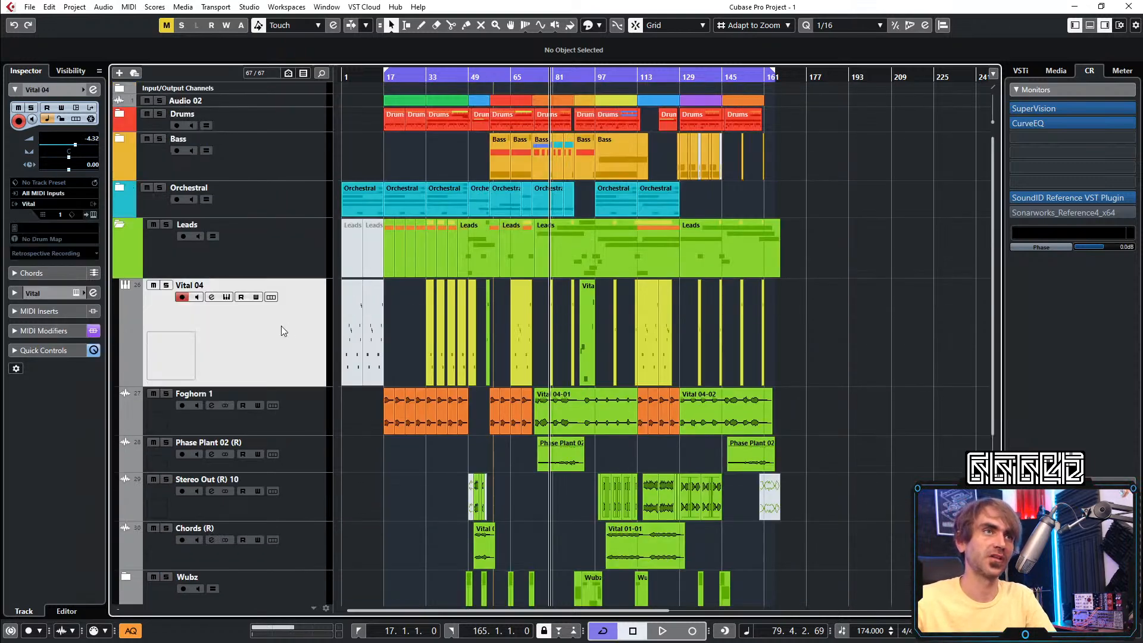
{"action": "scroll", "coordinate": [497, 358], "scroll_direction": "down", "scroll_amount": 3}
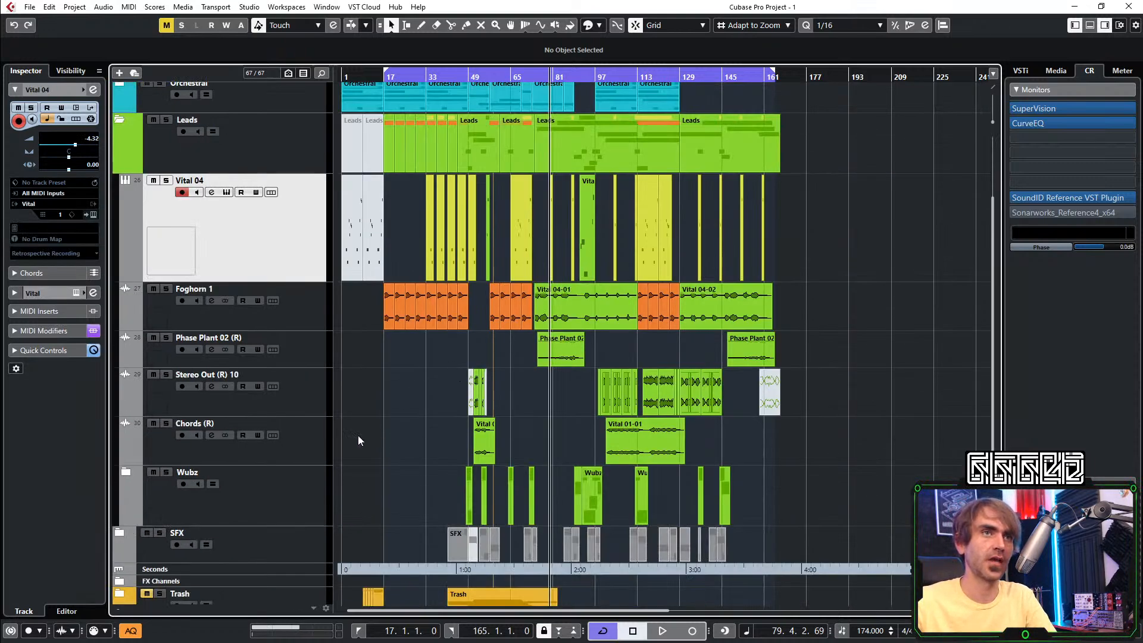
{"action": "left_click", "coordinate": [124, 471]}
{"action": "scroll", "coordinate": [422, 399], "scroll_direction": "down", "scroll_amount": 9}
{"action": "scroll", "coordinate": [411, 399], "scroll_direction": "up", "scroll_amount": 9}
{"action": "left_click", "coordinate": [126, 470]}
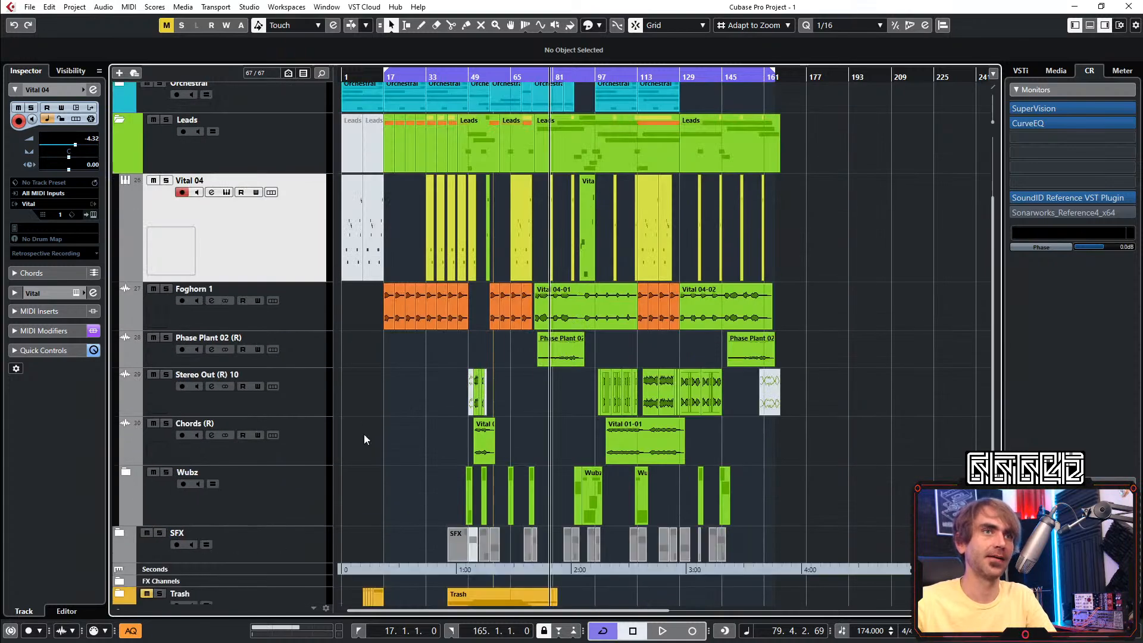
{"action": "scroll", "coordinate": [384, 448], "scroll_direction": "up", "scroll_amount": 3}
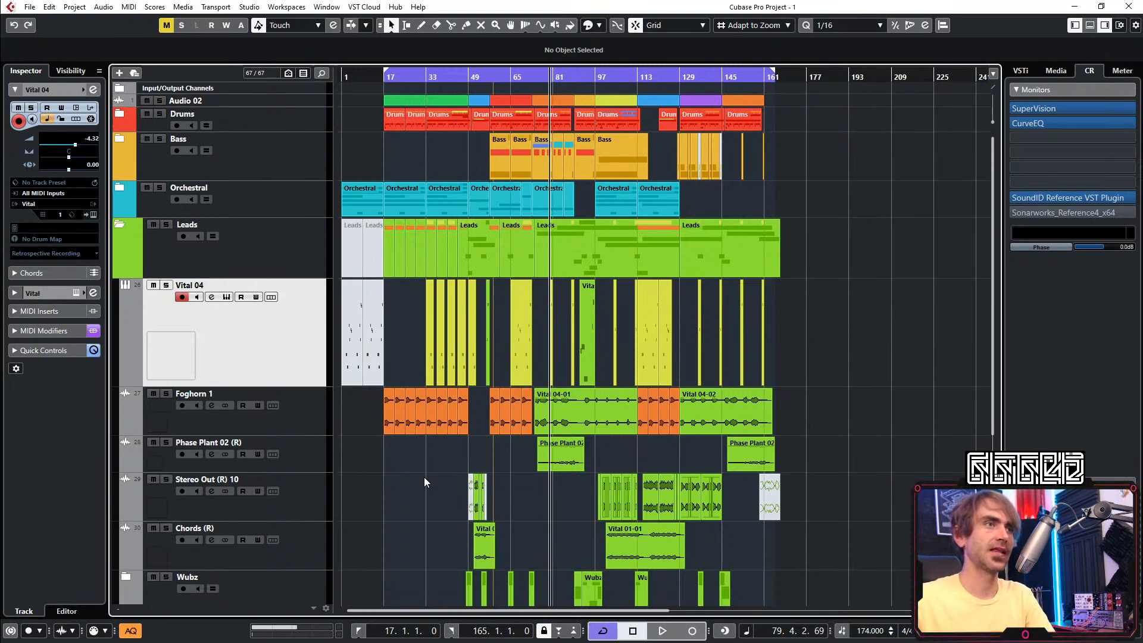
{"action": "scroll", "coordinate": [422, 481], "scroll_direction": "down", "scroll_amount": 3}
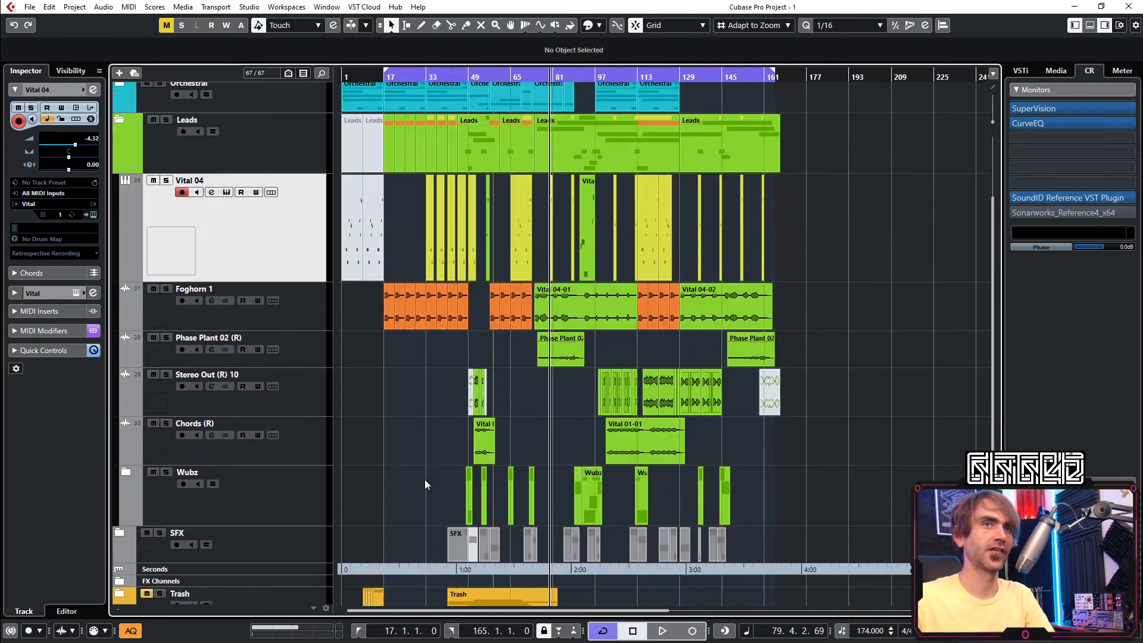
Listen to the rendered Phase Plant 02 (R) track soloed from about bar 79, and release the solo
{"action": "left_click", "coordinate": [169, 341]}
{"action": "key", "text": "space"}
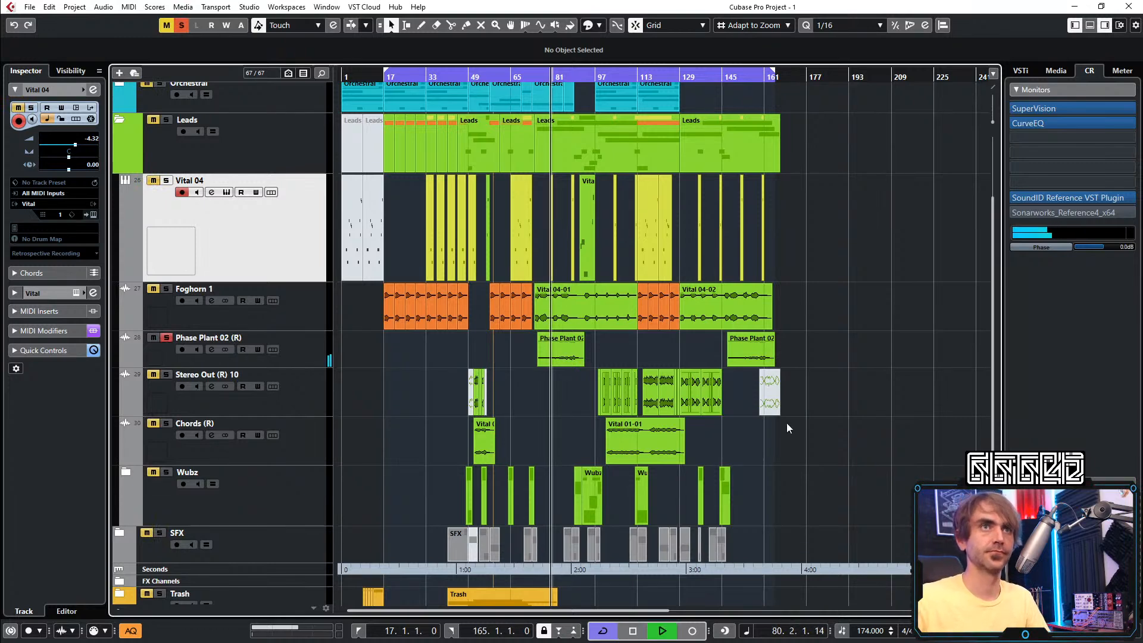
{"action": "scroll", "coordinate": [690, 391], "scroll_direction": "up", "scroll_amount": 3}
{"action": "scroll", "coordinate": [527, 337], "scroll_direction": "left", "scroll_amount": 2}
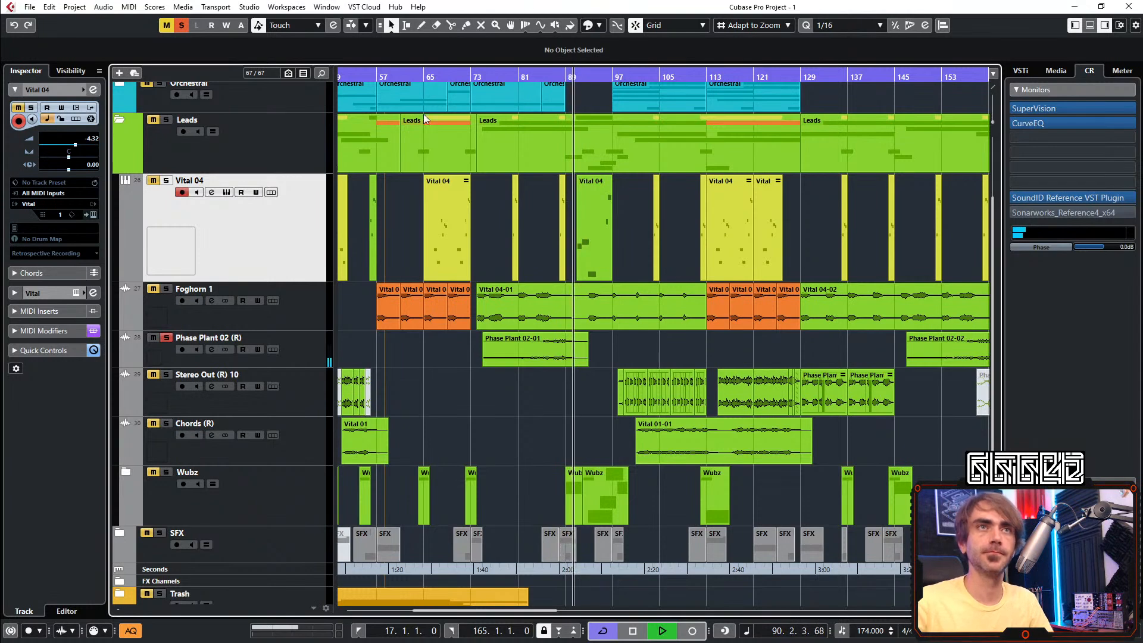
{"action": "key", "text": "space"}
{"action": "left_click", "coordinate": [168, 338]}
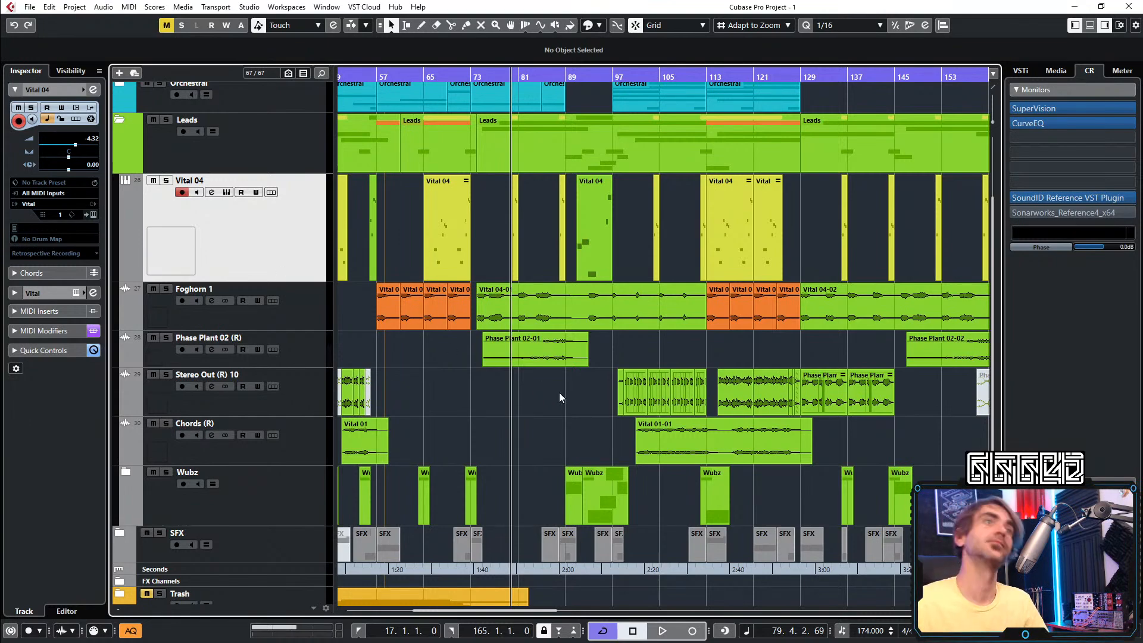
Play the full mix around bar 80 and compare it with Phase Plant 02 (R) muted and unmuted
{"action": "scroll", "coordinate": [558, 392], "scroll_direction": "left", "scroll_amount": 5}
{"action": "key", "text": "space"}
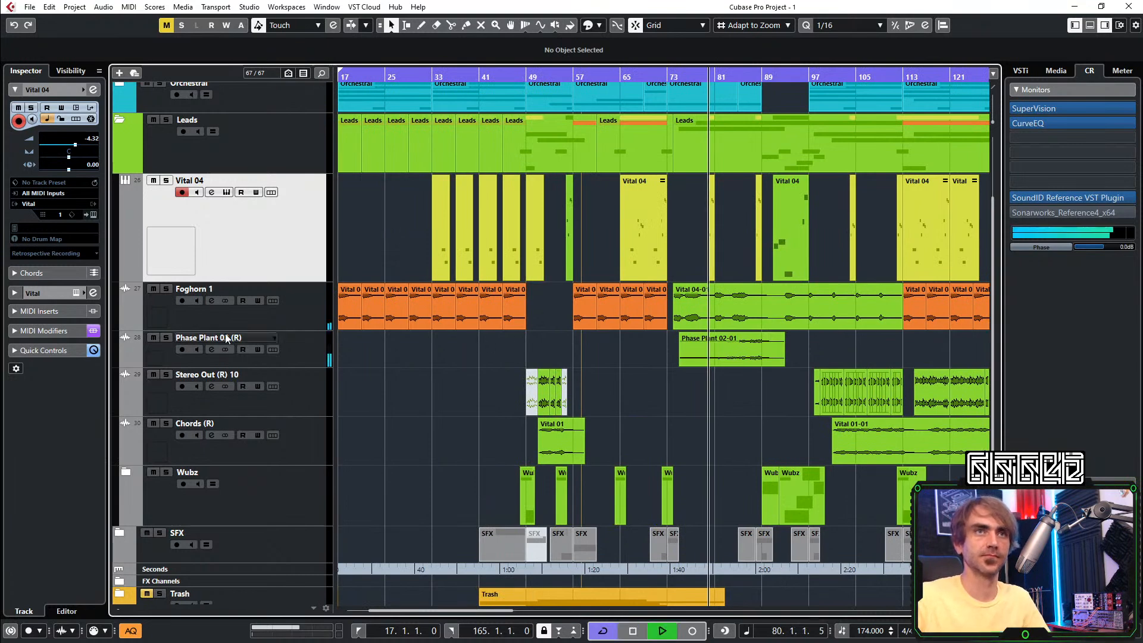
{"action": "left_click", "coordinate": [153, 337]}
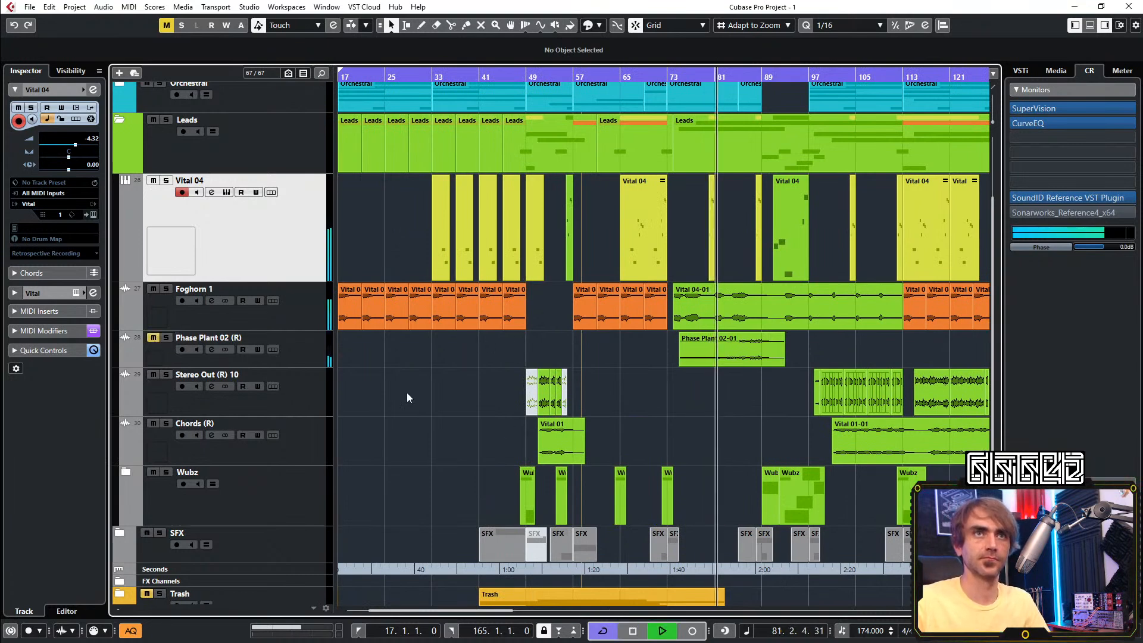
{"action": "scroll", "coordinate": [583, 379], "scroll_direction": "up", "scroll_amount": 3}
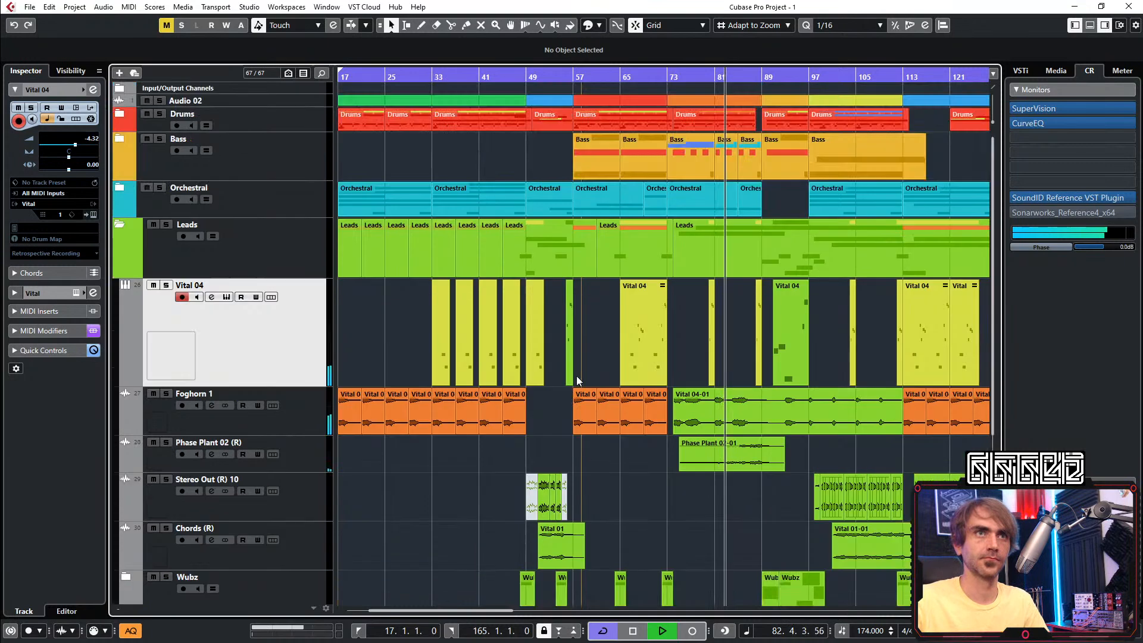
Collapse the Leads folder, solo the Bass and Drums folders, and set the playback loop to bars 57 to 73
{"action": "left_click", "coordinate": [123, 227]}
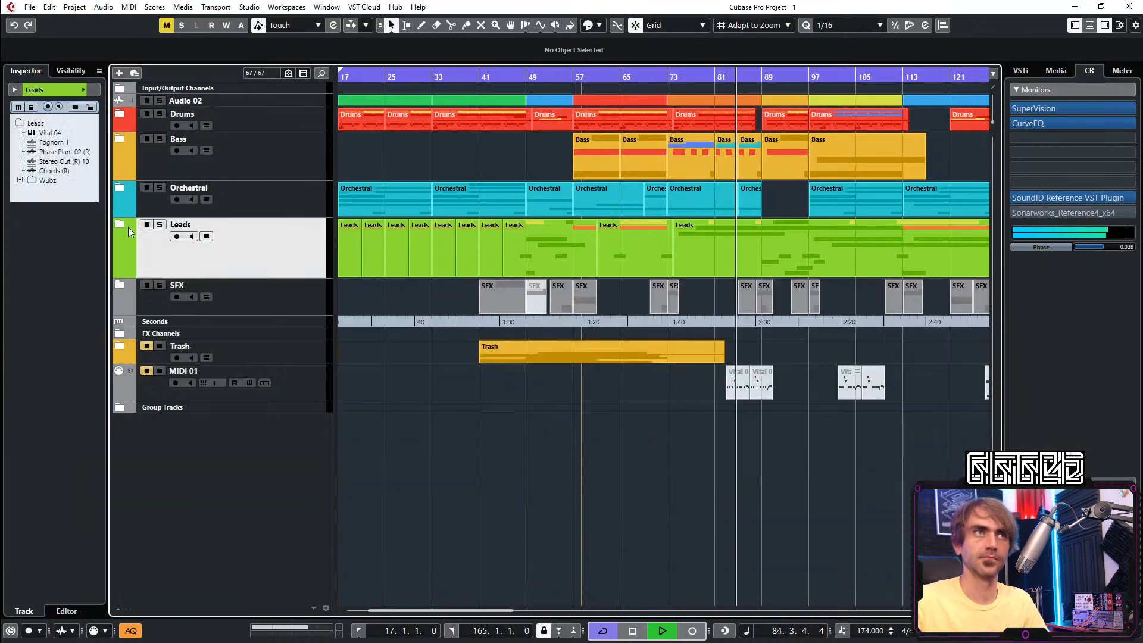
{"action": "left_click", "coordinate": [573, 79]}
{"action": "scroll", "coordinate": [516, 328], "scroll_direction": "right", "scroll_amount": 2}
{"action": "scroll", "coordinate": [469, 299], "scroll_direction": "up", "scroll_amount": 2}
{"action": "left_click", "coordinate": [159, 138]}
{"action": "left_click", "coordinate": [159, 113]}
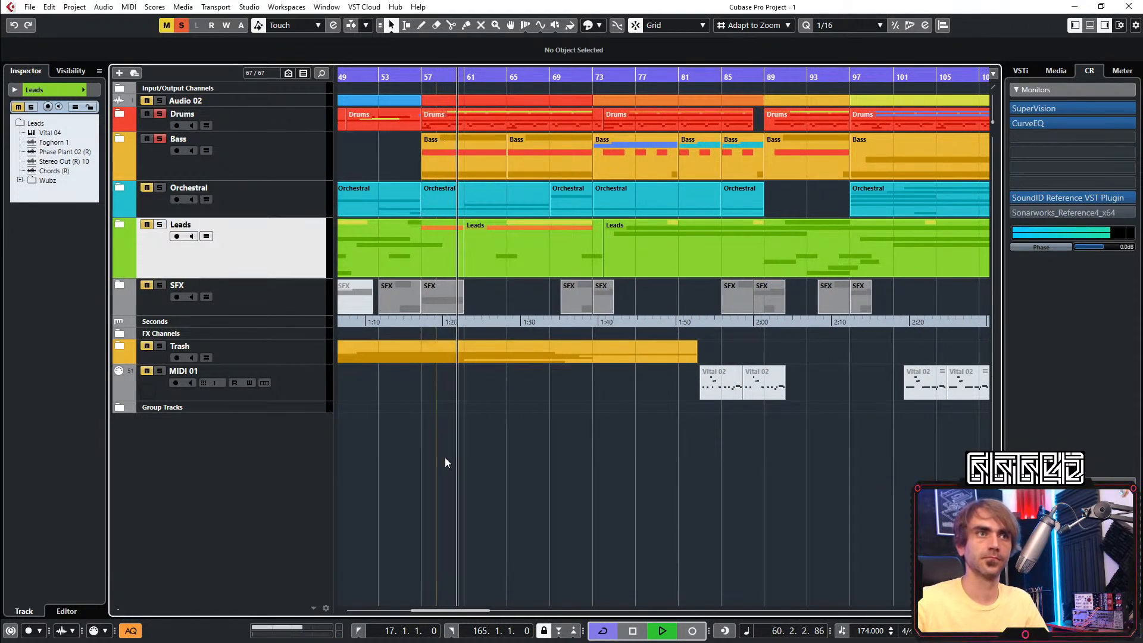
{"action": "left_click_drag", "start_coordinate": [422, 83], "coordinate": [592, 81]}
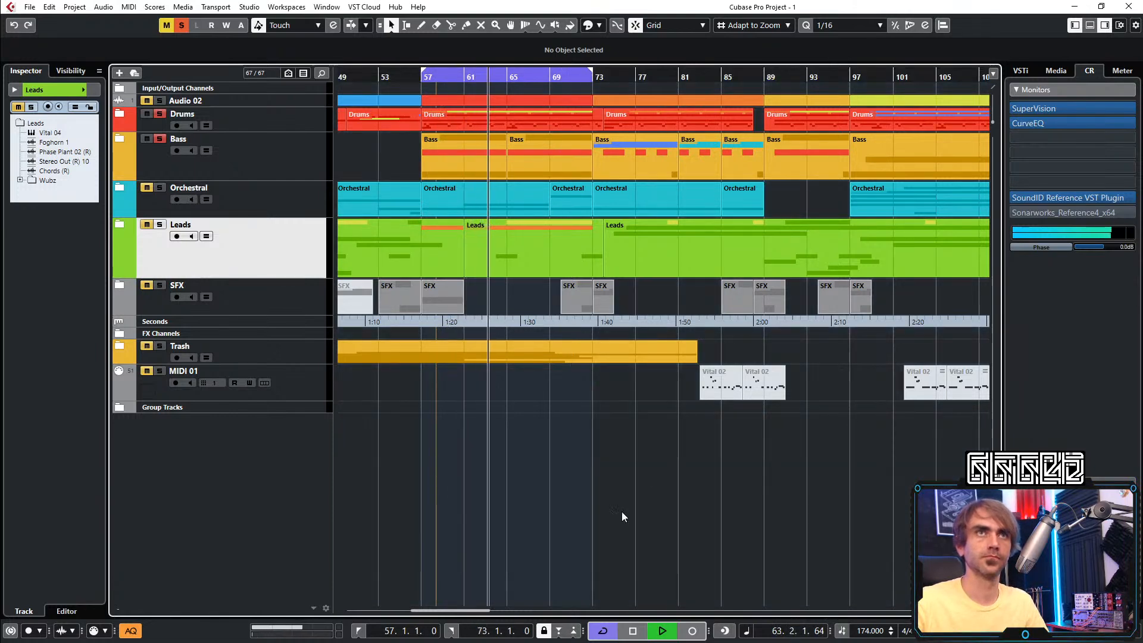
{"action": "key", "text": "space"}
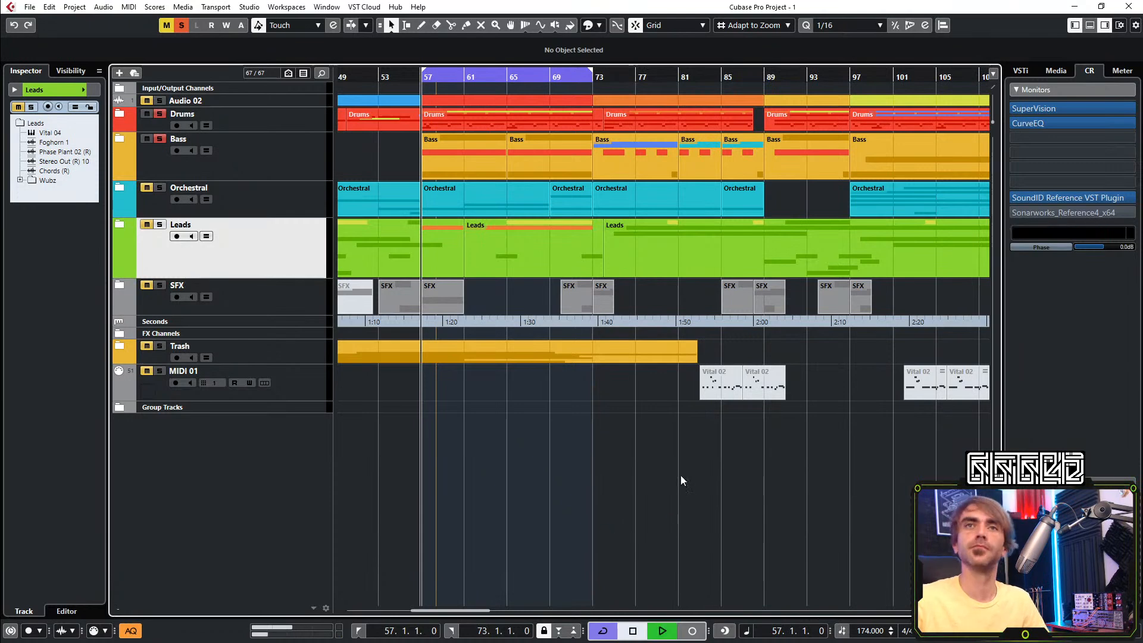
Remove the Sonarworks_Reference4_x64 plugin from the Control Room monitor inserts by choosing No Effect, and restart the loop playback
{"action": "left_click", "coordinate": [1119, 199]}
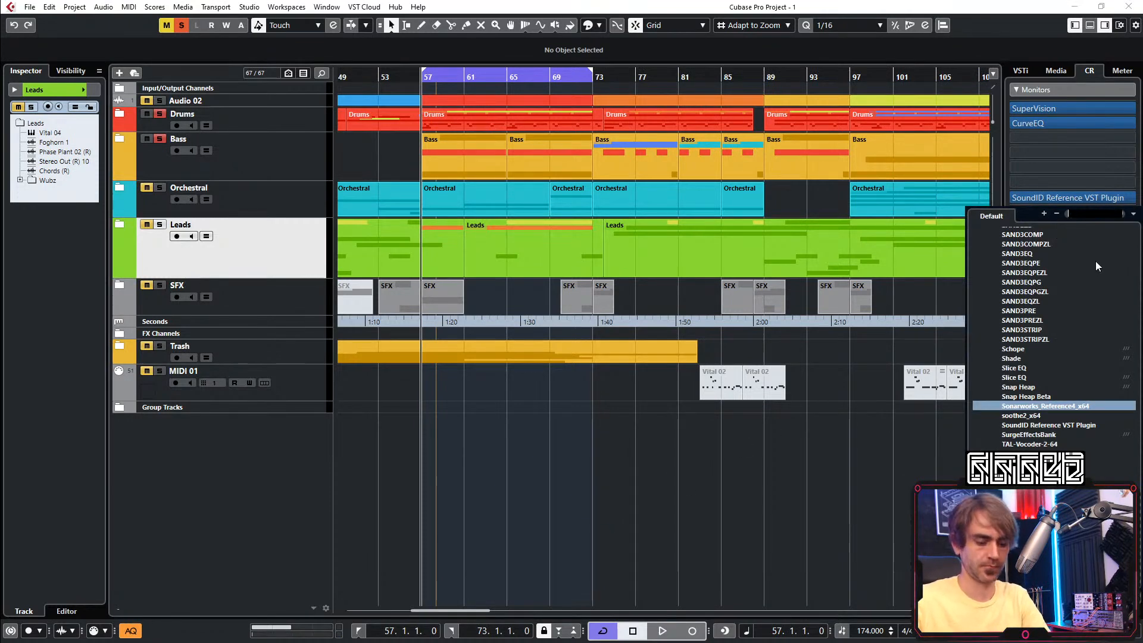
{"action": "type", "text": "np"}
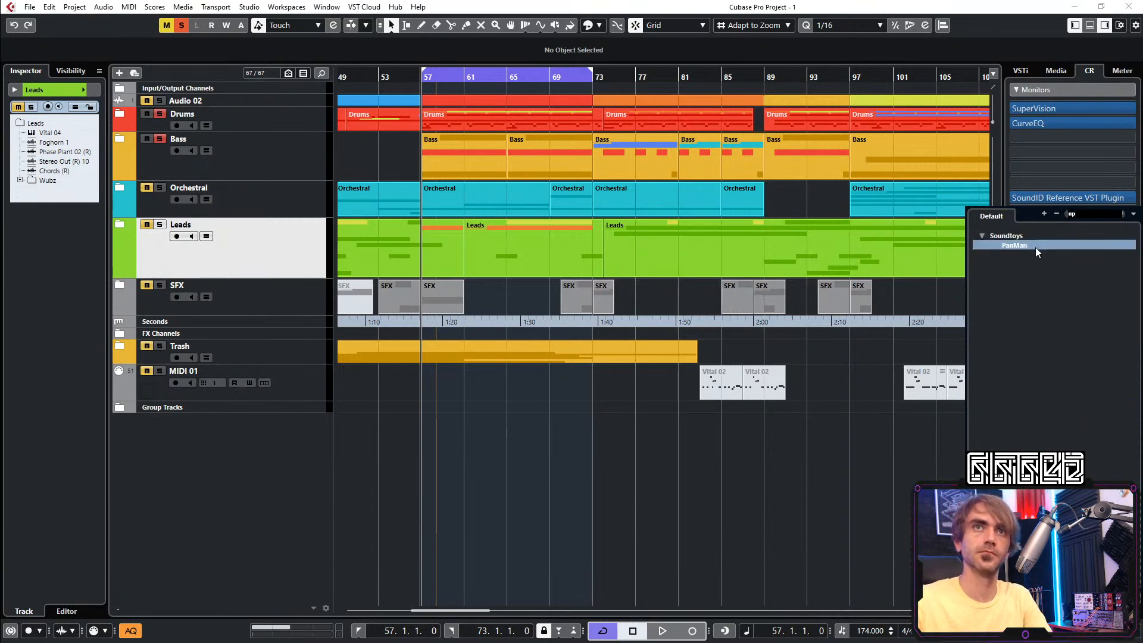
{"action": "key", "text": "BackSpace"}
{"action": "type", "text": "o"}
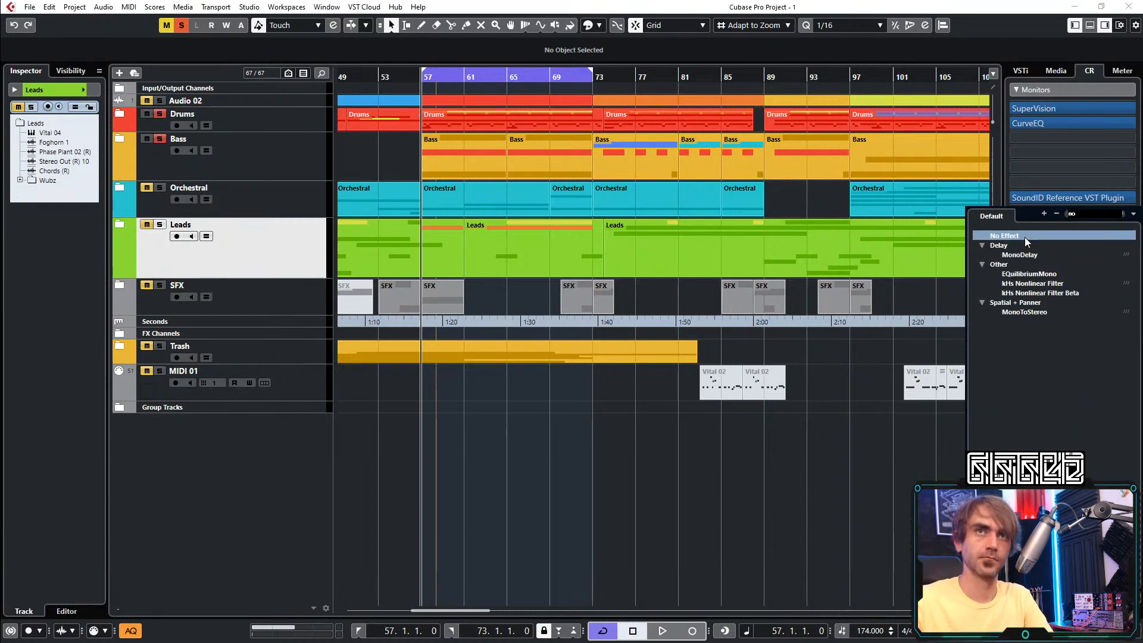
{"action": "left_click", "coordinate": [1024, 237]}
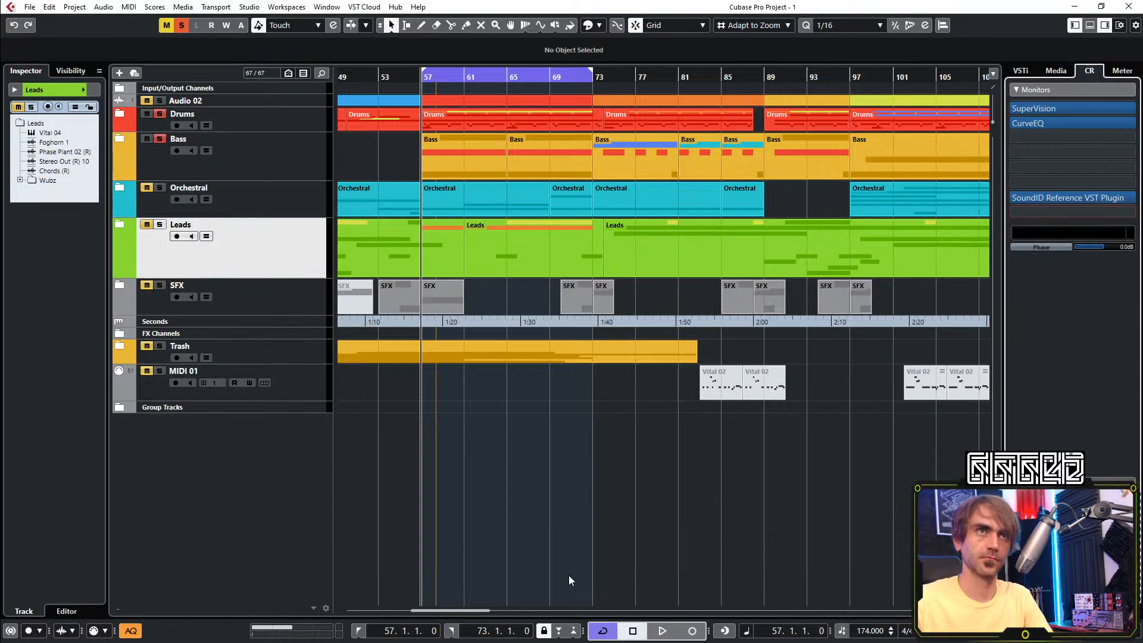
{"action": "key", "text": "space"}
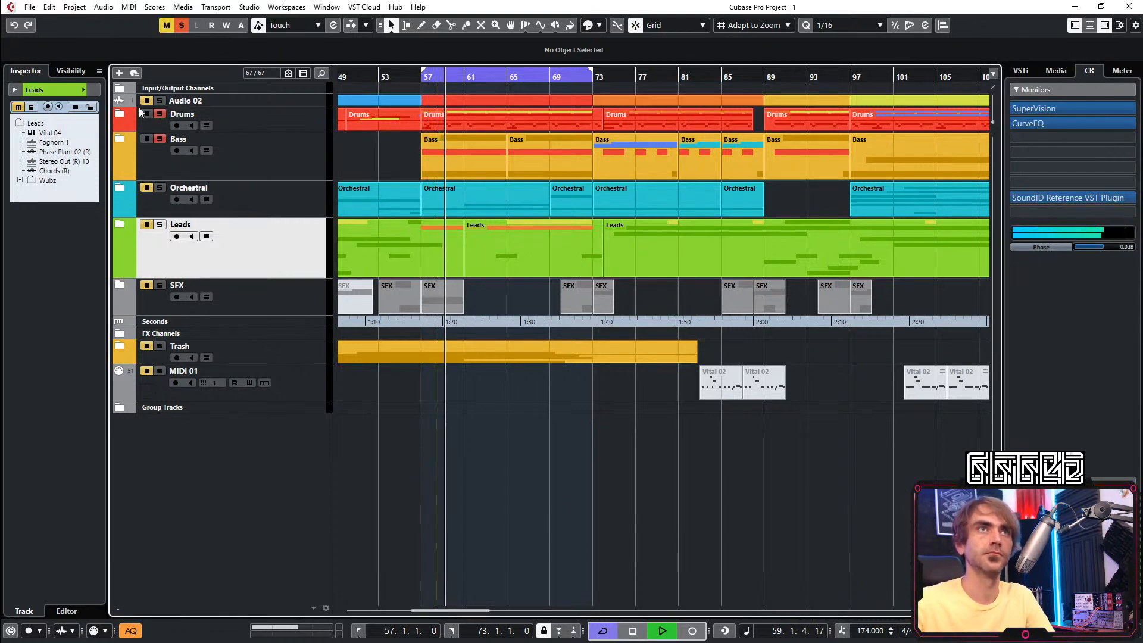
Remove the Vital 03 instrument track from the Trash folder and collapse the folder
{"action": "left_click", "coordinate": [119, 345]}
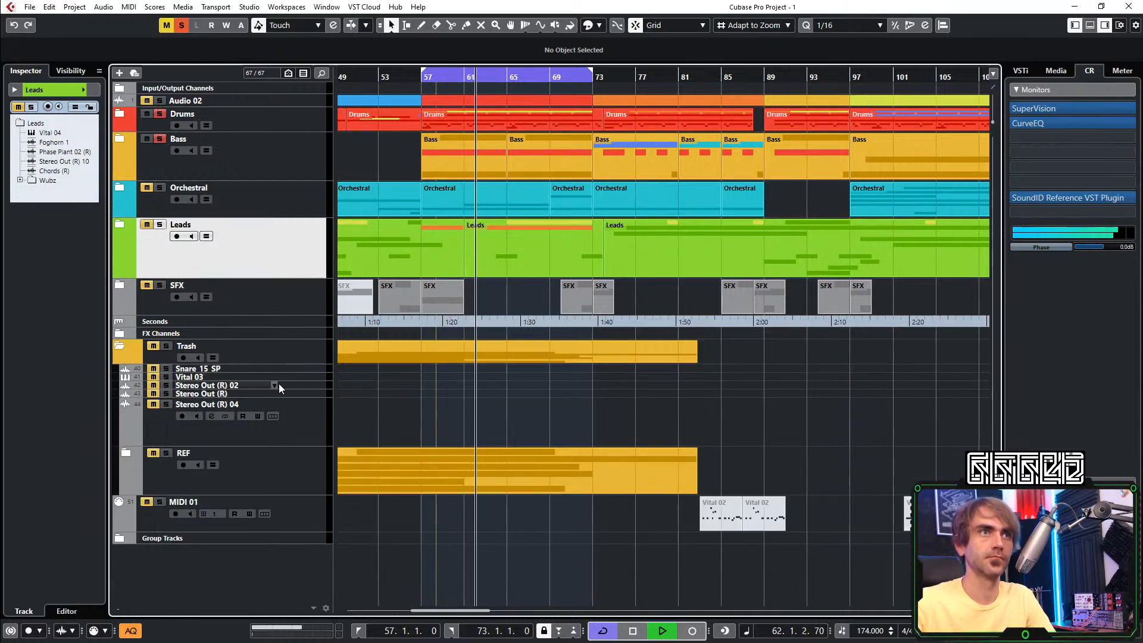
{"action": "scroll", "coordinate": [495, 387], "scroll_direction": "down", "scroll_amount": 5}
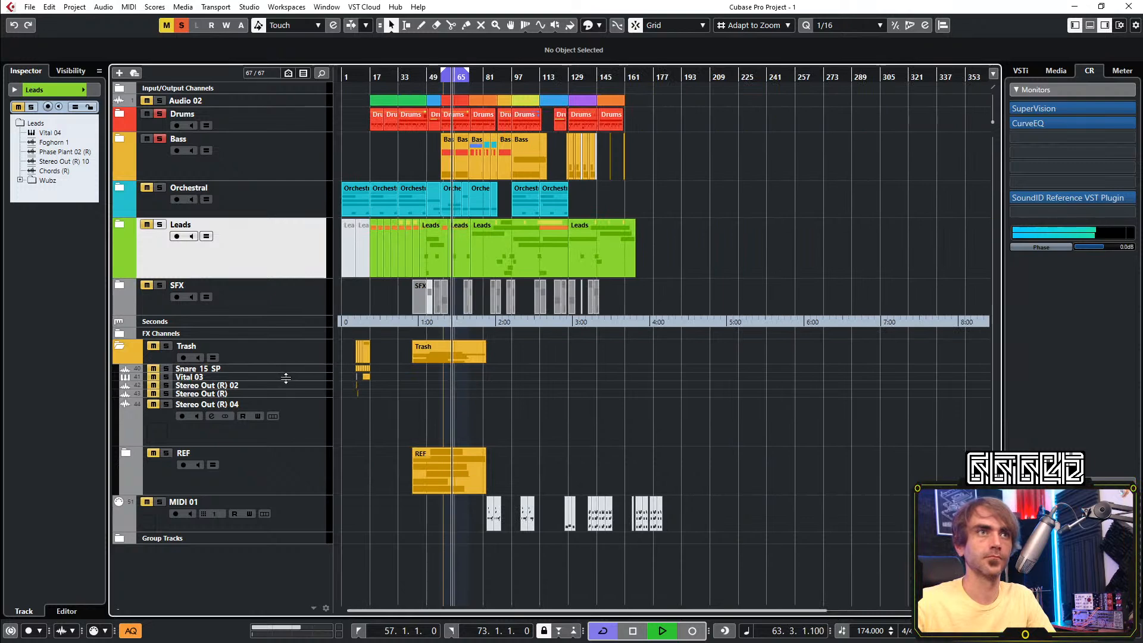
{"action": "right_click", "coordinate": [310, 376]}
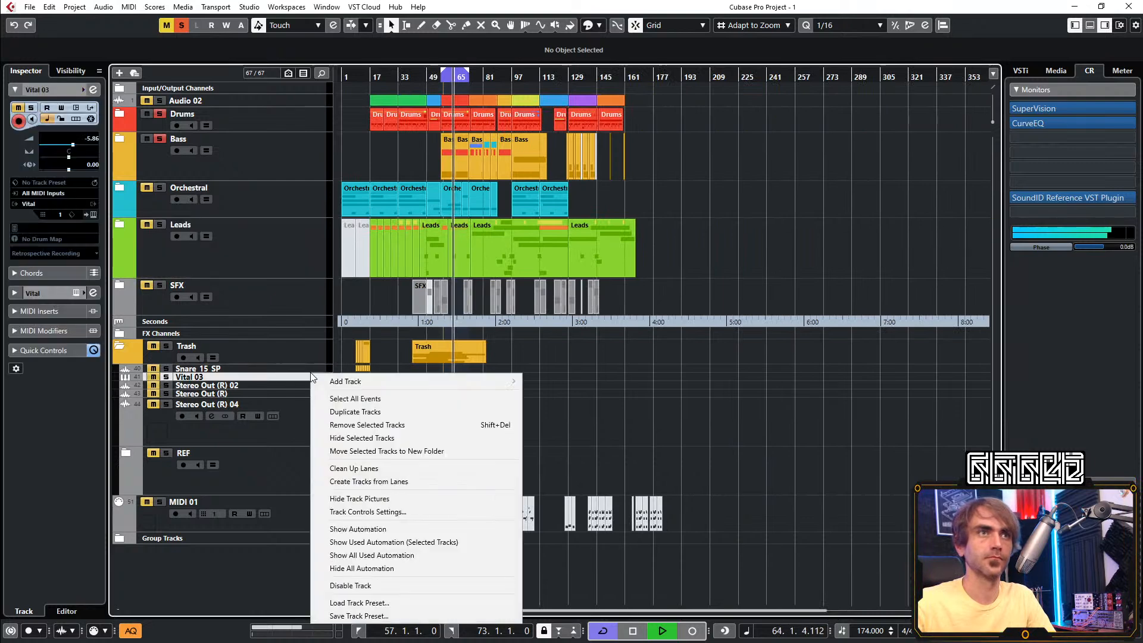
{"action": "left_click", "coordinate": [357, 426]}
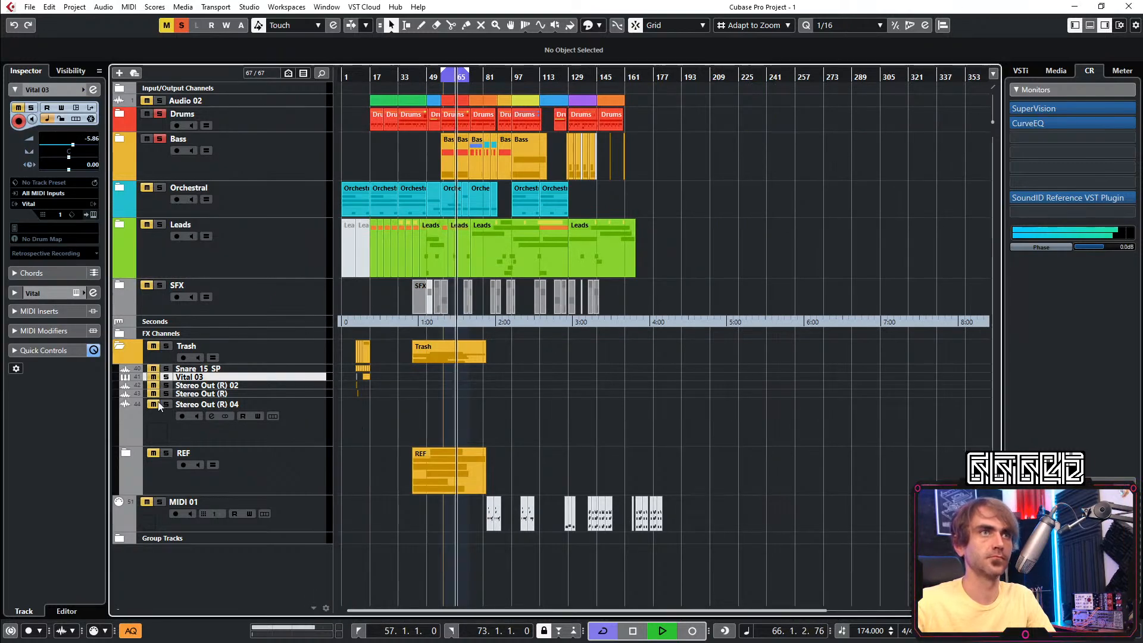
{"action": "left_click", "coordinate": [119, 345]}
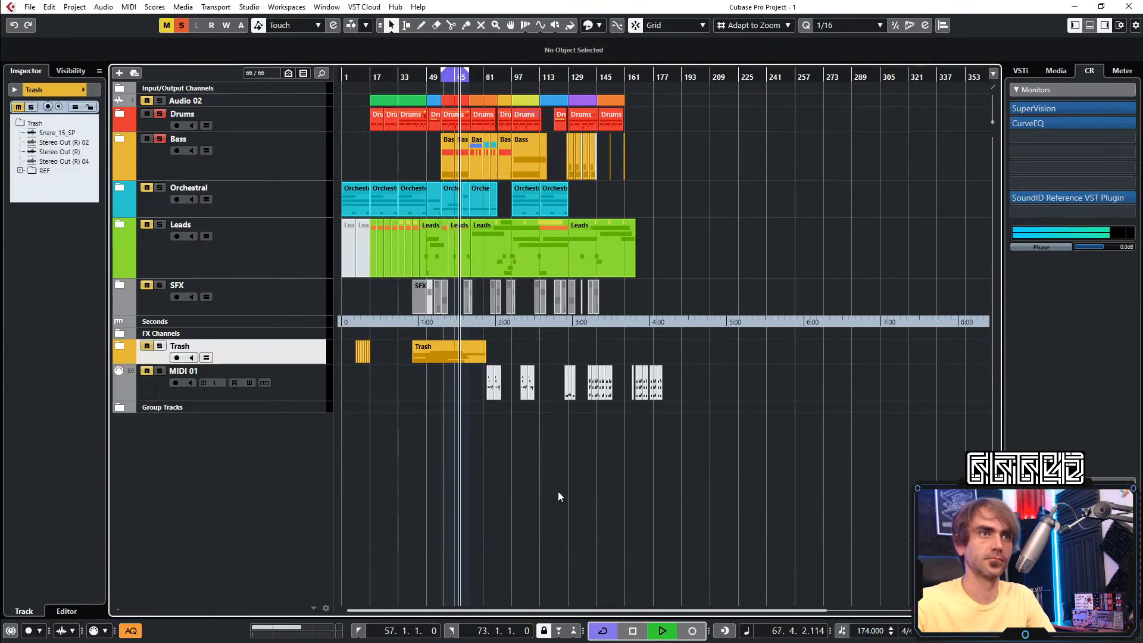
{"action": "scroll", "coordinate": [456, 445], "scroll_direction": "up", "scroll_amount": 4}
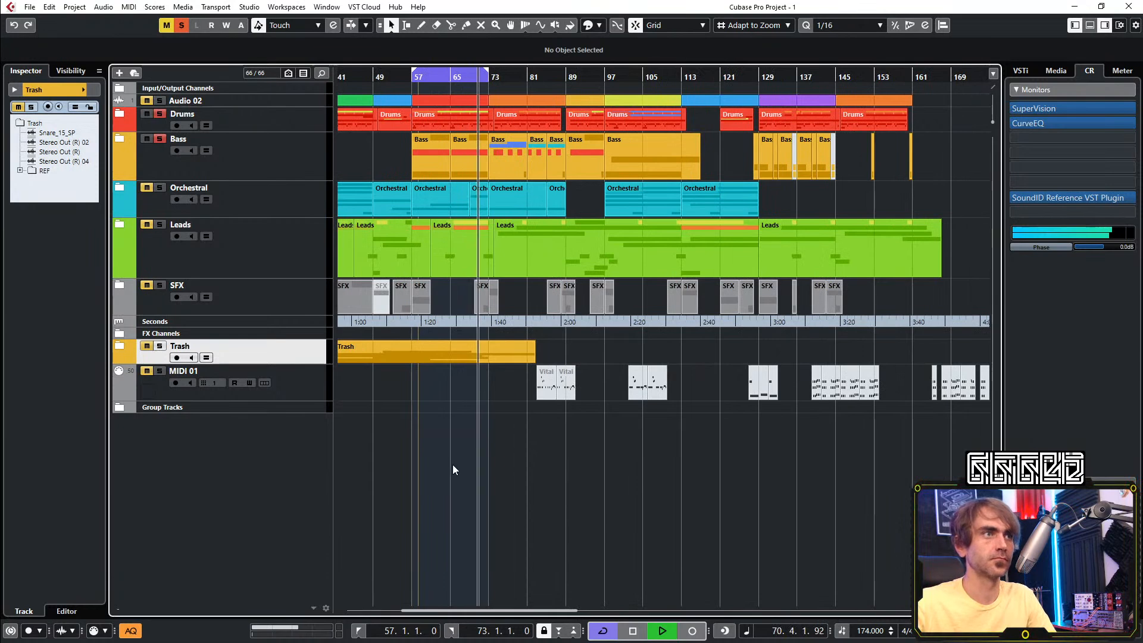
{"action": "scroll", "coordinate": [438, 446], "scroll_direction": "up", "scroll_amount": 2}
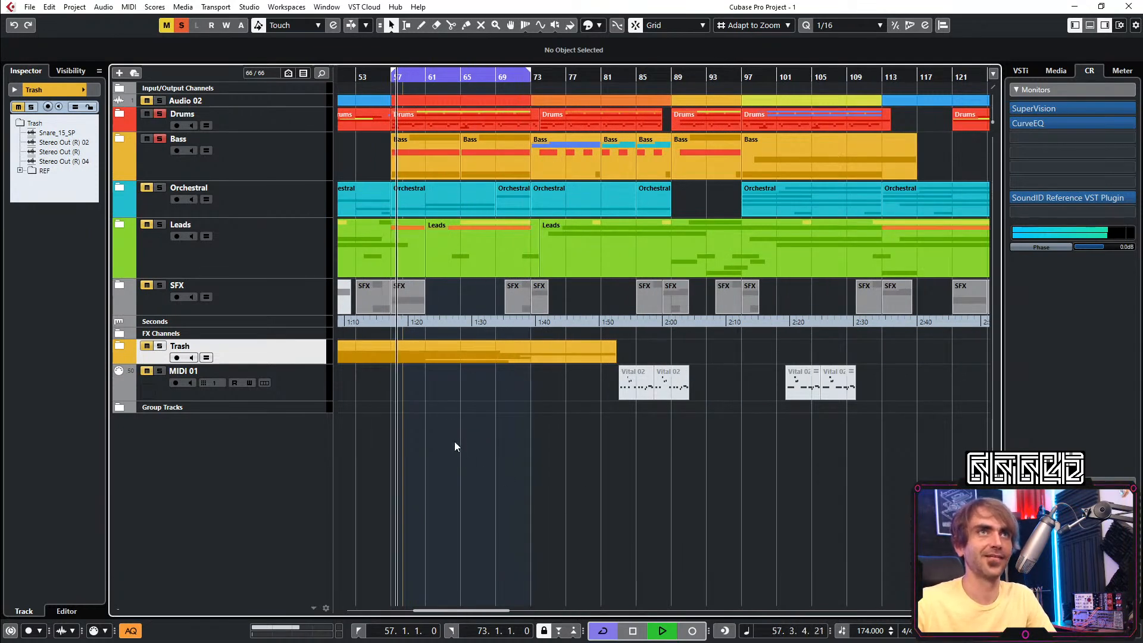
{"action": "scroll", "coordinate": [455, 443], "scroll_direction": "up", "scroll_amount": 2}
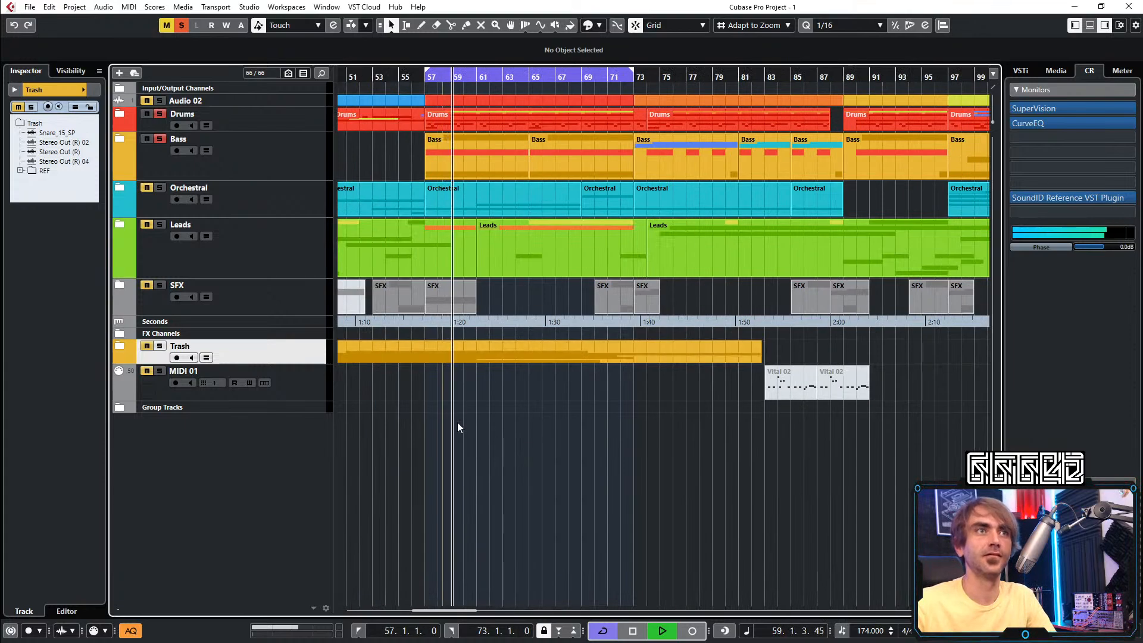
Stop playback and look through the tracks inside the Trash folder and its REF subfolder, collapsing both again
{"action": "key", "text": "space"}
{"action": "left_click", "coordinate": [119, 348]}
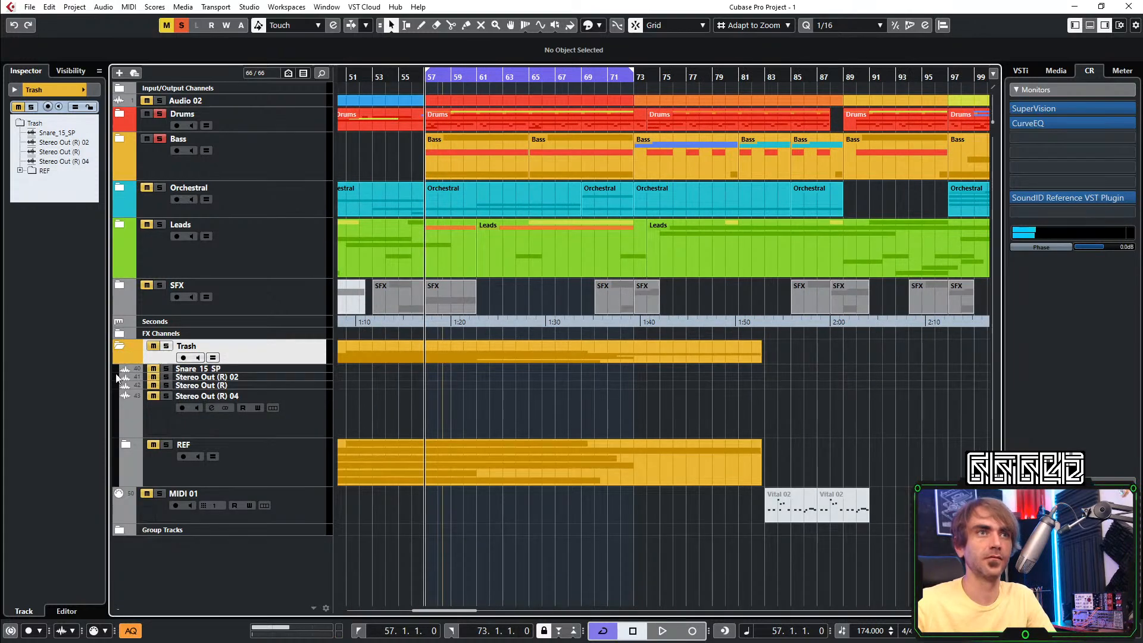
{"action": "left_click", "coordinate": [132, 441]}
{"action": "scroll", "coordinate": [143, 437], "scroll_direction": "down", "scroll_amount": 5}
{"action": "scroll", "coordinate": [170, 454], "scroll_direction": "up", "scroll_amount": 5}
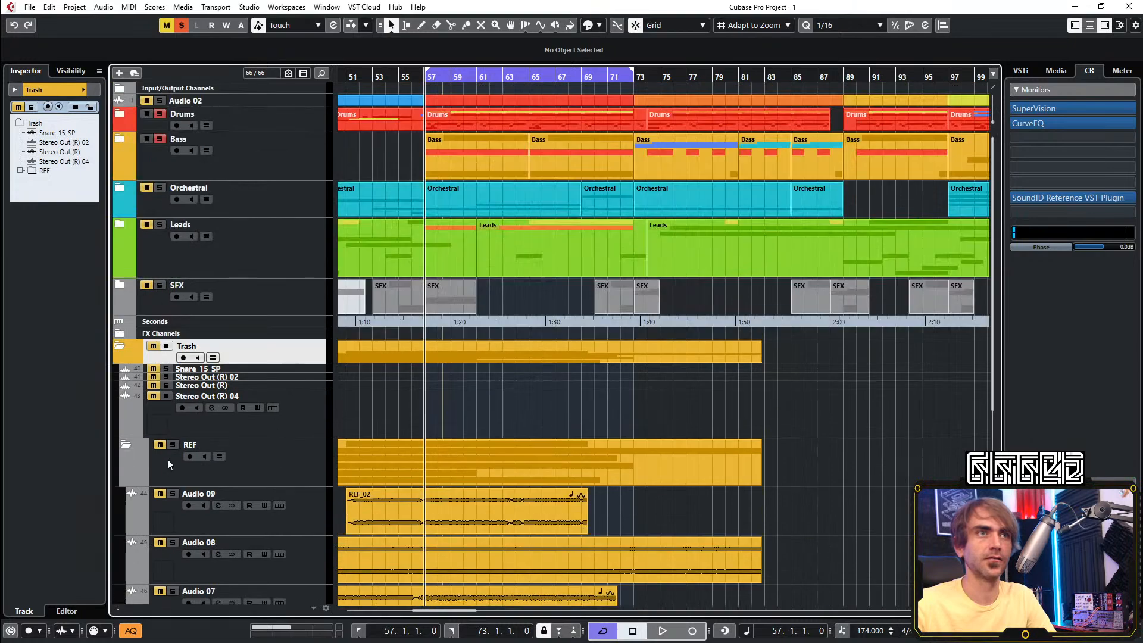
{"action": "left_click", "coordinate": [127, 444]}
{"action": "left_click", "coordinate": [120, 346]}
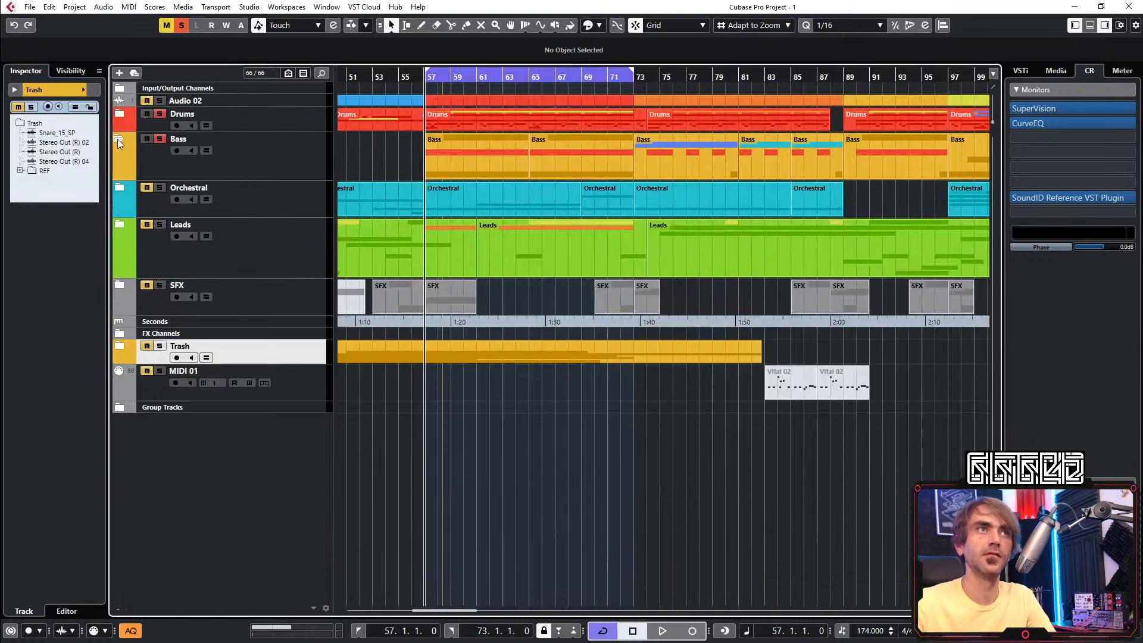
Check the tracks in the Bass folder and the Input/Output Channels, and collapse them again
{"action": "left_click", "coordinate": [119, 140]}
{"action": "scroll", "coordinate": [459, 273], "scroll_direction": "down", "scroll_amount": 2}
{"action": "scroll", "coordinate": [441, 305], "scroll_direction": "up", "scroll_amount": 2}
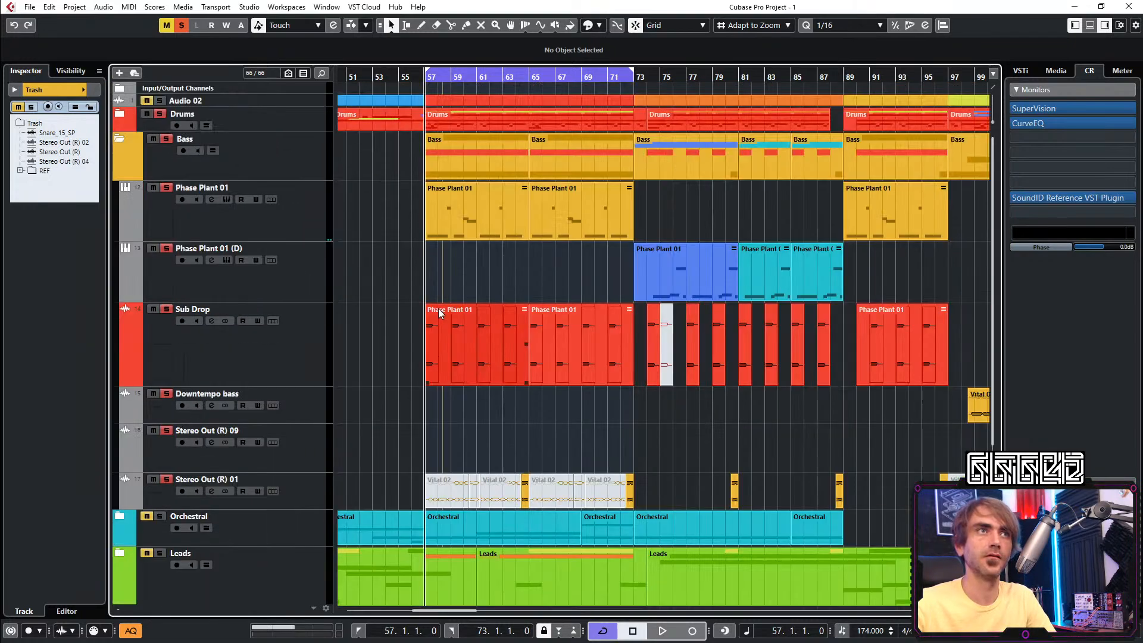
{"action": "left_click", "coordinate": [121, 140]}
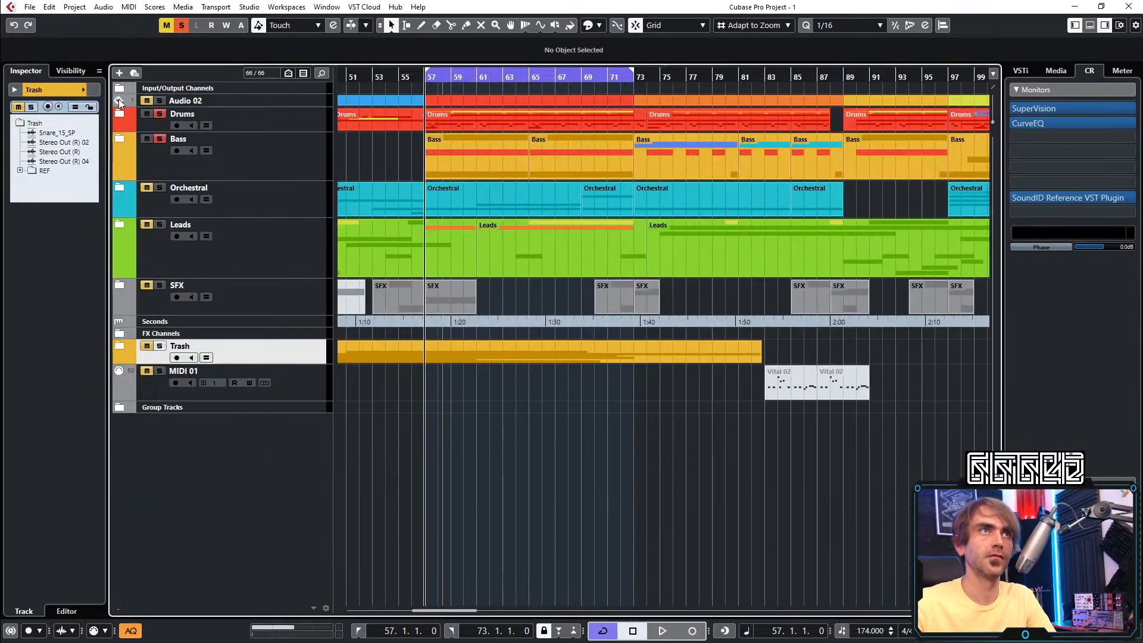
{"action": "left_click", "coordinate": [120, 90]}
{"action": "left_click", "coordinate": [120, 89]}
Play the soloed drums and bass in the loop starting at bar 57
{"action": "key", "text": "space"}
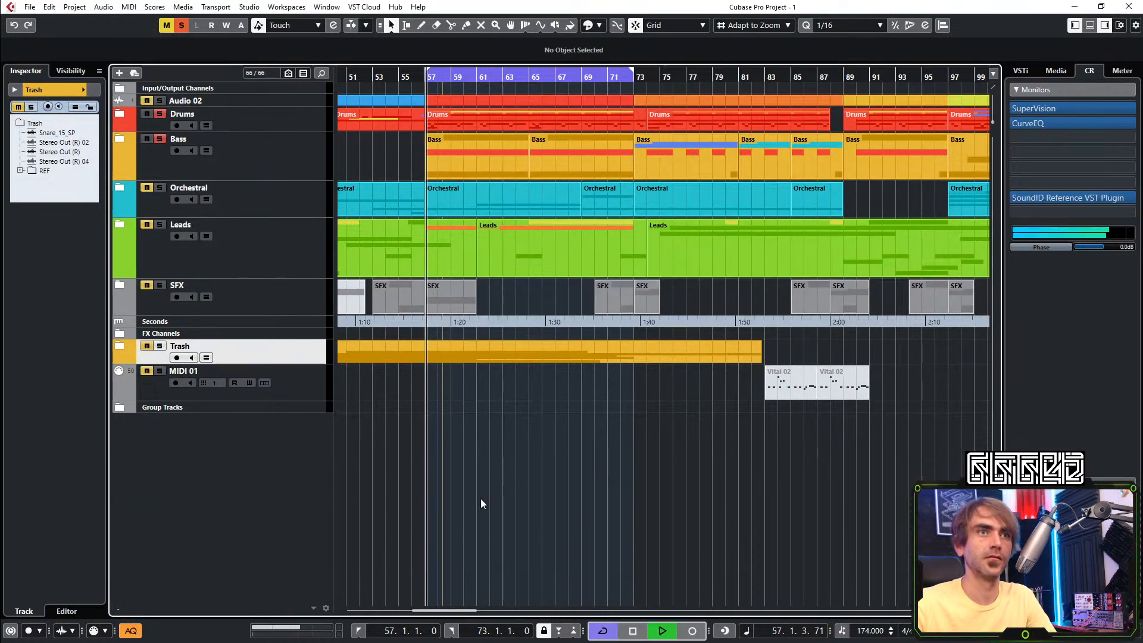
{"action": "key", "text": "space"}
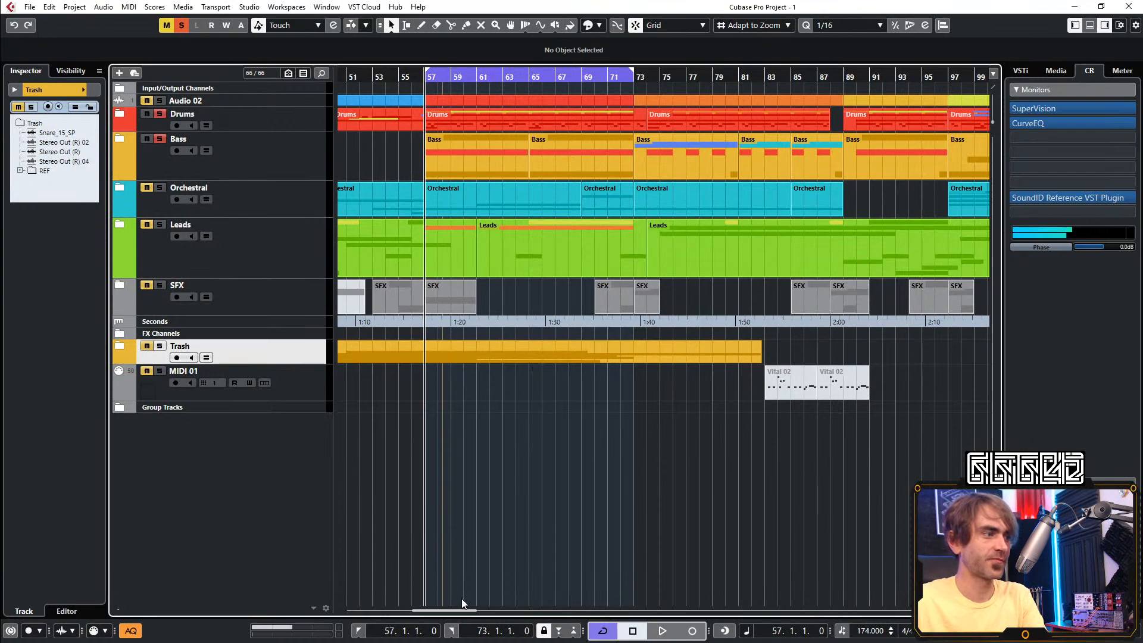
{"action": "scroll", "coordinate": [441, 479], "scroll_direction": "up", "scroll_amount": 6, "text": "ctrl"}
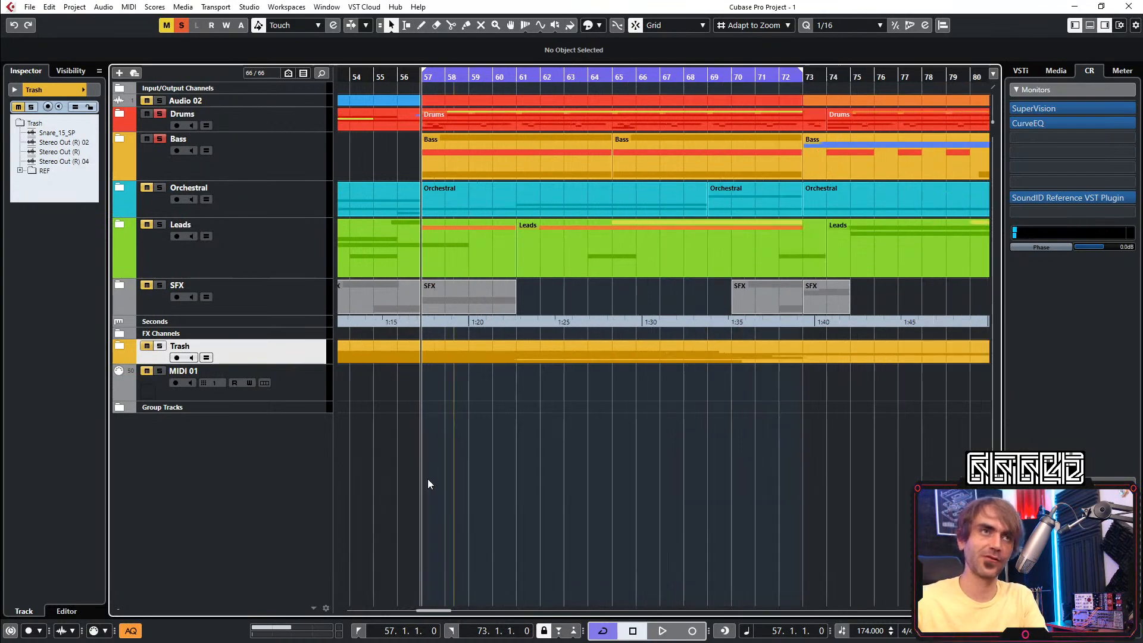
{"action": "scroll", "coordinate": [463, 441], "scroll_direction": "down", "scroll_amount": 5, "text": "ctrl"}
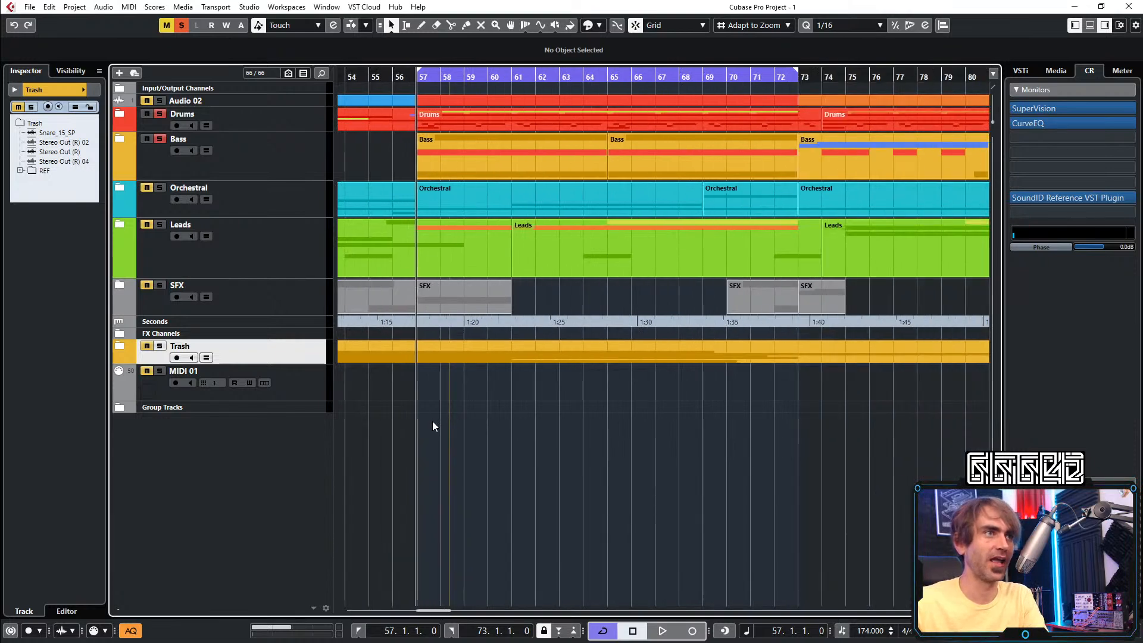
{"action": "key", "text": "space"}
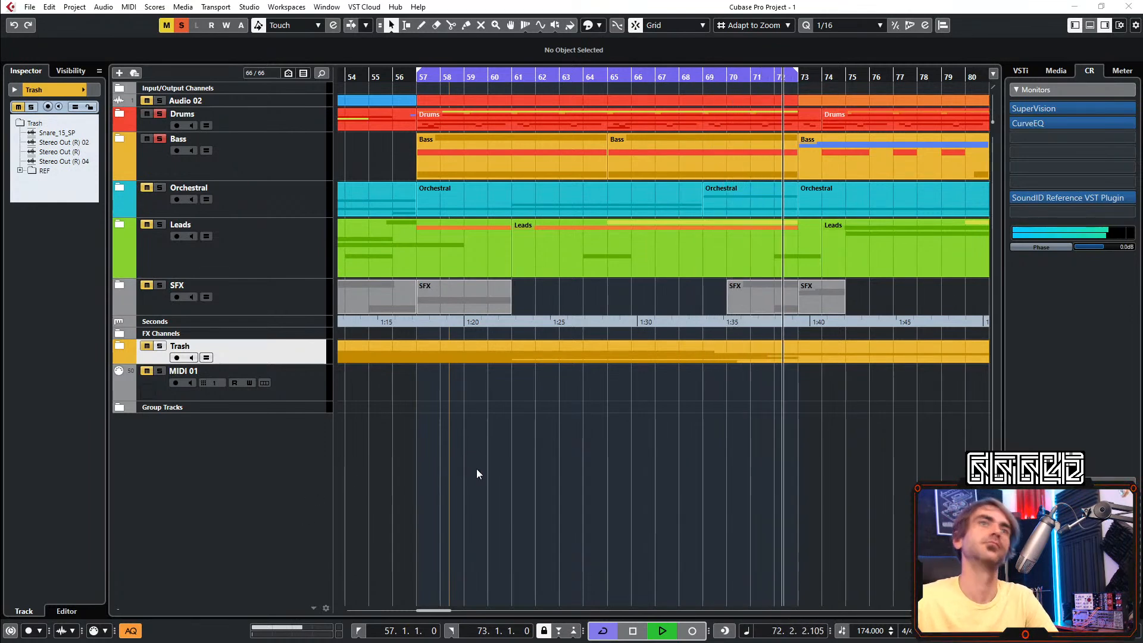
Add one sampler track below the Trash folder and close its sampler view
{"action": "right_click", "coordinate": [256, 448]}
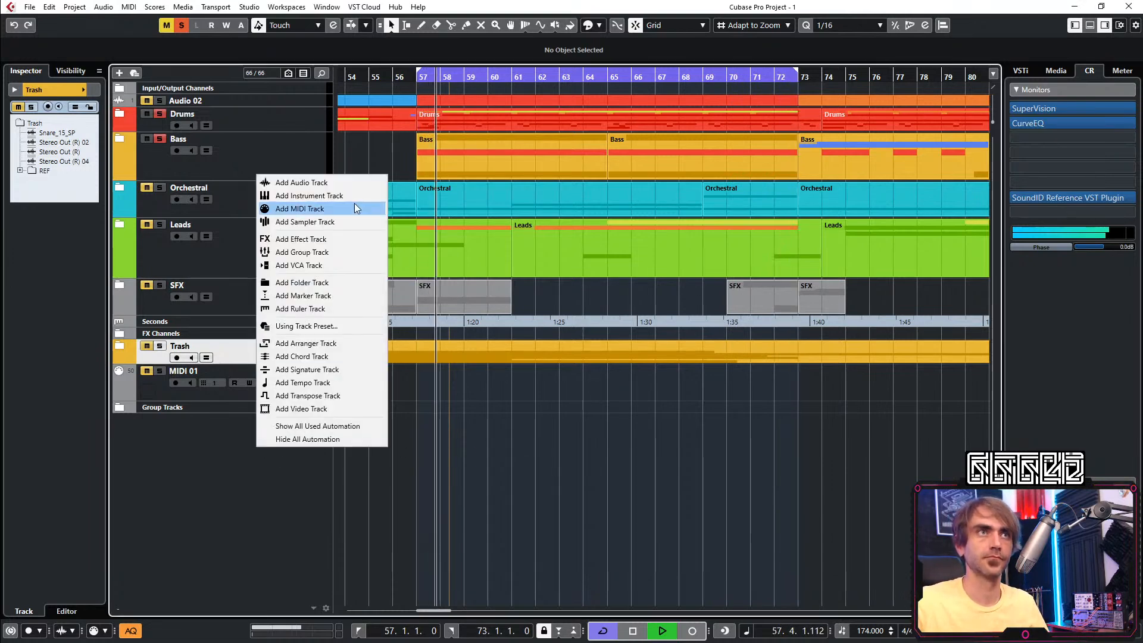
{"action": "left_click", "coordinate": [351, 223]}
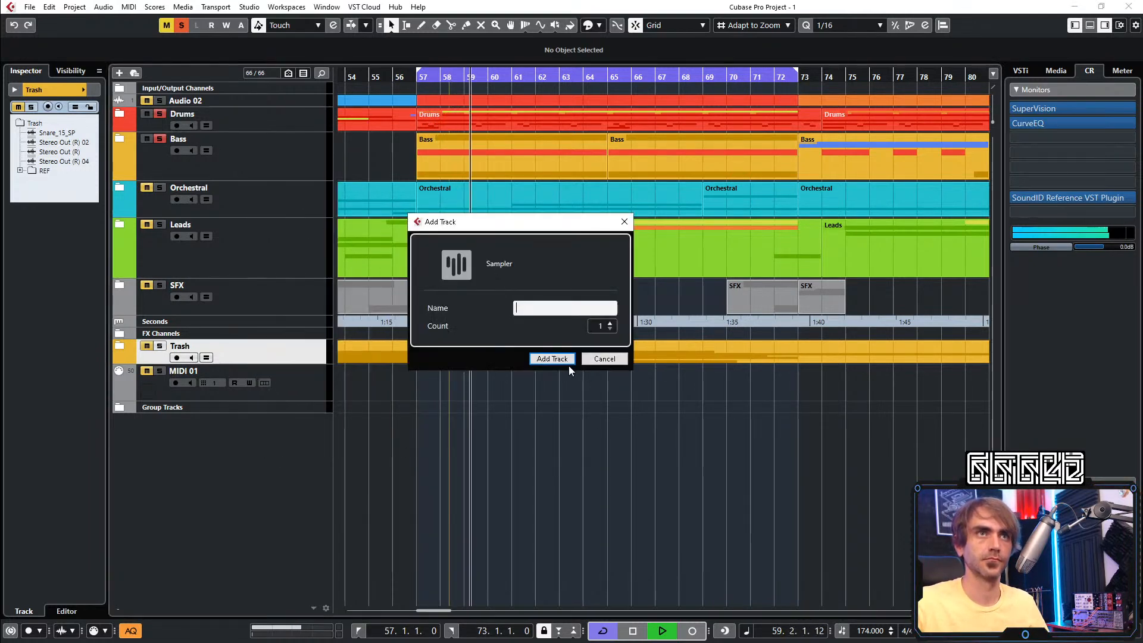
{"action": "key", "text": "Escape"}
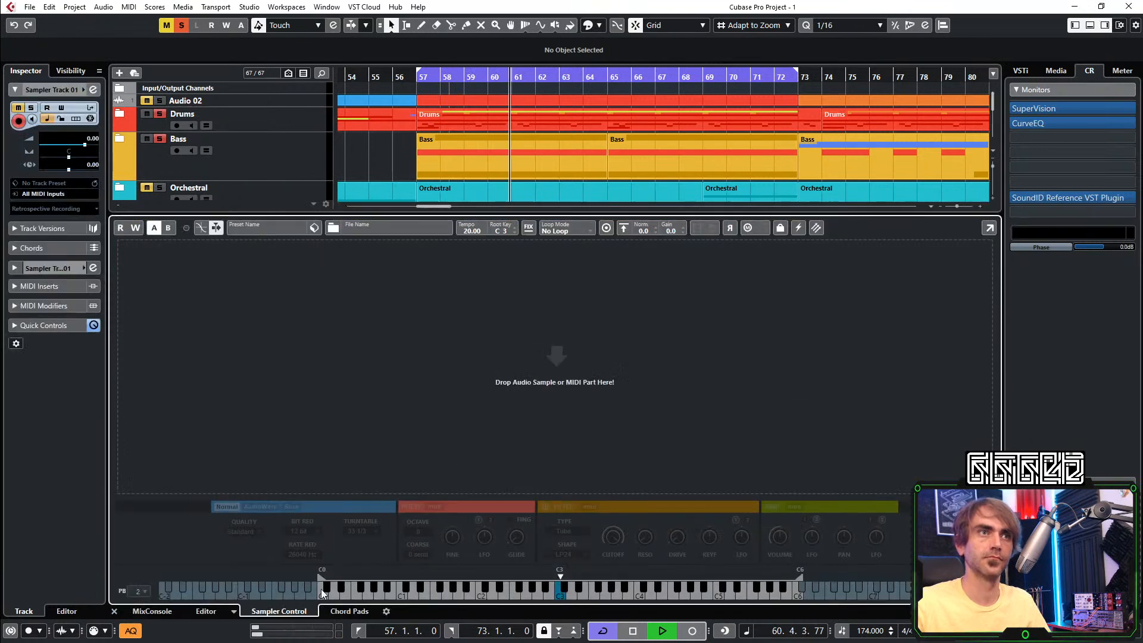
{"action": "left_click", "coordinate": [113, 612]}
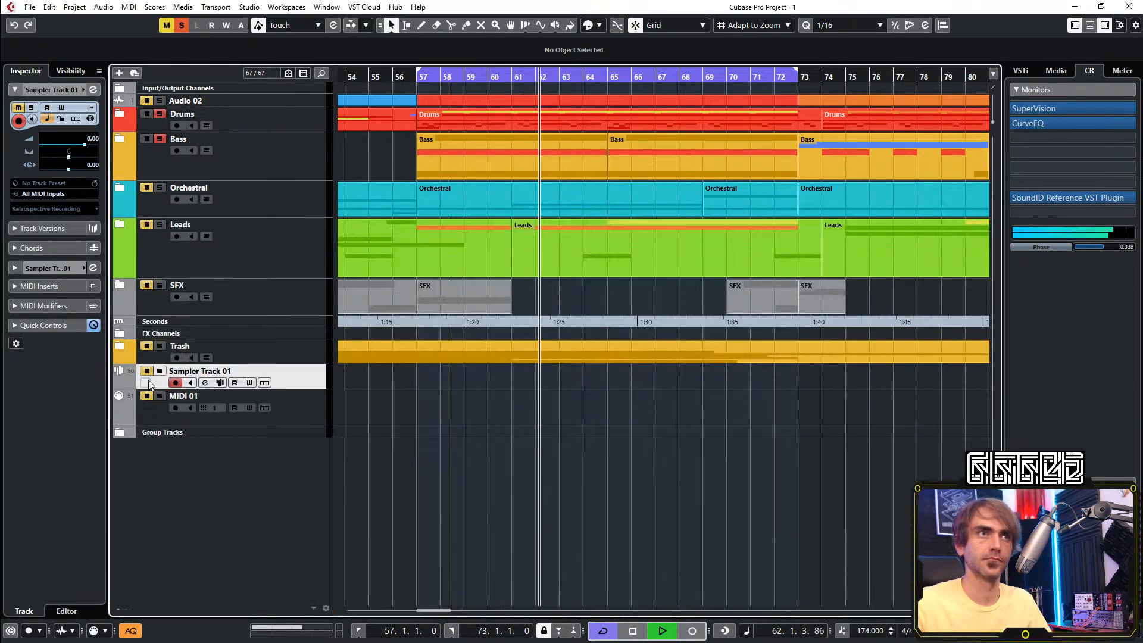
Solo the new sampler track and load the TOM117.wav sample into it
{"action": "left_click", "coordinate": [221, 383]}
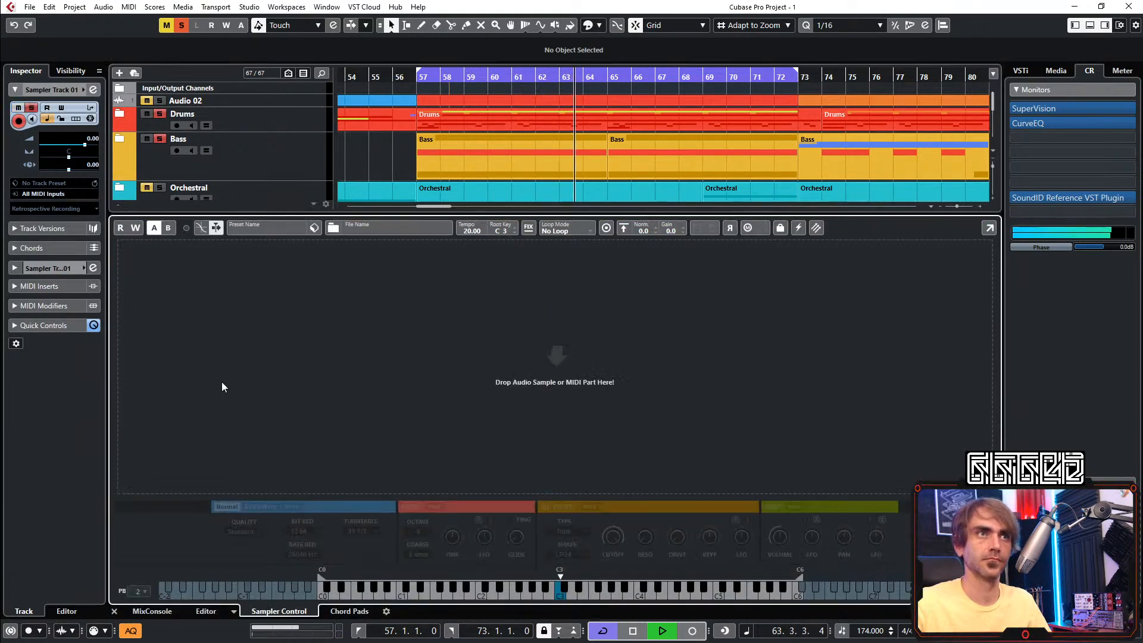
{"action": "left_click_drag", "start_coordinate": [0, 298], "coordinate": [272, 464]}
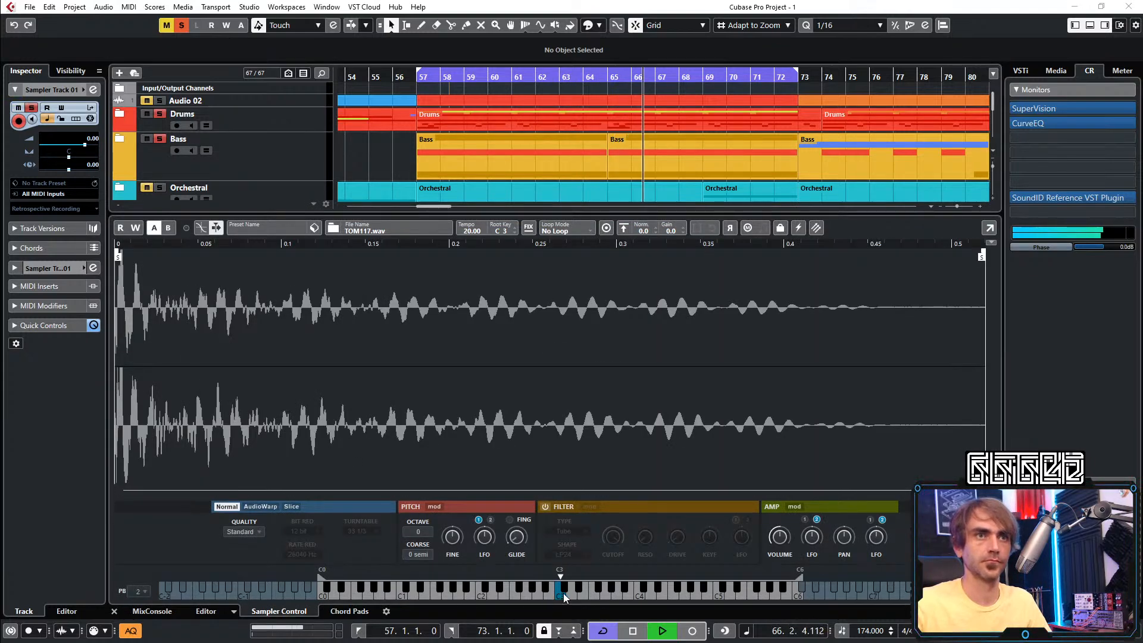
{"action": "left_click", "coordinate": [114, 612]}
Fill bars 57 to 73 of the sampler track with repeated one-bar MIDI parts, enlarge the track's height and select the first part
{"action": "left_click", "coordinate": [428, 381]}
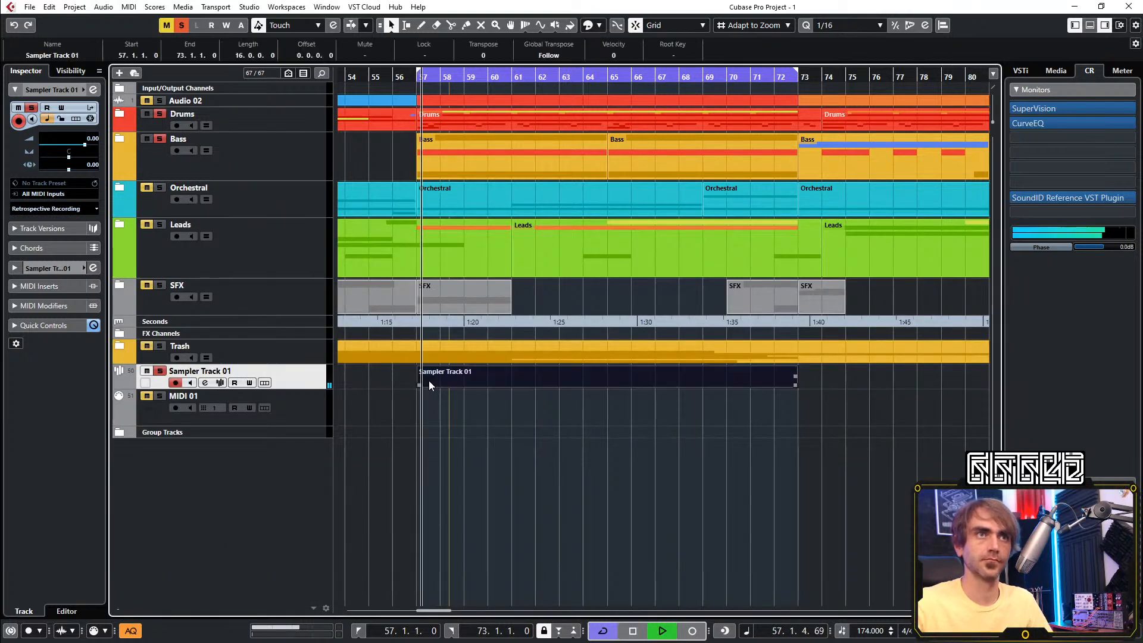
{"action": "key", "text": "space"}
{"action": "key", "text": "space"}
{"action": "left_click_drag", "start_coordinate": [795, 385], "coordinate": [775, 408]}
{"action": "left_click", "coordinate": [737, 418]}
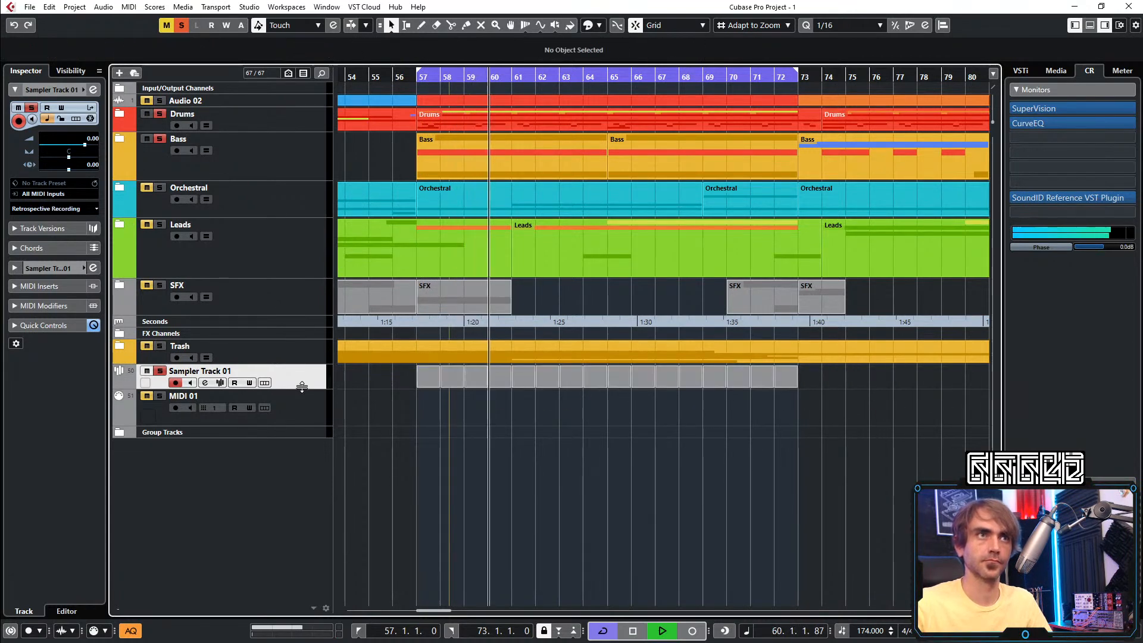
{"action": "left_click_drag", "start_coordinate": [302, 387], "coordinate": [295, 420]}
{"action": "left_click", "coordinate": [424, 410]}
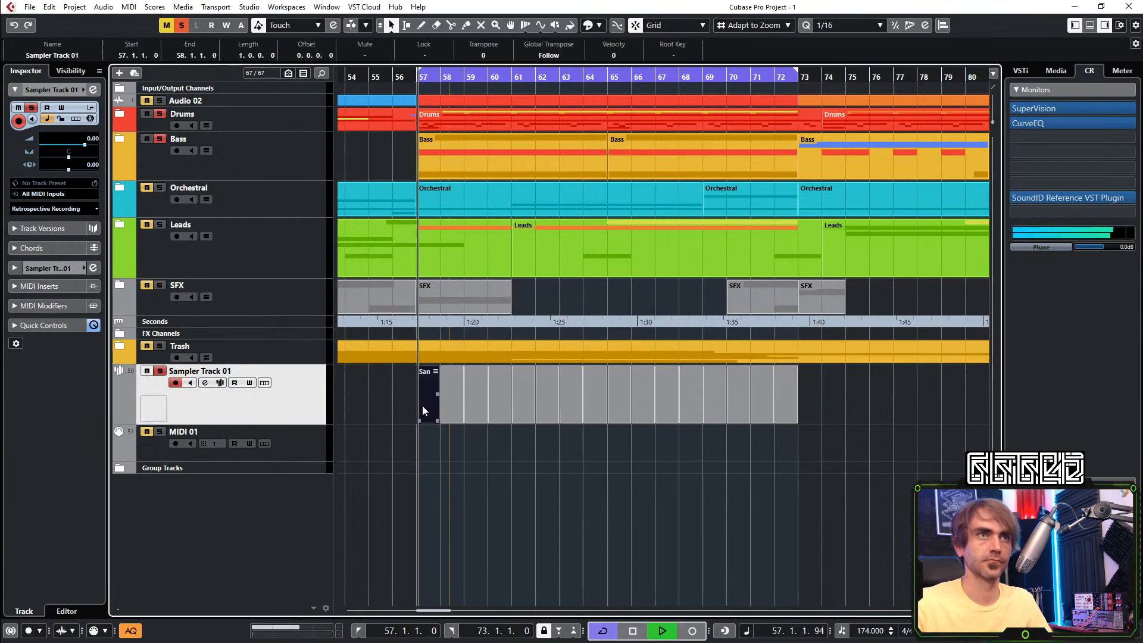
Audition the TOM117.wav sample at C3 in the sampler and play the drum and bass loop for comparison
{"action": "double_click", "coordinate": [423, 410]}
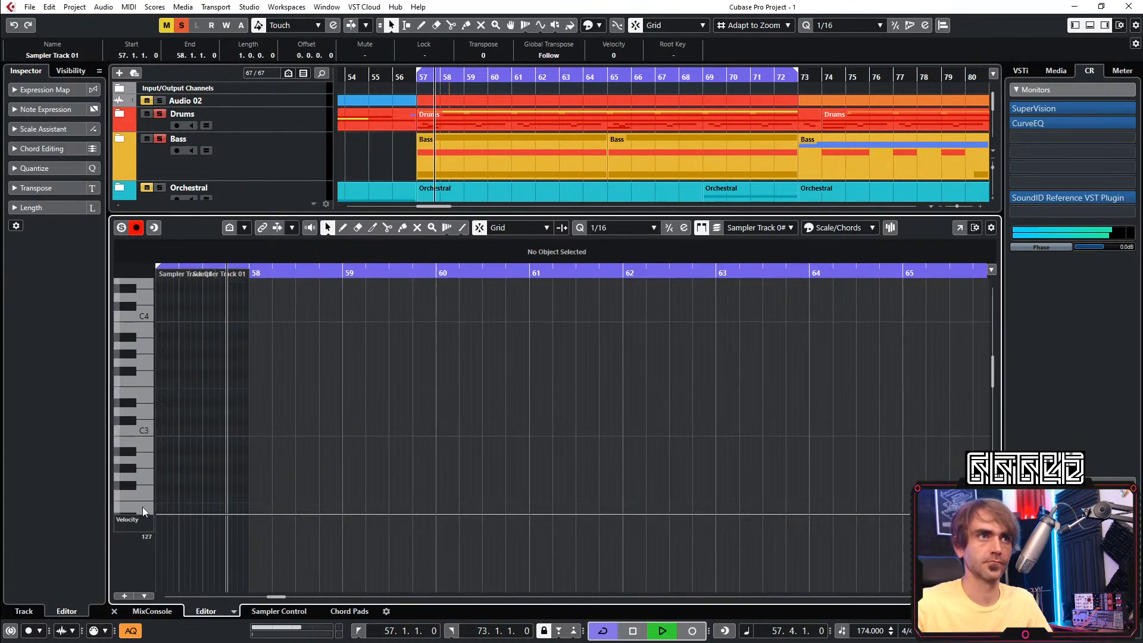
{"action": "left_click", "coordinate": [114, 611]}
{"action": "key", "text": "space"}
{"action": "double_click", "coordinate": [261, 414]}
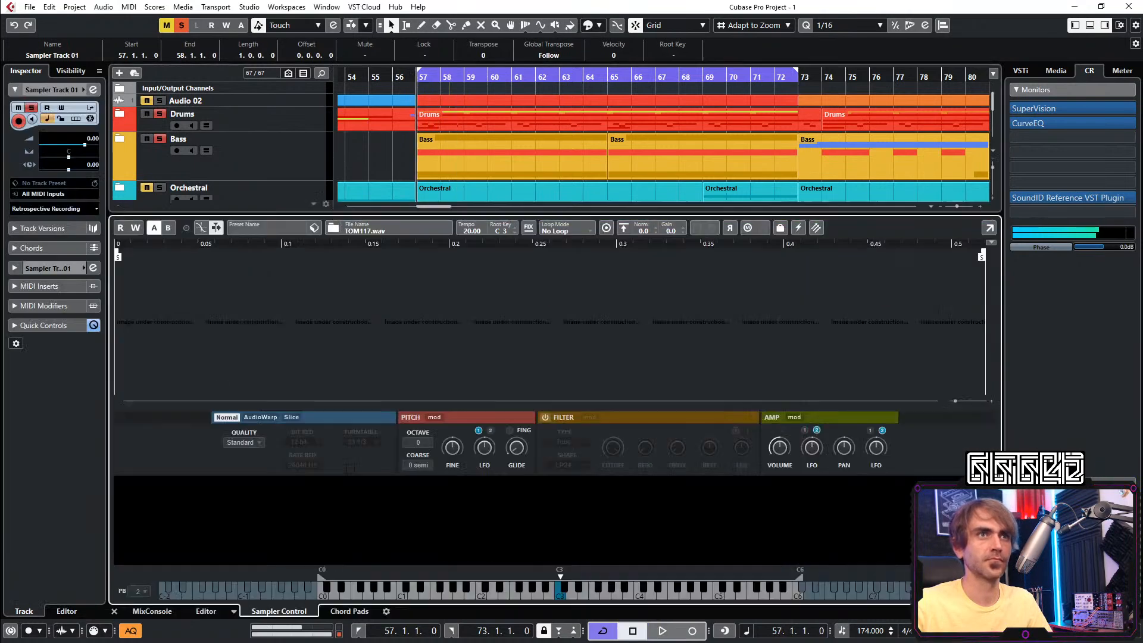
{"action": "left_click", "coordinate": [563, 596]}
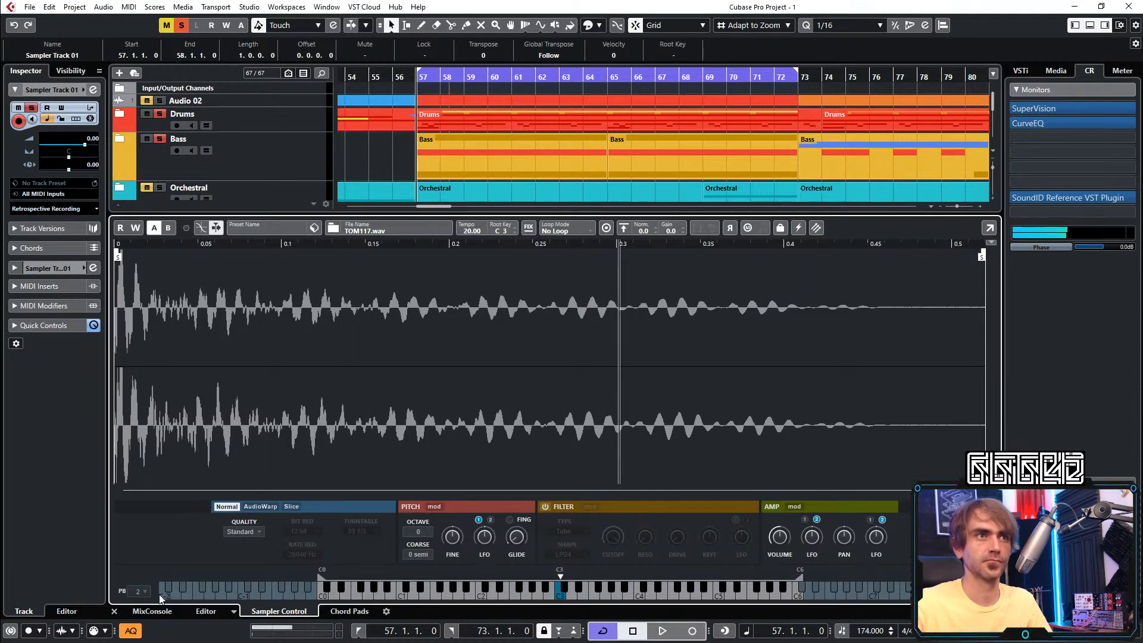
{"action": "left_click", "coordinate": [114, 611]}
{"action": "key", "text": "space"}
{"action": "key", "text": "space"}
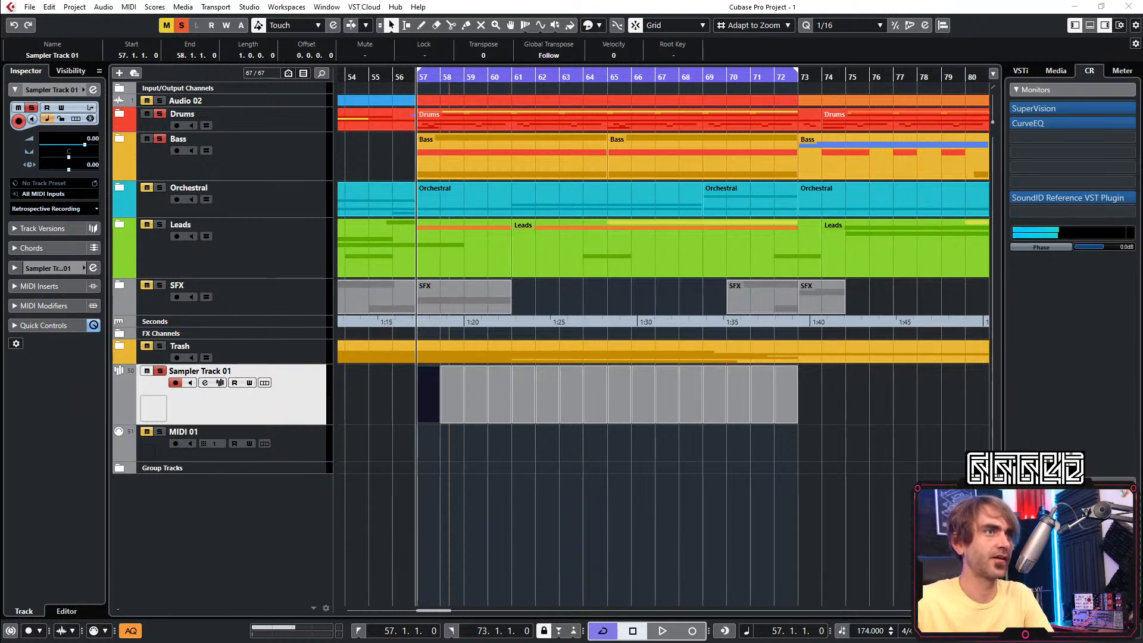
Replace the sampler track's sample with TOM12.wav and audition it at C3
{"action": "left_click", "coordinate": [219, 384]}
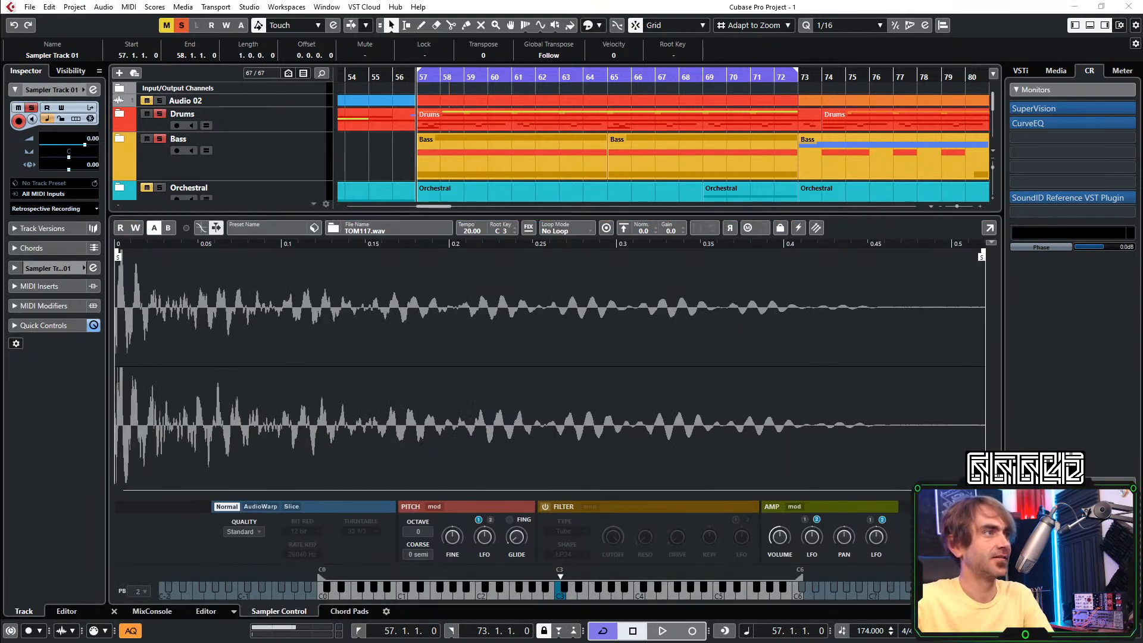
{"action": "left_click_drag", "start_coordinate": [0, 408], "coordinate": [653, 408]}
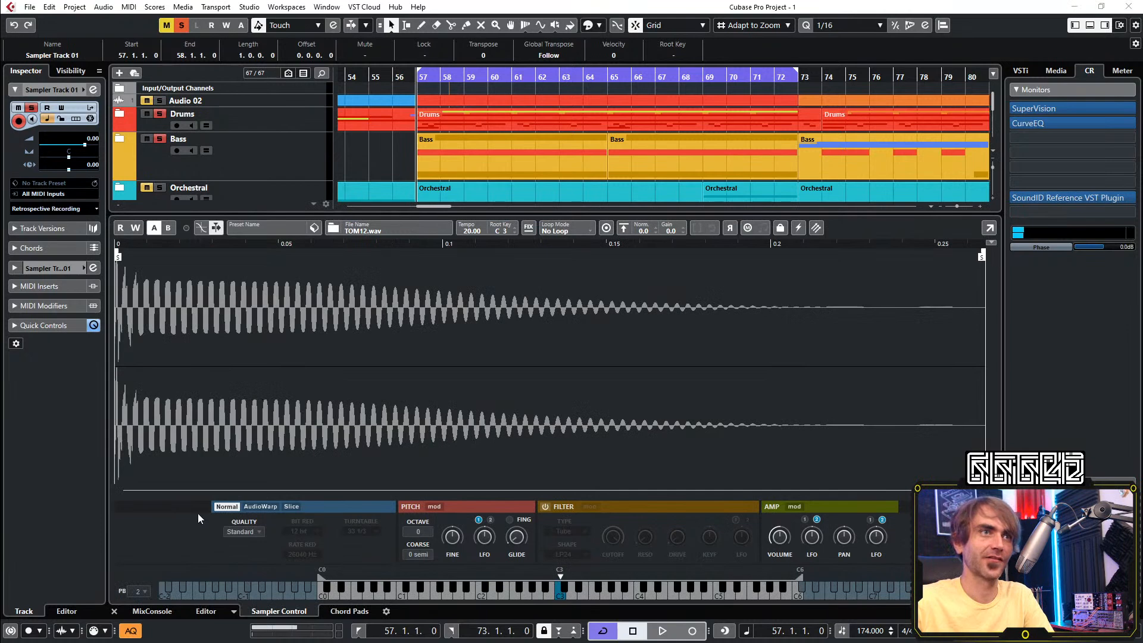
{"action": "left_click", "coordinate": [559, 595]}
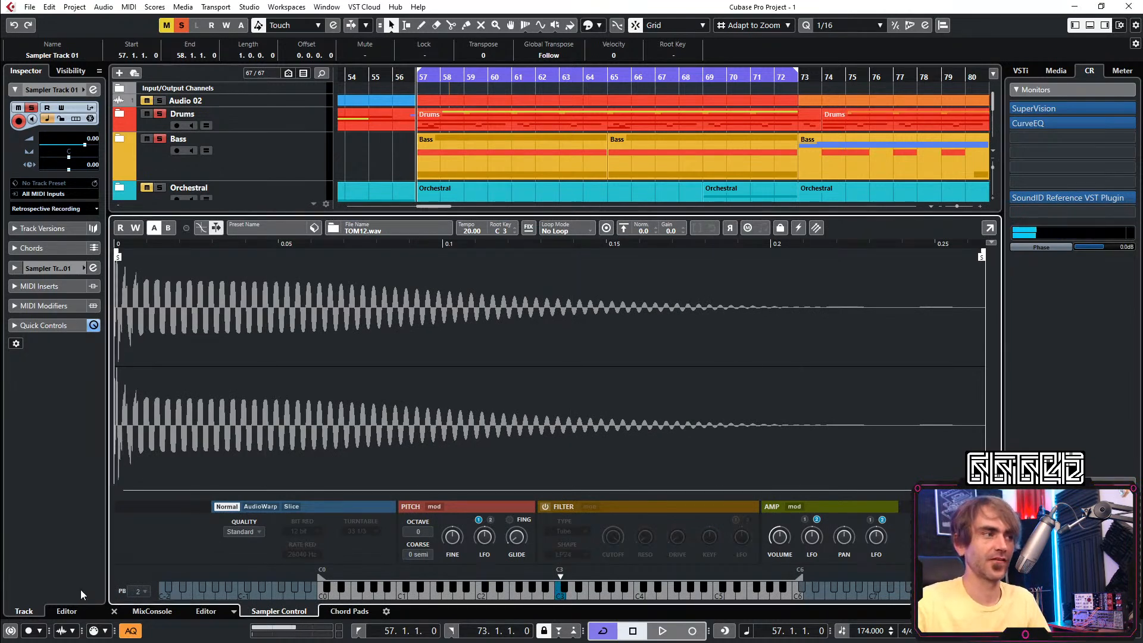
{"action": "left_click", "coordinate": [111, 615]}
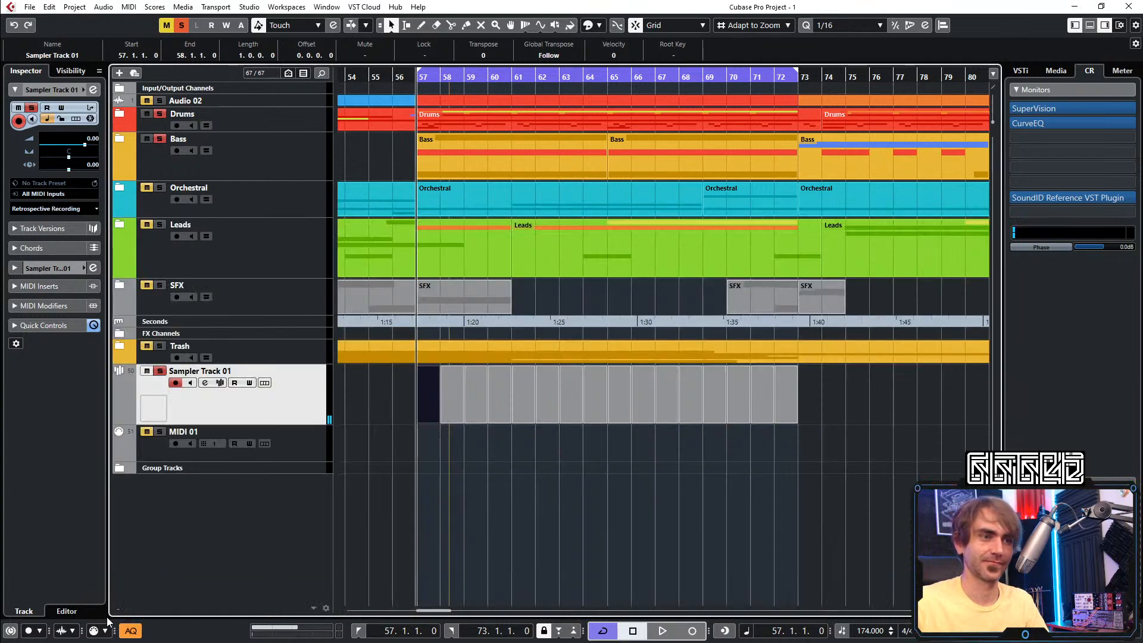
Open the first sampler part in the note editor, audition C3, and lower the sampler track's volume to -7.54 dB
{"action": "double_click", "coordinate": [427, 396]}
{"action": "left_click", "coordinate": [142, 430]}
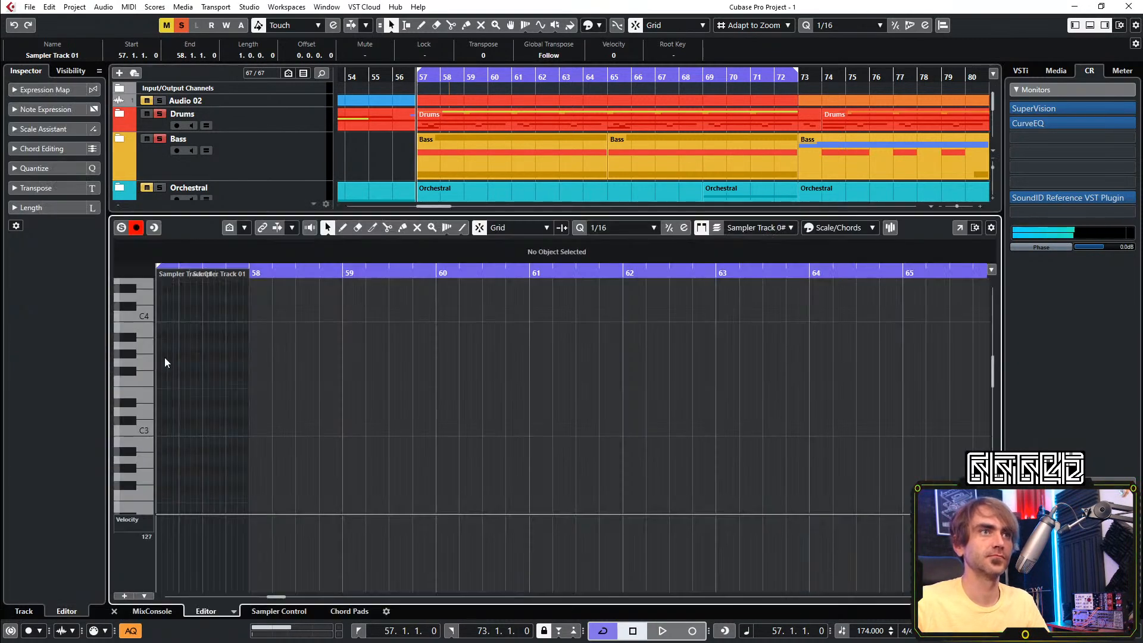
{"action": "scroll", "coordinate": [443, 144], "scroll_direction": "down", "scroll_amount": 5}
{"action": "scroll", "coordinate": [426, 146], "scroll_direction": "down", "scroll_amount": 2}
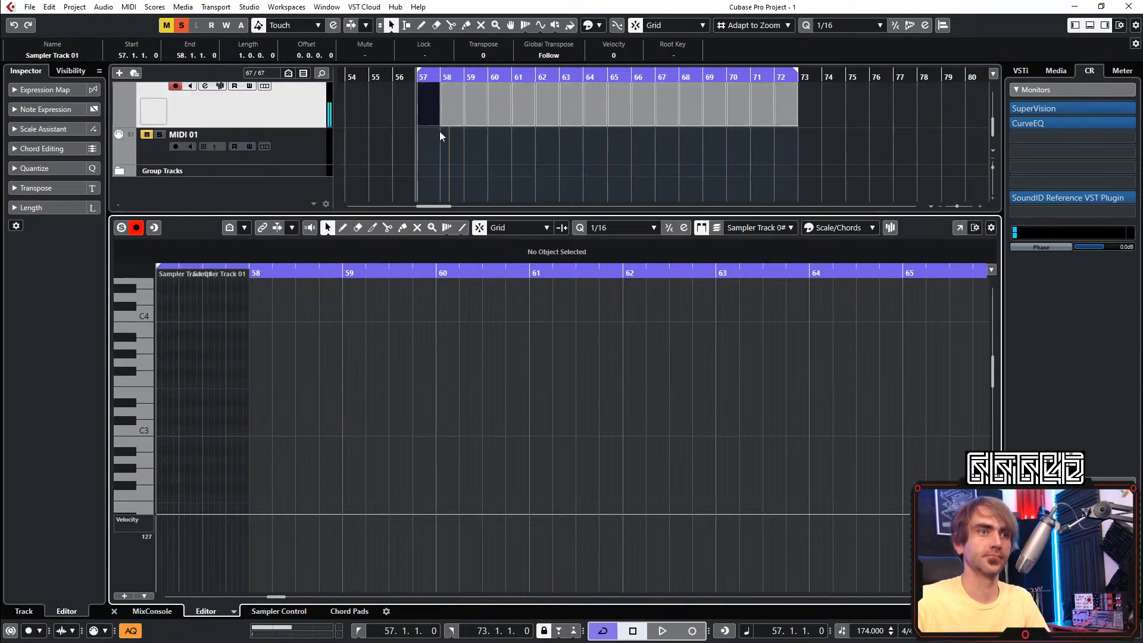
{"action": "scroll", "coordinate": [441, 136], "scroll_direction": "up", "scroll_amount": 3}
{"action": "left_click", "coordinate": [297, 180]}
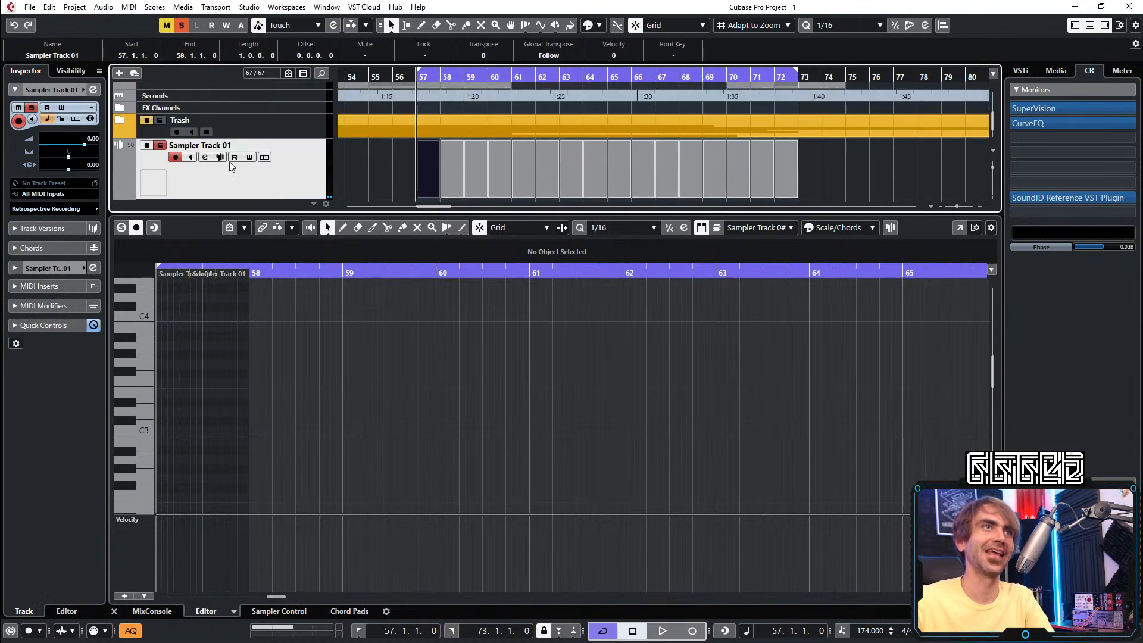
{"action": "left_click", "coordinate": [69, 145]}
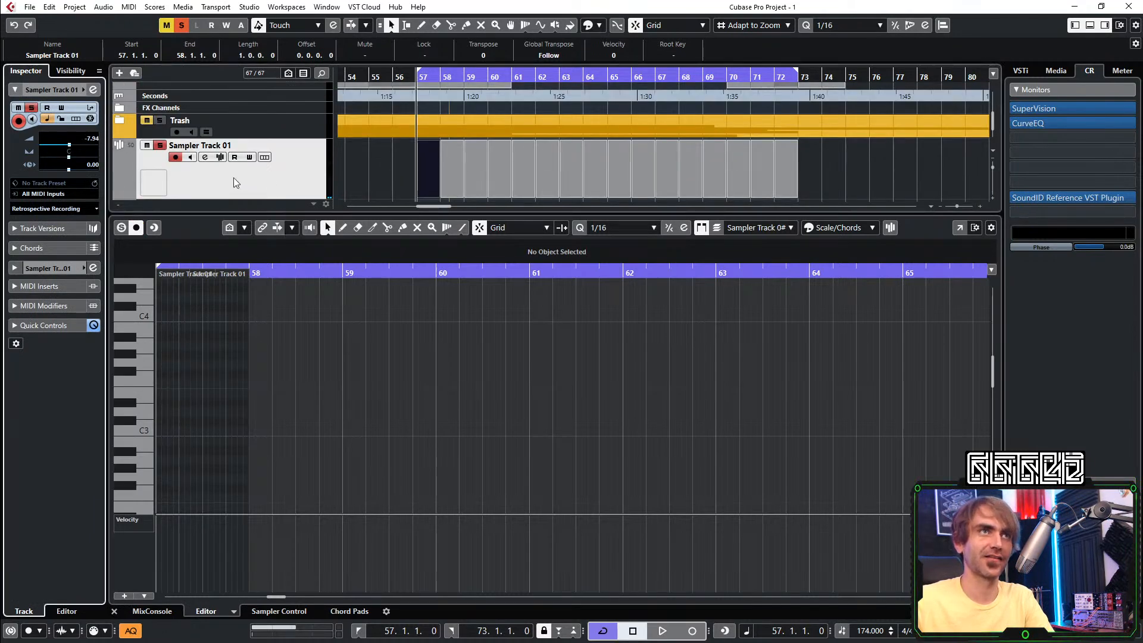
Audition the tom at C3 on the editor keyboard against the playing drum and bass loop
{"action": "left_click", "coordinate": [141, 430]}
{"action": "key", "text": "space"}
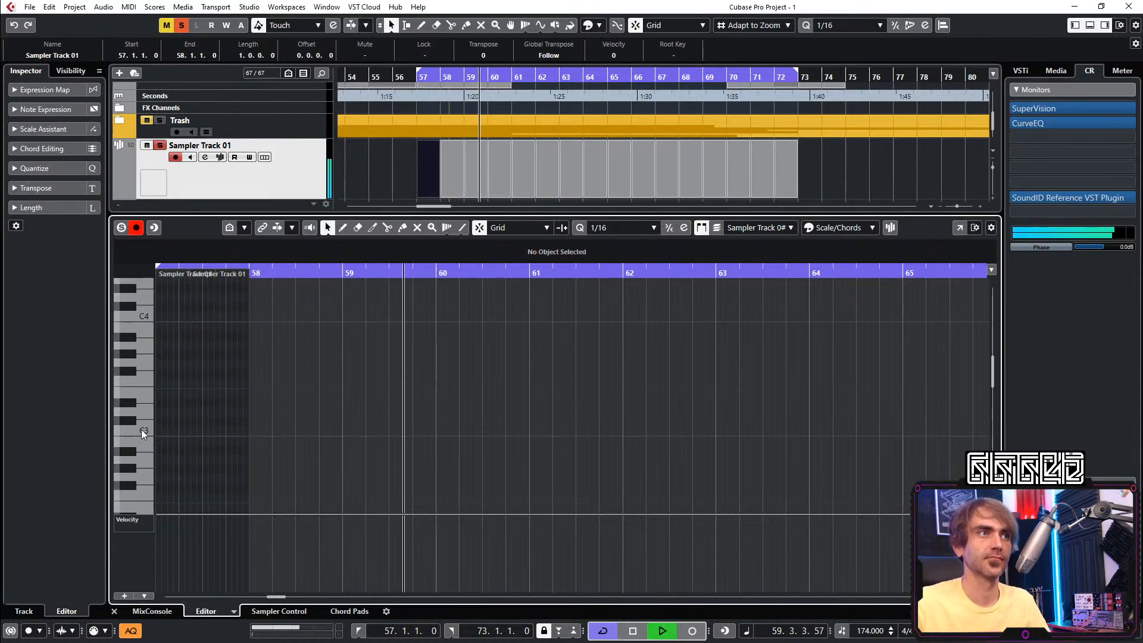
{"action": "left_click", "coordinate": [220, 186]}
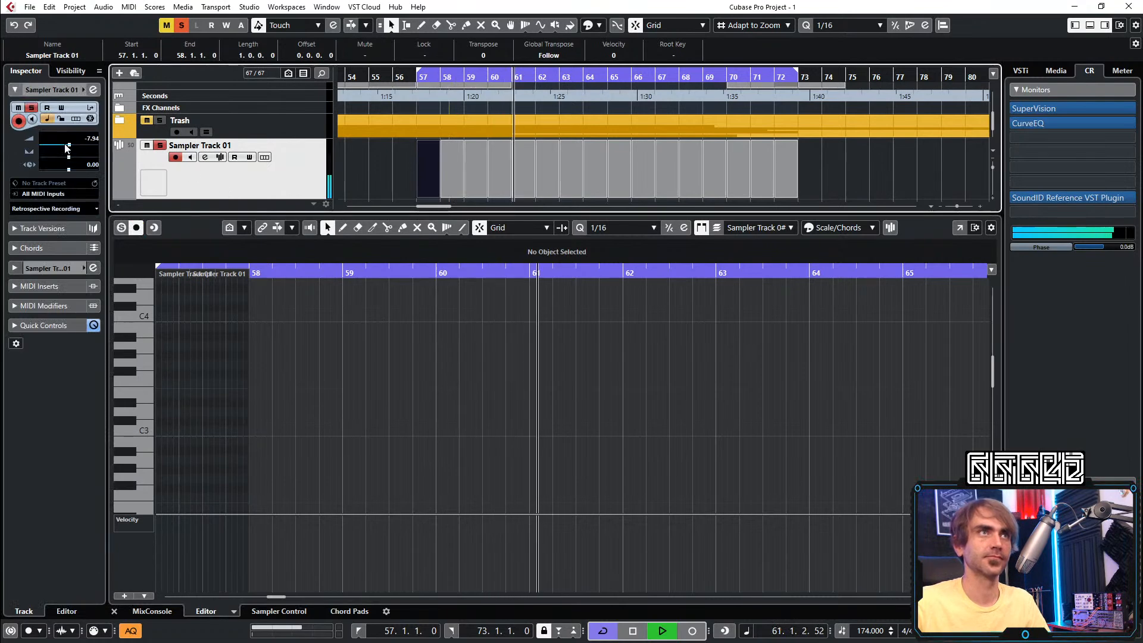
{"action": "left_click", "coordinate": [149, 429]}
{"action": "scroll", "coordinate": [176, 445], "scroll_direction": "up", "scroll_amount": 1}
{"action": "scroll", "coordinate": [176, 444], "scroll_direction": "up", "scroll_amount": 2}
{"action": "key", "text": "space"}
Add a sixteenth-length C3 note at 57.1.4 in the repeated one-bar part and play it from bar 57
{"action": "double_click", "coordinate": [175, 431]}
{"action": "key", "text": "space"}
{"action": "key", "text": "space"}
{"action": "key", "text": "space"}
{"action": "key", "text": "space"}
{"action": "key", "text": "space"}
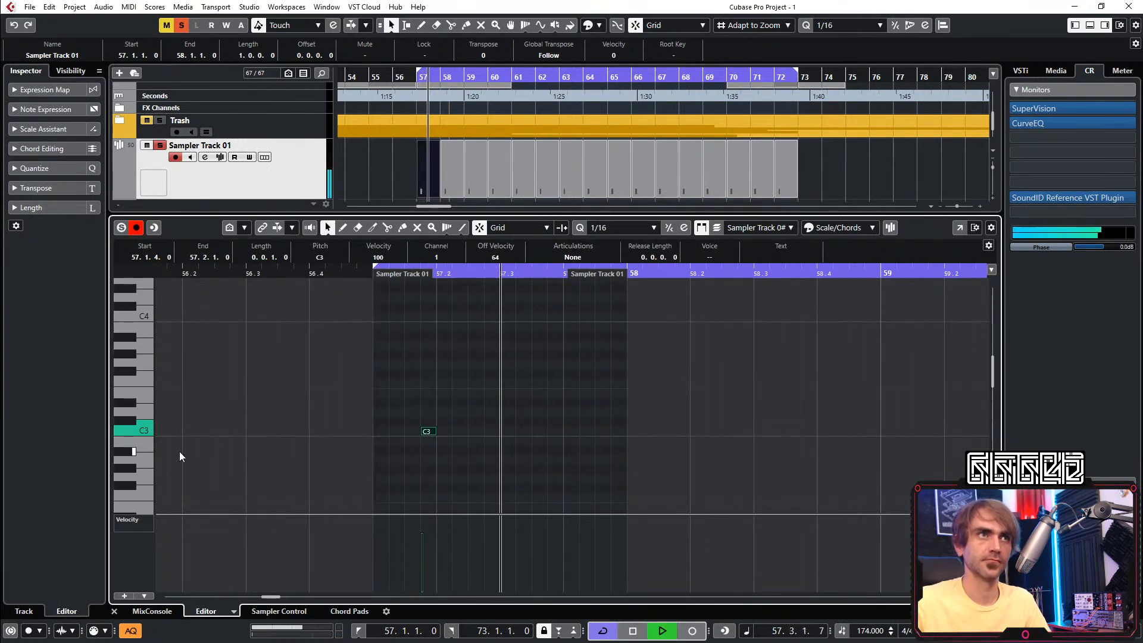
Restart the loop and set the sampler track's volume to -6.89 dB
{"action": "key", "text": "space"}
{"action": "key", "text": "space"}
{"action": "left_click", "coordinate": [119, 199]}
{"action": "left_click", "coordinate": [70, 145]}
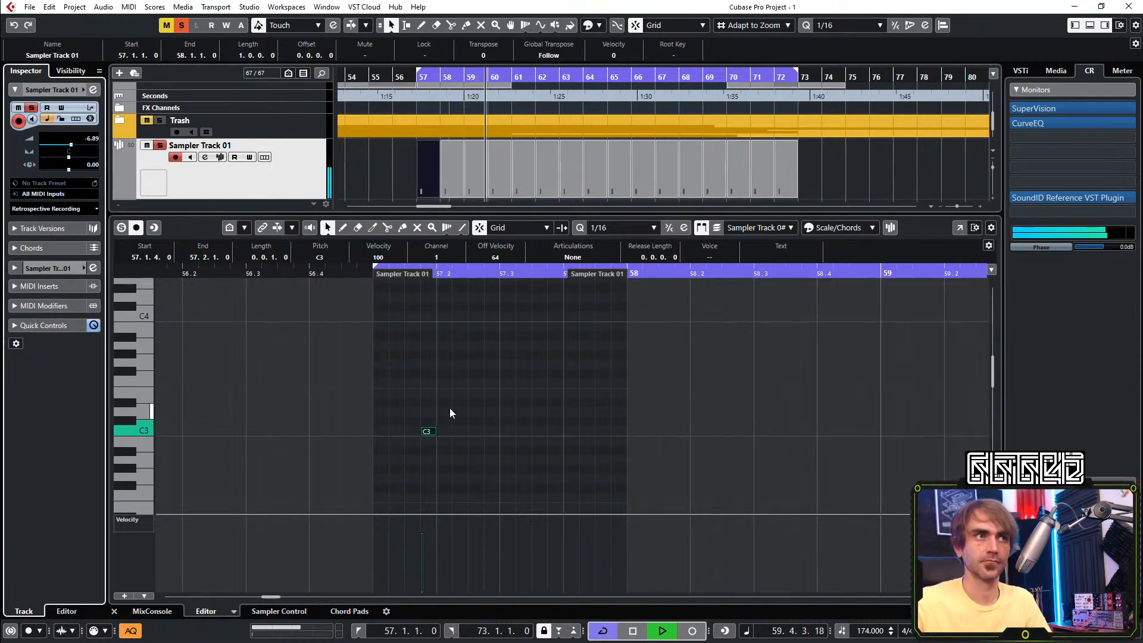
Try the C3 tom note one sixteenth earlier at 57.1.3 during looped playback, then return it to 57.1.4
{"action": "left_click_drag", "start_coordinate": [450, 409], "coordinate": [401, 492]}
{"action": "key", "text": "ctrl+Left"}
{"action": "key", "text": "space"}
{"action": "key", "text": "space"}
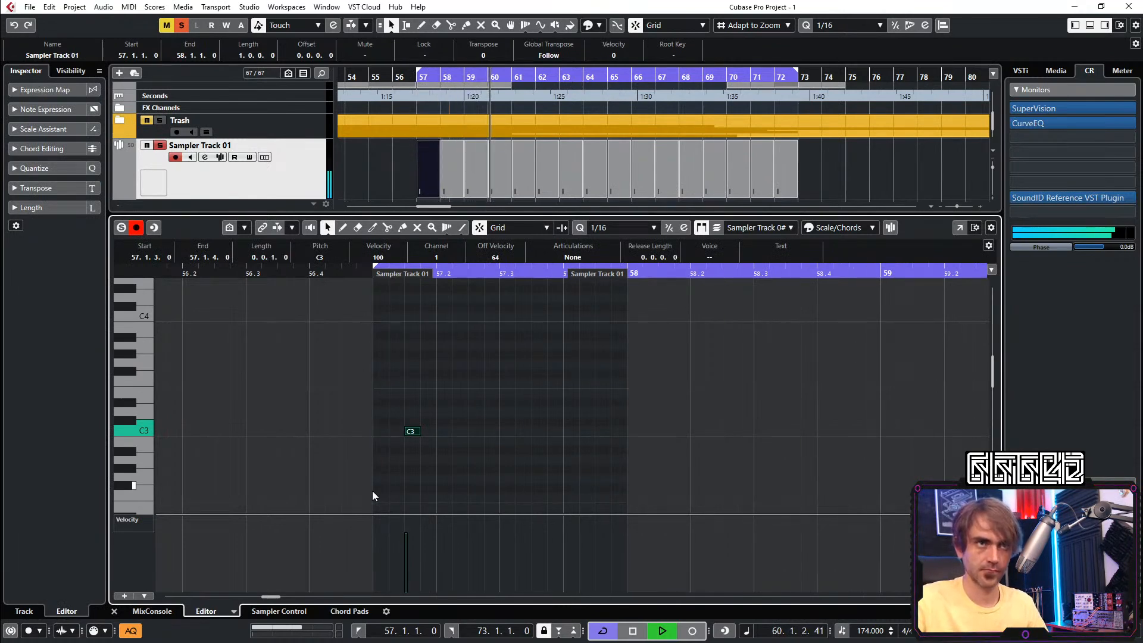
{"action": "key", "text": "ctrl+Right"}
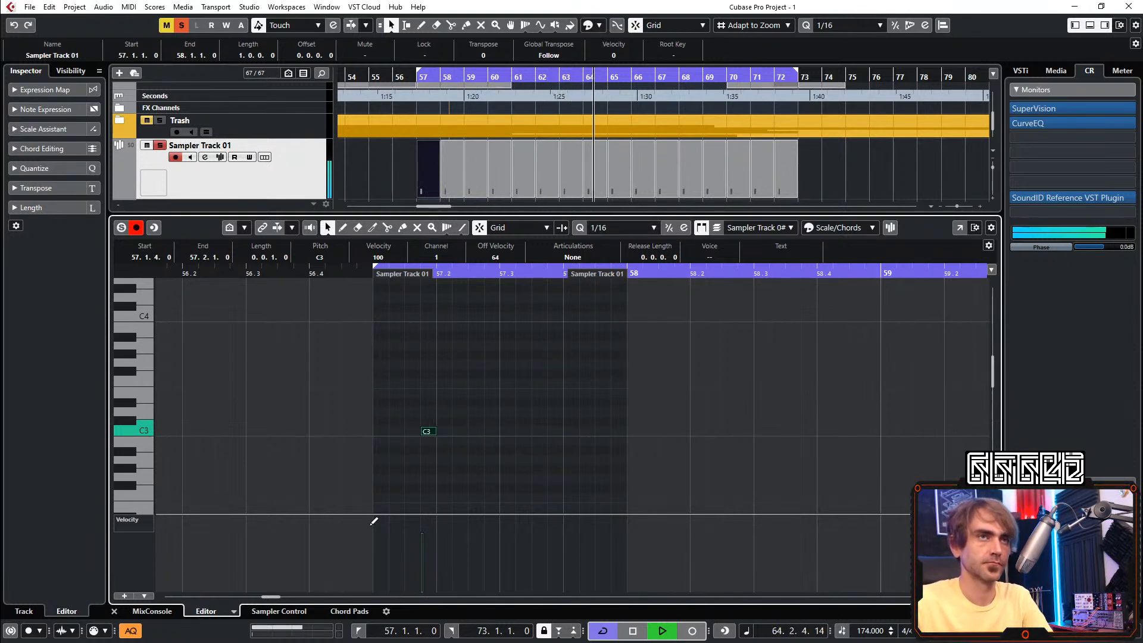
Shorten the amp envelope of Sampler Track 01, placing its upper point at about 0.11 s and reducing the release time
{"action": "left_click", "coordinate": [114, 611]}
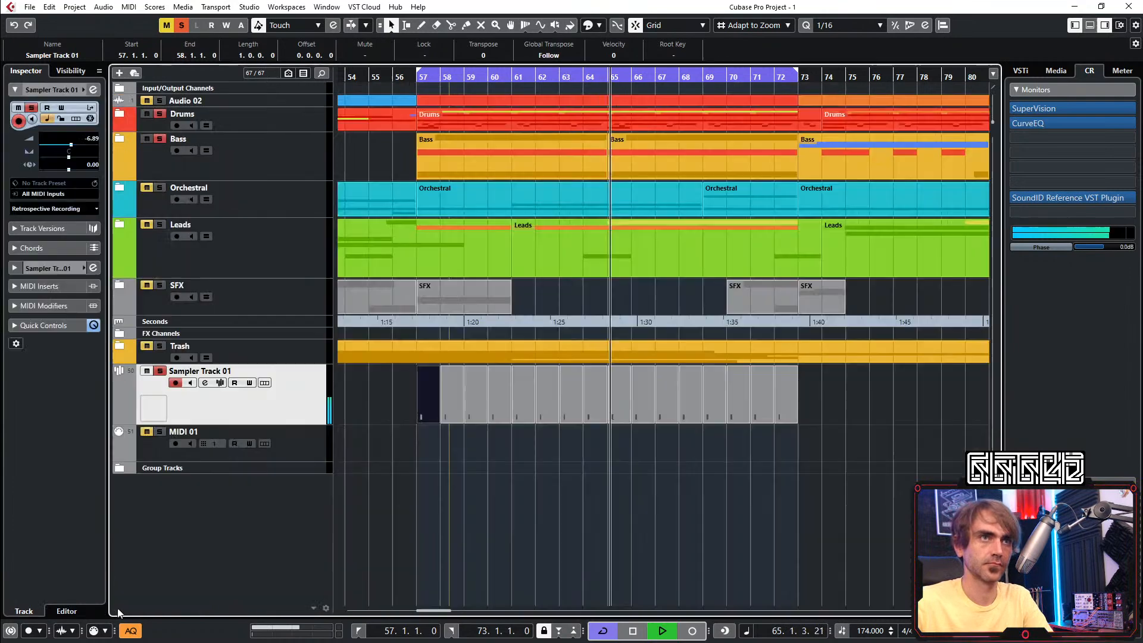
{"action": "left_click", "coordinate": [220, 384]}
{"action": "mouse_move", "coordinate": [781, 537]}
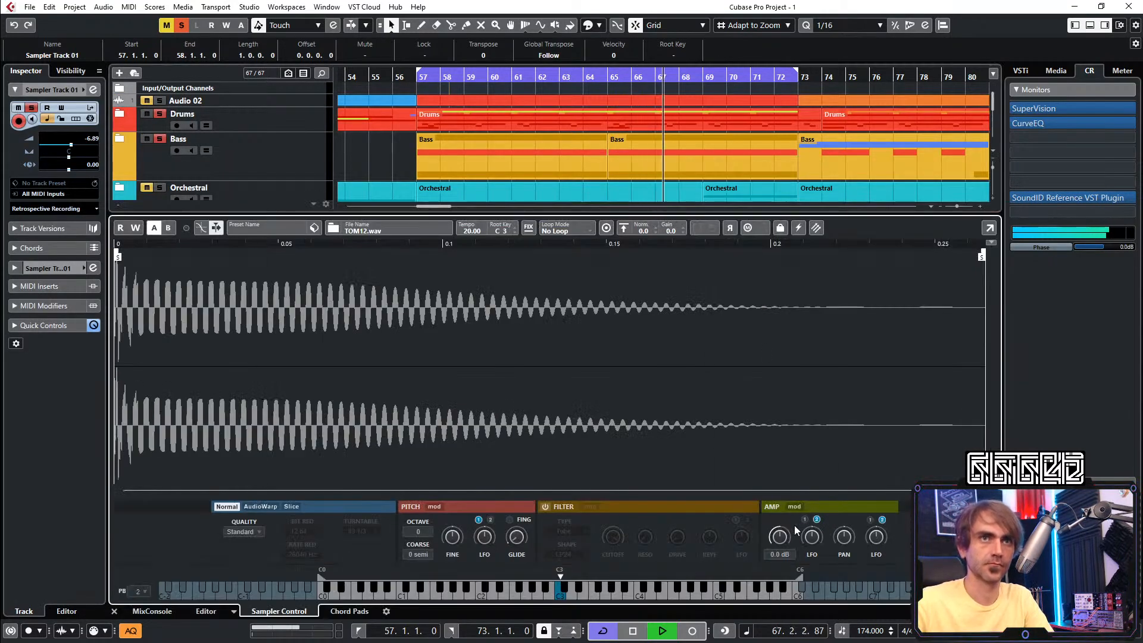
{"action": "left_click", "coordinate": [795, 507]}
{"action": "left_click_drag", "start_coordinate": [306, 265], "coordinate": [216, 264]}
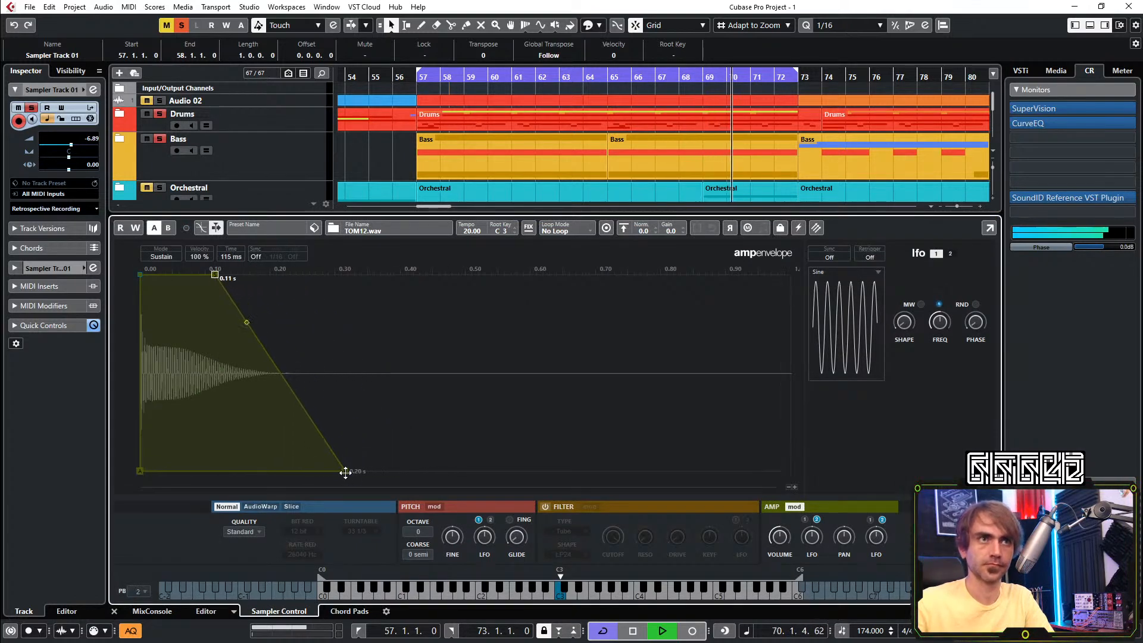
{"action": "left_click_drag", "start_coordinate": [346, 472], "coordinate": [317, 474]}
{"action": "left_click", "coordinate": [115, 612]}
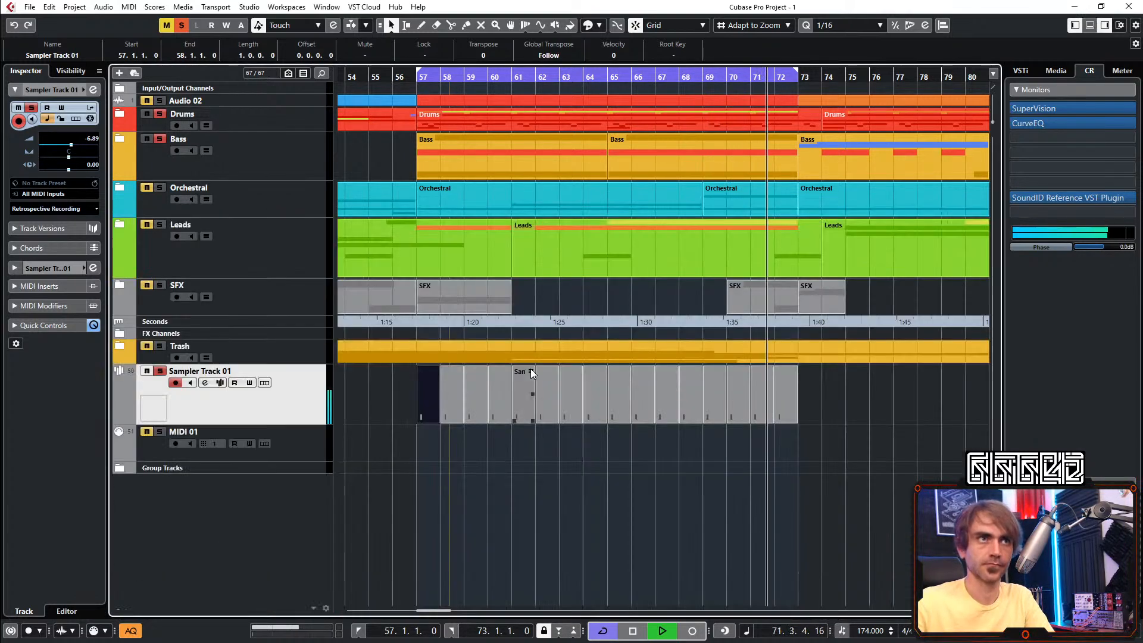
Duplicate Sampler Track 01 with its one-bar parts and stop playback
{"action": "right_click", "coordinate": [290, 402]}
{"action": "left_click", "coordinate": [310, 192]}
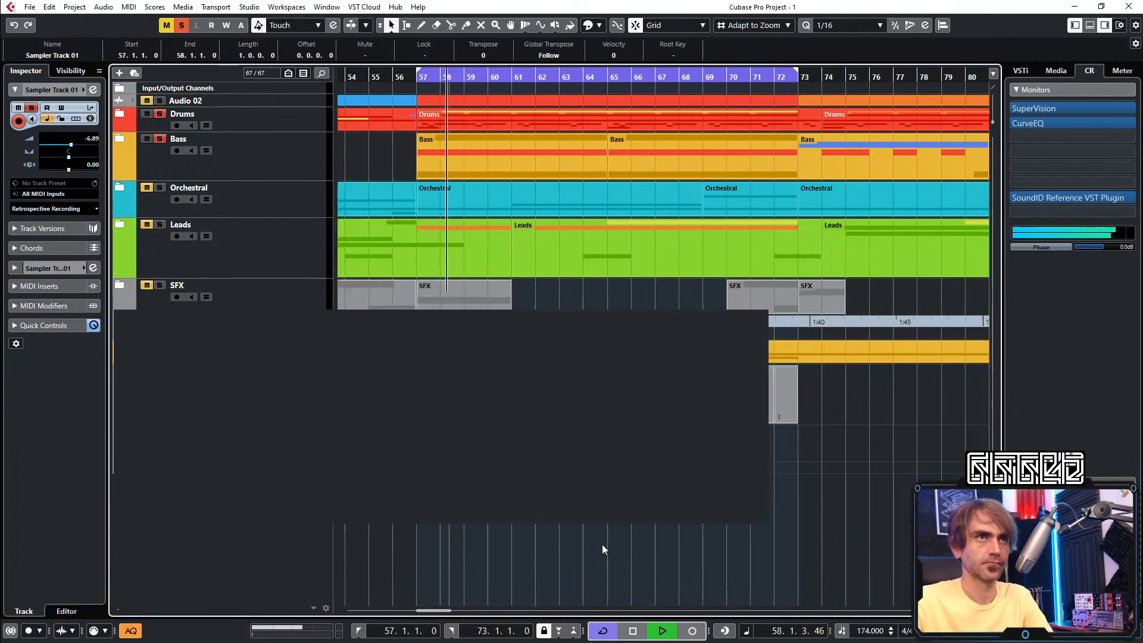
{"action": "left_click", "coordinate": [114, 612]}
{"action": "key", "text": "space"}
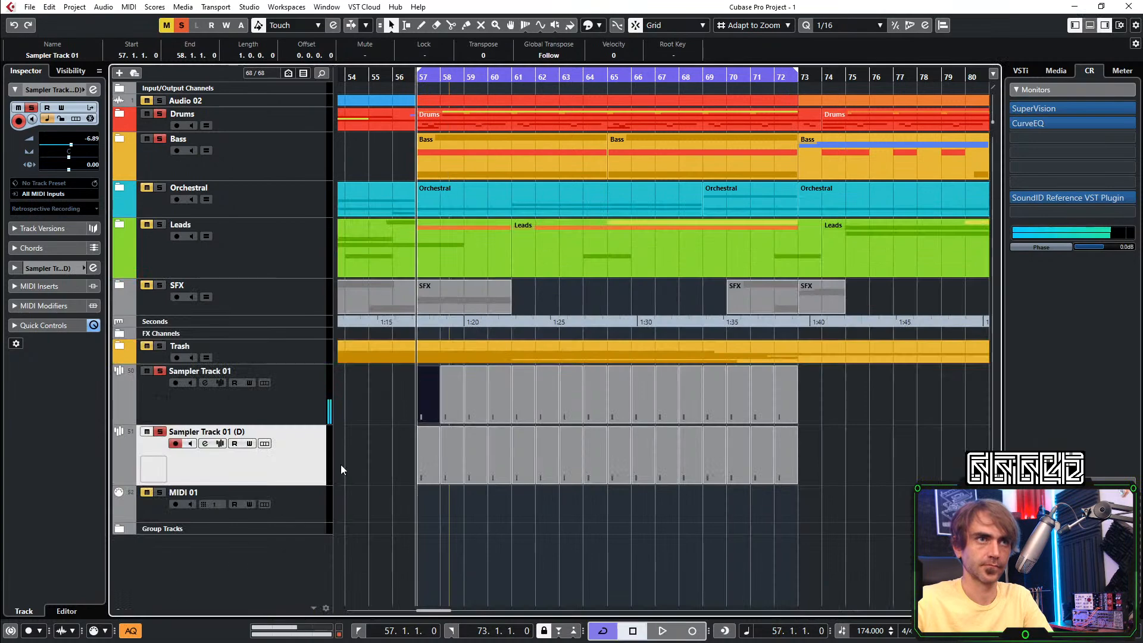
Move the C3 note in the duplicated track's first part to 57.2.3 and play the loop
{"action": "double_click", "coordinate": [419, 467]}
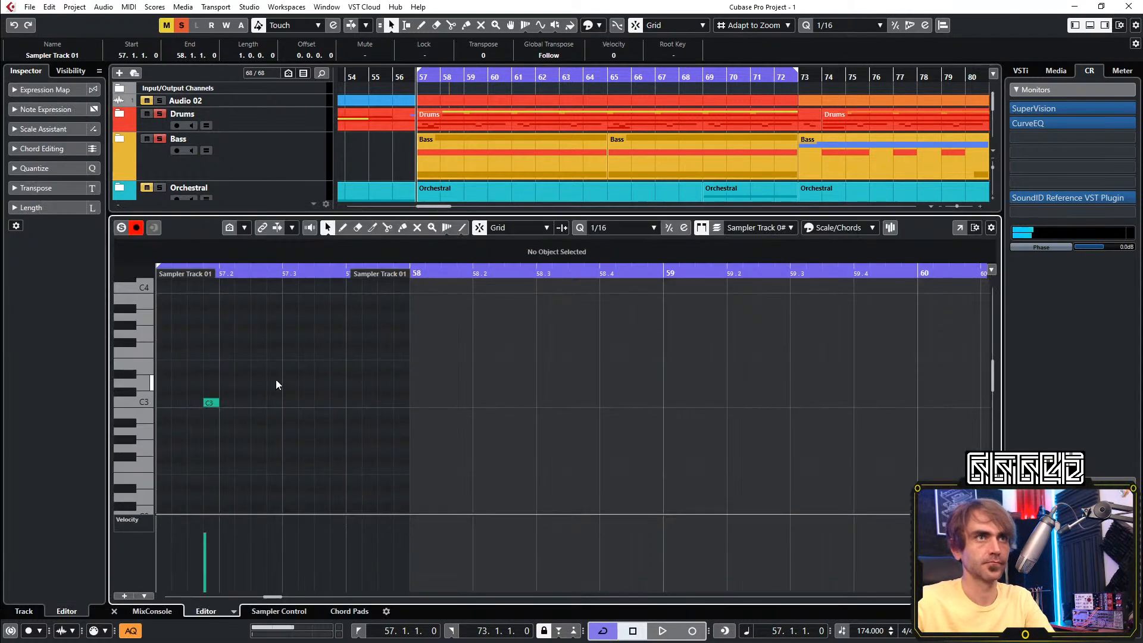
{"action": "left_click_drag", "start_coordinate": [254, 404], "coordinate": [255, 405]}
{"action": "key", "text": "space"}
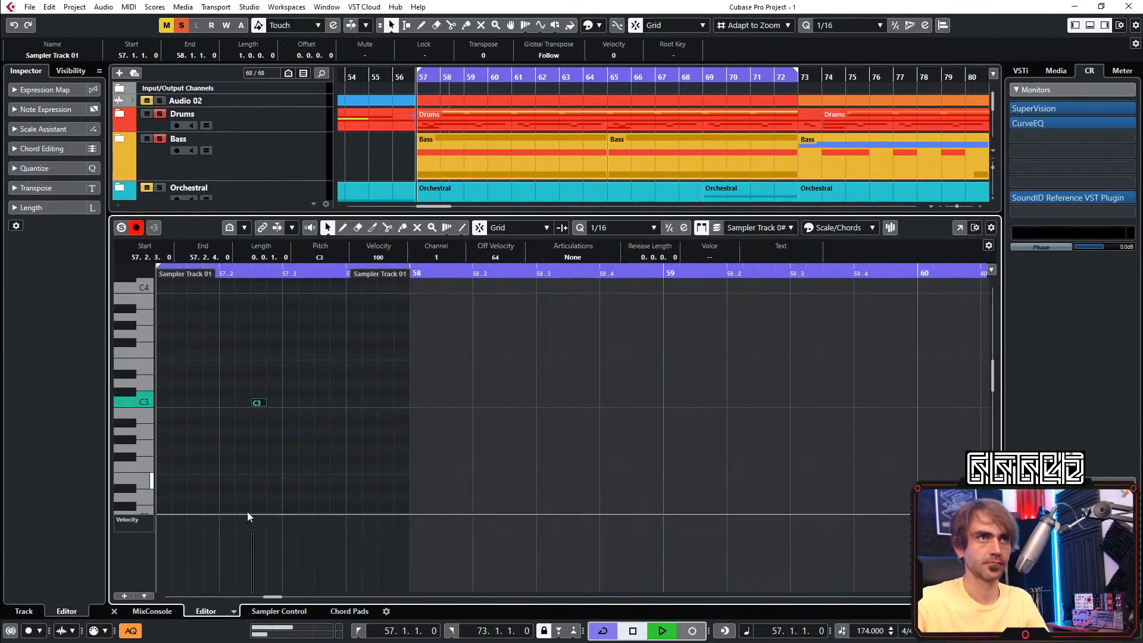
{"action": "left_click", "coordinate": [114, 612]}
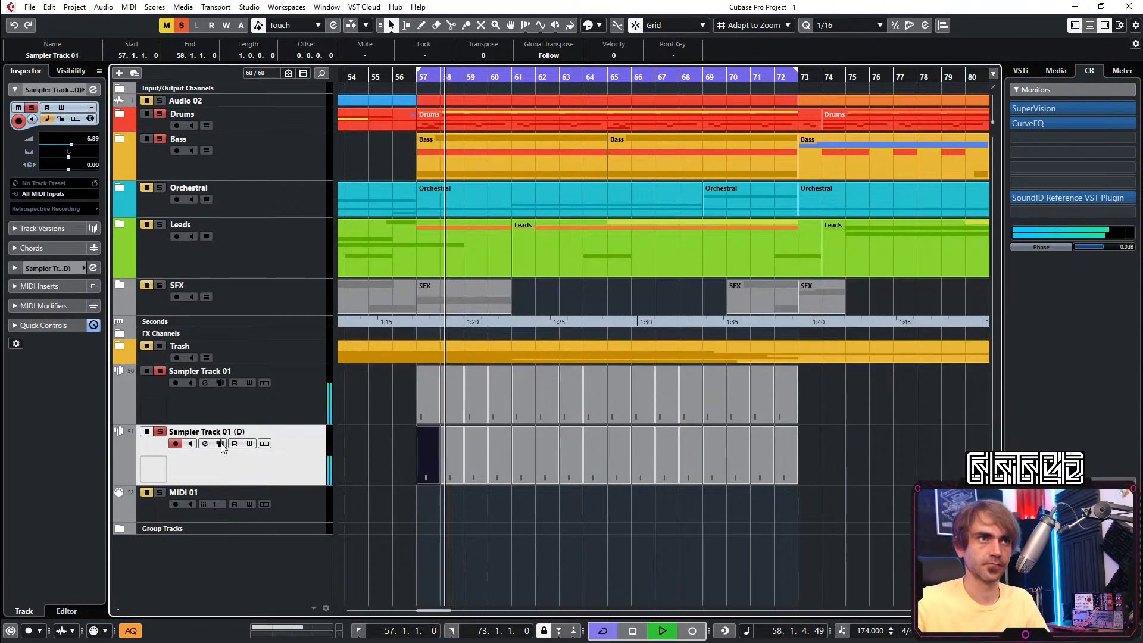
Replace the duplicated track's sample with TOM115.wav and restart playback
{"action": "left_click", "coordinate": [220, 444]}
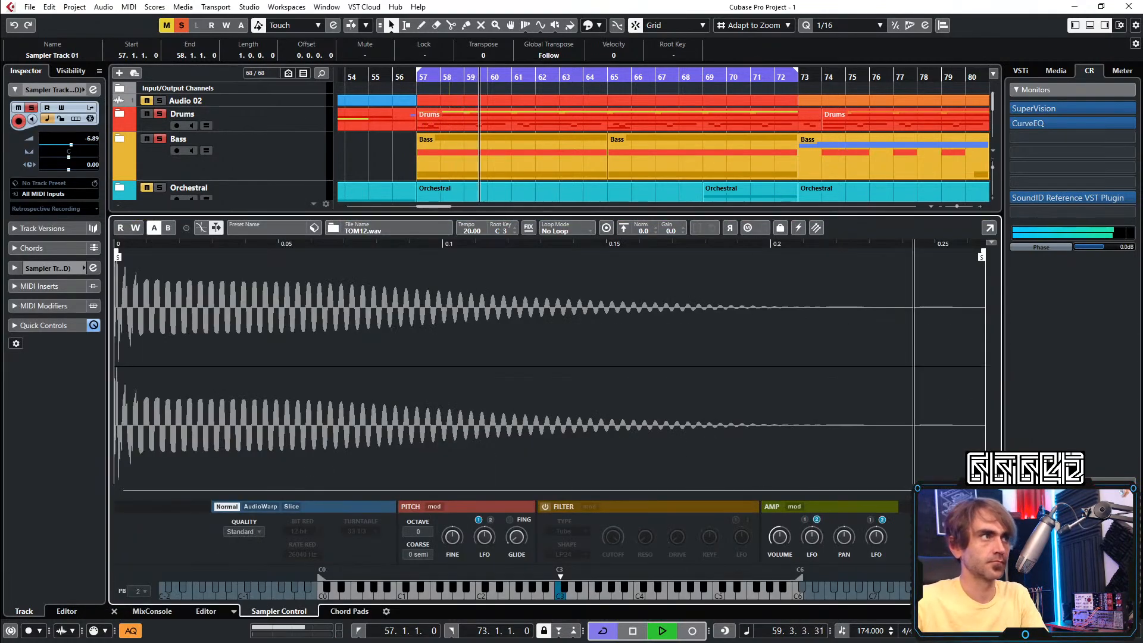
{"action": "key", "text": "space"}
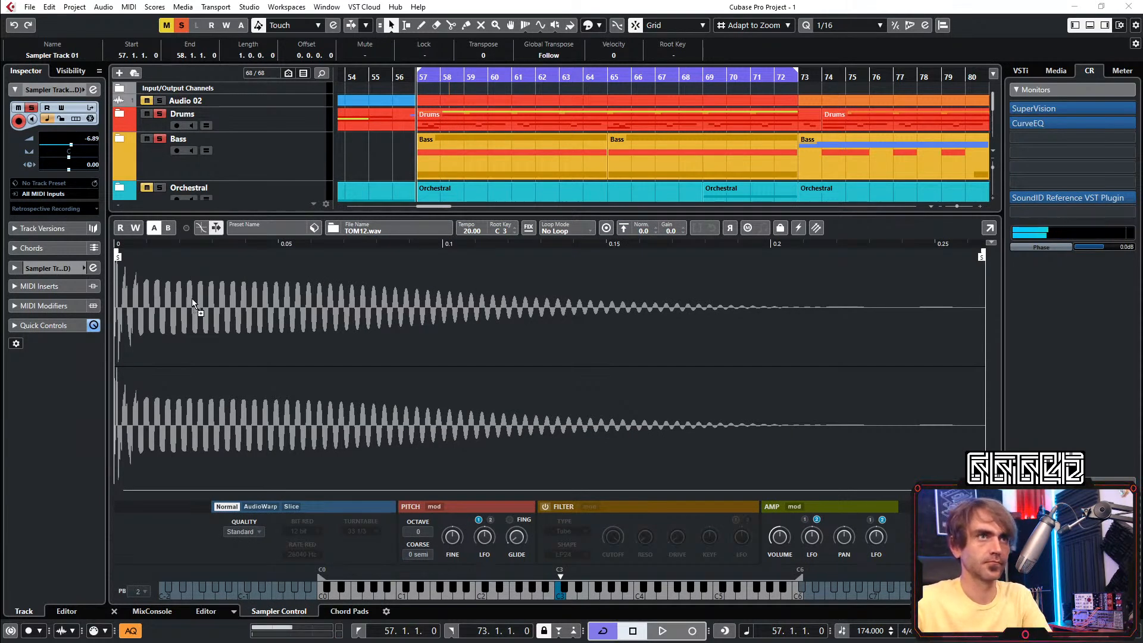
{"action": "left_click_drag", "start_coordinate": [157, 296], "coordinate": [157, 298]}
{"action": "key", "text": "space"}
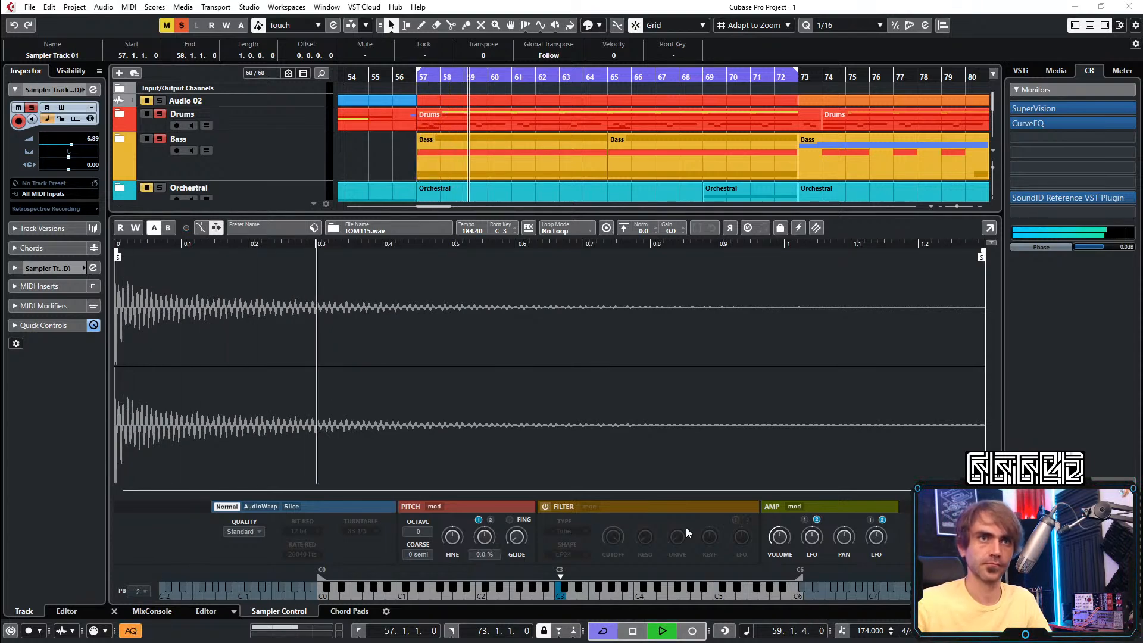
Shorten the TOM115.wav sampler's amp envelope by moving its upper point earlier and reducing the release
{"action": "left_click", "coordinate": [794, 506]}
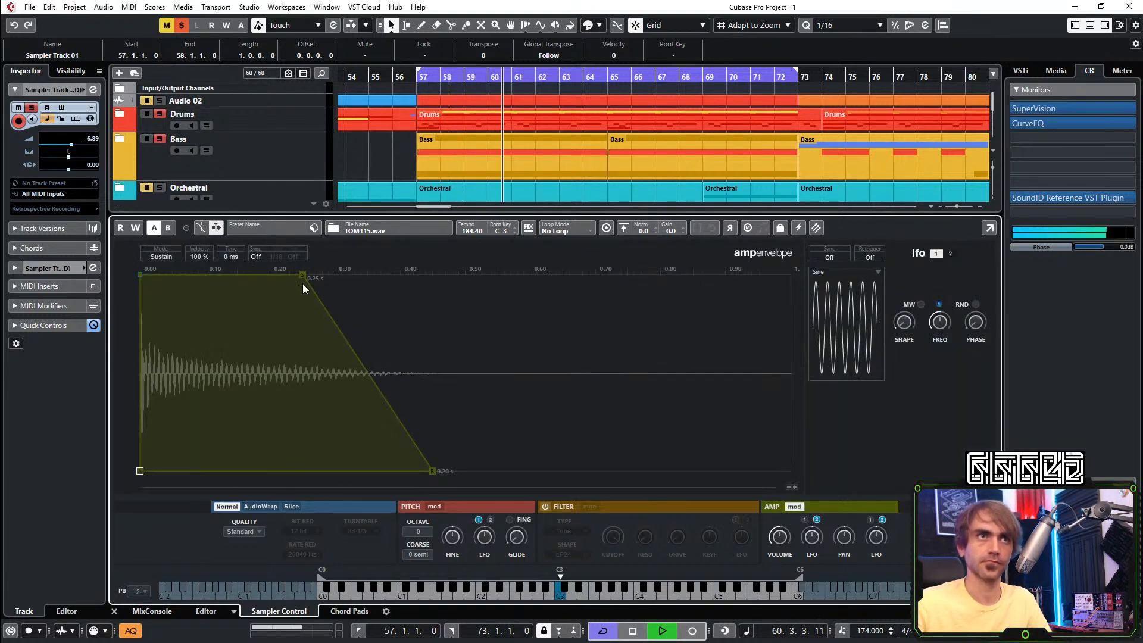
{"action": "left_click_drag", "start_coordinate": [302, 280], "coordinate": [245, 255]}
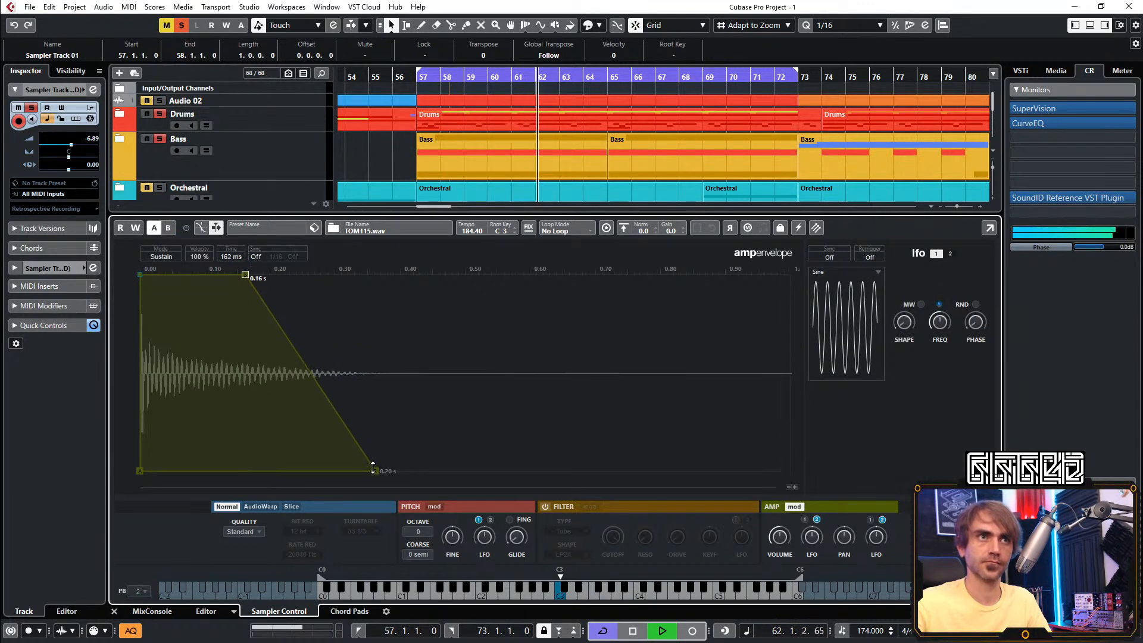
{"action": "left_click_drag", "start_coordinate": [369, 469], "coordinate": [337, 469]}
{"action": "left_click_drag", "start_coordinate": [246, 274], "coordinate": [230, 274]}
{"action": "left_click", "coordinate": [114, 612]}
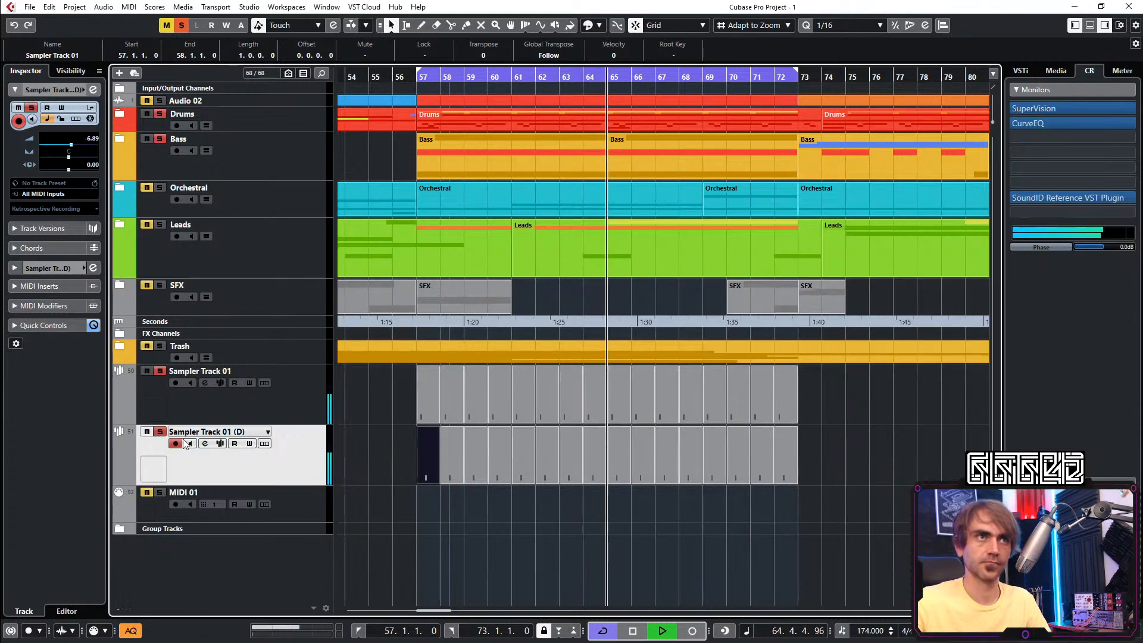
Insert the CloudSeed reverb on Sampler Track 01 and load its Hyperplane factory program
{"action": "left_click", "coordinate": [231, 392]}
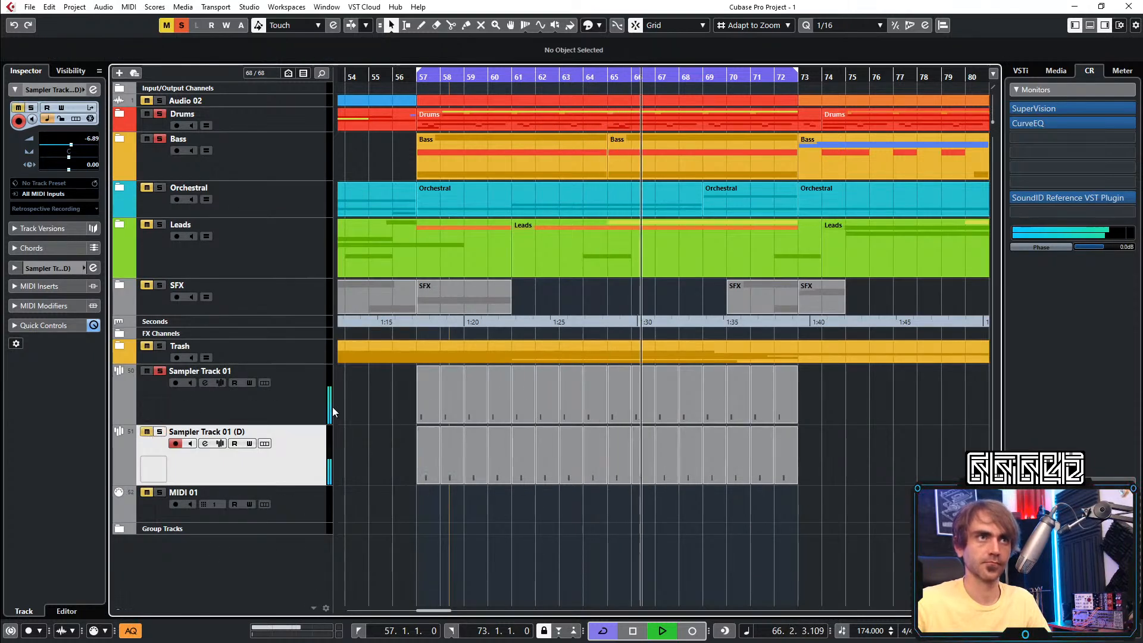
{"action": "key", "text": "space"}
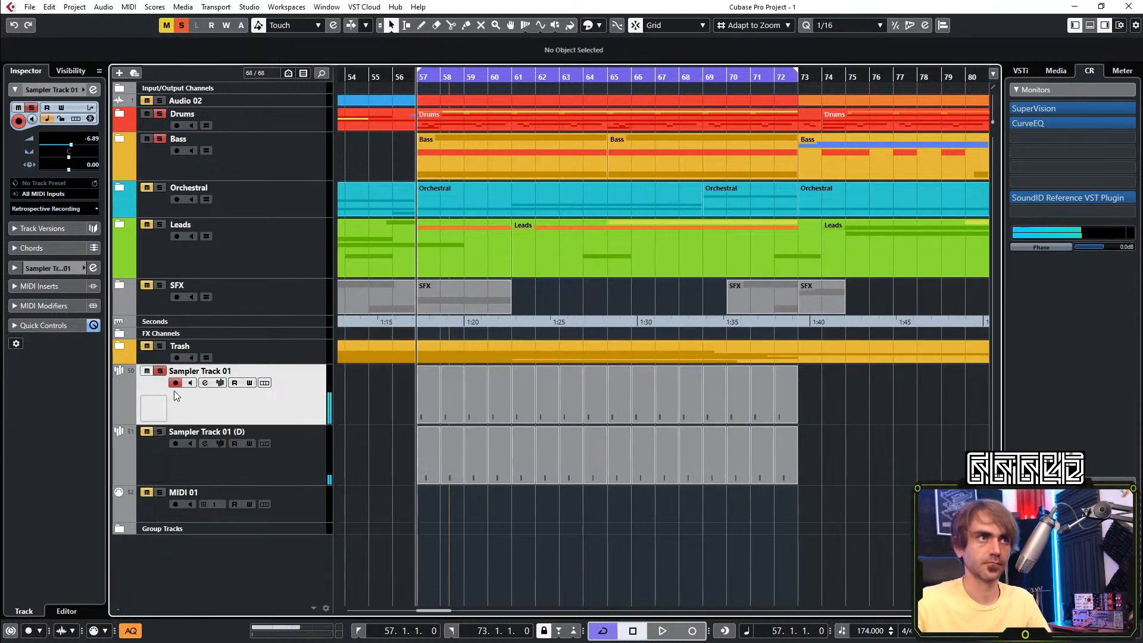
{"action": "left_click", "coordinate": [93, 90]}
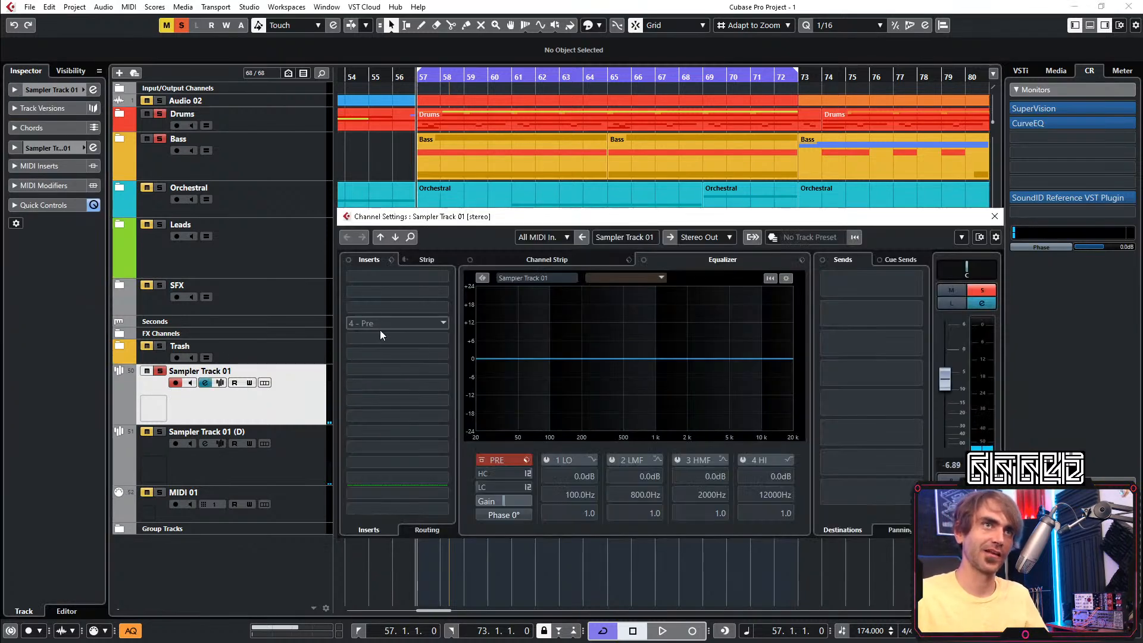
{"action": "left_click", "coordinate": [377, 331]}
{"action": "type", "text": "clo"}
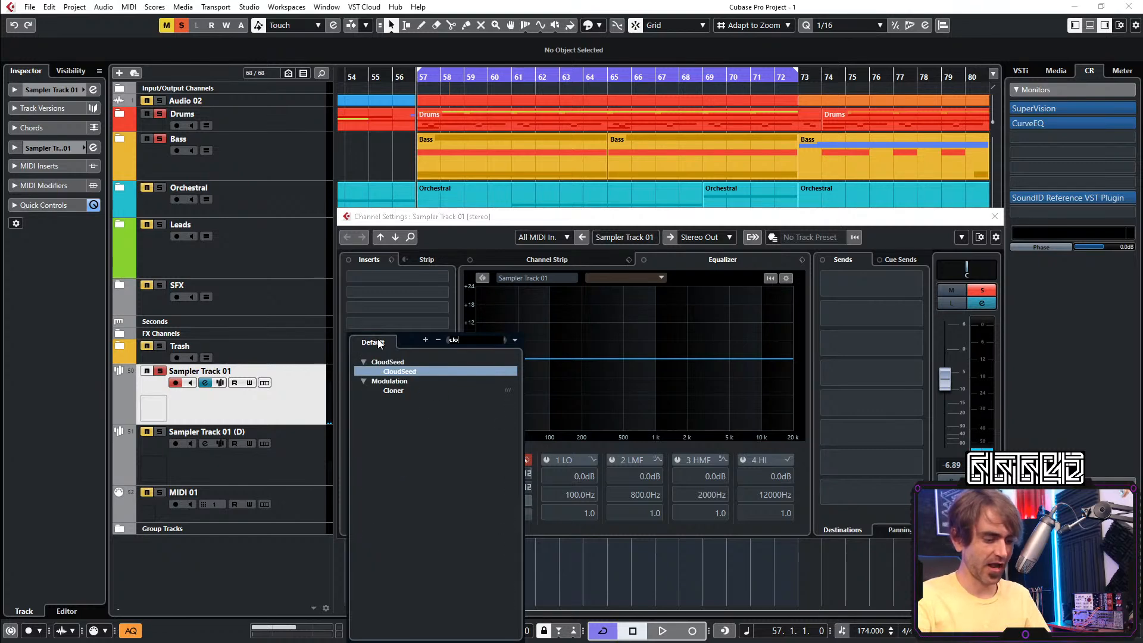
{"action": "key", "text": "Return"}
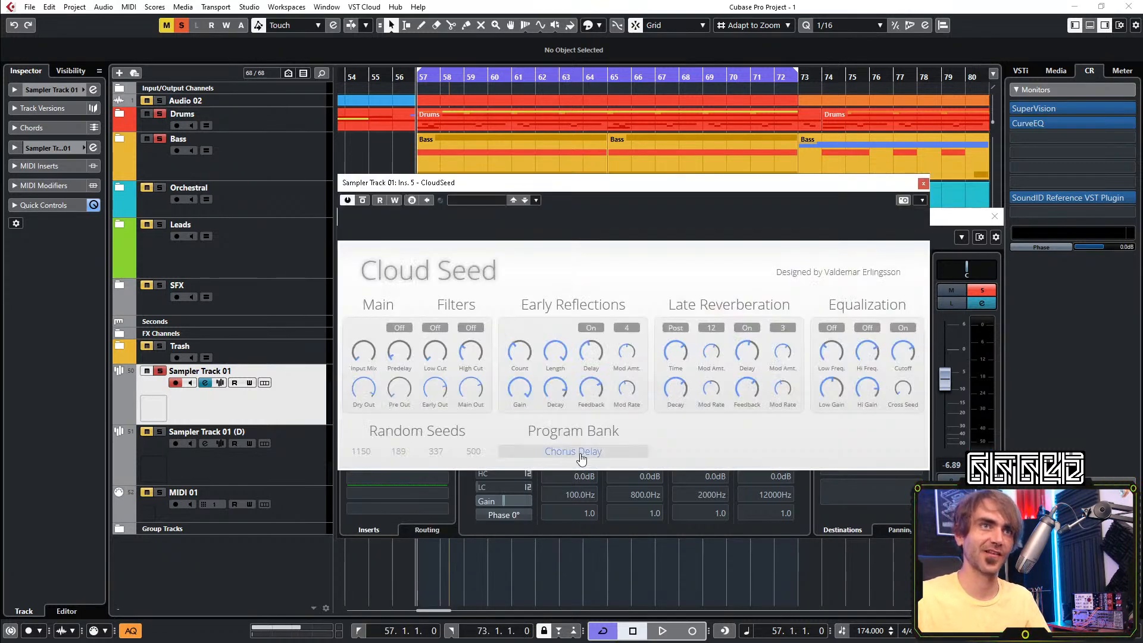
{"action": "left_click", "coordinate": [580, 453]}
{"action": "mouse_move", "coordinate": [631, 461]}
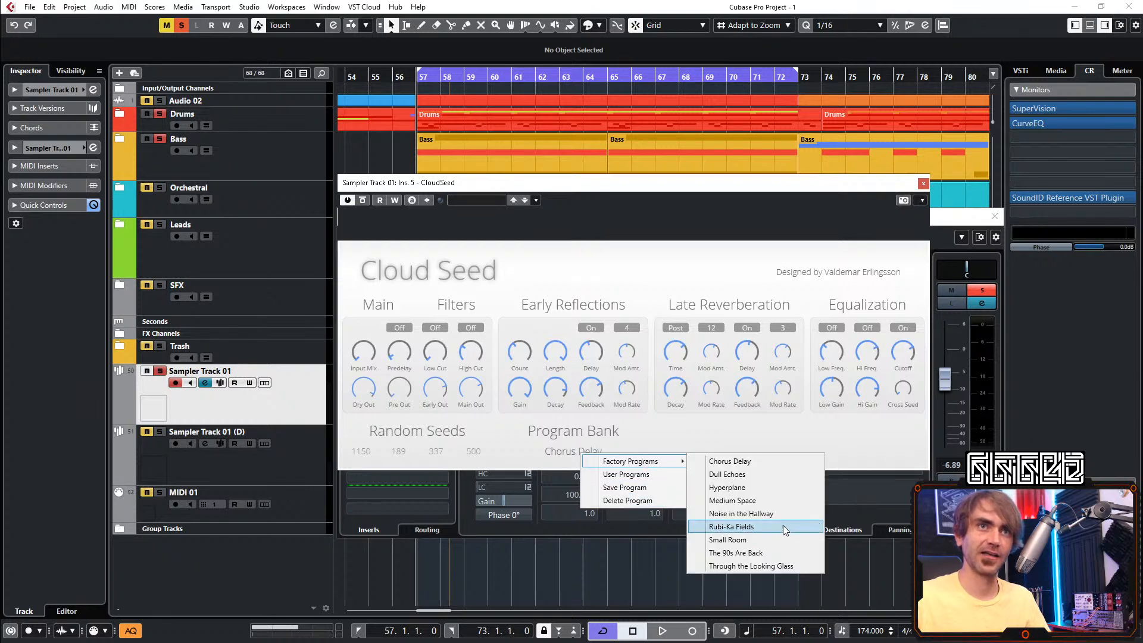
{"action": "left_click", "coordinate": [739, 487]}
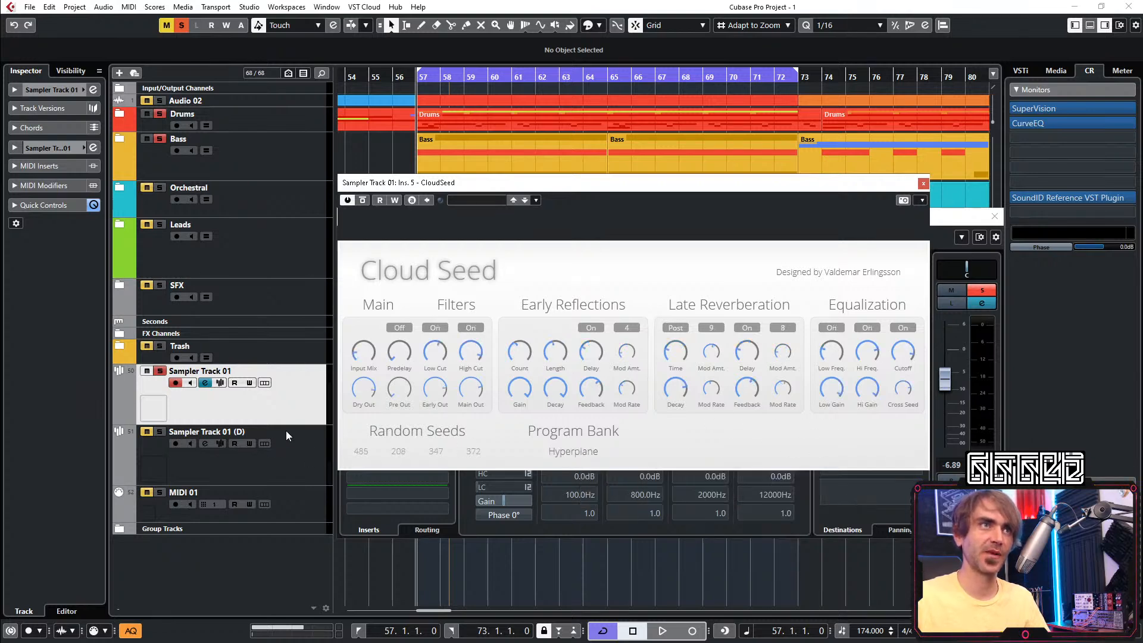
Try the CloudSeed reverb on the tom with its dry output turned down and the track volume at 0.77 dB
{"action": "left_click", "coordinate": [291, 405]}
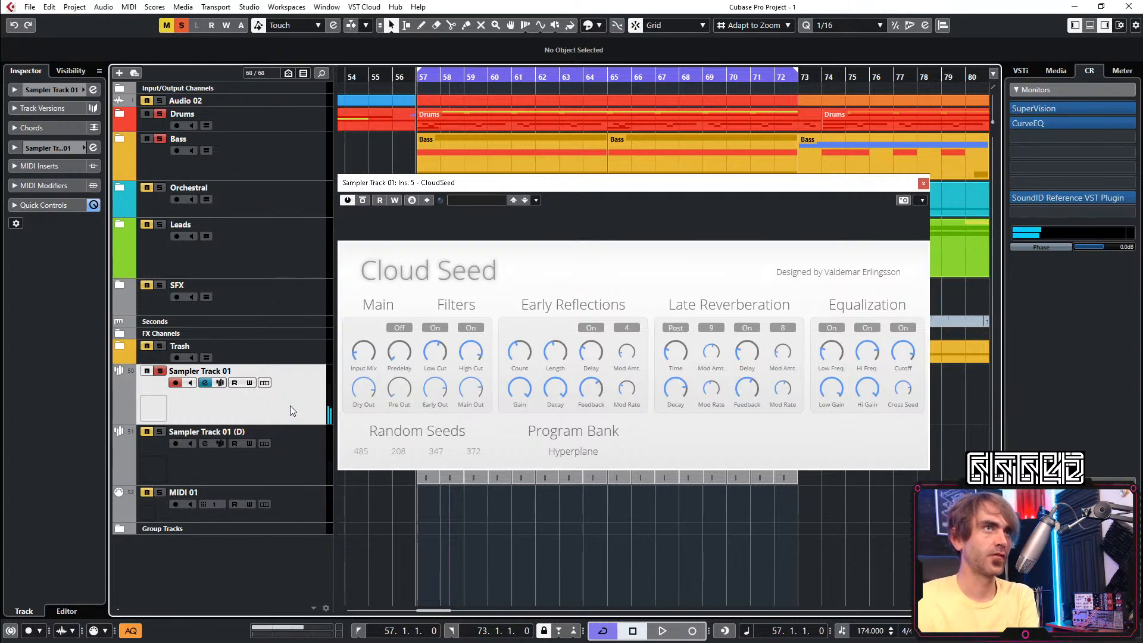
{"action": "left_click_drag", "start_coordinate": [369, 387], "coordinate": [324, 616]}
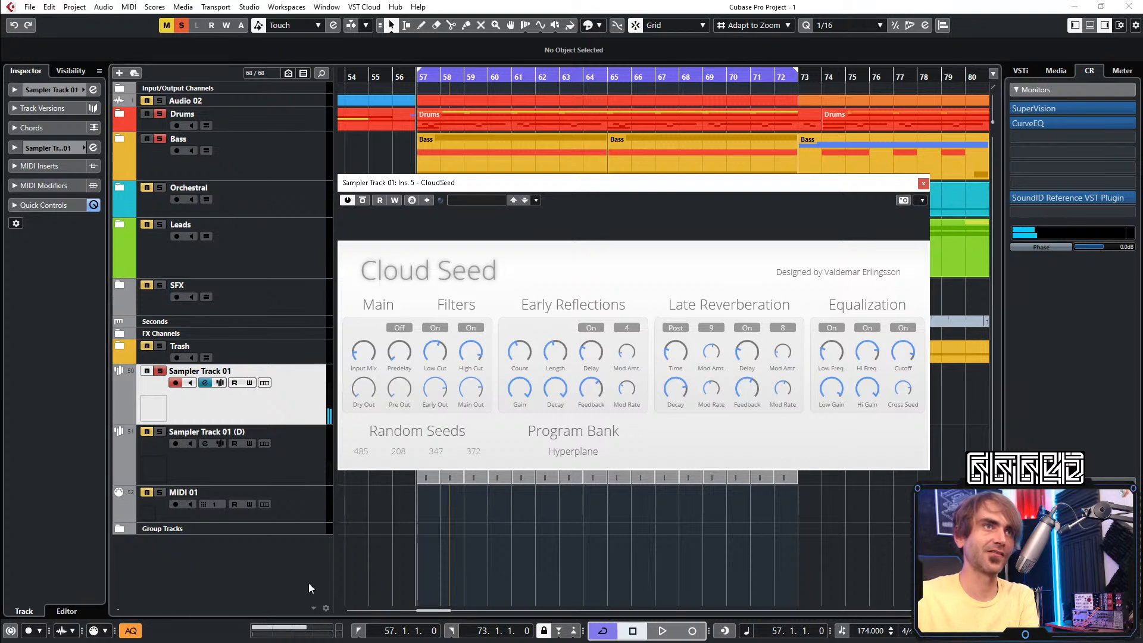
{"action": "left_click", "coordinate": [19, 88]}
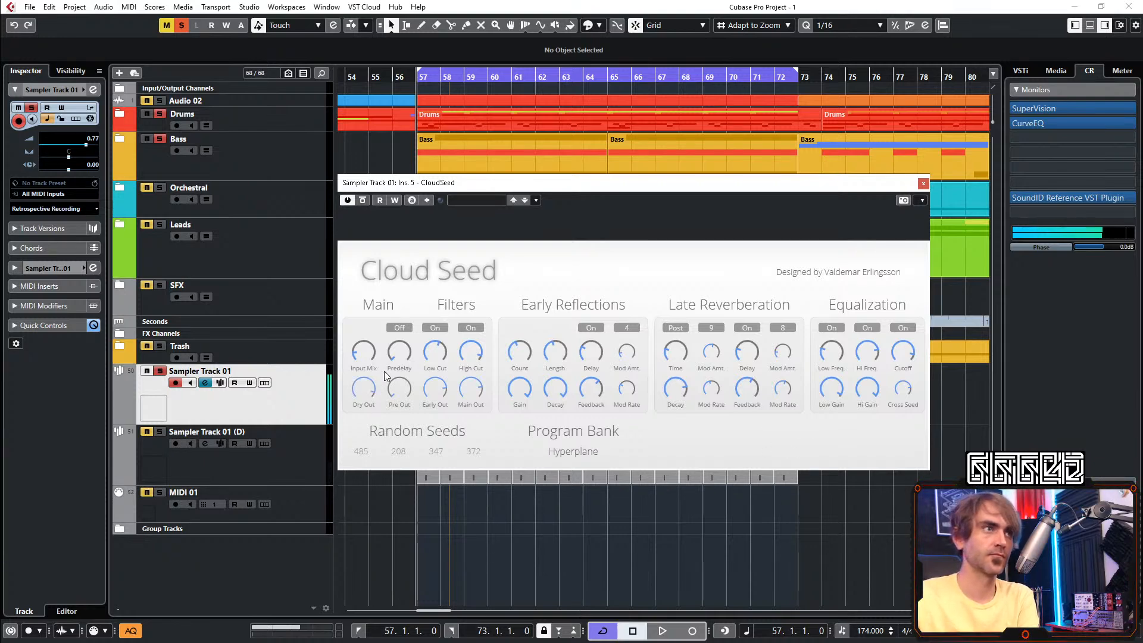
Remove CloudSeed from the inserts of Sampler Track 01
{"action": "left_click", "coordinate": [94, 91]}
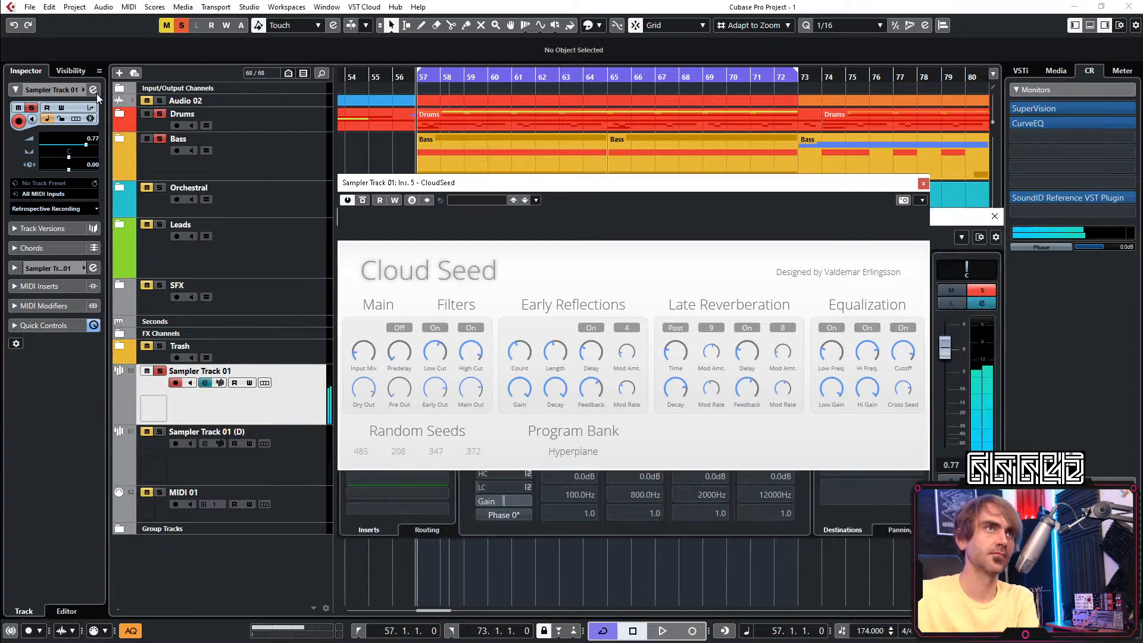
{"action": "left_click", "coordinate": [923, 184]}
{"action": "left_click", "coordinate": [446, 336]}
{"action": "left_click", "coordinate": [394, 362]}
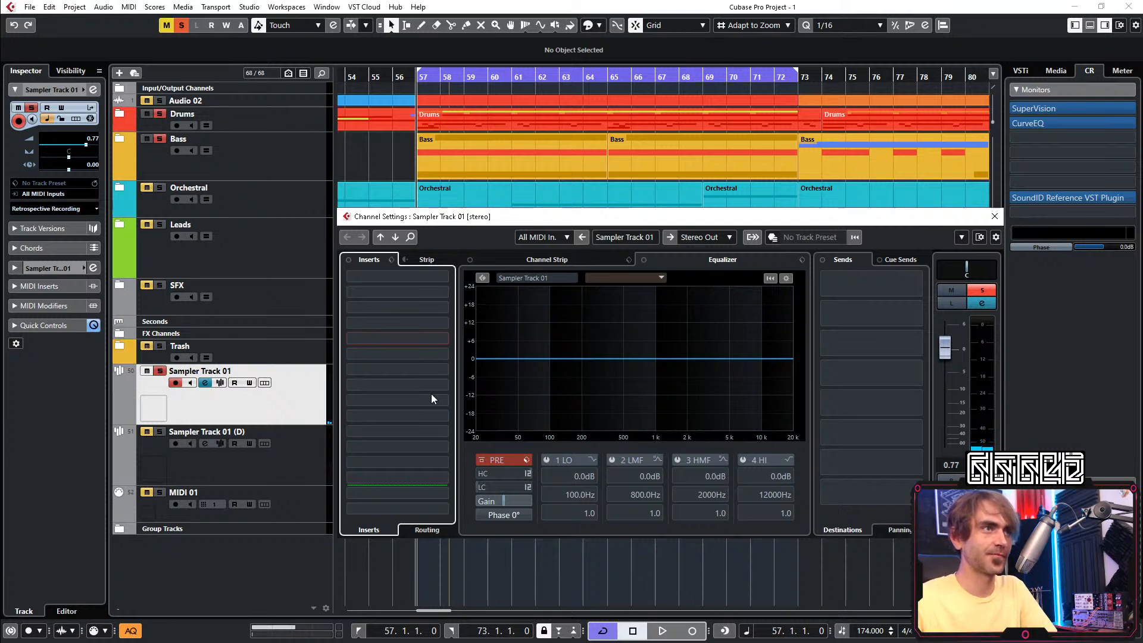
Play the loop, close the channel settings, and set Sampler Track 01's volume to -1.67 dB
{"action": "key", "text": "space"}
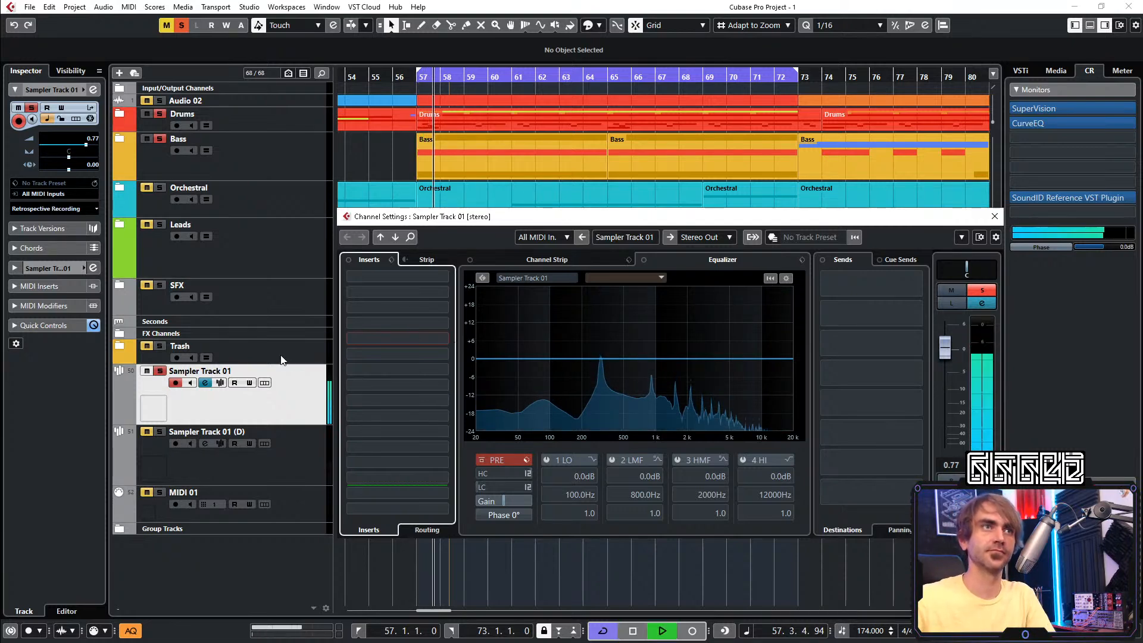
{"action": "key", "text": "e"}
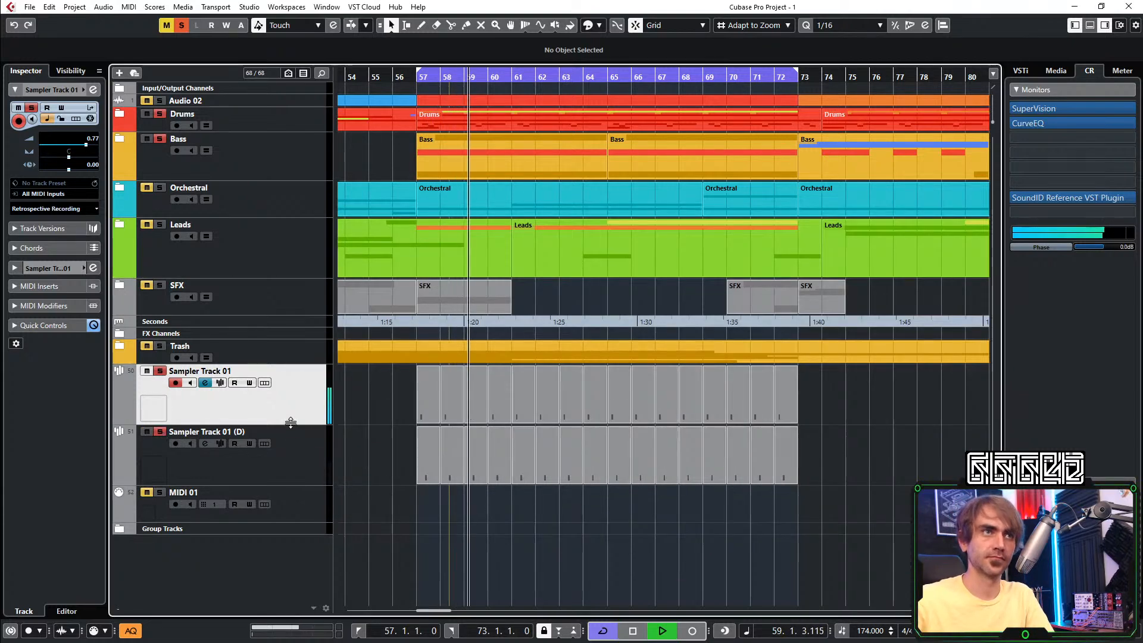
{"action": "left_click", "coordinate": [81, 147]}
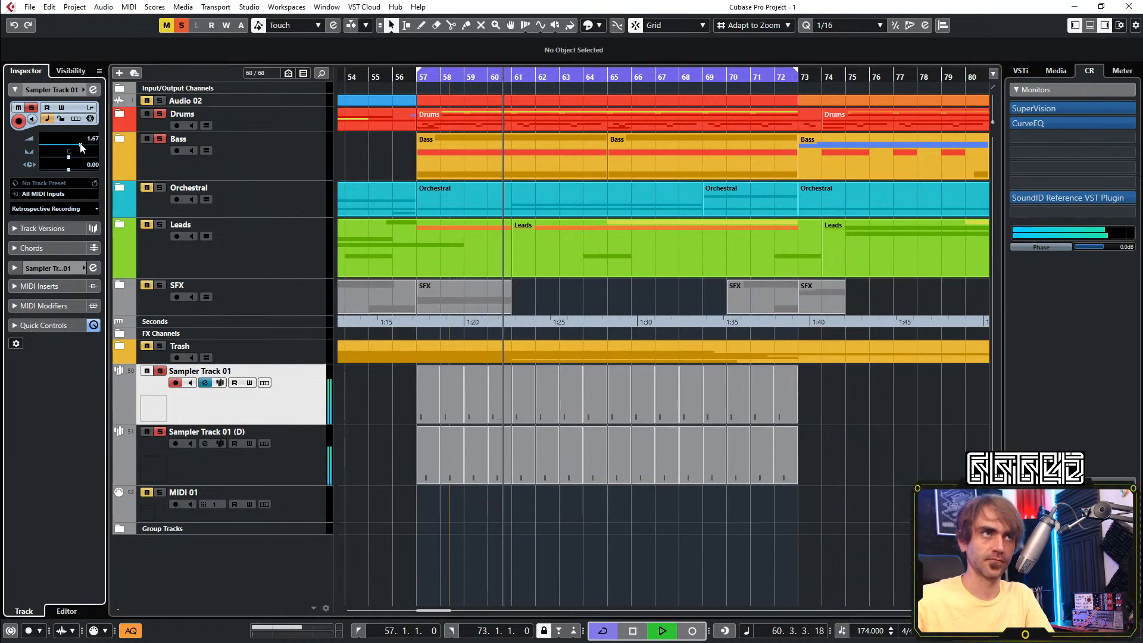
Set the duplicated sampler track's volume to -3.35 dB and reselect Sampler Track 01
{"action": "left_click", "coordinate": [267, 468]}
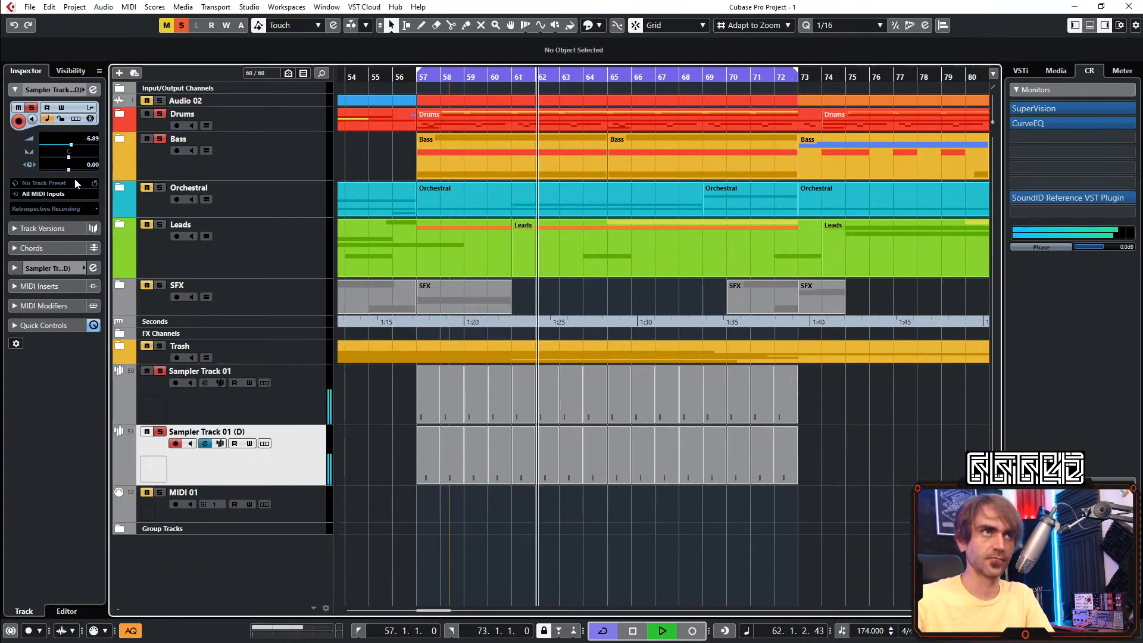
{"action": "left_click", "coordinate": [76, 145]}
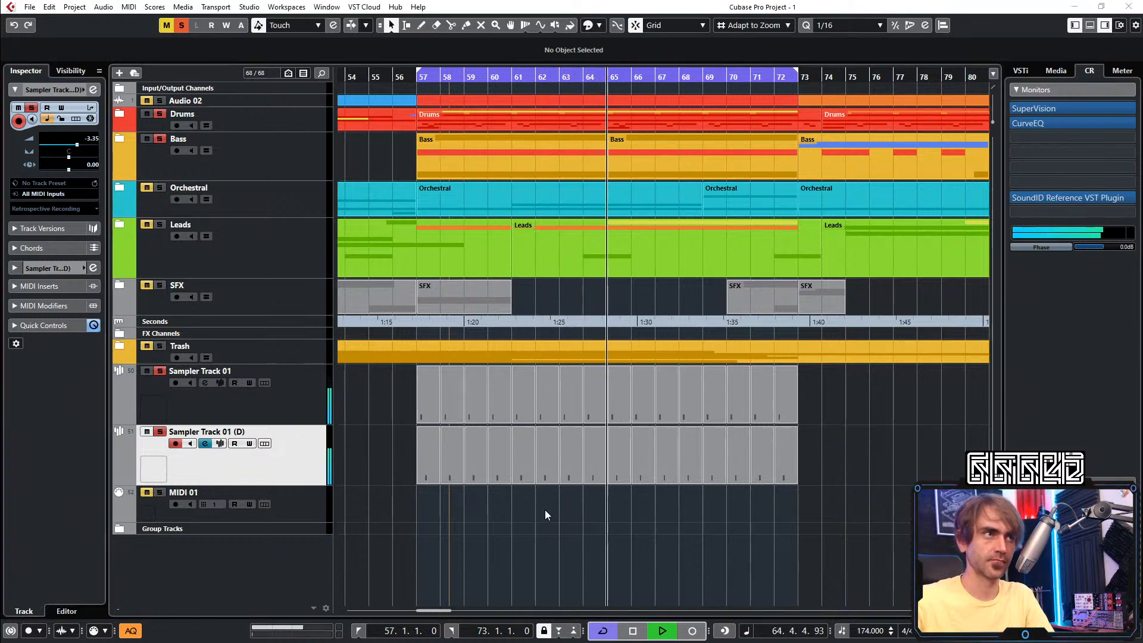
{"action": "left_click", "coordinate": [291, 398]}
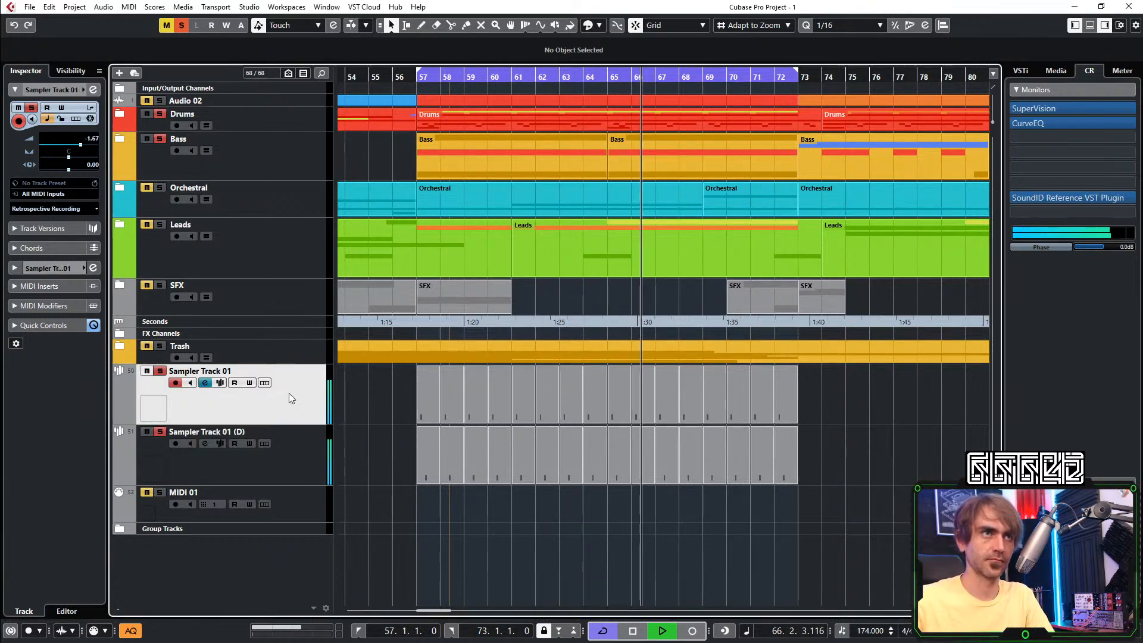
Play the loop and load CurveEQ into the fourth insert slot of Sampler Track 01
{"action": "key", "text": "space"}
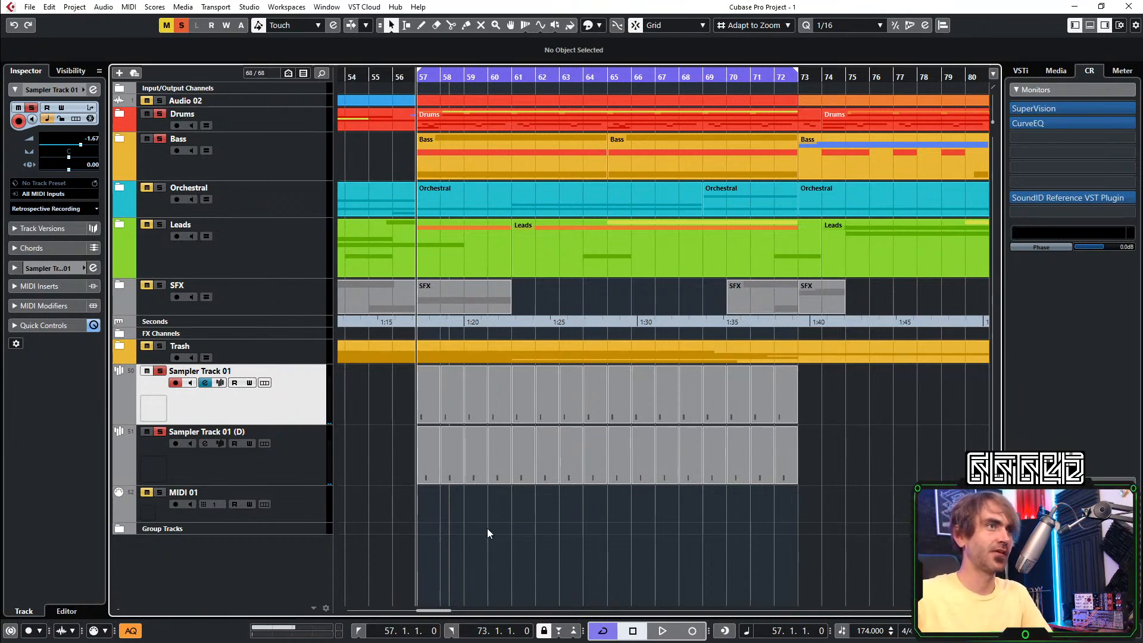
{"action": "key", "text": "space"}
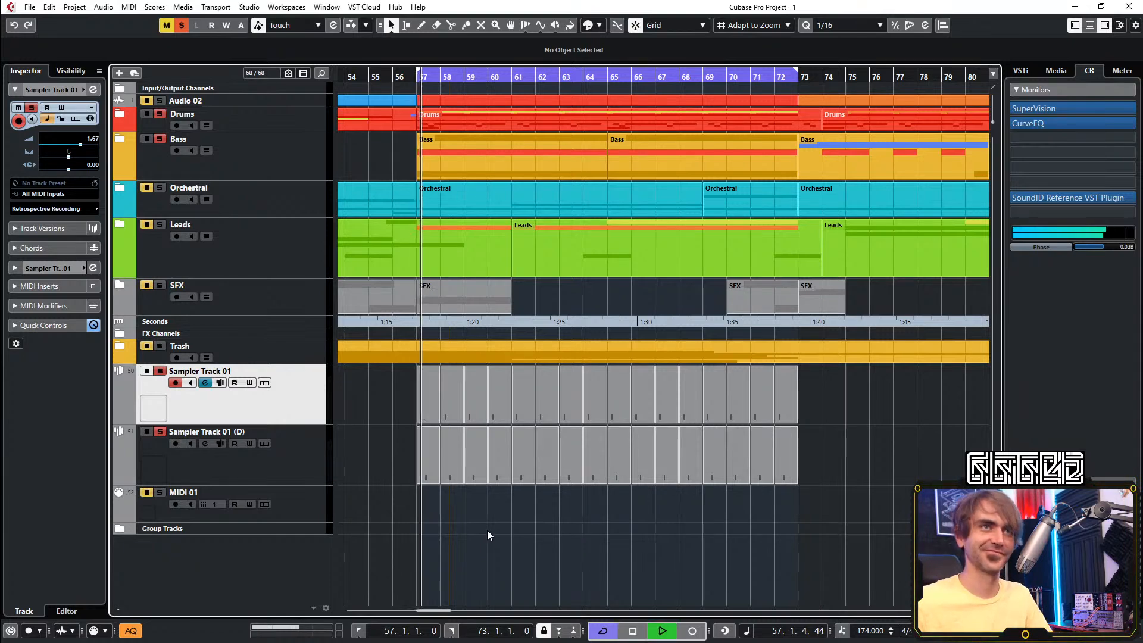
{"action": "left_click", "coordinate": [94, 89]}
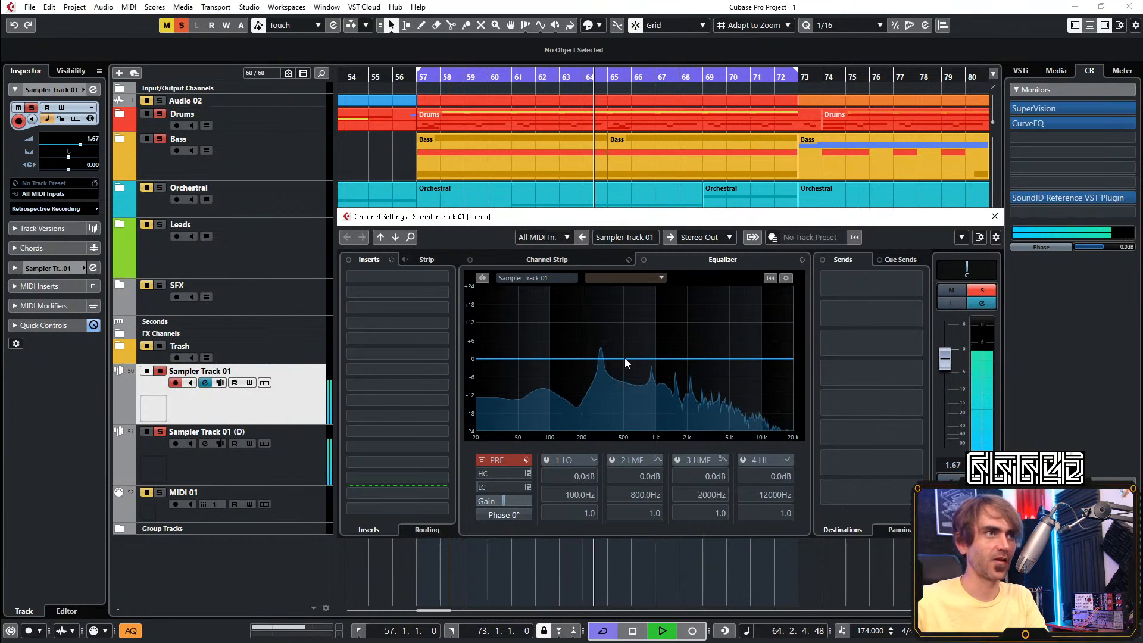
{"action": "left_click", "coordinate": [390, 323]}
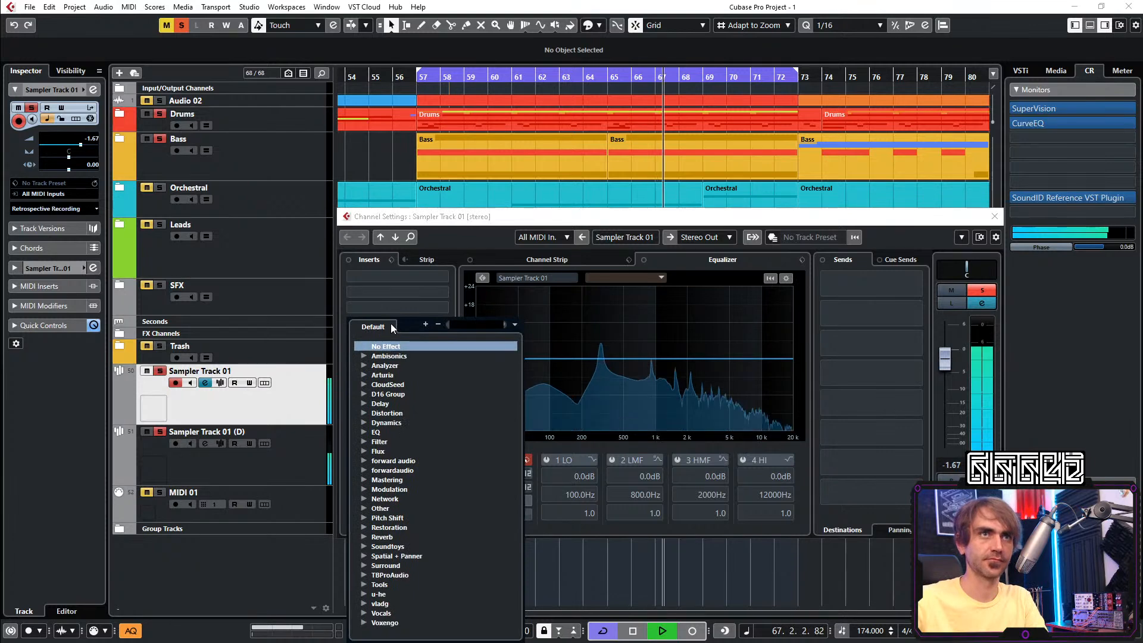
{"action": "type", "text": "cur"}
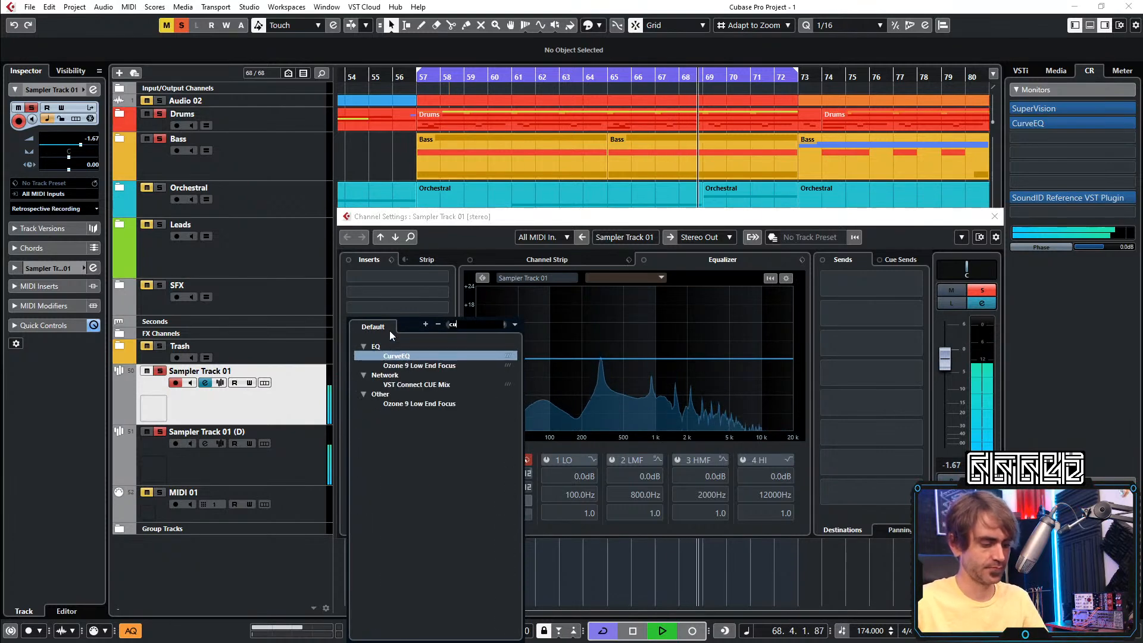
{"action": "left_click", "coordinate": [395, 356]}
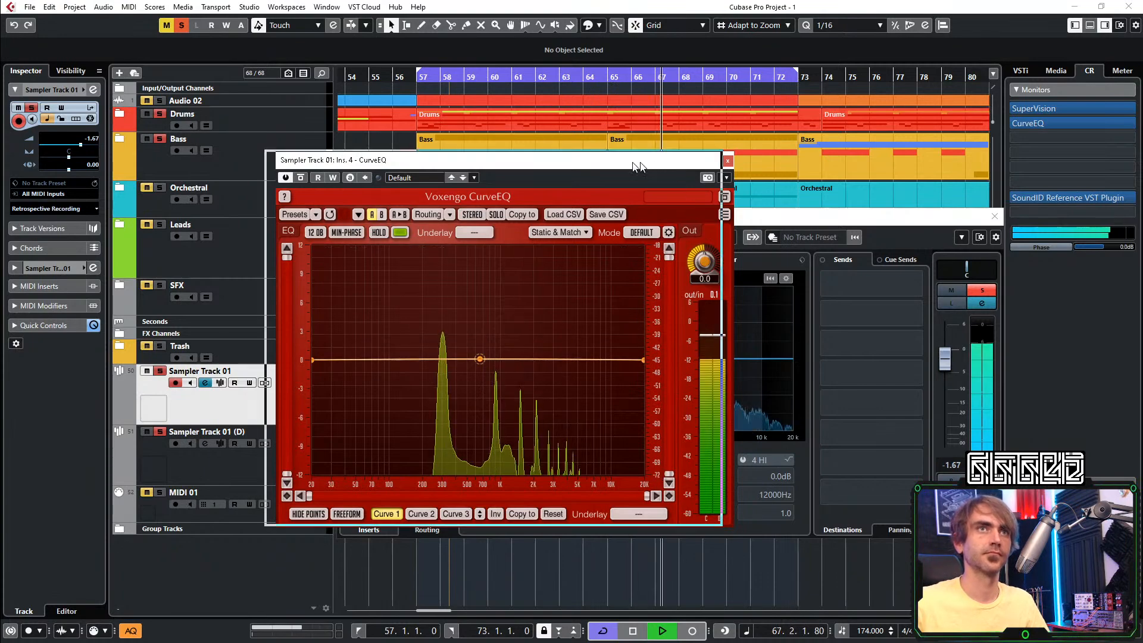
Load the kHs Frequency Shifter into the first insert slot of Sampler Track 01 and place CurveEQ's analyzer beside it
{"action": "left_click_drag", "start_coordinate": [655, 160], "coordinate": [152, 153]}
{"action": "left_click", "coordinate": [399, 278]}
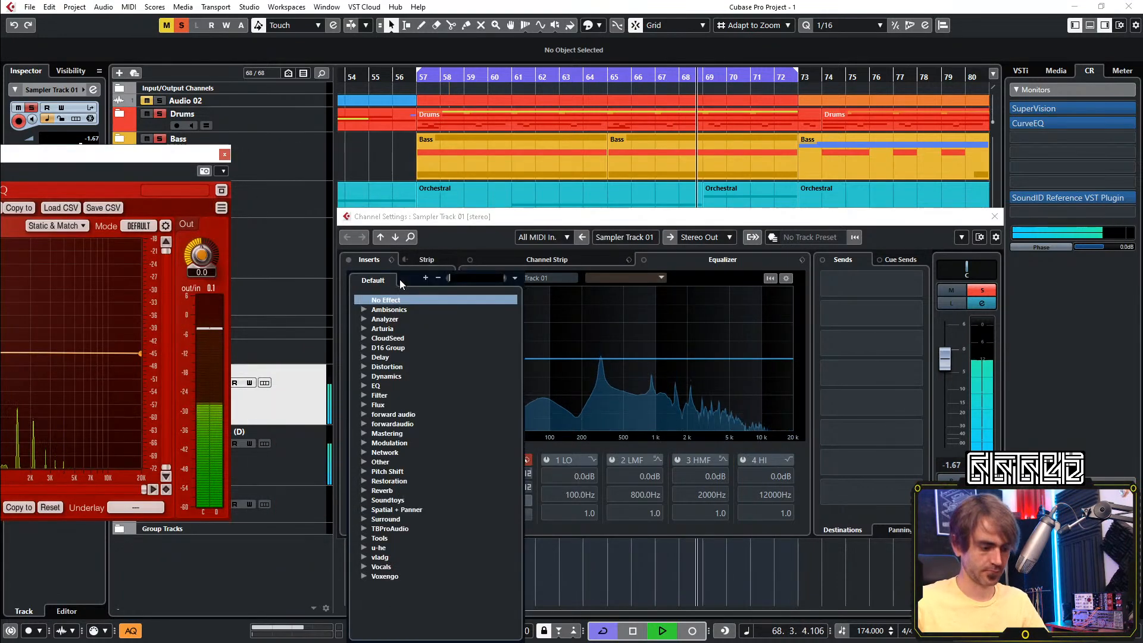
{"action": "type", "text": "fre"}
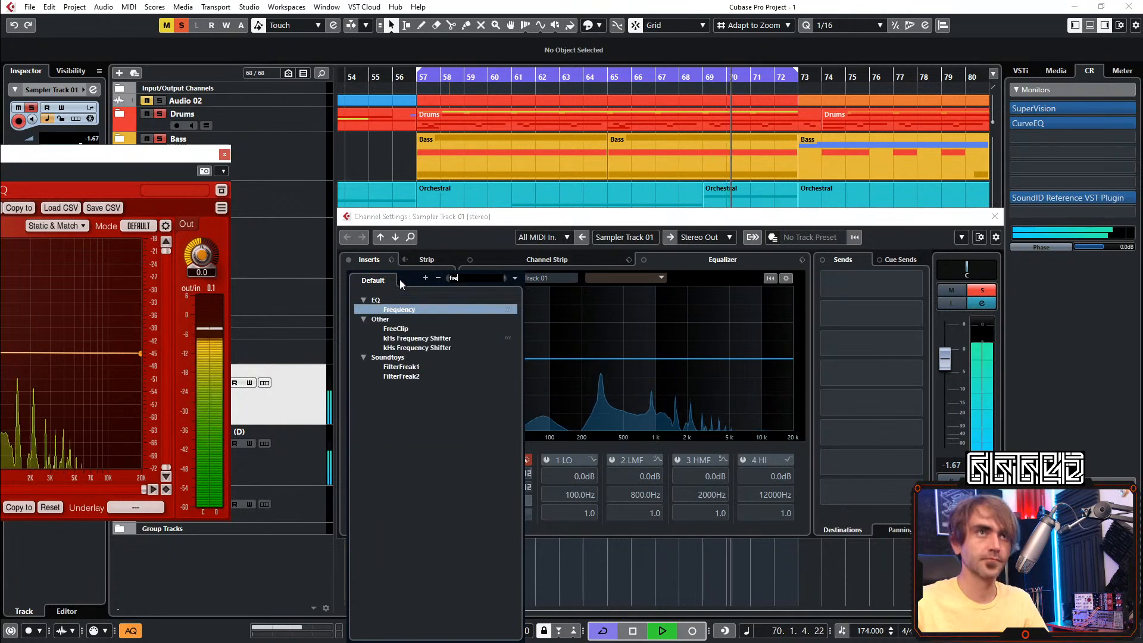
{"action": "left_click", "coordinate": [416, 338]}
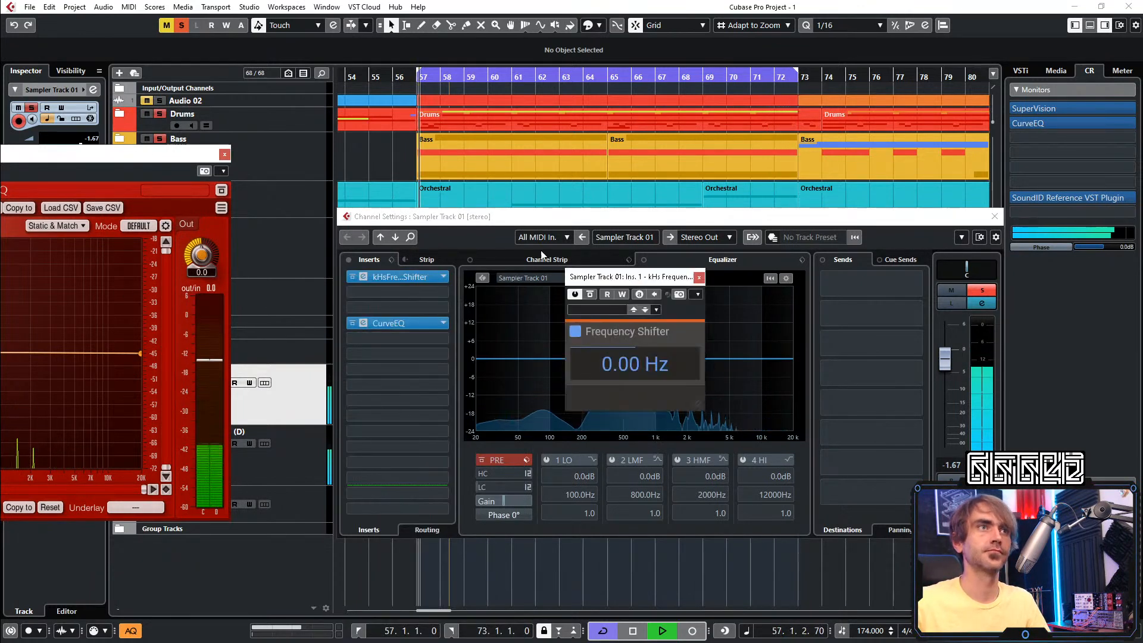
{"action": "left_click_drag", "start_coordinate": [384, 150], "coordinate": [454, 117]}
Try a -252 Hz shift on the tom, compare it with the shifter disabled, and reset the shift to 0 Hz
{"action": "mouse_move", "coordinate": [630, 353]}
{"action": "left_mouse_down"}
{"action": "mouse_move", "coordinate": [626, 371]}
{"action": "mouse_move", "coordinate": [635, 366]}
{"action": "left_mouse_up"}
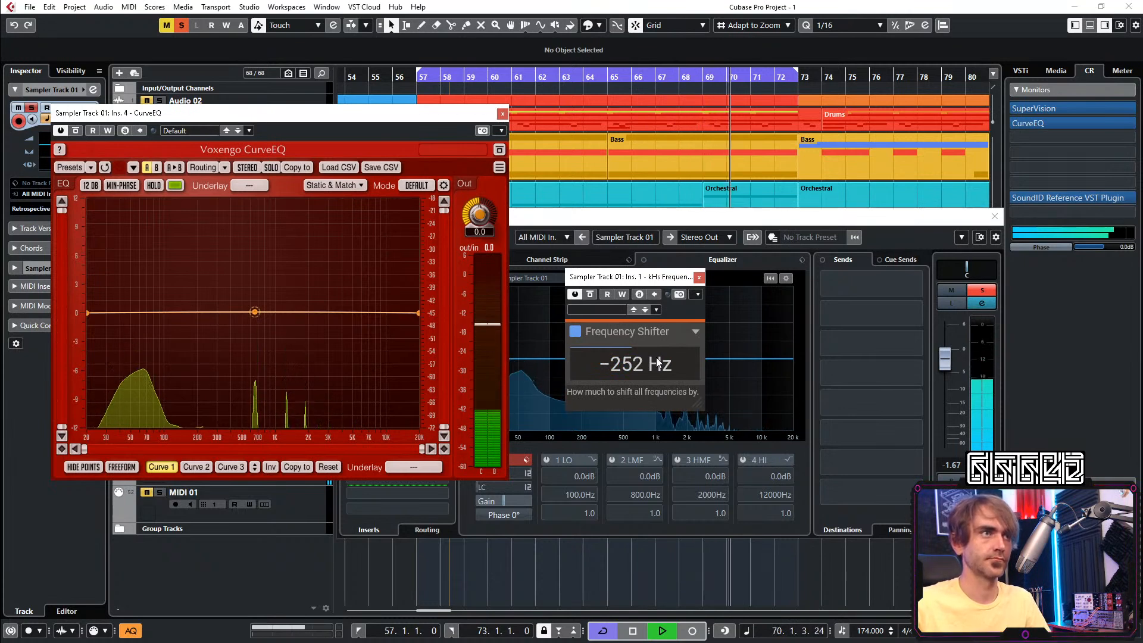
{"action": "key", "text": "space"}
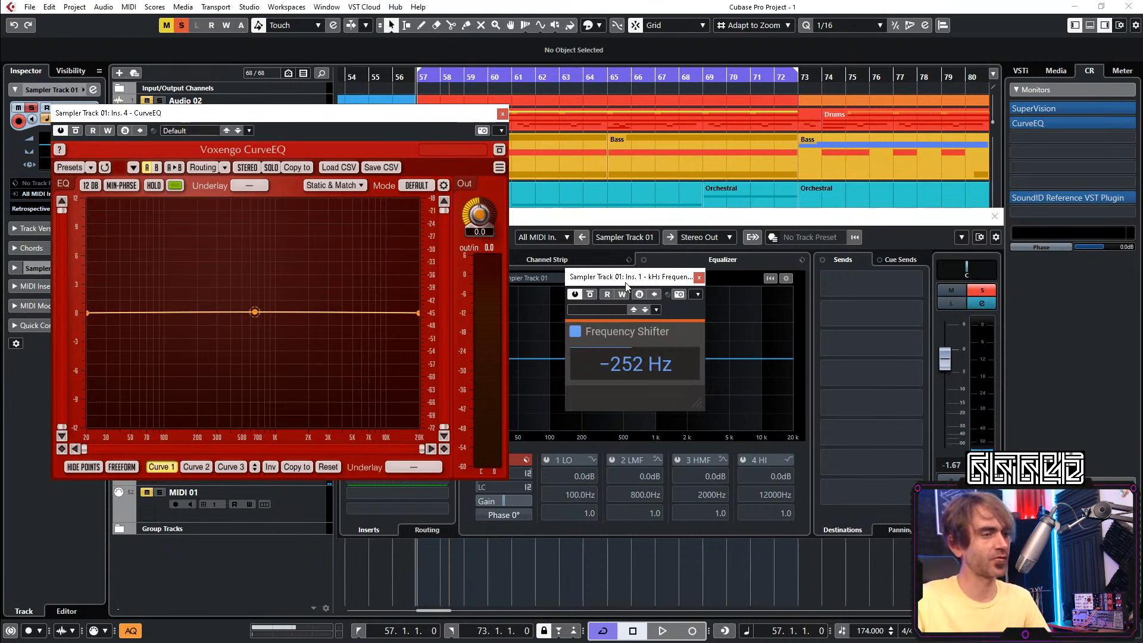
{"action": "key", "text": "space"}
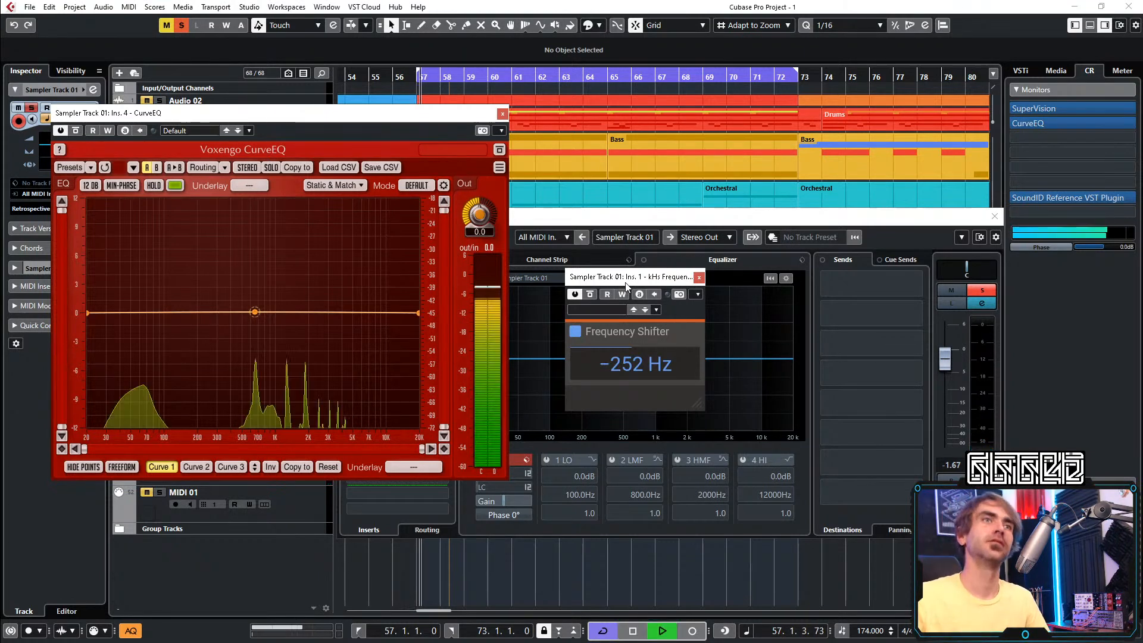
{"action": "left_click", "coordinate": [580, 334]}
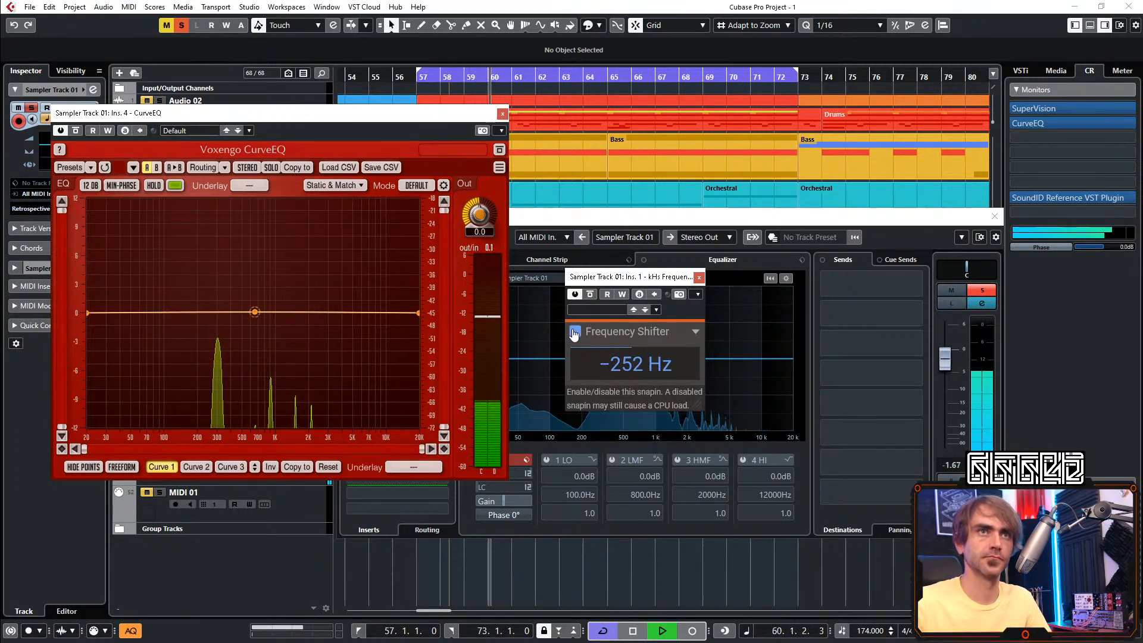
{"action": "left_click", "coordinate": [576, 332]}
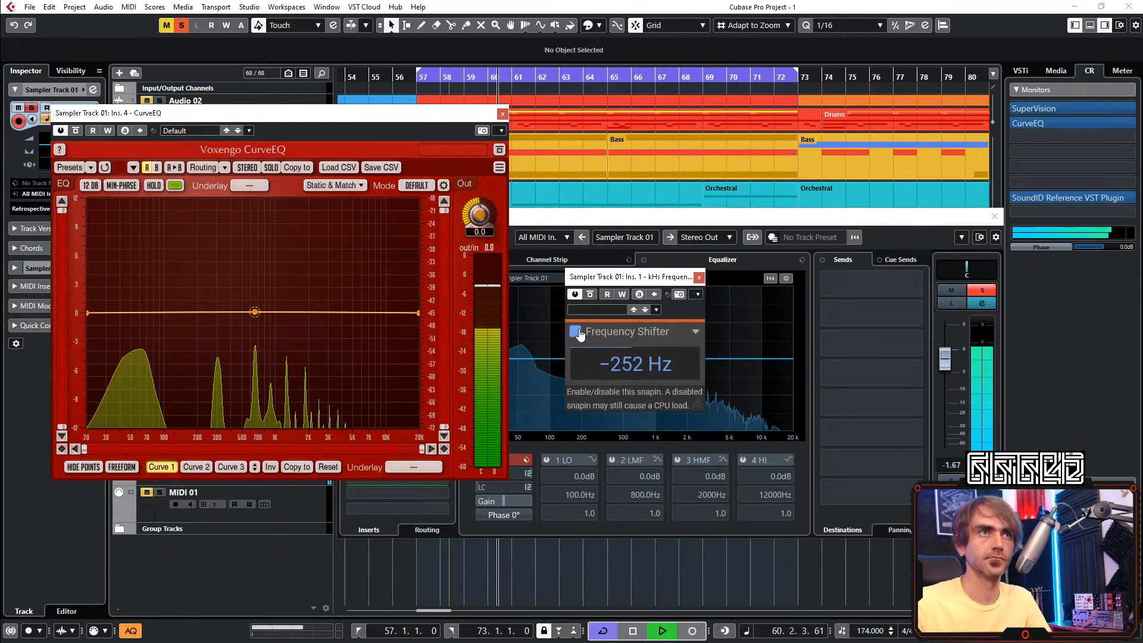
{"action": "double_click", "coordinate": [629, 370]}
{"action": "left_click_drag", "start_coordinate": [632, 365], "coordinate": [627, 369]}
{"action": "double_click", "coordinate": [625, 370]}
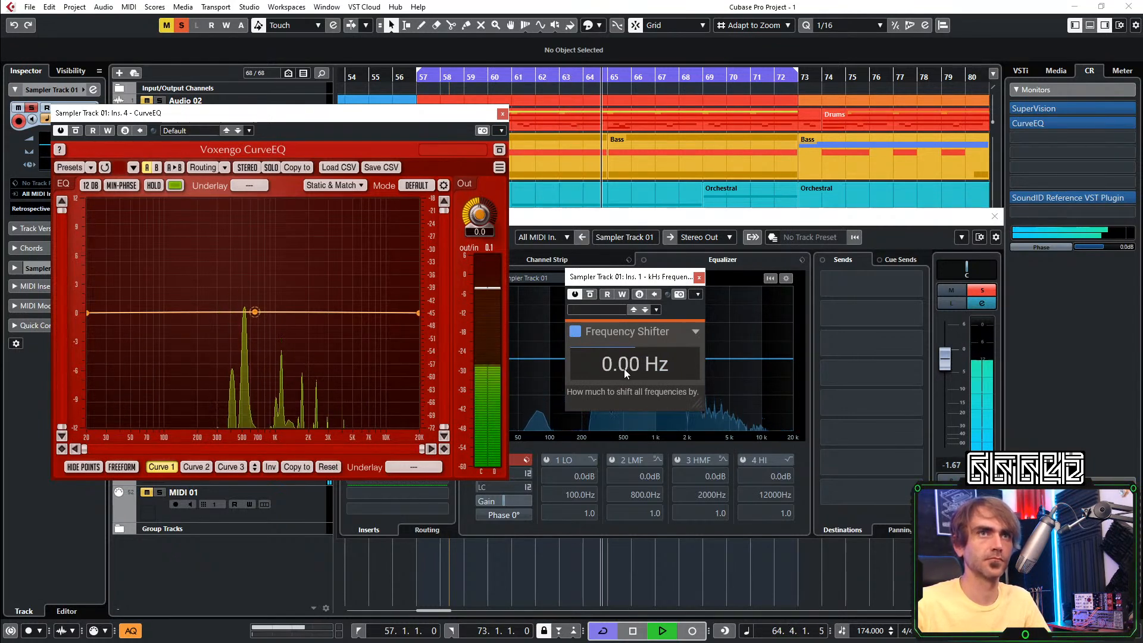
Add a CurveEQ point at about 1.3 kHz and lower the tom's frequency shift to -157 Hz while the loop plays
{"action": "left_click", "coordinate": [289, 308]}
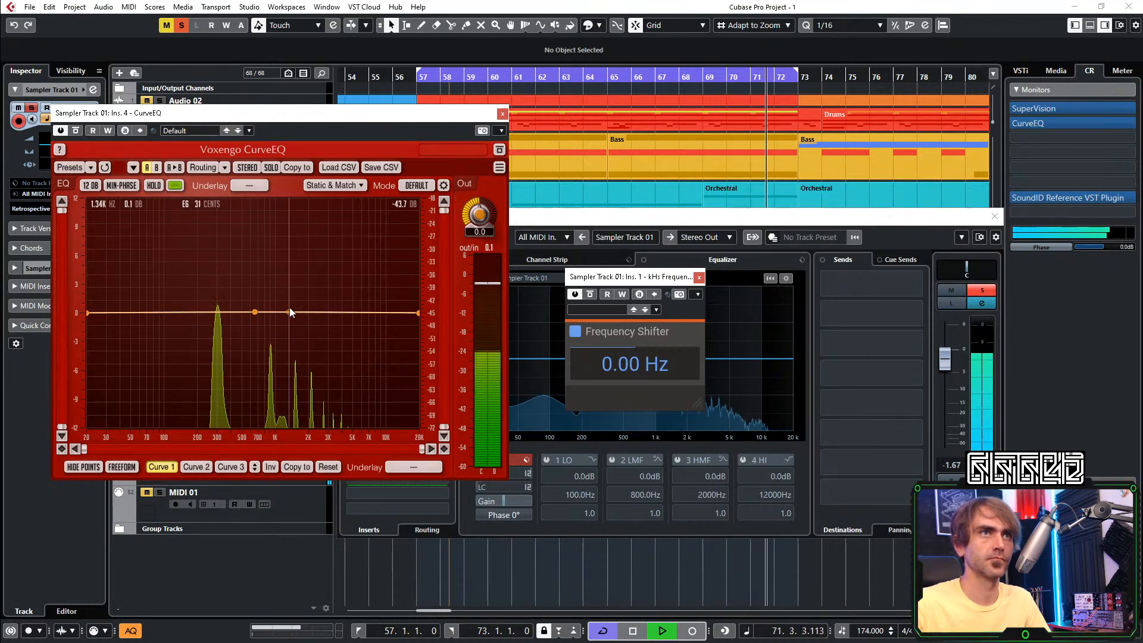
{"action": "left_click_drag", "start_coordinate": [638, 361], "coordinate": [641, 366]}
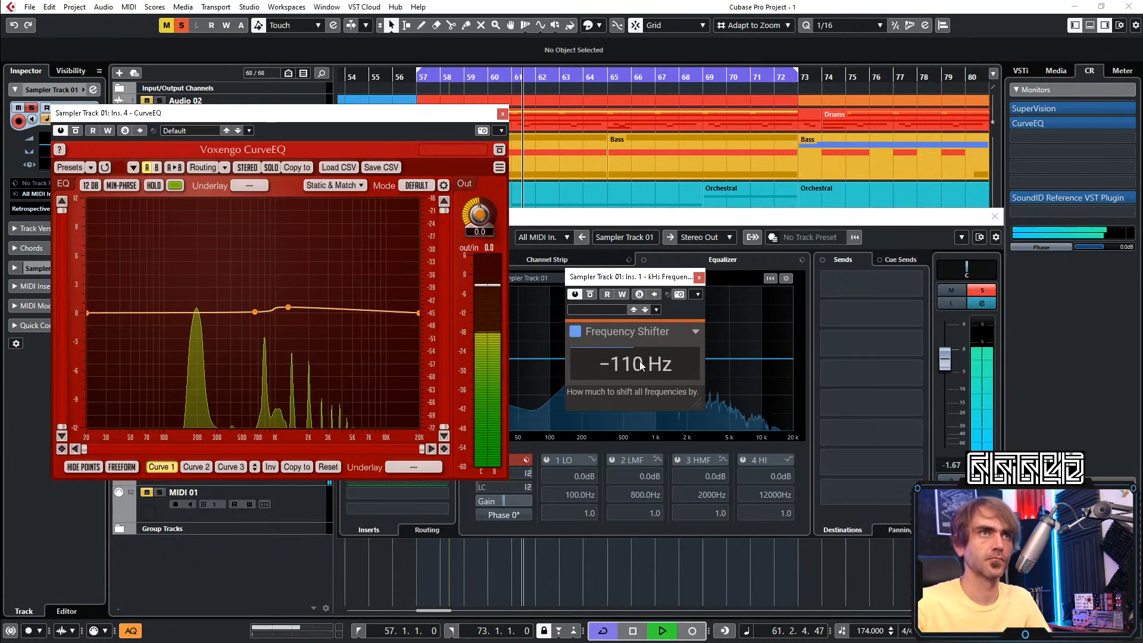
{"action": "left_click_drag", "start_coordinate": [630, 361], "coordinate": [631, 368]}
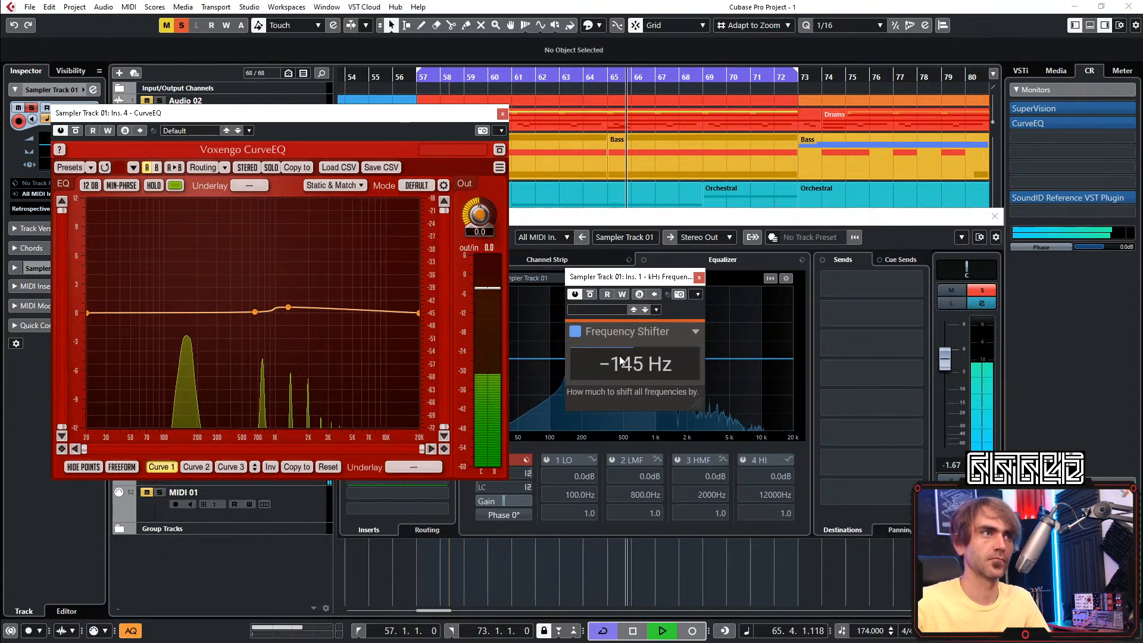
{"action": "left_click_drag", "start_coordinate": [621, 361], "coordinate": [637, 365]}
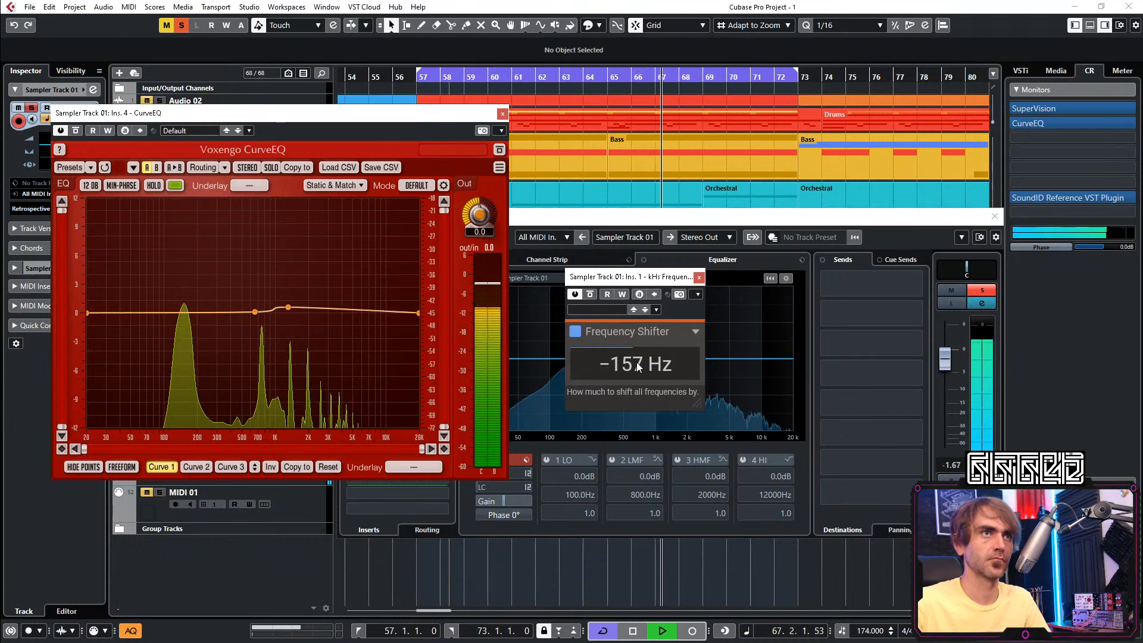
{"action": "key", "text": "space"}
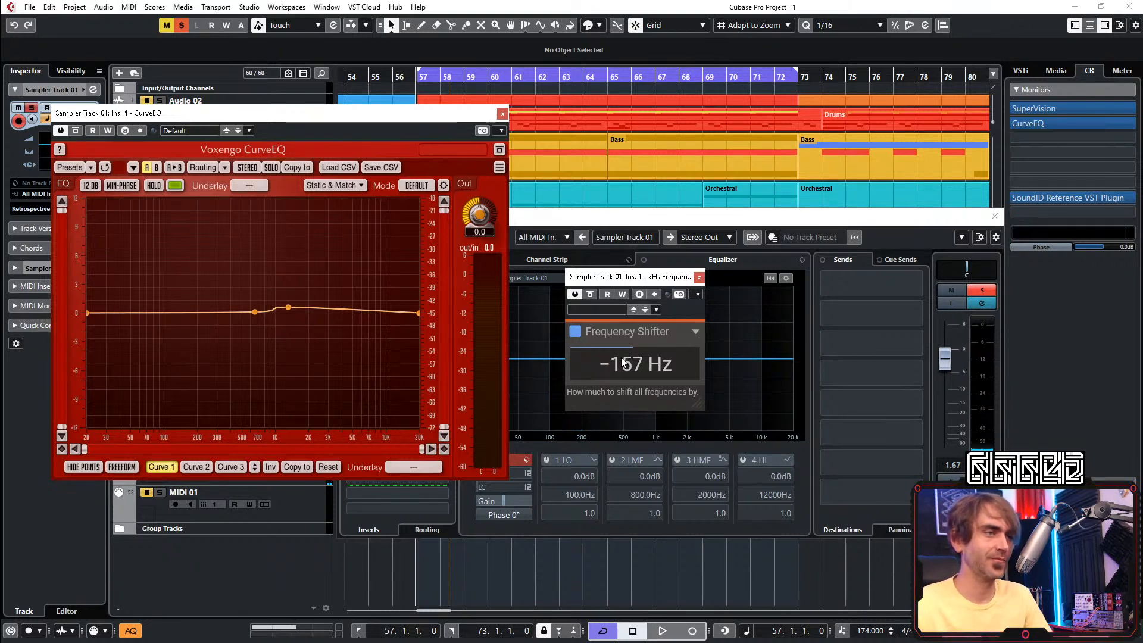
{"action": "key", "text": "space"}
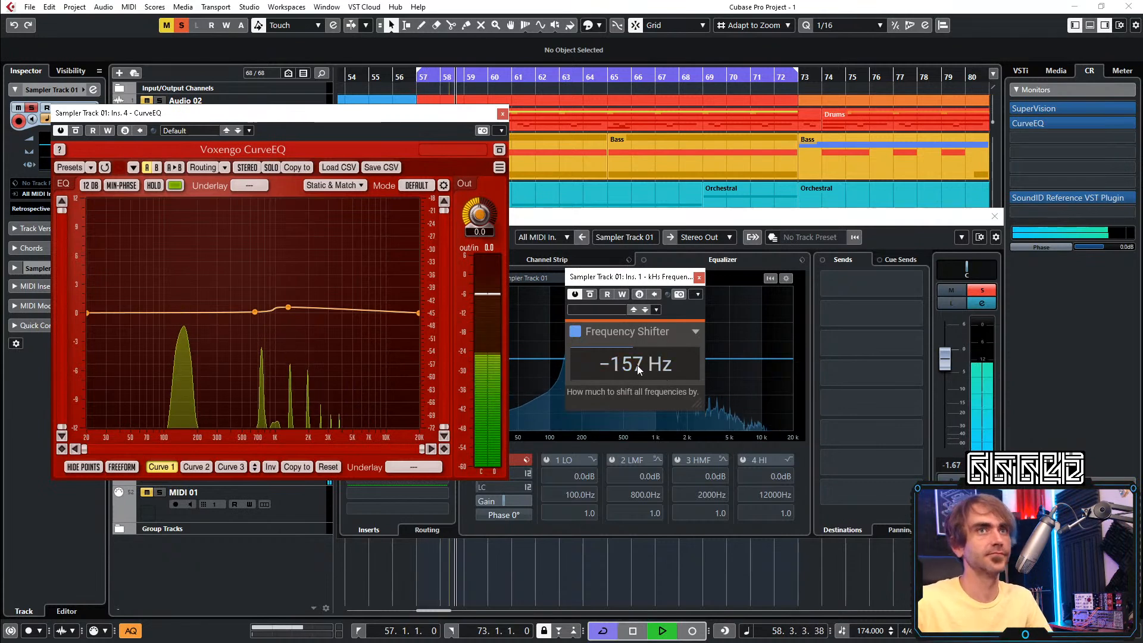
Set the tom's frequency shift to -188 Hz and close the CurveEQ and Frequency Shifter windows
{"action": "left_click_drag", "start_coordinate": [636, 364], "coordinate": [636, 370]}
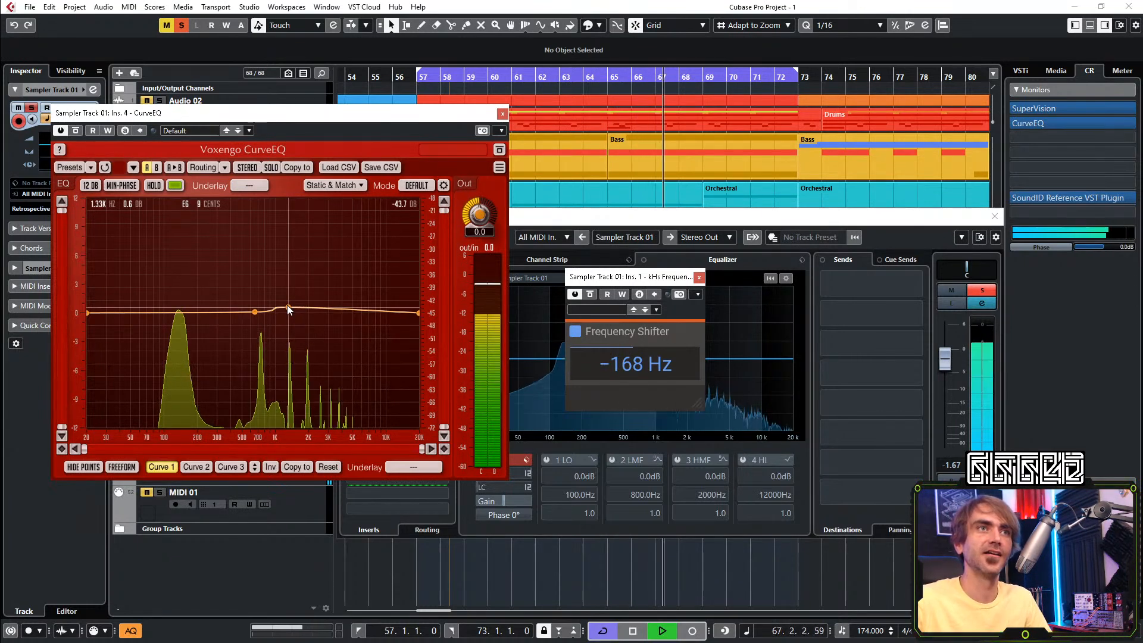
{"action": "left_click_drag", "start_coordinate": [616, 369], "coordinate": [625, 368]}
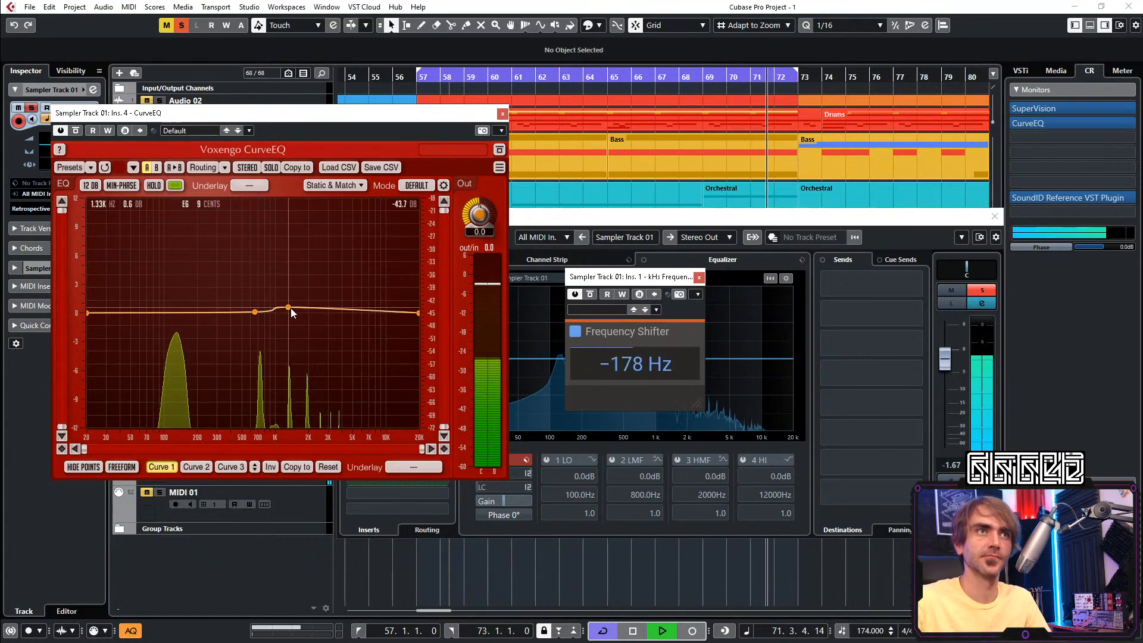
{"action": "left_click_drag", "start_coordinate": [649, 365], "coordinate": [649, 371]}
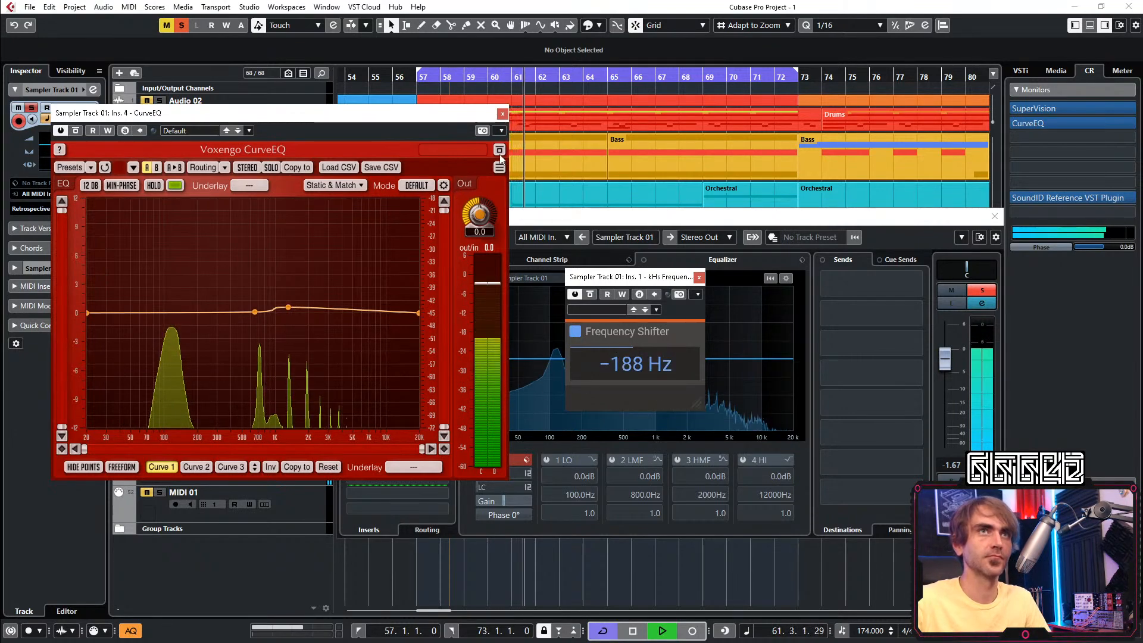
{"action": "left_click", "coordinate": [502, 113]}
{"action": "left_click", "coordinate": [699, 277]}
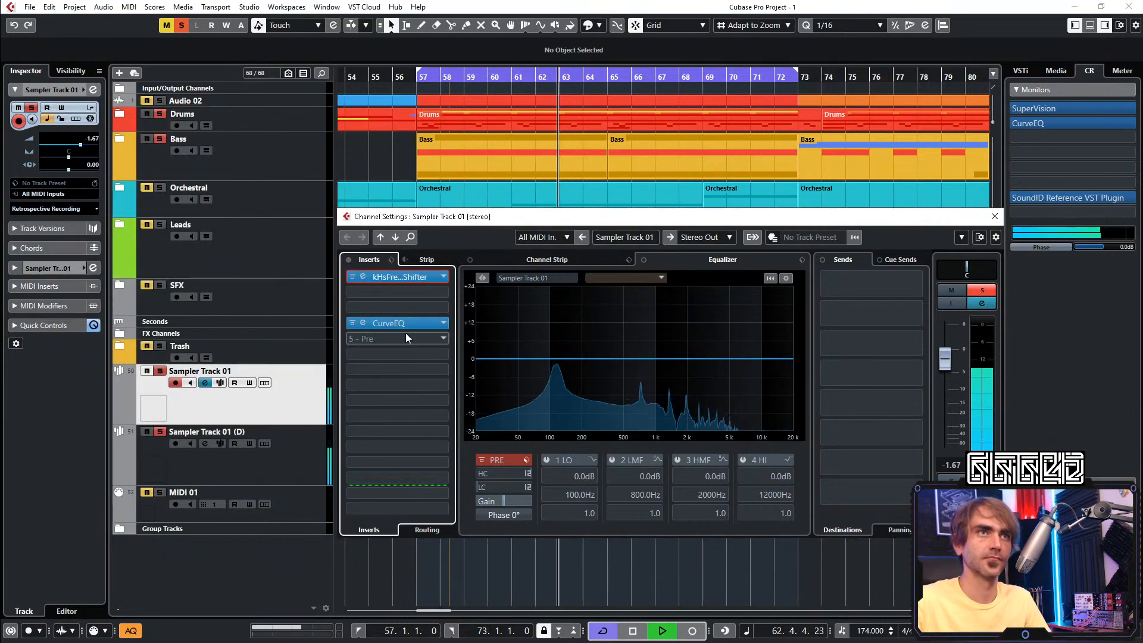
Load Multipass into the second insert slot of Sampler Track 01
{"action": "left_click", "coordinate": [395, 294]}
{"action": "type", "text": "mul"}
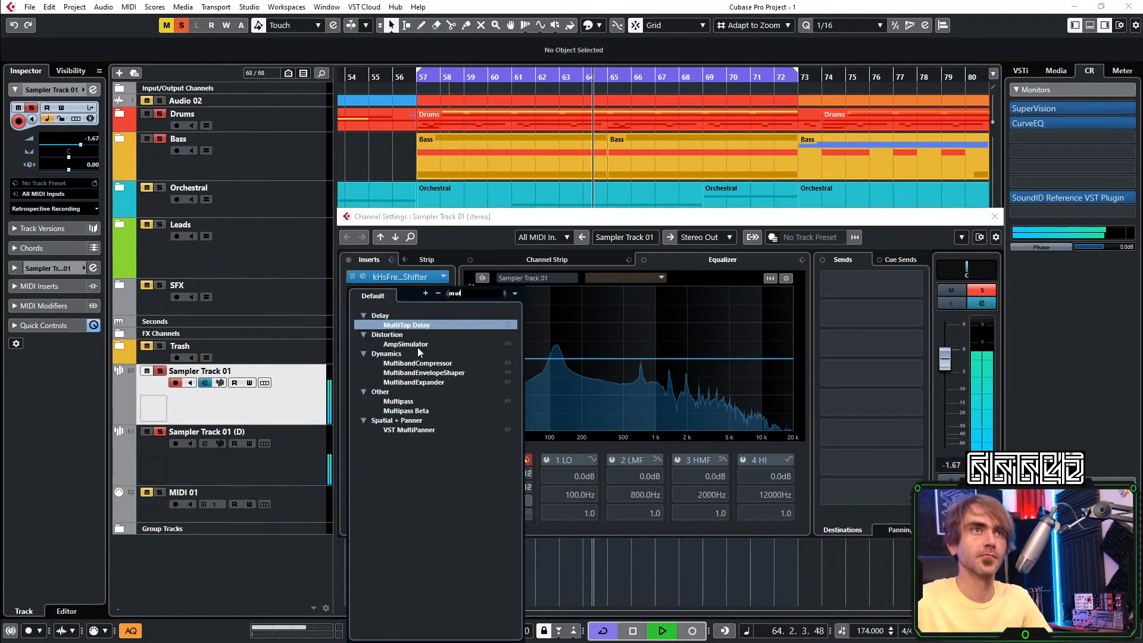
{"action": "left_click", "coordinate": [397, 401]}
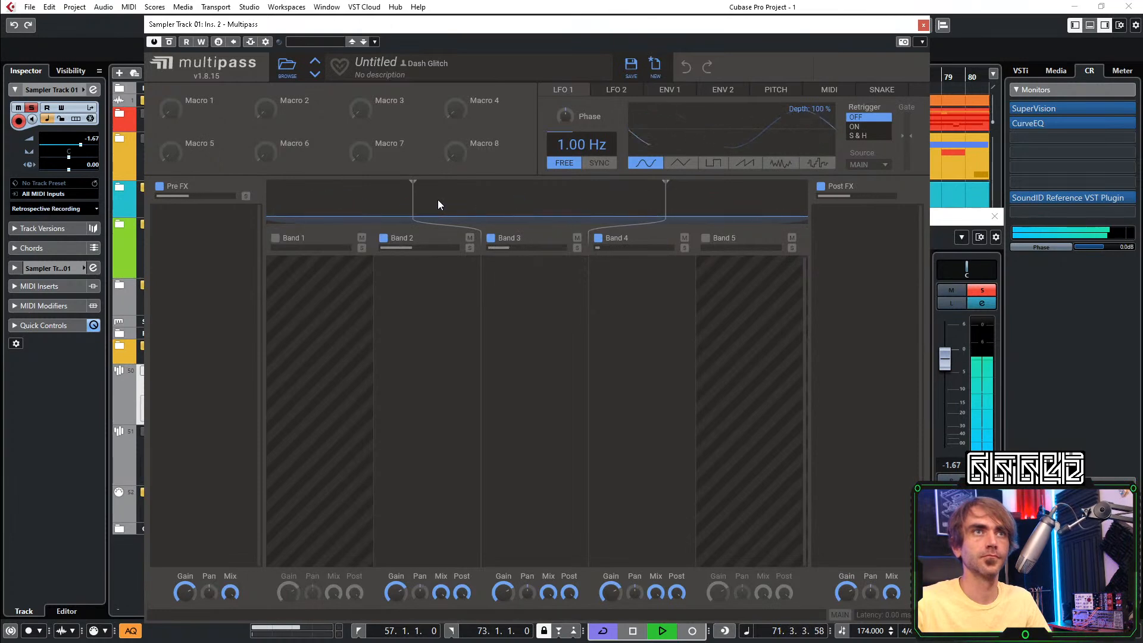
Disable Multipass's fourth band, leaving one split at 250 Hz, and add a Frequency Shifter to the band above it
{"action": "left_click", "coordinate": [595, 238]}
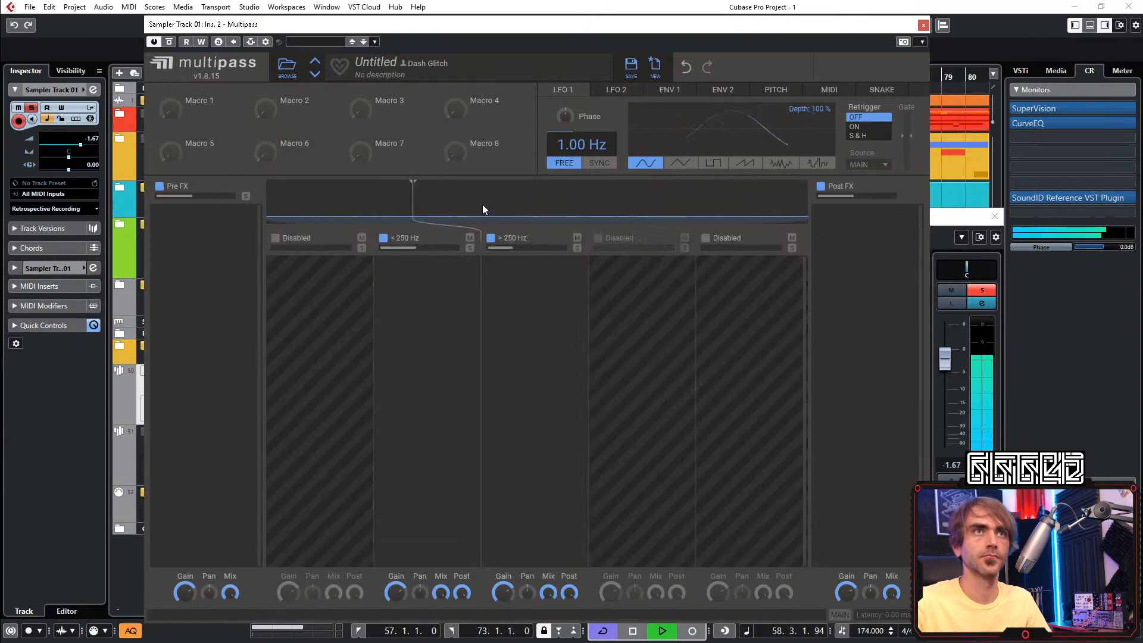
{"action": "left_click", "coordinate": [495, 281]}
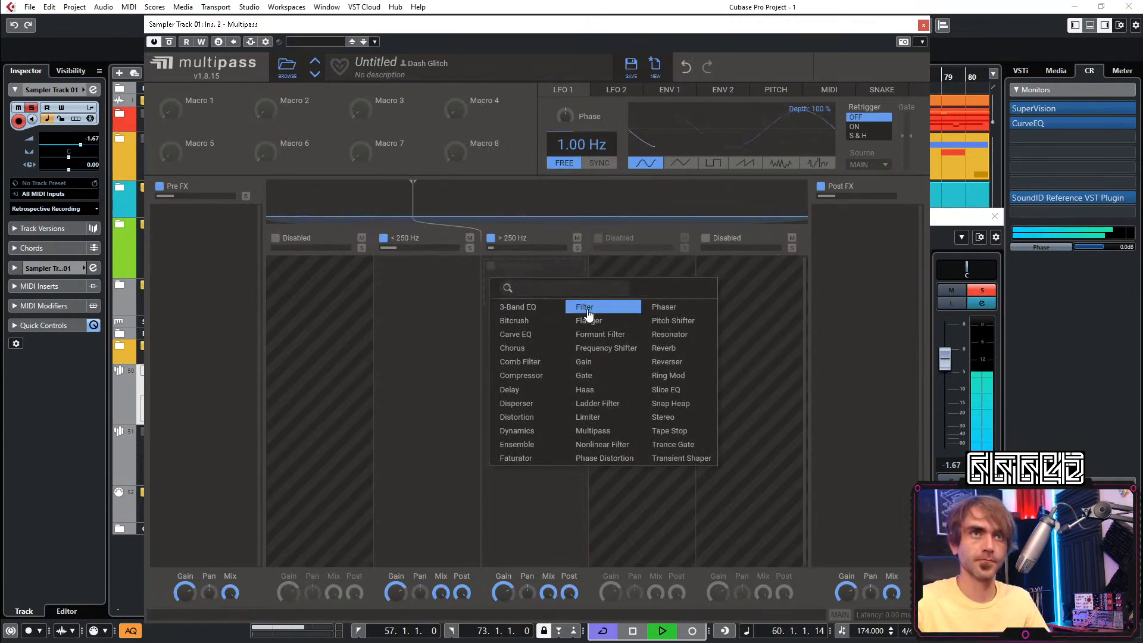
{"action": "left_click", "coordinate": [605, 348]}
Set the Frequency Shifter in Multipass's band above 250 Hz to -188 Hz and bypass the separate kHs Frequency Shifter insert
{"action": "left_click_drag", "start_coordinate": [448, 24], "coordinate": [798, 29]}
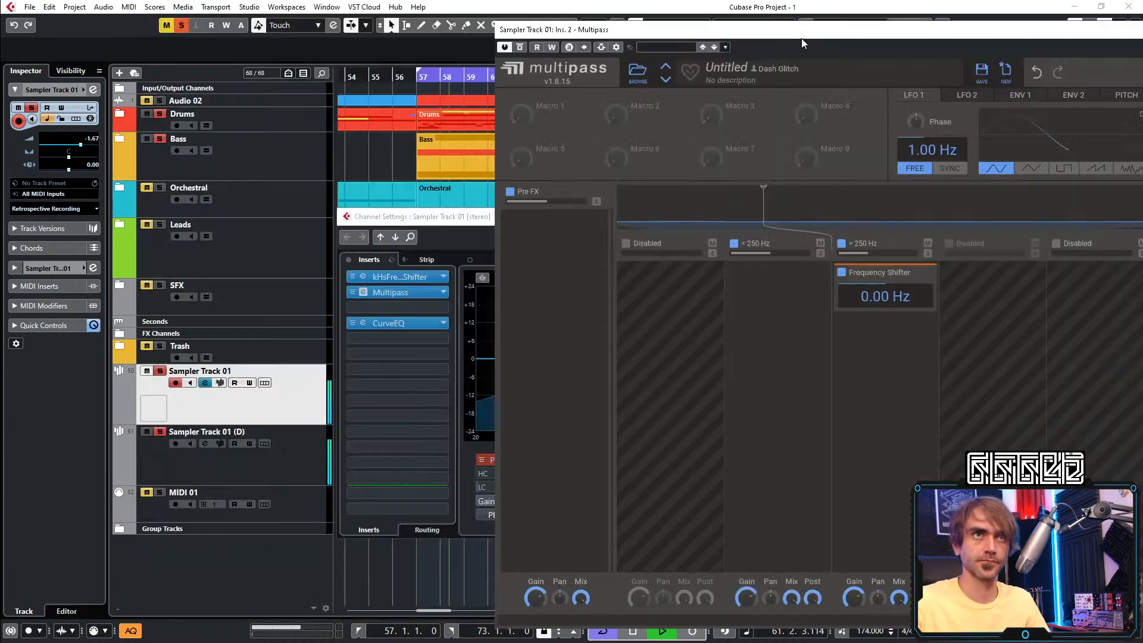
{"action": "left_click", "coordinate": [358, 275]}
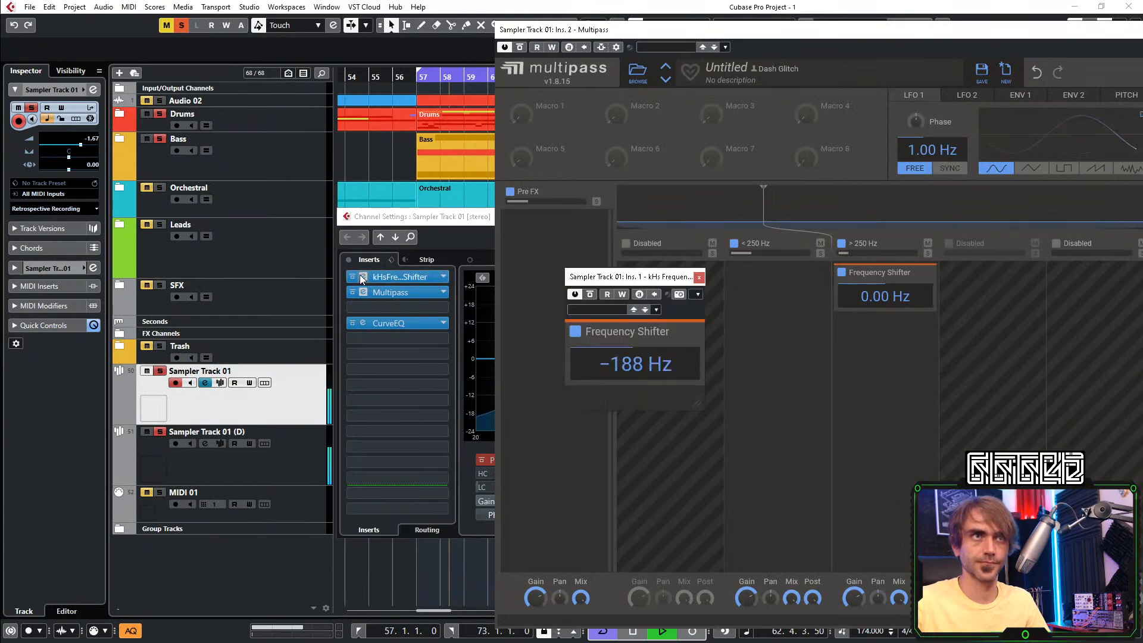
{"action": "left_click", "coordinate": [876, 298]}
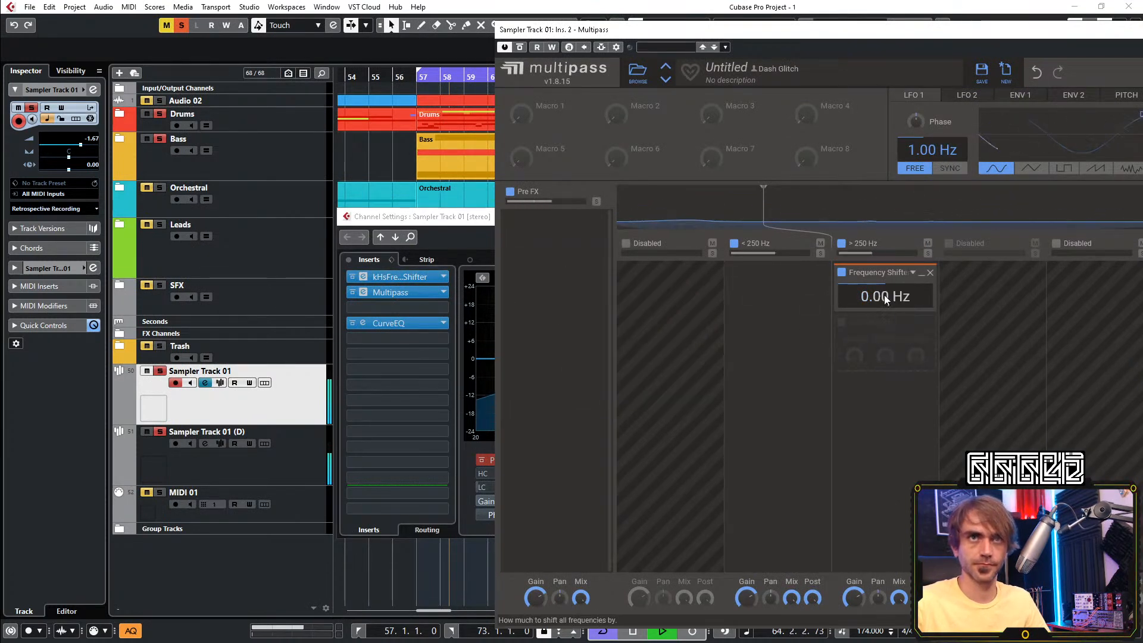
{"action": "double_click", "coordinate": [884, 295]}
{"action": "type", "text": "-188"}
{"action": "key", "text": "Return"}
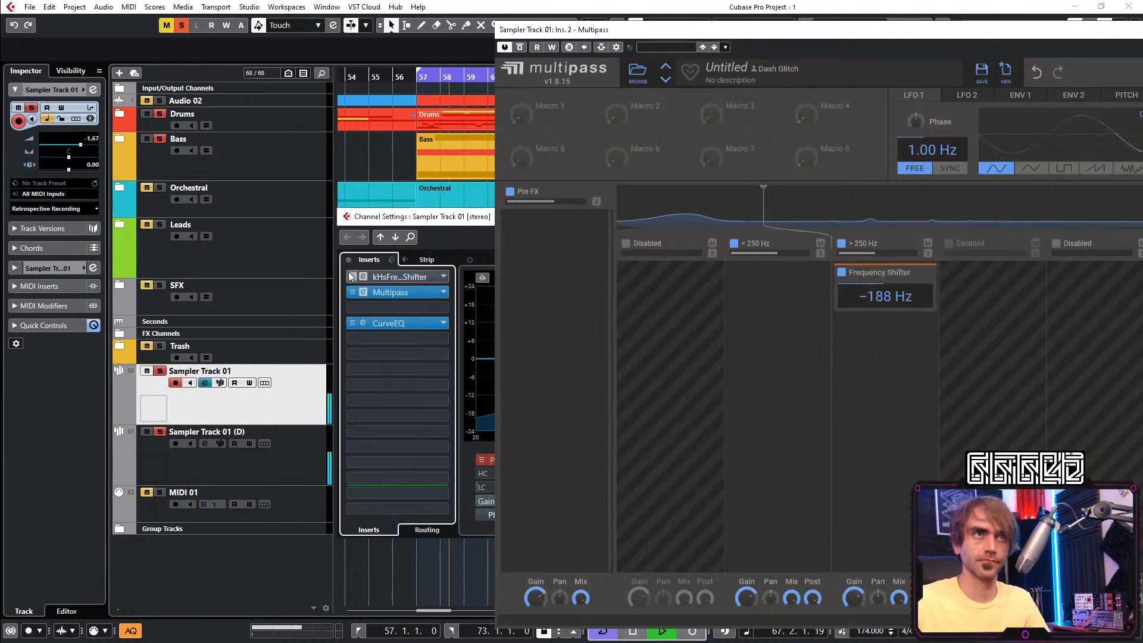
{"action": "key", "text": "space"}
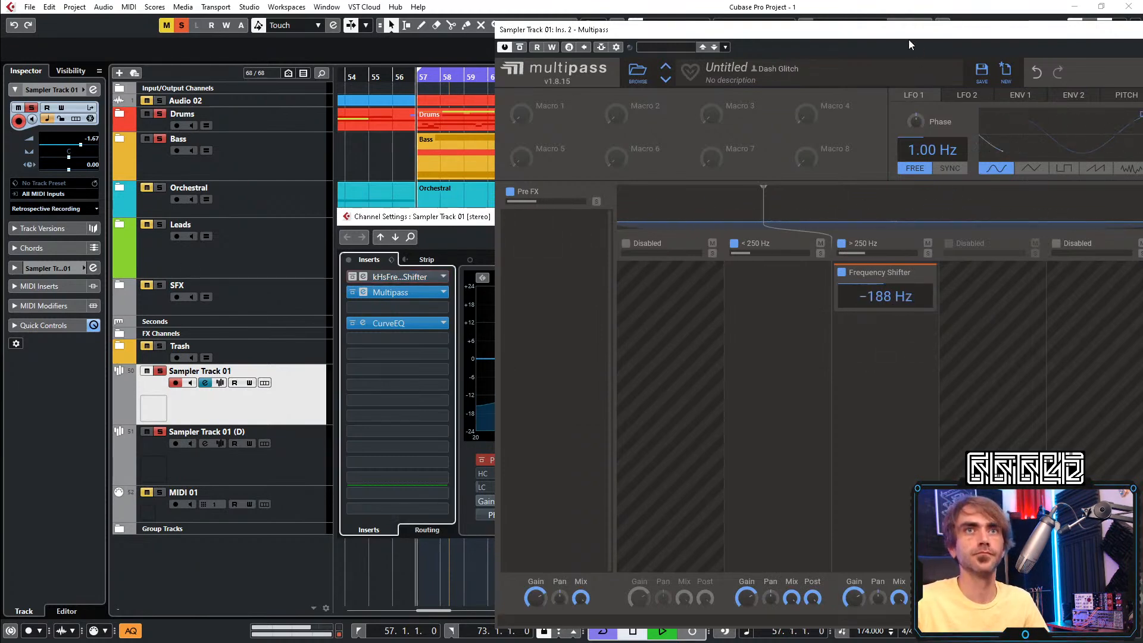
{"action": "left_click_drag", "start_coordinate": [875, 25], "coordinate": [565, 23]}
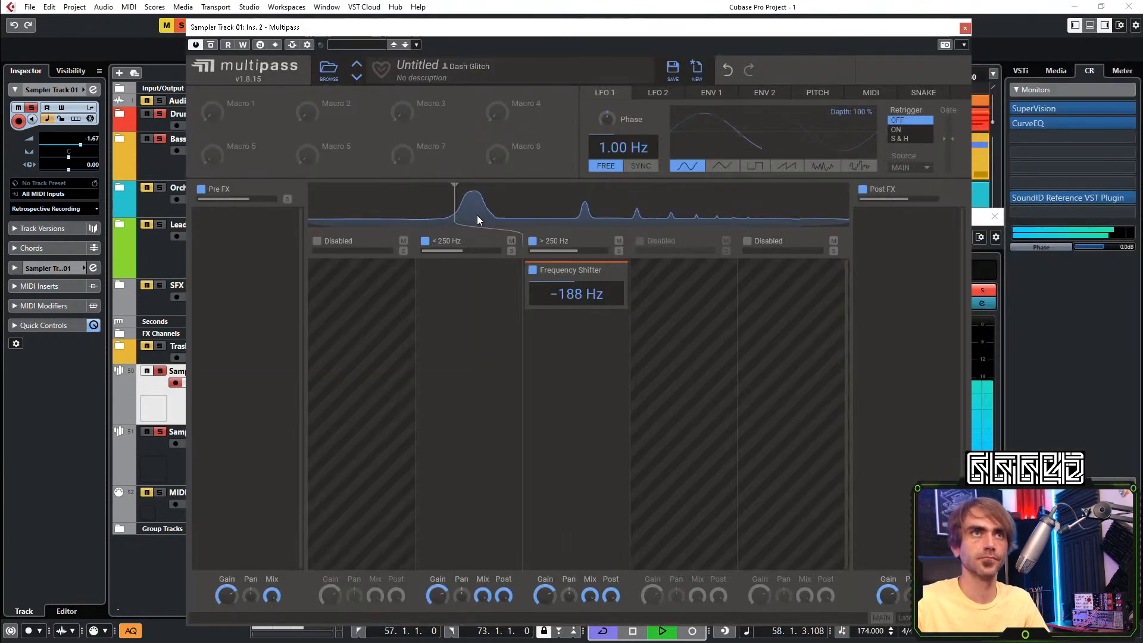
Raise Multipass's band split to 404 Hz, audition the tom with the Frequency Shifter, and close the plug-in window
{"action": "left_click_drag", "start_coordinate": [459, 215], "coordinate": [504, 214]}
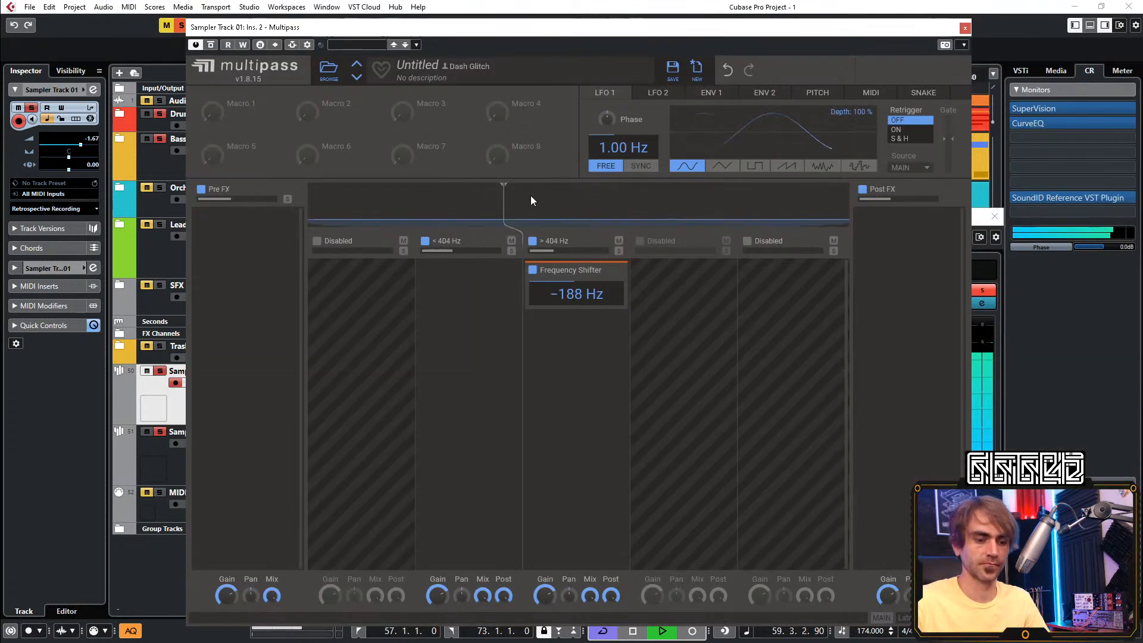
{"action": "key", "text": "space"}
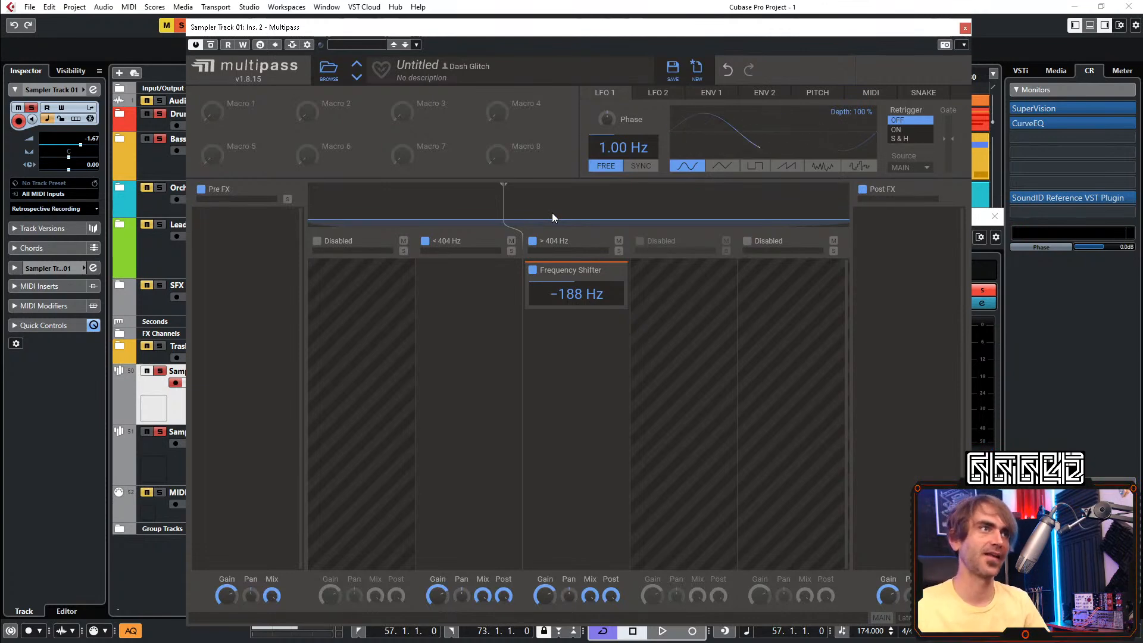
{"action": "key", "text": "space"}
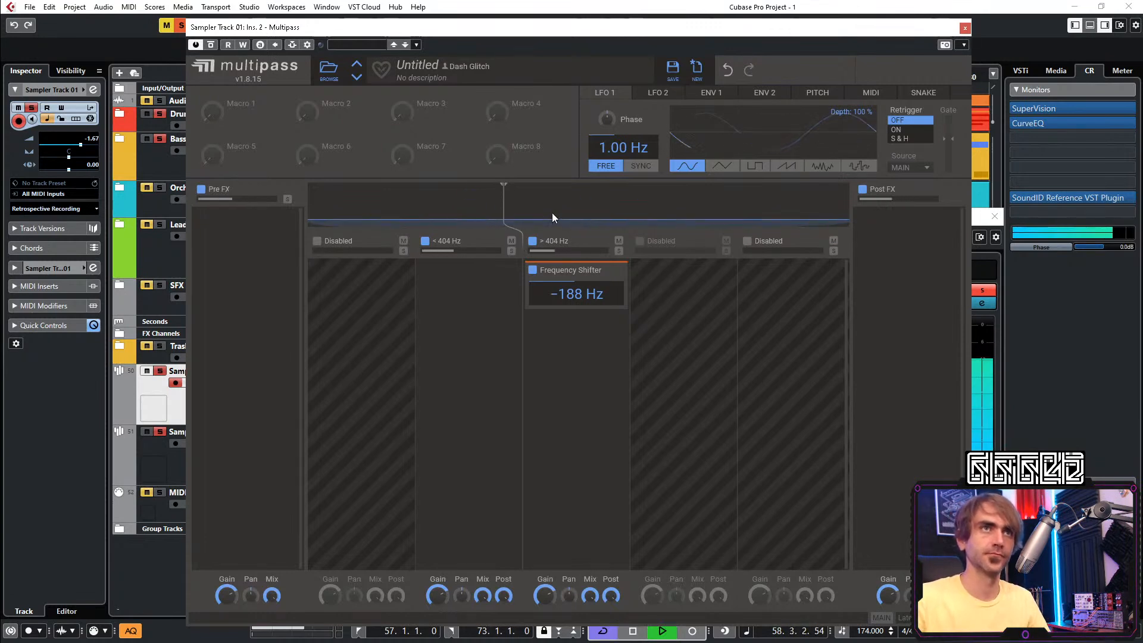
{"action": "left_click", "coordinate": [532, 271]}
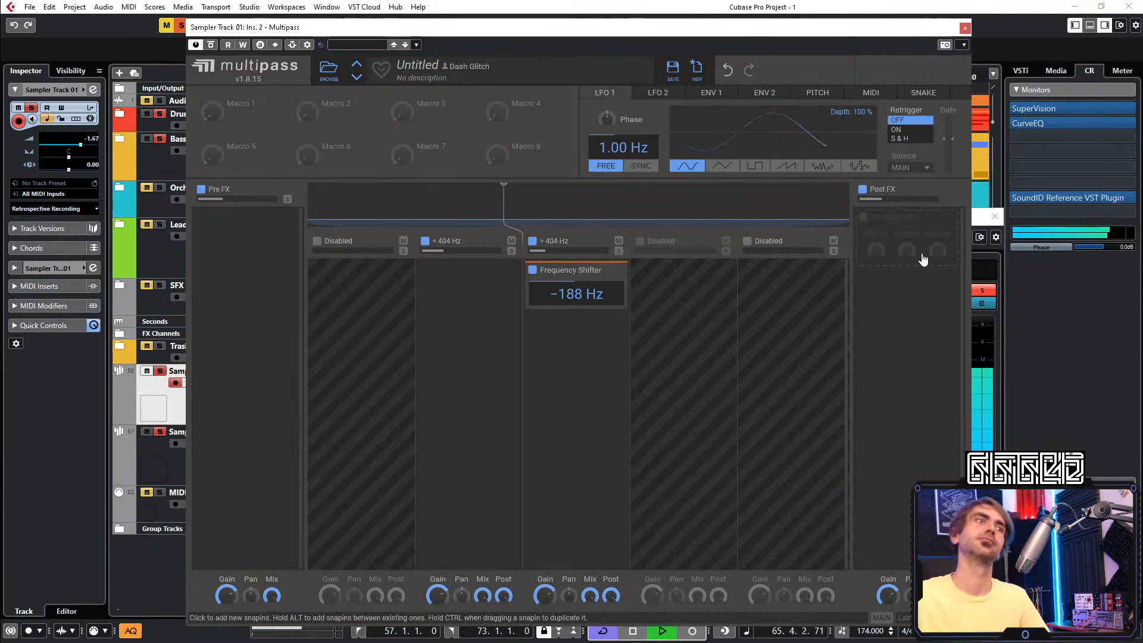
{"action": "left_click", "coordinate": [963, 28]}
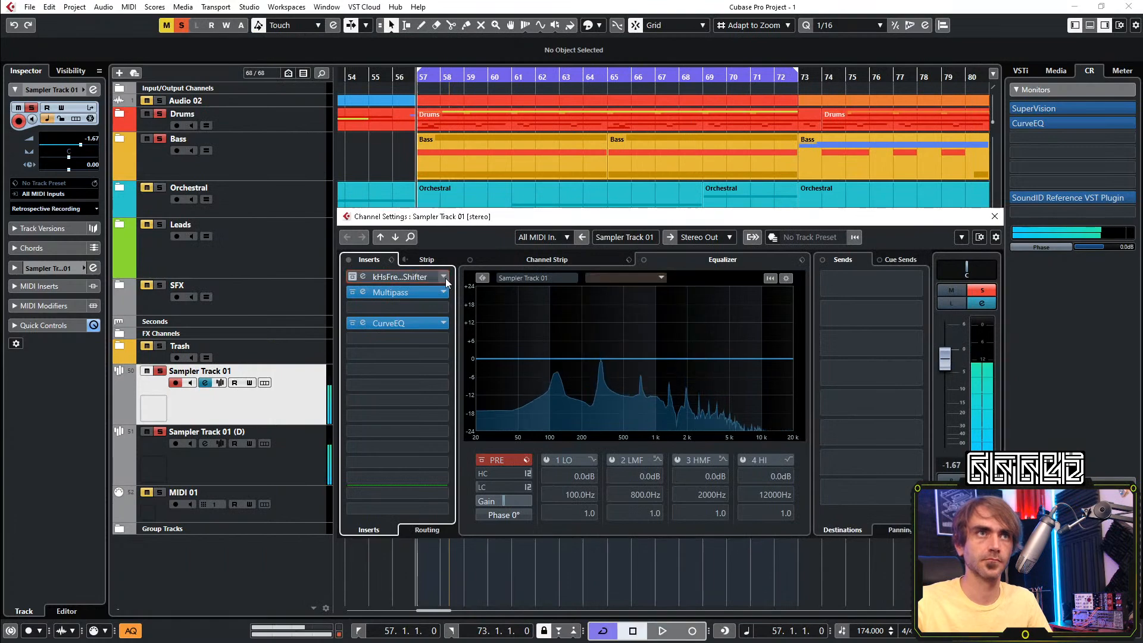
Remove the bypassed kHs Frequency Shifter from Sampler Track 01's first insert slot and resume playback
{"action": "left_click", "coordinate": [402, 277]}
{"action": "left_click", "coordinate": [464, 279]}
{"action": "type", "text": "no"}
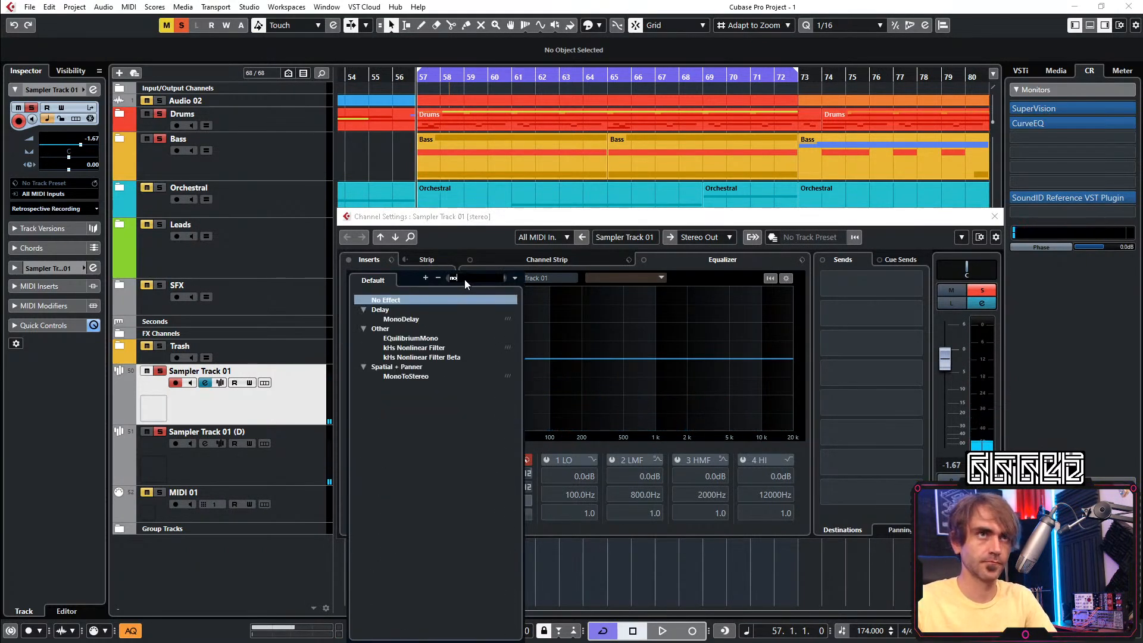
{"action": "key", "text": "Return"}
{"action": "key", "text": "space"}
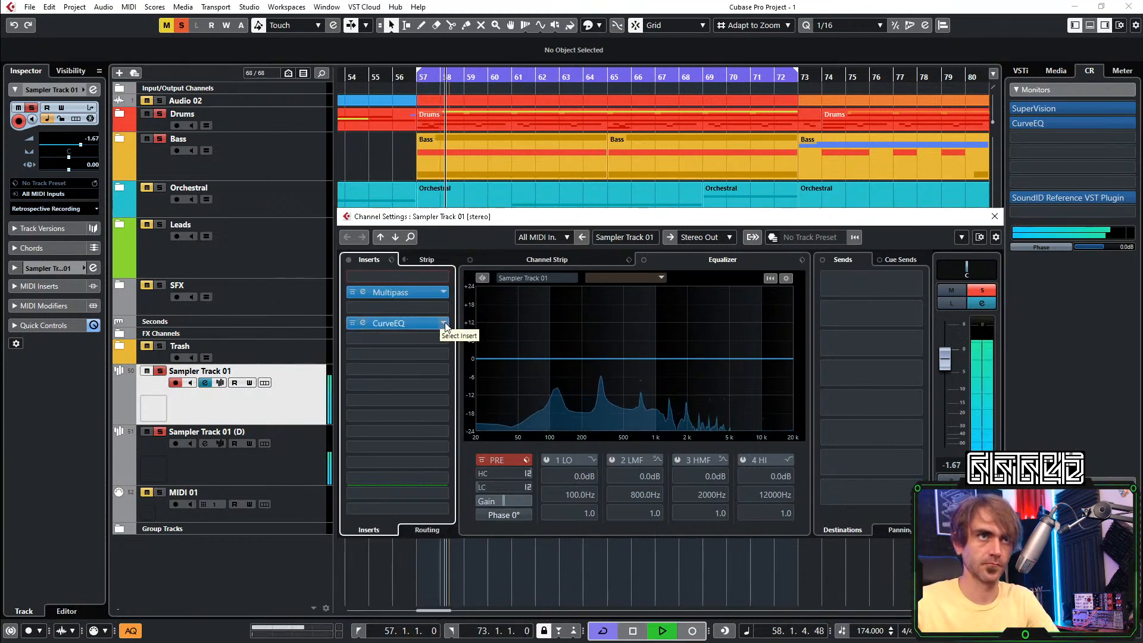
Bypass and remove the CurveEQ insert from Sampler Track 01, and replay the loop from bar 57
{"action": "left_click", "coordinate": [353, 323]}
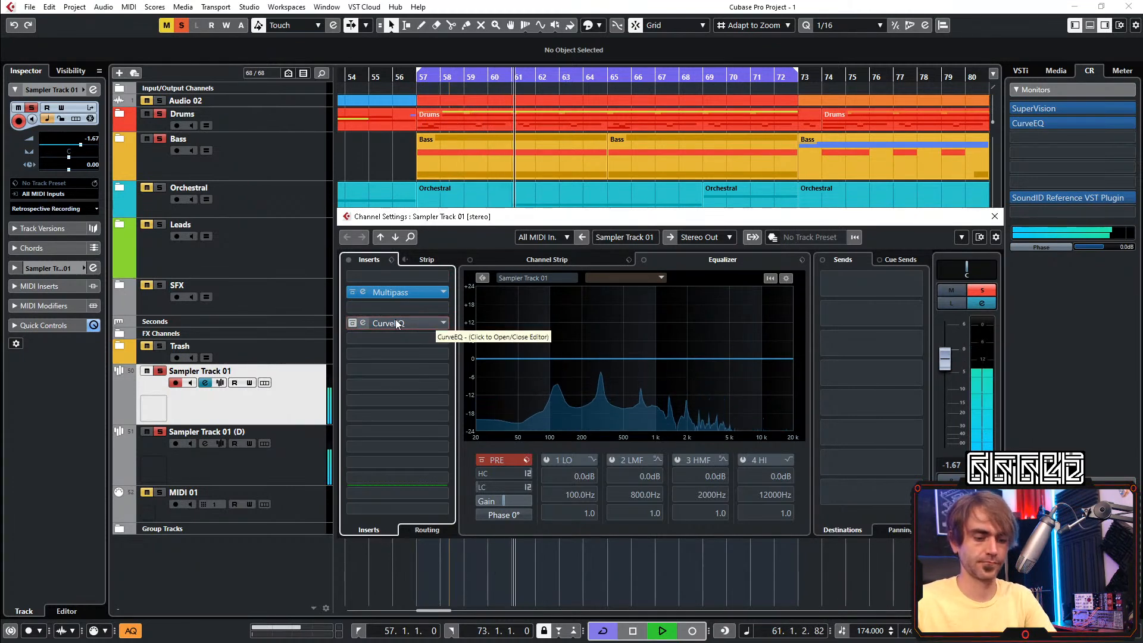
{"action": "key", "text": "Delete"}
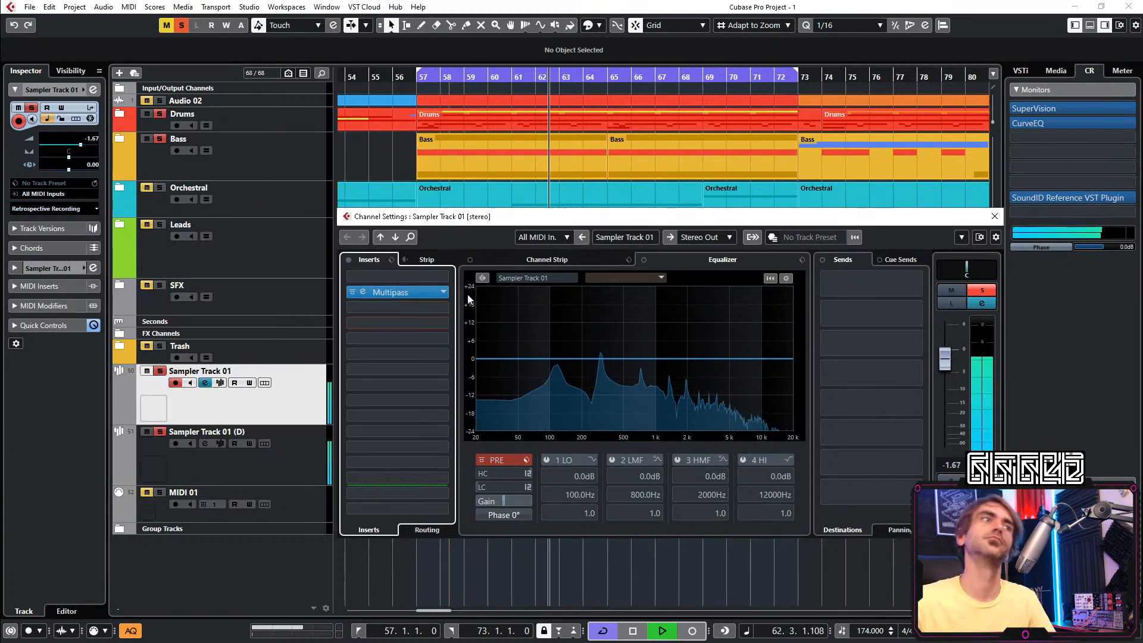
{"action": "key", "text": "space"}
{"action": "key", "text": "KP_1"}
{"action": "key", "text": "space"}
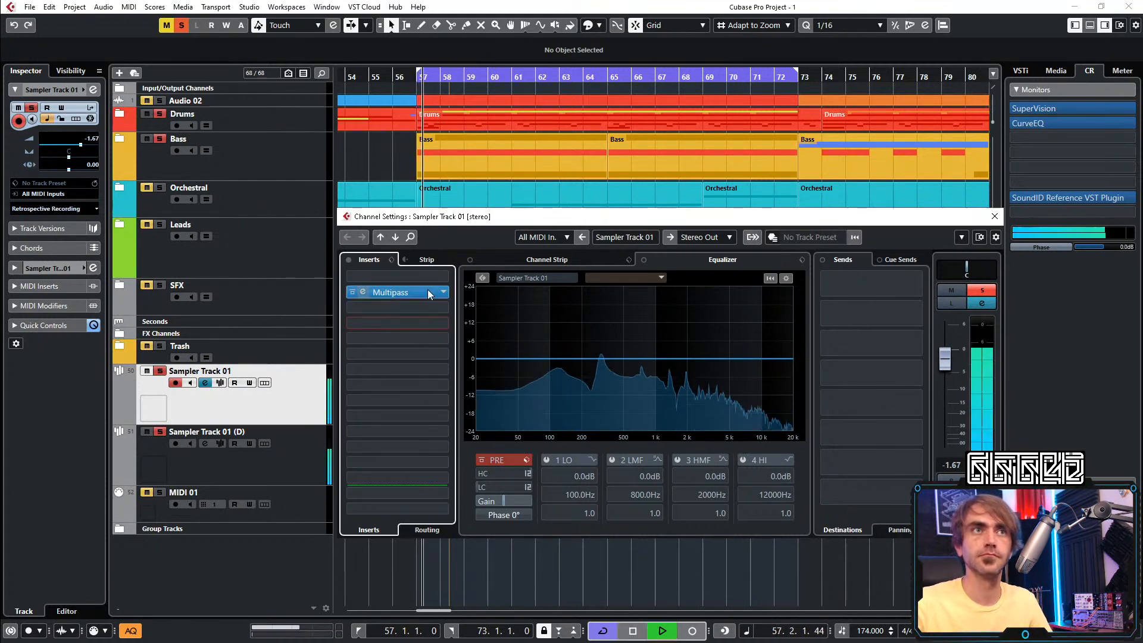
Load Decapitator into Sampler Track 01's third insert slot, enable Punish, adjust its Drive during playback, and close its window
{"action": "left_click", "coordinate": [394, 312]}
{"action": "type", "text": "deca"}
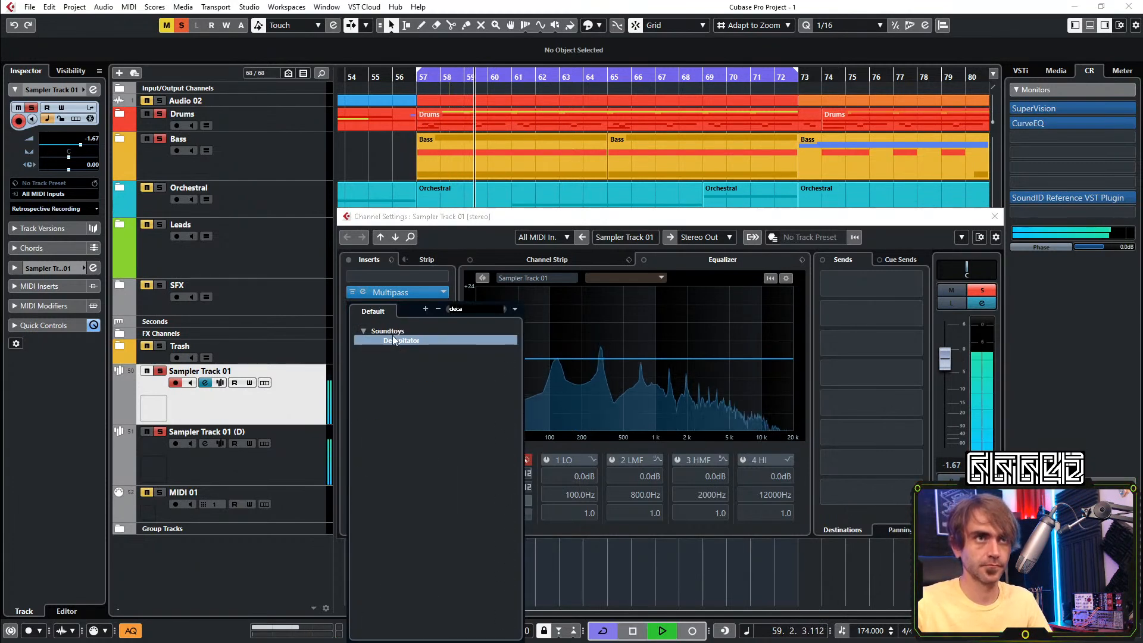
{"action": "left_click", "coordinate": [391, 340]}
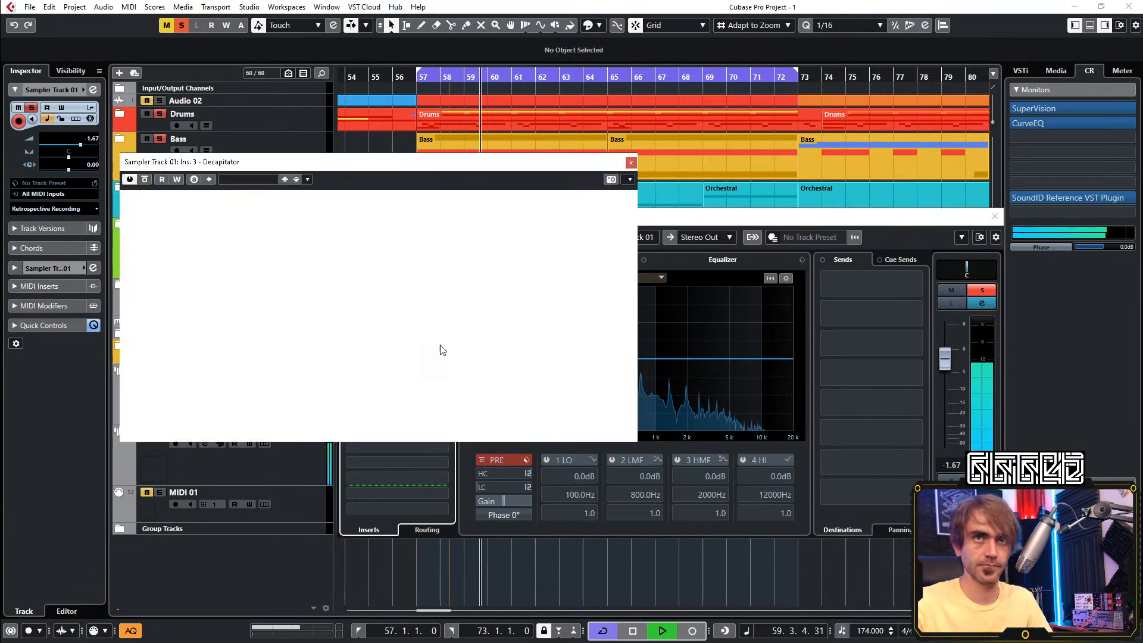
{"action": "key", "text": "space"}
{"action": "key", "text": "KP_1"}
{"action": "key", "text": "space"}
{"action": "left_click", "coordinate": [243, 263]}
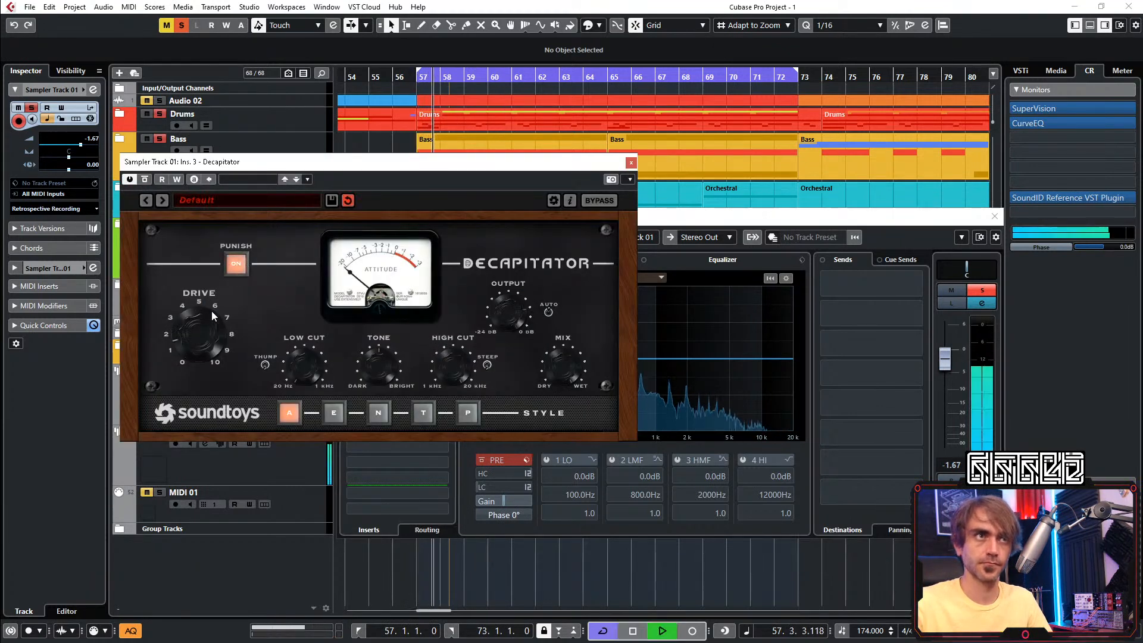
{"action": "scroll", "coordinate": [208, 312], "scroll_direction": "up", "scroll_amount": 3}
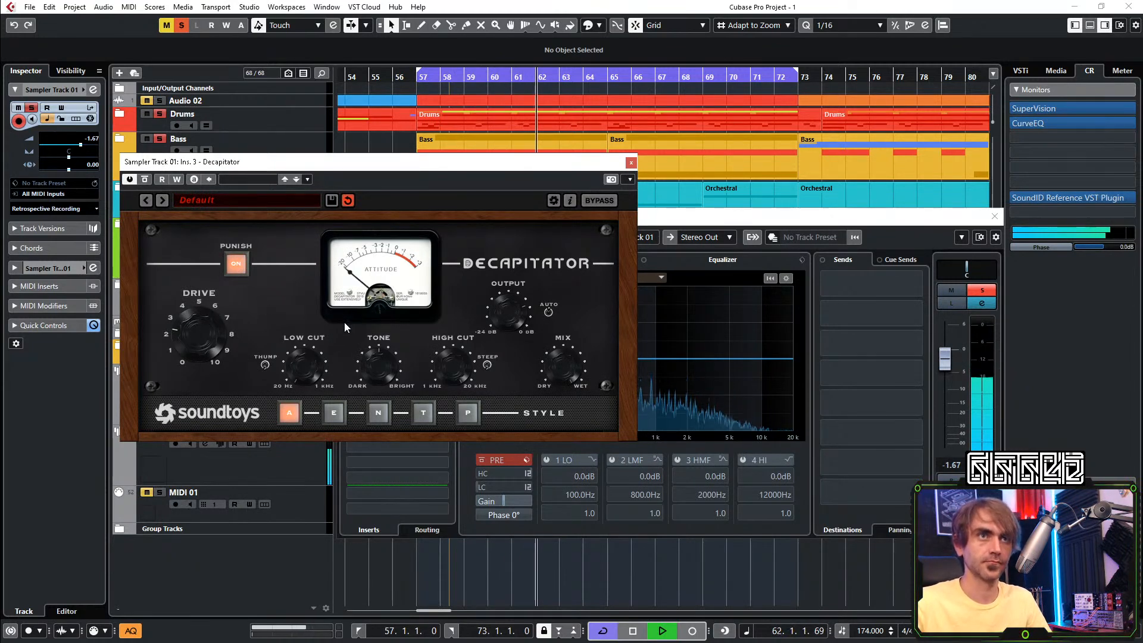
{"action": "left_click", "coordinate": [629, 162]}
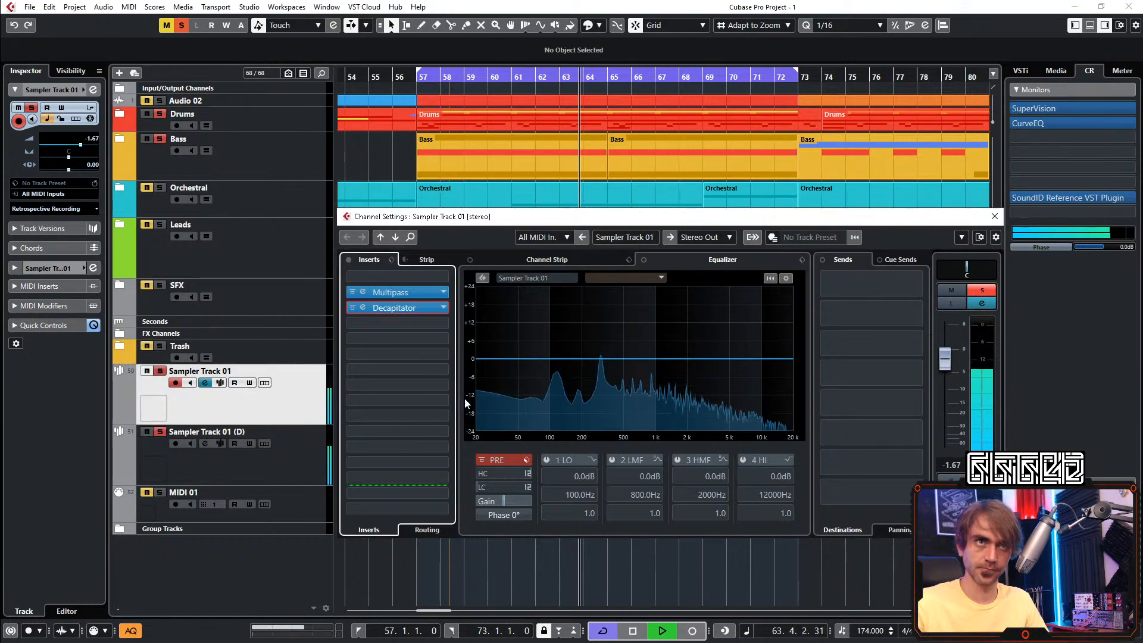
Load a second Multipass into the fourth insert slot and add a Disperser tuned to 720 Hz to its Band 3
{"action": "left_click", "coordinate": [389, 324]}
{"action": "type", "text": "mul"}
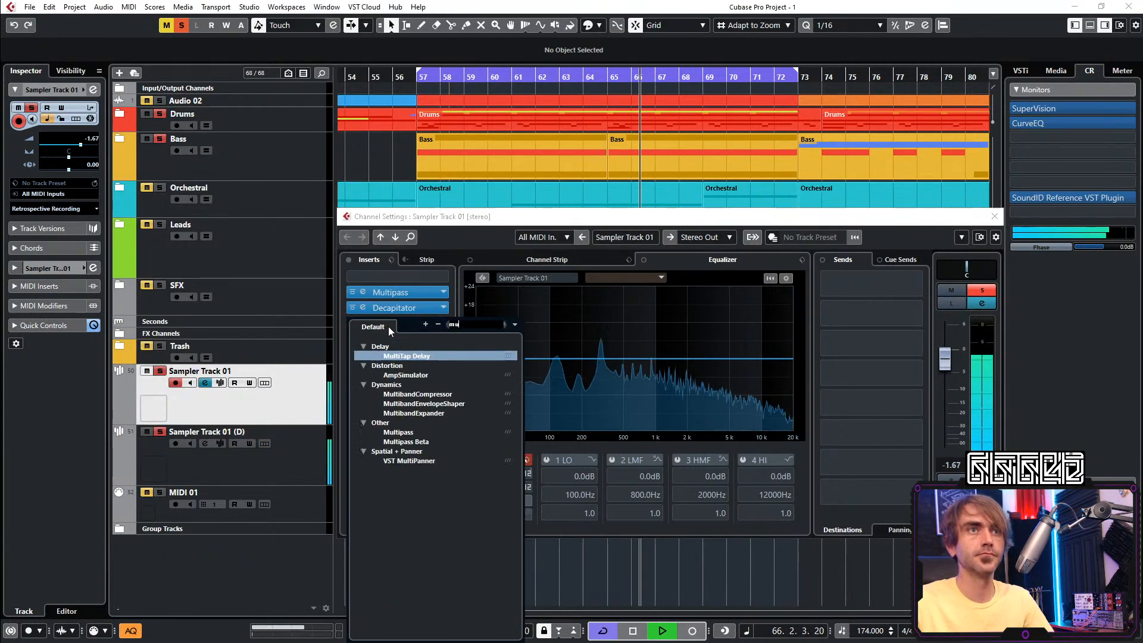
{"action": "left_click", "coordinate": [399, 431]}
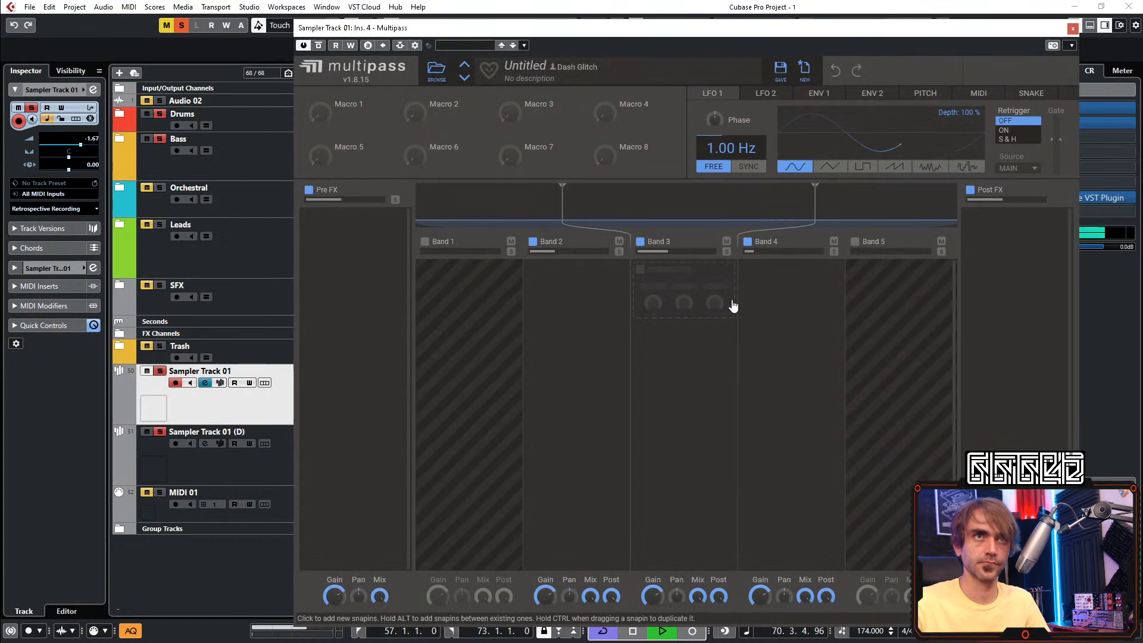
{"action": "left_click", "coordinate": [689, 302]}
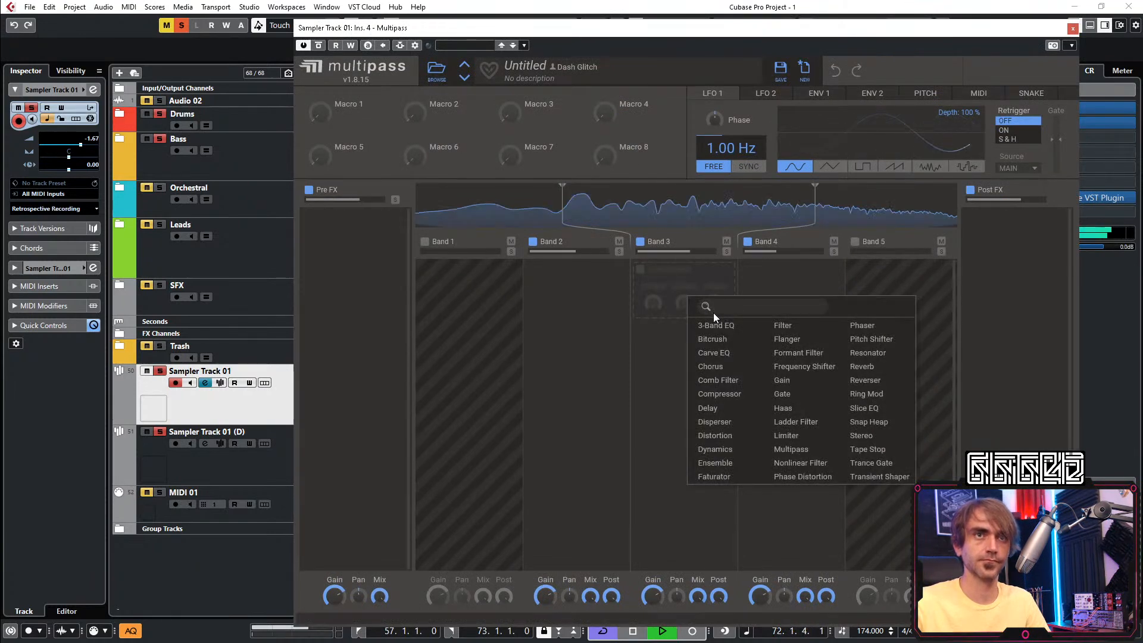
{"action": "left_click", "coordinate": [718, 421]}
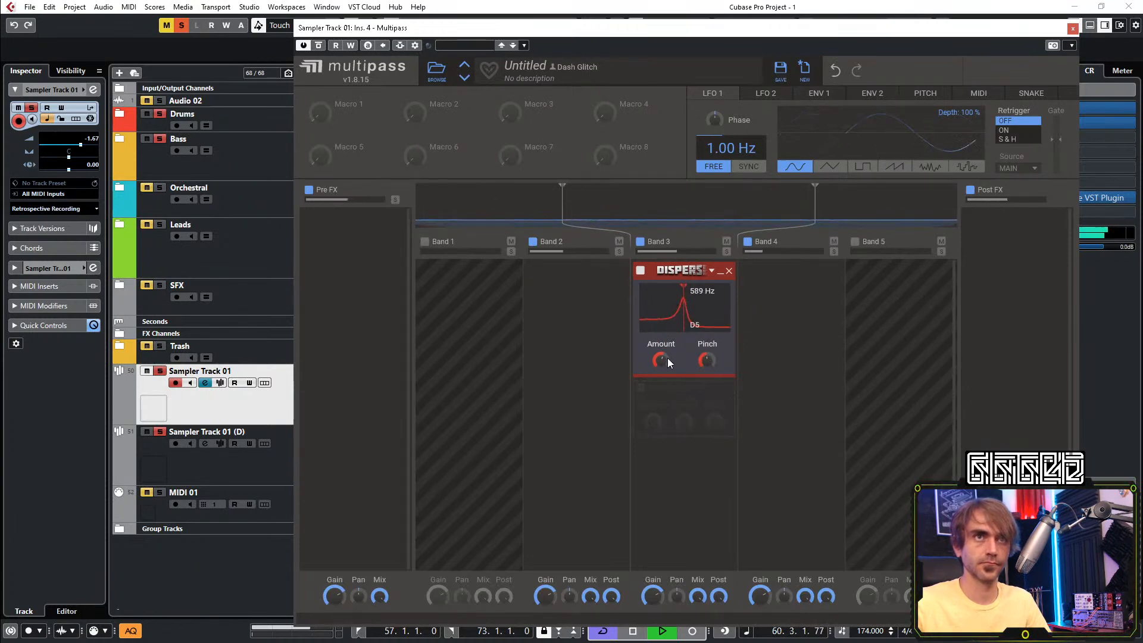
{"action": "left_click_drag", "start_coordinate": [685, 316], "coordinate": [690, 315]}
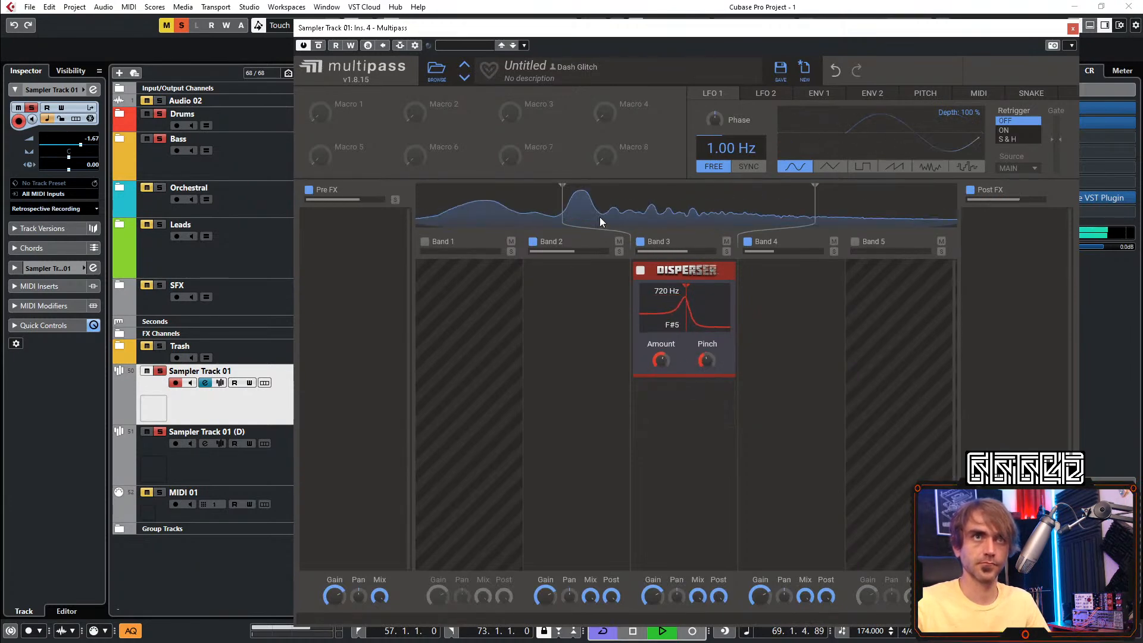
Set Multipass's upper band split to 1.00 kHz and add a Transient Shaper to the Post FX lane
{"action": "left_click_drag", "start_coordinate": [670, 222], "coordinate": [665, 221]}
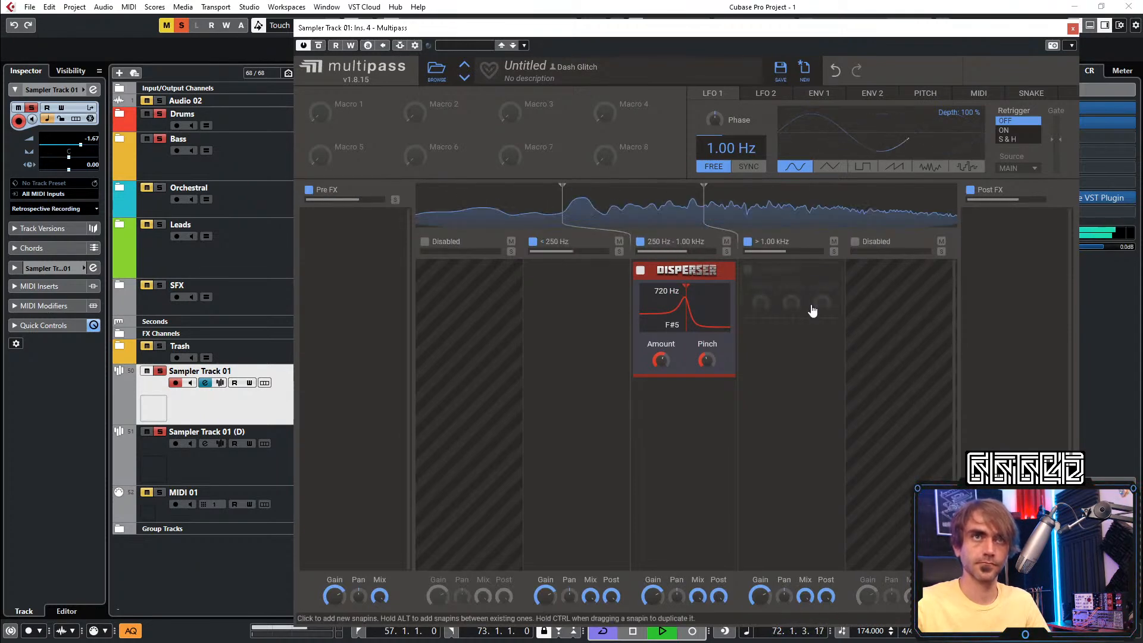
{"action": "left_click", "coordinate": [813, 311]}
{"action": "left_click", "coordinate": [1030, 245]}
{"action": "left_click", "coordinate": [1030, 244]}
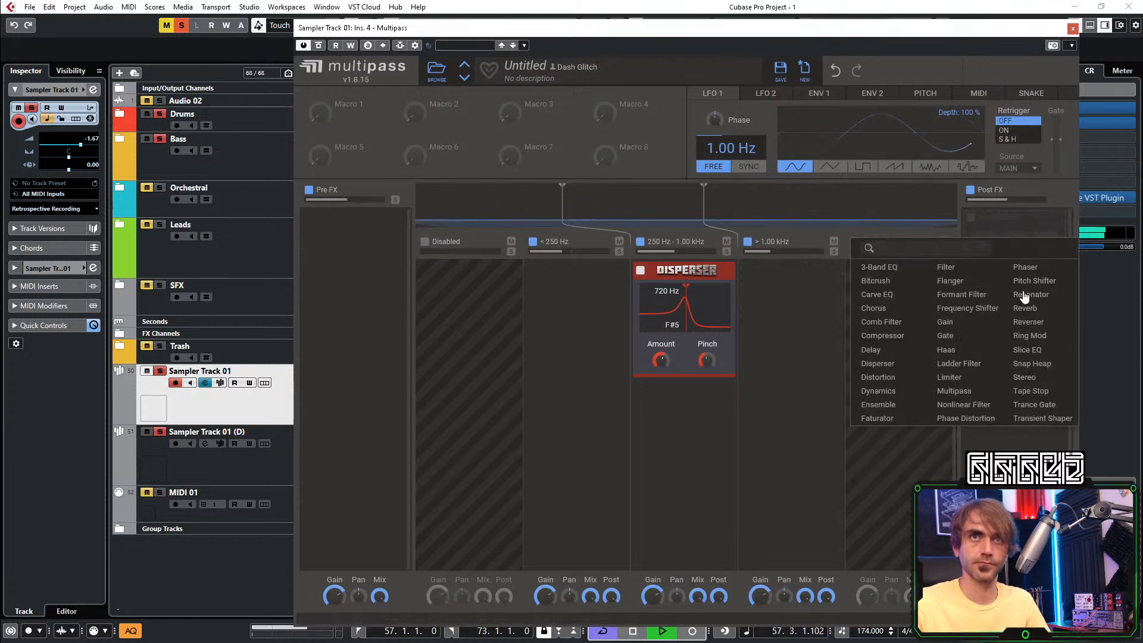
{"action": "left_click", "coordinate": [1041, 418]}
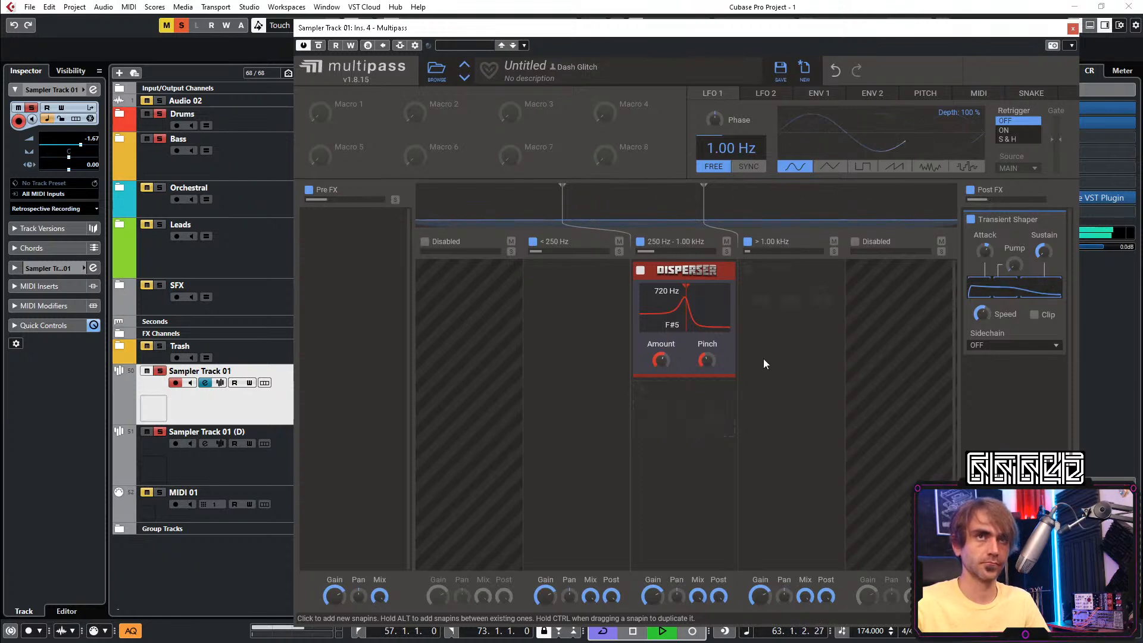
Add a Haas effect below the Disperser, replay the loop, and close the Multipass and channel settings windows
{"action": "left_click", "coordinate": [703, 406]}
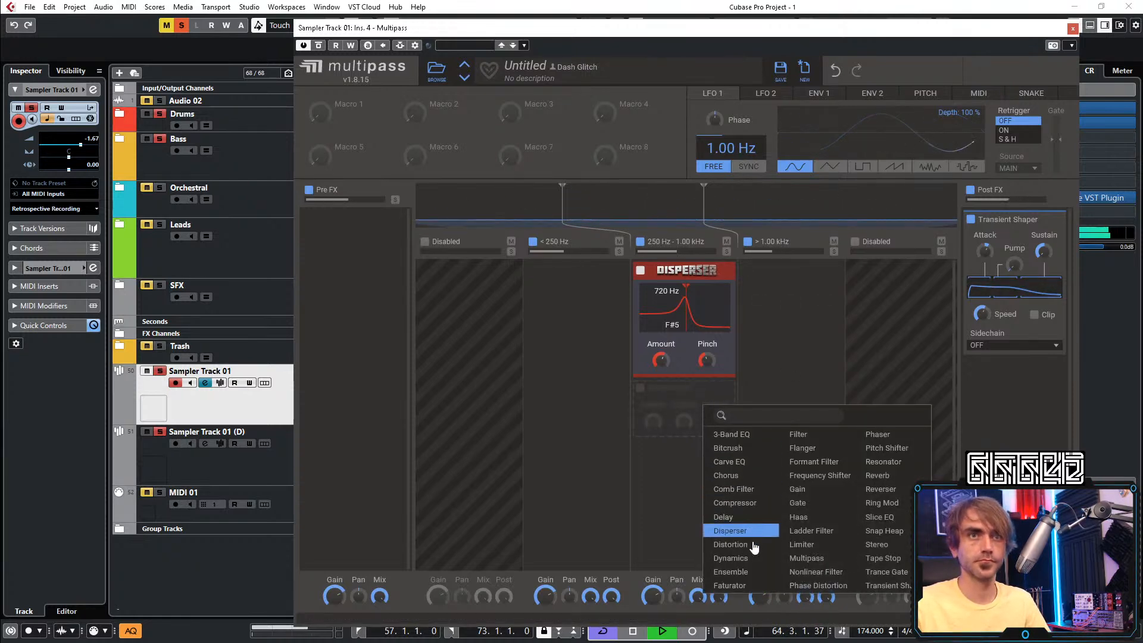
{"action": "left_click", "coordinate": [804, 516]}
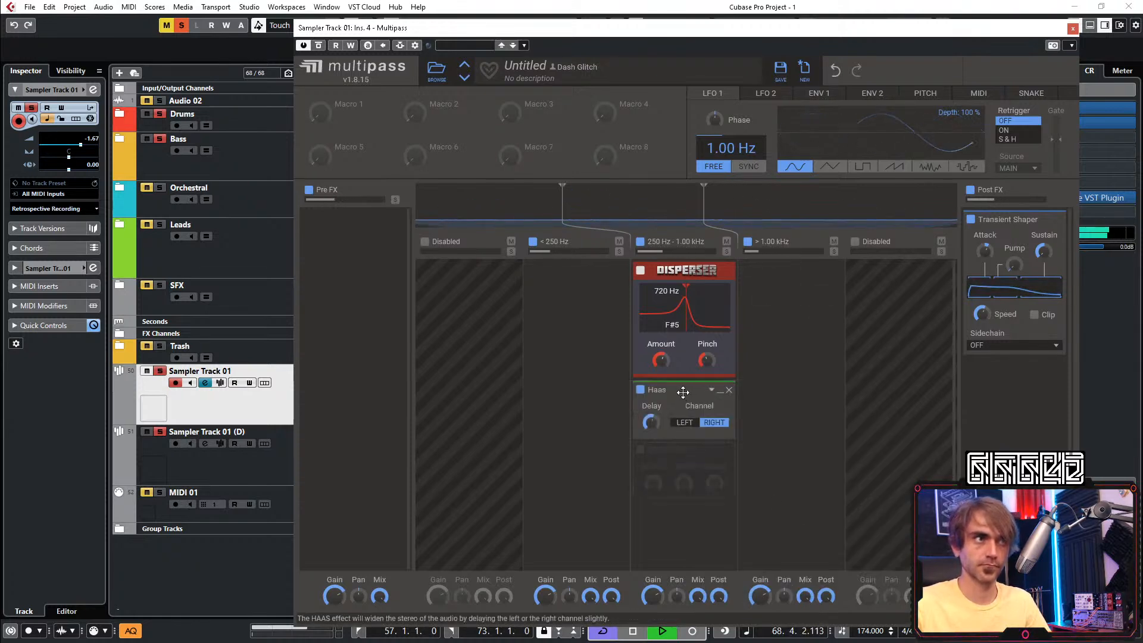
{"action": "key", "text": "space"}
{"action": "key", "text": "space"}
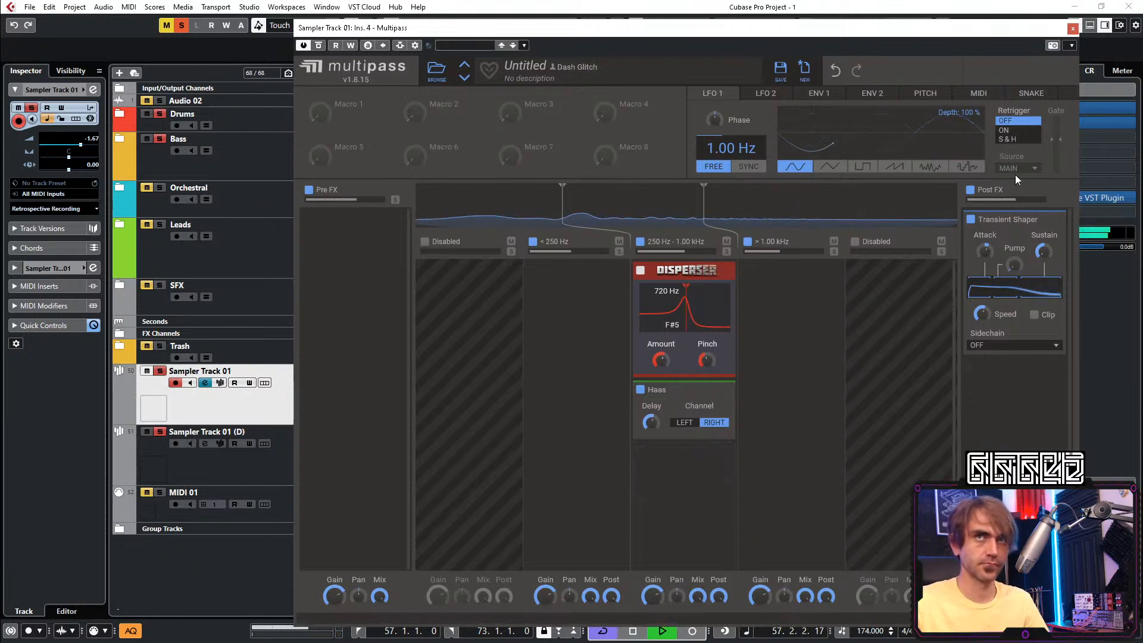
{"action": "left_click", "coordinate": [1073, 30]}
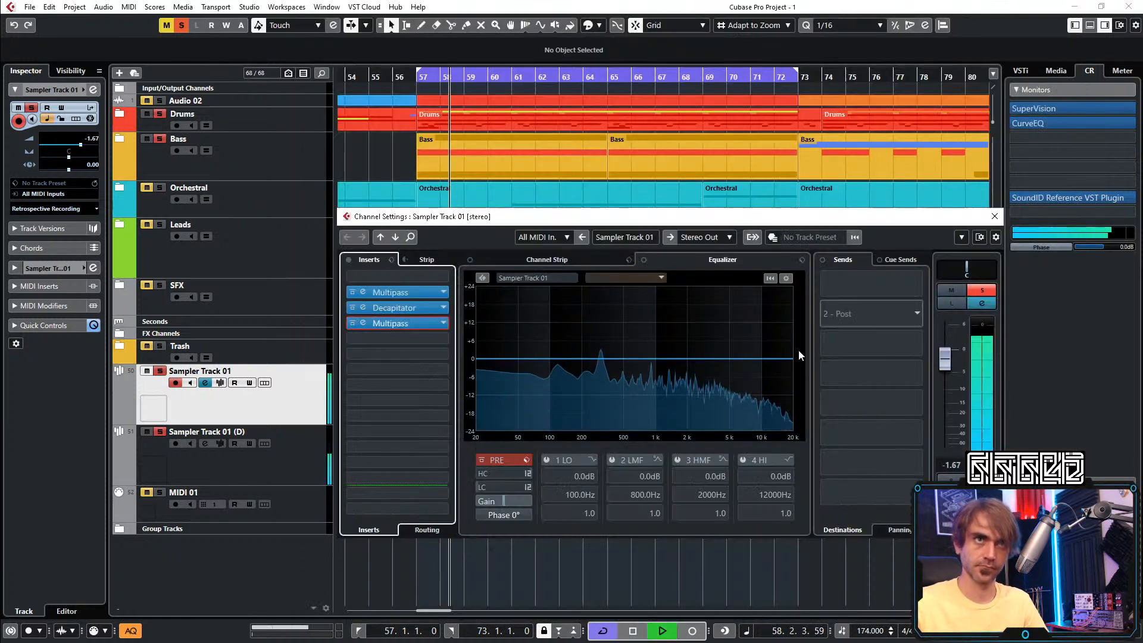
{"action": "left_click", "coordinate": [993, 217]}
Audition the processed toms with the drums and bass by replaying the loop from bar 57
{"action": "key", "text": "space"}
{"action": "key", "text": "space"}
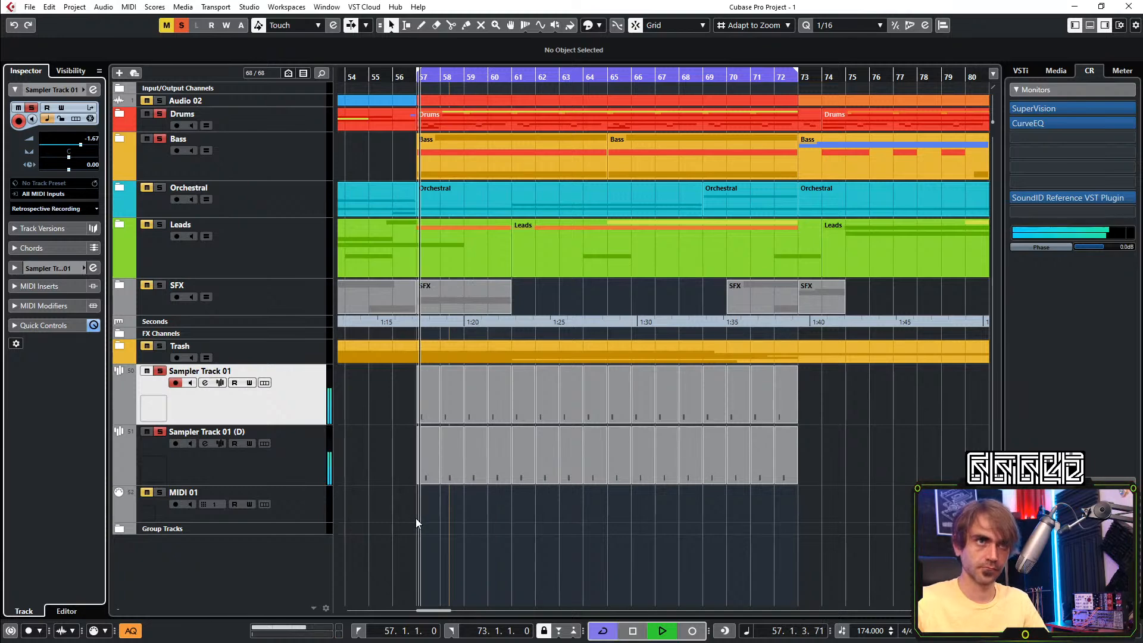
{"action": "left_click", "coordinate": [408, 412]}
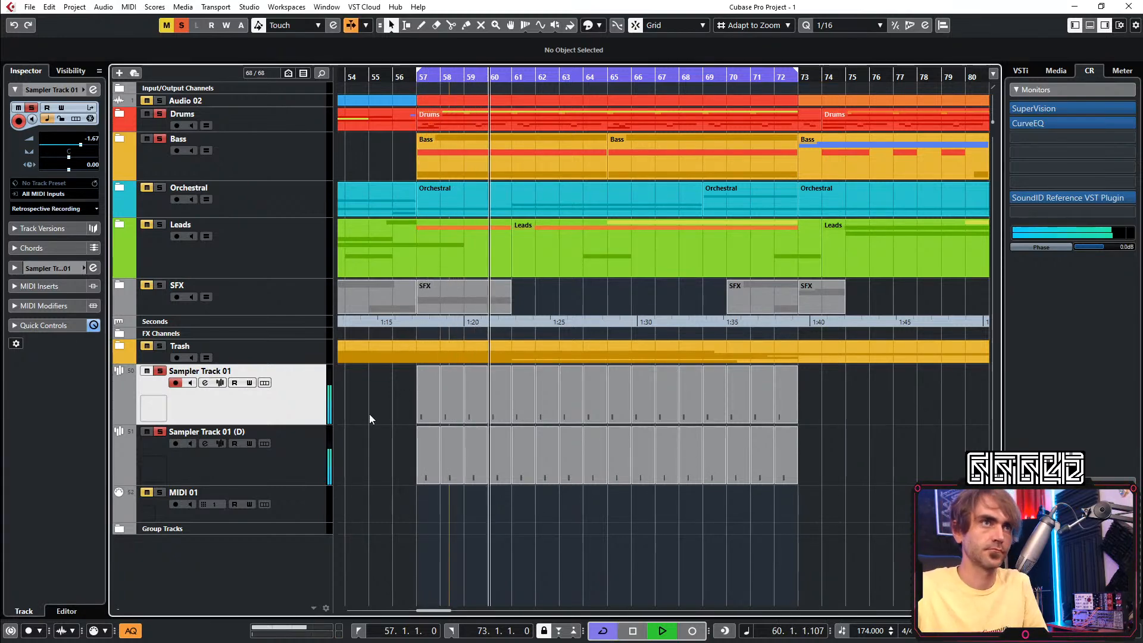
{"action": "key", "text": "space"}
{"action": "key", "text": "space"}
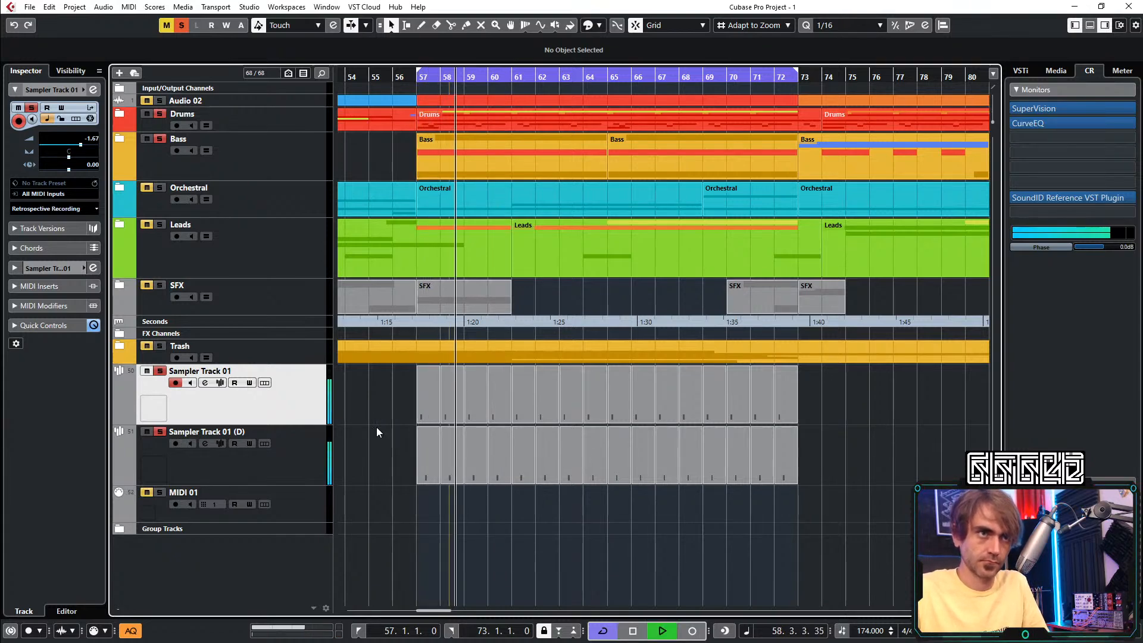
{"action": "key", "text": "space"}
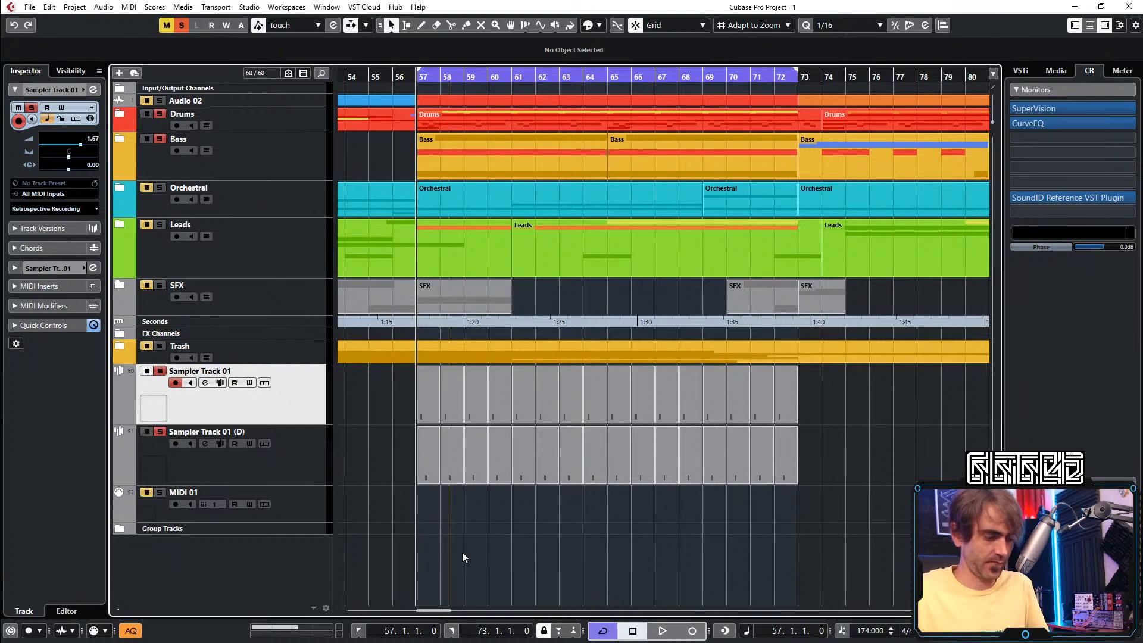
Duplicate Sampler Track 01 and close the sampler editor that opens
{"action": "right_click", "coordinate": [304, 411]}
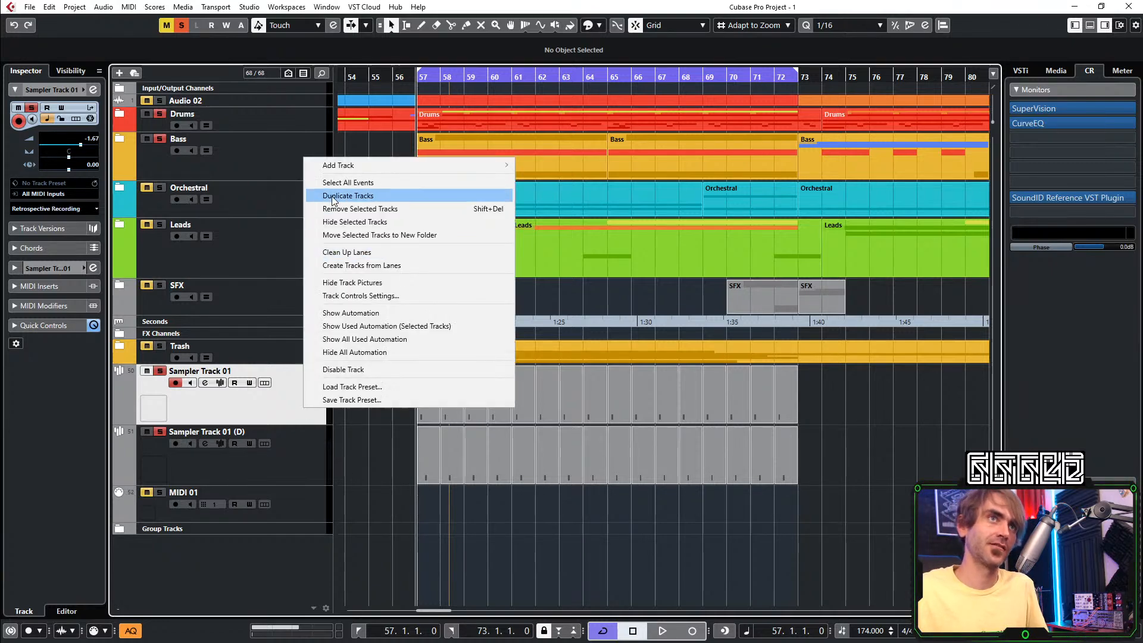
{"action": "left_click", "coordinate": [354, 196]}
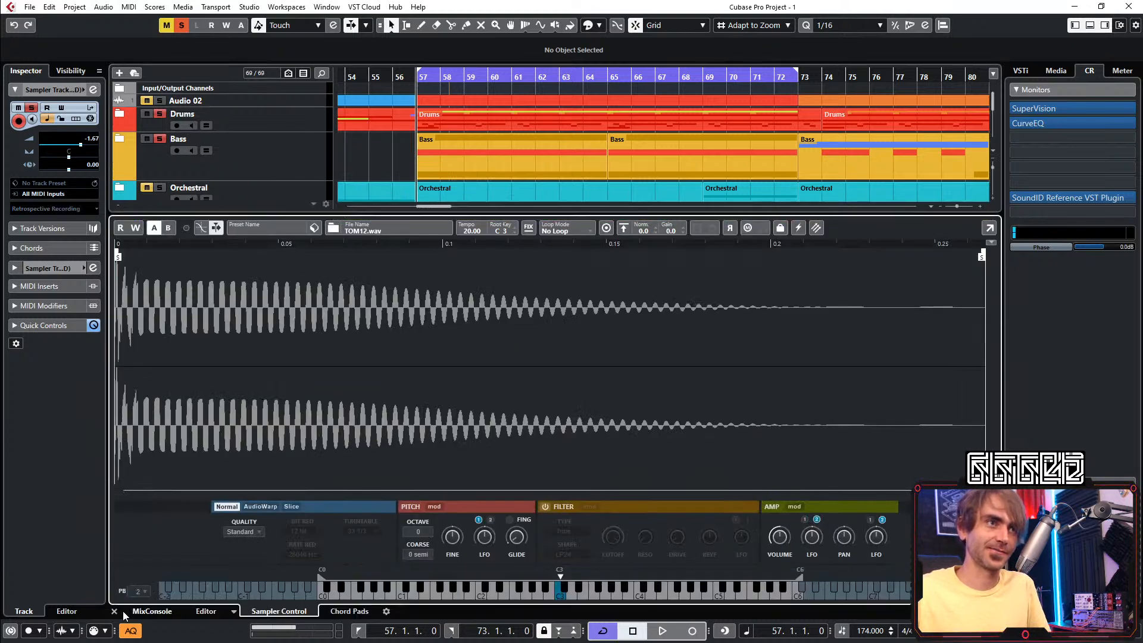
{"action": "left_click", "coordinate": [114, 611]}
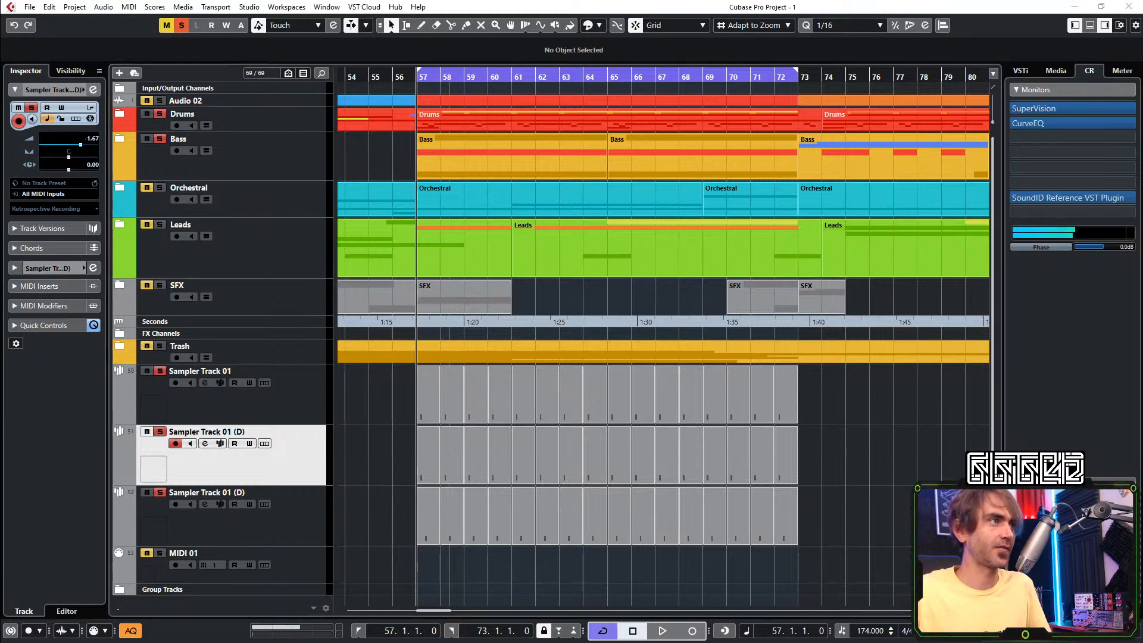
Delete the new duplicate track's events in bars 57–73 and move the events from the sampler track below onto it
{"action": "left_click_drag", "start_coordinate": [402, 459], "coordinate": [898, 453]}
{"action": "key", "text": "Delete"}
{"action": "left_click_drag", "start_coordinate": [881, 503], "coordinate": [801, 489]}
{"action": "left_click_drag", "start_coordinate": [426, 515], "coordinate": [435, 473]}
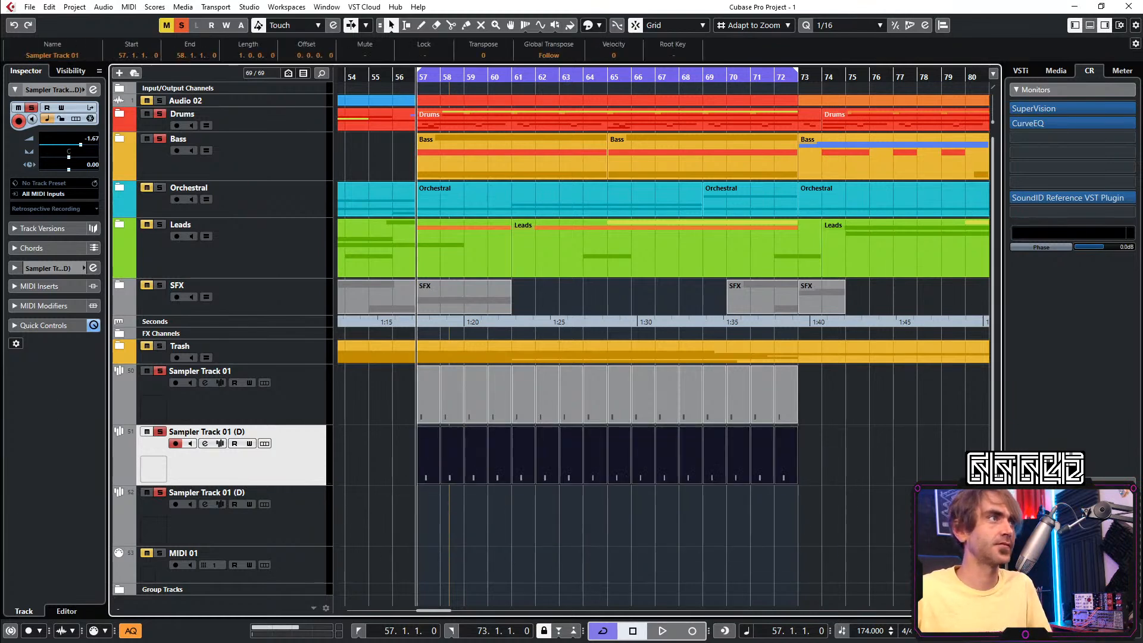
Load the TOM115-01.wav tom sample into the upper Sampler Track 01 (D) during loop playback, and close the sampler editor
{"action": "key", "text": "space"}
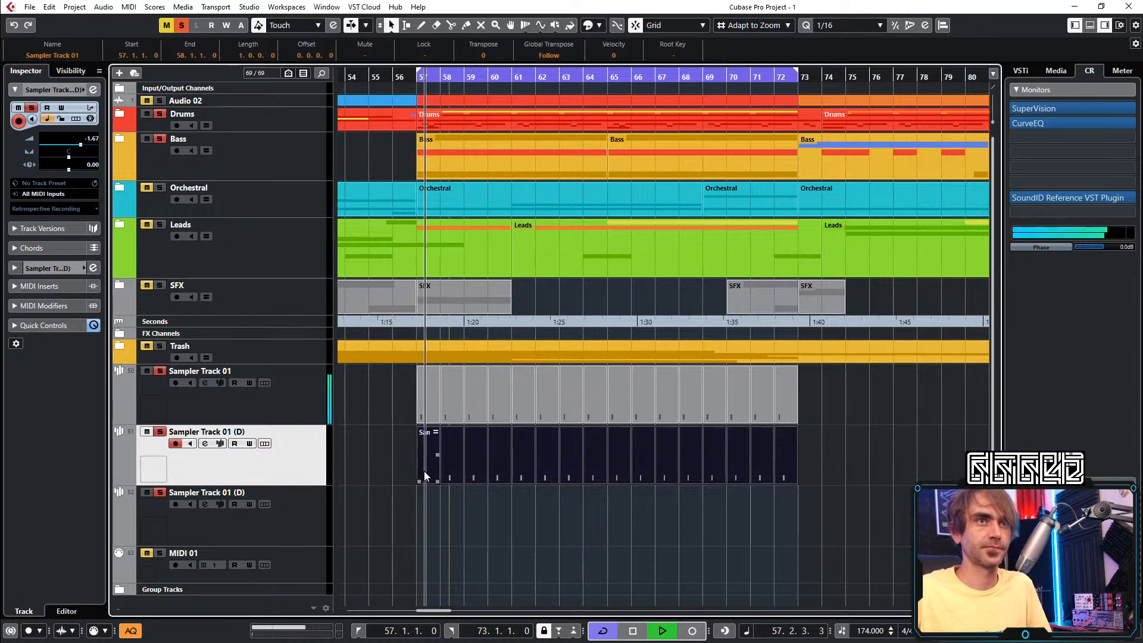
{"action": "left_click", "coordinate": [220, 443]}
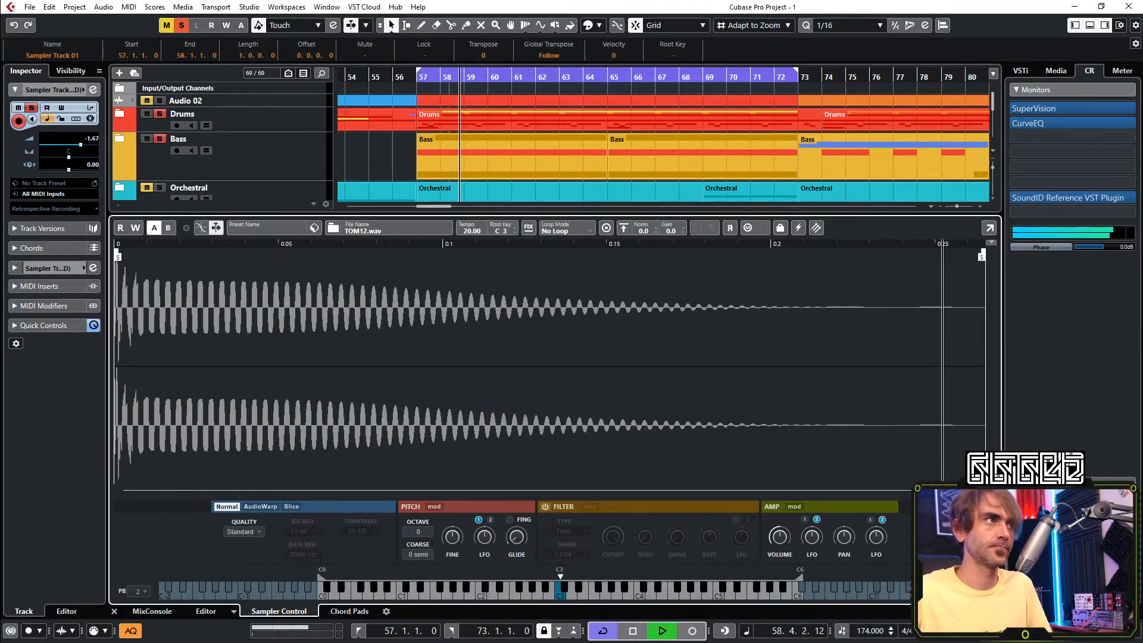
{"action": "left_click_drag", "start_coordinate": [314, 399], "coordinate": [314, 400]}
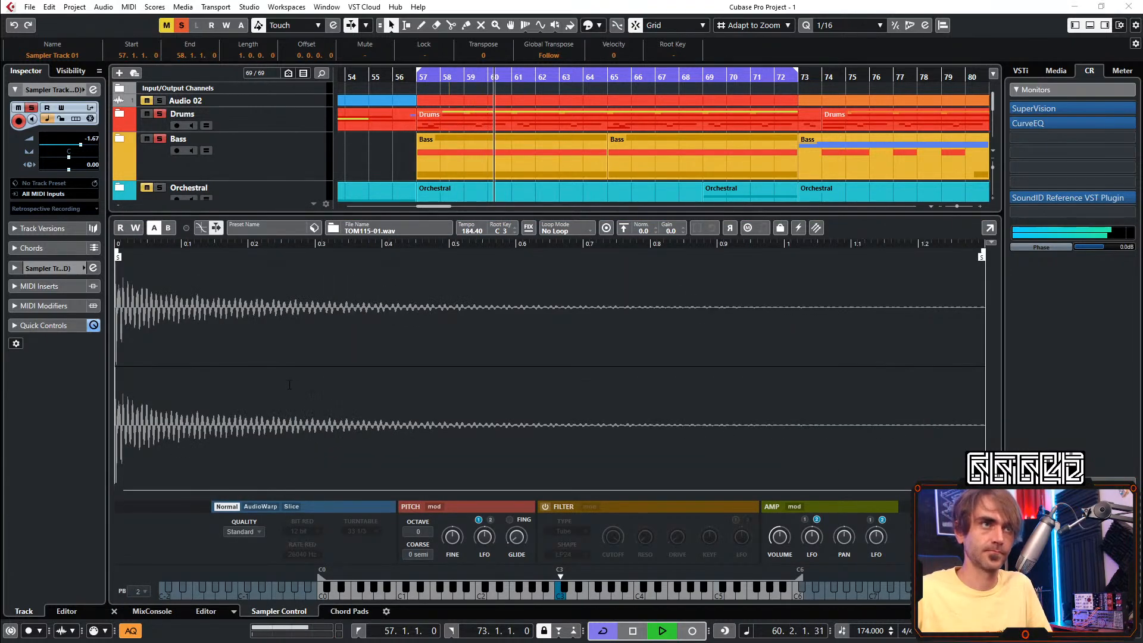
{"action": "left_click", "coordinate": [113, 611]}
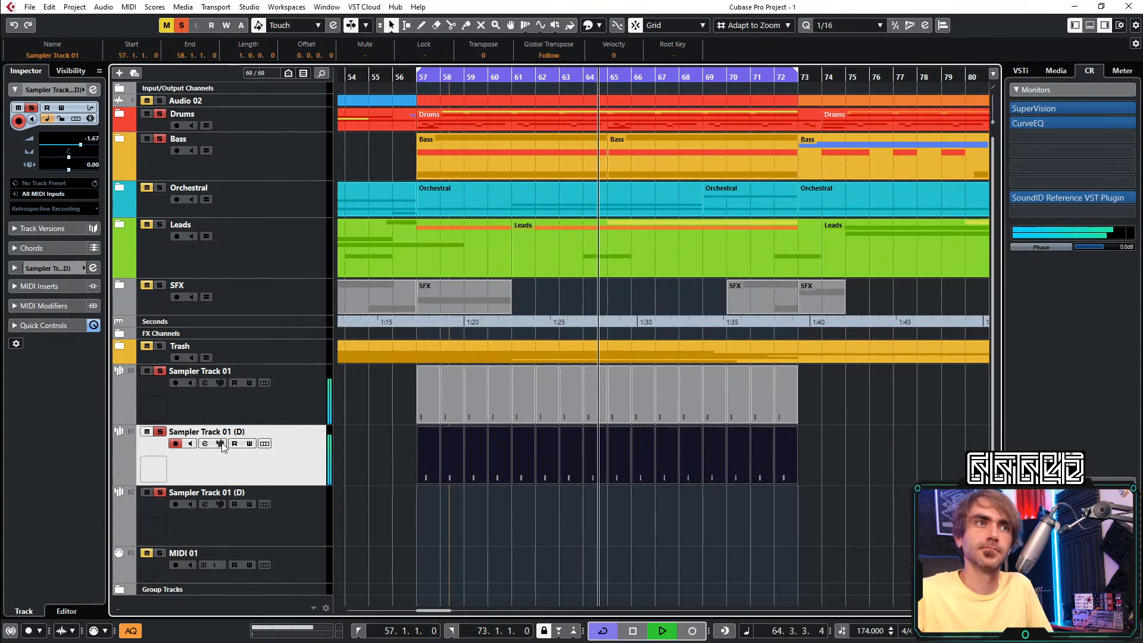
Deselect the events and audition the two layered toms by replaying the loop from bar 57
{"action": "left_click", "coordinate": [439, 522]}
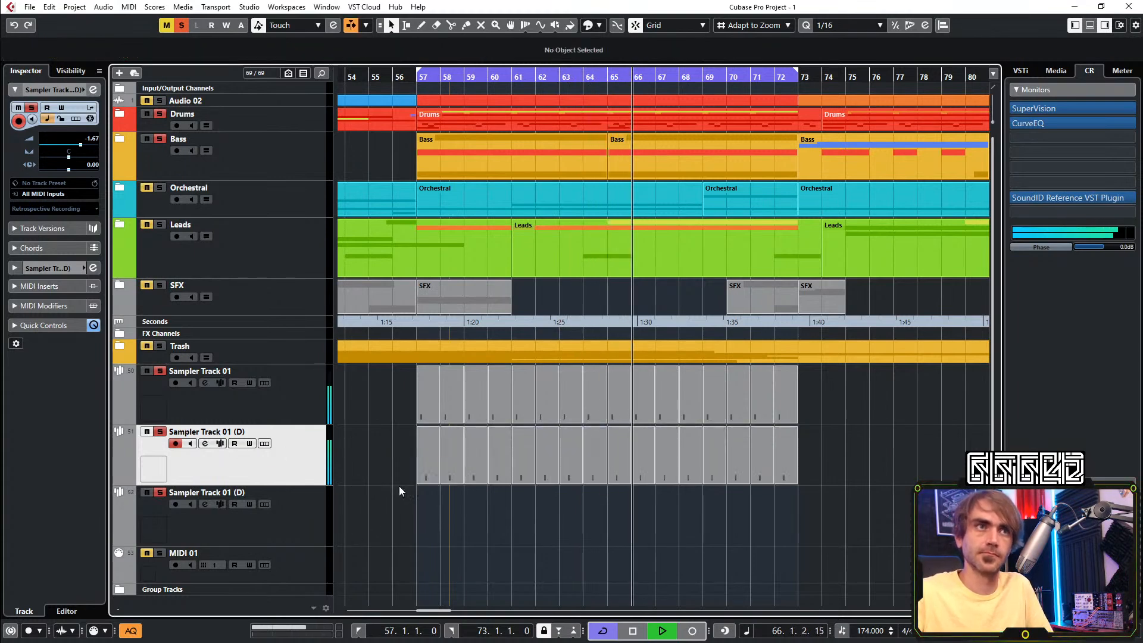
{"action": "key", "text": "space"}
{"action": "key", "text": "space"}
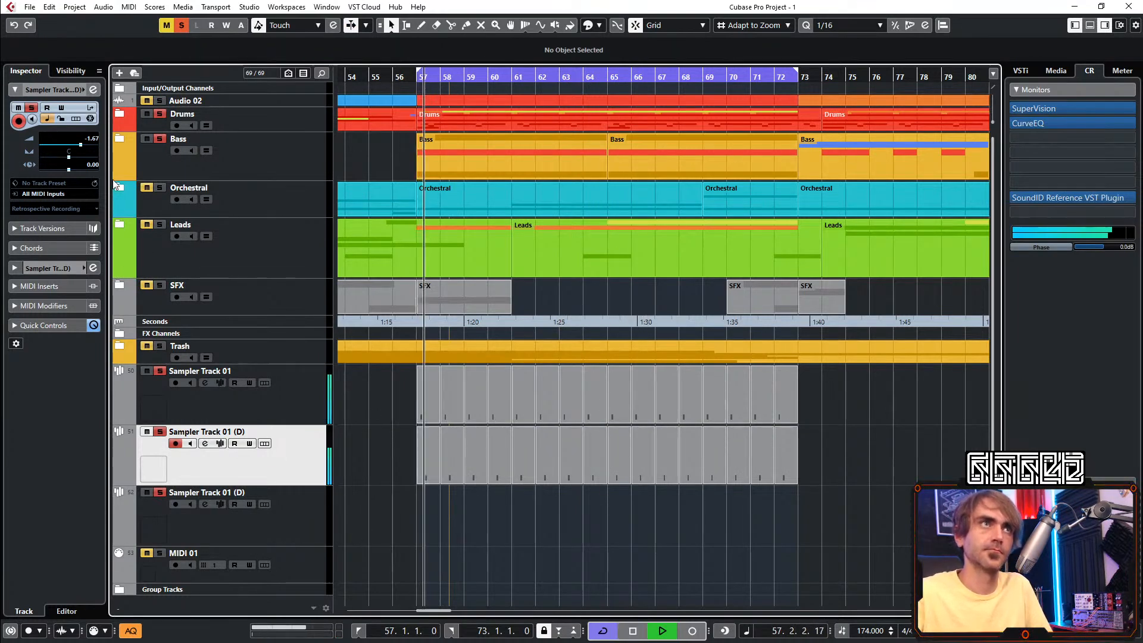
Deactivate all solo states, replay the loop from bar 57, and mute the Orchestral and Leads folders
{"action": "left_click", "coordinate": [181, 26]}
{"action": "key", "text": "space"}
{"action": "key", "text": "space"}
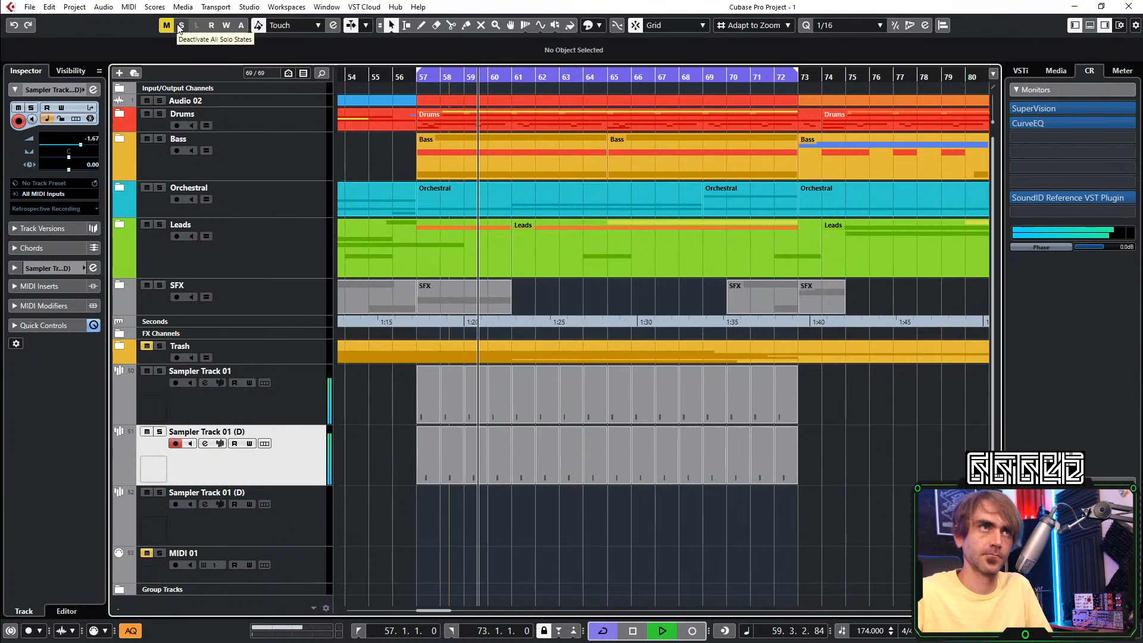
{"action": "left_click", "coordinate": [146, 188]}
{"action": "left_click", "coordinate": [147, 225]}
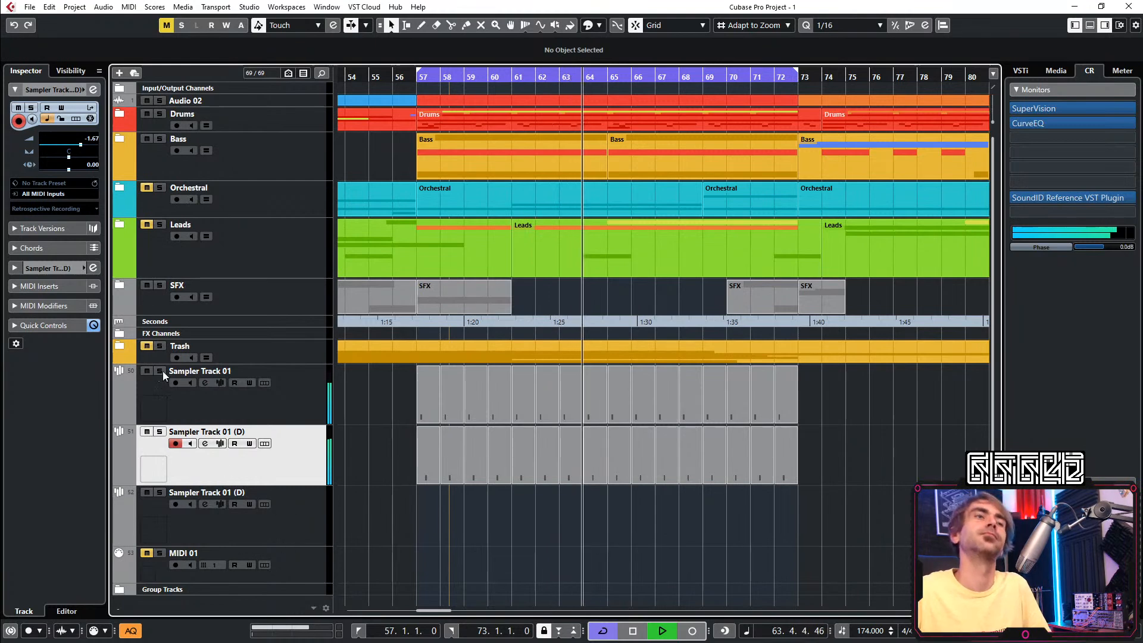
Open the channel settings of the upper Sampler Track 01 (D)
{"action": "left_click", "coordinate": [93, 90]}
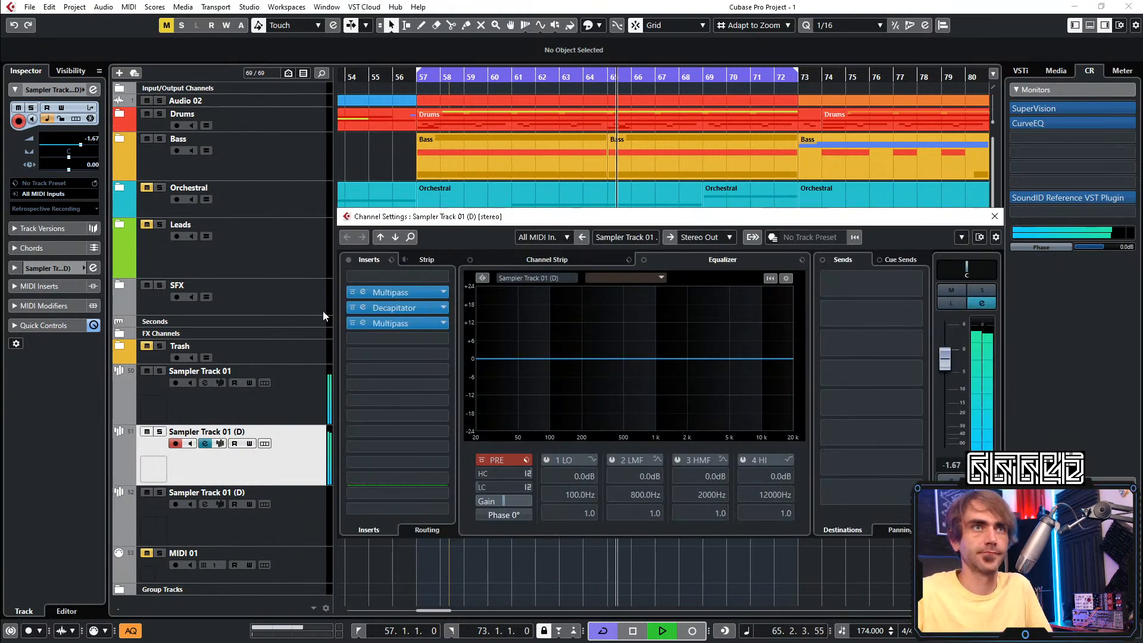
Bypass the Decapitator insert and the second Multipass insert on the duplicated sampler track
{"action": "left_click", "coordinate": [353, 323]}
{"action": "left_click", "coordinate": [352, 307]}
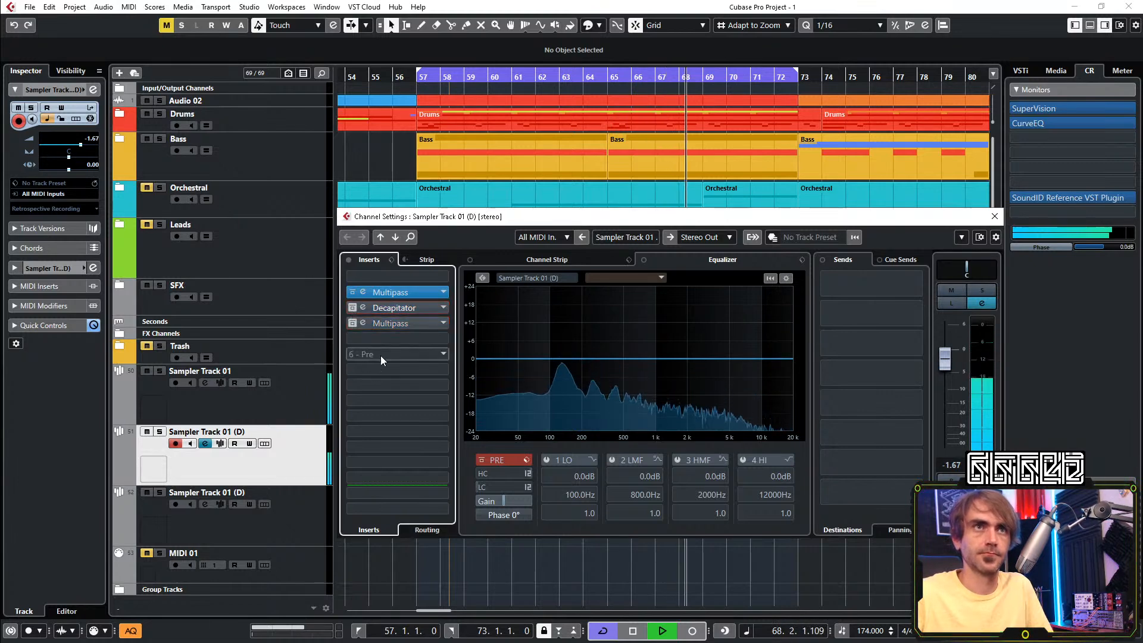
In the first Multipass, lower the band split to 60 Hz and set the Frequency Shifter to 110 Hz
{"action": "left_click", "coordinate": [363, 293]}
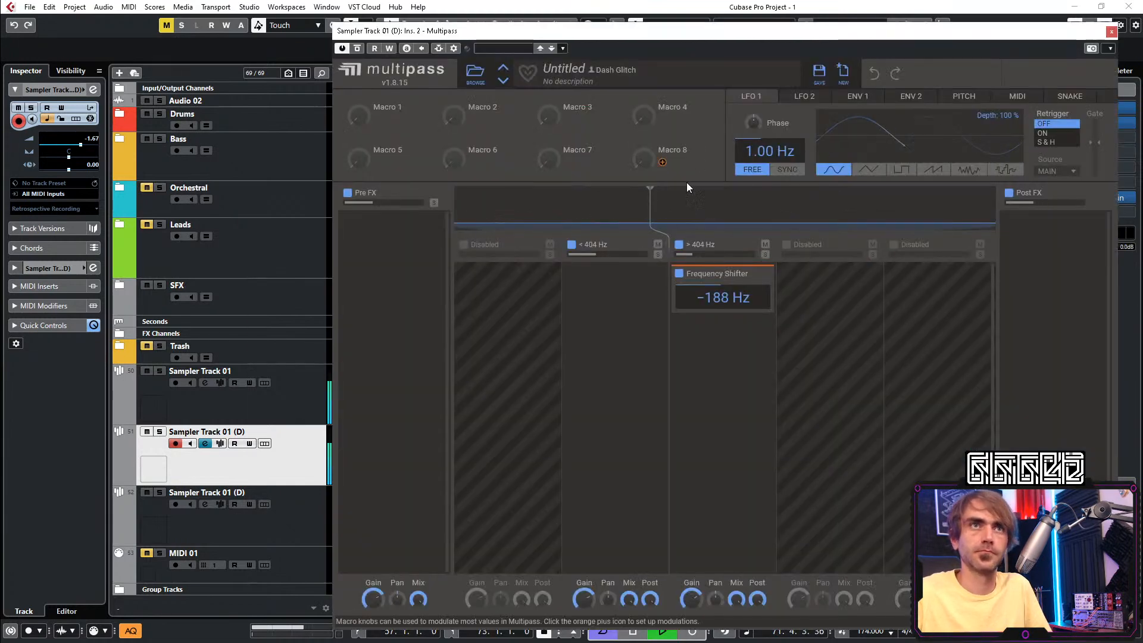
{"action": "left_click_drag", "start_coordinate": [651, 191], "coordinate": [545, 228]}
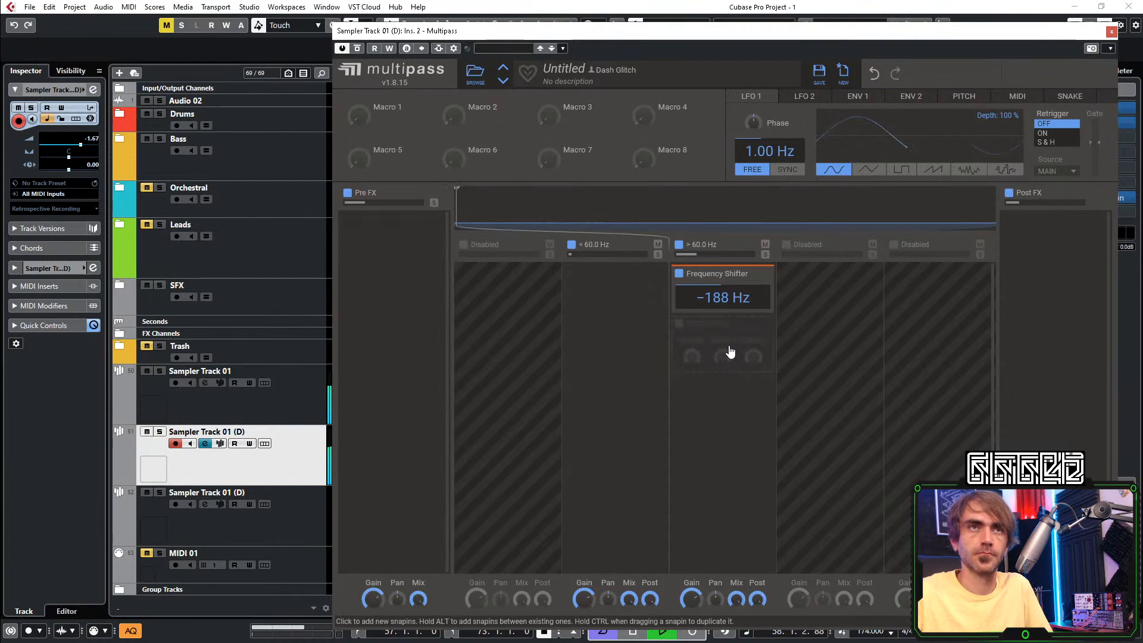
{"action": "mouse_move", "coordinate": [737, 306]}
{"action": "left_mouse_down"}
{"action": "mouse_move", "coordinate": [737, 294]}
{"action": "mouse_move", "coordinate": [737, 314]}
{"action": "left_mouse_up"}
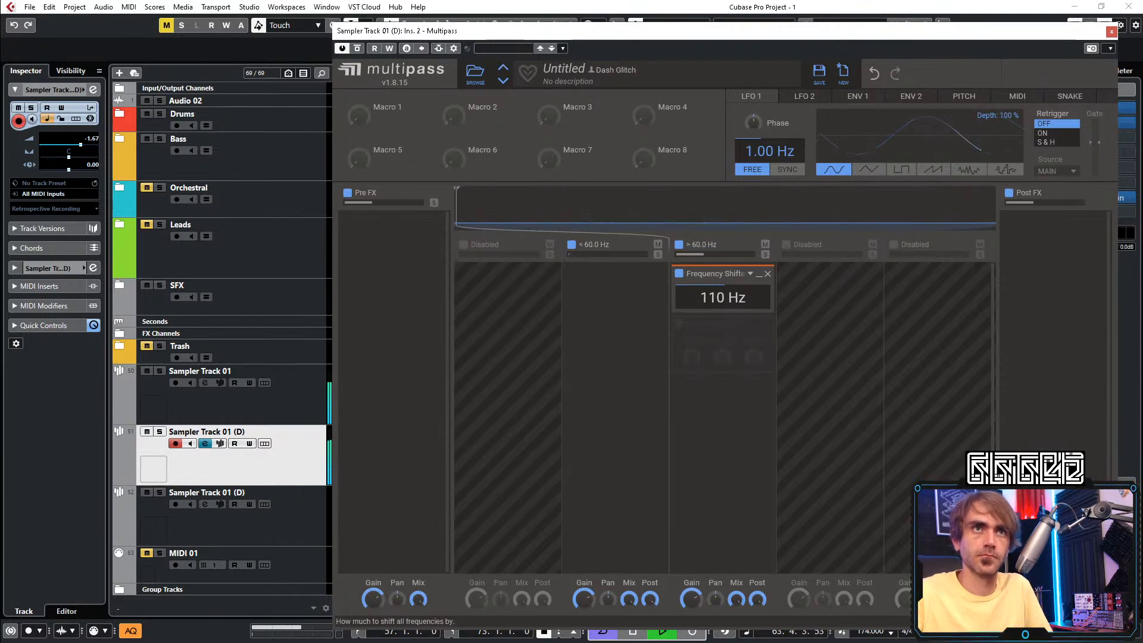
Arrange the Multipass and channel settings windows side by side and load CurveEQ into the seventh insert slot
{"action": "left_click_drag", "start_coordinate": [872, 31], "coordinate": [410, 39]}
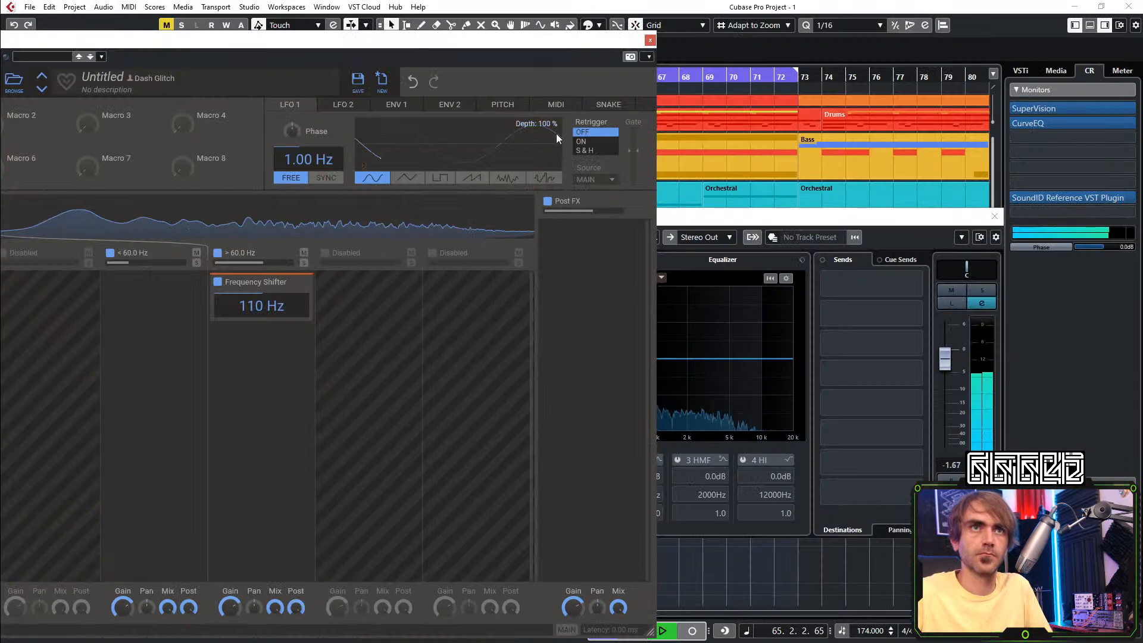
{"action": "left_click_drag", "start_coordinate": [717, 220], "coordinate": [941, 215]}
{"action": "left_click_drag", "start_coordinate": [767, 219], "coordinate": [949, 220]}
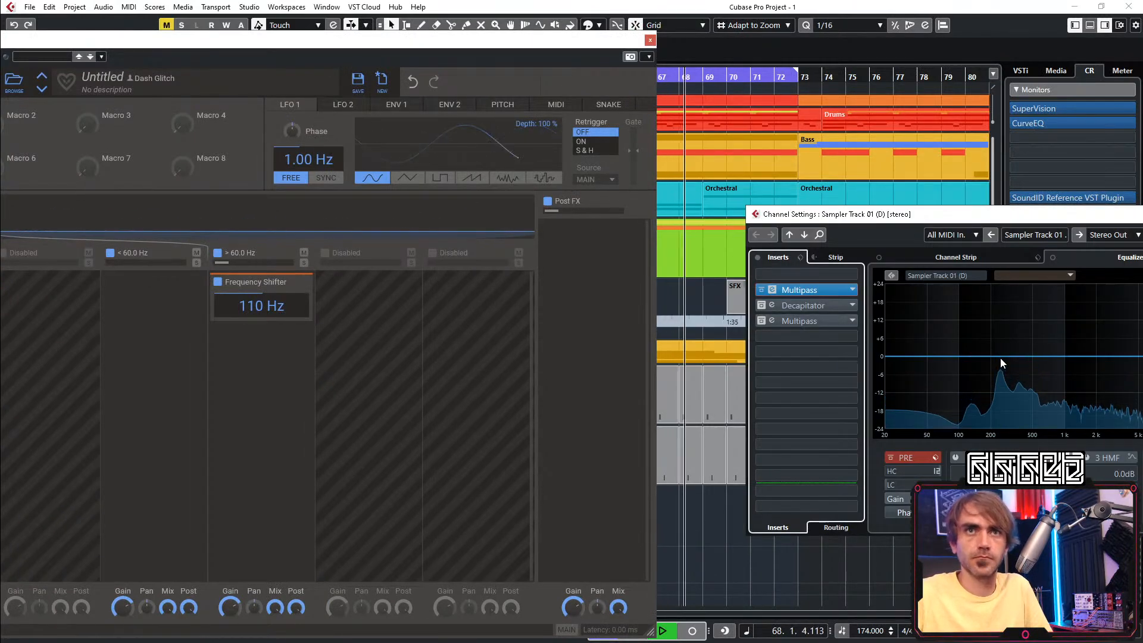
{"action": "left_click", "coordinate": [794, 363]}
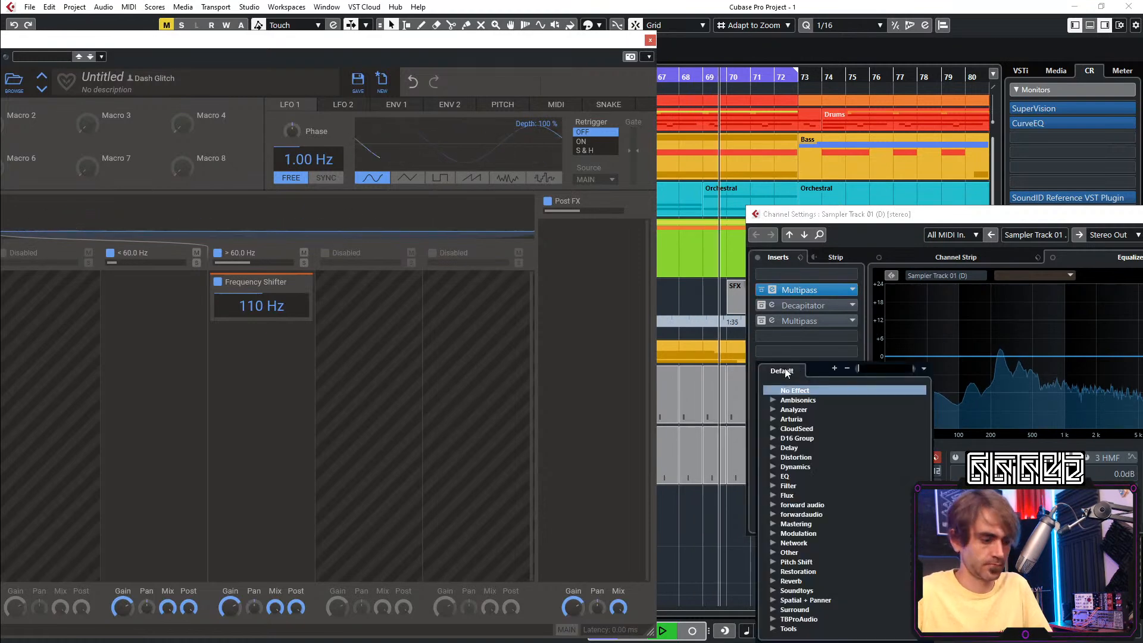
{"action": "type", "text": "curve"}
{"action": "key", "text": "Return"}
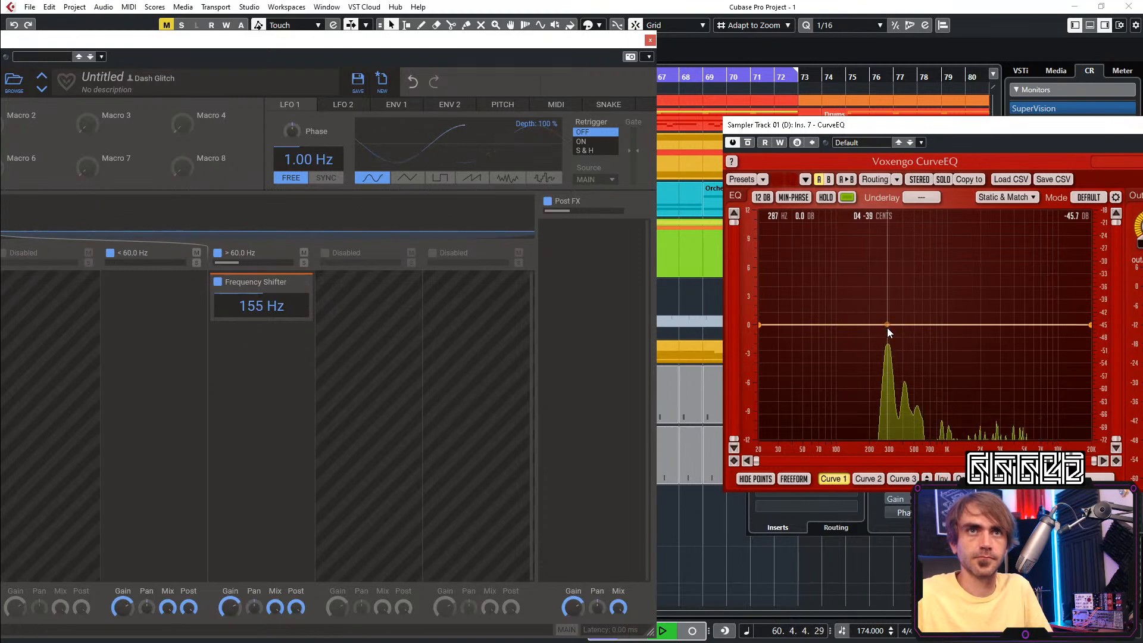
Try Frequency Shifter amounts of 173, 182 and 144 Hz while comparing the spectrum in CurveEQ
{"action": "left_click_drag", "start_coordinate": [257, 309], "coordinate": [256, 296]}
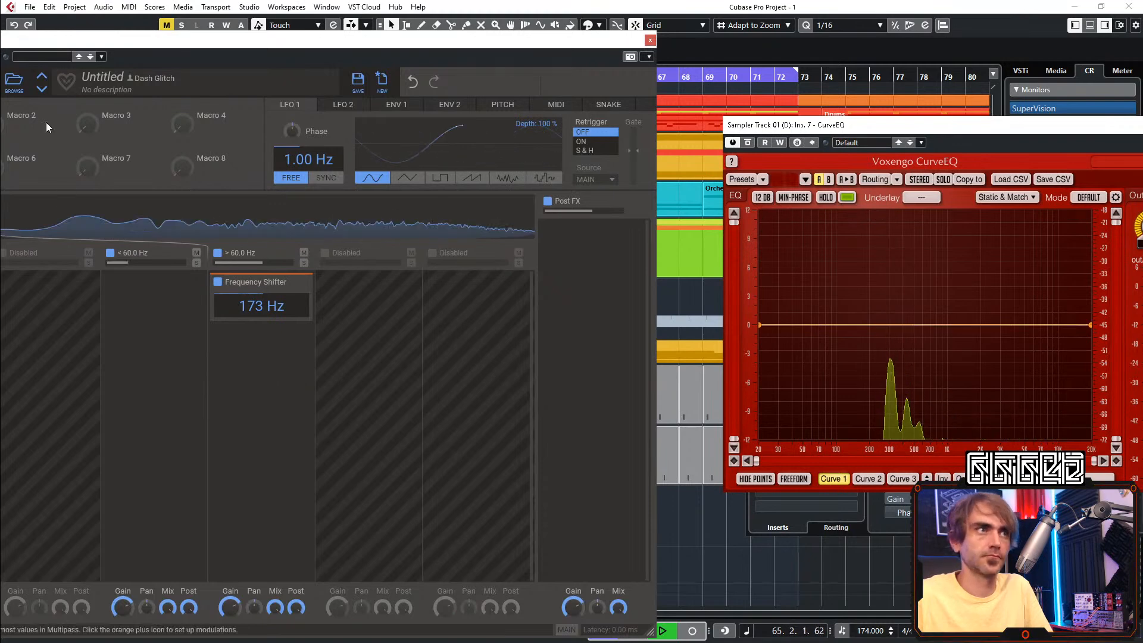
{"action": "left_click_drag", "start_coordinate": [180, 38], "coordinate": [279, 23]}
{"action": "key", "text": "ctrl+w"}
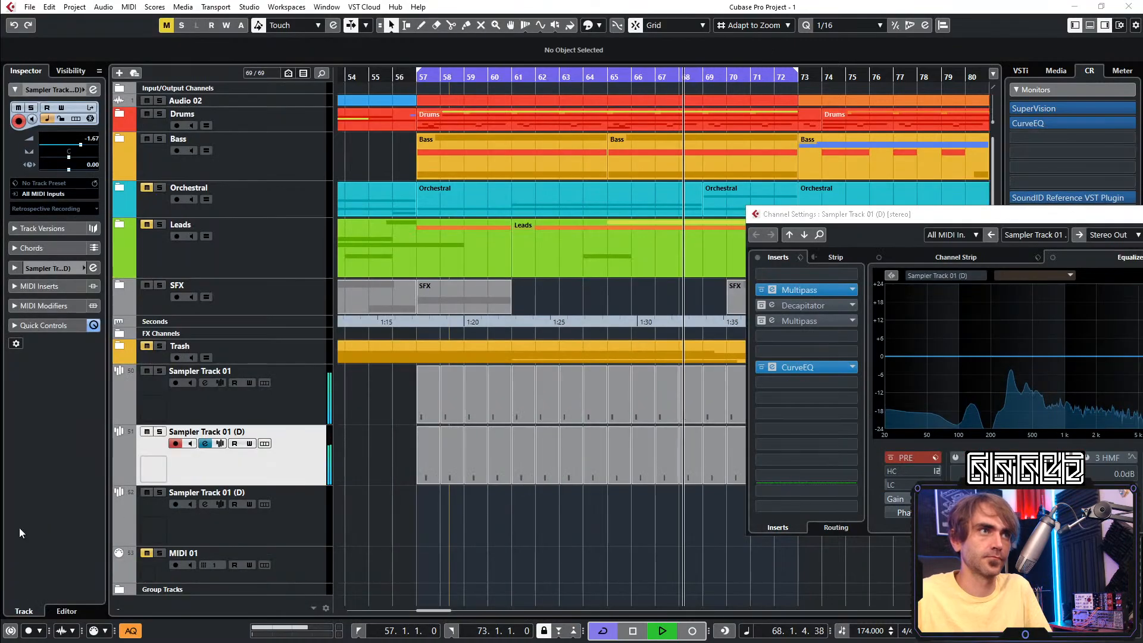
{"action": "key", "text": "ctrl+Tab"}
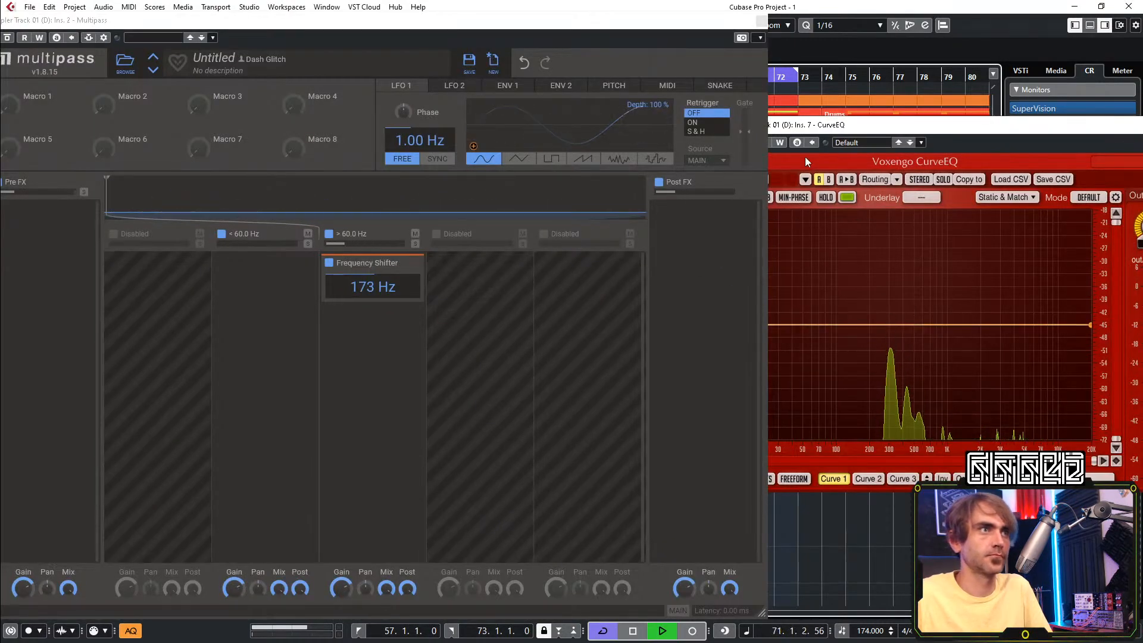
{"action": "left_click", "coordinate": [883, 145]}
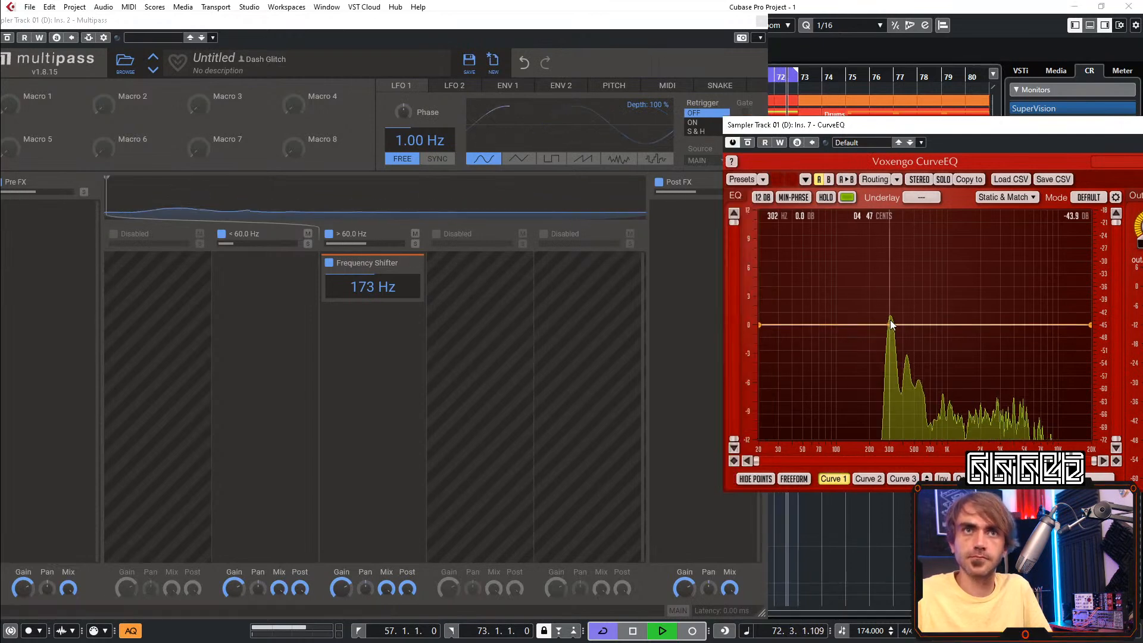
{"action": "left_click_drag", "start_coordinate": [375, 287], "coordinate": [352, 295]}
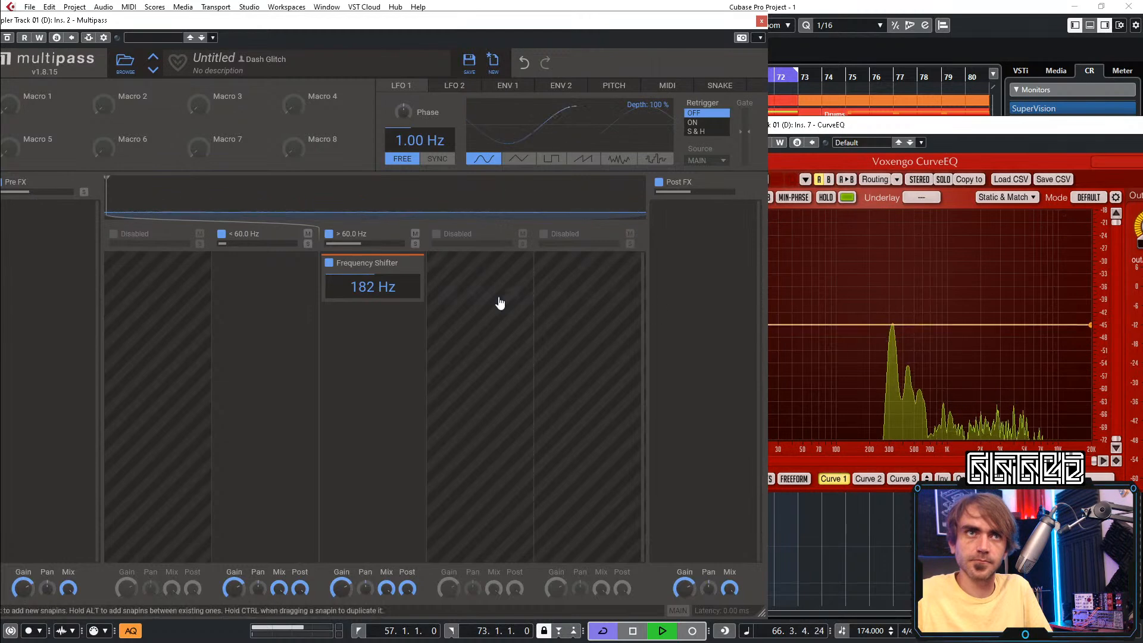
{"action": "left_click_drag", "start_coordinate": [401, 290], "coordinate": [401, 312]}
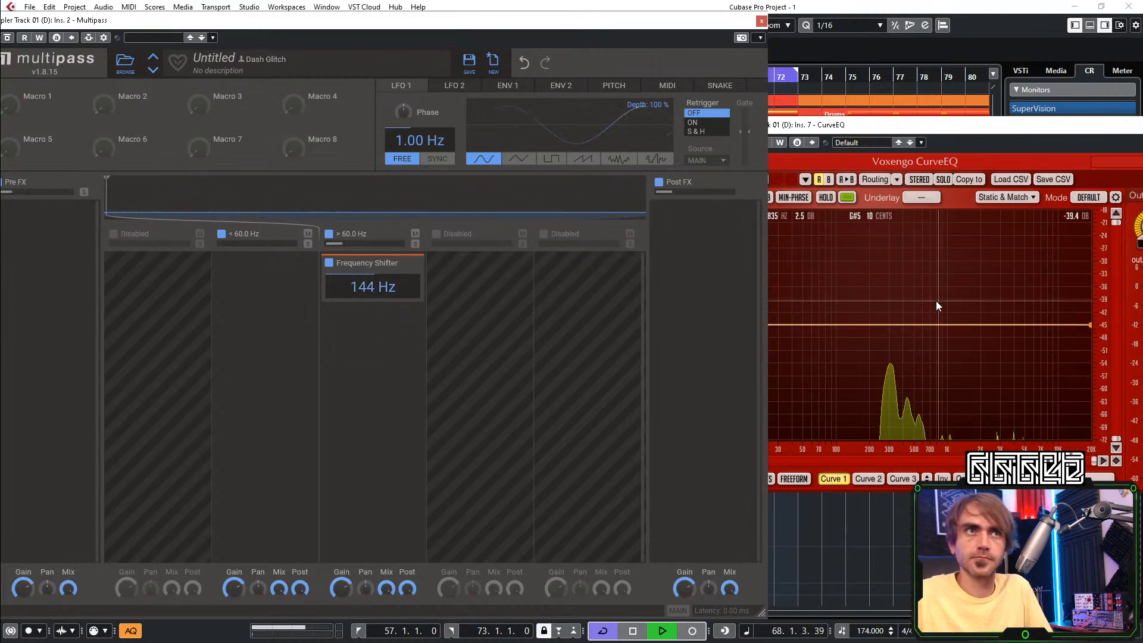
Add a reference point just below 200 Hz on the flat CurveEQ curve and set the Frequency Shifter to 23.4 Hz
{"action": "left_click", "coordinate": [859, 325]}
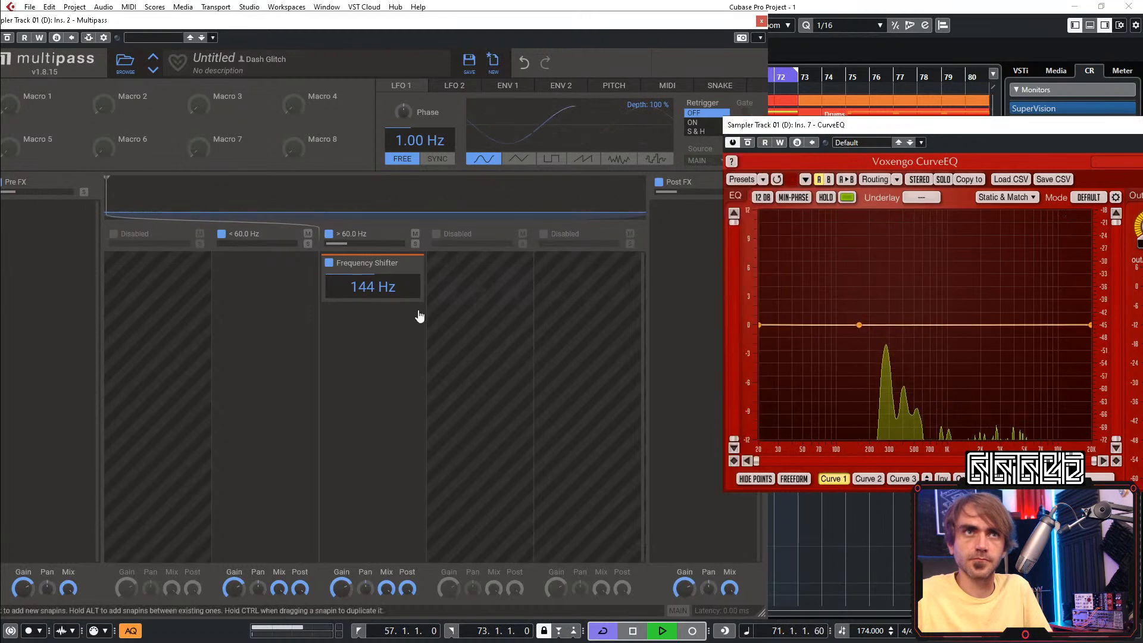
{"action": "left_click_drag", "start_coordinate": [326, 288], "coordinate": [372, 299]}
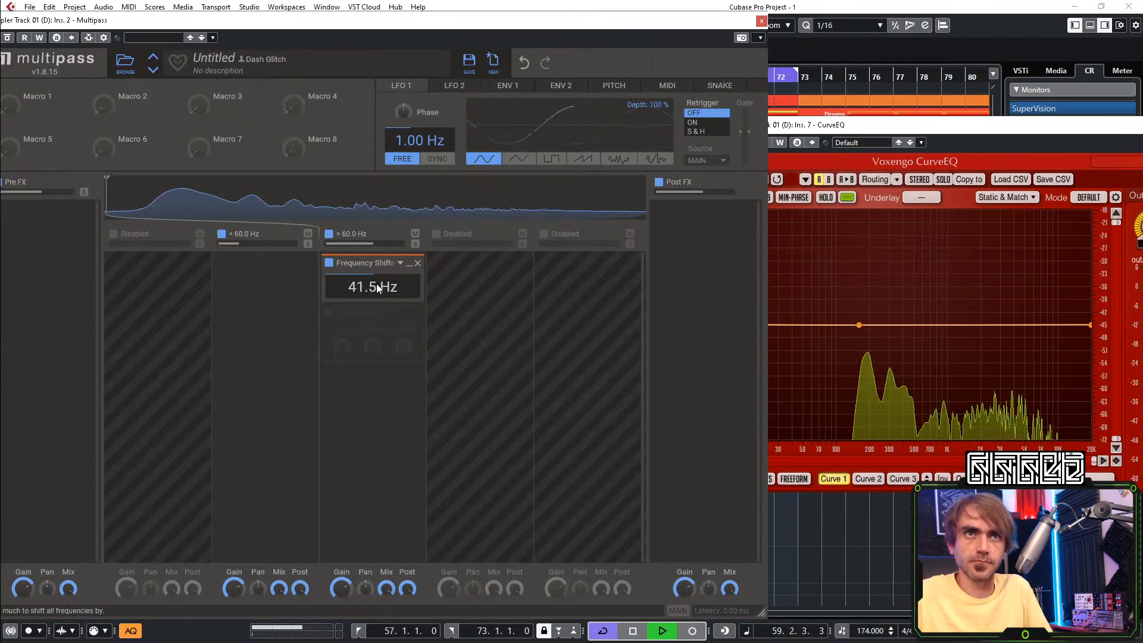
{"action": "left_click_drag", "start_coordinate": [376, 284], "coordinate": [376, 295]}
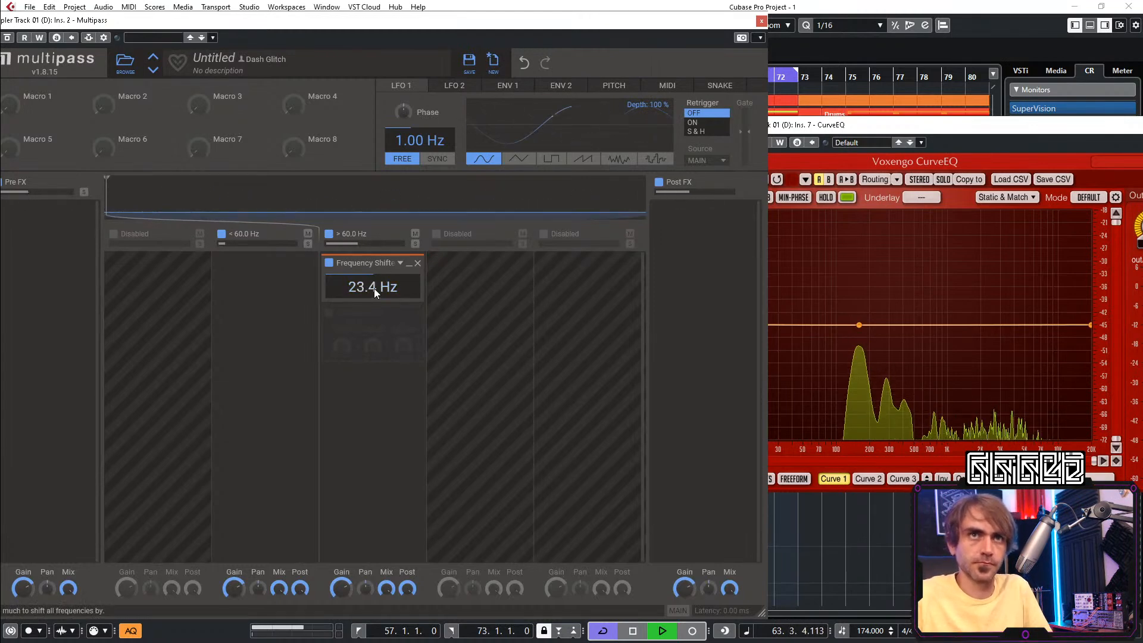
Close the Multipass and CurveEQ windows and return to the sampler track's channel settings
{"action": "left_click", "coordinate": [761, 21]}
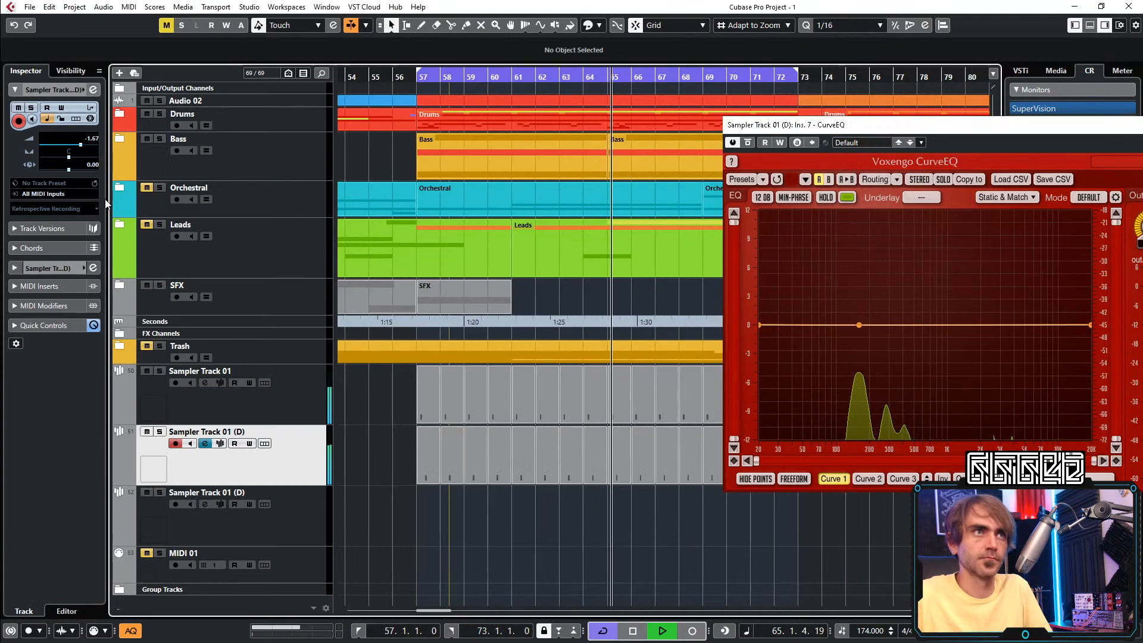
{"action": "left_click", "coordinate": [98, 89]}
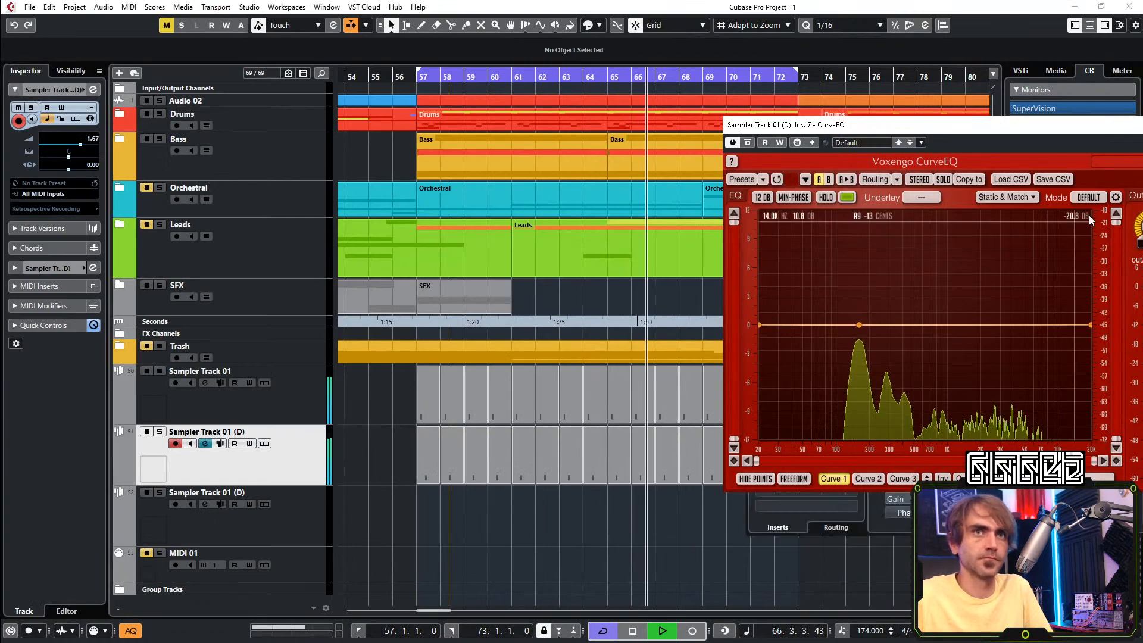
{"action": "left_click_drag", "start_coordinate": [1138, 125], "coordinate": [827, 98]}
{"action": "left_click", "coordinate": [810, 101]}
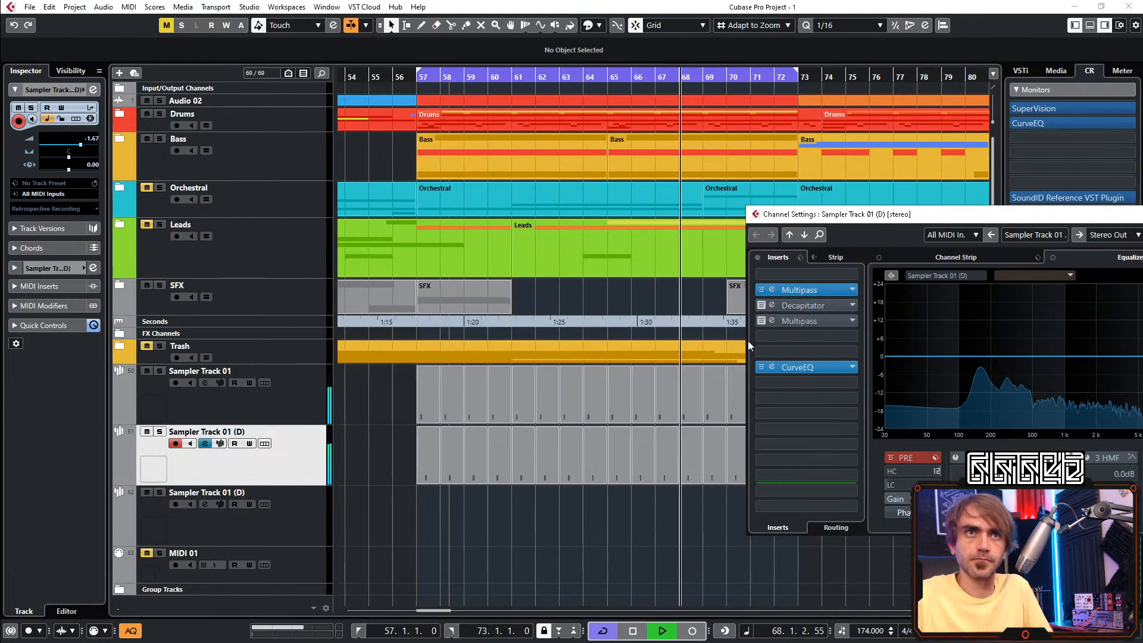
Reactivate Decapitator and the second Multipass, bypass CurveEQ, and restart playback with the channel settings closed
{"action": "key", "text": "space"}
{"action": "left_click", "coordinate": [762, 320]}
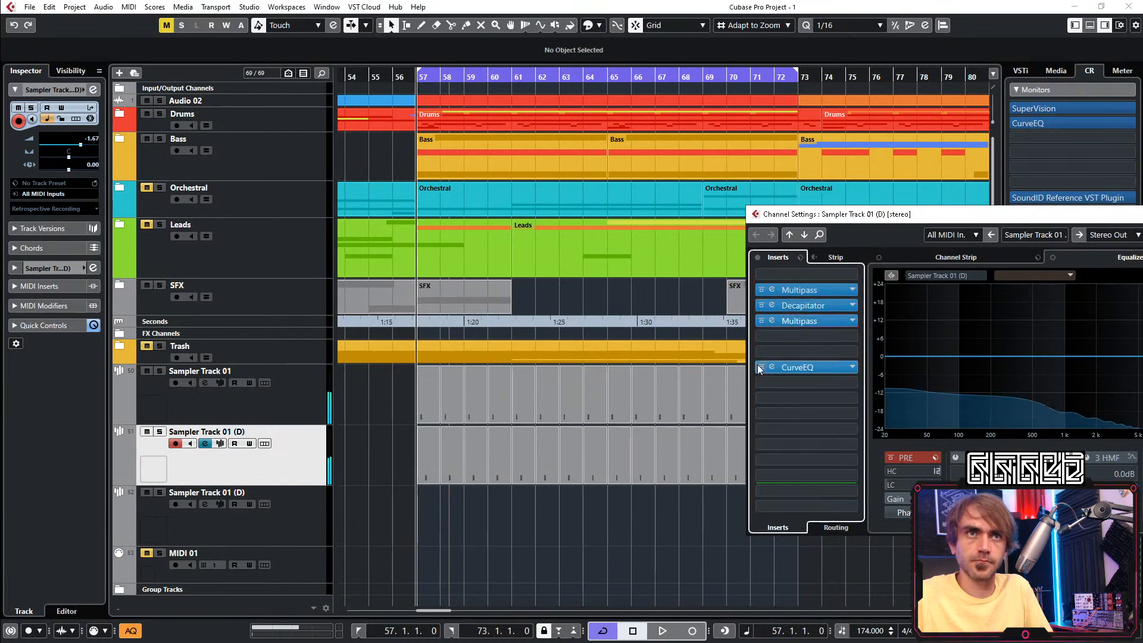
{"action": "left_click", "coordinate": [762, 367]}
{"action": "key", "text": "space"}
{"action": "left_click", "coordinate": [588, 542]}
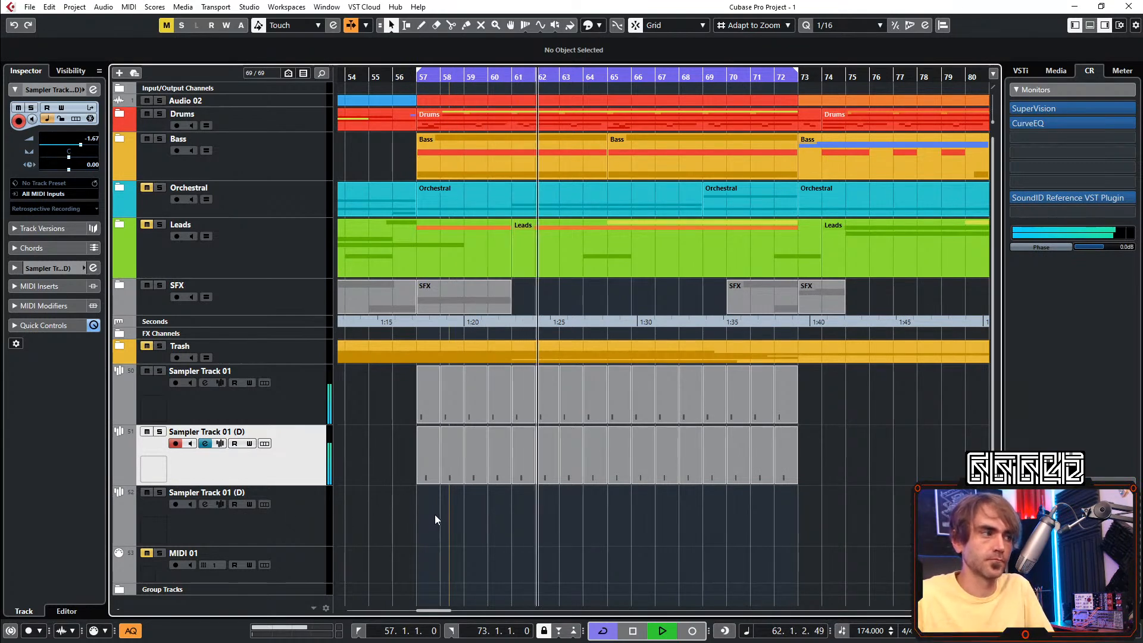
Add a sixteenth-length C2 note at 57.3.3 in the first Sampler Track 01 part and close the key editor
{"action": "double_click", "coordinate": [424, 400]}
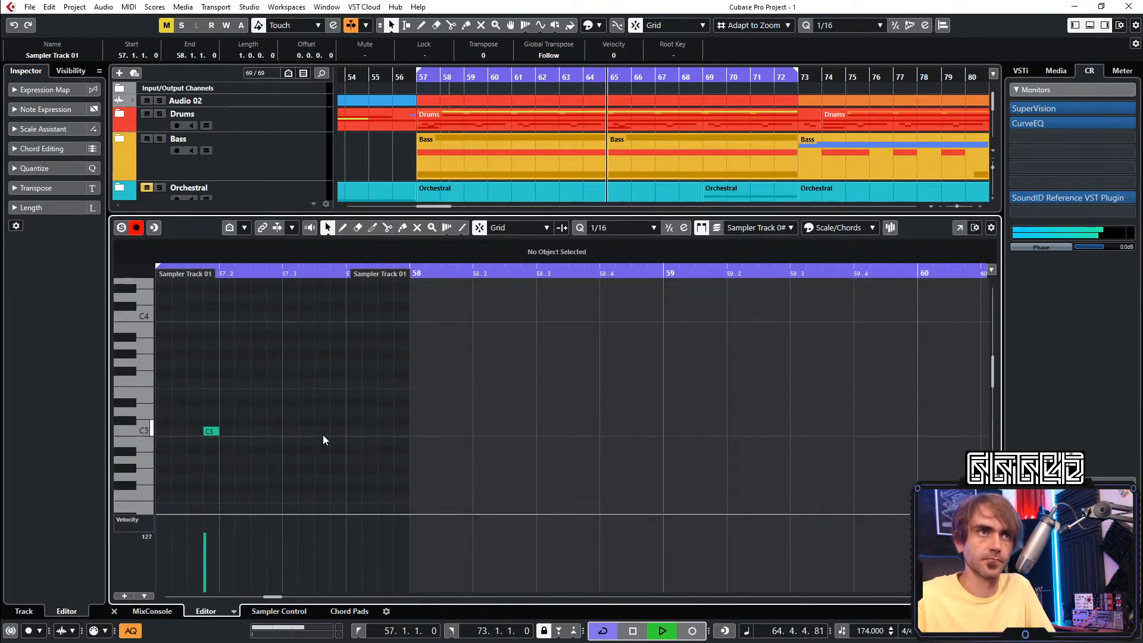
{"action": "scroll", "coordinate": [161, 464], "scroll_direction": "down", "scroll_amount": 3}
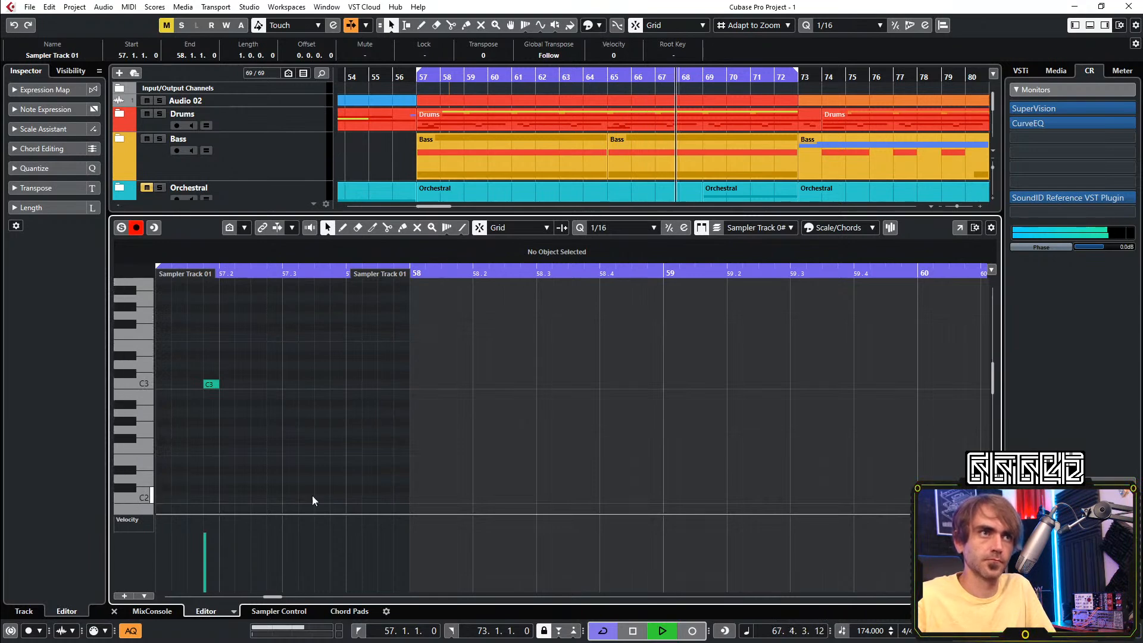
{"action": "left_click", "coordinate": [338, 498]}
{"action": "scroll", "coordinate": [370, 459], "scroll_direction": "down", "scroll_amount": 3}
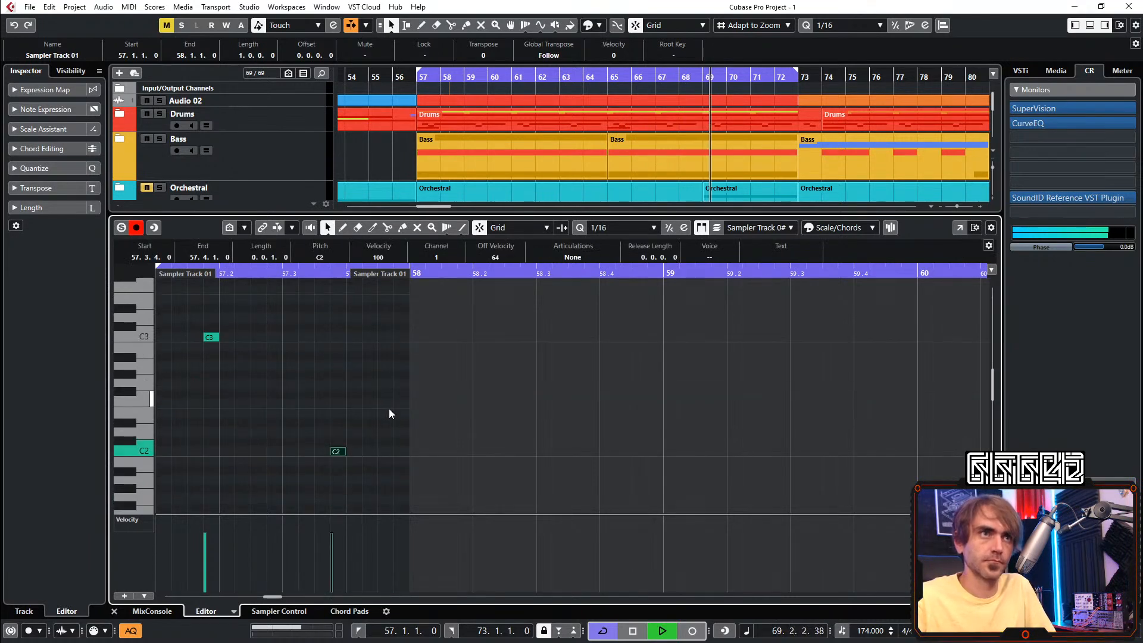
{"action": "key", "text": "ctrl+Left"}
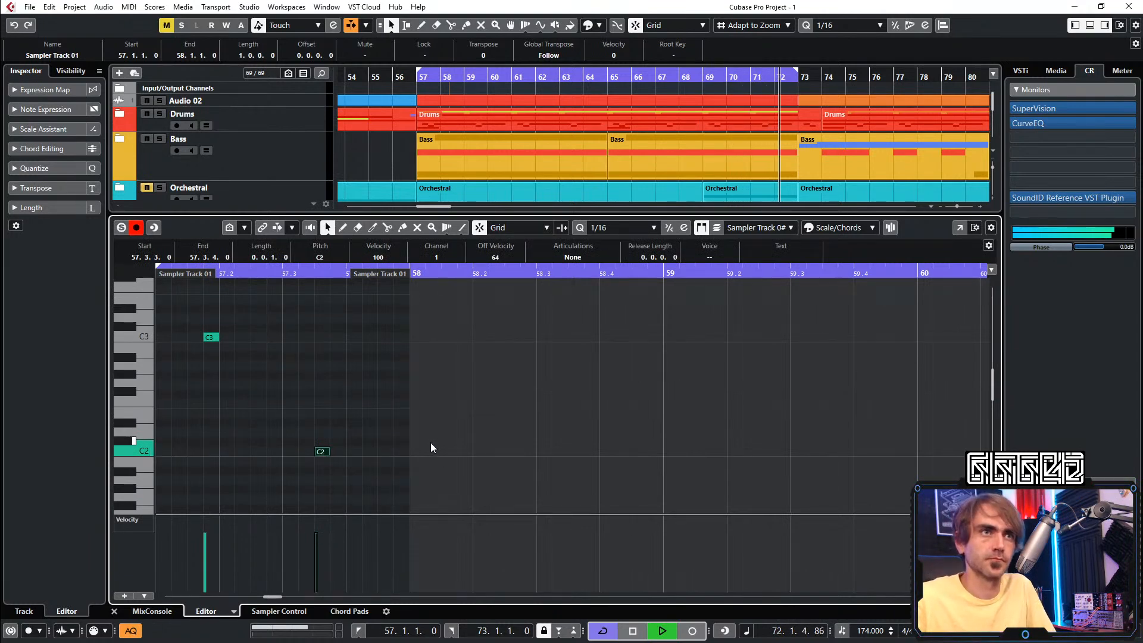
{"action": "key", "text": "Up"}
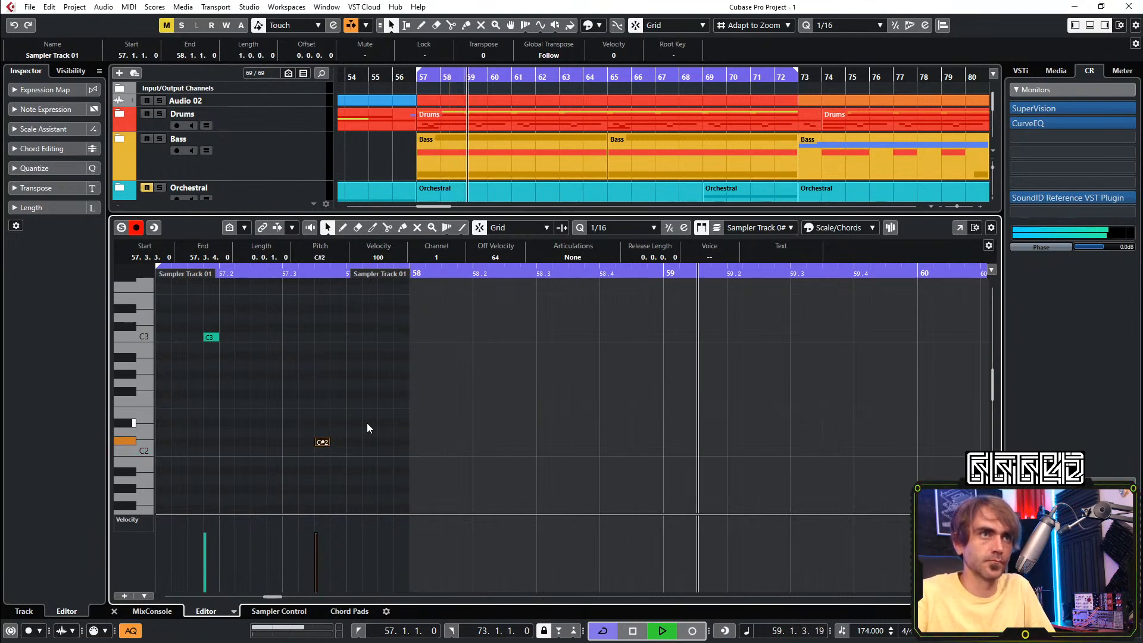
{"action": "key", "text": "Down"}
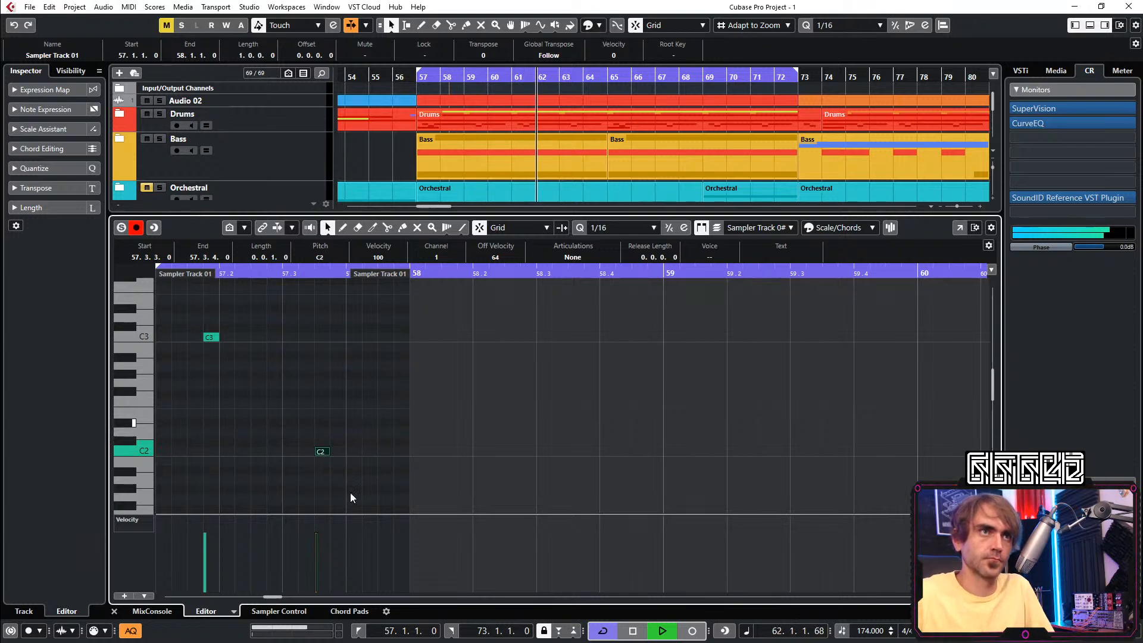
{"action": "left_click", "coordinate": [114, 611]}
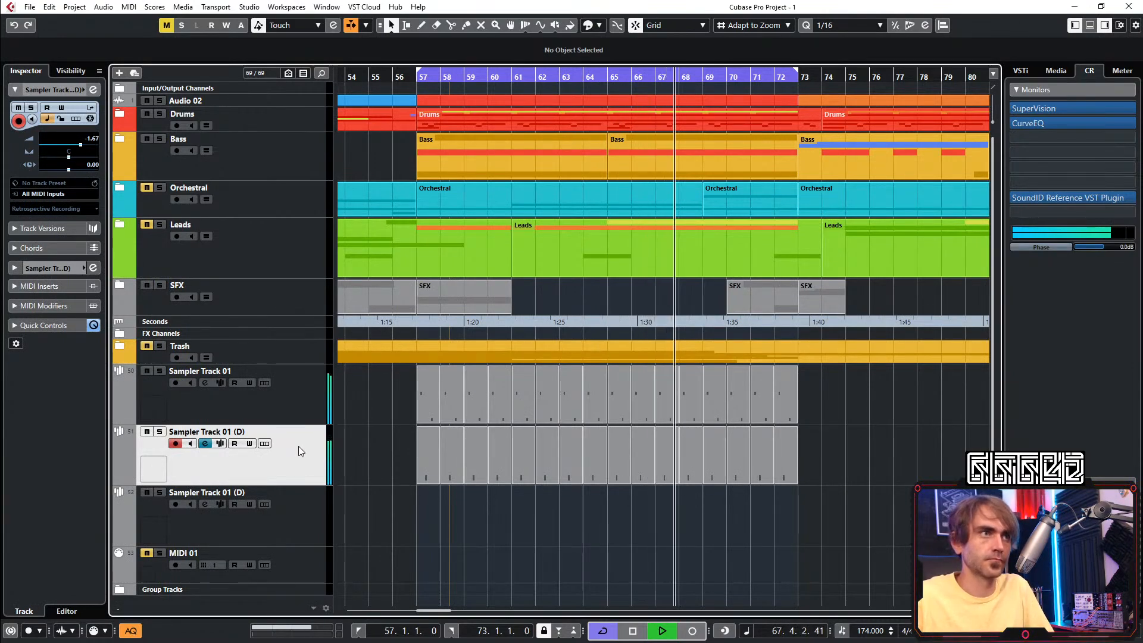
Stop playback and render the bar 57 part of the duplicated Sampler Track 01 (D) in place as audio
{"action": "scroll", "coordinate": [417, 497], "scroll_direction": "up", "scroll_amount": 3}
{"action": "left_click", "coordinate": [463, 469]}
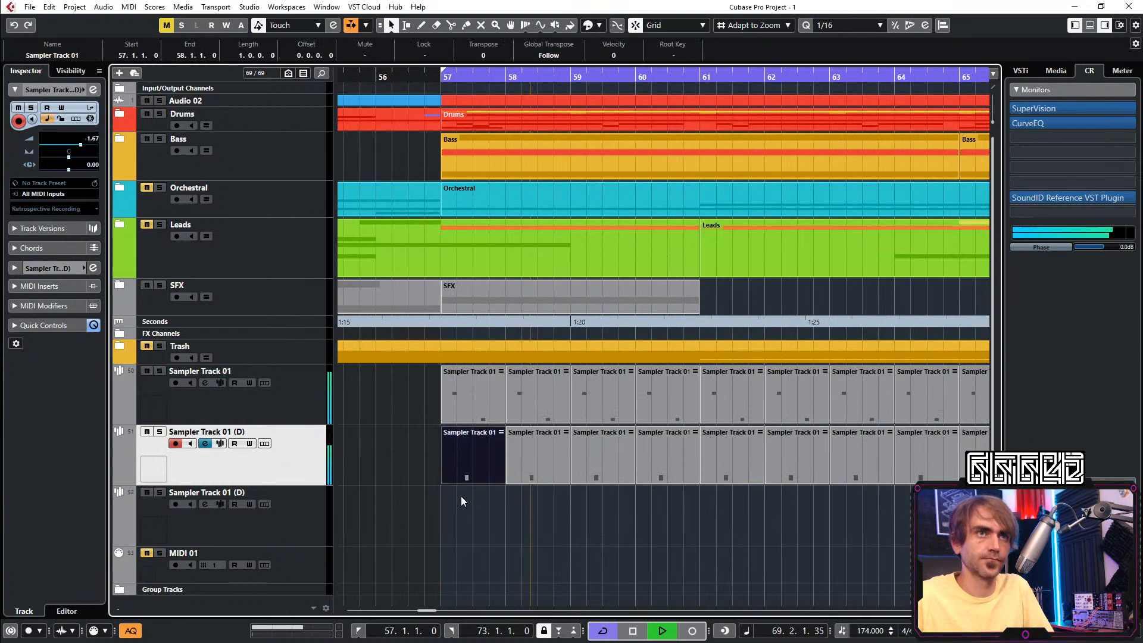
{"action": "scroll", "coordinate": [462, 501], "scroll_direction": "up", "scroll_amount": 1}
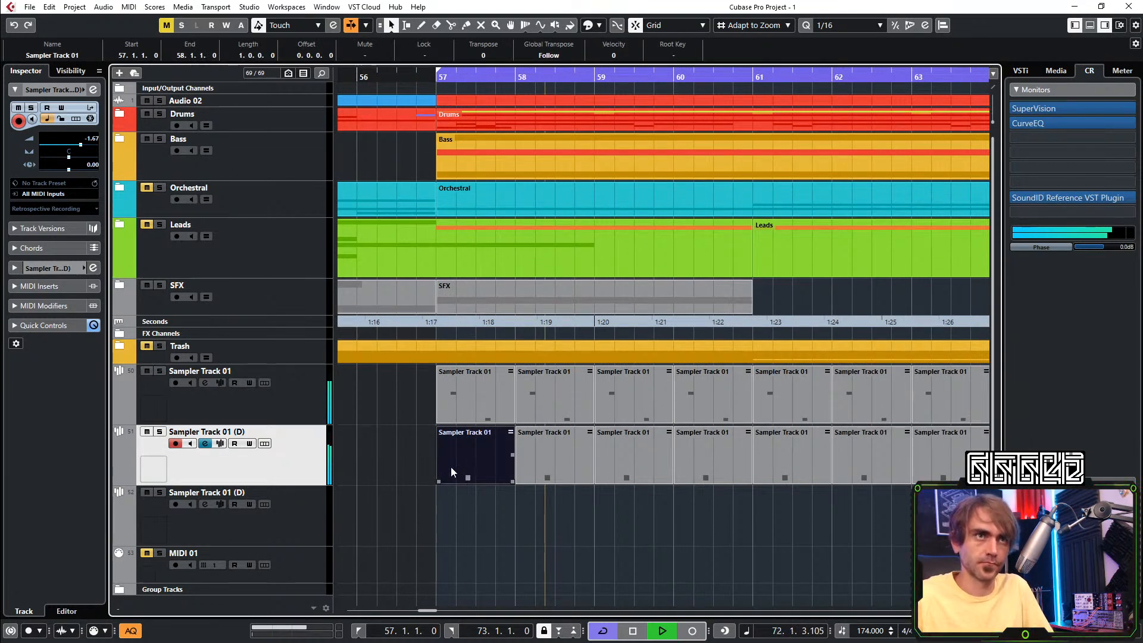
{"action": "key", "text": "space"}
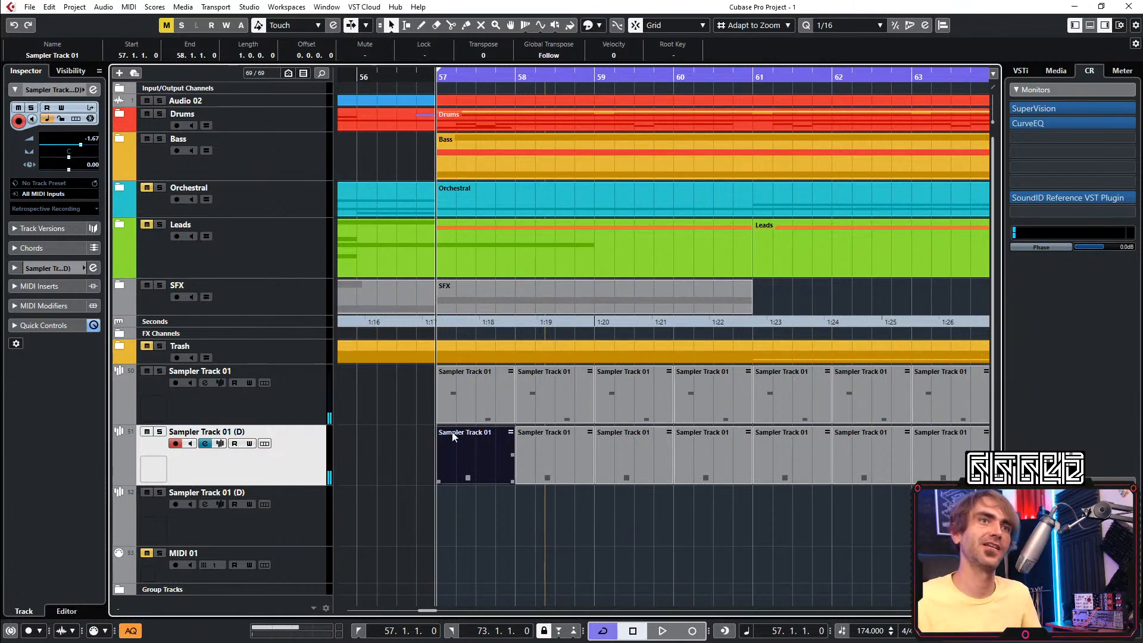
{"action": "right_click", "coordinate": [472, 448]}
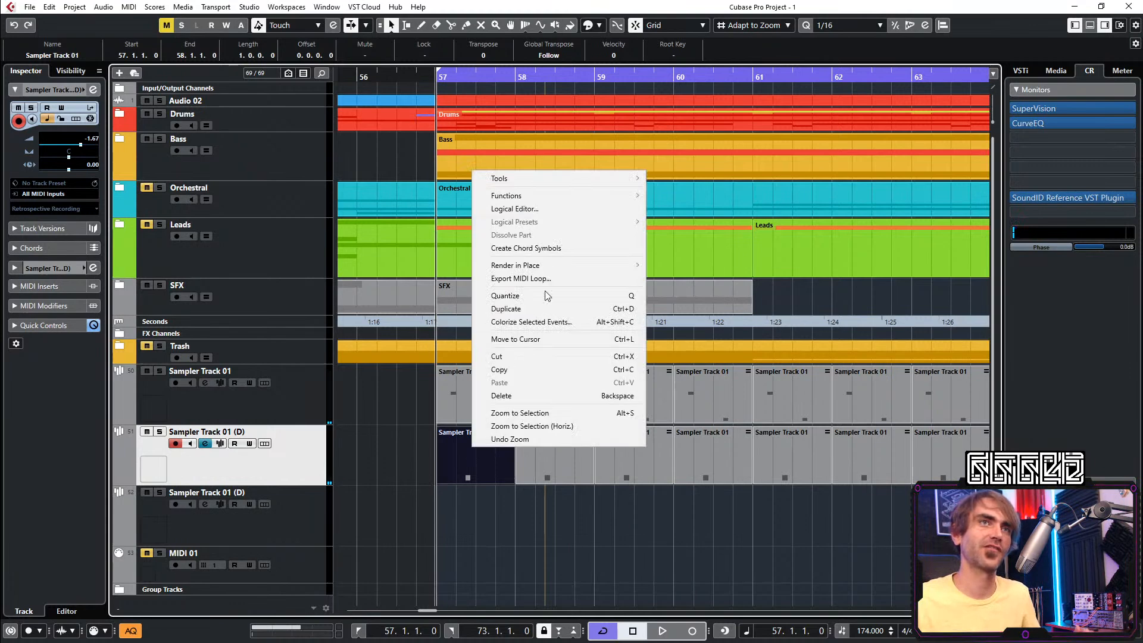
{"action": "mouse_move", "coordinate": [548, 265]}
{"action": "left_click", "coordinate": [684, 266]}
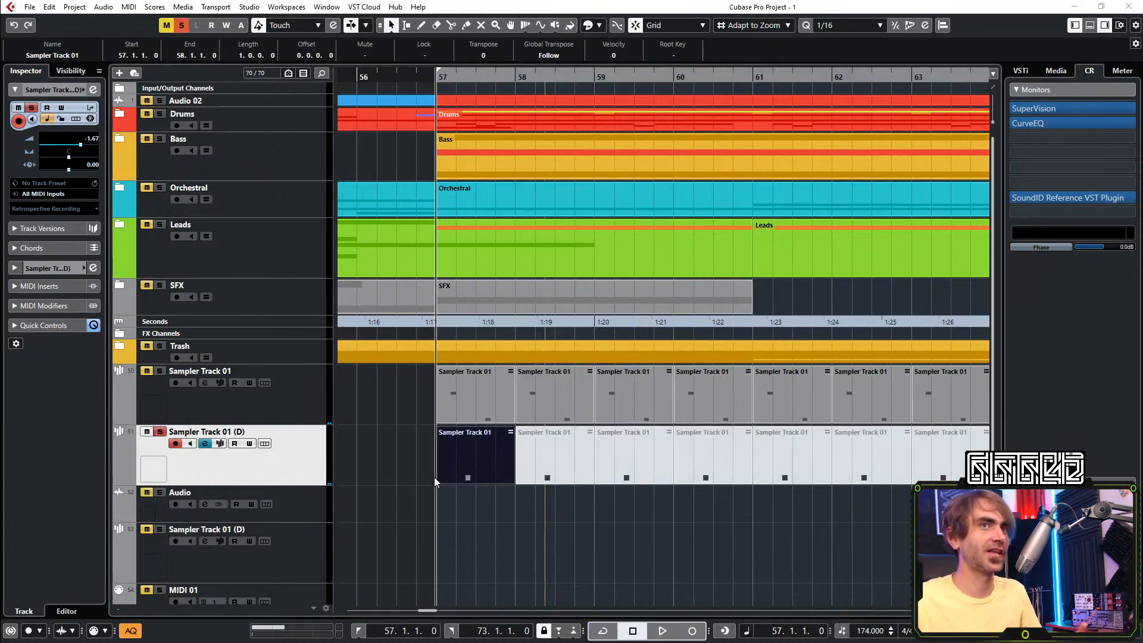
{"action": "left_click", "coordinate": [475, 557]}
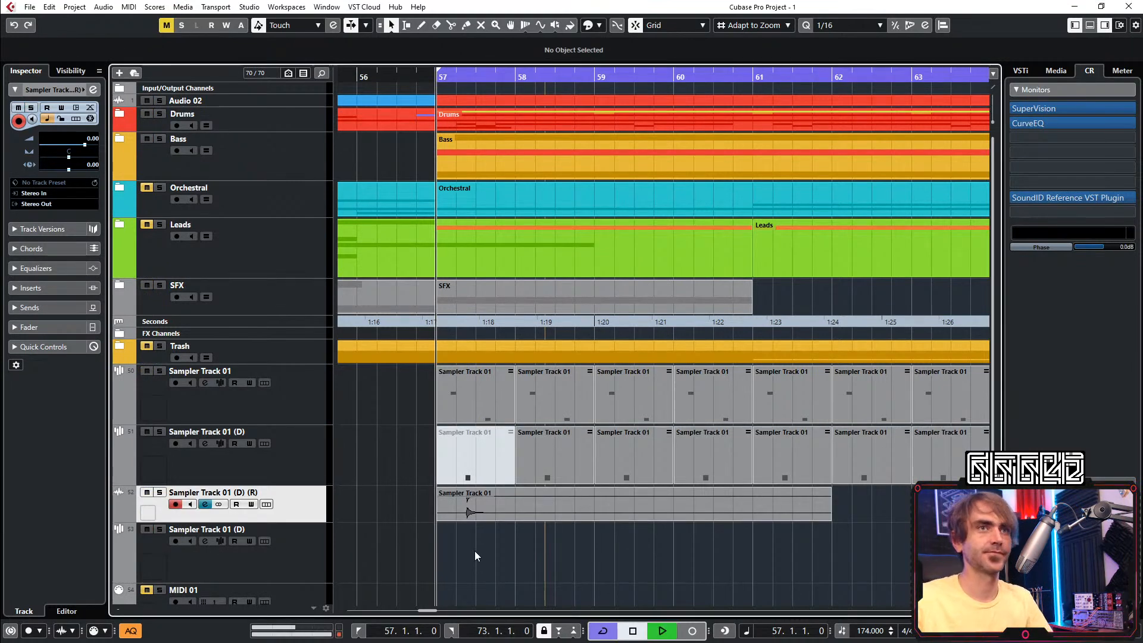
Shorten the rendered audio event to one bar, ending at 58.1.1, and mute the source Sampler Track 01 (D)
{"action": "key", "text": "space"}
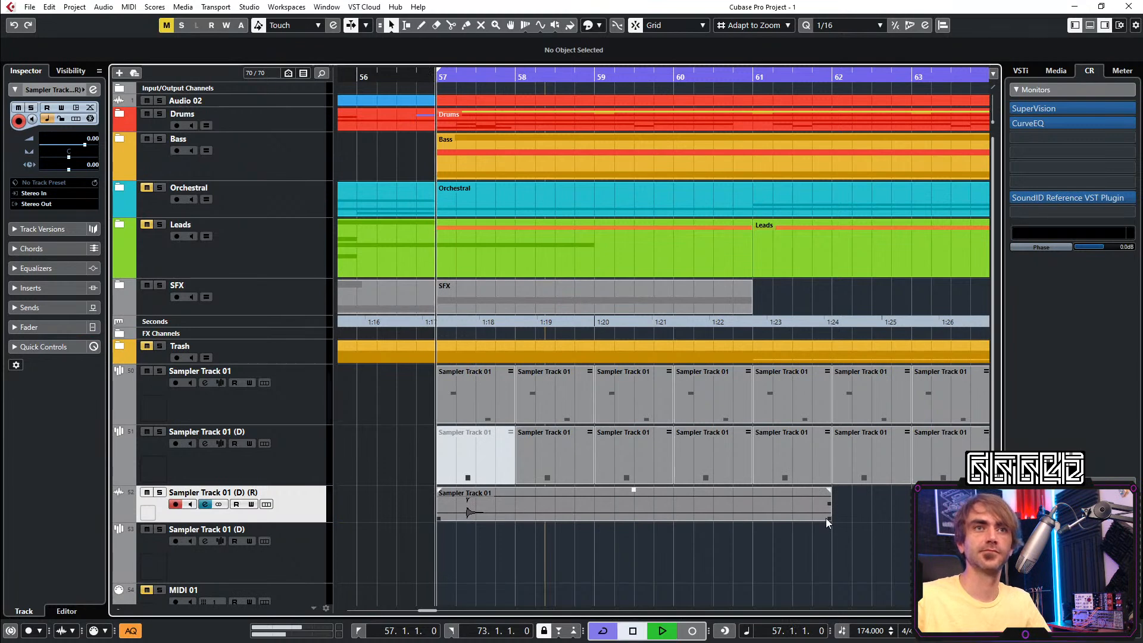
{"action": "left_click_drag", "start_coordinate": [826, 518], "coordinate": [512, 516]}
{"action": "key", "text": "space"}
{"action": "key", "text": "space"}
{"action": "left_click", "coordinate": [148, 433]}
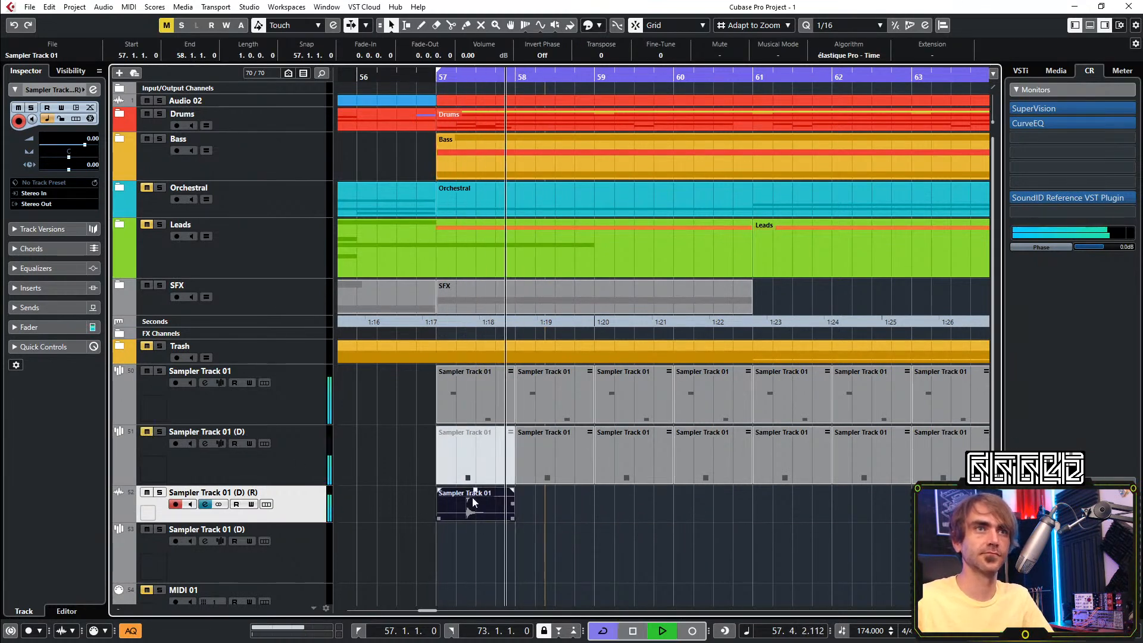
Unmute the source part at bar 57 on Sampler Track 01 (D) and reselect the rendered audio event
{"action": "key", "text": "7"}
{"action": "left_click", "coordinate": [479, 464]}
{"action": "key", "text": "1"}
{"action": "left_click", "coordinate": [479, 508]}
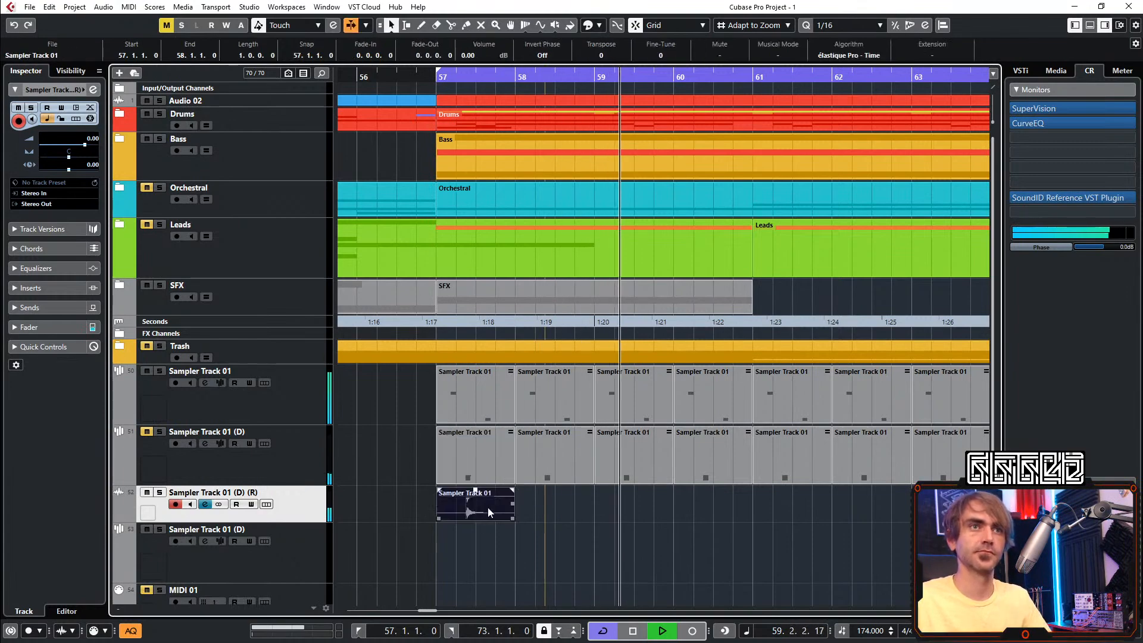
Repeat the one-bar rendered event along its track and delete the copies that extend past bar 73
{"action": "scroll", "coordinate": [526, 509], "scroll_direction": "down", "scroll_amount": 2}
{"action": "key", "text": "space"}
{"action": "key", "text": "space"}
{"action": "left_click_drag", "start_coordinate": [515, 504], "coordinate": [873, 524]}
{"action": "left_click_drag", "start_coordinate": [883, 568], "coordinate": [658, 498]}
{"action": "key", "text": "Delete"}
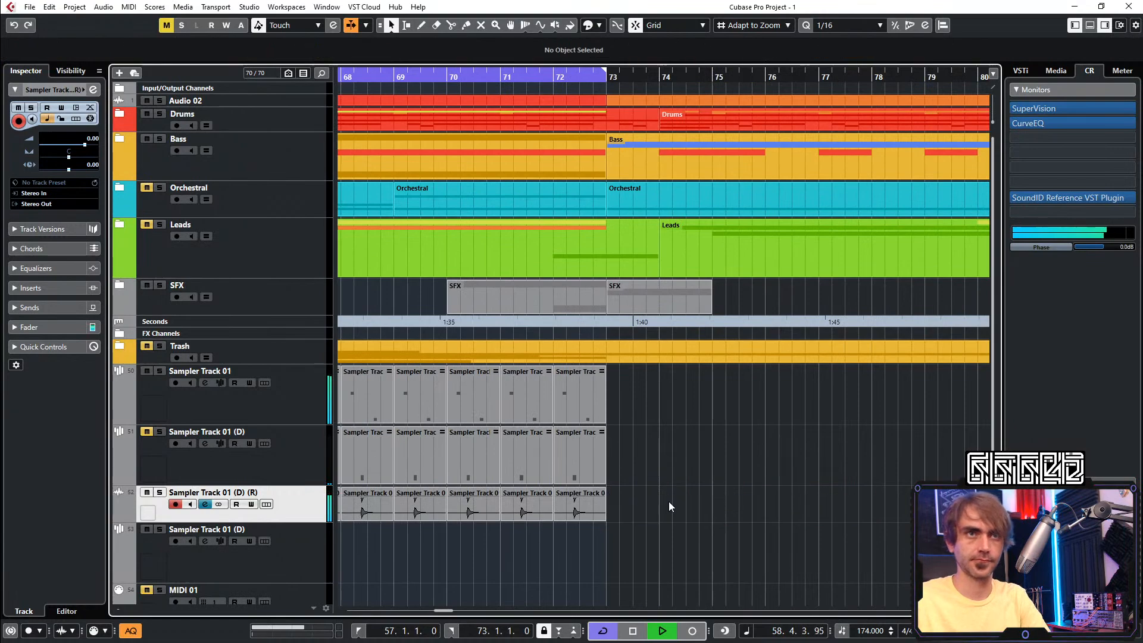
Move the C3 note in the bar 57 part of Sampler Track 01 (D) to 57.3.2 and close the key editor
{"action": "scroll", "coordinate": [660, 470], "scroll_direction": "left", "scroll_amount": 3}
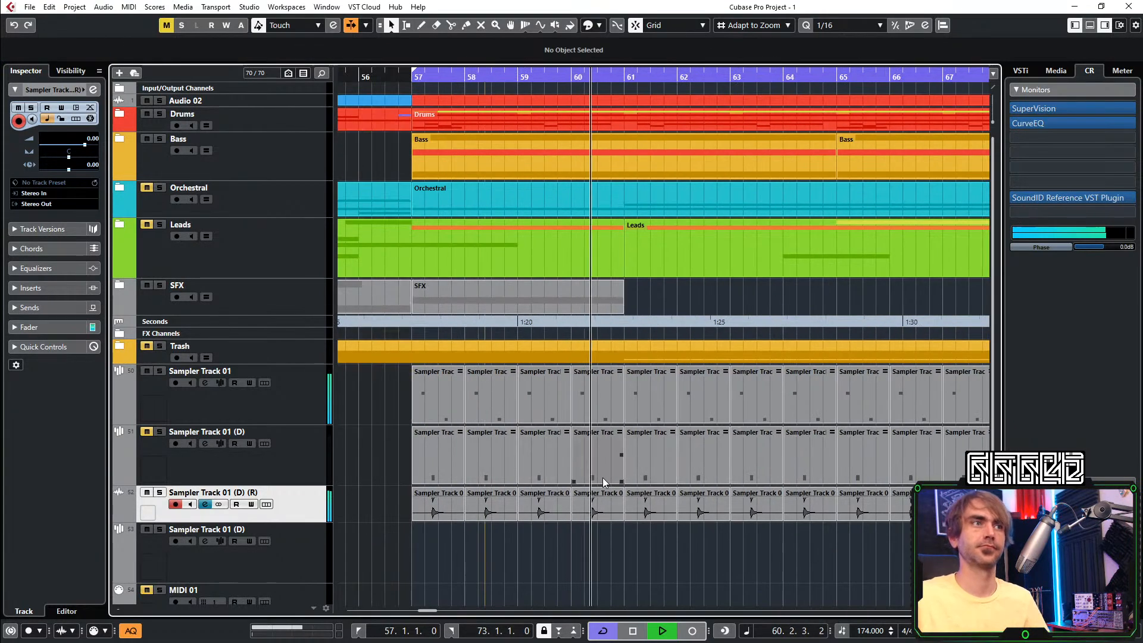
{"action": "scroll", "coordinate": [452, 470], "scroll_direction": "up", "scroll_amount": 4}
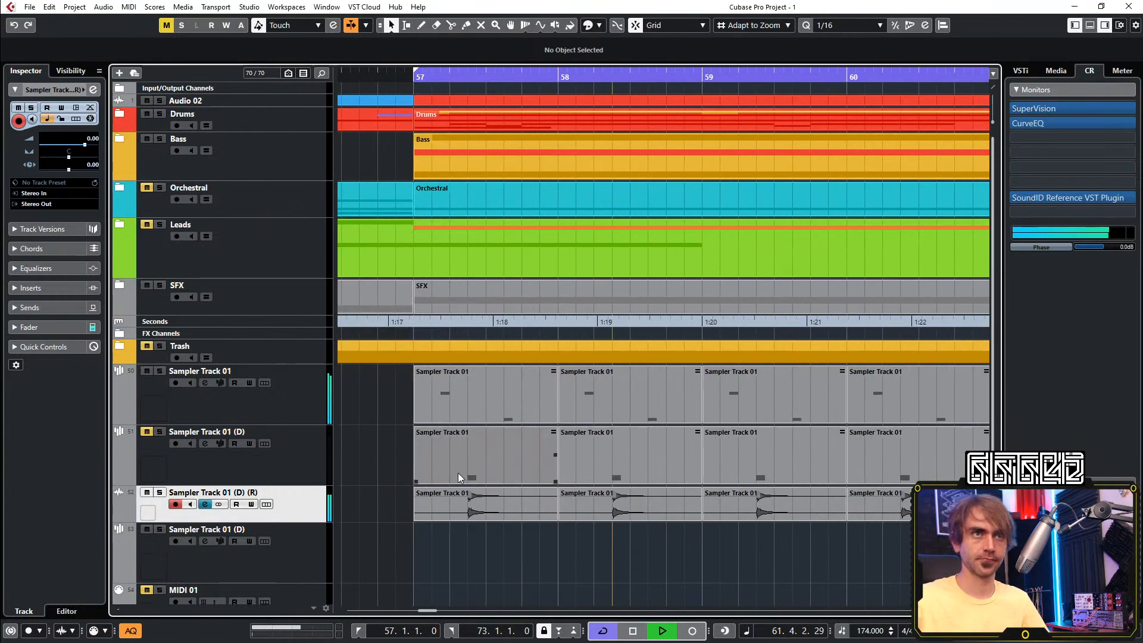
{"action": "double_click", "coordinate": [469, 459]}
{"action": "scroll", "coordinate": [344, 389], "scroll_direction": "left", "scroll_amount": 3}
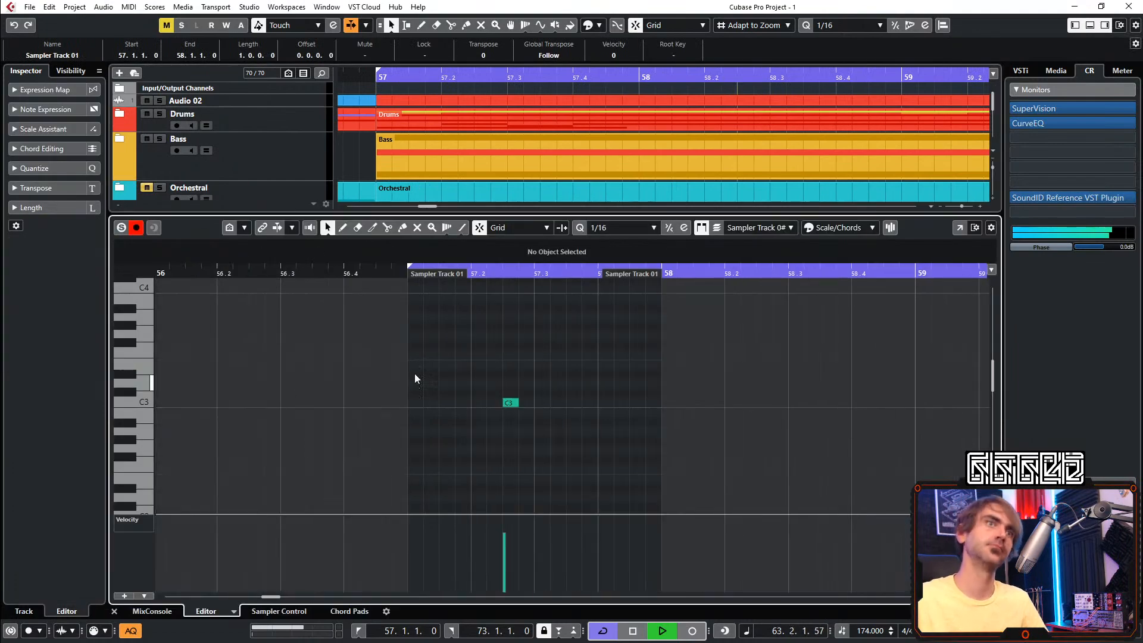
{"action": "left_click_drag", "start_coordinate": [511, 402], "coordinate": [558, 403]}
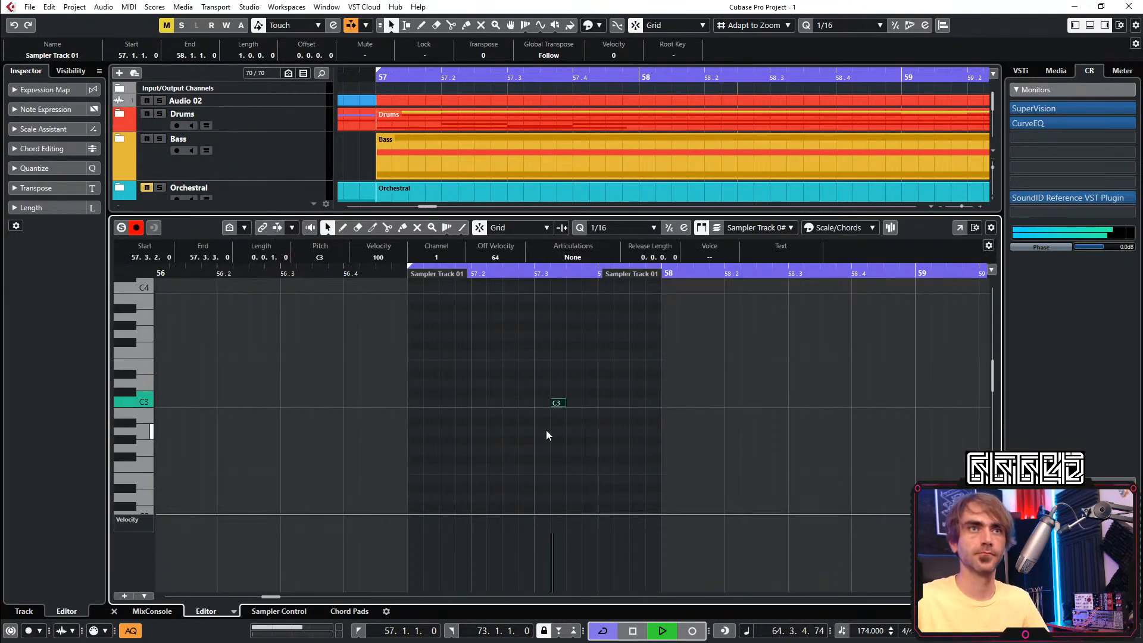
{"action": "left_click", "coordinate": [114, 612]}
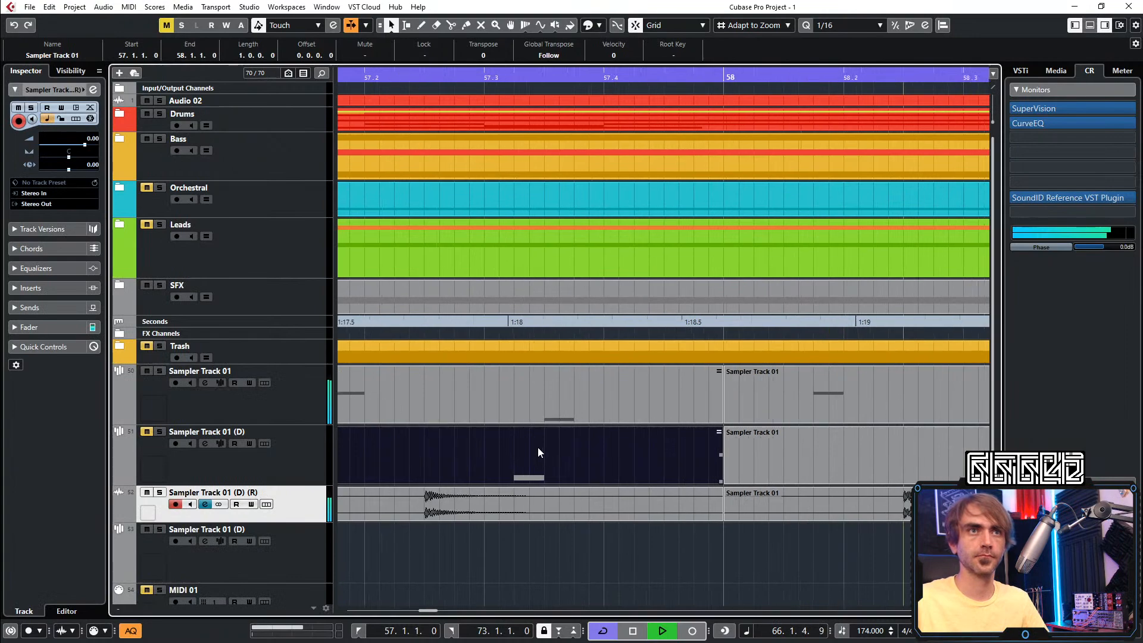
Replace the sample in the sampler of Sampler Track 01 (D) with TOM129.wav and close the sampler control
{"action": "scroll", "coordinate": [539, 440], "scroll_direction": "down", "scroll_amount": 3}
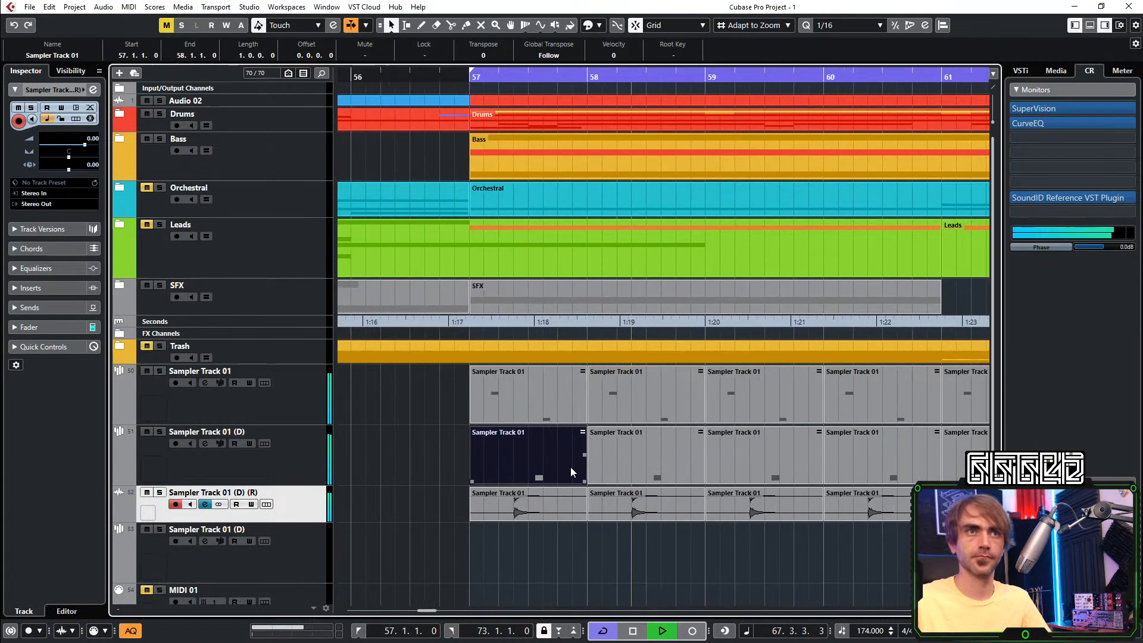
{"action": "left_click_drag", "start_coordinate": [570, 468], "coordinate": [505, 457]}
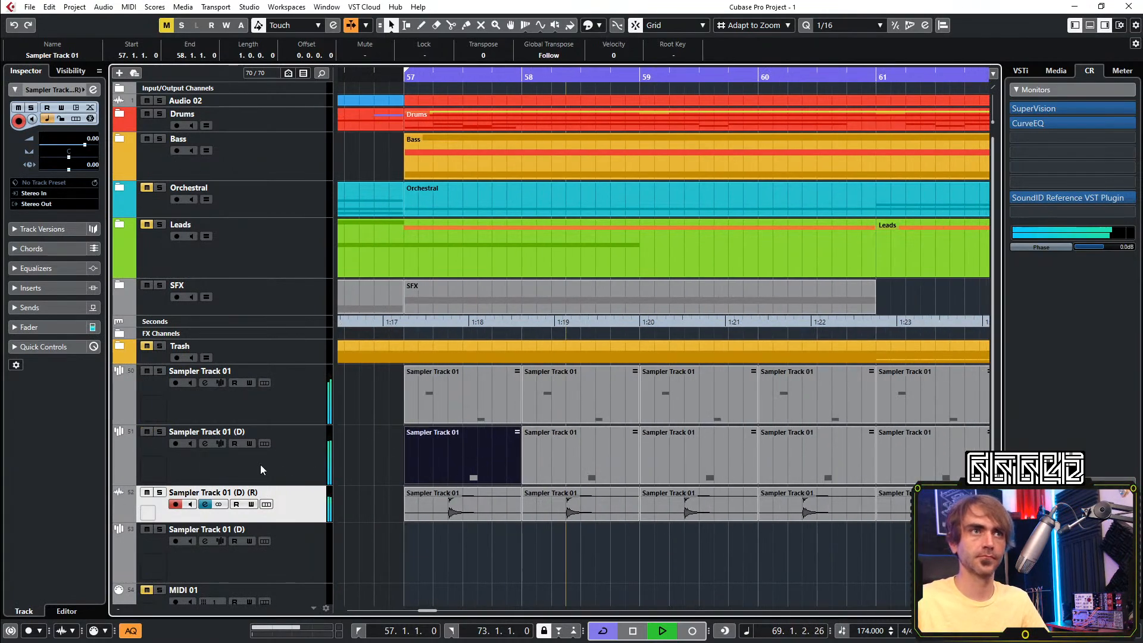
{"action": "left_click", "coordinate": [222, 443]}
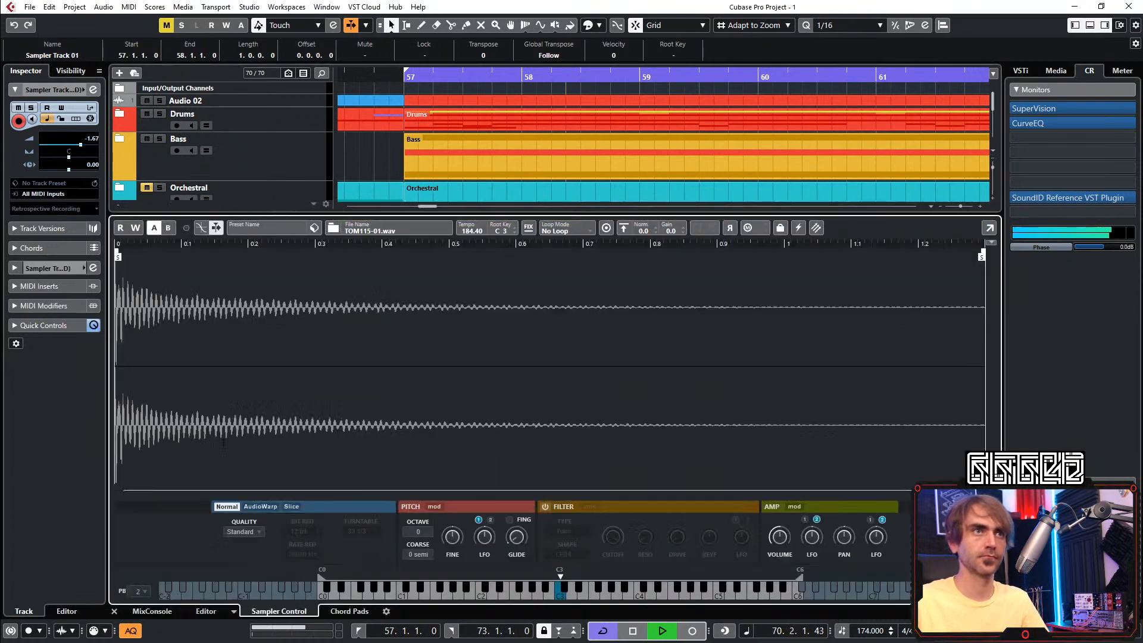
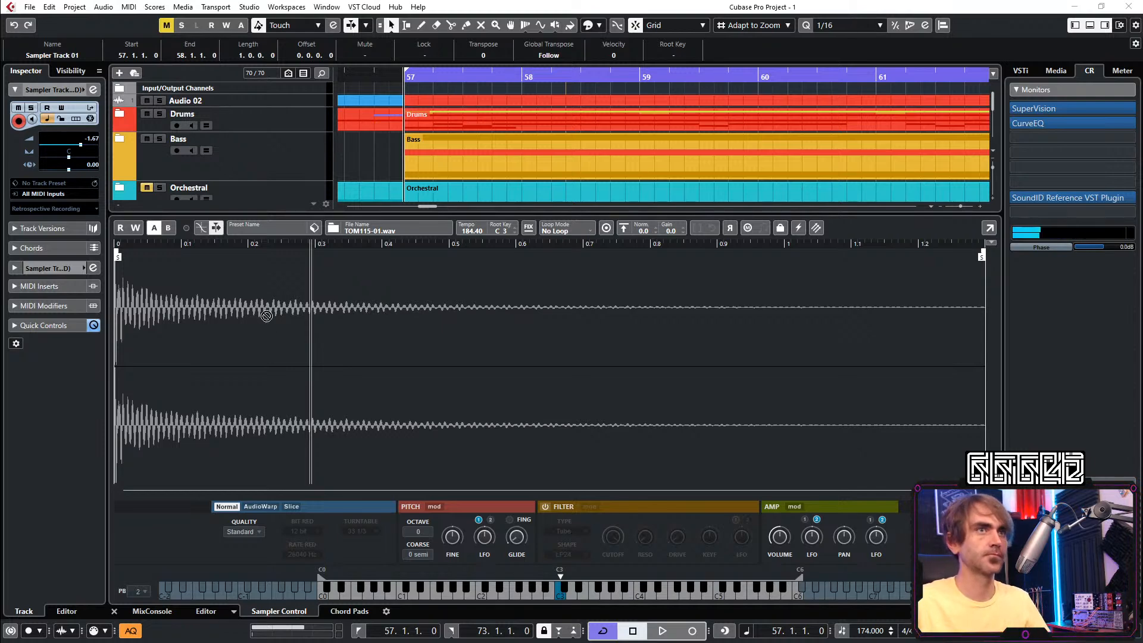
{"action": "key", "text": "space"}
{"action": "left_click", "coordinate": [114, 611]}
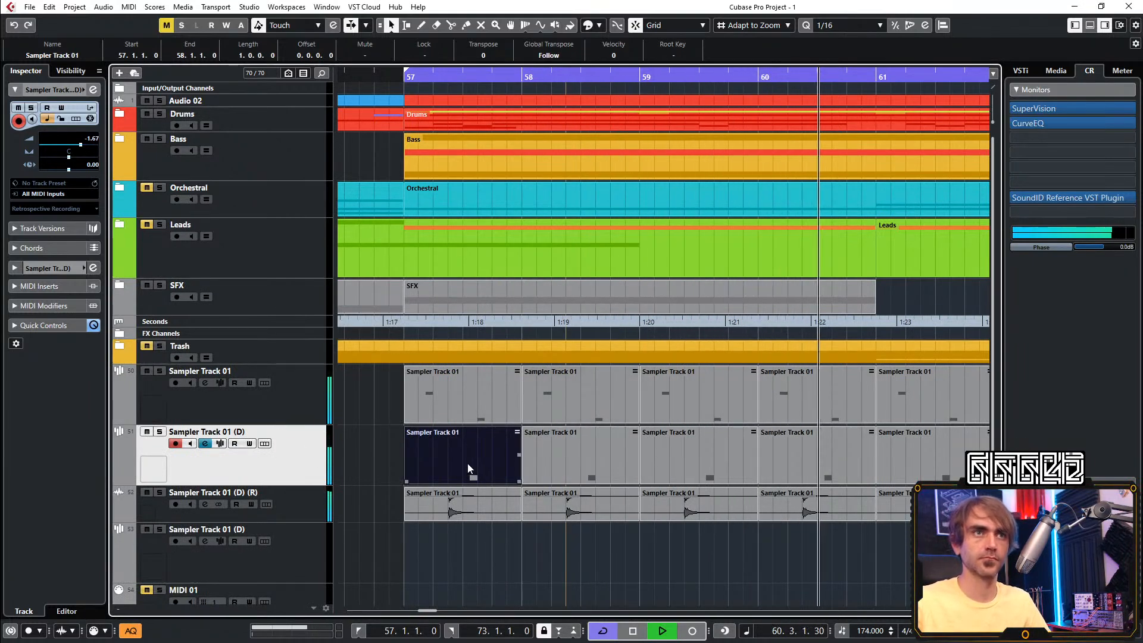
Solo Sampler Track 01 (D) and shorten its amp envelope to a sustain point at 0.08 s and a 0.11 s release
{"action": "left_click", "coordinate": [159, 432]}
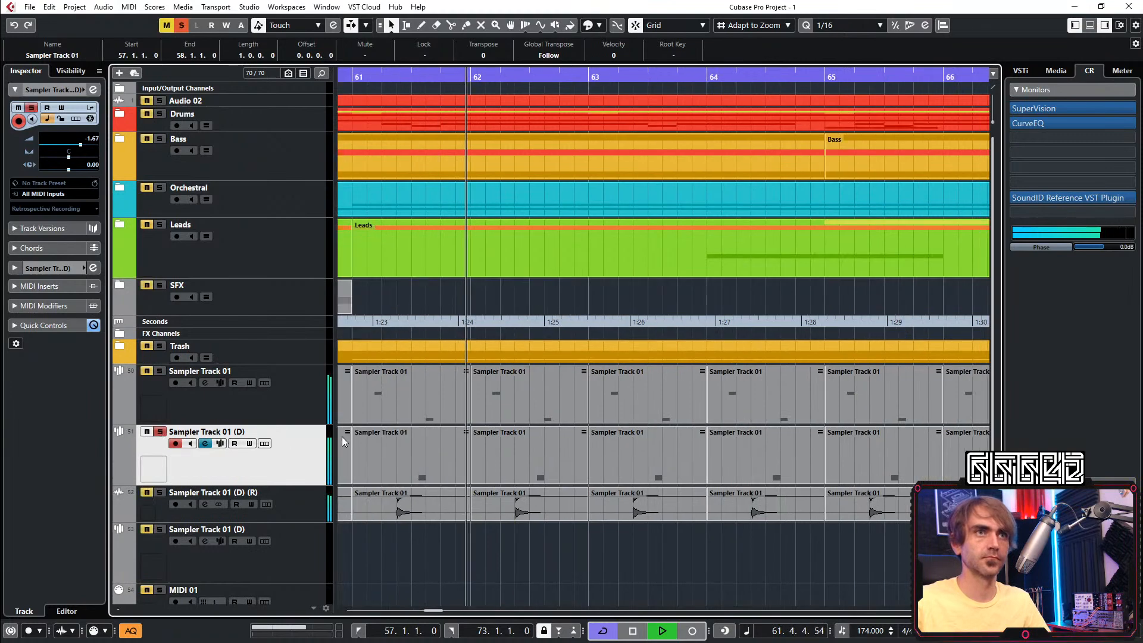
{"action": "scroll", "coordinate": [699, 410], "scroll_direction": "down", "scroll_amount": 3, "text": "ctrl"}
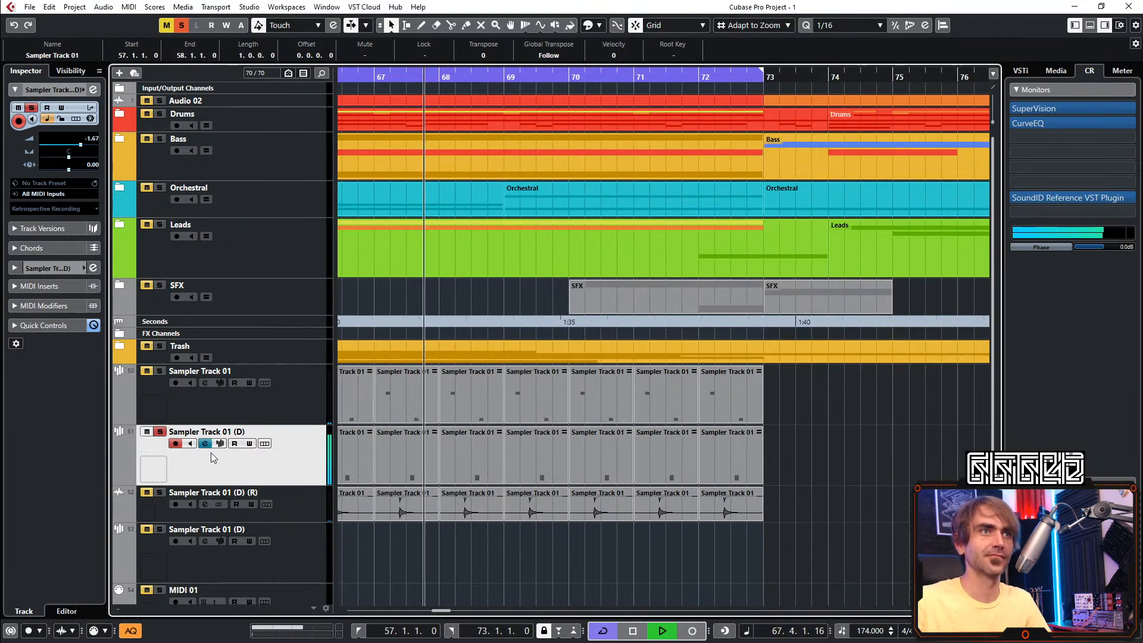
{"action": "left_click", "coordinate": [220, 444]}
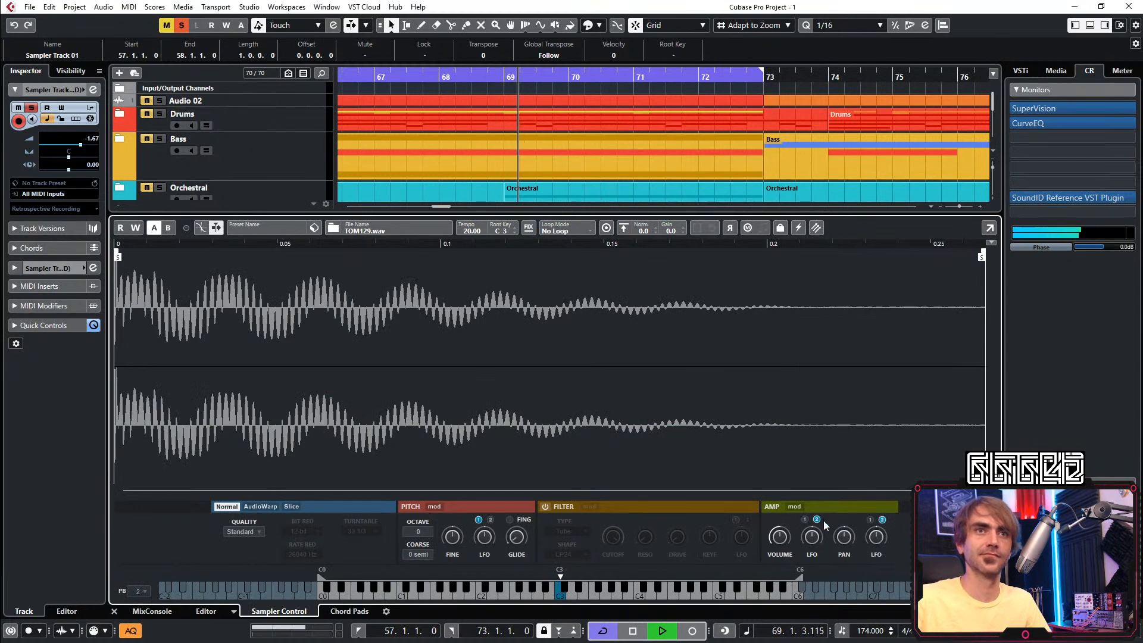
{"action": "left_click", "coordinate": [797, 507]}
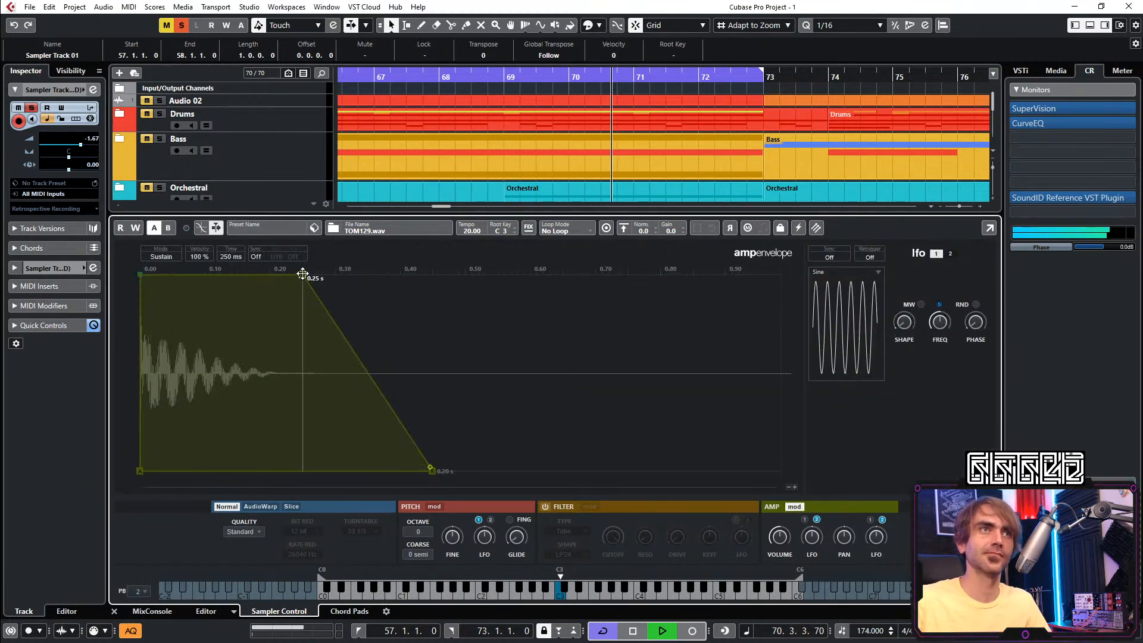
{"action": "left_click_drag", "start_coordinate": [303, 273], "coordinate": [215, 257]}
{"action": "left_click_drag", "start_coordinate": [344, 471], "coordinate": [291, 476]}
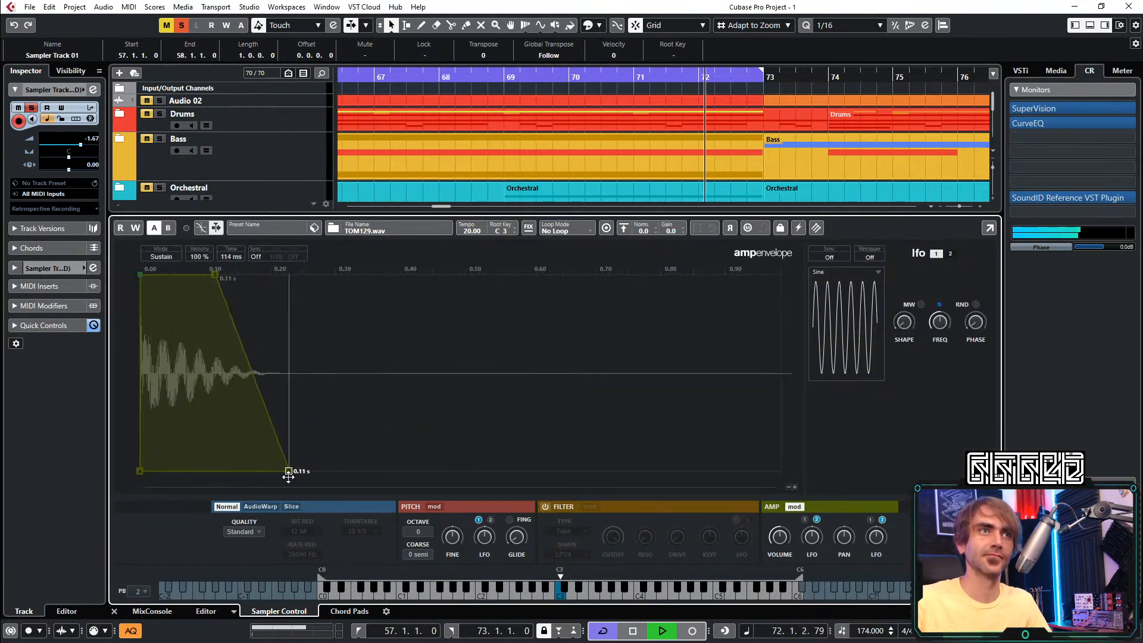
{"action": "left_click_drag", "start_coordinate": [213, 276], "coordinate": [203, 288]}
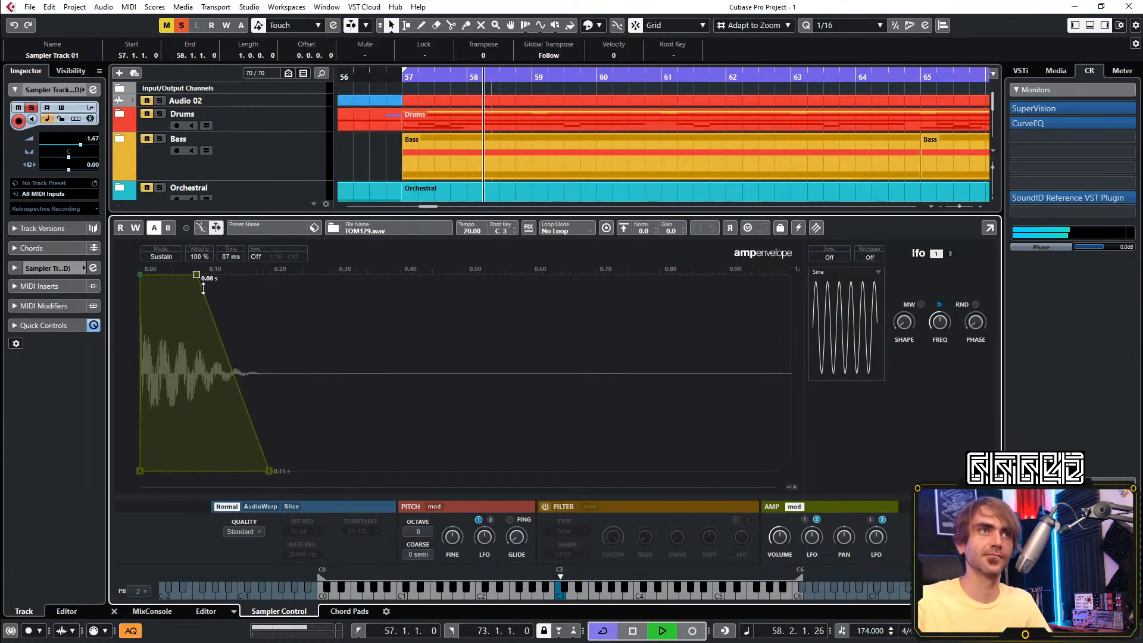
{"action": "left_click", "coordinate": [113, 611]}
Audition the shortened tom hit, clearing the solo on Sampler Track 01 (D) to hear it in the full mix
{"action": "key", "text": "space"}
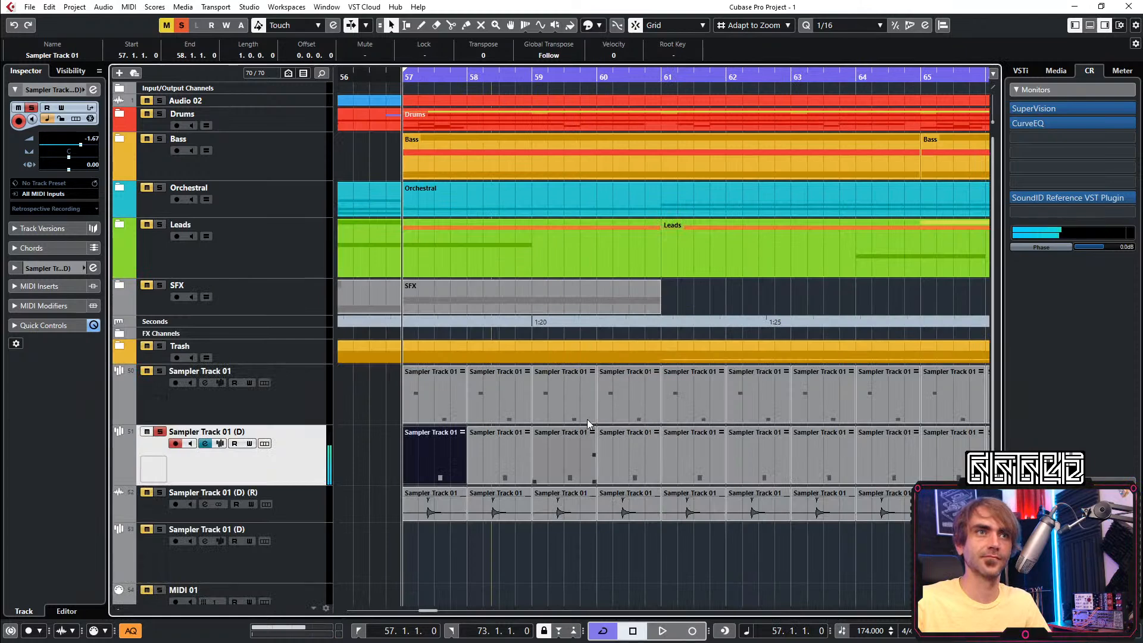
{"action": "key", "text": "space"}
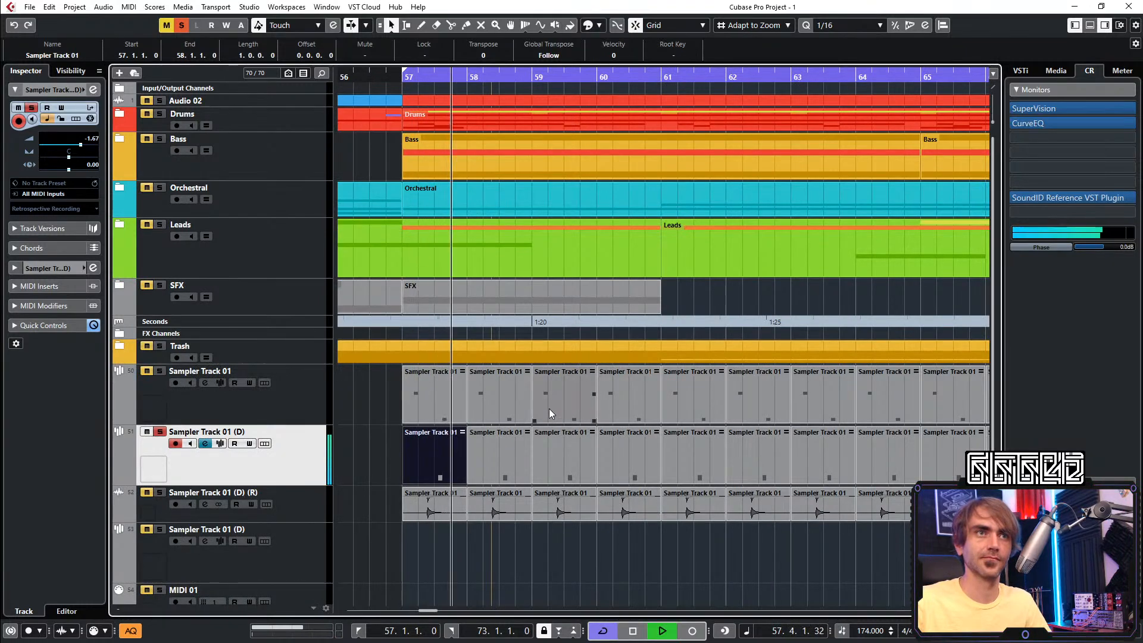
{"action": "key", "text": "space"}
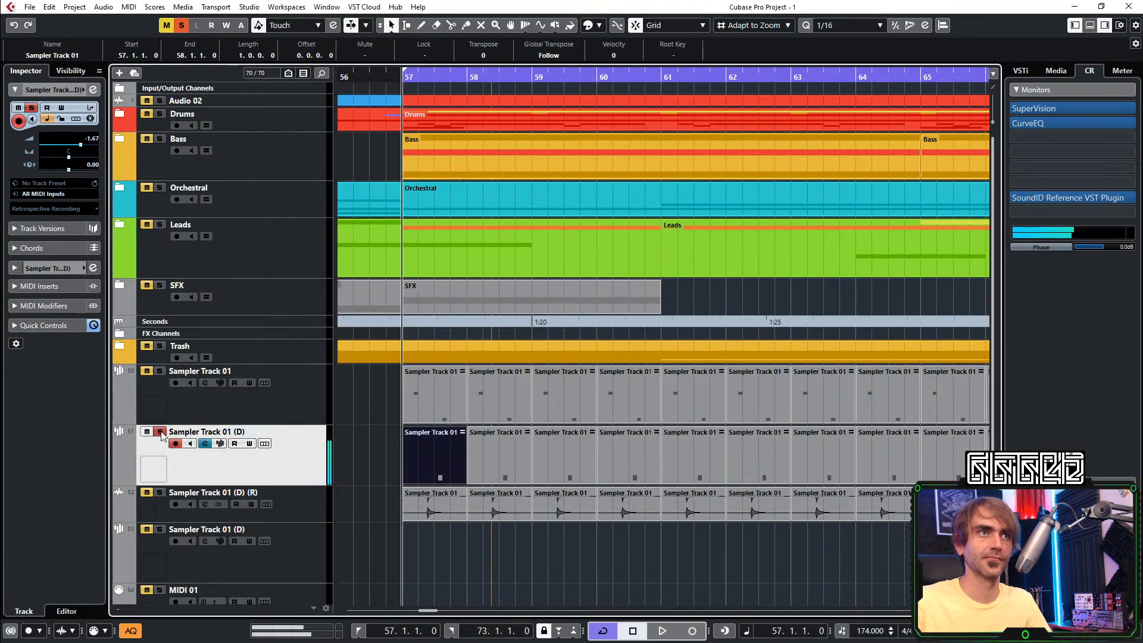
{"action": "key", "text": "space"}
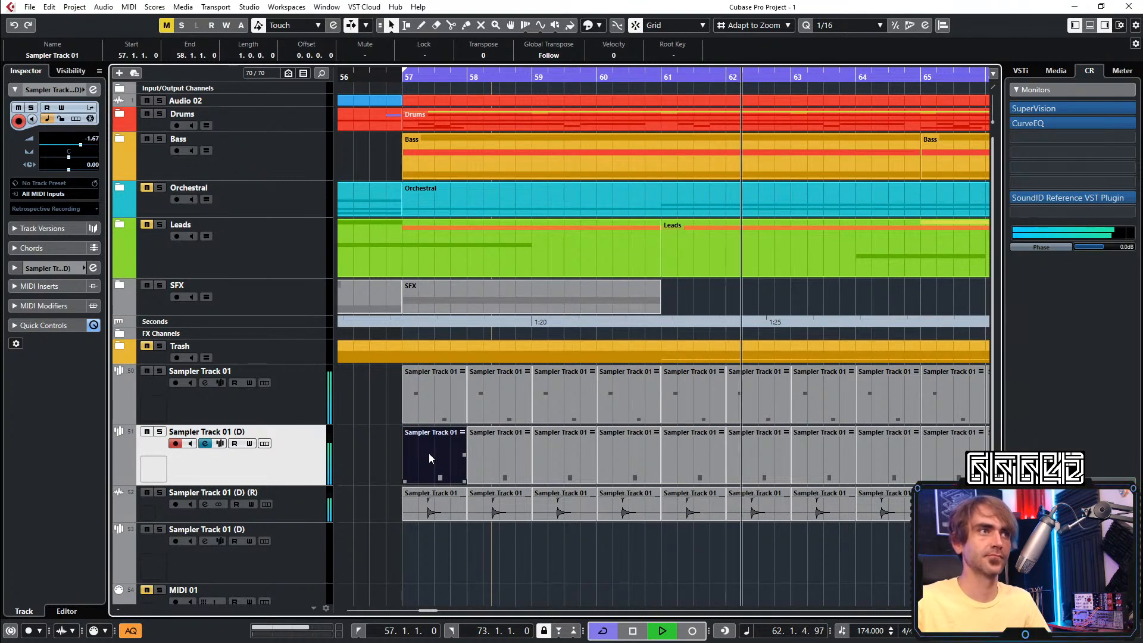
{"action": "left_click", "coordinate": [375, 470]}
{"action": "key", "text": "space"}
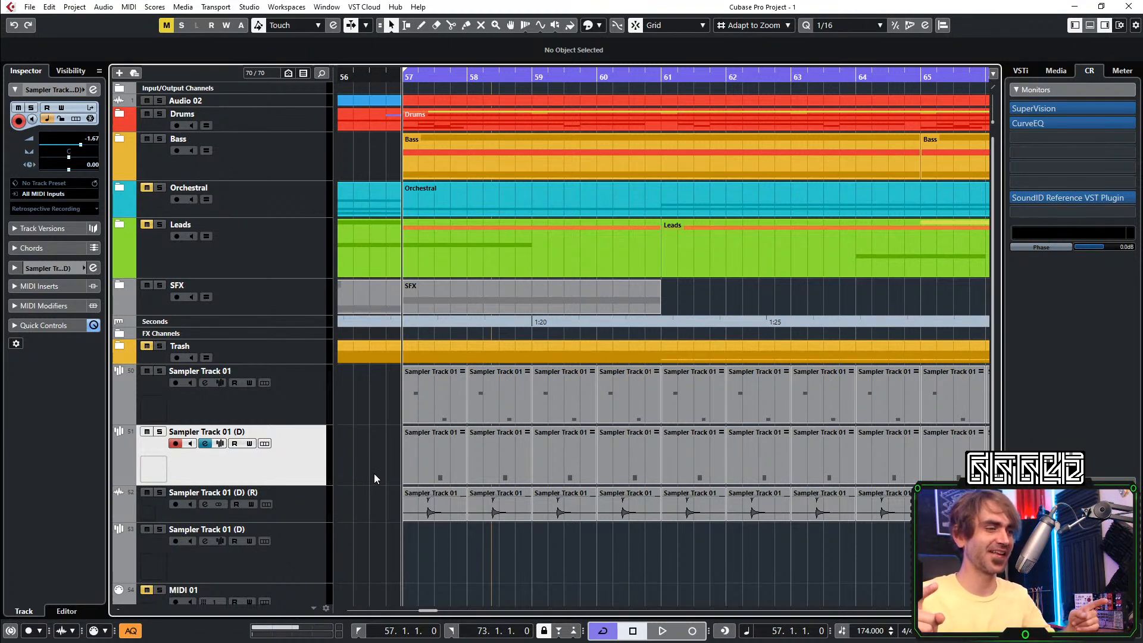
{"action": "key", "text": "space"}
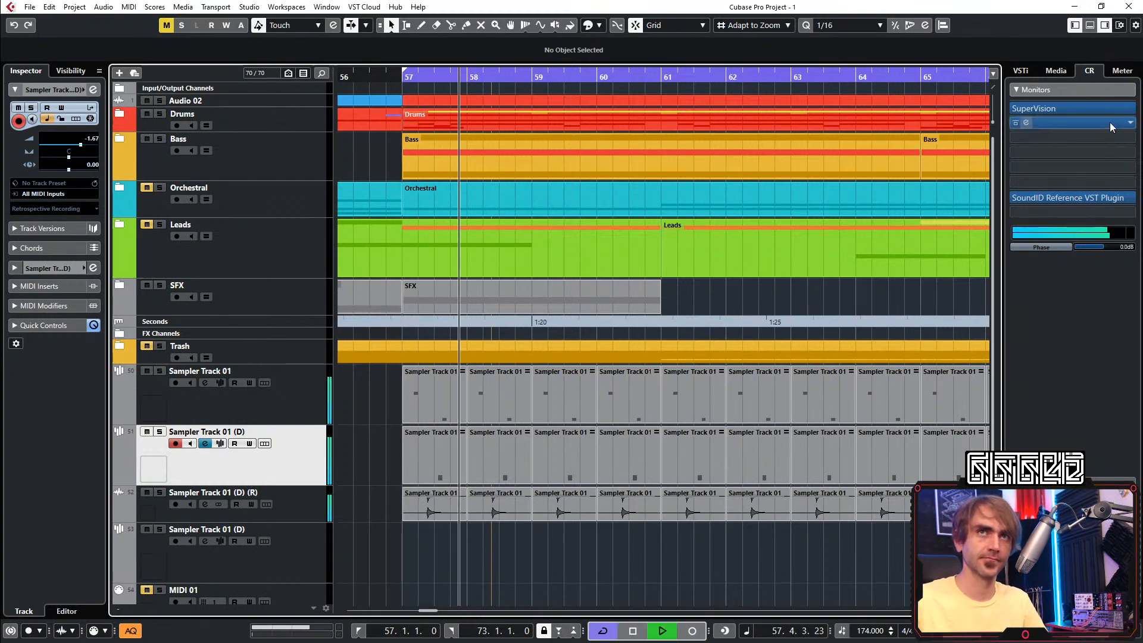
Open the settings of the monitor channel's CurveEQ and change its UI colors to Blue
{"action": "left_click", "coordinate": [1023, 123]}
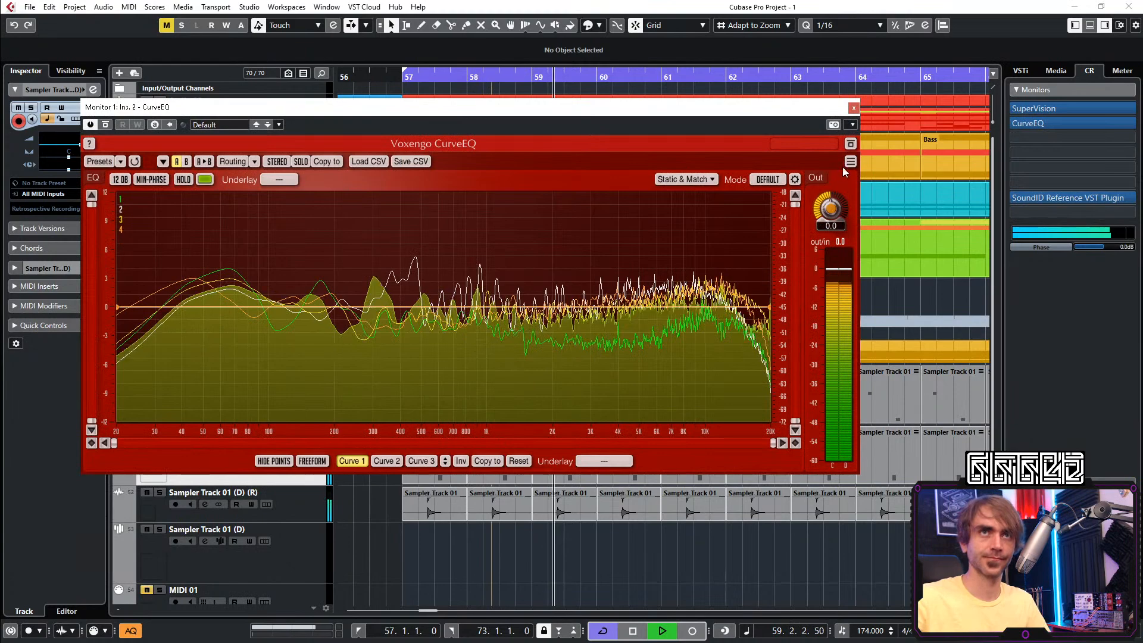
{"action": "left_click", "coordinate": [850, 161]}
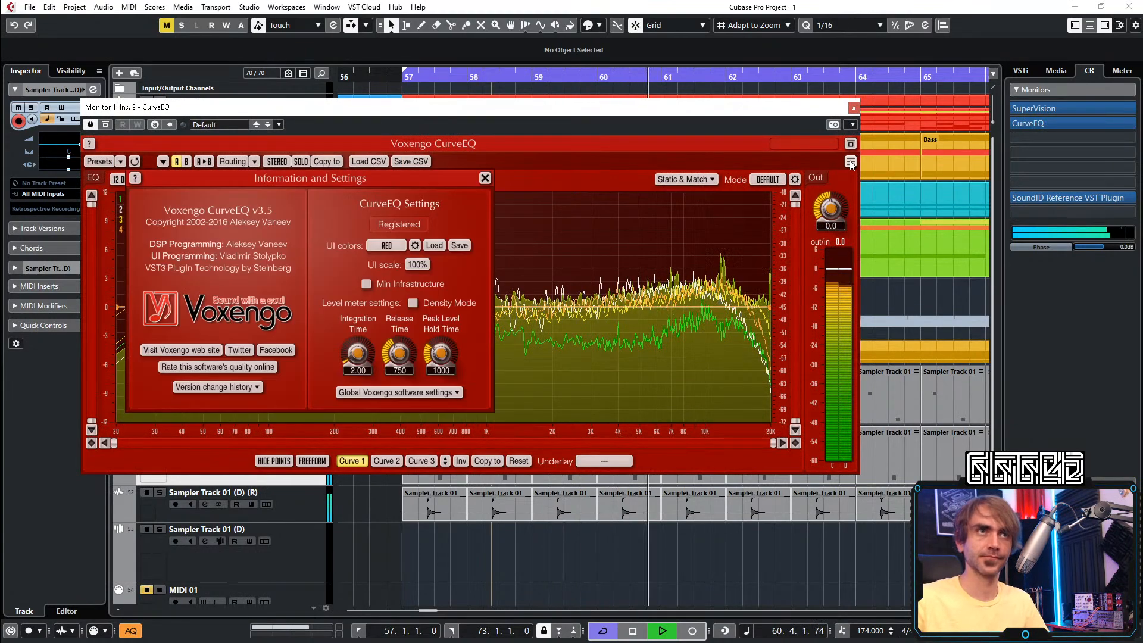
{"action": "left_click", "coordinate": [387, 246]}
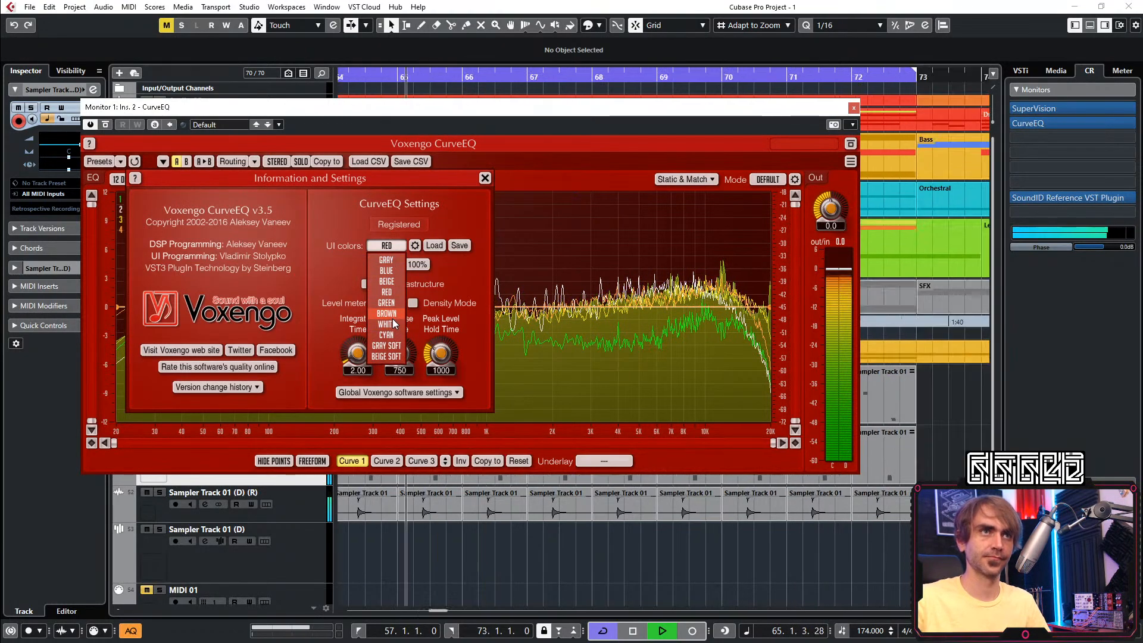
{"action": "left_click", "coordinate": [393, 269]}
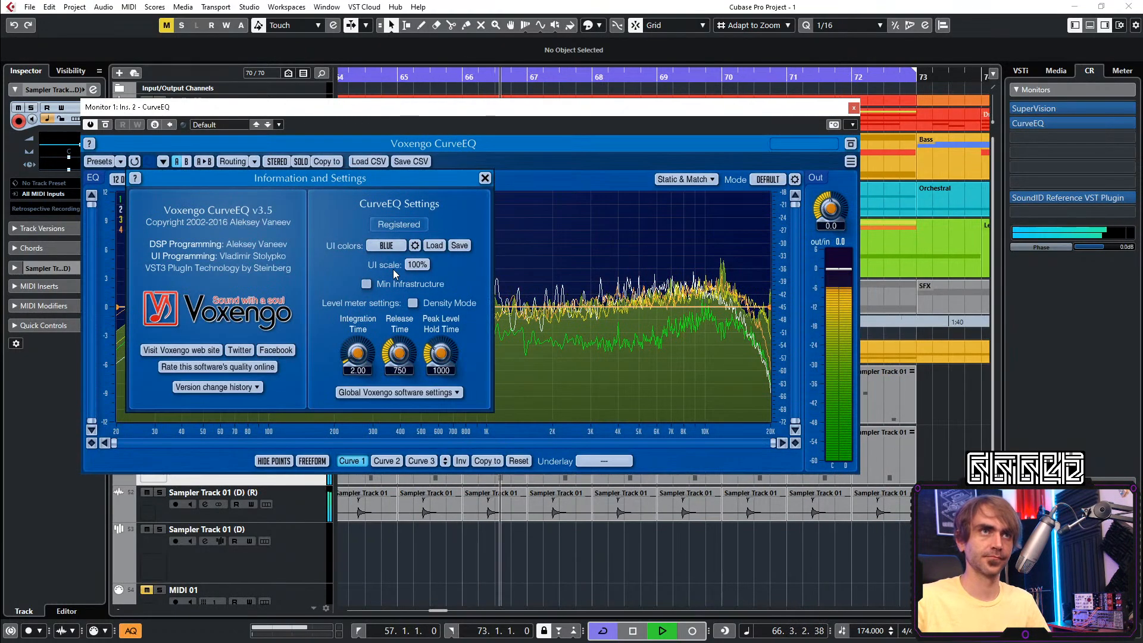
Try the Gray and White UI colors in CurveEQ and close its settings
{"action": "left_click", "coordinate": [388, 247]}
{"action": "left_click", "coordinate": [388, 262]}
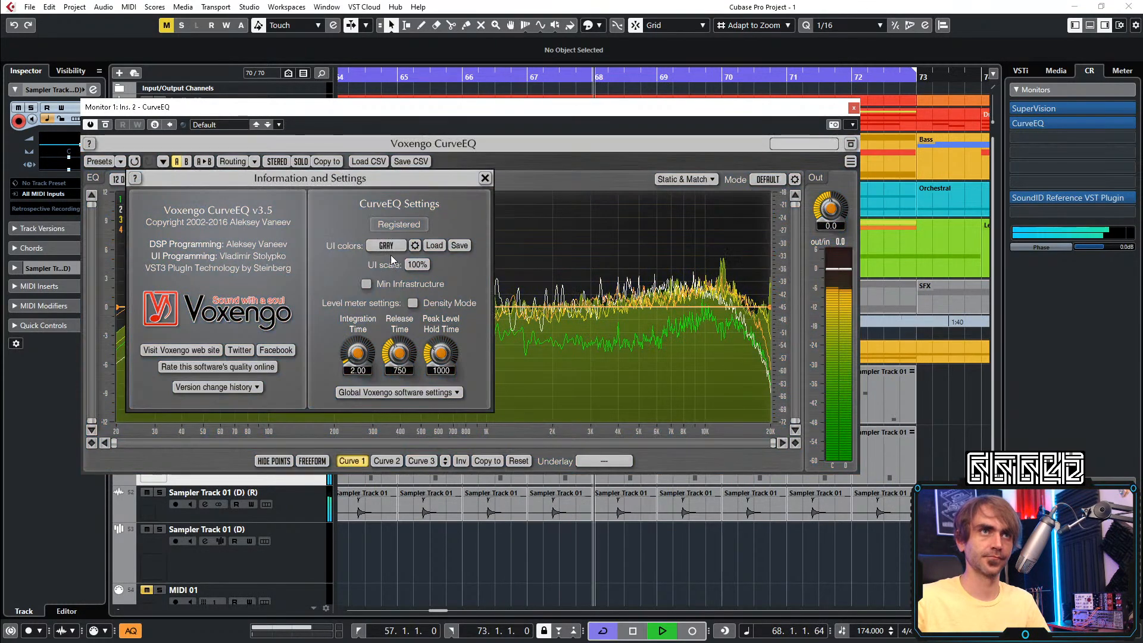
{"action": "left_click", "coordinate": [391, 248]}
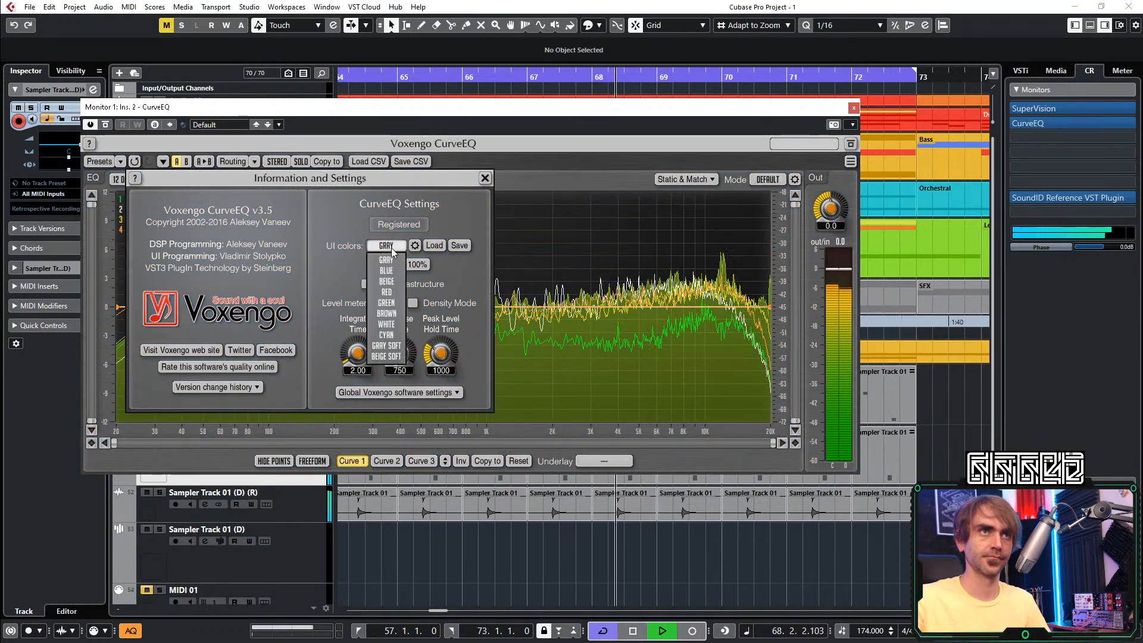
{"action": "left_click", "coordinate": [392, 325]}
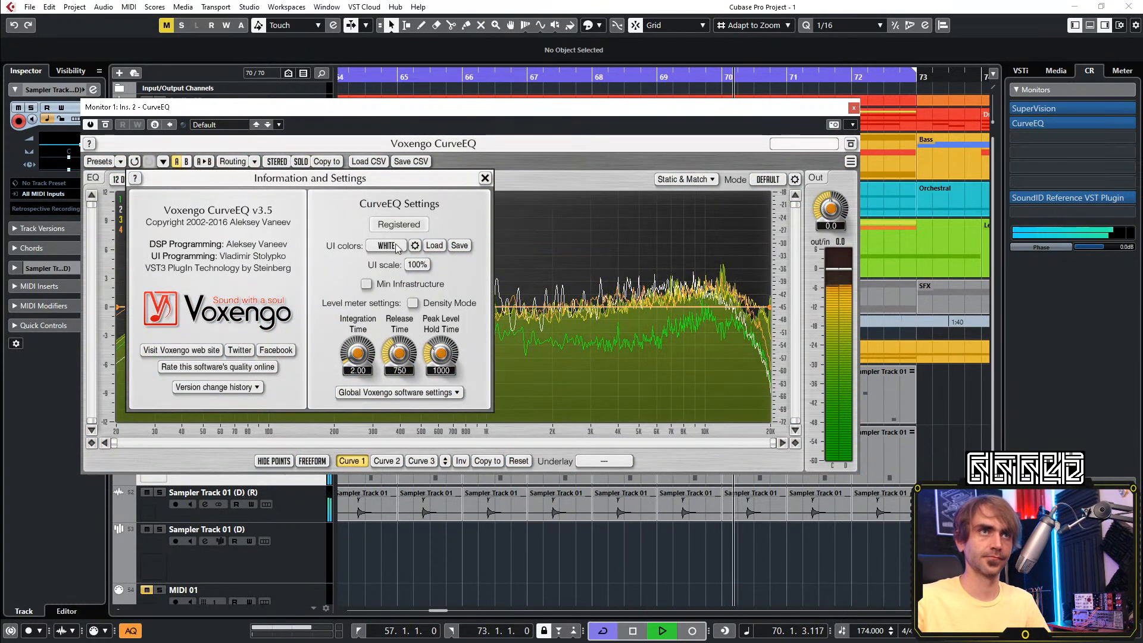
{"action": "left_click", "coordinate": [486, 178]}
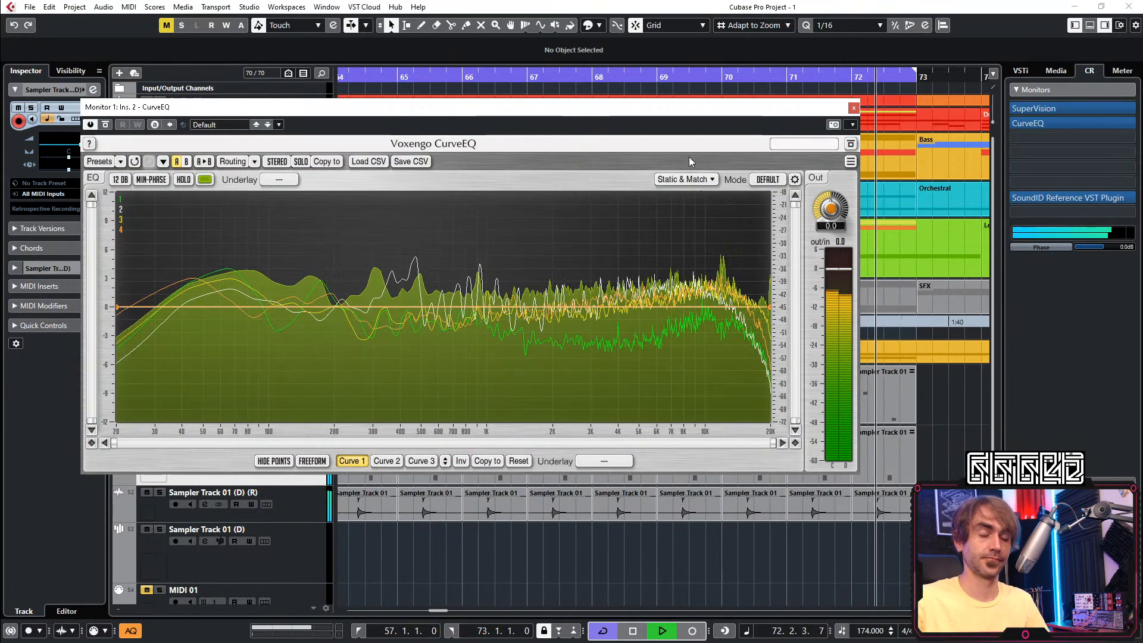
Reopen the CurveEQ settings and set the UI colors to Cyan
{"action": "left_click", "coordinate": [433, 144]}
{"action": "left_click", "coordinate": [387, 245]}
{"action": "left_click", "coordinate": [393, 334]}
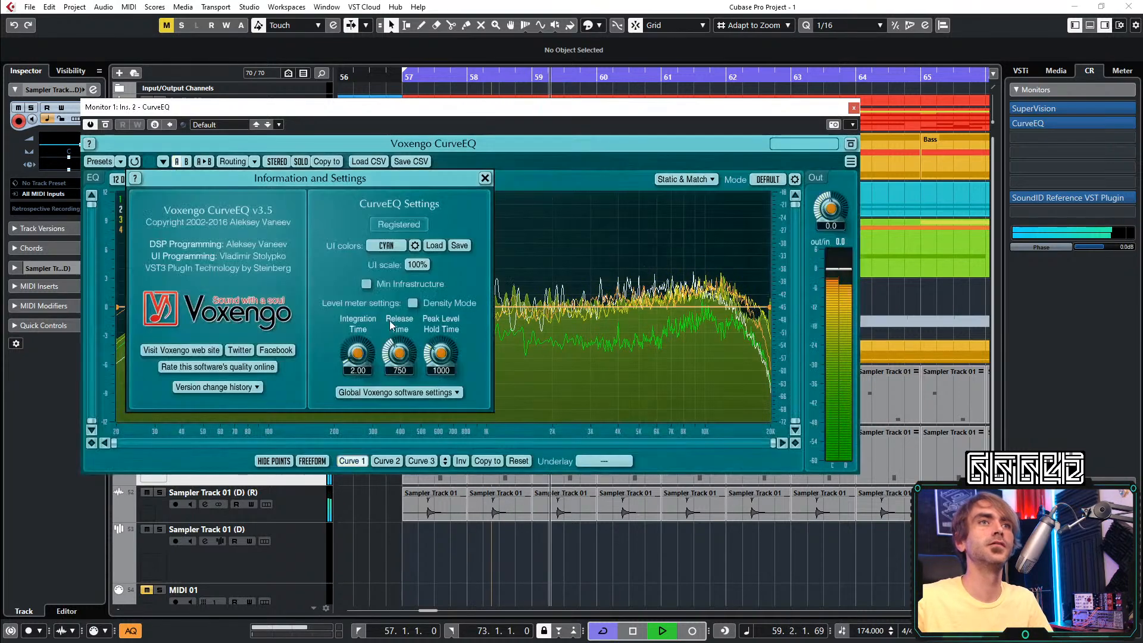
Try the Brown UI colors in CurveEQ, set them to Green, and close the plug-in
{"action": "left_click", "coordinate": [383, 245]}
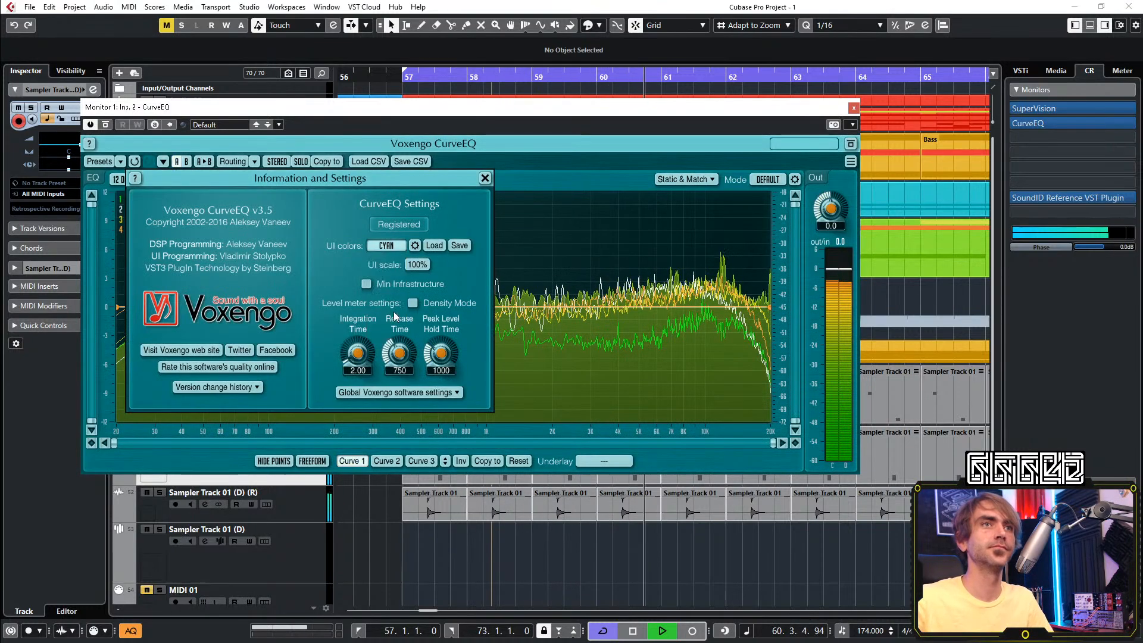
{"action": "left_click", "coordinate": [394, 312]}
{"action": "left_click", "coordinate": [381, 246]}
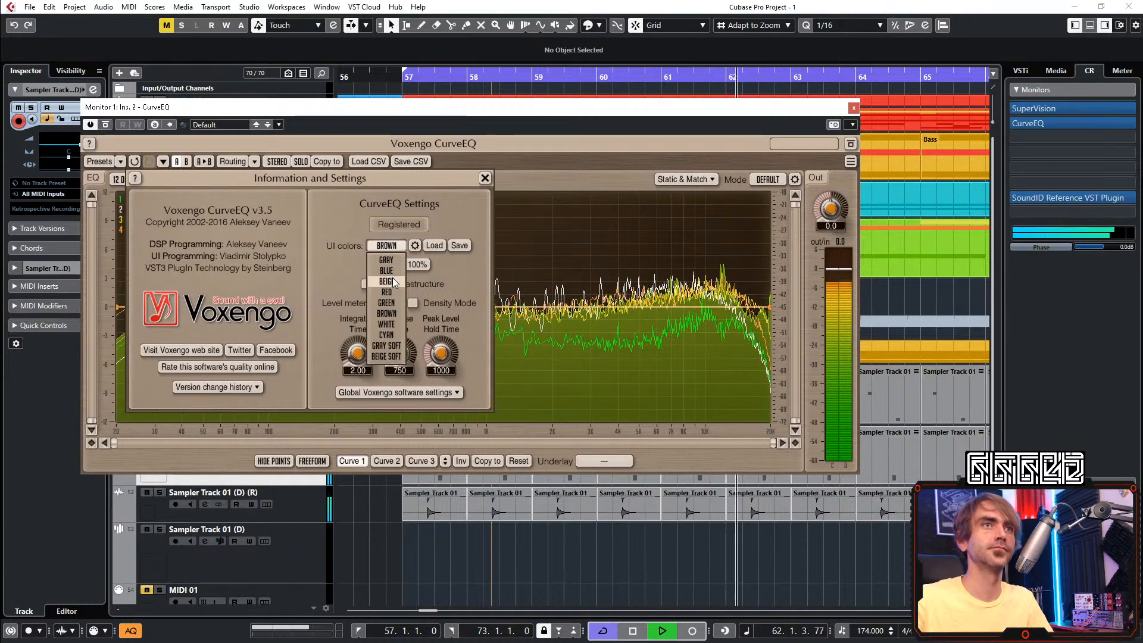
{"action": "left_click", "coordinate": [384, 302]}
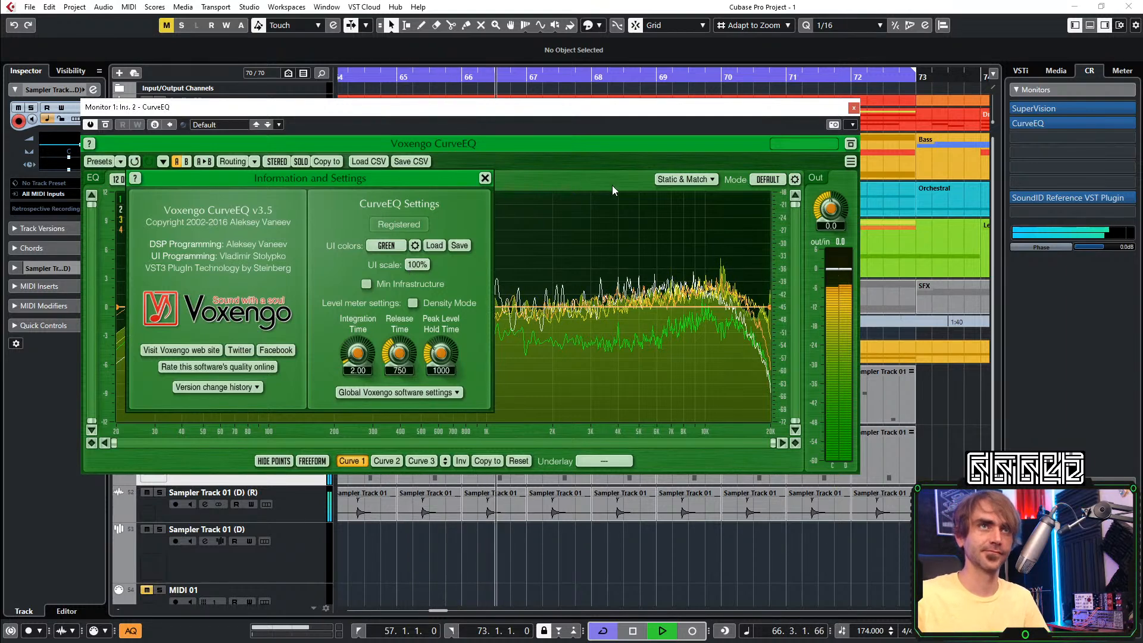
{"action": "left_click", "coordinate": [485, 178]}
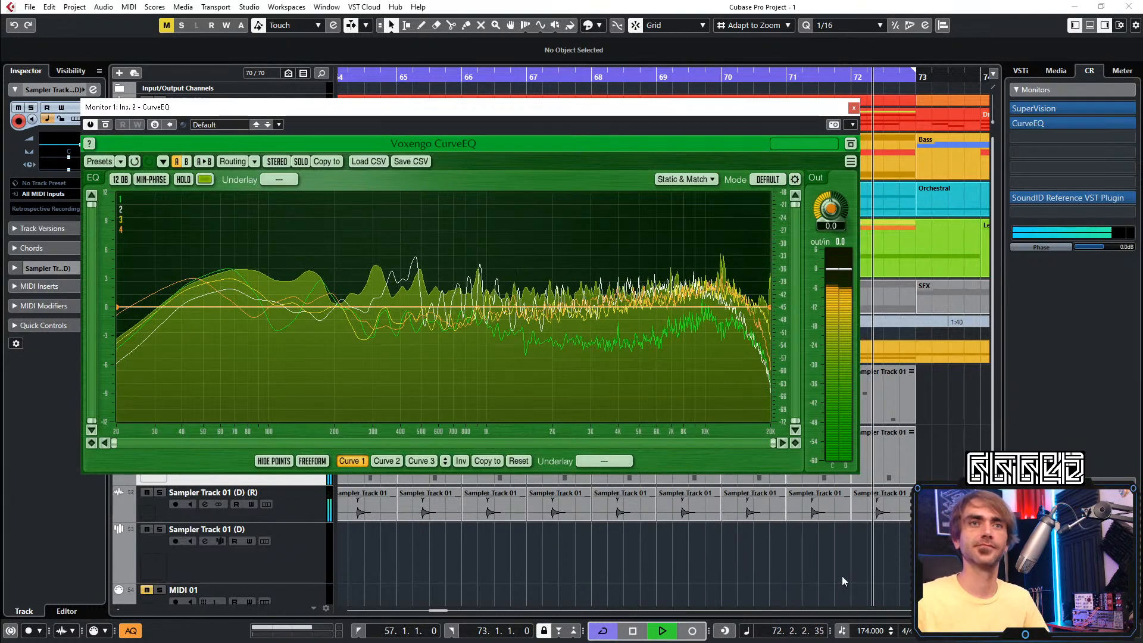
{"action": "left_click", "coordinate": [854, 109]}
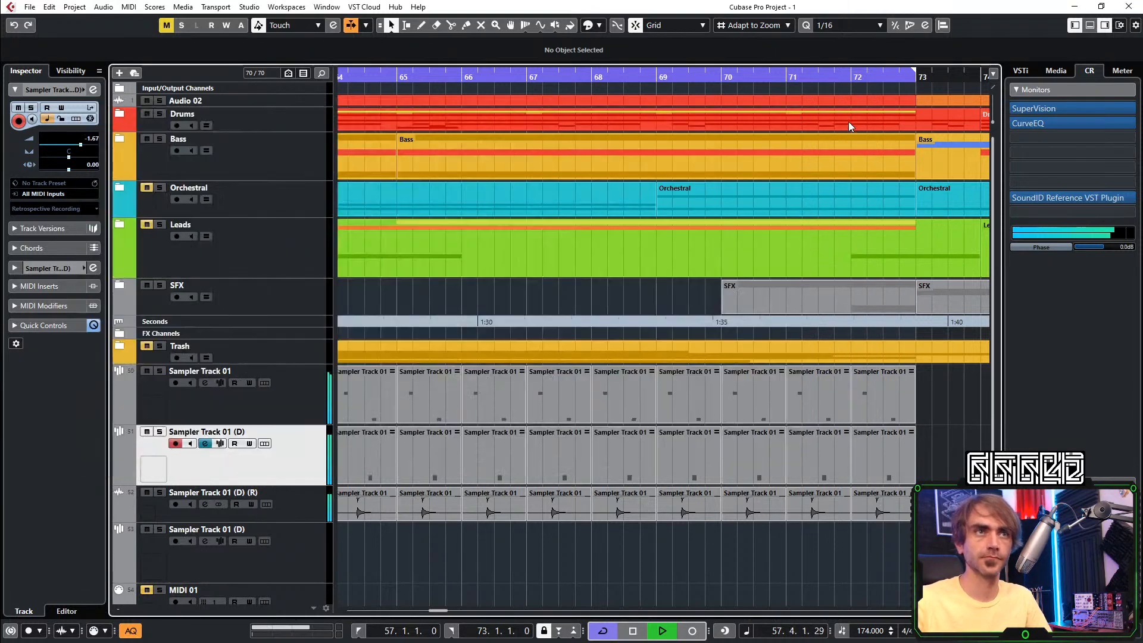
Set the Frequency Shifter in the first Multipass insert of Sampler Track 01 (D) to -295 Hz and close its channel settings
{"action": "scroll", "coordinate": [554, 499], "scroll_direction": "left", "scroll_amount": 5}
{"action": "scroll", "coordinate": [519, 459], "scroll_direction": "down", "scroll_amount": 3}
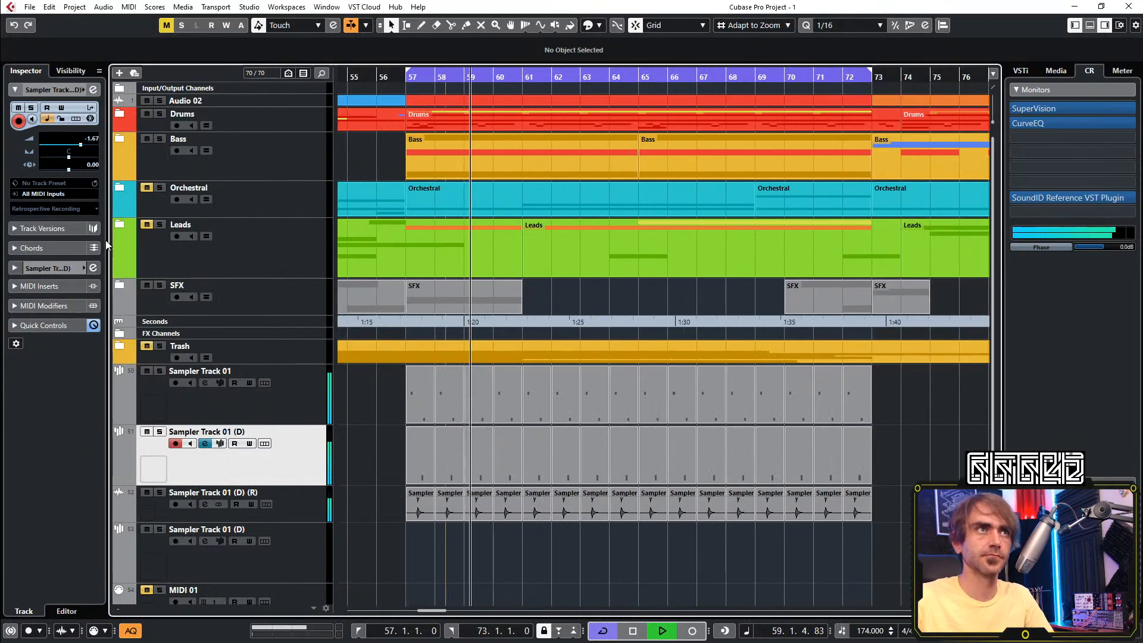
{"action": "left_click", "coordinate": [93, 90]}
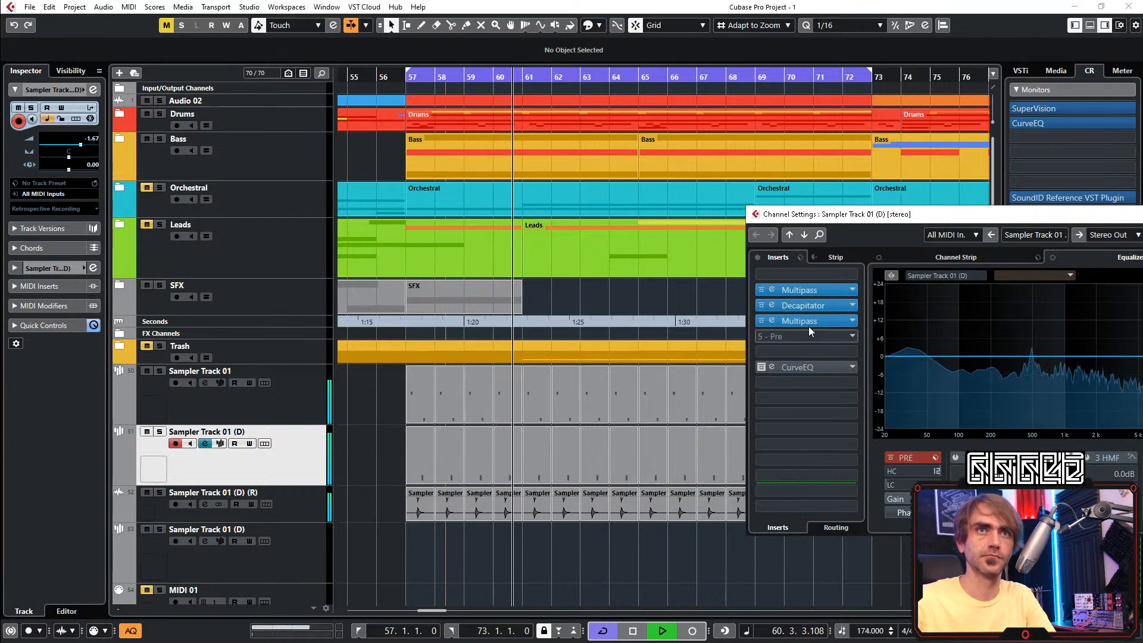
{"action": "left_click", "coordinate": [773, 291]}
{"action": "left_click_drag", "start_coordinate": [373, 287], "coordinate": [376, 288]}
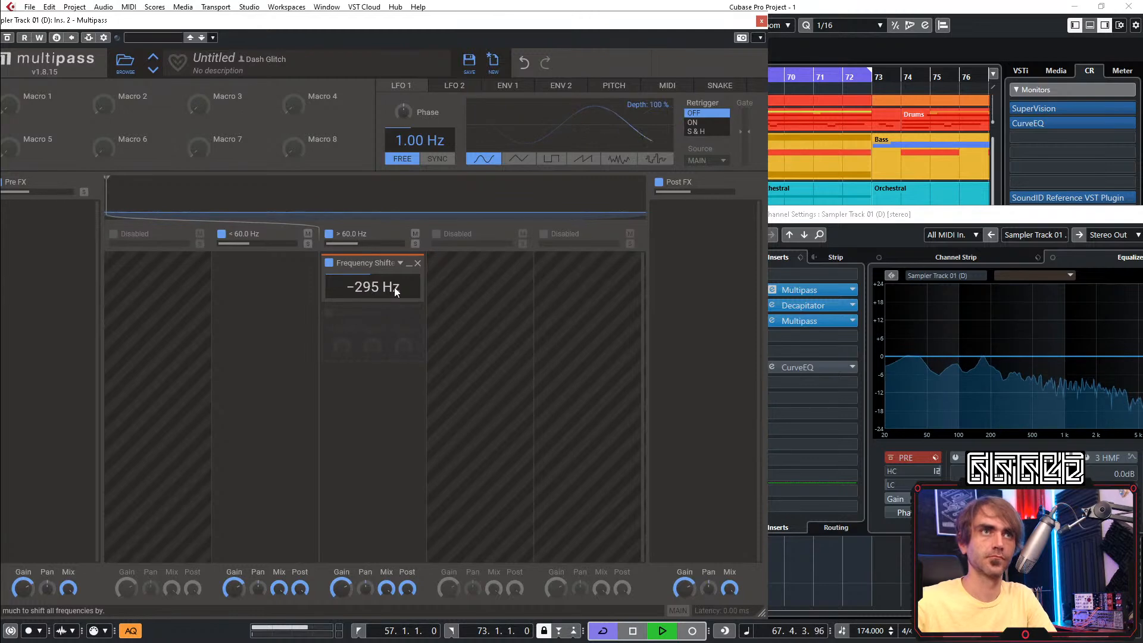
{"action": "left_click", "coordinate": [760, 24]}
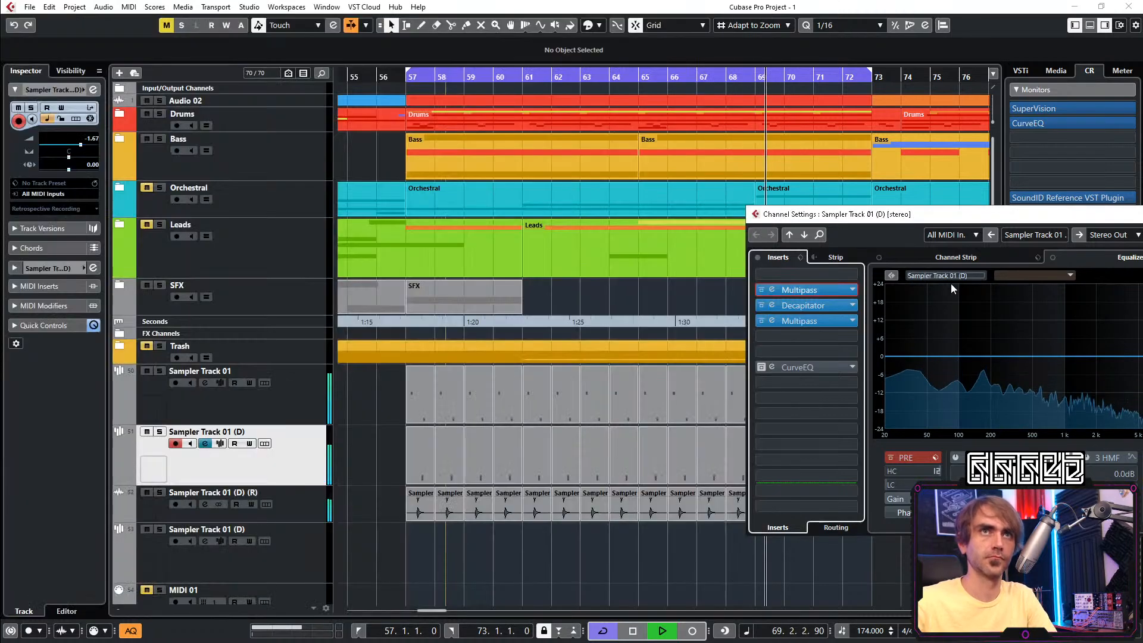
{"action": "left_click_drag", "start_coordinate": [893, 219], "coordinate": [553, 124]}
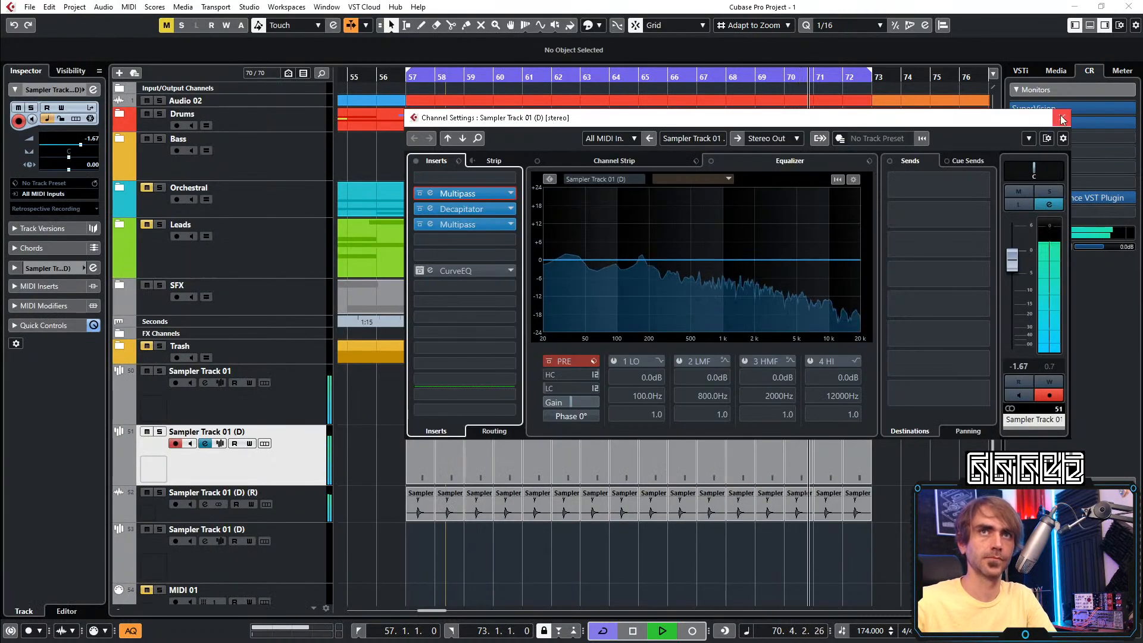
{"action": "key", "text": "Escape"}
Open the bar 57 part on Sampler Track 01 (D) for note editing and select its C3 note
{"action": "scroll", "coordinate": [580, 392], "scroll_direction": "down", "scroll_amount": 2}
{"action": "left_click", "coordinate": [419, 419]}
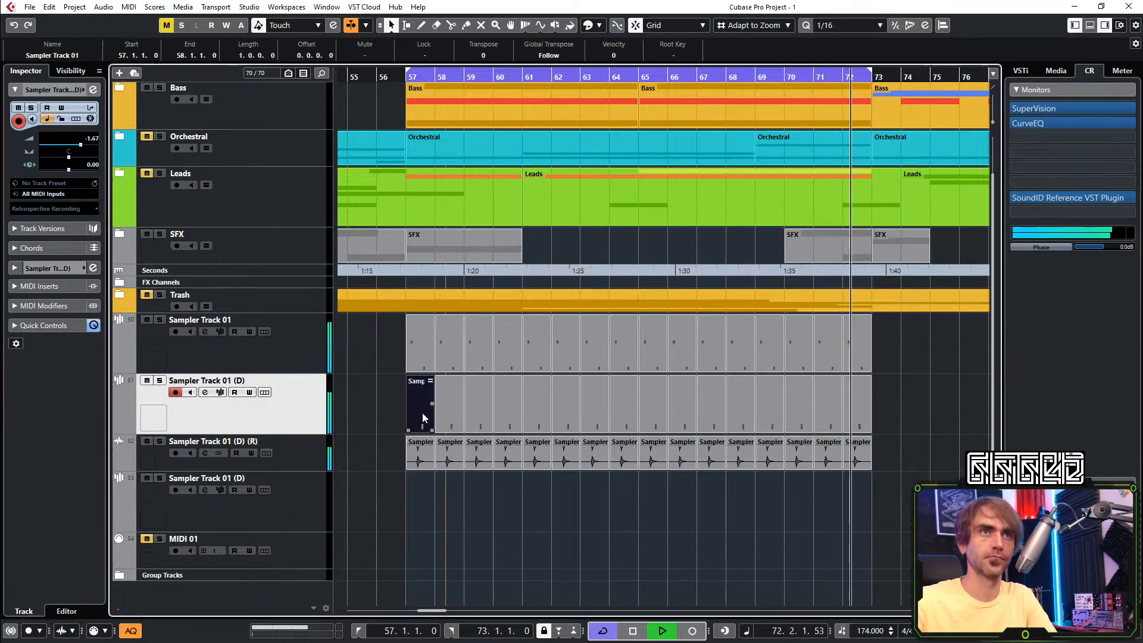
{"action": "scroll", "coordinate": [419, 419], "scroll_direction": "up", "scroll_amount": 2}
{"action": "scroll", "coordinate": [434, 416], "scroll_direction": "up", "scroll_amount": 1}
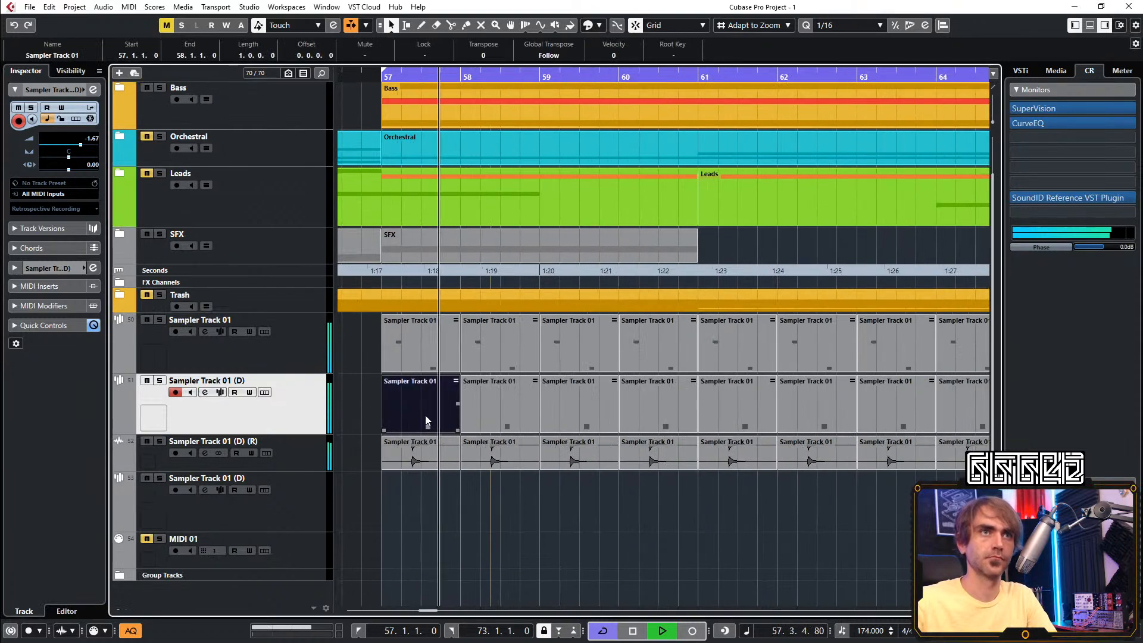
{"action": "right_click", "coordinate": [426, 416]}
{"action": "left_click", "coordinate": [397, 399]}
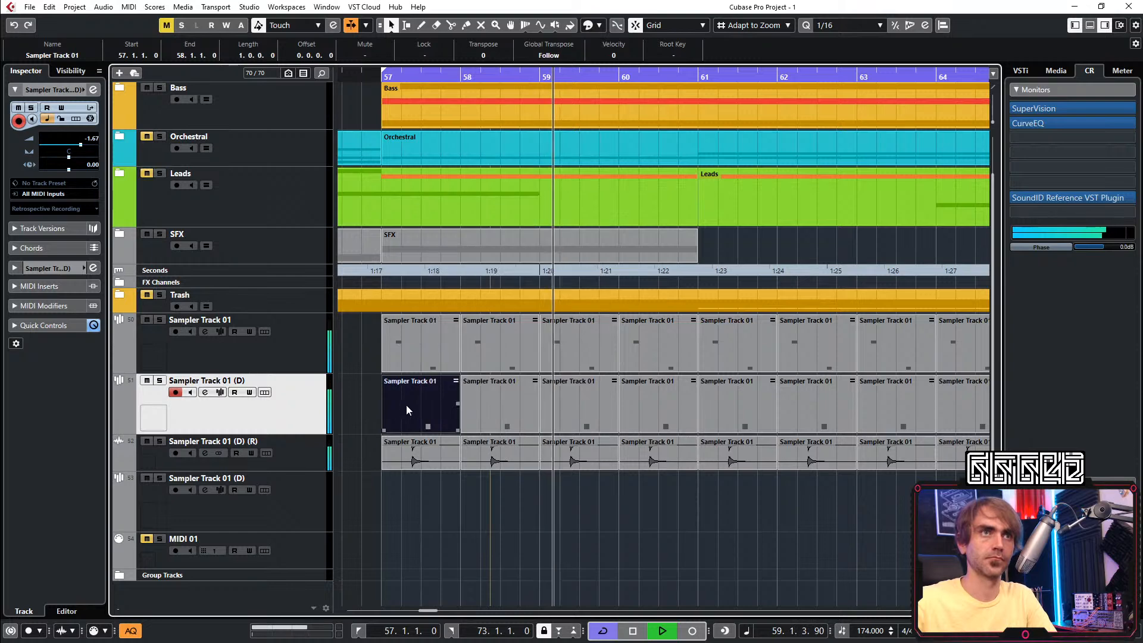
{"action": "double_click", "coordinate": [398, 399]}
{"action": "left_click", "coordinate": [306, 402]}
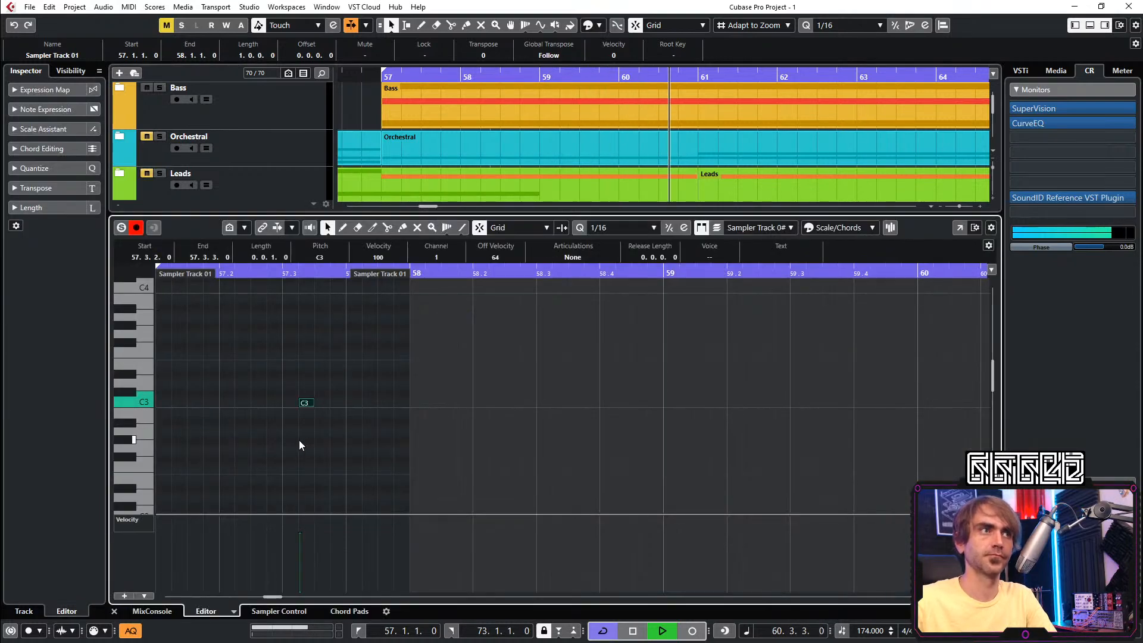
Try the C3 note at earlier 1/16 grid positions during playback, ending at 57.1.3
{"action": "key", "text": "ctrl+Left"}
{"action": "key", "text": "ctrl+Left"}
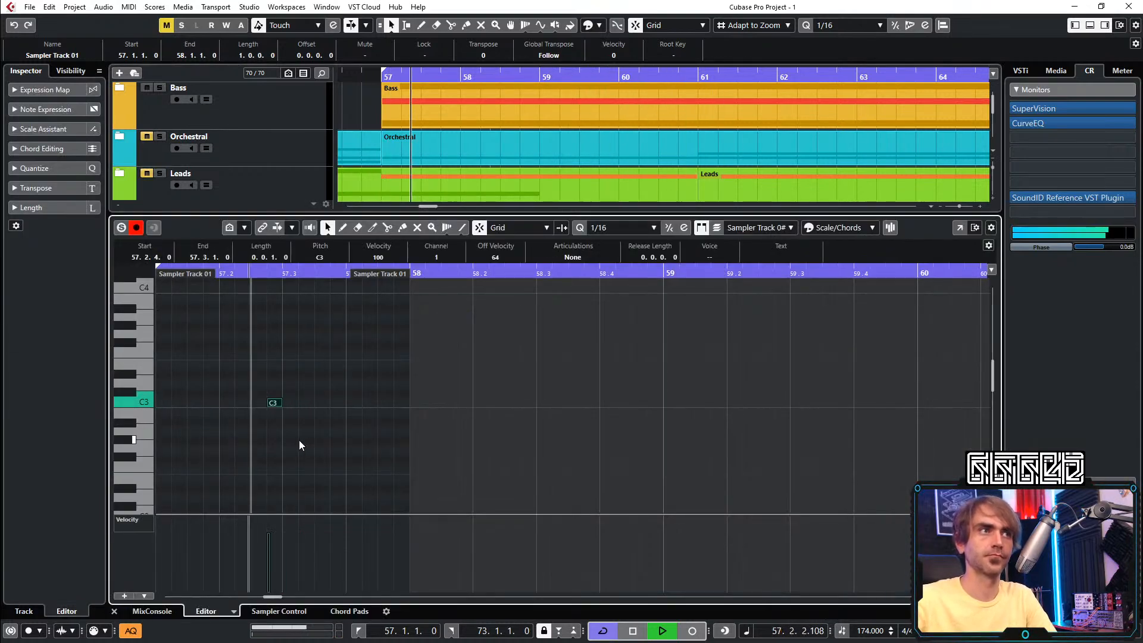
{"action": "key", "text": "ctrl+Left"}
{"action": "key", "text": "ctrl+Left"}
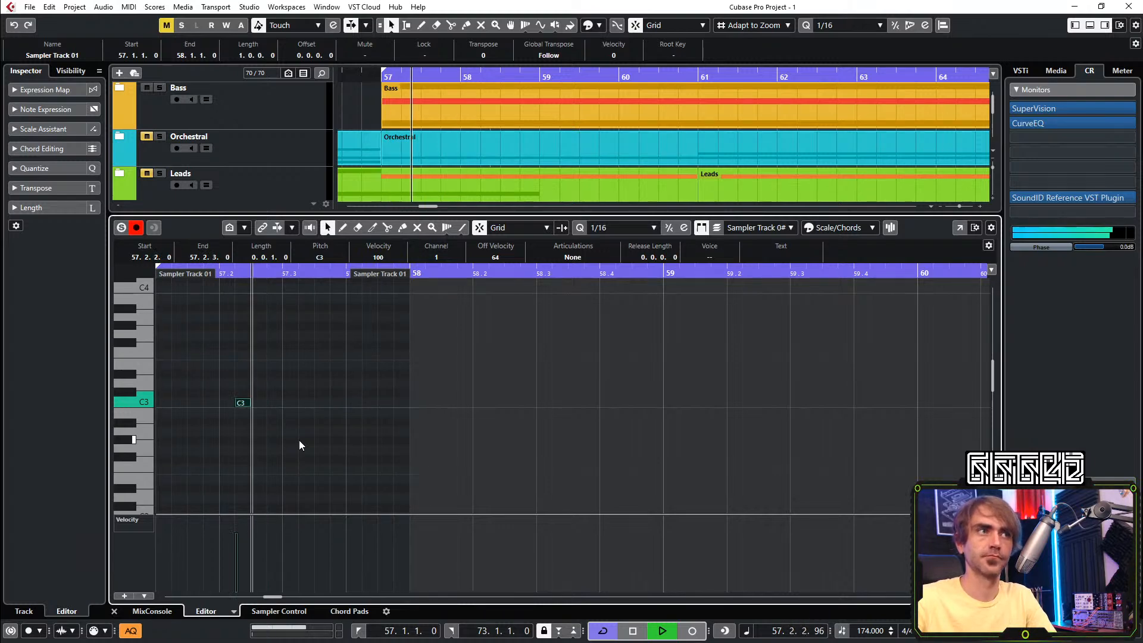
{"action": "key", "text": "ctrl+Right"}
{"action": "key", "text": "ctrl+Right"}
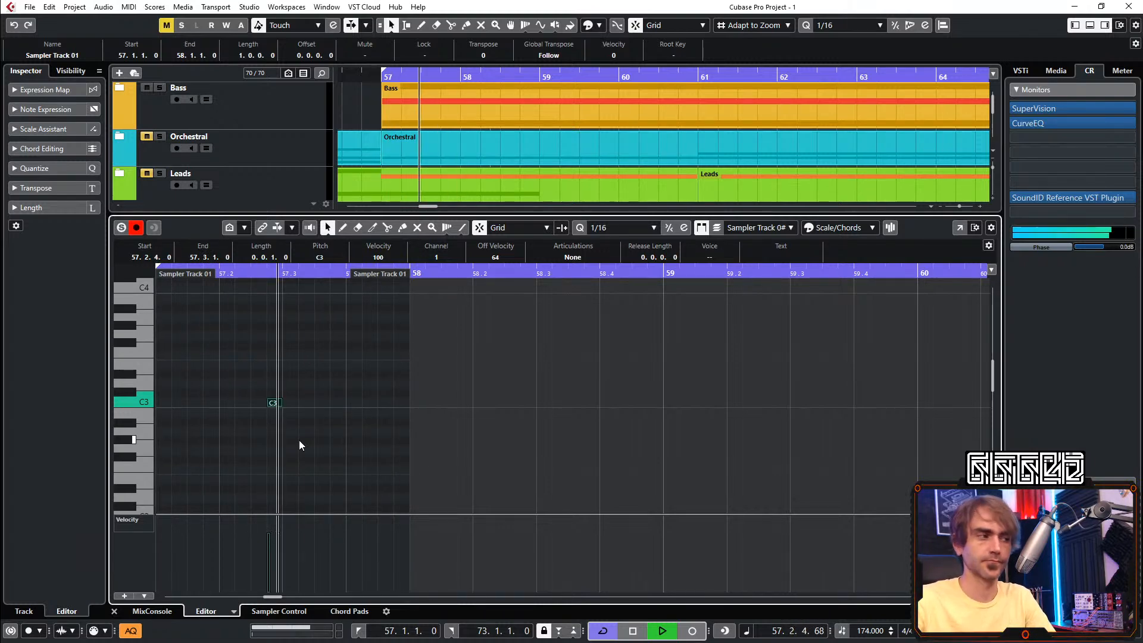
{"action": "key", "text": "ctrl+Left"}
{"action": "key", "text": "ctrl+Left"}
{"action": "key", "text": "ctrl+Left"}
{"action": "key", "text": "ctrl+Left"}
{"action": "key", "text": "ctrl+Left"}
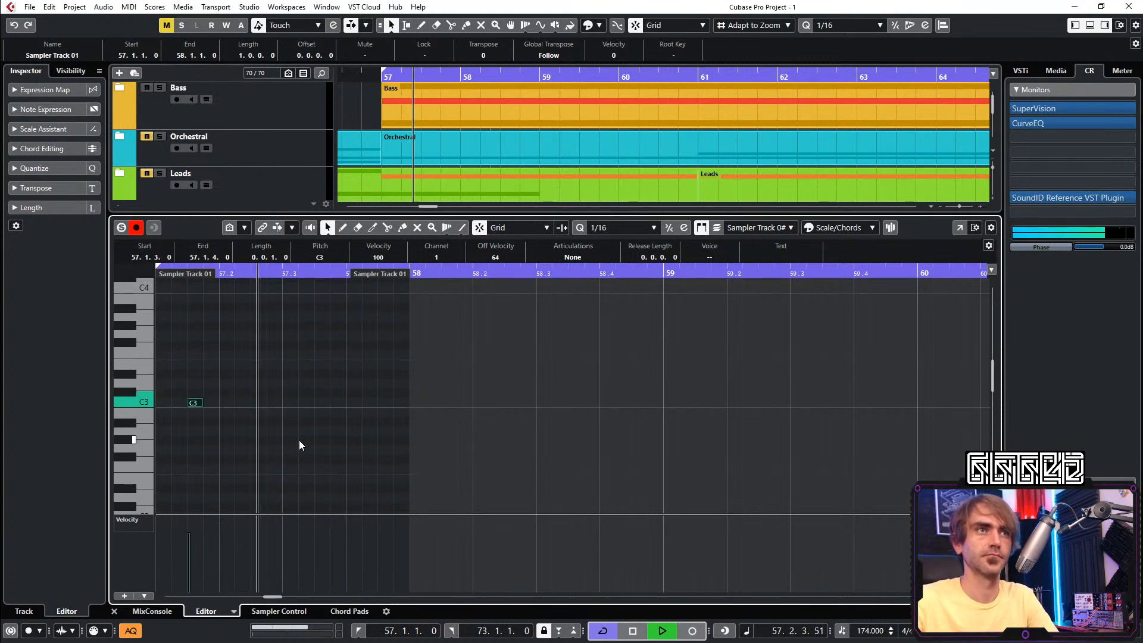
Move the C3 note forward along the 1/16 grid to start at 57.4.2 while auditioning it
{"action": "key", "text": "ctrl+Right"}
{"action": "key", "text": "ctrl+Right"}
{"action": "key", "text": "ctrl+Right"}
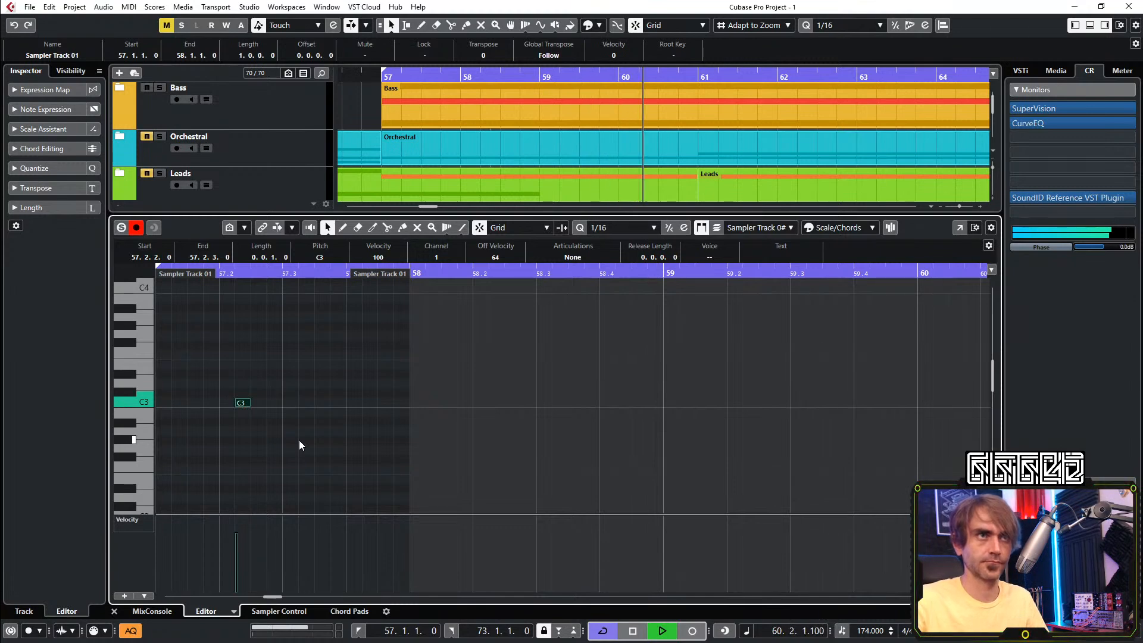
{"action": "key", "text": "ctrl+Right"}
{"action": "key", "text": "ctrl+Right"}
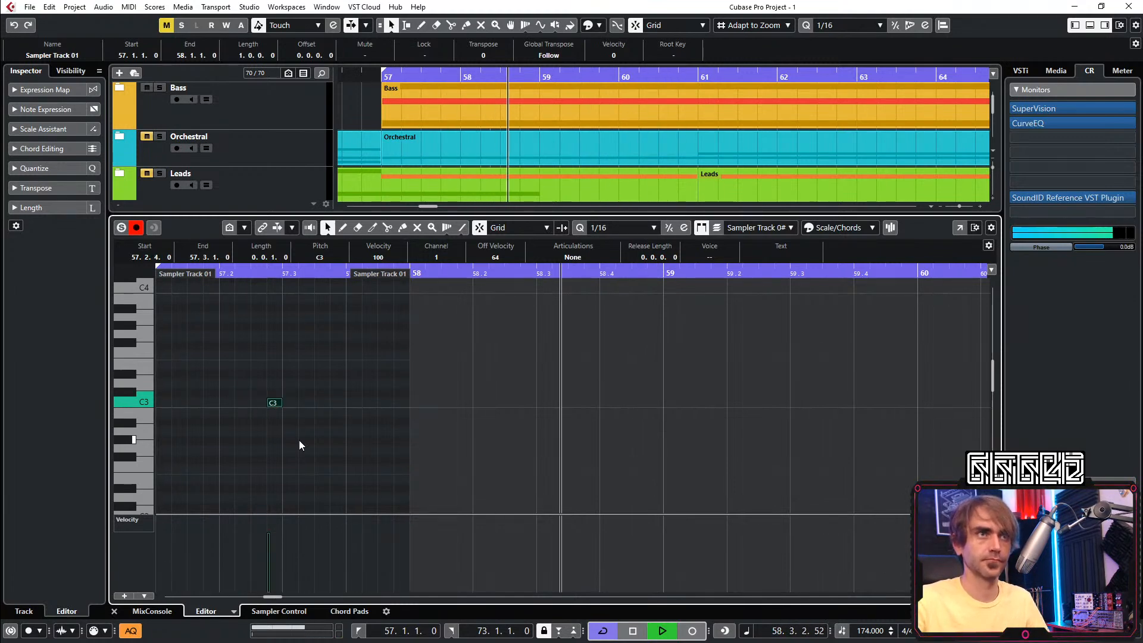
{"action": "key", "text": "ctrl+Right"}
{"action": "key", "text": "ctrl+Right"}
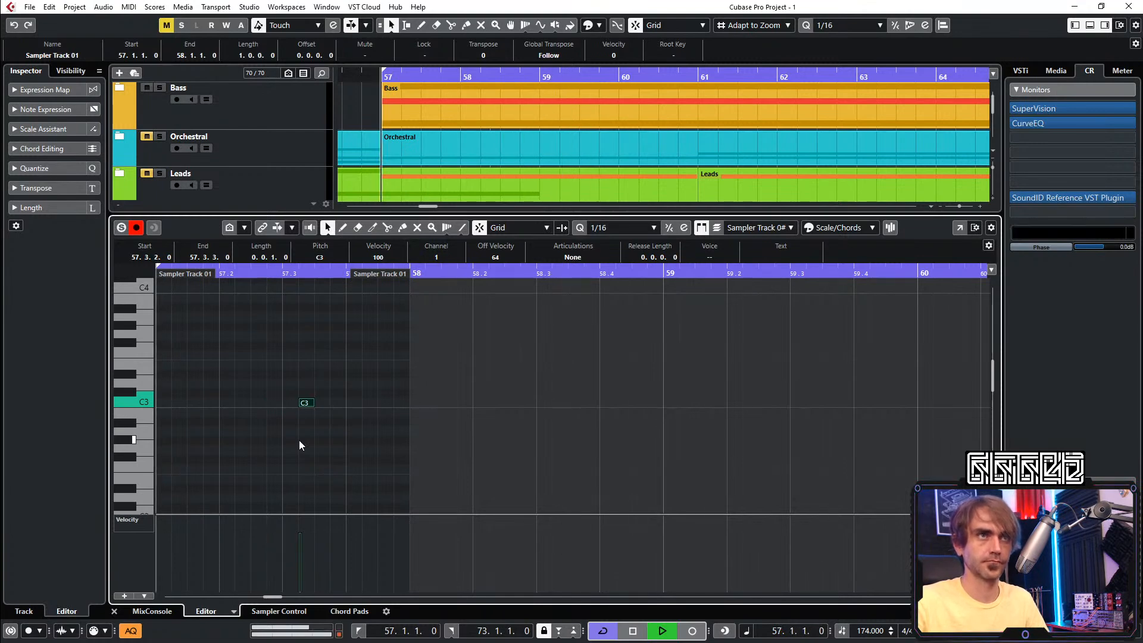
{"action": "key", "text": "ctrl+Right"}
{"action": "key", "text": "ctrl+Right"}
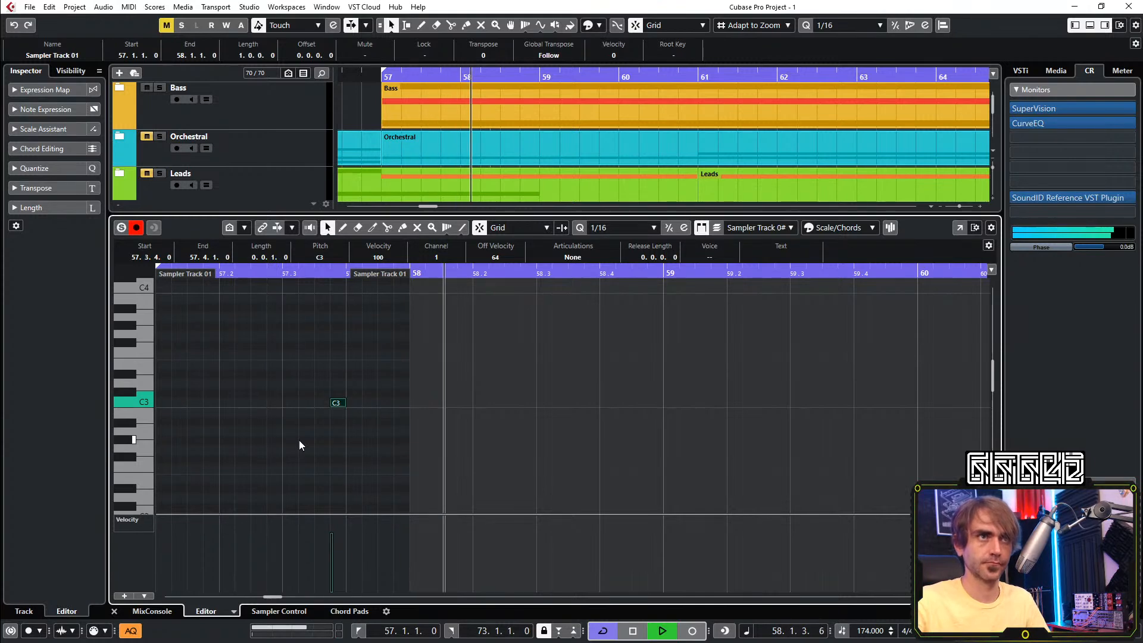
{"action": "key", "text": "ctrl+Right"}
{"action": "key", "text": "ctrl+Right"}
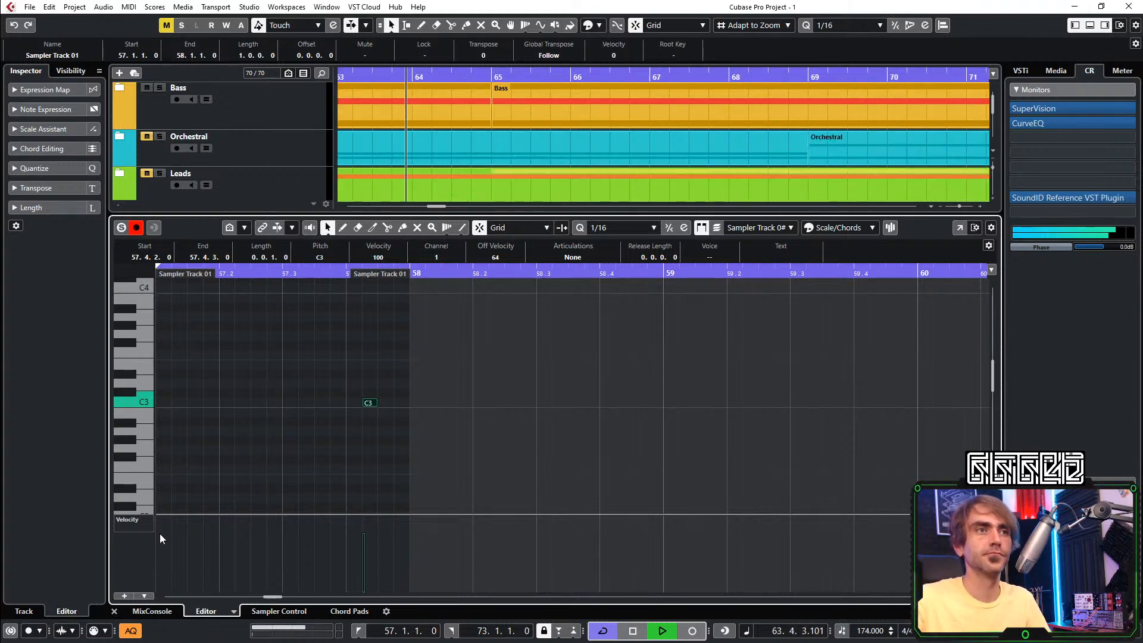
Close the note editor and render the bar 57 part of Sampler Track 01 (D) in place with the current settings
{"action": "left_click", "coordinate": [114, 612]}
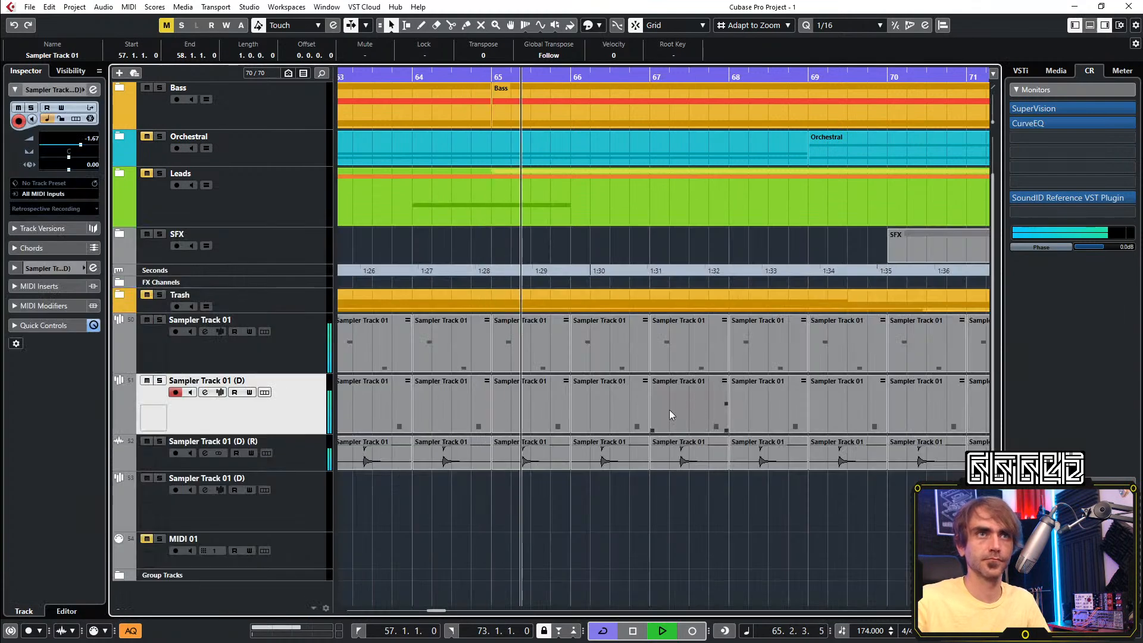
{"action": "scroll", "coordinate": [657, 380], "scroll_direction": "down", "scroll_amount": 3}
{"action": "left_click_drag", "start_coordinate": [506, 402], "coordinate": [483, 417]}
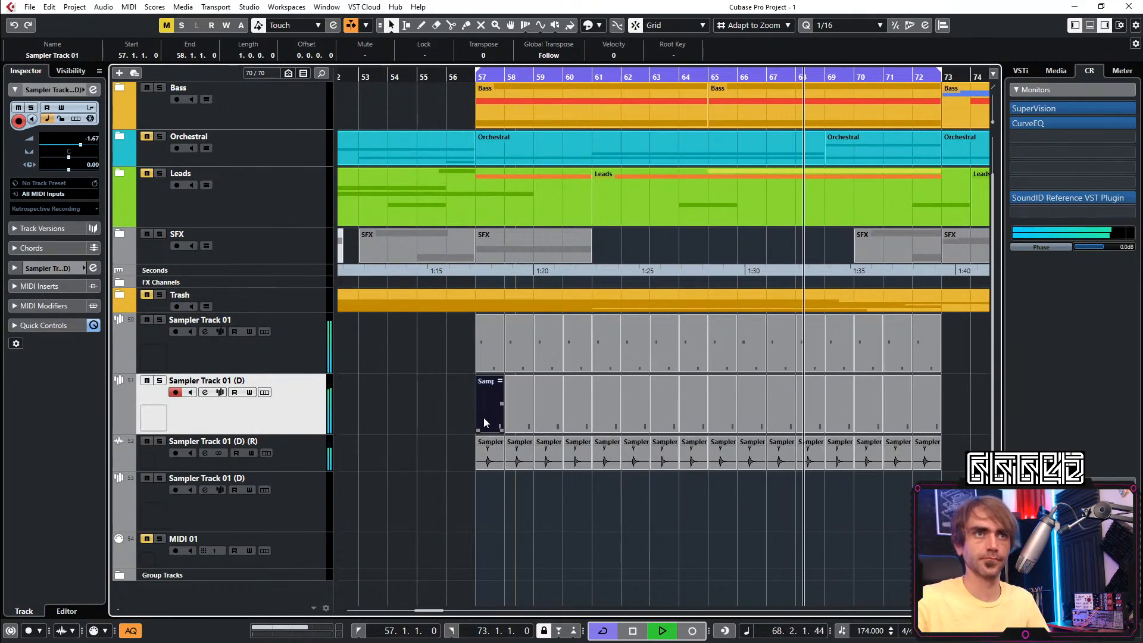
{"action": "right_click", "coordinate": [483, 416]}
{"action": "mouse_move", "coordinate": [558, 242]}
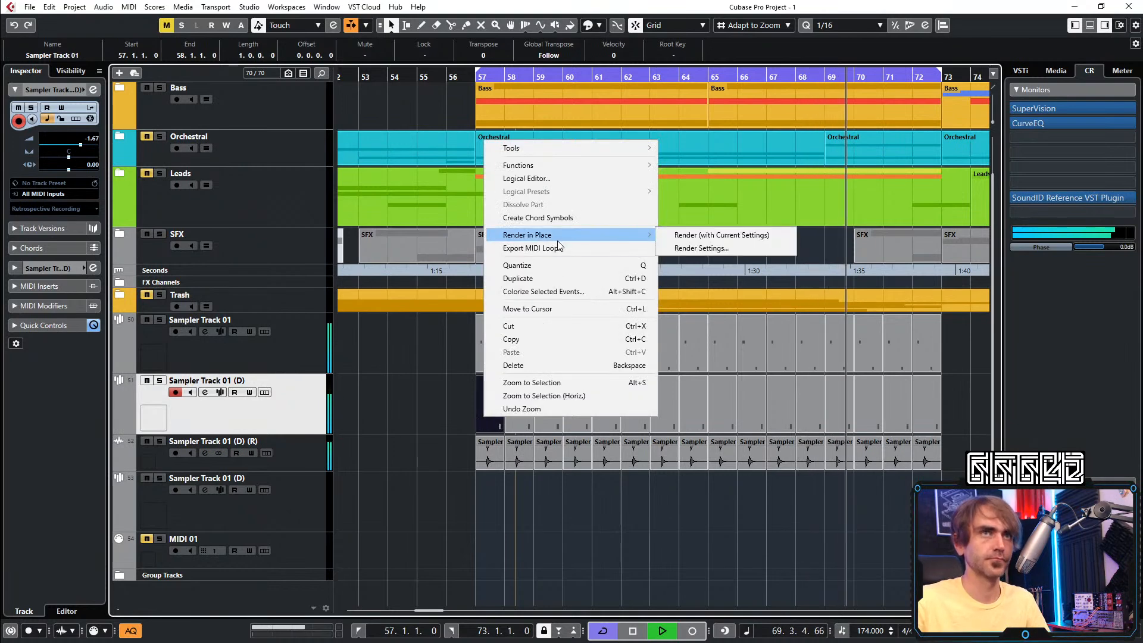
{"action": "left_click", "coordinate": [700, 236]}
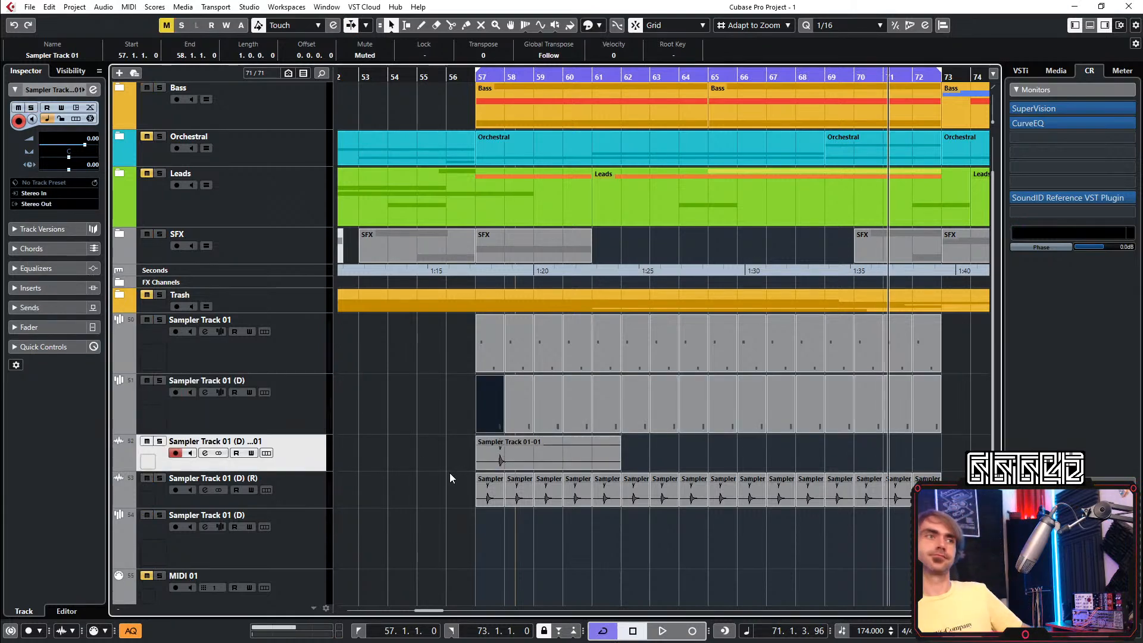
Play back the rendered hit and shorten its audio event to one bar, ending at bar 58
{"action": "key", "text": "space"}
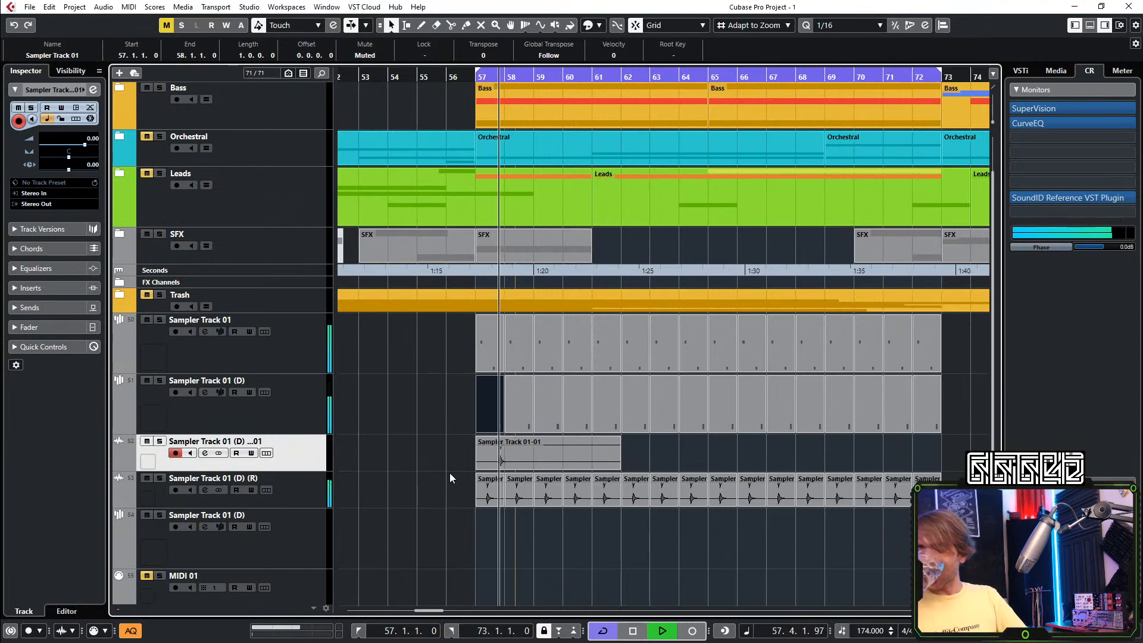
{"action": "key", "text": "space"}
{"action": "key", "text": "space"}
{"action": "left_click_drag", "start_coordinate": [616, 468], "coordinate": [498, 468]}
{"action": "scroll", "coordinate": [486, 453], "scroll_direction": "up", "scroll_amount": 3}
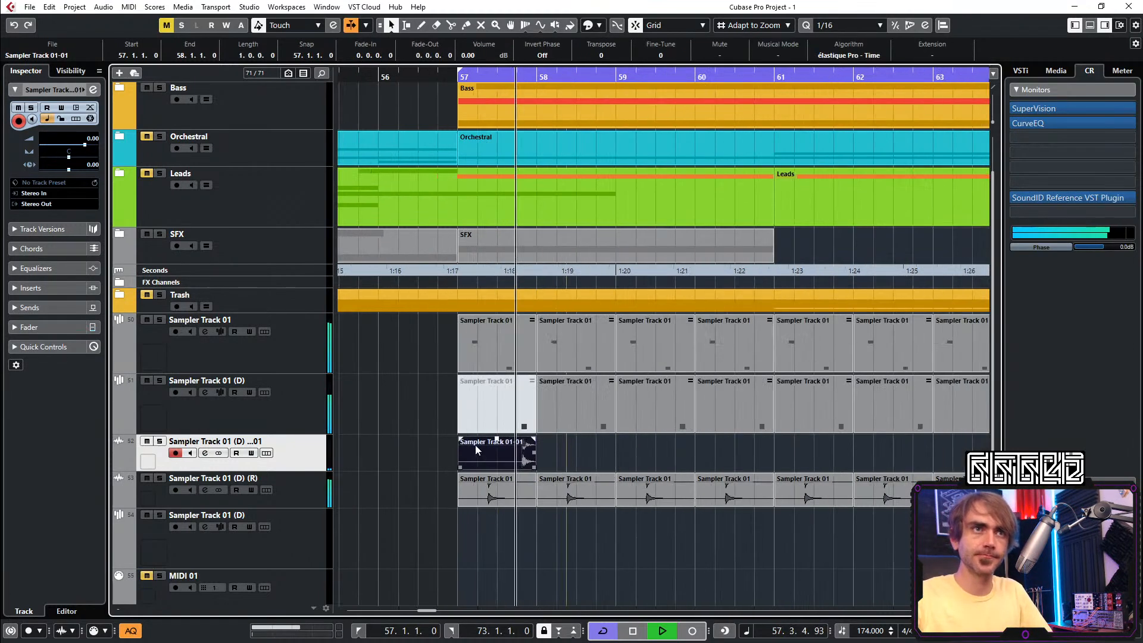
Repeat the one-bar rendered event across the loop from bar 58 up to bar 73
{"action": "scroll", "coordinate": [495, 454], "scroll_direction": "up", "scroll_amount": 2}
{"action": "scroll", "coordinate": [487, 447], "scroll_direction": "down", "scroll_amount": 2}
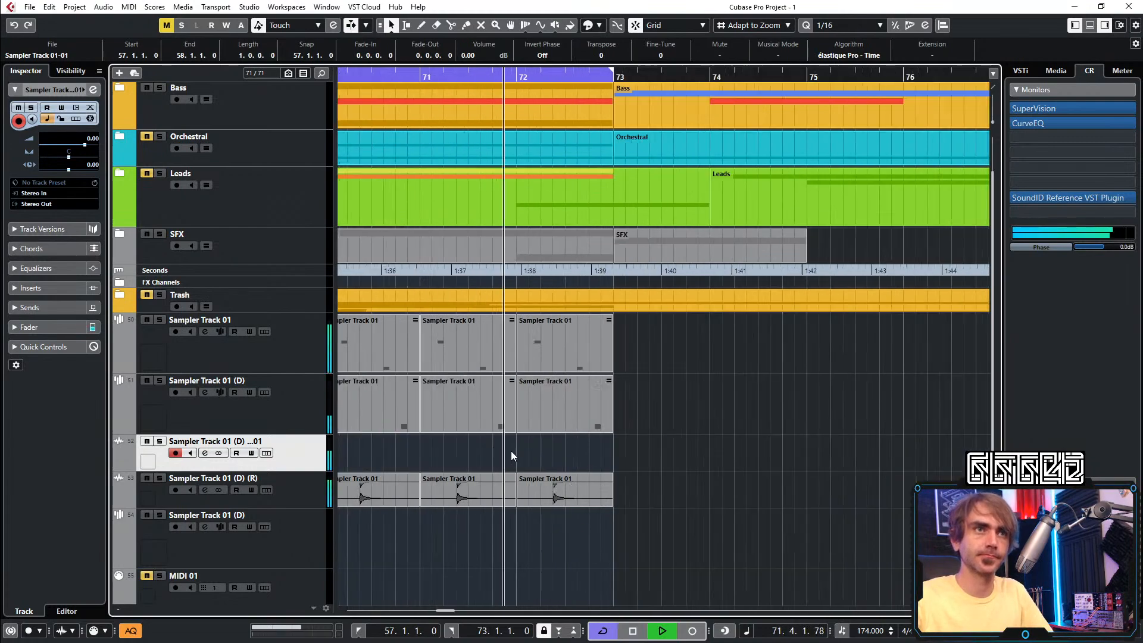
{"action": "scroll", "coordinate": [499, 417], "scroll_direction": "down", "scroll_amount": 3}
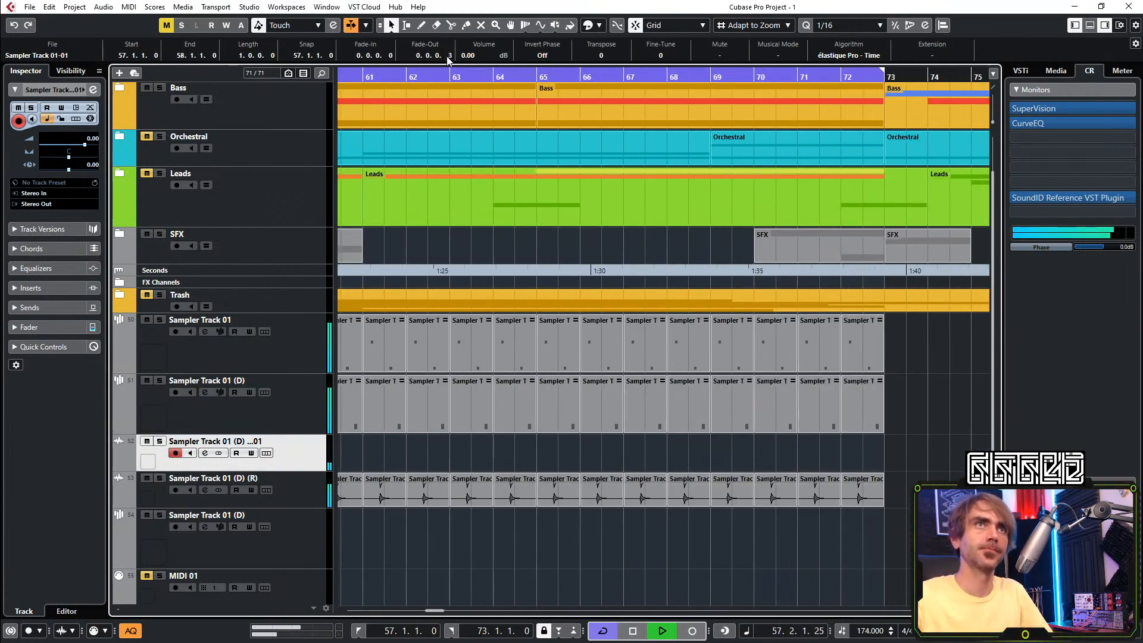
{"action": "scroll", "coordinate": [563, 467], "scroll_direction": "down", "scroll_amount": 3}
{"action": "key", "text": "space"}
{"action": "key", "text": "space"}
{"action": "left_click_drag", "start_coordinate": [509, 454], "coordinate": [874, 451]}
{"action": "left_click", "coordinate": [874, 451]}
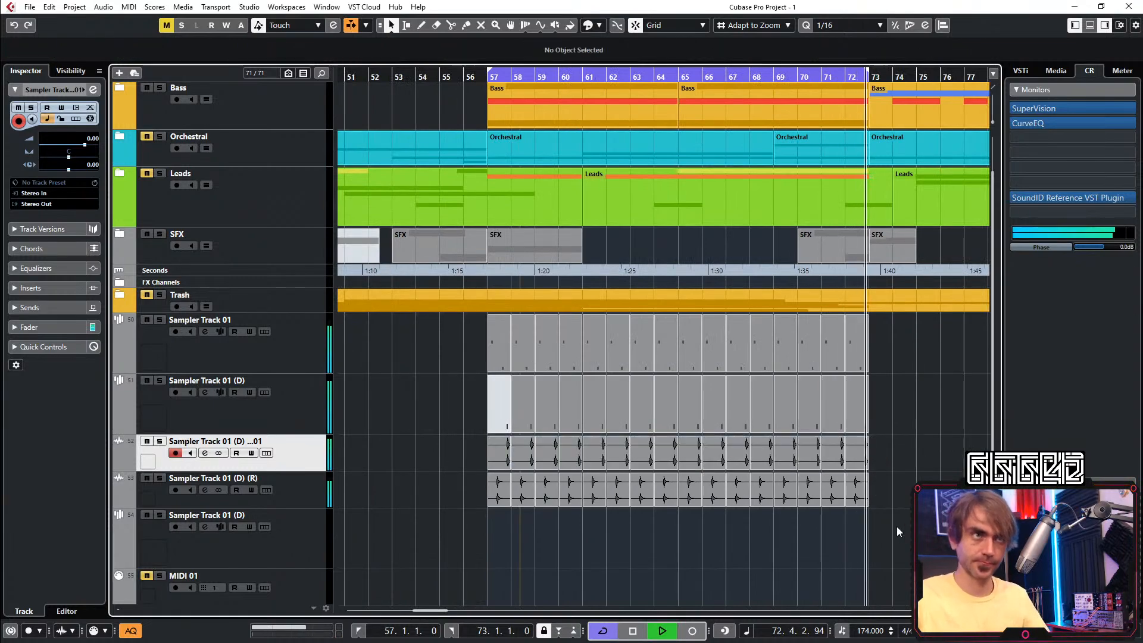
Reopen the bar 57 part on Sampler Track 01 (D) and move its C3 note to 57.3.4
{"action": "scroll", "coordinate": [508, 406], "scroll_direction": "up", "scroll_amount": 2}
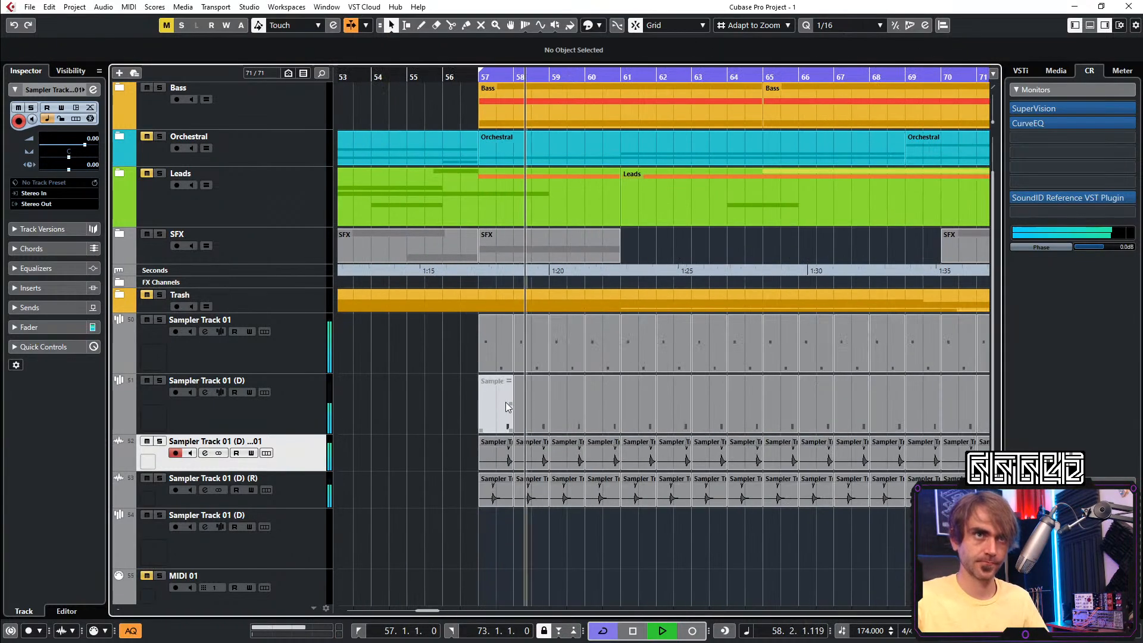
{"action": "left_click", "coordinate": [492, 414]}
{"action": "double_click", "coordinate": [492, 414]}
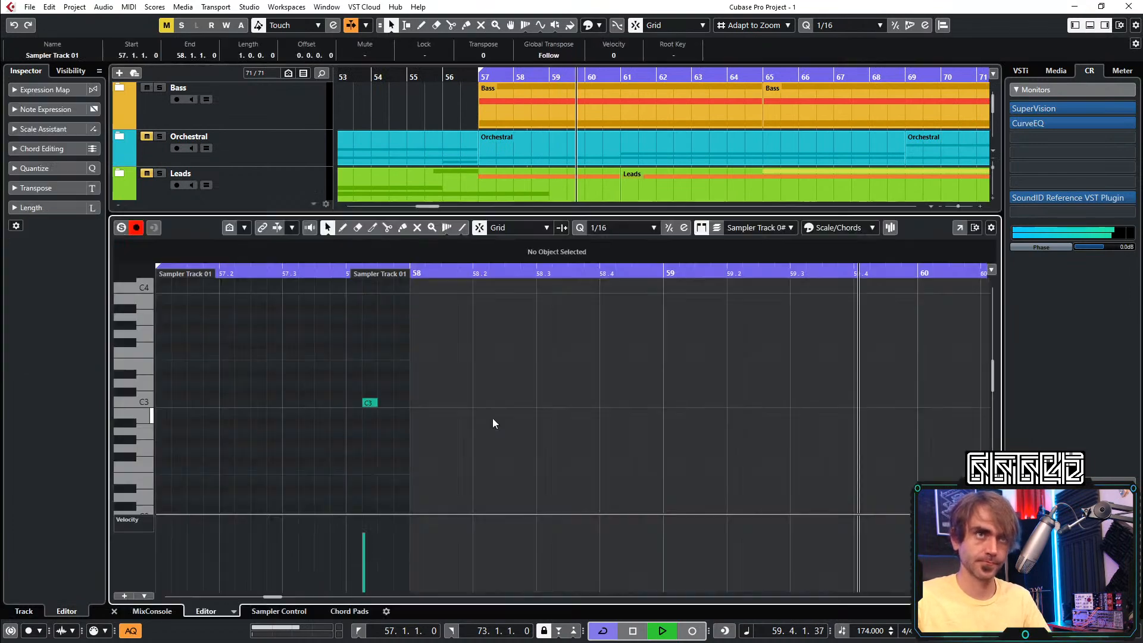
{"action": "key", "text": "ctrl+Right"}
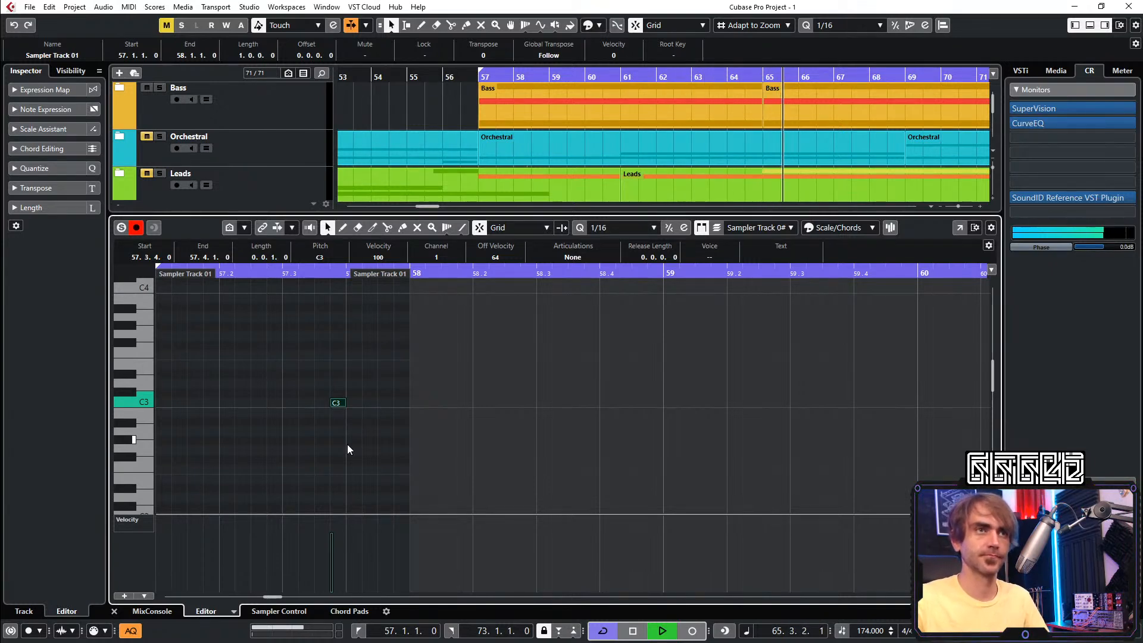
Move the C3 note in the bar 57 part to 57.4.3 and close the note editor
{"action": "key", "text": "ctrl+Right"}
{"action": "key", "text": "ctrl+Right"}
{"action": "key", "text": "ctrl+Right"}
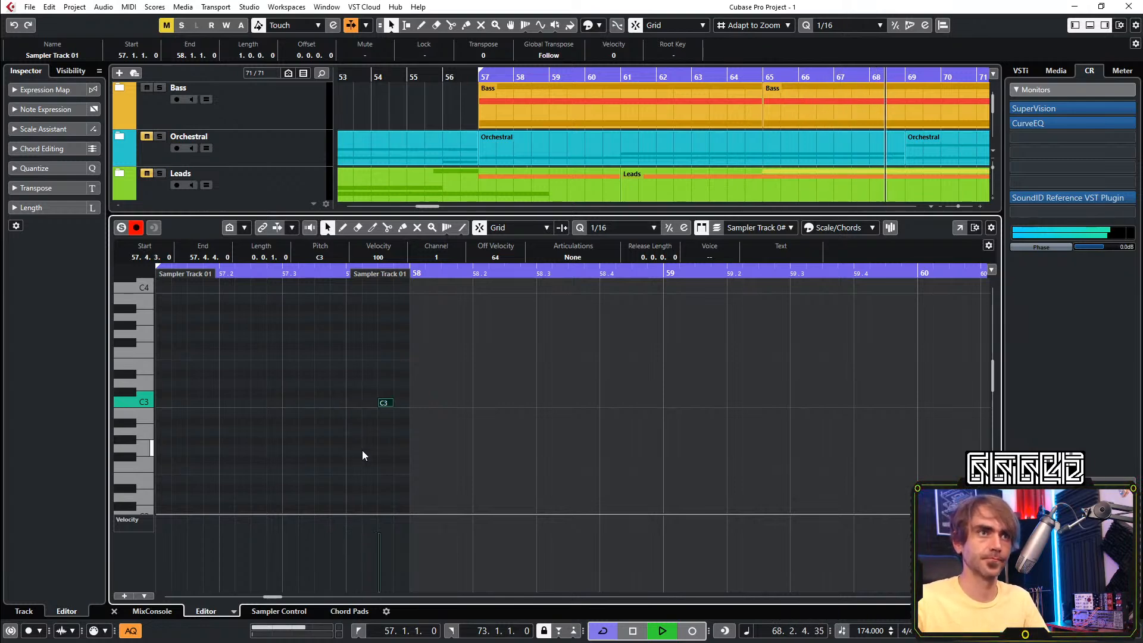
{"action": "left_click", "coordinate": [114, 611]}
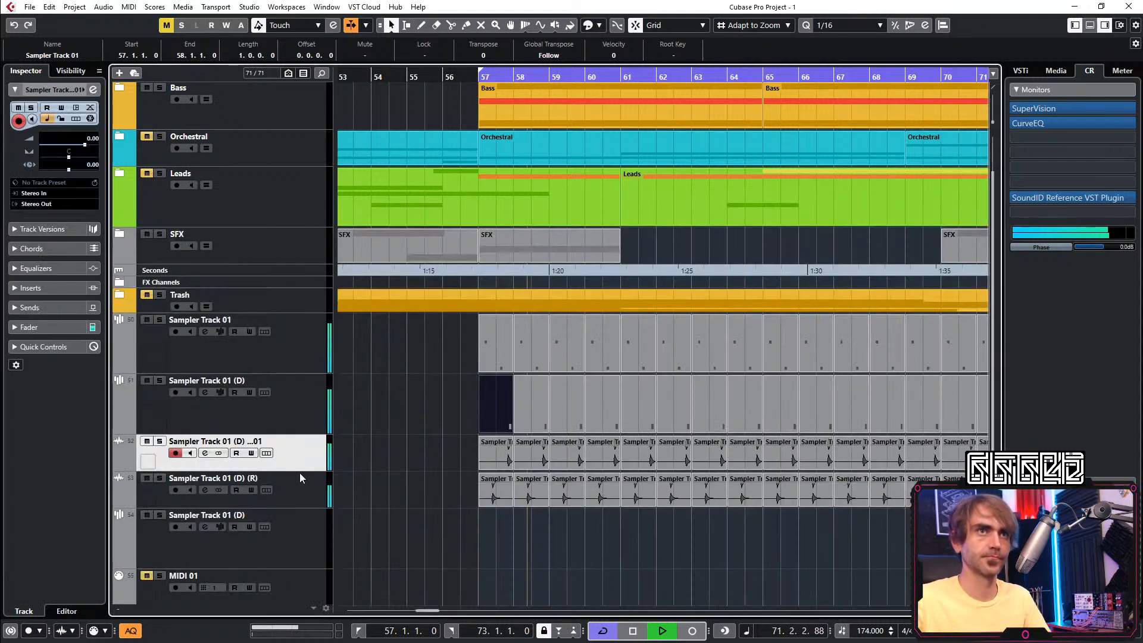
Set the Frequency Shifter in the first Multipass insert of Sampler Track 01 (D) to 251 Hz, closing the plug-in and channel settings
{"action": "left_click", "coordinate": [240, 403]}
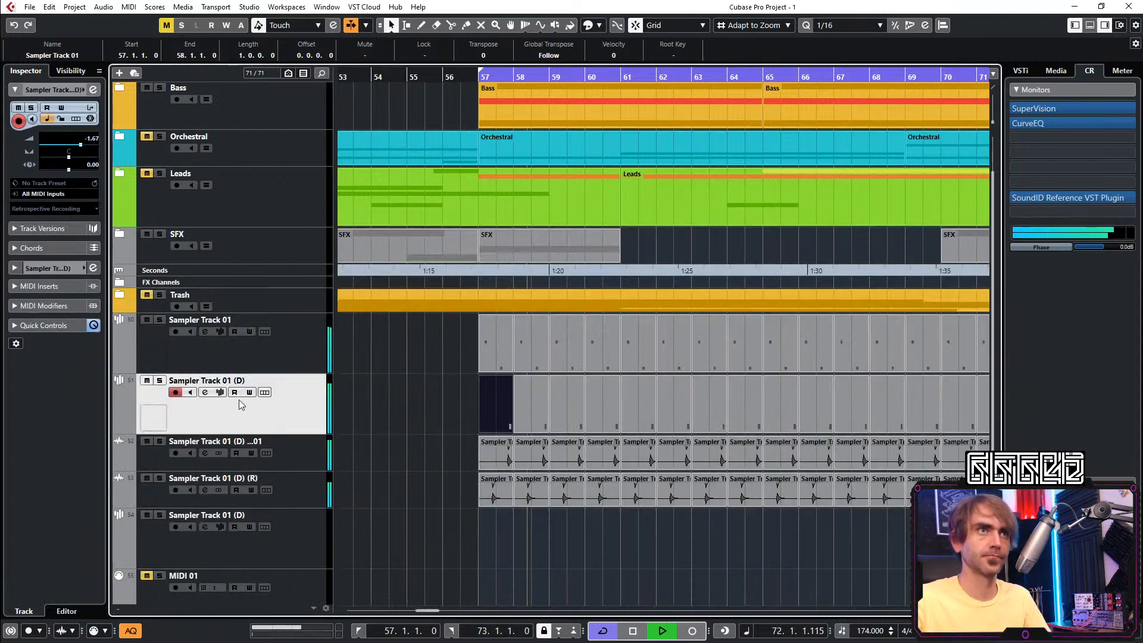
{"action": "left_click", "coordinate": [93, 89]}
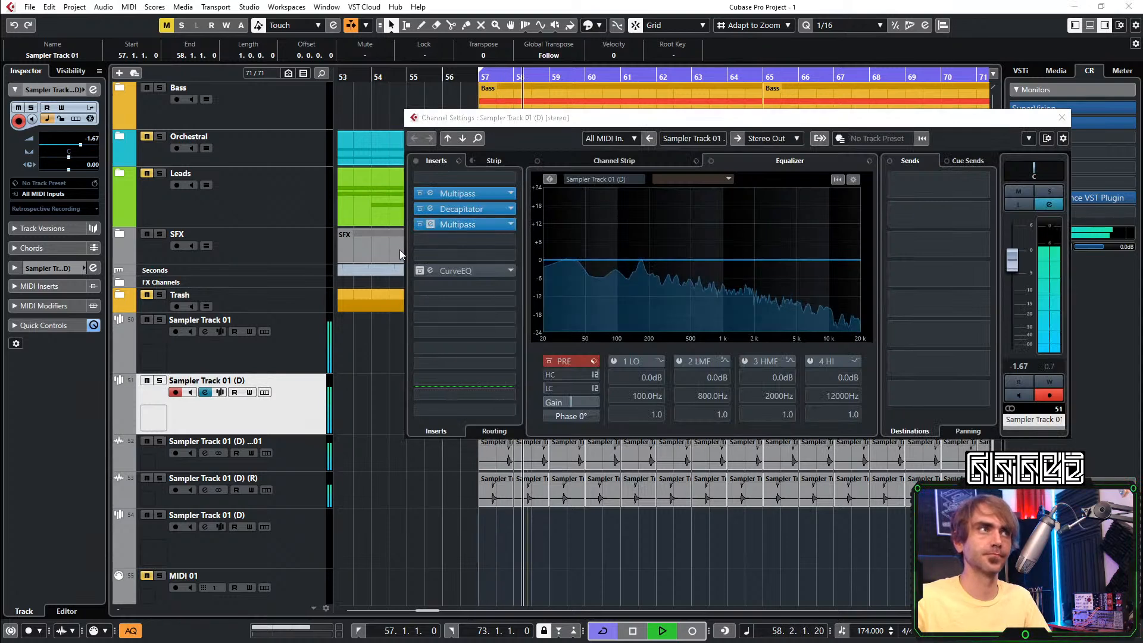
{"action": "left_click", "coordinate": [429, 193]}
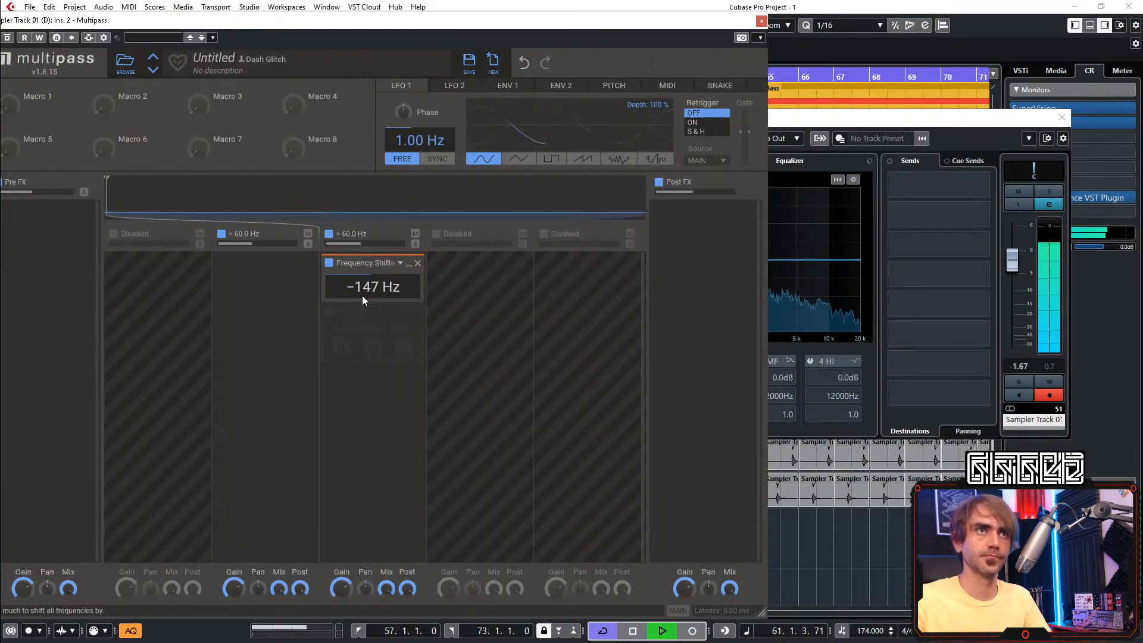
{"action": "scroll", "coordinate": [369, 285], "scroll_direction": "up", "scroll_amount": 6}
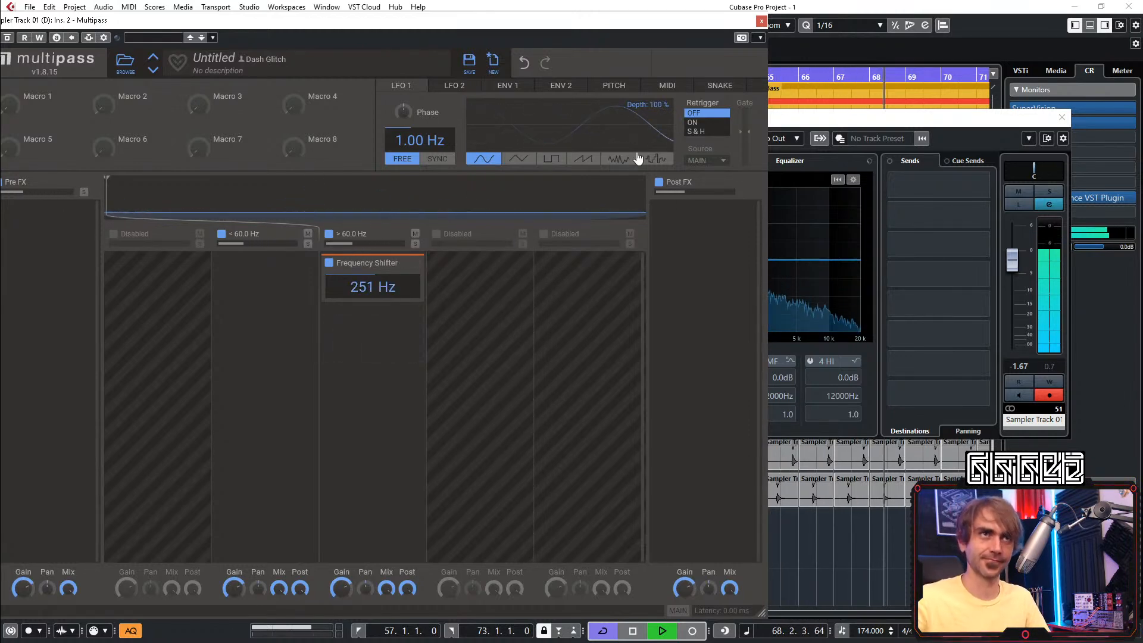
{"action": "left_click", "coordinate": [761, 21]}
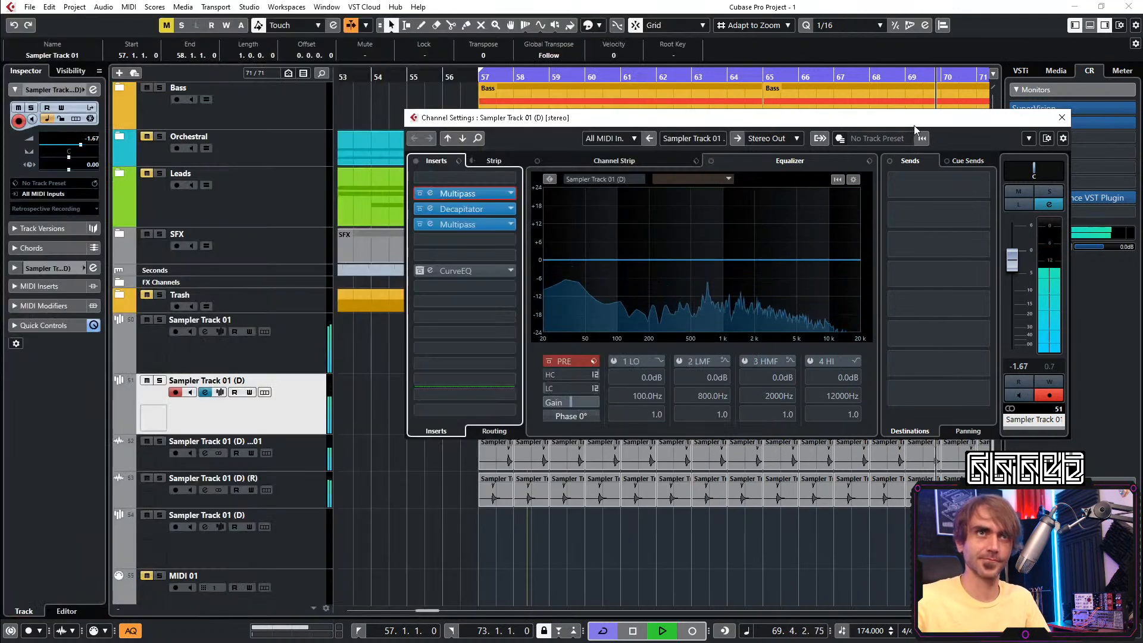
{"action": "left_click", "coordinate": [1062, 117]}
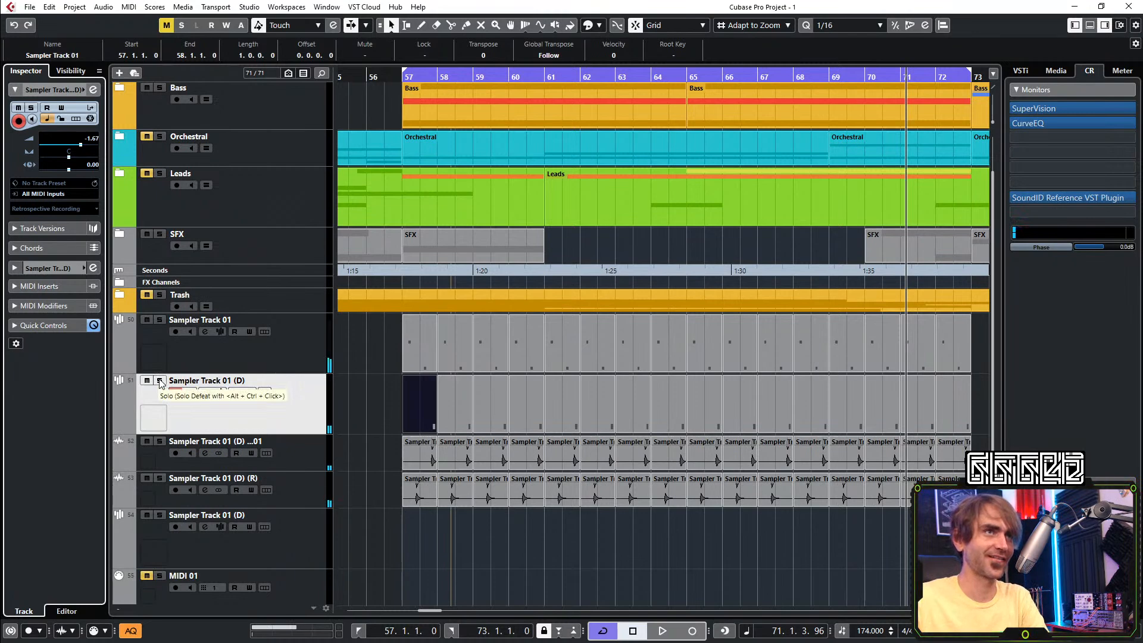
Briefly solo Sampler Track 01 (D), unsolo it, and render its bar 57 part in place with the current settings
{"action": "left_click", "coordinate": [160, 381]}
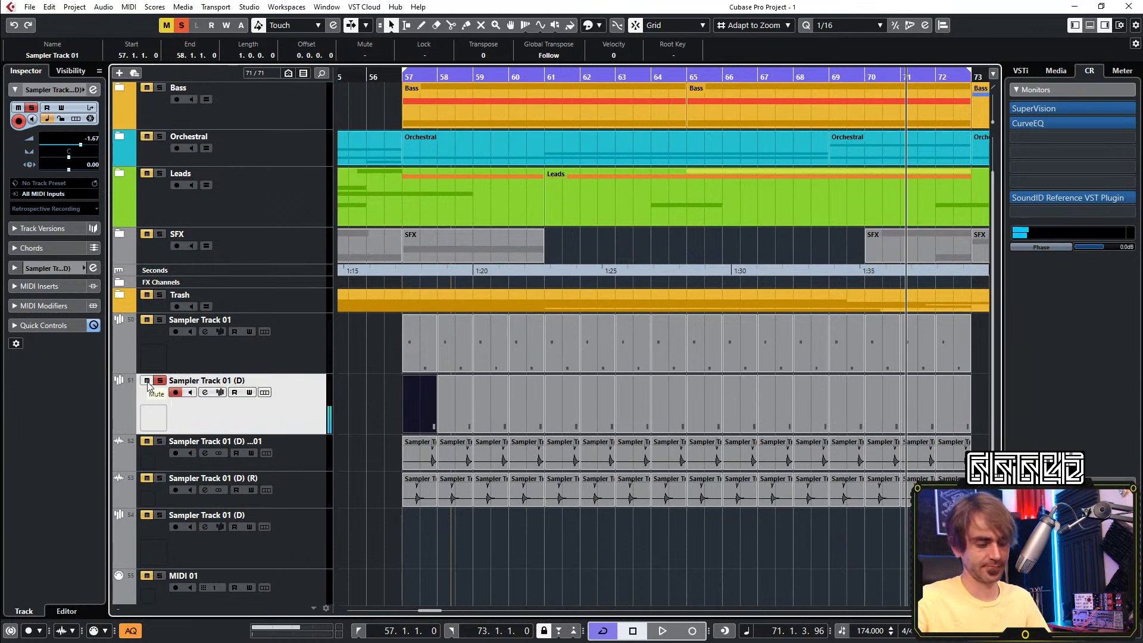
{"action": "left_click", "coordinate": [159, 381]}
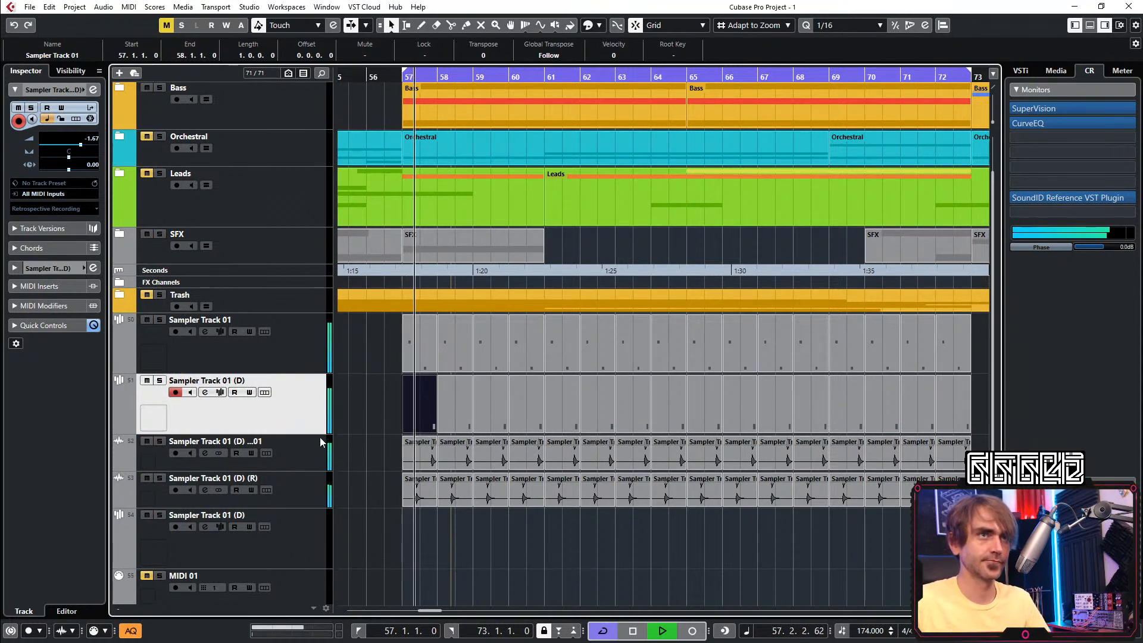
{"action": "right_click", "coordinate": [413, 416]}
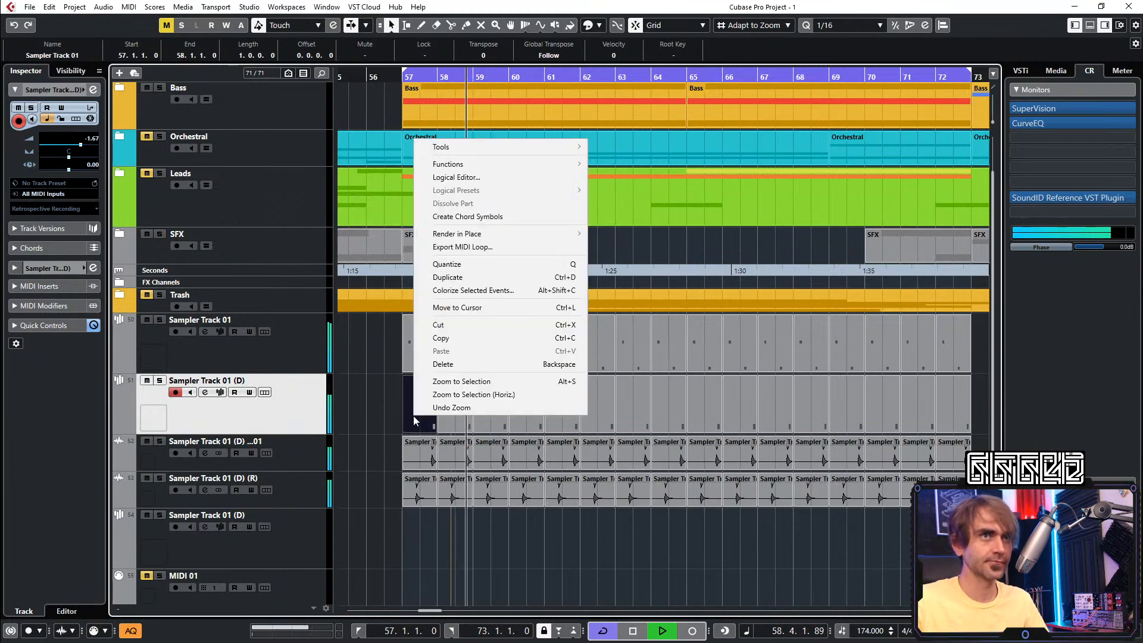
{"action": "mouse_move", "coordinate": [484, 234]}
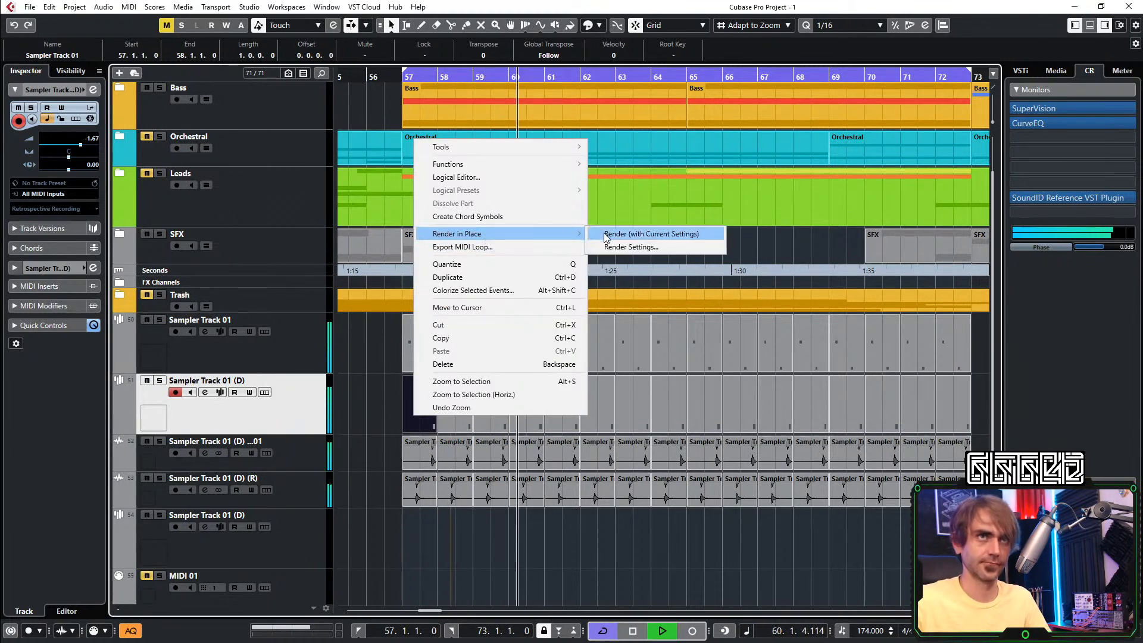
{"action": "left_click", "coordinate": [624, 235]}
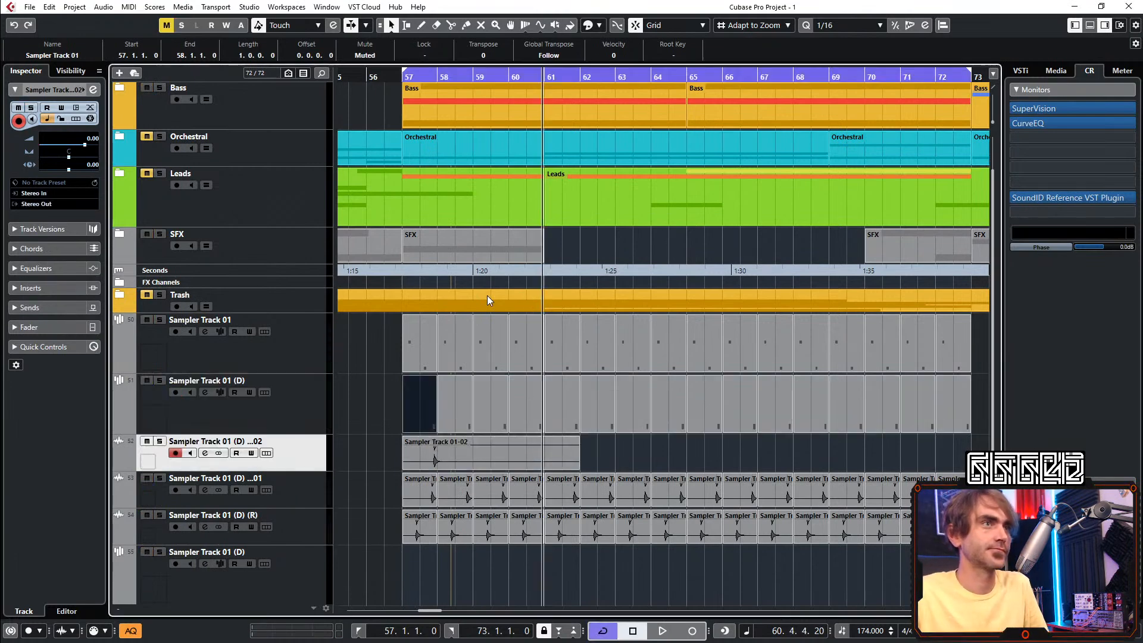
Play back the newly rendered hit and shorten its audio event to one bar, ending at bar 58
{"action": "key", "text": "space"}
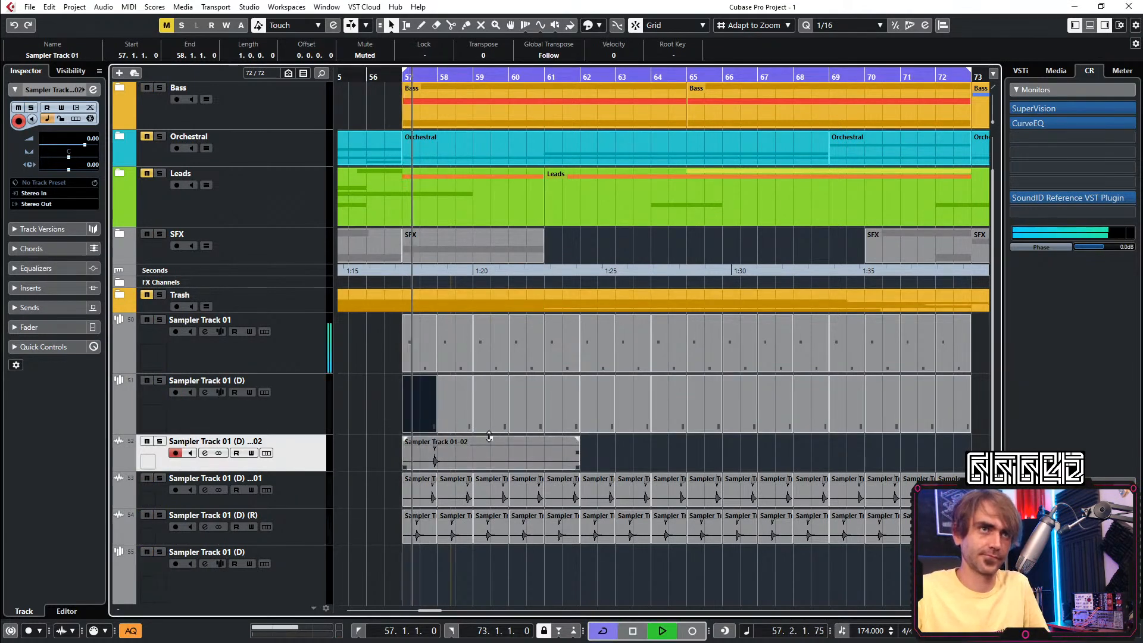
{"action": "left_click_drag", "start_coordinate": [581, 466], "coordinate": [424, 448]}
{"action": "key", "text": "h"}
{"action": "key", "text": "h"}
{"action": "key", "text": "h"}
{"action": "key", "text": "h"}
{"action": "key", "text": "h"}
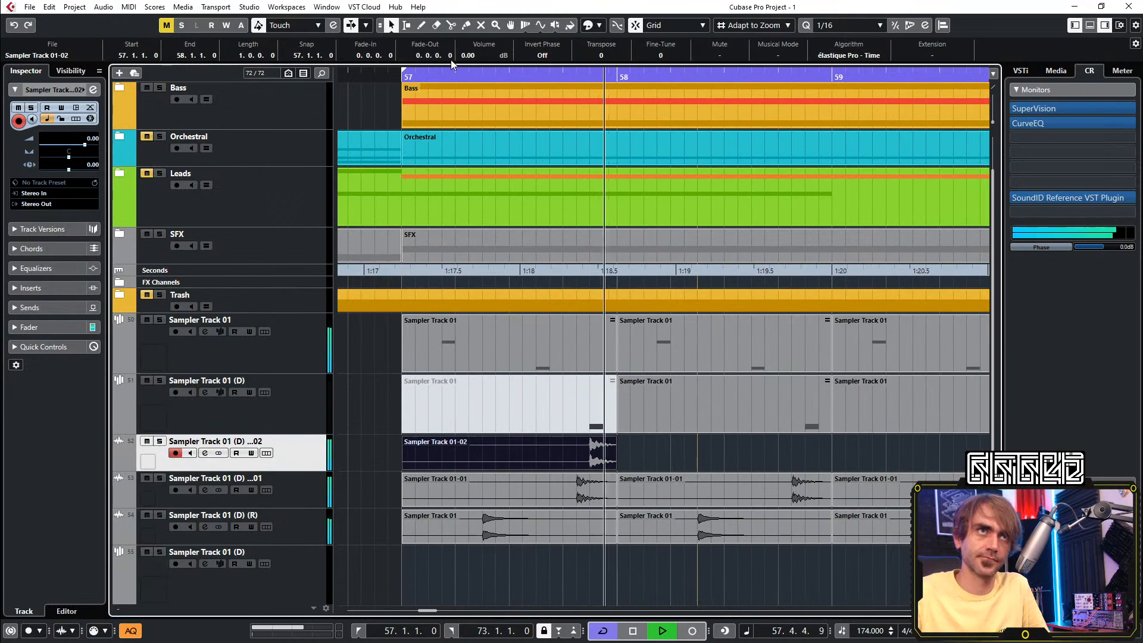
{"action": "key", "text": "g"}
{"action": "key", "text": "g"}
{"action": "key", "text": "g"}
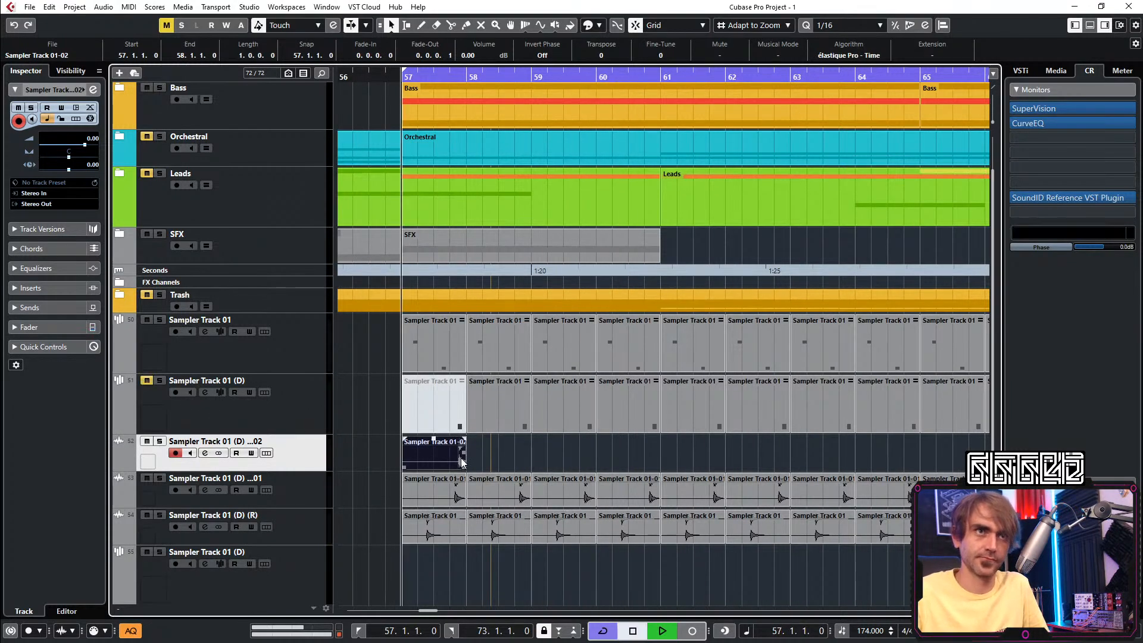
Repeat the one-bar rendered event from bar 58 across the loop and give the events a fade-out of 0.0.1.15
{"action": "left_click_drag", "start_coordinate": [466, 455], "coordinate": [616, 431]}
{"action": "key", "text": "Delete"}
{"action": "scroll", "coordinate": [702, 440], "scroll_direction": "left", "scroll_amount": 4}
{"action": "scroll", "coordinate": [725, 436], "scroll_direction": "down", "scroll_amount": 3}
{"action": "scroll", "coordinate": [709, 443], "scroll_direction": "left", "scroll_amount": 3}
{"action": "left_click_drag", "start_coordinate": [910, 453], "coordinate": [469, 453]}
{"action": "scroll", "coordinate": [524, 455], "scroll_direction": "up", "scroll_amount": 7}
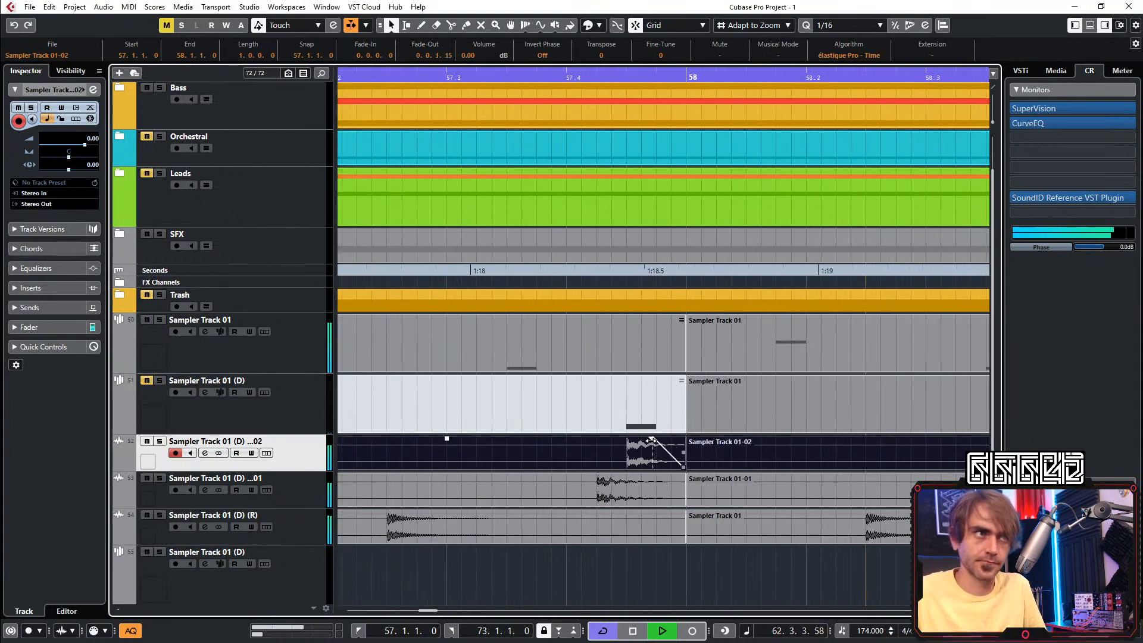
Trim the repeated rendered events just short of each bar line, with the first one ending at 57.4.4.63
{"action": "scroll", "coordinate": [649, 452], "scroll_direction": "down", "scroll_amount": 3}
{"action": "scroll", "coordinate": [677, 474], "scroll_direction": "up", "scroll_amount": 5}
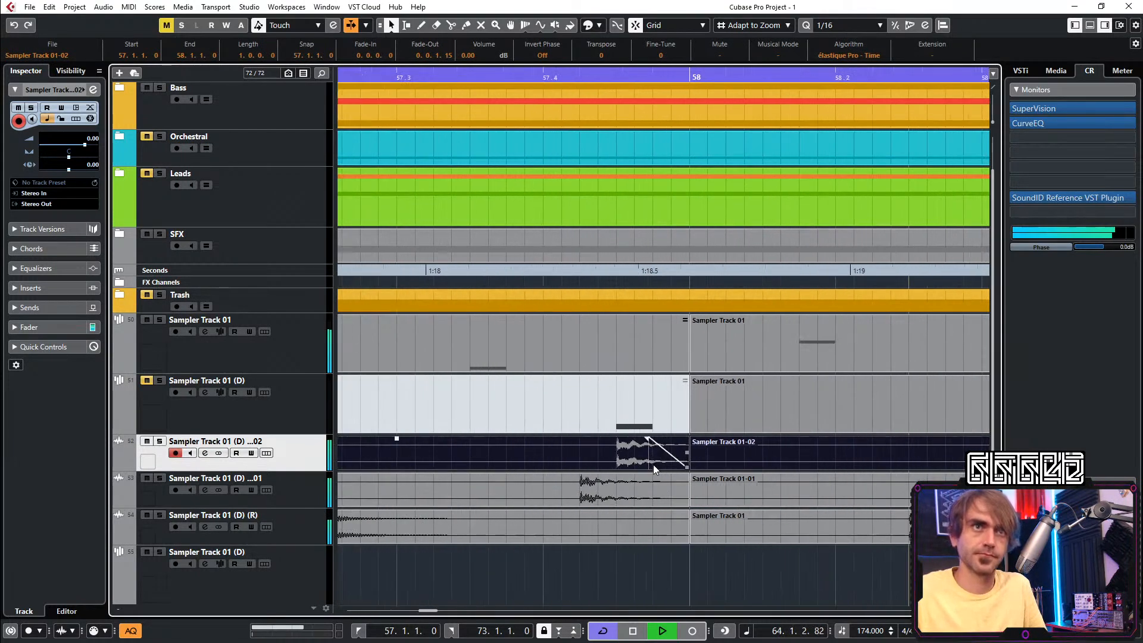
{"action": "left_click_drag", "start_coordinate": [687, 469], "coordinate": [661, 467]}
{"action": "scroll", "coordinate": [673, 459], "scroll_direction": "down", "scroll_amount": 3}
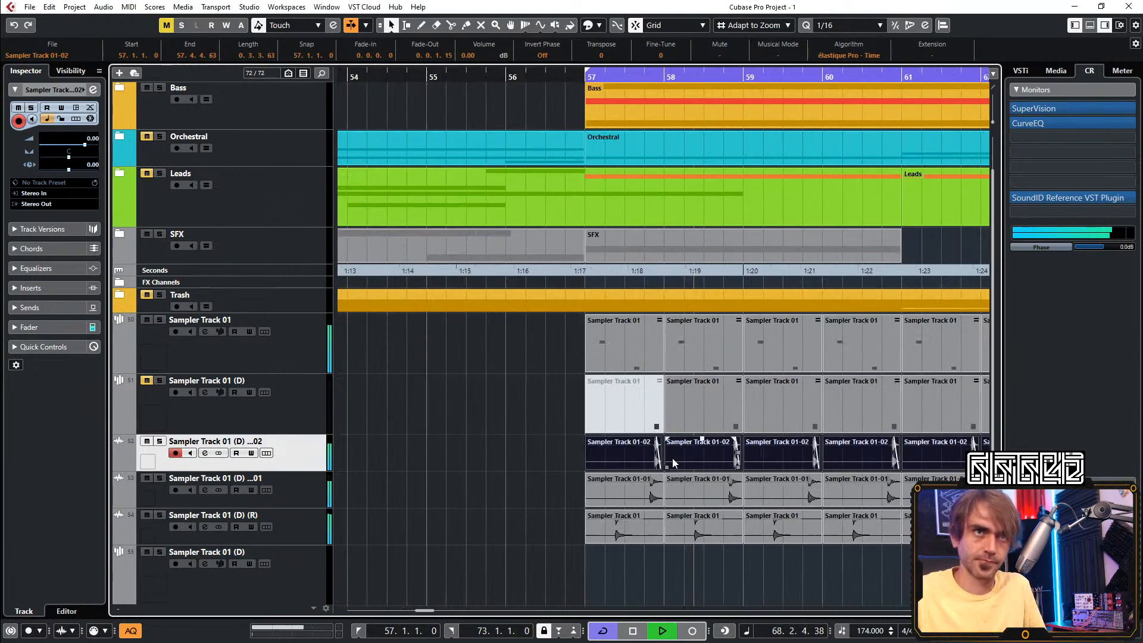
{"action": "scroll", "coordinate": [687, 450], "scroll_direction": "up", "scroll_amount": 5}
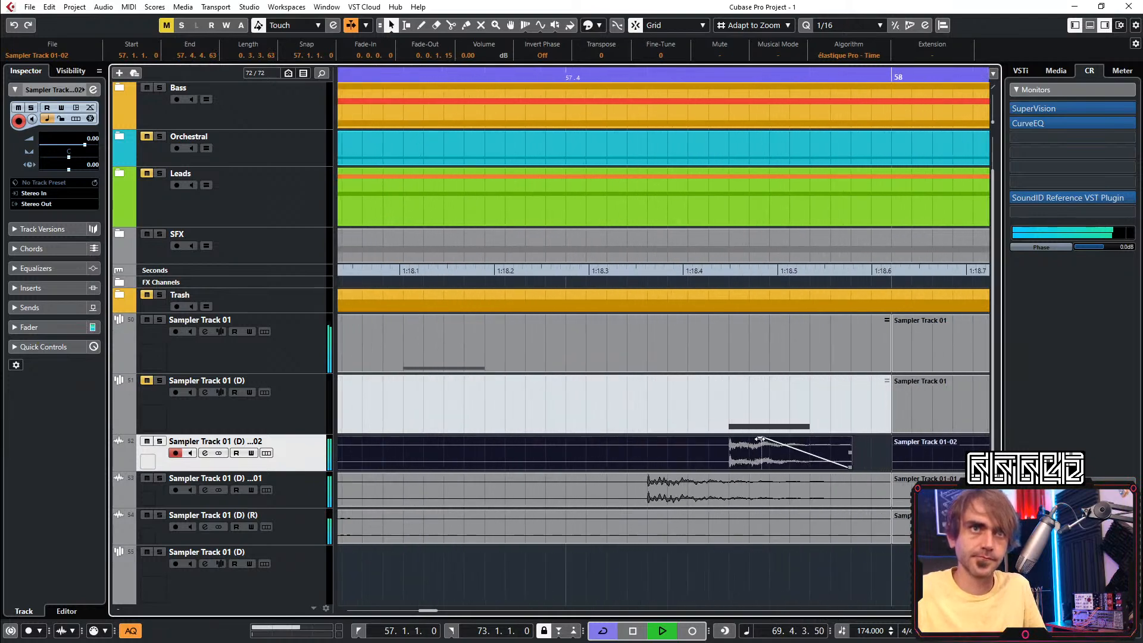
{"action": "scroll", "coordinate": [642, 418], "scroll_direction": "down", "scroll_amount": 6}
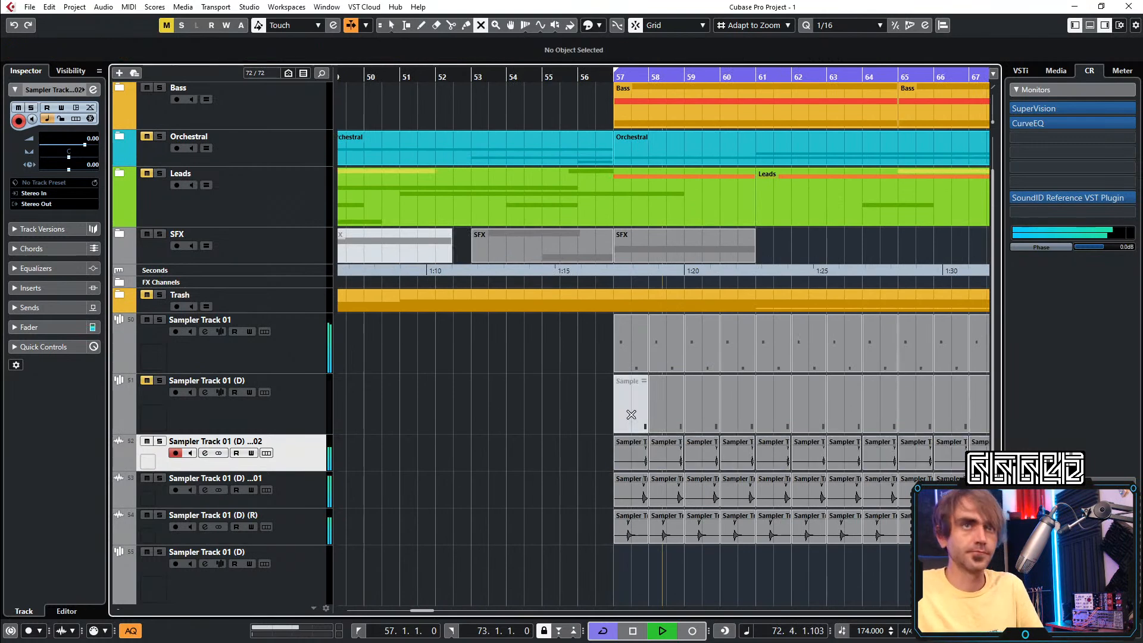
Reopen the bar 57 part on Sampler Track 01 (D), move its C3 note to 57.2.2, and close the note editor
{"action": "double_click", "coordinate": [634, 405]}
{"action": "scroll", "coordinate": [470, 366], "scroll_direction": "down", "scroll_amount": 2}
{"action": "left_click_drag", "start_coordinate": [498, 370], "coordinate": [409, 420]}
{"action": "key", "text": "space"}
{"action": "key", "text": "space"}
{"action": "key", "text": "ctrl+Left"}
{"action": "key", "text": "ctrl+Left"}
{"action": "key", "text": "ctrl+Left"}
{"action": "key", "text": "ctrl+Left"}
{"action": "key", "text": "ctrl+Left"}
{"action": "key", "text": "ctrl+Left"}
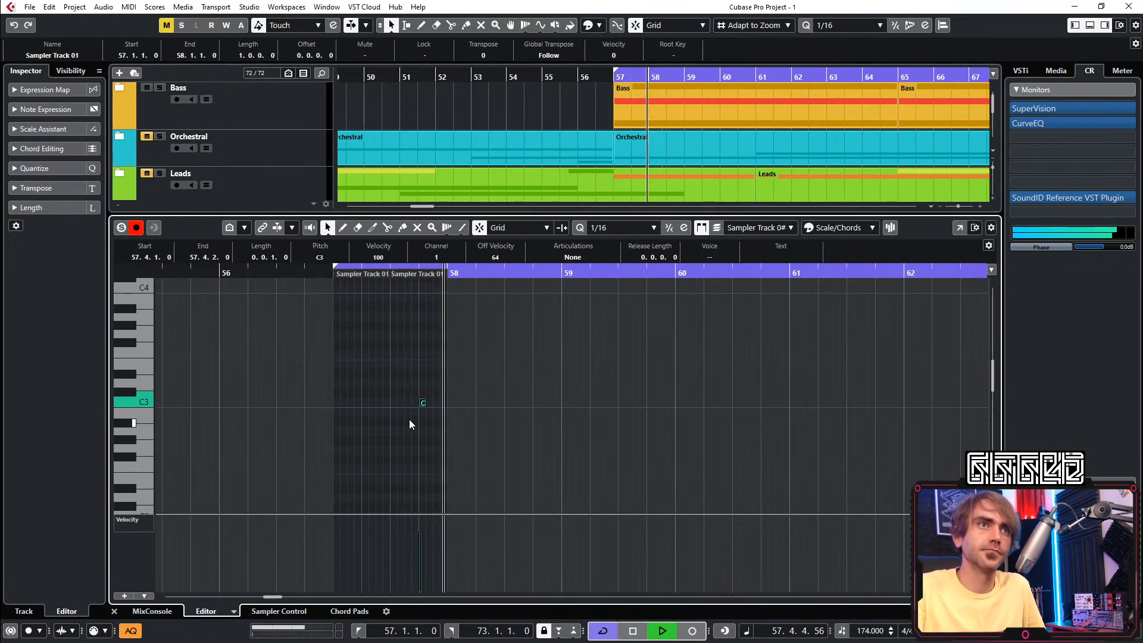
{"action": "key", "text": "ctrl+Left"}
{"action": "key", "text": "ctrl+Left"}
{"action": "key", "text": "ctrl+Left"}
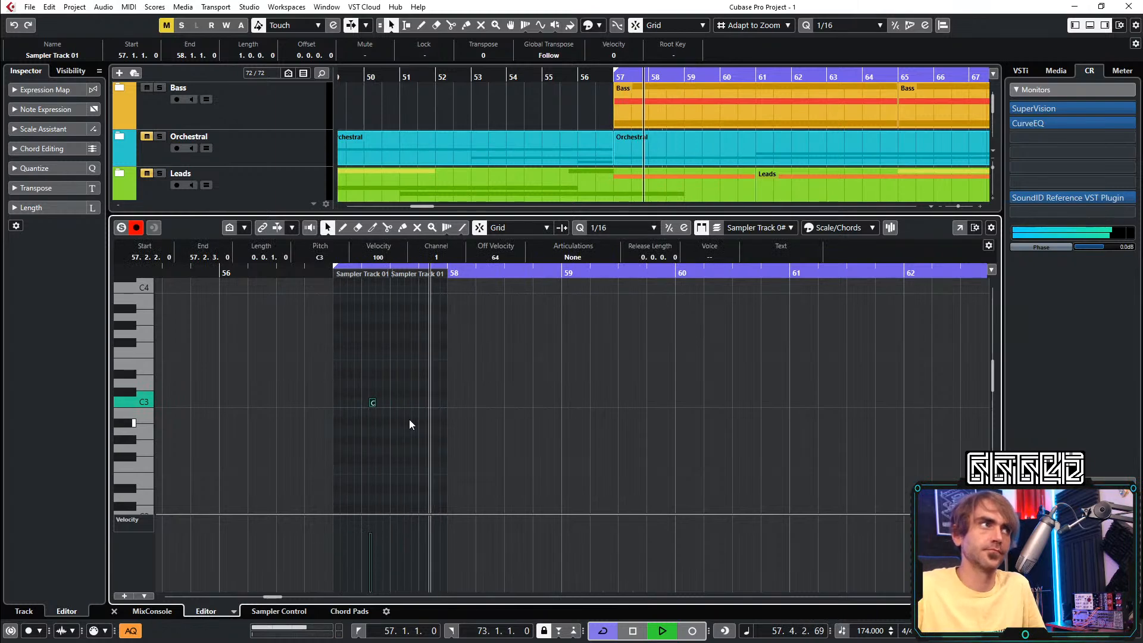
{"action": "left_click", "coordinate": [114, 611]}
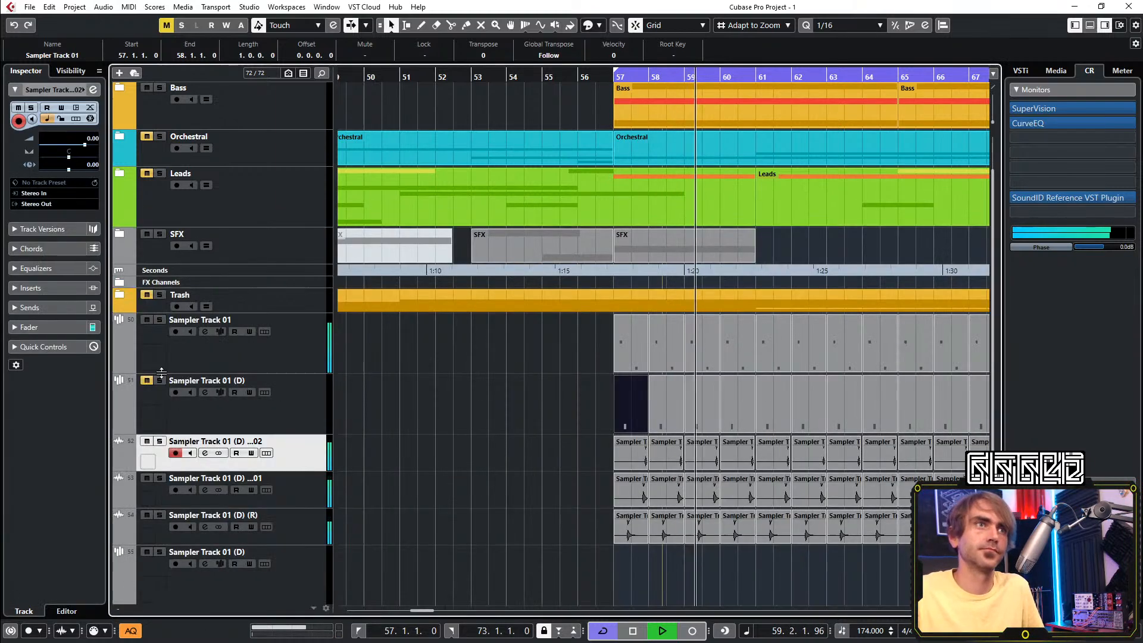
Unmute Sampler Track 01 (D), restart playback, and briefly view the track's sampler amp envelope
{"action": "key", "text": "space"}
{"action": "key", "text": "space"}
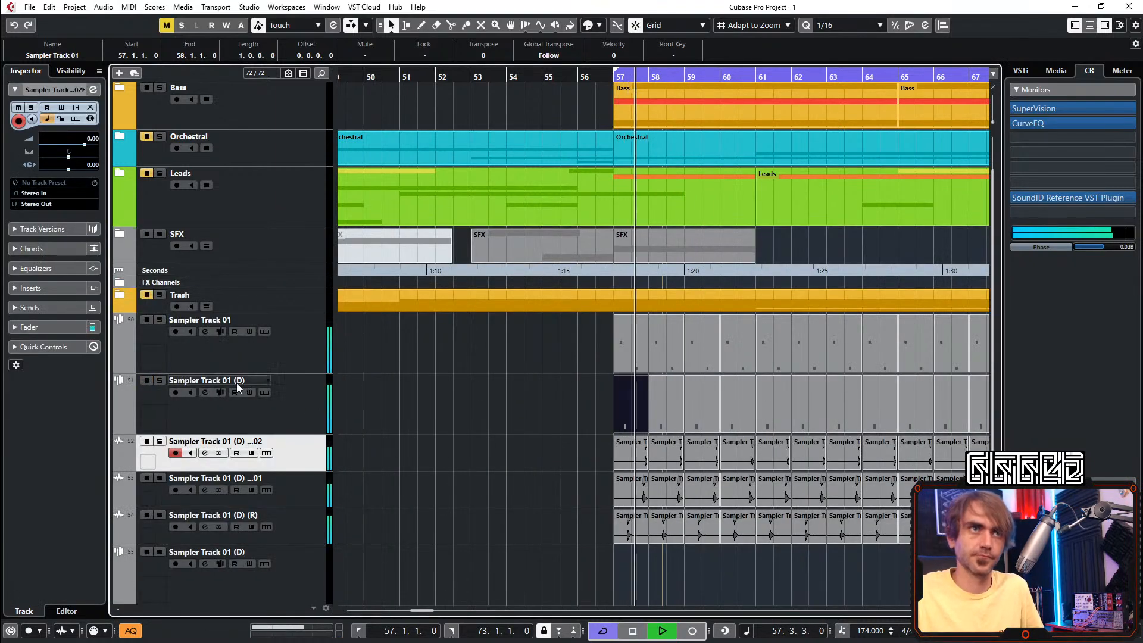
{"action": "left_click", "coordinate": [220, 387]}
{"action": "left_click", "coordinate": [220, 392]}
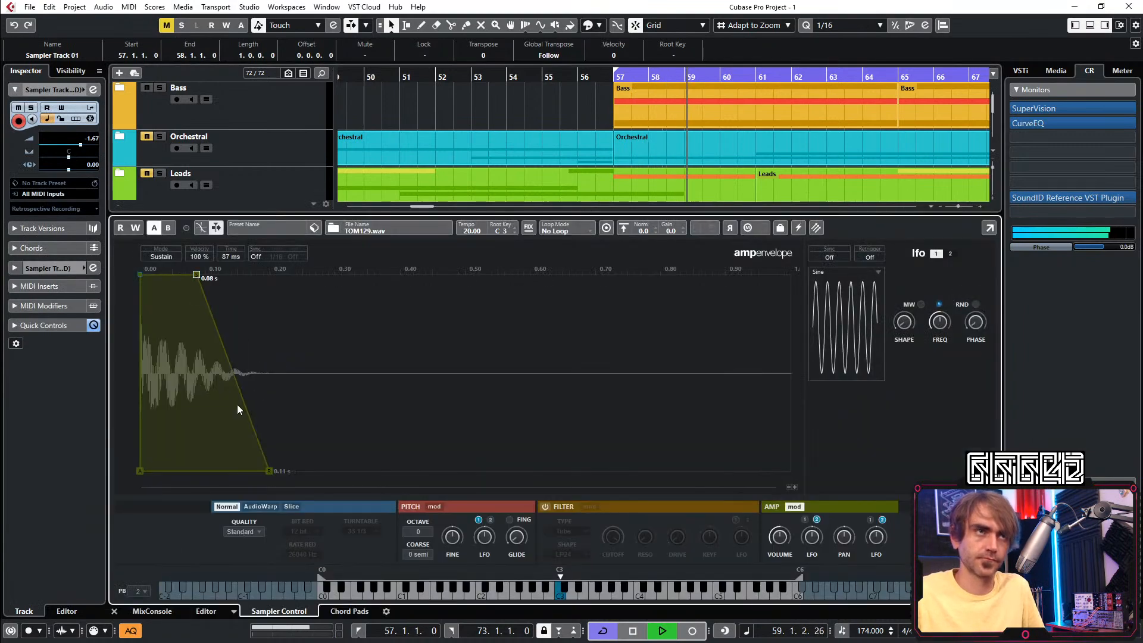
{"action": "left_click", "coordinate": [114, 611]}
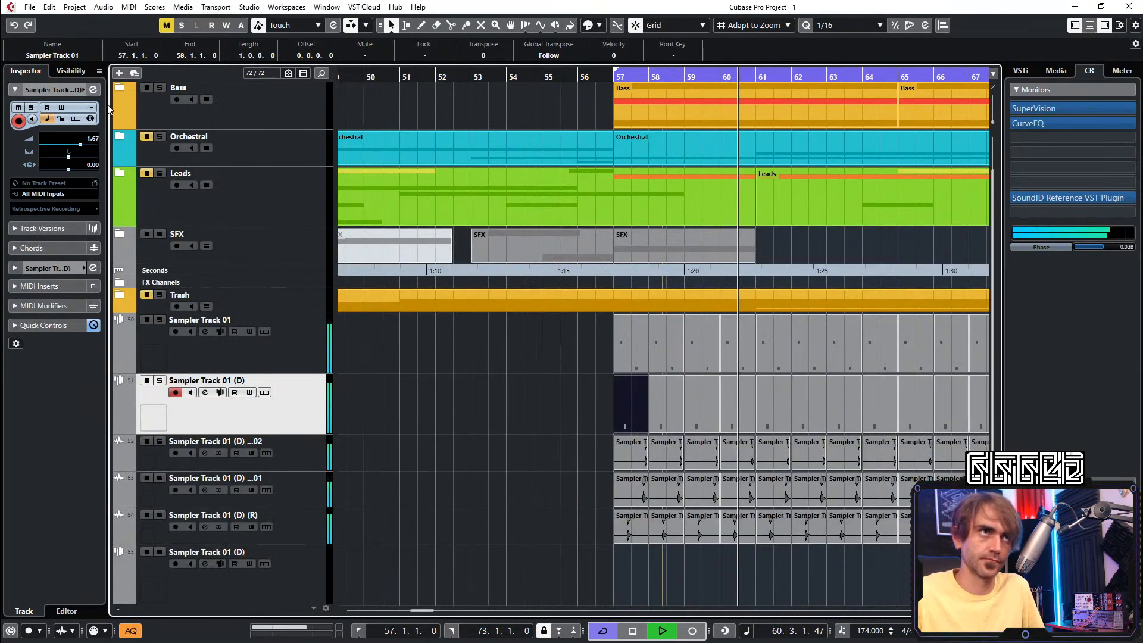
Open the first Multipass on Sampler Track 01 (D), setting the band split to 1.07 kHz and the Frequency Shifter to −290 Hz
{"action": "left_click", "coordinate": [95, 91]}
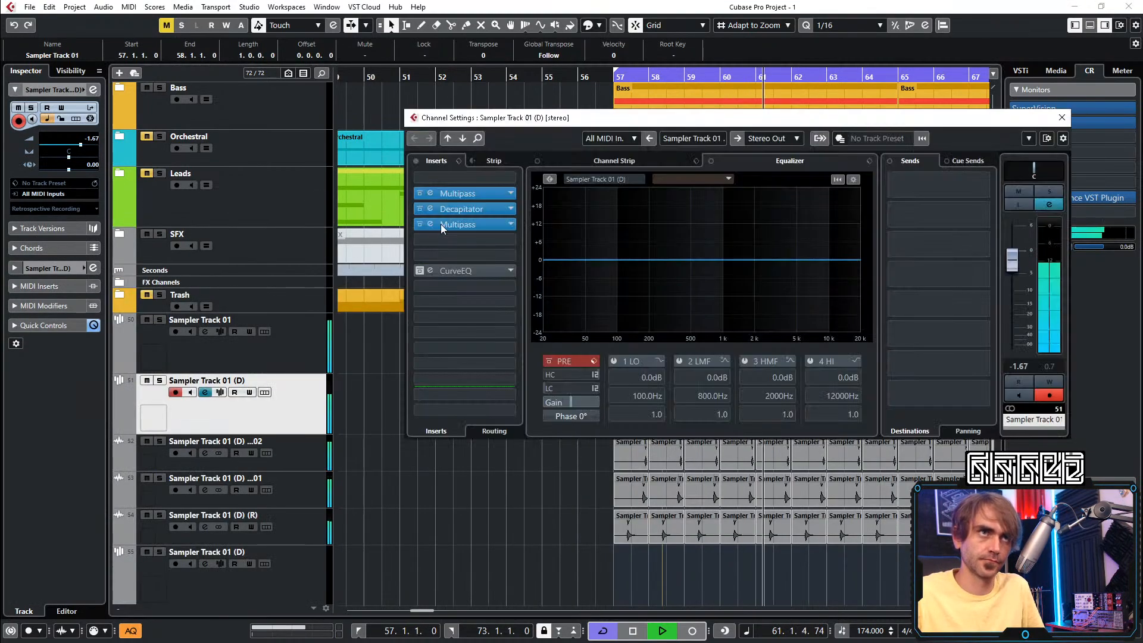
{"action": "left_click", "coordinate": [430, 196]}
{"action": "left_click_drag", "start_coordinate": [115, 189], "coordinate": [284, 207]}
{"action": "left_click_drag", "start_coordinate": [359, 277], "coordinate": [360, 316]}
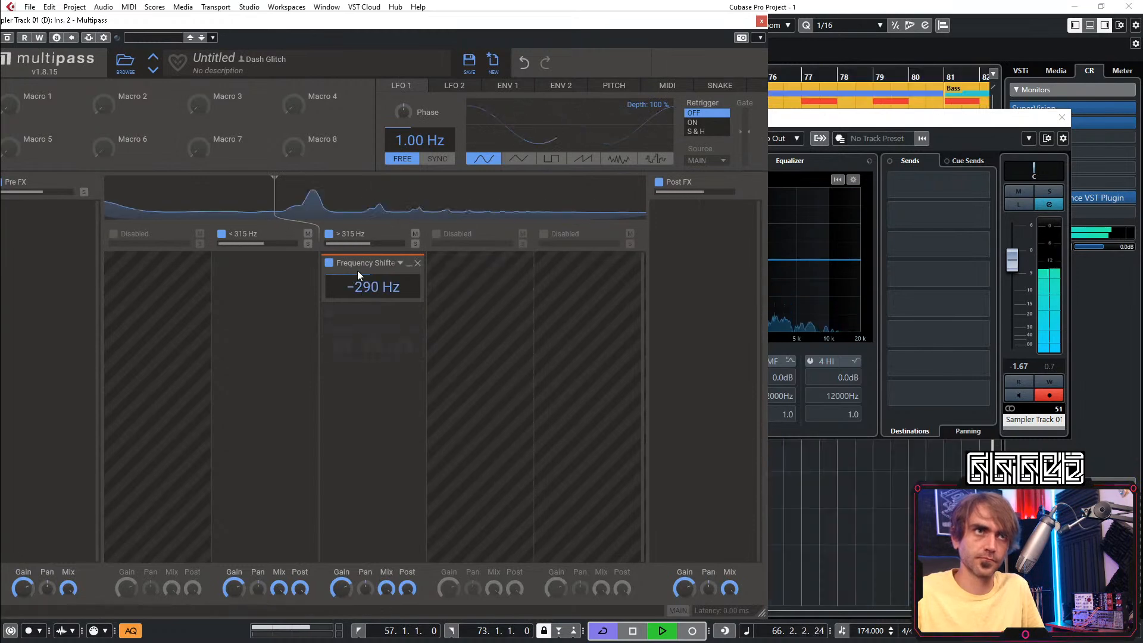
{"action": "left_click_drag", "start_coordinate": [319, 204], "coordinate": [398, 205]}
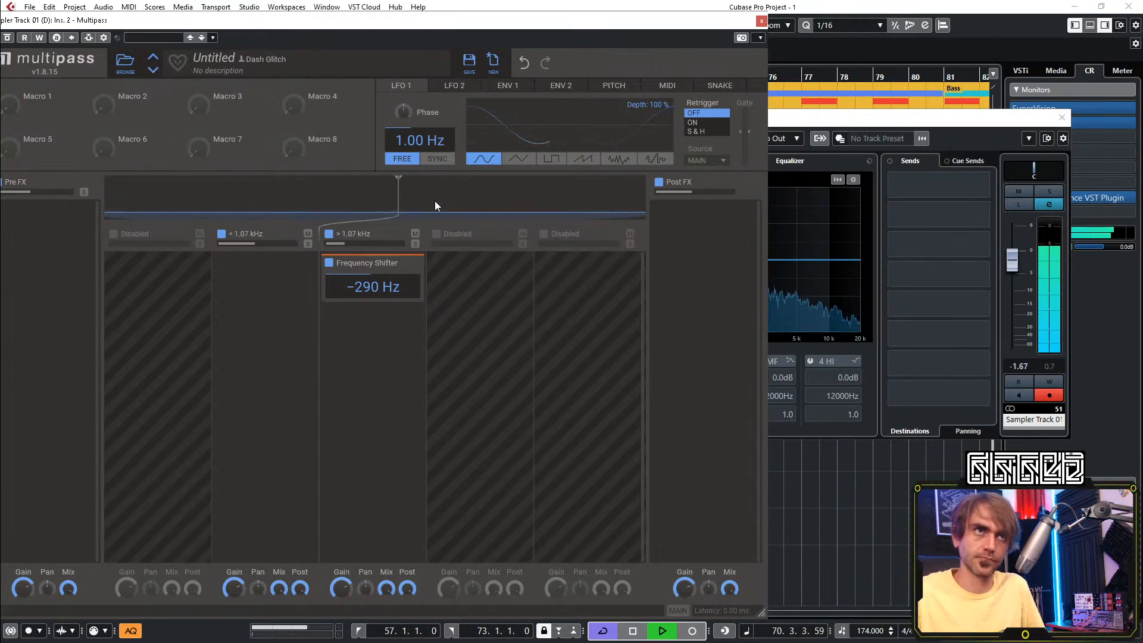
Solo the track and set the Multipass band split to 648 Hz and the upper band's Frequency Shifter to 532 Hz
{"action": "left_click", "coordinate": [1052, 190]}
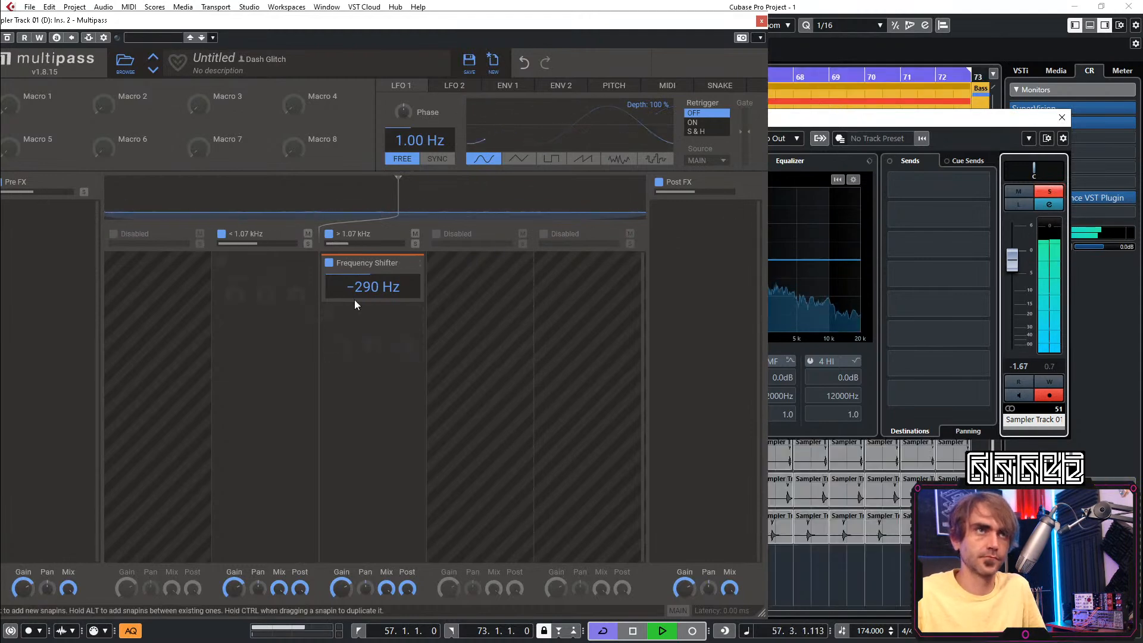
{"action": "left_click_drag", "start_coordinate": [381, 289], "coordinate": [371, 299]}
{"action": "left_click_drag", "start_coordinate": [398, 187], "coordinate": [348, 201]}
{"action": "left_click_drag", "start_coordinate": [370, 291], "coordinate": [370, 284]}
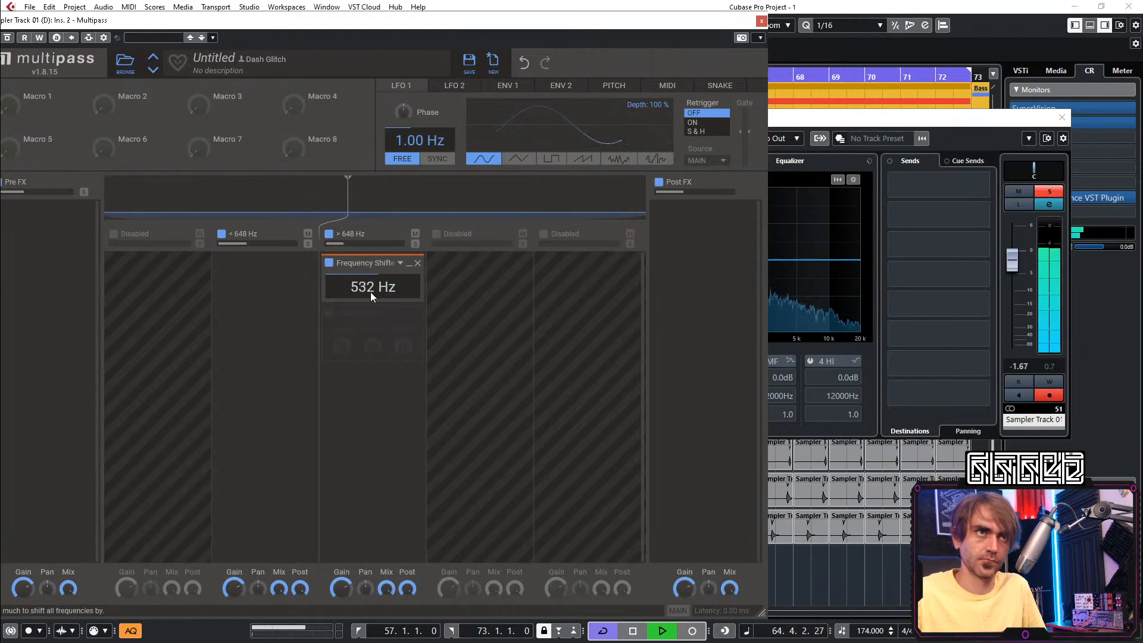
Add a Frequency Shifter to the band below 648 Hz and set it to −423 Hz
{"action": "left_click", "coordinate": [272, 284]}
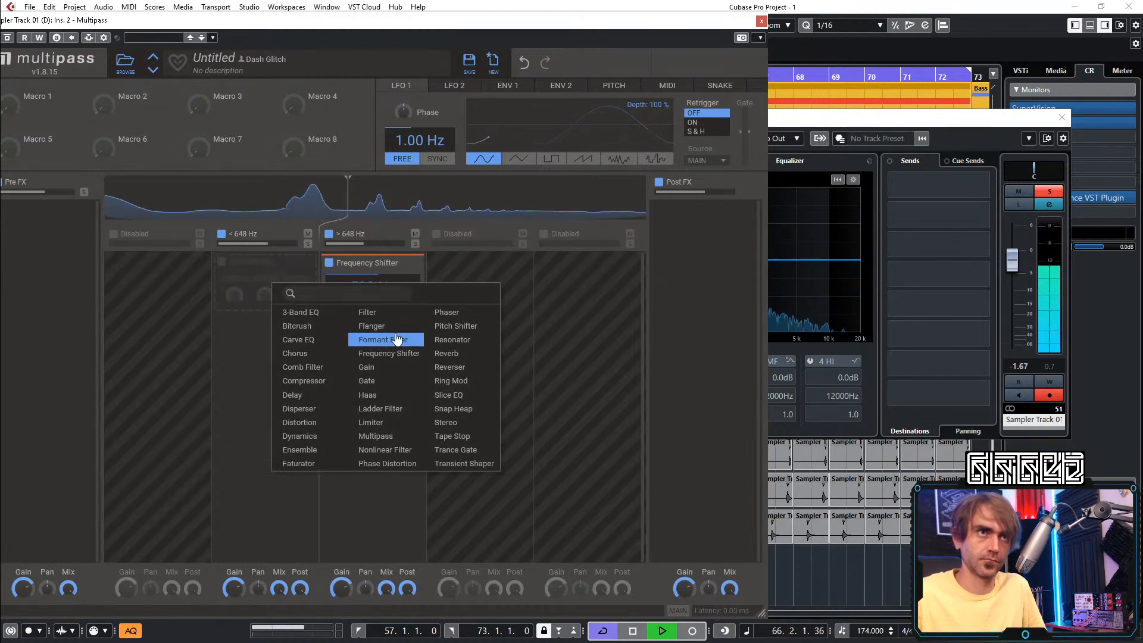
{"action": "left_click", "coordinate": [389, 354]}
{"action": "left_click_drag", "start_coordinate": [262, 291], "coordinate": [263, 300]}
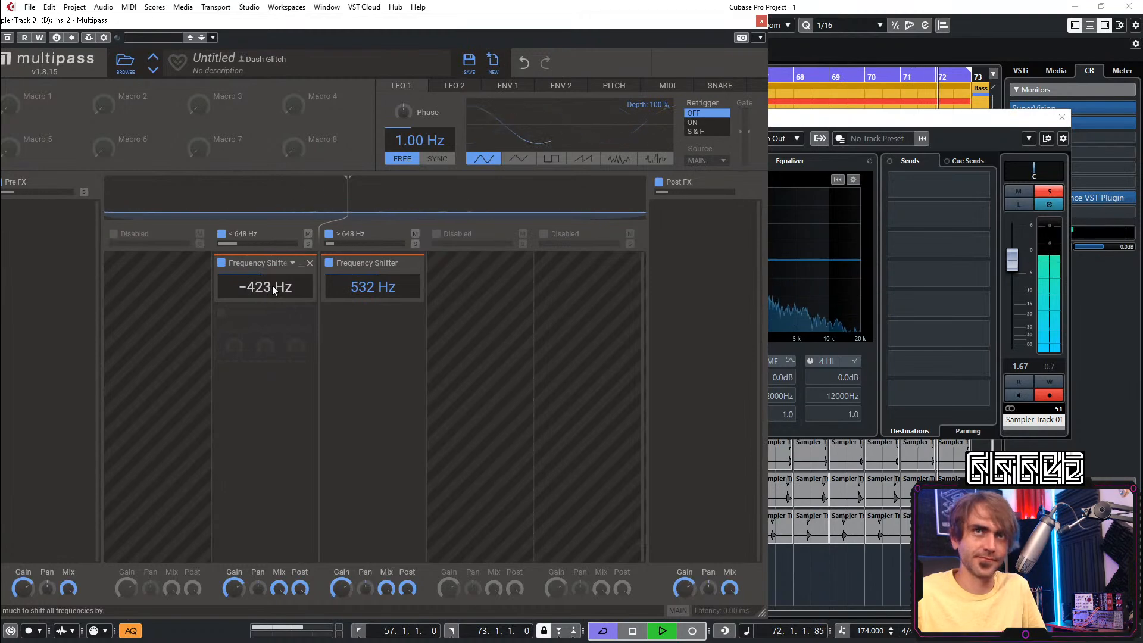
Unsolo Sampler Track 01 (D) and restart playback to hear the shifted hit in the mix
{"action": "key", "text": "space"}
{"action": "left_click", "coordinate": [1048, 194]}
{"action": "key", "text": "space"}
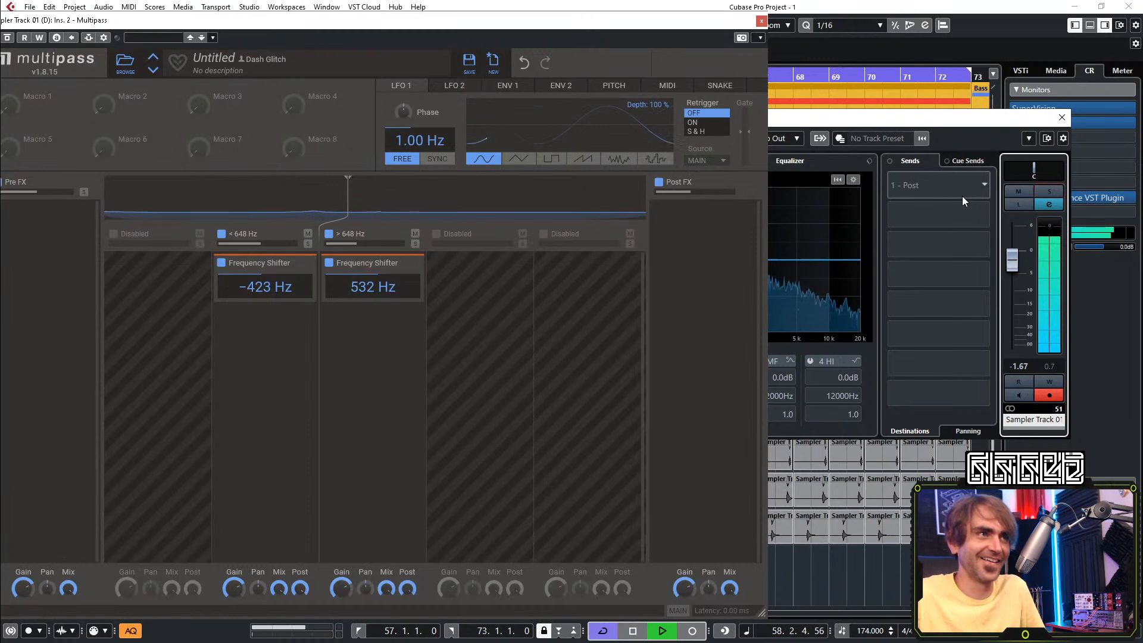
Close the Multipass and channel settings windows and render the bar 57 part of Sampler Track 01 (D) in place
{"action": "left_click", "coordinate": [763, 21]}
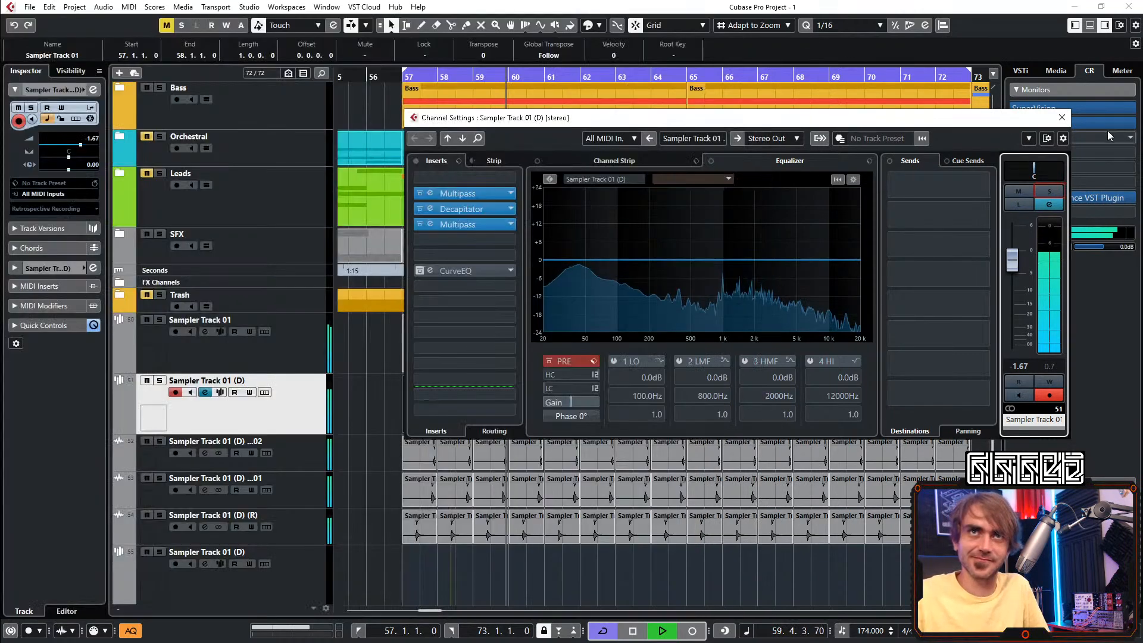
{"action": "left_click", "coordinate": [1062, 117]}
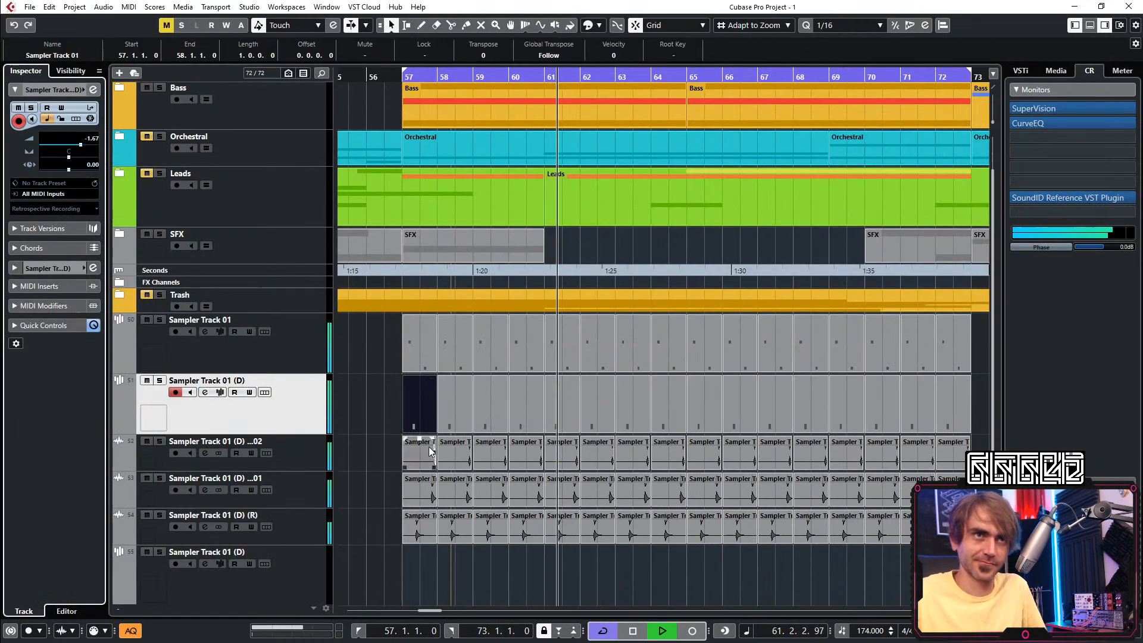
{"action": "scroll", "coordinate": [405, 430], "scroll_direction": "up", "scroll_amount": 7}
{"action": "scroll", "coordinate": [453, 424], "scroll_direction": "down", "scroll_amount": 5}
{"action": "scroll", "coordinate": [478, 415], "scroll_direction": "left", "scroll_amount": 4}
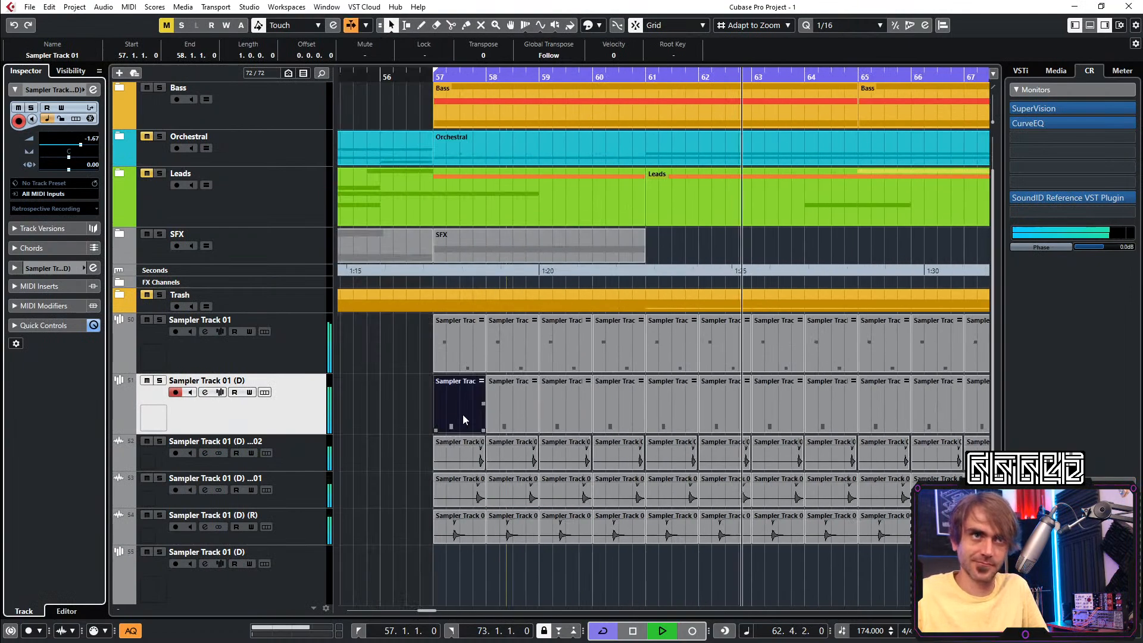
{"action": "scroll", "coordinate": [449, 416], "scroll_direction": "up", "scroll_amount": 2}
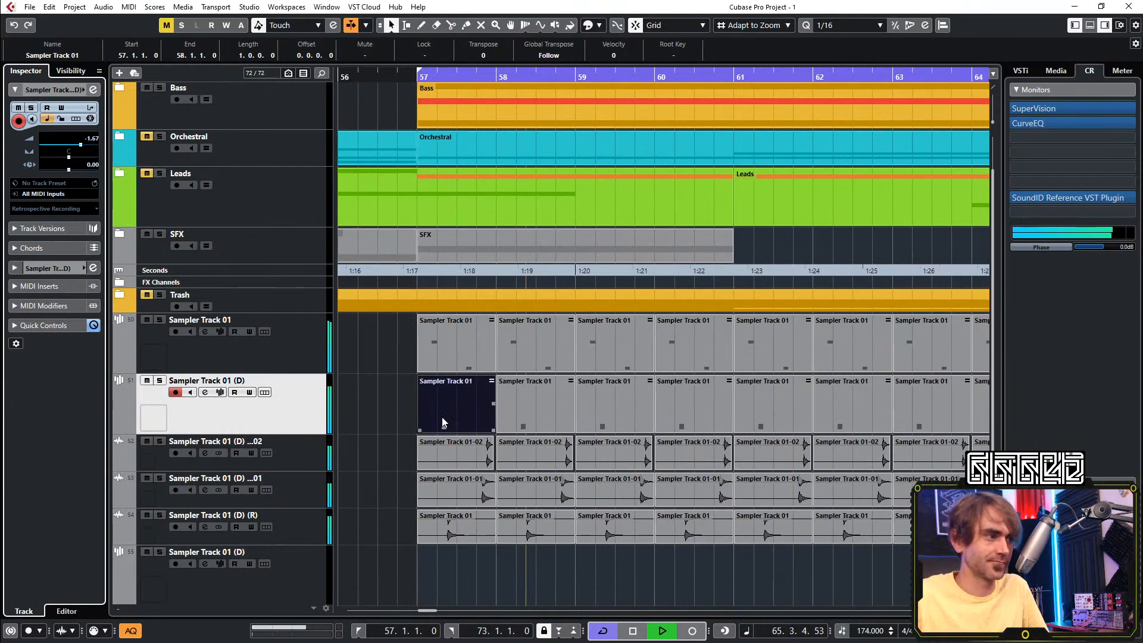
{"action": "key", "text": "space"}
{"action": "key", "text": "space"}
{"action": "right_click", "coordinate": [423, 422]}
{"action": "mouse_move", "coordinate": [494, 229]}
{"action": "left_click", "coordinate": [681, 229]}
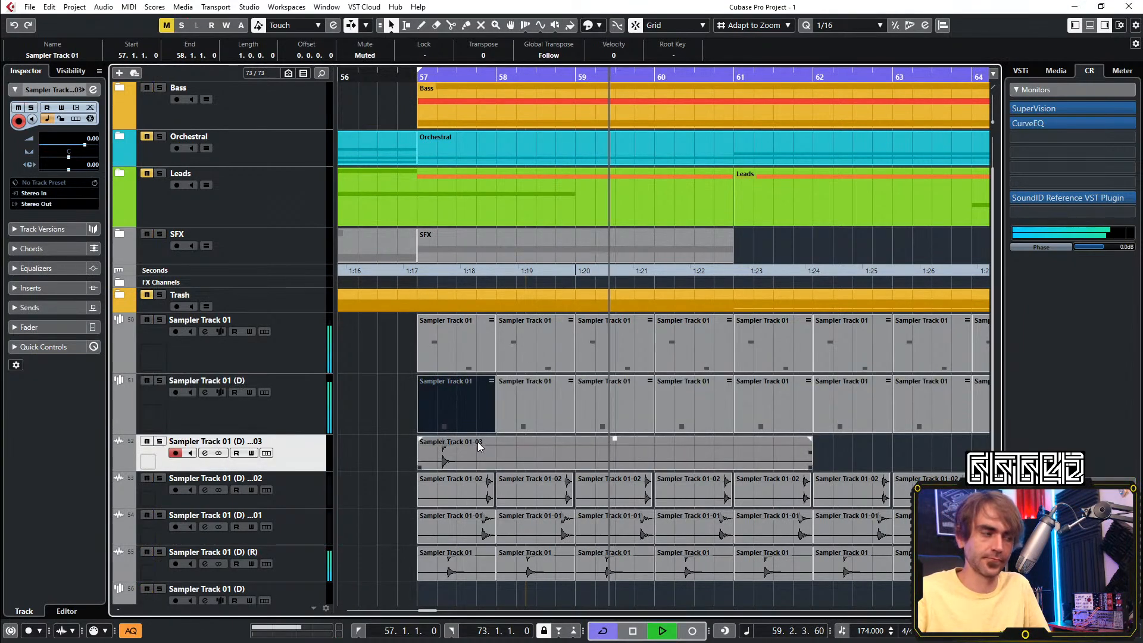
Trim the end of the newly rendered Sampler Track 01-03 event to 57.4.1
{"action": "key", "text": "space"}
{"action": "key", "text": "space"}
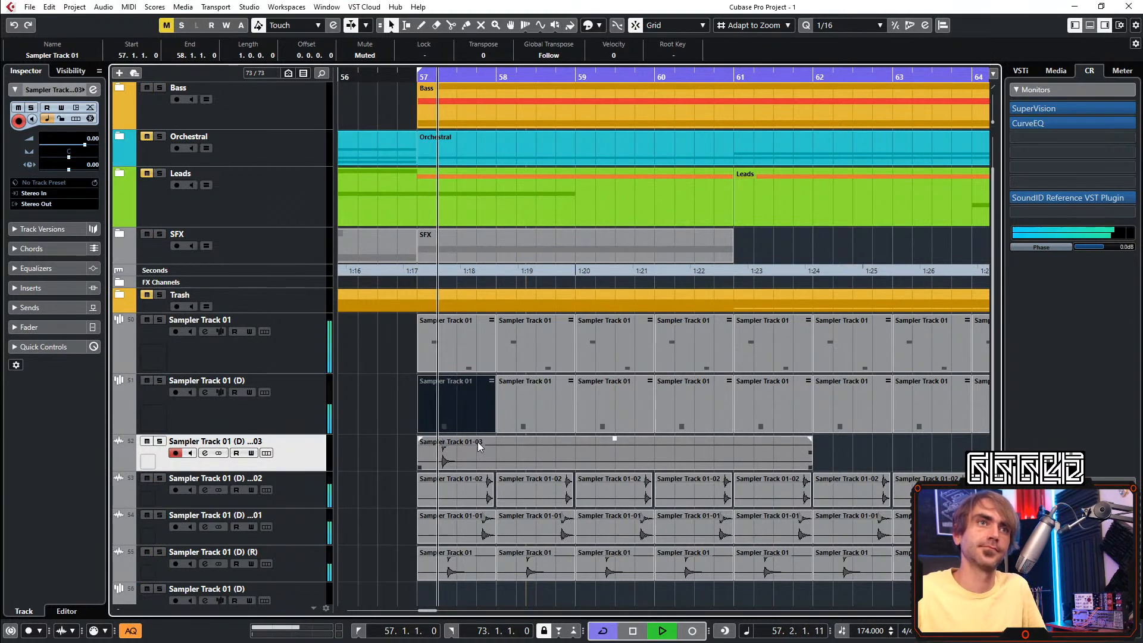
{"action": "left_click", "coordinate": [807, 465]}
{"action": "left_click_drag", "start_coordinate": [807, 465], "coordinate": [476, 462]}
{"action": "key", "text": "space"}
{"action": "key", "text": "h"}
{"action": "key", "text": "h"}
{"action": "key", "text": "h"}
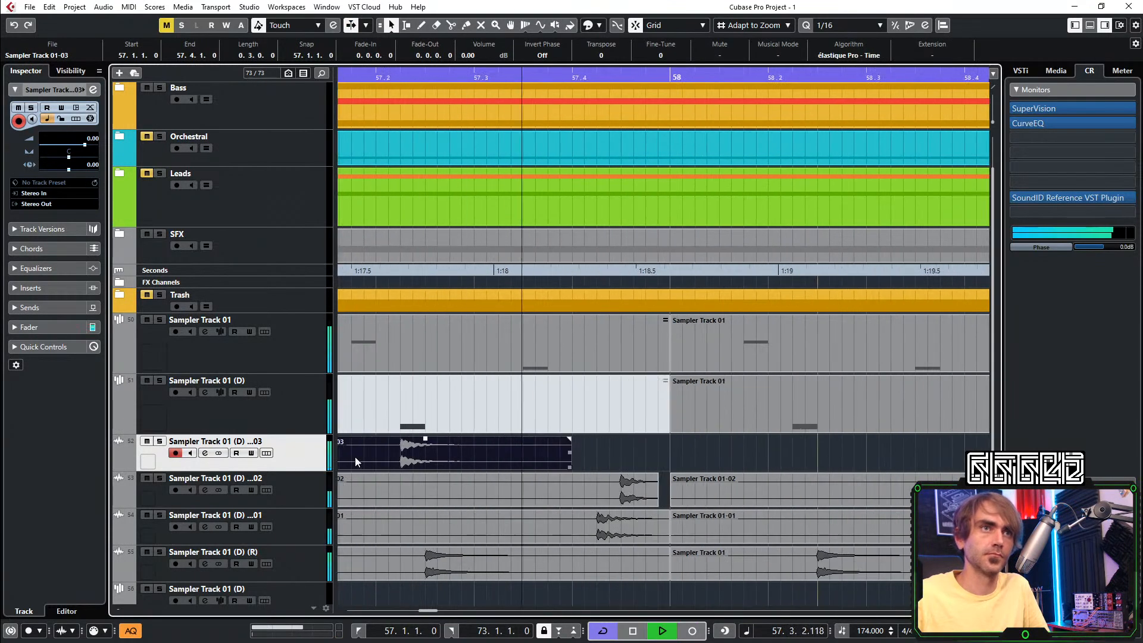
Solo the newly rendered hit track to listen to it alone, and unsolo it again
{"action": "left_click", "coordinate": [160, 442]}
{"action": "key", "text": "space"}
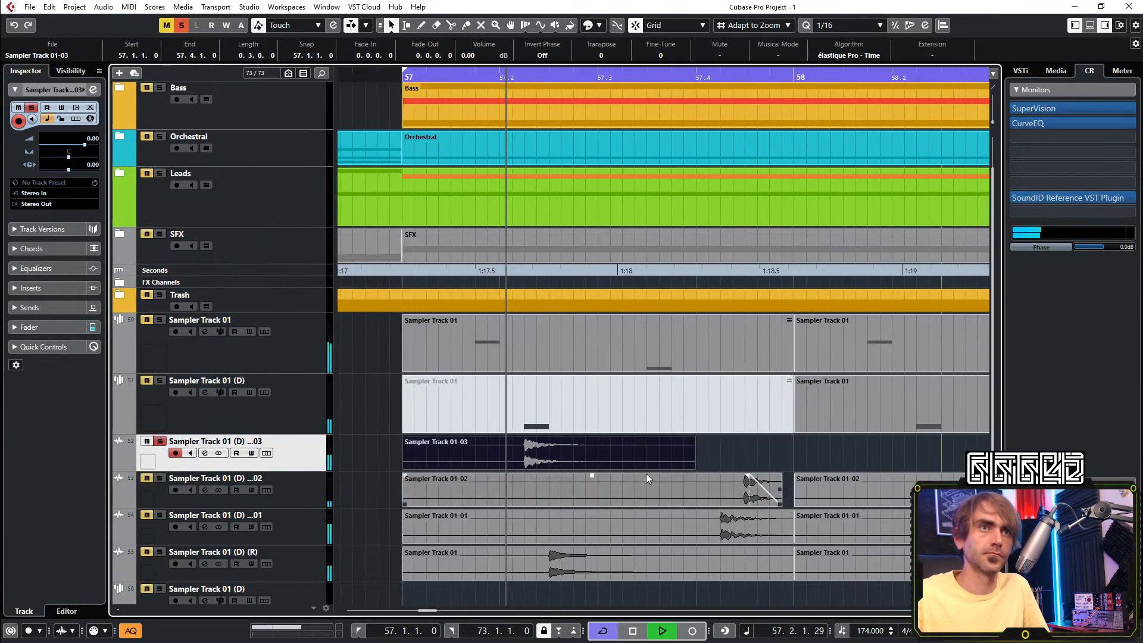
{"action": "key", "text": "space"}
{"action": "scroll", "coordinate": [685, 455], "scroll_direction": "down", "scroll_amount": 3}
{"action": "left_click", "coordinate": [158, 441]}
Repeat the trimmed Sampler Track 01-03 hit once per bar from bar 57 to bar 73
{"action": "scroll", "coordinate": [608, 413], "scroll_direction": "down", "scroll_amount": 3}
{"action": "scroll", "coordinate": [564, 466], "scroll_direction": "right", "scroll_amount": 3}
{"action": "key", "text": "space"}
{"action": "key", "text": "space"}
{"action": "left_click_drag", "start_coordinate": [369, 452], "coordinate": [434, 446]}
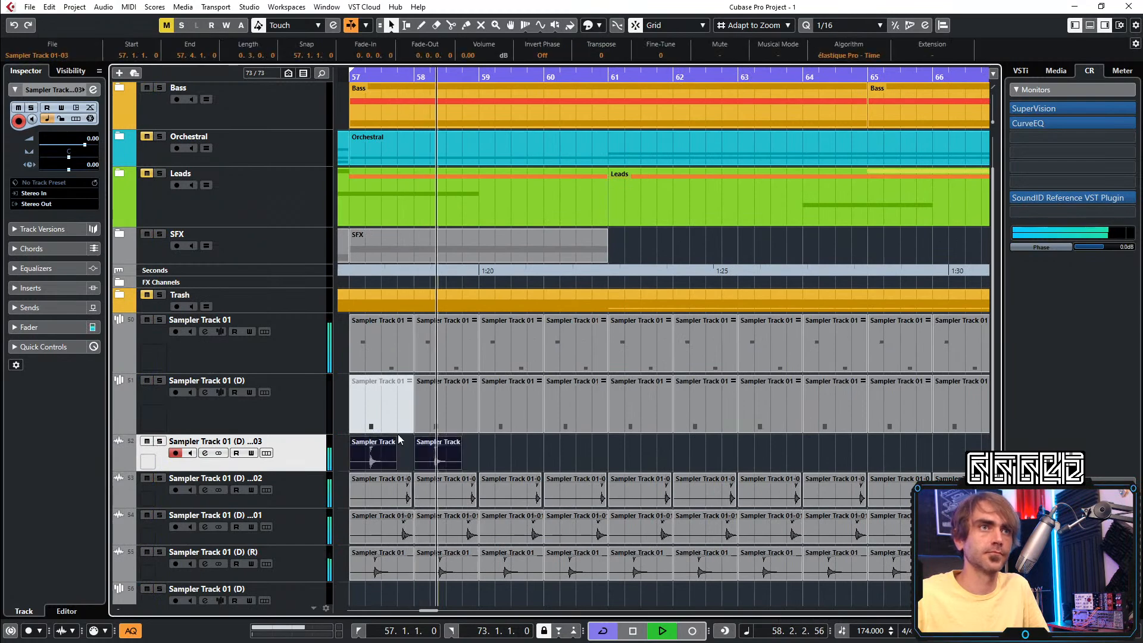
{"action": "key", "text": "space"}
{"action": "key", "text": "space"}
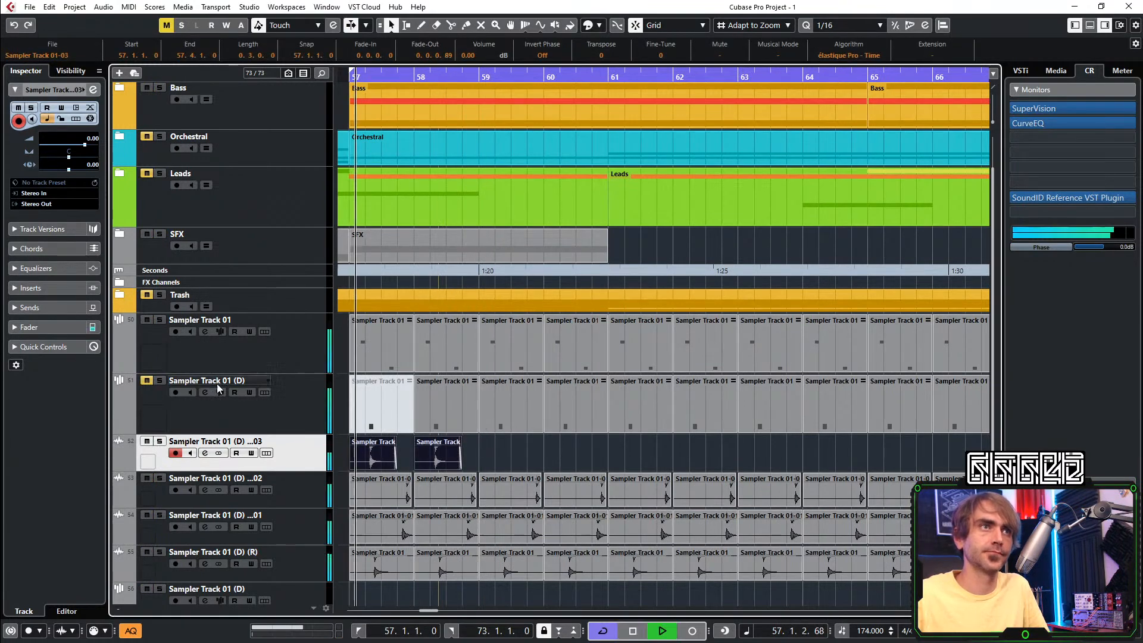
{"action": "left_click_drag", "start_coordinate": [374, 455], "coordinate": [503, 457]}
{"action": "scroll", "coordinate": [509, 453], "scroll_direction": "down", "scroll_amount": 3}
{"action": "scroll", "coordinate": [536, 444], "scroll_direction": "right", "scroll_amount": 1}
{"action": "scroll", "coordinate": [532, 449], "scroll_direction": "left", "scroll_amount": 2}
{"action": "mouse_move", "coordinate": [656, 453]}
{"action": "left_mouse_down"}
{"action": "mouse_move", "coordinate": [372, 465]}
{"action": "mouse_move", "coordinate": [657, 459]}
{"action": "left_mouse_up"}
{"action": "scroll", "coordinate": [655, 459], "scroll_direction": "down", "scroll_amount": 2}
{"action": "left_click", "coordinate": [666, 460]}
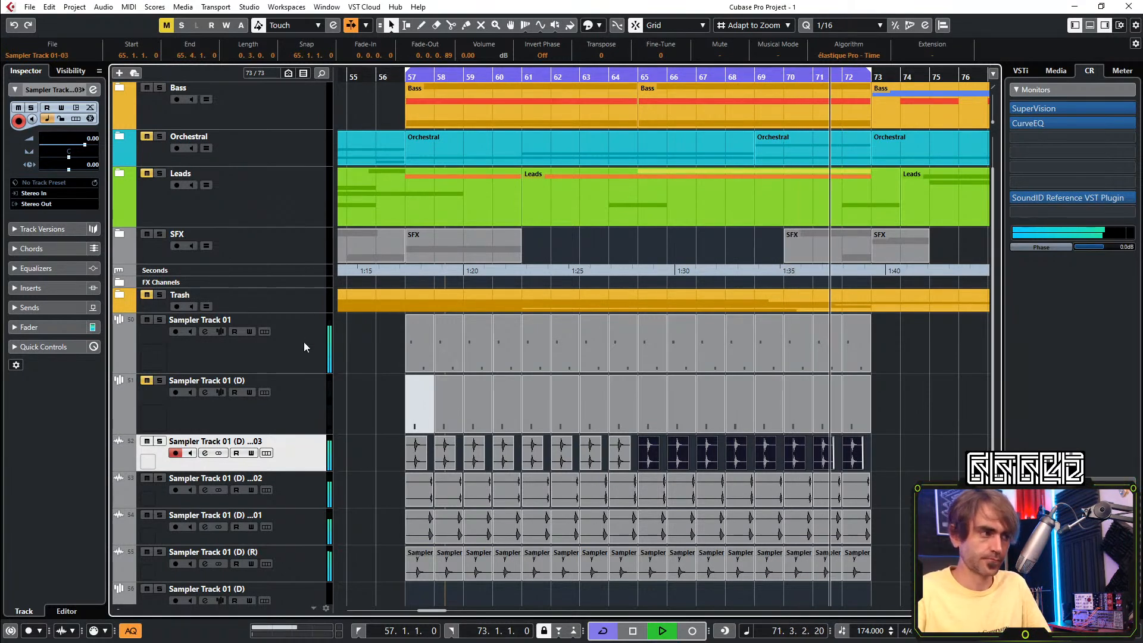
Render the four Sampler Track 01 parts in bars 57–60 in place and move the rendered track below Sampler Track 01 (D)
{"action": "key", "text": "space"}
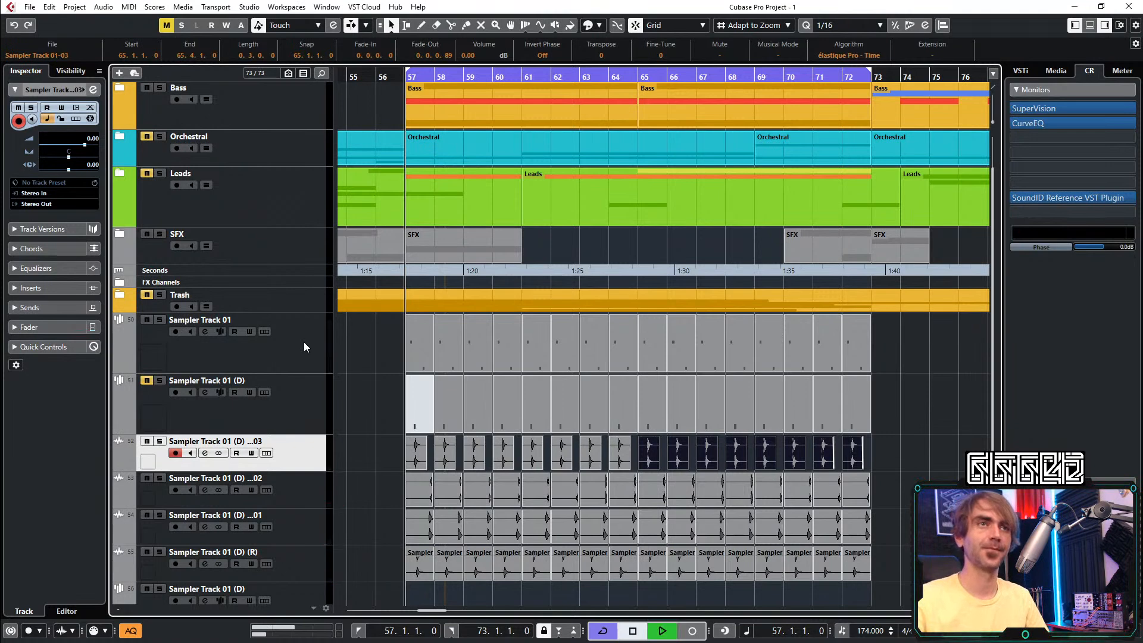
{"action": "key", "text": "space"}
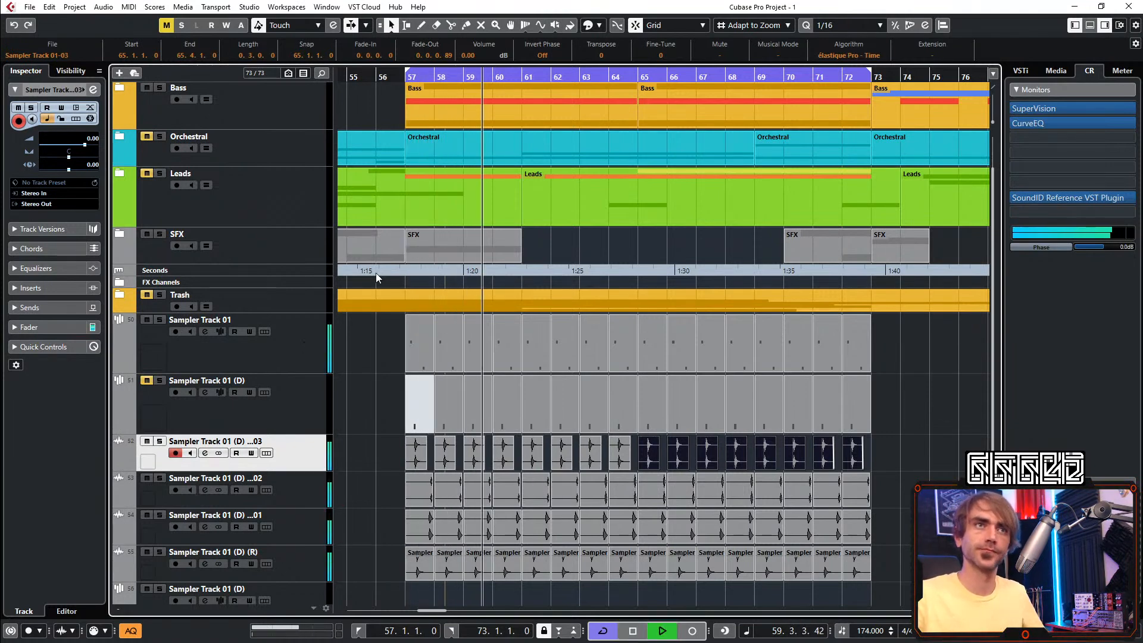
{"action": "left_click_drag", "start_coordinate": [388, 348], "coordinate": [499, 366]}
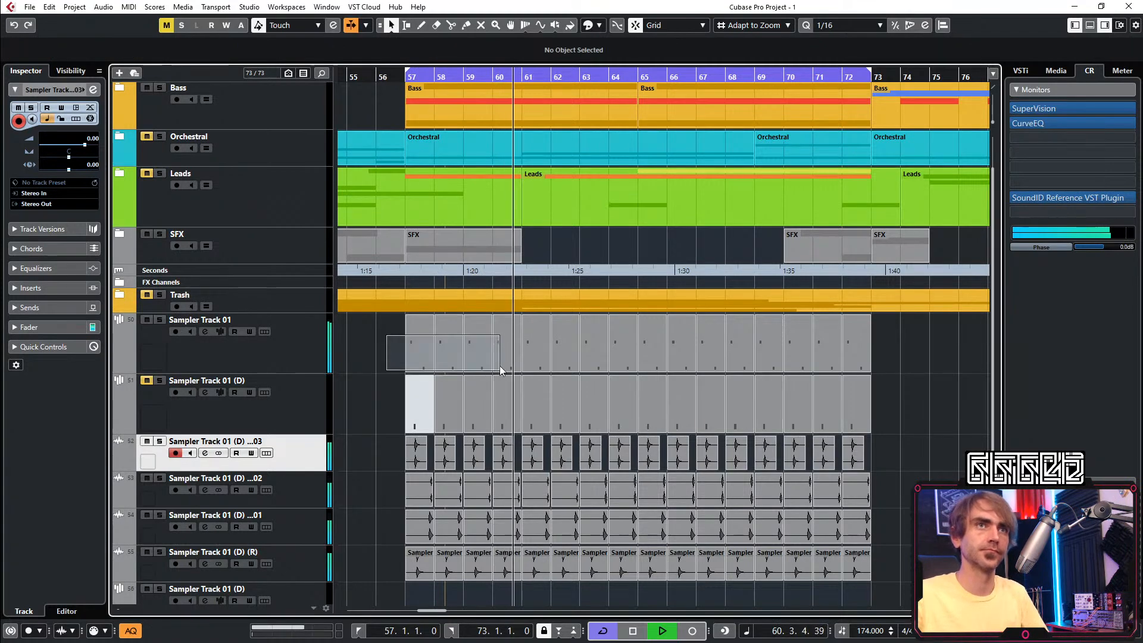
{"action": "right_click", "coordinate": [431, 350]}
{"action": "mouse_move", "coordinate": [524, 439]}
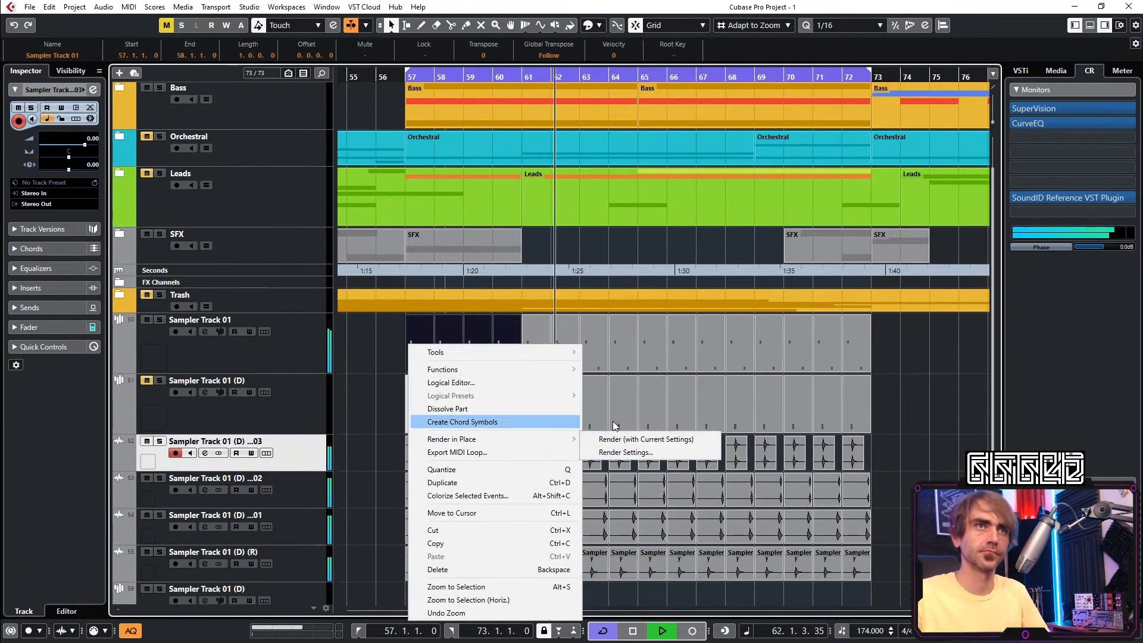
{"action": "left_click", "coordinate": [651, 439]}
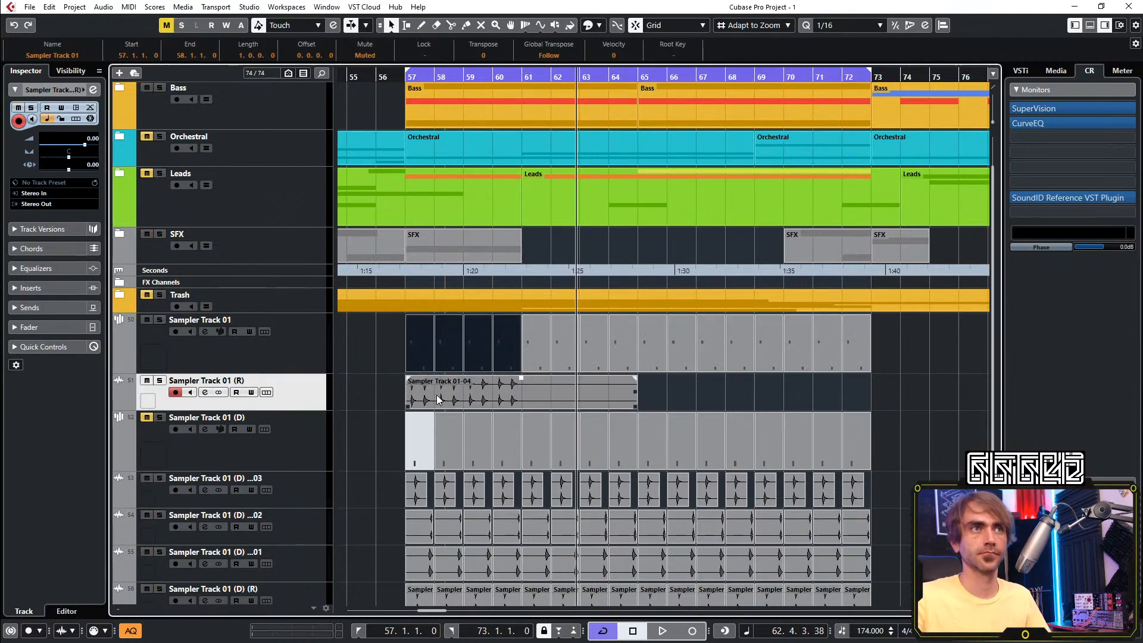
{"action": "left_click_drag", "start_coordinate": [297, 442], "coordinate": [297, 444]}
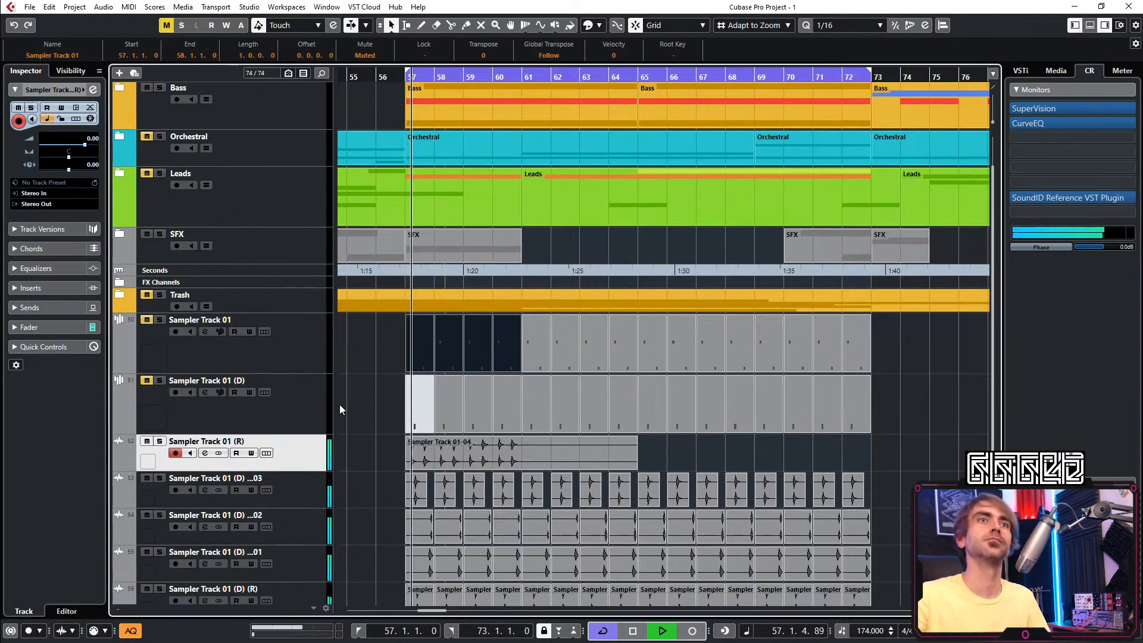
Trim the rendered Sampler Track 01-04 event to end at bar 61 and restart playback
{"action": "scroll", "coordinate": [294, 378], "scroll_direction": "down", "scroll_amount": 5}
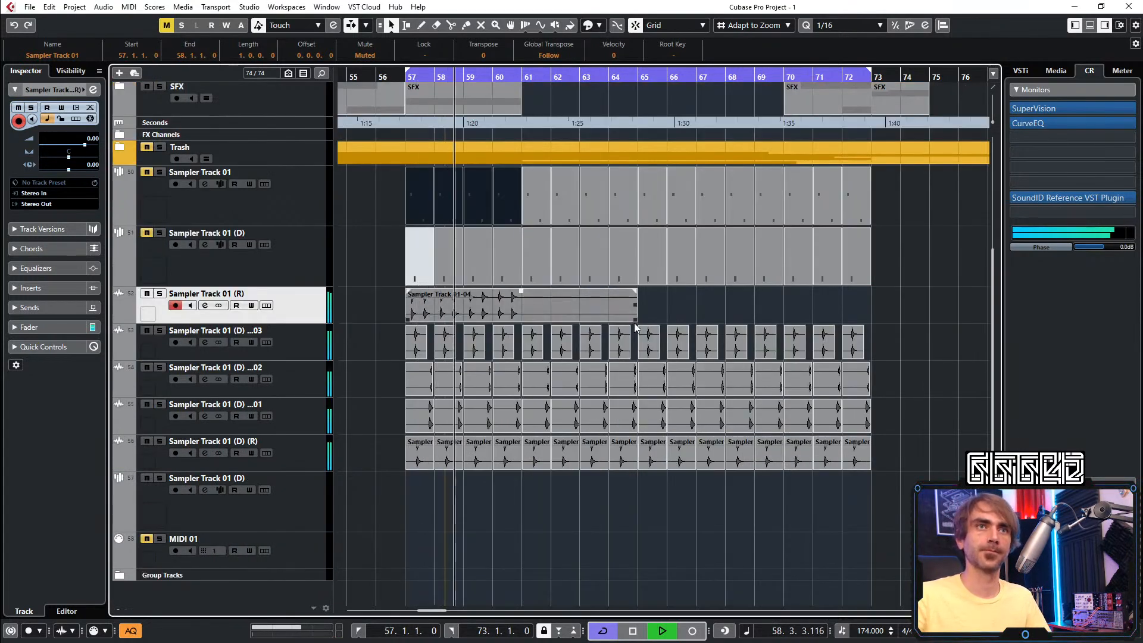
{"action": "left_click_drag", "start_coordinate": [635, 319], "coordinate": [521, 317]}
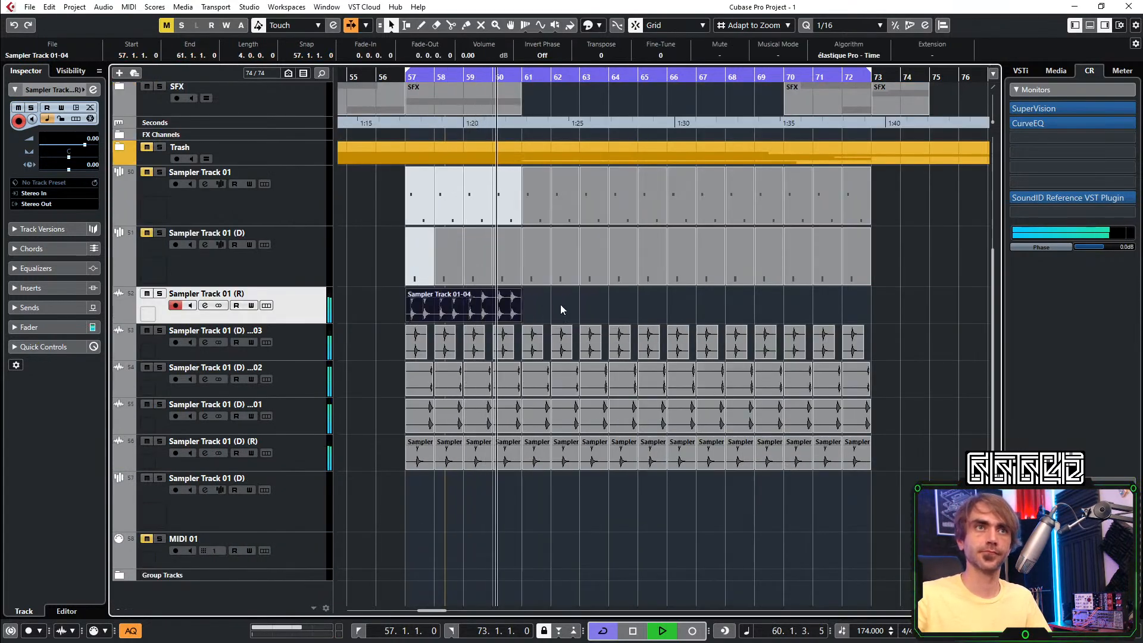
{"action": "key", "text": "space"}
{"action": "key", "text": "space"}
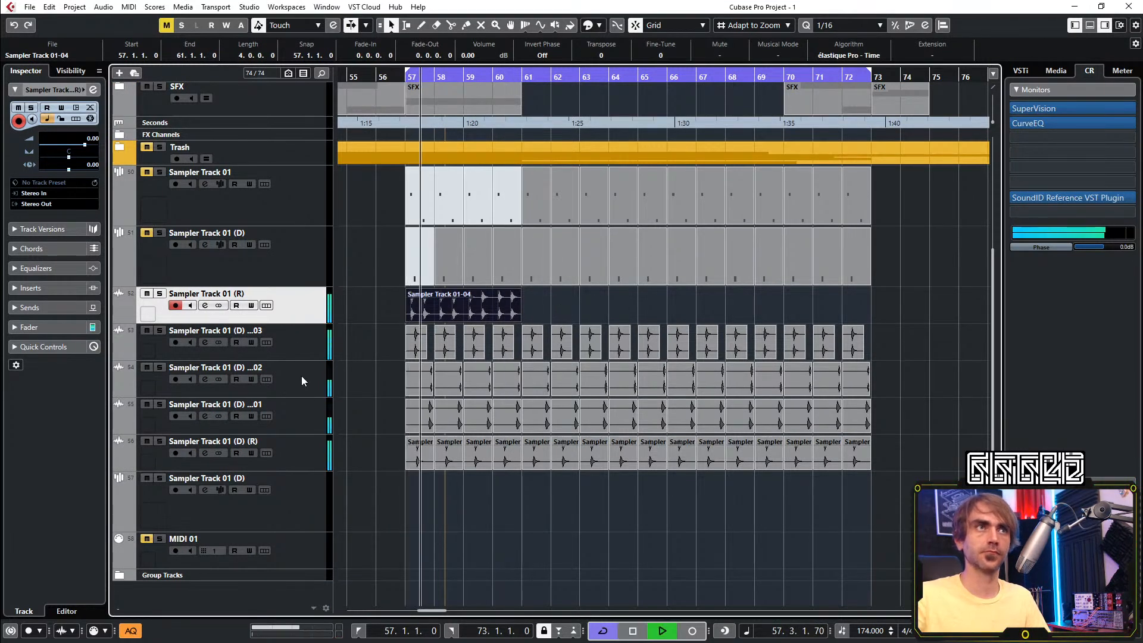
Move the five rendered sampler tracks into a new folder named Hook Loop
{"action": "left_click", "coordinate": [306, 453], "text": "shift"}
{"action": "right_click", "coordinate": [284, 301]}
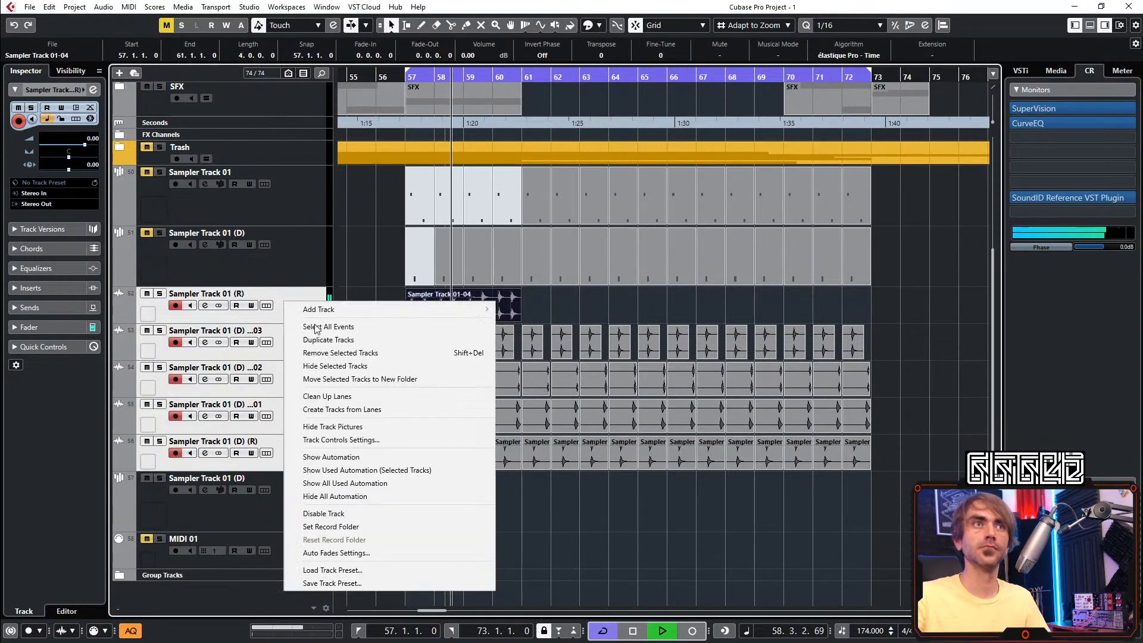
{"action": "left_click", "coordinate": [333, 379]}
{"action": "left_click", "coordinate": [196, 294]}
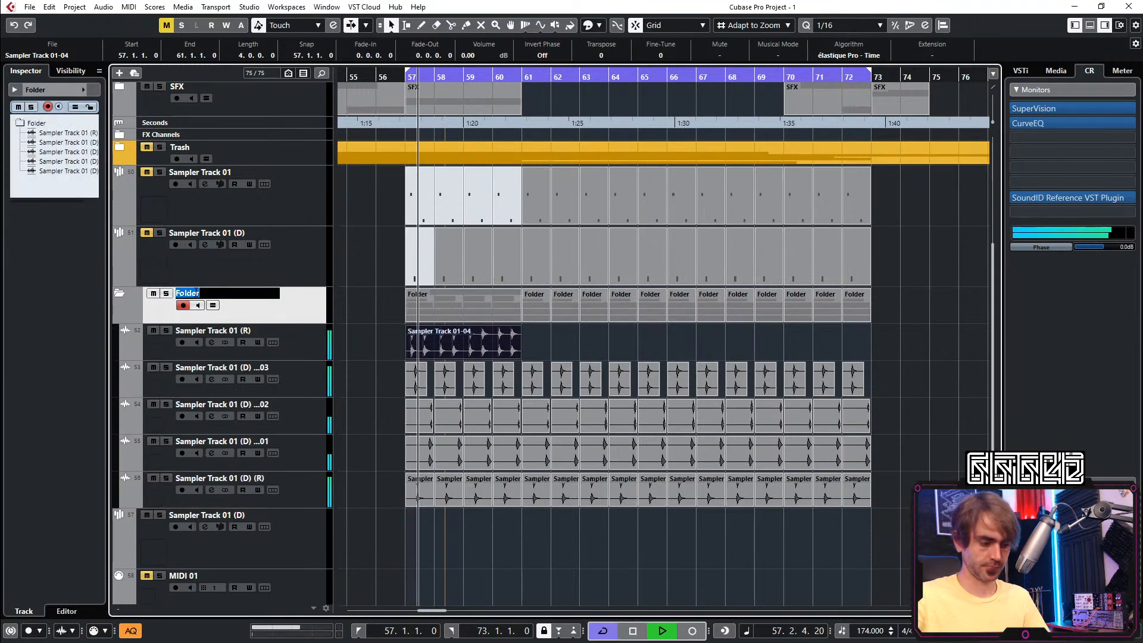
{"action": "double_click", "coordinate": [195, 294]}
{"action": "type", "text": "Hook Loop"}
{"action": "key", "text": "Return"}
Delete all Hook Loop folder parts from bar 61 onward, keeping only the first four bars
{"action": "left_click_drag", "start_coordinate": [897, 304], "coordinate": [537, 325]}
{"action": "key", "text": "Delete"}
{"action": "key", "text": "space"}
Duplicate the four-bar Hook Loop folder part three times to fill bars 61 to 73
{"action": "left_click", "coordinate": [456, 306]}
{"action": "key", "text": "space"}
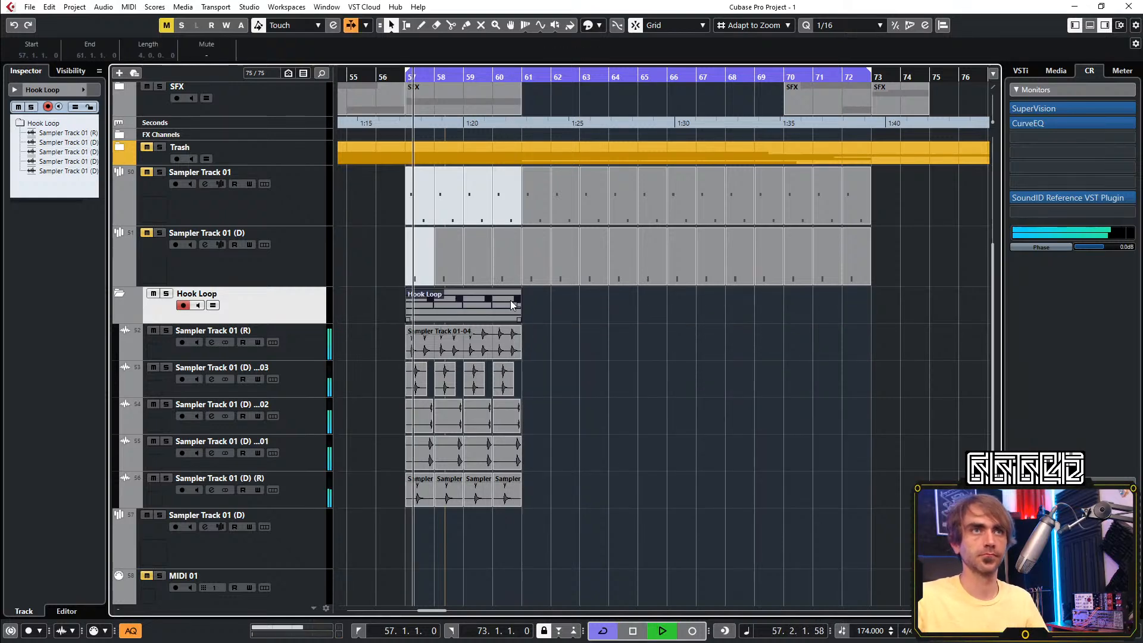
{"action": "key", "text": "ctrl+d"}
{"action": "key", "text": "ctrl+d"}
{"action": "key", "text": "ctrl+d"}
{"action": "left_click", "coordinate": [890, 303]}
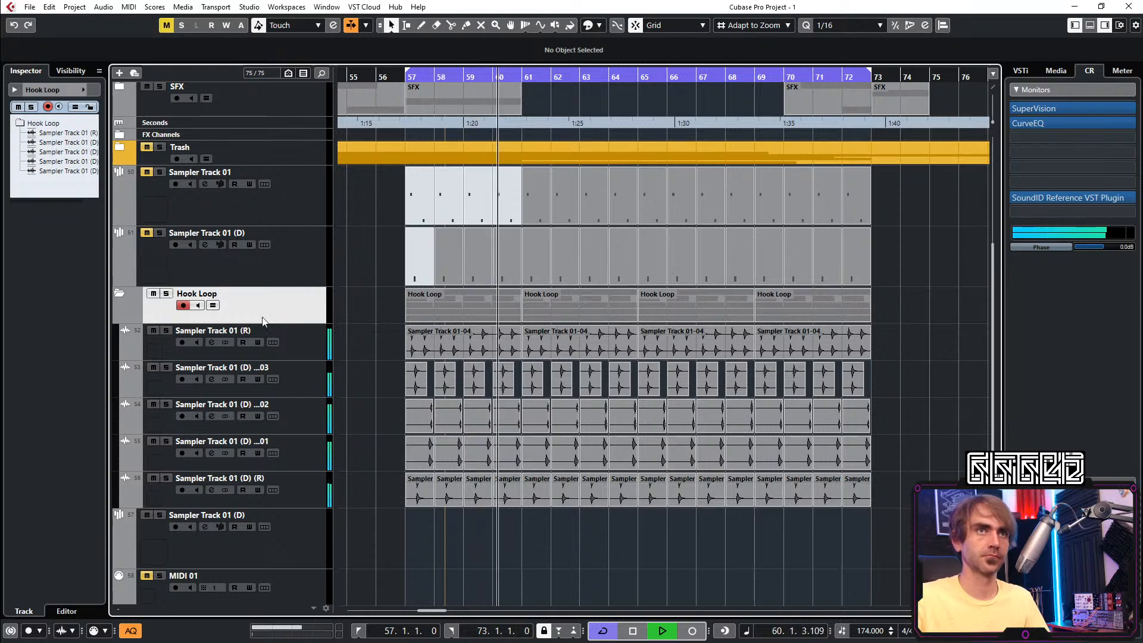
{"action": "left_click", "coordinate": [322, 338]}
{"action": "left_click", "coordinate": [308, 497], "text": "shift"}
{"action": "right_click", "coordinate": [309, 497]}
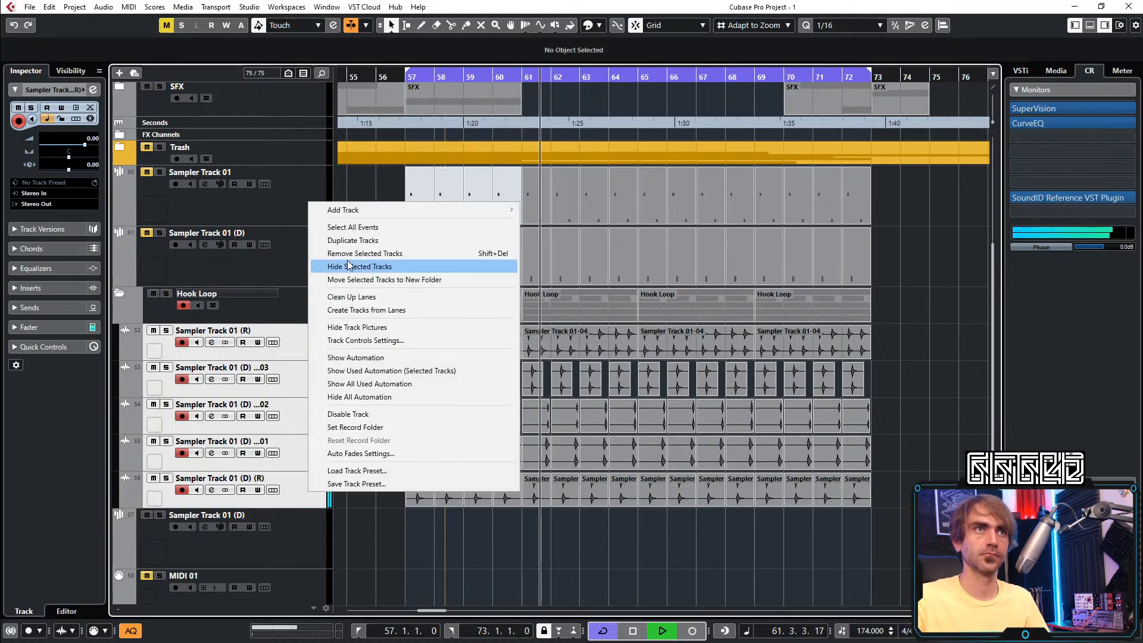
{"action": "left_click", "coordinate": [357, 227]}
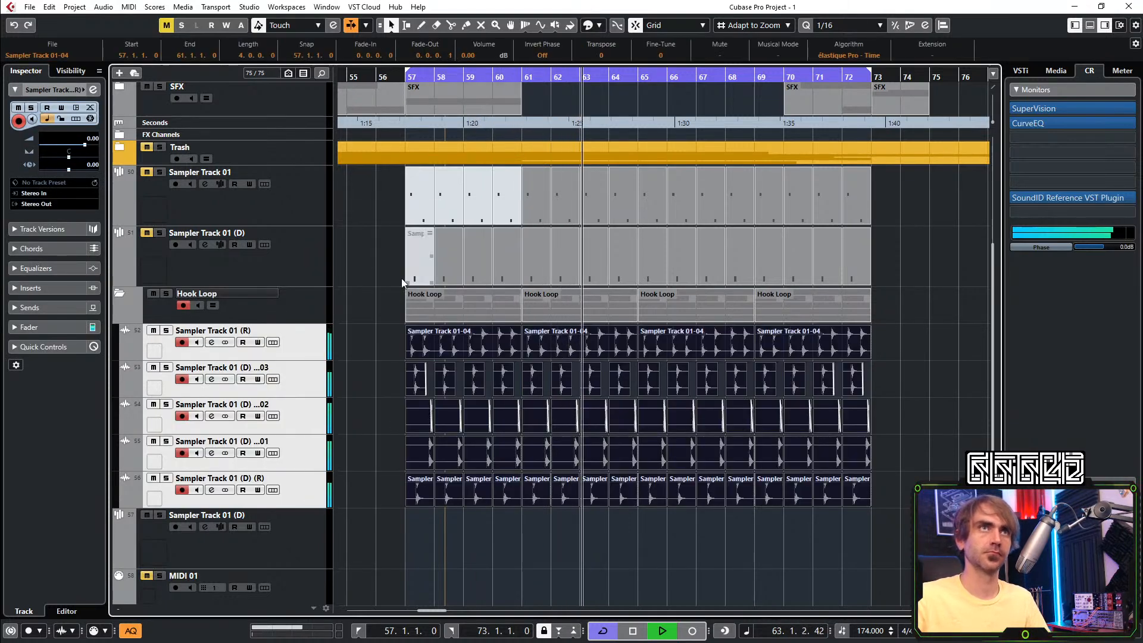
{"action": "left_click", "coordinate": [339, 365]}
Select the five rendered tracks in the Hook Loop folder and add a stereo group track named Hook Drum Loop for them
{"action": "left_click", "coordinate": [319, 341]}
{"action": "left_click", "coordinate": [312, 484], "text": "shift"}
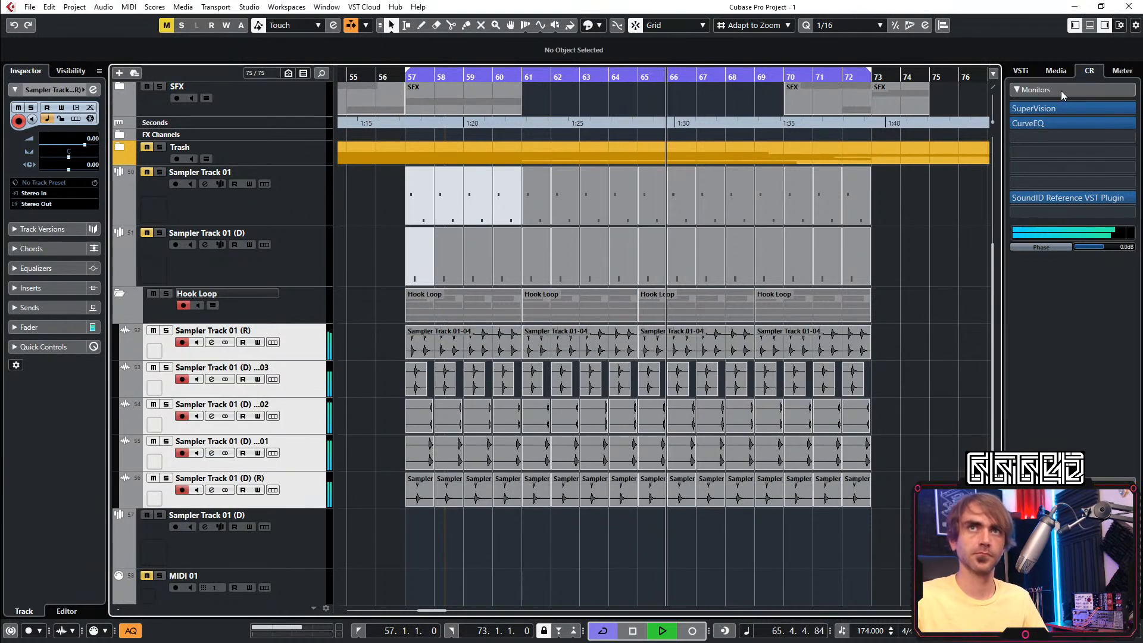
{"action": "left_click", "coordinate": [1091, 28]}
{"action": "left_click", "coordinate": [1091, 31]}
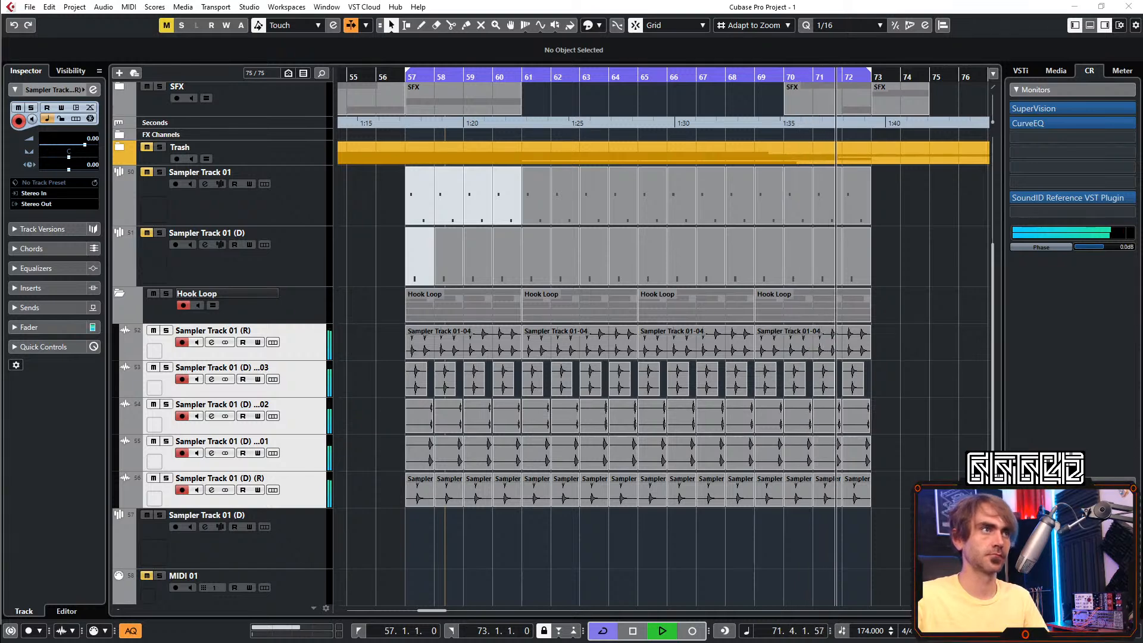
{"action": "key", "text": "shift+g"}
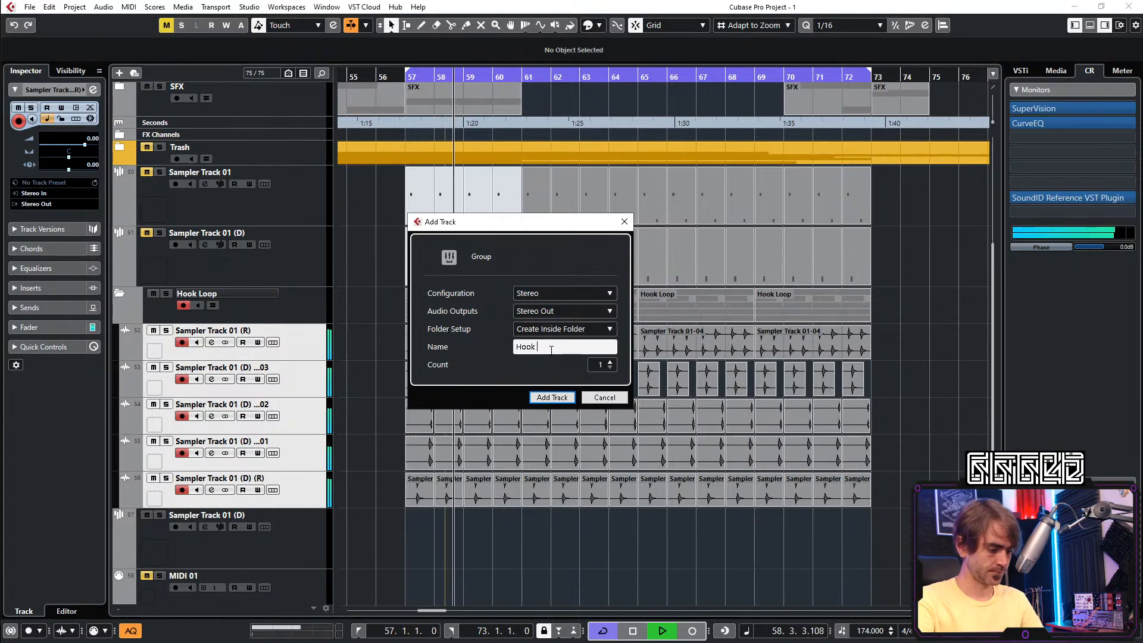
{"action": "key", "text": "Return"}
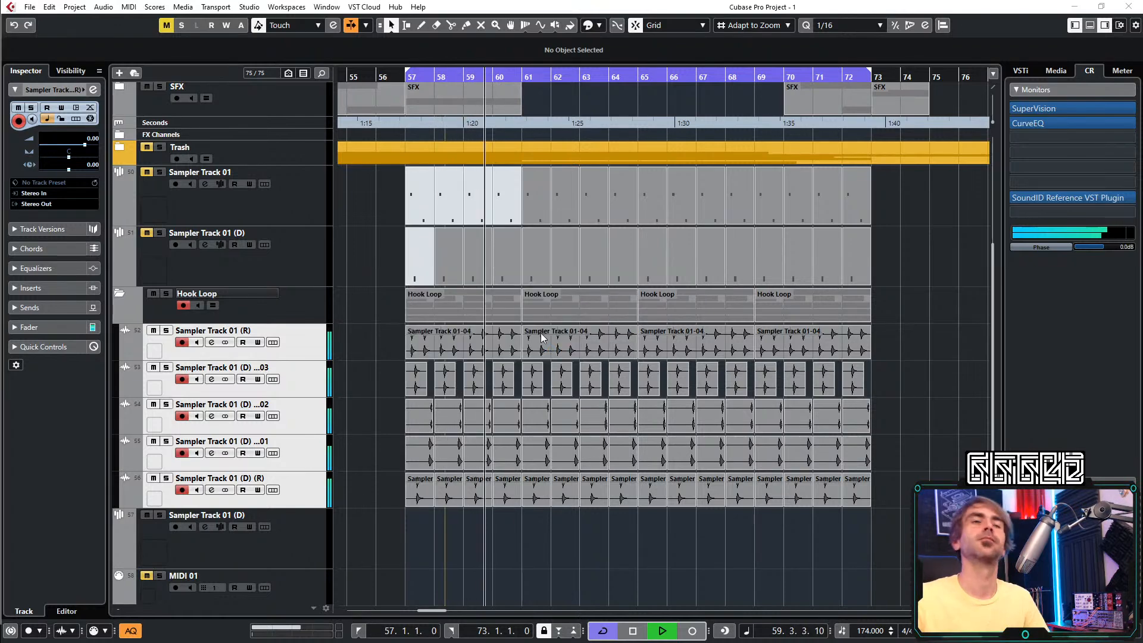
{"action": "left_click", "coordinate": [450, 415]}
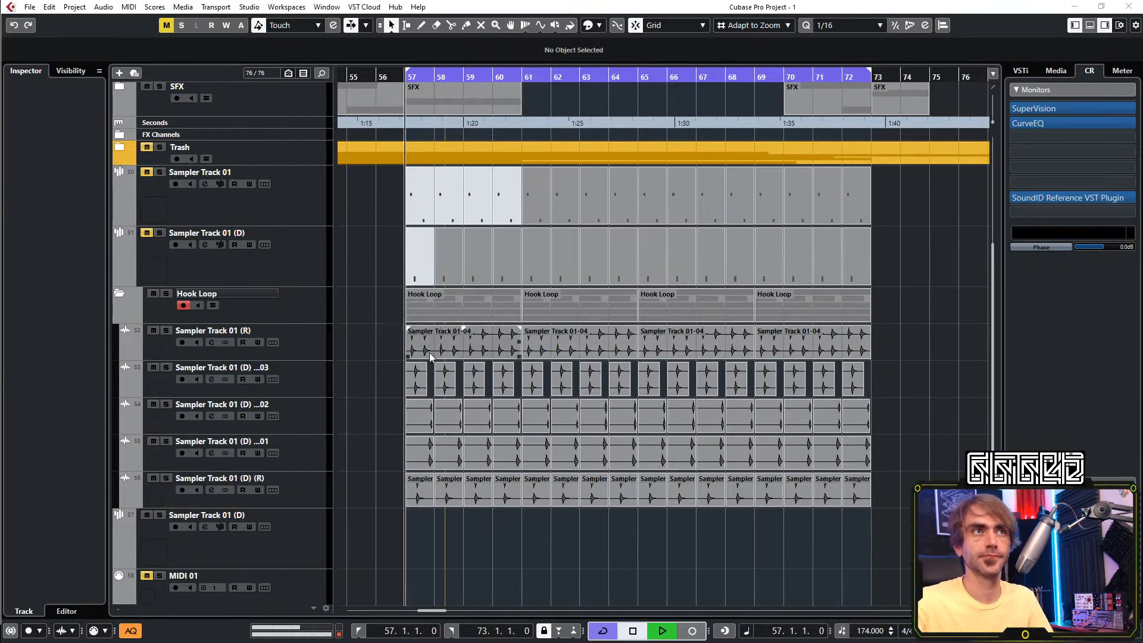
Move the Hook Drum Loop group into the Hook Loop folder above the rendered tracks and route its output to Drum Buss
{"action": "scroll", "coordinate": [430, 353], "scroll_direction": "down", "scroll_amount": 1}
{"action": "left_click", "coordinate": [117, 575]}
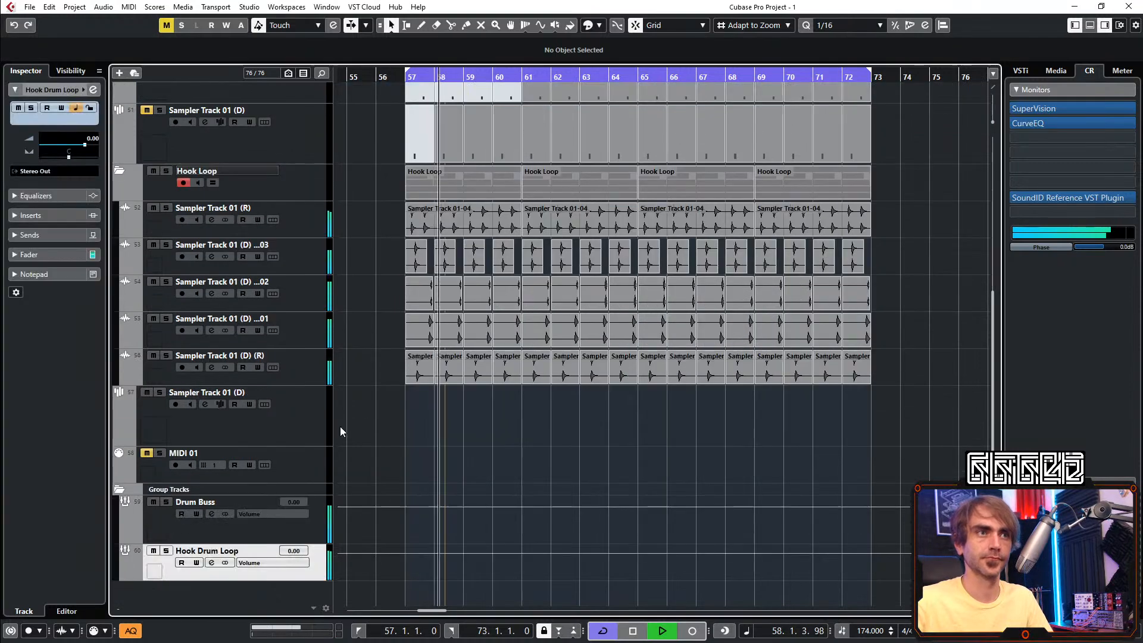
{"action": "left_click_drag", "start_coordinate": [317, 547], "coordinate": [285, 227]}
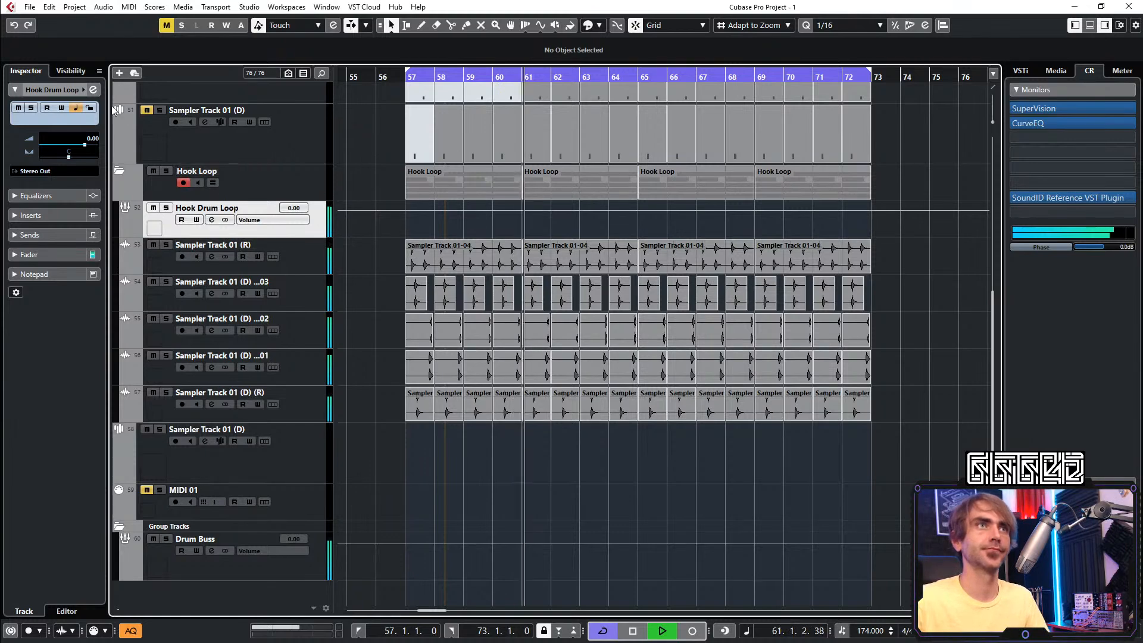
{"action": "left_click", "coordinate": [48, 171]}
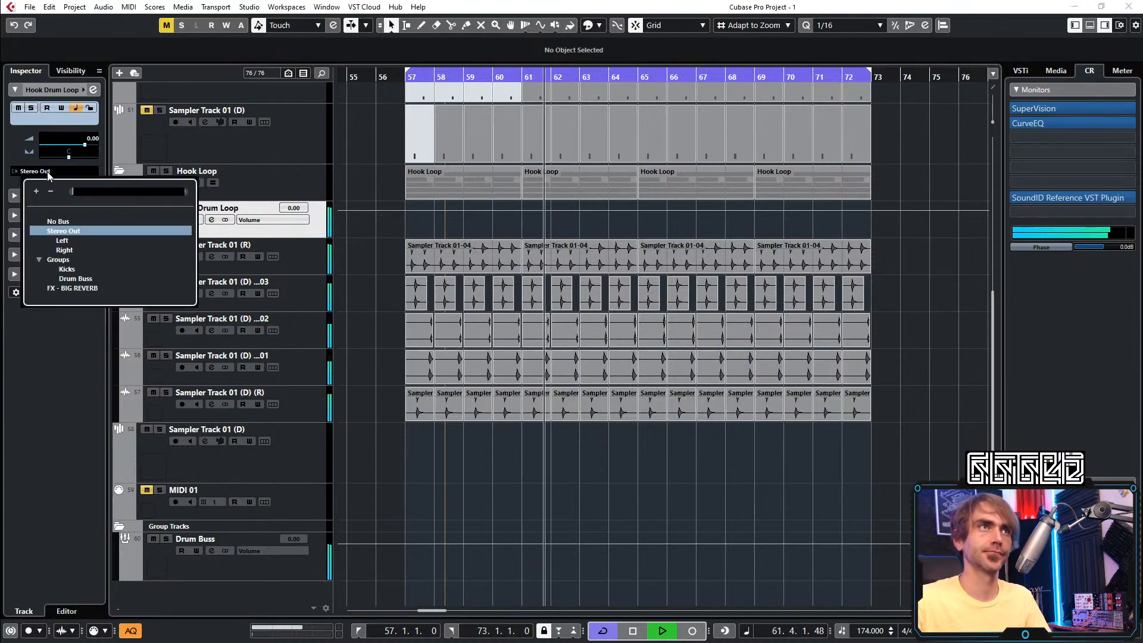
{"action": "left_click", "coordinate": [82, 279]}
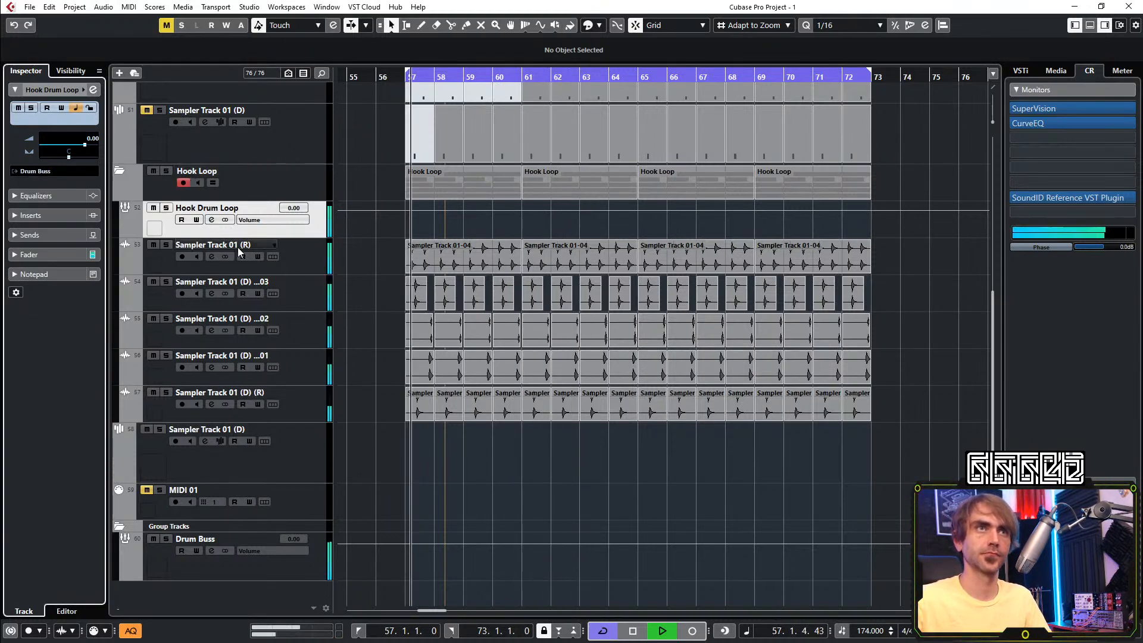
Route the Hook Drum Loop group to Stereo Out and lower its channel volume to -3.06 dB
{"action": "left_click", "coordinate": [45, 174]}
{"action": "left_click", "coordinate": [69, 231]}
{"action": "key", "text": "space"}
{"action": "key", "text": "space"}
{"action": "left_click", "coordinate": [92, 89]}
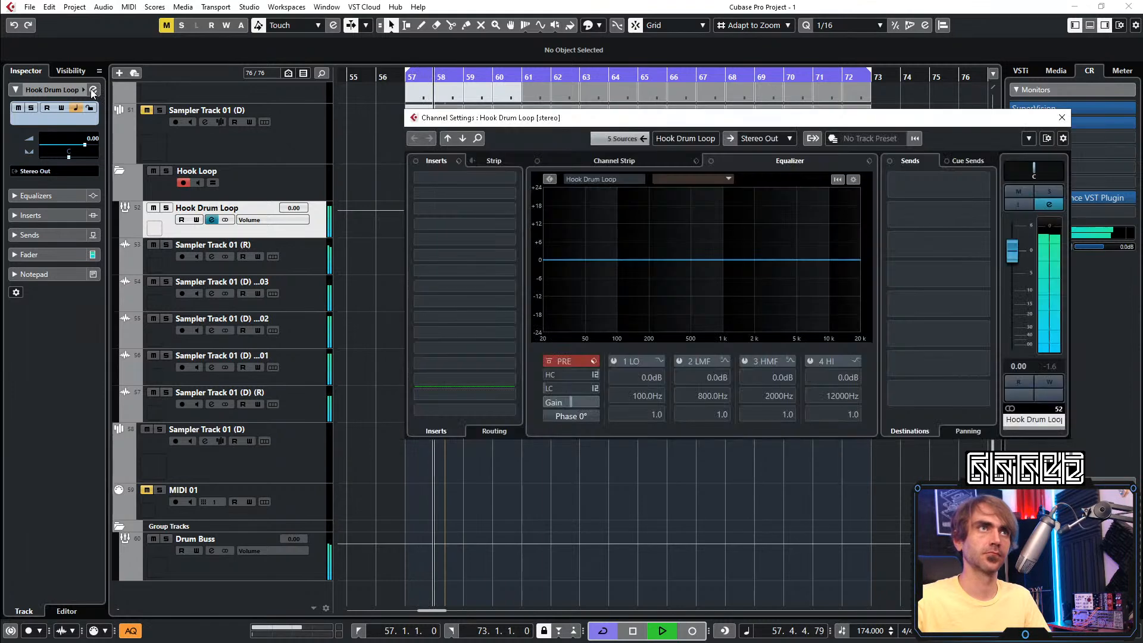
{"action": "left_click_drag", "start_coordinate": [1009, 256], "coordinate": [1010, 260]}
{"action": "scroll", "coordinate": [1010, 256], "scroll_direction": "down", "scroll_amount": 3}
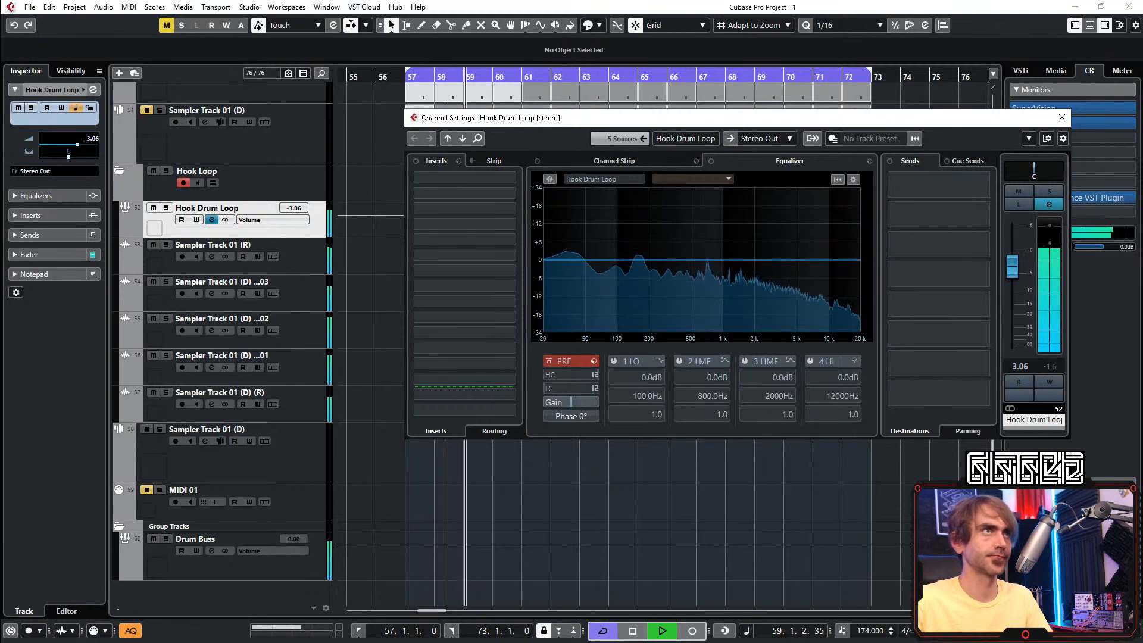
Insert Snap Heap in slot 4 of the Hook Drum Loop channel and add a Filter to Serial Bus 2
{"action": "left_click", "coordinate": [466, 226]}
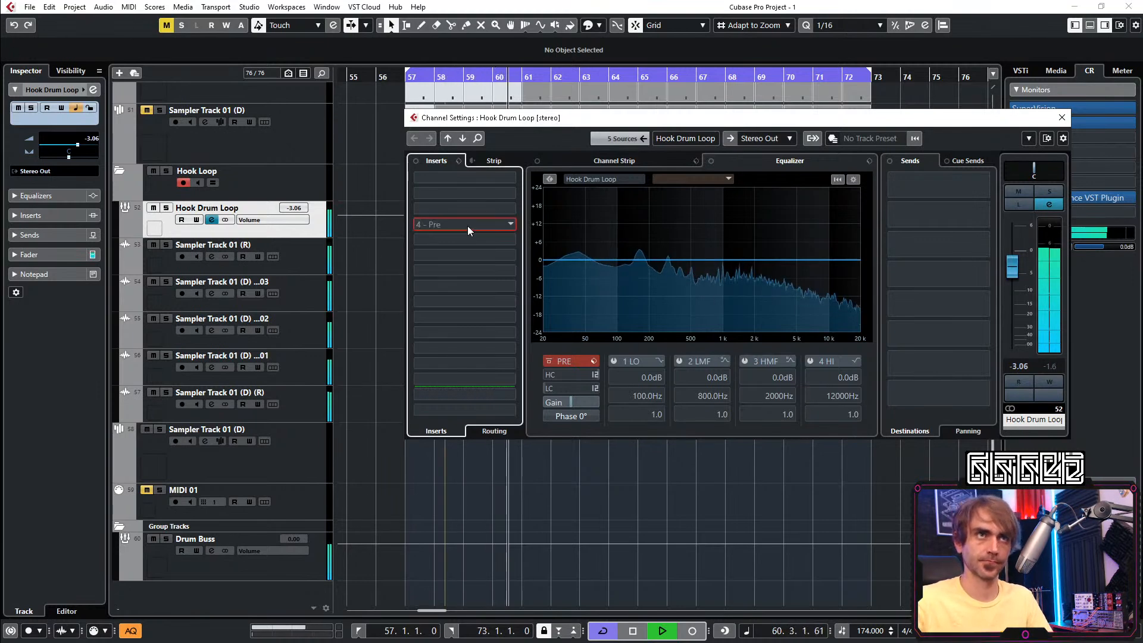
{"action": "type", "text": "snap"}
{"action": "key", "text": "Return"}
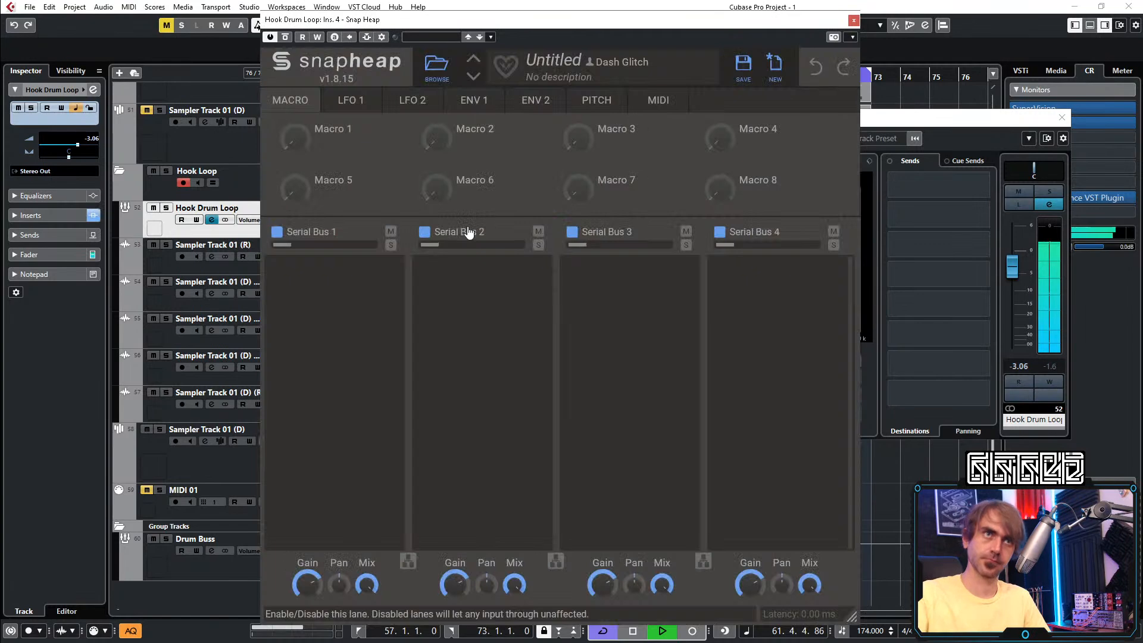
{"action": "left_click", "coordinate": [482, 287]}
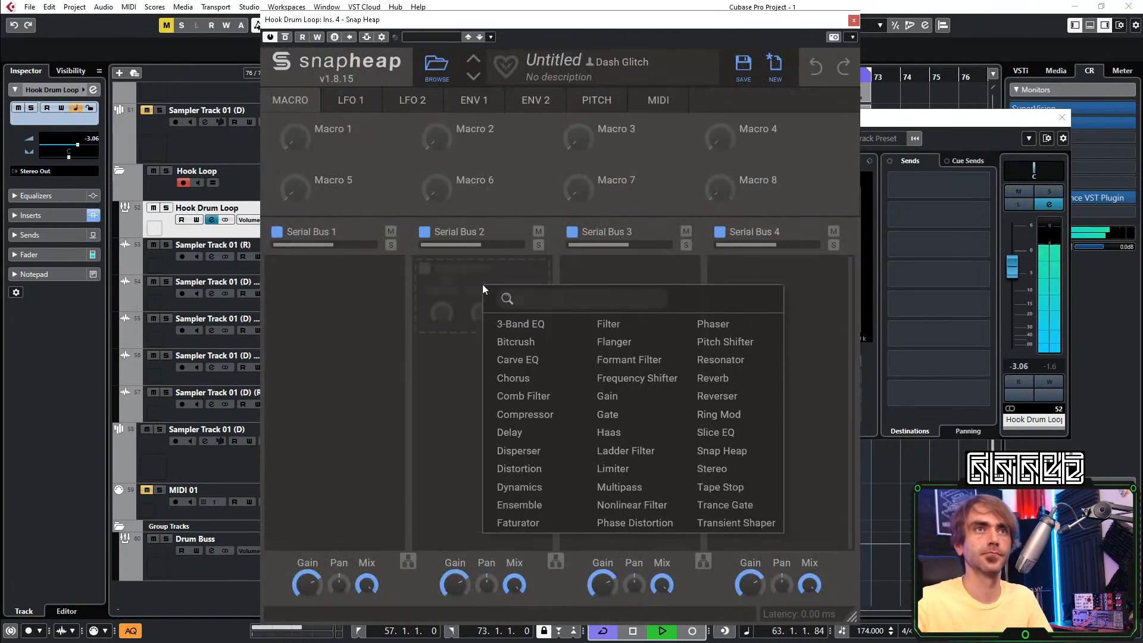
{"action": "left_click", "coordinate": [651, 321]}
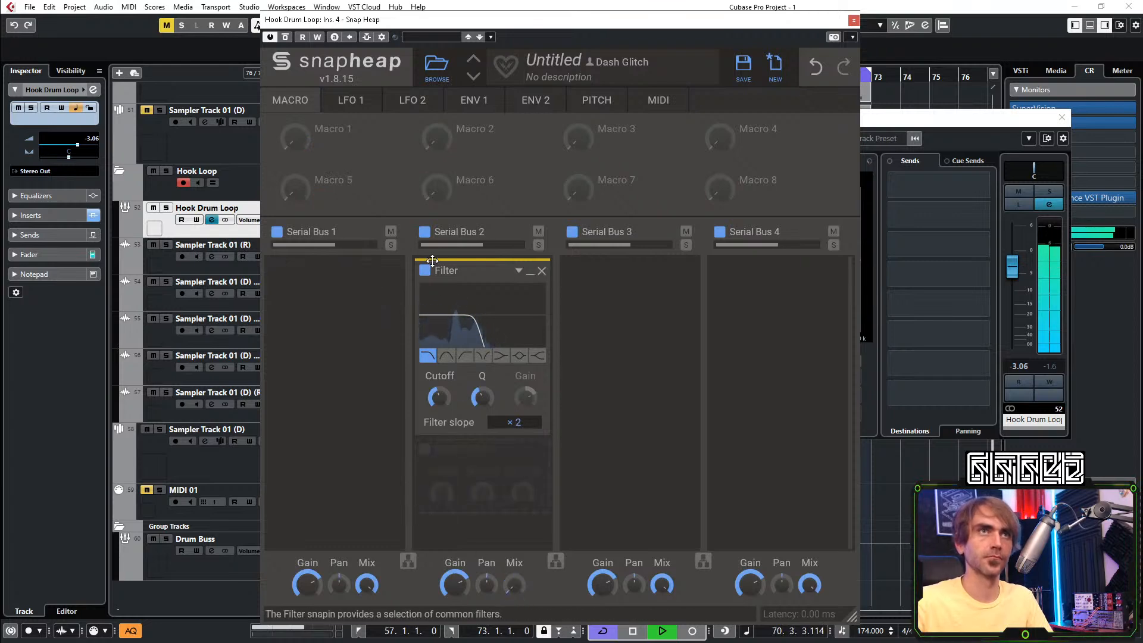
Map Macro 2 to Serial Bus 2's mix and a macro named transition to the filter cutoff, with transition at 100% and Mix at minimum
{"action": "left_click", "coordinate": [462, 144]}
{"action": "left_click", "coordinate": [513, 593]}
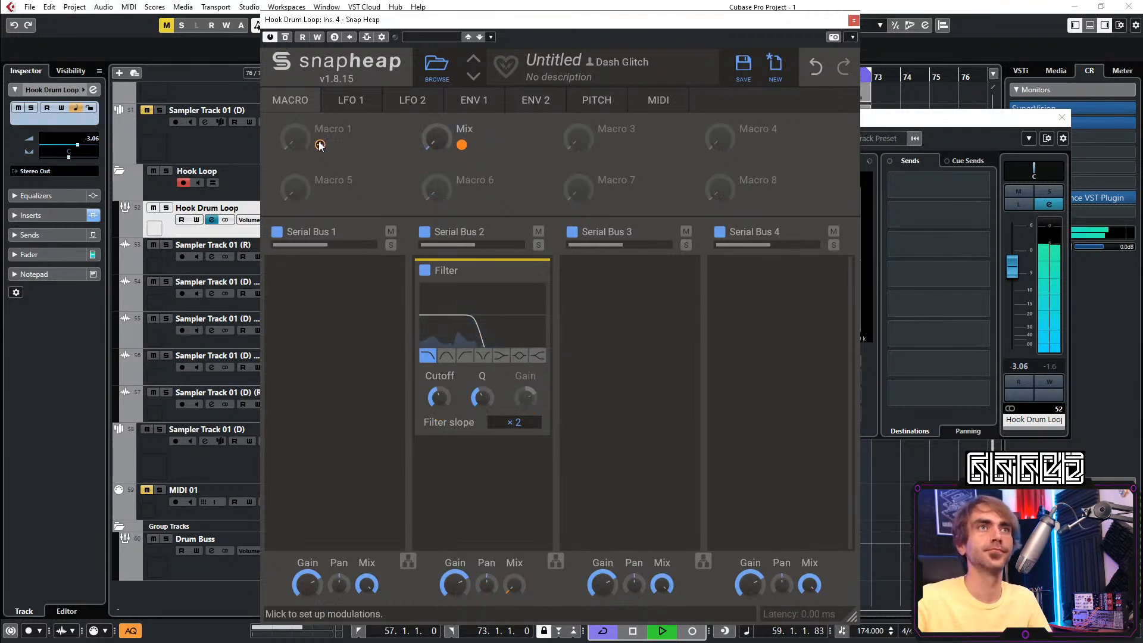
{"action": "left_click", "coordinate": [320, 145]}
{"action": "left_click_drag", "start_coordinate": [439, 413], "coordinate": [440, 387]}
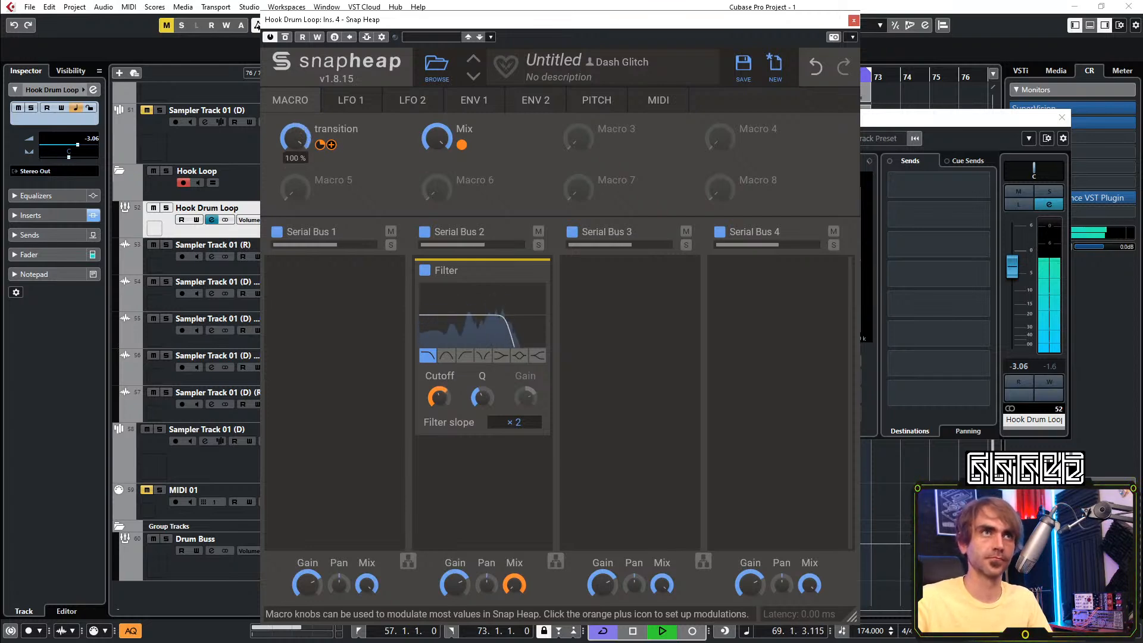
{"action": "left_click_drag", "start_coordinate": [437, 139], "coordinate": [437, 238]}
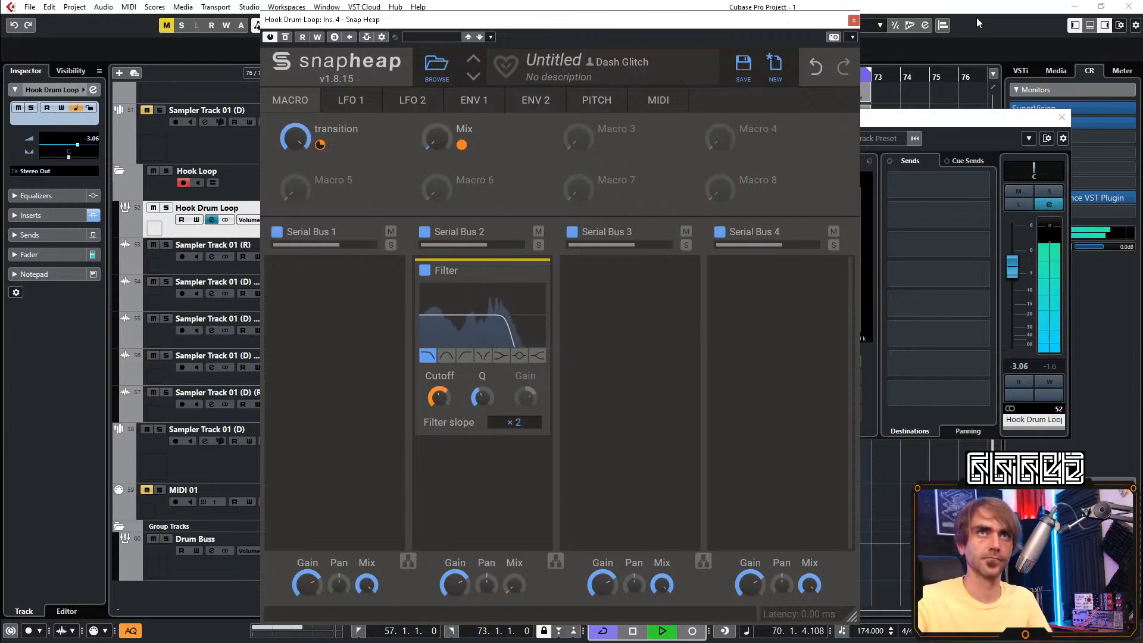
Close the Snap Heap and channel settings windows and collapse the Hook Loop folder
{"action": "left_click", "coordinate": [853, 20]}
{"action": "left_click", "coordinate": [1061, 117]}
{"action": "scroll", "coordinate": [430, 310], "scroll_direction": "up", "scroll_amount": 1}
{"action": "scroll", "coordinate": [416, 287], "scroll_direction": "left", "scroll_amount": 2}
{"action": "scroll", "coordinate": [400, 405], "scroll_direction": "up", "scroll_amount": 4}
{"action": "left_click", "coordinate": [120, 380]}
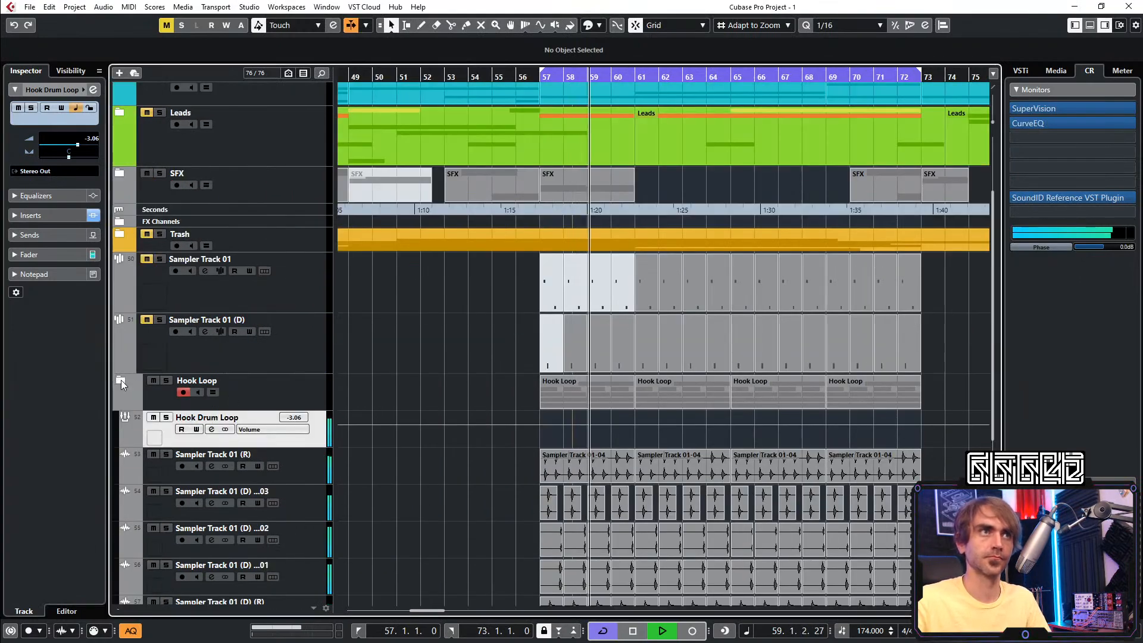
{"action": "scroll", "coordinate": [559, 315], "scroll_direction": "left", "scroll_amount": 2}
{"action": "scroll", "coordinate": [601, 366], "scroll_direction": "down", "scroll_amount": 2}
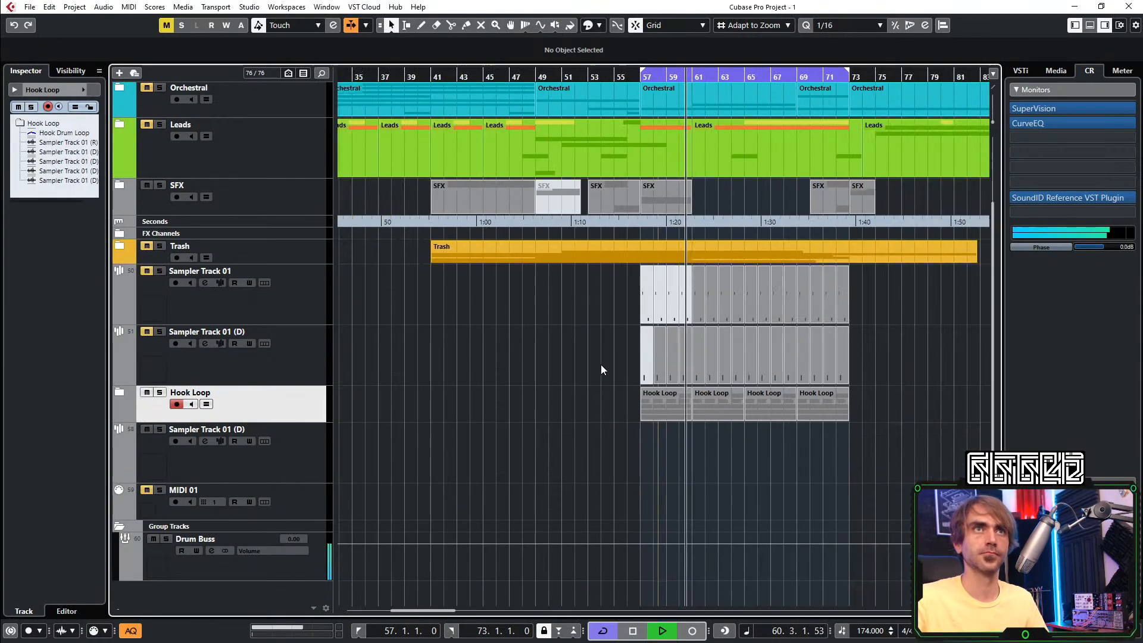
Unmute the Leads folder and copy the first Hook Loop part to bar 41
{"action": "scroll", "coordinate": [601, 365], "scroll_direction": "up", "scroll_amount": 3}
{"action": "key", "text": "space"}
{"action": "left_click", "coordinate": [147, 225]}
{"action": "left_click", "coordinate": [404, 78]}
{"action": "key", "text": "space"}
{"action": "left_click_drag", "start_coordinate": [602, 567], "coordinate": [744, 497]}
{"action": "left_click", "coordinate": [665, 531]}
{"action": "left_click_drag", "start_coordinate": [645, 519], "coordinate": [445, 500]}
{"action": "scroll", "coordinate": [494, 502], "scroll_direction": "left", "scroll_amount": 2}
Move the copied Hook Loop part to bar 33 and repeat it up to bar 57
{"action": "key", "text": "space"}
{"action": "key", "text": "space"}
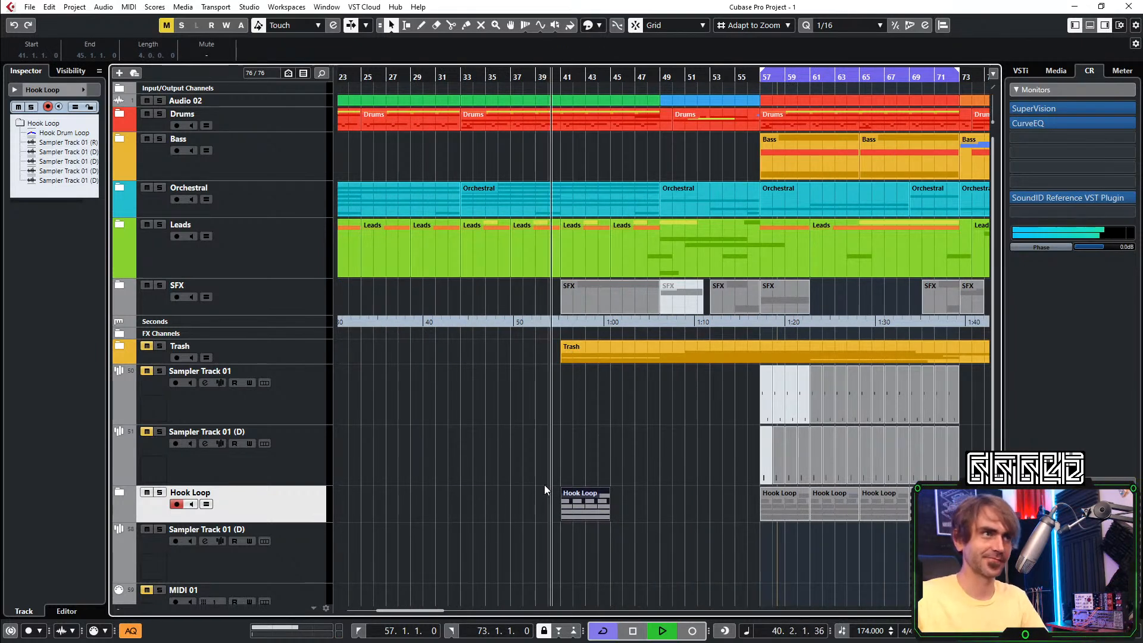
{"action": "key", "text": "space"}
{"action": "key", "text": "space"}
{"action": "left_click_drag", "start_coordinate": [575, 505], "coordinate": [476, 510]}
{"action": "left_click", "coordinate": [424, 87]}
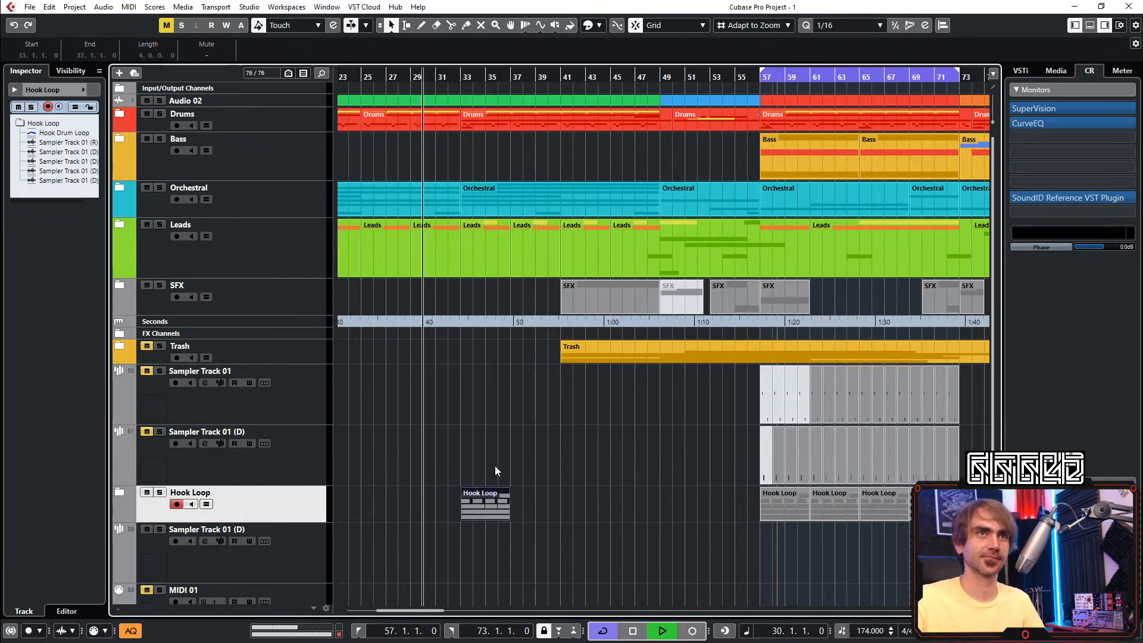
{"action": "left_click_drag", "start_coordinate": [510, 505], "coordinate": [724, 524]}
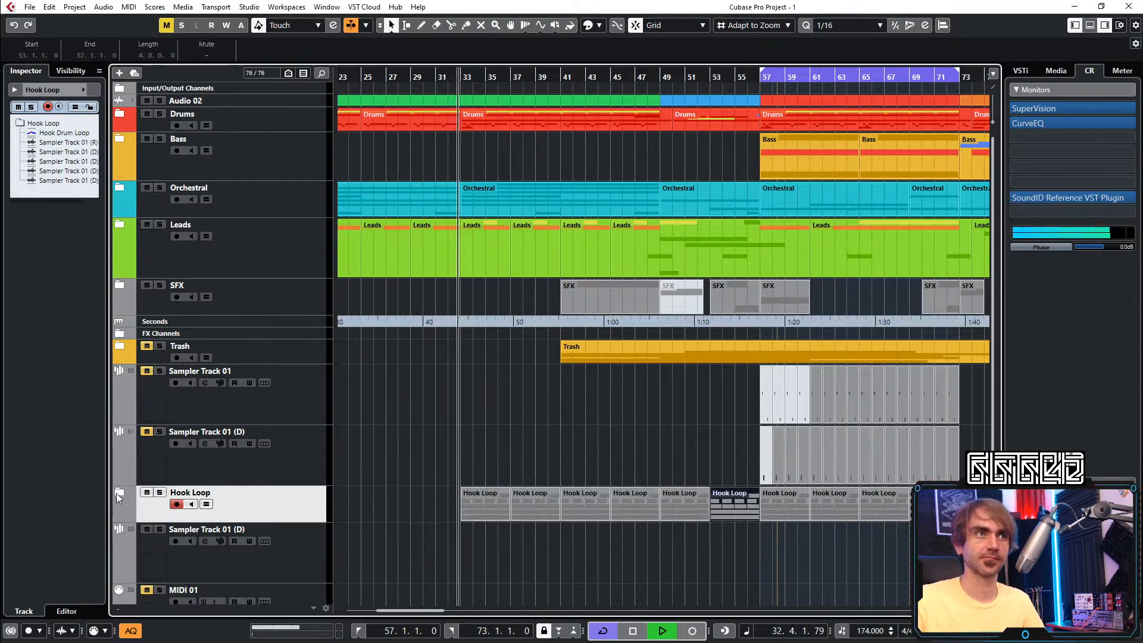
Expand the Hook Loop folder, reopen Snap Heap on the Hook Drum Loop group and raise its Mix macro to maximum
{"action": "scroll", "coordinate": [668, 459], "scroll_direction": "down", "scroll_amount": 3}
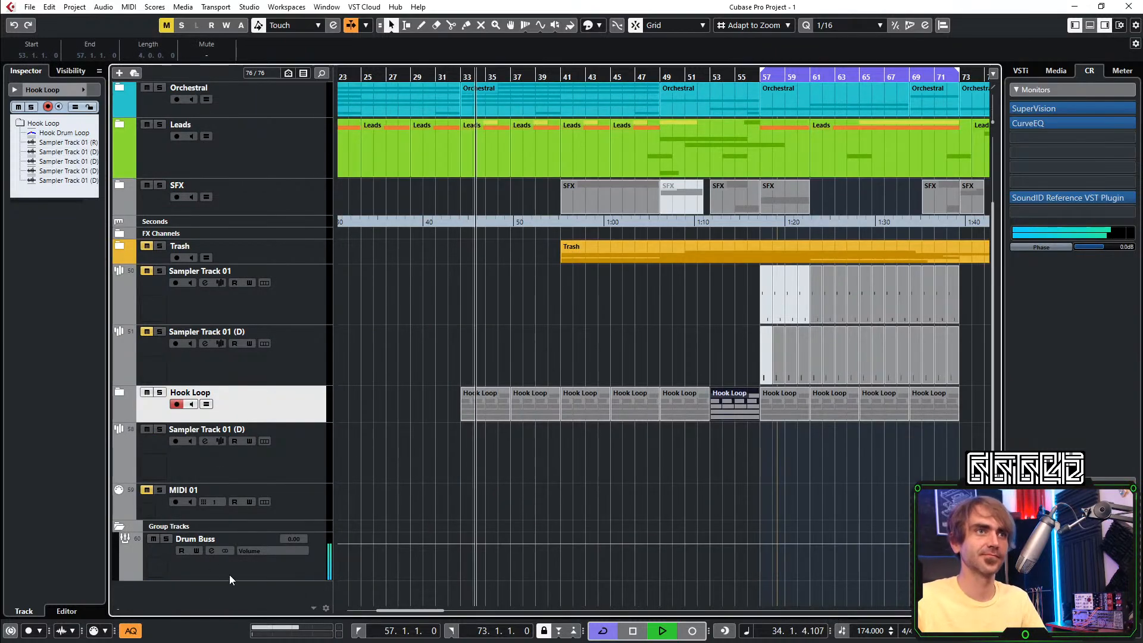
{"action": "left_click", "coordinate": [118, 393]}
{"action": "scroll", "coordinate": [400, 381], "scroll_direction": "down", "scroll_amount": 3}
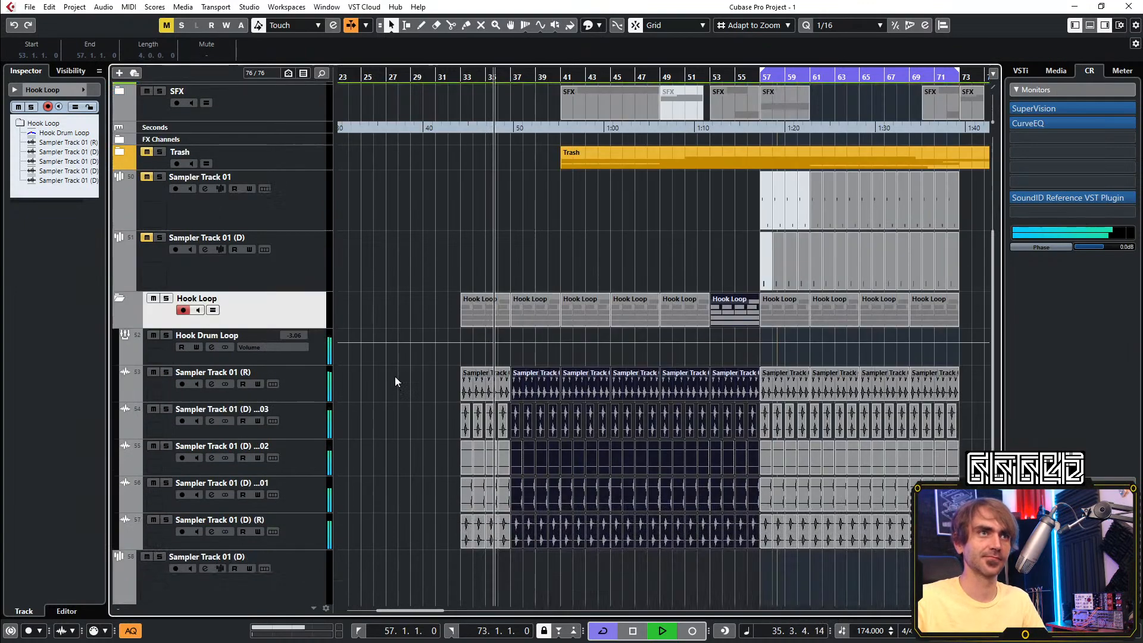
{"action": "left_click", "coordinate": [310, 359]}
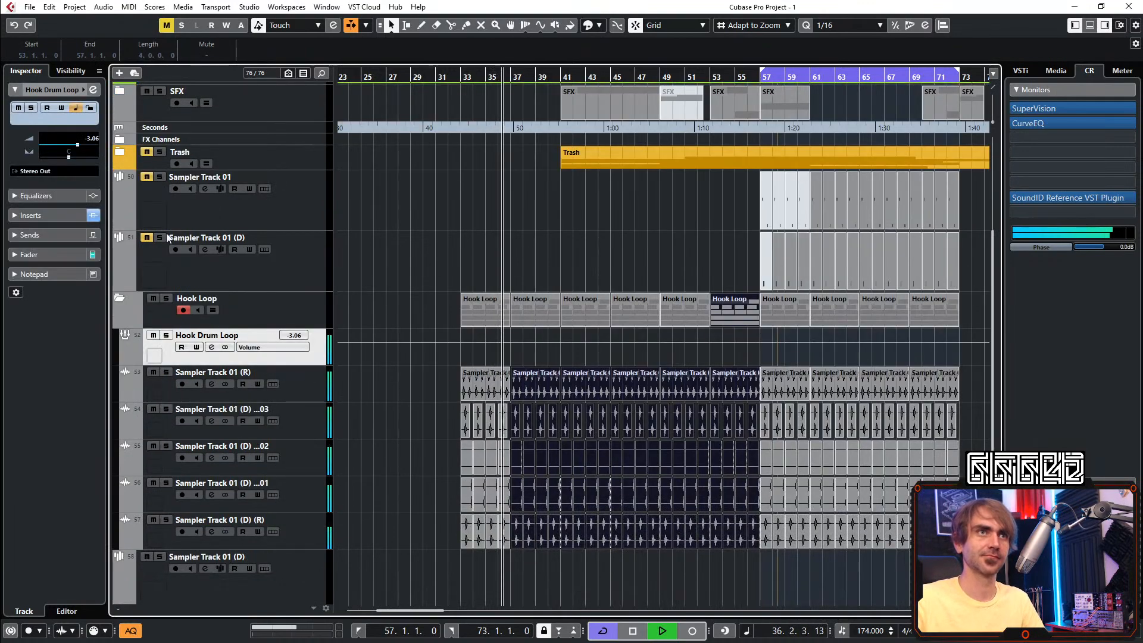
{"action": "left_click", "coordinate": [14, 213]}
{"action": "left_click", "coordinate": [26, 201]}
{"action": "left_click_drag", "start_coordinate": [437, 137], "coordinate": [437, 59]}
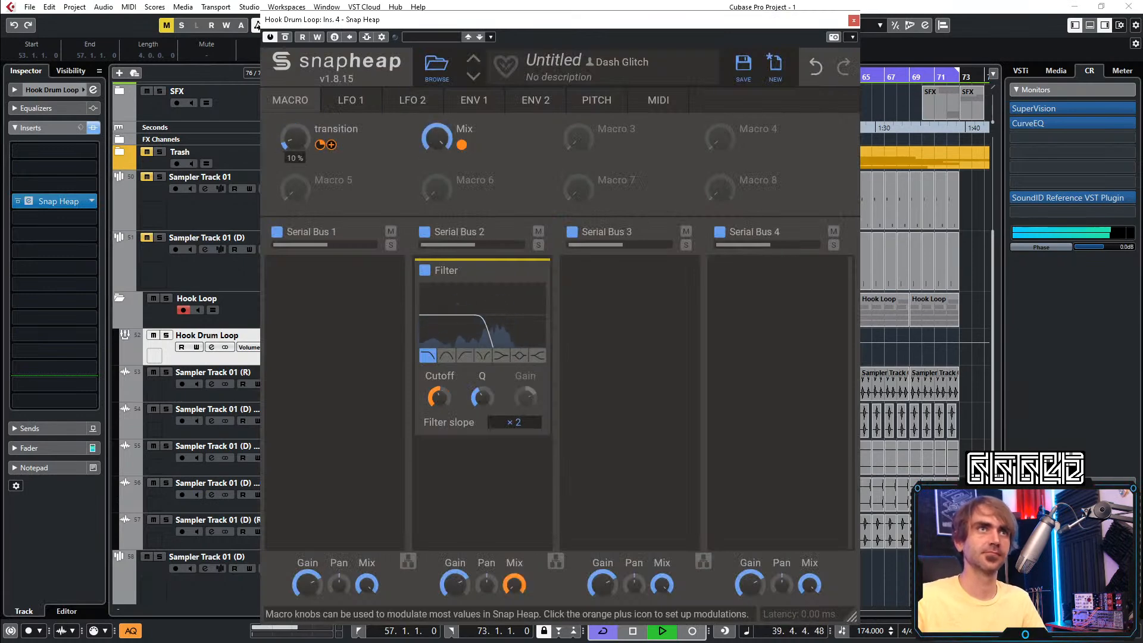
Enable automation writing in Snap Heap and record a rising transition macro and a drop of the Mix macro to minimum
{"action": "left_click", "coordinate": [317, 37]}
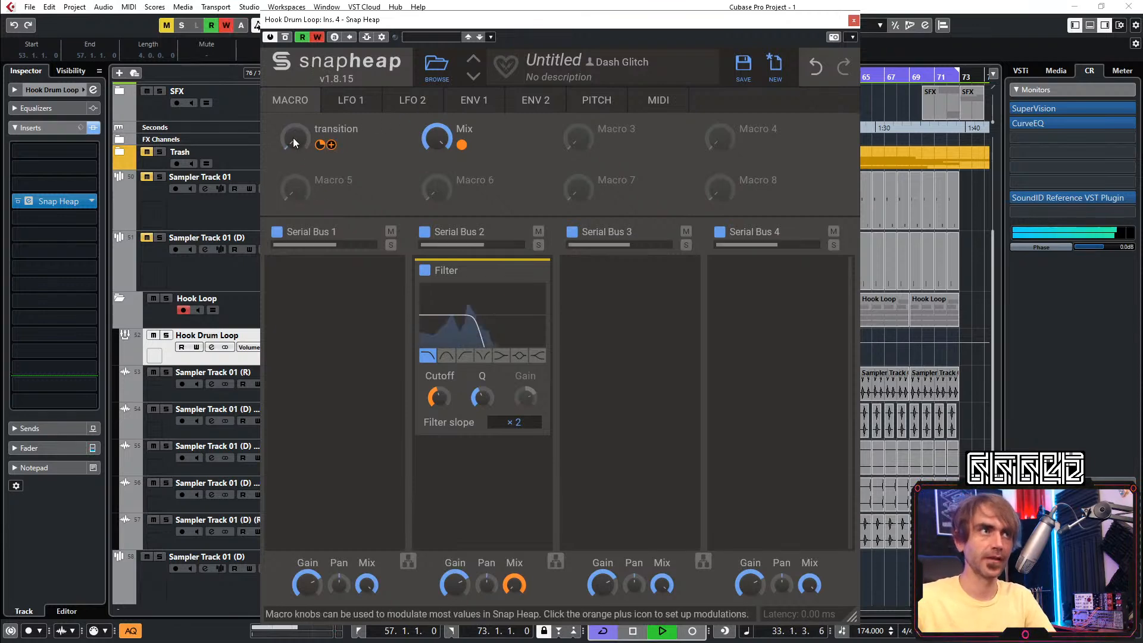
{"action": "left_click_drag", "start_coordinate": [301, 140], "coordinate": [302, 134]}
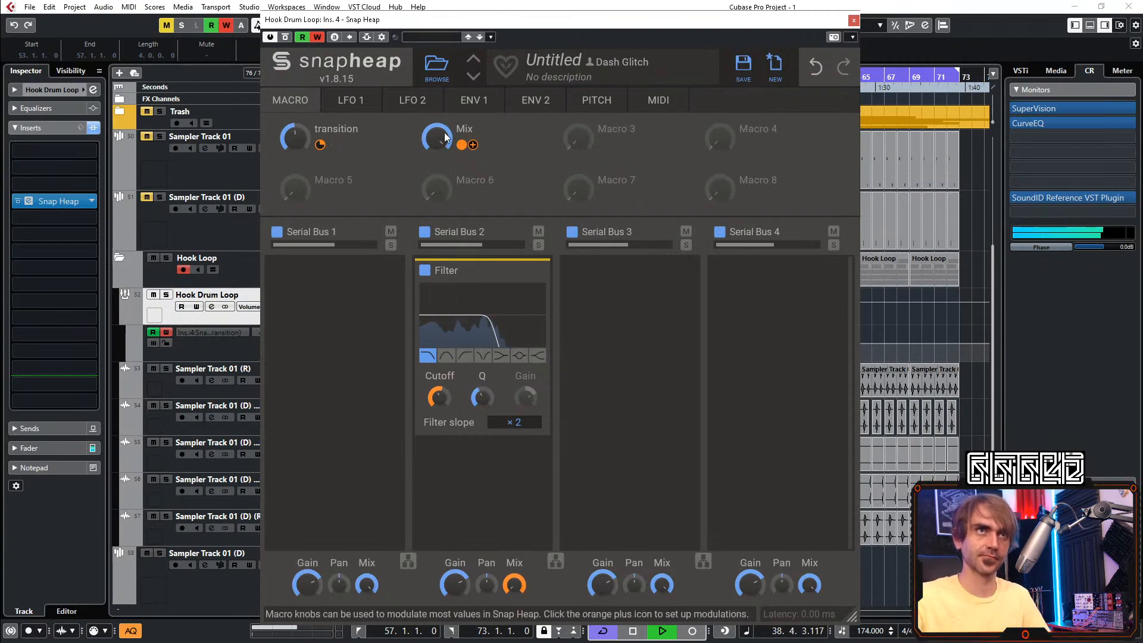
{"action": "left_click_drag", "start_coordinate": [444, 132], "coordinate": [444, 155]}
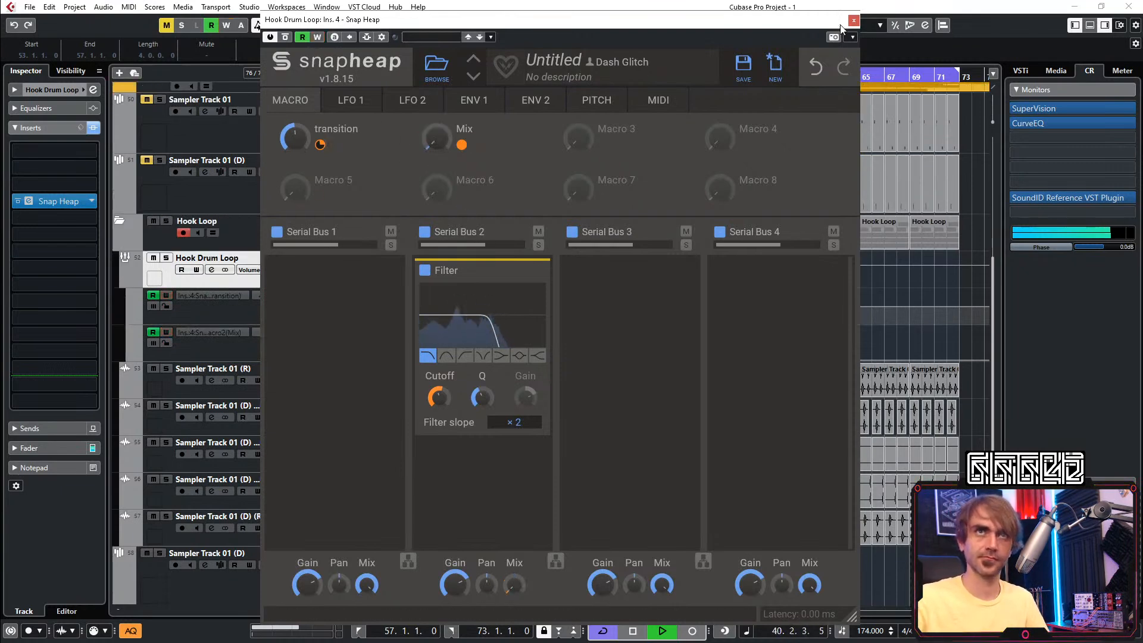
Delete the unwanted recorded automation and set the transition automation to 100% at bar 57
{"action": "left_click", "coordinate": [854, 20]}
{"action": "scroll", "coordinate": [558, 340], "scroll_direction": "up", "scroll_amount": 2}
{"action": "left_click_drag", "start_coordinate": [515, 340], "coordinate": [821, 255]}
{"action": "key", "text": "Delete"}
{"action": "key", "text": "Delete"}
{"action": "left_click_drag", "start_coordinate": [850, 305], "coordinate": [859, 275]}
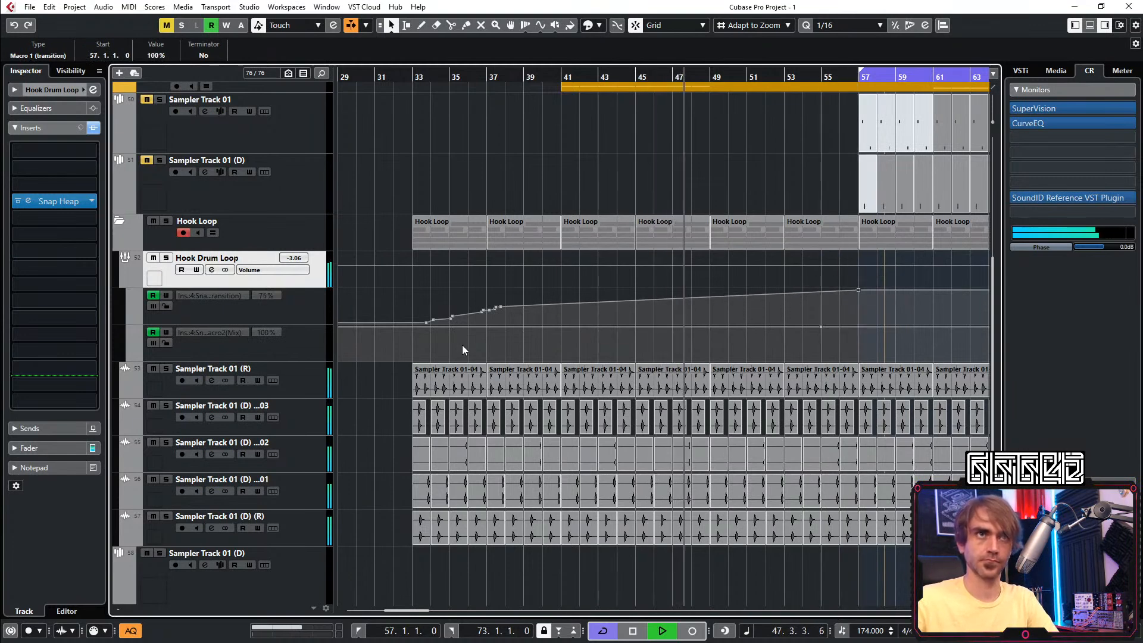
Add a transition automation point at bar 33 and delete the recorded points after it to make a straight ramp to bar 57
{"action": "left_click", "coordinate": [414, 323]}
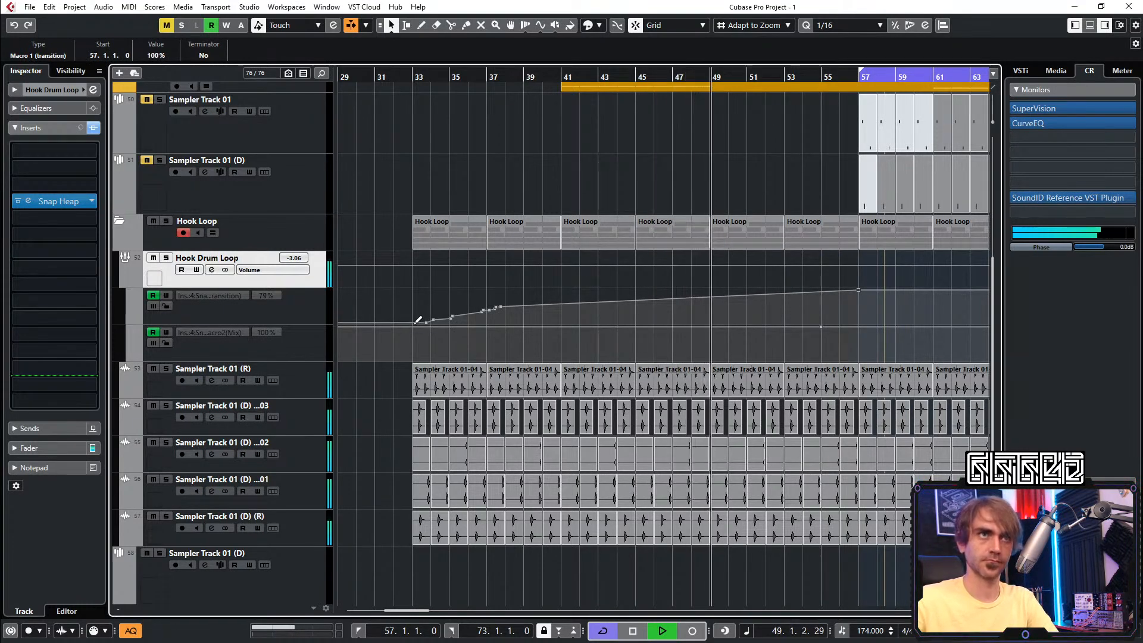
{"action": "left_click_drag", "start_coordinate": [424, 295], "coordinate": [543, 320]}
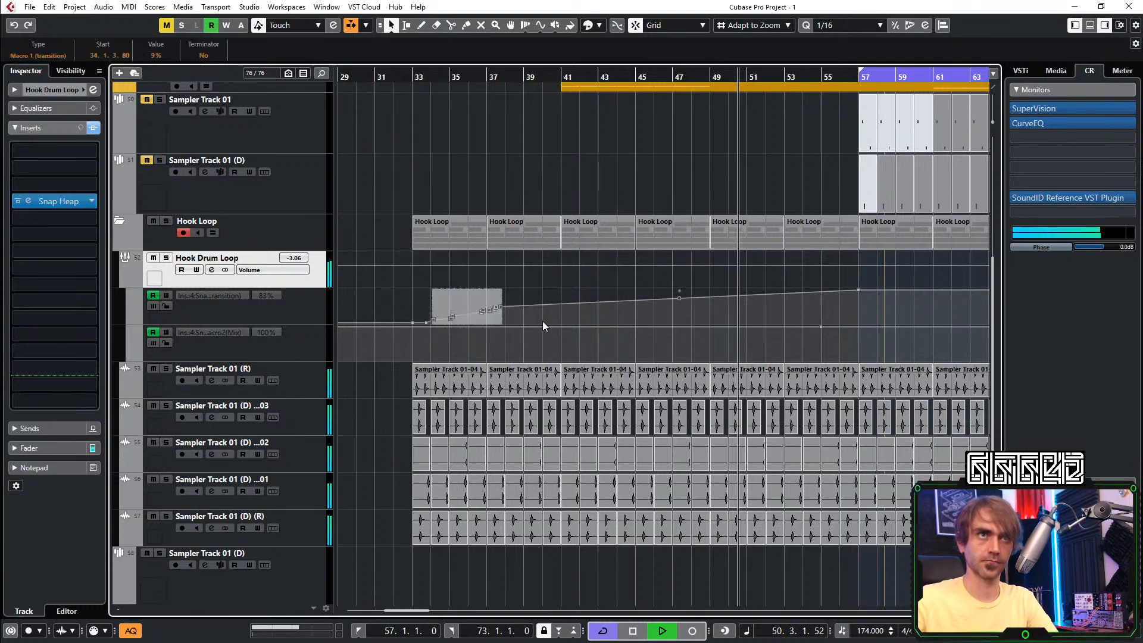
{"action": "key", "text": "Delete"}
{"action": "left_click_drag", "start_coordinate": [441, 304], "coordinate": [420, 330]}
{"action": "key", "text": "Delete"}
Trim the start of the Hook Loop part at bar 49 forward to beat 4 of that bar
{"action": "scroll", "coordinate": [718, 305], "scroll_direction": "down", "scroll_amount": 2}
{"action": "scroll", "coordinate": [714, 305], "scroll_direction": "right", "scroll_amount": 1}
{"action": "scroll", "coordinate": [708, 459], "scroll_direction": "up", "scroll_amount": 2}
{"action": "scroll", "coordinate": [708, 462], "scroll_direction": "right", "scroll_amount": 1}
{"action": "left_click_drag", "start_coordinate": [555, 77], "coordinate": [581, 282]}
{"action": "scroll", "coordinate": [581, 287], "scroll_direction": "up", "scroll_amount": 1}
{"action": "left_click", "coordinate": [581, 332]}
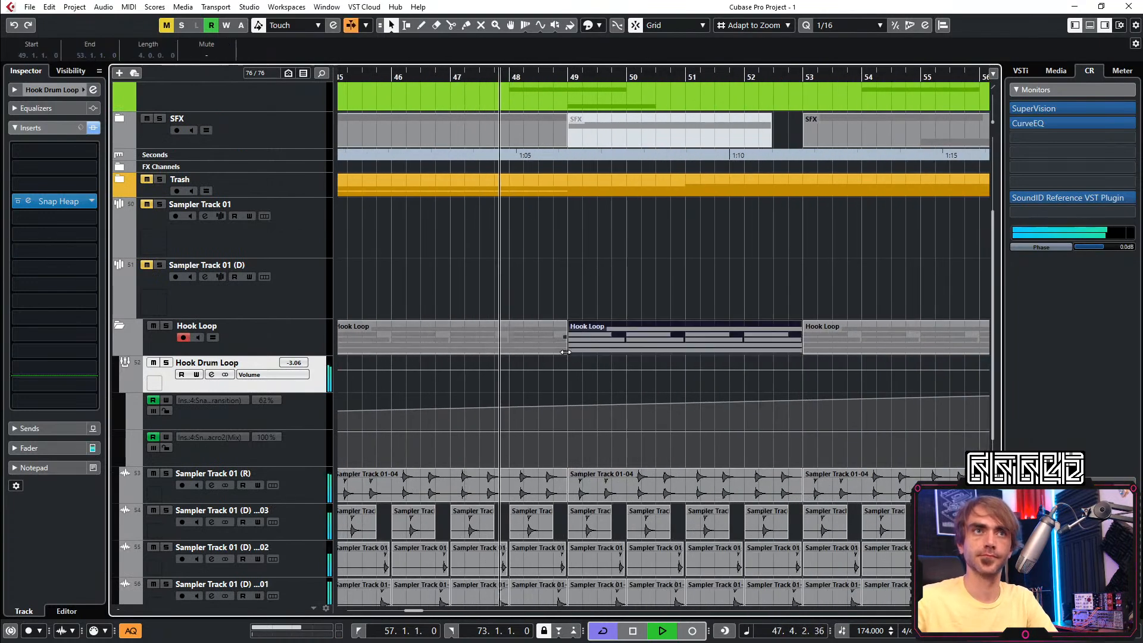
{"action": "left_click_drag", "start_coordinate": [567, 345], "coordinate": [616, 344]}
{"action": "left_click", "coordinate": [643, 273]}
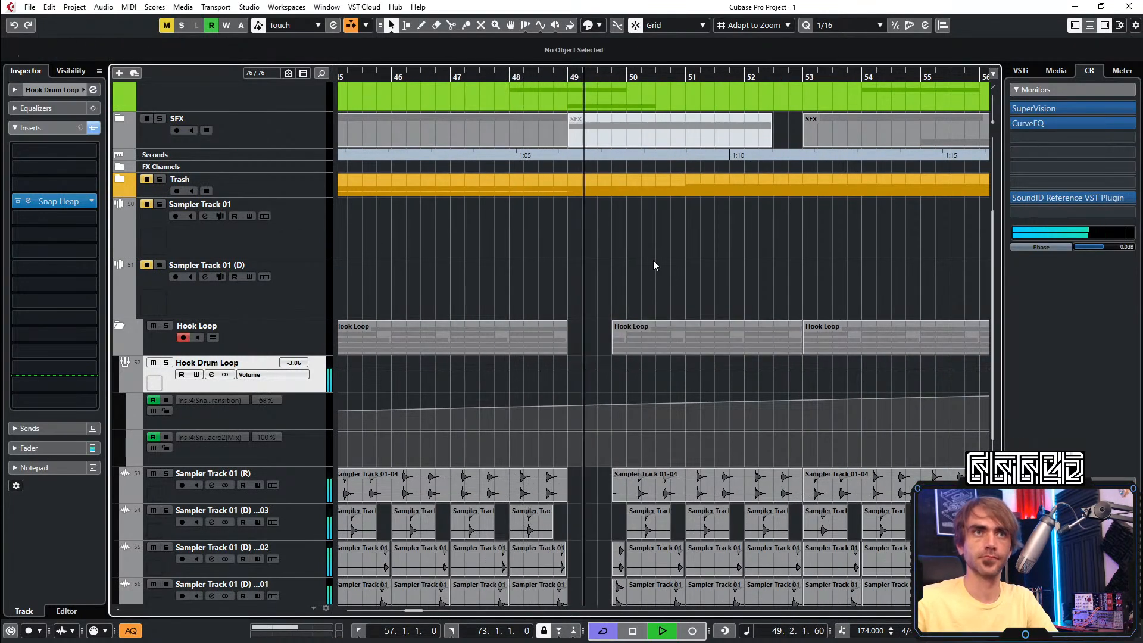
Audition the gap at bar 49 and shorten the trimmed Hook Loop part to end at beat 3 of bar 50
{"action": "scroll", "coordinate": [631, 268], "scroll_direction": "right", "scroll_amount": 2}
{"action": "scroll", "coordinate": [572, 238], "scroll_direction": "down", "scroll_amount": 2}
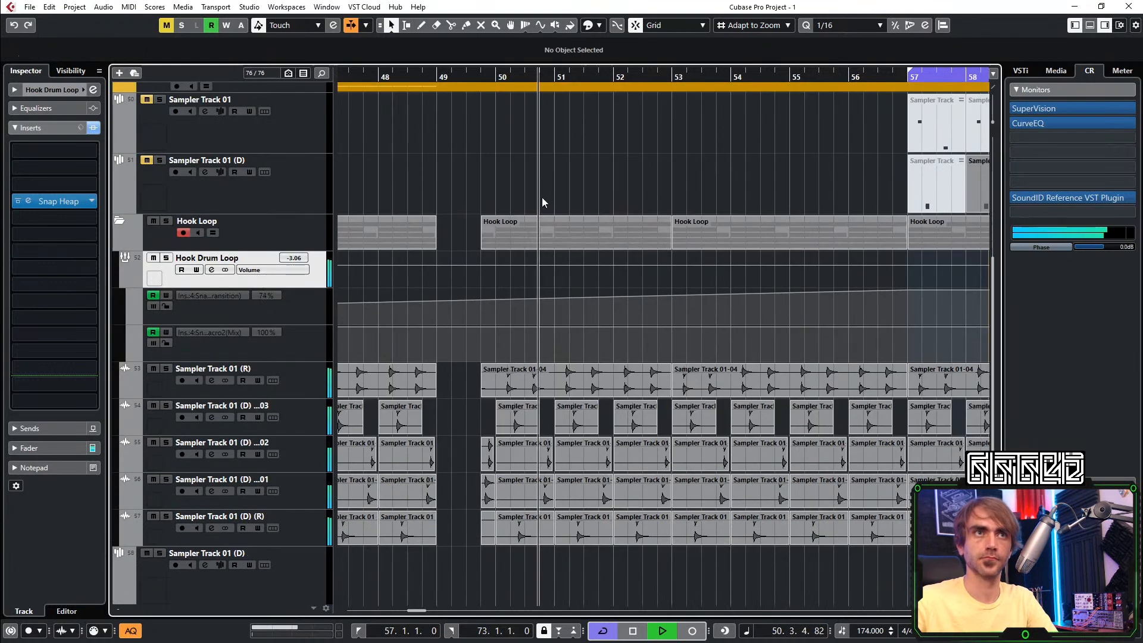
{"action": "scroll", "coordinate": [564, 152], "scroll_direction": "down", "scroll_amount": 2}
{"action": "scroll", "coordinate": [564, 153], "scroll_direction": "right", "scroll_amount": 1}
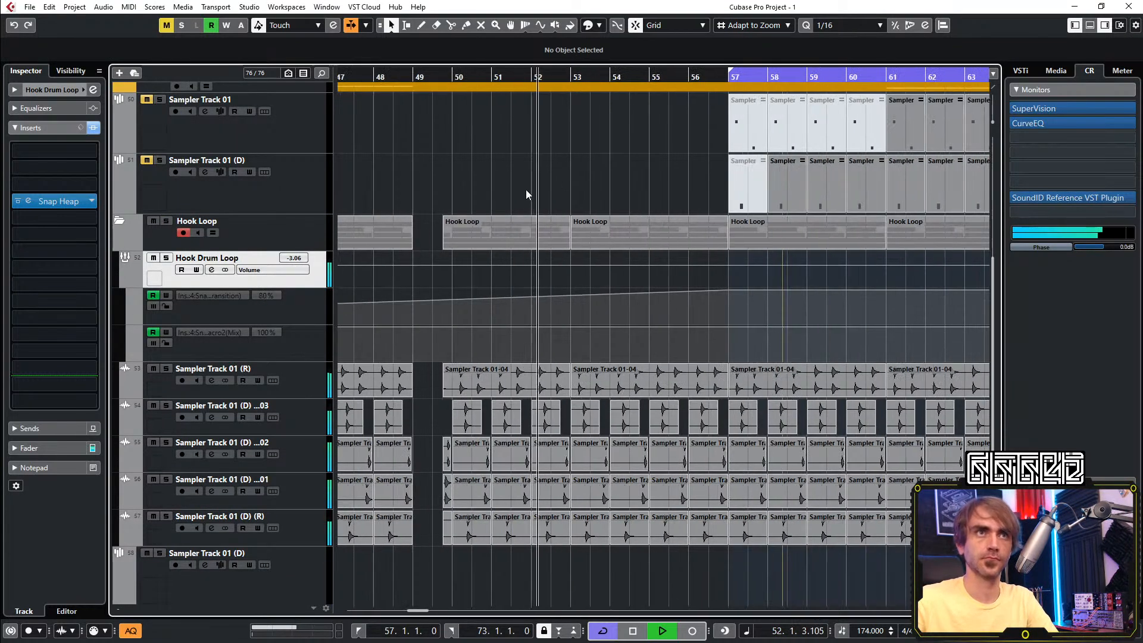
{"action": "scroll", "coordinate": [443, 145], "scroll_direction": "up", "scroll_amount": 1}
{"action": "left_click", "coordinate": [386, 83]}
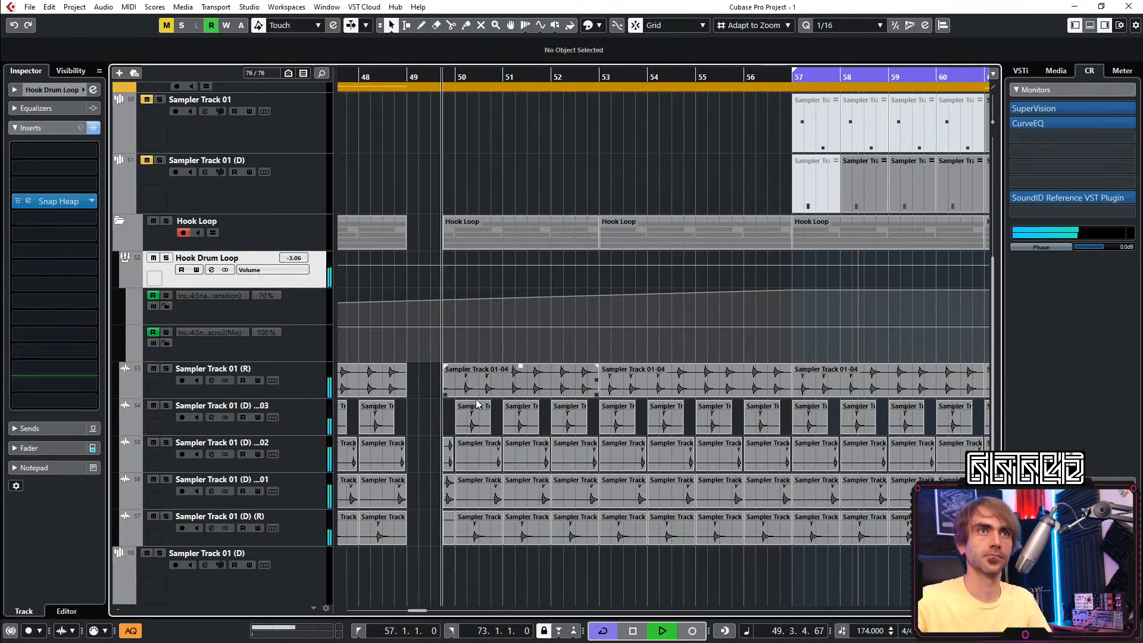
{"action": "scroll", "coordinate": [474, 388], "scroll_direction": "up", "scroll_amount": 2}
{"action": "key", "text": "space"}
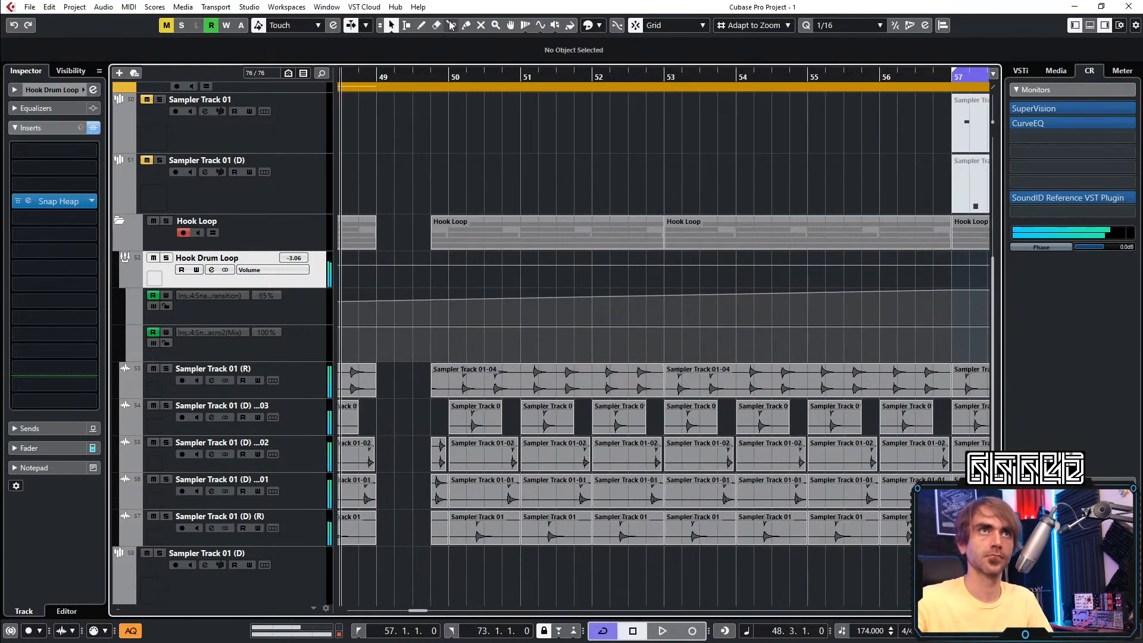
{"action": "mouse_move", "coordinate": [662, 247]}
{"action": "left_mouse_down"}
{"action": "mouse_move", "coordinate": [467, 247]}
{"action": "mouse_move", "coordinate": [662, 250]}
{"action": "left_mouse_up"}
{"action": "key", "text": "space"}
{"action": "key", "text": "space"}
{"action": "left_click", "coordinate": [660, 245]}
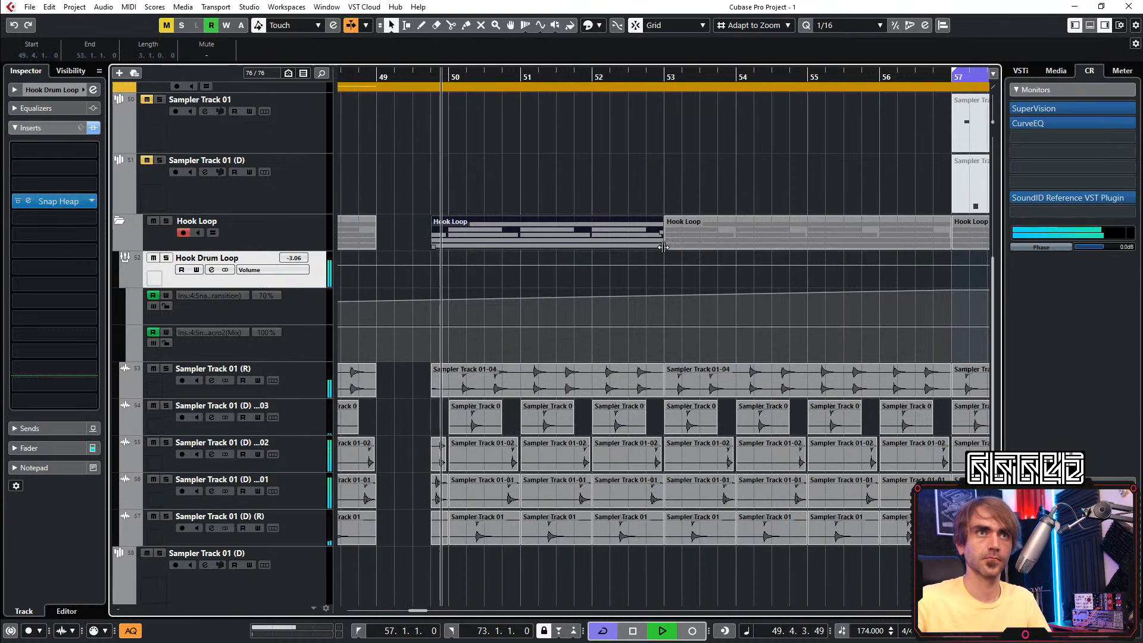
{"action": "key", "text": "space"}
{"action": "key", "text": "space"}
{"action": "left_click_drag", "start_coordinate": [660, 247], "coordinate": [483, 247]}
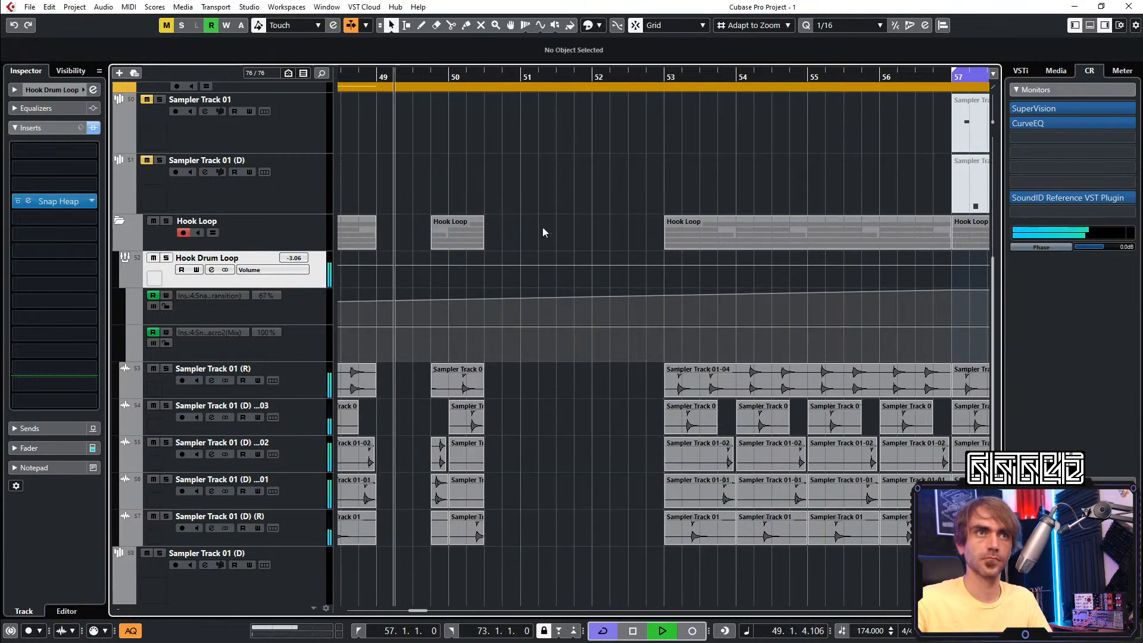
Copy the short Hook Loop part to beat 4 of bar 50 and beat 4 of bar 51
{"action": "key", "text": "space"}
{"action": "key", "text": "space"}
{"action": "left_click_drag", "start_coordinate": [464, 219], "coordinate": [545, 214]}
{"action": "left_click", "coordinate": [571, 191]}
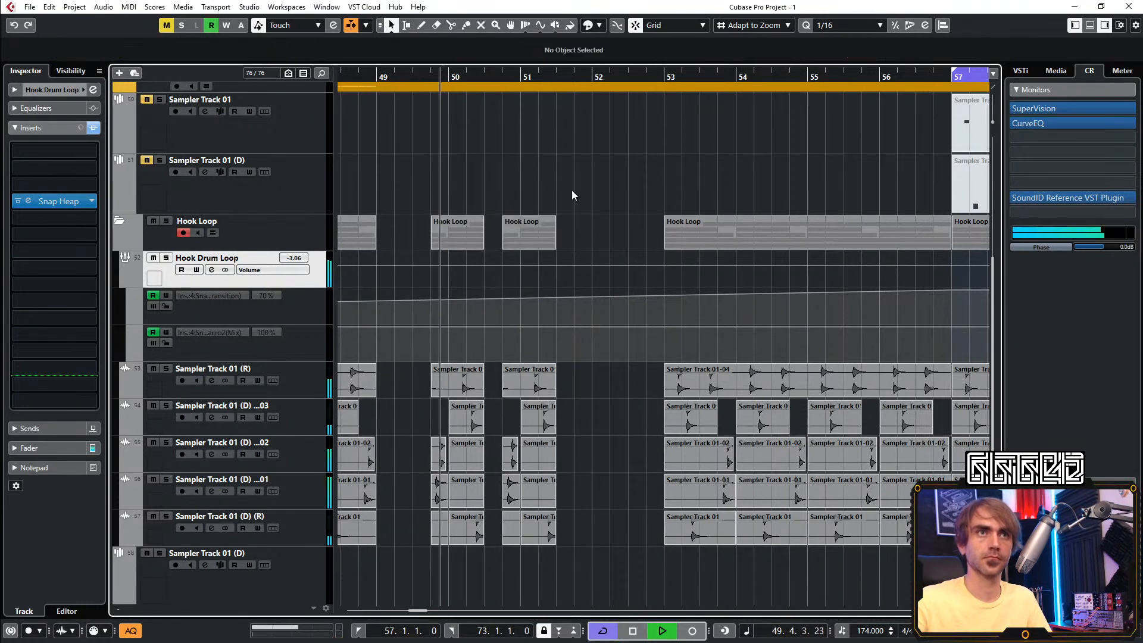
{"action": "left_click_drag", "start_coordinate": [536, 221], "coordinate": [589, 232]}
{"action": "key", "text": "space"}
{"action": "key", "text": "space"}
{"action": "left_click", "coordinate": [588, 180]}
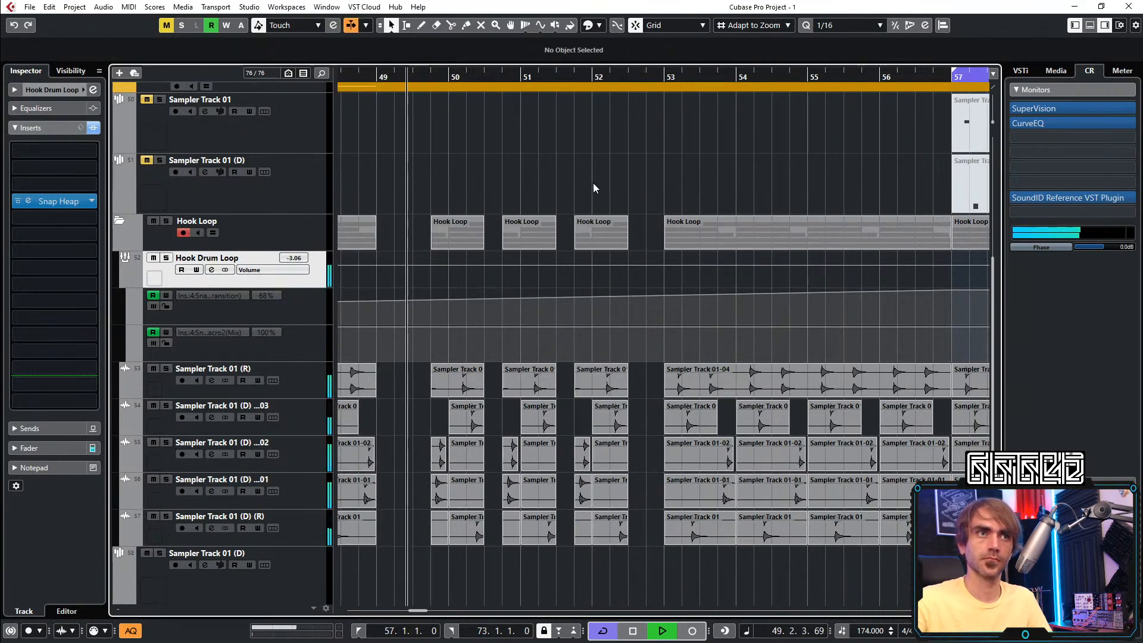
{"action": "scroll", "coordinate": [626, 156], "scroll_direction": "down", "scroll_amount": 1}
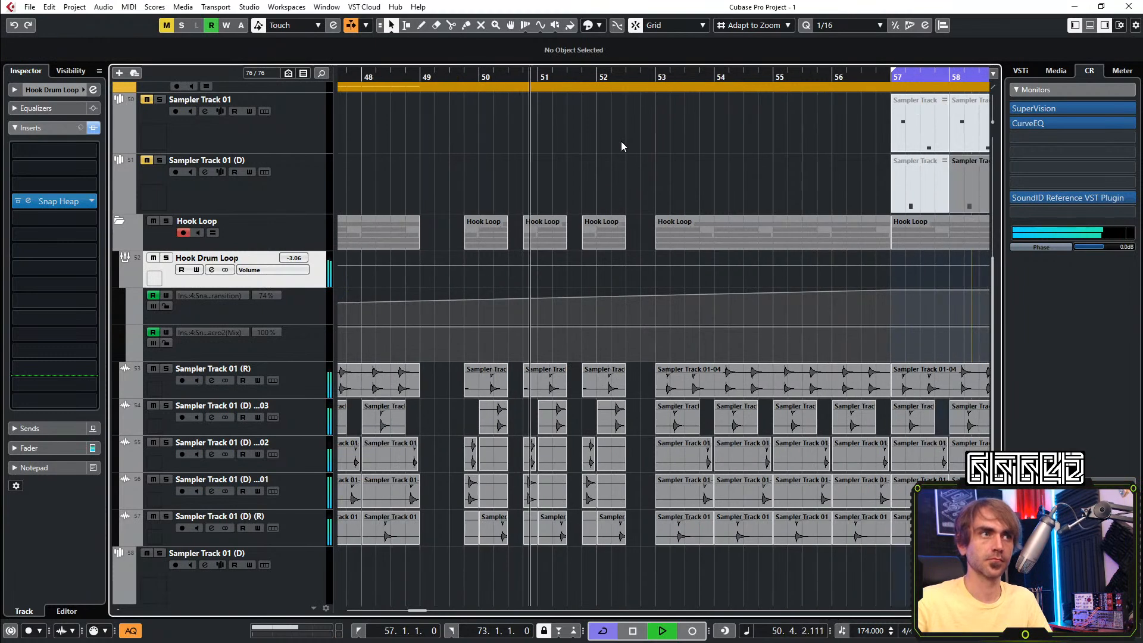
Copy the Sampler Track 01-02 and 01-01 hits from beat 4 of bar 51 to beat 4 of bar 52
{"action": "scroll", "coordinate": [613, 141], "scroll_direction": "right", "scroll_amount": 2}
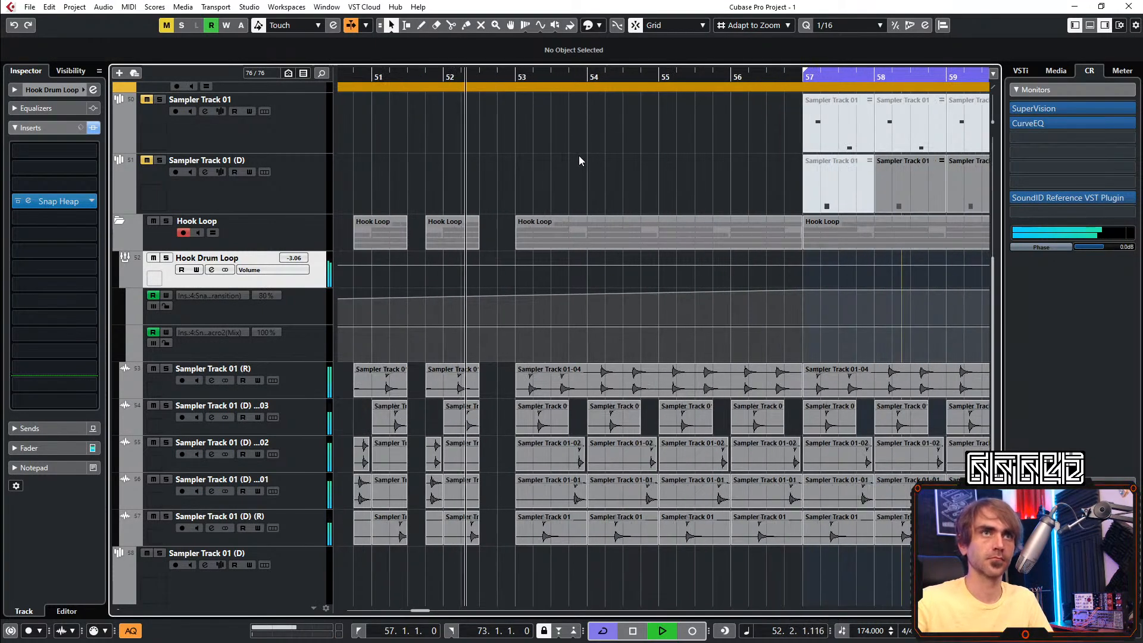
{"action": "scroll", "coordinate": [581, 126], "scroll_direction": "up", "scroll_amount": 1}
{"action": "scroll", "coordinate": [595, 131], "scroll_direction": "left", "scroll_amount": 2}
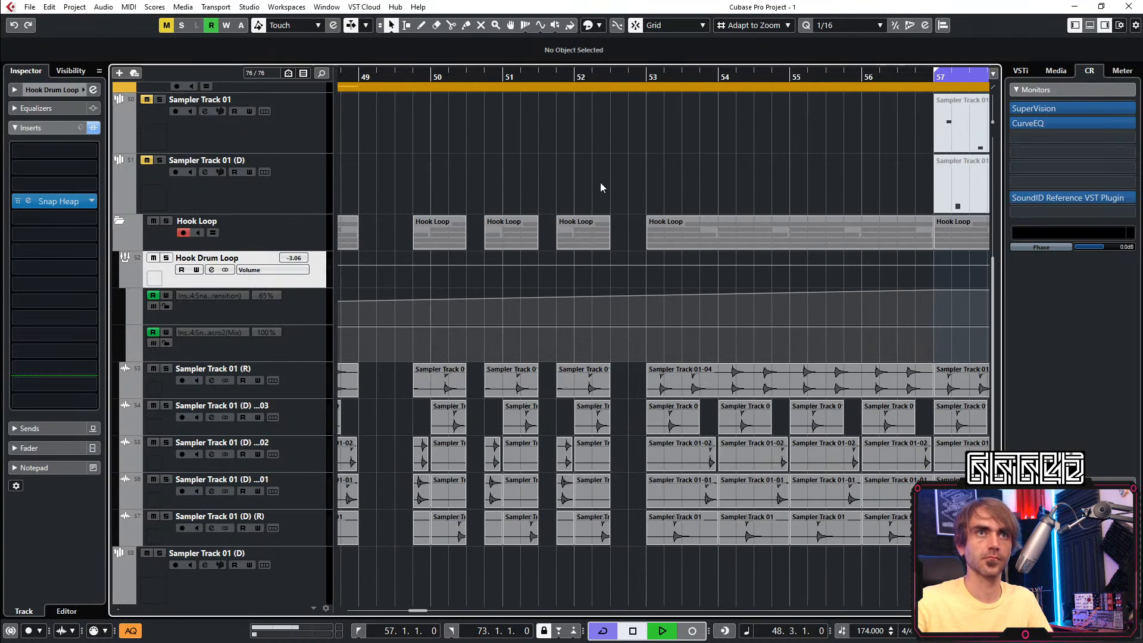
{"action": "scroll", "coordinate": [602, 178], "scroll_direction": "left", "scroll_amount": 1}
{"action": "scroll", "coordinate": [724, 199], "scroll_direction": "left", "scroll_amount": 1}
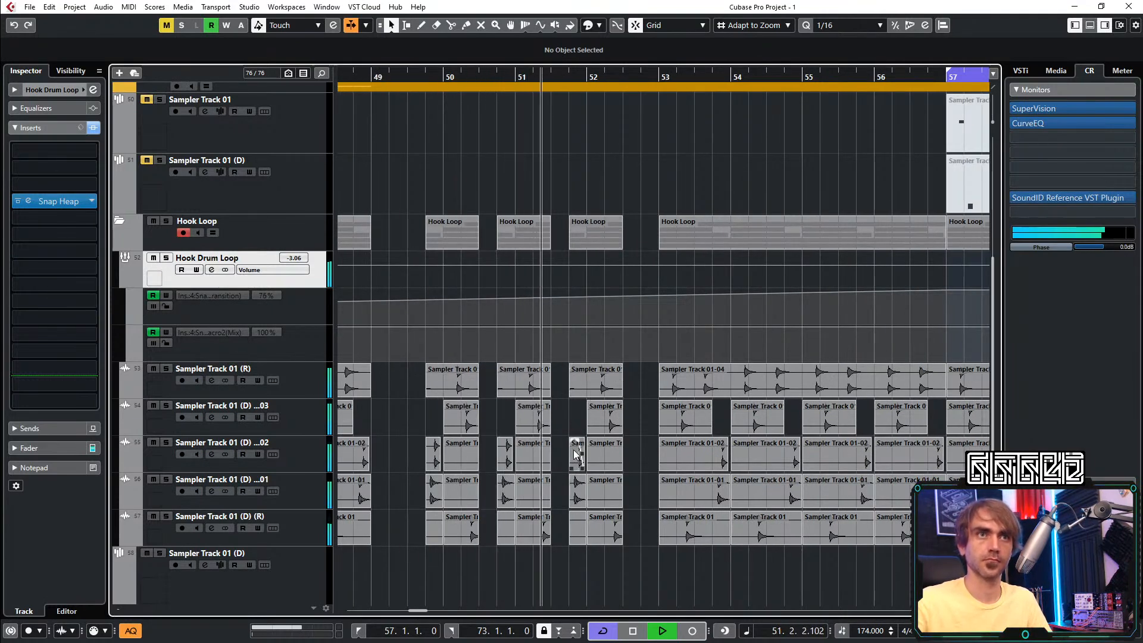
{"action": "left_click_drag", "start_coordinate": [577, 463], "coordinate": [653, 484]}
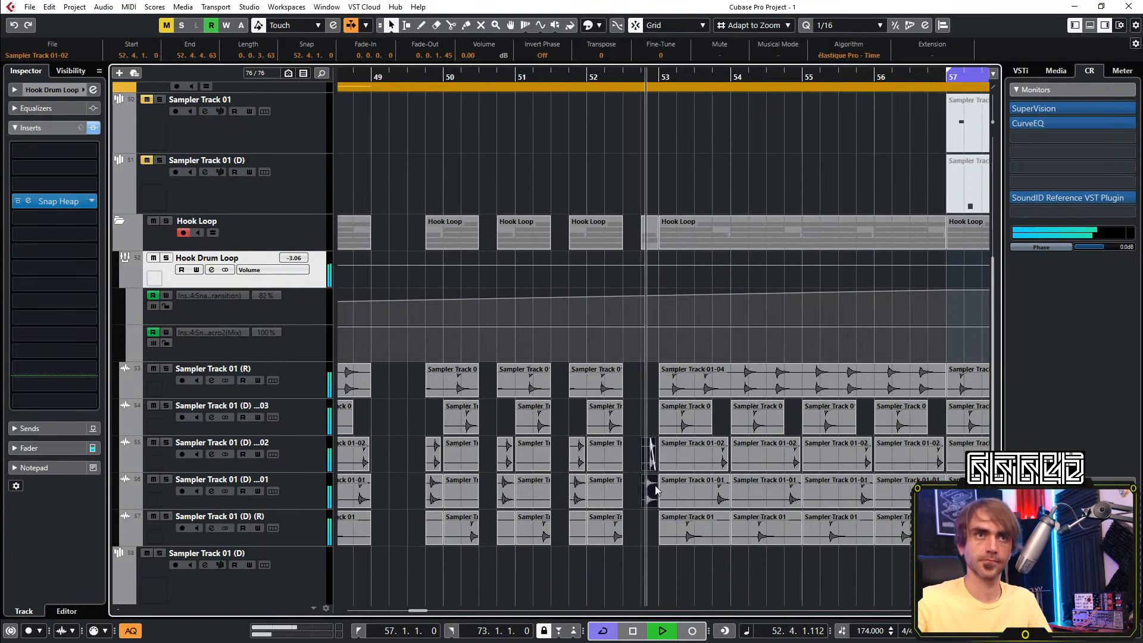
Shorten the Hook Loop part at bar 53 to two beats and repeat it up to bar 56, leaving bar 56 empty
{"action": "scroll", "coordinate": [645, 484], "scroll_direction": "right", "scroll_amount": 3}
{"action": "scroll", "coordinate": [573, 464], "scroll_direction": "left", "scroll_amount": 2}
{"action": "left_click", "coordinate": [531, 91]}
{"action": "left_click", "coordinate": [630, 229]}
{"action": "left_click_drag", "start_coordinate": [872, 248], "coordinate": [806, 244]}
{"action": "key", "text": "space"}
{"action": "key", "text": "space"}
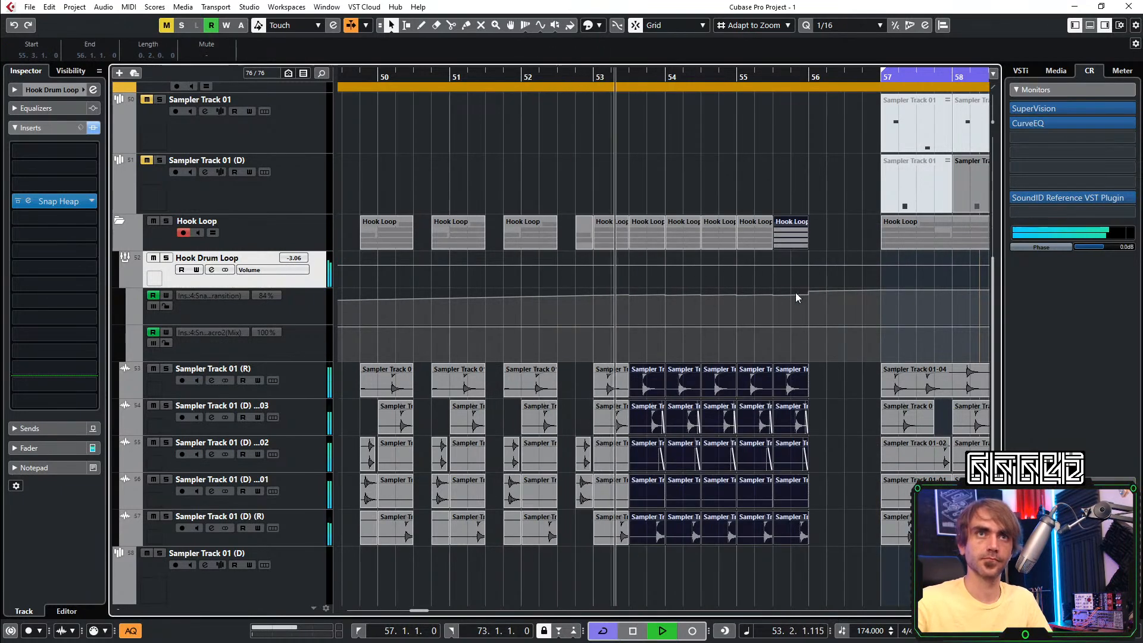
Add Macro 2 (Mix) automation points in bar 56 so the mix drops to 0% at beat 4
{"action": "scroll", "coordinate": [774, 310], "scroll_direction": "right", "scroll_amount": 3}
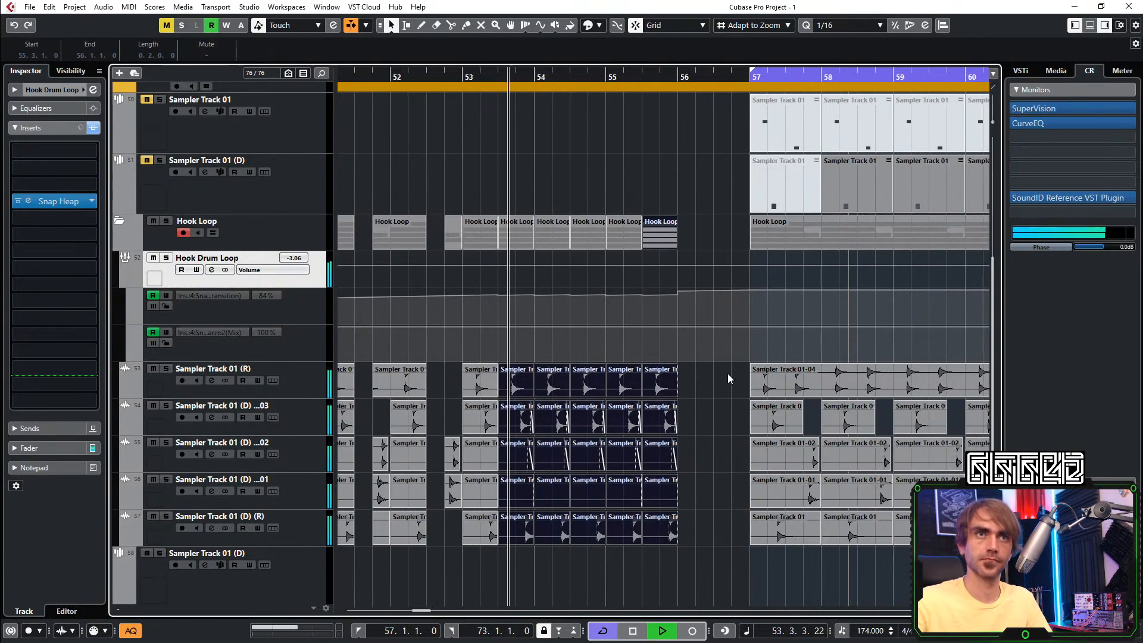
{"action": "left_click", "coordinate": [707, 327]}
{"action": "left_click_drag", "start_coordinate": [732, 327], "coordinate": [734, 386]}
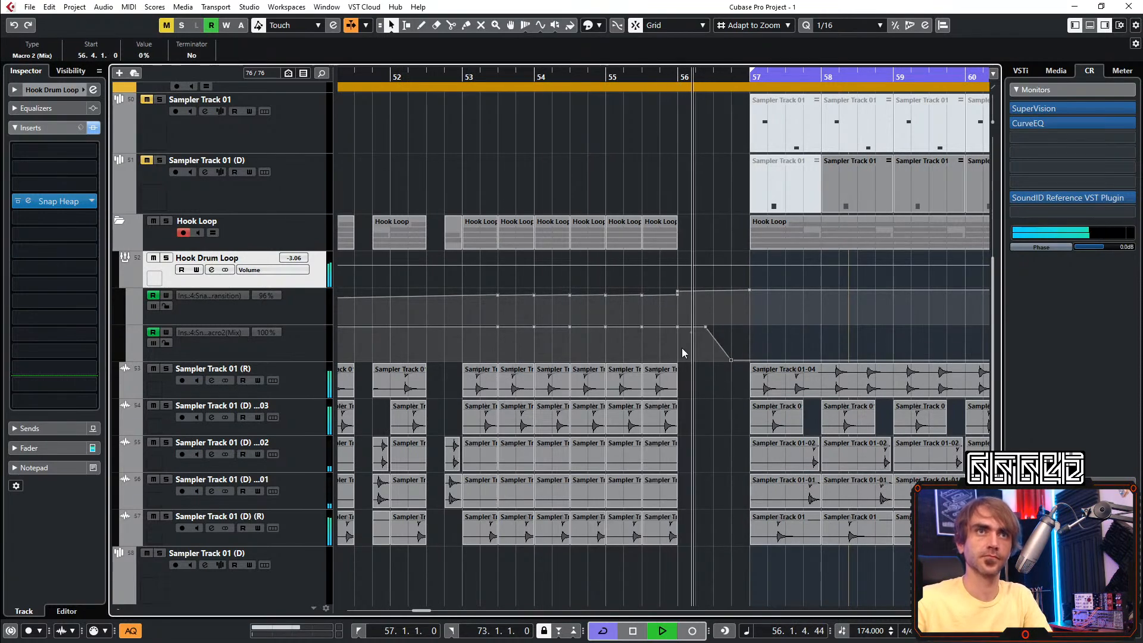
Delete the extra Macro 1 (transition) automation points between bars 53 and 56 to straighten the ramp
{"action": "scroll", "coordinate": [731, 302], "scroll_direction": "down", "scroll_amount": 3}
{"action": "scroll", "coordinate": [697, 305], "scroll_direction": "right", "scroll_amount": 2}
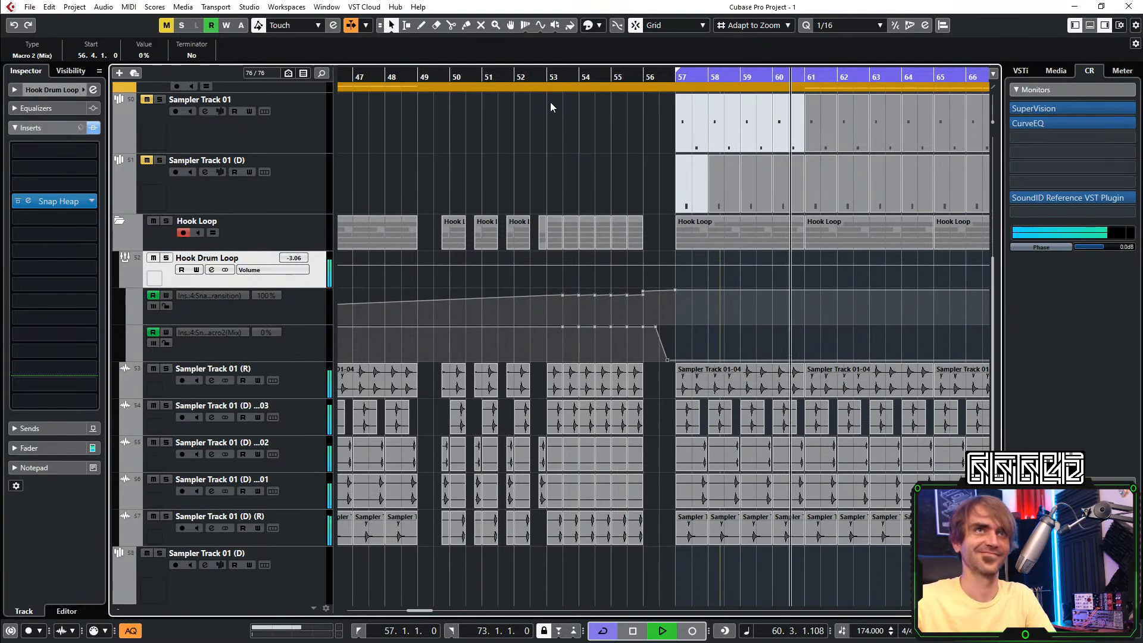
{"action": "left_click", "coordinate": [497, 77]}
{"action": "left_click", "coordinate": [643, 292]}
{"action": "left_click_drag", "start_coordinate": [635, 311], "coordinate": [556, 293]}
{"action": "key", "text": "Delete"}
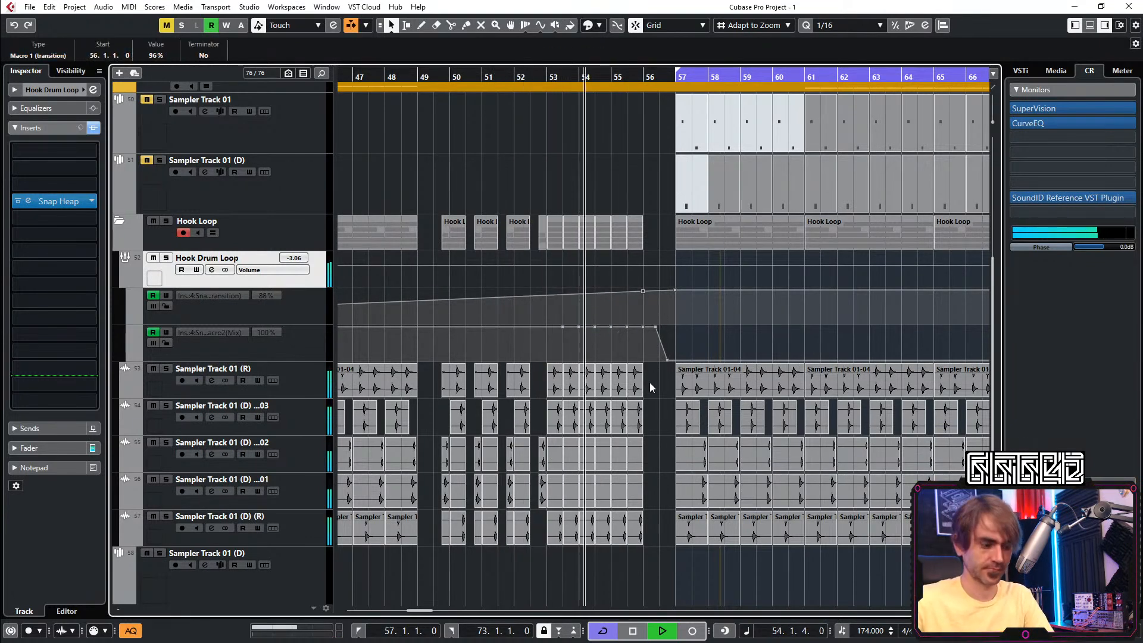
Mute all the Hook Loop clips in bar 55
{"action": "key", "text": "7"}
{"action": "left_click_drag", "start_coordinate": [648, 382], "coordinate": [614, 591]}
{"action": "key", "text": "1"}
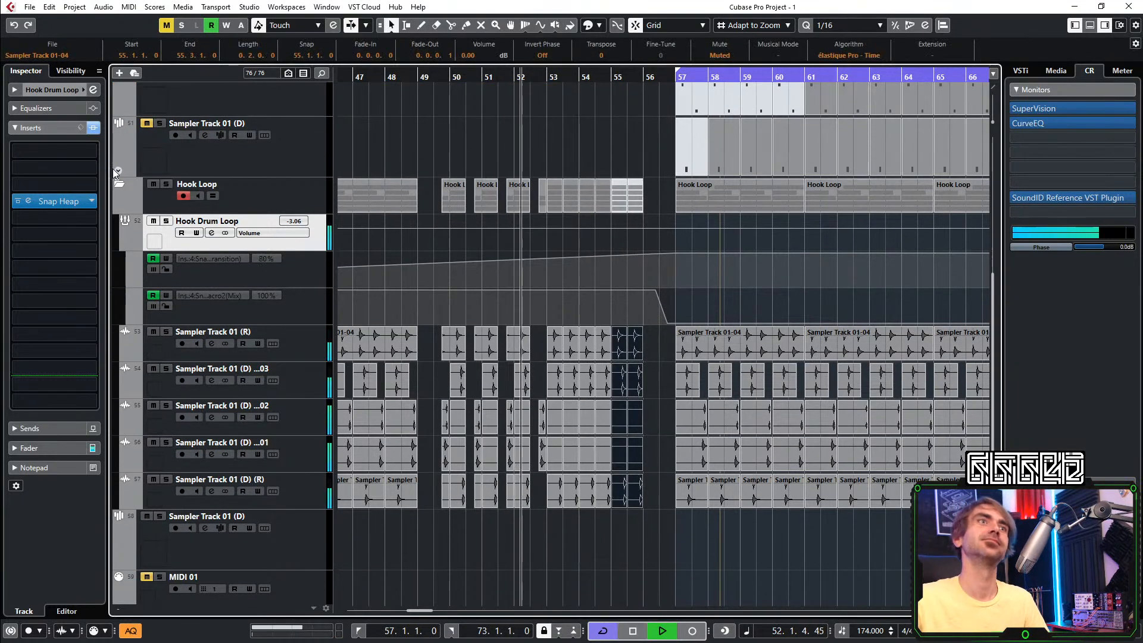
Hide the Hook Drum Loop automation lanes and collapse the Hook Loop folder
{"action": "left_click", "coordinate": [123, 245]}
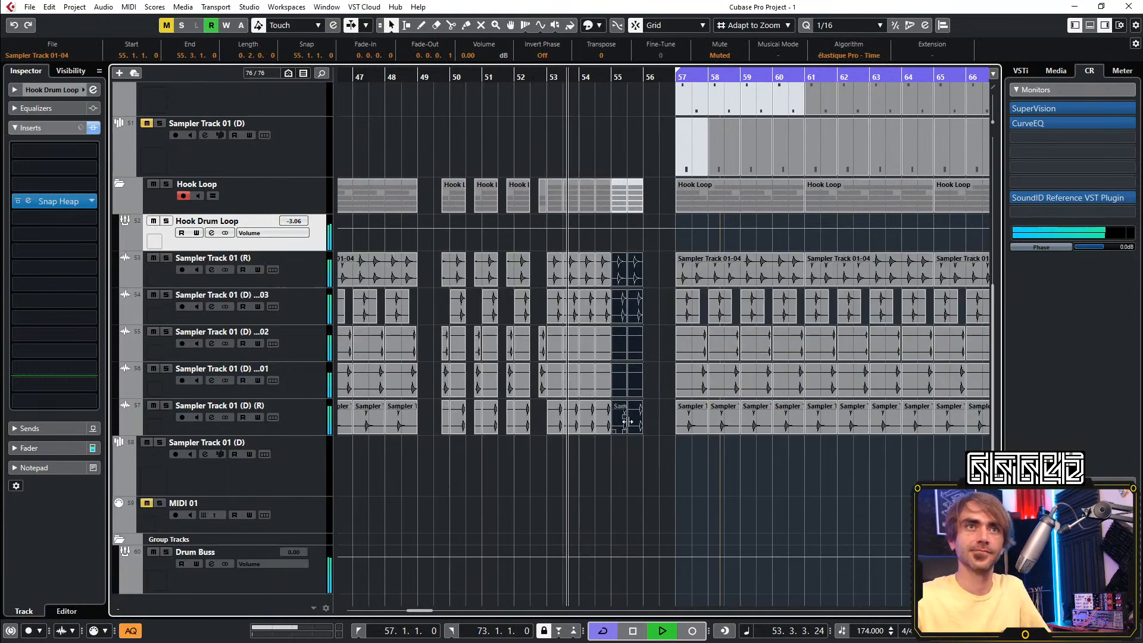
{"action": "key", "text": "g"}
{"action": "key", "text": "g"}
{"action": "key", "text": "g"}
{"action": "left_click", "coordinate": [122, 186]}
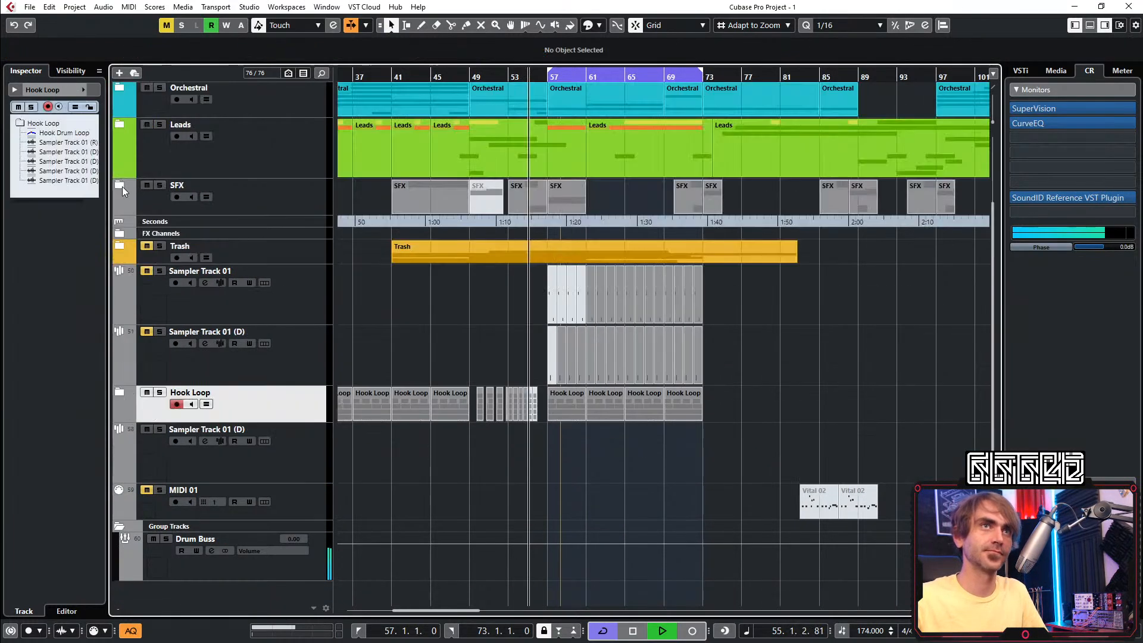
Move the Hook Loop folder between the Bass and Orchestral folders and turn off cycle playback
{"action": "scroll", "coordinate": [776, 400], "scroll_direction": "right", "scroll_amount": 2}
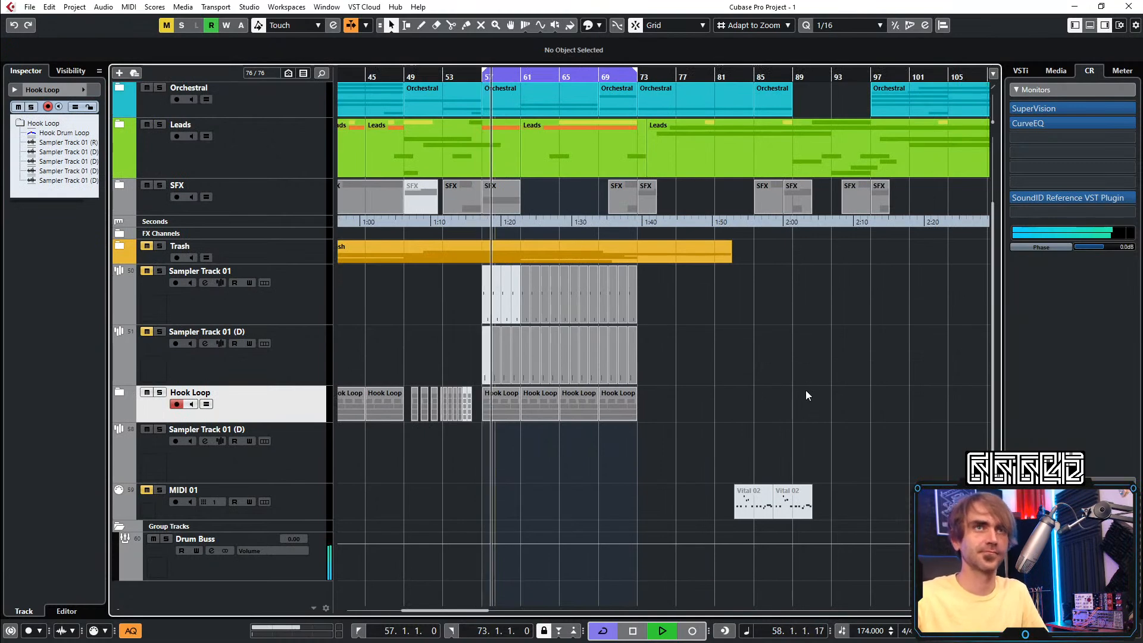
{"action": "scroll", "coordinate": [795, 389], "scroll_direction": "up", "scroll_amount": 3}
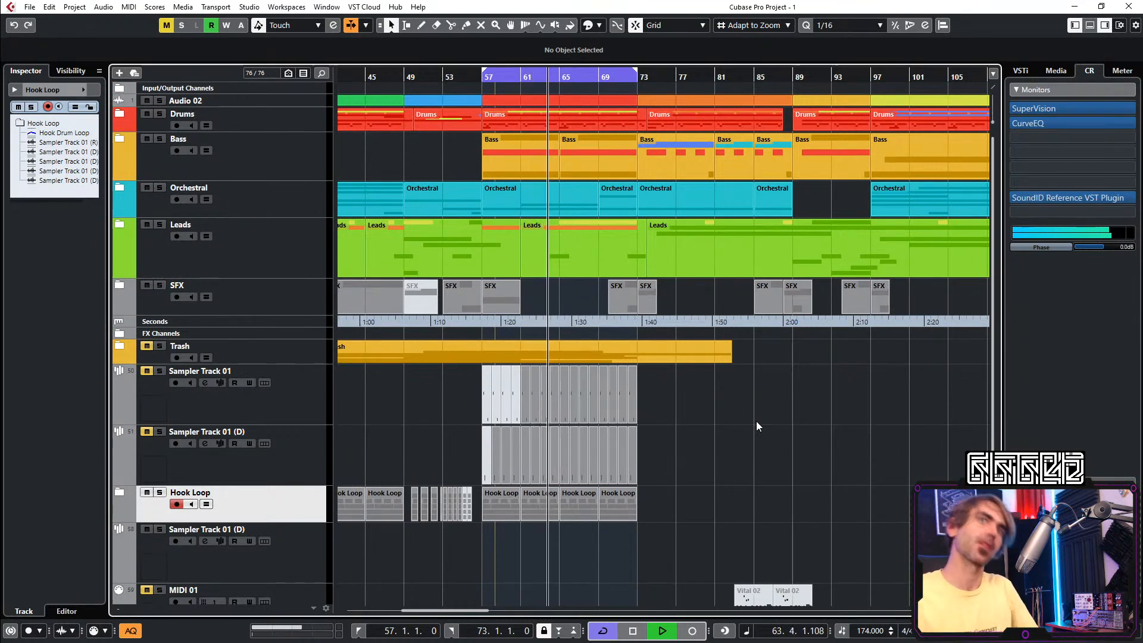
{"action": "scroll", "coordinate": [718, 428], "scroll_direction": "up", "scroll_amount": 1}
{"action": "scroll", "coordinate": [742, 391], "scroll_direction": "left", "scroll_amount": 1}
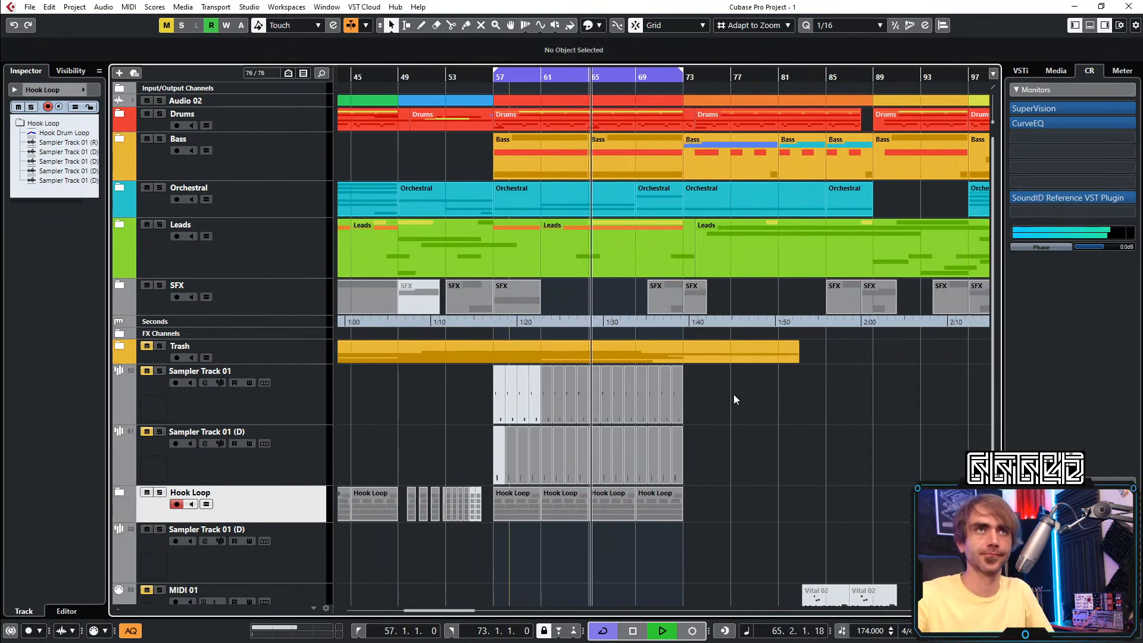
{"action": "left_click_drag", "start_coordinate": [282, 205], "coordinate": [291, 183]}
{"action": "key", "text": "slash"}
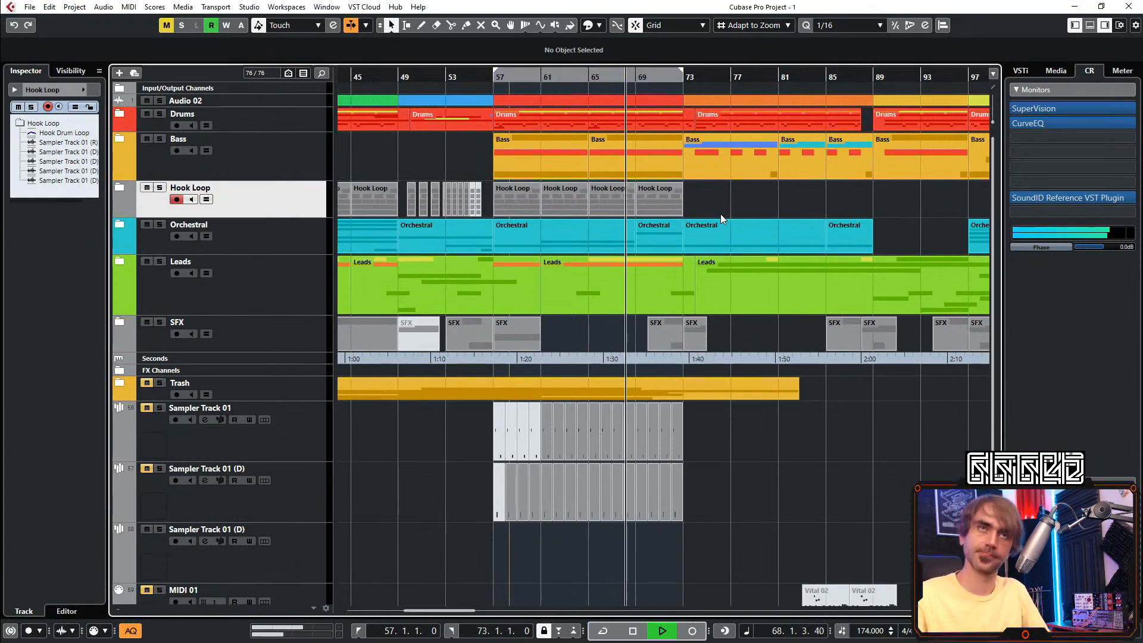
Repeat the Hook Loop part at bar 69 from bar 73 up to bar 89
{"action": "left_click", "coordinate": [677, 200]}
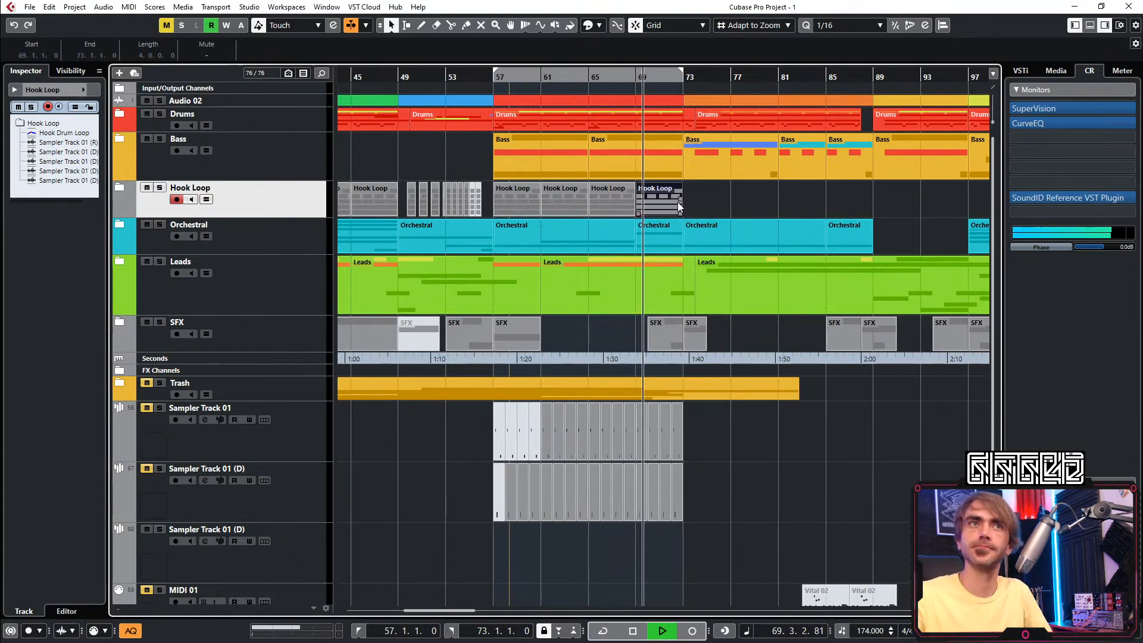
{"action": "left_click_drag", "start_coordinate": [678, 205], "coordinate": [869, 196]}
{"action": "scroll", "coordinate": [713, 209], "scroll_direction": "up", "scroll_amount": 5}
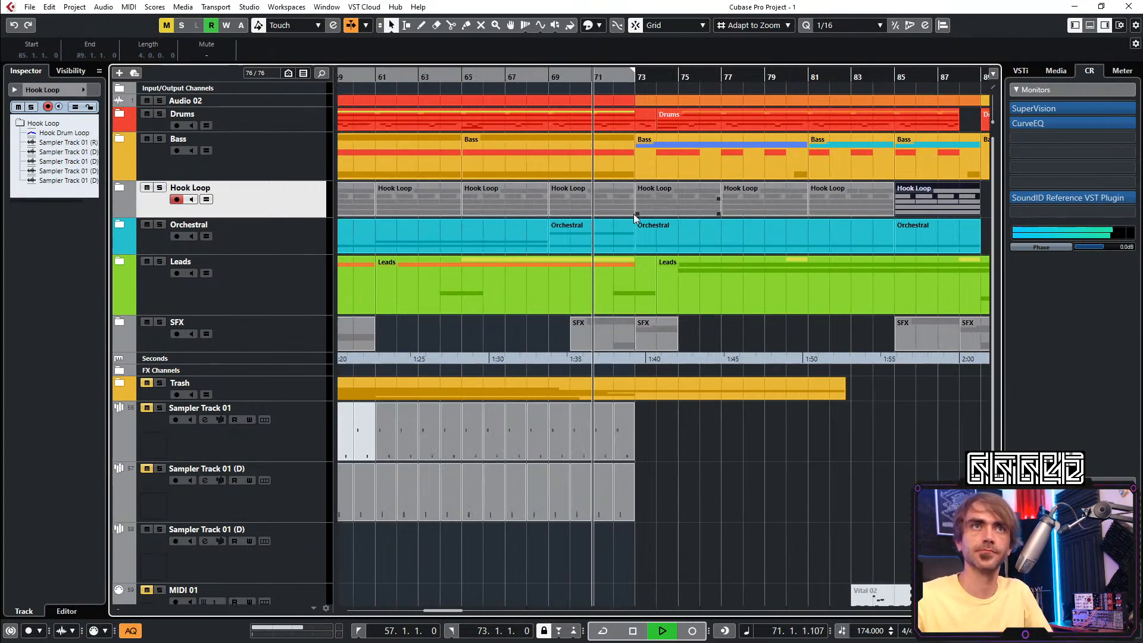
Select the Hook Loop part at bar 73, play from beat 4 of bar 70 and expand the Hook Loop folder
{"action": "scroll", "coordinate": [706, 194], "scroll_direction": "up", "scroll_amount": 3}
{"action": "left_click", "coordinate": [663, 202]}
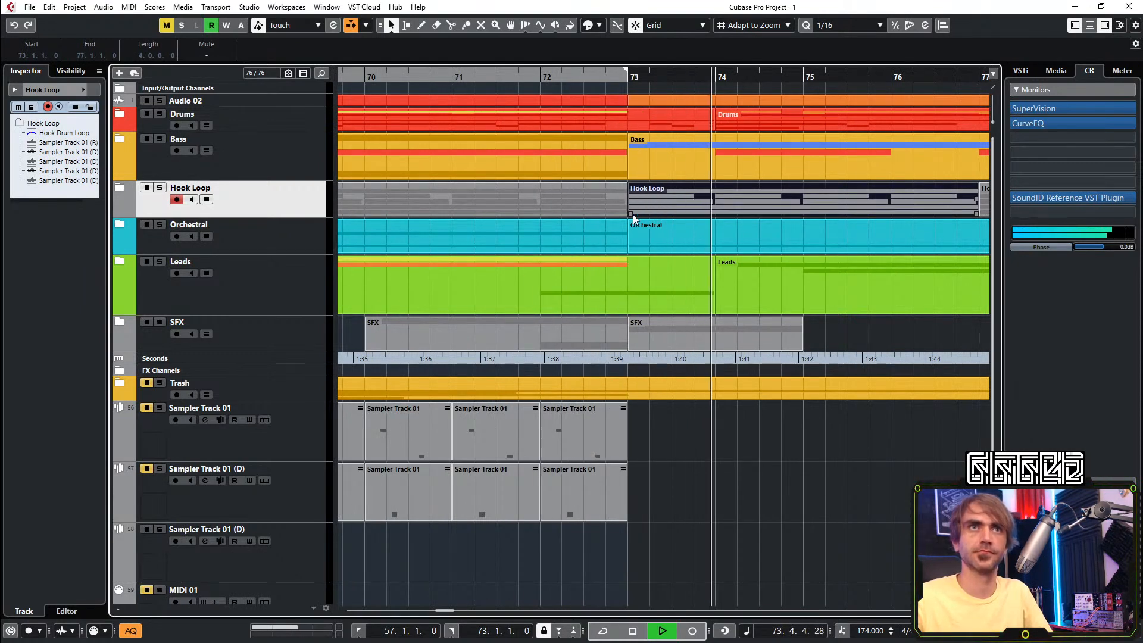
{"action": "scroll", "coordinate": [683, 206], "scroll_direction": "down", "scroll_amount": 4}
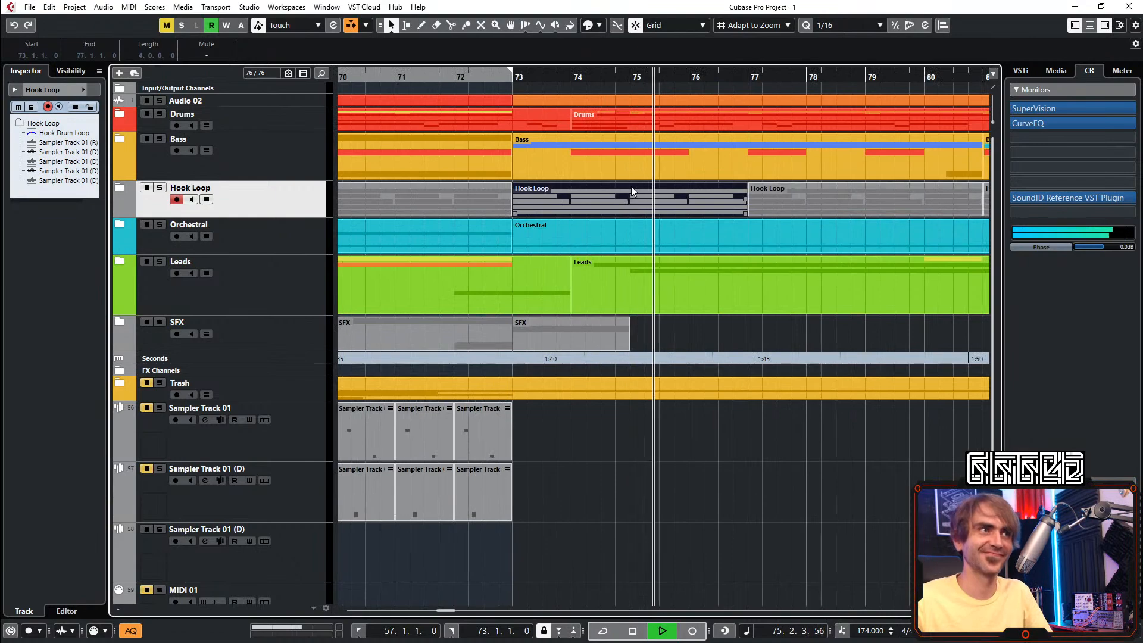
{"action": "left_click", "coordinate": [381, 76]}
{"action": "left_click", "coordinate": [117, 191]}
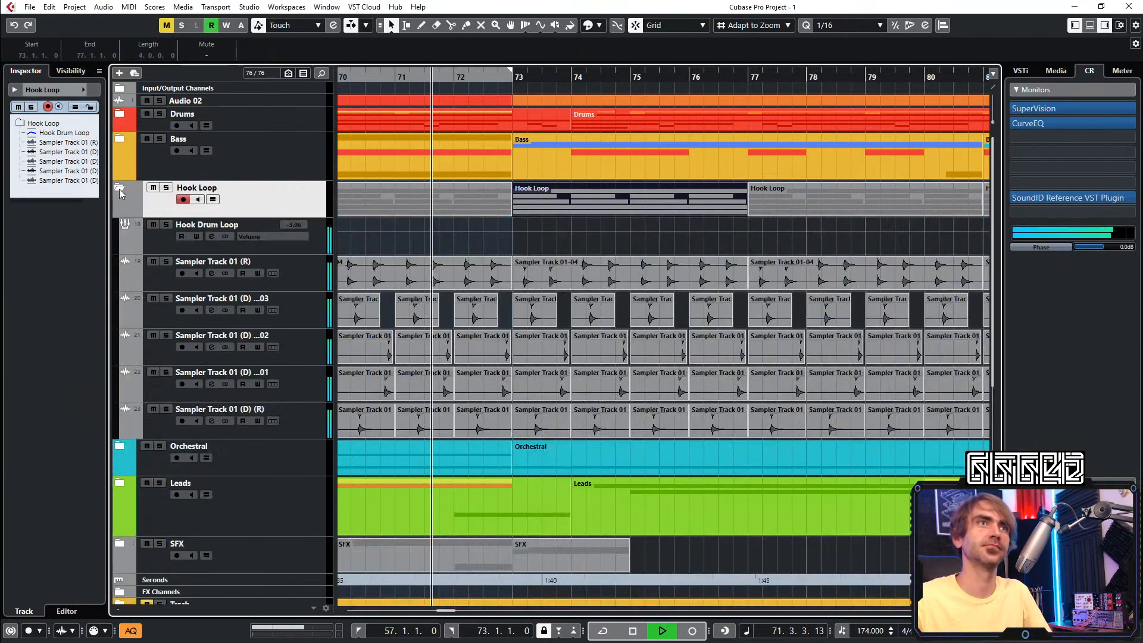
Trim the start of the Sampler Track 01-04 clip to beat 3 of bar 73 and mute that bar's 01-03 and 01-02 clips
{"action": "scroll", "coordinate": [490, 291], "scroll_direction": "up", "scroll_amount": 4}
{"action": "left_click", "coordinate": [490, 289]}
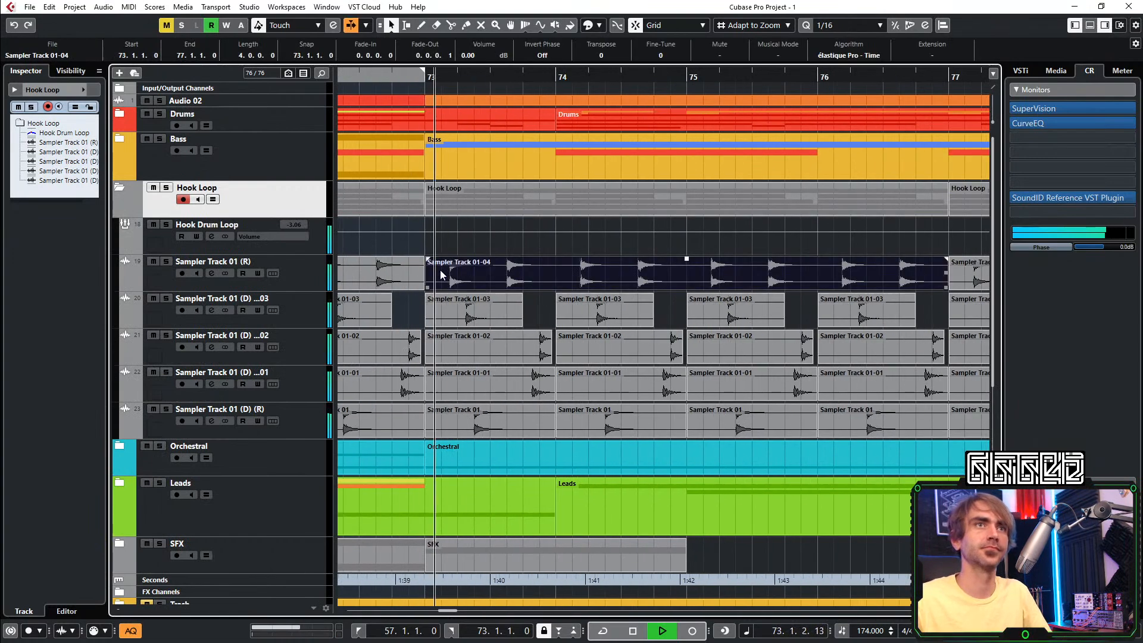
{"action": "left_click_drag", "start_coordinate": [427, 286], "coordinate": [474, 333]}
{"action": "key", "text": "7"}
{"action": "key", "text": "1"}
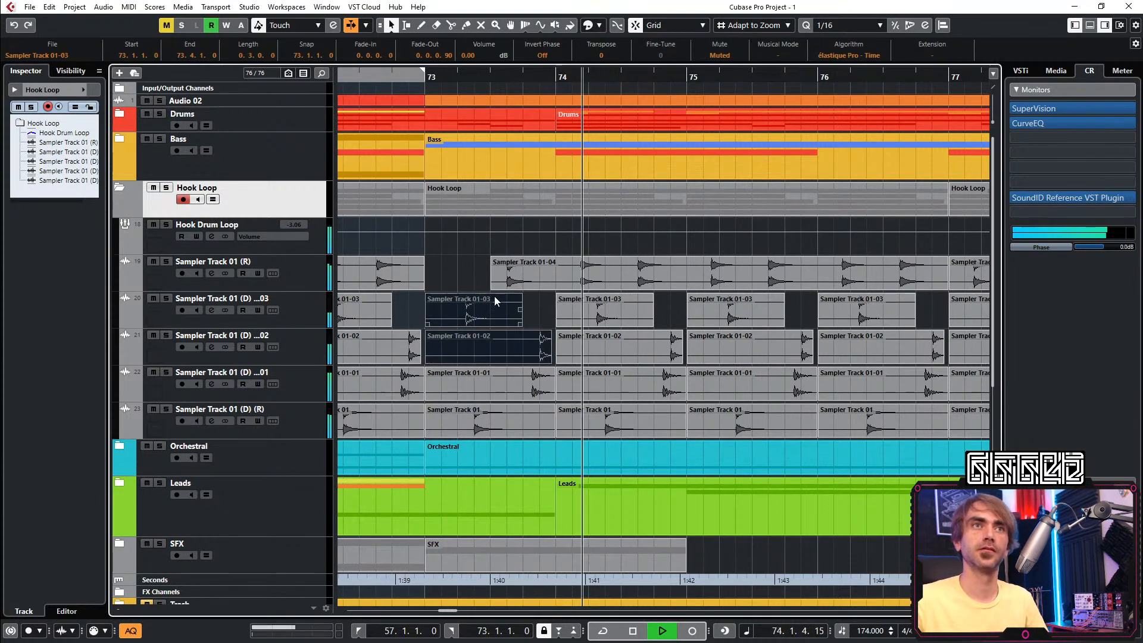
Audition the transition and extend the Sampler Track 01-04 clip back to start at bar 73
{"action": "key", "text": "space"}
{"action": "key", "text": "space"}
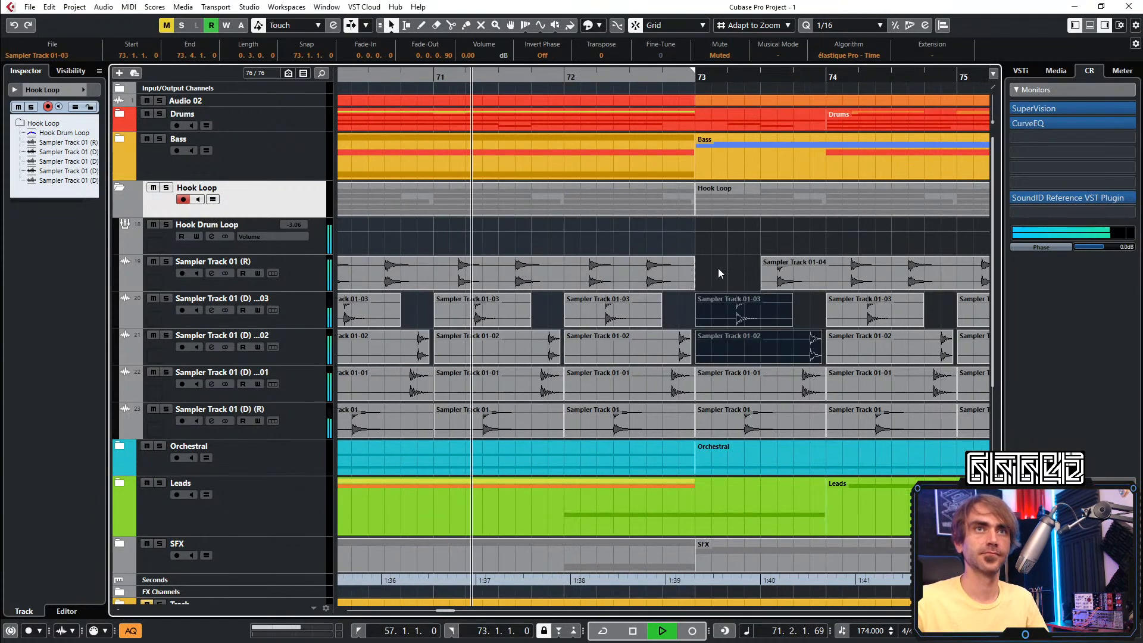
{"action": "left_click_drag", "start_coordinate": [762, 284], "coordinate": [697, 285]}
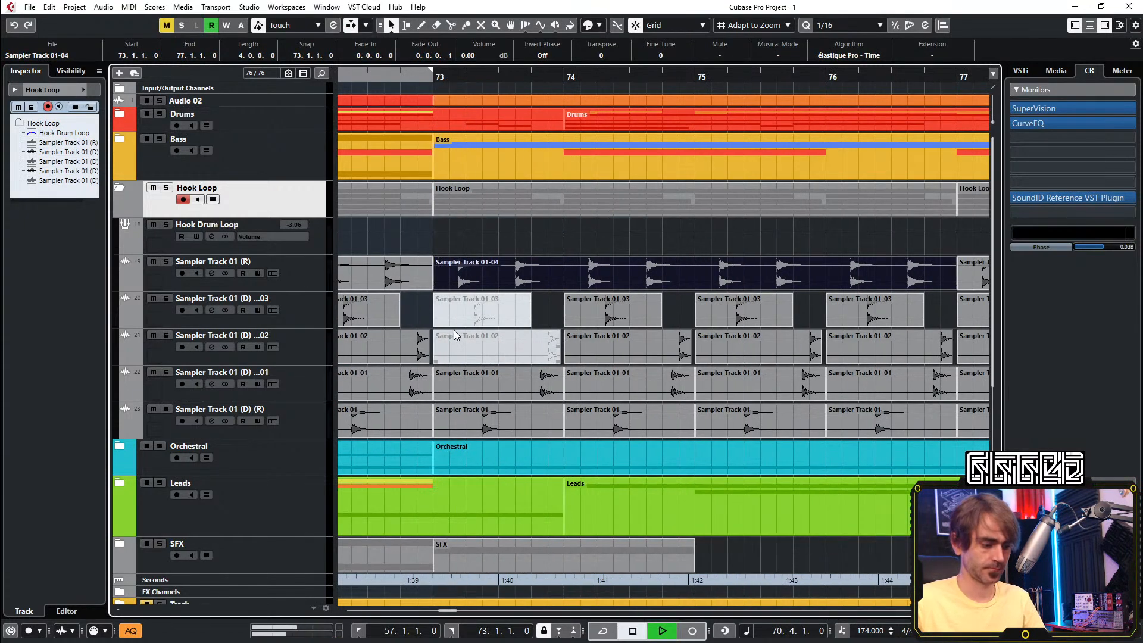
Unmute the Sampler Track 01-02 clip in bar 73 and mute the Sampler Track 01 clip on the (D) (R) track there
{"action": "key", "text": "7"}
{"action": "left_click", "coordinate": [773, 351]}
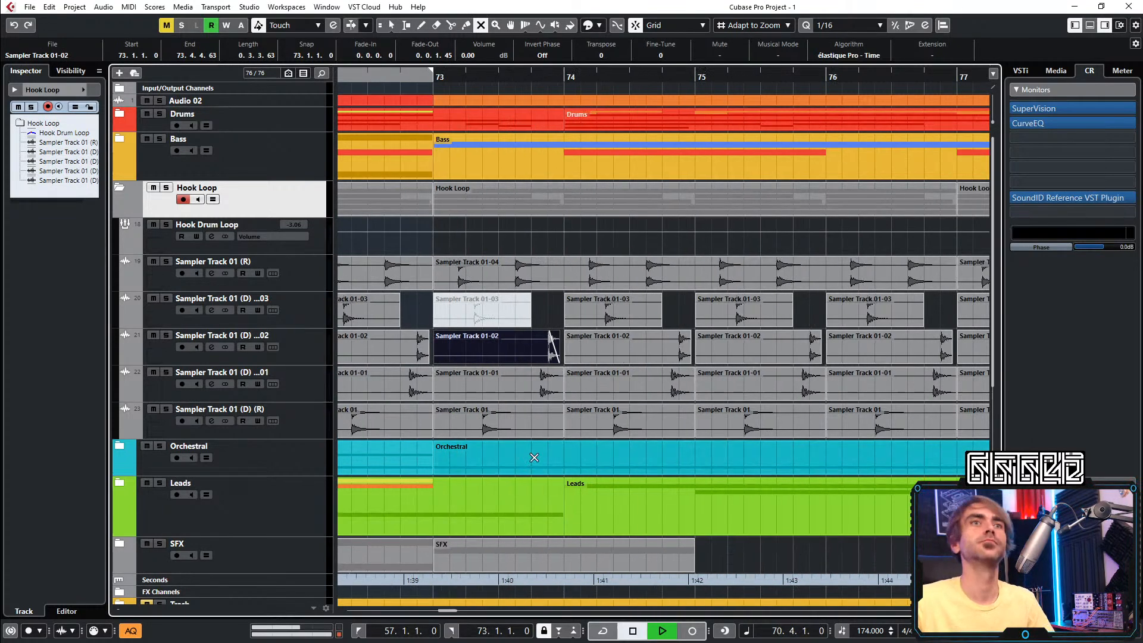
{"action": "left_click", "coordinate": [475, 411]}
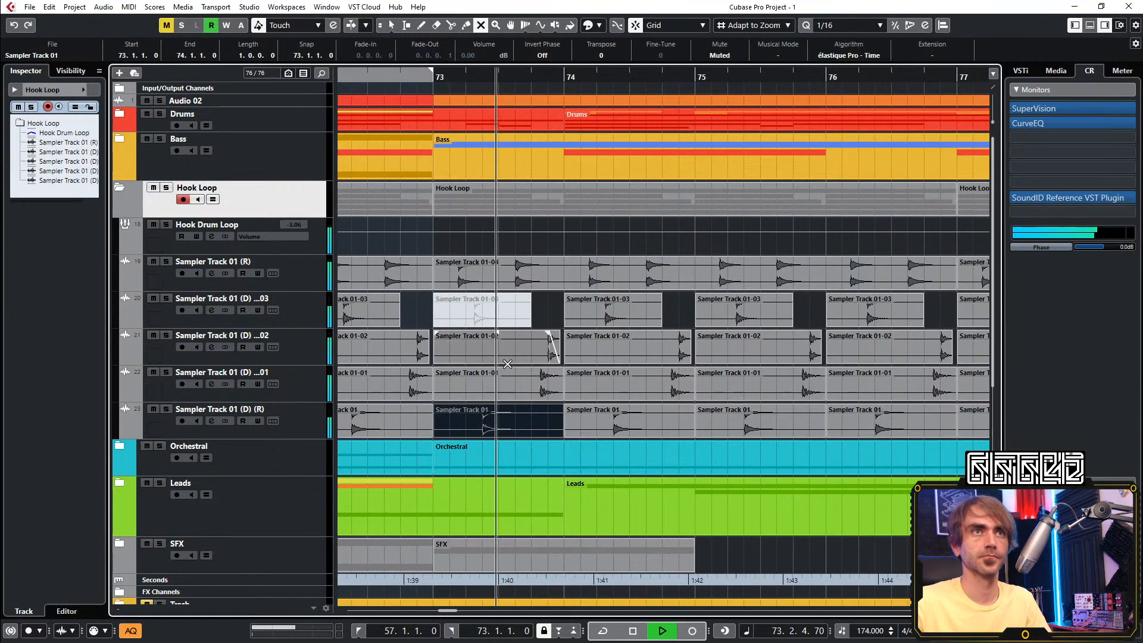
Move the start of the Sampler Track 01-04 clip forward to beat 3 of bar 73 and audition it
{"action": "key", "text": "1"}
{"action": "key", "text": "space"}
{"action": "left_click_drag", "start_coordinate": [436, 288], "coordinate": [507, 287]}
{"action": "key", "text": "space"}
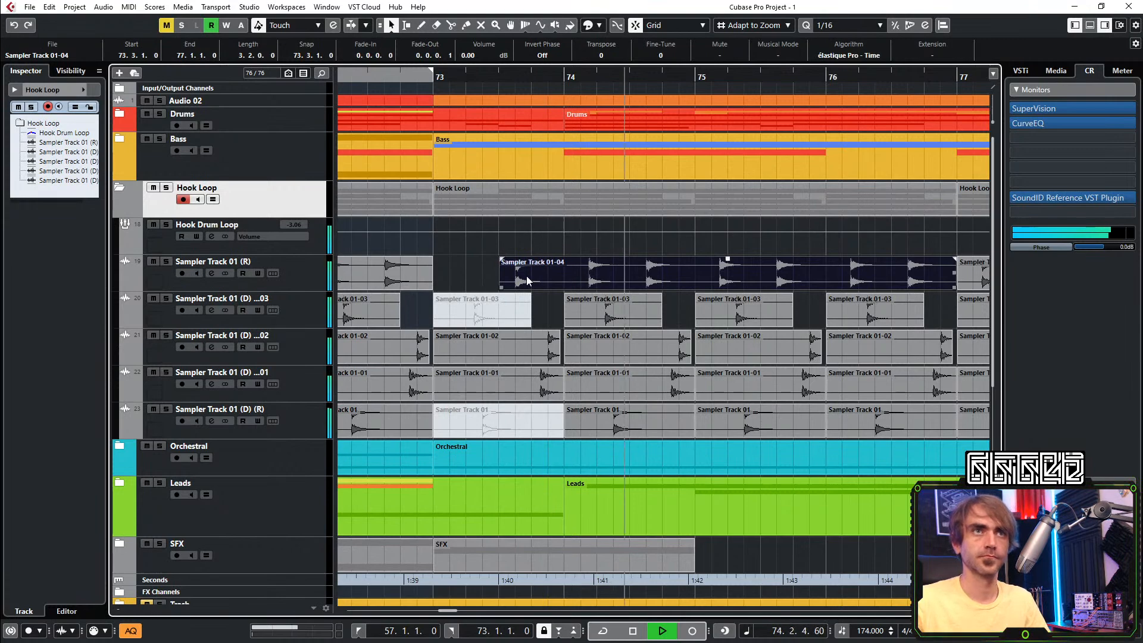
Play back the transition into bar 73 and review the Hook Loop arrangement up to and past bar 89
{"action": "key", "text": "g"}
{"action": "key", "text": "g"}
{"action": "key", "text": "g"}
{"action": "key", "text": "g"}
{"action": "key", "text": "g"}
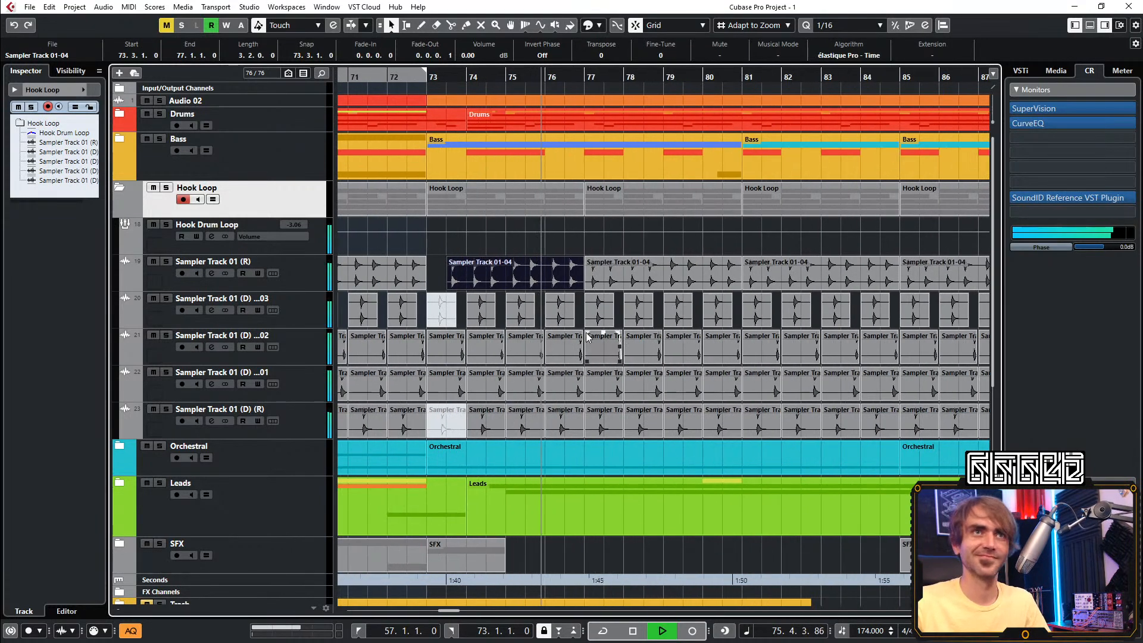
{"action": "left_click", "coordinate": [851, 321]}
{"action": "scroll", "coordinate": [824, 356], "scroll_direction": "up", "scroll_amount": 4}
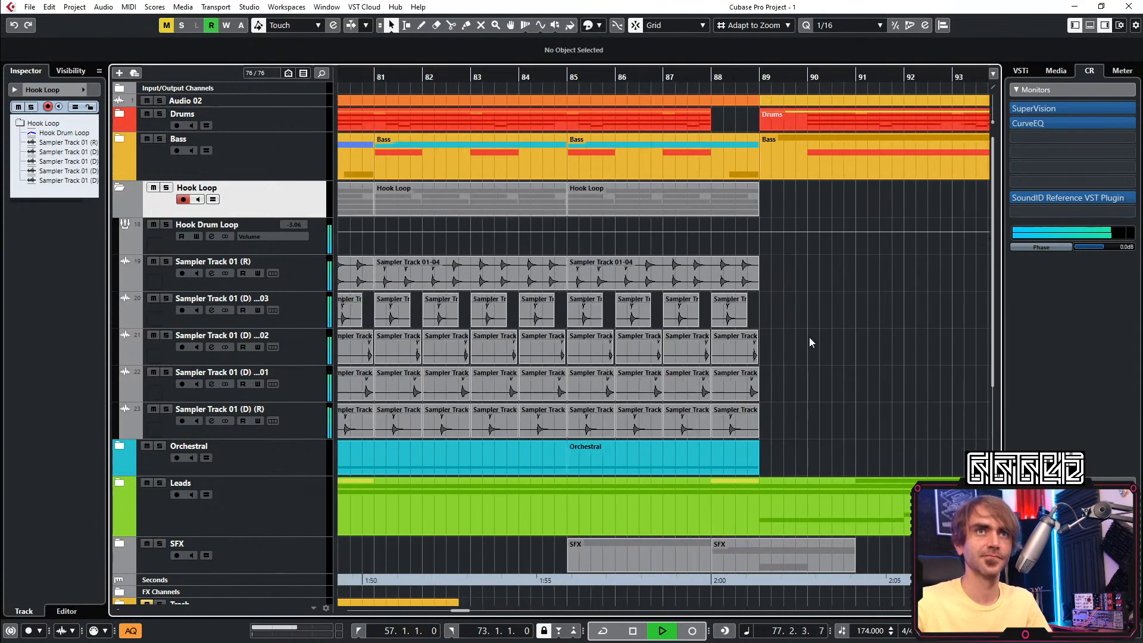
{"action": "scroll", "coordinate": [803, 295], "scroll_direction": "down", "scroll_amount": 5}
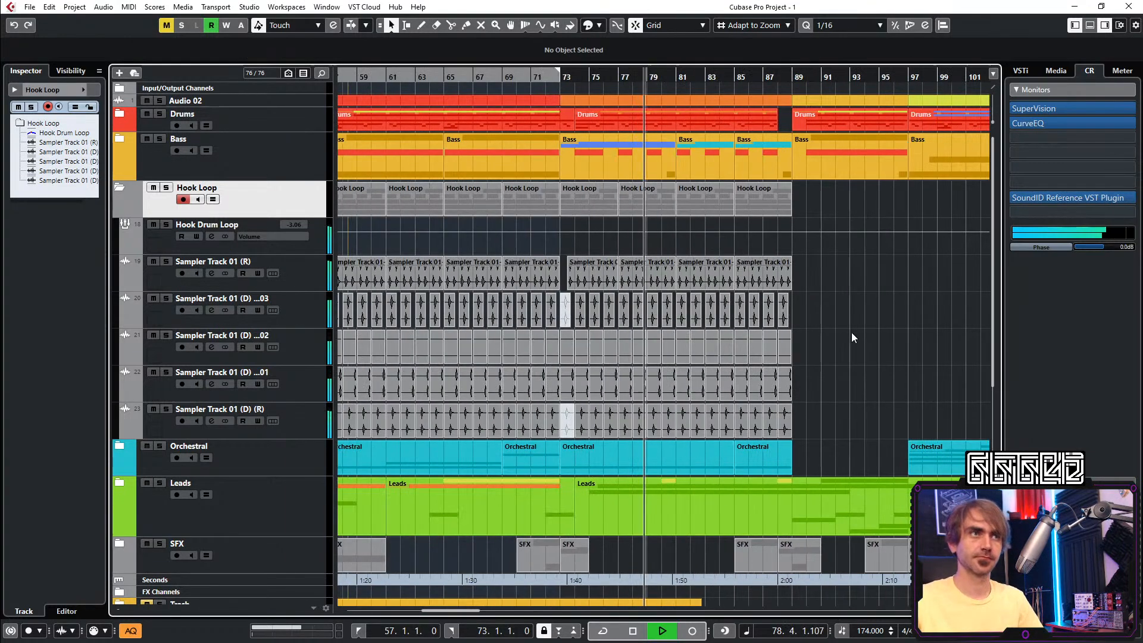
{"action": "key", "text": "space"}
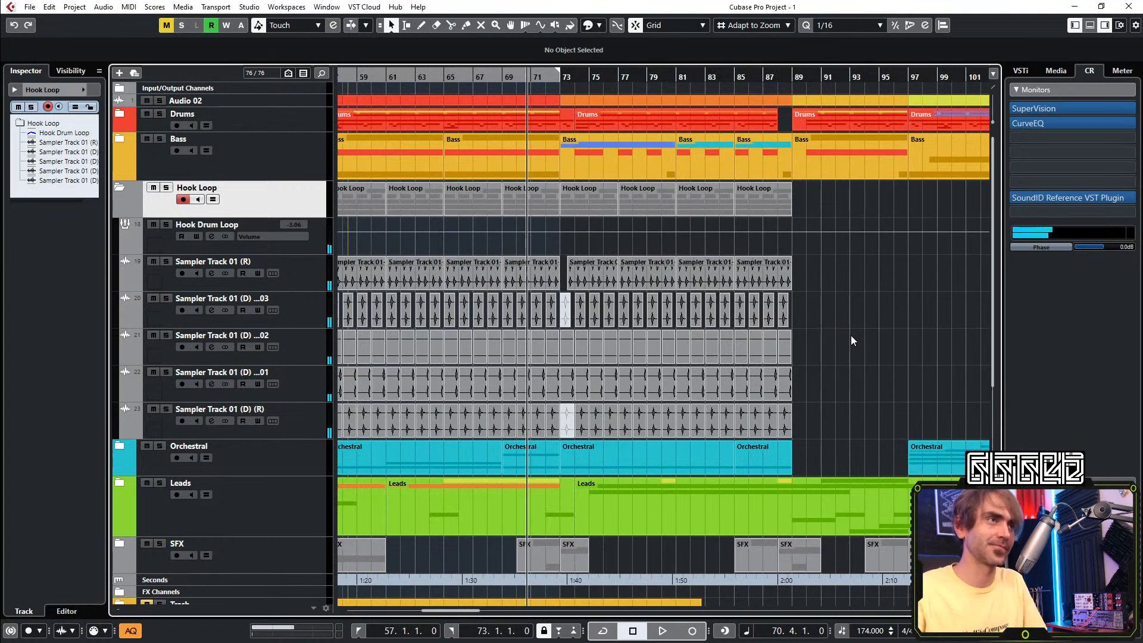
{"action": "key", "text": "space"}
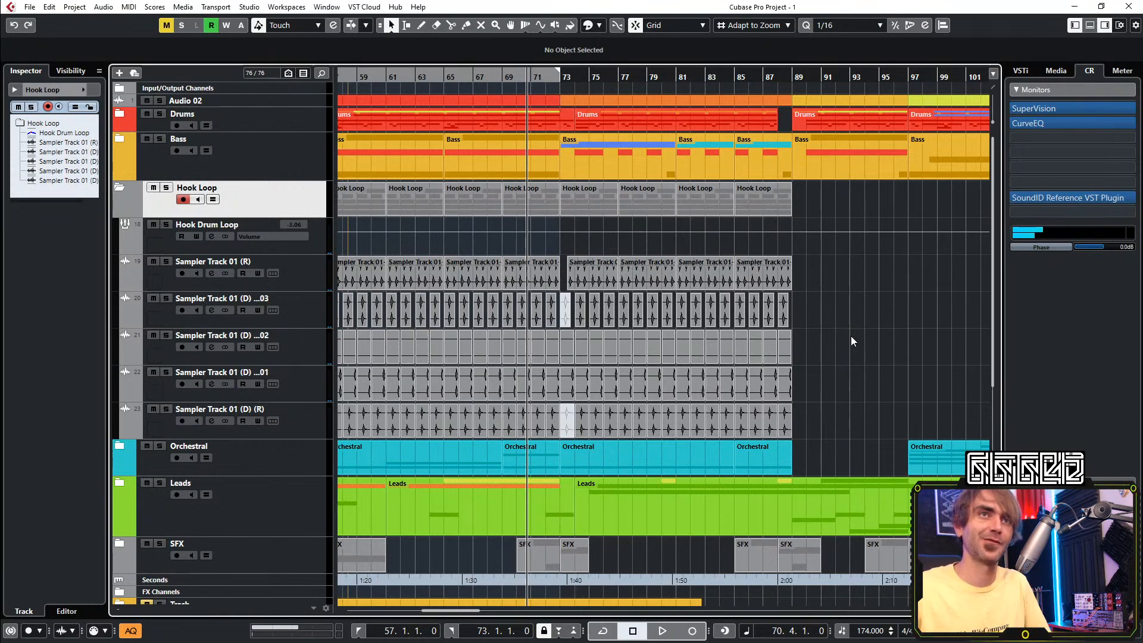
{"action": "scroll", "coordinate": [795, 346], "scroll_direction": "right", "scroll_amount": 3}
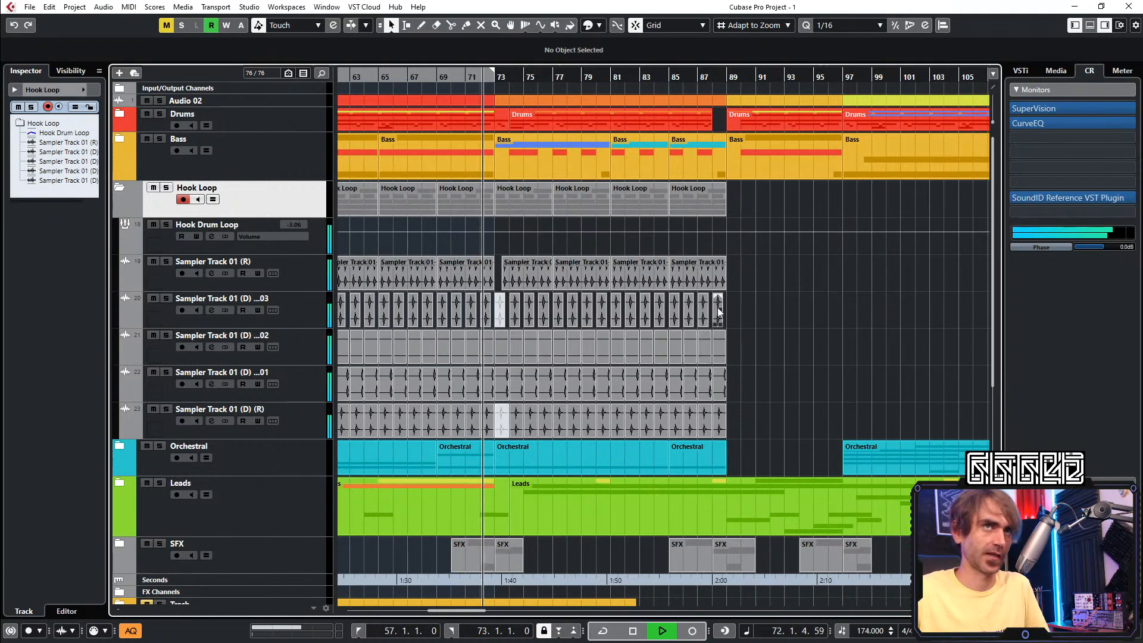
{"action": "scroll", "coordinate": [787, 212], "scroll_direction": "right", "scroll_amount": 3}
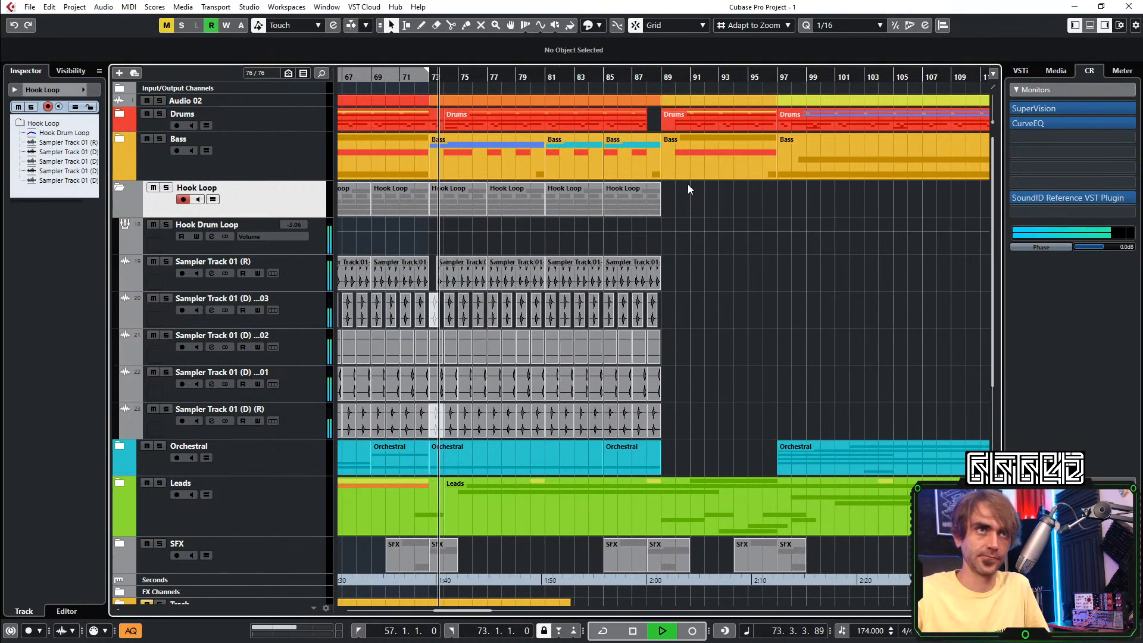
Copy the Hook Loop part to bars 89 to 93
{"action": "scroll", "coordinate": [535, 138], "scroll_direction": "left", "scroll_amount": 3}
{"action": "left_click_drag", "start_coordinate": [465, 205], "coordinate": [812, 205]}
{"action": "scroll", "coordinate": [705, 219], "scroll_direction": "right", "scroll_amount": 3}
{"action": "scroll", "coordinate": [704, 220], "scroll_direction": "up", "scroll_amount": 1}
{"action": "scroll", "coordinate": [704, 218], "scroll_direction": "up", "scroll_amount": 2}
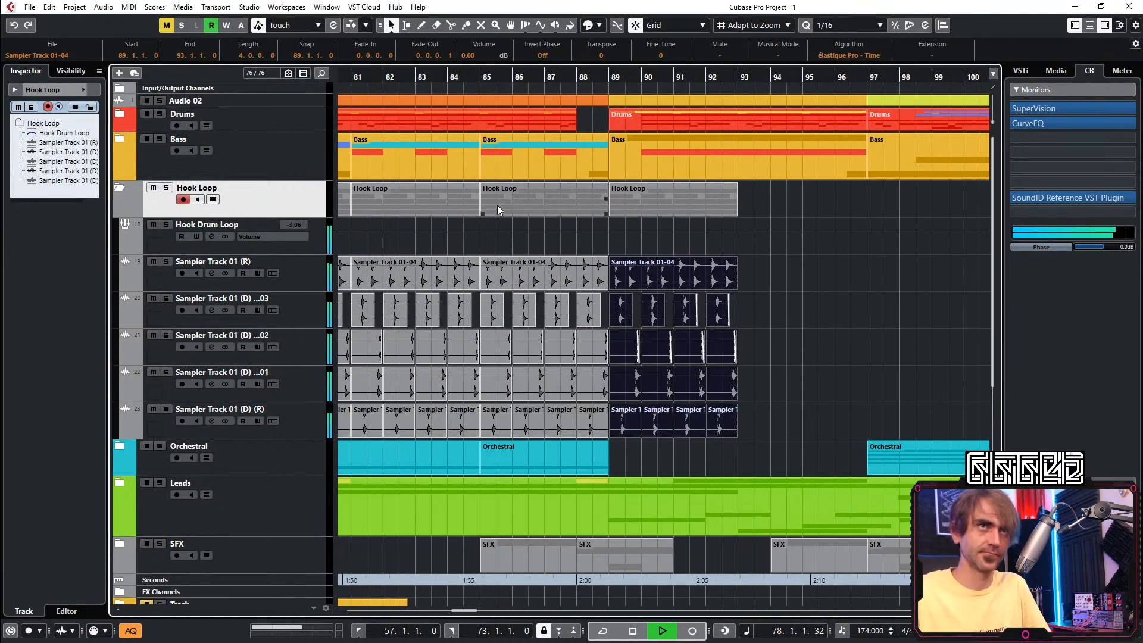
{"action": "scroll", "coordinate": [505, 206], "scroll_direction": "up", "scroll_amount": 2}
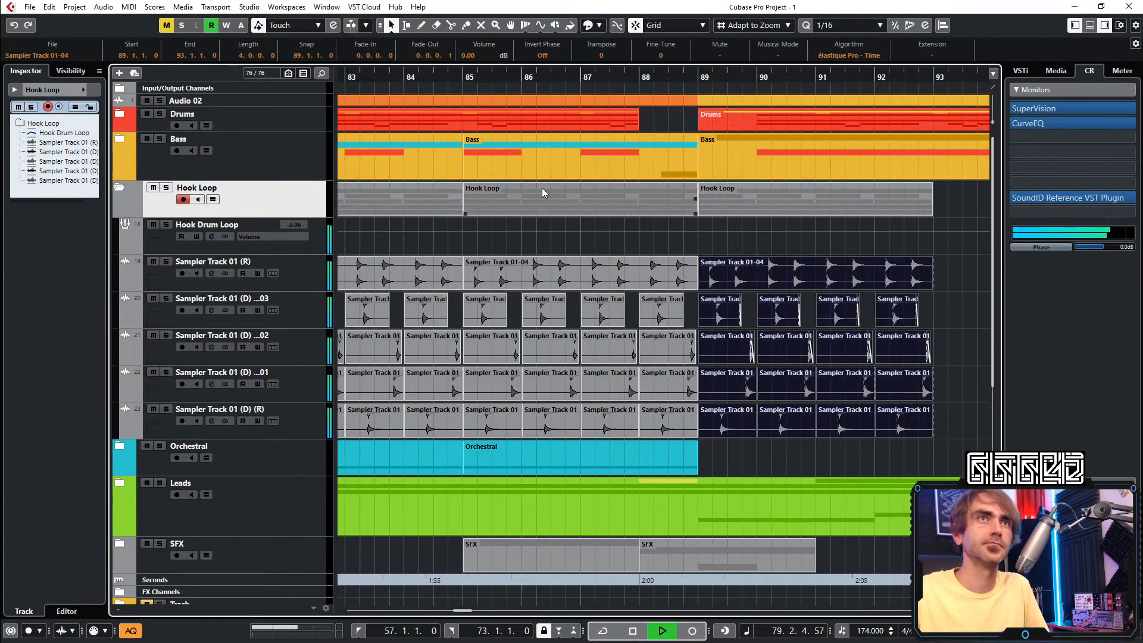
Cut the Hook Loop part before bar 89 and delete its bar 88 section to leave a one-bar break
{"action": "left_click", "coordinate": [604, 192]}
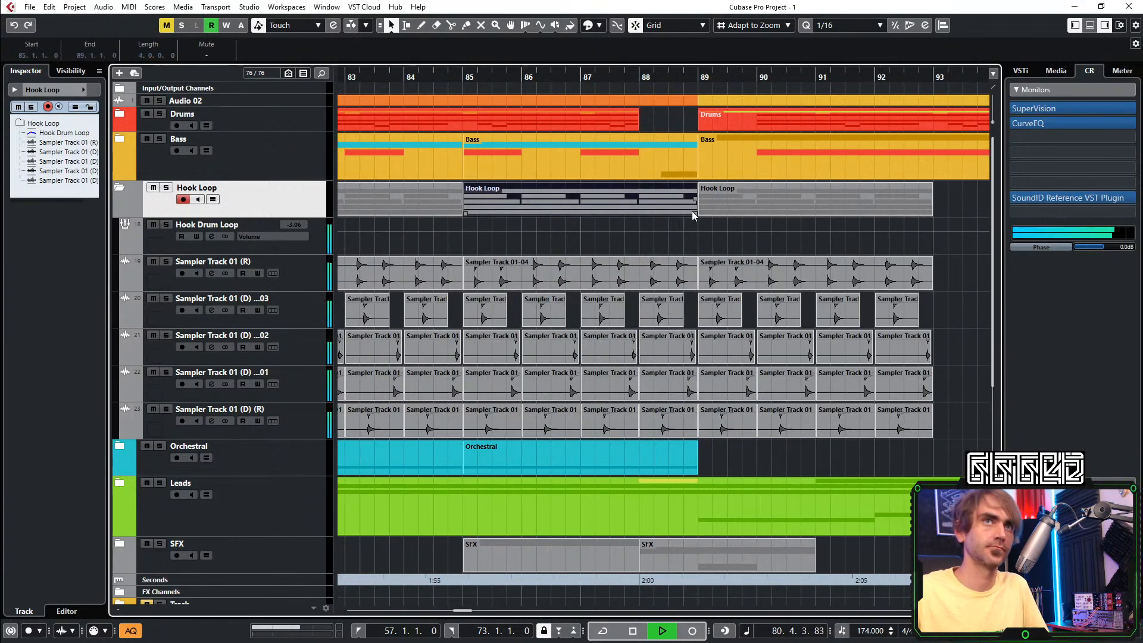
{"action": "scroll", "coordinate": [712, 183], "scroll_direction": "down", "scroll_amount": 3}
{"action": "scroll", "coordinate": [702, 190], "scroll_direction": "right", "scroll_amount": 2}
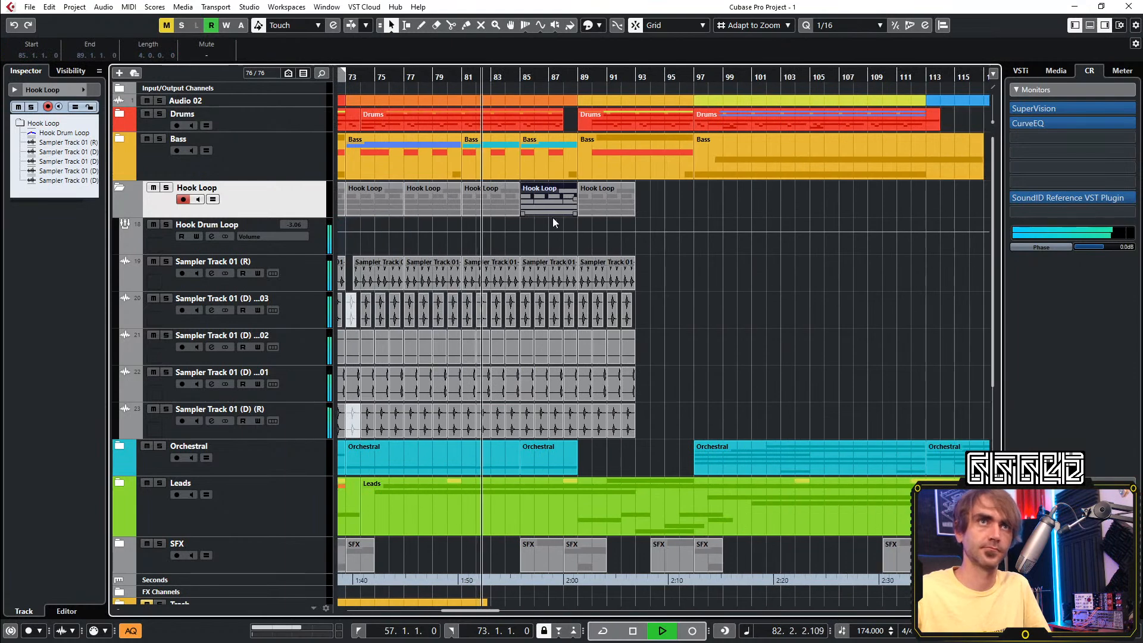
{"action": "scroll", "coordinate": [567, 205], "scroll_direction": "up", "scroll_amount": 3}
{"action": "left_click_drag", "start_coordinate": [605, 213], "coordinate": [541, 210]}
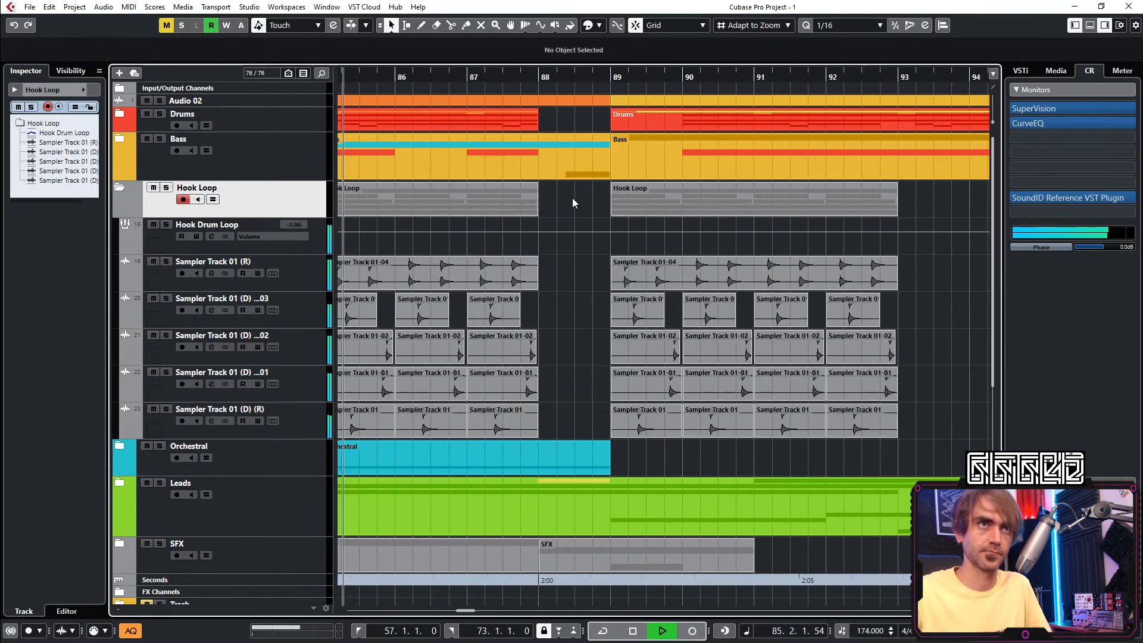
Start the Sampler Track 01-04 clip after the break at bar 90 and mute the other sampler clips in bar 89
{"action": "scroll", "coordinate": [573, 334], "scroll_direction": "down", "scroll_amount": 3}
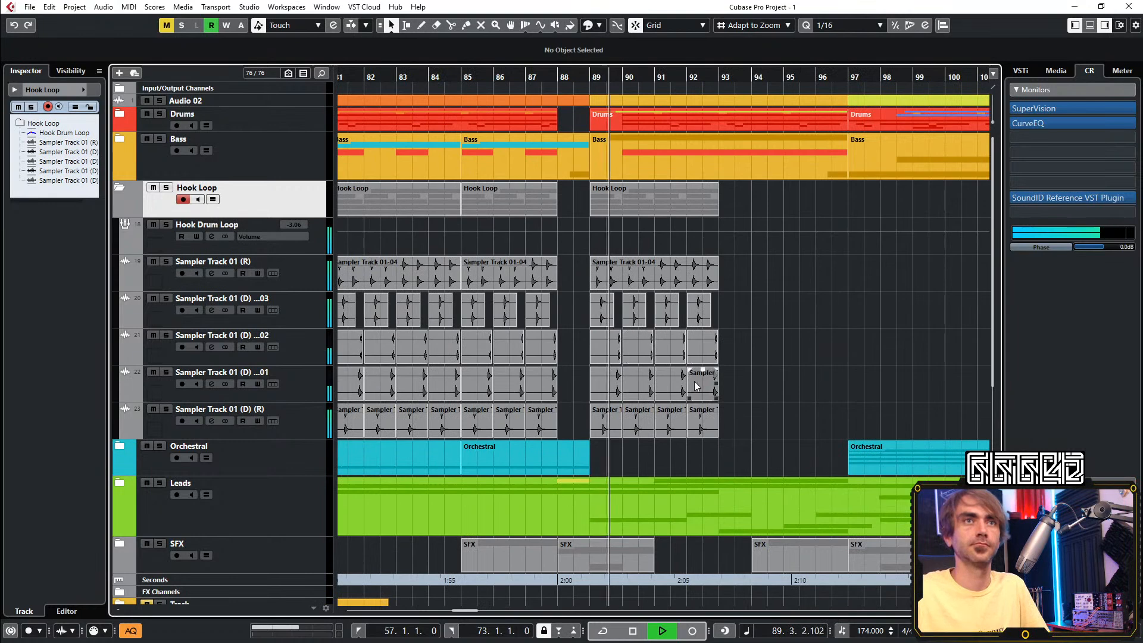
{"action": "scroll", "coordinate": [503, 350], "scroll_direction": "right", "scroll_amount": 3}
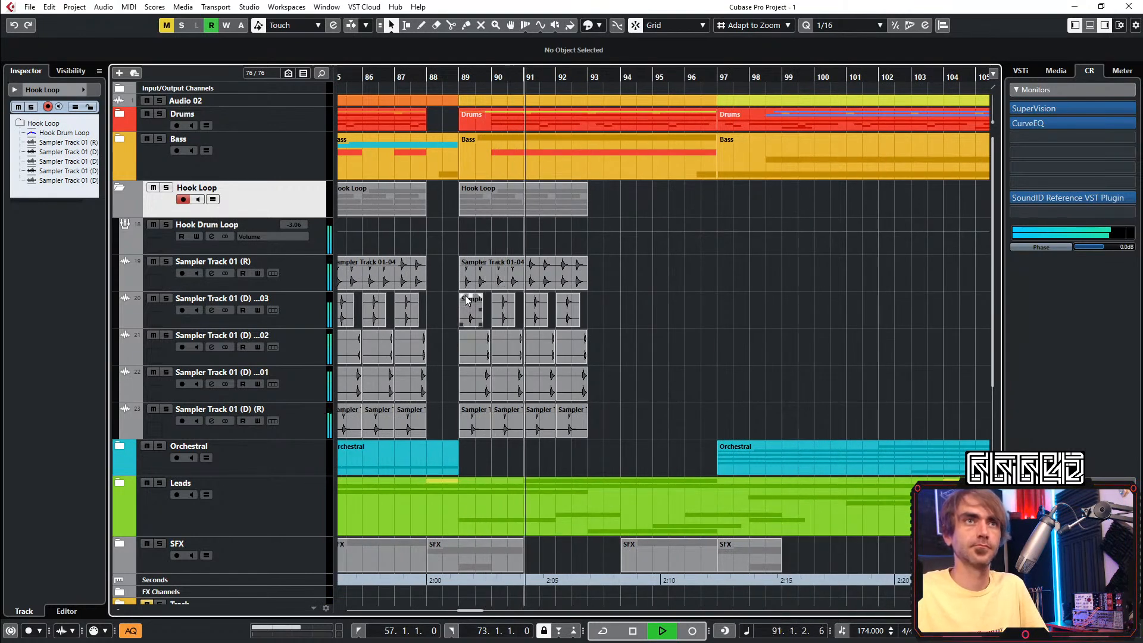
{"action": "left_click_drag", "start_coordinate": [462, 288], "coordinate": [474, 415]}
{"action": "key", "text": "space"}
{"action": "key", "text": "space"}
{"action": "key", "text": "7"}
{"action": "key", "text": "1"}
Copy the four-bar Hook Loop part to bars 93 to 97
{"action": "scroll", "coordinate": [455, 313], "scroll_direction": "down", "scroll_amount": 3}
{"action": "scroll", "coordinate": [388, 225], "scroll_direction": "left", "scroll_amount": 3}
{"action": "left_click_drag", "start_coordinate": [497, 193], "coordinate": [710, 194]}
{"action": "scroll", "coordinate": [681, 194], "scroll_direction": "right", "scroll_amount": 3}
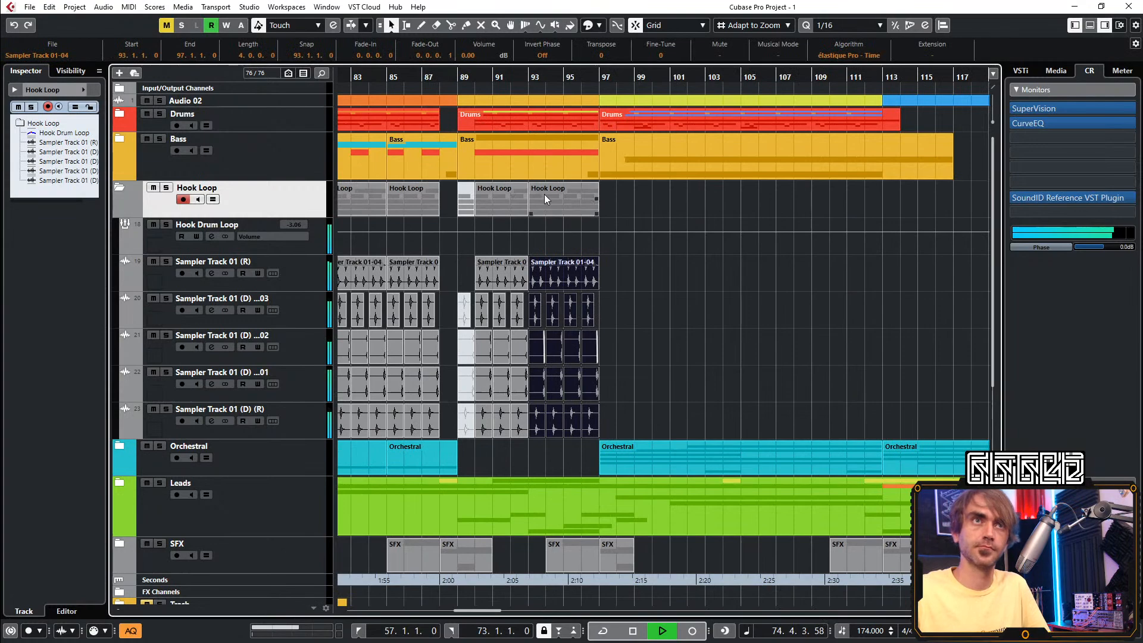
Listen through the extended arrangement and try repeating the Hook Loop part from bar 97 to bar 113
{"action": "left_click", "coordinate": [544, 194]}
{"action": "scroll", "coordinate": [598, 206], "scroll_direction": "down", "scroll_amount": 2}
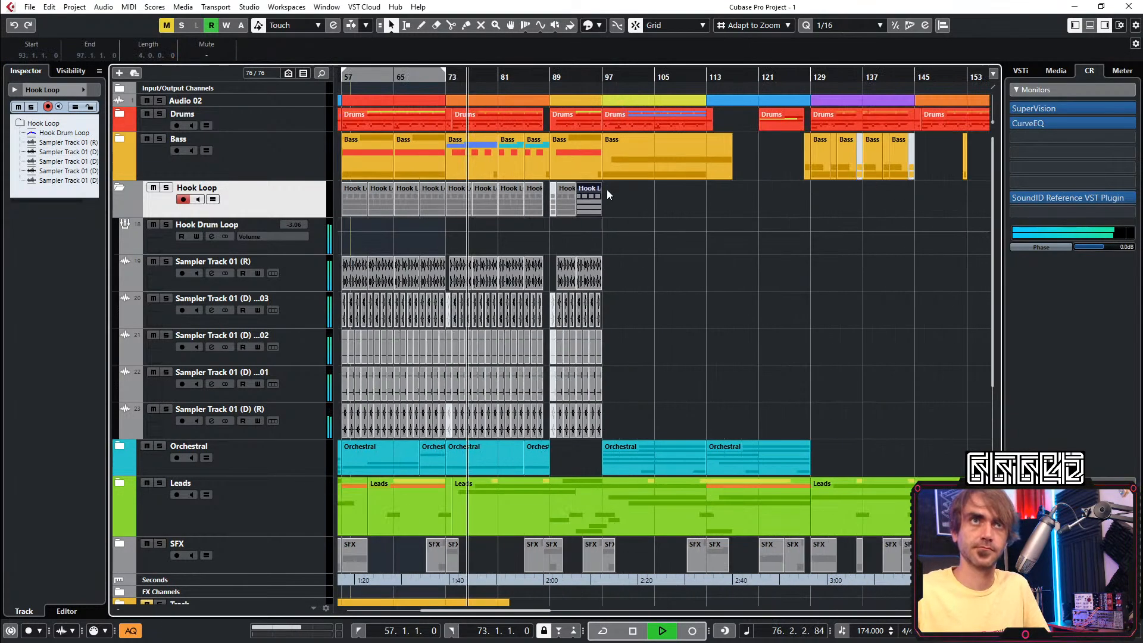
{"action": "scroll", "coordinate": [615, 187], "scroll_direction": "right", "scroll_amount": 1}
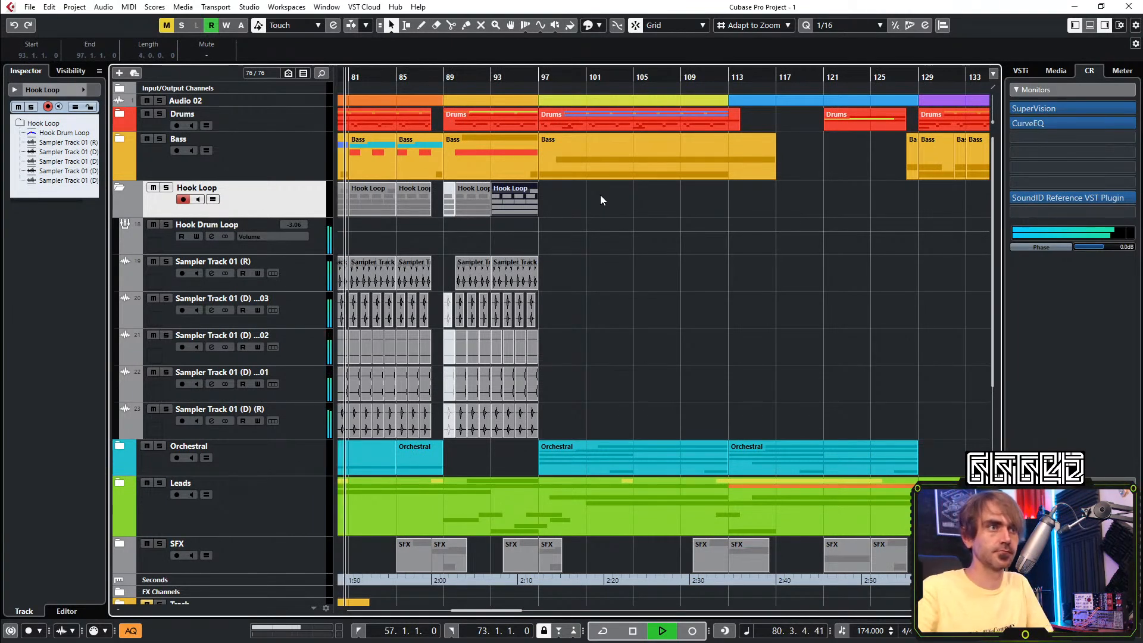
{"action": "scroll", "coordinate": [623, 213], "scroll_direction": "down", "scroll_amount": 1}
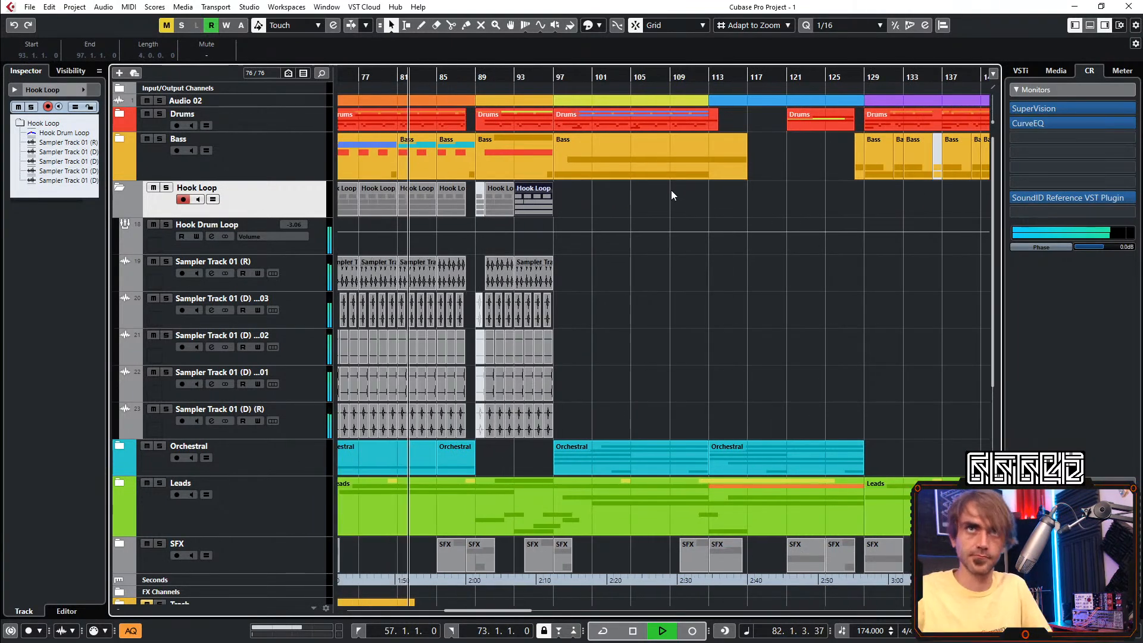
{"action": "scroll", "coordinate": [673, 191], "scroll_direction": "left", "scroll_amount": 1}
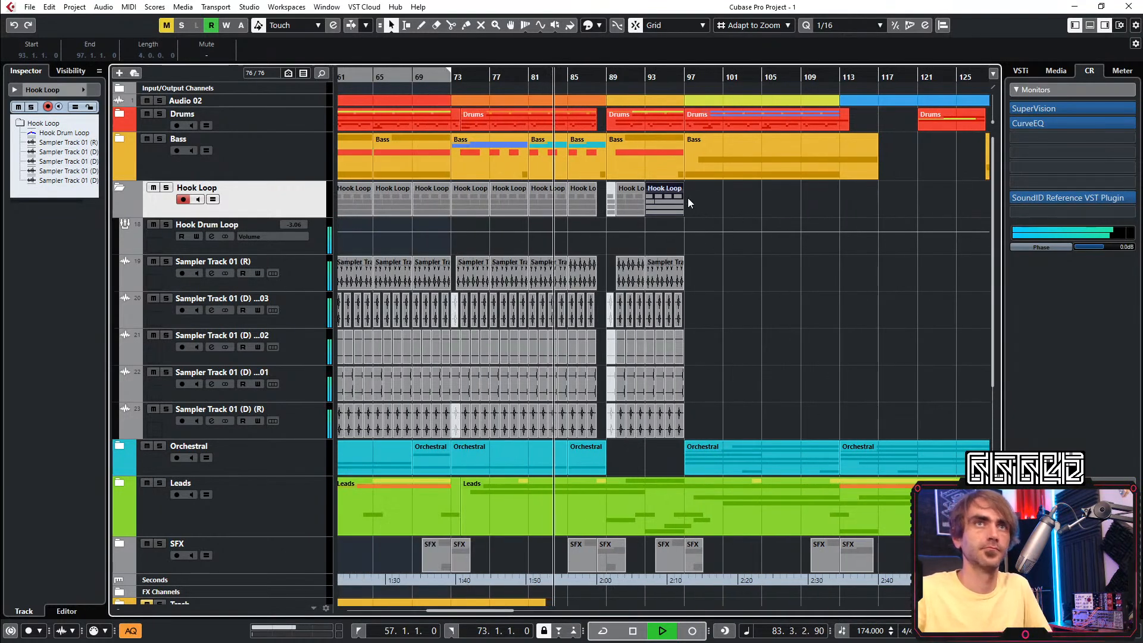
{"action": "scroll", "coordinate": [654, 202], "scroll_direction": "up", "scroll_amount": 2}
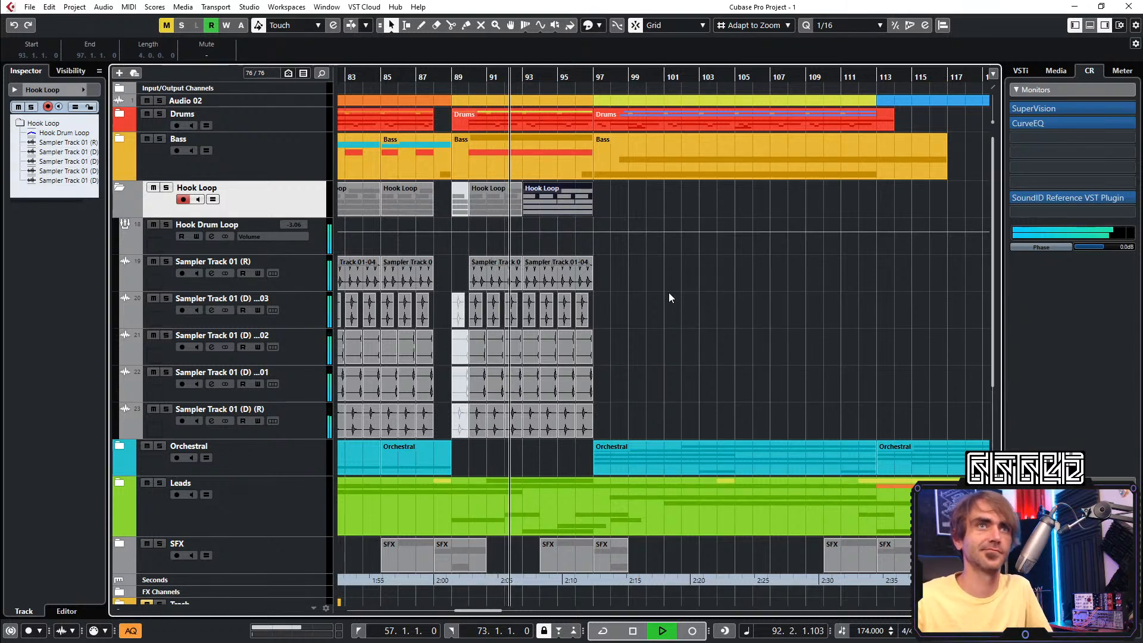
{"action": "left_click_drag", "start_coordinate": [550, 189], "coordinate": [616, 200]}
{"action": "scroll", "coordinate": [616, 200], "scroll_direction": "up", "scroll_amount": 3}
{"action": "left_click", "coordinate": [573, 207]}
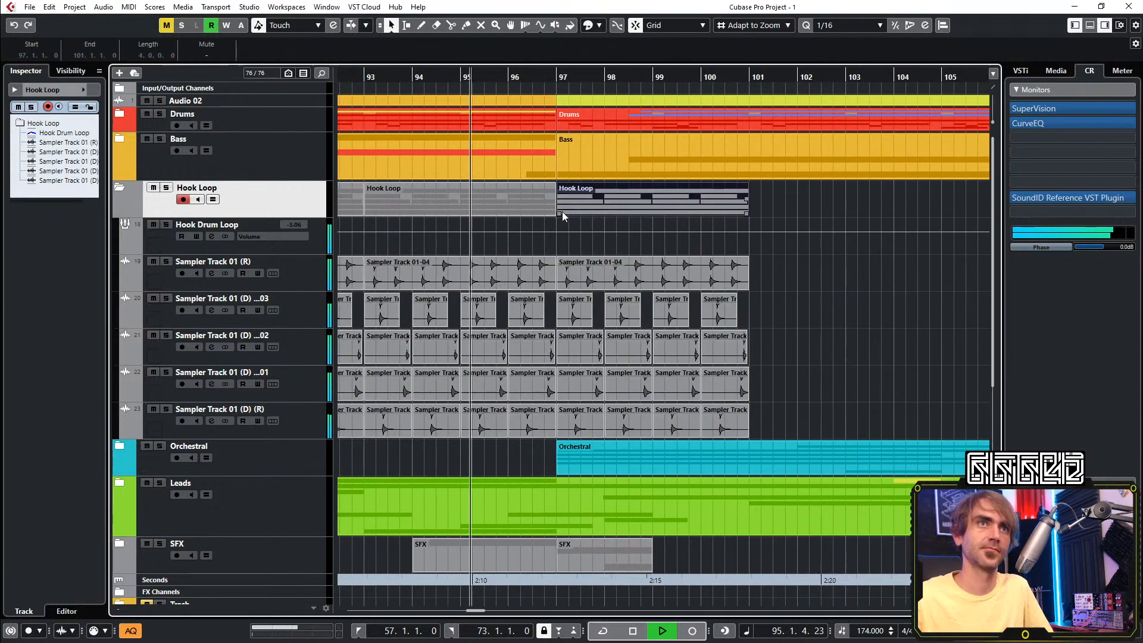
{"action": "scroll", "coordinate": [759, 208], "scroll_direction": "down", "scroll_amount": 3}
{"action": "left_click_drag", "start_coordinate": [758, 203], "coordinate": [784, 216]}
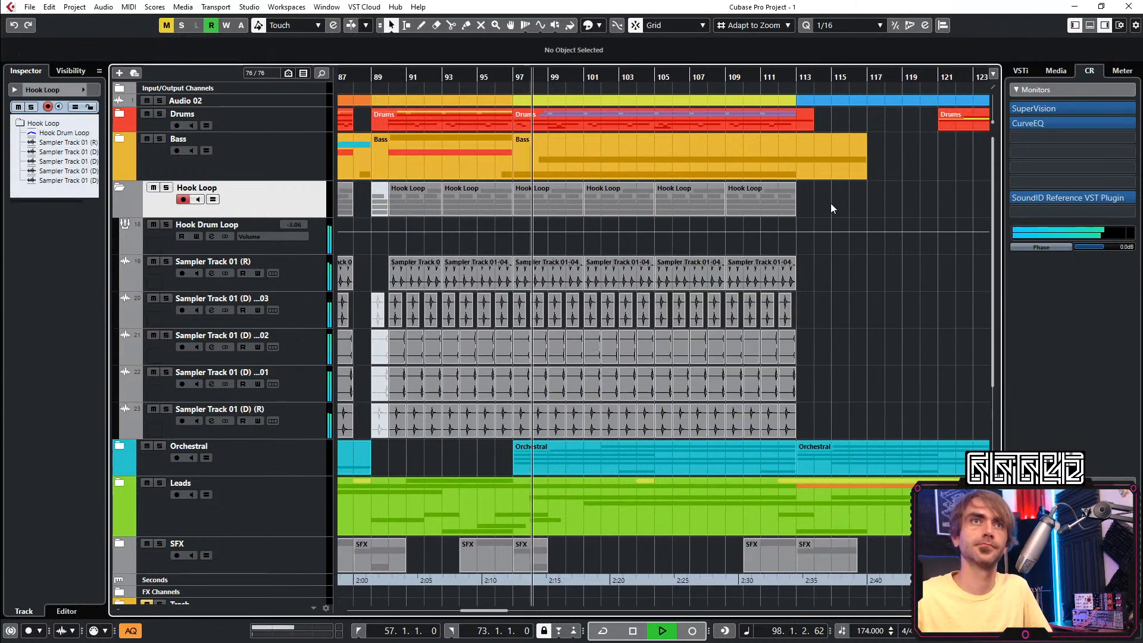
Delete the Hook Loop copies between bar 97 and bar 113
{"action": "scroll", "coordinate": [588, 196], "scroll_direction": "up", "scroll_amount": 2}
{"action": "left_click", "coordinate": [578, 195]}
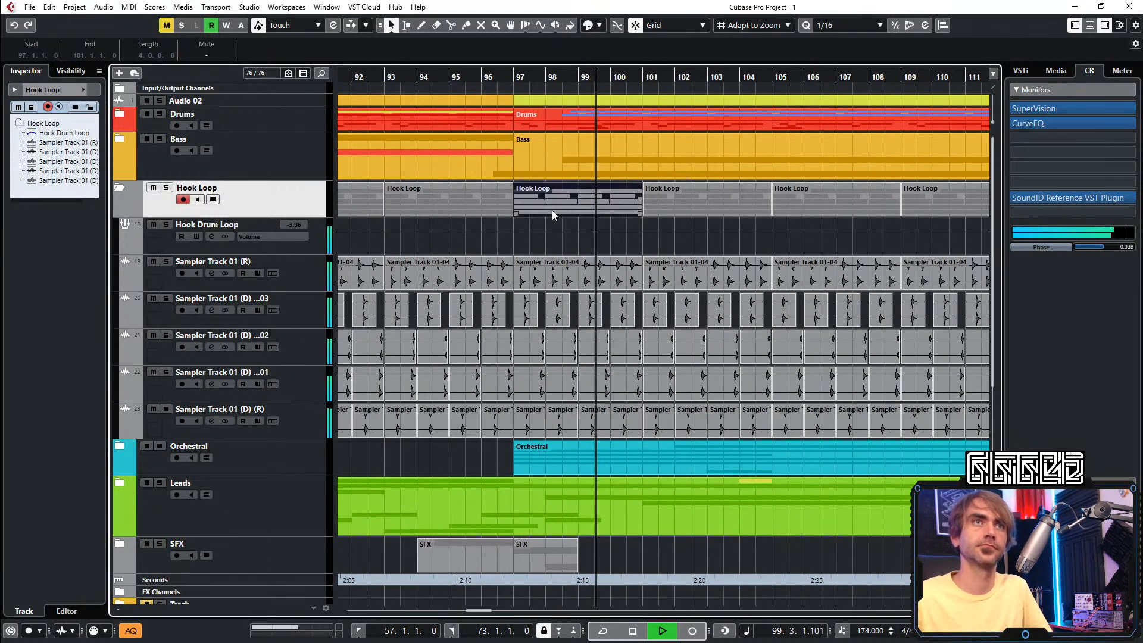
{"action": "scroll", "coordinate": [529, 213], "scroll_direction": "down", "scroll_amount": 3}
{"action": "left_click", "coordinate": [490, 89]}
{"action": "scroll", "coordinate": [504, 188], "scroll_direction": "up", "scroll_amount": 2}
{"action": "left_click_drag", "start_coordinate": [923, 201], "coordinate": [581, 196]}
{"action": "key", "text": "Delete"}
Shorten the Hook Loop part at bar 93 to half a bar and repeat it up to bar 97
{"action": "left_click", "coordinate": [448, 78]}
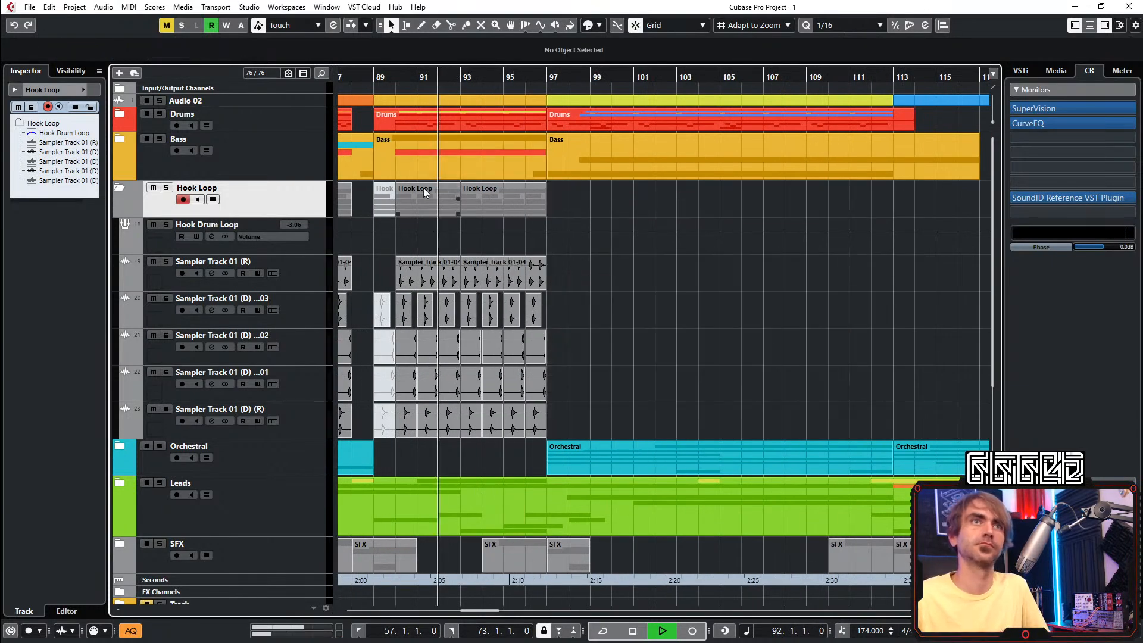
{"action": "scroll", "coordinate": [430, 185], "scroll_direction": "up", "scroll_amount": 2}
{"action": "left_click", "coordinate": [566, 190]}
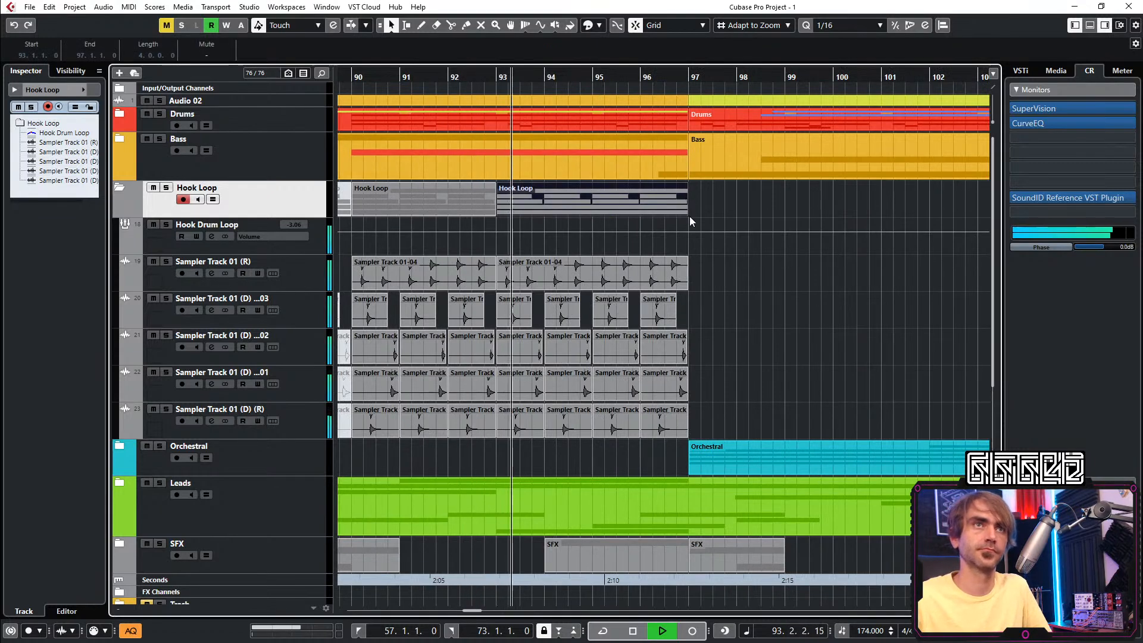
{"action": "mouse_move", "coordinate": [687, 213]}
{"action": "left_mouse_down"}
{"action": "mouse_move", "coordinate": [515, 208]}
{"action": "mouse_move", "coordinate": [683, 207]}
{"action": "left_mouse_up"}
Show the Hook Drum Loop automation, raise the Macro 2 (Mix) point at beat 3 of bar 93 to 100%, and remove the bar 94 point
{"action": "left_click", "coordinate": [125, 247]}
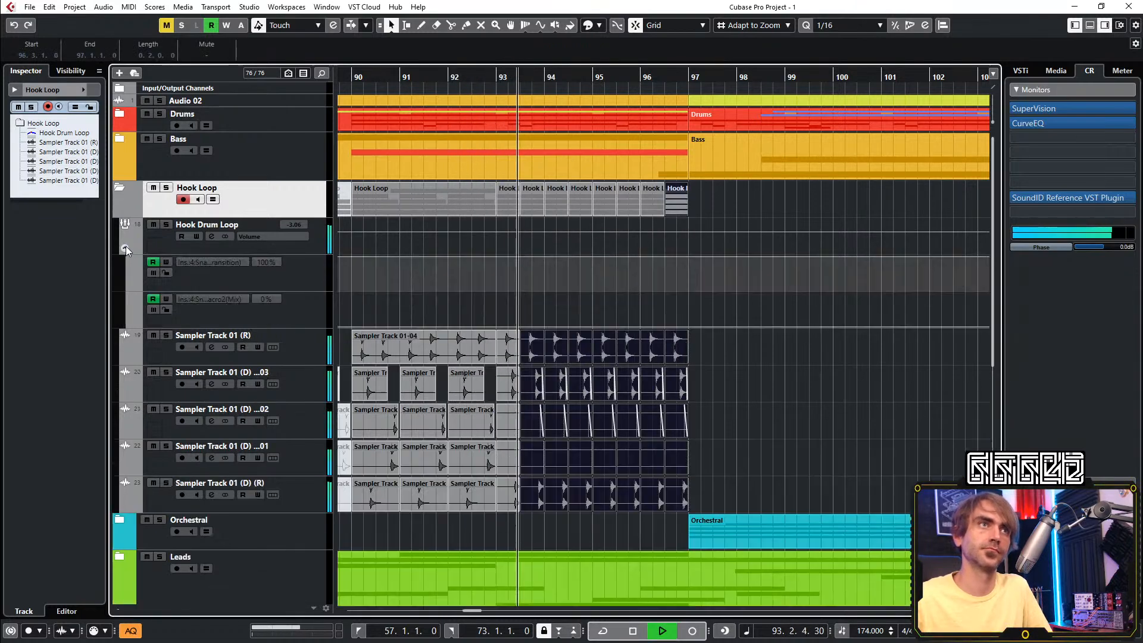
{"action": "left_click", "coordinate": [490, 327]}
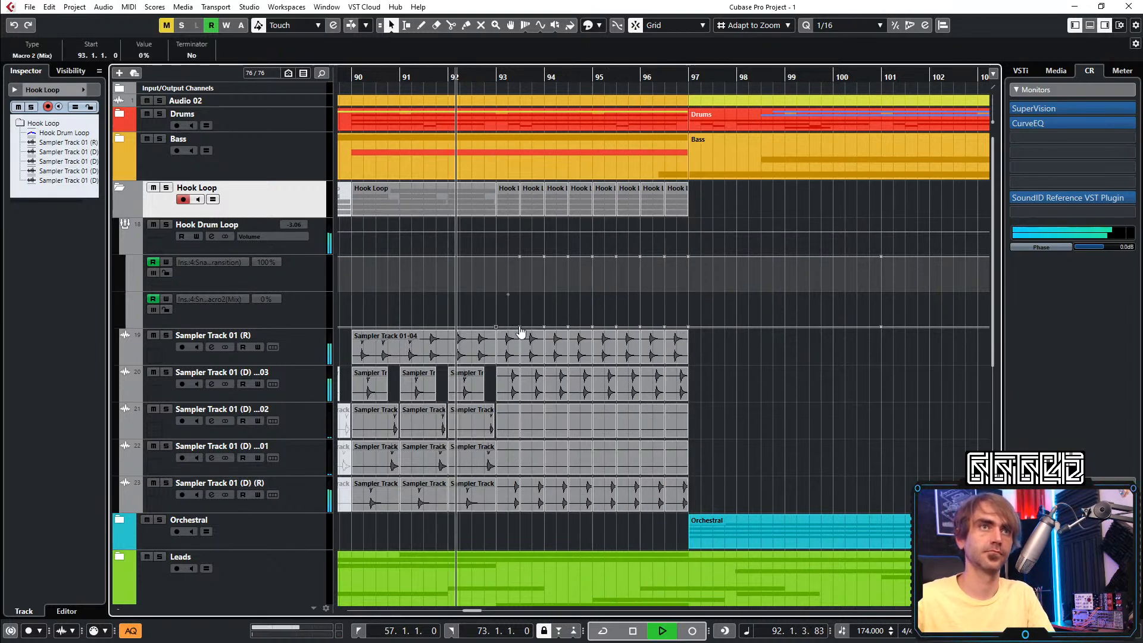
{"action": "left_click_drag", "start_coordinate": [519, 327], "coordinate": [520, 295]}
{"action": "left_click", "coordinate": [544, 327]}
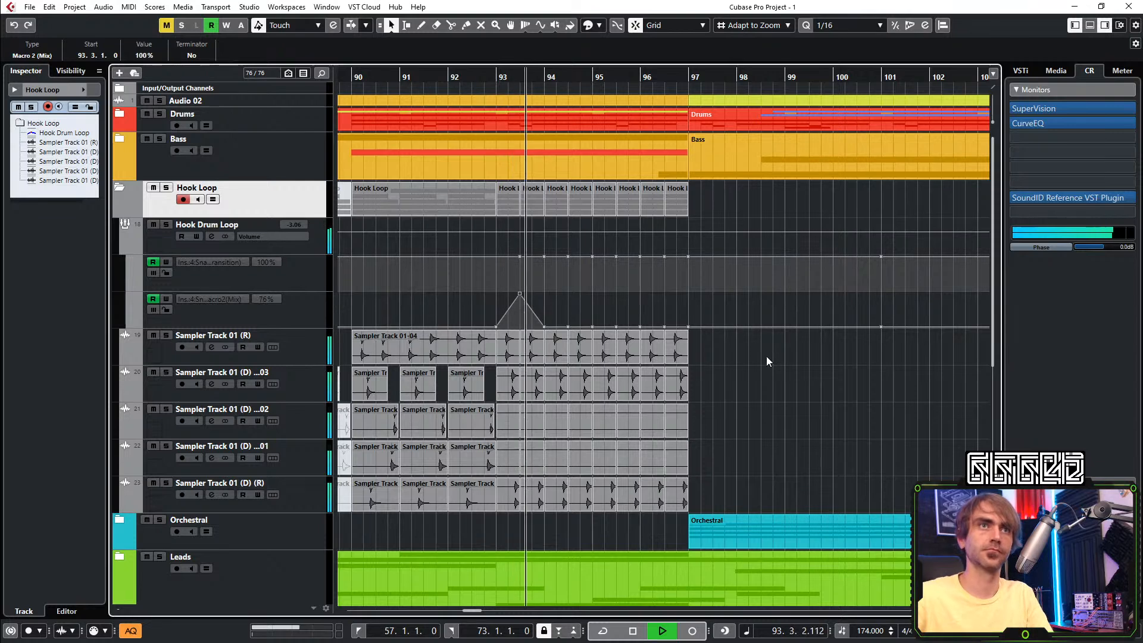
{"action": "key", "text": "Delete"}
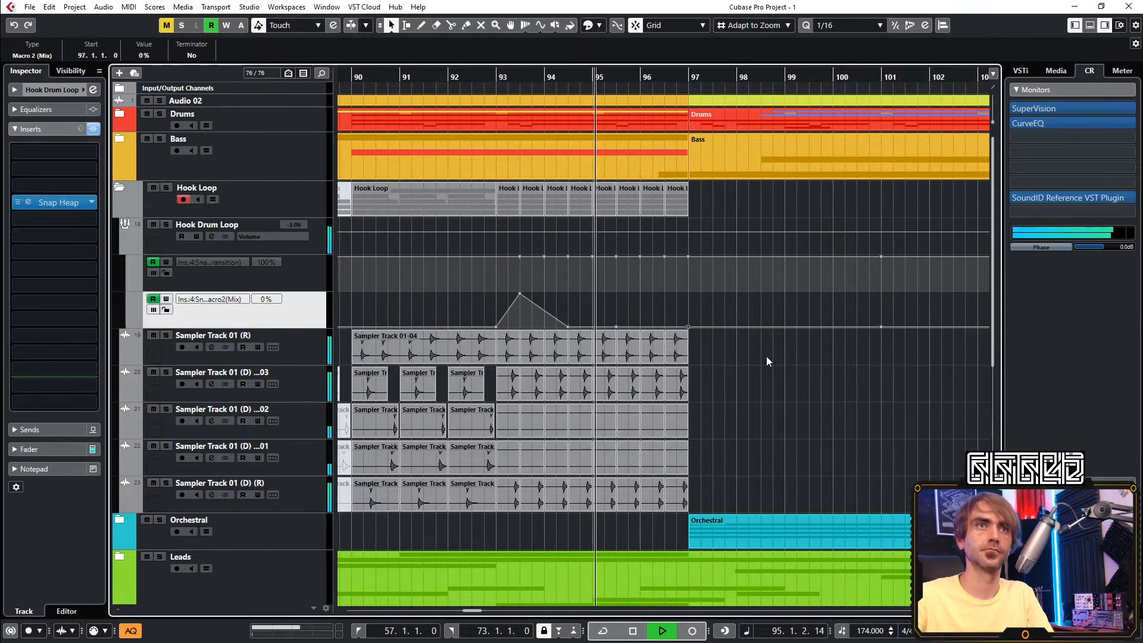
Try removing more Macro 2 (Mix) automation points around bar 94 and undo the deletion
{"action": "key", "text": "Delete"}
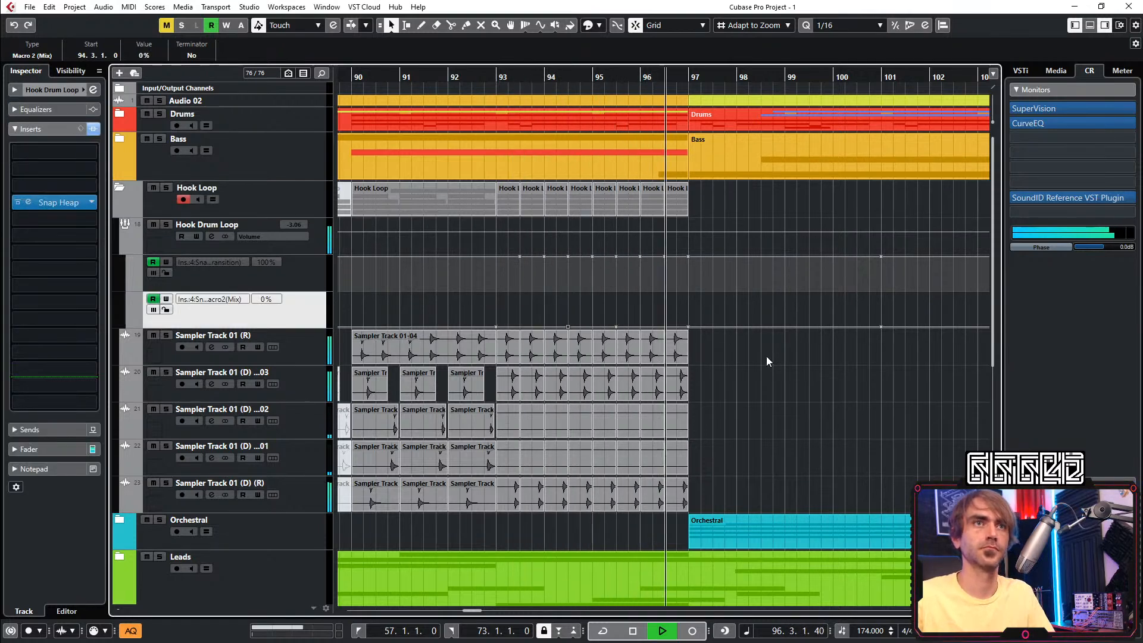
{"action": "key", "text": "super+x"}
{"action": "left_click", "coordinate": [766, 356]}
{"action": "key", "text": "ctrl+z"}
{"action": "key", "text": "ctrl+z"}
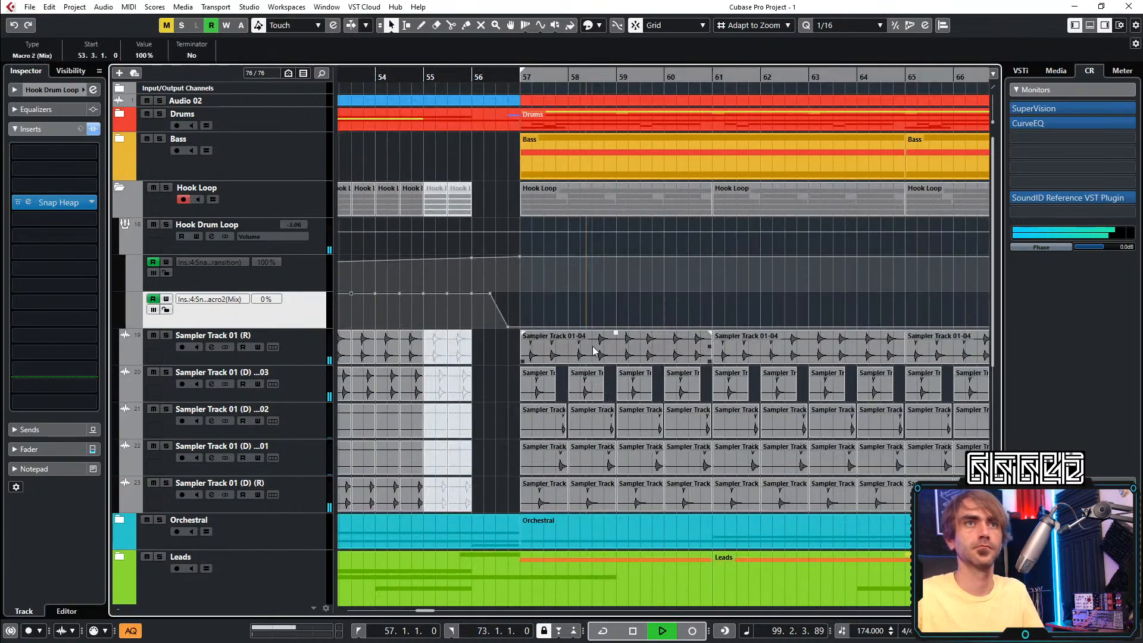
Delete the Macro 2 (Mix) points between beat 3 of bar 93 and bar 101, and add a 100% point at beat 3 of bar 97
{"action": "scroll", "coordinate": [631, 321], "scroll_direction": "down", "scroll_amount": 5}
{"action": "scroll", "coordinate": [661, 282], "scroll_direction": "right", "scroll_amount": 5}
{"action": "left_click", "coordinate": [681, 378]}
{"action": "key", "text": "space"}
{"action": "key", "text": "space"}
{"action": "scroll", "coordinate": [650, 364], "scroll_direction": "up", "scroll_amount": 2}
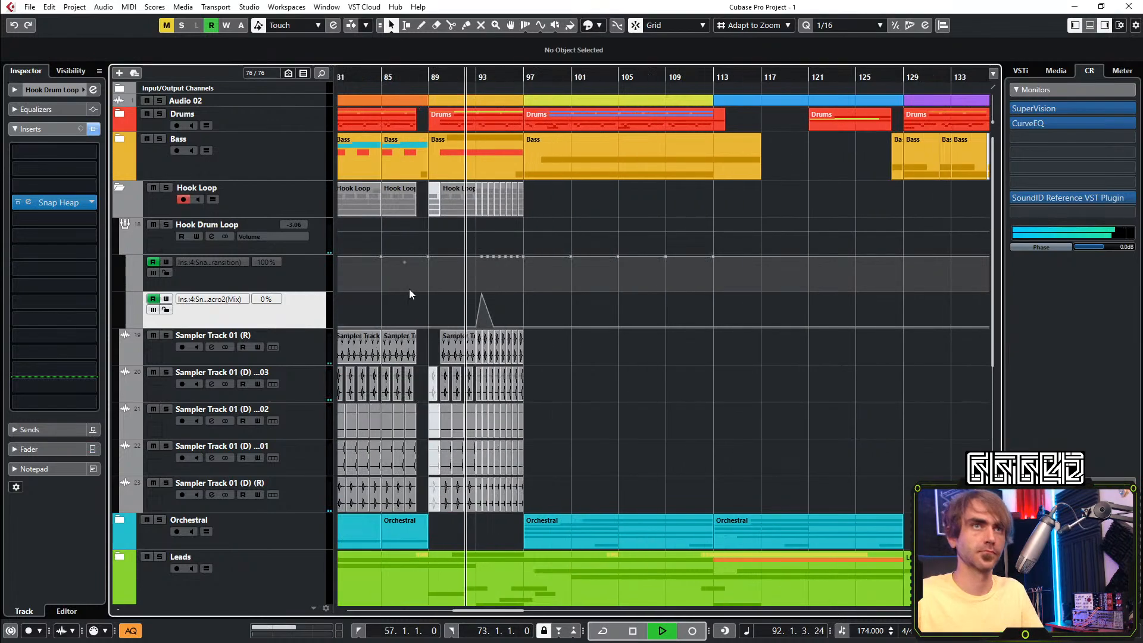
{"action": "scroll", "coordinate": [406, 296], "scroll_direction": "up", "scroll_amount": 2}
{"action": "scroll", "coordinate": [606, 311], "scroll_direction": "up", "scroll_amount": 2}
{"action": "left_click", "coordinate": [589, 326]}
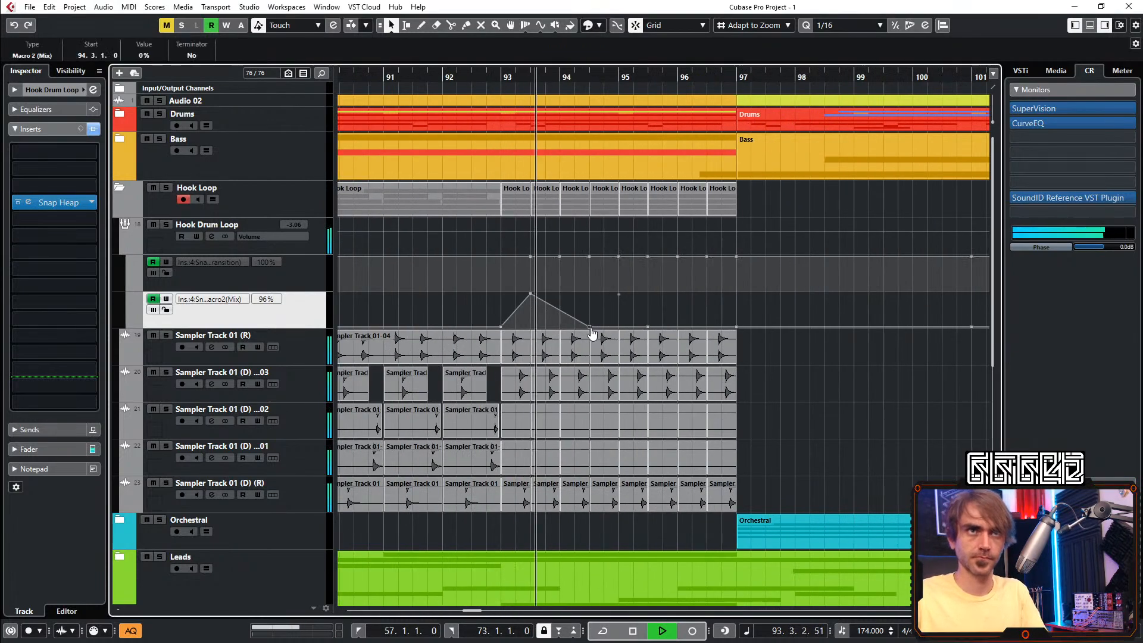
{"action": "key", "text": "Delete"}
{"action": "key", "text": "Delete"}
{"action": "key", "text": "Delete"}
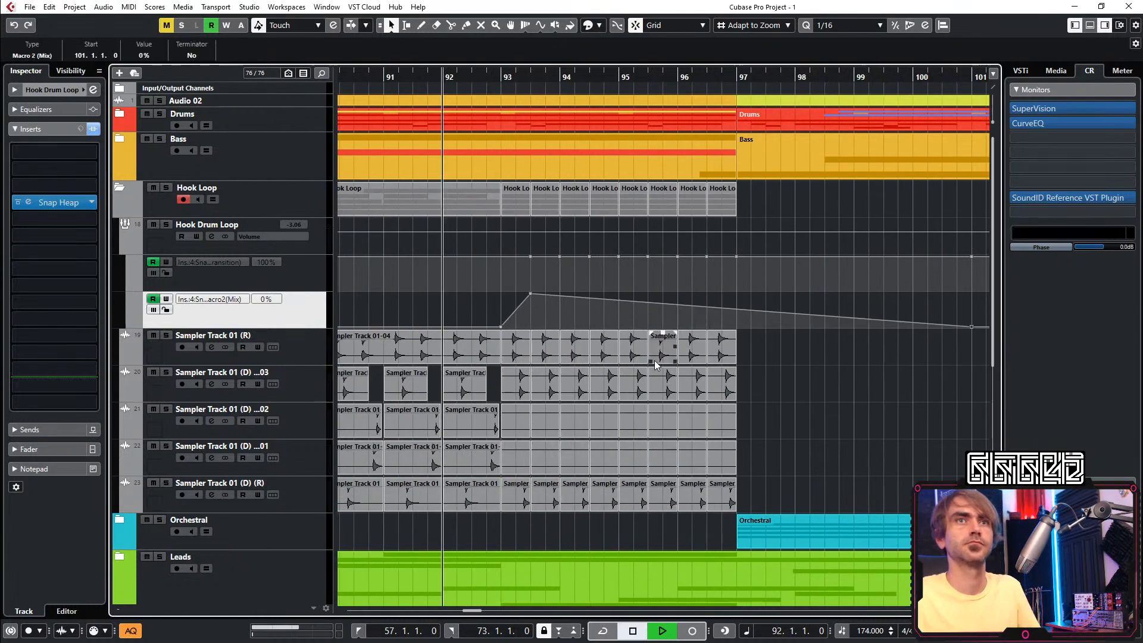
{"action": "scroll", "coordinate": [751, 334], "scroll_direction": "down", "scroll_amount": 3}
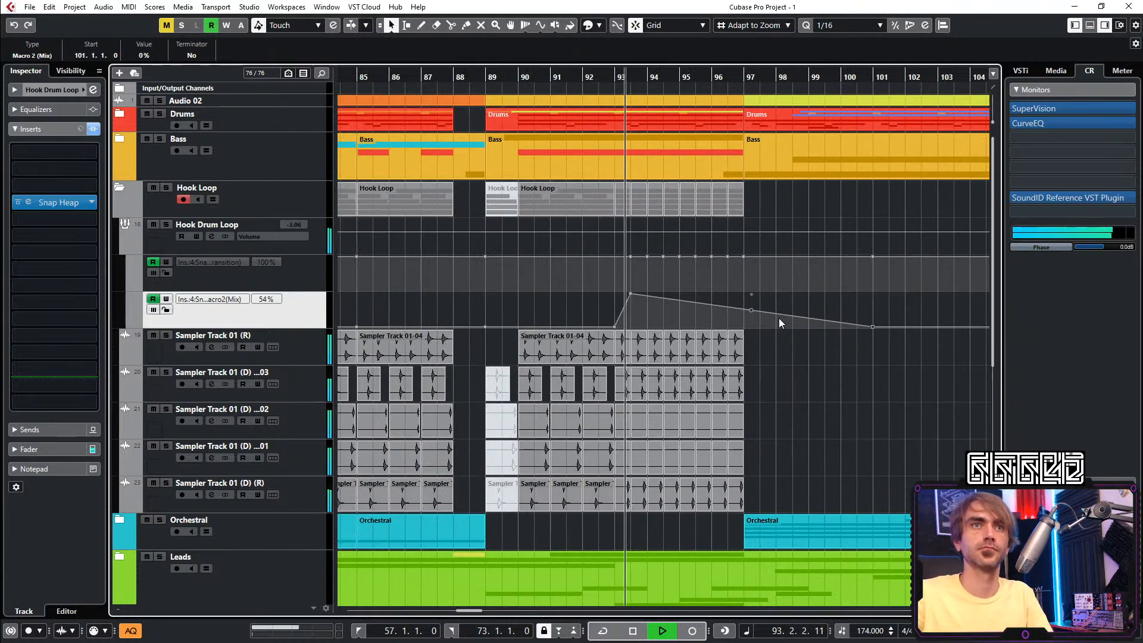
{"action": "left_click_drag", "start_coordinate": [776, 314], "coordinate": [760, 273]}
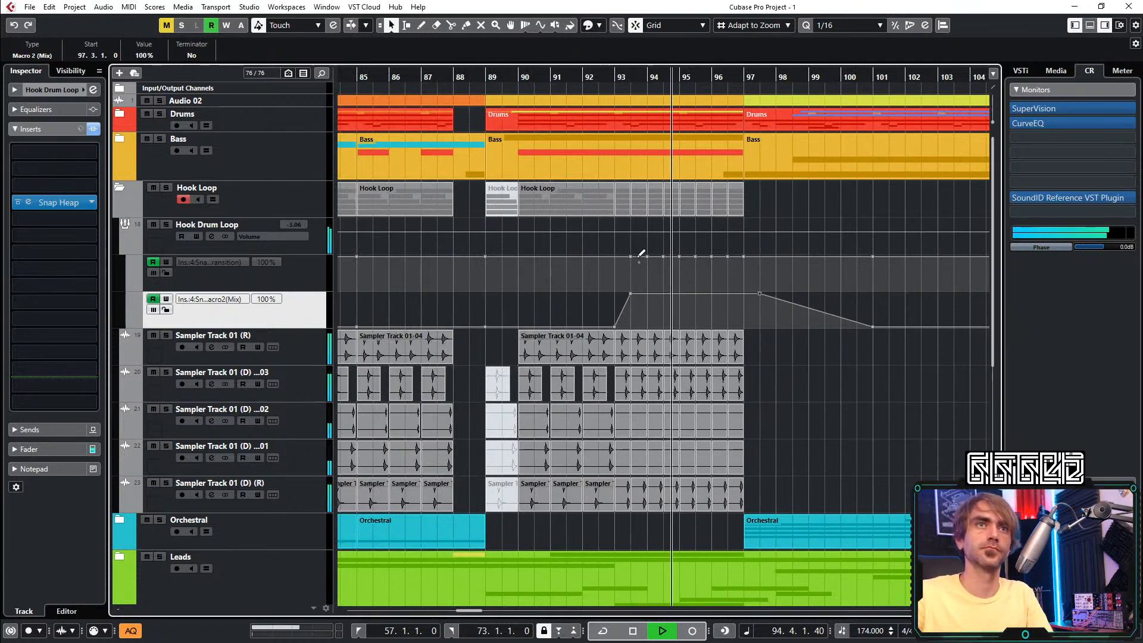
Ramp the Snap Heap transition automation down from beat 3 of bar 93 to bar 97, and shift the first 100% Macro 2 point to beat 3 of bar 94
{"action": "left_click_drag", "start_coordinate": [641, 272], "coordinate": [693, 272]}
{"action": "key", "text": "Delete"}
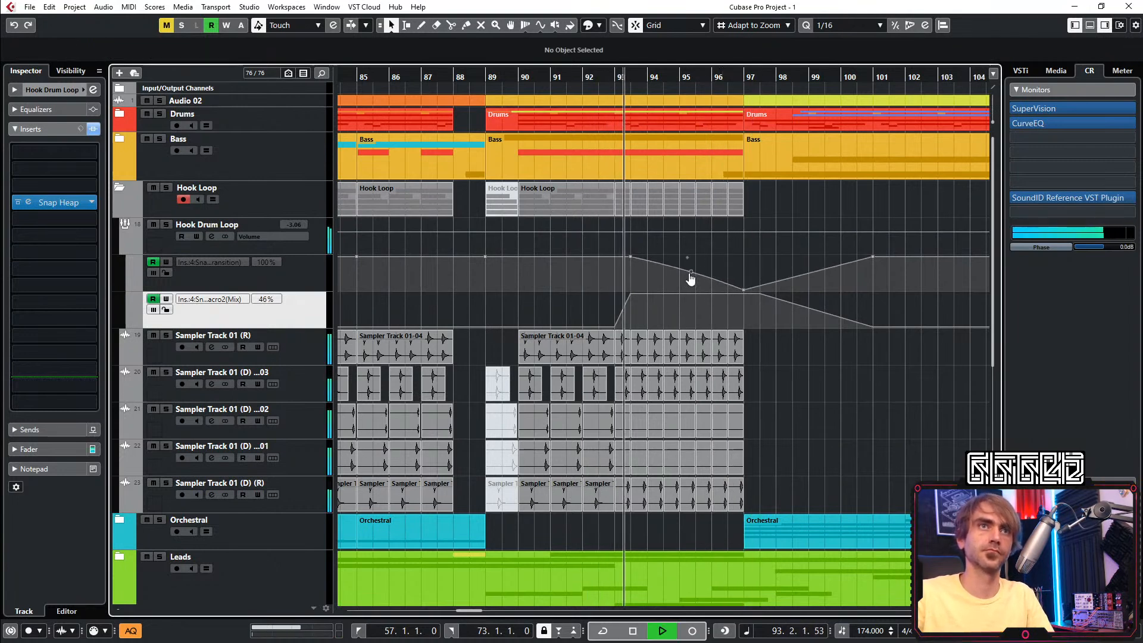
{"action": "left_click", "coordinate": [626, 293]}
{"action": "key", "text": "Delete"}
{"action": "left_click", "coordinate": [582, 75]}
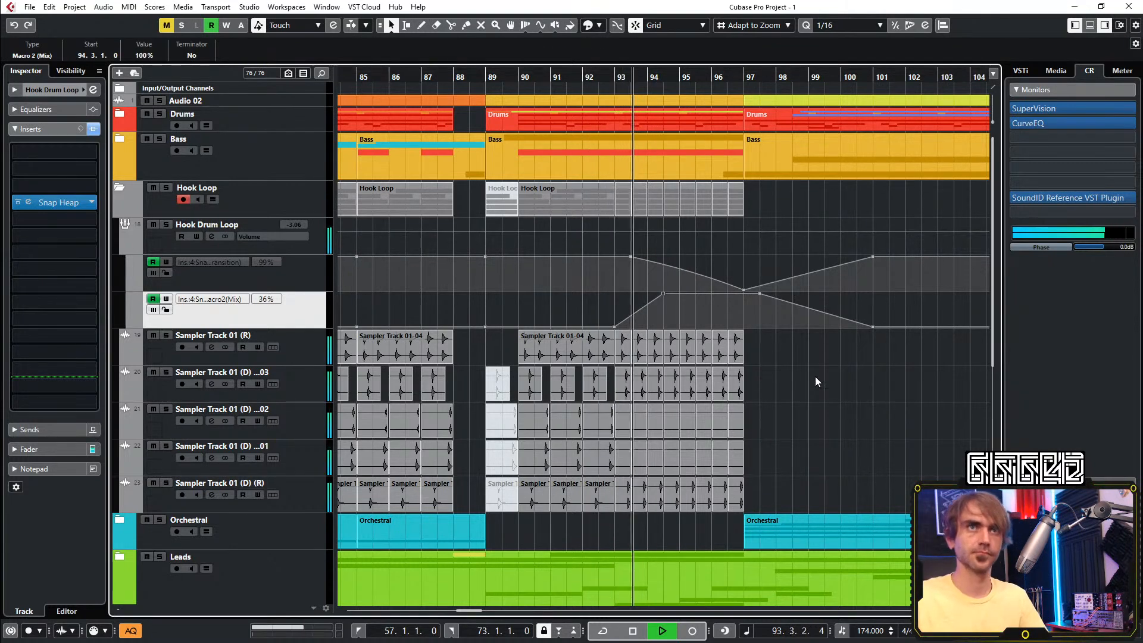
Audition the filtered build into bar 97 and hide the Hook Drum Loop automation lanes
{"action": "scroll", "coordinate": [738, 485], "scroll_direction": "right", "scroll_amount": 2}
{"action": "scroll", "coordinate": [717, 409], "scroll_direction": "right", "scroll_amount": 1}
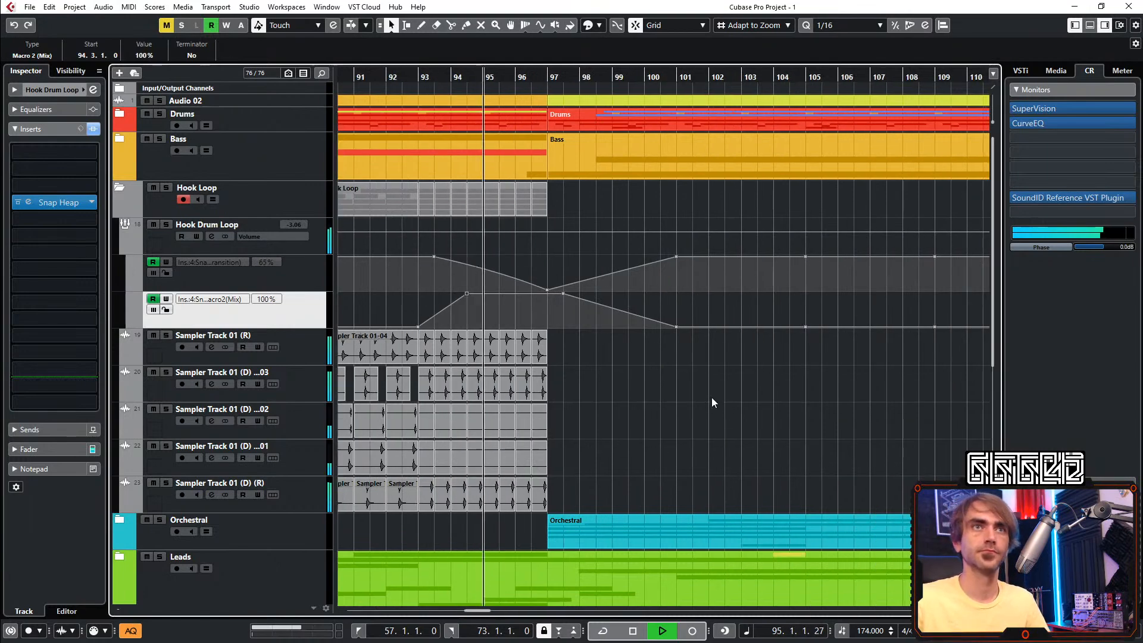
{"action": "scroll", "coordinate": [711, 395], "scroll_direction": "down", "scroll_amount": 2}
{"action": "scroll", "coordinate": [692, 394], "scroll_direction": "right", "scroll_amount": 1}
{"action": "scroll", "coordinate": [663, 380], "scroll_direction": "down", "scroll_amount": 2}
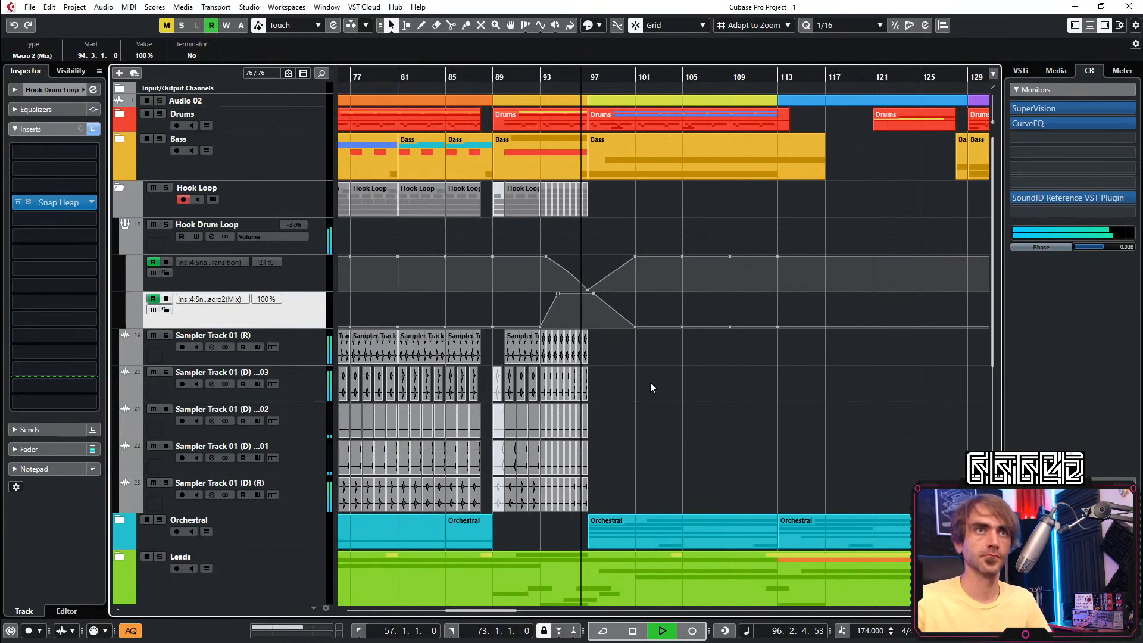
{"action": "left_click", "coordinate": [650, 384]}
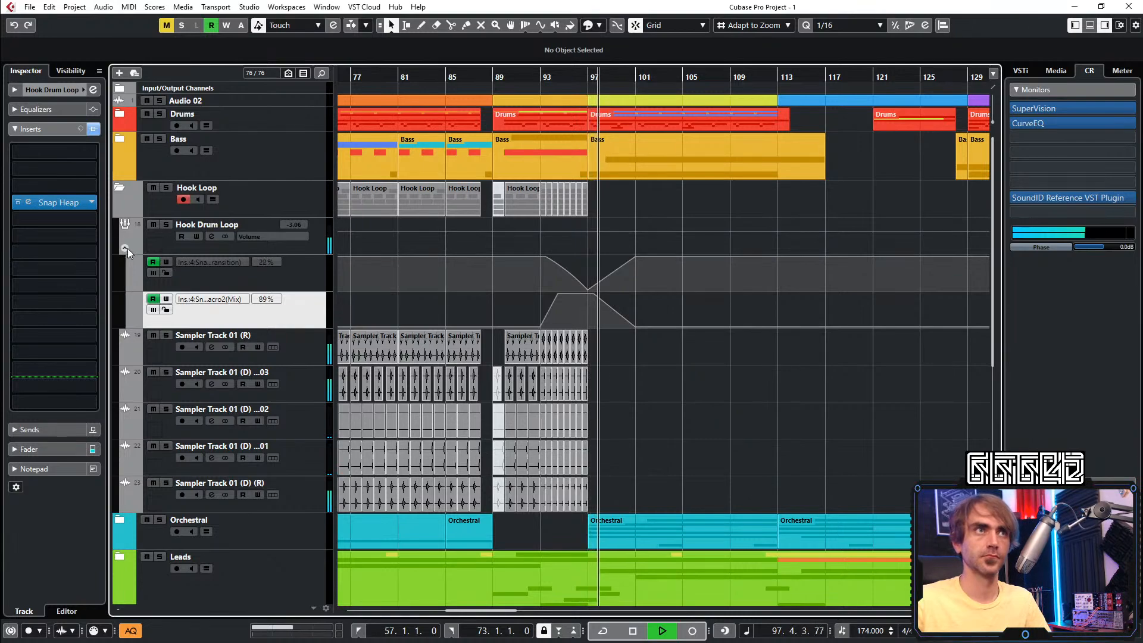
{"action": "left_click", "coordinate": [126, 249]}
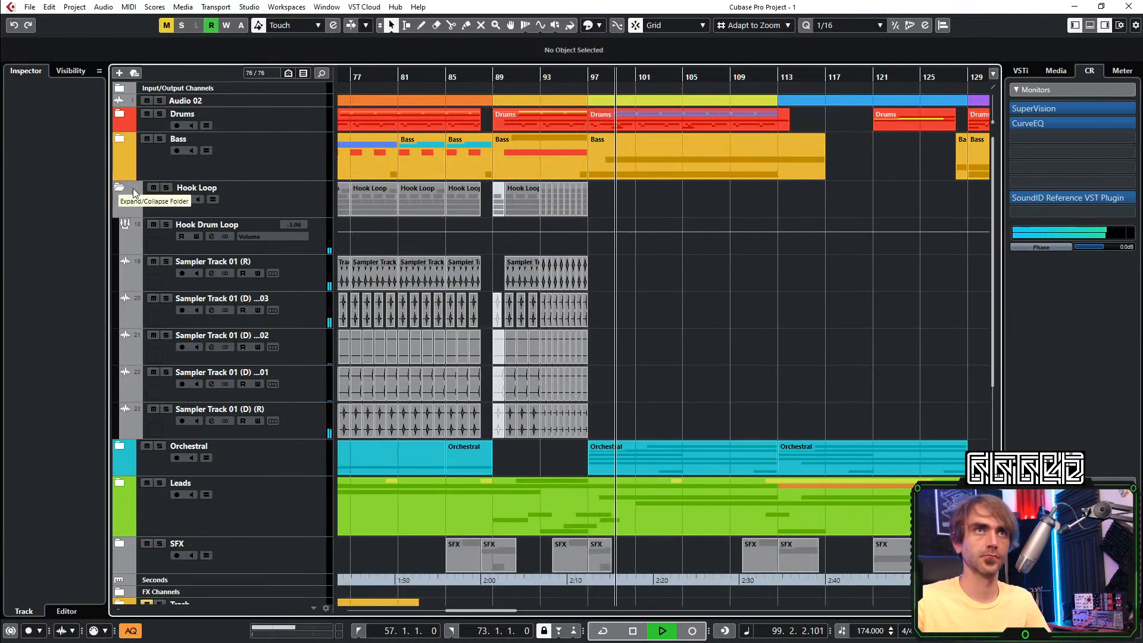
Copy the four Hook Loop folder parts from bars 33–49 so the copies start at bar 113
{"action": "scroll", "coordinate": [708, 345], "scroll_direction": "down", "scroll_amount": 2}
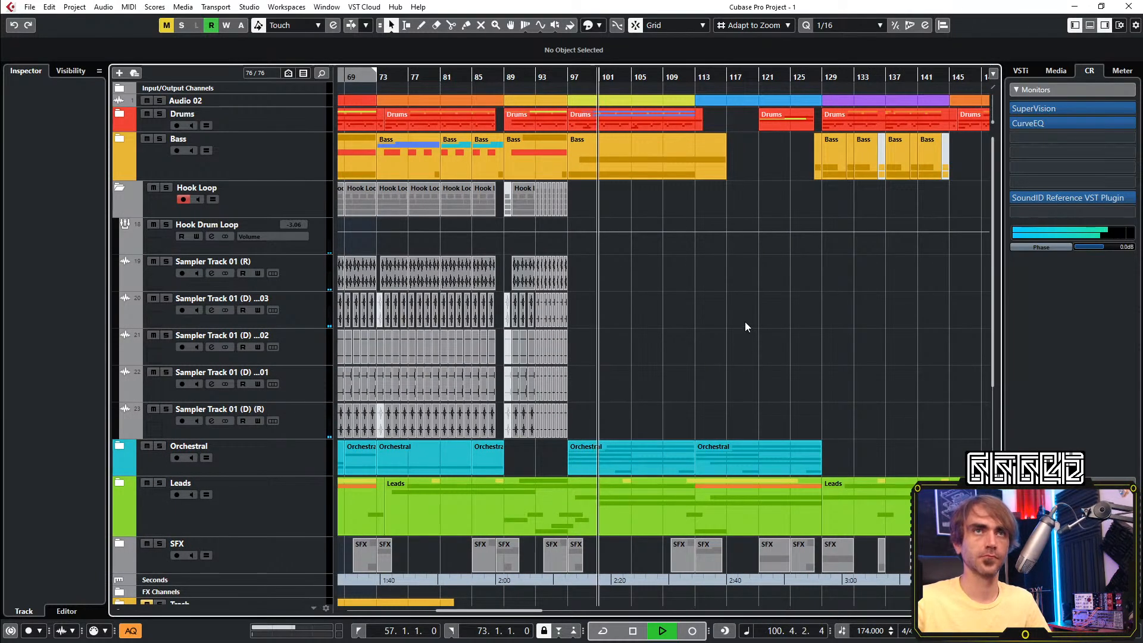
{"action": "scroll", "coordinate": [751, 300], "scroll_direction": "down", "scroll_amount": 2}
{"action": "scroll", "coordinate": [747, 292], "scroll_direction": "left", "scroll_amount": 2}
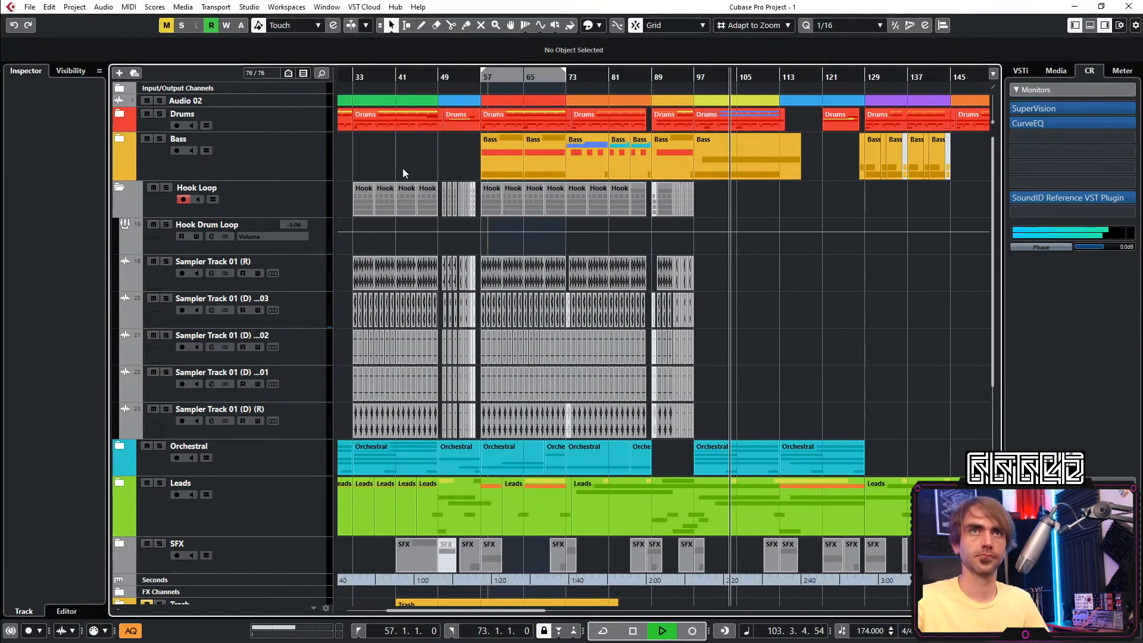
{"action": "left_click_drag", "start_coordinate": [357, 160], "coordinate": [425, 188]}
{"action": "left_click_drag", "start_coordinate": [363, 207], "coordinate": [800, 213]}
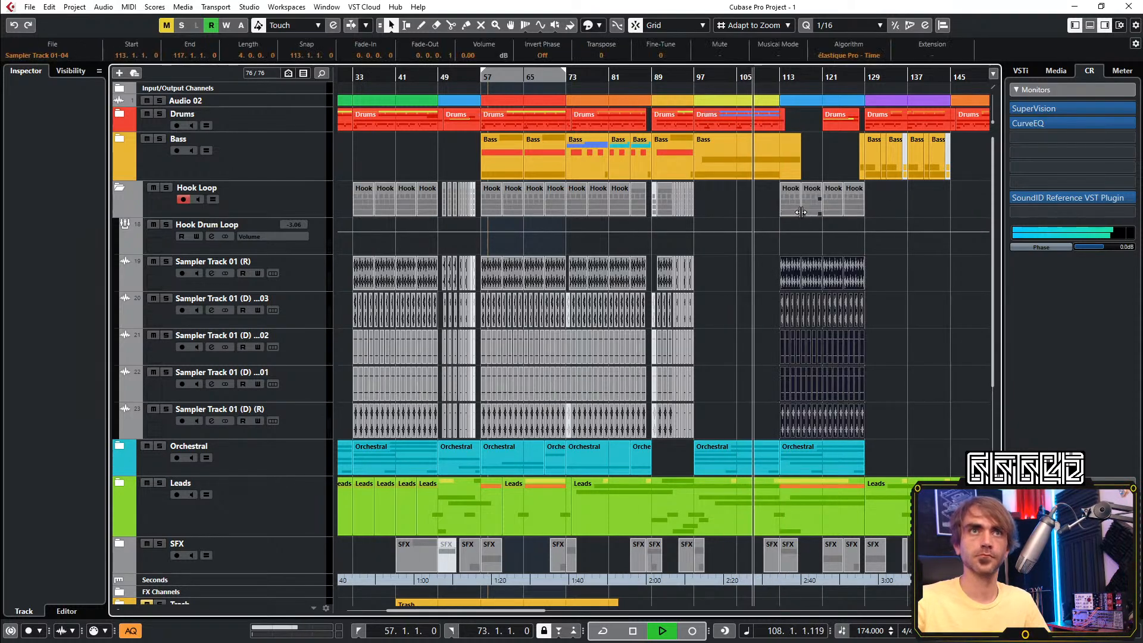
Trim the start of the copied Hook Loop part at bar 113 to bar 116
{"action": "scroll", "coordinate": [800, 213], "scroll_direction": "right", "scroll_amount": 3}
{"action": "left_click", "coordinate": [647, 207]}
{"action": "scroll", "coordinate": [624, 197], "scroll_direction": "up", "scroll_amount": 3}
{"action": "scroll", "coordinate": [620, 183], "scroll_direction": "left", "scroll_amount": 4}
{"action": "scroll", "coordinate": [640, 181], "scroll_direction": "right", "scroll_amount": 1}
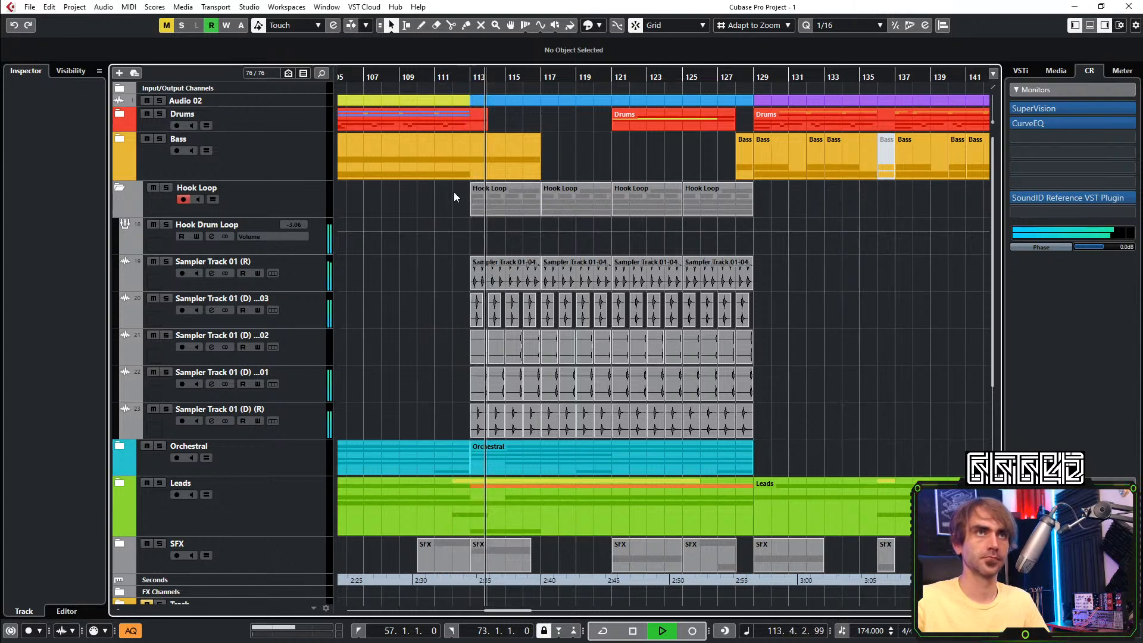
{"action": "left_click", "coordinate": [474, 212]}
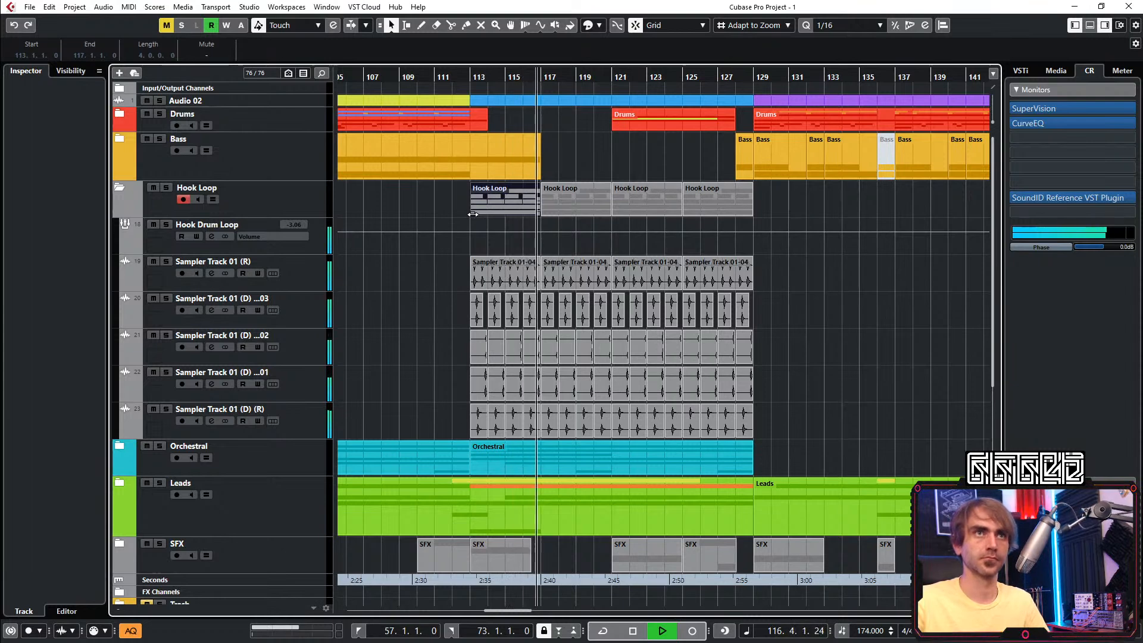
{"action": "left_click_drag", "start_coordinate": [473, 214], "coordinate": [523, 213]}
{"action": "key", "text": "ctrl+z"}
{"action": "left_click", "coordinate": [490, 210]}
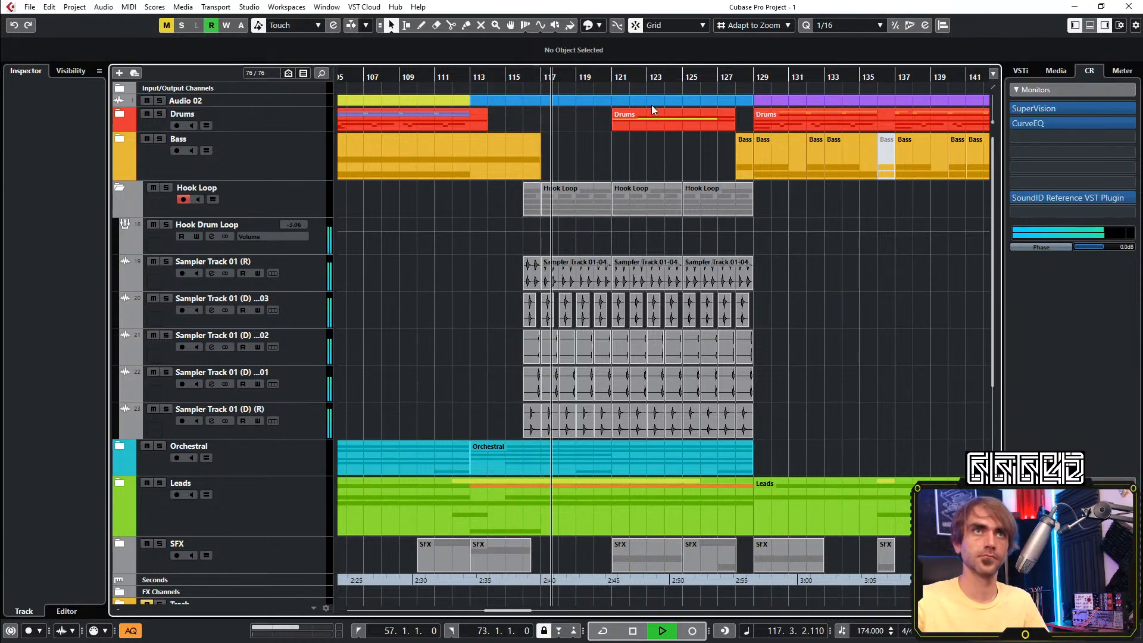
Expand the Drums and Main Kicks folders and copy the Main Kick hit from bar 129 to bar 117
{"action": "left_click", "coordinate": [426, 80]}
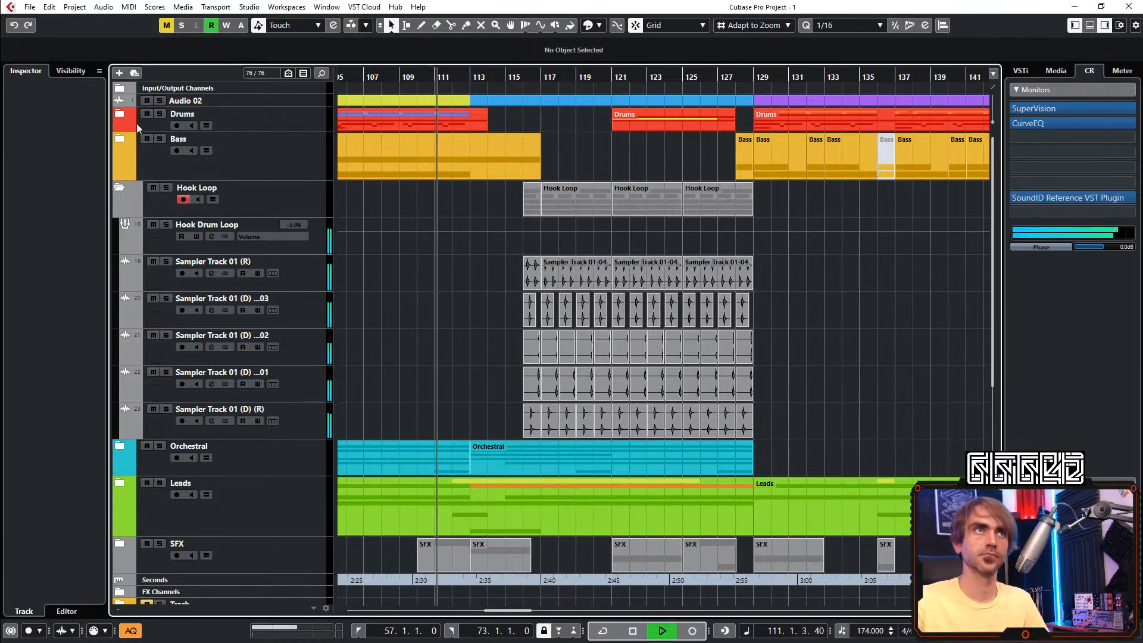
{"action": "left_click", "coordinate": [119, 105]}
{"action": "left_click", "coordinate": [118, 105]}
{"action": "left_click", "coordinate": [120, 114]}
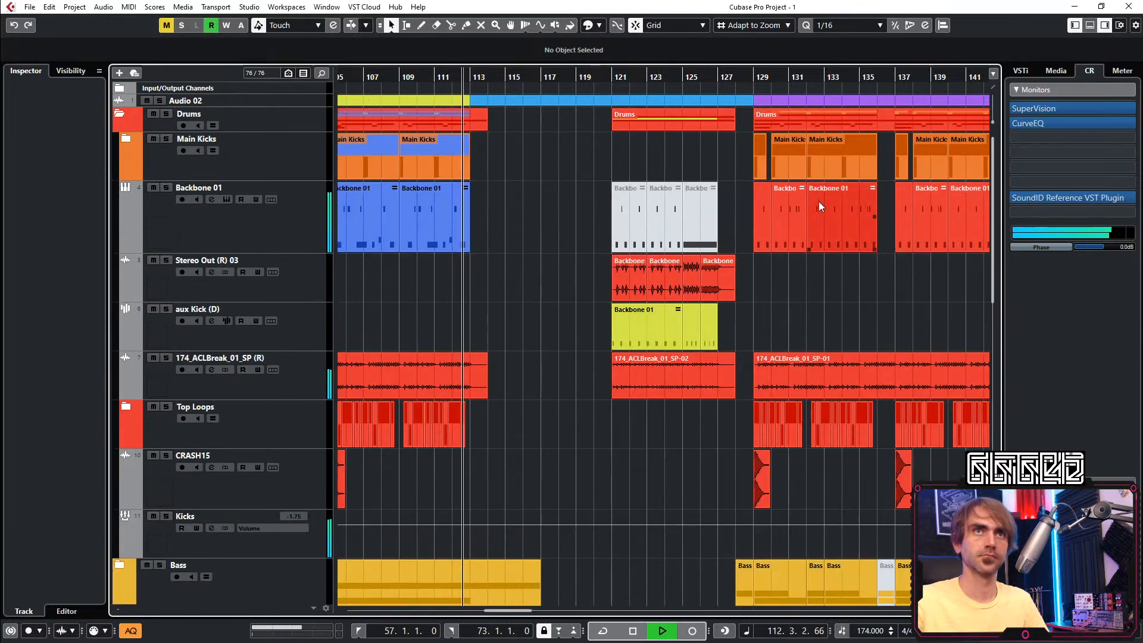
{"action": "left_click", "coordinate": [127, 141]}
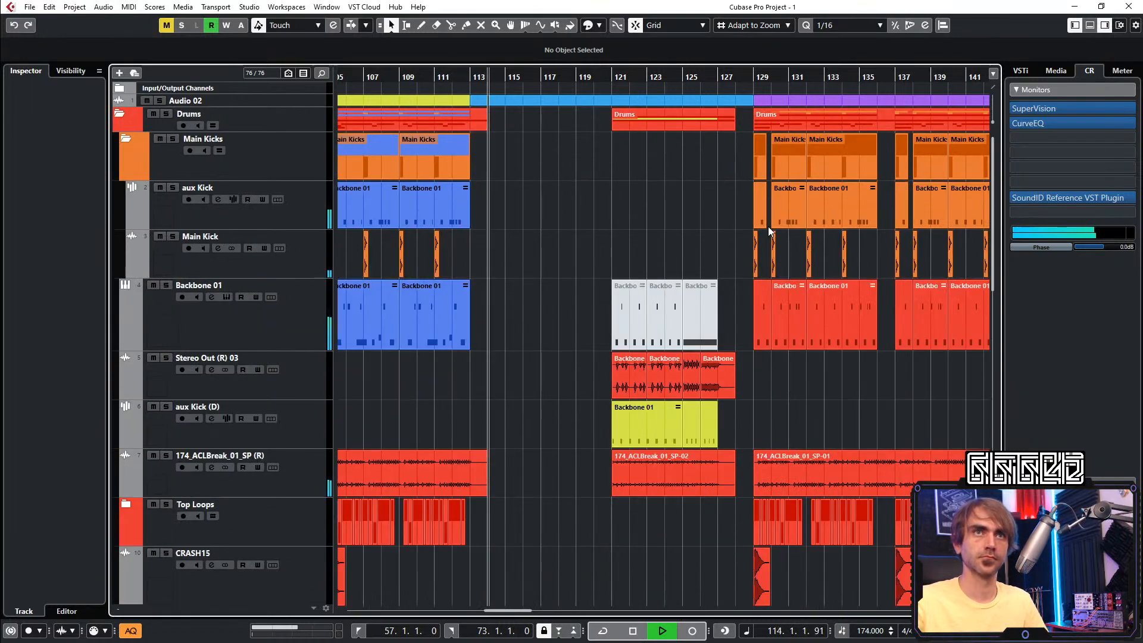
{"action": "left_click_drag", "start_coordinate": [756, 258], "coordinate": [545, 264]}
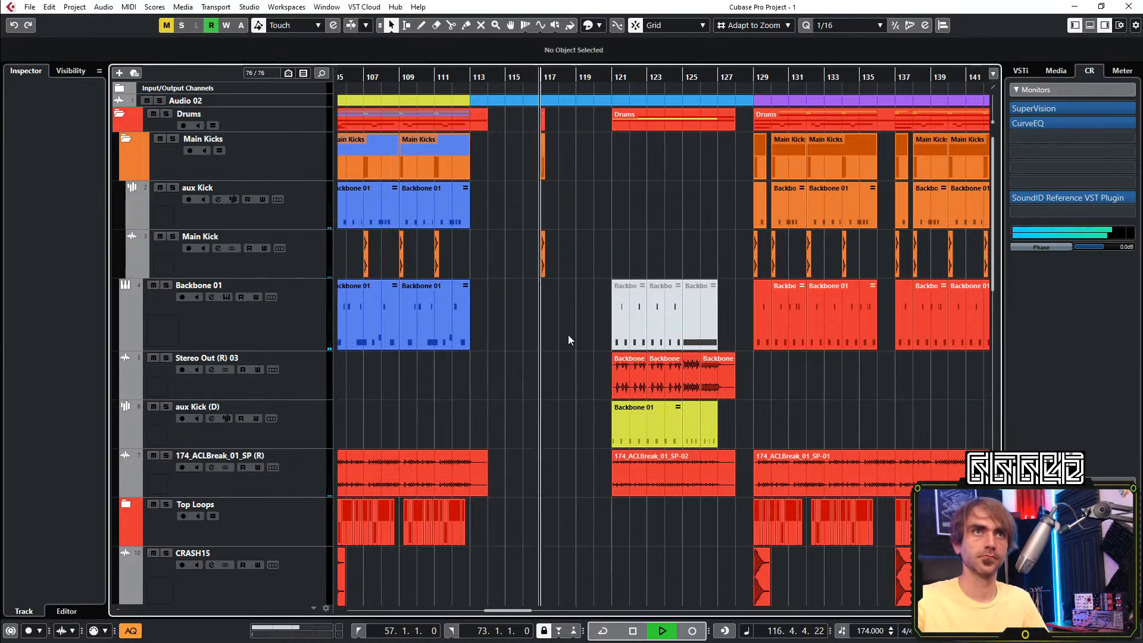
Copy the bar 117 Main Kick hit to bar 121 and trim the start of the aux Kick (D) part there by about one beat
{"action": "key", "text": "h"}
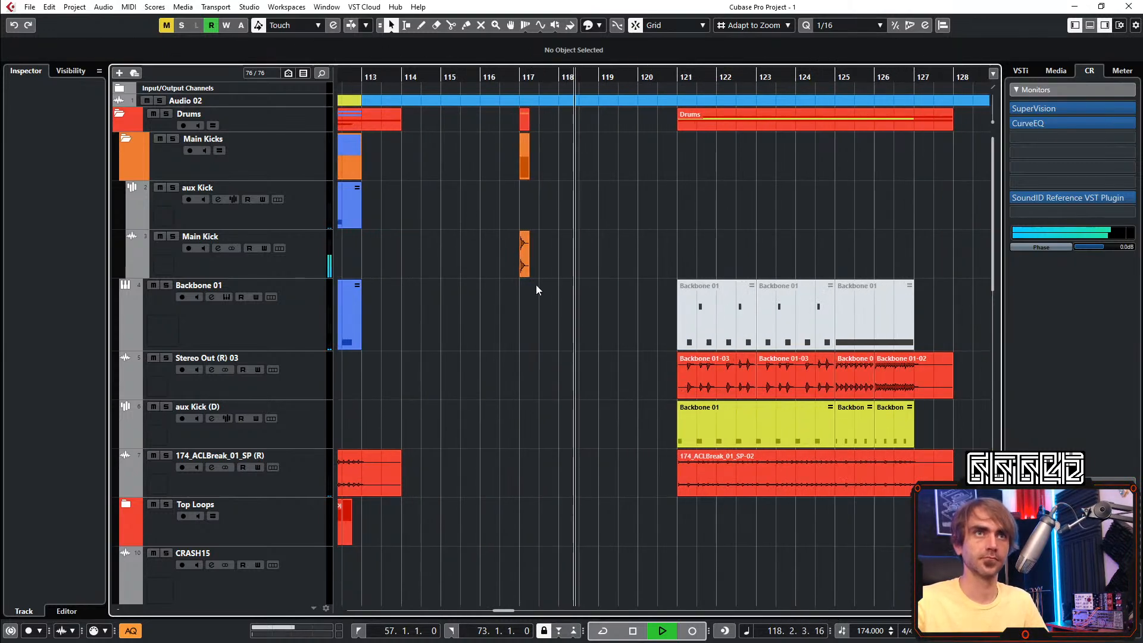
{"action": "left_click_drag", "start_coordinate": [523, 268], "coordinate": [682, 271]}
{"action": "left_click_drag", "start_coordinate": [548, 445], "coordinate": [558, 445]}
{"action": "left_click", "coordinate": [527, 418]}
{"action": "scroll", "coordinate": [564, 422], "scroll_direction": "down", "scroll_amount": 3}
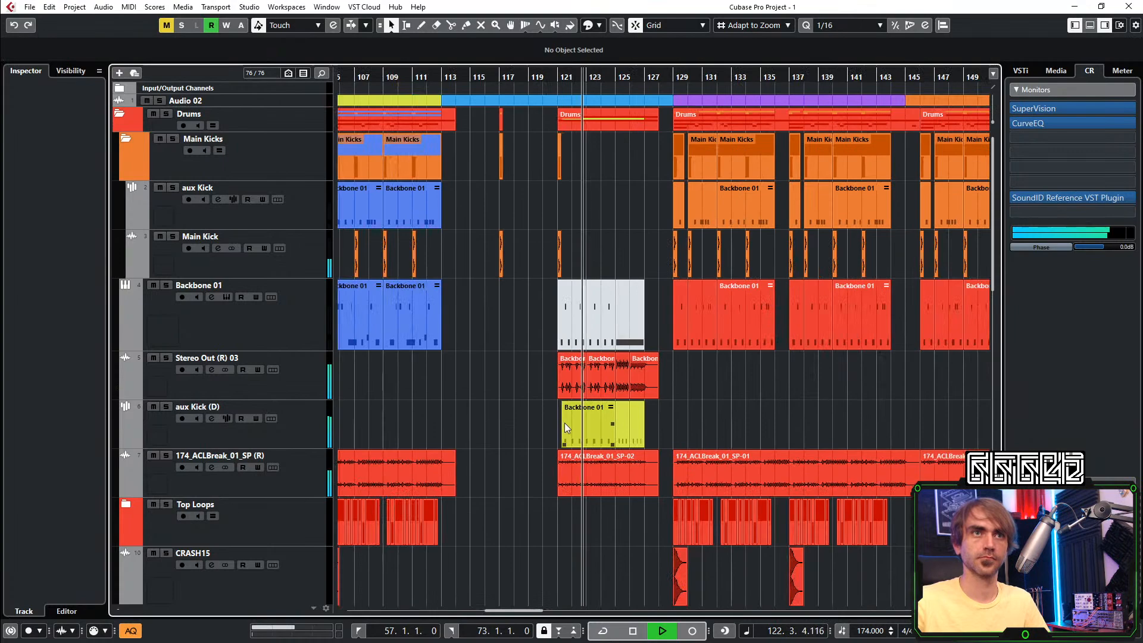
Split the Hook Loop part at bar 123 and shorten the second piece to end at bar 124
{"action": "left_click", "coordinate": [126, 140]}
{"action": "scroll", "coordinate": [509, 401], "scroll_direction": "up", "scroll_amount": 3}
{"action": "scroll", "coordinate": [509, 402], "scroll_direction": "down", "scroll_amount": 4}
{"action": "left_click", "coordinate": [456, 80]}
{"action": "left_click", "coordinate": [646, 317]}
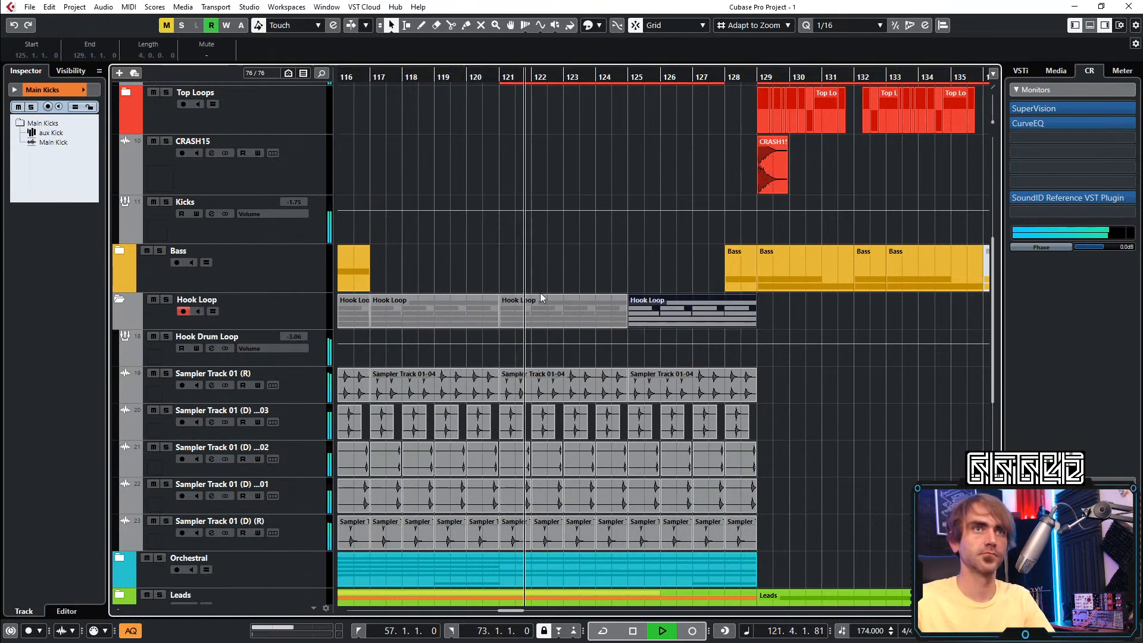
{"action": "left_click", "coordinate": [566, 306]}
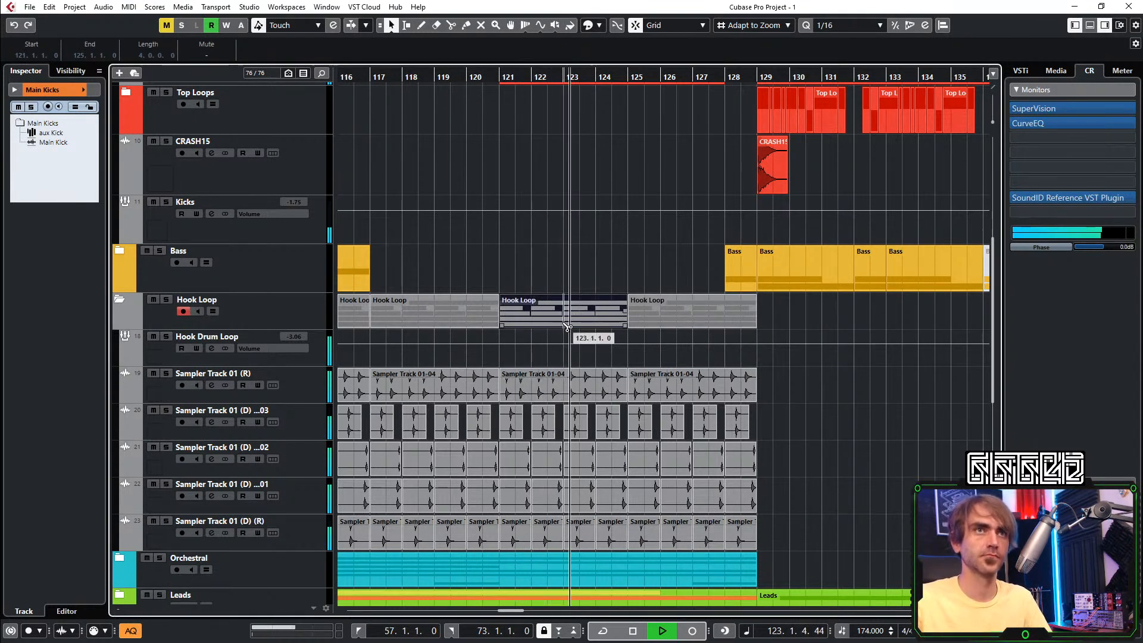
{"action": "left_click", "coordinate": [565, 325]}
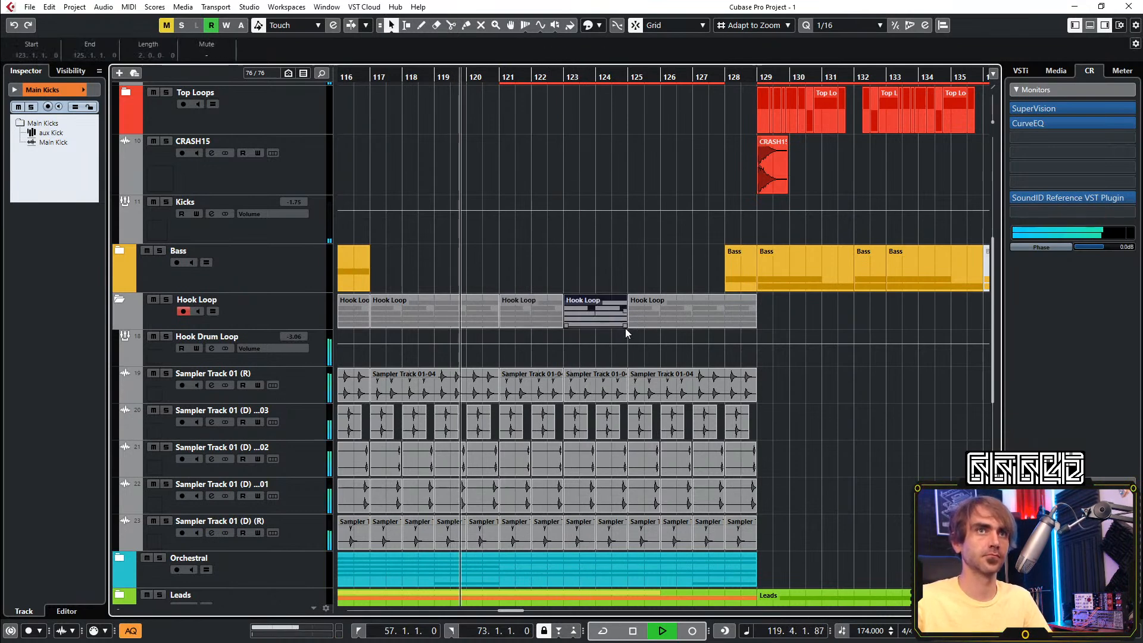
{"action": "left_click_drag", "start_coordinate": [626, 326], "coordinate": [595, 326]}
Delete the Hook Loop part at bar 125, repeat the one-bar piece from bar 124 up to bar 128, and audition it
{"action": "left_click_drag", "start_coordinate": [608, 318], "coordinate": [687, 309]}
{"action": "key", "text": "Delete"}
{"action": "left_click", "coordinate": [579, 314]}
{"action": "left_click_drag", "start_coordinate": [593, 312], "coordinate": [700, 320]}
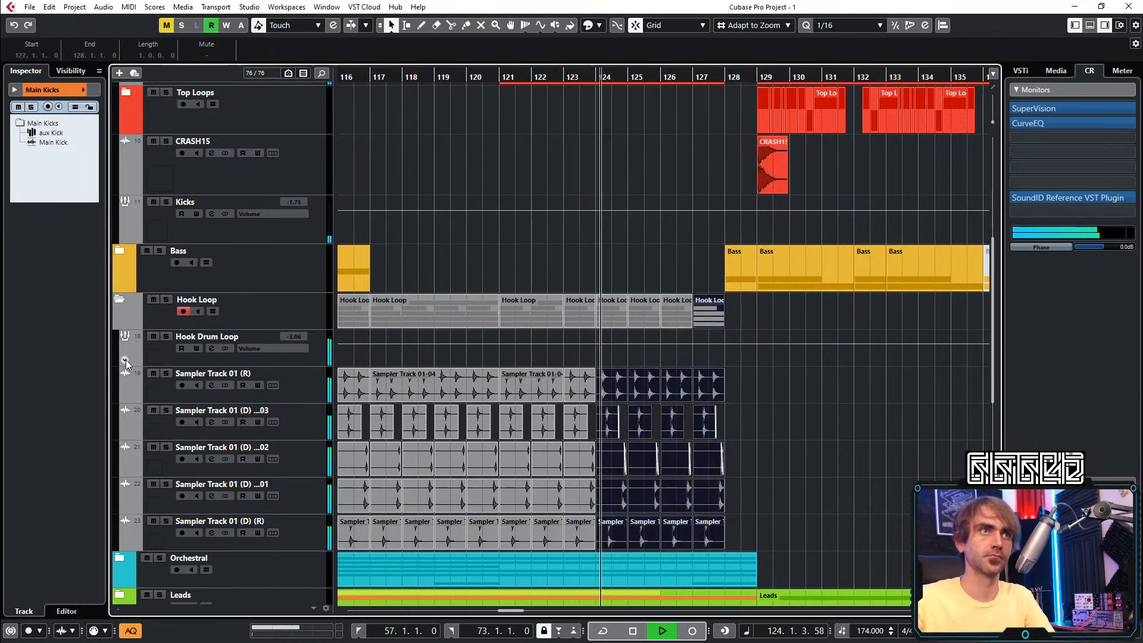
{"action": "left_click", "coordinate": [127, 360]}
{"action": "left_click", "coordinate": [126, 359]}
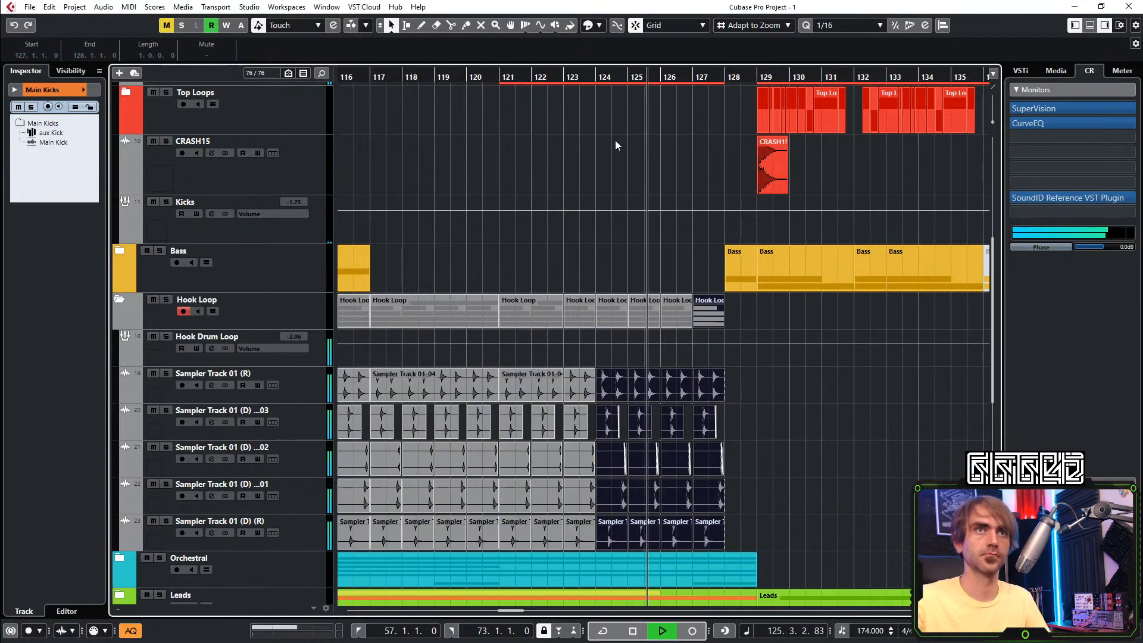
{"action": "left_click", "coordinate": [570, 76]}
{"action": "left_click", "coordinate": [728, 342]}
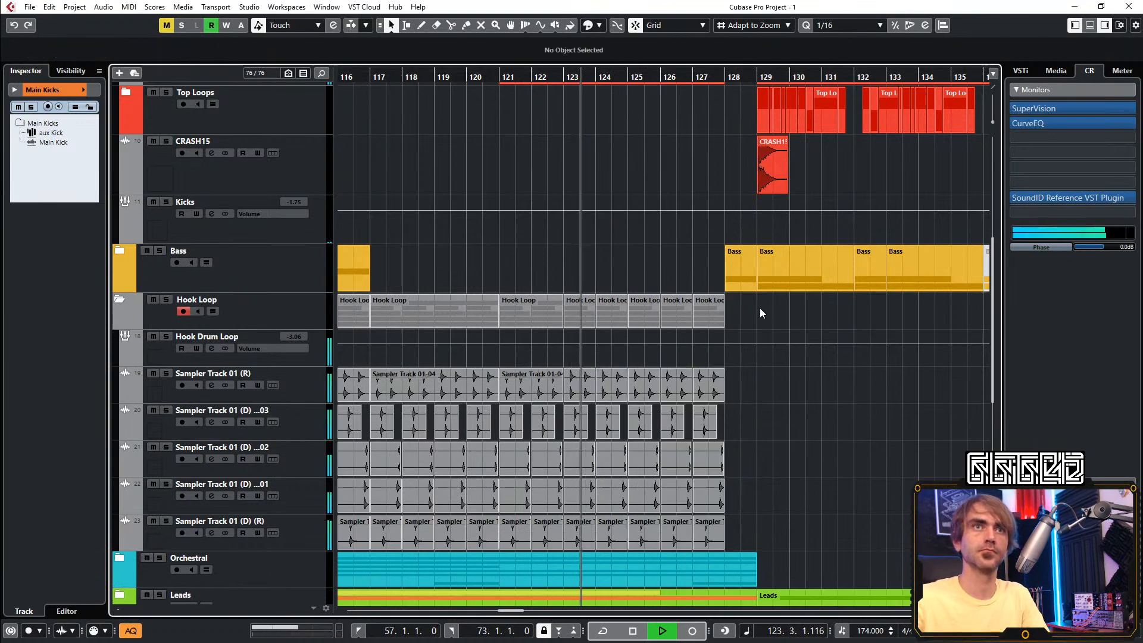
Replace the Hook Loop pieces between bars 125 and 128 with repeated half-bar pieces and show the Hook Drum Loop automation lanes
{"action": "scroll", "coordinate": [724, 337], "scroll_direction": "up", "scroll_amount": 3}
{"action": "scroll", "coordinate": [755, 326], "scroll_direction": "down", "scroll_amount": 3}
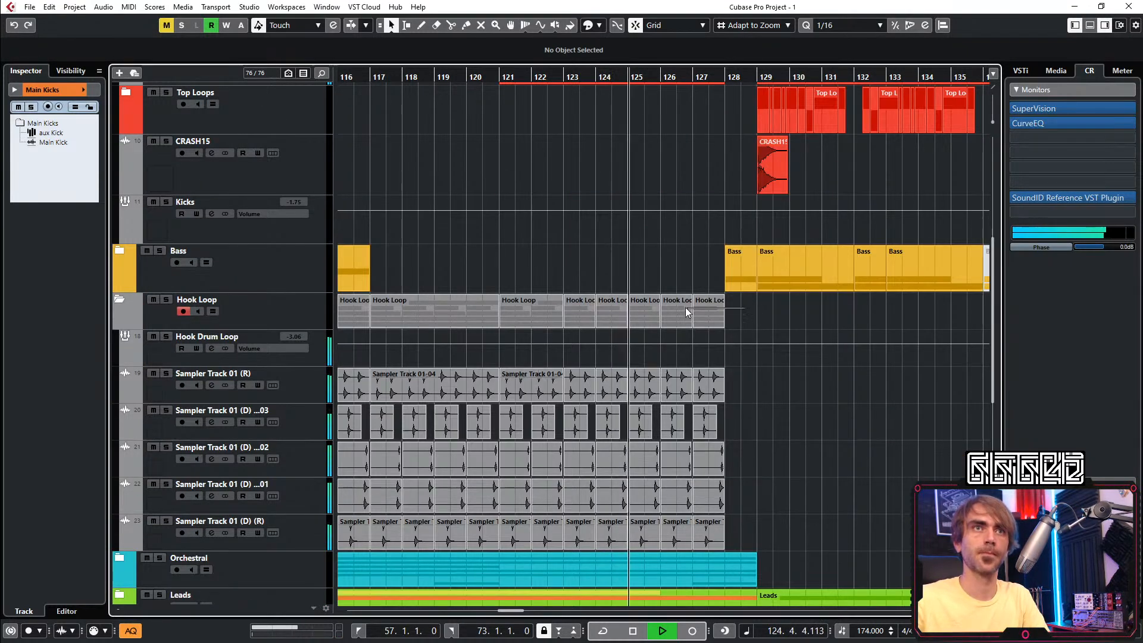
{"action": "key", "text": "ctrl+z"}
{"action": "left_click", "coordinate": [643, 314]}
{"action": "key", "text": "space"}
{"action": "key", "text": "space"}
{"action": "left_click_drag", "start_coordinate": [659, 326], "coordinate": [717, 312]}
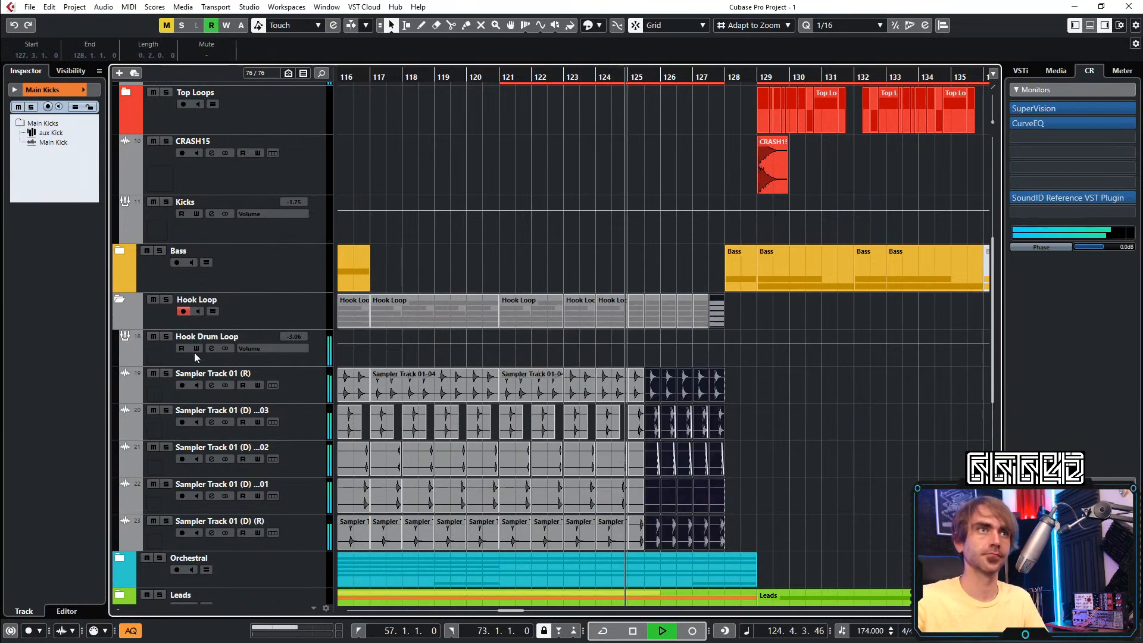
{"action": "left_click", "coordinate": [125, 360]}
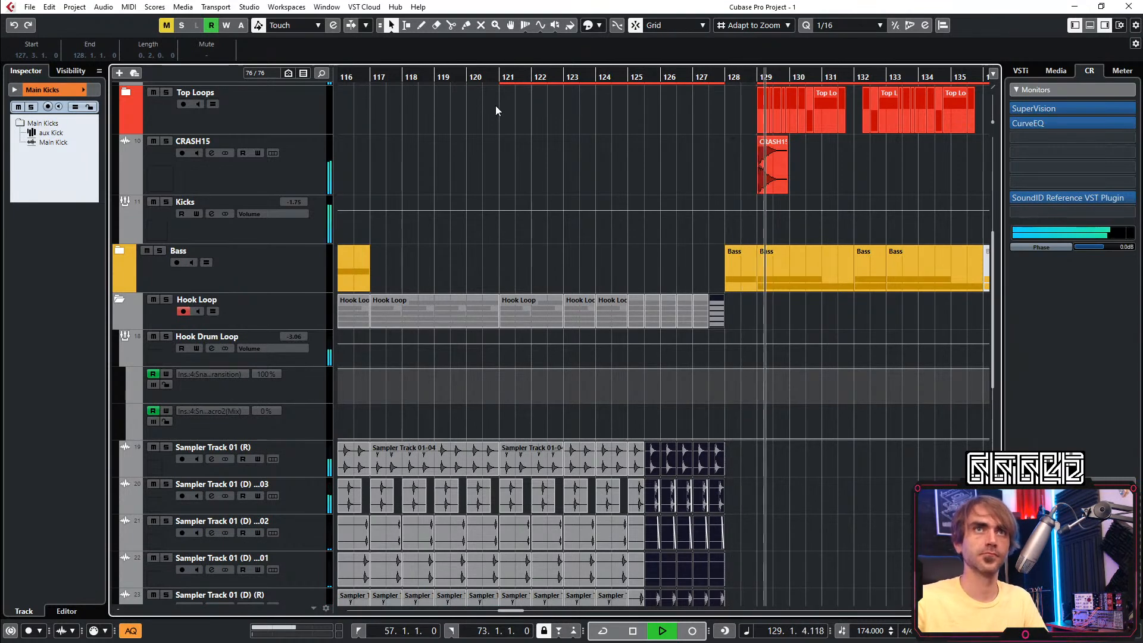
Raise the Macro 2 (Mix) automation point at bar 125 to 100% and play back the passage
{"action": "left_click", "coordinate": [485, 80]}
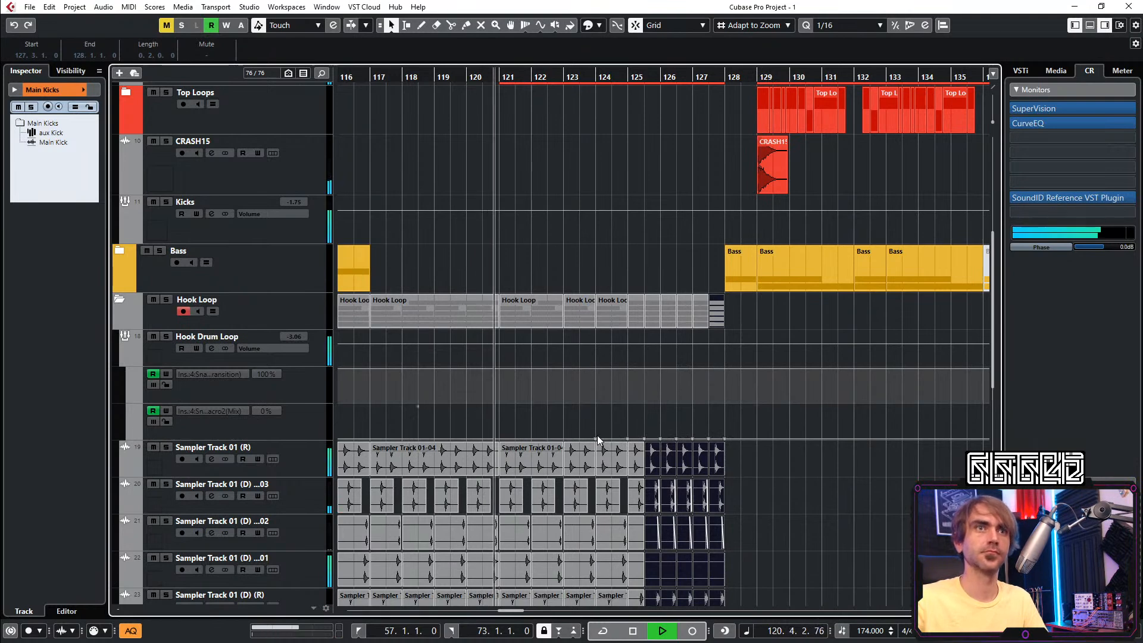
{"action": "left_click_drag", "start_coordinate": [627, 439], "coordinate": [627, 405]}
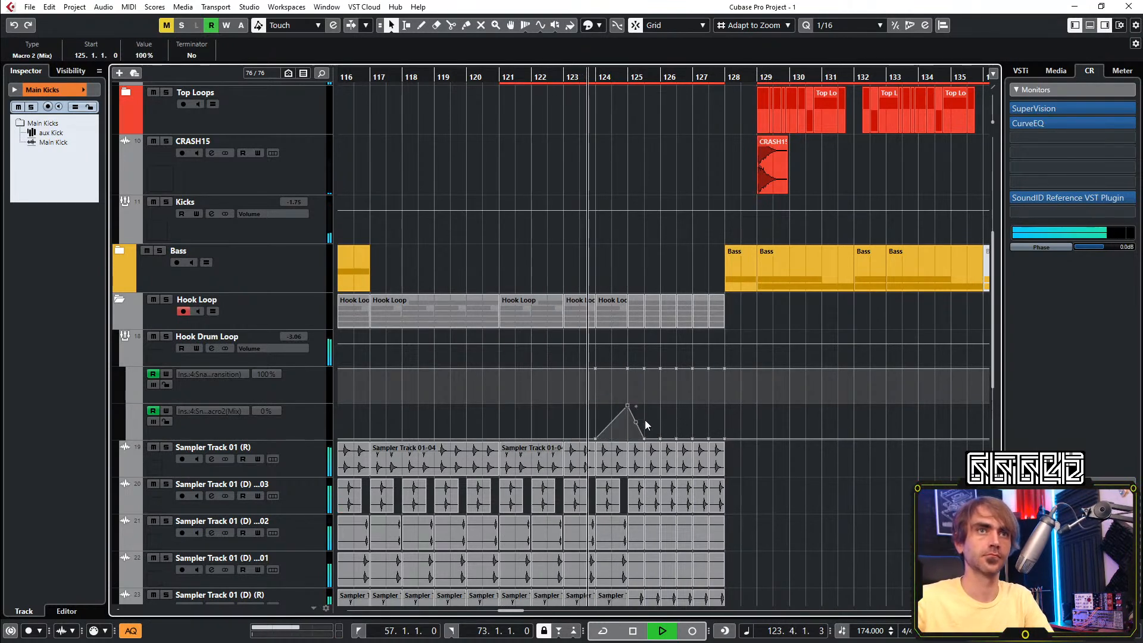
{"action": "scroll", "coordinate": [659, 424], "scroll_direction": "down", "scroll_amount": 3}
{"action": "left_click", "coordinate": [533, 80]}
{"action": "scroll", "coordinate": [561, 423], "scroll_direction": "up", "scroll_amount": 1}
{"action": "scroll", "coordinate": [551, 429], "scroll_direction": "up", "scroll_amount": 2}
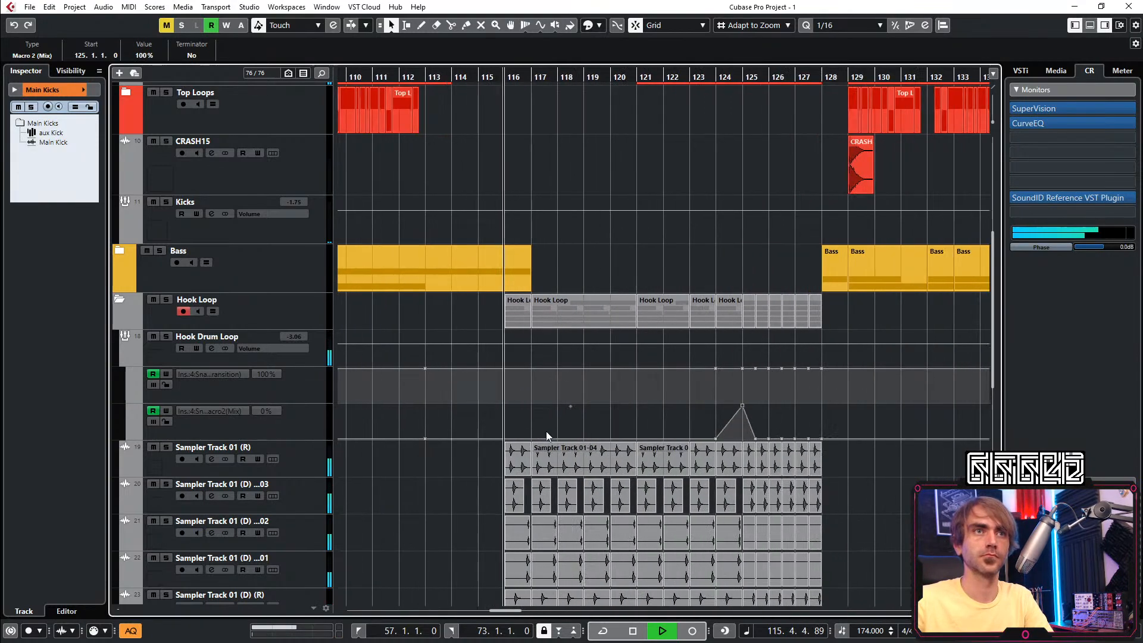
Add a 0% Macro 2 (Mix) point just before bar 117 and a 100% point at bar 117
{"action": "left_click", "coordinate": [495, 439]}
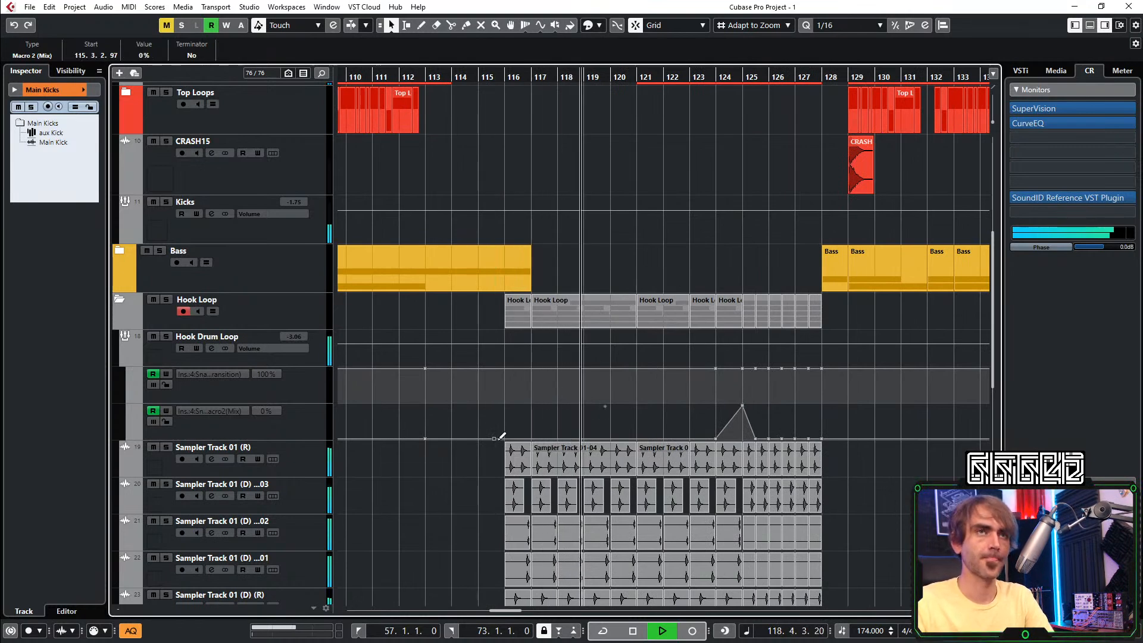
{"action": "key", "text": "space"}
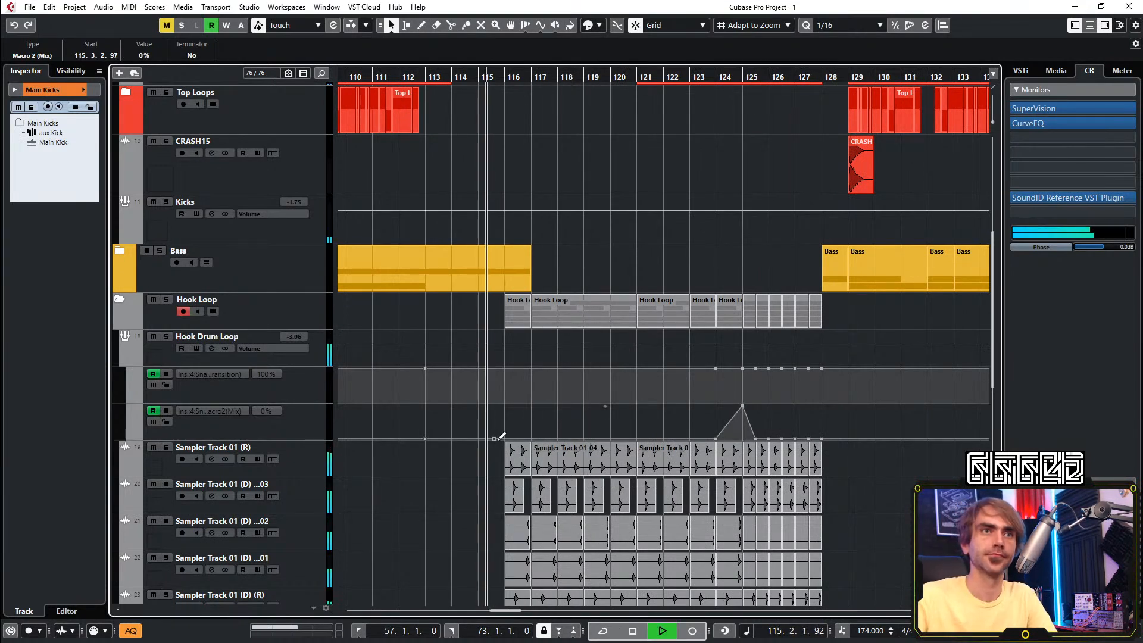
{"action": "scroll", "coordinate": [506, 438], "scroll_direction": "up", "scroll_amount": 2}
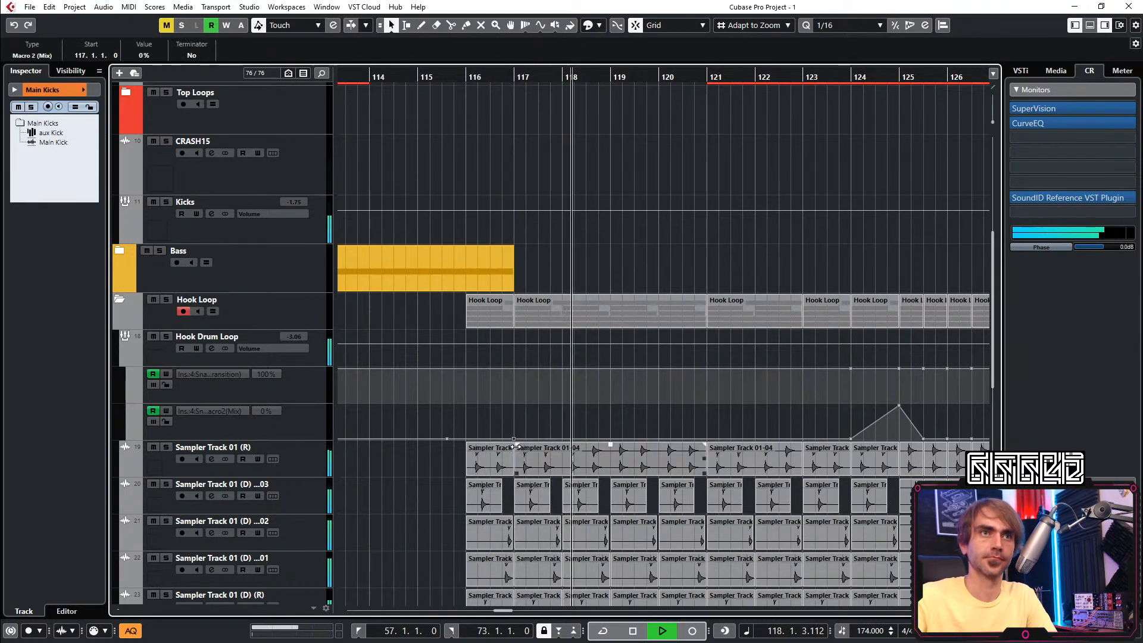
{"action": "left_click", "coordinate": [515, 439]}
{"action": "scroll", "coordinate": [490, 454], "scroll_direction": "up", "scroll_amount": 2}
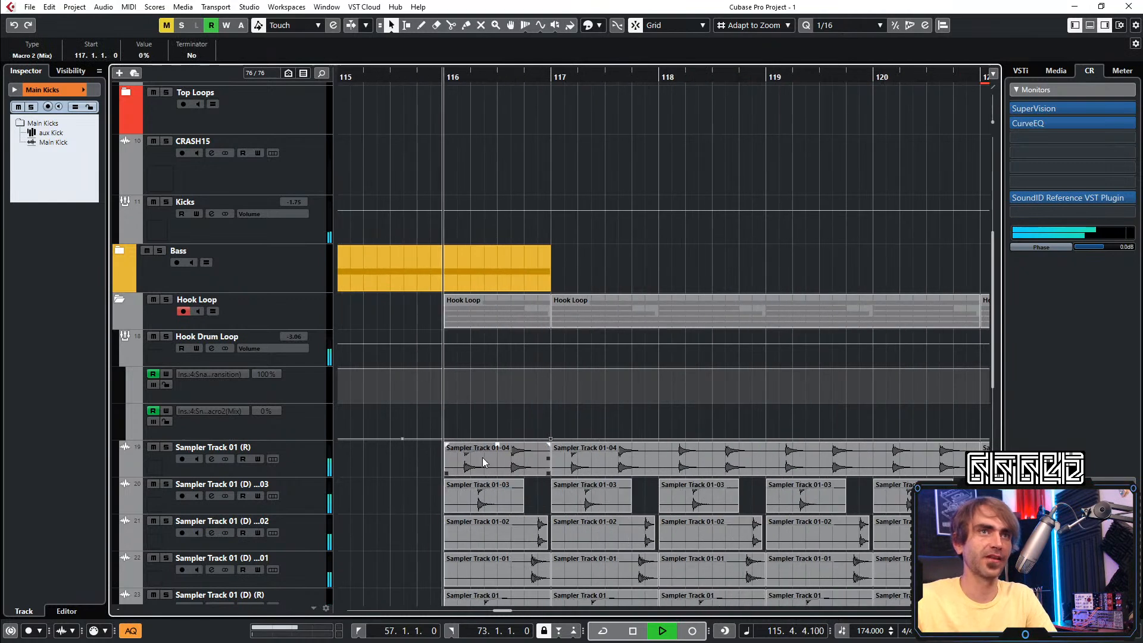
{"action": "left_click", "coordinate": [539, 439]}
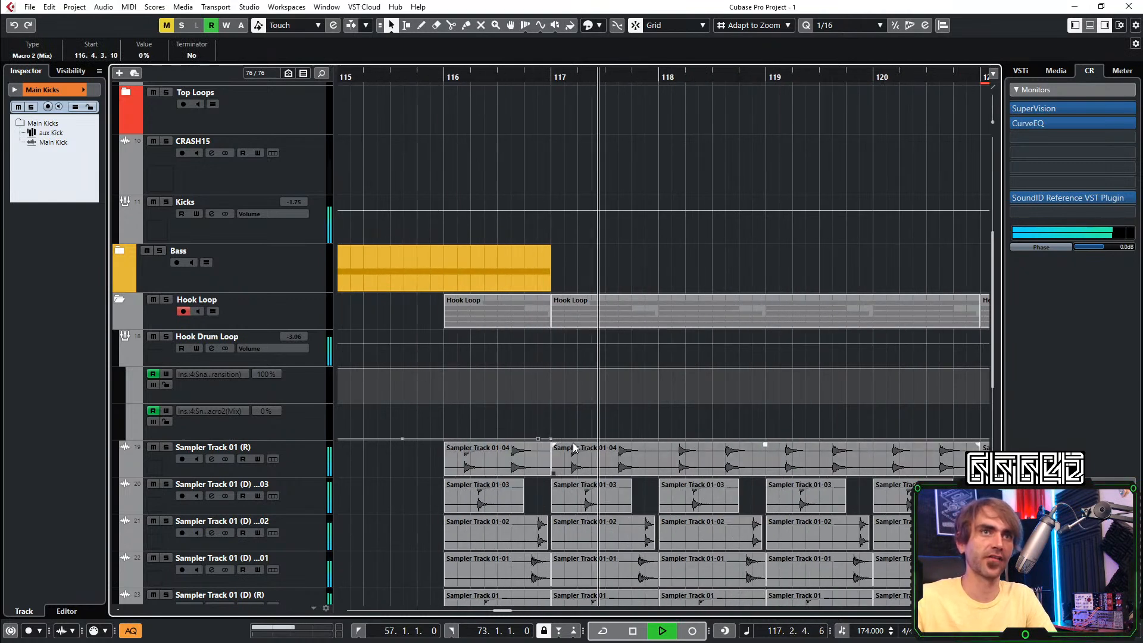
{"action": "left_click_drag", "start_coordinate": [550, 439], "coordinate": [534, 402]}
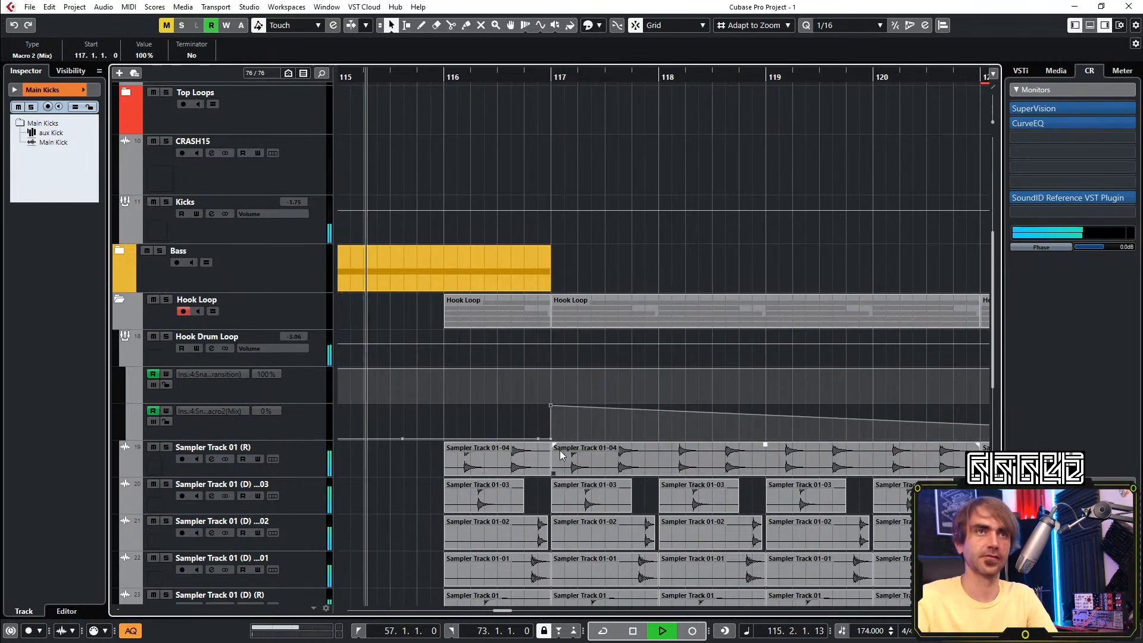
Add a 100% Macro 1 (transition) point at the end of beat 3 of bar 116 and drop the curve to near 0% at bar 117
{"action": "scroll", "coordinate": [560, 451], "scroll_direction": "down", "scroll_amount": 2}
{"action": "left_click", "coordinate": [529, 369]}
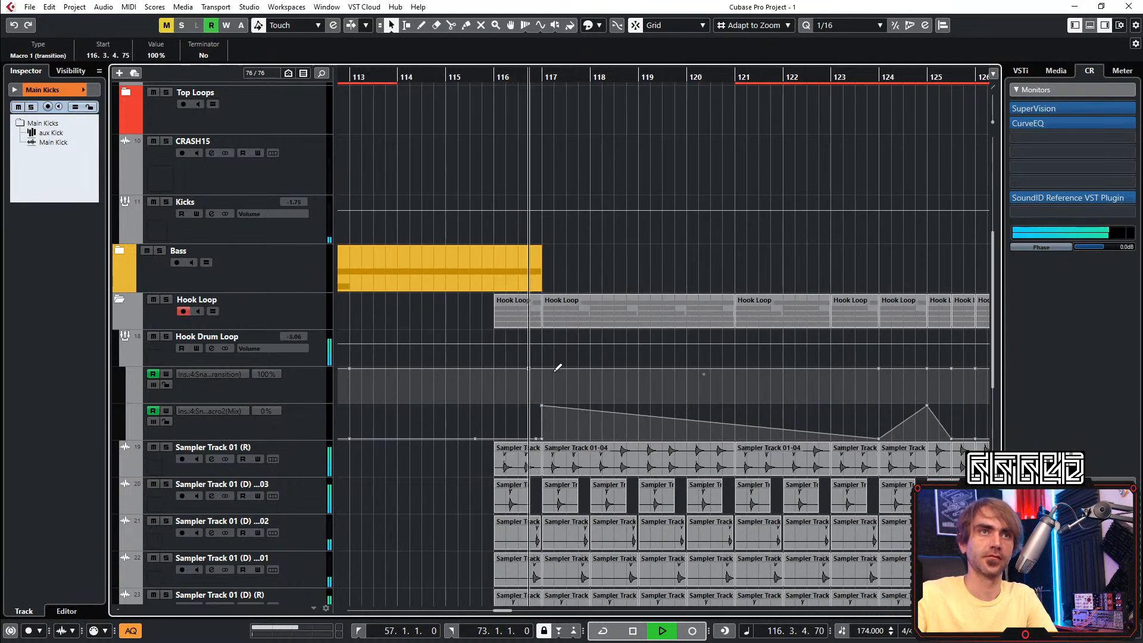
{"action": "left_click_drag", "start_coordinate": [554, 377], "coordinate": [543, 420]}
Clear the 0% Macro 2 (Mix) points between bars 124 and 128, add 100% at the end of bar 127, and 0% at beat 3 of bar 128
{"action": "left_click", "coordinate": [878, 439]}
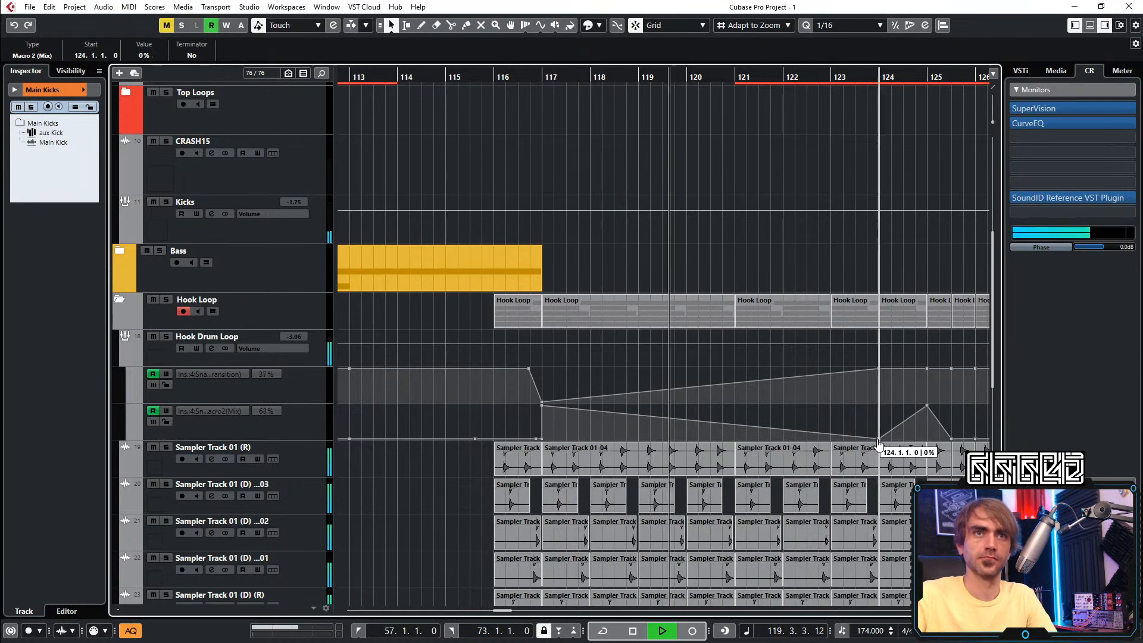
{"action": "scroll", "coordinate": [857, 420], "scroll_direction": "down", "scroll_amount": 3}
{"action": "scroll", "coordinate": [596, 393], "scroll_direction": "up", "scroll_amount": 3}
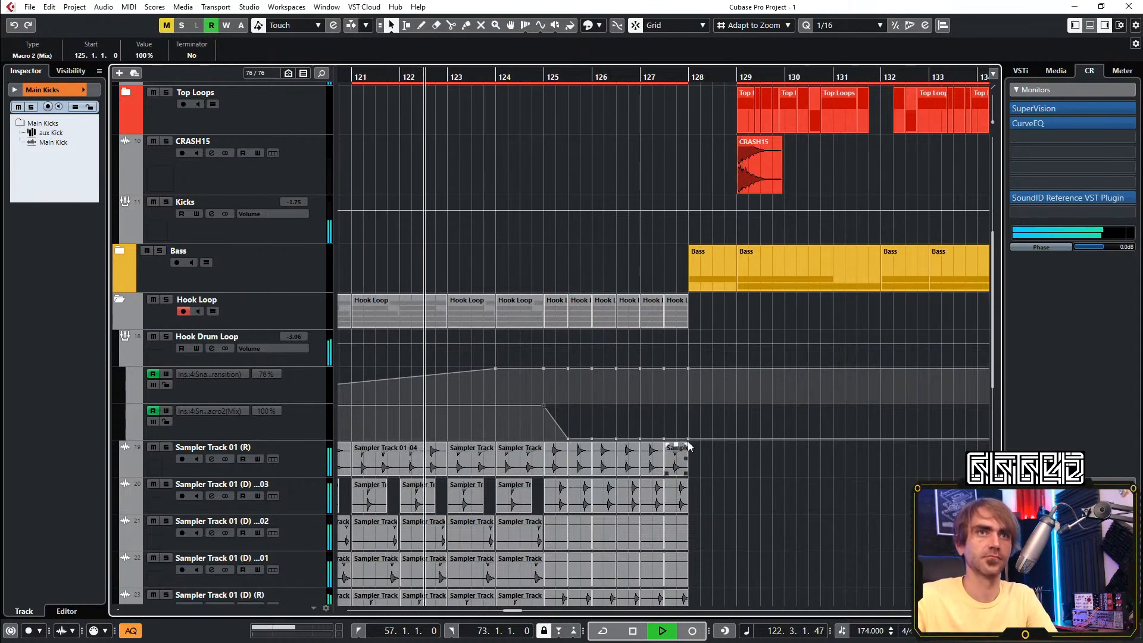
{"action": "left_click_drag", "start_coordinate": [692, 426], "coordinate": [556, 442]}
{"action": "key", "text": "Delete"}
{"action": "left_click", "coordinate": [688, 406]}
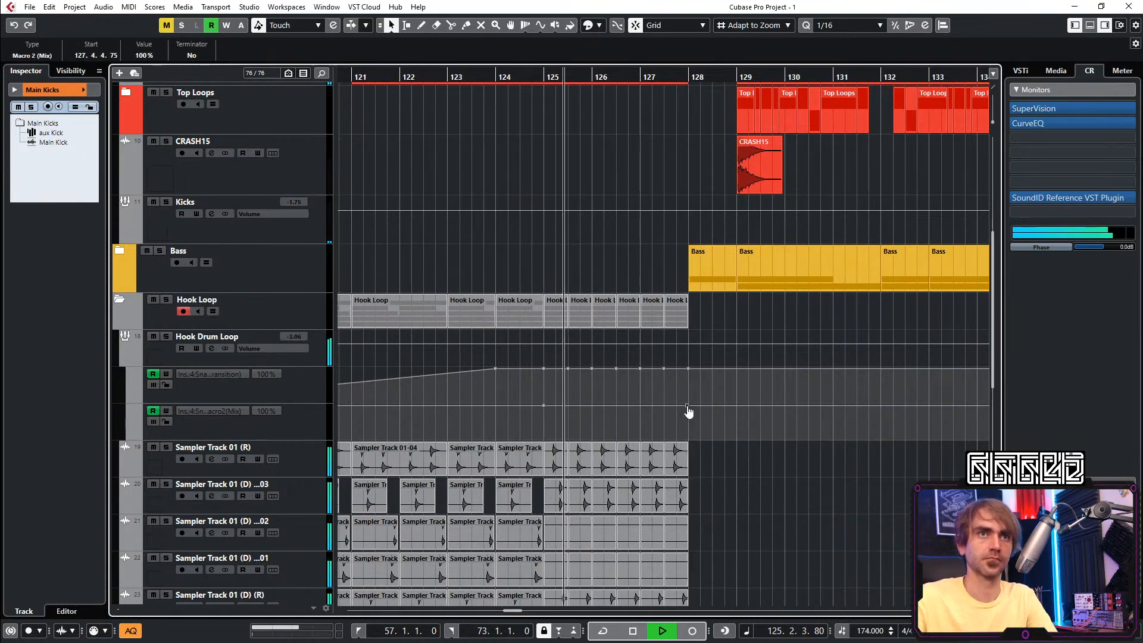
{"action": "left_click", "coordinate": [712, 438]}
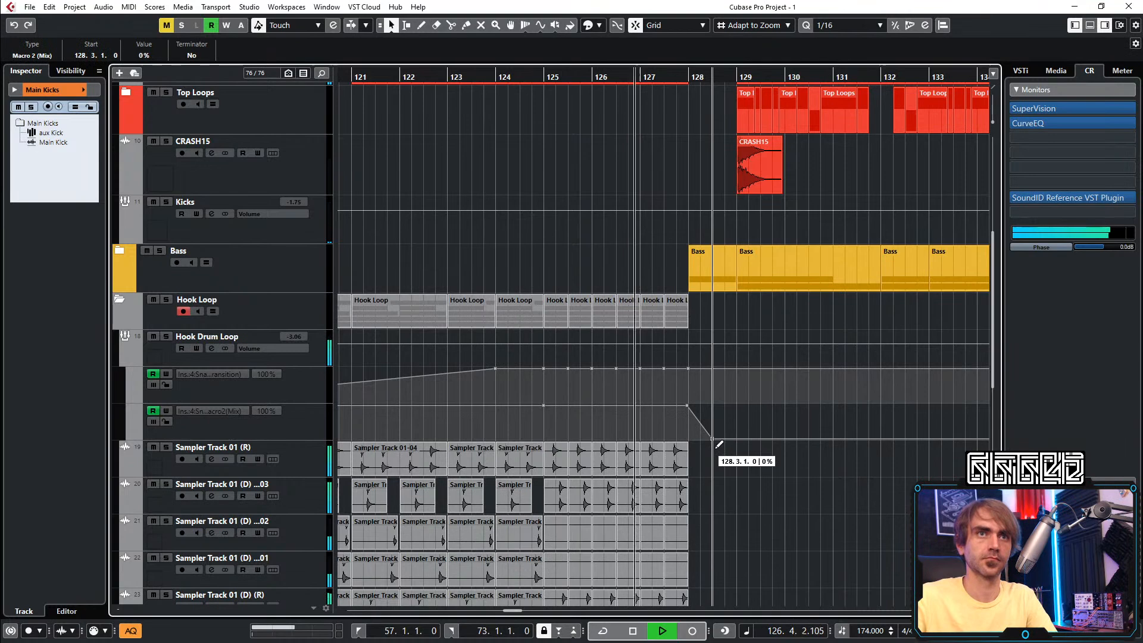
Move the 100% Macro 2 (Mix) automation point from bar 128 to bar 126 and play back the fade
{"action": "left_click_drag", "start_coordinate": [688, 411], "coordinate": [592, 410]}
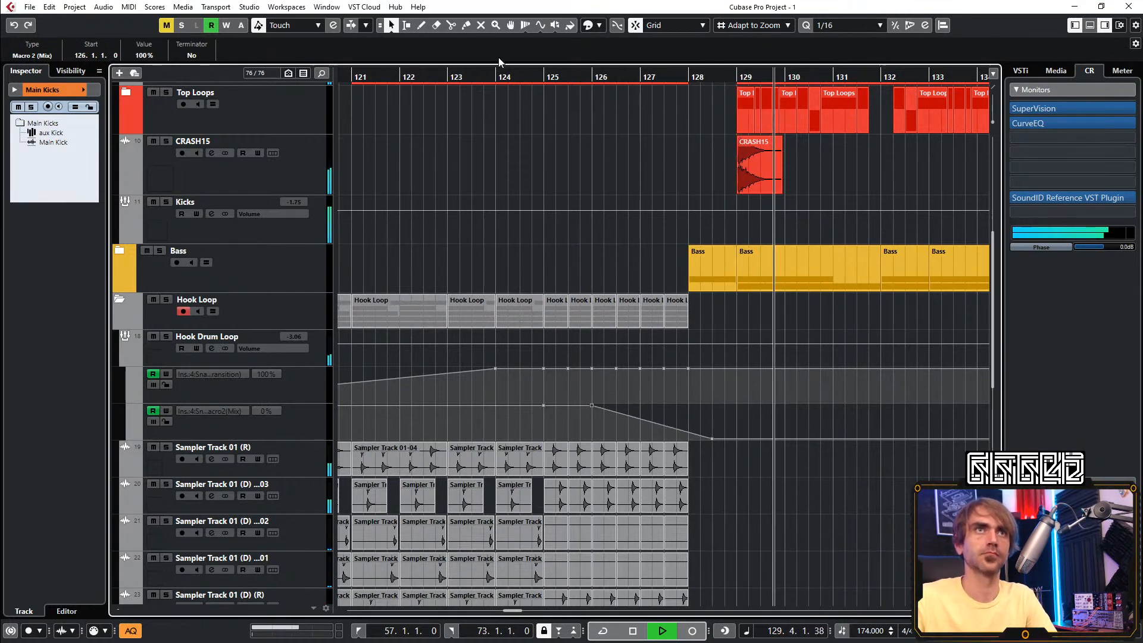
{"action": "left_click", "coordinate": [504, 73]}
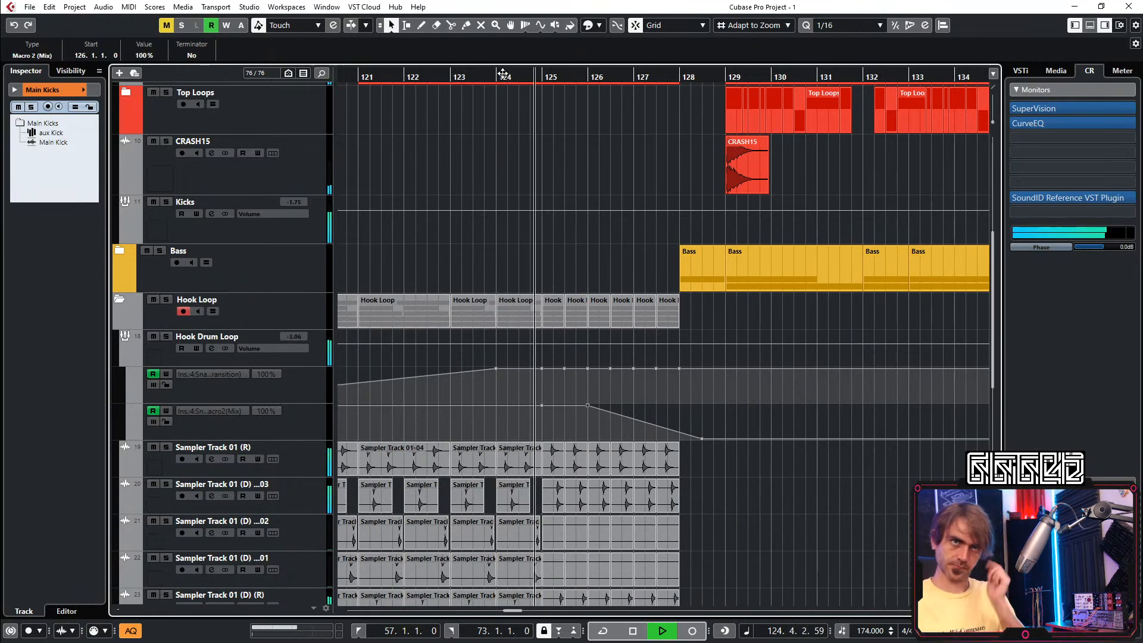
{"action": "scroll", "coordinate": [670, 431], "scroll_direction": "down", "scroll_amount": 1, "text": "ctrl"}
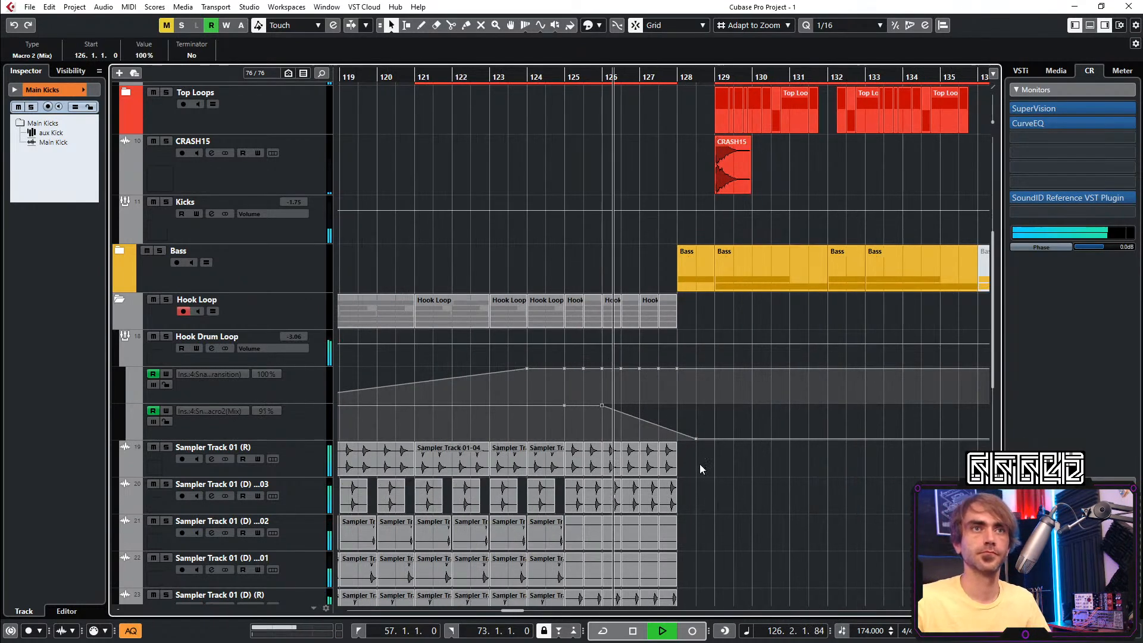
Move the last bar of Hook Loop parts from bar 127 to bar 128 and play back the gap
{"action": "key", "text": "7"}
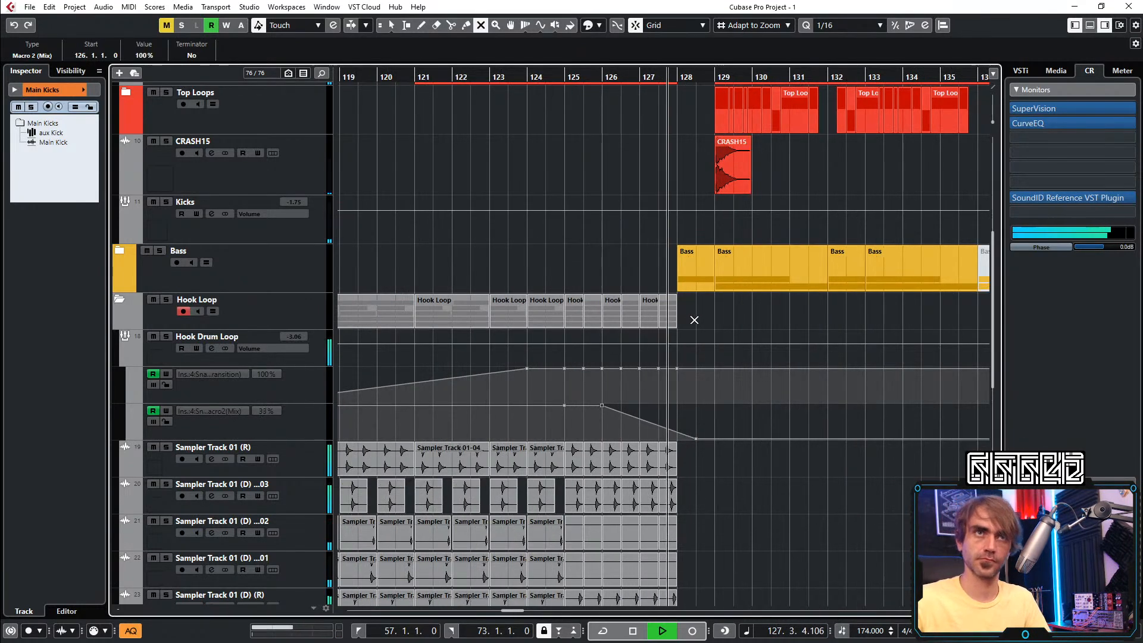
{"action": "key", "text": "1"}
{"action": "left_click_drag", "start_coordinate": [651, 315], "coordinate": [688, 314]}
{"action": "key", "text": "space"}
{"action": "key", "text": "space"}
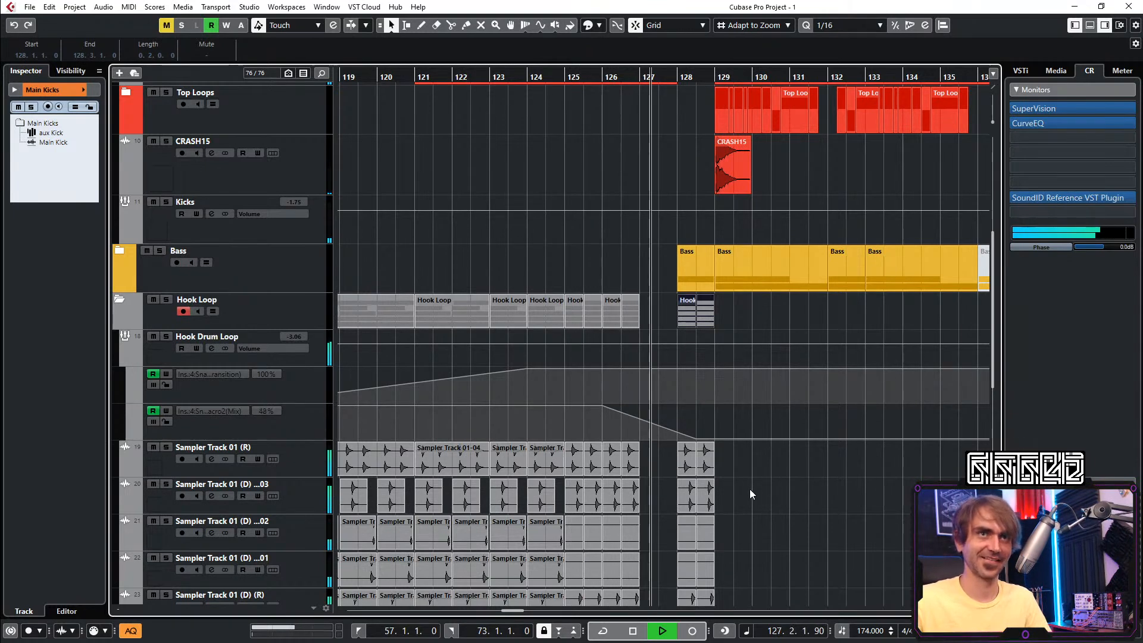
{"action": "left_click", "coordinate": [815, 526]}
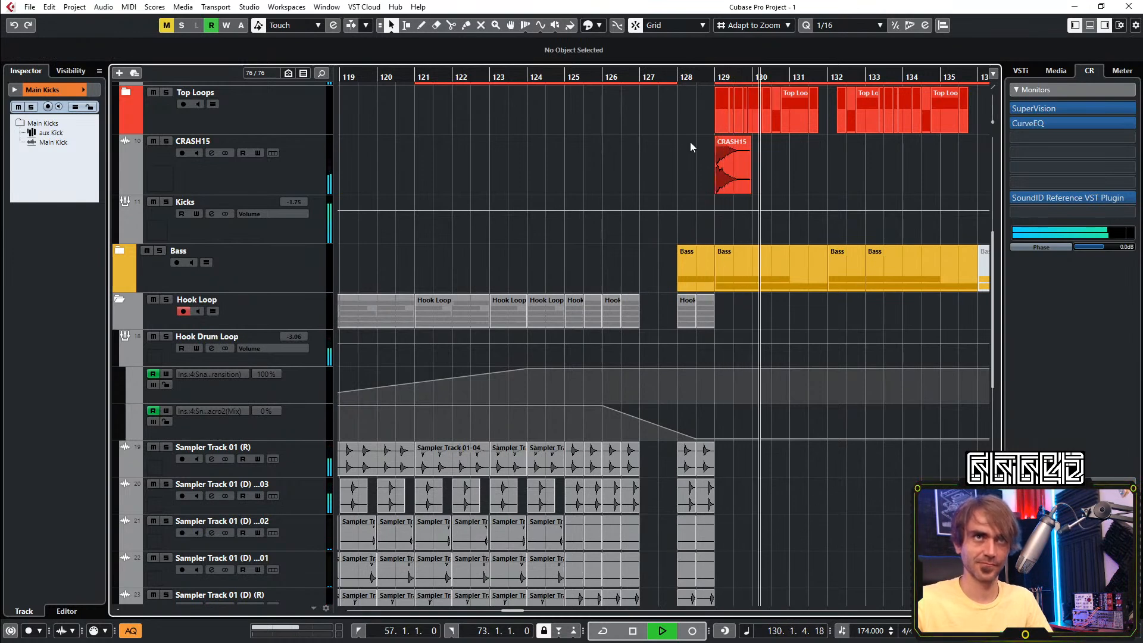
Mute the half-bar Hook Loop part at the start of bar 128
{"action": "left_click", "coordinate": [649, 78]}
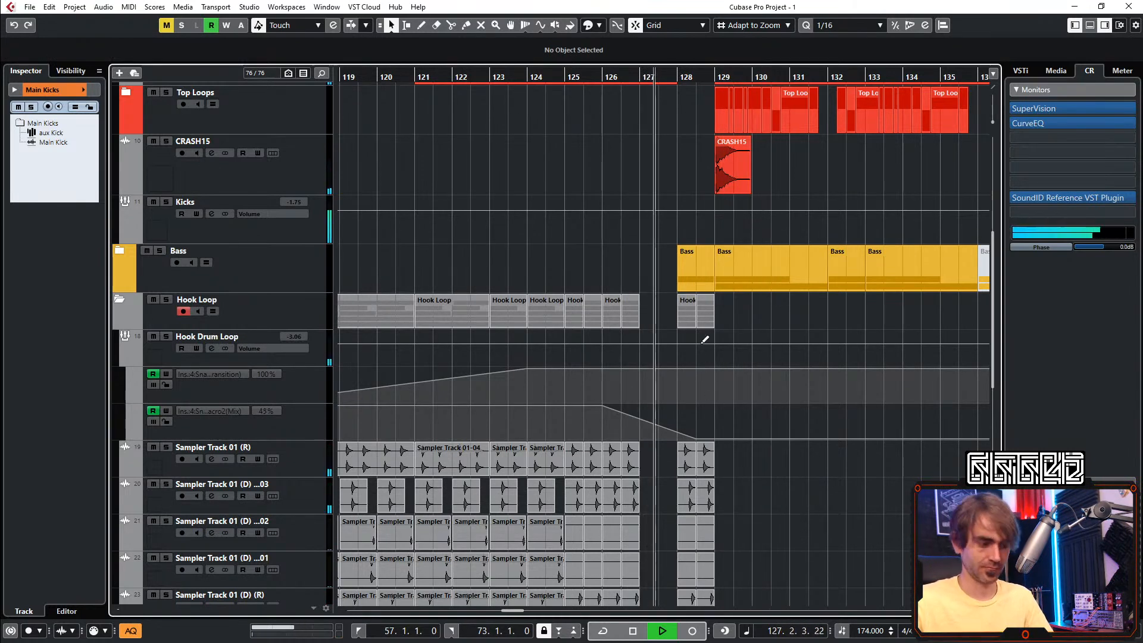
{"action": "key", "text": "7"}
{"action": "left_click", "coordinate": [693, 311]}
{"action": "key", "text": "1"}
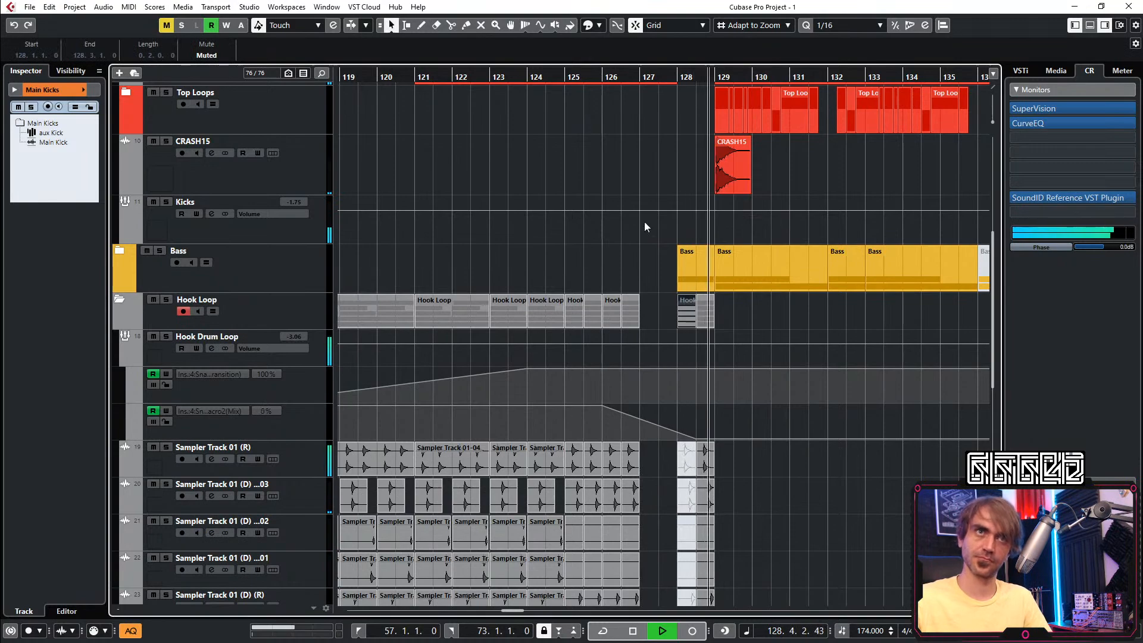
Copy the one-bar Backbone 01 part from bar 129 to bar 128
{"action": "scroll", "coordinate": [676, 257], "scroll_direction": "up", "scroll_amount": 8}
{"action": "left_click", "coordinate": [611, 77]}
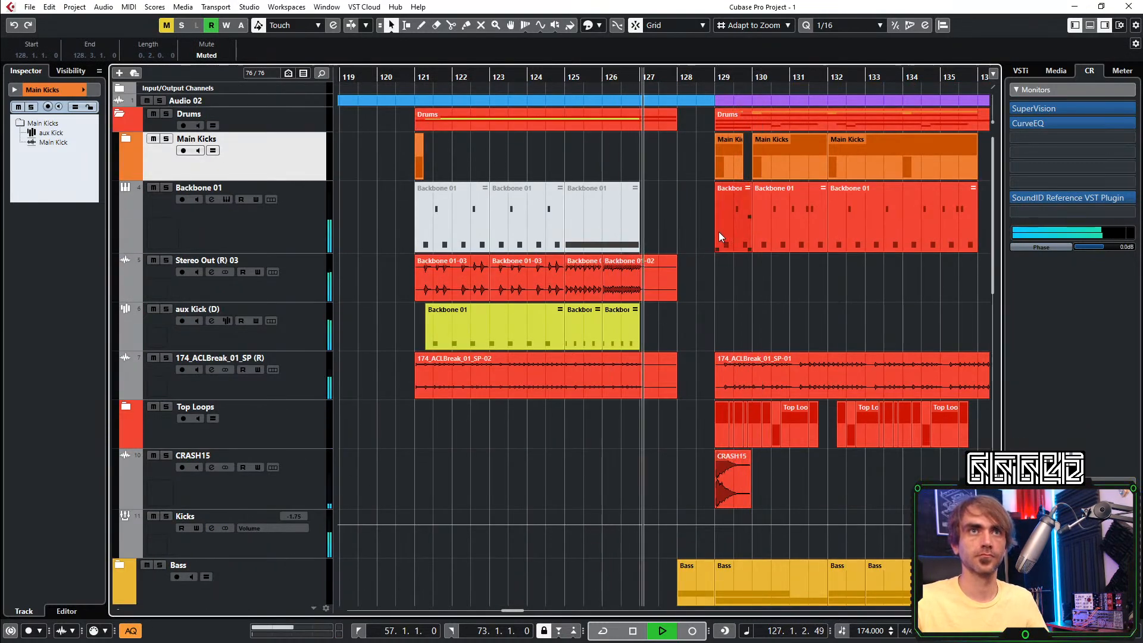
{"action": "scroll", "coordinate": [696, 277], "scroll_direction": "right", "scroll_amount": 2}
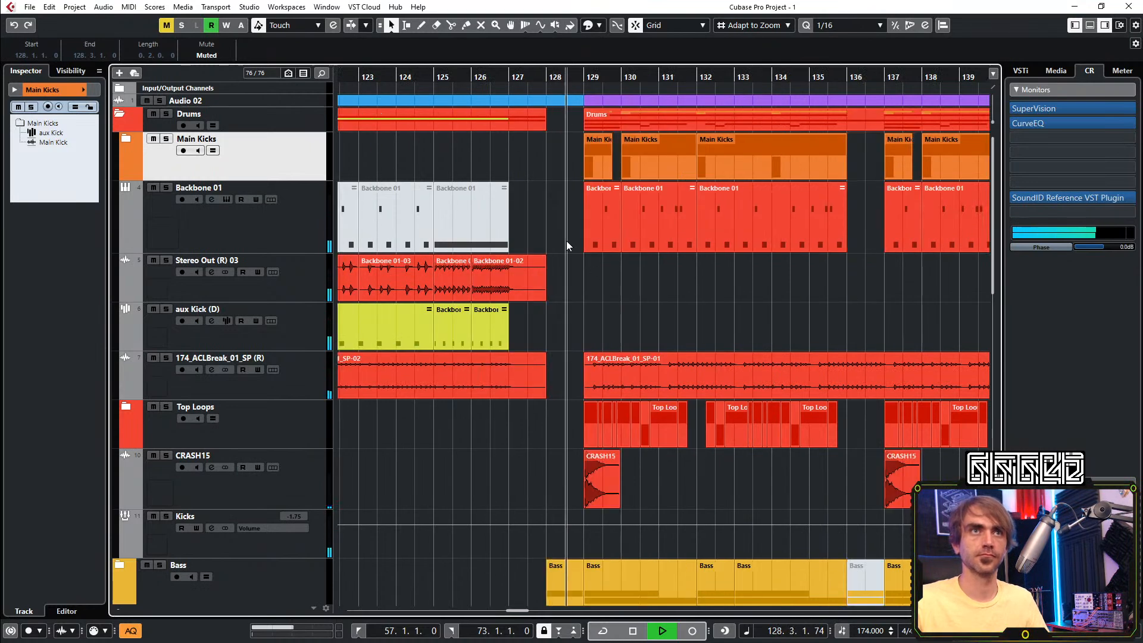
{"action": "left_click_drag", "start_coordinate": [560, 241], "coordinate": [566, 242]}
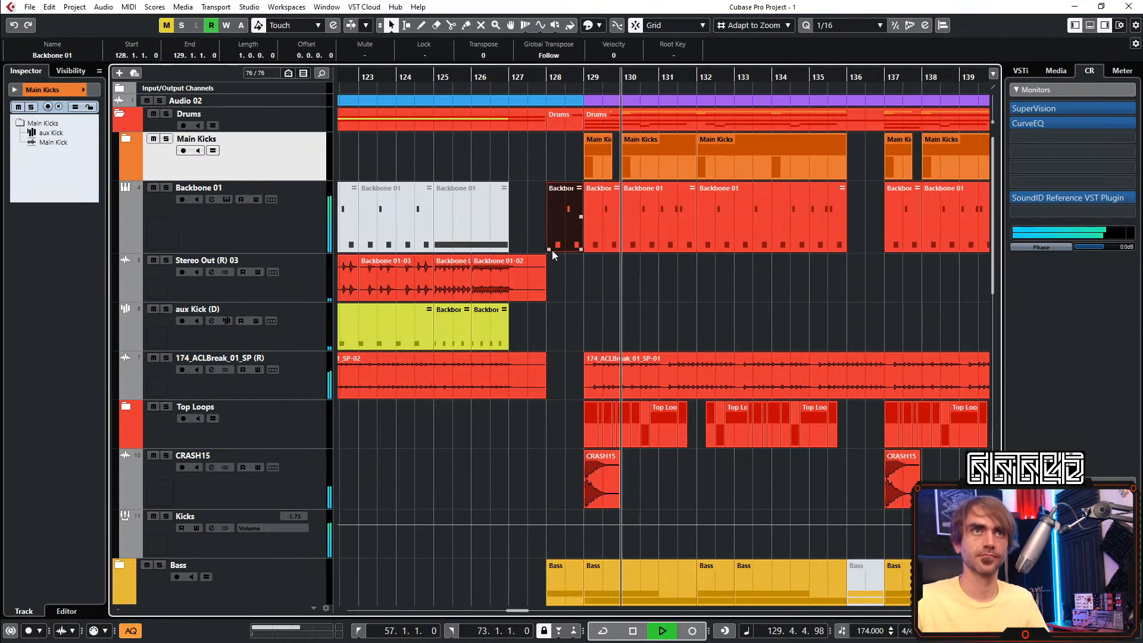
Trim the start of the copied Backbone 01 part to 128.3.3.0 and collapse the Drums folder
{"action": "scroll", "coordinate": [569, 262], "scroll_direction": "up", "scroll_amount": 3}
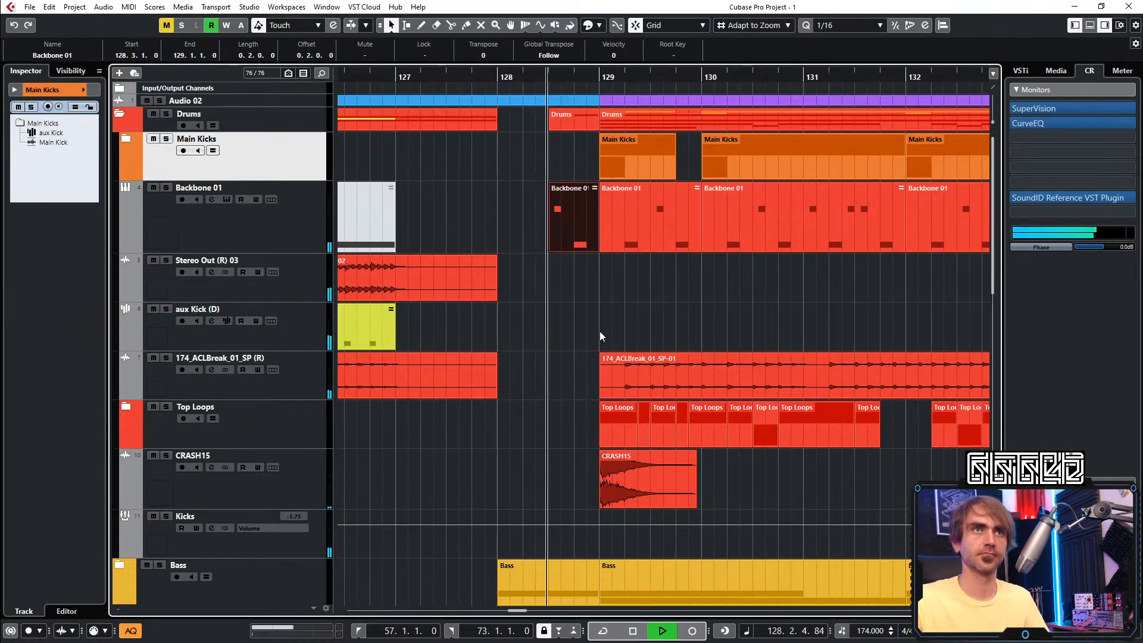
{"action": "left_click_drag", "start_coordinate": [552, 252], "coordinate": [568, 252]}
{"action": "key", "text": "space"}
{"action": "scroll", "coordinate": [570, 260], "scroll_direction": "down", "scroll_amount": 4}
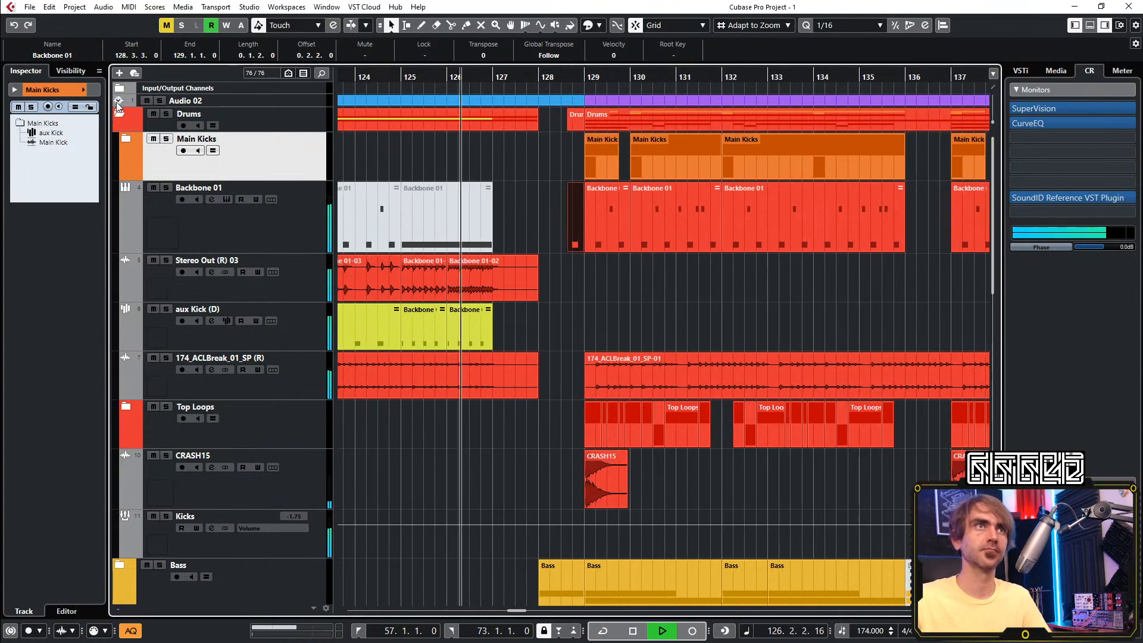
{"action": "left_click", "coordinate": [120, 113]}
{"action": "scroll", "coordinate": [794, 410], "scroll_direction": "down", "scroll_amount": 1}
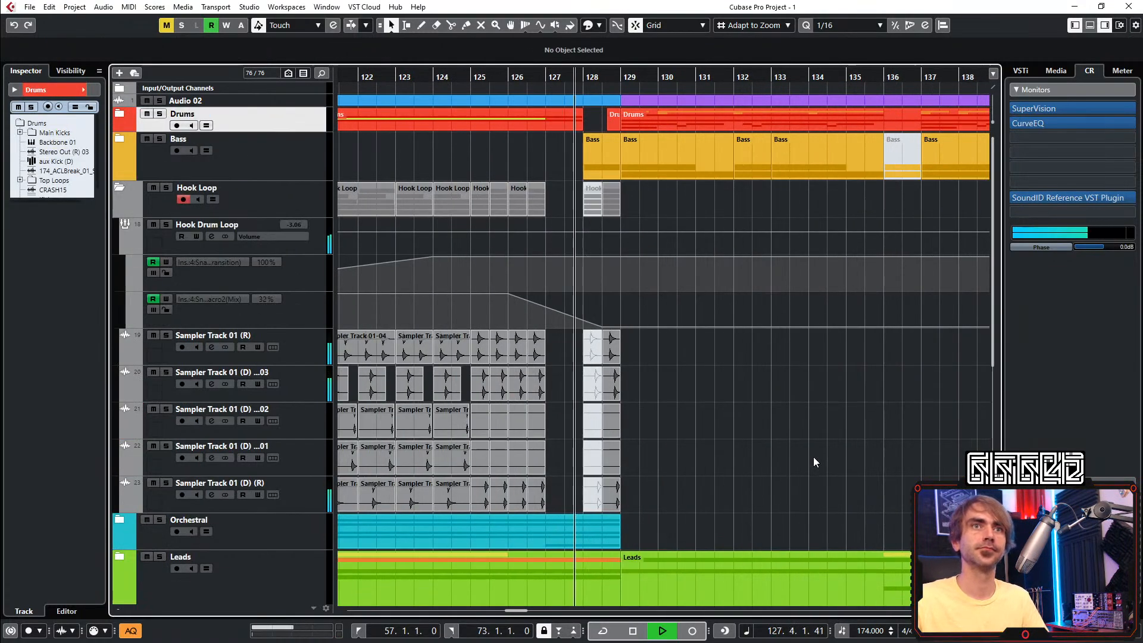
Copy the four-bar Hook Loop block from bar 117 to bar 129 and play back from before it
{"action": "scroll", "coordinate": [814, 455], "scroll_direction": "down", "scroll_amount": 4}
{"action": "scroll", "coordinate": [781, 437], "scroll_direction": "up", "scroll_amount": 3}
{"action": "scroll", "coordinate": [691, 345], "scroll_direction": "up", "scroll_amount": 2}
{"action": "scroll", "coordinate": [679, 336], "scroll_direction": "down", "scroll_amount": 4}
{"action": "scroll", "coordinate": [522, 232], "scroll_direction": "down", "scroll_amount": 4}
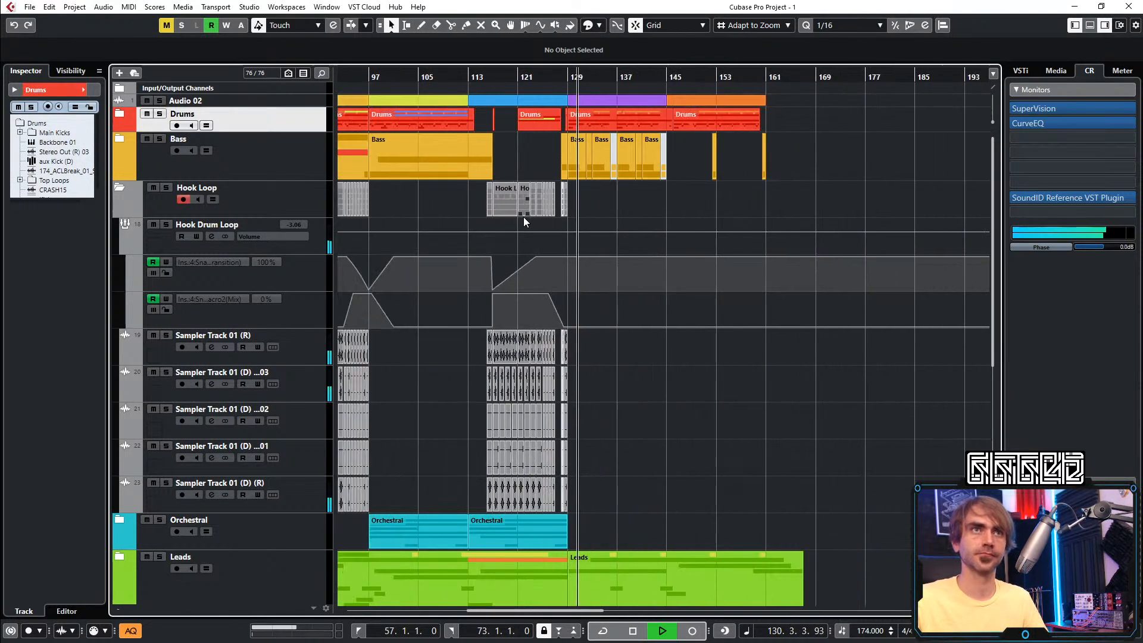
{"action": "scroll", "coordinate": [518, 230], "scroll_direction": "up", "scroll_amount": 3}
{"action": "left_click_drag", "start_coordinate": [481, 198], "coordinate": [683, 198]}
{"action": "left_click_drag", "start_coordinate": [622, 78], "coordinate": [624, 84]}
{"action": "left_click", "coordinate": [785, 422]}
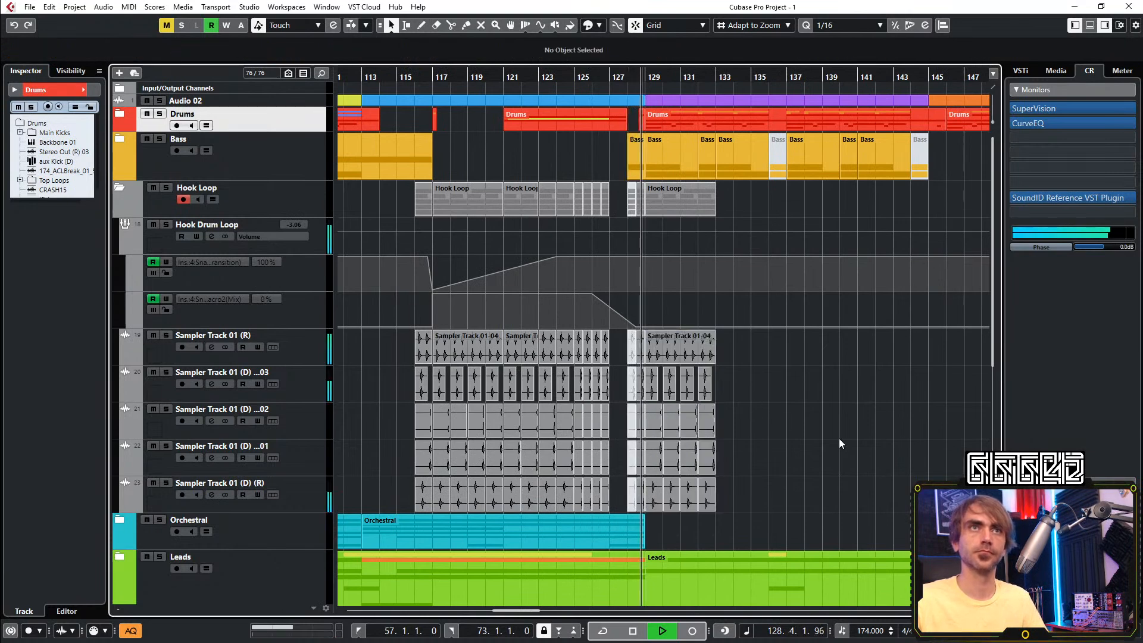
Play back the copied Hook Loop and trim the start of its Sampler Track 01-04 clip to bar 130
{"action": "scroll", "coordinate": [671, 410], "scroll_direction": "right", "scroll_amount": 4}
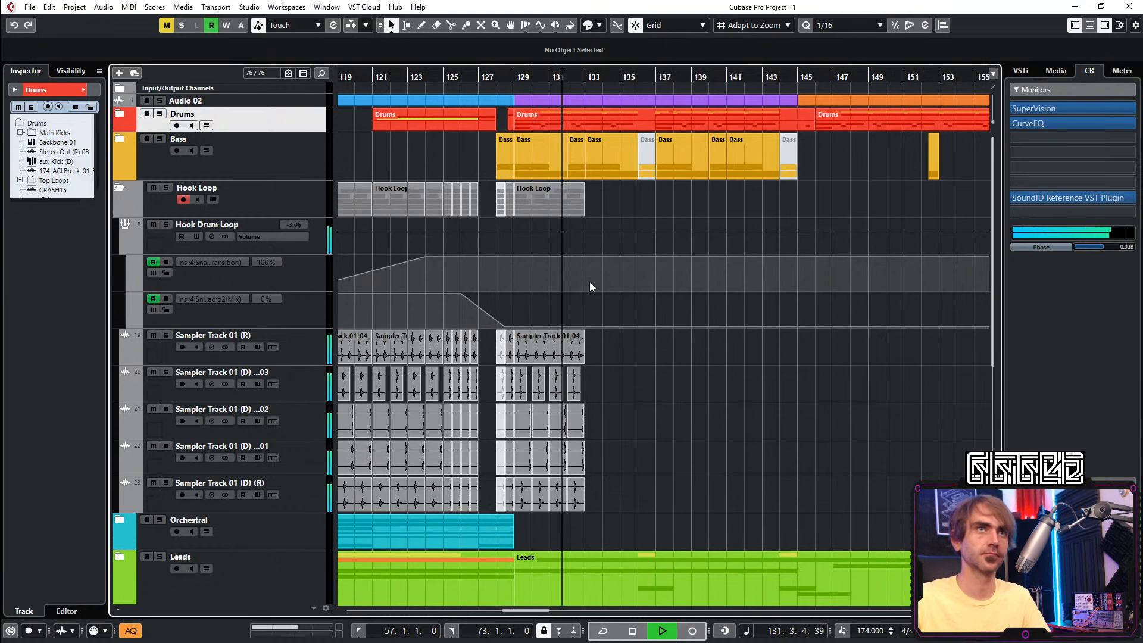
{"action": "left_click", "coordinate": [488, 78]}
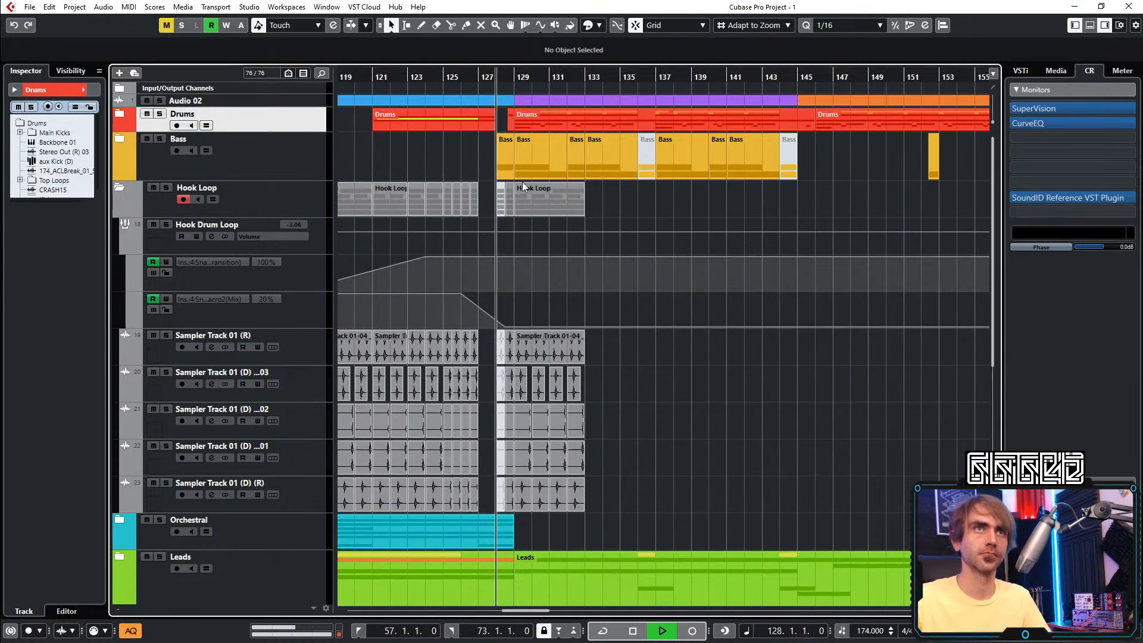
{"action": "left_click", "coordinate": [555, 206]}
{"action": "key", "text": "h"}
{"action": "key", "text": "h"}
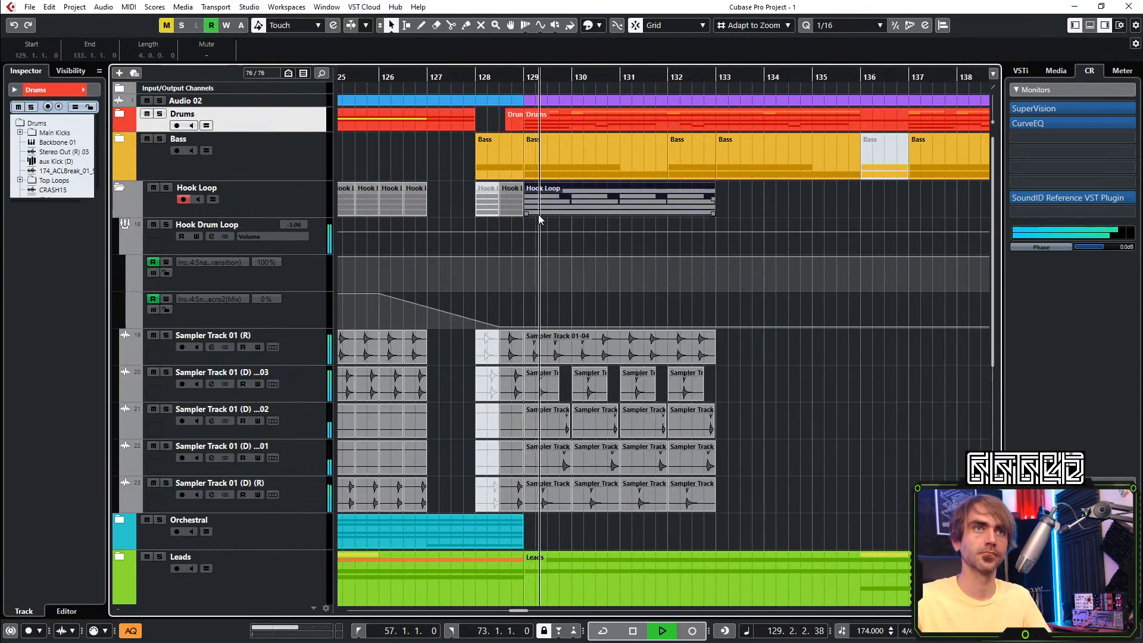
{"action": "left_click", "coordinate": [488, 81]}
{"action": "key", "text": "space"}
{"action": "left_click_drag", "start_coordinate": [526, 357], "coordinate": [570, 359]}
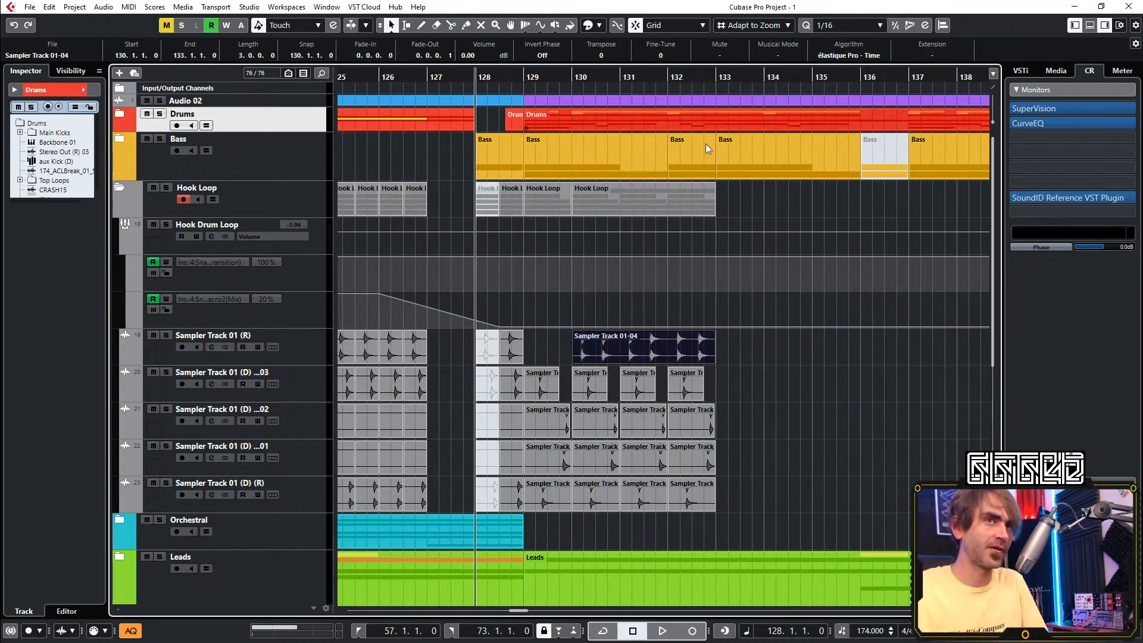
Set the left locator and the playback position to bar 17
{"action": "left_click", "coordinate": [816, 481]}
{"action": "key", "text": "g"}
{"action": "key", "text": "g"}
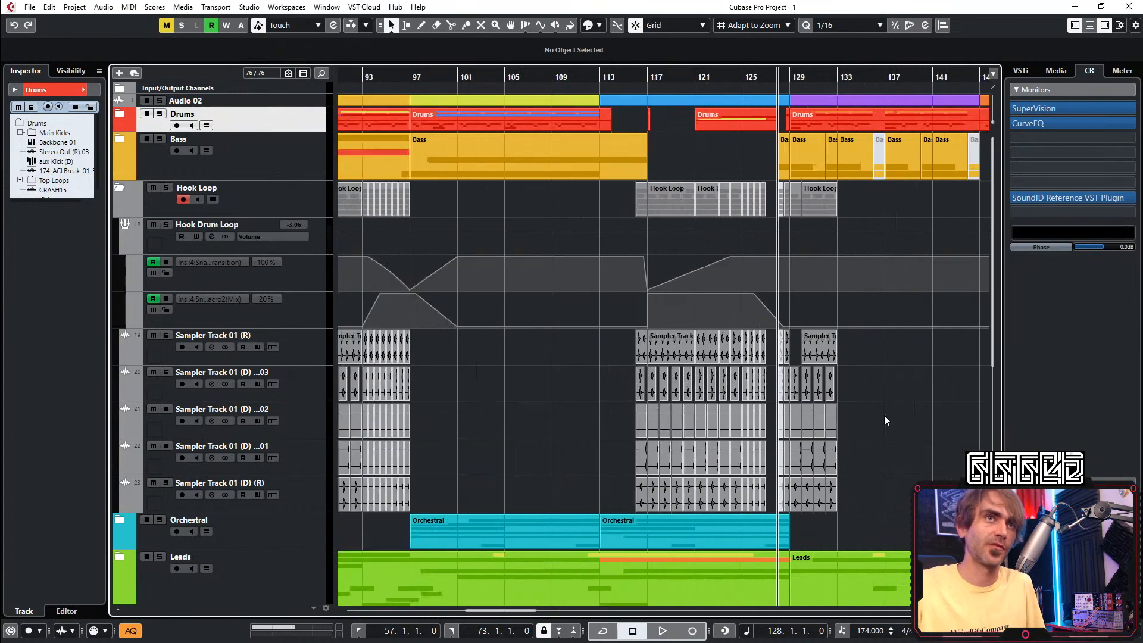
{"action": "key", "text": "g"}
{"action": "key", "text": "g"}
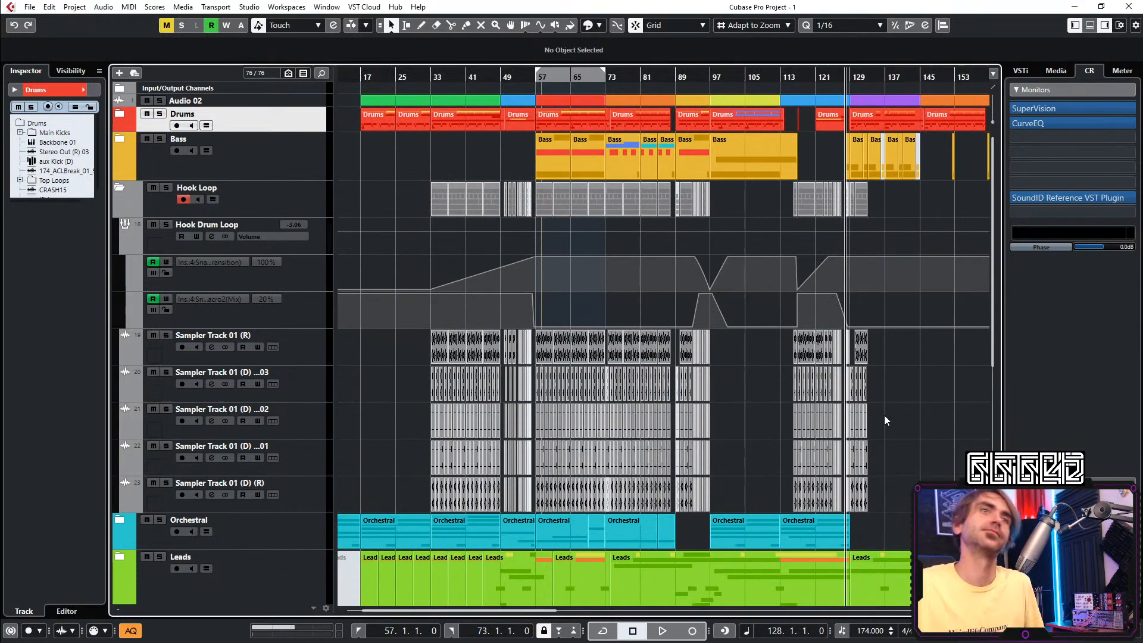
{"action": "key", "text": "g"}
{"action": "left_click", "coordinate": [441, 78]}
{"action": "left_click", "coordinate": [401, 72]}
{"action": "key", "text": "h"}
{"action": "key", "text": "h"}
{"action": "left_click", "coordinate": [401, 72], "text": "ctrl"}
{"action": "scroll", "coordinate": [416, 96], "scroll_direction": "down", "scroll_amount": 4}
{"action": "scroll", "coordinate": [488, 100], "scroll_direction": "right", "scroll_amount": 3}
{"action": "scroll", "coordinate": [591, 118], "scroll_direction": "up", "scroll_amount": 1}
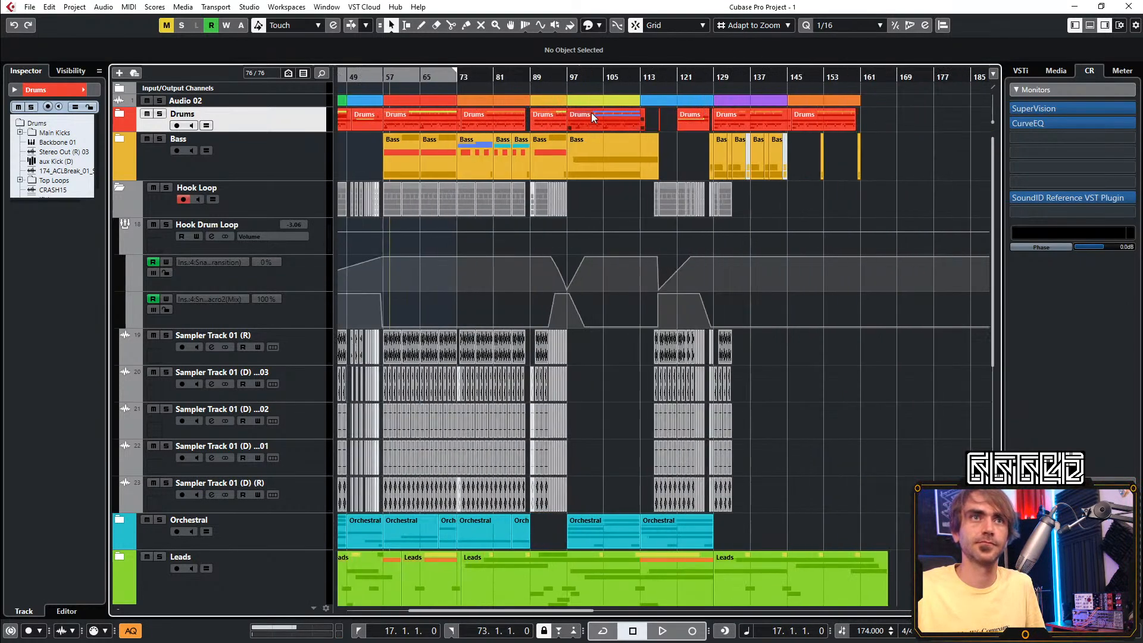
Set the right locator to bar 133 and turn on cycle playback
{"action": "scroll", "coordinate": [601, 107], "scroll_direction": "up", "scroll_amount": 4}
{"action": "scroll", "coordinate": [745, 87], "scroll_direction": "right", "scroll_amount": 2}
{"action": "scroll", "coordinate": [715, 84], "scroll_direction": "up", "scroll_amount": 3}
{"action": "left_click", "coordinate": [671, 68], "text": "alt"}
{"action": "key", "text": "KP_Divide"}
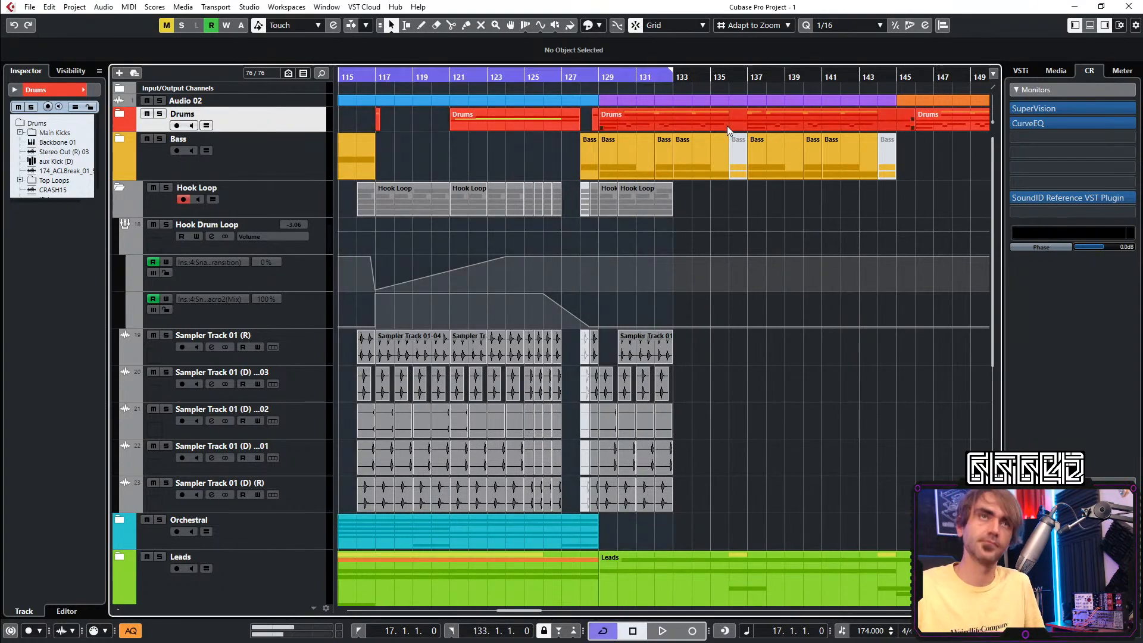
Play the whole arrangement from bar 17 and collapse the Hook Loop folder
{"action": "scroll", "coordinate": [727, 126], "scroll_direction": "down", "scroll_amount": 5}
{"action": "key", "text": "space"}
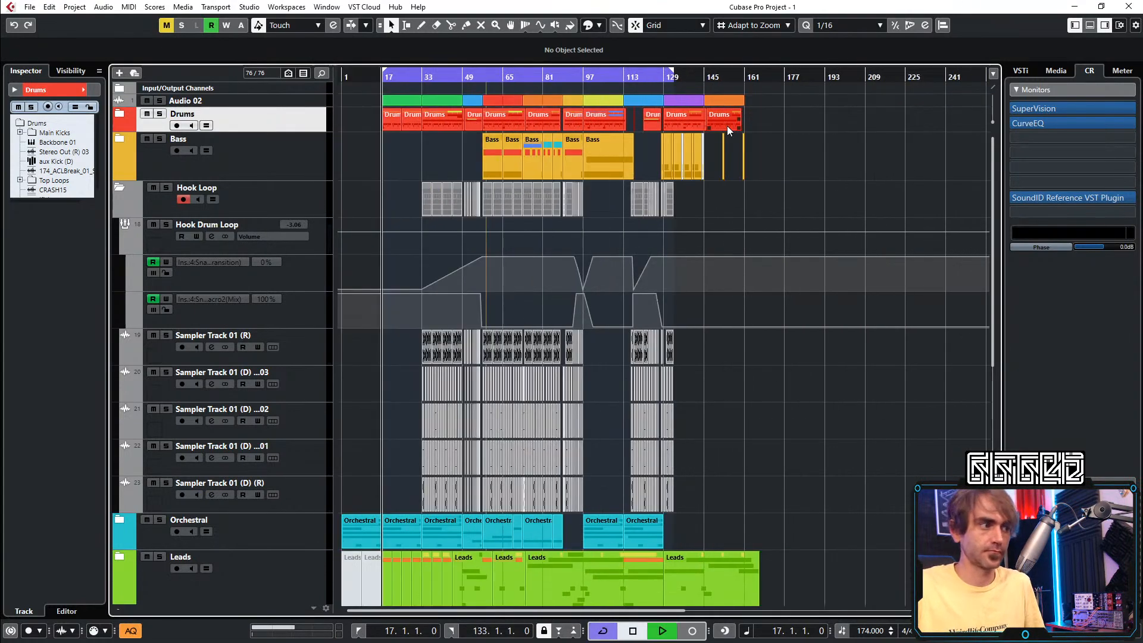
{"action": "left_click", "coordinate": [120, 187]}
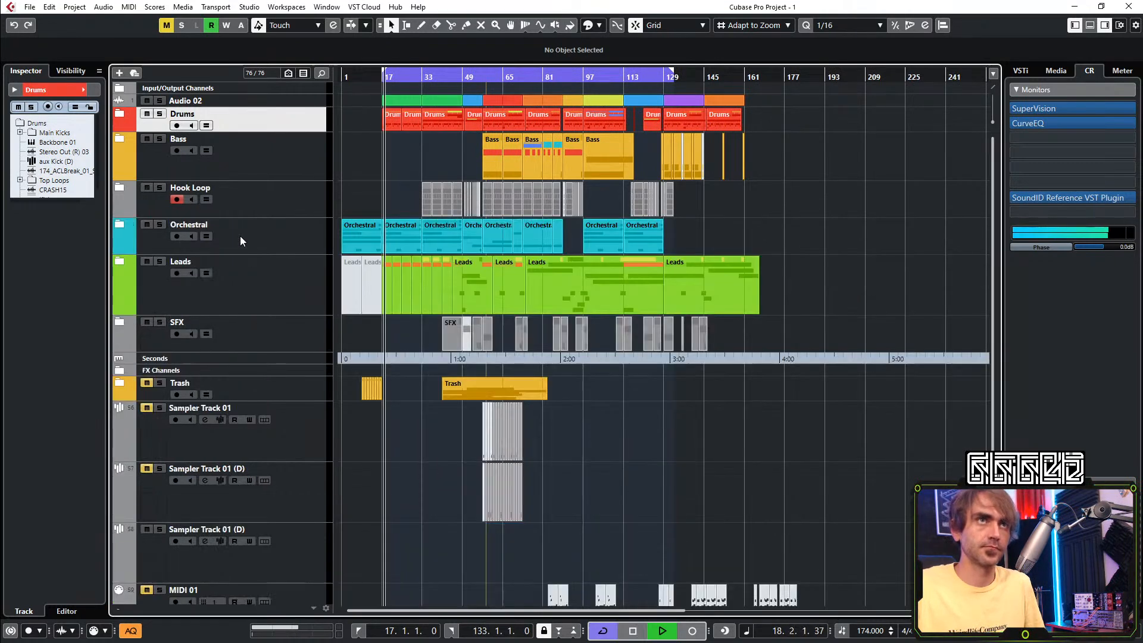
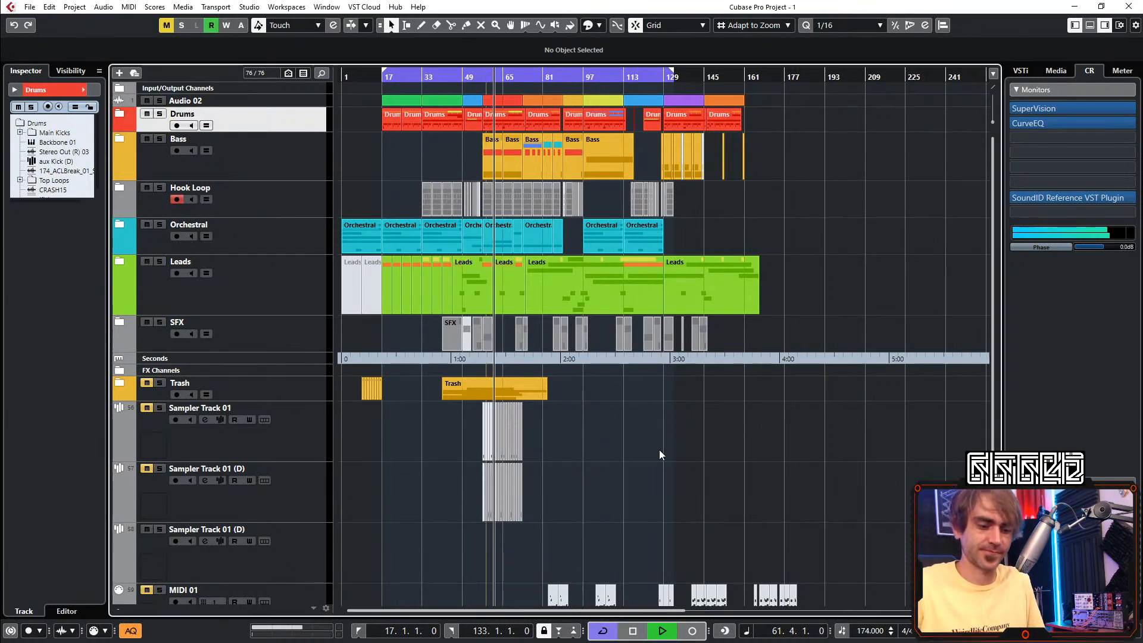
{"action": "key", "text": "space"}
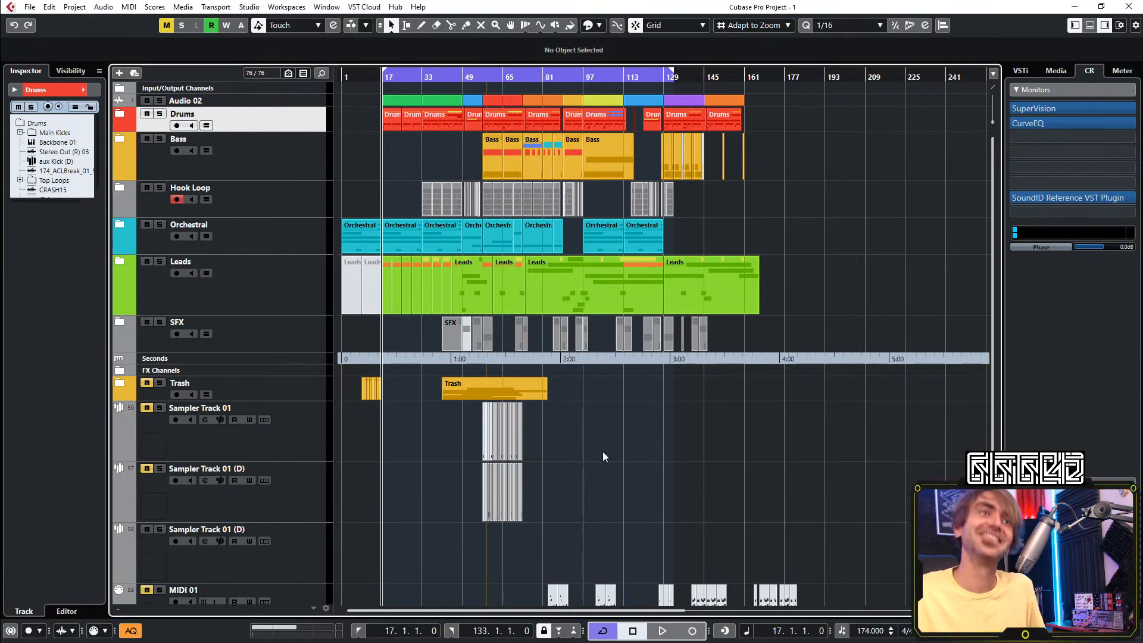
{"action": "key", "text": "space"}
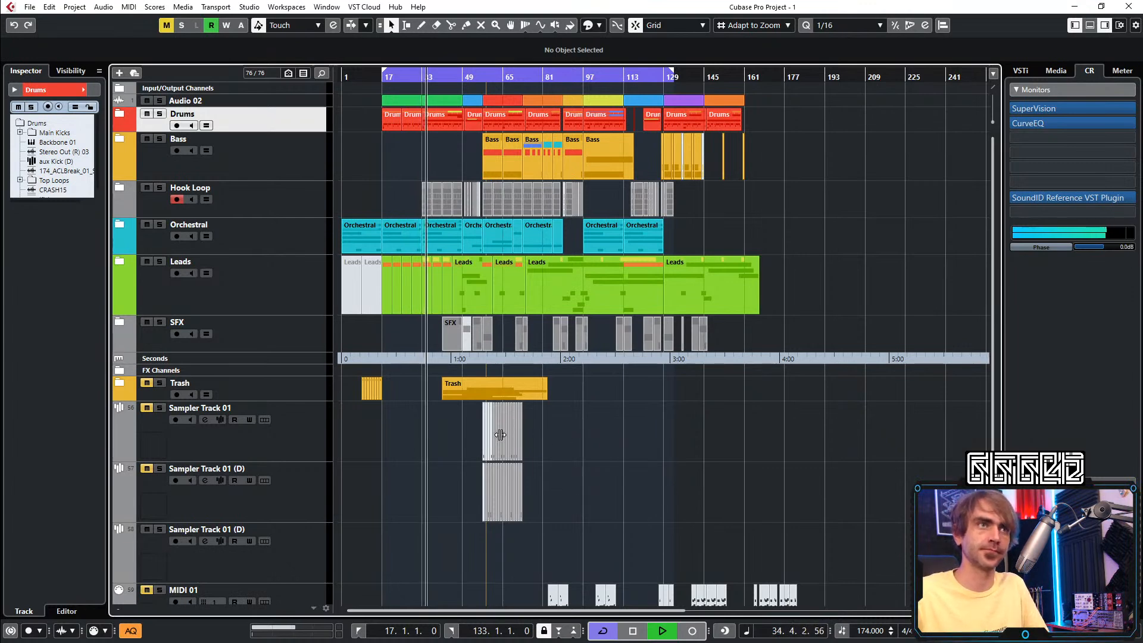
Select the four tracks from Sampler Track 01 to MIDI 01 under the Trash folder and shrink them to minimum height
{"action": "left_click", "coordinate": [309, 437]}
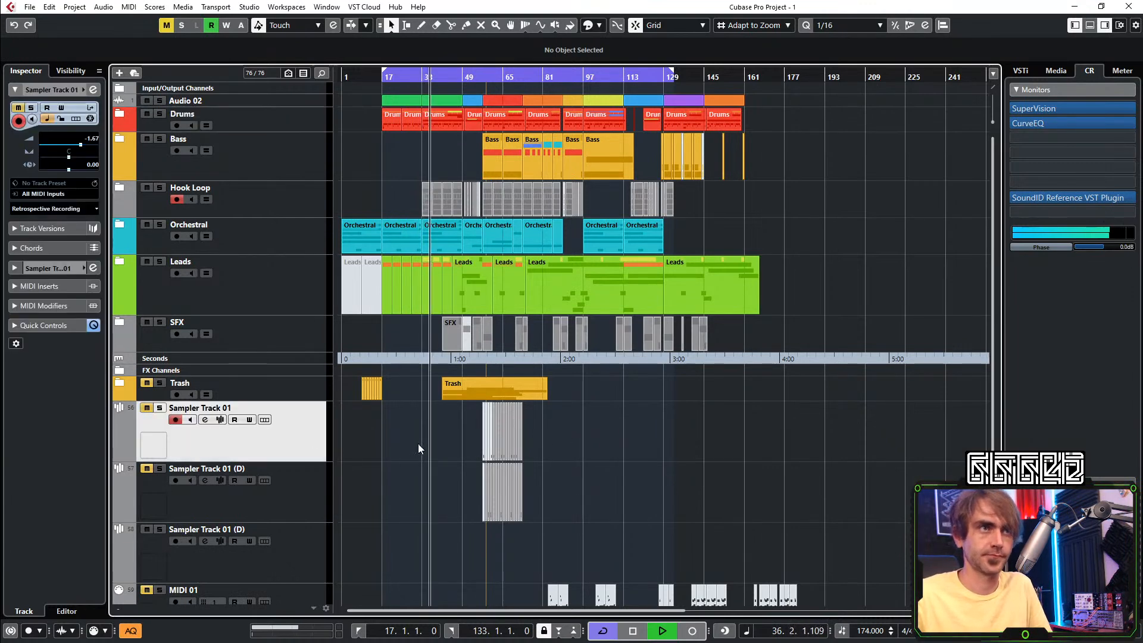
{"action": "scroll", "coordinate": [387, 429], "scroll_direction": "down", "scroll_amount": 3}
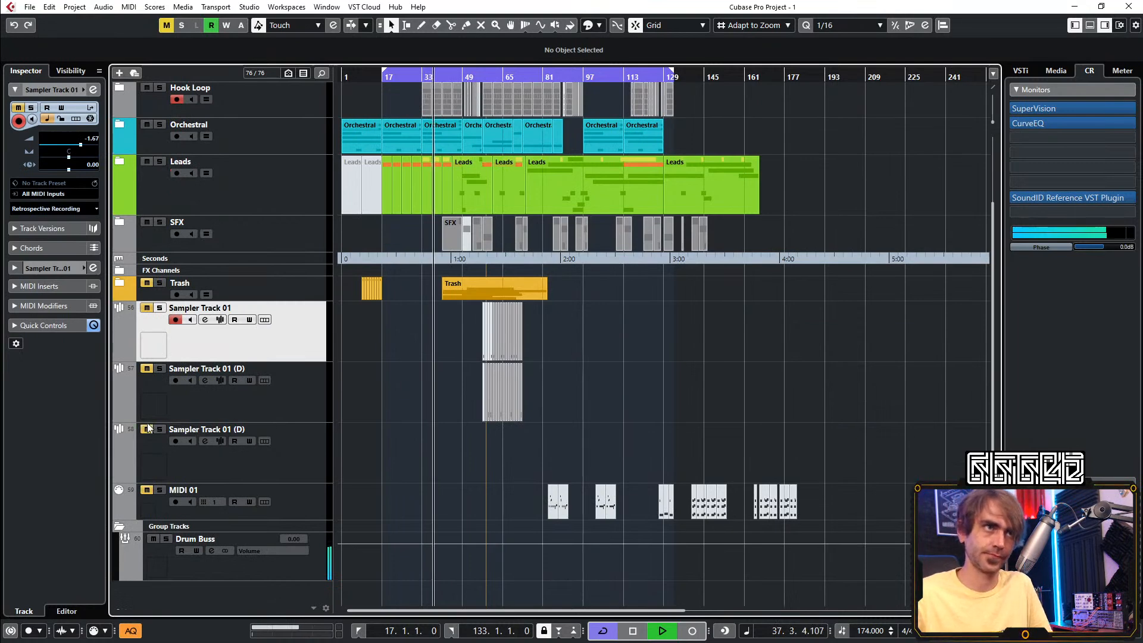
{"action": "left_click", "coordinate": [305, 499], "text": "shift"}
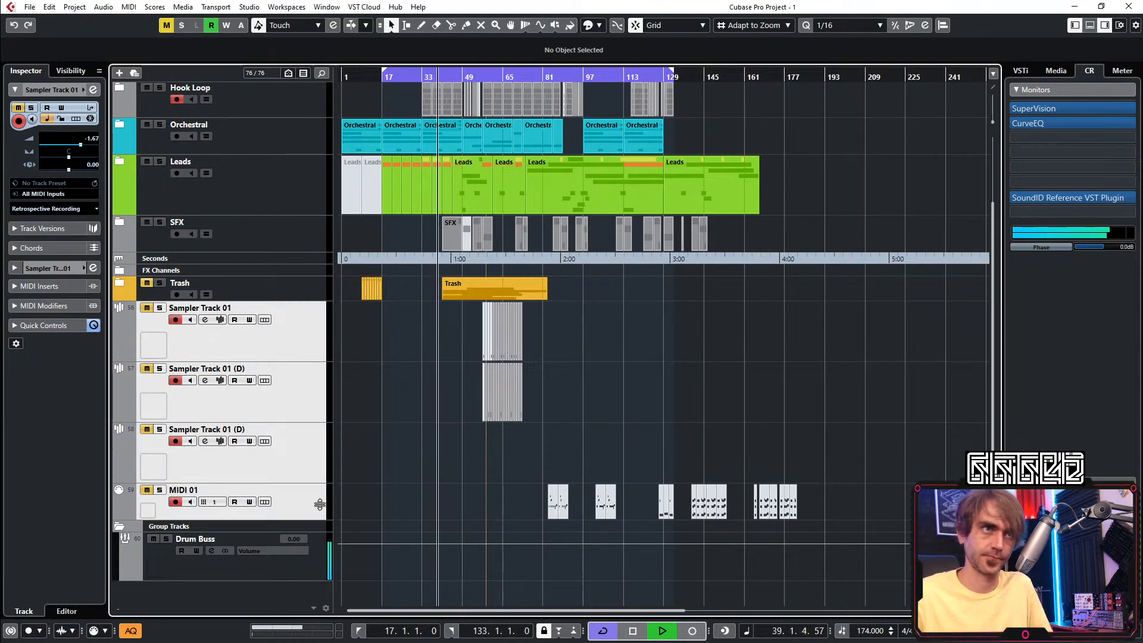
{"action": "left_click_drag", "start_coordinate": [315, 520], "coordinate": [319, 485]}
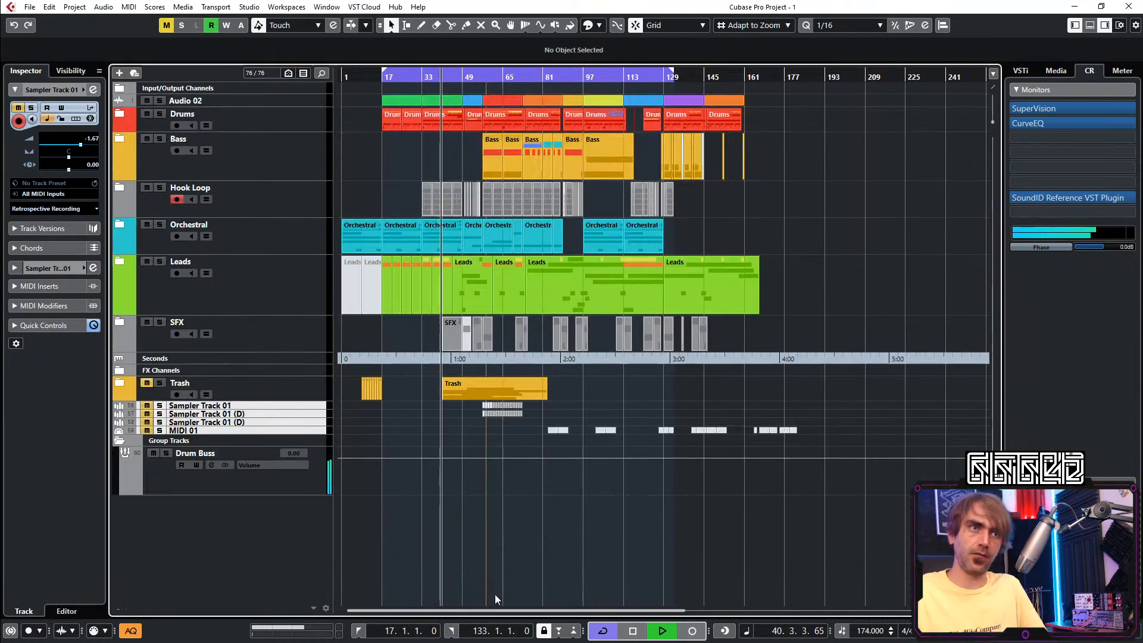
Stop playback, collapse the Group Tracks folder and shrink the Trash track to minimum height
{"action": "key", "text": "space"}
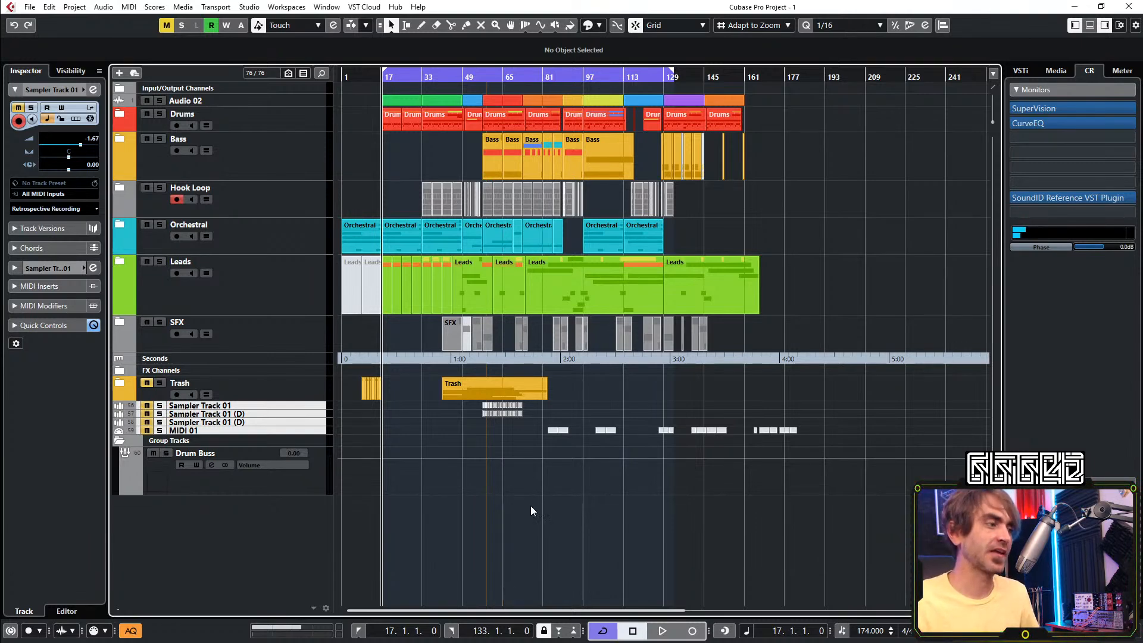
{"action": "left_click", "coordinate": [120, 443]}
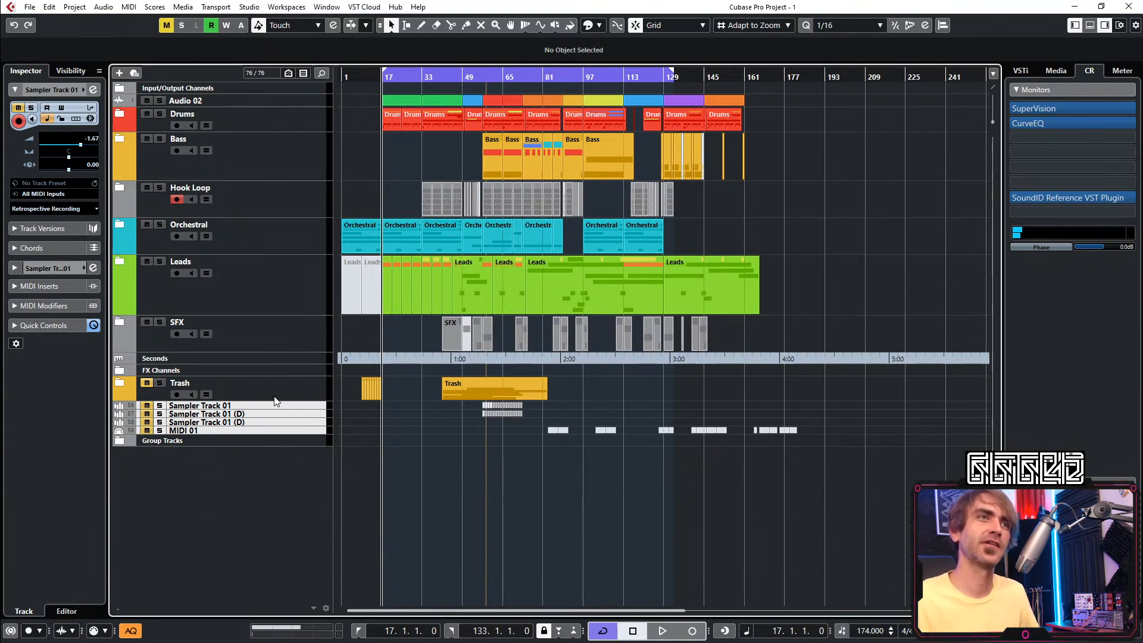
{"action": "left_click_drag", "start_coordinate": [291, 400], "coordinate": [292, 383]}
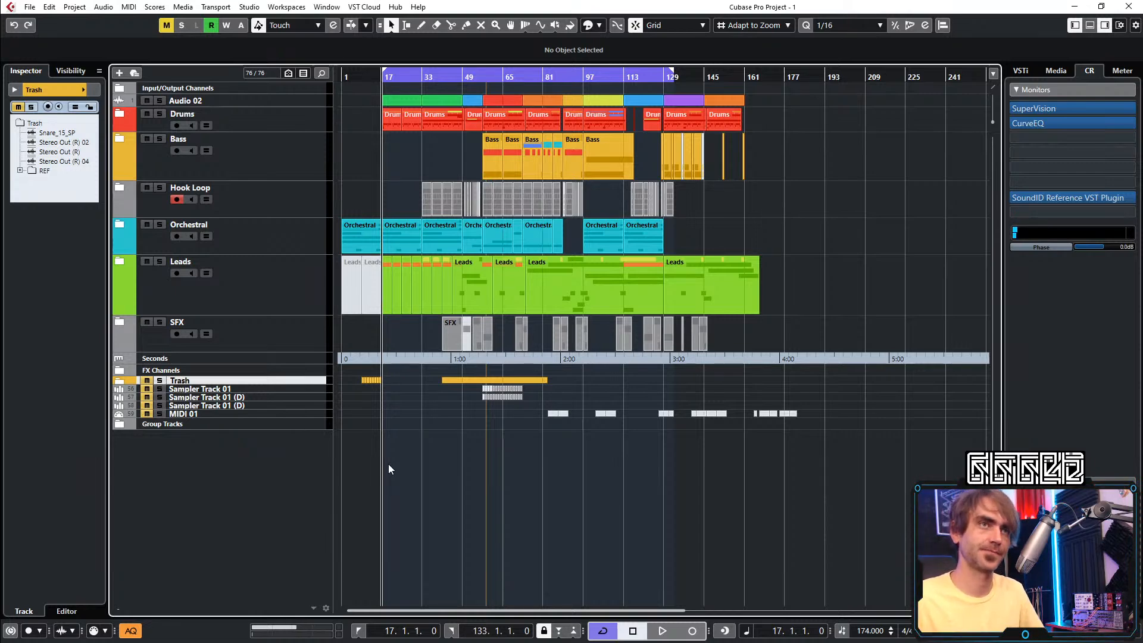
Play the song from just before bar 129 and set the left locator to bar 129
{"action": "key", "text": "space"}
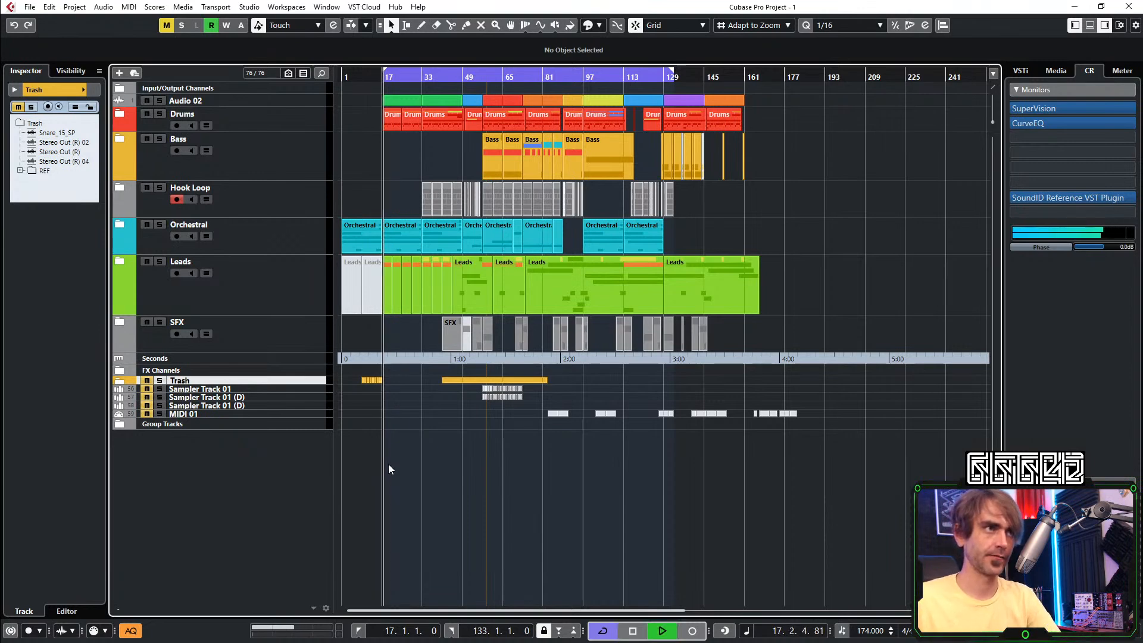
{"action": "scroll", "coordinate": [416, 214], "scroll_direction": "right", "scroll_amount": 4}
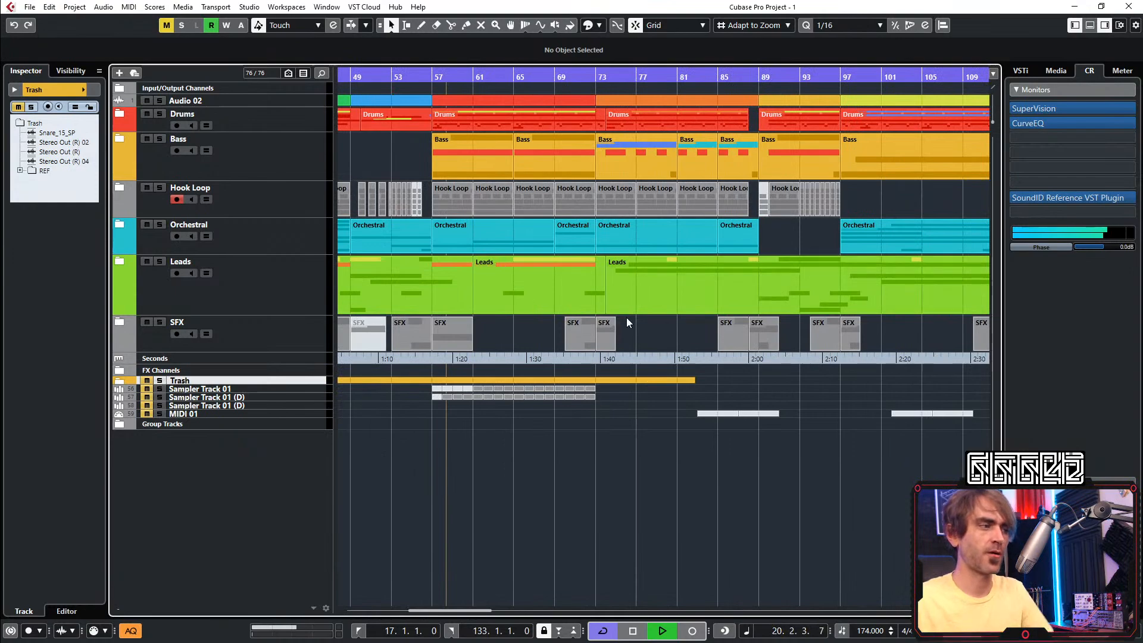
{"action": "scroll", "coordinate": [703, 418], "scroll_direction": "down", "scroll_amount": 3}
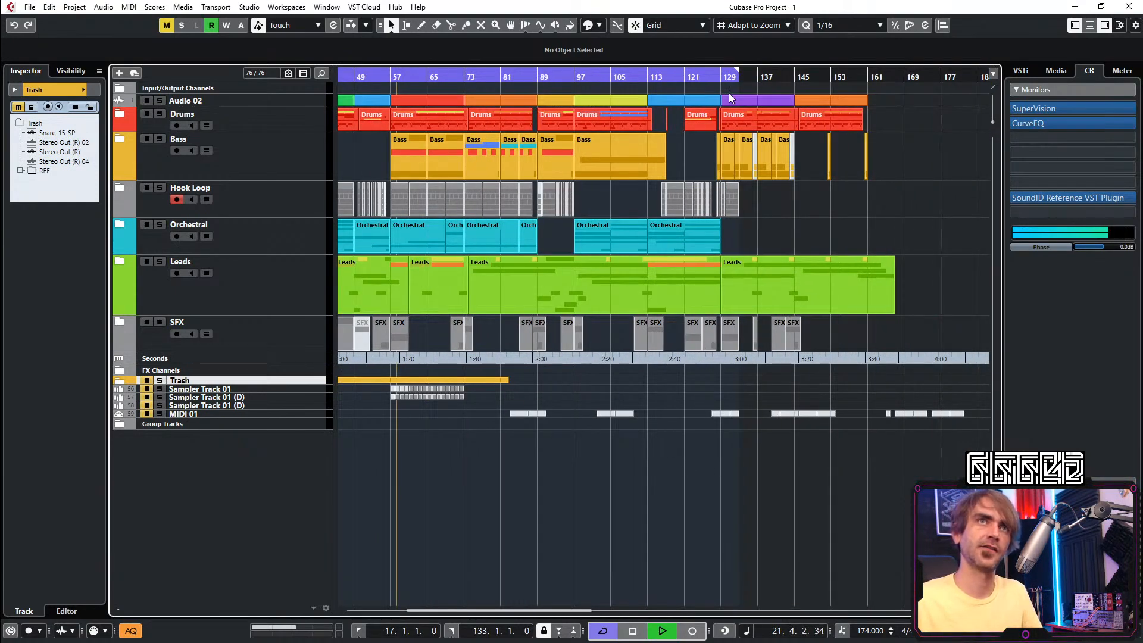
{"action": "left_click", "coordinate": [718, 76]}
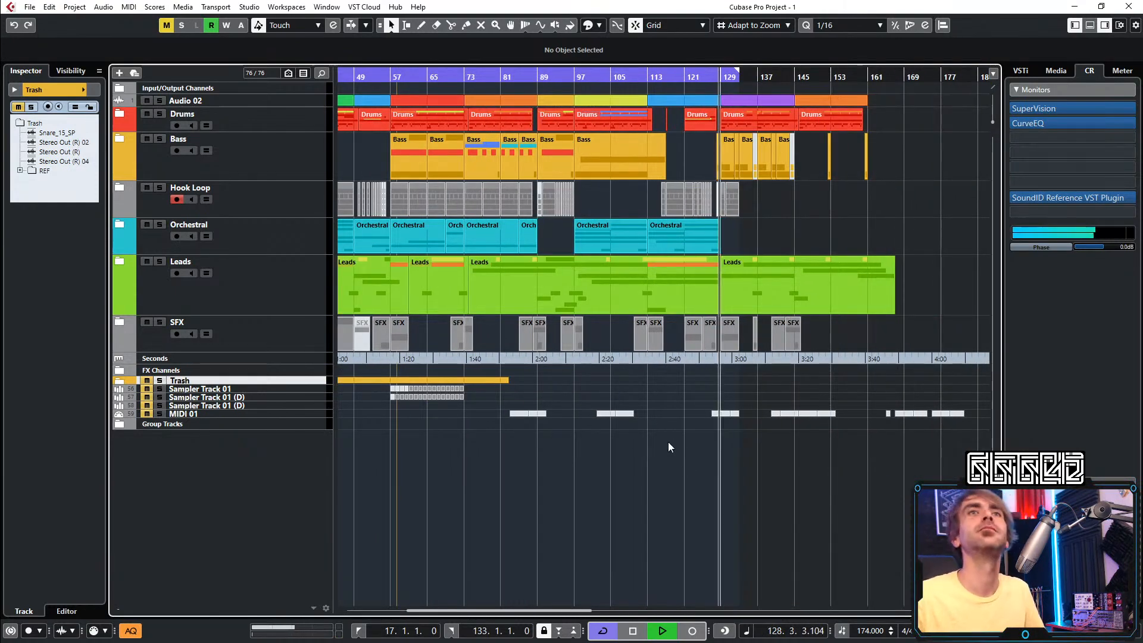
{"action": "scroll", "coordinate": [744, 489], "scroll_direction": "up", "scroll_amount": 6}
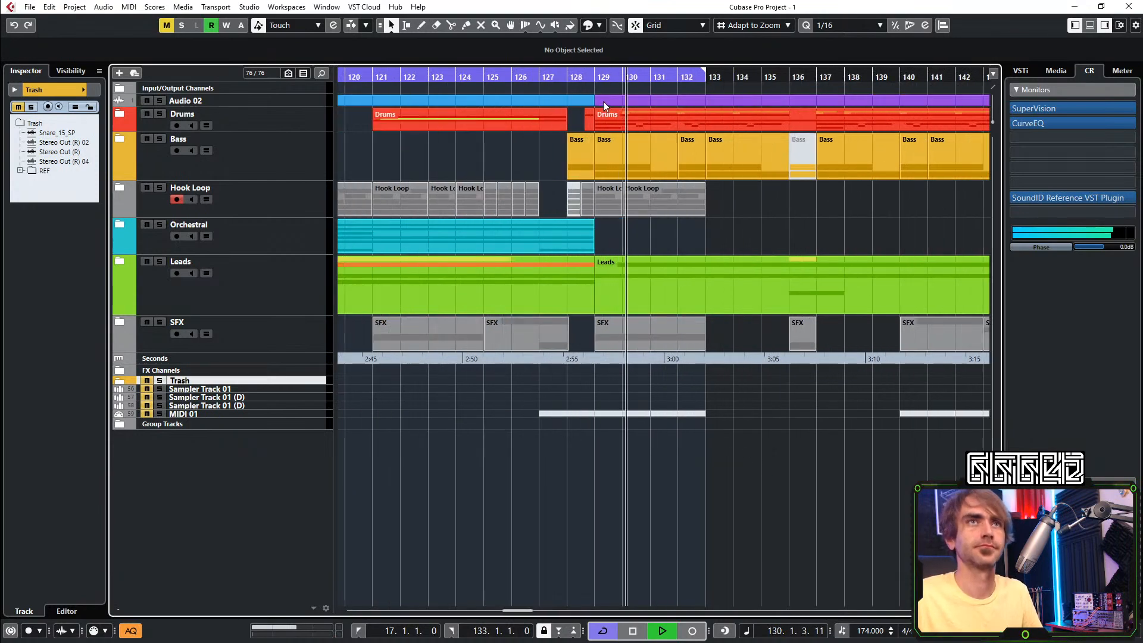
{"action": "left_click", "coordinate": [591, 79], "text": "ctrl"}
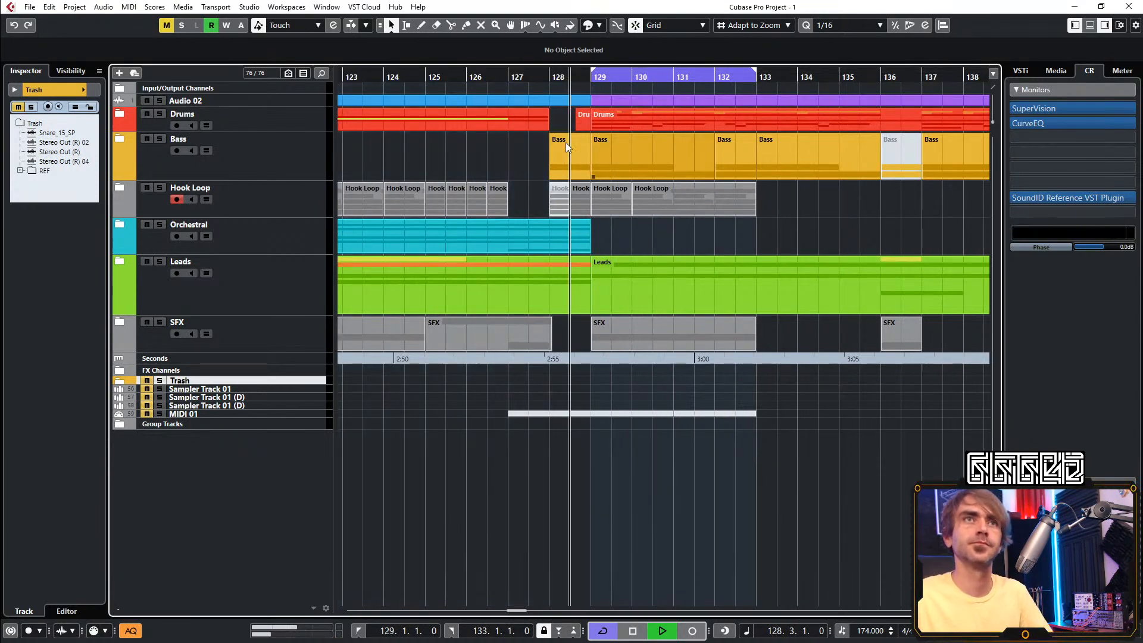
Expand the Hook Loop folder and delete its parts between bars 129 and 133
{"action": "left_click", "coordinate": [119, 187]}
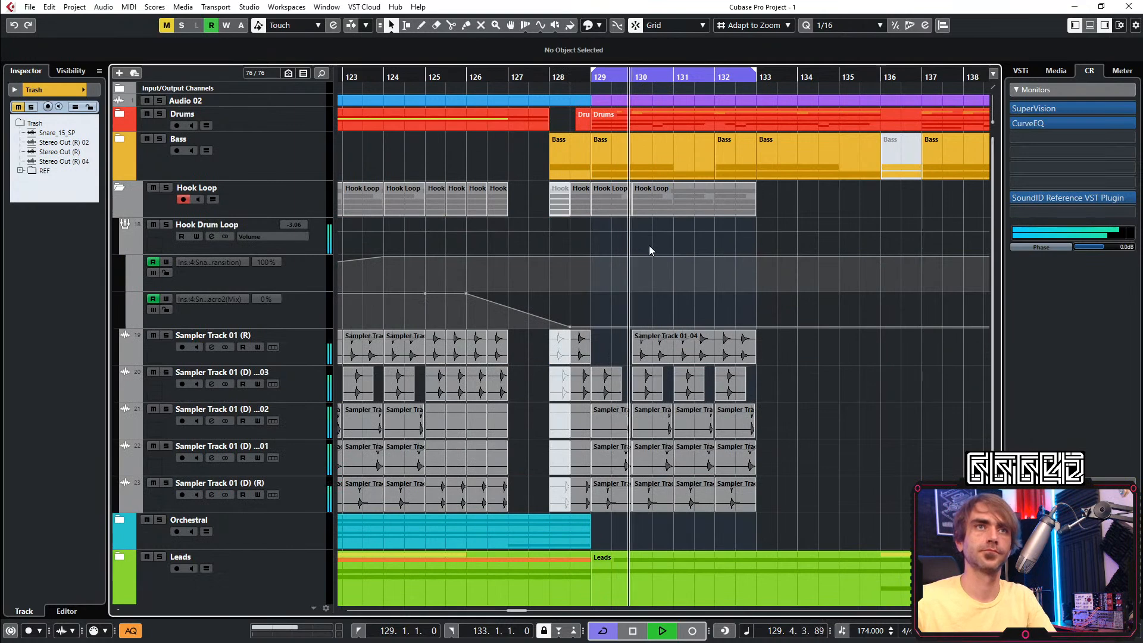
{"action": "left_click", "coordinate": [623, 202]}
{"action": "key", "text": "Delete"}
{"action": "left_click", "coordinate": [673, 213]}
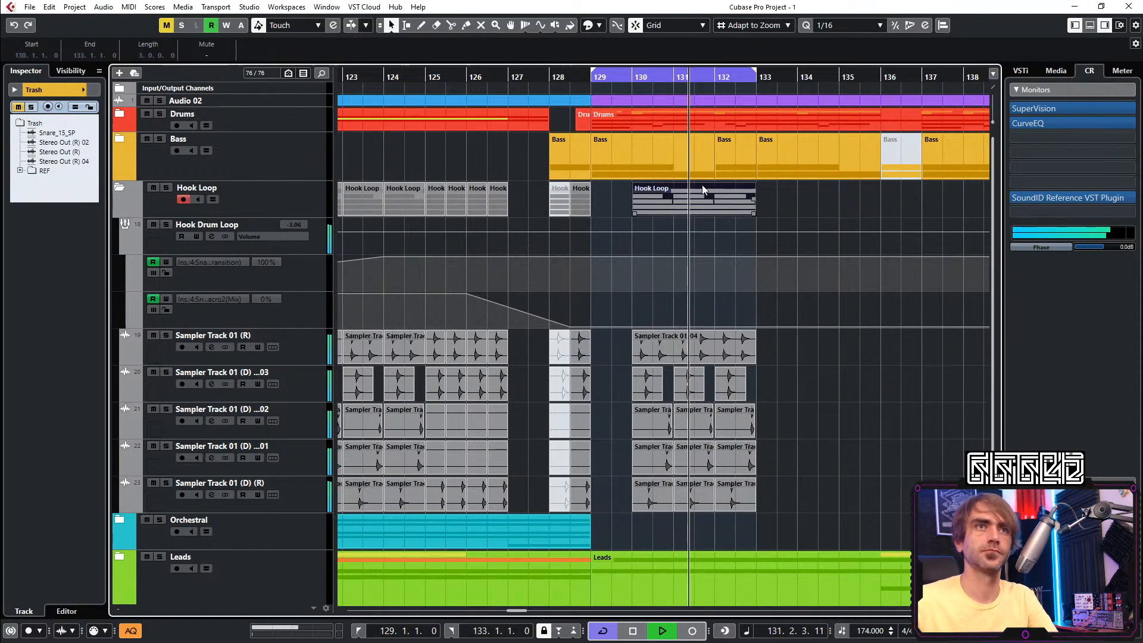
{"action": "left_click", "coordinate": [530, 77]}
{"action": "scroll", "coordinate": [613, 194], "scroll_direction": "right", "scroll_amount": 2}
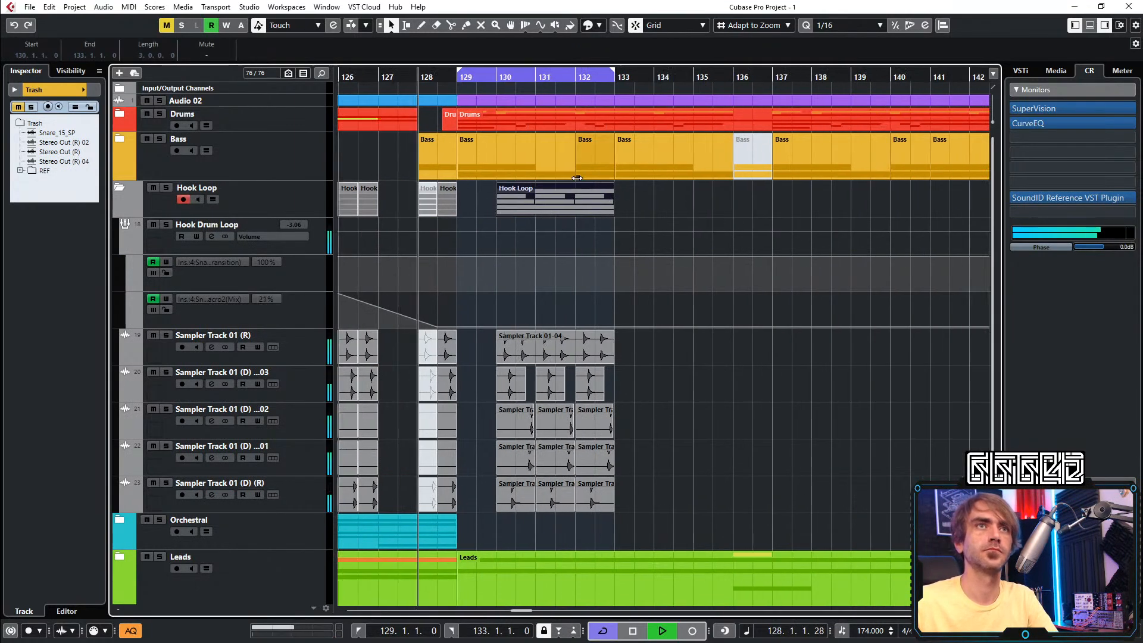
{"action": "key", "text": "Delete"}
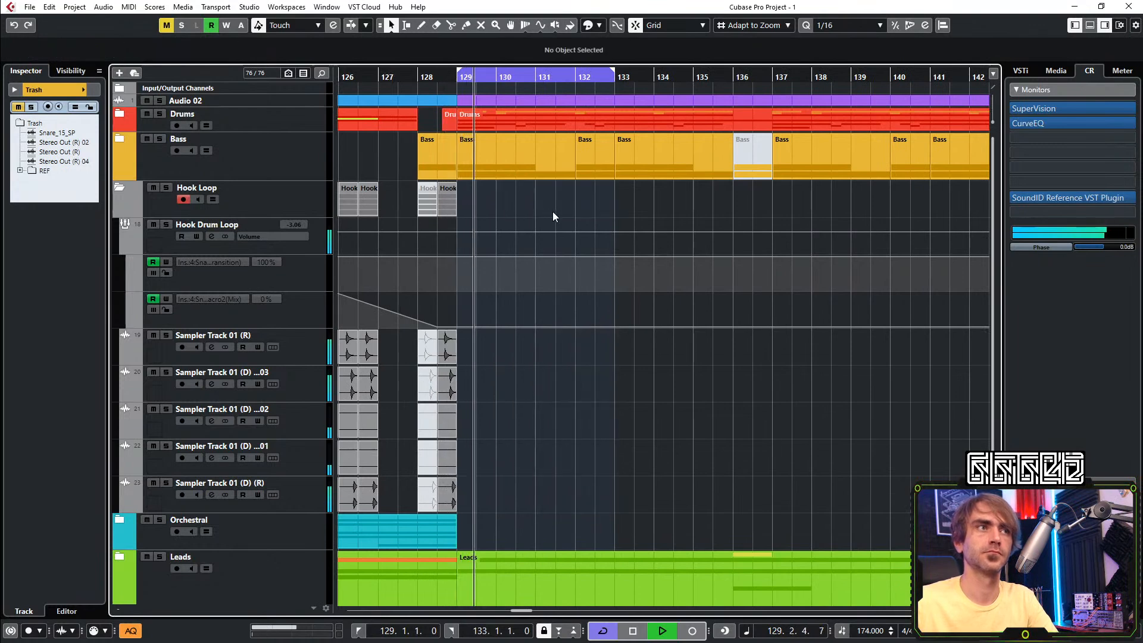
Play the transition into bar 129 and copy the one-bar Hook Loop part from bar 124 to bar 129
{"action": "scroll", "coordinate": [547, 215], "scroll_direction": "left", "scroll_amount": 2}
{"action": "key", "text": "space"}
{"action": "key", "text": "space"}
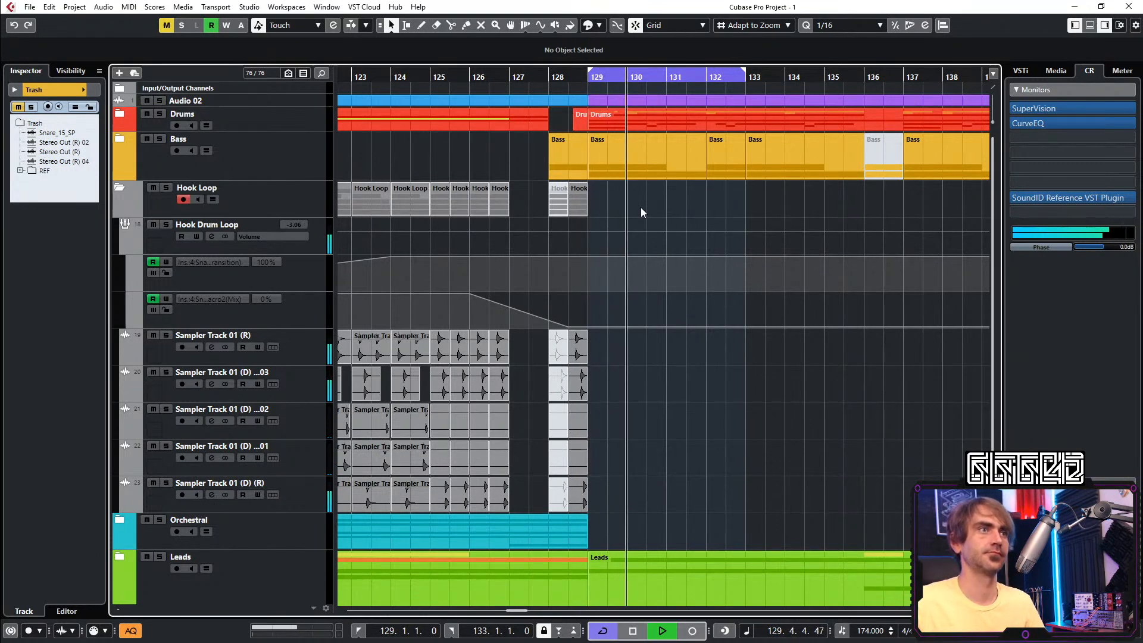
{"action": "key", "text": "space"}
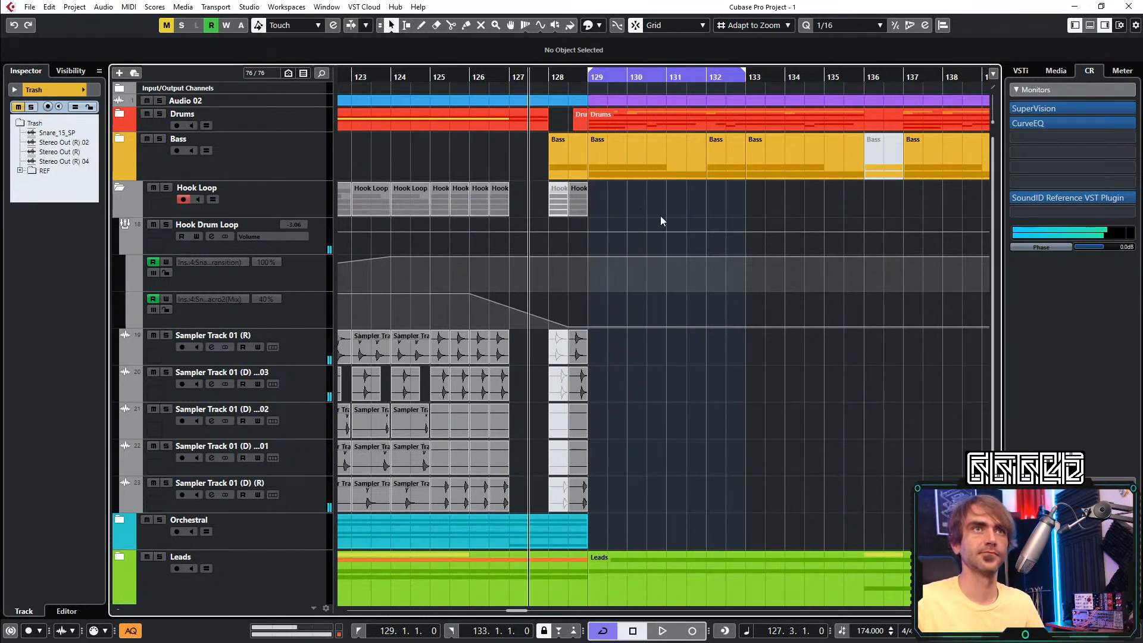
{"action": "scroll", "coordinate": [517, 179], "scroll_direction": "left", "scroll_amount": 2}
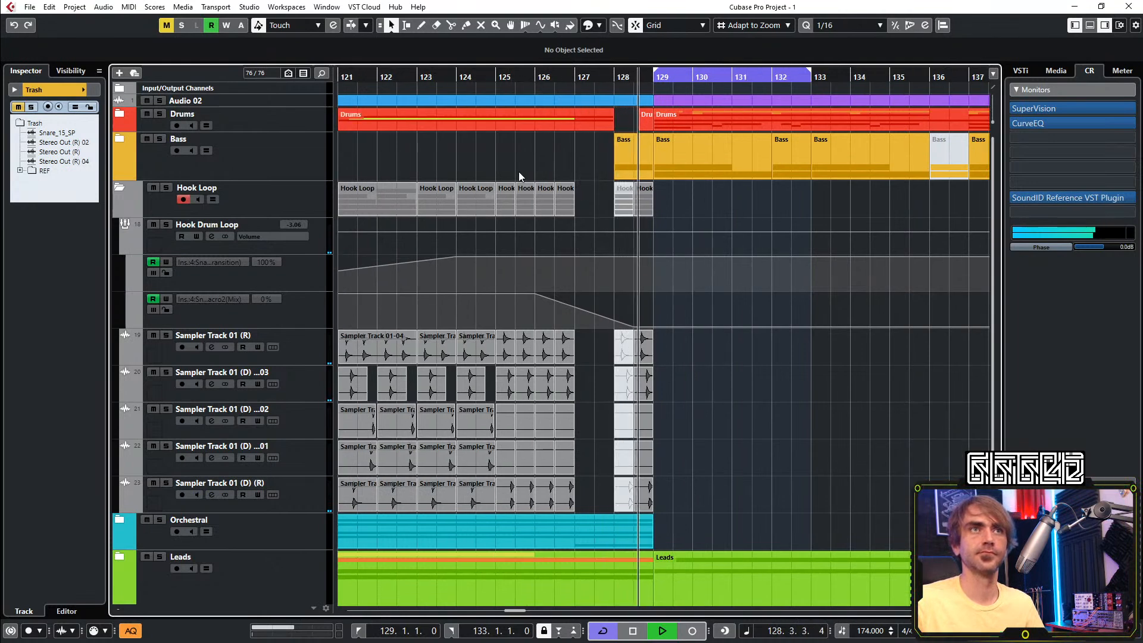
{"action": "left_click_drag", "start_coordinate": [481, 205], "coordinate": [664, 190]}
{"action": "left_click", "coordinate": [673, 185]}
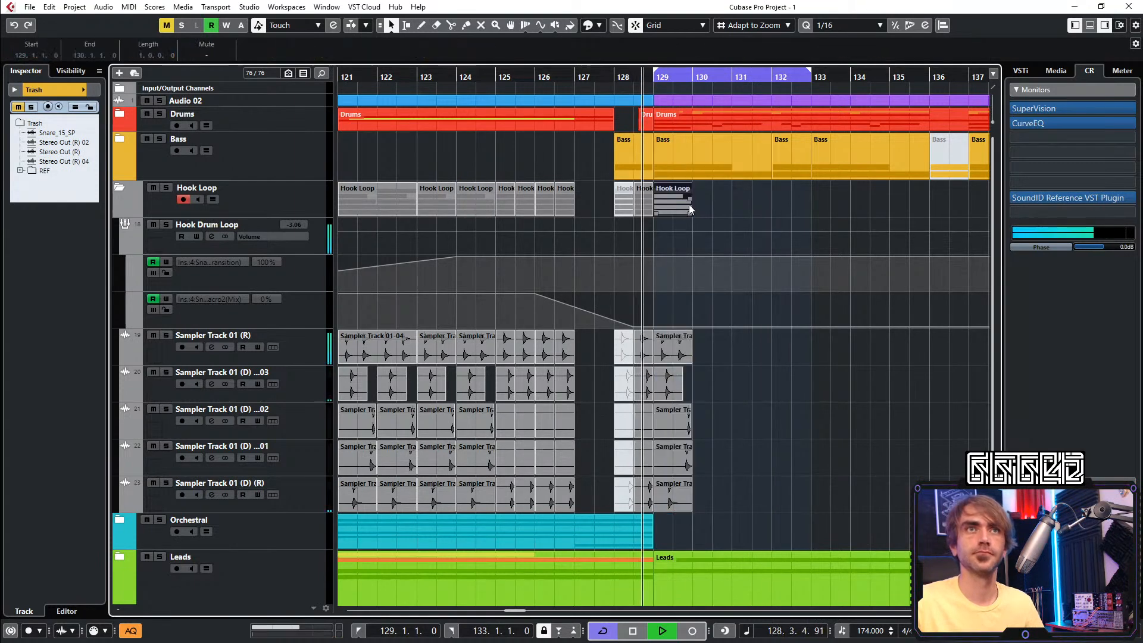
Try lengthening the Hook Loop part at bar 129 to two bars, and undo it
{"action": "left_click_drag", "start_coordinate": [690, 212], "coordinate": [728, 210]}
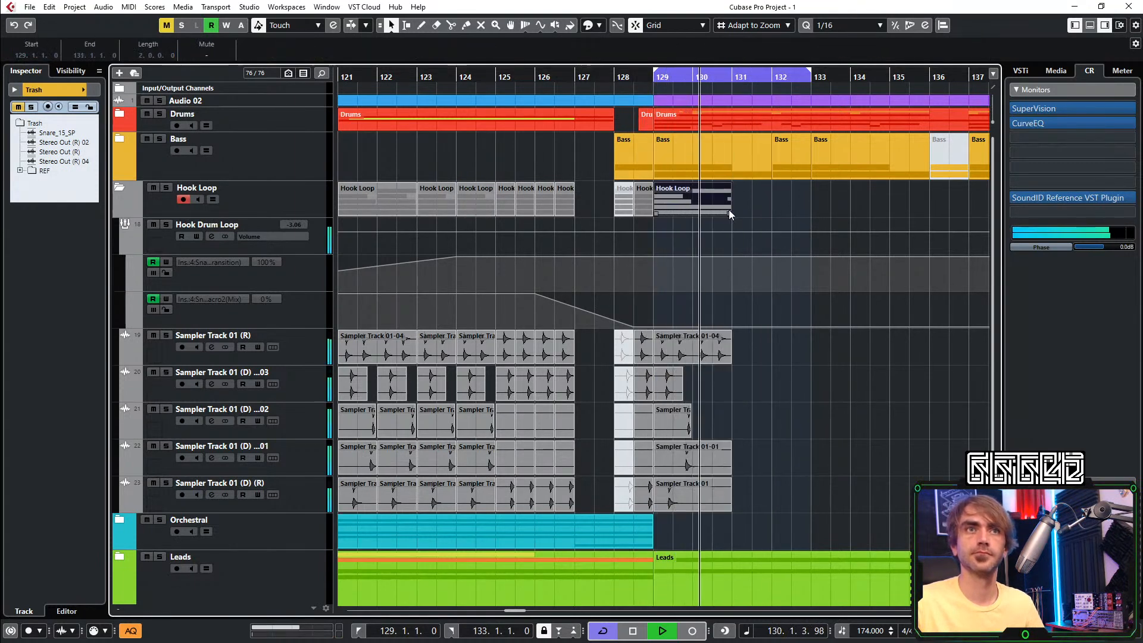
{"action": "key", "text": "ctrl+z"}
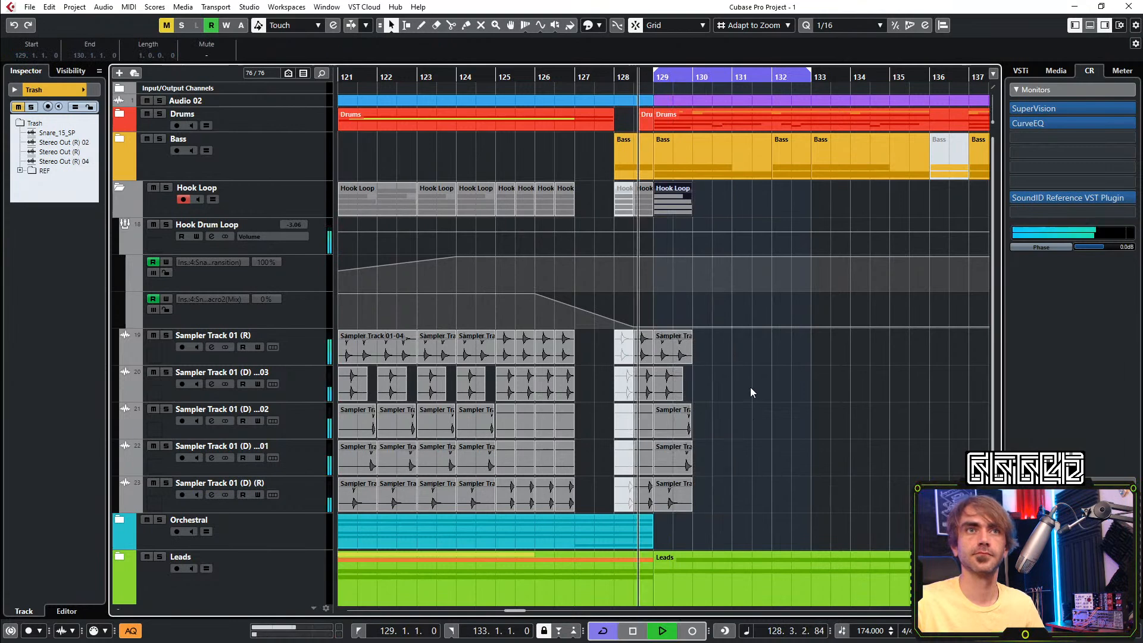
Try filling bar 130 with two half-bar Hook Loop parts made by trimming, moving and duplicating the bar 129 part
{"action": "left_click_drag", "start_coordinate": [656, 211], "coordinate": [720, 207]}
{"action": "key", "text": "space"}
{"action": "left_click", "coordinate": [695, 213]}
{"action": "key", "text": "space"}
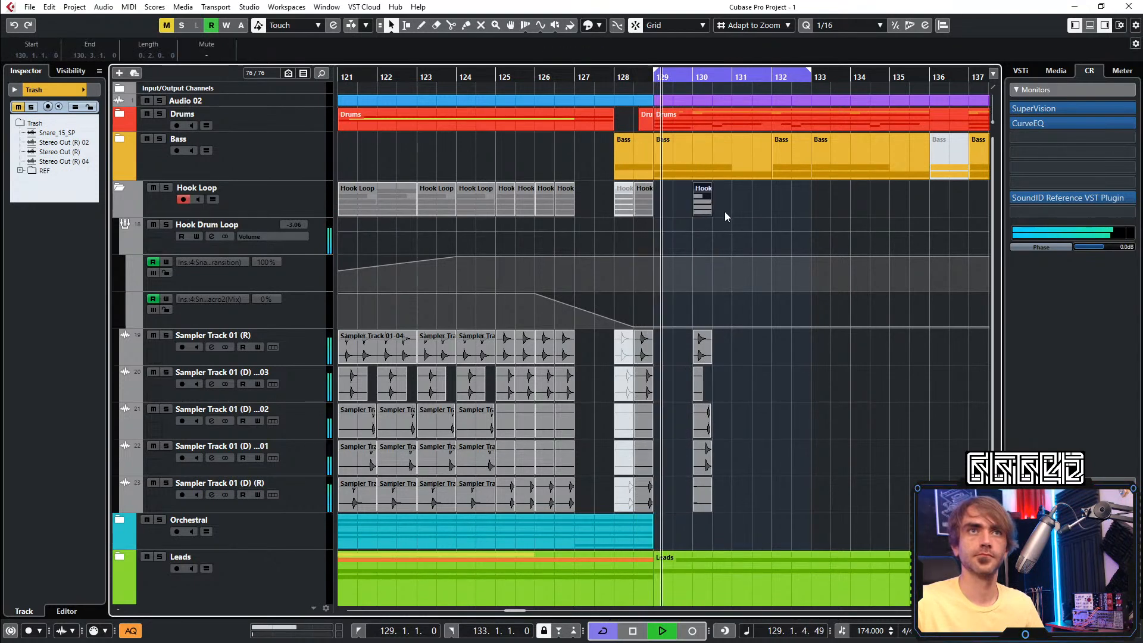
{"action": "key", "text": "space"}
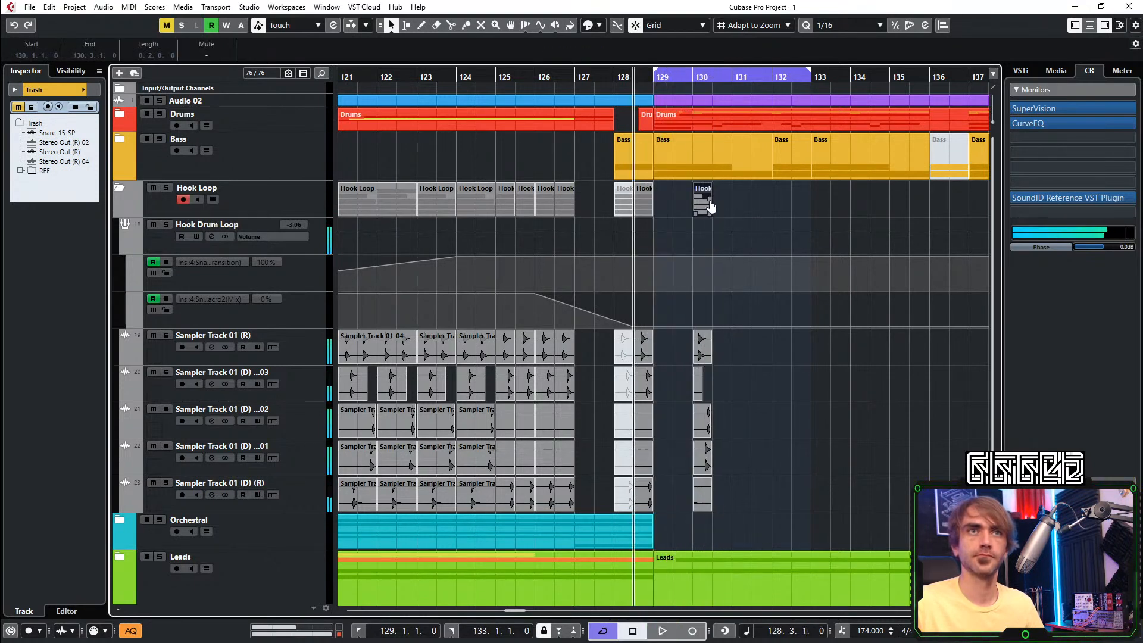
{"action": "key", "text": "ctrl+d"}
{"action": "key", "text": "space"}
{"action": "left_click", "coordinate": [774, 199]}
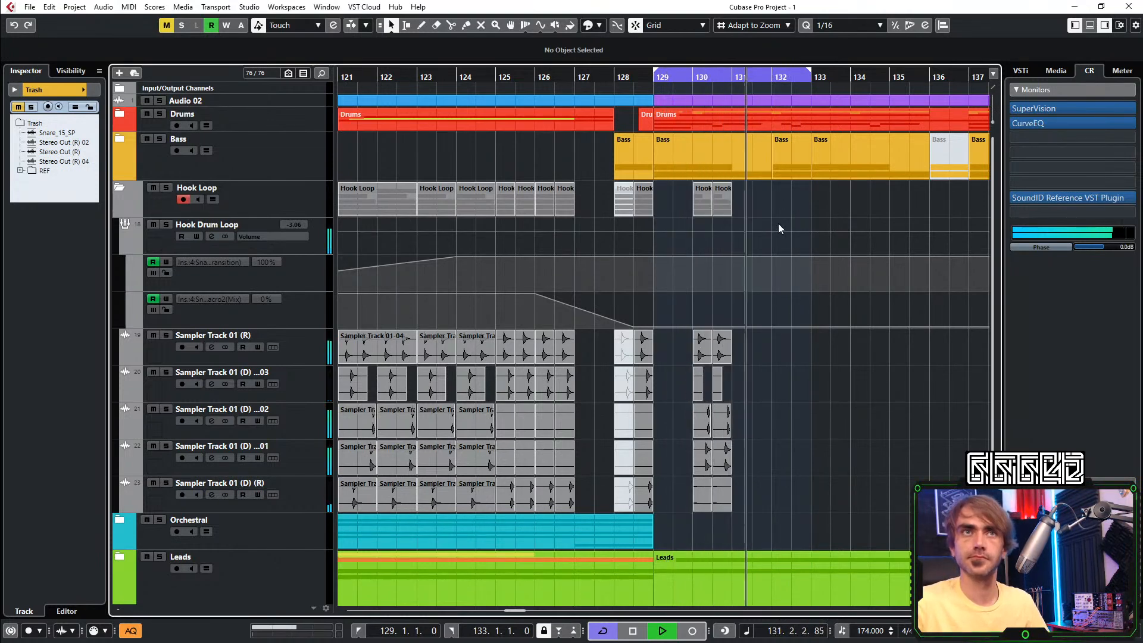
Undo the duplicating, moving and trimming of the Hook Loop part
{"action": "key", "text": "ctrl+z"}
{"action": "key", "text": "ctrl+z"}
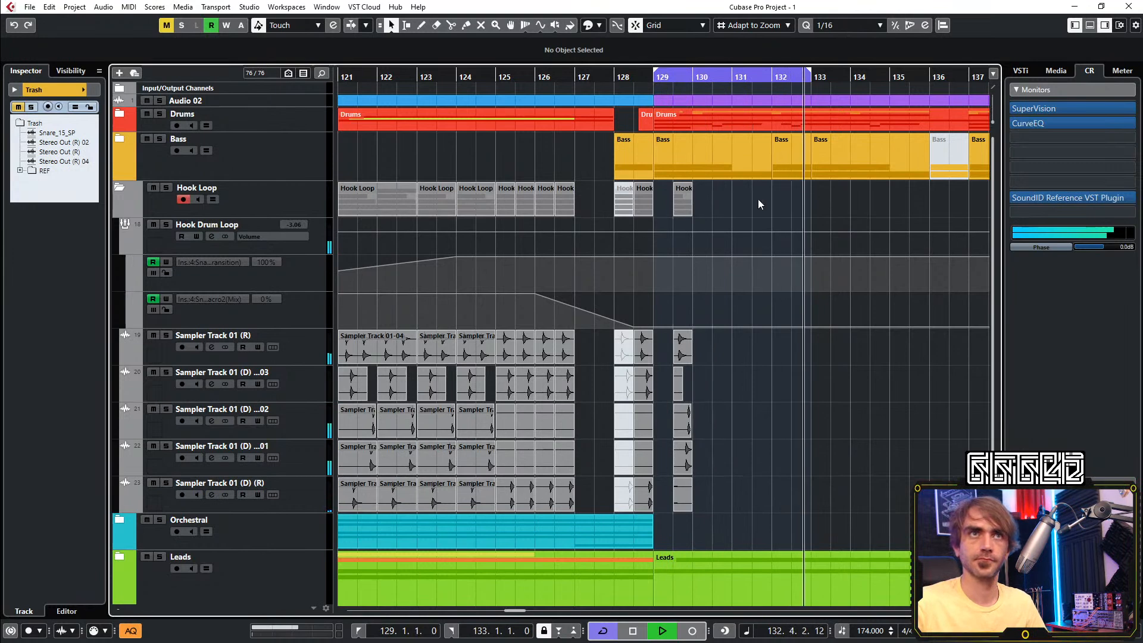
{"action": "key", "text": "ctrl+z"}
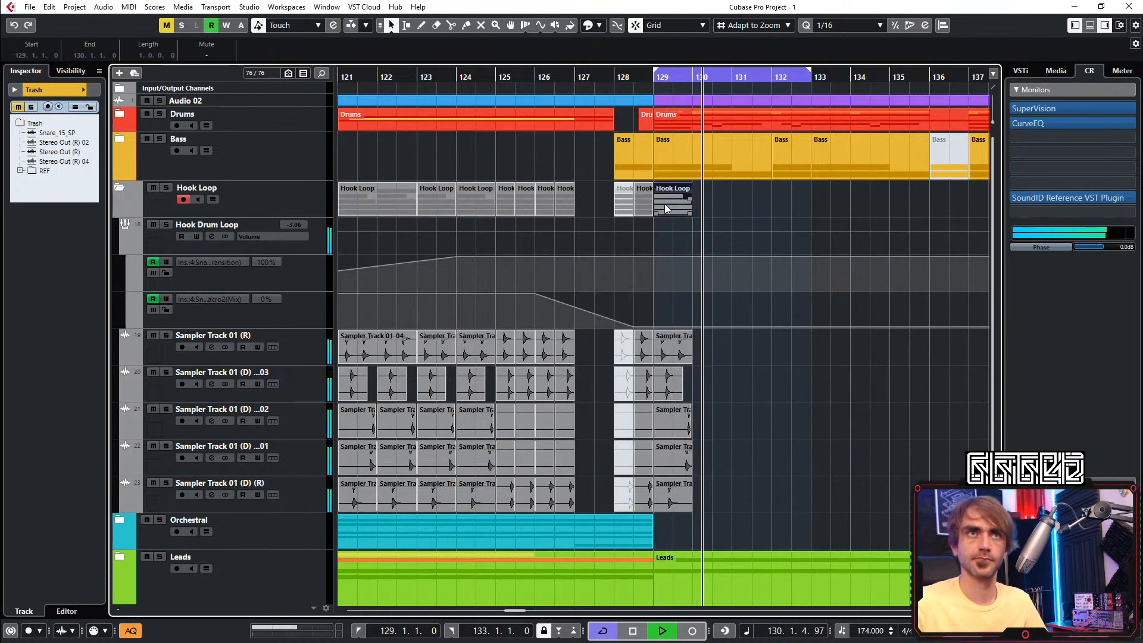
Move the one-bar Hook Loop part from bar 129 to bar 130 and play it back
{"action": "left_click", "coordinate": [673, 206]}
{"action": "key", "text": "space"}
{"action": "left_click_drag", "start_coordinate": [672, 201], "coordinate": [713, 201]}
{"action": "key", "text": "space"}
{"action": "left_click", "coordinate": [756, 202]}
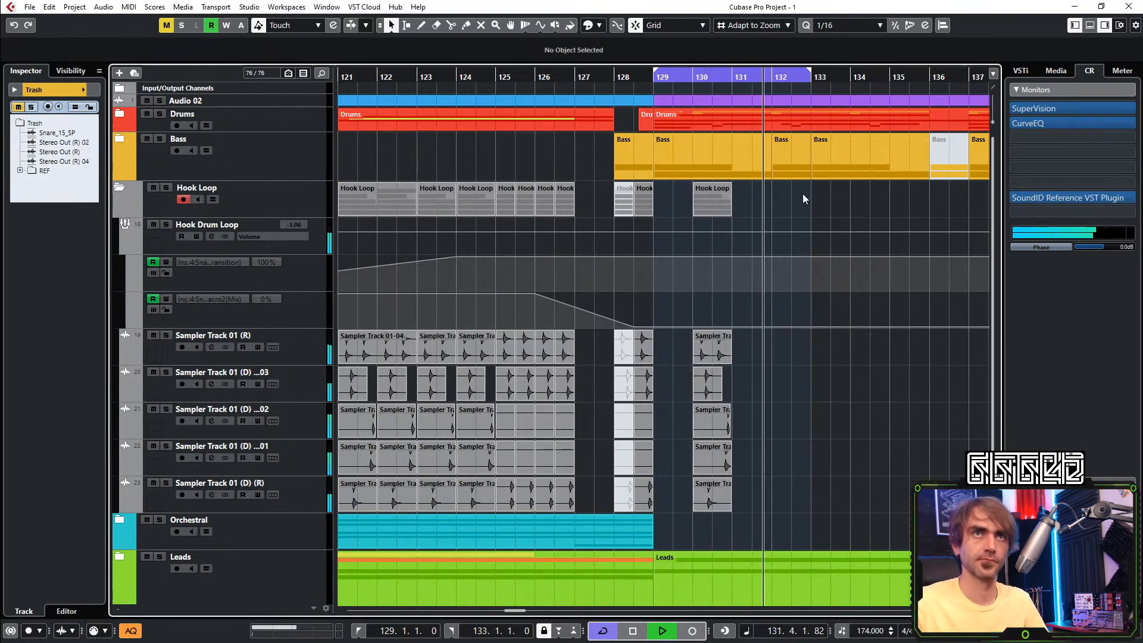
Copy the half-bar Hook Loop part just before bar 129 to bar 132 and duplicate it to fill the bar
{"action": "scroll", "coordinate": [809, 211], "scroll_direction": "down", "scroll_amount": 1}
{"action": "scroll", "coordinate": [806, 209], "scroll_direction": "right", "scroll_amount": 2}
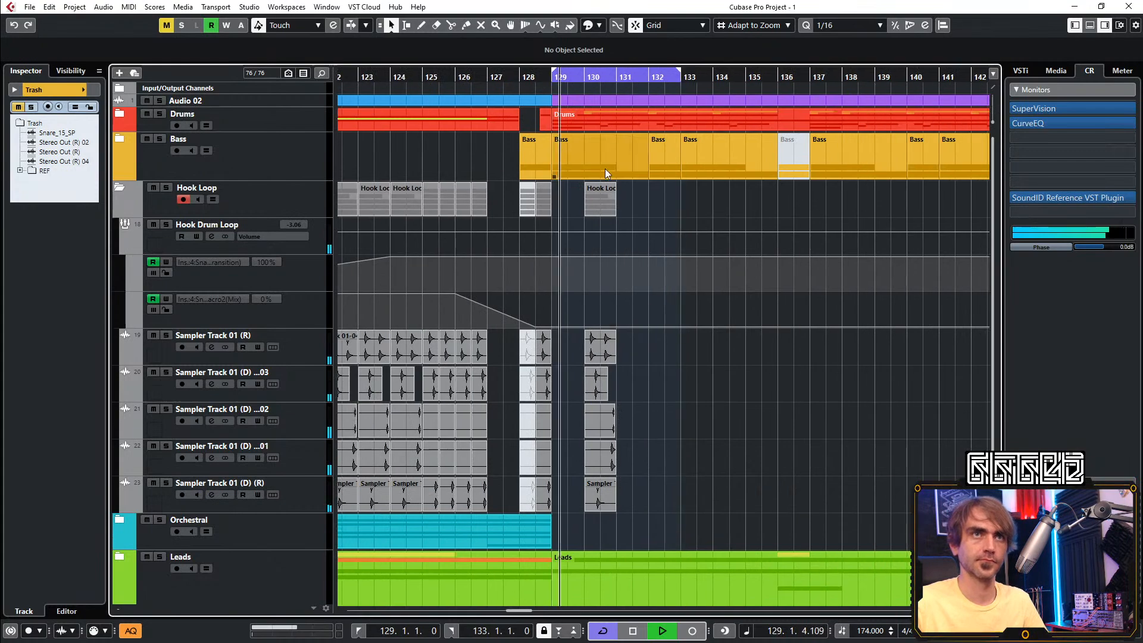
{"action": "key", "text": "h"}
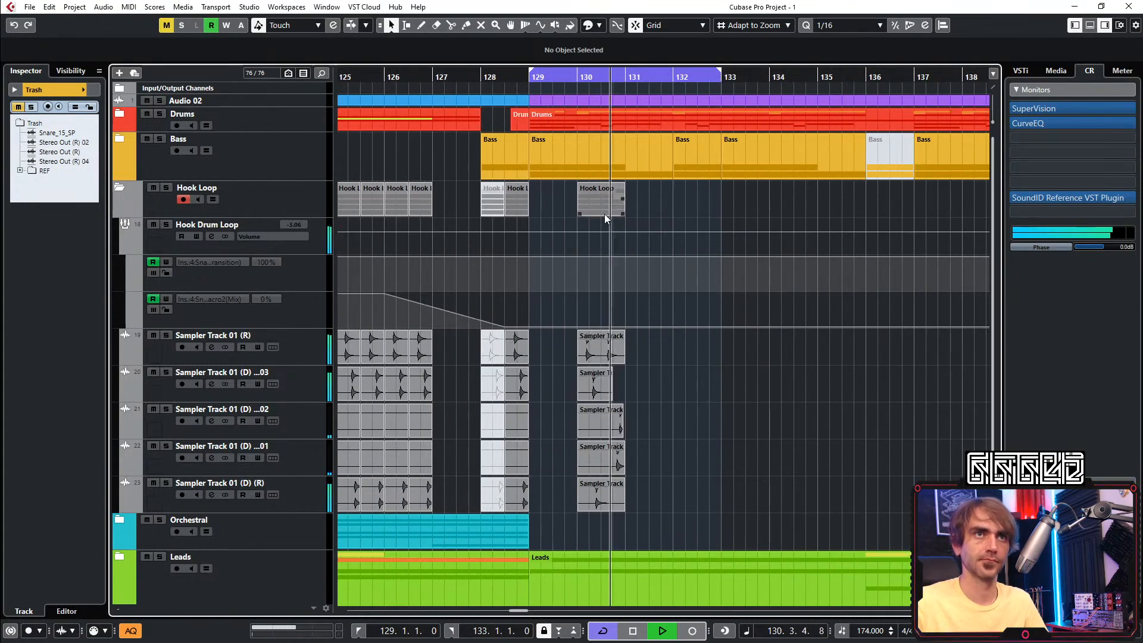
{"action": "key", "text": "h"}
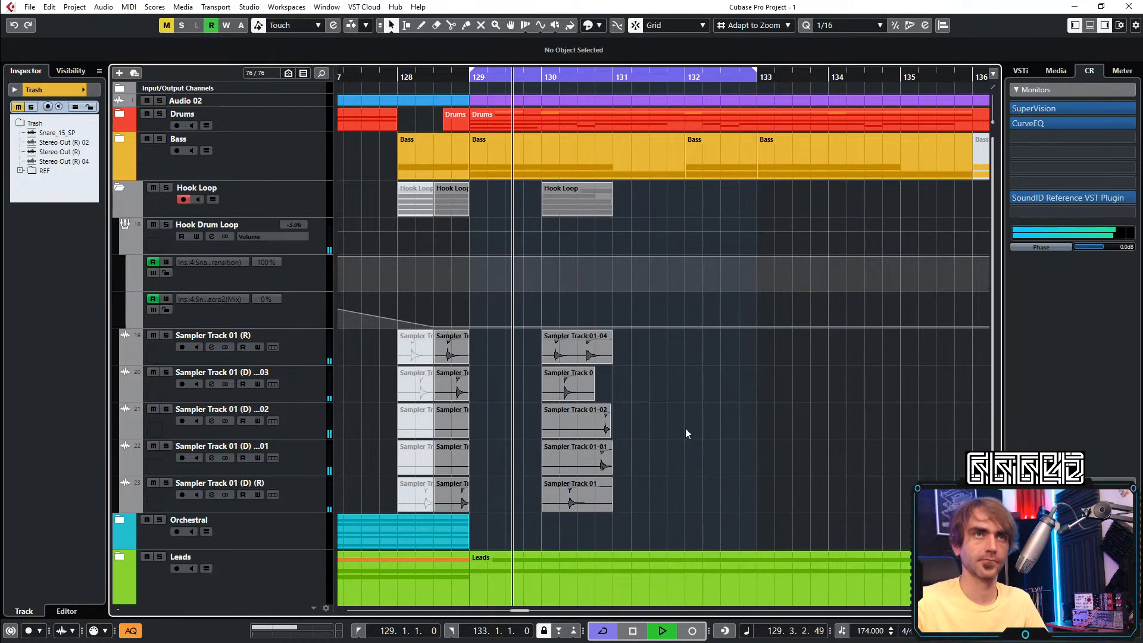
{"action": "key", "text": "h"}
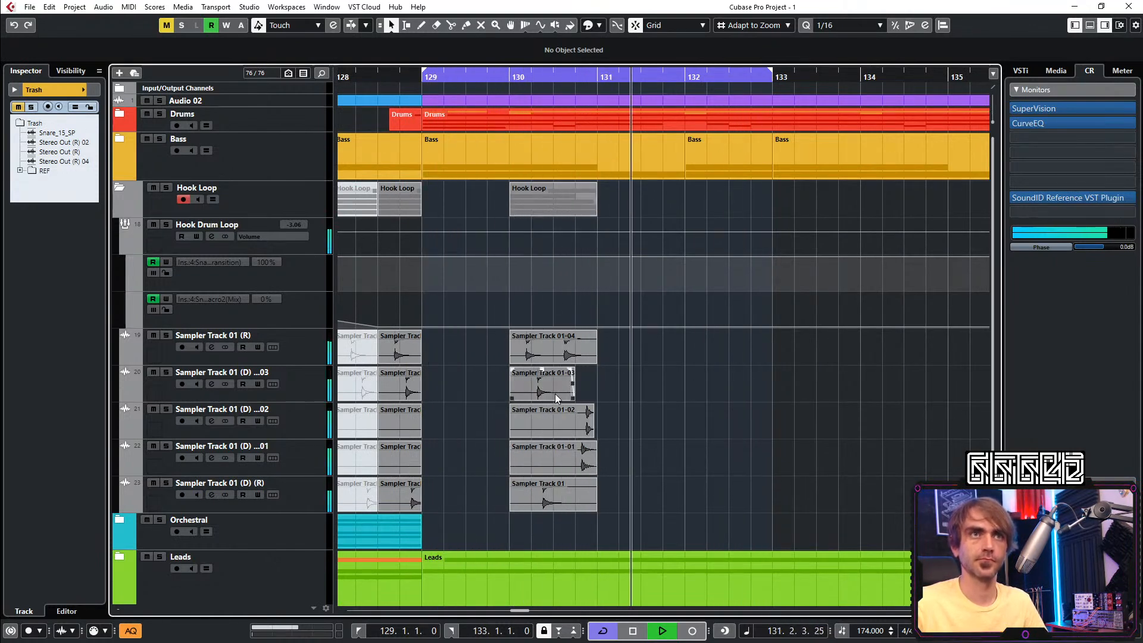
{"action": "left_click_drag", "start_coordinate": [555, 198], "coordinate": [726, 203]}
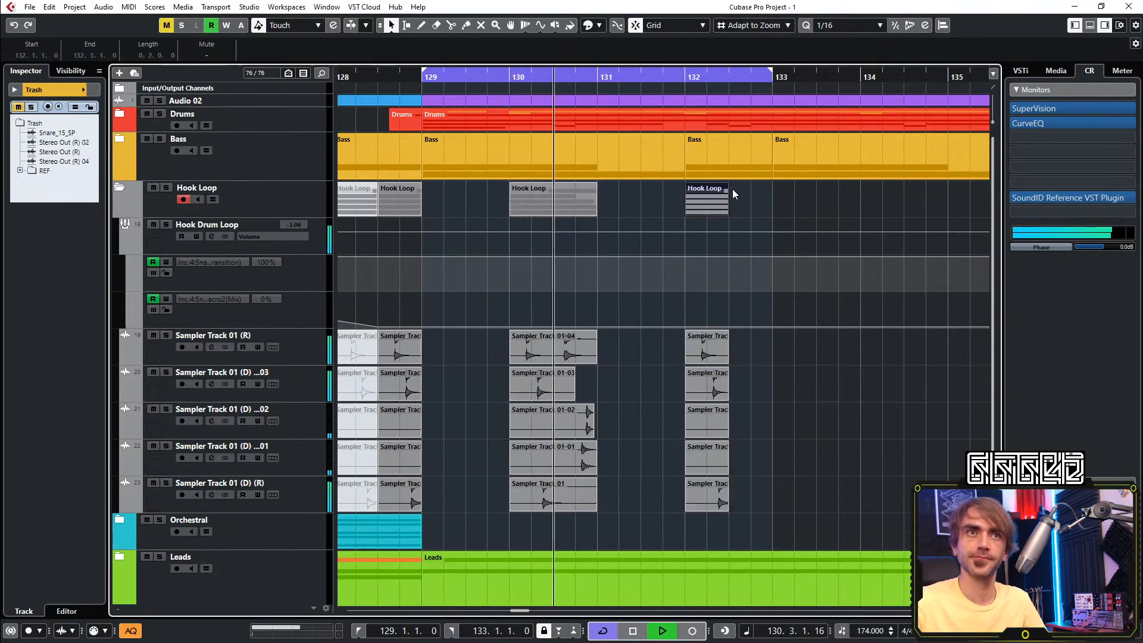
{"action": "key", "text": "ctrl+d"}
{"action": "scroll", "coordinate": [780, 176], "scroll_direction": "right", "scroll_amount": 1}
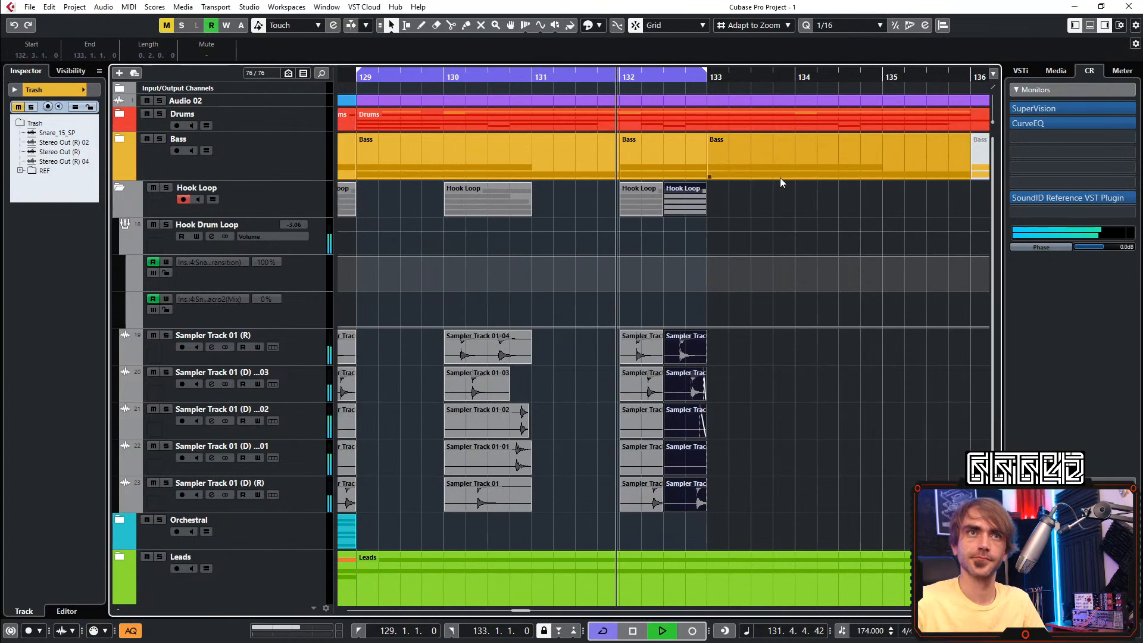
Set the right locator to bar 137 and copy the Hook Loop parts in bars 130 and 132 to bars 134 and 136
{"action": "scroll", "coordinate": [766, 204], "scroll_direction": "down", "scroll_amount": 3}
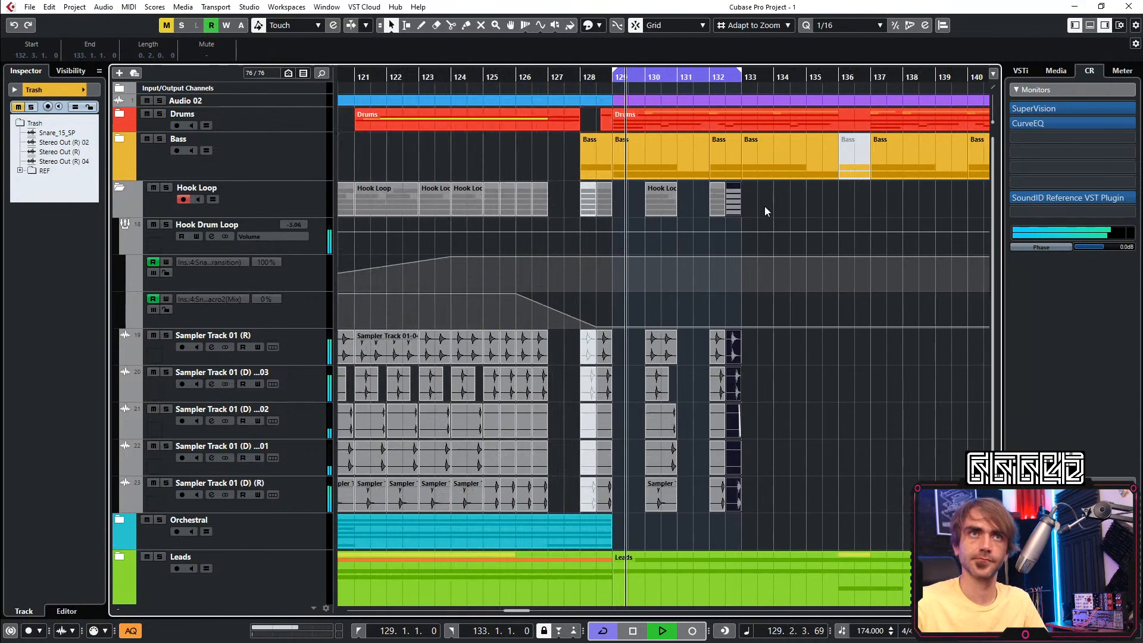
{"action": "scroll", "coordinate": [738, 204], "scroll_direction": "right", "scroll_amount": 3}
{"action": "left_click", "coordinate": [674, 78], "text": "alt"}
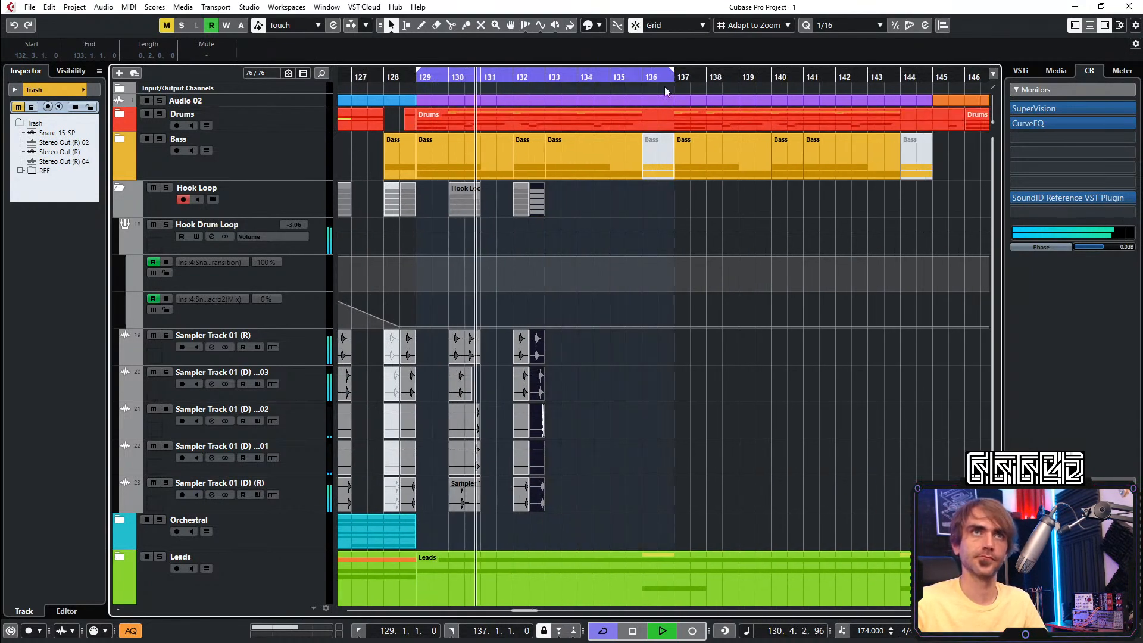
{"action": "left_click_drag", "start_coordinate": [589, 206], "coordinate": [464, 199]}
{"action": "left_click_drag", "start_coordinate": [471, 201], "coordinate": [597, 202]}
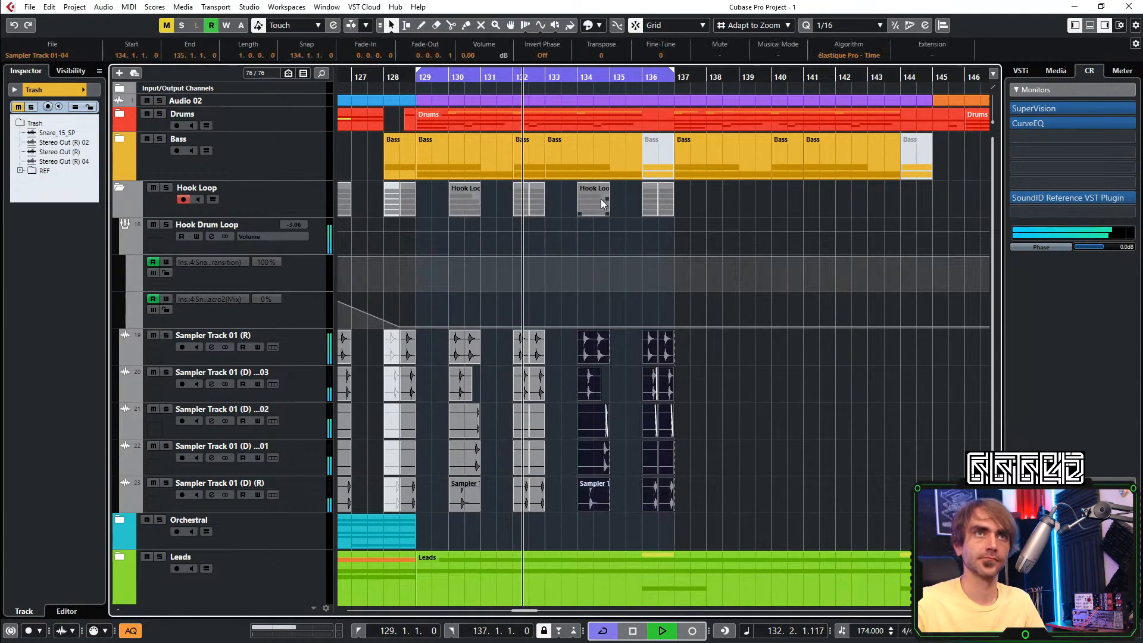
{"action": "scroll", "coordinate": [594, 201], "scroll_direction": "down", "scroll_amount": 2}
{"action": "scroll", "coordinate": [680, 211], "scroll_direction": "left", "scroll_amount": 3}
{"action": "scroll", "coordinate": [716, 210], "scroll_direction": "up", "scroll_amount": 1}
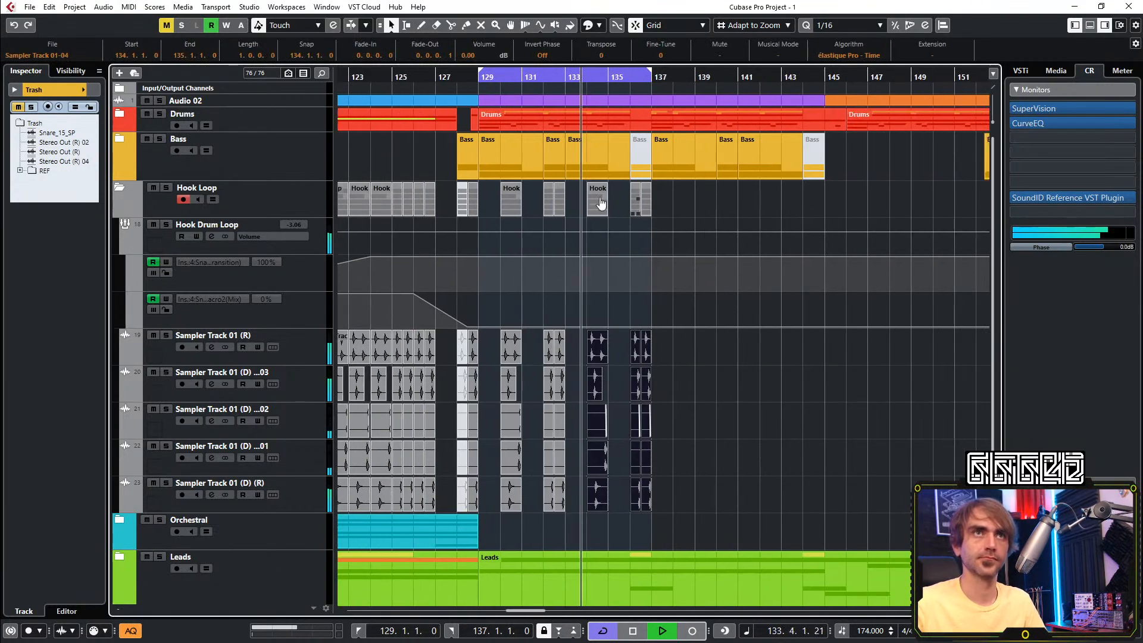
Play back the cycle from bar 129 to 137 and examine the Hook Loop parts in bars 130 to 136
{"action": "scroll", "coordinate": [574, 200], "scroll_direction": "up", "scroll_amount": 1}
{"action": "scroll", "coordinate": [570, 189], "scroll_direction": "up", "scroll_amount": 1}
{"action": "key", "text": "space"}
{"action": "key", "text": "space"}
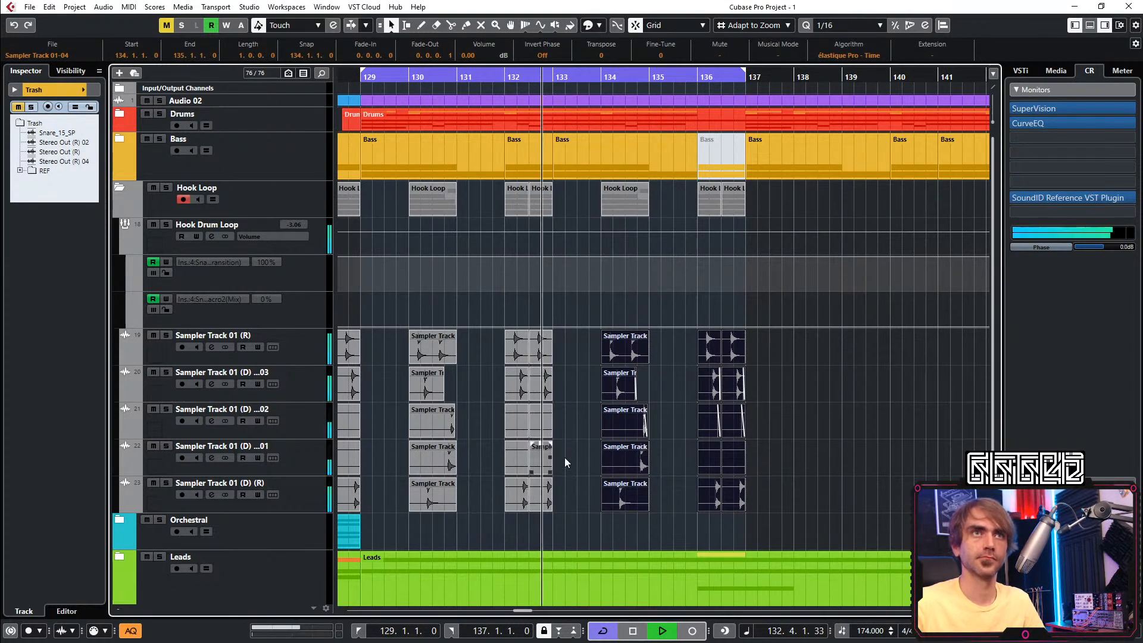
{"action": "scroll", "coordinate": [555, 471], "scroll_direction": "up", "scroll_amount": 2}
{"action": "scroll", "coordinate": [595, 452], "scroll_direction": "down", "scroll_amount": 3}
{"action": "key", "text": "space"}
{"action": "key", "text": "space"}
Expand the Drums and Leads folders and review their tracks across bars 129 to 137 while playing from about bar 128
{"action": "left_click", "coordinate": [119, 113]}
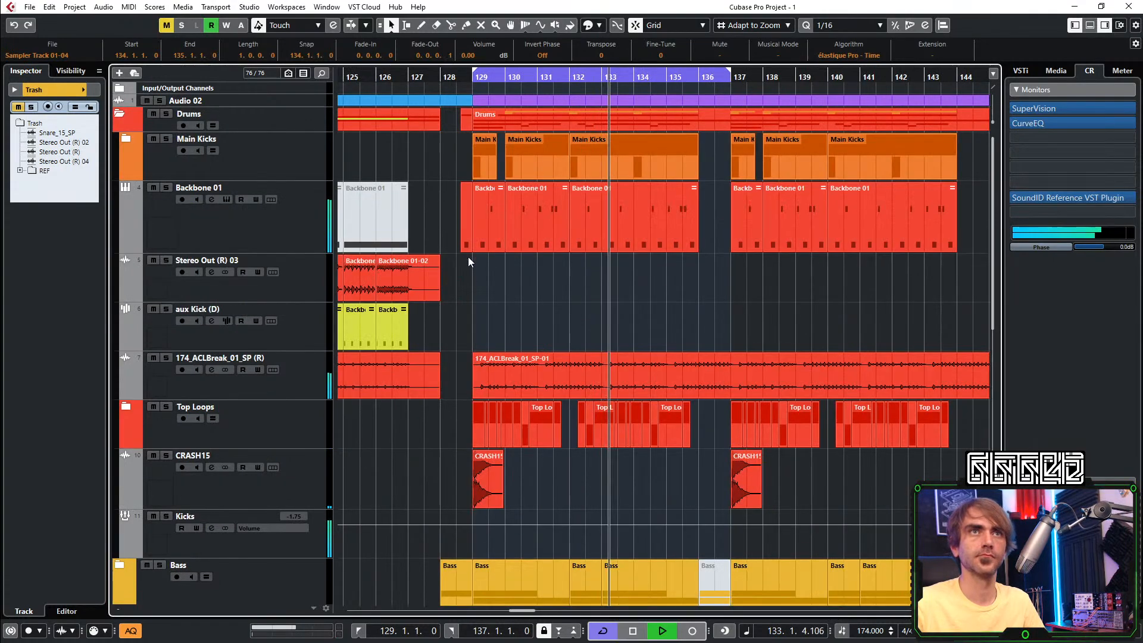
{"action": "left_click", "coordinate": [456, 134]}
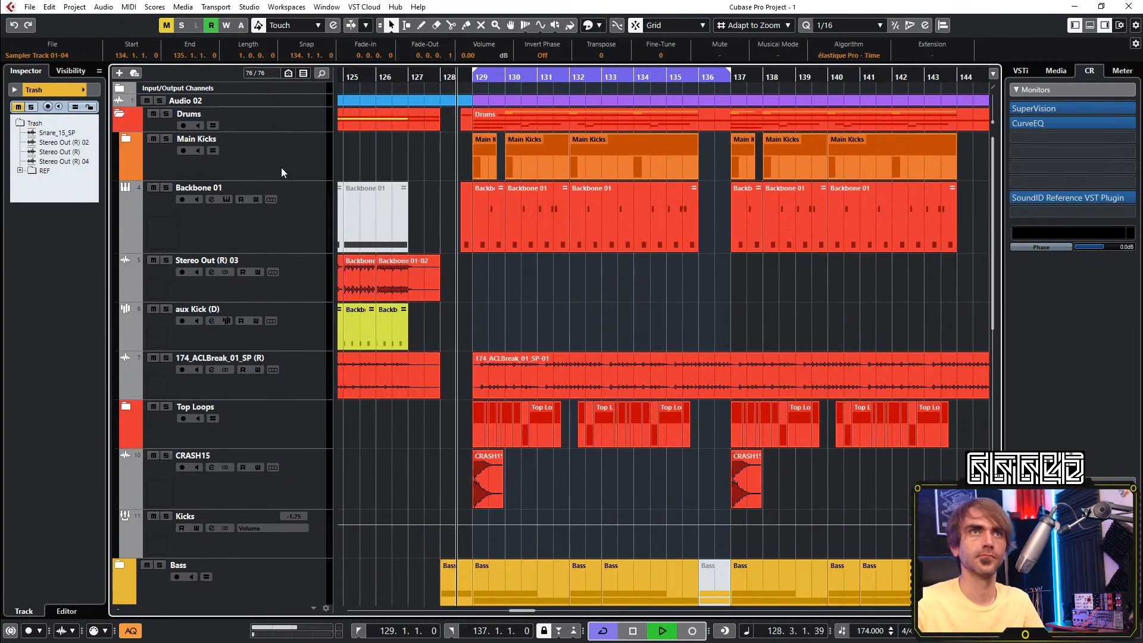
{"action": "scroll", "coordinate": [602, 286], "scroll_direction": "down", "scroll_amount": 3}
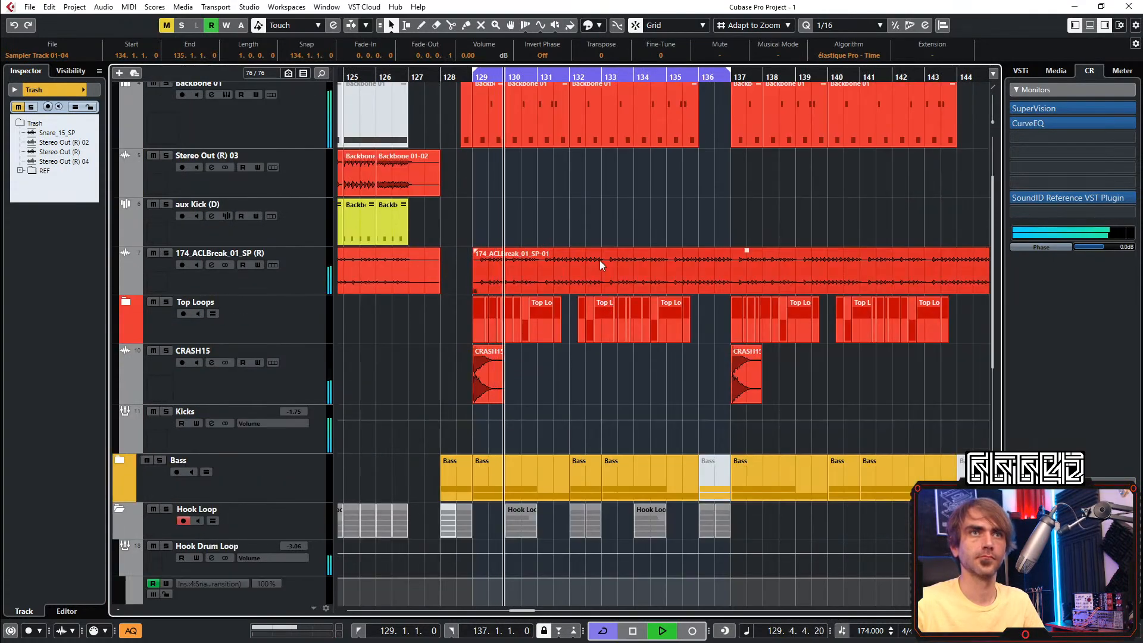
{"action": "scroll", "coordinate": [606, 265], "scroll_direction": "up", "scroll_amount": 3}
{"action": "scroll", "coordinate": [600, 249], "scroll_direction": "up", "scroll_amount": 3}
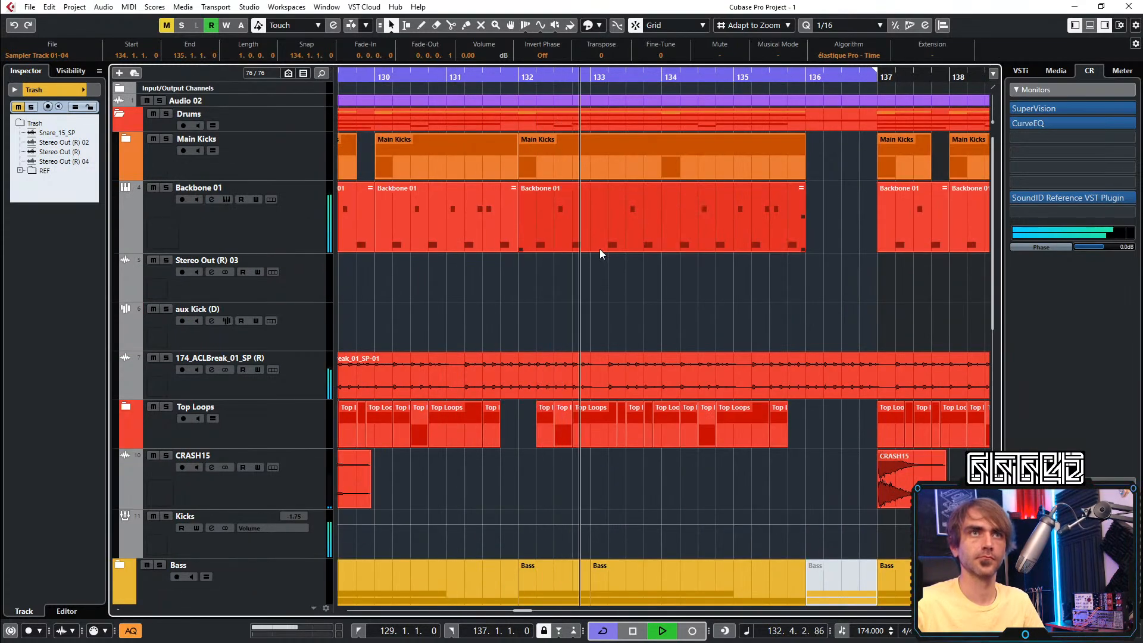
{"action": "scroll", "coordinate": [604, 240], "scroll_direction": "down", "scroll_amount": 2}
{"action": "scroll", "coordinate": [603, 237], "scroll_direction": "down", "scroll_amount": 8}
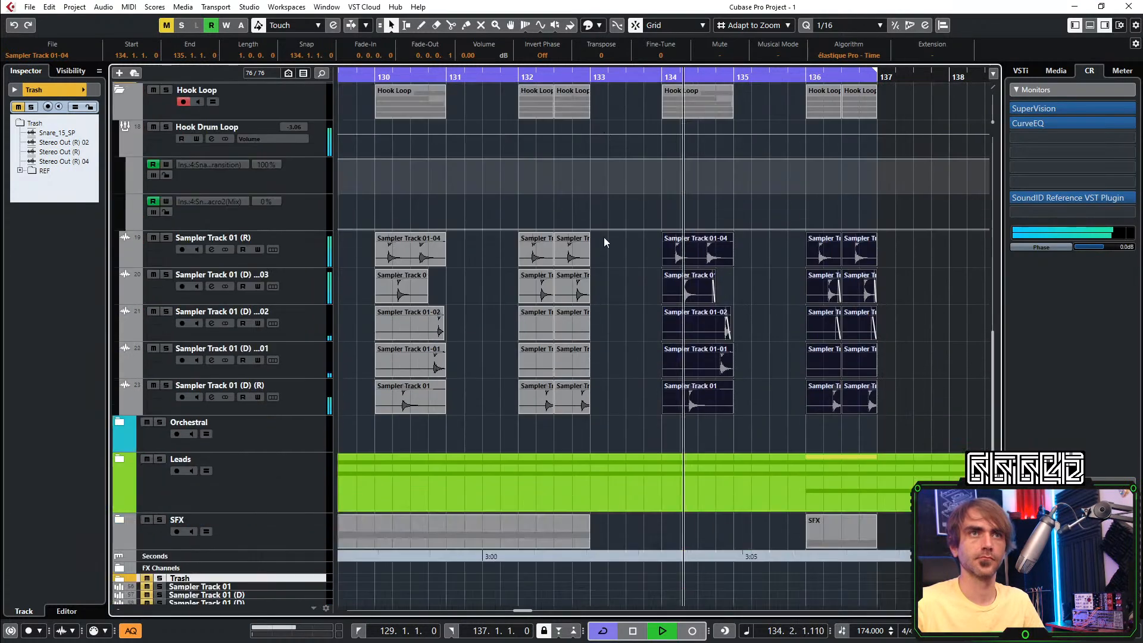
{"action": "left_click", "coordinate": [117, 409]}
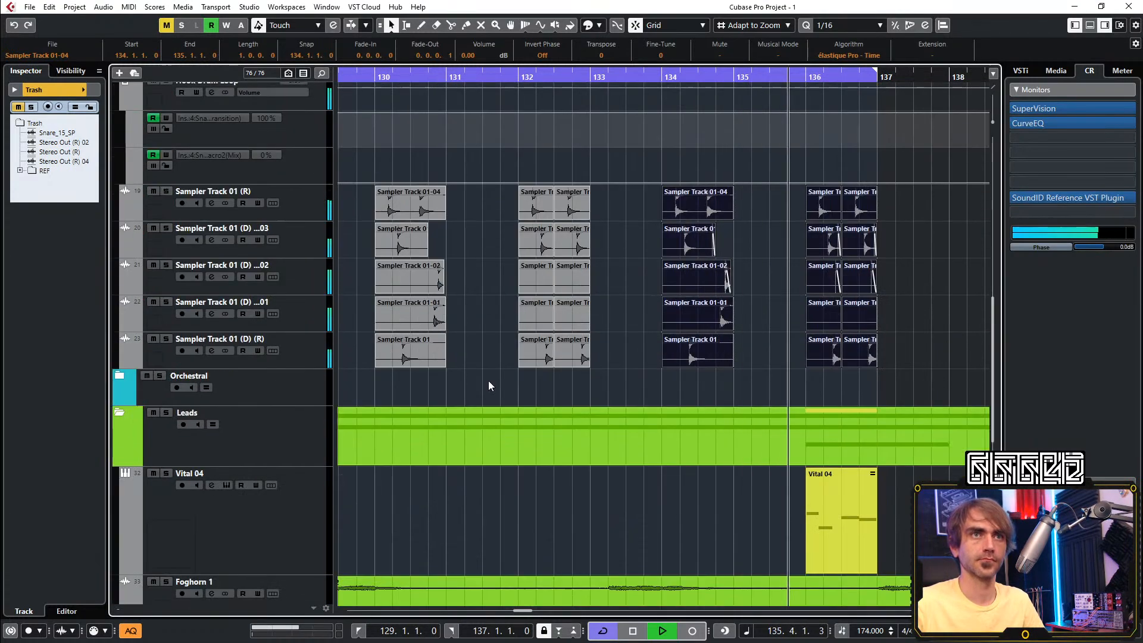
{"action": "scroll", "coordinate": [527, 309], "scroll_direction": "down", "scroll_amount": 2}
{"action": "scroll", "coordinate": [587, 317], "scroll_direction": "up", "scroll_amount": 6}
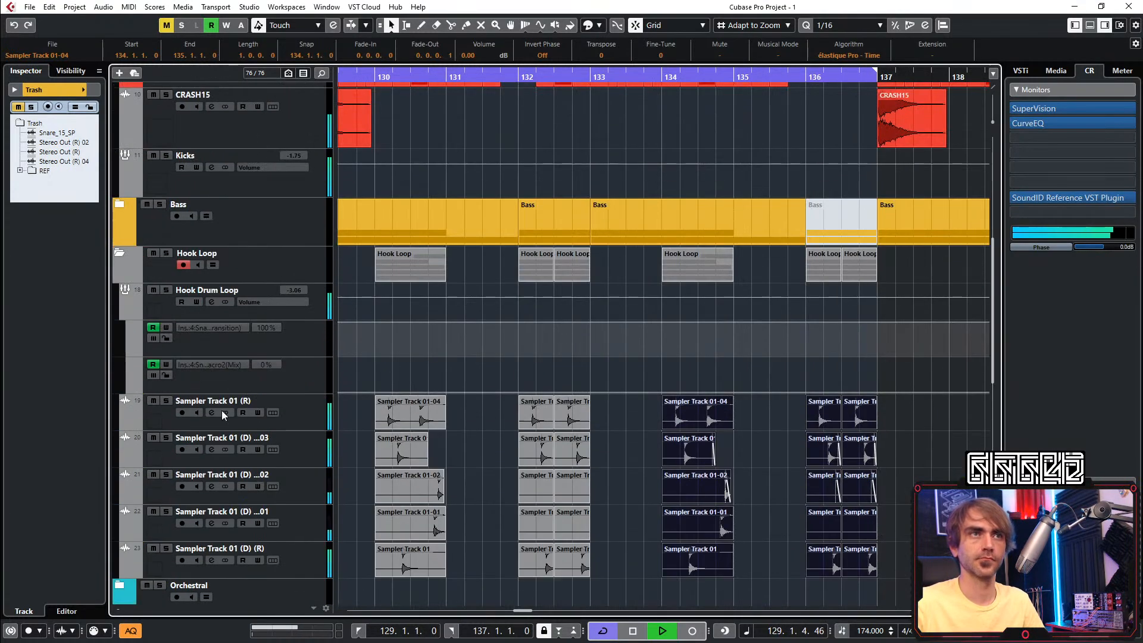
Collapse the Hook Loop, Leads and Drums folders
{"action": "left_click", "coordinate": [119, 254]}
{"action": "scroll", "coordinate": [645, 484], "scroll_direction": "down", "scroll_amount": 3}
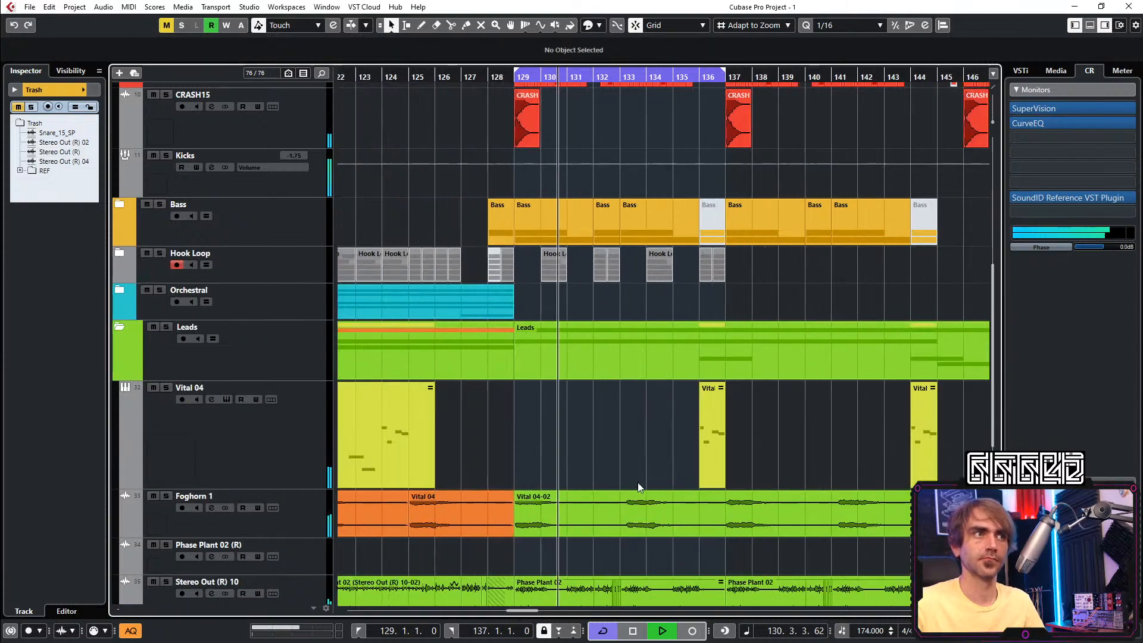
{"action": "left_click", "coordinate": [119, 327]}
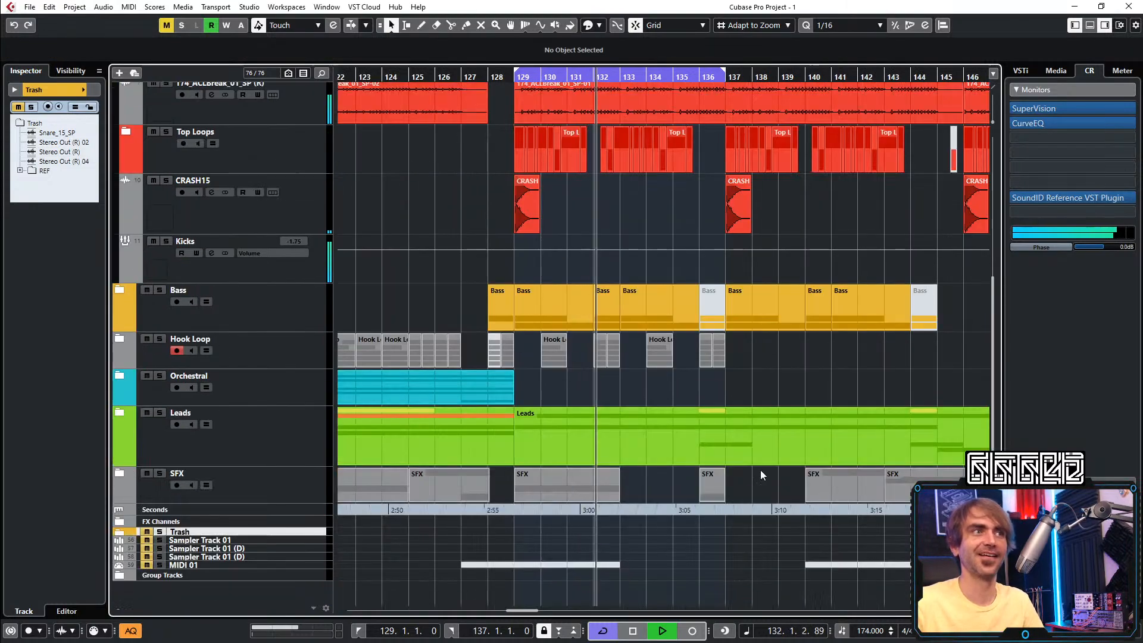
{"action": "scroll", "coordinate": [700, 381], "scroll_direction": "up", "scroll_amount": 3}
{"action": "scroll", "coordinate": [698, 377], "scroll_direction": "up", "scroll_amount": 3}
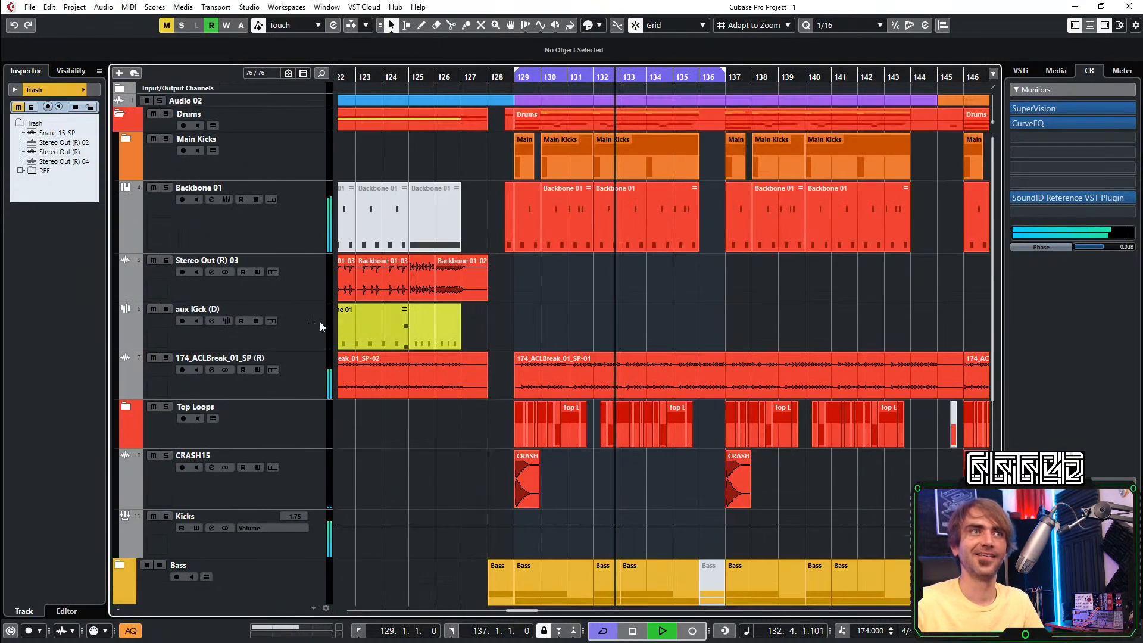
{"action": "left_click", "coordinate": [122, 118]}
Copy the Hook Loop parts in bars 130 to 136 to bars 138 to 144 and set the right locator to bar 145
{"action": "left_click_drag", "start_coordinate": [802, 194], "coordinate": [714, 204]}
{"action": "scroll", "coordinate": [526, 210], "scroll_direction": "down", "scroll_amount": 1}
{"action": "left_click", "coordinate": [919, 149]}
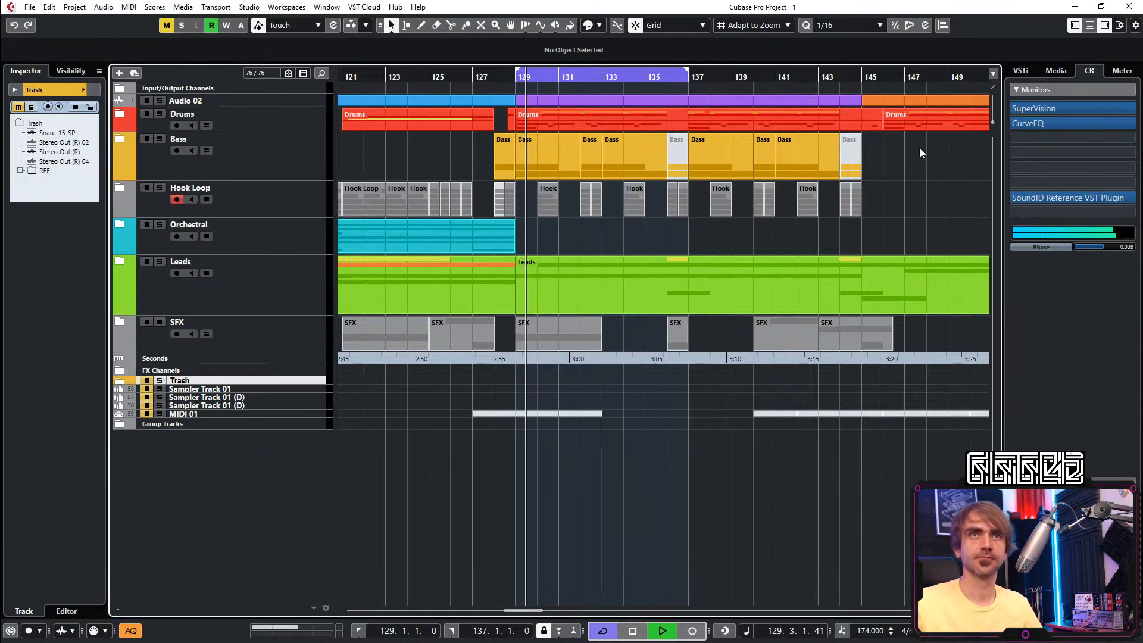
{"action": "left_click", "coordinate": [862, 81], "text": "alt"}
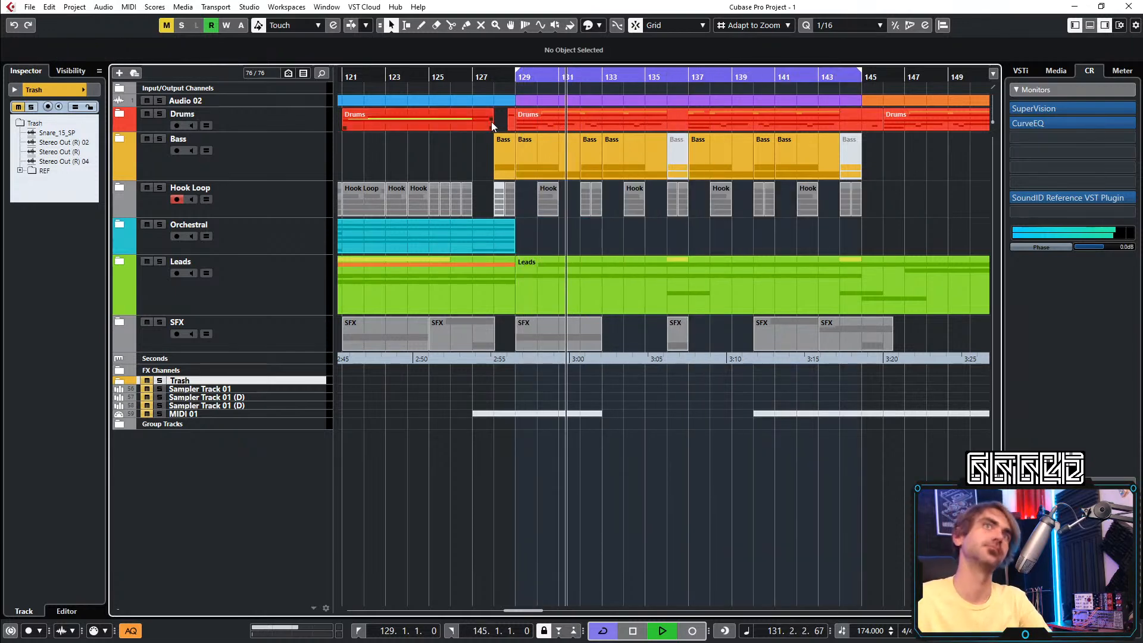
Play from just before bar 127 with the Leads folder expanded and compare its tracks with the earlier and later sections
{"action": "left_click", "coordinate": [462, 77]}
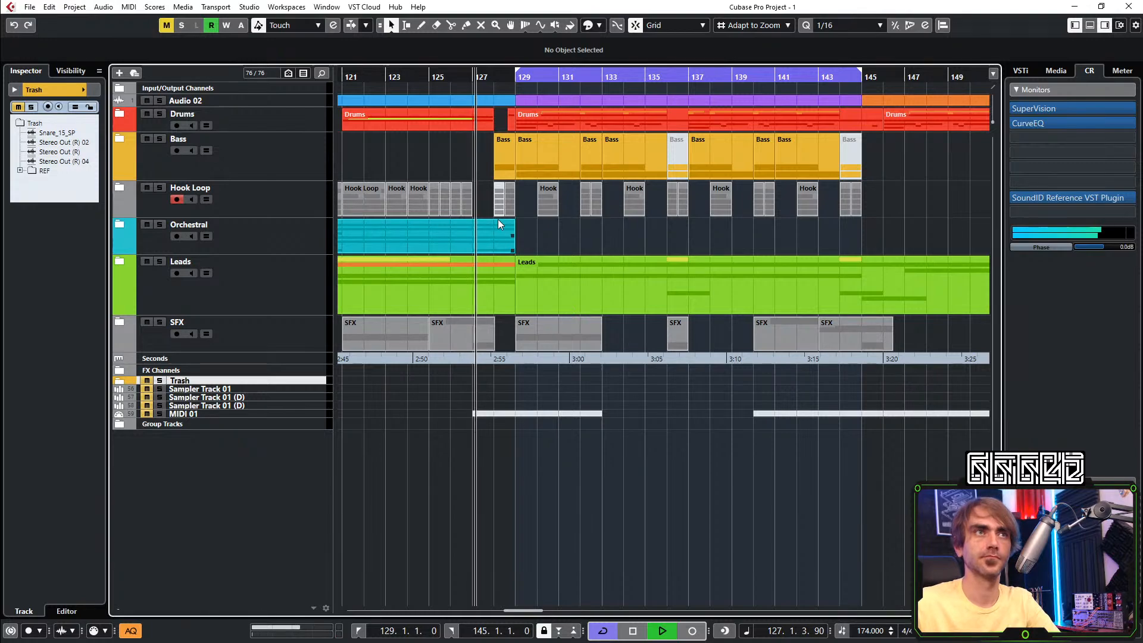
{"action": "left_click", "coordinate": [120, 262]}
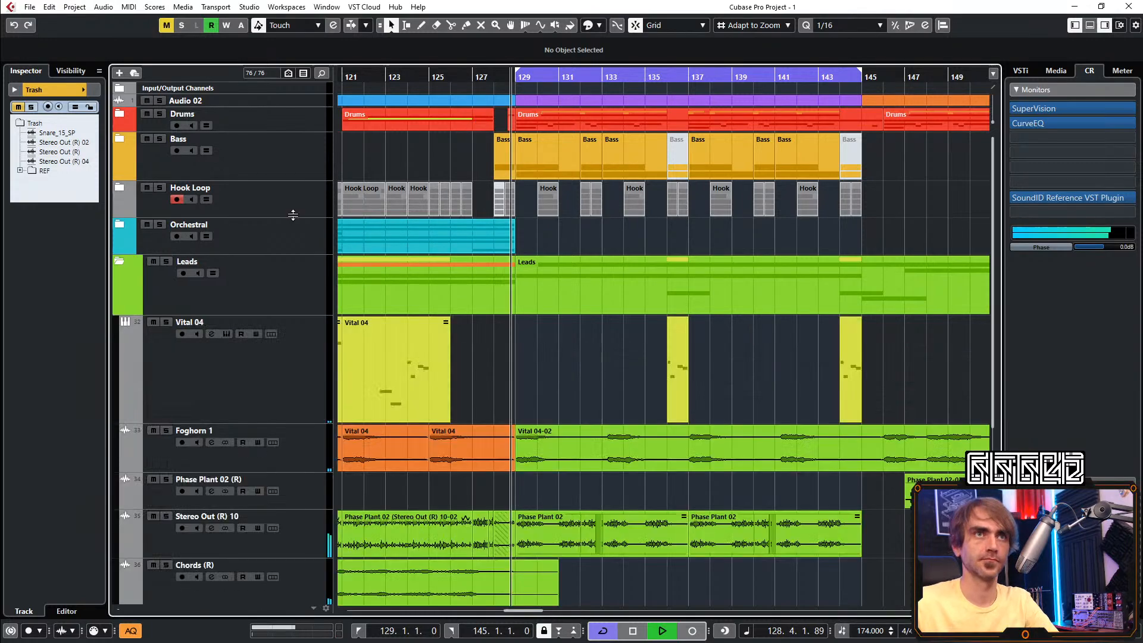
{"action": "key", "text": "g"}
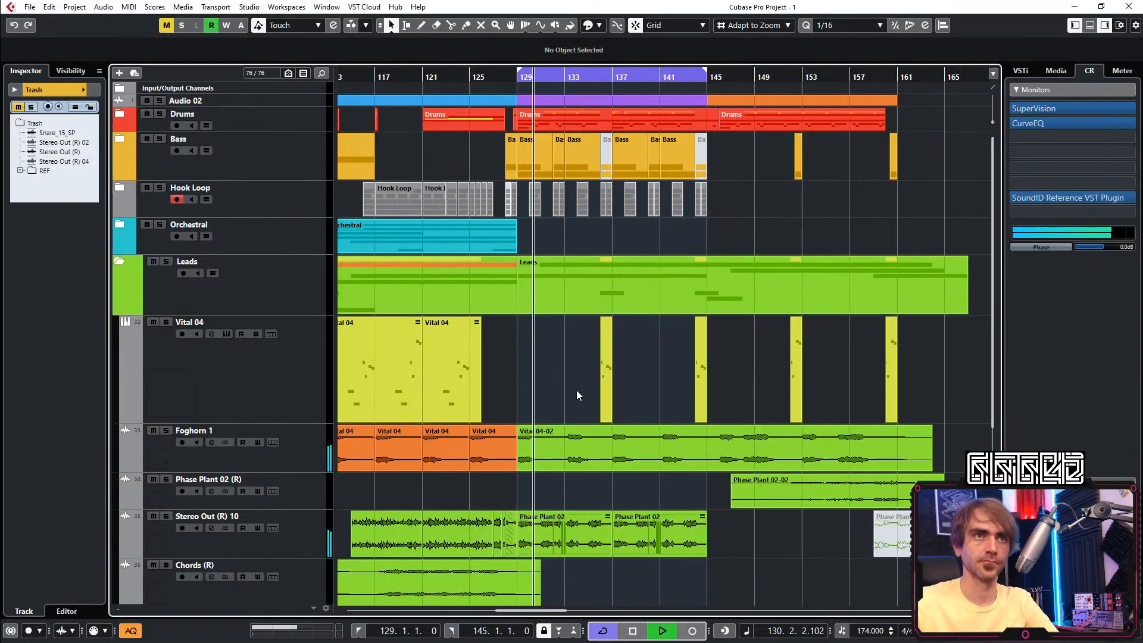
{"action": "scroll", "coordinate": [581, 369], "scroll_direction": "down", "scroll_amount": 4}
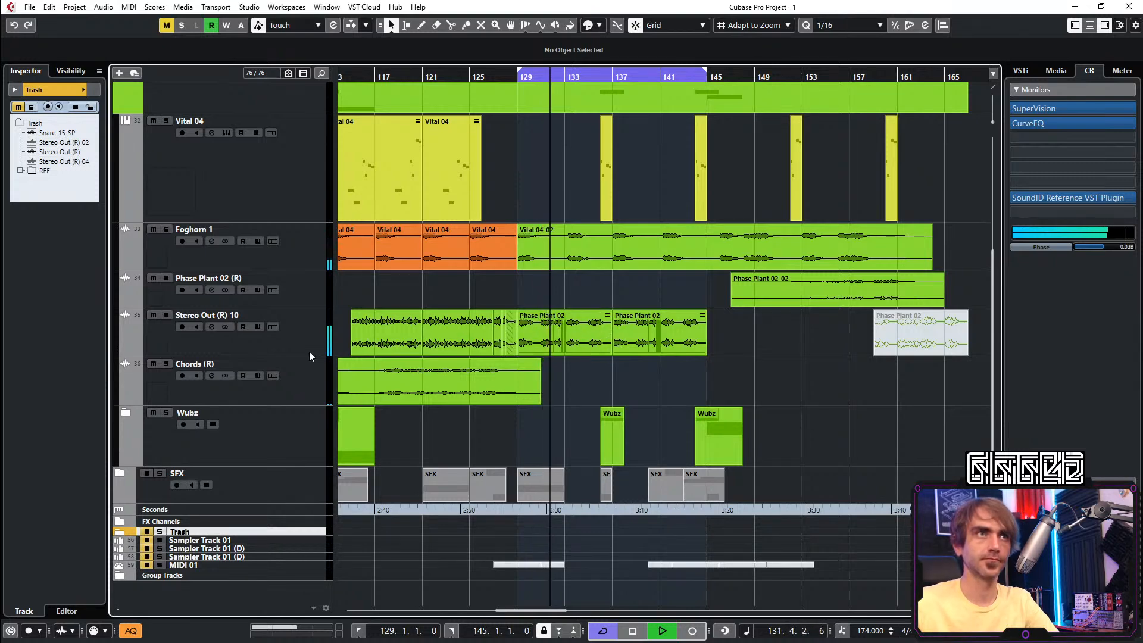
{"action": "key", "text": "g"}
{"action": "key", "text": "g"}
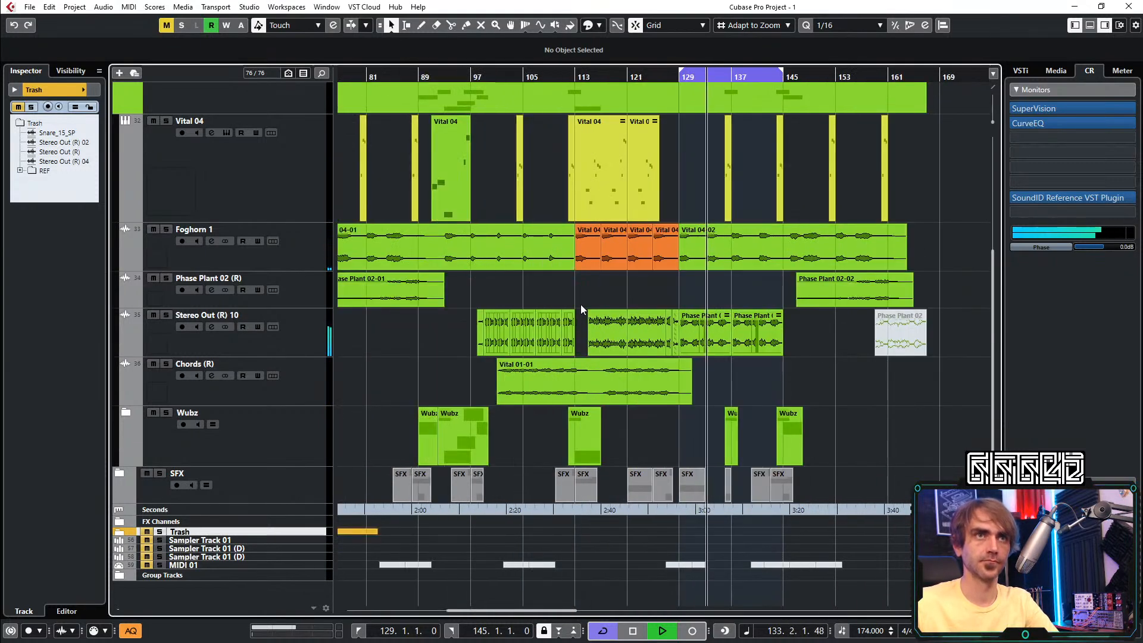
{"action": "scroll", "coordinate": [567, 306], "scroll_direction": "right", "scroll_amount": 1}
{"action": "scroll", "coordinate": [581, 312], "scroll_direction": "left", "scroll_amount": 5}
{"action": "scroll", "coordinate": [579, 320], "scroll_direction": "right", "scroll_amount": 4}
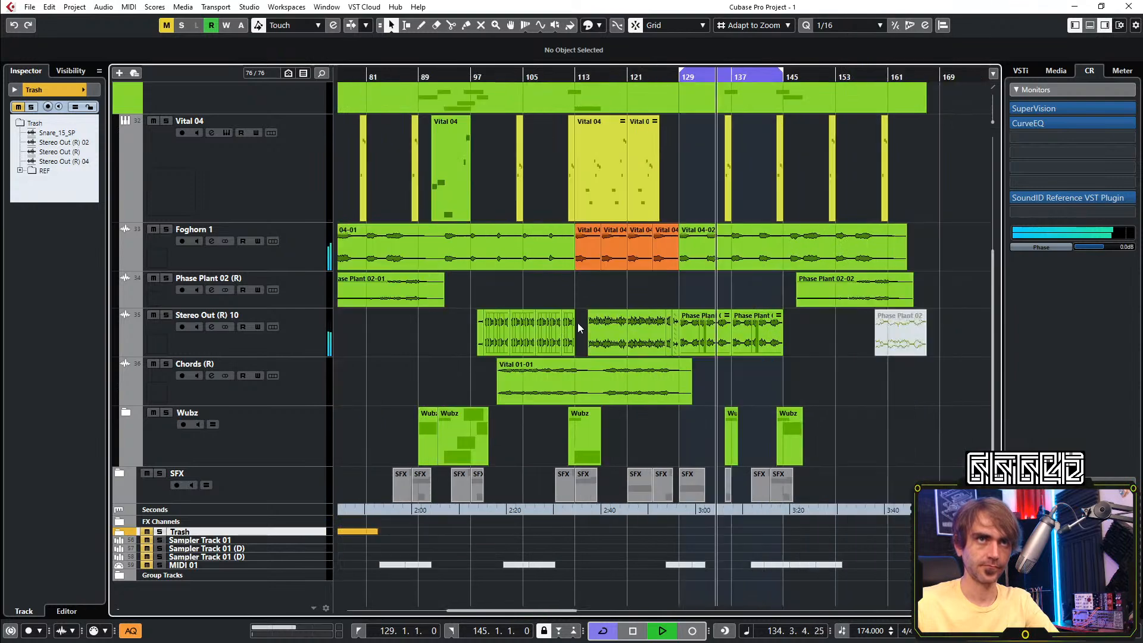
{"action": "scroll", "coordinate": [580, 322], "scroll_direction": "right", "scroll_amount": 4}
{"action": "key", "text": "h"}
{"action": "key", "text": "h"}
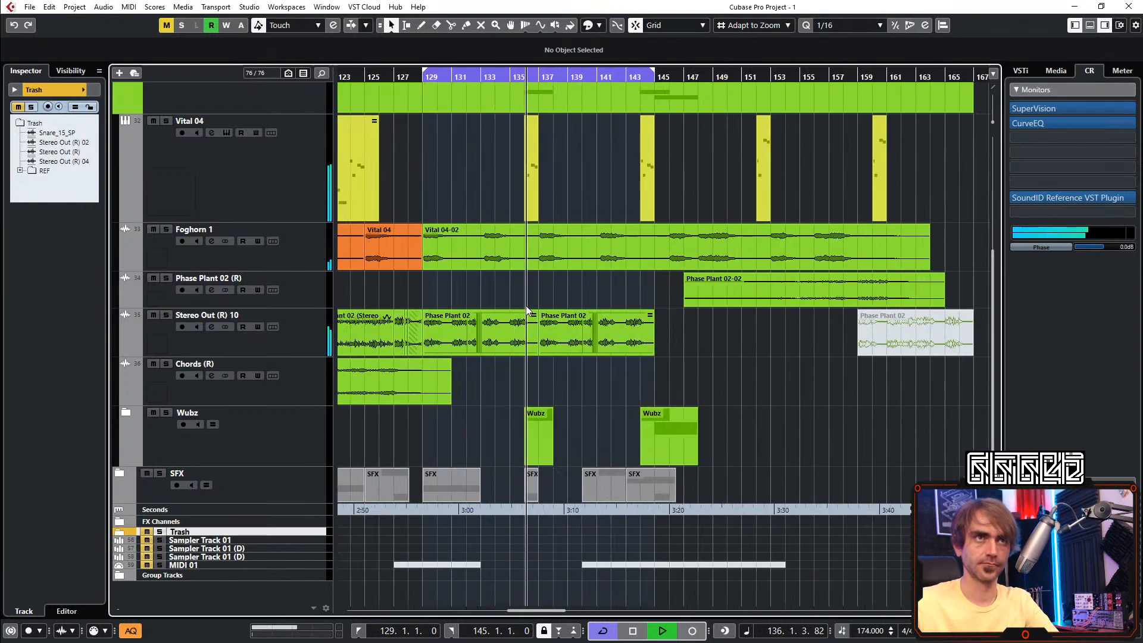
{"action": "key", "text": "g"}
{"action": "key", "text": "g"}
{"action": "scroll", "coordinate": [492, 260], "scroll_direction": "up", "scroll_amount": 4}
{"action": "scroll", "coordinate": [508, 258], "scroll_direction": "left", "scroll_amount": 2}
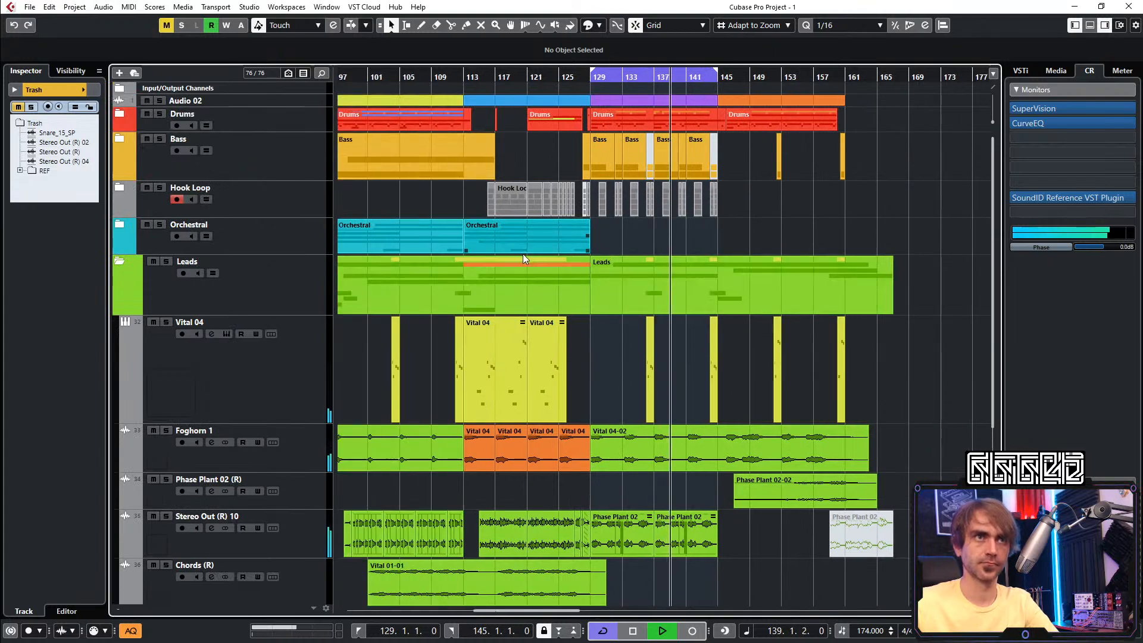
{"action": "scroll", "coordinate": [522, 255], "scroll_direction": "down", "scroll_amount": 3}
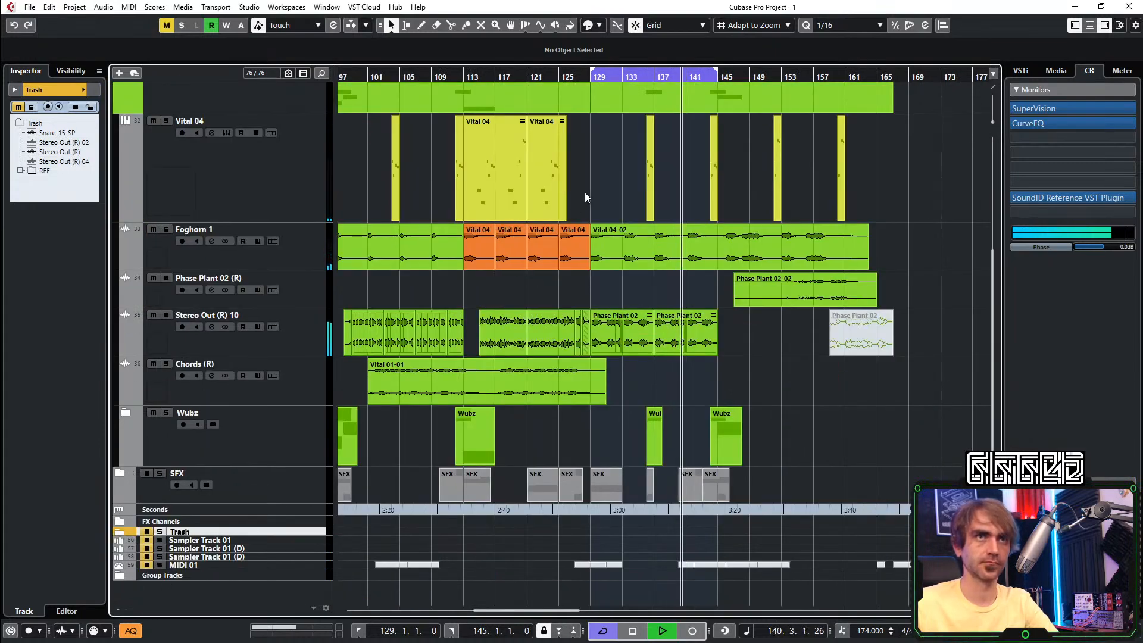
{"action": "scroll", "coordinate": [644, 236], "scroll_direction": "right", "scroll_amount": 1}
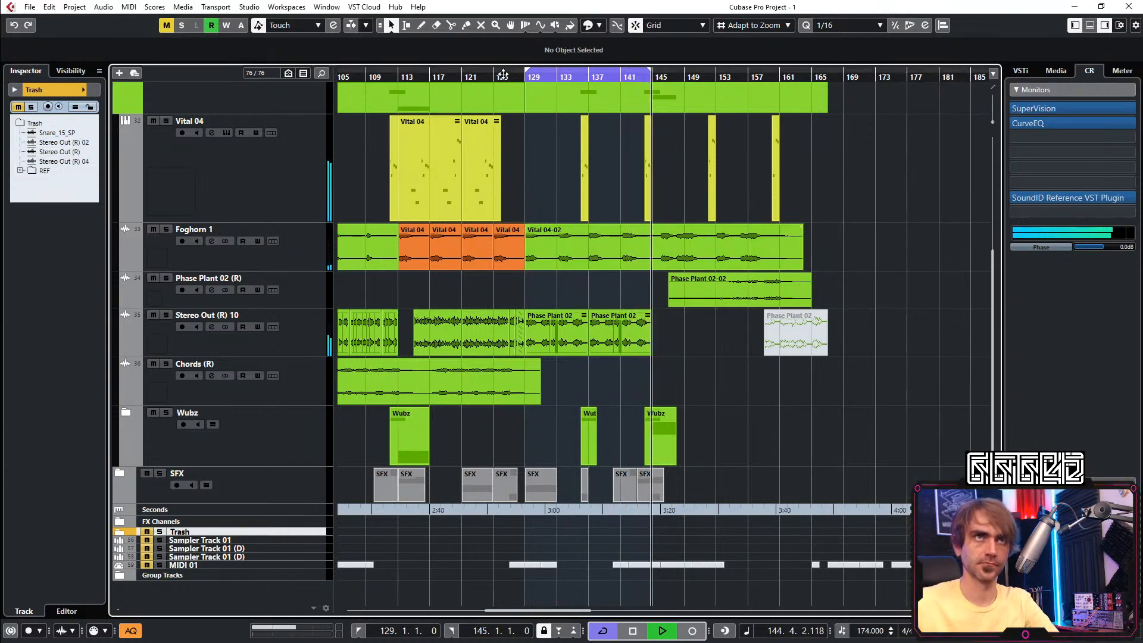
In the Drums folder, split the 174_ACLBreak_01_SP event at bar 137 and shorten the two pieces to end at bars 136 and 144
{"action": "scroll", "coordinate": [521, 179], "scroll_direction": "up", "scroll_amount": 5}
{"action": "left_click", "coordinate": [120, 114]}
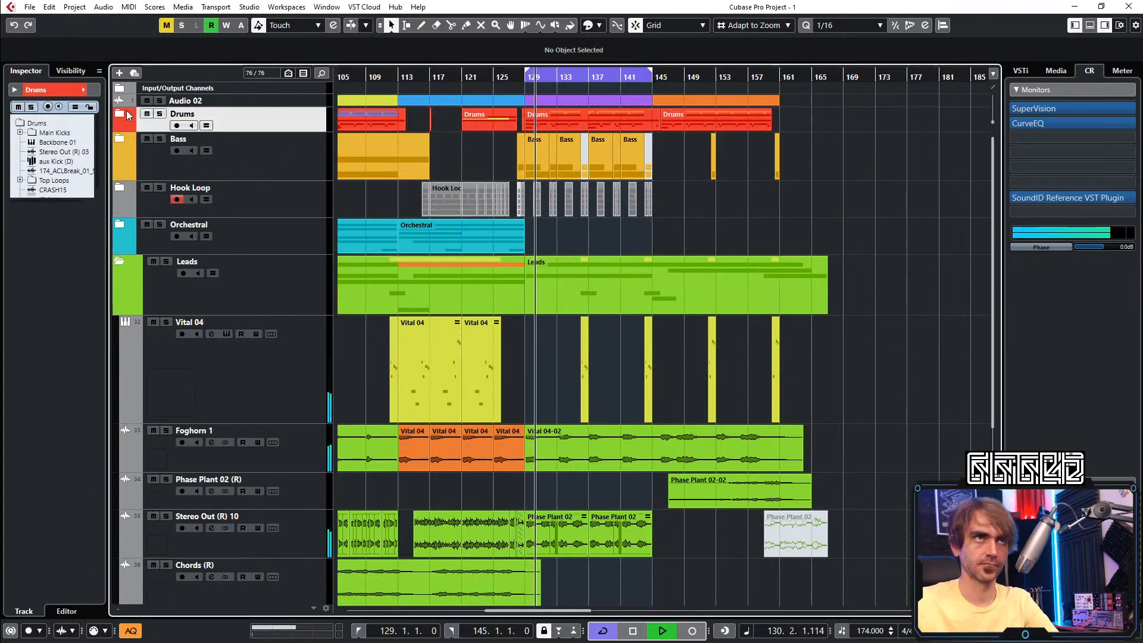
{"action": "scroll", "coordinate": [584, 309], "scroll_direction": "up", "scroll_amount": 3}
{"action": "scroll", "coordinate": [565, 377], "scroll_direction": "up", "scroll_amount": 2}
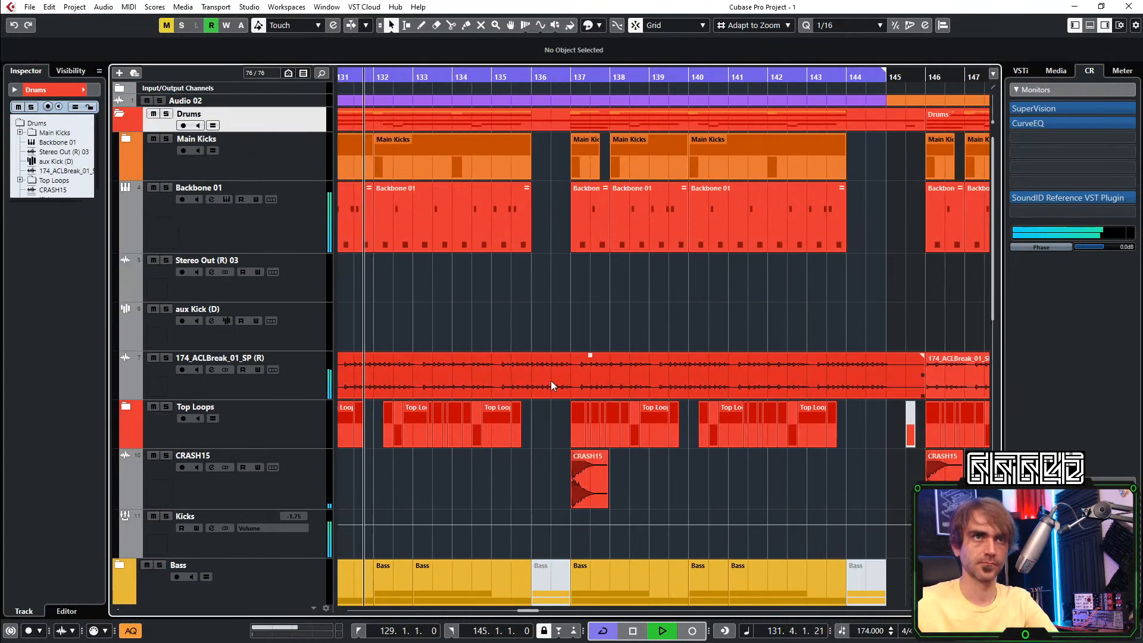
{"action": "left_click", "coordinate": [572, 375]}
{"action": "left_click_drag", "start_coordinate": [564, 396], "coordinate": [531, 396]}
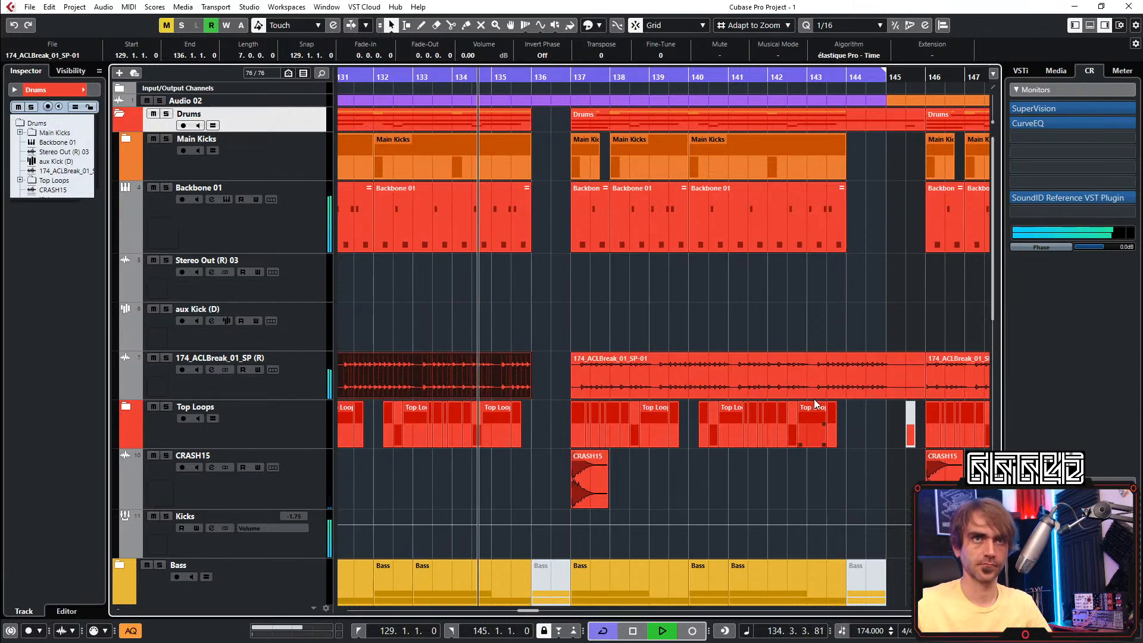
{"action": "left_click", "coordinate": [834, 394]}
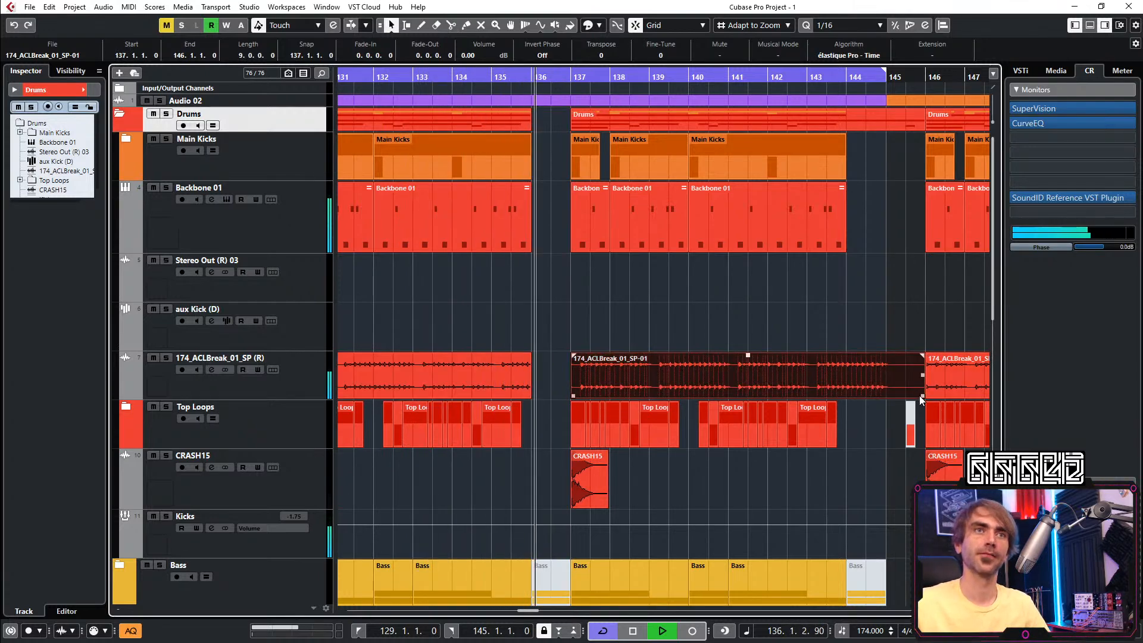
{"action": "left_click_drag", "start_coordinate": [922, 396], "coordinate": [866, 386]}
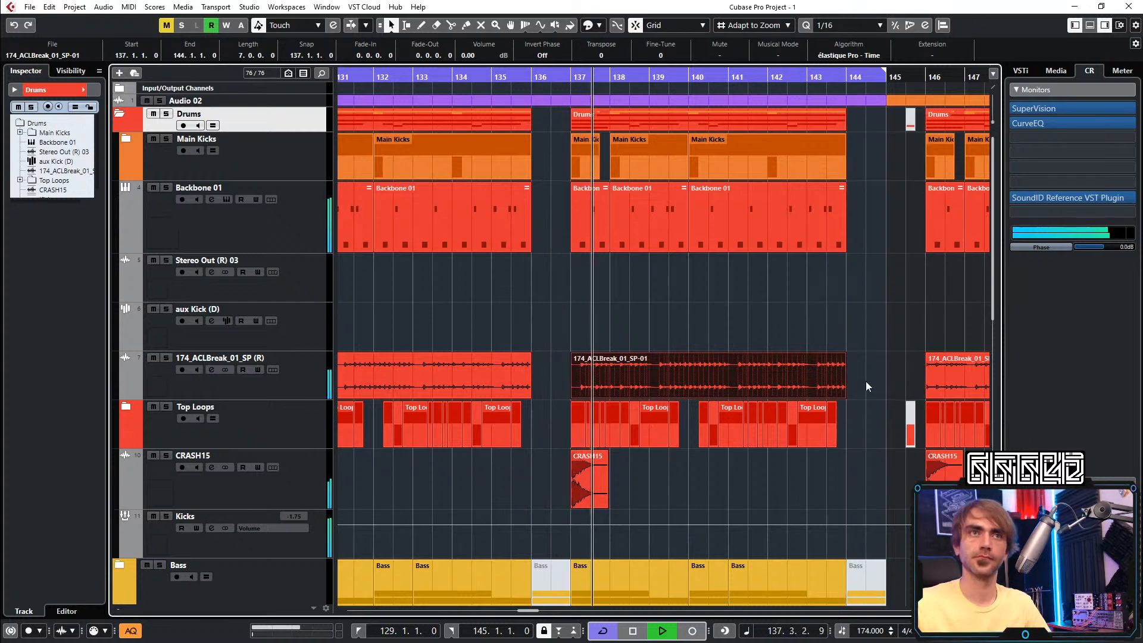
Play from about bar 134 and mute the two Hook Loop parts in bar 136
{"action": "scroll", "coordinate": [534, 394], "scroll_direction": "down", "scroll_amount": 5}
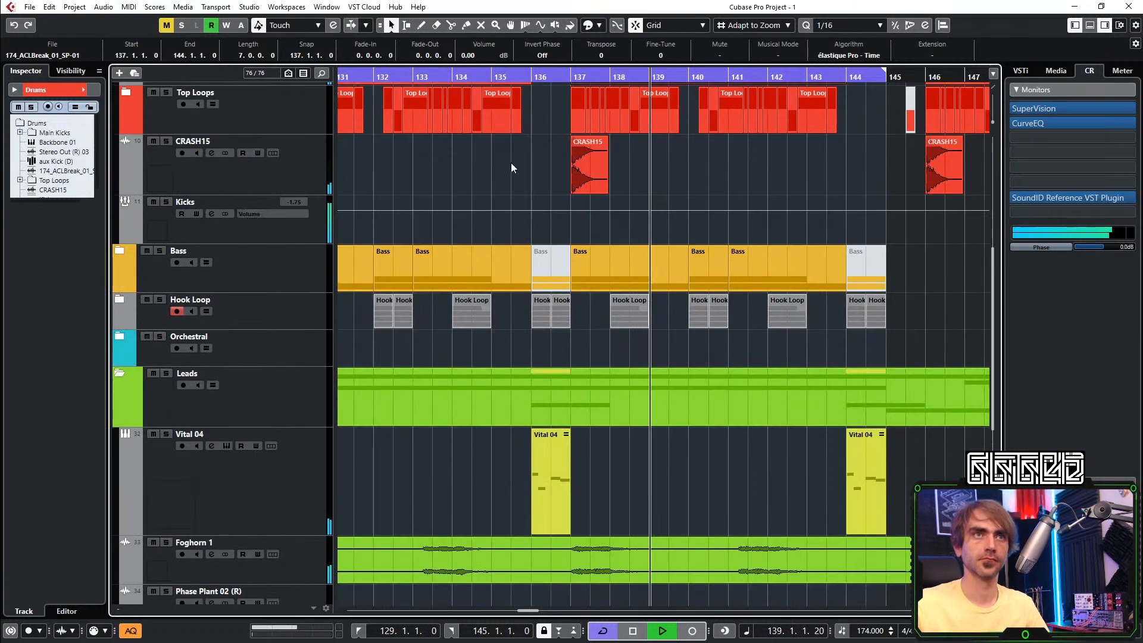
{"action": "left_click", "coordinate": [481, 76]}
{"action": "key", "text": "7"}
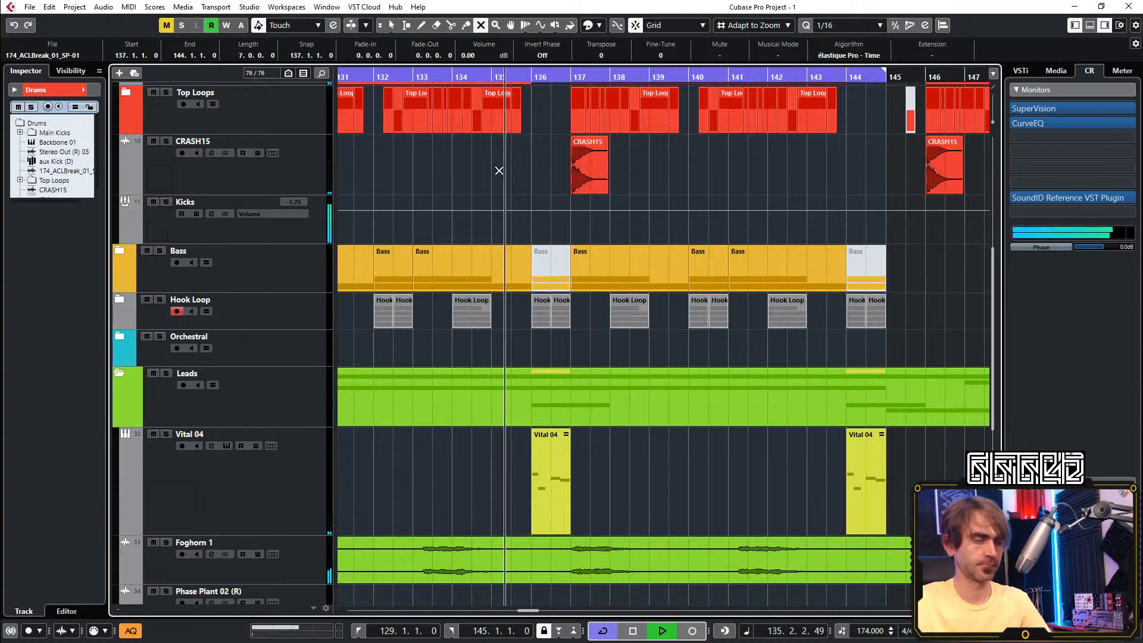
{"action": "left_click_drag", "start_coordinate": [528, 319], "coordinate": [562, 315]}
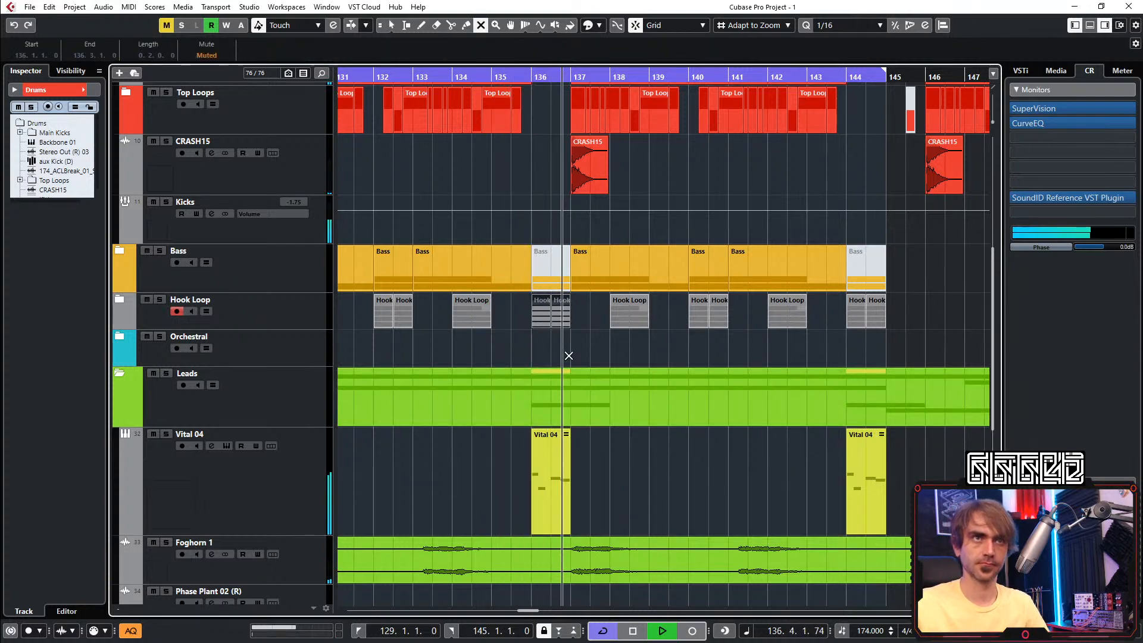
Check the Phase Plant 03 event at bar 136 in the Wubz folder, review the Drums tracks and collapse the Drums folder
{"action": "scroll", "coordinate": [561, 331], "scroll_direction": "down", "scroll_amount": 5}
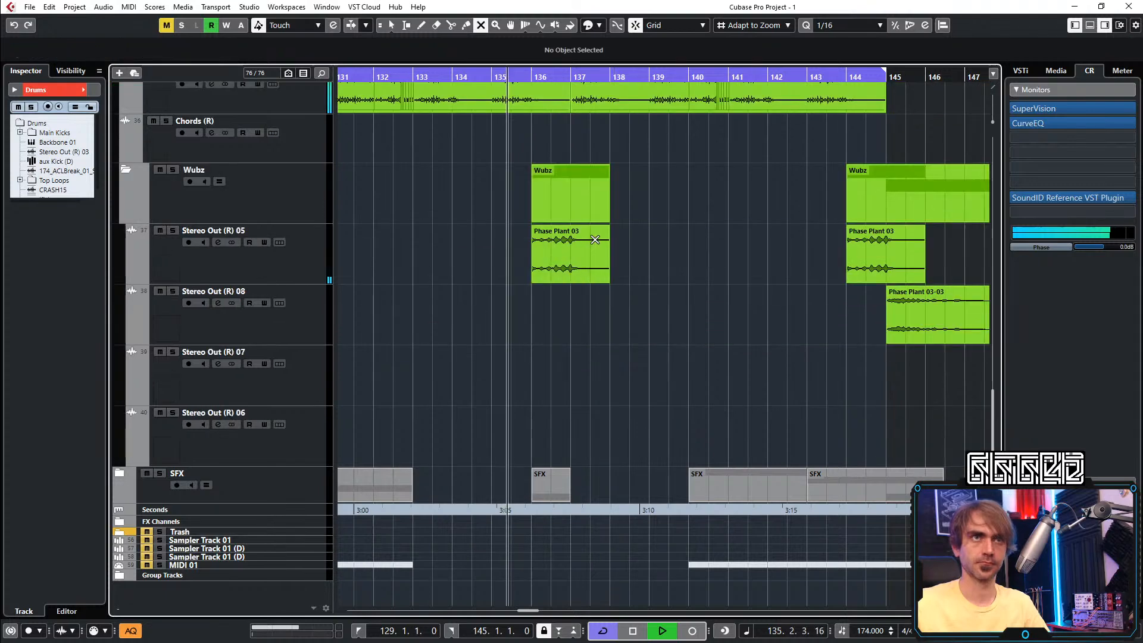
{"action": "left_click", "coordinate": [596, 241]}
{"action": "scroll", "coordinate": [693, 312], "scroll_direction": "up", "scroll_amount": 3}
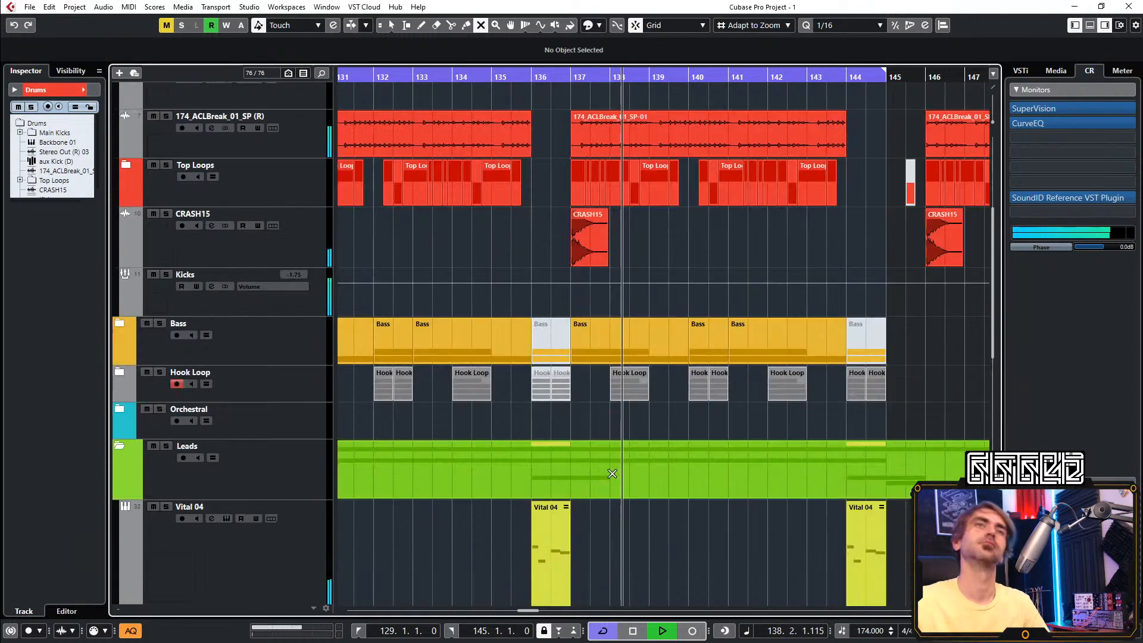
{"action": "scroll", "coordinate": [638, 536], "scroll_direction": "up", "scroll_amount": 3}
{"action": "scroll", "coordinate": [668, 573], "scroll_direction": "up", "scroll_amount": 3}
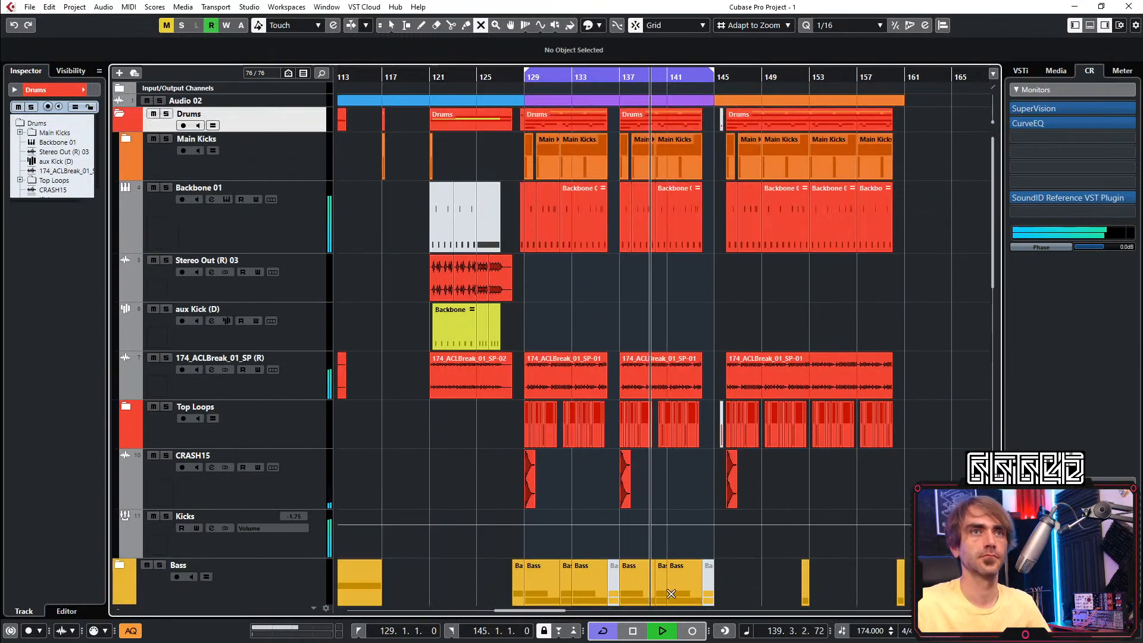
{"action": "left_click", "coordinate": [121, 117]}
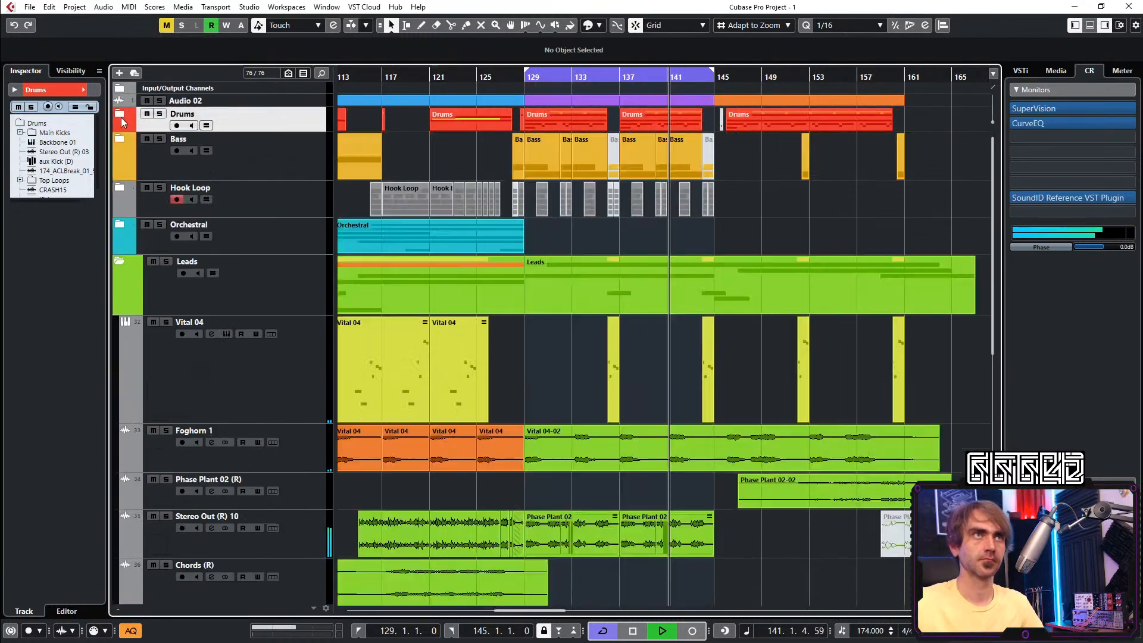
Dissolve the two Phase Plant 02 parts between bars 129 and 145 on the Stereo Out (R) 10 track
{"action": "scroll", "coordinate": [581, 381], "scroll_direction": "down", "scroll_amount": 4}
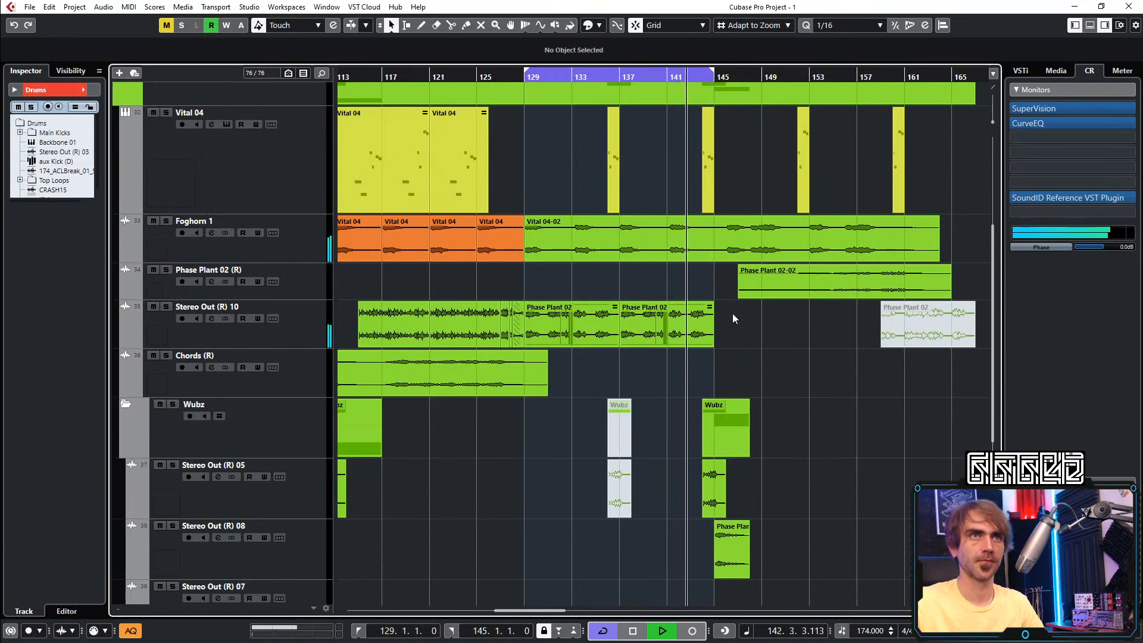
{"action": "left_click_drag", "start_coordinate": [732, 318], "coordinate": [533, 334]}
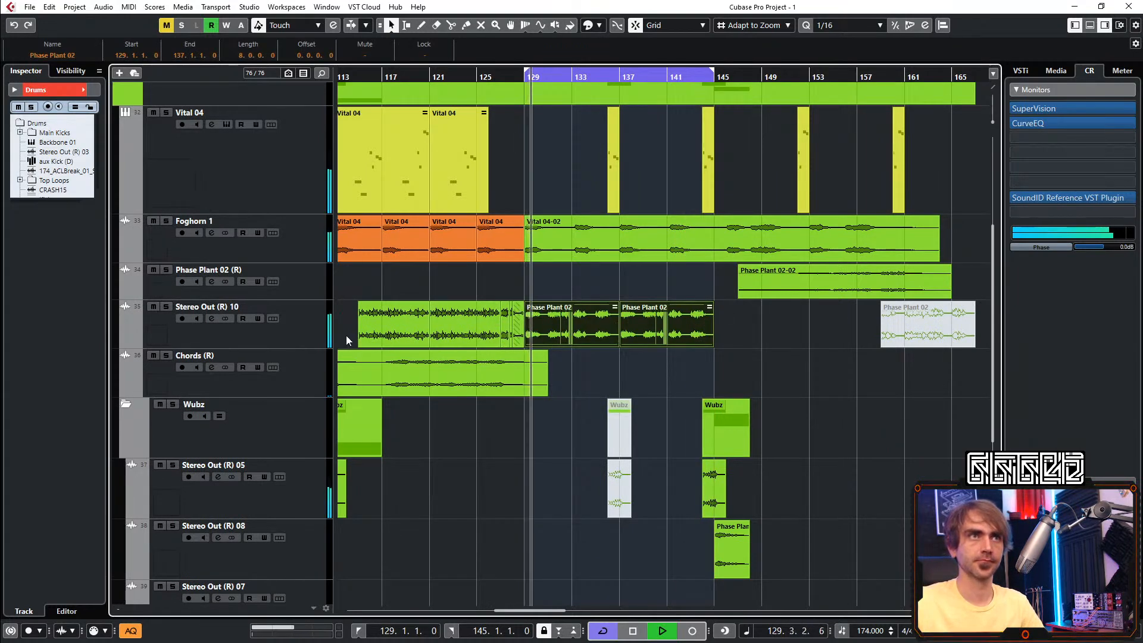
{"action": "right_click", "coordinate": [570, 326]}
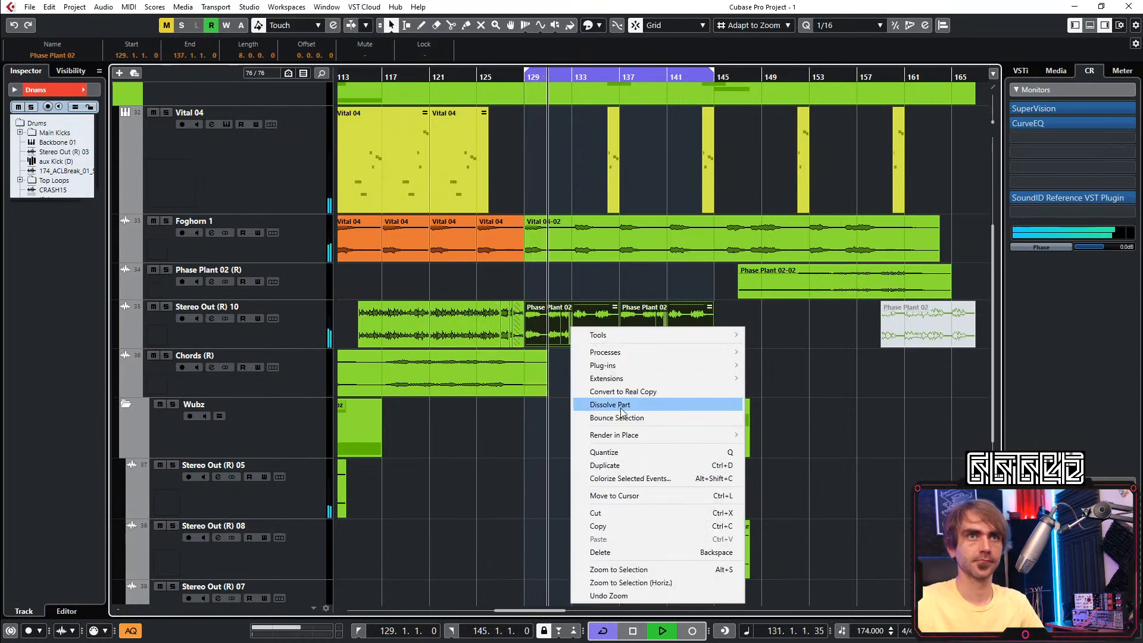
{"action": "left_click", "coordinate": [622, 406]}
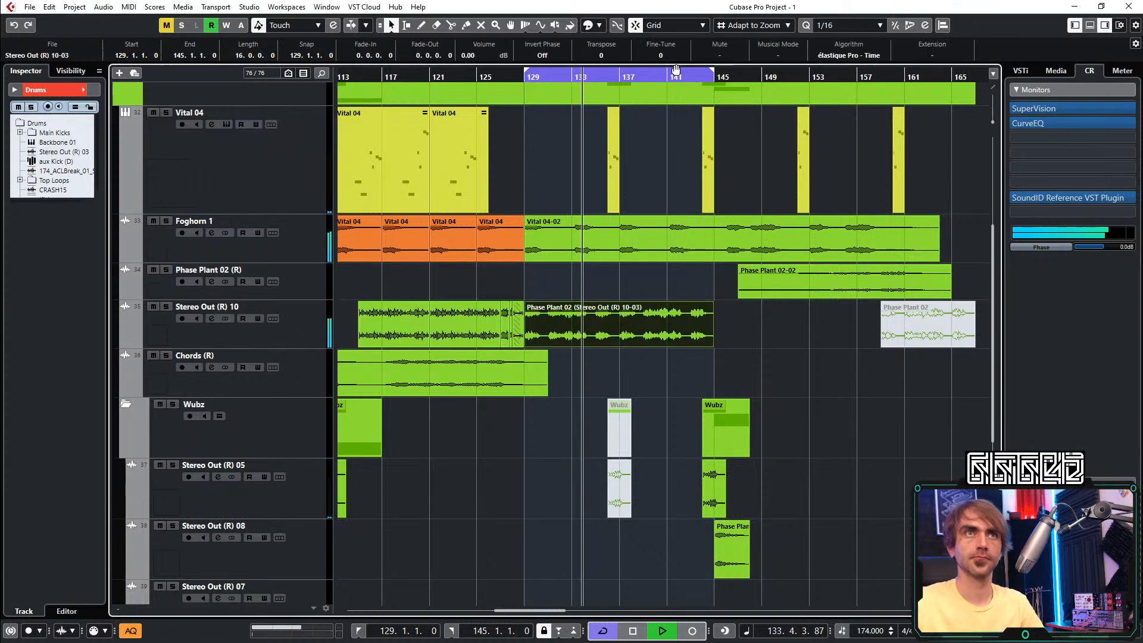
Try transposing the dissolved Phase Plant 02 event down to -12 and reset its transposition to 0
{"action": "scroll", "coordinate": [617, 55], "scroll_direction": "down", "scroll_amount": 2}
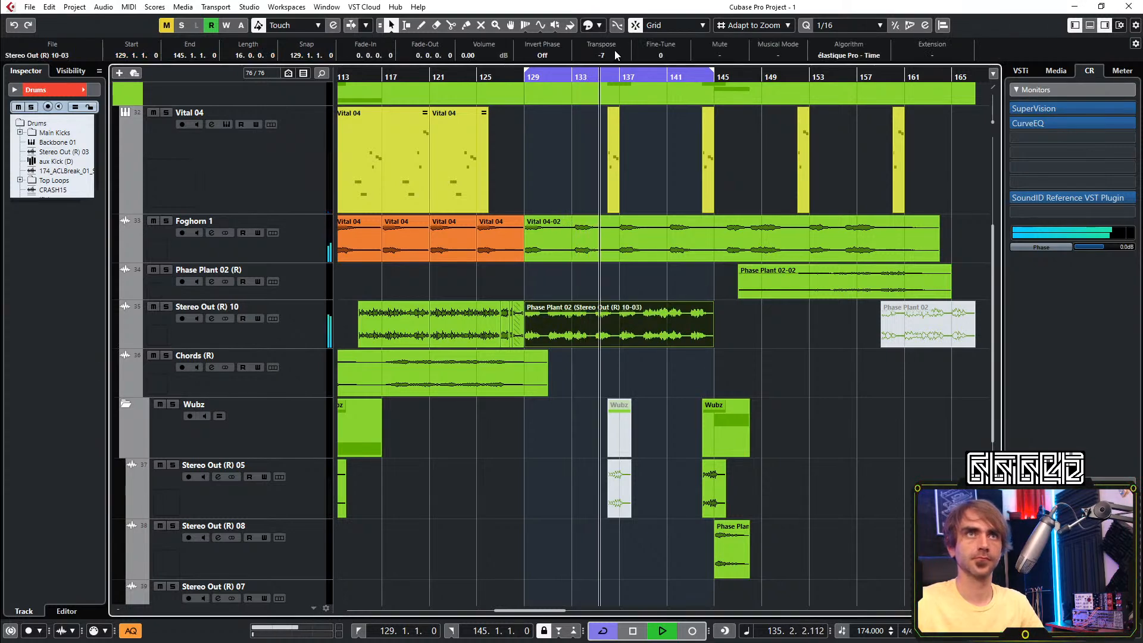
{"action": "scroll", "coordinate": [617, 56], "scroll_direction": "down", "scroll_amount": 1}
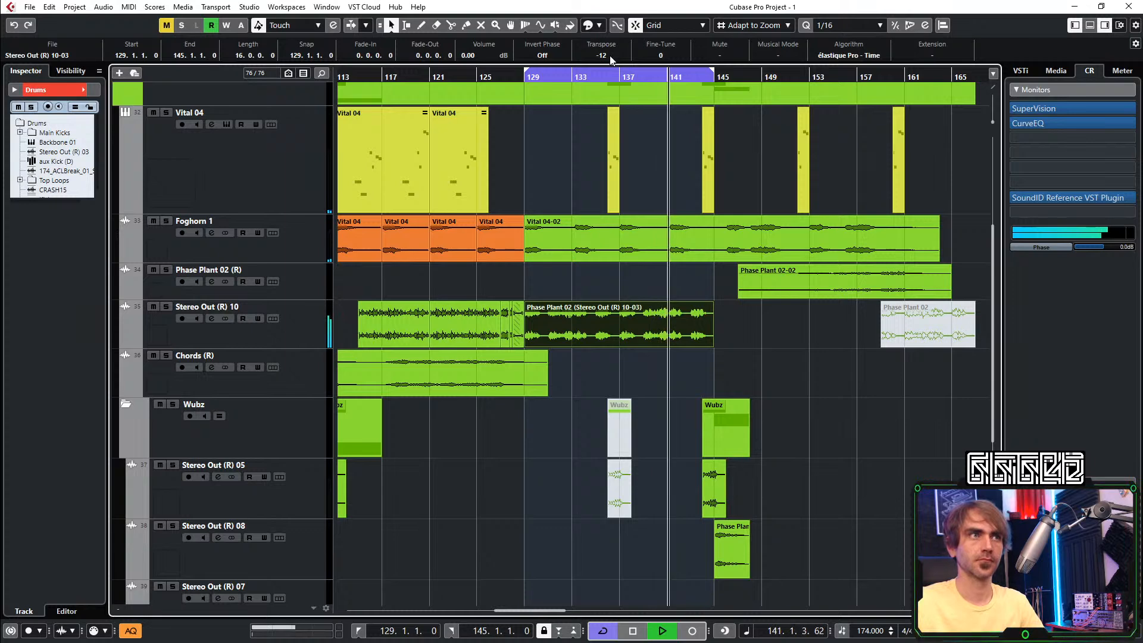
{"action": "left_click", "coordinate": [610, 55], "text": "ctrl"}
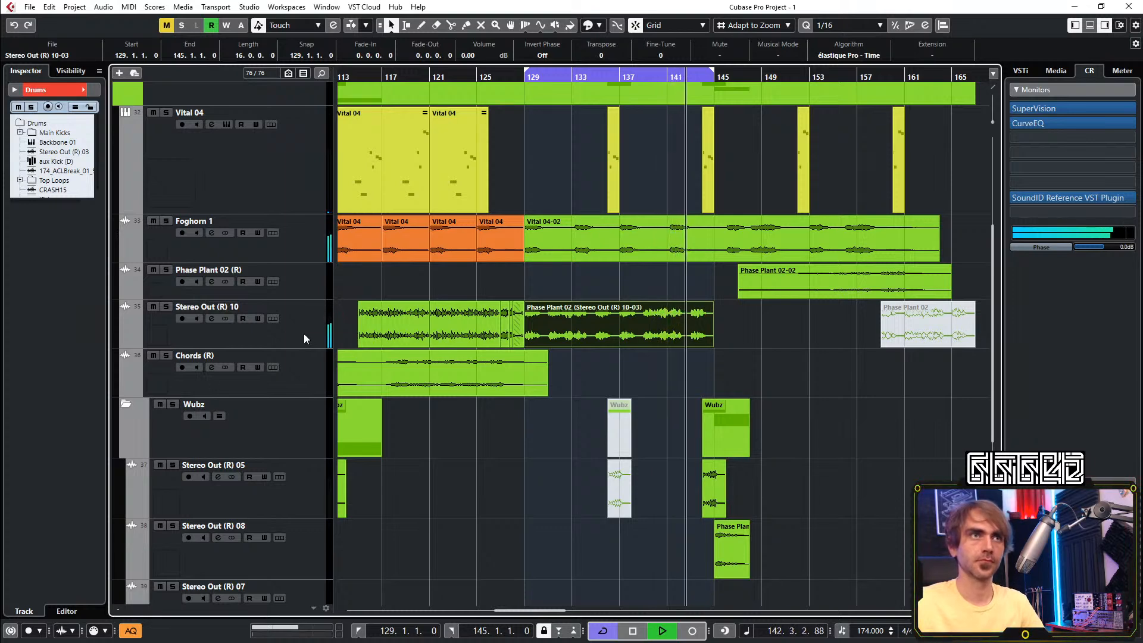
Duplicate the Stereo Out (R) 10 track and keep only the Phase Plant 02 event from bars 129 to 145 on the copy
{"action": "right_click", "coordinate": [304, 334]}
{"action": "left_click", "coordinate": [340, 373]}
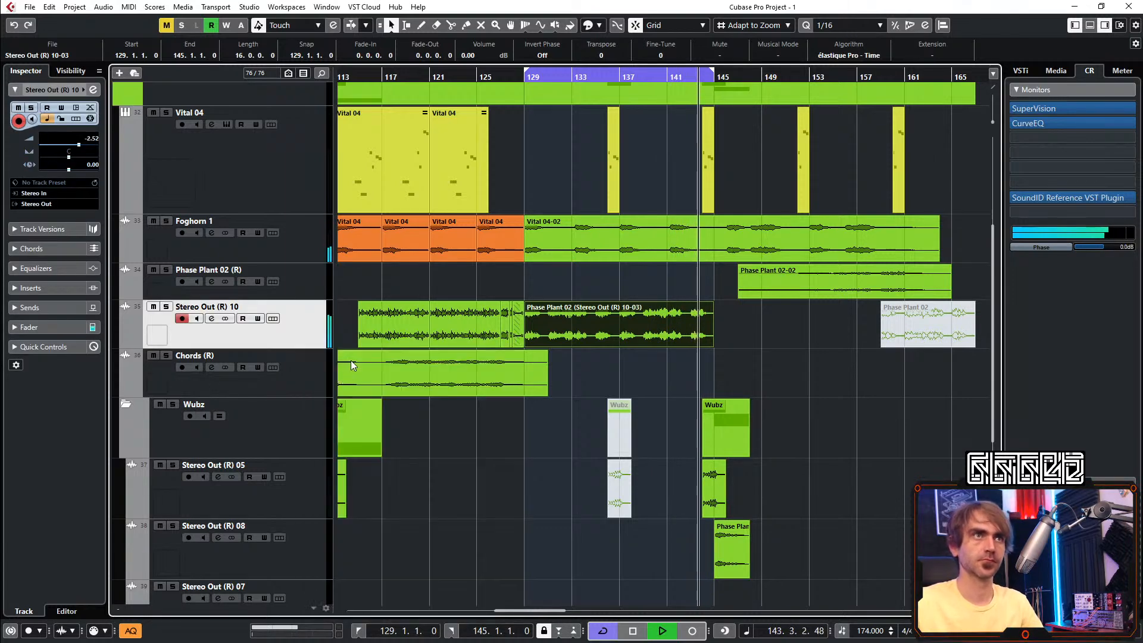
{"action": "right_click", "coordinate": [310, 357]}
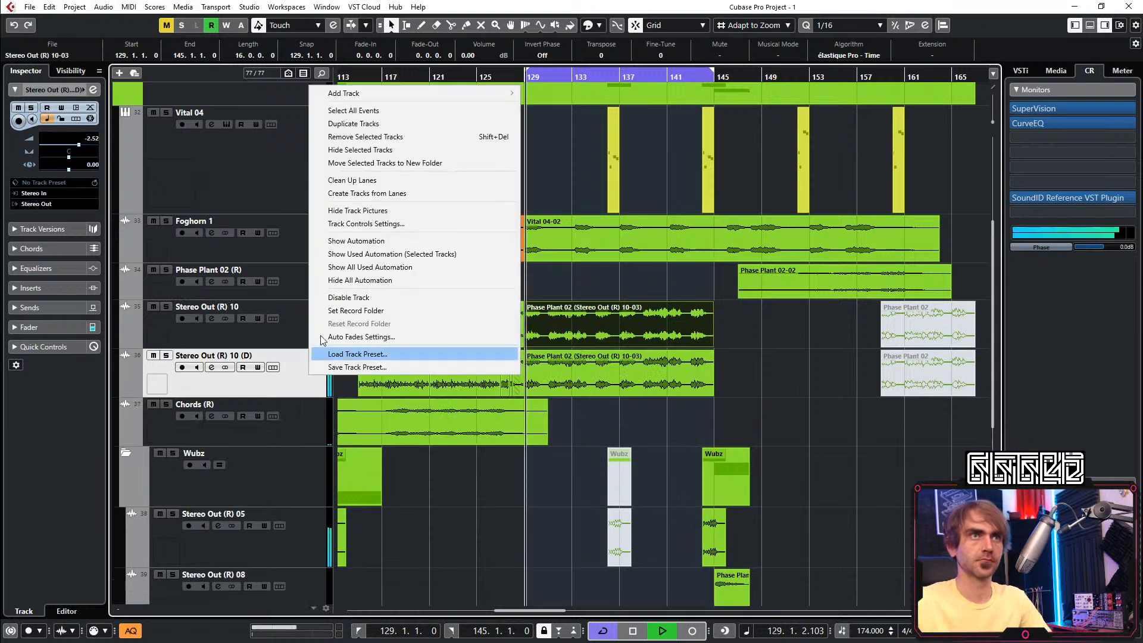
{"action": "left_click", "coordinate": [350, 112]}
{"action": "key", "text": "Delete"}
{"action": "left_click_drag", "start_coordinate": [567, 324], "coordinate": [572, 357]}
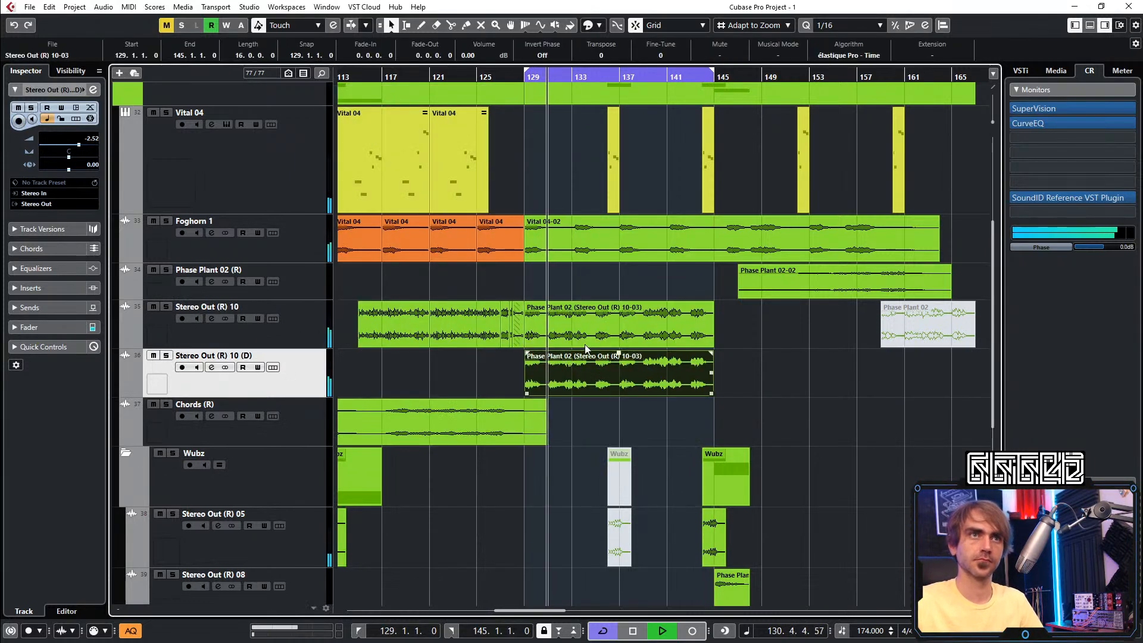
Transpose the Phase Plant 02 event on the duplicated track to -12 and play from about bar 127
{"action": "scroll", "coordinate": [613, 56], "scroll_direction": "down", "scroll_amount": 12}
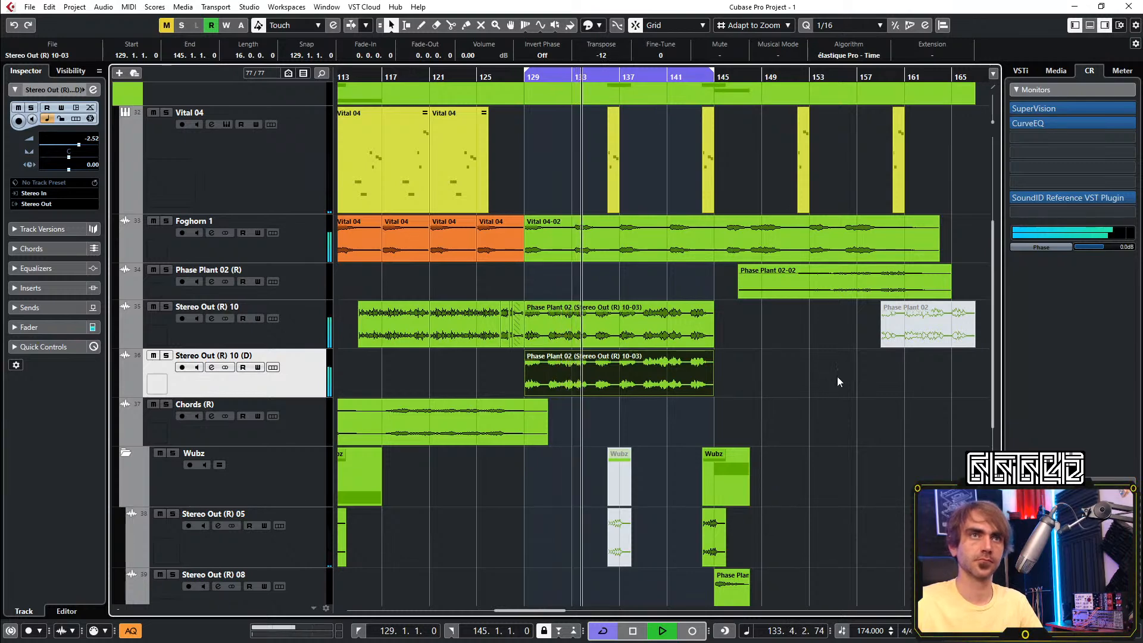
{"action": "left_click", "coordinate": [499, 78]}
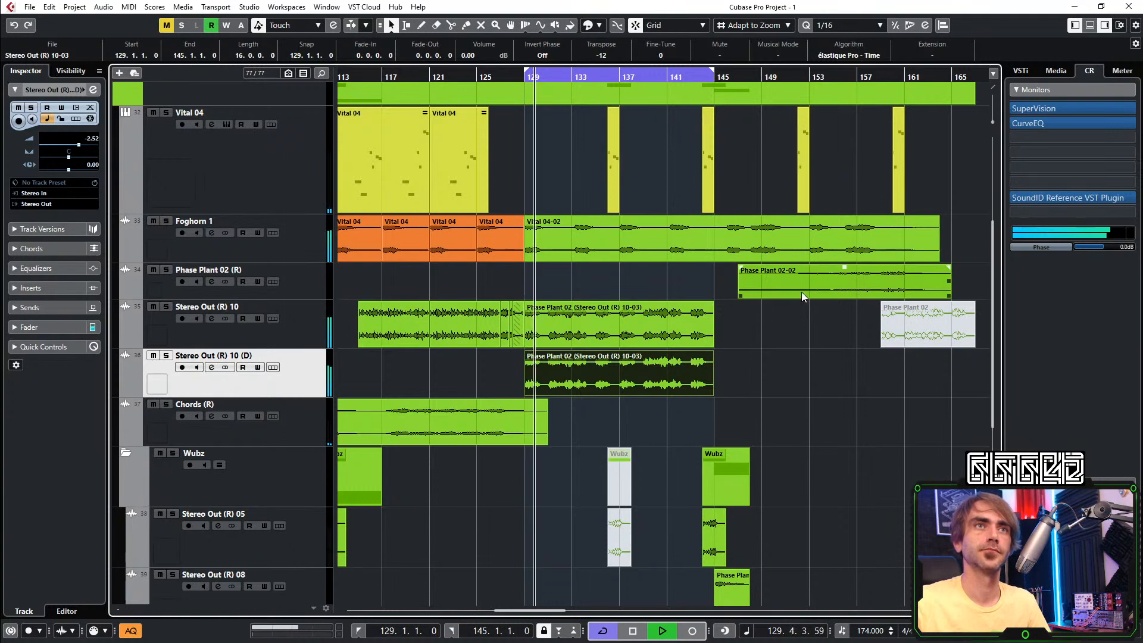
Trim the start of both stacked Phase Plant 02 events to 130.3 and add a short fade-in
{"action": "scroll", "coordinate": [615, 359], "scroll_direction": "up", "scroll_amount": 4}
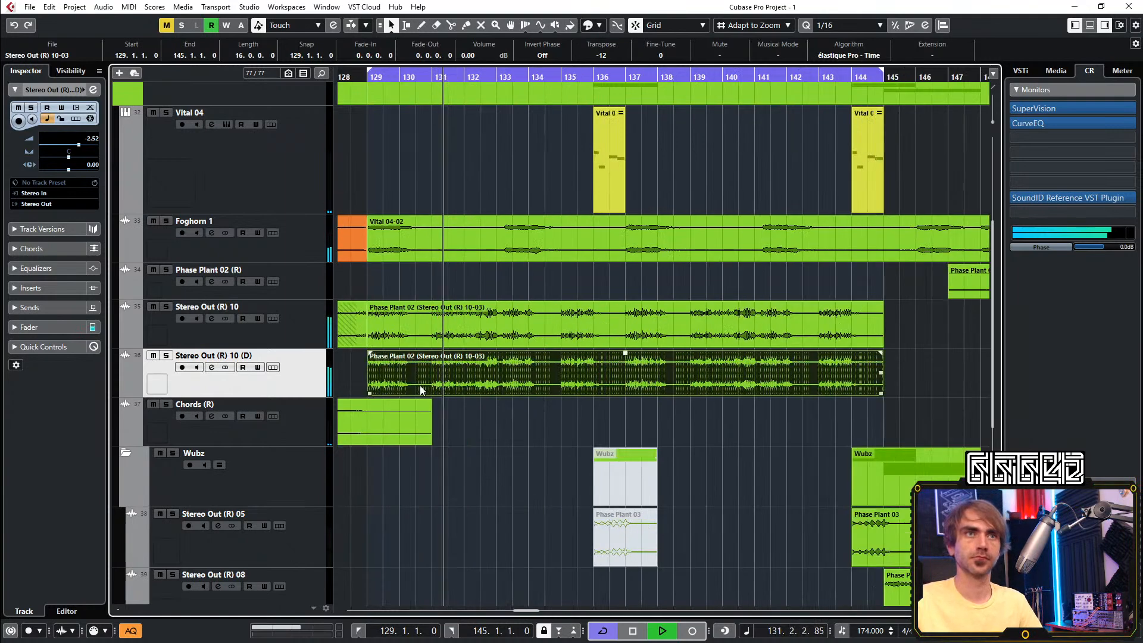
{"action": "left_click_drag", "start_coordinate": [374, 393], "coordinate": [416, 393]}
{"action": "key", "text": "space"}
{"action": "key", "text": "space"}
{"action": "left_click_drag", "start_coordinate": [373, 345], "coordinate": [431, 368]}
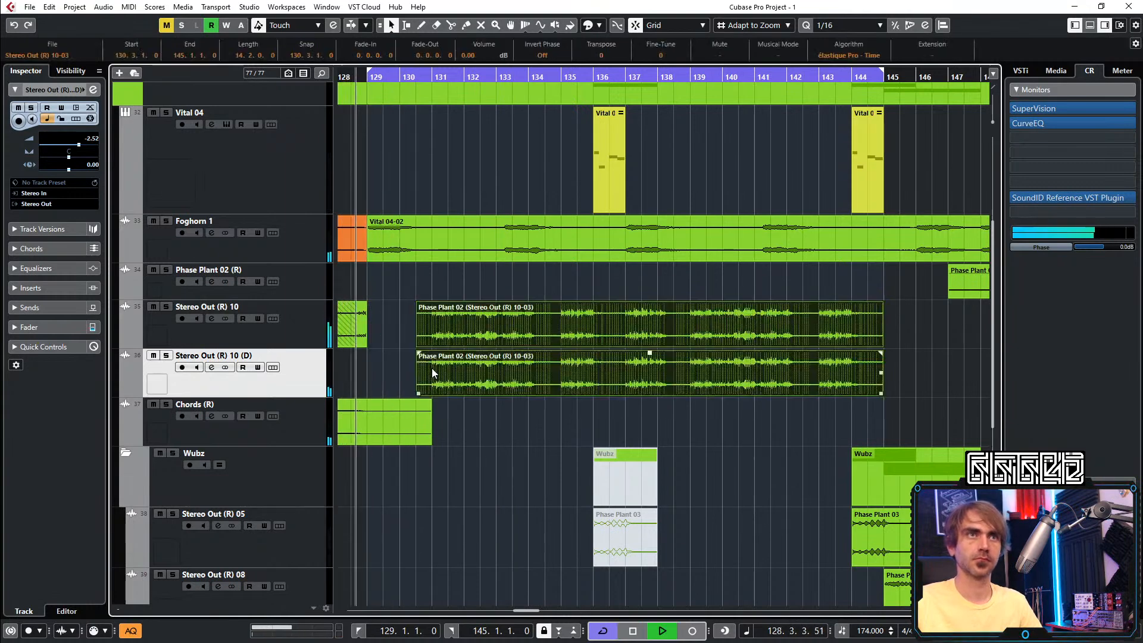
{"action": "left_click_drag", "start_coordinate": [417, 305], "coordinate": [424, 305]}
Raise the Foghorn 1 track's volume to 1.85
{"action": "scroll", "coordinate": [535, 290], "scroll_direction": "down", "scroll_amount": 3}
{"action": "scroll", "coordinate": [553, 249], "scroll_direction": "down", "scroll_amount": 2}
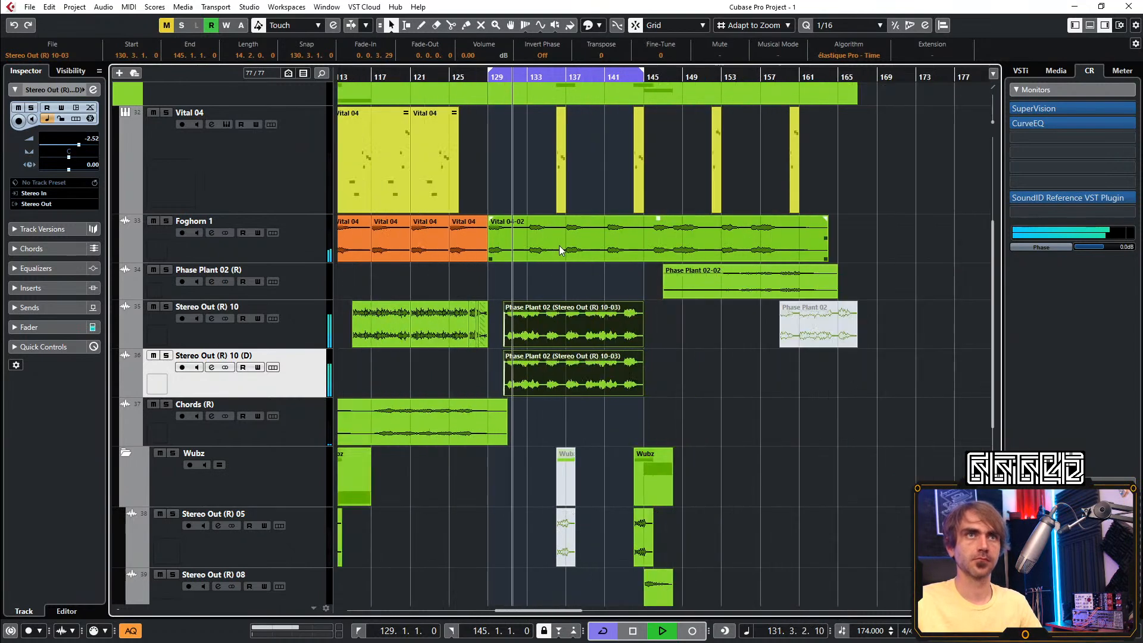
{"action": "scroll", "coordinate": [566, 245], "scroll_direction": "down", "scroll_amount": 2}
{"action": "left_click", "coordinate": [268, 251]}
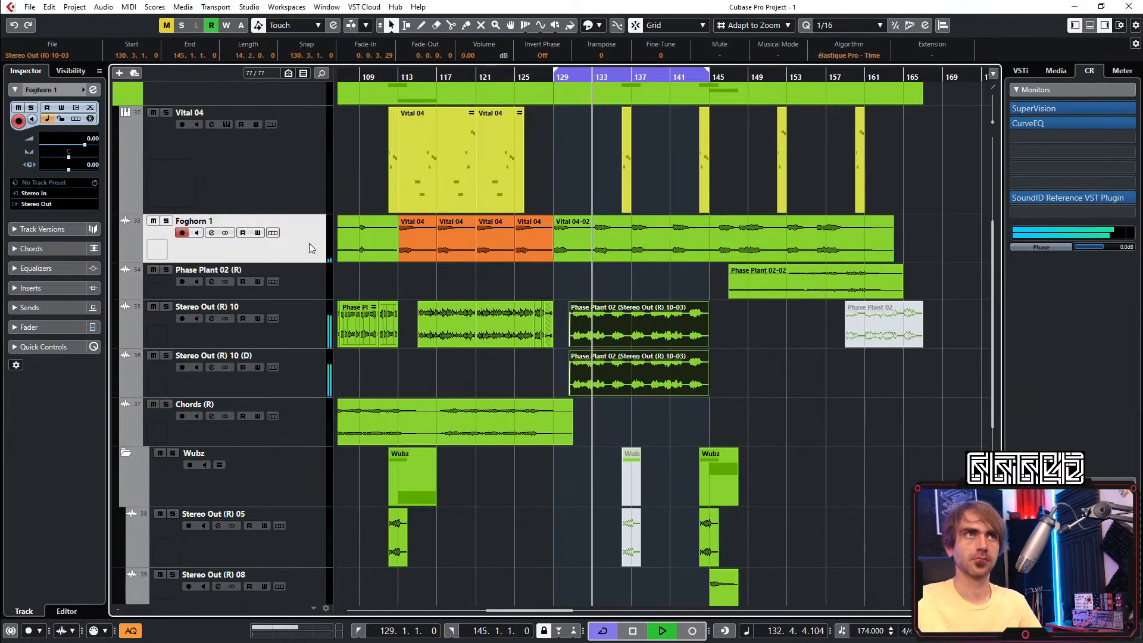
{"action": "left_click_drag", "start_coordinate": [70, 142], "coordinate": [87, 141]}
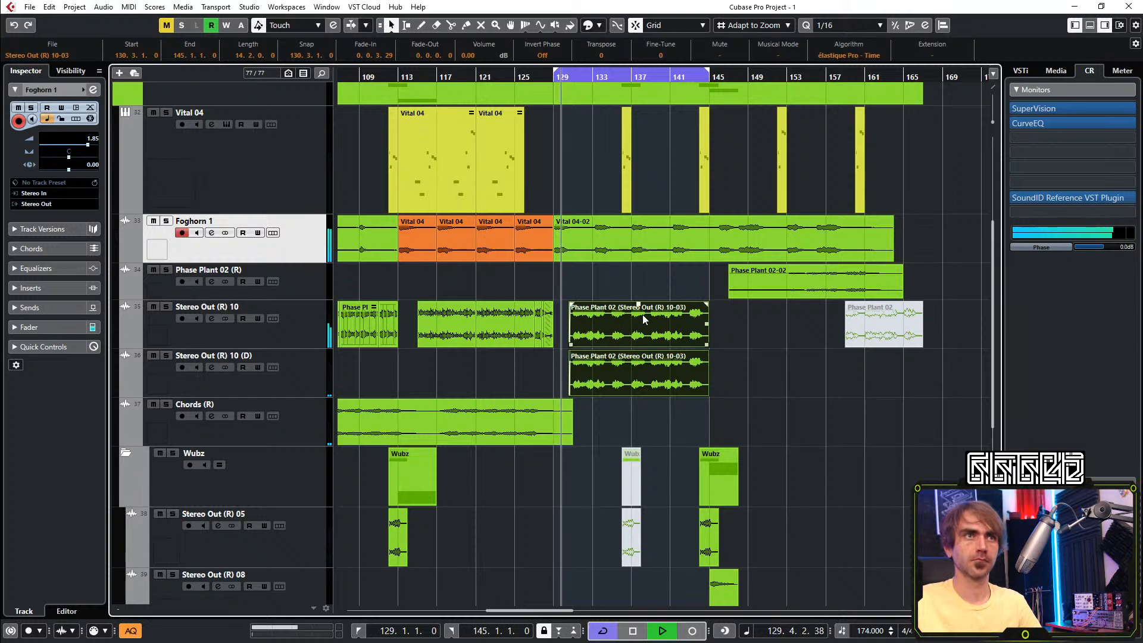
Collapse the Wubz folder below the Chords (R) track
{"action": "scroll", "coordinate": [670, 302], "scroll_direction": "down", "scroll_amount": 5}
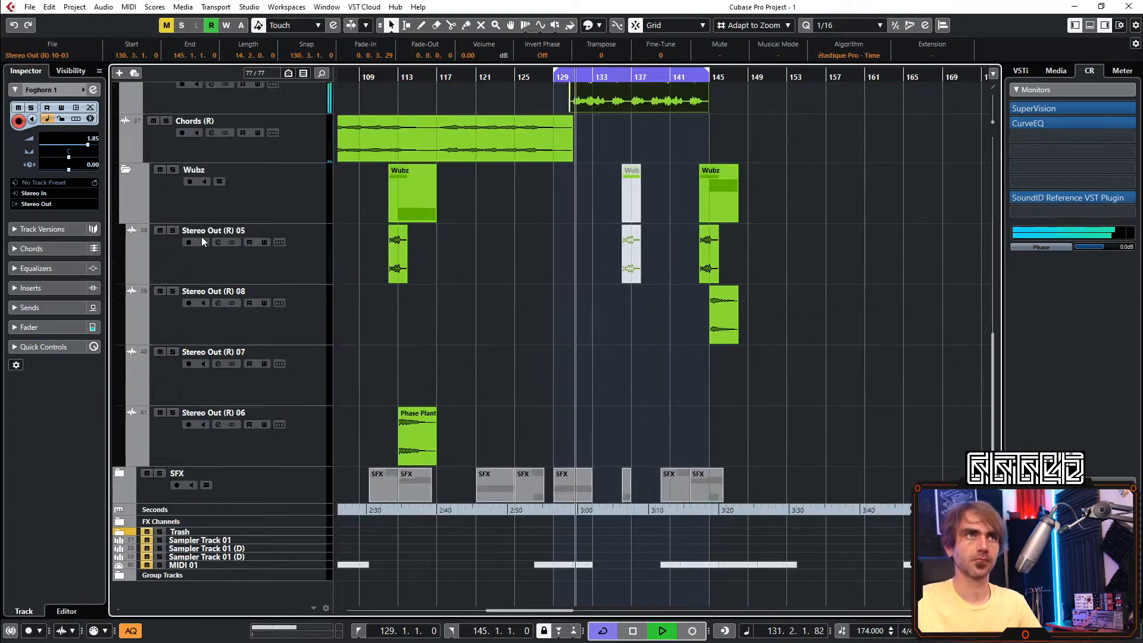
{"action": "scroll", "coordinate": [126, 176], "scroll_direction": "up", "scroll_amount": 4}
{"action": "scroll", "coordinate": [654, 304], "scroll_direction": "up", "scroll_amount": 2}
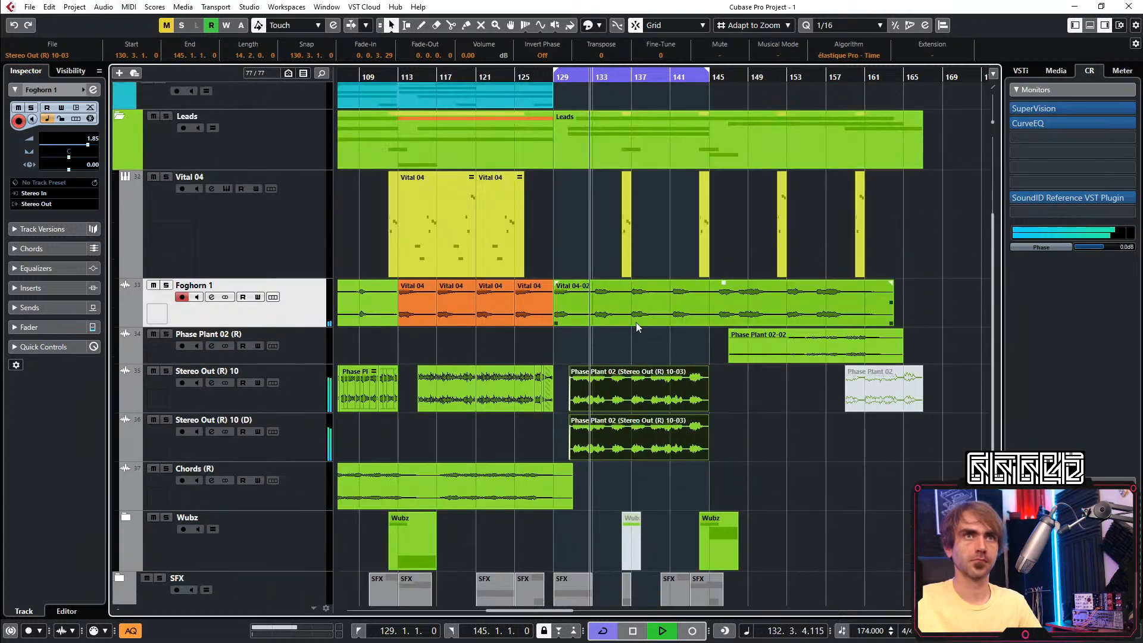
Split both Phase Plant 02 events at 133.2, trim the second pieces to start at 134.4 with a short fade-in, and restart playback
{"action": "scroll", "coordinate": [581, 394], "scroll_direction": "up", "scroll_amount": 4}
{"action": "scroll", "coordinate": [612, 408], "scroll_direction": "up", "scroll_amount": 2}
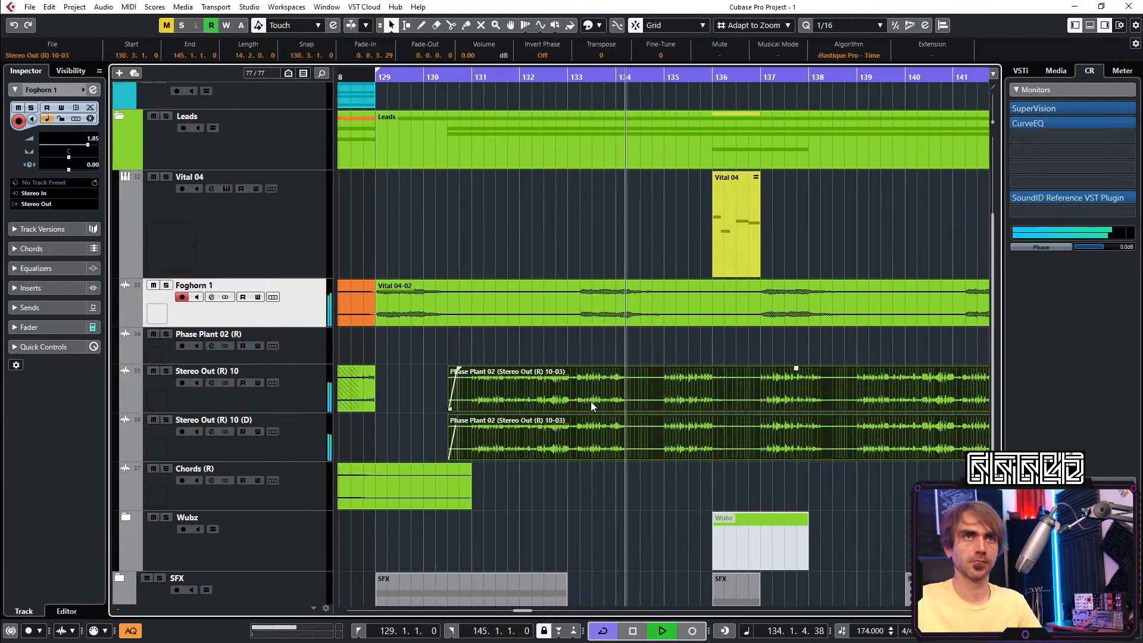
{"action": "key", "text": "3"}
{"action": "left_click", "coordinate": [582, 404]}
{"action": "key", "text": "1"}
{"action": "left_click_drag", "start_coordinate": [607, 496], "coordinate": [648, 381]}
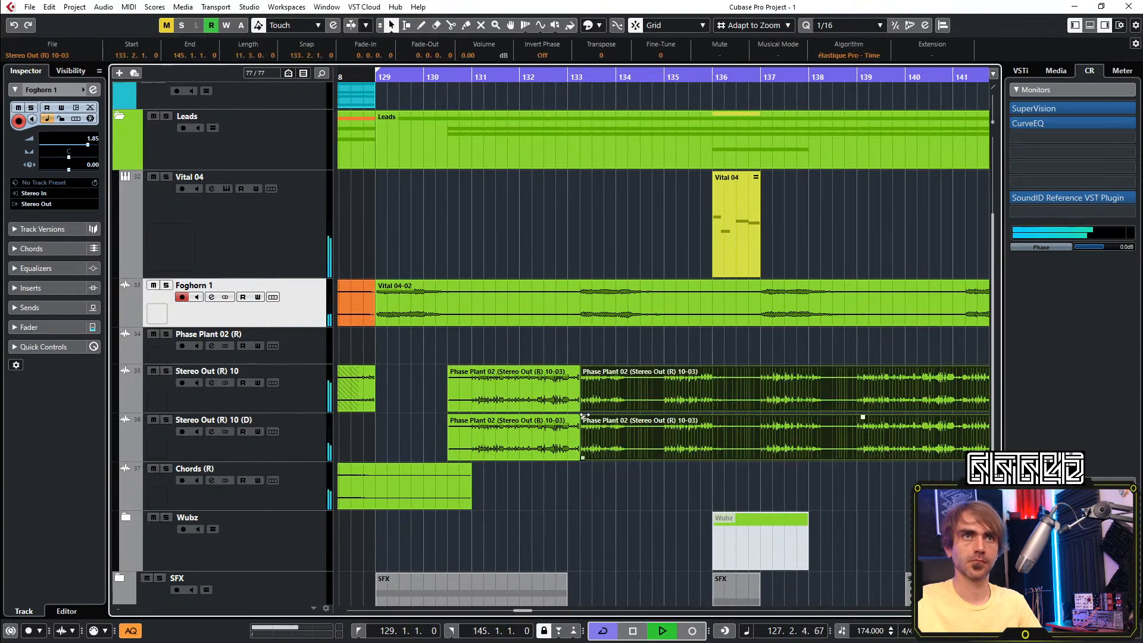
{"action": "left_click_drag", "start_coordinate": [584, 407], "coordinate": [658, 371]}
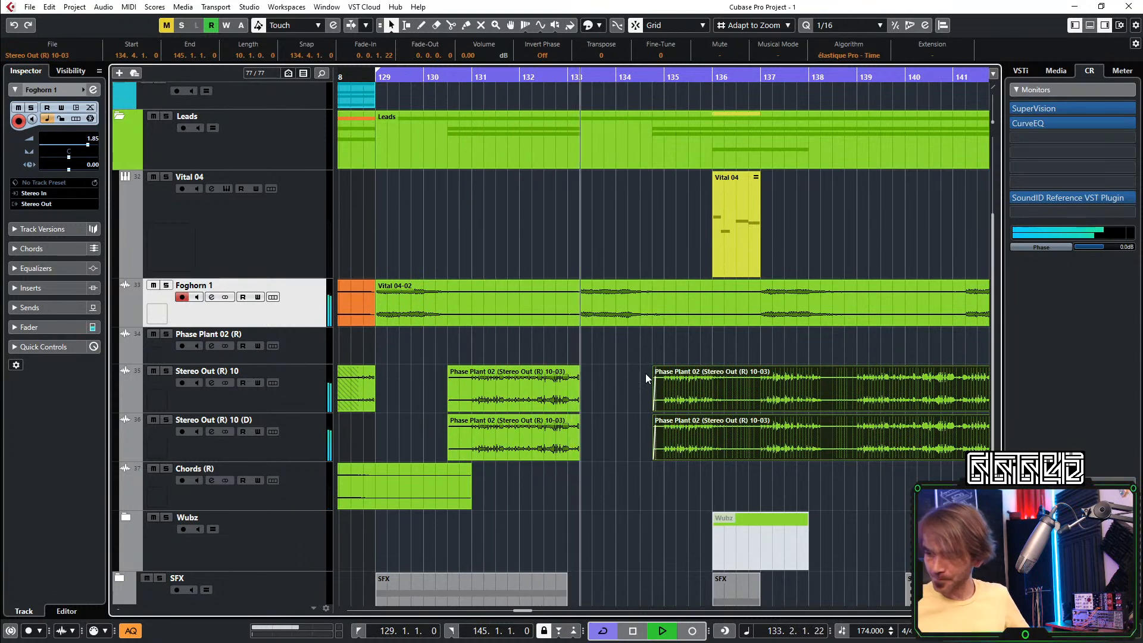
{"action": "key", "text": "space"}
{"action": "key", "text": "space"}
Shorten the first Phase Plant 02 pieces on both tracks to end at 133.1.4 with a short fade-out
{"action": "left_click_drag", "start_coordinate": [622, 386], "coordinate": [551, 446]}
{"action": "scroll", "coordinate": [543, 457], "scroll_direction": "up", "scroll_amount": 3}
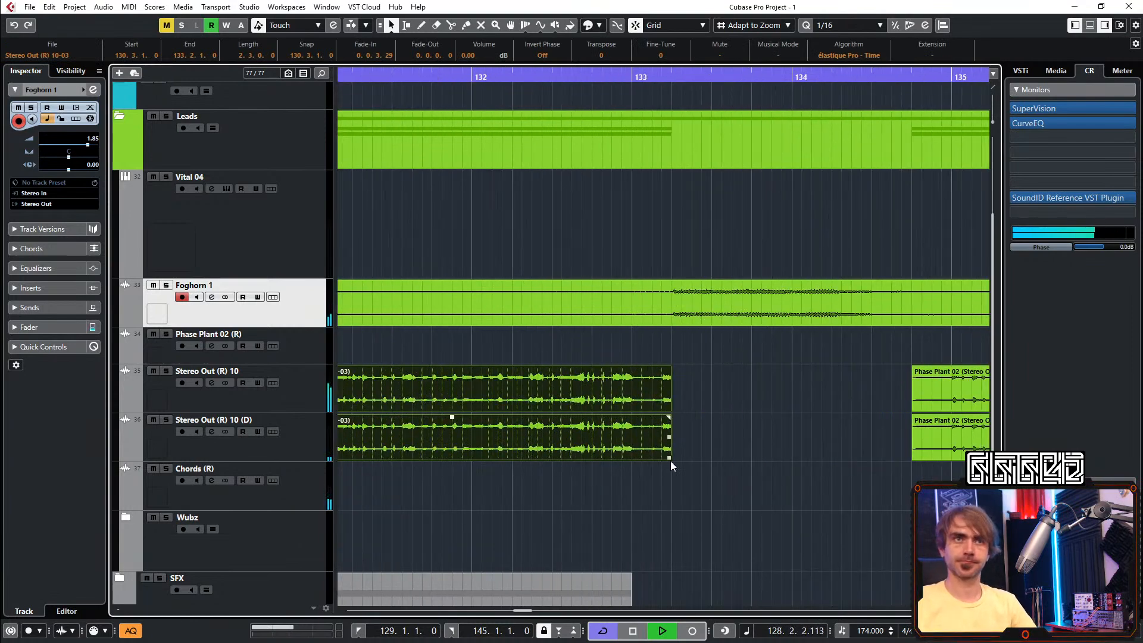
{"action": "left_click_drag", "start_coordinate": [668, 460], "coordinate": [656, 417]}
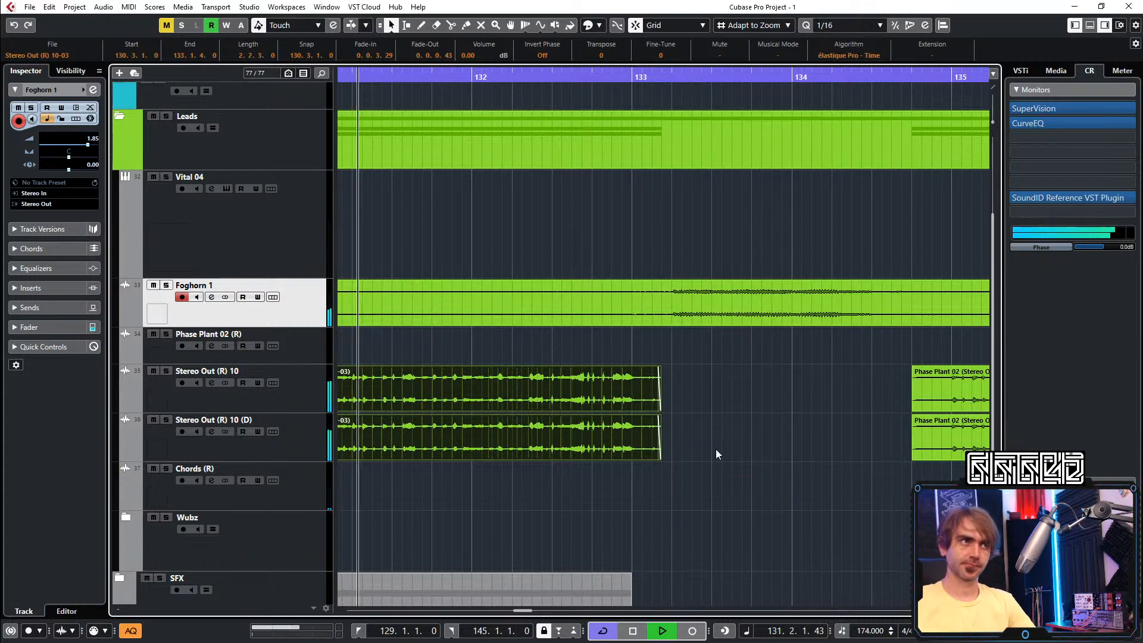
{"action": "scroll", "coordinate": [742, 397], "scroll_direction": "down", "scroll_amount": 3}
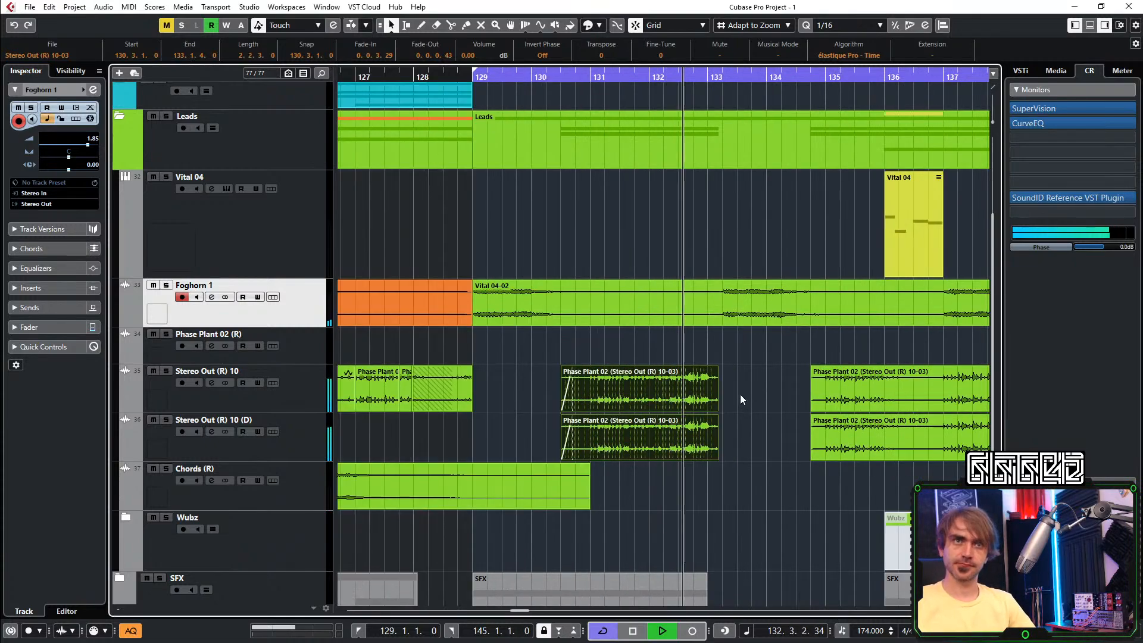
{"action": "scroll", "coordinate": [741, 394], "scroll_direction": "up", "scroll_amount": 3}
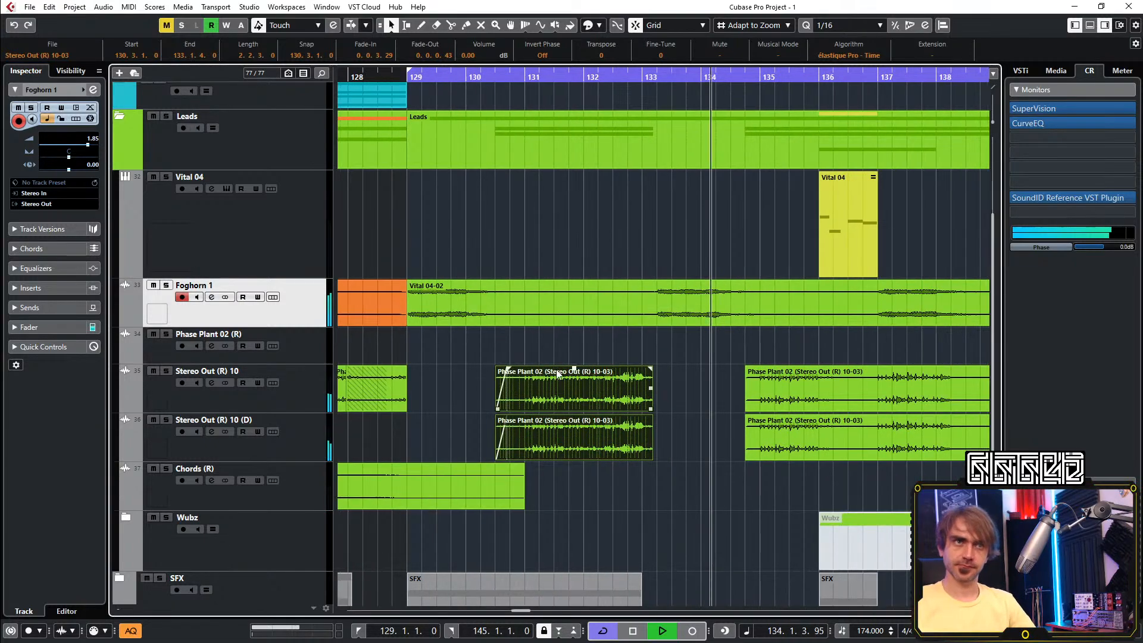
Shorten the second Phase Plant 02 pieces on both tracks to end at 136.4.1.56 and restart playback
{"action": "scroll", "coordinate": [675, 397], "scroll_direction": "down", "scroll_amount": 4}
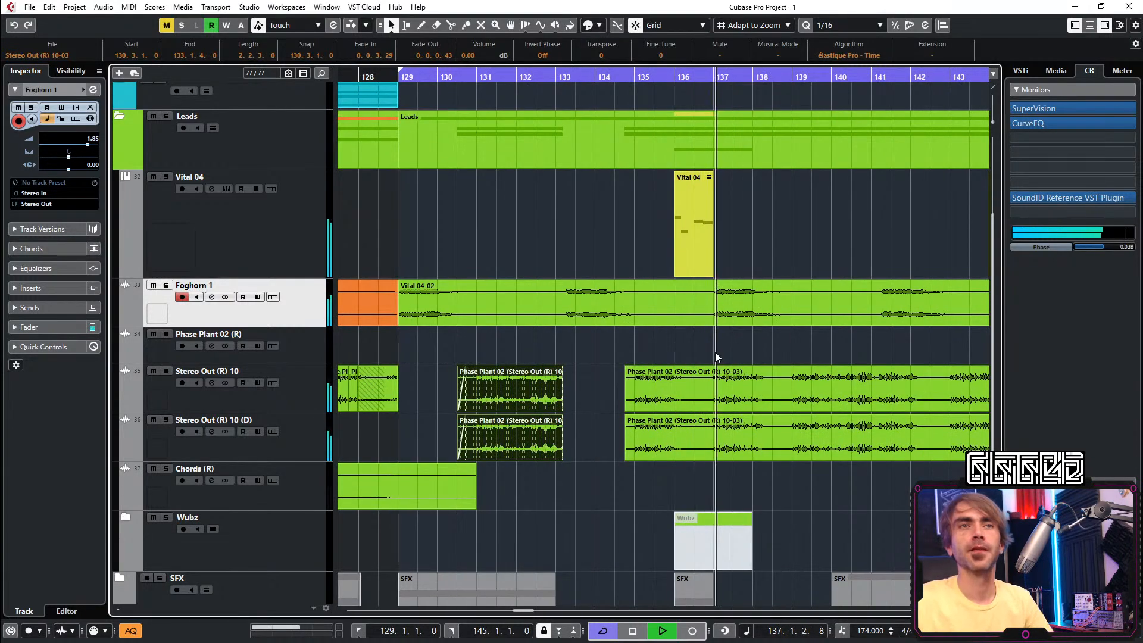
{"action": "scroll", "coordinate": [717, 379], "scroll_direction": "down", "scroll_amount": 3}
{"action": "left_click_drag", "start_coordinate": [947, 395], "coordinate": [713, 458]}
{"action": "key", "text": "space"}
{"action": "key", "text": "space"}
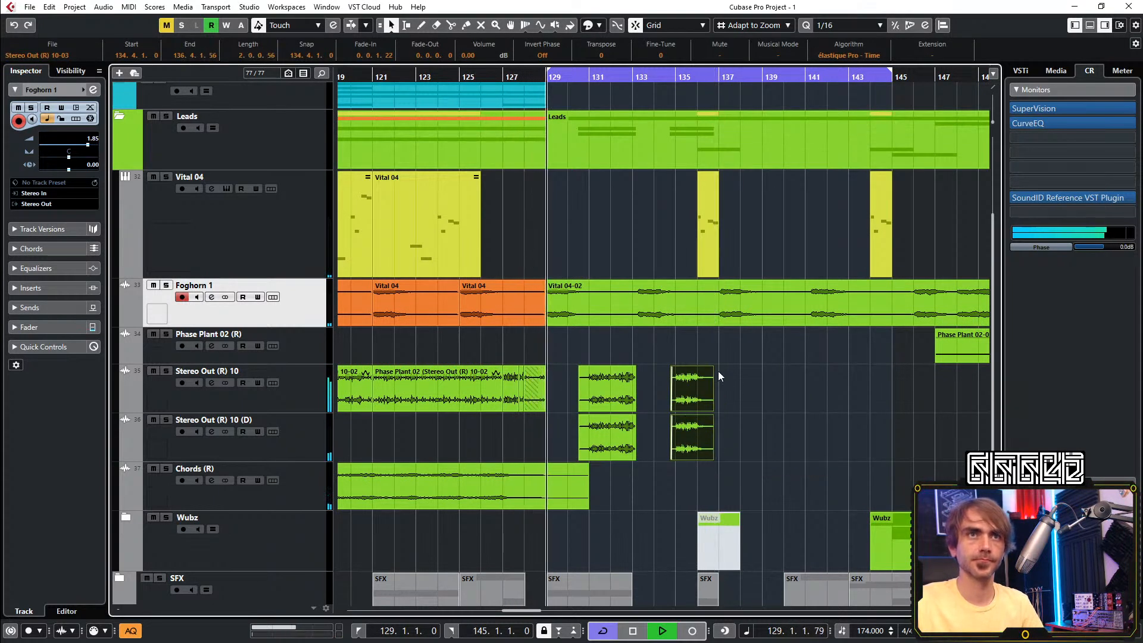
Convert the trimmed Phase Plant 02 events on both tracks to parts and extend the parts to span bars 129 to 137
{"action": "left_click_drag", "start_coordinate": [777, 384], "coordinate": [598, 427]}
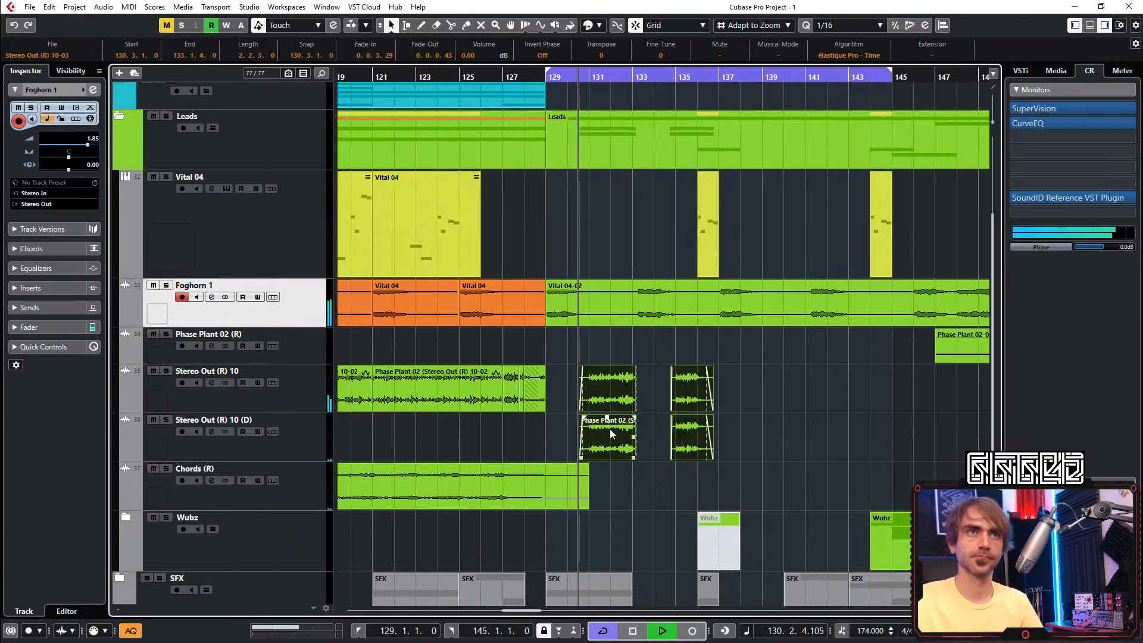
{"action": "right_click", "coordinate": [613, 428]}
{"action": "left_click", "coordinate": [653, 176]}
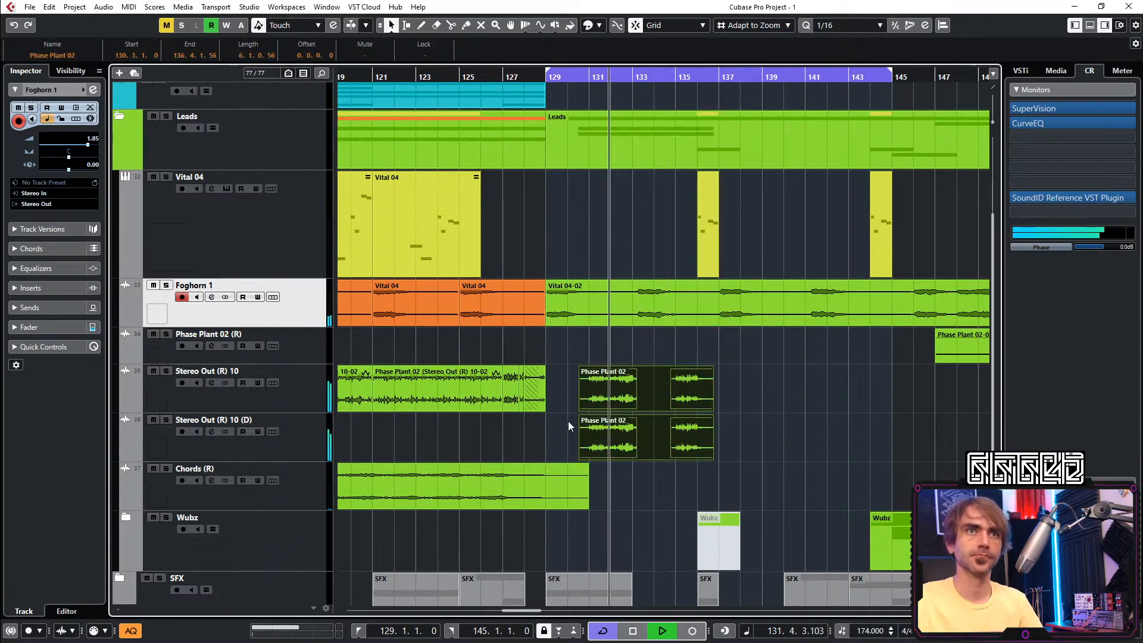
{"action": "left_click_drag", "start_coordinate": [582, 416], "coordinate": [553, 419]}
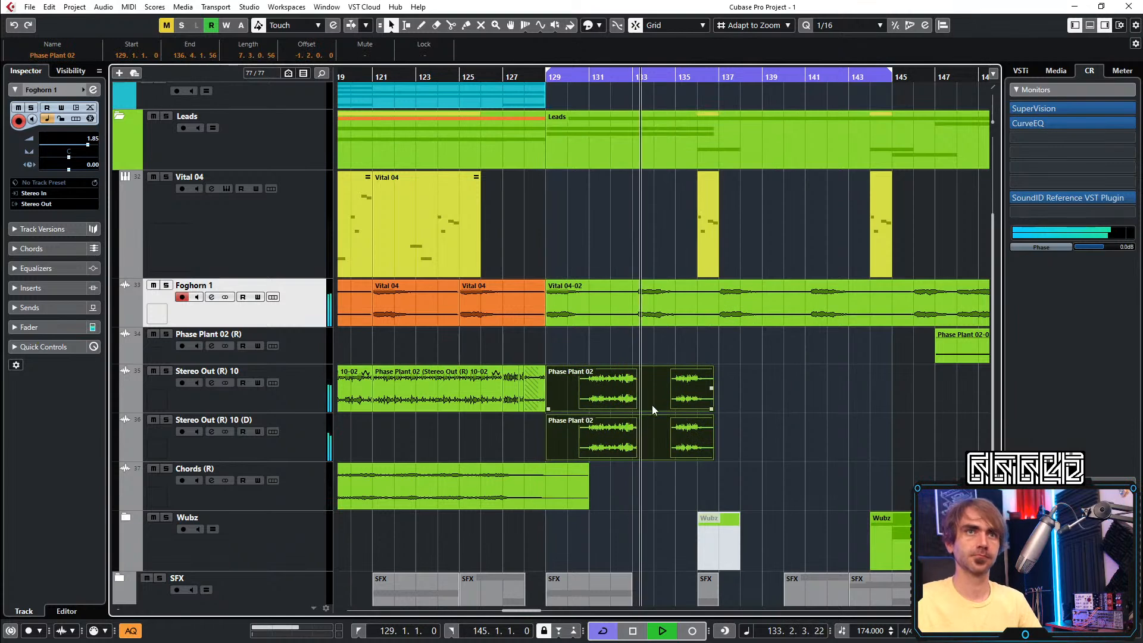
{"action": "left_click_drag", "start_coordinate": [713, 408], "coordinate": [714, 411]}
Copy both Phase Plant 02 parts to bars 137 to 145 and review the arrangement around them
{"action": "left_click_drag", "start_coordinate": [617, 390], "coordinate": [787, 392]}
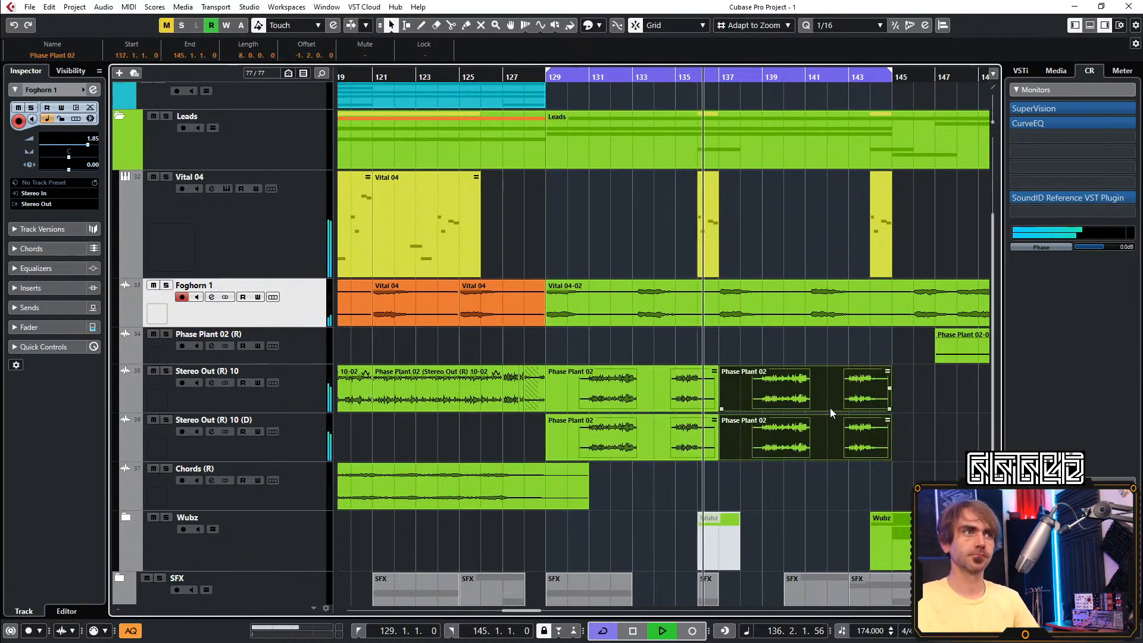
{"action": "left_click", "coordinate": [916, 412]}
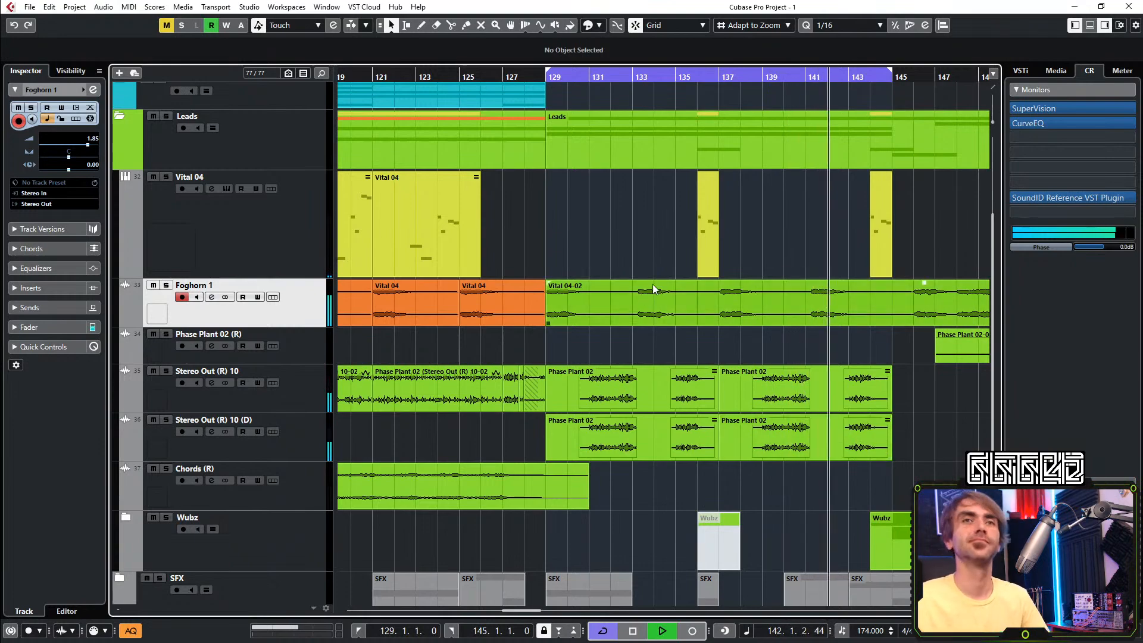
{"action": "key", "text": "g"}
{"action": "key", "text": "g"}
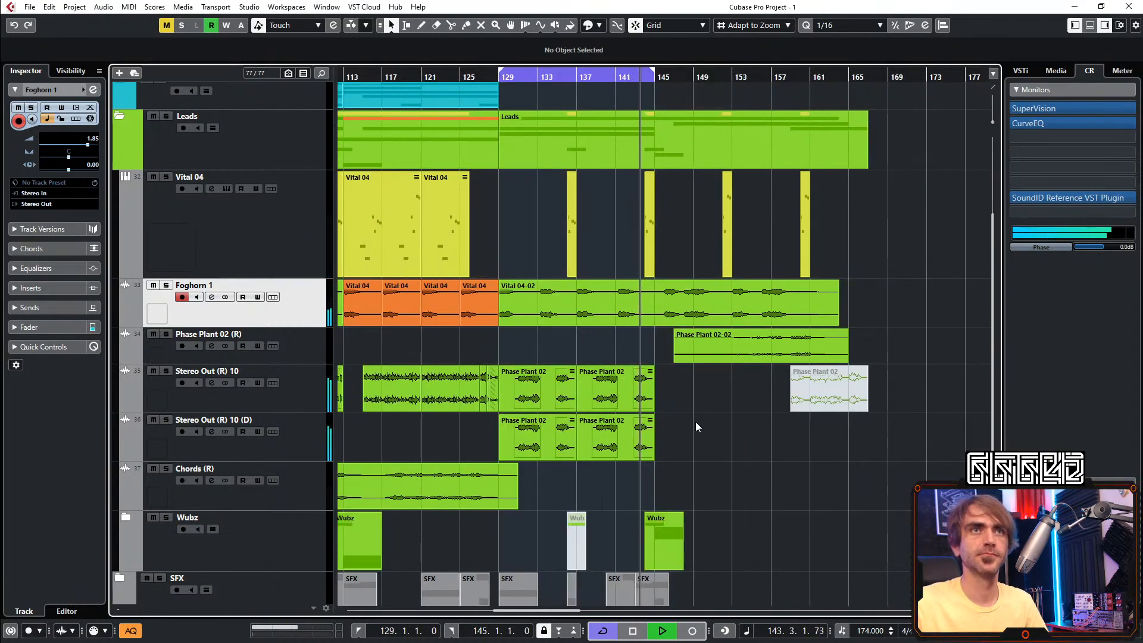
{"action": "scroll", "coordinate": [701, 419], "scroll_direction": "up", "scroll_amount": 4}
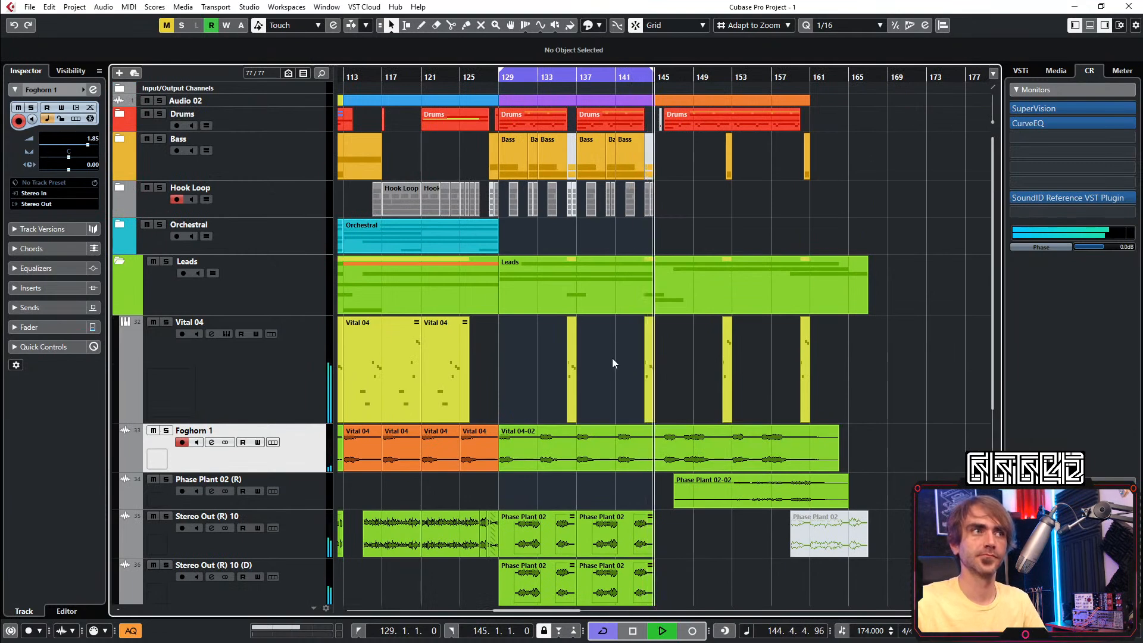
Restart playback, collapse the Leads folder, and lower the Hook Drum Loop group's volume to -3.65 dB in its channel settings
{"action": "key", "text": "space"}
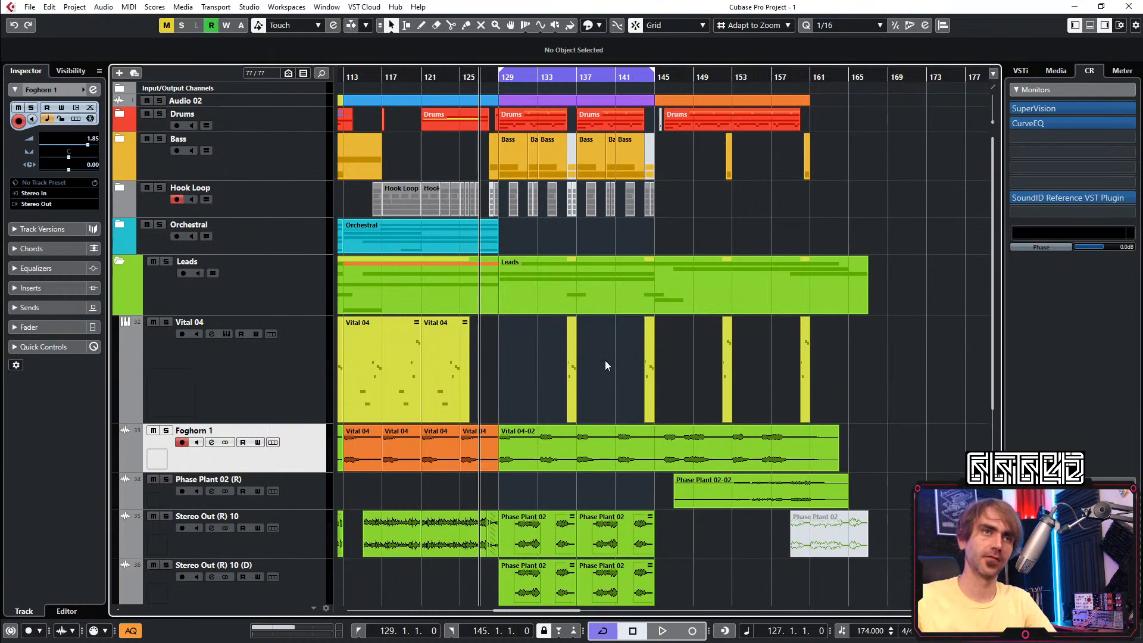
{"action": "scroll", "coordinate": [605, 359], "scroll_direction": "down", "scroll_amount": 3}
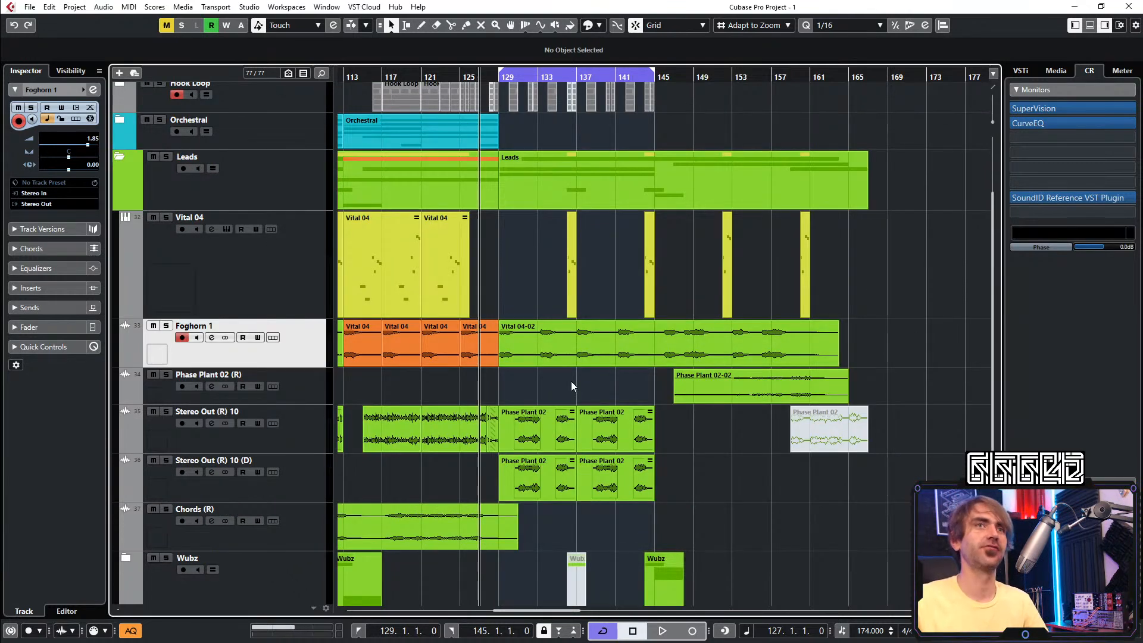
{"action": "key", "text": "space"}
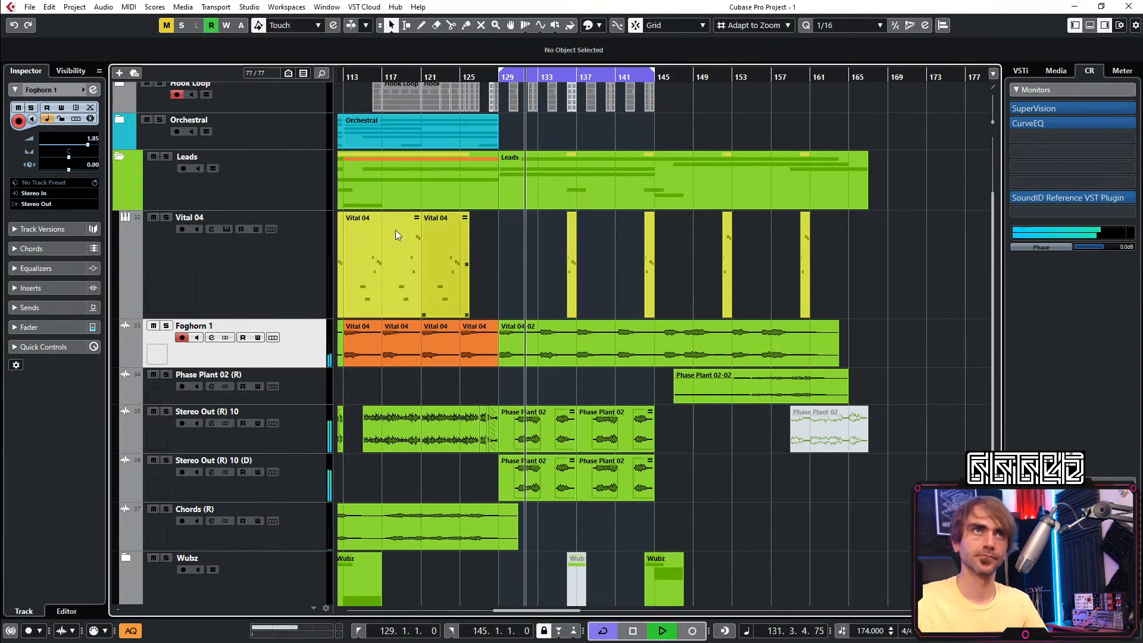
{"action": "left_click", "coordinate": [115, 167]}
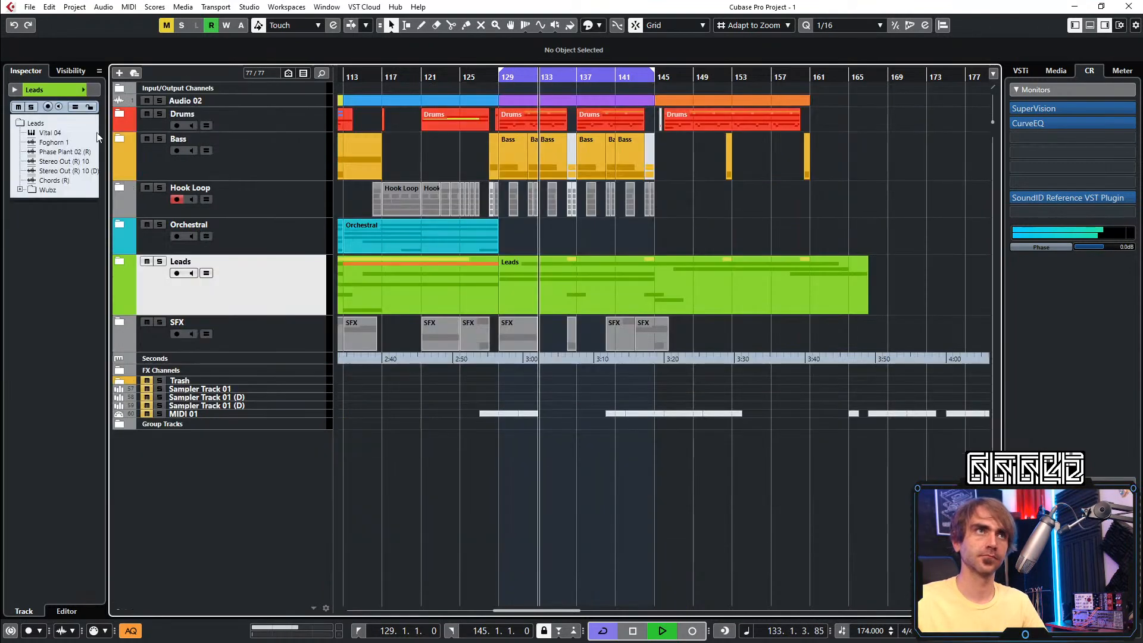
{"action": "left_click", "coordinate": [119, 185]}
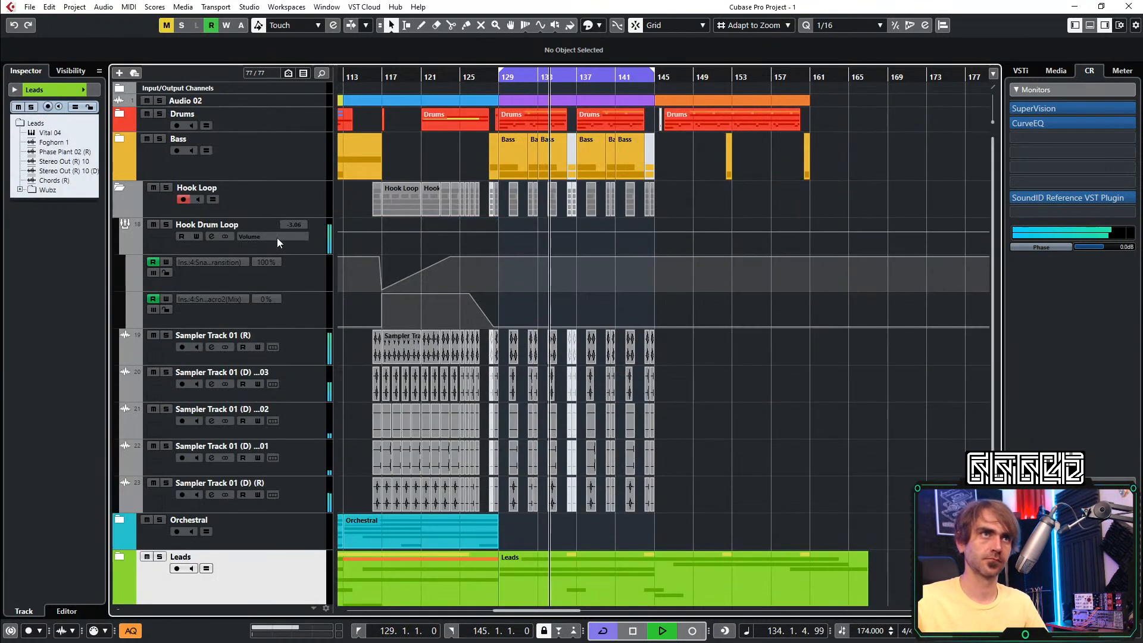
{"action": "left_click", "coordinate": [130, 245]}
{"action": "left_click", "coordinate": [121, 247]}
{"action": "left_click", "coordinate": [94, 90]}
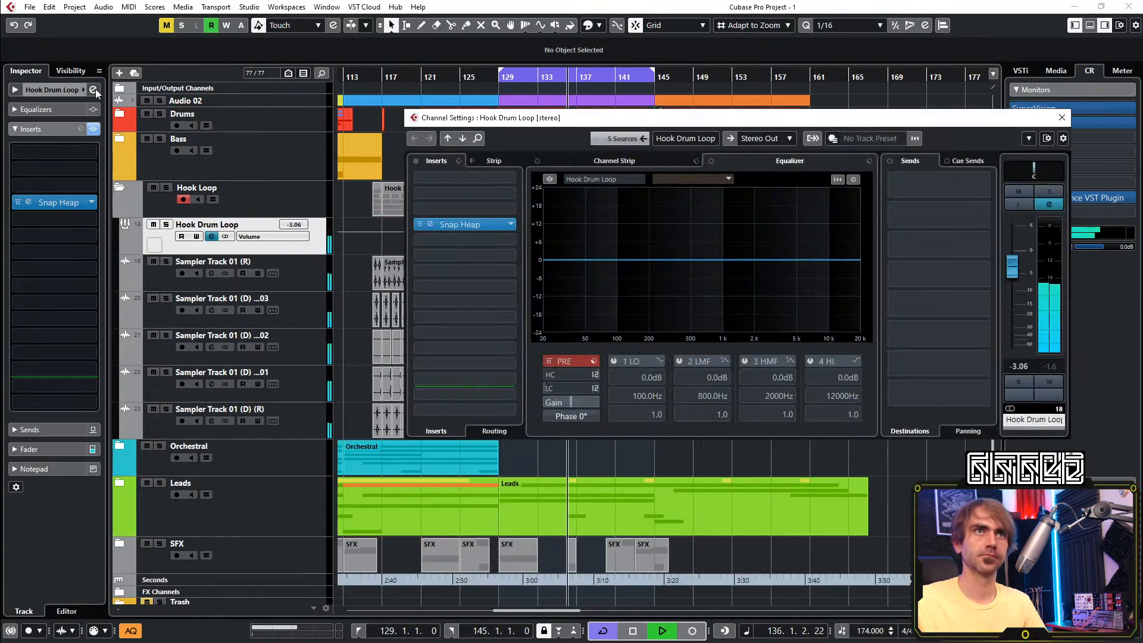
{"action": "scroll", "coordinate": [1016, 266], "scroll_direction": "down", "scroll_amount": 1}
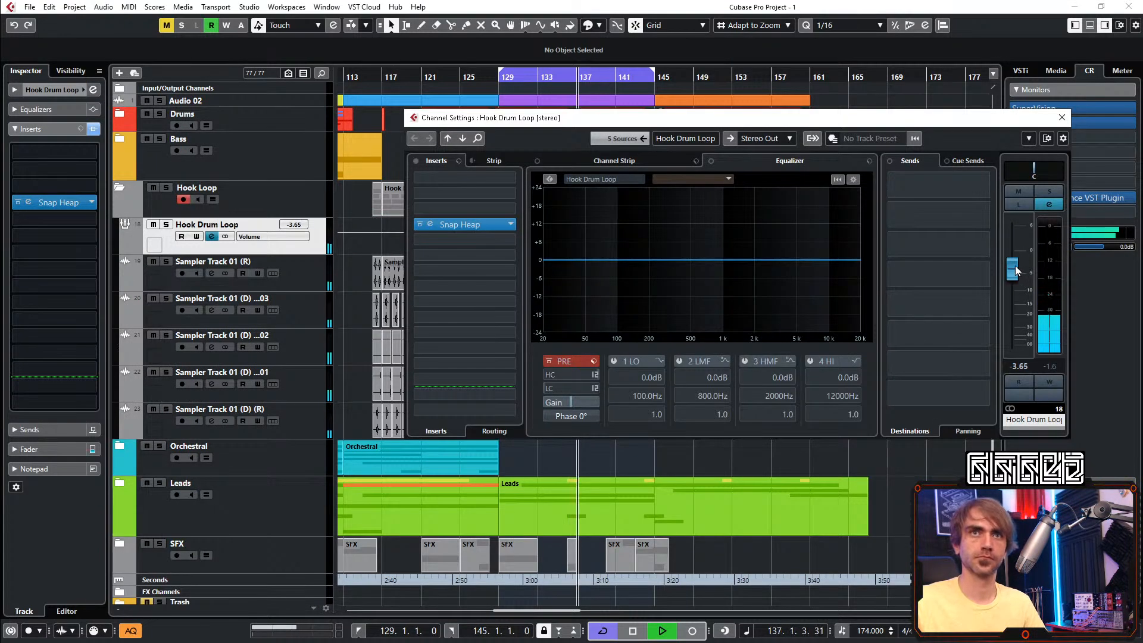
Insert EQuilibrium on the Hook Drum Loop group with a 24 dB Butterworth low-cut filter at 37 Hz
{"action": "left_click", "coordinate": [479, 268]}
{"action": "type", "text": "equil"}
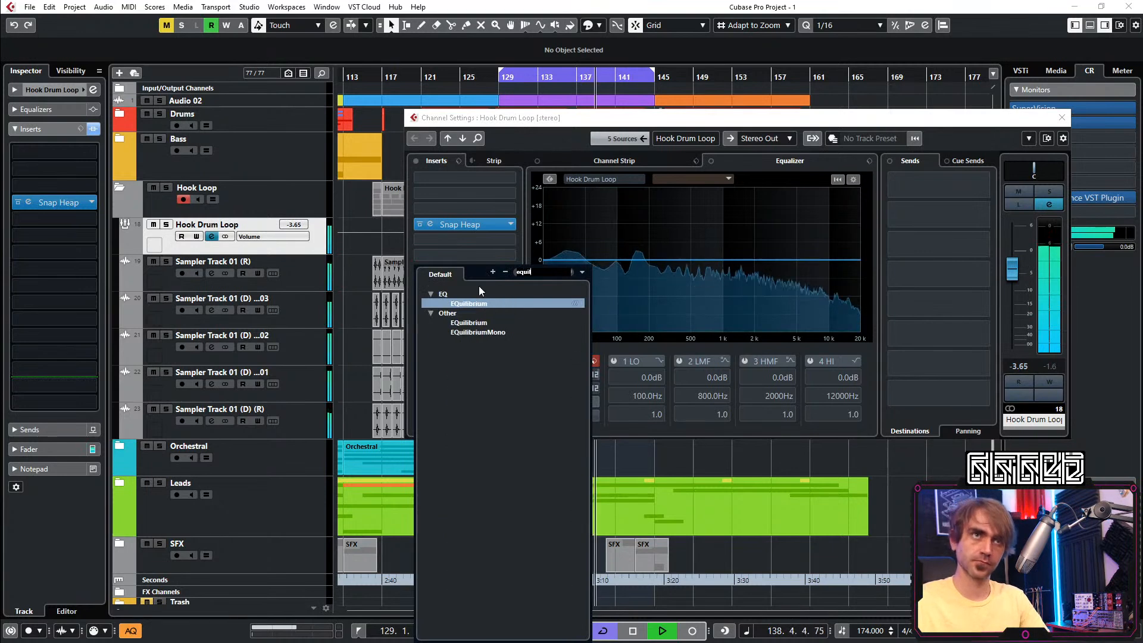
{"action": "left_click", "coordinate": [469, 301]}
{"action": "left_click", "coordinate": [273, 443]}
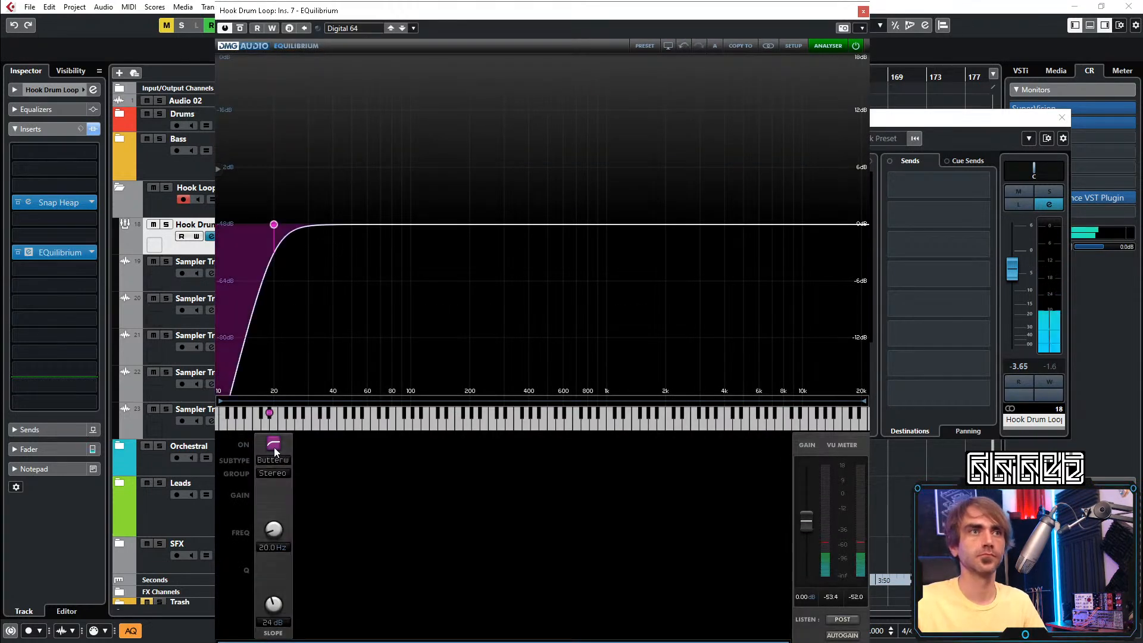
{"action": "scroll", "coordinate": [282, 529], "scroll_direction": "up", "scroll_amount": 3}
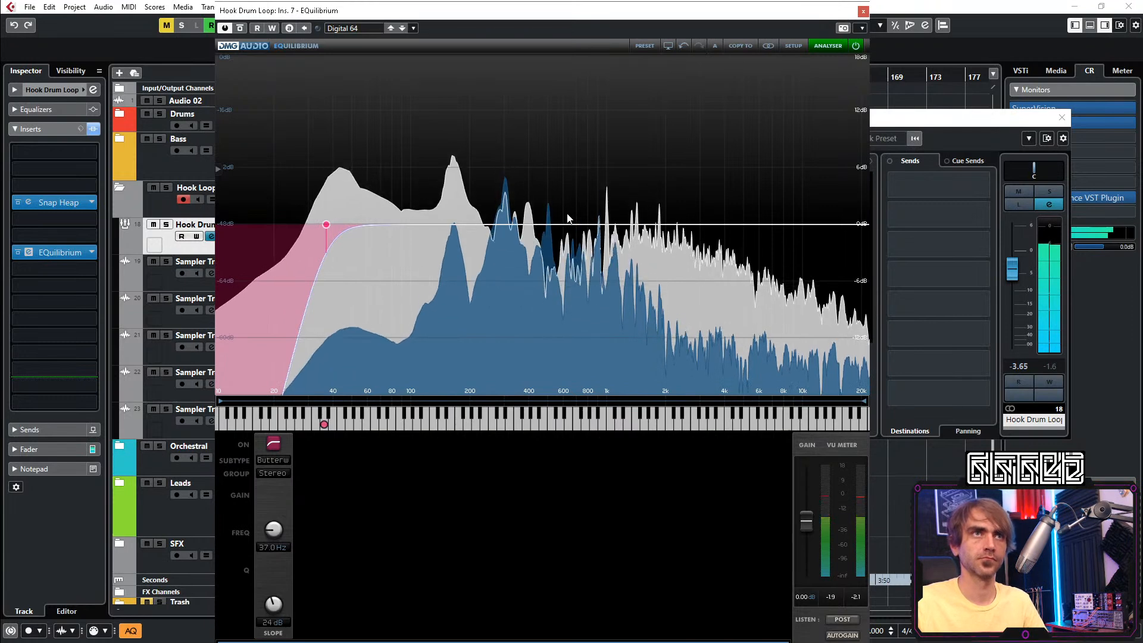
{"action": "left_click", "coordinate": [863, 11]}
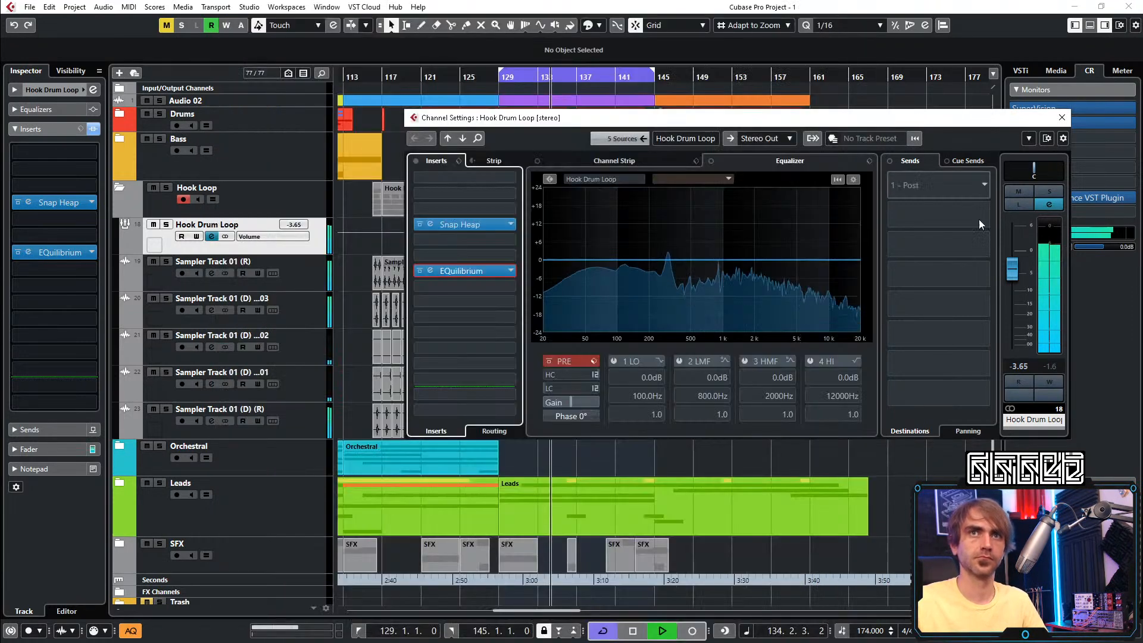
Reset the Hook Drum Loop's peak meter and check the full mix spectrum in the monitor channel's CurveEQ
{"action": "left_click", "coordinate": [1051, 365]}
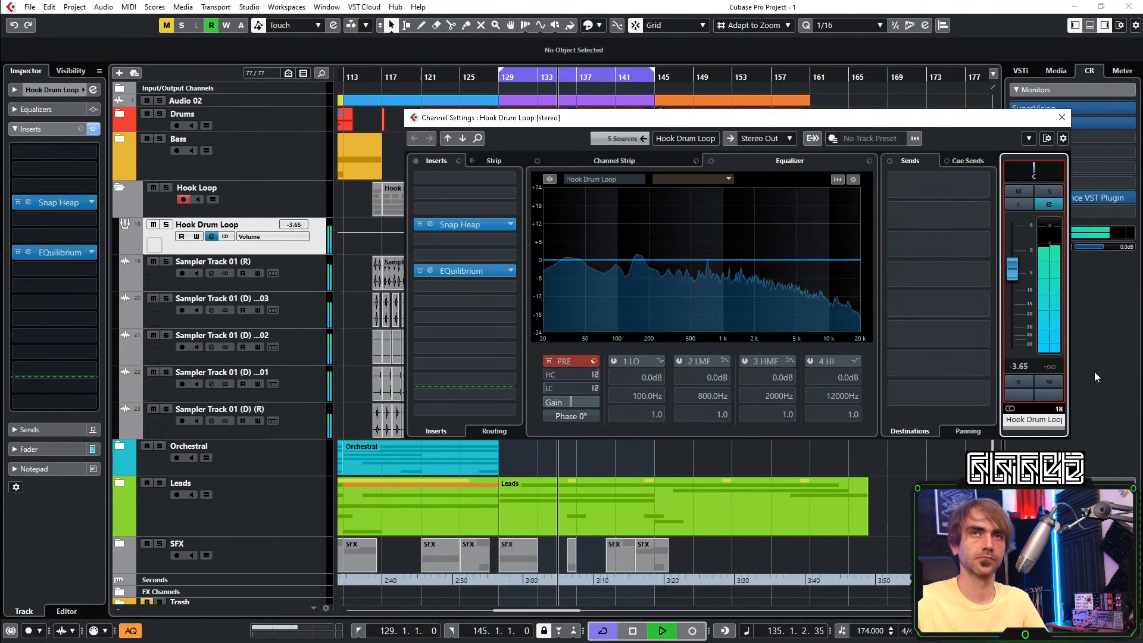
{"action": "left_click", "coordinate": [1060, 118]}
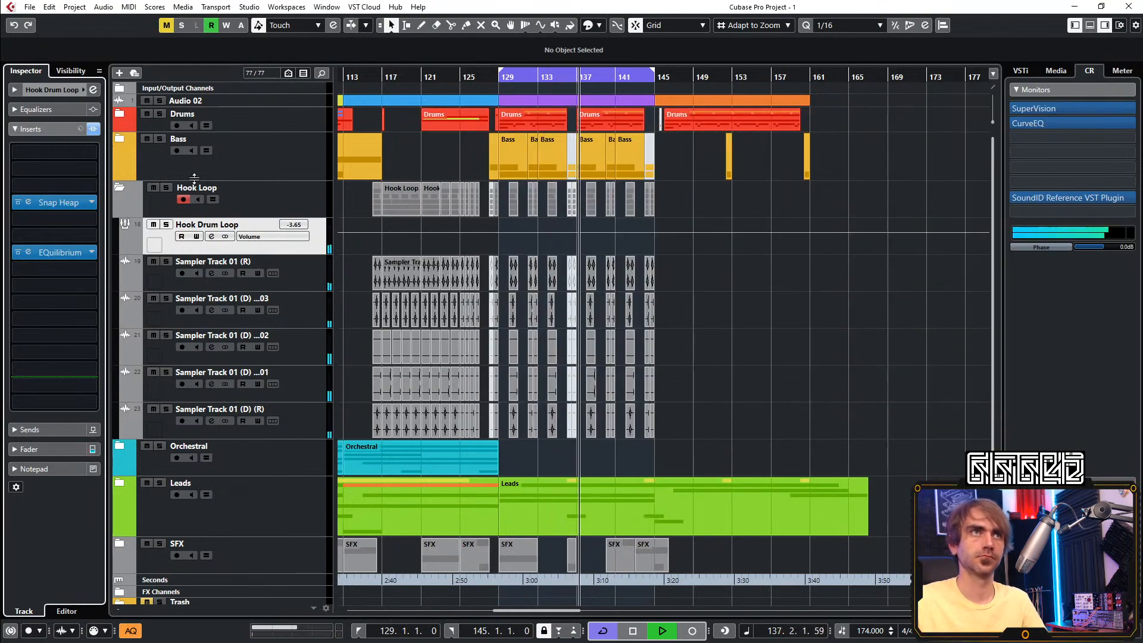
{"action": "left_click", "coordinate": [119, 187]}
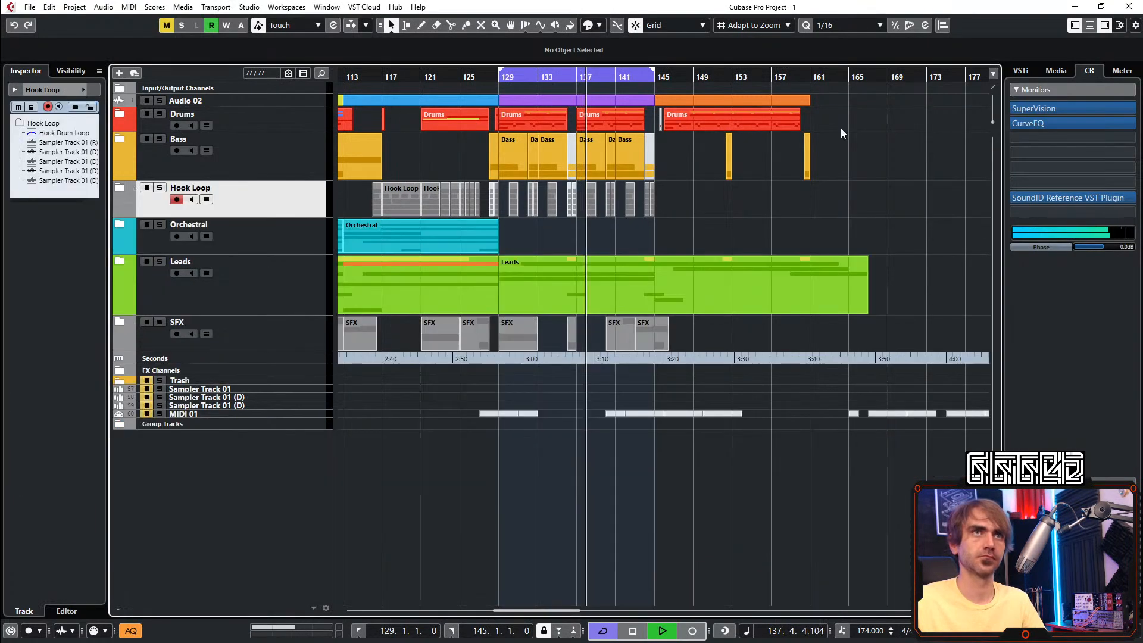
{"action": "left_click", "coordinate": [1027, 122]}
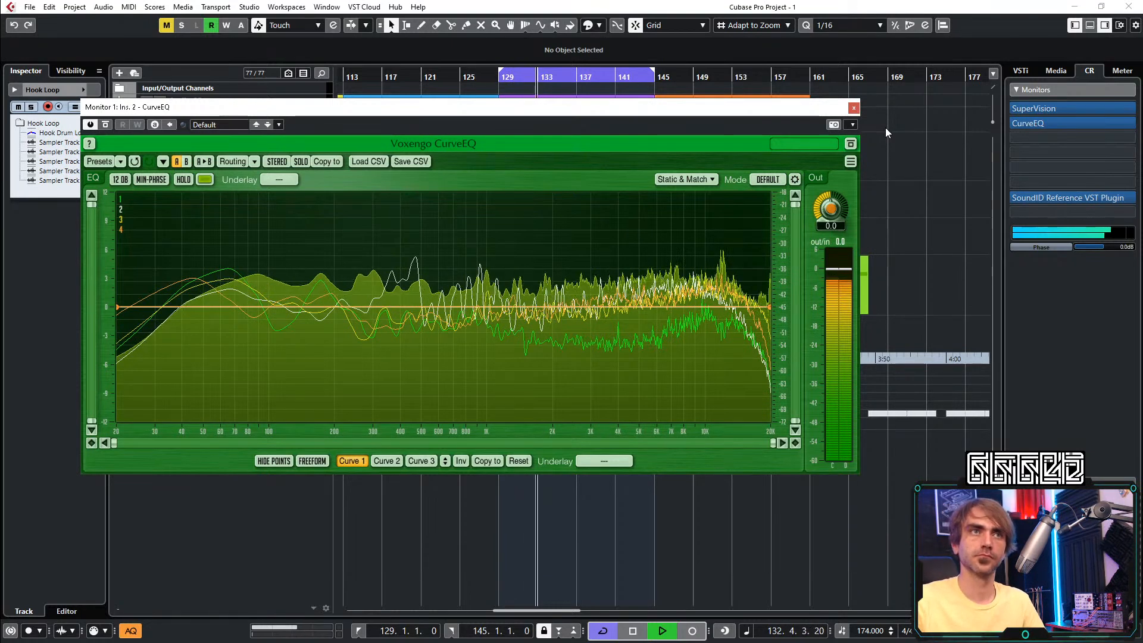
{"action": "left_click", "coordinate": [854, 109]}
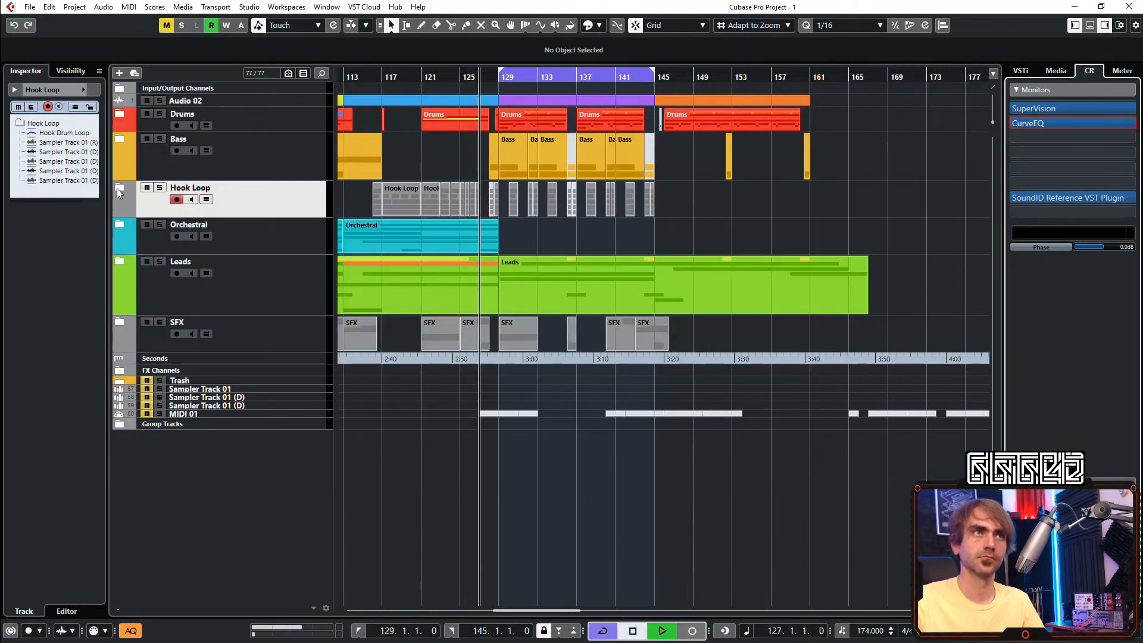
Add a peak cut of -1.76 dB at 370.1 Hz with Q 0.71 to the Hook Drum Loop's EQuilibrium
{"action": "left_click", "coordinate": [118, 187]}
{"action": "left_click", "coordinate": [316, 238]}
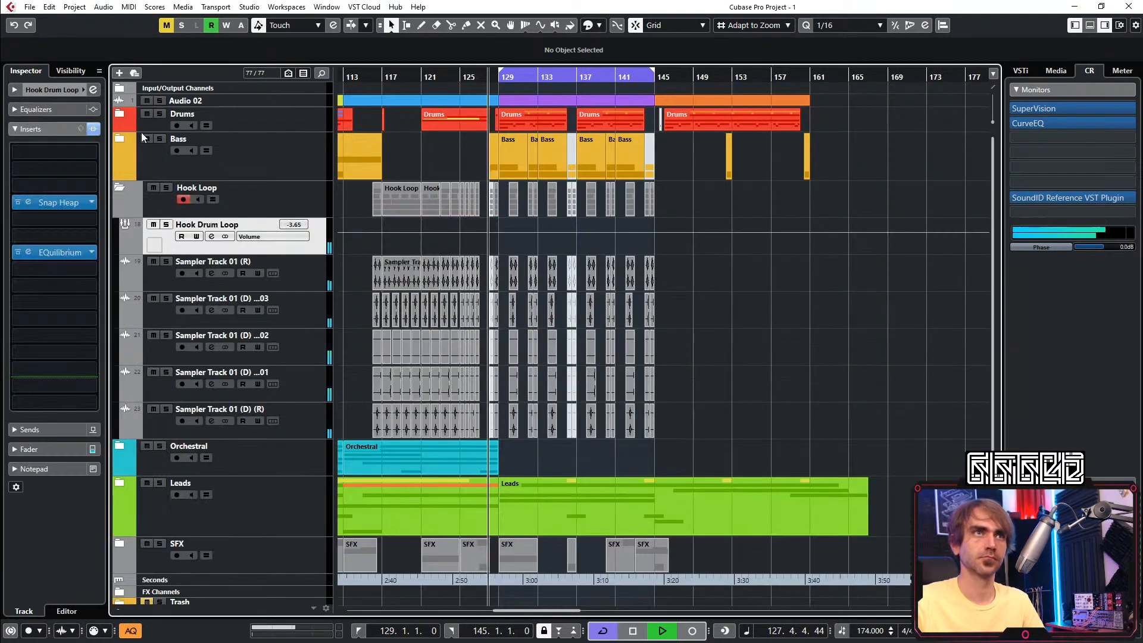
{"action": "left_click", "coordinate": [93, 89]}
{"action": "left_click", "coordinate": [434, 270]}
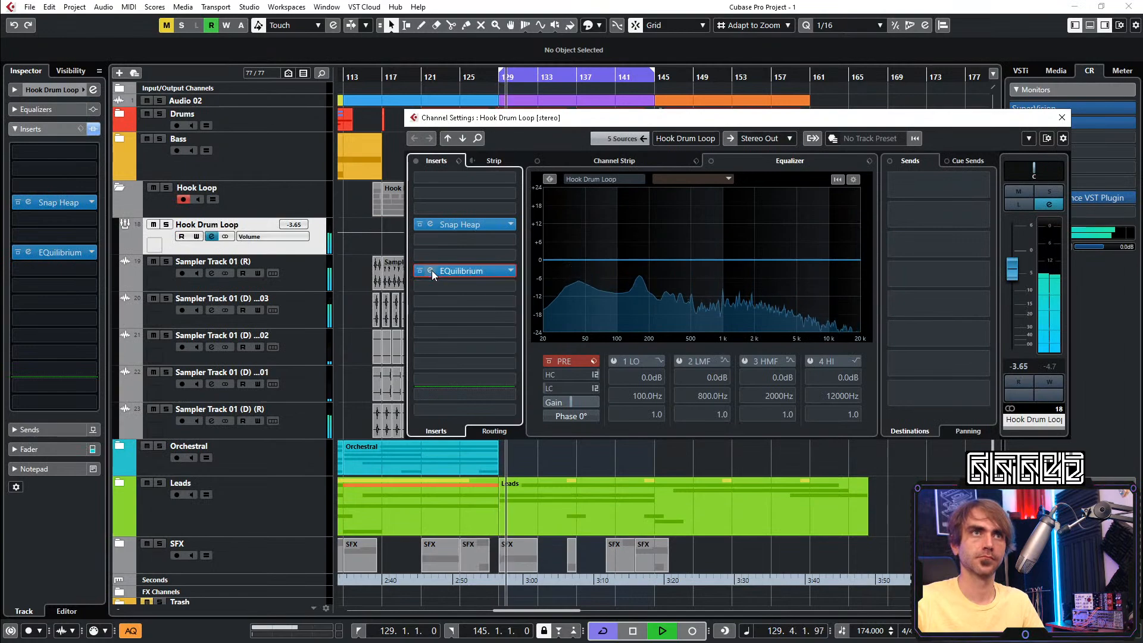
{"action": "mouse_move", "coordinate": [496, 243]}
{"action": "left_click_drag", "start_coordinate": [496, 243], "coordinate": [522, 256]}
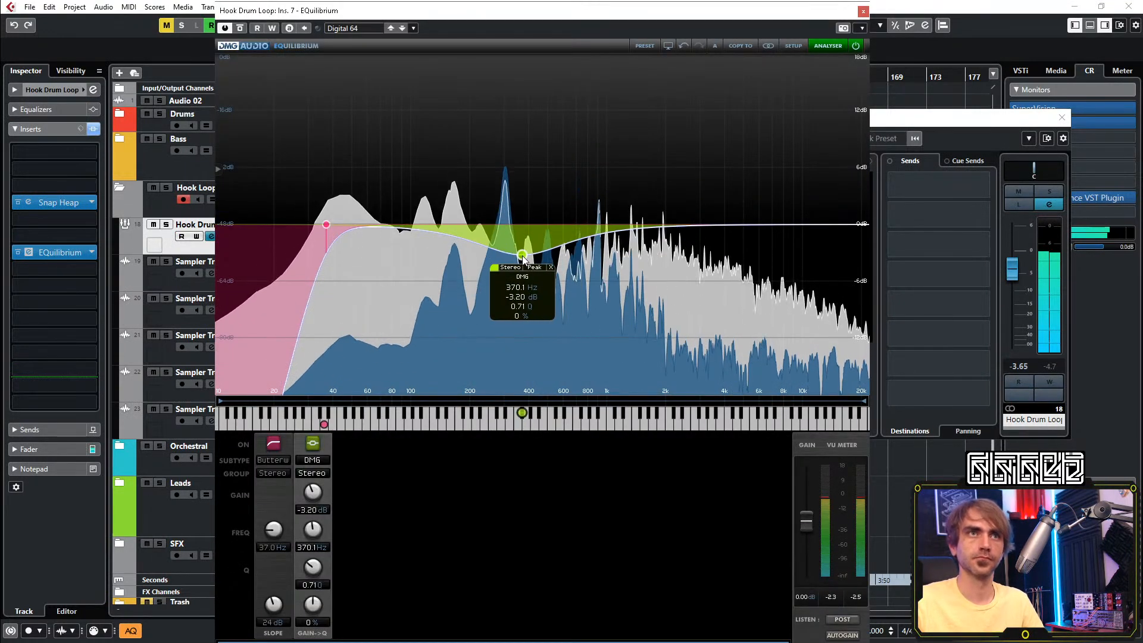
{"action": "left_click_drag", "start_coordinate": [318, 496], "coordinate": [326, 497]}
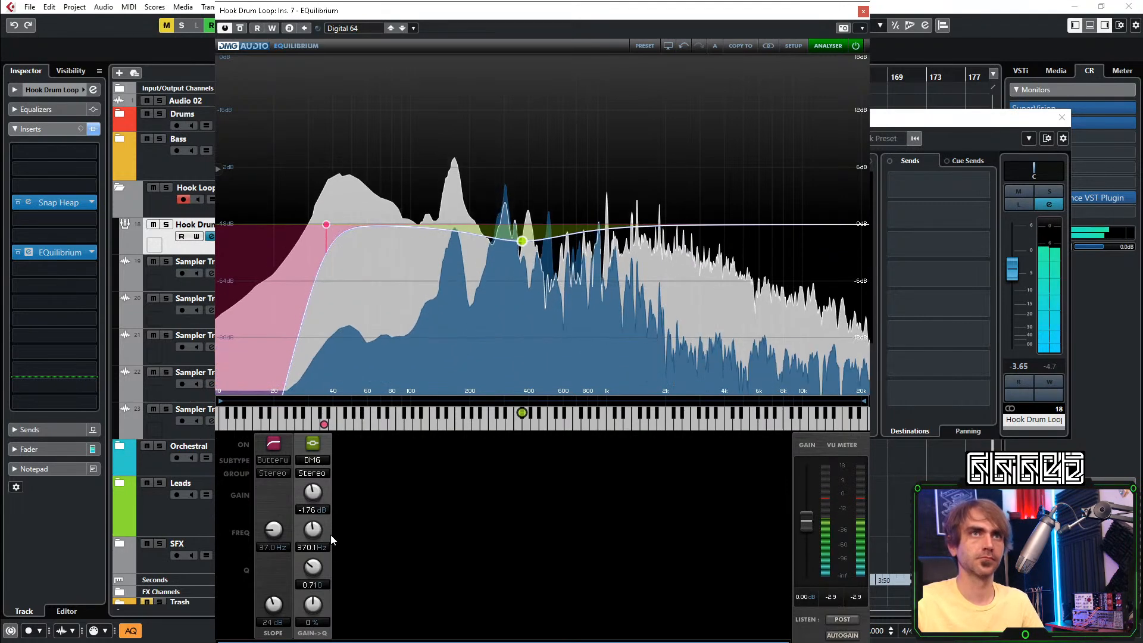
{"action": "left_click", "coordinate": [863, 11]}
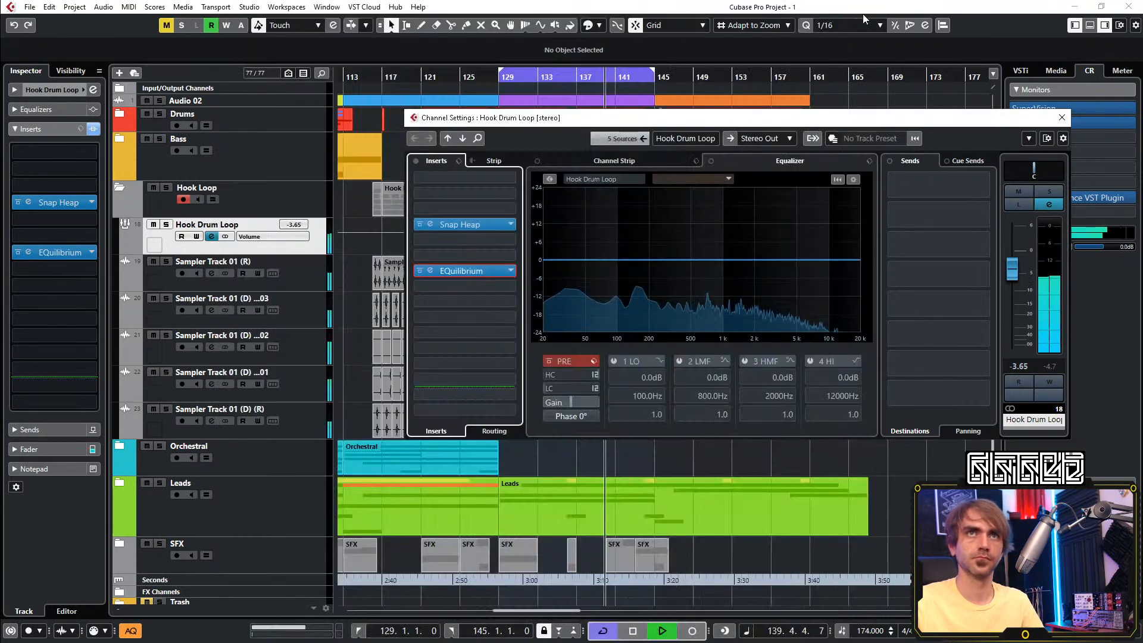
{"action": "left_click", "coordinate": [1063, 118]}
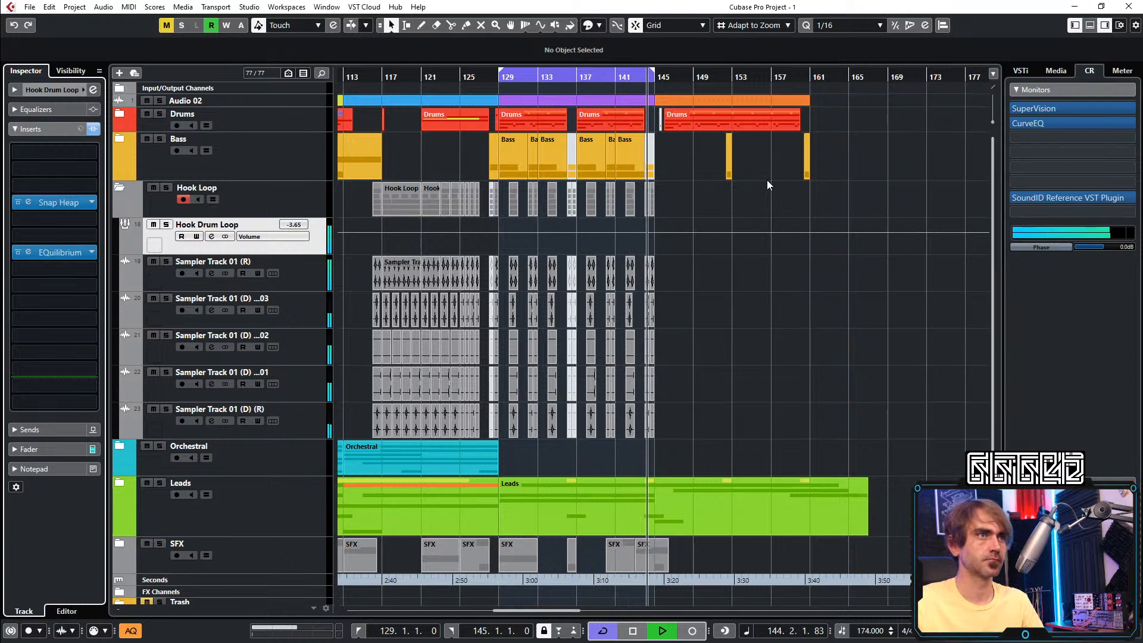
{"action": "left_click", "coordinate": [122, 186]}
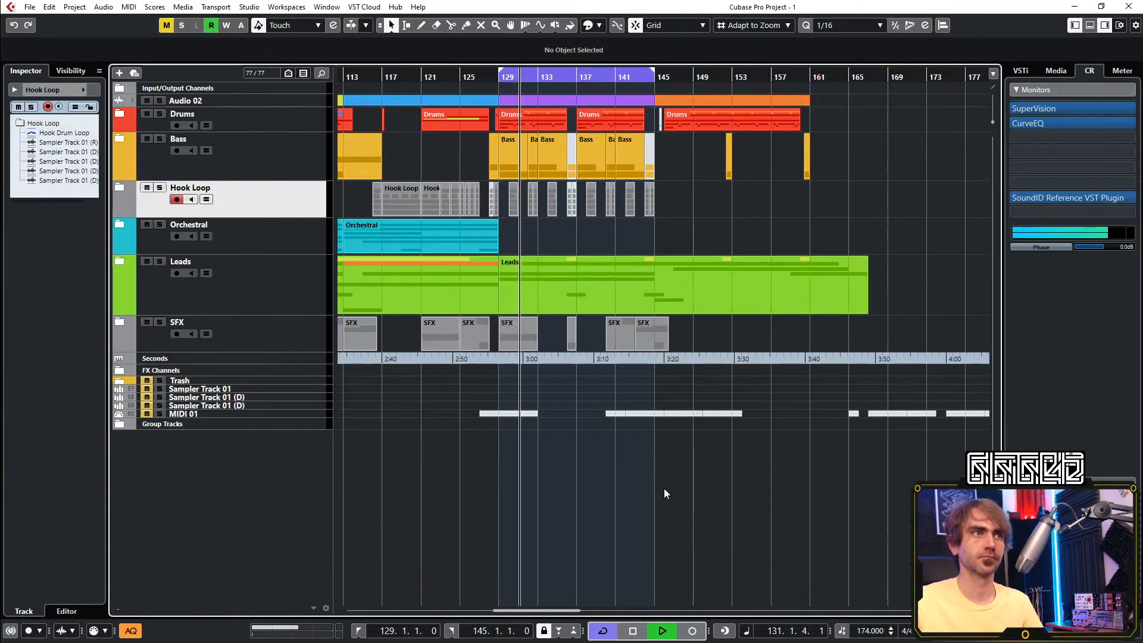
Expand the Orchestral folder and copy the Cloudseed Arctic Swells events from the earlier section to bars 129 to 145
{"action": "scroll", "coordinate": [720, 493], "scroll_direction": "down", "scroll_amount": 2}
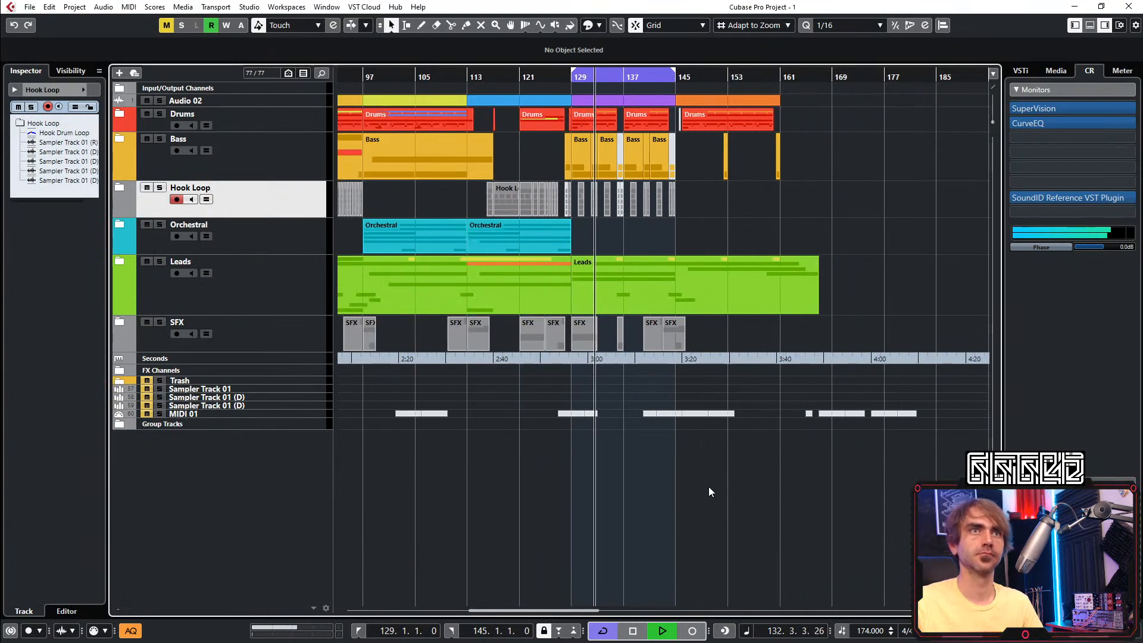
{"action": "scroll", "coordinate": [691, 186], "scroll_direction": "up", "scroll_amount": 2}
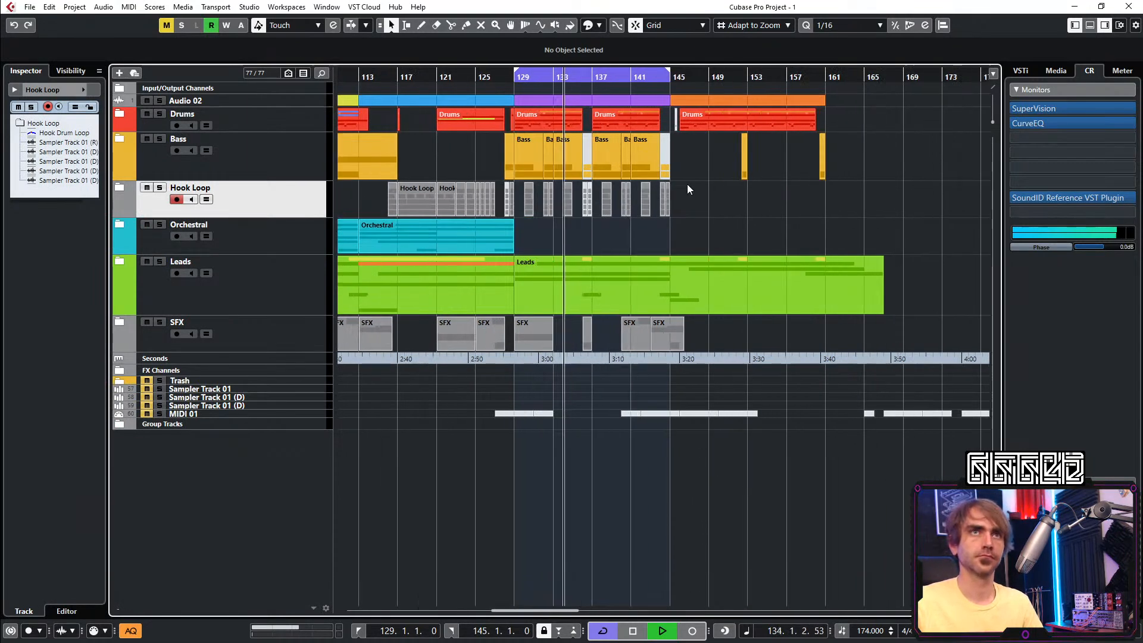
{"action": "scroll", "coordinate": [687, 184], "scroll_direction": "up", "scroll_amount": 2}
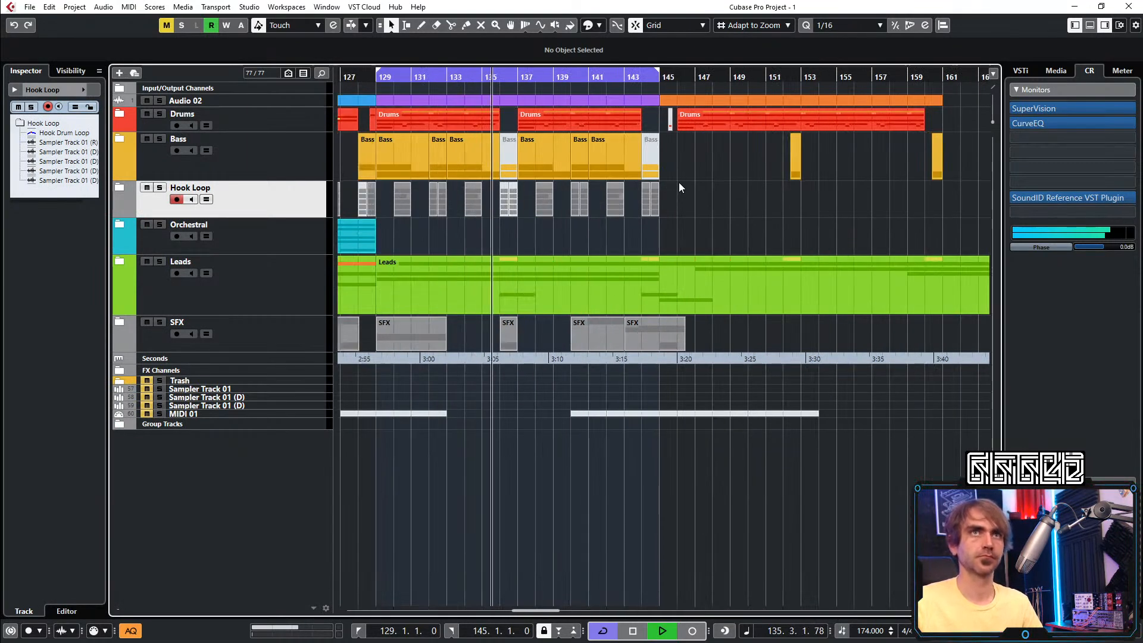
{"action": "scroll", "coordinate": [723, 176], "scroll_direction": "down", "scroll_amount": 2}
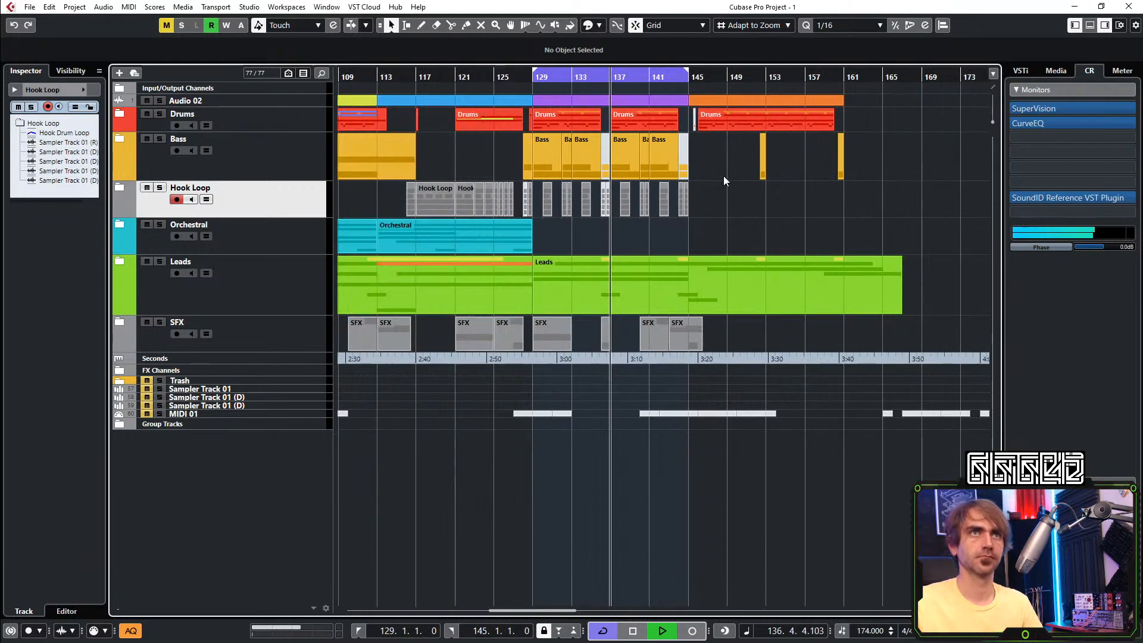
{"action": "left_click", "coordinate": [503, 76]}
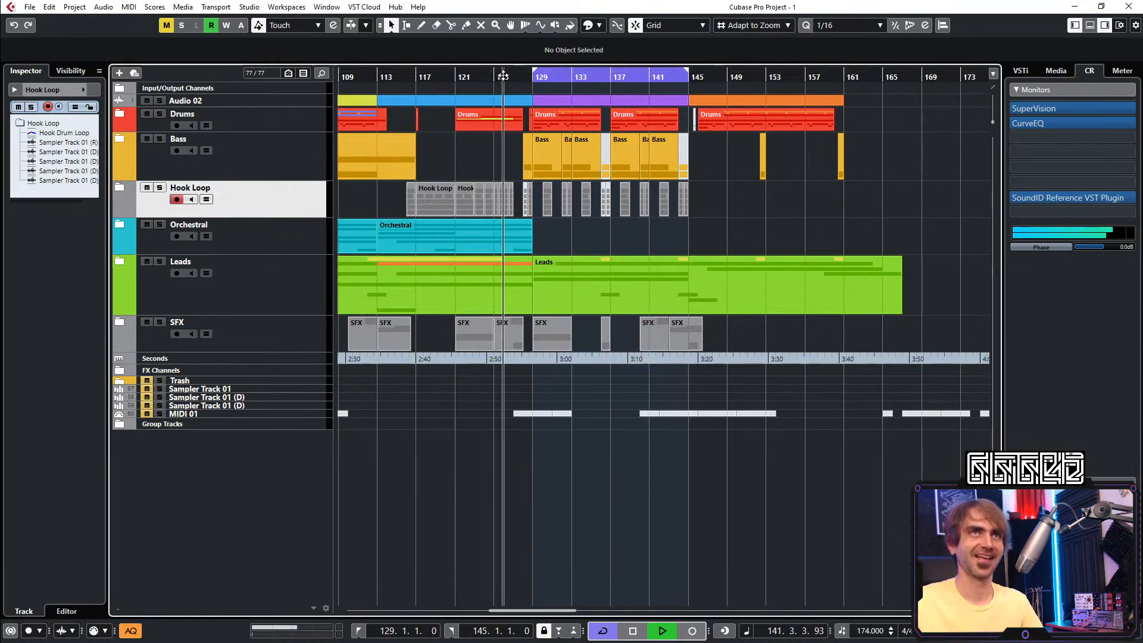
{"action": "left_click", "coordinate": [121, 225]}
{"action": "scroll", "coordinate": [556, 338], "scroll_direction": "down", "scroll_amount": 3}
{"action": "scroll", "coordinate": [636, 389], "scroll_direction": "down", "scroll_amount": 3, "text": "ctrl"}
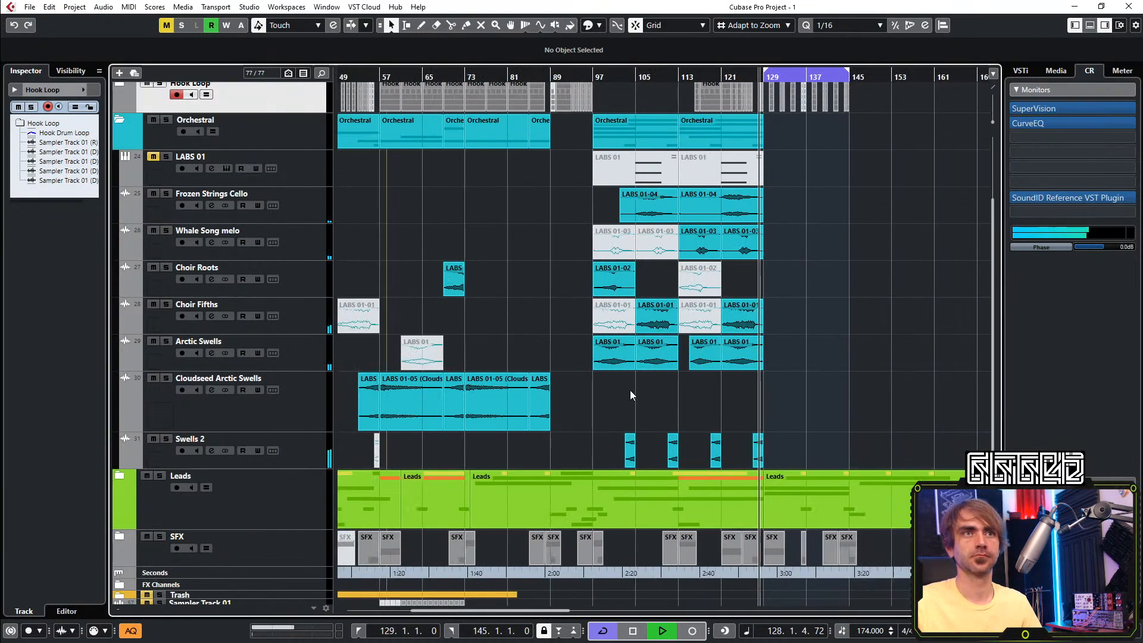
{"action": "left_click_drag", "start_coordinate": [521, 415], "coordinate": [793, 423]}
{"action": "left_click", "coordinate": [846, 361]}
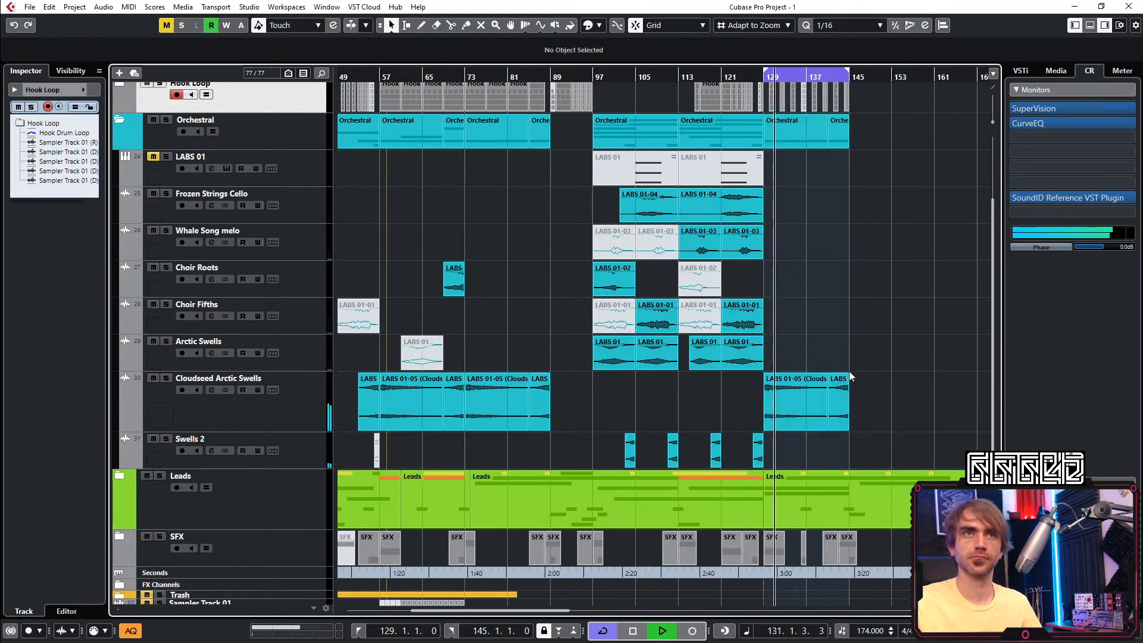
Copy the final Cloudseed Arctic Swells event at bar 141 to bars 125 to 129 and play from bar 127
{"action": "scroll", "coordinate": [831, 406], "scroll_direction": "right", "scroll_amount": 2}
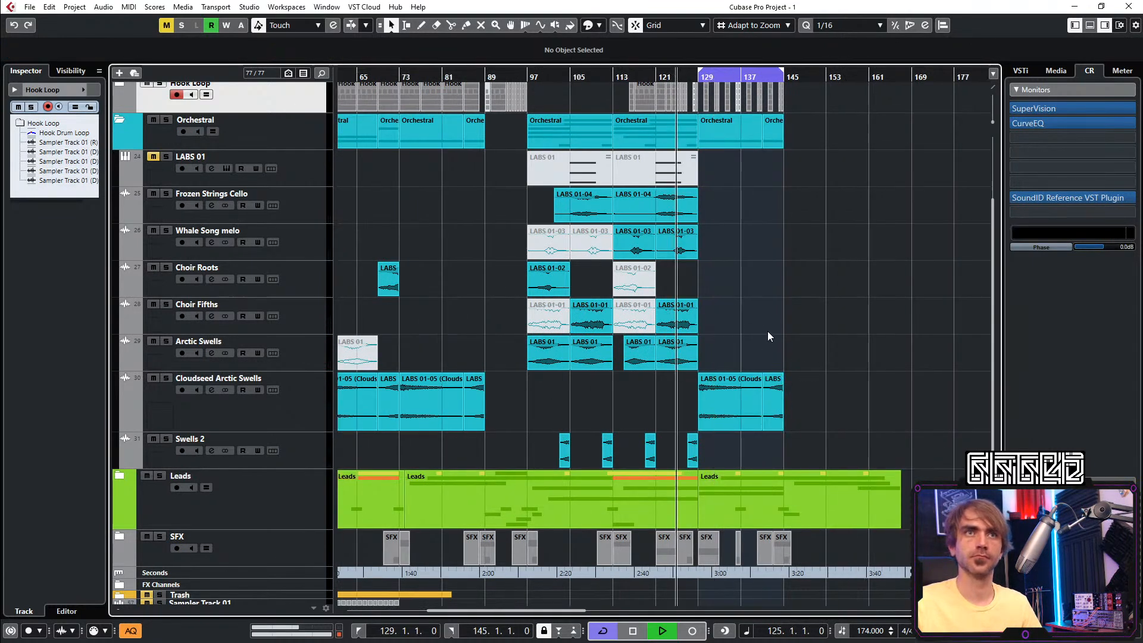
{"action": "scroll", "coordinate": [767, 331], "scroll_direction": "up", "scroll_amount": 1, "text": "ctrl"}
{"action": "left_click_drag", "start_coordinate": [773, 410], "coordinate": [677, 409]}
{"action": "left_click", "coordinate": [751, 315]}
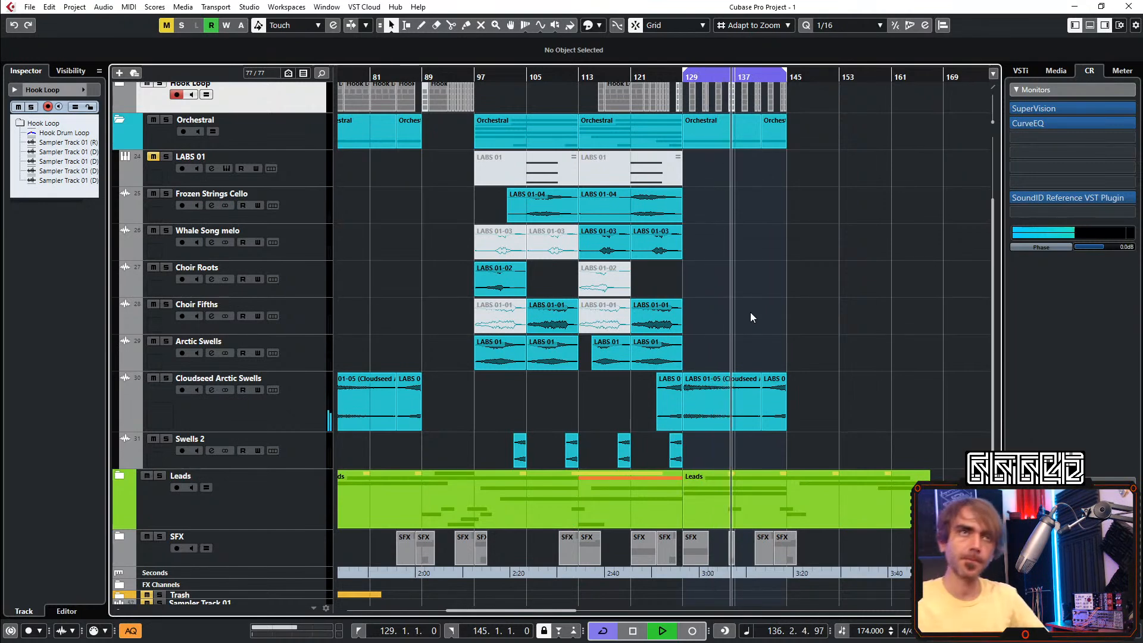
{"action": "left_click", "coordinate": [670, 77]}
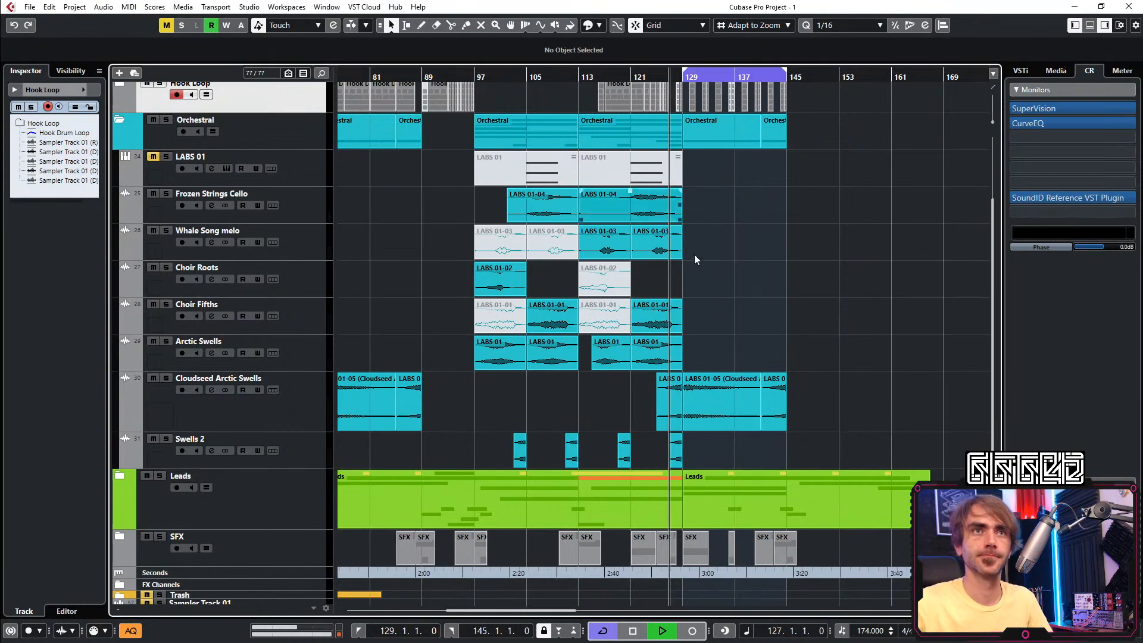
Expand the Leads folder, split the Cloudseed Arctic Swells event at bar 133 and mute the piece from bar 133 to 141
{"action": "scroll", "coordinate": [655, 400], "scroll_direction": "up", "scroll_amount": 6}
{"action": "scroll", "coordinate": [642, 388], "scroll_direction": "up", "scroll_amount": 3}
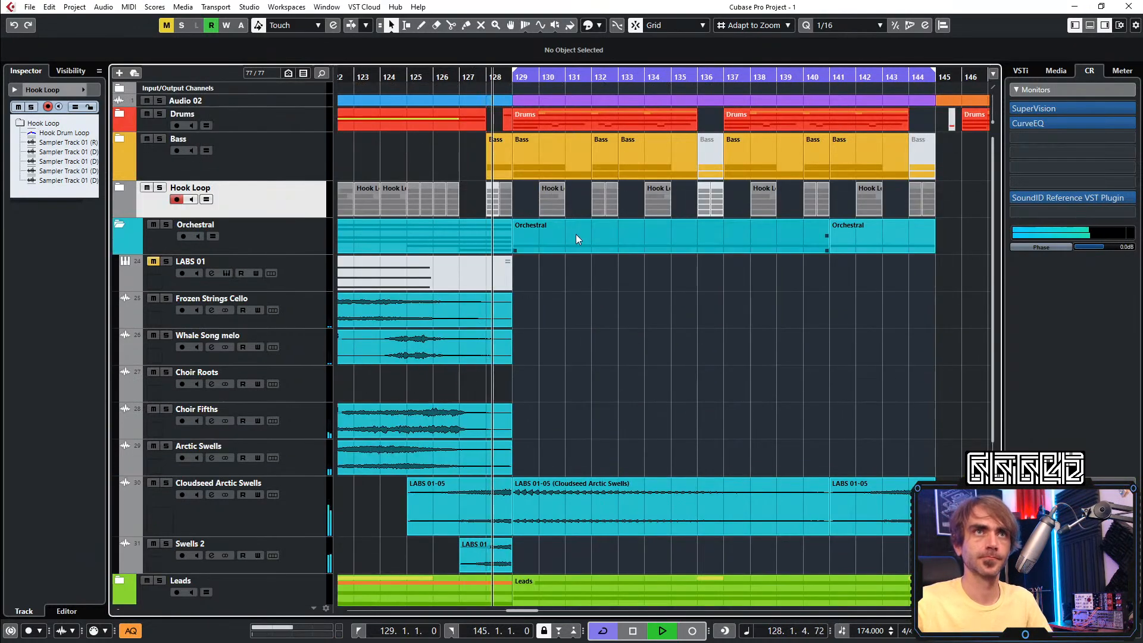
{"action": "scroll", "coordinate": [579, 223], "scroll_direction": "down", "scroll_amount": 3}
{"action": "left_click", "coordinate": [120, 411]}
{"action": "scroll", "coordinate": [412, 294], "scroll_direction": "down", "scroll_amount": 5}
{"action": "scroll", "coordinate": [612, 399], "scroll_direction": "up", "scroll_amount": 4}
{"action": "left_click", "coordinate": [627, 256]}
{"action": "left_click", "coordinate": [626, 255], "text": "alt"}
{"action": "key", "text": "shift+m"}
{"action": "left_click", "coordinate": [608, 233]}
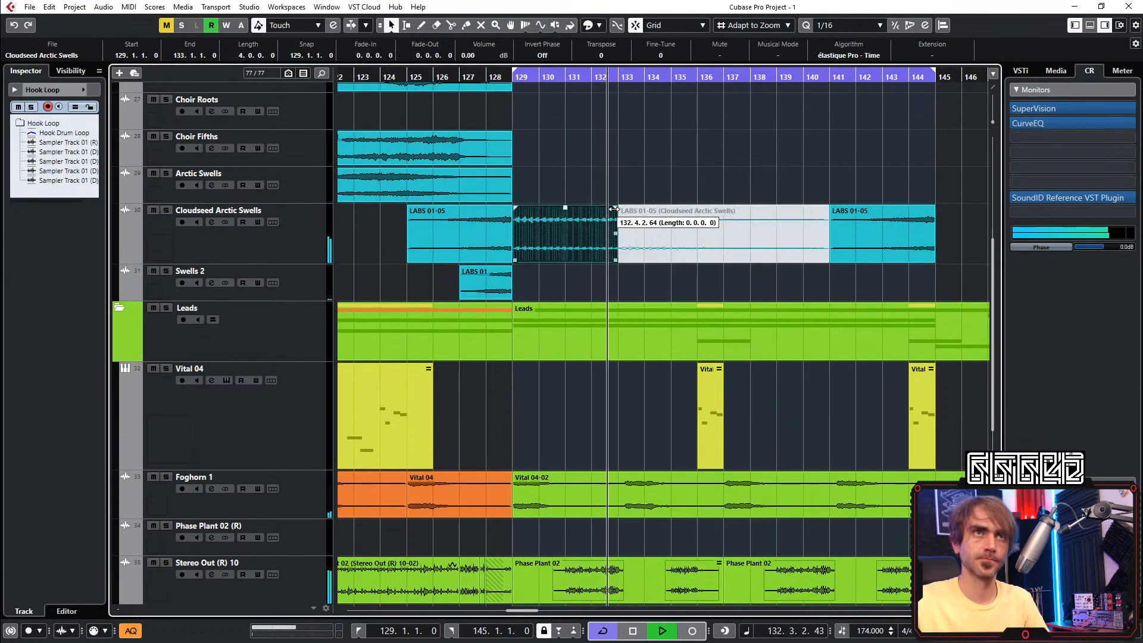
Add a short fade-out to the Cloudseed Arctic Swells event that spans bars 129 to 133
{"action": "left_click", "coordinate": [600, 77]}
{"action": "scroll", "coordinate": [610, 203], "scroll_direction": "up", "scroll_amount": 4}
{"action": "left_click_drag", "start_coordinate": [604, 207], "coordinate": [612, 209]}
{"action": "scroll", "coordinate": [667, 205], "scroll_direction": "down", "scroll_amount": 5}
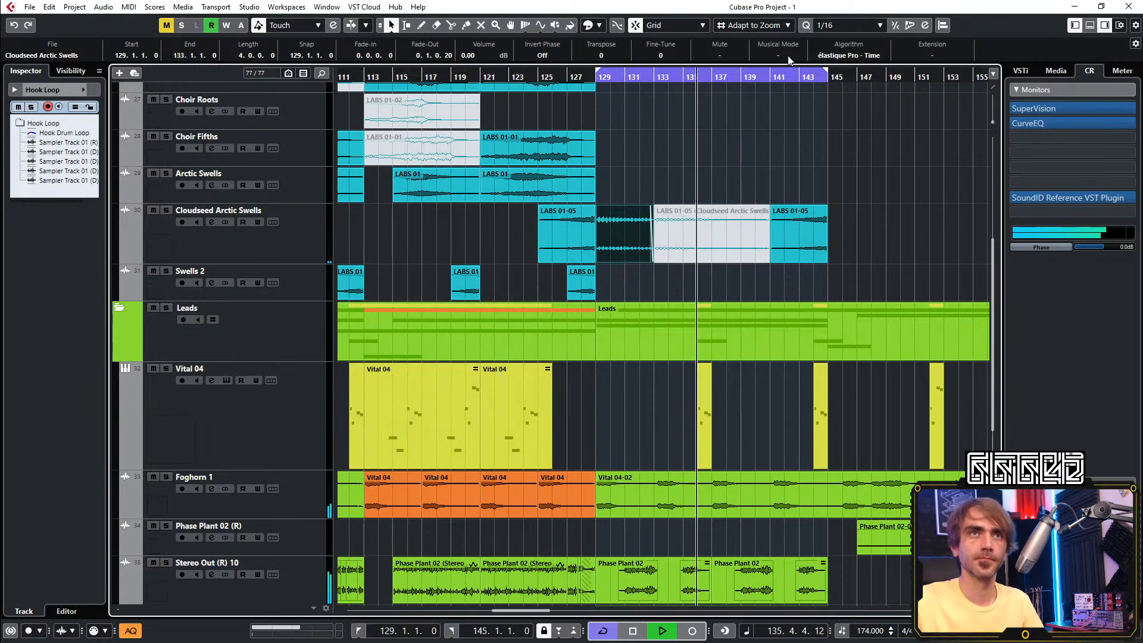
Delete the muted Cloudseed Arctic Swells piece from bars 133 to 141 and copy the faded bar 129 event to bar 137
{"action": "left_click", "coordinate": [762, 169]}
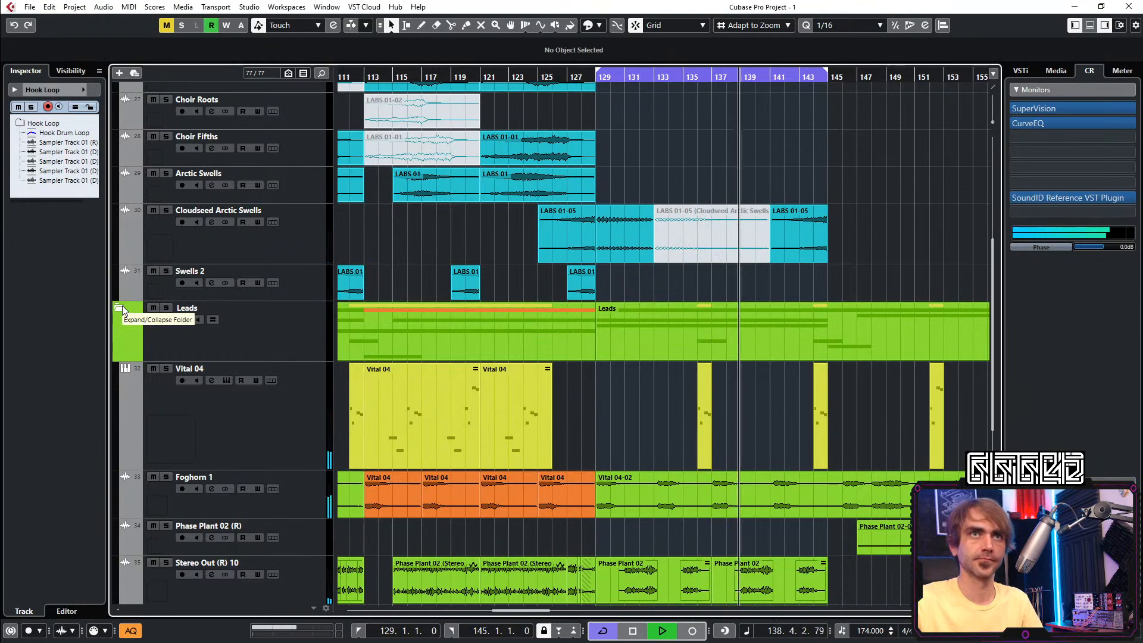
{"action": "left_click", "coordinate": [756, 218]}
{"action": "key", "text": "Delete"}
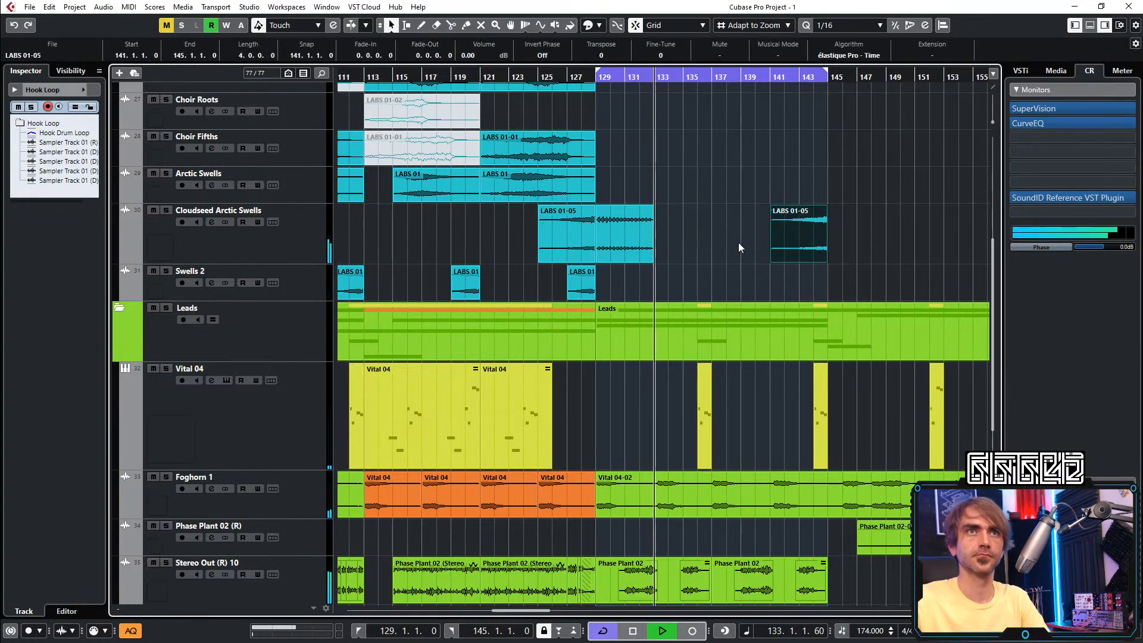
{"action": "left_click_drag", "start_coordinate": [617, 245], "coordinate": [728, 261], "text": "alt"}
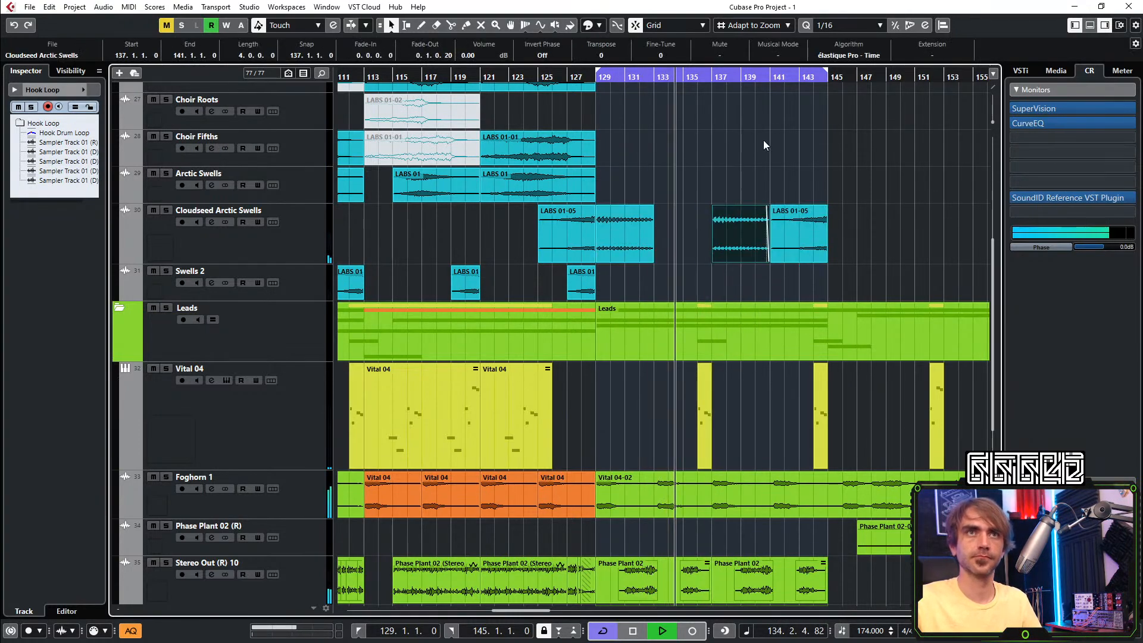
{"action": "left_click", "coordinate": [763, 142]}
Collapse the Orchestral and Leads folders
{"action": "scroll", "coordinate": [776, 230], "scroll_direction": "down", "scroll_amount": 2}
{"action": "scroll", "coordinate": [776, 231], "scroll_direction": "up", "scroll_amount": 4}
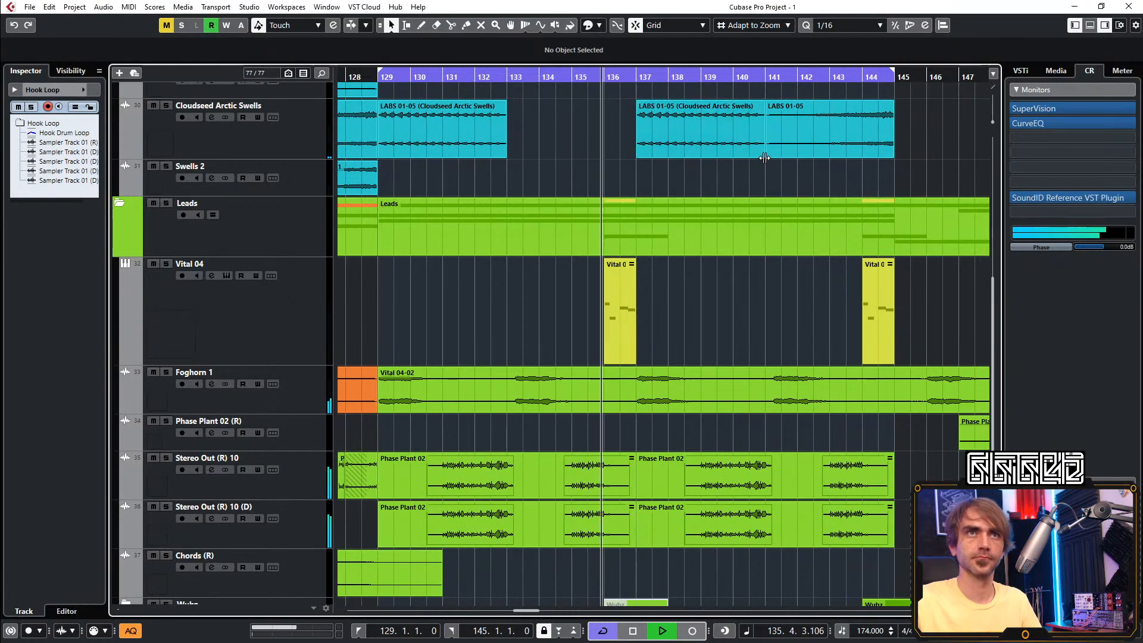
{"action": "scroll", "coordinate": [763, 159], "scroll_direction": "down", "scroll_amount": 2}
{"action": "scroll", "coordinate": [833, 202], "scroll_direction": "up", "scroll_amount": 3}
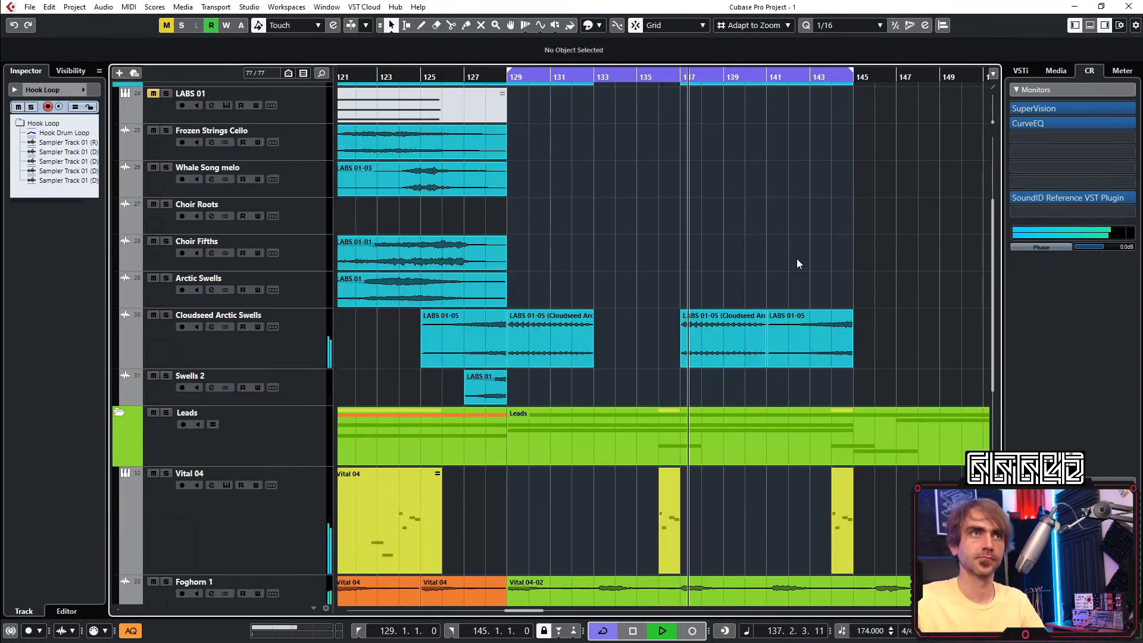
{"action": "scroll", "coordinate": [798, 257], "scroll_direction": "up", "scroll_amount": 3}
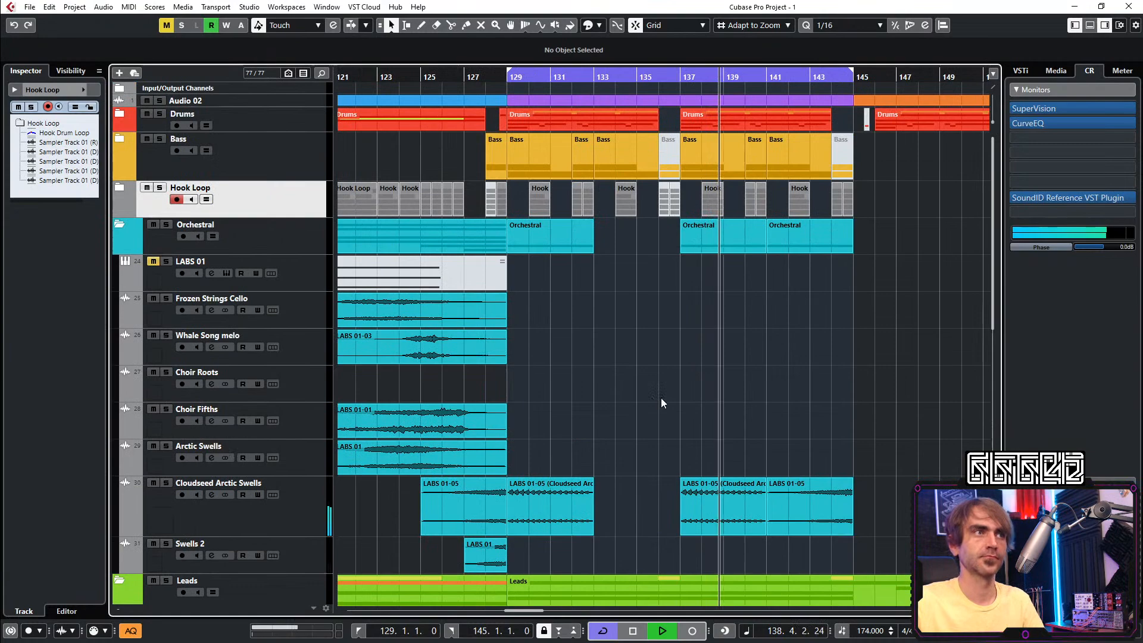
{"action": "left_click", "coordinate": [122, 221]}
{"action": "key", "text": "g"}
{"action": "key", "text": "g"}
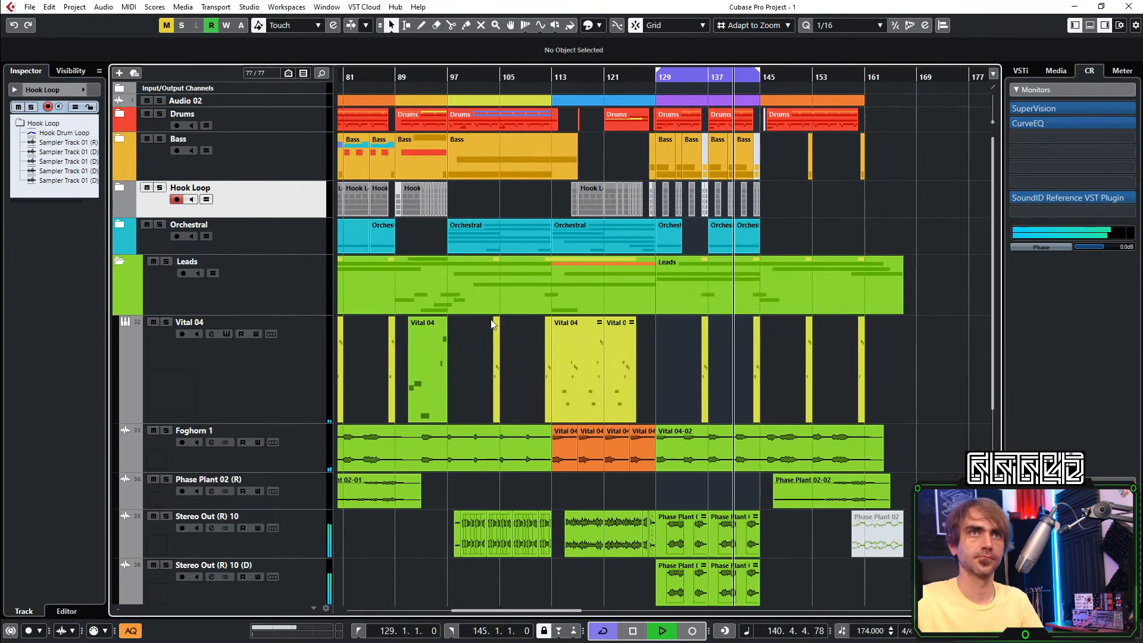
{"action": "left_click", "coordinate": [121, 261]}
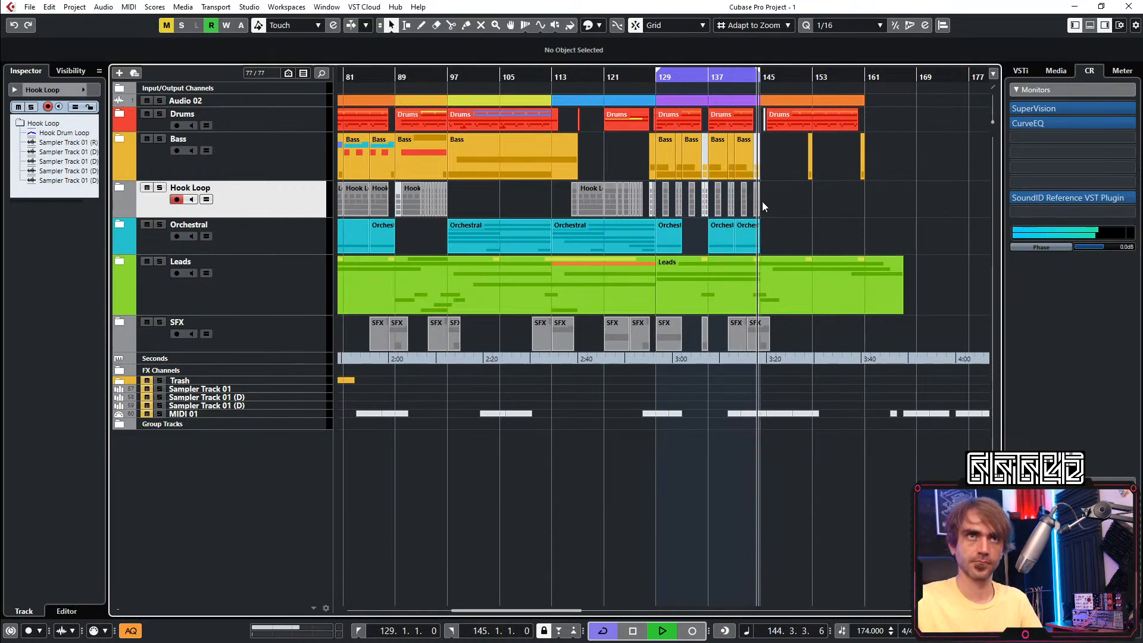
Expand the Hook Loop folder and split the first Sampler Track 01-04 and 01-03 events of bar 144 at their hits
{"action": "key", "text": "h"}
{"action": "key", "text": "h"}
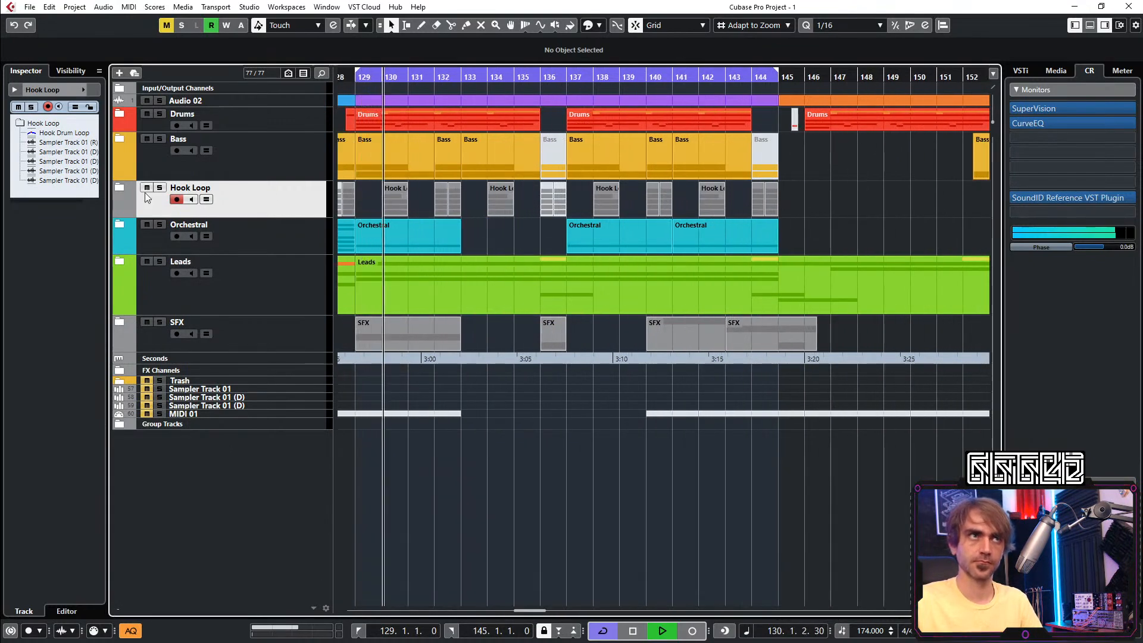
{"action": "left_click", "coordinate": [121, 188]}
{"action": "scroll", "coordinate": [793, 362], "scroll_direction": "up", "scroll_amount": 6}
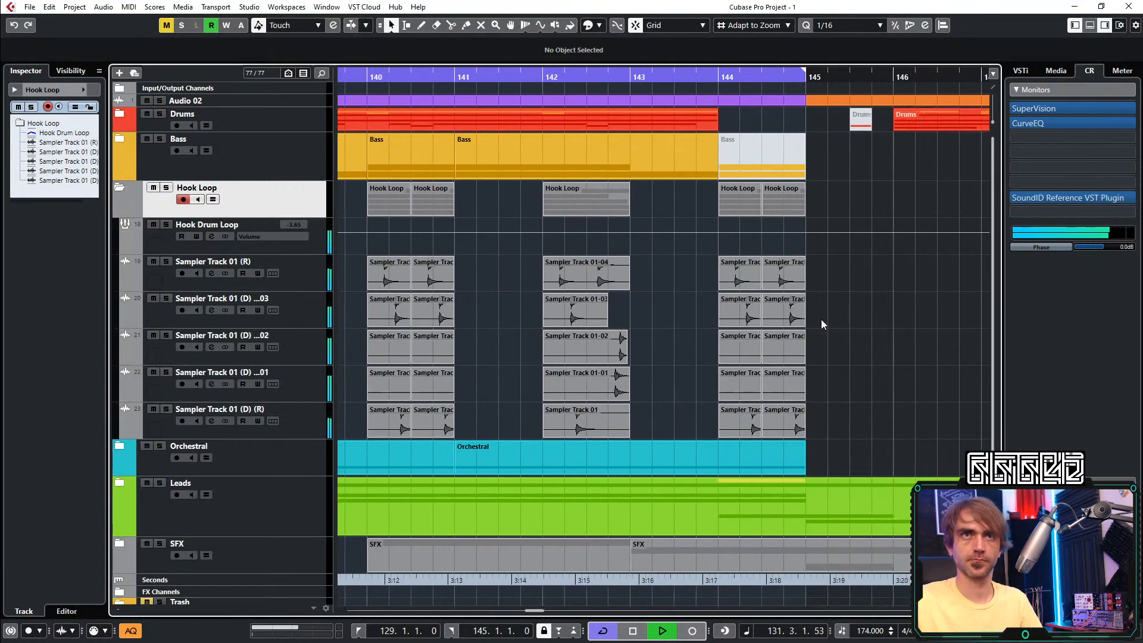
{"action": "scroll", "coordinate": [776, 341], "scroll_direction": "up", "scroll_amount": 2}
{"action": "left_click", "coordinate": [568, 286]}
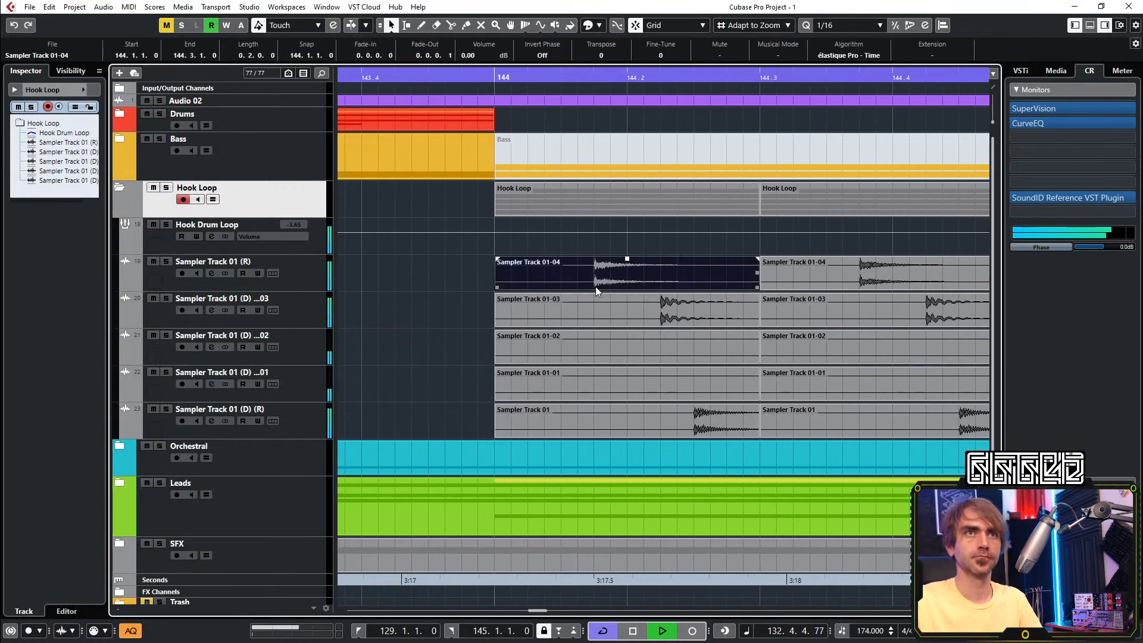
{"action": "left_click", "coordinate": [594, 275]}
{"action": "left_click", "coordinate": [661, 310]}
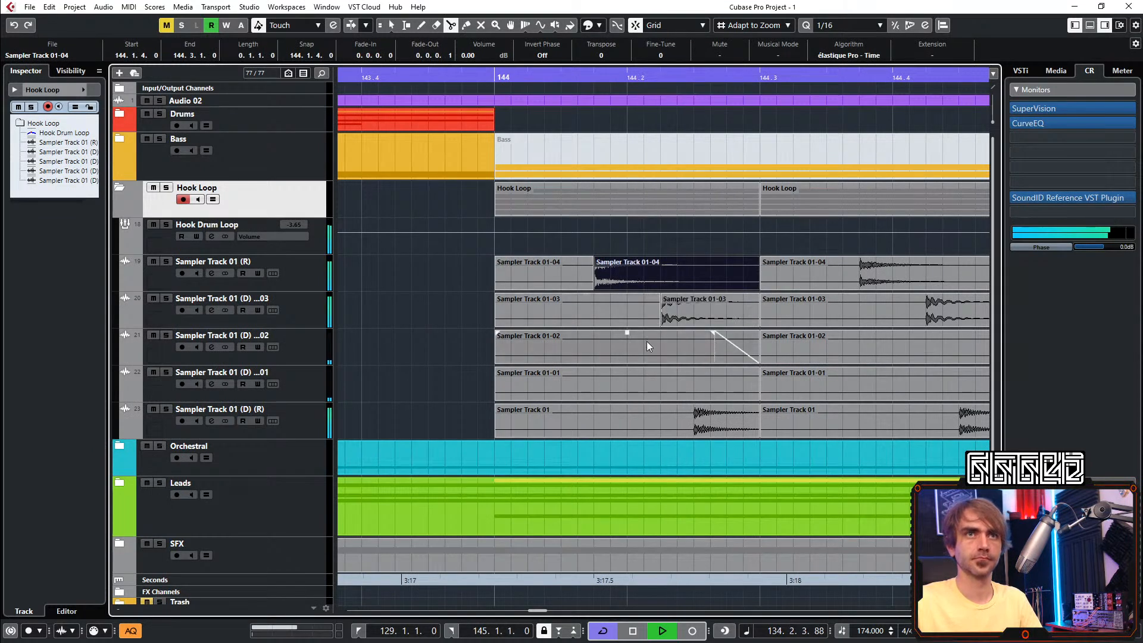
Delete the Sampler Track 01-02 and 01-01 events from the first half of bar 144
{"action": "key", "text": "1"}
{"action": "left_click", "coordinate": [652, 347]}
{"action": "key", "text": "Delete"}
{"action": "left_click", "coordinate": [664, 381]}
{"action": "key", "text": "Delete"}
Split the first Sampler Track 01 event of bar 144 at its hit and delete the leading pieces of all three split events
{"action": "left_click", "coordinate": [659, 411]}
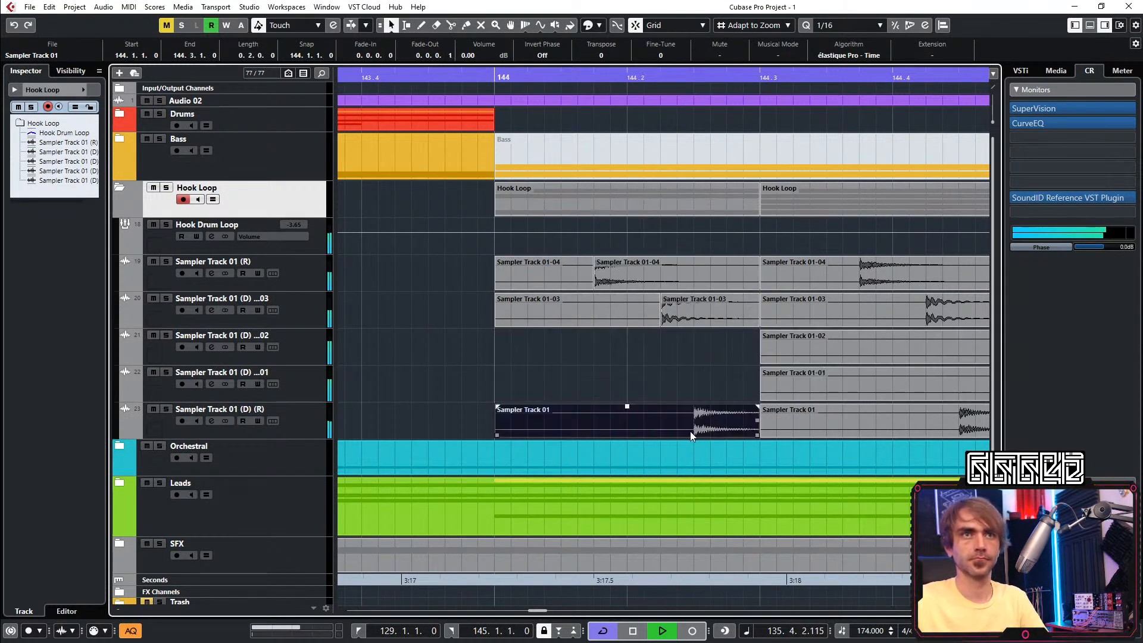
{"action": "left_click", "coordinate": [695, 430]}
{"action": "key", "text": "1"}
{"action": "left_click", "coordinate": [545, 279]}
{"action": "key", "text": "Delete"}
{"action": "left_click", "coordinate": [553, 312]}
{"action": "key", "text": "Delete"}
{"action": "left_click", "coordinate": [623, 419]}
{"action": "key", "text": "Delete"}
Copy the Sampler Track 01 hit to 144.1.3 on the (D) ...01 track and the 01-04 hit to 144.1.1 on the (D) ...03 track
{"action": "left_click", "coordinate": [712, 423]}
{"action": "left_click_drag", "start_coordinate": [718, 424], "coordinate": [583, 417]}
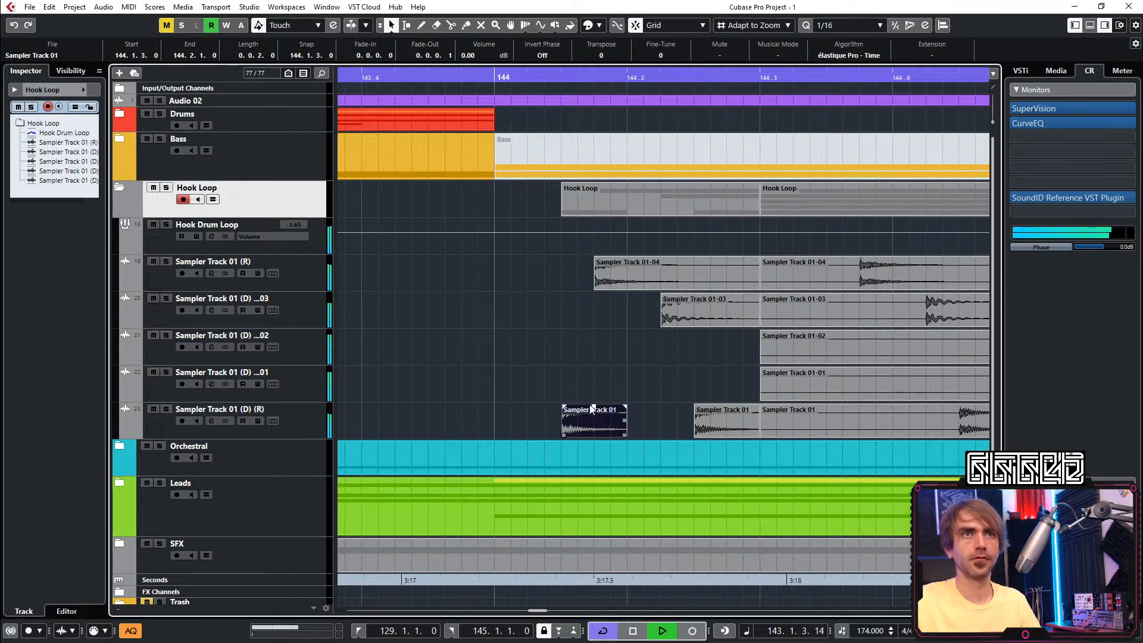
{"action": "left_click_drag", "start_coordinate": [592, 412], "coordinate": [591, 376]}
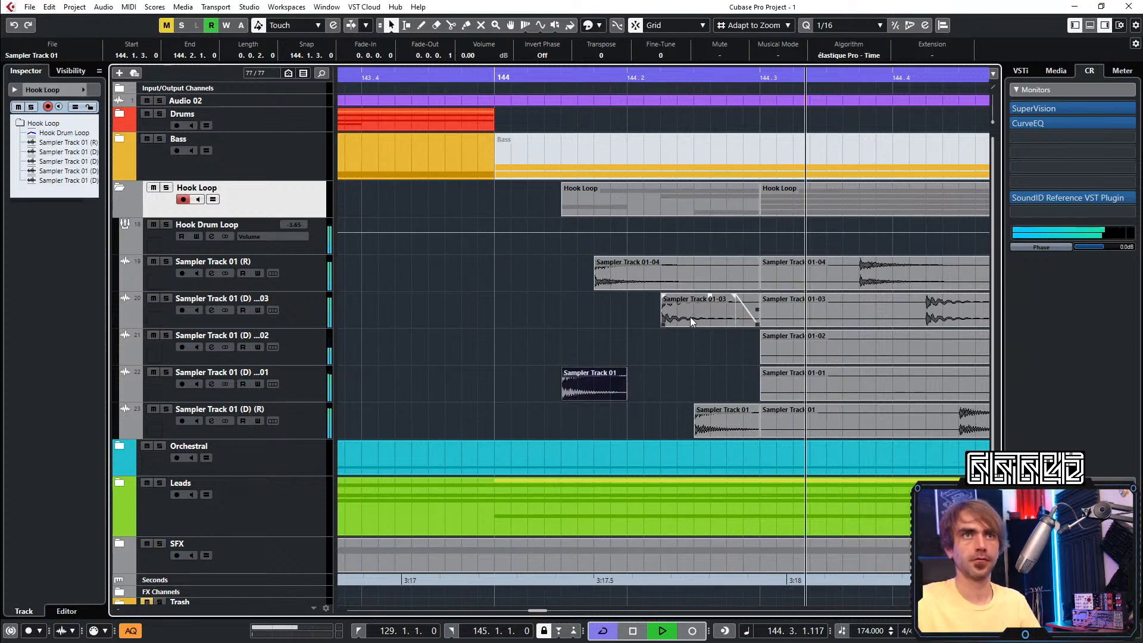
{"action": "scroll", "coordinate": [724, 324], "scroll_direction": "down", "scroll_amount": 2}
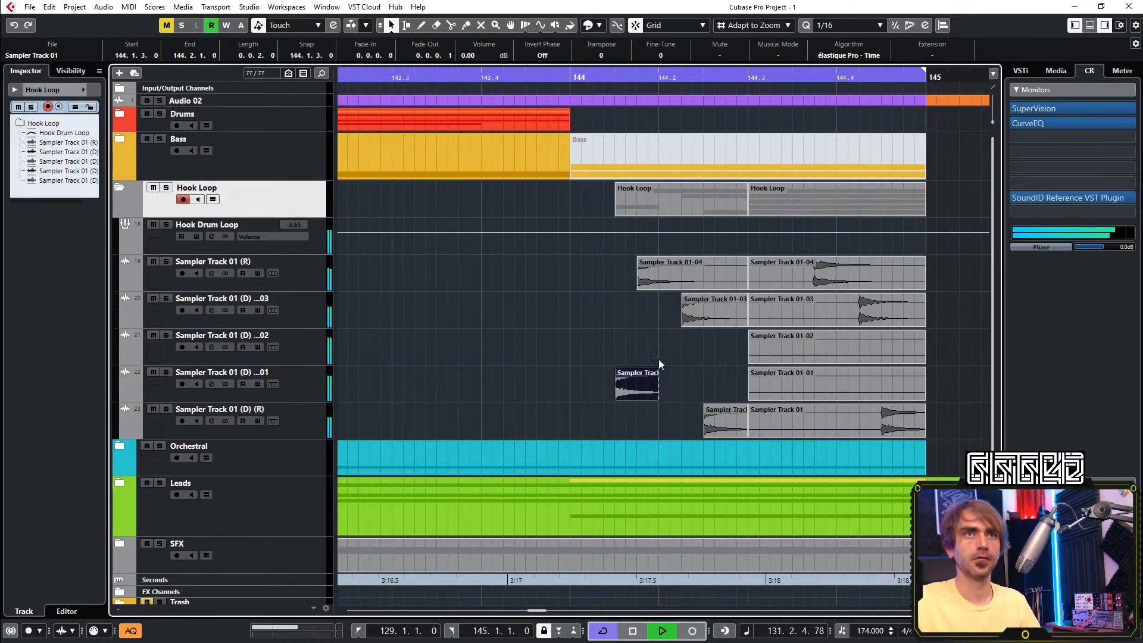
{"action": "left_click_drag", "start_coordinate": [662, 275], "coordinate": [596, 309]}
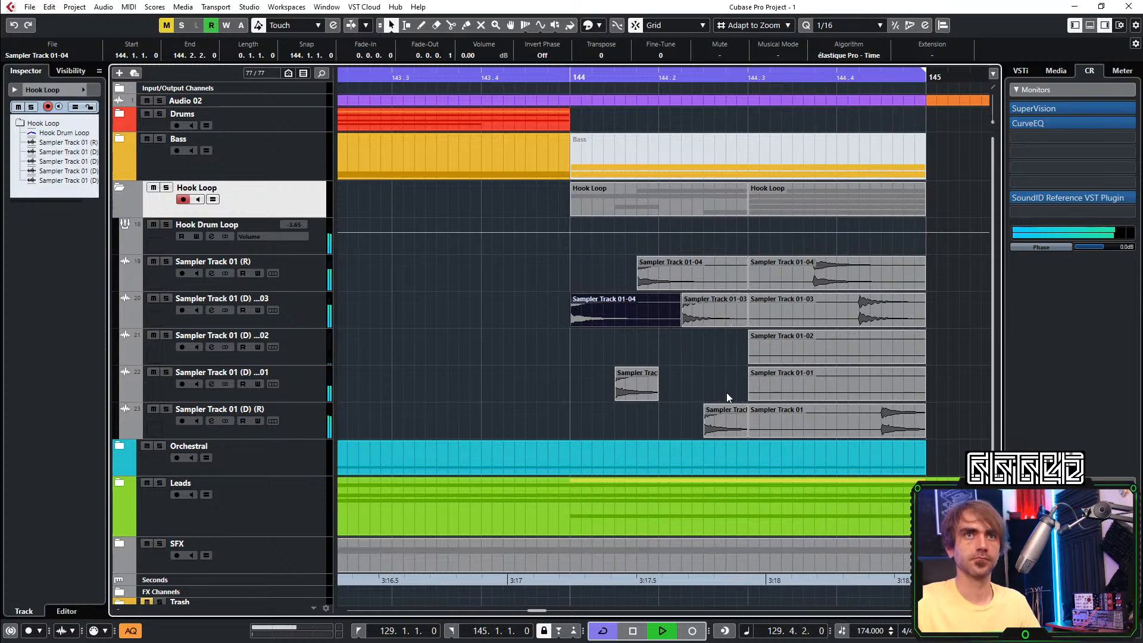
Copy the Sampler Track 01-02 event from bar 142 into bar 144 on its own track and trim its start to 144.1.1
{"action": "scroll", "coordinate": [710, 371], "scroll_direction": "down", "scroll_amount": 6}
{"action": "scroll", "coordinate": [652, 376], "scroll_direction": "up", "scroll_amount": 3}
{"action": "left_click_drag", "start_coordinate": [455, 351], "coordinate": [673, 356]}
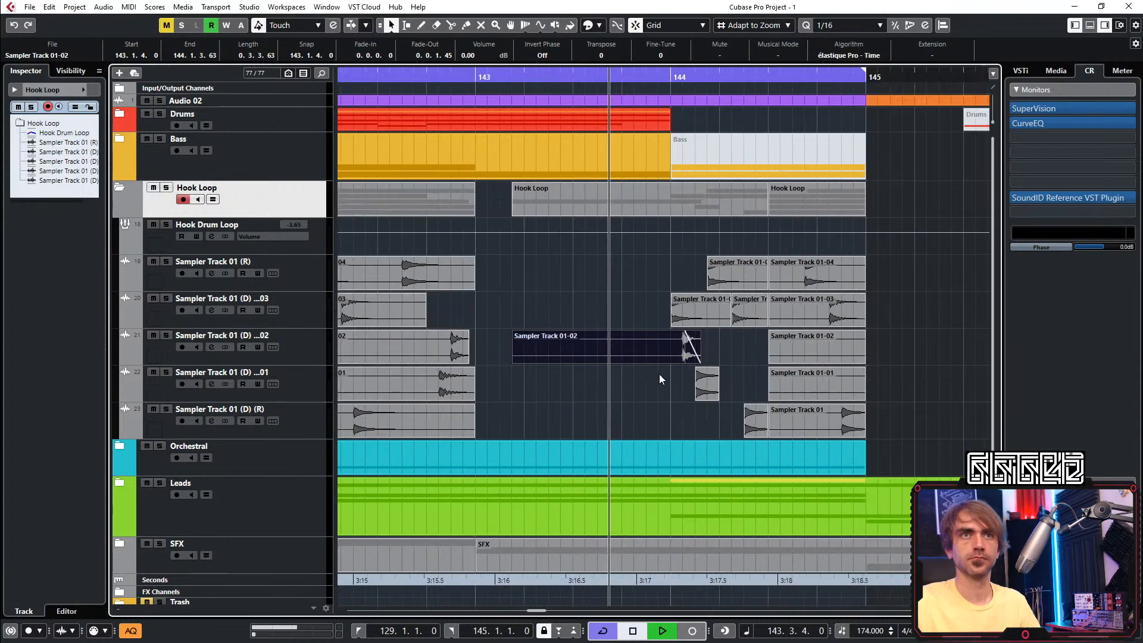
{"action": "left_click_drag", "start_coordinate": [514, 359], "coordinate": [671, 361]}
Copy the bar 142 Sampler Track 01-01 event into bar 144, trim it to its hit and place it at 144.2.1 on the (D) ...02 track
{"action": "left_click_drag", "start_coordinate": [470, 390], "coordinate": [677, 424]}
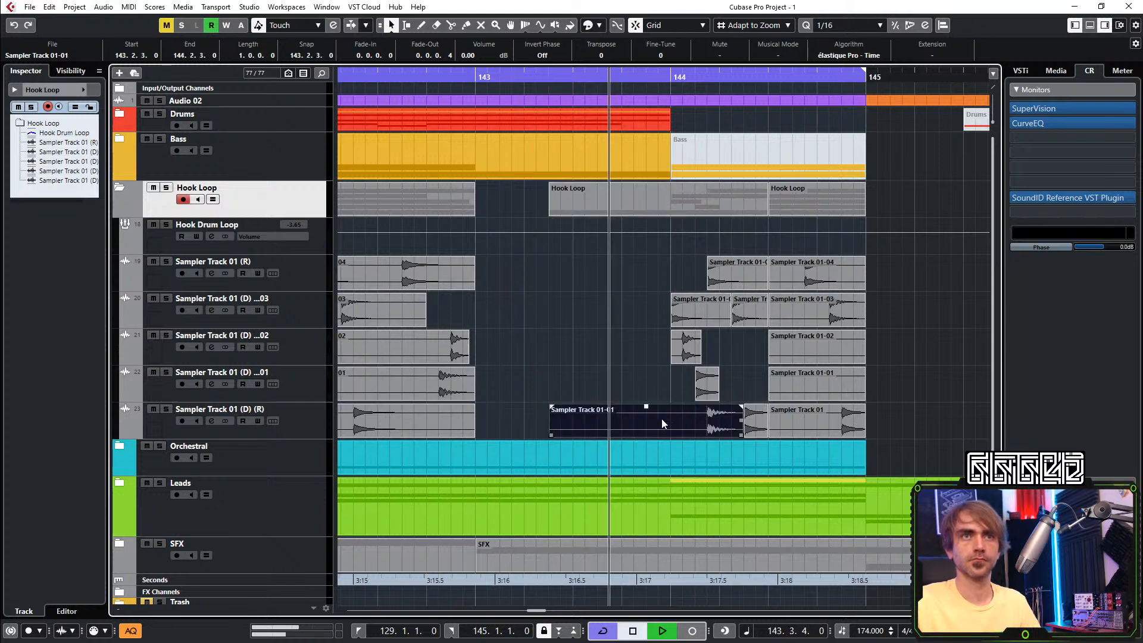
{"action": "left_click_drag", "start_coordinate": [550, 435], "coordinate": [726, 348]}
{"action": "key", "text": "h"}
{"action": "key", "text": "h"}
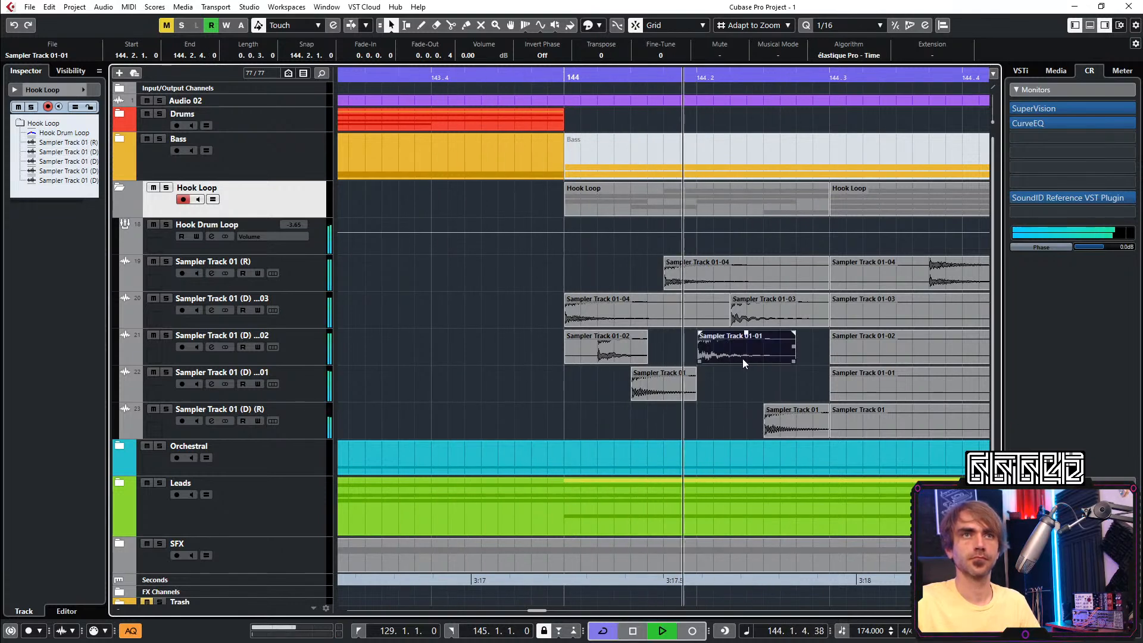
{"action": "left_click_drag", "start_coordinate": [724, 324], "coordinate": [698, 327]}
Delete the Sampler Track 01-02 and 01-01 events at 144.3.1 and copy the 01-01 hit from 144.2.1 to 144.3.2
{"action": "scroll", "coordinate": [717, 326], "scroll_direction": "down", "scroll_amount": 1}
{"action": "scroll", "coordinate": [718, 329], "scroll_direction": "right", "scroll_amount": 2}
{"action": "left_click", "coordinate": [693, 353]}
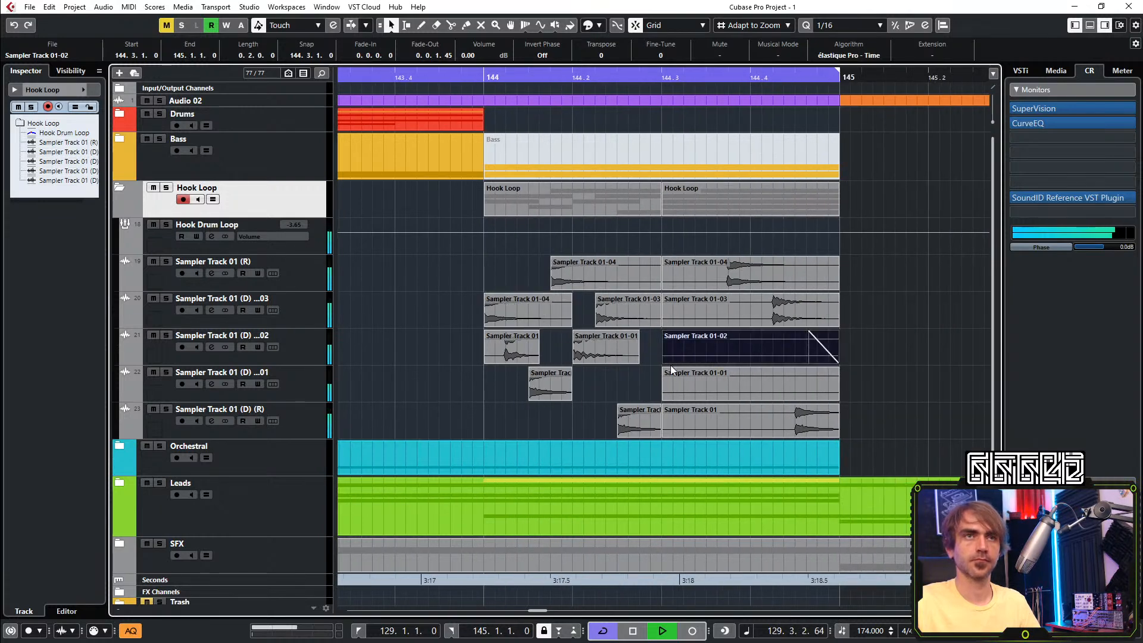
{"action": "key", "text": "Delete"}
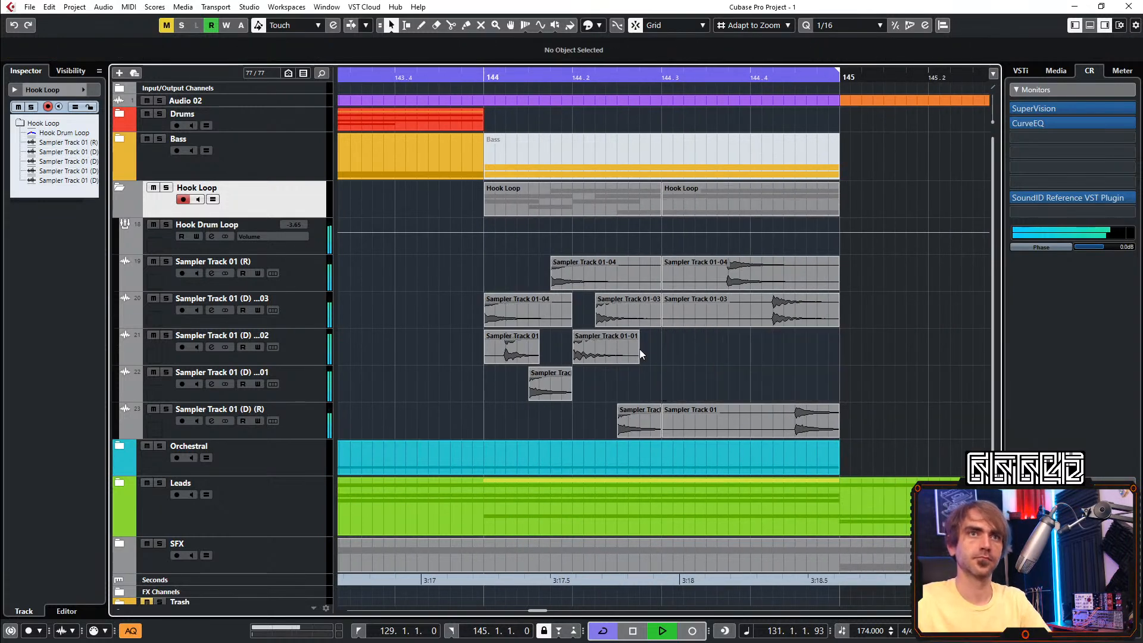
{"action": "left_click_drag", "start_coordinate": [594, 345], "coordinate": [721, 358]}
{"action": "key", "text": "space"}
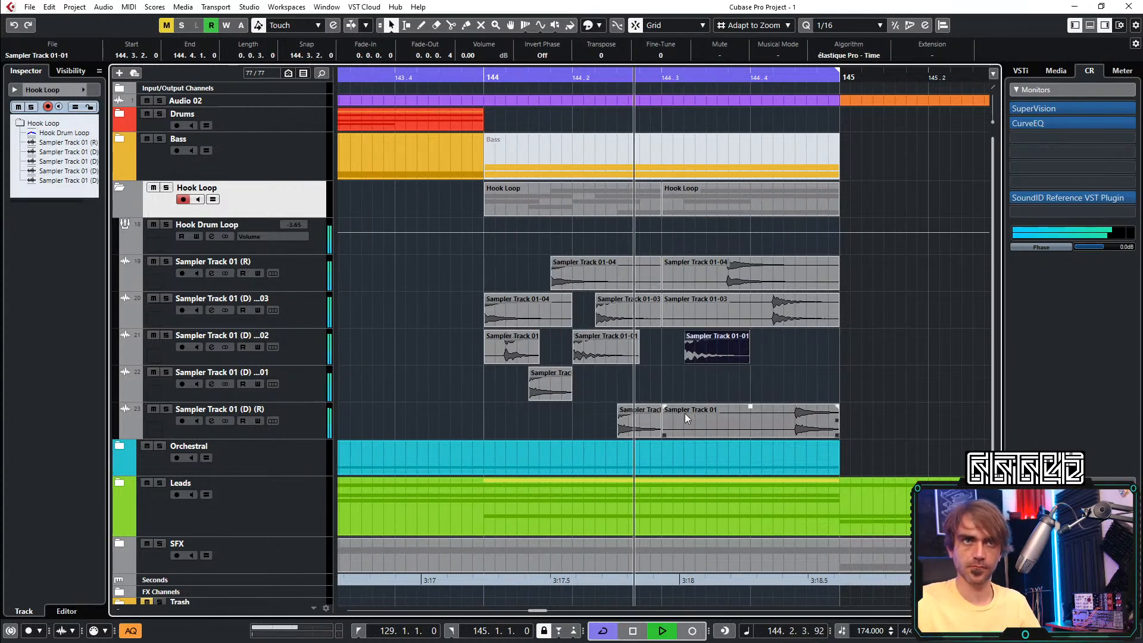
Copy the Sampler Track 01 hit to 144.3.3 on the (D) ...01 track, leaving the Sampler Track 01-01 hit at 144.3.2
{"action": "left_click_drag", "start_coordinate": [712, 356], "coordinate": [727, 359]}
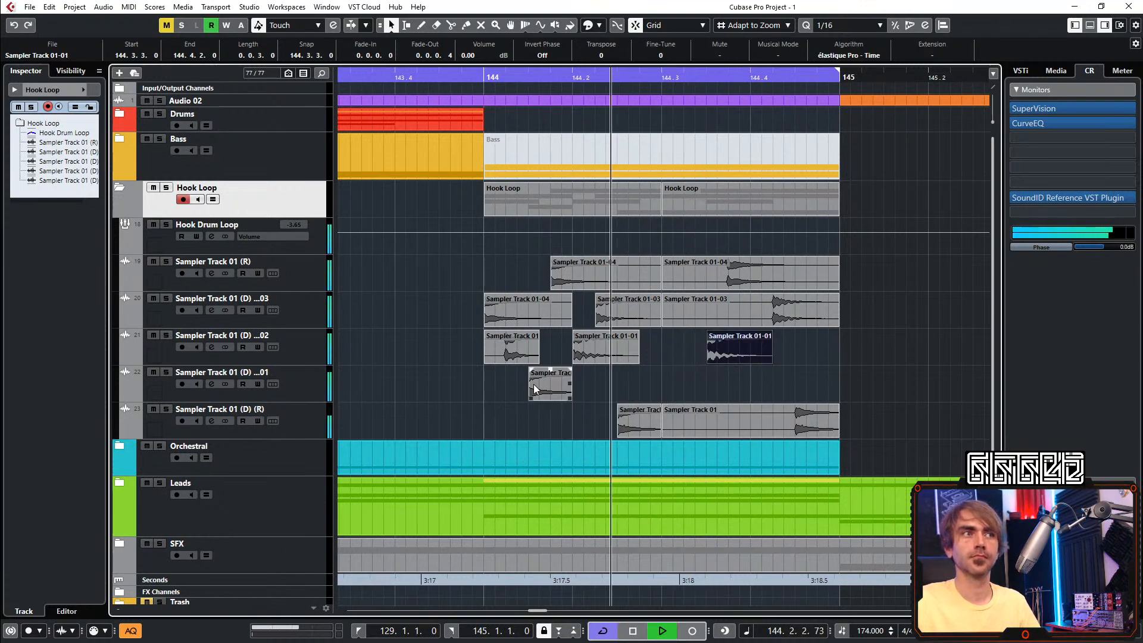
{"action": "key", "text": "space"}
{"action": "key", "text": "space"}
{"action": "left_click_drag", "start_coordinate": [527, 388], "coordinate": [683, 386]}
{"action": "left_click_drag", "start_coordinate": [737, 351], "coordinate": [735, 386]}
{"action": "left_click", "coordinate": [706, 393]}
{"action": "key", "text": "Delete"}
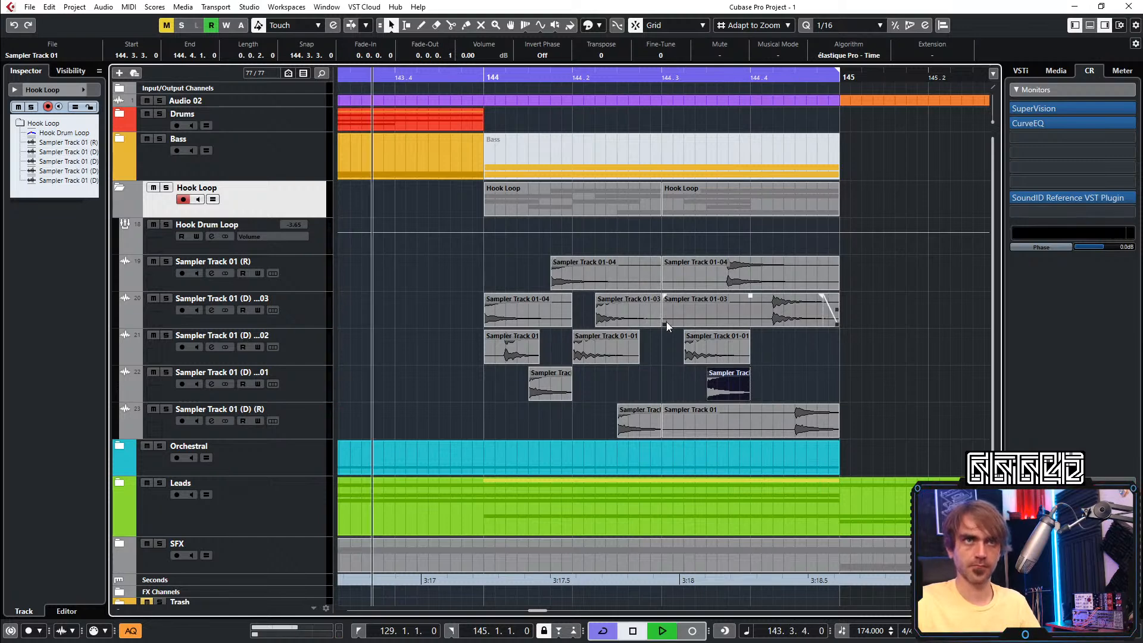
Trim the last Sampler Track 01-03 event's start to 144.3.4 and copy the Sampler Track 01 hit to 144.3.1 on that track
{"action": "left_click_drag", "start_coordinate": [666, 321], "coordinate": [728, 320]}
{"action": "left_click_drag", "start_coordinate": [553, 387], "coordinate": [684, 314]}
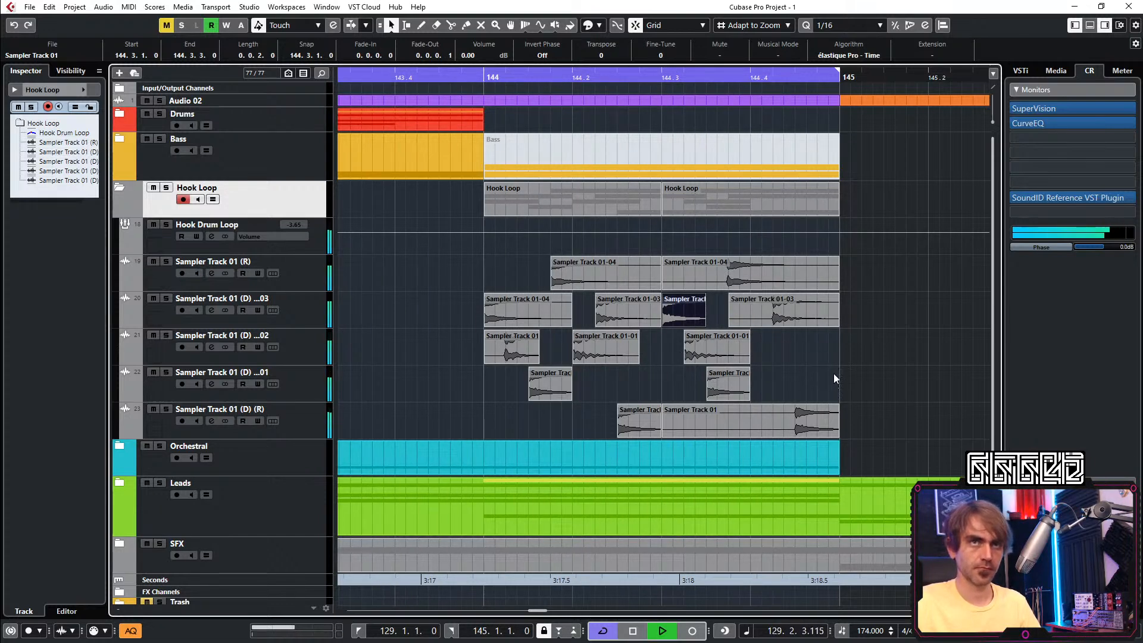
Listen through the looped bars 129 to 145 and examine the edited drum fill and the transition into the next section
{"action": "scroll", "coordinate": [868, 367], "scroll_direction": "down", "scroll_amount": 4}
{"action": "scroll", "coordinate": [864, 380], "scroll_direction": "right", "scroll_amount": 3}
{"action": "scroll", "coordinate": [857, 372], "scroll_direction": "down", "scroll_amount": 3}
{"action": "scroll", "coordinate": [860, 366], "scroll_direction": "right", "scroll_amount": 1}
{"action": "scroll", "coordinate": [860, 367], "scroll_direction": "left", "scroll_amount": 2}
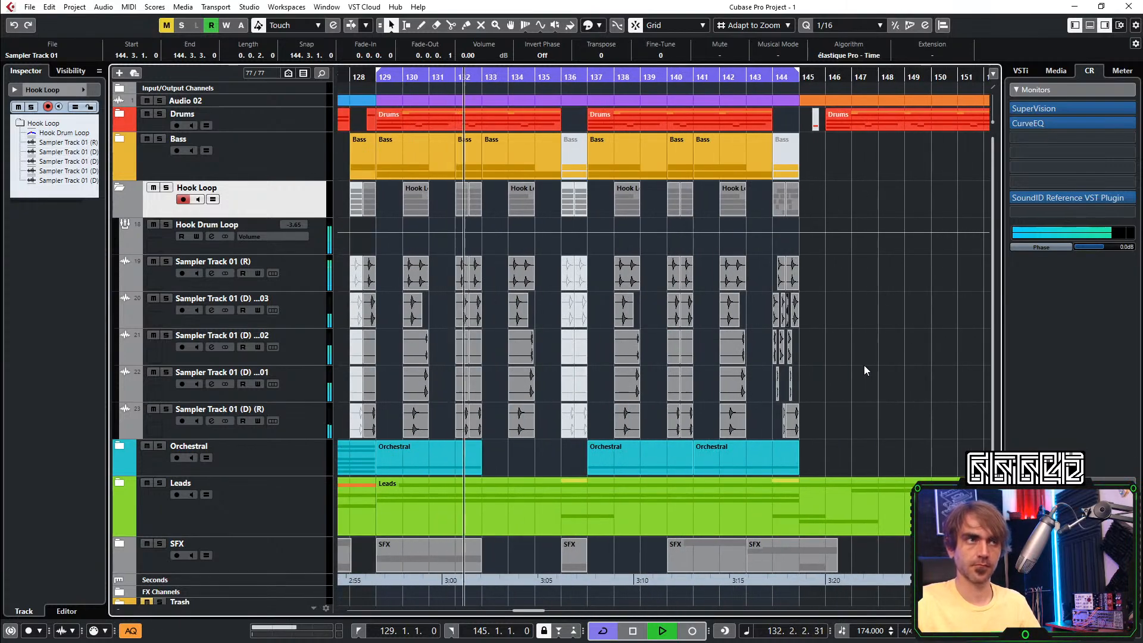
{"action": "scroll", "coordinate": [835, 360], "scroll_direction": "up", "scroll_amount": 3}
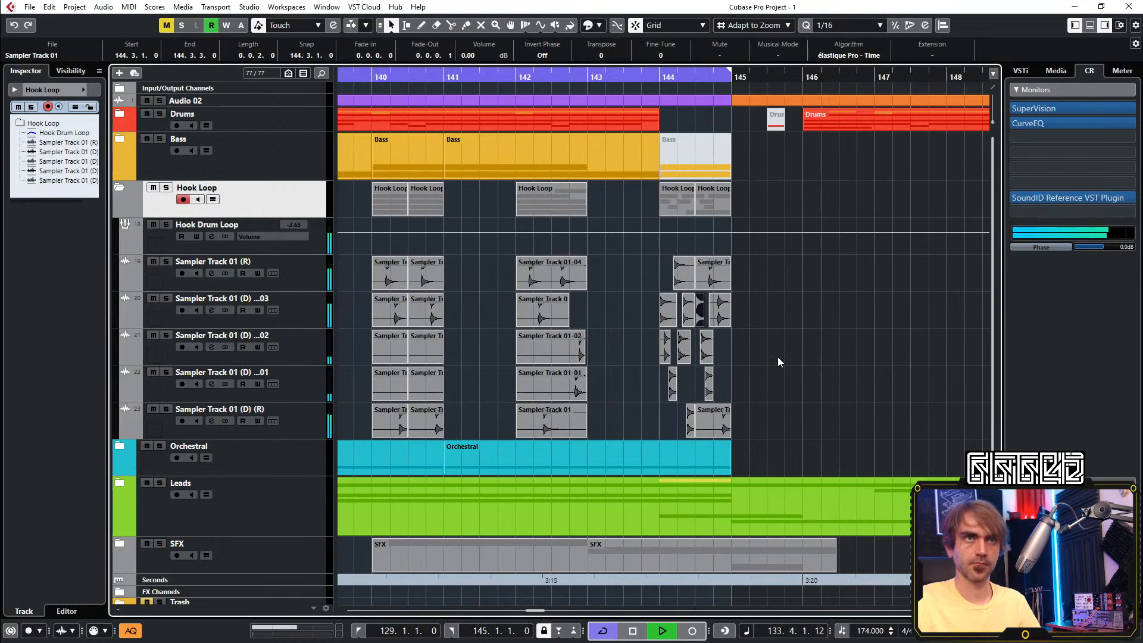
{"action": "scroll", "coordinate": [790, 362], "scroll_direction": "down", "scroll_amount": 3}
{"action": "scroll", "coordinate": [788, 359], "scroll_direction": "down", "scroll_amount": 1}
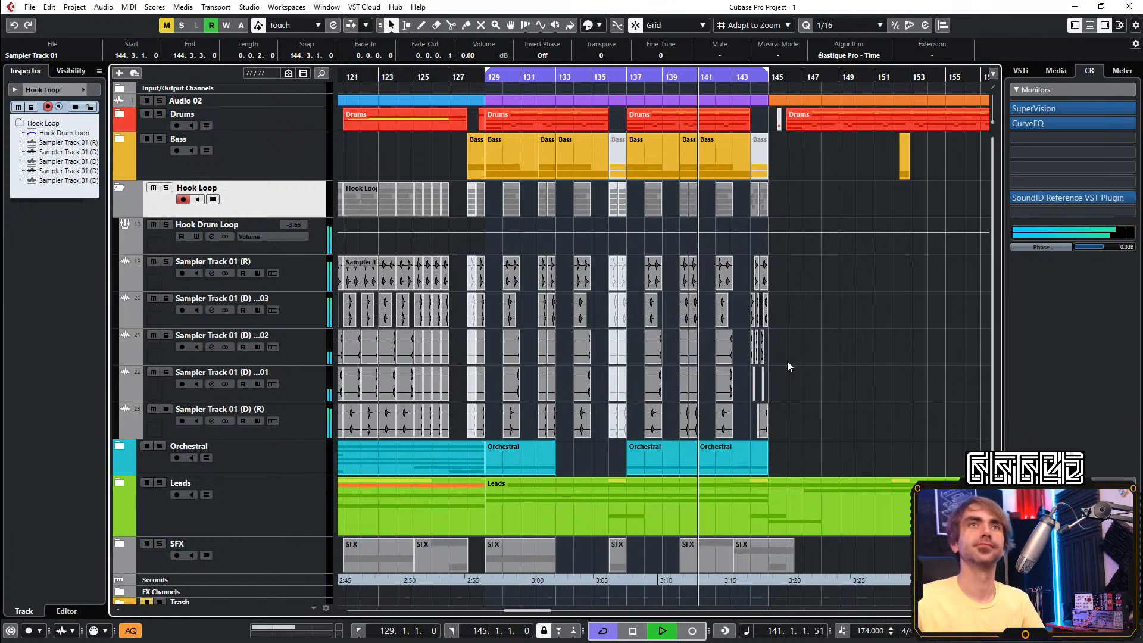
{"action": "scroll", "coordinate": [883, 373], "scroll_direction": "down", "scroll_amount": 1}
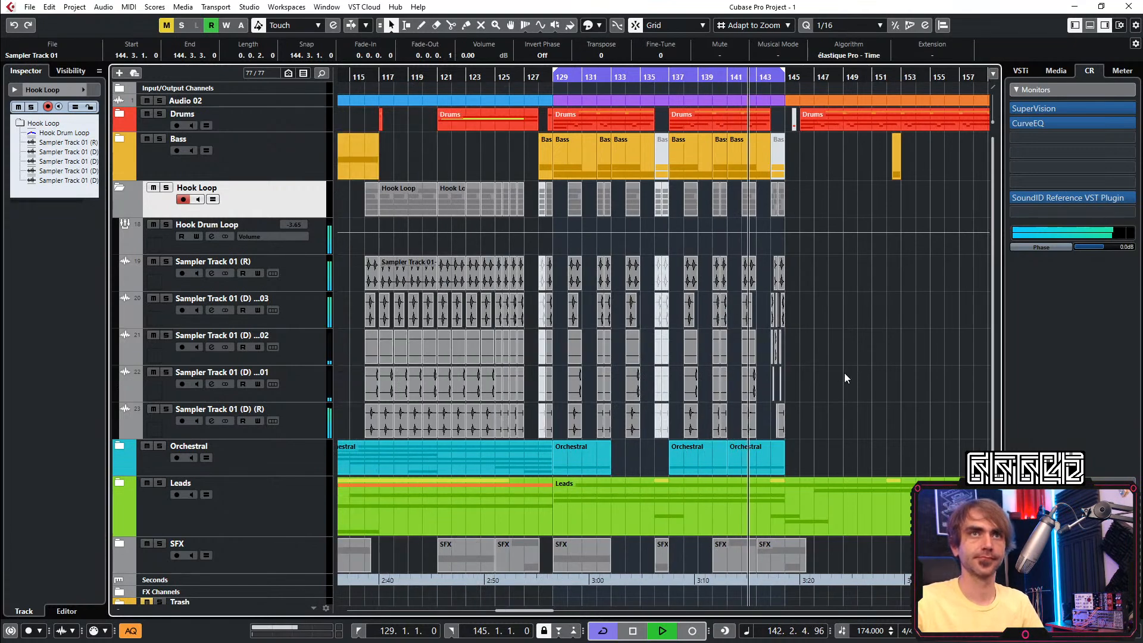
{"action": "scroll", "coordinate": [844, 373], "scroll_direction": "right", "scroll_amount": 4}
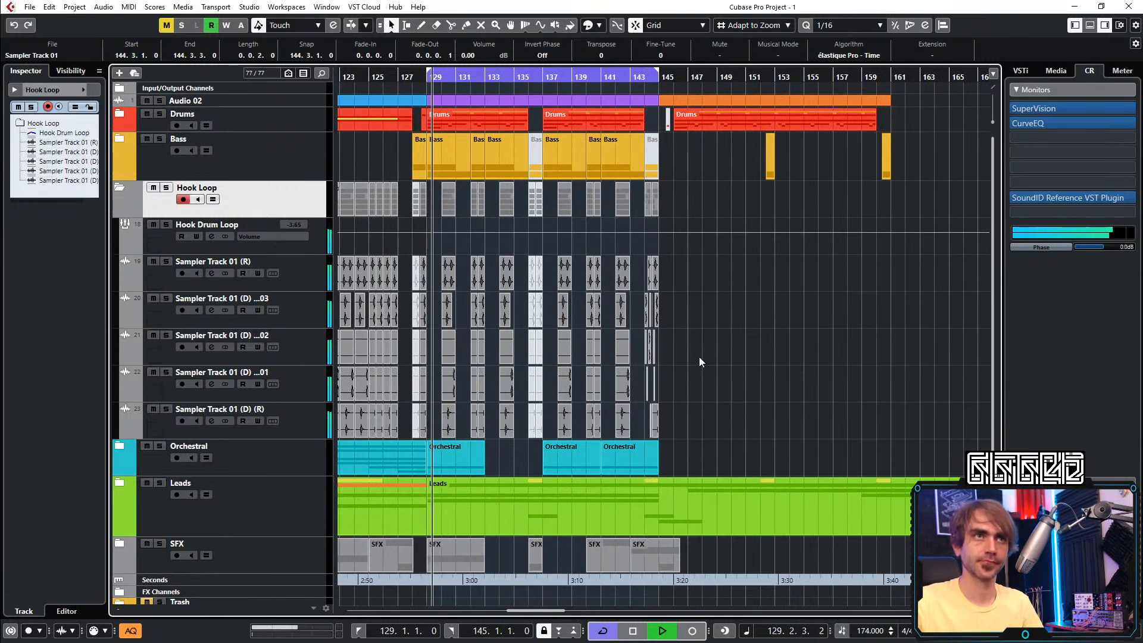
{"action": "scroll", "coordinate": [662, 347], "scroll_direction": "up", "scroll_amount": 2}
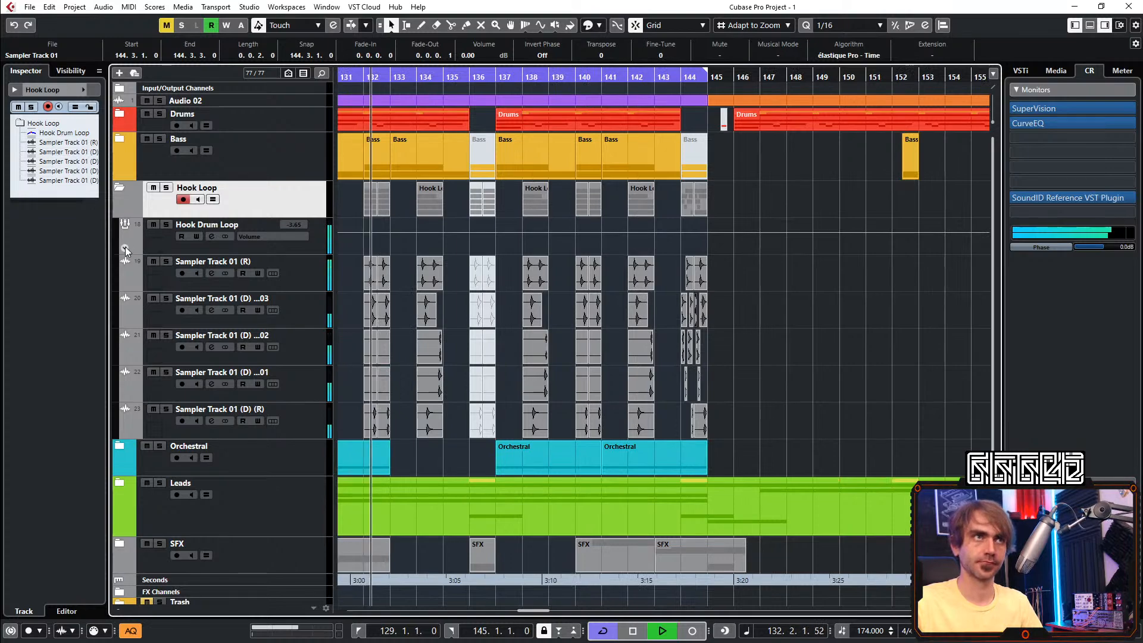
Show the Hook Drum Loop's automation, ramp Macro 2 (Mix) to 100% at bar 144, and dip Macro 1 (transition) there, returning to 100% at bar 145
{"action": "left_click", "coordinate": [124, 248]}
{"action": "scroll", "coordinate": [665, 385], "scroll_direction": "up", "scroll_amount": 4}
{"action": "mouse_move", "coordinate": [434, 324]}
{"action": "left_mouse_down"}
{"action": "mouse_move", "coordinate": [449, 324]}
{"action": "mouse_move", "coordinate": [458, 275]}
{"action": "left_mouse_up"}
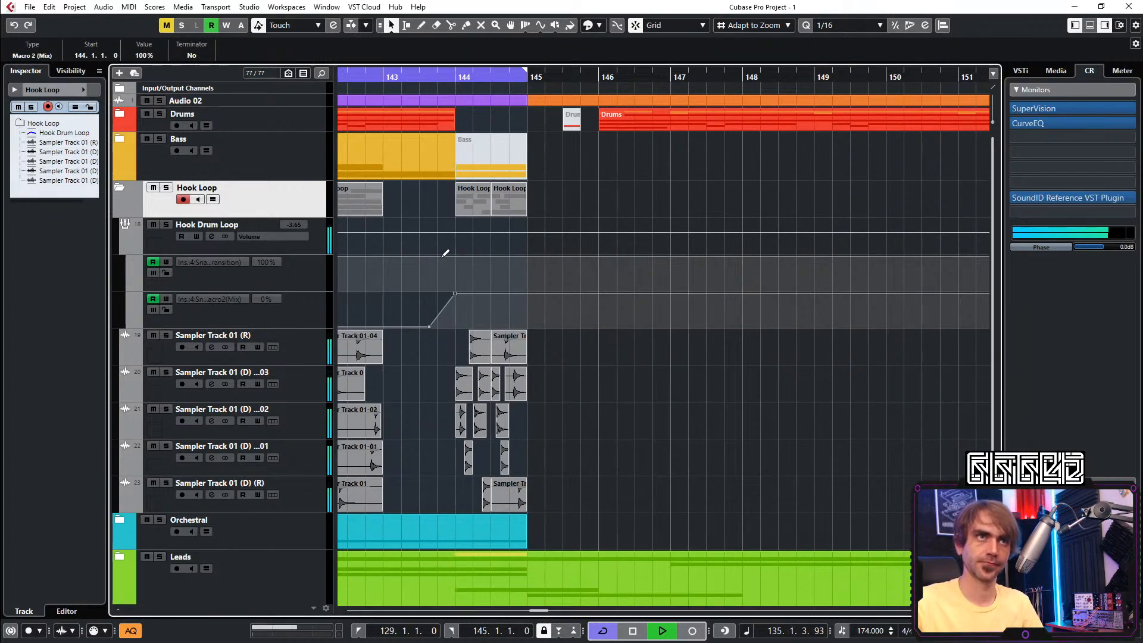
{"action": "left_click_drag", "start_coordinate": [459, 262], "coordinate": [523, 240]}
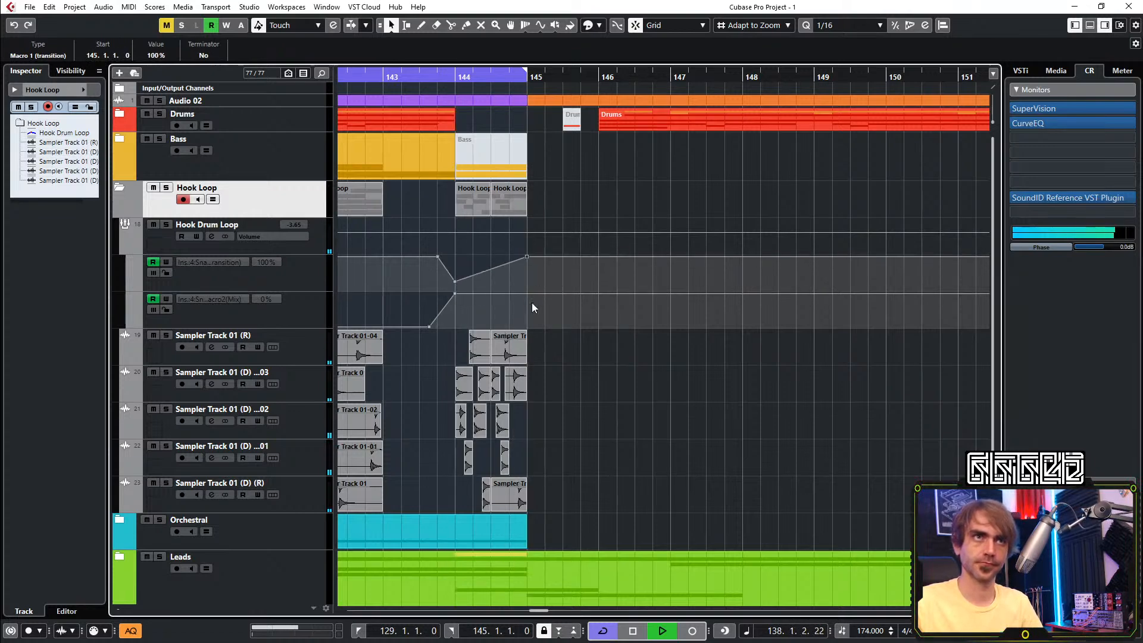
Drop the Macro 2 (Mix) automation to 0% at bar 145 and set the start of its descent to 144.3.1
{"action": "scroll", "coordinate": [527, 297], "scroll_direction": "up", "scroll_amount": 3}
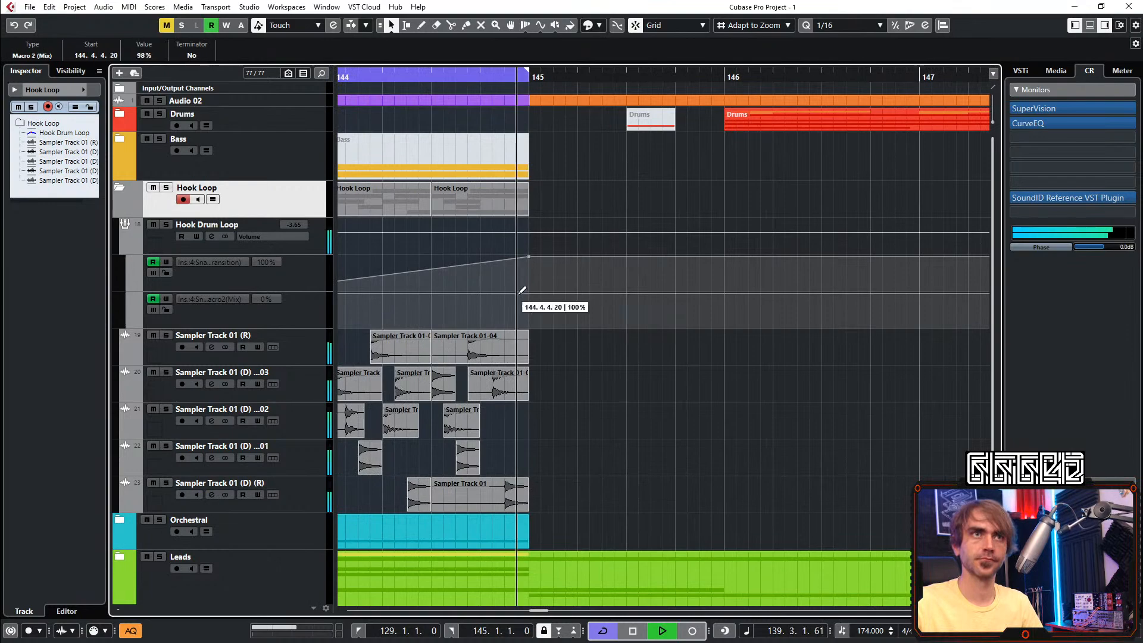
{"action": "left_click_drag", "start_coordinate": [538, 293], "coordinate": [527, 353]}
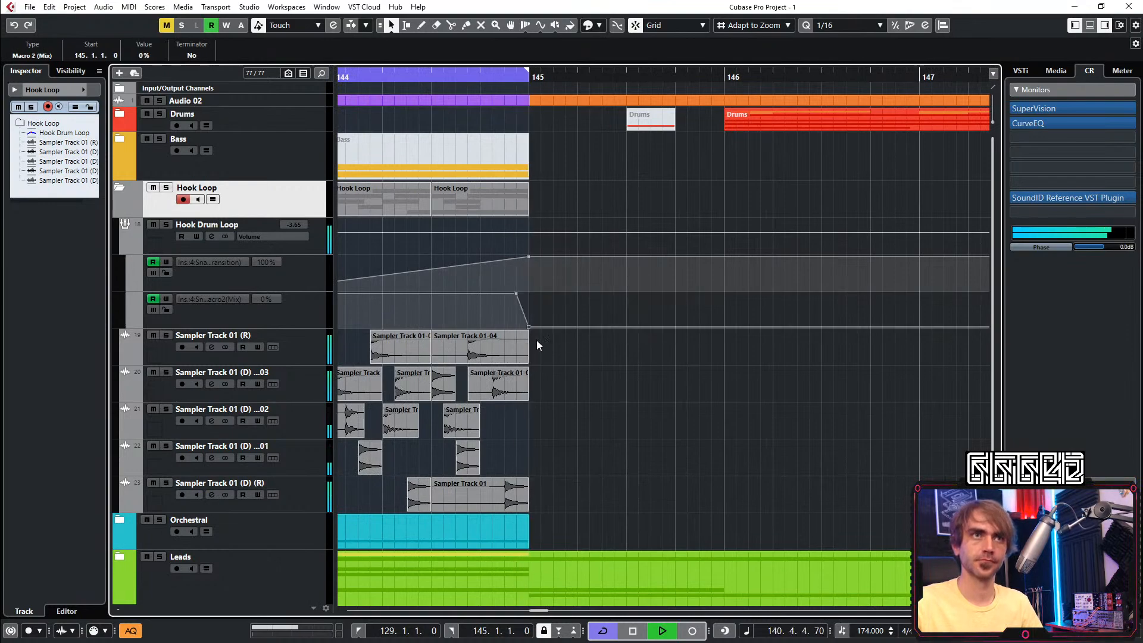
{"action": "scroll", "coordinate": [575, 324], "scroll_direction": "down", "scroll_amount": 5}
{"action": "scroll", "coordinate": [575, 309], "scroll_direction": "up", "scroll_amount": 2}
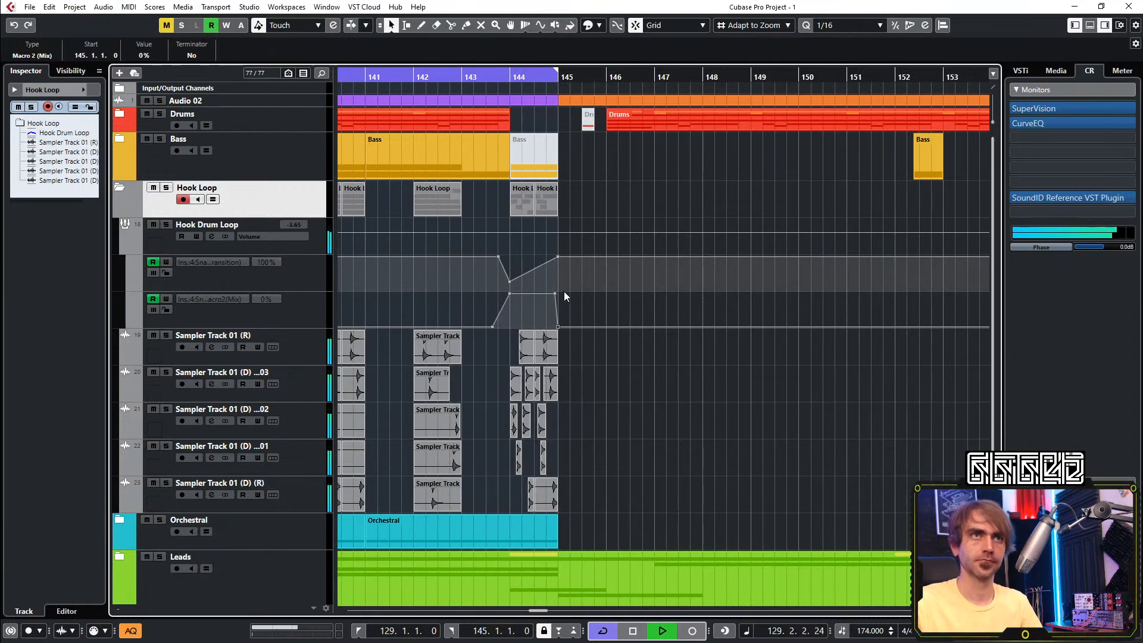
{"action": "scroll", "coordinate": [565, 295], "scroll_direction": "up", "scroll_amount": 2}
{"action": "left_click", "coordinate": [442, 72]}
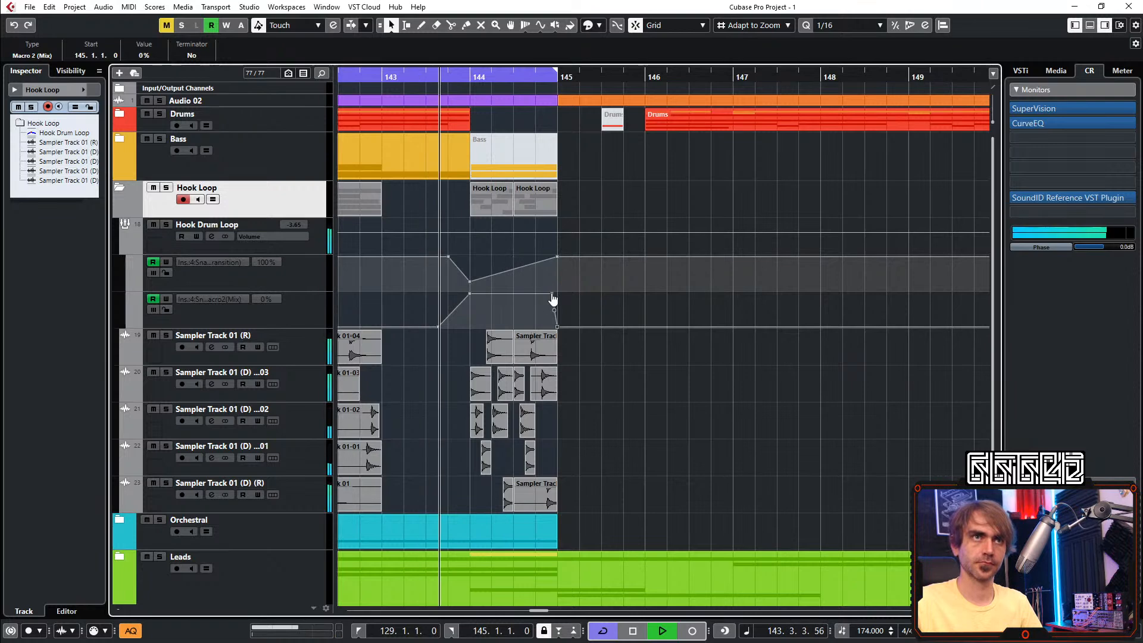
{"action": "left_click_drag", "start_coordinate": [552, 293], "coordinate": [513, 293]}
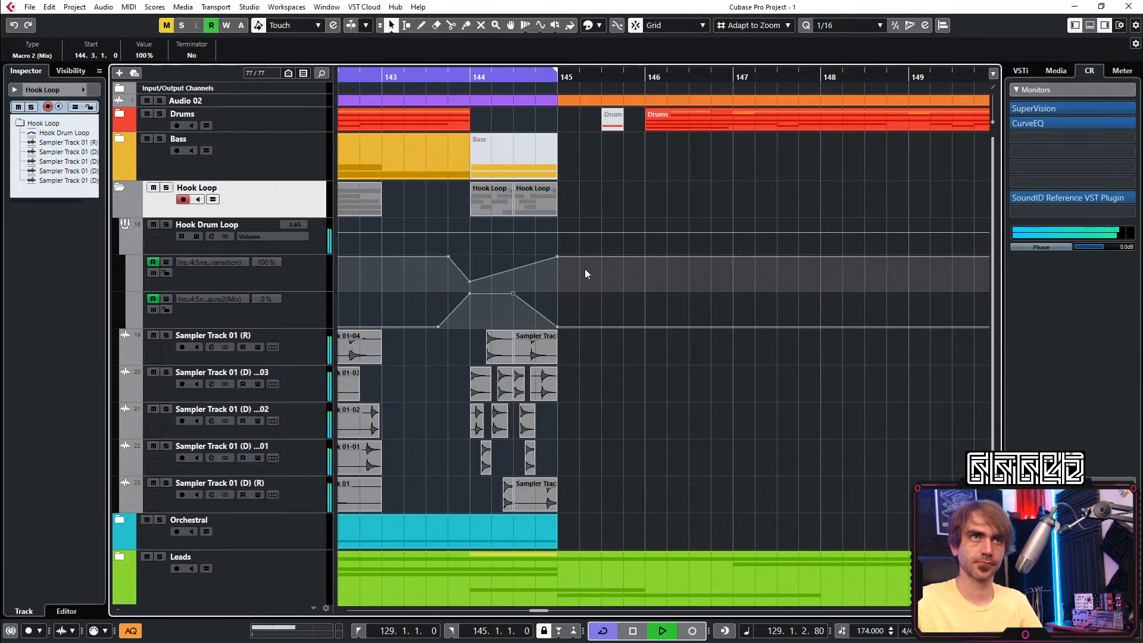
Bow the Macro 1 (transition) rise across bar 144 into an upward curve and start the Macro 2 (Mix) descent at about 144.2.3
{"action": "scroll", "coordinate": [625, 274], "scroll_direction": "down", "scroll_amount": 3}
{"action": "scroll", "coordinate": [651, 302], "scroll_direction": "up", "scroll_amount": 2}
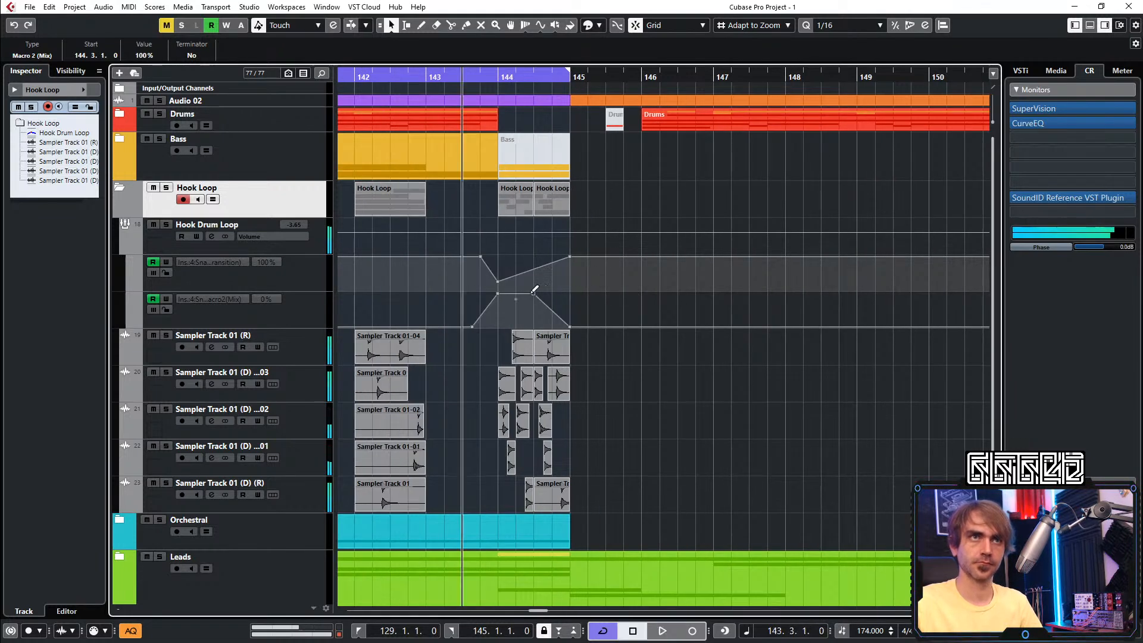
{"action": "scroll", "coordinate": [534, 303], "scroll_direction": "up", "scroll_amount": 2}
{"action": "left_click_drag", "start_coordinate": [534, 295], "coordinate": [533, 270]}
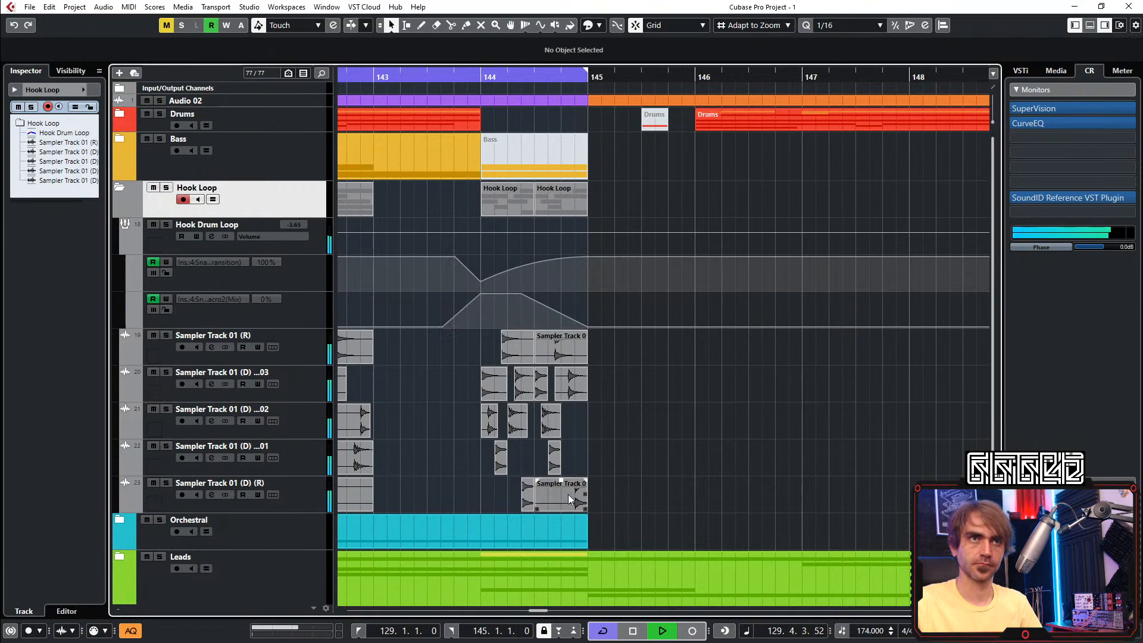
Move the last Sampler Track 01 event one sixteenth earlier to 144.2.4 and the last Sampler Track 01-03 event to 144.4.1
{"action": "scroll", "coordinate": [591, 486], "scroll_direction": "up", "scroll_amount": 4}
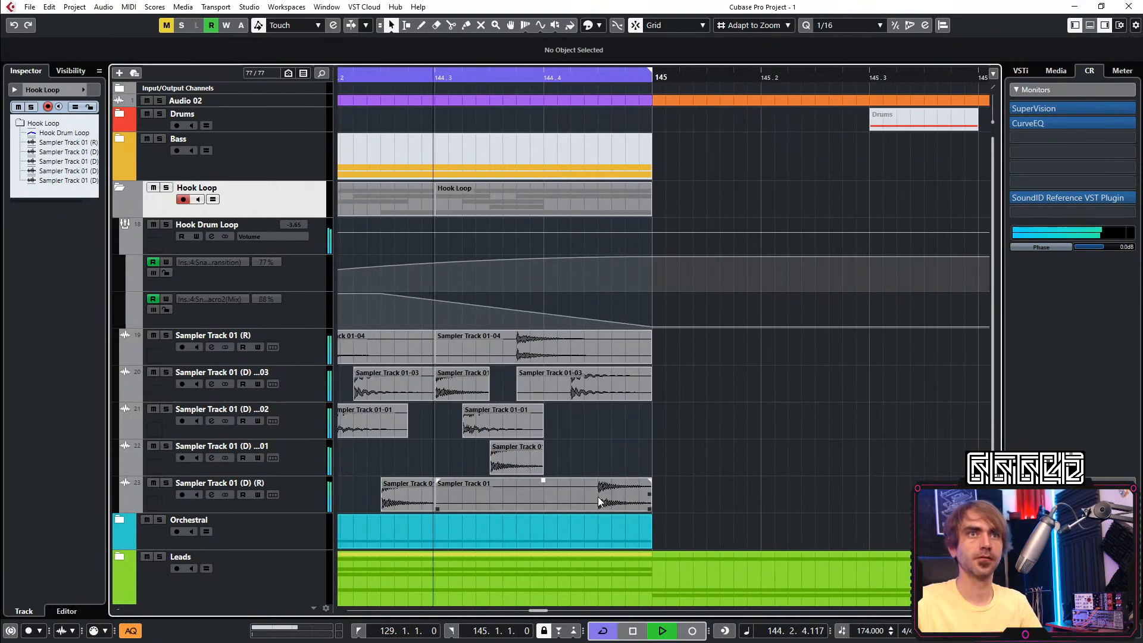
{"action": "left_click_drag", "start_coordinate": [616, 506], "coordinate": [583, 506]}
{"action": "left_click", "coordinate": [577, 386]}
{"action": "left_click_drag", "start_coordinate": [577, 386], "coordinate": [618, 374]}
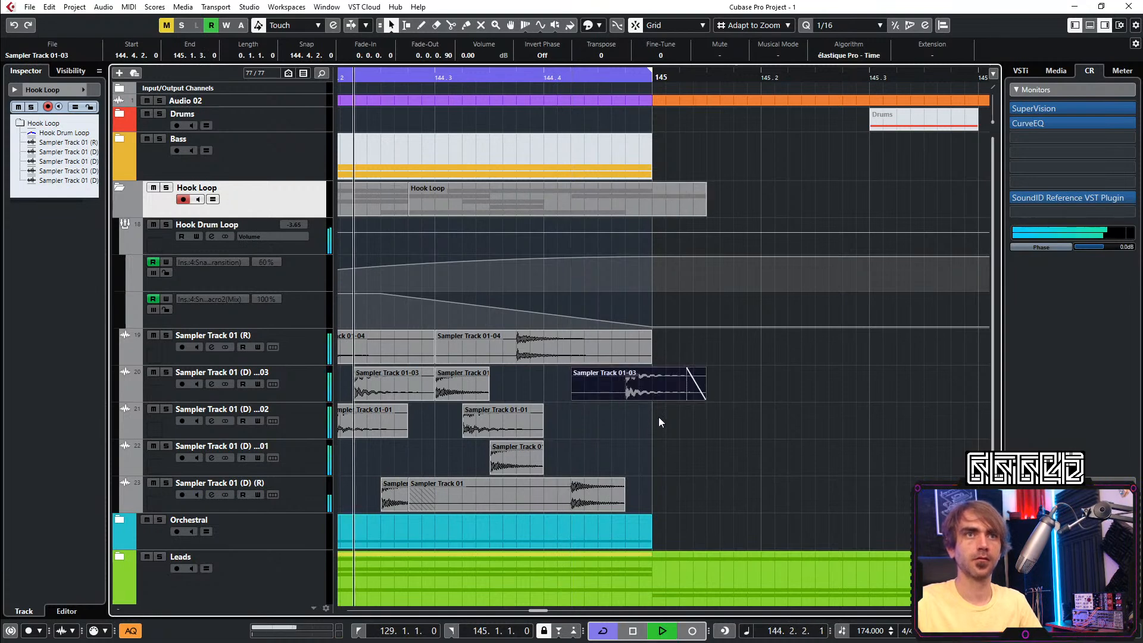
{"action": "left_click_drag", "start_coordinate": [655, 392], "coordinate": [629, 392]}
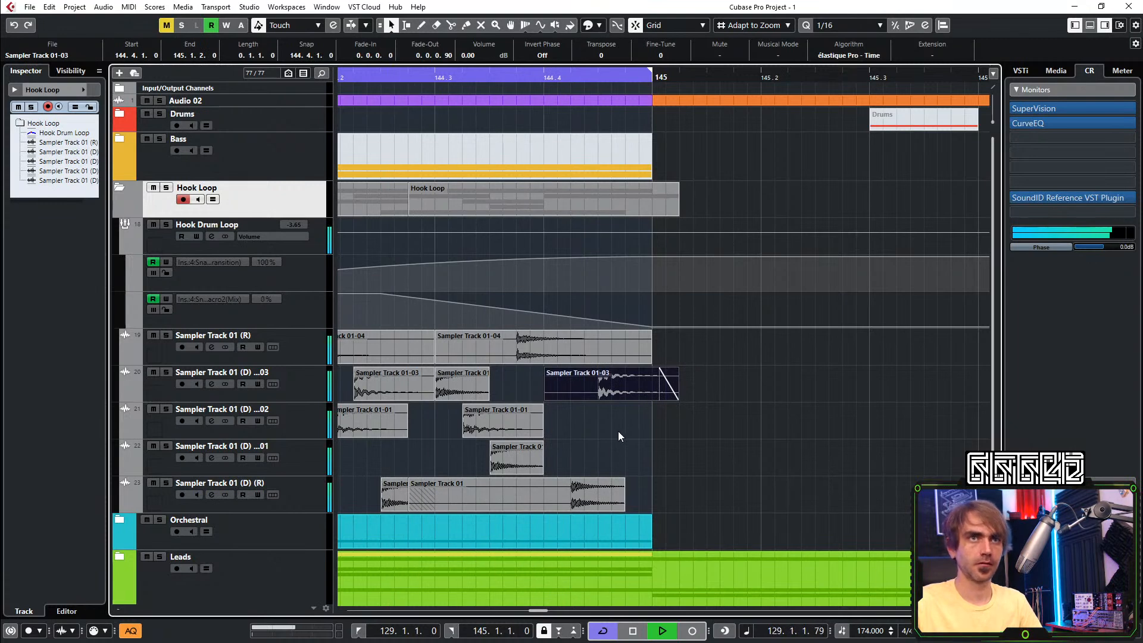
Copy the Sampler Track 01-01 hit to 144.4.4, trim it and the last Sampler Track 01-03 event to bar 145, and give the copy a short fade-out
{"action": "left_click_drag", "start_coordinate": [499, 424], "coordinate": [653, 430]}
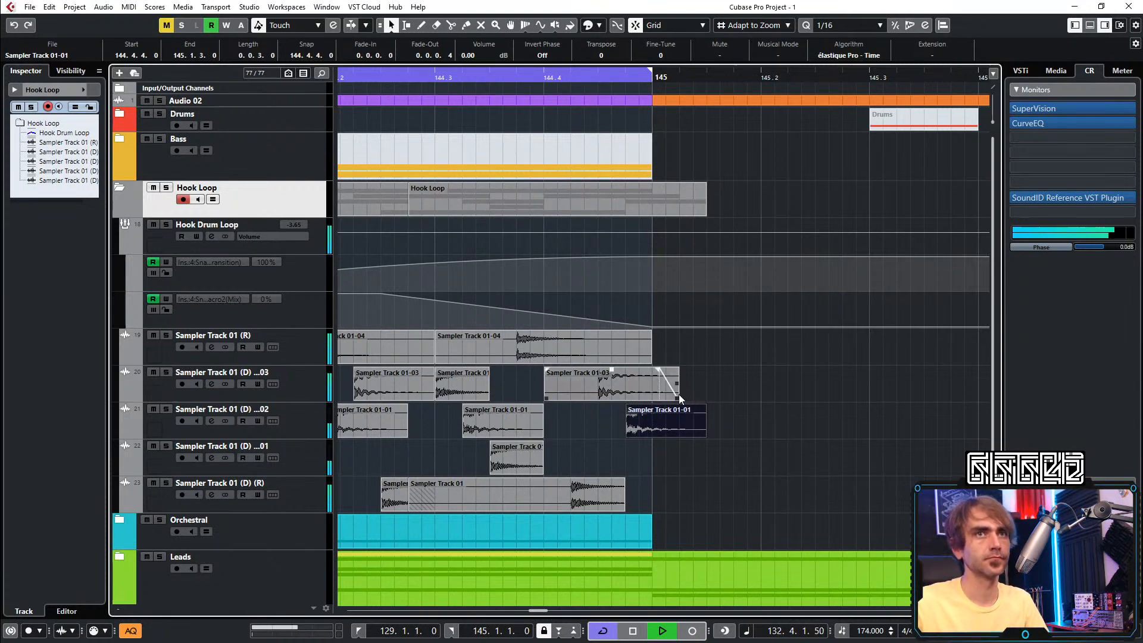
{"action": "left_click_drag", "start_coordinate": [679, 394], "coordinate": [652, 394]}
{"action": "left_click", "coordinate": [644, 341]}
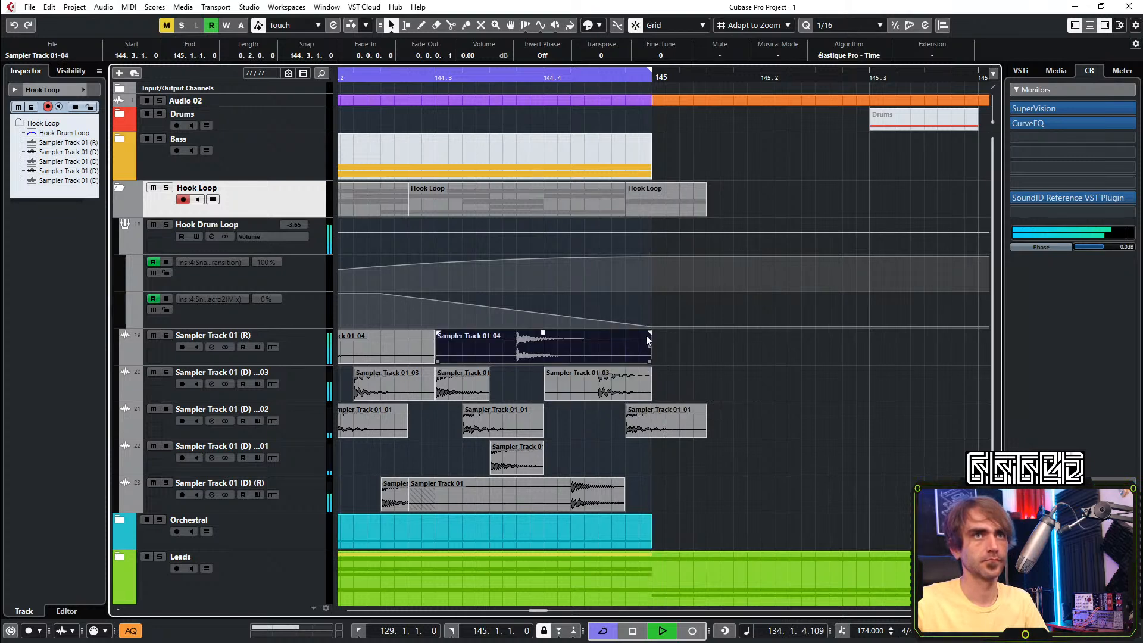
{"action": "left_click", "coordinate": [684, 427]}
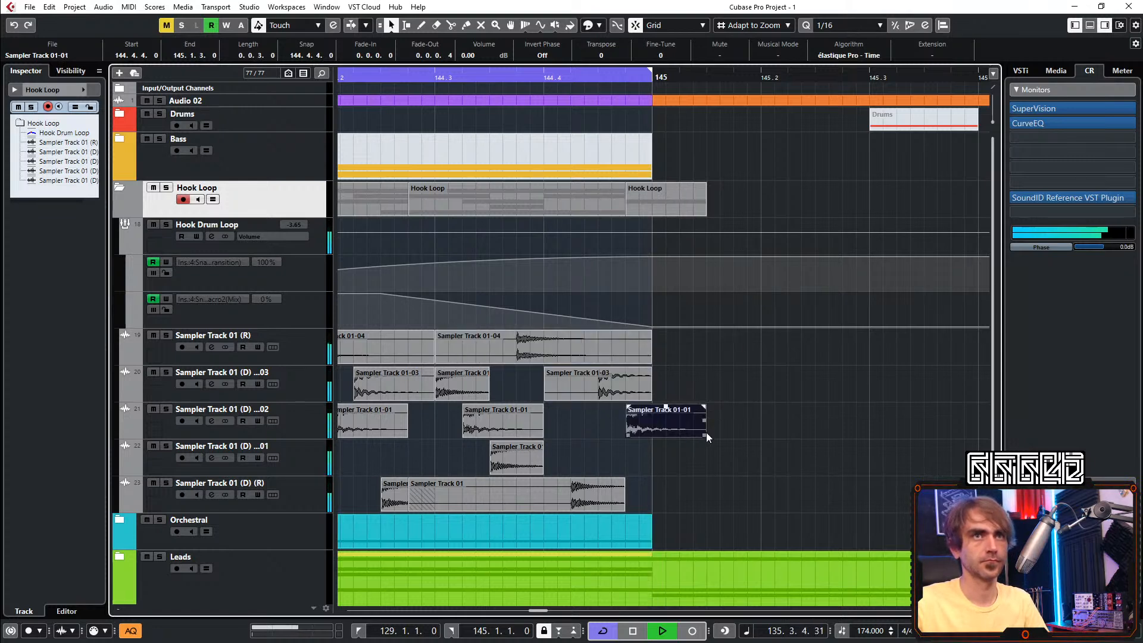
{"action": "left_click_drag", "start_coordinate": [701, 435], "coordinate": [652, 435]}
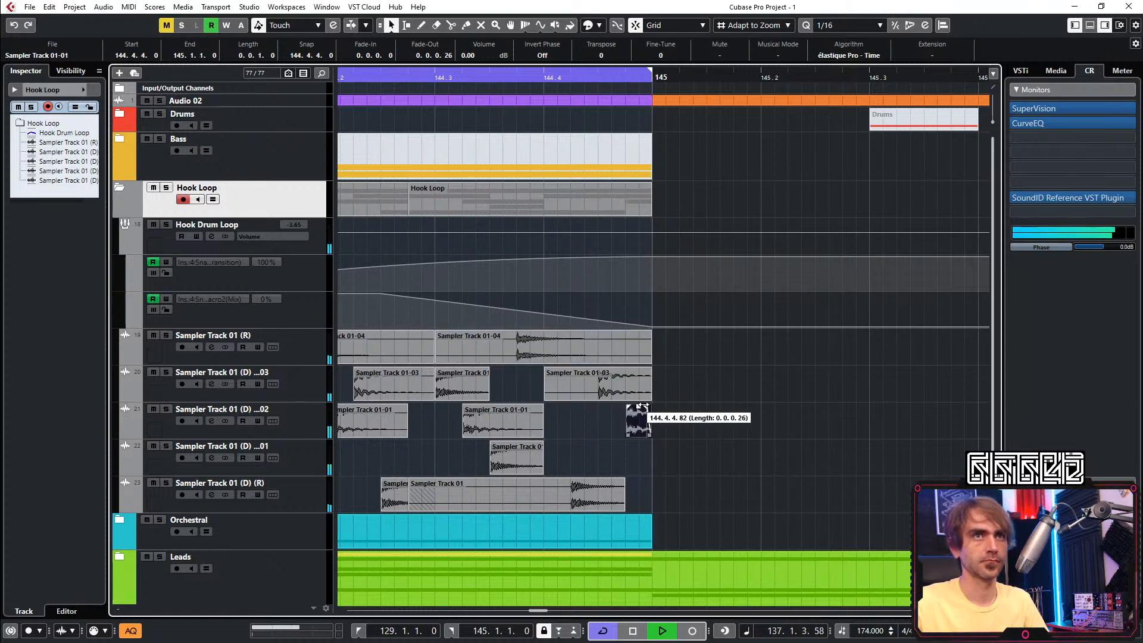
{"action": "scroll", "coordinate": [698, 444], "scroll_direction": "down", "scroll_amount": 10}
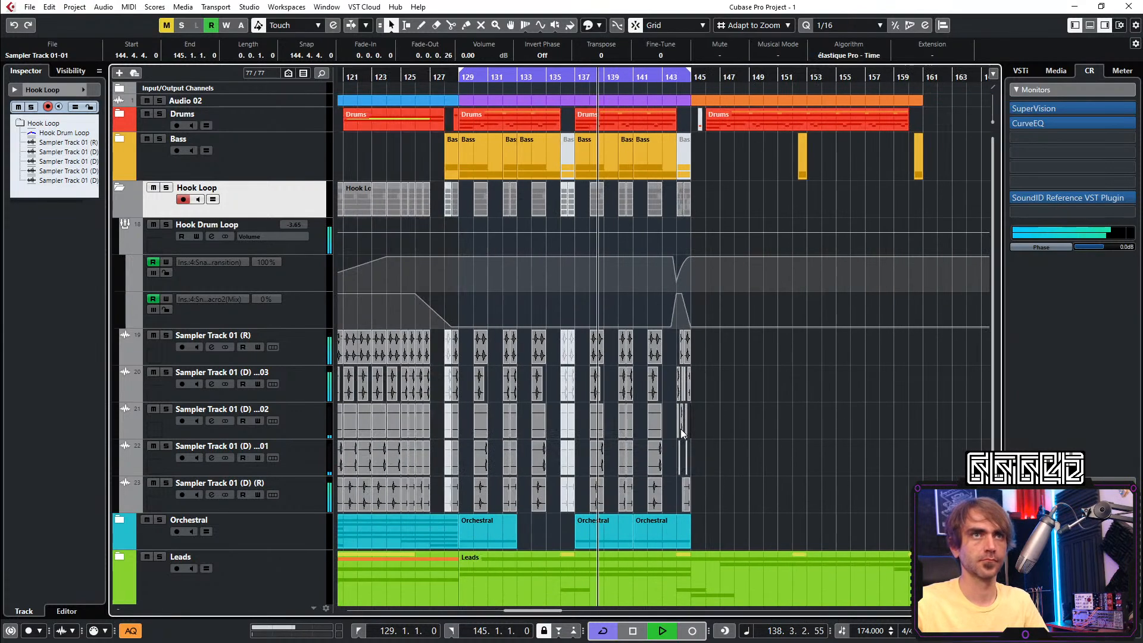
Collapse the Hook Loop folder and raise the CRASH15 track's volume in the Drums folder to -11.9 dB, leaving that folder collapsed
{"action": "left_click", "coordinate": [117, 189]}
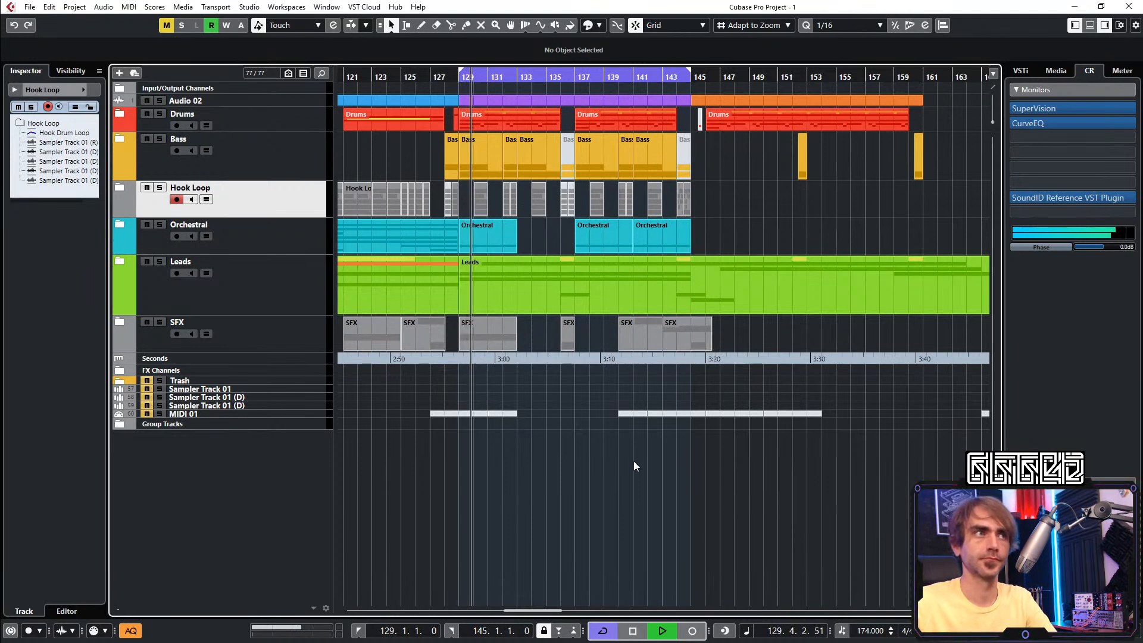
{"action": "scroll", "coordinate": [606, 472], "scroll_direction": "down", "scroll_amount": 1, "text": "ctrl"}
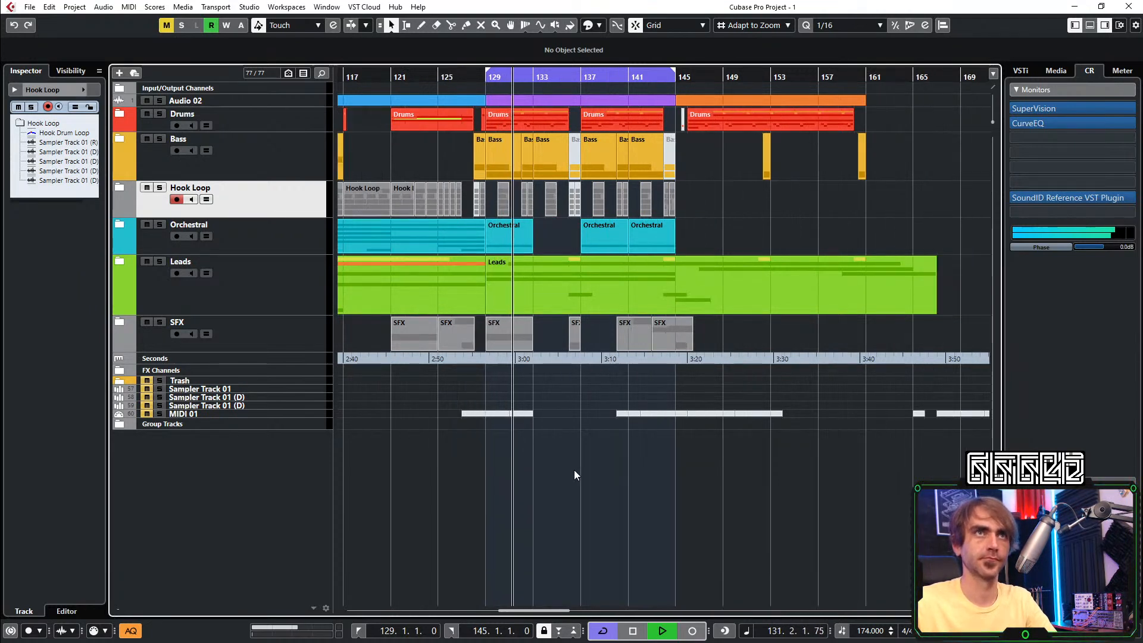
{"action": "left_click", "coordinate": [121, 116]}
{"action": "scroll", "coordinate": [570, 310], "scroll_direction": "down", "scroll_amount": 3}
{"action": "key", "text": "space"}
{"action": "key", "text": "space"}
{"action": "left_click", "coordinate": [259, 387]}
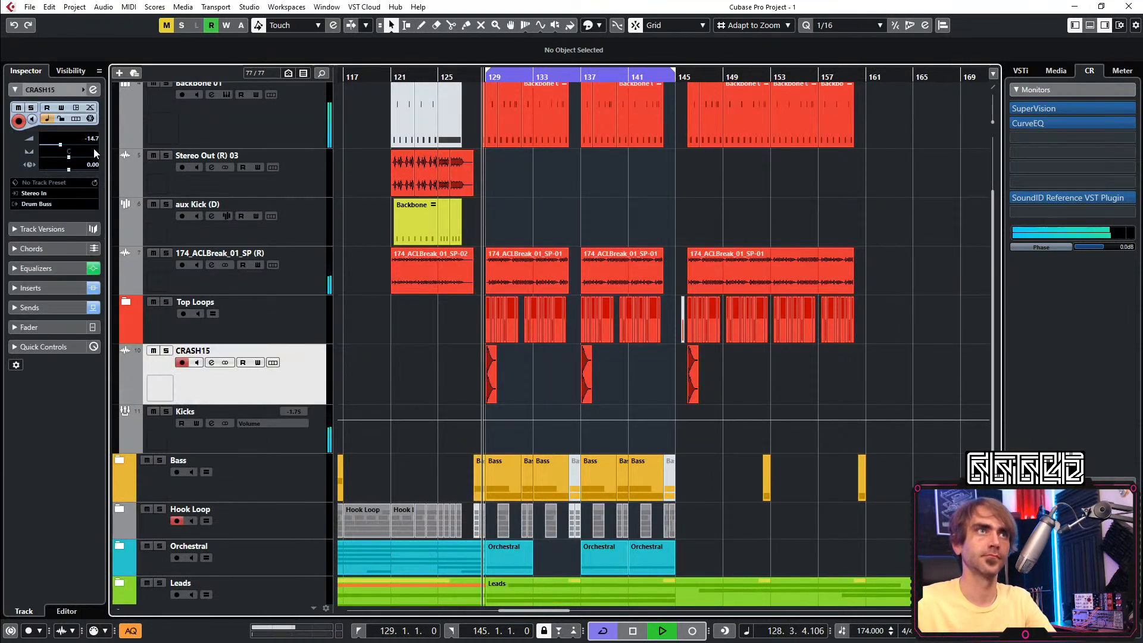
{"action": "key", "text": "space"}
{"action": "scroll", "coordinate": [91, 143], "scroll_direction": "up", "scroll_amount": 3}
{"action": "key", "text": "space"}
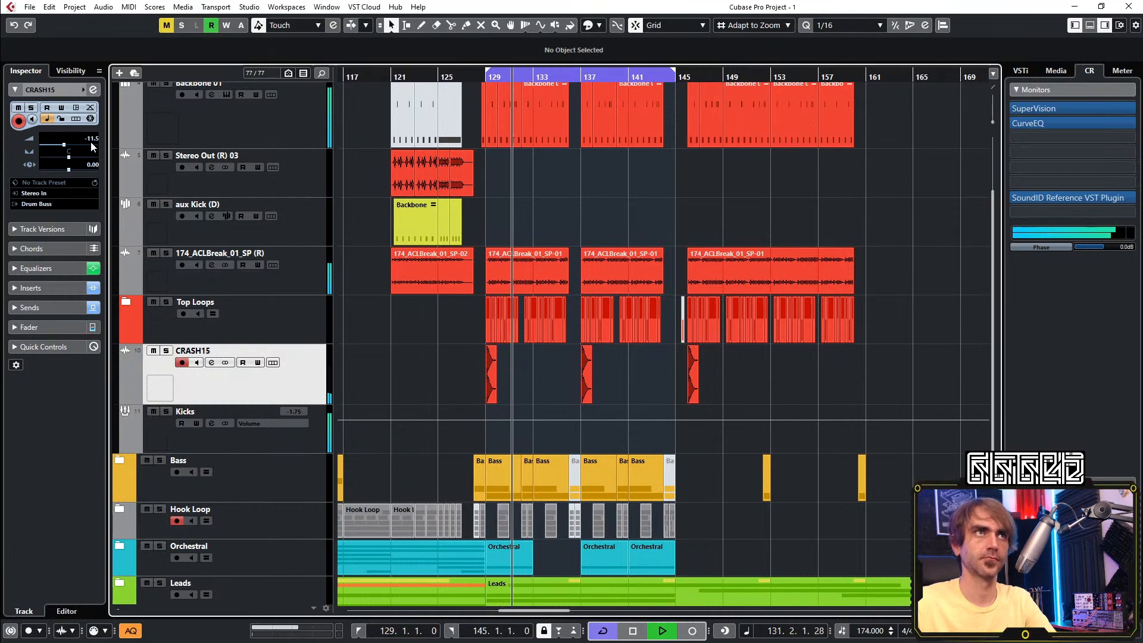
{"action": "scroll", "coordinate": [560, 248], "scroll_direction": "up", "scroll_amount": 3}
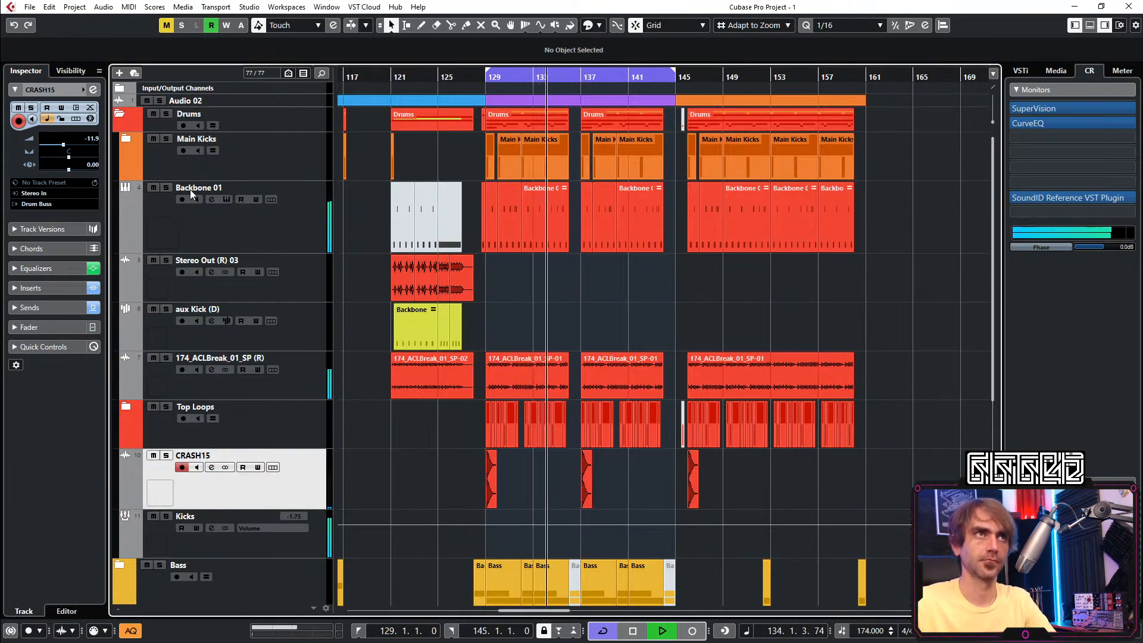
{"action": "left_click", "coordinate": [119, 111]}
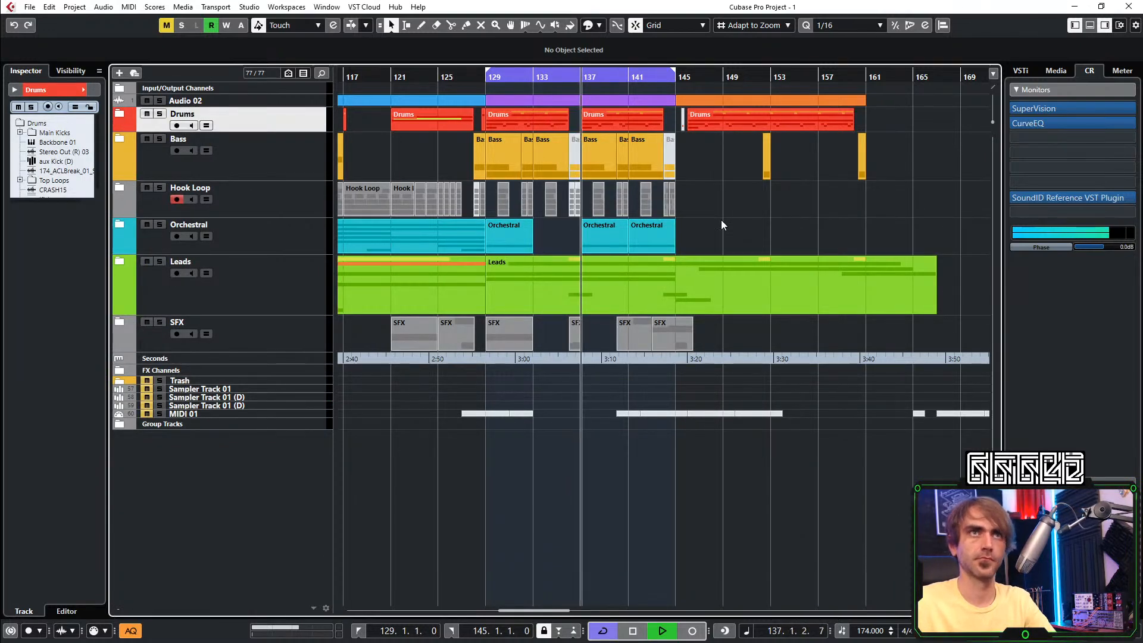
Expand the Hook Loop folder, delete its muted events at bar 136 and copy the bar 144 drum fill there
{"action": "left_click", "coordinate": [119, 188]}
{"action": "key", "text": "h"}
{"action": "key", "text": "h"}
{"action": "key", "text": "h"}
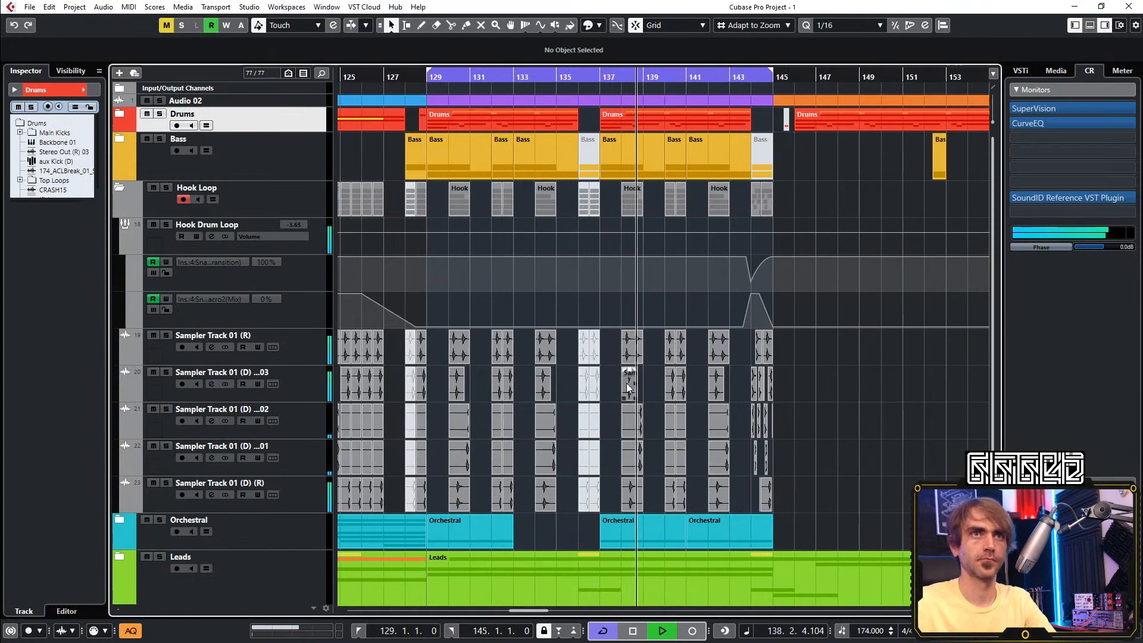
{"action": "key", "text": "h"}
{"action": "key", "text": "h"}
{"action": "left_click_drag", "start_coordinate": [458, 204], "coordinate": [368, 203]}
{"action": "key", "text": "Delete"}
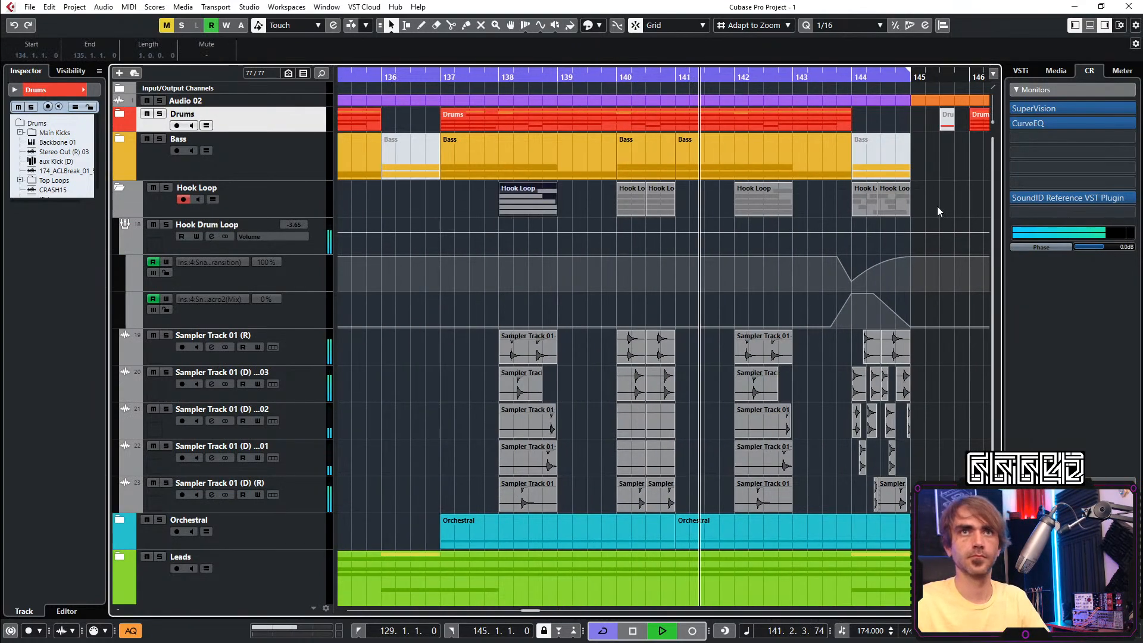
{"action": "left_click_drag", "start_coordinate": [924, 201], "coordinate": [394, 207]}
{"action": "scroll", "coordinate": [428, 188], "scroll_direction": "left", "scroll_amount": 2}
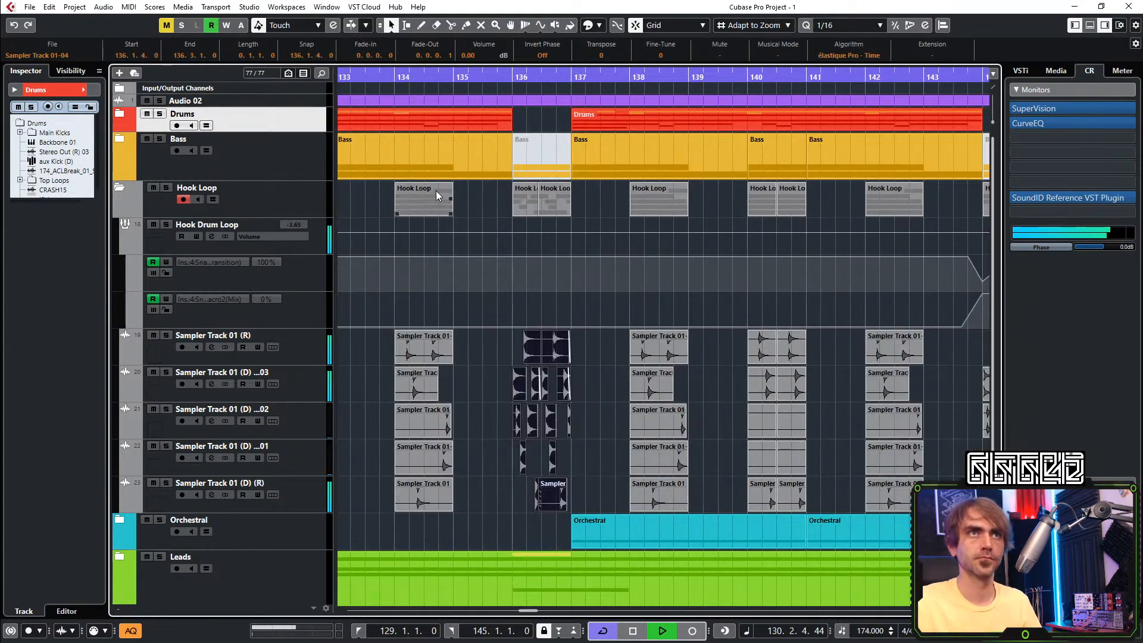
Mute the first Hook Loop part of the copied fill at bar 136
{"action": "left_click", "coordinate": [479, 205]}
{"action": "key", "text": "7"}
{"action": "left_click", "coordinate": [518, 200]}
{"action": "key", "text": "1"}
{"action": "left_click", "coordinate": [477, 198]}
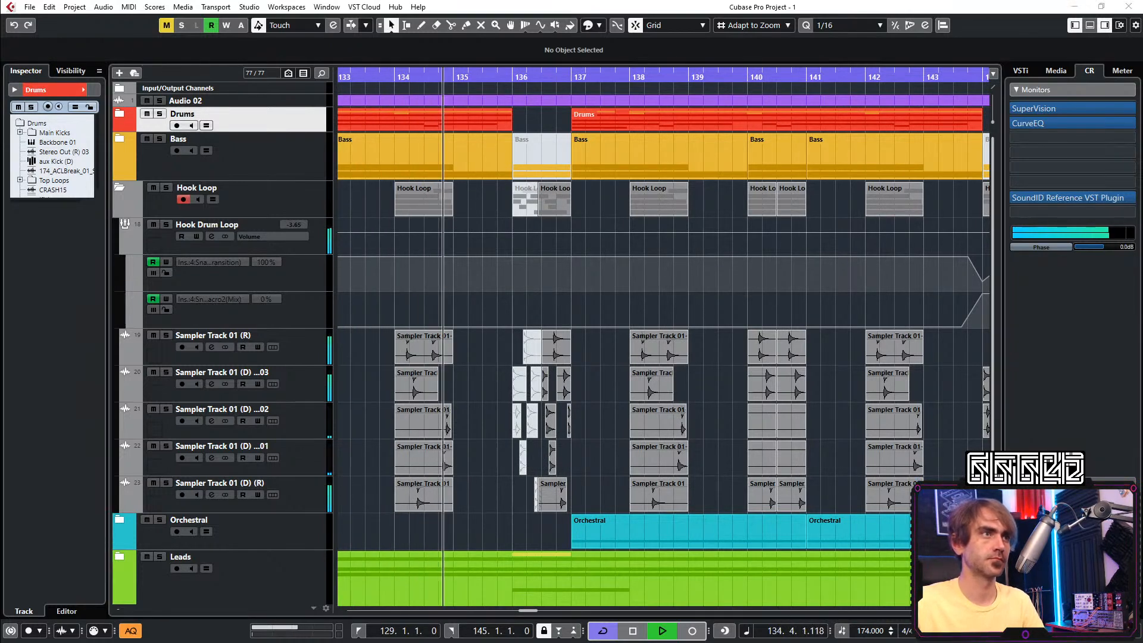
{"action": "left_click", "coordinate": [487, 464]}
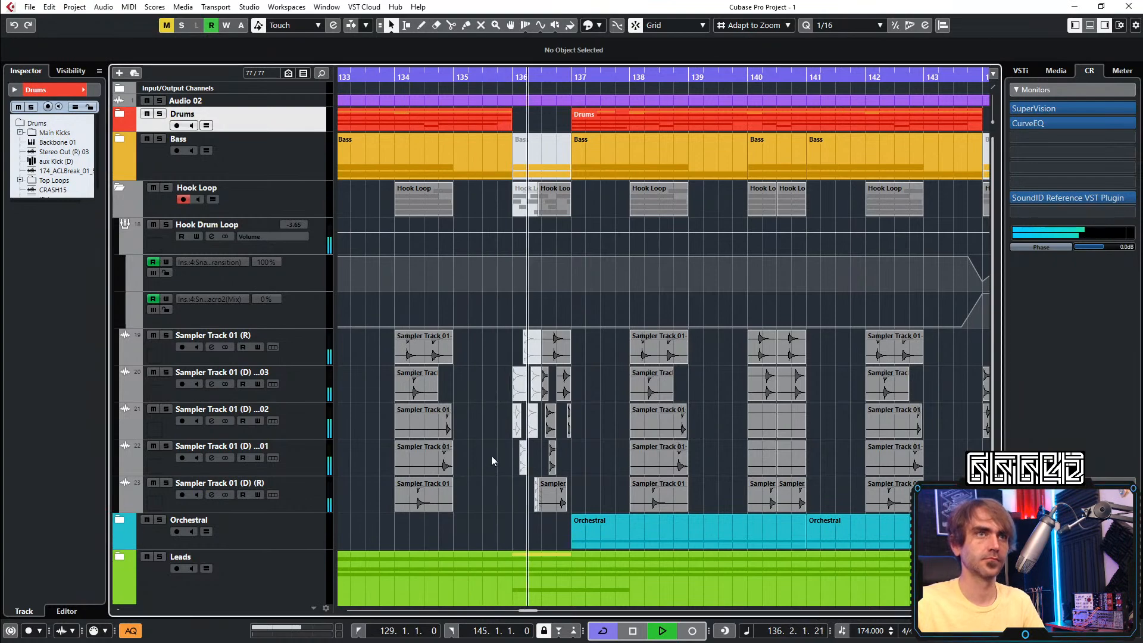
{"action": "scroll", "coordinate": [548, 454], "scroll_direction": "up", "scroll_amount": 2}
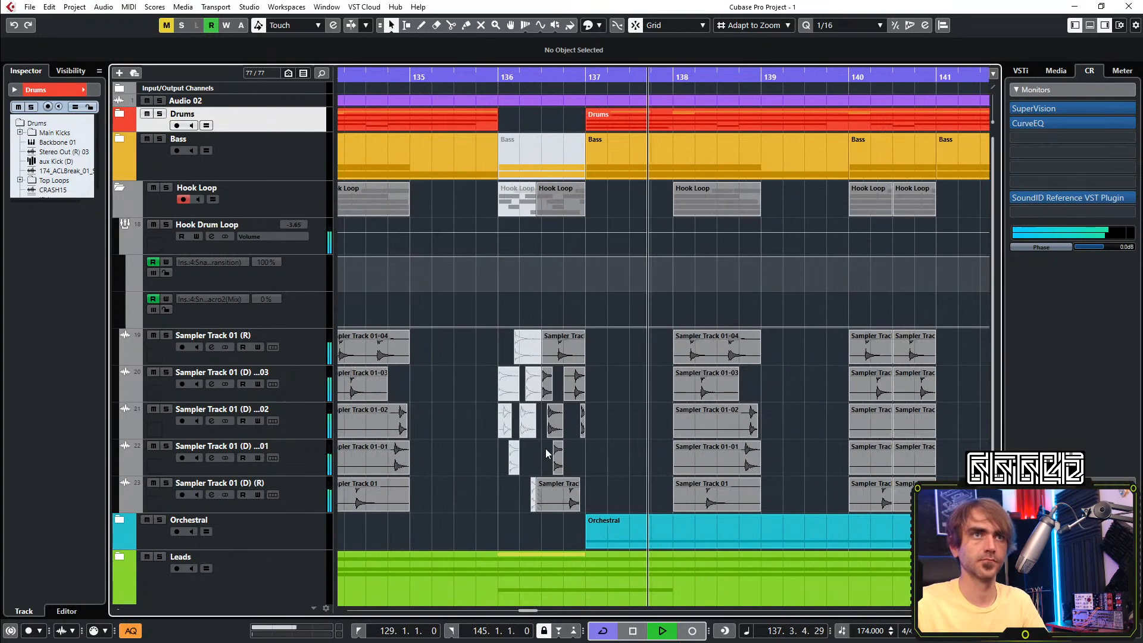
Mute the fill's beat 3 events at bar 136 on the Sampler Track 01 (R), (D) ...03, ...02 and ...01 tracks while auditioning it
{"action": "left_click", "coordinate": [470, 80]}
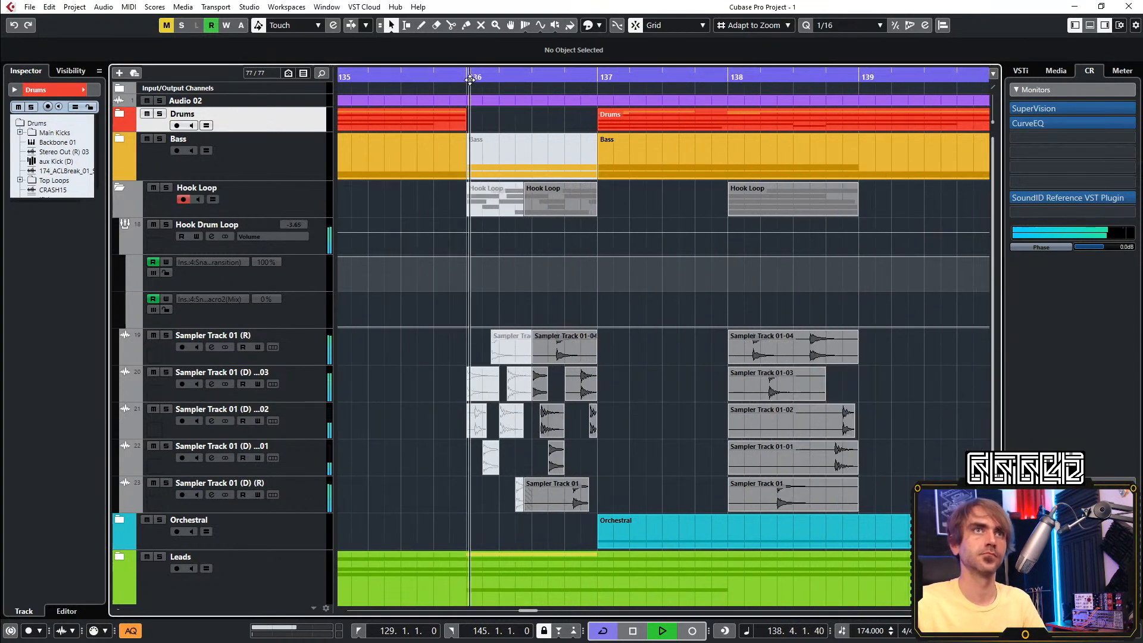
{"action": "key", "text": "7"}
{"action": "left_click", "coordinate": [555, 349]}
{"action": "key", "text": "space"}
{"action": "left_click", "coordinate": [536, 386]}
{"action": "left_click", "coordinate": [550, 418]}
{"action": "left_click", "coordinate": [557, 456]}
{"action": "key", "text": "space"}
{"action": "key", "text": "space"}
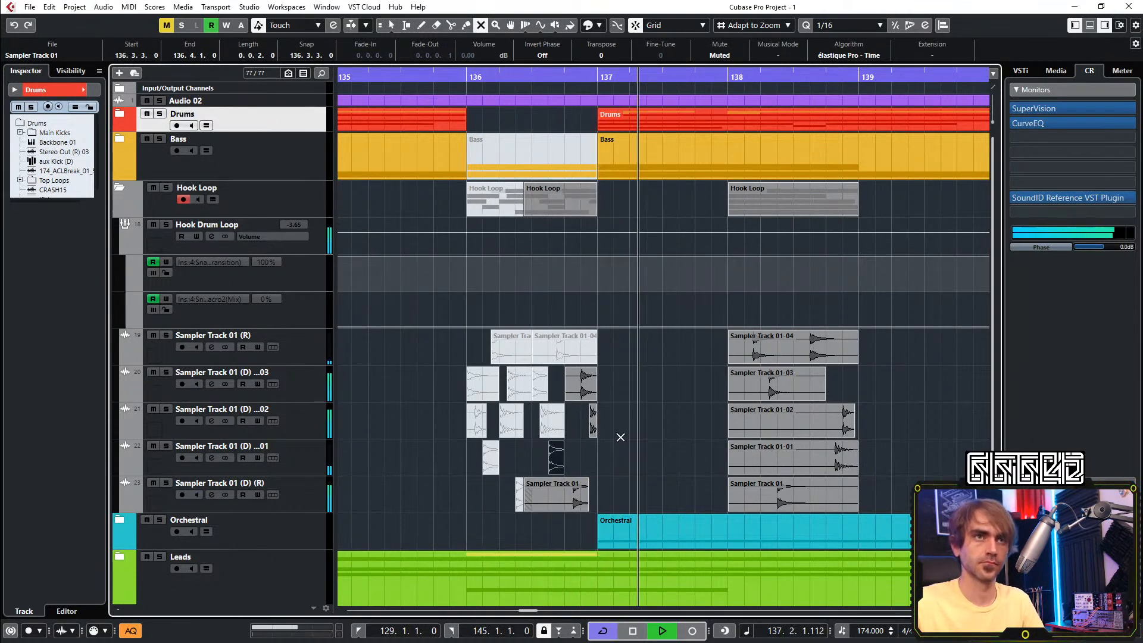
Try the bar 136 fill with its second Sampler Track 01-04 event unmuted, and mute that event again
{"action": "key", "text": "space"}
{"action": "left_click", "coordinate": [552, 349]}
{"action": "key", "text": "space"}
{"action": "left_click", "coordinate": [649, 439]}
{"action": "key", "text": "space"}
{"action": "key", "text": "space"}
{"action": "left_click", "coordinate": [562, 350]}
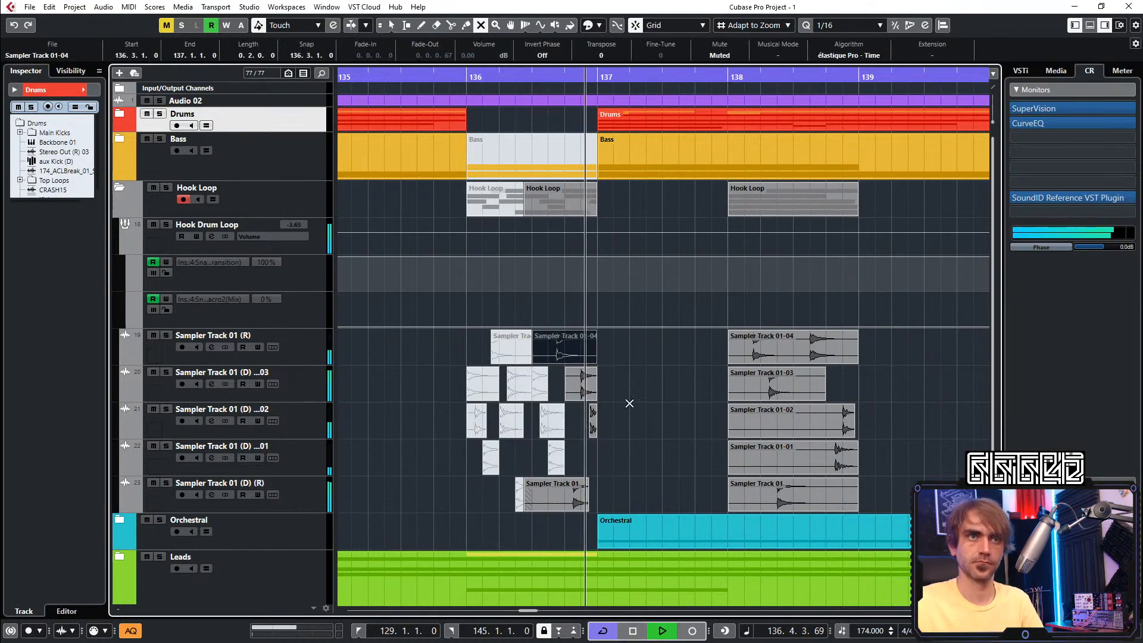
Listen through bar 136 and the following bars and examine the thinned-out drum fill against the rest of the arrangement
{"action": "scroll", "coordinate": [602, 446], "scroll_direction": "up", "scroll_amount": 3}
{"action": "scroll", "coordinate": [601, 447], "scroll_direction": "up", "scroll_amount": 2}
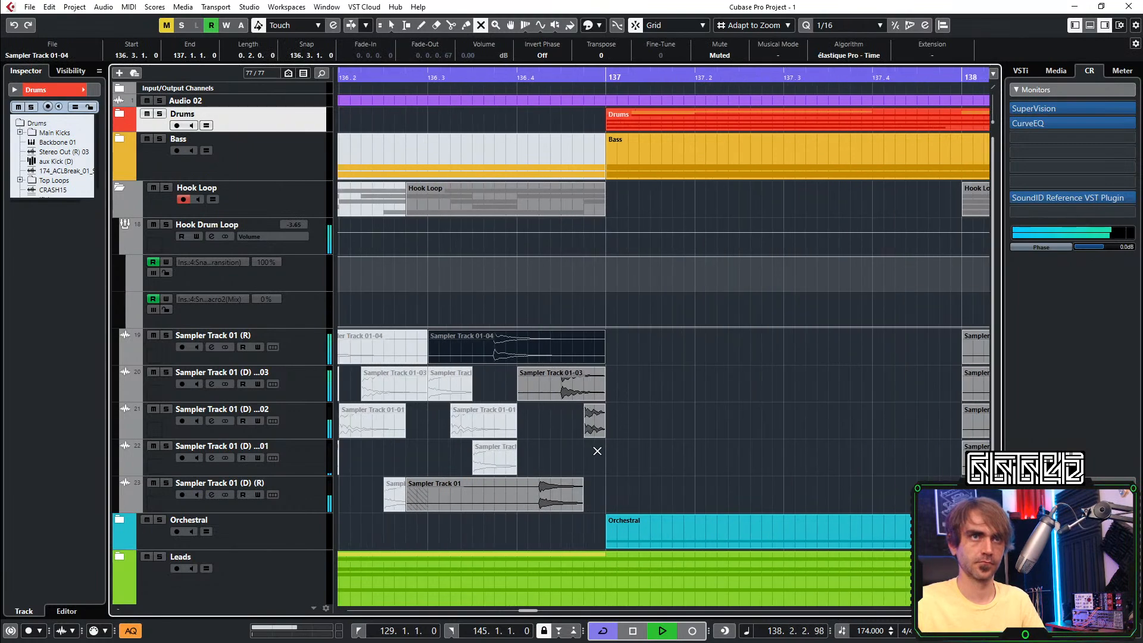
{"action": "scroll", "coordinate": [645, 444], "scroll_direction": "down", "scroll_amount": 5}
{"action": "key", "text": "space"}
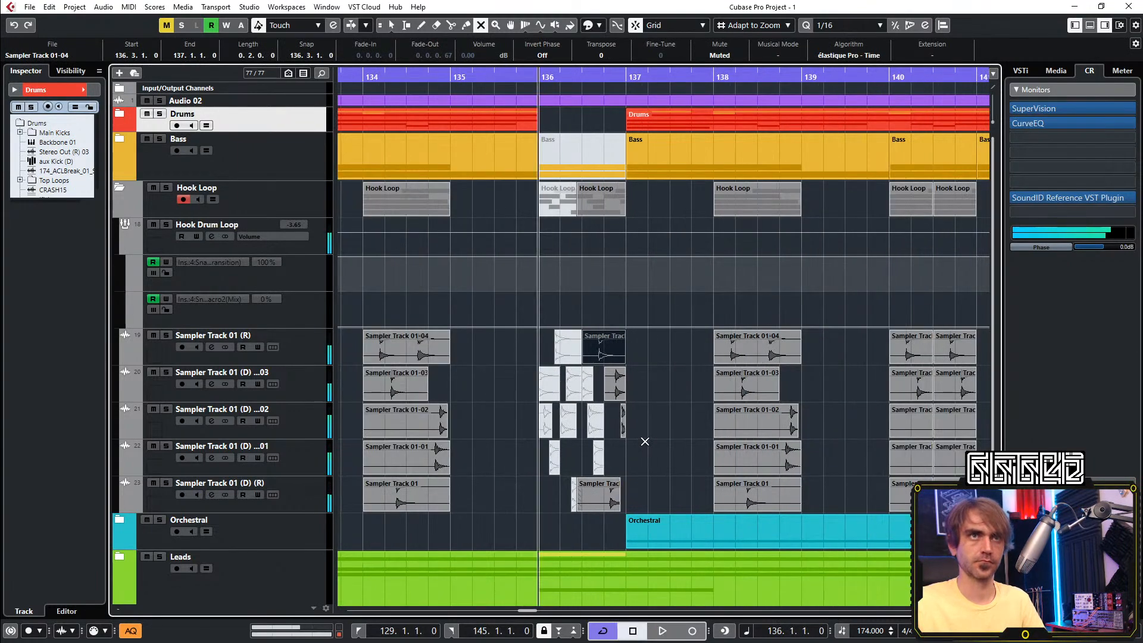
{"action": "scroll", "coordinate": [660, 395], "scroll_direction": "down", "scroll_amount": 4}
{"action": "key", "text": "1"}
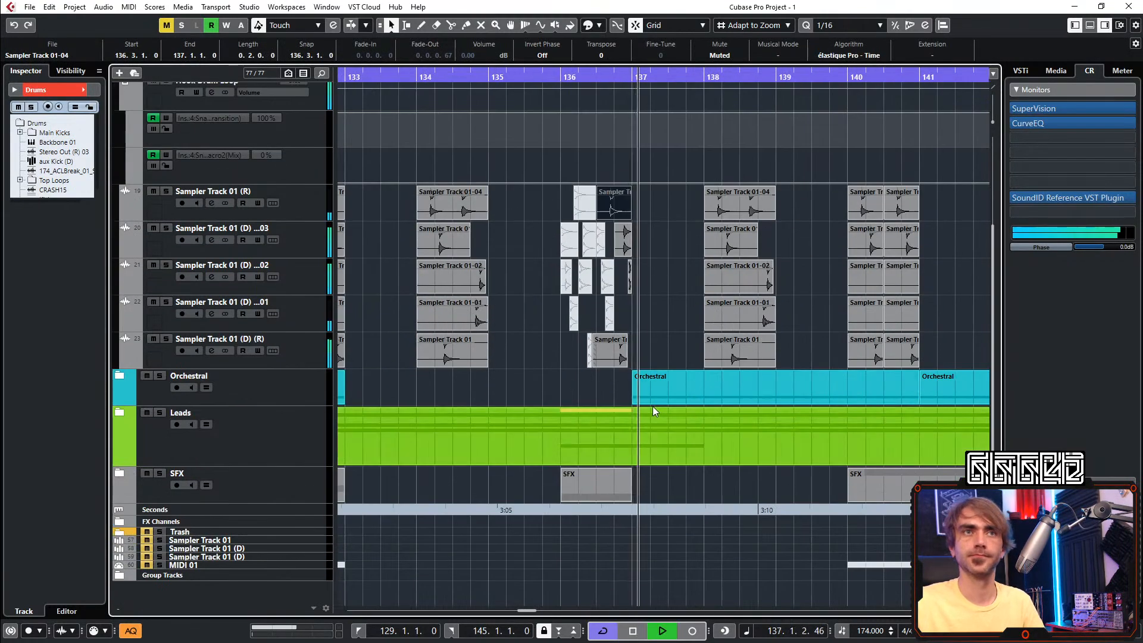
{"action": "scroll", "coordinate": [652, 345], "scroll_direction": "down", "scroll_amount": 2}
{"action": "scroll", "coordinate": [651, 333], "scroll_direction": "down", "scroll_amount": 2}
{"action": "scroll", "coordinate": [652, 375], "scroll_direction": "up", "scroll_amount": 3}
{"action": "scroll", "coordinate": [663, 402], "scroll_direction": "down", "scroll_amount": 4}
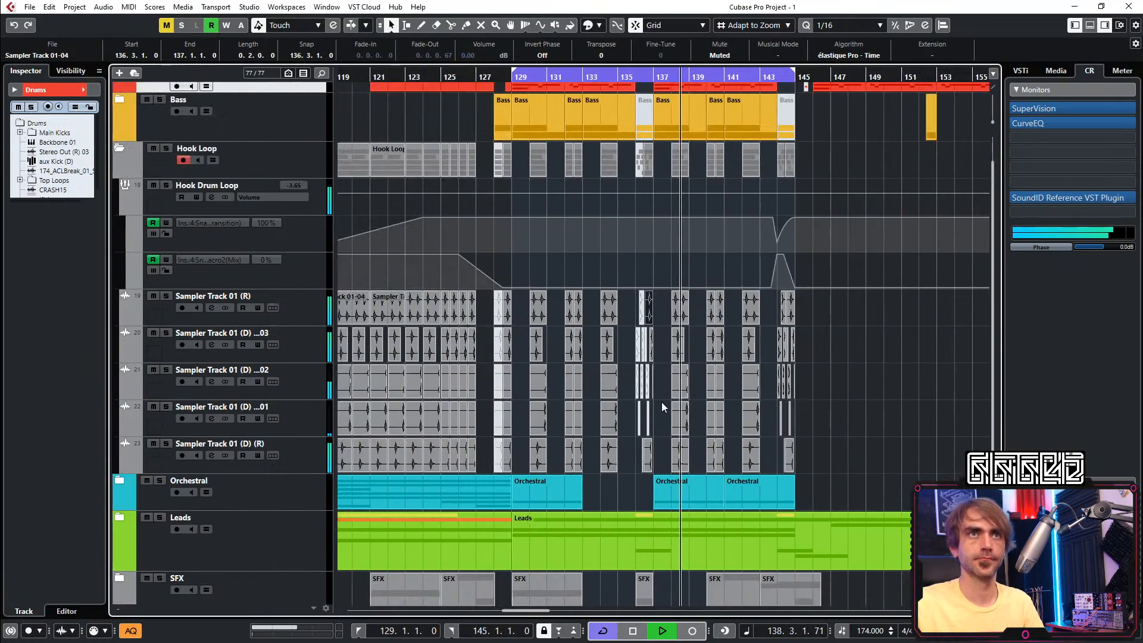
{"action": "scroll", "coordinate": [526, 408], "scroll_direction": "up", "scroll_amount": 5}
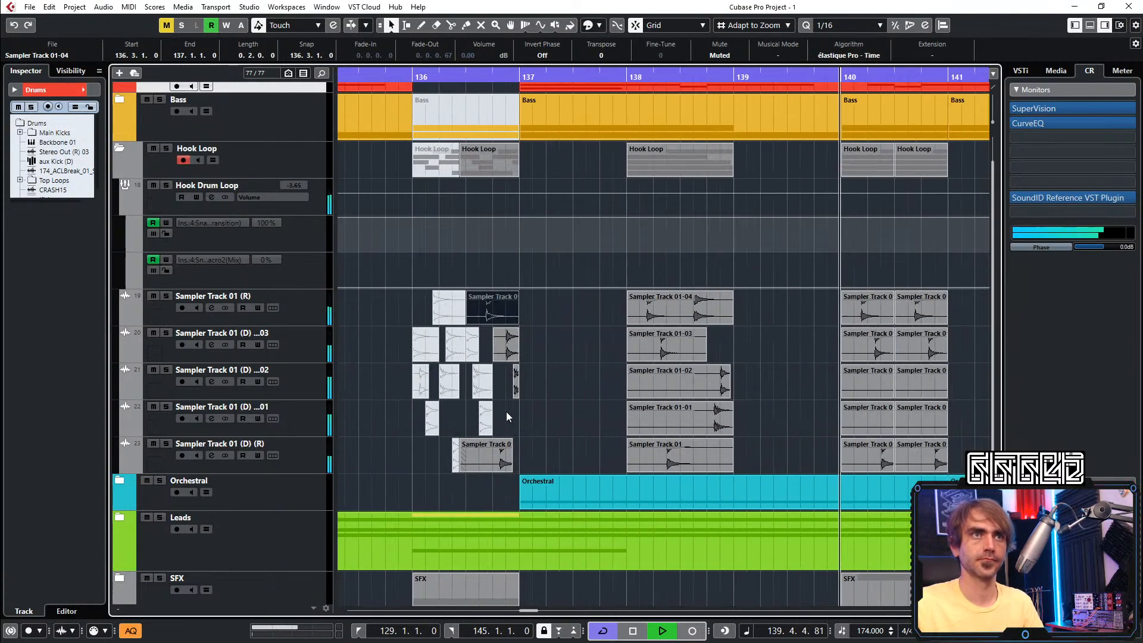
Draw a triangular rise on the Hook Drum Loop's Macro 2 (Mix) automation over the bar 136 fill, peaking at 100% at 136.3.1.0
{"action": "scroll", "coordinate": [544, 394], "scroll_direction": "down", "scroll_amount": 5}
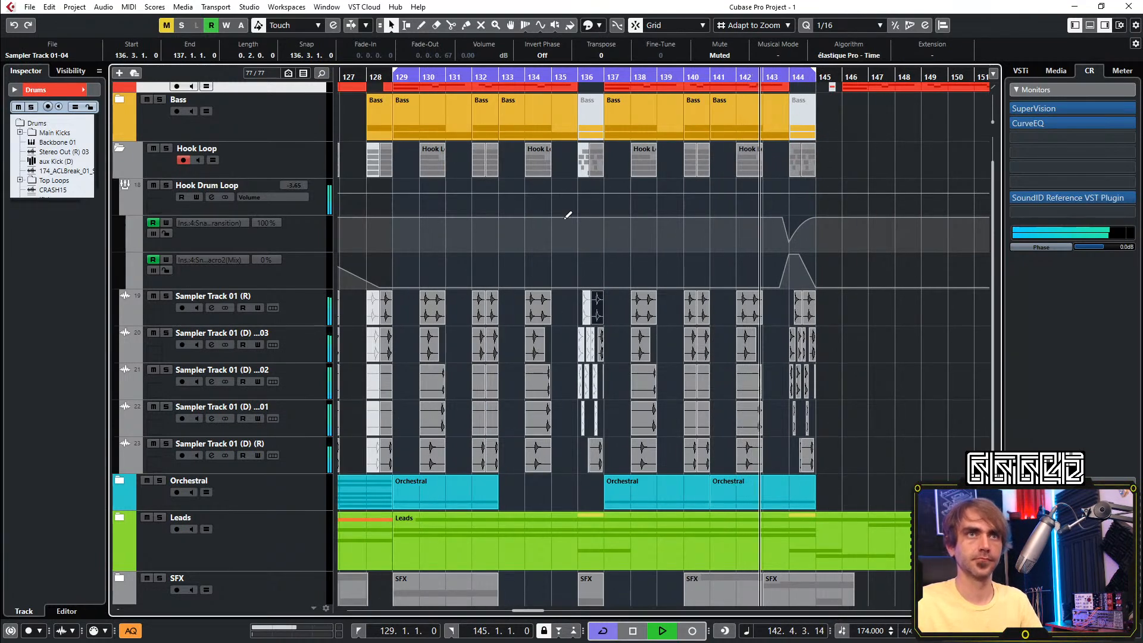
{"action": "left_click", "coordinate": [570, 335]}
{"action": "scroll", "coordinate": [573, 337], "scroll_direction": "up", "scroll_amount": 3}
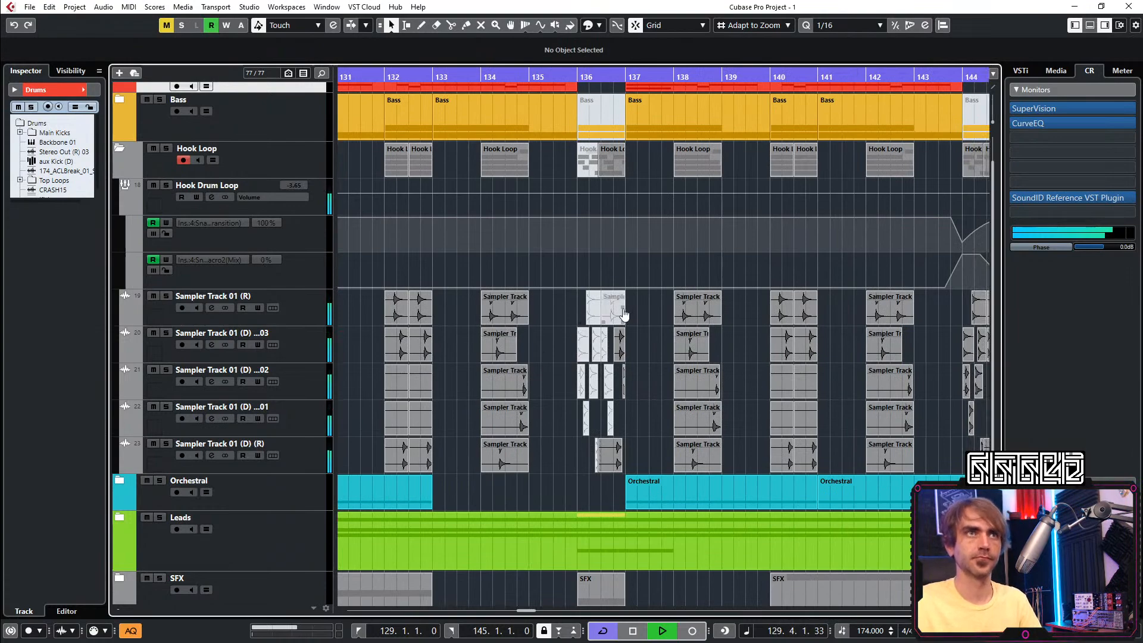
{"action": "scroll", "coordinate": [625, 298], "scroll_direction": "up", "scroll_amount": 3}
{"action": "left_click_drag", "start_coordinate": [545, 283], "coordinate": [573, 254]}
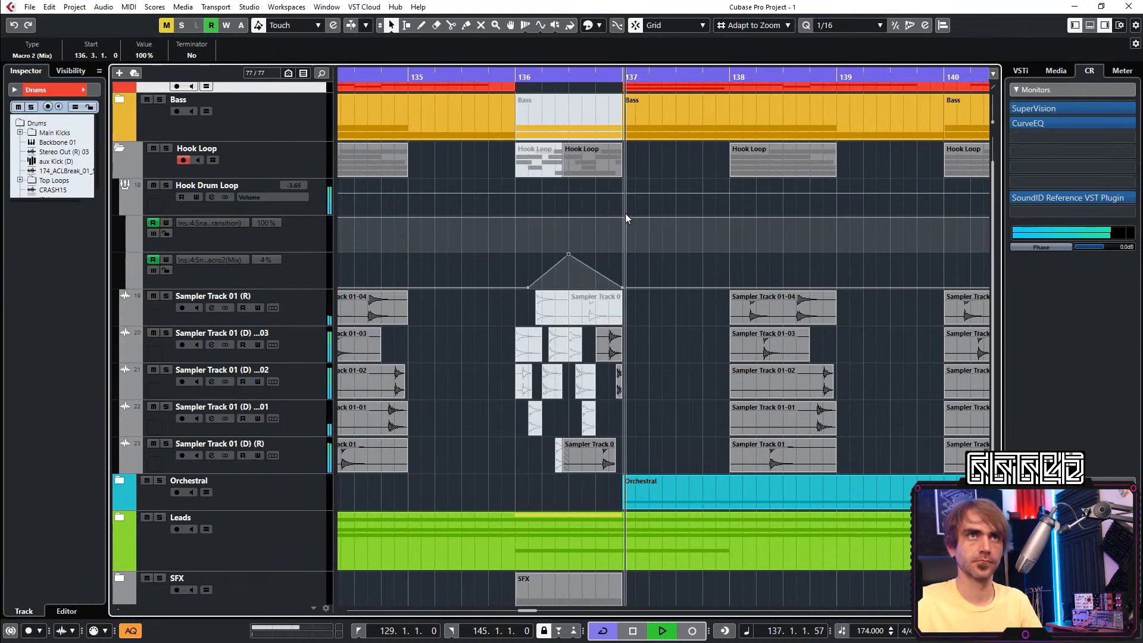
Add a matching dip to the Macro 1 (transition) automation in bar 136, down to 29% at 136.2.3.0, and audition the fill
{"action": "left_click", "coordinate": [537, 218]}
{"action": "left_click_drag", "start_coordinate": [568, 218], "coordinate": [556, 240]}
{"action": "left_click", "coordinate": [569, 239]}
{"action": "key", "text": "space"}
{"action": "key", "text": "space"}
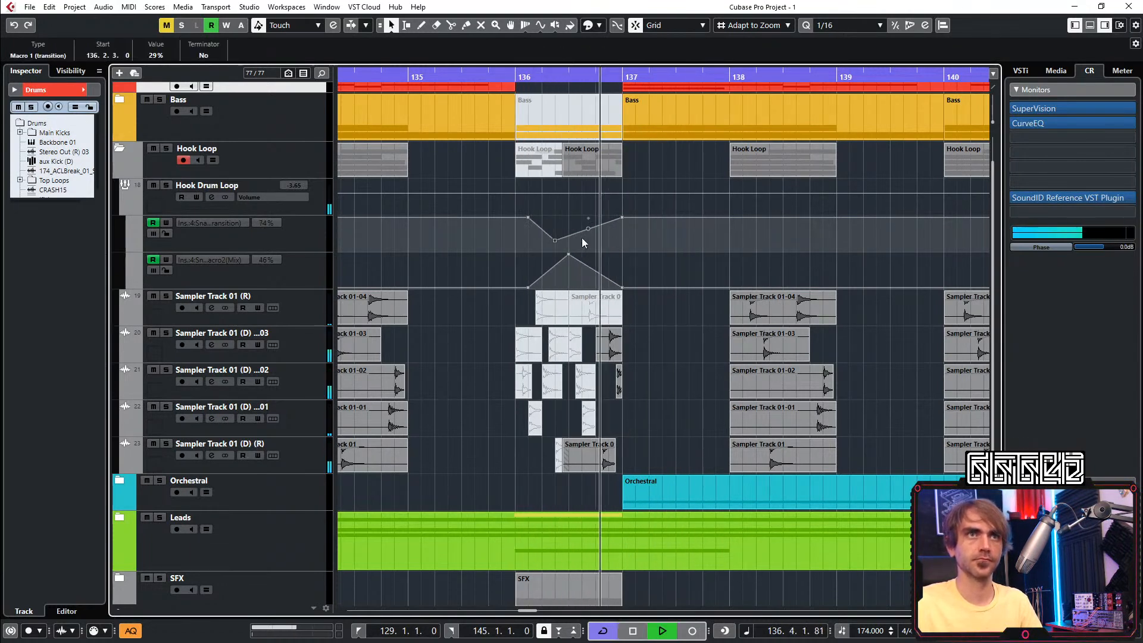
Listen through bars 129 to 145 and examine the section within the overall arrangement
{"action": "scroll", "coordinate": [693, 277], "scroll_direction": "down", "scroll_amount": 5}
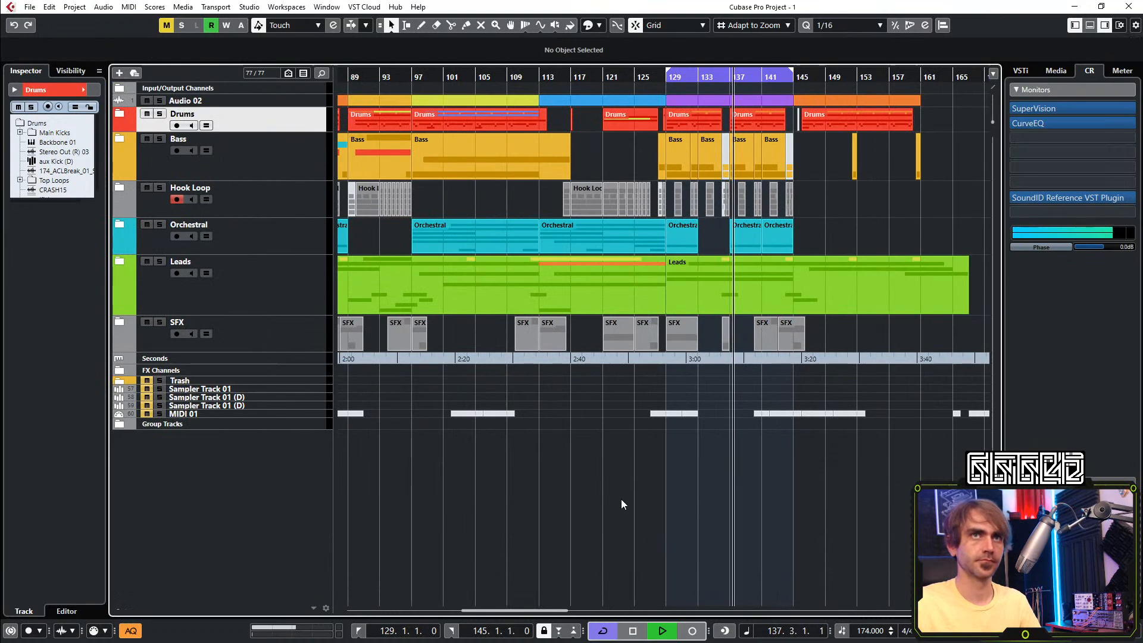
{"action": "key", "text": "g"}
{"action": "scroll", "coordinate": [605, 502], "scroll_direction": "left", "scroll_amount": 3}
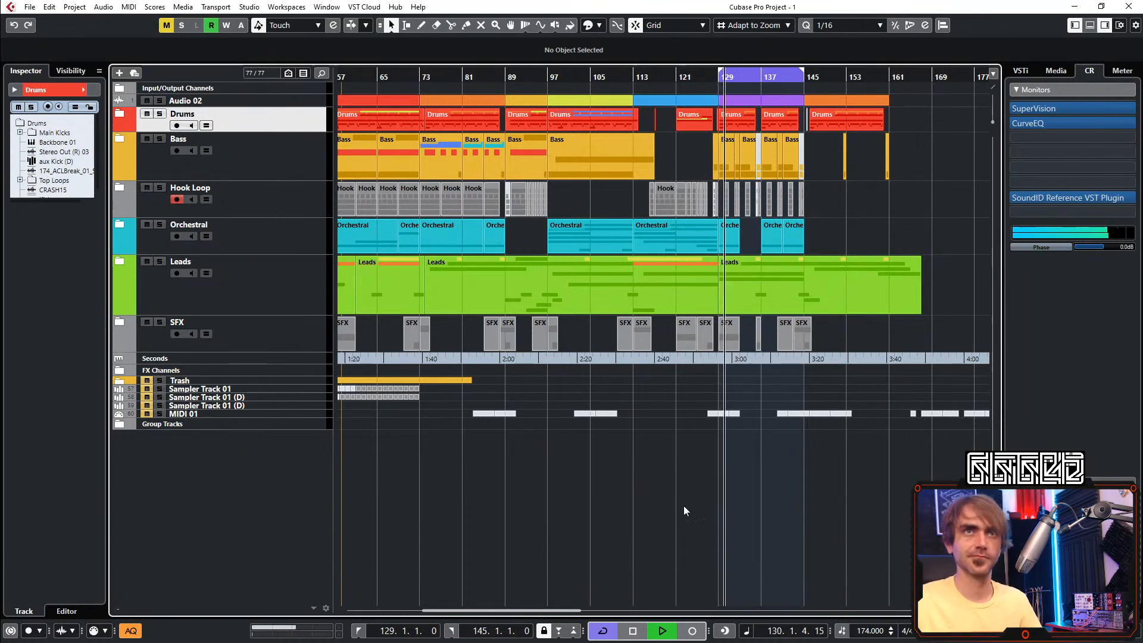
{"action": "scroll", "coordinate": [673, 509], "scroll_direction": "right", "scroll_amount": 3}
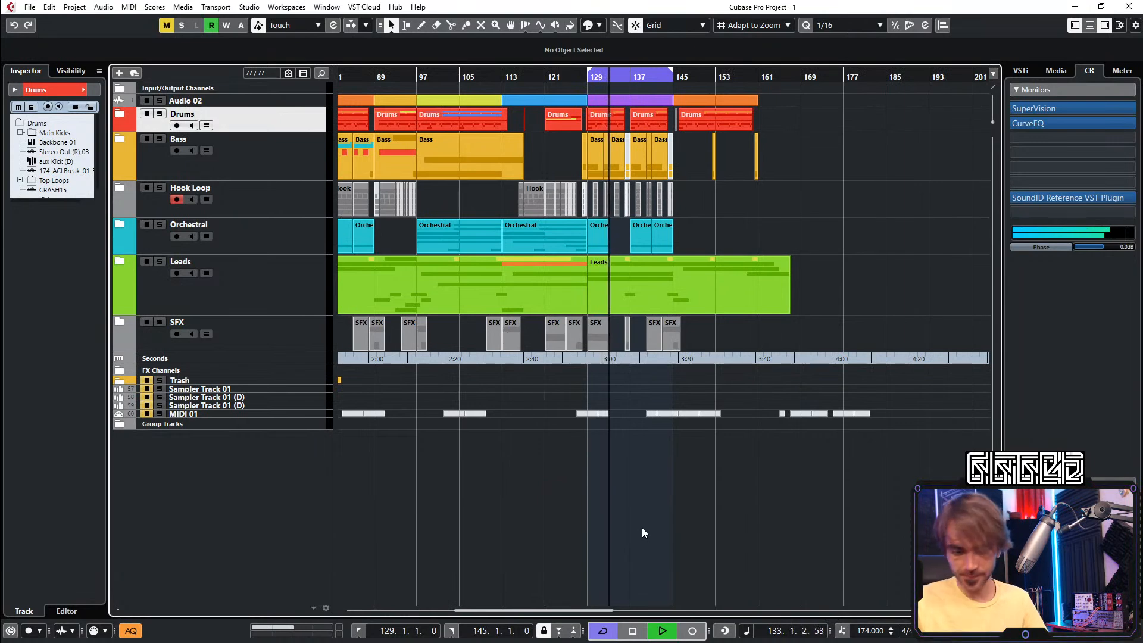
{"action": "key", "text": "space"}
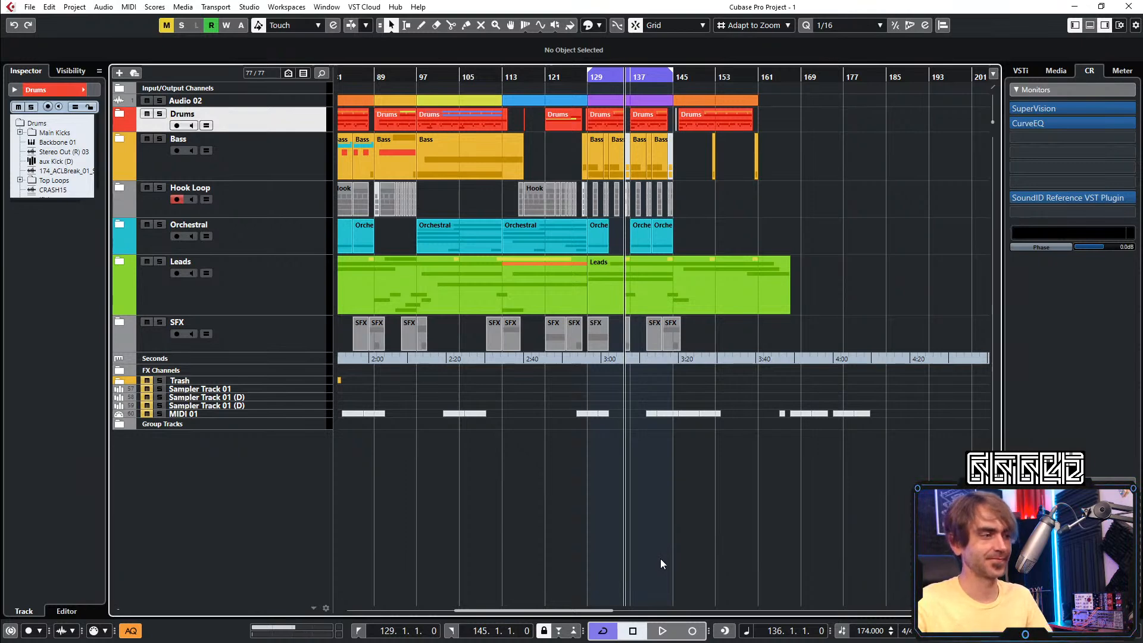
{"action": "key", "text": "space"}
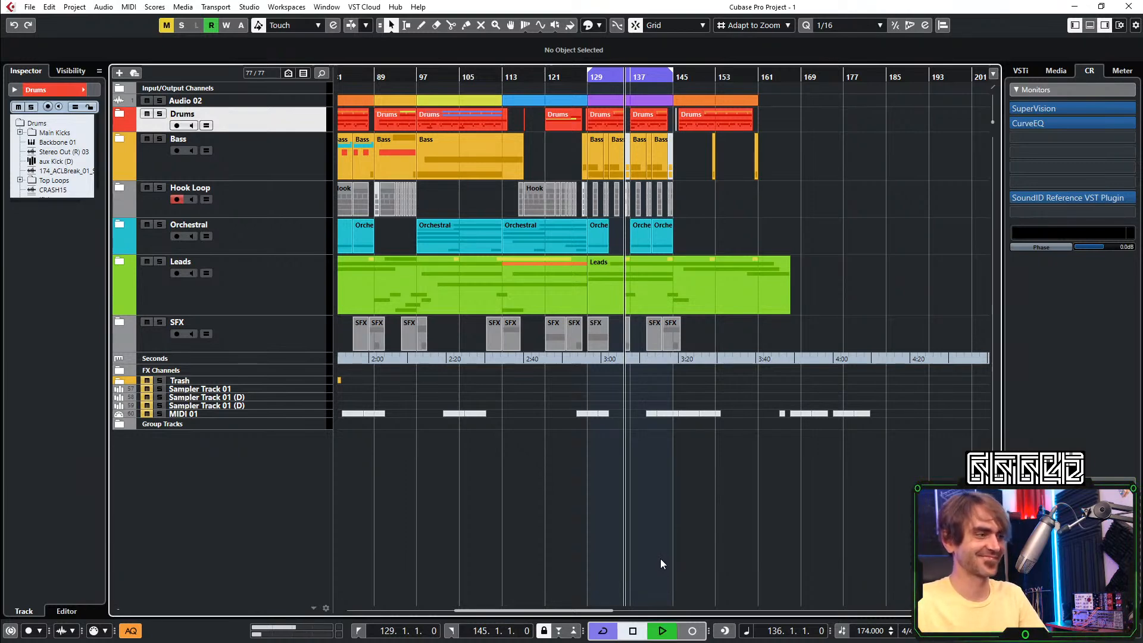
Split the Vital 04-02 event on the Foghorn 1 track at bar 145 and collapse the Leads folder
{"action": "scroll", "coordinate": [714, 258], "scroll_direction": "up", "scroll_amount": 1, "text": "ctrl"}
{"action": "left_click", "coordinate": [120, 261]}
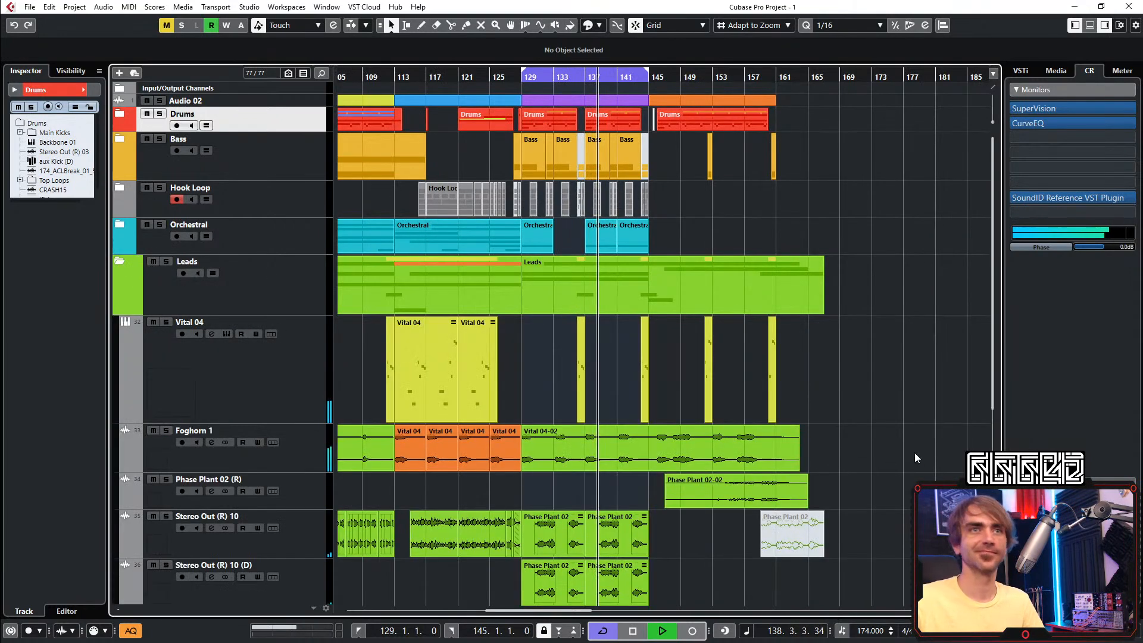
{"action": "scroll", "coordinate": [822, 416], "scroll_direction": "down", "scroll_amount": 3}
{"action": "left_click", "coordinate": [703, 346]}
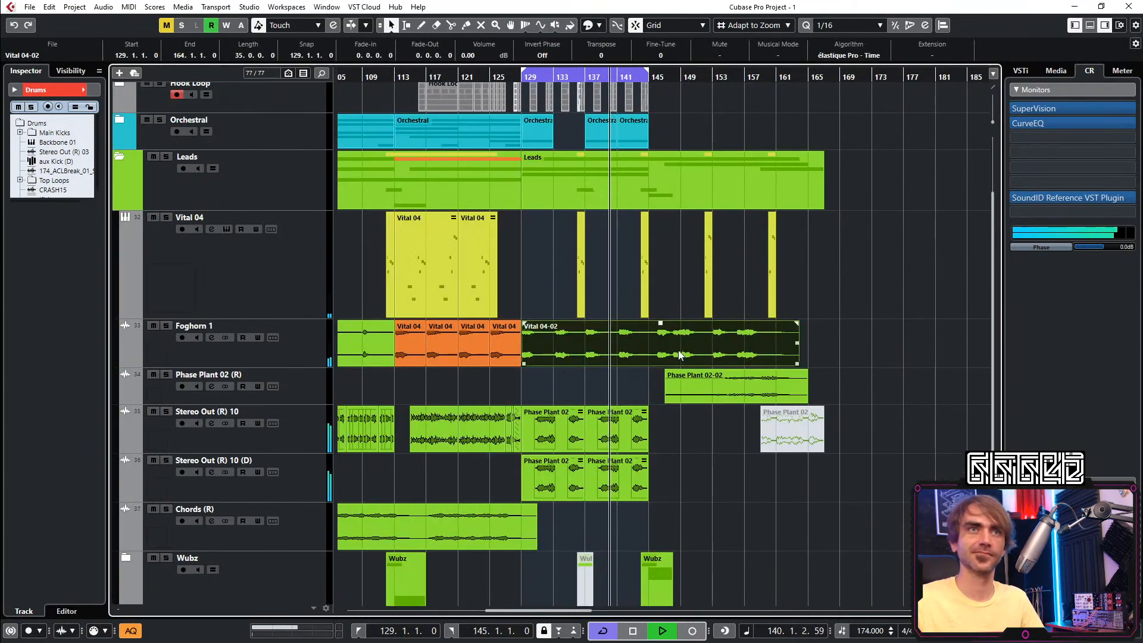
{"action": "left_click", "coordinate": [654, 348], "text": "alt"}
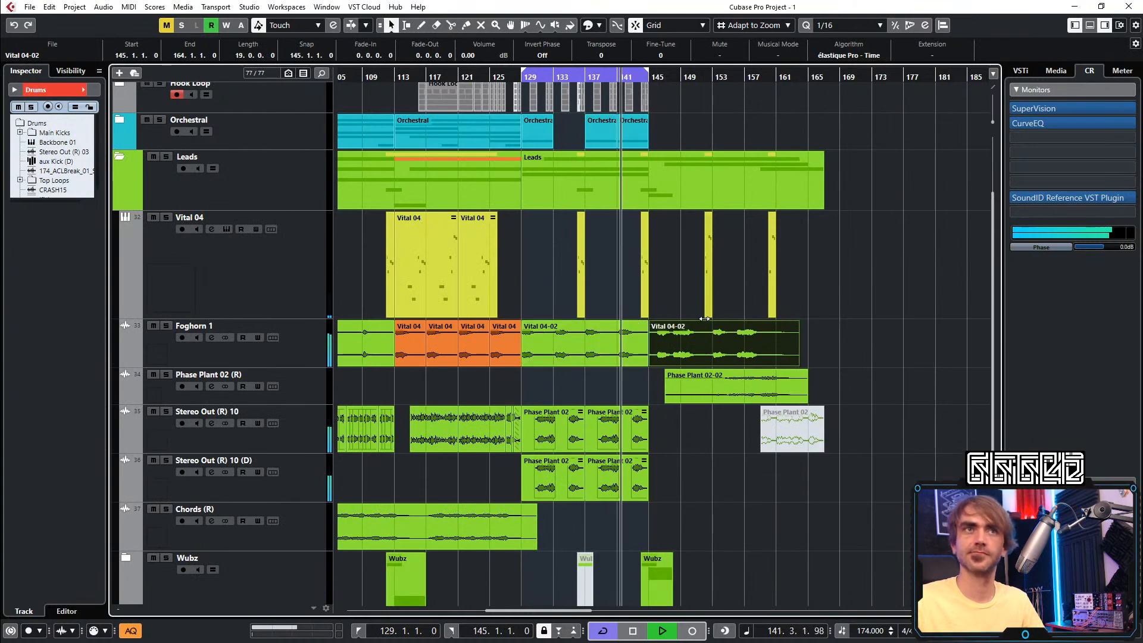
{"action": "scroll", "coordinate": [692, 335], "scroll_direction": "down", "scroll_amount": 4}
{"action": "scroll", "coordinate": [703, 324], "scroll_direction": "down", "scroll_amount": 3}
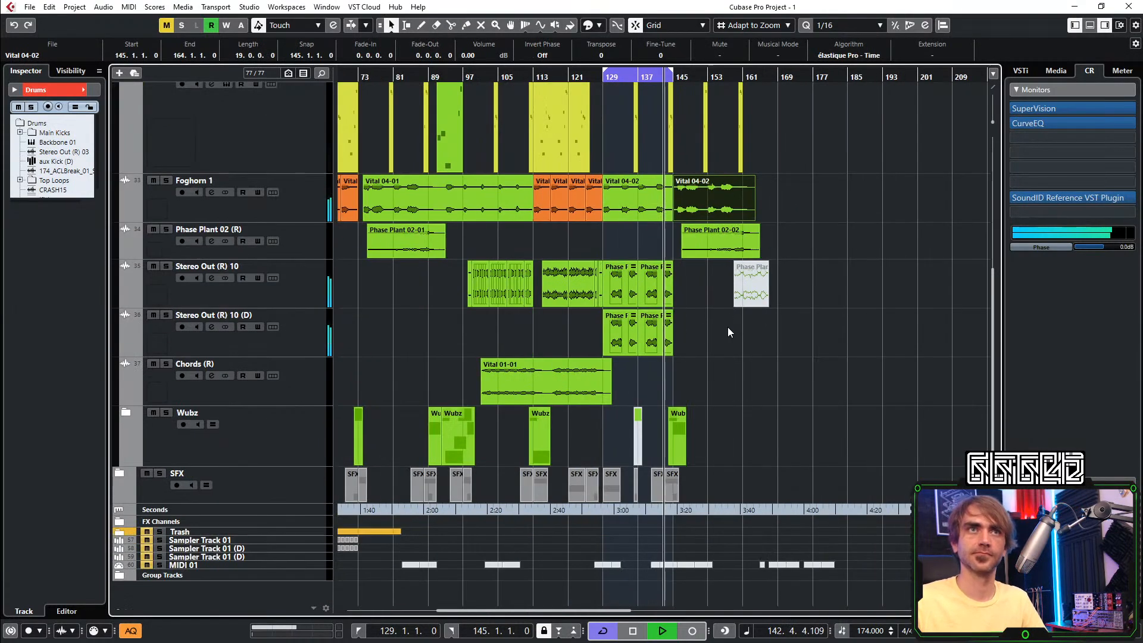
{"action": "scroll", "coordinate": [729, 333], "scroll_direction": "up", "scroll_amount": 5}
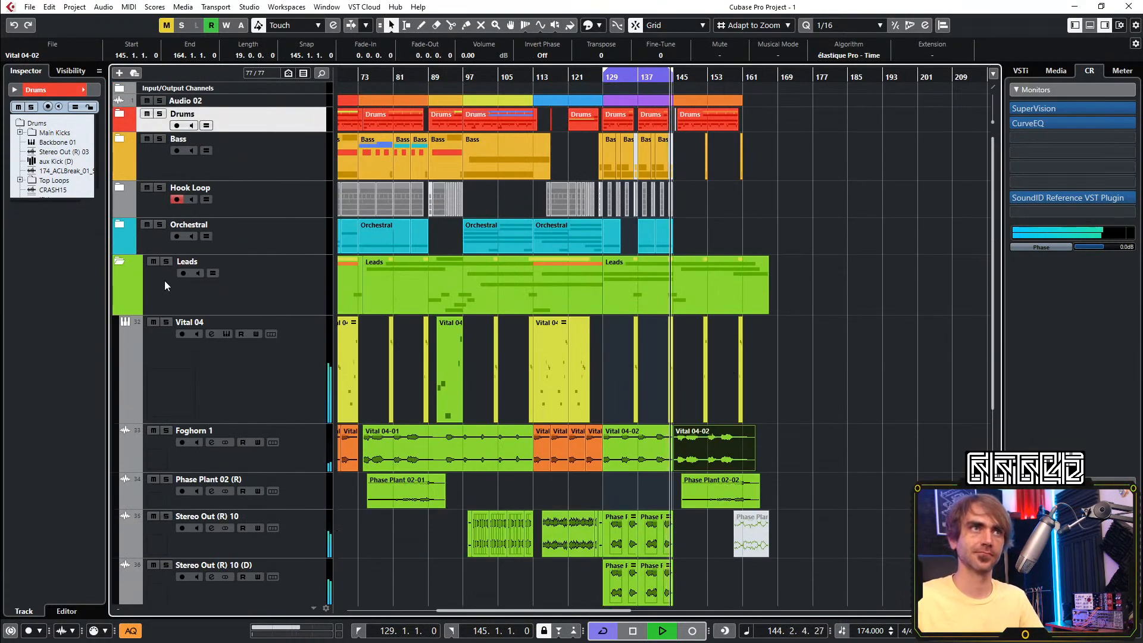
{"action": "left_click", "coordinate": [118, 262]}
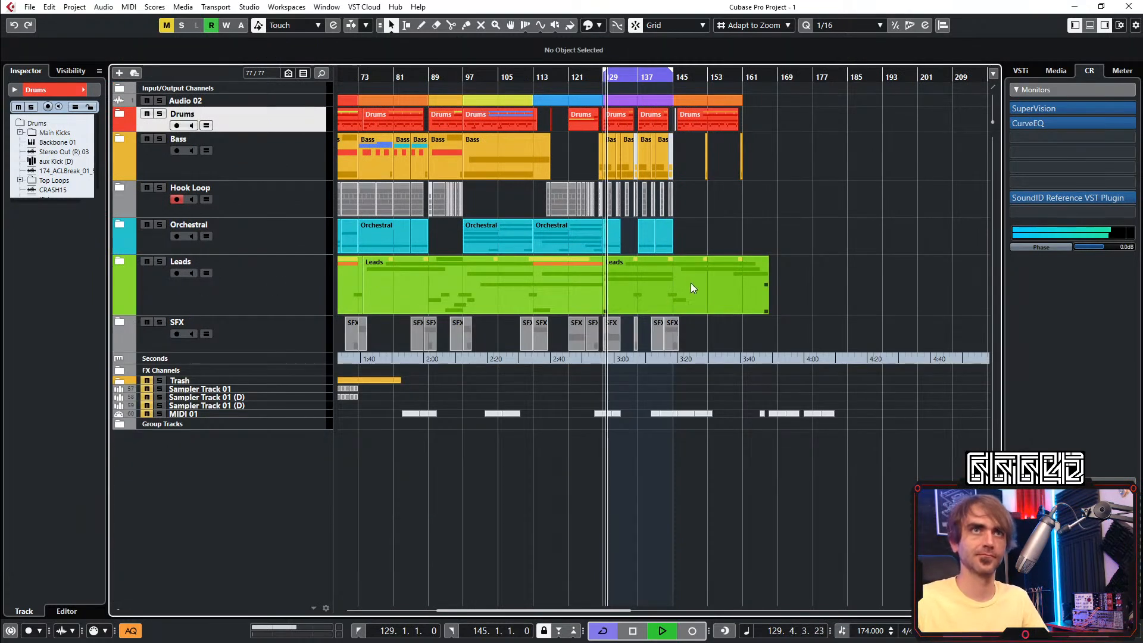
Split the Leads folder part at bar 145 and move all material from bar 145 onward out to bar 241
{"action": "key", "text": "3"}
{"action": "left_click", "coordinate": [673, 292]}
{"action": "key", "text": "1"}
{"action": "scroll", "coordinate": [722, 159], "scroll_direction": "up", "scroll_amount": 2}
{"action": "left_click_drag", "start_coordinate": [837, 94], "coordinate": [649, 284]}
{"action": "scroll", "coordinate": [688, 270], "scroll_direction": "down", "scroll_amount": 3}
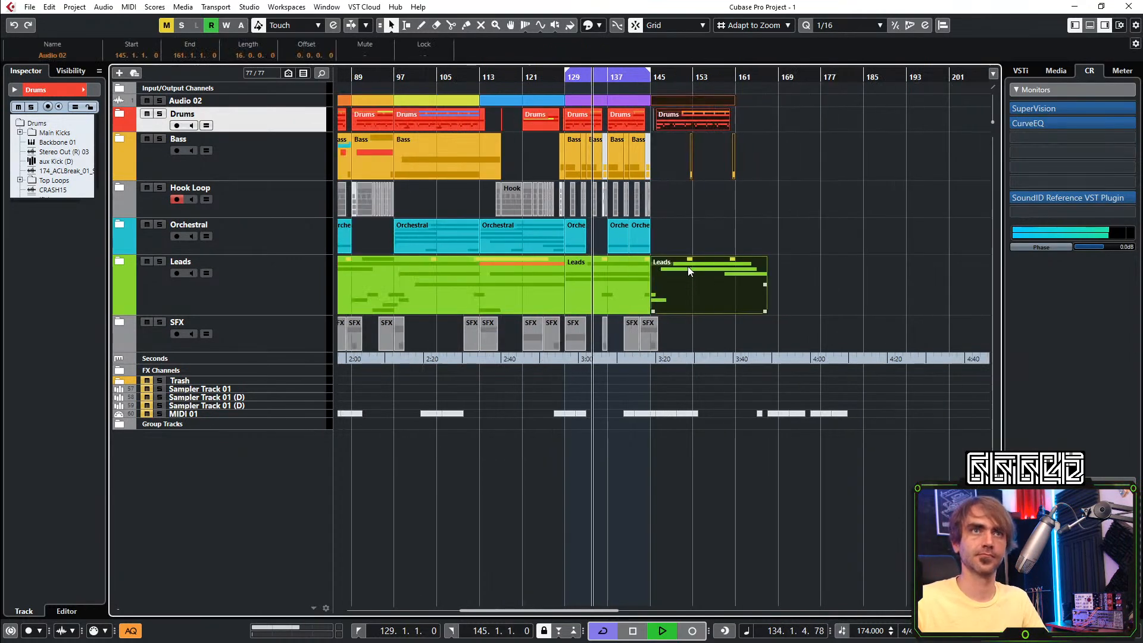
{"action": "left_click_drag", "start_coordinate": [684, 98], "coordinate": [966, 95]}
{"action": "scroll", "coordinate": [715, 129], "scroll_direction": "up", "scroll_amount": 2}
Duplicate the bars 129 to 145 section to bar 145 without the Orchestral parts, and set the loop range to bars 145 to 161
{"action": "scroll", "coordinate": [635, 140], "scroll_direction": "up", "scroll_amount": 1}
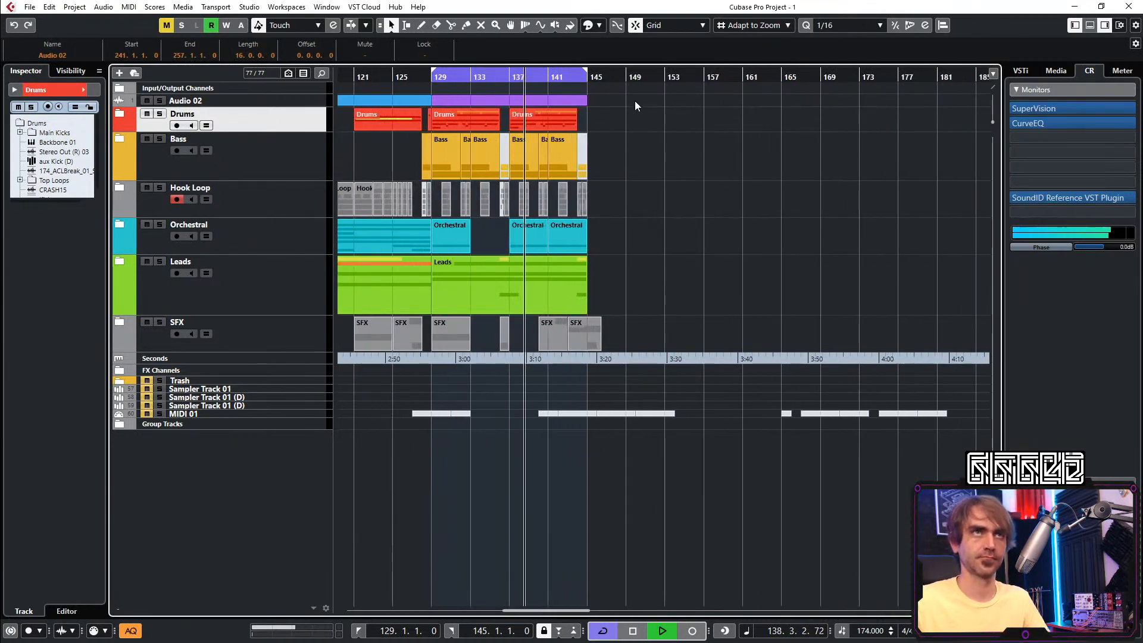
{"action": "left_click_drag", "start_coordinate": [635, 87], "coordinate": [432, 337]}
{"action": "left_click_drag", "start_coordinate": [711, 102], "coordinate": [437, 346]}
{"action": "scroll", "coordinate": [441, 345], "scroll_direction": "up", "scroll_amount": 3}
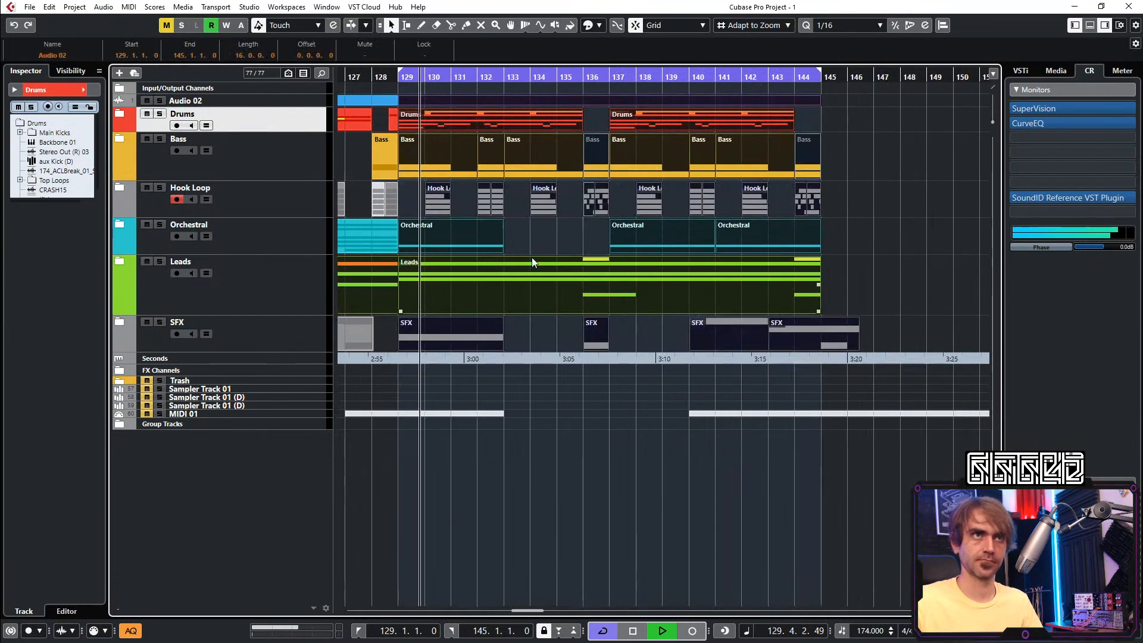
{"action": "left_click", "coordinate": [957, 253]}
{"action": "left_click", "coordinate": [549, 289]}
{"action": "left_click_drag", "start_coordinate": [887, 325], "coordinate": [459, 339]}
{"action": "left_click_drag", "start_coordinate": [891, 192], "coordinate": [564, 156]}
{"action": "scroll", "coordinate": [441, 152], "scroll_direction": "down", "scroll_amount": 3}
{"action": "scroll", "coordinate": [577, 143], "scroll_direction": "up", "scroll_amount": 3}
{"action": "left_click_drag", "start_coordinate": [488, 74], "coordinate": [721, 77]}
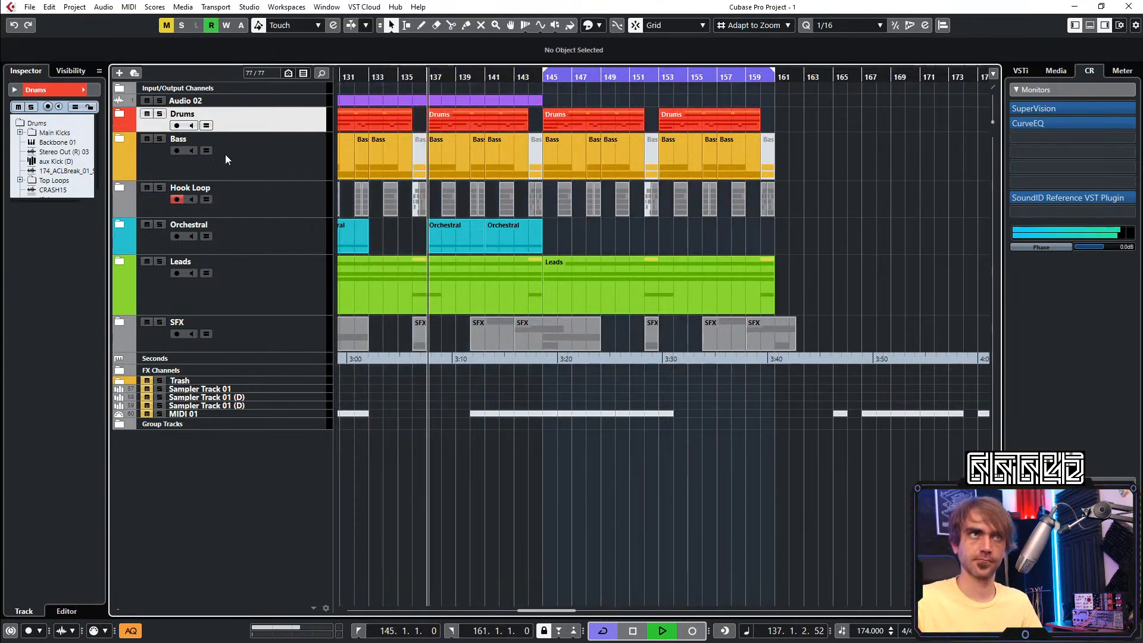
Unfold the Bass folder and copy an earlier 8-bar Phase Plant 01 part on the Sub Drop track to the section starting at bar 129
{"action": "left_click", "coordinate": [120, 138]}
{"action": "scroll", "coordinate": [619, 311], "scroll_direction": "down", "scroll_amount": 5}
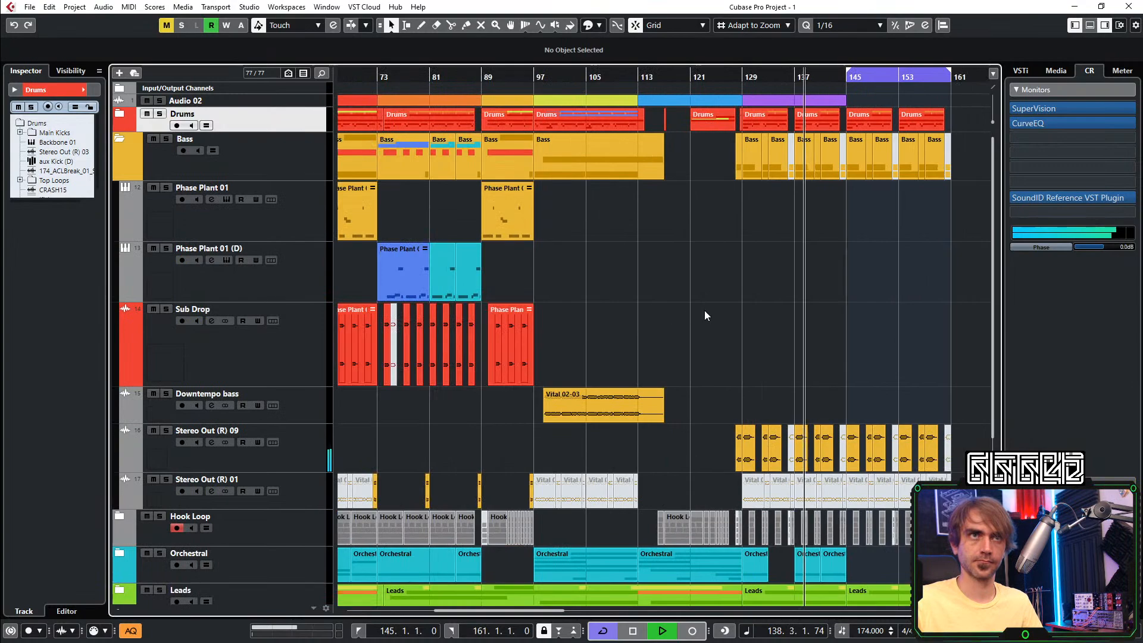
{"action": "key", "text": "space"}
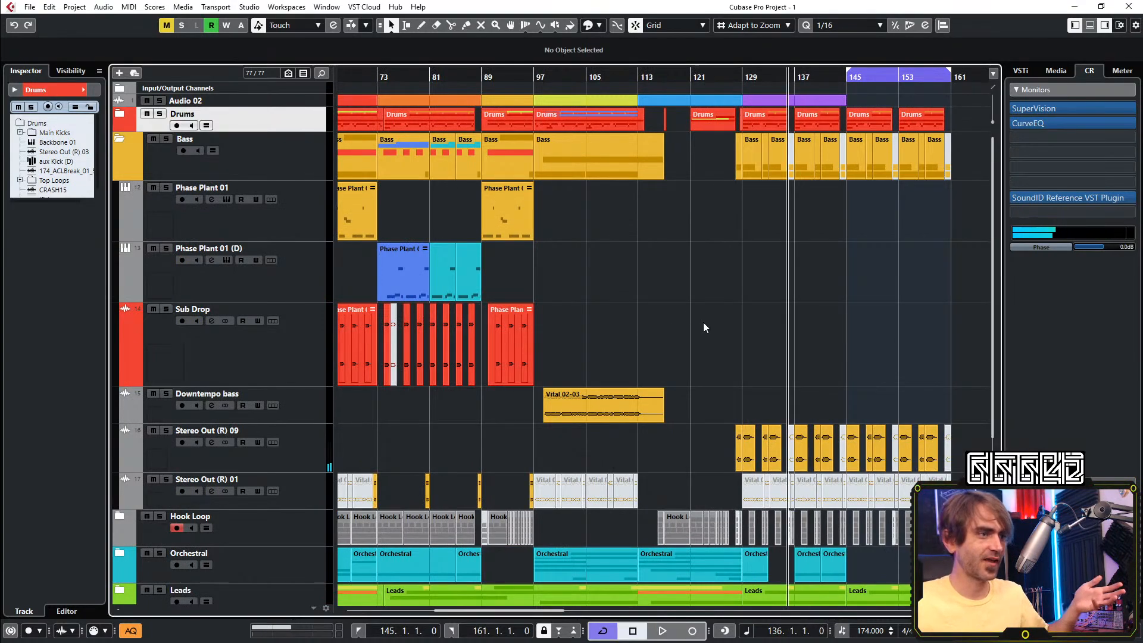
{"action": "scroll", "coordinate": [713, 298], "scroll_direction": "left", "scroll_amount": 2}
{"action": "scroll", "coordinate": [724, 297], "scroll_direction": "right", "scroll_amount": 2}
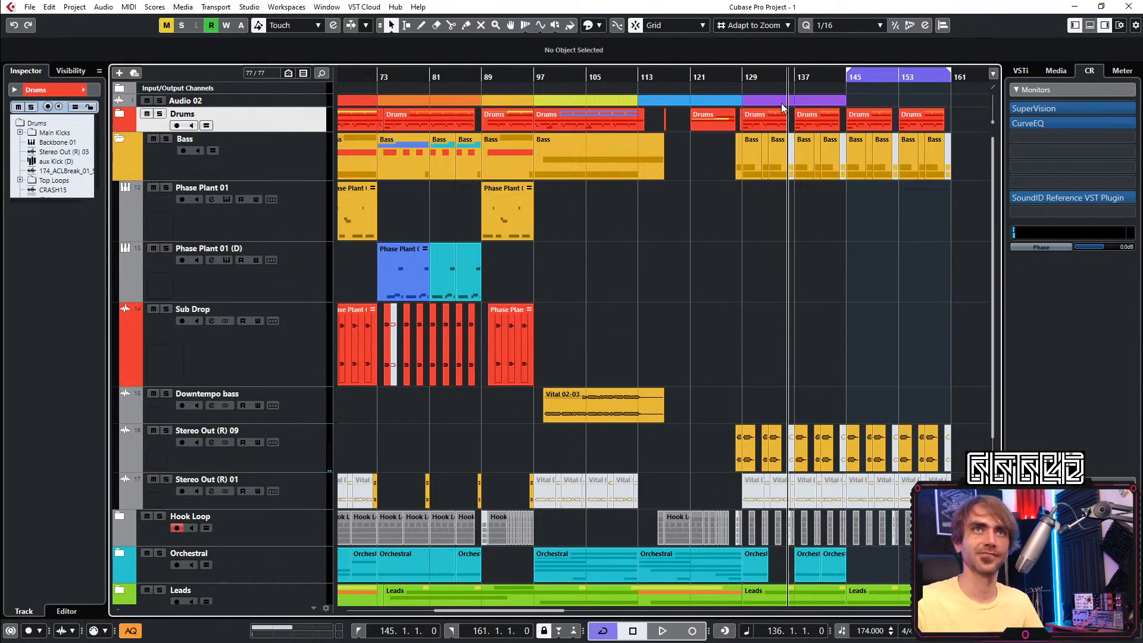
{"action": "key", "text": "space"}
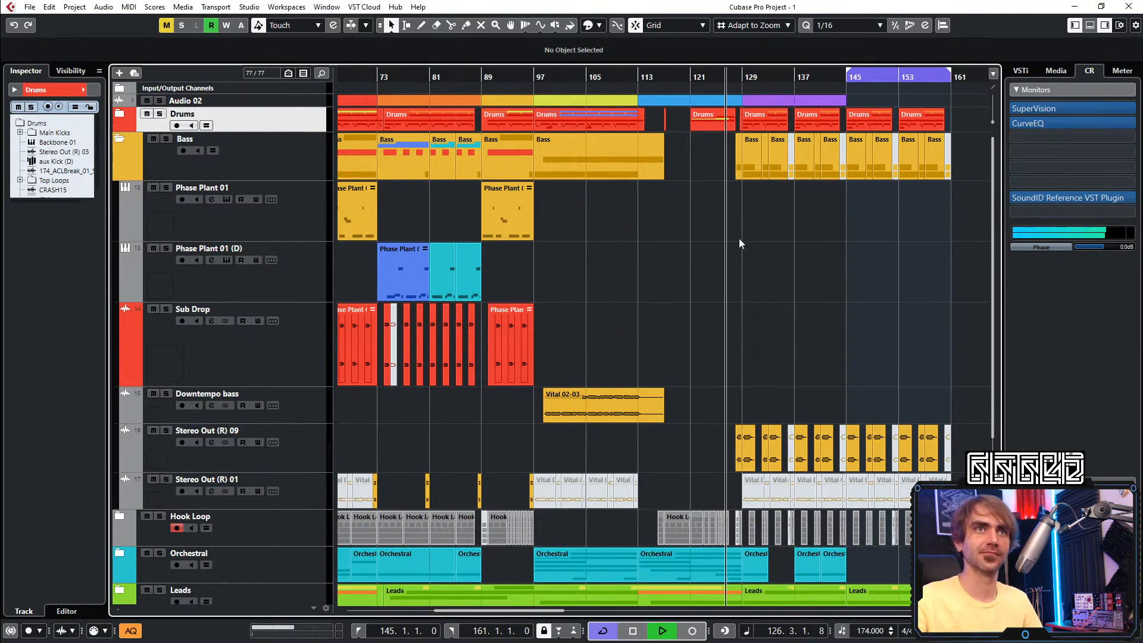
{"action": "scroll", "coordinate": [441, 377], "scroll_direction": "left", "scroll_amount": 2}
{"action": "left_click_drag", "start_coordinate": [431, 376], "coordinate": [848, 366]}
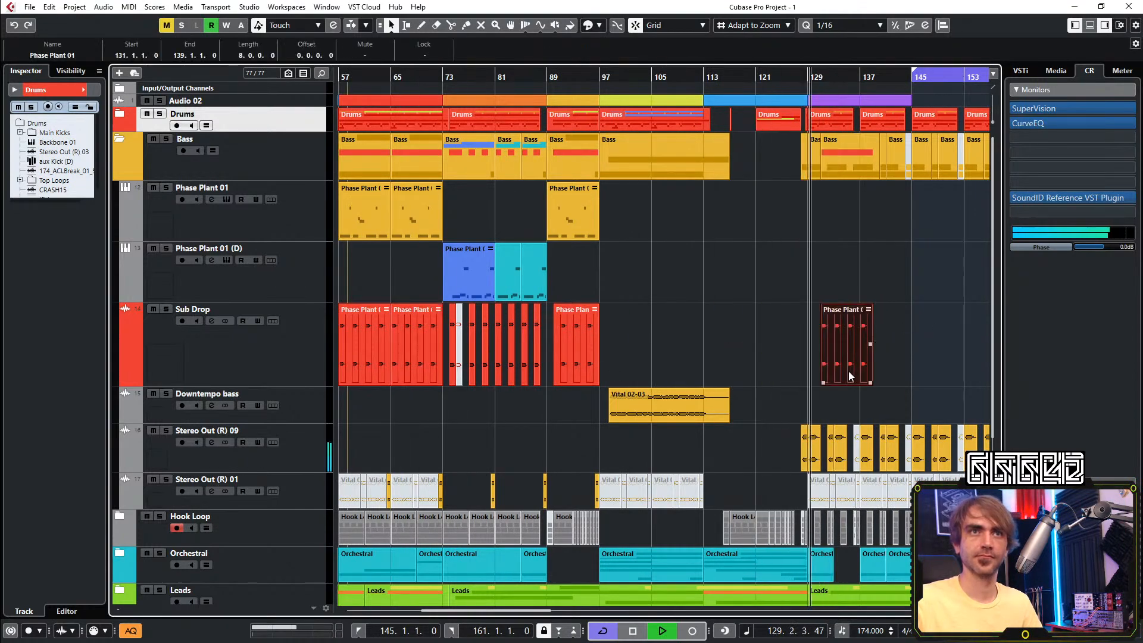
{"action": "key", "text": "h"}
{"action": "key", "text": "h"}
{"action": "key", "text": "space"}
{"action": "key", "text": "space"}
Repeat the Sub Drop's Phase Plant 01 parts so they fill bars 129 to 161
{"action": "left_click_drag", "start_coordinate": [724, 362], "coordinate": [908, 352]}
{"action": "key", "text": "g"}
{"action": "left_click", "coordinate": [867, 290]}
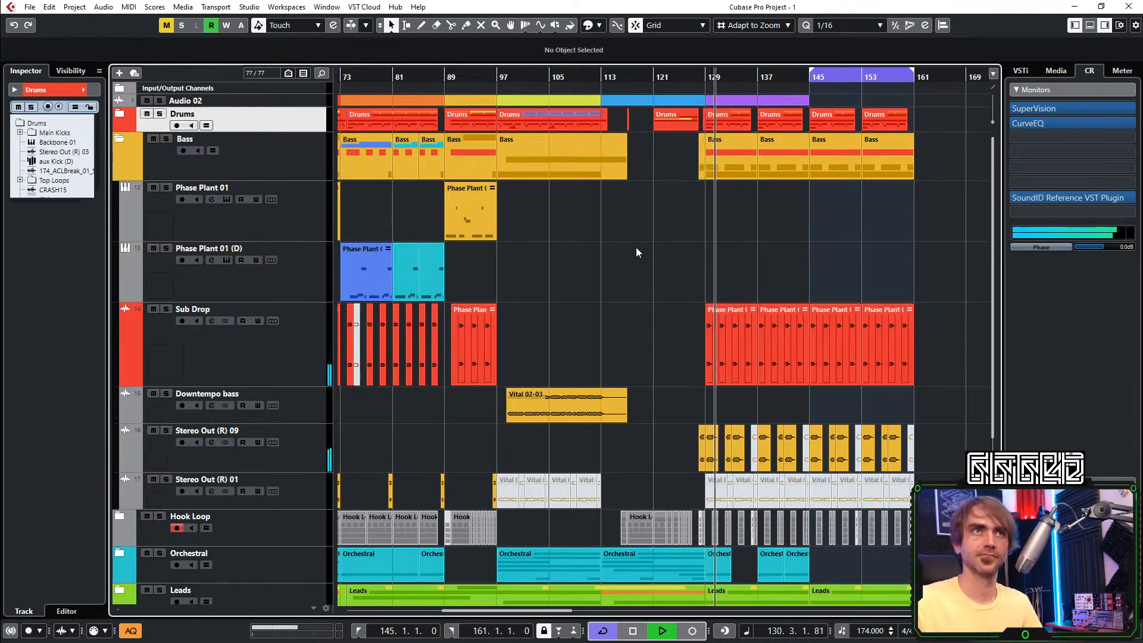
Copy an earlier 8-bar part on the Phase Plant 01 track to bar 129 of the same track
{"action": "key", "text": "space"}
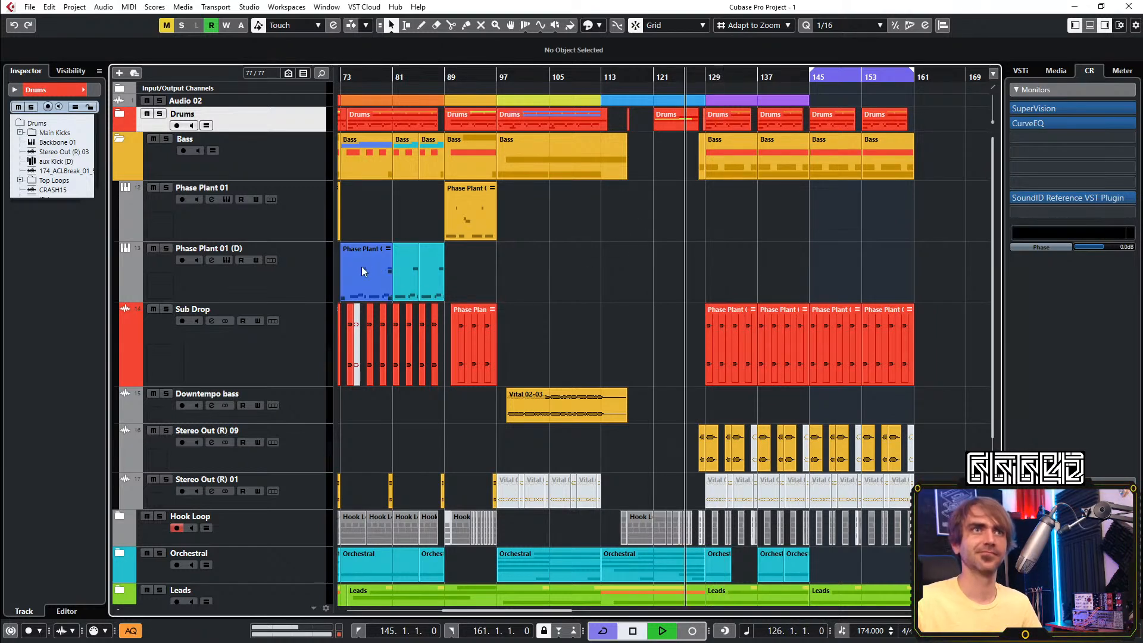
{"action": "scroll", "coordinate": [444, 225], "scroll_direction": "left", "scroll_amount": 5}
{"action": "left_click_drag", "start_coordinate": [392, 219], "coordinate": [863, 220]}
{"action": "scroll", "coordinate": [846, 243], "scroll_direction": "right", "scroll_amount": 5}
{"action": "left_click", "coordinate": [794, 273]}
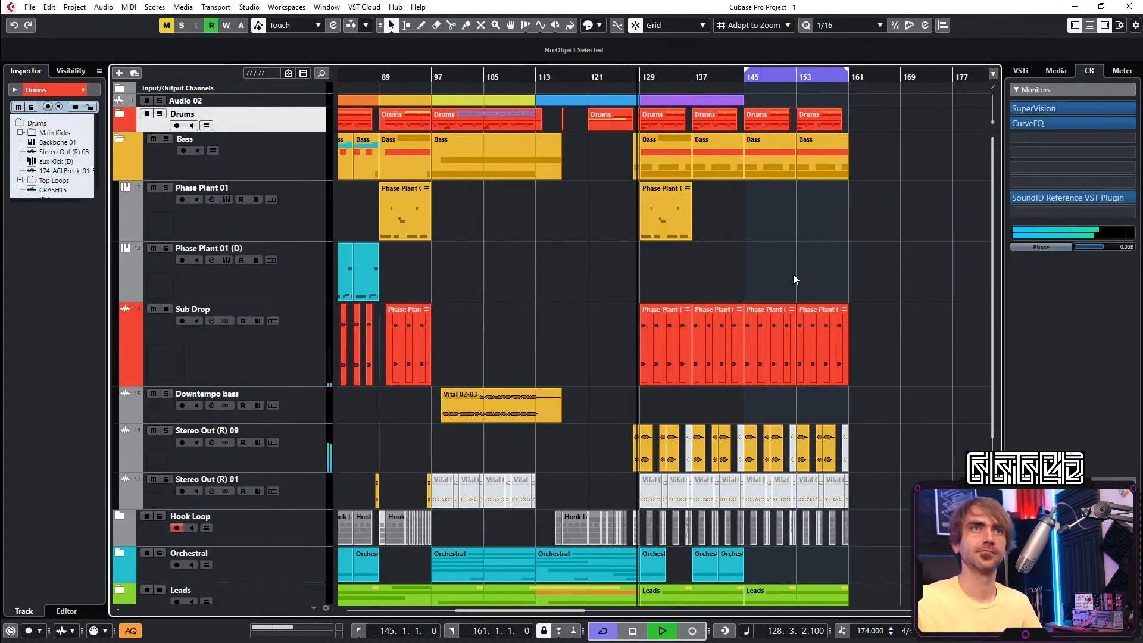
Audition the Stereo Out (R) 09 bass in solo from bar 129 and compare it with the copied Phase Plant 01 part
{"action": "scroll", "coordinate": [680, 235], "scroll_direction": "up", "scroll_amount": 2}
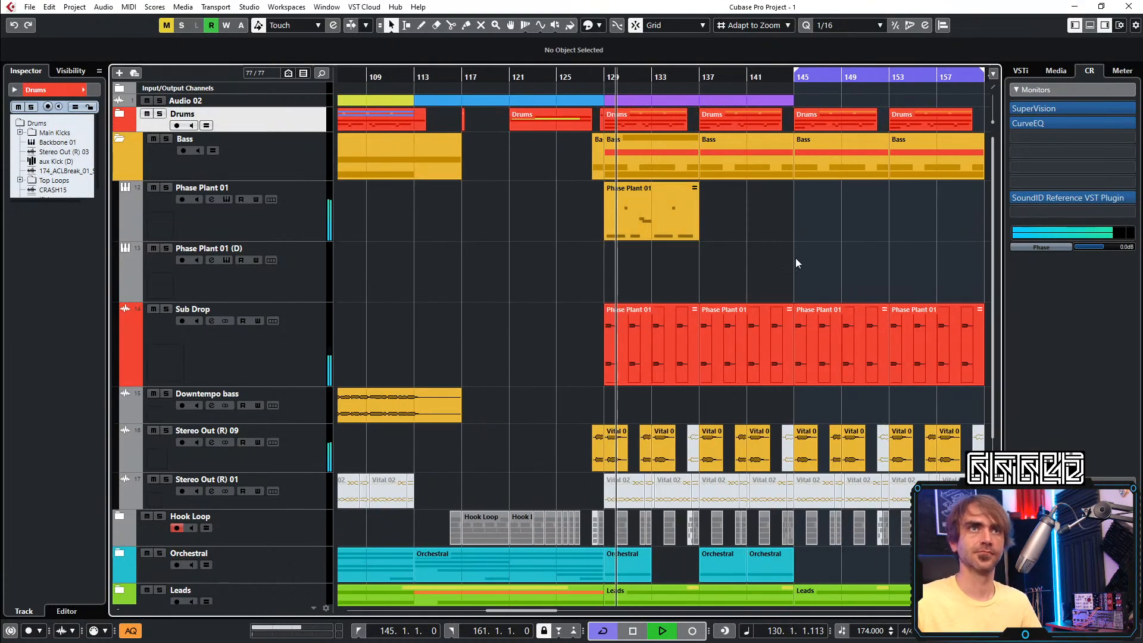
{"action": "left_click", "coordinate": [658, 200]}
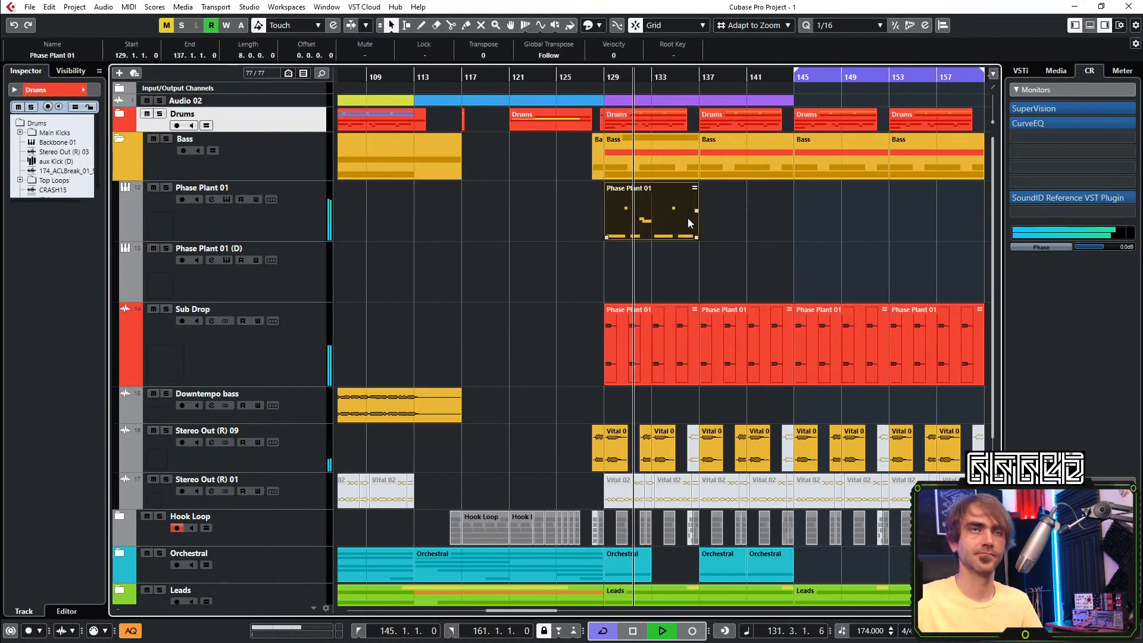
{"action": "scroll", "coordinate": [707, 214], "scroll_direction": "up", "scroll_amount": 1}
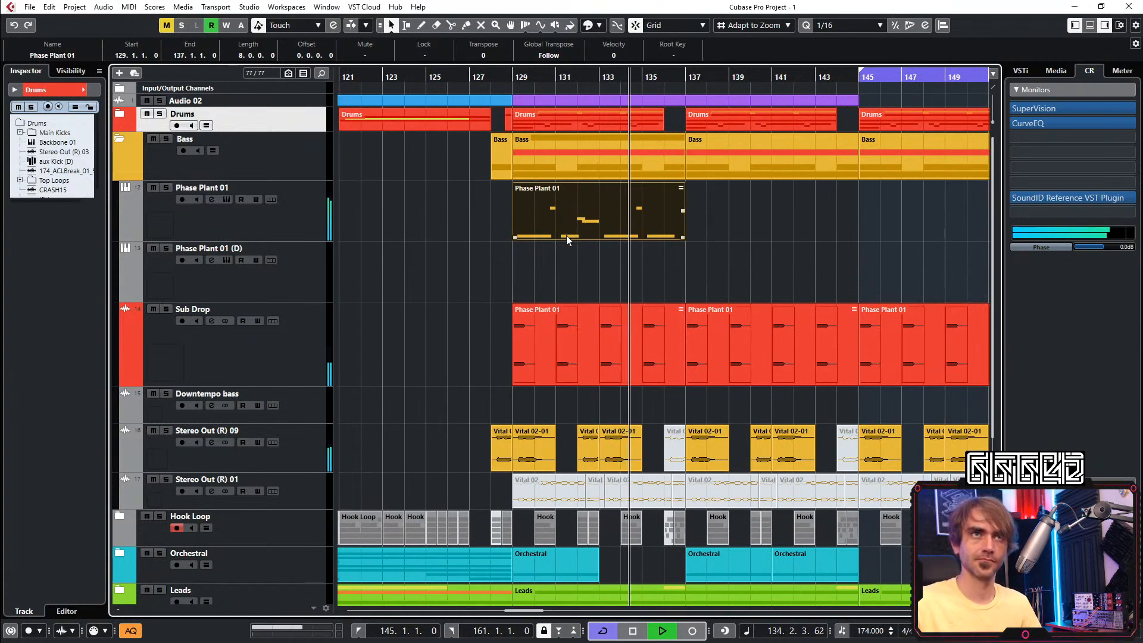
{"action": "scroll", "coordinate": [565, 246], "scroll_direction": "up", "scroll_amount": 1}
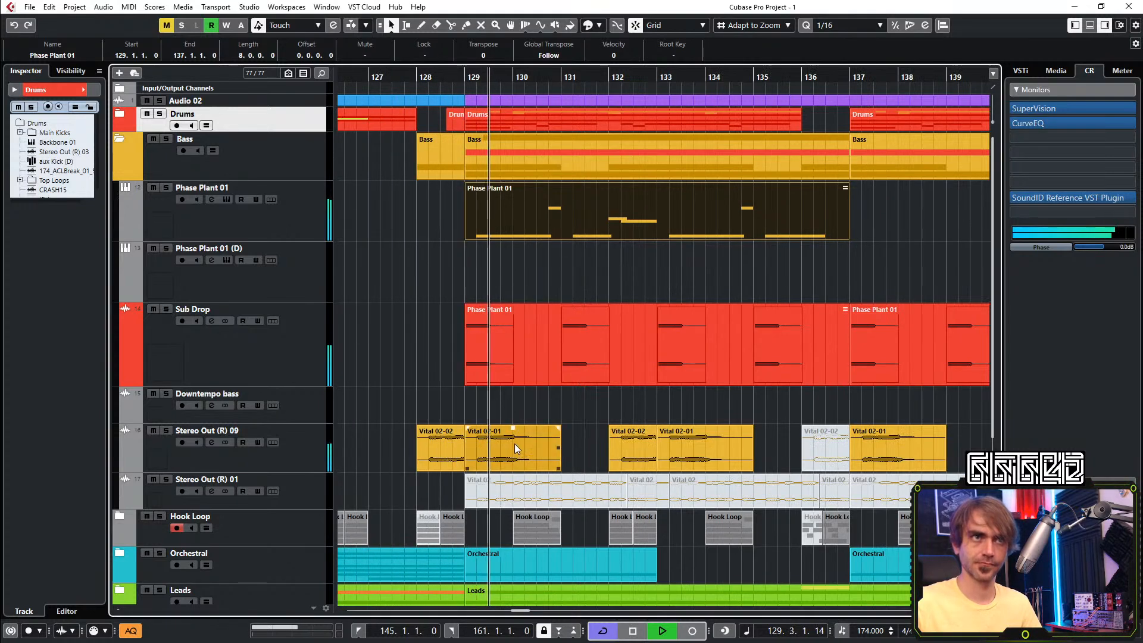
{"action": "left_click", "coordinate": [167, 431]}
{"action": "left_click", "coordinate": [473, 78]}
{"action": "key", "text": "space"}
{"action": "left_click", "coordinate": [167, 431]}
{"action": "key", "text": "space"}
{"action": "key", "text": "space"}
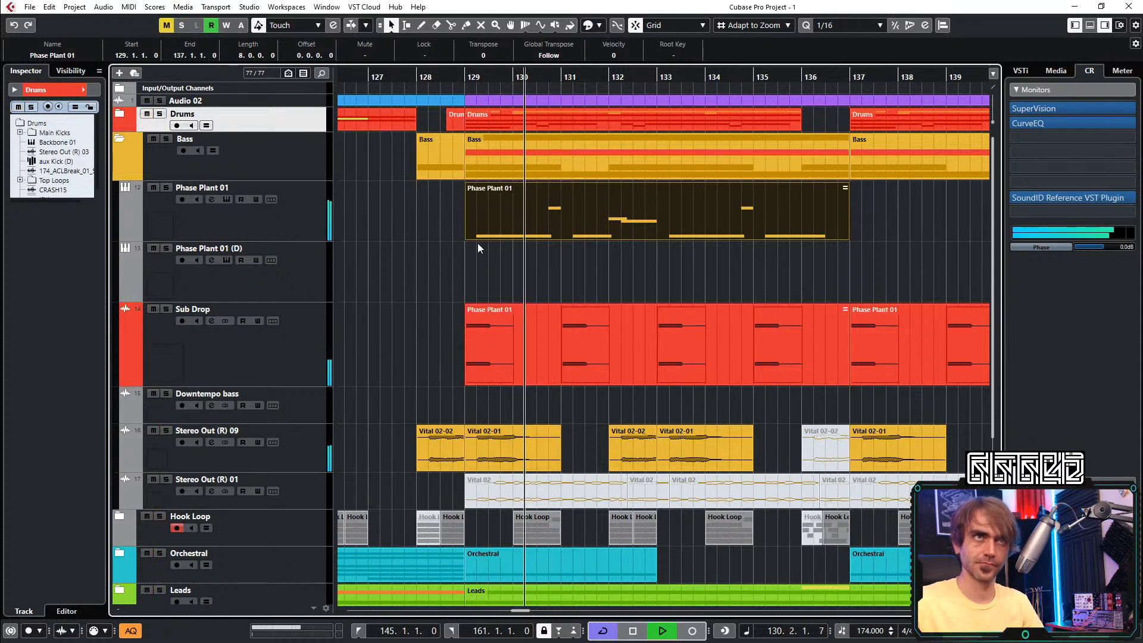
Mute the Stereo Out (R) 09 events at bars 129, 132 and 133, and replay from bar 129
{"action": "key", "text": "7"}
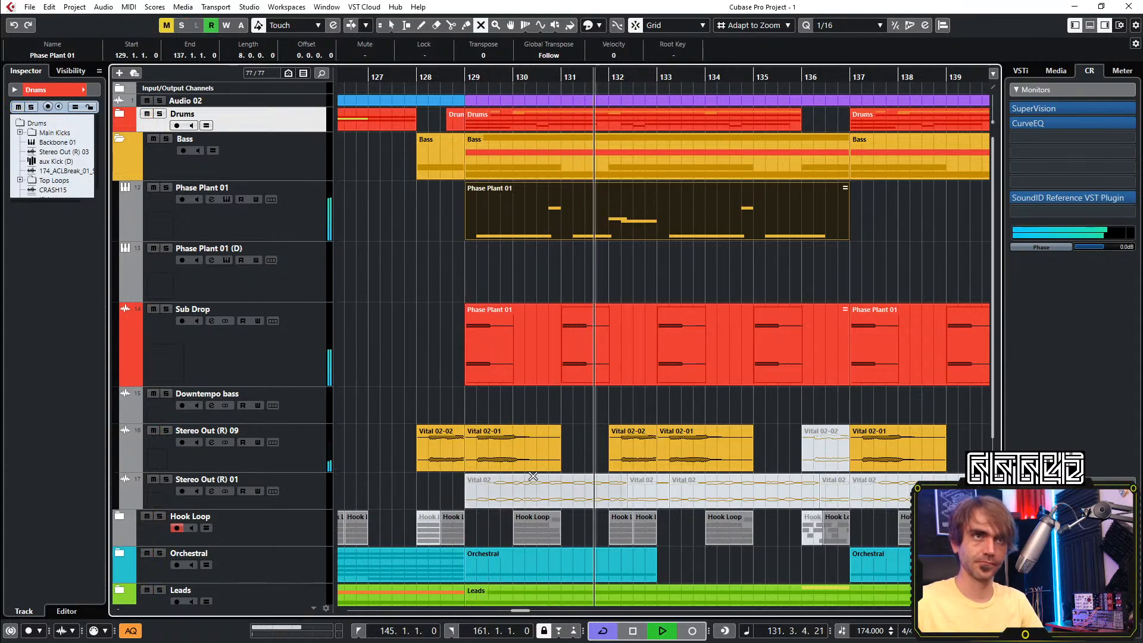
{"action": "left_click", "coordinate": [518, 443]}
{"action": "left_click", "coordinate": [633, 447]}
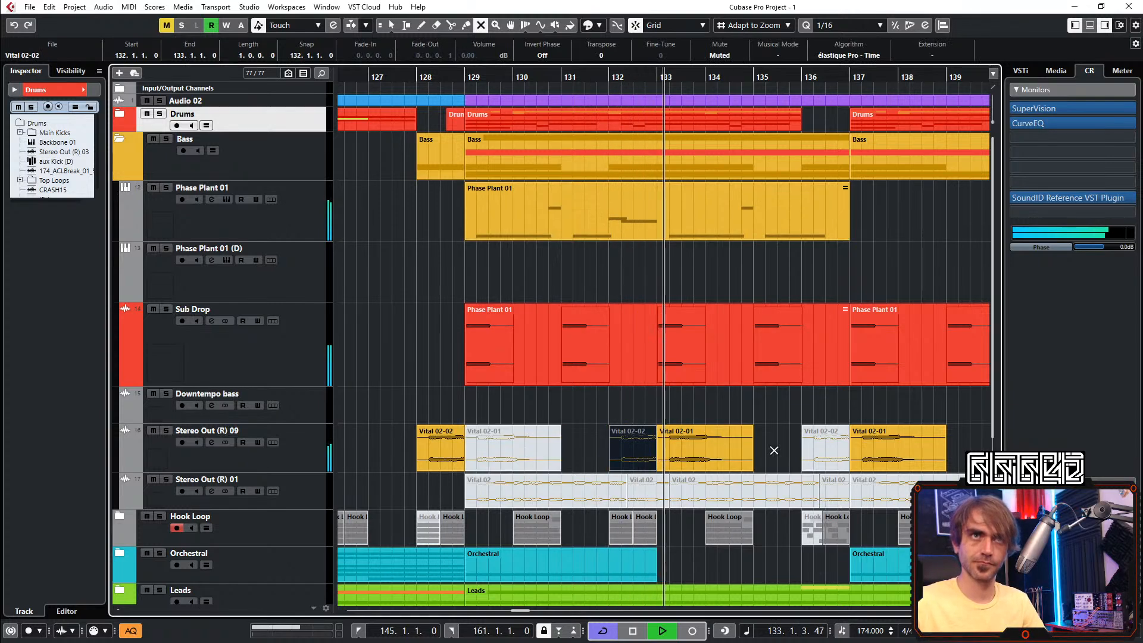
{"action": "left_click", "coordinate": [719, 447]}
{"action": "key", "text": "space"}
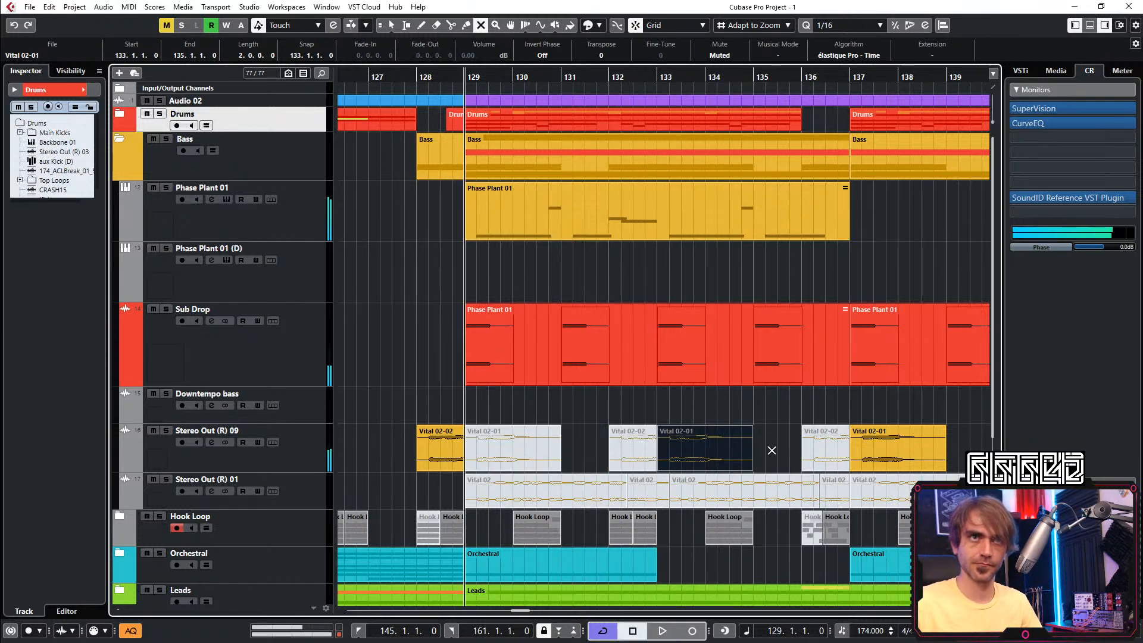
Play the section and toggle the mute state of the Stereo Out (R) 09 events from bar 136 to bar 144
{"action": "key", "text": "space"}
{"action": "scroll", "coordinate": [753, 383], "scroll_direction": "down", "scroll_amount": 3}
{"action": "scroll", "coordinate": [708, 441], "scroll_direction": "right", "scroll_amount": 3}
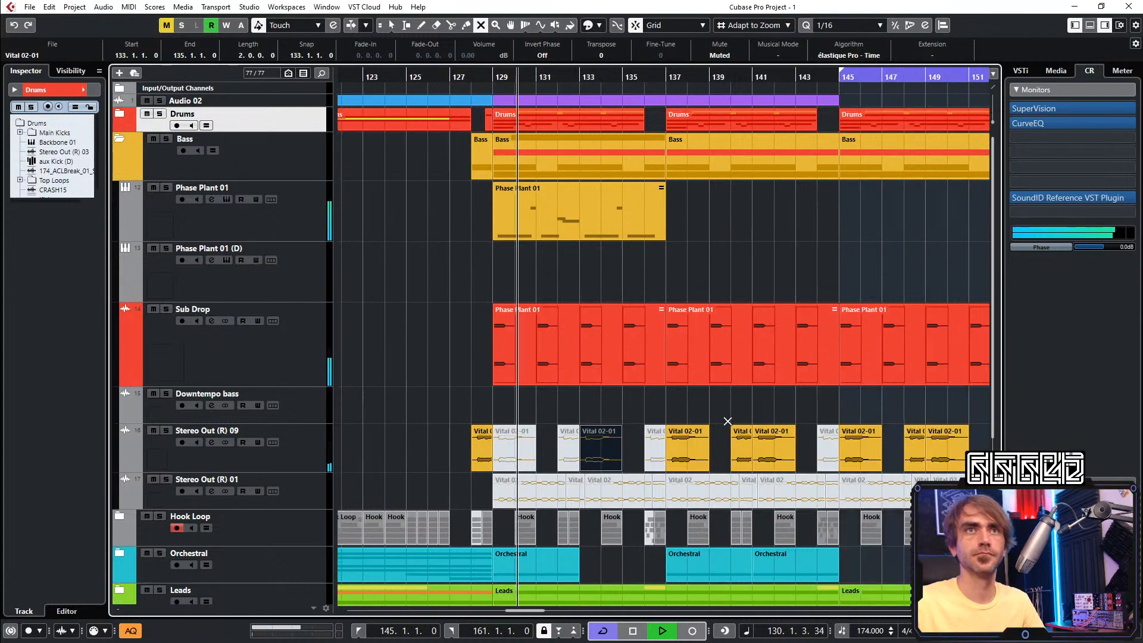
{"action": "left_click_drag", "start_coordinate": [653, 416], "coordinate": [811, 468]}
{"action": "scroll", "coordinate": [811, 468], "scroll_direction": "right", "scroll_amount": 4}
{"action": "key", "text": "1"}
{"action": "scroll", "coordinate": [662, 399], "scroll_direction": "down", "scroll_amount": 3}
{"action": "scroll", "coordinate": [666, 392], "scroll_direction": "up", "scroll_amount": 1}
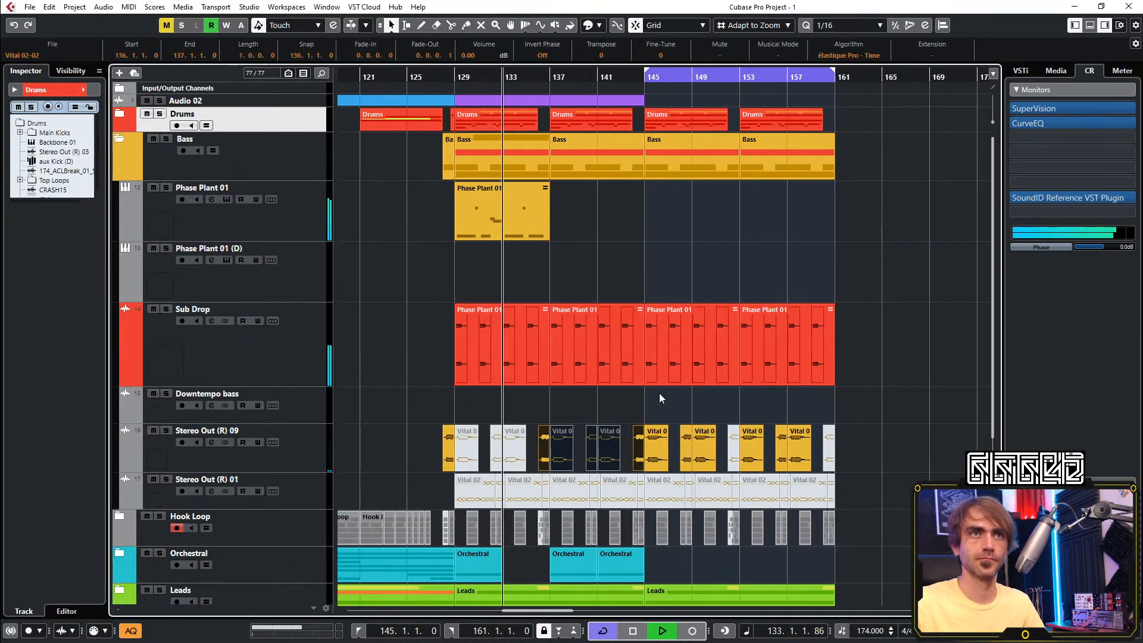
Replay from bar 127 and delete the Sub Drop parts and Stereo Out (R) 09 events from bar 137 to 161
{"action": "scroll", "coordinate": [601, 265], "scroll_direction": "left", "scroll_amount": 3}
{"action": "left_click", "coordinate": [558, 77]}
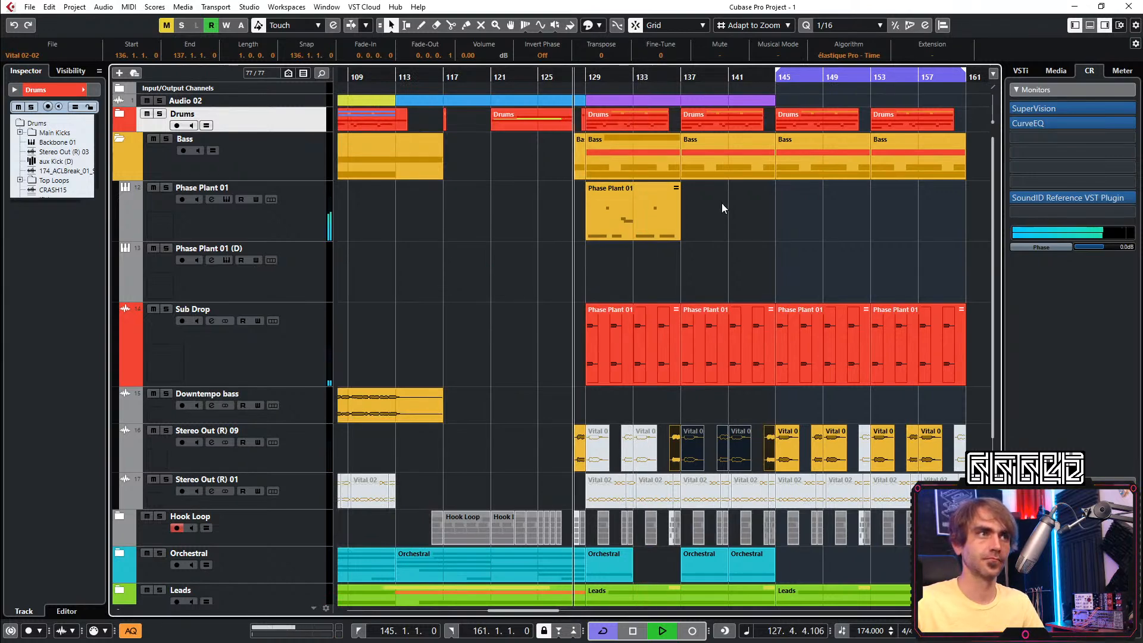
{"action": "scroll", "coordinate": [721, 202], "scroll_direction": "right", "scroll_amount": 1}
{"action": "scroll", "coordinate": [722, 201], "scroll_direction": "right", "scroll_amount": 1}
{"action": "left_click", "coordinate": [694, 215]}
{"action": "left_click_drag", "start_coordinate": [877, 268], "coordinate": [562, 443]}
{"action": "key", "text": "Delete"}
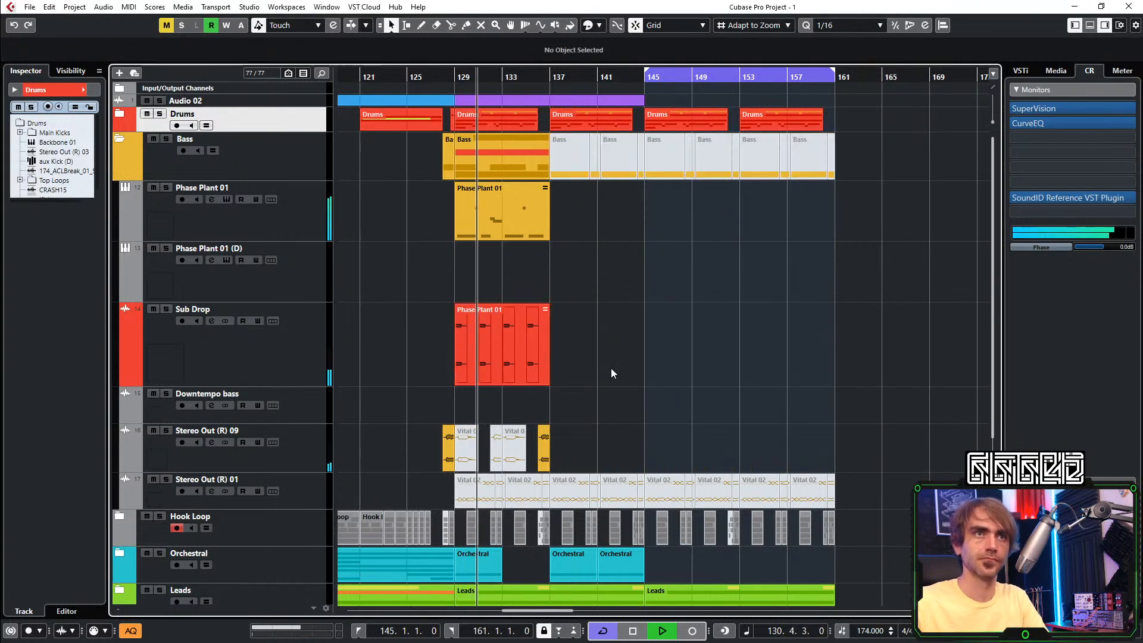
Repeat the Phase Plant 01, Sub Drop and Stereo Out (R) 09 events of bars 129 to 137 up to bar 161
{"action": "left_click_drag", "start_coordinate": [575, 212], "coordinate": [470, 425]}
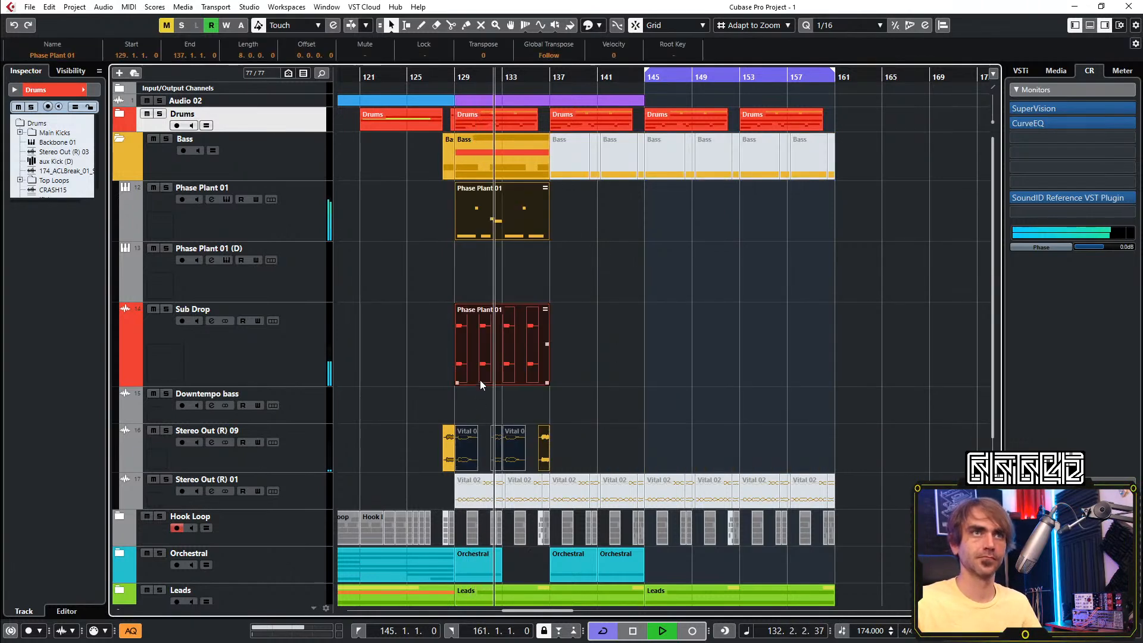
{"action": "scroll", "coordinate": [528, 315], "scroll_direction": "left", "scroll_amount": 3}
{"action": "scroll", "coordinate": [539, 304], "scroll_direction": "left", "scroll_amount": 5}
{"action": "scroll", "coordinate": [569, 258], "scroll_direction": "right", "scroll_amount": 8}
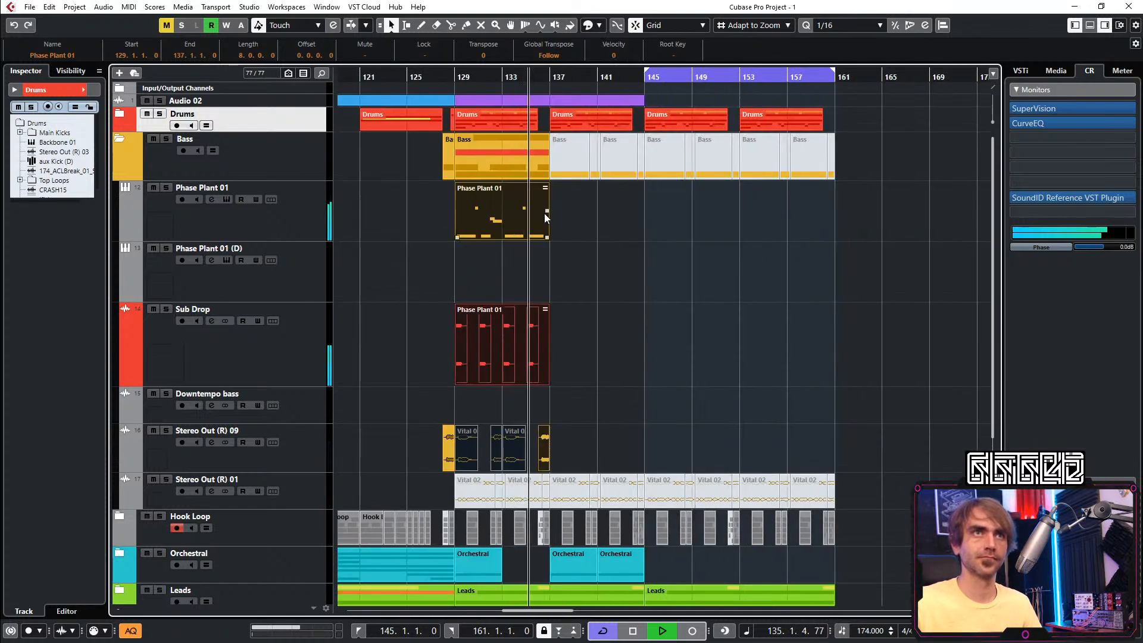
{"action": "left_click_drag", "start_coordinate": [547, 213], "coordinate": [821, 230]}
{"action": "left_click", "coordinate": [918, 256]}
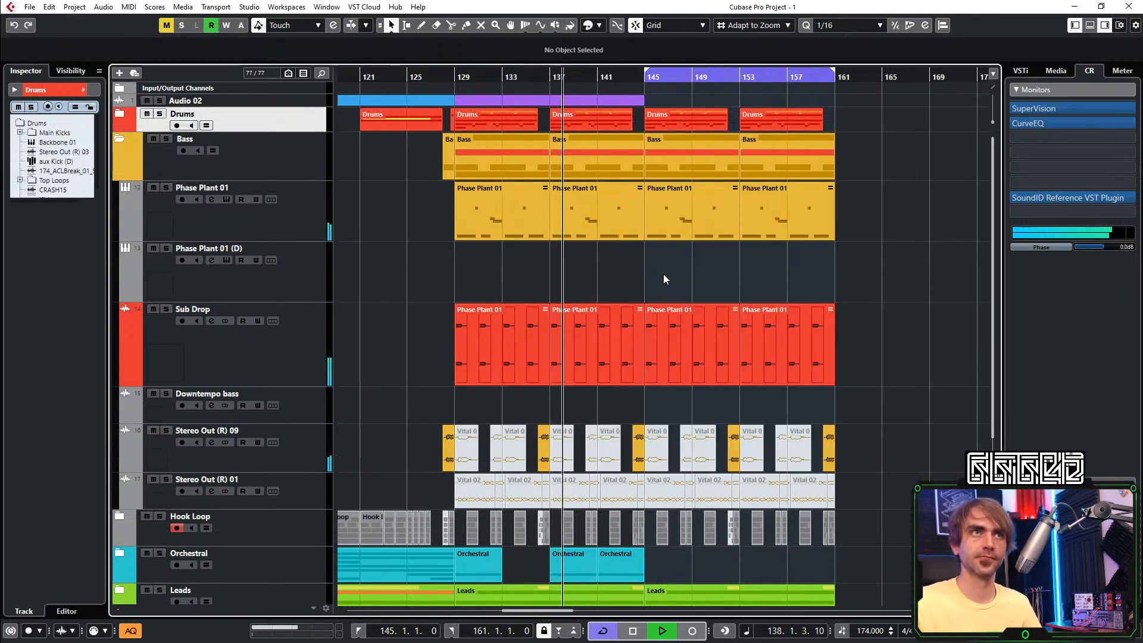
Audition the repeated bass pattern from bar 128 and review how it fits with the other tracks
{"action": "left_click", "coordinate": [443, 77]}
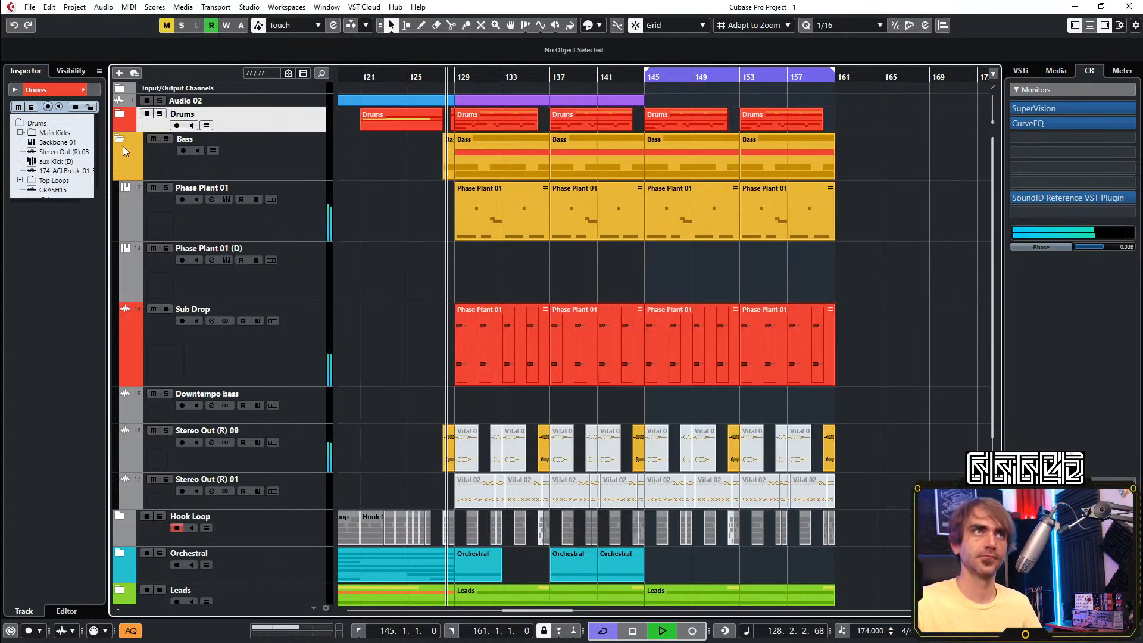
{"action": "scroll", "coordinate": [634, 255], "scroll_direction": "down", "scroll_amount": 3}
{"action": "scroll", "coordinate": [636, 256], "scroll_direction": "left", "scroll_amount": 1}
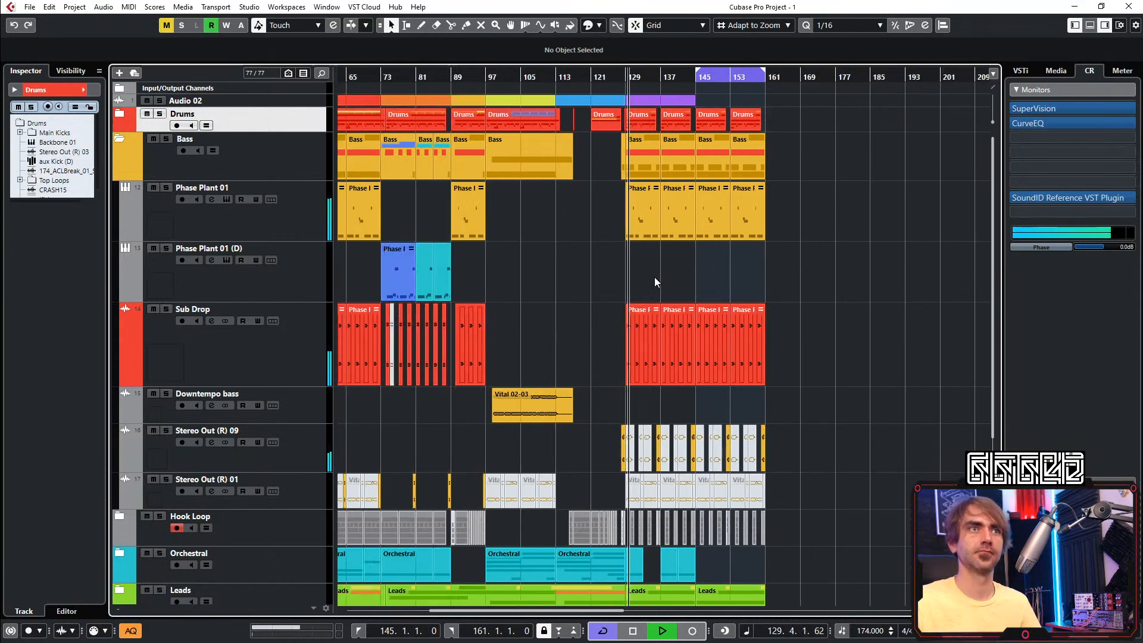
{"action": "scroll", "coordinate": [655, 277], "scroll_direction": "right", "scroll_amount": 2}
{"action": "scroll", "coordinate": [516, 274], "scroll_direction": "up", "scroll_amount": 4}
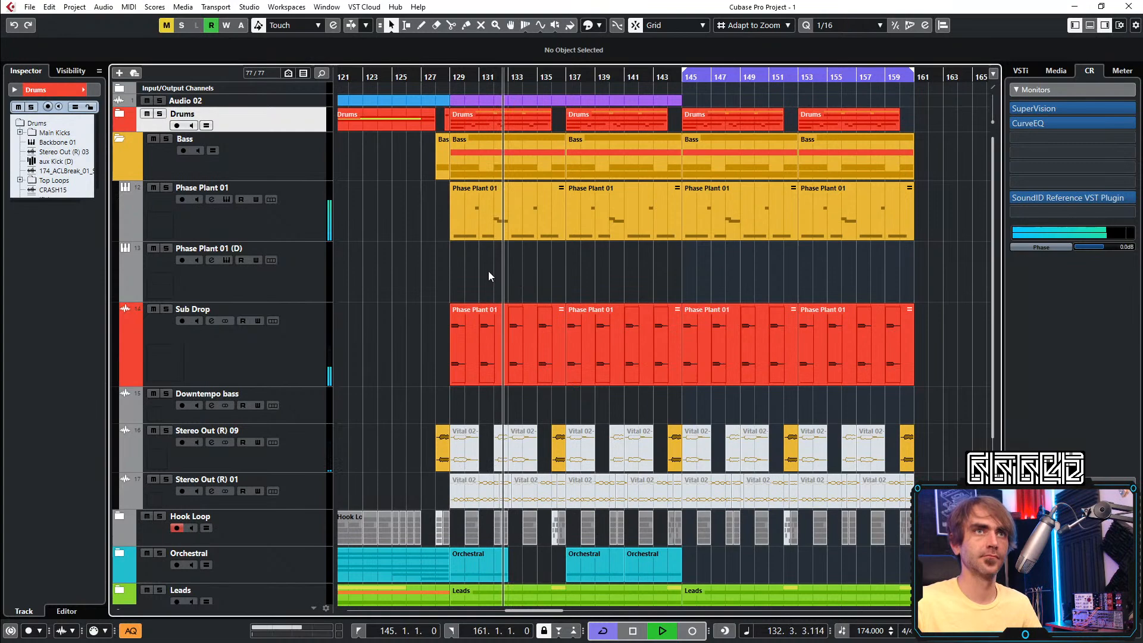
{"action": "scroll", "coordinate": [493, 267], "scroll_direction": "up", "scroll_amount": 2}
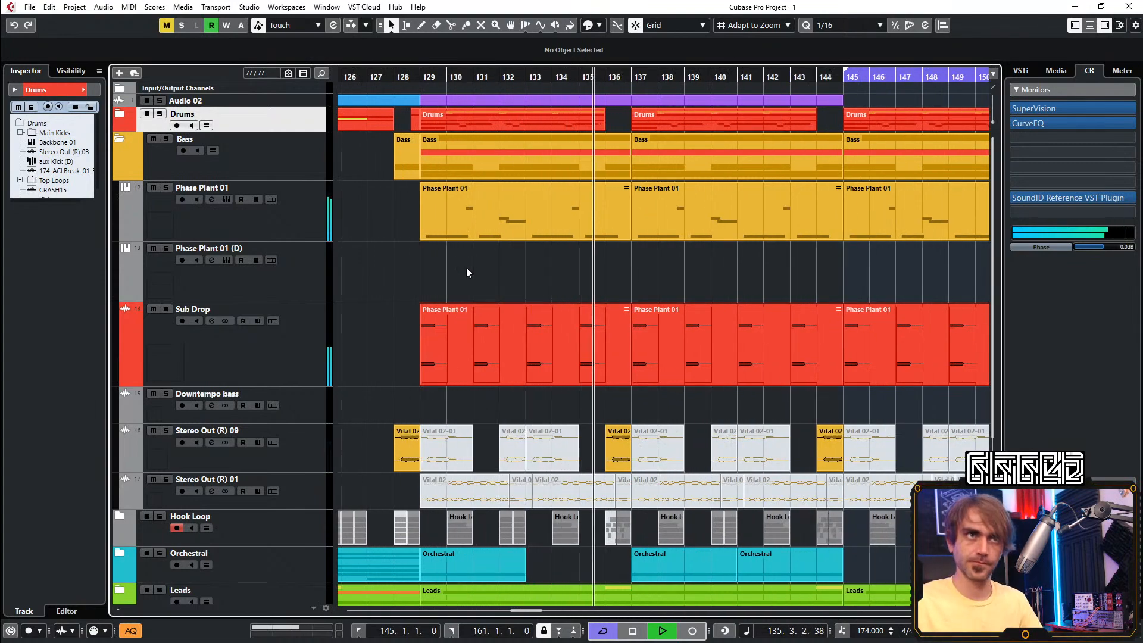
{"action": "scroll", "coordinate": [484, 260], "scroll_direction": "down", "scroll_amount": 1}
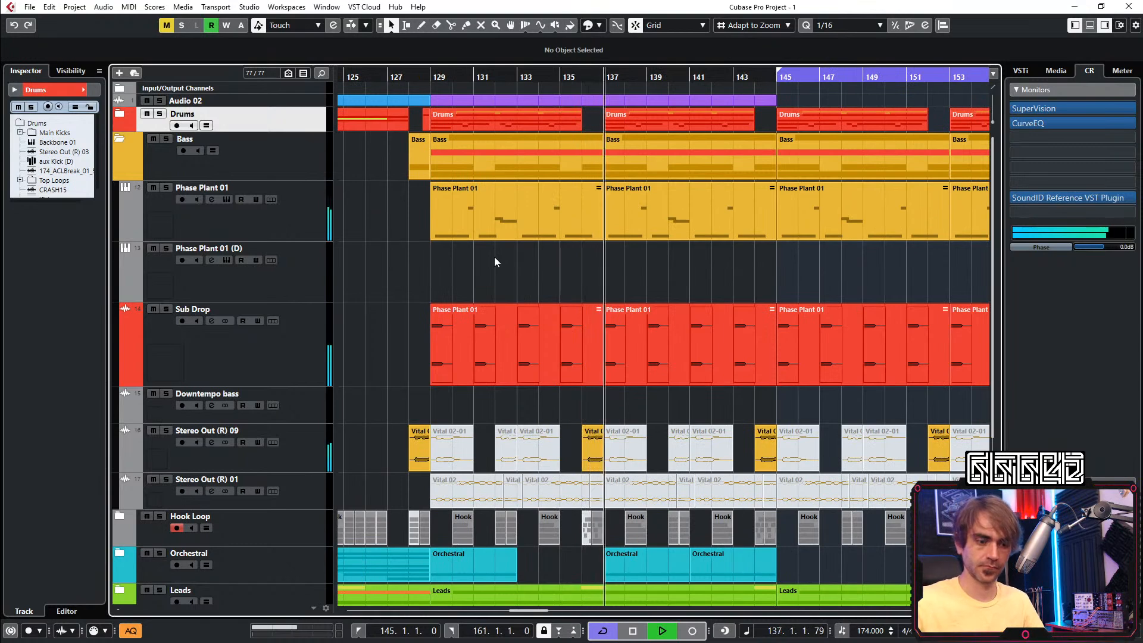
{"action": "key", "text": "space"}
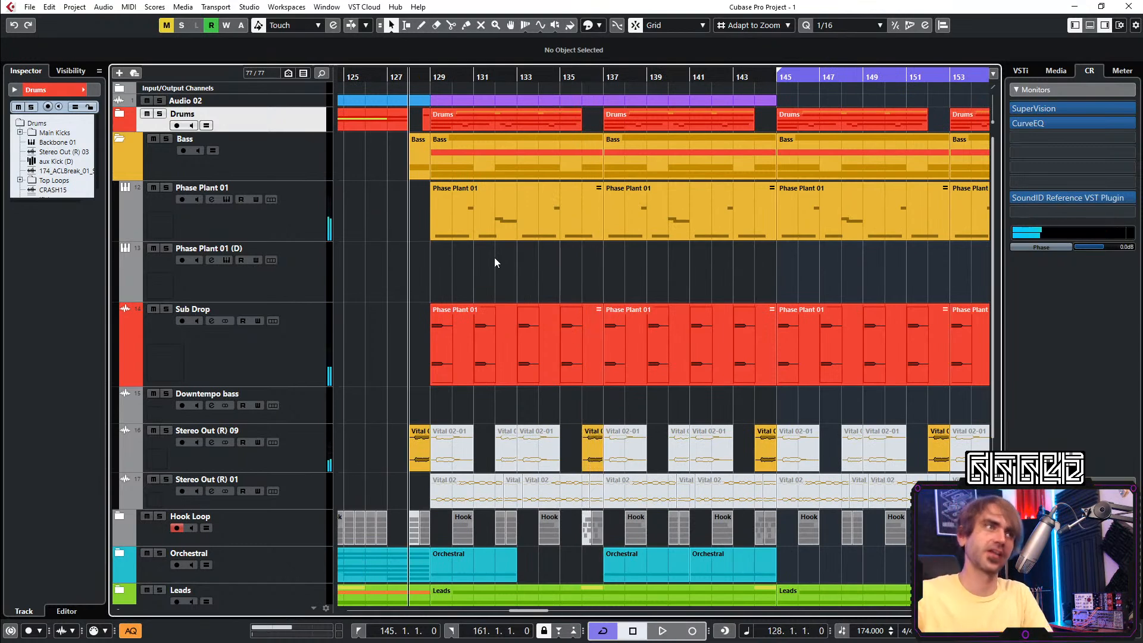
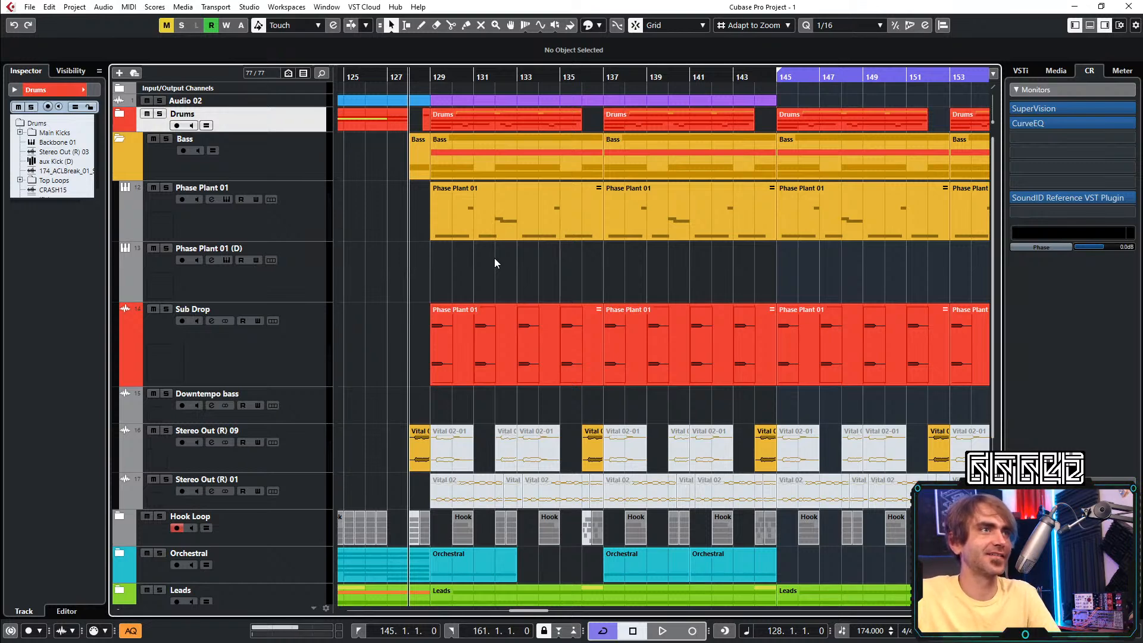
{"action": "key", "text": "space"}
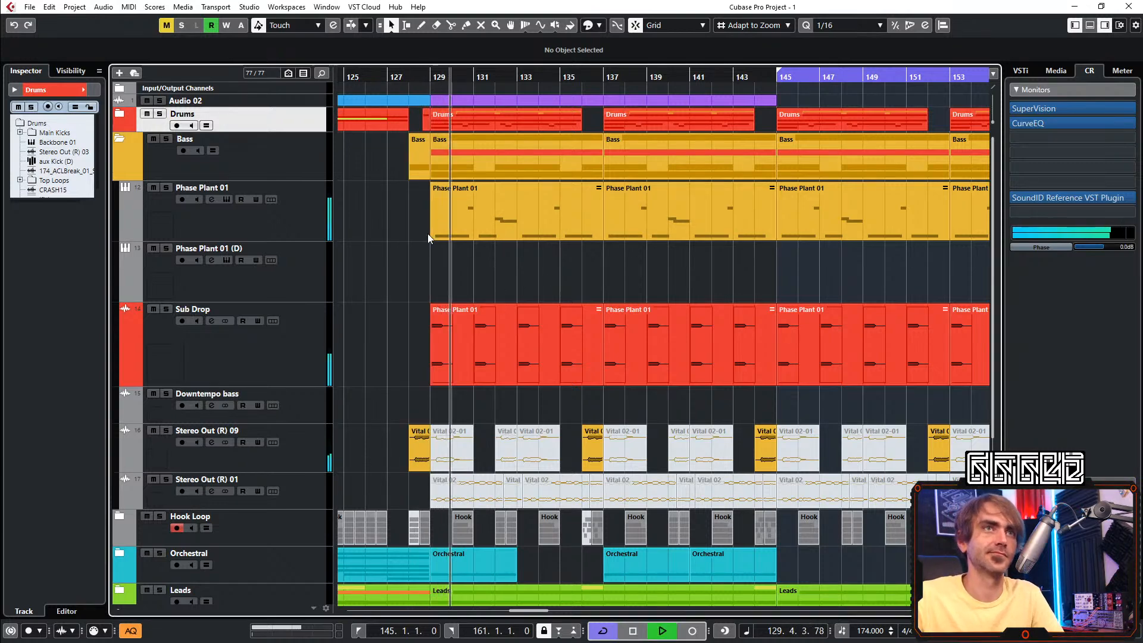
{"action": "scroll", "coordinate": [459, 231], "scroll_direction": "down", "scroll_amount": 2}
{"action": "scroll", "coordinate": [437, 253], "scroll_direction": "right", "scroll_amount": 1}
{"action": "scroll", "coordinate": [447, 251], "scroll_direction": "left", "scroll_amount": 1}
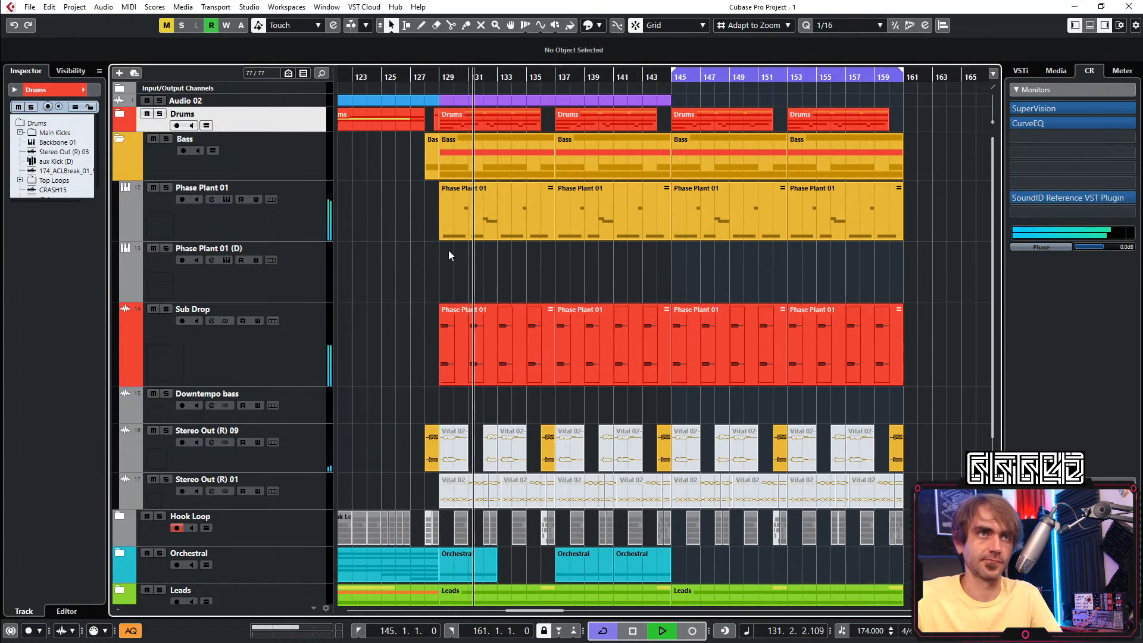
Replay from bar 127, unmute the Stereo Out (R) 09 events at bars 129, 132 and 133, and mute bar 136's event and the first Phase Plant 01 part
{"action": "left_click_drag", "start_coordinate": [412, 79], "coordinate": [412, 74]}
{"action": "key", "text": "7"}
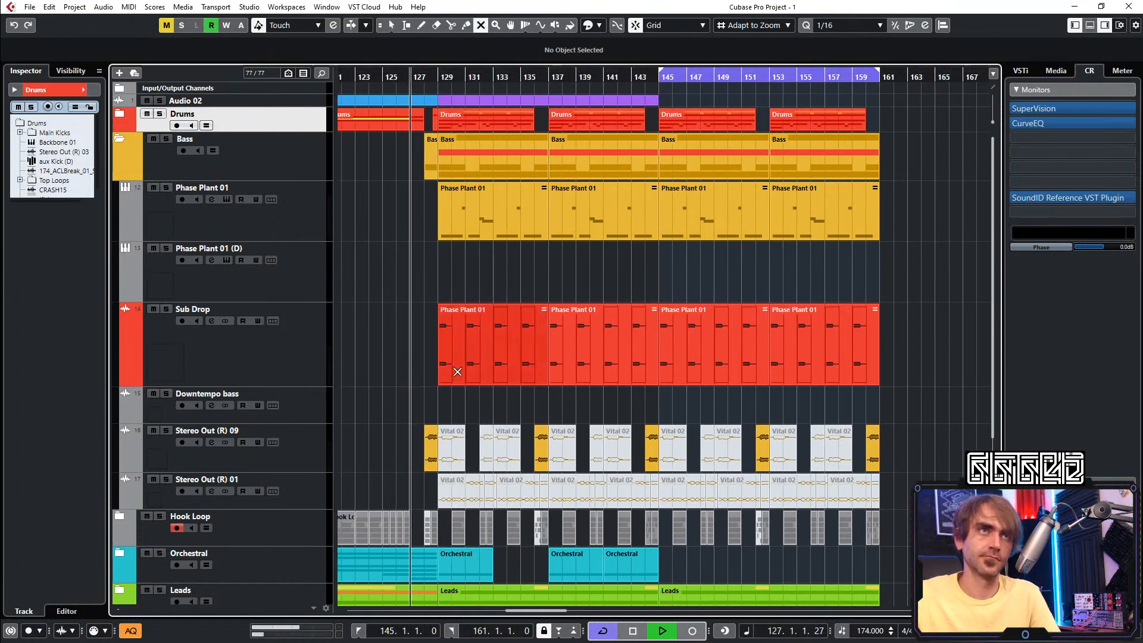
{"action": "left_click", "coordinate": [458, 454]}
{"action": "left_click_drag", "start_coordinate": [483, 408], "coordinate": [542, 448]}
{"action": "left_click", "coordinate": [513, 407]}
{"action": "left_click", "coordinate": [477, 231]}
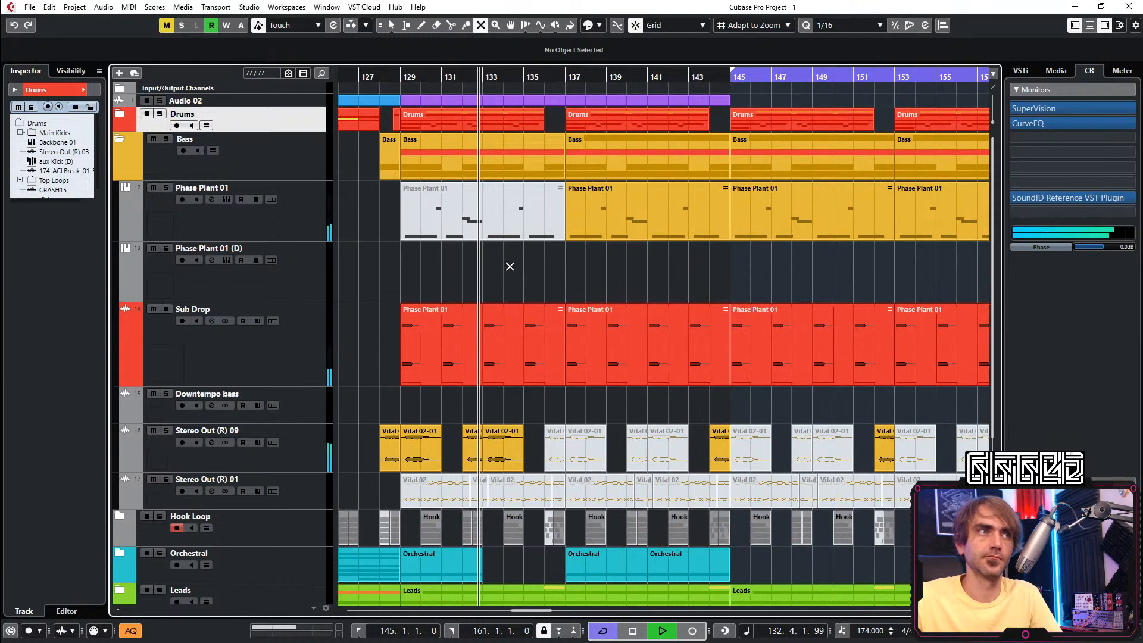
Audition the Stereo Out (R) 09 bass from bar 129 without the Phase Plant 01 part and review the earlier bass arrangement
{"action": "key", "text": "h"}
{"action": "key", "text": "h"}
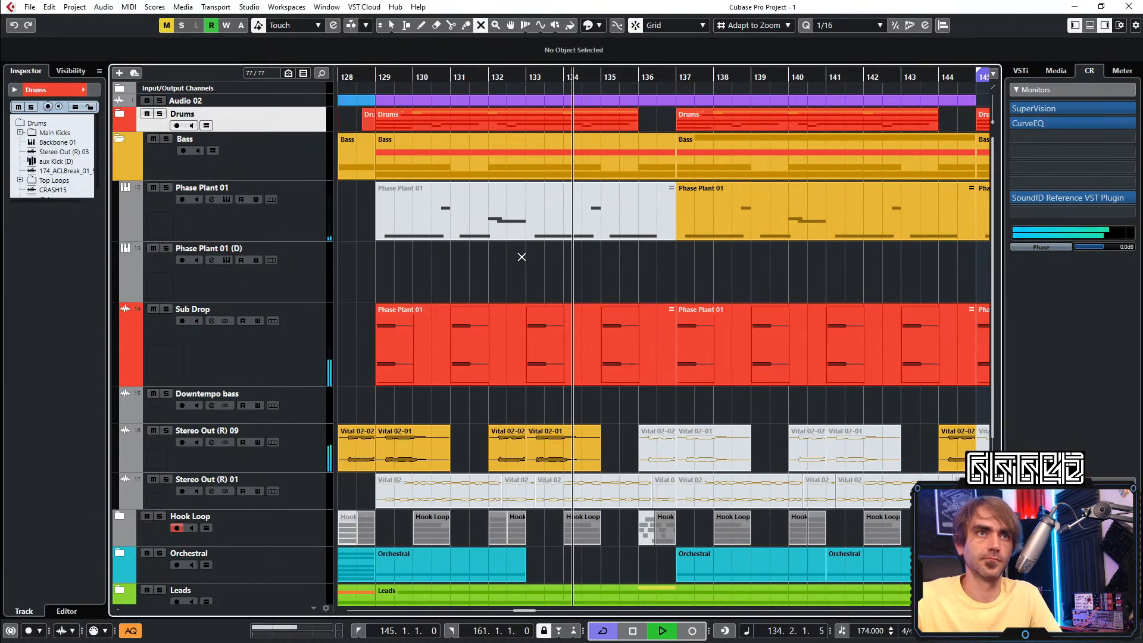
{"action": "left_click", "coordinate": [360, 77]}
{"action": "key", "text": "g"}
{"action": "key", "text": "g"}
{"action": "key", "text": "g"}
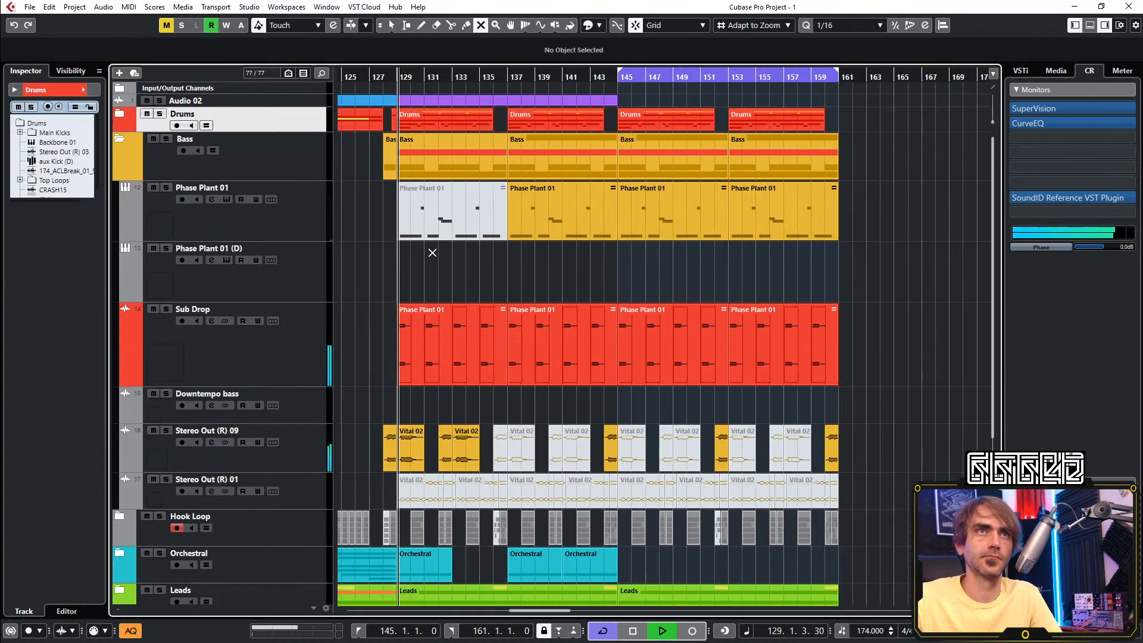
{"action": "scroll", "coordinate": [495, 252], "scroll_direction": "left", "scroll_amount": 8}
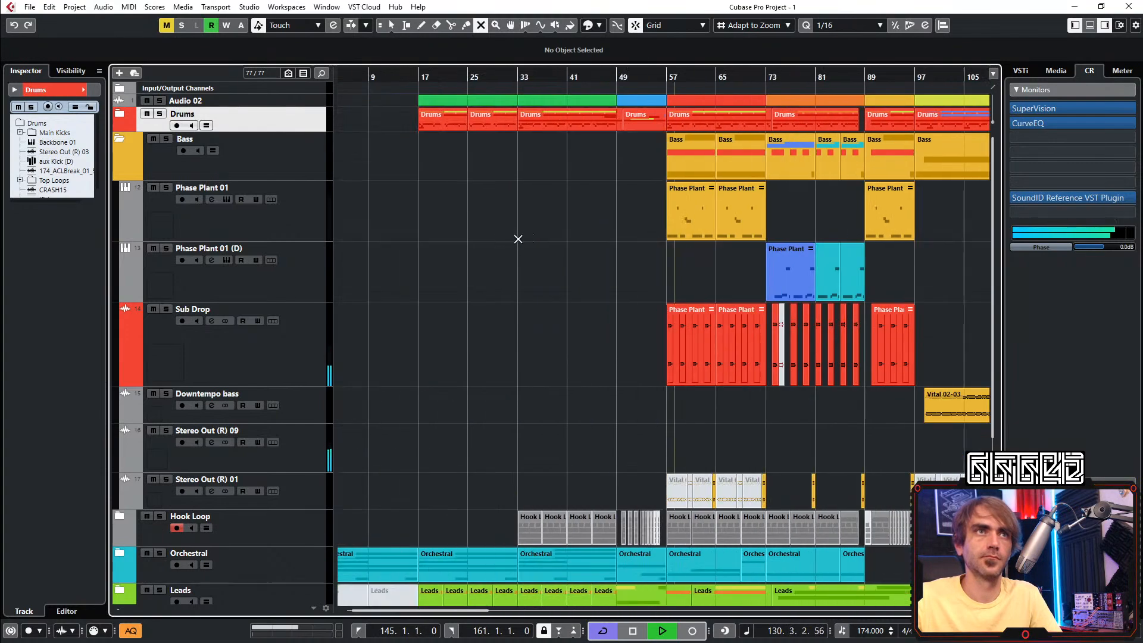
{"action": "scroll", "coordinate": [518, 237], "scroll_direction": "right", "scroll_amount": 11}
{"action": "scroll", "coordinate": [440, 248], "scroll_direction": "up", "scroll_amount": 2}
{"action": "scroll", "coordinate": [443, 244], "scroll_direction": "left", "scroll_amount": 2}
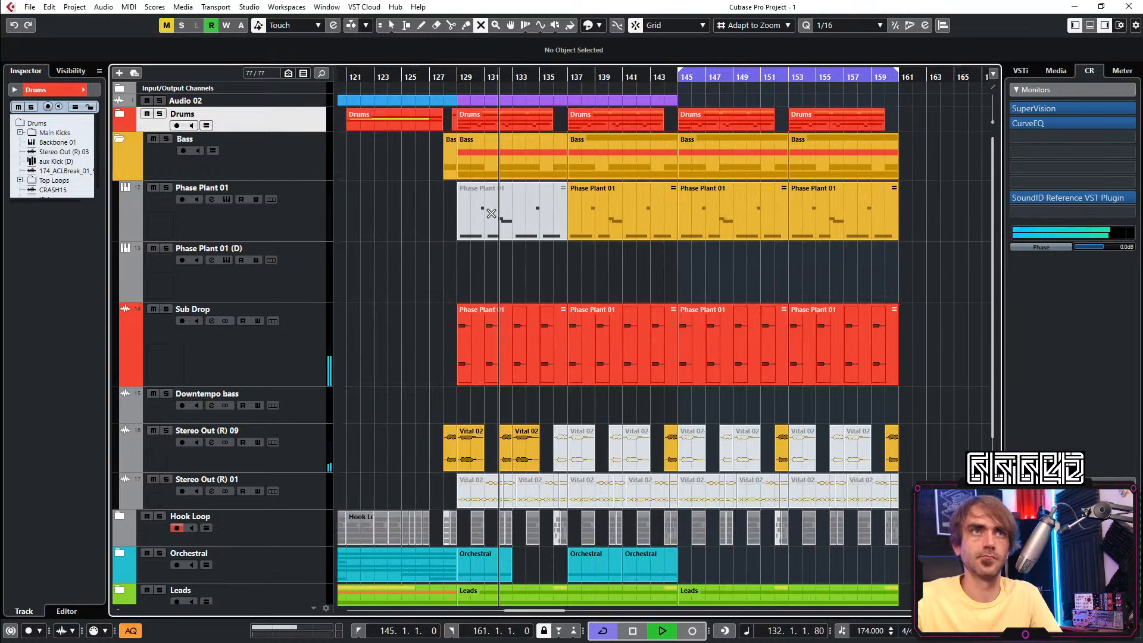
Delete all the Phase Plant 01 track's parts between bars 129 and 161
{"action": "left_click", "coordinate": [477, 227]}
{"action": "left_click_drag", "start_coordinate": [837, 236], "coordinate": [574, 198]}
{"action": "left_click", "coordinate": [861, 261]}
{"action": "key", "text": "Delete"}
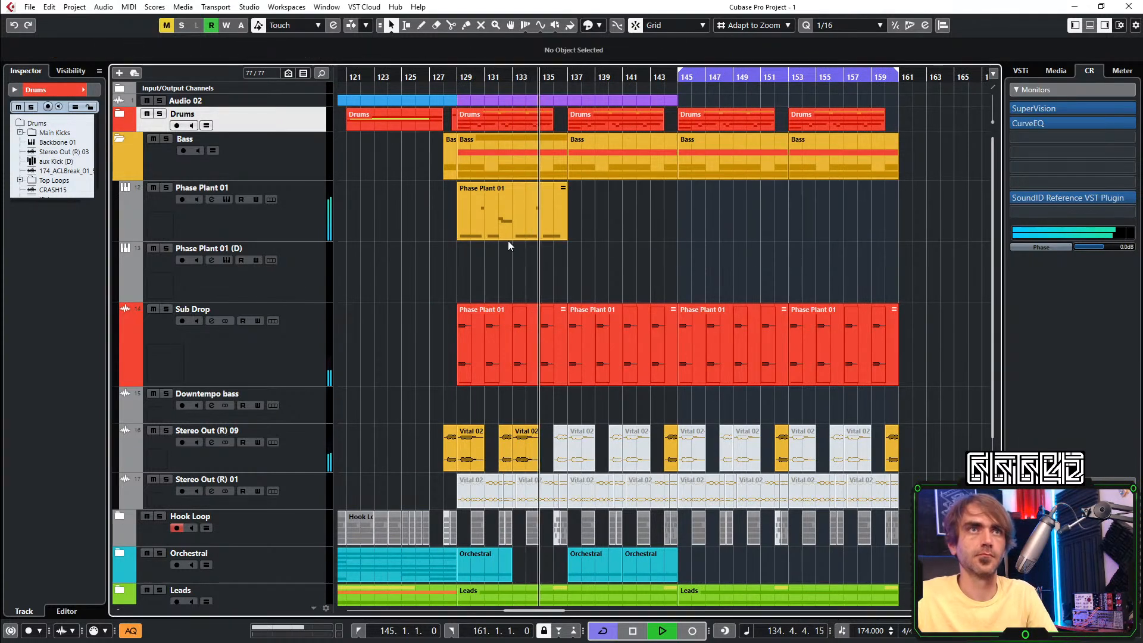
{"action": "left_click", "coordinate": [509, 238]}
{"action": "key", "text": "Delete"}
{"action": "scroll", "coordinate": [466, 210], "scroll_direction": "down", "scroll_amount": 2}
{"action": "left_click_drag", "start_coordinate": [387, 214], "coordinate": [826, 199]}
{"action": "scroll", "coordinate": [696, 217], "scroll_direction": "left", "scroll_amount": 2}
{"action": "key", "text": "Delete"}
Copy the 8-bar Phase Plant 01 (D) part at bar 73 to bar 129 of the same track and audition it
{"action": "left_click_drag", "start_coordinate": [423, 274], "coordinate": [834, 274]}
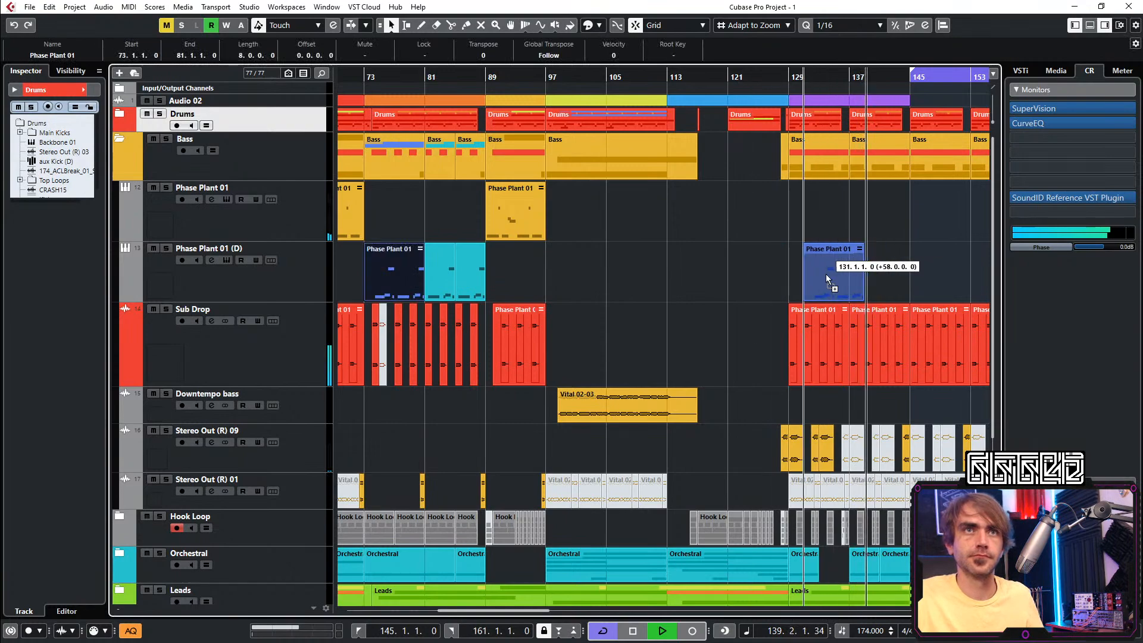
{"action": "left_click", "coordinate": [790, 77]}
{"action": "scroll", "coordinate": [739, 280], "scroll_direction": "up", "scroll_amount": 4}
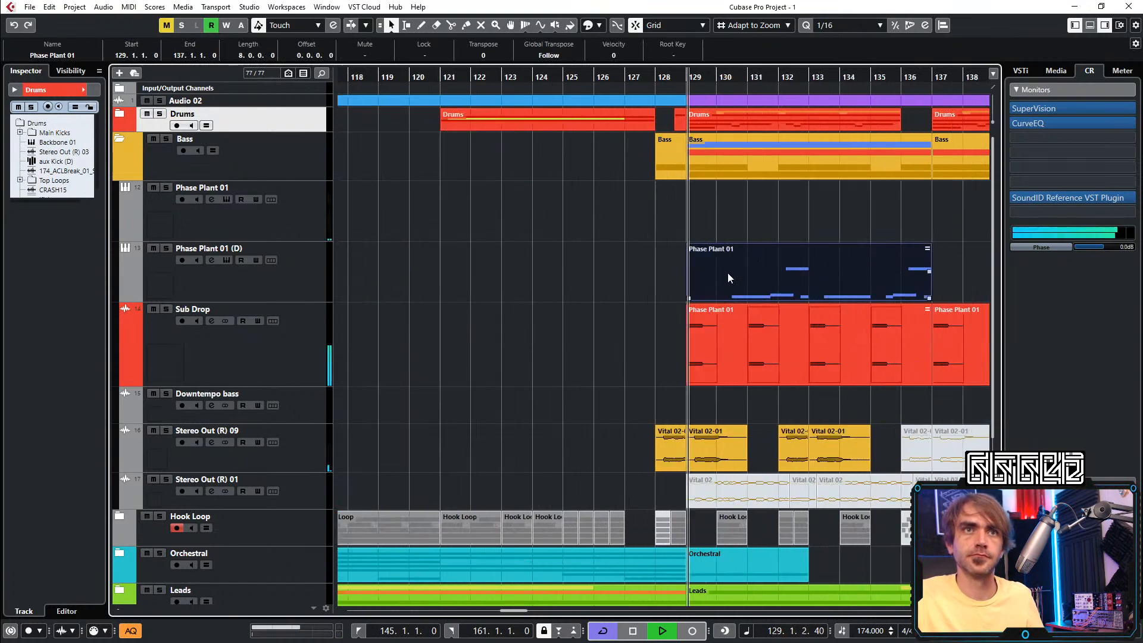
{"action": "scroll", "coordinate": [750, 270], "scroll_direction": "right", "scroll_amount": 2}
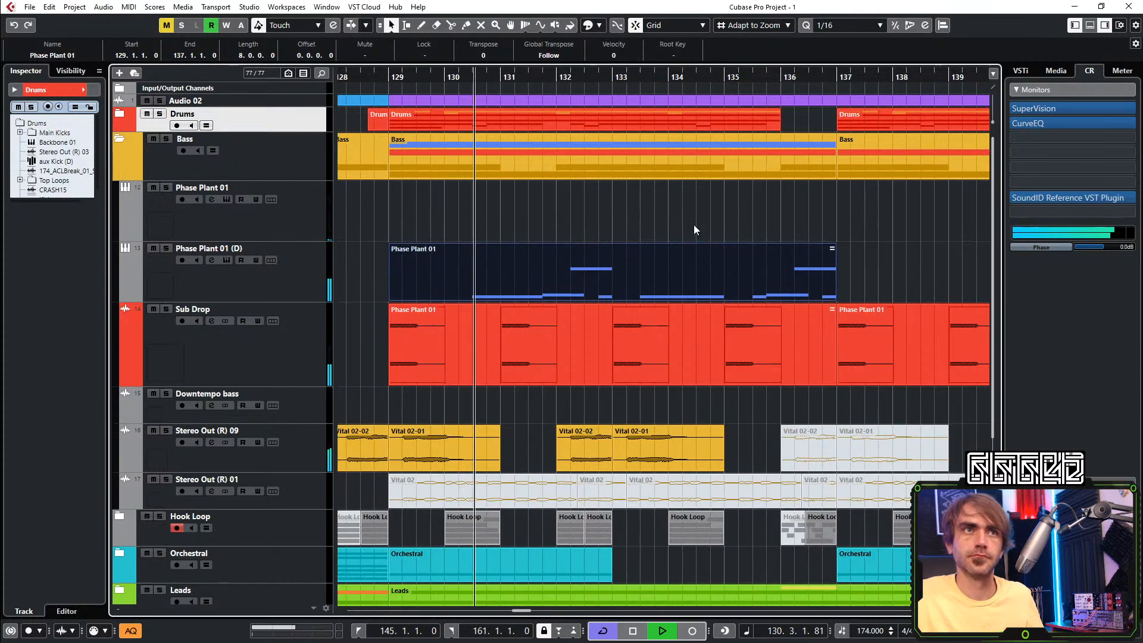
{"action": "scroll", "coordinate": [694, 224], "scroll_direction": "down", "scroll_amount": 4}
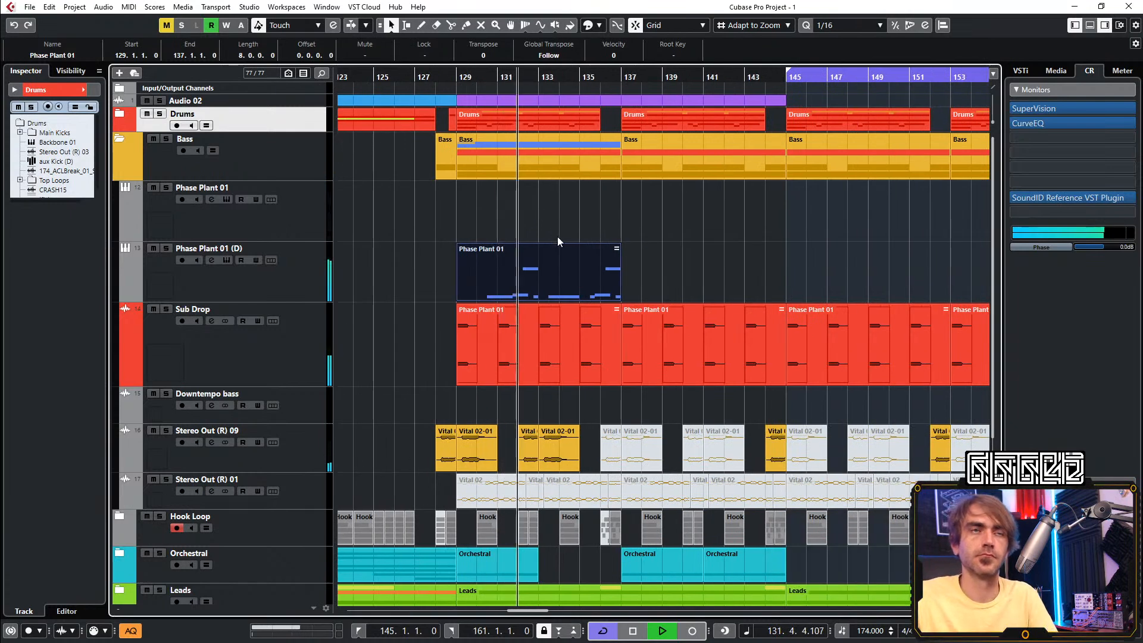
{"action": "scroll", "coordinate": [536, 223], "scroll_direction": "right", "scroll_amount": 2}
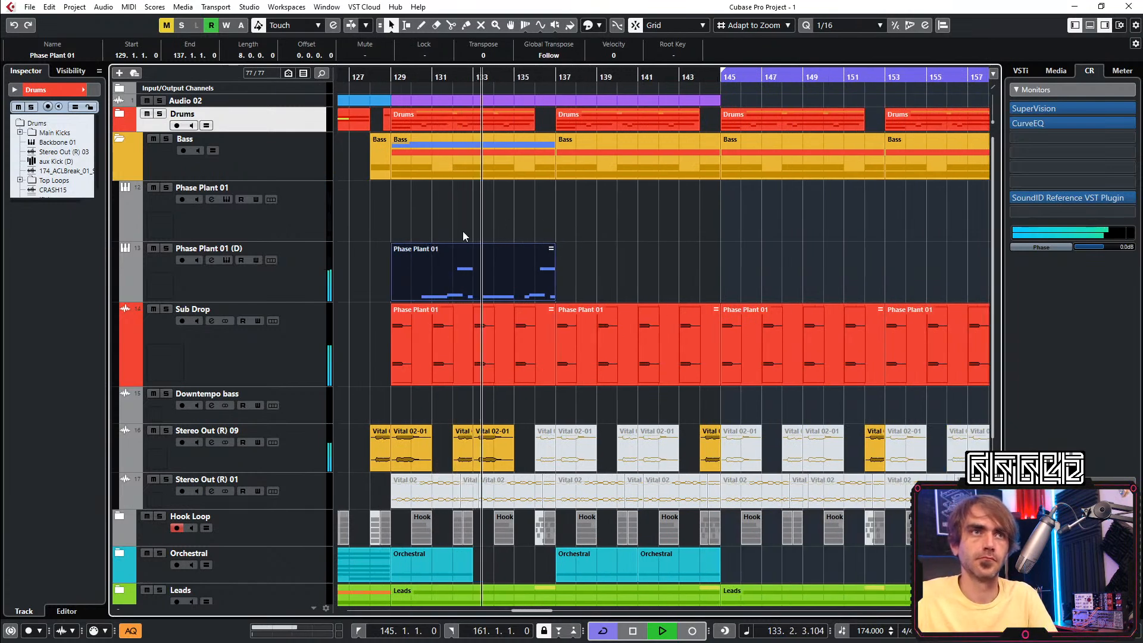
{"action": "scroll", "coordinate": [494, 194], "scroll_direction": "up", "scroll_amount": 2}
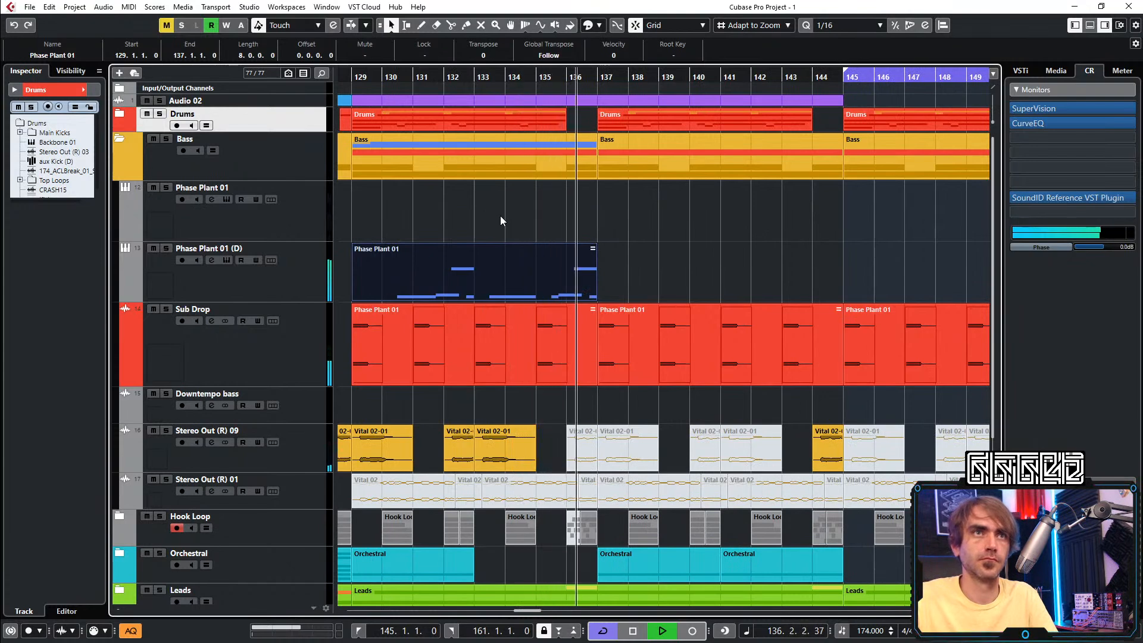
{"action": "scroll", "coordinate": [500, 216], "scroll_direction": "left", "scroll_amount": 2}
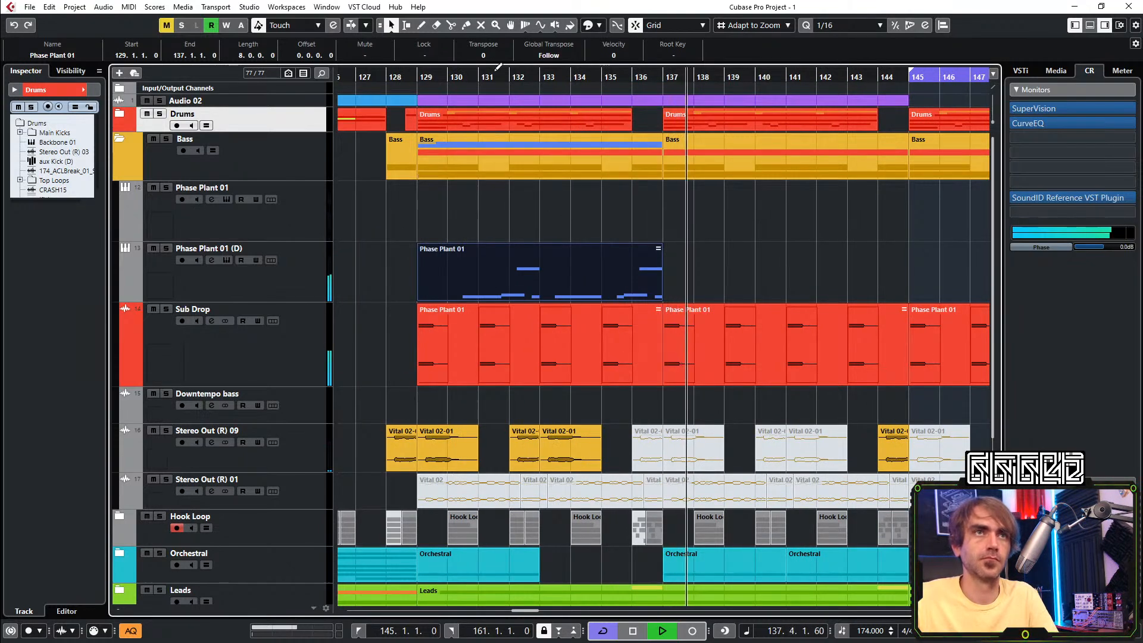
{"action": "left_click", "coordinate": [451, 78]}
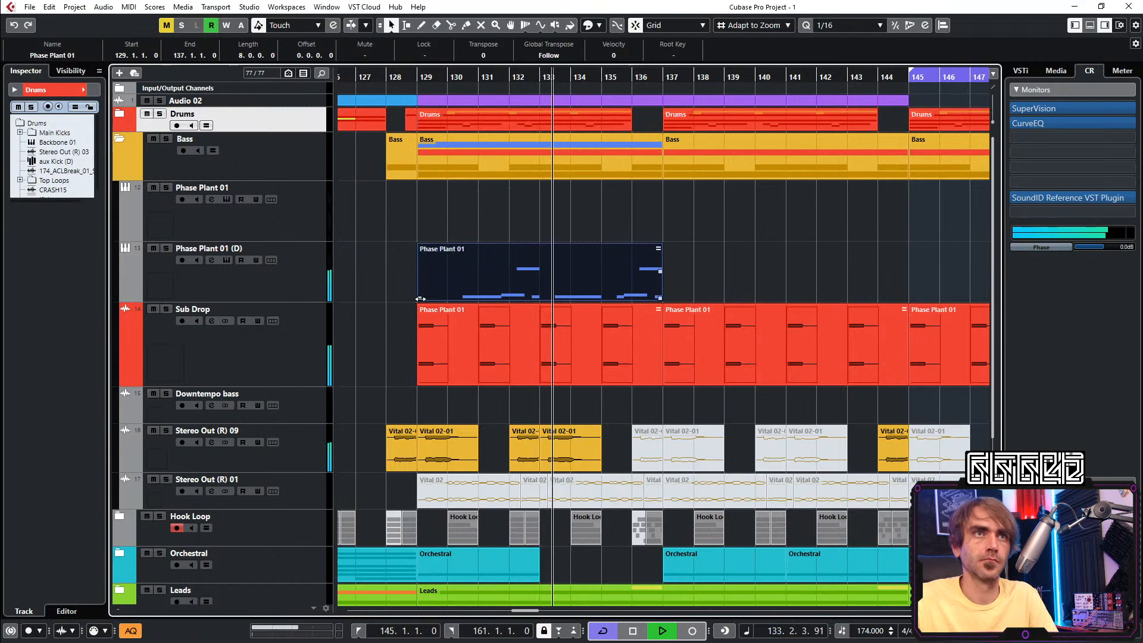
Trim the copied Phase Plant 01 (D) part to bars 130 to 132 and replay it from bar 128
{"action": "left_click_drag", "start_coordinate": [422, 298], "coordinate": [542, 298]}
{"action": "key", "text": "space"}
{"action": "key", "text": "space"}
{"action": "left_click_drag", "start_coordinate": [663, 298], "coordinate": [480, 271]}
{"action": "key", "text": "space"}
{"action": "key", "text": "space"}
{"action": "left_click", "coordinate": [394, 78]}
{"action": "left_click", "coordinate": [549, 253]}
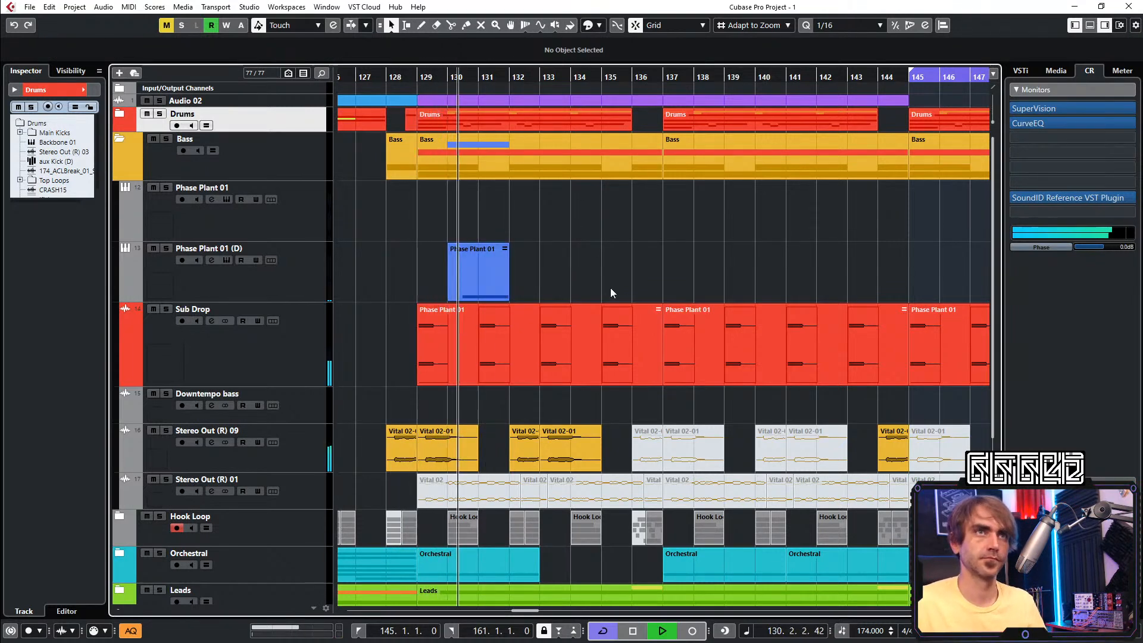
Copy the trimmed Phase Plant 01 (D) part to bar 134 and duplicate the pair to bars 138 and 142
{"action": "left_click", "coordinate": [487, 283]}
{"action": "left_click_drag", "start_coordinate": [470, 281], "coordinate": [576, 268]}
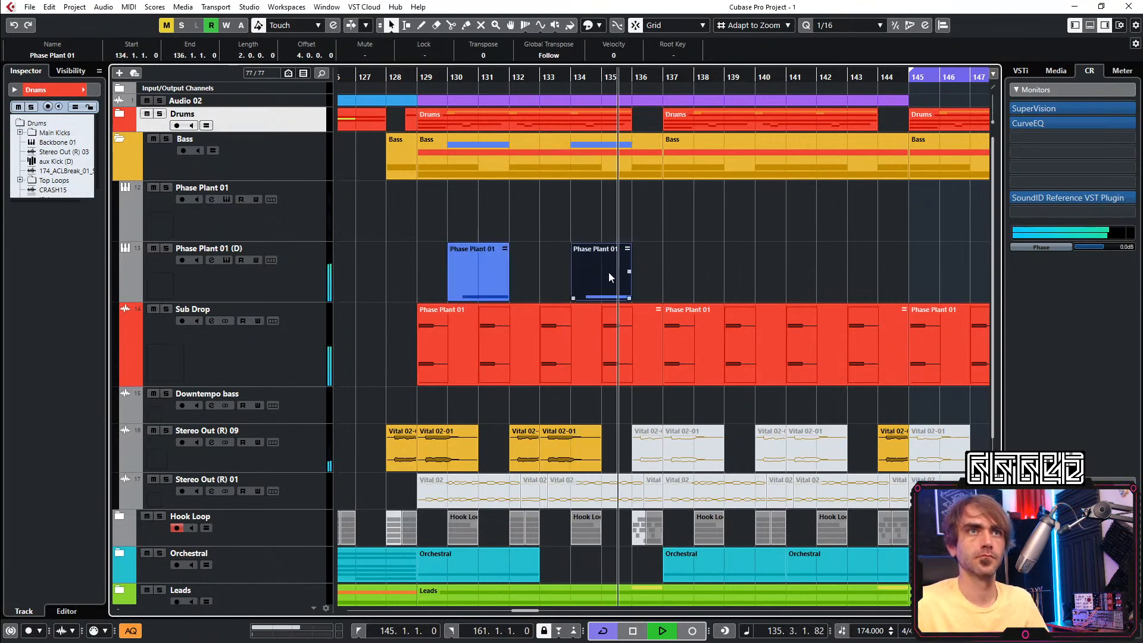
{"action": "left_click_drag", "start_coordinate": [698, 227], "coordinate": [728, 264]}
{"action": "scroll", "coordinate": [733, 249], "scroll_direction": "down", "scroll_amount": 3}
{"action": "scroll", "coordinate": [726, 247], "scroll_direction": "right", "scroll_amount": 3}
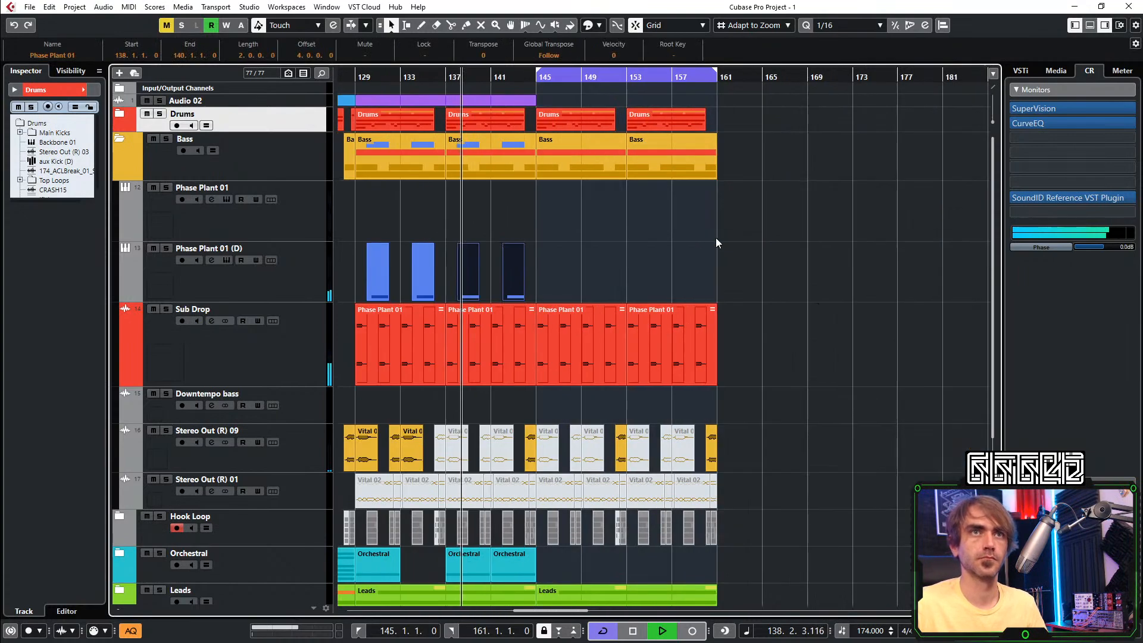
{"action": "scroll", "coordinate": [627, 224], "scroll_direction": "up", "scroll_amount": 2}
{"action": "scroll", "coordinate": [629, 223], "scroll_direction": "right", "scroll_amount": 1}
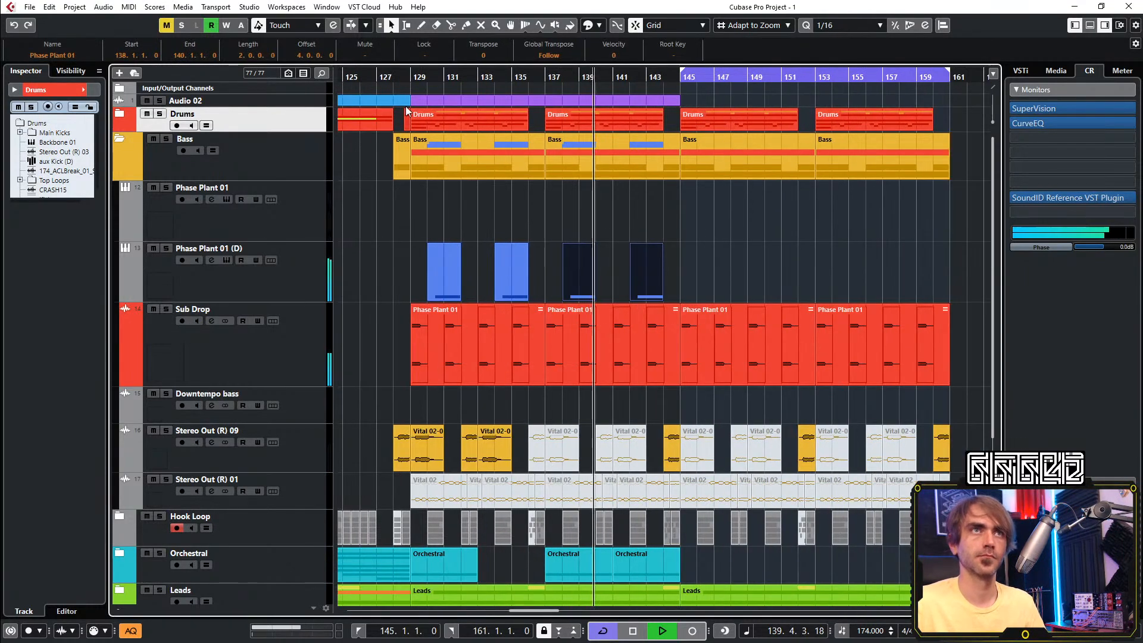
Copy the four Phase Plant 01 (D) parts to bars 146, 150, 154 and 158 while replaying from bar 128
{"action": "left_click", "coordinate": [391, 76]}
{"action": "left_click_drag", "start_coordinate": [735, 225], "coordinate": [673, 268]}
{"action": "scroll", "coordinate": [403, 280], "scroll_direction": "right", "scroll_amount": 2}
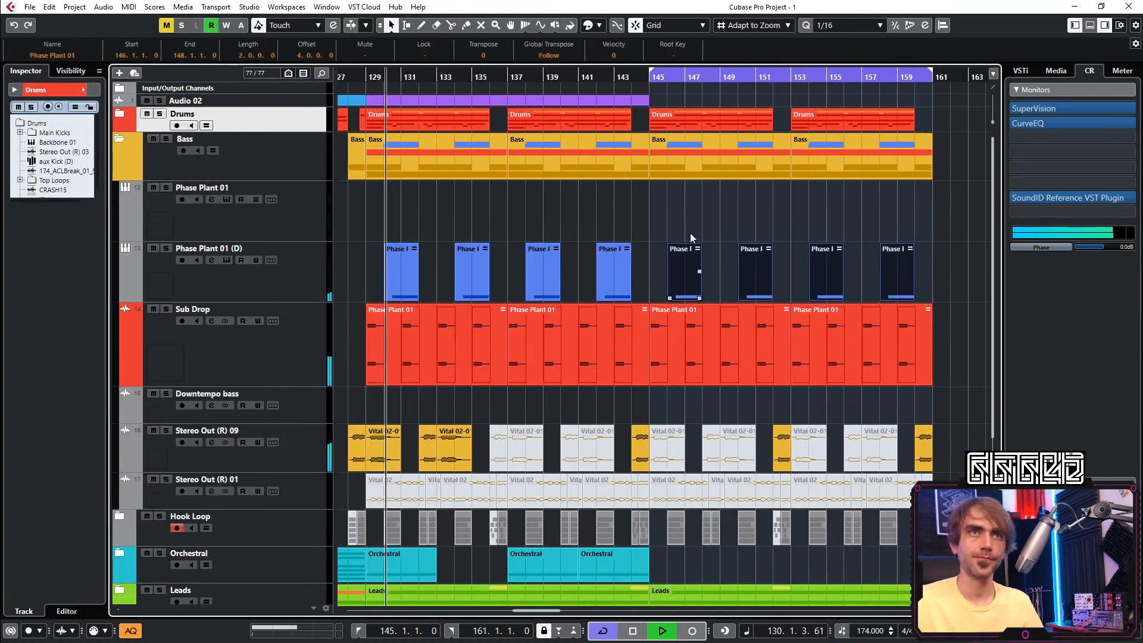
{"action": "left_click", "coordinate": [676, 229]}
{"action": "scroll", "coordinate": [552, 174], "scroll_direction": "down", "scroll_amount": 1}
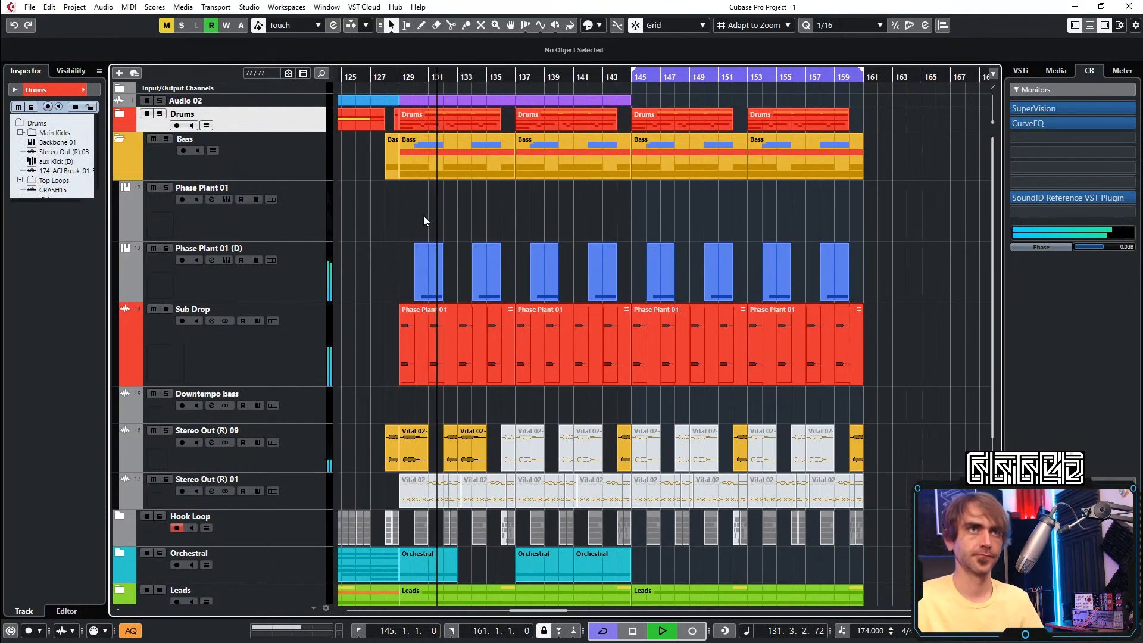
Dissolve the Sub Drop part between bars 129 and 137 into separate events and replay from bar 128
{"action": "scroll", "coordinate": [453, 217], "scroll_direction": "left", "scroll_amount": 3}
{"action": "scroll", "coordinate": [518, 254], "scroll_direction": "up", "scroll_amount": 3}
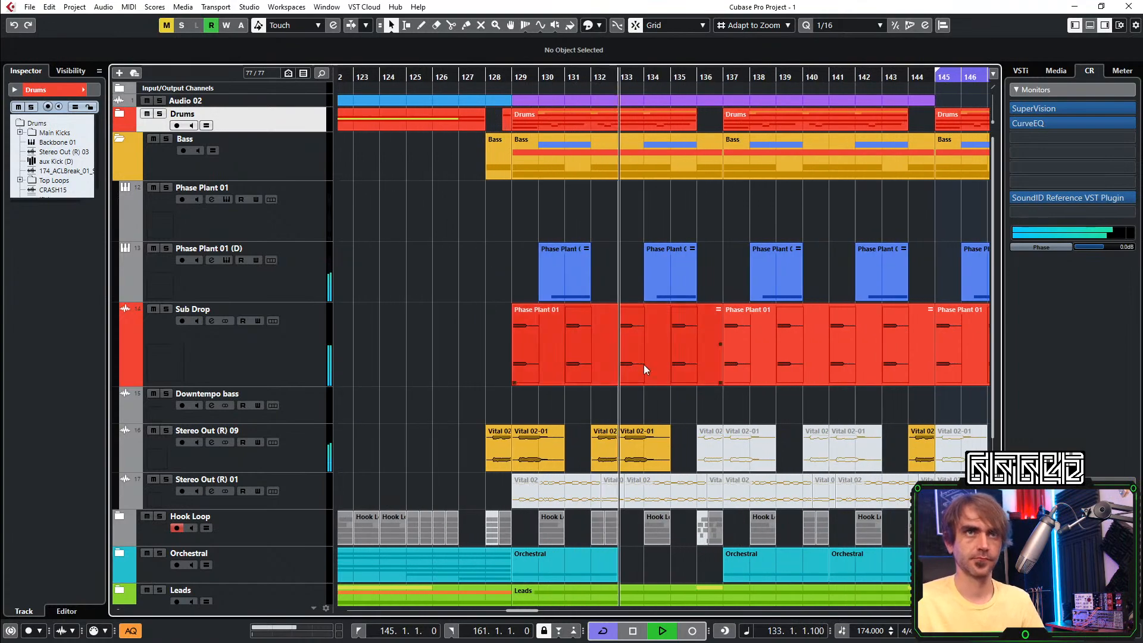
{"action": "scroll", "coordinate": [615, 414], "scroll_direction": "right", "scroll_amount": 2}
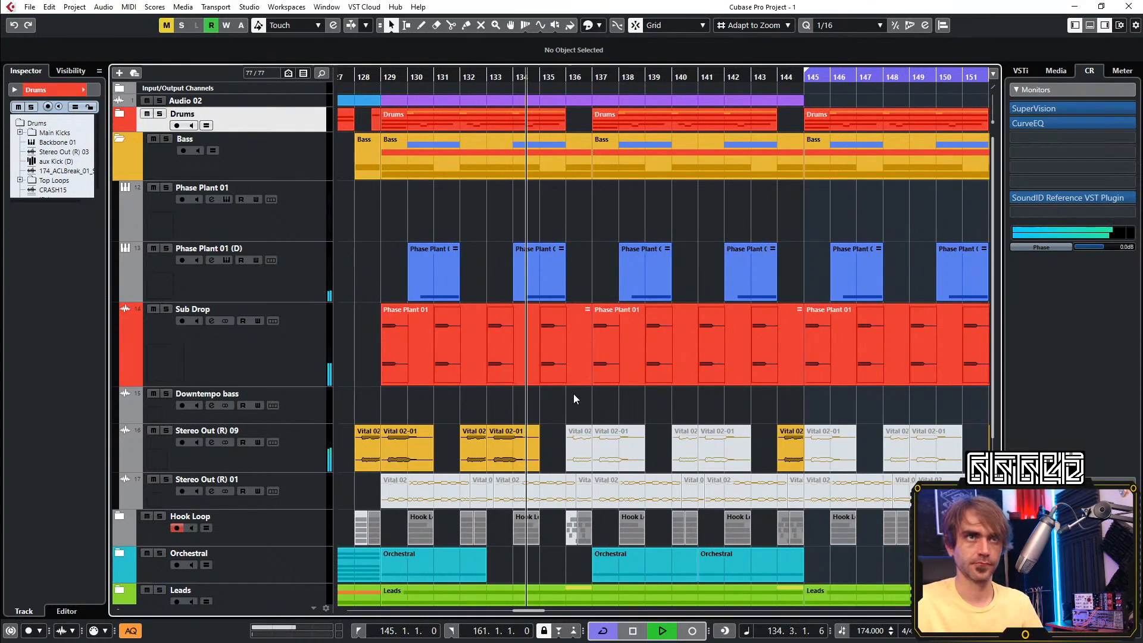
{"action": "scroll", "coordinate": [573, 392], "scroll_direction": "down", "scroll_amount": 4}
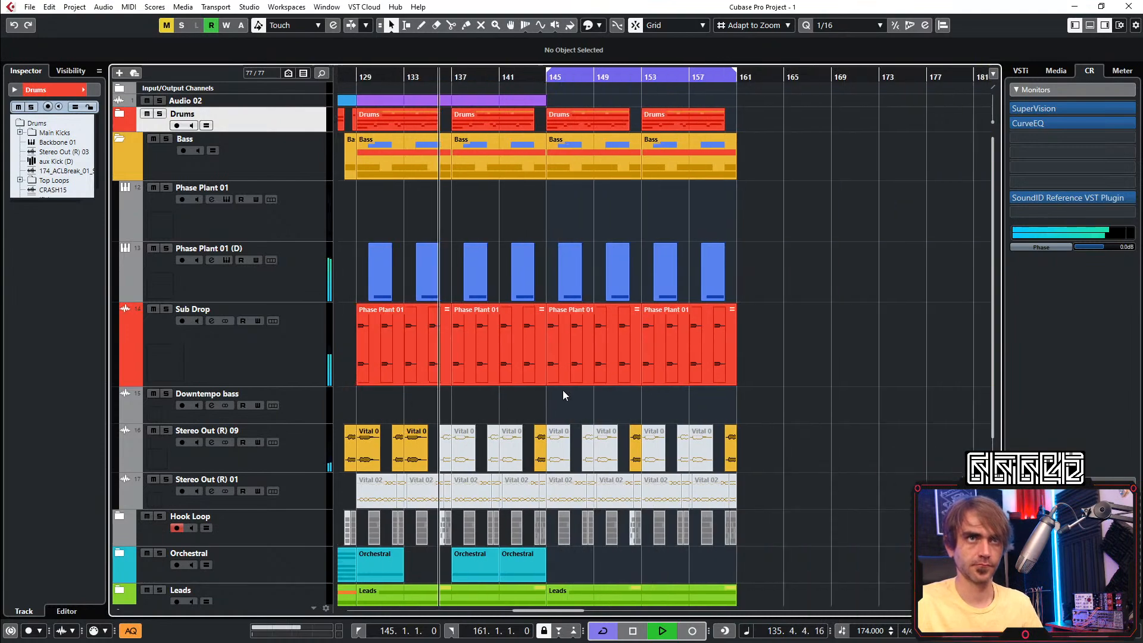
{"action": "scroll", "coordinate": [409, 376], "scroll_direction": "up", "scroll_amount": 2}
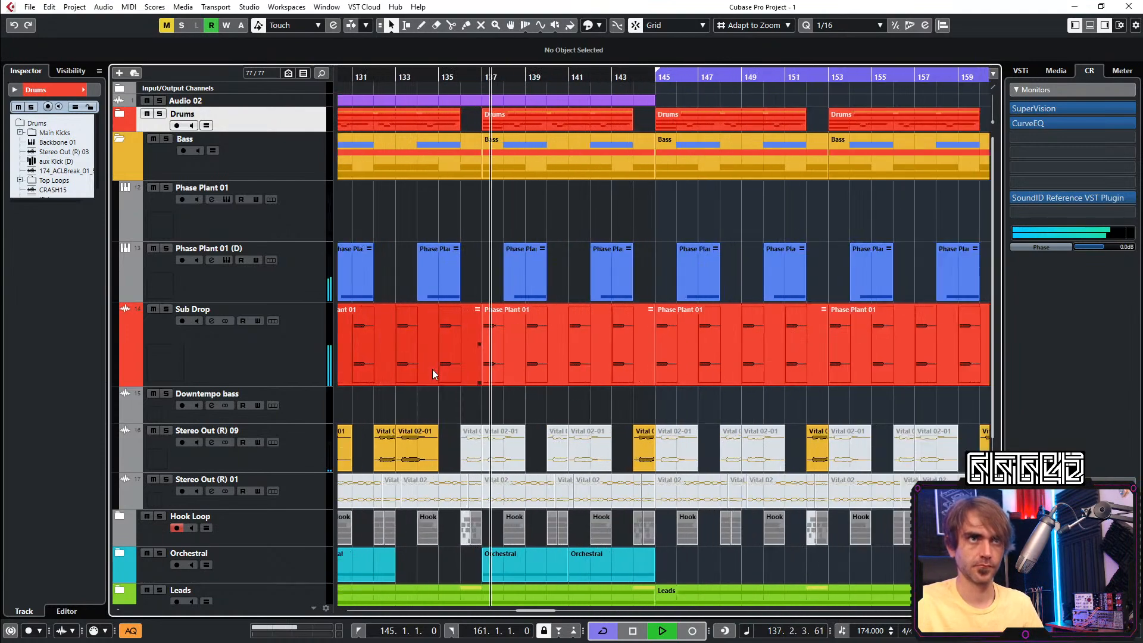
{"action": "scroll", "coordinate": [566, 370], "scroll_direction": "left", "scroll_amount": 1}
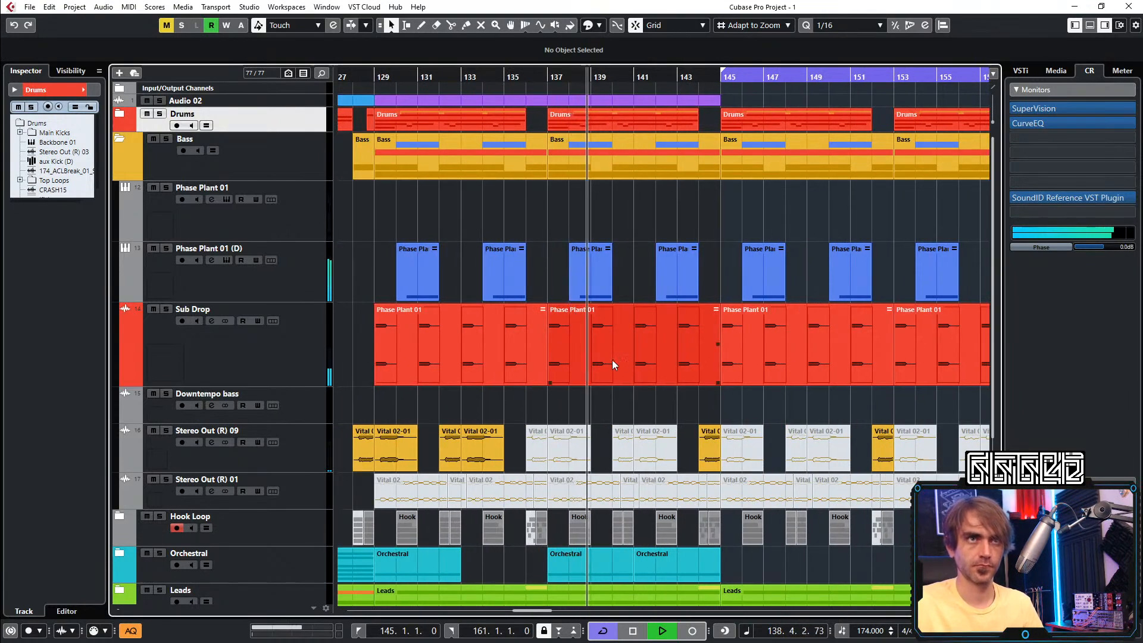
{"action": "scroll", "coordinate": [536, 357], "scroll_direction": "left", "scroll_amount": 1}
{"action": "left_click", "coordinate": [500, 359]}
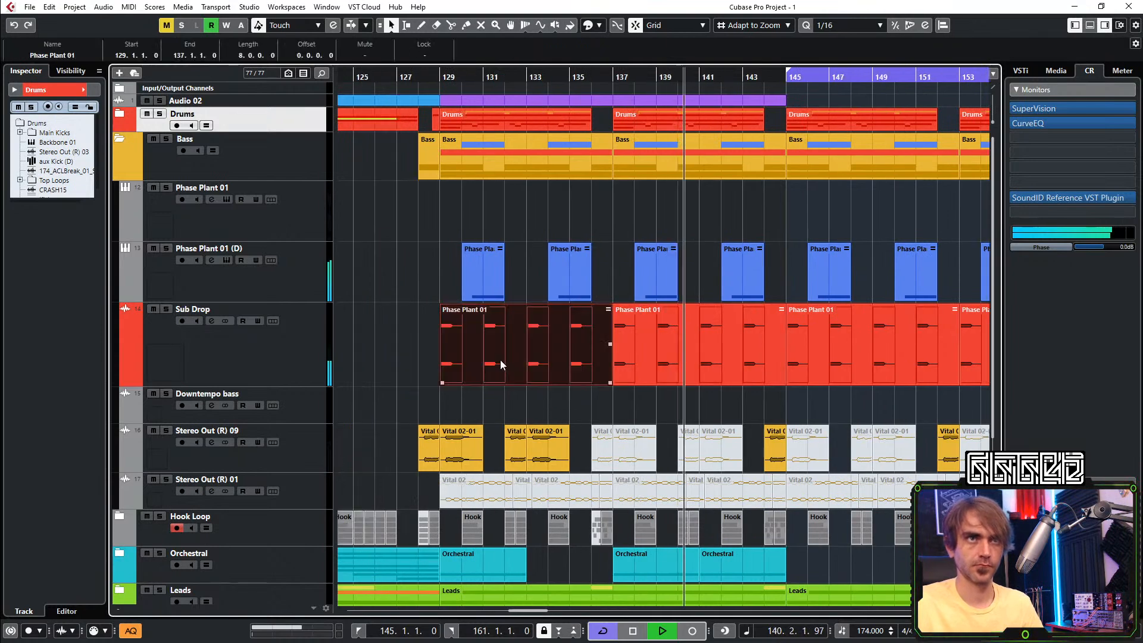
{"action": "key", "text": "space"}
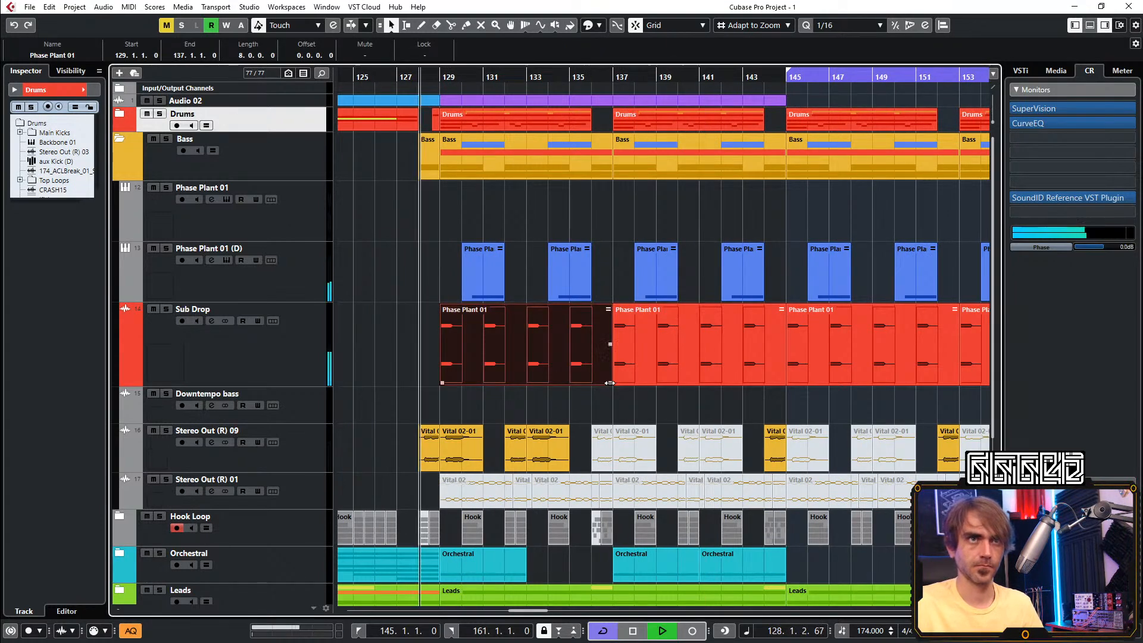
{"action": "right_click", "coordinate": [560, 363]}
{"action": "left_click", "coordinate": [619, 435]}
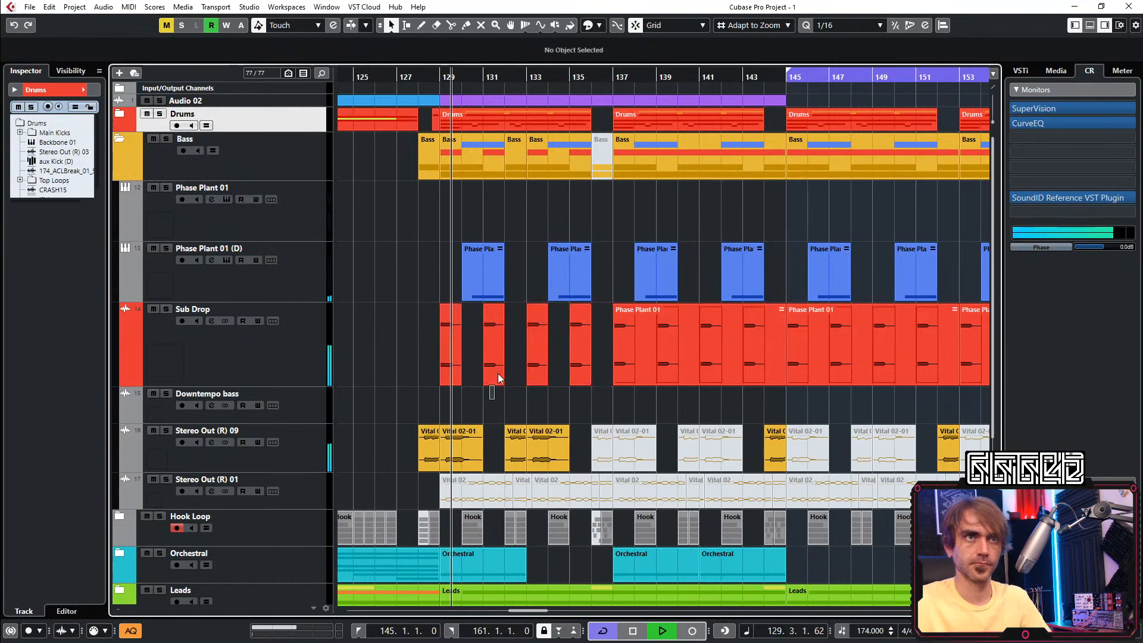
Delete the Sub Drop events at bars 131 and 135 and all Sub Drop parts from bar 137 onward
{"action": "scroll", "coordinate": [593, 388], "scroll_direction": "down", "scroll_amount": 2}
{"action": "left_click_drag", "start_coordinate": [584, 402], "coordinate": [890, 358]}
{"action": "key", "text": "Delete"}
{"action": "left_click", "coordinate": [498, 364]}
{"action": "key", "text": "Delete"}
Copy the Sub Drop events at bars 129 and 133 to bars 137 and 141
{"action": "left_click_drag", "start_coordinate": [626, 371], "coordinate": [603, 358]}
{"action": "scroll", "coordinate": [589, 367], "scroll_direction": "up", "scroll_amount": 3}
{"action": "left_click", "coordinate": [576, 374]}
{"action": "scroll", "coordinate": [480, 308], "scroll_direction": "up", "scroll_amount": 3}
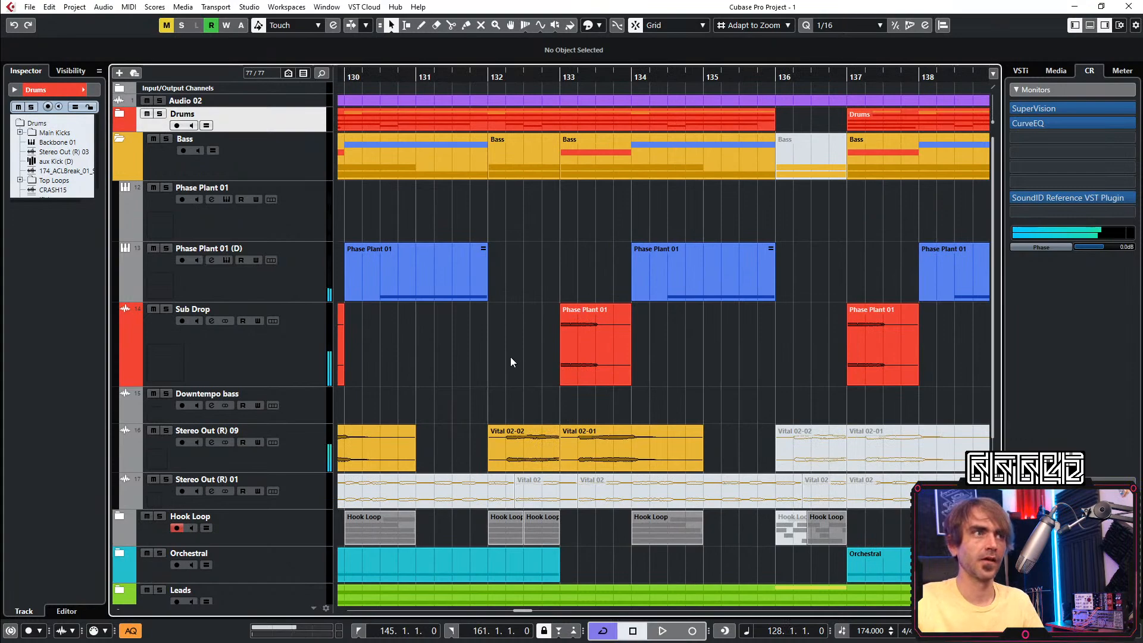
Shift the Sub Drop events at bars 133 and 141 one beat later and replay from bar 128
{"action": "left_click_drag", "start_coordinate": [589, 371], "coordinate": [608, 369]}
{"action": "scroll", "coordinate": [608, 370], "scroll_direction": "down", "scroll_amount": 5}
{"action": "left_click", "coordinate": [562, 367]}
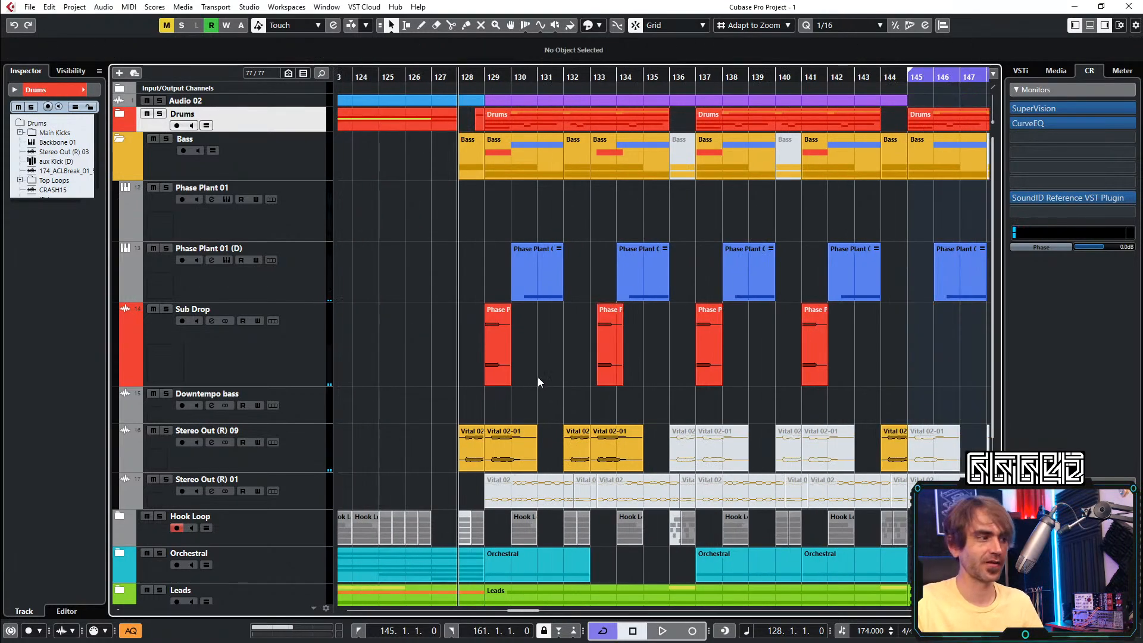
{"action": "key", "text": "space"}
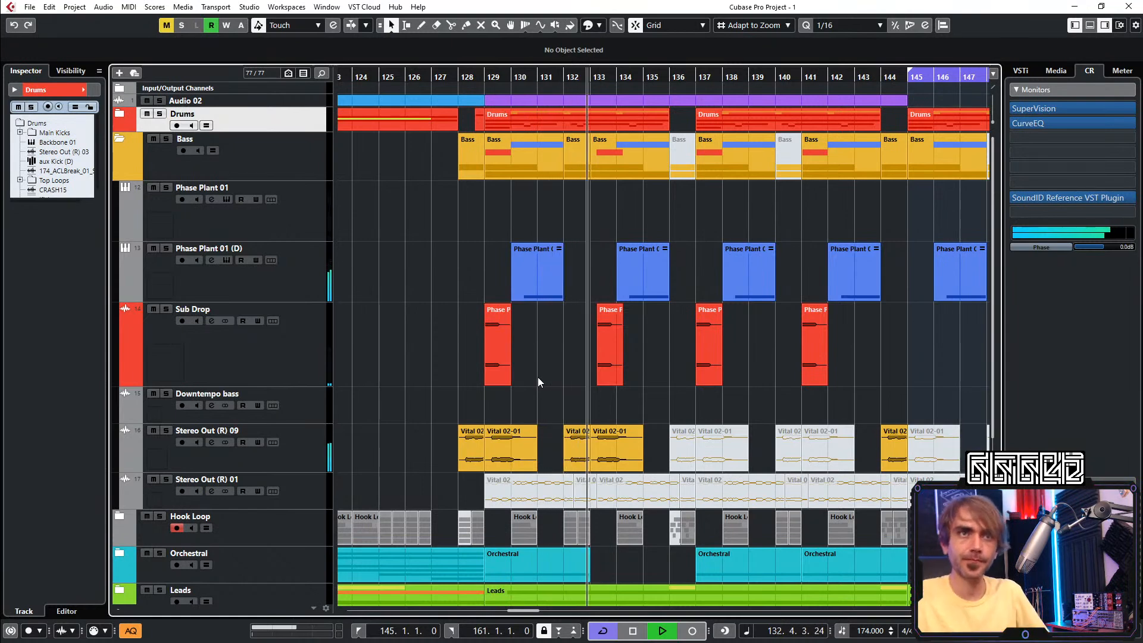
{"action": "scroll", "coordinate": [502, 379], "scroll_direction": "right", "scroll_amount": 2}
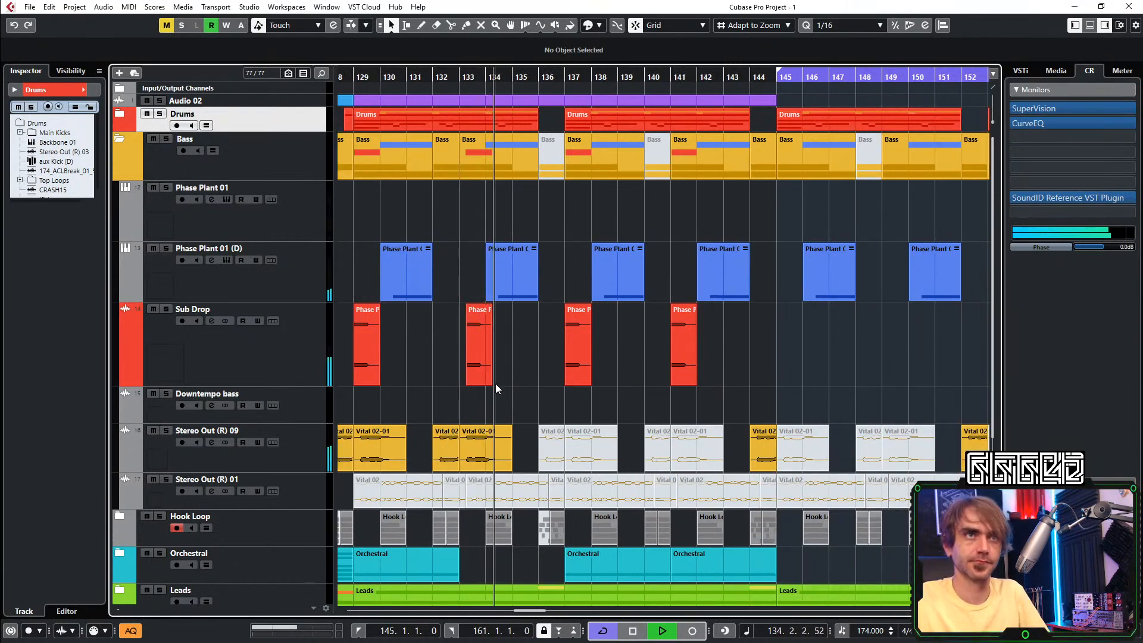
{"action": "scroll", "coordinate": [652, 380], "scroll_direction": "up", "scroll_amount": 3}
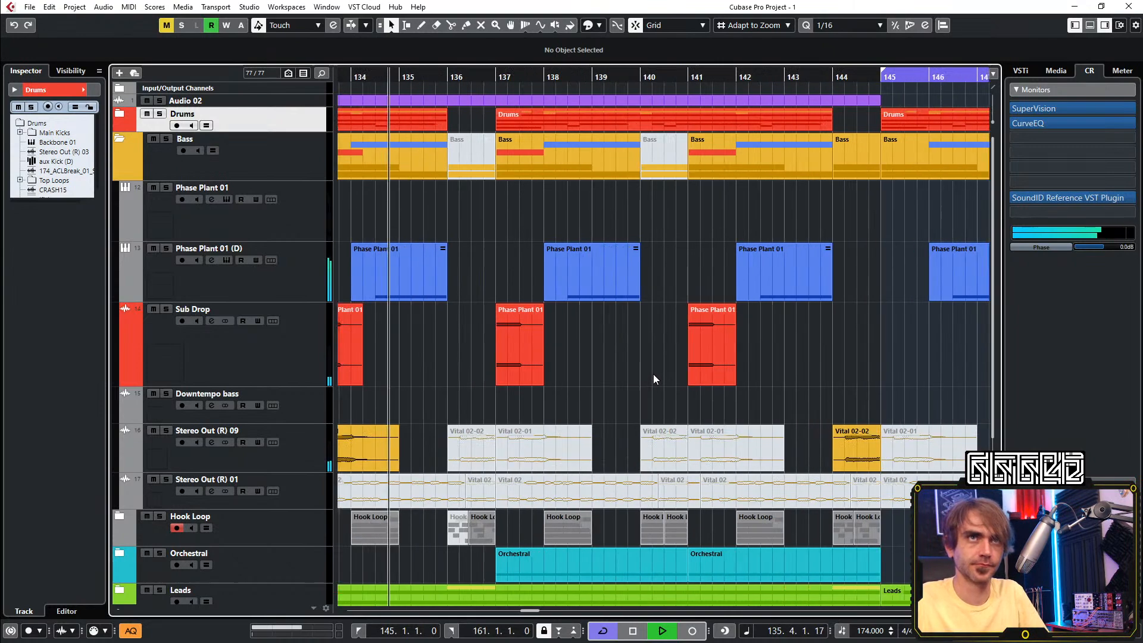
{"action": "scroll", "coordinate": [652, 374], "scroll_direction": "up", "scroll_amount": 1}
{"action": "left_click_drag", "start_coordinate": [702, 359], "coordinate": [729, 348]}
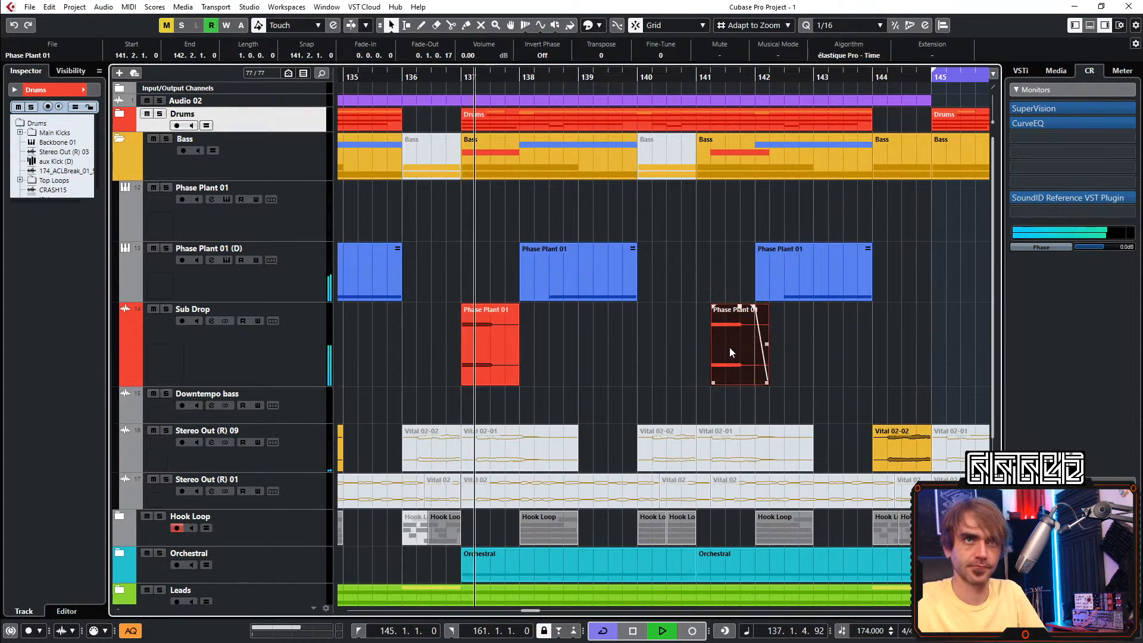
Unmute the Stereo Out (R) 09 events between bars 137 and 143 and mute the one at bar 144
{"action": "scroll", "coordinate": [730, 351], "scroll_direction": "down", "scroll_amount": 3}
{"action": "left_click", "coordinate": [655, 407]}
{"action": "key", "text": "7"}
{"action": "left_click_drag", "start_coordinate": [637, 415], "coordinate": [809, 429]}
{"action": "key", "text": "1"}
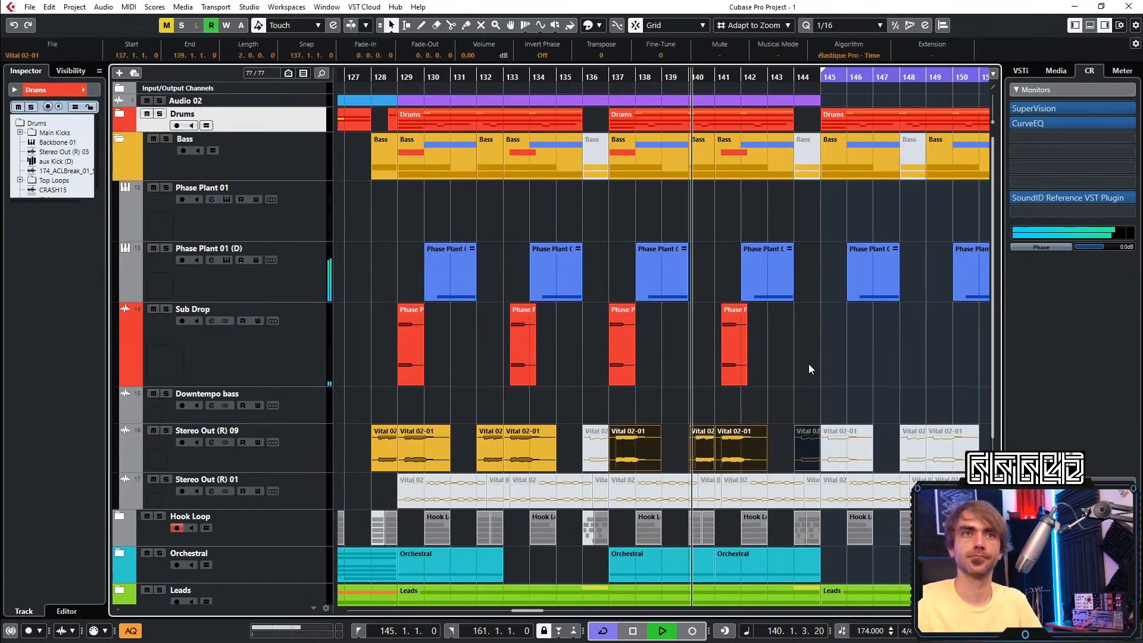
Replace the Phase Plant 01 (D), Sub Drop and Stereo Out (R) 09 events in bars 145 to 161 with copies from bars 129 to 145
{"action": "scroll", "coordinate": [806, 355], "scroll_direction": "down", "scroll_amount": 2}
{"action": "scroll", "coordinate": [805, 355], "scroll_direction": "right", "scroll_amount": 3}
{"action": "left_click_drag", "start_coordinate": [954, 384], "coordinate": [684, 439]}
{"action": "key", "text": "Delete"}
{"action": "left_click_drag", "start_coordinate": [970, 343], "coordinate": [478, 450]}
{"action": "key", "text": "Delete"}
{"action": "left_click_drag", "start_coordinate": [478, 384], "coordinate": [762, 383]}
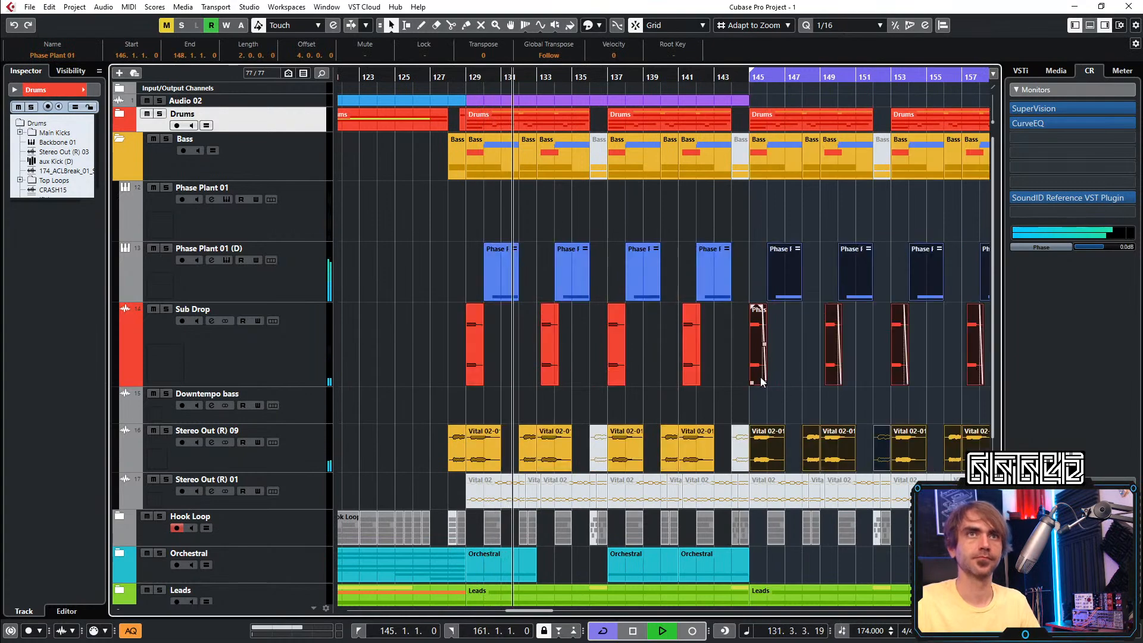
Look over the copied bass arrangement across bars 129 to 161 during playback
{"action": "scroll", "coordinate": [761, 381], "scroll_direction": "right", "scroll_amount": 3}
{"action": "scroll", "coordinate": [772, 354], "scroll_direction": "right", "scroll_amount": 2}
{"action": "scroll", "coordinate": [768, 351], "scroll_direction": "left", "scroll_amount": 7}
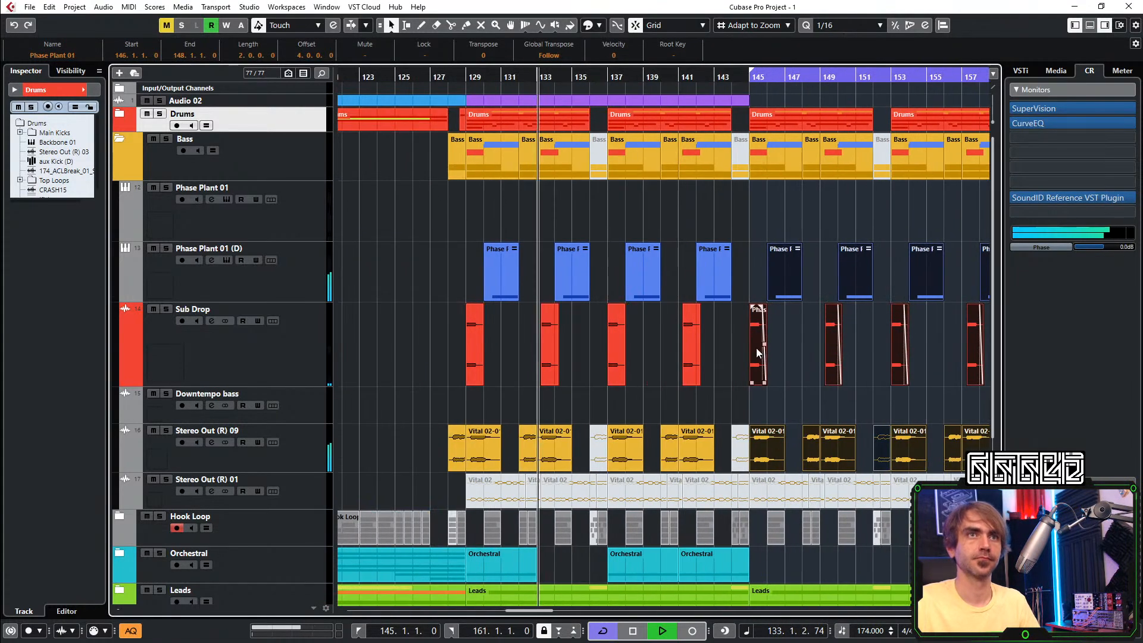
{"action": "scroll", "coordinate": [735, 351], "scroll_direction": "right", "scroll_amount": 5}
{"action": "scroll", "coordinate": [715, 359], "scroll_direction": "down", "scroll_amount": 2}
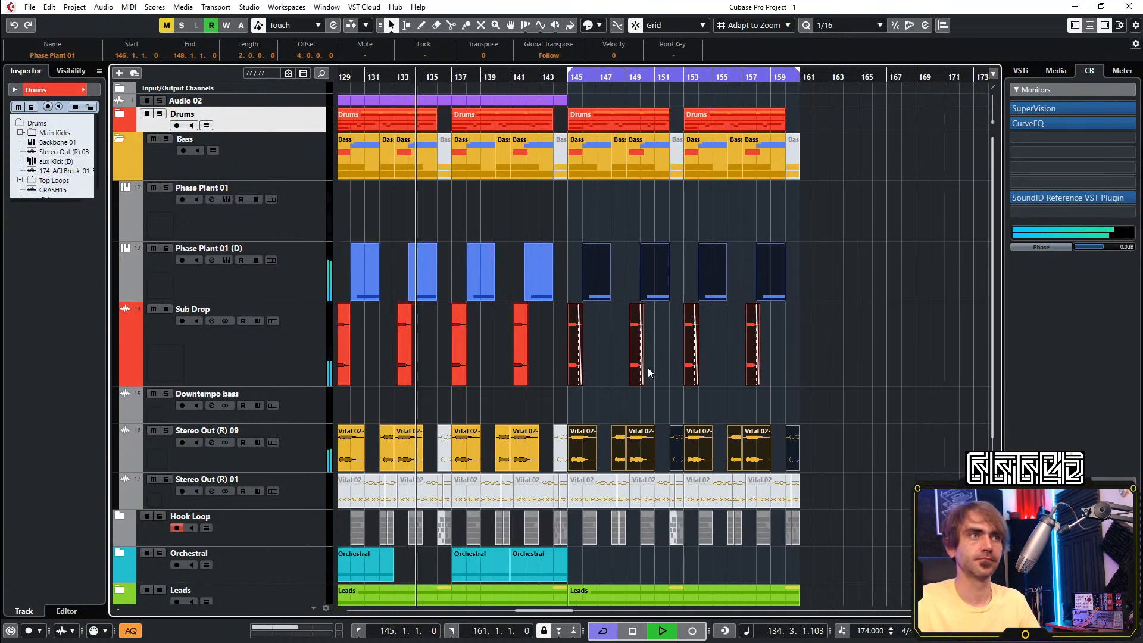
{"action": "scroll", "coordinate": [645, 365], "scroll_direction": "left", "scroll_amount": 2}
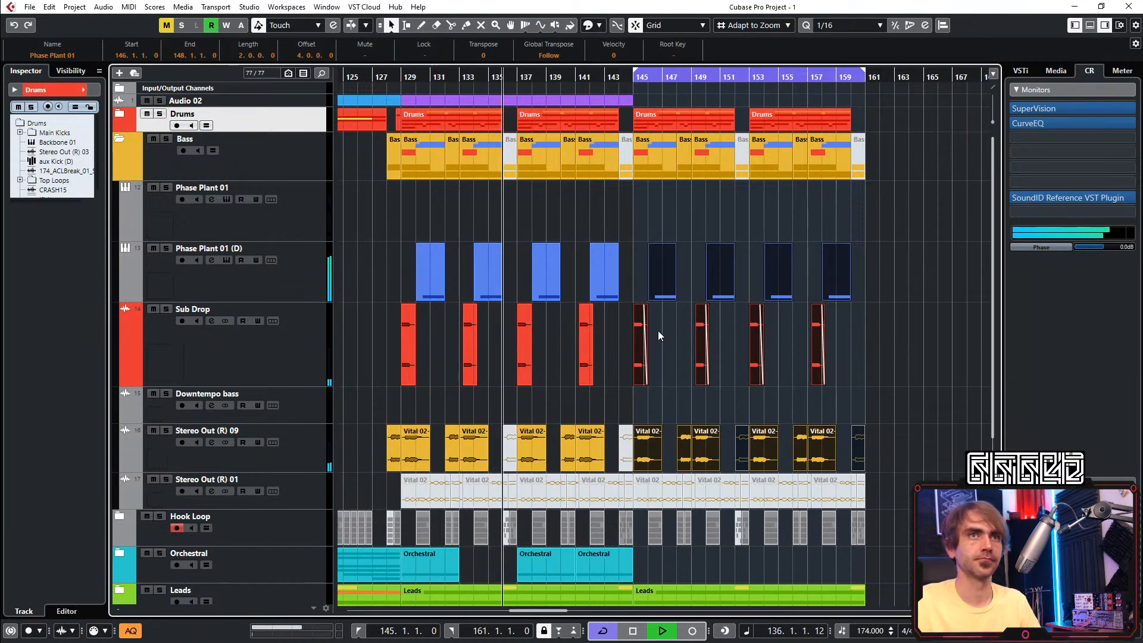
{"action": "scroll", "coordinate": [556, 305], "scroll_direction": "left", "scroll_amount": 2}
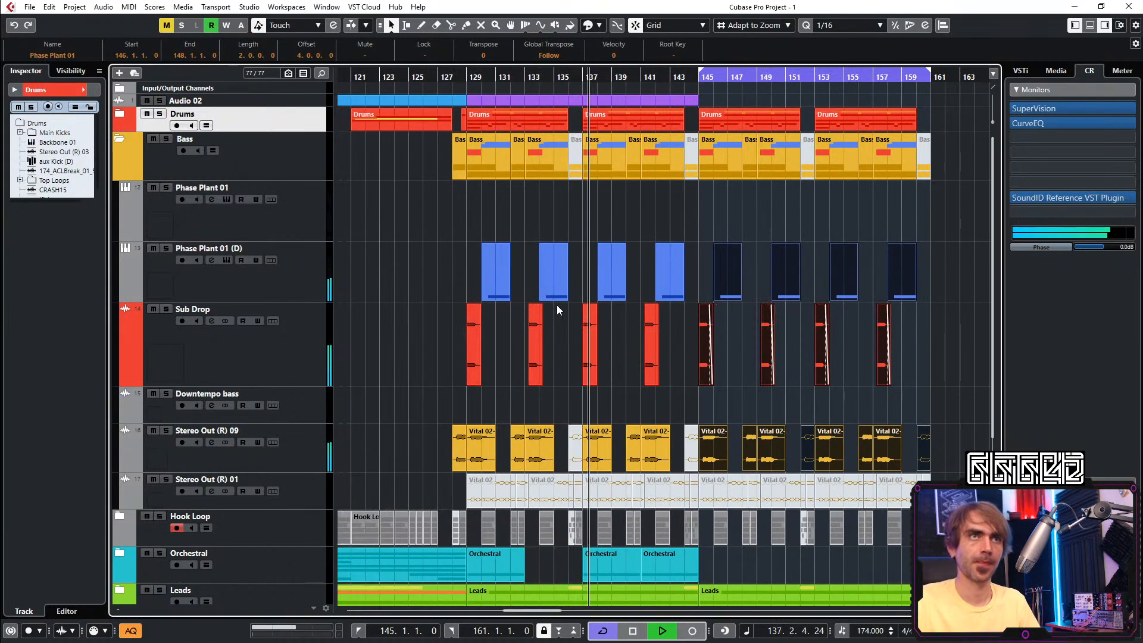
{"action": "scroll", "coordinate": [560, 286], "scroll_direction": "down", "scroll_amount": 3}
{"action": "scroll", "coordinate": [565, 273], "scroll_direction": "up", "scroll_amount": 3}
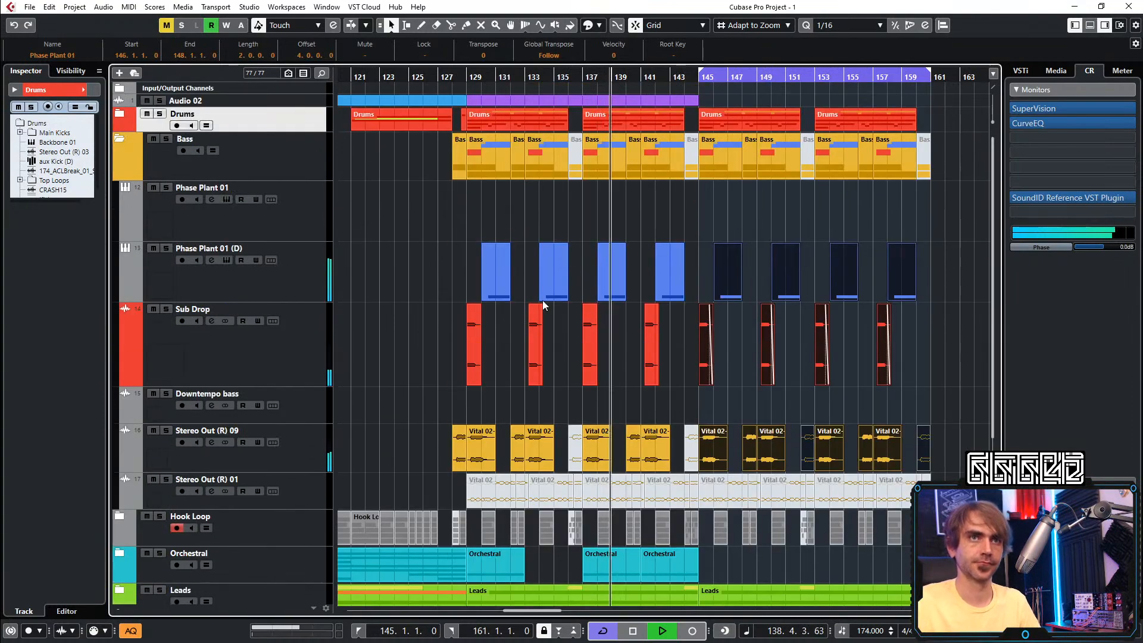
Collapse the Bass folder and copy the Orchestral parts from bars 129 to 145 to start at bar 145
{"action": "left_click", "coordinate": [119, 138]}
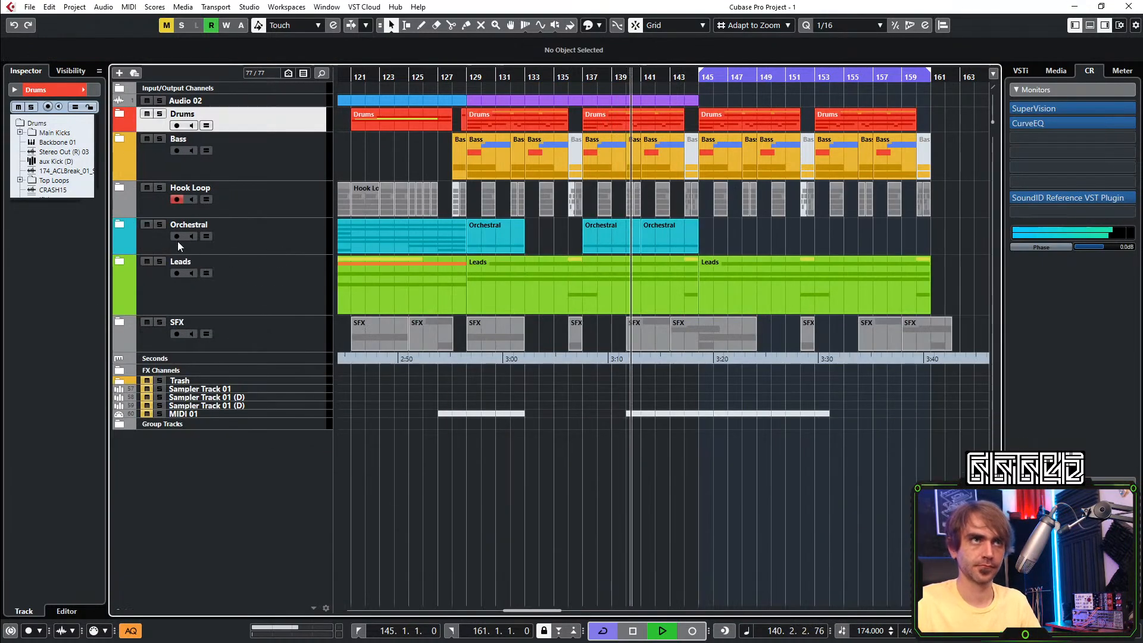
{"action": "left_click_drag", "start_coordinate": [751, 231], "coordinate": [706, 229]}
{"action": "left_click", "coordinate": [707, 466]}
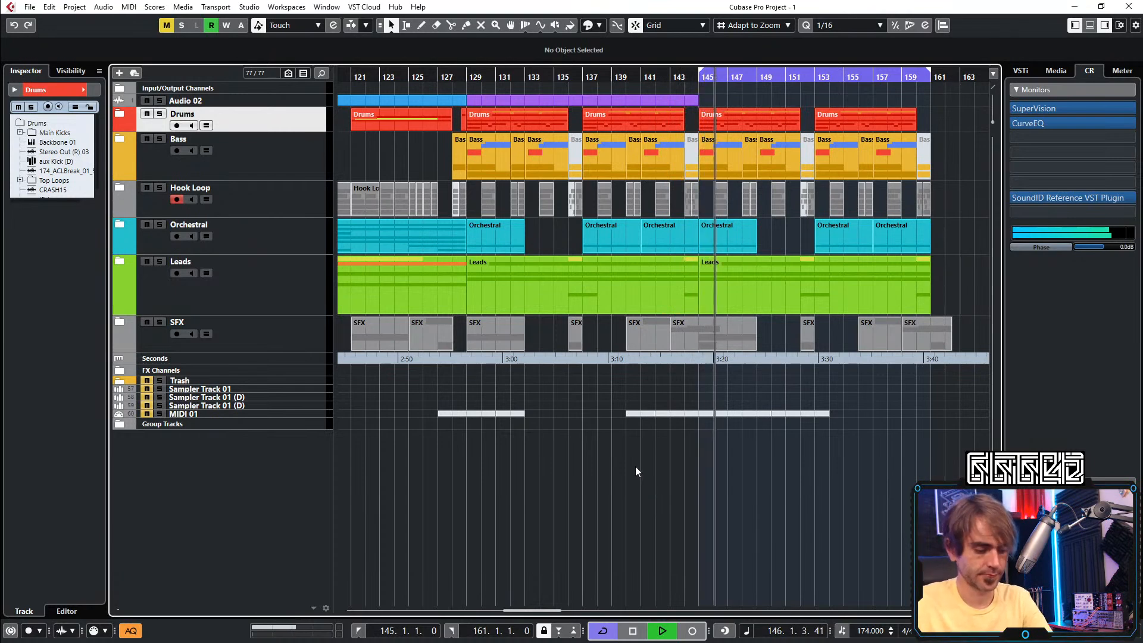
Expand the SFX folder and move the CRASH15 event from bar 145 to bar 144, replaying the transition from bar 143
{"action": "left_click", "coordinate": [683, 77]}
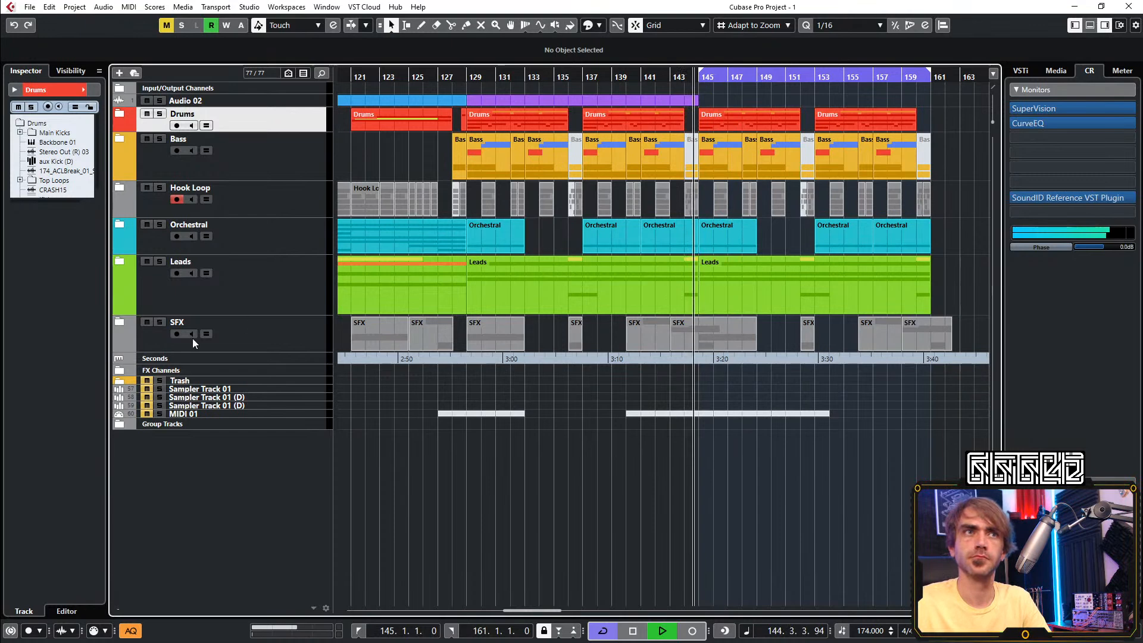
{"action": "left_click", "coordinate": [120, 322]}
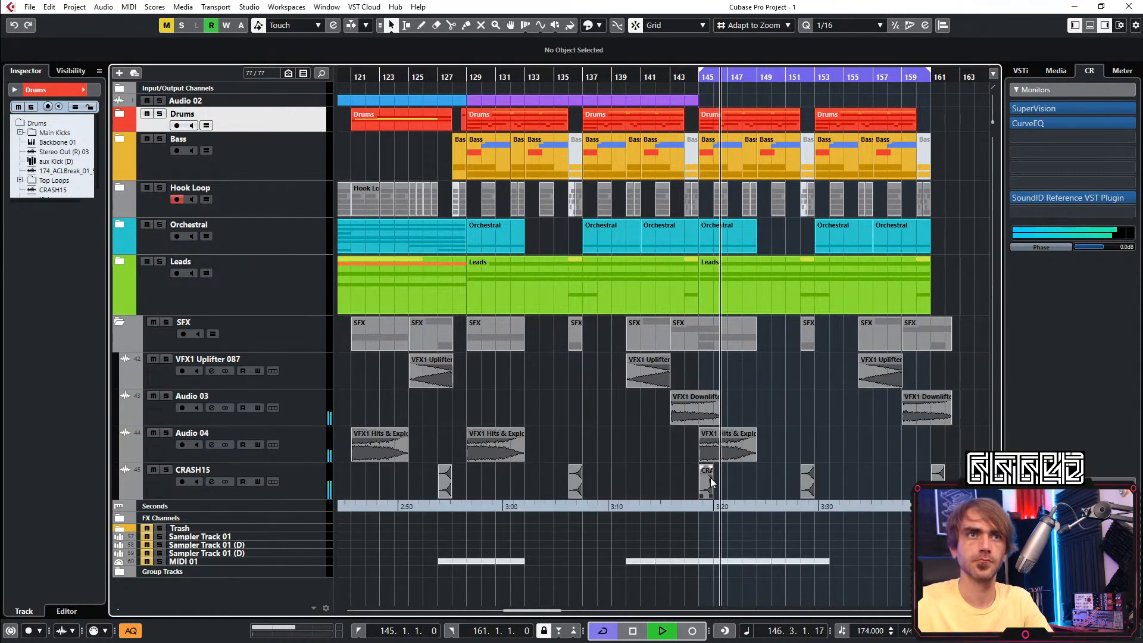
{"action": "left_click", "coordinate": [668, 79]}
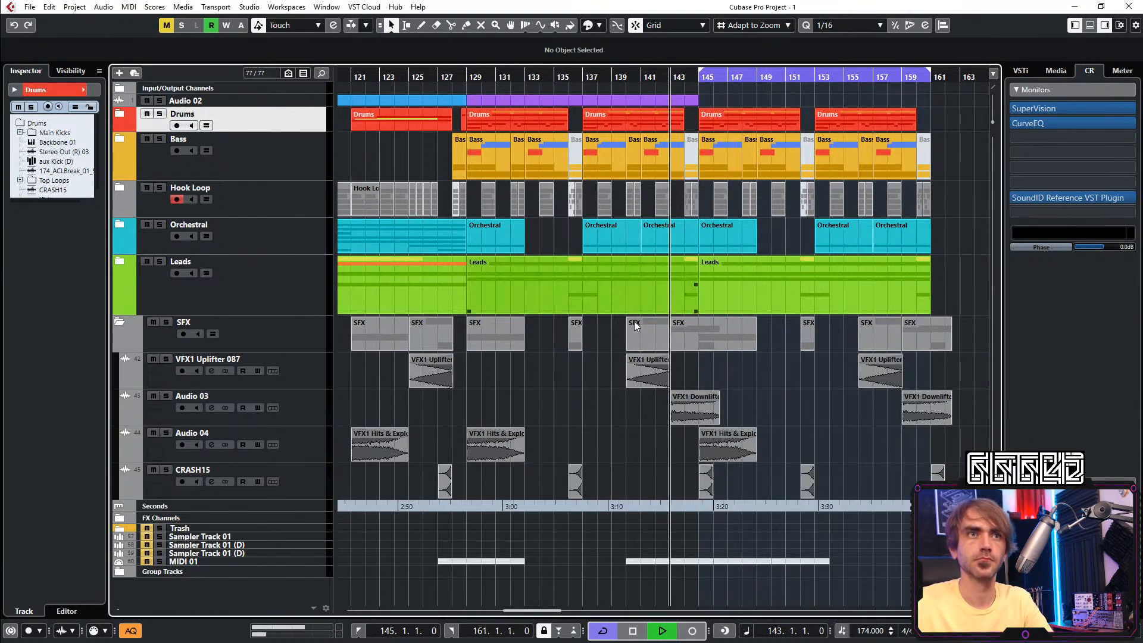
{"action": "left_click", "coordinate": [705, 484]}
{"action": "left_click_drag", "start_coordinate": [705, 483], "coordinate": [688, 484]}
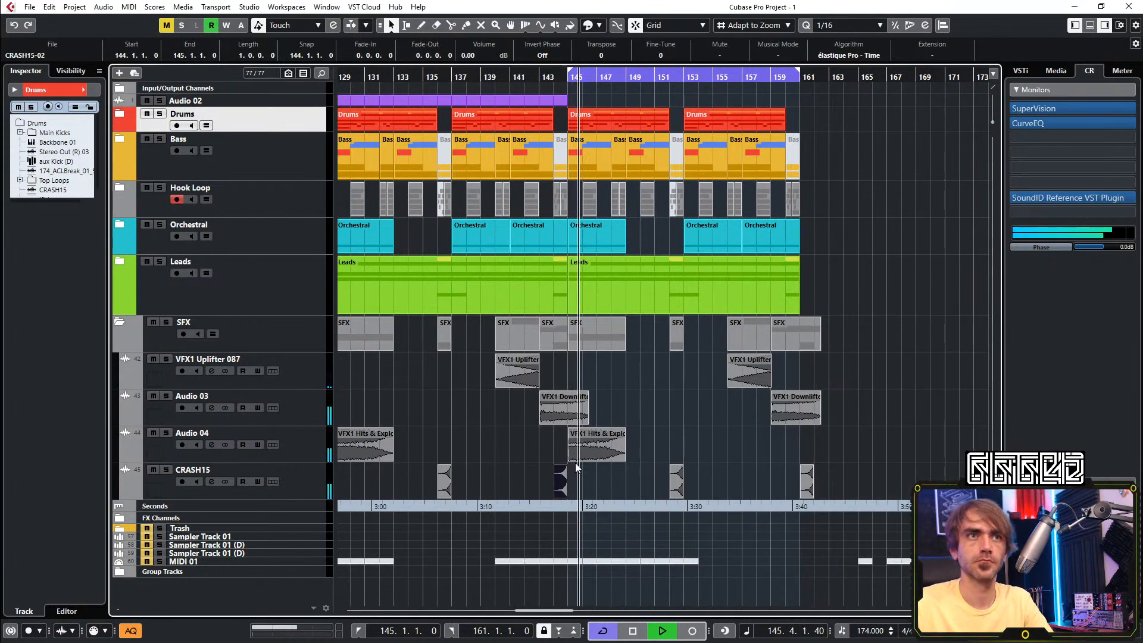
{"action": "scroll", "coordinate": [569, 443], "scroll_direction": "down", "scroll_amount": 2}
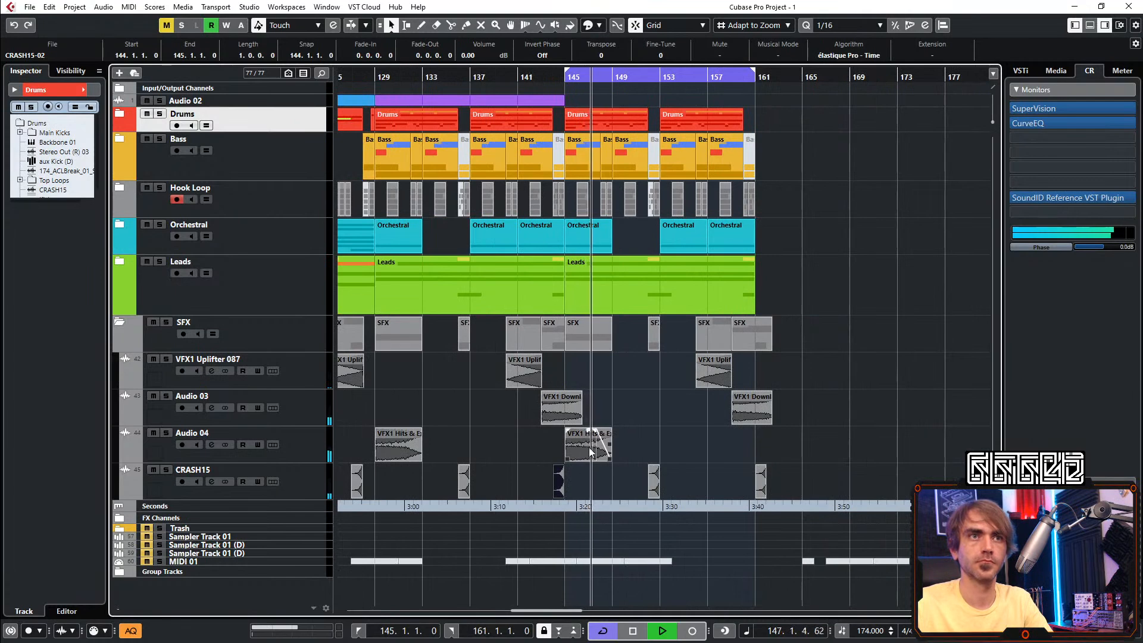
Trim the VFX1 Downlifter 087 event on Audio 03 to end at bar 145 and collapse the SFX folder
{"action": "left_click", "coordinate": [588, 450]}
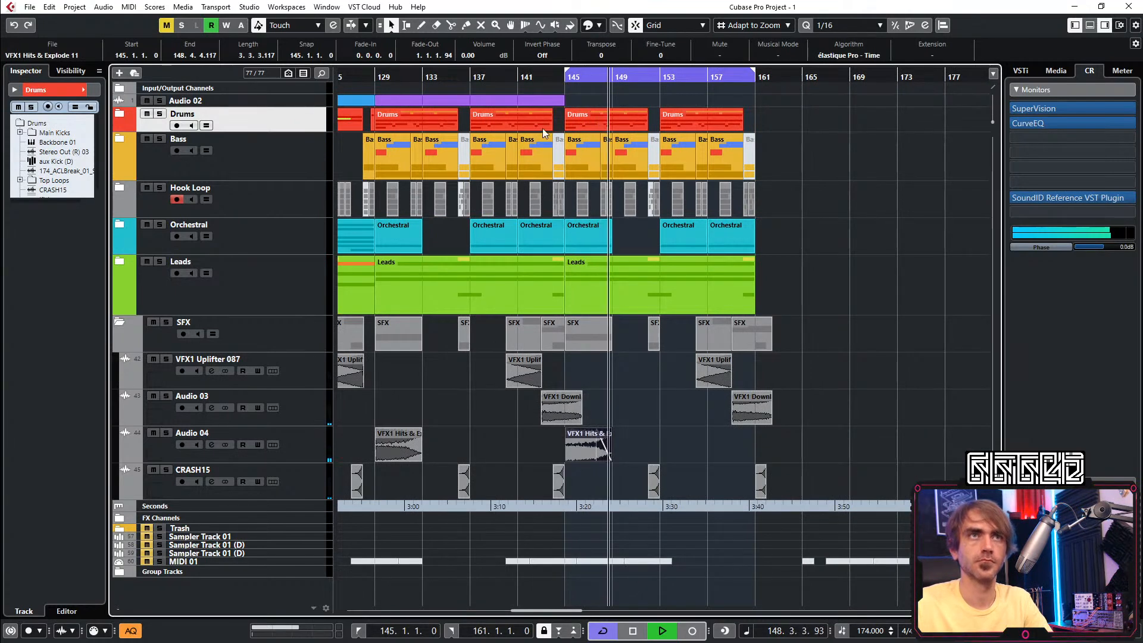
{"action": "scroll", "coordinate": [572, 422], "scroll_direction": "up", "scroll_amount": 2}
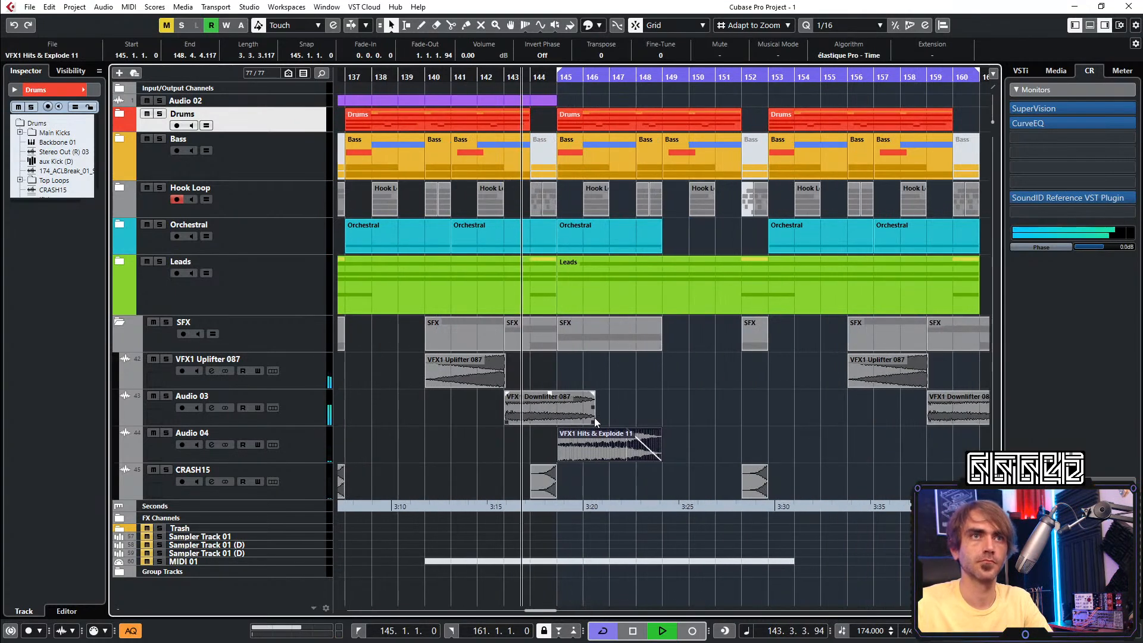
{"action": "left_click_drag", "start_coordinate": [594, 420], "coordinate": [556, 419]}
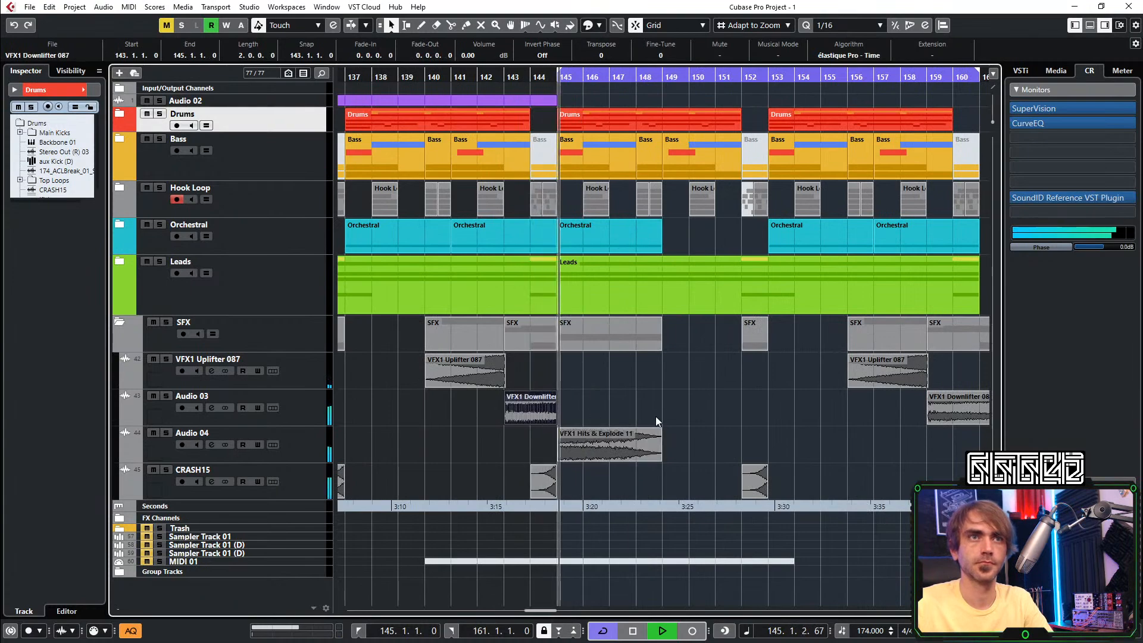
{"action": "scroll", "coordinate": [655, 415], "scroll_direction": "down", "scroll_amount": 1}
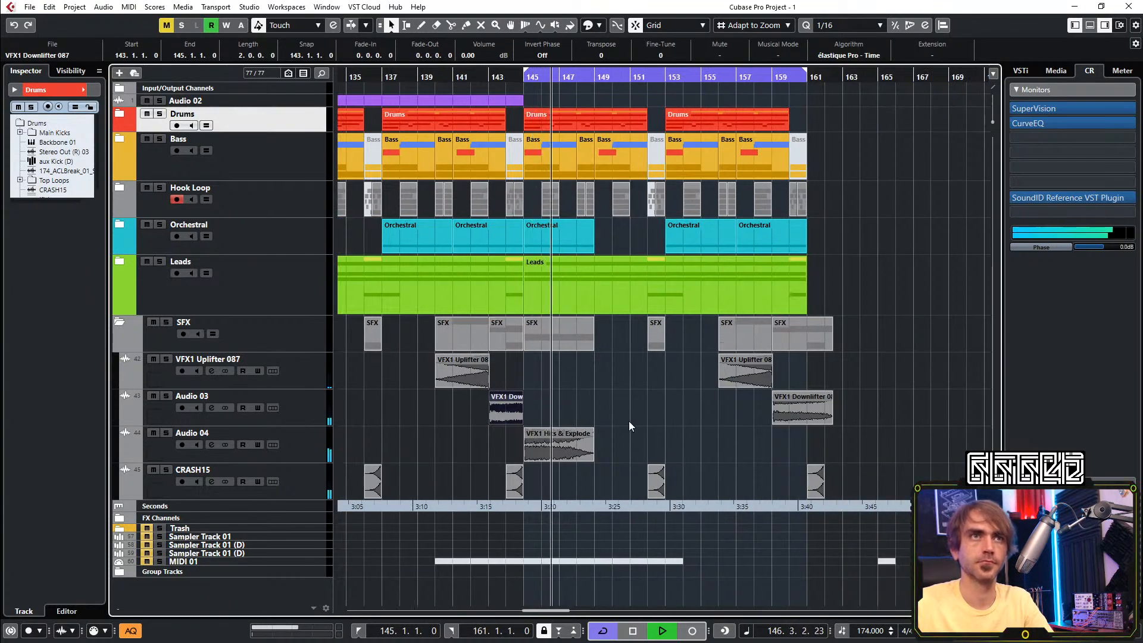
{"action": "left_click", "coordinate": [119, 321]}
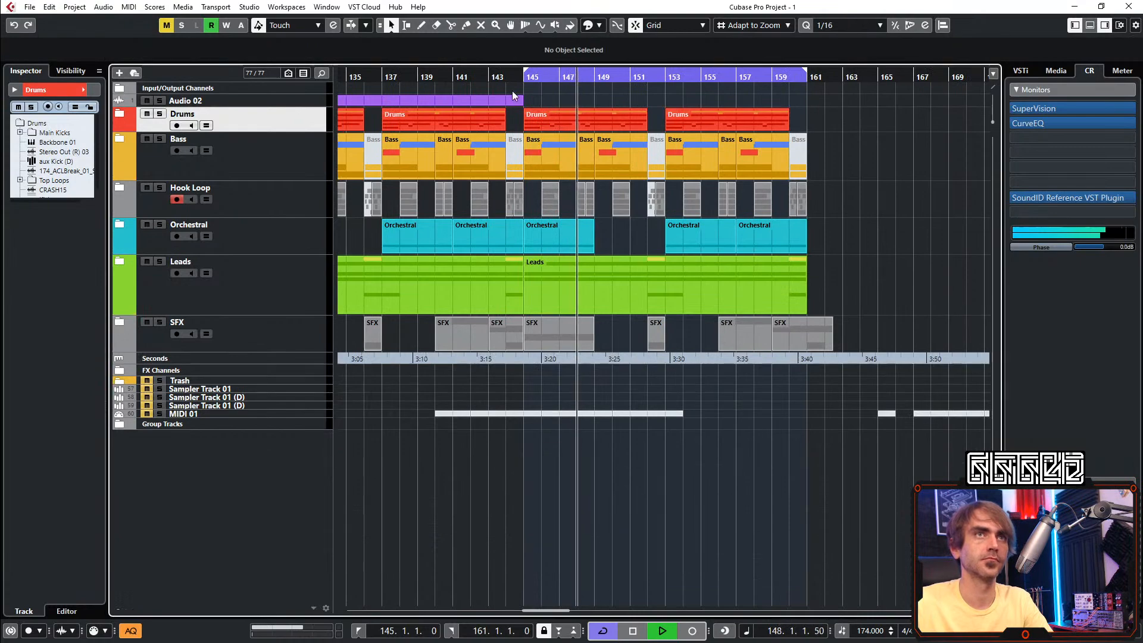
Expand the Leads folder and mute the Phase Plant 02 events from bar 145 to 161 on both Stereo Out (R) 10 tracks
{"action": "key", "text": "space"}
{"action": "key", "text": "space"}
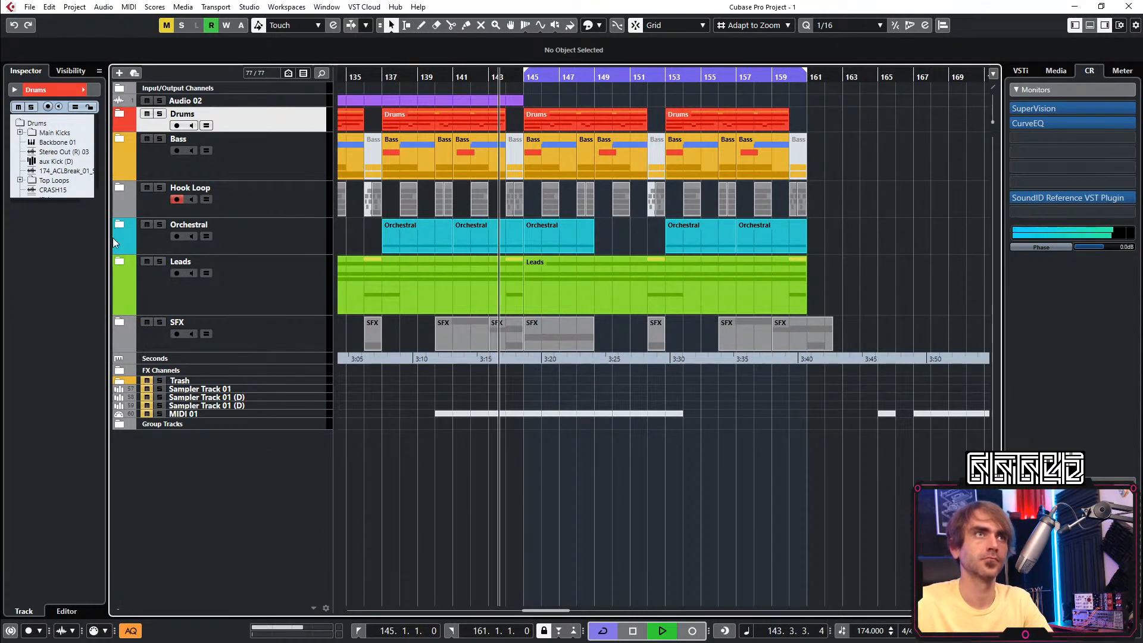
{"action": "left_click", "coordinate": [119, 261]}
{"action": "scroll", "coordinate": [586, 342], "scroll_direction": "down", "scroll_amount": 4}
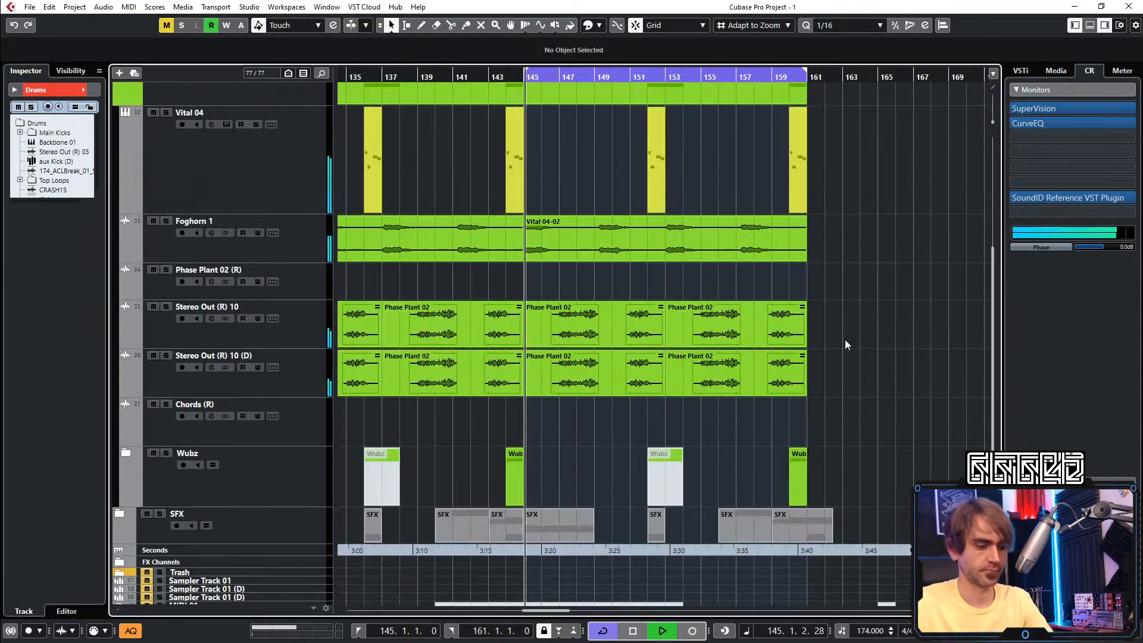
{"action": "key", "text": "7"}
{"action": "left_click_drag", "start_coordinate": [824, 334], "coordinate": [683, 360]}
{"action": "left_click", "coordinate": [648, 328]}
{"action": "left_click", "coordinate": [650, 369]}
{"action": "left_click", "coordinate": [669, 418]}
{"action": "scroll", "coordinate": [580, 254], "scroll_direction": "up", "scroll_amount": 2}
{"action": "key", "text": "1"}
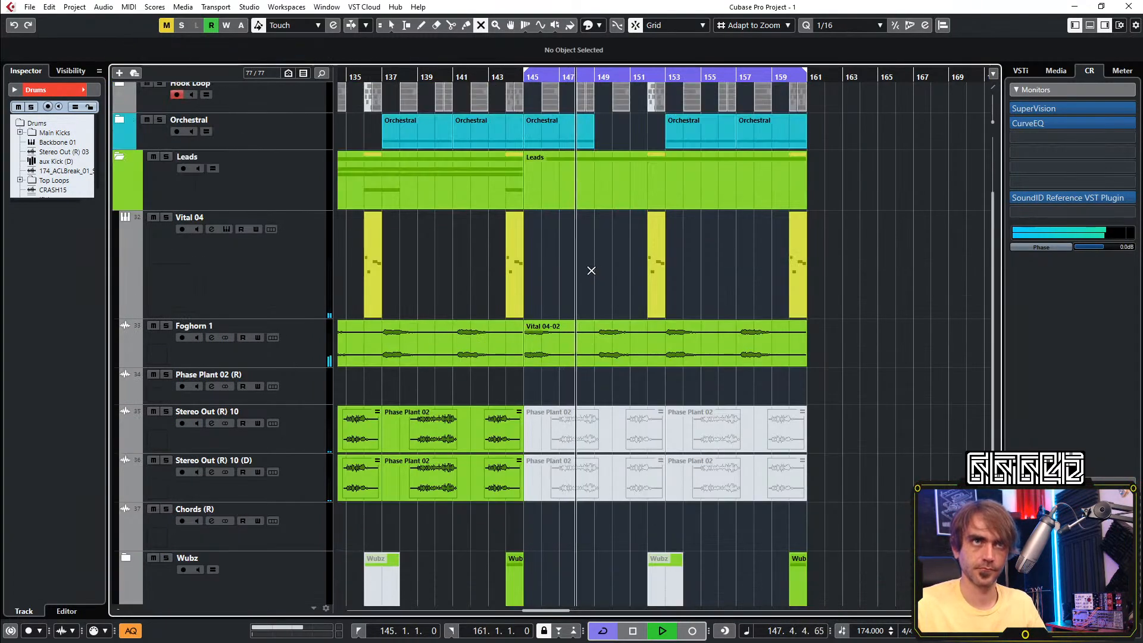
Replay the transition from about bar 144 and look over the Leads and SFX parts up to bar 161 during playback
{"action": "scroll", "coordinate": [593, 295], "scroll_direction": "down", "scroll_amount": 2}
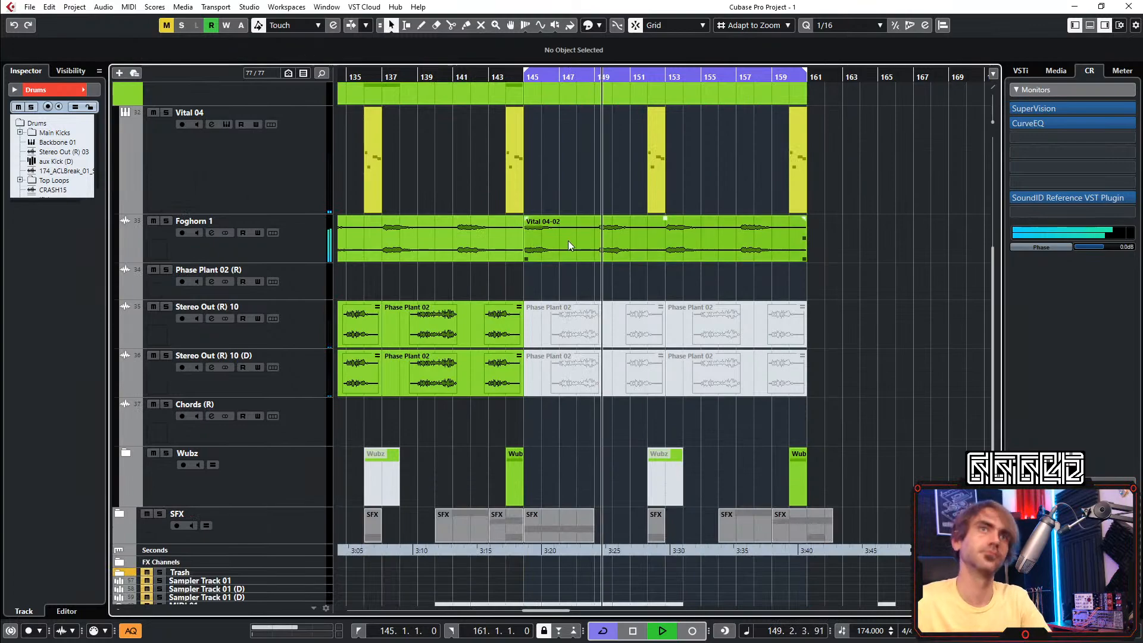
{"action": "scroll", "coordinate": [555, 179], "scroll_direction": "up", "scroll_amount": 4}
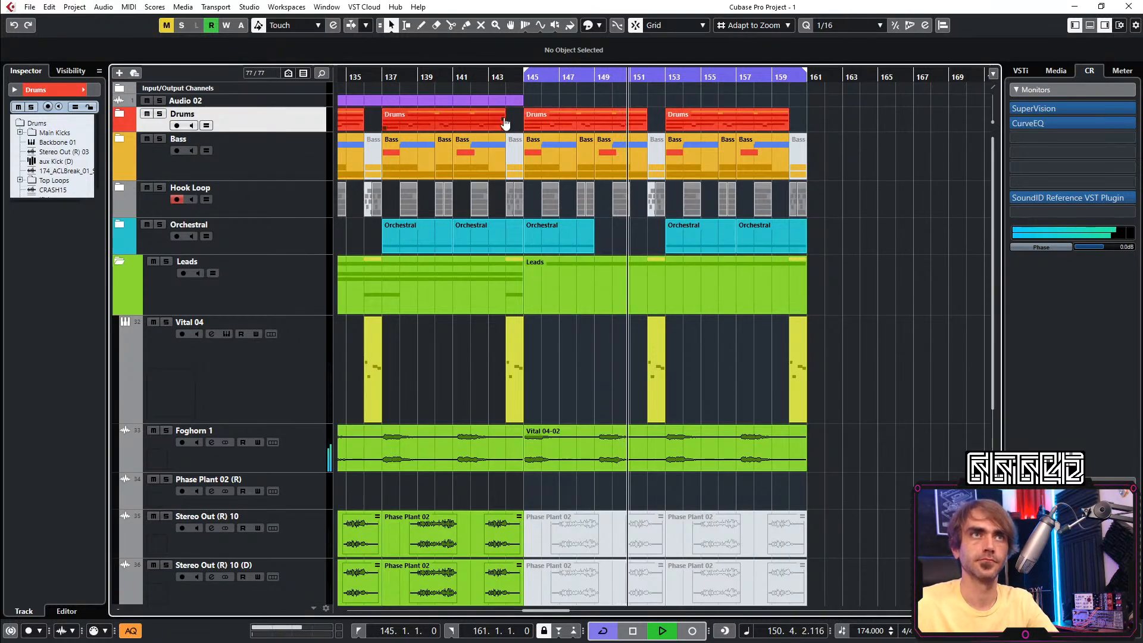
{"action": "left_click", "coordinate": [500, 76]}
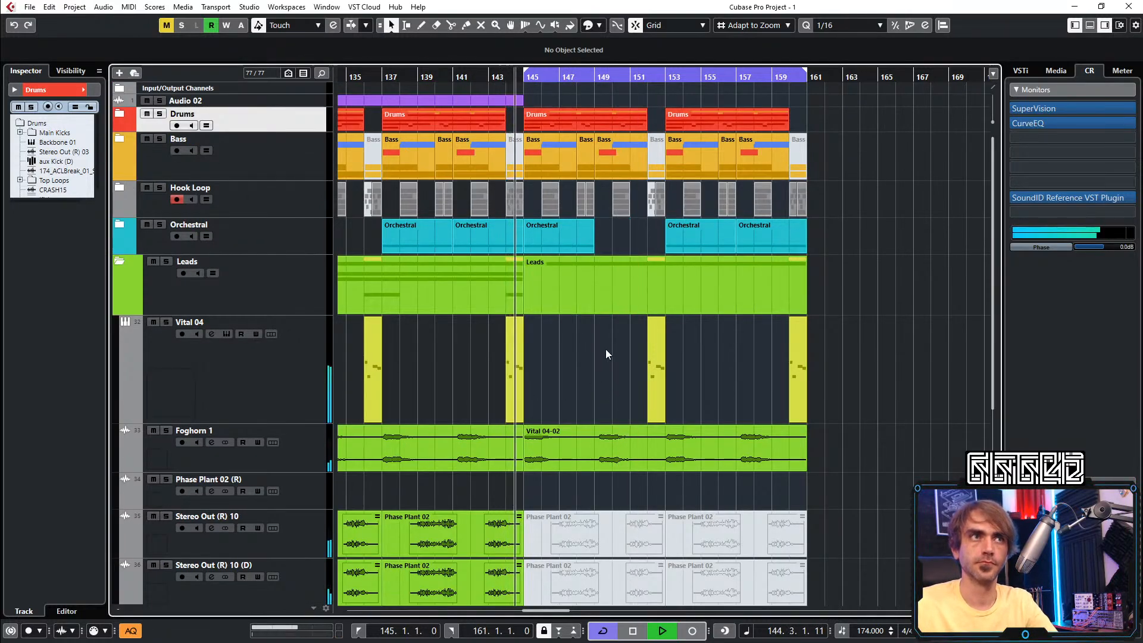
{"action": "scroll", "coordinate": [604, 359], "scroll_direction": "down", "scroll_amount": 5}
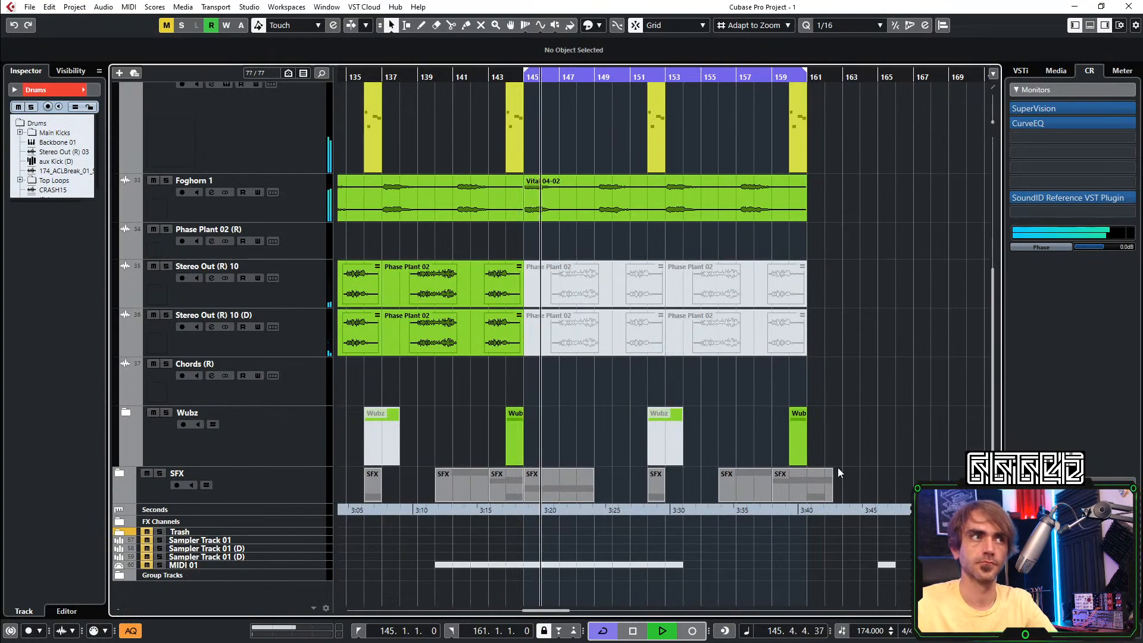
{"action": "scroll", "coordinate": [884, 417], "scroll_direction": "up", "scroll_amount": 5}
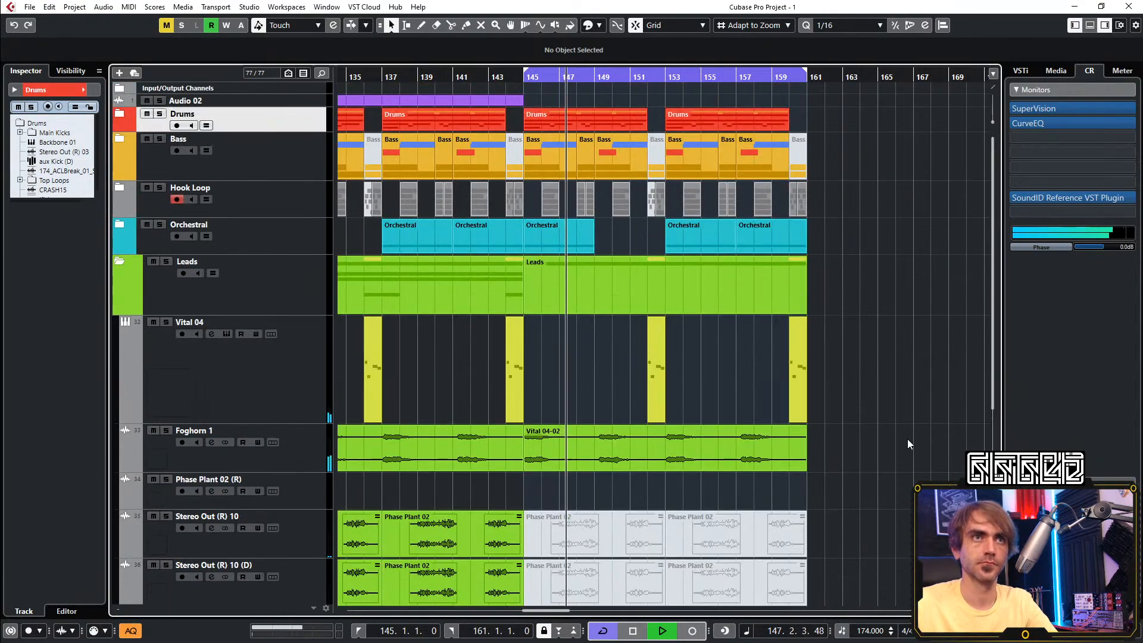
{"action": "scroll", "coordinate": [893, 411], "scroll_direction": "down", "scroll_amount": 5}
{"action": "scroll", "coordinate": [851, 369], "scroll_direction": "down", "scroll_amount": 2}
{"action": "scroll", "coordinate": [815, 357], "scroll_direction": "up", "scroll_amount": 2}
{"action": "scroll", "coordinate": [815, 369], "scroll_direction": "up", "scroll_amount": 2}
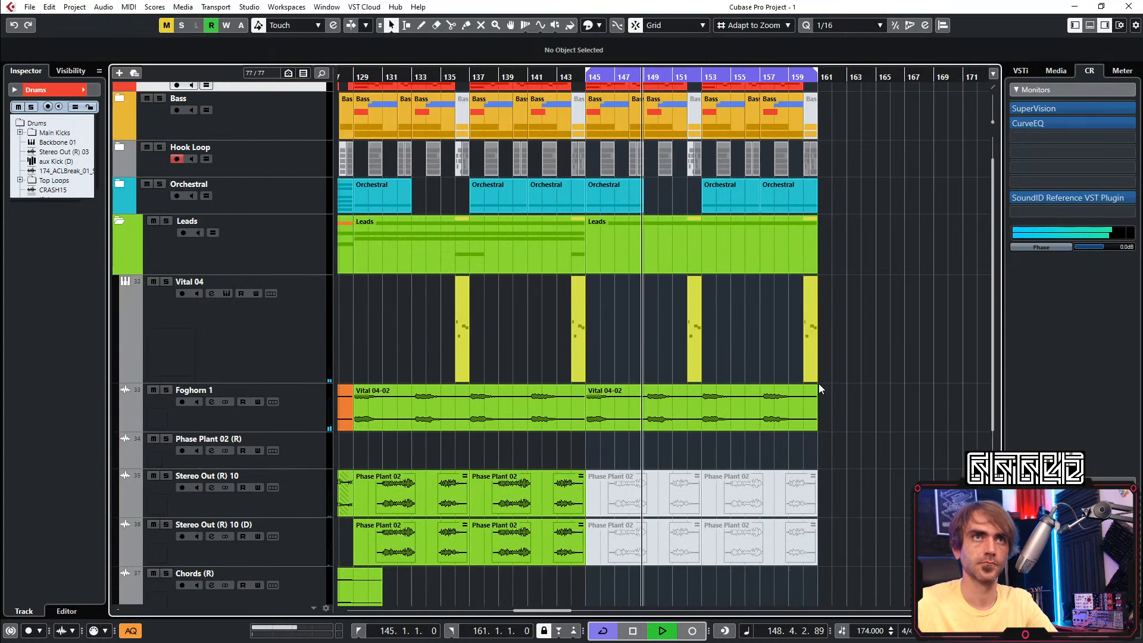
{"action": "scroll", "coordinate": [803, 382], "scroll_direction": "right", "scroll_amount": 2}
{"action": "scroll", "coordinate": [728, 358], "scroll_direction": "up", "scroll_amount": 2}
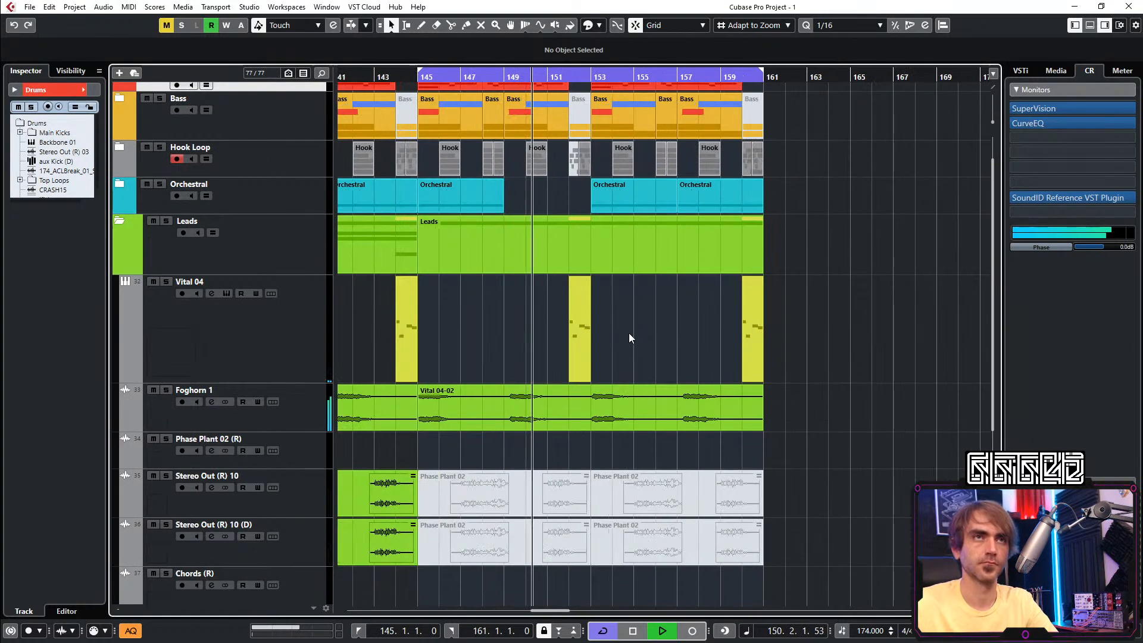
{"action": "scroll", "coordinate": [650, 298], "scroll_direction": "down", "scroll_amount": 2}
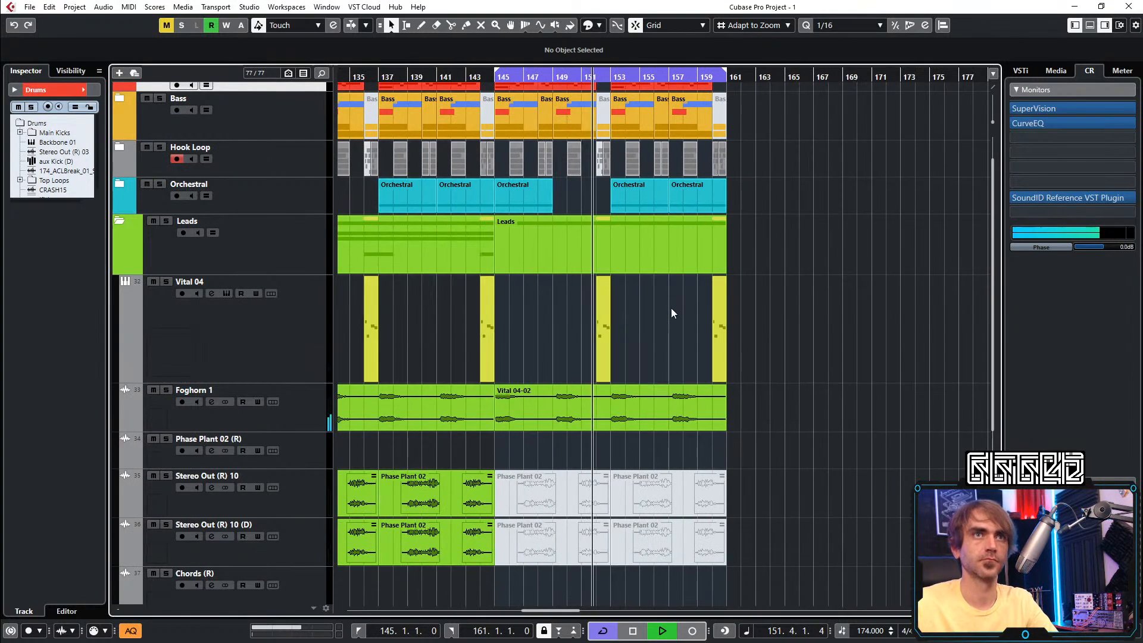
{"action": "scroll", "coordinate": [663, 332], "scroll_direction": "left", "scroll_amount": 5}
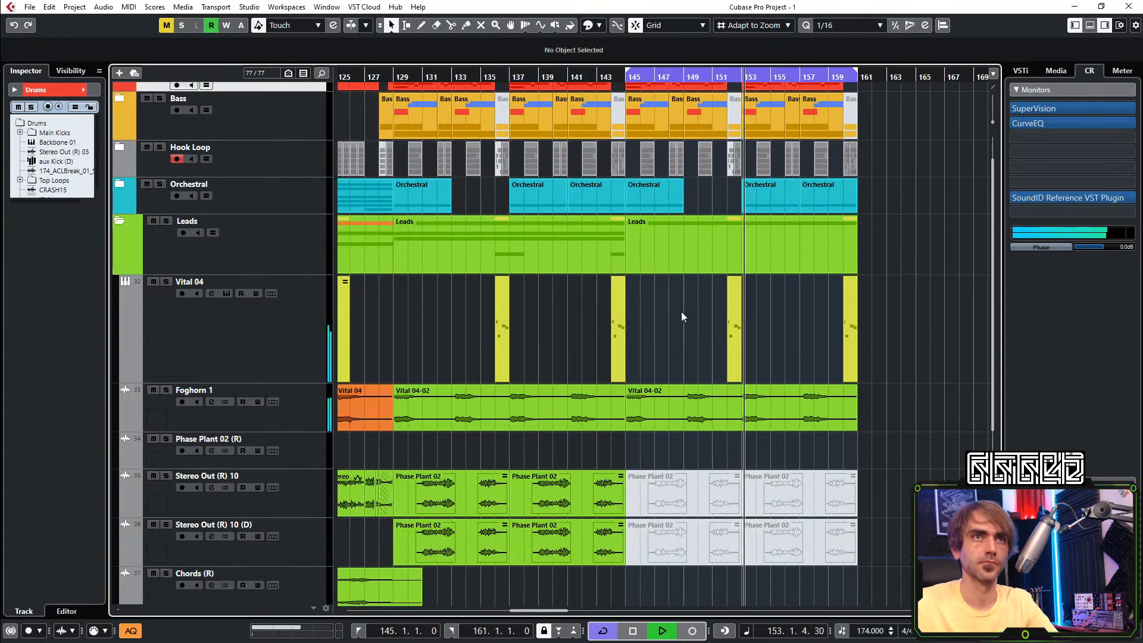
{"action": "scroll", "coordinate": [680, 313], "scroll_direction": "down", "scroll_amount": 4}
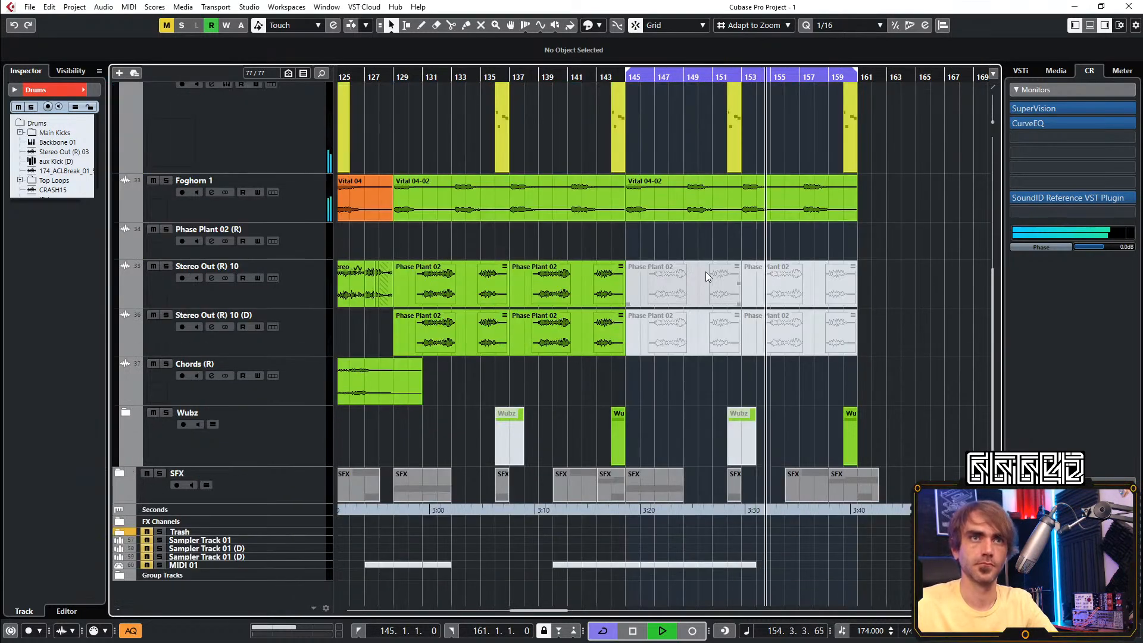
Replay the section from about bar 141 and collapse the Leads folder while listening
{"action": "left_click", "coordinate": [574, 77]}
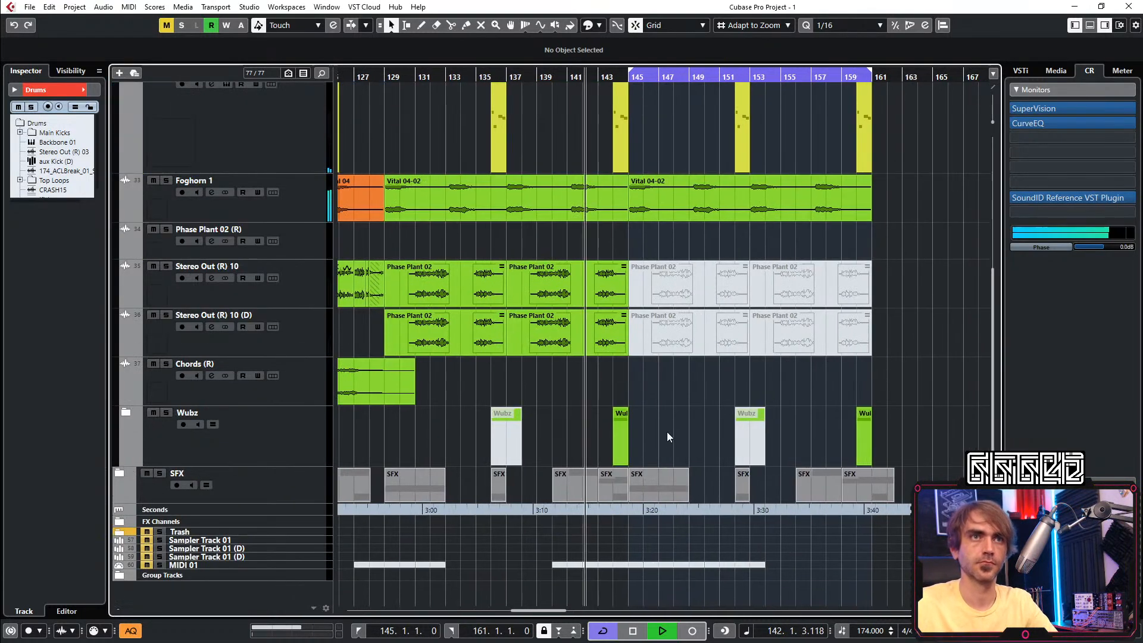
{"action": "scroll", "coordinate": [709, 433], "scroll_direction": "up", "scroll_amount": 6}
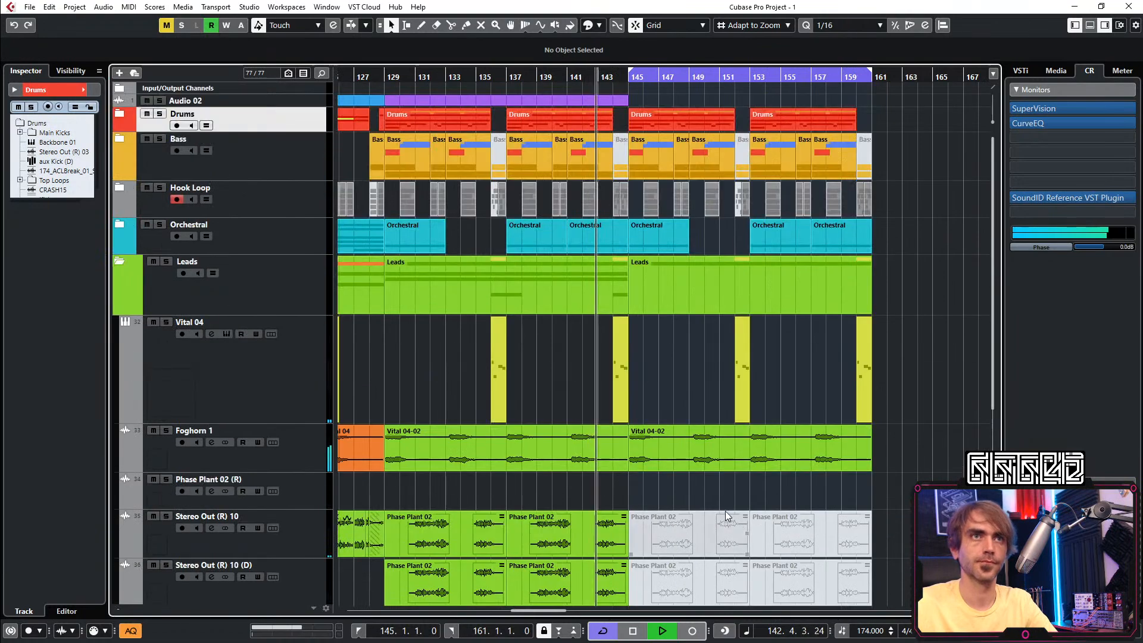
{"action": "left_click", "coordinate": [120, 262]}
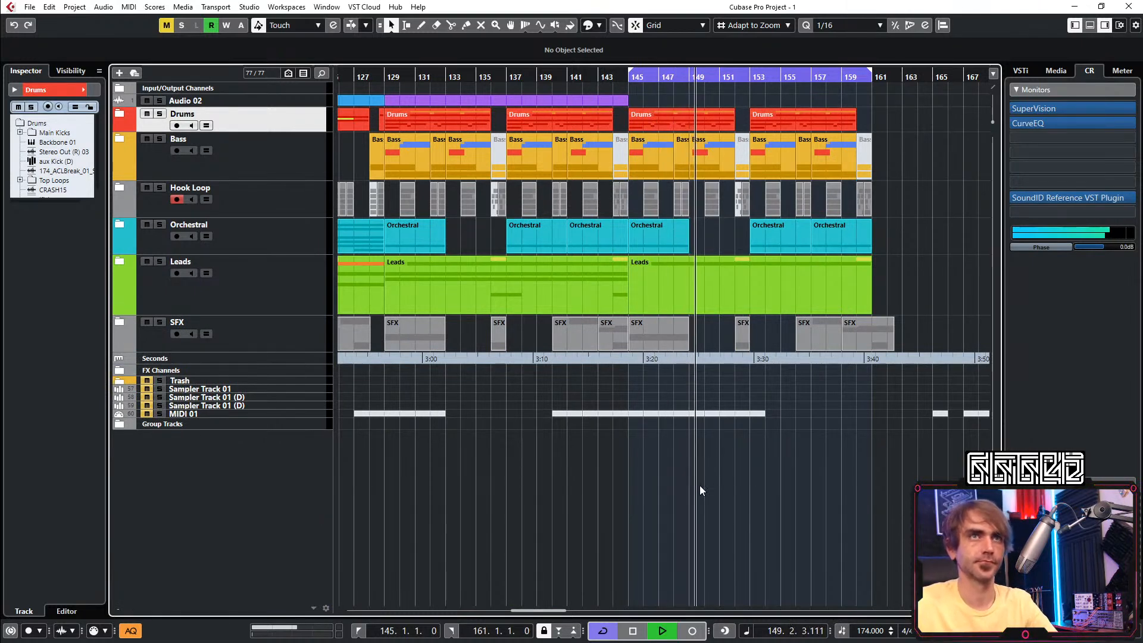
{"action": "scroll", "coordinate": [699, 489], "scroll_direction": "right", "scroll_amount": 1}
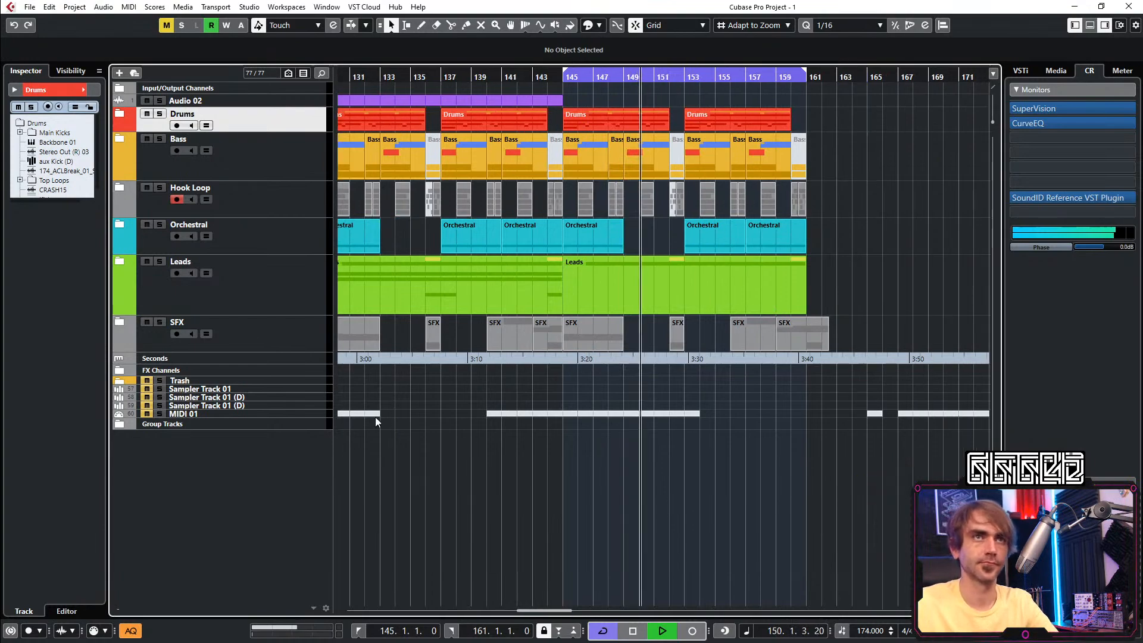
Reopen the Leads folder to check its events across bars 145 to 161, and collapse it again
{"action": "left_click", "coordinate": [119, 261]}
{"action": "scroll", "coordinate": [645, 408], "scroll_direction": "down", "scroll_amount": 4}
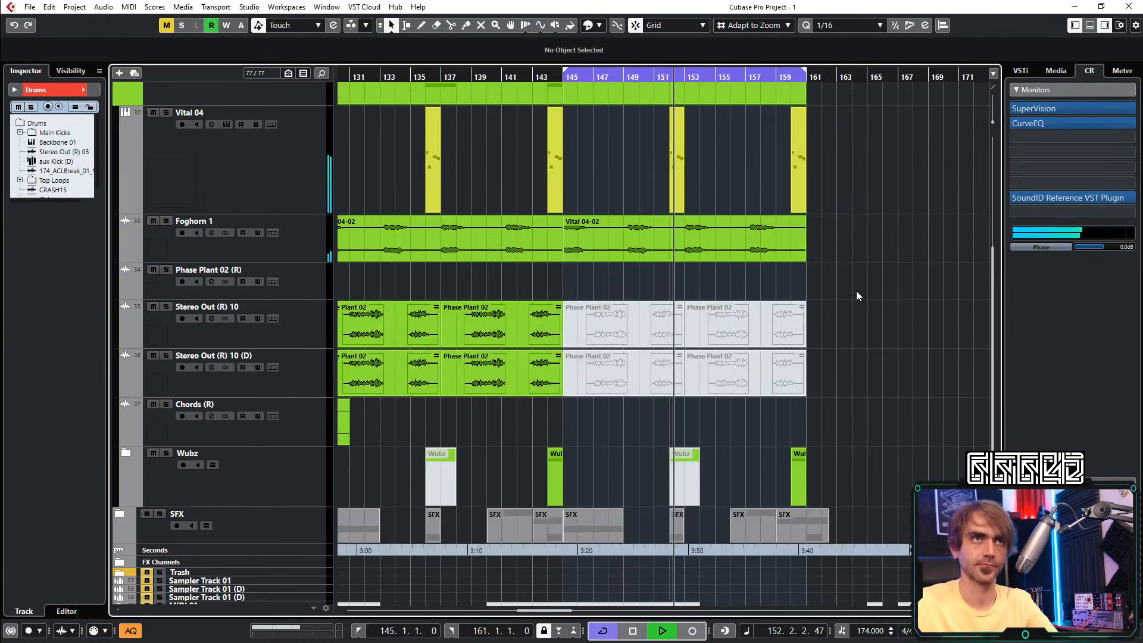
{"action": "scroll", "coordinate": [714, 307], "scroll_direction": "right", "scroll_amount": 2}
{"action": "scroll", "coordinate": [600, 309], "scroll_direction": "up", "scroll_amount": 4}
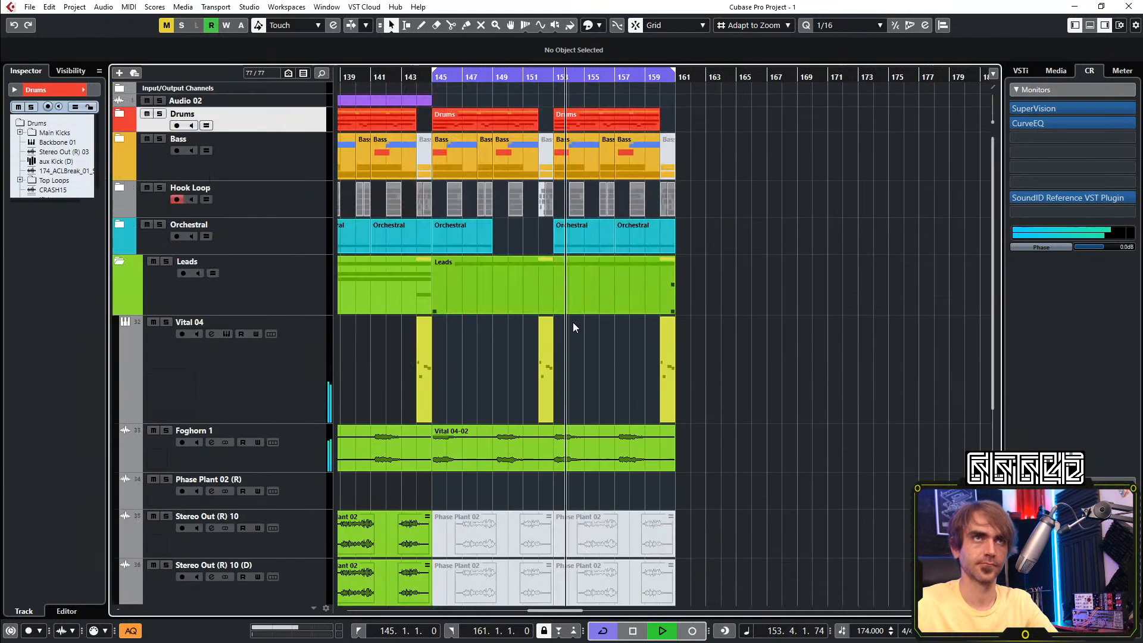
{"action": "left_click", "coordinate": [120, 262]}
{"action": "scroll", "coordinate": [679, 302], "scroll_direction": "down", "scroll_amount": 2}
{"action": "scroll", "coordinate": [659, 298], "scroll_direction": "left", "scroll_amount": 6}
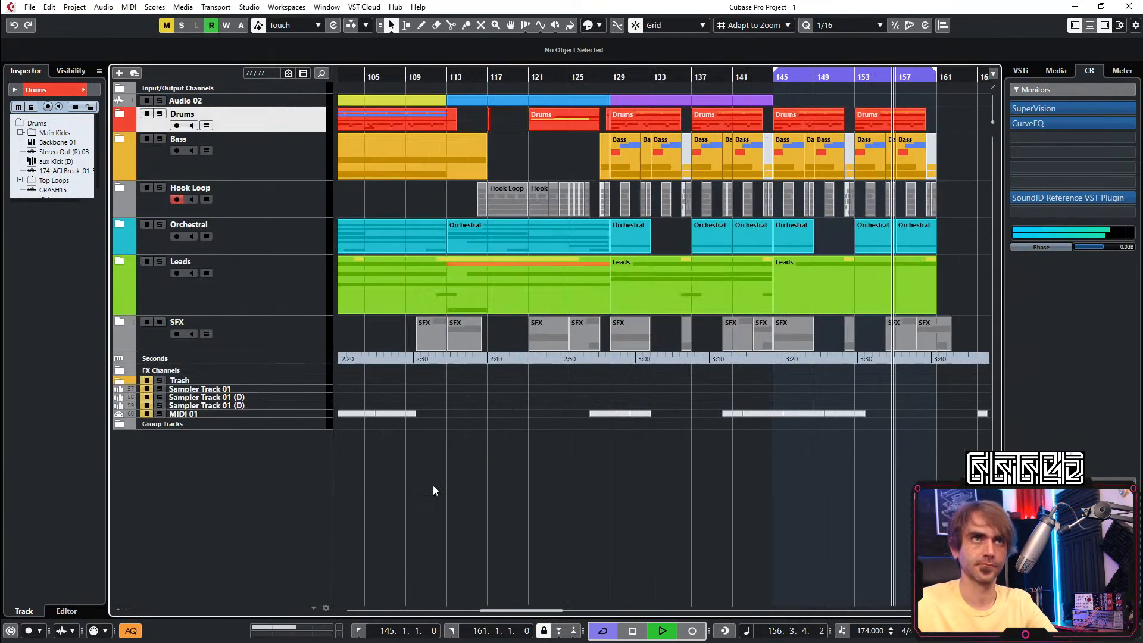
Add a stereo audio track with the Hook Drum Loop group as its input and move it below the Group Tracks folder
{"action": "right_click", "coordinate": [273, 515]}
{"action": "left_click", "coordinate": [346, 243]}
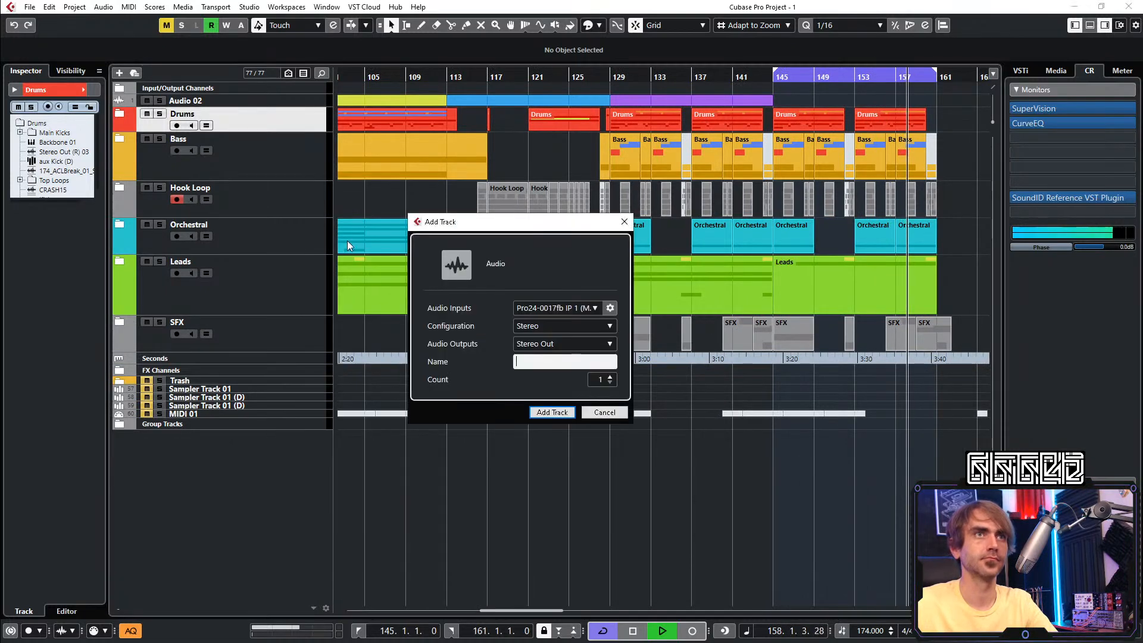
{"action": "left_click", "coordinate": [558, 308]}
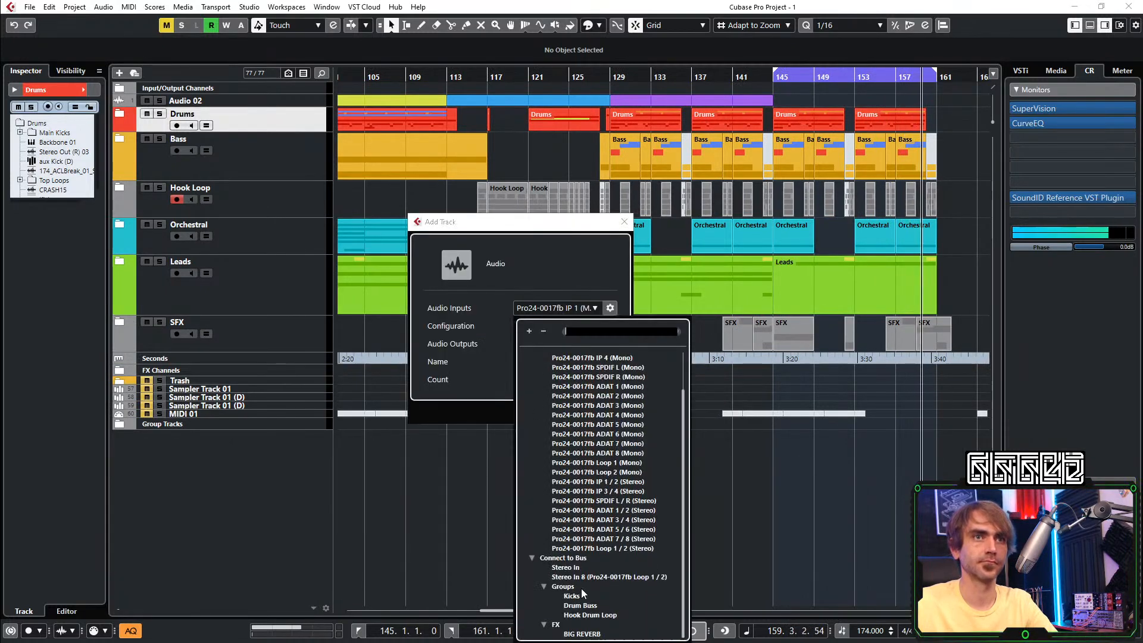
{"action": "left_click", "coordinate": [583, 615]}
{"action": "left_click", "coordinate": [562, 413]}
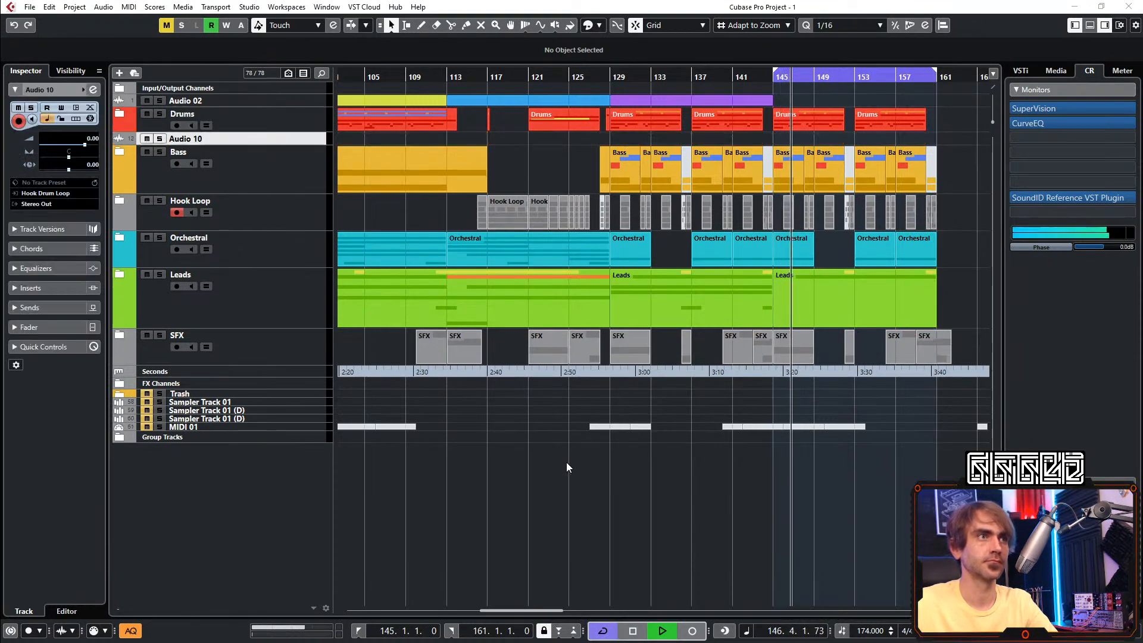
{"action": "left_click", "coordinate": [617, 527]}
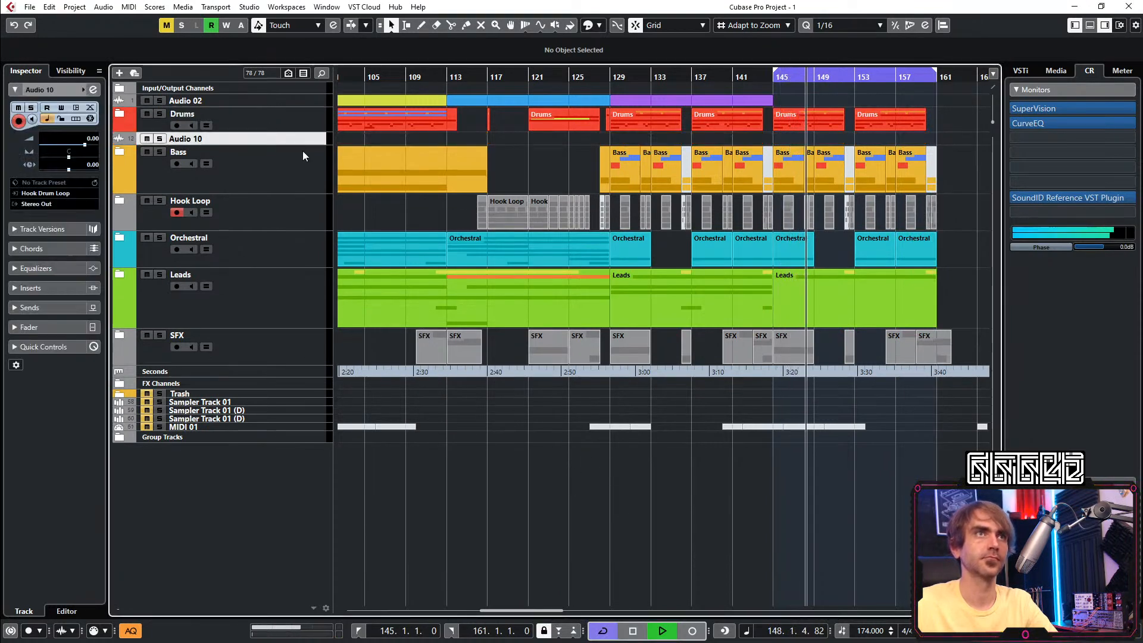
{"action": "left_click_drag", "start_coordinate": [304, 144], "coordinate": [380, 544]}
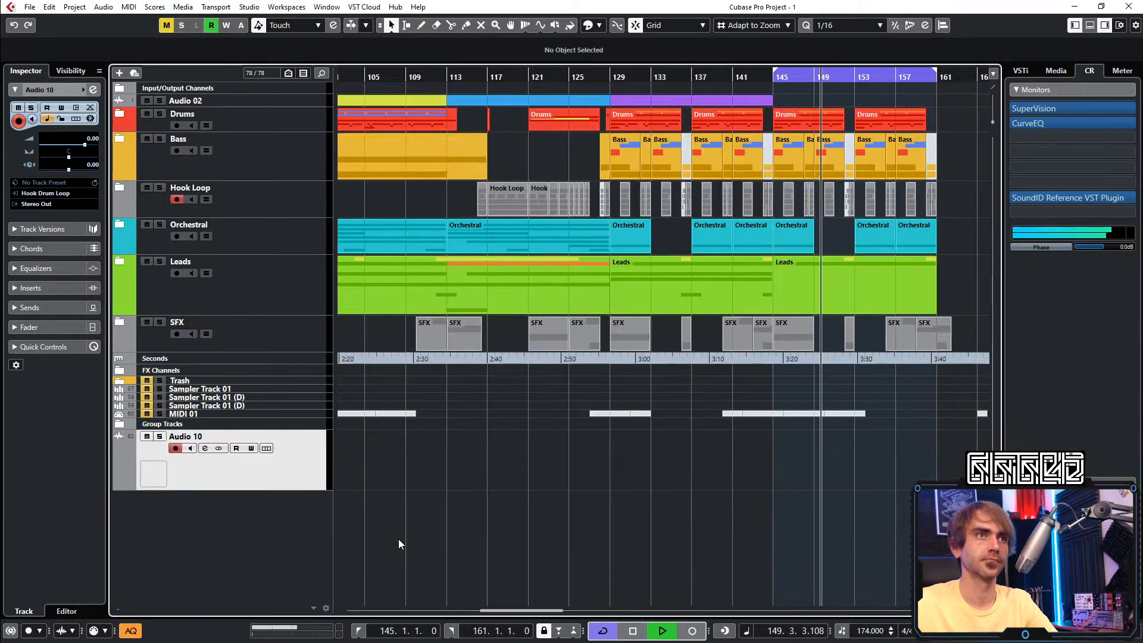
Restart playback from bar 142, look over the whole arrangement from bar 25 to bar 161, and stop playback
{"action": "key", "text": "space"}
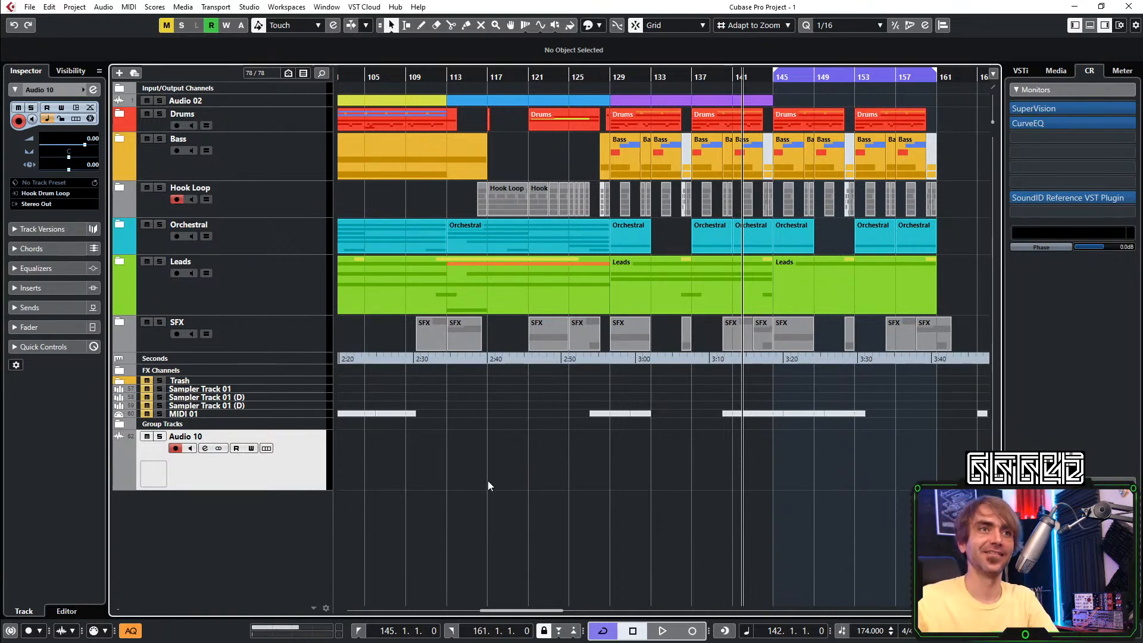
{"action": "key", "text": "space"}
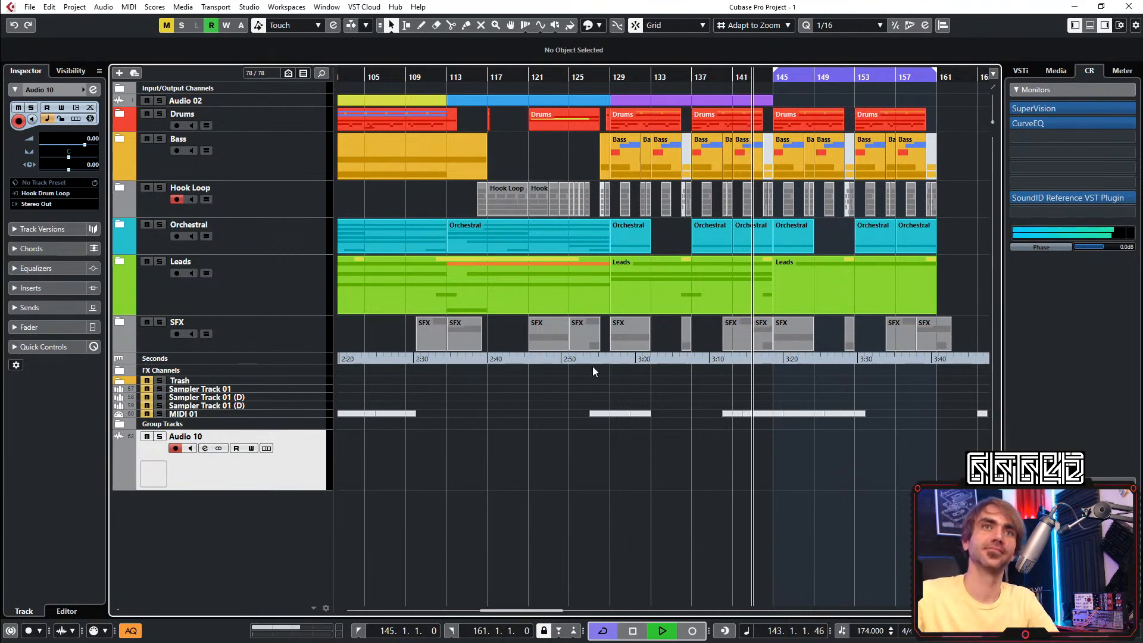
{"action": "scroll", "coordinate": [717, 483], "scroll_direction": "right", "scroll_amount": 1}
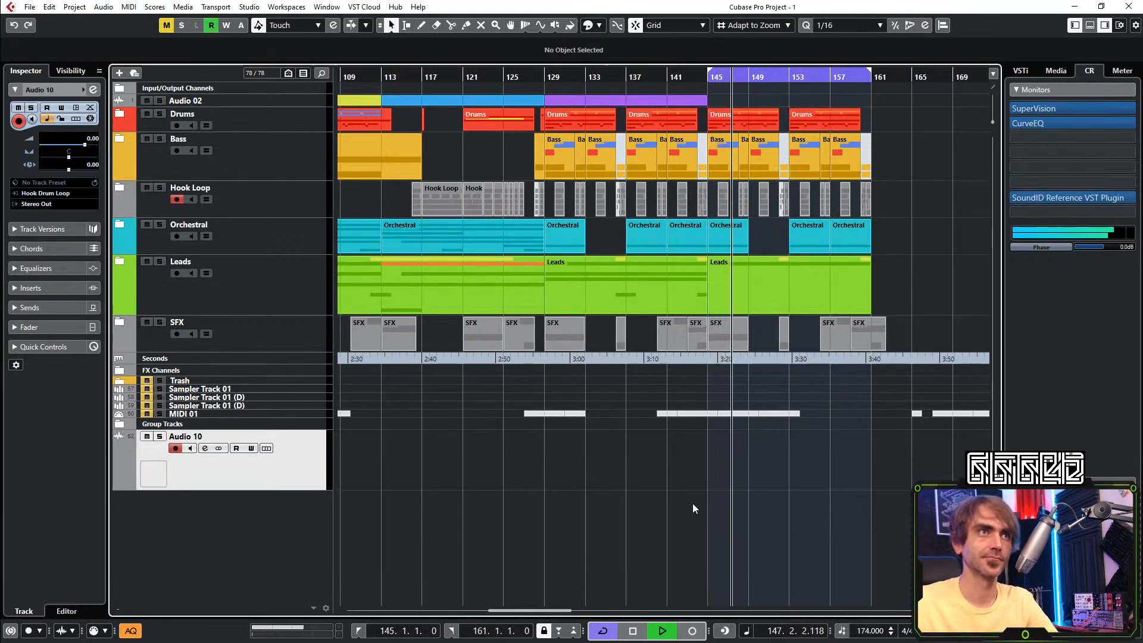
{"action": "scroll", "coordinate": [631, 497], "scroll_direction": "right", "scroll_amount": 2}
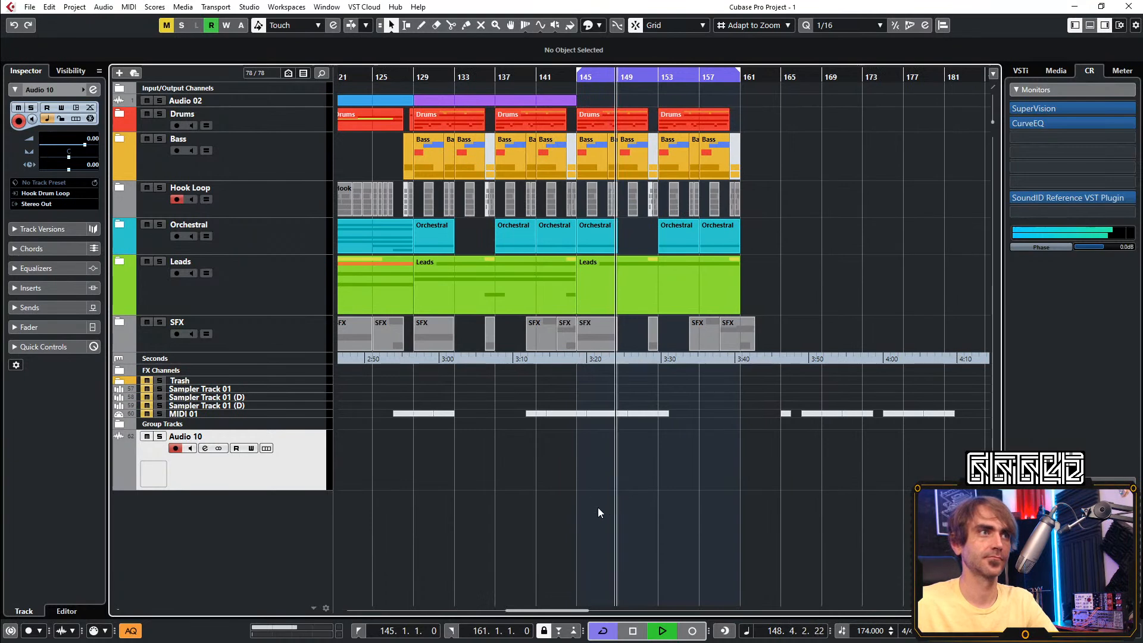
{"action": "scroll", "coordinate": [625, 447], "scroll_direction": "left", "scroll_amount": 6}
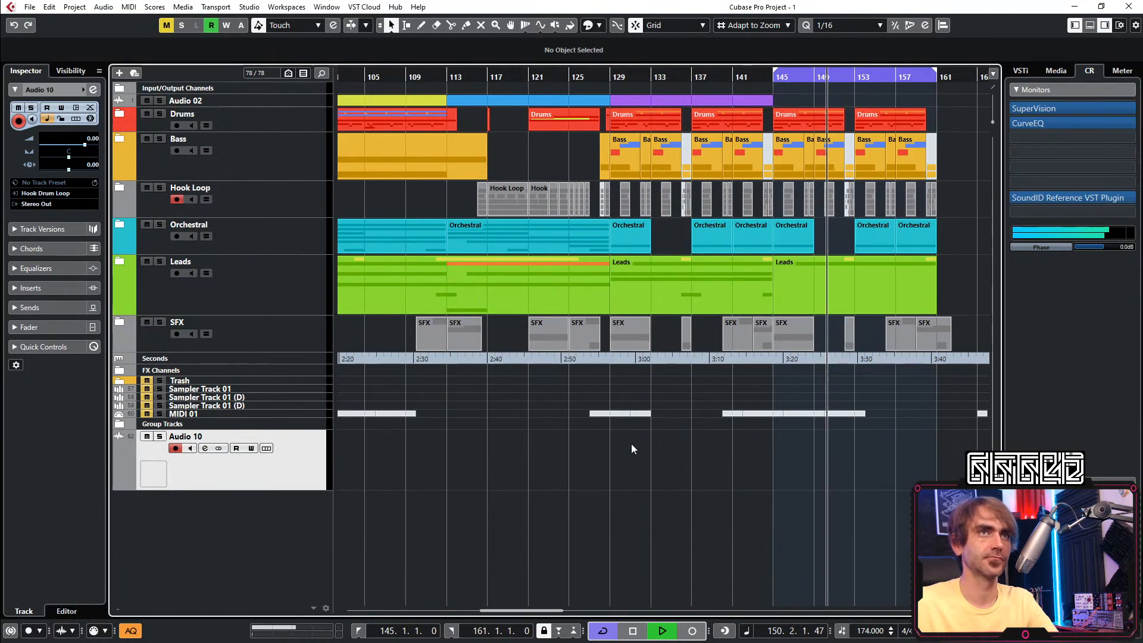
{"action": "scroll", "coordinate": [619, 450], "scroll_direction": "down", "scroll_amount": 2}
{"action": "scroll", "coordinate": [620, 450], "scroll_direction": "left", "scroll_amount": 3}
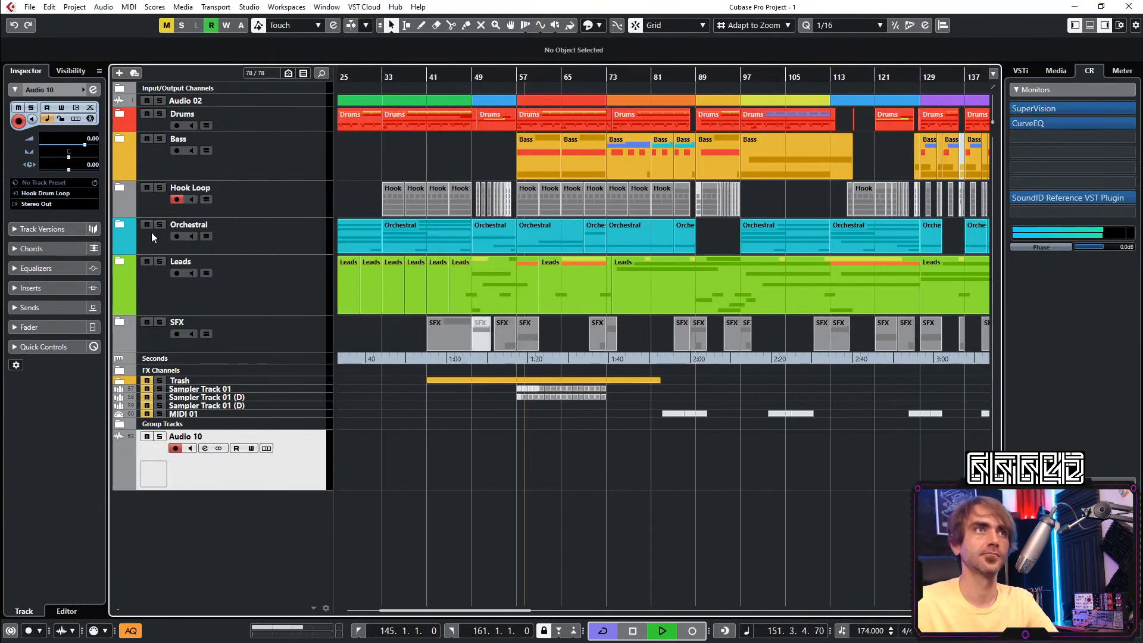
{"action": "key", "text": "space"}
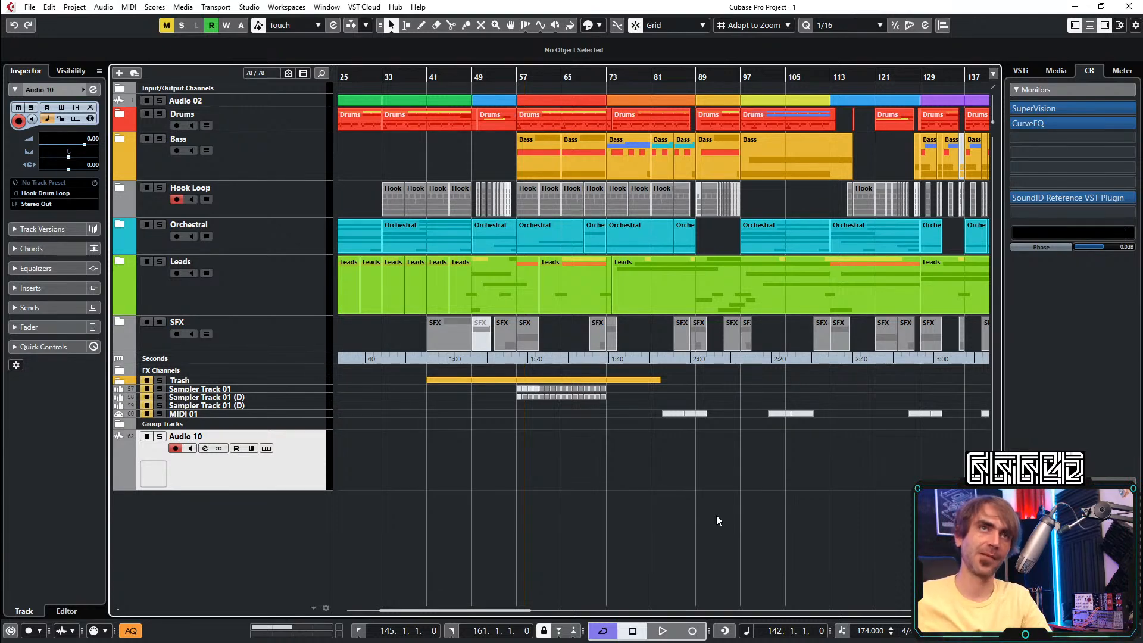
{"action": "scroll", "coordinate": [716, 515], "scroll_direction": "right", "scroll_amount": 3}
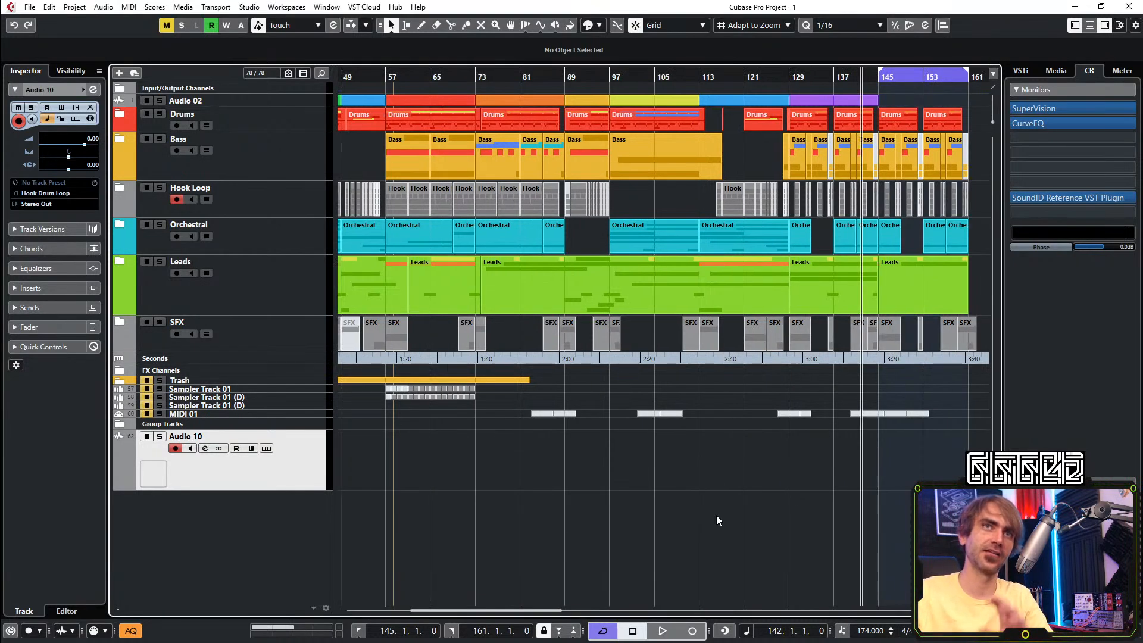
Play from bar 57 and record about nine bars of the Hook Drum Loop onto the Audio 10 track
{"action": "left_click", "coordinate": [389, 84]}
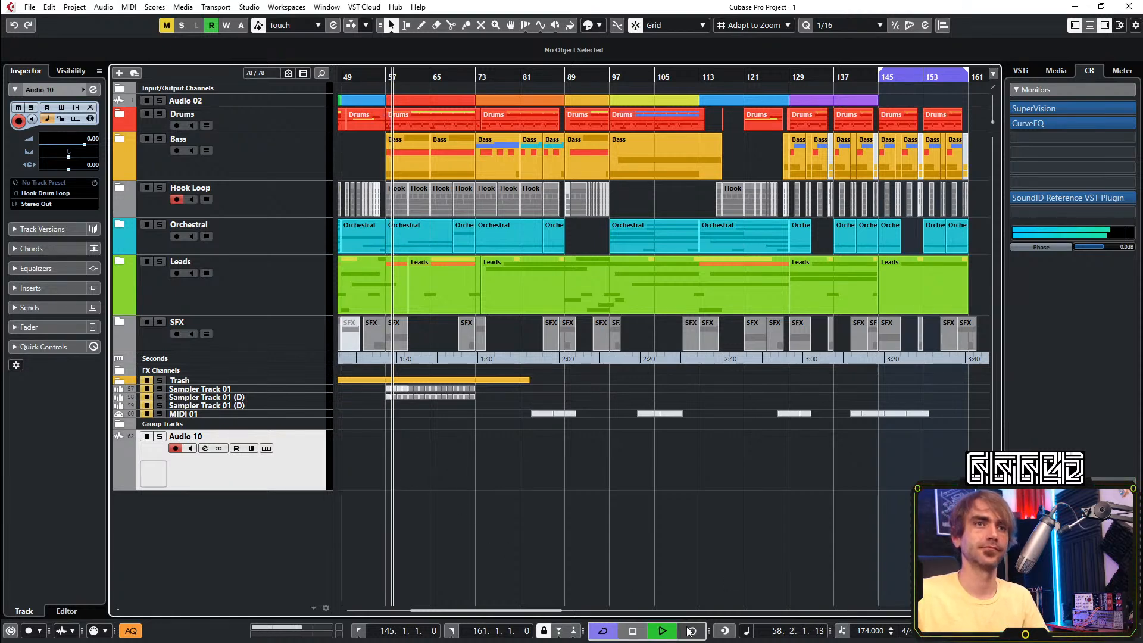
{"action": "key", "text": "KP_Multiply"}
{"action": "scroll", "coordinate": [459, 572], "scroll_direction": "up", "scroll_amount": 3}
{"action": "scroll", "coordinate": [473, 521], "scroll_direction": "left", "scroll_amount": 3}
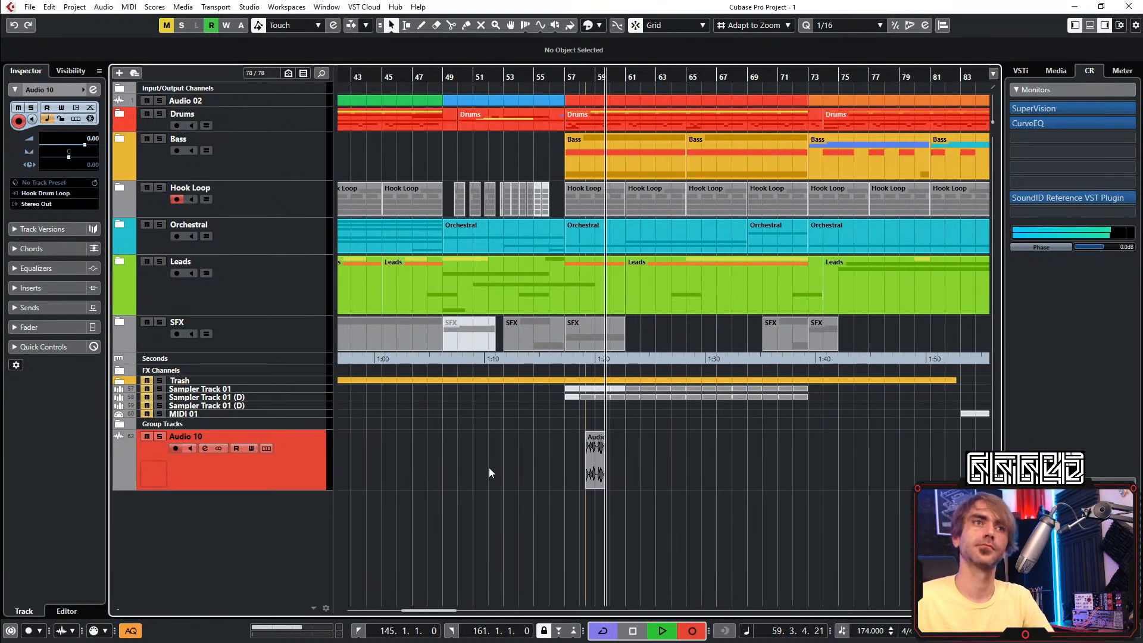
{"action": "scroll", "coordinate": [519, 487], "scroll_direction": "up", "scroll_amount": 3}
{"action": "scroll", "coordinate": [661, 518], "scroll_direction": "right", "scroll_amount": 1}
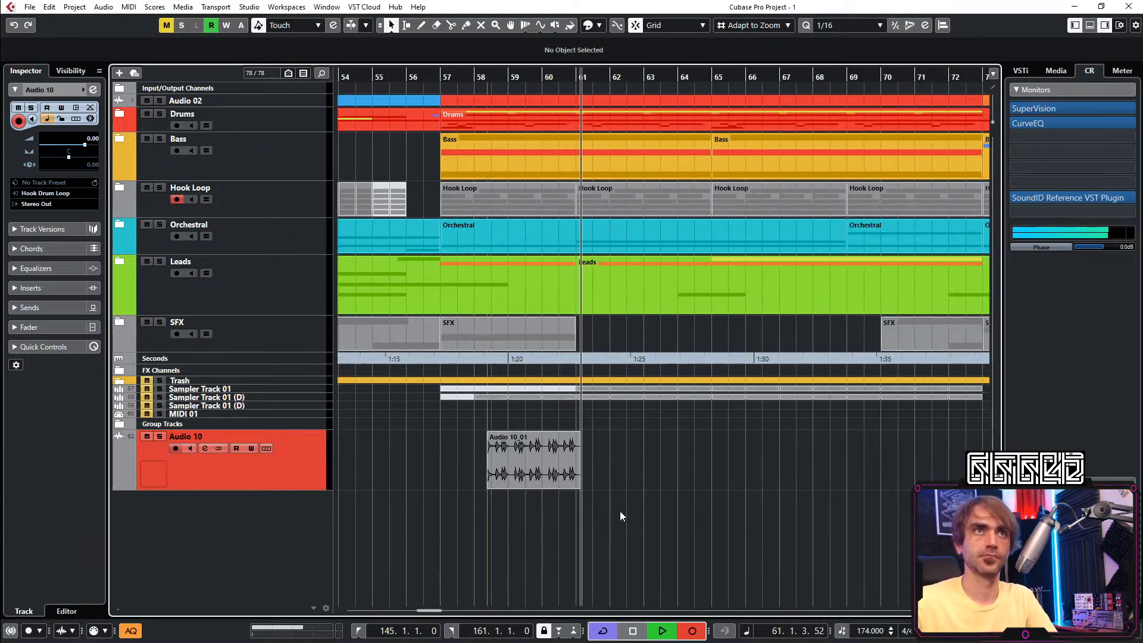
{"action": "scroll", "coordinate": [606, 485], "scroll_direction": "down", "scroll_amount": 3}
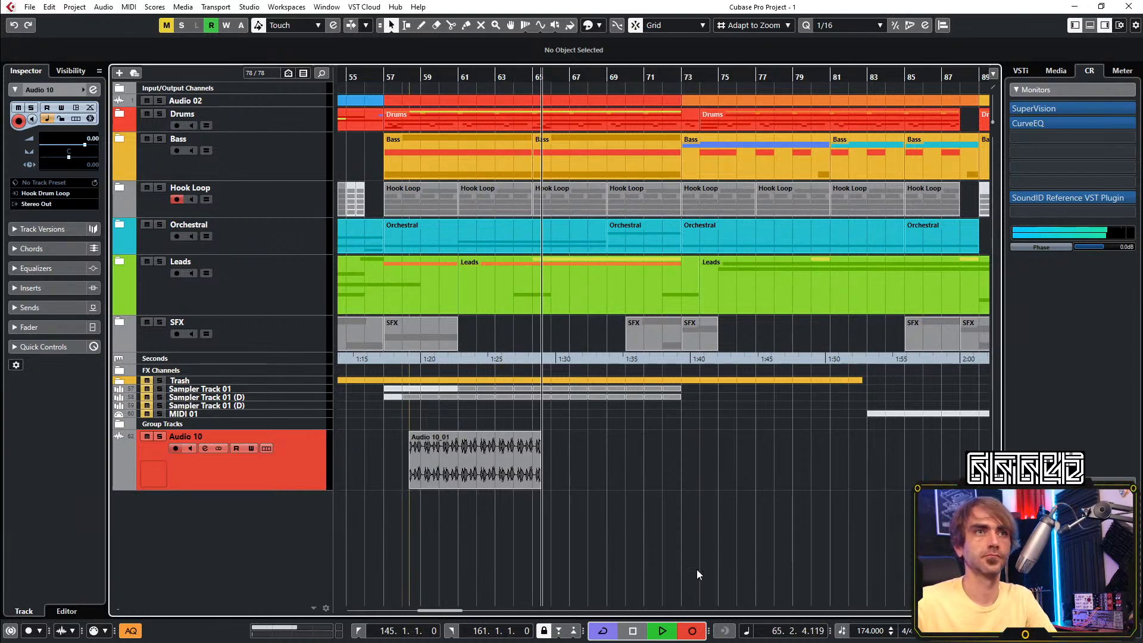
{"action": "left_click", "coordinate": [695, 631]}
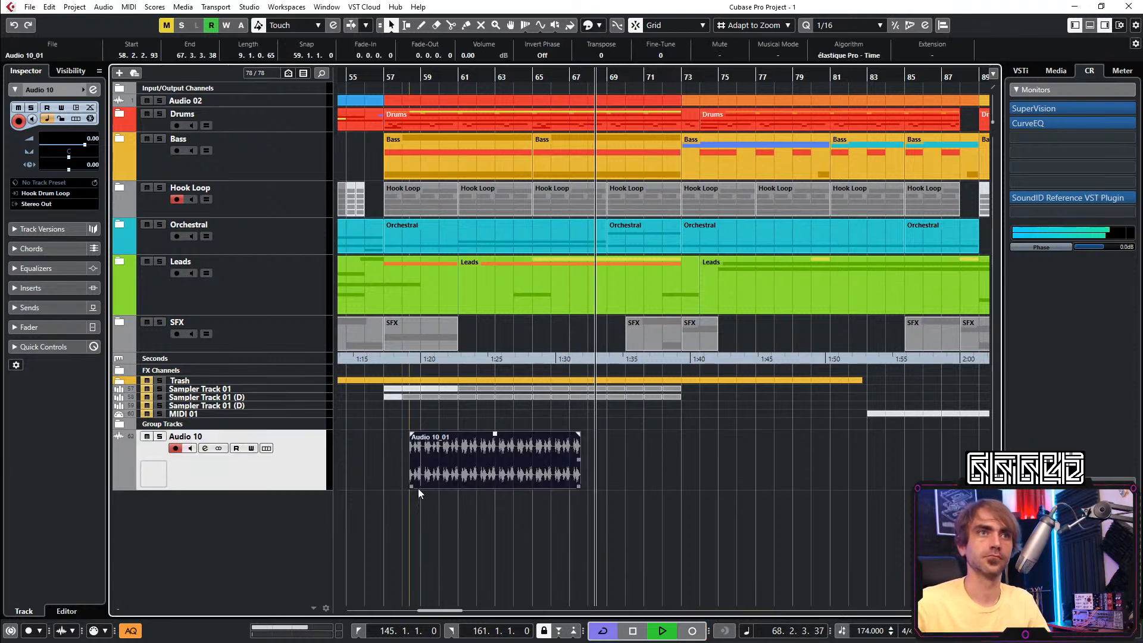
Trim the recorded Audio 10 clip so it spans bars 61 to 65, and stop playback
{"action": "left_click_drag", "start_coordinate": [412, 488], "coordinate": [461, 498]}
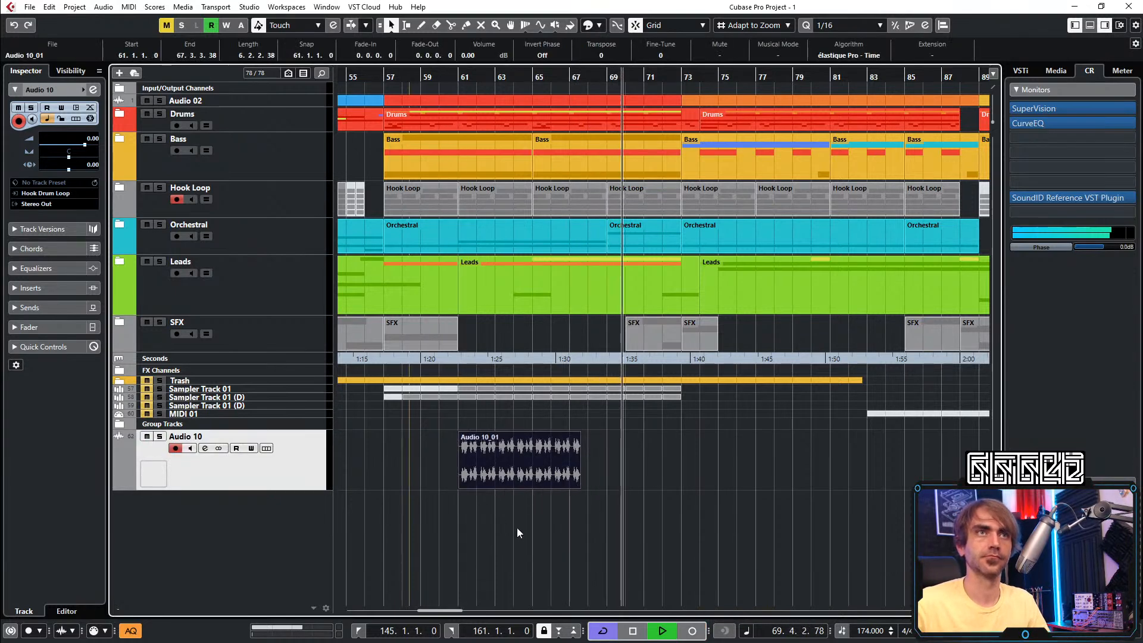
{"action": "left_click_drag", "start_coordinate": [580, 484], "coordinate": [531, 492]}
{"action": "left_click", "coordinate": [536, 530]}
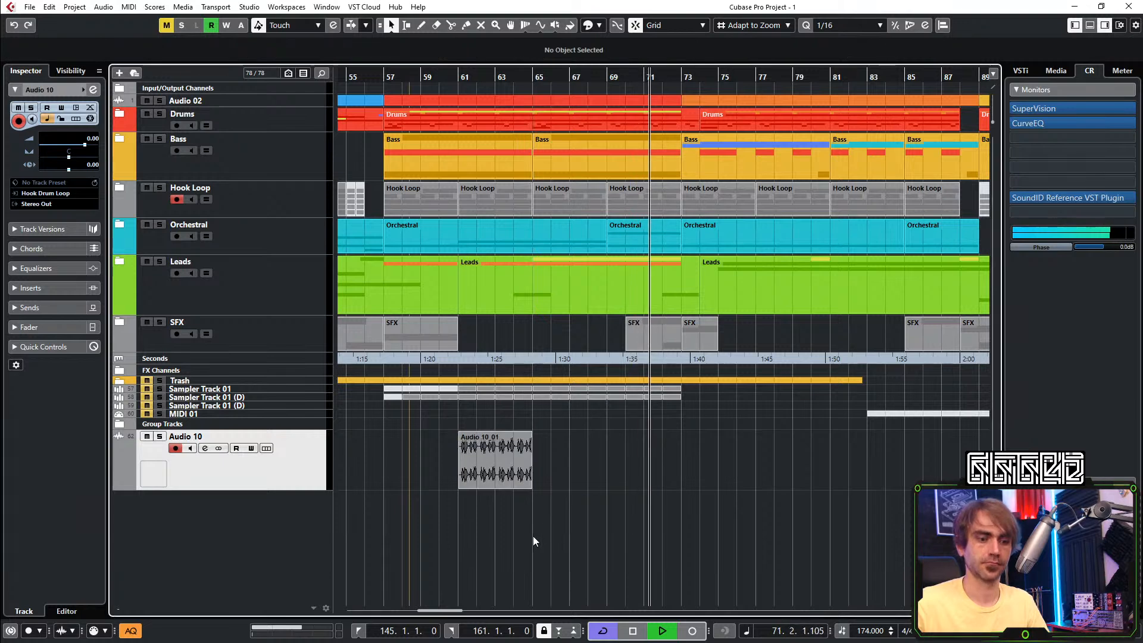
{"action": "key", "text": "space"}
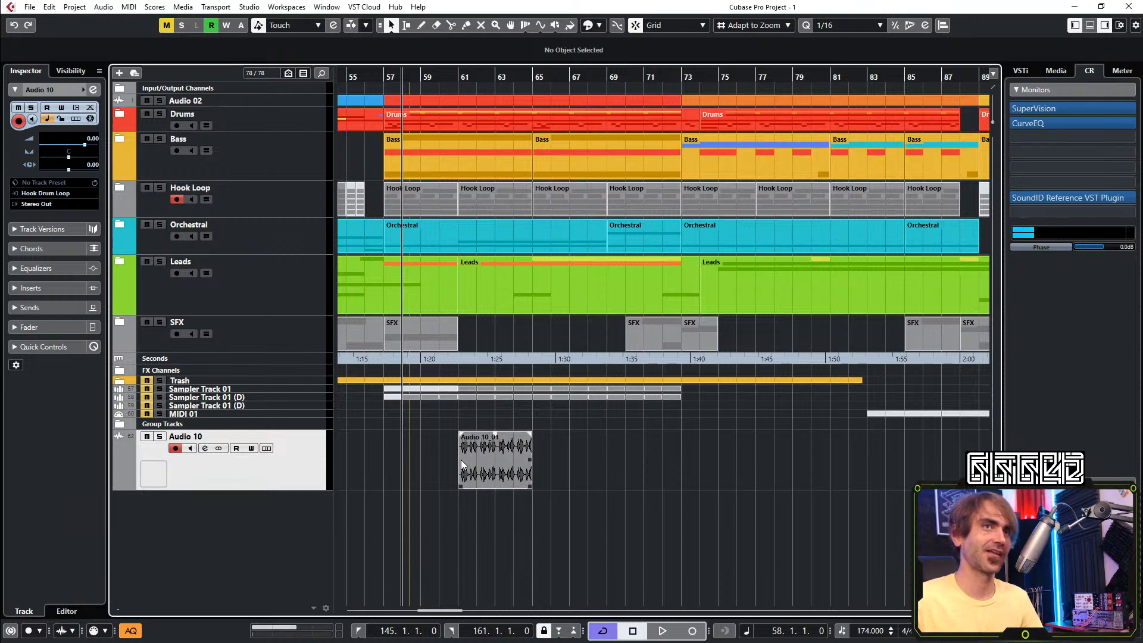
Move the trimmed four-bar clip on Audio 10 to the start of the loop range at bar 145
{"action": "left_click_drag", "start_coordinate": [473, 456], "coordinate": [396, 463]}
{"action": "left_click", "coordinate": [510, 480]}
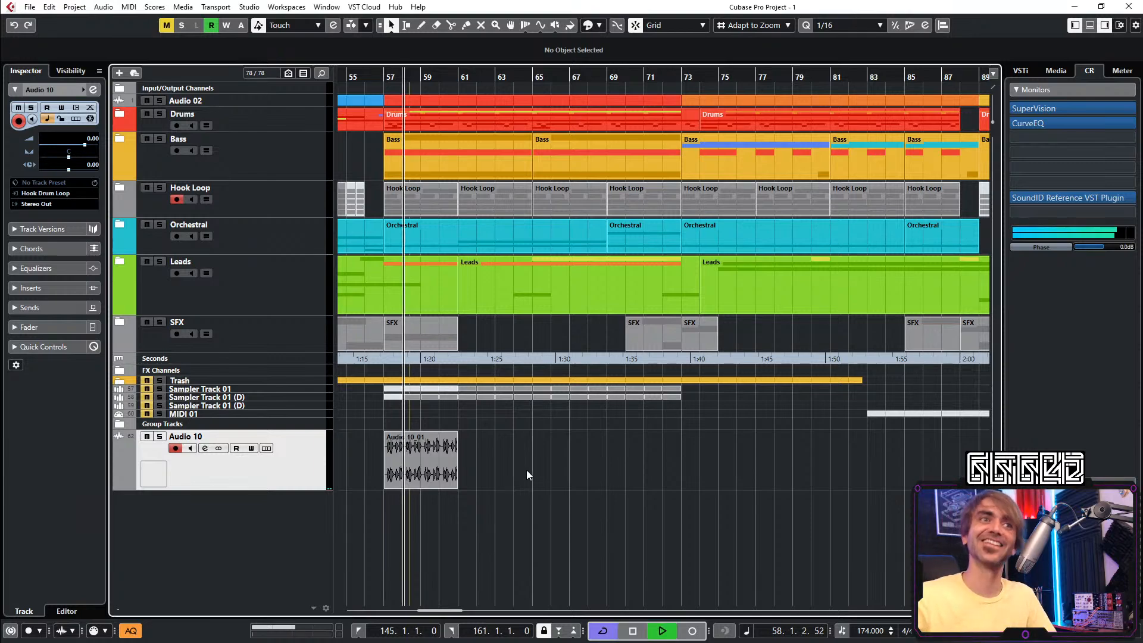
{"action": "scroll", "coordinate": [544, 458], "scroll_direction": "down", "scroll_amount": 3}
{"action": "scroll", "coordinate": [495, 470], "scroll_direction": "right", "scroll_amount": 2}
{"action": "key", "text": "space"}
{"action": "scroll", "coordinate": [366, 467], "scroll_direction": "down", "scroll_amount": 2}
{"action": "left_click_drag", "start_coordinate": [371, 474], "coordinate": [775, 467]}
{"action": "scroll", "coordinate": [769, 474], "scroll_direction": "up", "scroll_amount": 5}
{"action": "key", "text": "KP_1"}
{"action": "scroll", "coordinate": [775, 466], "scroll_direction": "right", "scroll_amount": 3}
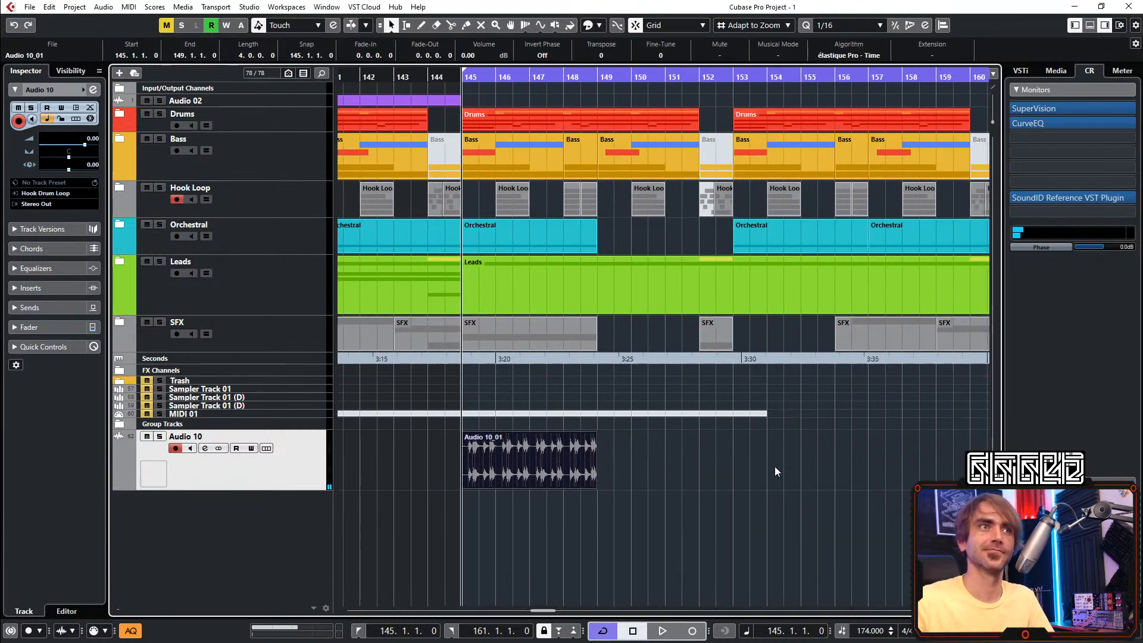
Split the Audio 10 clip into one-bar pieces at bars 146, 147 and 148
{"action": "left_click", "coordinate": [699, 438]}
{"action": "key", "text": "space"}
{"action": "scroll", "coordinate": [484, 445], "scroll_direction": "up", "scroll_amount": 2}
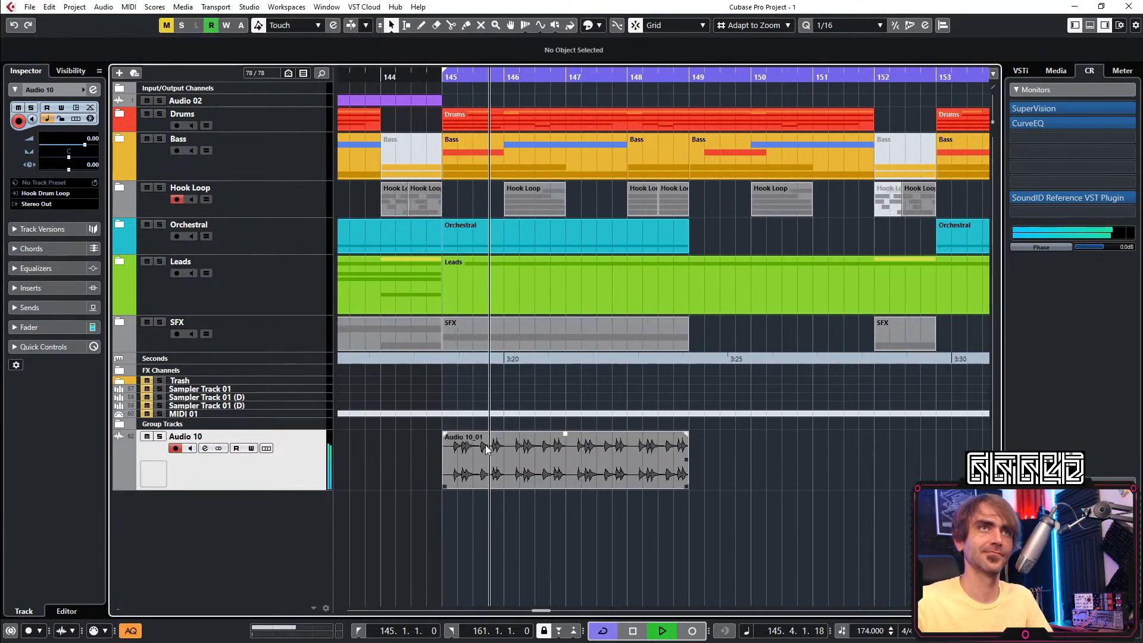
{"action": "left_click", "coordinate": [544, 455]}
{"action": "key", "text": "3"}
{"action": "left_click", "coordinate": [505, 481]}
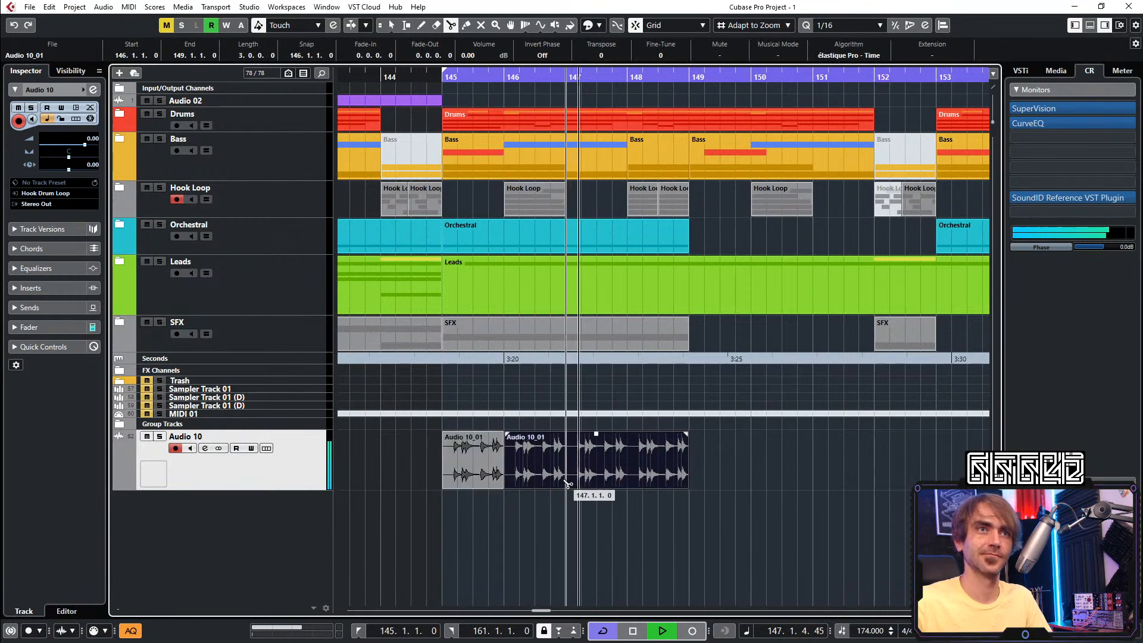
{"action": "left_click", "coordinate": [566, 473]}
{"action": "left_click", "coordinate": [628, 476]}
{"action": "key", "text": "space"}
Mute the second and fourth one-bar pieces on Audio 10
{"action": "key", "text": "1"}
{"action": "left_click", "coordinate": [535, 440]}
{"action": "key", "text": "shift+m"}
{"action": "left_click", "coordinate": [659, 439]}
{"action": "key", "text": "shift+m"}
{"action": "left_click", "coordinate": [676, 555]}
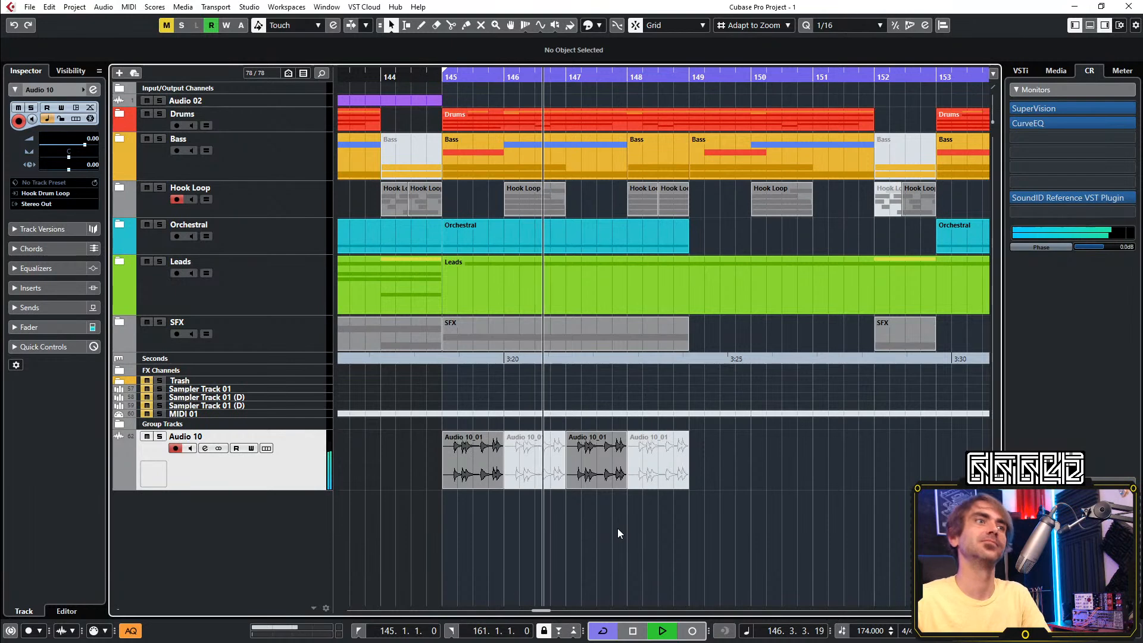
Delete the pieces at bars 146 and 148 on Audio 10
{"action": "left_click", "coordinate": [541, 472]}
{"action": "key", "text": "Delete"}
{"action": "left_click", "coordinate": [674, 454]}
{"action": "key", "text": "Delete"}
Try repeating the two remaining Audio 10 pieces at bars 149 and 151, and undo the change
{"action": "left_click_drag", "start_coordinate": [755, 506], "coordinate": [719, 477]}
{"action": "key", "text": "space"}
{"action": "key", "text": "space"}
{"action": "key", "text": "g"}
{"action": "key", "text": "g"}
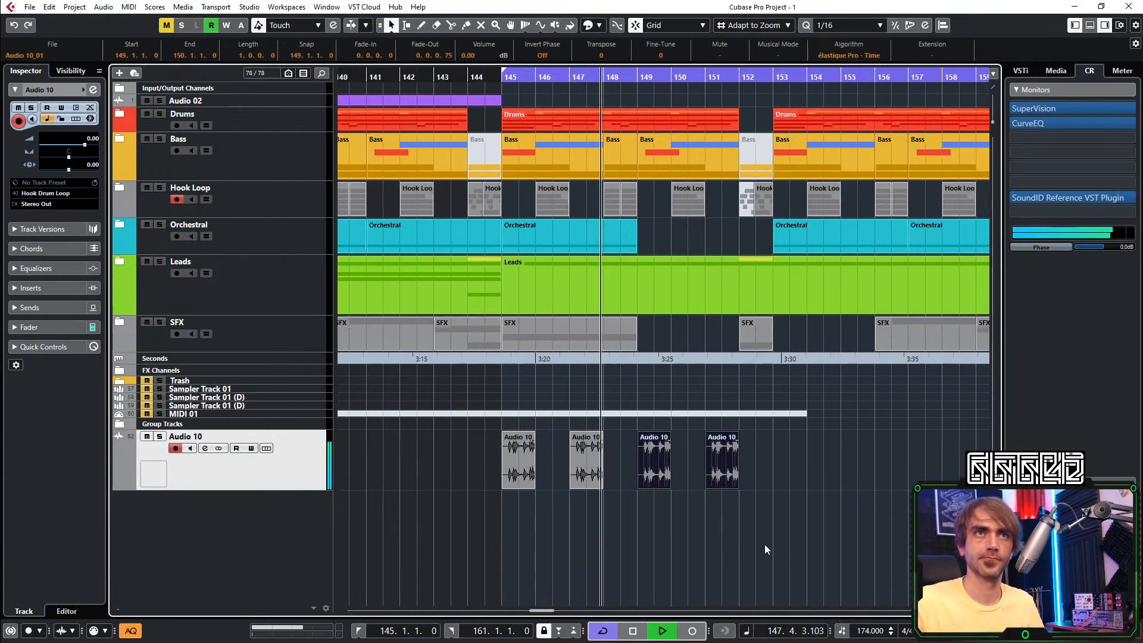
{"action": "key", "text": "g"}
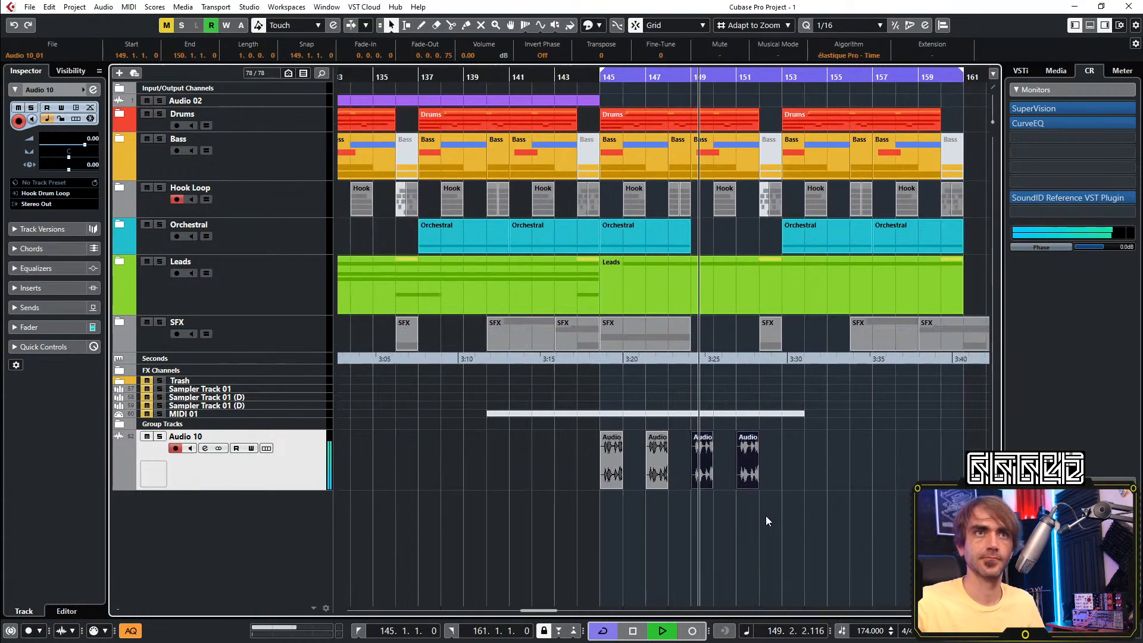
{"action": "left_click_drag", "start_coordinate": [543, 471], "coordinate": [565, 471]}
{"action": "key", "text": "ctrl+z"}
{"action": "key", "text": "ctrl+z"}
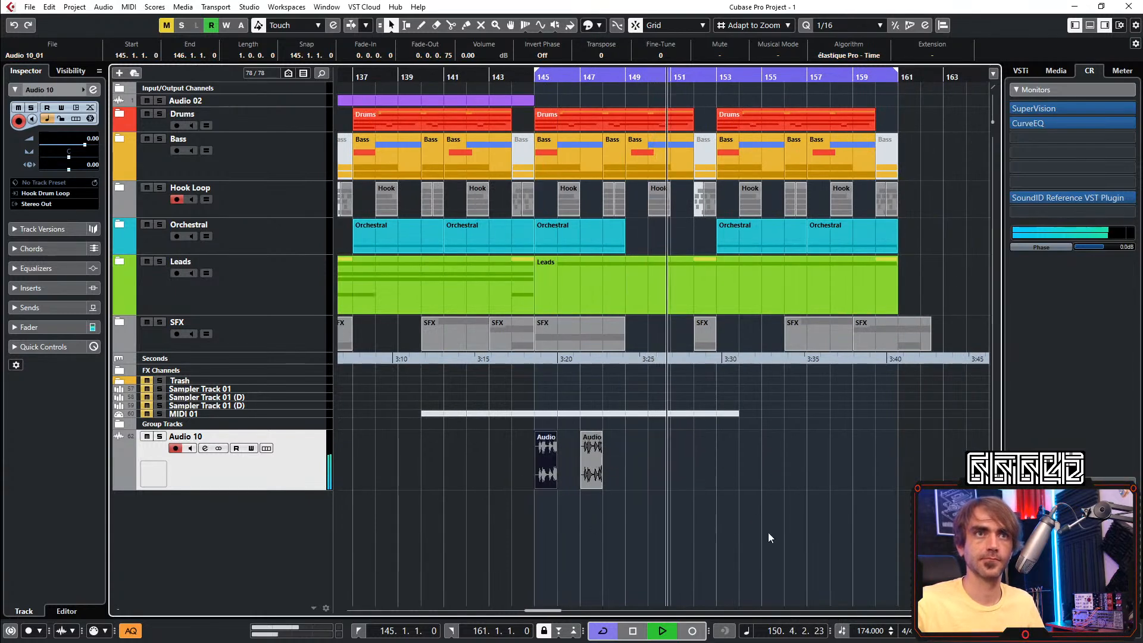
Duplicate the one-bar Audio 10 clips so one plays every second bar from bar 145 through bar 159
{"action": "left_click", "coordinate": [804, 538]}
{"action": "left_click_drag", "start_coordinate": [781, 530], "coordinate": [633, 473]}
{"action": "left_click_drag", "start_coordinate": [783, 522], "coordinate": [735, 476]}
{"action": "key", "text": "KP_1"}
{"action": "left_click", "coordinate": [738, 540]}
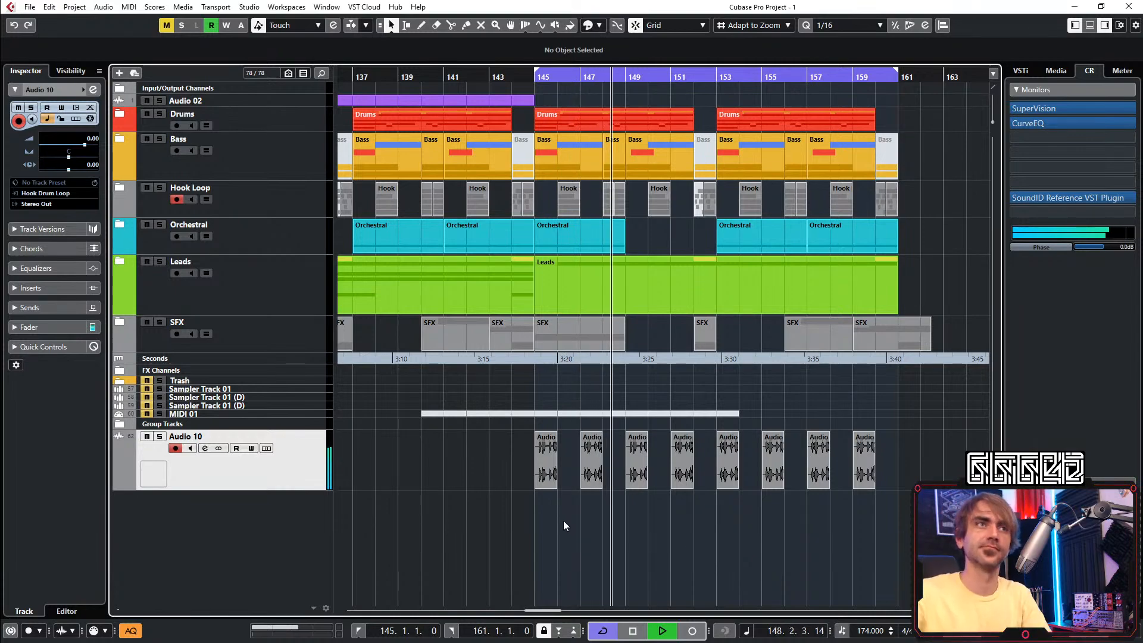
Look inside the Hook Loop folder, hide the Hook Drum Loop automation lanes, and collapse the folder again
{"action": "left_click", "coordinate": [123, 190]}
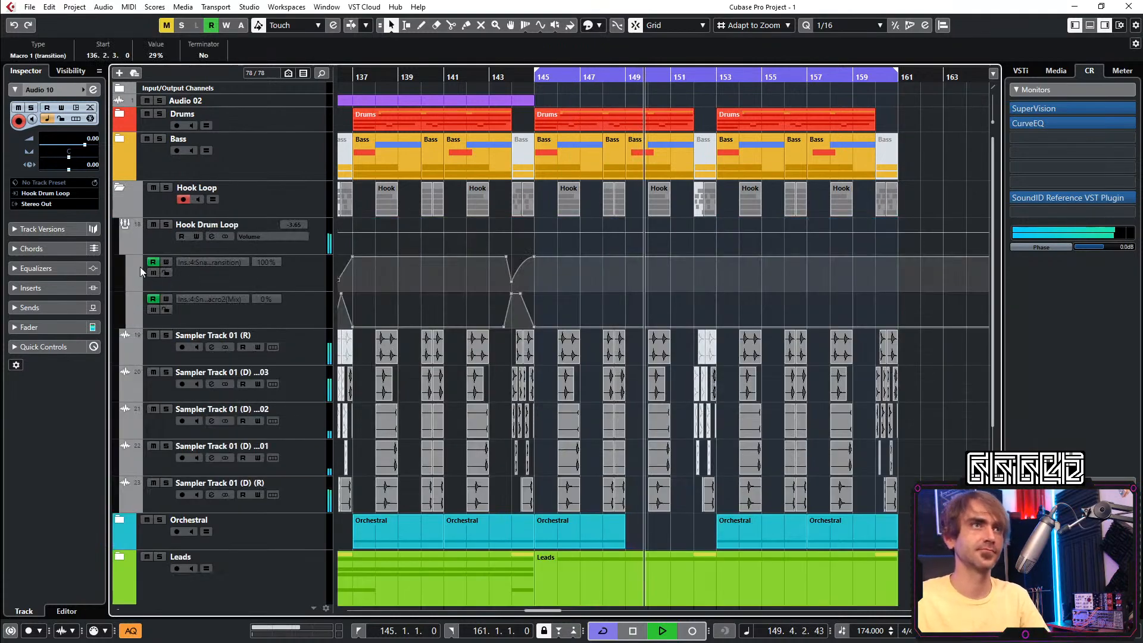
{"action": "left_click", "coordinate": [125, 247]}
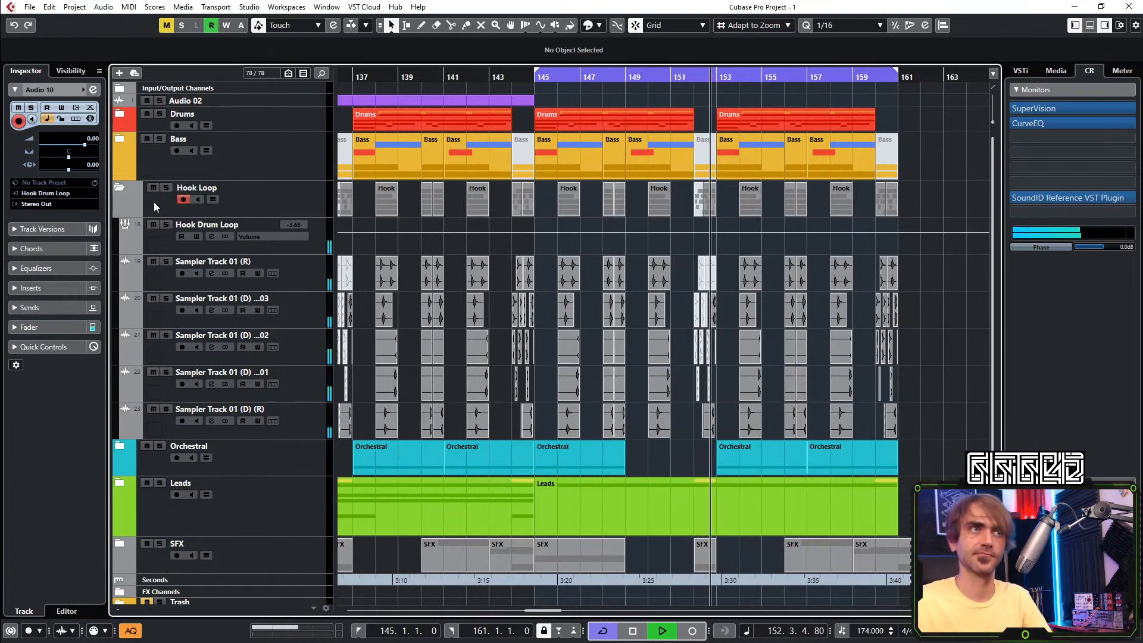
{"action": "left_click", "coordinate": [127, 190]}
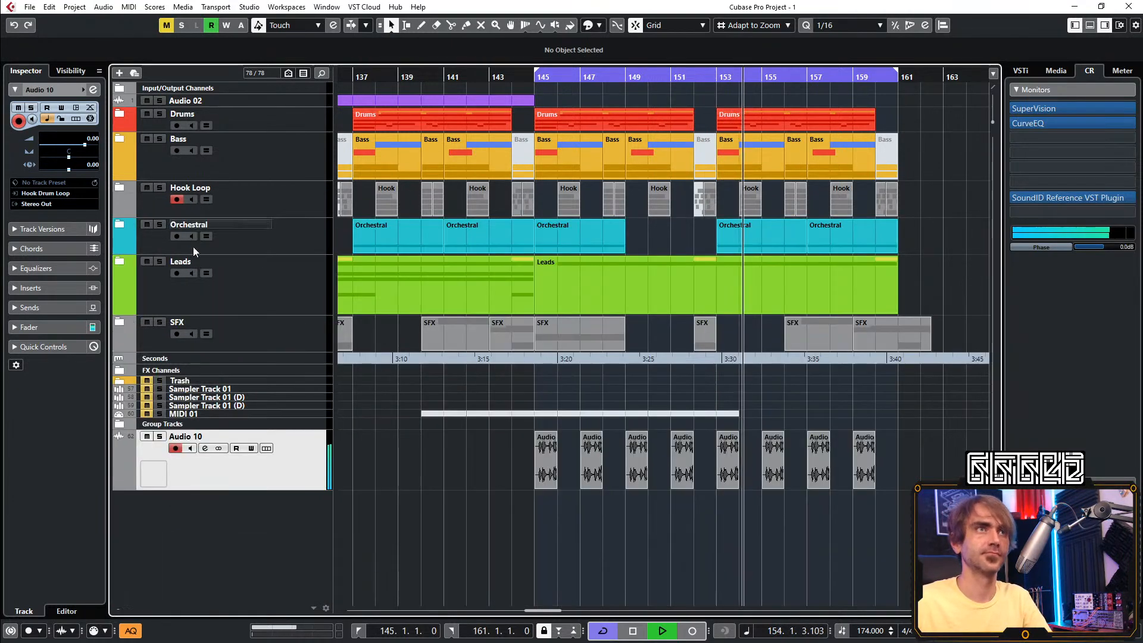
Remove the three unused Sampler Track 01 tracks from the Trash folder
{"action": "left_click", "coordinate": [316, 405]}
{"action": "left_click", "coordinate": [309, 388]}
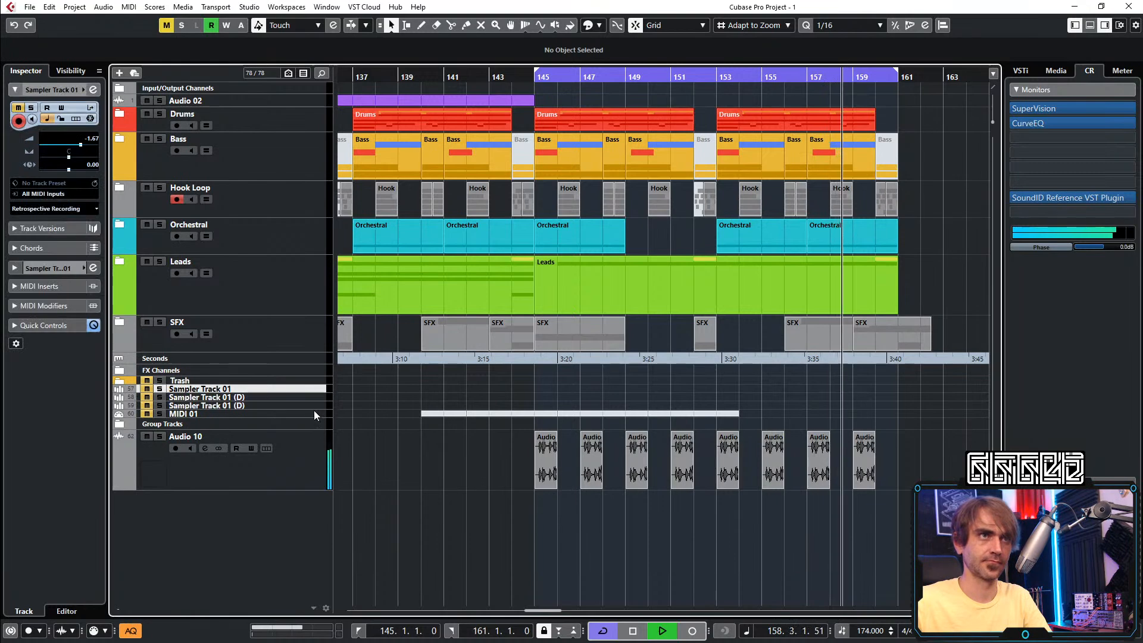
{"action": "left_click", "coordinate": [307, 405], "text": "shift"}
{"action": "key", "text": "space"}
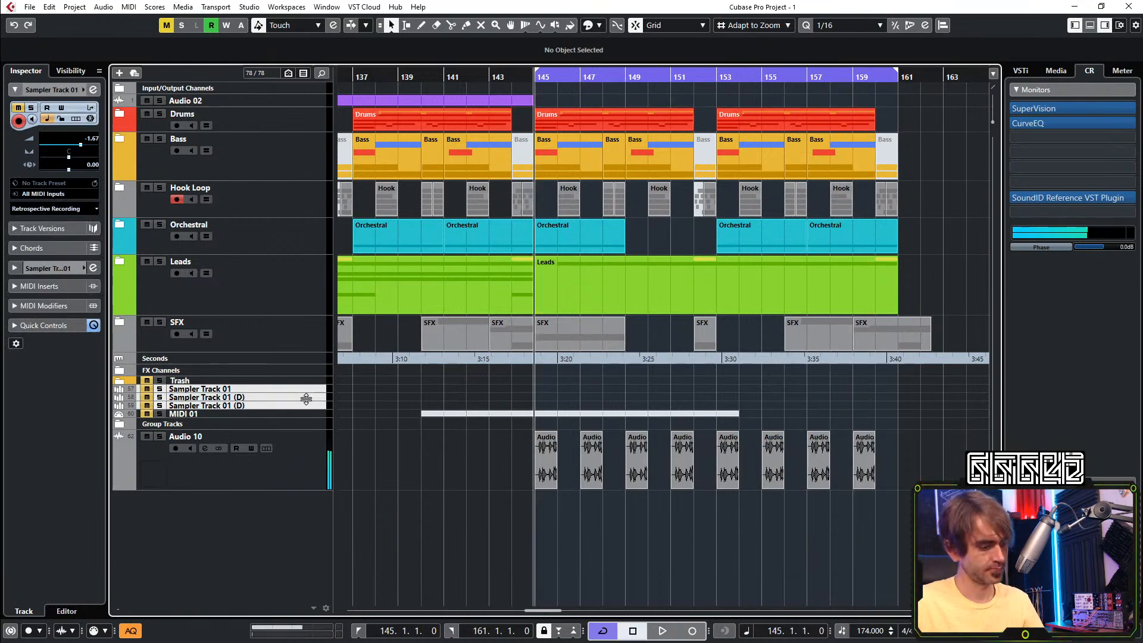
{"action": "right_click", "coordinate": [306, 398]}
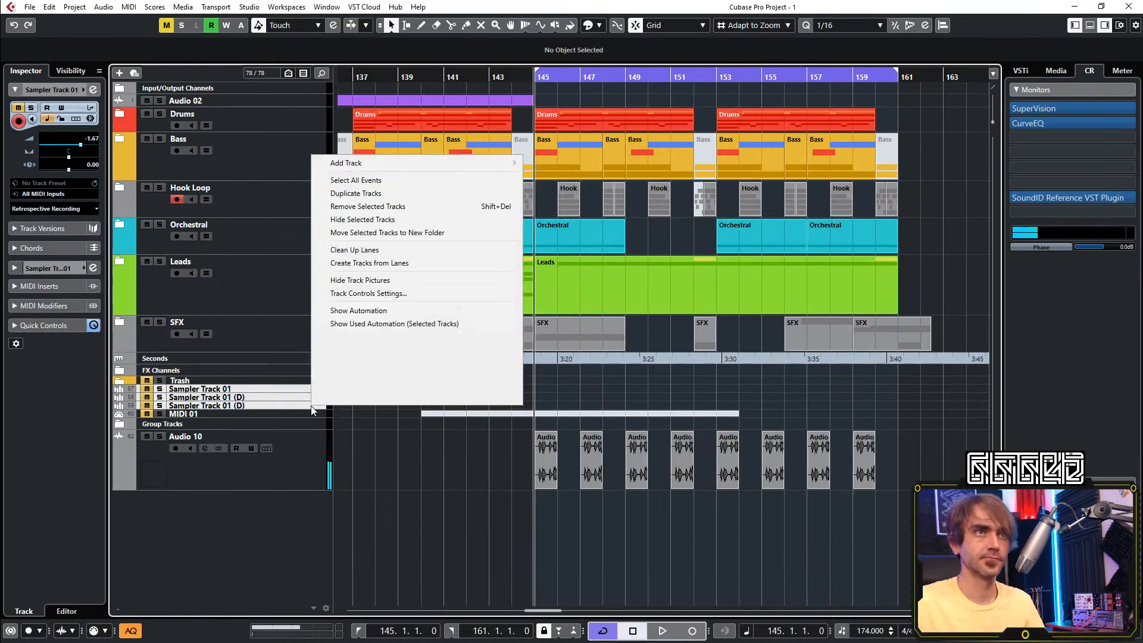
{"action": "left_click", "coordinate": [382, 209]}
{"action": "key", "text": "Return"}
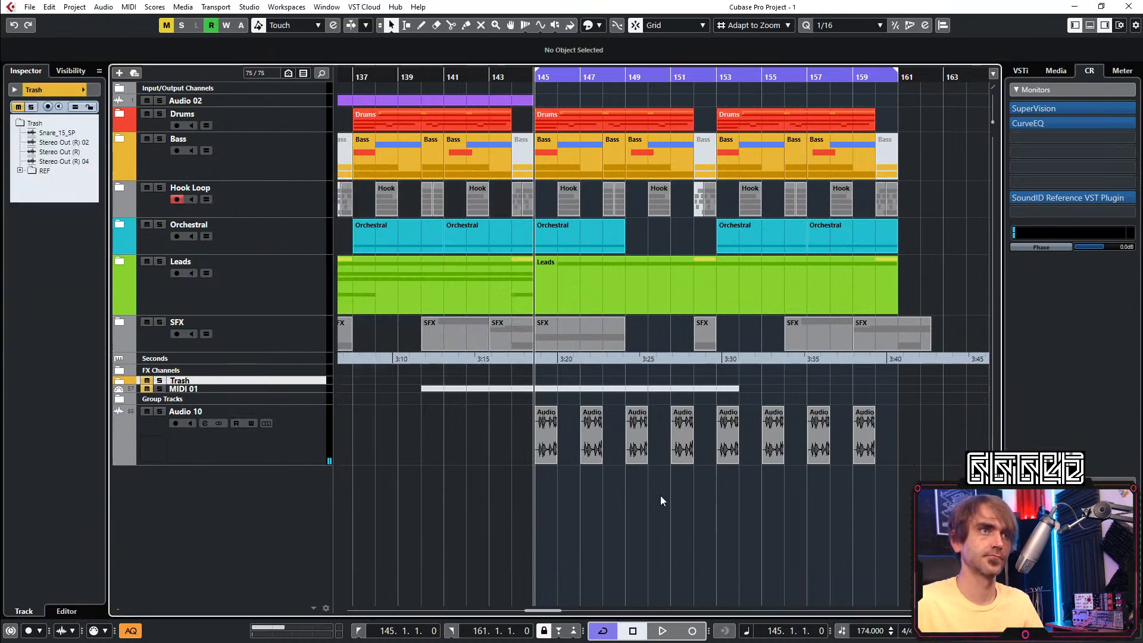
Insert the Snap Heap effect on the Audio 10 channel while the loop plays
{"action": "key", "text": "space"}
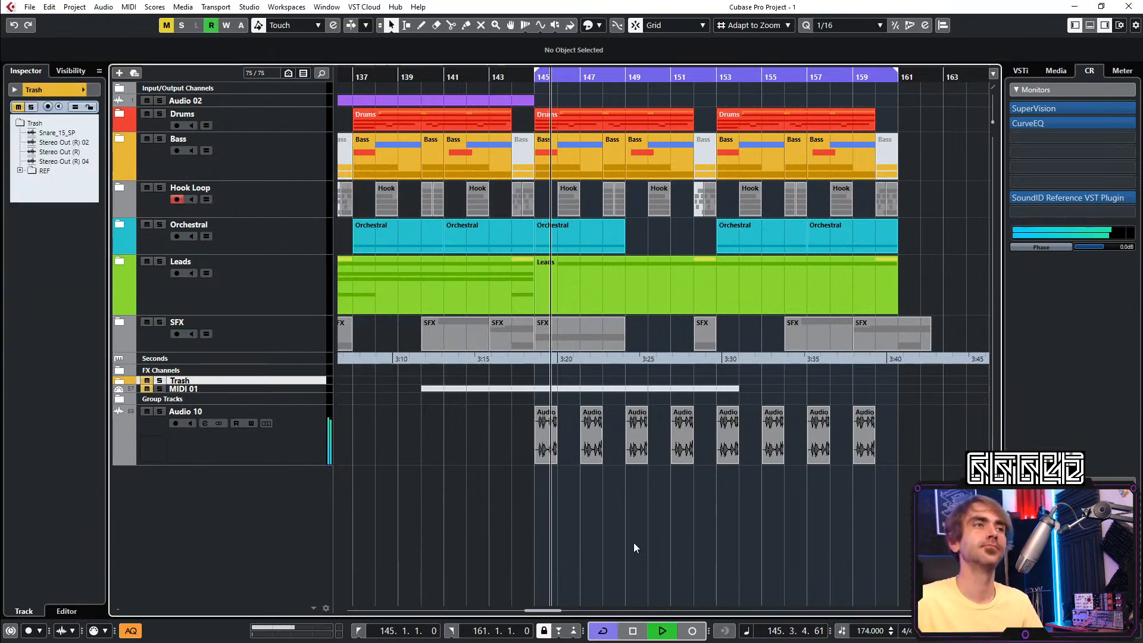
{"action": "left_click", "coordinate": [315, 462]}
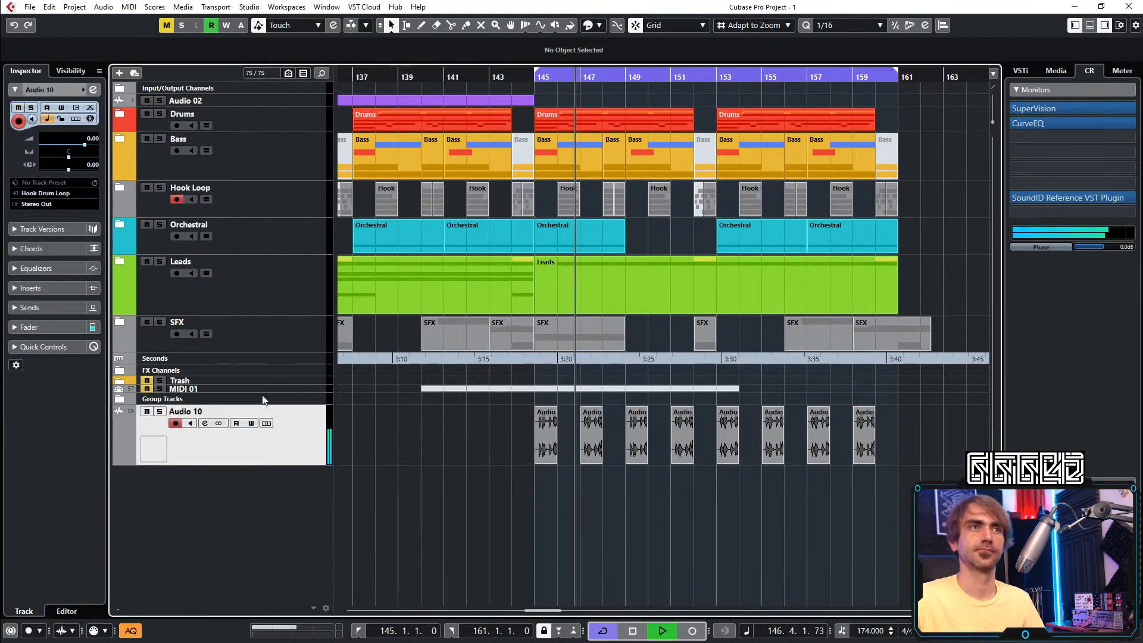
{"action": "left_click", "coordinate": [93, 89]}
{"action": "left_click", "coordinate": [470, 229]}
{"action": "left_click", "coordinate": [469, 216]}
{"action": "left_click", "coordinate": [448, 223]}
{"action": "type", "text": "snap"}
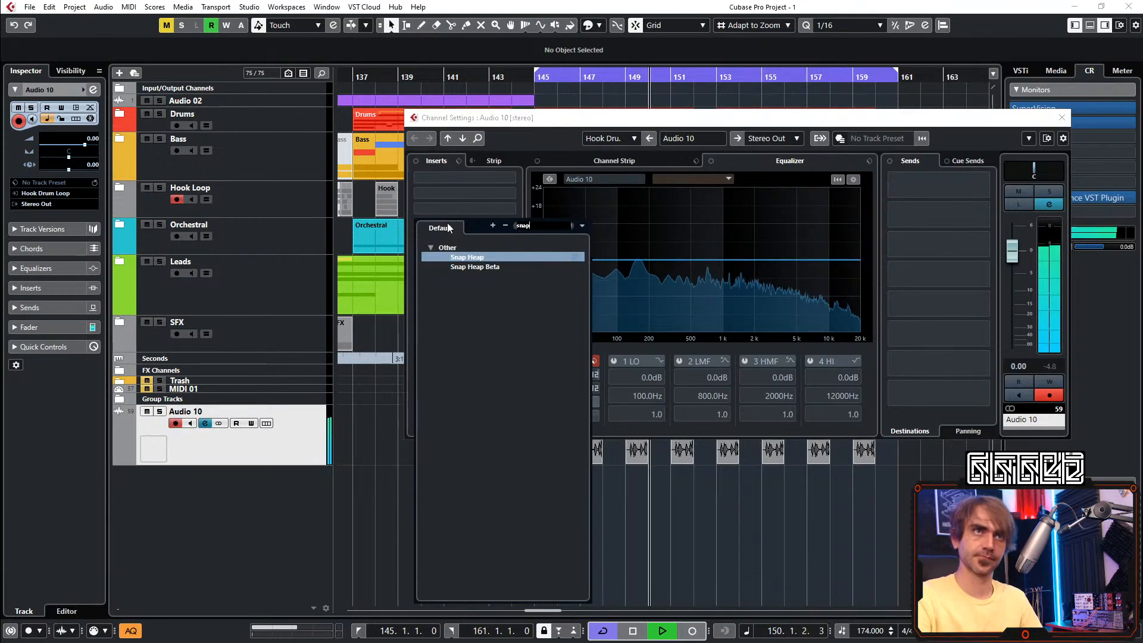
{"action": "key", "text": "Return"}
Add a Pitch Shifter to Serial Bus 2 and raise its pitch by 12 semitones
{"action": "left_click", "coordinate": [375, 296]}
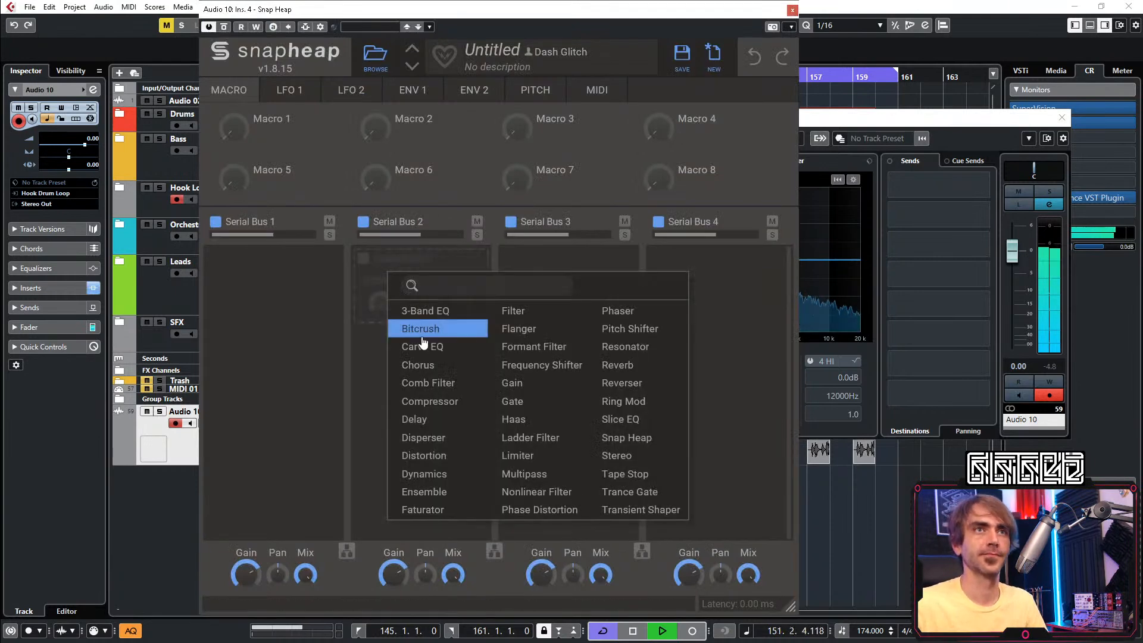
{"action": "left_click", "coordinate": [628, 329]}
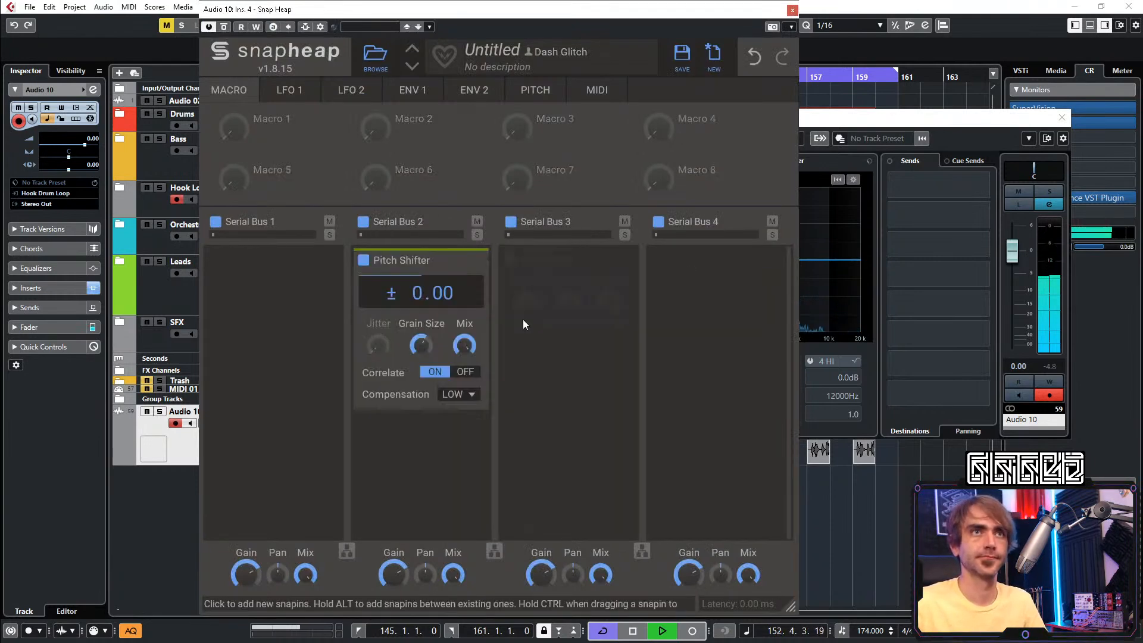
{"action": "left_click_drag", "start_coordinate": [409, 305], "coordinate": [409, 272]}
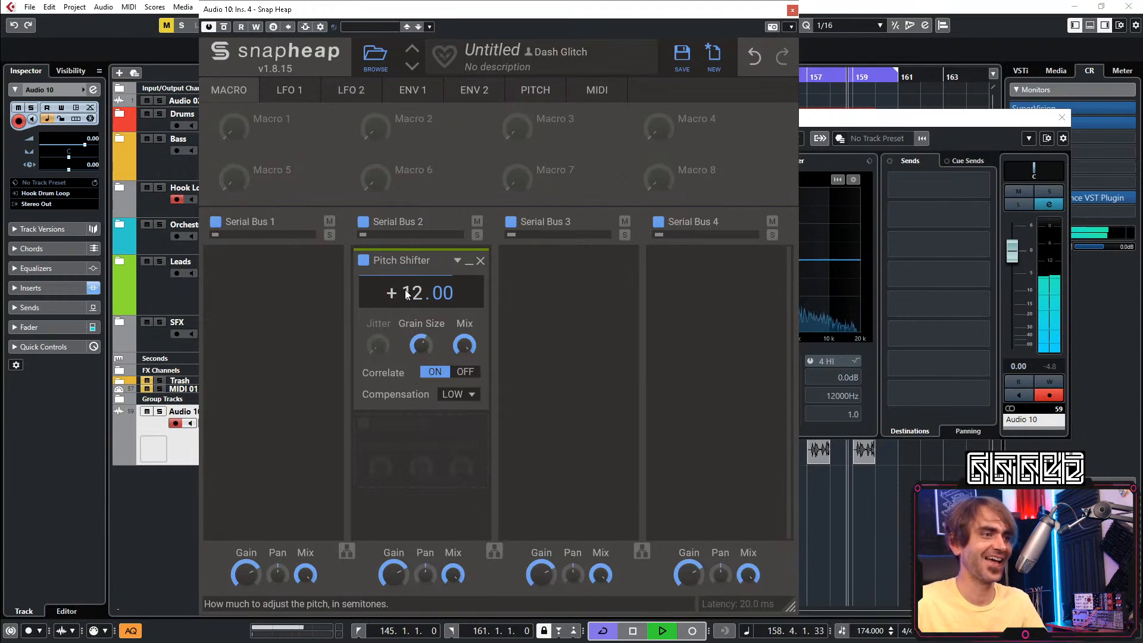
Adjust the Pitch Shifter's grain size, keep the pitch at +12.00, and turn Correlate off
{"action": "mouse_move", "coordinate": [422, 346]}
{"action": "left_mouse_down"}
{"action": "mouse_move", "coordinate": [421, 384]}
{"action": "mouse_move", "coordinate": [419, 338]}
{"action": "left_mouse_up"}
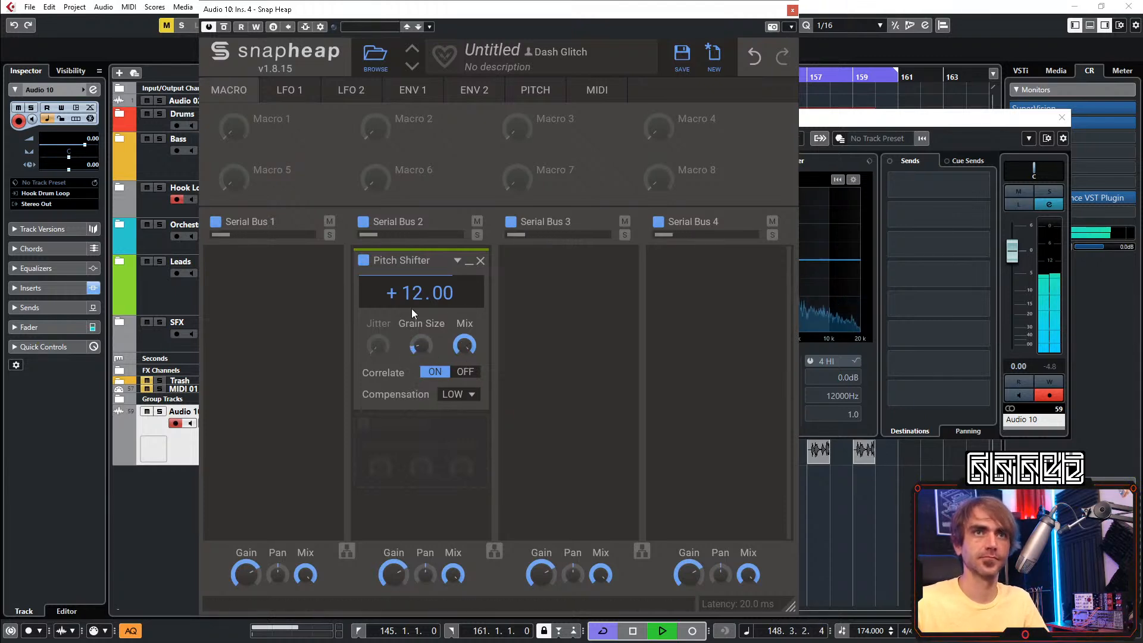
{"action": "left_click_drag", "start_coordinate": [408, 293], "coordinate": [408, 317]}
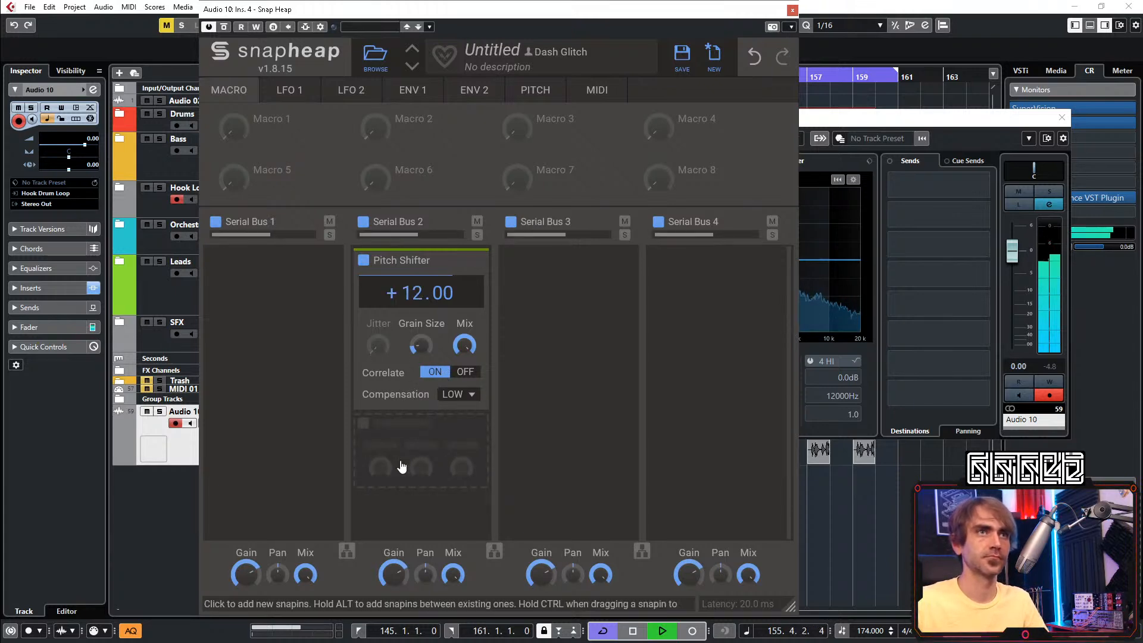
{"action": "left_click", "coordinate": [465, 371]}
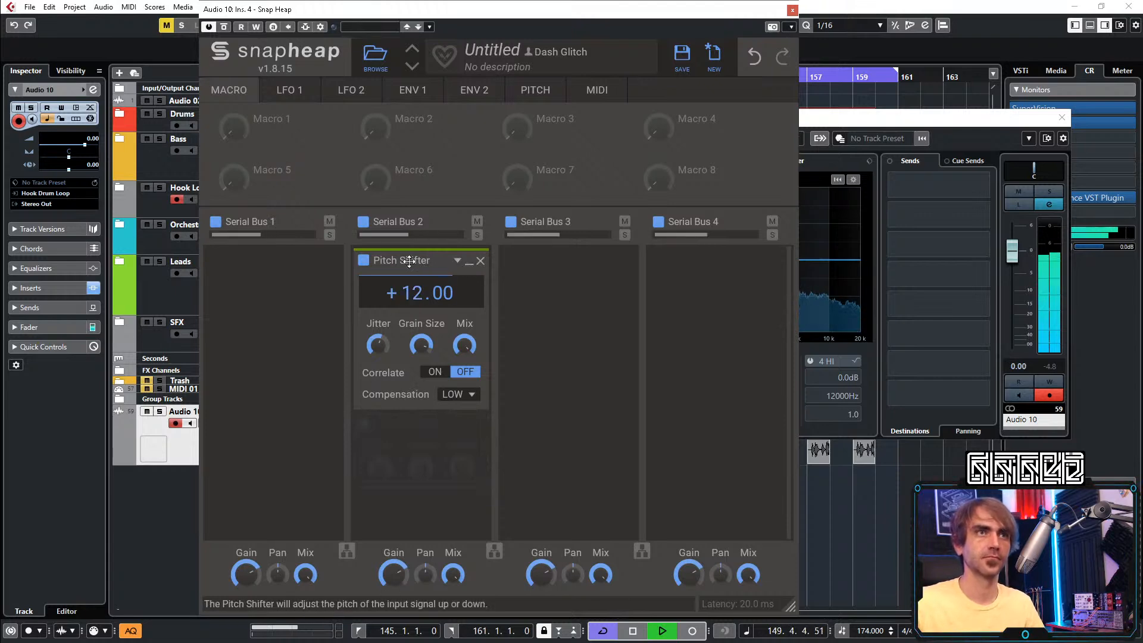
Add a Delay after the Pitch Shifter on Serial Bus 2 and collapse the Pitch Shifter
{"action": "left_click", "coordinate": [403, 441]}
{"action": "left_click", "coordinate": [444, 514]}
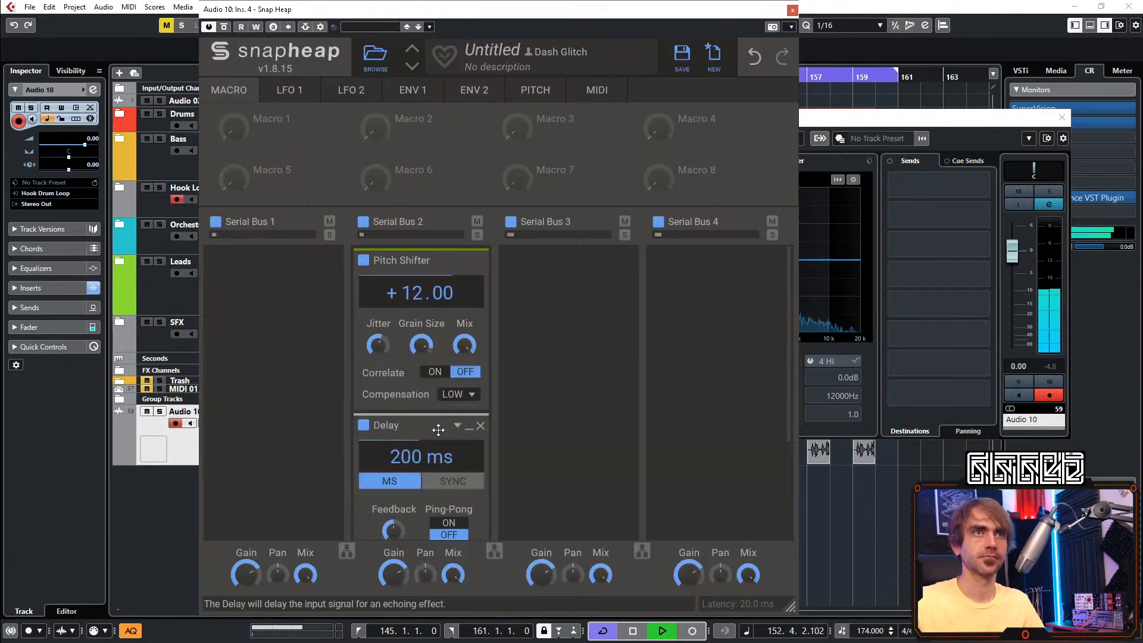
{"action": "left_click", "coordinate": [468, 261]}
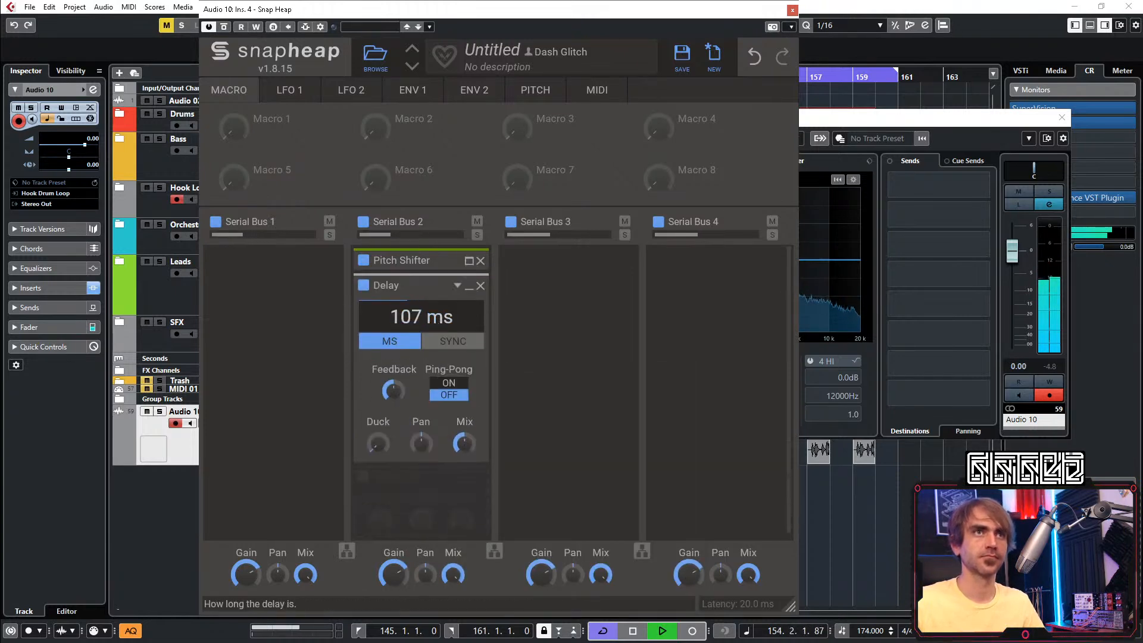
Set the Delay time to 58.7 ms with more feedback and raise the Audio 10 channel level to 2.80 dB
{"action": "left_click_drag", "start_coordinate": [422, 317], "coordinate": [422, 316]}
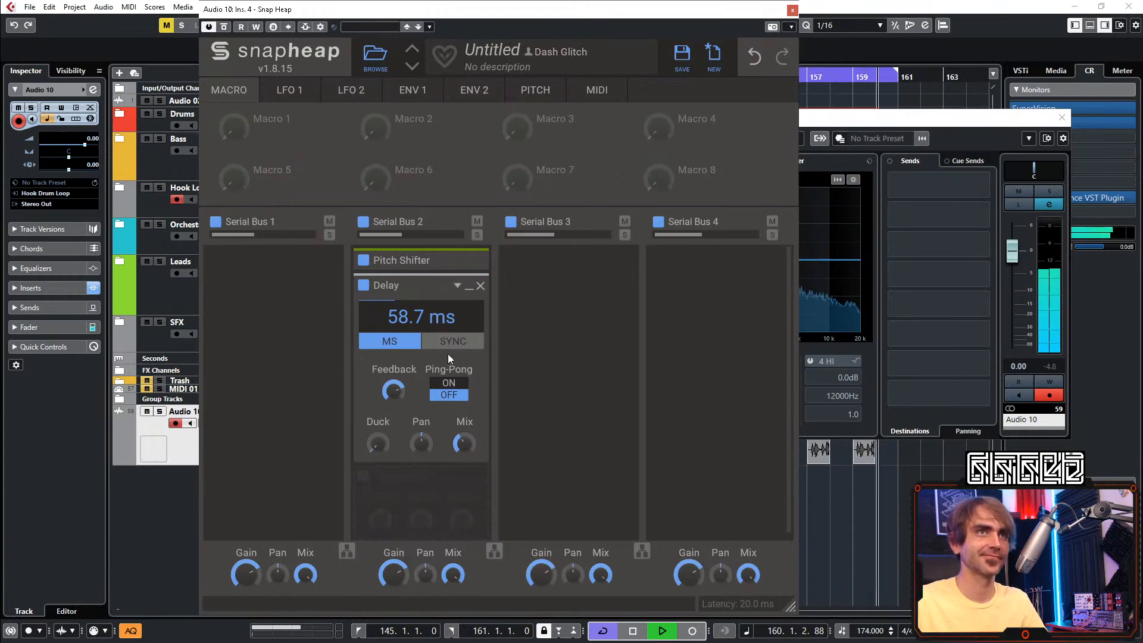
{"action": "left_click_drag", "start_coordinate": [1012, 262], "coordinate": [1010, 251]}
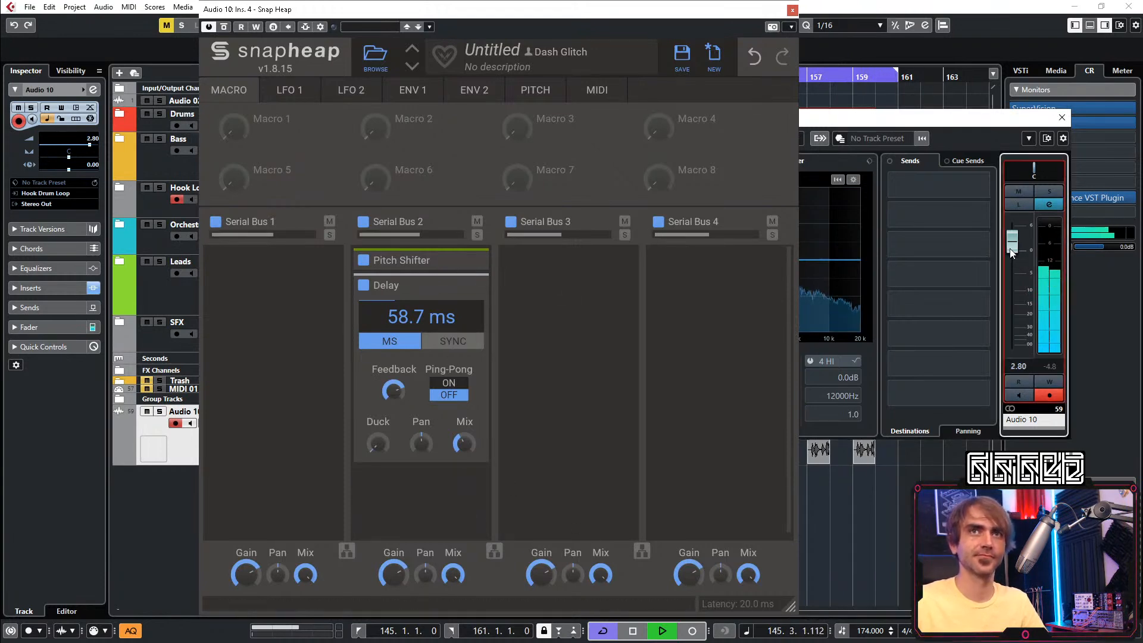
Expand the Pitch Shifter on Serial Bus 2, reset its jitter and grain size to default, and turn Correlate on
{"action": "left_click", "coordinate": [469, 261]}
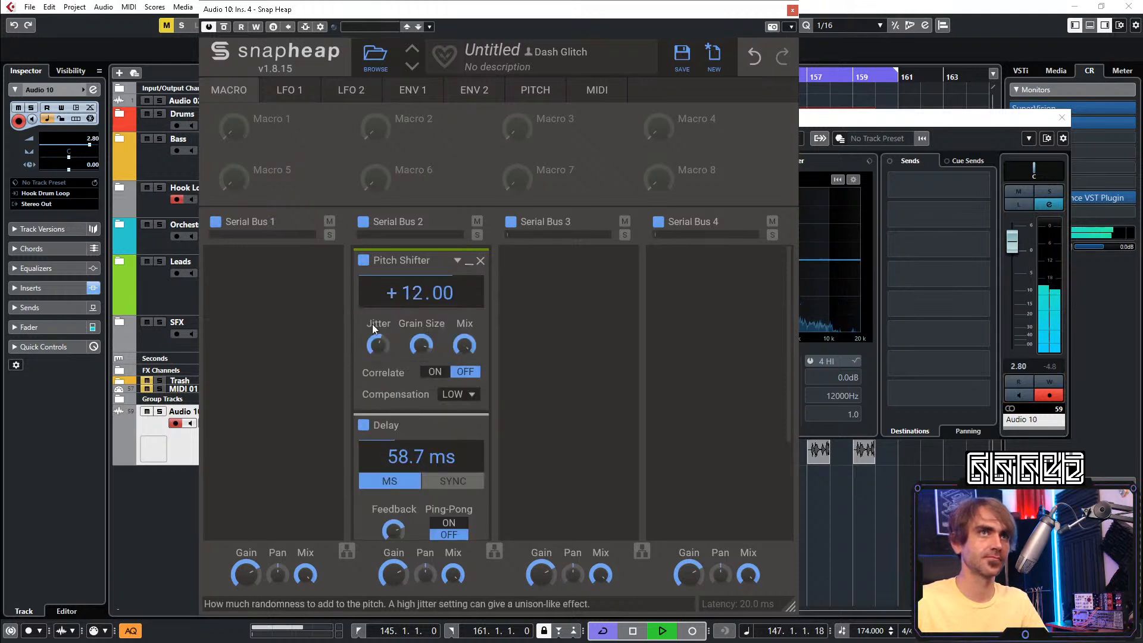
{"action": "double_click", "coordinate": [383, 345]}
{"action": "double_click", "coordinate": [420, 344]}
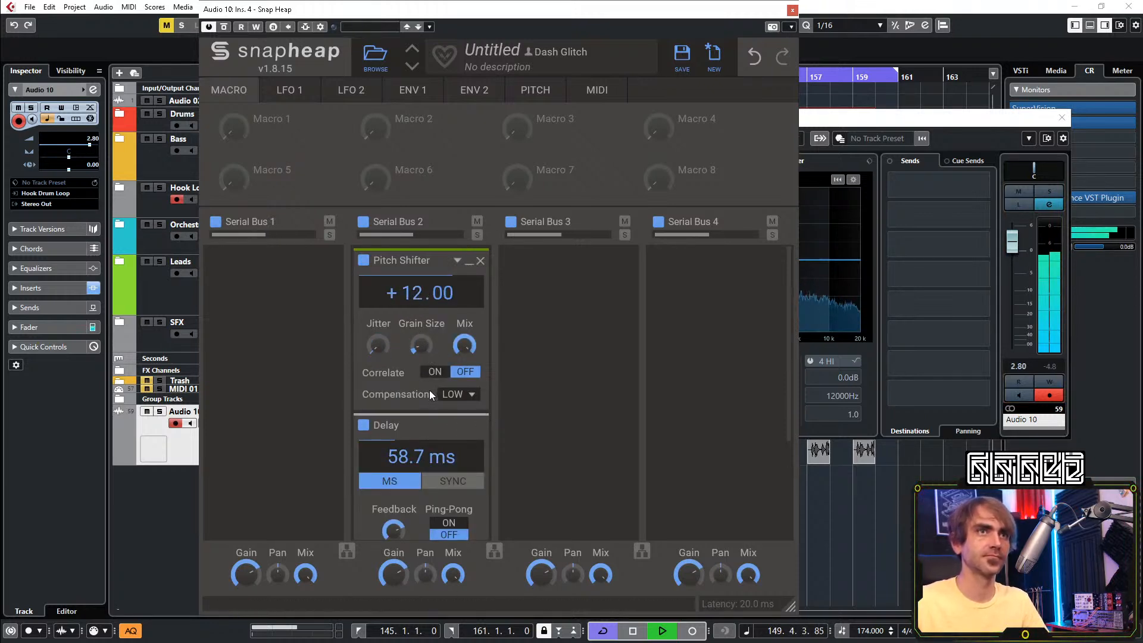
{"action": "left_click", "coordinate": [434, 374]}
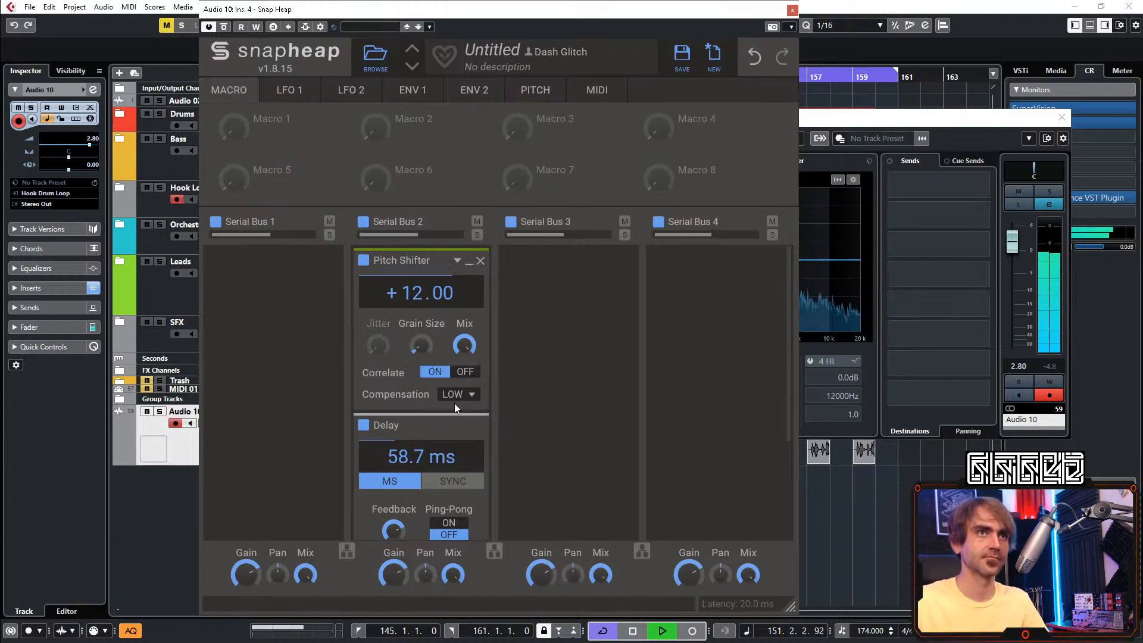
Bypass the Delay on Serial Bus 2 and lower the Audio 10 channel level to -0.10 dB
{"action": "scroll", "coordinate": [450, 402], "scroll_direction": "down", "scroll_amount": 3}
{"action": "left_click", "coordinate": [364, 297]}
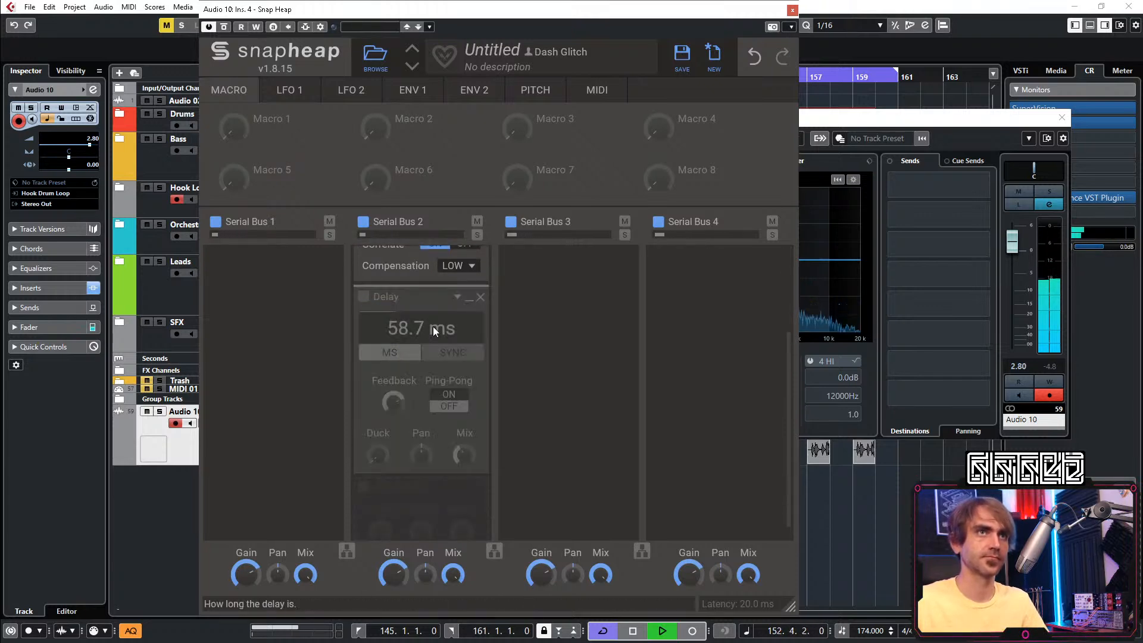
{"action": "scroll", "coordinate": [425, 325], "scroll_direction": "up", "scroll_amount": 3}
{"action": "left_click_drag", "start_coordinate": [1011, 241], "coordinate": [1008, 245]}
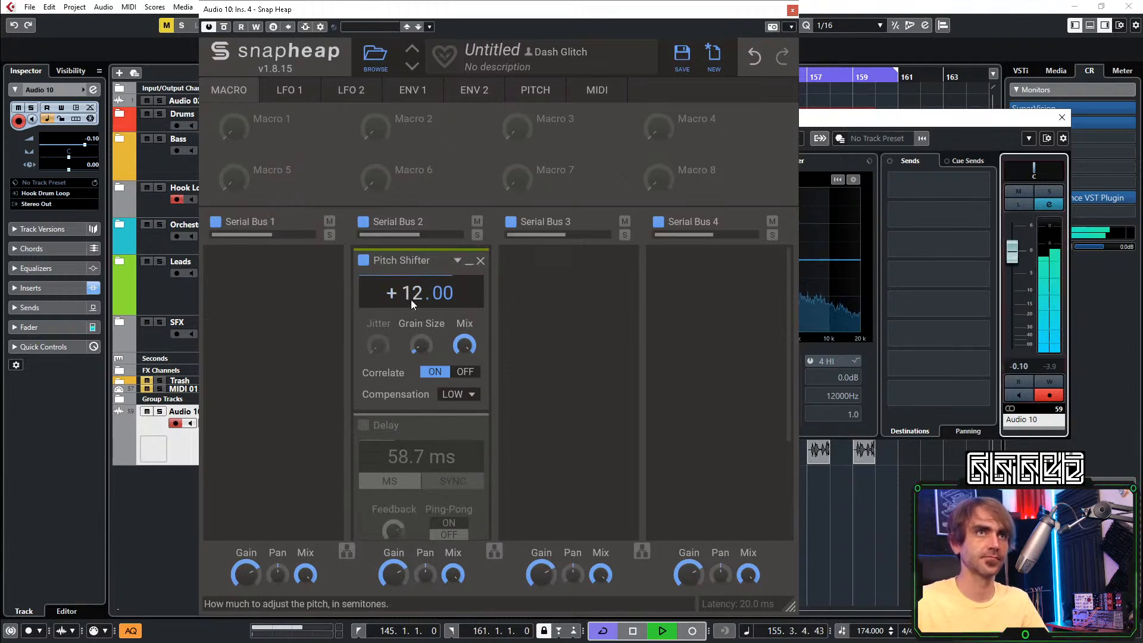
Collapse the Pitch Shifter and insert a Frequency Shifter ahead of it on Serial Bus 2, set to −178 Hz
{"action": "left_click", "coordinate": [469, 261]}
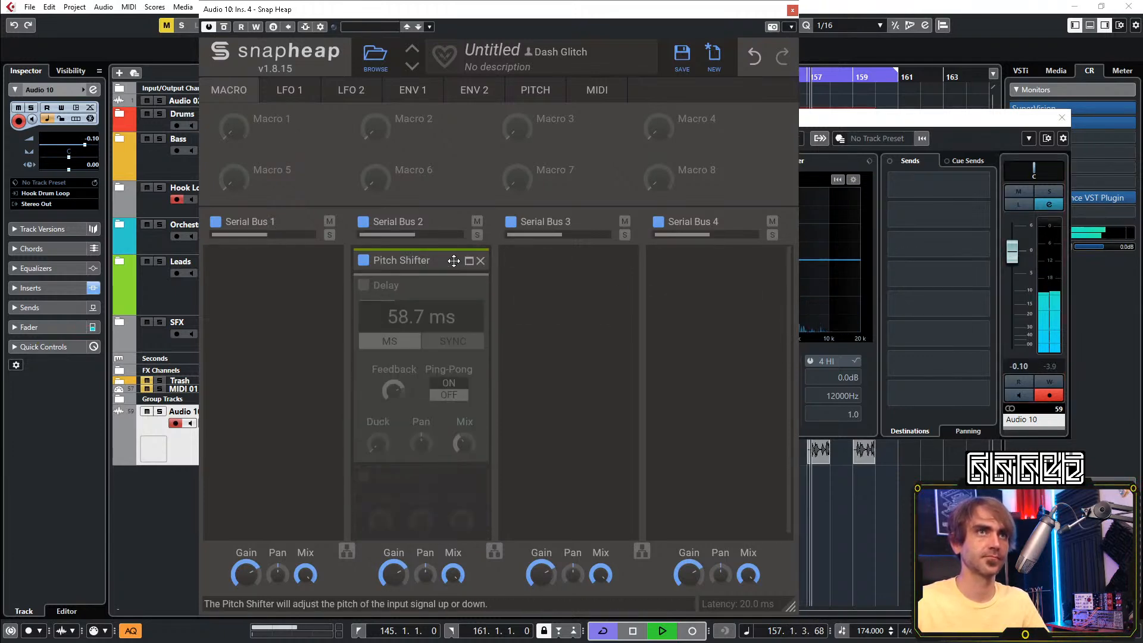
{"action": "left_click", "coordinate": [395, 256]}
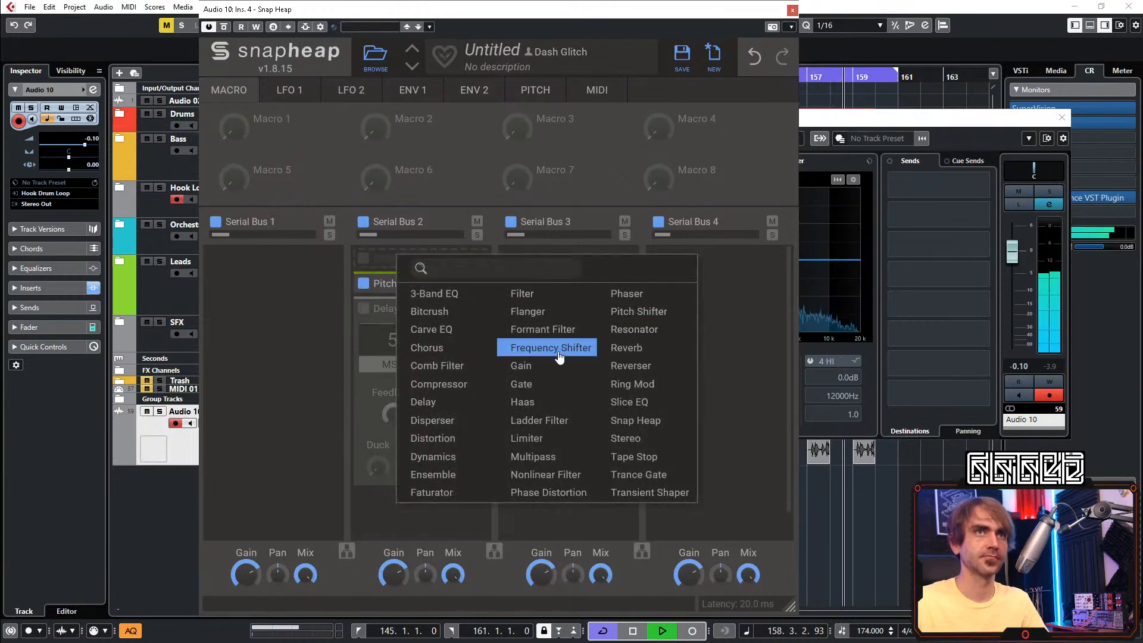
{"action": "left_click", "coordinate": [548, 347]}
{"action": "mouse_move", "coordinate": [422, 295]}
{"action": "left_mouse_down"}
{"action": "mouse_move", "coordinate": [421, 262]}
{"action": "mouse_move", "coordinate": [421, 322]}
{"action": "mouse_move", "coordinate": [419, 288]}
{"action": "mouse_move", "coordinate": [419, 308]}
{"action": "left_mouse_up"}
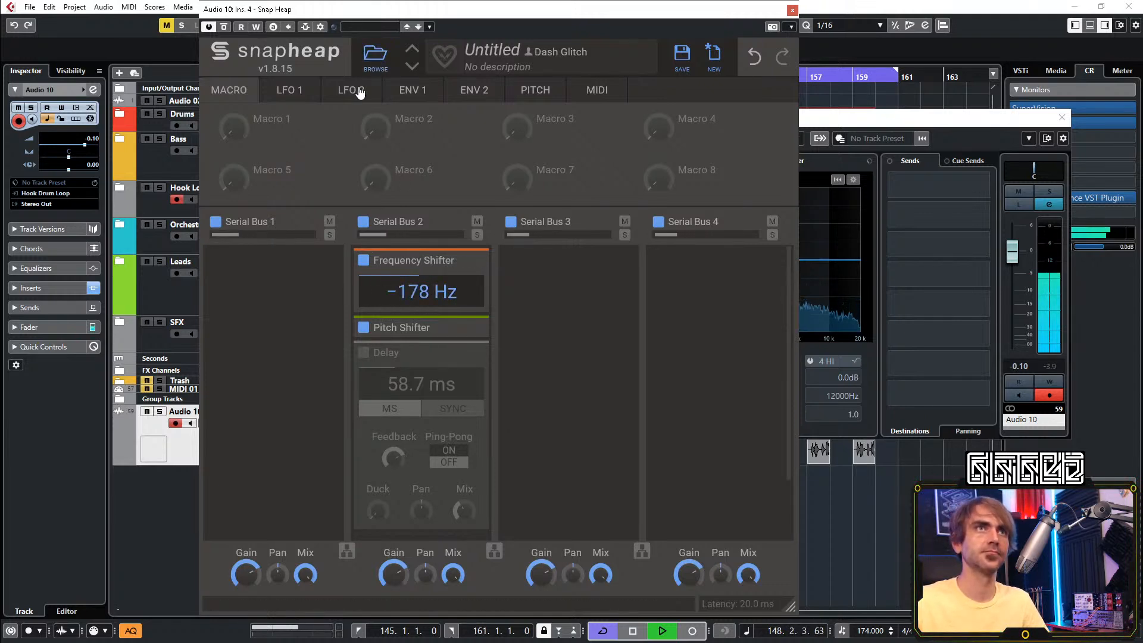
Assign LFO 1 to the Frequency Shifter's frequency and synchronize the LFO to the tempo
{"action": "left_click", "coordinate": [320, 91]}
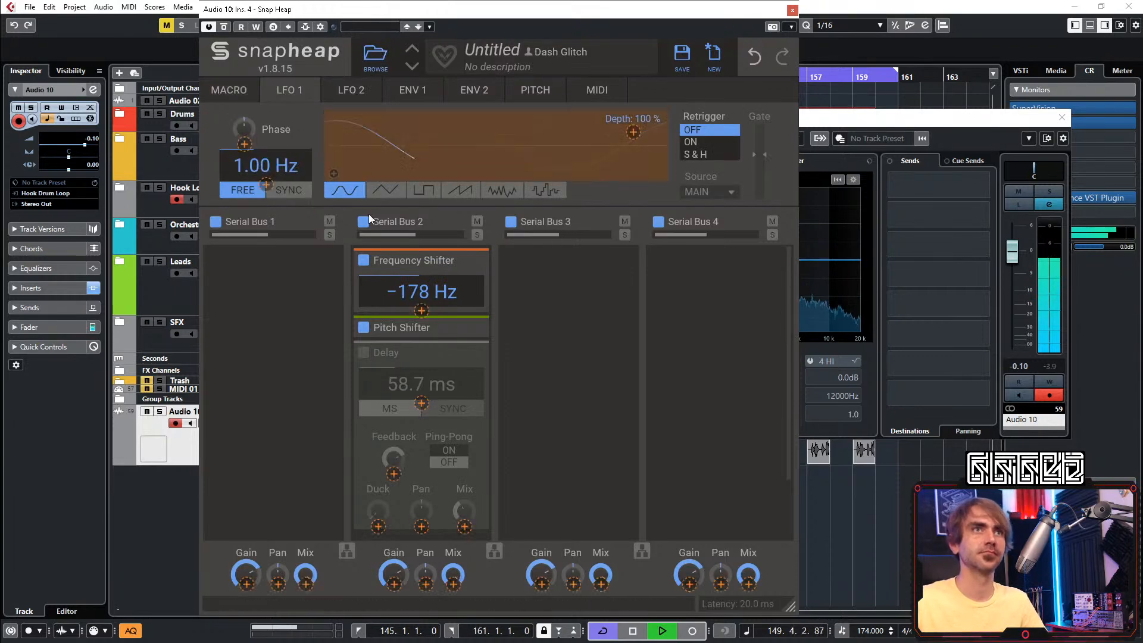
{"action": "left_click", "coordinate": [420, 309]}
{"action": "key", "text": "space"}
{"action": "left_click", "coordinate": [295, 193]}
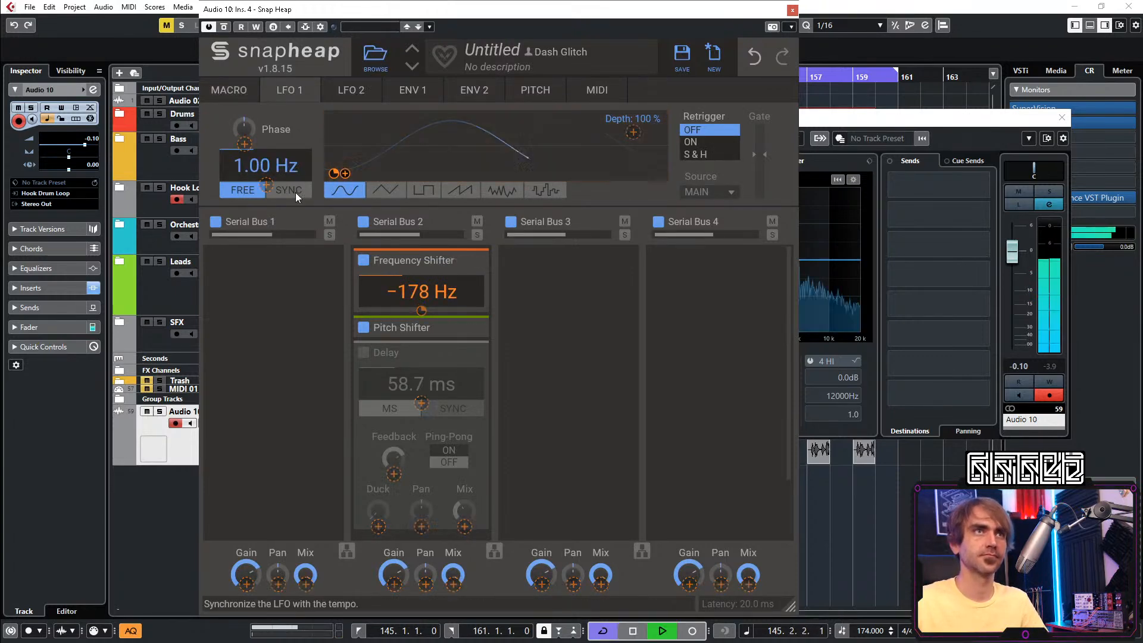
{"action": "key", "text": "space"}
{"action": "key", "text": "space"}
Adjust the LFO 1 modulation amount on the Frequency Shifter and set the LFO's synced rate to 8/4, restarting the loop to audition it
{"action": "left_click_drag", "start_coordinate": [286, 167], "coordinate": [286, 184]}
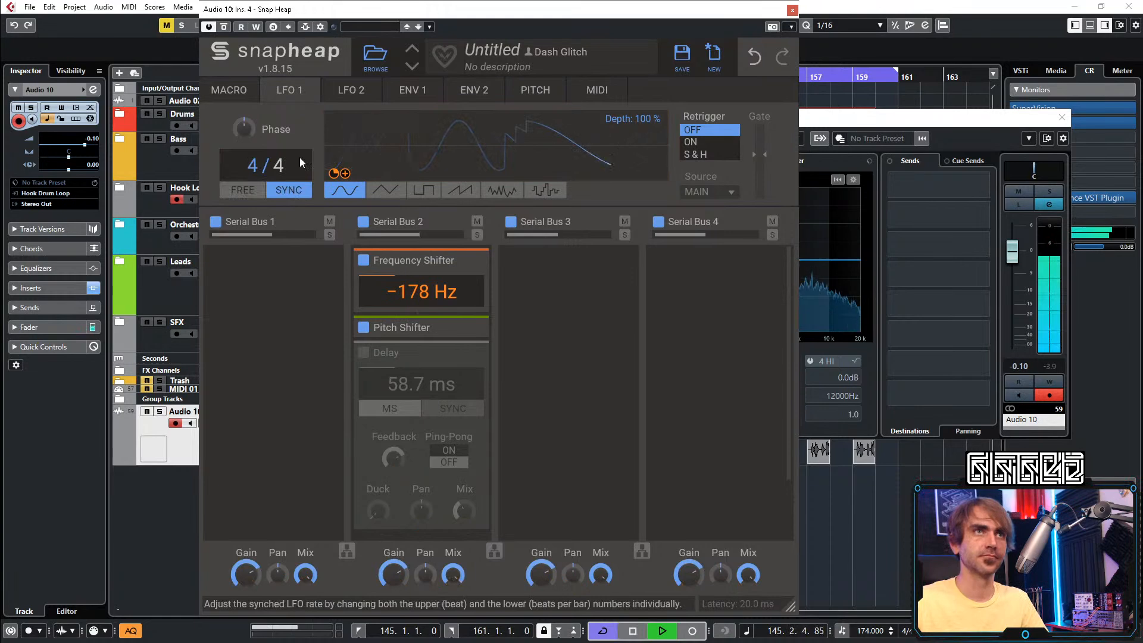
{"action": "left_click", "coordinate": [524, 303]}
{"action": "left_click", "coordinate": [417, 305]}
{"action": "left_click_drag", "start_coordinate": [422, 311], "coordinate": [422, 315]}
{"action": "key", "text": "space"}
{"action": "key", "text": "space"}
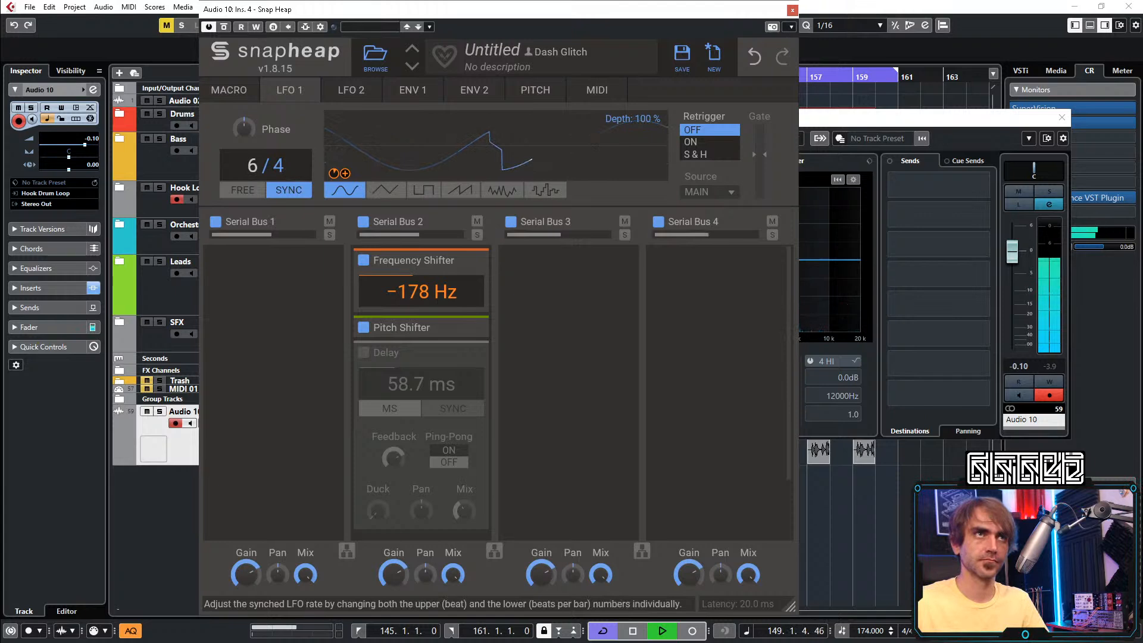
{"action": "key", "text": "space"}
{"action": "key", "text": "space"}
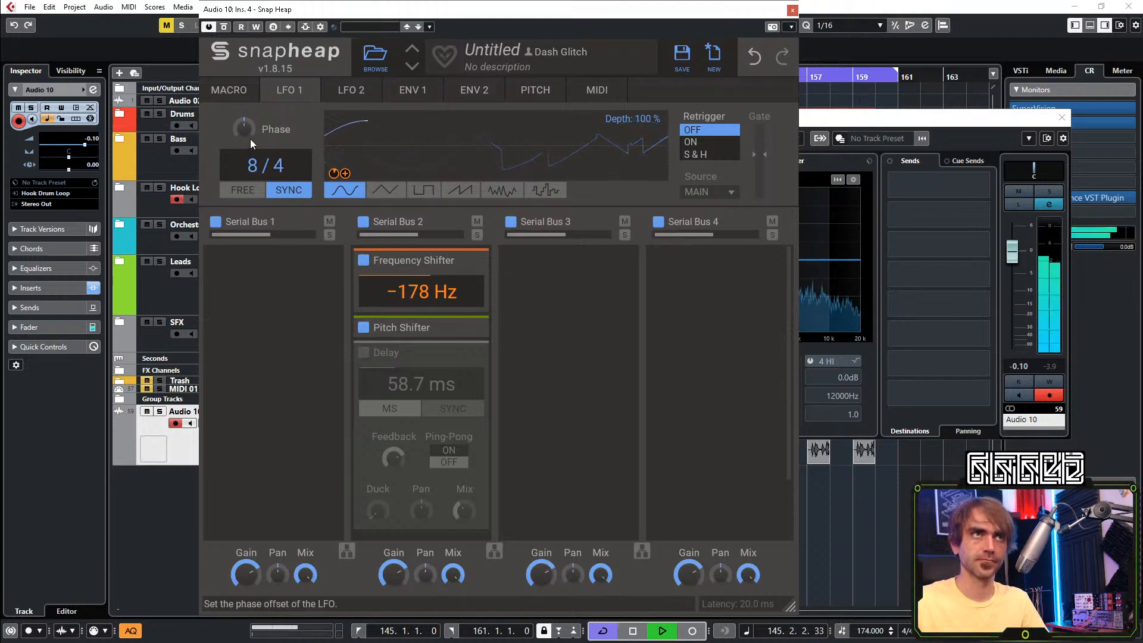
Change LFO 1's phase offset and restart the loop to hear the modulation from bar 145
{"action": "left_click_drag", "start_coordinate": [243, 128], "coordinate": [244, 156]}
{"action": "key", "text": "space"}
{"action": "key", "text": "space"}
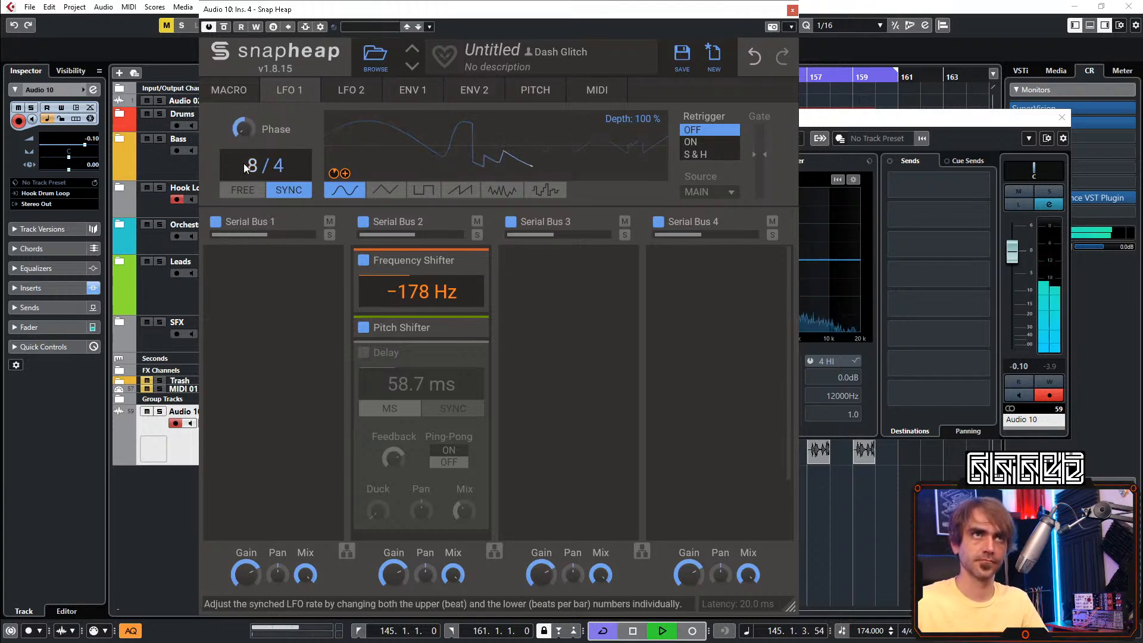
{"action": "key", "text": "space"}
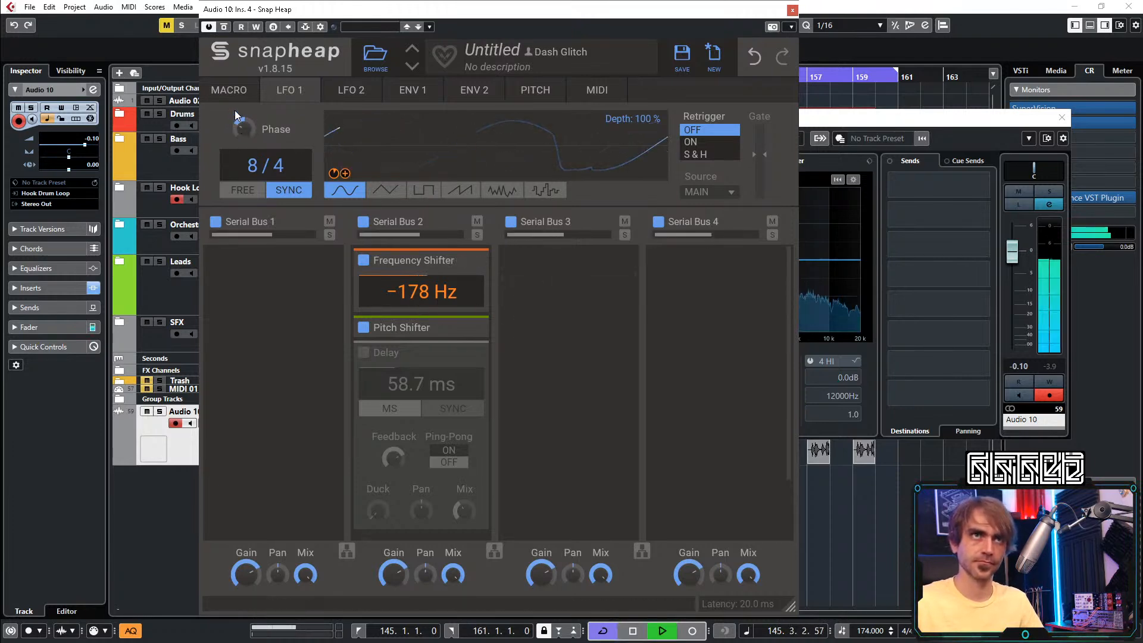
Set the Frequency Shifter's base frequency to 0.00 Hz, readjust LFO 1's modulation amount and phase, and restart the loop
{"action": "left_click_drag", "start_coordinate": [334, 173], "coordinate": [416, 315]}
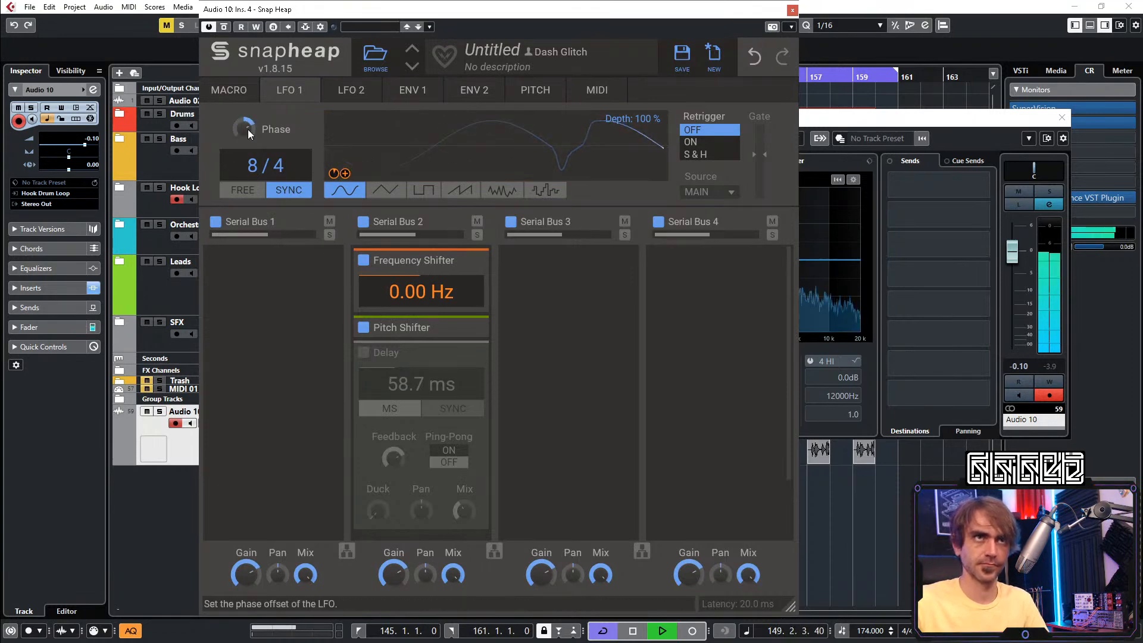
{"action": "key", "text": "space"}
{"action": "key", "text": "space"}
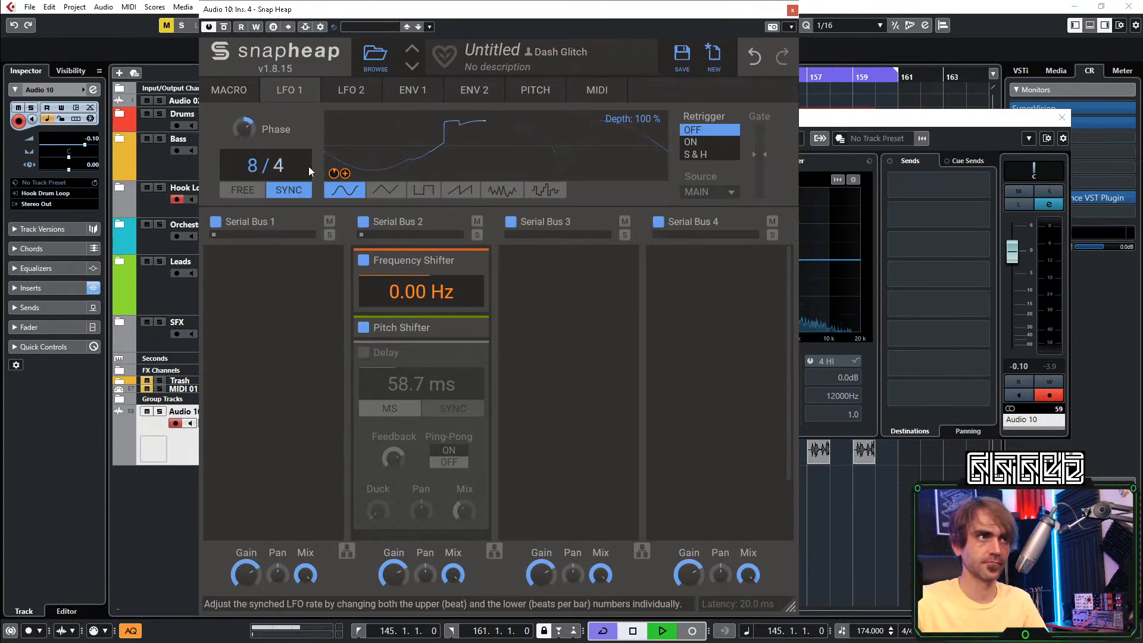
Move the Frequency Shifter after the Pitch Shifter on Serial Bus 2 and re-enable the Delay
{"action": "left_click_drag", "start_coordinate": [413, 328], "coordinate": [443, 258]}
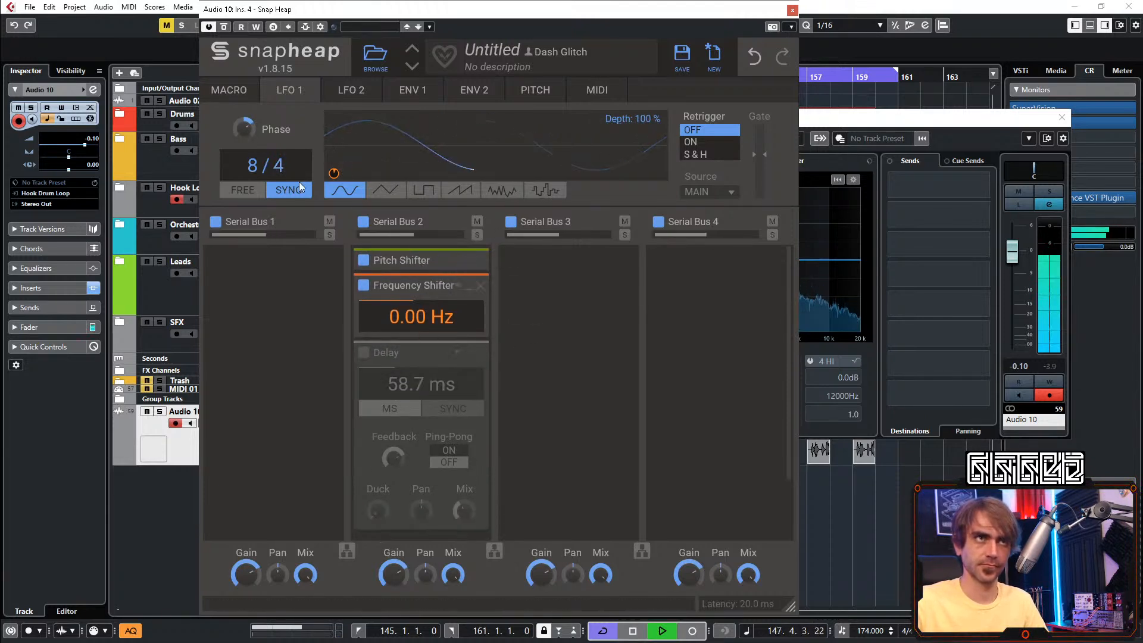
{"action": "left_click", "coordinate": [364, 354]}
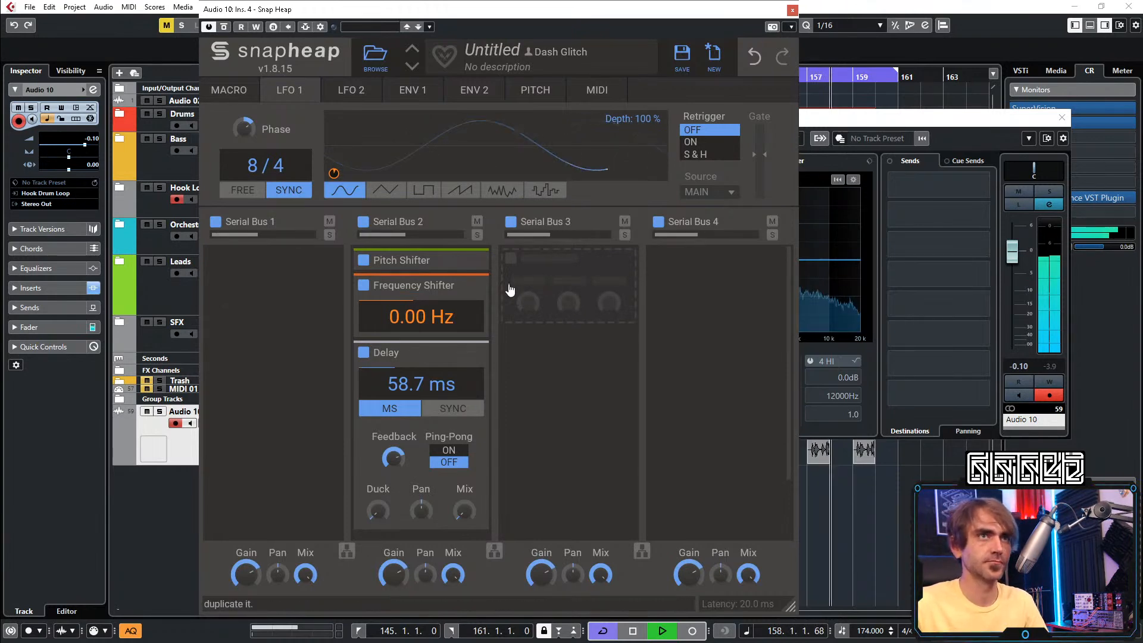
Adjust the Pitch Shifter's grain size, try high jitter with Correlate off, turn Correlate back on, and collapse both shifters
{"action": "left_click", "coordinate": [472, 260]}
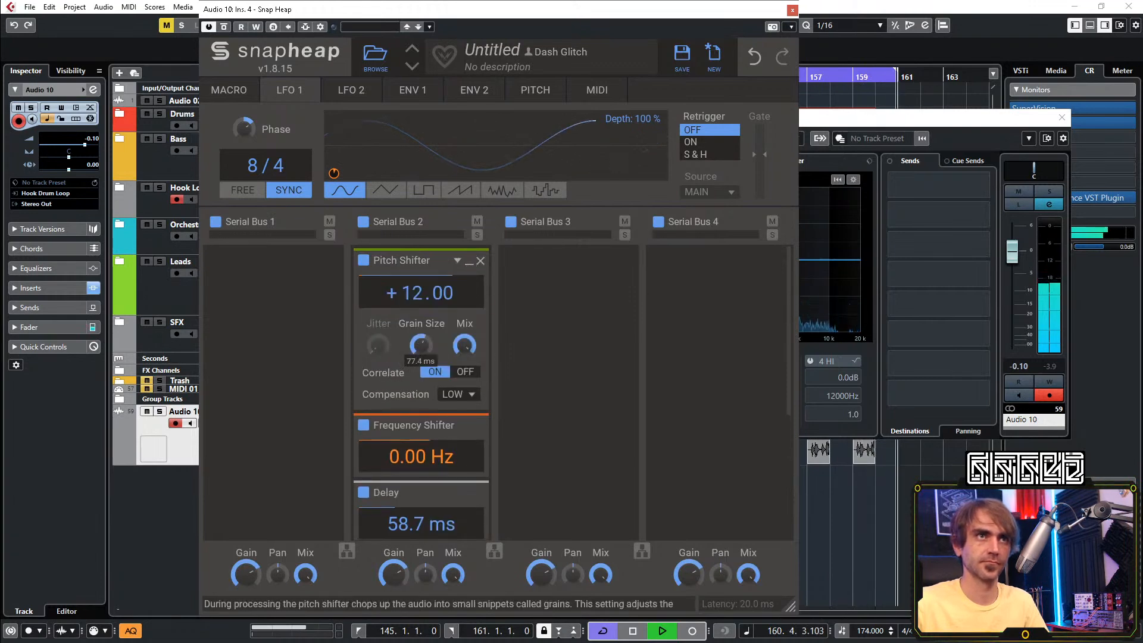
{"action": "left_click", "coordinate": [460, 375]}
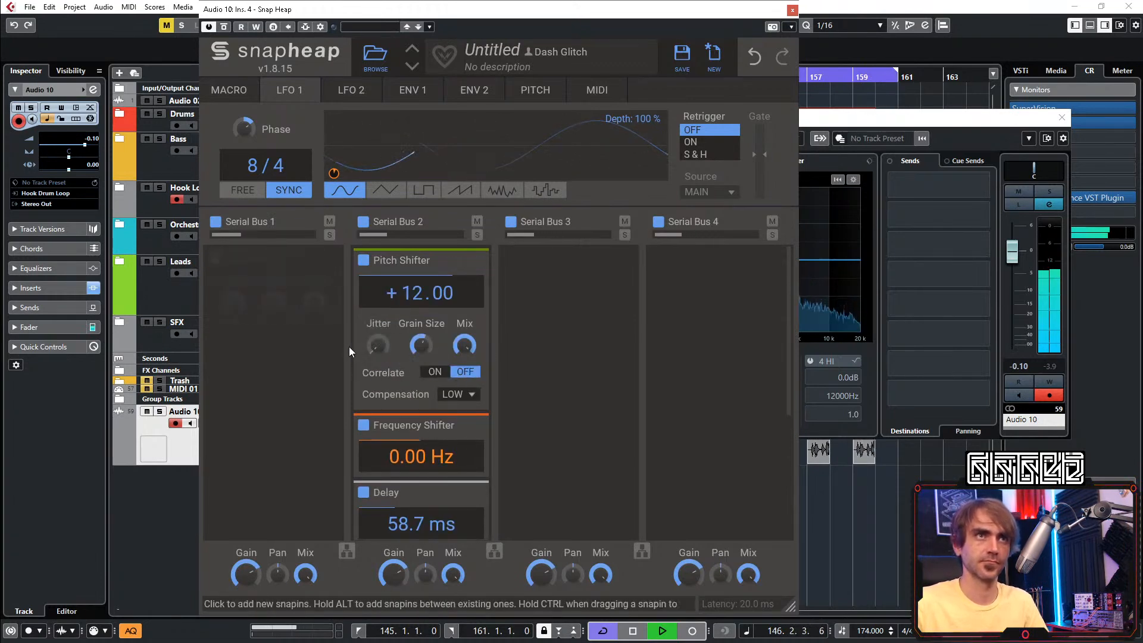
{"action": "left_click_drag", "start_coordinate": [384, 348], "coordinate": [383, 331]}
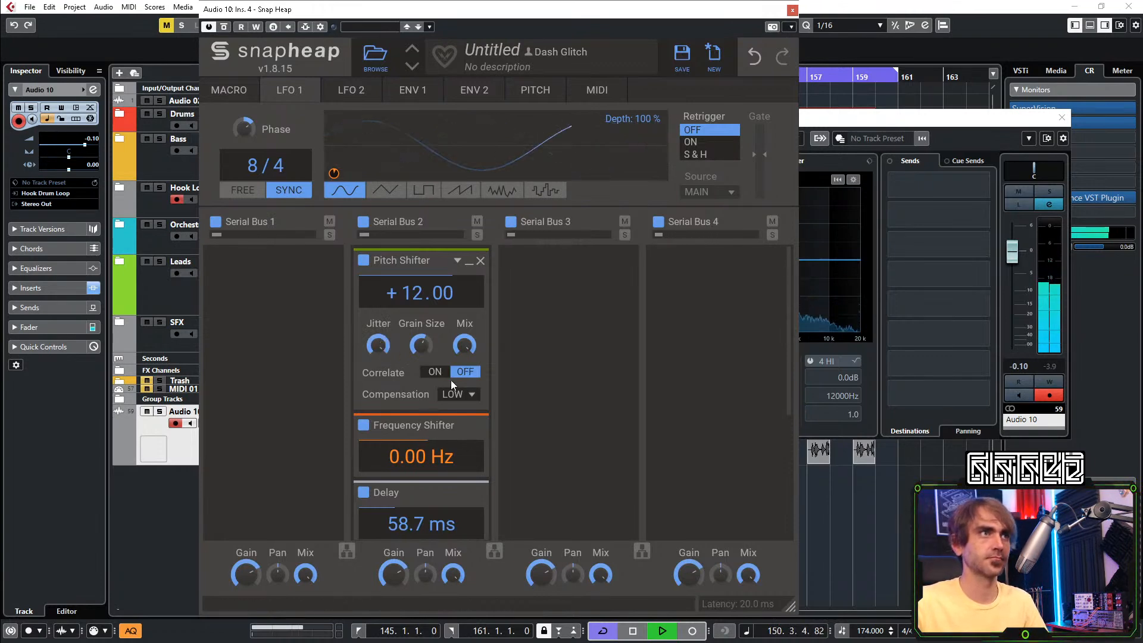
{"action": "left_click_drag", "start_coordinate": [385, 345], "coordinate": [384, 359]}
{"action": "left_click", "coordinate": [430, 371]}
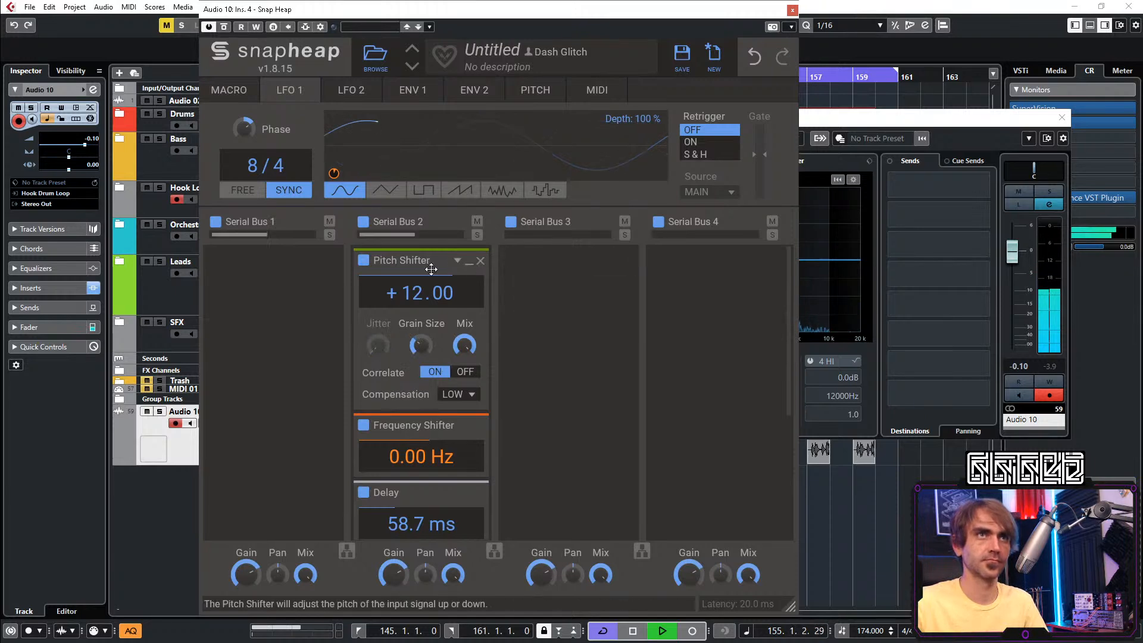
{"action": "left_click", "coordinate": [469, 262]}
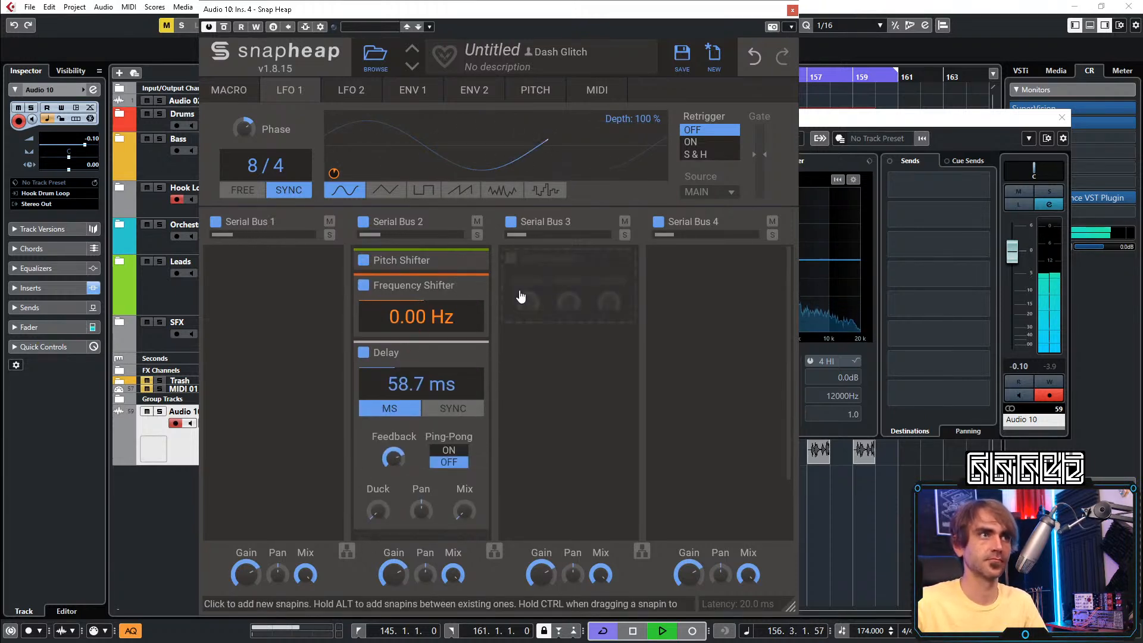
{"action": "left_click", "coordinate": [468, 287]}
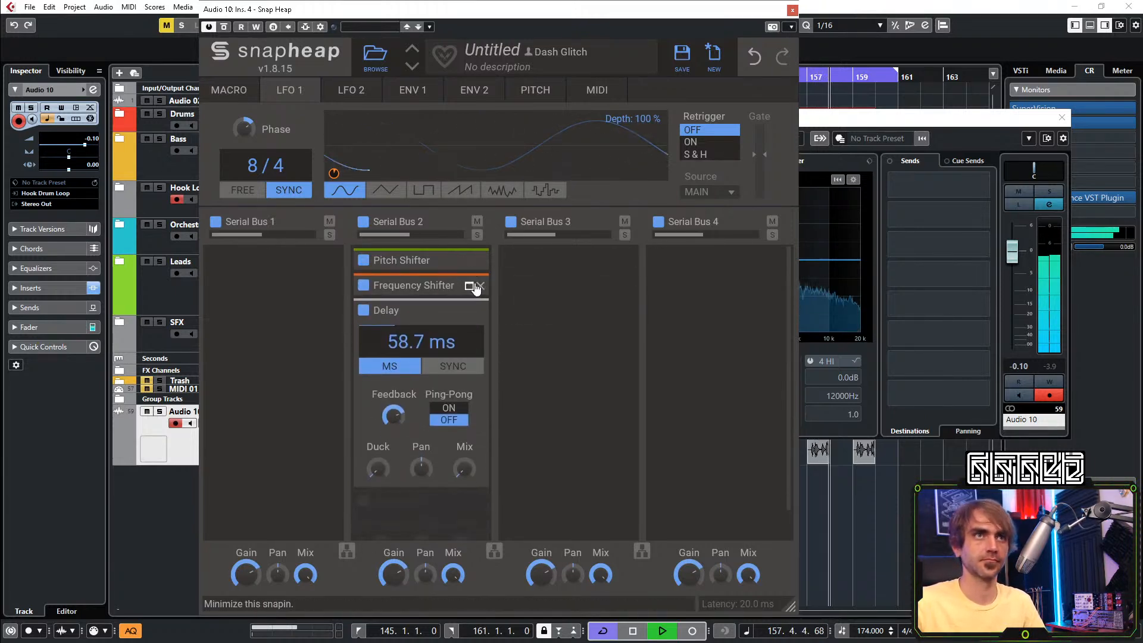
Add a Disperser to Serial Bus 3, raise its pinch, and modulate its frequency with LFO 1 from a 314 Hz base
{"action": "left_click", "coordinate": [554, 261]}
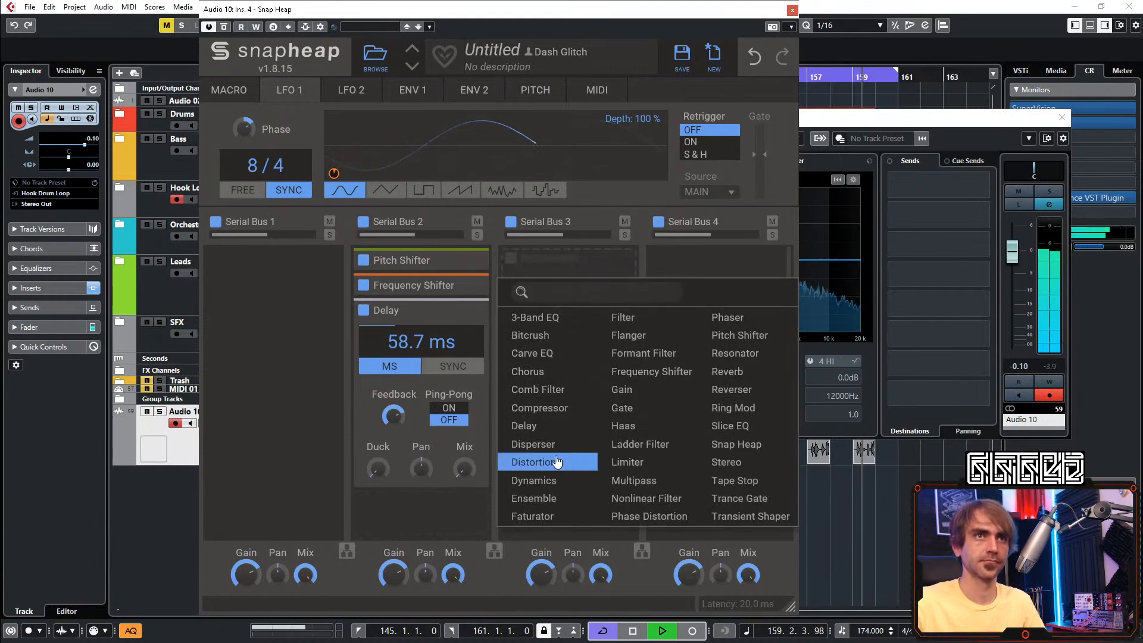
{"action": "left_click", "coordinate": [533, 444]}
{"action": "left_click_drag", "start_coordinate": [546, 325], "coordinate": [575, 314]}
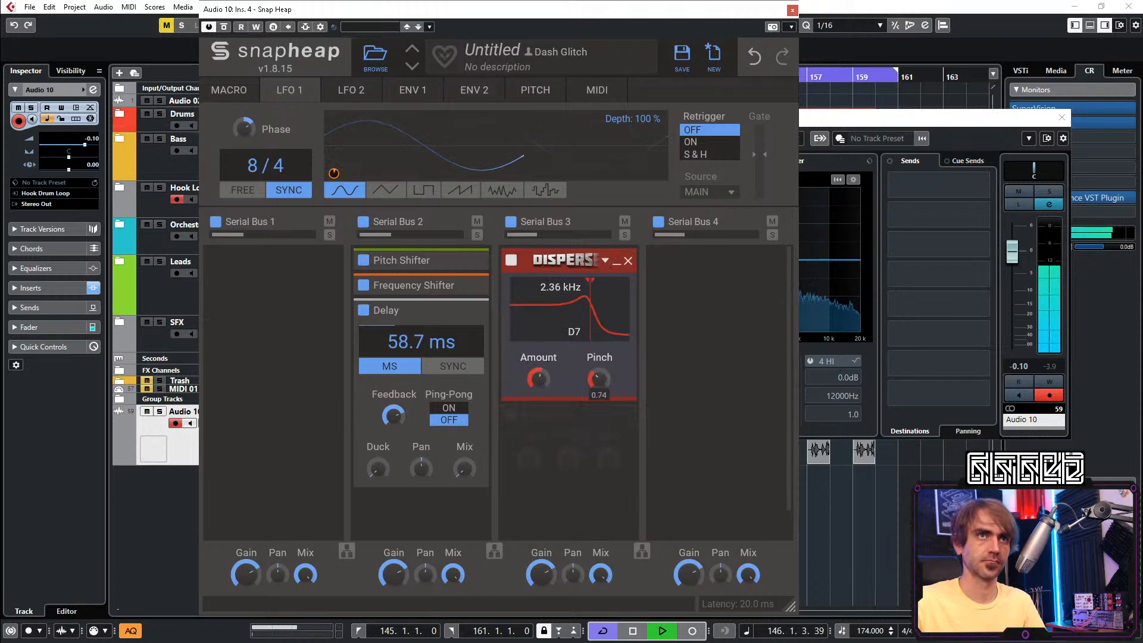
{"action": "left_click_drag", "start_coordinate": [599, 378], "coordinate": [598, 352]}
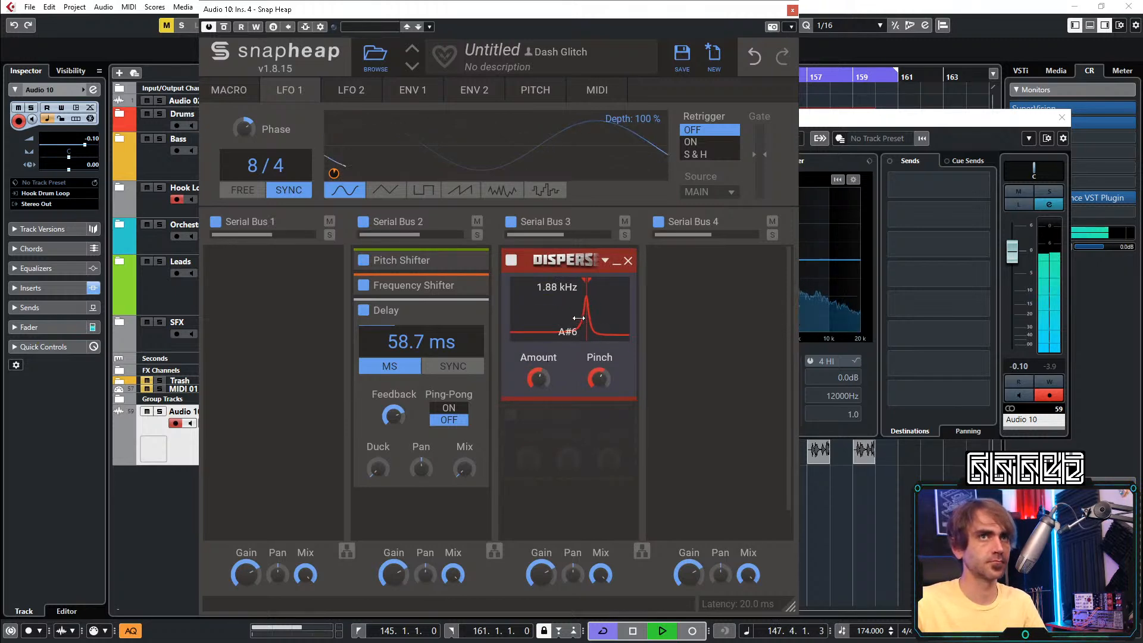
{"action": "left_click_drag", "start_coordinate": [357, 171], "coordinate": [567, 346]}
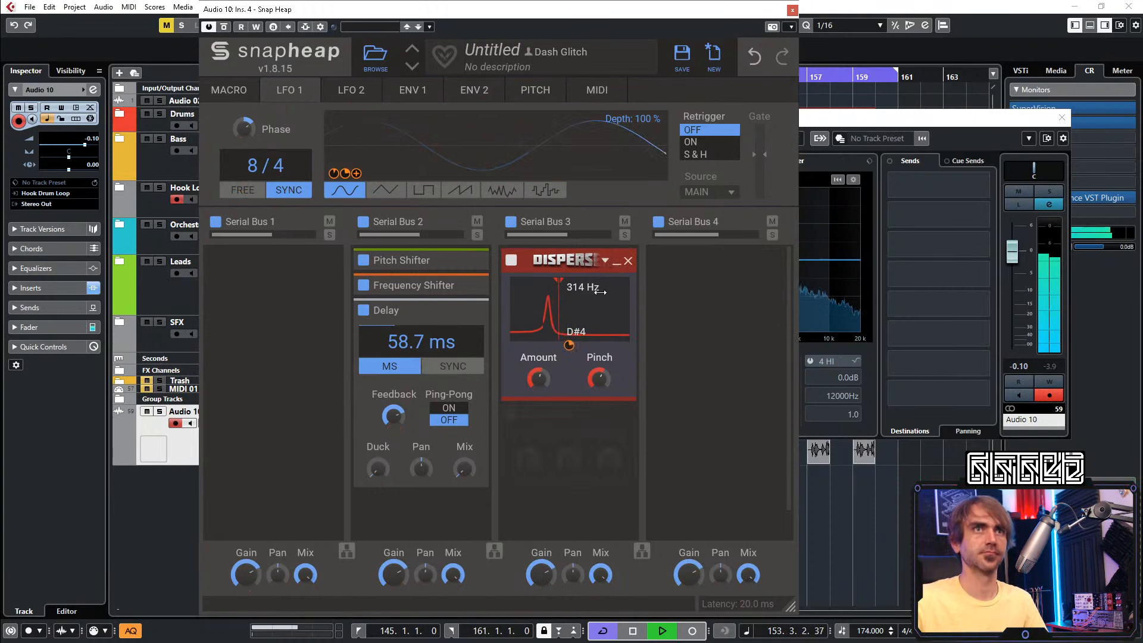
Duplicate the Disperser to Serial Bus 1 and to a second slot below the collapsed original on Serial Bus 3
{"action": "left_click_drag", "start_coordinate": [565, 260], "coordinate": [715, 260]}
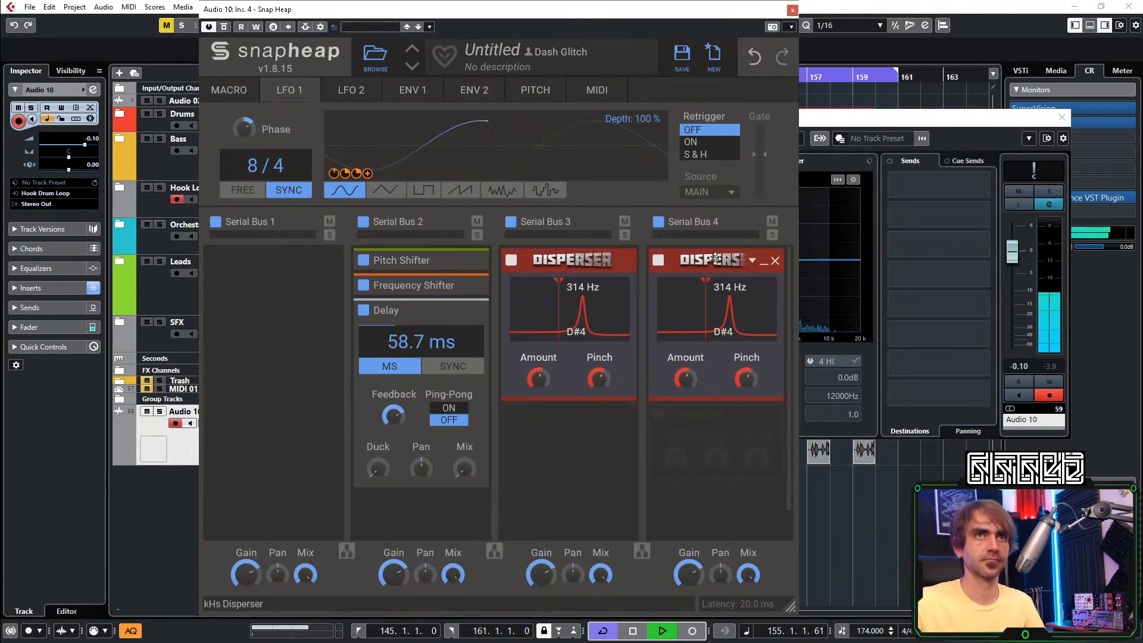
{"action": "left_click", "coordinate": [617, 262]}
{"action": "left_click_drag", "start_coordinate": [714, 260], "coordinate": [595, 336]}
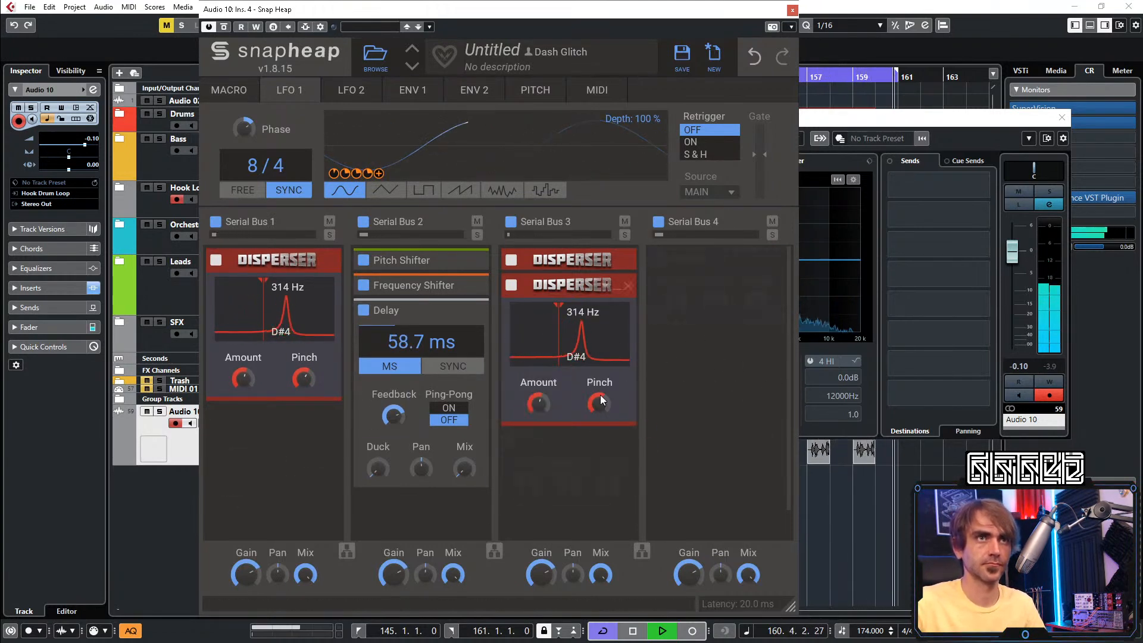
Set the second Disperser on Serial Bus 3 to 535 Hz and the one on Serial Bus 1 to 104 Hz
{"action": "left_click_drag", "start_coordinate": [563, 339], "coordinate": [567, 329]}
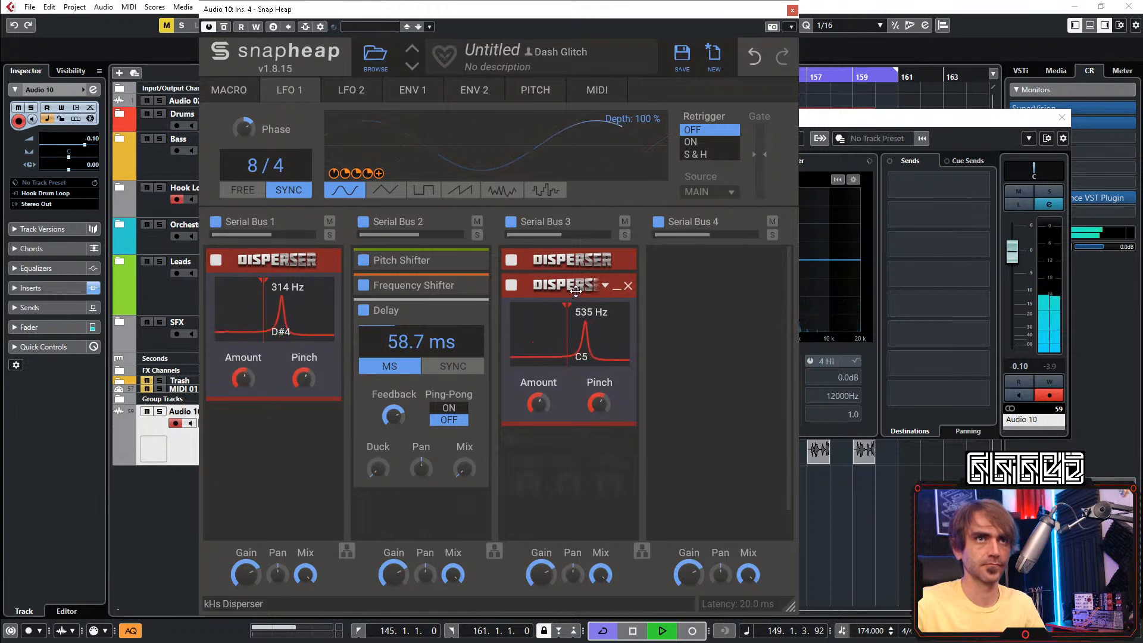
{"action": "left_click_drag", "start_coordinate": [257, 316], "coordinate": [247, 316]}
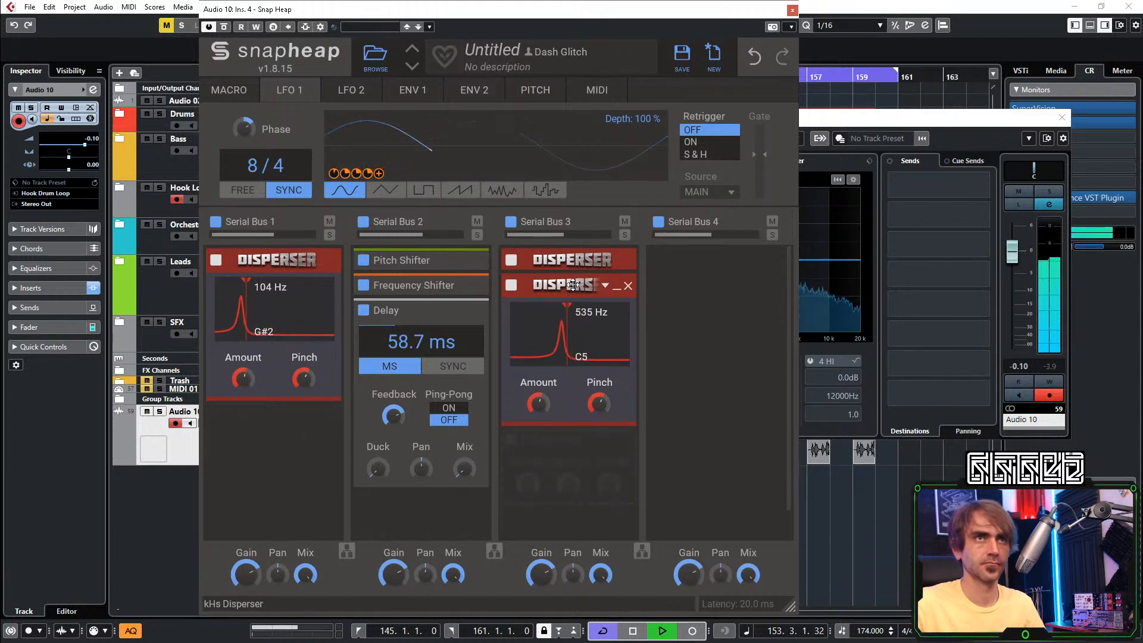
Add a Reverb to Serial Bus 4, try it fully wet, and pull its mix down to the minimum
{"action": "left_click", "coordinate": [715, 284]}
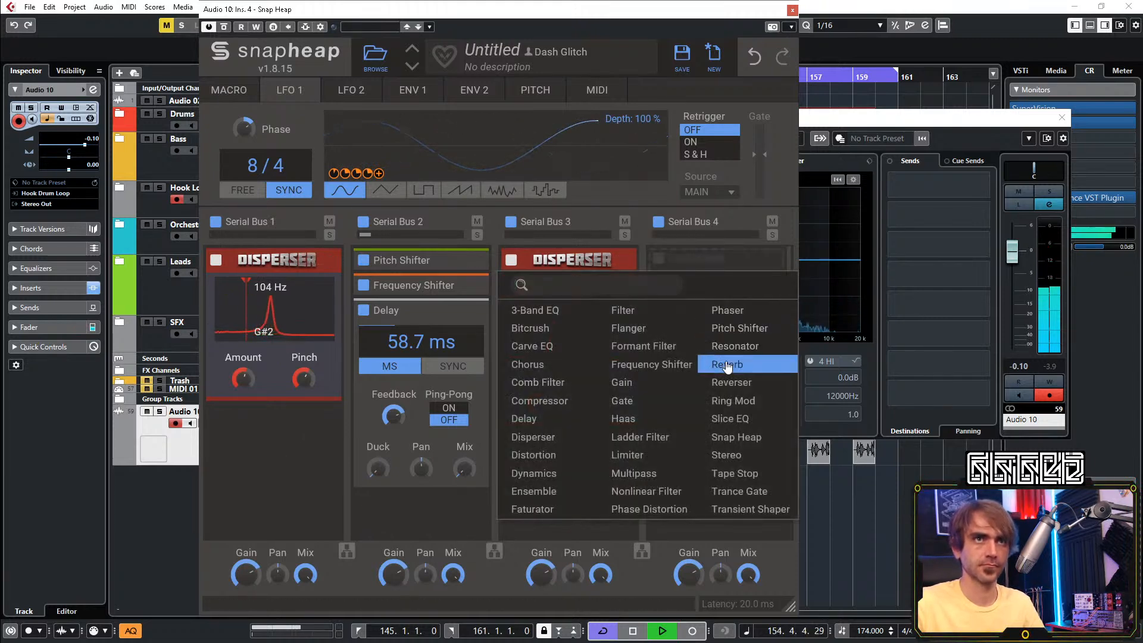
{"action": "left_click", "coordinate": [739, 364]}
{"action": "left_click_drag", "start_coordinate": [759, 356], "coordinate": [759, 296]}
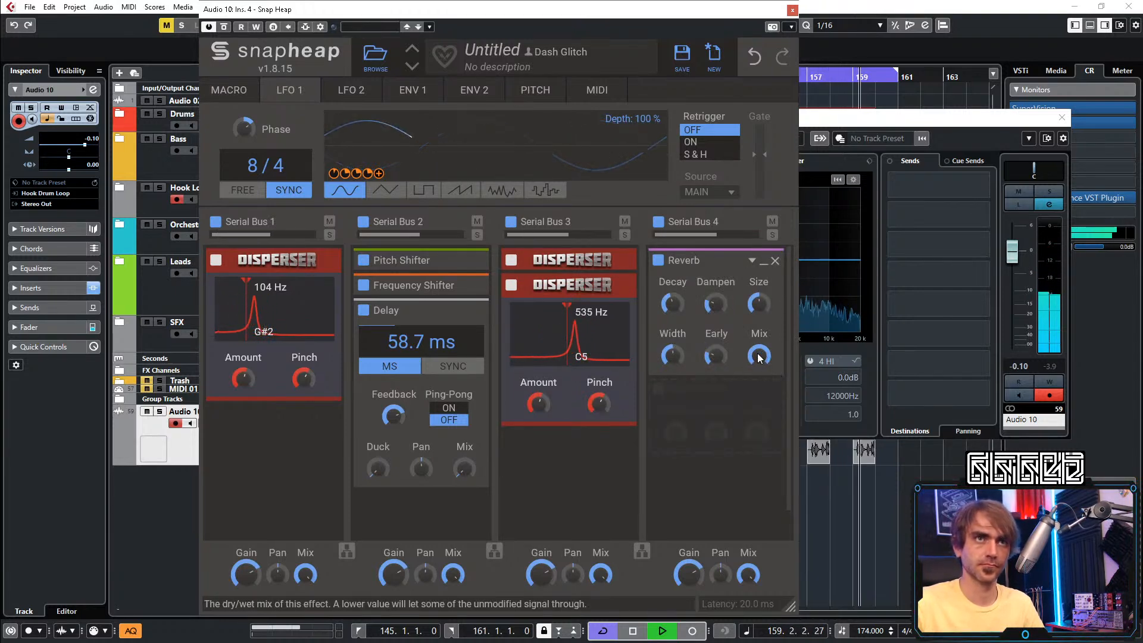
{"action": "left_click", "coordinate": [682, 440]}
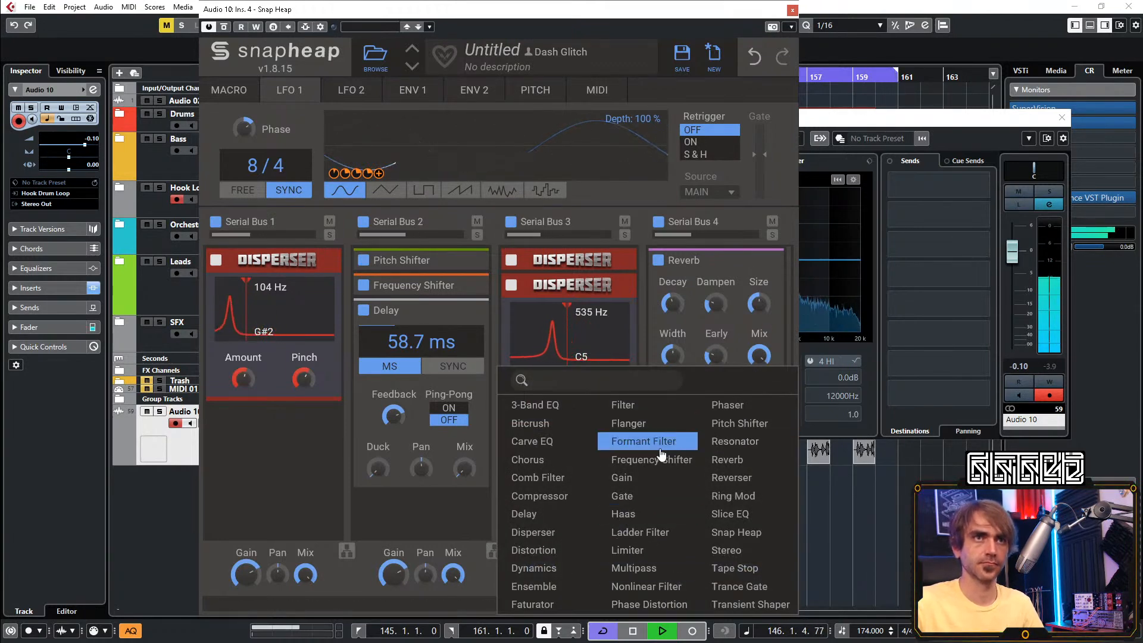
{"action": "left_click", "coordinate": [779, 318]}
{"action": "left_click_drag", "start_coordinate": [759, 356], "coordinate": [735, 473]}
Add a Pitch Shifter at -12.00 below the Reverb on Serial Bus 4 and lower its grain size
{"action": "left_click", "coordinate": [726, 479]}
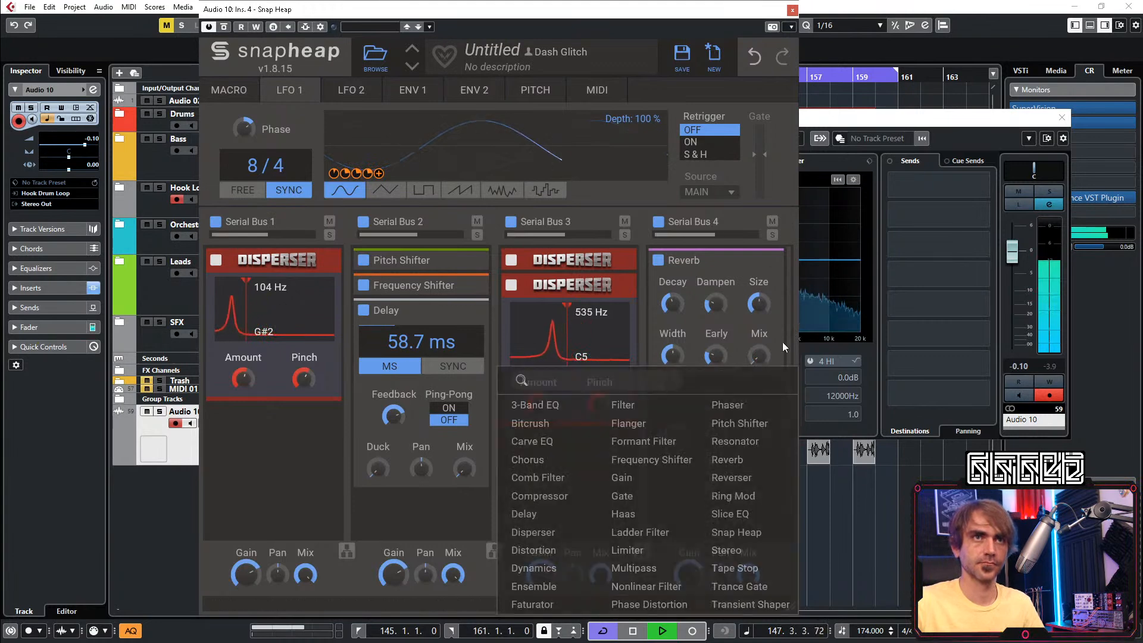
{"action": "left_click", "coordinate": [751, 421]}
{"action": "left_click_drag", "start_coordinate": [714, 423], "coordinate": [714, 488]}
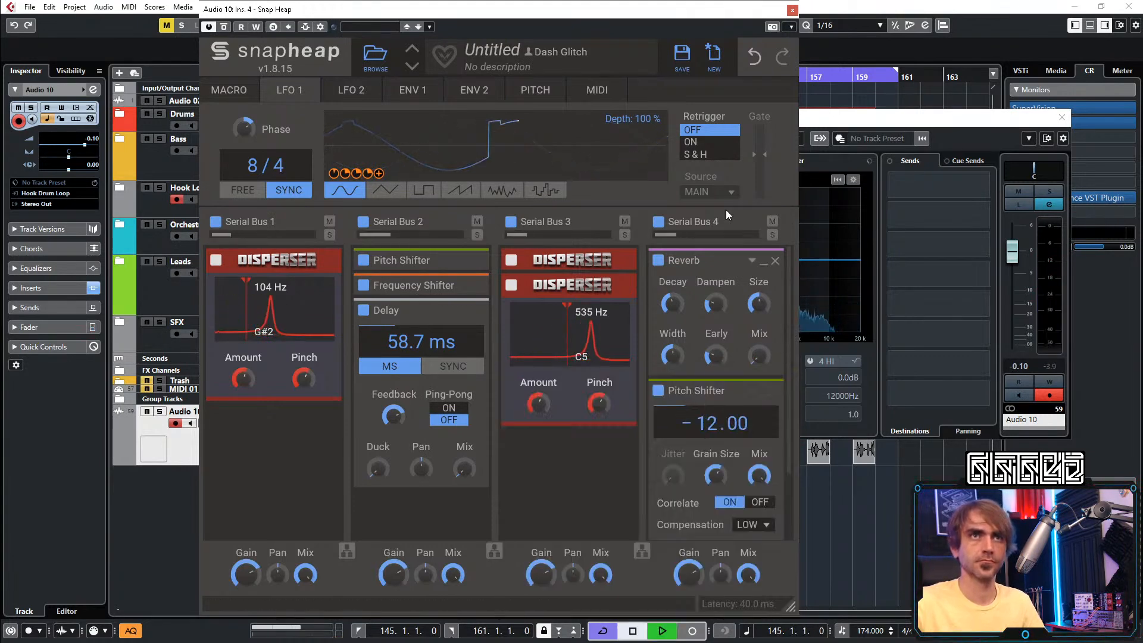
{"action": "left_click", "coordinate": [764, 260]}
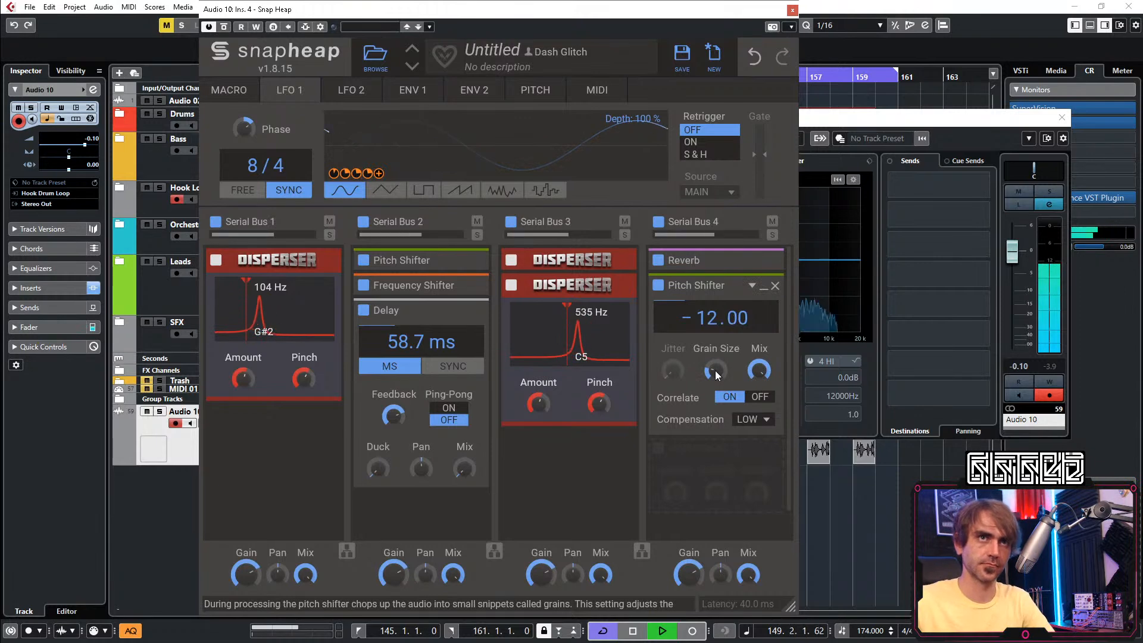
{"action": "key", "text": "space"}
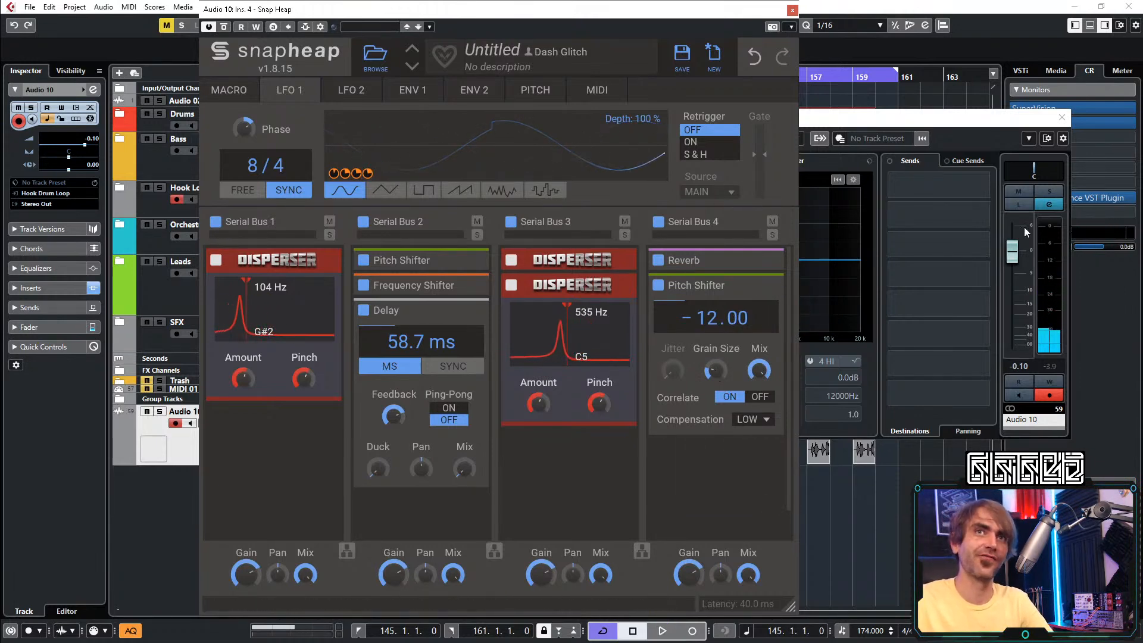
Solo the Audio 10 track, shorten the Delay time to 17.6 ms during playback, and raise the Delay's mix
{"action": "left_click", "coordinate": [160, 412]}
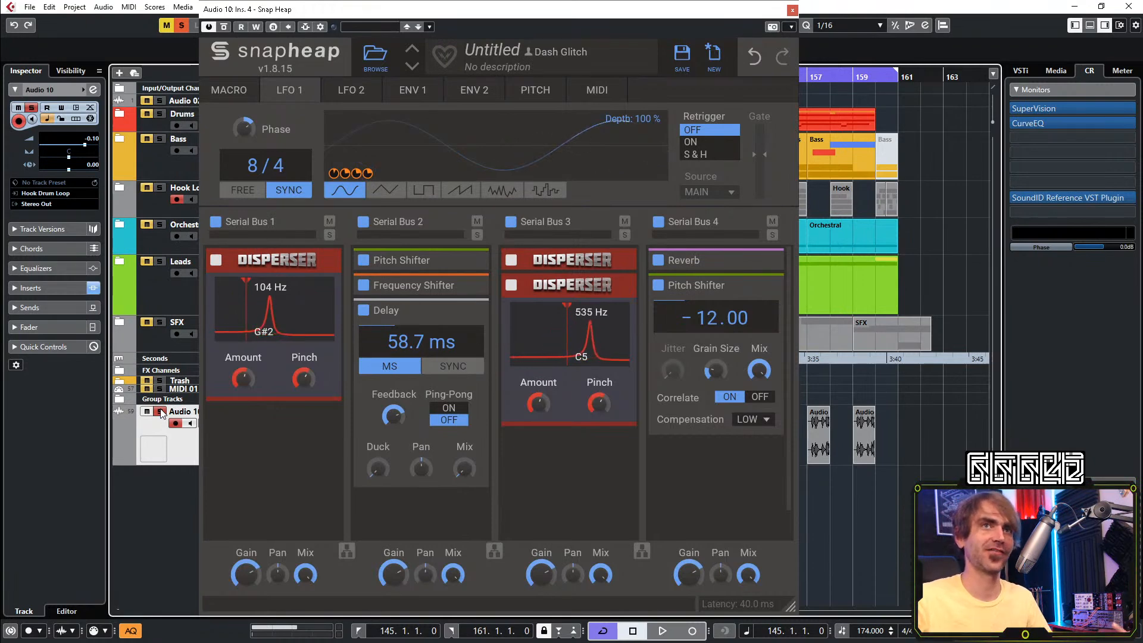
{"action": "key", "text": "space"}
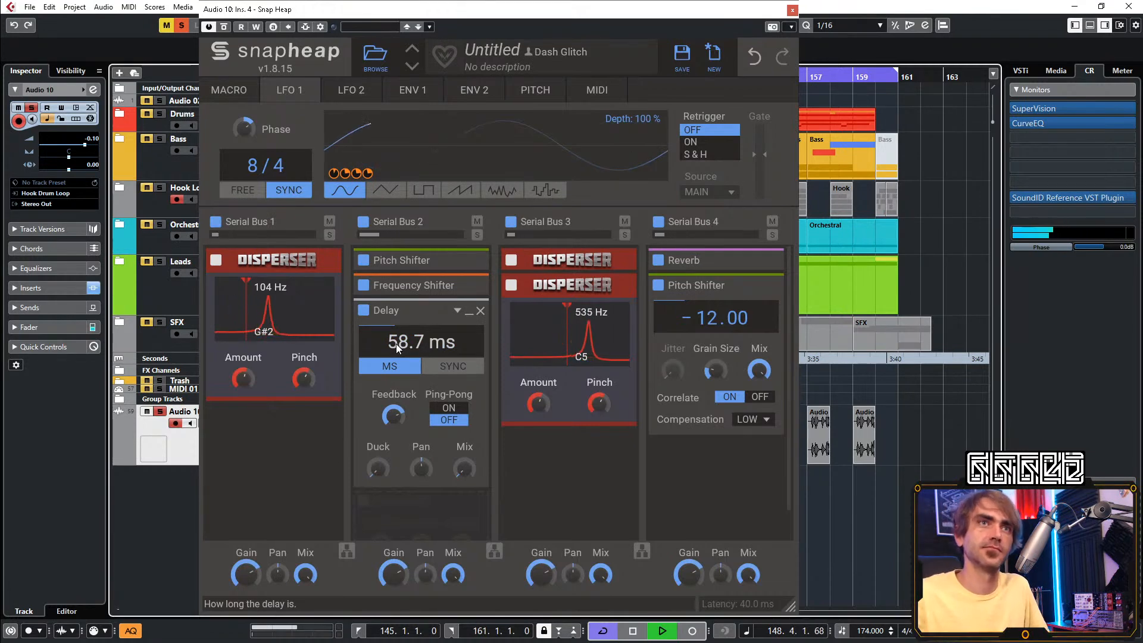
{"action": "left_click_drag", "start_coordinate": [411, 349], "coordinate": [411, 344]}
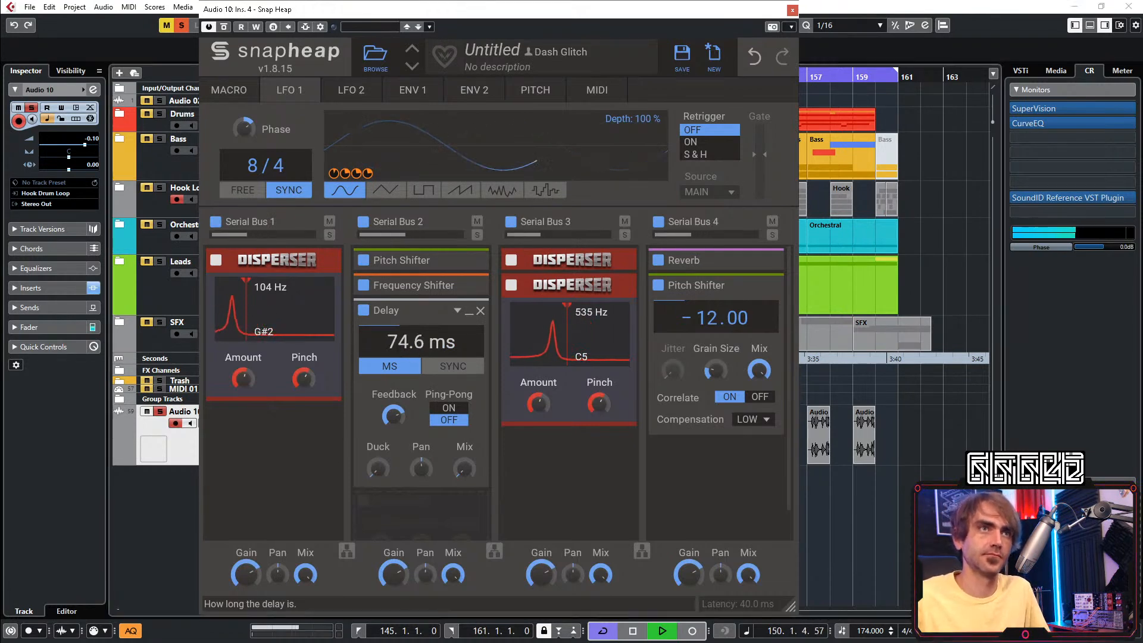
{"action": "left_click_drag", "start_coordinate": [376, 349], "coordinate": [383, 348]}
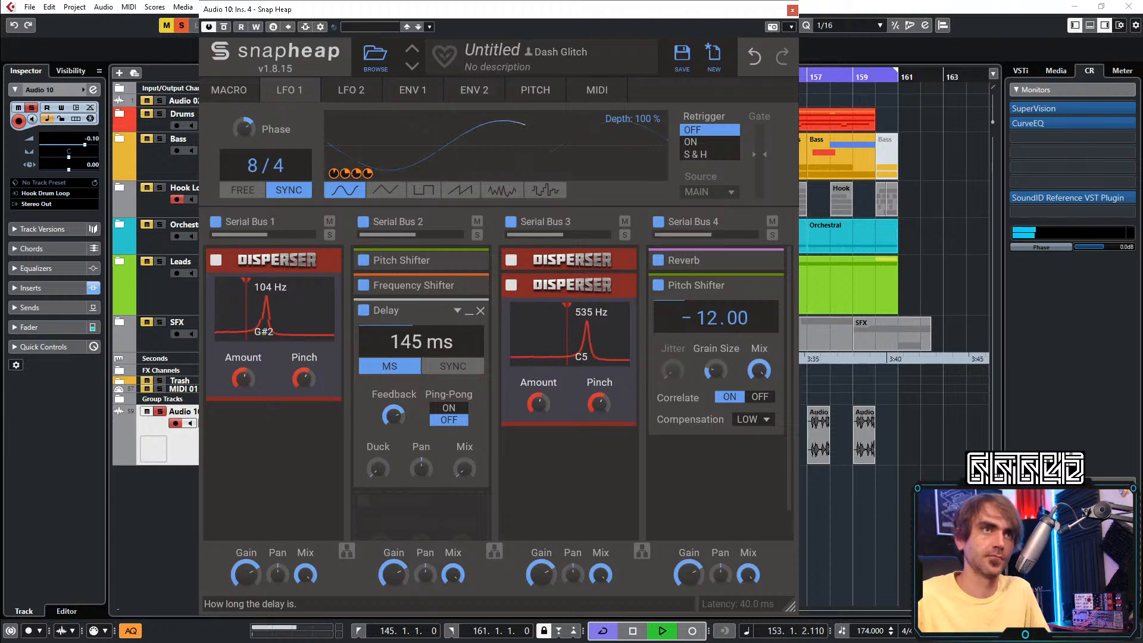
{"action": "left_click_drag", "start_coordinate": [420, 354], "coordinate": [411, 350]}
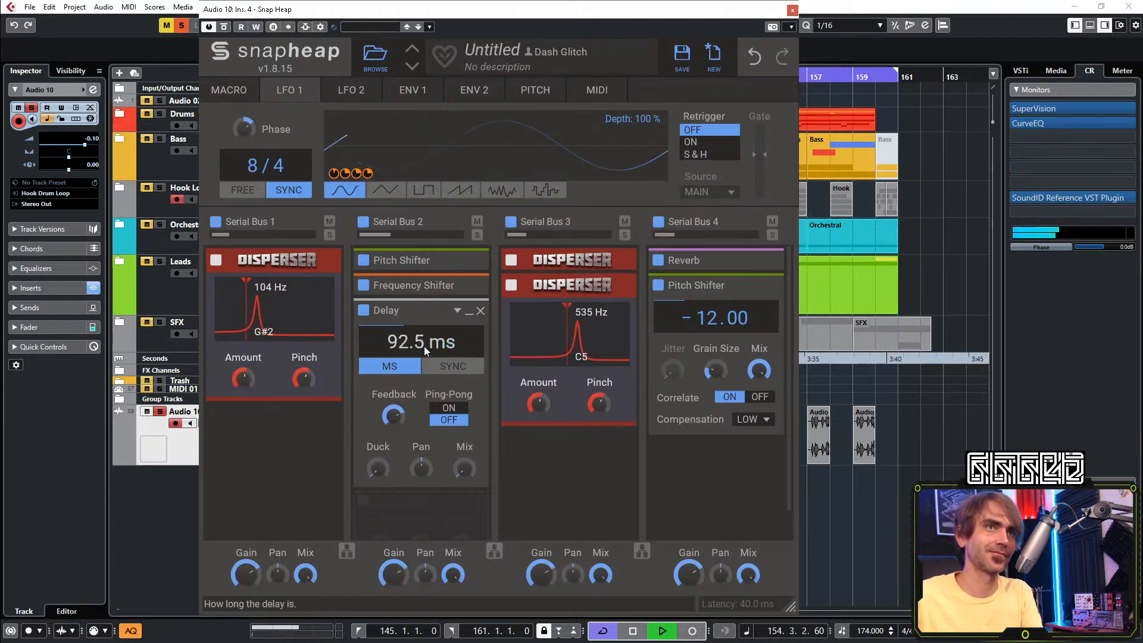
{"action": "left_click_drag", "start_coordinate": [464, 467], "coordinate": [465, 465]}
{"action": "left_click_drag", "start_coordinate": [417, 344], "coordinate": [393, 348]}
{"action": "left_click_drag", "start_coordinate": [463, 469], "coordinate": [464, 454]}
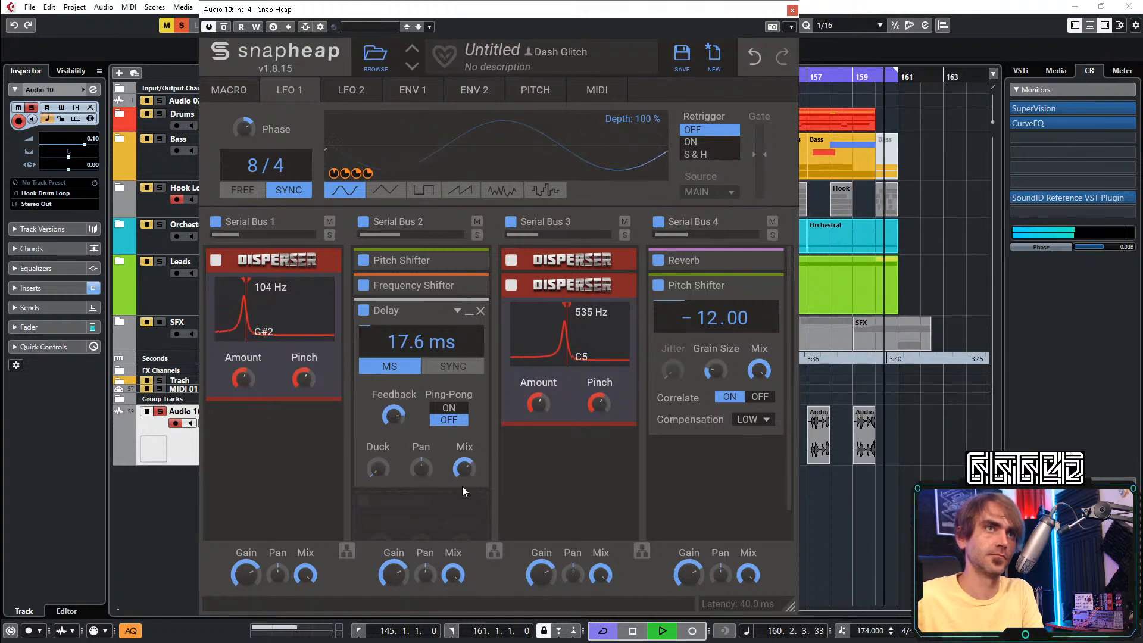
Sync LFO 2 at 2/16 with the stepped random waveform and modulate the Delay's feedback with it from a lowered base
{"action": "left_click", "coordinate": [349, 102]}
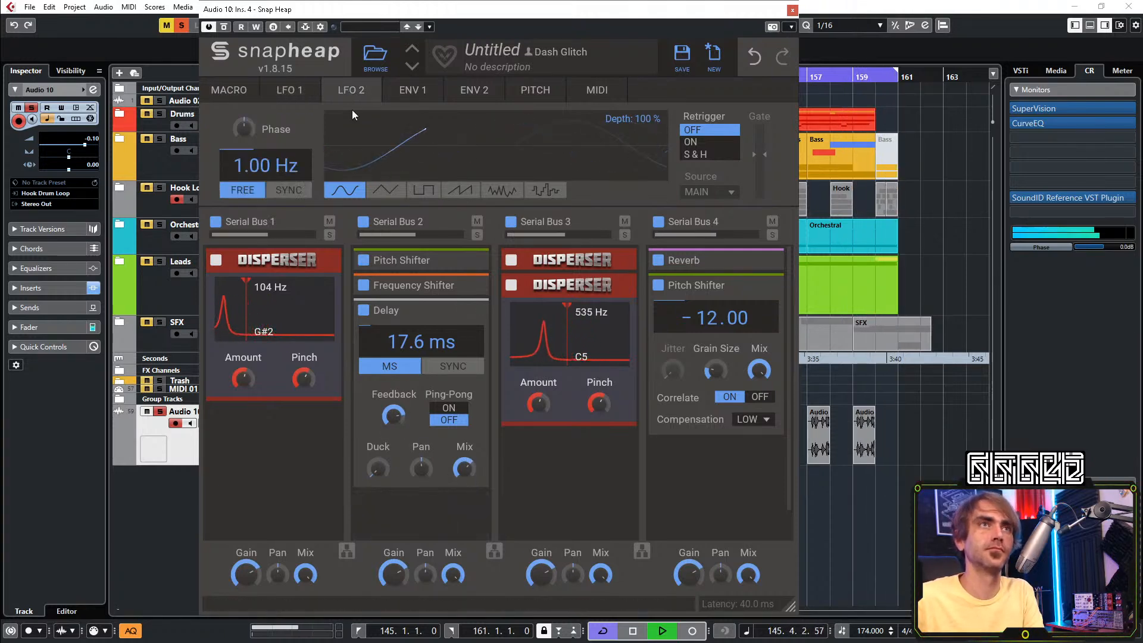
{"action": "left_click", "coordinate": [288, 190]}
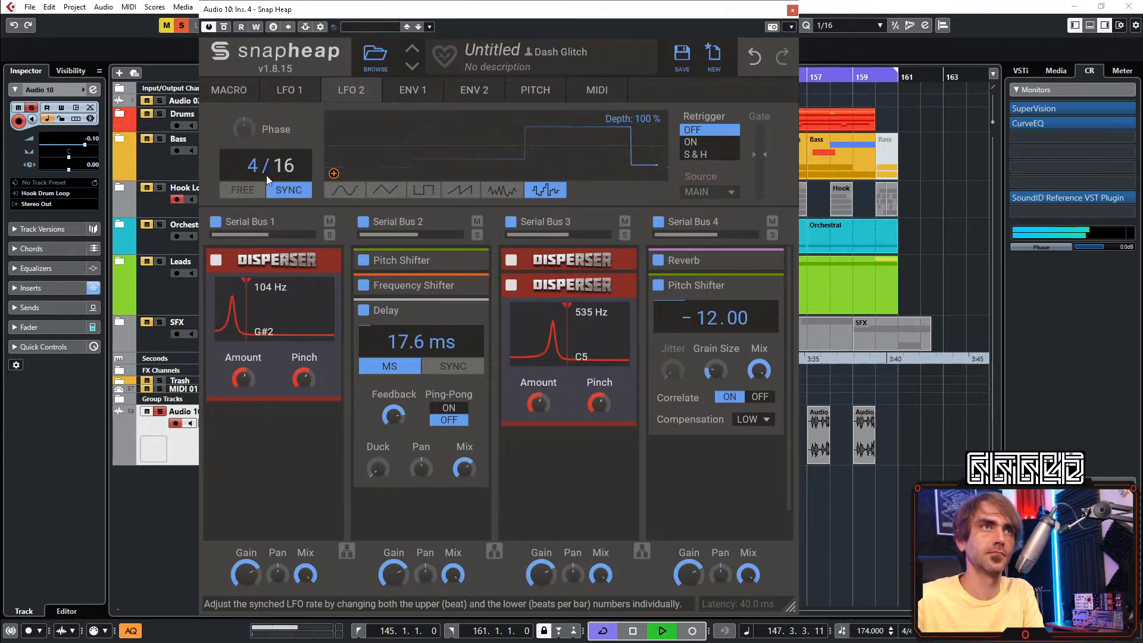
{"action": "left_click", "coordinate": [334, 173]}
{"action": "left_click_drag", "start_coordinate": [394, 431], "coordinate": [394, 405]}
{"action": "left_click", "coordinate": [413, 442]}
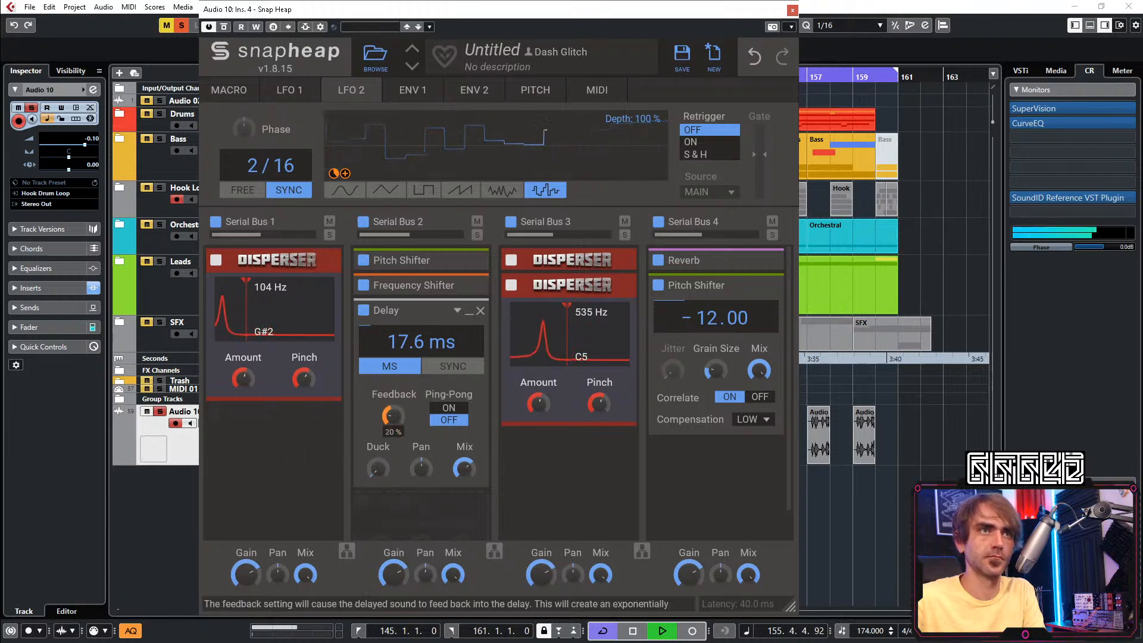
Modulate the Delay's mix with LFO 2 from a lowered base value and collapse the Delay
{"action": "left_click", "coordinate": [345, 174]}
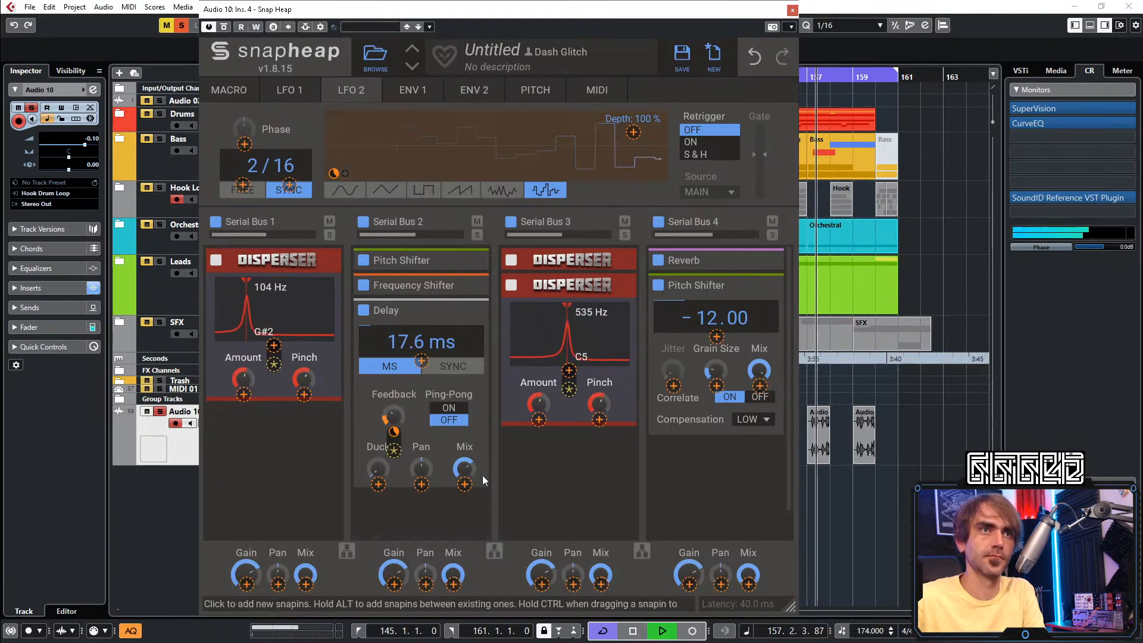
{"action": "left_click", "coordinate": [462, 484]}
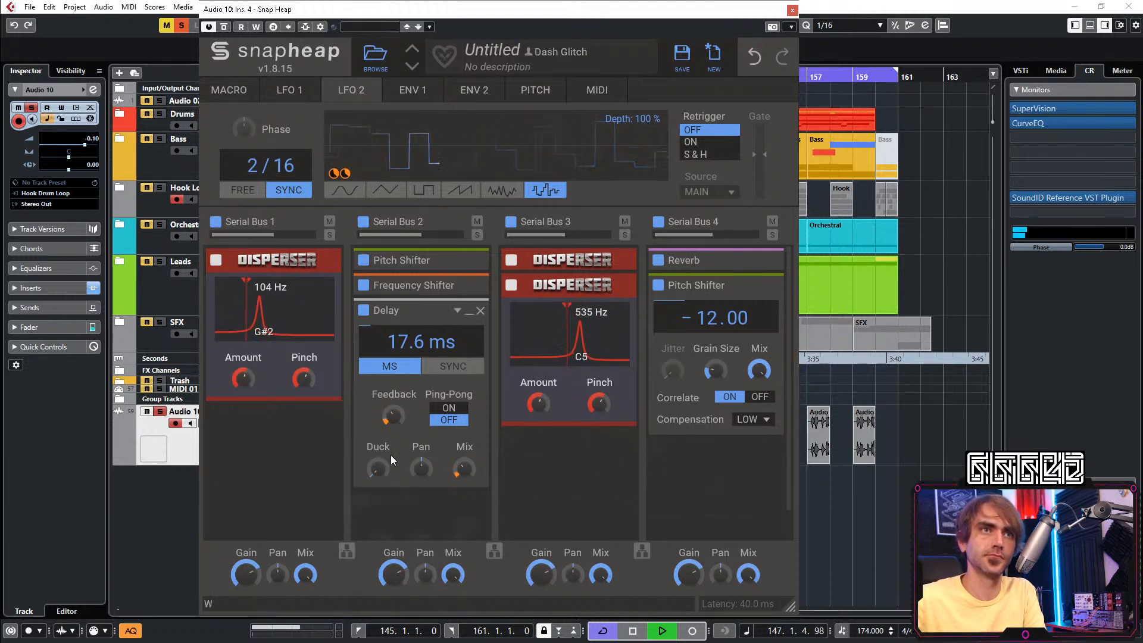
{"action": "left_click", "coordinate": [470, 311]}
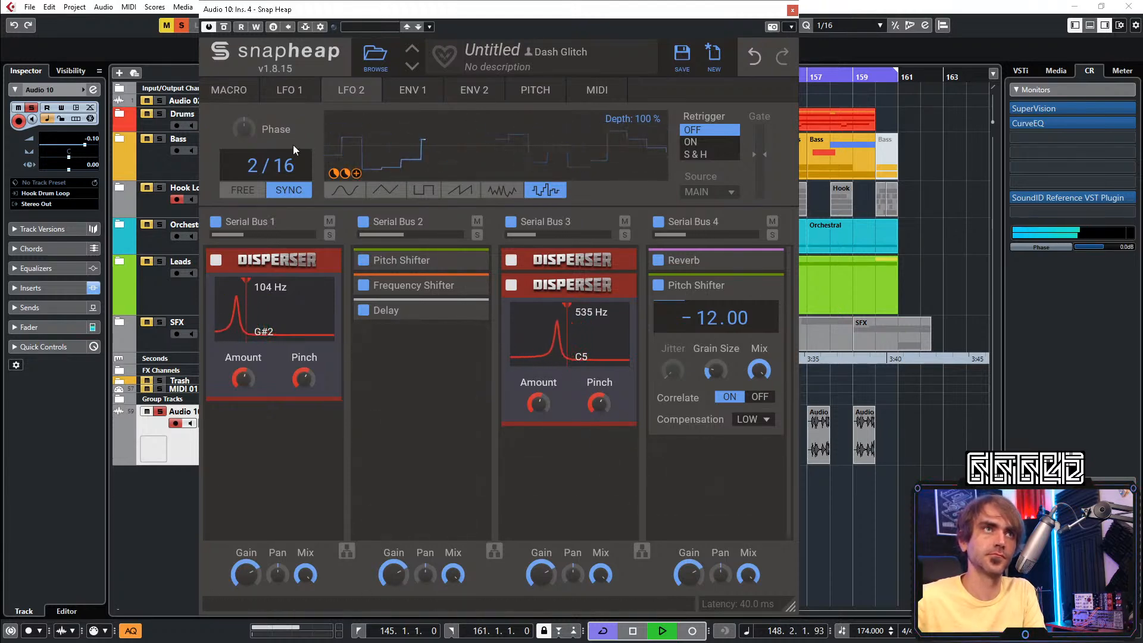
{"action": "left_click", "coordinate": [279, 100]}
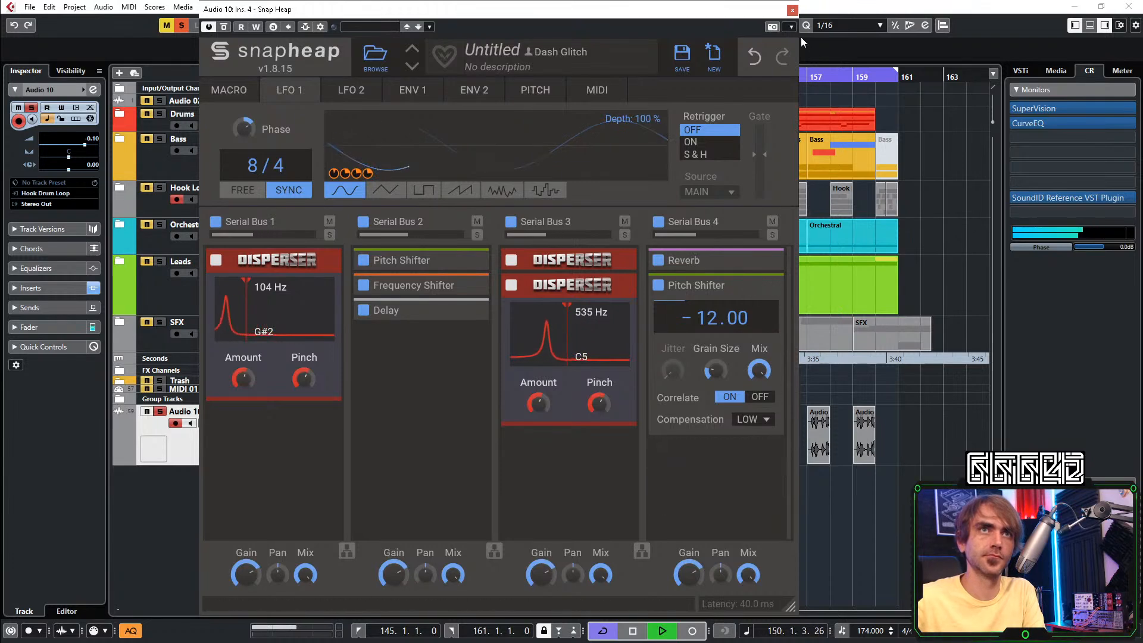
Solo Audio 10 and compare its sound by bypassing and re-enabling Snap Heap in the channel settings
{"action": "left_click", "coordinate": [791, 11]}
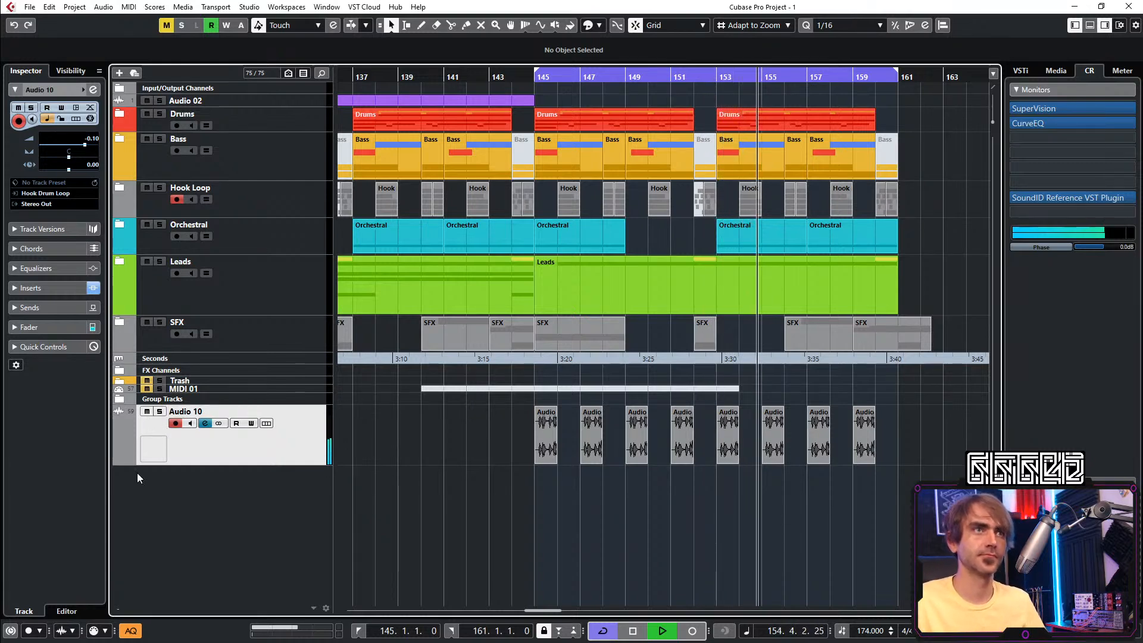
{"action": "left_click", "coordinate": [159, 412]}
{"action": "left_click", "coordinate": [205, 423]}
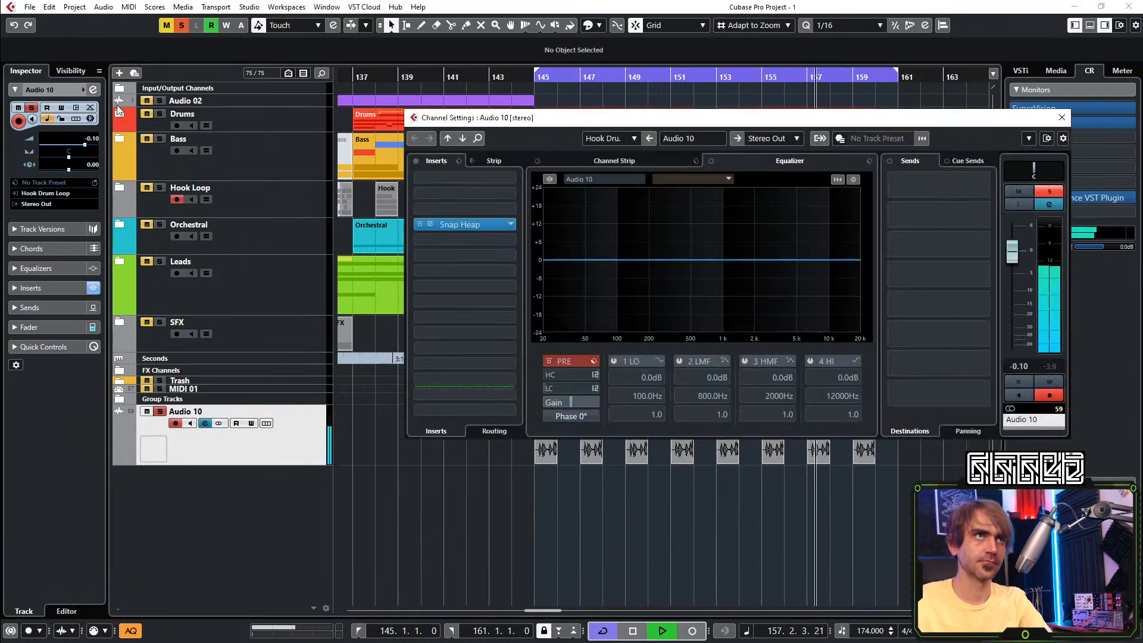
{"action": "left_click", "coordinate": [418, 225]}
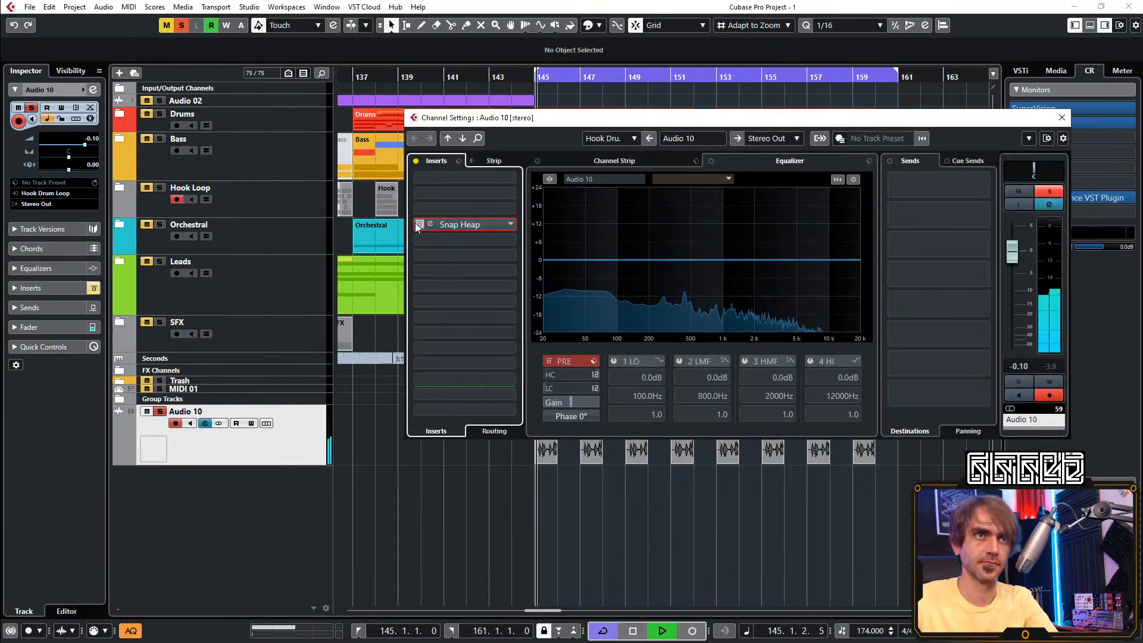
{"action": "left_click", "coordinate": [418, 224]}
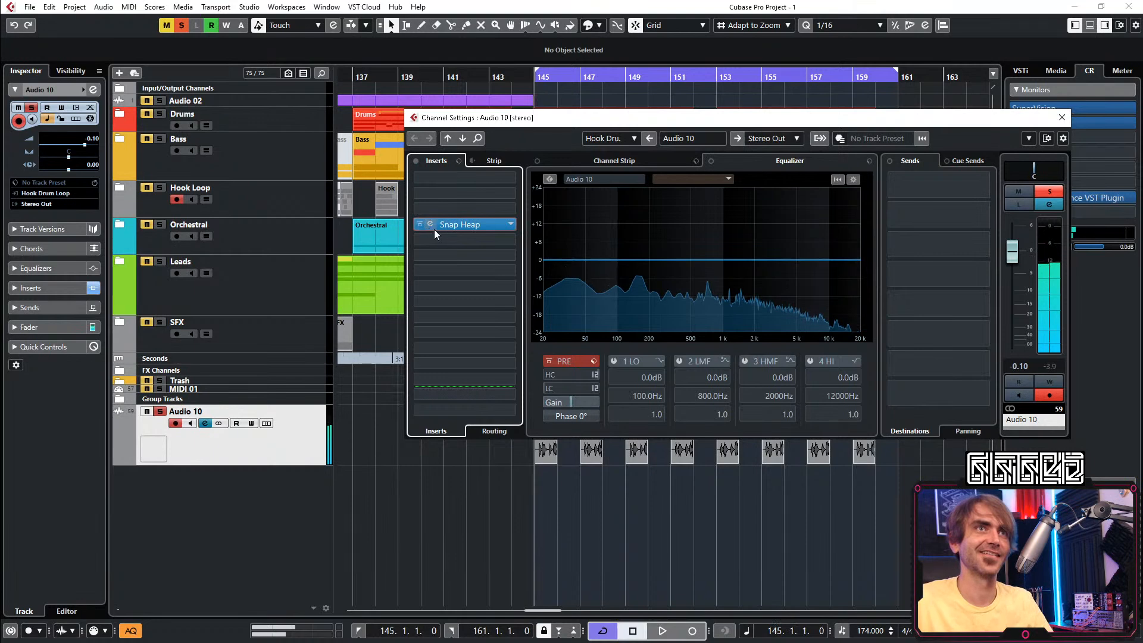
Reopen Snap Heap and replace the Reverb above the Serial Bus 4 Pitch Shifter with a new Reverb below it
{"action": "left_click", "coordinate": [430, 225]}
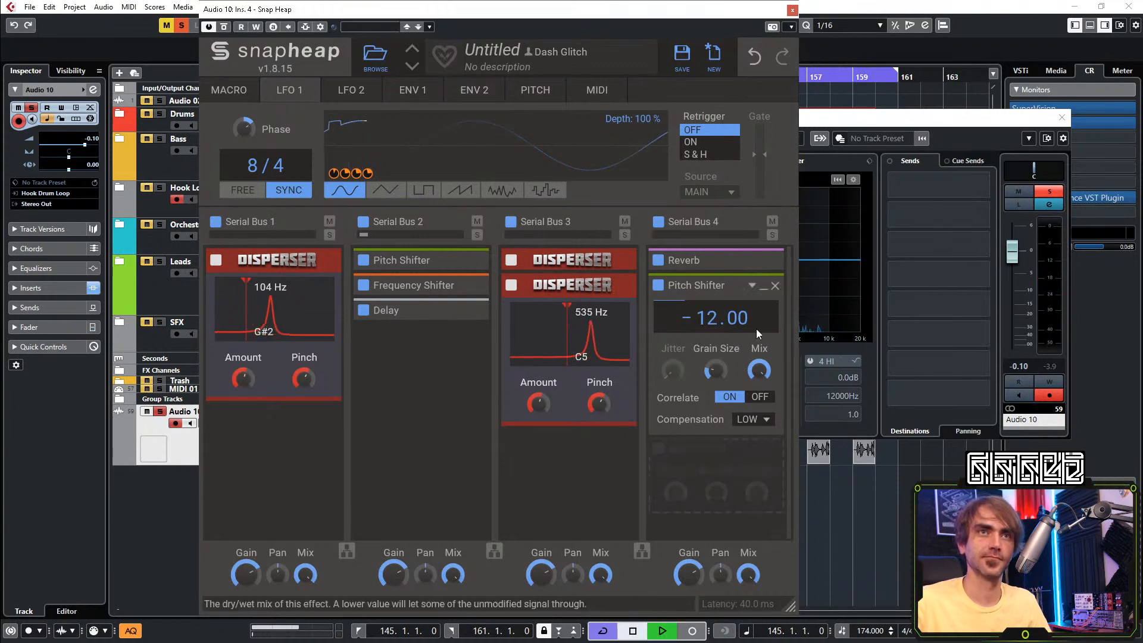
{"action": "left_click", "coordinate": [764, 262]}
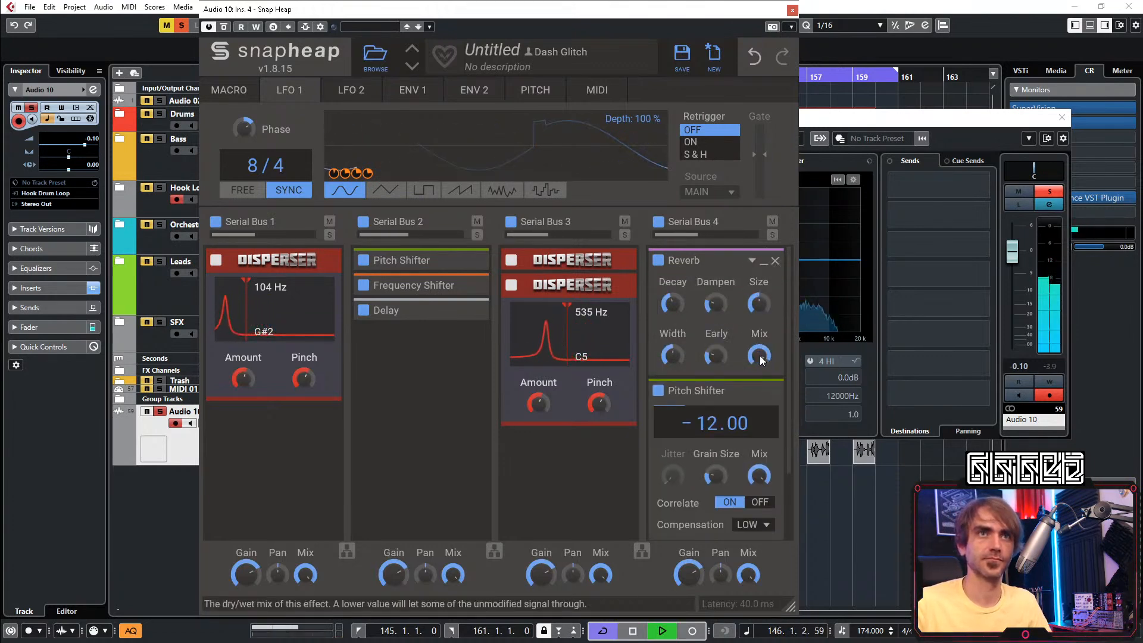
{"action": "left_click", "coordinate": [775, 261]}
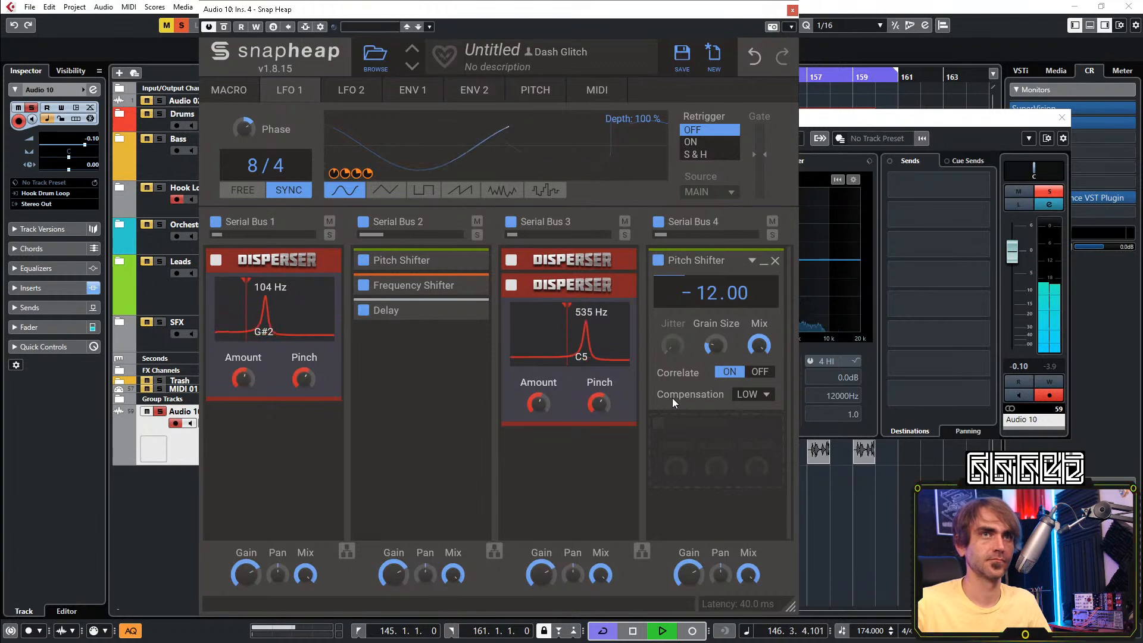
{"action": "left_click", "coordinate": [698, 428]}
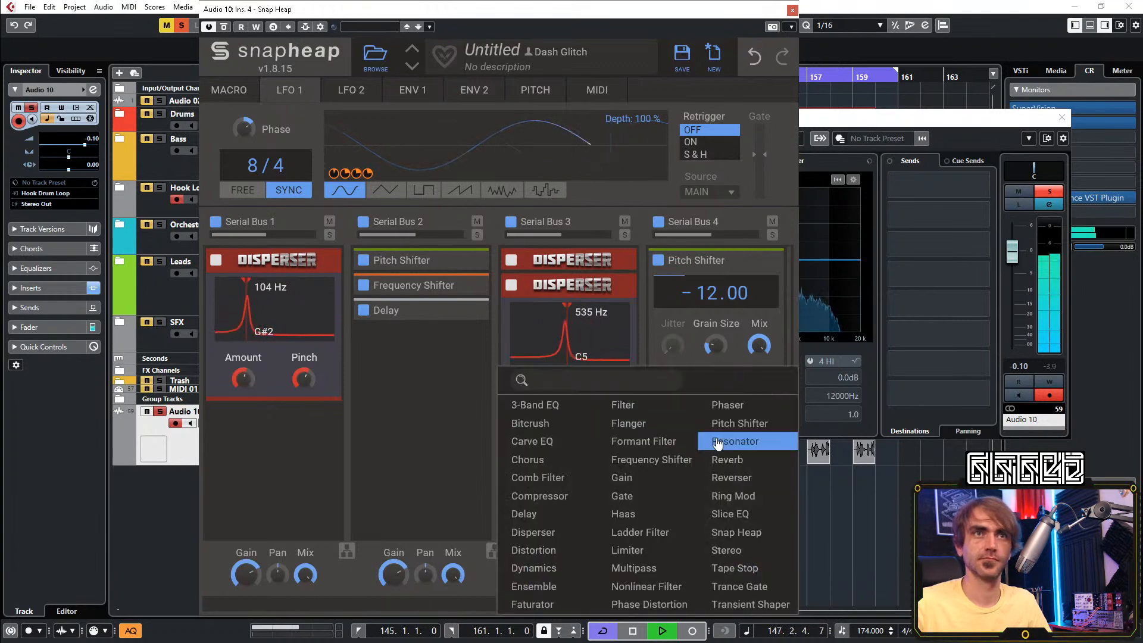
{"action": "left_click", "coordinate": [746, 462]}
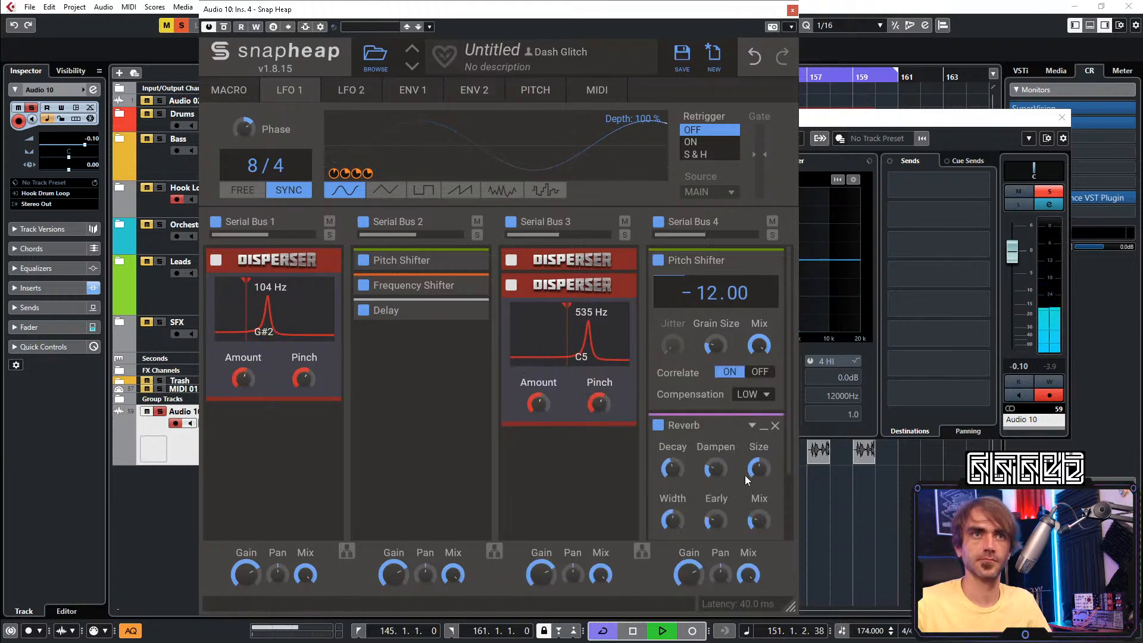
Raise the new Reverb's room size and shorten its decay
{"action": "left_click_drag", "start_coordinate": [758, 469], "coordinate": [759, 410]}
{"action": "left_click_drag", "start_coordinate": [759, 470], "coordinate": [770, 474]}
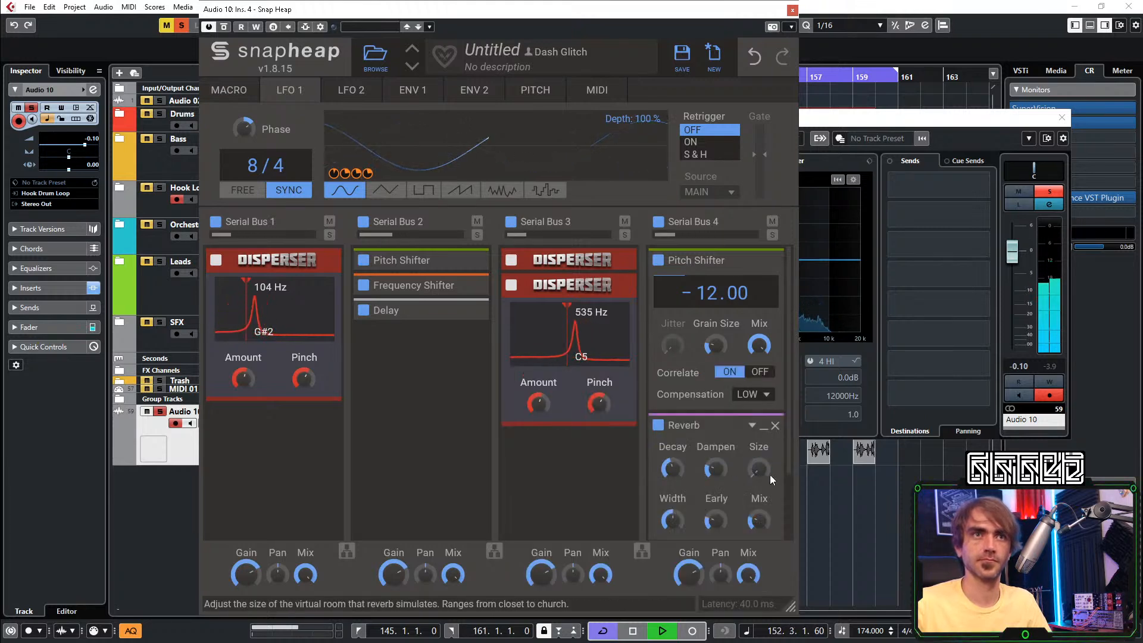
{"action": "left_click_drag", "start_coordinate": [672, 468], "coordinate": [672, 444]}
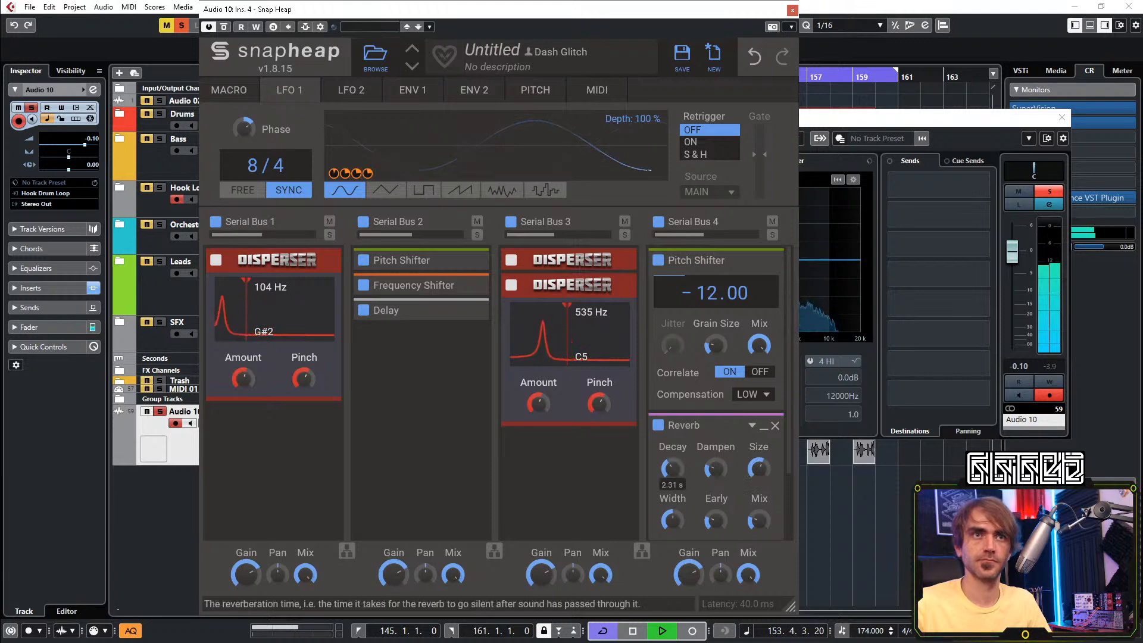
Modulate the Reverb's decay, size and mix on Serial Bus 4 with LFO 2
{"action": "left_click", "coordinate": [379, 92]}
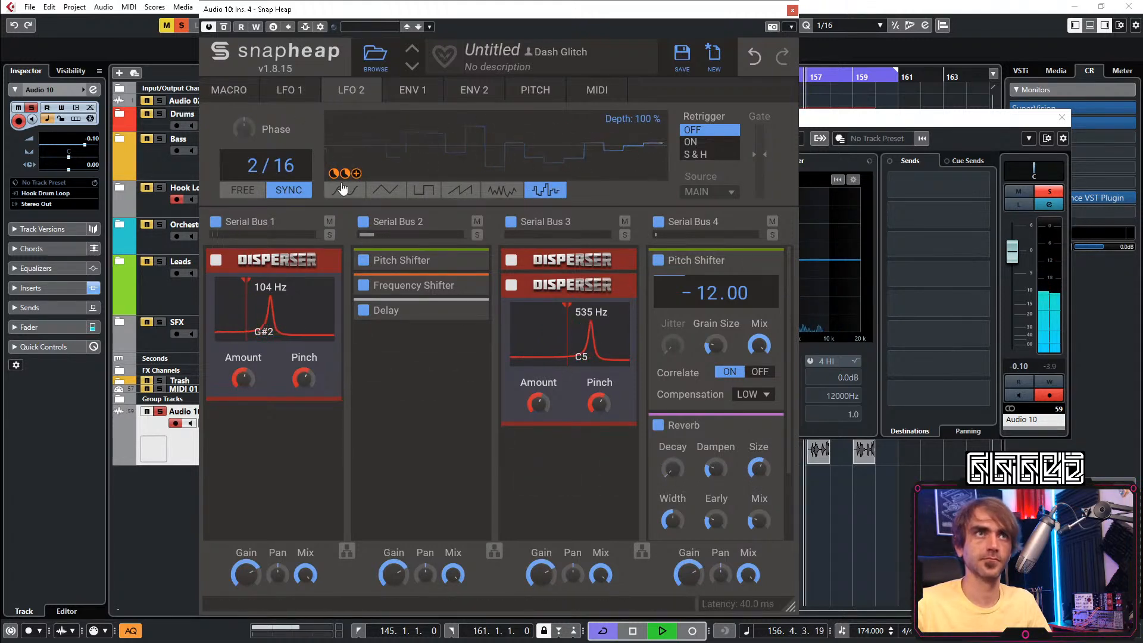
{"action": "left_click_drag", "start_coordinate": [355, 174], "coordinate": [673, 442]}
{"action": "left_click_drag", "start_coordinate": [760, 536], "coordinate": [759, 469]}
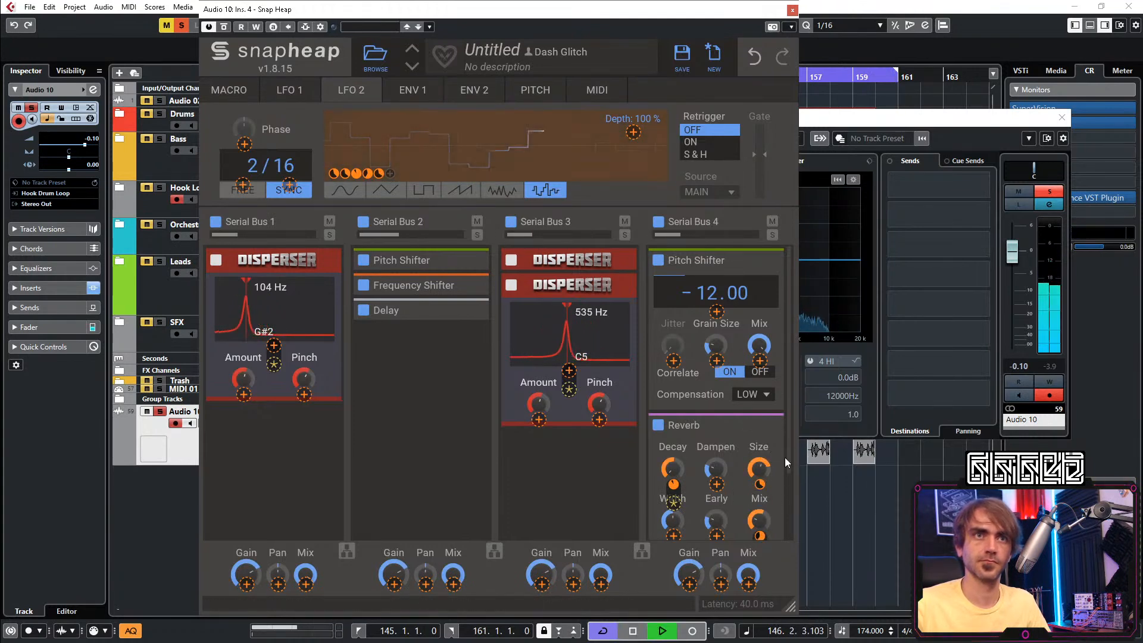
{"action": "scroll", "coordinate": [774, 463], "scroll_direction": "down", "scroll_amount": 2}
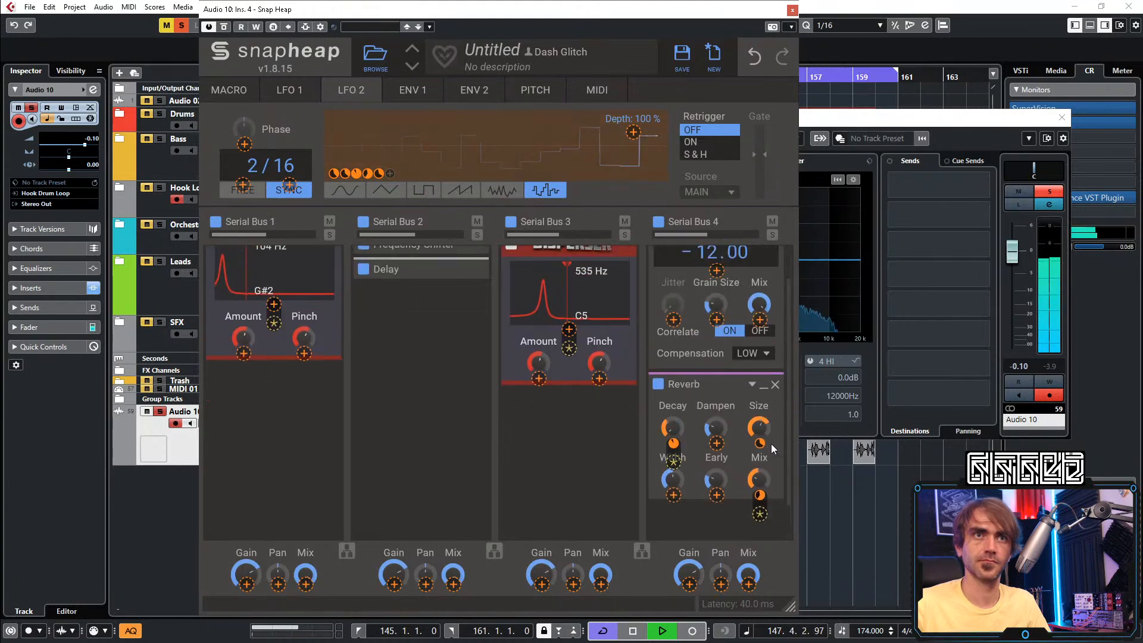
{"action": "scroll", "coordinate": [770, 444], "scroll_direction": "up", "scroll_amount": 2}
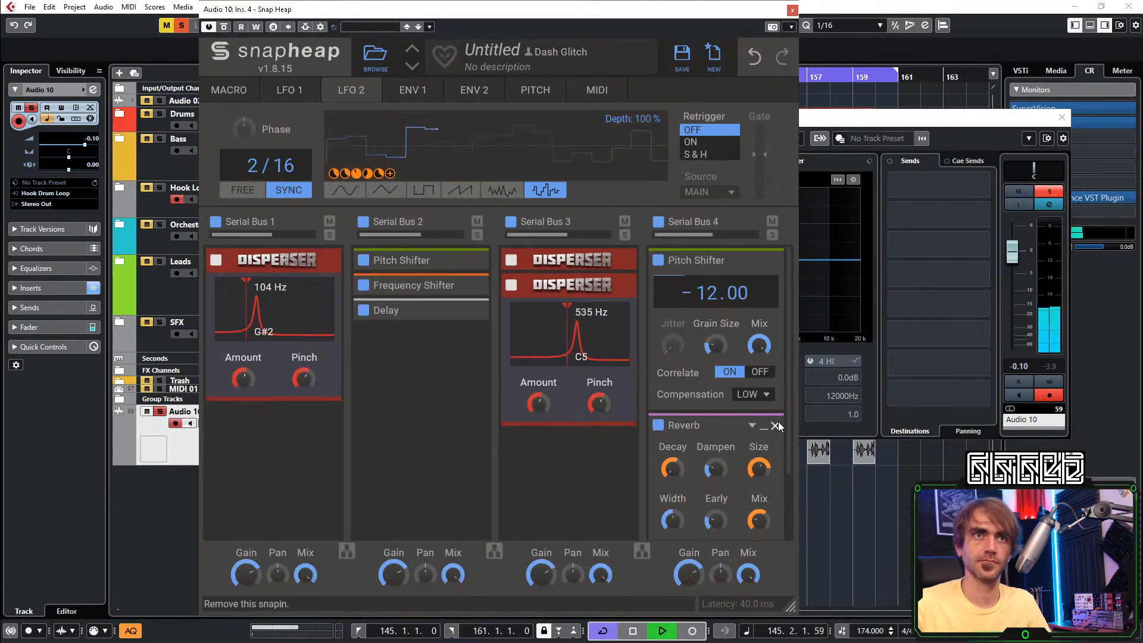
Remove the Reverb from Serial Bus 4 in Snap Heap and unsolo the Audio 10 channel
{"action": "left_click", "coordinate": [776, 426]}
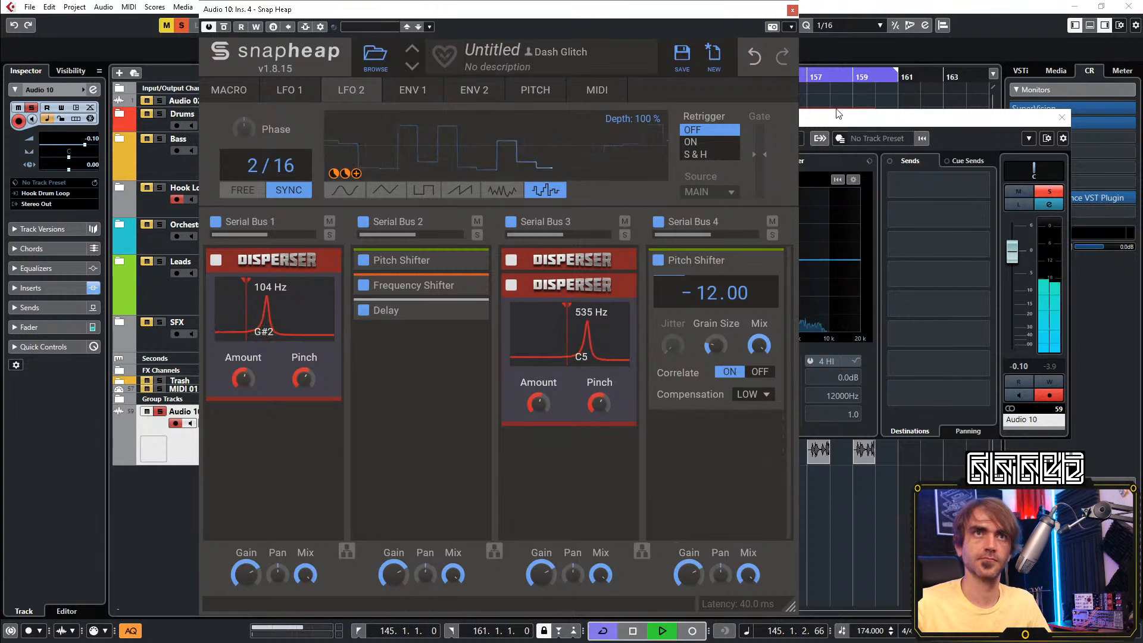
{"action": "left_click", "coordinate": [792, 10]}
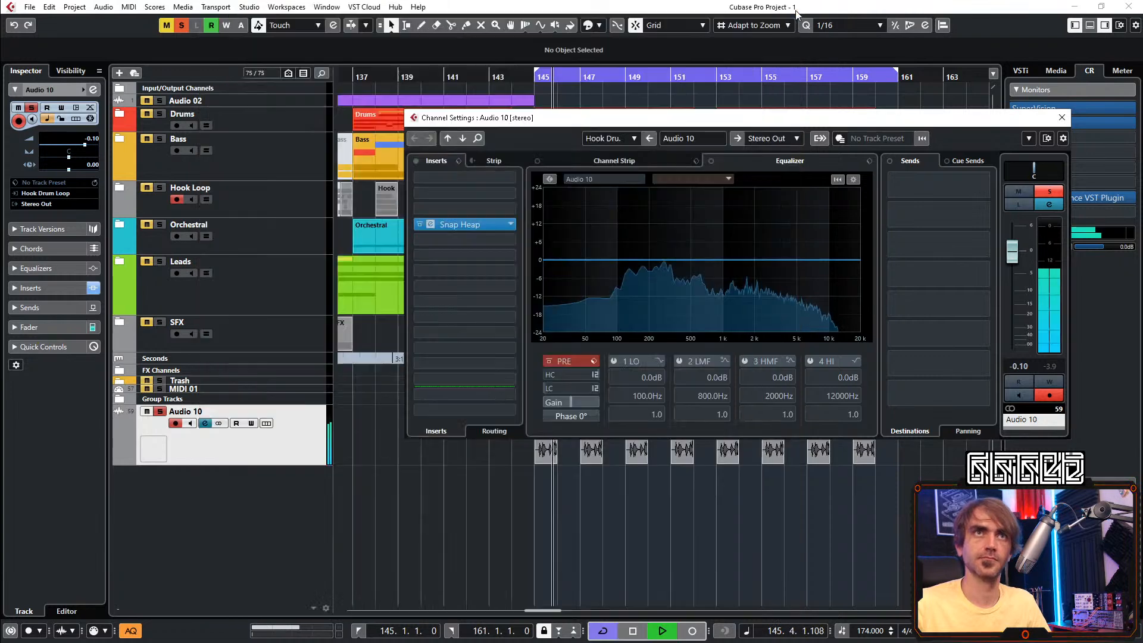
{"action": "left_click", "coordinate": [1049, 191]}
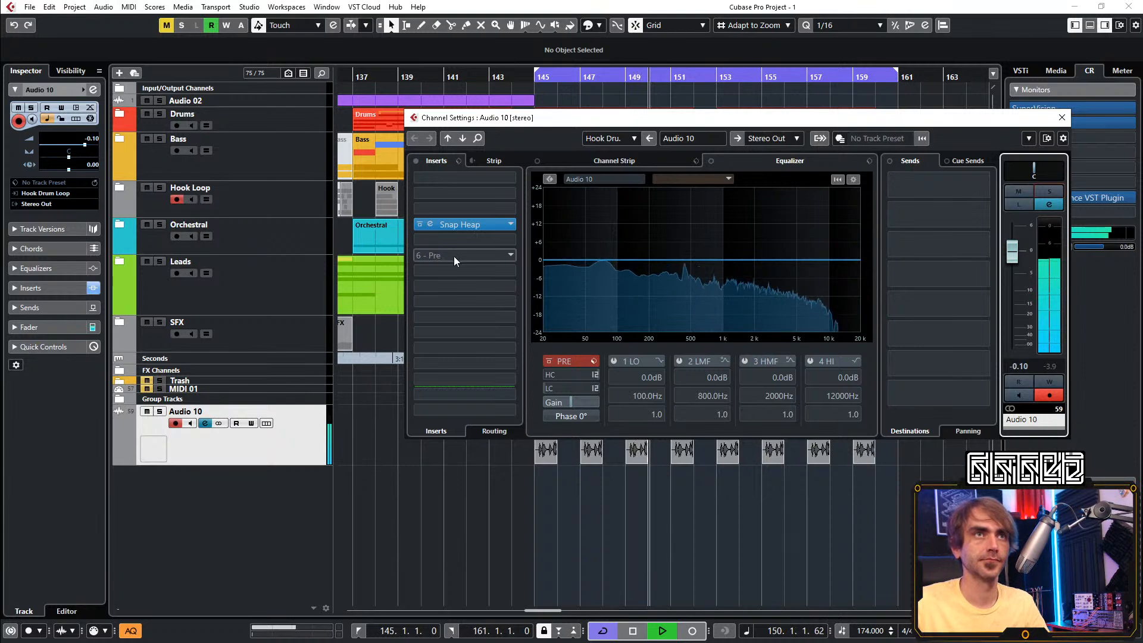
Expand the Pitch Shifter on Serial Bus 2 in Snap Heap and raise Audio 10's channel level to 4.92
{"action": "left_click", "coordinate": [430, 231]}
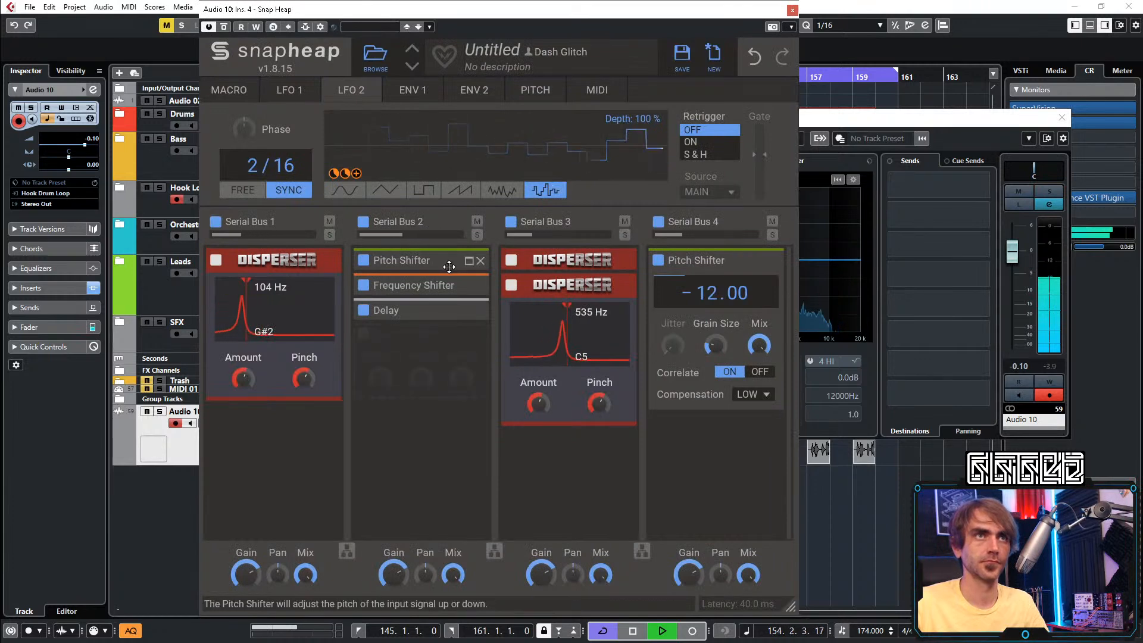
{"action": "left_click", "coordinate": [469, 260]}
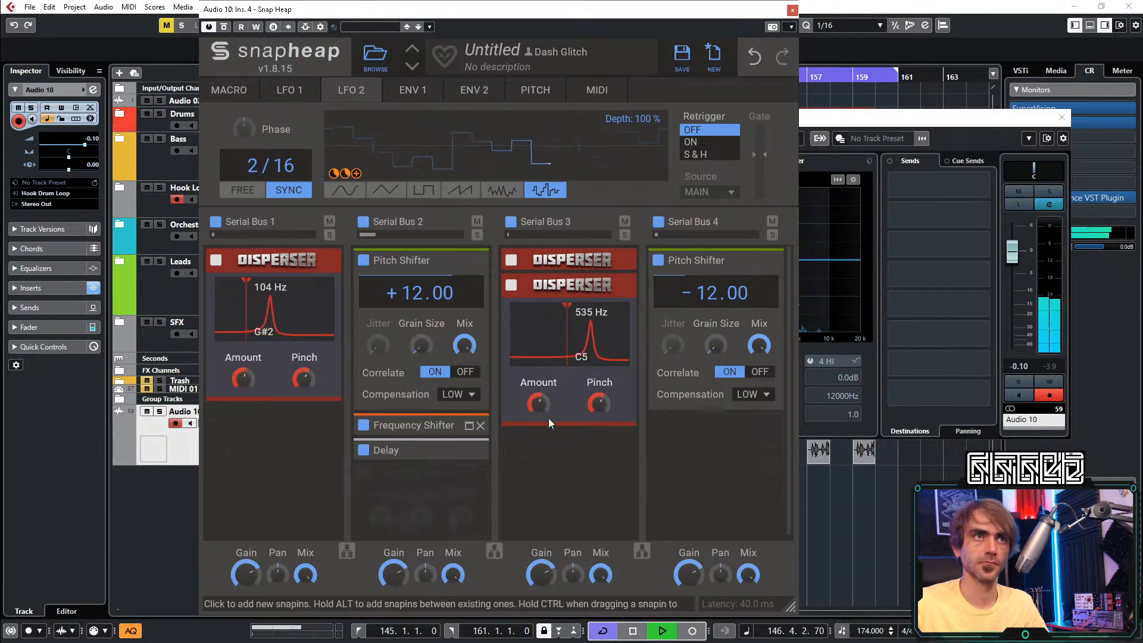
{"action": "mouse_move", "coordinate": [1012, 250]}
{"action": "left_mouse_down"}
{"action": "mouse_move", "coordinate": [1018, 220]}
{"action": "mouse_move", "coordinate": [1015, 235]}
{"action": "left_mouse_up"}
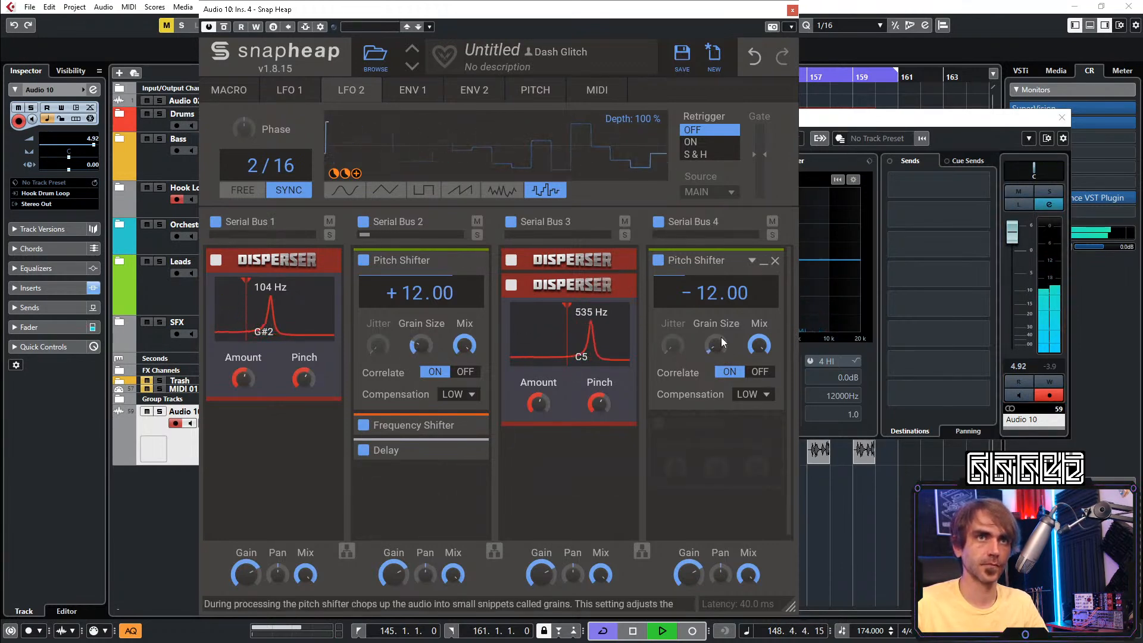
Try a larger grain size and more jitter on the Serial Bus 4 Pitch Shifter, with Correlate off there and on Serial Bus 2
{"action": "left_click_drag", "start_coordinate": [720, 338], "coordinate": [711, 336]}
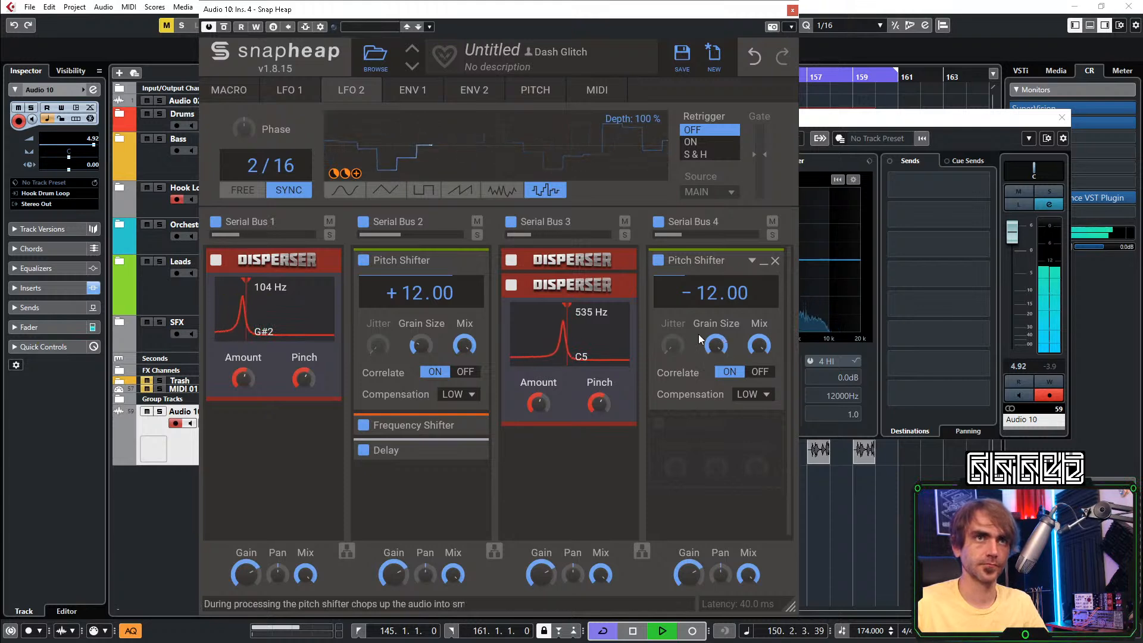
{"action": "left_click", "coordinate": [759, 373]}
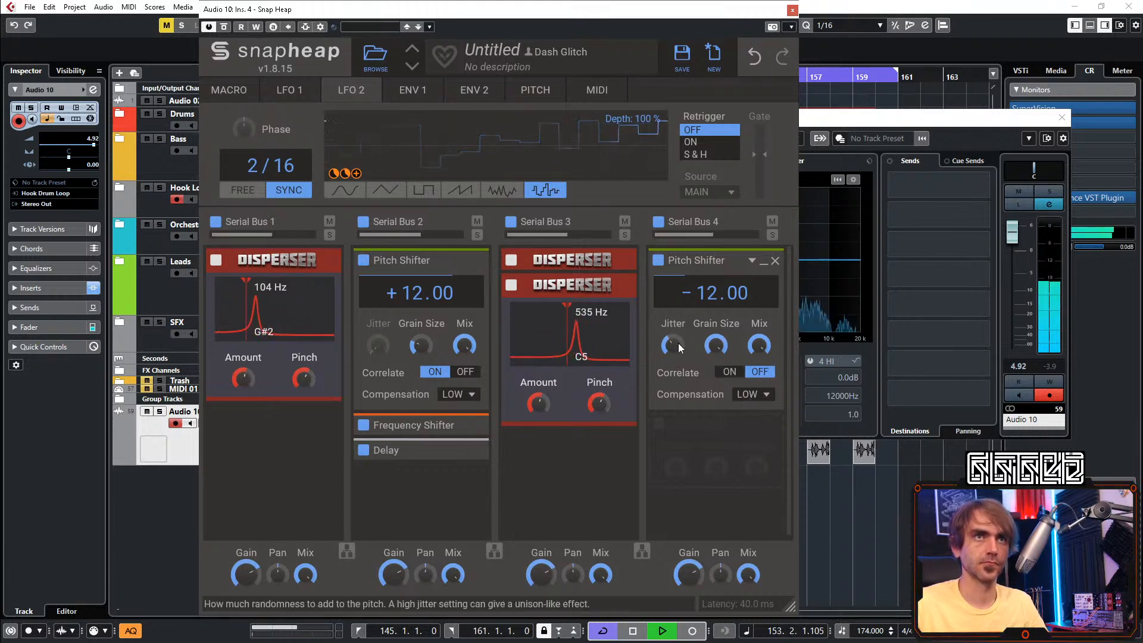
{"action": "left_click_drag", "start_coordinate": [675, 348], "coordinate": [675, 334]}
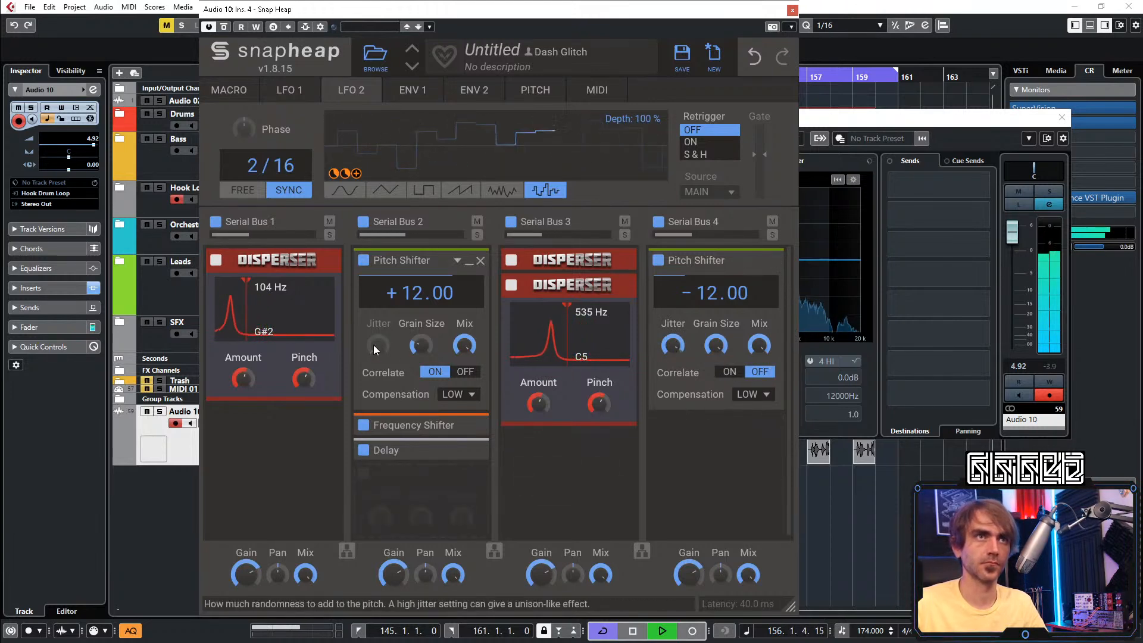
{"action": "left_click", "coordinate": [464, 372]}
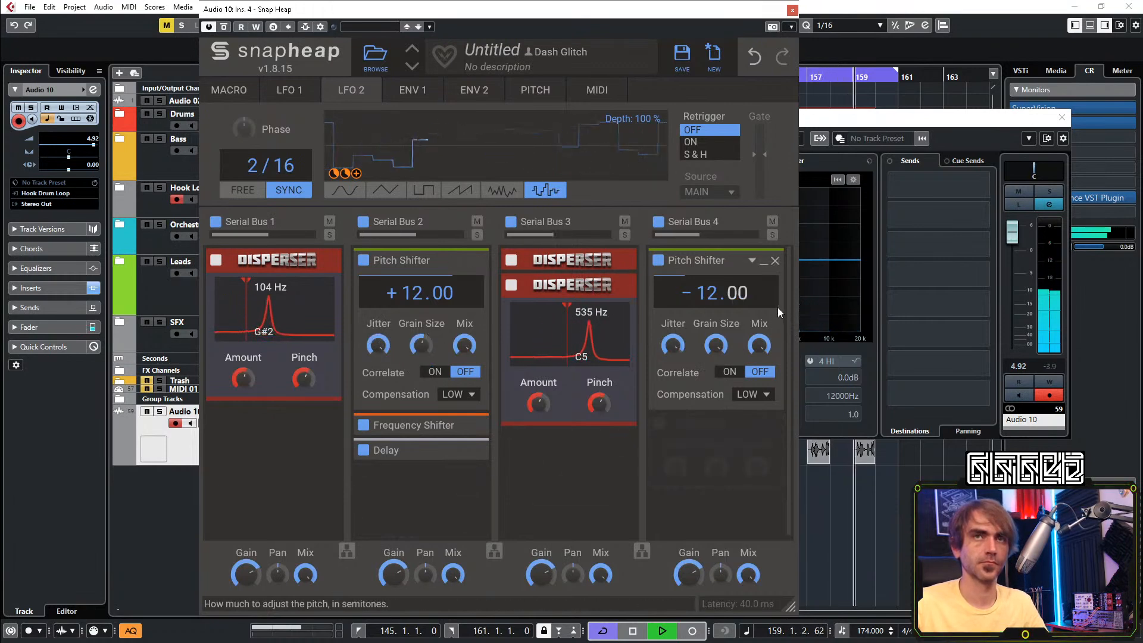
Lower the Serial Bus 4 Pitch Shifter's jitter and grain size, and turn Correlate back on for both Pitch Shifters
{"action": "left_click_drag", "start_coordinate": [675, 345], "coordinate": [676, 426]}
{"action": "left_click", "coordinate": [729, 372]}
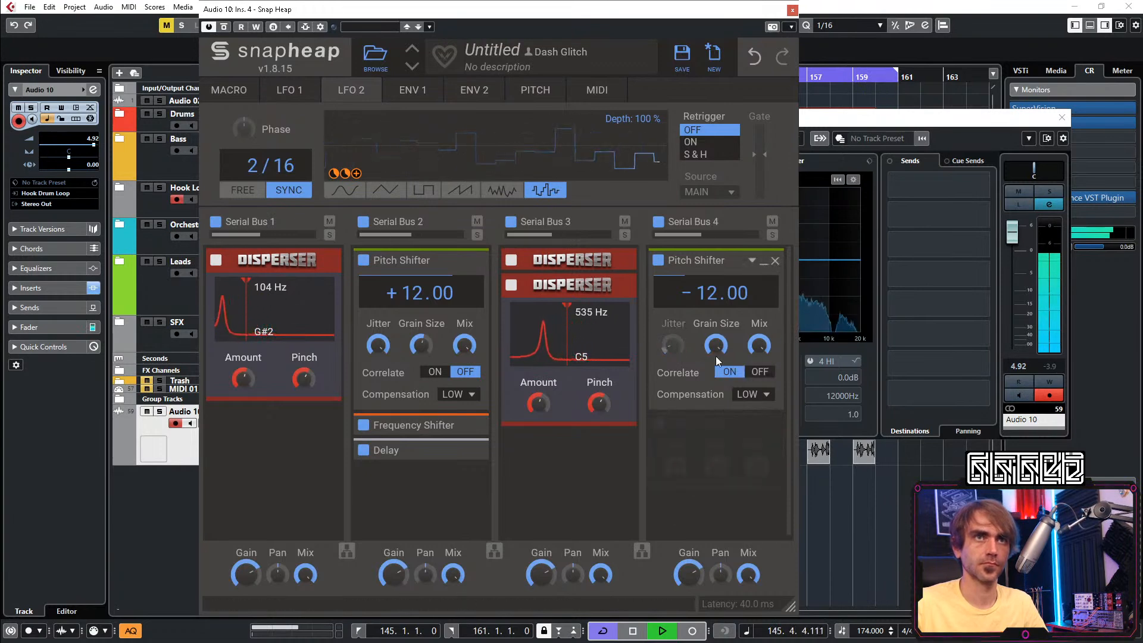
{"action": "left_click_drag", "start_coordinate": [716, 345], "coordinate": [716, 396]}
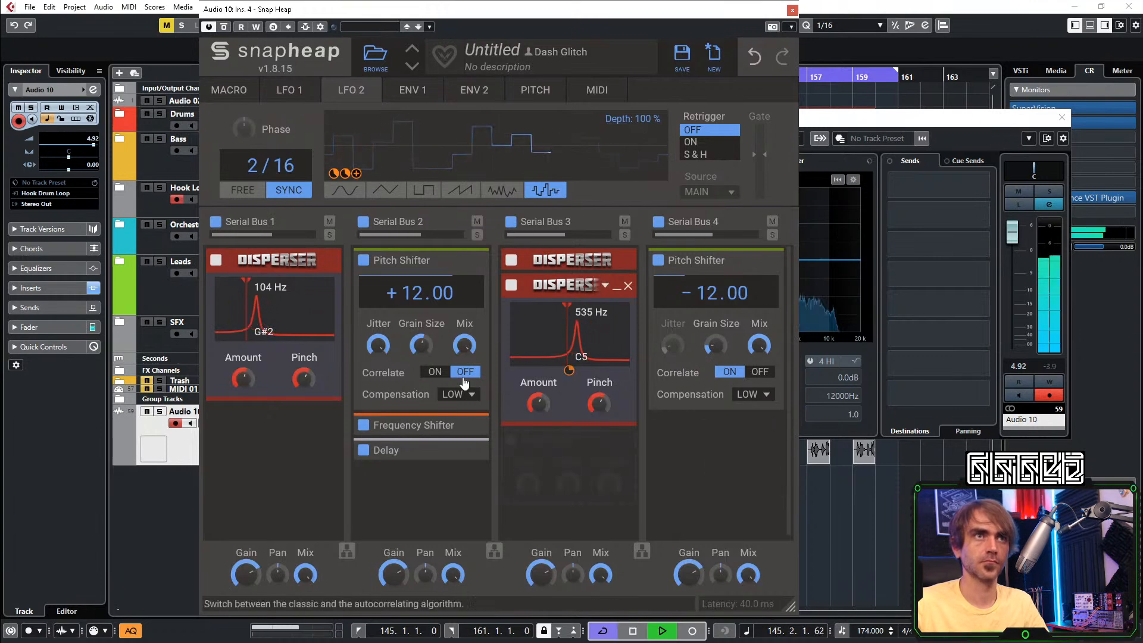
{"action": "left_click", "coordinate": [433, 371]}
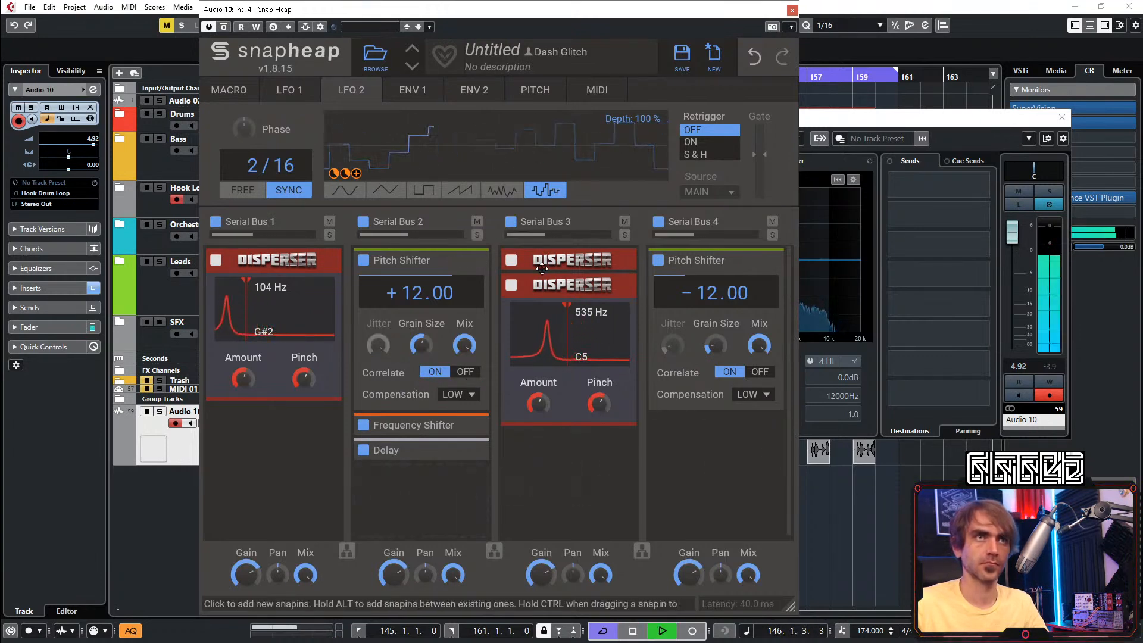
Lower Audio 10's channel level to 0.79 and close the Snap Heap and channel settings windows
{"action": "left_click", "coordinate": [791, 13]}
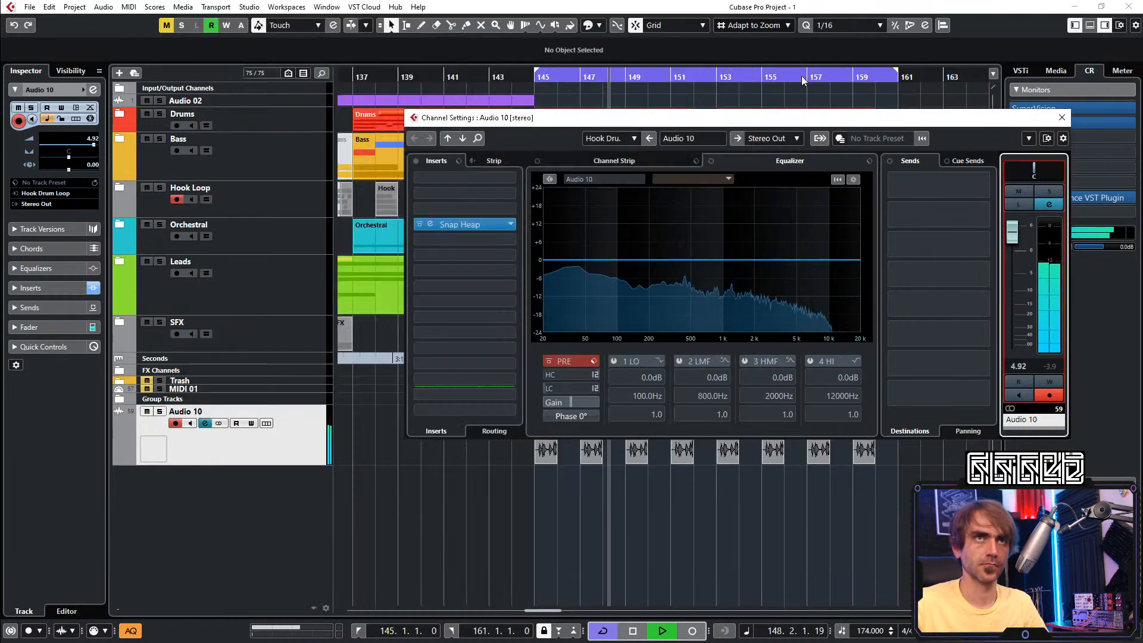
{"action": "mouse_move", "coordinate": [1012, 231]}
{"action": "left_mouse_down"}
{"action": "mouse_move", "coordinate": [1016, 266]}
{"action": "mouse_move", "coordinate": [1020, 252]}
{"action": "left_mouse_up"}
{"action": "left_click", "coordinate": [1062, 117]}
Render in place the first Audio 10 event at bar 145
{"action": "left_click_drag", "start_coordinate": [599, 544], "coordinate": [539, 448]}
{"action": "right_click", "coordinate": [539, 448]}
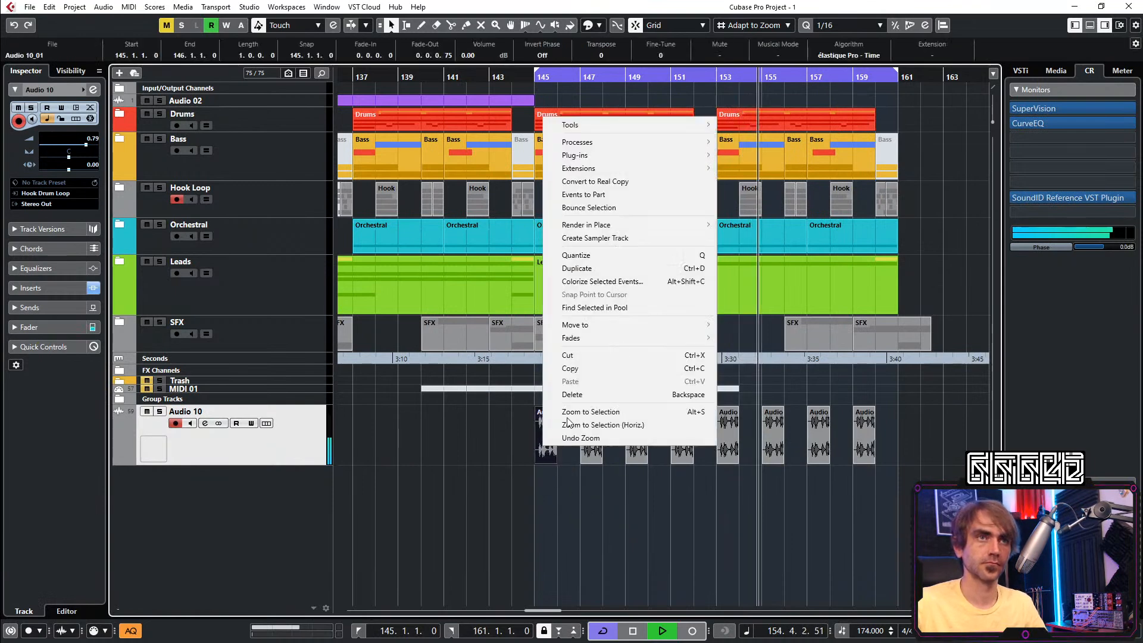
{"action": "mouse_move", "coordinate": [610, 224]}
{"action": "left_click", "coordinate": [774, 226]}
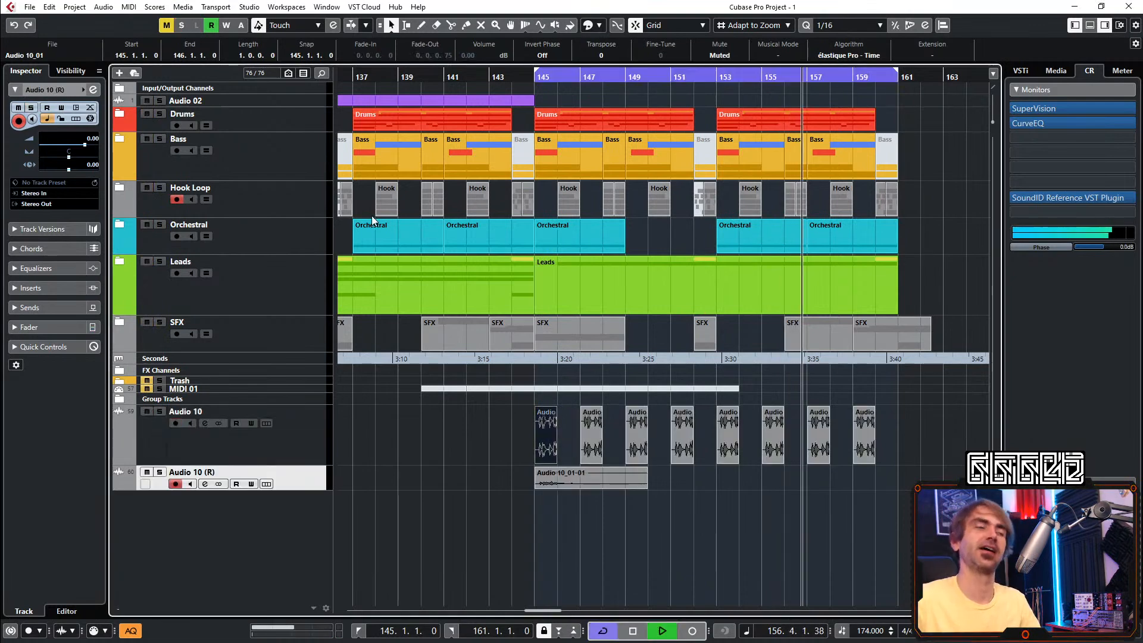
Enlarge the rendered Audio 10 (R) track and solo it while playing from bar 145
{"action": "left_click", "coordinate": [468, 468]}
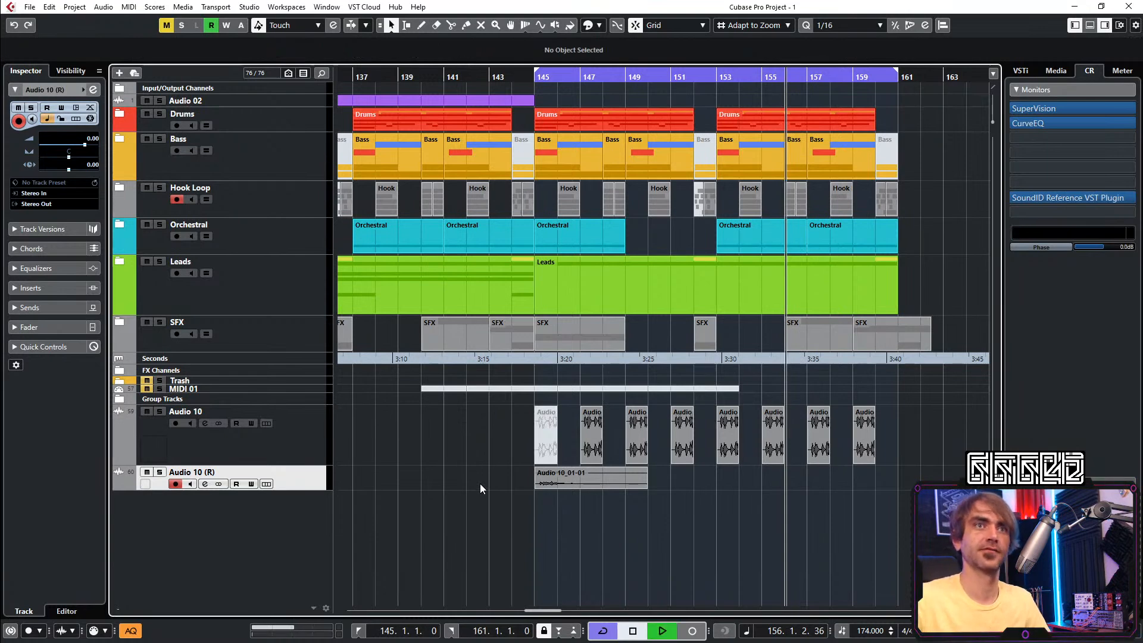
{"action": "key", "text": "KP_1"}
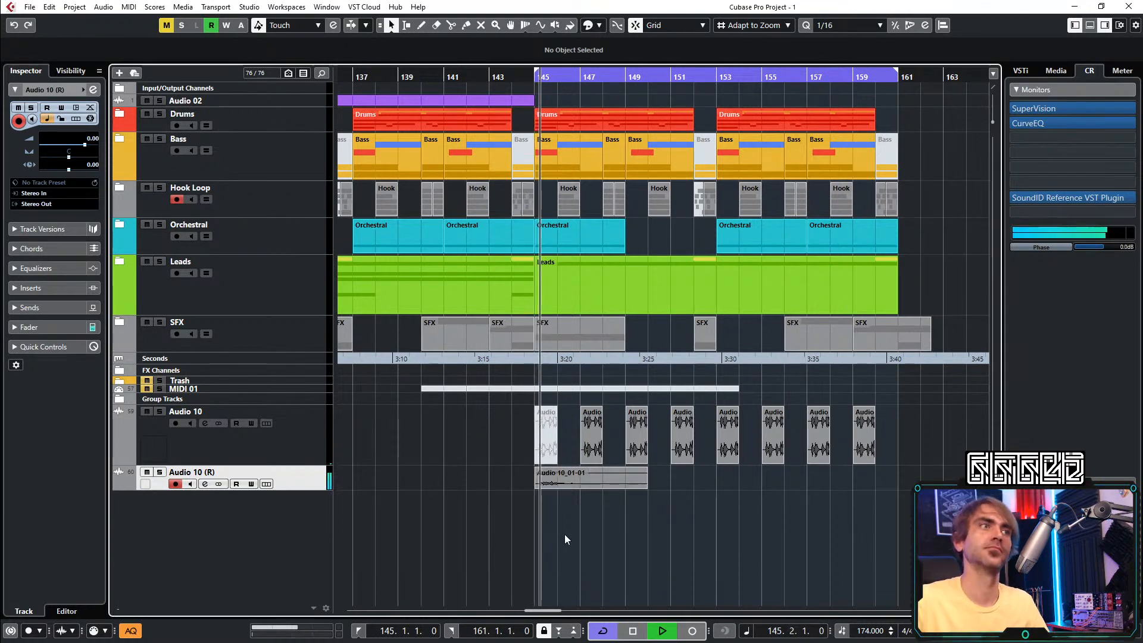
{"action": "scroll", "coordinate": [575, 536], "scroll_direction": "up", "scroll_amount": 3}
{"action": "left_click_drag", "start_coordinate": [292, 489], "coordinate": [294, 573]}
{"action": "key", "text": "space"}
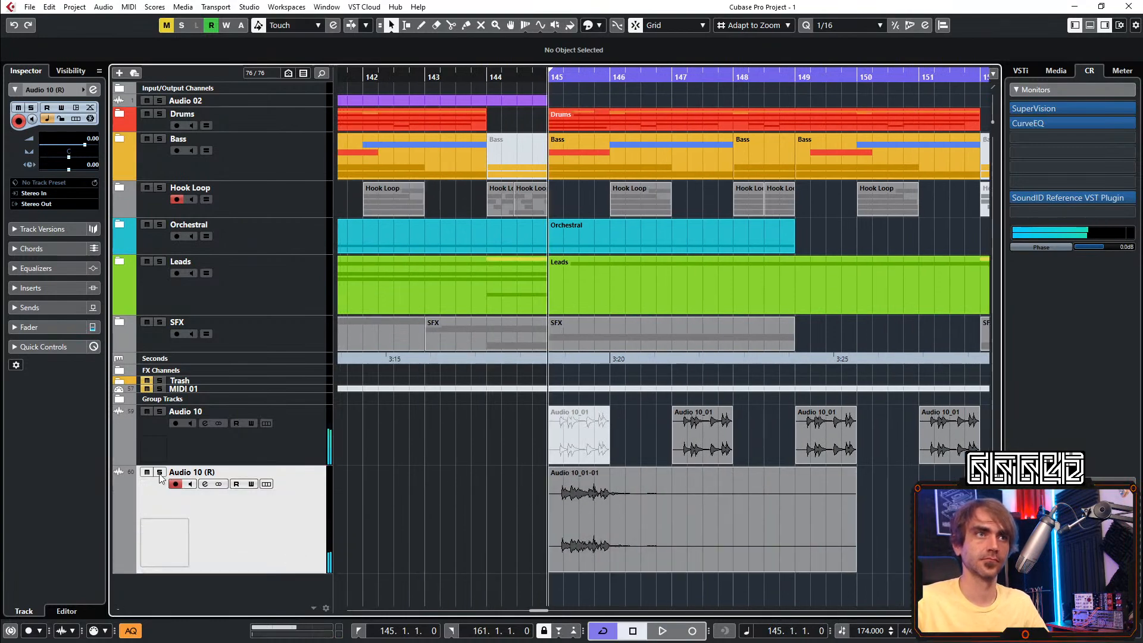
{"action": "scroll", "coordinate": [571, 506], "scroll_direction": "up", "scroll_amount": 8}
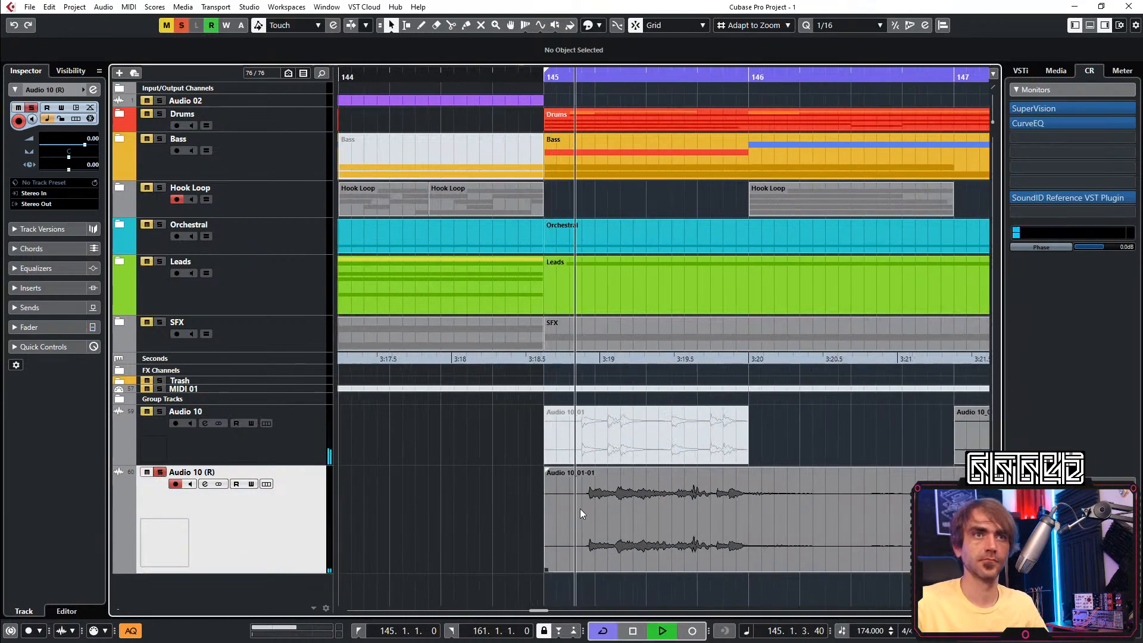
Move the rendered event earlier to start at 144.4.4.60, lining up its first transient with the original loop's
{"action": "left_click", "coordinate": [567, 516]}
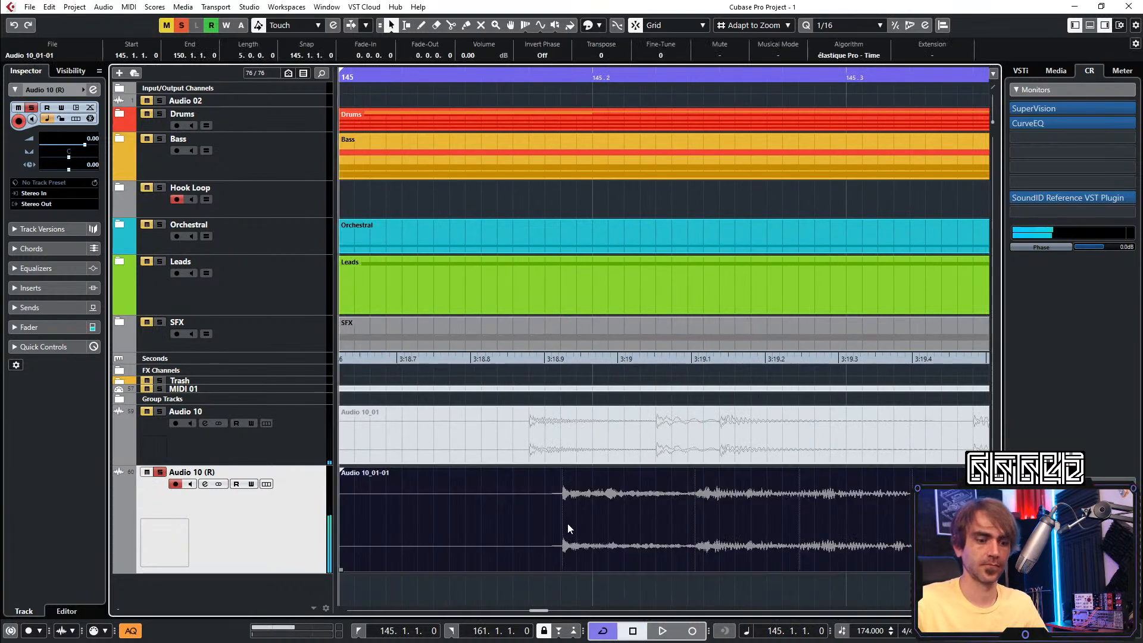
{"action": "scroll", "coordinate": [567, 523], "scroll_direction": "up", "scroll_amount": 3}
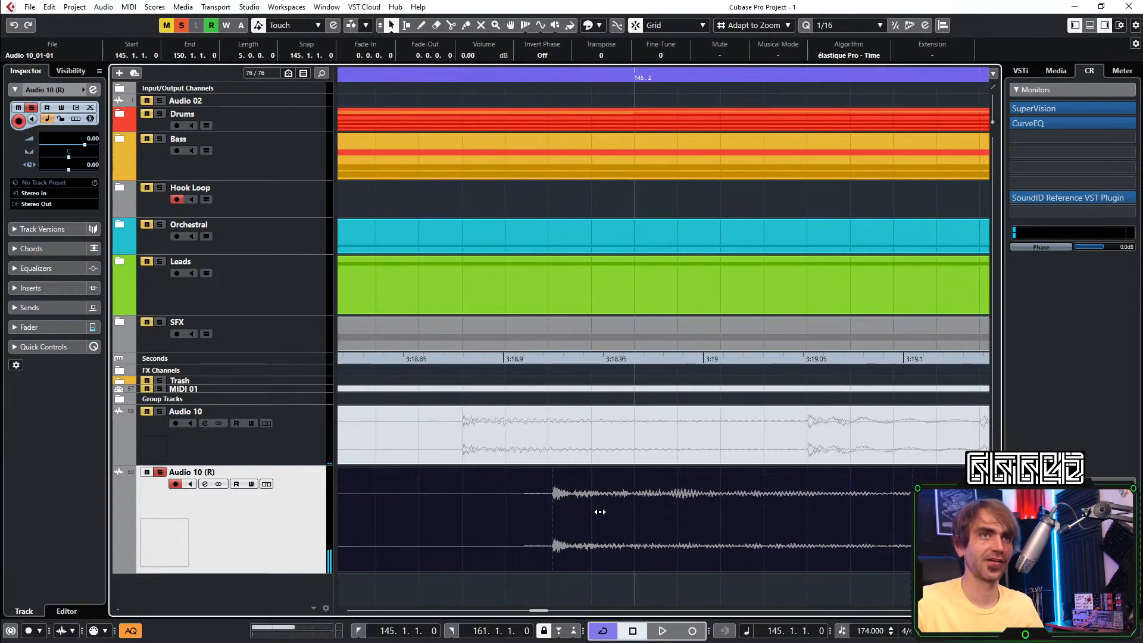
{"action": "left_click_drag", "start_coordinate": [653, 532], "coordinate": [598, 520]}
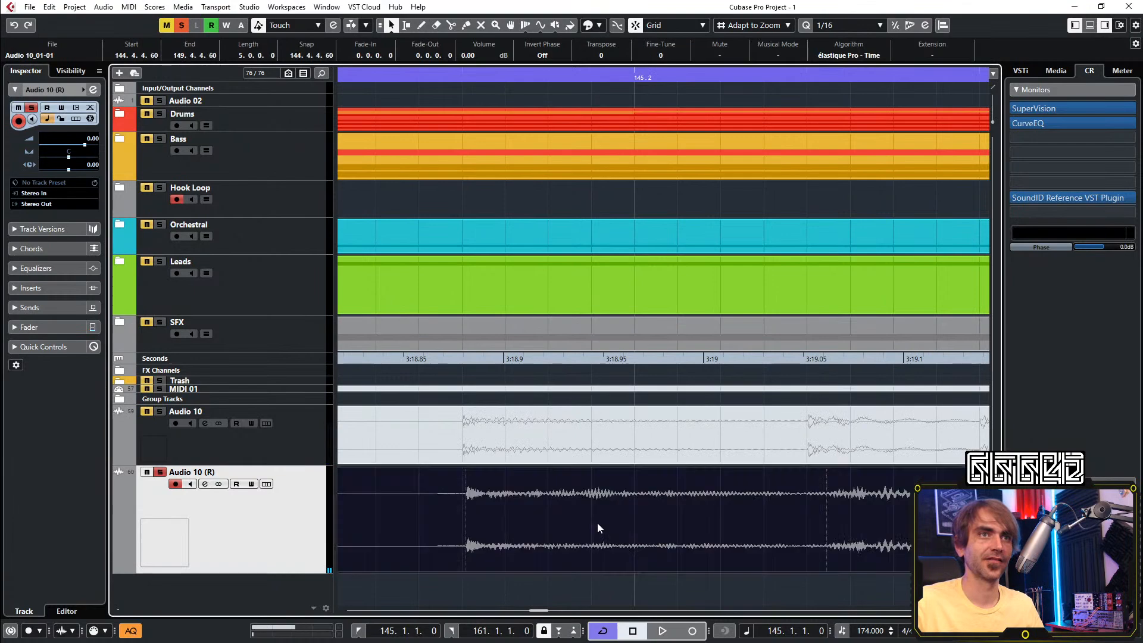
{"action": "key", "text": "space"}
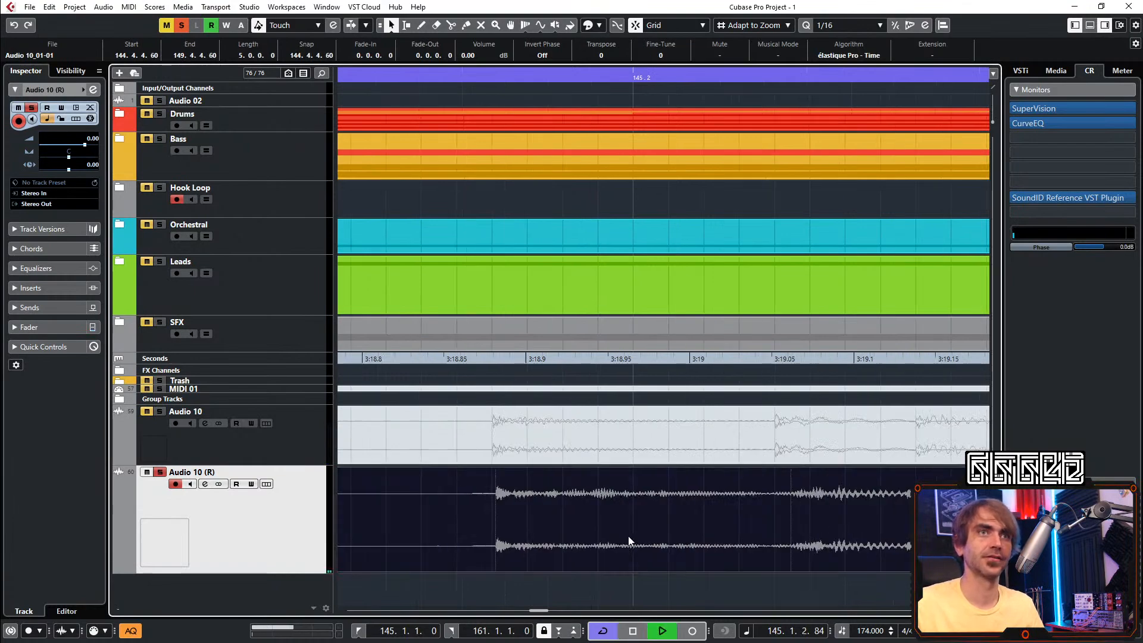
Trim the start of the rendered event to bar 145
{"action": "scroll", "coordinate": [628, 524], "scroll_direction": "down", "scroll_amount": 5}
{"action": "scroll", "coordinate": [626, 516], "scroll_direction": "up", "scroll_amount": 2}
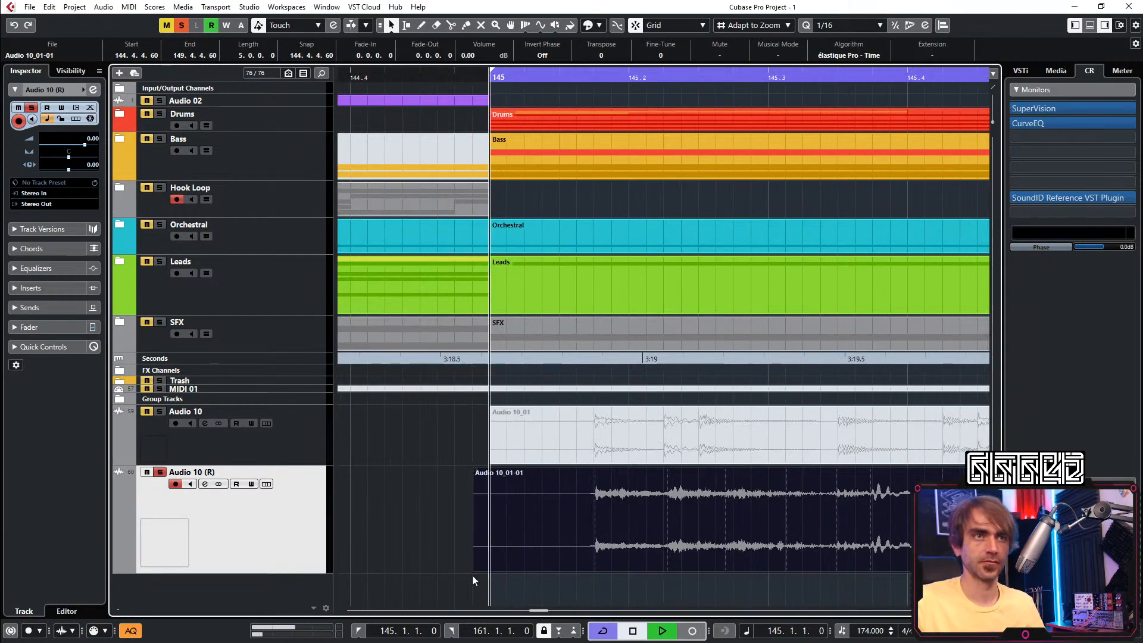
{"action": "left_click_drag", "start_coordinate": [474, 573], "coordinate": [490, 573]}
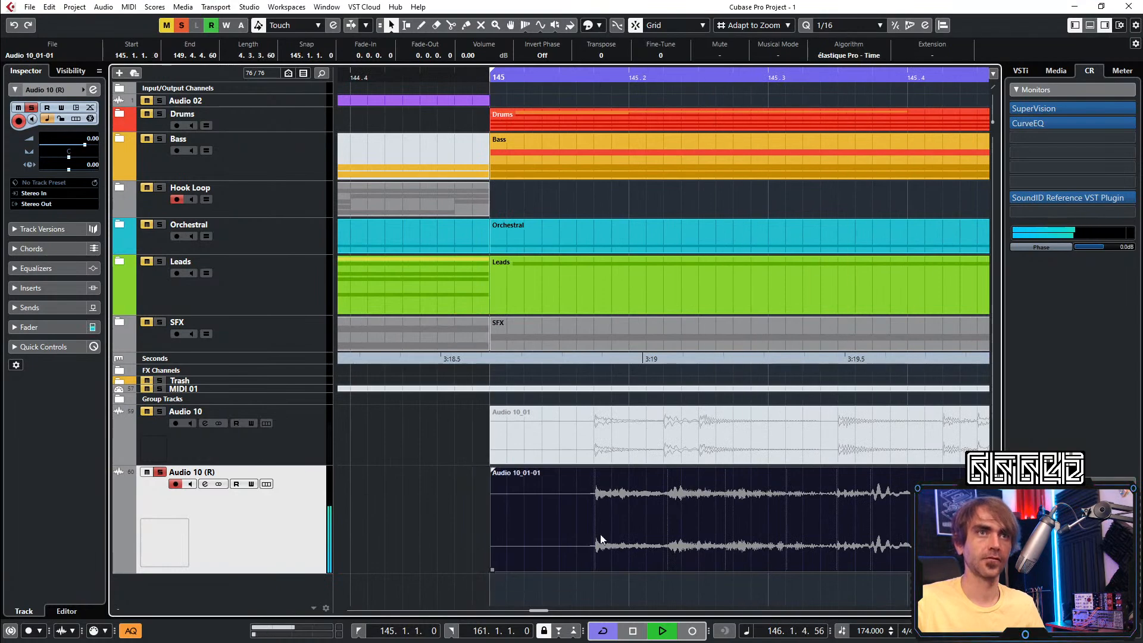
Nudge the rendered event slightly earlier to start at 144.4.4.117, and trim its start to bar 145 again
{"action": "scroll", "coordinate": [594, 541], "scroll_direction": "up", "scroll_amount": 2}
{"action": "scroll", "coordinate": [596, 515], "scroll_direction": "up", "scroll_amount": 4}
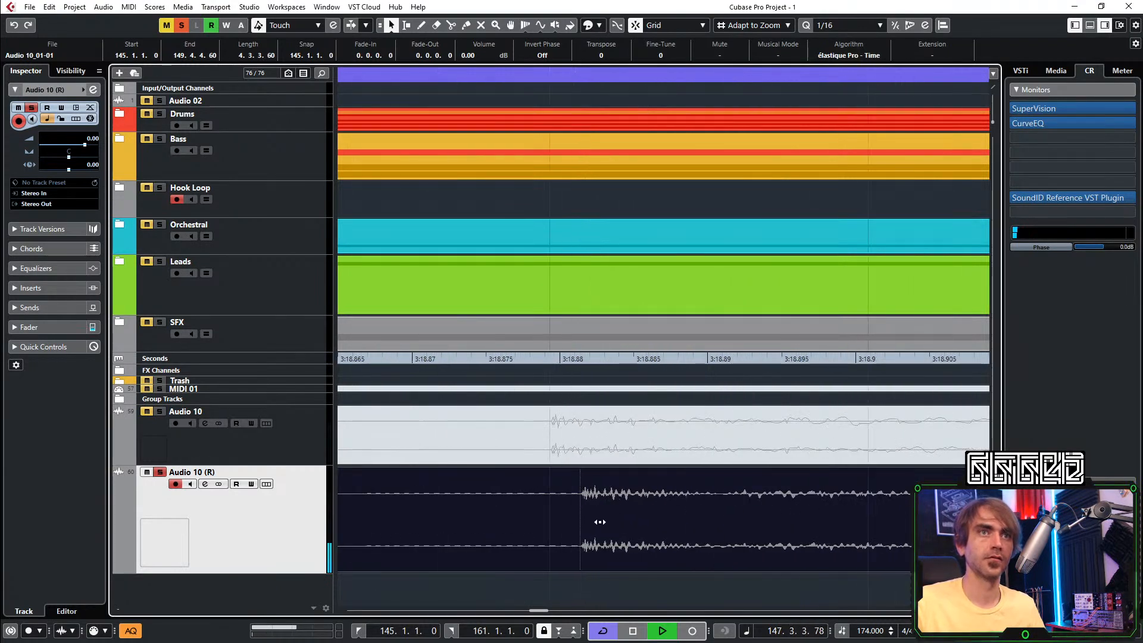
{"action": "left_click_drag", "start_coordinate": [615, 523], "coordinate": [592, 508]}
{"action": "scroll", "coordinate": [592, 507], "scroll_direction": "down", "scroll_amount": 5}
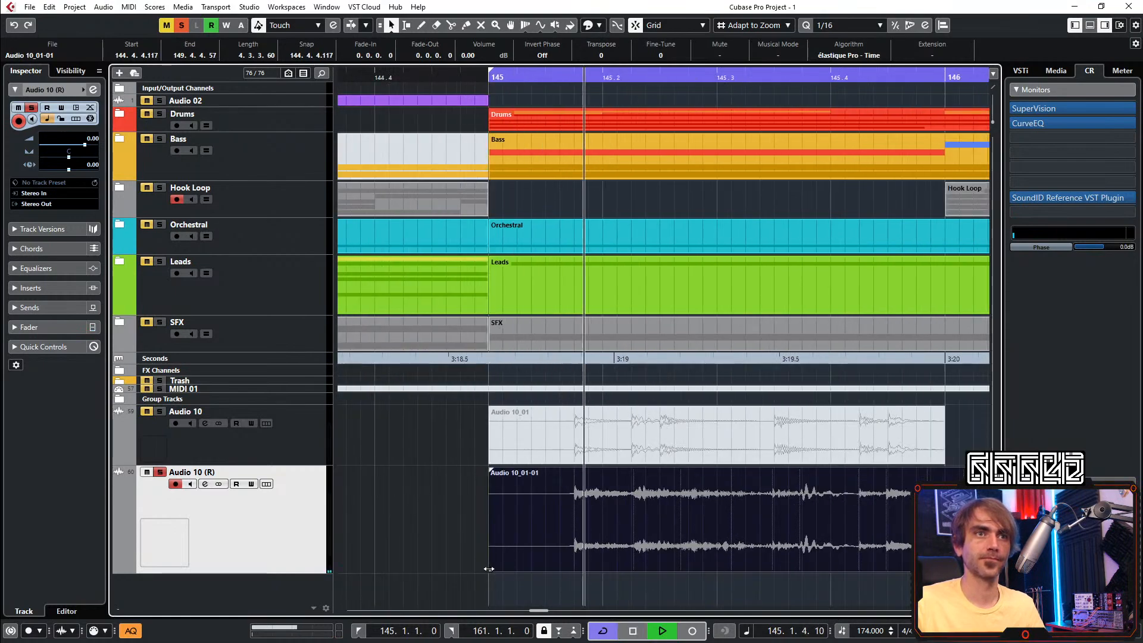
{"action": "left_click_drag", "start_coordinate": [488, 569], "coordinate": [490, 569]}
{"action": "key", "text": "space"}
{"action": "key", "text": "space"}
Shorten the rendered event to end at 146.3.1.0 and mute the original Audio 10 track
{"action": "scroll", "coordinate": [756, 498], "scroll_direction": "down", "scroll_amount": 5}
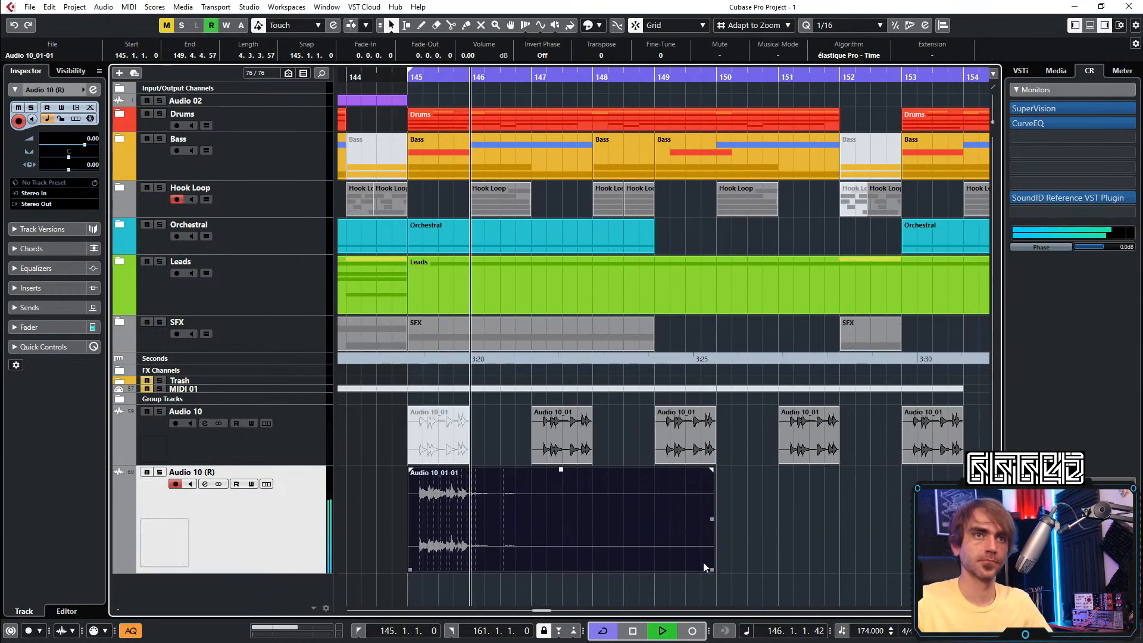
{"action": "left_click_drag", "start_coordinate": [703, 562], "coordinate": [499, 568]}
{"action": "left_click", "coordinate": [147, 411]}
Add a fade-out of 0.0.3.29 to the rendered event and play it back from bar 145
{"action": "left_click_drag", "start_coordinate": [497, 470], "coordinate": [487, 470]}
{"action": "key", "text": "space"}
{"action": "key", "text": "space"}
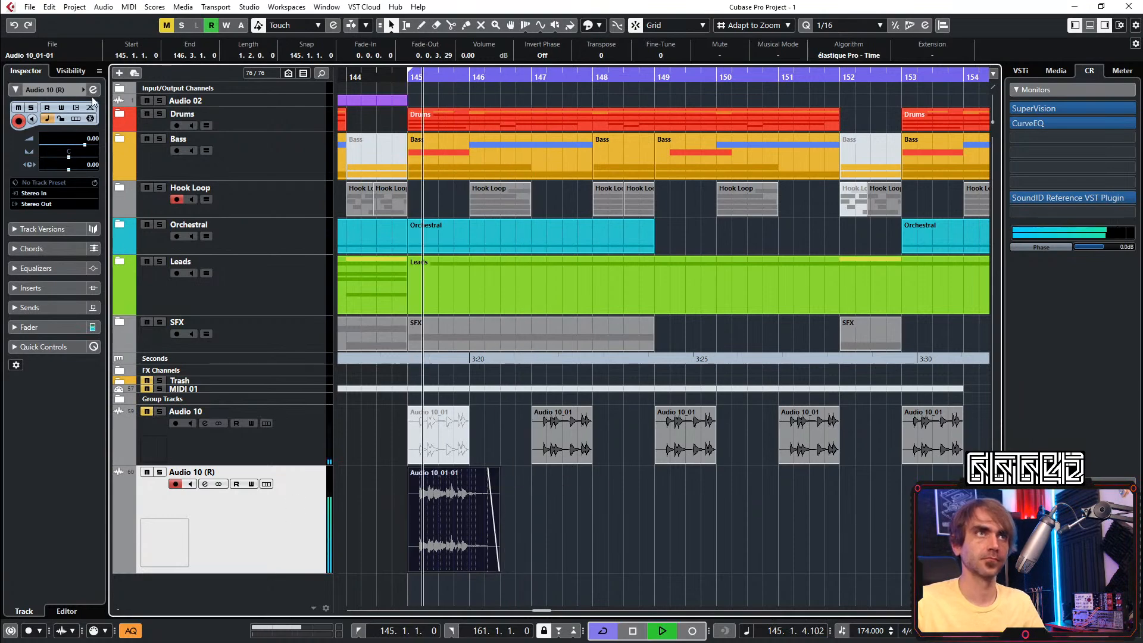
Apply a 24 dB low cut at about 100 Hz in the Audio 10 (R) channel's pre section
{"action": "key", "text": "e"}
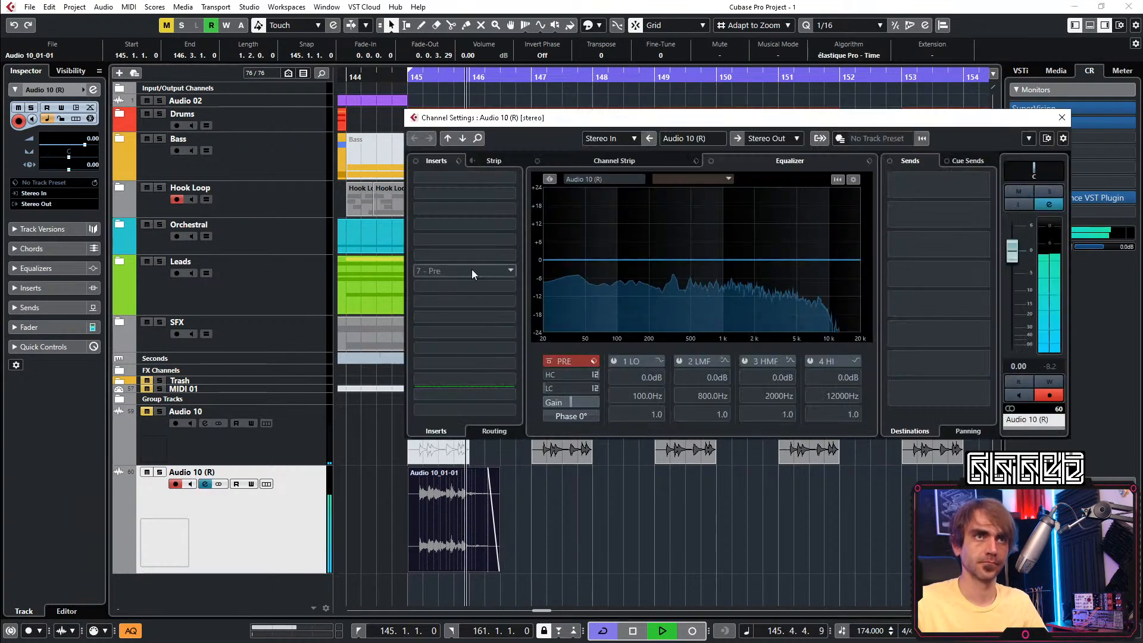
{"action": "left_click", "coordinate": [594, 388]}
{"action": "left_click", "coordinate": [585, 413]}
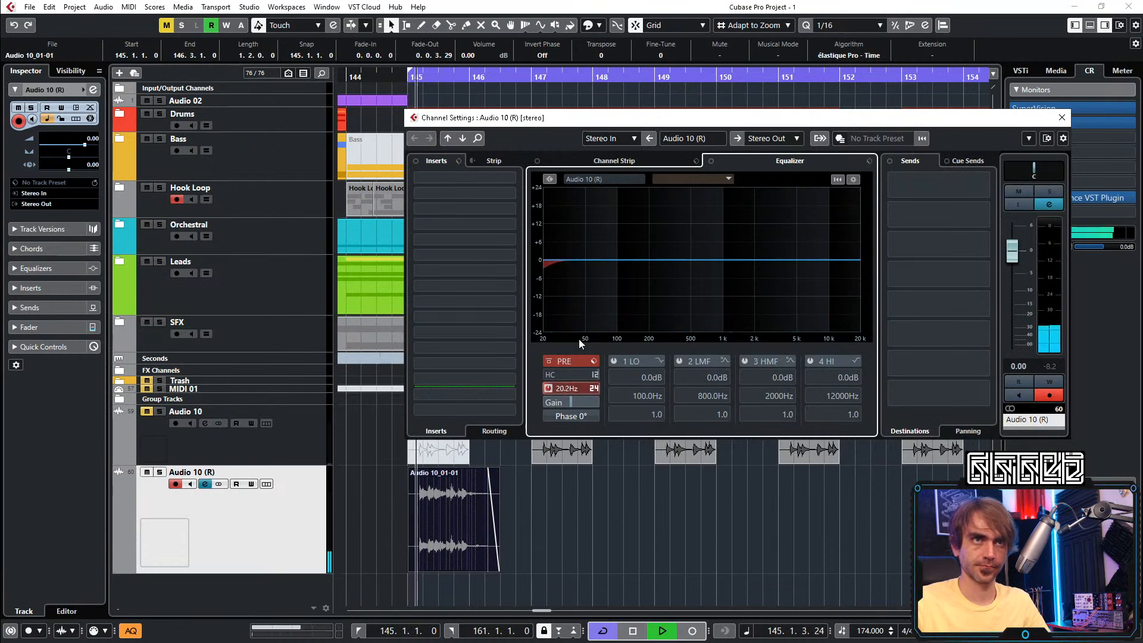
{"action": "left_click_drag", "start_coordinate": [547, 265], "coordinate": [617, 285]}
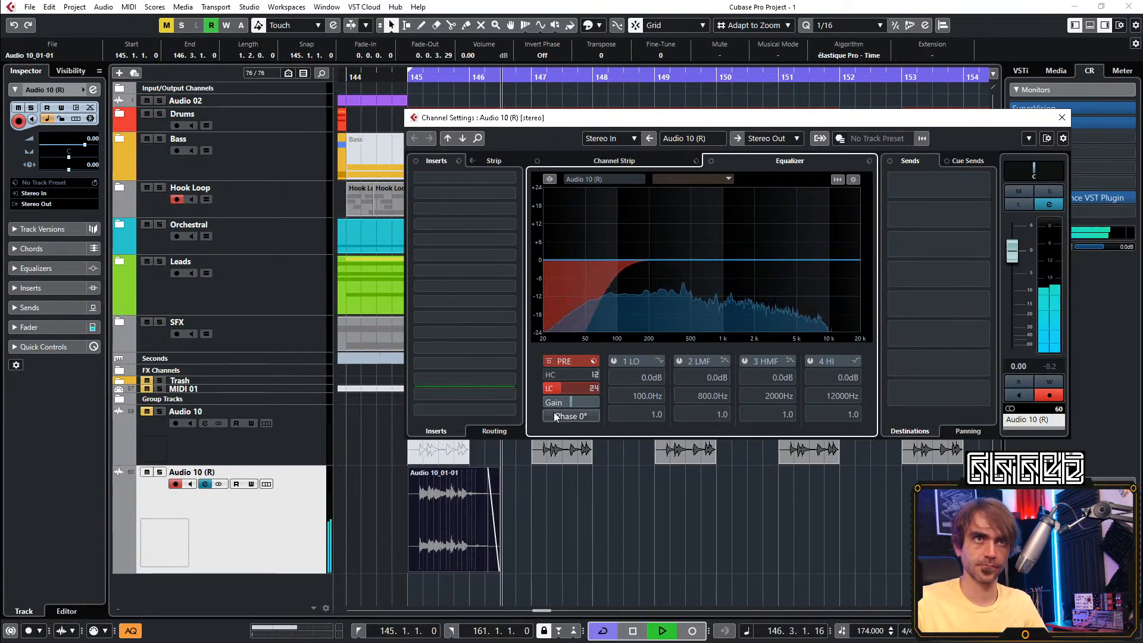
Raise the Audio 10 (R) channel's pre gain slightly, close the channel settings and replay from bar 145
{"action": "left_click_drag", "start_coordinate": [583, 402], "coordinate": [584, 403]}
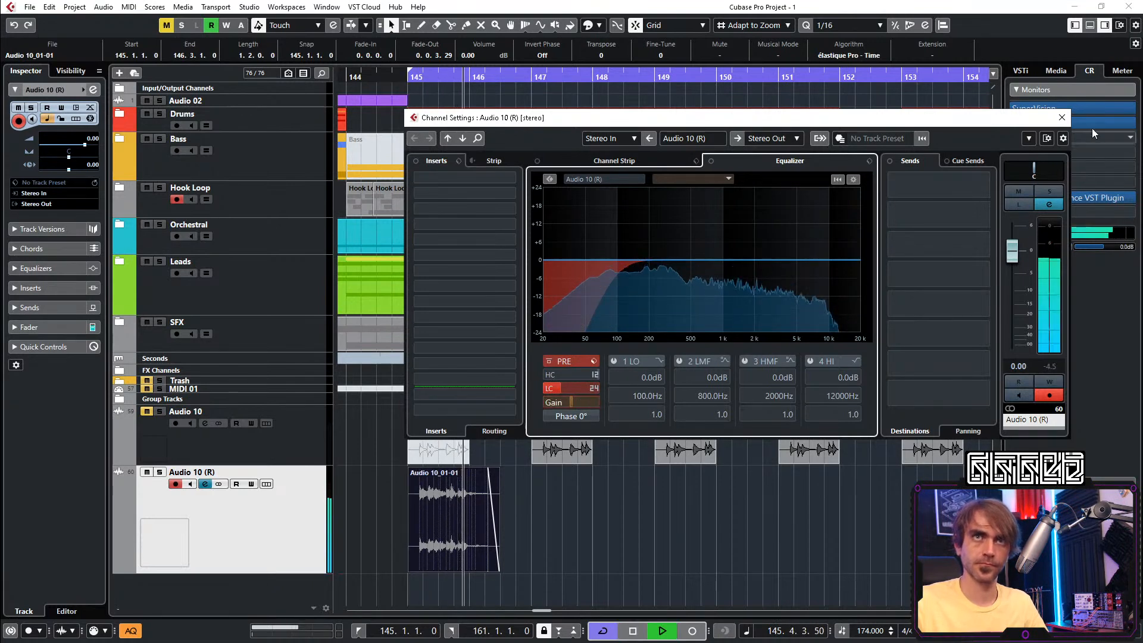
{"action": "left_click", "coordinate": [622, 517]}
{"action": "key", "text": "space"}
{"action": "key", "text": "space"}
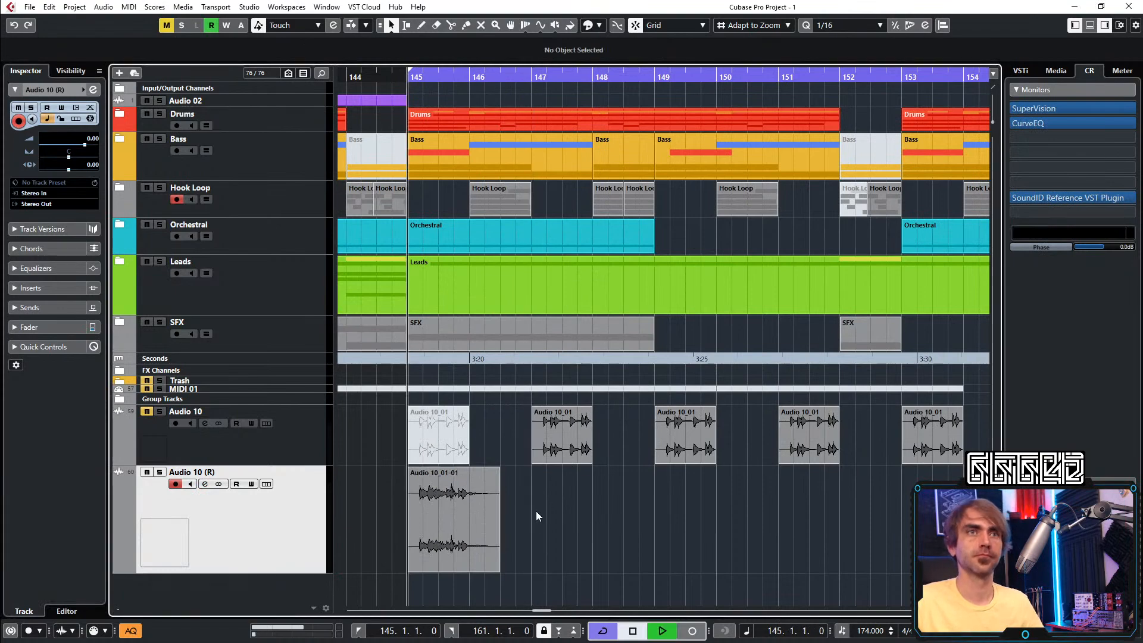
Copy the rendered event on Audio 10 (R) to bars 147, 149 and 151
{"action": "left_click_drag", "start_coordinate": [438, 529], "coordinate": [565, 545]}
{"action": "key", "text": "g"}
{"action": "key", "text": "g"}
{"action": "left_click_drag", "start_coordinate": [582, 503], "coordinate": [359, 539]}
{"action": "left_click_drag", "start_coordinate": [411, 526], "coordinate": [575, 531]}
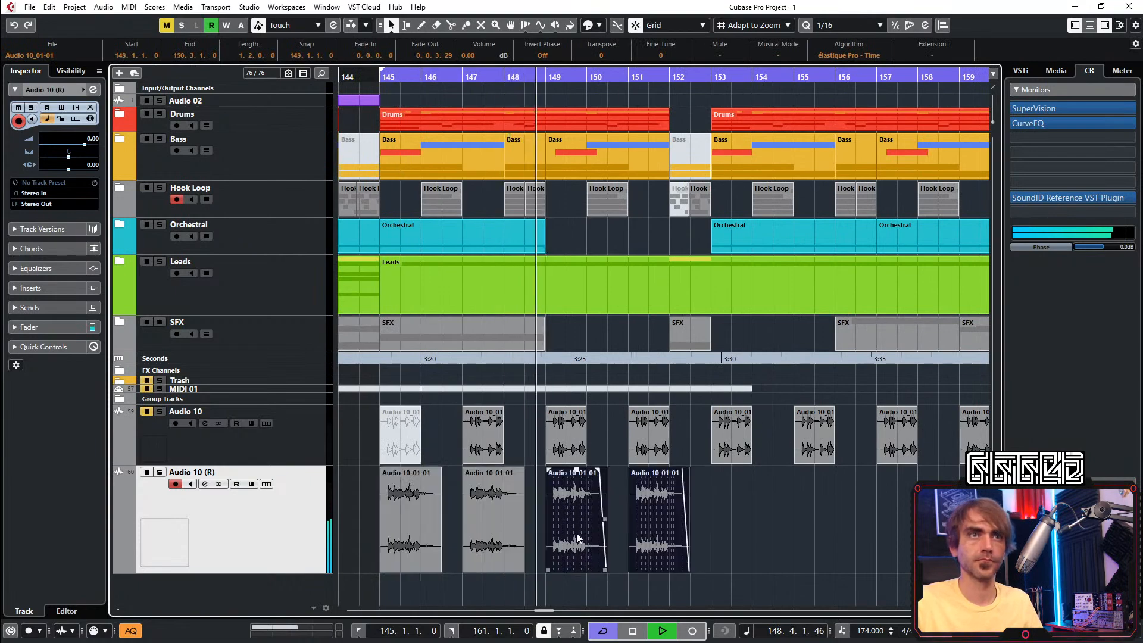
{"action": "left_click", "coordinate": [752, 475]}
{"action": "key", "text": "h"}
{"action": "scroll", "coordinate": [560, 491], "scroll_direction": "left", "scroll_amount": 2}
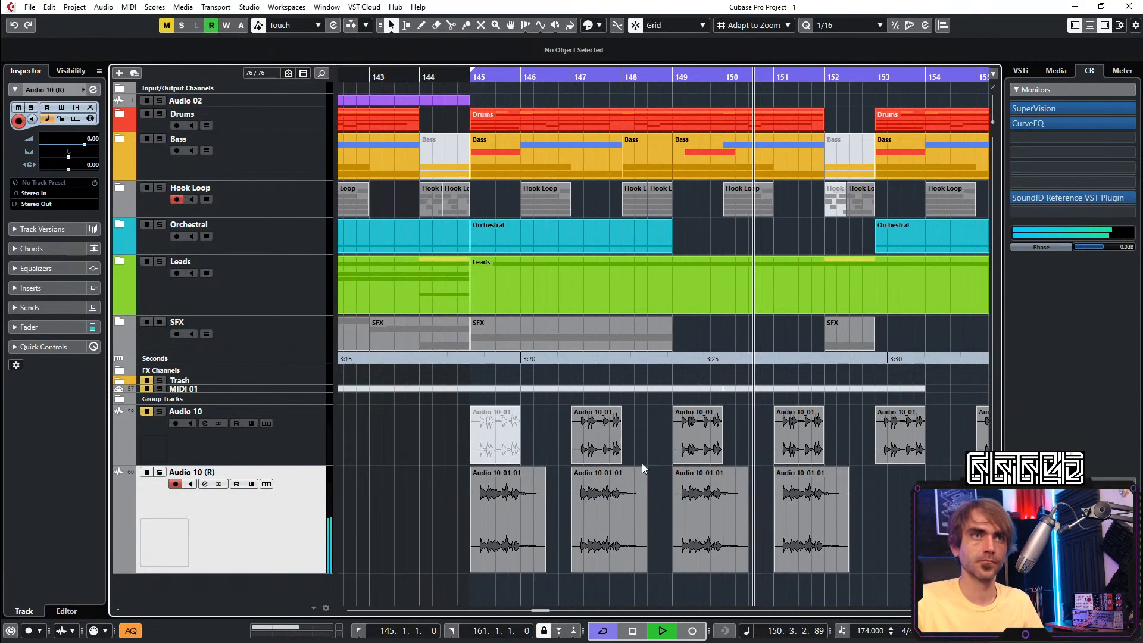
{"action": "scroll", "coordinate": [497, 464], "scroll_direction": "up", "scroll_amount": 3}
{"action": "scroll", "coordinate": [498, 489], "scroll_direction": "up", "scroll_amount": 2}
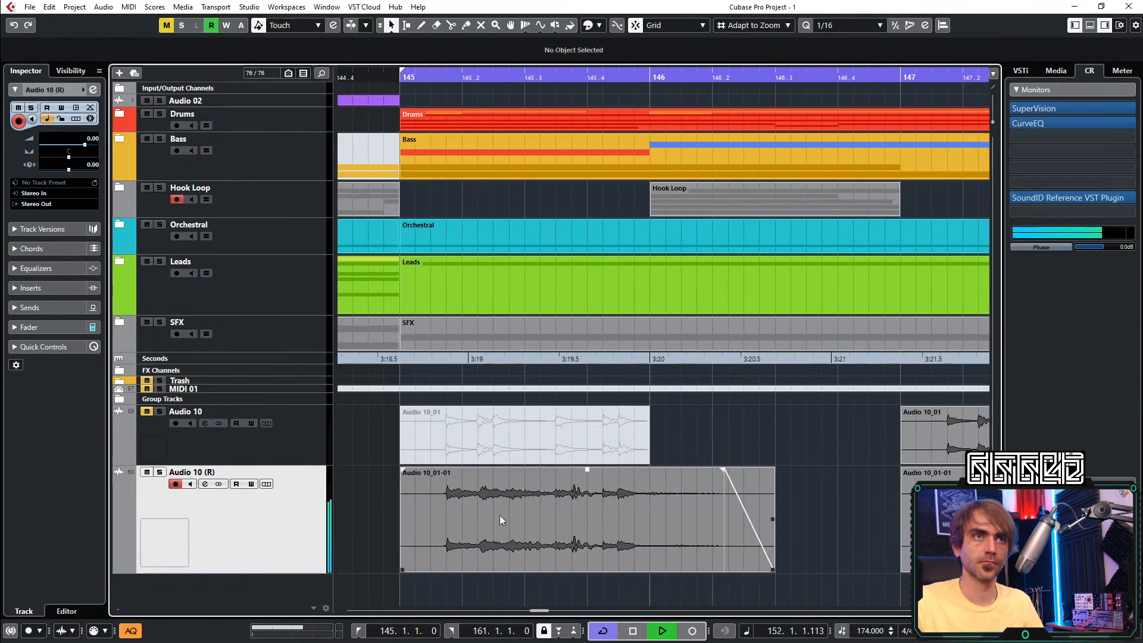
Solo Audio 10 (R) and split its bar 145 event at 145.1.4, 145.2.2, 145.3.3, 145.3.4, 145.4.2 and 145.4.3
{"action": "left_click", "coordinate": [485, 512]}
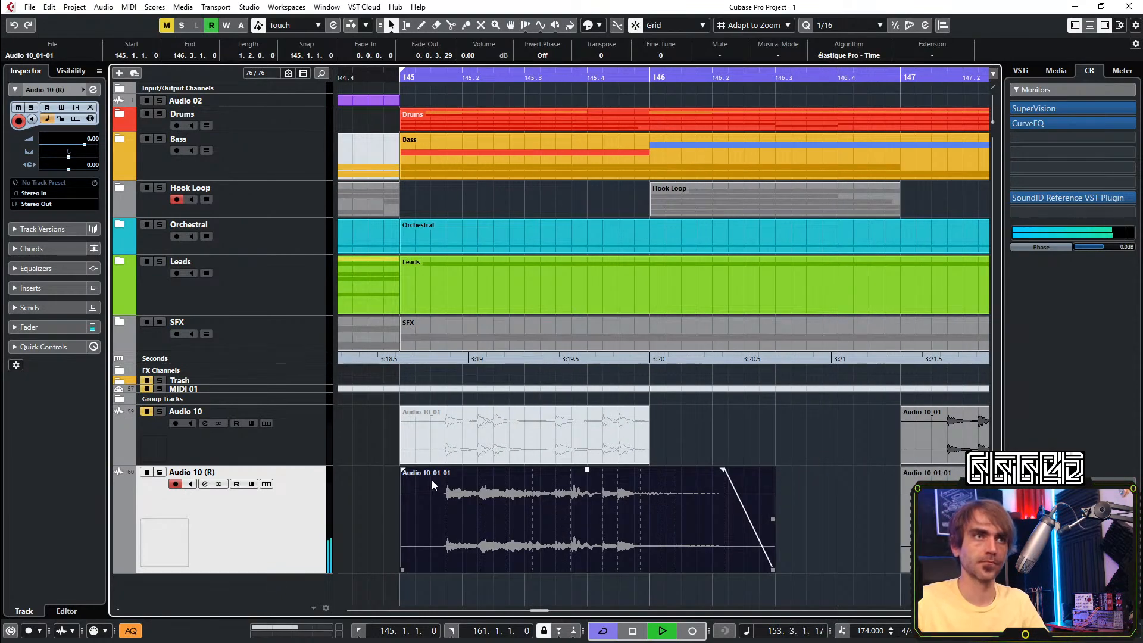
{"action": "key", "text": "space"}
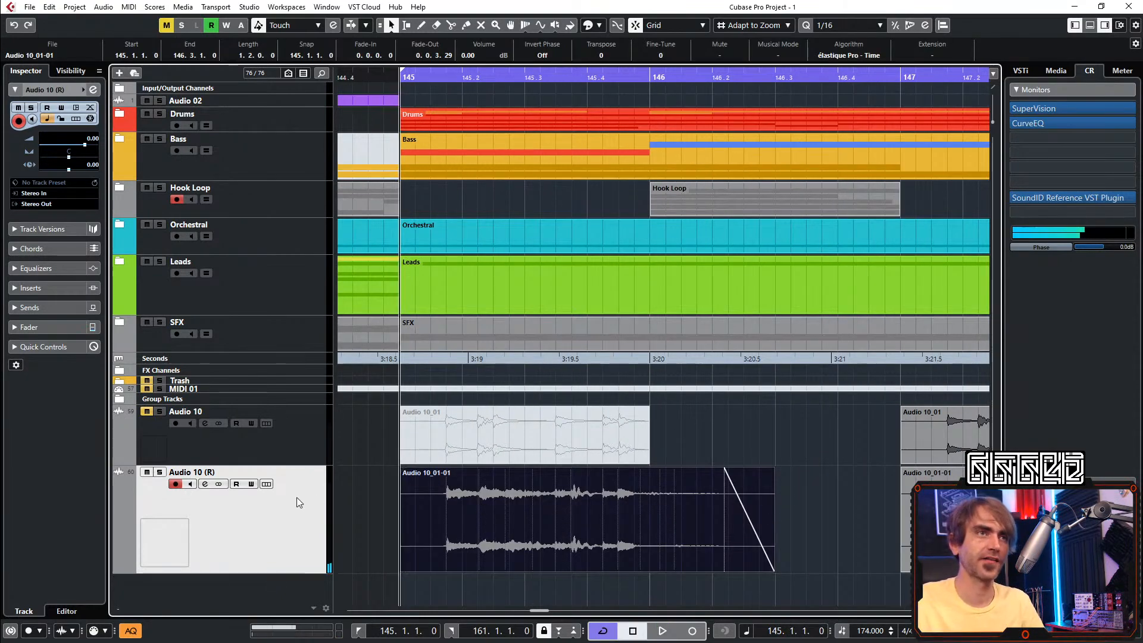
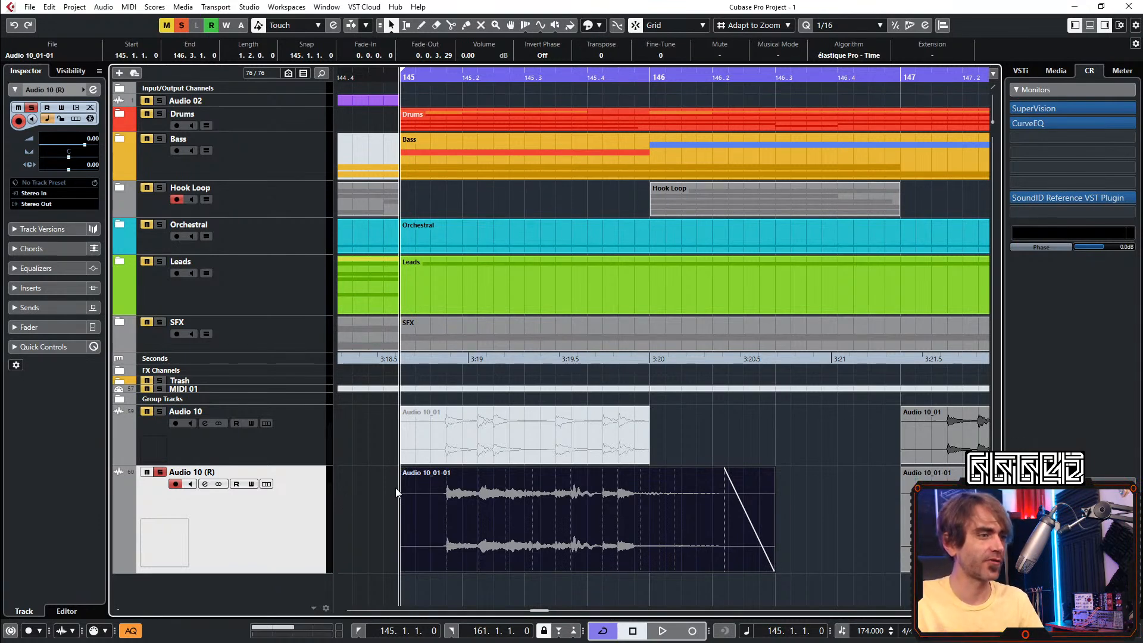
{"action": "key", "text": "space"}
{"action": "key", "text": "space"}
{"action": "key", "text": "3"}
{"action": "left_click", "coordinate": [447, 543]}
{"action": "left_click", "coordinate": [480, 550]}
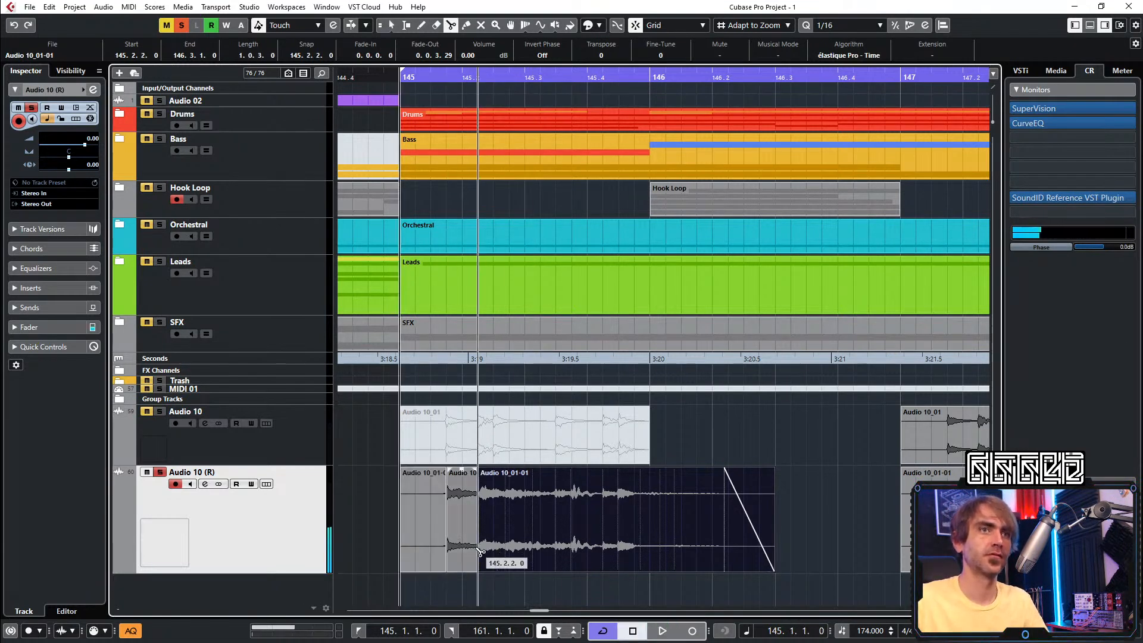
{"action": "left_click", "coordinate": [613, 558]}
{"action": "left_click", "coordinate": [625, 549]}
{"action": "left_click", "coordinate": [577, 545]}
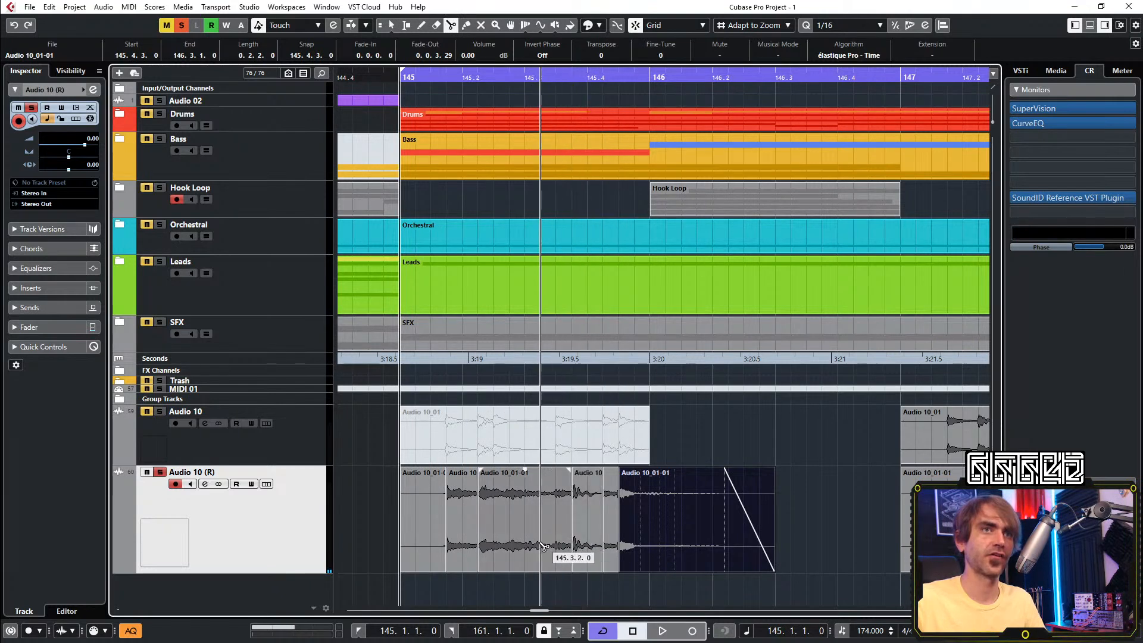
{"action": "left_click", "coordinate": [557, 546]}
Audition the cuts, undo the last two splits and re-split the event at 145.3.3 only
{"action": "key", "text": "space"}
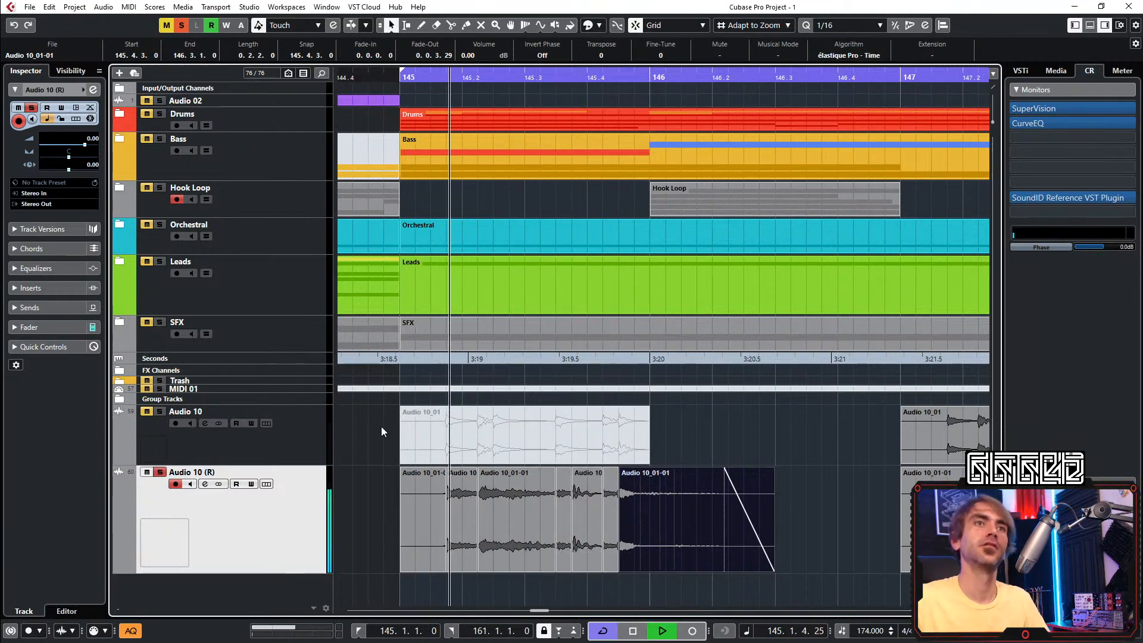
{"action": "key", "text": "1"}
{"action": "key", "text": "space"}
{"action": "key", "text": "space"}
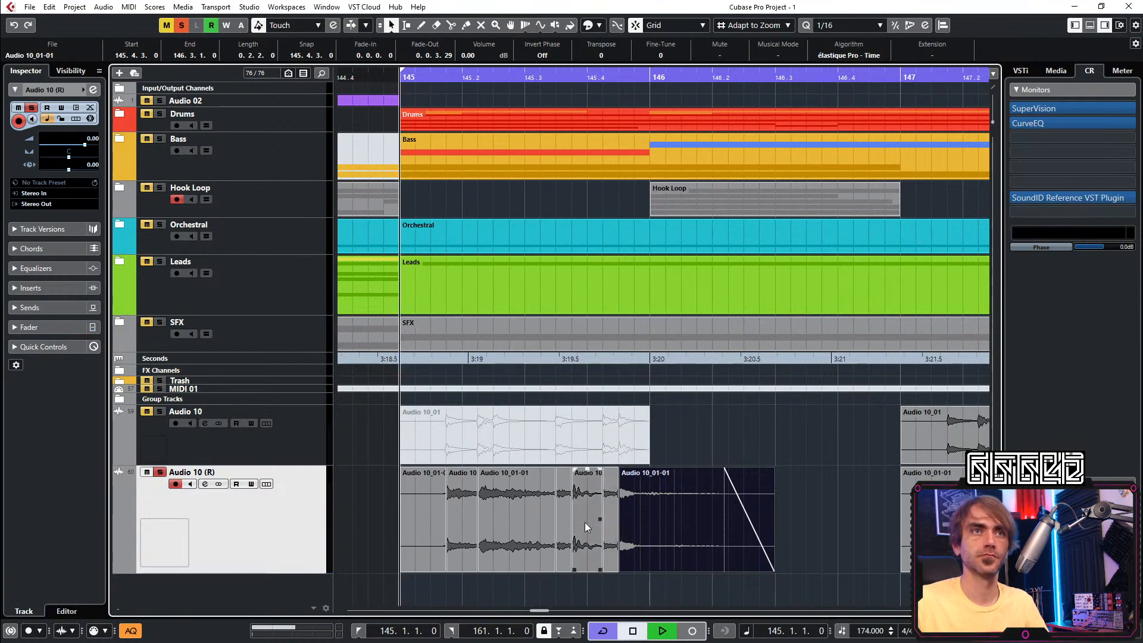
{"action": "key", "text": "ctrl+z"}
{"action": "key", "text": "ctrl+z"}
{"action": "left_click", "coordinate": [569, 531]}
{"action": "key", "text": "3"}
{"action": "left_click", "coordinate": [562, 535]}
{"action": "key", "text": "7"}
{"action": "key", "text": "space"}
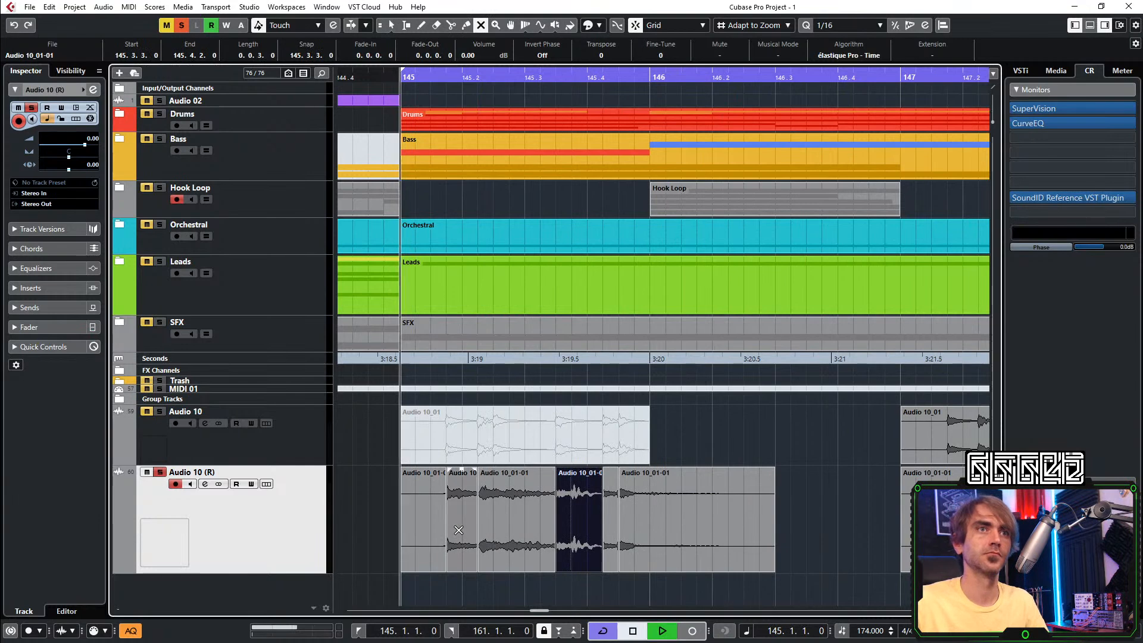
Try muting the slice from 145.1.4 to 145.2.2 while playing from bar 145
{"action": "left_click", "coordinate": [458, 530]}
{"action": "key", "text": "space"}
{"action": "key", "text": "space"}
{"action": "key", "text": "space"}
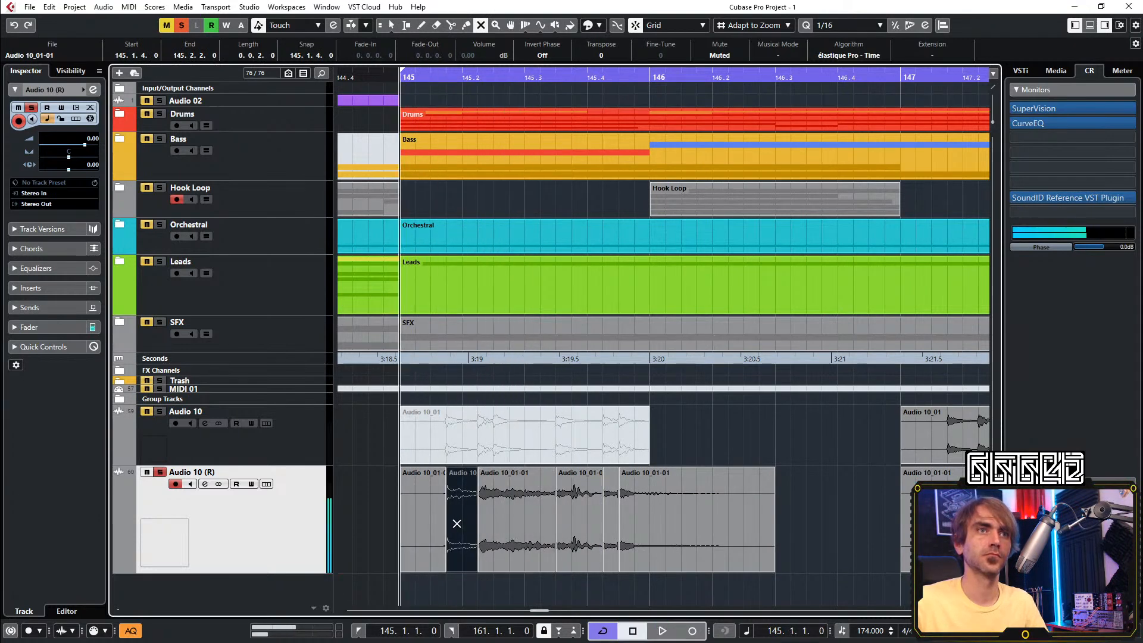
Split the middle slice at 145.2.3, then mute the short slice from 145.2.2 and the slice from 145.3.3 to 145.4.2
{"action": "key", "text": "3"}
{"action": "left_click", "coordinate": [495, 528]}
{"action": "key", "text": "7"}
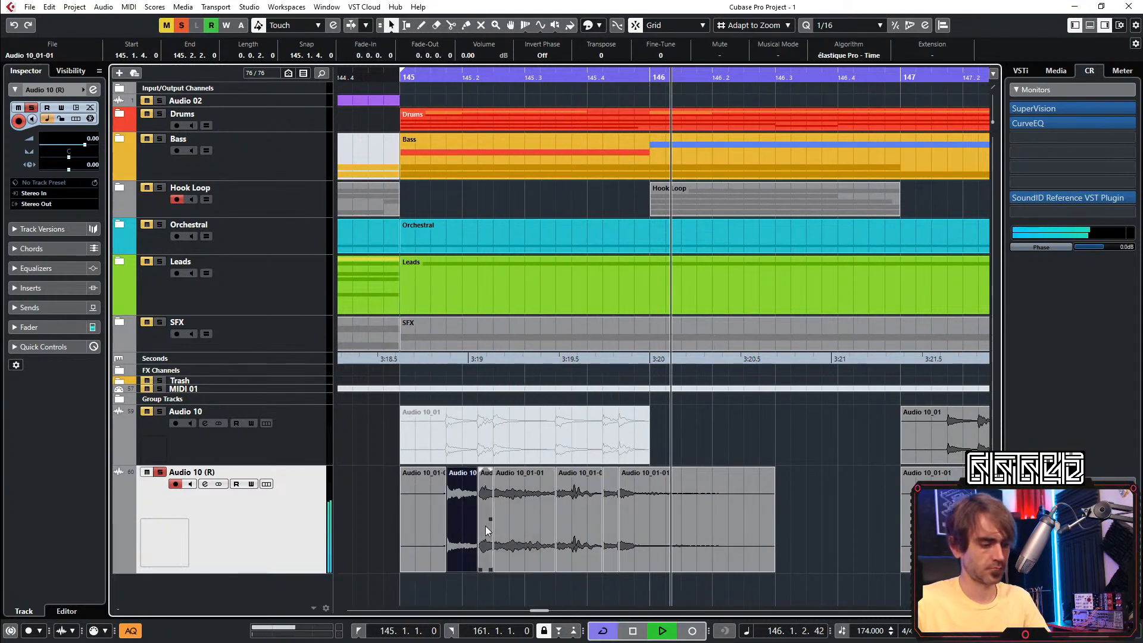
{"action": "left_click", "coordinate": [485, 525]}
{"action": "key", "text": "space"}
{"action": "key", "text": "space"}
{"action": "left_click", "coordinate": [583, 550]}
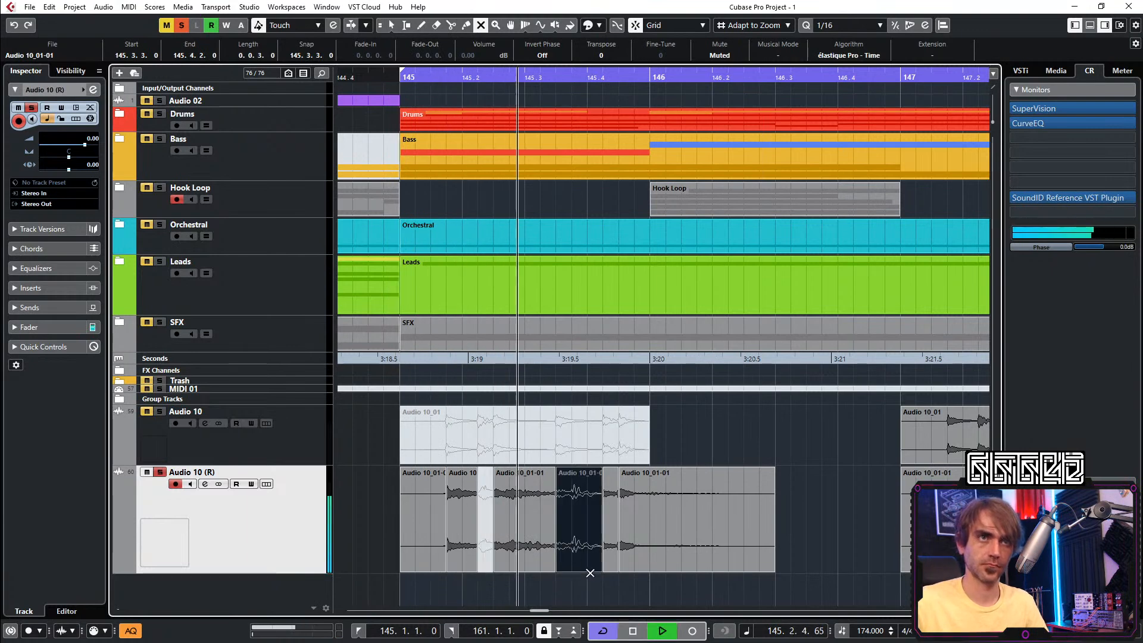
Turn off solo on Audio 10 (R) and play the chopped loop from bar 145 in the full mix
{"action": "key", "text": "1"}
{"action": "key", "text": "space"}
{"action": "key", "text": "space"}
{"action": "left_click", "coordinate": [159, 471]}
{"action": "key", "text": "space"}
{"action": "key", "text": "space"}
{"action": "key", "text": "space"}
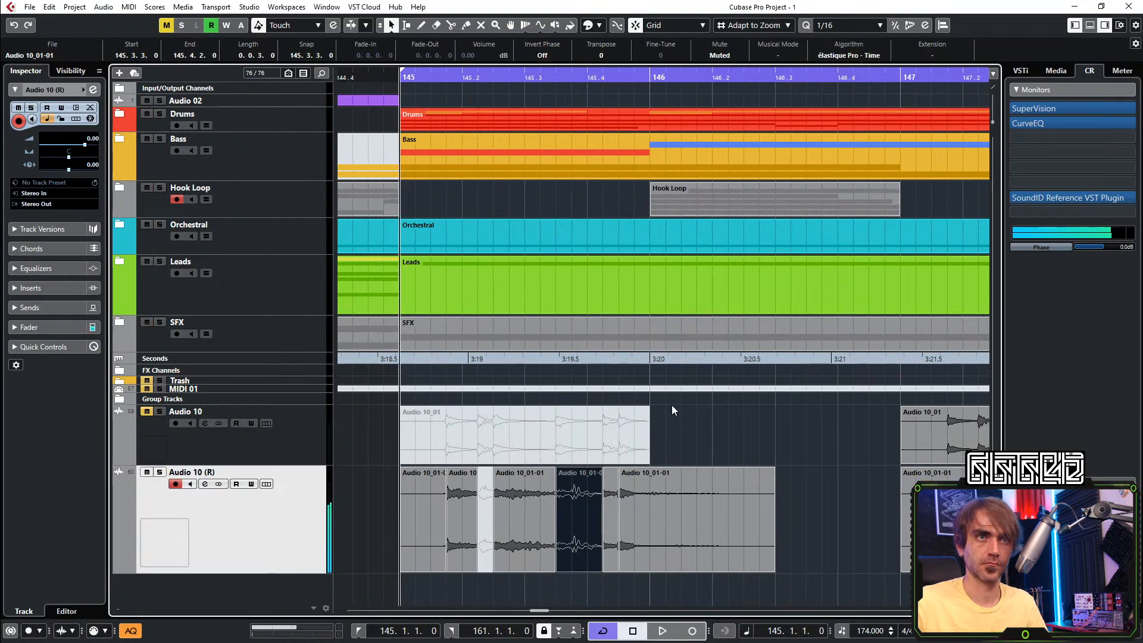
{"action": "scroll", "coordinate": [693, 411], "scroll_direction": "down", "scroll_amount": 3}
{"action": "left_click_drag", "start_coordinate": [690, 443], "coordinate": [605, 416]}
{"action": "key", "text": "space"}
{"action": "key", "text": "space"}
{"action": "scroll", "coordinate": [483, 443], "scroll_direction": "up", "scroll_amount": 3}
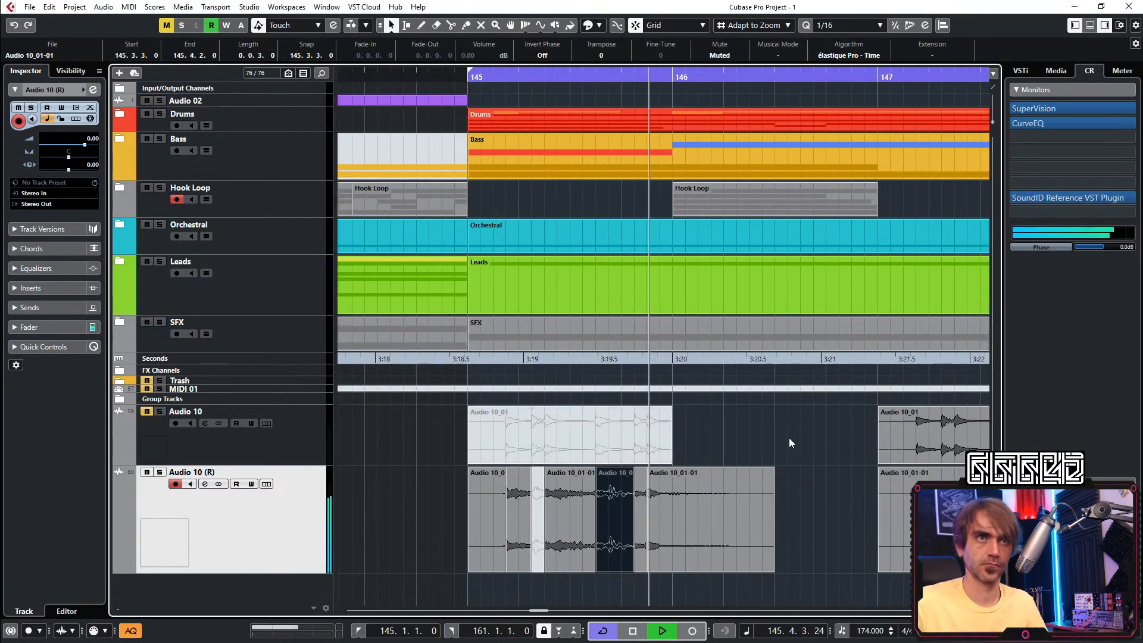
{"action": "scroll", "coordinate": [700, 529], "scroll_direction": "down", "scroll_amount": 3}
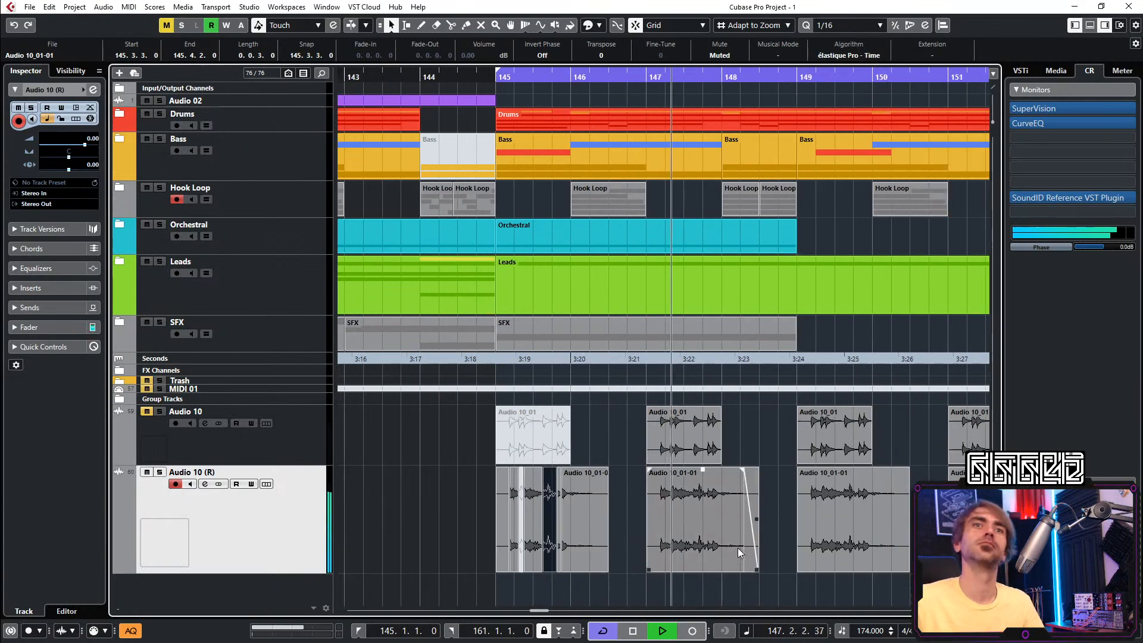
{"action": "key", "text": "space"}
{"action": "key", "text": "space"}
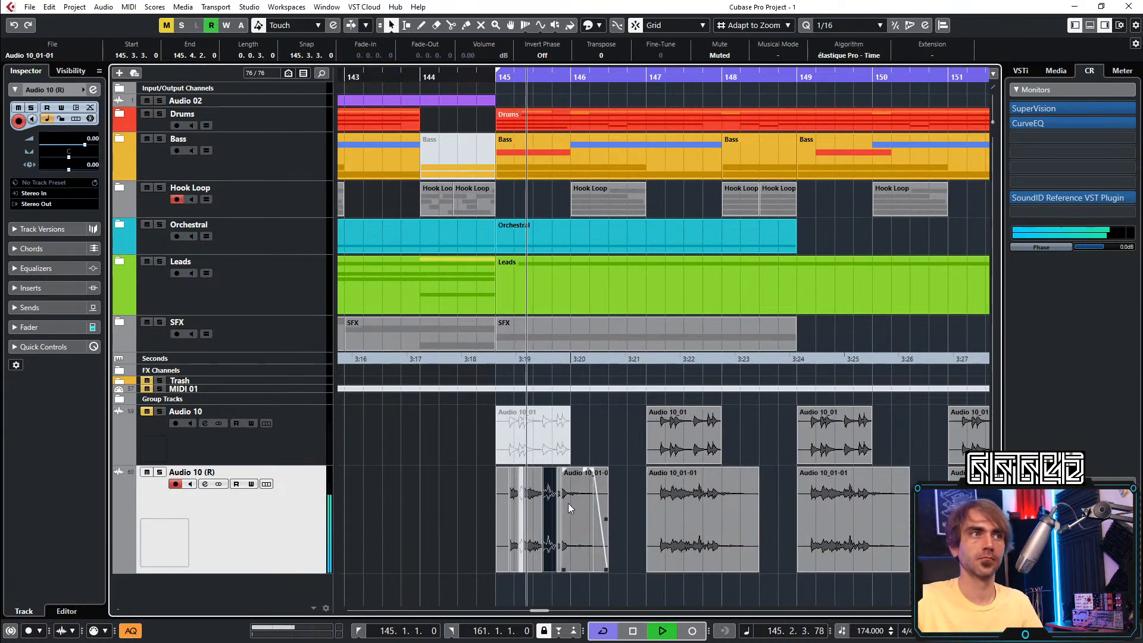
Delete the silent opening slice at bar 145 and the two muted slices at 145.2.2 and 145.3.3
{"action": "scroll", "coordinate": [483, 487], "scroll_direction": "up", "scroll_amount": 3}
{"action": "left_click", "coordinate": [523, 502]}
{"action": "key", "text": "Delete"}
{"action": "left_click", "coordinate": [573, 531]}
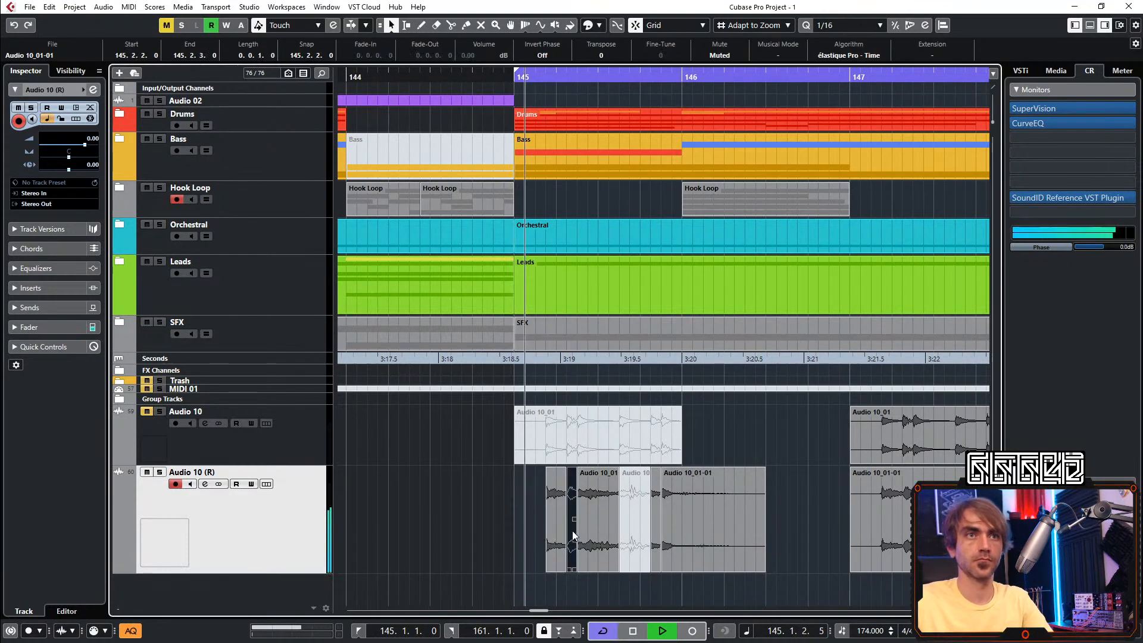
{"action": "key", "text": "Delete"}
{"action": "left_click", "coordinate": [634, 548]}
{"action": "key", "text": "Delete"}
Delete the chopped loop's tail from 146.1.1 to 146.3.1 and replay from bar 145
{"action": "left_click", "coordinate": [745, 548]}
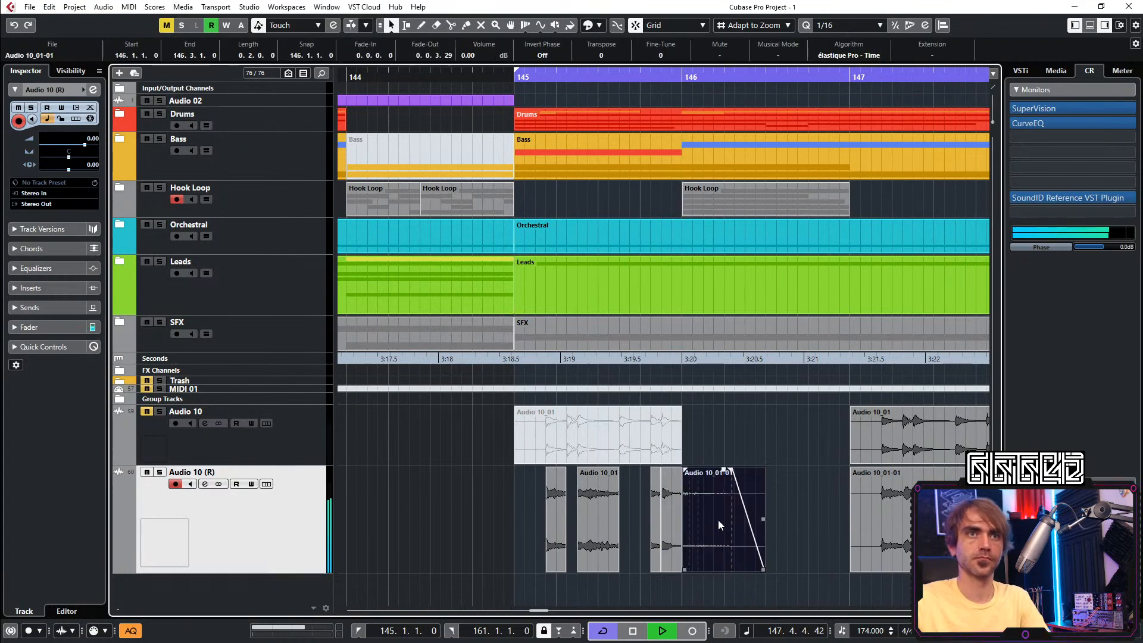
{"action": "key", "text": "Delete"}
{"action": "scroll", "coordinate": [655, 534], "scroll_direction": "up", "scroll_amount": 5}
{"action": "key", "text": "space"}
{"action": "key", "text": "space"}
{"action": "scroll", "coordinate": [674, 543], "scroll_direction": "down", "scroll_amount": 3}
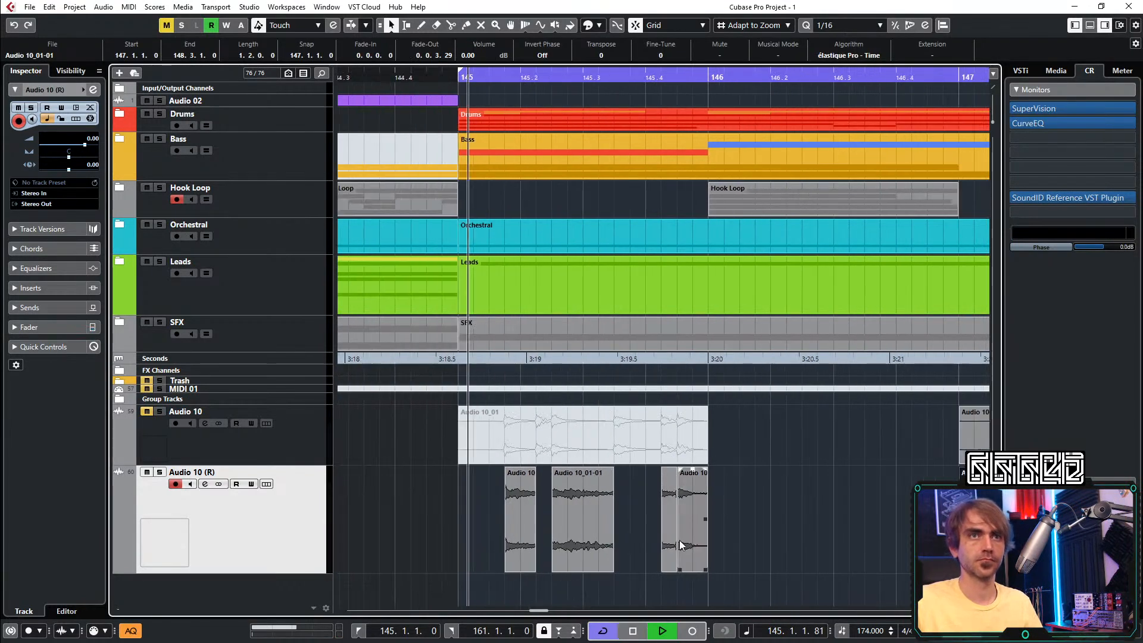
Try filling the gaps at 145.2.2 and 145.3.3 with copied slices, and undo the copies after auditioning them
{"action": "left_click_drag", "start_coordinate": [695, 559], "coordinate": [550, 568]}
{"action": "key", "text": "space"}
{"action": "key", "text": "space"}
{"action": "key", "text": "space"}
{"action": "key", "text": "space"}
{"action": "mouse_move", "coordinate": [633, 555]}
{"action": "left_mouse_down"}
{"action": "mouse_move", "coordinate": [526, 532]}
{"action": "mouse_move", "coordinate": [518, 541]}
{"action": "mouse_move", "coordinate": [643, 530]}
{"action": "mouse_move", "coordinate": [630, 535]}
{"action": "left_mouse_up"}
{"action": "key", "text": "space"}
{"action": "key", "text": "space"}
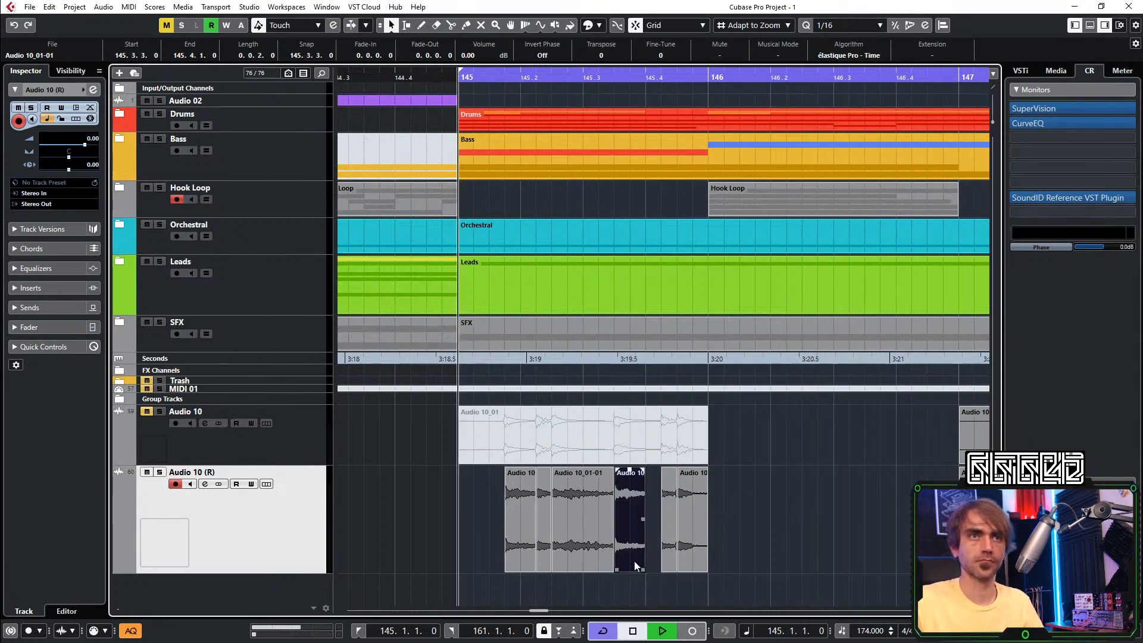
{"action": "key", "text": "ctrl+z"}
{"action": "key", "text": "ctrl+z"}
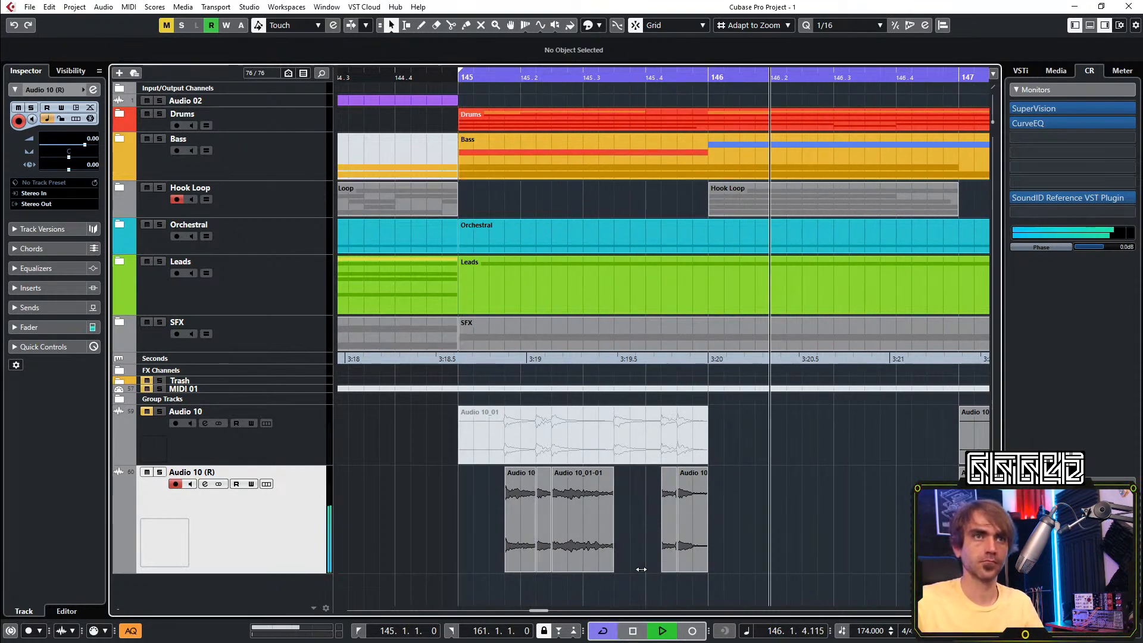
{"action": "key", "text": "ctrl+z"}
{"action": "key", "text": "ctrl+z"}
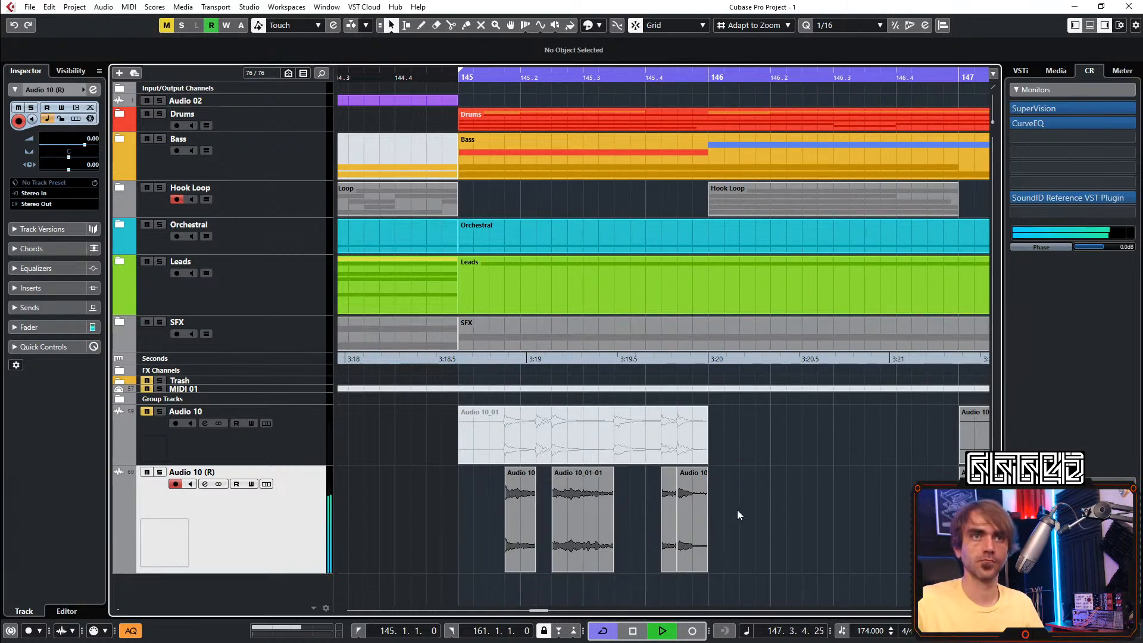
Delete the uncut rendered event at bar 147 on Audio 10 (R)
{"action": "key", "text": "g"}
{"action": "key", "text": "g"}
{"action": "key", "text": "space"}
{"action": "left_click", "coordinate": [736, 539]}
{"action": "key", "text": "Delete"}
Copy all the bar 145 slices to the matching positions from 147.1.4 and replay from bar 145
{"action": "left_click_drag", "start_coordinate": [685, 531], "coordinate": [505, 538]}
{"action": "key", "text": "h"}
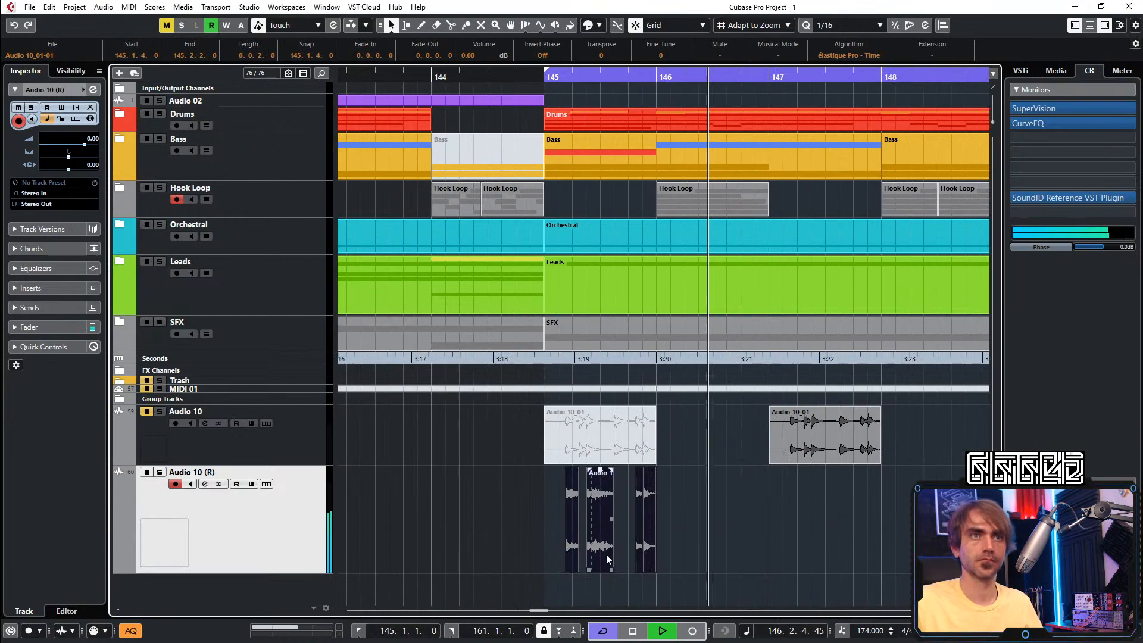
{"action": "key", "text": "h"}
{"action": "left_click_drag", "start_coordinate": [596, 539], "coordinate": [894, 519]}
{"action": "key", "text": "g"}
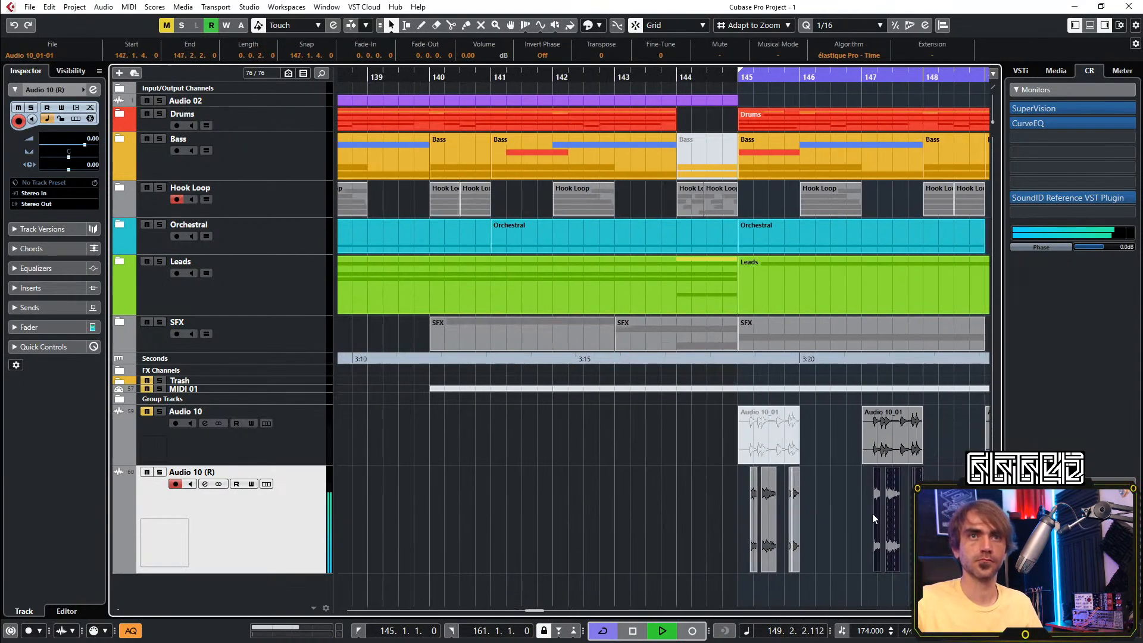
{"action": "key", "text": "g"}
{"action": "key", "text": "space"}
{"action": "key", "text": "space"}
Combine the slices of bars 145 and 147 on Audio 10 (R) into one audio part
{"action": "left_click_drag", "start_coordinate": [698, 506], "coordinate": [452, 523]}
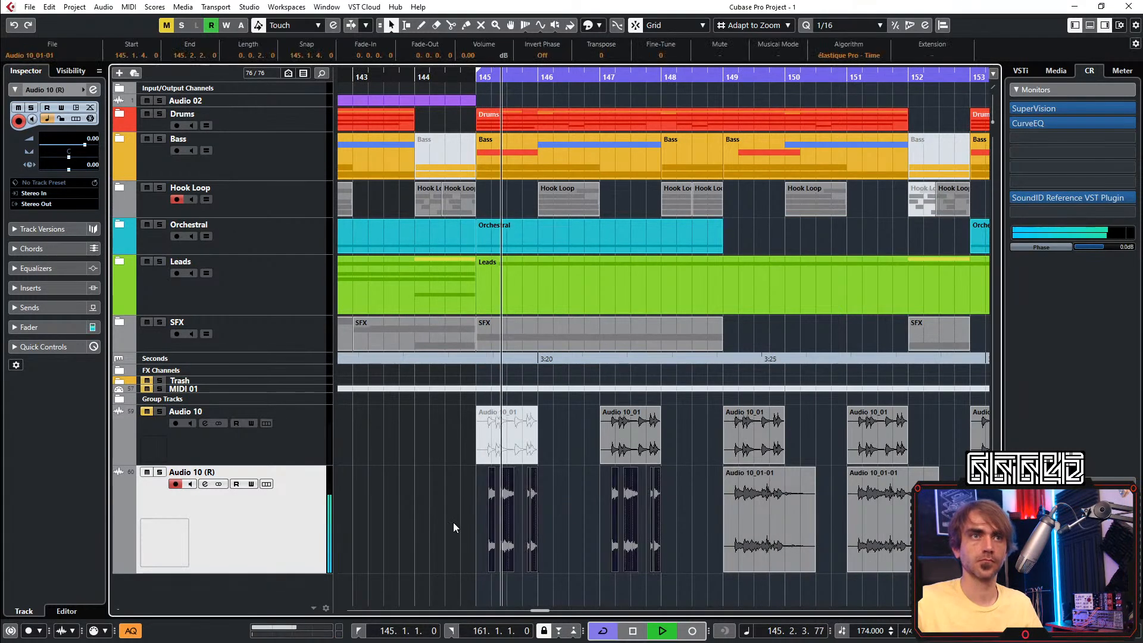
{"action": "right_click", "coordinate": [493, 523]}
{"action": "left_click", "coordinate": [557, 276]}
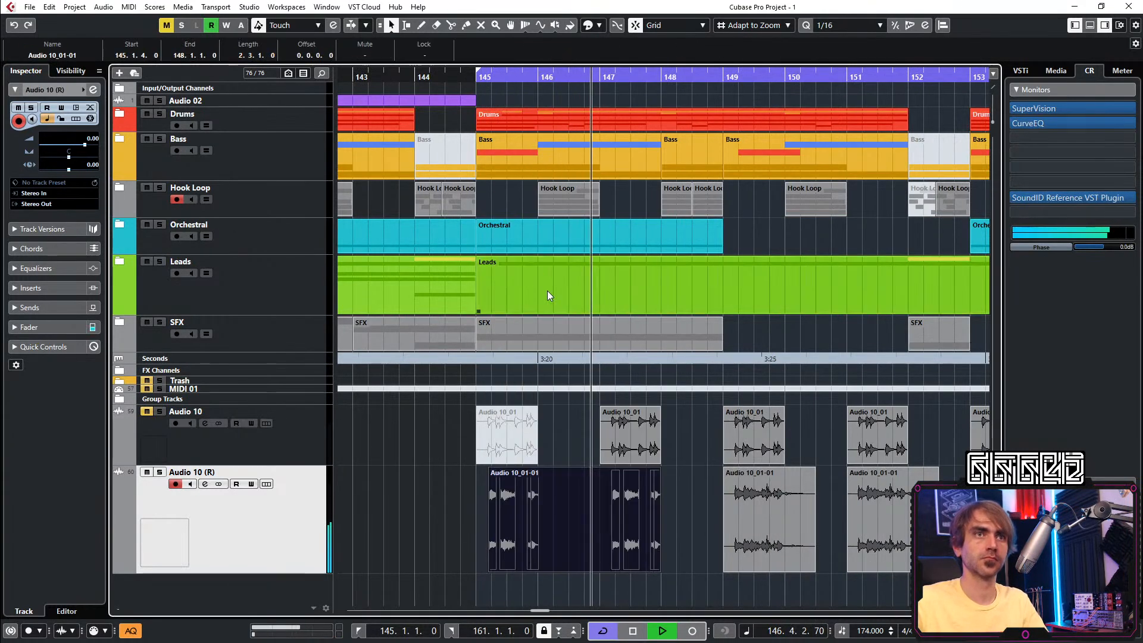
{"action": "key", "text": "space"}
{"action": "key", "text": "space"}
Extend the audio part so it runs from 145.1.1 to 149.1.1
{"action": "left_click_drag", "start_coordinate": [491, 569], "coordinate": [473, 573]}
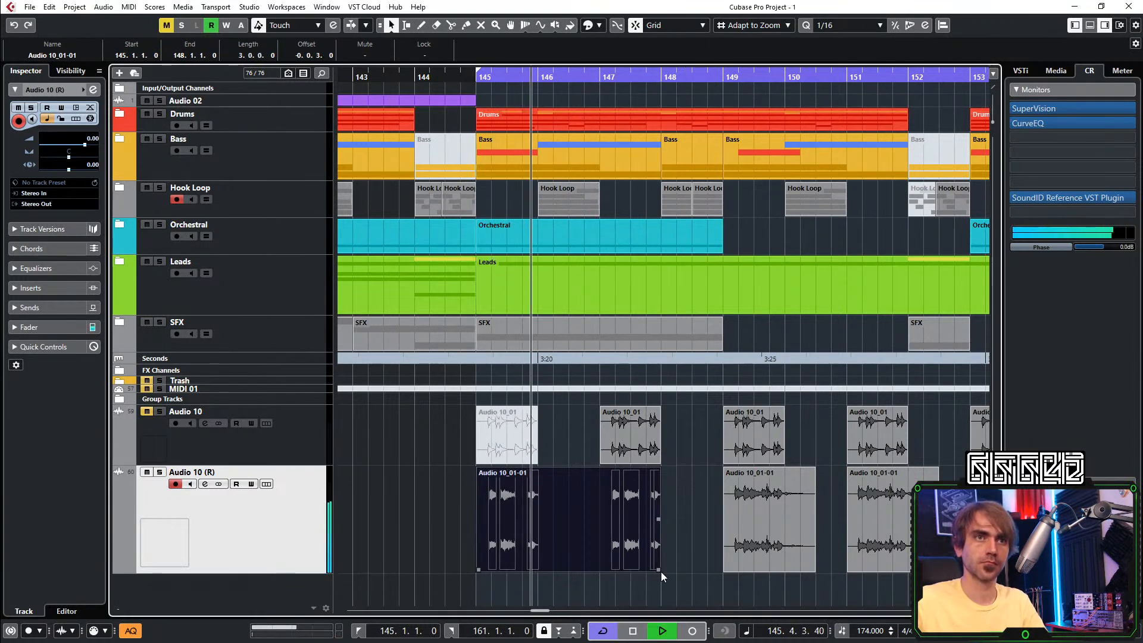
{"action": "left_click_drag", "start_coordinate": [660, 570], "coordinate": [705, 556]}
{"action": "key", "text": "space"}
{"action": "key", "text": "space"}
Delete the remaining uncut rendered events at bars 149 and 151 on Audio 10 (R)
{"action": "scroll", "coordinate": [733, 556], "scroll_direction": "down", "scroll_amount": 2}
{"action": "scroll", "coordinate": [733, 556], "scroll_direction": "right", "scroll_amount": 3}
{"action": "left_click_drag", "start_coordinate": [781, 524], "coordinate": [526, 546]}
{"action": "left_click_drag", "start_coordinate": [736, 505], "coordinate": [566, 526]}
{"action": "key", "text": "Delete"}
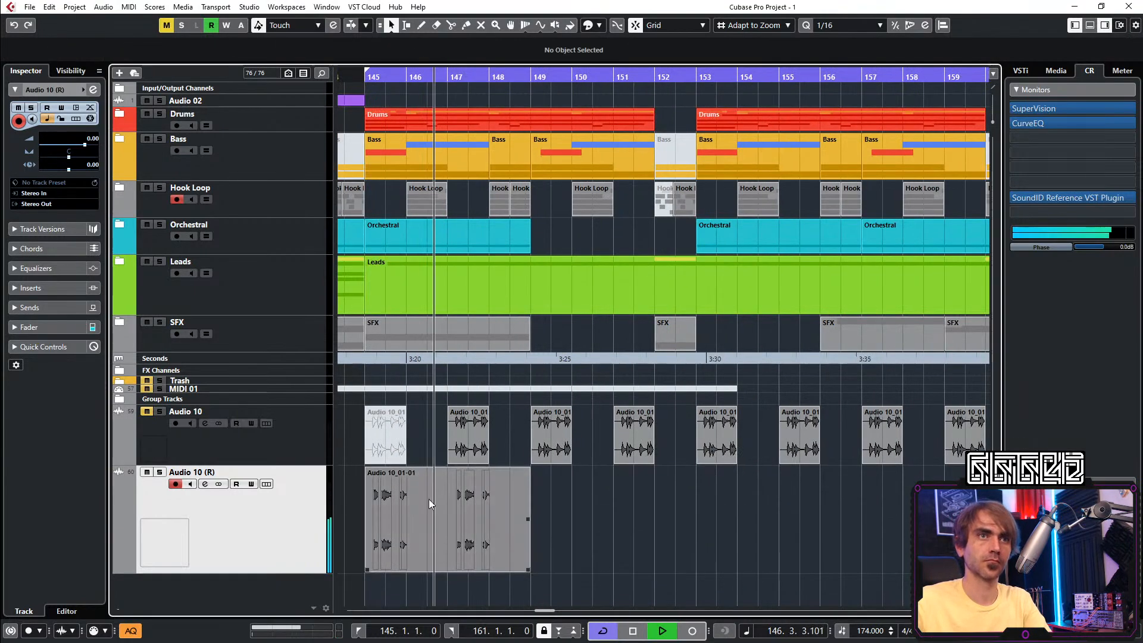
Raise the Audio 10 (R) track volume to 1.85 during playback and shrink the Audio 10 track to its minimum height
{"action": "key", "text": "space"}
{"action": "key", "text": "space"}
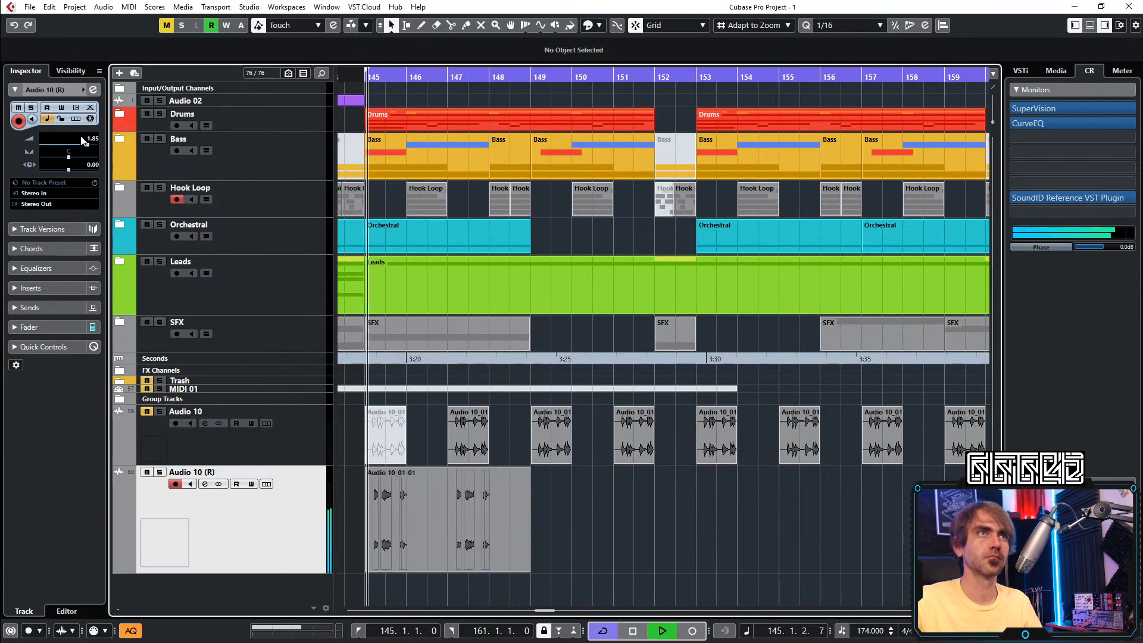
{"action": "left_click", "coordinate": [486, 553]}
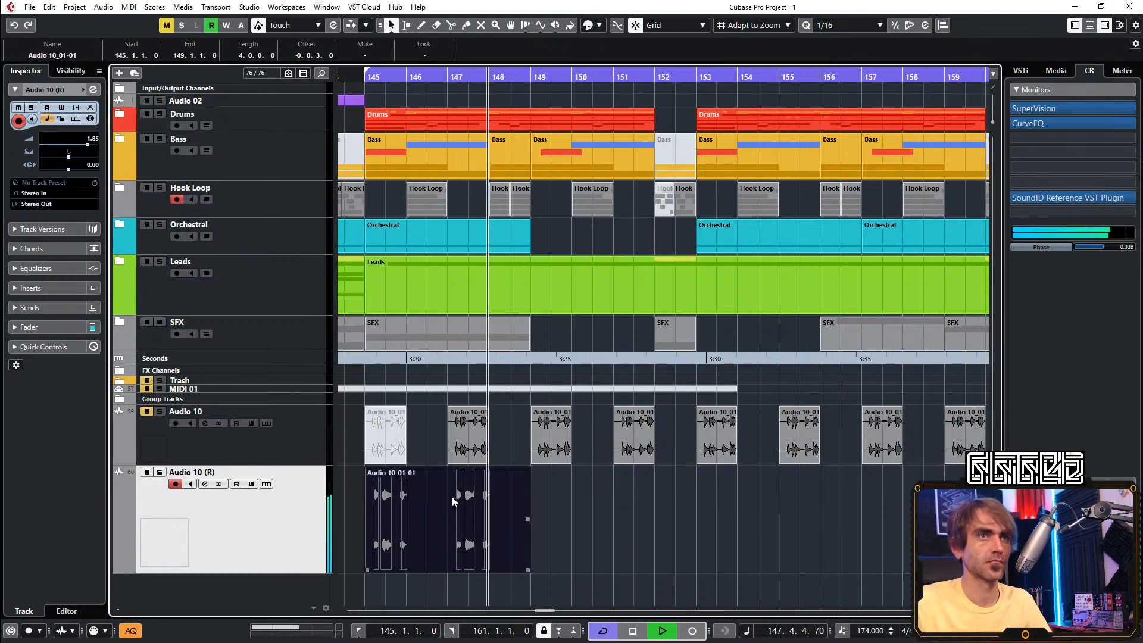
{"action": "left_click", "coordinate": [294, 461]}
{"action": "left_click_drag", "start_coordinate": [293, 462], "coordinate": [295, 415]}
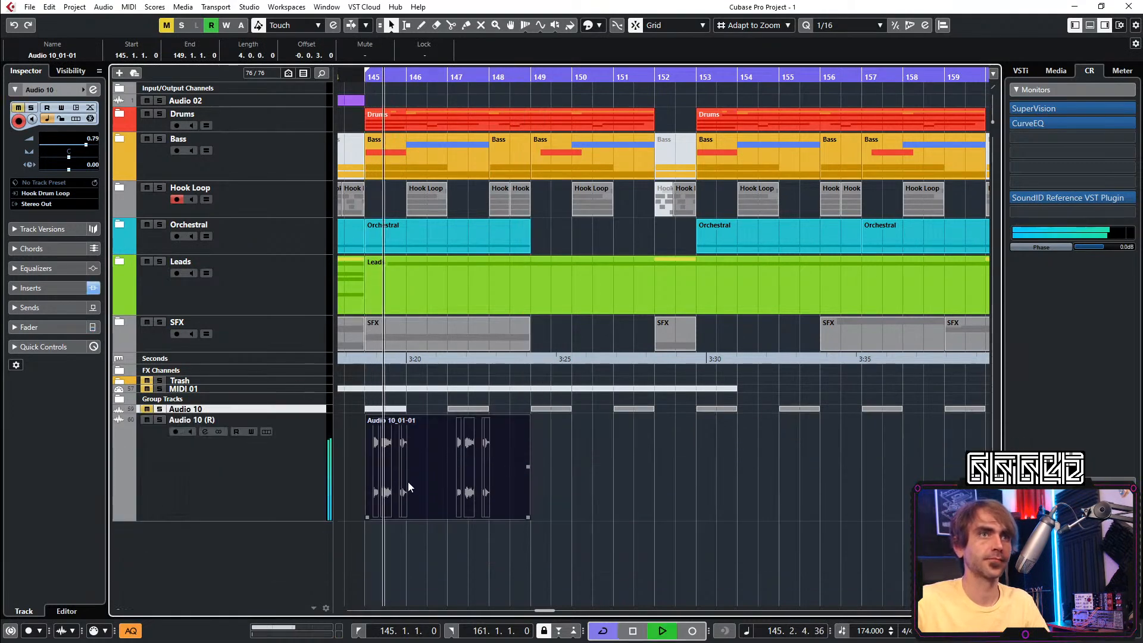
Split the audio part on Audio 10 (R) at 145.4.3 and 146.3.1
{"action": "scroll", "coordinate": [409, 506], "scroll_direction": "up", "scroll_amount": 3}
{"action": "scroll", "coordinate": [419, 505], "scroll_direction": "left", "scroll_amount": 2}
{"action": "key", "text": "3"}
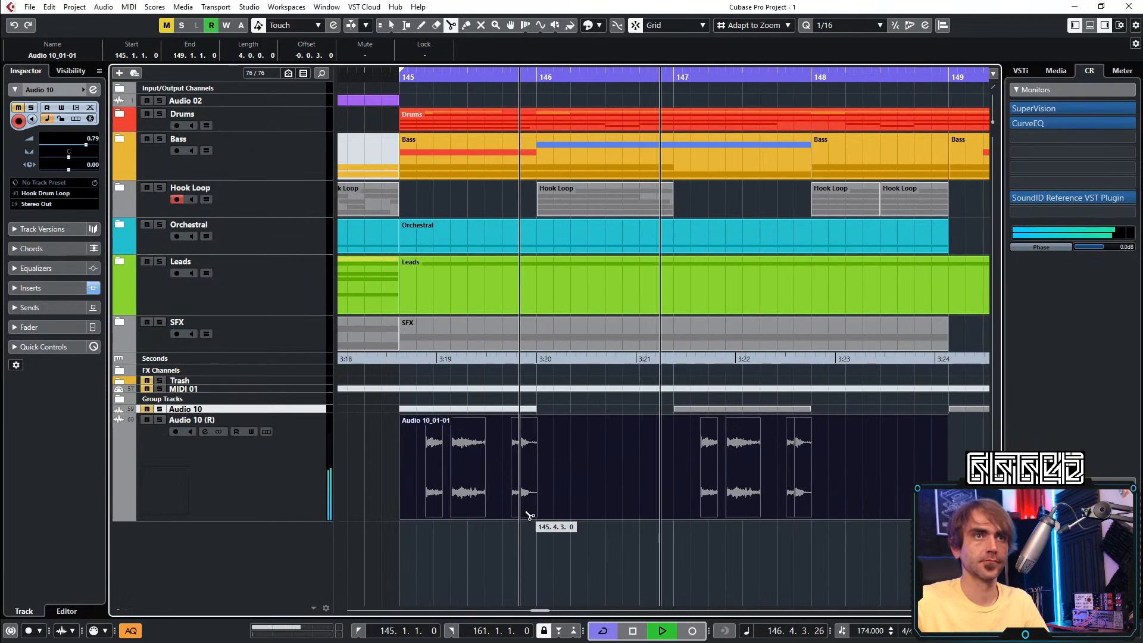
{"action": "left_click", "coordinate": [529, 516]}
{"action": "left_click", "coordinate": [605, 516]}
{"action": "key", "text": "1"}
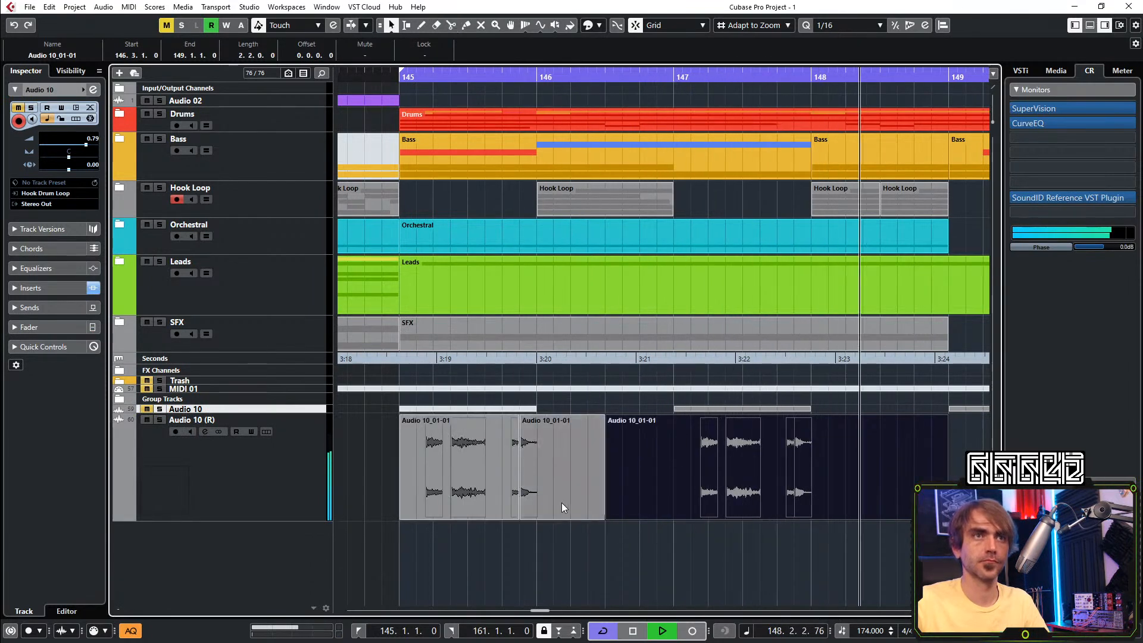
Move the audio part at 145.4.3 to a new track below Audio 10 (R) and delete the part starting at 146.3.1
{"action": "left_click_drag", "start_coordinate": [563, 507], "coordinate": [559, 531]}
{"action": "key", "text": "space"}
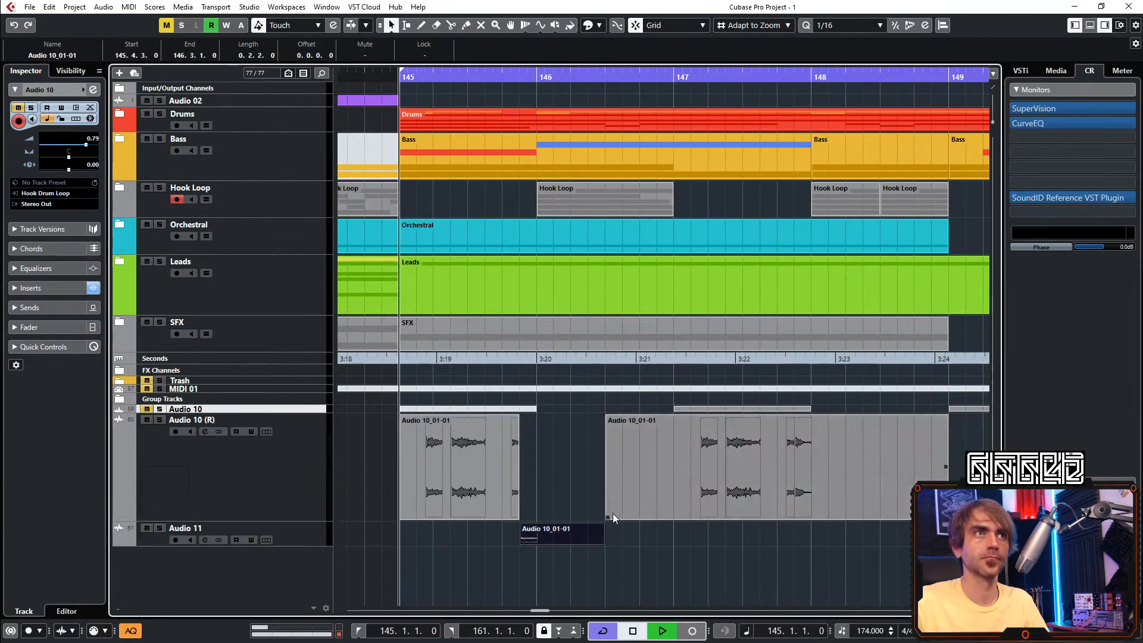
{"action": "key", "text": "space"}
{"action": "scroll", "coordinate": [613, 506], "scroll_direction": "down", "scroll_amount": 2}
{"action": "left_click", "coordinate": [663, 495]}
{"action": "key", "text": "Delete"}
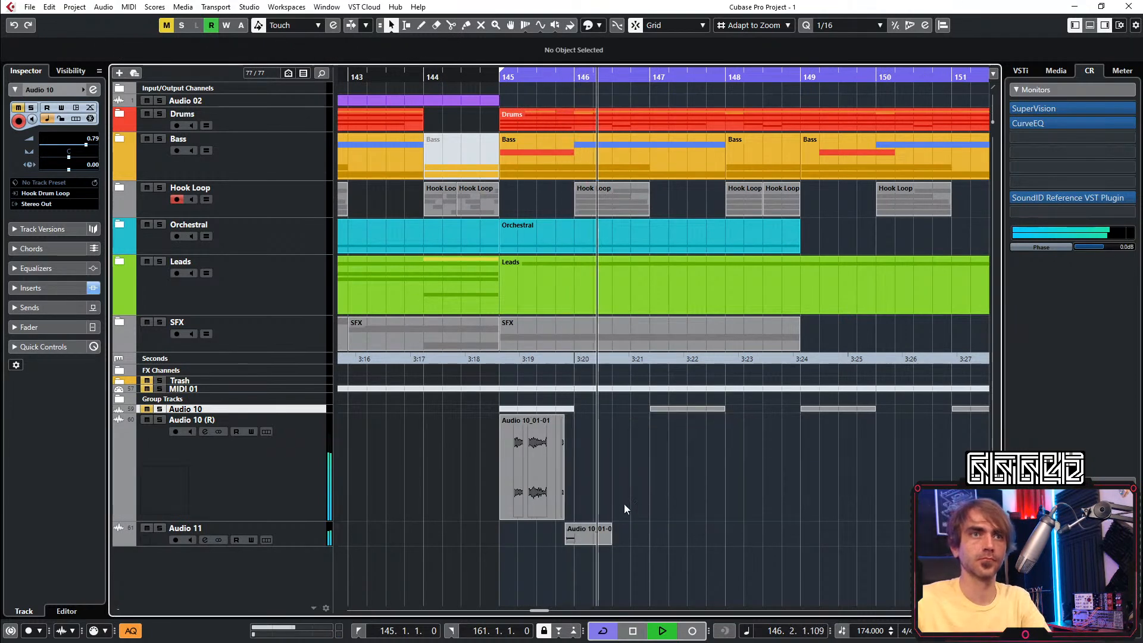
Copy the two remaining audio parts together so the copies start at 147.1.1
{"action": "left_click_drag", "start_coordinate": [637, 471], "coordinate": [517, 554]}
{"action": "left_click_drag", "start_coordinate": [517, 492], "coordinate": [667, 477], "text": "alt"}
Enlarge the Audio 11 track's height and raise its volume to 3.91 during playback
{"action": "left_click", "coordinate": [298, 533]}
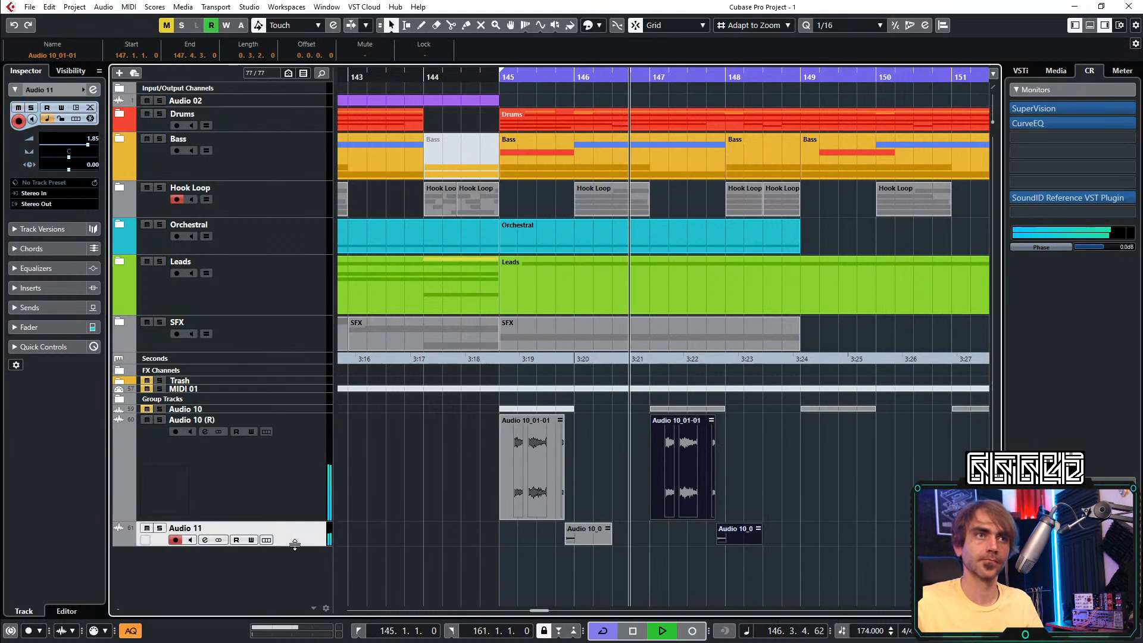
{"action": "left_click_drag", "start_coordinate": [295, 547], "coordinate": [295, 582]}
{"action": "key", "text": "space"}
{"action": "key", "text": "space"}
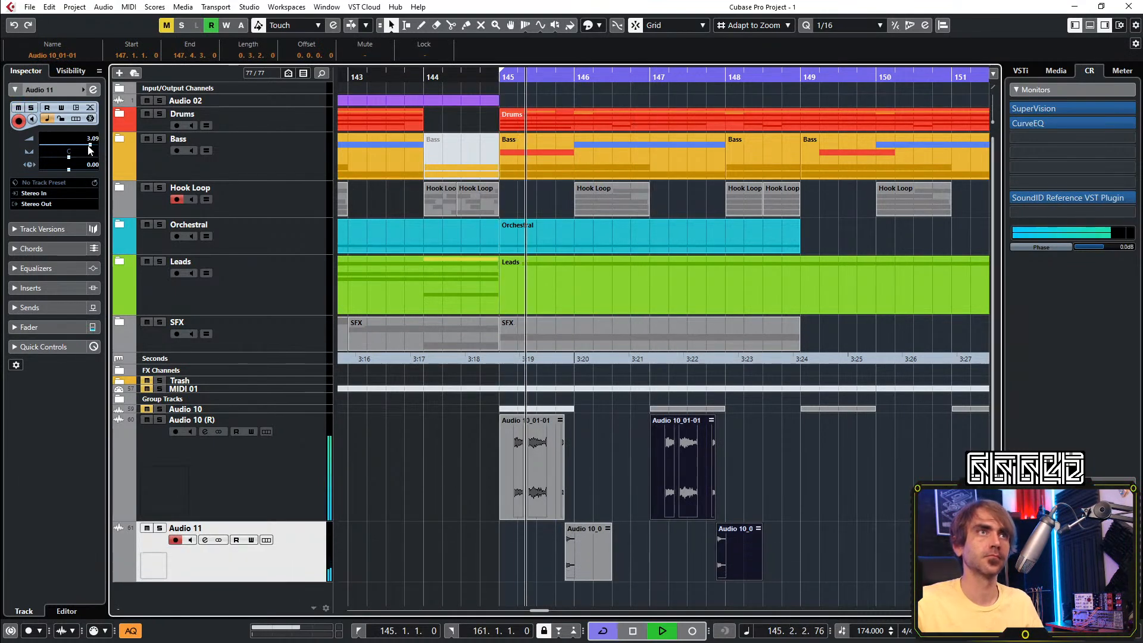
Insert CloudSeed in the fourth insert slot of Audio 11 and load its Hyperplane factory program
{"action": "left_click", "coordinate": [92, 90]}
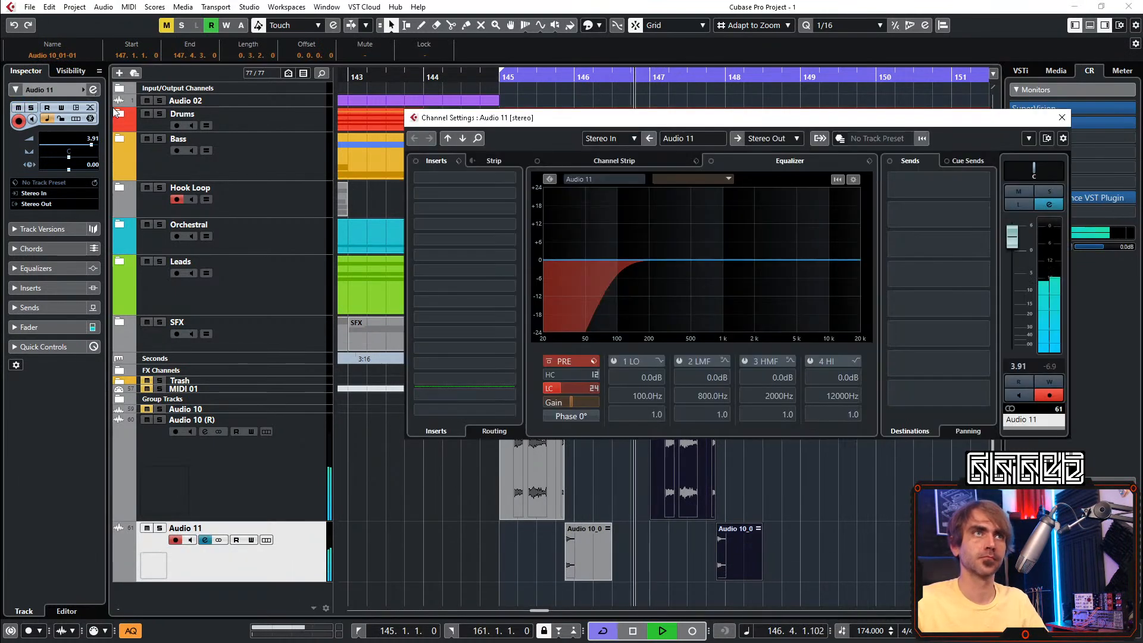
{"action": "left_click", "coordinate": [475, 223]}
{"action": "type", "text": "cloud"}
{"action": "key", "text": "Return"}
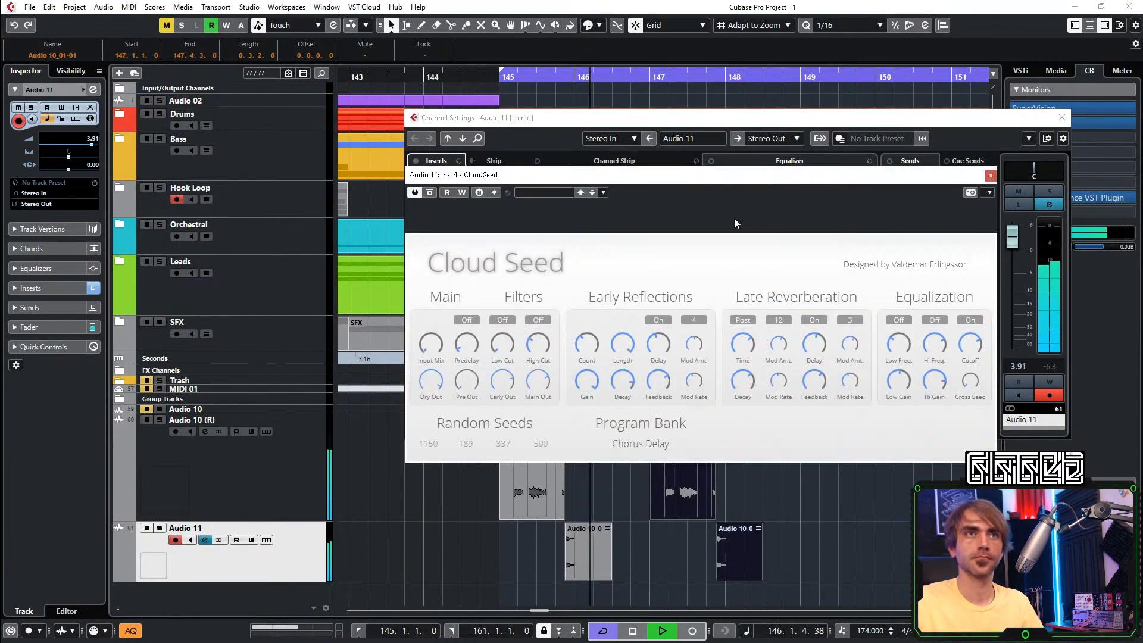
{"action": "left_click", "coordinate": [629, 444]}
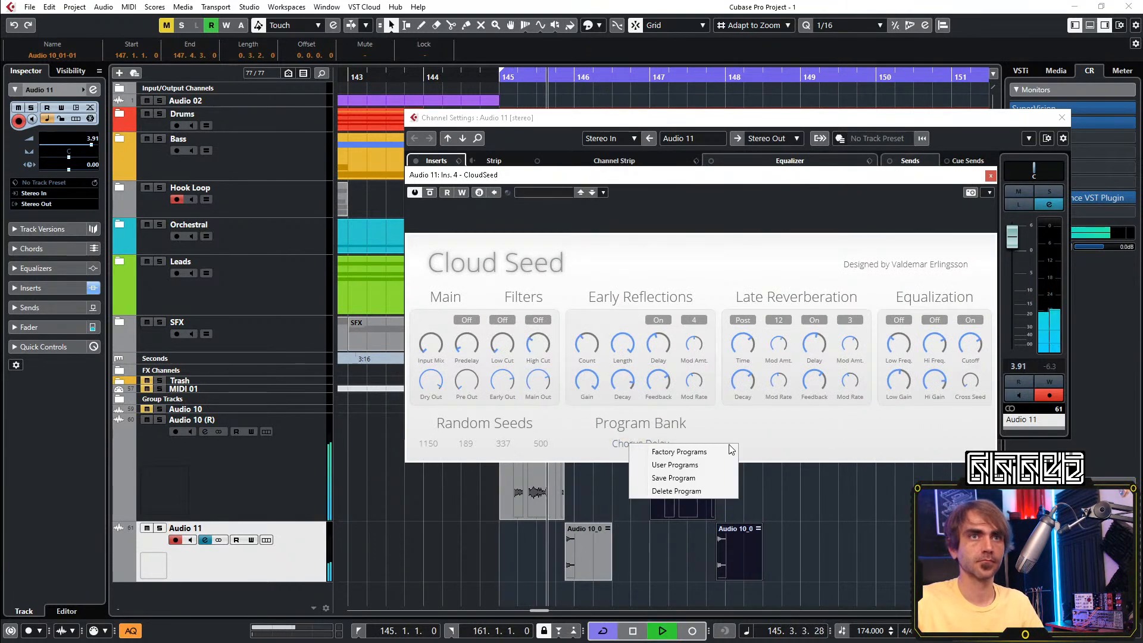
{"action": "mouse_move", "coordinate": [732, 451]}
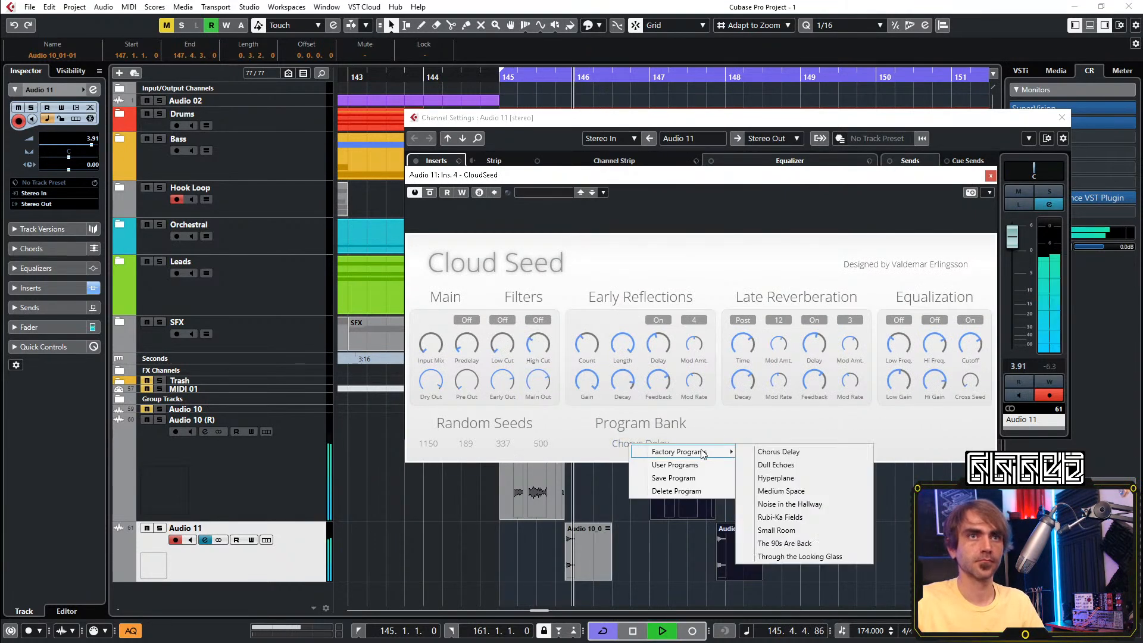
{"action": "left_click", "coordinate": [807, 478]}
{"action": "left_click", "coordinate": [906, 526]}
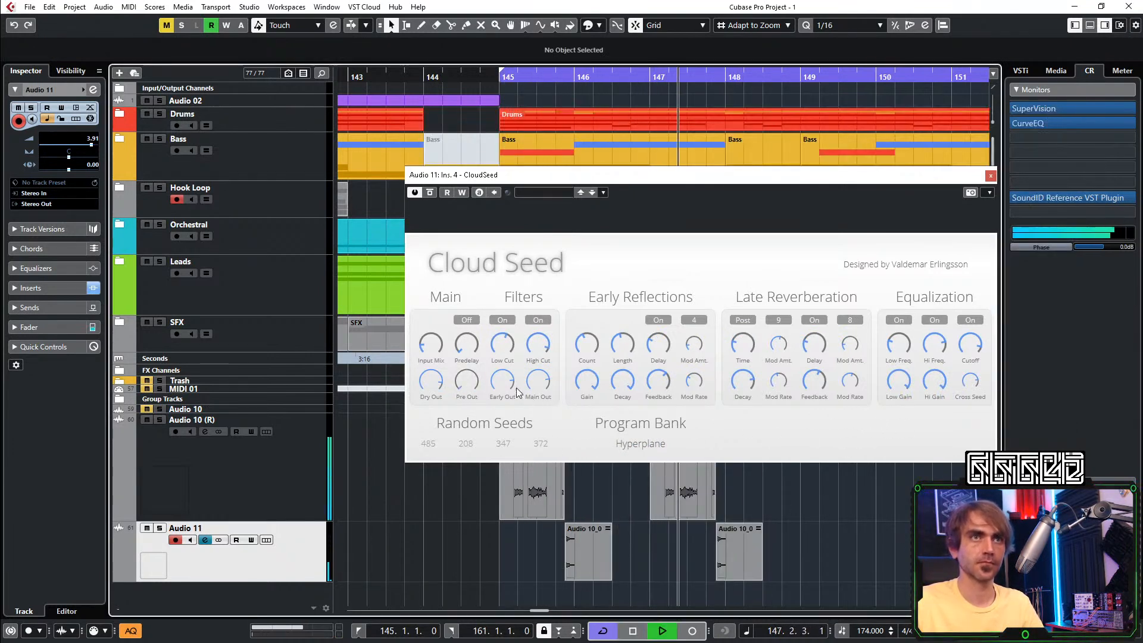
Audition the reverb on Audio 11 and reload CloudSeed's Hyperplane factory program
{"action": "mouse_move", "coordinate": [501, 383]}
{"action": "key", "text": "space"}
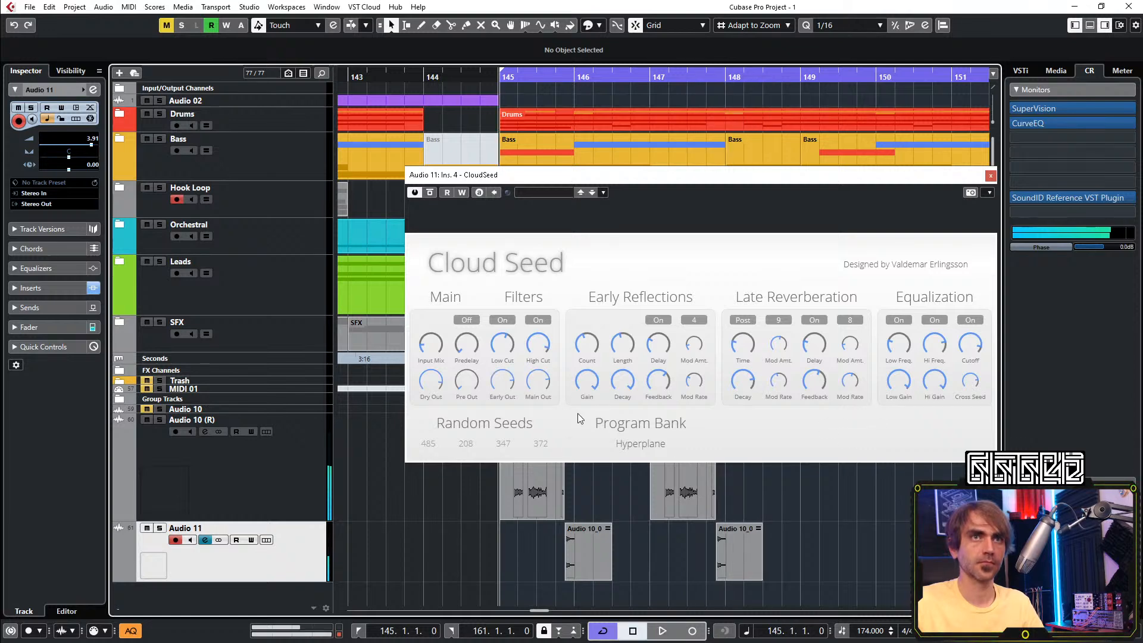
{"action": "key", "text": "space"}
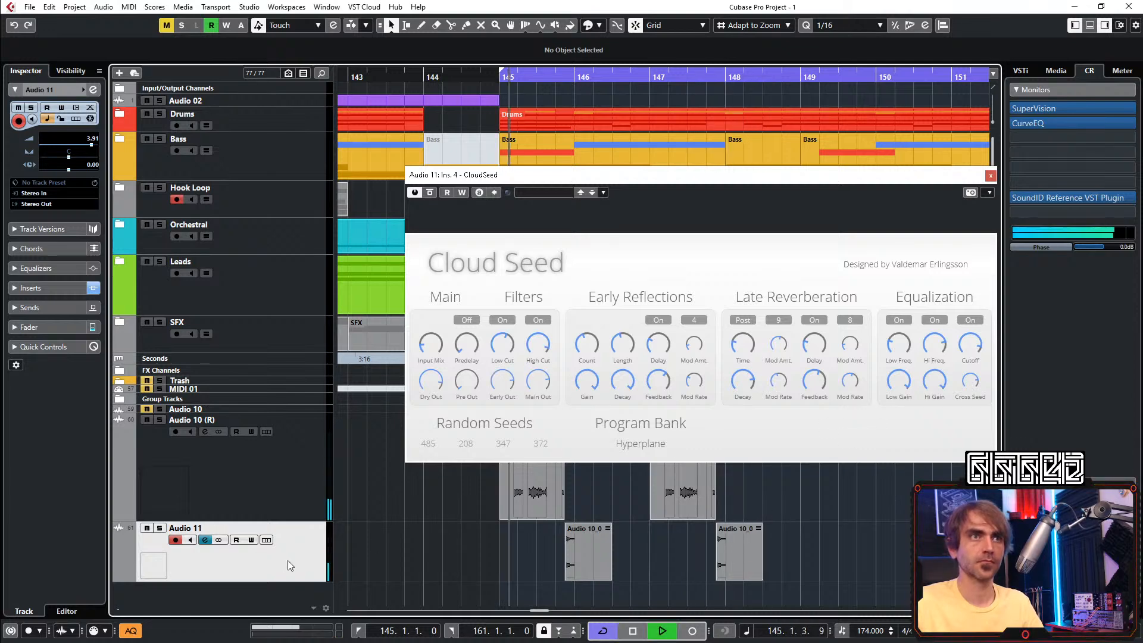
{"action": "key", "text": "space"}
{"action": "left_click", "coordinate": [650, 445]}
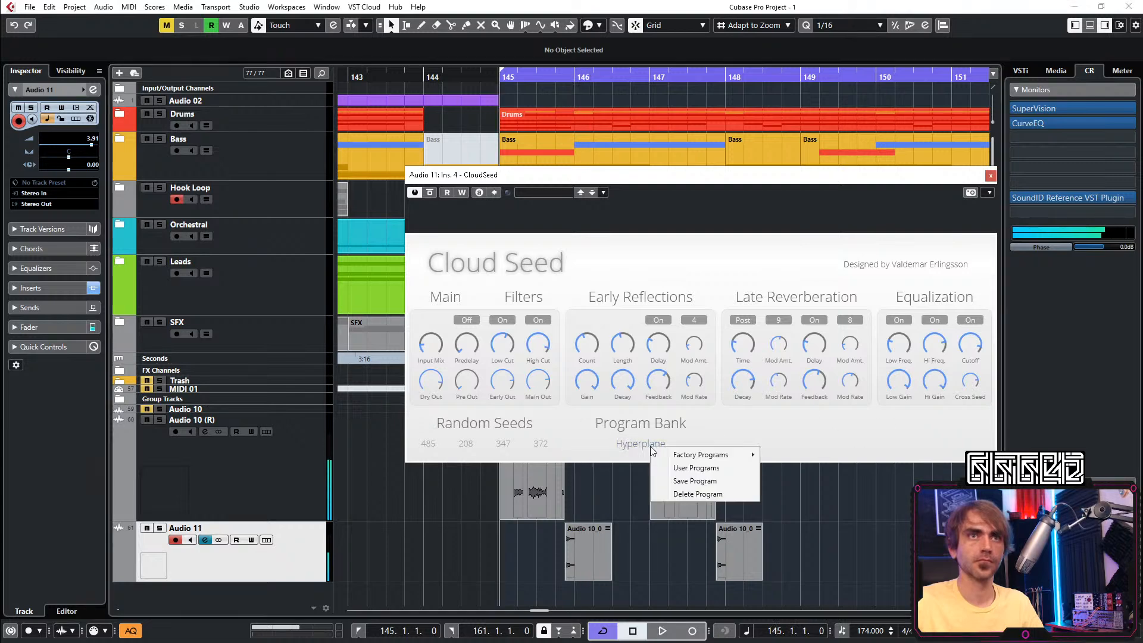
{"action": "mouse_move", "coordinate": [714, 454]}
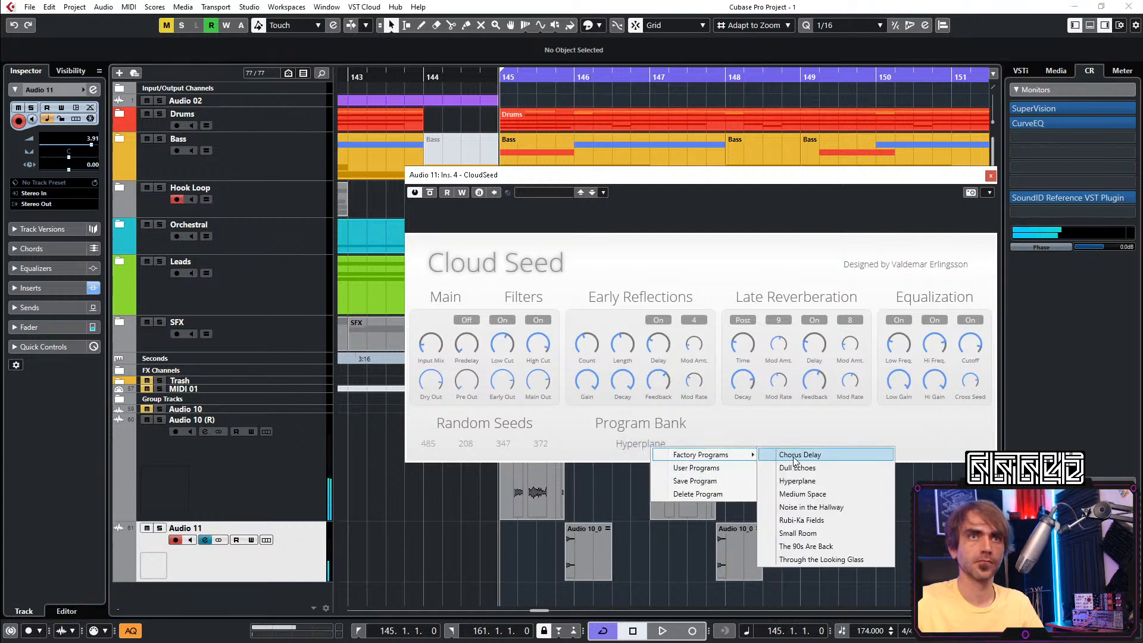
{"action": "left_click", "coordinate": [821, 480]}
Play back from bar 145 to audition the Hyperplane reverb and close the CloudSeed window
{"action": "key", "text": "space"}
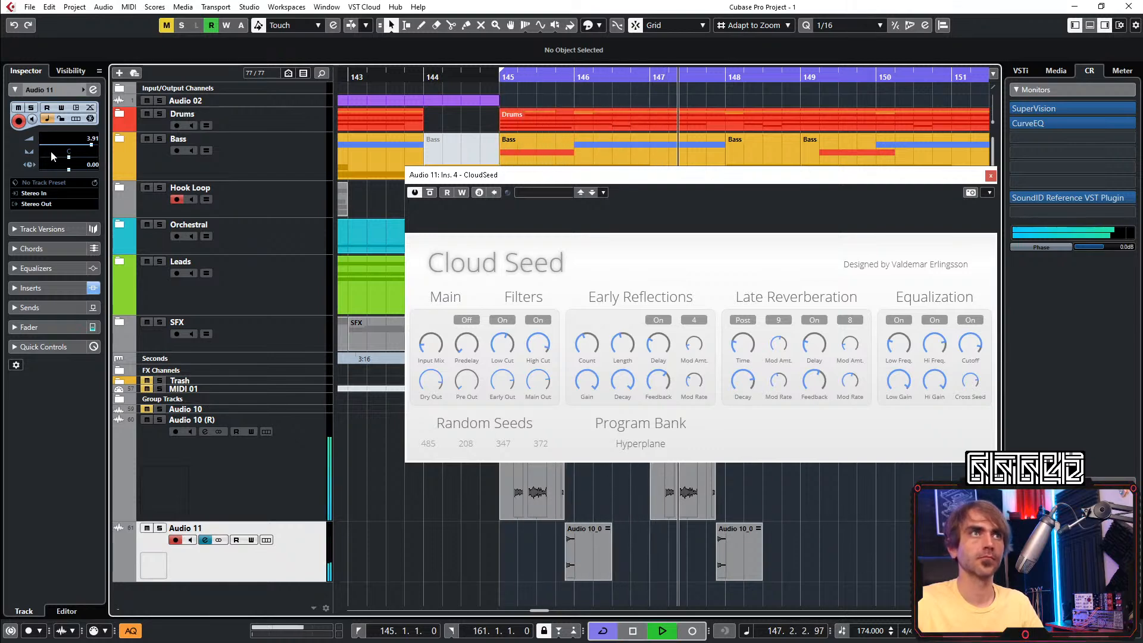
{"action": "mouse_move", "coordinate": [540, 385]}
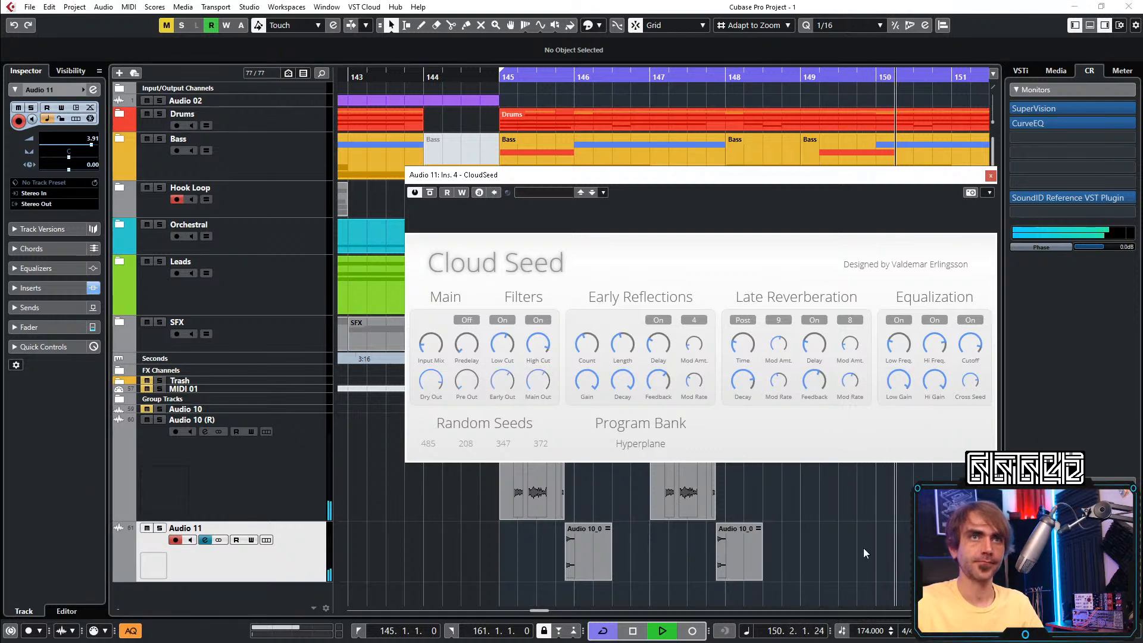
{"action": "key", "text": "space"}
{"action": "key", "text": "space"}
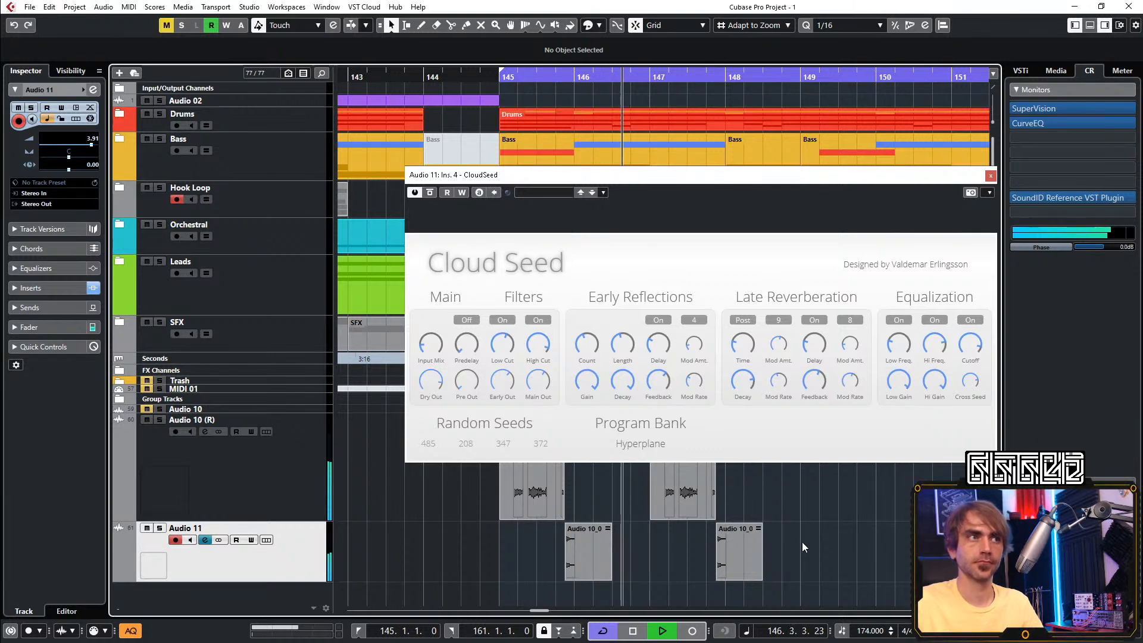
{"action": "key", "text": "space"}
{"action": "key", "text": "space"}
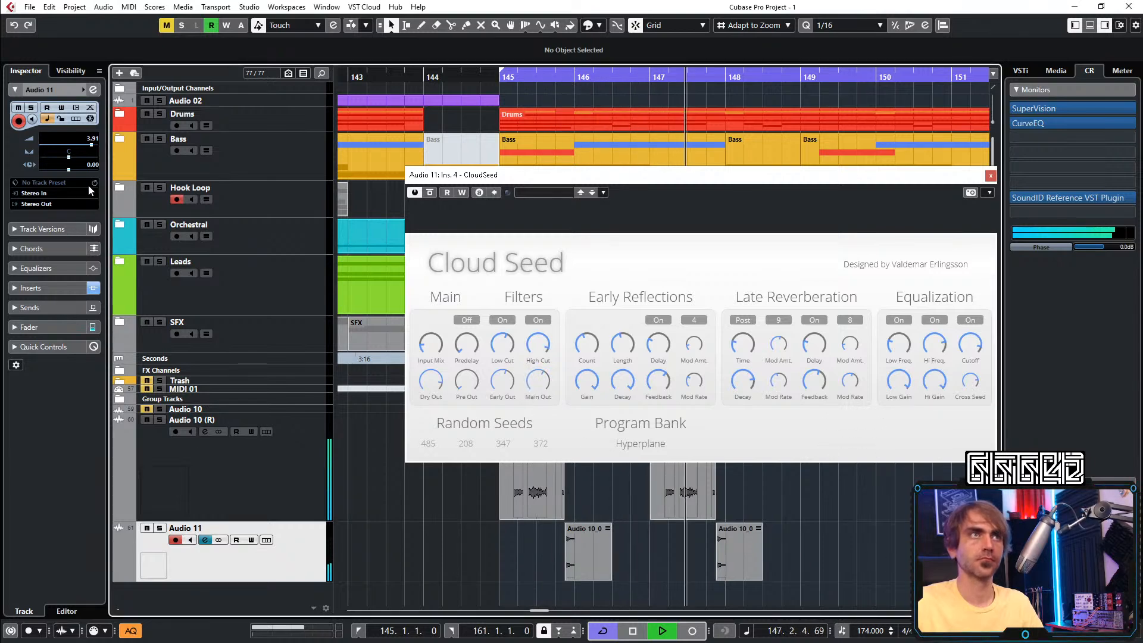
{"action": "left_click", "coordinate": [990, 175]}
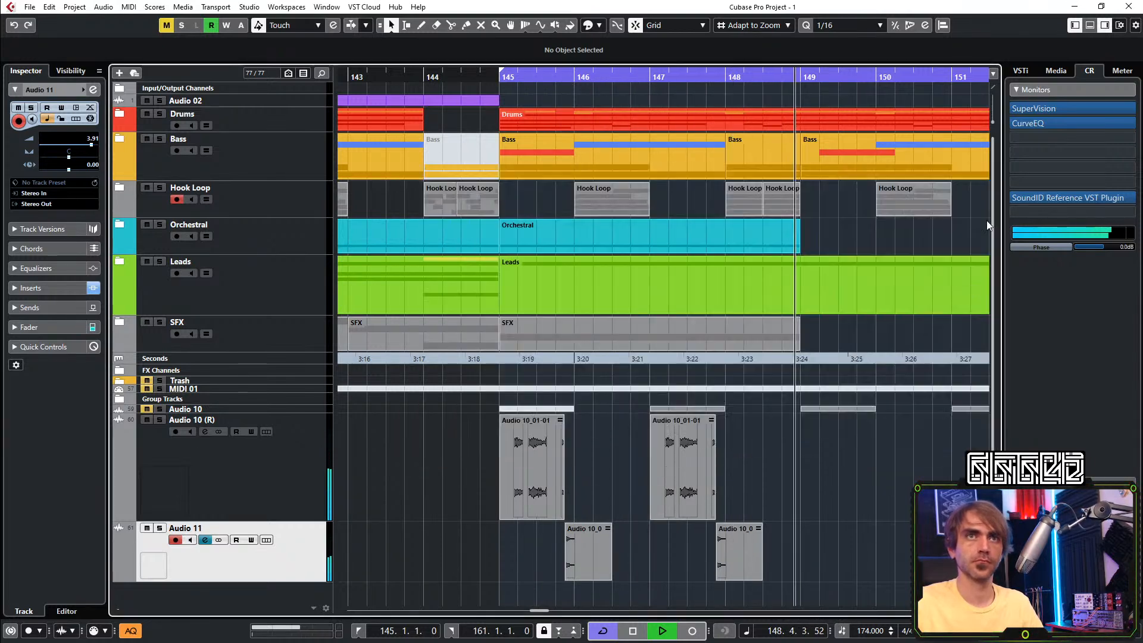
{"action": "key", "text": "space"}
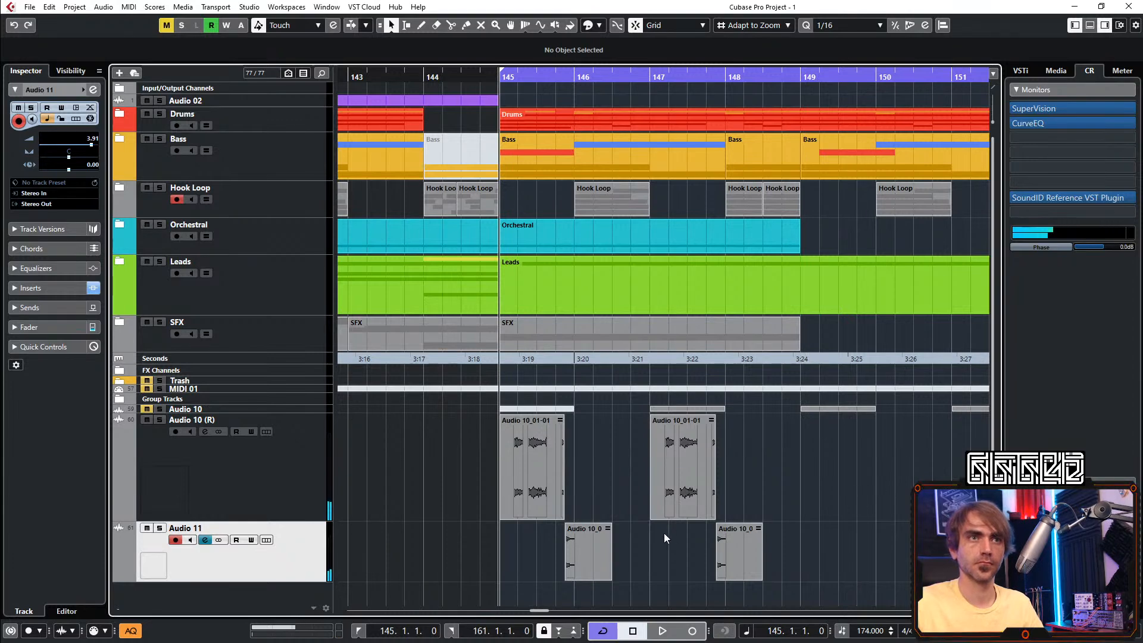
{"action": "left_click", "coordinate": [586, 560]}
{"action": "right_click", "coordinate": [584, 563]}
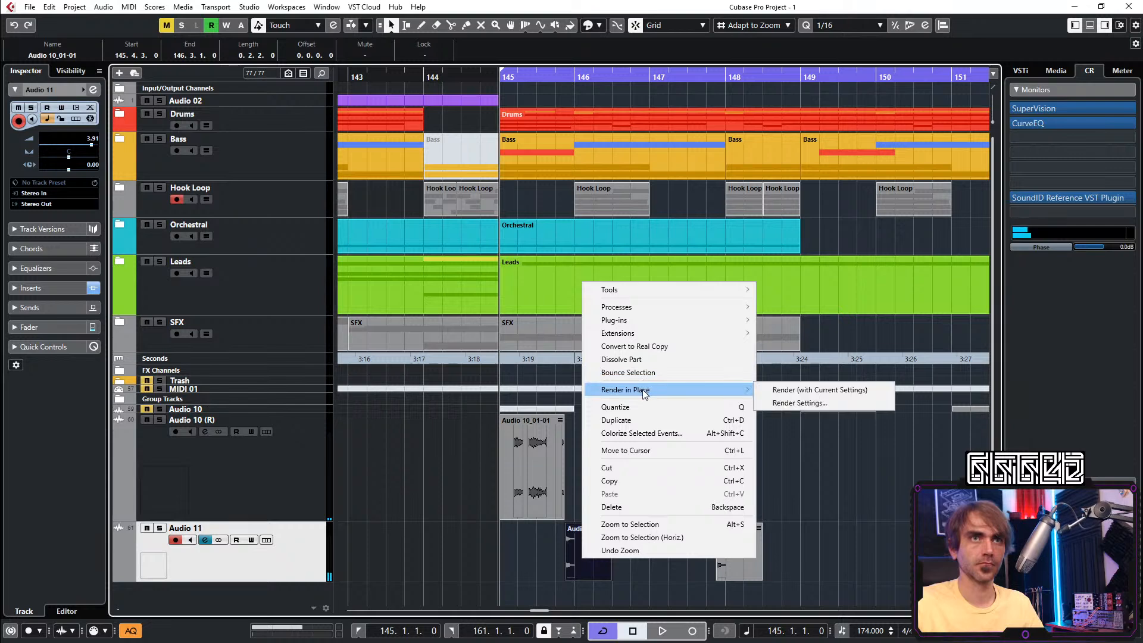
{"action": "key", "text": "Escape"}
Raise the pre-section low-cut frequency on the Audio 11 channel to 234.2 Hz while playing and close the channel settings
{"action": "key", "text": "space"}
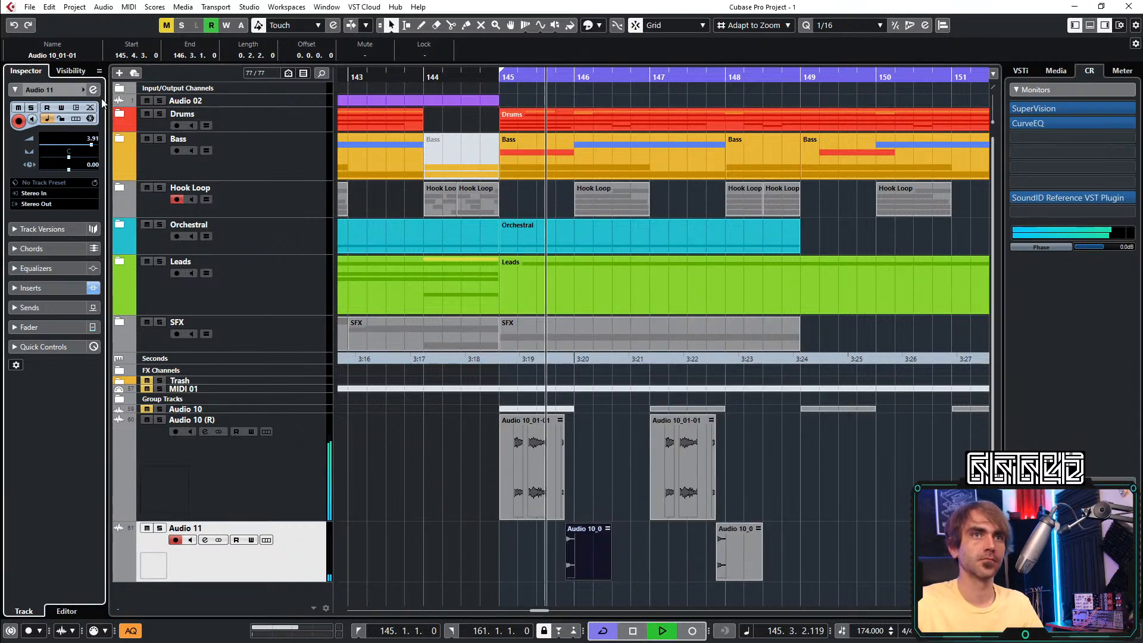
{"action": "key", "text": "space"}
{"action": "left_click", "coordinate": [93, 90]}
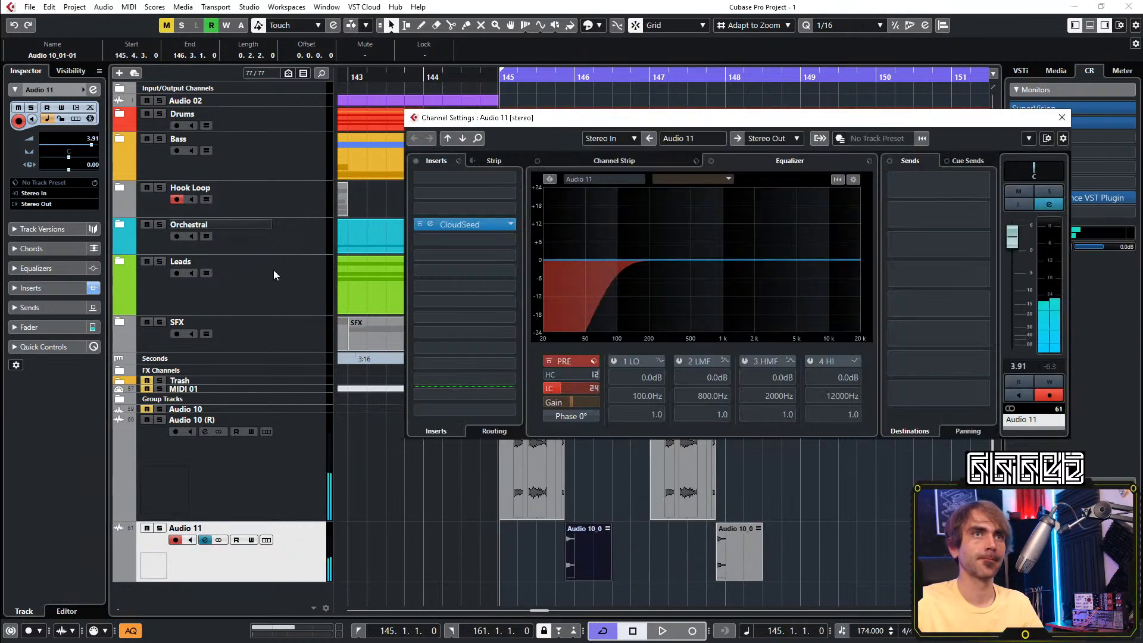
{"action": "key", "text": "space"}
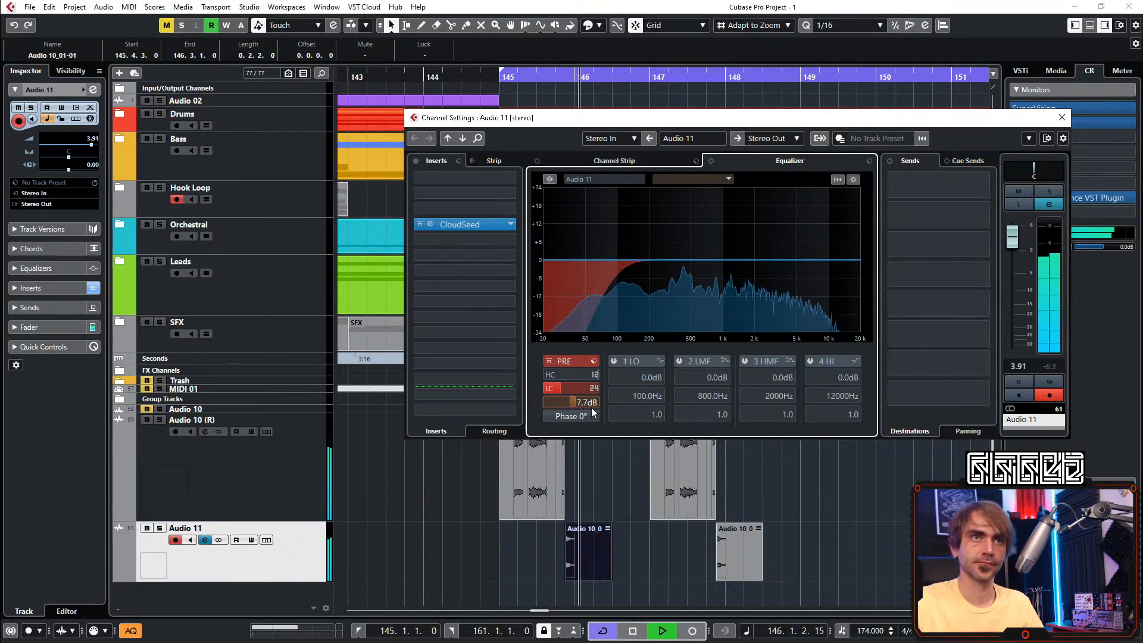
{"action": "key", "text": "space"}
{"action": "scroll", "coordinate": [567, 387], "scroll_direction": "up", "scroll_amount": 5}
{"action": "key", "text": "space"}
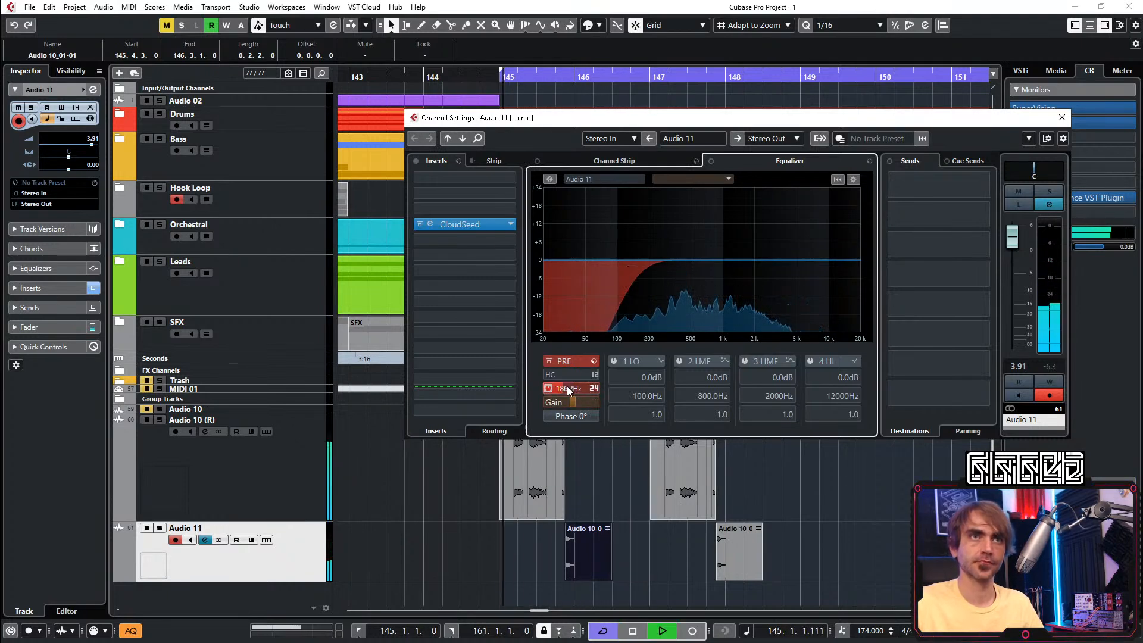
{"action": "scroll", "coordinate": [581, 387], "scroll_direction": "up", "scroll_amount": 5}
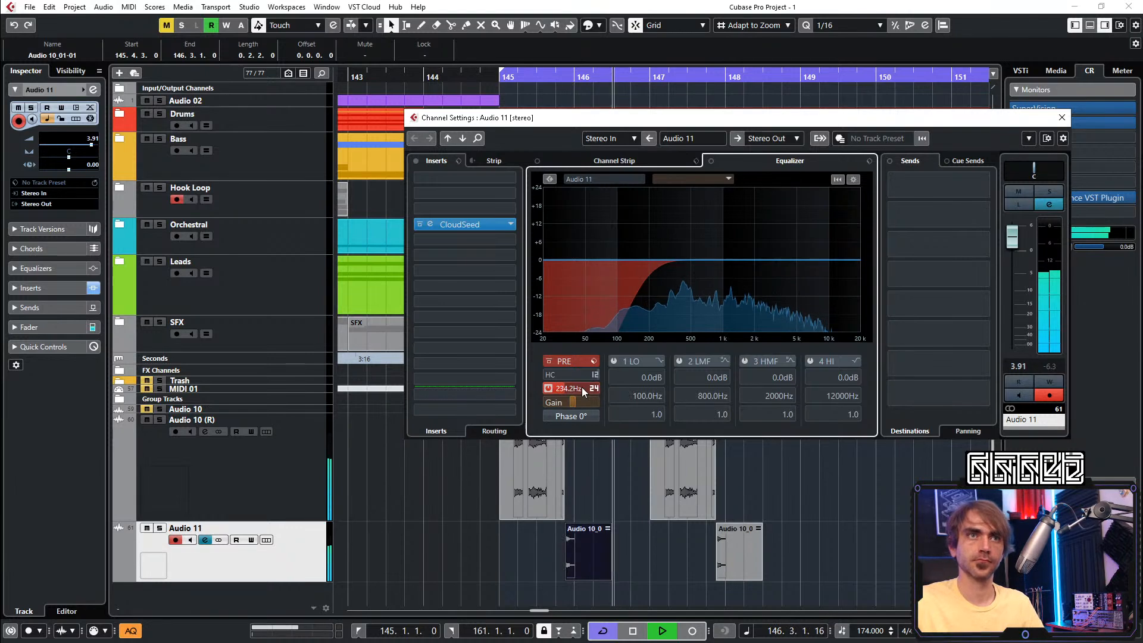
{"action": "left_click", "coordinate": [1062, 117]}
Render the Audio 11 part at 147.4.3 in place with the current render settings
{"action": "left_click_drag", "start_coordinate": [862, 549], "coordinate": [742, 553]}
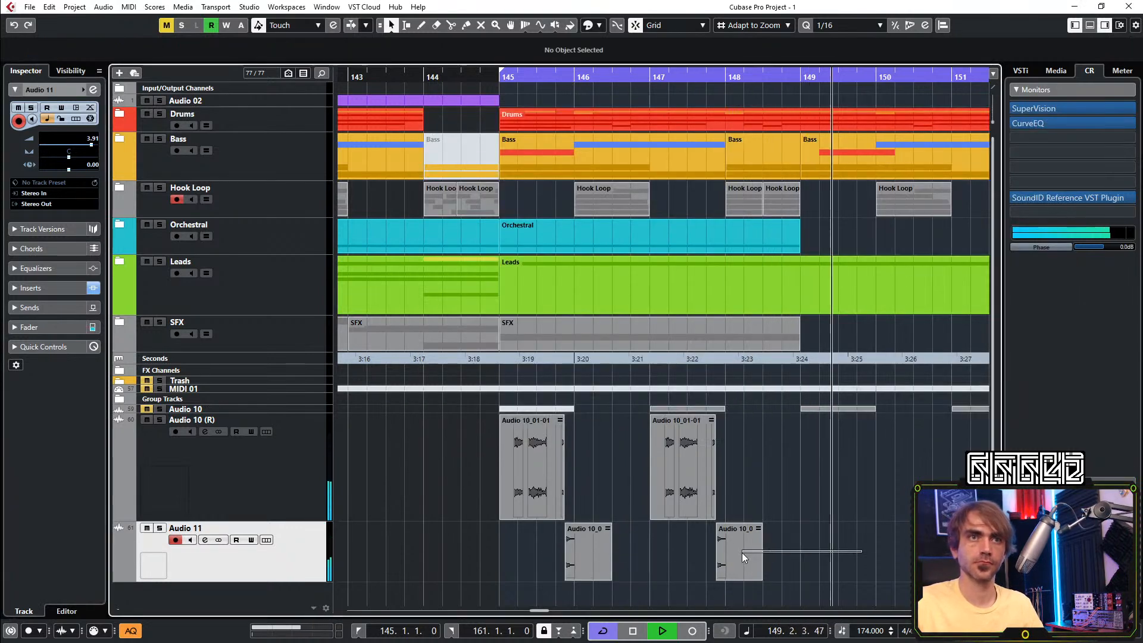
{"action": "left_click", "coordinate": [584, 568]}
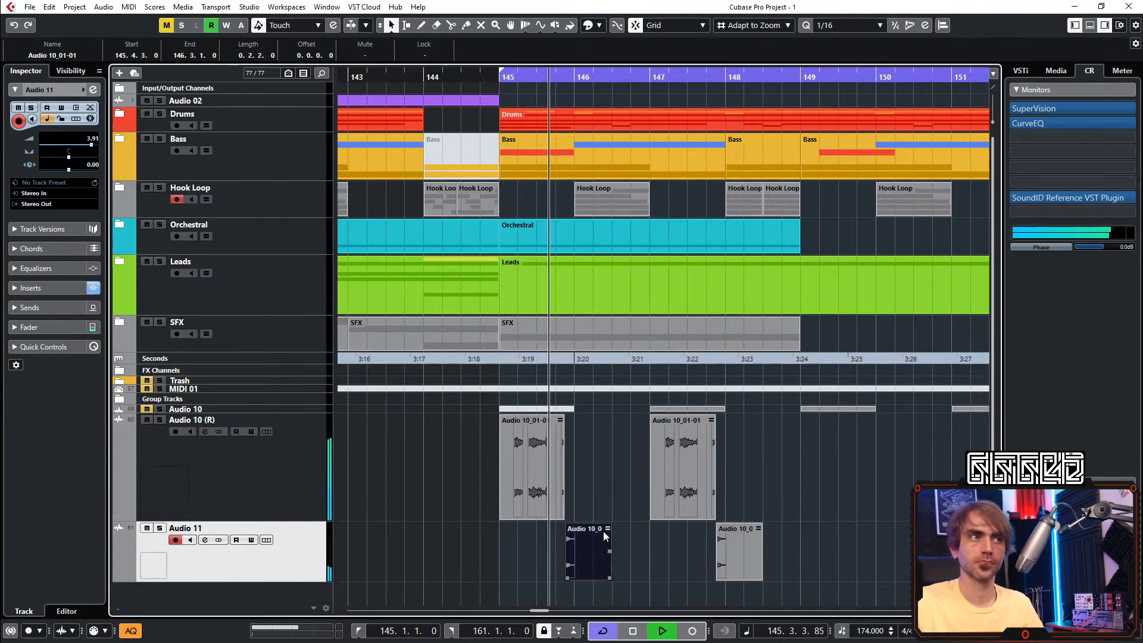
{"action": "key", "text": "space"}
{"action": "scroll", "coordinate": [625, 561], "scroll_direction": "right", "scroll_amount": 2}
{"action": "left_click", "coordinate": [609, 558]}
{"action": "right_click", "coordinate": [609, 559]}
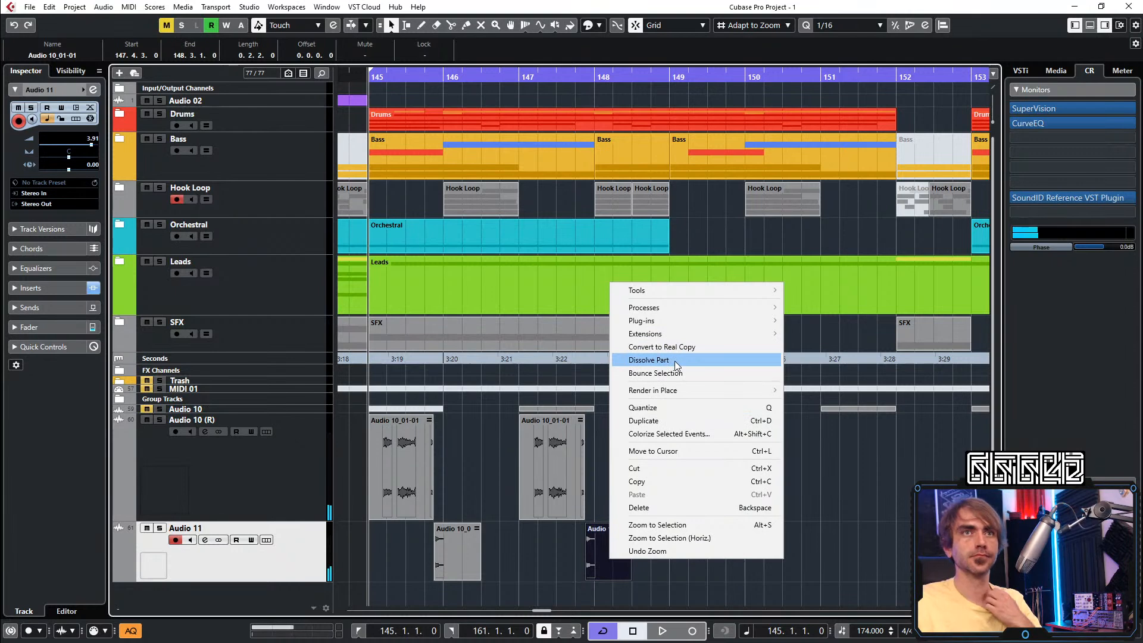
{"action": "mouse_move", "coordinate": [762, 389]}
{"action": "left_click", "coordinate": [825, 390]}
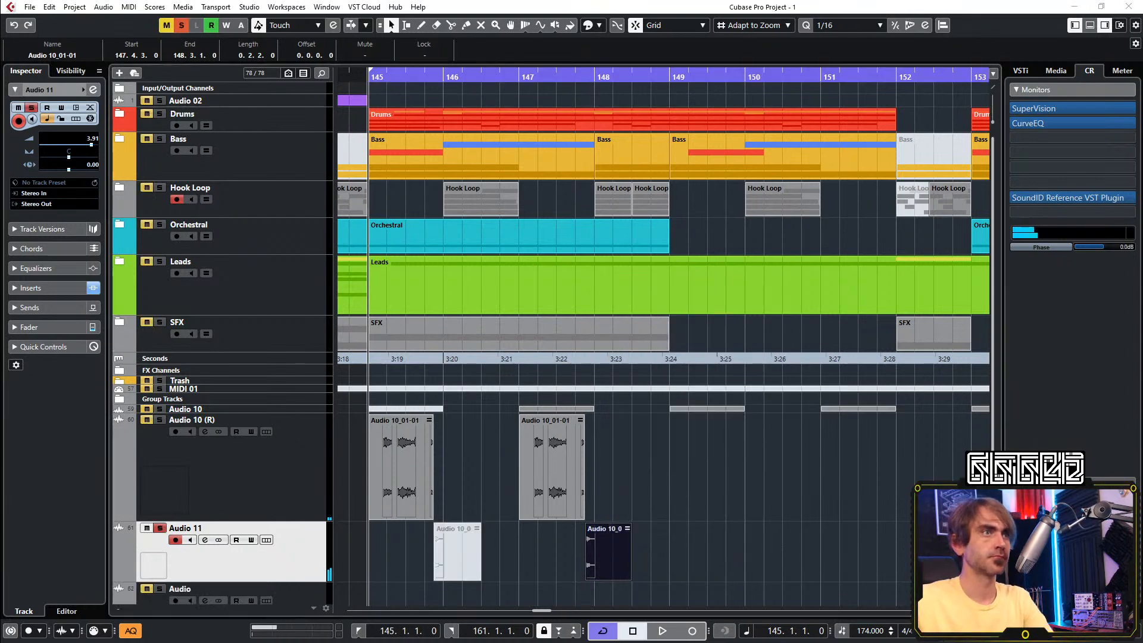
{"action": "left_click", "coordinate": [748, 491]}
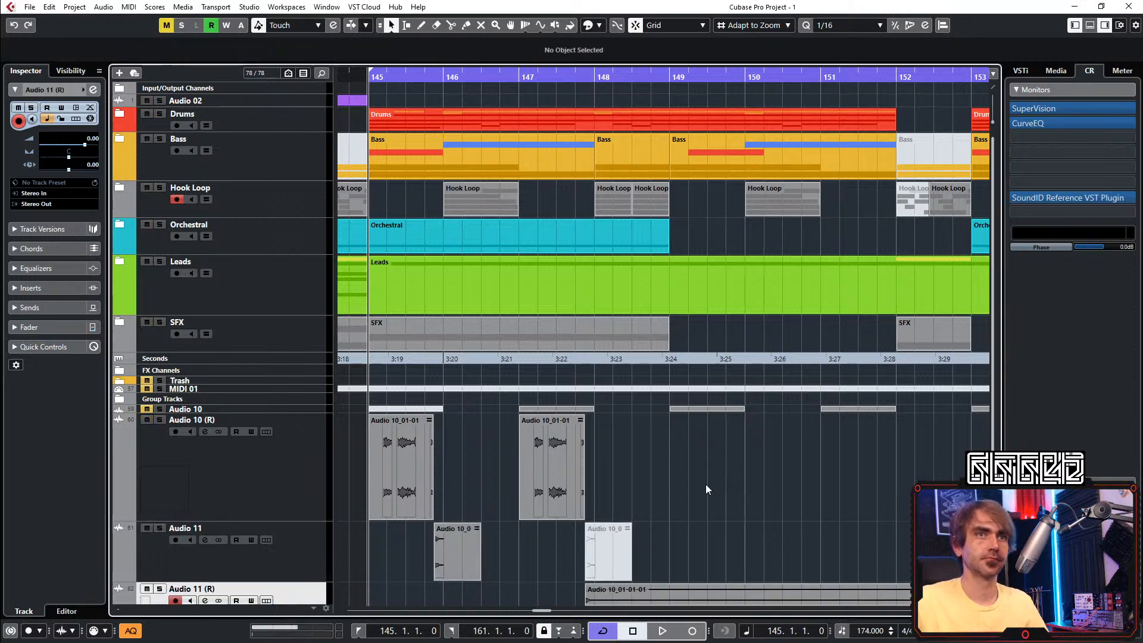
Enlarge the Audio 11 (R) track's height and mute the Audio 11 track during playback
{"action": "scroll", "coordinate": [716, 474], "scroll_direction": "down", "scroll_amount": 1}
{"action": "key", "text": "space"}
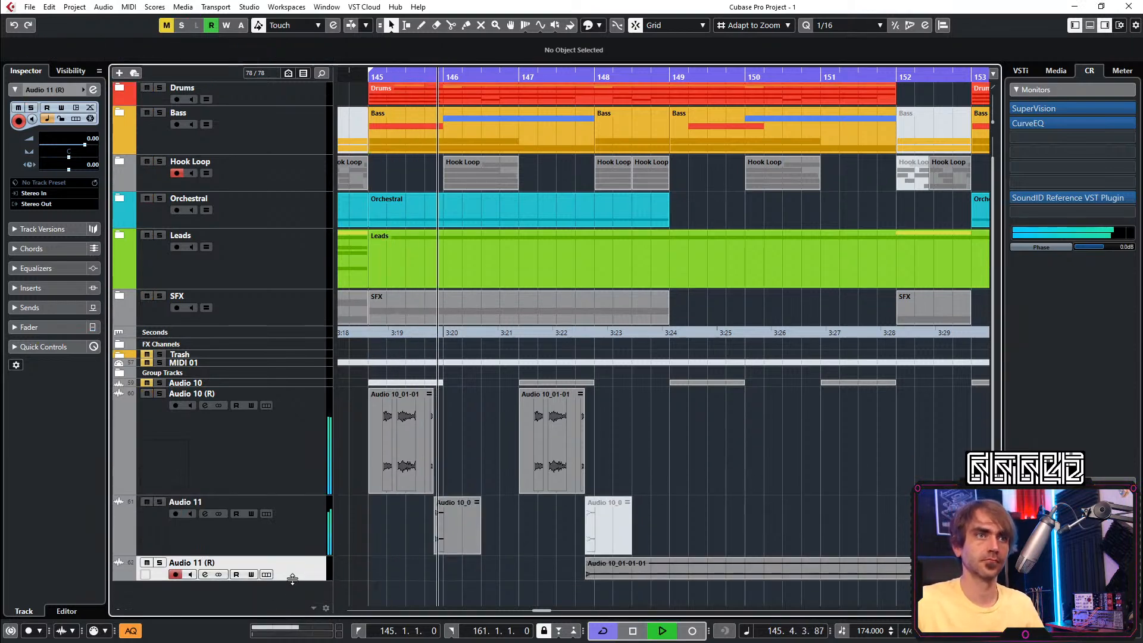
{"action": "left_click", "coordinate": [147, 509]}
{"action": "left_click", "coordinate": [147, 502]}
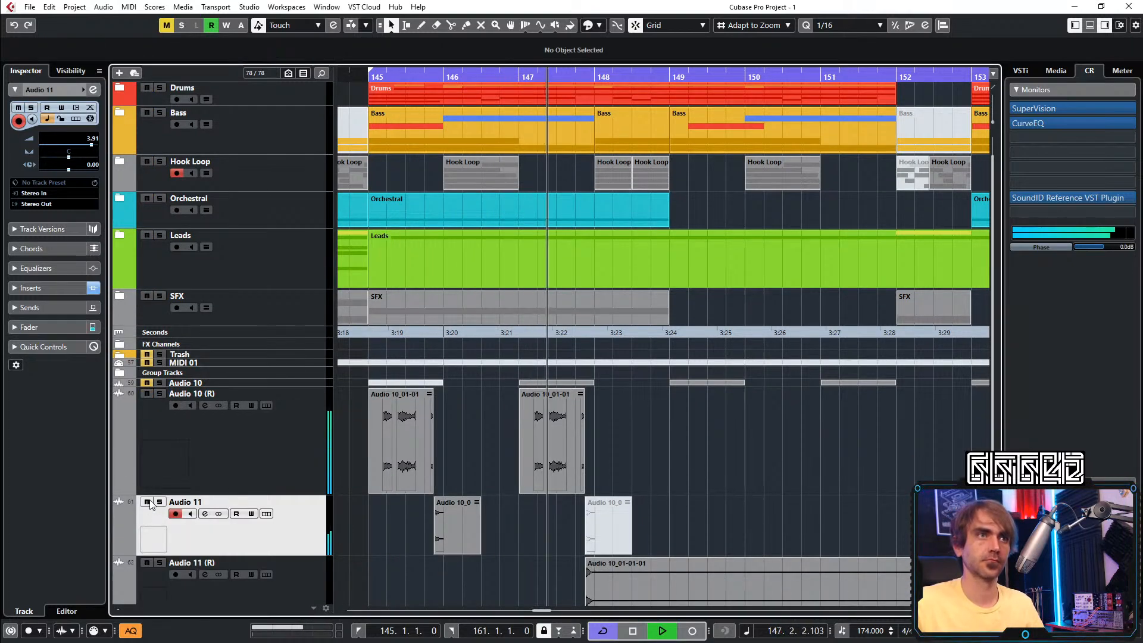
Trim the rendered event on Audio 11 (R) so it ends at 148.3.1
{"action": "scroll", "coordinate": [630, 394], "scroll_direction": "down", "scroll_amount": 1}
{"action": "left_click", "coordinate": [646, 563]}
{"action": "key", "text": "space"}
{"action": "key", "text": "space"}
{"action": "left_click_drag", "start_coordinate": [933, 575], "coordinate": [626, 575]}
{"action": "left_click", "coordinate": [620, 601]}
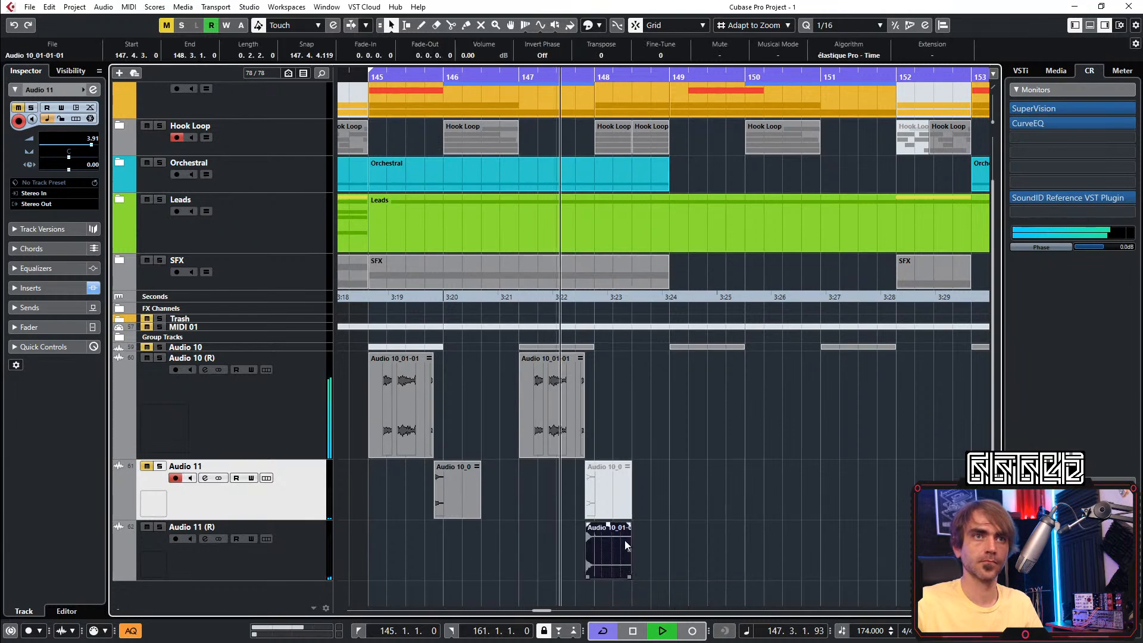
Add a 0.0.2.64 fade-out to the rendered reverb event and place a copy at 145.4.3 on Audio 11 (R)
{"action": "key", "text": "space"}
{"action": "key", "text": "space"}
{"action": "left_click_drag", "start_coordinate": [625, 528], "coordinate": [613, 528]}
{"action": "left_click_drag", "start_coordinate": [600, 559], "coordinate": [450, 558]}
{"action": "scroll", "coordinate": [483, 541], "scroll_direction": "down", "scroll_amount": 2}
Shrink the Audio 11 track to its minimum height while playing the arrangement
{"action": "key", "text": "space"}
{"action": "key", "text": "space"}
{"action": "left_click_drag", "start_coordinate": [285, 519], "coordinate": [292, 451]}
Cut the Audio 10 (R) channel EQ's low-mid band by 10 dB at 364.6 Hz with a Q of 1.5
{"action": "left_click", "coordinate": [285, 455]}
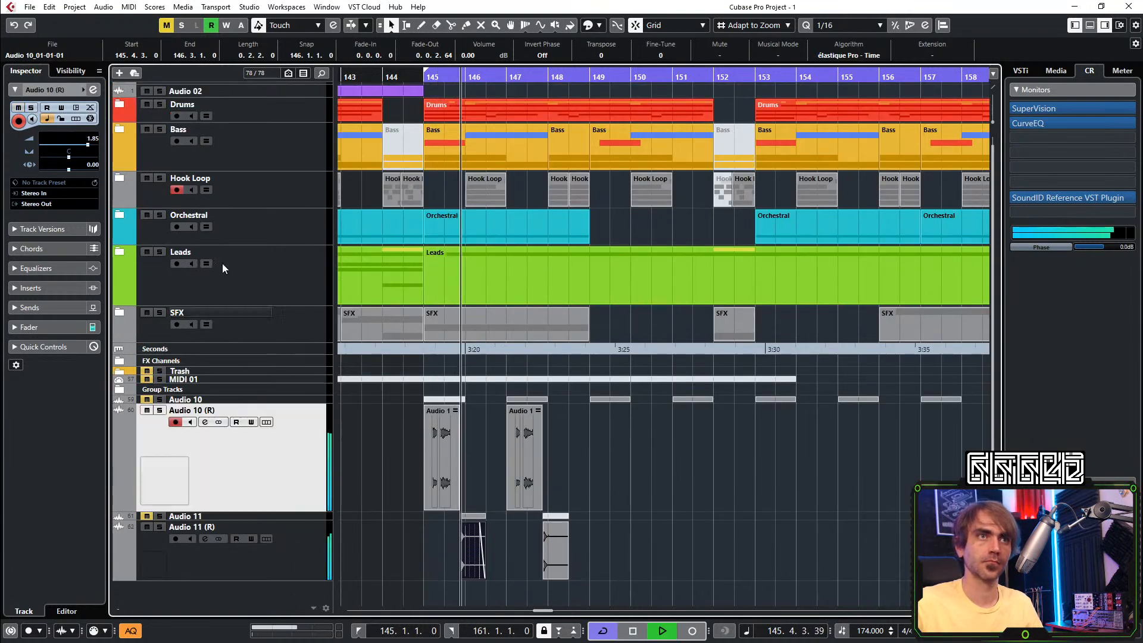
{"action": "left_click", "coordinate": [94, 89]}
{"action": "left_click_drag", "start_coordinate": [693, 279], "coordinate": [676, 291]}
{"action": "scroll", "coordinate": [677, 290], "scroll_direction": "up", "scroll_amount": 1}
{"action": "key", "text": "space"}
{"action": "key", "text": "space"}
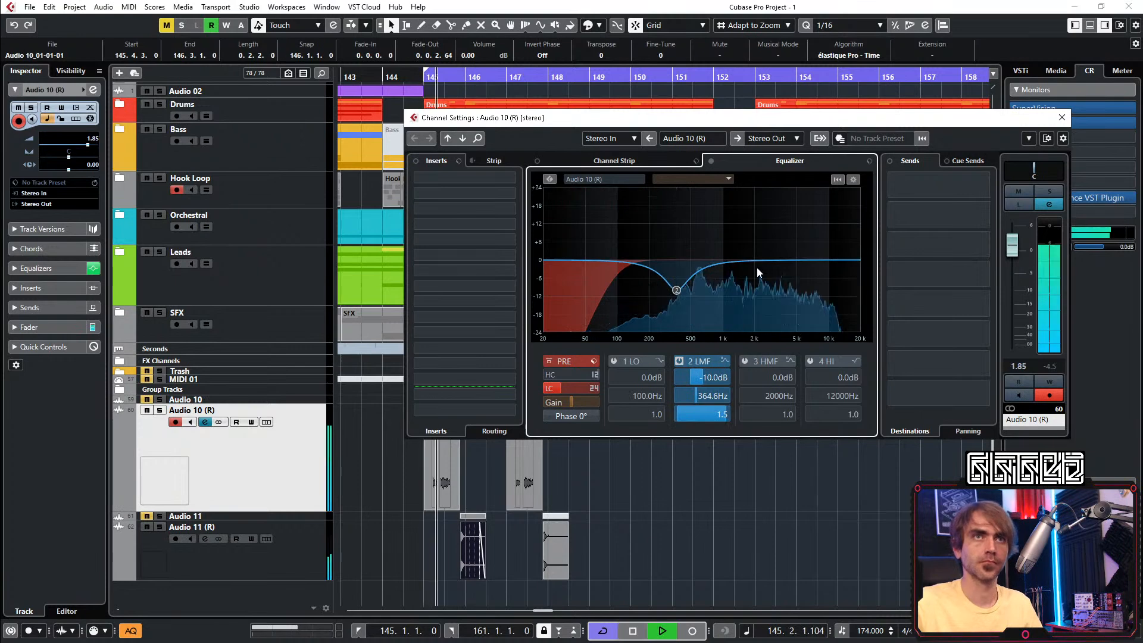
Close the channel settings and move the Audio 11 (R) track directly below Audio 10 (R)
{"action": "left_click", "coordinate": [1062, 119]}
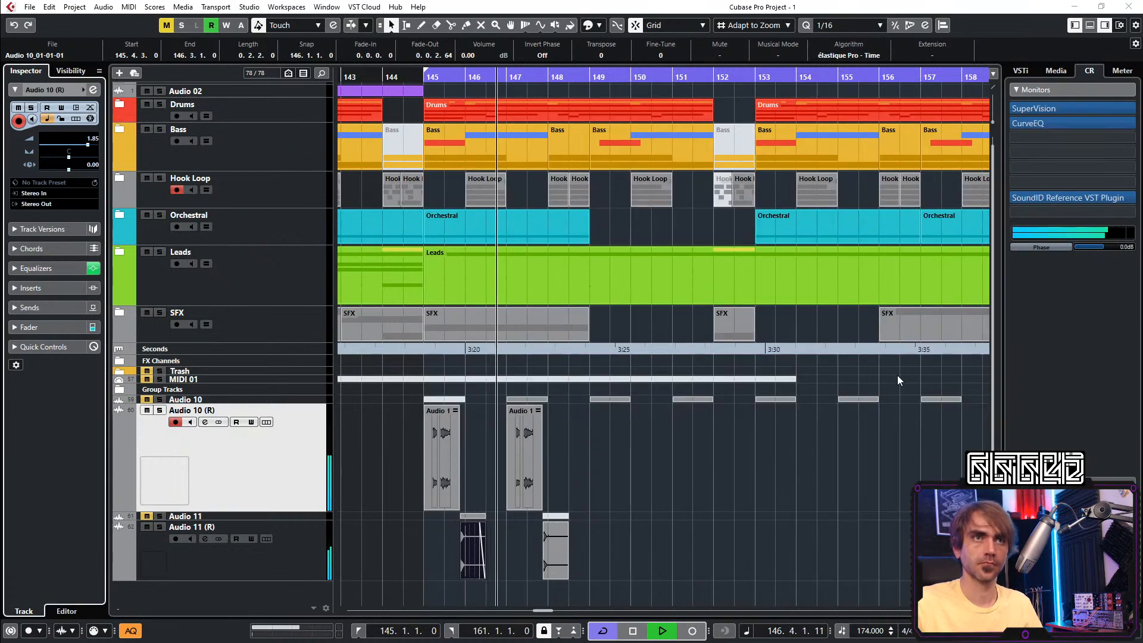
{"action": "left_click", "coordinate": [279, 564]}
{"action": "left_click_drag", "start_coordinate": [278, 564], "coordinate": [287, 518]}
Copy the Audio 10 (R) and Audio 11 (R) events of bars 145 to 148 so the copies start at bar 149
{"action": "left_click_drag", "start_coordinate": [574, 452], "coordinate": [448, 523]}
{"action": "key", "text": "space"}
{"action": "key", "text": "space"}
{"action": "left_click_drag", "start_coordinate": [451, 458], "coordinate": [617, 464]}
{"action": "left_click", "coordinate": [603, 556]}
{"action": "scroll", "coordinate": [588, 540], "scroll_direction": "up", "scroll_amount": 5}
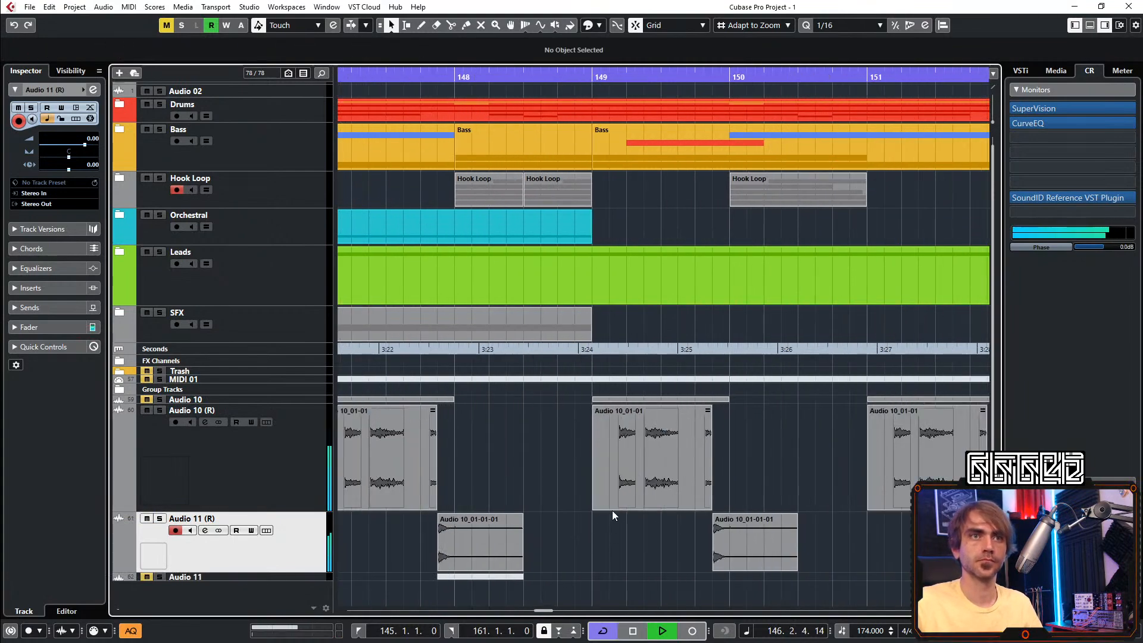
Try trimming the start of the Audio 10 (R) event at bar 149, and undo the trim
{"action": "left_click_drag", "start_coordinate": [594, 506], "coordinate": [646, 506]}
{"action": "left_click", "coordinate": [647, 545]}
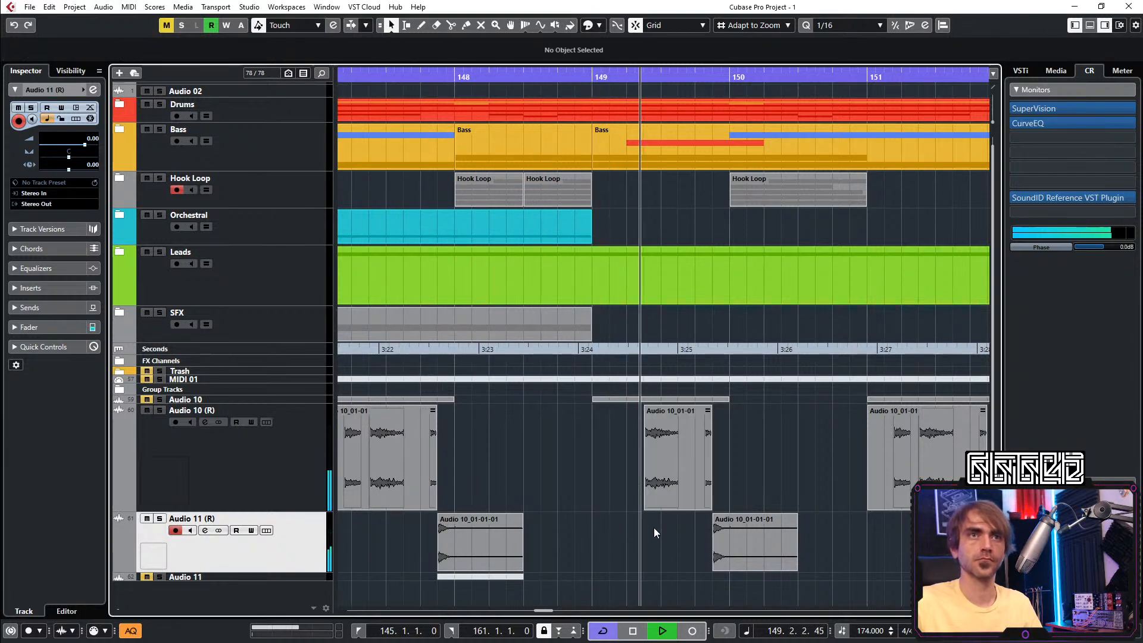
{"action": "key", "text": "ctrl+z"}
Restart playback from bar 145 and copy all Audio 10 (R) and Audio 11 (R) events so the copies start at bar 153
{"action": "scroll", "coordinate": [654, 526], "scroll_direction": "down", "scroll_amount": 5}
{"action": "key", "text": "space"}
{"action": "key", "text": "space"}
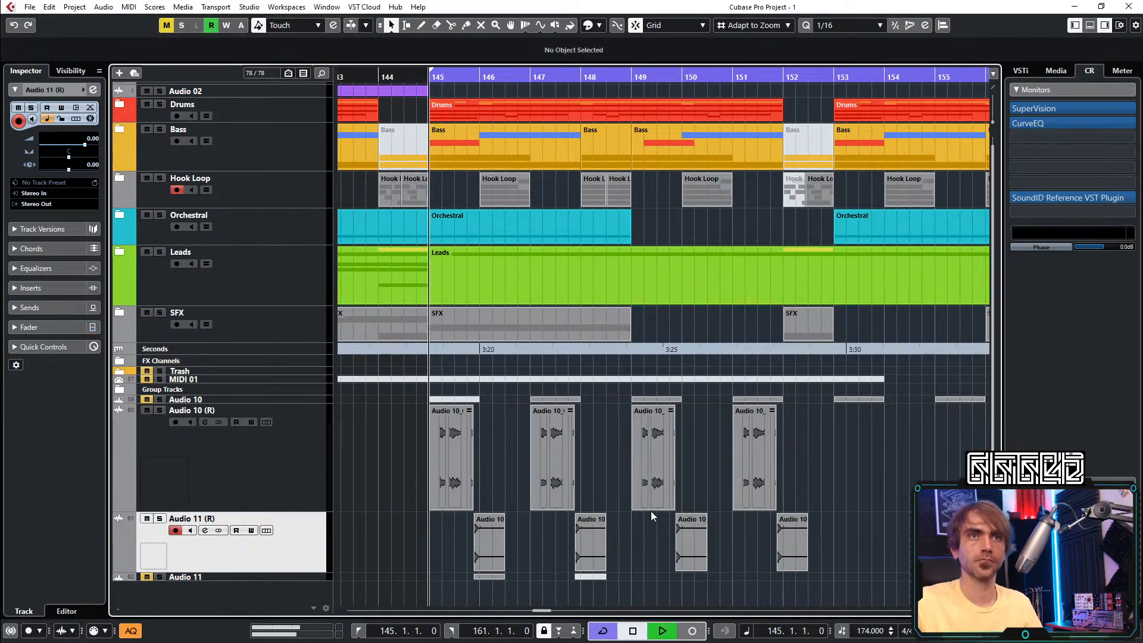
{"action": "key", "text": "g"}
{"action": "key", "text": "g"}
{"action": "left_click_drag", "start_coordinate": [731, 468], "coordinate": [407, 544]}
{"action": "left_click_drag", "start_coordinate": [415, 498], "coordinate": [648, 460]}
Move the Audio 10 (R) and Audio 11 (R) tracks directly below the Hook Loop folder
{"action": "left_click", "coordinate": [285, 476]}
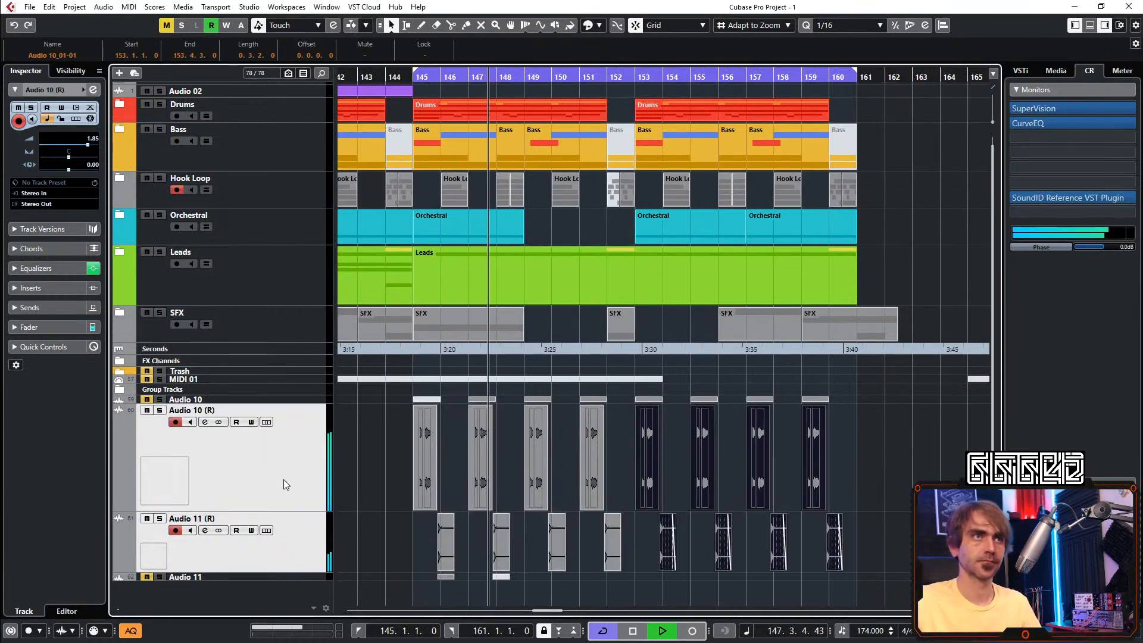
{"action": "left_click_drag", "start_coordinate": [284, 477], "coordinate": [293, 211]}
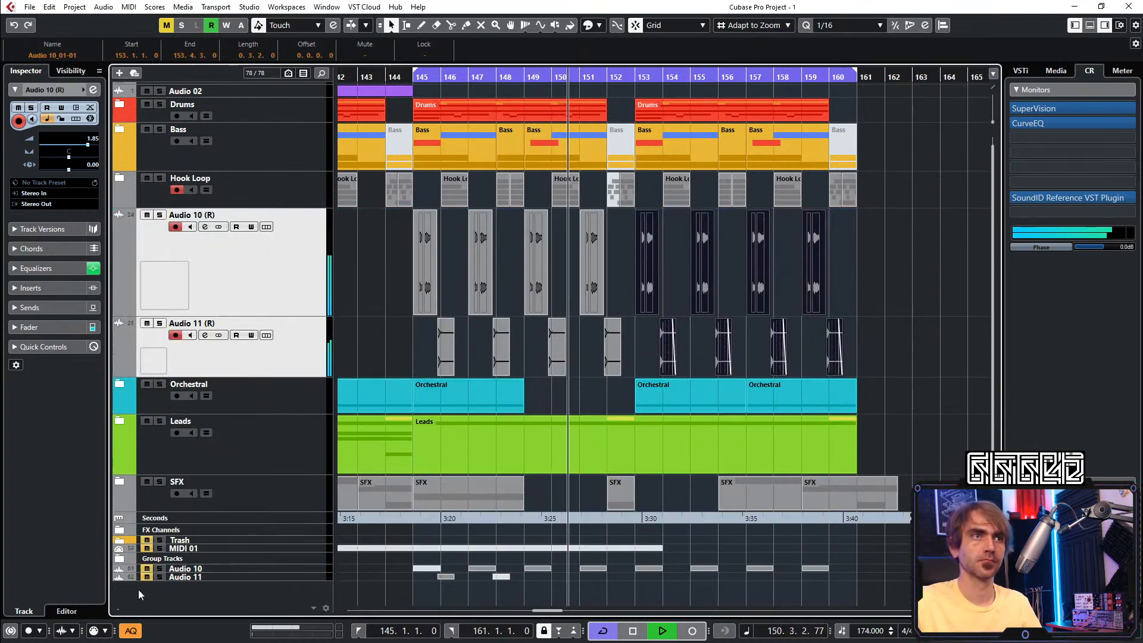
{"action": "left_click", "coordinate": [557, 275]}
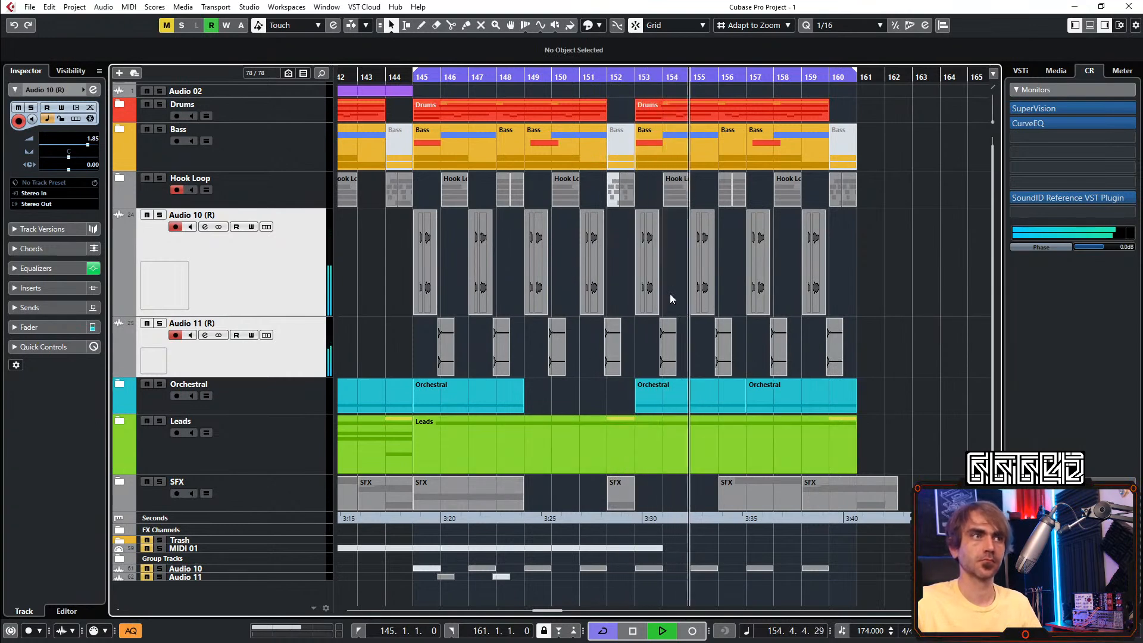
{"action": "key", "text": "g"}
{"action": "key", "text": "g"}
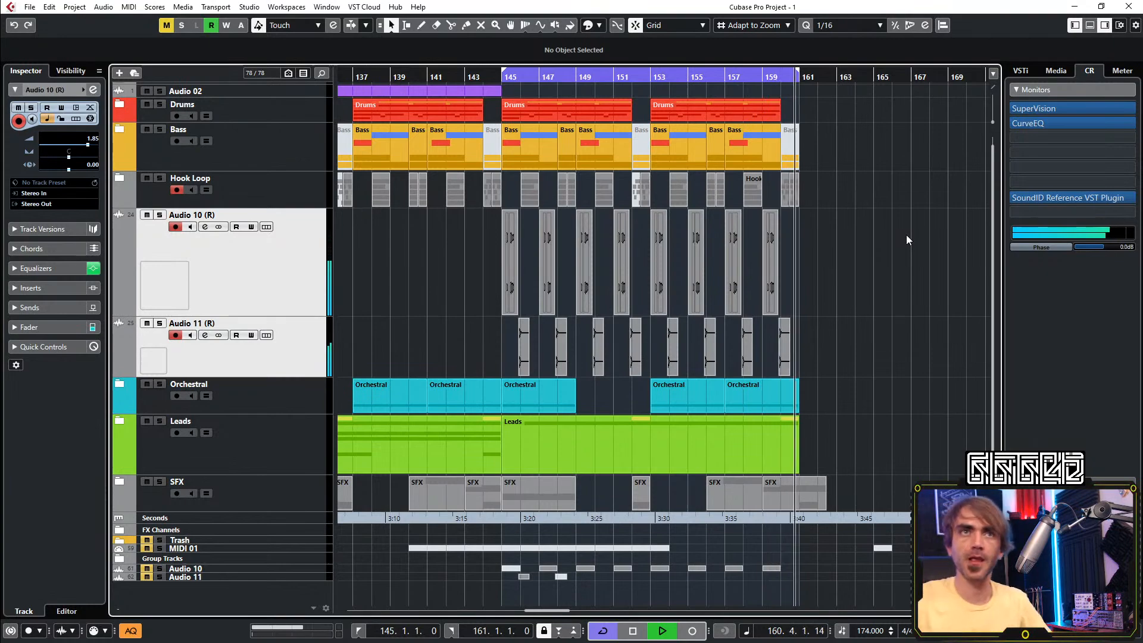
Delete the events at bar 160 inside the Hook Loop folder and collapse the folder again
{"action": "left_click", "coordinate": [120, 178]}
{"action": "left_click_drag", "start_coordinate": [839, 194], "coordinate": [772, 193]}
{"action": "key", "text": "Delete"}
{"action": "left_click", "coordinate": [119, 178]}
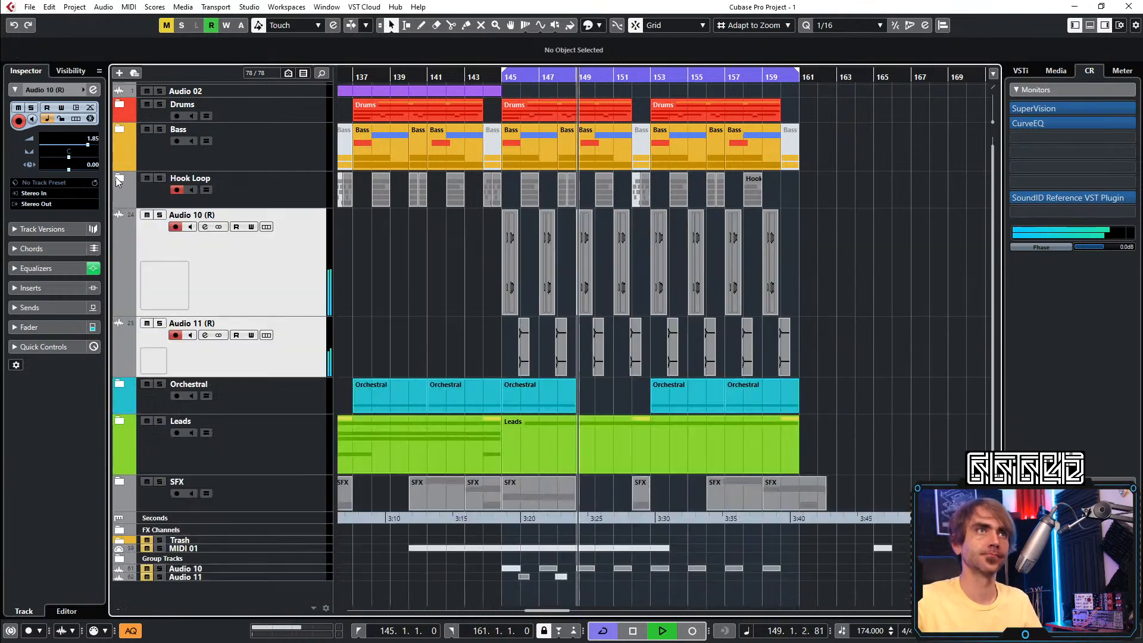
Open the Audio 10 (R) part at bar 145 in the audio part editor
{"action": "key", "text": "h"}
{"action": "key", "text": "h"}
{"action": "key", "text": "g"}
{"action": "key", "text": "g"}
{"action": "key", "text": "g"}
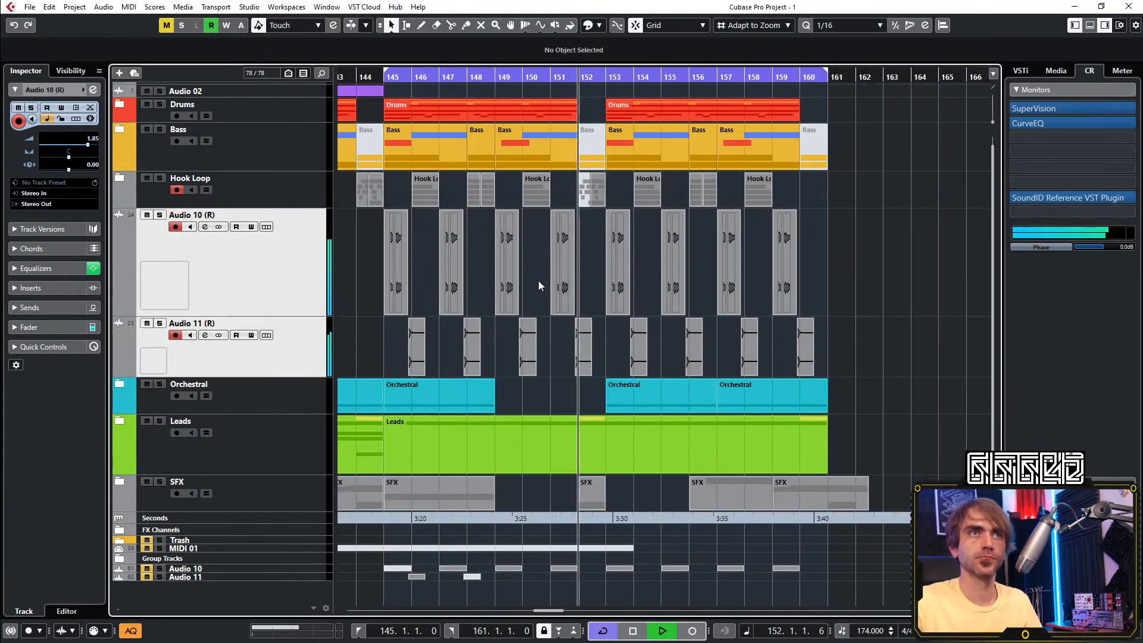
{"action": "scroll", "coordinate": [539, 281], "scroll_direction": "left", "scroll_amount": 3}
{"action": "left_click", "coordinate": [310, 284]}
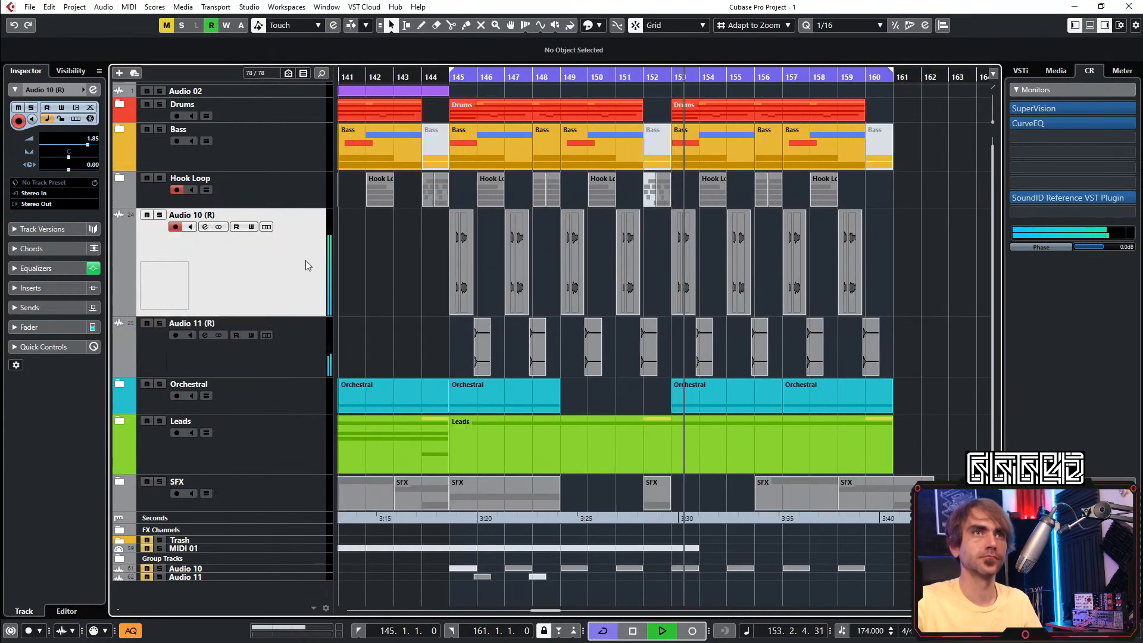
{"action": "scroll", "coordinate": [476, 276], "scroll_direction": "up", "scroll_amount": 5, "text": "ctrl"}
{"action": "double_click", "coordinate": [456, 286]}
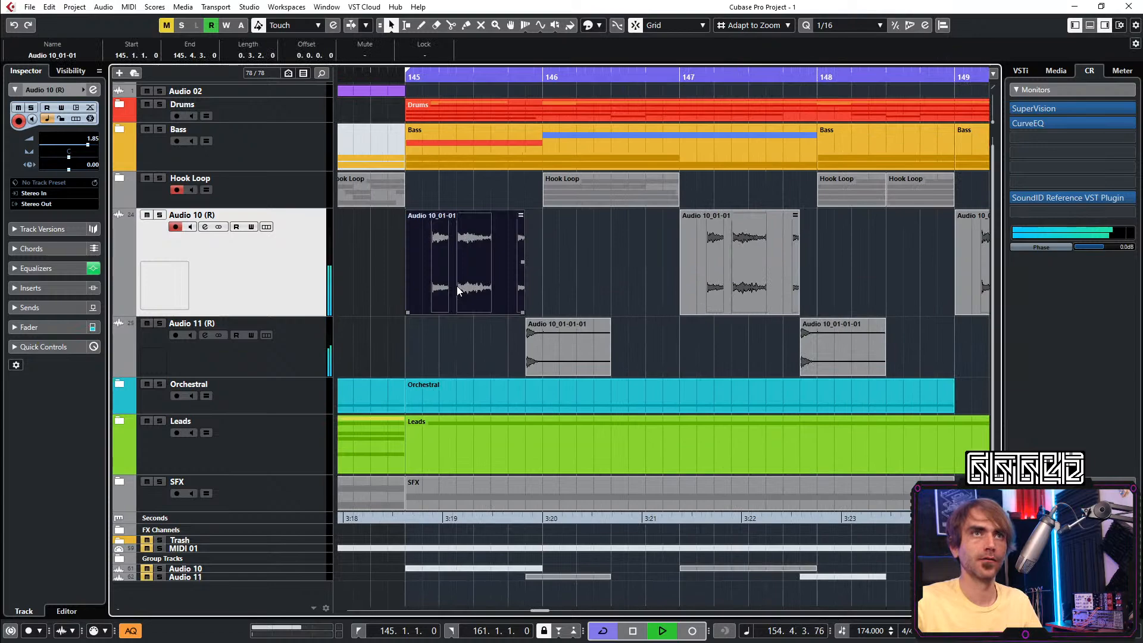
{"action": "scroll", "coordinate": [488, 342], "scroll_direction": "up", "scroll_amount": 3, "text": "ctrl"}
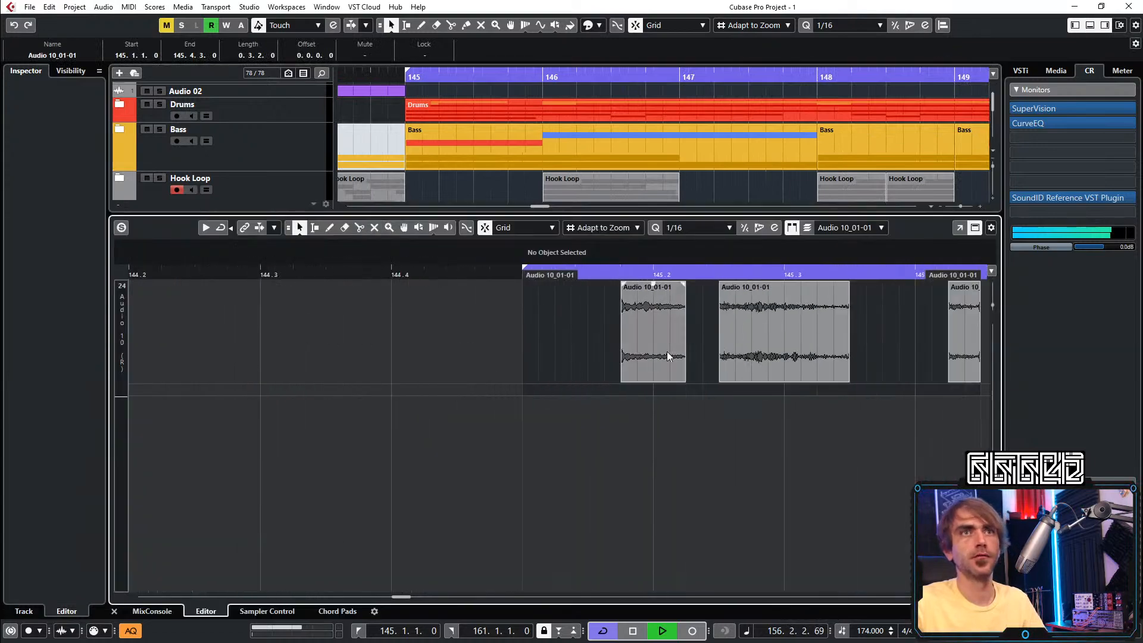
Add a 0.0.0.4 fade-in to the first slice in the part at 145.1.4 while playing the arrangement
{"action": "key", "text": "1"}
{"action": "scroll", "coordinate": [653, 319], "scroll_direction": "up", "scroll_amount": 8, "text": "ctrl"}
{"action": "left_click", "coordinate": [481, 341]}
{"action": "left_click_drag", "start_coordinate": [455, 285], "coordinate": [460, 286]}
{"action": "key", "text": "space"}
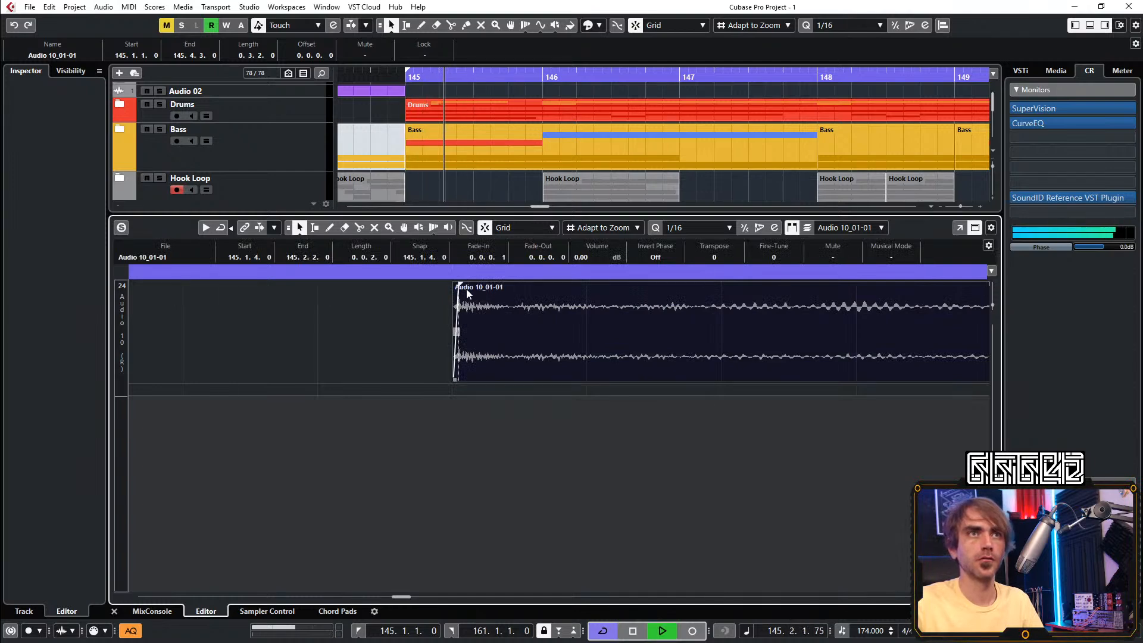
{"action": "left_click_drag", "start_coordinate": [459, 287], "coordinate": [472, 286]}
{"action": "scroll", "coordinate": [669, 417], "scroll_direction": "down", "scroll_amount": 3}
{"action": "scroll", "coordinate": [700, 426], "scroll_direction": "down", "scroll_amount": 4}
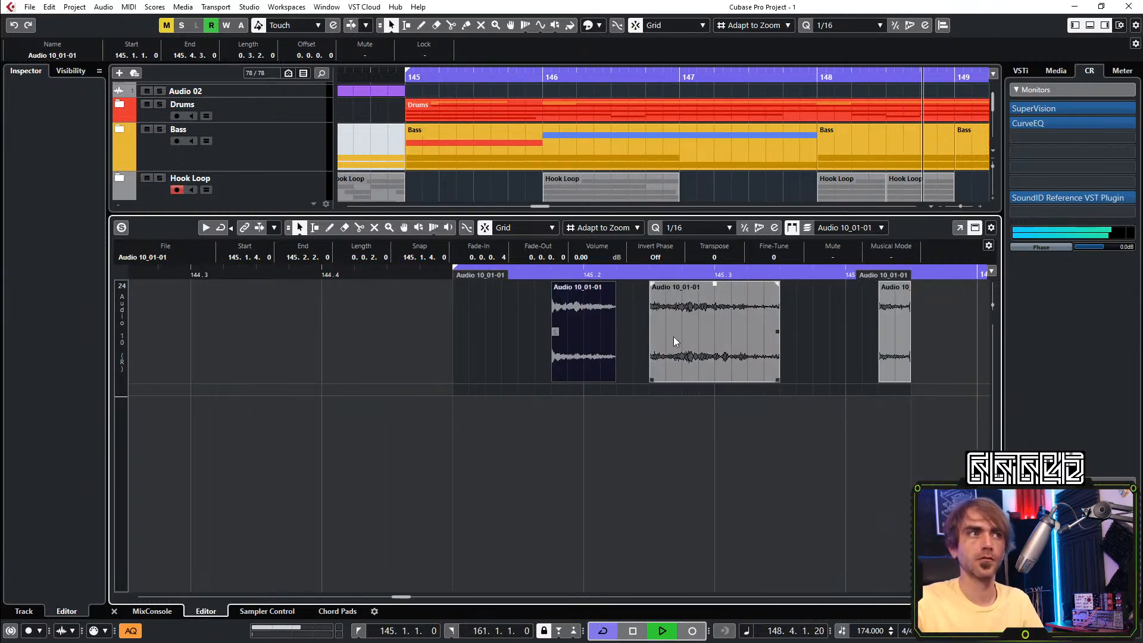
Close the part editor and lower the Audio 10 (R) volume to 1.53 dB
{"action": "left_click", "coordinate": [114, 611]}
{"action": "scroll", "coordinate": [632, 295], "scroll_direction": "down", "scroll_amount": 3}
{"action": "scroll", "coordinate": [634, 298], "scroll_direction": "right", "scroll_amount": 1}
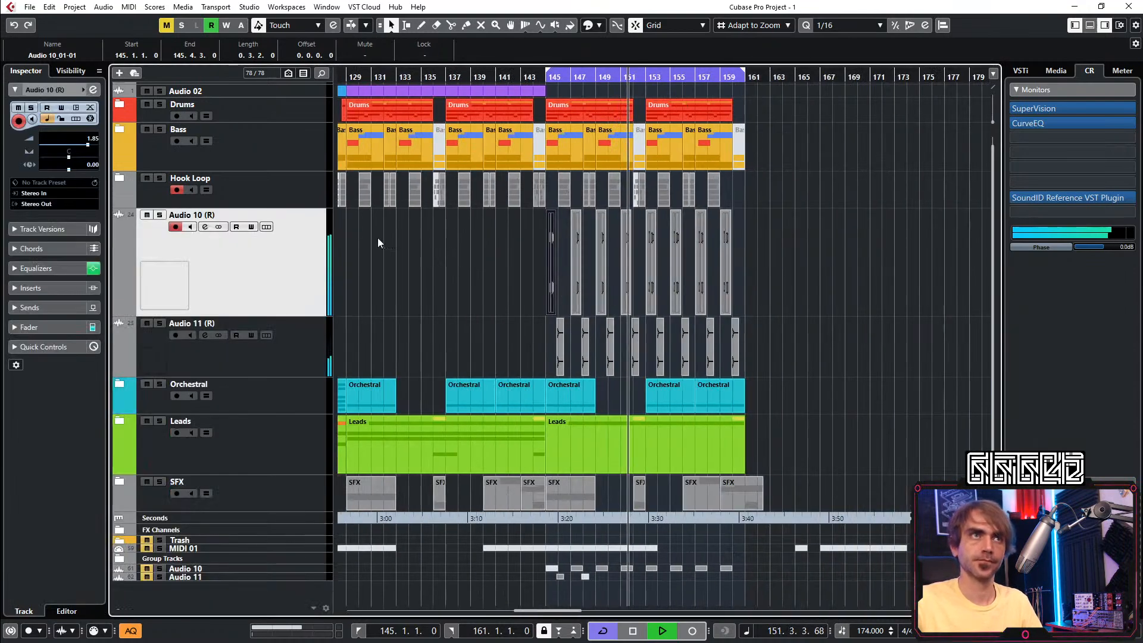
{"action": "scroll", "coordinate": [93, 143], "scroll_direction": "down", "scroll_amount": 1}
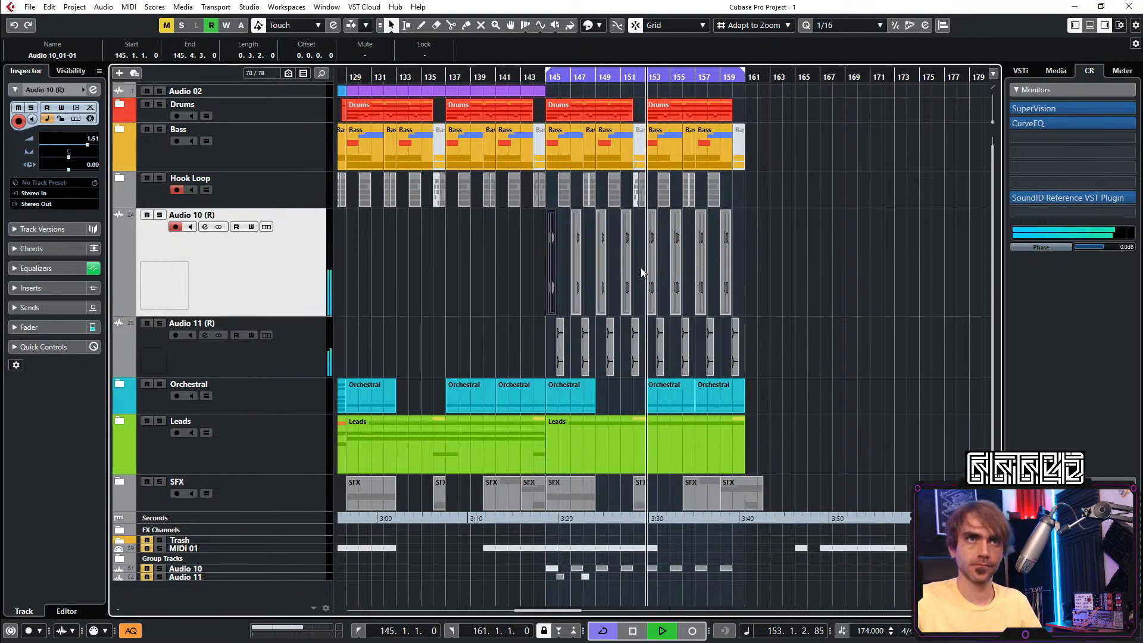
Shrink the Audio 10 (R) and Audio 11 (R) tracks together to their minimum height
{"action": "left_click", "coordinate": [298, 329], "text": "shift"}
{"action": "left_click_drag", "start_coordinate": [293, 376], "coordinate": [323, 277]}
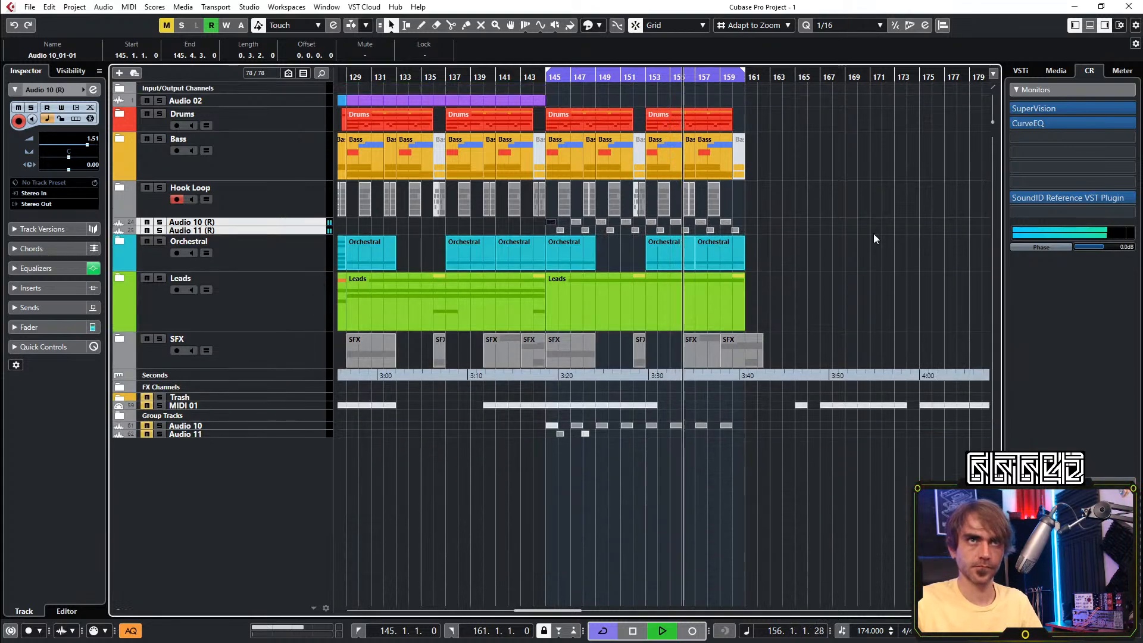
{"action": "left_click", "coordinate": [802, 227]}
Copy the 16-bar Audio 02 section event at bar 129 to bar 145
{"action": "scroll", "coordinate": [915, 211], "scroll_direction": "down", "scroll_amount": 3}
{"action": "scroll", "coordinate": [901, 201], "scroll_direction": "down", "scroll_amount": 4}
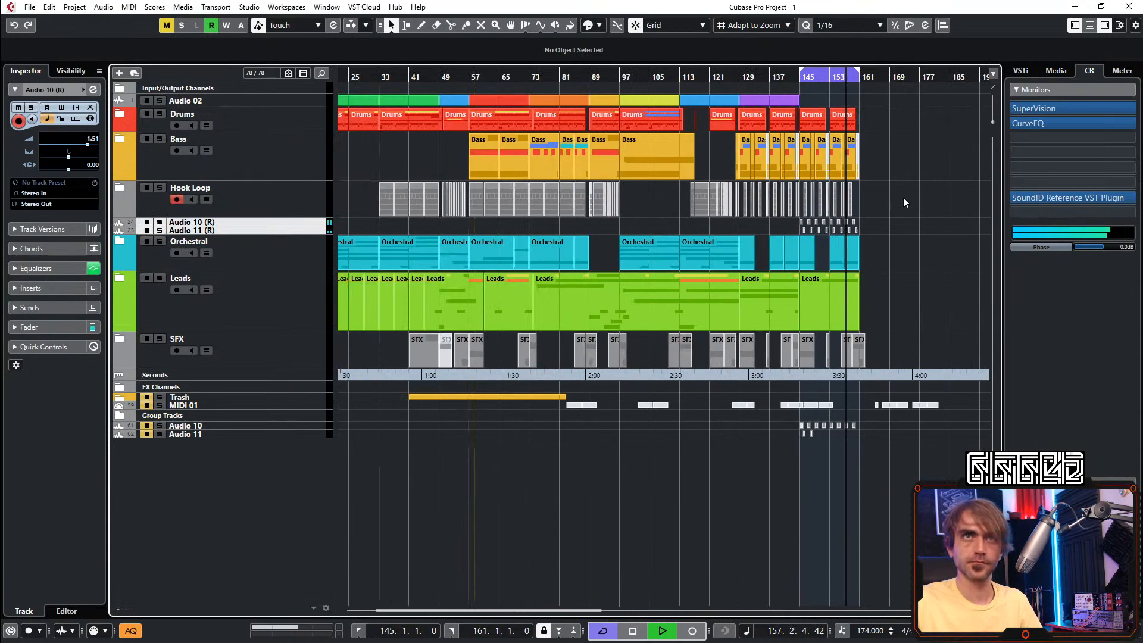
{"action": "scroll", "coordinate": [883, 115], "scroll_direction": "up", "scroll_amount": 4}
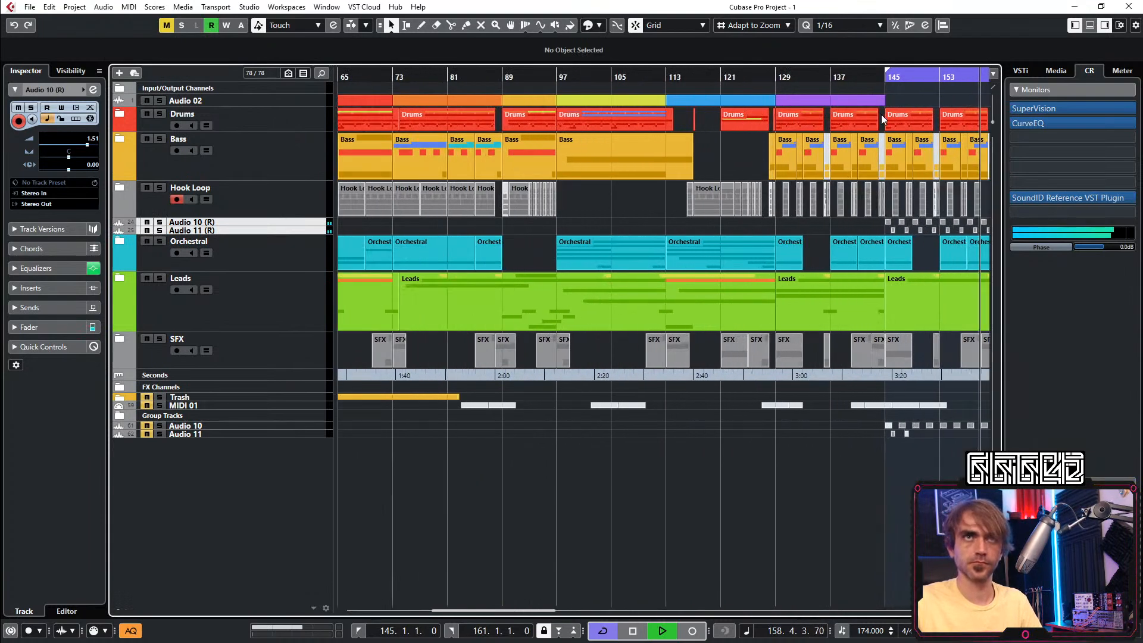
{"action": "left_click", "coordinate": [601, 97]}
{"action": "left_click_drag", "start_coordinate": [648, 103], "coordinate": [756, 95]}
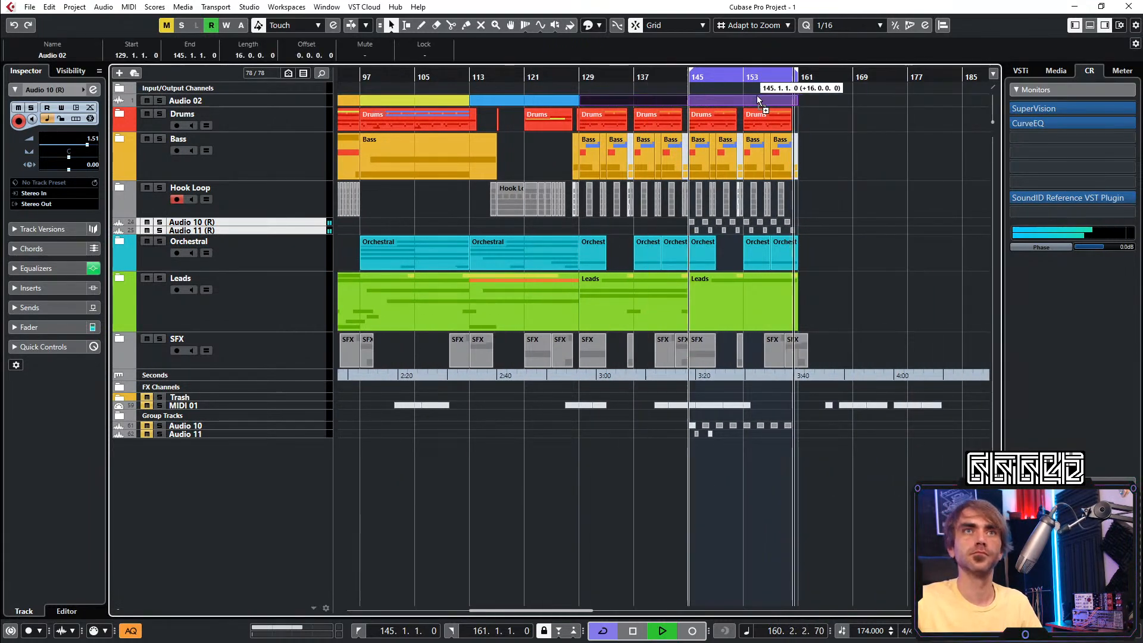
Color the copied Audio 02 section event at bar 145 pink
{"action": "left_click", "coordinate": [592, 27]}
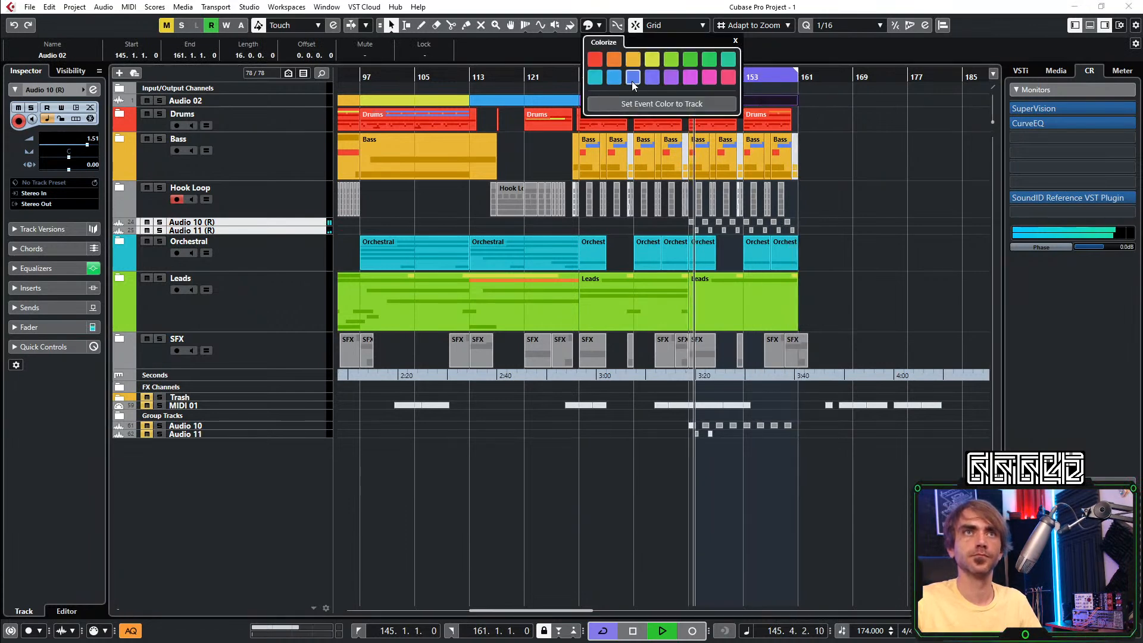
{"action": "left_click", "coordinate": [597, 62]}
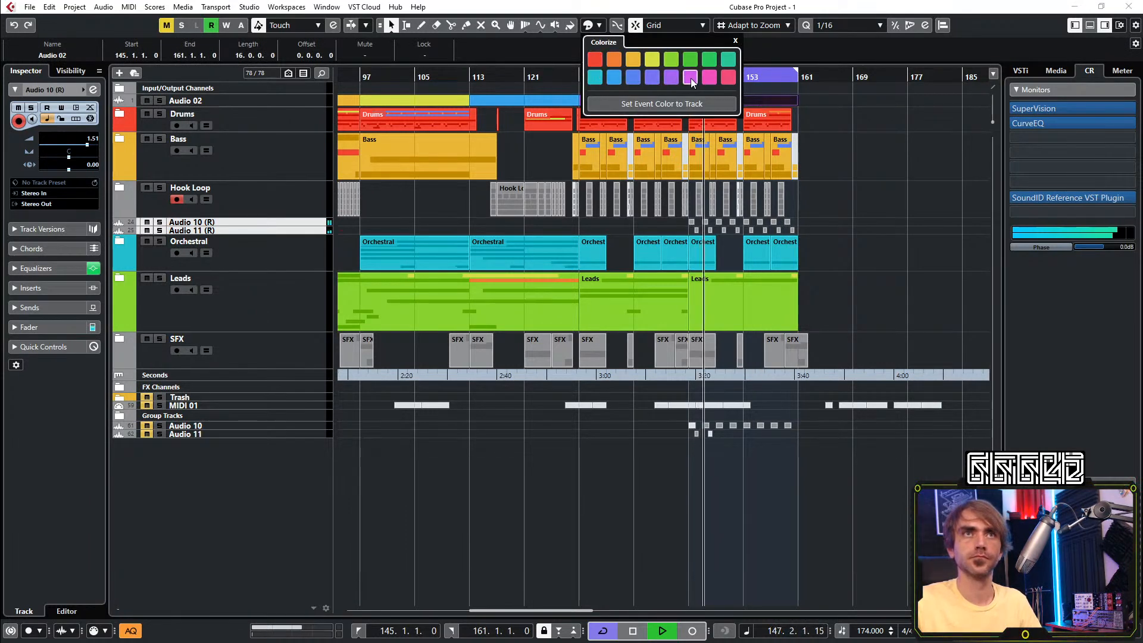
{"action": "scroll", "coordinate": [835, 143], "scroll_direction": "down", "scroll_amount": 1}
{"action": "left_click", "coordinate": [838, 240]}
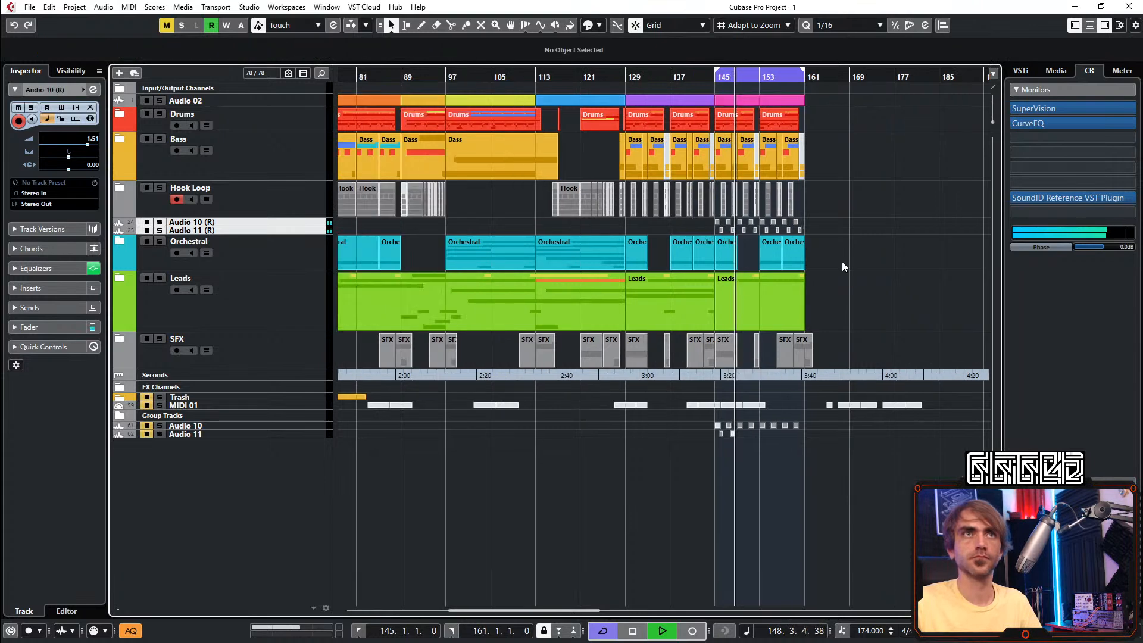
Play the arrangement from bar 17 and set the left locator to bar 17
{"action": "scroll", "coordinate": [868, 212], "scroll_direction": "down", "scroll_amount": 4}
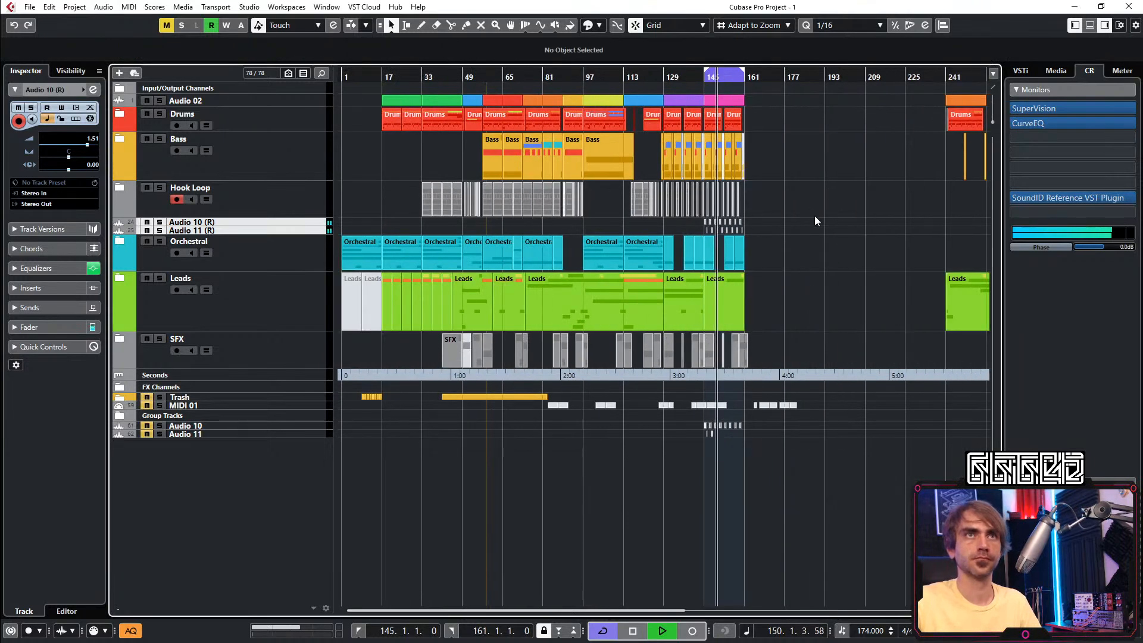
{"action": "scroll", "coordinate": [813, 189], "scroll_direction": "up", "scroll_amount": 2}
{"action": "scroll", "coordinate": [804, 162], "scroll_direction": "up", "scroll_amount": 2}
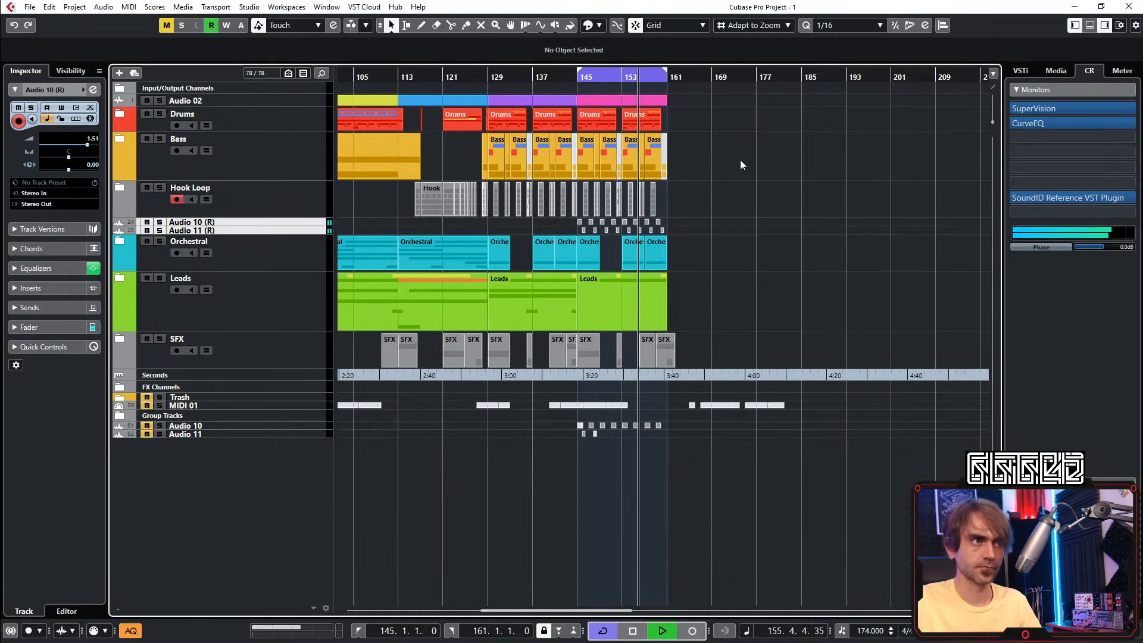
{"action": "scroll", "coordinate": [784, 164], "scroll_direction": "down", "scroll_amount": 3}
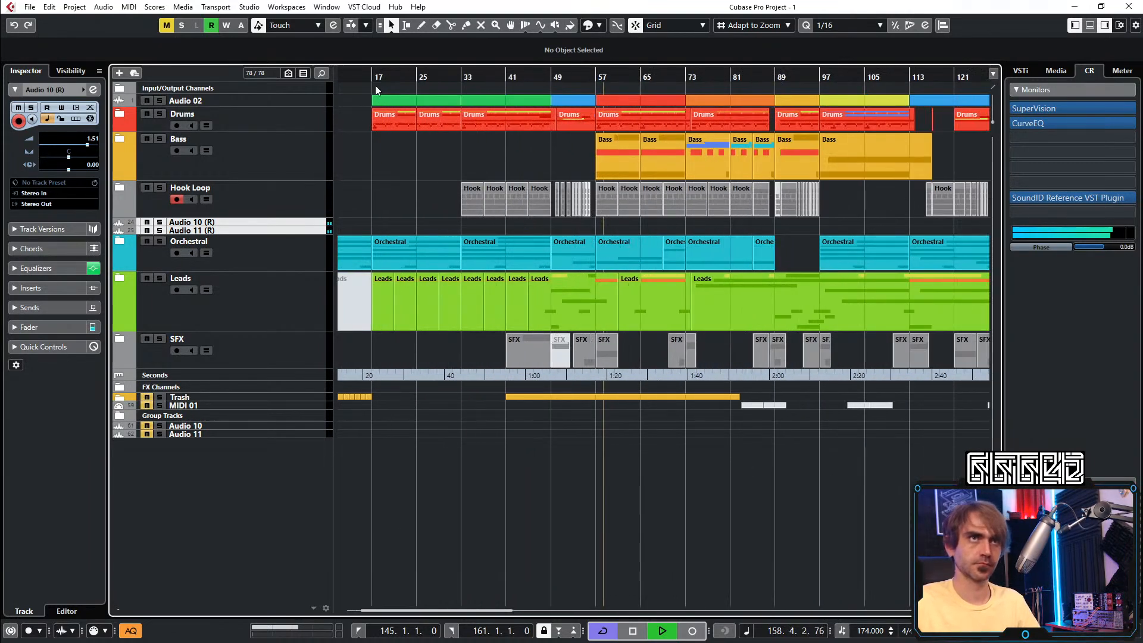
{"action": "scroll", "coordinate": [372, 88], "scroll_direction": "up", "scroll_amount": 2}
{"action": "key", "text": "space"}
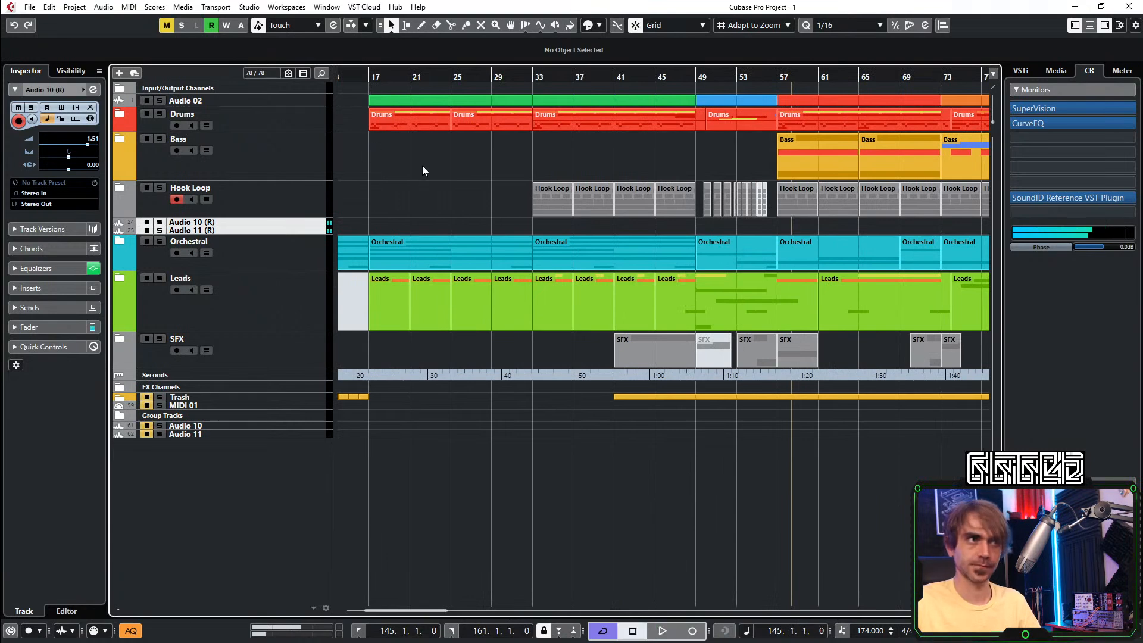
{"action": "left_click", "coordinate": [367, 77]}
{"action": "key", "text": "space"}
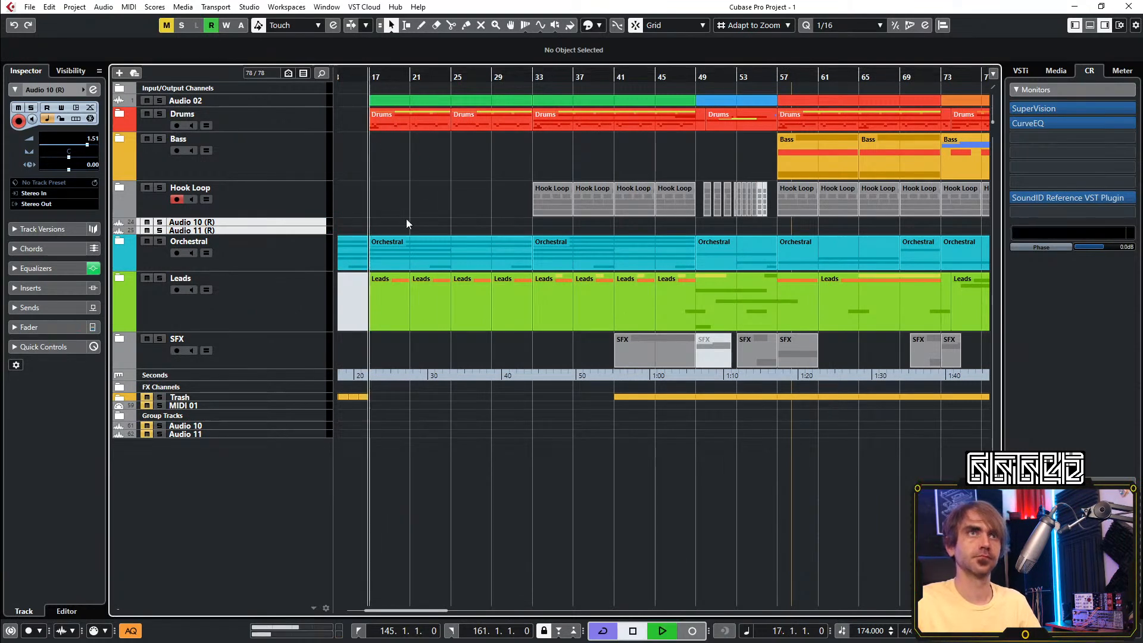
{"action": "scroll", "coordinate": [426, 169], "scroll_direction": "down", "scroll_amount": 2}
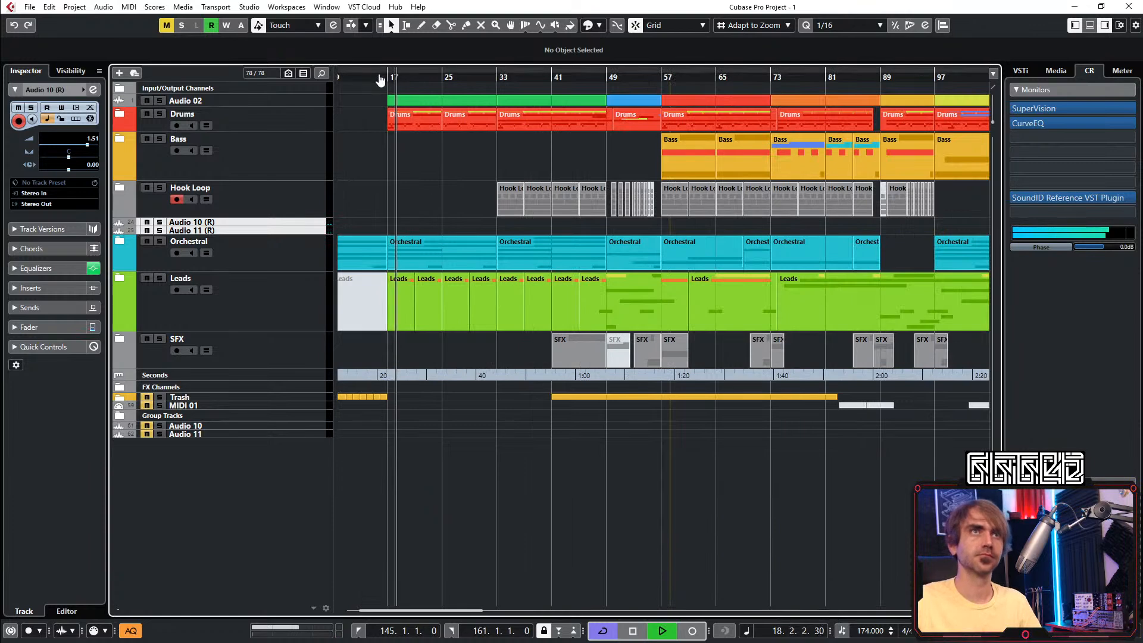
{"action": "left_click", "coordinate": [388, 77], "text": "ctrl"}
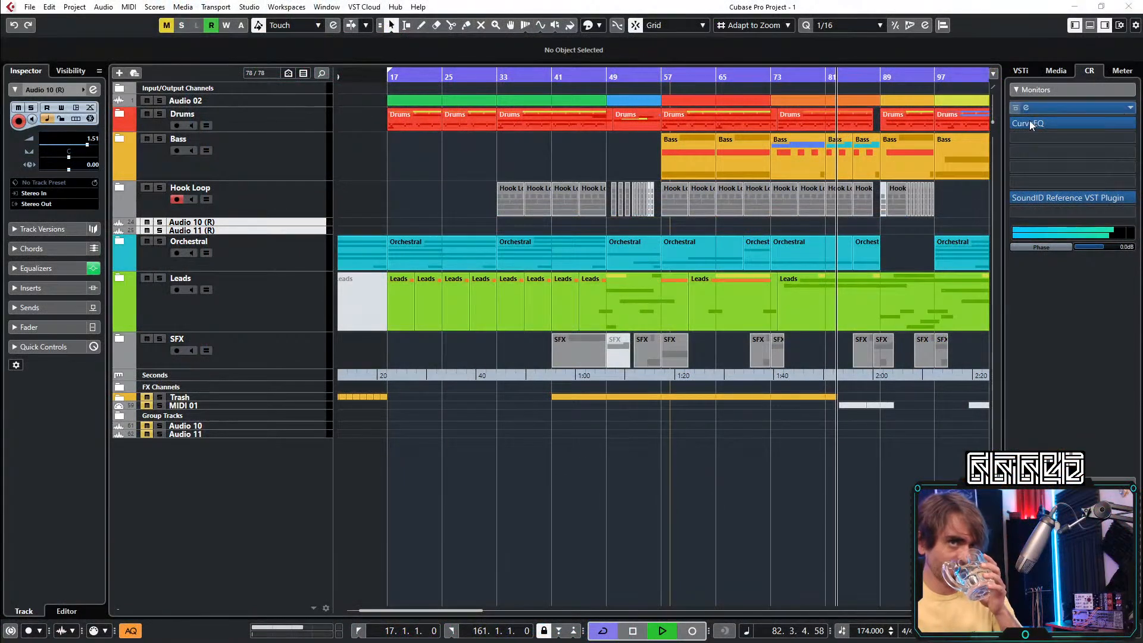
Listen to the arrangement into the section starting at bar 89 and stop playback
{"action": "left_click", "coordinate": [594, 505]}
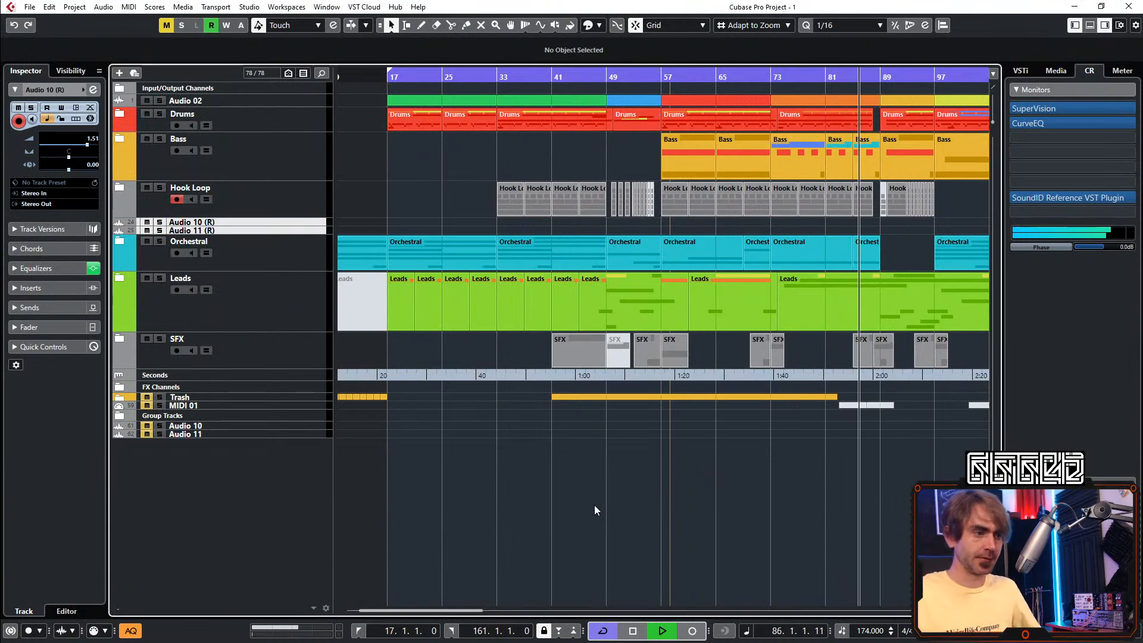
{"action": "scroll", "coordinate": [674, 495], "scroll_direction": "down", "scroll_amount": 4}
{"action": "scroll", "coordinate": [667, 502], "scroll_direction": "up", "scroll_amount": 5}
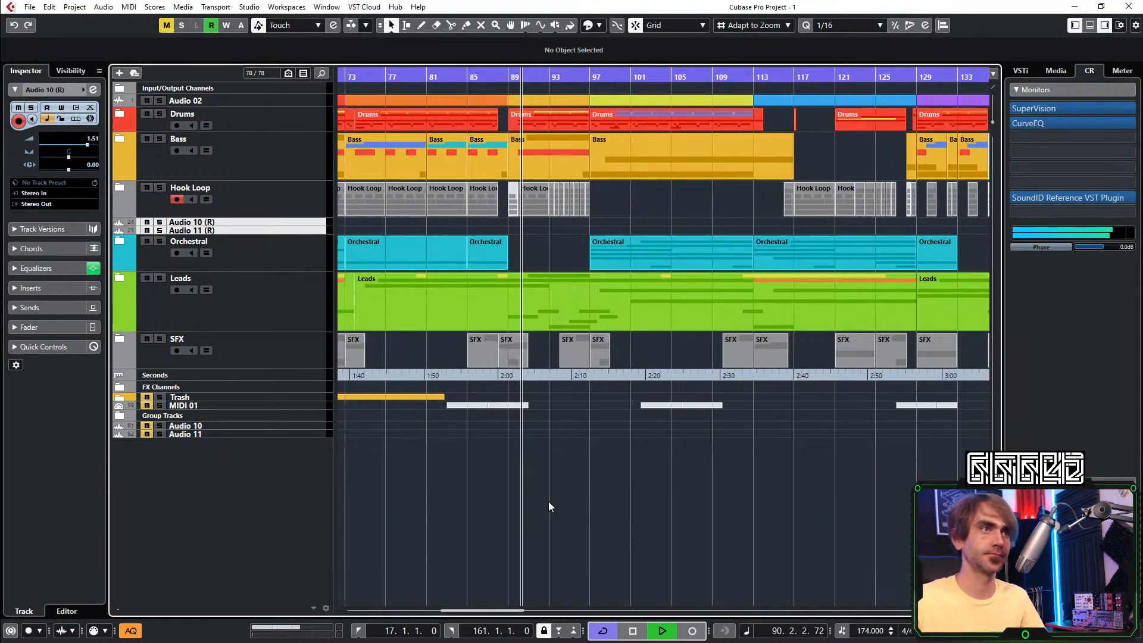
{"action": "key", "text": "space"}
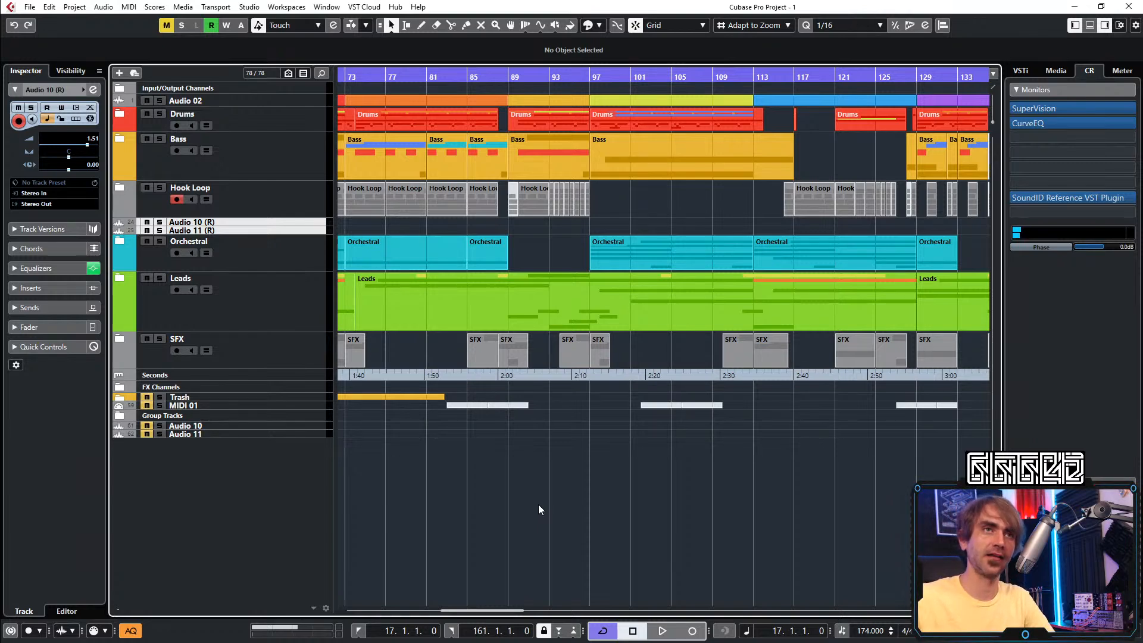
{"action": "scroll", "coordinate": [541, 503], "scroll_direction": "right", "scroll_amount": 2}
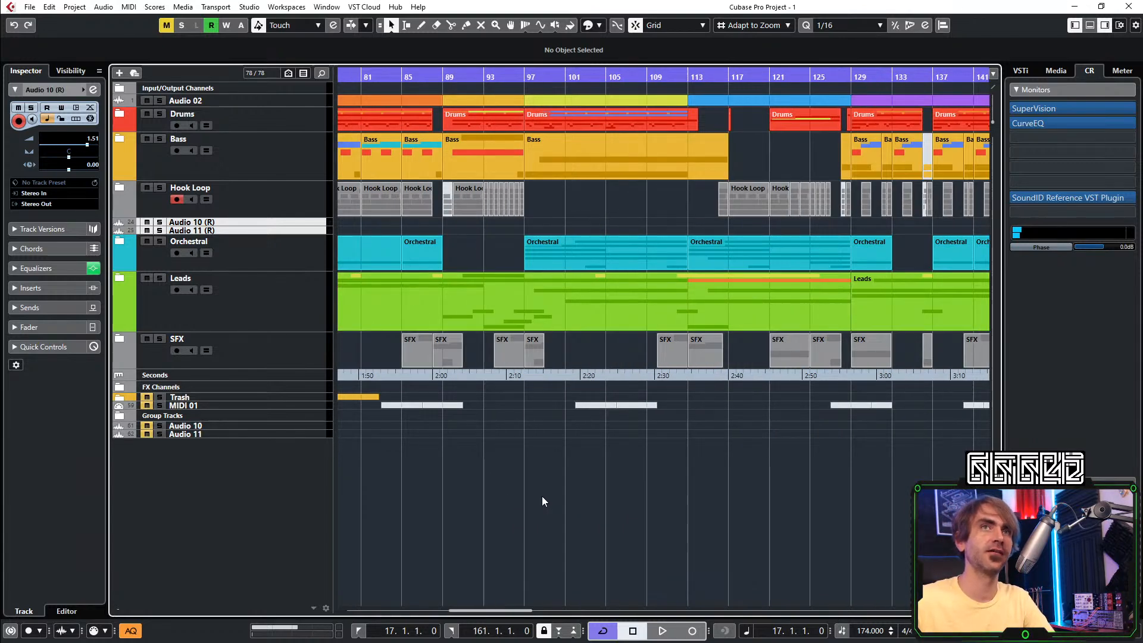
Play the arrangement from bar 97, and replay the transition into it from a few bars earlier
{"action": "scroll", "coordinate": [544, 495], "scroll_direction": "down", "scroll_amount": 2}
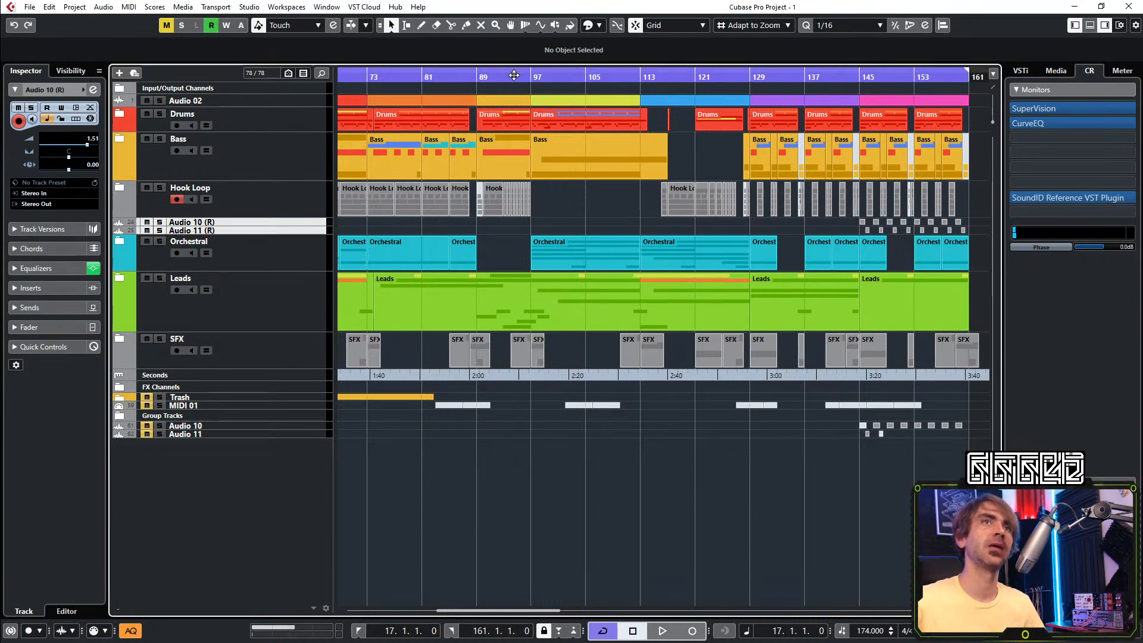
{"action": "left_click", "coordinate": [528, 75]}
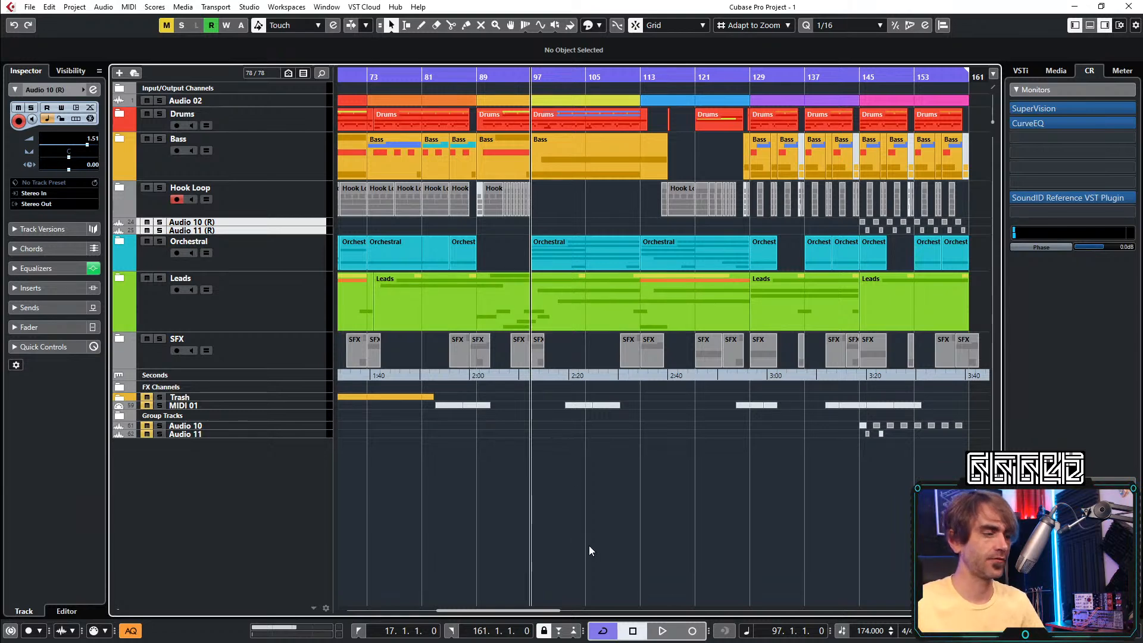
{"action": "key", "text": "space"}
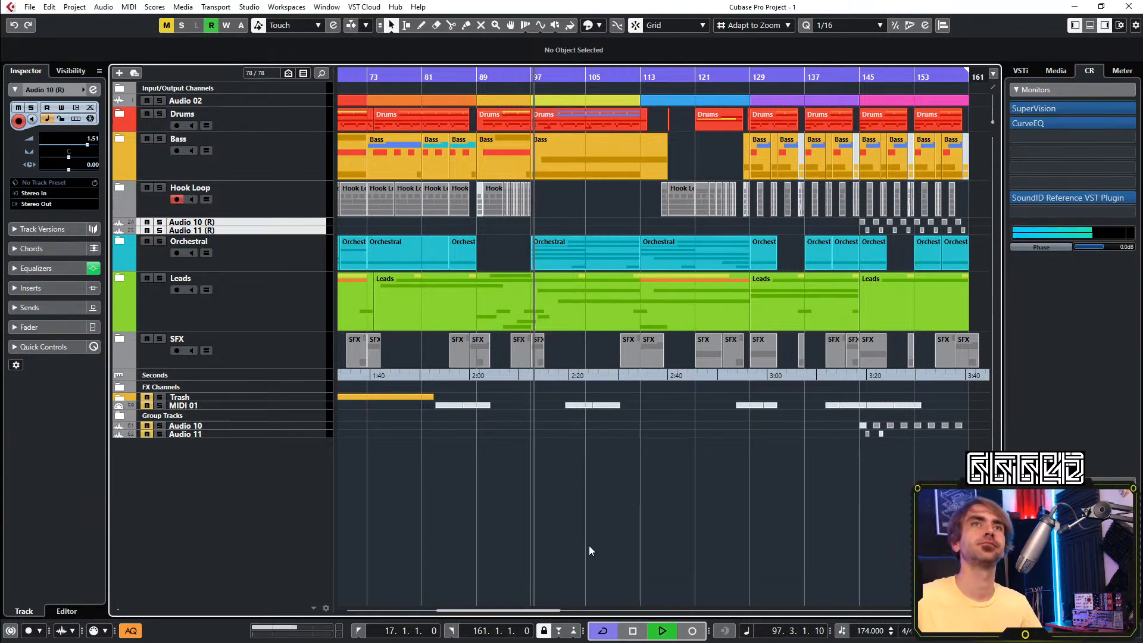
{"action": "scroll", "coordinate": [637, 288], "scroll_direction": "right", "scroll_amount": 3}
{"action": "scroll", "coordinate": [525, 225], "scroll_direction": "left", "scroll_amount": 3}
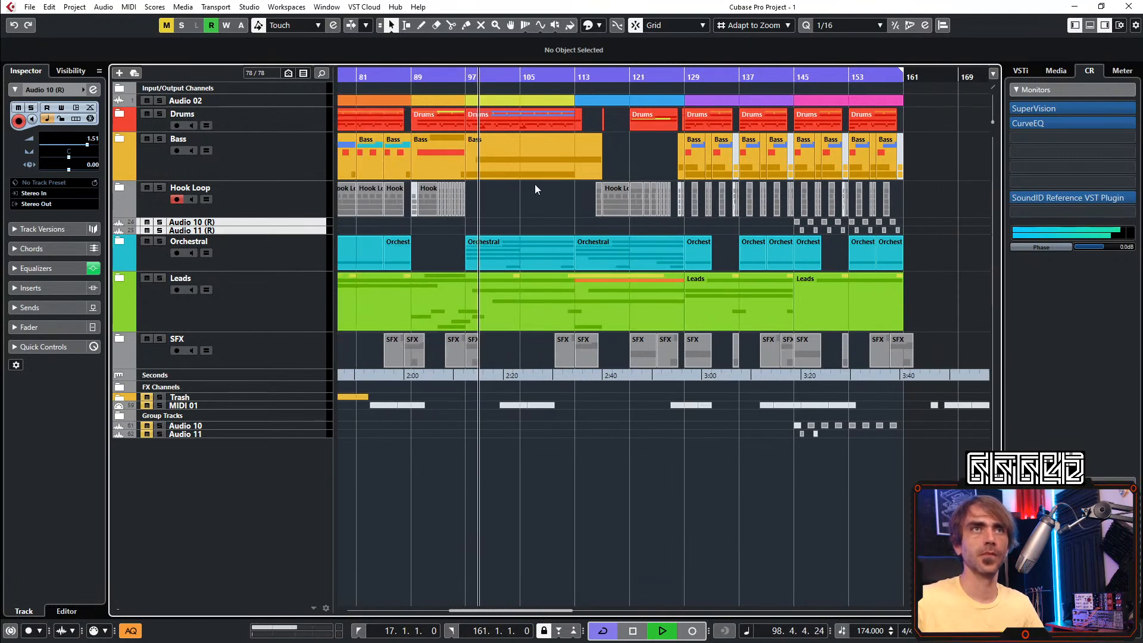
{"action": "left_click", "coordinate": [426, 75]}
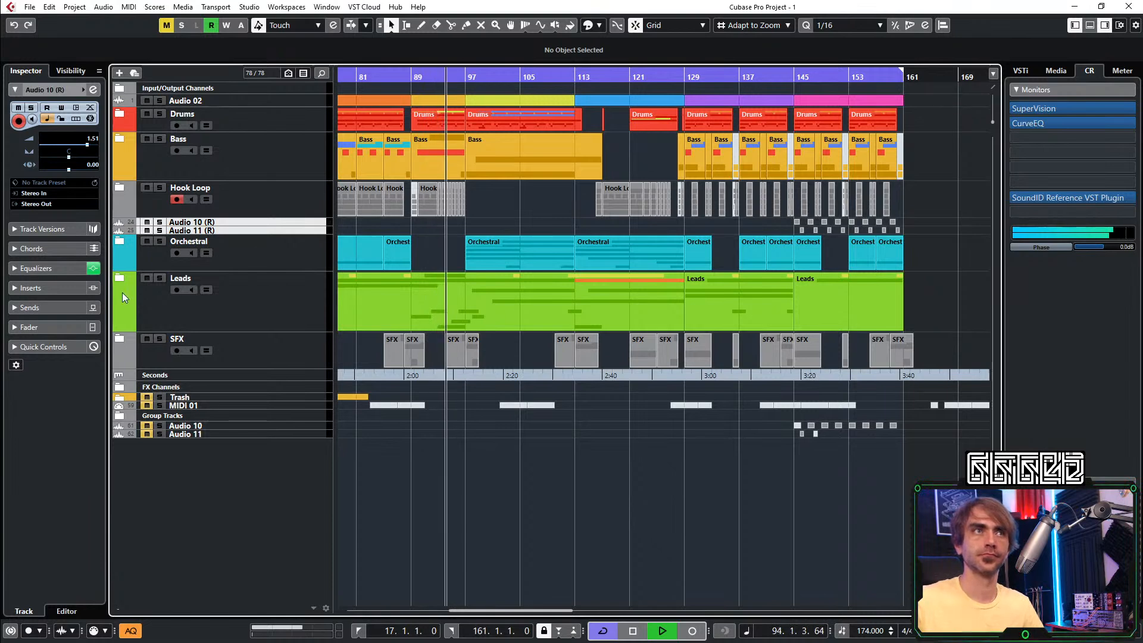
Split the long Foghorn 1 event in the Leads folder at bar 97
{"action": "left_click", "coordinate": [119, 277]}
{"action": "left_click", "coordinate": [484, 463]}
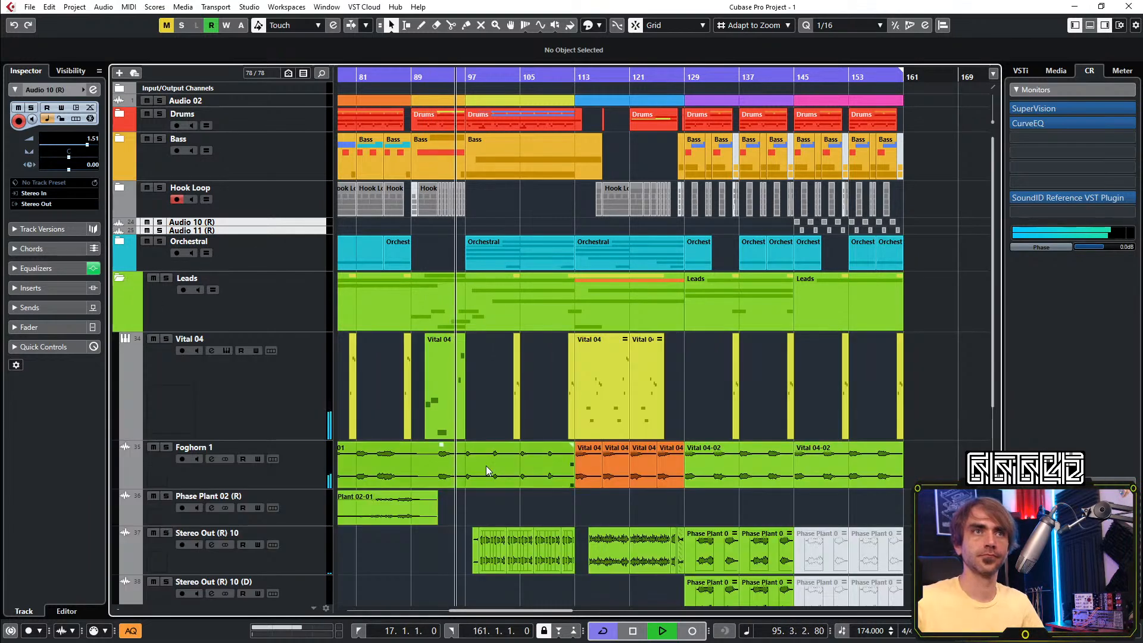
{"action": "key", "text": "3"}
{"action": "key", "text": "1"}
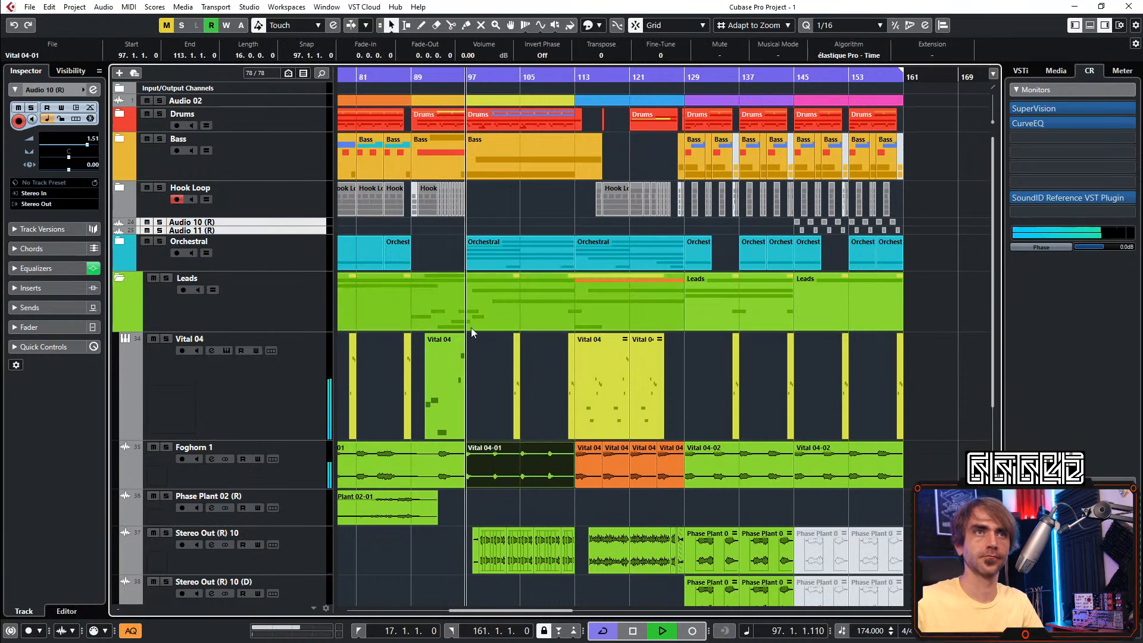
Delete the muted event around bar 97 on Stereo Out (R) 05 in the Wubz folder and collapse the Wubz and Leads folders
{"action": "scroll", "coordinate": [479, 357], "scroll_direction": "down", "scroll_amount": 5}
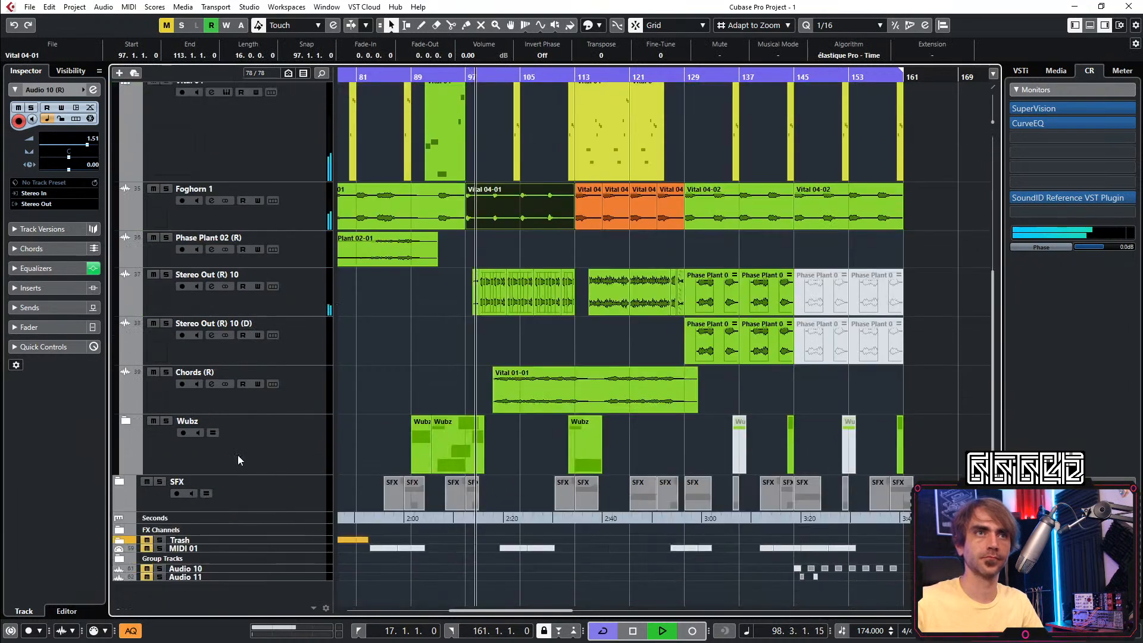
{"action": "left_click", "coordinate": [126, 421]}
{"action": "scroll", "coordinate": [496, 451], "scroll_direction": "down", "scroll_amount": 2}
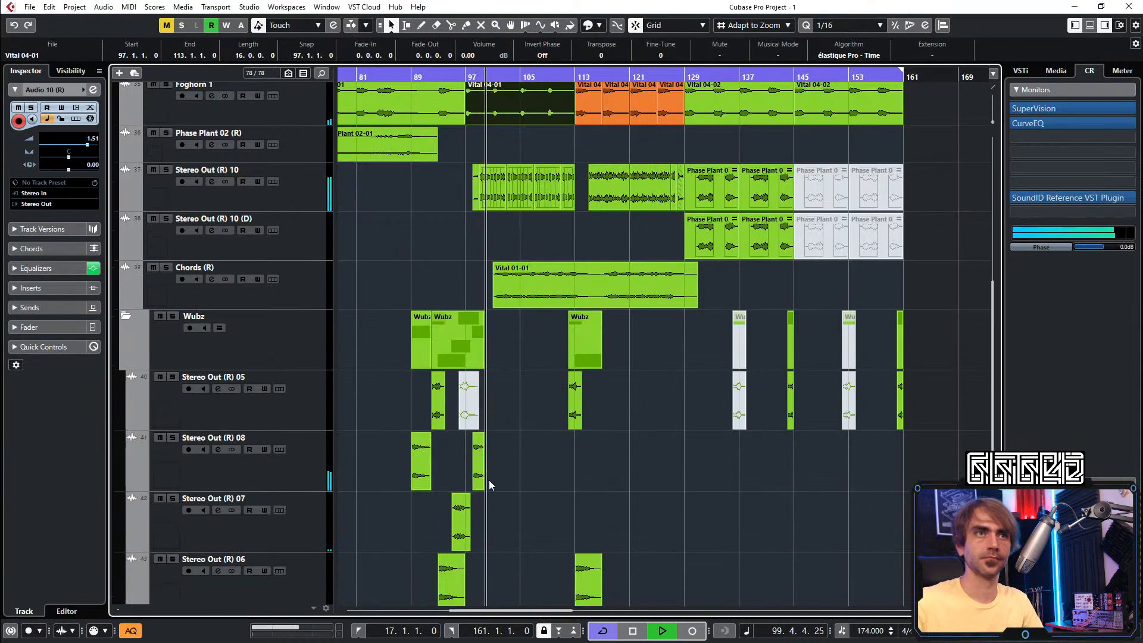
{"action": "key", "text": "KP_Subtract"}
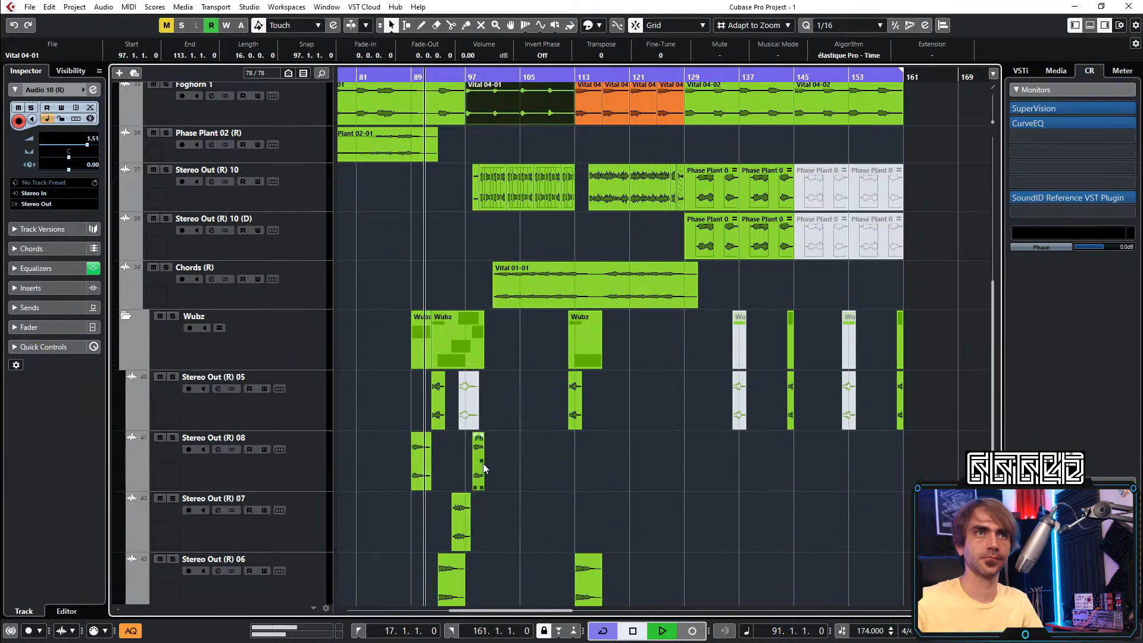
{"action": "left_click", "coordinate": [476, 420]}
{"action": "left_click", "coordinate": [399, 390]}
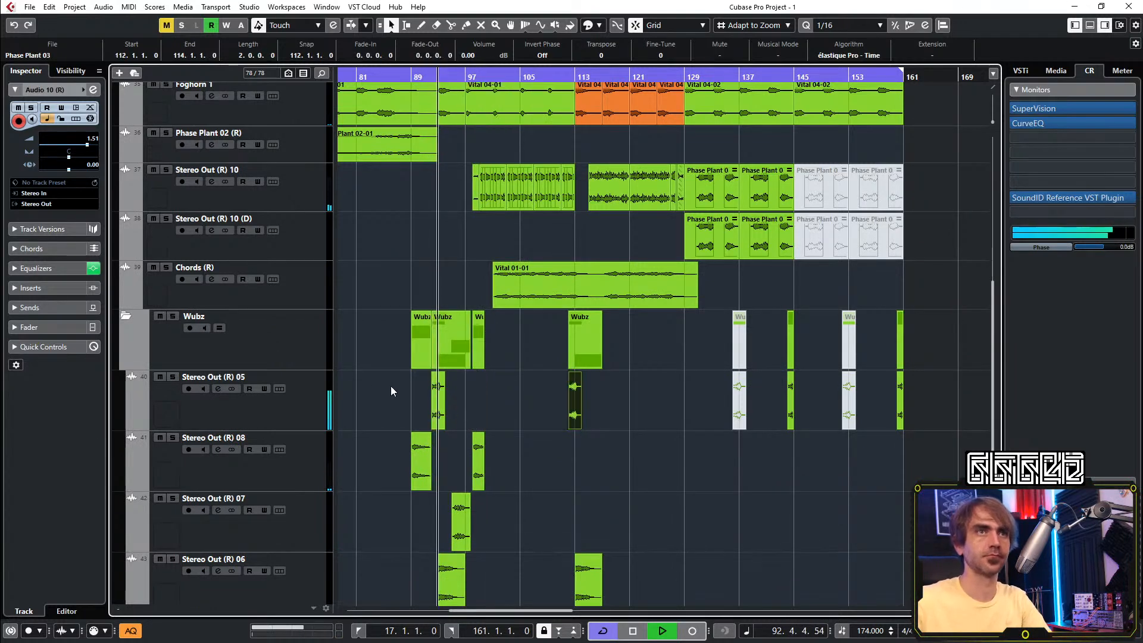
{"action": "left_click", "coordinate": [125, 316]}
{"action": "scroll", "coordinate": [386, 344], "scroll_direction": "up", "scroll_amount": 5}
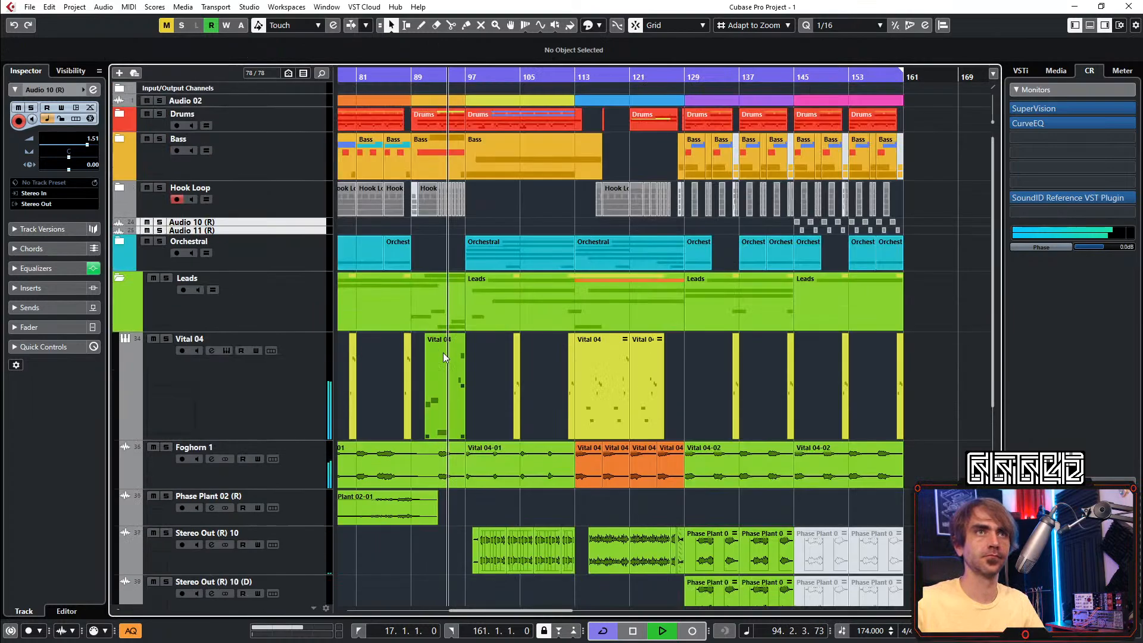
{"action": "left_click", "coordinate": [119, 278]}
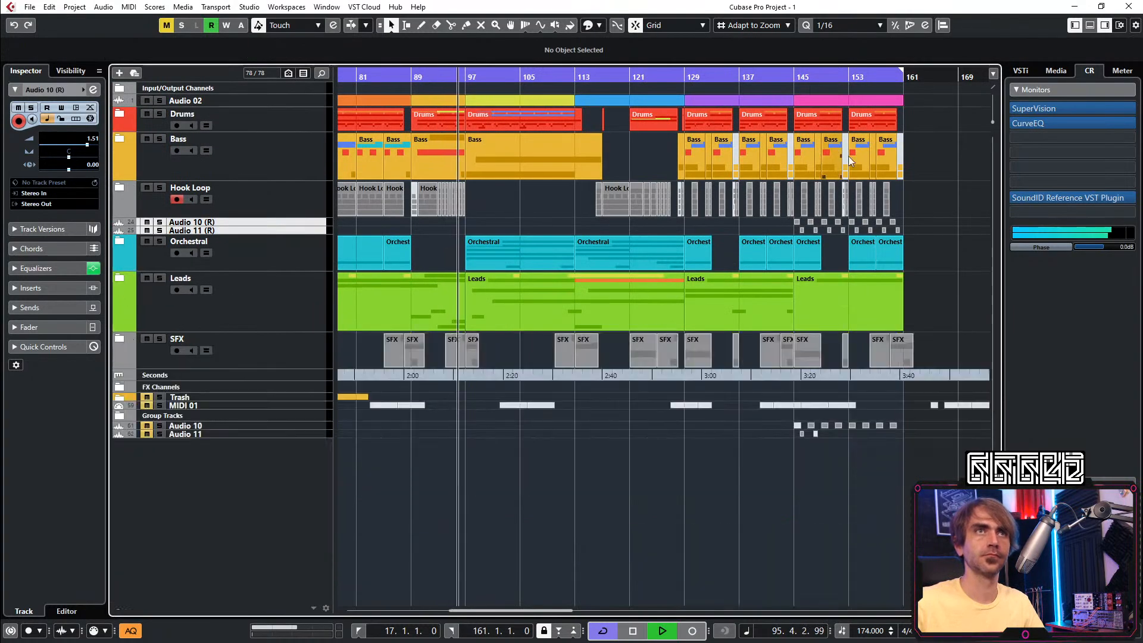
Move all events from bar 97 onward on the Audio 02 through Leads tracks two bars later to bar 99
{"action": "left_click_drag", "start_coordinate": [924, 95], "coordinate": [491, 311]}
{"action": "key", "text": "h"}
{"action": "key", "text": "h"}
{"action": "key", "text": "h"}
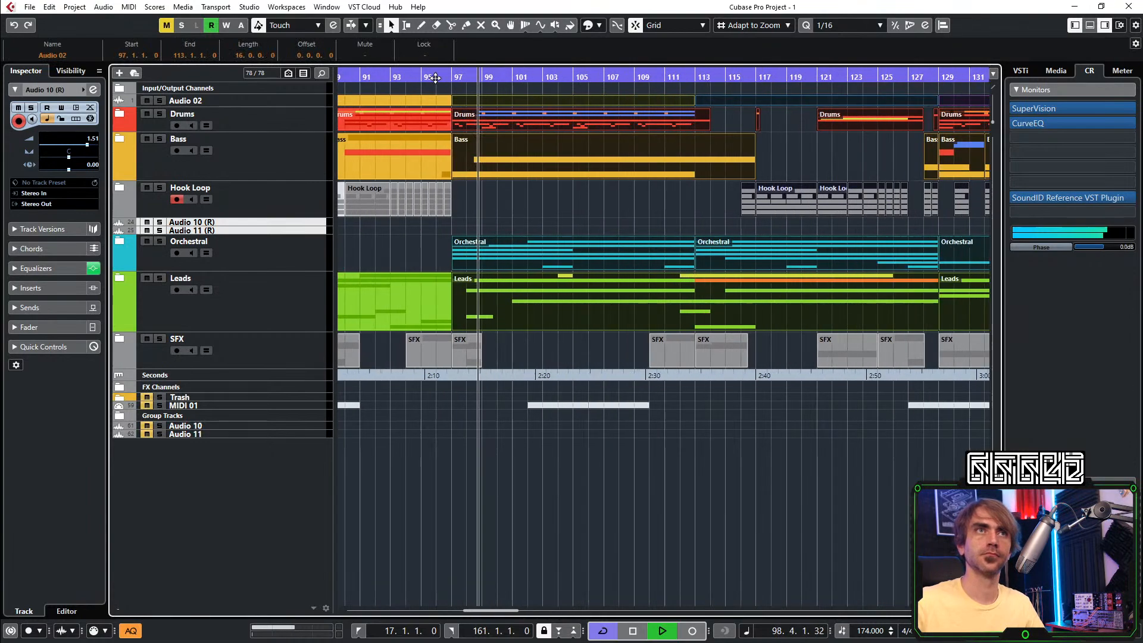
{"action": "left_click", "coordinate": [418, 75]}
{"action": "left_click_drag", "start_coordinate": [477, 100], "coordinate": [507, 96]}
{"action": "left_click", "coordinate": [531, 195]}
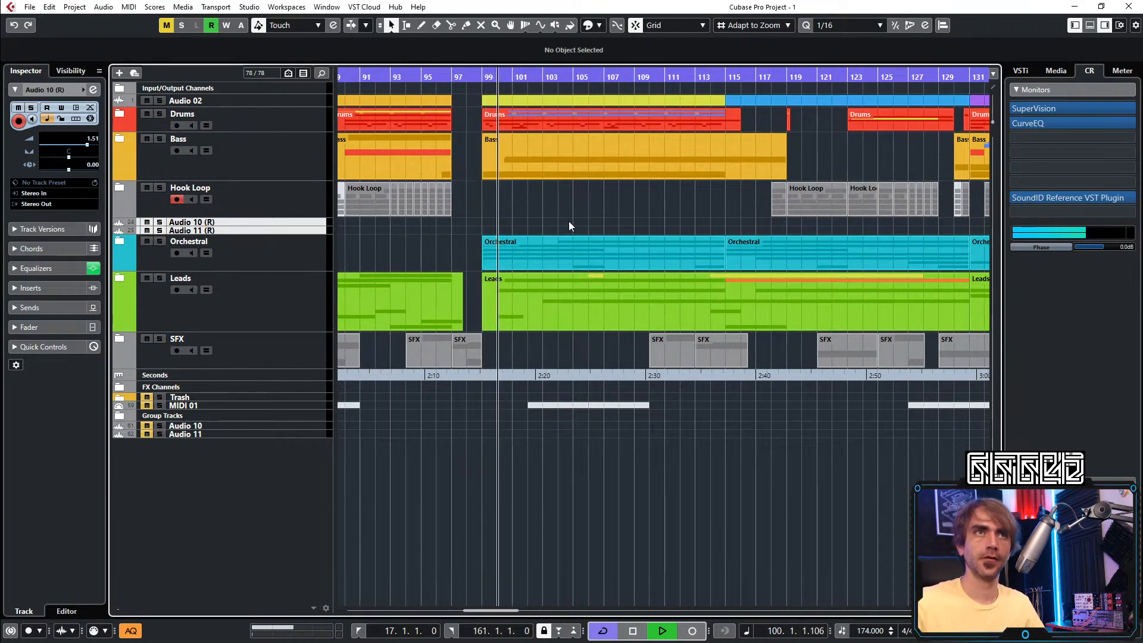
Trim the start of the Foghorn 1 event at bar 99 to bar 103 and copy the four-bar part at bar 93 to bar 99
{"action": "left_click", "coordinate": [124, 280]}
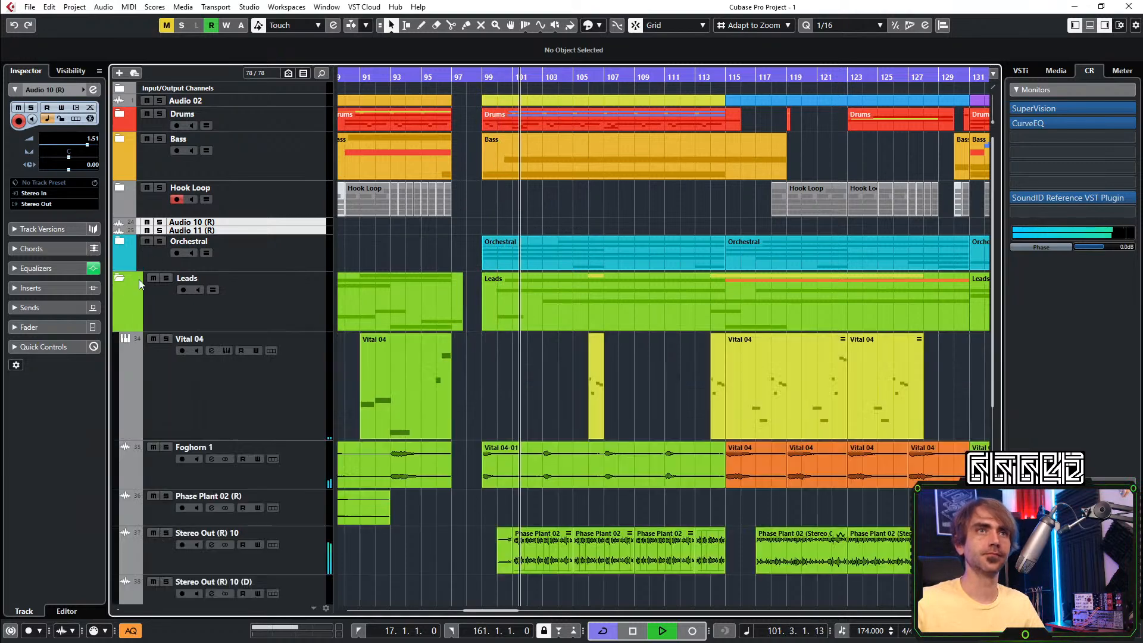
{"action": "scroll", "coordinate": [546, 334], "scroll_direction": "down", "scroll_amount": 3}
{"action": "key", "text": "space"}
{"action": "left_click", "coordinate": [523, 371]}
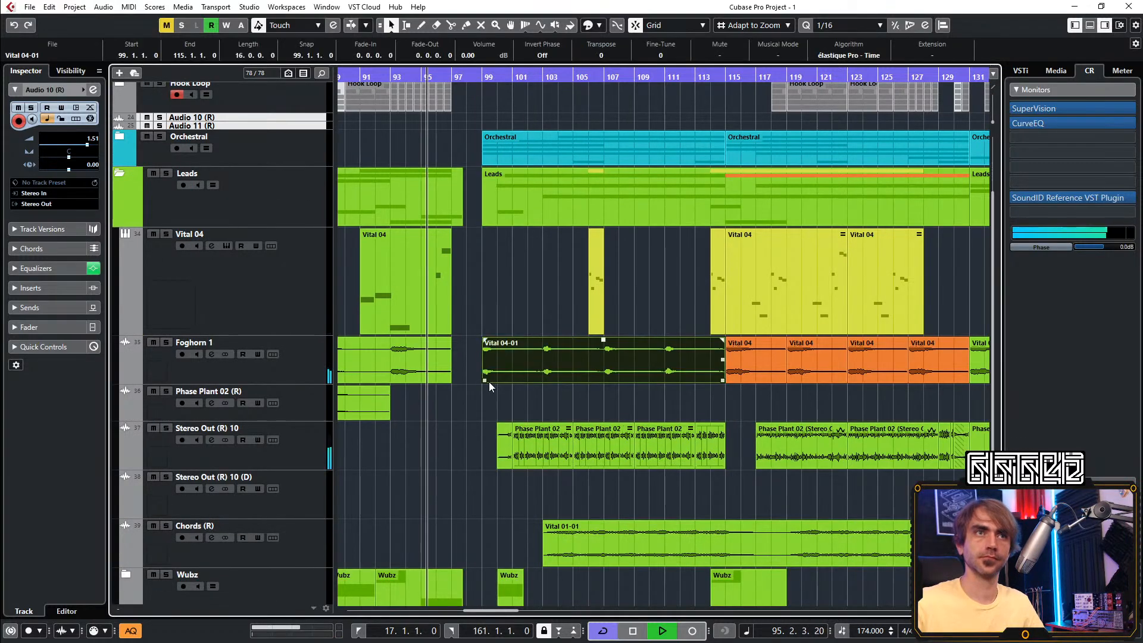
{"action": "left_click_drag", "start_coordinate": [485, 380], "coordinate": [543, 381]}
{"action": "left_click_drag", "start_coordinate": [420, 373], "coordinate": [498, 367]}
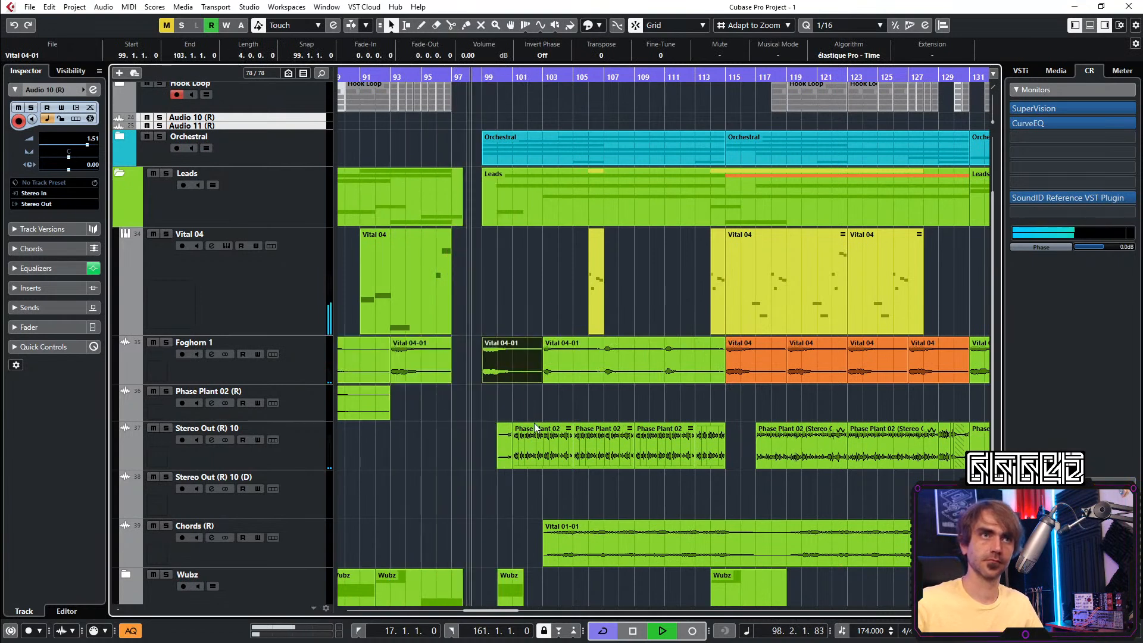
Move the copied four-bar Foghorn 1 event from bar 99 to bar 97 and play back the transition from bar 95
{"action": "left_click", "coordinate": [568, 415]}
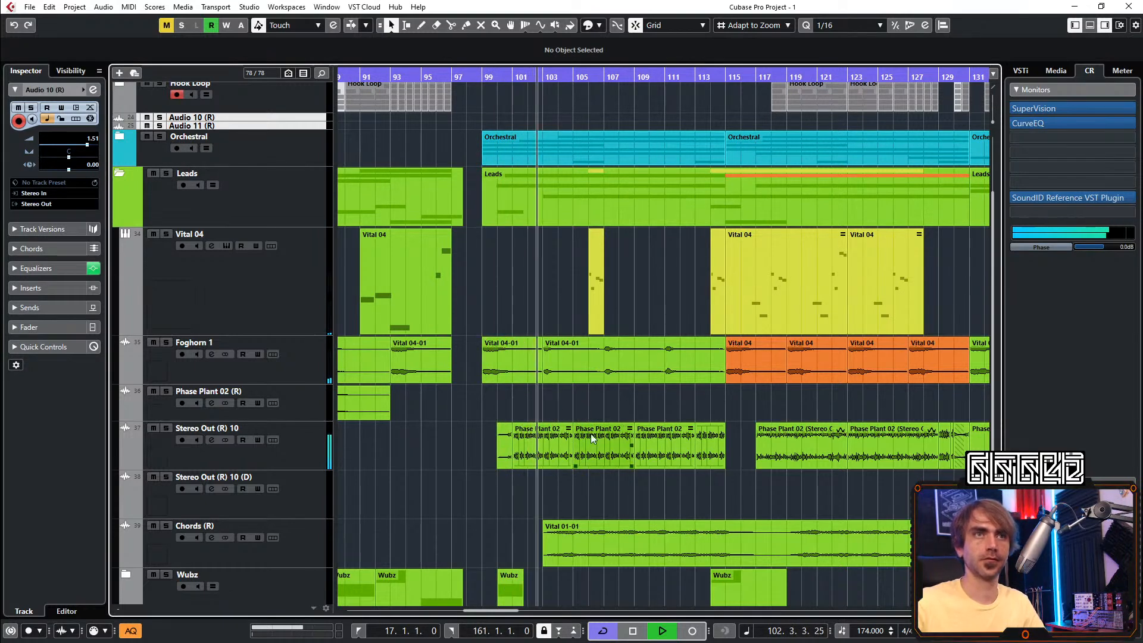
{"action": "key", "text": "space"}
{"action": "key", "text": "space"}
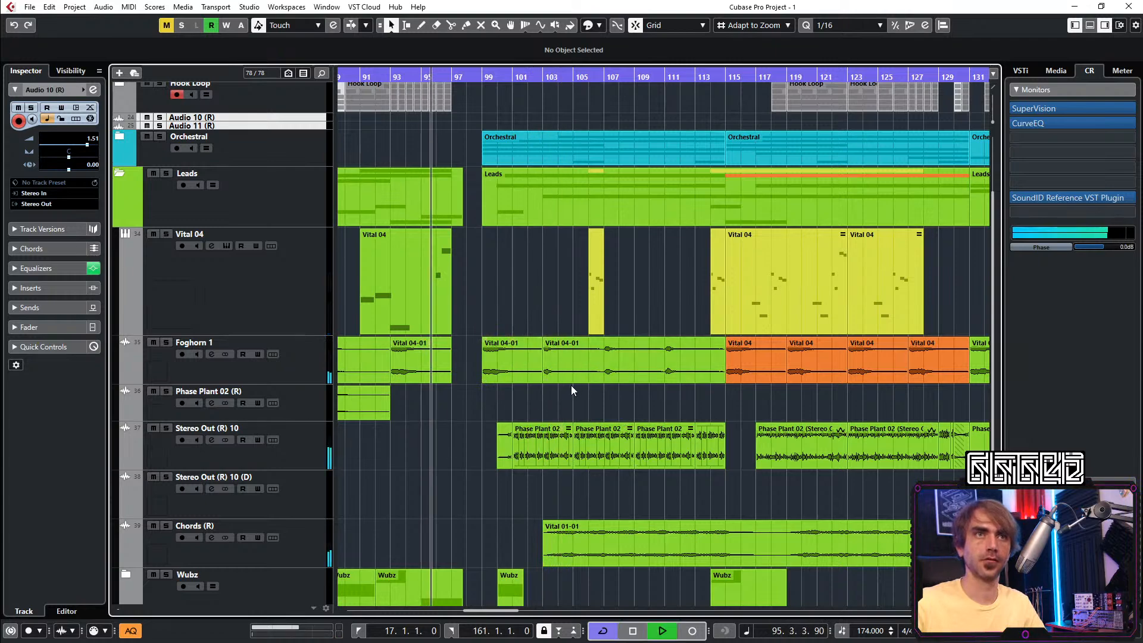
{"action": "scroll", "coordinate": [598, 376], "scroll_direction": "up", "scroll_amount": 5}
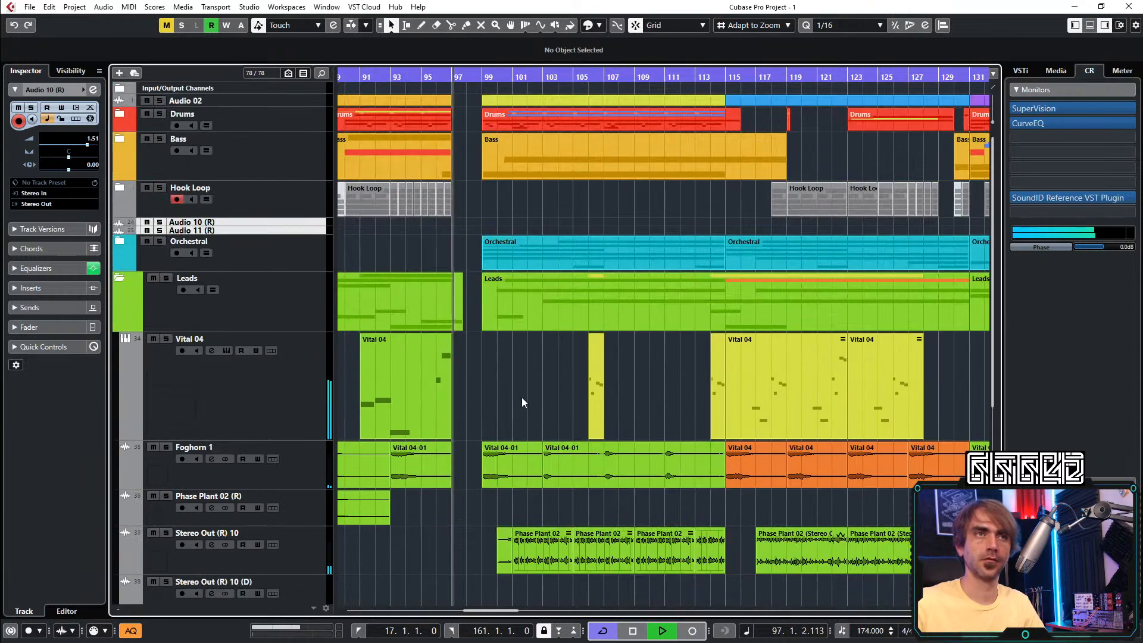
{"action": "scroll", "coordinate": [528, 388], "scroll_direction": "down", "scroll_amount": 2}
{"action": "left_click_drag", "start_coordinate": [507, 371], "coordinate": [481, 370]}
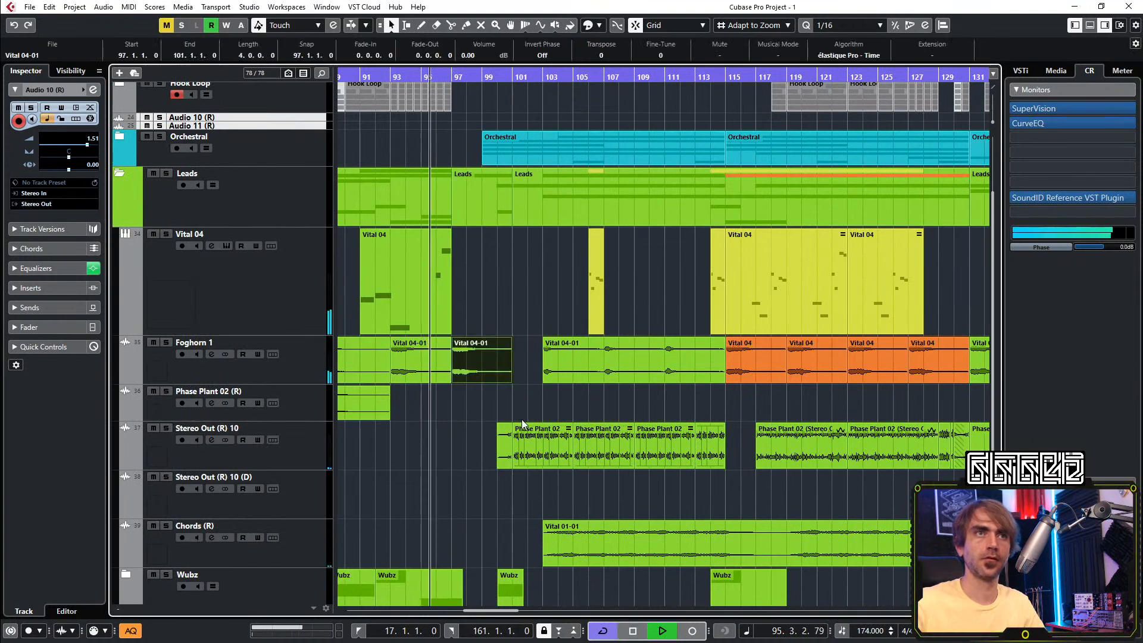
{"action": "left_click", "coordinate": [541, 391]}
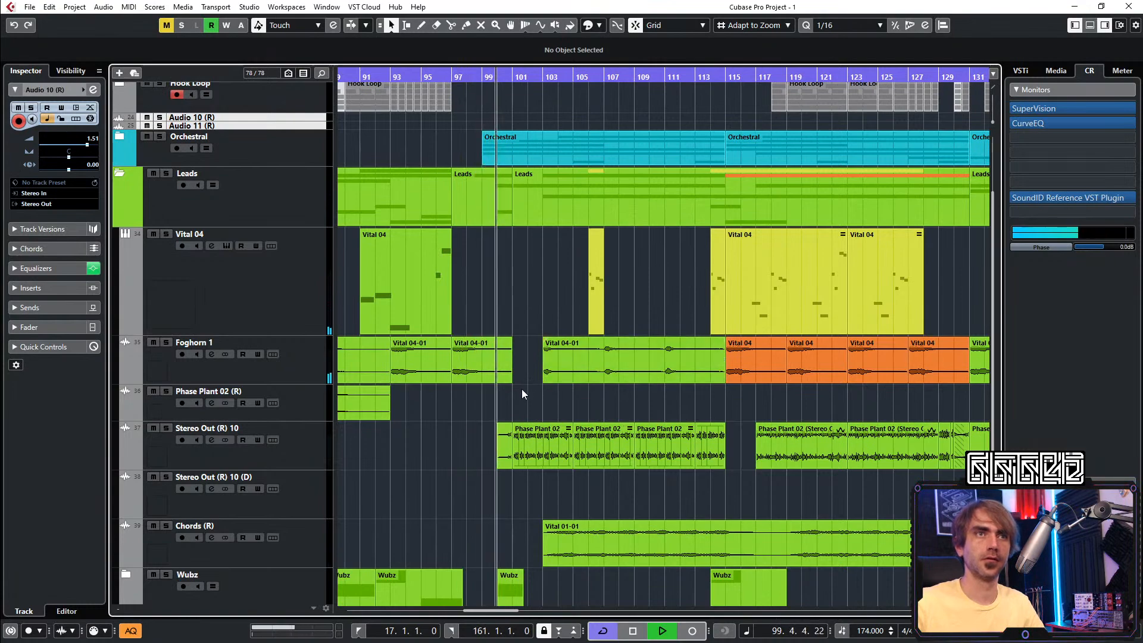
{"action": "scroll", "coordinate": [523, 396], "scroll_direction": "up", "scroll_amount": 3}
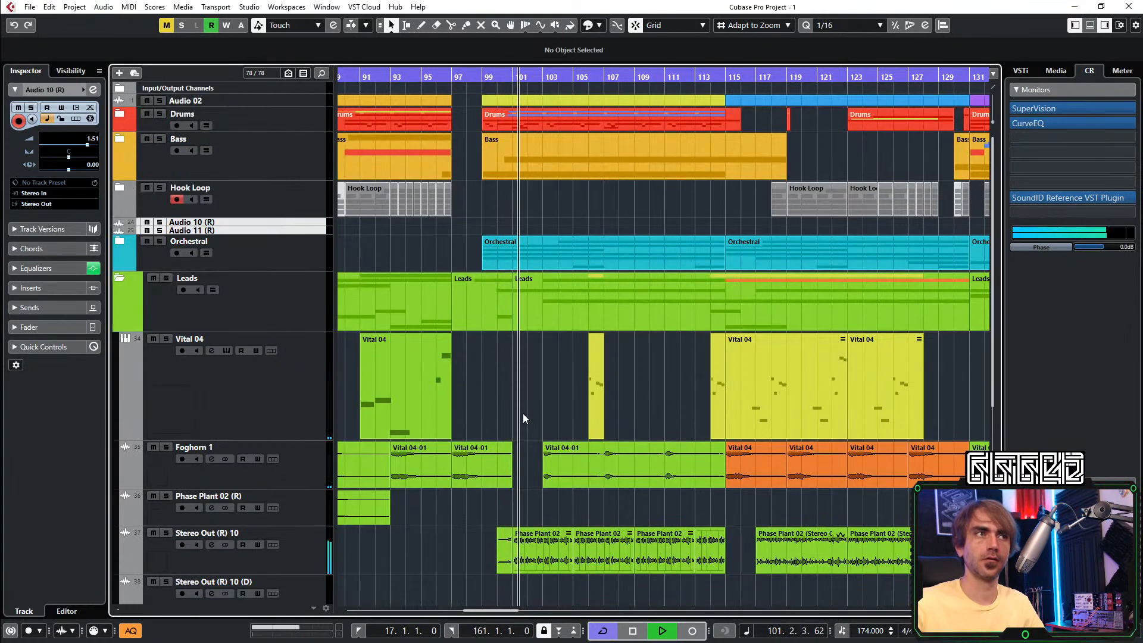
{"action": "key", "text": "g"}
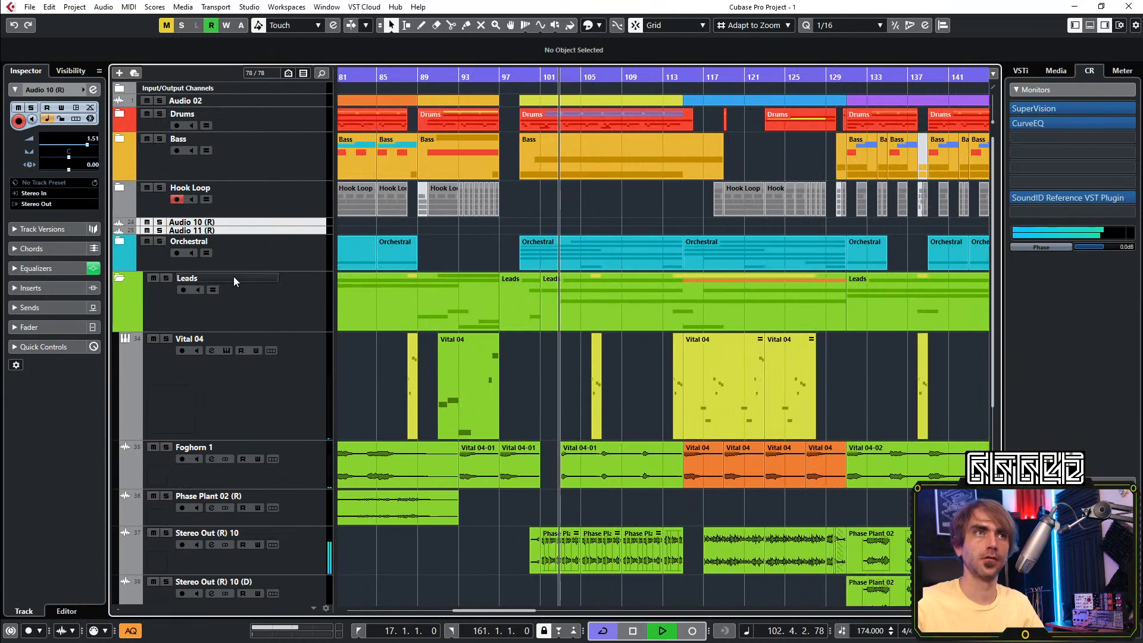
Apply a low-cut on the Choir Roots track's first EQ band at about 183 Hz and collapse the Orchestral folder
{"action": "left_click", "coordinate": [120, 241]}
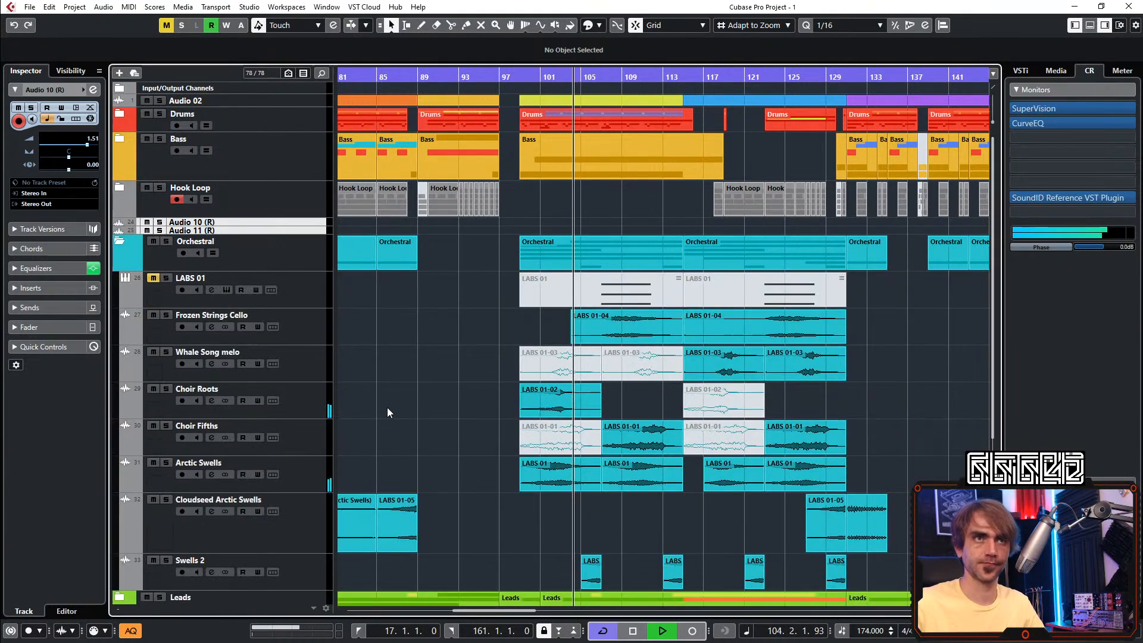
{"action": "left_click", "coordinate": [306, 400]}
{"action": "key", "text": "space"}
{"action": "key", "text": "space"}
{"action": "left_click", "coordinate": [92, 89]}
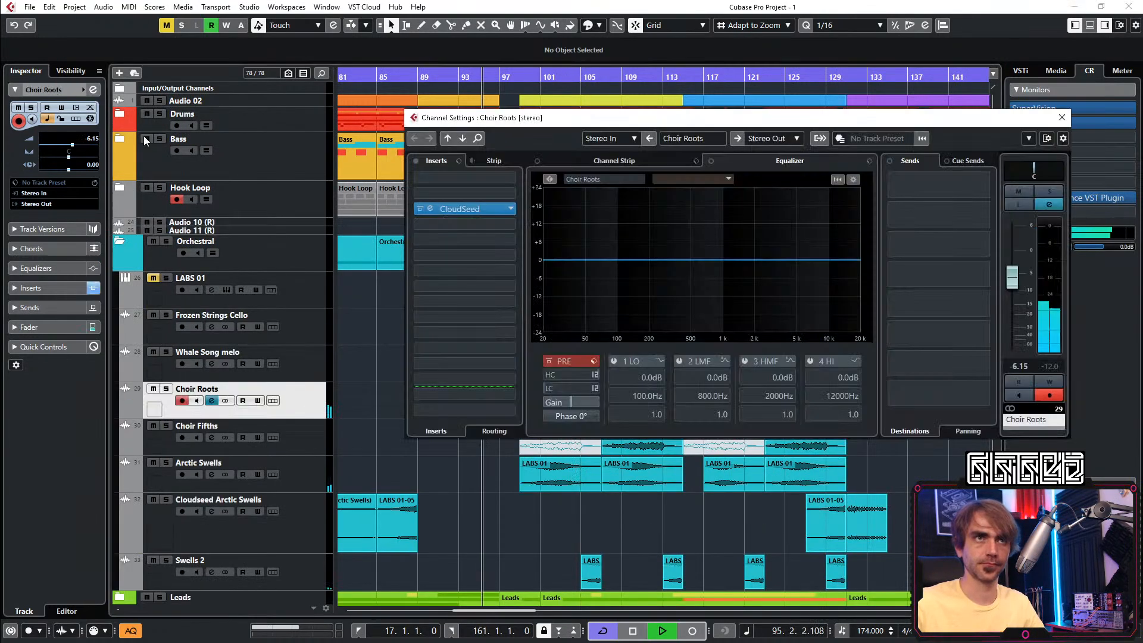
{"action": "left_click", "coordinate": [662, 360]}
{"action": "left_click", "coordinate": [677, 388]}
{"action": "left_click", "coordinate": [613, 360]}
{"action": "scroll", "coordinate": [644, 397], "scroll_direction": "up", "scroll_amount": 6}
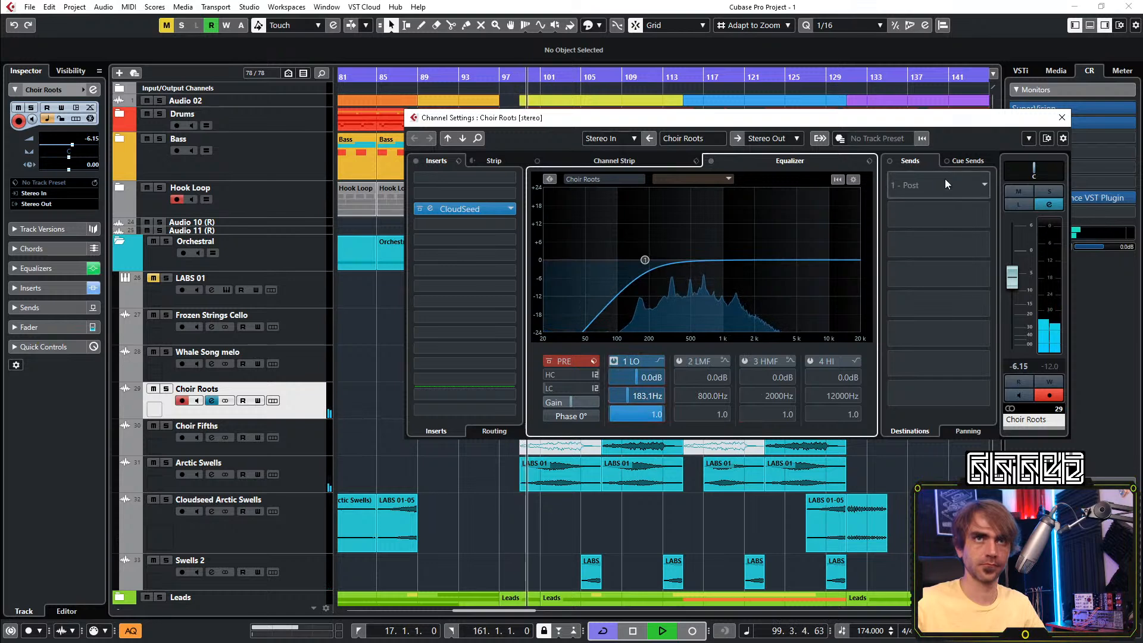
{"action": "left_click", "coordinate": [1062, 118]}
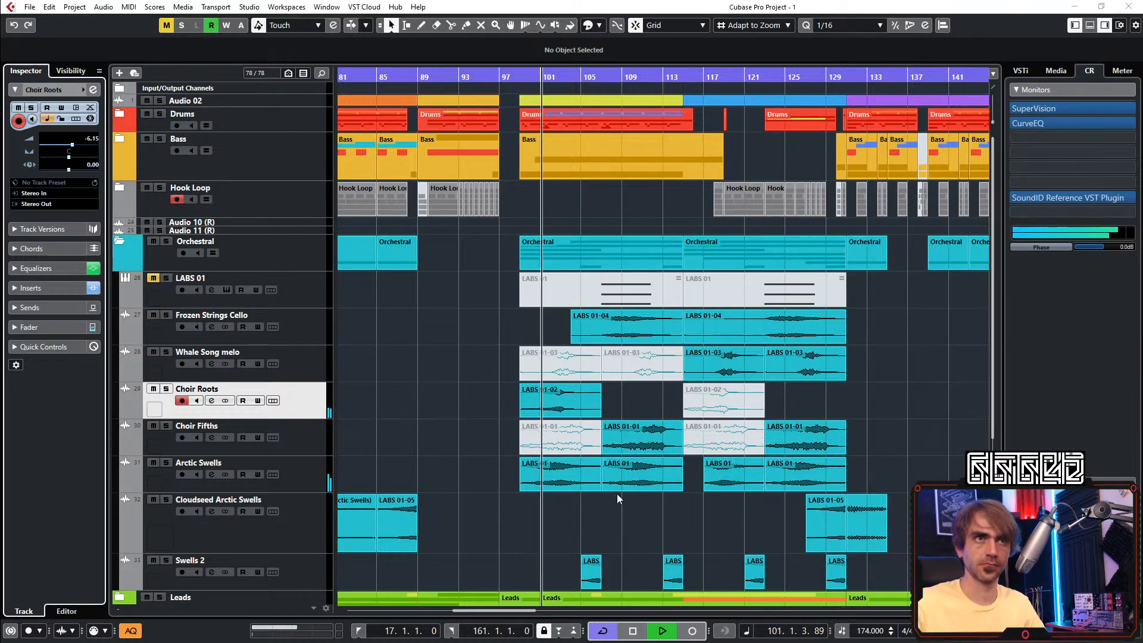
{"action": "scroll", "coordinate": [592, 475], "scroll_direction": "right", "scroll_amount": 2}
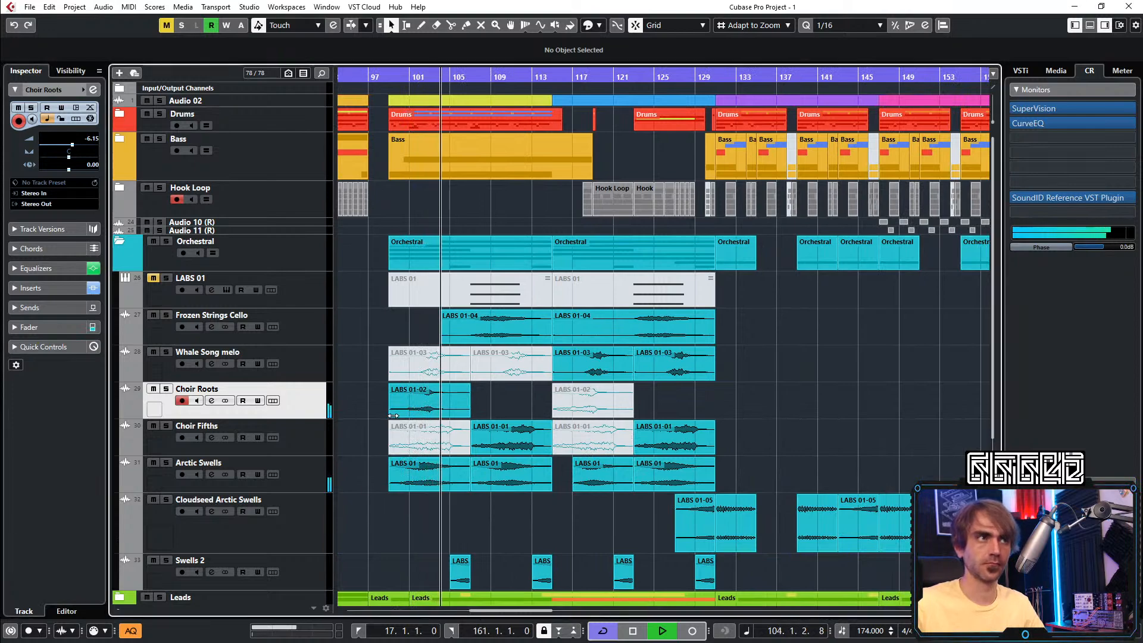
{"action": "left_click", "coordinate": [120, 243]}
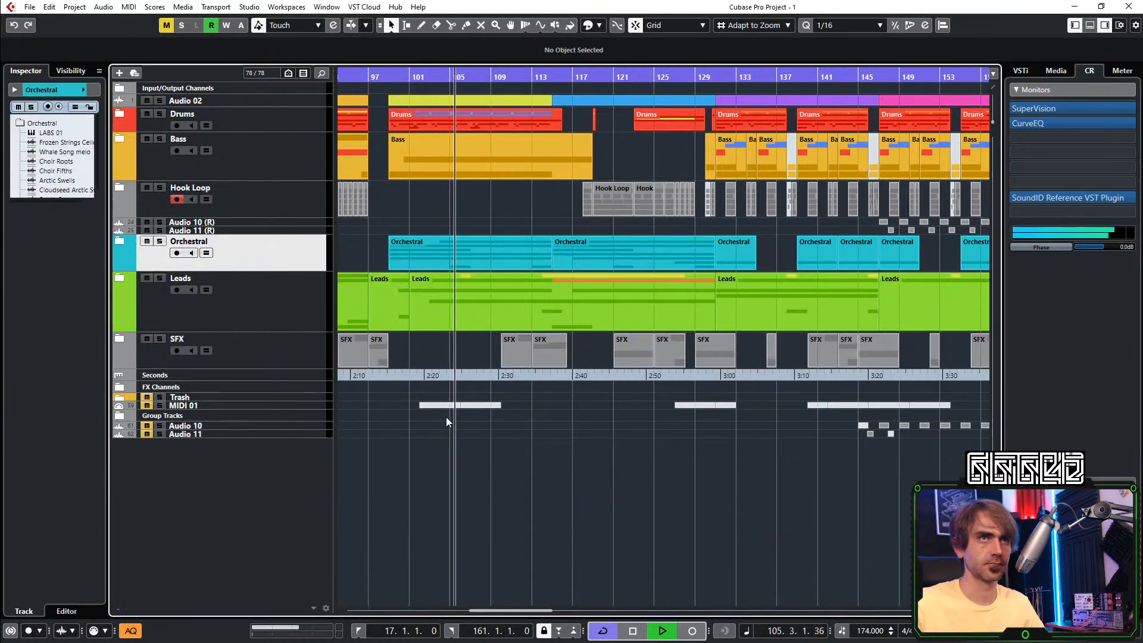
Replay the transition from bar 95 into the shifted section starting at bar 99
{"action": "key", "text": "space"}
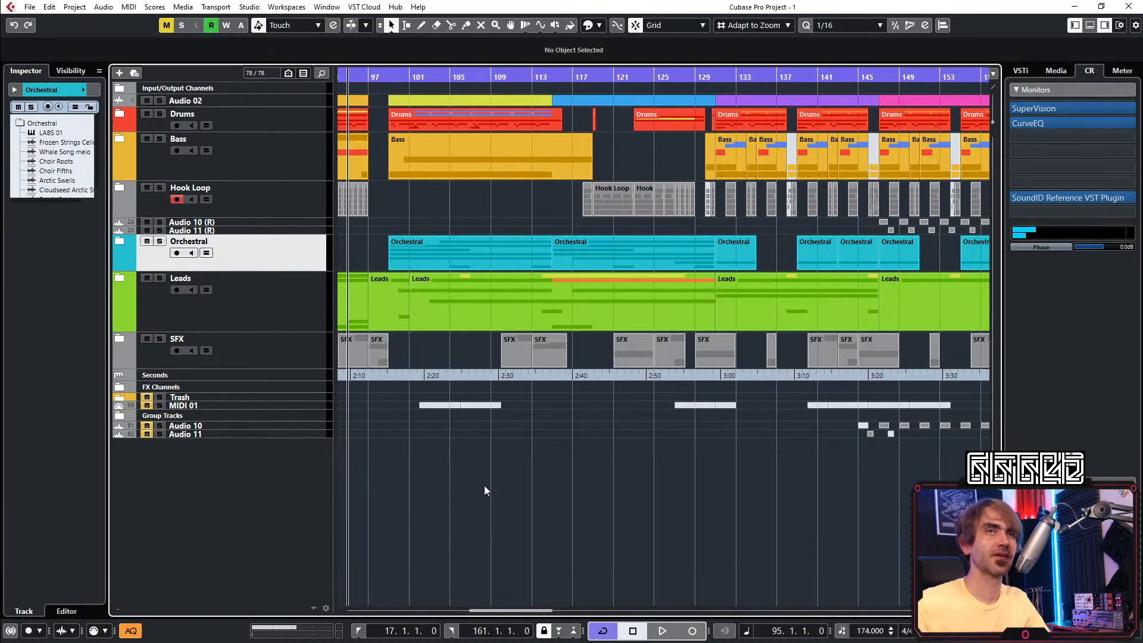
{"action": "key", "text": "space"}
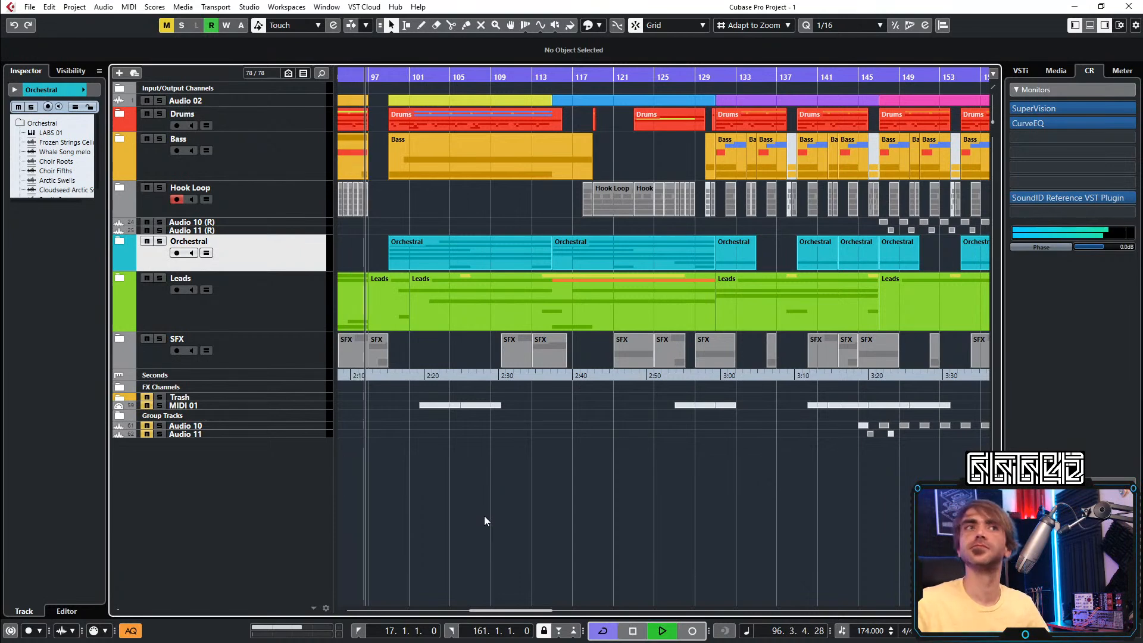
{"action": "scroll", "coordinate": [511, 455], "scroll_direction": "down", "scroll_amount": 1}
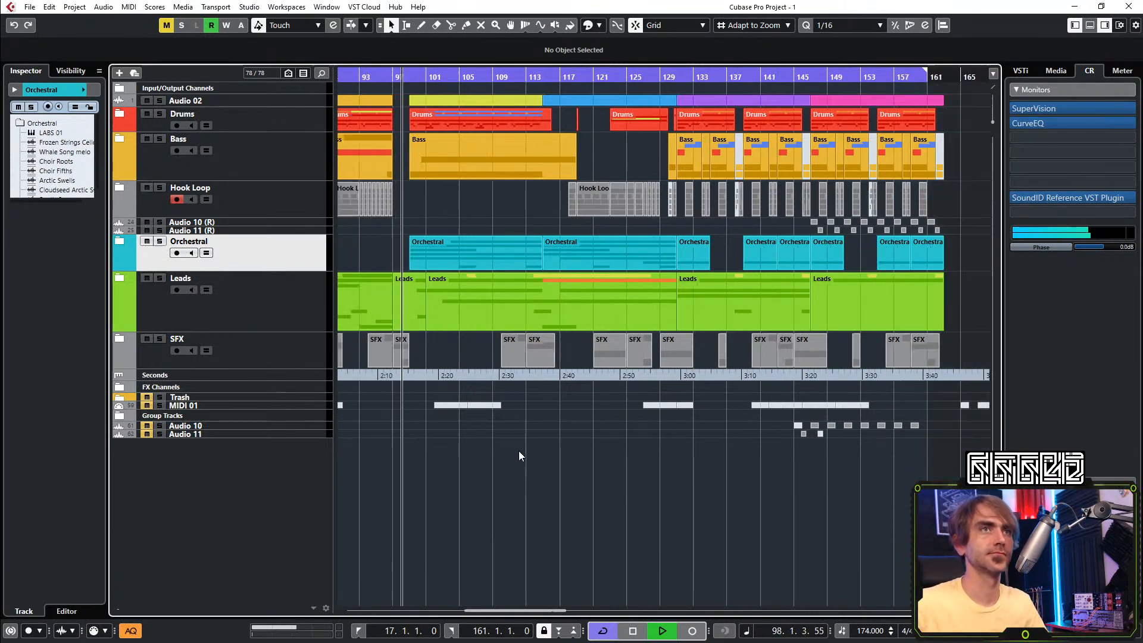
{"action": "scroll", "coordinate": [600, 494], "scroll_direction": "left", "scroll_amount": 1}
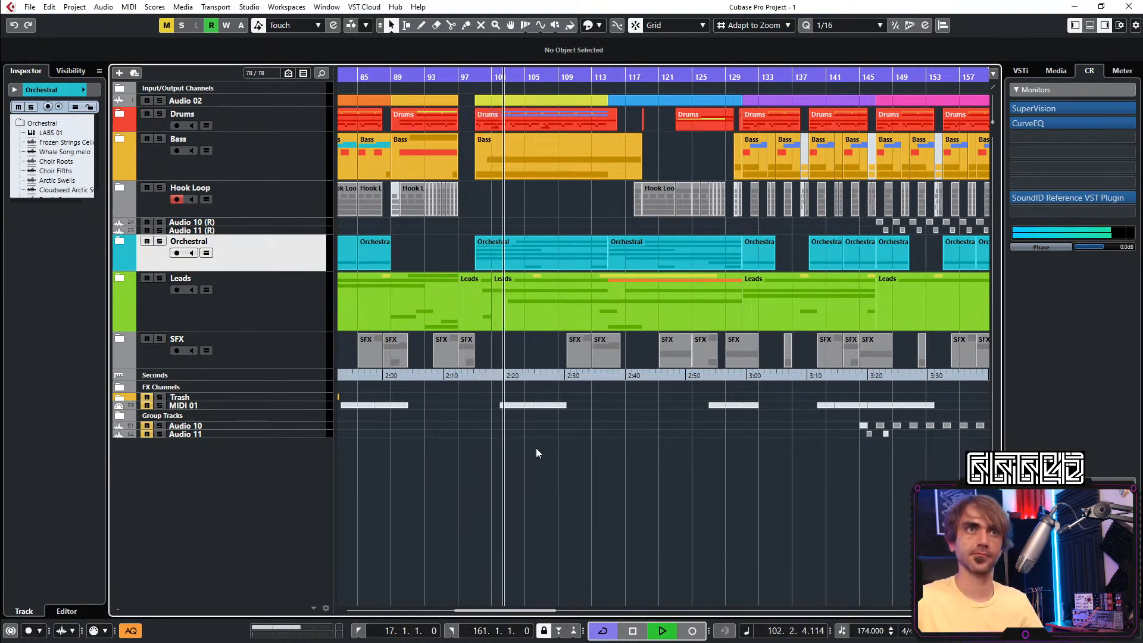
Expand the Orchestral folder and set the Arctic Swells track's first EQ band low-cut to about 288 Hz while replaying the transition
{"action": "left_click", "coordinate": [119, 241]}
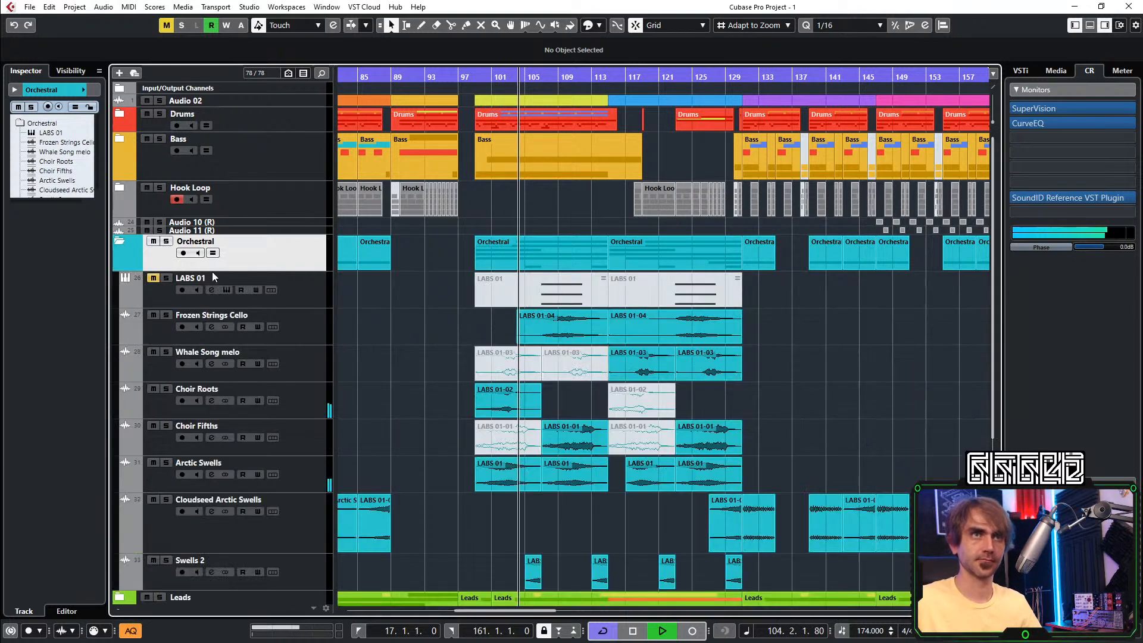
{"action": "left_click", "coordinate": [314, 467]}
{"action": "key", "text": "space"}
{"action": "key", "text": "space"}
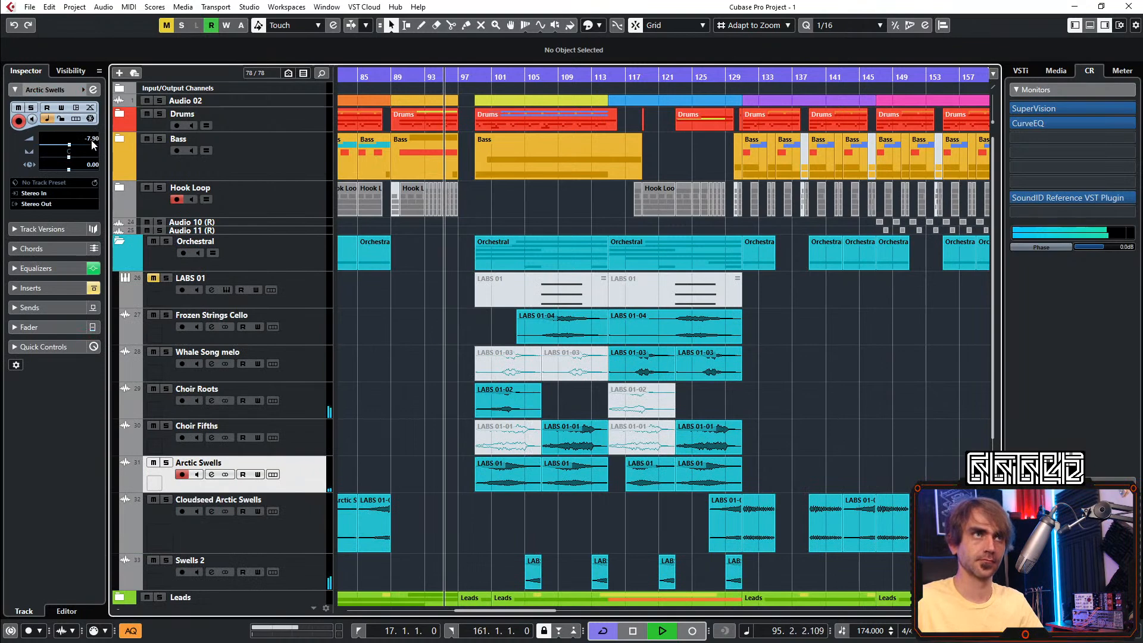
{"action": "left_click", "coordinate": [97, 93]}
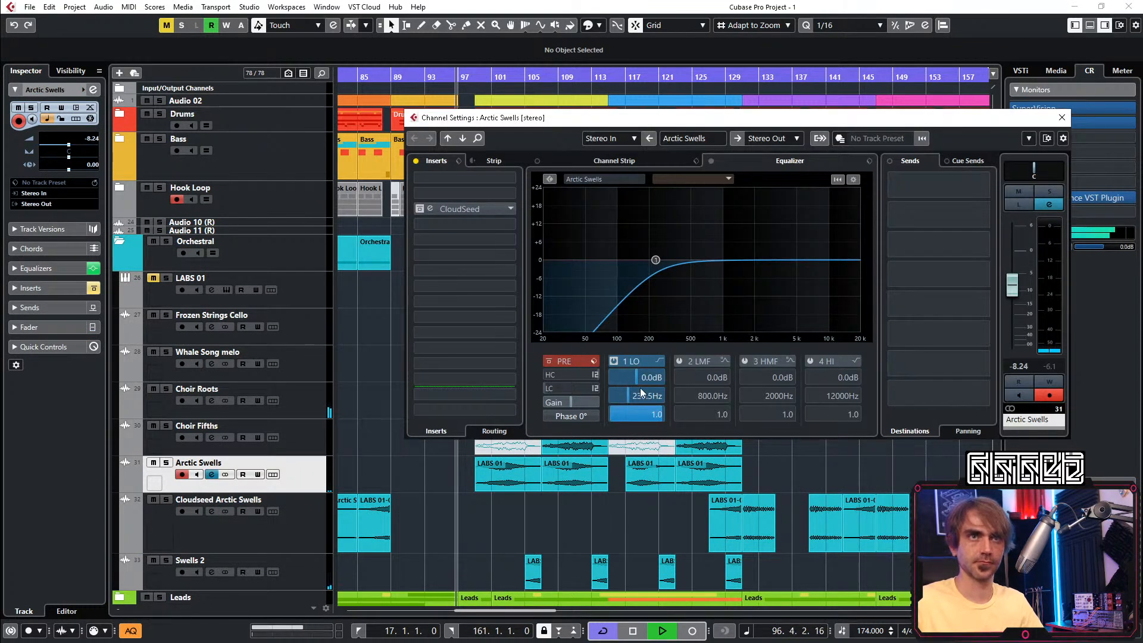
{"action": "left_click_drag", "start_coordinate": [629, 395], "coordinate": [631, 394]}
{"action": "left_click_drag", "start_coordinate": [555, 128], "coordinate": [750, 150]}
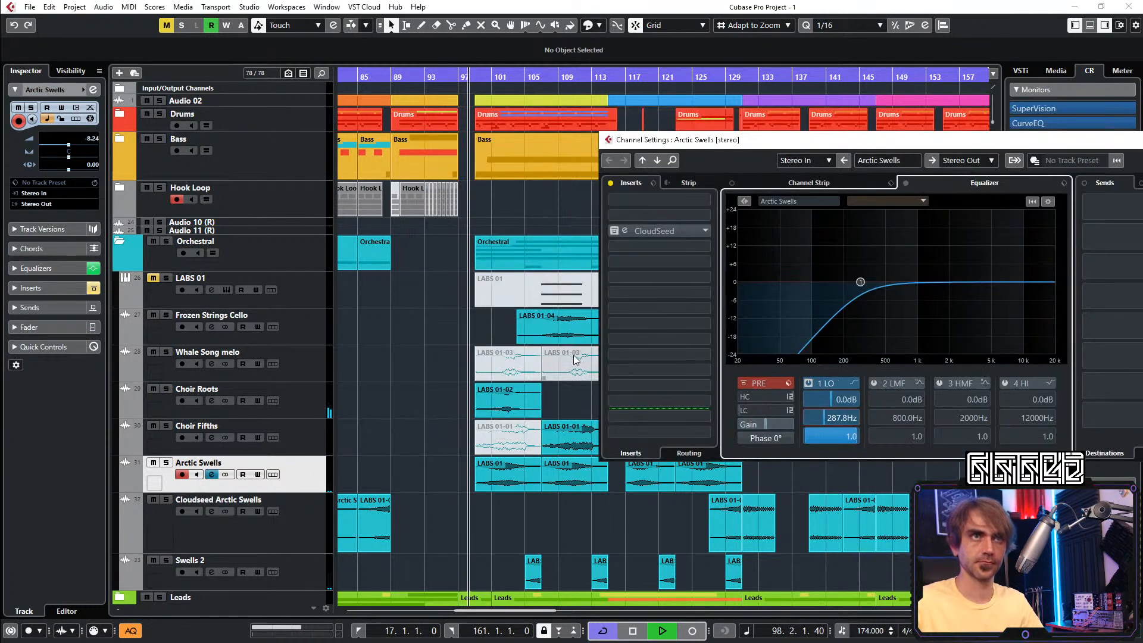
Enable the 24 dB low-cut in the Pre section of the Choir Roots channel and close its channel settings
{"action": "left_click", "coordinate": [298, 402]}
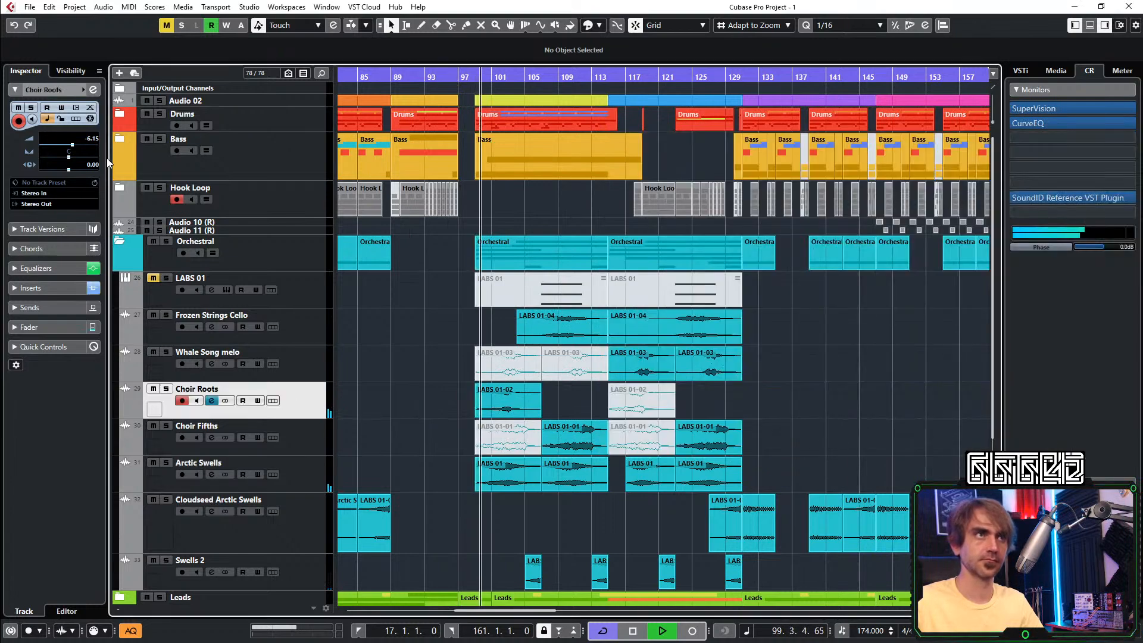
{"action": "left_click", "coordinate": [94, 89]}
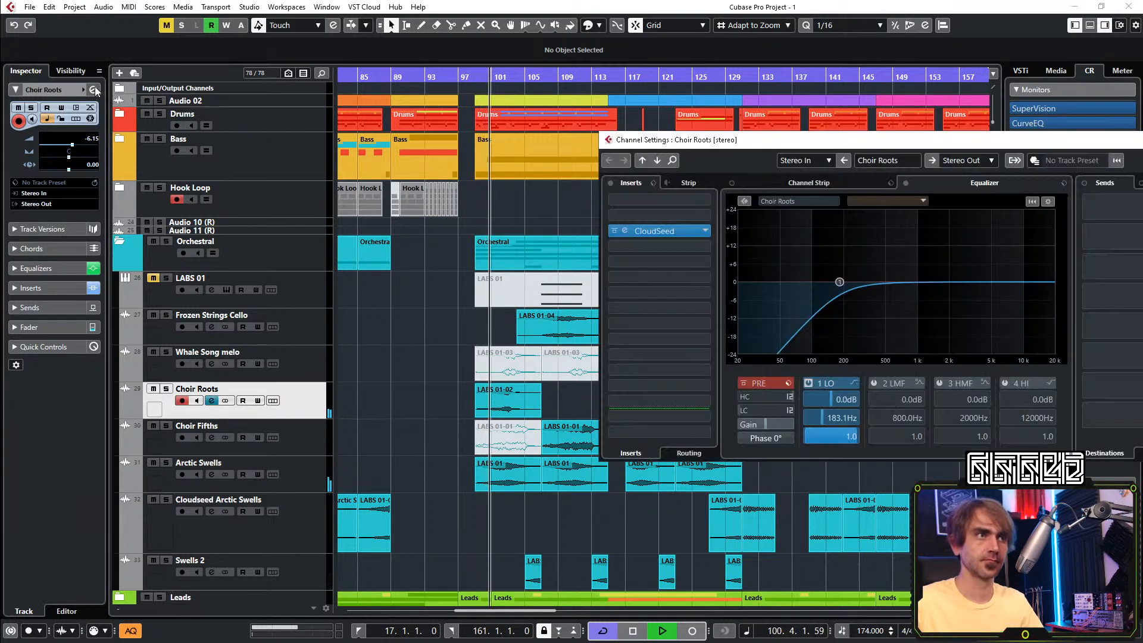
{"action": "left_click", "coordinate": [791, 411]}
{"action": "left_click", "coordinate": [841, 444]}
{"action": "left_click", "coordinate": [742, 411]}
{"action": "mouse_move", "coordinate": [791, 349]}
{"action": "left_mouse_down"}
{"action": "mouse_move", "coordinate": [819, 331]}
{"action": "mouse_move", "coordinate": [809, 337]}
{"action": "left_mouse_up"}
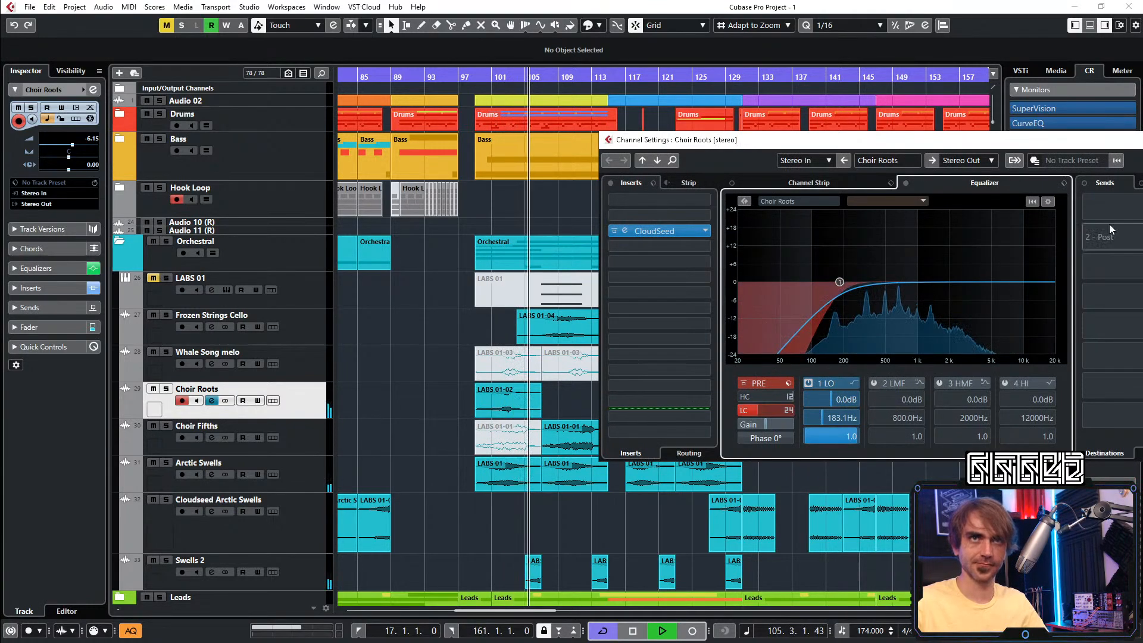
{"action": "left_click", "coordinate": [1140, 140]}
{"action": "left_click", "coordinate": [858, 347]}
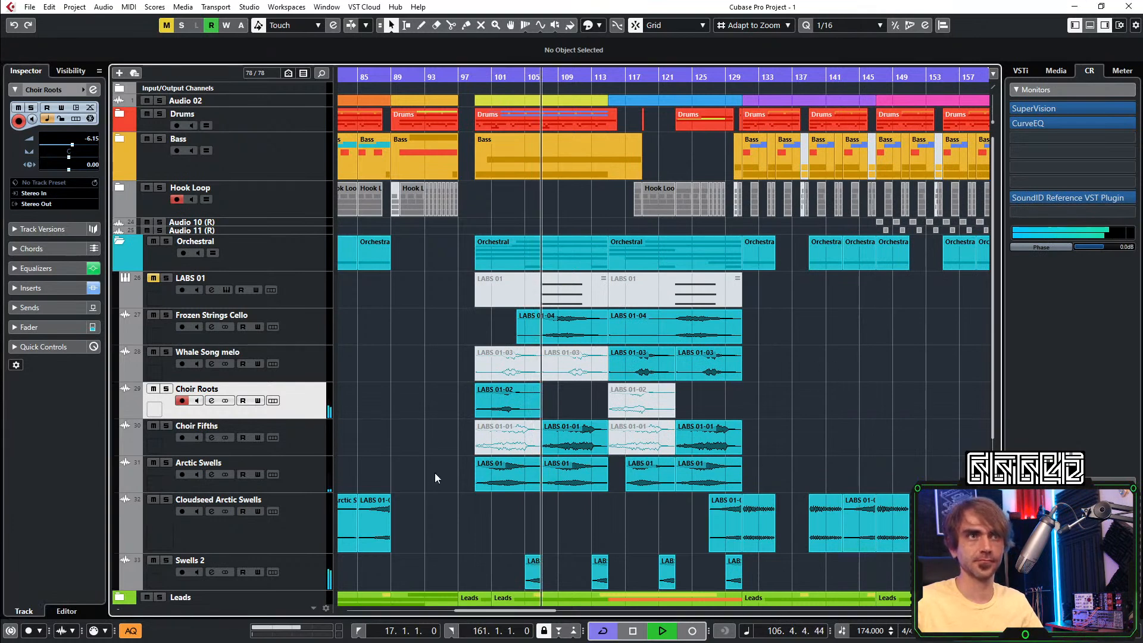
Apply a low-cut on the Choir Fifths track's first EQ band at about 258 Hz and replay the transition
{"action": "left_click", "coordinate": [316, 432]}
{"action": "left_click", "coordinate": [93, 89]}
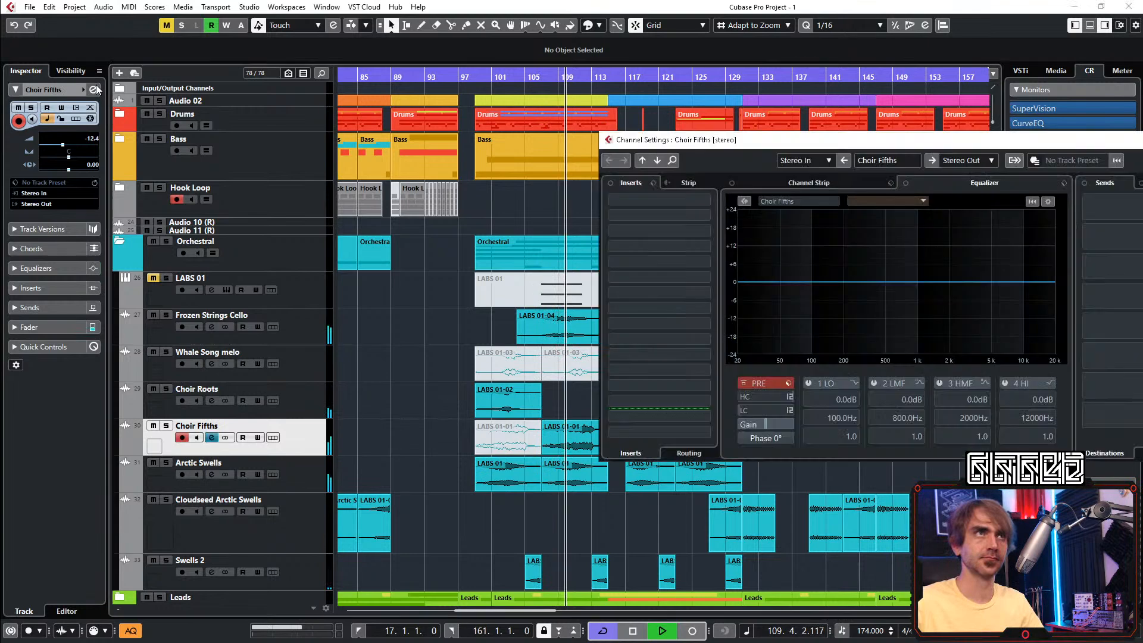
{"action": "left_click", "coordinate": [855, 387]}
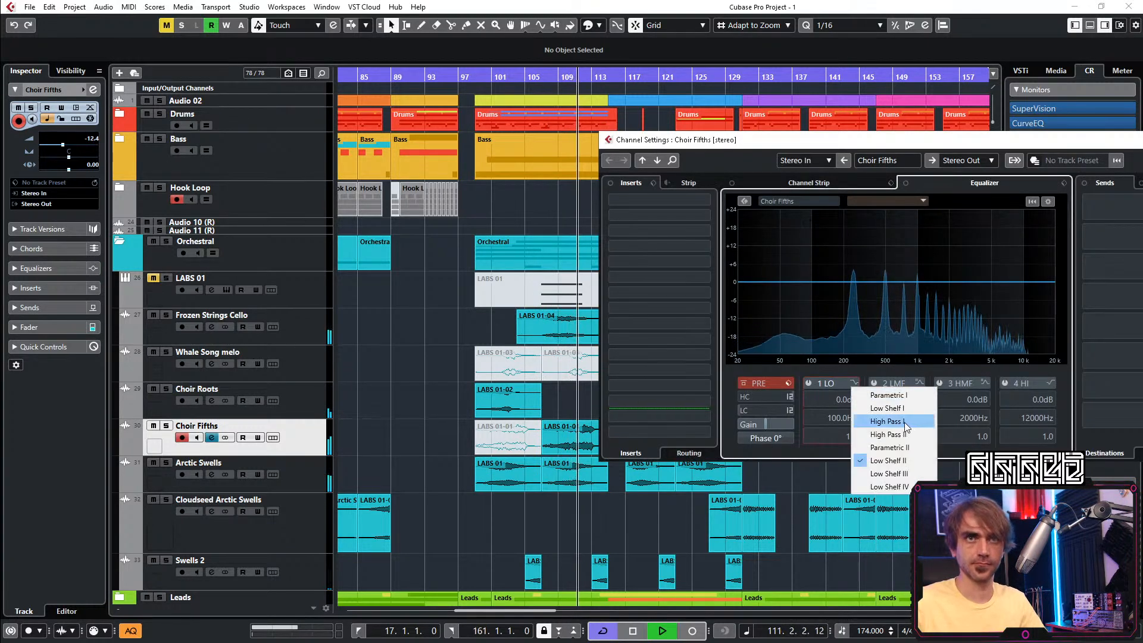
{"action": "left_click", "coordinate": [893, 464]}
{"action": "left_click", "coordinate": [808, 383]}
{"action": "scroll", "coordinate": [834, 419], "scroll_direction": "up", "scroll_amount": 10}
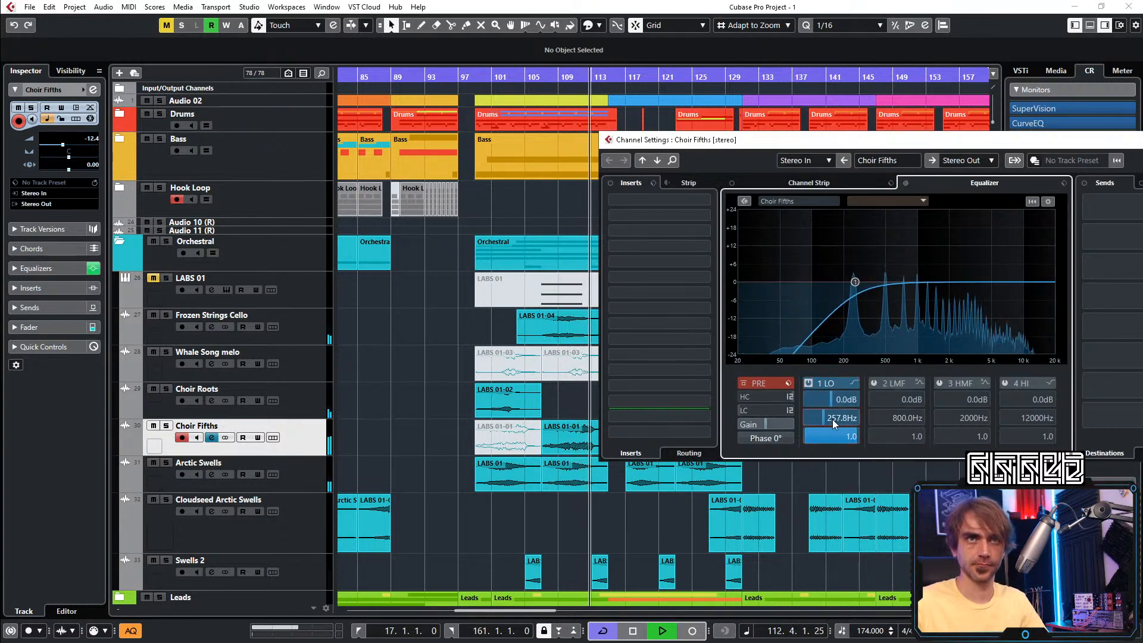
{"action": "key", "text": "space"}
{"action": "key", "text": "space"}
{"action": "key", "text": "Escape"}
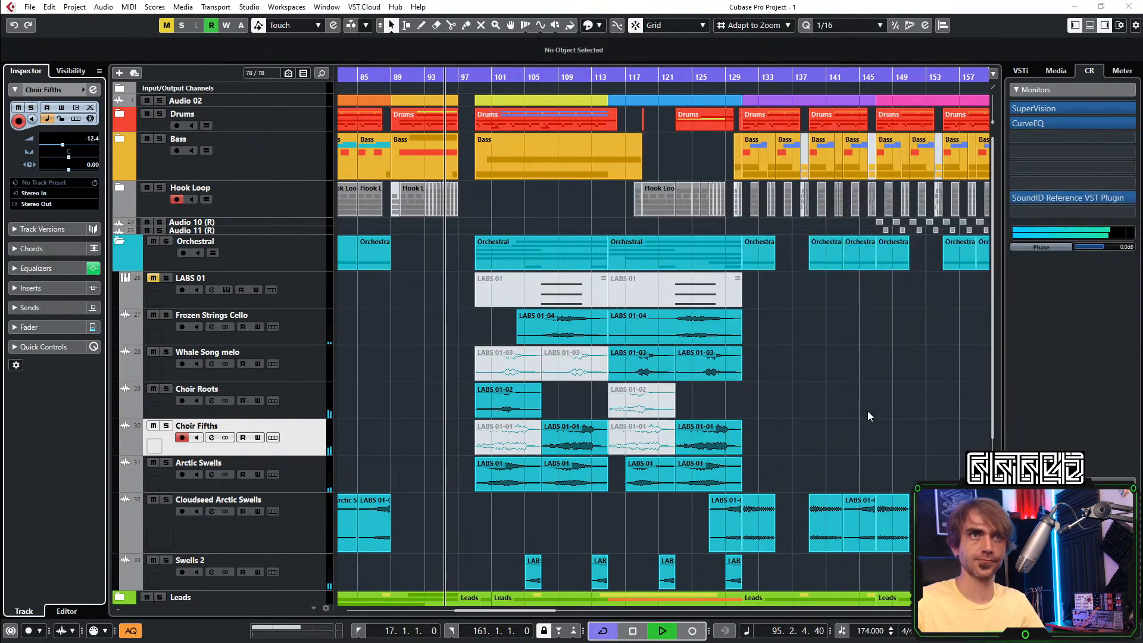
Move the muted LABS 01 instrument track into the Trash folder and collapse the Orchestral folder
{"action": "scroll", "coordinate": [525, 375], "scroll_direction": "down", "scroll_amount": 3}
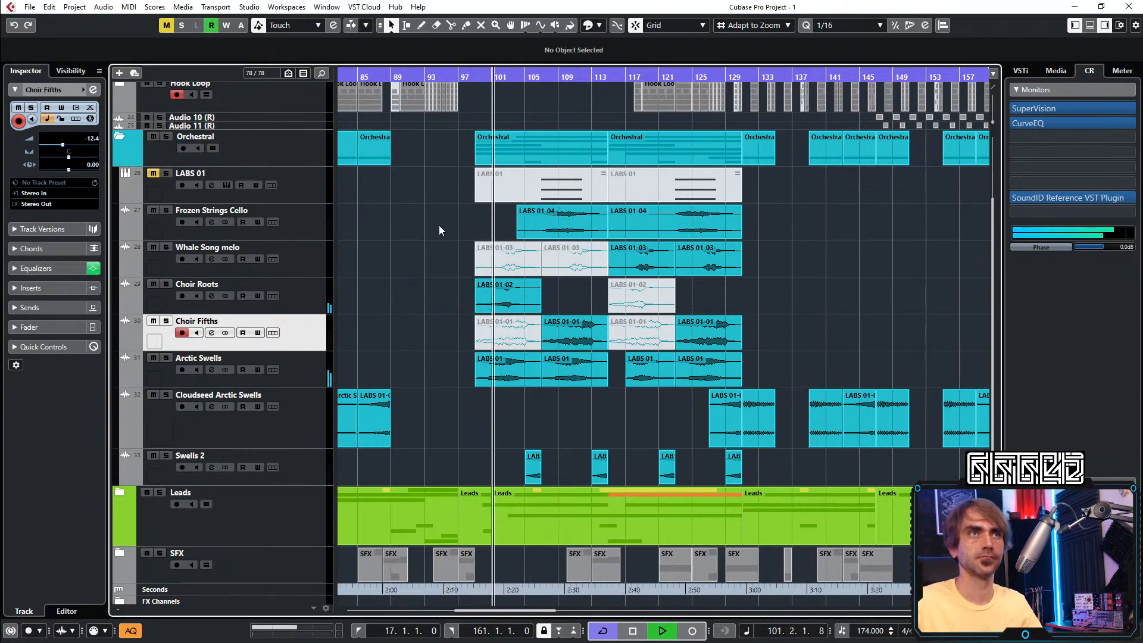
{"action": "key", "text": "g"}
{"action": "key", "text": "g"}
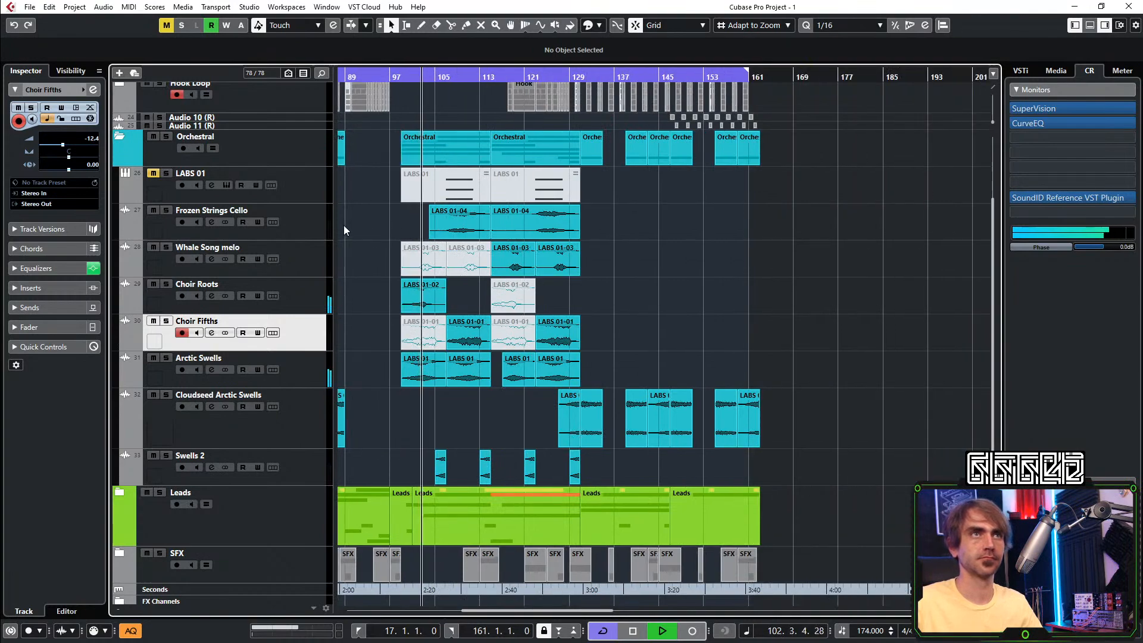
{"action": "left_click", "coordinate": [303, 186]}
{"action": "scroll", "coordinate": [290, 535], "scroll_direction": "down", "scroll_amount": 3}
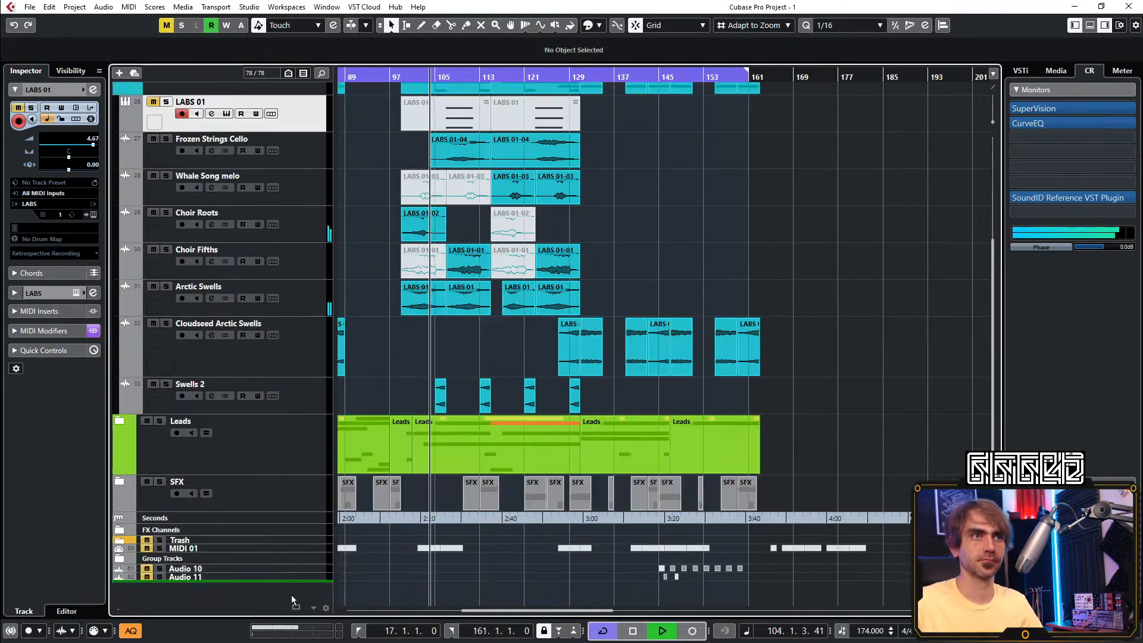
{"action": "left_click_drag", "start_coordinate": [300, 538], "coordinate": [298, 537]}
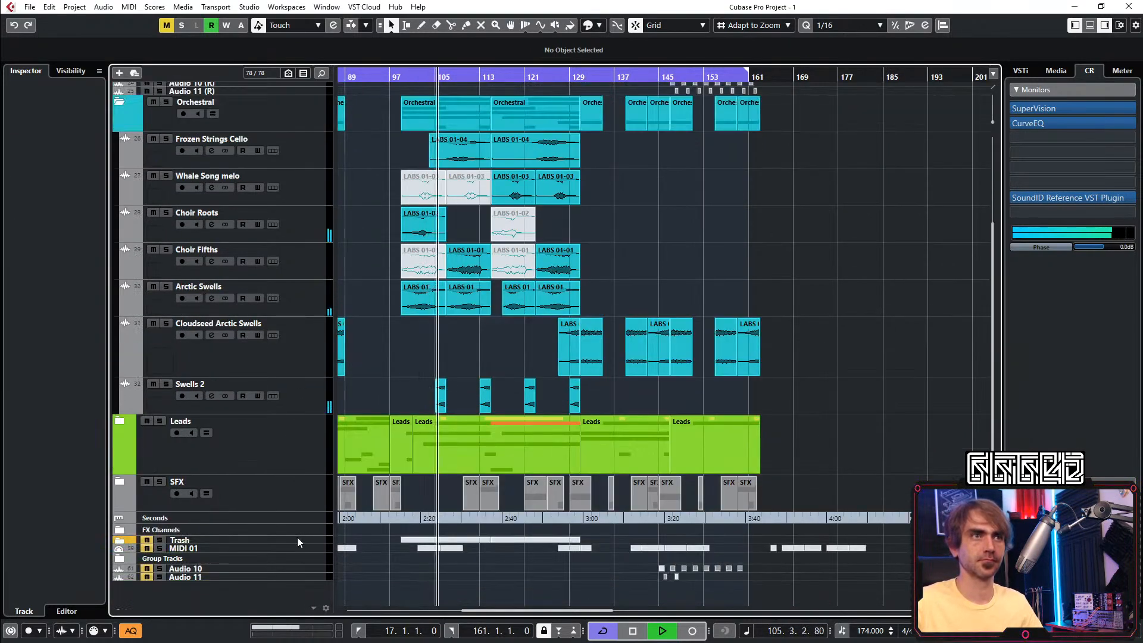
{"action": "scroll", "coordinate": [397, 346], "scroll_direction": "up", "scroll_amount": 5}
{"action": "scroll", "coordinate": [483, 322], "scroll_direction": "left", "scroll_amount": 2}
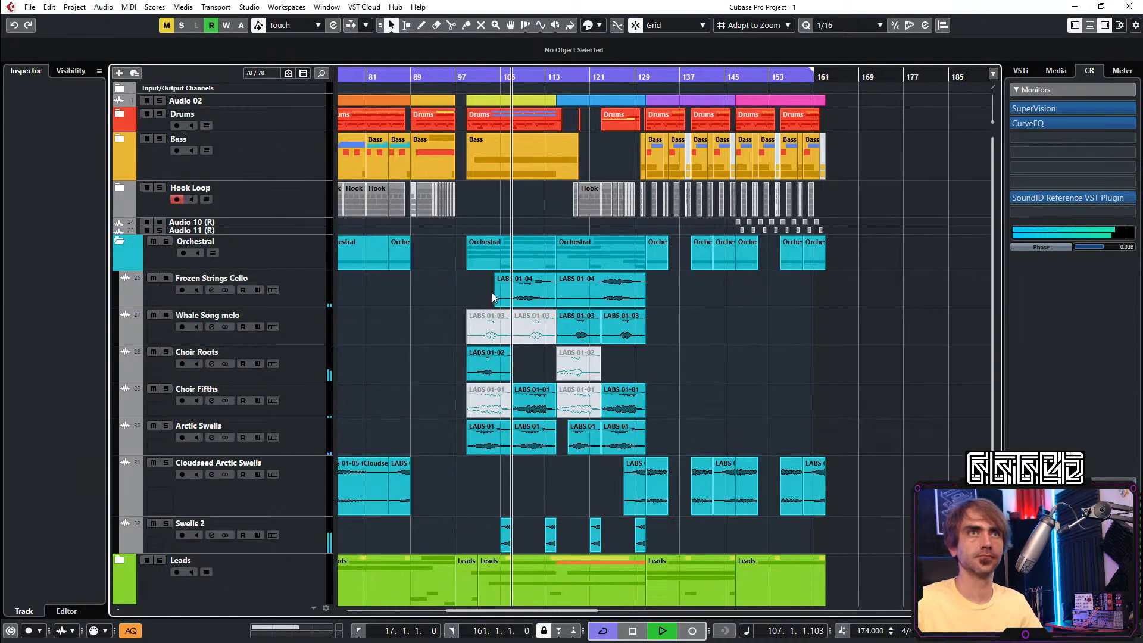
{"action": "left_click", "coordinate": [119, 241]}
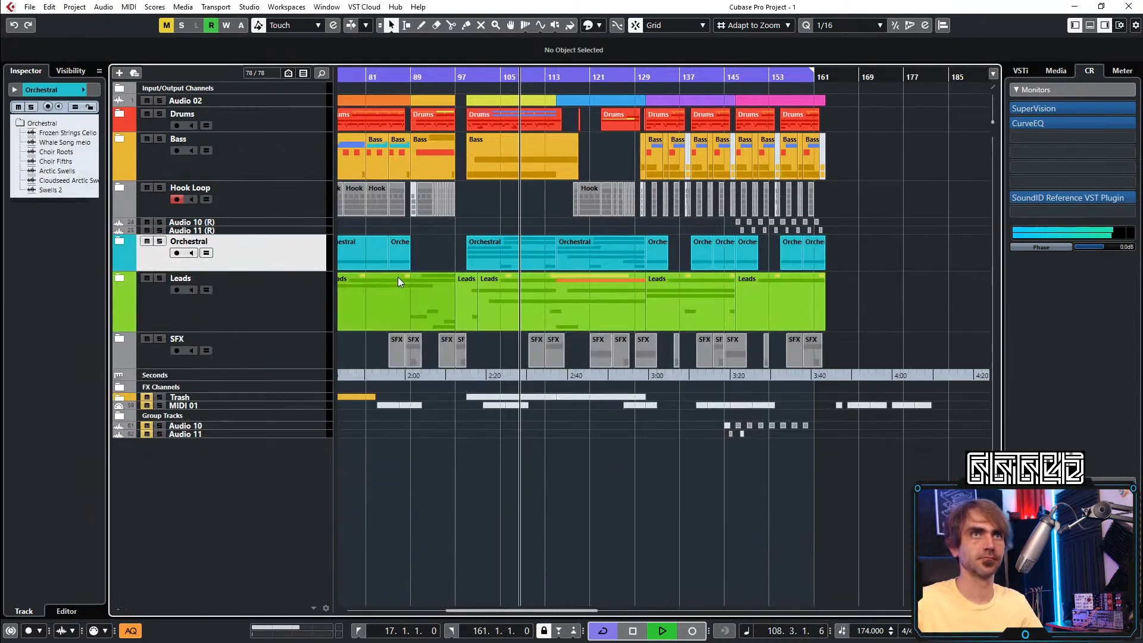
Extend the right locator to bar 163 at the end of the arrangement
{"action": "scroll", "coordinate": [502, 194], "scroll_direction": "up", "scroll_amount": 2}
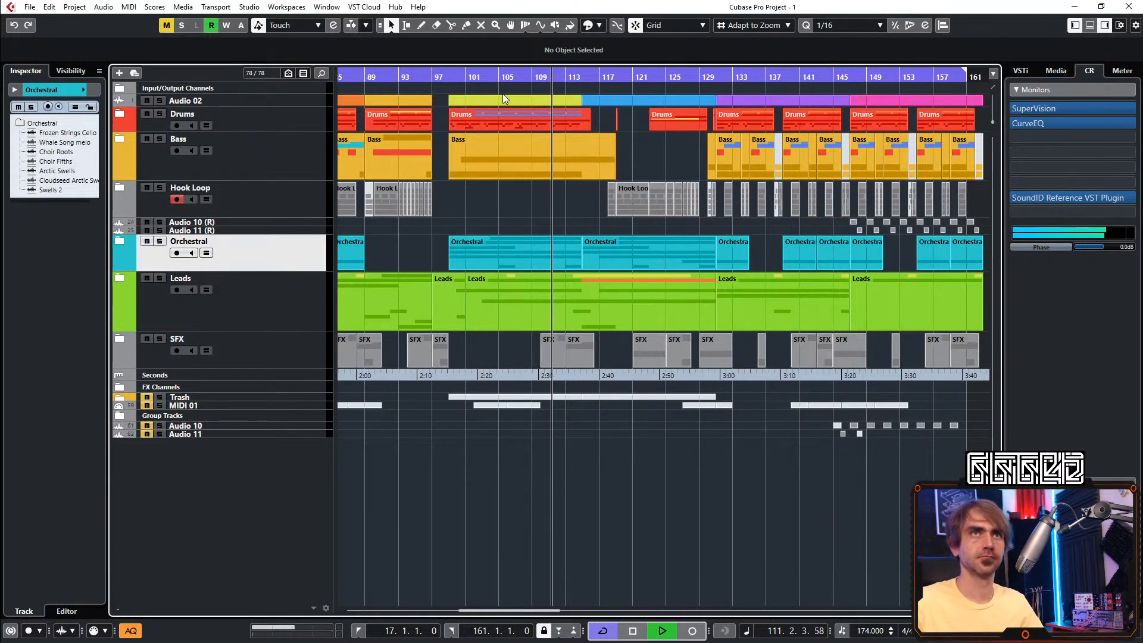
{"action": "scroll", "coordinate": [567, 167], "scroll_direction": "right", "scroll_amount": 5}
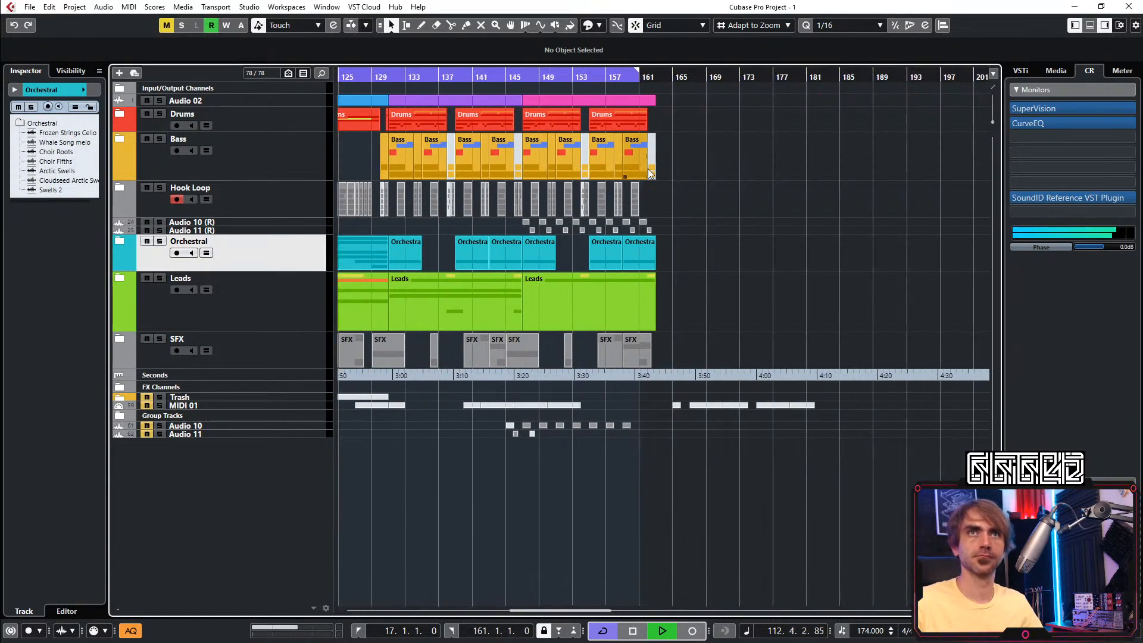
{"action": "scroll", "coordinate": [620, 165], "scroll_direction": "up", "scroll_amount": 2}
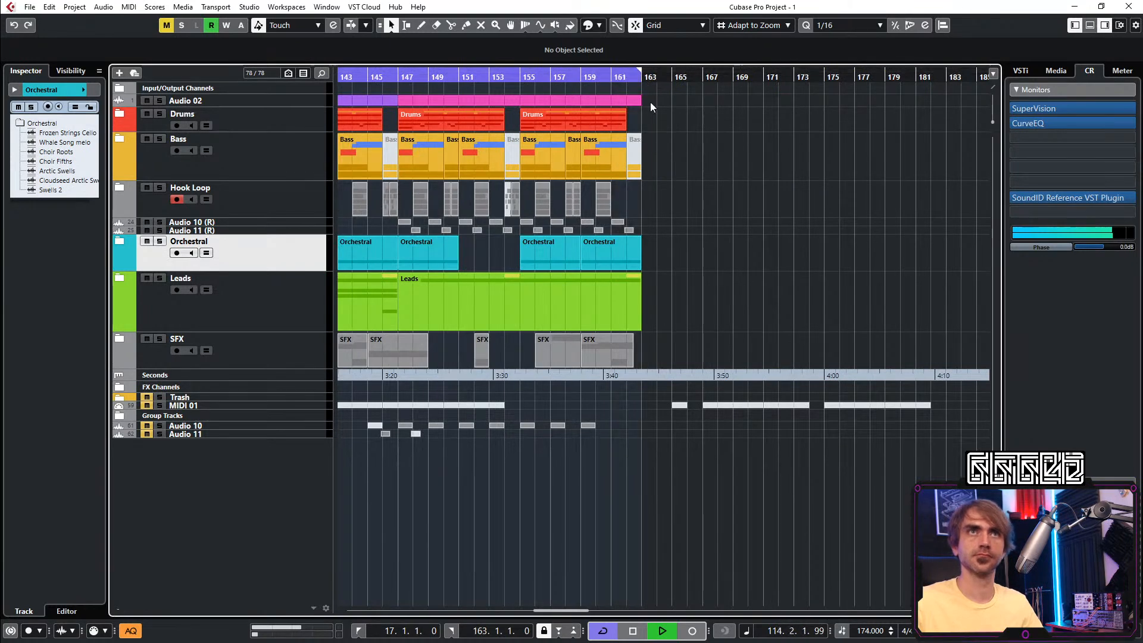
{"action": "scroll", "coordinate": [727, 172], "scroll_direction": "down", "scroll_amount": 3}
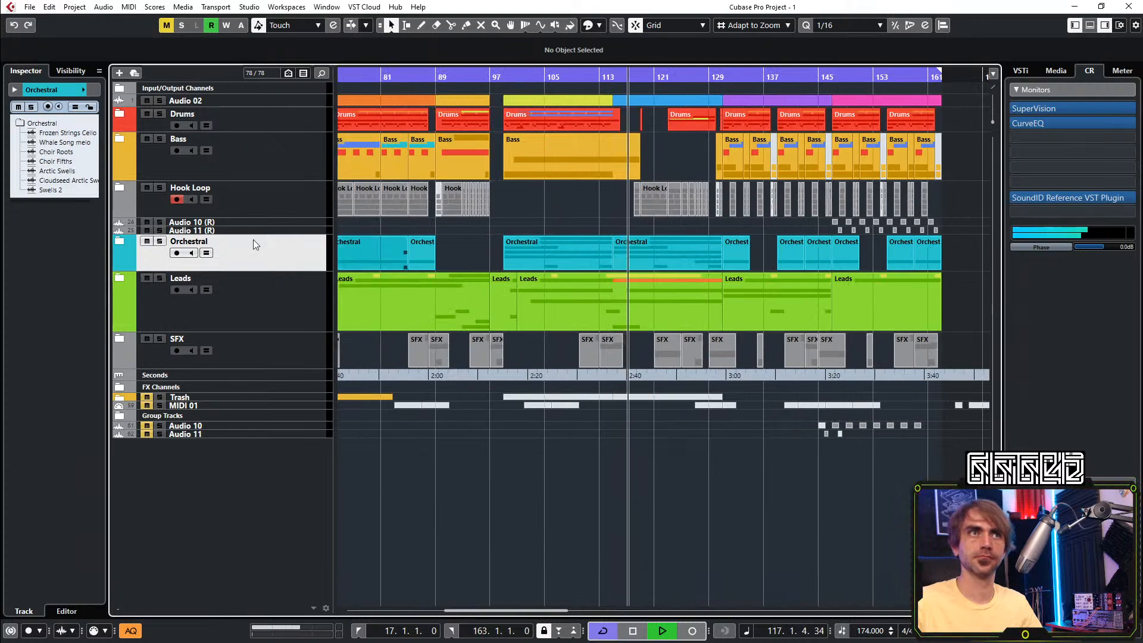
Replay from about bar 95 and expand the Leads, Wubz and SFX folders
{"action": "left_click", "coordinate": [479, 74]}
{"action": "left_click_drag", "start_coordinate": [479, 74], "coordinate": [480, 72]}
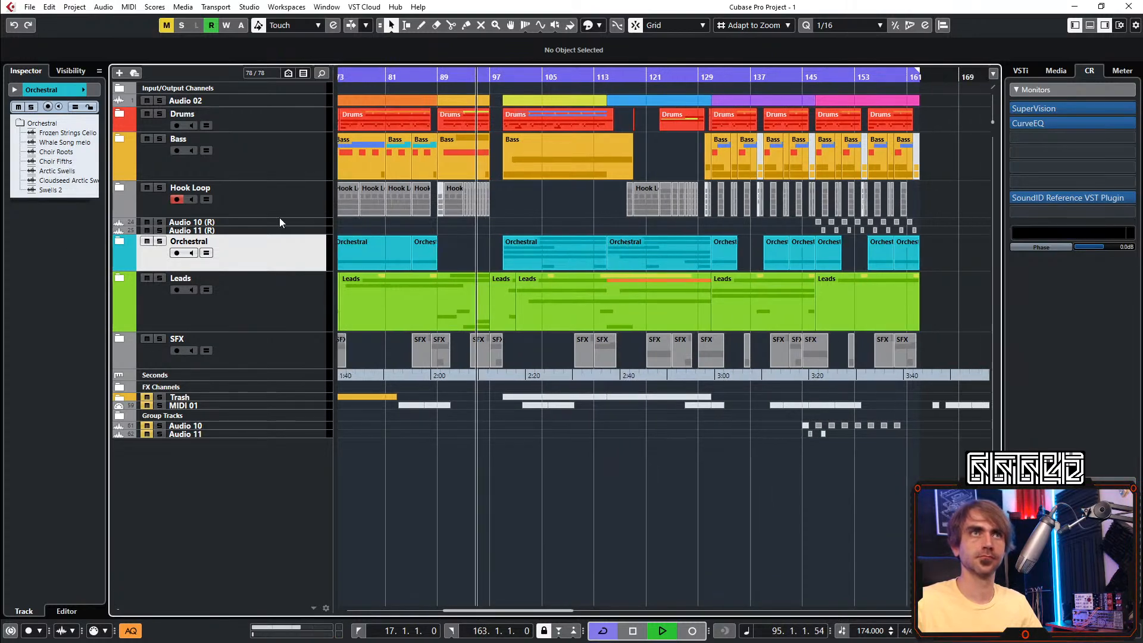
{"action": "left_click", "coordinate": [119, 277]}
{"action": "scroll", "coordinate": [507, 286], "scroll_direction": "down", "scroll_amount": 6}
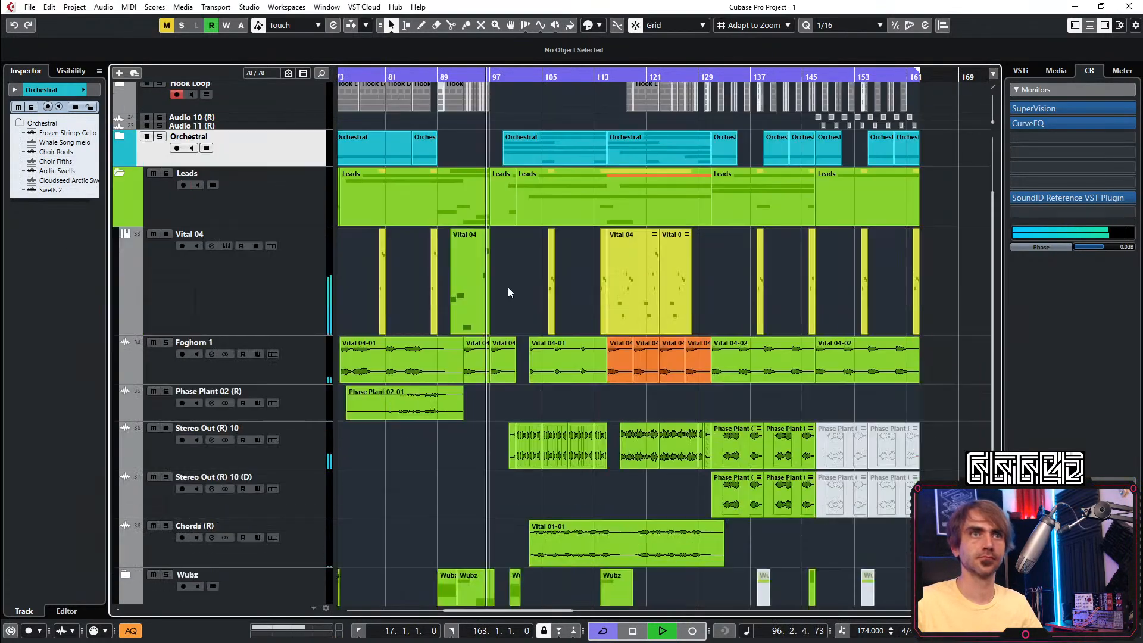
{"action": "left_click", "coordinate": [128, 422]}
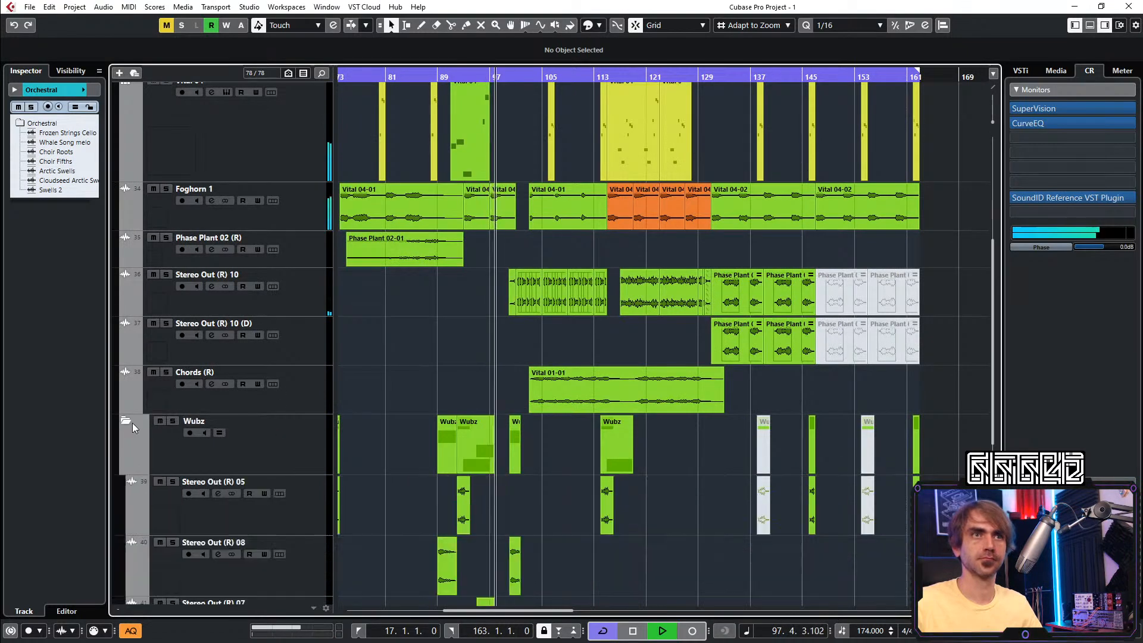
{"action": "scroll", "coordinate": [533, 371], "scroll_direction": "down", "scroll_amount": 4}
{"action": "scroll", "coordinate": [496, 414], "scroll_direction": "up", "scroll_amount": 3}
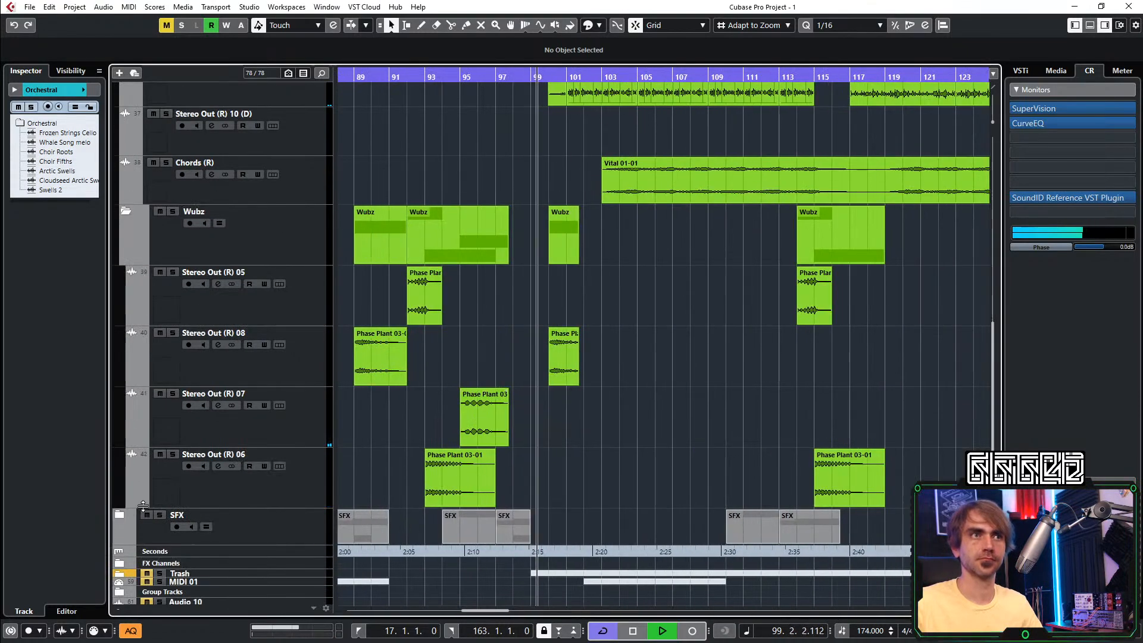
{"action": "left_click", "coordinate": [117, 516]}
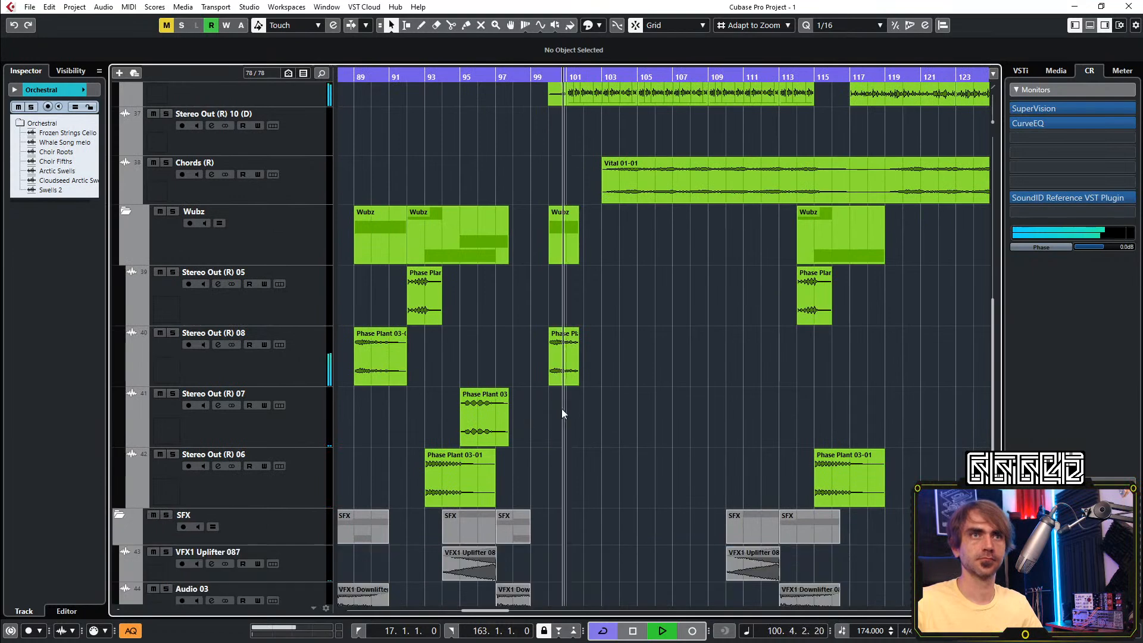
Mute the Phase Plant 03-03 event at bar 100 on Stereo Out (R) 08 and restart playback from bar 95
{"action": "scroll", "coordinate": [571, 381], "scroll_direction": "down", "scroll_amount": 2}
{"action": "key", "text": "7"}
{"action": "key", "text": "space"}
{"action": "left_click", "coordinate": [565, 260]}
{"action": "key", "text": "space"}
{"action": "key", "text": "1"}
{"action": "scroll", "coordinate": [516, 492], "scroll_direction": "up", "scroll_amount": 1}
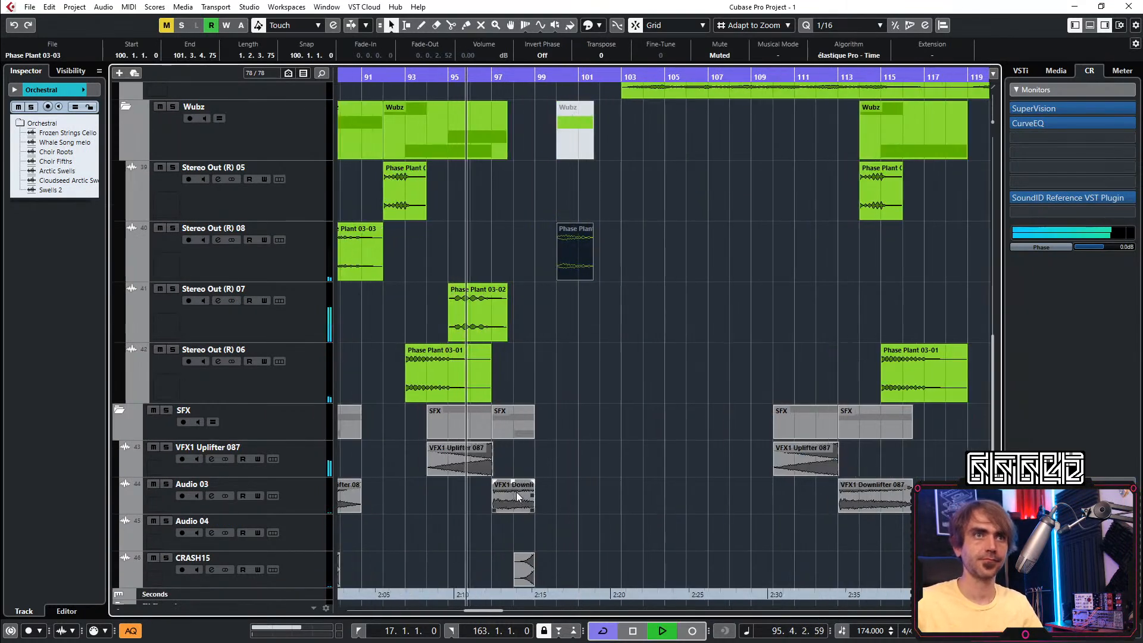
Move the VFX1 Downlifter 087 event on Audio 03 from bar 97 to bar 99
{"action": "left_click_drag", "start_coordinate": [513, 509], "coordinate": [554, 500]}
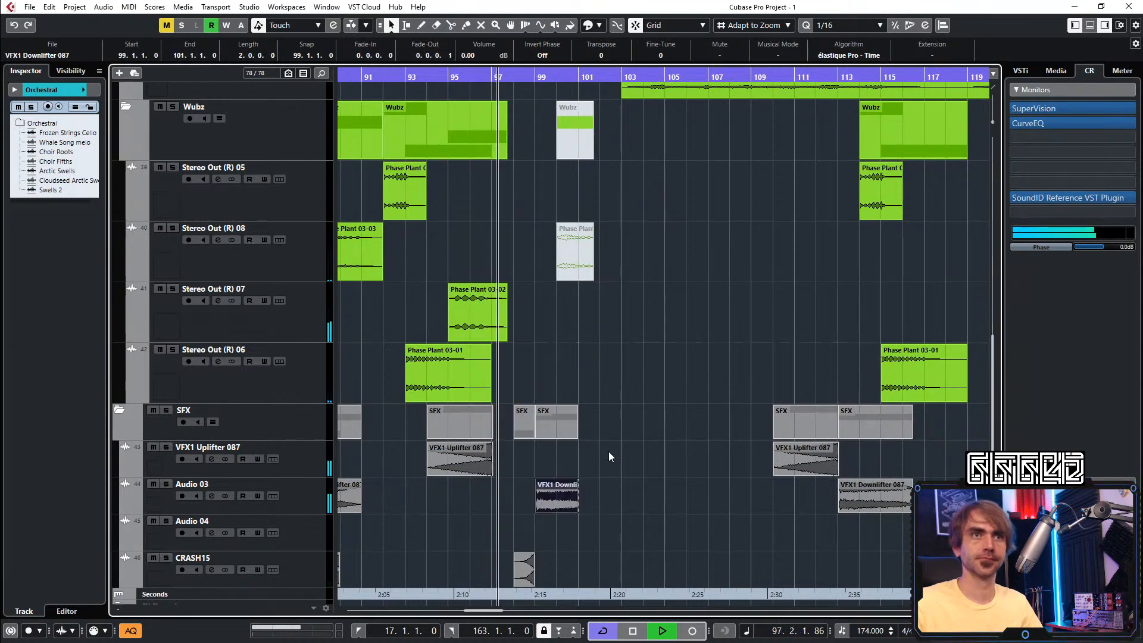
{"action": "left_click", "coordinate": [609, 449]}
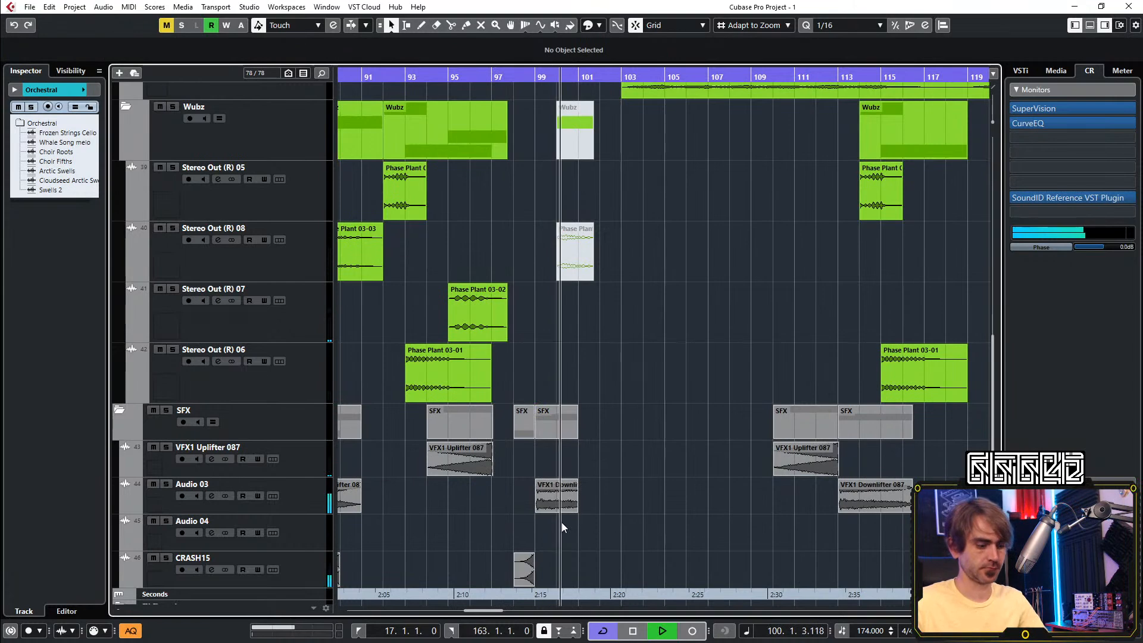
{"action": "key", "text": "7"}
{"action": "left_click_drag", "start_coordinate": [564, 553], "coordinate": [511, 567]}
{"action": "key", "text": "1"}
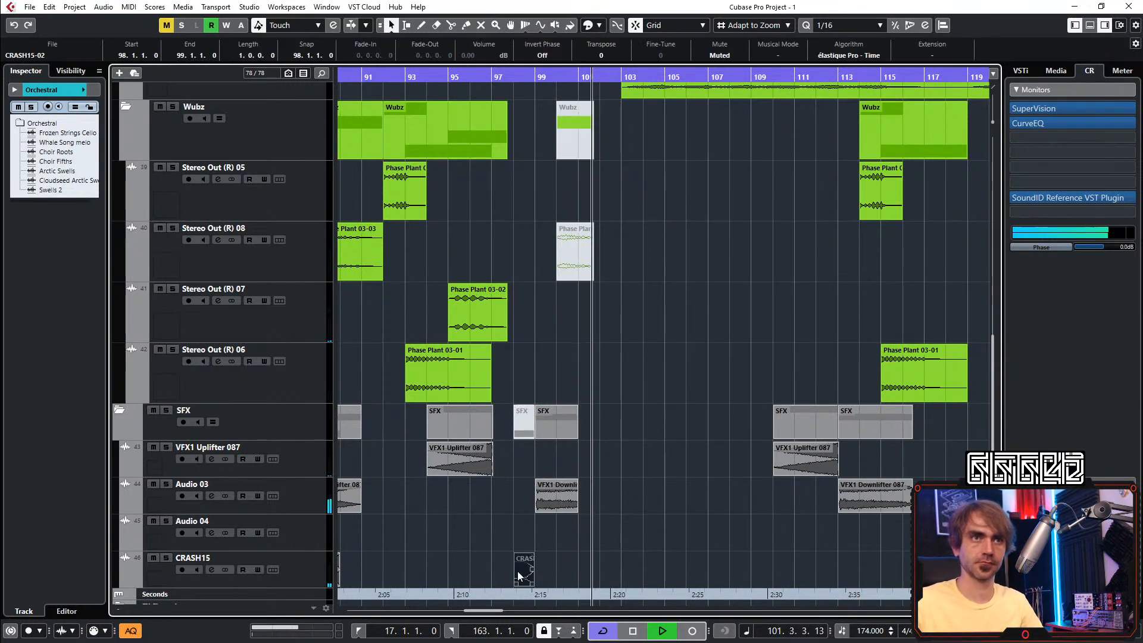
{"action": "key", "text": "7"}
{"action": "left_click", "coordinate": [523, 569]}
Move the CRASH15 event from bar 98 to bar 100 and replay the transition from bar 95
{"action": "key", "text": "space"}
{"action": "key", "text": "1"}
{"action": "key", "text": "1"}
{"action": "key", "text": "1"}
{"action": "key", "text": "1"}
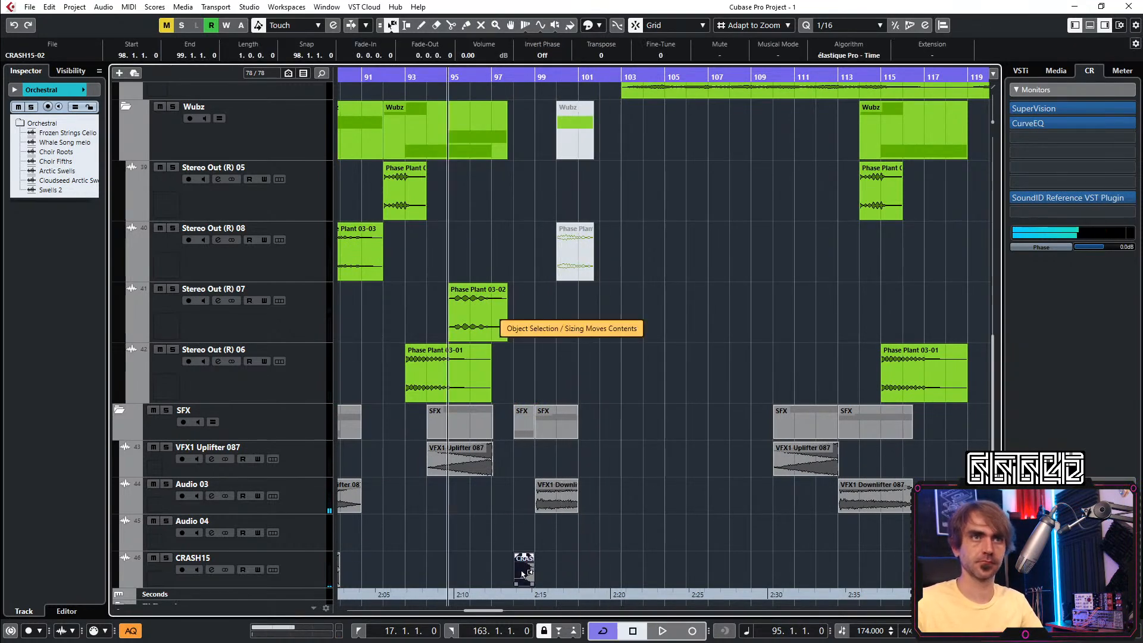
{"action": "key", "text": "space"}
{"action": "left_click_drag", "start_coordinate": [522, 575], "coordinate": [570, 573]}
{"action": "left_click", "coordinate": [658, 559]}
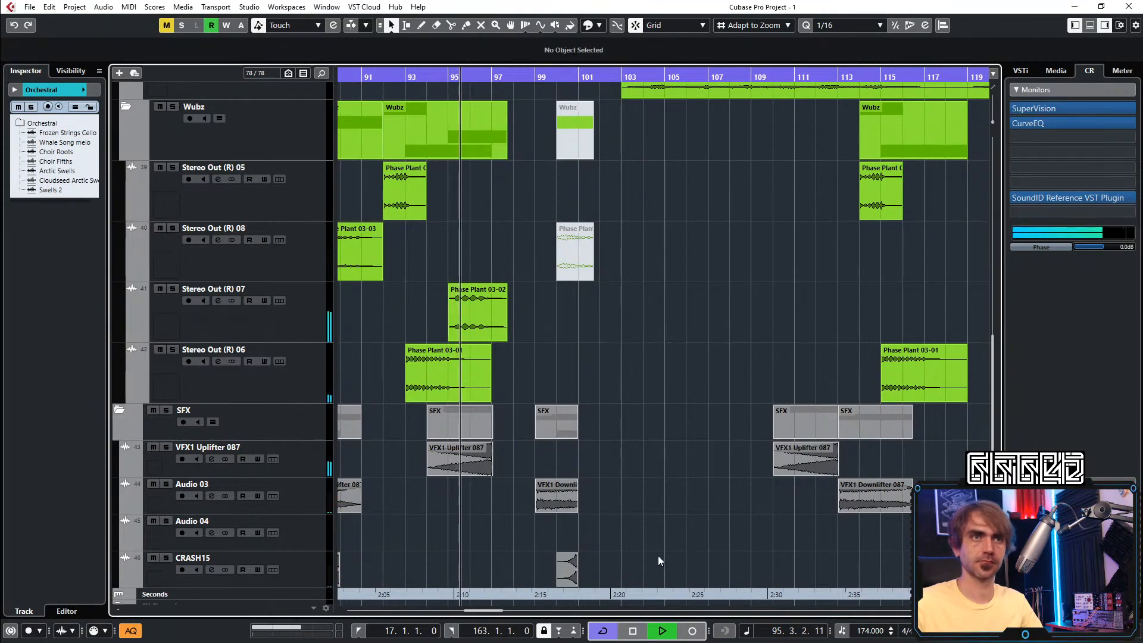
Replay the transition from about bar 95 and review the Leads, Wubz and SFX tracks around it
{"action": "scroll", "coordinate": [623, 499], "scroll_direction": "up", "scroll_amount": 3}
{"action": "scroll", "coordinate": [685, 500], "scroll_direction": "down", "scroll_amount": 4}
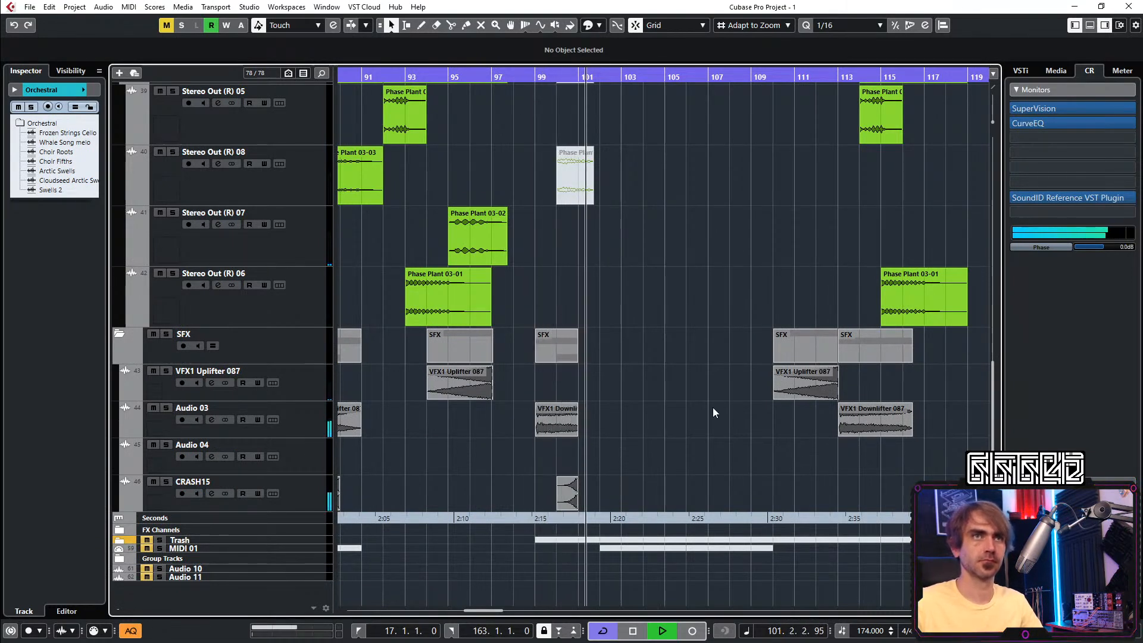
{"action": "scroll", "coordinate": [693, 408], "scroll_direction": "up", "scroll_amount": 6}
{"action": "scroll", "coordinate": [679, 405], "scroll_direction": "up", "scroll_amount": 3}
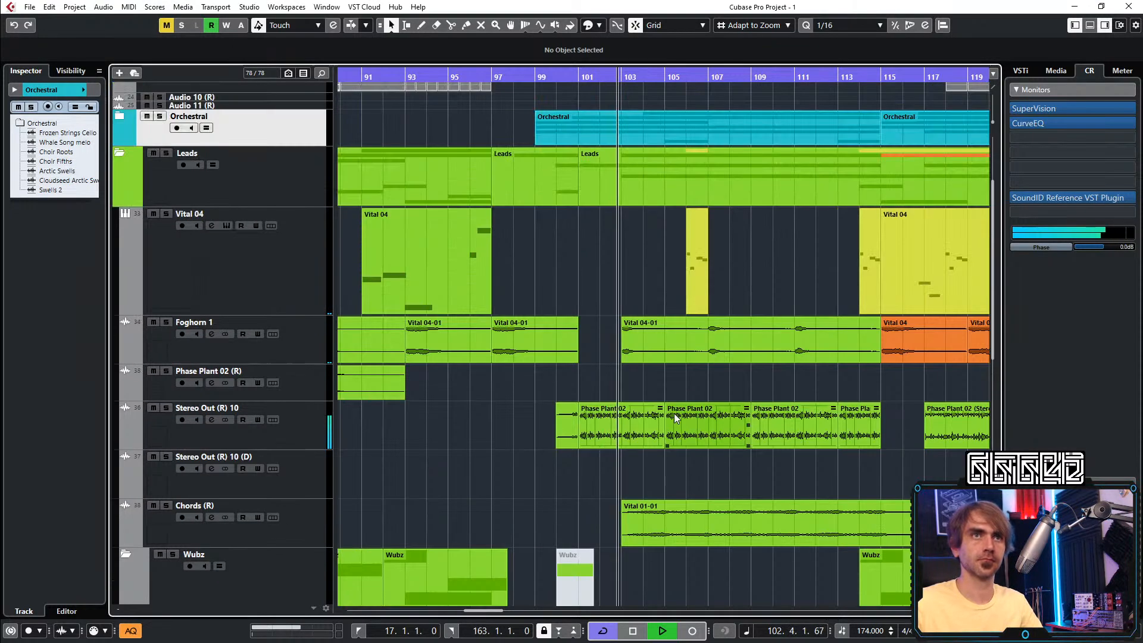
{"action": "key", "text": "space"}
{"action": "key", "text": "space"}
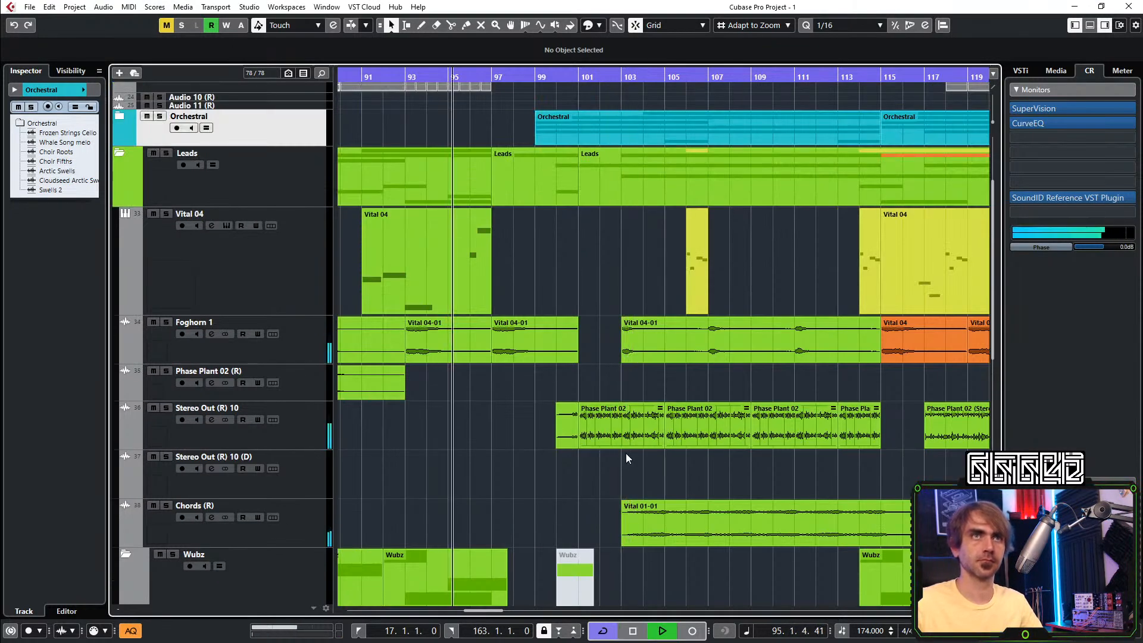
{"action": "scroll", "coordinate": [617, 466], "scroll_direction": "down", "scroll_amount": 2, "text": "ctrl"}
{"action": "scroll", "coordinate": [622, 464], "scroll_direction": "down", "scroll_amount": 4}
{"action": "scroll", "coordinate": [623, 466], "scroll_direction": "down", "scroll_amount": 4}
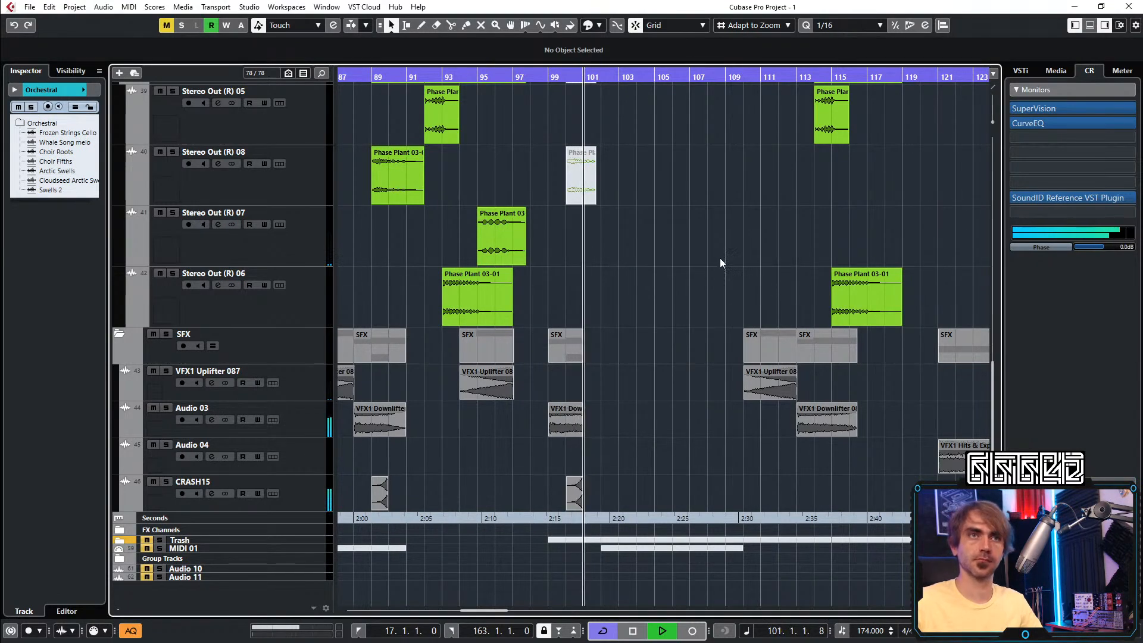
{"action": "scroll", "coordinate": [734, 252], "scroll_direction": "up", "scroll_amount": 5}
{"action": "scroll", "coordinate": [734, 458], "scroll_direction": "up", "scroll_amount": 5}
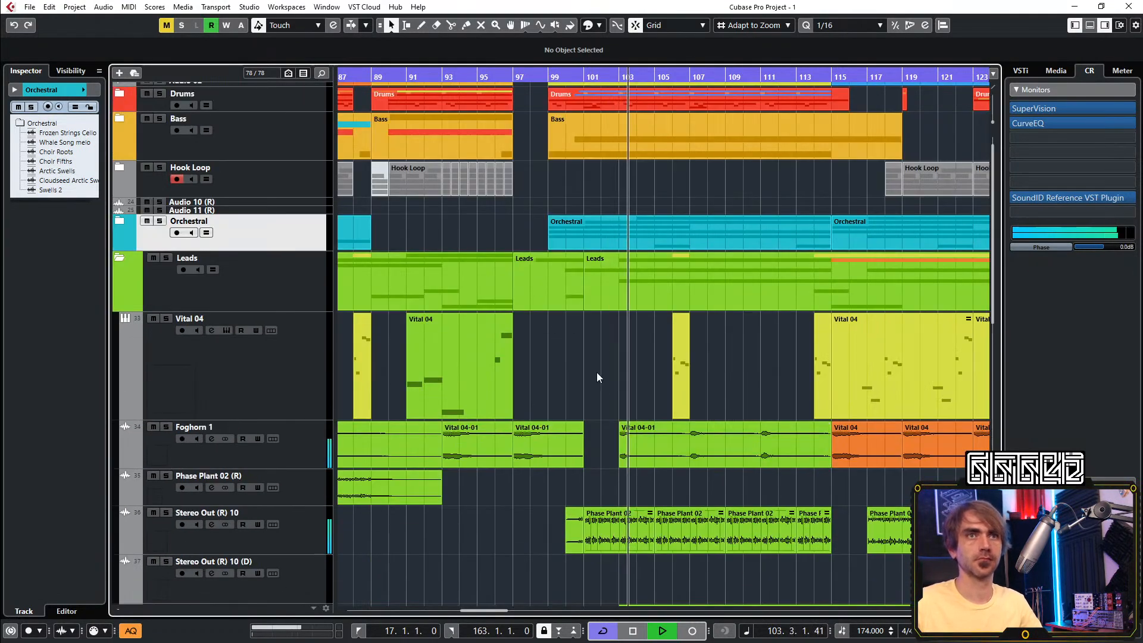
Mute the Foghorn 1 event starting at bar 103 and restart playback from bar 95
{"action": "left_click", "coordinate": [663, 455]}
{"action": "key", "text": "shift+m"}
{"action": "left_click", "coordinate": [629, 380]}
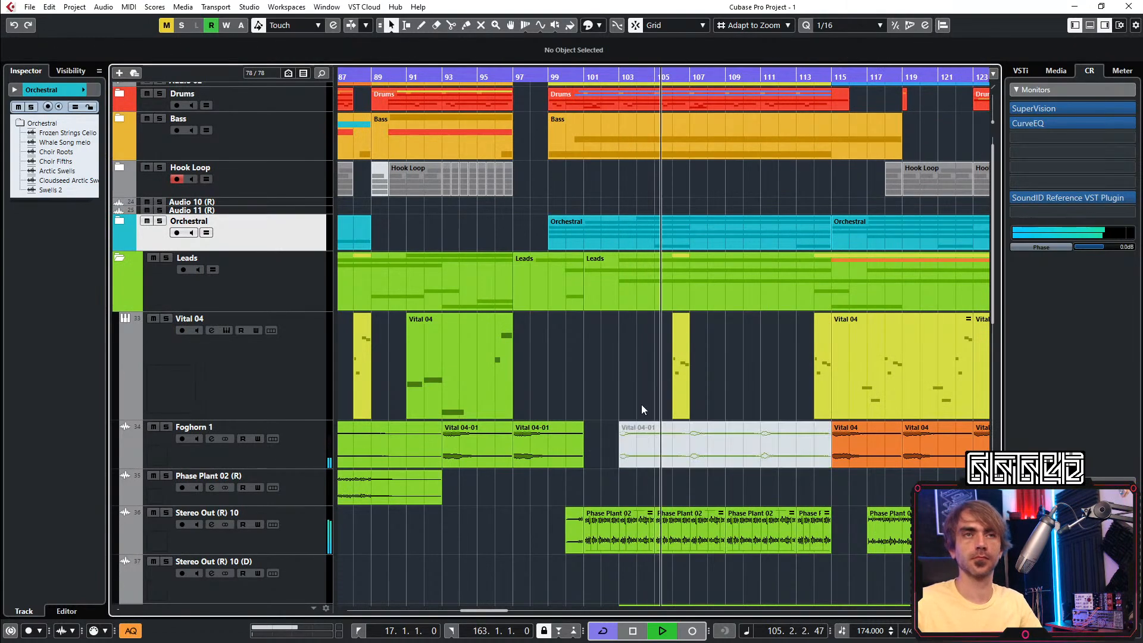
{"action": "key", "text": "space"}
{"action": "left_click", "coordinate": [478, 77]}
{"action": "key", "text": "space"}
Copy the Phase Plant 03 event at bar 114 on Stereo Out (R) 05 to bar 97 and play from there
{"action": "scroll", "coordinate": [655, 446], "scroll_direction": "down", "scroll_amount": 5}
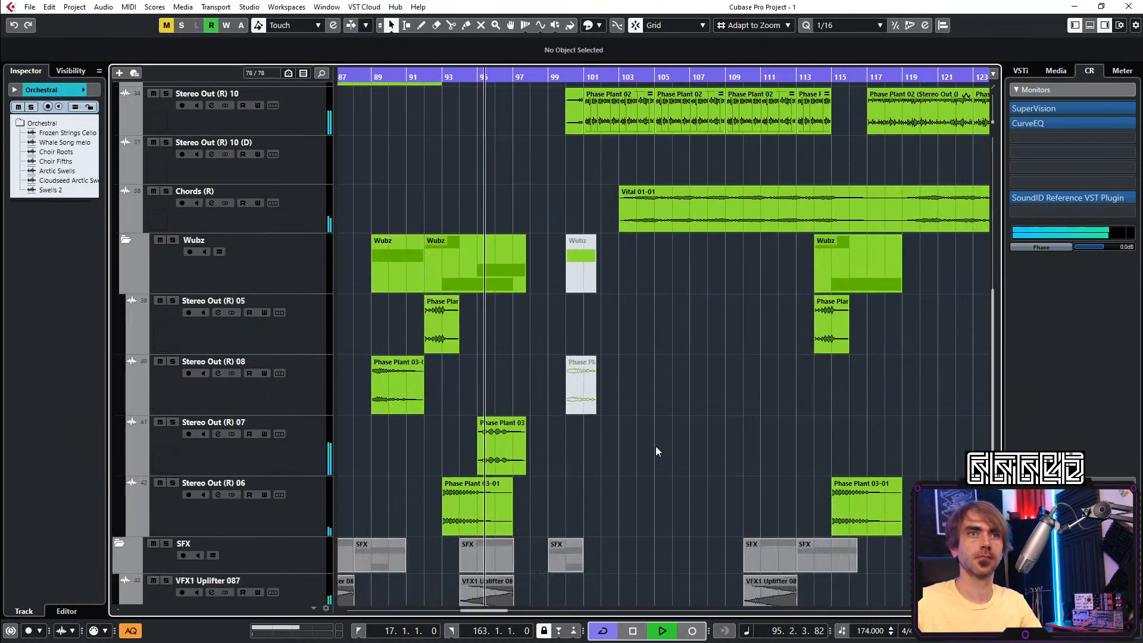
{"action": "scroll", "coordinate": [660, 433], "scroll_direction": "down", "scroll_amount": 3}
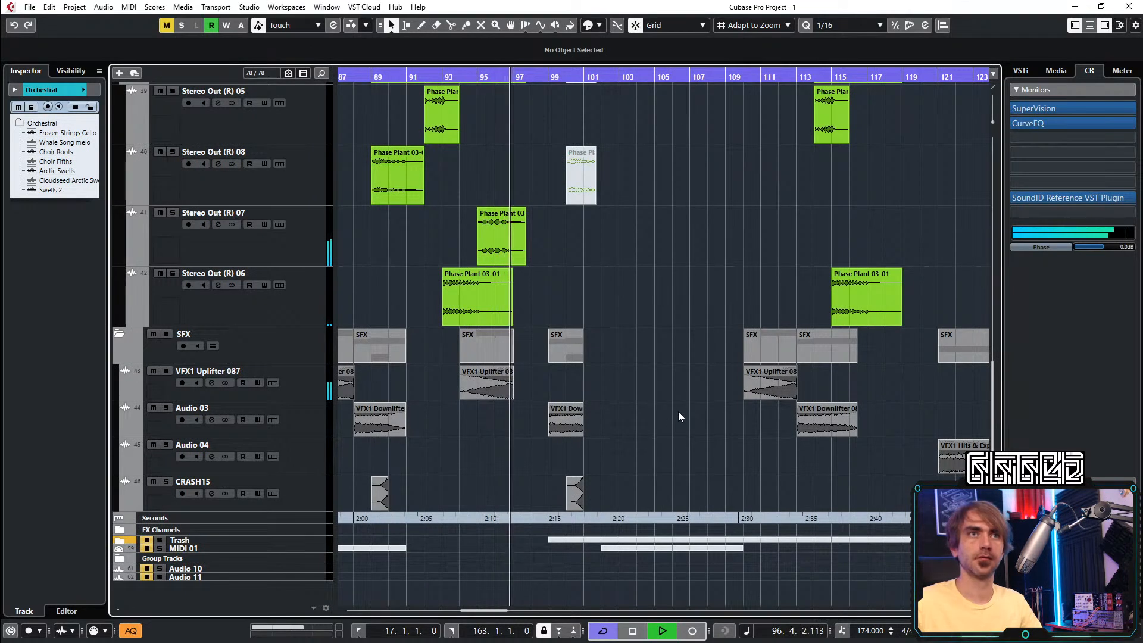
{"action": "scroll", "coordinate": [812, 195], "scroll_direction": "down", "scroll_amount": 1}
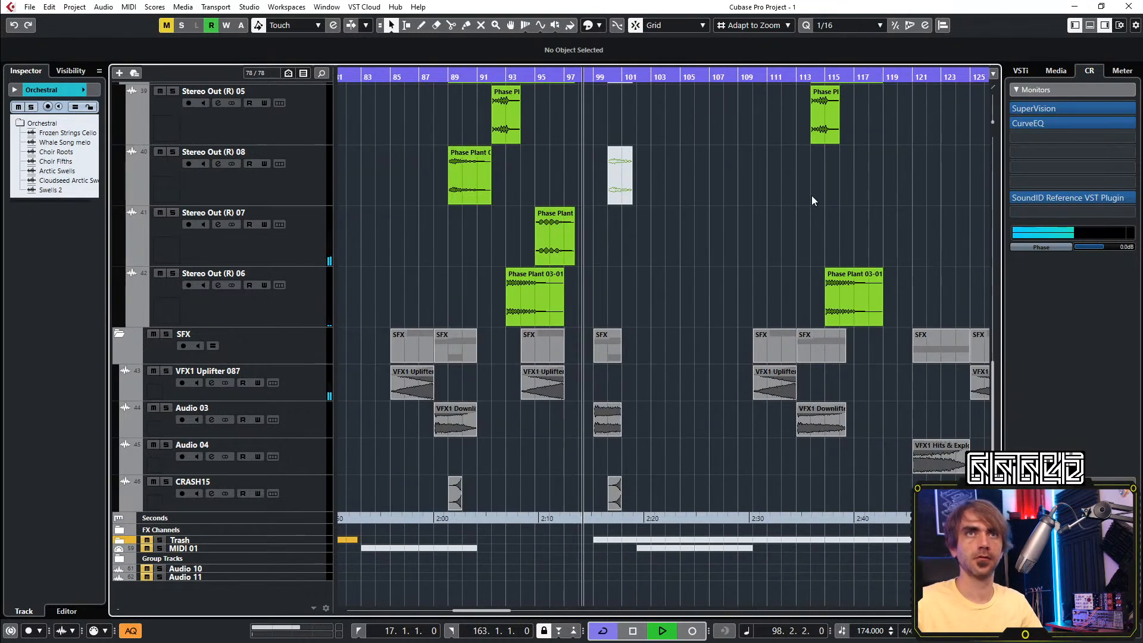
{"action": "scroll", "coordinate": [813, 221], "scroll_direction": "up", "scroll_amount": 2}
{"action": "left_click_drag", "start_coordinate": [823, 229], "coordinate": [583, 220]}
{"action": "left_click", "coordinate": [559, 72]}
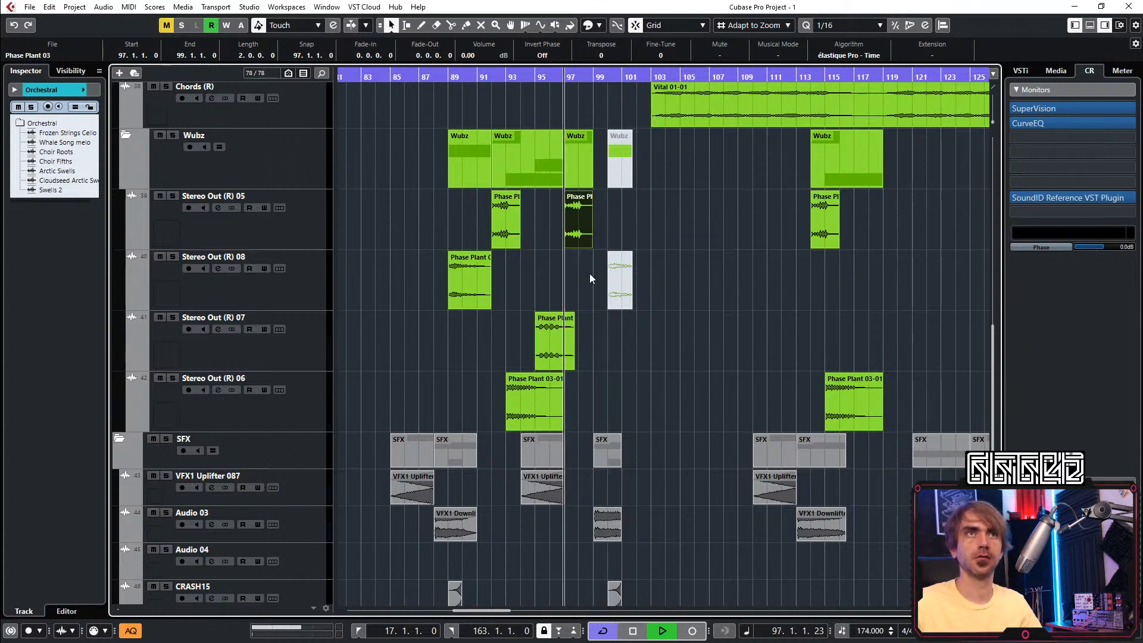
Move the copied Phase Plant 03 event from bar 97 to bar 98 and replay the break
{"action": "scroll", "coordinate": [592, 273], "scroll_direction": "up", "scroll_amount": 1}
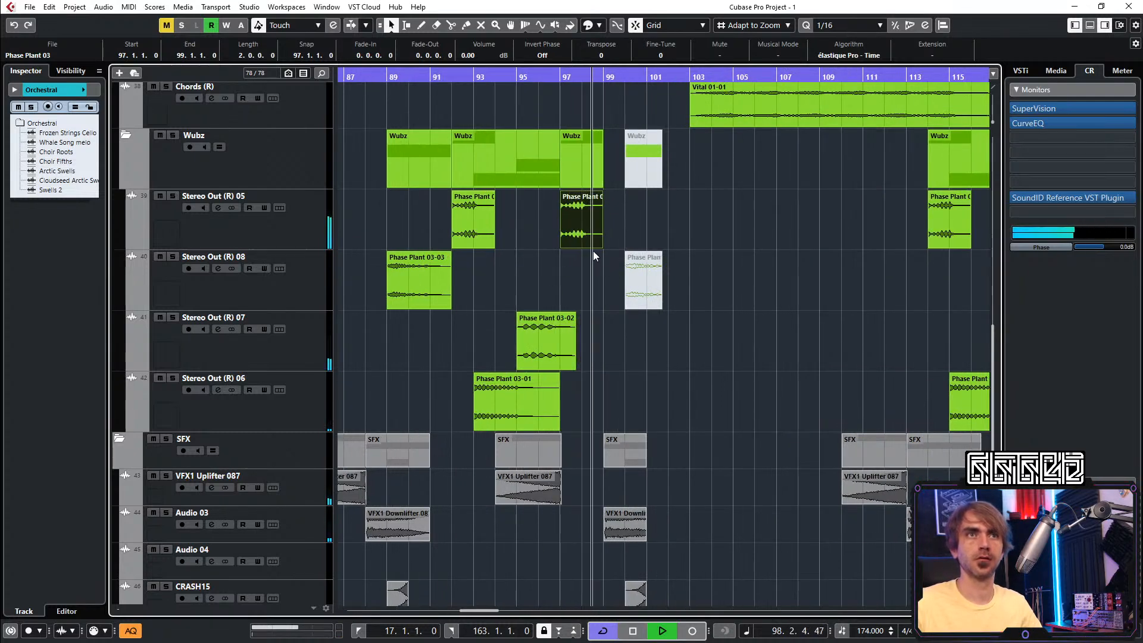
{"action": "scroll", "coordinate": [595, 252], "scroll_direction": "up", "scroll_amount": 1}
{"action": "left_click_drag", "start_coordinate": [561, 219], "coordinate": [596, 208]}
{"action": "key", "text": "space"}
{"action": "key", "text": "space"}
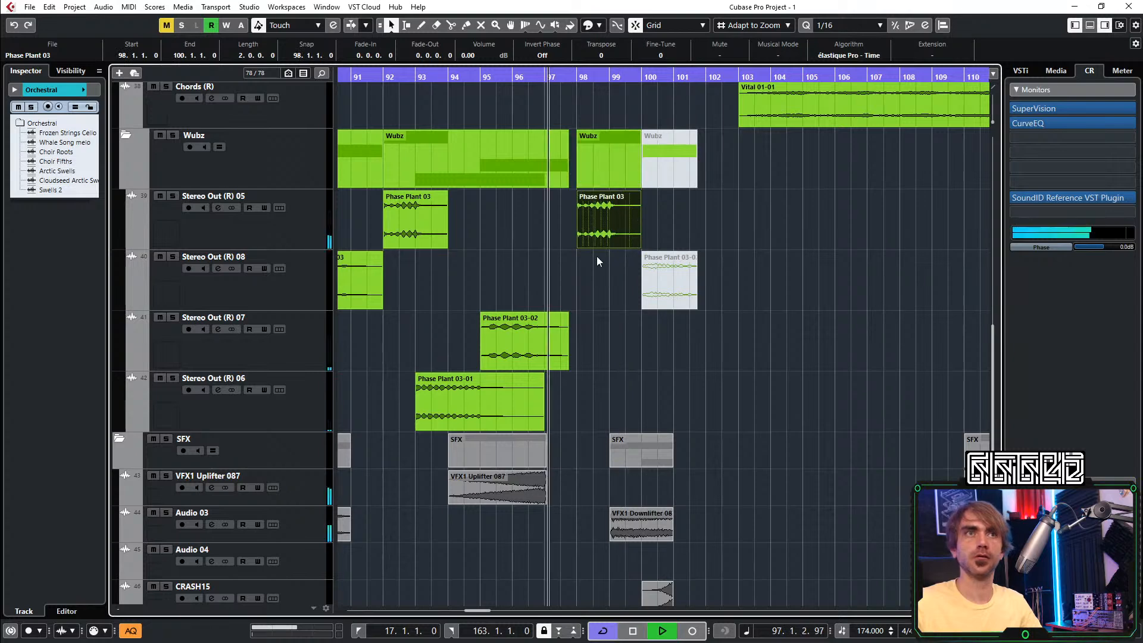
{"action": "left_click", "coordinate": [566, 344]}
{"action": "left_click", "coordinate": [646, 356]}
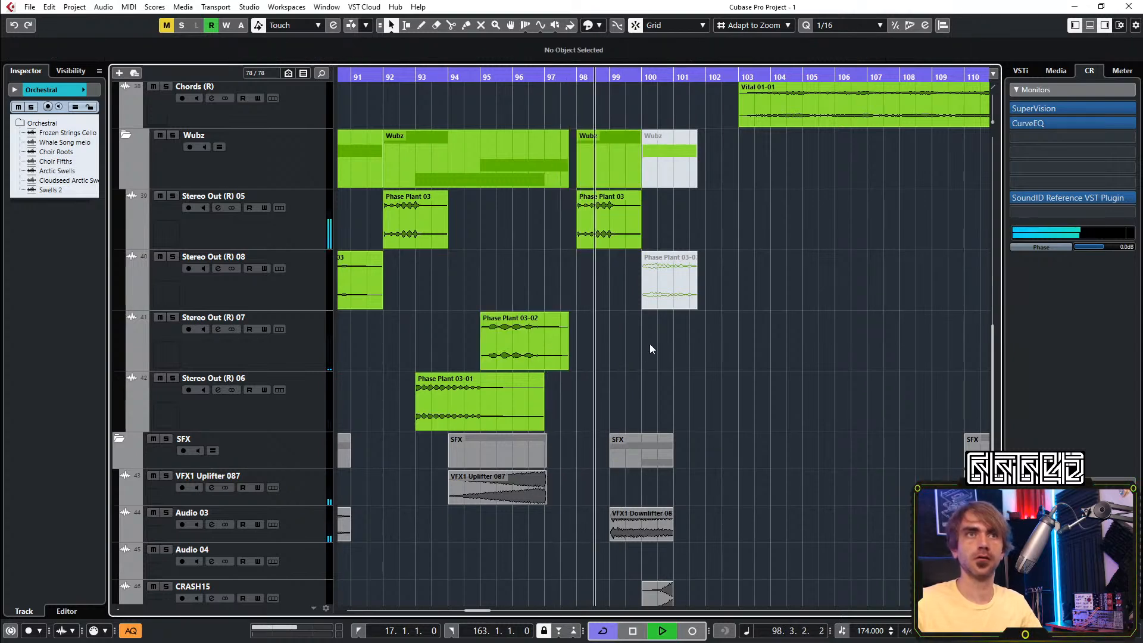
Extend the Phase Plant 03 event at bar 98 to bar 103, split it at bar 100 and delete the part after the split
{"action": "scroll", "coordinate": [648, 343], "scroll_direction": "down", "scroll_amount": 2}
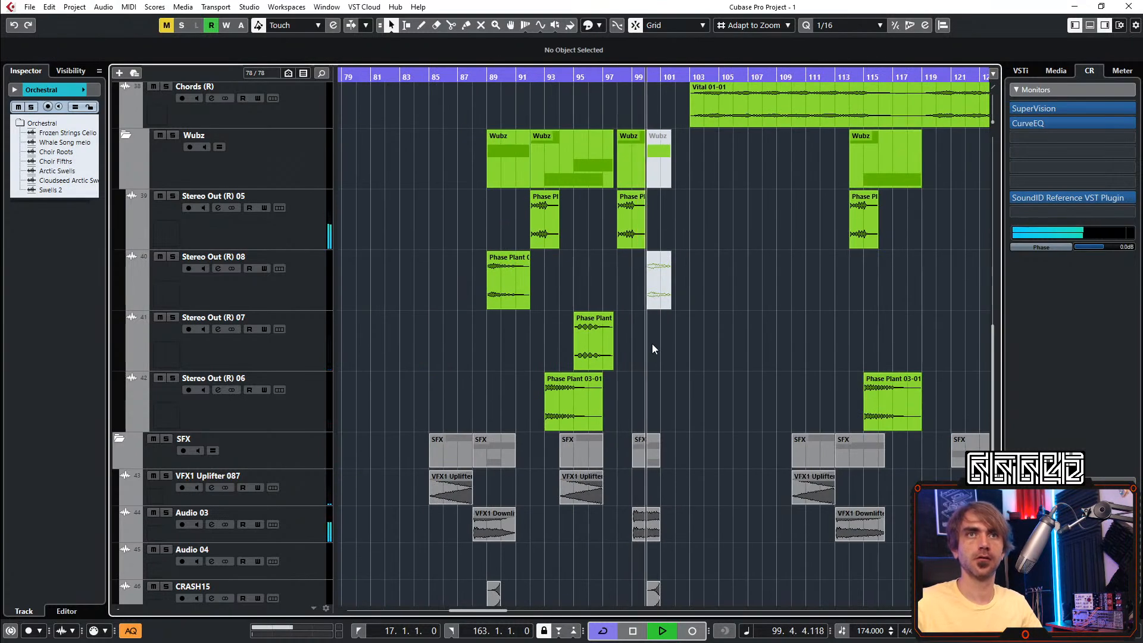
{"action": "scroll", "coordinate": [651, 344], "scroll_direction": "down", "scroll_amount": 1}
{"action": "mouse_move", "coordinate": [623, 243]}
{"action": "left_mouse_down"}
{"action": "mouse_move", "coordinate": [573, 250]}
{"action": "mouse_move", "coordinate": [634, 232]}
{"action": "left_mouse_up"}
{"action": "key", "text": "space"}
{"action": "key", "text": "space"}
{"action": "scroll", "coordinate": [638, 230], "scroll_direction": "up", "scroll_amount": 3}
{"action": "scroll", "coordinate": [630, 232], "scroll_direction": "up", "scroll_amount": 2}
{"action": "key", "text": "3"}
{"action": "left_click", "coordinate": [703, 236]}
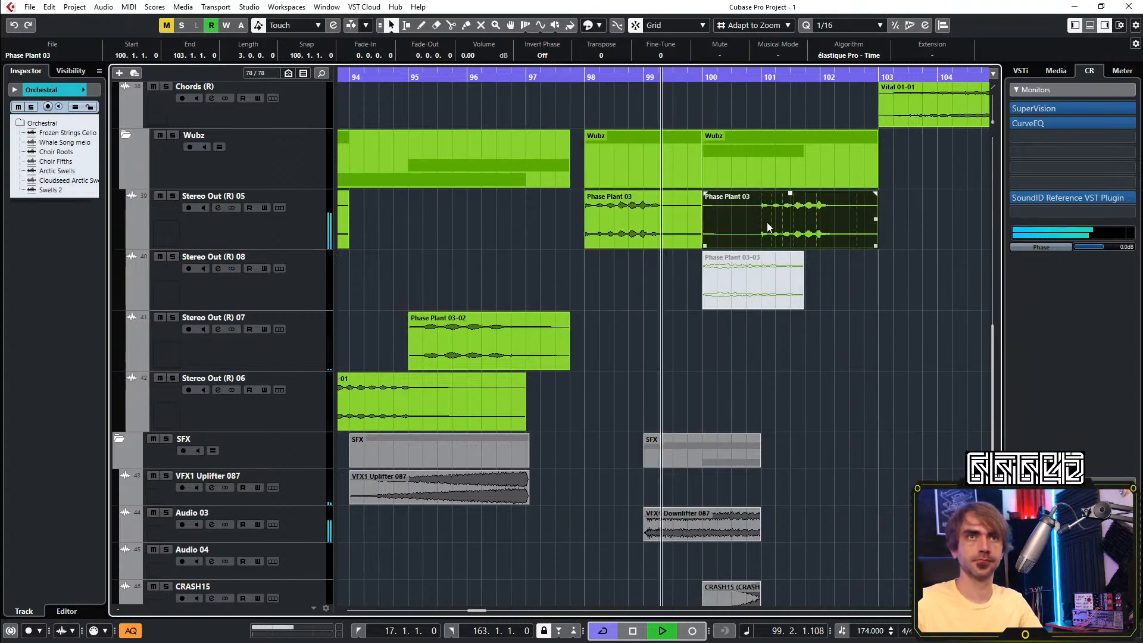
{"action": "key", "text": "Delete"}
Trim the bar 98 Phase Plant 03 event to end at 99.1.2.90 and give it a 0.0.1.36 fade-out
{"action": "key", "text": "1"}
{"action": "left_click", "coordinate": [680, 235]}
{"action": "left_click_drag", "start_coordinate": [700, 246], "coordinate": [653, 248]}
{"action": "left_click_drag", "start_coordinate": [646, 249], "coordinate": [647, 248]}
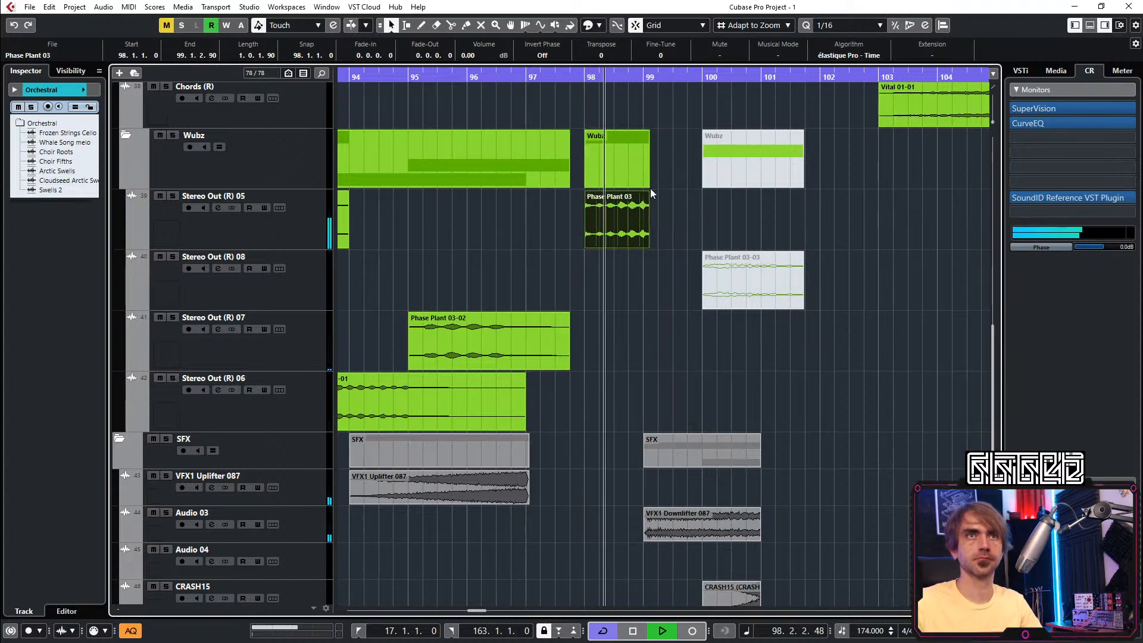
{"action": "left_click_drag", "start_coordinate": [644, 194], "coordinate": [641, 197]}
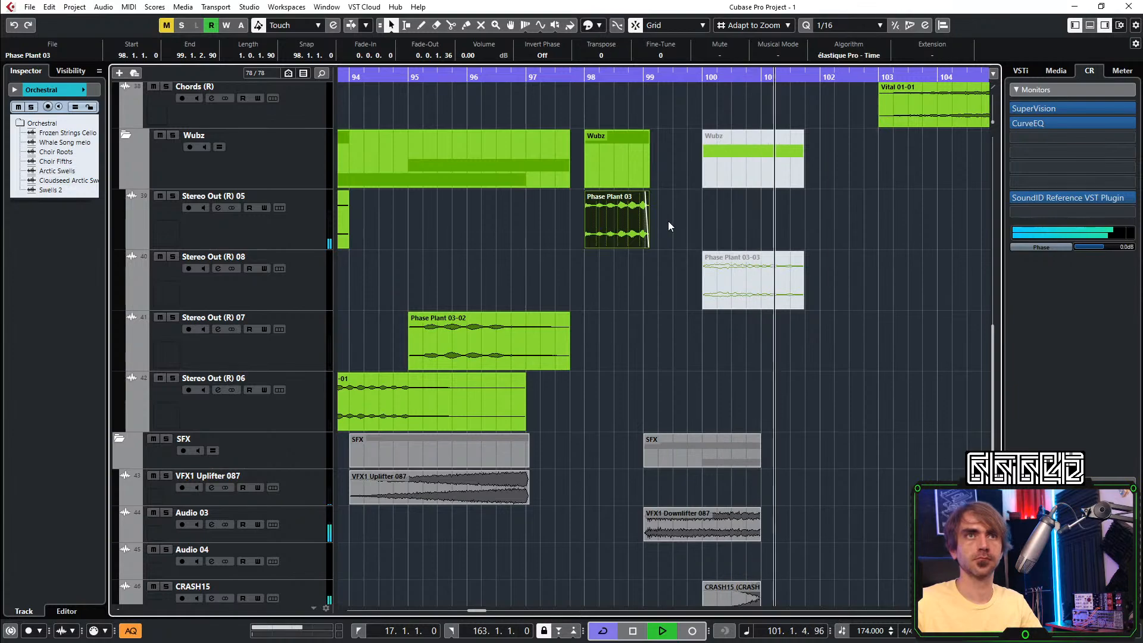
Expand the Drums and Main Kicks folders and copy the Main Kick event at bar 95 to bar 99
{"action": "scroll", "coordinate": [694, 206], "scroll_direction": "down", "scroll_amount": 2}
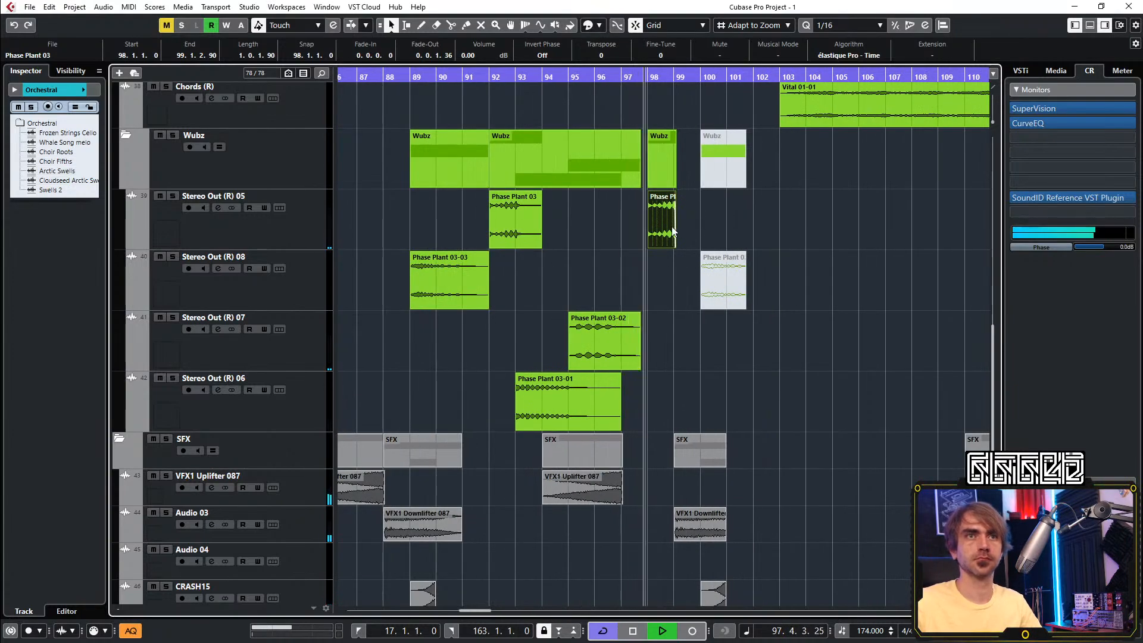
{"action": "scroll", "coordinate": [673, 225], "scroll_direction": "right", "scroll_amount": 1}
{"action": "scroll", "coordinate": [650, 298], "scroll_direction": "up", "scroll_amount": 4}
{"action": "scroll", "coordinate": [649, 387], "scroll_direction": "up", "scroll_amount": 4}
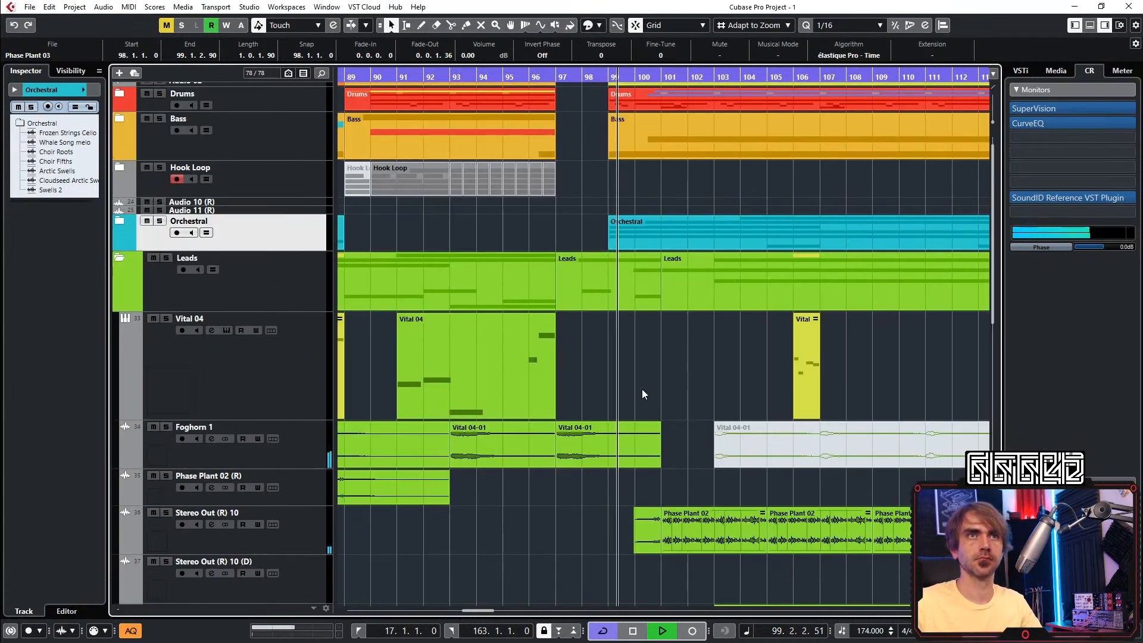
{"action": "scroll", "coordinate": [278, 213], "scroll_direction": "up", "scroll_amount": 1}
{"action": "left_click", "coordinate": [120, 113]}
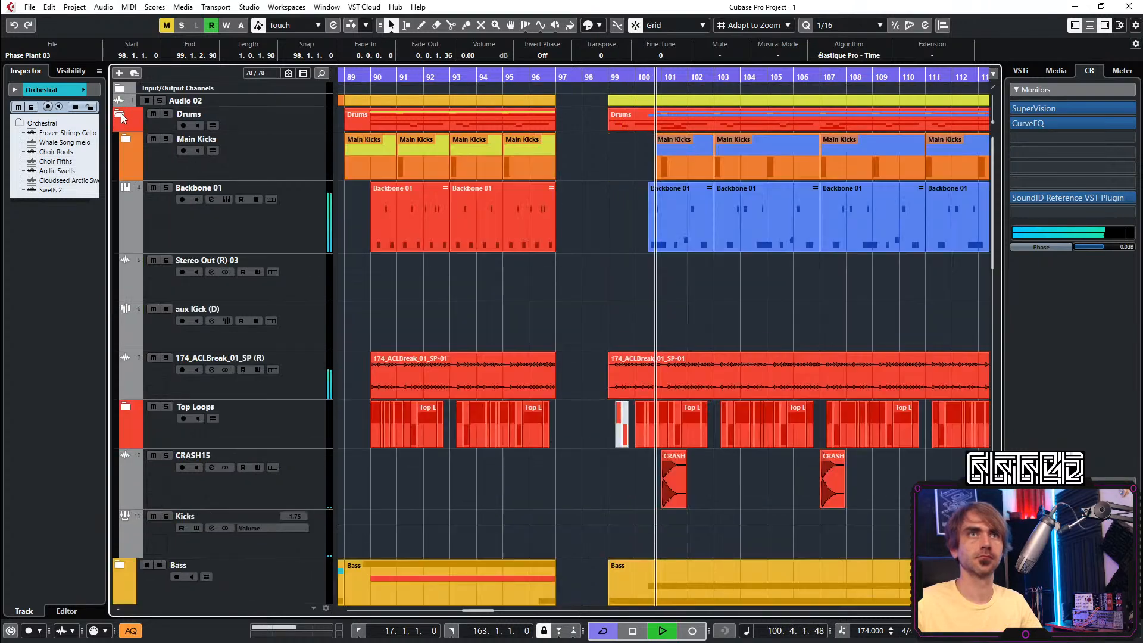
{"action": "key", "text": "space"}
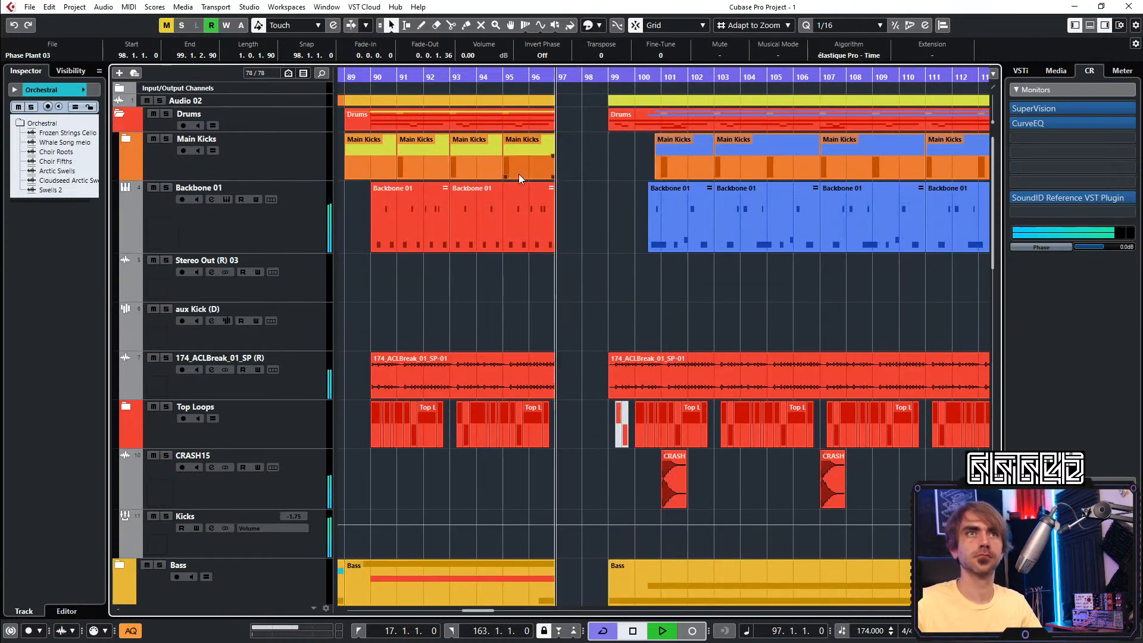
{"action": "left_click", "coordinate": [125, 136]}
{"action": "left_click_drag", "start_coordinate": [507, 262], "coordinate": [611, 258]}
{"action": "left_click", "coordinate": [687, 353]}
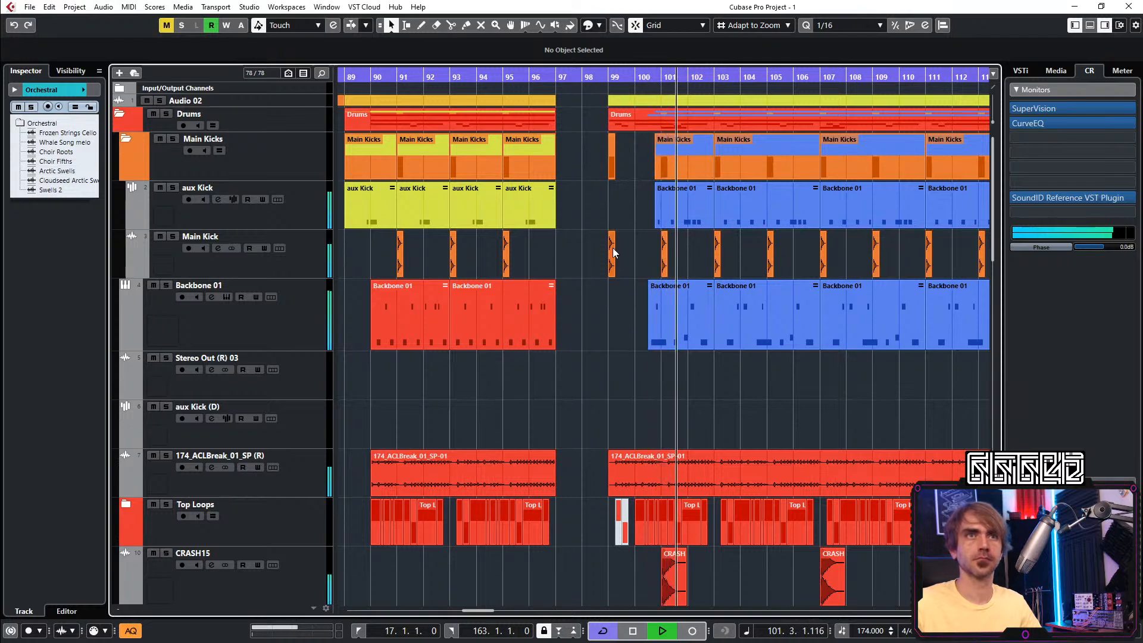
Replay the transition from bar 97 to check the kick added at bar 99
{"action": "scroll", "coordinate": [633, 272], "scroll_direction": "down", "scroll_amount": 10}
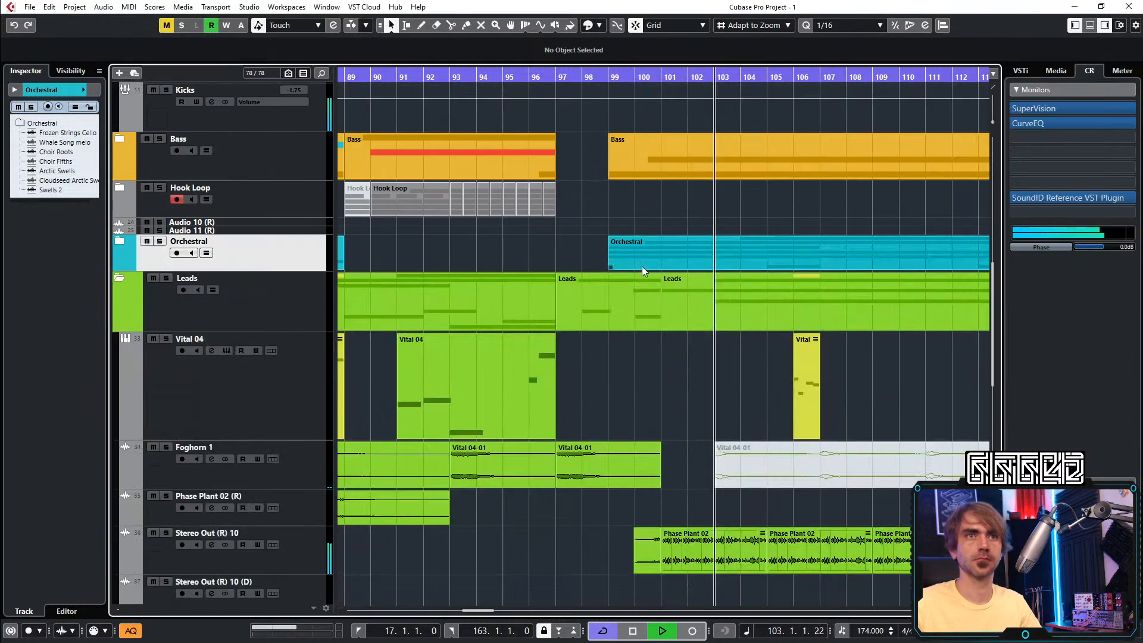
{"action": "scroll", "coordinate": [648, 270], "scroll_direction": "up", "scroll_amount": 6}
{"action": "key", "text": "space"}
{"action": "key", "text": "space"}
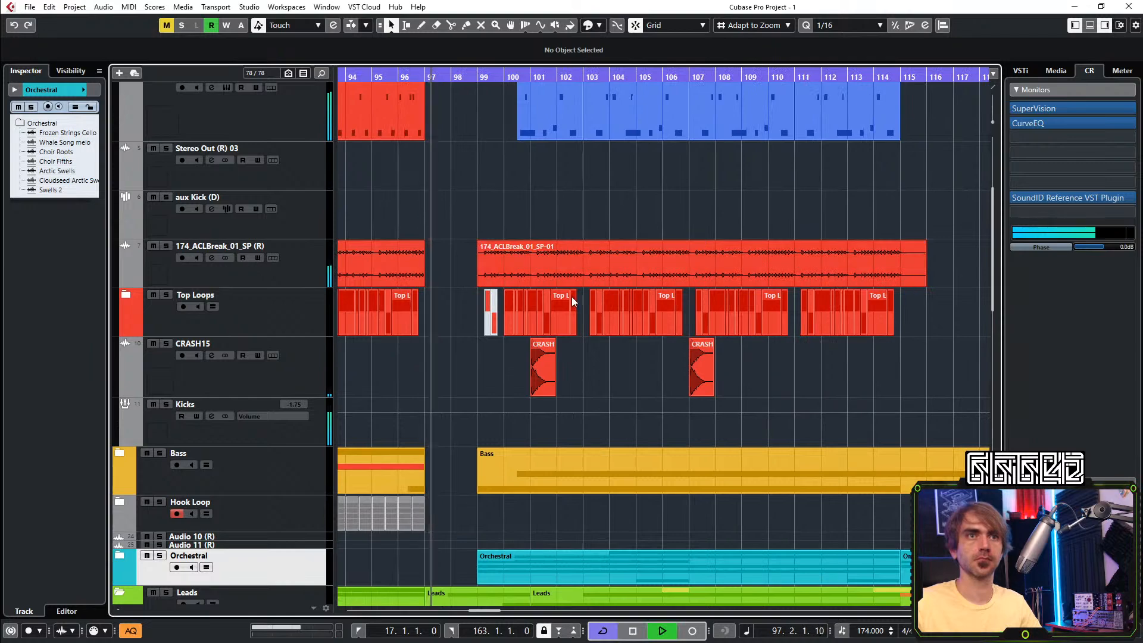
Collapse the Main Kicks, Drums and Leads folders and expand the Bass folder
{"action": "scroll", "coordinate": [477, 323], "scroll_direction": "up", "scroll_amount": 4}
{"action": "left_click", "coordinate": [128, 137]}
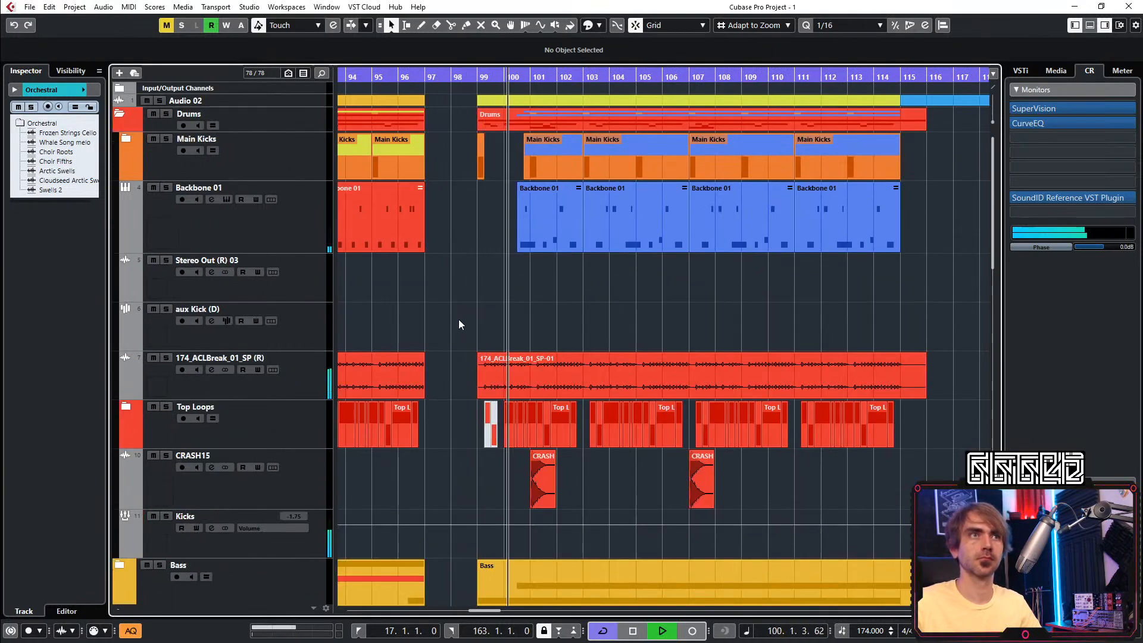
{"action": "left_click", "coordinate": [119, 113]}
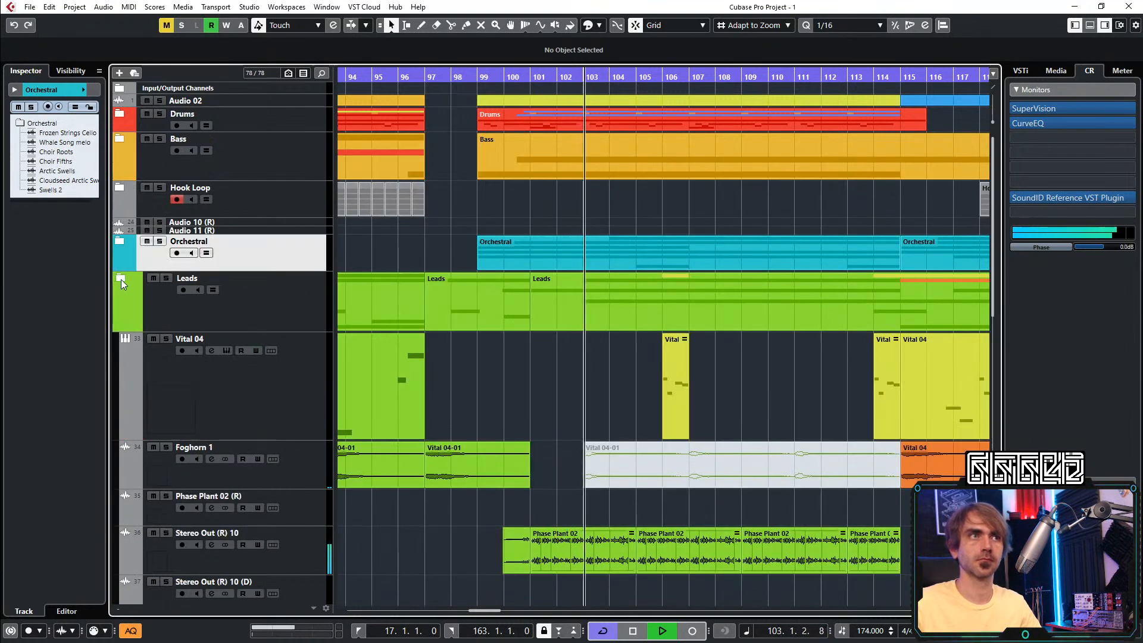
{"action": "left_click", "coordinate": [120, 278]}
{"action": "left_click", "coordinate": [119, 138]}
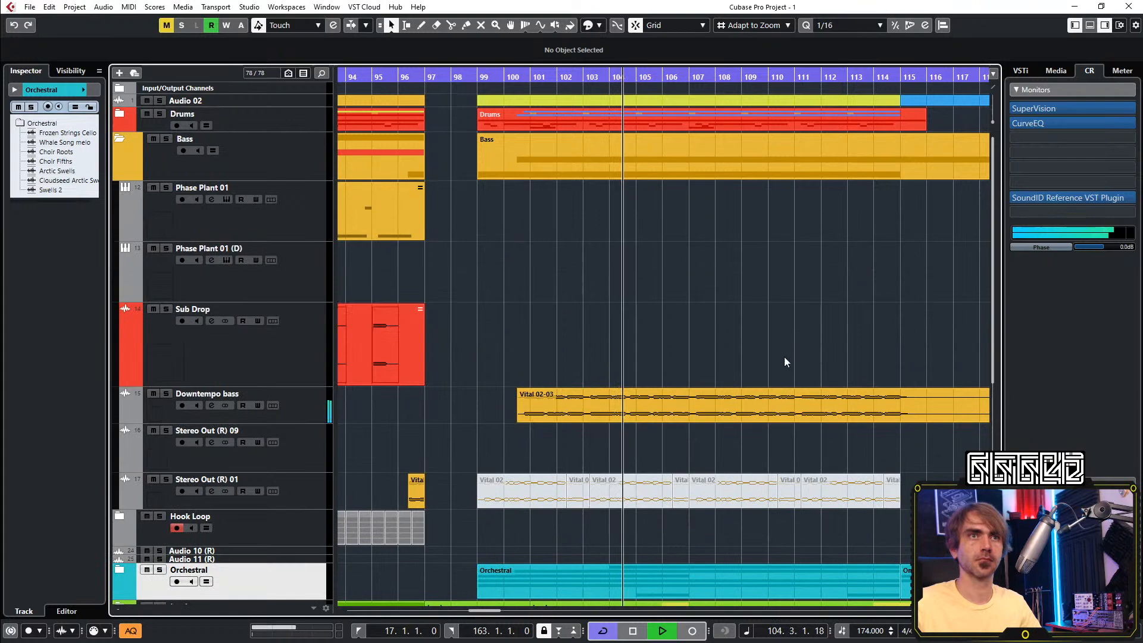
Play the Downtempo bass section from bar 99 and load a Compressor into that track's third insert slot
{"action": "left_click", "coordinate": [346, 405]}
{"action": "left_click", "coordinate": [468, 77]}
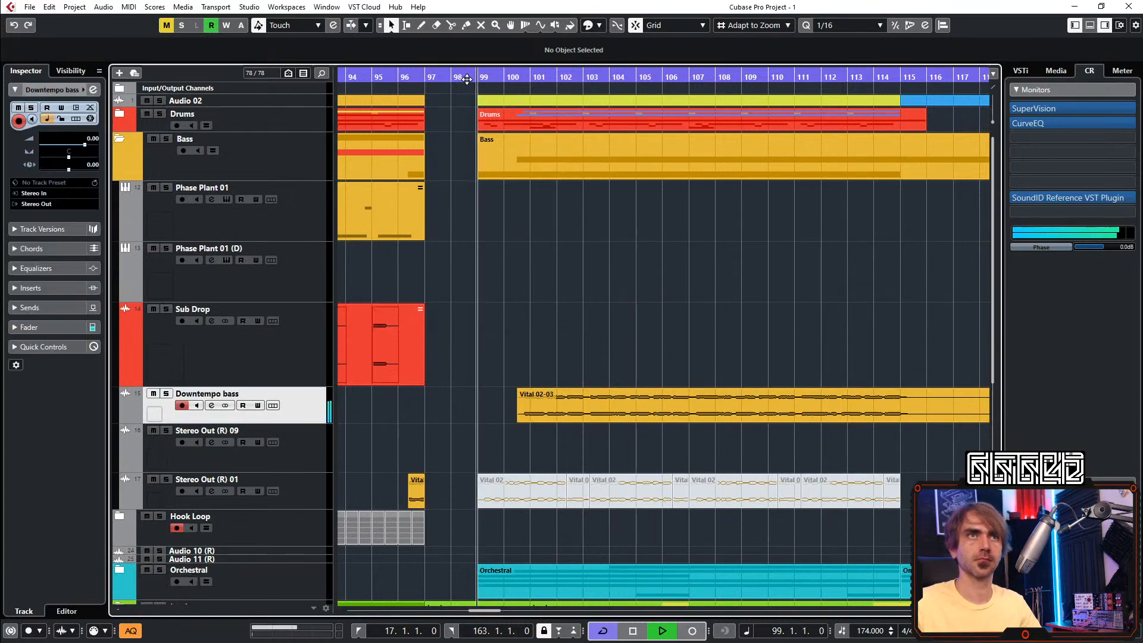
{"action": "key", "text": "g"}
{"action": "key", "text": "g"}
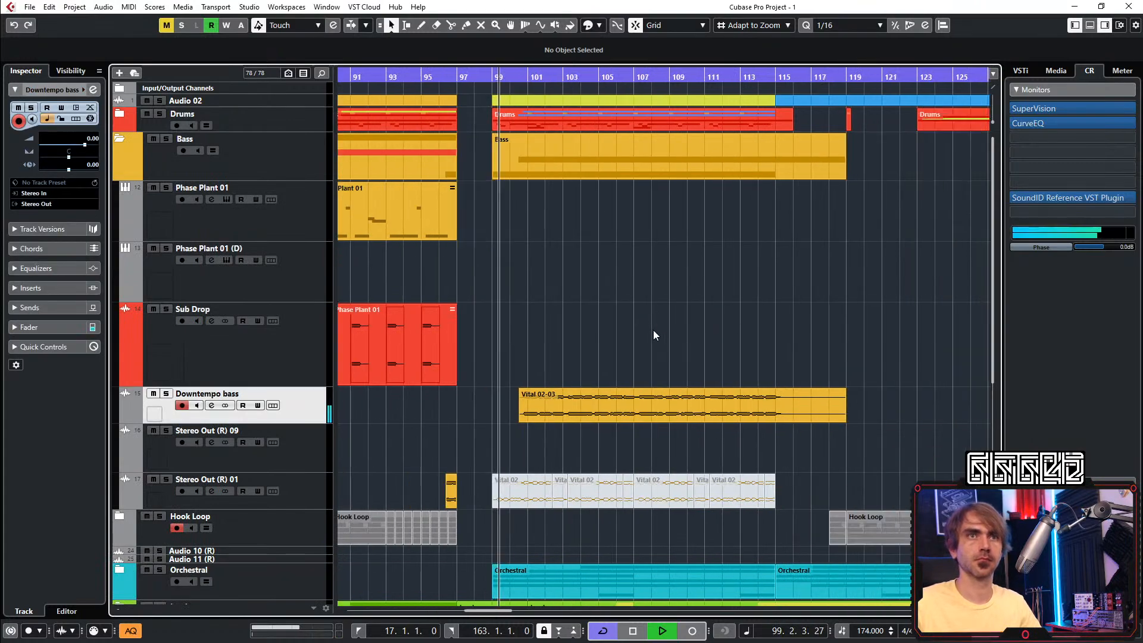
{"action": "left_click", "coordinate": [93, 89]}
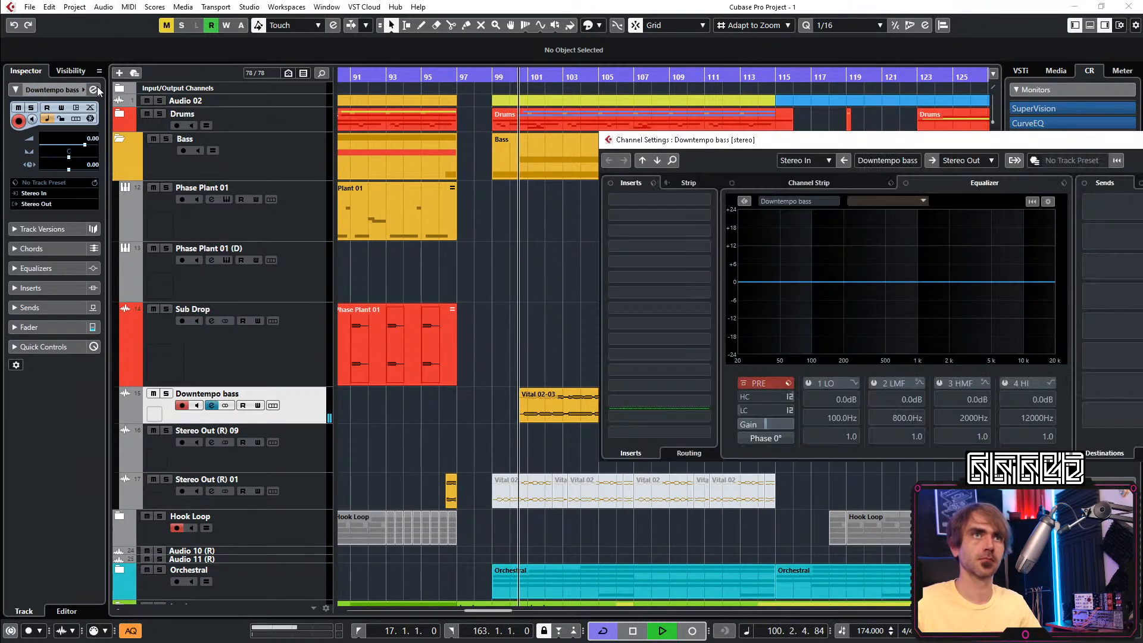
{"action": "left_click", "coordinate": [655, 232]}
{"action": "type", "text": "compr"}
{"action": "key", "text": "Return"}
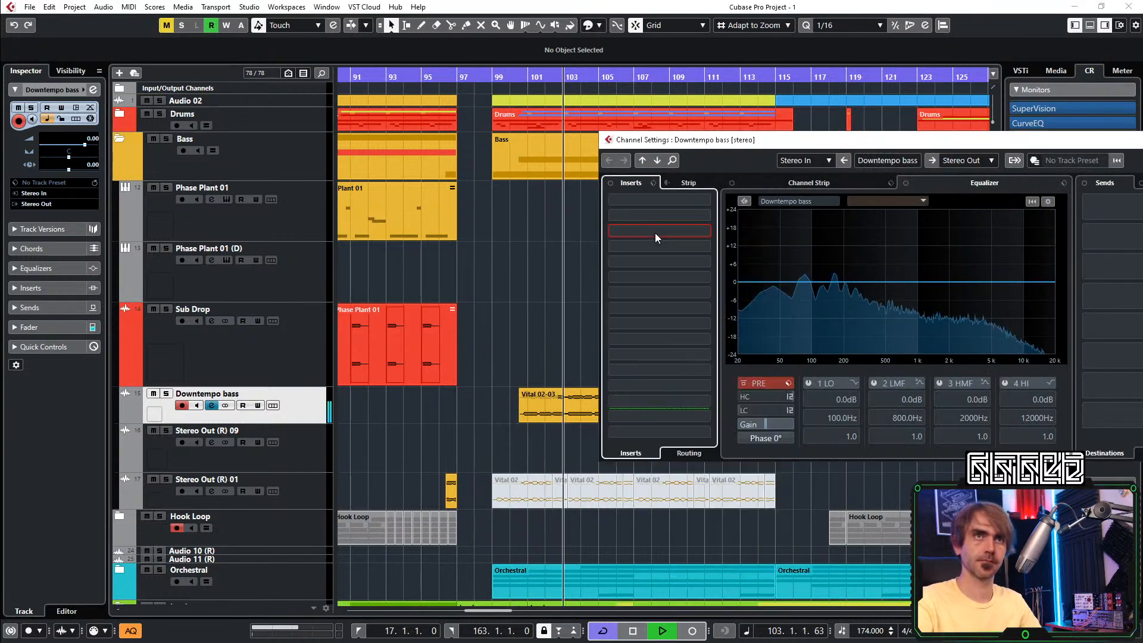
{"action": "left_click_drag", "start_coordinate": [327, 215], "coordinate": [779, 179]}
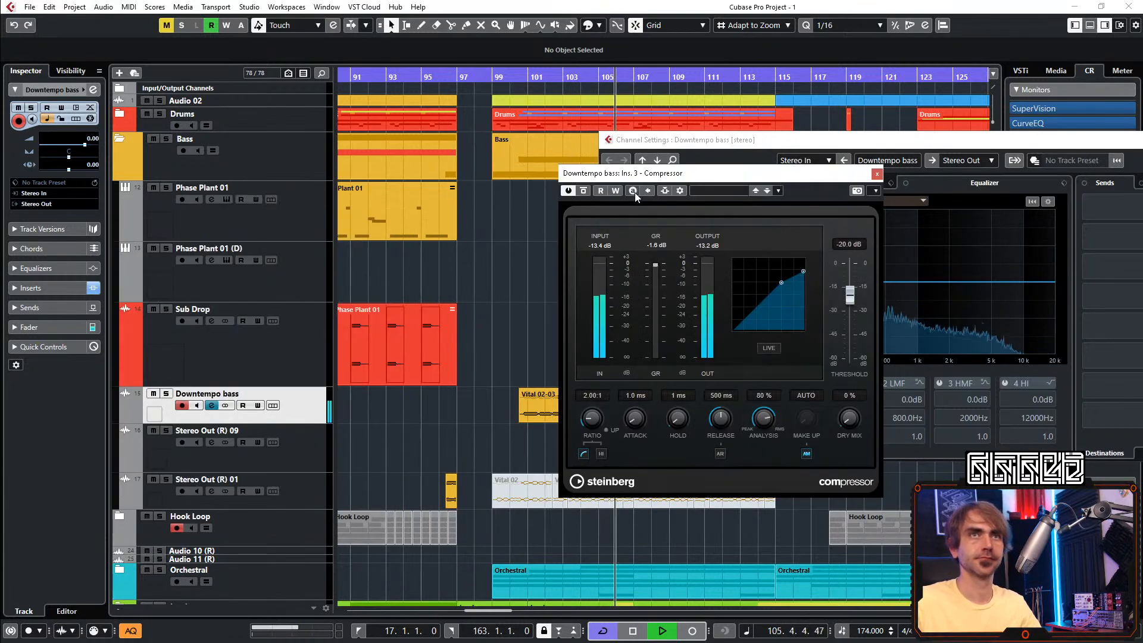
Add Main Kick as a side-chain source for the Downtempo bass Compressor and search the available sources for "ki"
{"action": "left_click", "coordinate": [664, 190]}
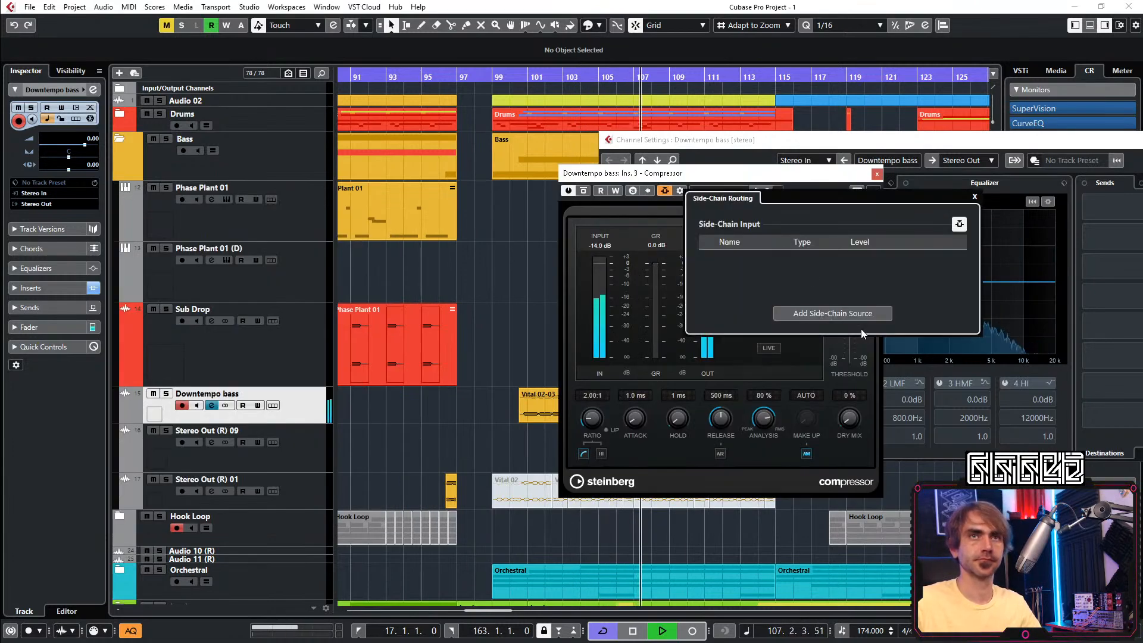
{"action": "left_click", "coordinate": [844, 314]}
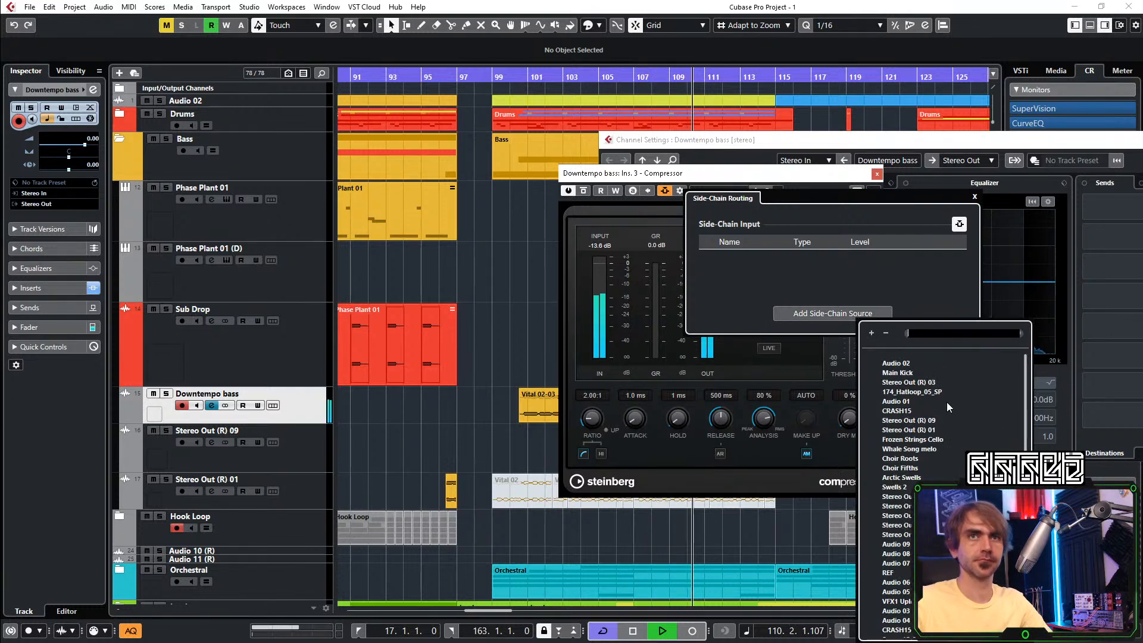
{"action": "left_click", "coordinate": [898, 373]}
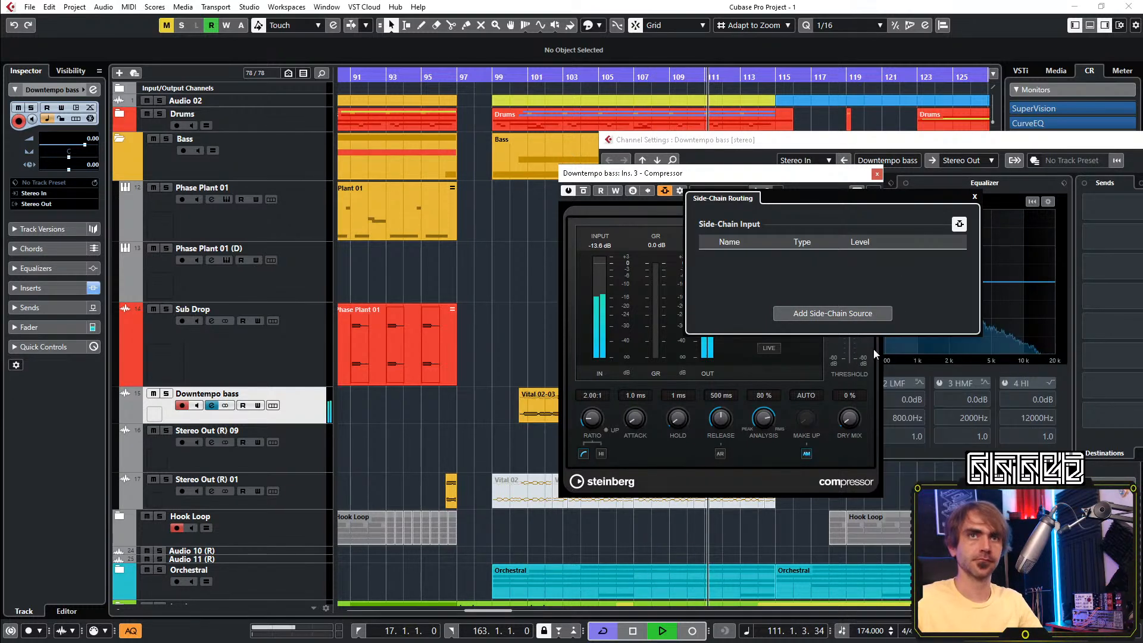
{"action": "left_click", "coordinate": [829, 313]}
{"action": "type", "text": "ki"}
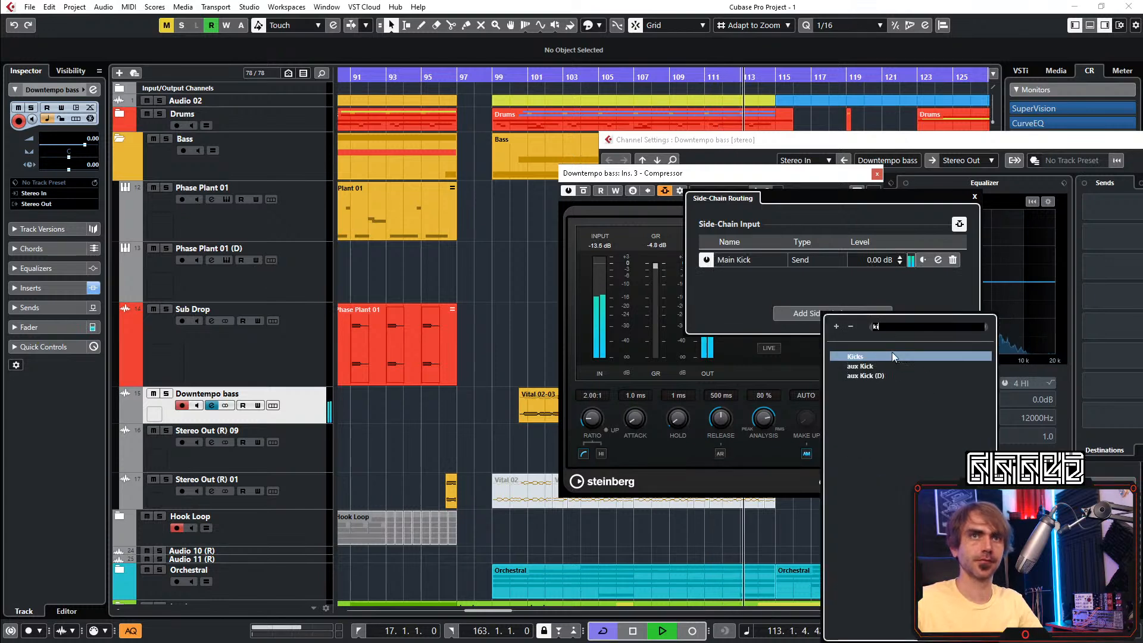
Add aux Kick as a second side-chain source for the Downtempo bass compressor
{"action": "left_click", "coordinate": [870, 367]}
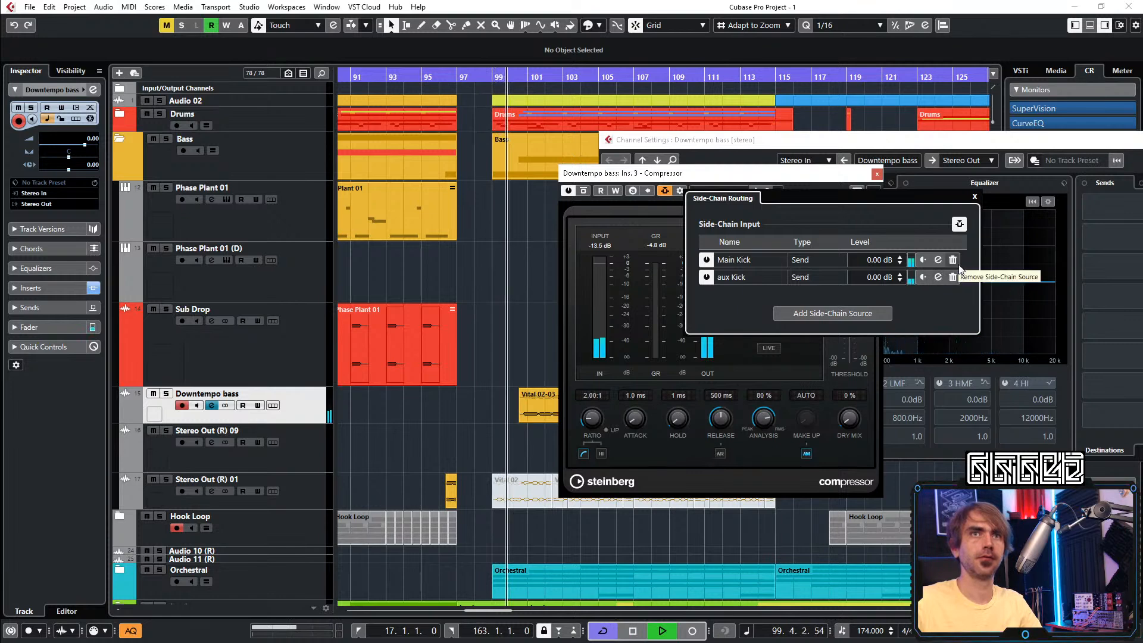
{"action": "left_click", "coordinate": [974, 198]}
Set the compressor's ratio to 4.07:1, threshold to -27.4 dB and release to 188 ms, disable automatic make-up gain, and audition the bass
{"action": "left_click_drag", "start_coordinate": [595, 418], "coordinate": [608, 393]}
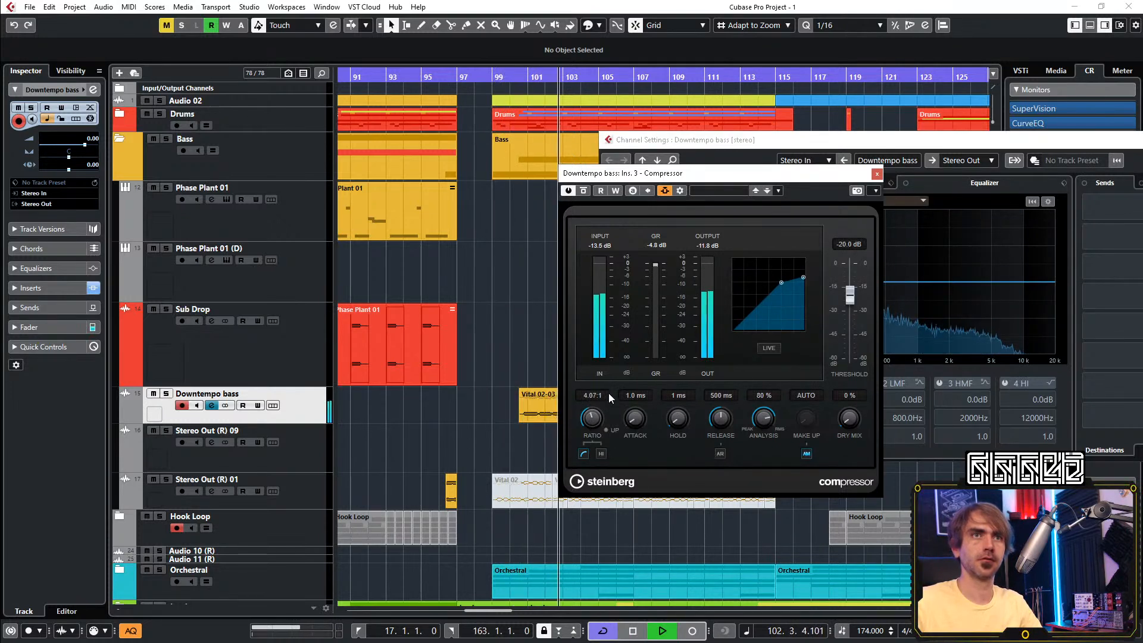
{"action": "left_click_drag", "start_coordinate": [851, 296], "coordinate": [850, 310]}
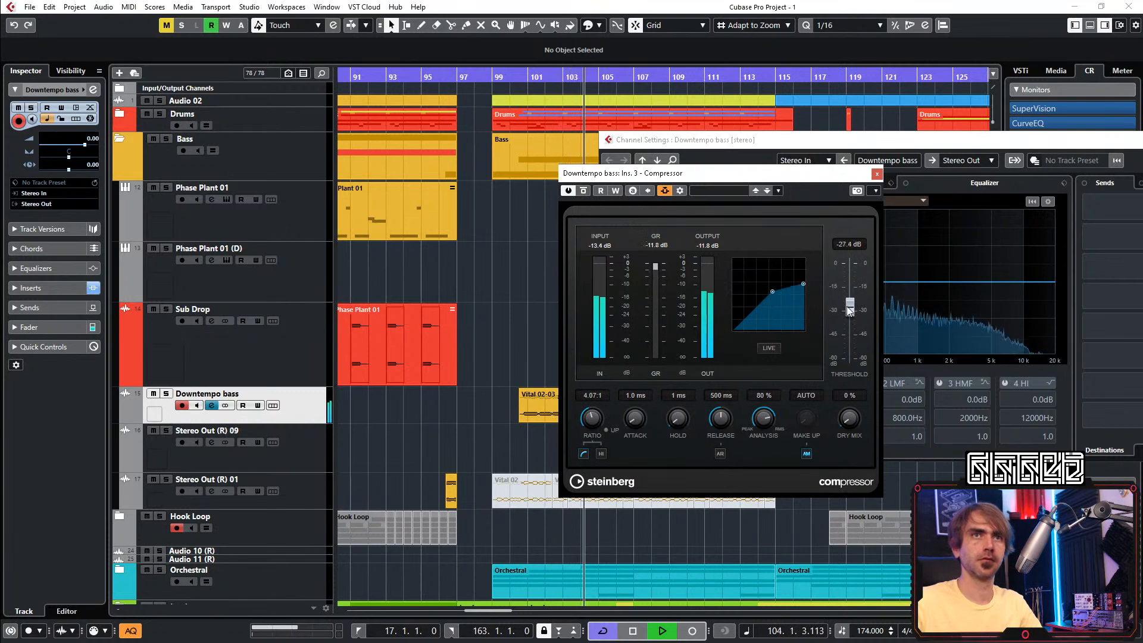
{"action": "left_click_drag", "start_coordinate": [721, 416], "coordinate": [722, 423]}
{"action": "left_click", "coordinate": [807, 453]}
{"action": "left_click_drag", "start_coordinate": [709, 418], "coordinate": [708, 417]}
{"action": "key", "text": "space"}
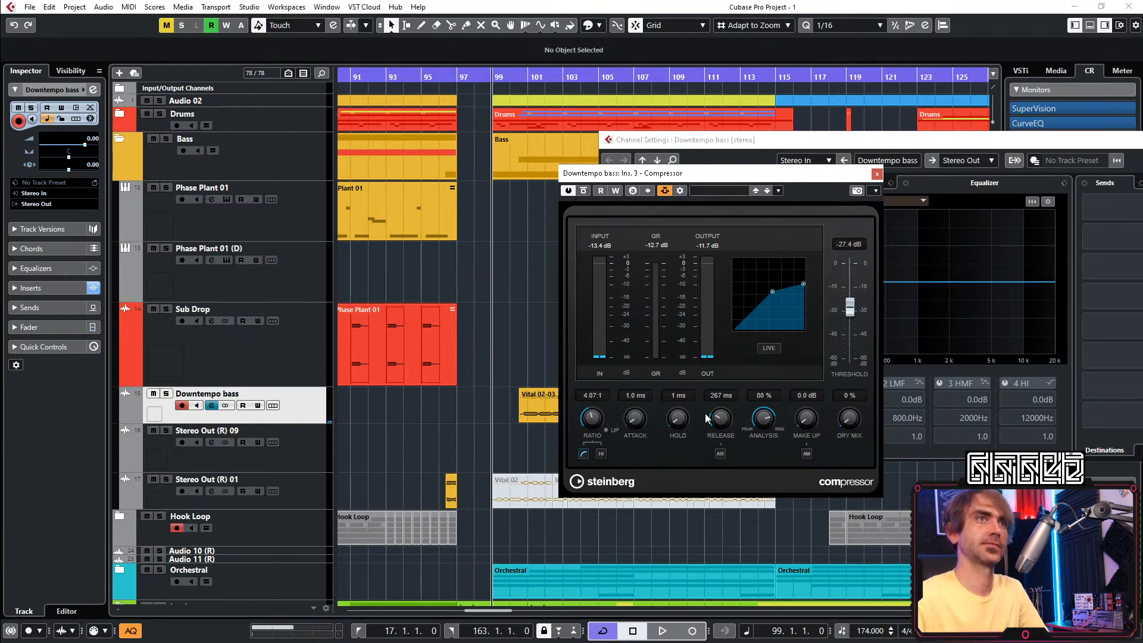
{"action": "key", "text": "space"}
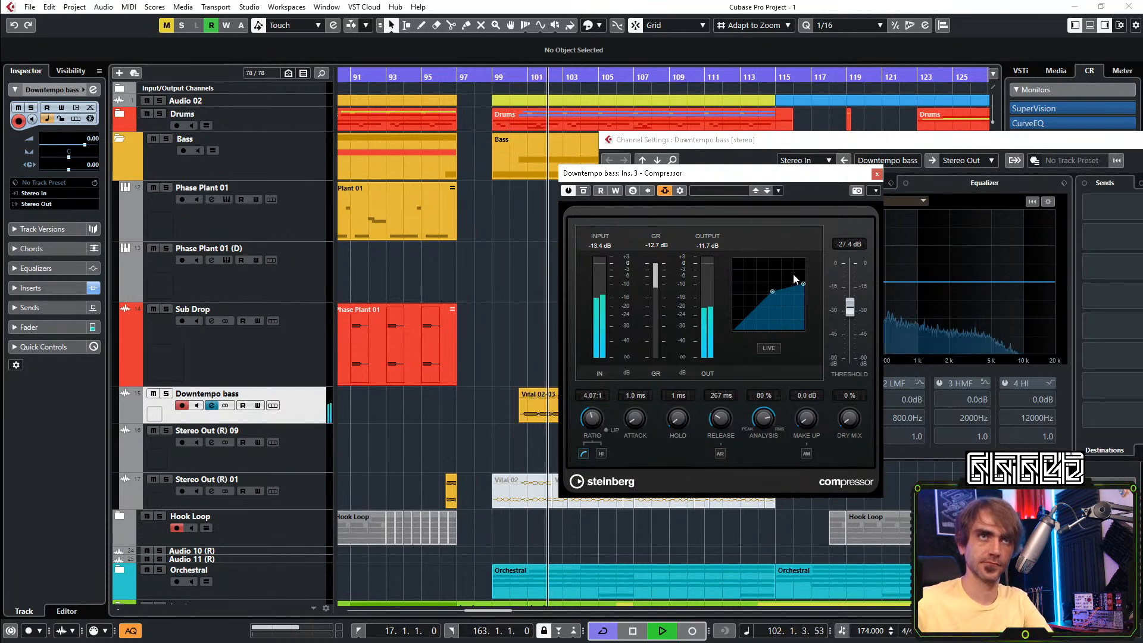
{"action": "left_click_drag", "start_coordinate": [717, 416], "coordinate": [712, 414]}
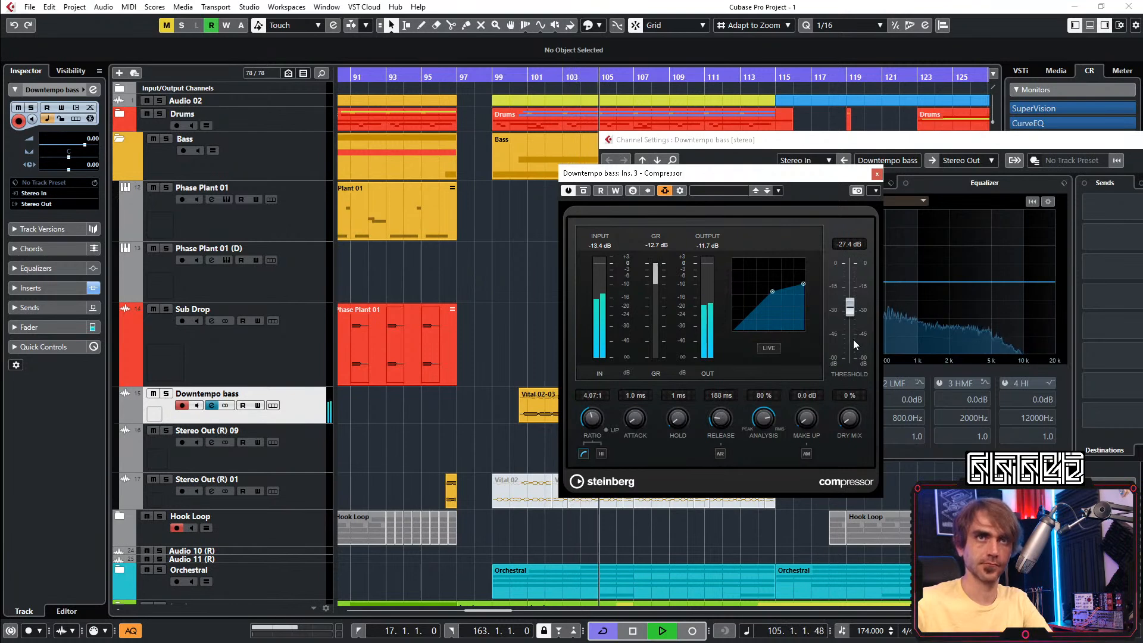
{"action": "key", "text": "space"}
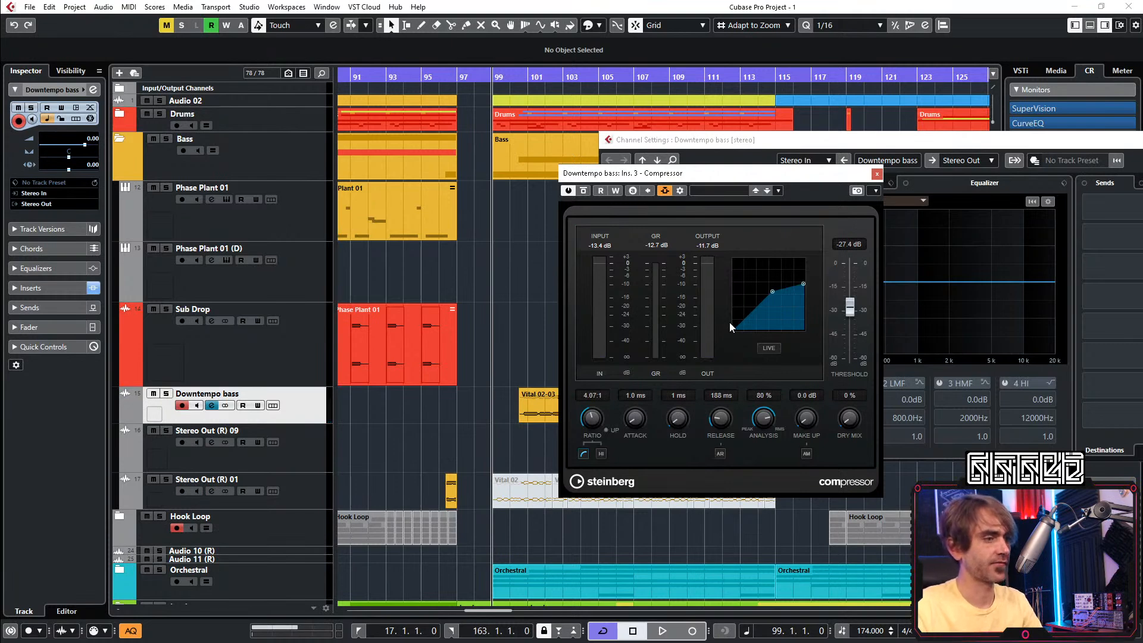
{"action": "key", "text": "space"}
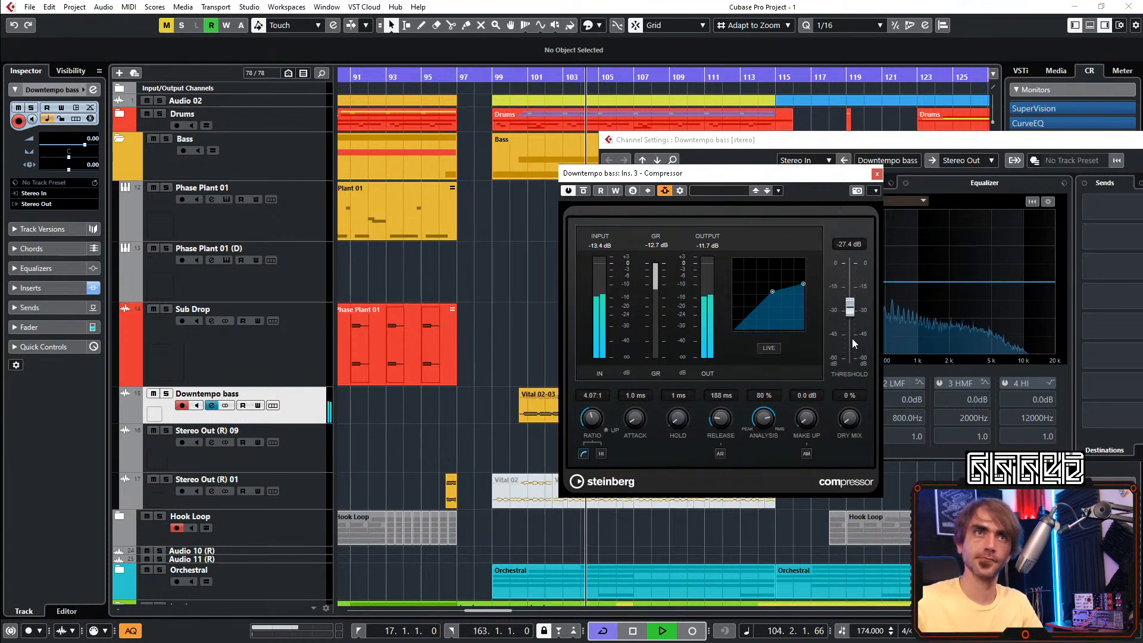
Set the compressor's threshold to -34.1 dB, ratio to 6.24:1 and release to 114 ms during playback
{"action": "left_click_drag", "start_coordinate": [850, 307], "coordinate": [850, 319]}
{"action": "left_click_drag", "start_coordinate": [594, 401], "coordinate": [600, 423]}
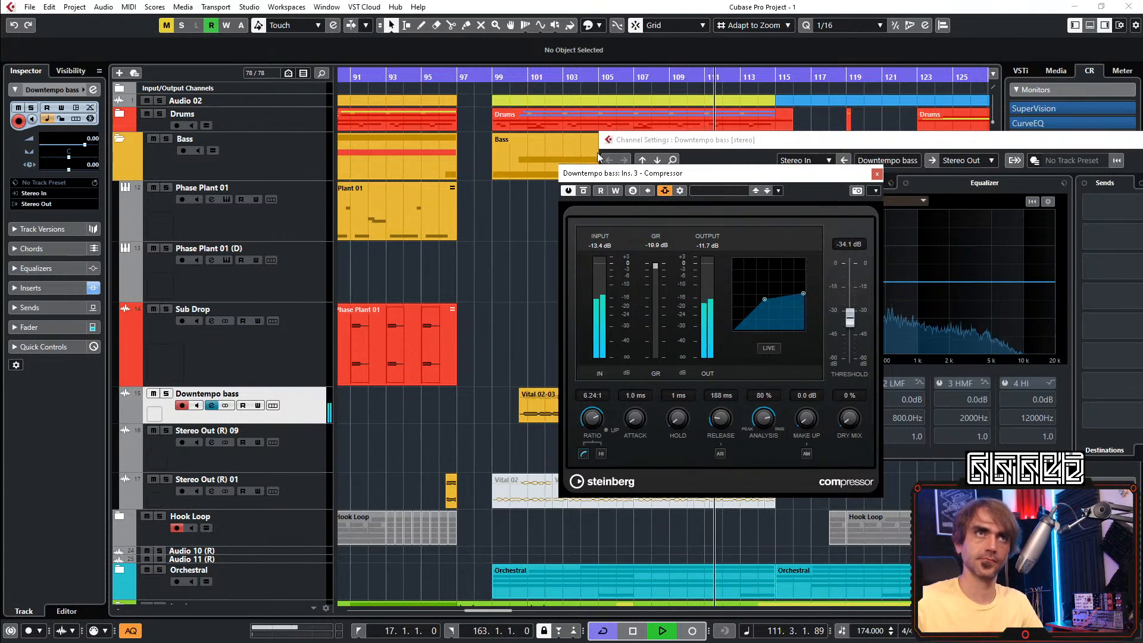
{"action": "key", "text": "space"}
{"action": "key", "text": "space"}
{"action": "left_click_drag", "start_coordinate": [725, 418], "coordinate": [727, 419]}
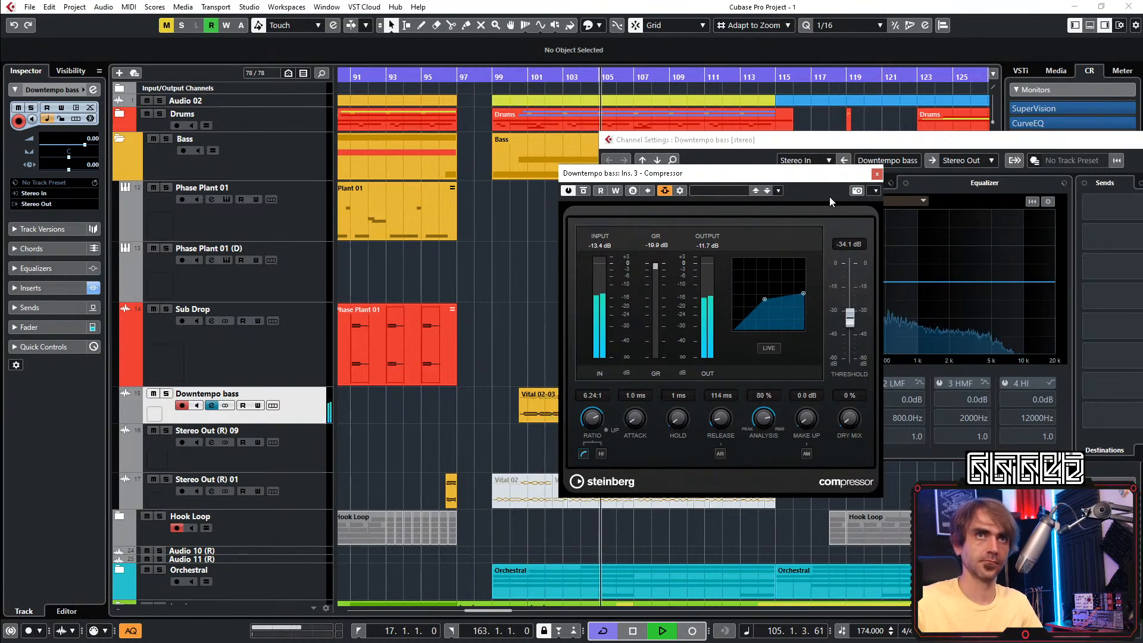
Close the compressor and the Downtempo bass channel settings
{"action": "left_click", "coordinate": [877, 175]}
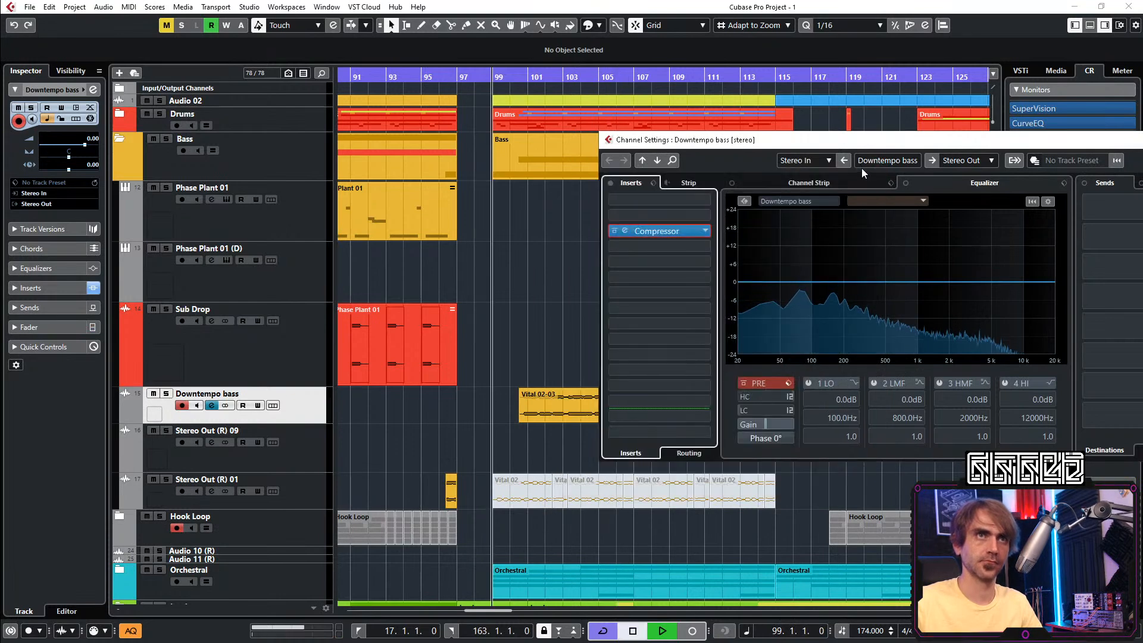
{"action": "left_click_drag", "start_coordinate": [762, 141], "coordinate": [358, 128]}
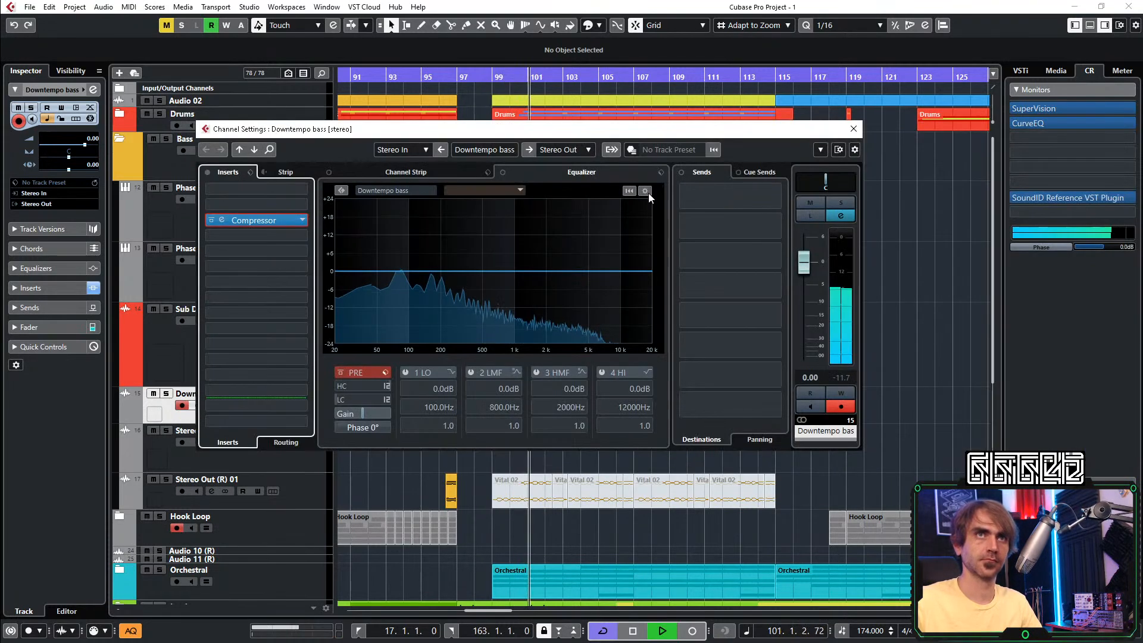
{"action": "left_click", "coordinate": [850, 128]}
Collapse the Bass and SFX folders and expand the Orchestral folder in the track list
{"action": "key", "text": "g"}
{"action": "key", "text": "g"}
{"action": "key", "text": "g"}
{"action": "key", "text": "g"}
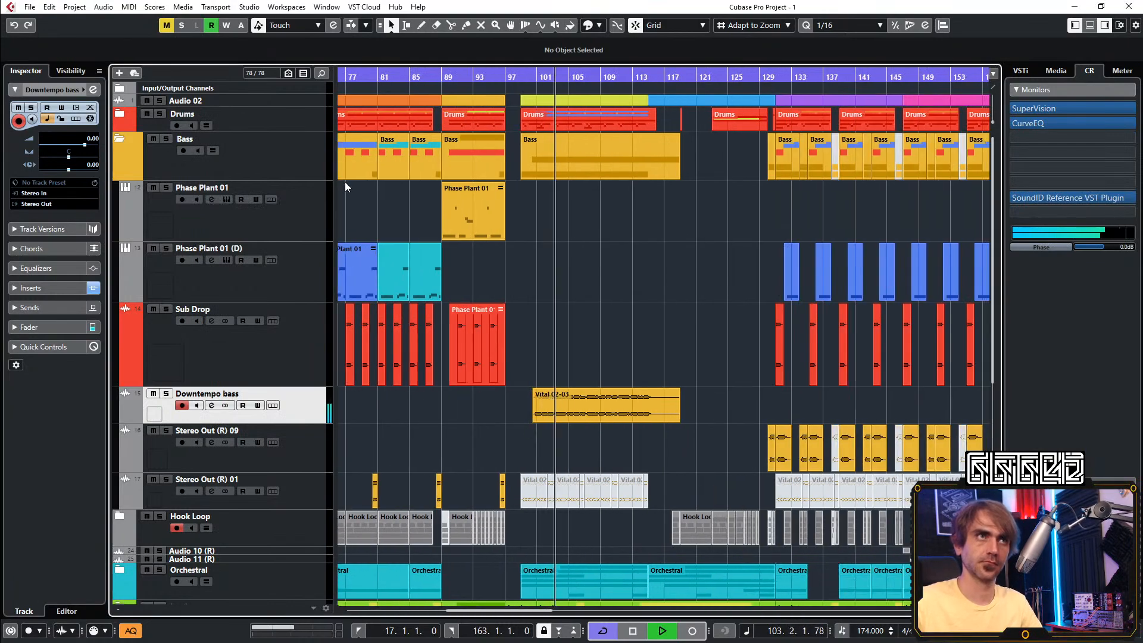
{"action": "left_click", "coordinate": [119, 138]}
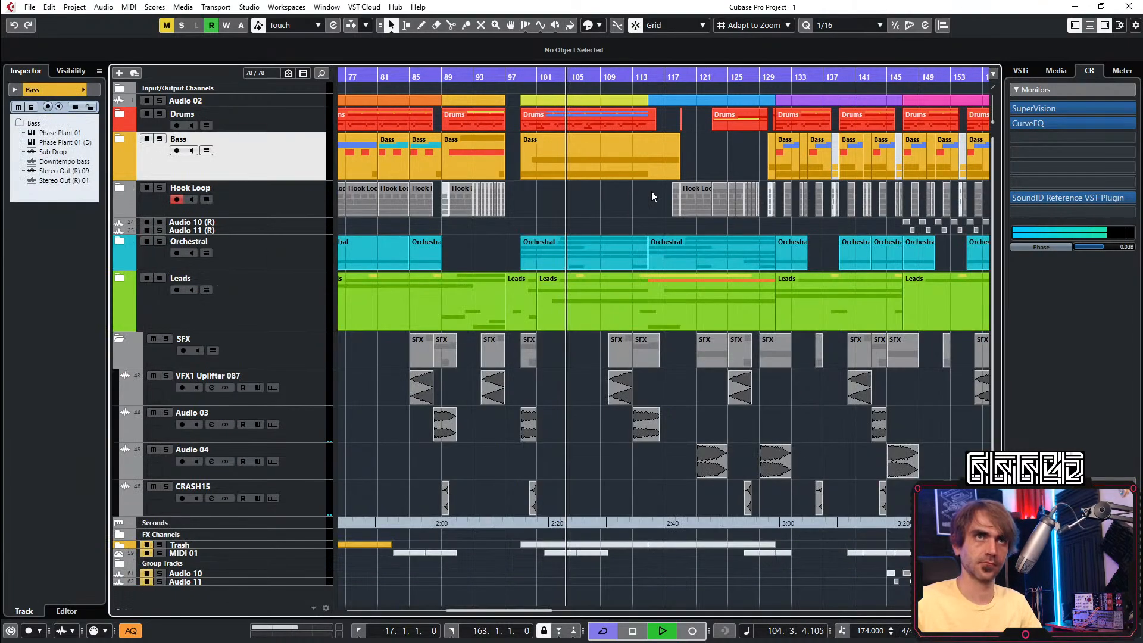
{"action": "left_click", "coordinate": [120, 338]}
{"action": "left_click", "coordinate": [119, 245]}
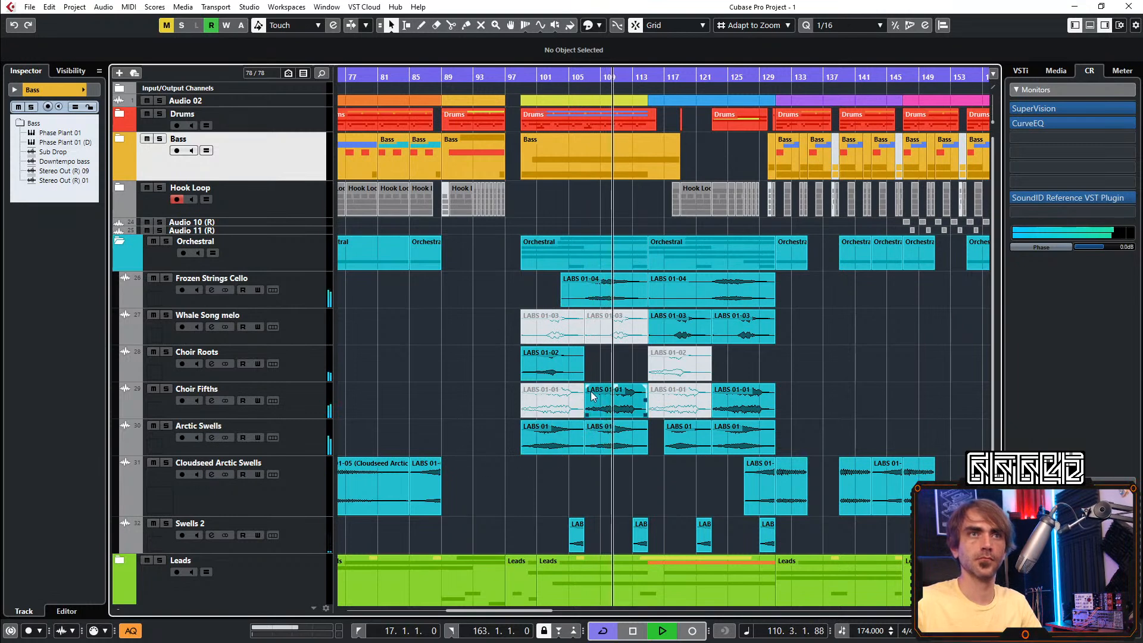
Select all Orchestral tracks from Frozen Strings Cello through Swells 2 and show the MixConsole below the project
{"action": "left_click", "coordinate": [314, 365]}
{"action": "left_click", "coordinate": [311, 403], "text": "ctrl"}
{"action": "left_click", "coordinate": [307, 438], "text": "ctrl"}
{"action": "left_click", "coordinate": [307, 305]}
{"action": "left_click", "coordinate": [308, 524], "text": "shift"}
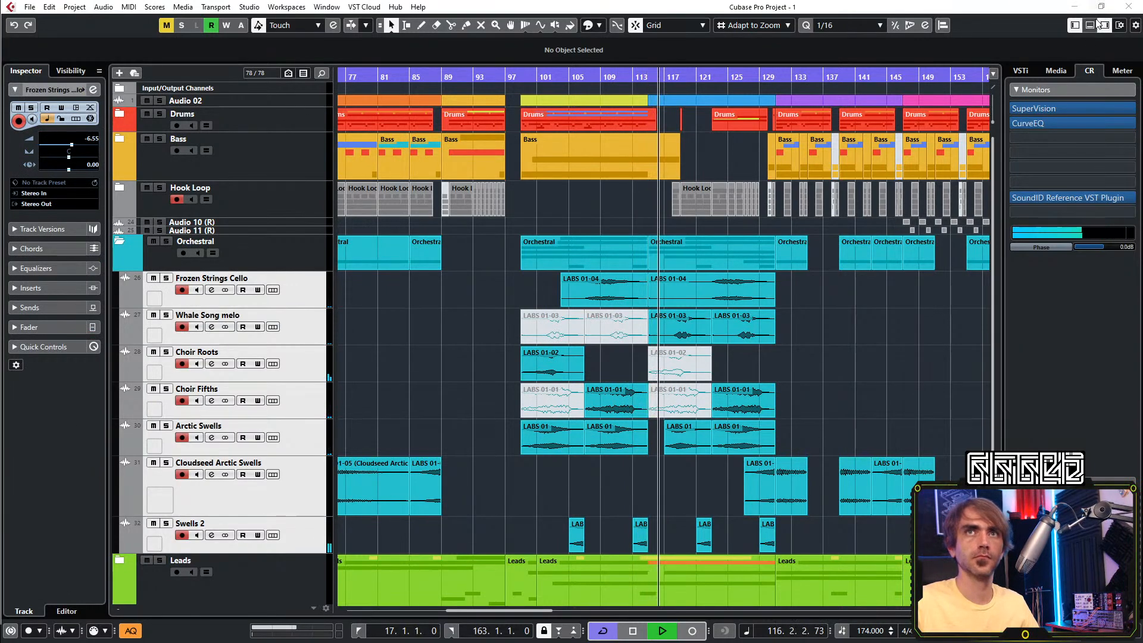
{"action": "key", "text": "ctrl+alt+e"}
{"action": "left_click", "coordinate": [177, 610]}
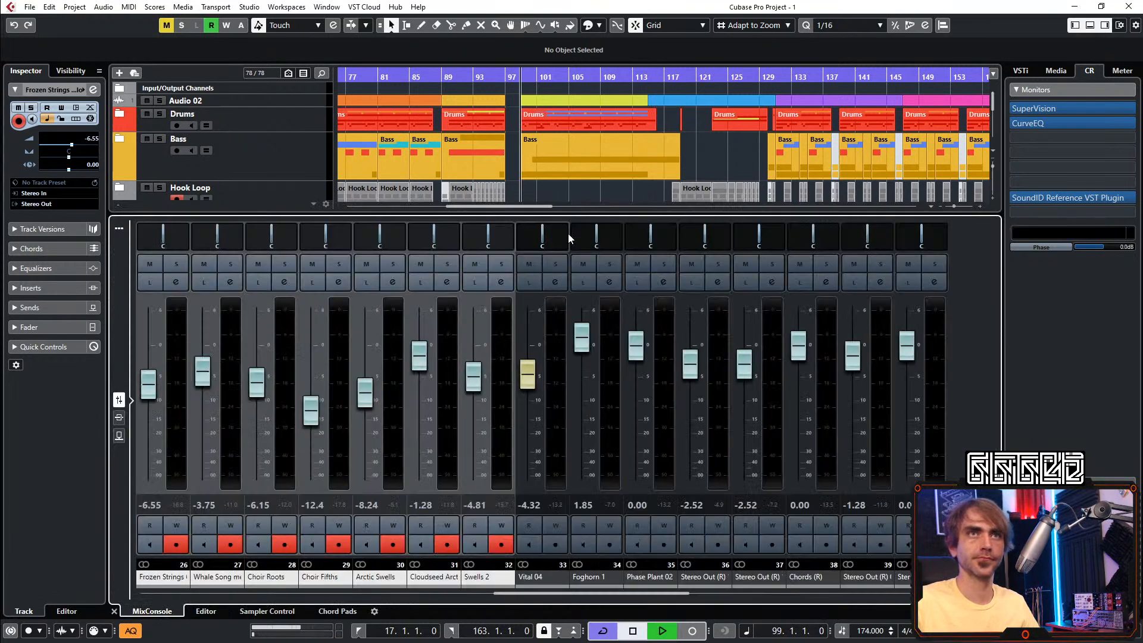
Lower the selected orchestral faders together, bringing Frozen Strings Cello to about -8.62 dB
{"action": "scroll", "coordinate": [627, 150], "scroll_direction": "down", "scroll_amount": 5}
{"action": "scroll", "coordinate": [478, 371], "scroll_direction": "down", "scroll_amount": 3}
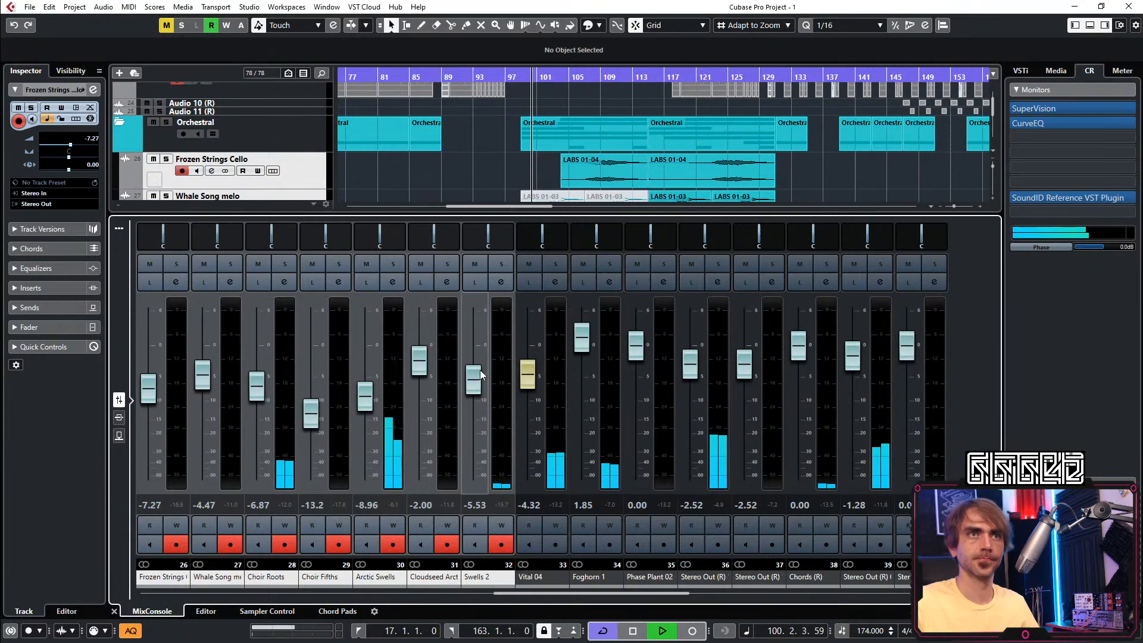
{"action": "left_click_drag", "start_coordinate": [560, 213], "coordinate": [506, 349]}
{"action": "scroll", "coordinate": [471, 465], "scroll_direction": "down", "scroll_amount": 2}
{"action": "scroll", "coordinate": [738, 267], "scroll_direction": "down", "scroll_amount": 3}
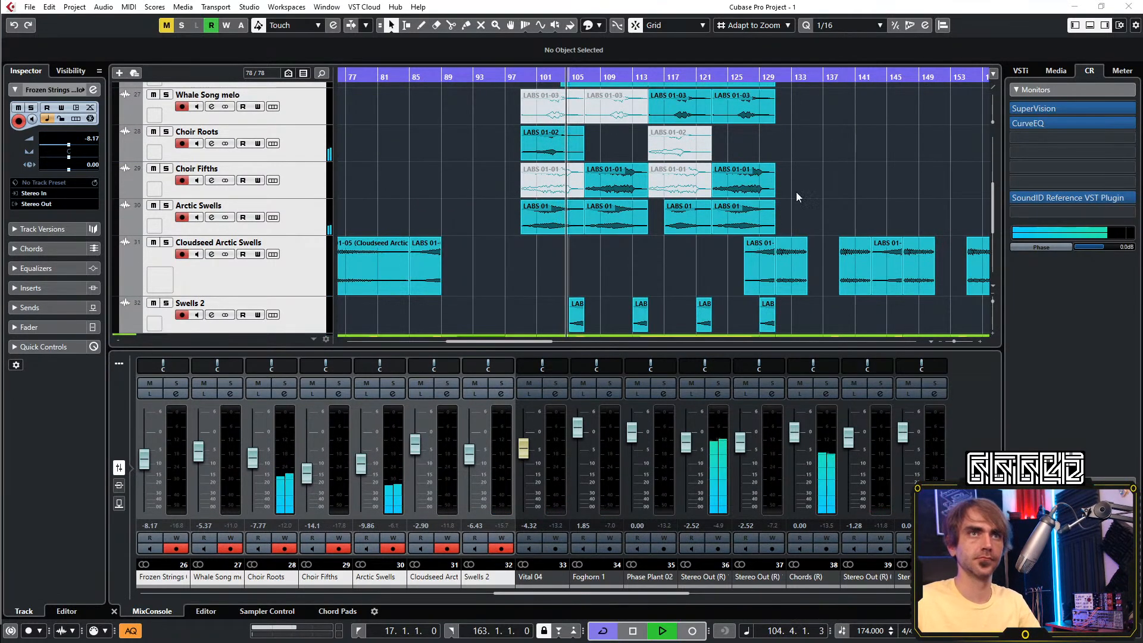
{"action": "left_click", "coordinate": [814, 200]}
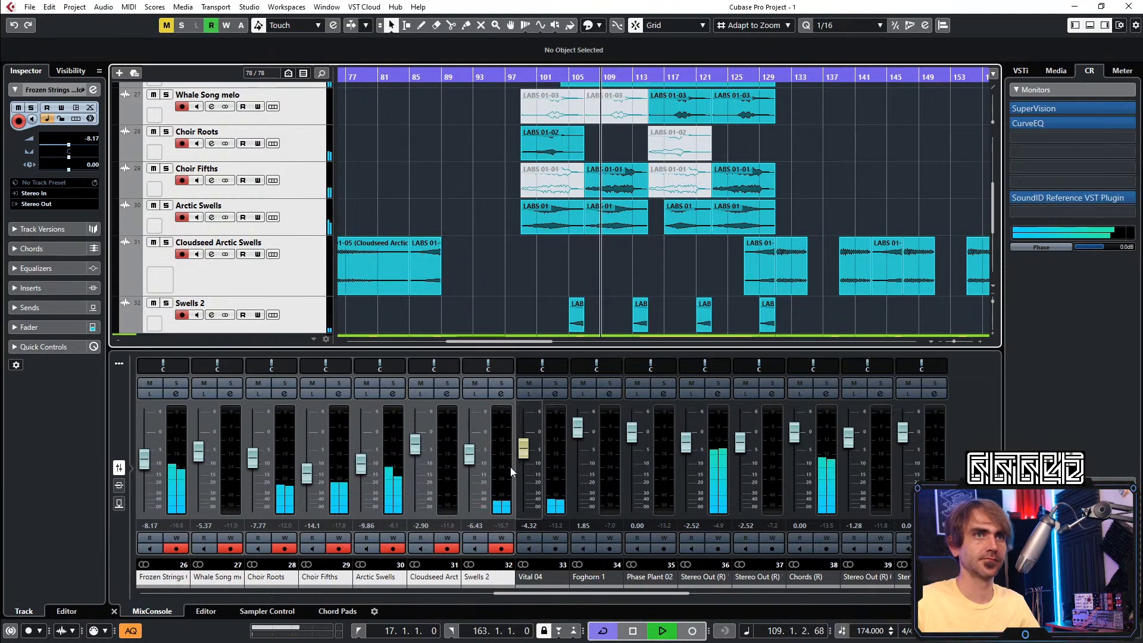
{"action": "left_click_drag", "start_coordinate": [467, 457], "coordinate": [466, 459]}
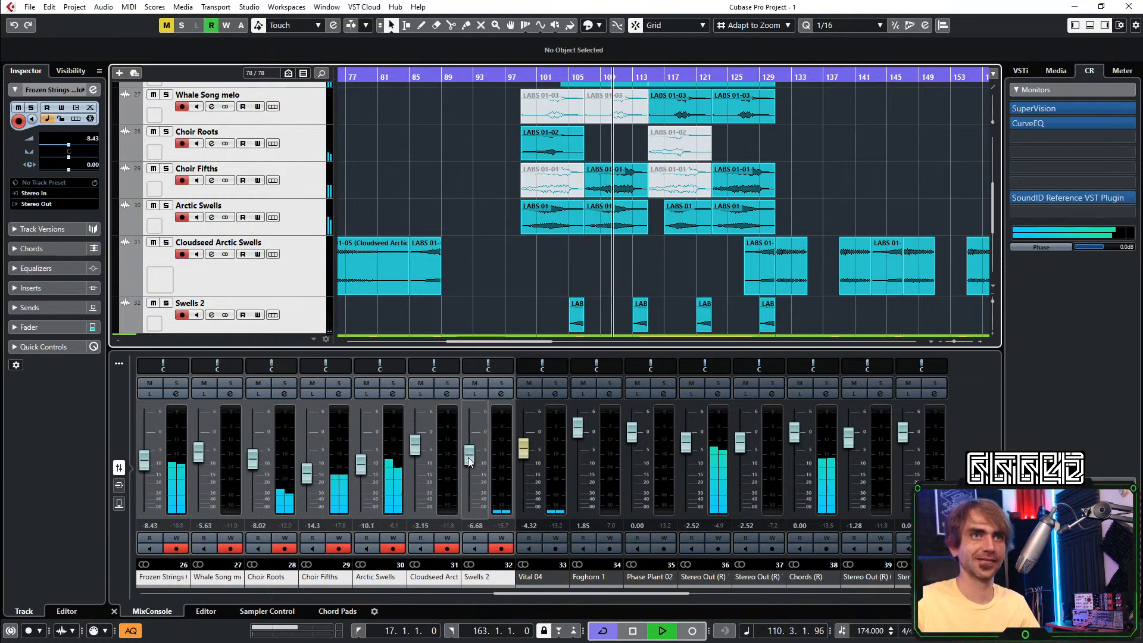
Close the MixConsole, collapse the Orchestral folder and stop playback
{"action": "left_click", "coordinate": [114, 611]}
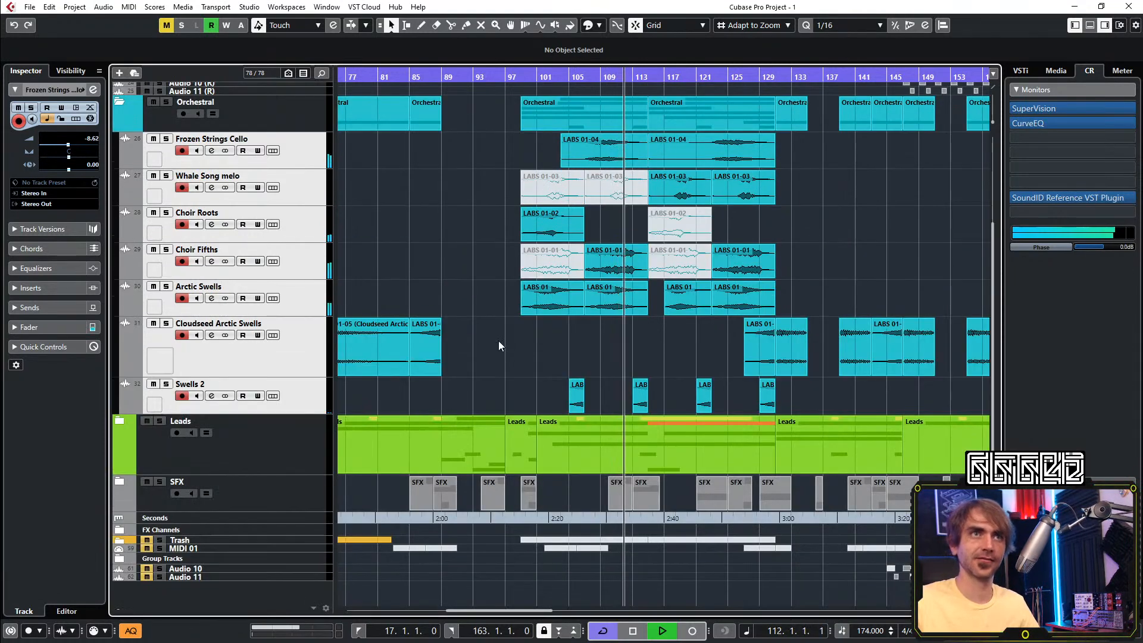
{"action": "scroll", "coordinate": [125, 241], "scroll_direction": "up", "scroll_amount": 4}
{"action": "left_click", "coordinate": [123, 242]}
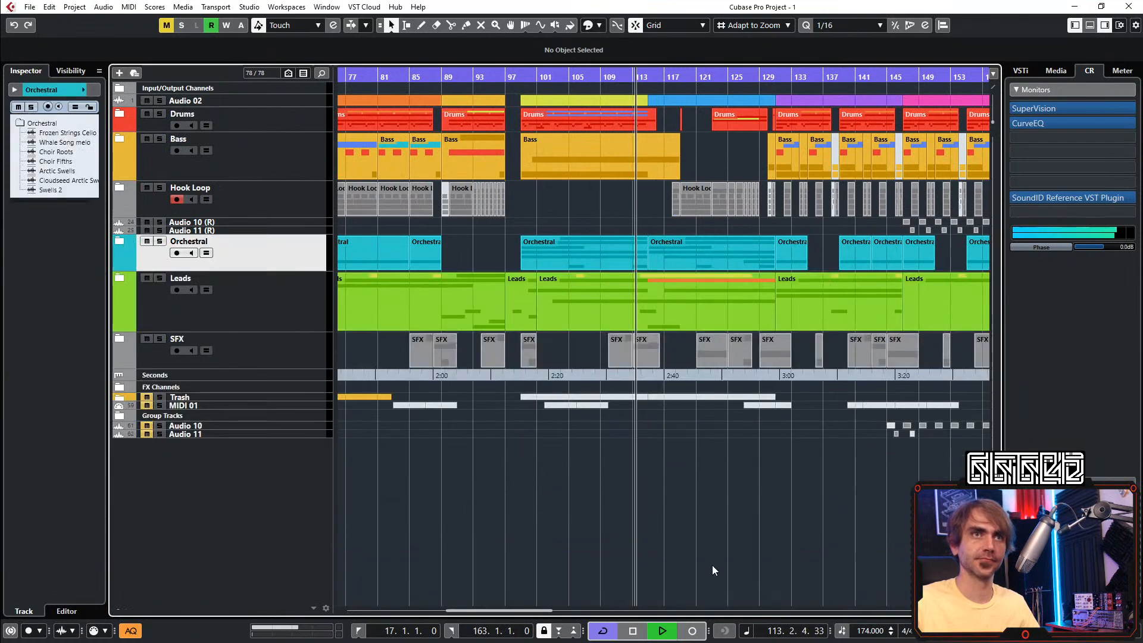
{"action": "key", "text": "space"}
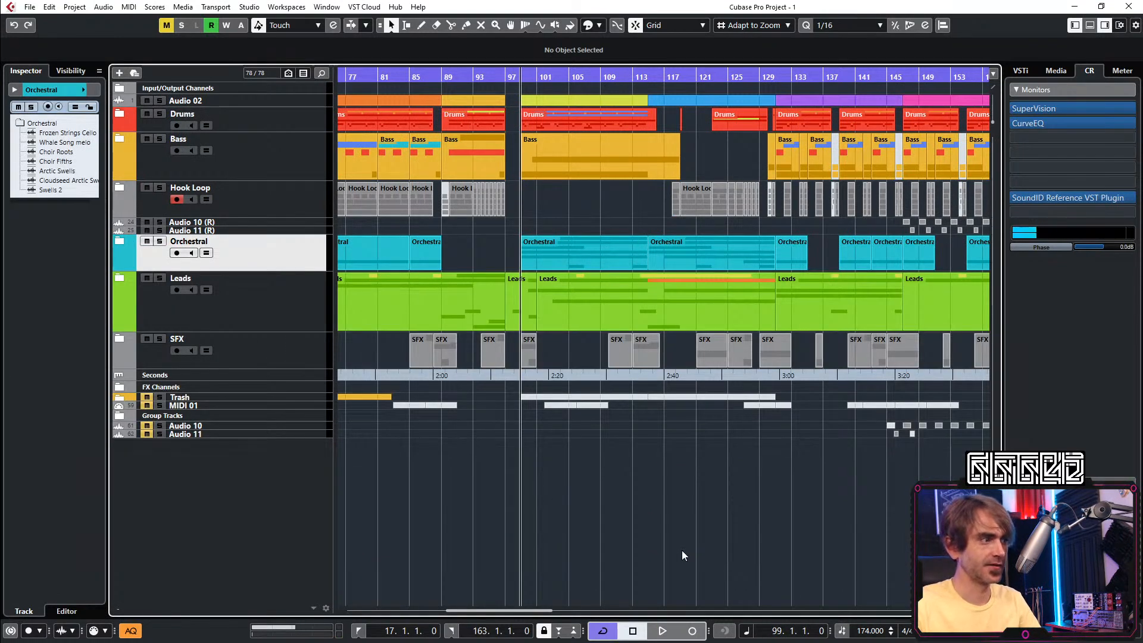
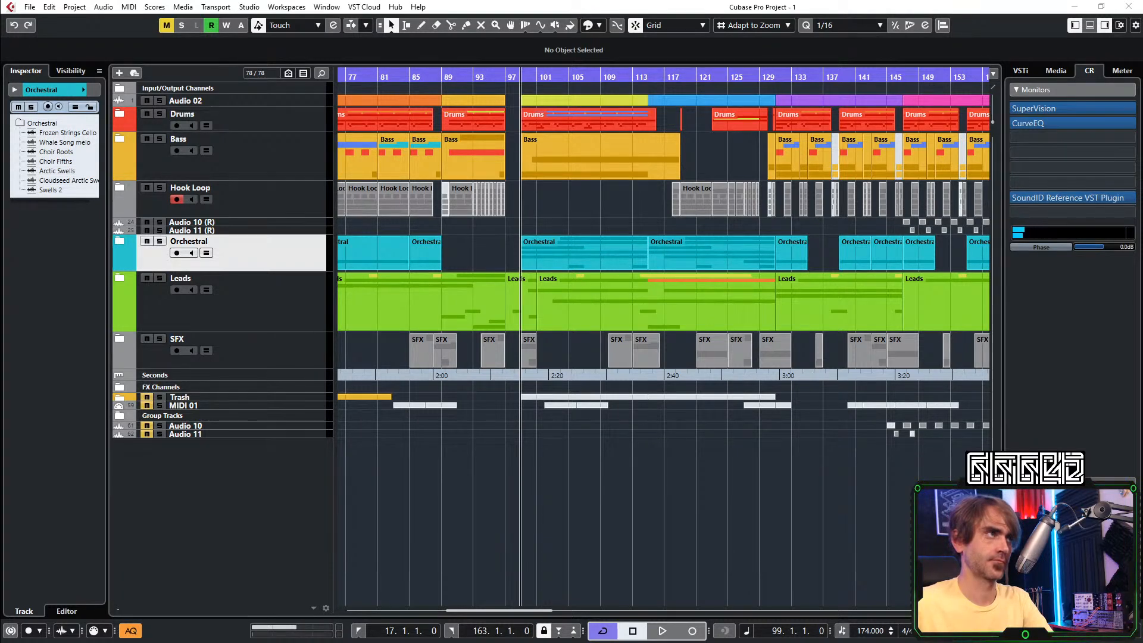
Create a sampler track from COWBELL 4.wav and close the Sampler Control
{"action": "left_click", "coordinate": [550, 553]}
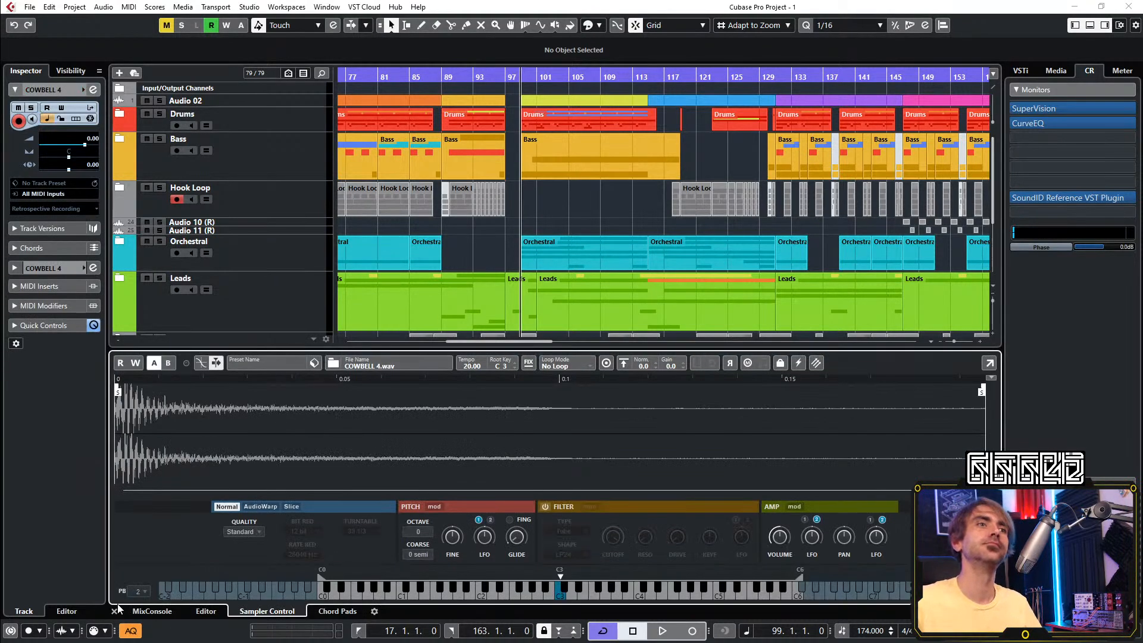
{"action": "left_click", "coordinate": [115, 611]}
Set the cycle range from bar 57 to bar 73 and play it with cycling enabled
{"action": "scroll", "coordinate": [543, 498], "scroll_direction": "left", "scroll_amount": 5}
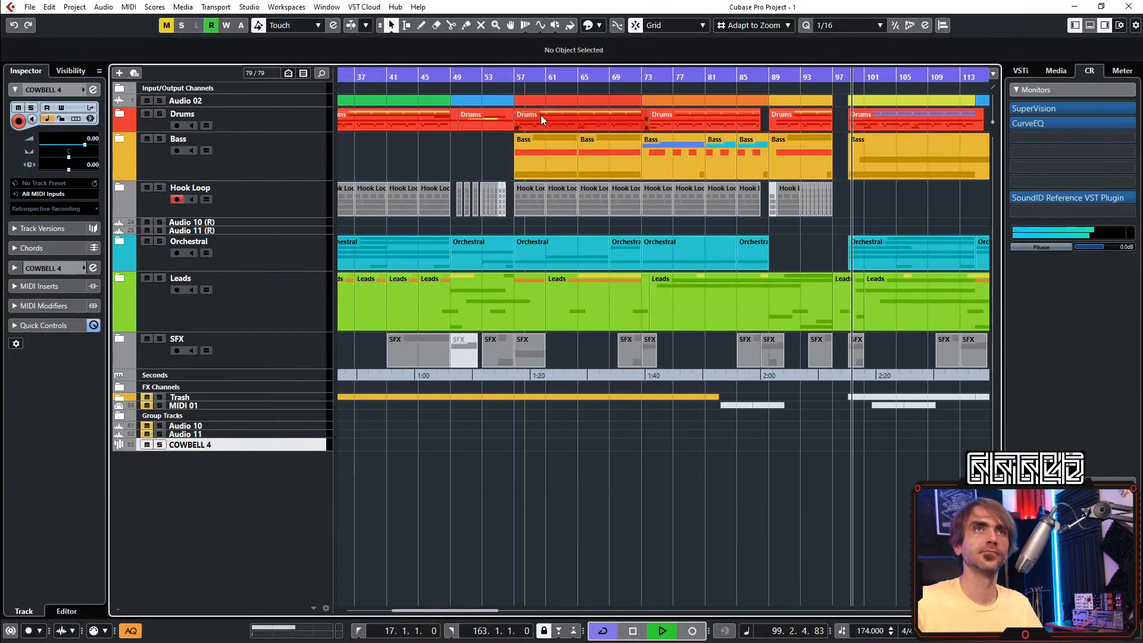
{"action": "key", "text": "KP_Divide"}
{"action": "left_click", "coordinate": [495, 78]}
{"action": "scroll", "coordinate": [522, 86], "scroll_direction": "up", "scroll_amount": 3}
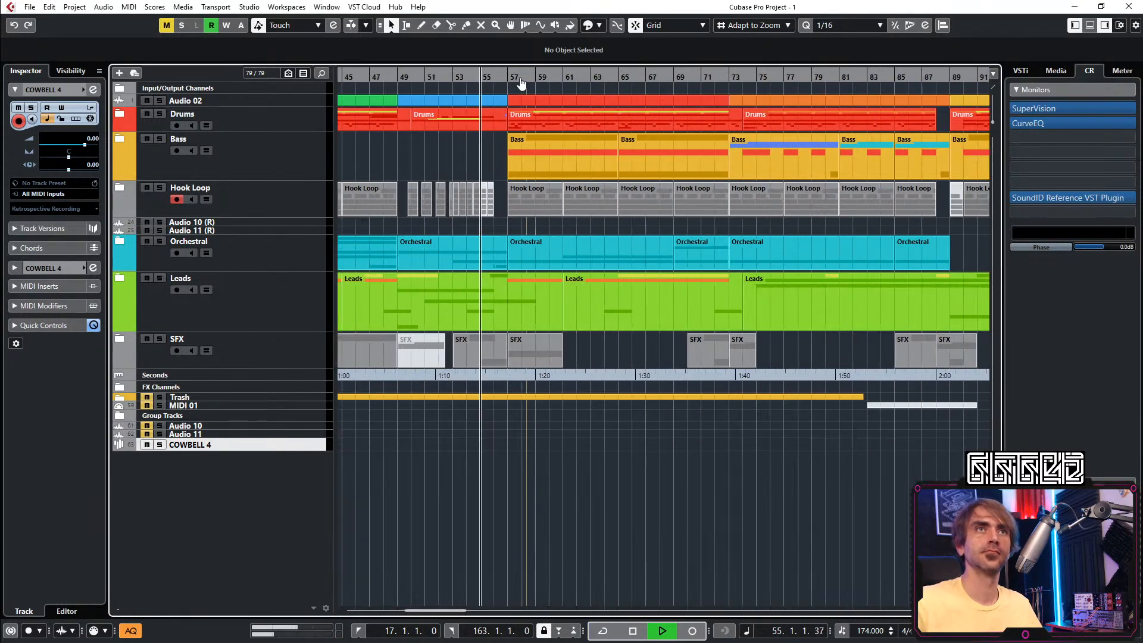
{"action": "left_click", "coordinate": [509, 78], "text": "ctrl"}
{"action": "left_click", "coordinate": [727, 74], "text": "alt"}
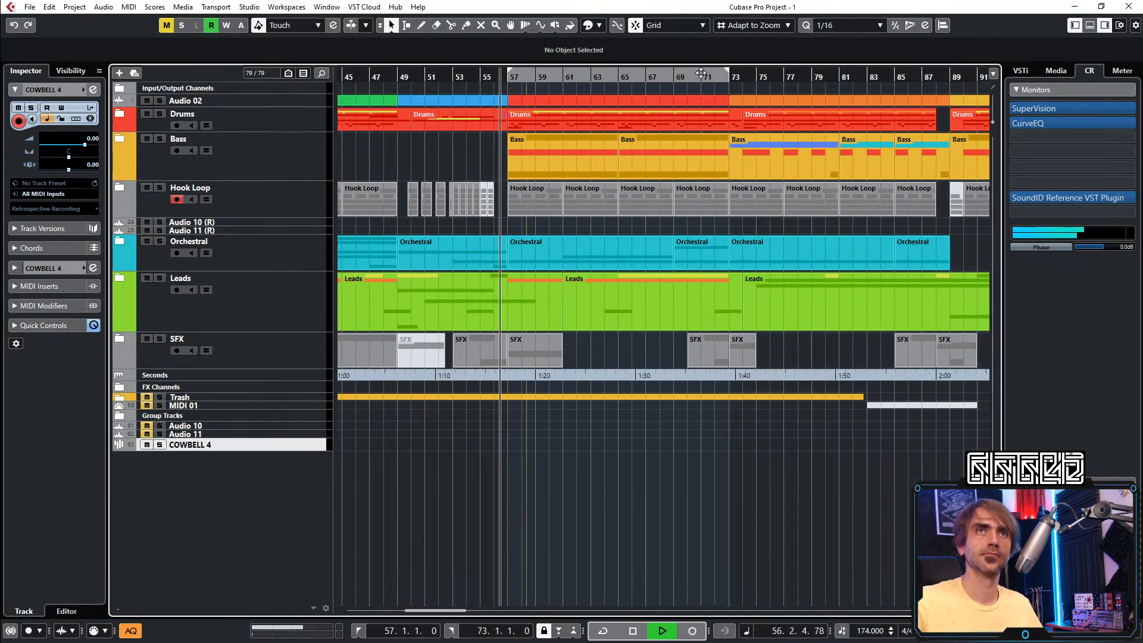
{"action": "key", "text": "KP_Divide"}
Enlarge the COWBELL 4 track's height and create a MIDI part on it from bar 57 to bar 73
{"action": "scroll", "coordinate": [524, 417], "scroll_direction": "up", "scroll_amount": 2}
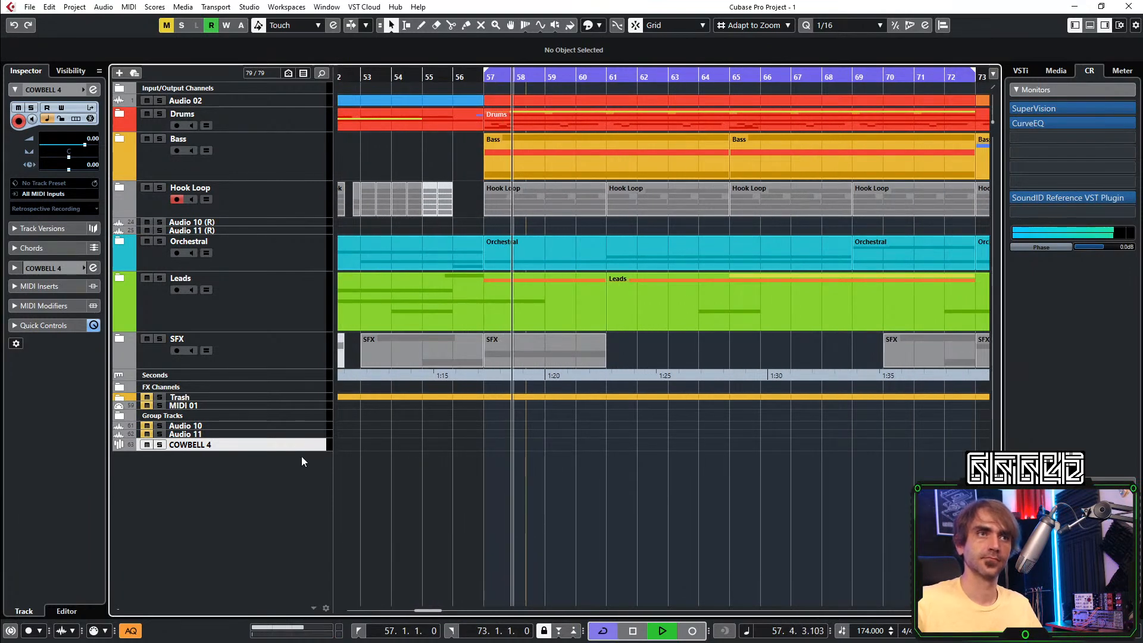
{"action": "left_click_drag", "start_coordinate": [309, 451], "coordinate": [309, 497]}
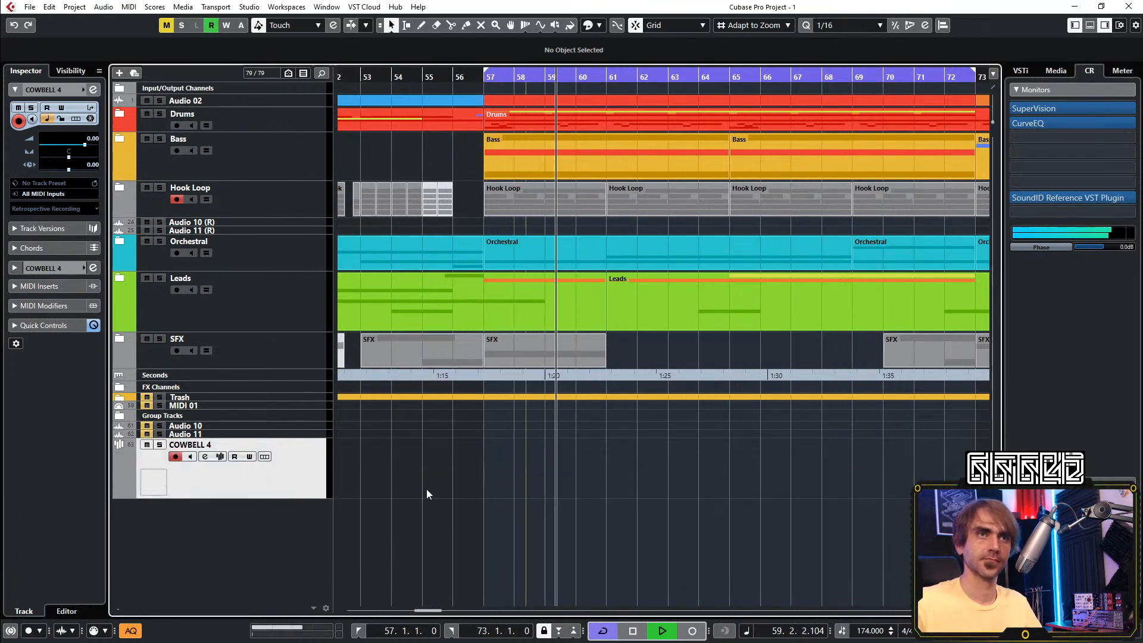
{"action": "double_click", "coordinate": [491, 469]}
Shorten the COWBELL 4 part to two bars and fill the range up to bar 73 with shared copies
{"action": "scroll", "coordinate": [589, 506], "scroll_direction": "down", "scroll_amount": 2}
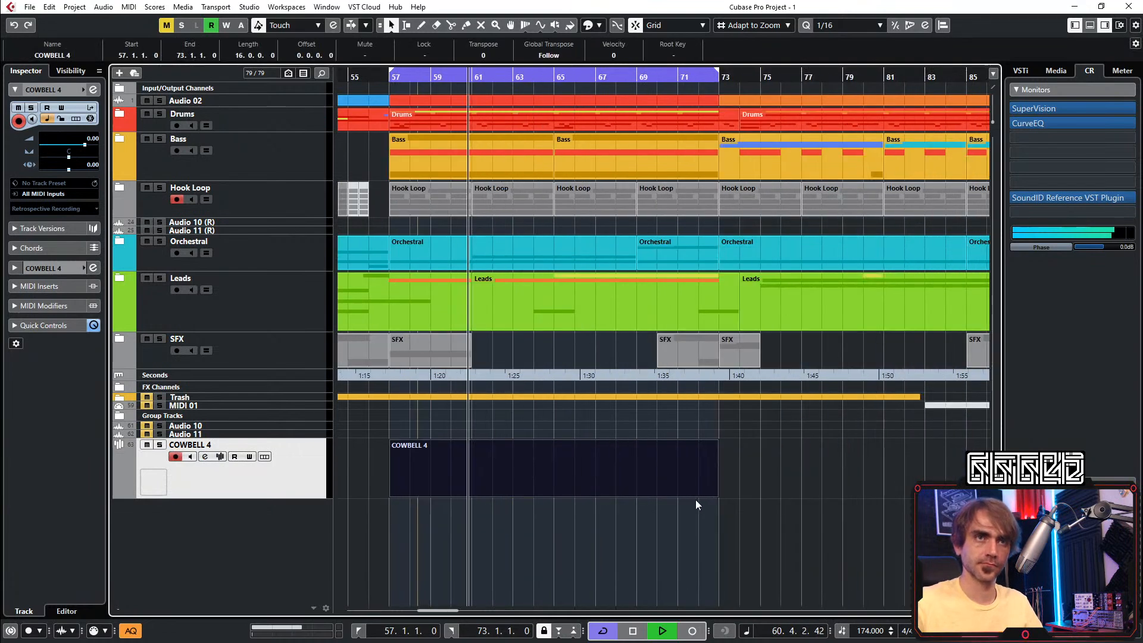
{"action": "left_click_drag", "start_coordinate": [710, 478], "coordinate": [715, 521]}
{"action": "left_click", "coordinate": [735, 484]}
{"action": "key", "text": "Delete"}
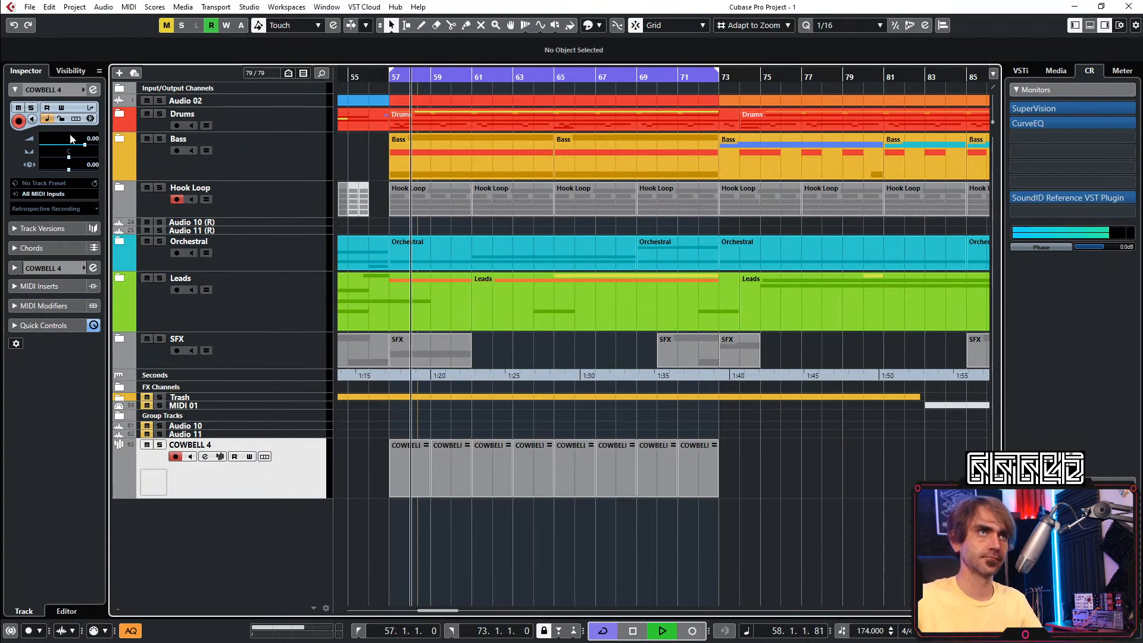
Open the first COWBELL 4 part and draw a C3 note at 57.3.1, three sixteenths long
{"action": "double_click", "coordinate": [414, 448]}
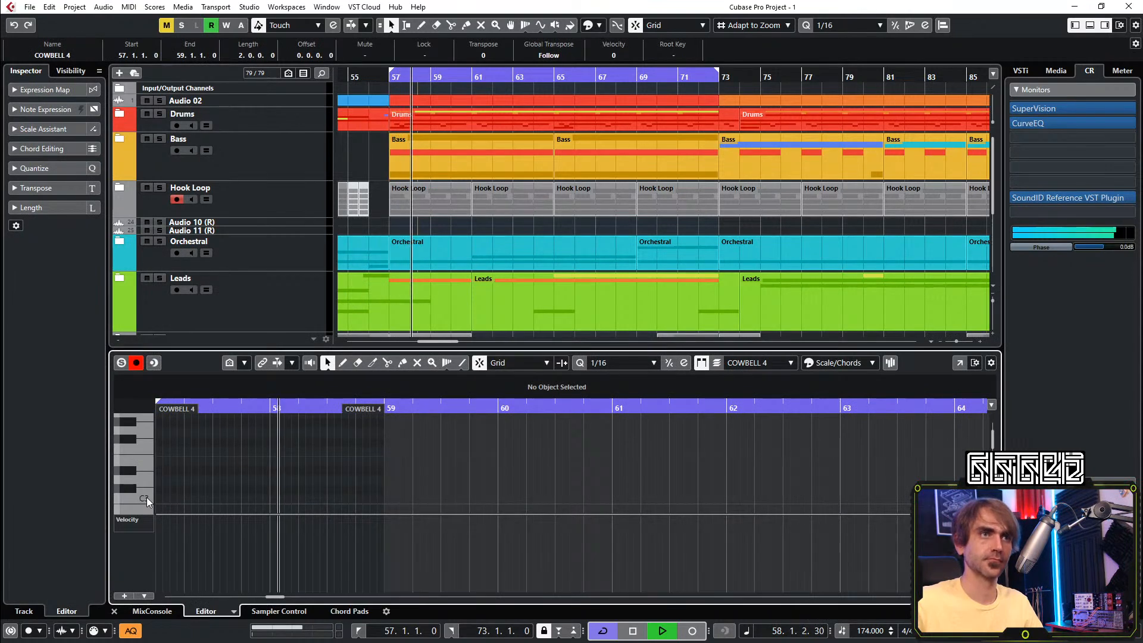
{"action": "left_click", "coordinate": [217, 498]}
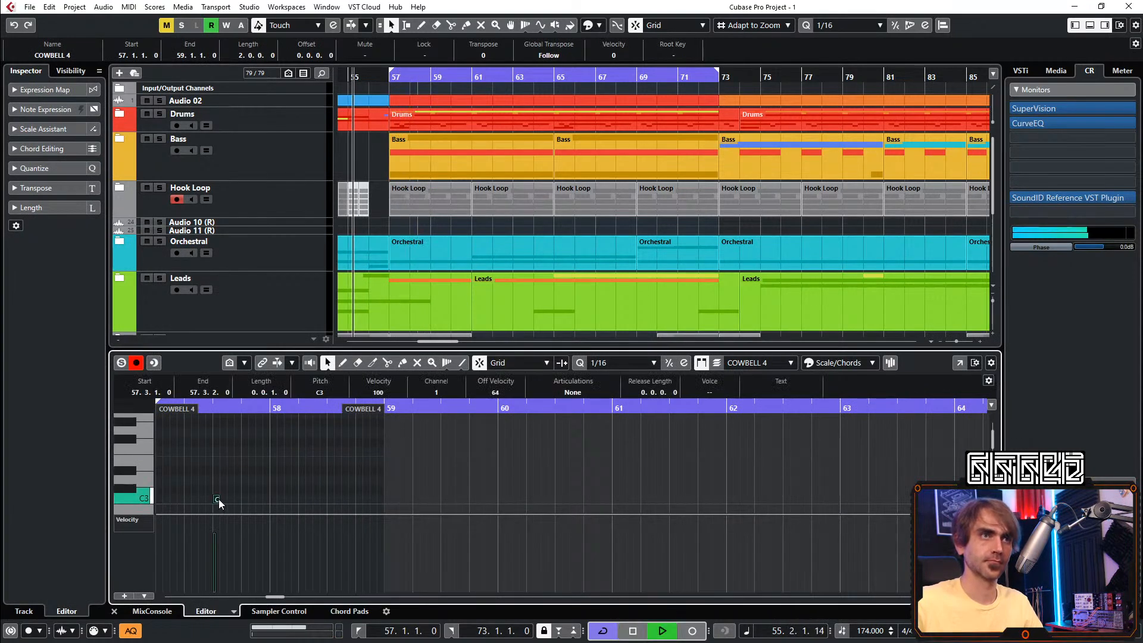
{"action": "left_click_drag", "start_coordinate": [220, 499], "coordinate": [233, 499]}
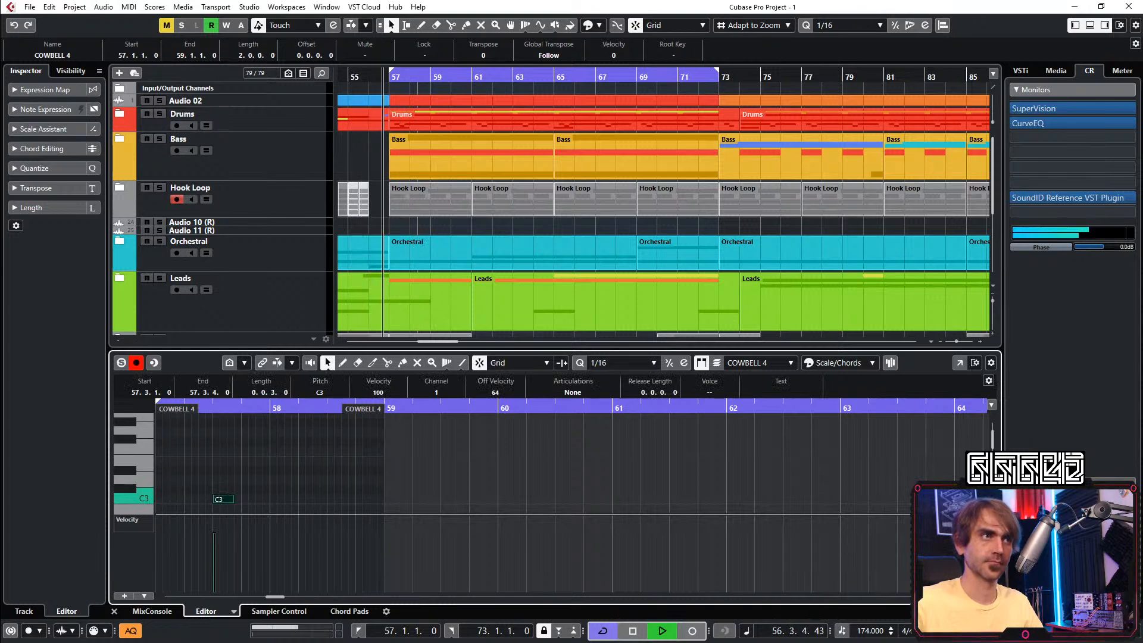
{"action": "left_click", "coordinate": [412, 476]}
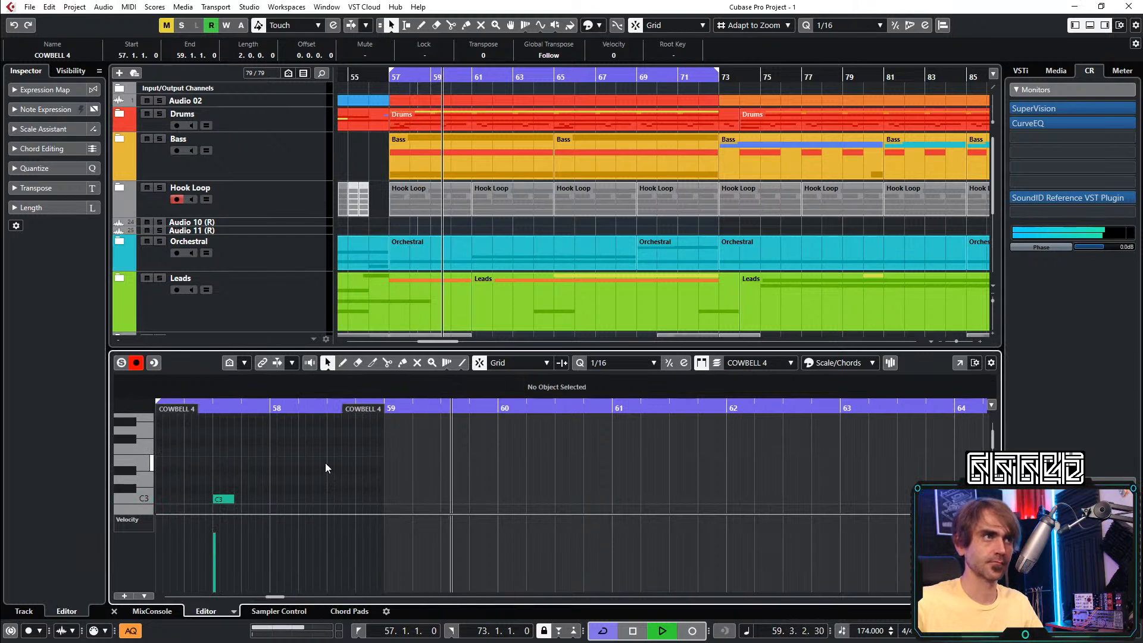
{"action": "scroll", "coordinate": [326, 454], "scroll_direction": "down", "scroll_amount": 1}
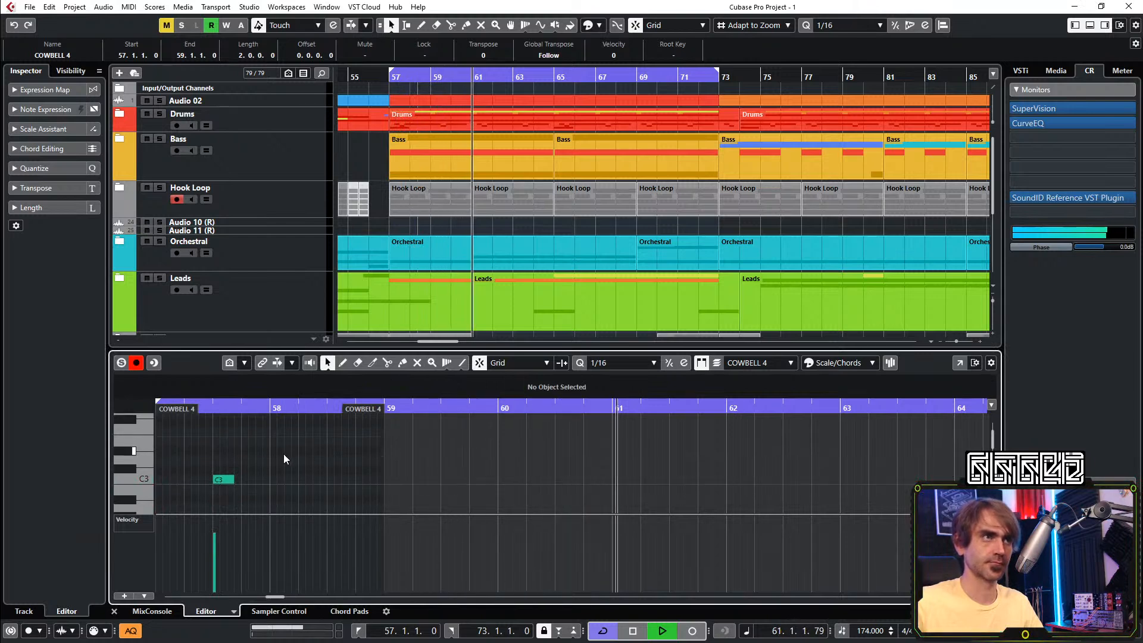
{"action": "key", "text": "space"}
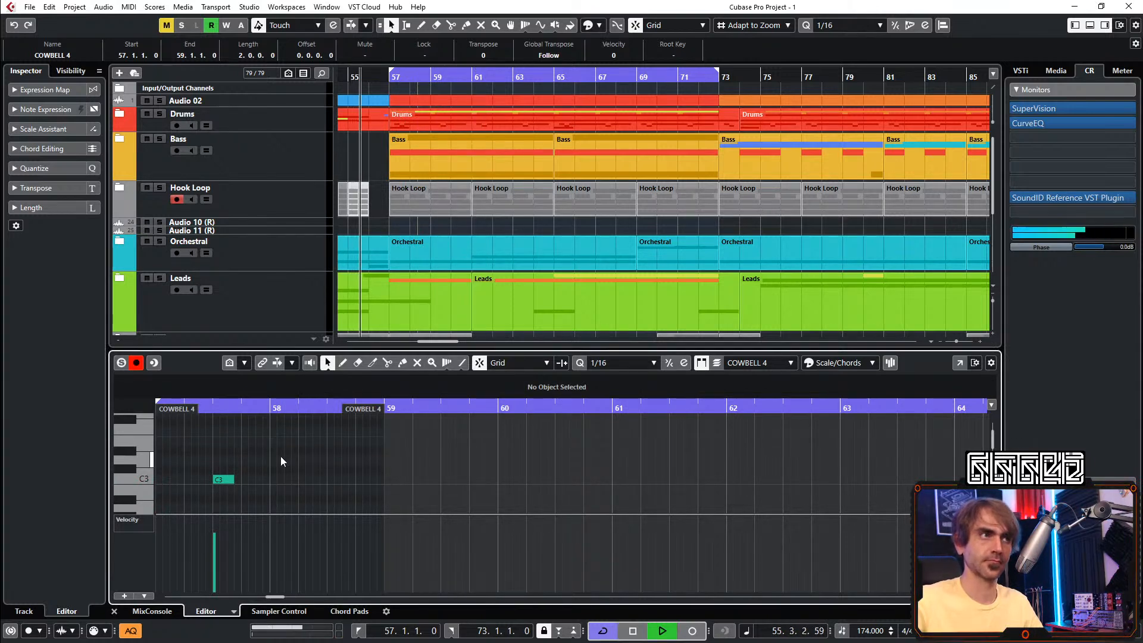
{"action": "key", "text": "space"}
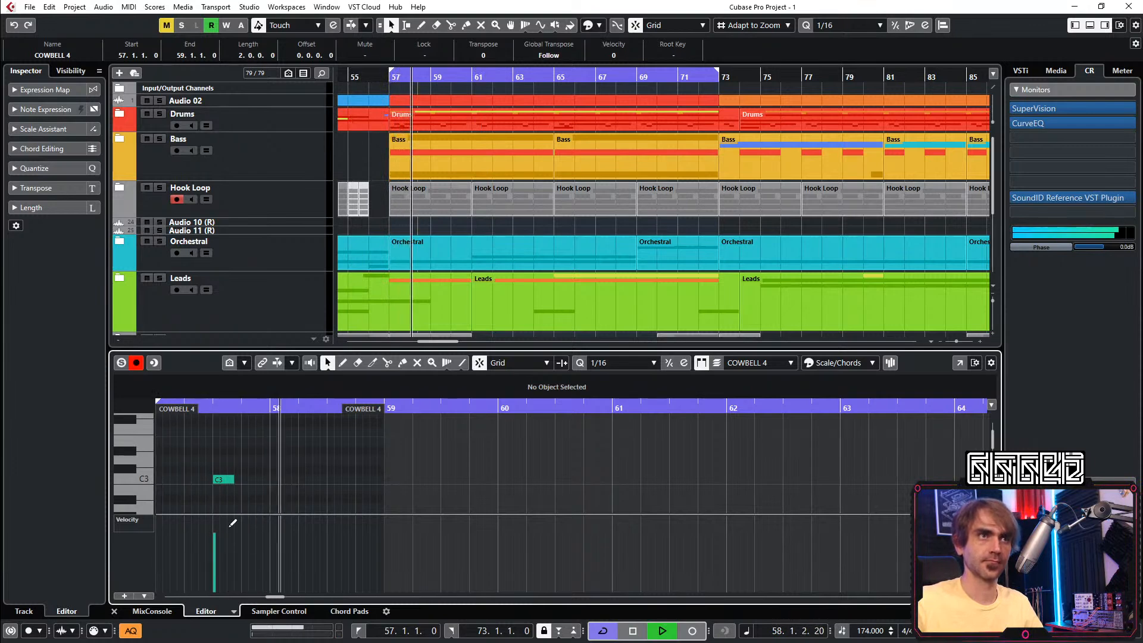
Copy the C3 note to beat 3 of bar 58, and duplicate the original note in bar 57 twice
{"action": "left_click_drag", "start_coordinate": [213, 479], "coordinate": [340, 479]}
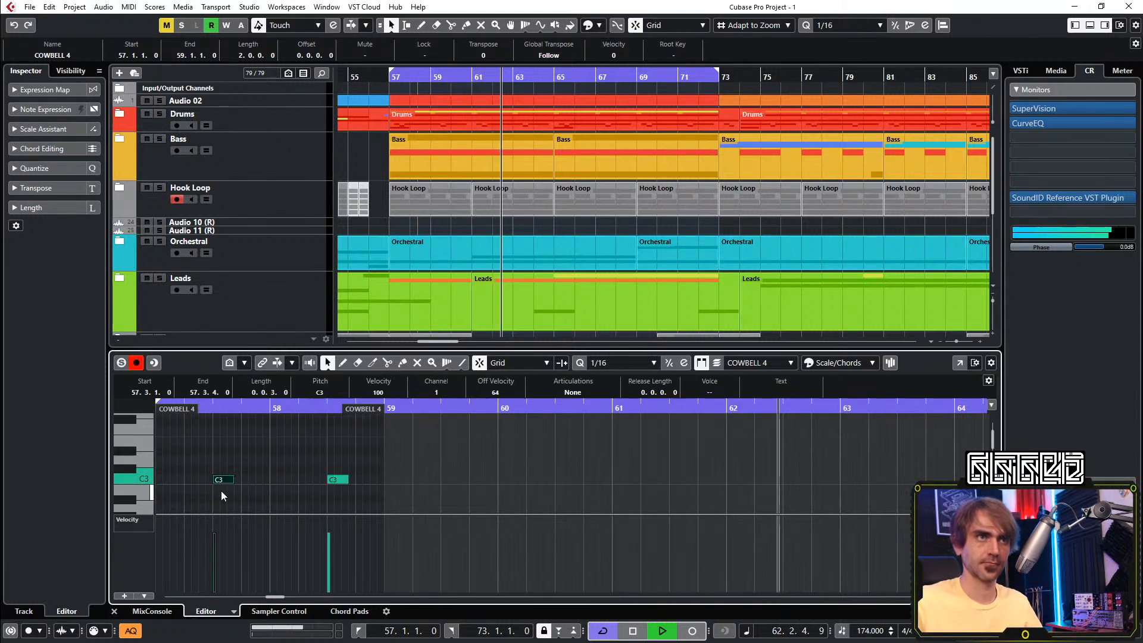
{"action": "key", "text": "space"}
{"action": "key", "text": "ctrl+d"}
{"action": "key", "text": "space"}
{"action": "key", "text": "space"}
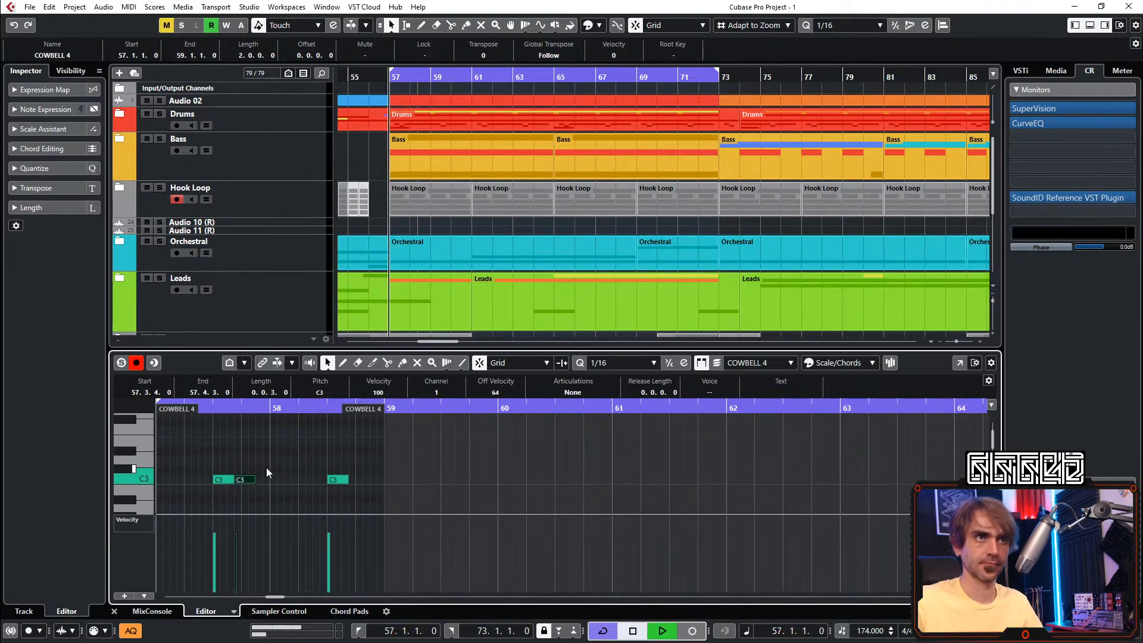
{"action": "key", "text": "ctrl+d"}
{"action": "left_click", "coordinate": [285, 456]}
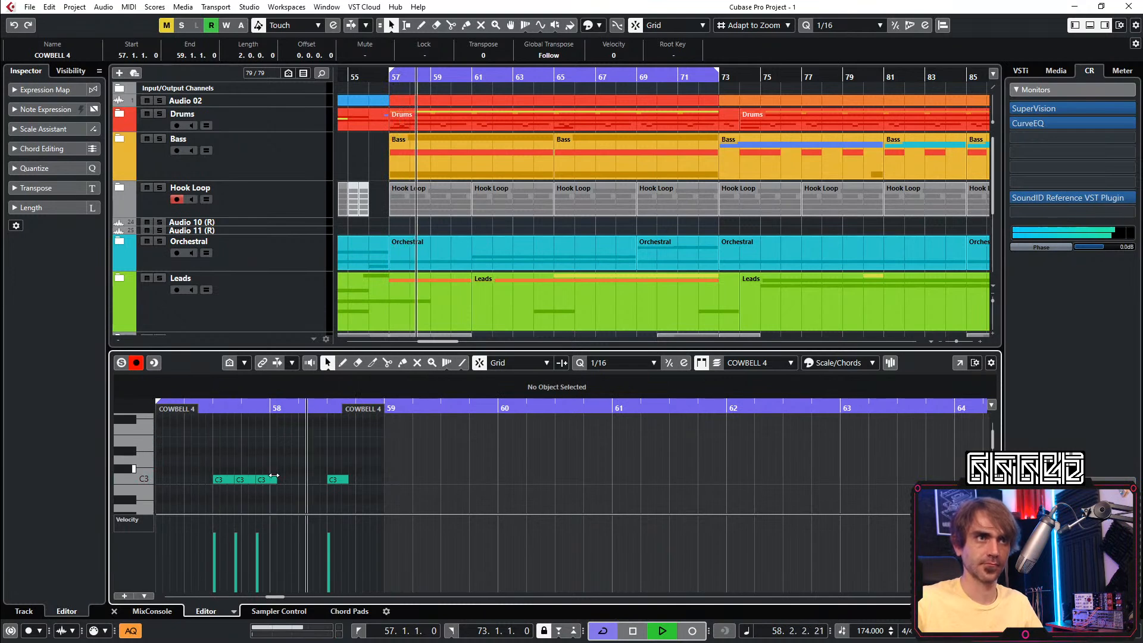
Duplicate the C3 note on beat 3 of bar 58 twice to form three consecutive notes
{"action": "key", "text": "space"}
{"action": "key", "text": "space"}
{"action": "left_click", "coordinate": [274, 479]}
{"action": "left_click_drag", "start_coordinate": [382, 451], "coordinate": [317, 497]}
{"action": "key", "text": "ctrl+d"}
{"action": "key", "text": "ctrl+d"}
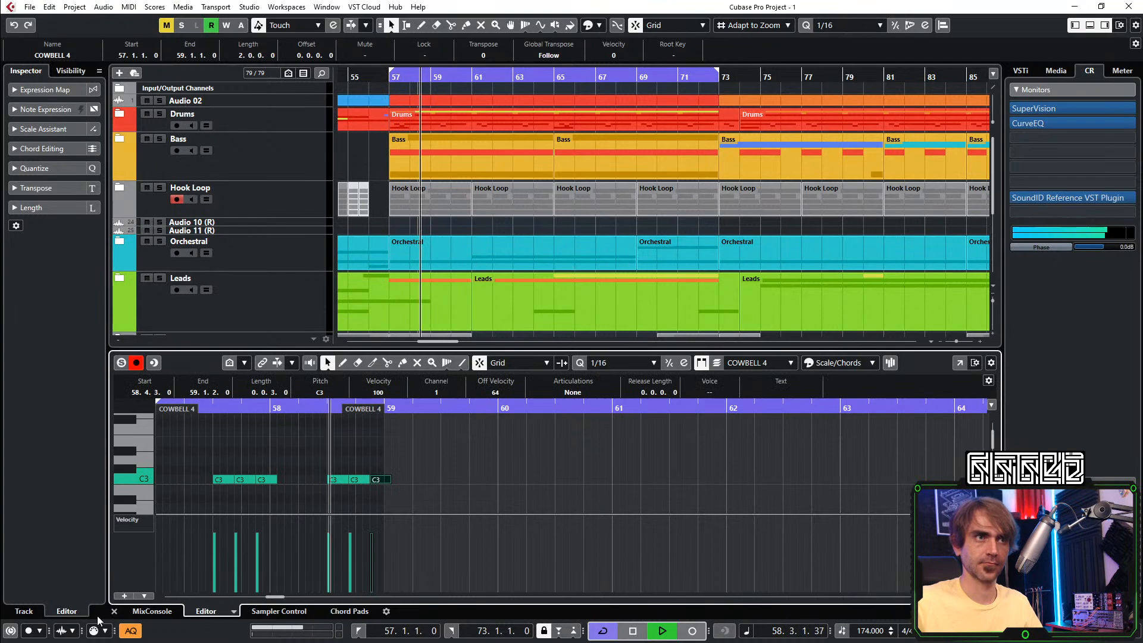
Close the note editor and set the COWBELL 4 track's volume to -3.94 dB
{"action": "left_click", "coordinate": [114, 611]}
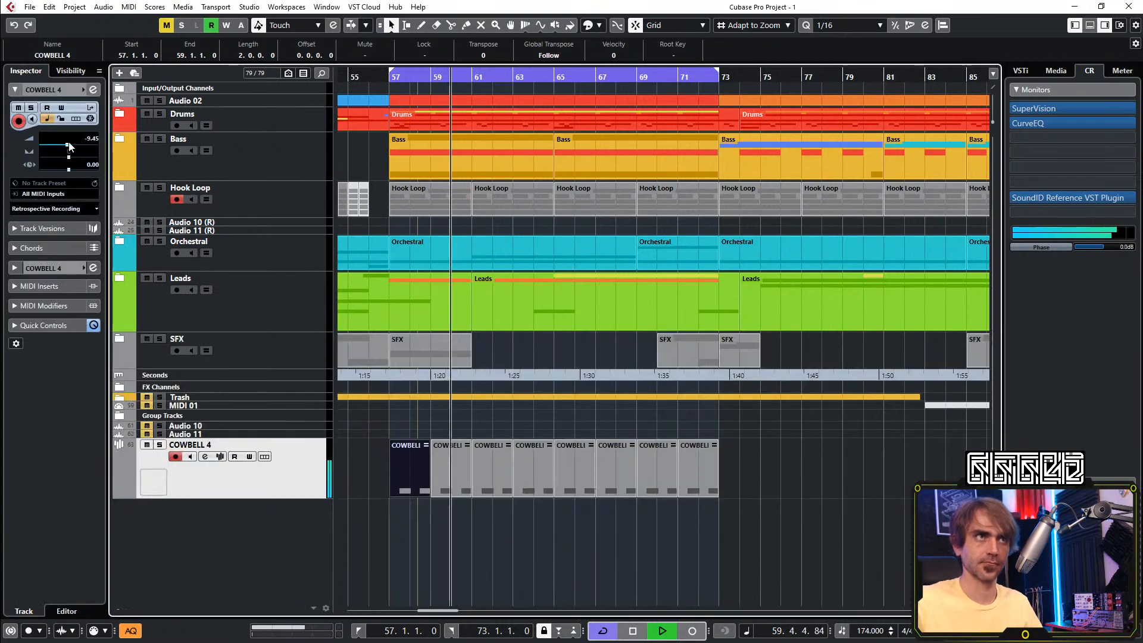
{"action": "left_click_drag", "start_coordinate": [77, 145], "coordinate": [78, 148]}
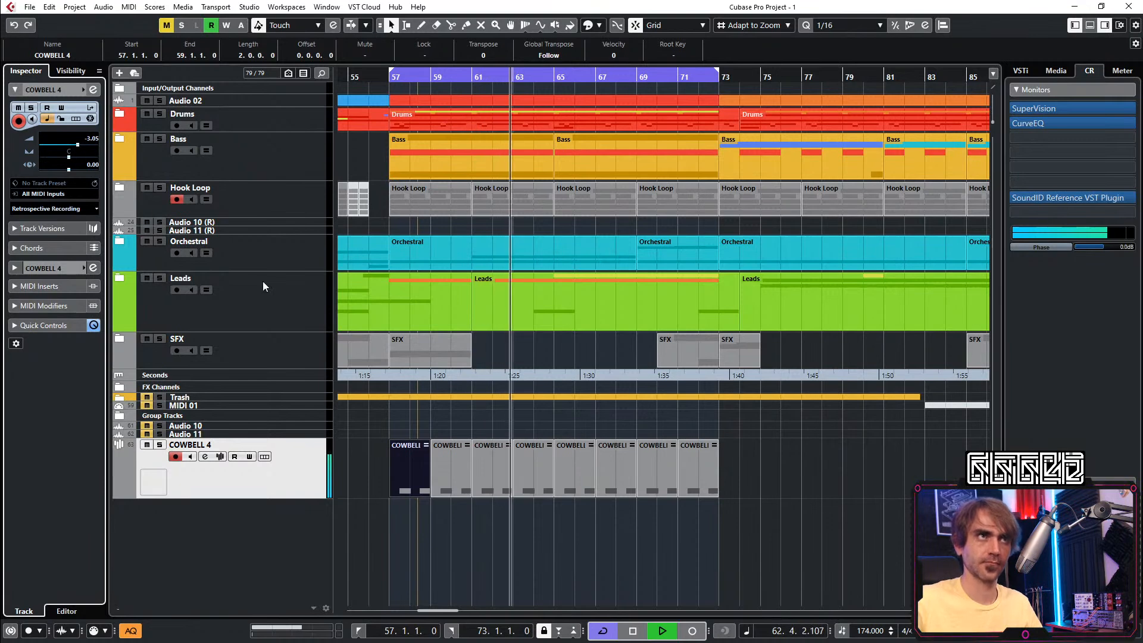
{"action": "left_click_drag", "start_coordinate": [78, 143], "coordinate": [76, 145]}
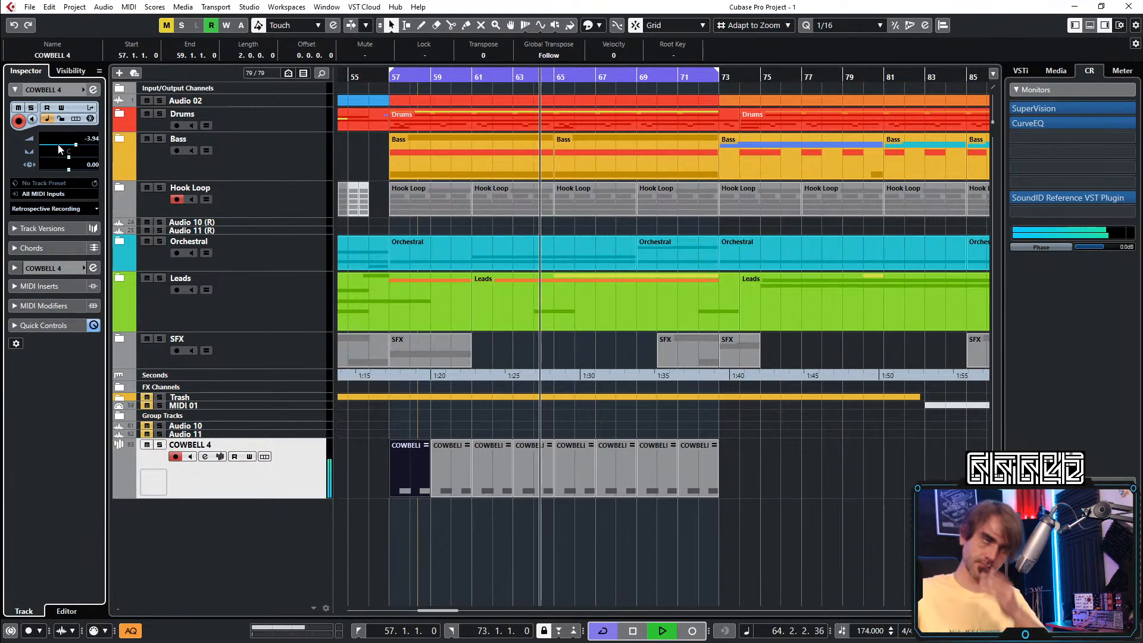
Try COWBELL 5, 6, 7, 4, 3 and 2 one after another as the COWBELL 4 track's sample during playback
{"action": "left_click", "coordinate": [220, 456]}
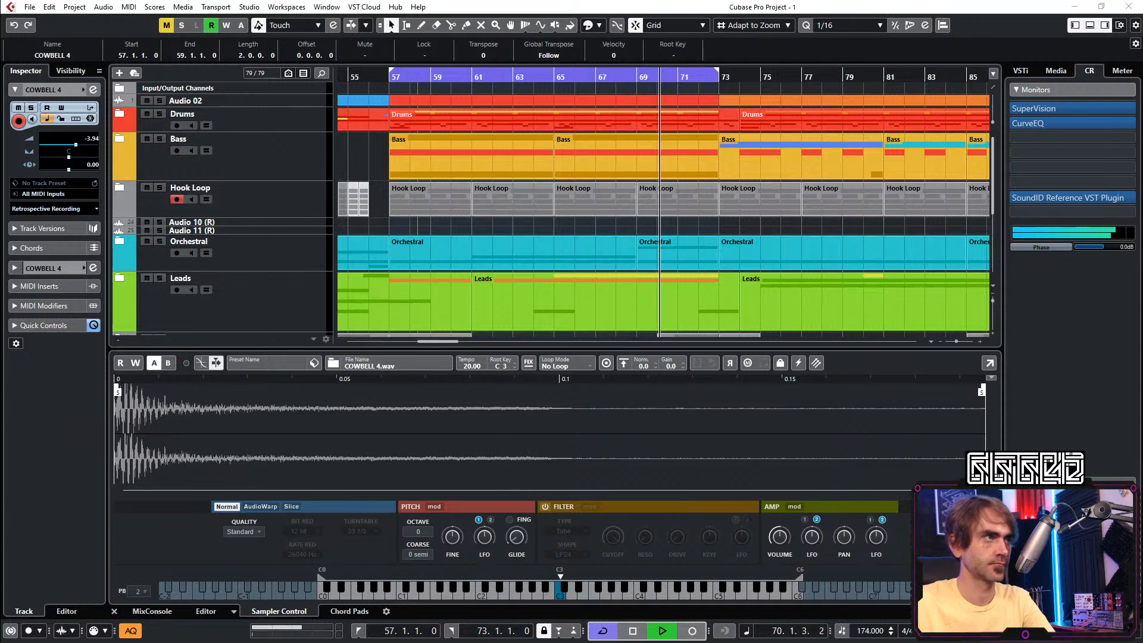
{"action": "key", "text": "Down"}
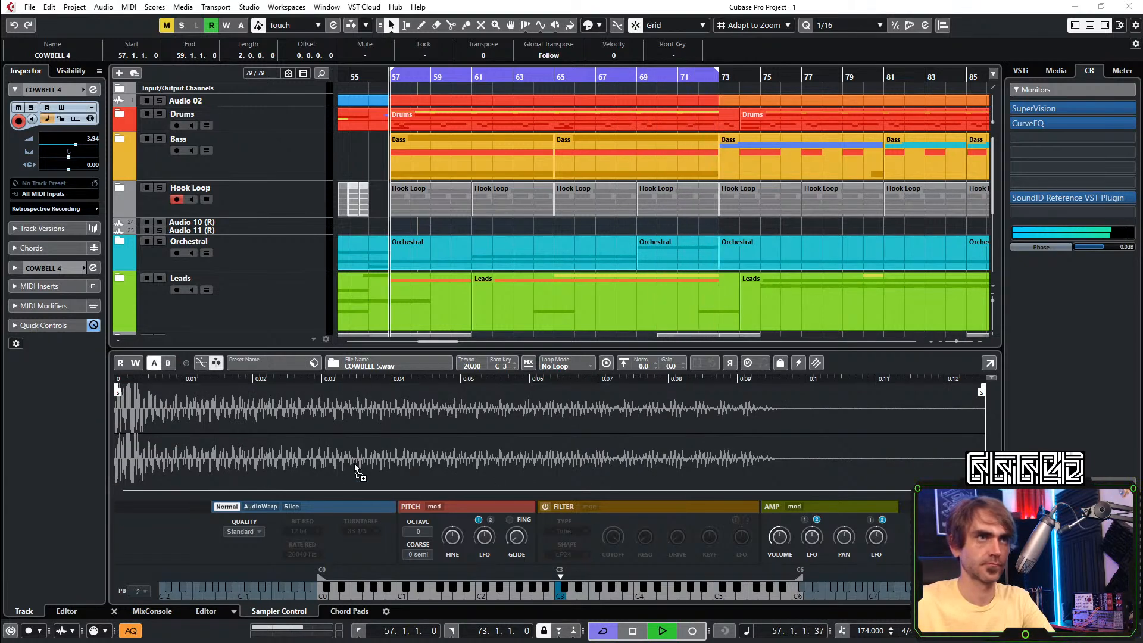
{"action": "key", "text": "Down"}
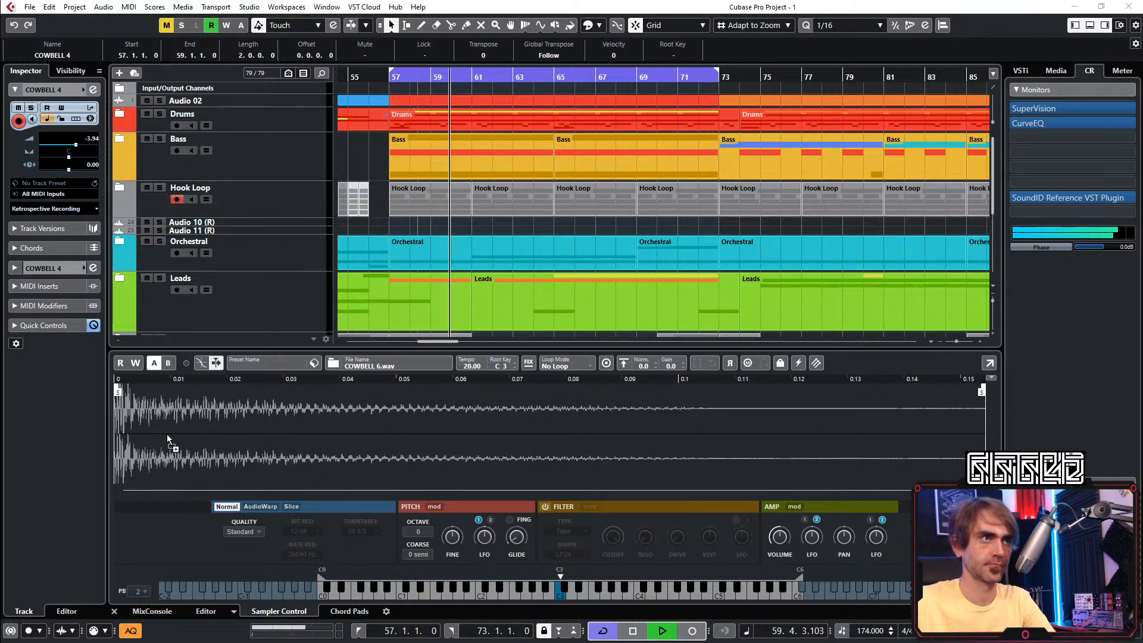
{"action": "key", "text": "Down"}
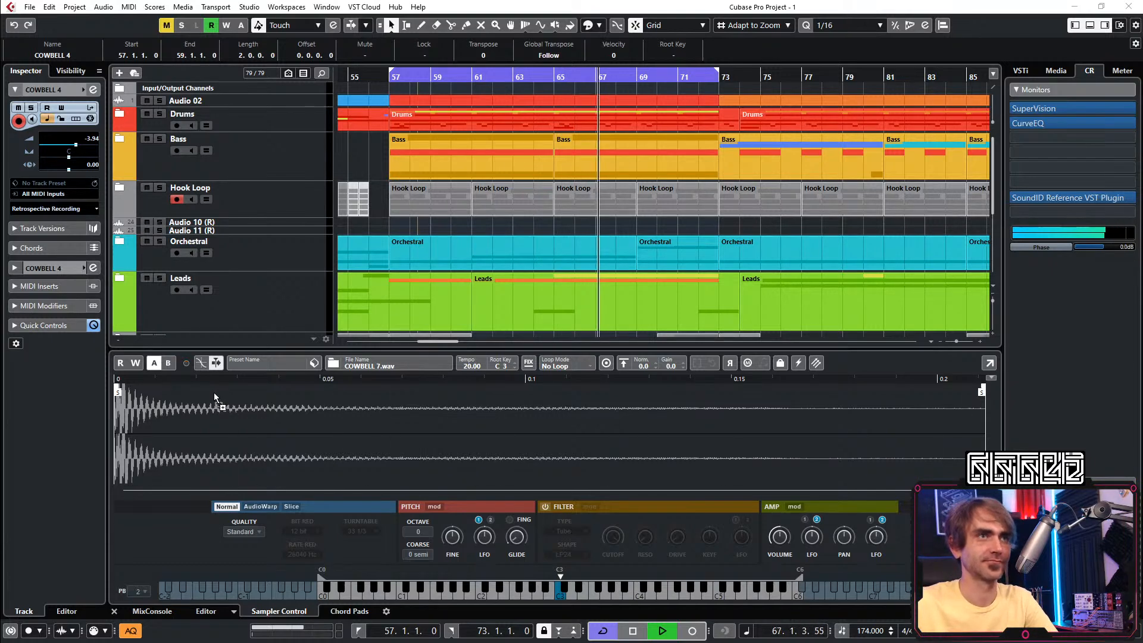
{"action": "left_click_drag", "start_coordinate": [214, 397], "coordinate": [215, 398]}
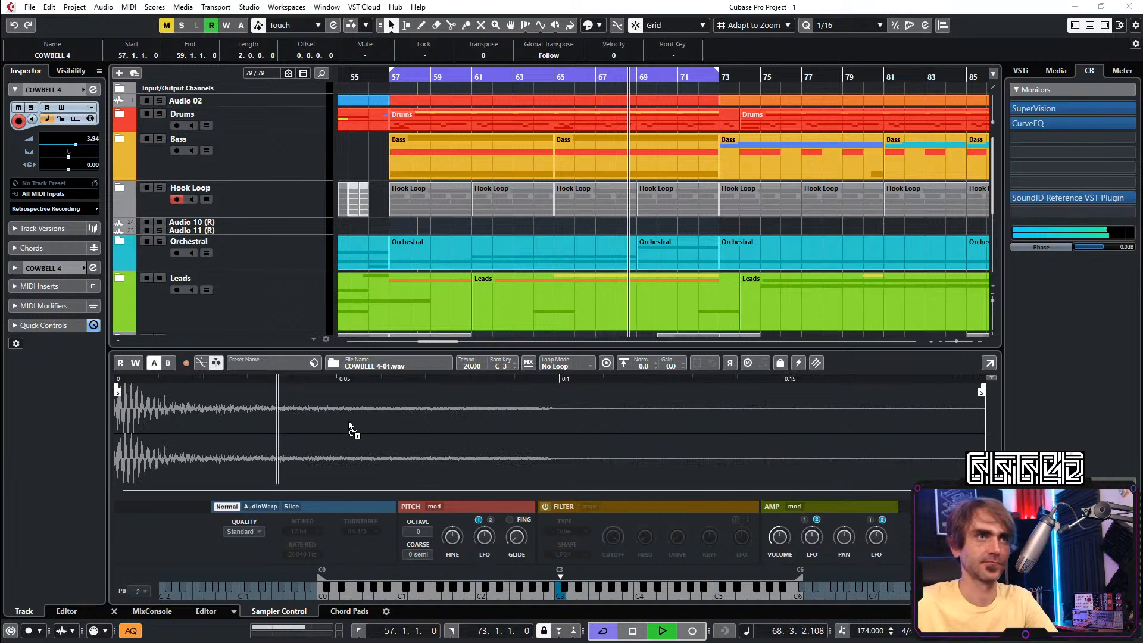
{"action": "left_click_drag", "start_coordinate": [350, 428], "coordinate": [349, 424]}
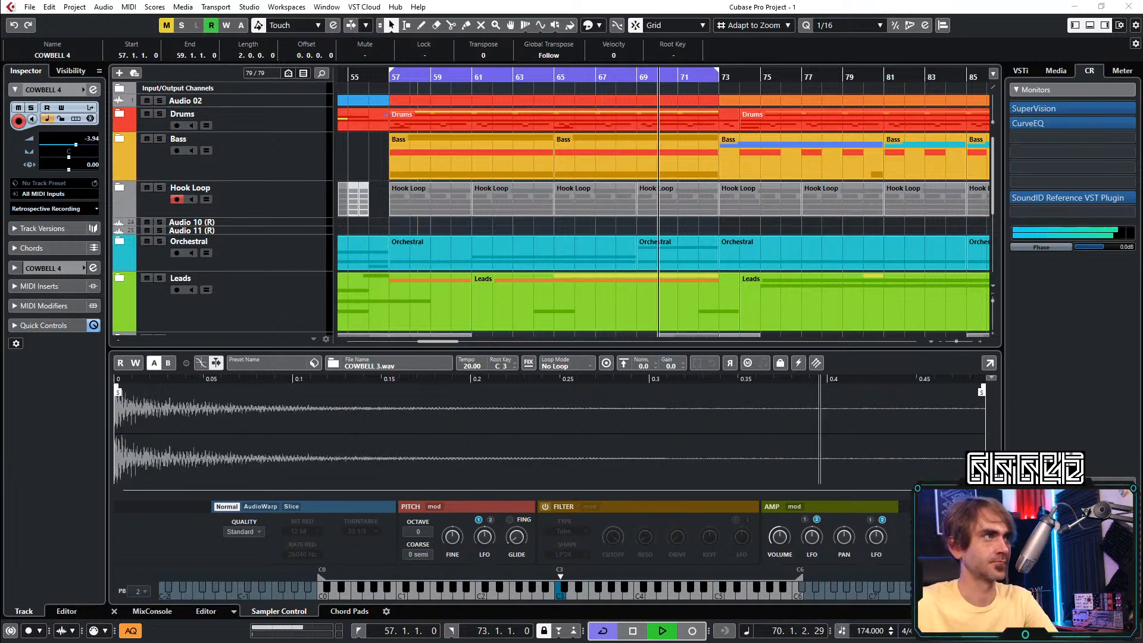
{"action": "left_click_drag", "start_coordinate": [449, 431], "coordinate": [445, 434]}
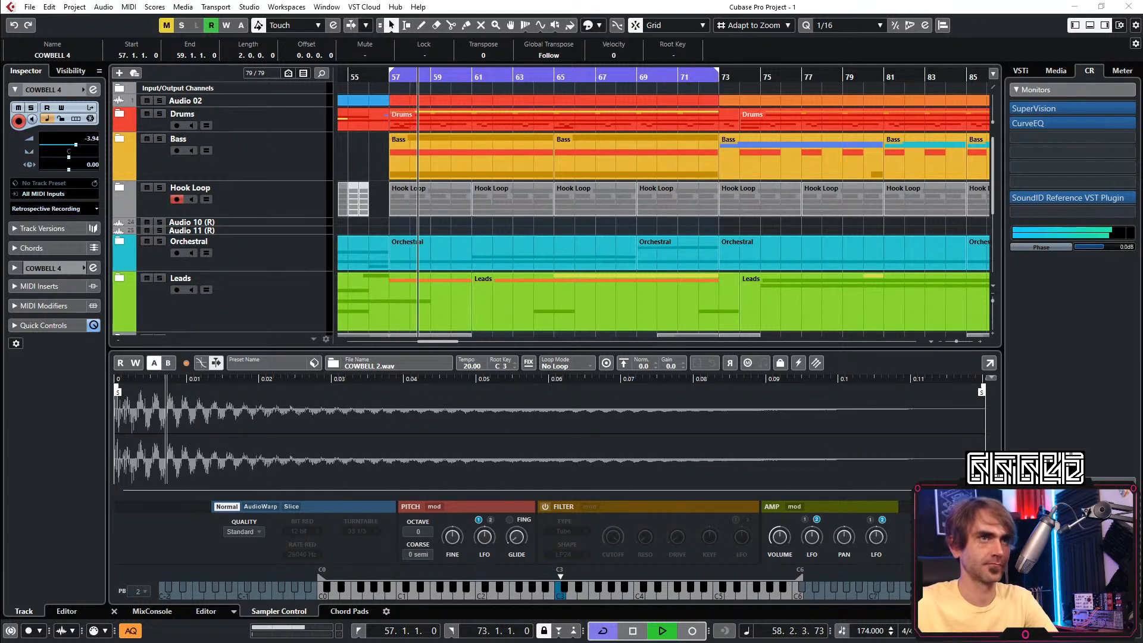
Compare COWBELL 15 with COWBELL 14 in the sampler, load COWBELL 15 again and close the Sampler Control
{"action": "left_click_drag", "start_coordinate": [234, 430], "coordinate": [234, 430]}
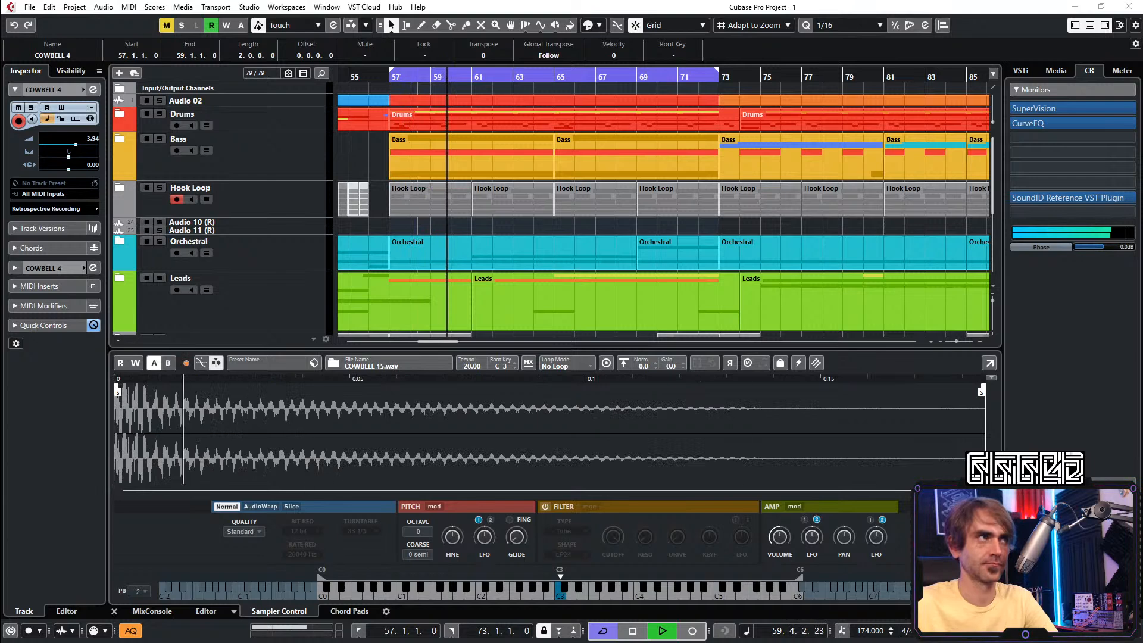
{"action": "left_click_drag", "start_coordinate": [255, 397], "coordinate": [254, 397]}
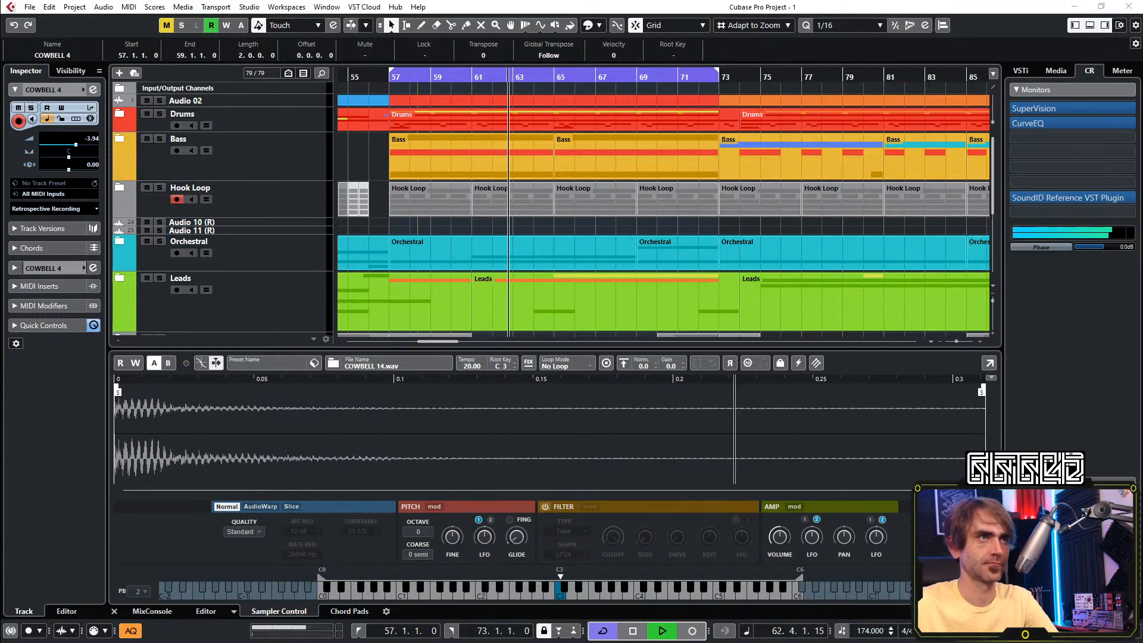
{"action": "left_click_drag", "start_coordinate": [435, 430], "coordinate": [436, 430]}
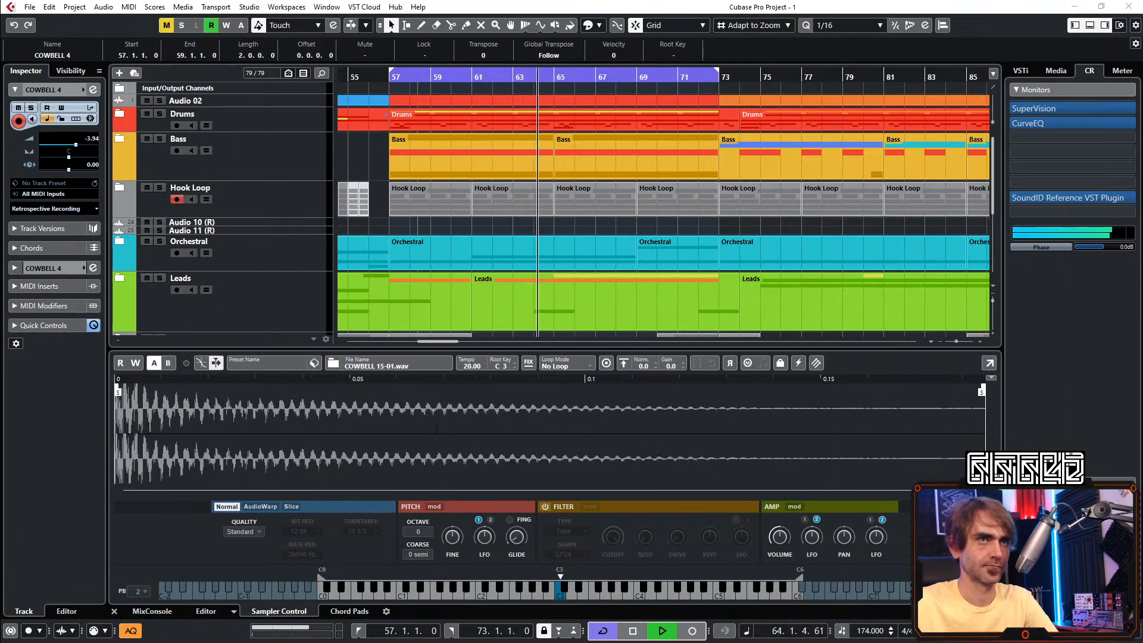
{"action": "left_click", "coordinate": [114, 611]}
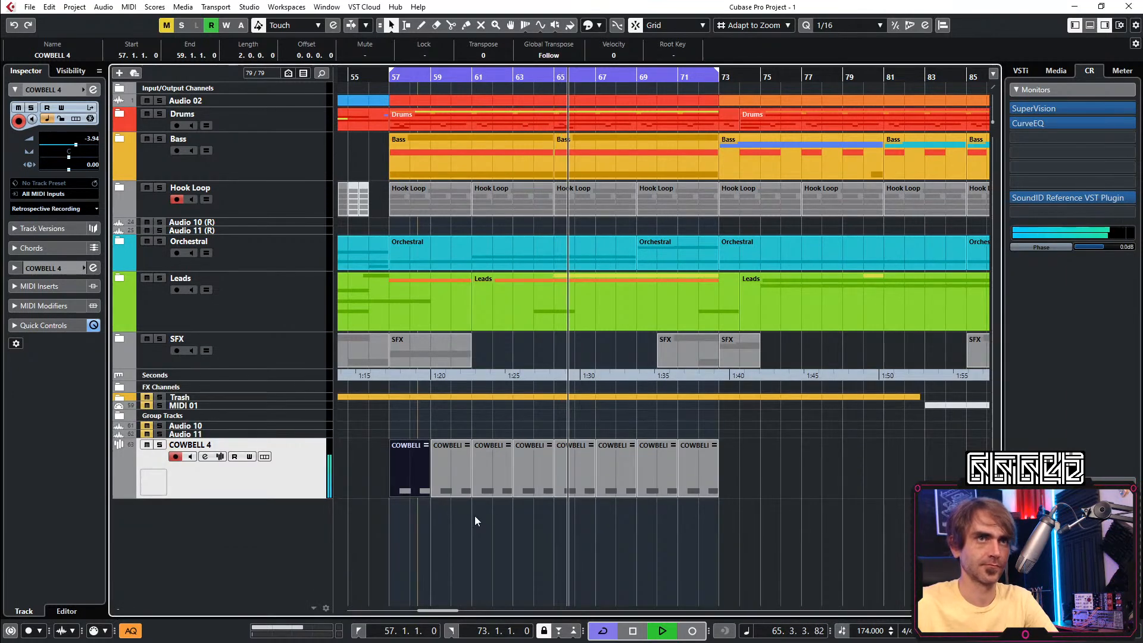
Shorten the COWBELL 4 sampler's amp envelope to a 0.09 s sustain point and a 0.14 s release, and close the Sampler Control
{"action": "left_click", "coordinate": [209, 457]}
{"action": "left_click", "coordinate": [208, 457]}
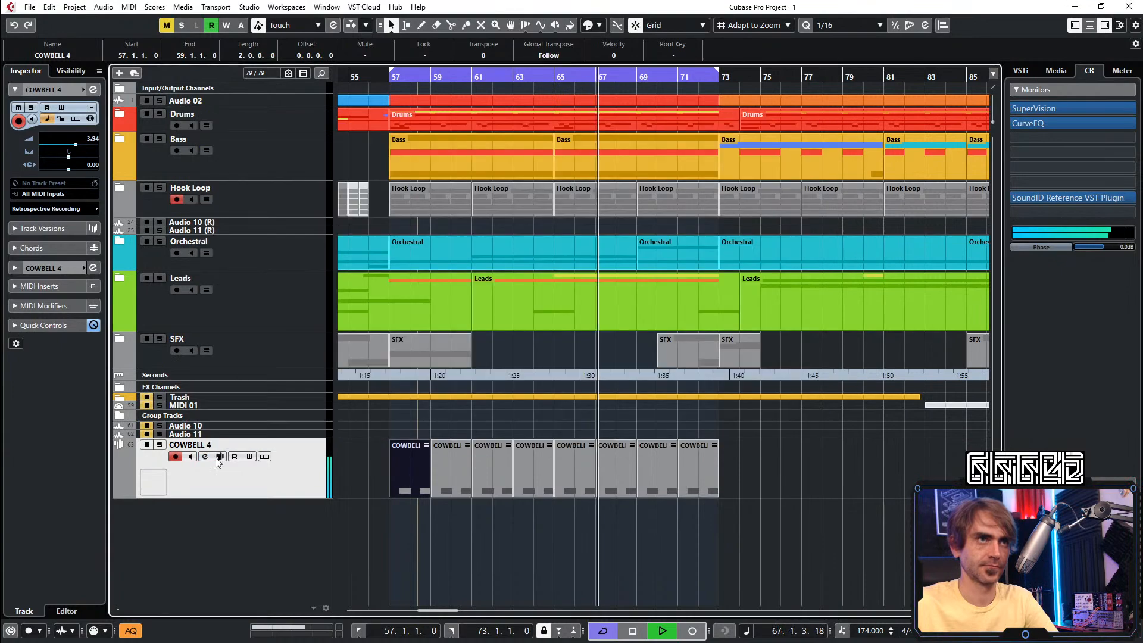
{"action": "left_click", "coordinate": [219, 457]}
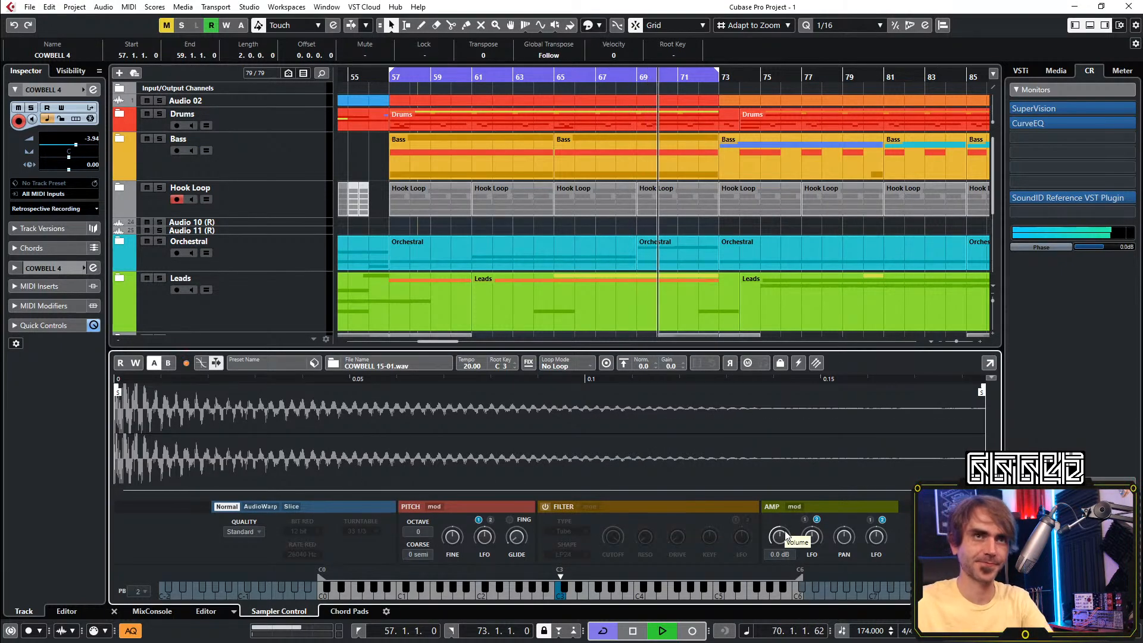
{"action": "left_click", "coordinate": [794, 506]}
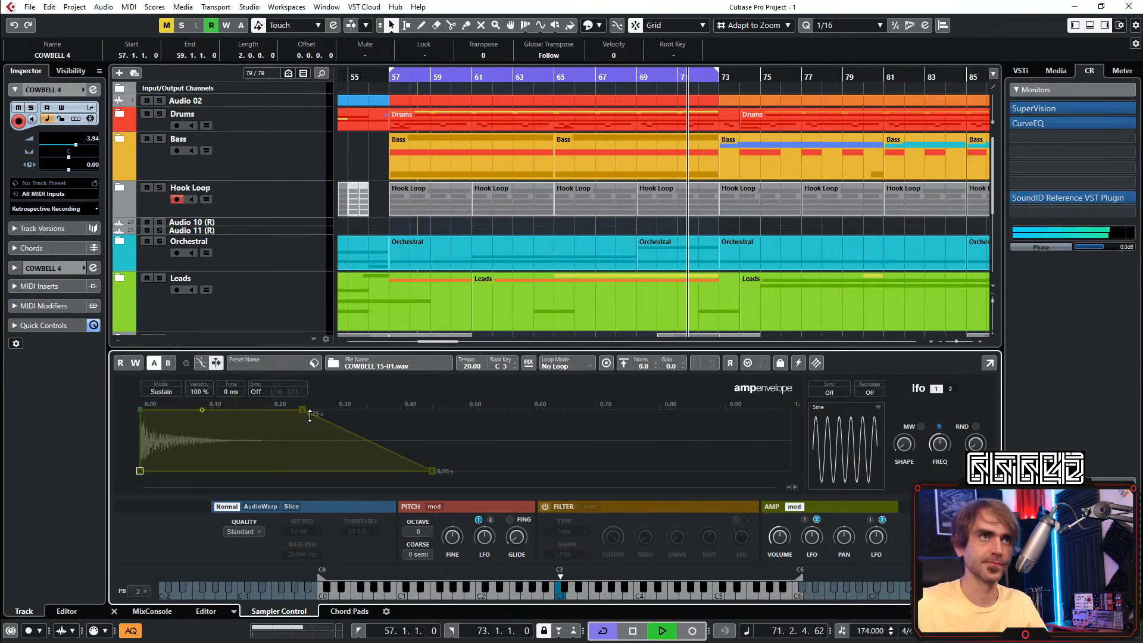
{"action": "left_click_drag", "start_coordinate": [304, 412], "coordinate": [199, 411]}
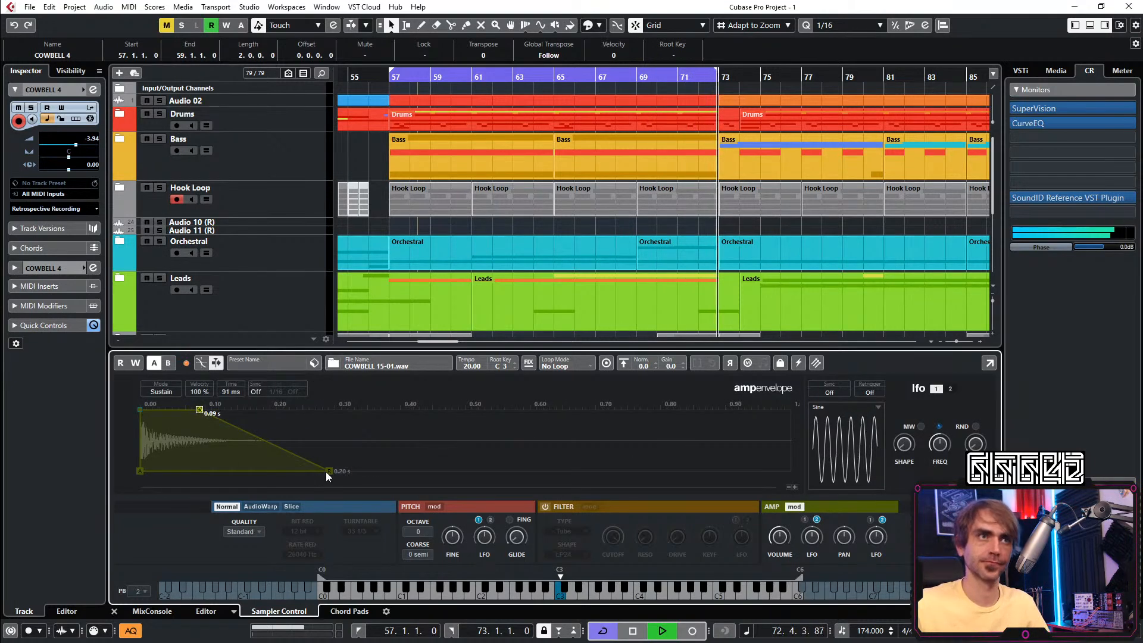
{"action": "left_click_drag", "start_coordinate": [327, 471], "coordinate": [291, 471]}
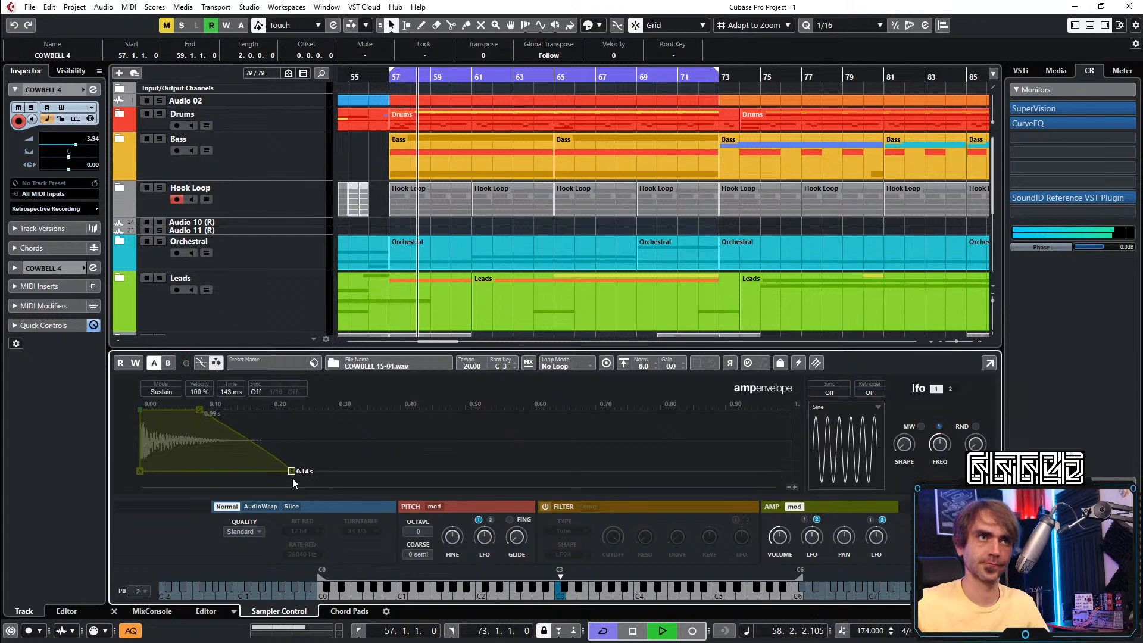
{"action": "left_click", "coordinate": [114, 610]}
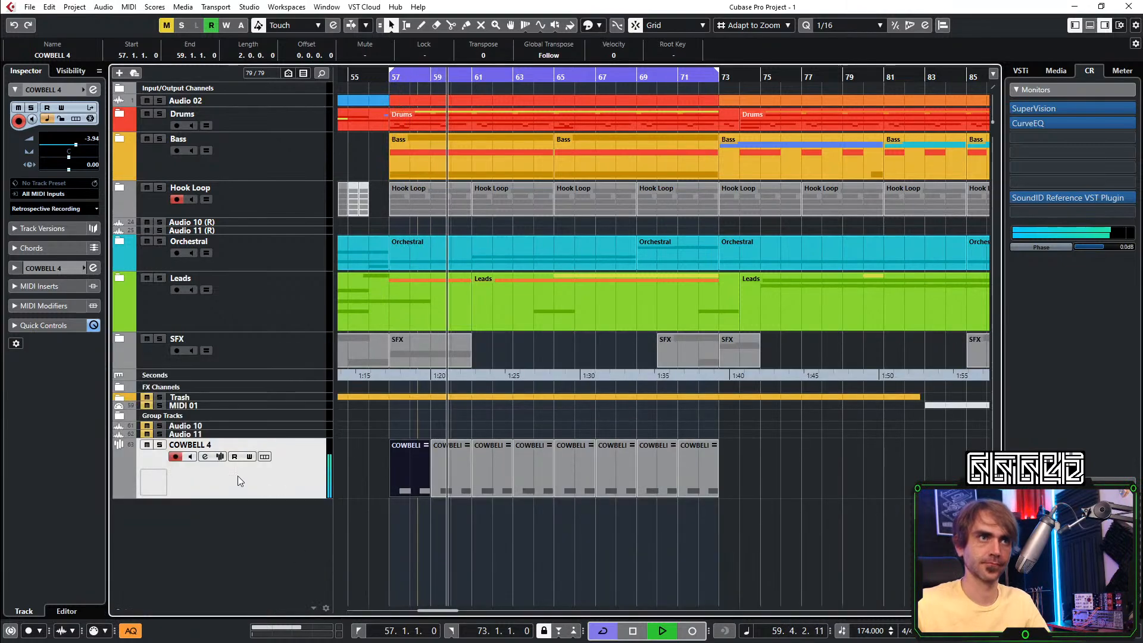
Open the COWBELL 4 channel settings and load CurveEQ into the third insert slot
{"action": "left_click", "coordinate": [95, 89]}
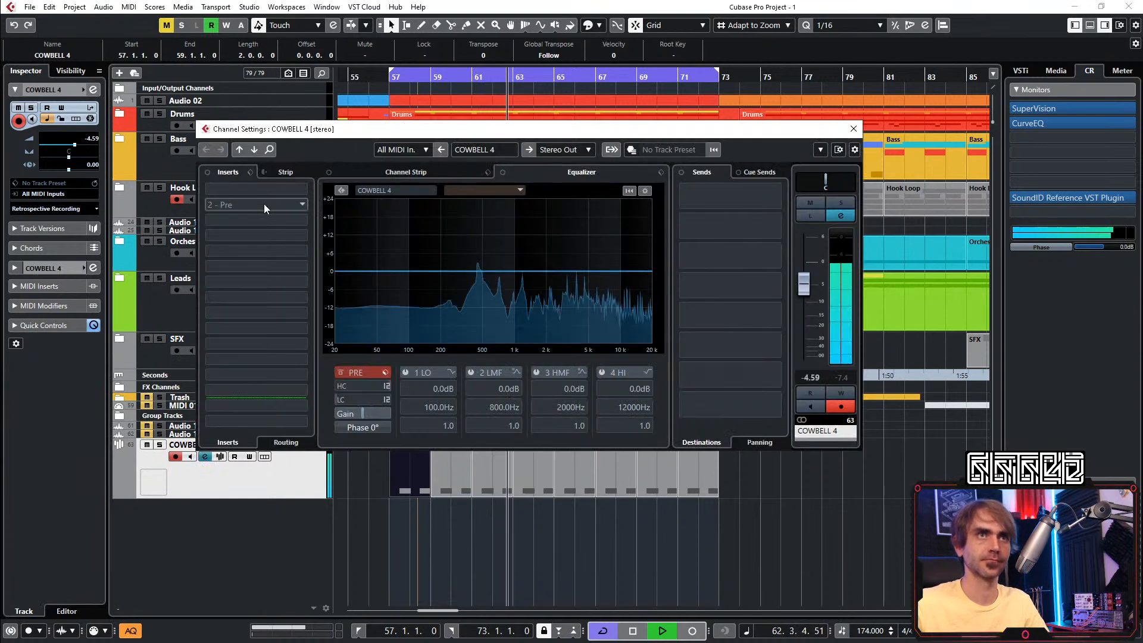
{"action": "left_click", "coordinate": [265, 234]}
{"action": "type", "text": "cu"}
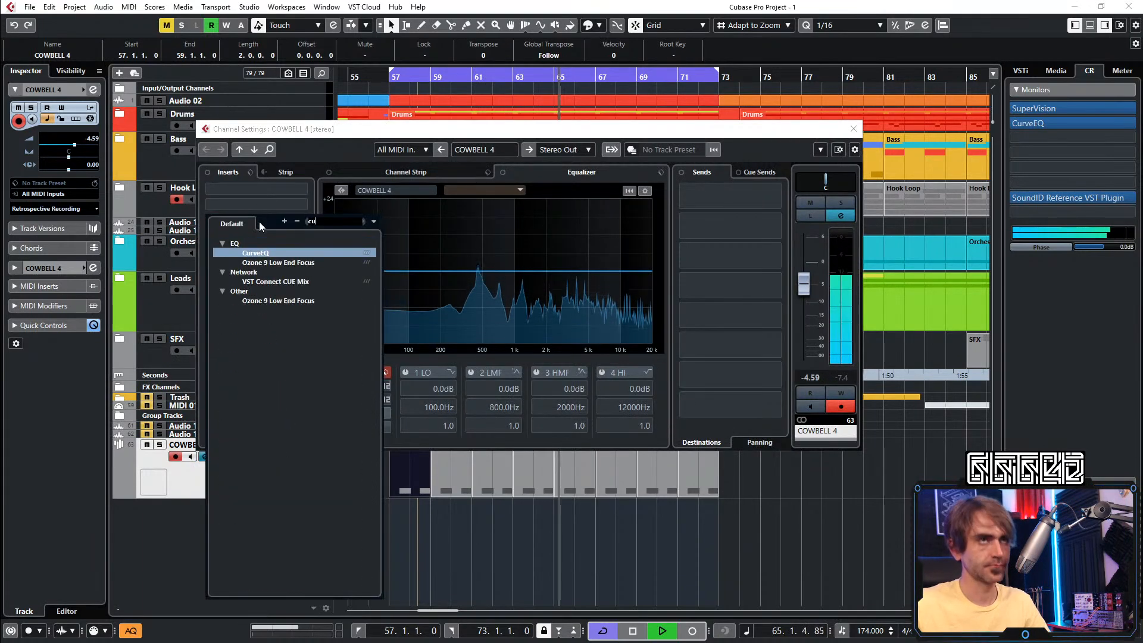
{"action": "left_click", "coordinate": [265, 254]}
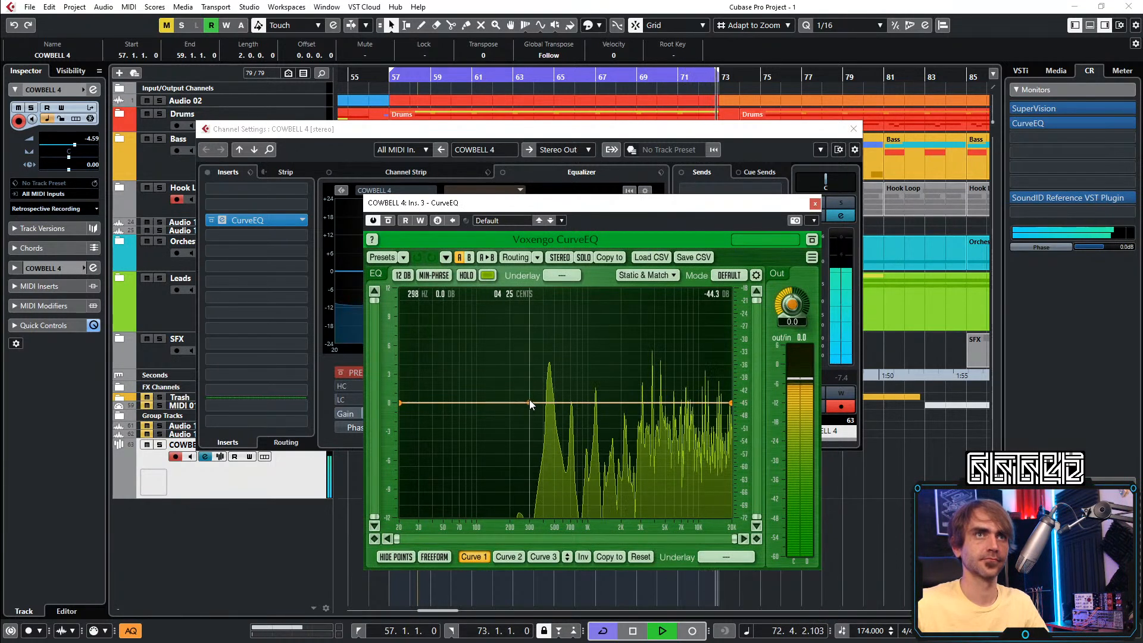
Add slight boost points to the cowbell's CurveEQ curve at about 333 Hz (0.4 dB) and about 656 Hz (0.5 dB)
{"action": "left_click", "coordinate": [535, 399]}
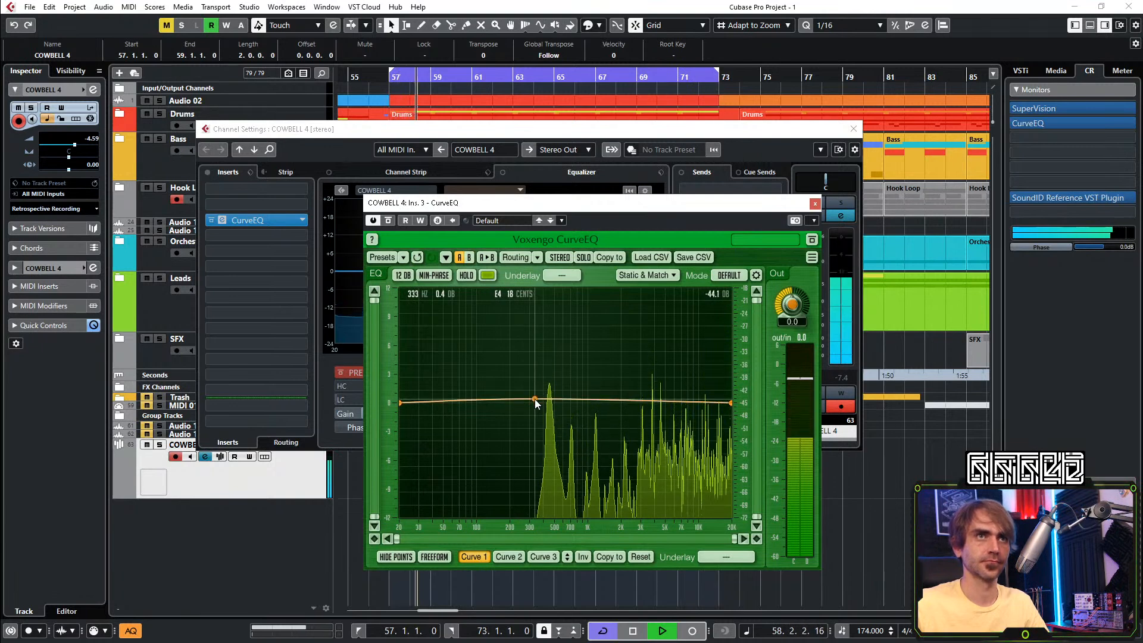
{"action": "left_click", "coordinate": [562, 399]}
{"action": "left_click_drag", "start_coordinate": [562, 400], "coordinate": [567, 398]}
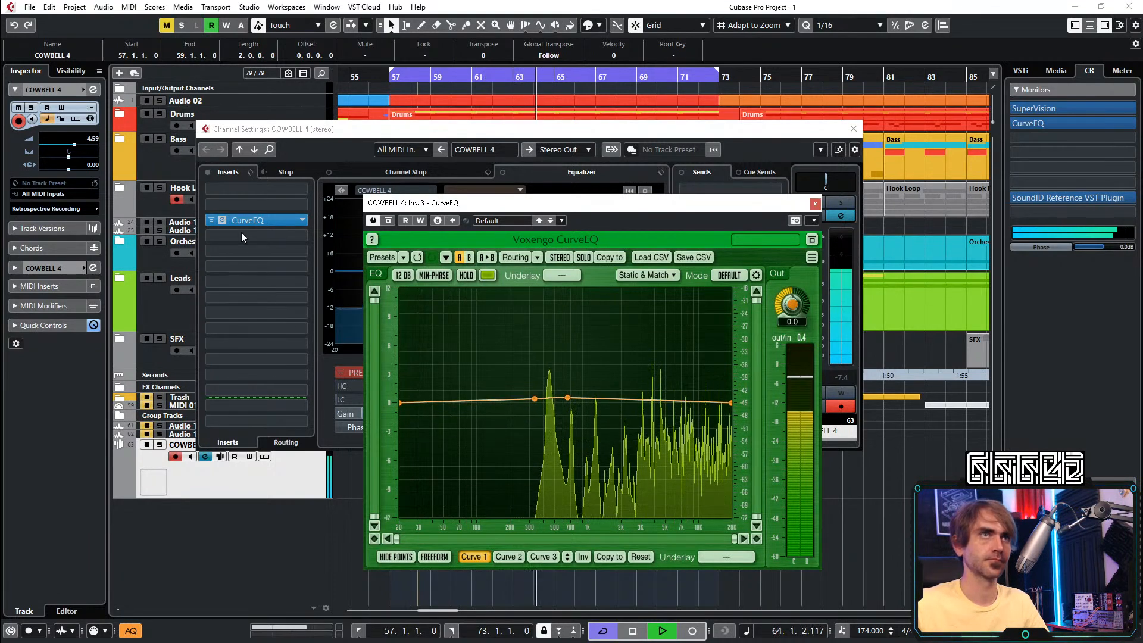
Load Snap Heap into COWBELL 4's first insert slot and add a Frequency Shifter to Serial Bus 1
{"action": "left_click", "coordinate": [253, 185]}
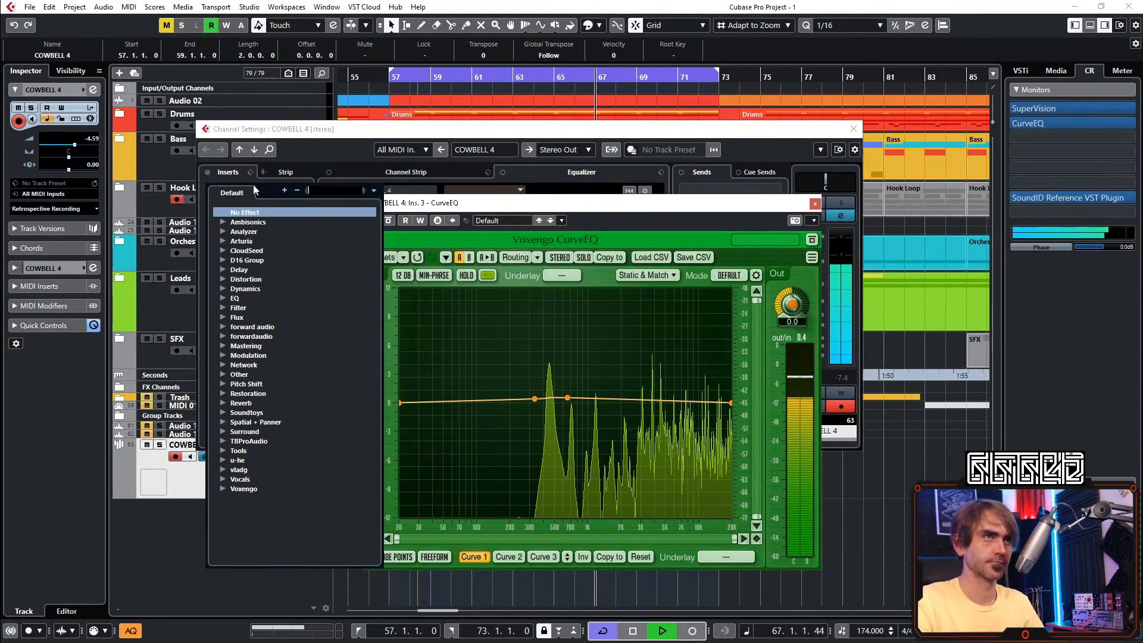
{"action": "type", "text": "snap"}
{"action": "key", "text": "Return"}
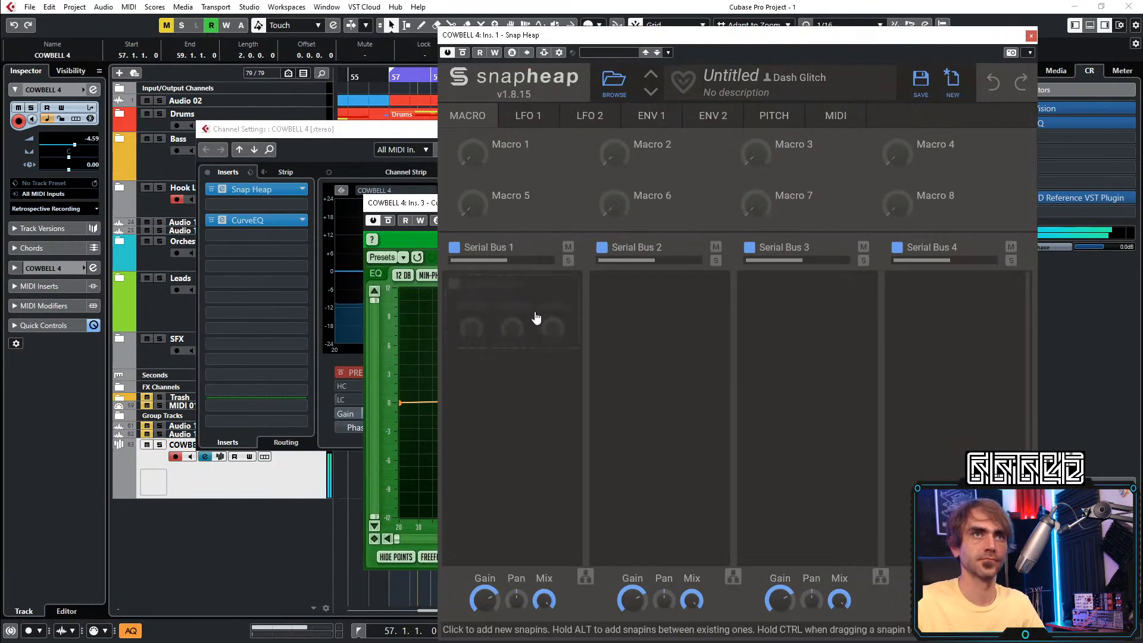
{"action": "left_click", "coordinate": [541, 289]}
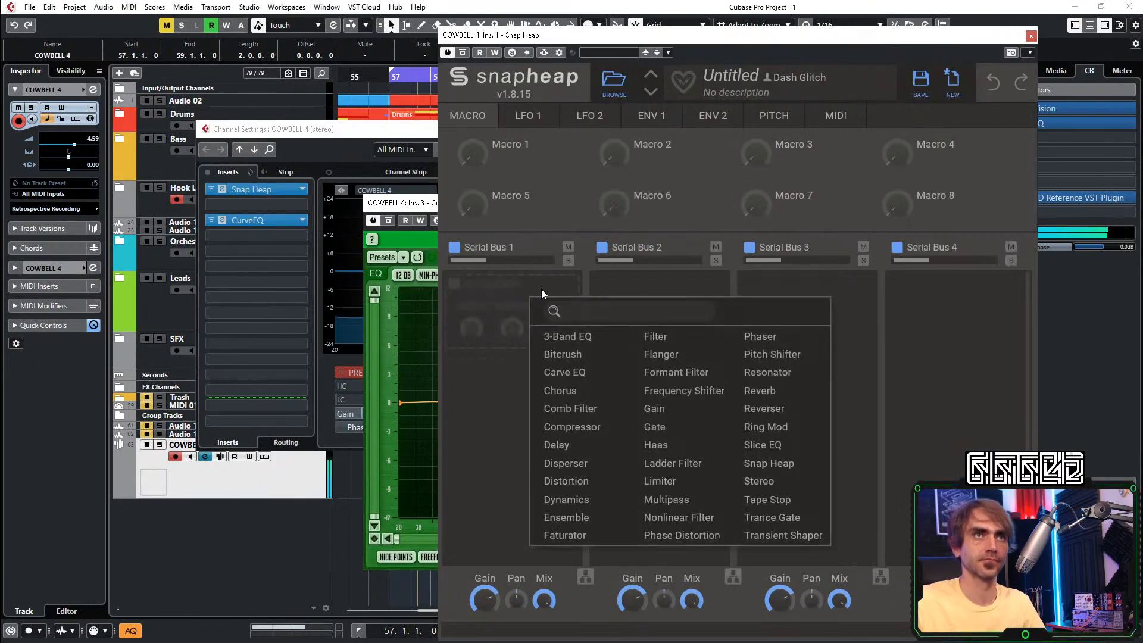
{"action": "left_click", "coordinate": [685, 391]}
Move the CurveEQ window aside, set the Frequency Shifter to −121 Hz, and compare the sound with it bypassed and enabled
{"action": "left_click_drag", "start_coordinate": [405, 205], "coordinate": [165, 182]}
{"action": "left_click", "coordinate": [871, 352]}
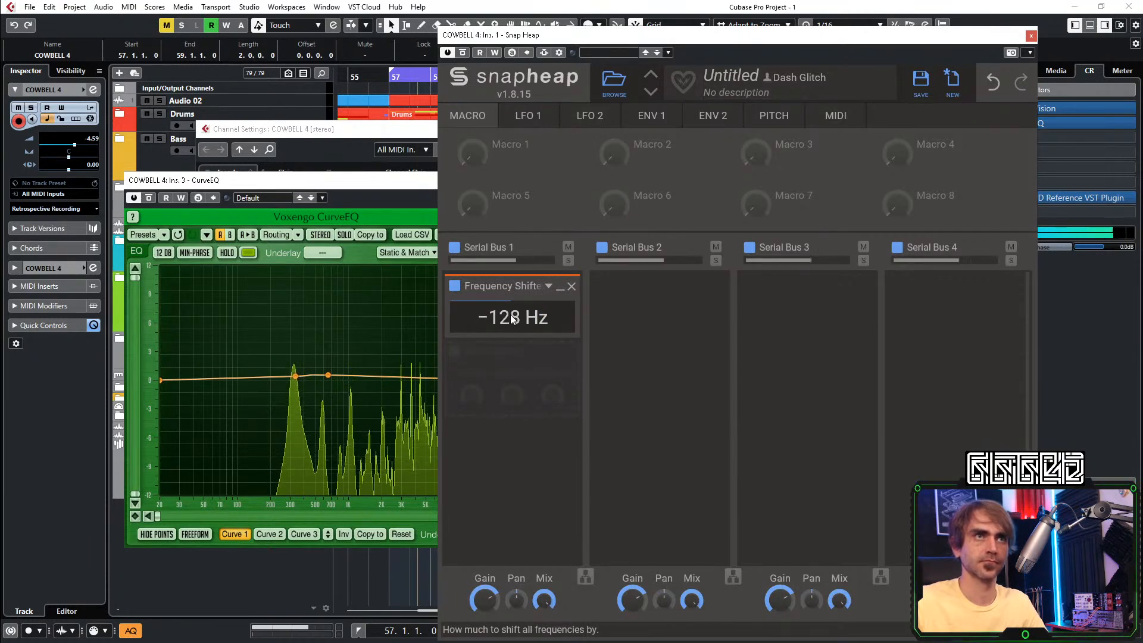
{"action": "left_click_drag", "start_coordinate": [517, 318], "coordinate": [526, 324]}
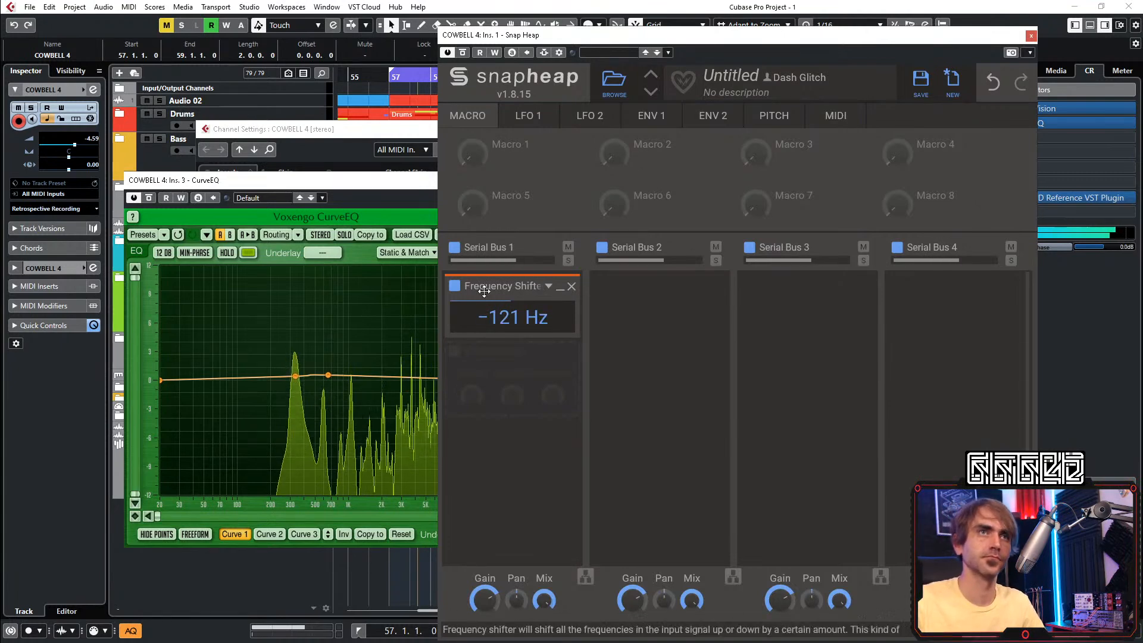
{"action": "left_click", "coordinate": [454, 287]}
{"action": "left_click", "coordinate": [455, 287]}
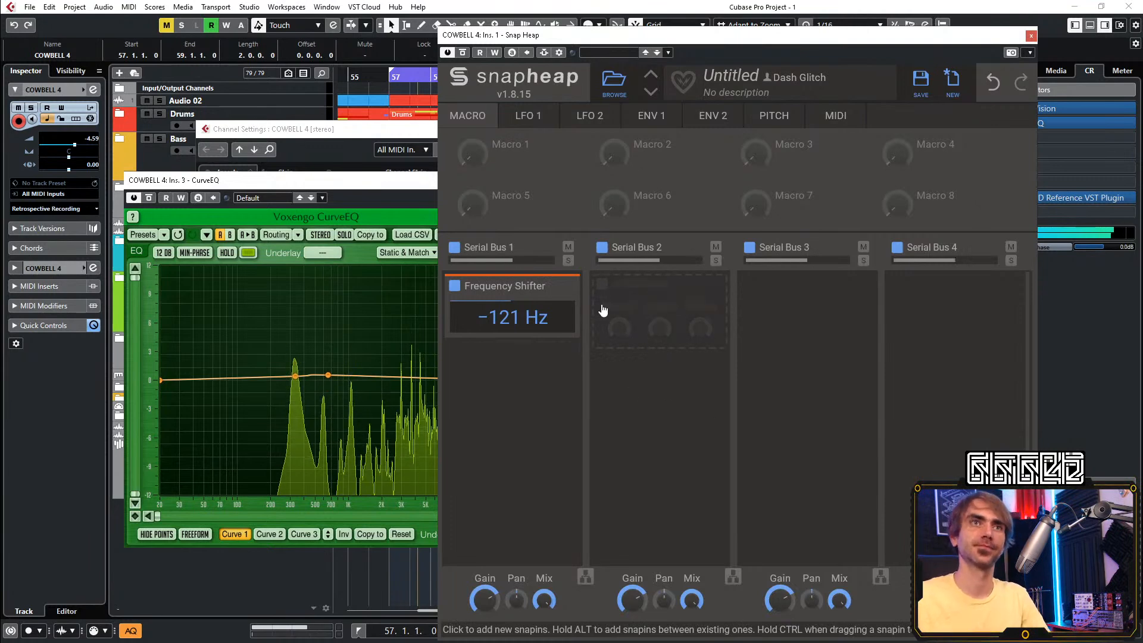
Duplicate the Frequency Shifter below the first one, disable the −121 Hz one, and set the copy to 200 Hz
{"action": "left_click_drag", "start_coordinate": [518, 285], "coordinate": [502, 380]}
{"action": "left_click", "coordinate": [454, 286]}
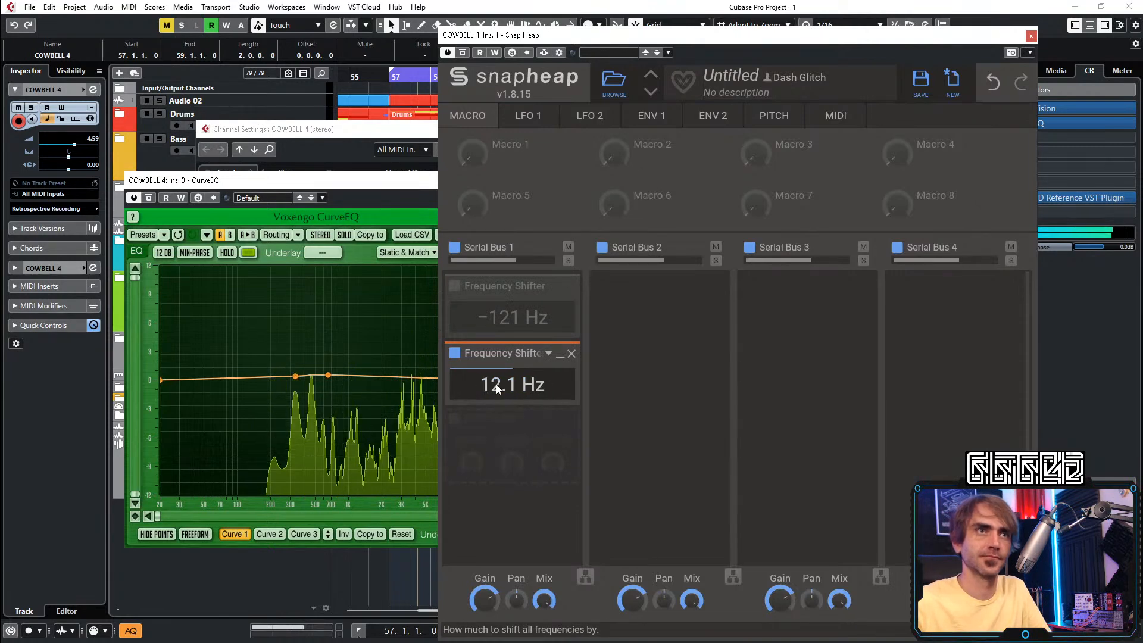
{"action": "left_click_drag", "start_coordinate": [495, 387], "coordinate": [487, 385]}
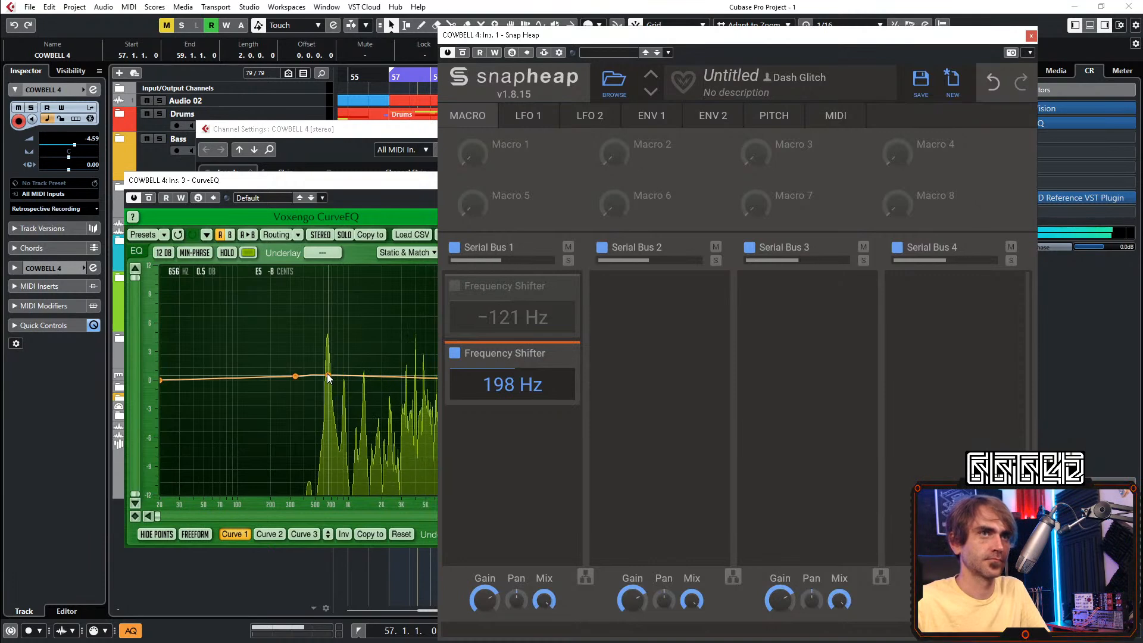
{"action": "left_click_drag", "start_coordinate": [512, 384], "coordinate": [512, 382]}
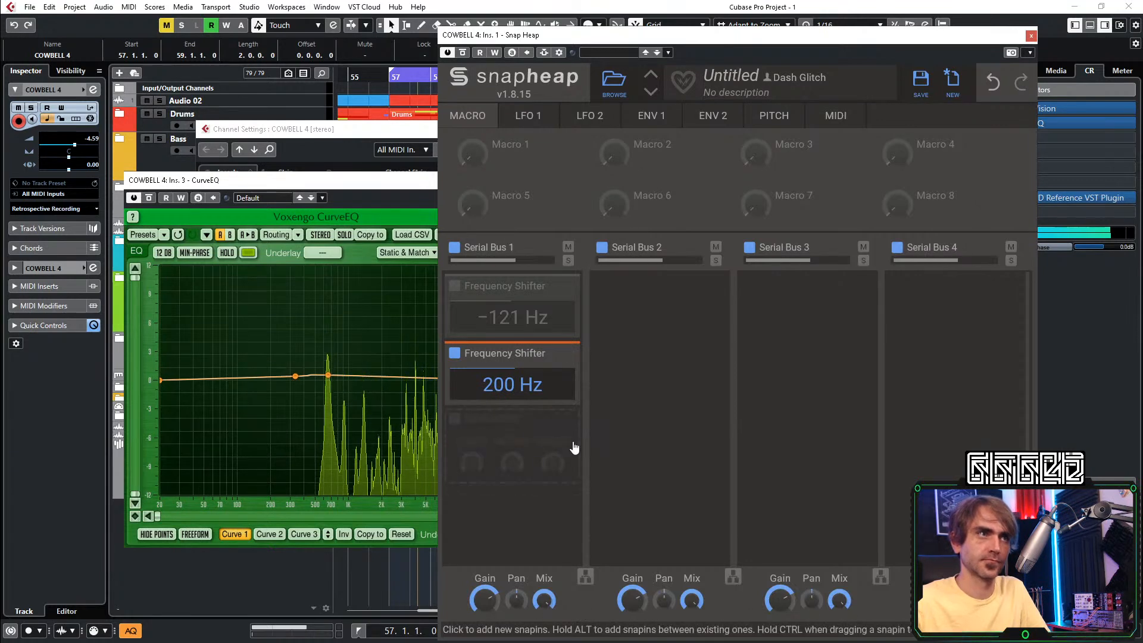
Alternate between the two Frequency Shifters, leave only the −121 Hz one enabled, and close the plug-in and channel windows
{"action": "left_click", "coordinate": [455, 353]}
{"action": "left_click", "coordinate": [455, 286]}
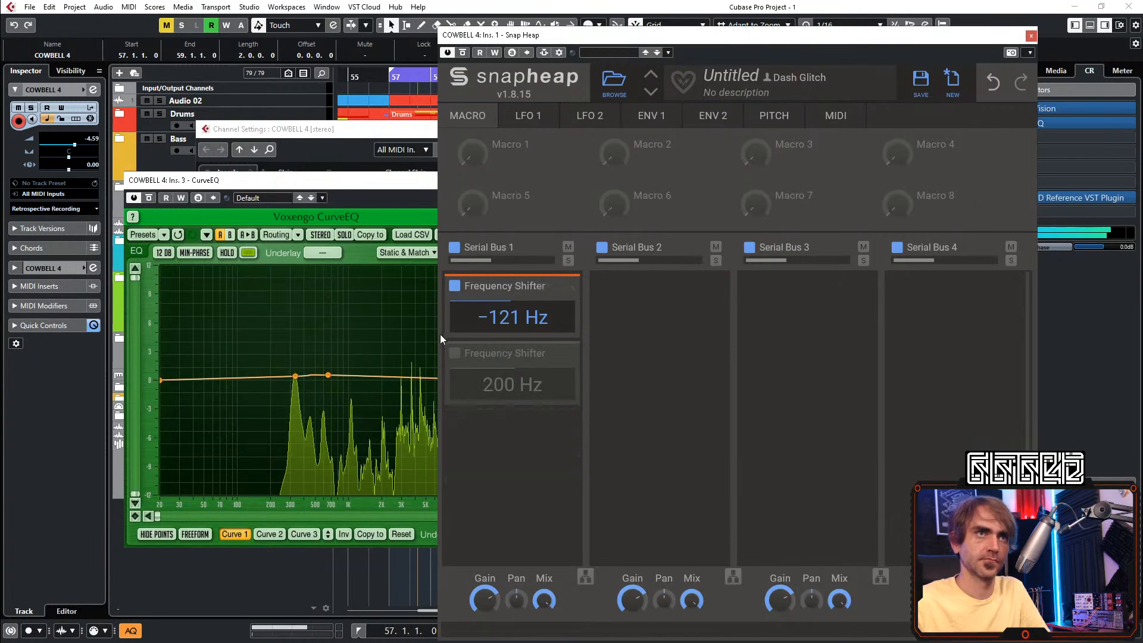
{"action": "left_click", "coordinate": [454, 355]}
{"action": "left_click", "coordinate": [454, 287]}
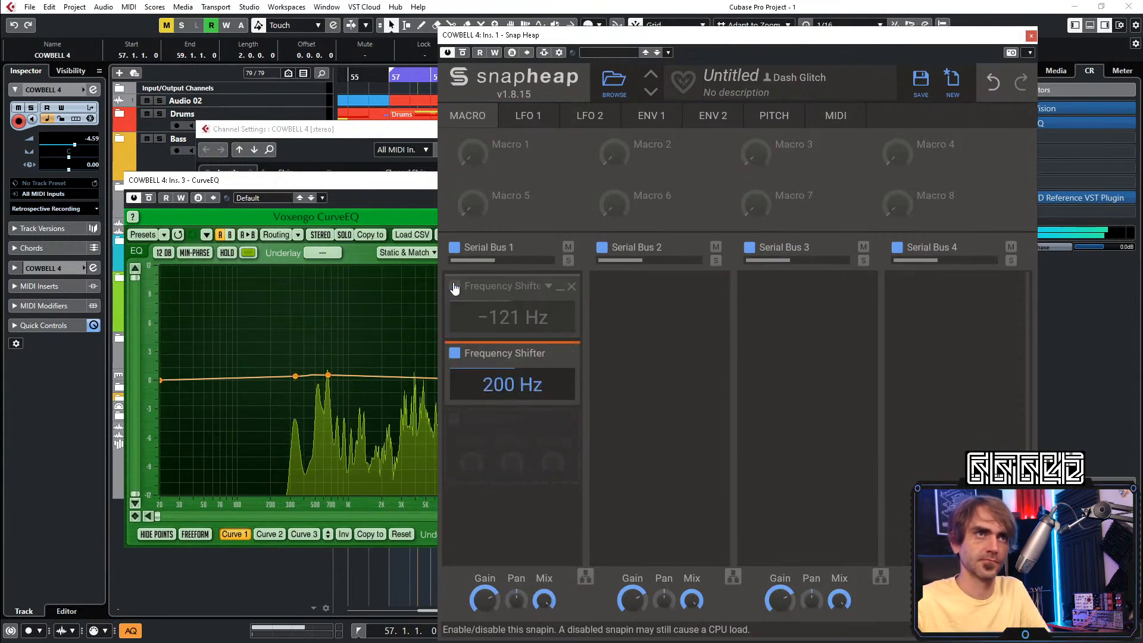
{"action": "left_click", "coordinate": [454, 289]}
{"action": "left_click", "coordinate": [454, 356]}
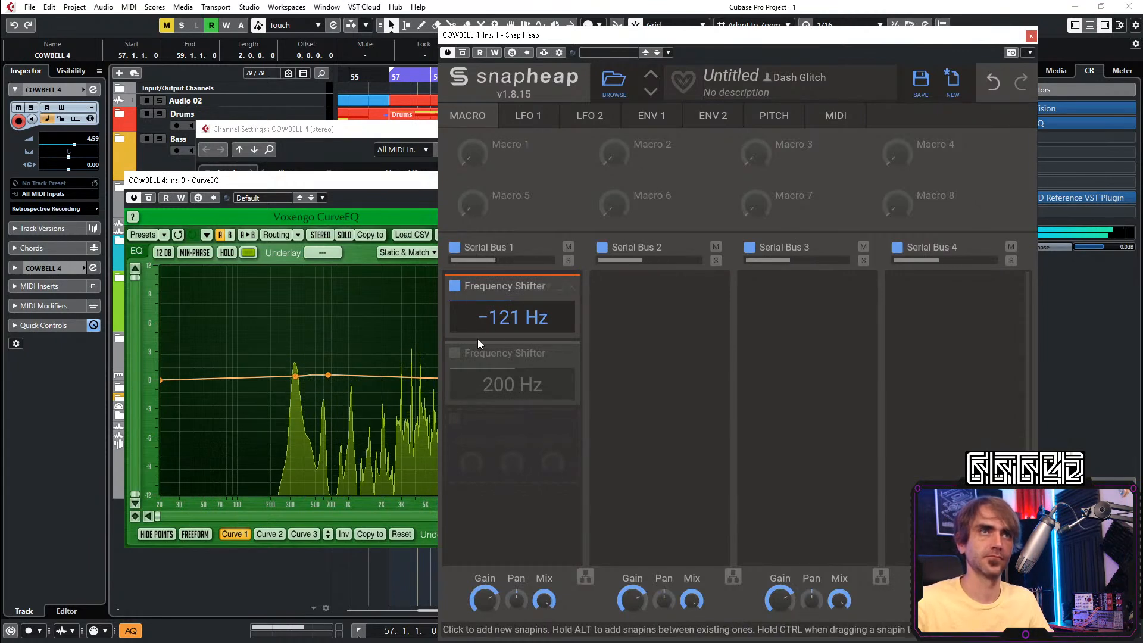
{"action": "left_click", "coordinate": [1031, 36]}
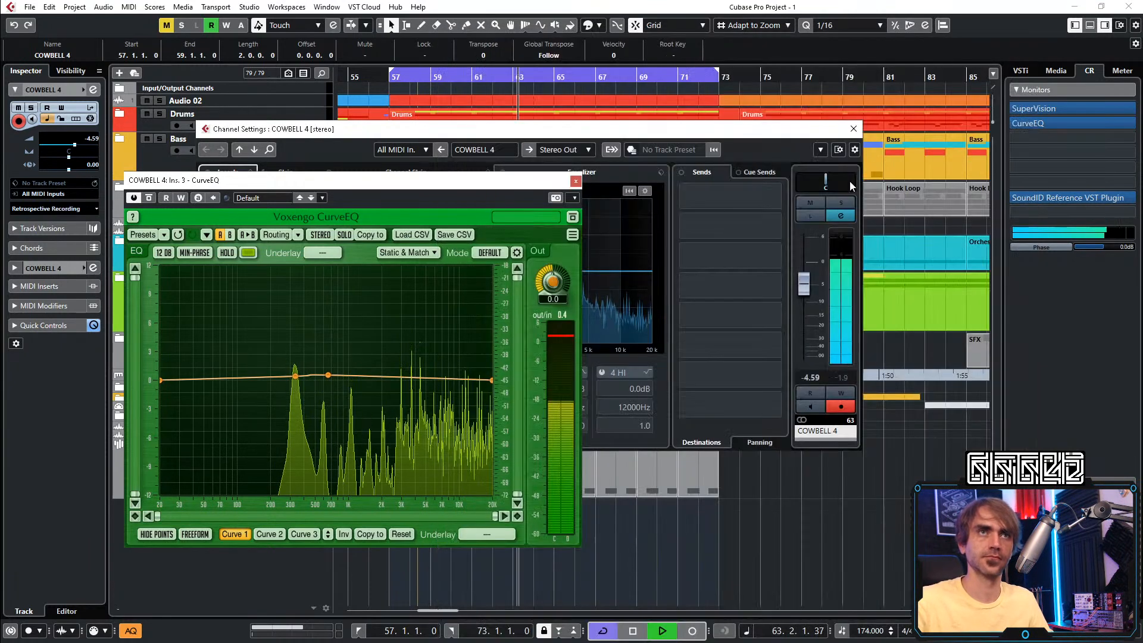
{"action": "left_click", "coordinate": [576, 181]}
{"action": "left_click", "coordinate": [853, 129]}
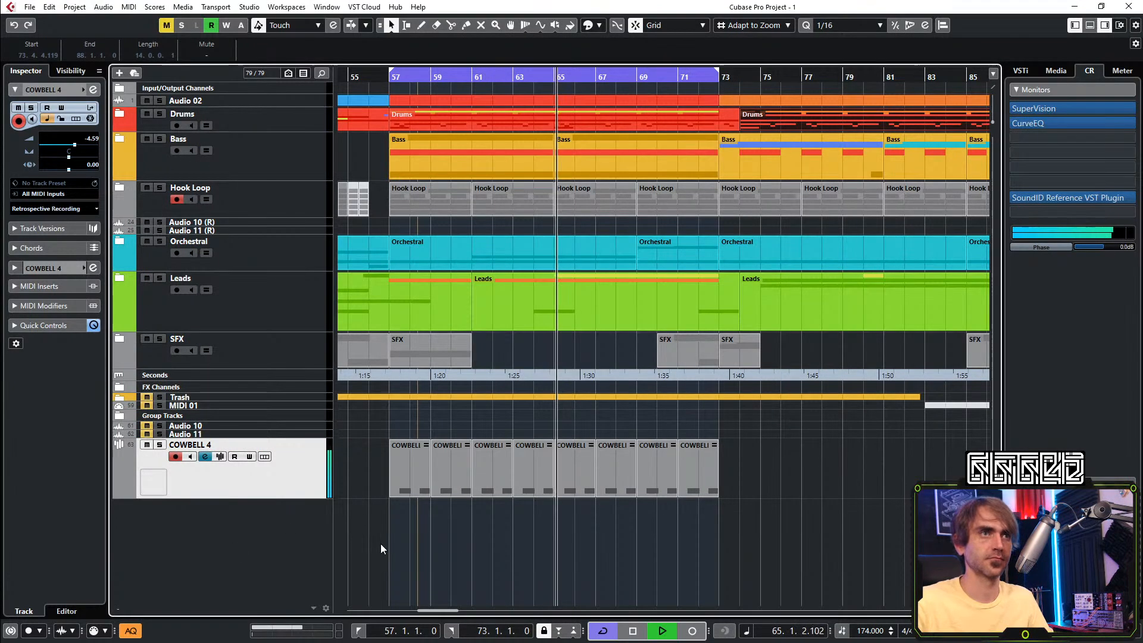
In the COWBELL 4 part at bar 57, mute the first C3 note and the last three C3 notes, and close the editor
{"action": "scroll", "coordinate": [409, 520], "scroll_direction": "up", "scroll_amount": 5}
{"action": "left_click", "coordinate": [480, 466]}
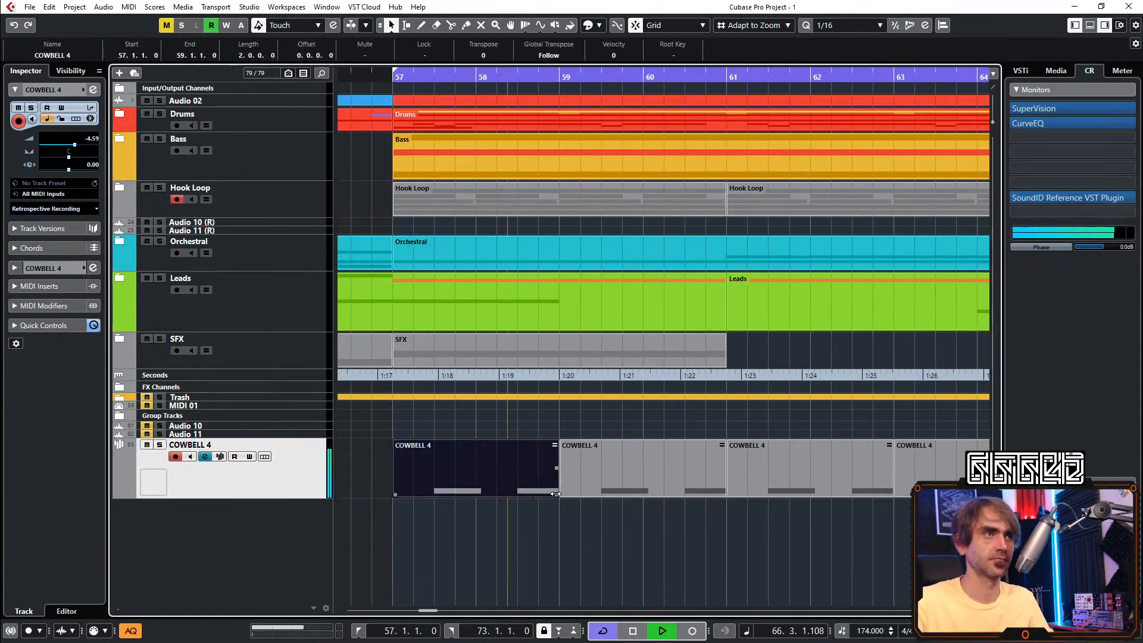
{"action": "scroll", "coordinate": [452, 489], "scroll_direction": "up", "scroll_amount": 4}
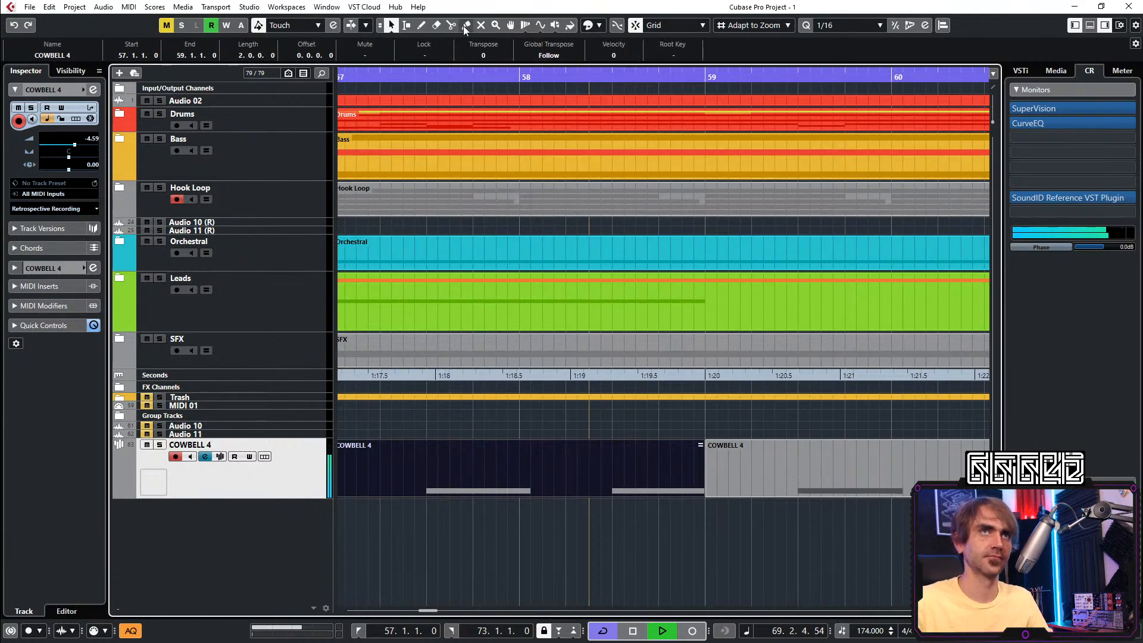
{"action": "double_click", "coordinate": [588, 481]}
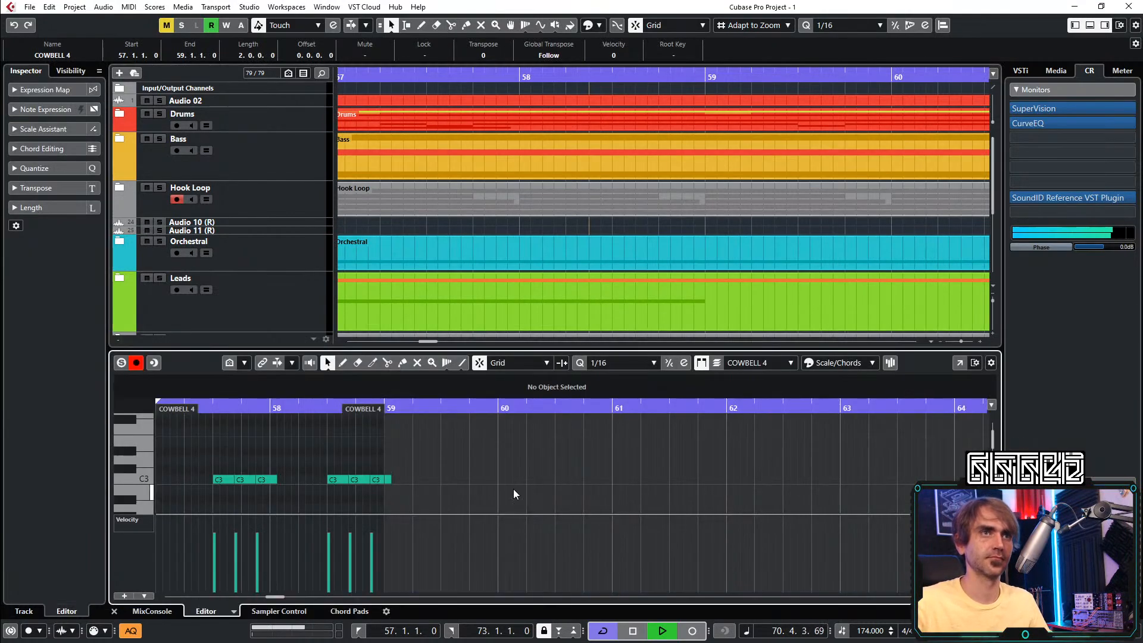
{"action": "scroll", "coordinate": [333, 472], "scroll_direction": "left", "scroll_amount": 5}
{"action": "scroll", "coordinate": [386, 471], "scroll_direction": "up", "scroll_amount": 3}
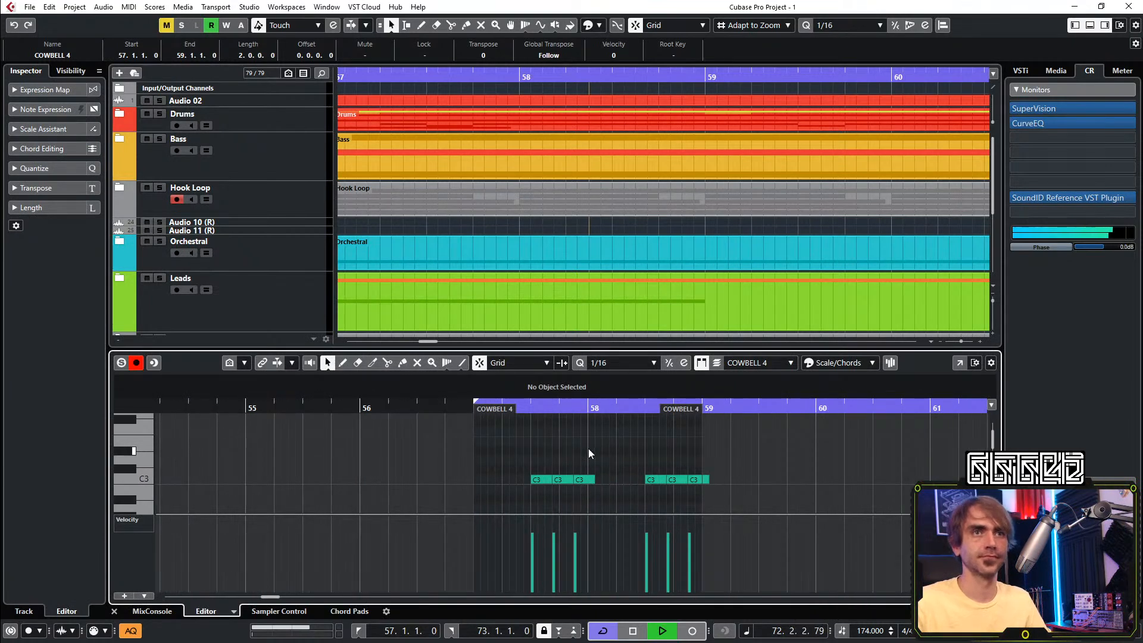
{"action": "key", "text": "7"}
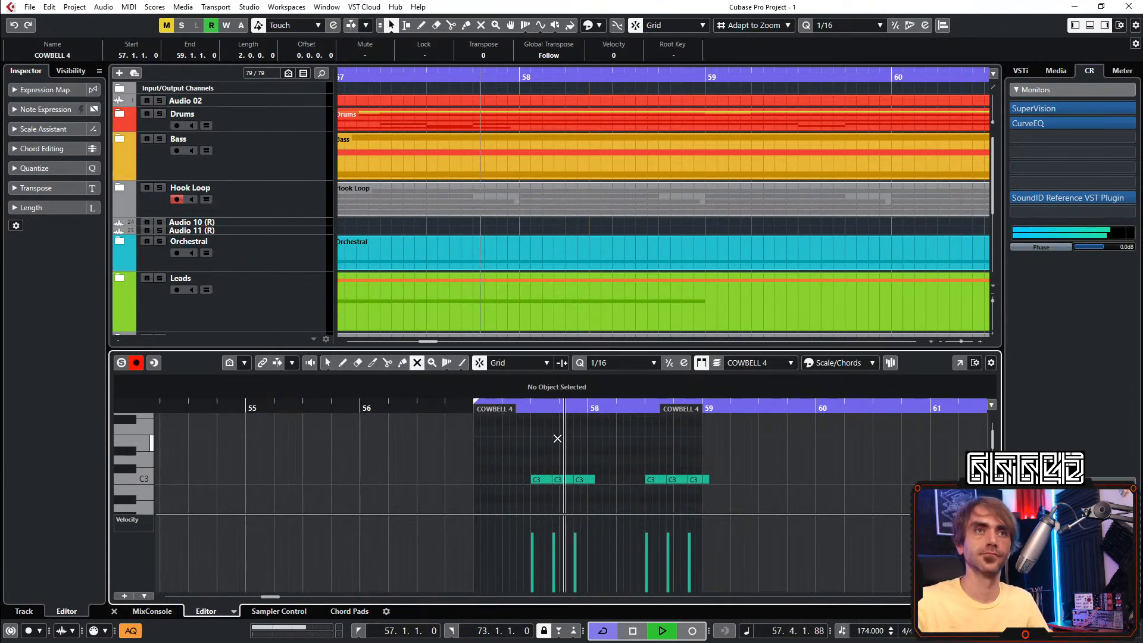
{"action": "left_click", "coordinate": [538, 479]}
{"action": "left_click_drag", "start_coordinate": [631, 457], "coordinate": [707, 485]}
{"action": "key", "text": "1"}
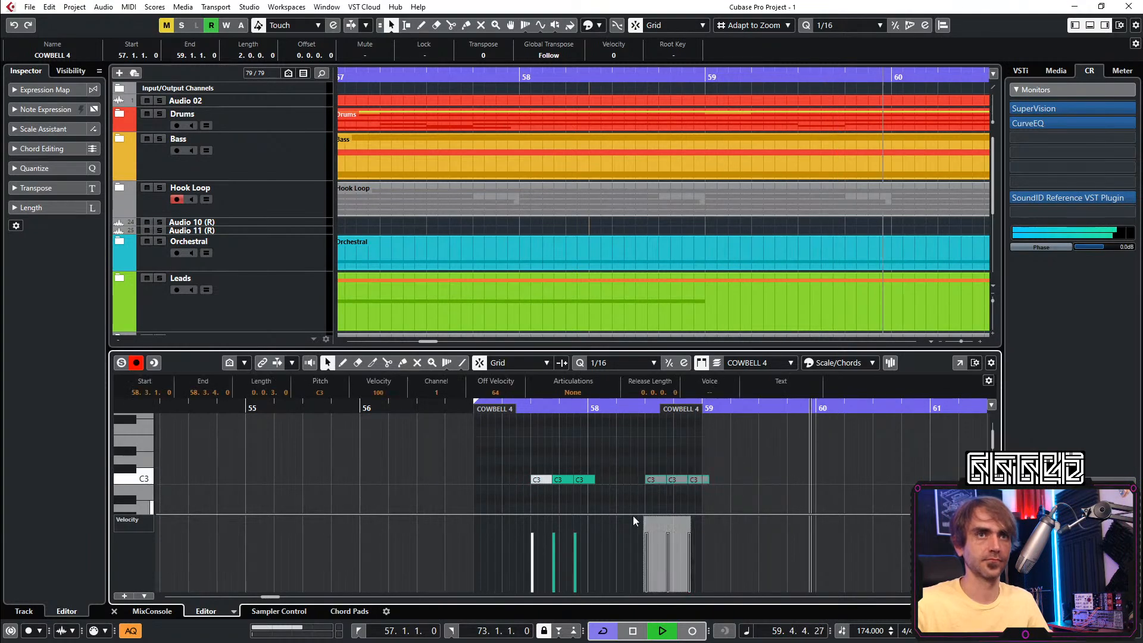
{"action": "left_click", "coordinate": [114, 613]}
{"action": "left_click", "coordinate": [504, 519]}
Render the COWBELL 4 part at bar 57 in place with the current settings and enlarge the COWBELL 4 (R) track
{"action": "scroll", "coordinate": [499, 500], "scroll_direction": "down", "scroll_amount": 2}
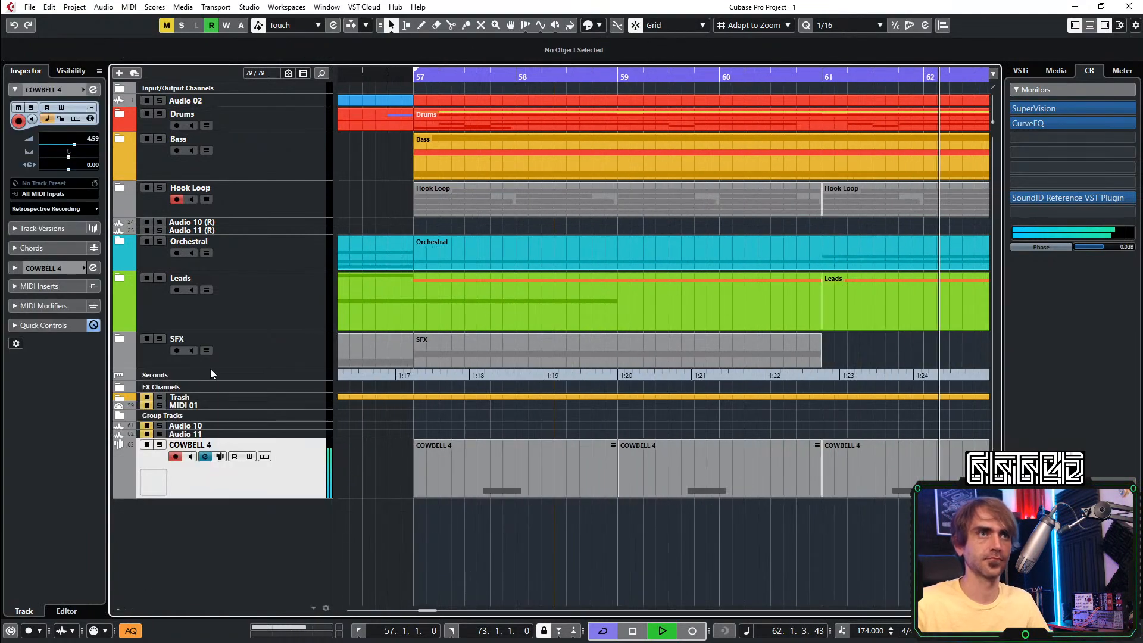
{"action": "right_click", "coordinate": [480, 484]}
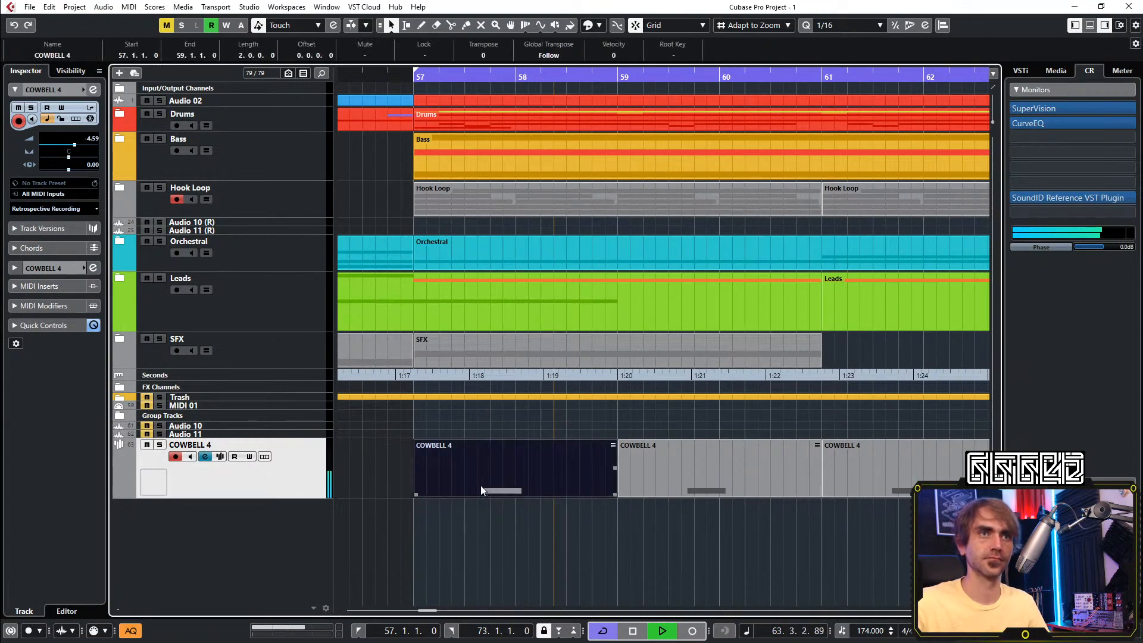
{"action": "mouse_move", "coordinate": [596, 301]}
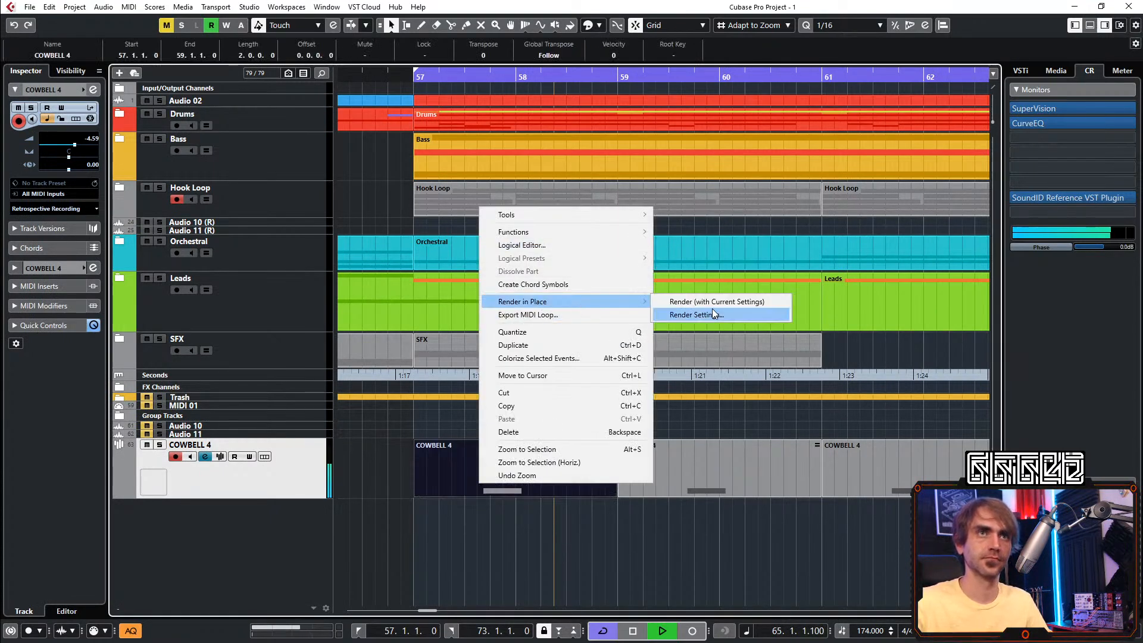
{"action": "left_click", "coordinate": [717, 302]}
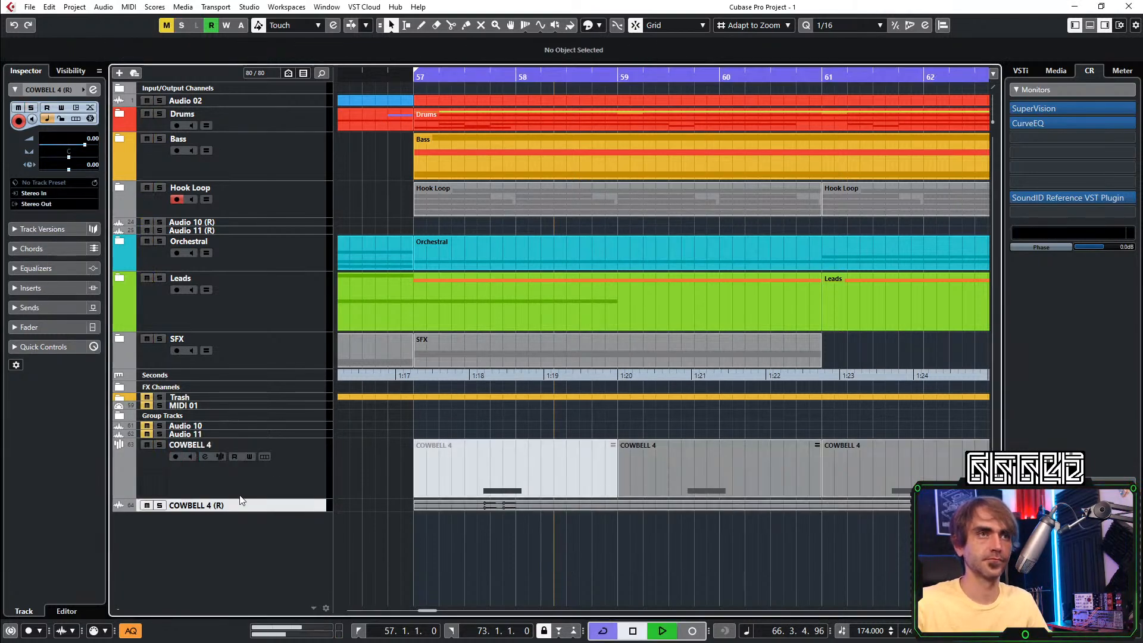
{"action": "left_click_drag", "start_coordinate": [278, 510], "coordinate": [277, 559]}
Shorten the playback cycle to end at bar 59 and solo the Drums and Bass folders during playback
{"action": "left_click", "coordinate": [598, 535]}
{"action": "key", "text": "3"}
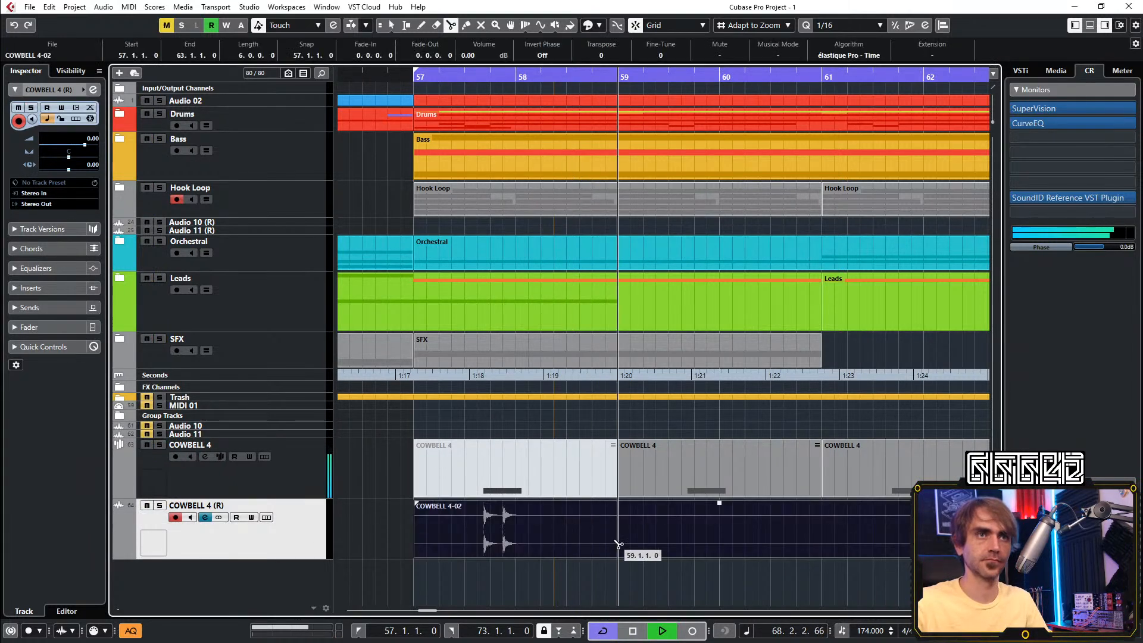
{"action": "left_click", "coordinate": [621, 80], "text": "alt"}
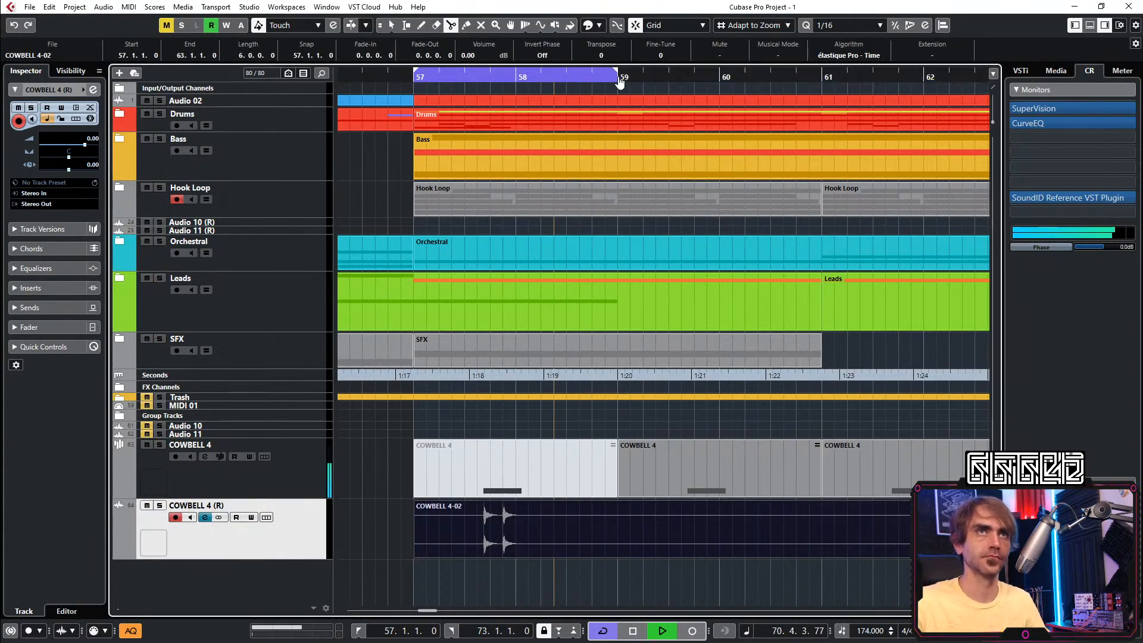
{"action": "key", "text": "space"}
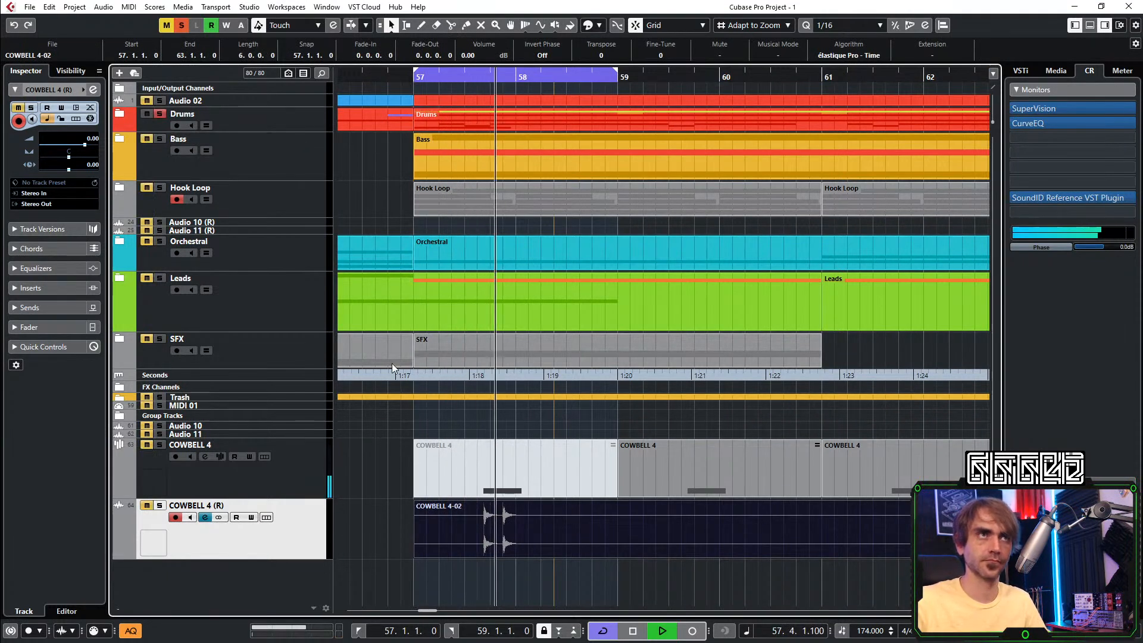
{"action": "left_click", "coordinate": [444, 244]}
{"action": "key", "text": "space"}
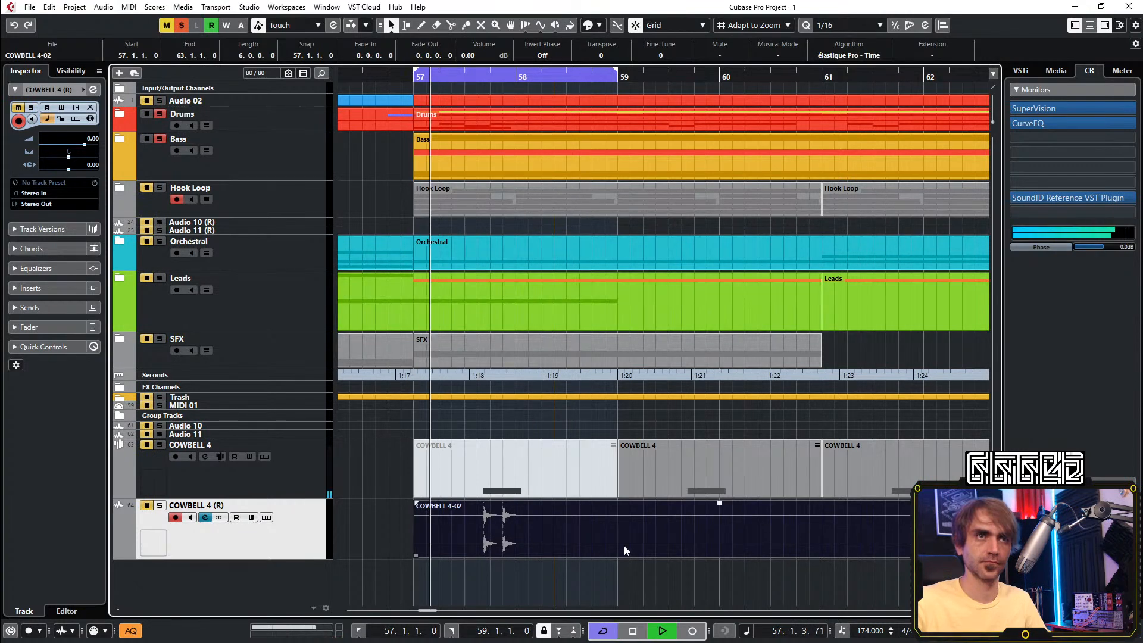
Split the rendered COWBELL 4-02 event at bar 59 and solo both cowbell tracks for playback
{"action": "left_click", "coordinate": [624, 544], "text": "alt"}
{"action": "left_click", "coordinate": [624, 575]}
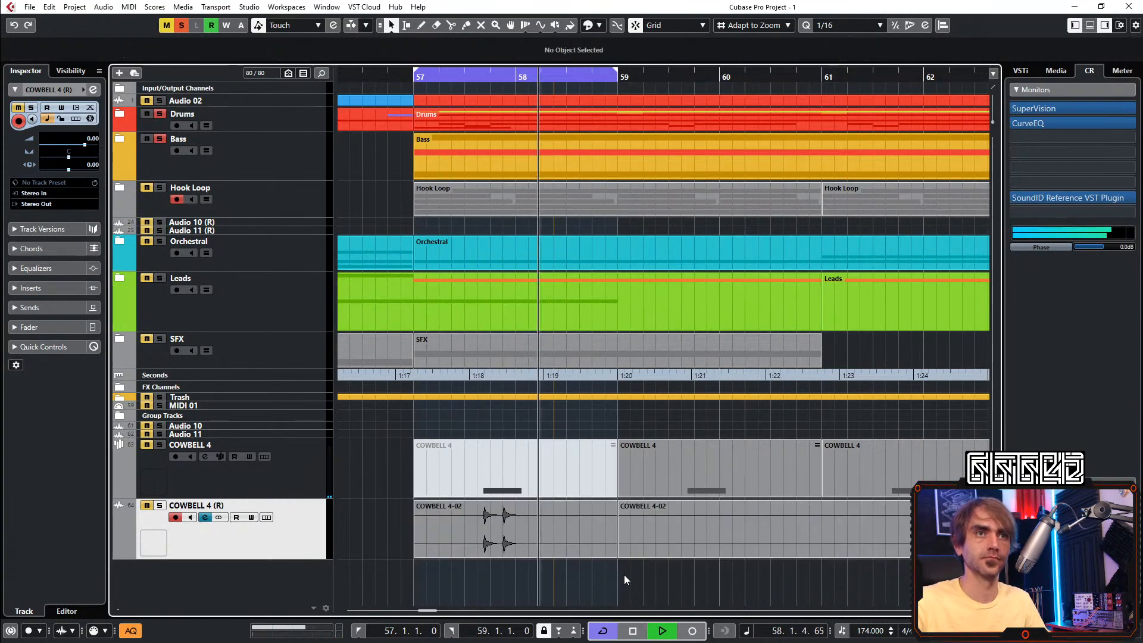
{"action": "key", "text": "space"}
{"action": "left_click", "coordinate": [159, 446]}
{"action": "key", "text": "space"}
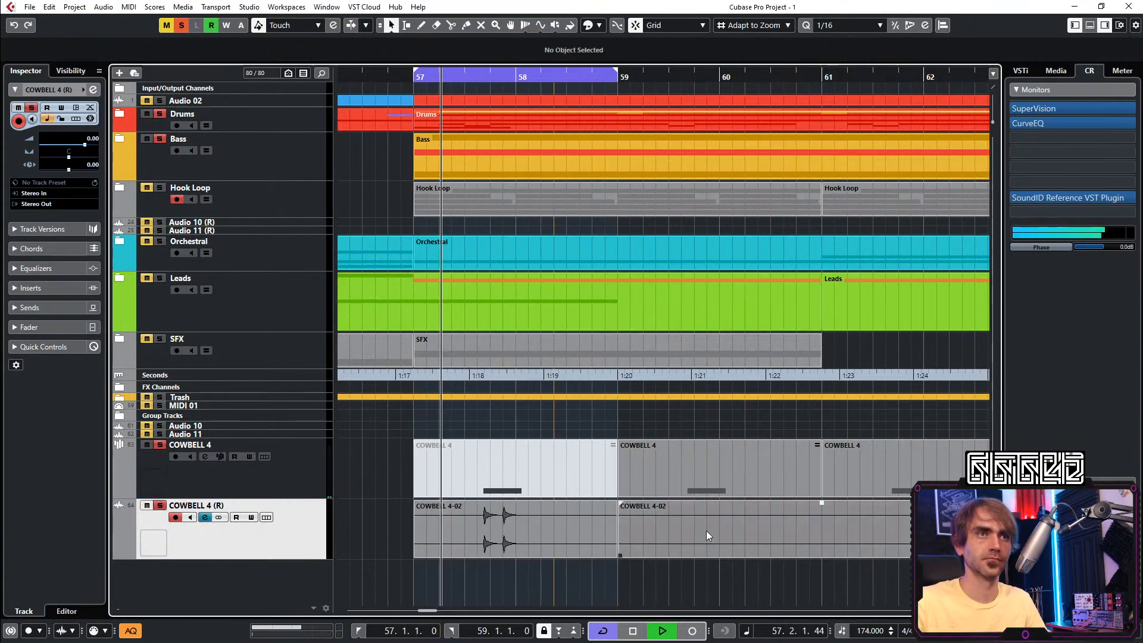
Delete the rendered event past bar 59, then mute the second and third C3 notes and unmute the last two in the bar-57 COWBELL 4 part
{"action": "left_click", "coordinate": [675, 531]}
{"action": "double_click", "coordinate": [516, 470]}
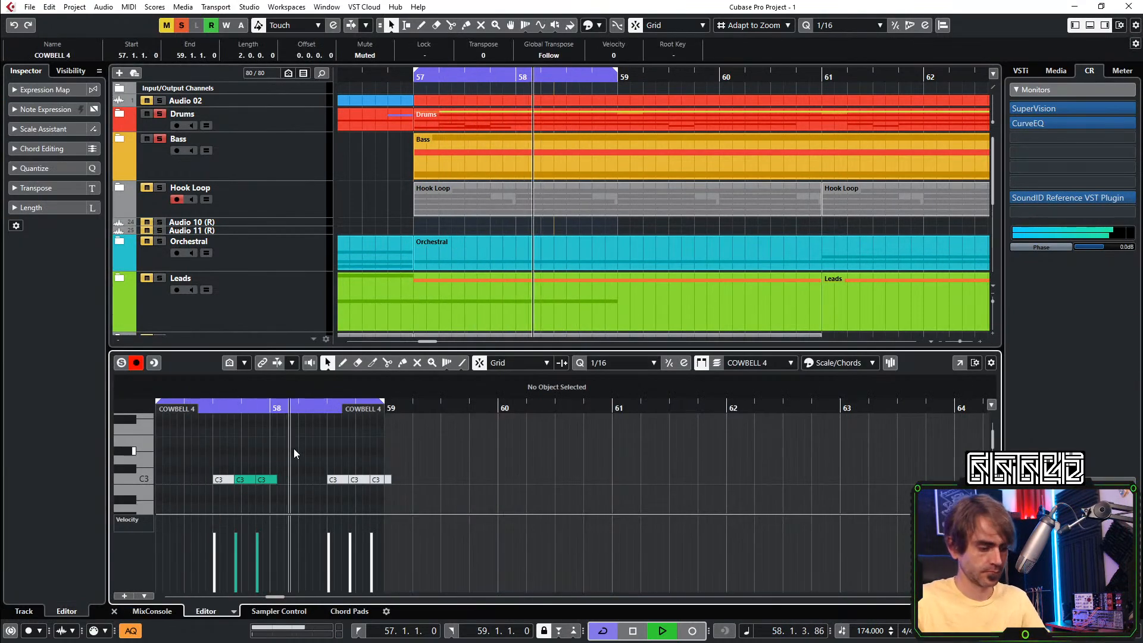
{"action": "key", "text": "7"}
{"action": "left_click_drag", "start_coordinate": [251, 461], "coordinate": [259, 485]}
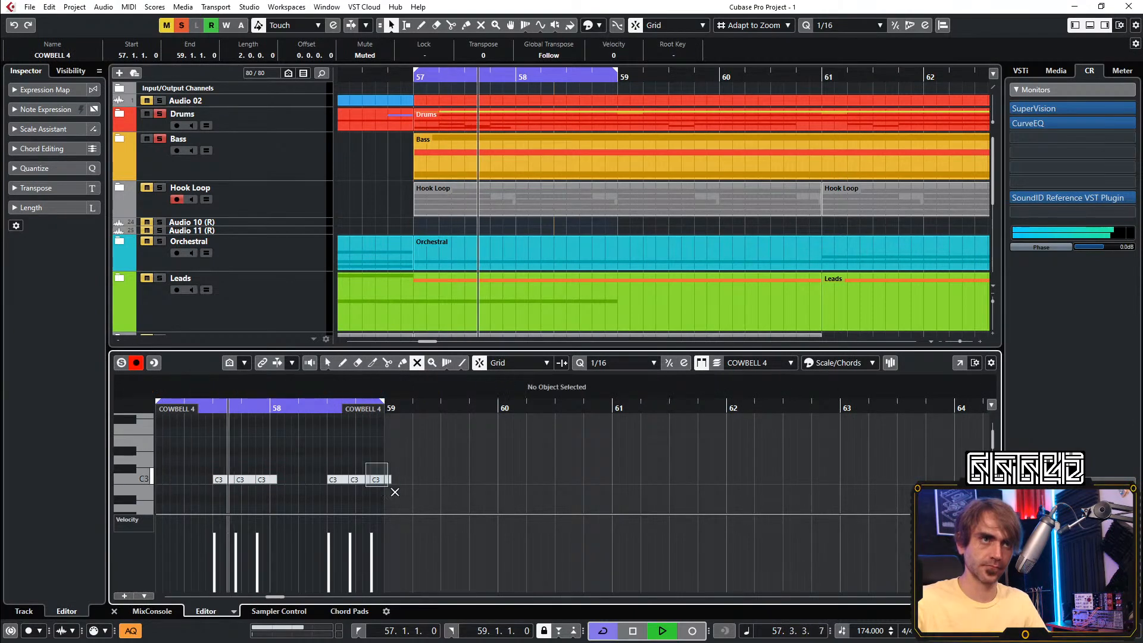
{"action": "left_click", "coordinate": [114, 611]}
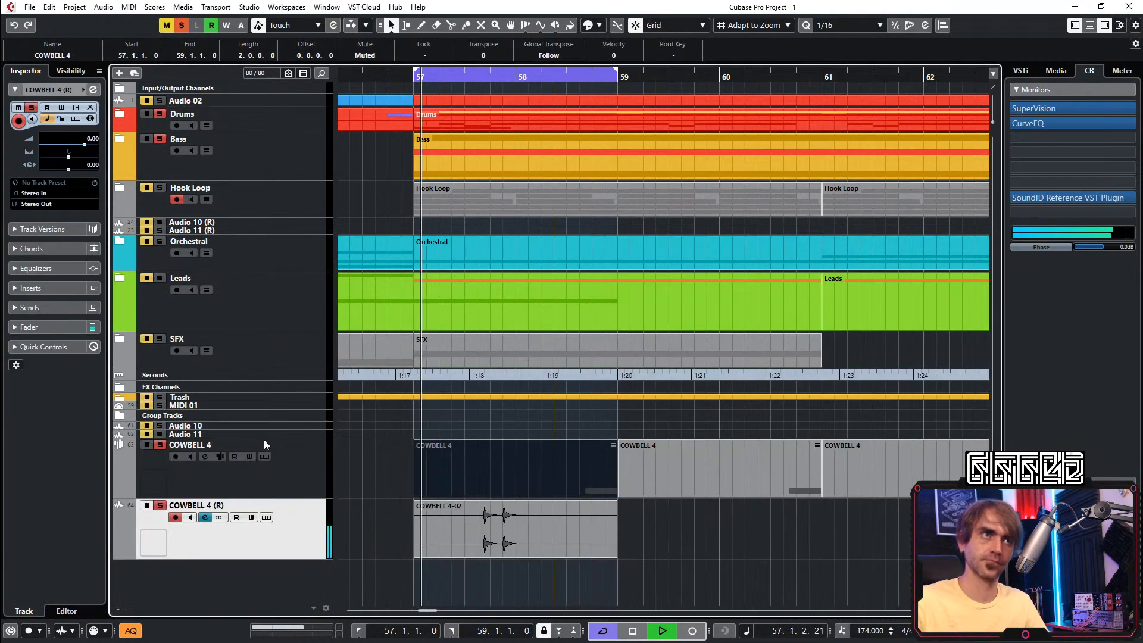
Unmute the COWBELL 4 part at bar 57
{"action": "left_click", "coordinate": [245, 481]}
{"action": "key", "text": "7"}
{"action": "left_click", "coordinate": [476, 465]}
{"action": "key", "text": "1"}
In the COWBELL 4 track's Snap Heap insert, disable the −121 Hz Frequency Shifter and enable the 200 Hz one
{"action": "left_click", "coordinate": [91, 87]}
{"action": "left_click", "coordinate": [93, 88]}
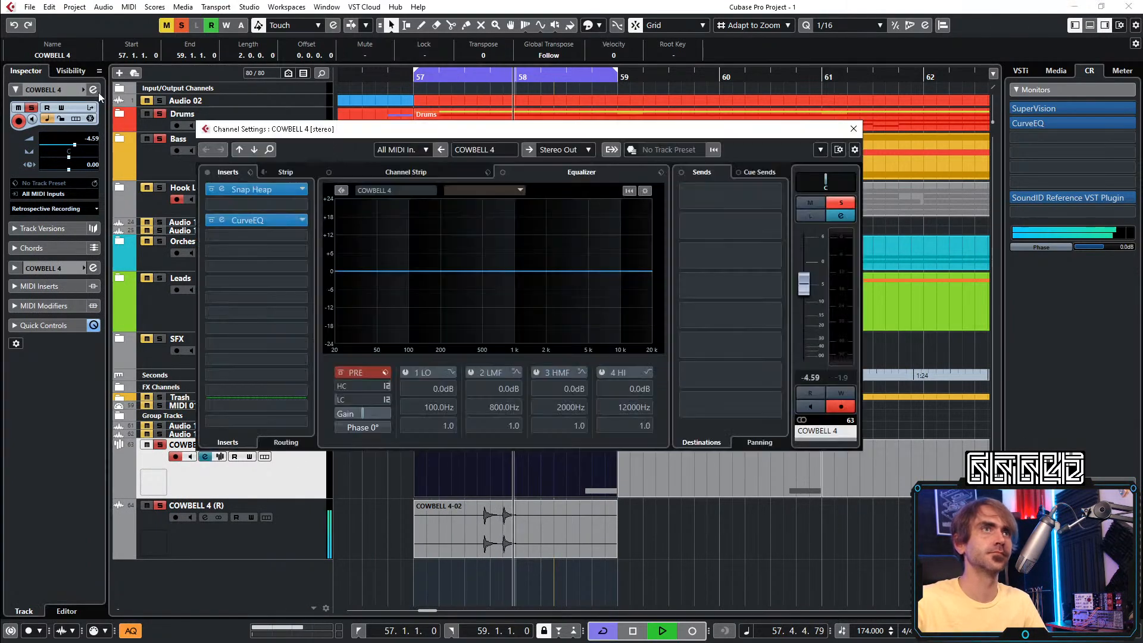
{"action": "left_click", "coordinate": [223, 188]}
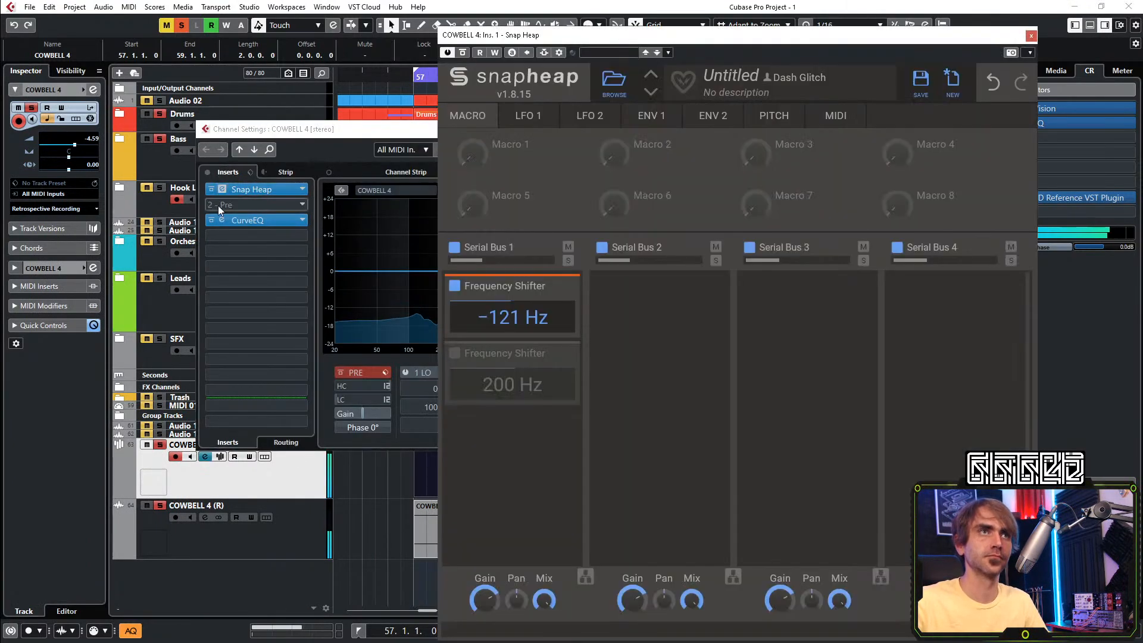
{"action": "left_click", "coordinate": [454, 287]}
{"action": "left_click", "coordinate": [455, 354]}
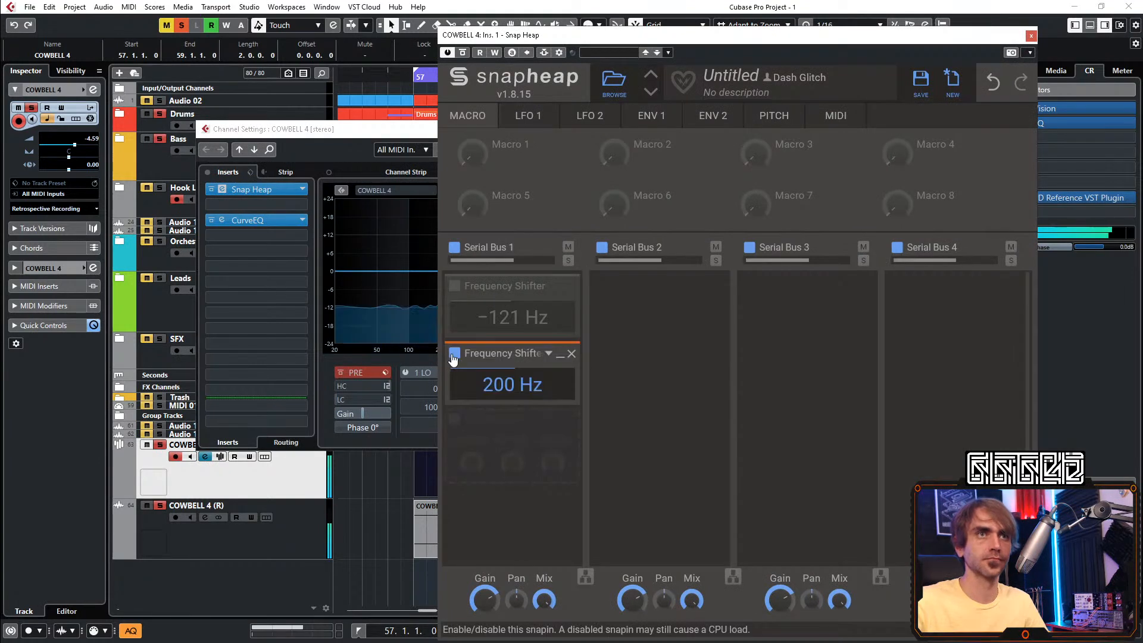
{"action": "left_click", "coordinate": [1031, 36]}
{"action": "key", "text": "Escape"}
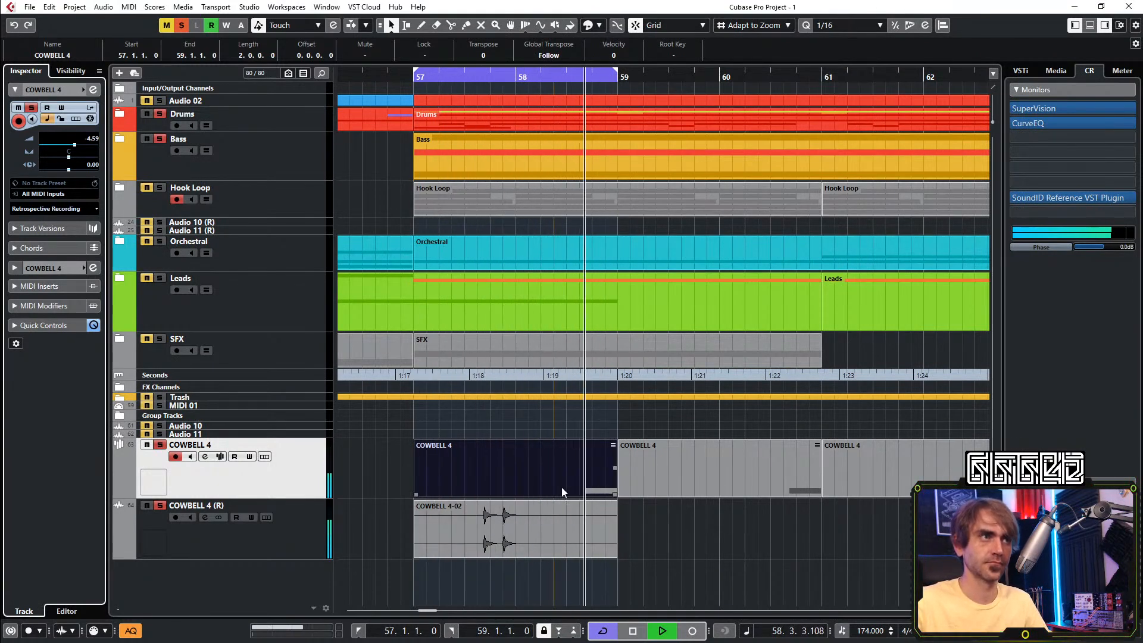
Render the COWBELL 4 part at bar 57 in place with the current settings and move the resulting event onto the COWBELL 4 (R) track
{"action": "right_click", "coordinate": [543, 479]}
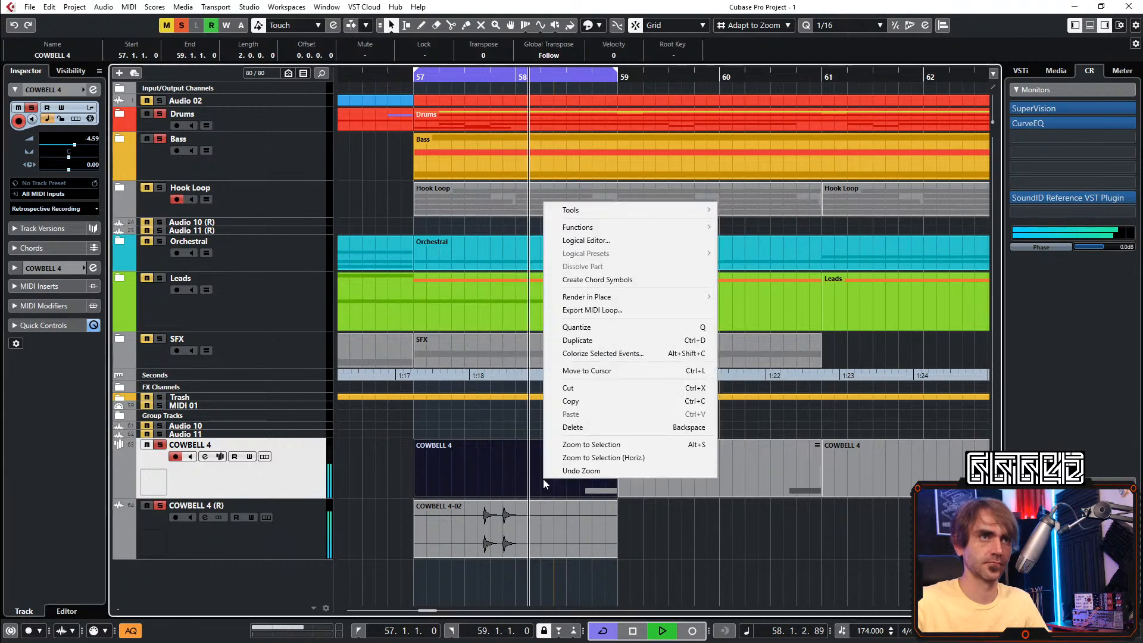
{"action": "mouse_move", "coordinate": [637, 298]}
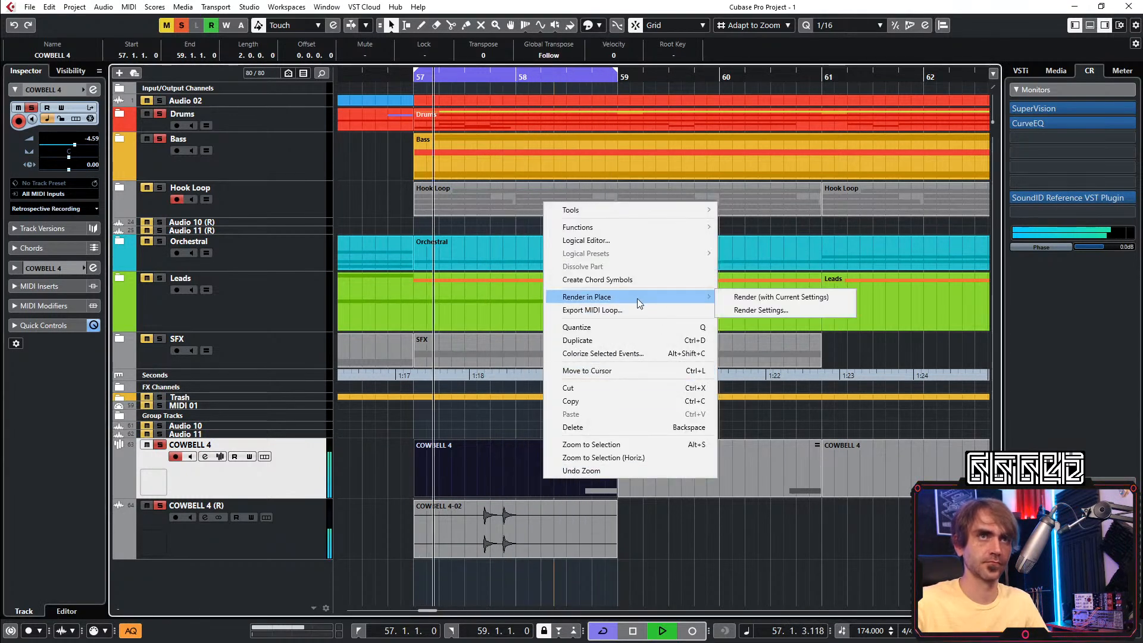
{"action": "left_click", "coordinate": [773, 297]}
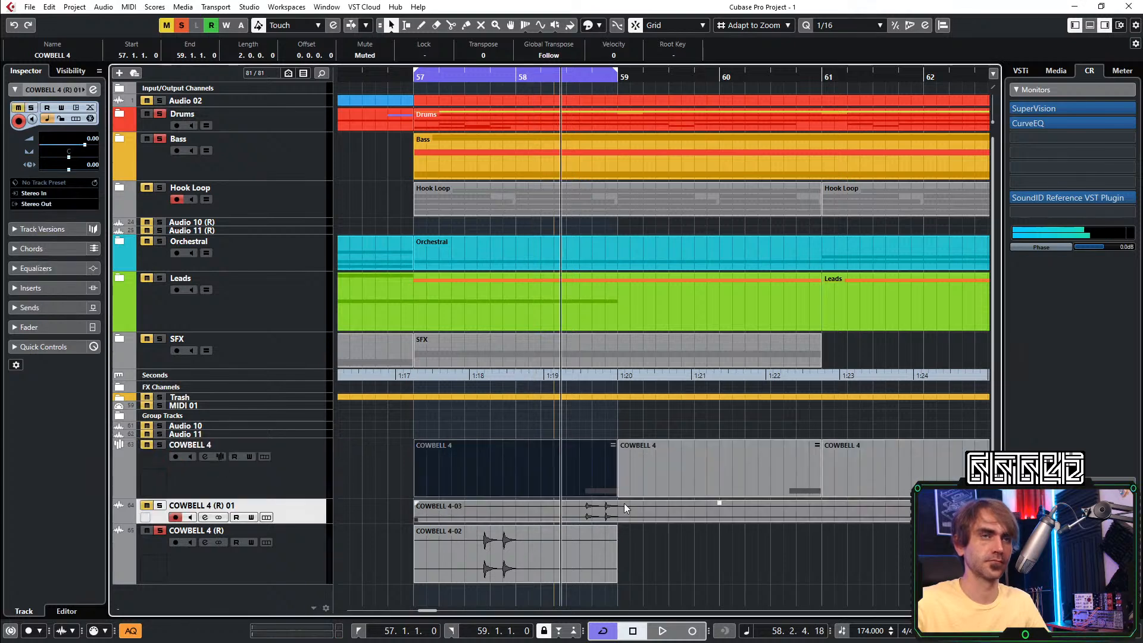
{"action": "left_click_drag", "start_coordinate": [595, 506], "coordinate": [587, 531]}
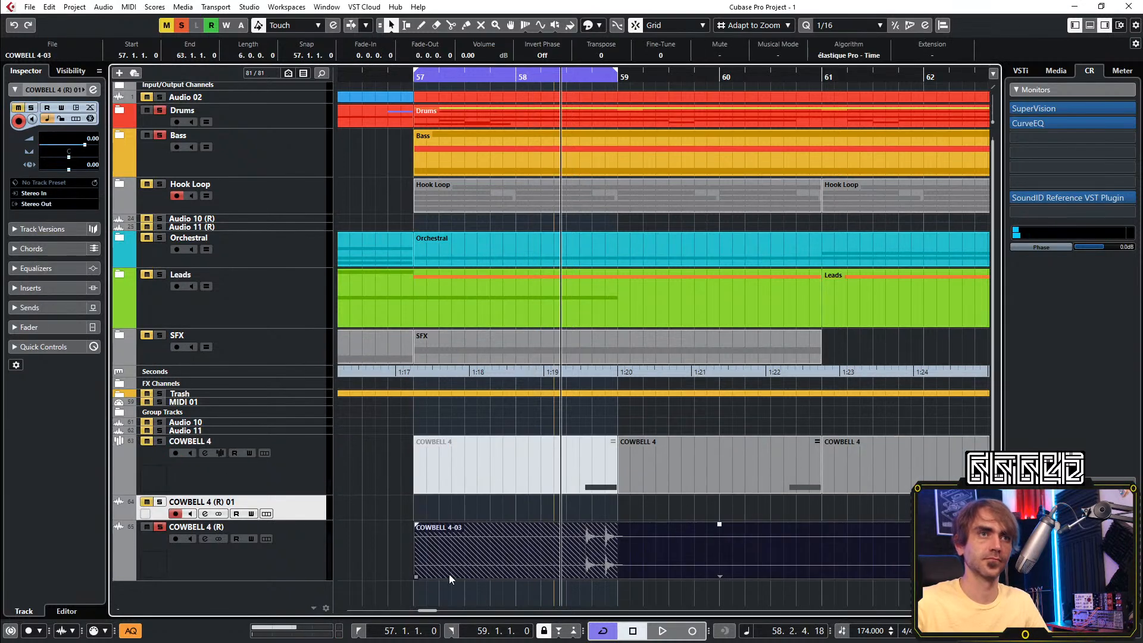
Trim the start of the COWBELL 4-03 event to mid bar 58, then split it in bar 59 and delete the remainder
{"action": "left_click_drag", "start_coordinate": [415, 580], "coordinate": [546, 580]}
{"action": "key", "text": "3"}
{"action": "left_click", "coordinate": [657, 569]}
{"action": "key", "text": "1"}
{"action": "key", "text": "Delete"}
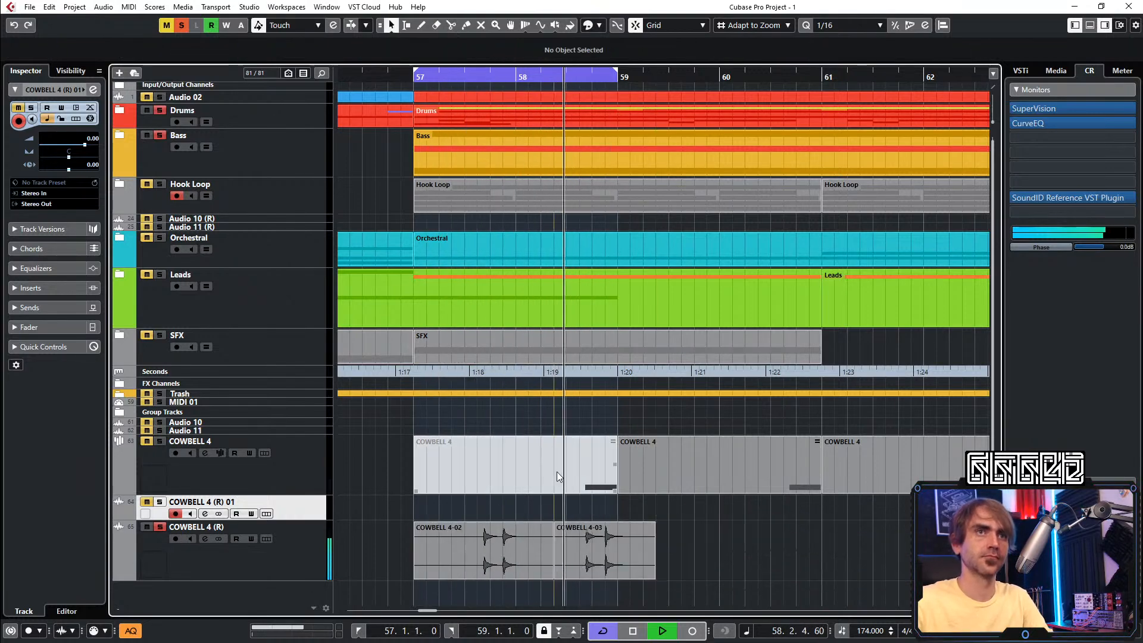
In the COWBELL 4 part at bar 57, unmute the first C3 note of each group, mute the last two notes, and close the editor
{"action": "double_click", "coordinate": [558, 472]}
{"action": "key", "text": "7"}
{"action": "left_click_drag", "start_coordinate": [463, 429], "coordinate": [327, 496]}
{"action": "left_click_drag", "start_coordinate": [231, 464], "coordinate": [212, 501]}
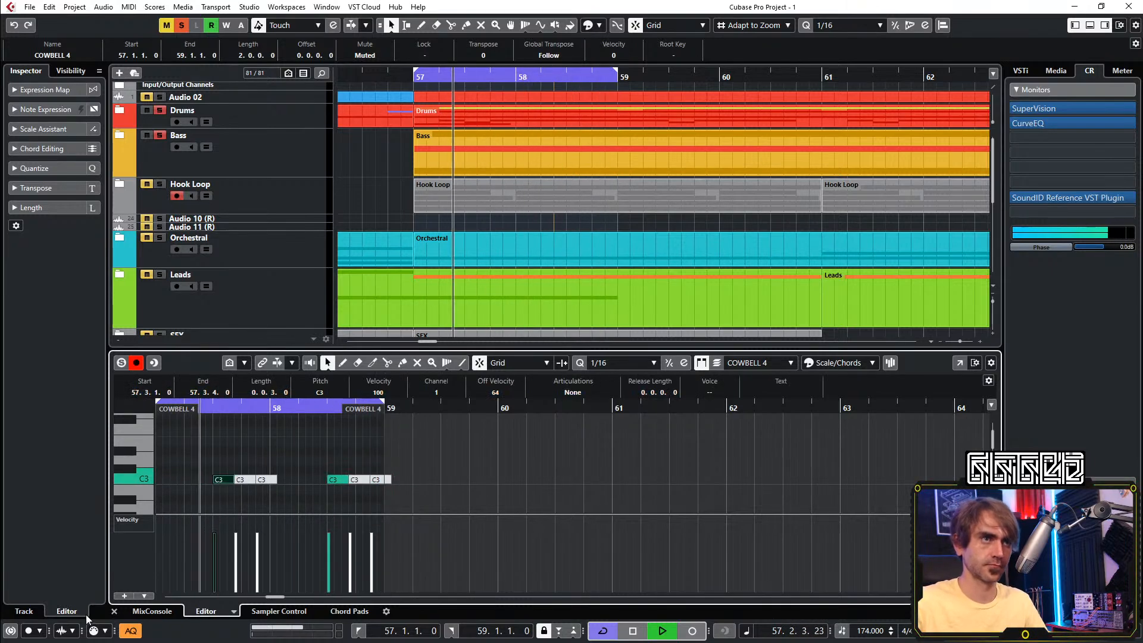
{"action": "left_click", "coordinate": [114, 612]}
Reactivate the muted COWBELL 4 part at bar 57 on the sampler track
{"action": "key", "text": "7"}
{"action": "left_click", "coordinate": [483, 457]}
{"action": "key", "text": "1"}
Turn off the Snap Heap and CurveEQ inserts on the COWBELL 4 track and close its channel settings
{"action": "left_click", "coordinate": [201, 476]}
{"action": "left_click", "coordinate": [160, 442]}
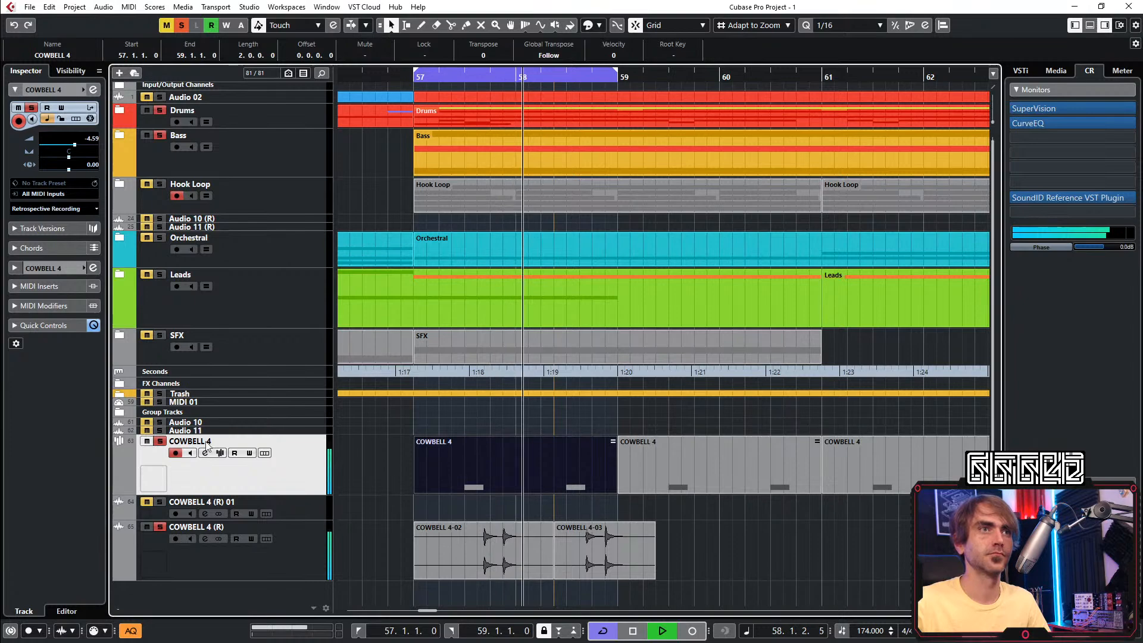
{"action": "left_click", "coordinate": [95, 88]}
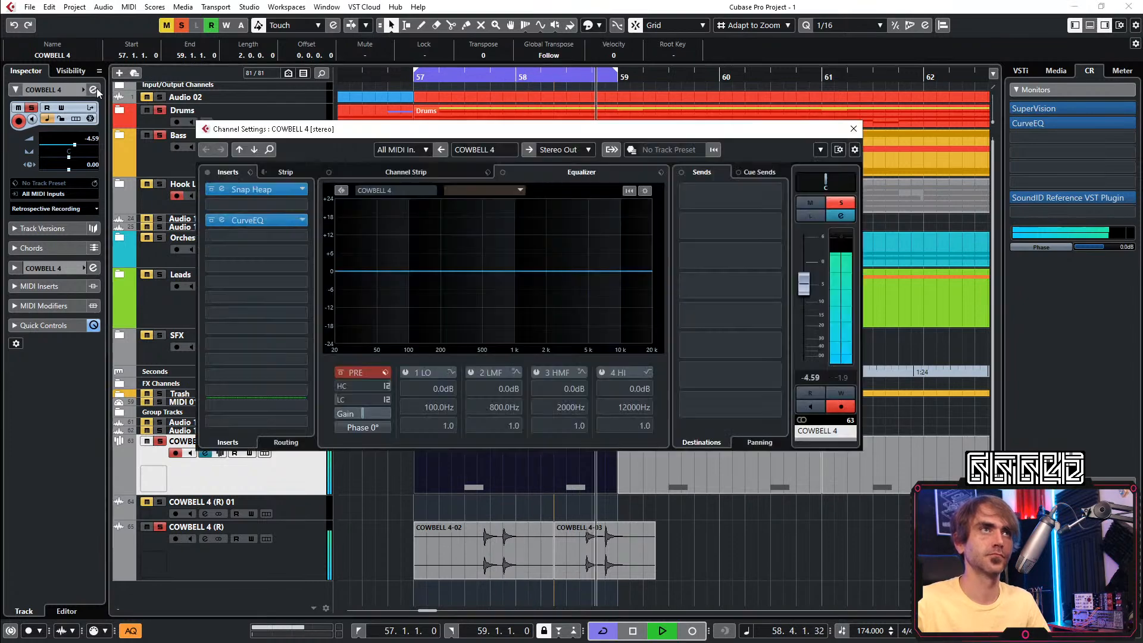
{"action": "left_click", "coordinate": [212, 189]}
{"action": "left_click", "coordinate": [211, 221]}
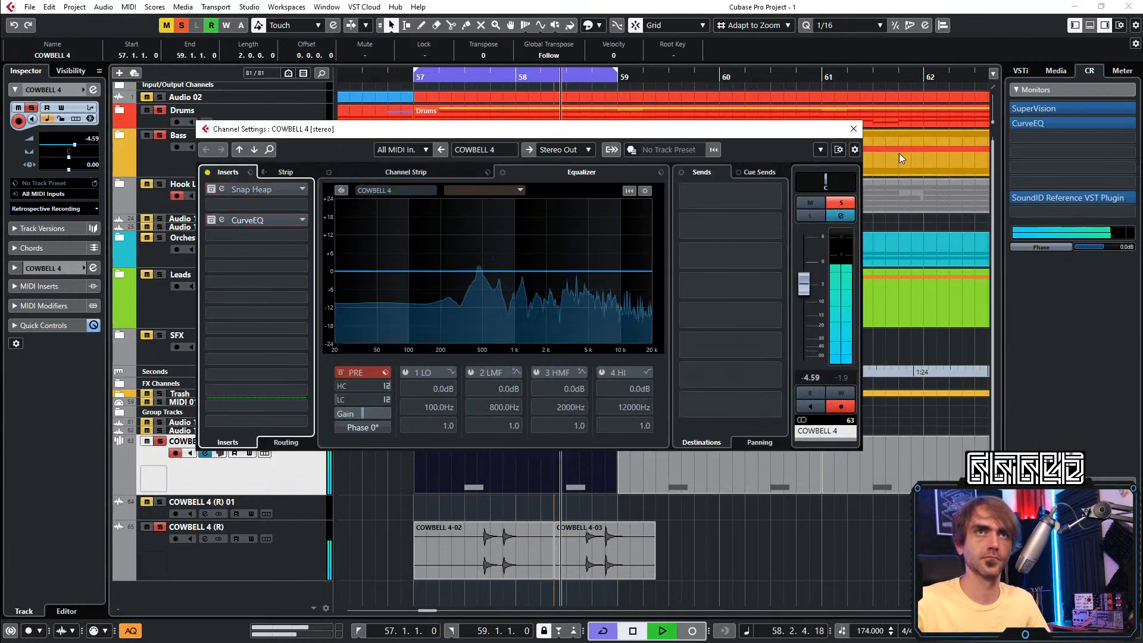
{"action": "left_click", "coordinate": [853, 128]}
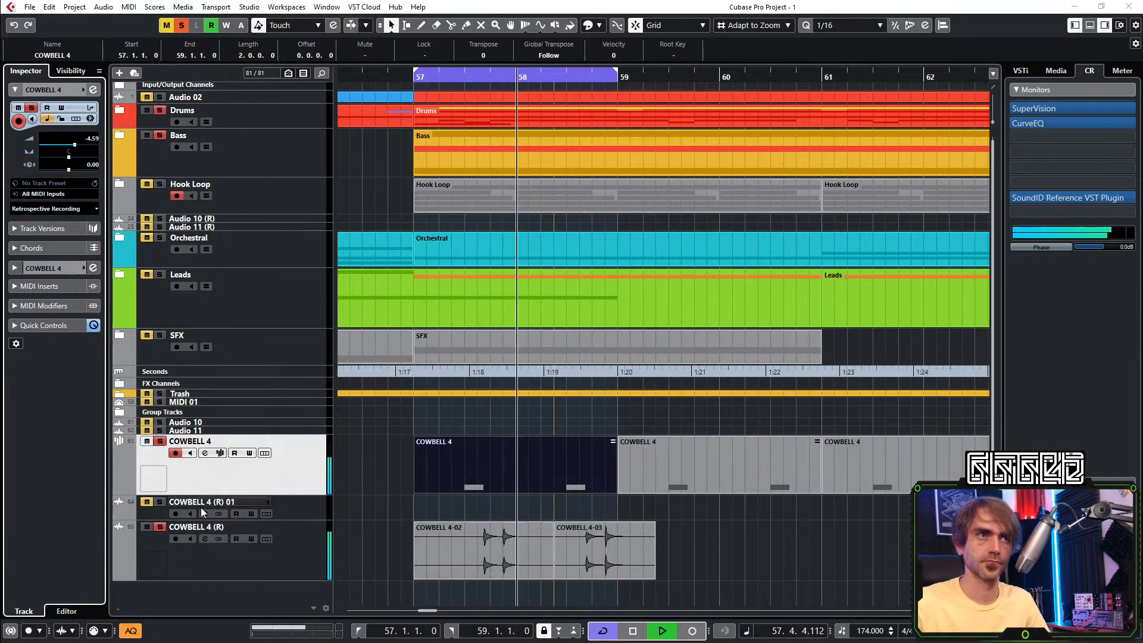
Move the COWBELL 4 (R) track directly below COWBELL 4 and deactivate all track solos
{"action": "left_click_drag", "start_coordinate": [263, 552], "coordinate": [278, 500]}
{"action": "left_click", "coordinate": [702, 518]}
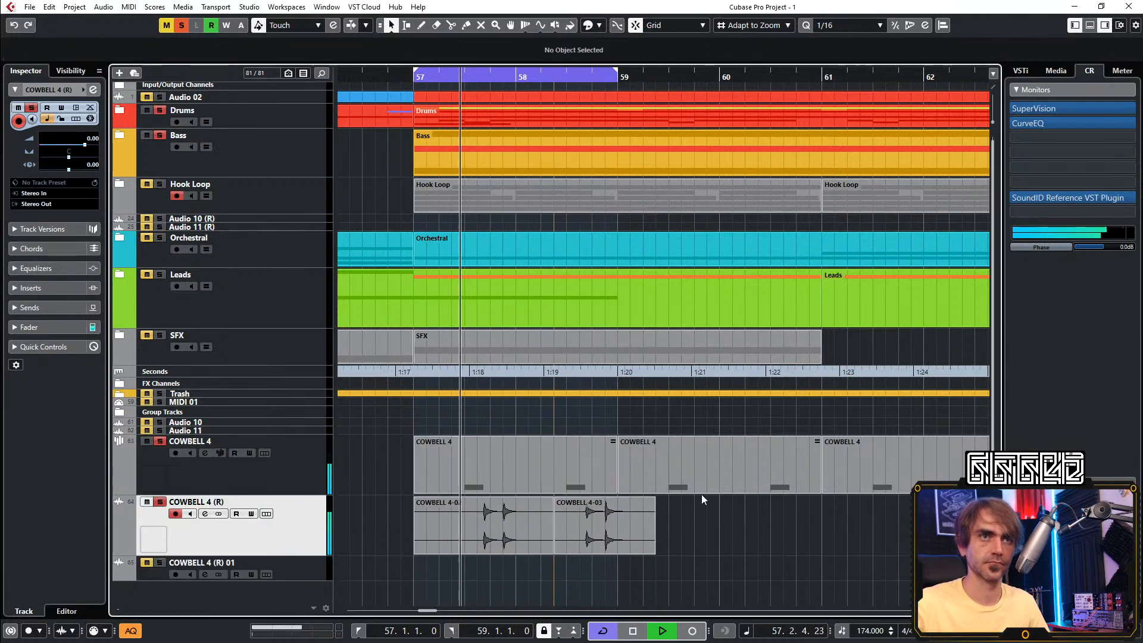
{"action": "scroll", "coordinate": [710, 510], "scroll_direction": "down", "scroll_amount": 3}
{"action": "scroll", "coordinate": [726, 518], "scroll_direction": "right", "scroll_amount": 1}
{"action": "left_click_drag", "start_coordinate": [698, 539], "coordinate": [539, 525]}
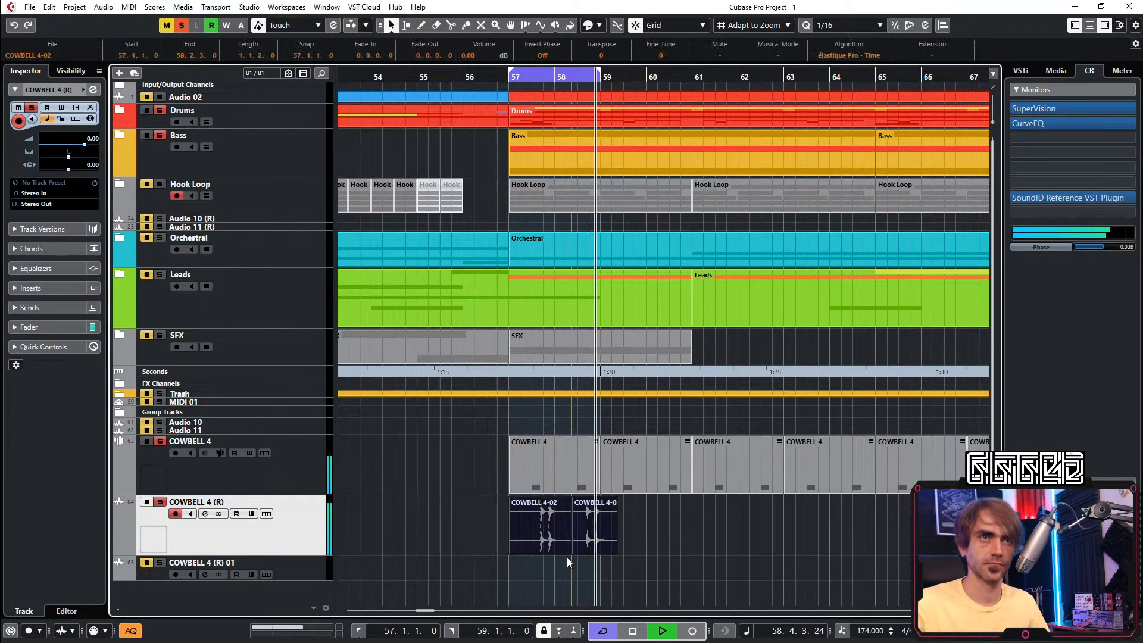
{"action": "left_click", "coordinate": [180, 24]}
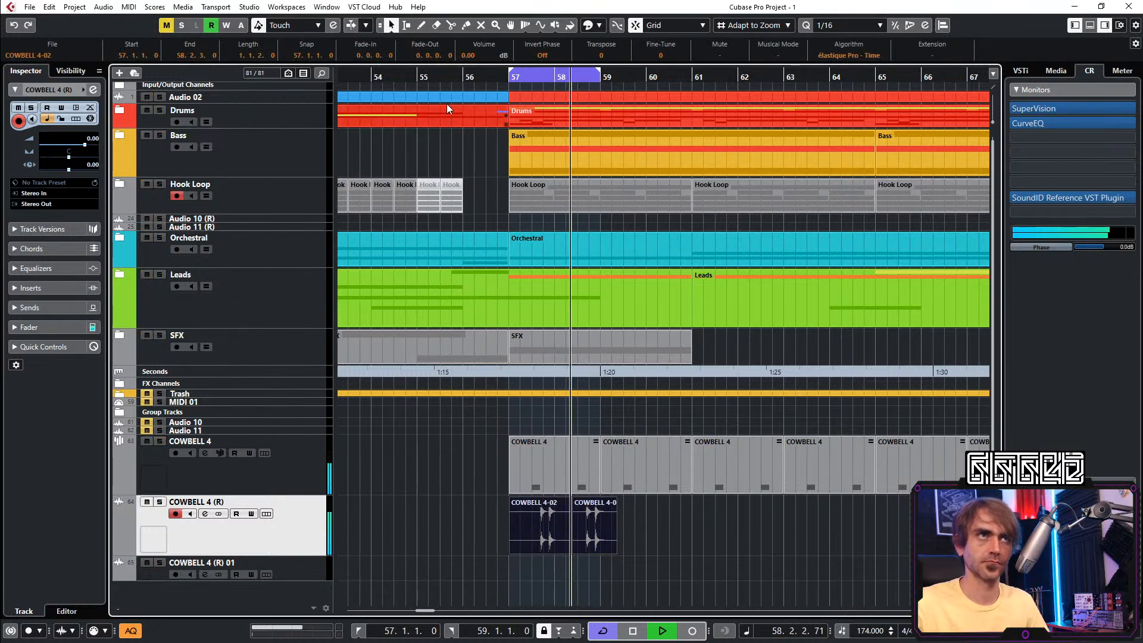
{"action": "left_click", "coordinate": [713, 548]}
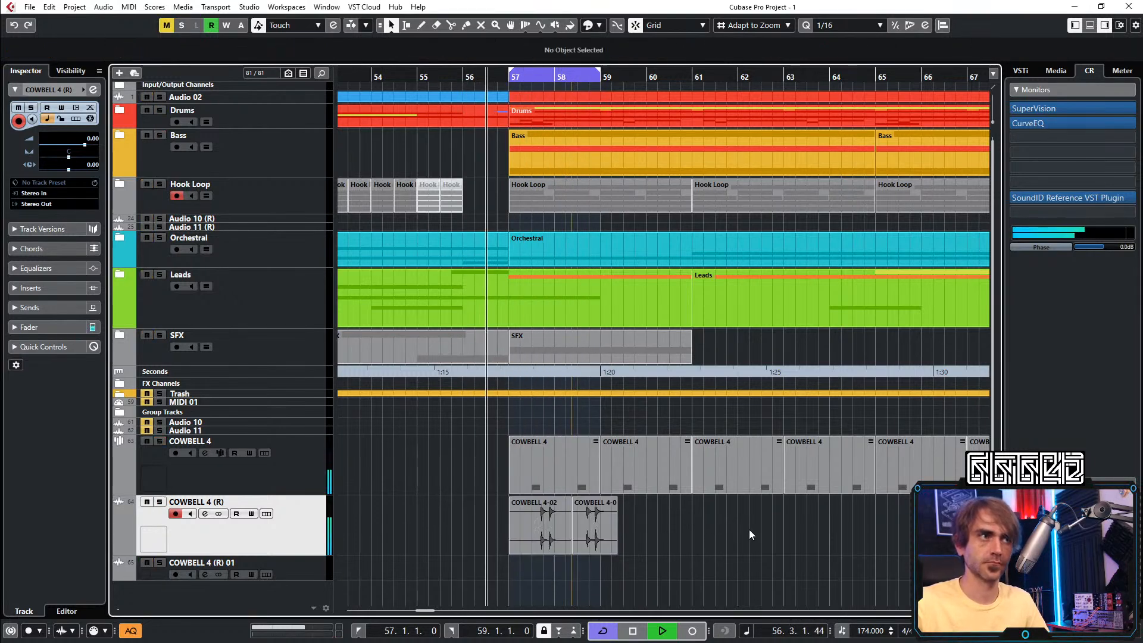
In the COWBELL 4 part at bar 57, unmute the last two C3 notes and close the editor
{"action": "scroll", "coordinate": [718, 550], "scroll_direction": "down", "scroll_amount": 2}
{"action": "scroll", "coordinate": [592, 554], "scroll_direction": "up", "scroll_amount": 3}
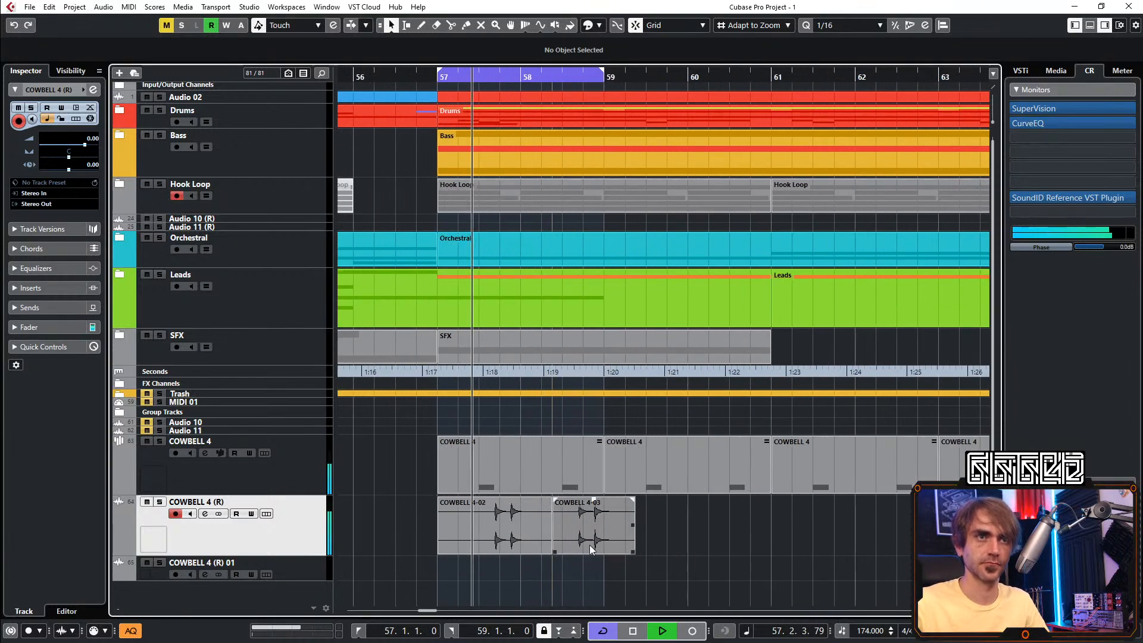
{"action": "left_click", "coordinate": [546, 549]}
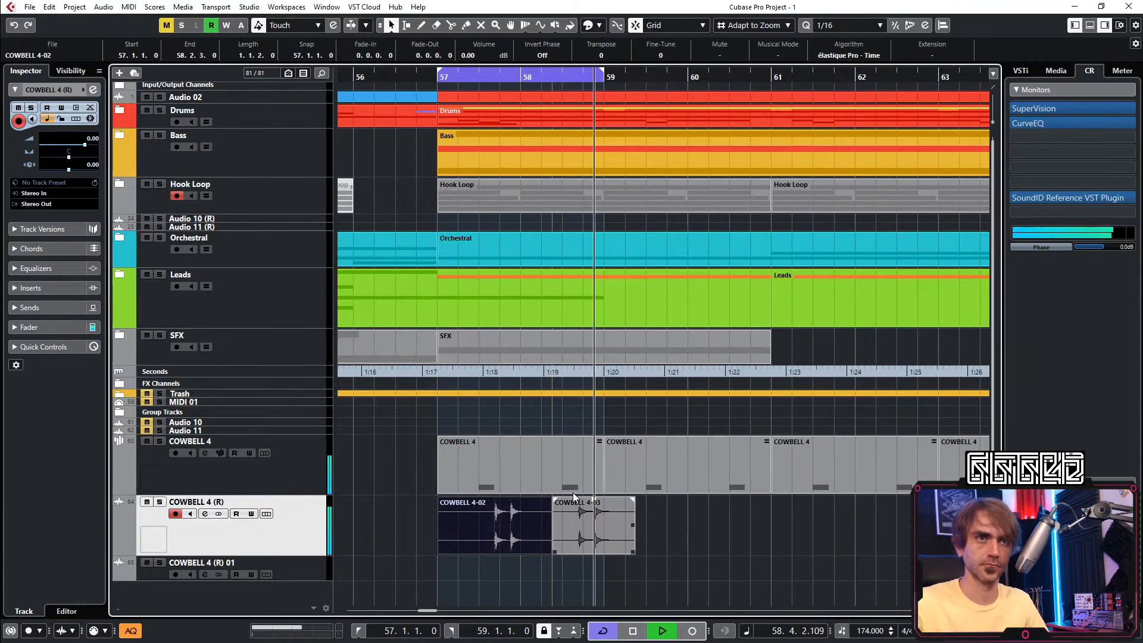
{"action": "double_click", "coordinate": [573, 467]}
{"action": "left_click_drag", "start_coordinate": [422, 449], "coordinate": [360, 490]}
{"action": "key", "text": "1"}
{"action": "key", "text": "Return"}
Mute the COWBELL 4-03 event on the COWBELL 4 (R) track and move it back to bar 55
{"action": "key", "text": "7"}
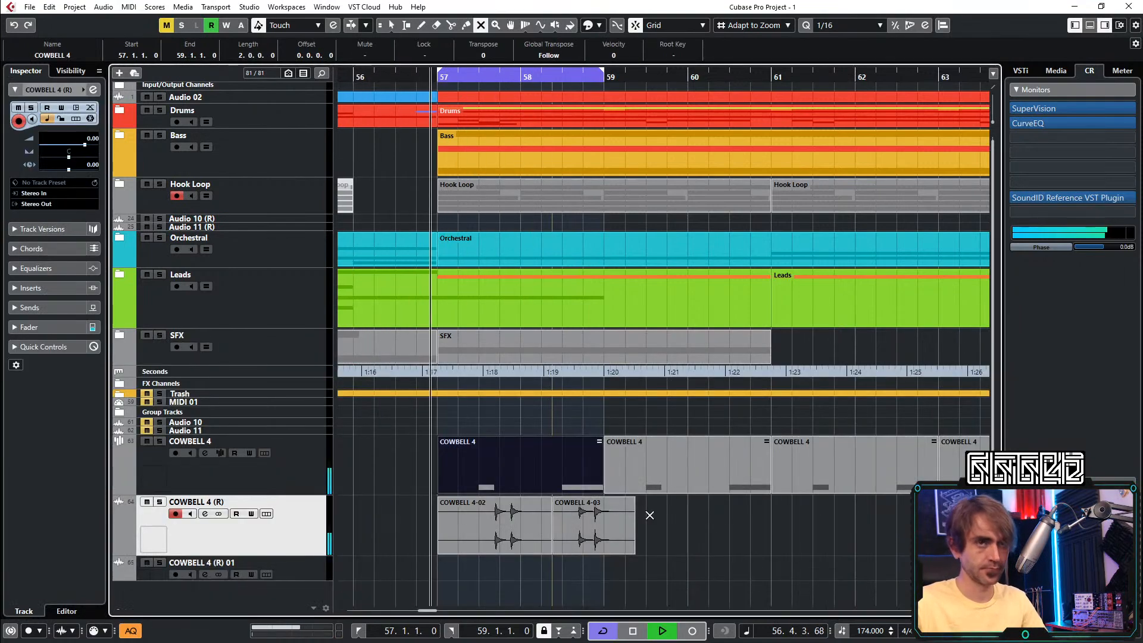
{"action": "left_click", "coordinate": [649, 515]}
{"action": "left_click", "coordinate": [596, 506]}
{"action": "key", "text": "1"}
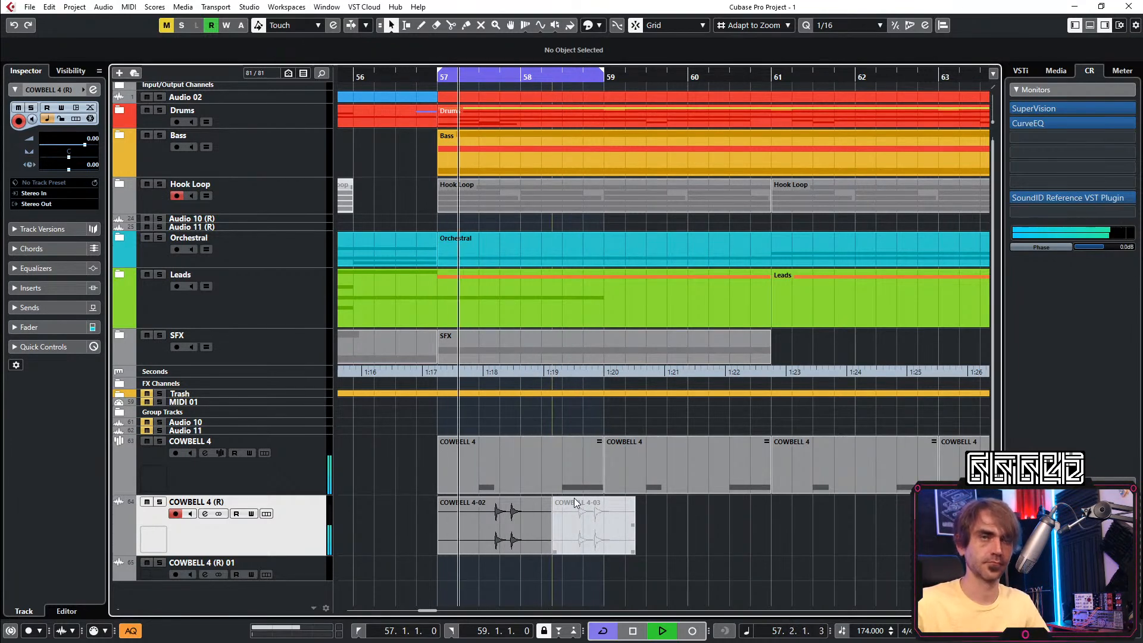
{"action": "key", "text": "g"}
{"action": "left_click_drag", "start_coordinate": [610, 525], "coordinate": [501, 534]}
{"action": "left_click_drag", "start_coordinate": [394, 527], "coordinate": [368, 532]}
Duplicate the COWBELL 4-02 event to bar 59 and extend the playback cycle to end at bar 65
{"action": "left_click", "coordinate": [451, 531]}
{"action": "key", "text": "ctrl+d"}
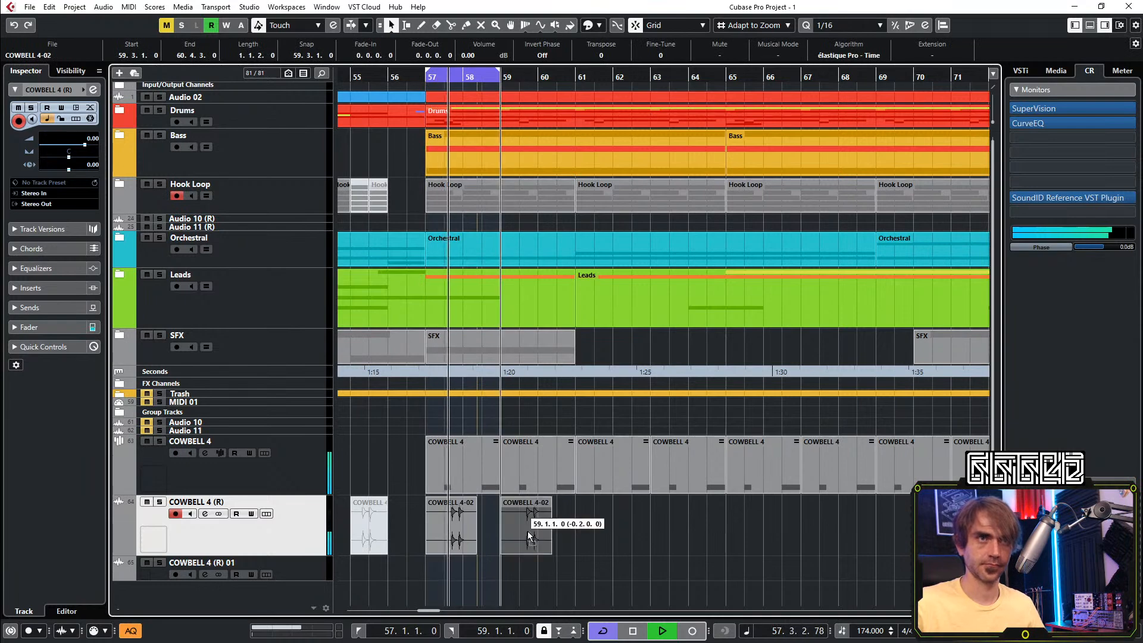
{"action": "scroll", "coordinate": [755, 477], "scroll_direction": "down", "scroll_amount": 2}
{"action": "left_click", "coordinate": [729, 76], "text": "alt"}
Copy the two COWBELL 4-02 events at bars 57 and 59 to bars 61 and 63
{"action": "left_click_drag", "start_coordinate": [677, 568], "coordinate": [547, 513]}
{"action": "left_click_drag", "start_coordinate": [544, 529], "coordinate": [646, 531]}
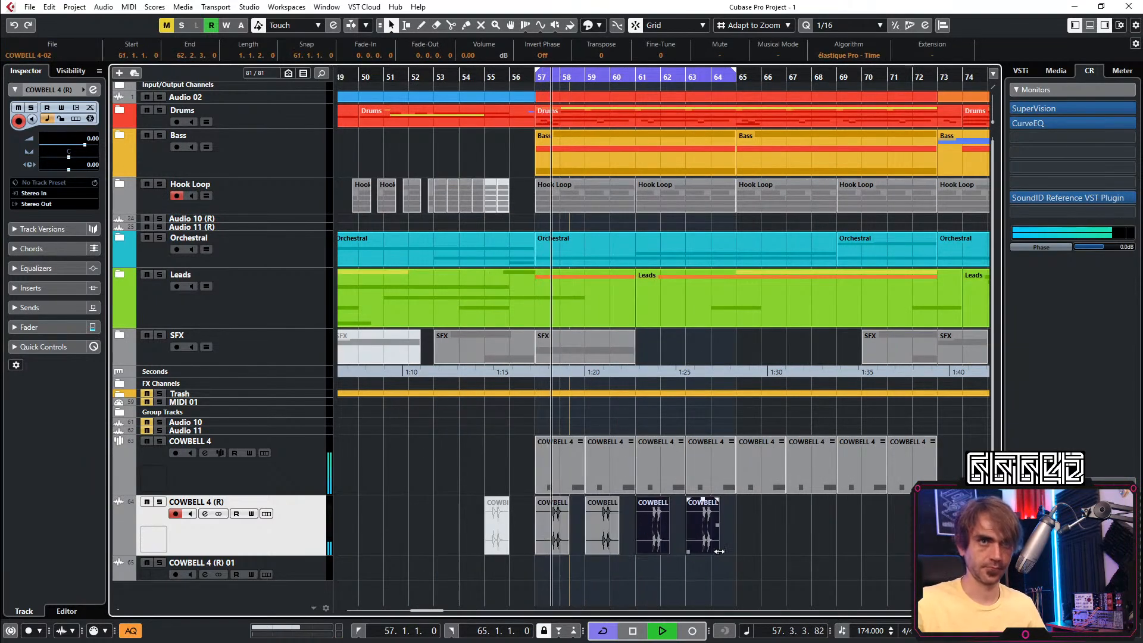
{"action": "scroll", "coordinate": [708, 551], "scroll_direction": "right", "scroll_amount": 2}
{"action": "left_click", "coordinate": [715, 552]}
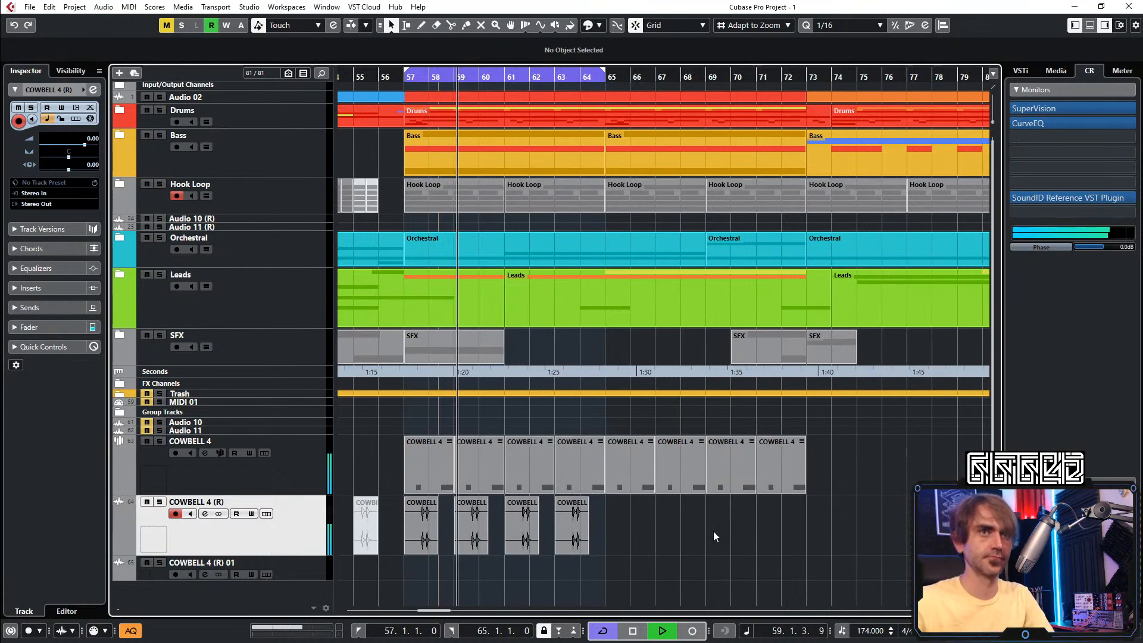
Replace the COWBELL 4 parts from bar 65 to 73 with a copy of the cowbell parts and rendered events from bars 57 to 65
{"action": "left_click_drag", "start_coordinate": [813, 523], "coordinate": [417, 539]}
{"action": "key", "text": "Delete"}
{"action": "left_click_drag", "start_coordinate": [425, 488], "coordinate": [630, 479]}
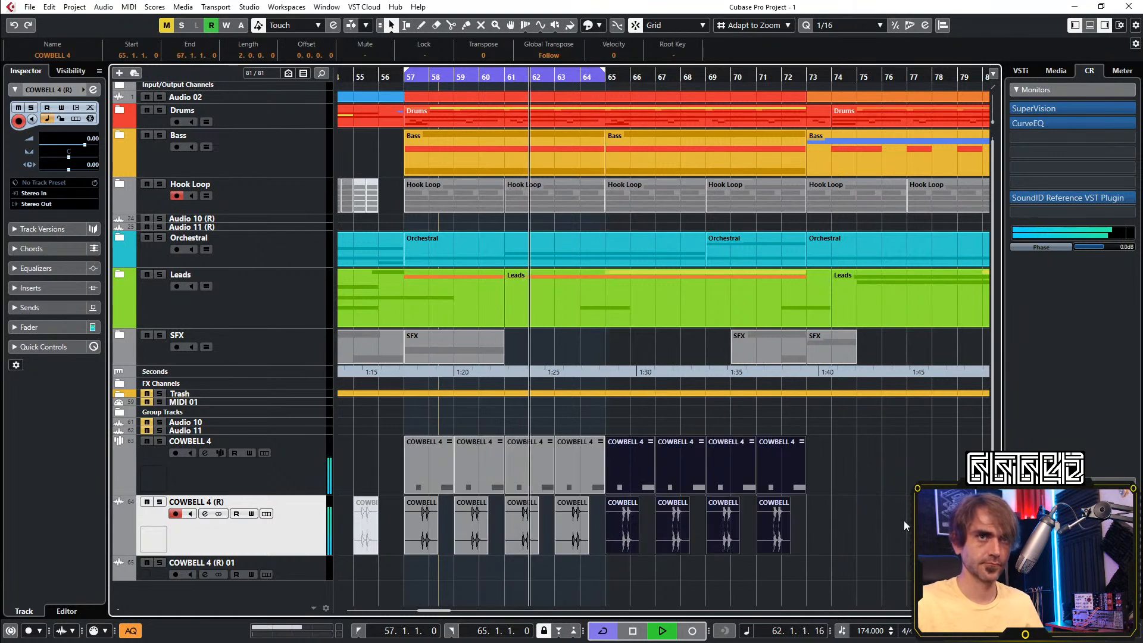
Select both the COWBELL 4 and COWBELL 4 (R) tracks and lower their mixer faders to -8.39 and -3.80 dB during playback
{"action": "left_click", "coordinate": [287, 484]}
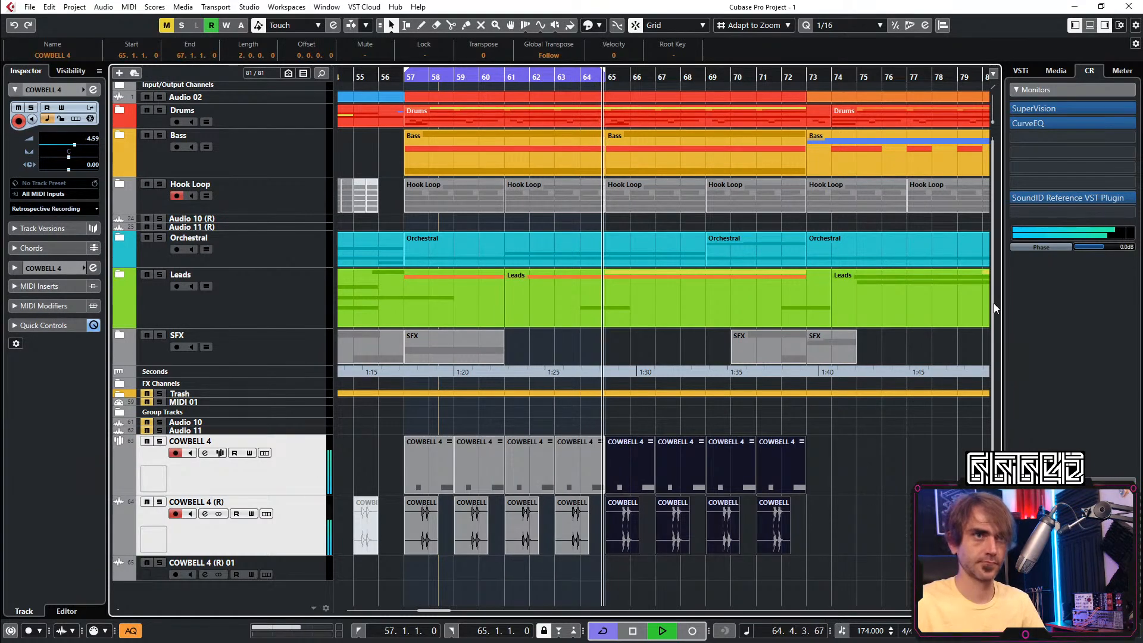
{"action": "left_click", "coordinate": [1088, 30]}
{"action": "key", "text": "space"}
{"action": "left_click", "coordinate": [145, 611]}
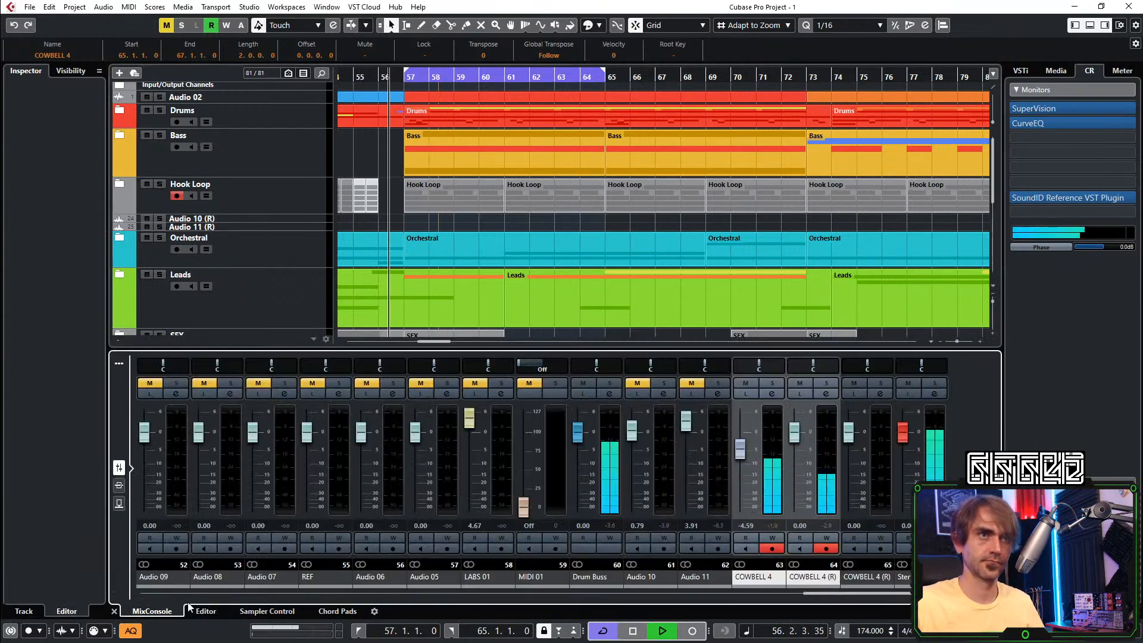
{"action": "scroll", "coordinate": [676, 238], "scroll_direction": "down", "scroll_amount": 10}
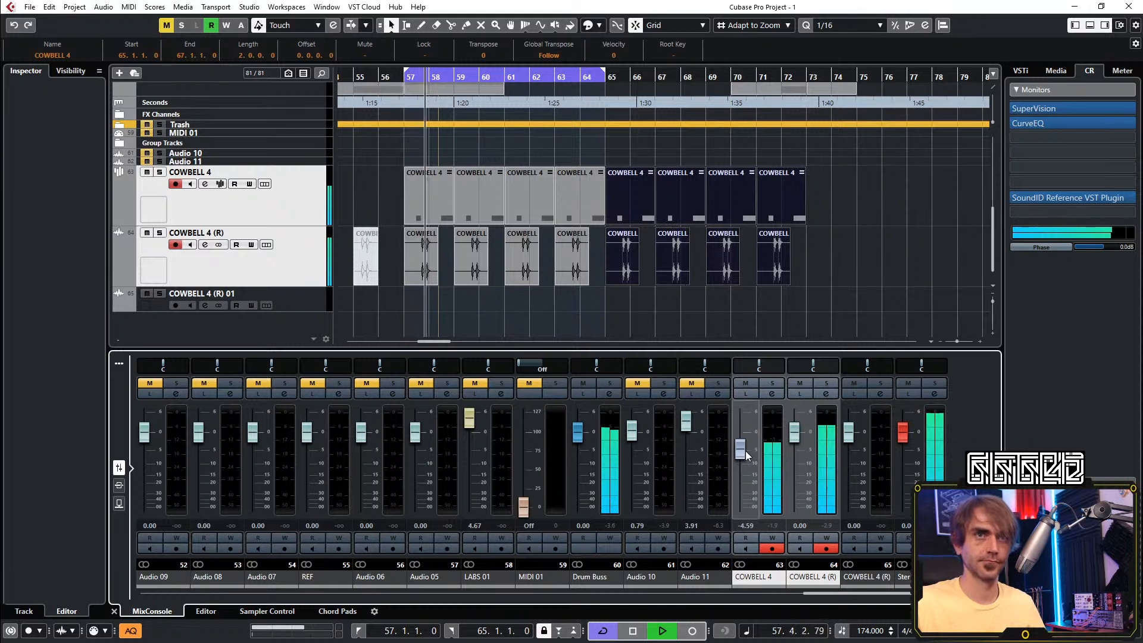
{"action": "left_click_drag", "start_coordinate": [744, 447], "coordinate": [743, 448]}
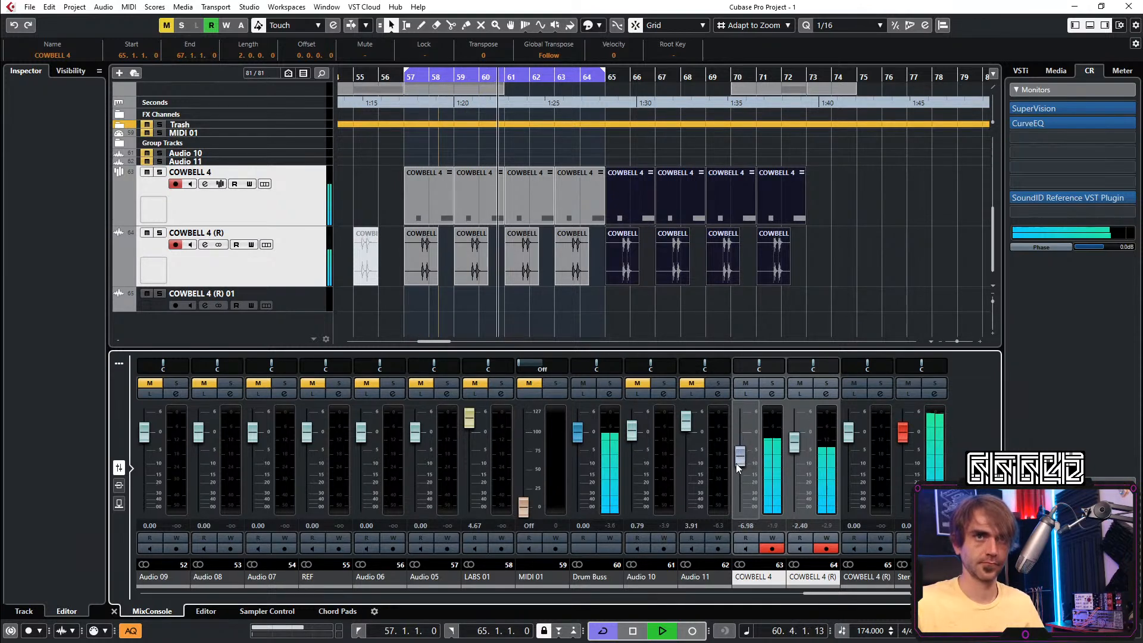
{"action": "left_click_drag", "start_coordinate": [740, 462], "coordinate": [741, 464]}
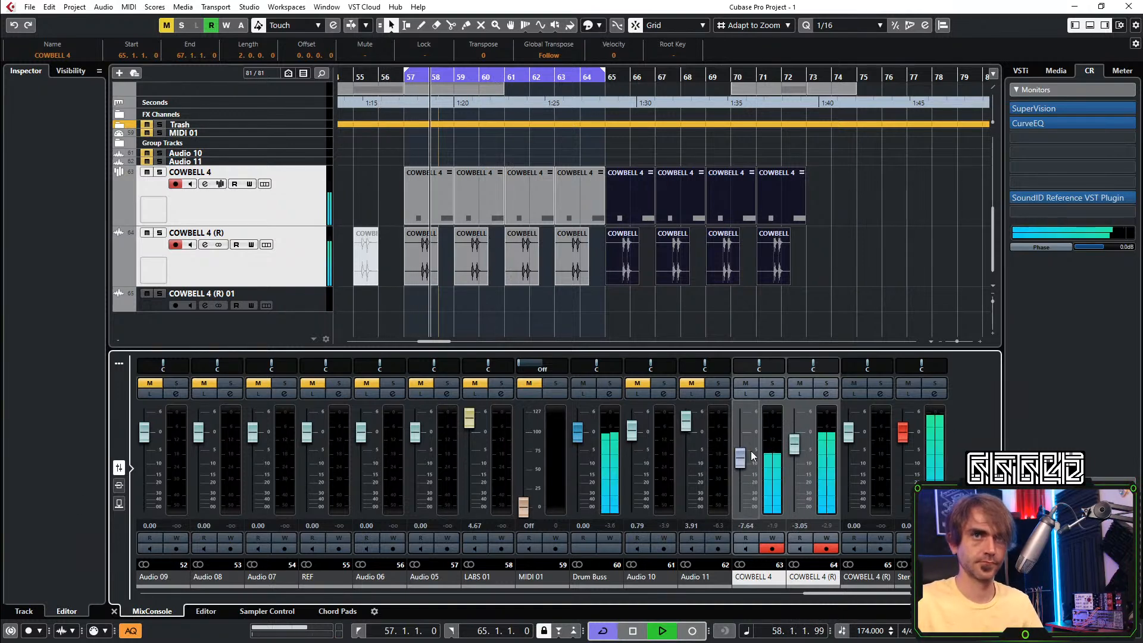
{"action": "left_click_drag", "start_coordinate": [742, 464], "coordinate": [745, 465]}
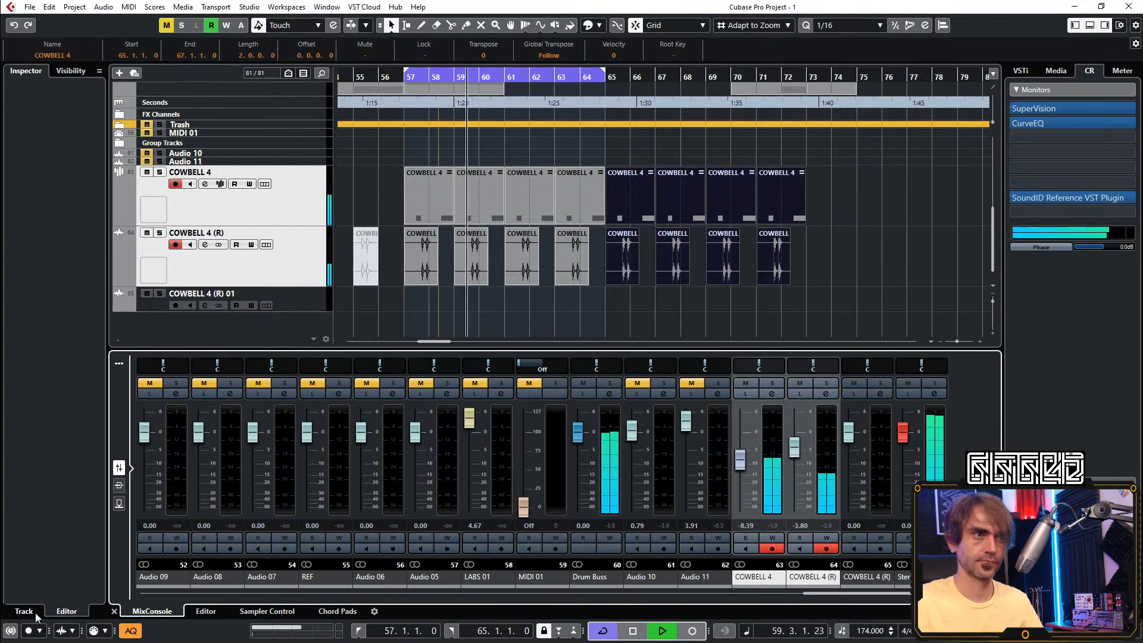
Replay the section from just before bar 57 and lower the COWBELL 4 and COWBELL 4 (R) faders to -10.8 and -6.20 dB
{"action": "left_click", "coordinate": [114, 611]}
{"action": "left_click", "coordinate": [892, 506]}
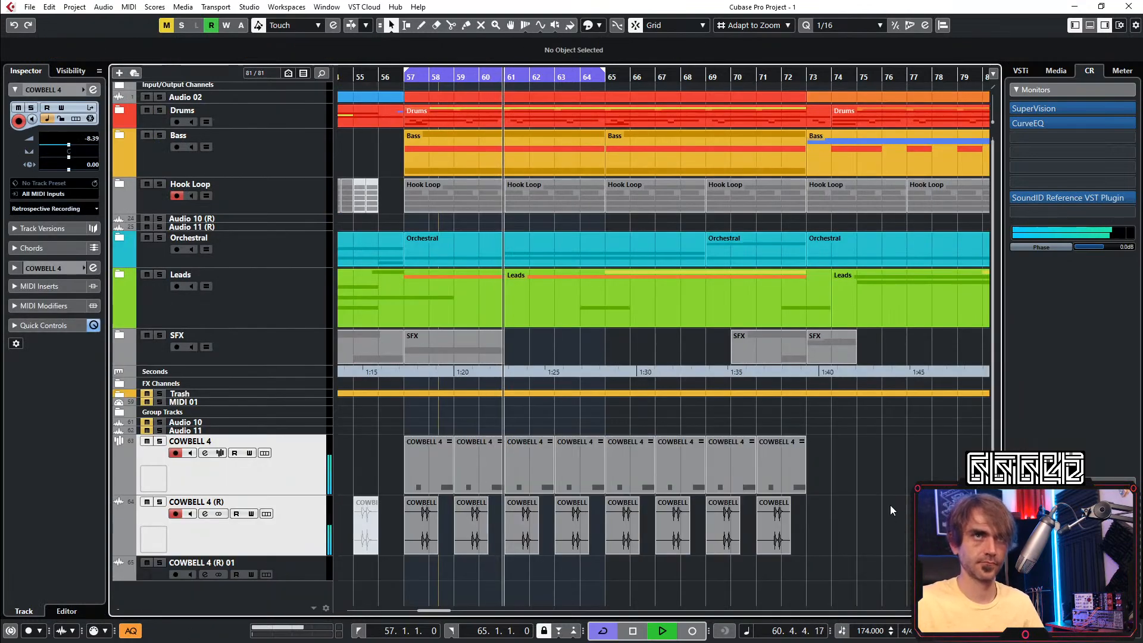
{"action": "scroll", "coordinate": [891, 505], "scroll_direction": "down", "scroll_amount": 3}
{"action": "scroll", "coordinate": [818, 522], "scroll_direction": "right", "scroll_amount": 3}
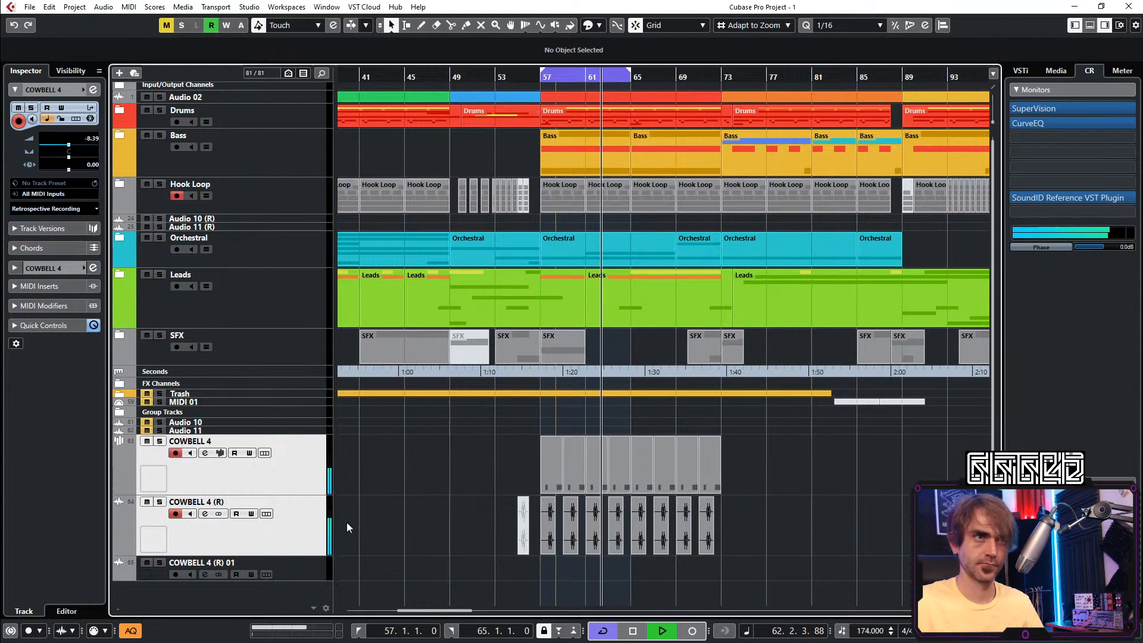
{"action": "left_click", "coordinate": [524, 78]}
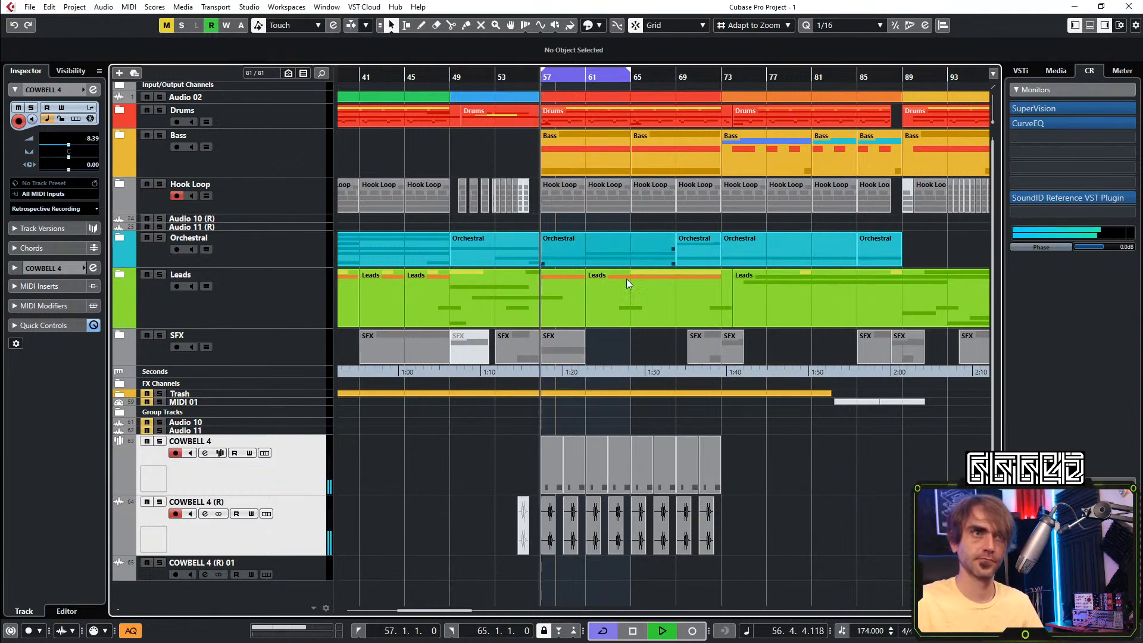
{"action": "key", "text": "space"}
{"action": "left_click", "coordinate": [1091, 28]}
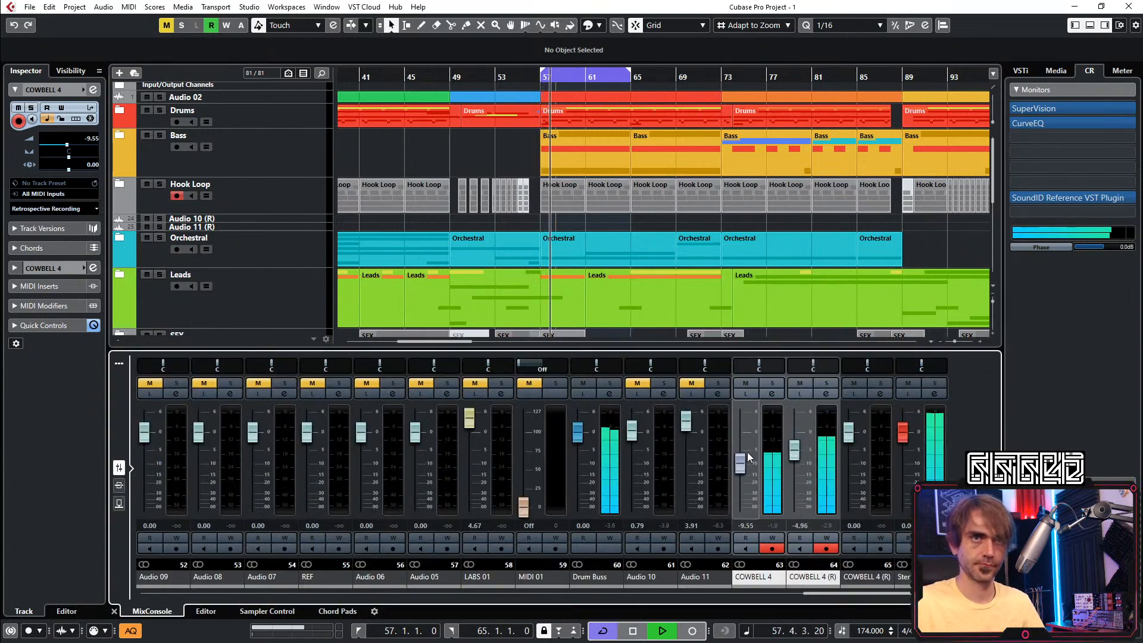
{"action": "key", "text": "space"}
{"action": "key", "text": "space"}
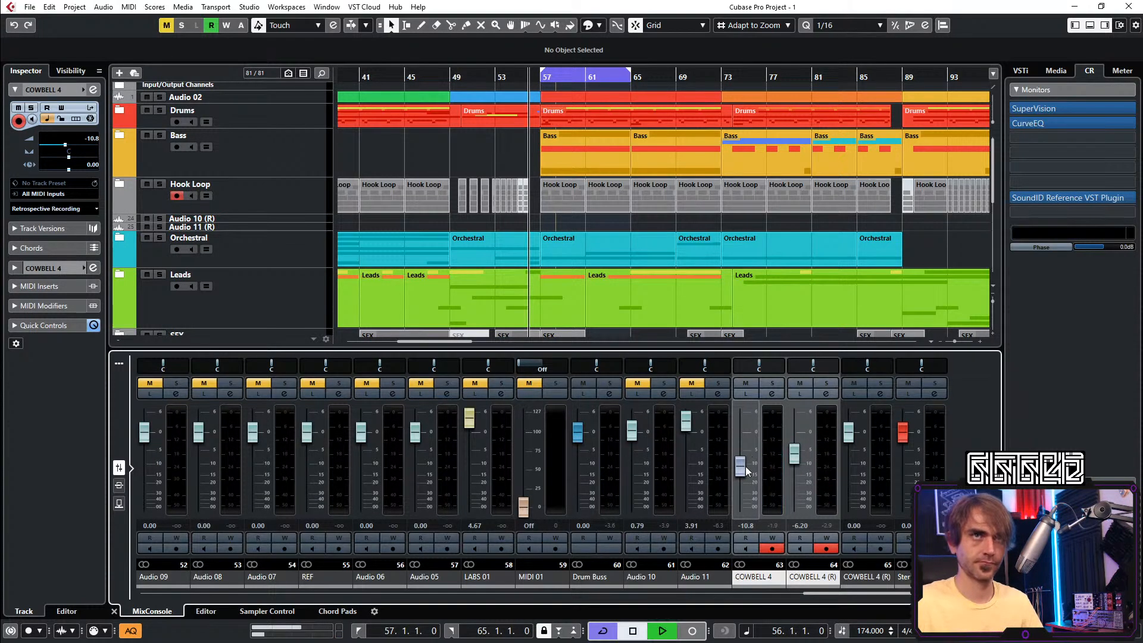
{"action": "left_click", "coordinate": [114, 611]}
Copy all COWBELL 4 parts and rendered events from bars 57–73 to bar 73, and turn off cycle playback
{"action": "left_click_drag", "start_coordinate": [806, 450], "coordinate": [524, 524]}
{"action": "left_click_drag", "start_coordinate": [557, 473], "coordinate": [738, 472]}
{"action": "key", "text": "KP_Divide"}
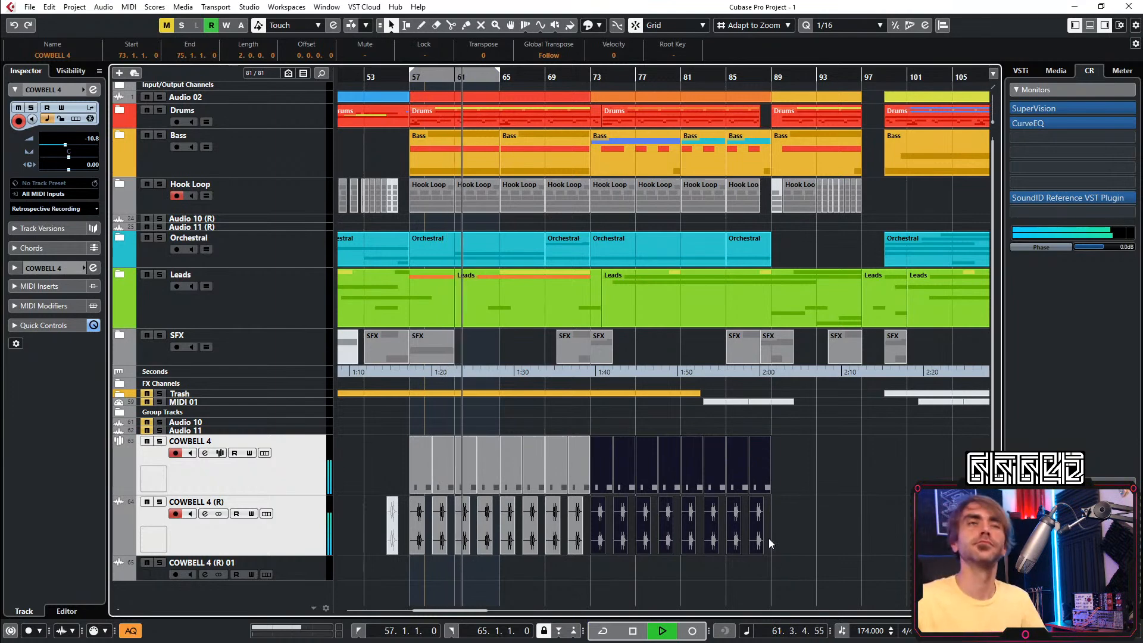
{"action": "scroll", "coordinate": [841, 460], "scroll_direction": "down", "scroll_amount": 2}
{"action": "scroll", "coordinate": [541, 441], "scroll_direction": "right", "scroll_amount": 2}
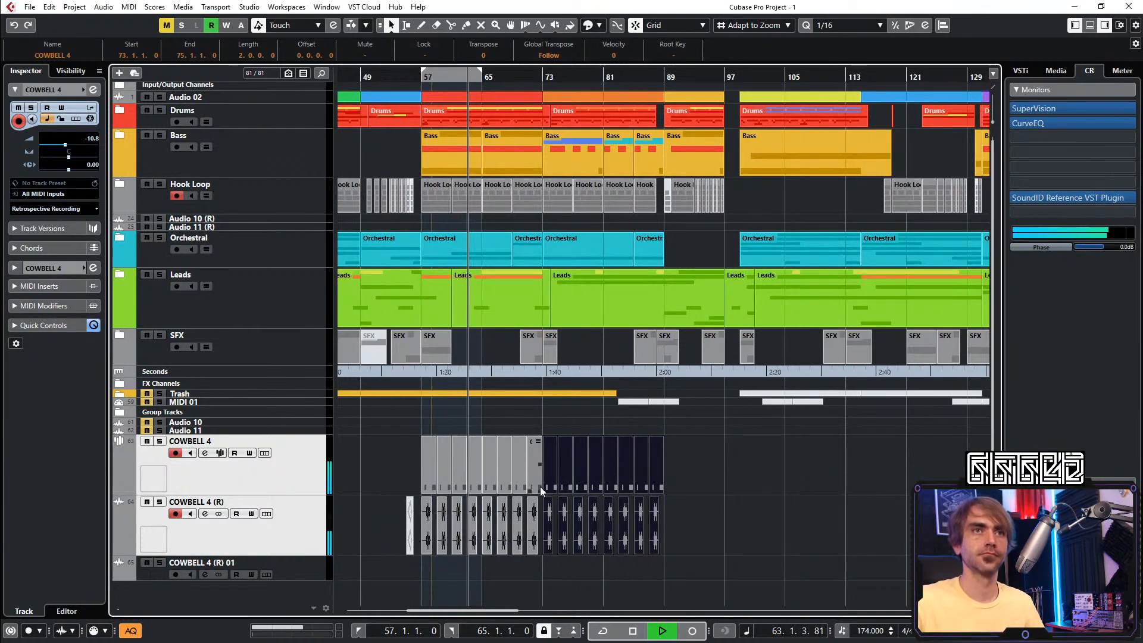
Mute the COWBELL 4-02 event at bar 73 and trim the COWBELL 4 part above it to start at bar 74
{"action": "scroll", "coordinate": [527, 468], "scroll_direction": "up", "scroll_amount": 7}
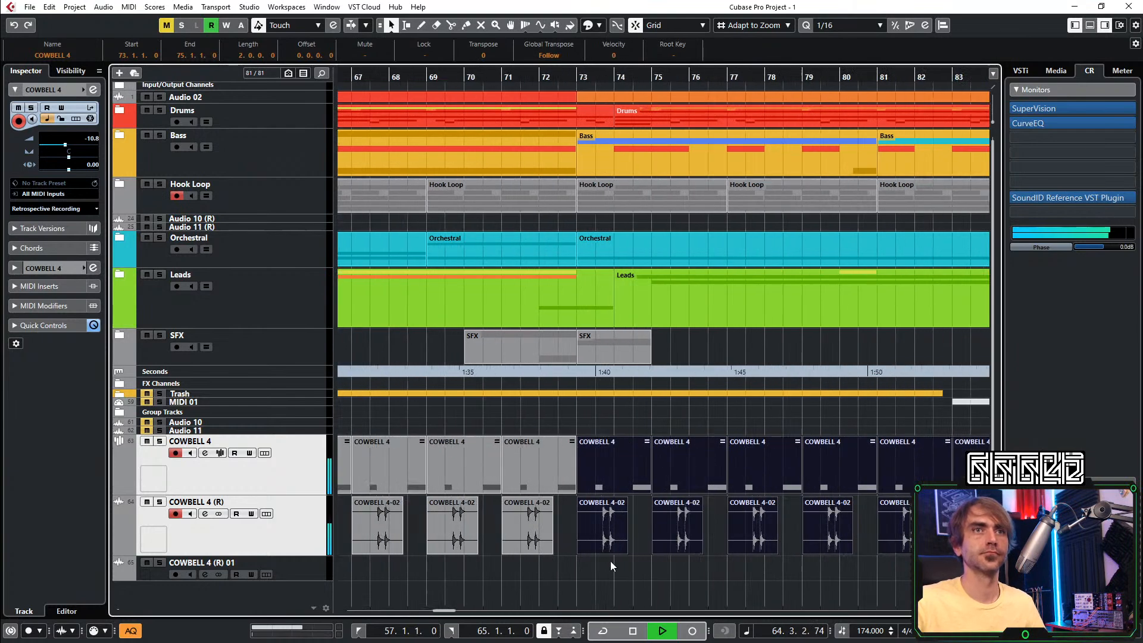
{"action": "left_click", "coordinate": [613, 567]}
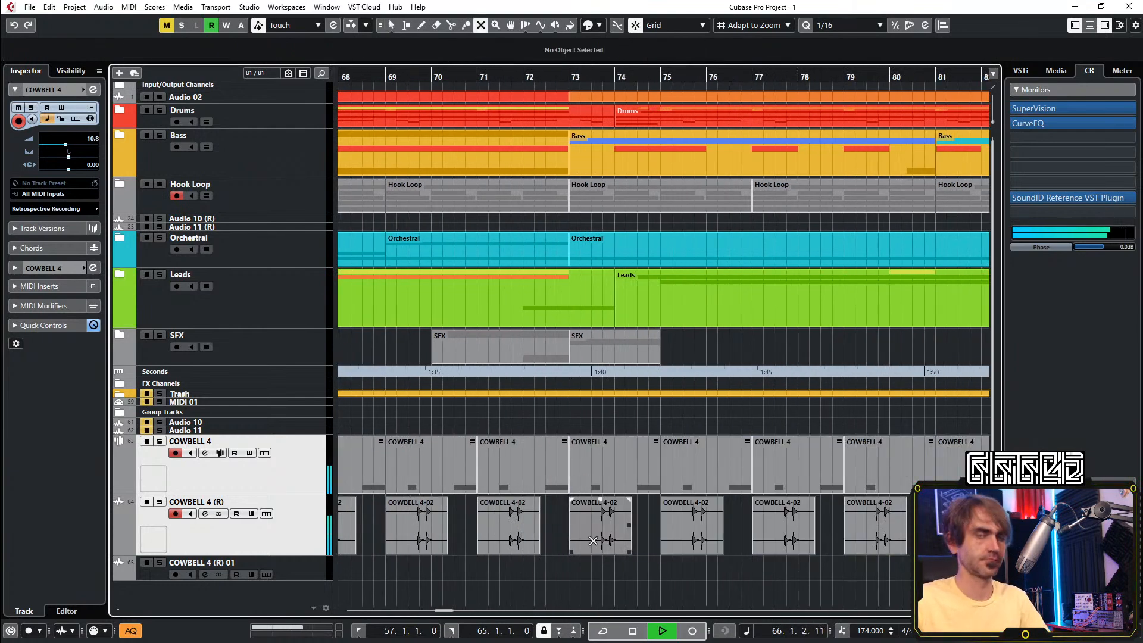
{"action": "left_click", "coordinate": [593, 502]}
{"action": "left_click", "coordinate": [573, 492]}
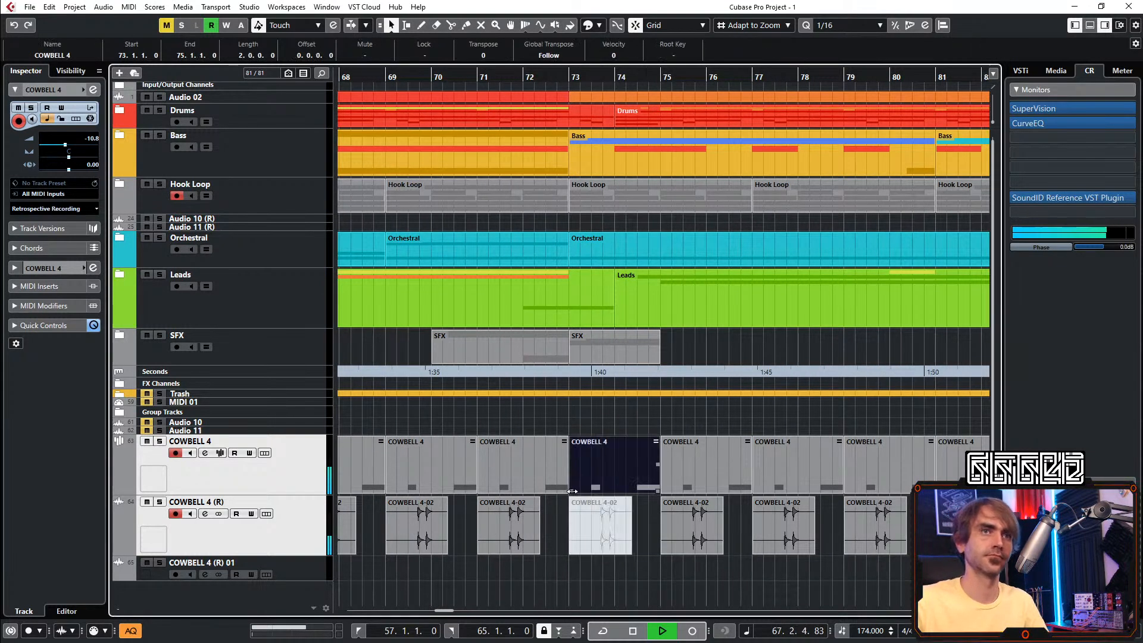
{"action": "left_click_drag", "start_coordinate": [570, 492], "coordinate": [615, 492]}
Copy the COWBELL 4 parts and rendered events from bars 57–73 to bar 89
{"action": "scroll", "coordinate": [634, 462], "scroll_direction": "down", "scroll_amount": 2}
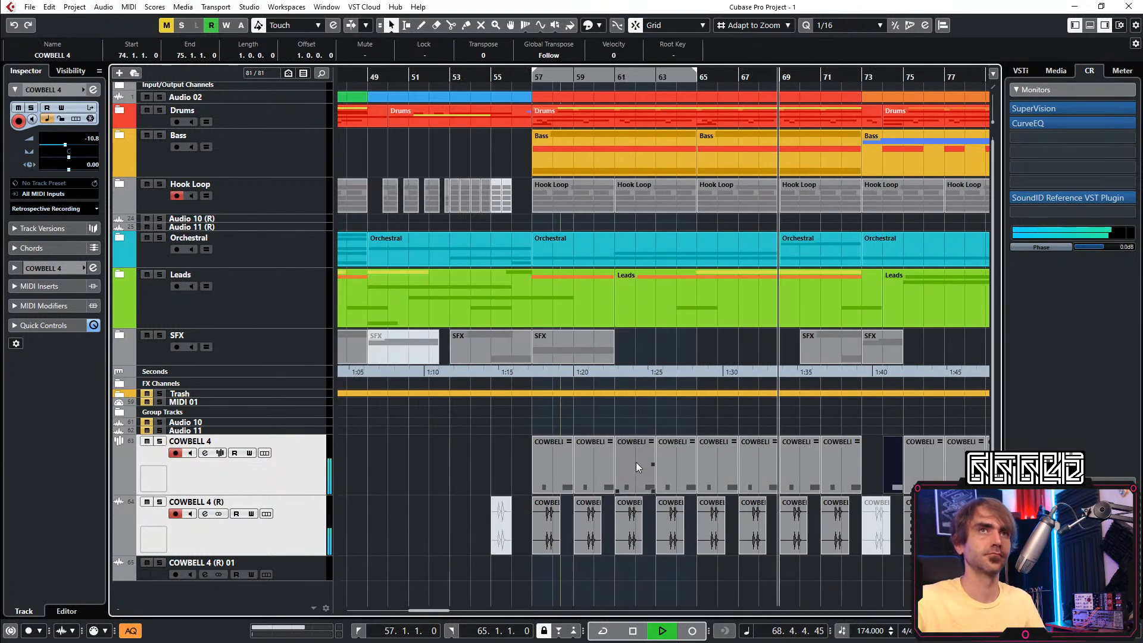
{"action": "scroll", "coordinate": [634, 462], "scroll_direction": "down", "scroll_amount": 4}
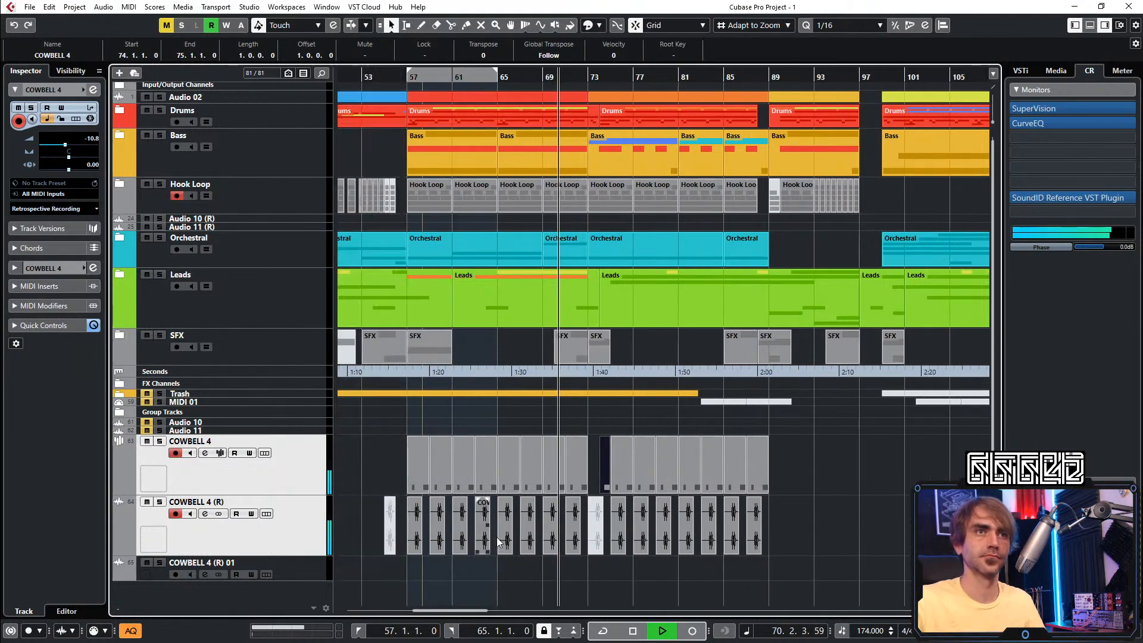
{"action": "left_click_drag", "start_coordinate": [416, 567], "coordinate": [570, 472]}
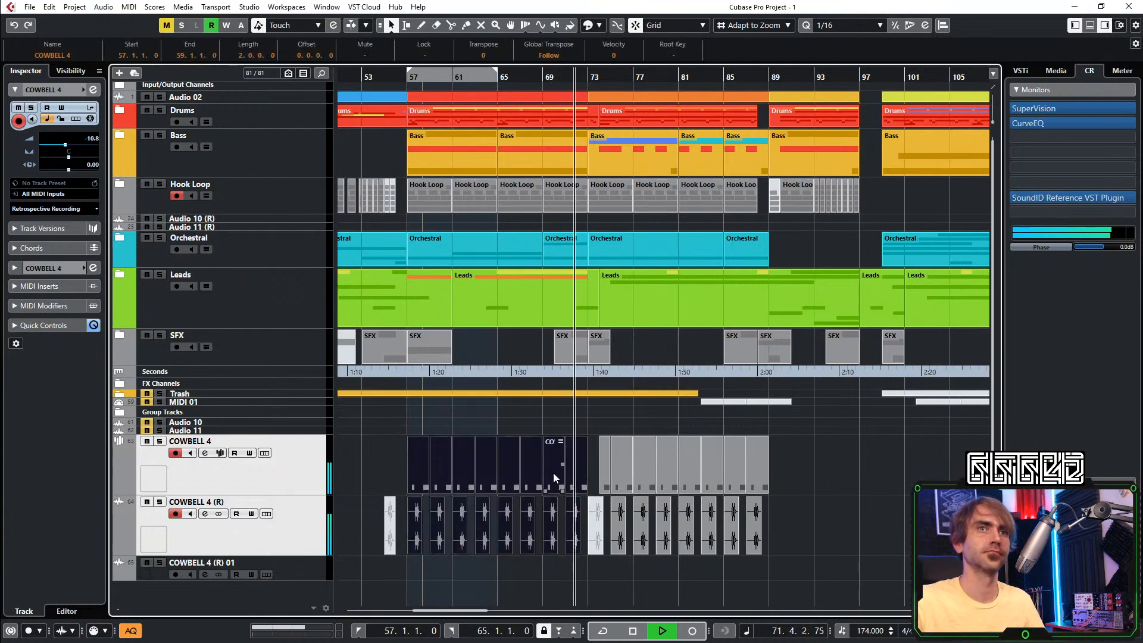
{"action": "scroll", "coordinate": [557, 473], "scroll_direction": "down", "scroll_amount": 2}
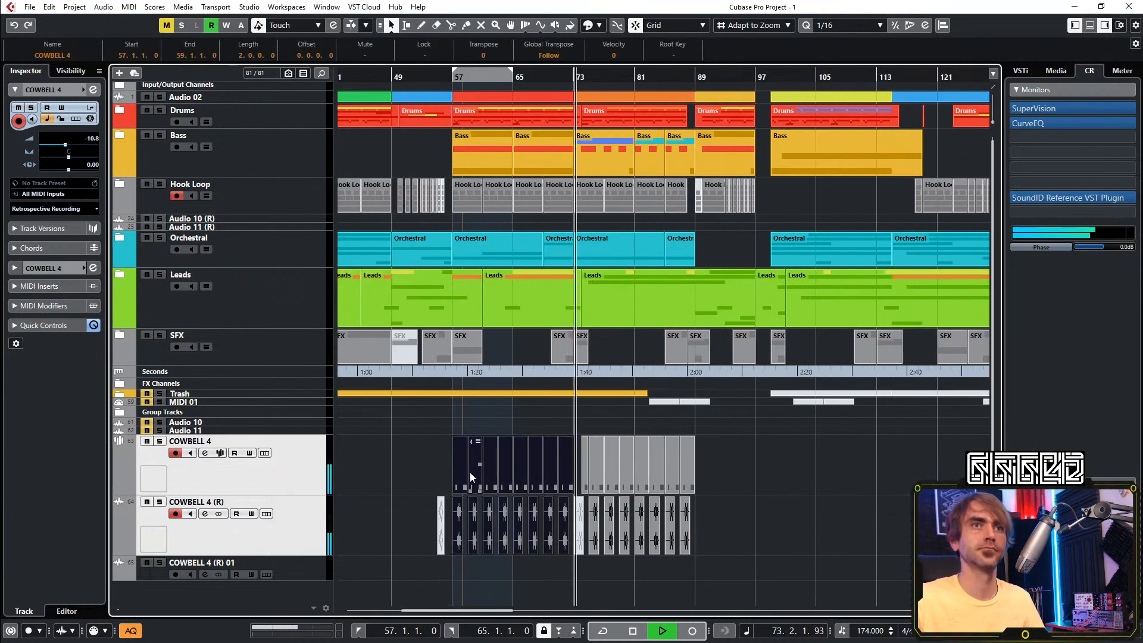
{"action": "left_click_drag", "start_coordinate": [497, 476], "coordinate": [700, 480]}
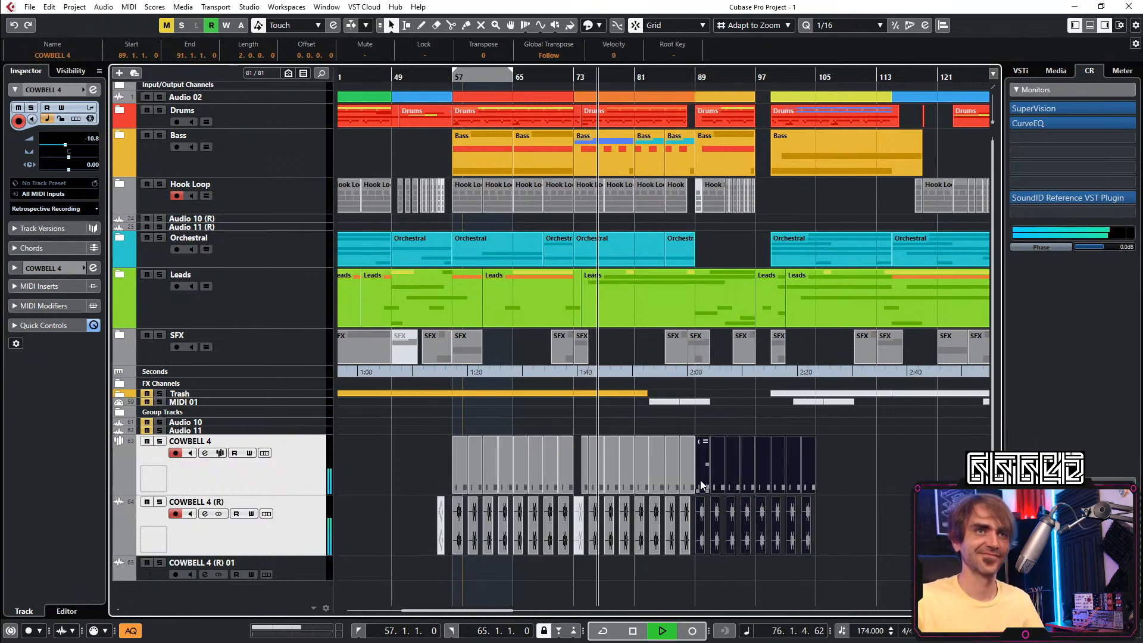
Delete the muted COWBELL 4-02 event at bar 73 and move the muted COWBELL 4-03 event from bar 55 into its place
{"action": "scroll", "coordinate": [684, 473], "scroll_direction": "up", "scroll_amount": 8}
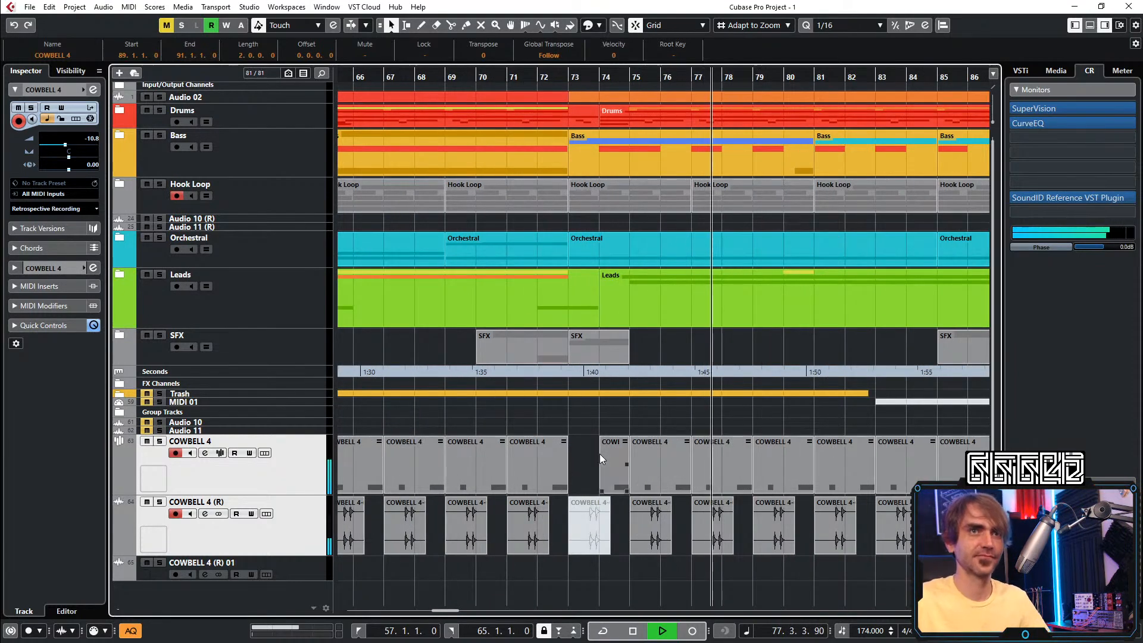
{"action": "key", "text": "space"}
{"action": "key", "text": "space"}
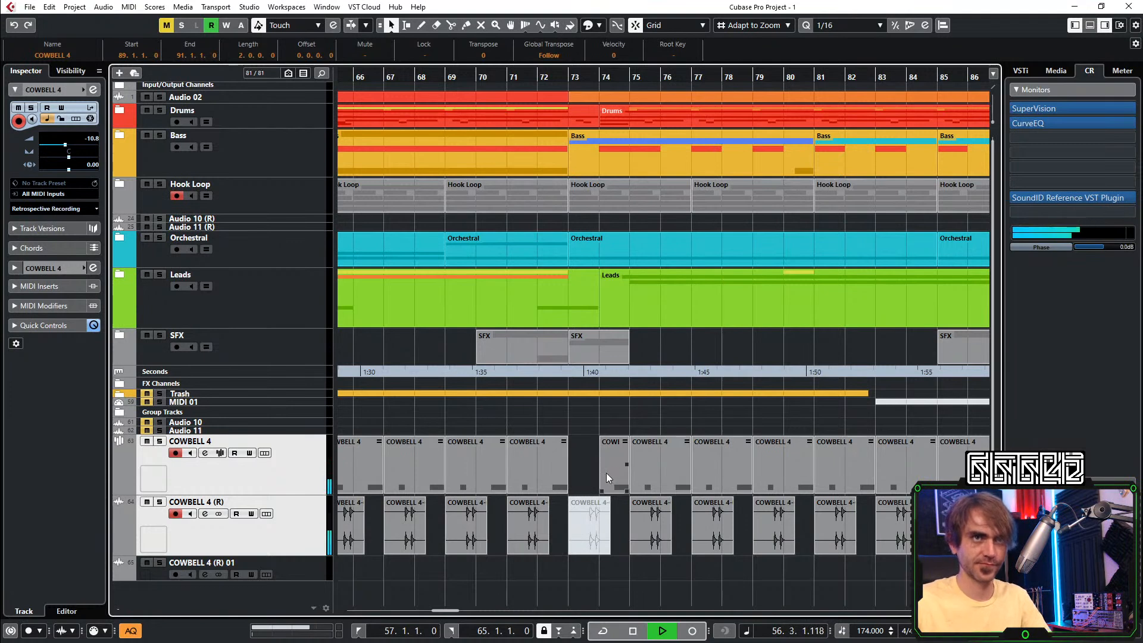
{"action": "mouse_move", "coordinate": [601, 492]}
{"action": "left_mouse_down"}
{"action": "mouse_move", "coordinate": [573, 493]}
{"action": "mouse_move", "coordinate": [603, 491]}
{"action": "mouse_move", "coordinate": [615, 474]}
{"action": "left_mouse_up"}
{"action": "scroll", "coordinate": [615, 476], "scroll_direction": "down", "scroll_amount": 4}
{"action": "left_click", "coordinate": [604, 523]}
{"action": "key", "text": "Delete"}
{"action": "left_click", "coordinate": [403, 538]}
{"action": "left_click_drag", "start_coordinate": [613, 532], "coordinate": [612, 531]}
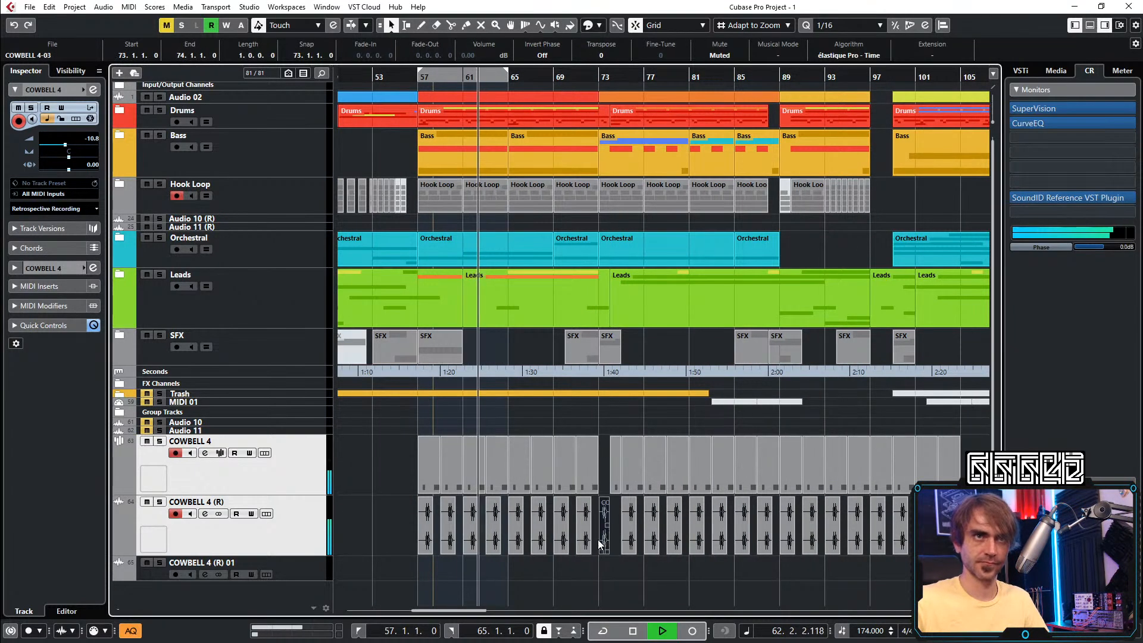
Move the COWBELL 4-03 event to 74.2.1.0, unmute it, and align the short COWBELL 4 part to start at bar 74
{"action": "scroll", "coordinate": [613, 531], "scroll_direction": "up", "scroll_amount": 4}
{"action": "left_click_drag", "start_coordinate": [635, 476], "coordinate": [629, 476]}
{"action": "scroll", "coordinate": [639, 513], "scroll_direction": "up", "scroll_amount": 3}
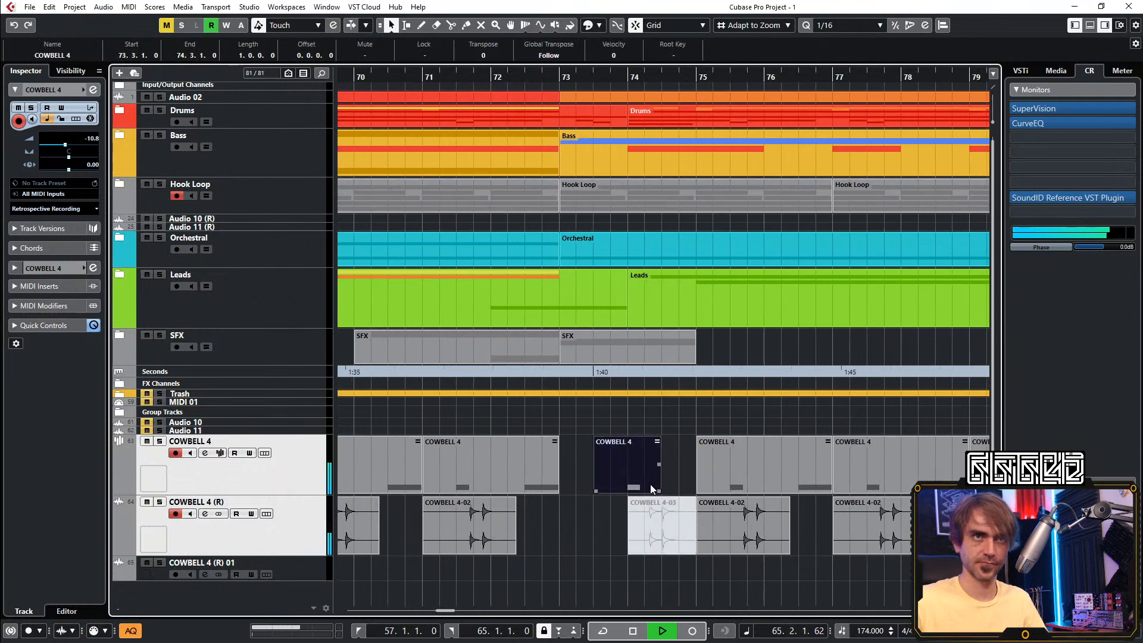
{"action": "left_click", "coordinate": [648, 526]}
{"action": "key", "text": "7"}
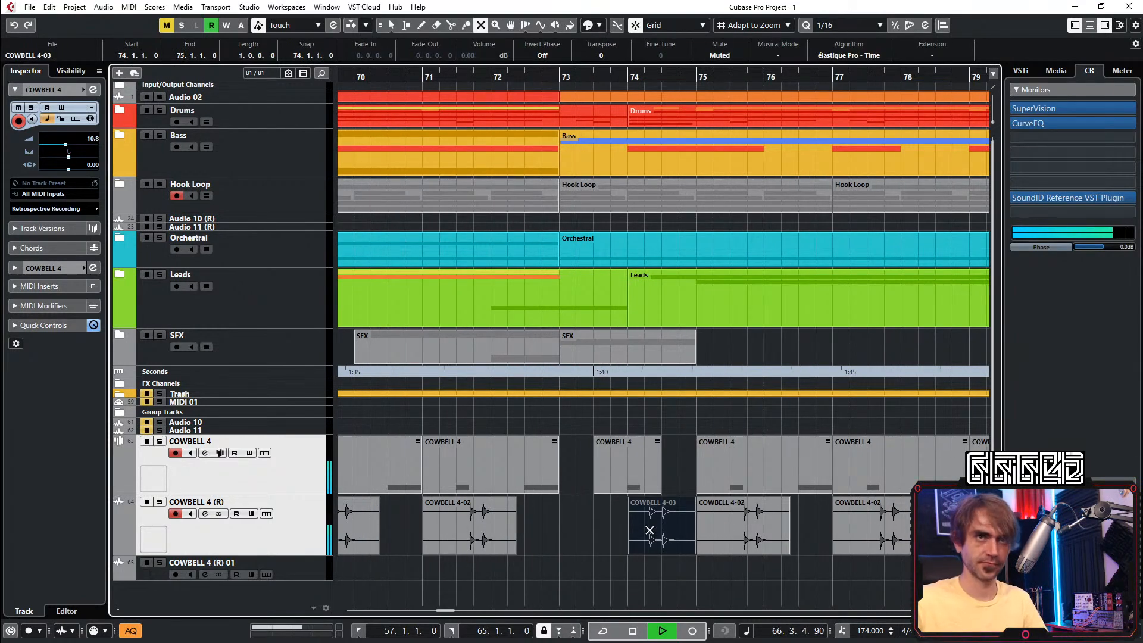
{"action": "key", "text": "1"}
{"action": "left_click_drag", "start_coordinate": [648, 537], "coordinate": [670, 533]}
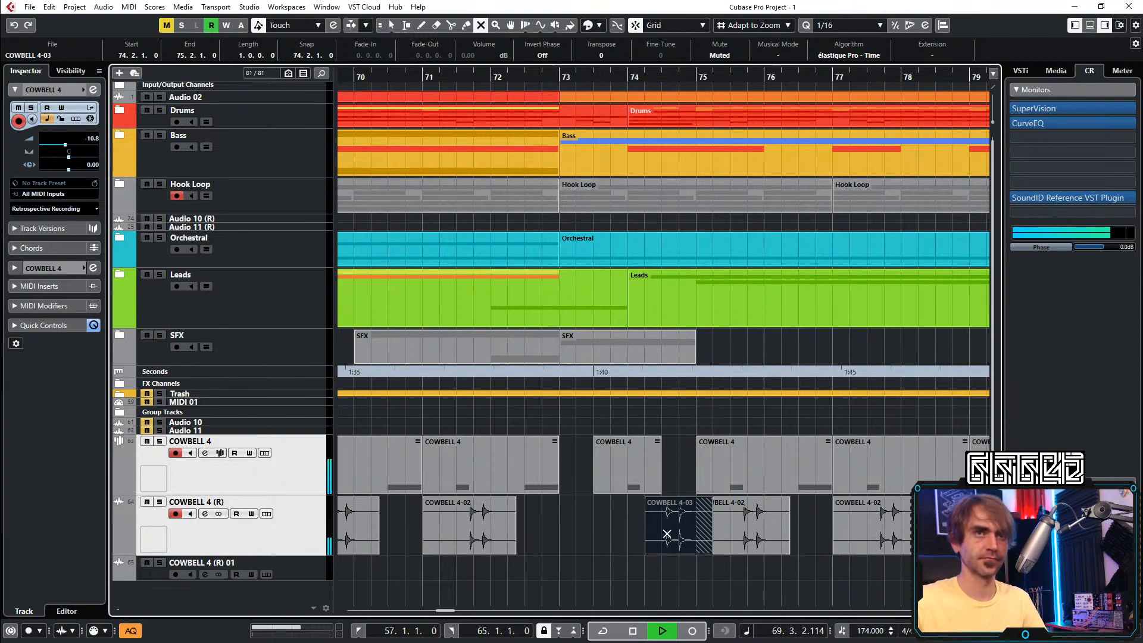
{"action": "left_click_drag", "start_coordinate": [623, 475], "coordinate": [659, 475]}
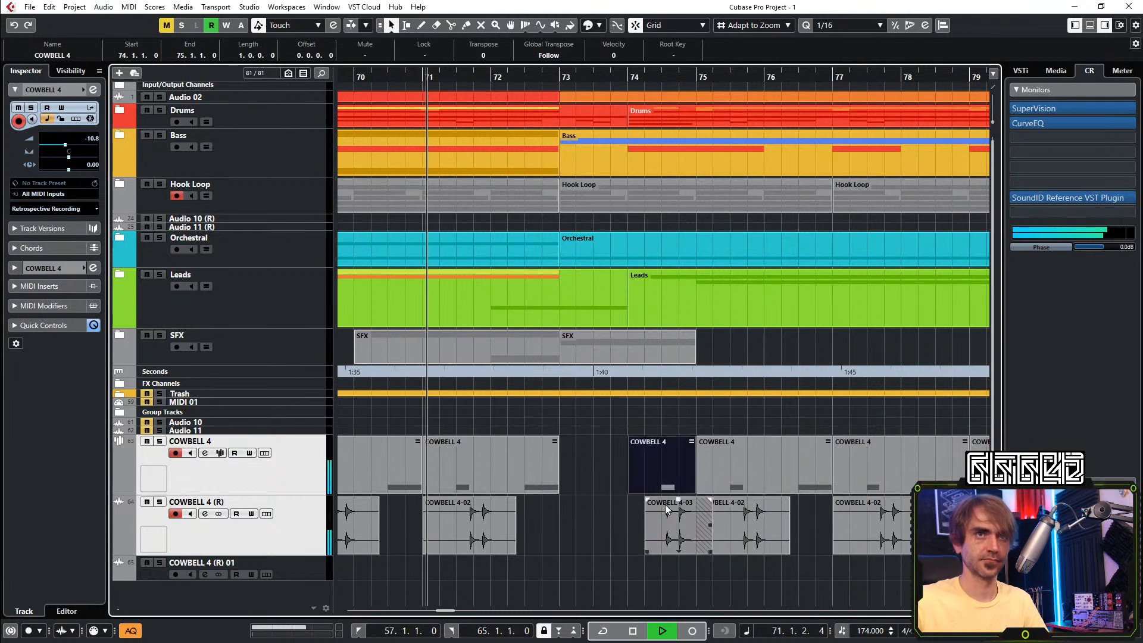
{"action": "left_click", "coordinate": [675, 526]}
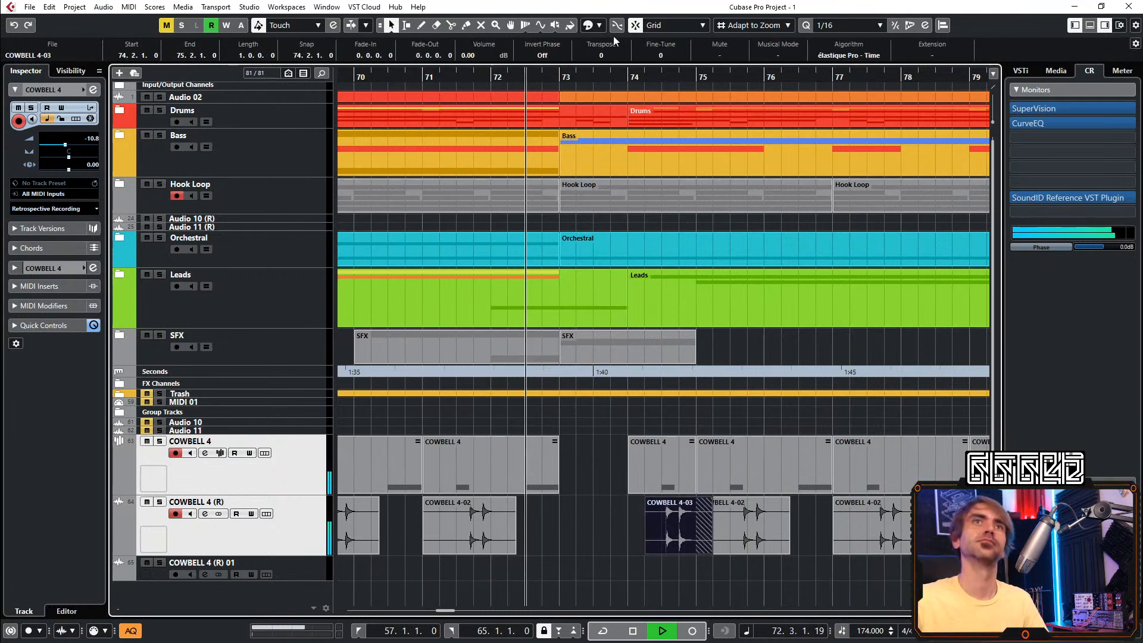
Colour the COWBELL 4-03 event blue and shift it to 74.3.1.0
{"action": "left_click", "coordinate": [599, 26]}
{"action": "left_click", "coordinate": [650, 569]}
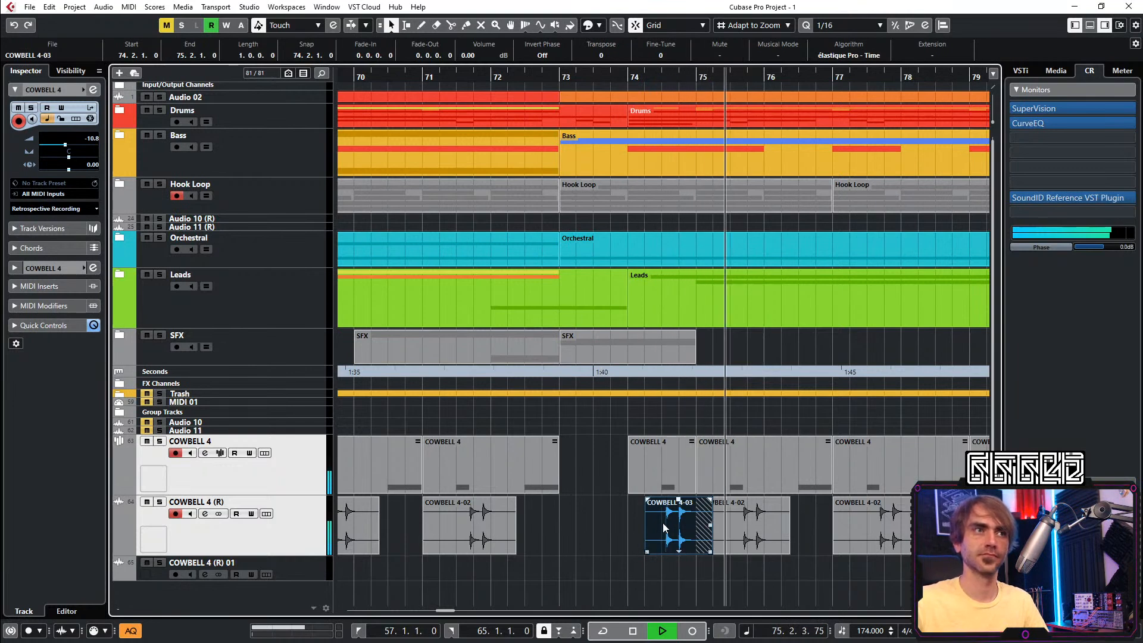
{"action": "left_click_drag", "start_coordinate": [659, 533], "coordinate": [672, 530]}
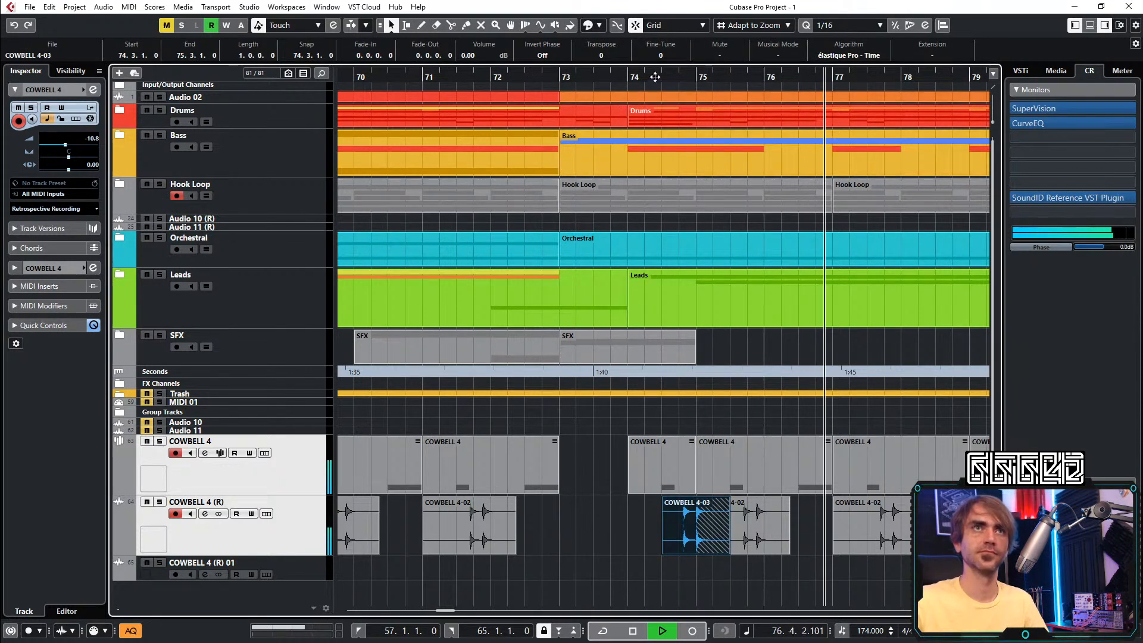
{"action": "left_click", "coordinate": [702, 565]}
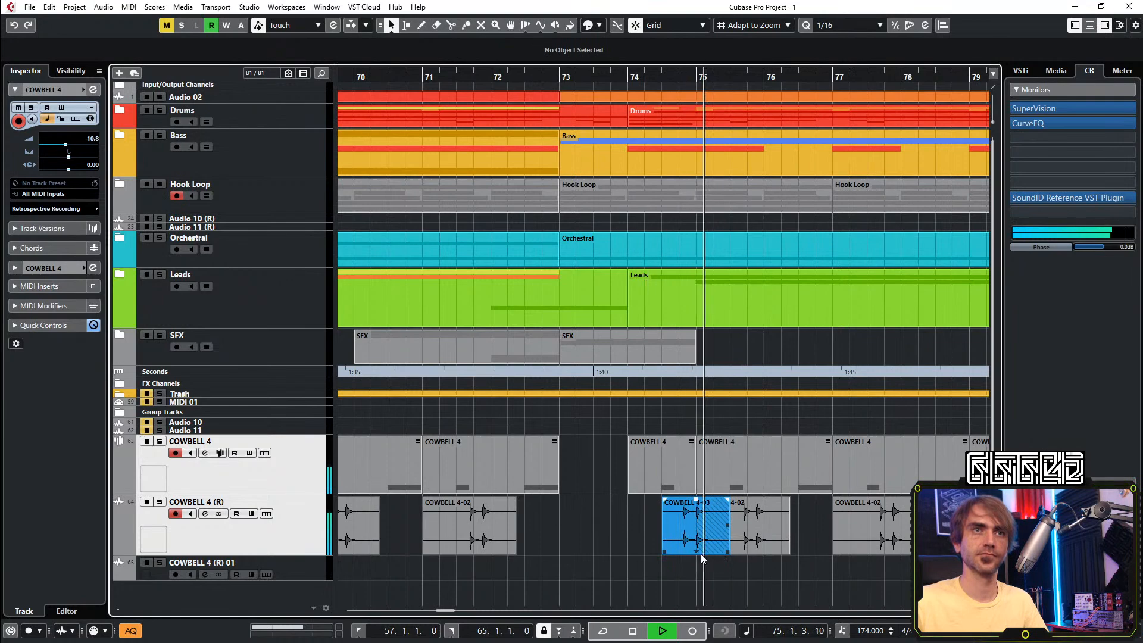
Fine-tune the blue COWBELL 4-03 event's start to 74.2.3.0 while checking its timing in playback
{"action": "scroll", "coordinate": [709, 553], "scroll_direction": "up", "scroll_amount": 3}
{"action": "left_click", "coordinate": [663, 534]}
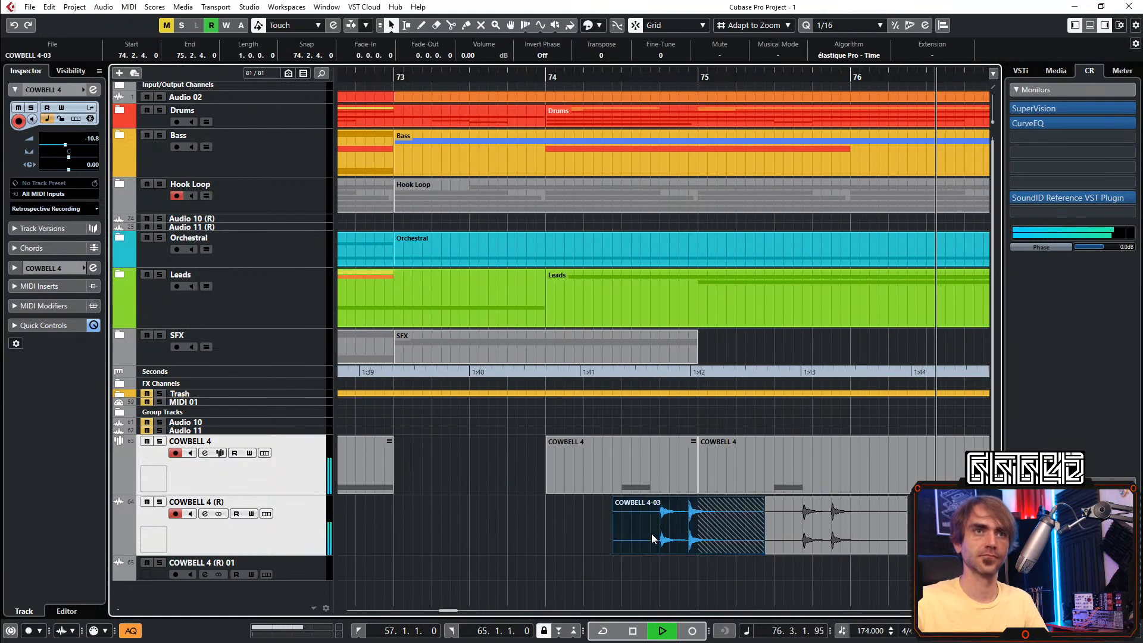
{"action": "key", "text": "space"}
{"action": "scroll", "coordinate": [649, 536], "scroll_direction": "up", "scroll_amount": 2}
{"action": "key", "text": "space"}
{"action": "left_click_drag", "start_coordinate": [663, 535], "coordinate": [650, 535]}
{"action": "key", "text": "space"}
{"action": "key", "text": "space"}
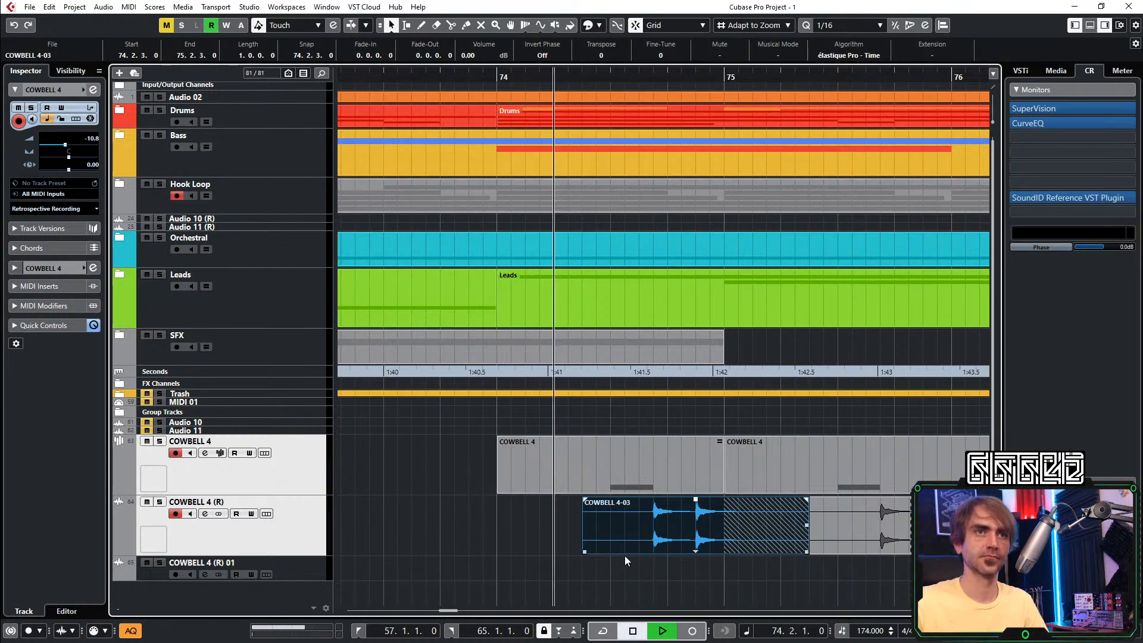
Resize the blue COWBELL 4-03 event to span exactly bar 74 to bar 75, and replay the transition
{"action": "left_click_drag", "start_coordinate": [585, 549], "coordinate": [499, 548]}
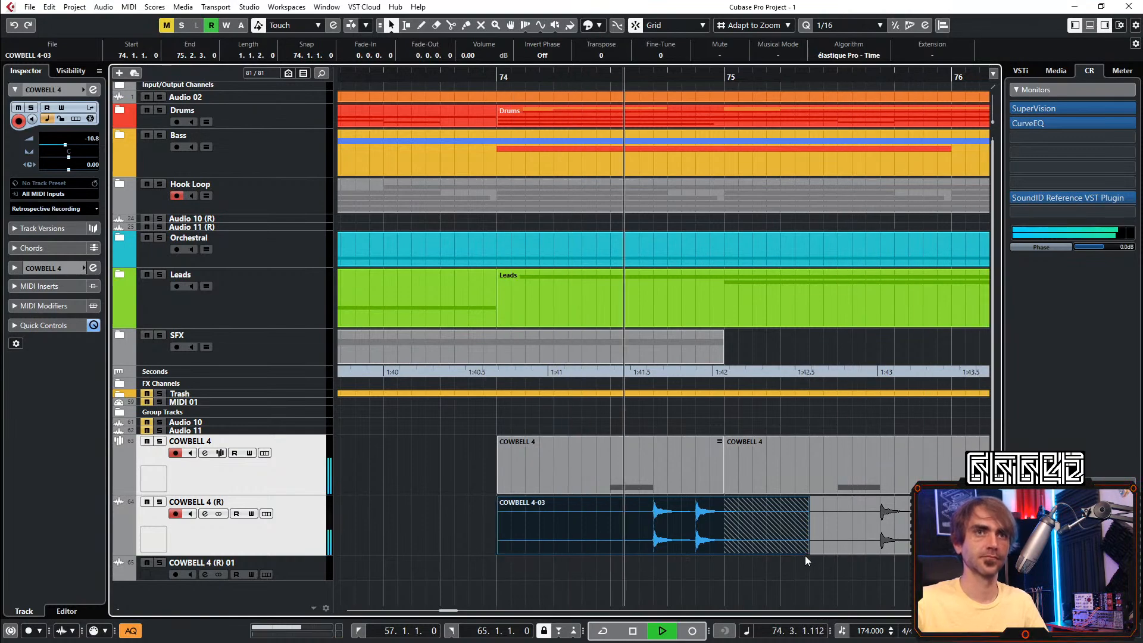
{"action": "left_click_drag", "start_coordinate": [806, 553], "coordinate": [723, 566]}
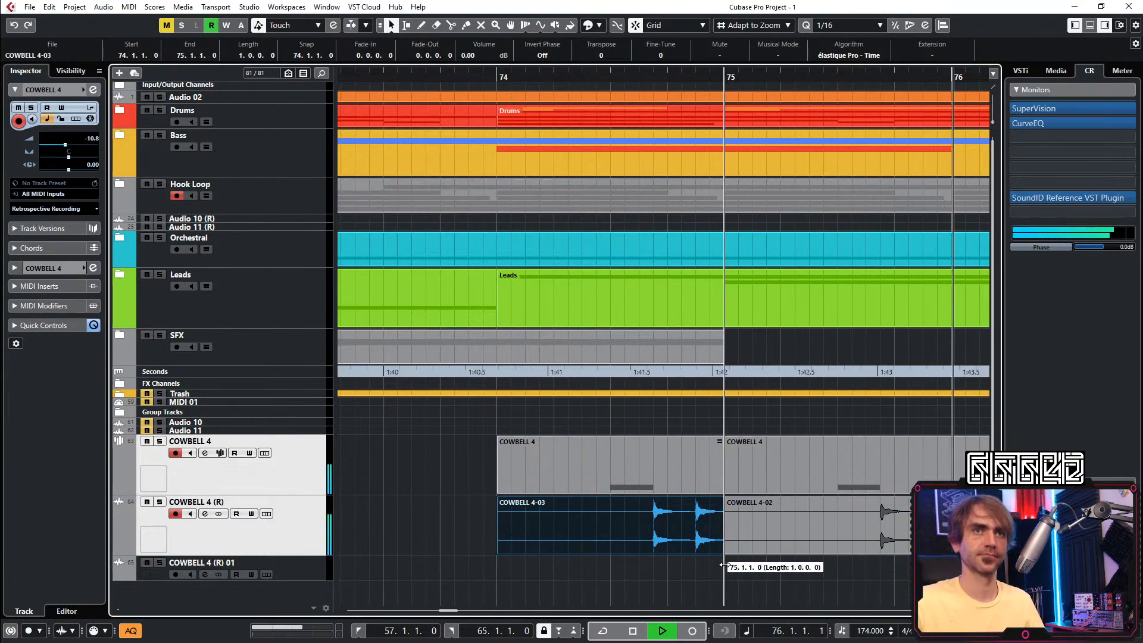
{"action": "scroll", "coordinate": [740, 519], "scroll_direction": "down", "scroll_amount": 7}
{"action": "left_click", "coordinate": [711, 75]}
{"action": "left_click", "coordinate": [607, 75]}
Shorten the COWBELL 4 part at bar 71 to end at bar 72
{"action": "scroll", "coordinate": [720, 464], "scroll_direction": "right", "scroll_amount": 1}
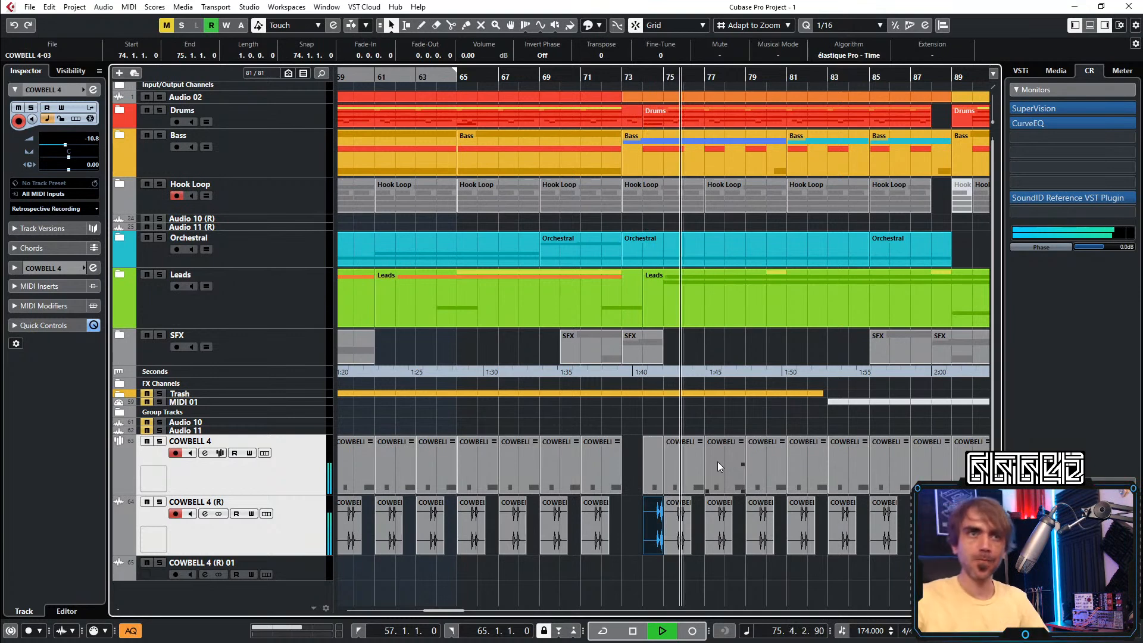
{"action": "left_click", "coordinate": [615, 487]}
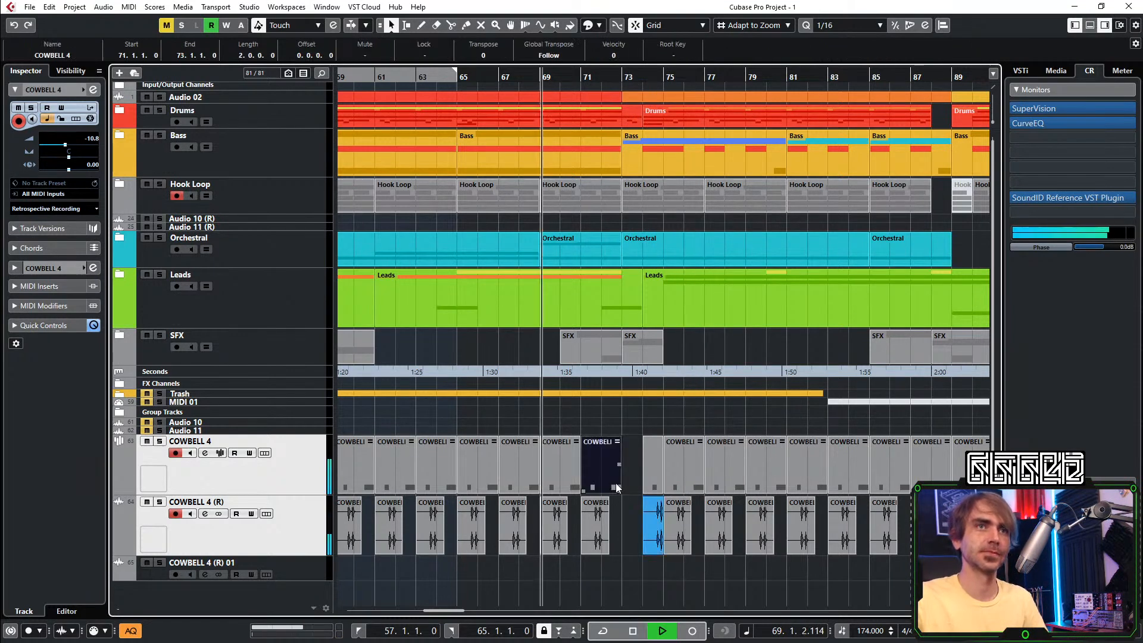
{"action": "left_click_drag", "start_coordinate": [614, 491], "coordinate": [602, 490]}
Trim the COWBELL 4 parts to leave a gap from bar 88 to 90, and delete the COWBELL 4-02 event at bar 89
{"action": "key", "text": "g"}
{"action": "key", "text": "g"}
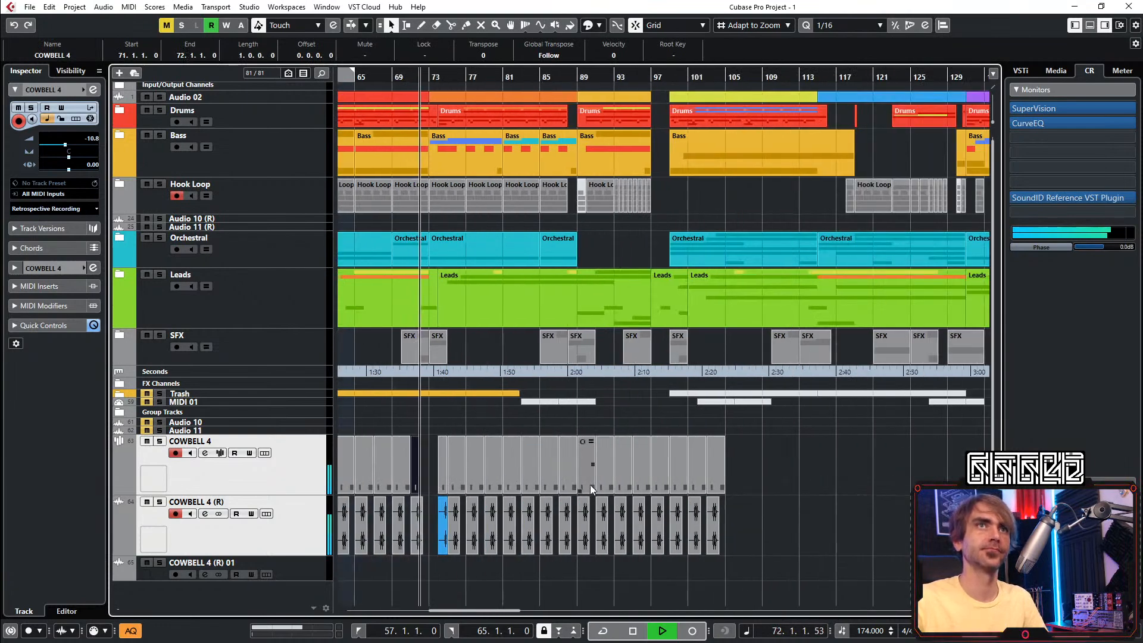
{"action": "key", "text": "h"}
{"action": "key", "text": "h"}
{"action": "key", "text": "h"}
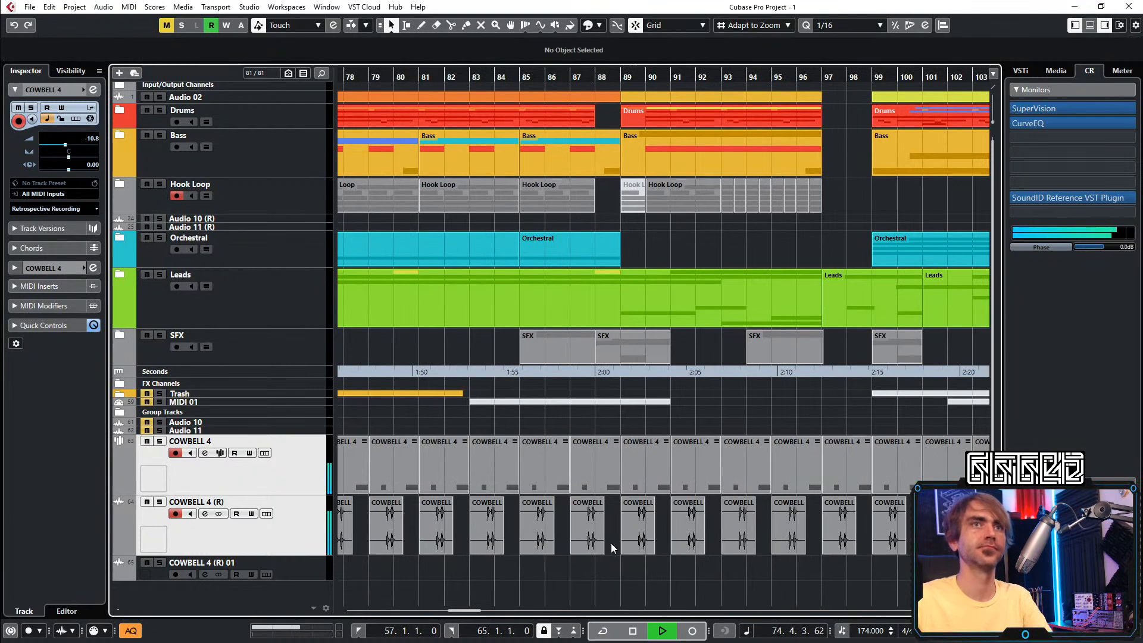
{"action": "left_click_drag", "start_coordinate": [608, 487], "coordinate": [645, 493]}
{"action": "left_click", "coordinate": [639, 516]}
{"action": "key", "text": "Delete"}
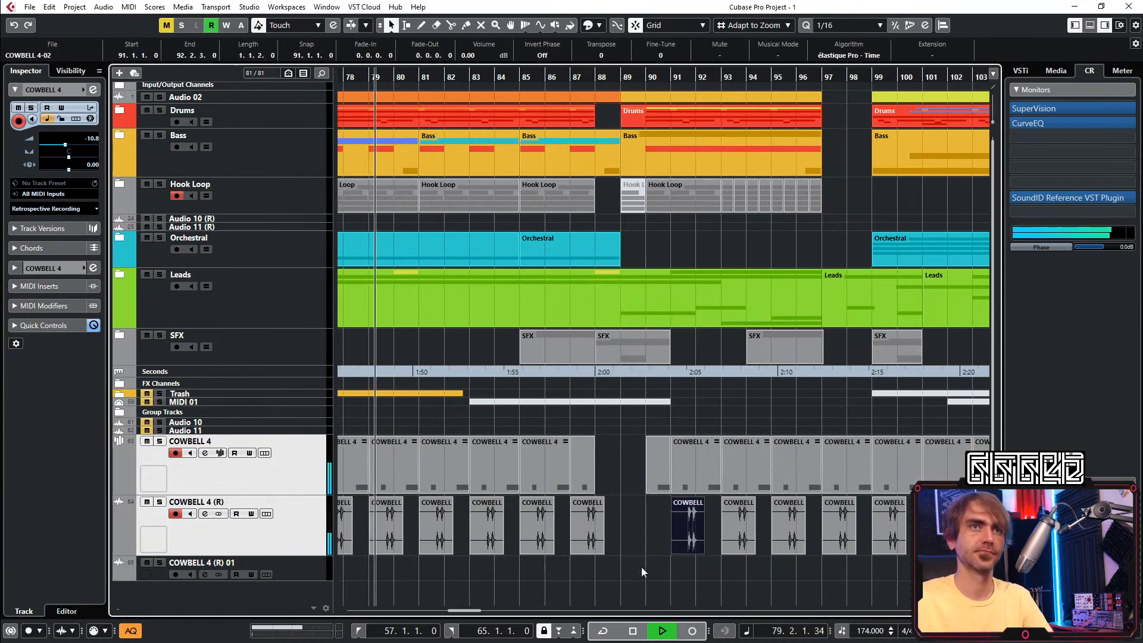
Copy the one-bar COWBELL 4 part and its blue audio event to bar 89, and delete the cowbell events from bar 97 onward
{"action": "key", "text": "g"}
{"action": "key", "text": "g"}
{"action": "left_click_drag", "start_coordinate": [546, 474], "coordinate": [631, 522]}
{"action": "key", "text": "h"}
{"action": "scroll", "coordinate": [815, 493], "scroll_direction": "right", "scroll_amount": 4}
{"action": "scroll", "coordinate": [809, 490], "scroll_direction": "right", "scroll_amount": 2}
{"action": "key", "text": "Delete"}
{"action": "scroll", "coordinate": [632, 515], "scroll_direction": "down", "scroll_amount": 2}
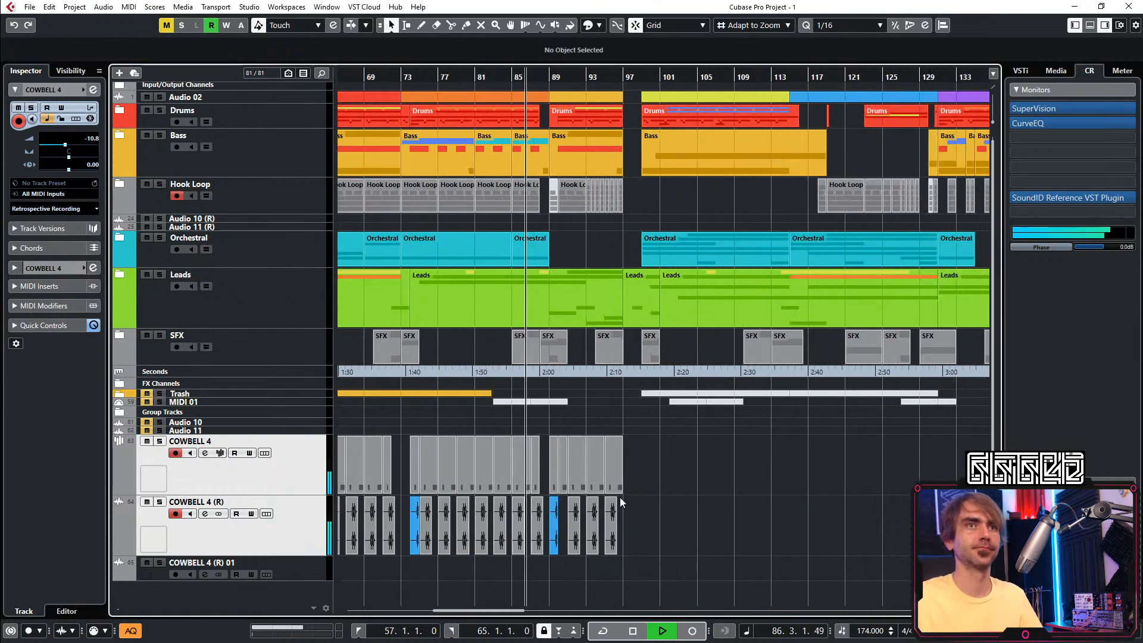
Copy an eight-bar block of COWBELL 4 parts and matching audio events to bar 99
{"action": "scroll", "coordinate": [489, 497], "scroll_direction": "left", "scroll_amount": 4}
{"action": "left_click_drag", "start_coordinate": [355, 571], "coordinate": [784, 467]}
{"action": "scroll", "coordinate": [768, 471], "scroll_direction": "right", "scroll_amount": 5}
{"action": "left_click", "coordinate": [763, 487]}
{"action": "scroll", "coordinate": [481, 487], "scroll_direction": "up", "scroll_amount": 4}
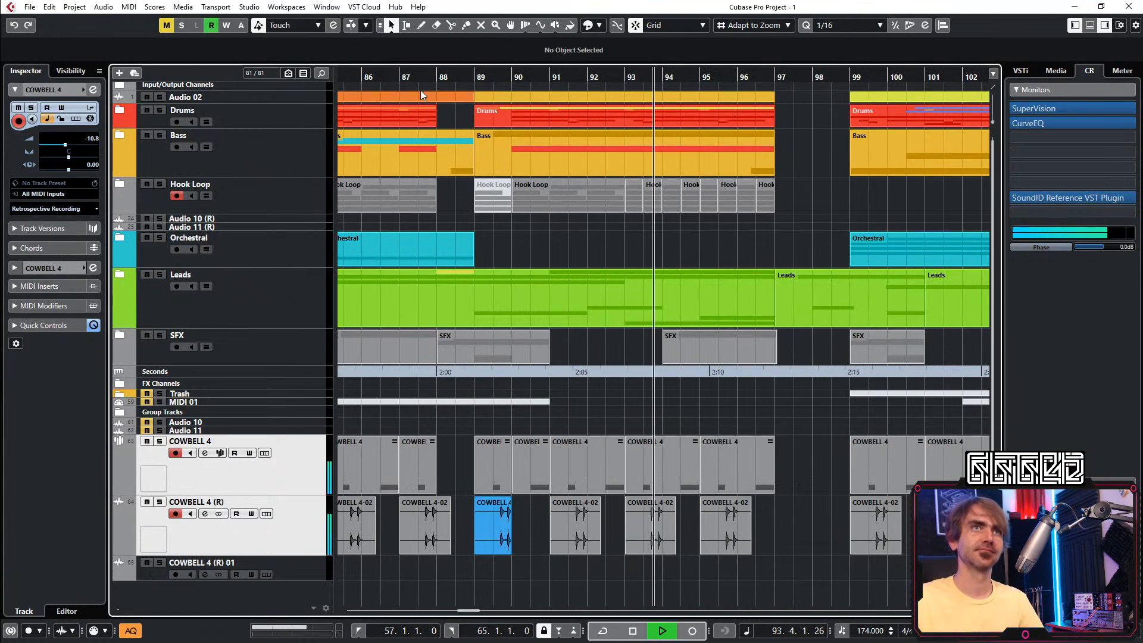
Delete the short COWBELL 4 part at bar 90, and move the part and blue audio event from bar 89 to bar 90
{"action": "left_click", "coordinate": [404, 78]}
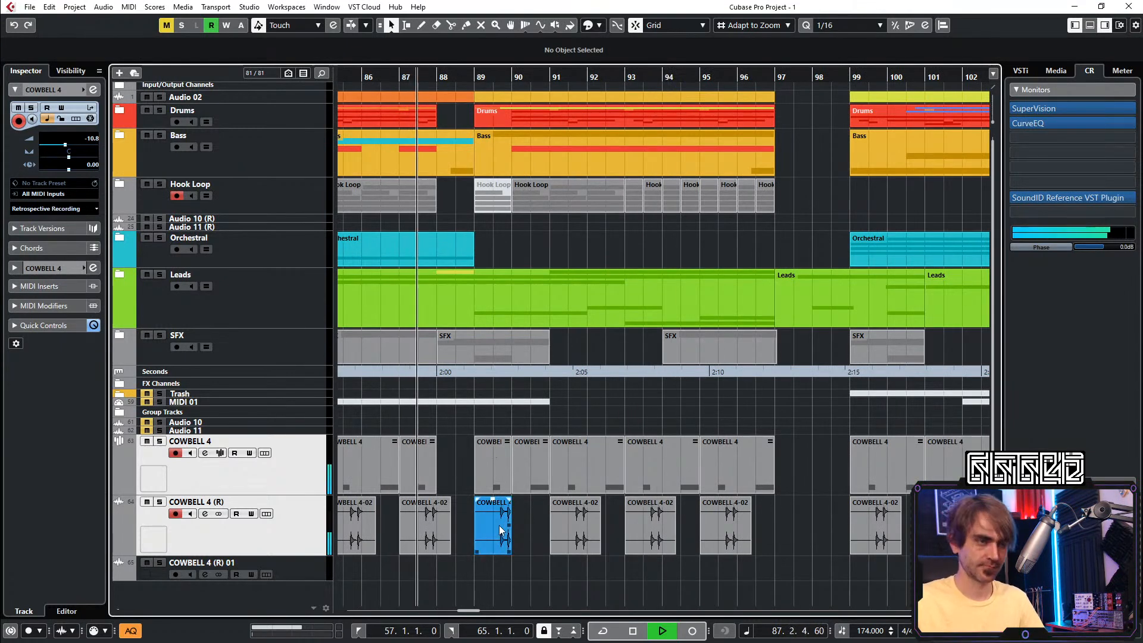
{"action": "key", "text": "1"}
{"action": "left_click", "coordinate": [530, 470]}
{"action": "key", "text": "1"}
{"action": "key", "text": "1"}
{"action": "key", "text": "Delete"}
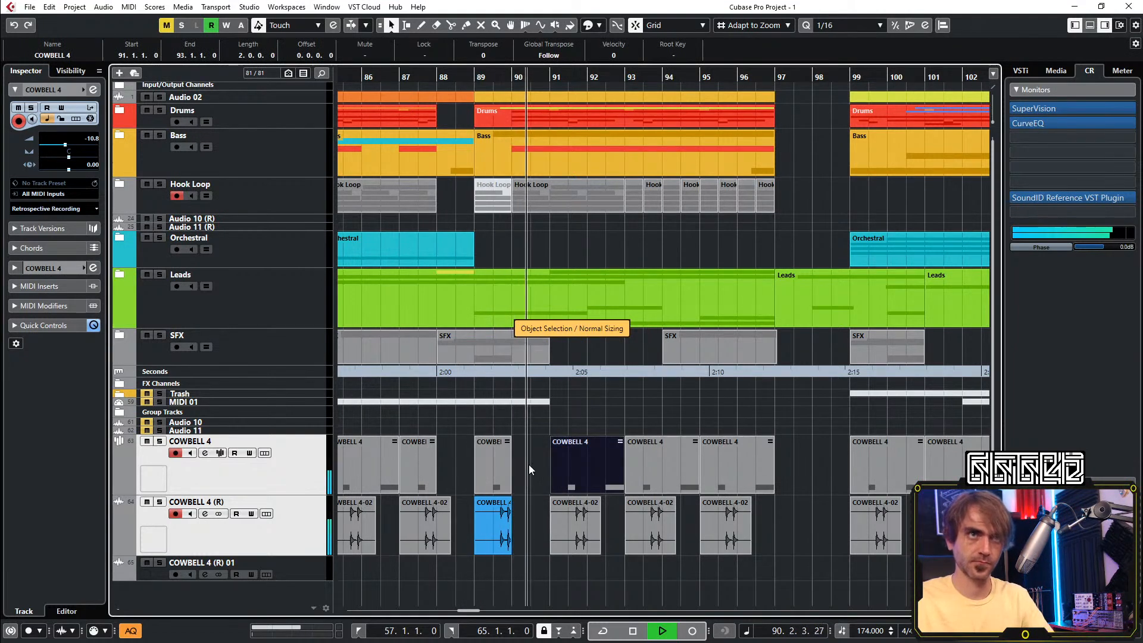
{"action": "key", "text": "space"}
{"action": "left_click_drag", "start_coordinate": [529, 465], "coordinate": [488, 512]}
{"action": "left_click_drag", "start_coordinate": [491, 470], "coordinate": [515, 477]}
{"action": "left_click", "coordinate": [505, 506]}
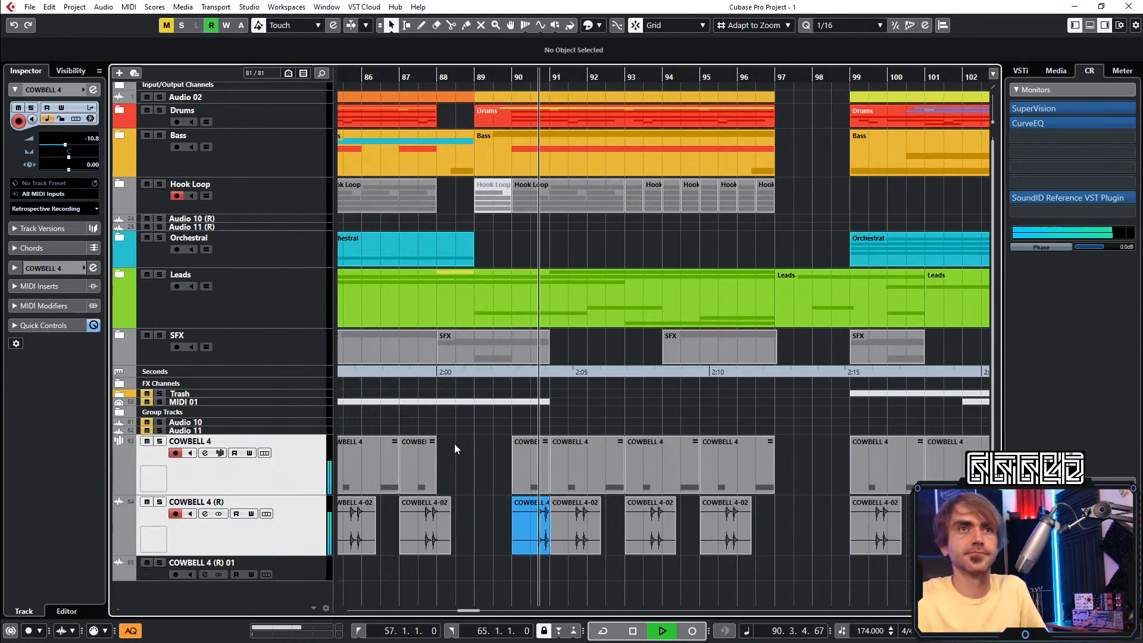
Duplicate the cowbell parts and audio events of bars 99 to 107 so the copies start at bar 107
{"action": "key", "text": "g"}
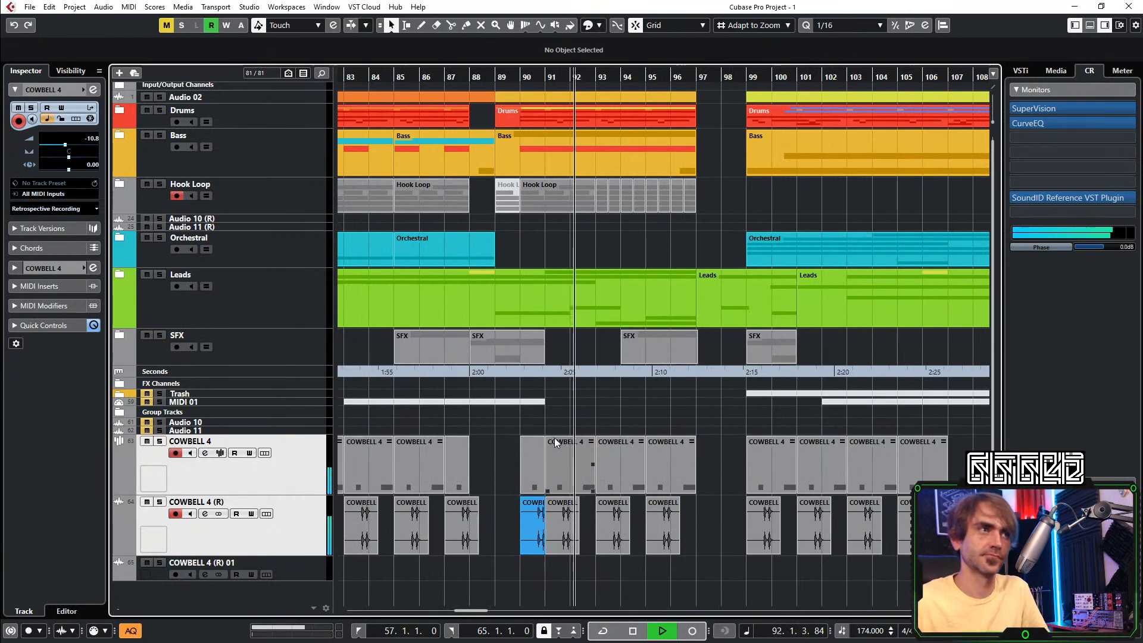
{"action": "scroll", "coordinate": [539, 477], "scroll_direction": "right", "scroll_amount": 3}
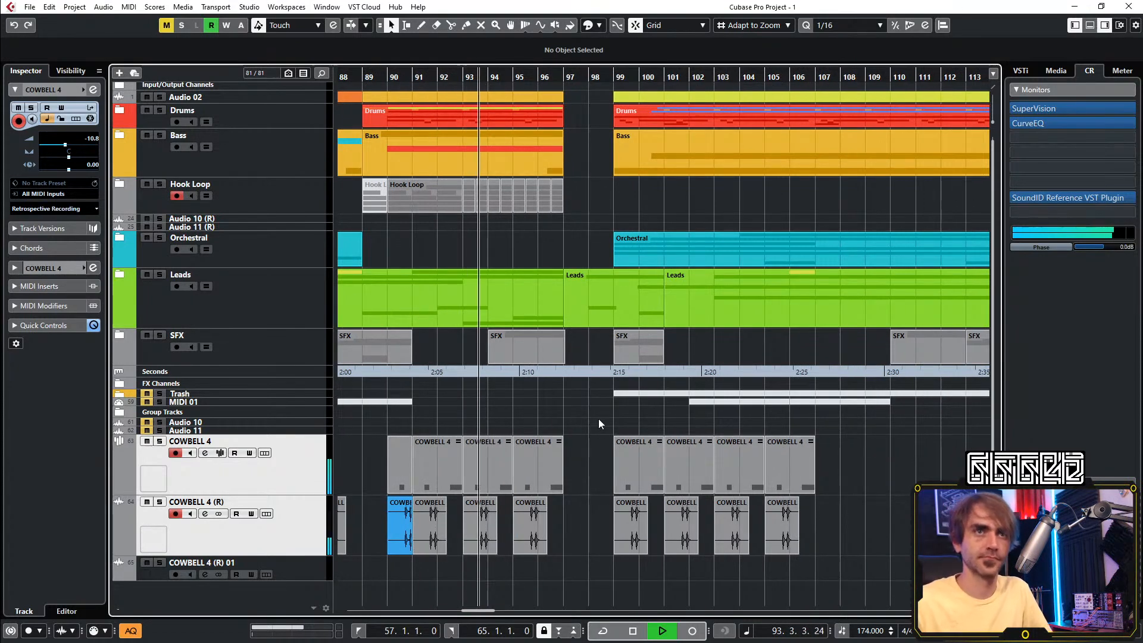
{"action": "scroll", "coordinate": [536, 423], "scroll_direction": "right", "scroll_amount": 5}
{"action": "scroll", "coordinate": [607, 475], "scroll_direction": "down", "scroll_amount": 2}
{"action": "scroll", "coordinate": [659, 457], "scroll_direction": "down", "scroll_amount": 1}
{"action": "left_click_drag", "start_coordinate": [681, 438], "coordinate": [500, 533]}
{"action": "left_click_drag", "start_coordinate": [499, 475], "coordinate": [612, 473]}
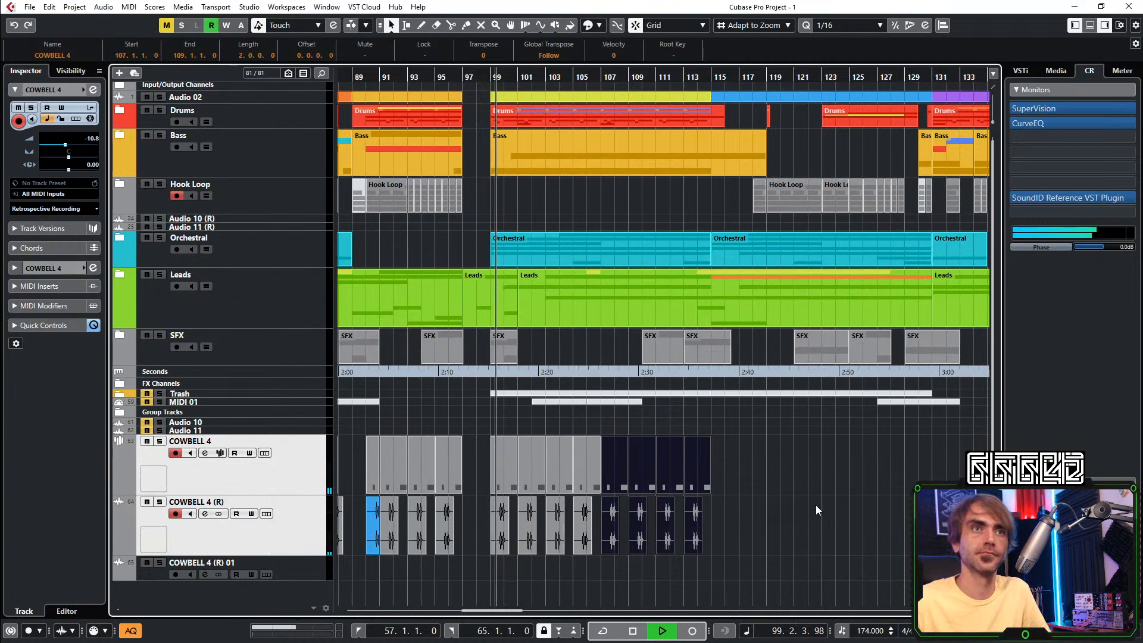
{"action": "left_click", "coordinate": [762, 495]}
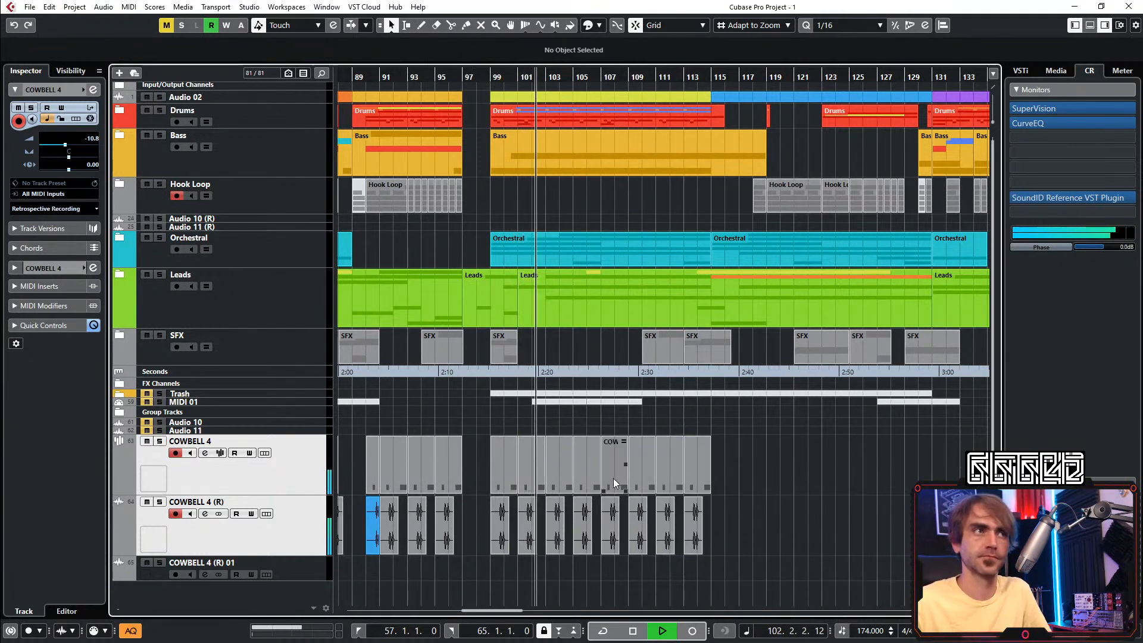
Delete all cowbell parts and audio events from bar 101 onward
{"action": "scroll", "coordinate": [506, 404], "scroll_direction": "up", "scroll_amount": 4}
{"action": "left_click_drag", "start_coordinate": [493, 78], "coordinate": [540, 54]}
{"action": "left_click_drag", "start_coordinate": [865, 461], "coordinate": [576, 509]}
{"action": "key", "text": "Delete"}
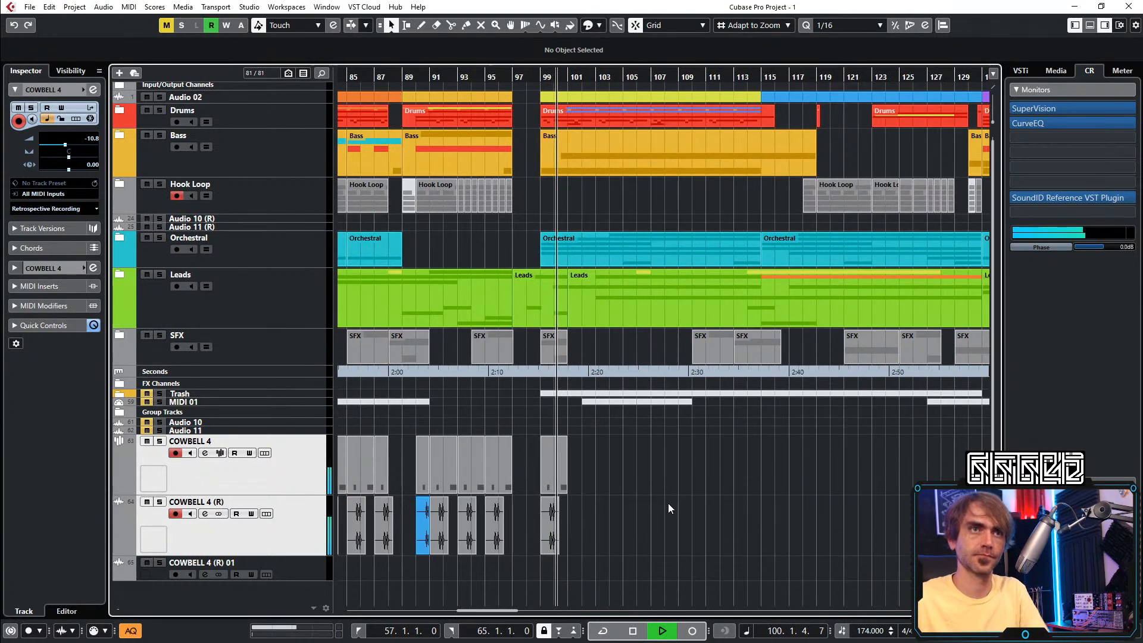
Mute the remaining COWBELL 4 part and its audio event at bar 99
{"action": "scroll", "coordinate": [584, 503], "scroll_direction": "up", "scroll_amount": 3, "text": "ctrl"}
{"action": "scroll", "coordinate": [602, 476], "scroll_direction": "down", "scroll_amount": 4, "text": "ctrl"}
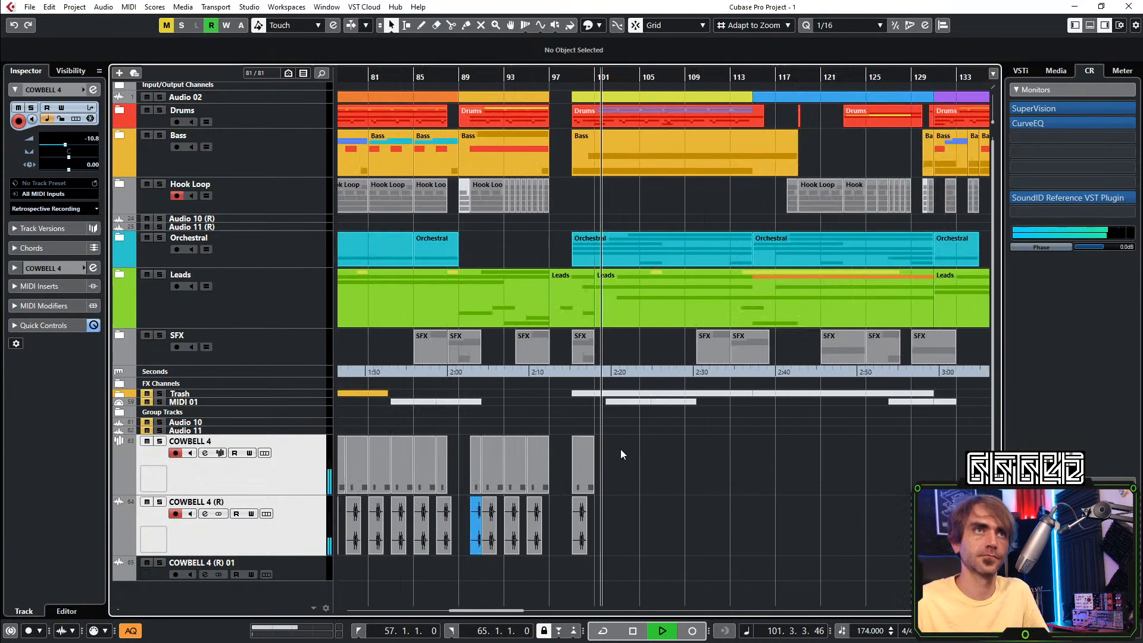
{"action": "key", "text": "space"}
{"action": "key", "text": "7"}
{"action": "left_click_drag", "start_coordinate": [625, 478], "coordinate": [551, 528]}
{"action": "key", "text": "1"}
{"action": "scroll", "coordinate": [645, 440], "scroll_direction": "down", "scroll_amount": 5, "text": "ctrl"}
{"action": "left_click", "coordinate": [664, 464]}
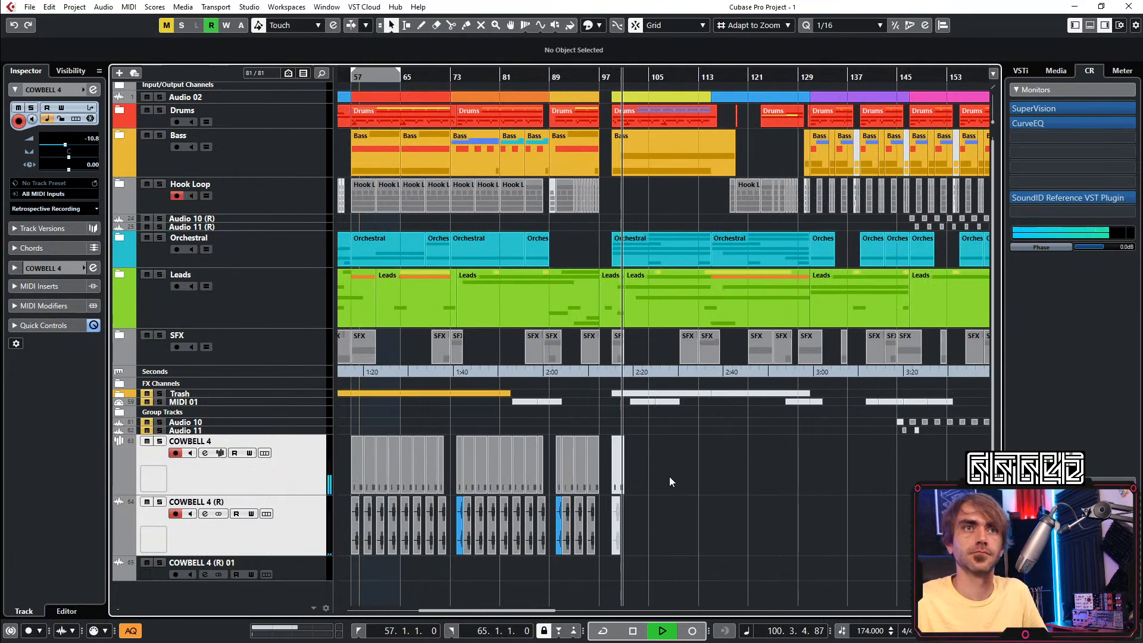
Copy the cowbell parts and audio events of bars 57 to 72 to bar 131
{"action": "scroll", "coordinate": [601, 472], "scroll_direction": "down", "scroll_amount": 2, "text": "ctrl"}
{"action": "left_click_drag", "start_coordinate": [391, 576], "coordinate": [731, 450]}
{"action": "left_click_drag", "start_coordinate": [401, 480], "coordinate": [765, 468]}
{"action": "scroll", "coordinate": [765, 457], "scroll_direction": "up", "scroll_amount": 4}
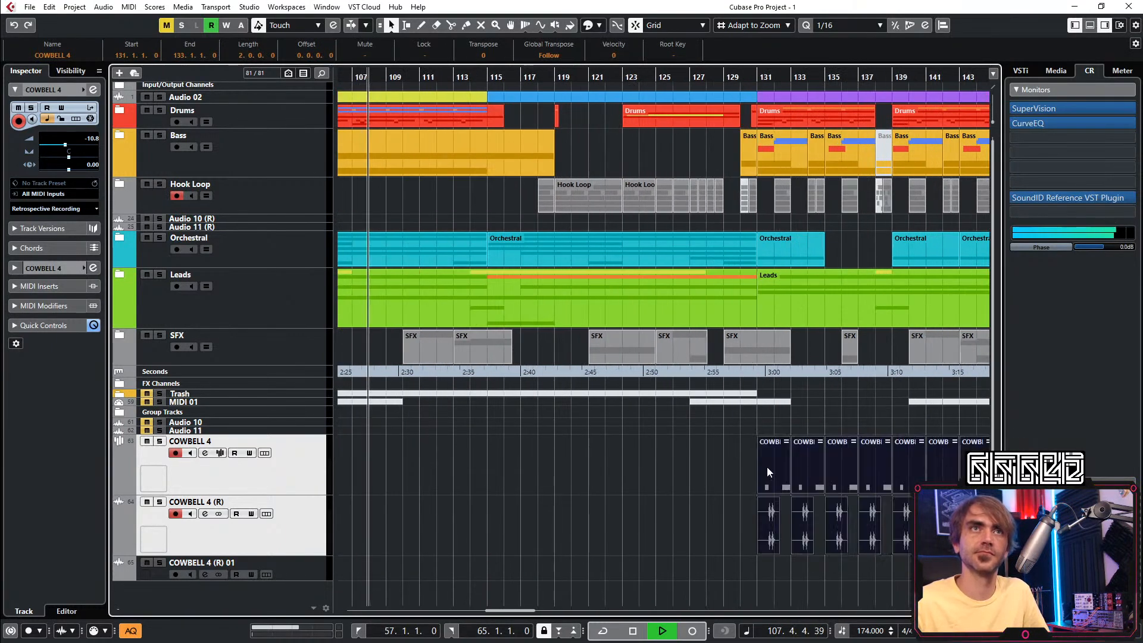
Duplicate the cowbell block starting at bar 131 so the copy starts at bar 147
{"action": "scroll", "coordinate": [762, 463], "scroll_direction": "down", "scroll_amount": 4}
{"action": "scroll", "coordinate": [707, 476], "scroll_direction": "up", "scroll_amount": 4}
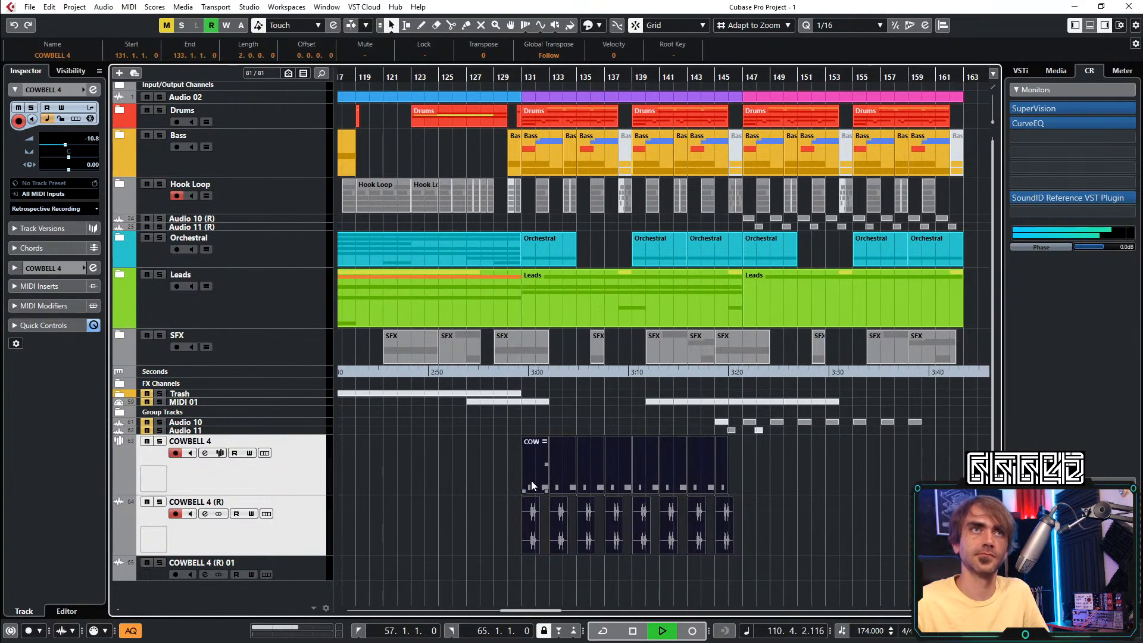
{"action": "left_click_drag", "start_coordinate": [541, 487], "coordinate": [759, 469]}
{"action": "scroll", "coordinate": [757, 484], "scroll_direction": "down", "scroll_amount": 3}
{"action": "left_click", "coordinate": [602, 496]}
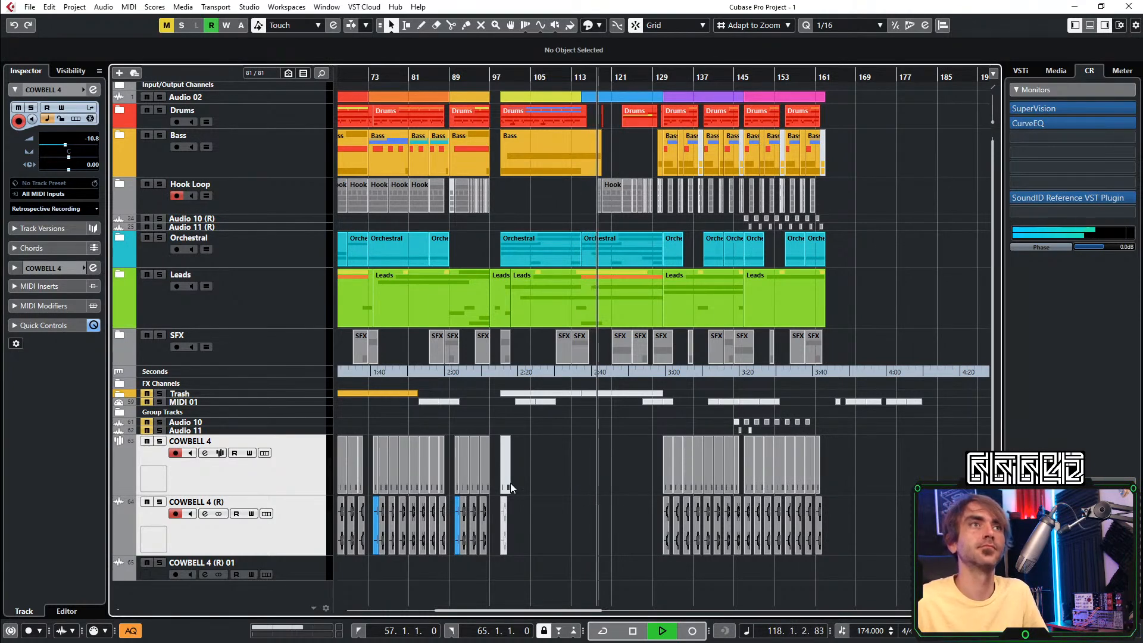
Move the cowbell tracks below Hook Loop, and group them with Audio 10 (R) and Audio 11 (R) in a new folder named "pERC aDDS"
{"action": "left_click_drag", "start_coordinate": [313, 475], "coordinate": [299, 216]}
{"action": "right_click", "coordinate": [295, 251]}
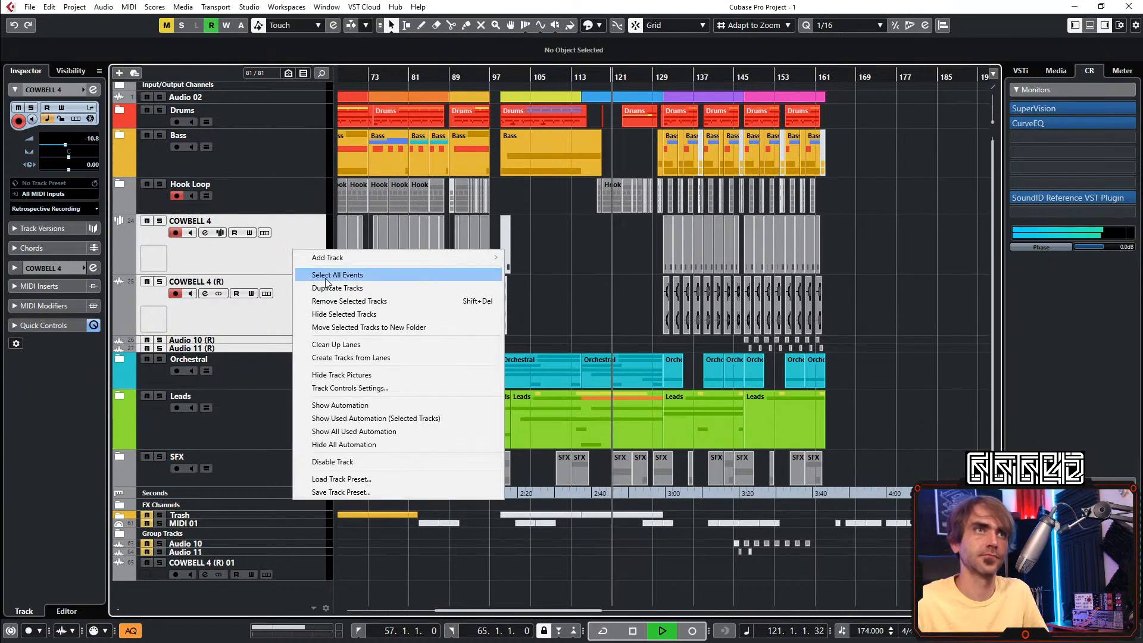
{"action": "left_click", "coordinate": [358, 328]}
{"action": "double_click", "coordinate": [188, 221]}
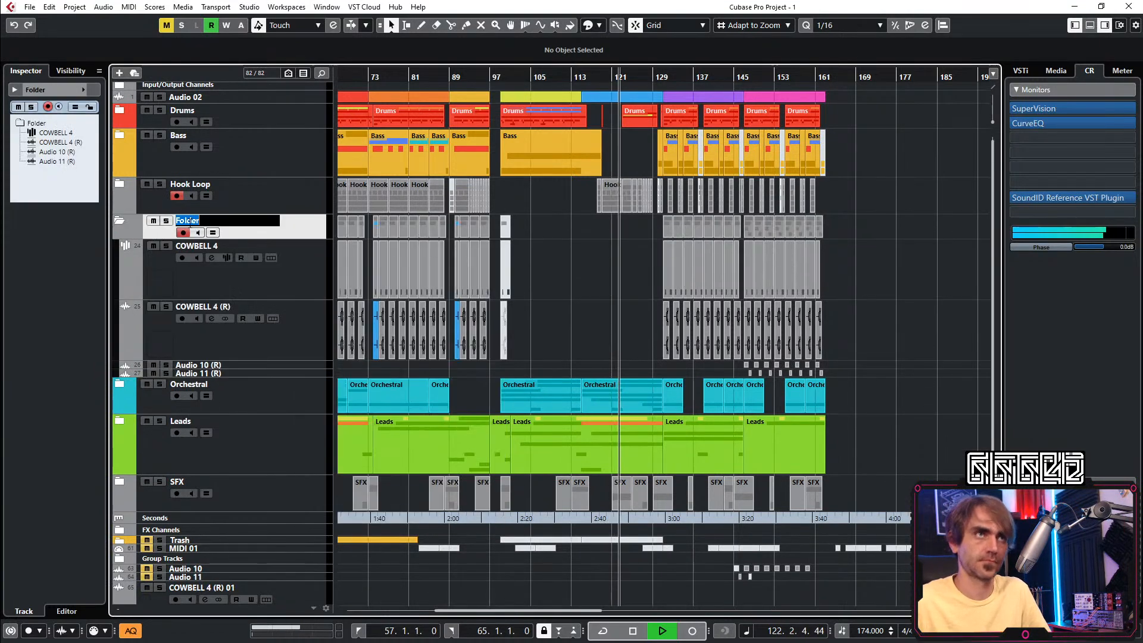
{"action": "type", "text": "pERC aDDS"}
{"action": "key", "text": "Return"}
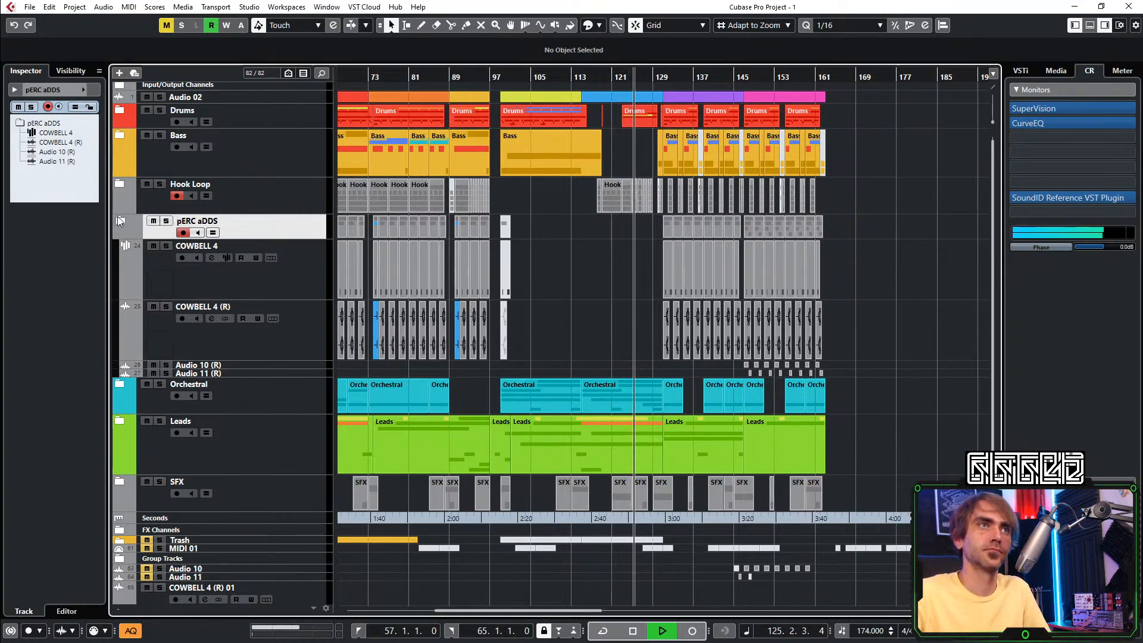
Collapse the pERC aDDS folder and move it together with the Hook Loop folder into the Drums folder
{"action": "left_click", "coordinate": [118, 219]}
{"action": "left_click", "coordinate": [274, 203], "text": "shift"}
{"action": "left_click_drag", "start_coordinate": [282, 229], "coordinate": [287, 120]}
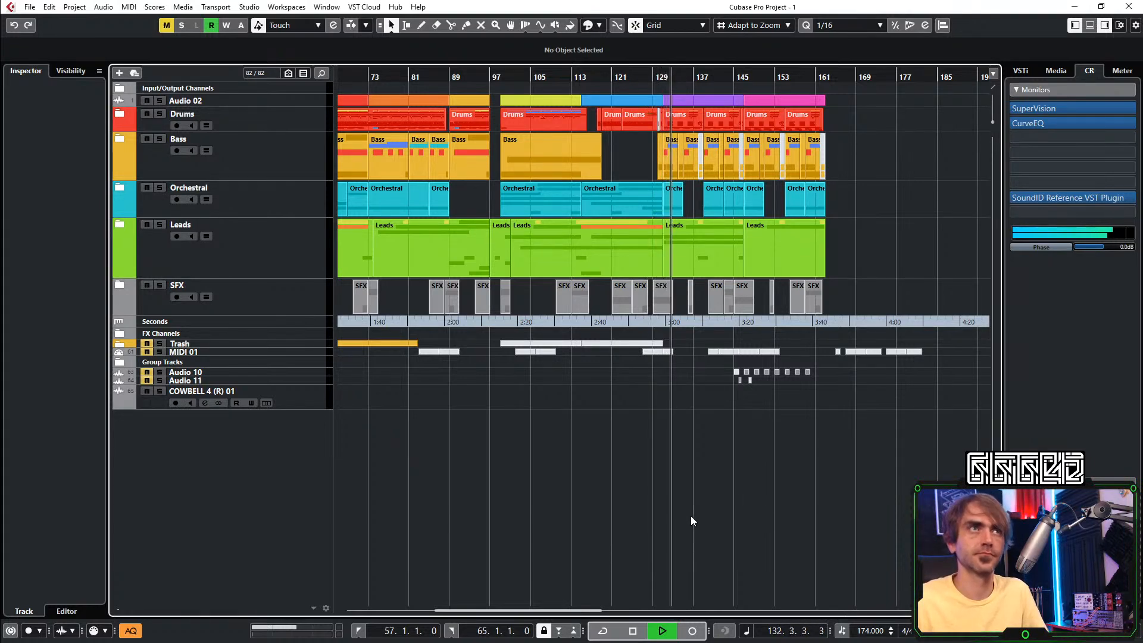
Review the arrangement around bars 131 to 147 and replay it from bar 135
{"action": "scroll", "coordinate": [649, 484], "scroll_direction": "down", "scroll_amount": 3}
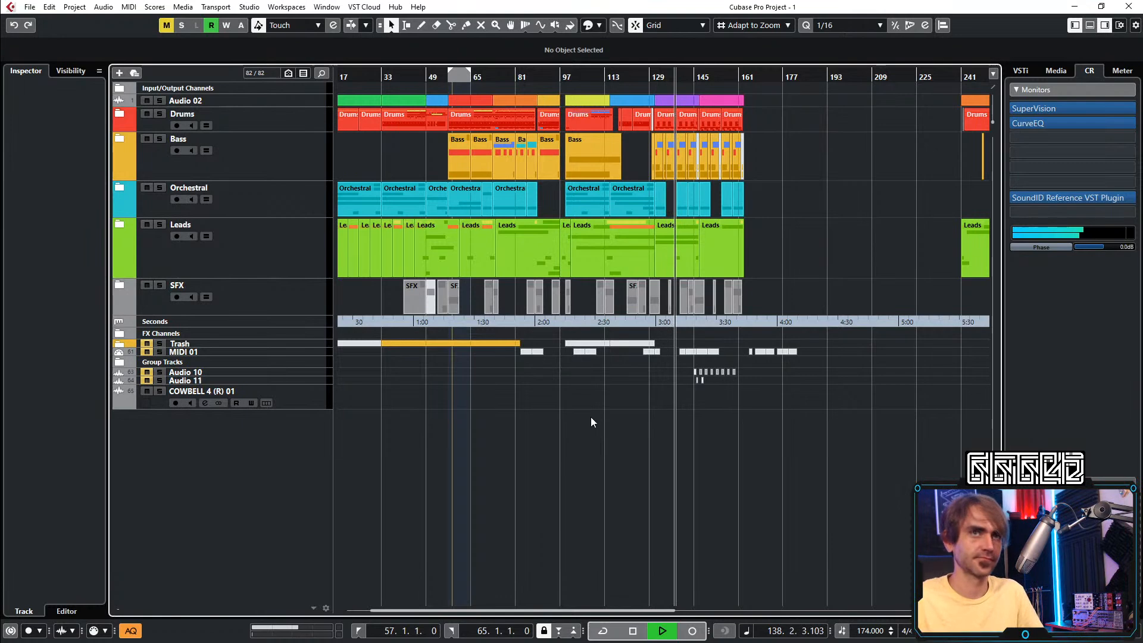
{"action": "scroll", "coordinate": [646, 420], "scroll_direction": "up", "scroll_amount": 3}
{"action": "scroll", "coordinate": [690, 450], "scroll_direction": "right", "scroll_amount": 2}
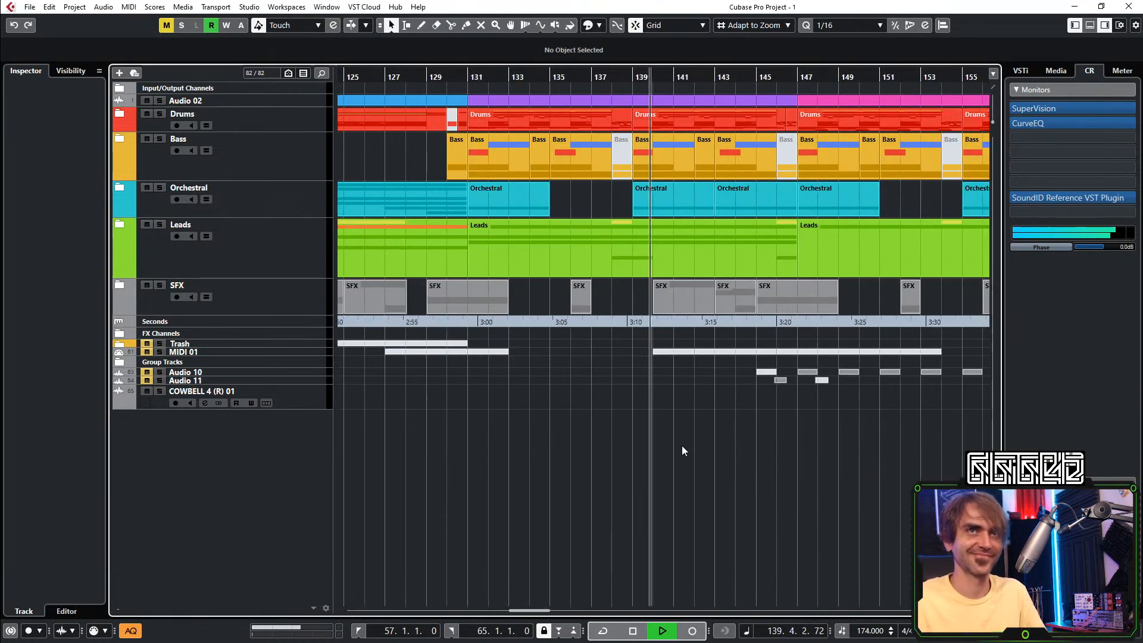
{"action": "scroll", "coordinate": [681, 453], "scroll_direction": "up", "scroll_amount": 1}
{"action": "left_click", "coordinate": [449, 84]}
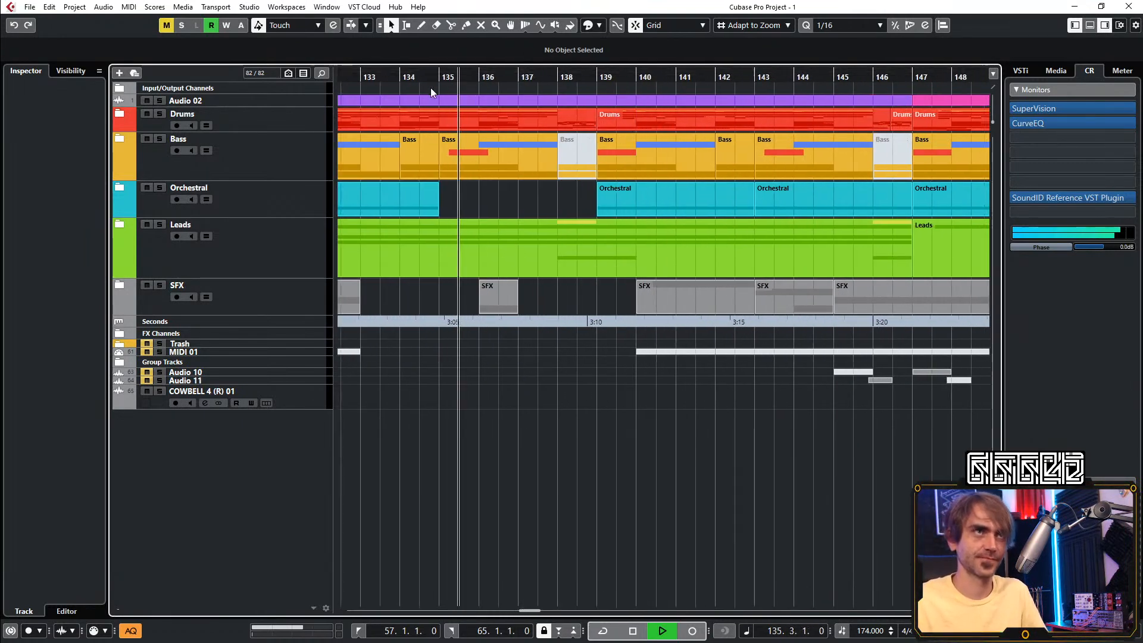
Expand the Drums folder and its pERC aDDS subfolder to show the cowbell tracks, and resume playback
{"action": "left_click", "coordinate": [119, 113]}
{"action": "scroll", "coordinate": [605, 423], "scroll_direction": "up", "scroll_amount": 1}
{"action": "scroll", "coordinate": [604, 423], "scroll_direction": "down", "scroll_amount": 3}
{"action": "left_click", "coordinate": [583, 395]}
{"action": "key", "text": "space"}
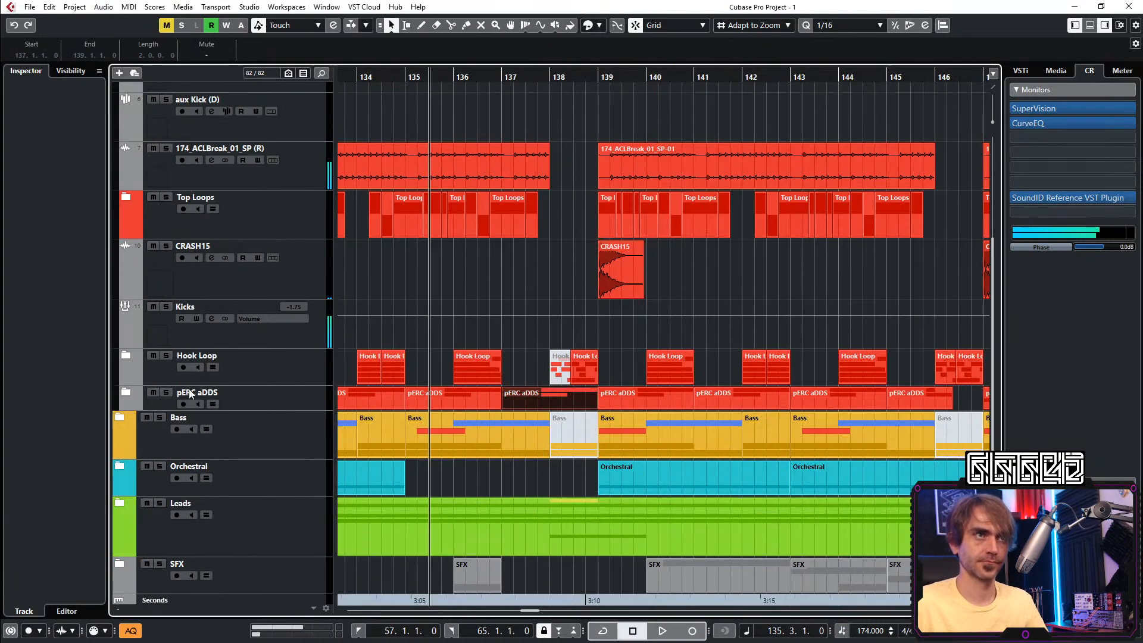
{"action": "left_click", "coordinate": [126, 393]}
{"action": "key", "text": "space"}
{"action": "scroll", "coordinate": [595, 395], "scroll_direction": "down", "scroll_amount": 2}
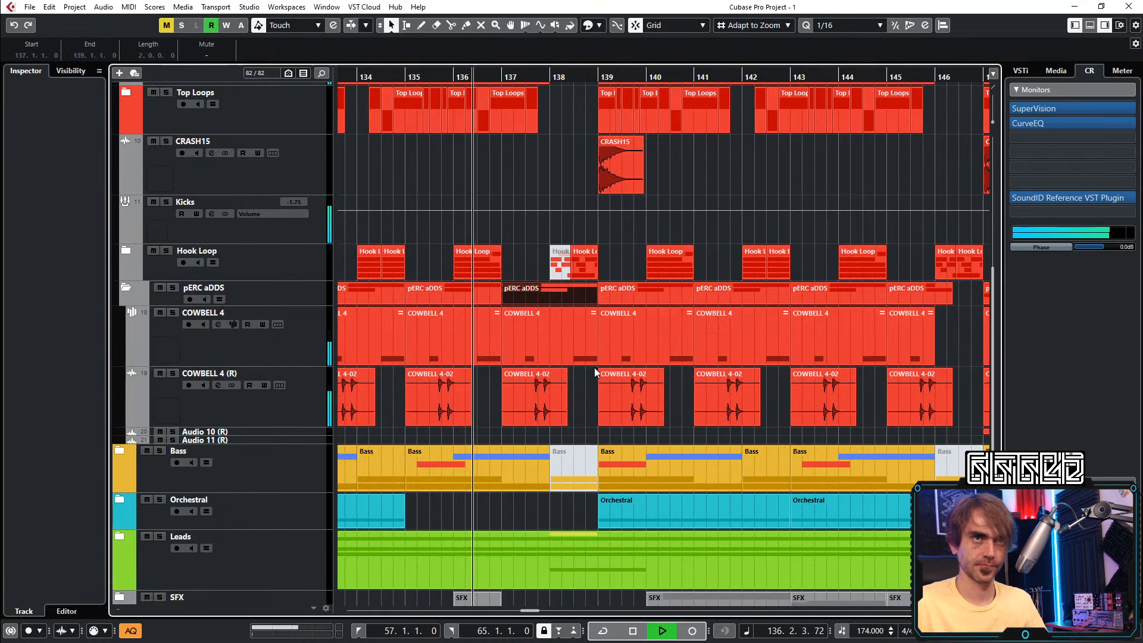
Shorten the COWBELL 4 part at bar 137 to end at bar 138 and the one at bar 153 to end at bar 154
{"action": "left_click_drag", "start_coordinate": [595, 366], "coordinate": [551, 367]}
{"action": "left_click", "coordinate": [577, 390]}
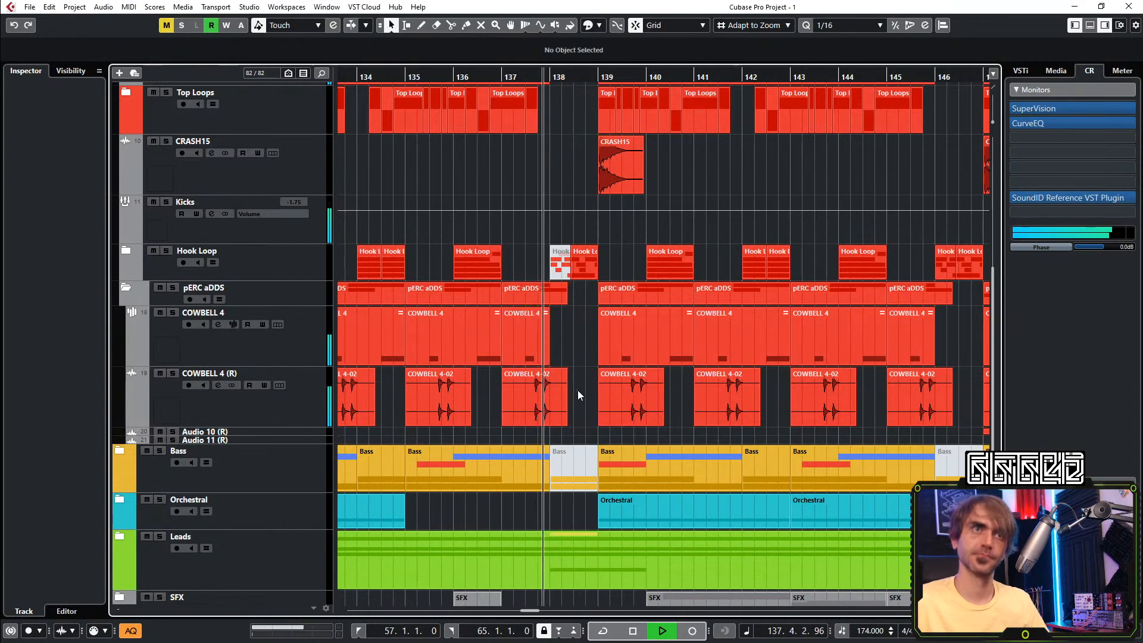
{"action": "scroll", "coordinate": [682, 327], "scroll_direction": "down", "scroll_amount": 3}
{"action": "scroll", "coordinate": [594, 319], "scroll_direction": "right", "scroll_amount": 2}
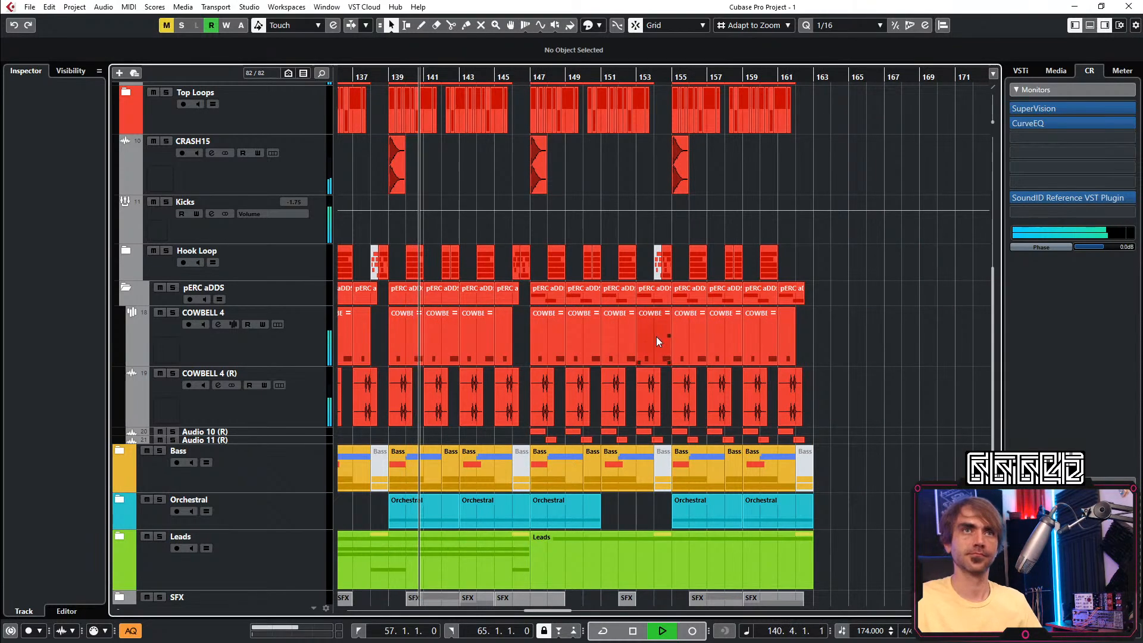
{"action": "scroll", "coordinate": [656, 345], "scroll_direction": "up", "scroll_amount": 2}
{"action": "scroll", "coordinate": [651, 349], "scroll_direction": "up", "scroll_amount": 5}
{"action": "scroll", "coordinate": [663, 370], "scroll_direction": "down", "scroll_amount": 3}
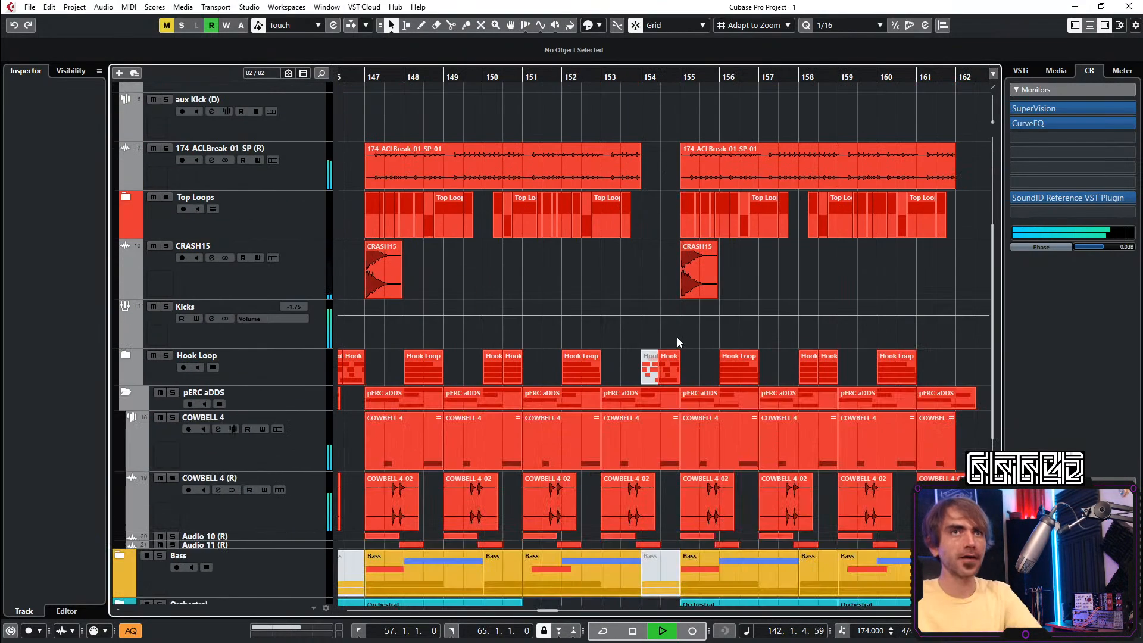
{"action": "left_click", "coordinate": [658, 432]}
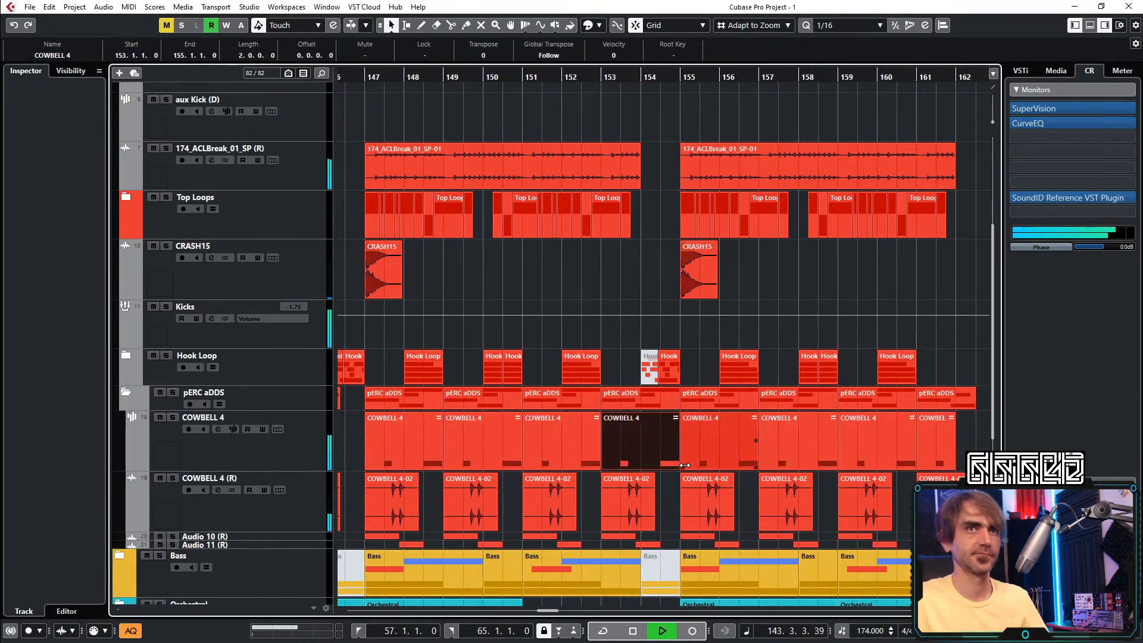
{"action": "left_click_drag", "start_coordinate": [678, 466], "coordinate": [641, 466]}
{"action": "scroll", "coordinate": [673, 481], "scroll_direction": "down", "scroll_amount": 3}
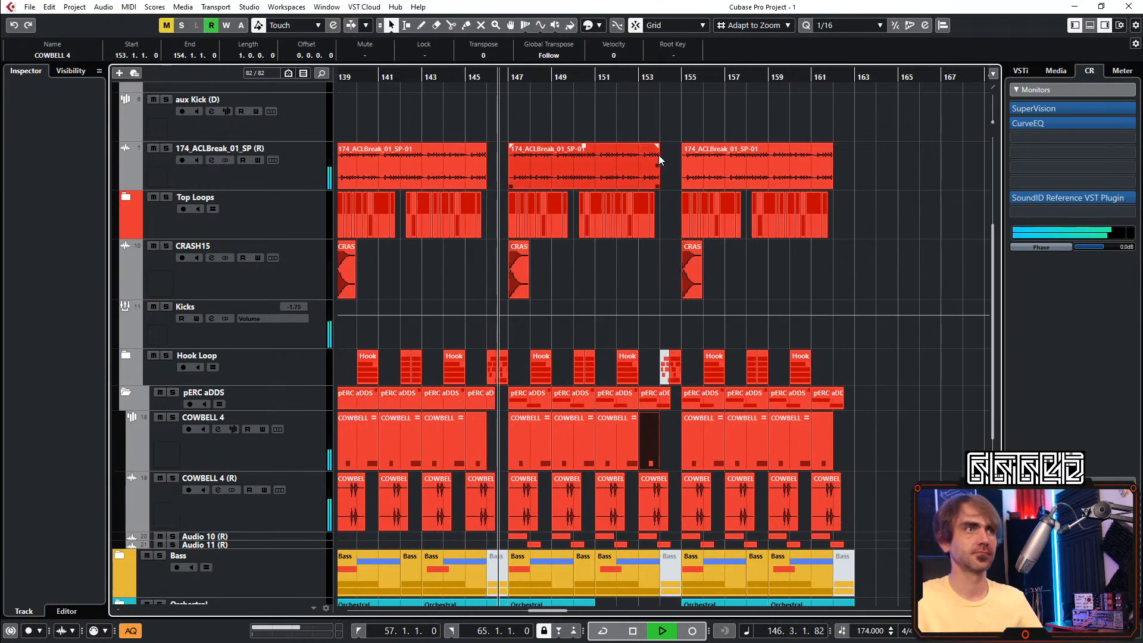
Collapse the pERC aDDS folder, expand the Hook Loop folder, and show the Hook Drum Loop automation while replaying from about bar 135
{"action": "scroll", "coordinate": [518, 205], "scroll_direction": "left", "scroll_amount": 1}
{"action": "scroll", "coordinate": [583, 229], "scroll_direction": "left", "scroll_amount": 2}
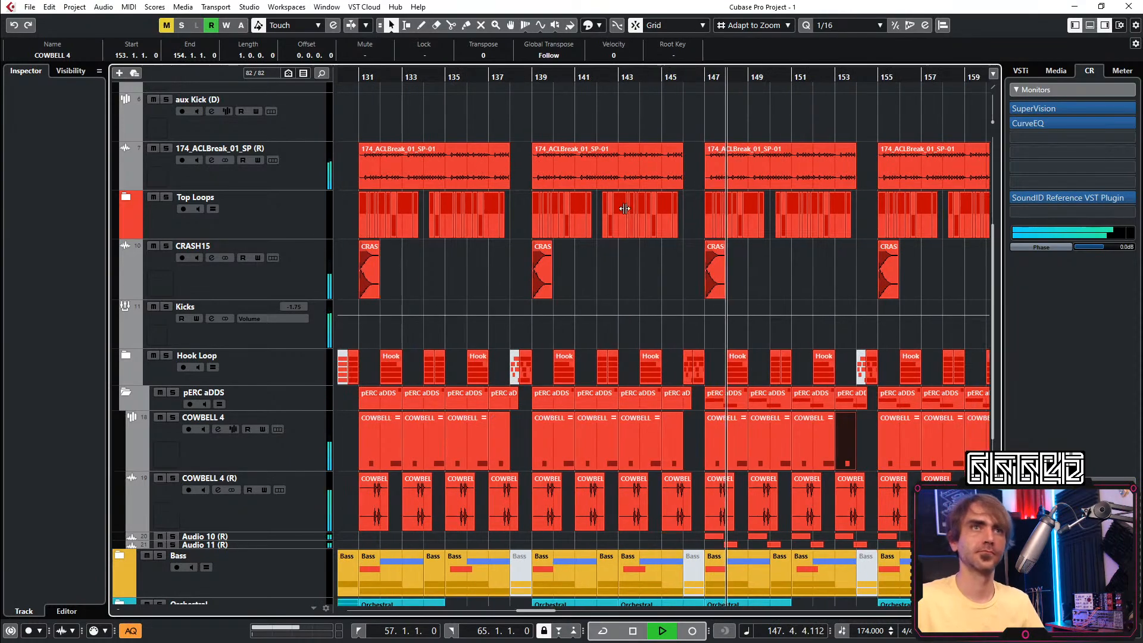
{"action": "scroll", "coordinate": [661, 268], "scroll_direction": "up", "scroll_amount": 4}
{"action": "scroll", "coordinate": [570, 268], "scroll_direction": "down", "scroll_amount": 7}
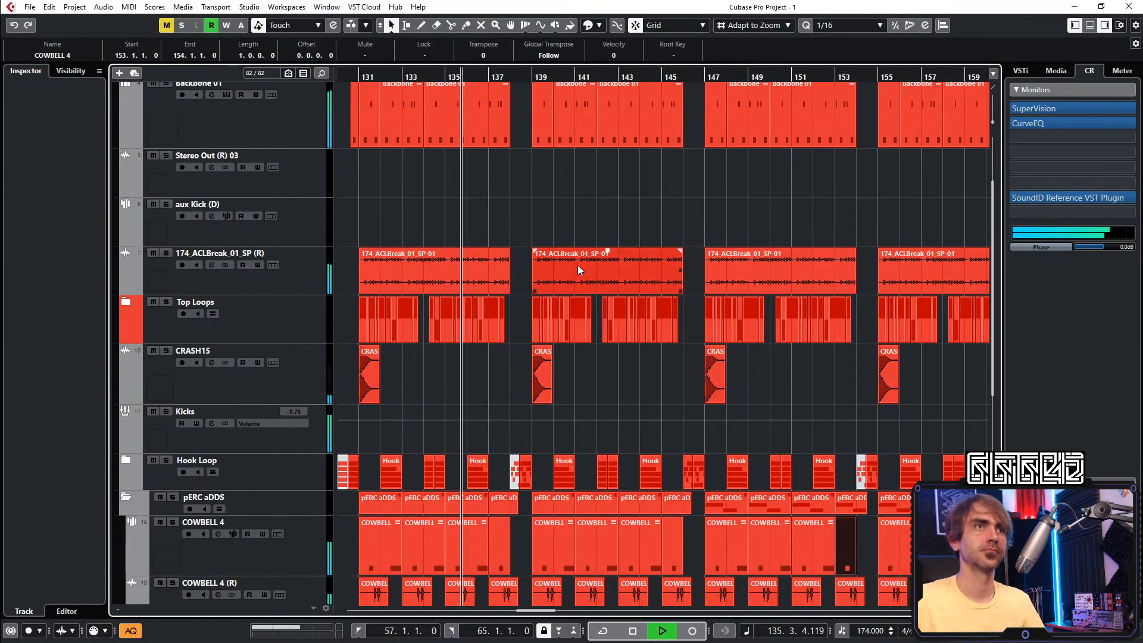
{"action": "left_click", "coordinate": [124, 182]}
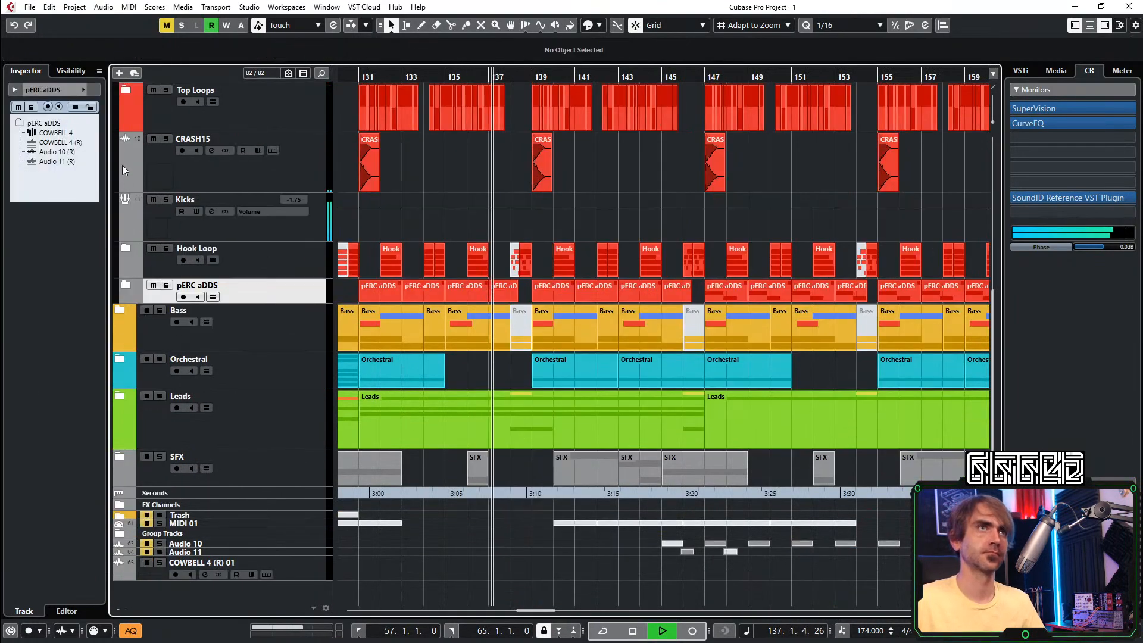
{"action": "left_click", "coordinate": [127, 246]}
{"action": "key", "text": "g"}
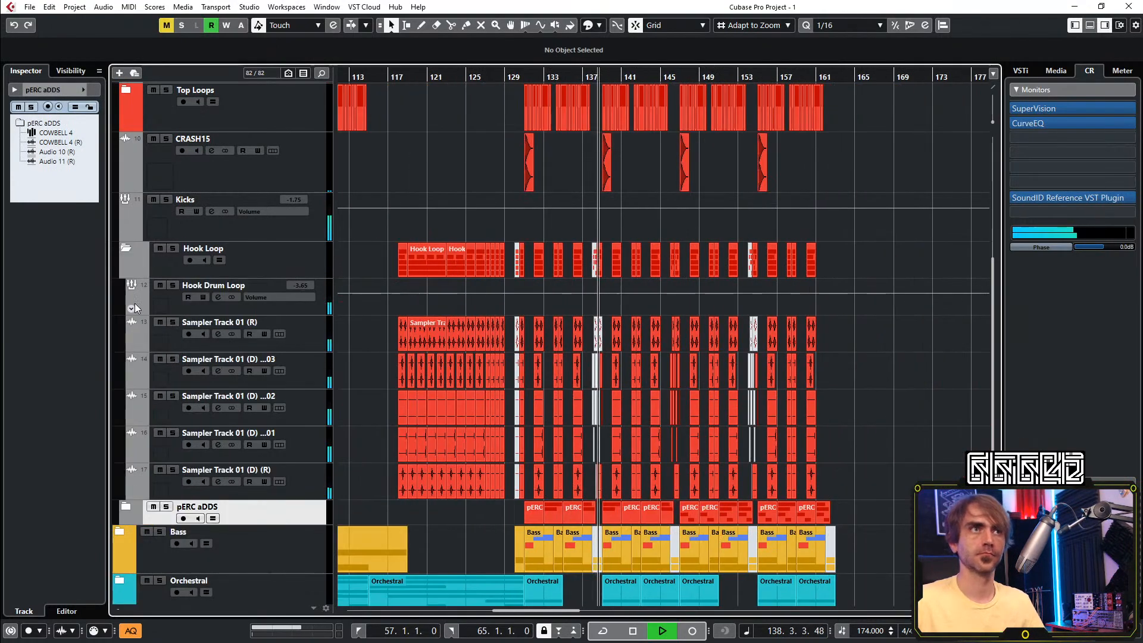
{"action": "left_click", "coordinate": [131, 306]}
{"action": "scroll", "coordinate": [655, 316], "scroll_direction": "up", "scroll_amount": 3}
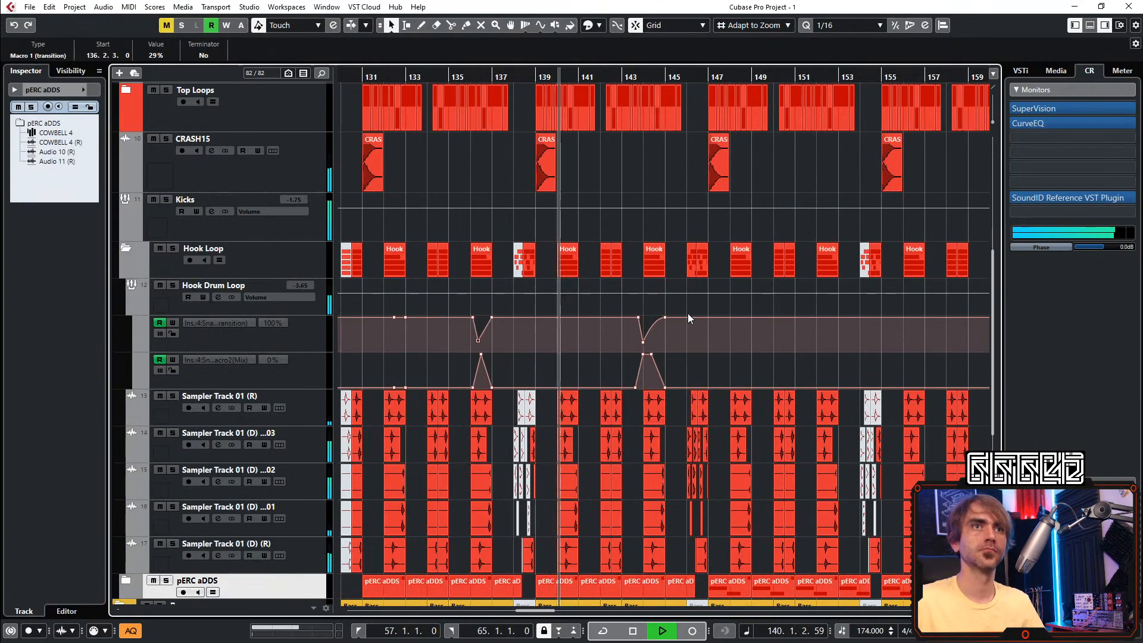
Move the Hook Drum Loop automation dips and peaks in both lanes two bars later to start at bar 138, and replay both transitions
{"action": "left_click_drag", "start_coordinate": [714, 302], "coordinate": [445, 385]}
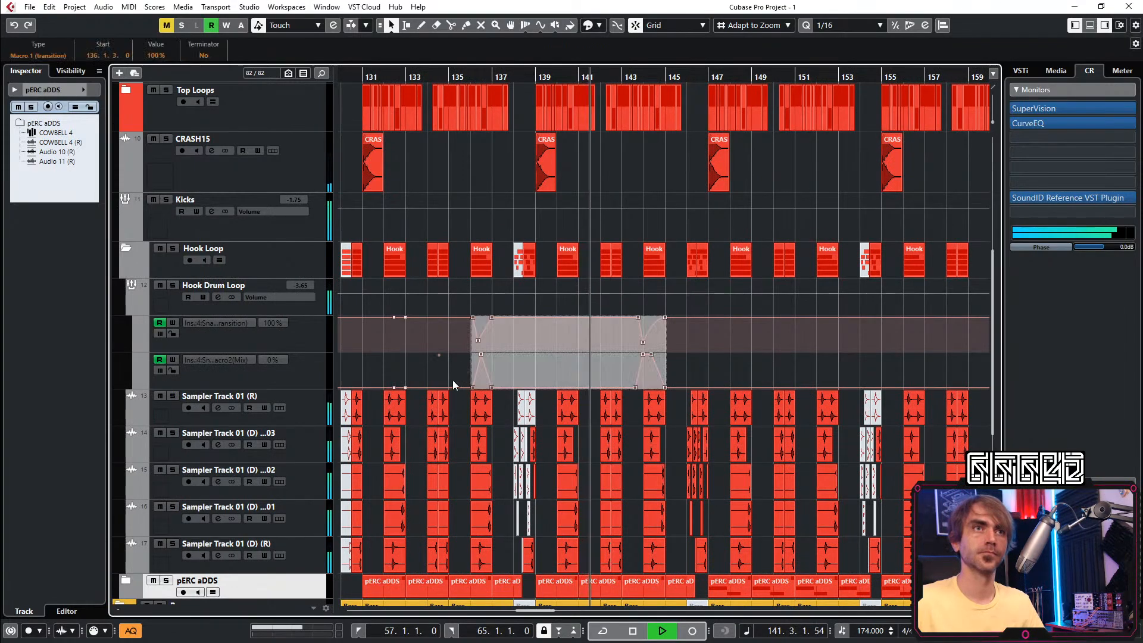
{"action": "scroll", "coordinate": [476, 351], "scroll_direction": "left", "scroll_amount": 6}
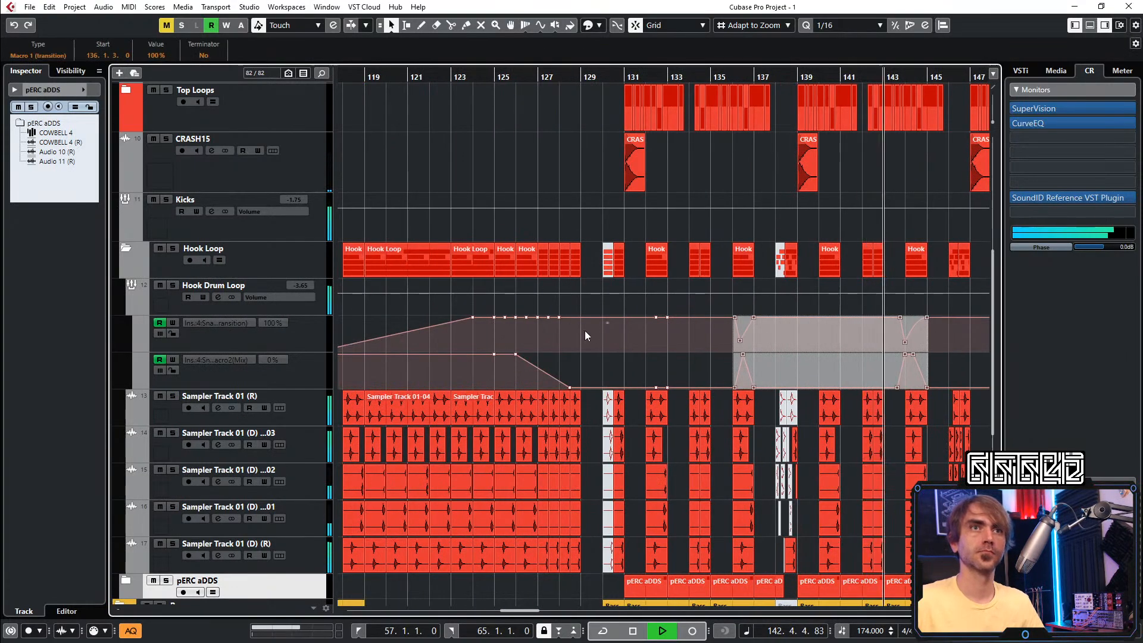
{"action": "scroll", "coordinate": [571, 331], "scroll_direction": "right", "scroll_amount": 6}
{"action": "key", "text": "space"}
{"action": "key", "text": "space"}
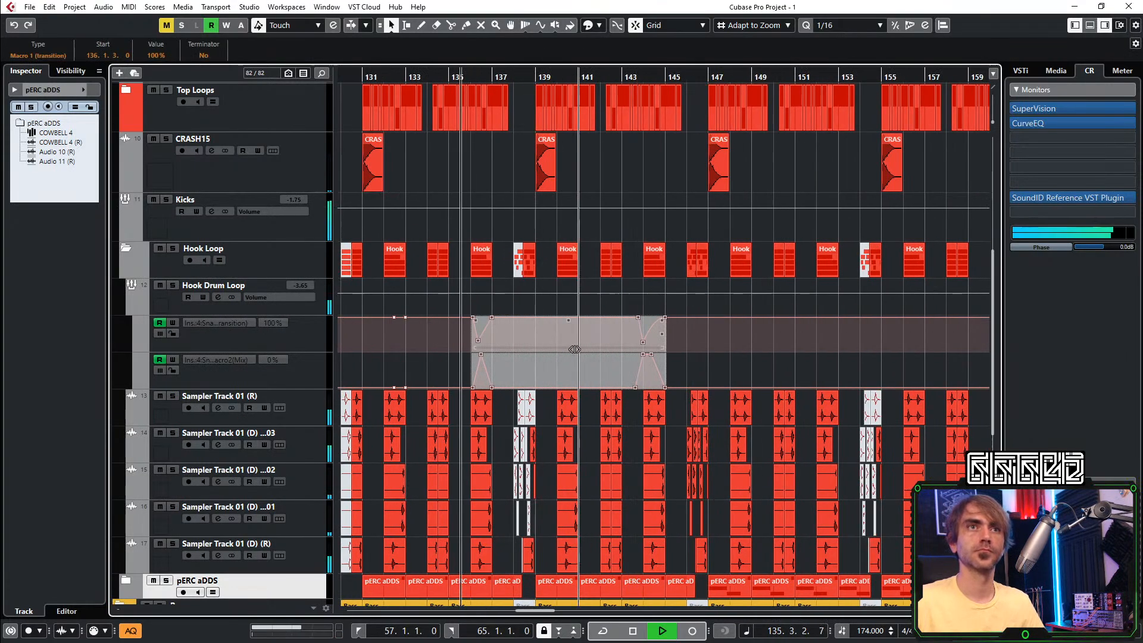
{"action": "left_click_drag", "start_coordinate": [586, 338], "coordinate": [627, 327]}
{"action": "left_click_drag", "start_coordinate": [607, 379], "coordinate": [631, 374]}
{"action": "key", "text": "space"}
{"action": "key", "text": "space"}
{"action": "left_click", "coordinate": [514, 76]}
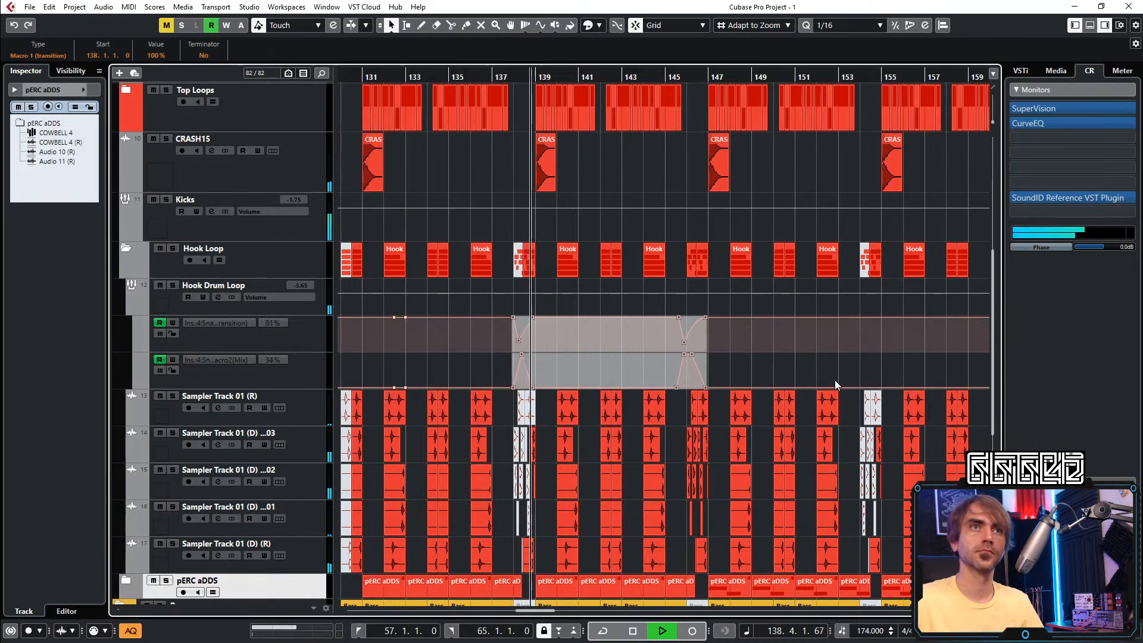
{"action": "left_click", "coordinate": [678, 77]}
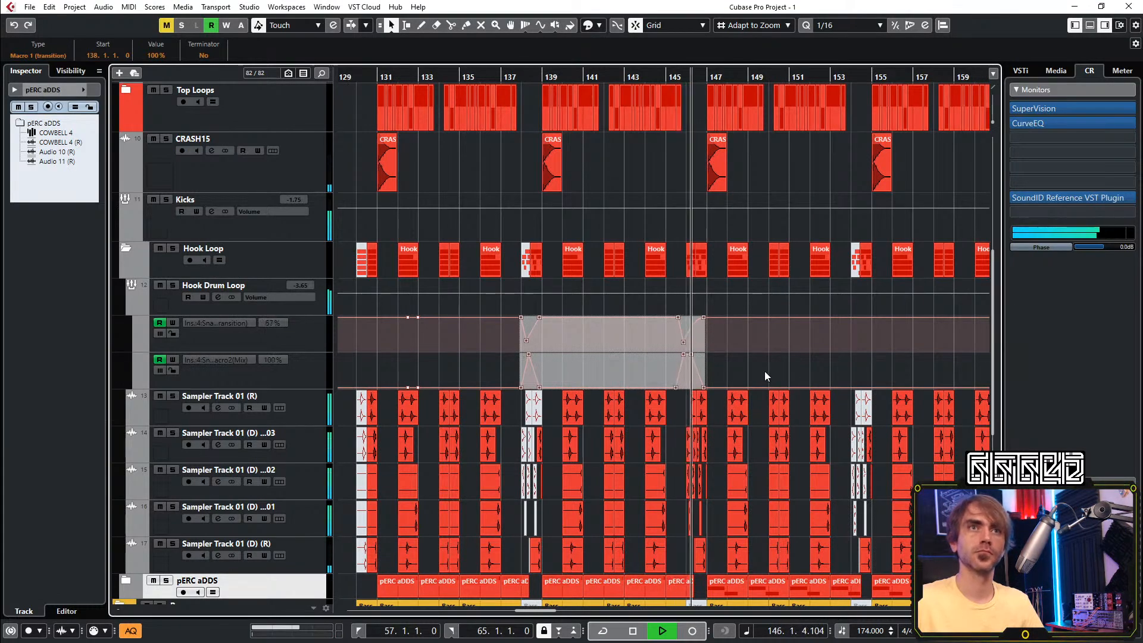
Hide the Hook Drum Loop automation and collapse the Hook Loop and Drums folders
{"action": "left_click", "coordinate": [131, 306]}
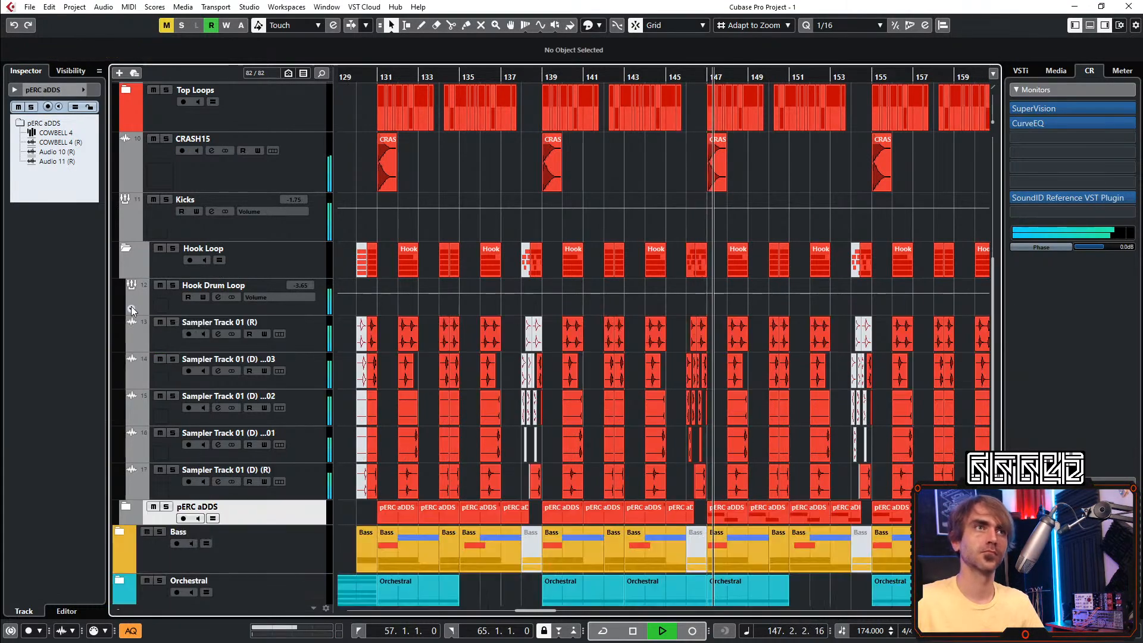
{"action": "left_click", "coordinate": [125, 249]}
{"action": "scroll", "coordinate": [676, 495], "scroll_direction": "down", "scroll_amount": 2}
{"action": "scroll", "coordinate": [677, 495], "scroll_direction": "right", "scroll_amount": 2}
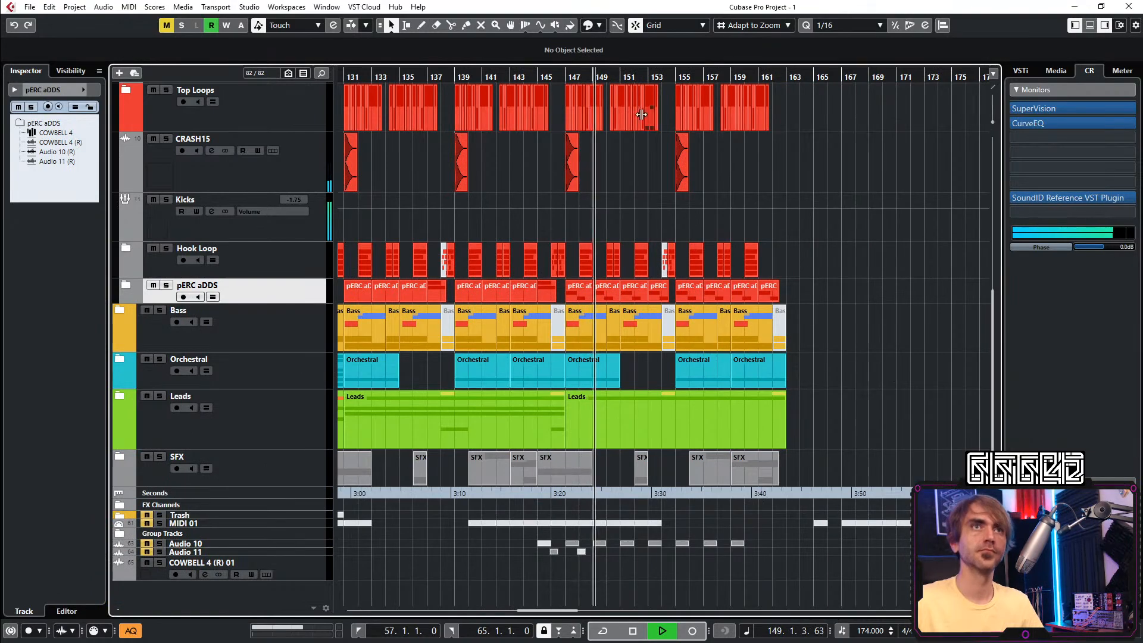
{"action": "scroll", "coordinate": [650, 156], "scroll_direction": "up", "scroll_amount": 5}
{"action": "left_click", "coordinate": [119, 110]}
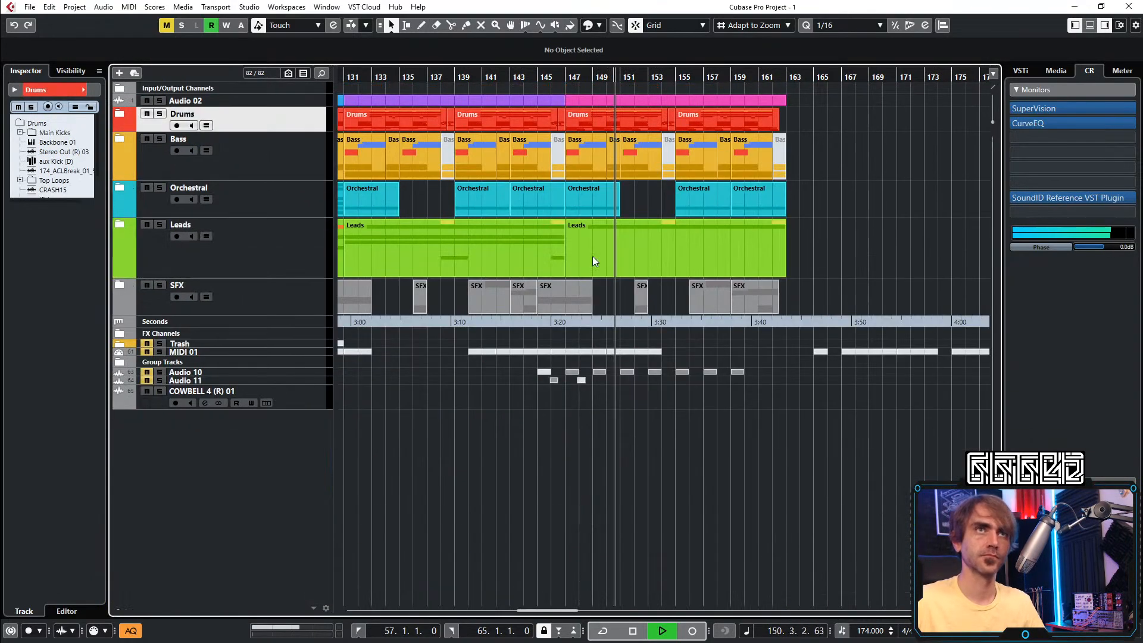
Replay the arrangement from bar 145 and again from bar 147
{"action": "left_click", "coordinate": [818, 167]}
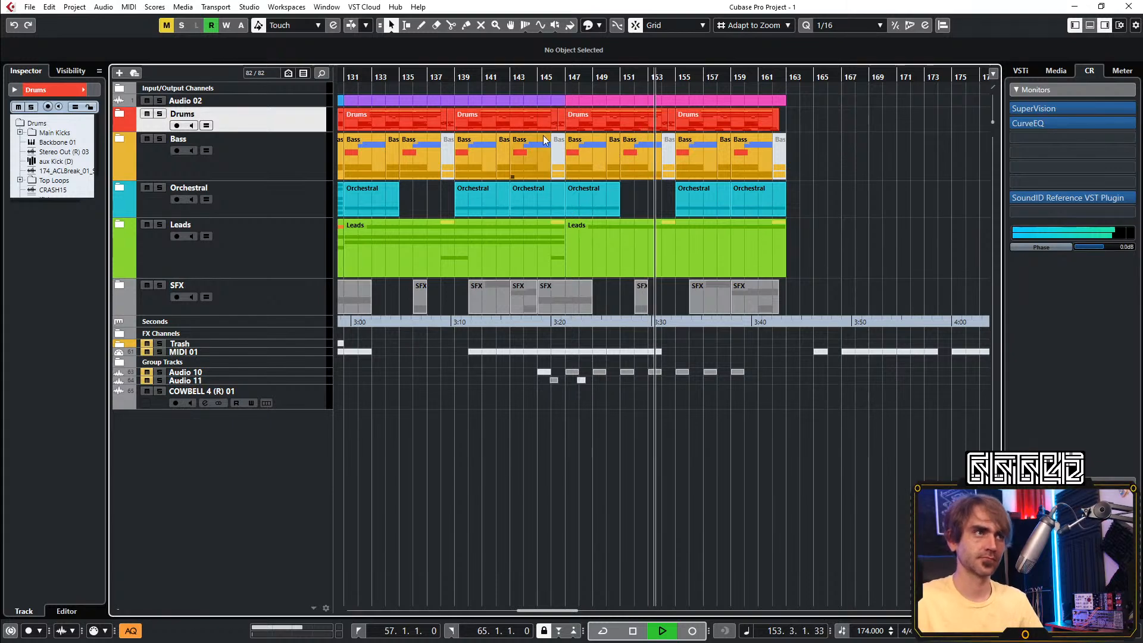
{"action": "left_click", "coordinate": [537, 83]}
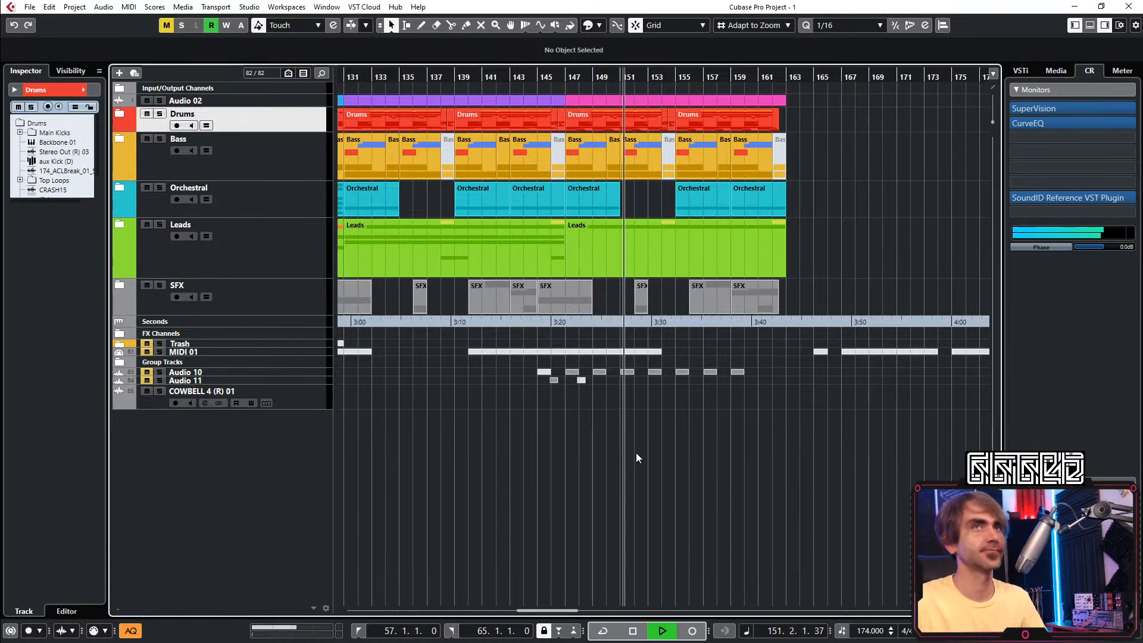
{"action": "scroll", "coordinate": [594, 475], "scroll_direction": "up", "scroll_amount": 2}
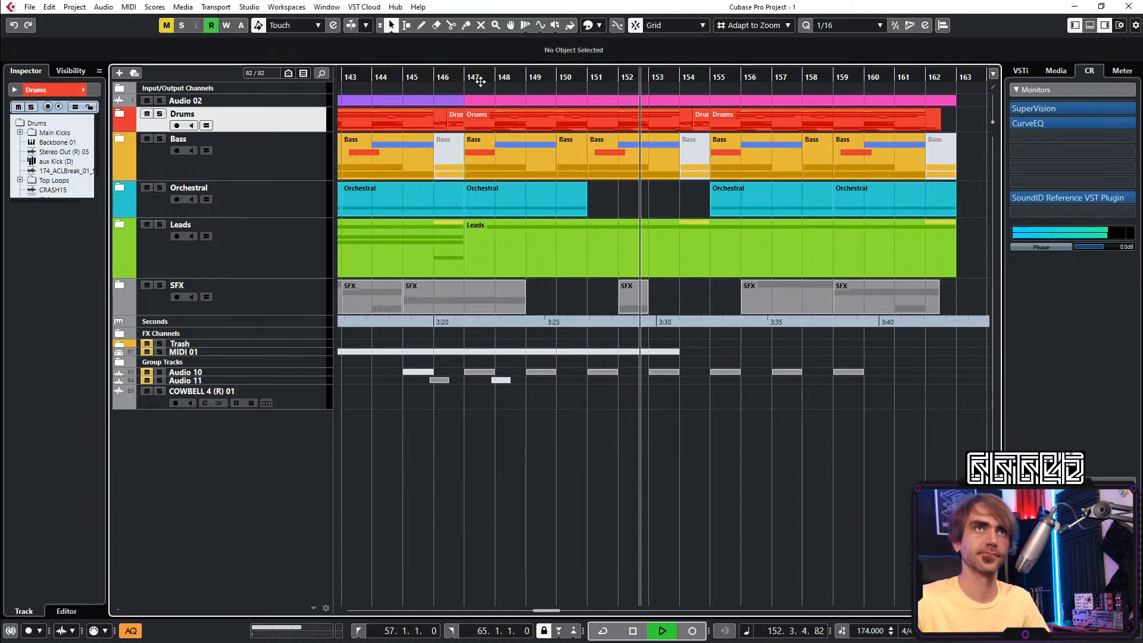
{"action": "left_click", "coordinate": [462, 78]}
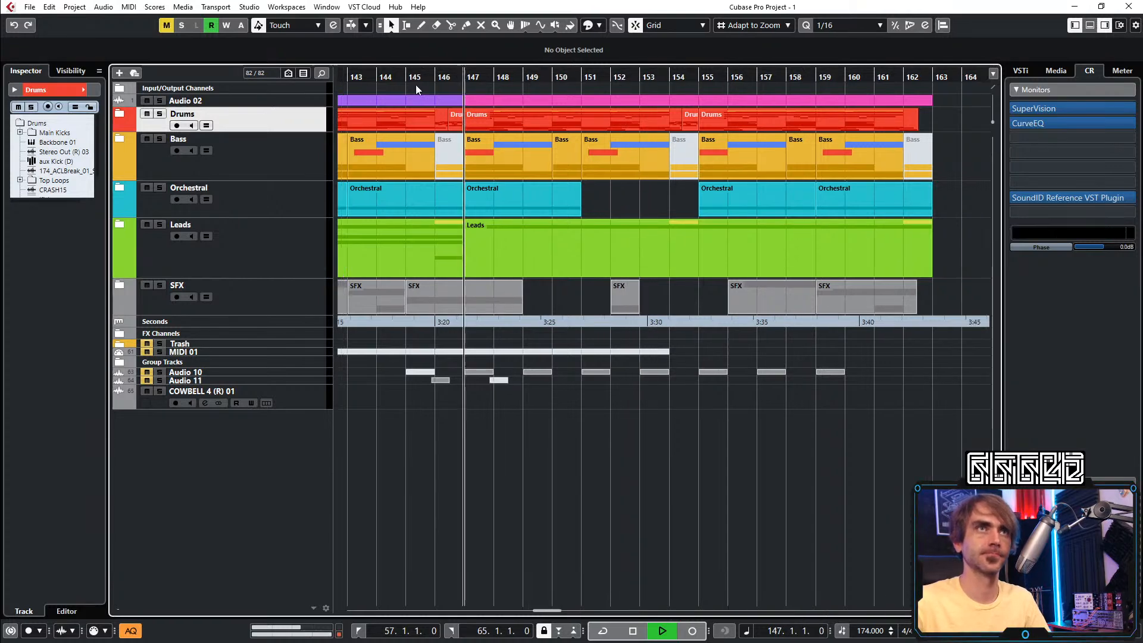
Expand the Drums folder and replay the drums from just before bar 149 and from bar 150
{"action": "left_click", "coordinate": [119, 113]}
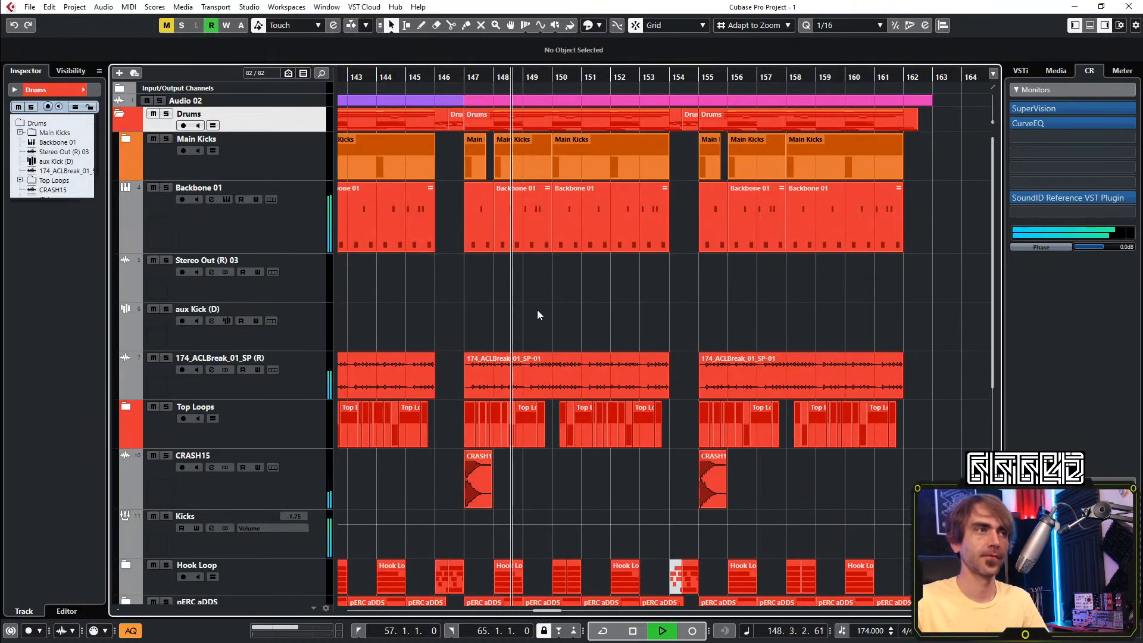
{"action": "scroll", "coordinate": [615, 297], "scroll_direction": "up", "scroll_amount": 1}
{"action": "scroll", "coordinate": [569, 317], "scroll_direction": "up", "scroll_amount": 1}
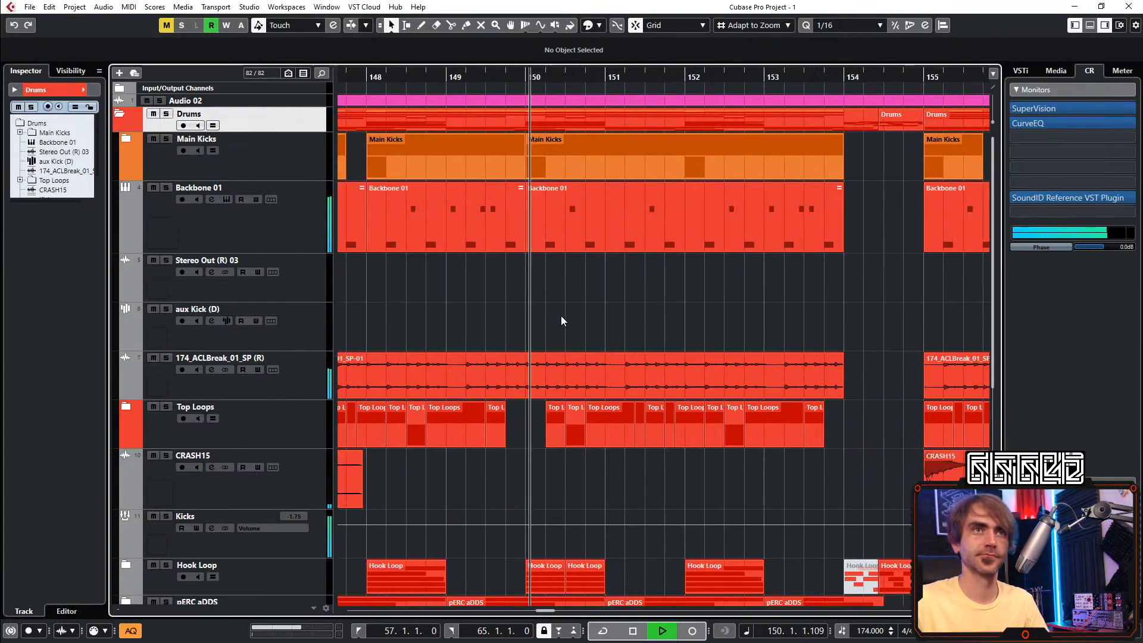
{"action": "left_click", "coordinate": [432, 78]}
{"action": "scroll", "coordinate": [543, 327], "scroll_direction": "down", "scroll_amount": 4}
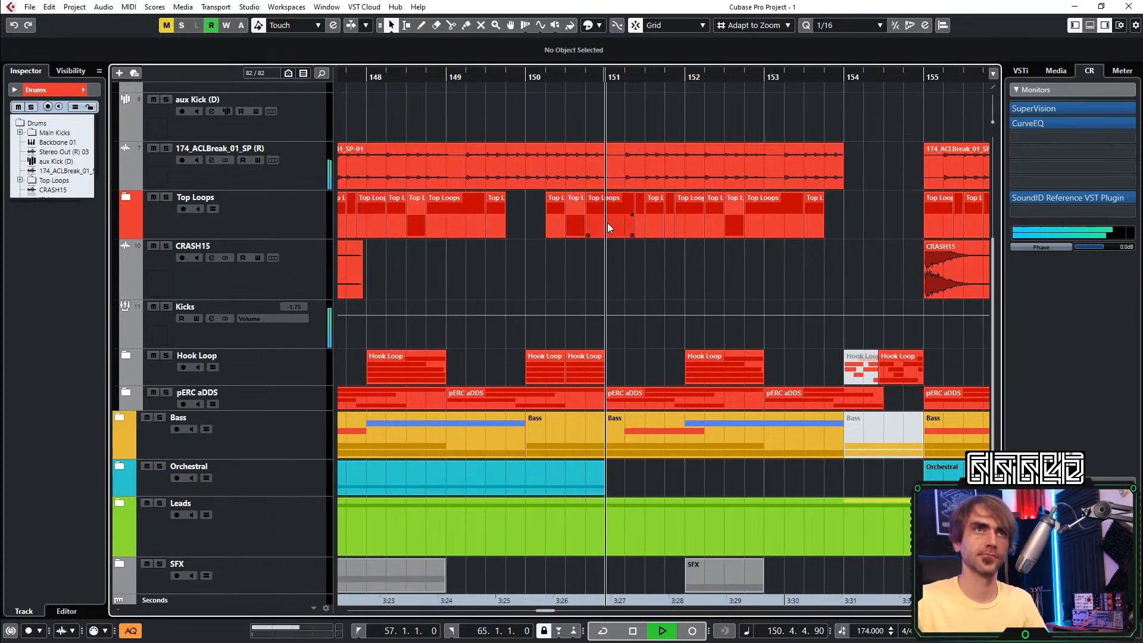
{"action": "scroll", "coordinate": [607, 223], "scroll_direction": "up", "scroll_amount": 4}
{"action": "left_click", "coordinate": [522, 77]}
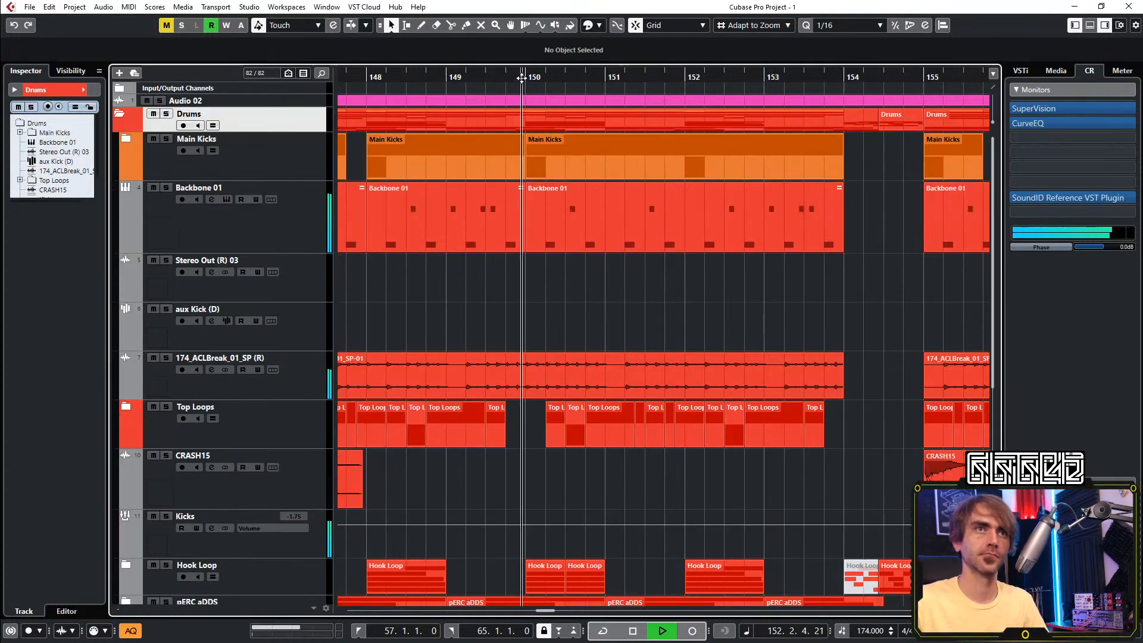
Expand the Top Loops folder and cut a one-beat gap in the 174_Hatloop_05_SP clip at the start of bar 151
{"action": "left_click", "coordinate": [597, 440]}
{"action": "left_click", "coordinate": [122, 403]}
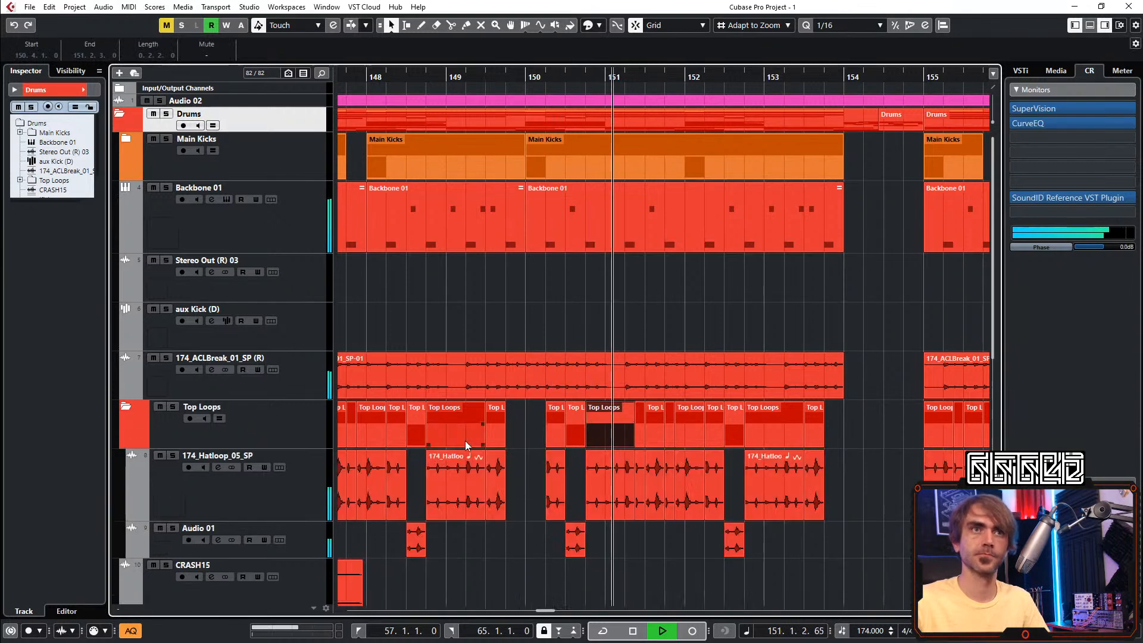
{"action": "scroll", "coordinate": [630, 476], "scroll_direction": "down", "scroll_amount": 2}
{"action": "left_click", "coordinate": [619, 373]}
{"action": "left_click_drag", "start_coordinate": [588, 412], "coordinate": [627, 413]}
{"action": "left_click", "coordinate": [627, 438]}
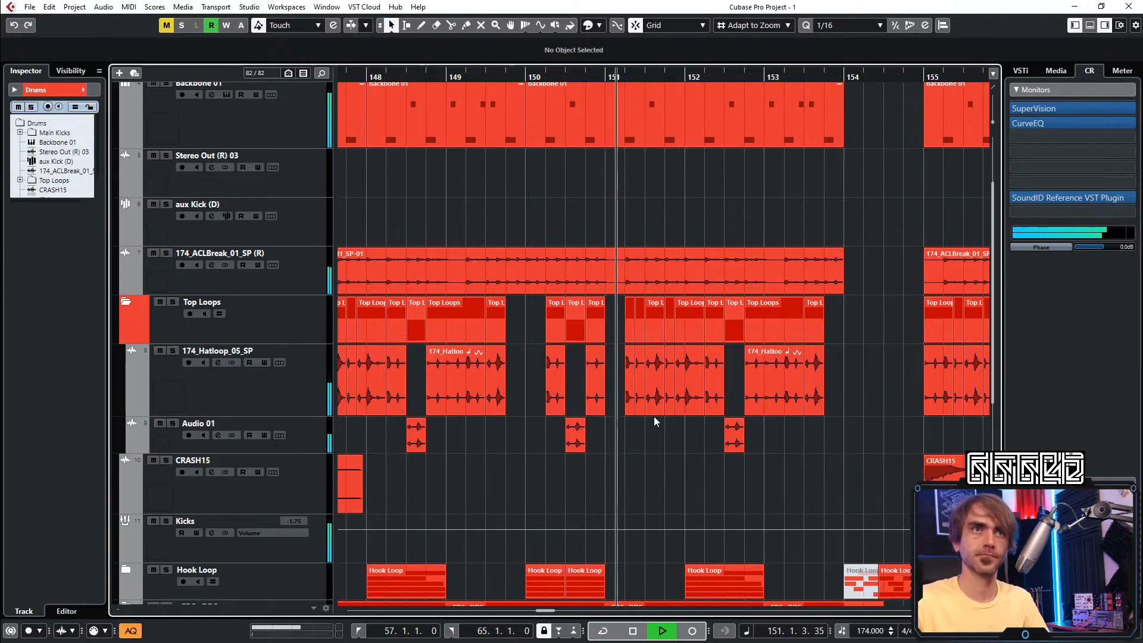
Replay from bar 150 and check the drum gap against the other tracks up to bar 152
{"action": "scroll", "coordinate": [602, 387], "scroll_direction": "down", "scroll_amount": 6}
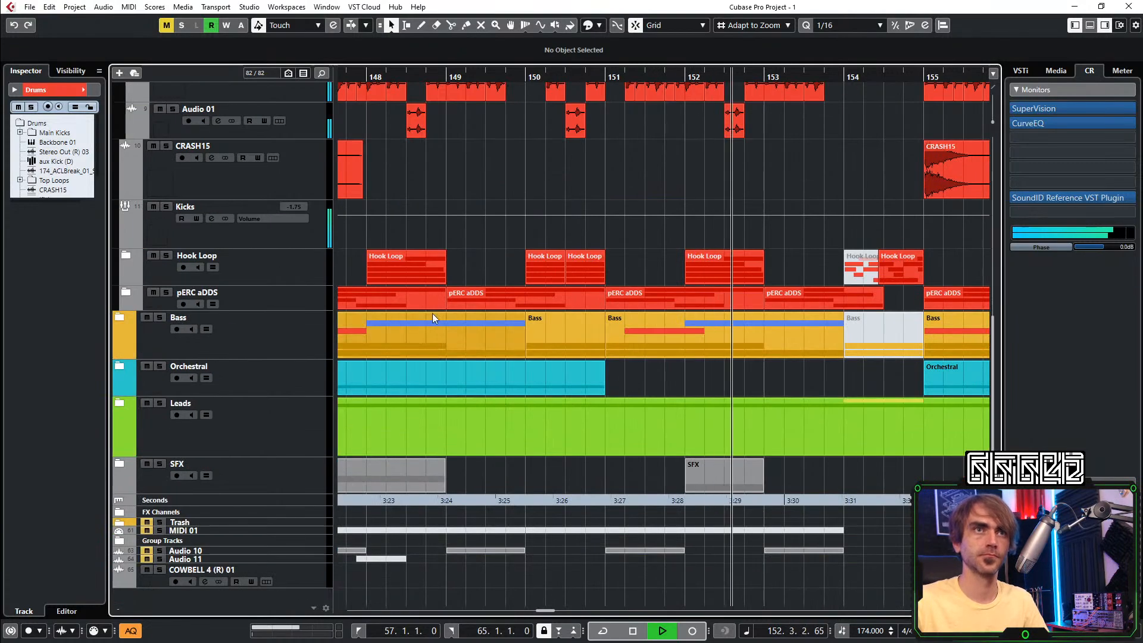
{"action": "key", "text": "space"}
{"action": "scroll", "coordinate": [671, 407], "scroll_direction": "up", "scroll_amount": 4}
{"action": "key", "text": "space"}
{"action": "scroll", "coordinate": [176, 218], "scroll_direction": "up", "scroll_amount": 2}
{"action": "scroll", "coordinate": [670, 363], "scroll_direction": "down", "scroll_amount": 4}
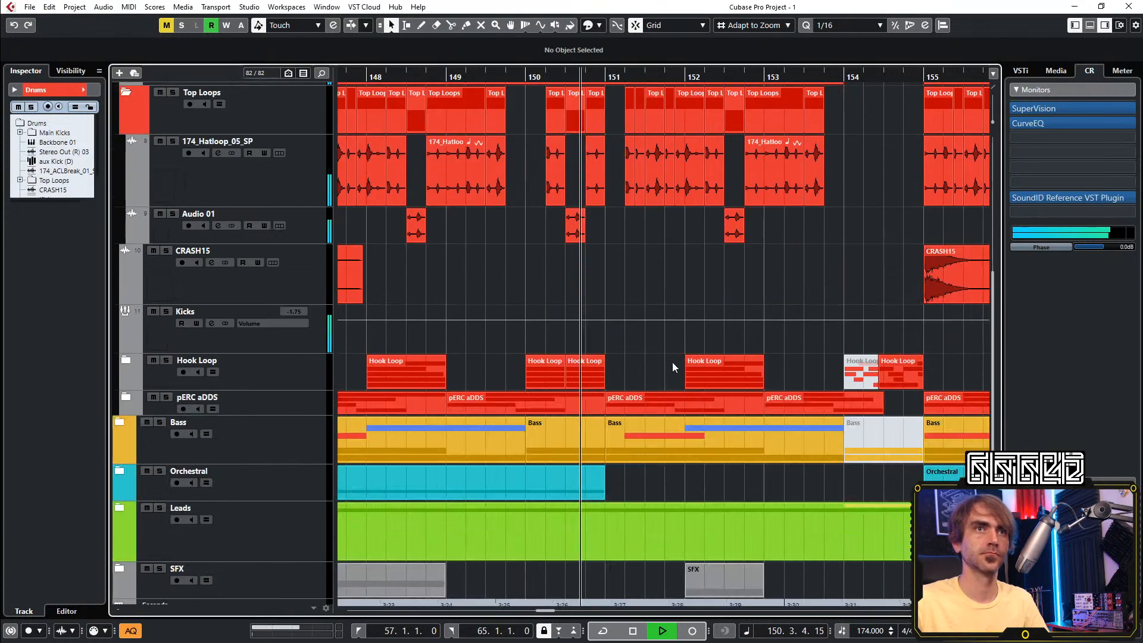
{"action": "scroll", "coordinate": [694, 202], "scroll_direction": "up", "scroll_amount": 4}
{"action": "scroll", "coordinate": [381, 202], "scroll_direction": "up", "scroll_amount": 2}
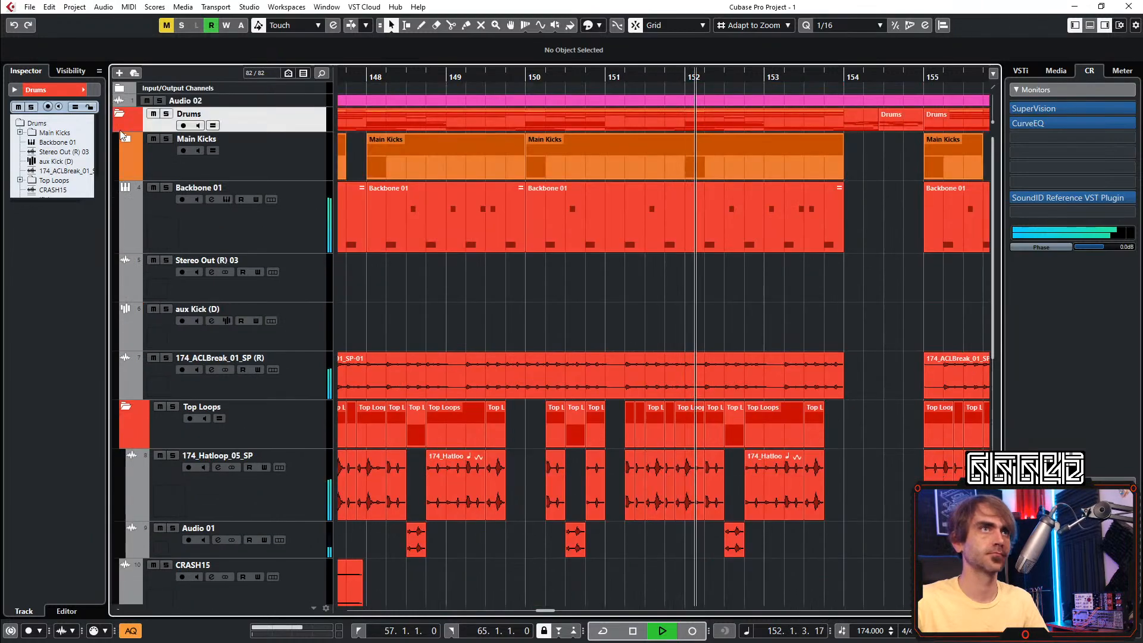
Collapse the Drums folder and expand the SFX folder to show its clips
{"action": "left_click", "coordinate": [120, 113]}
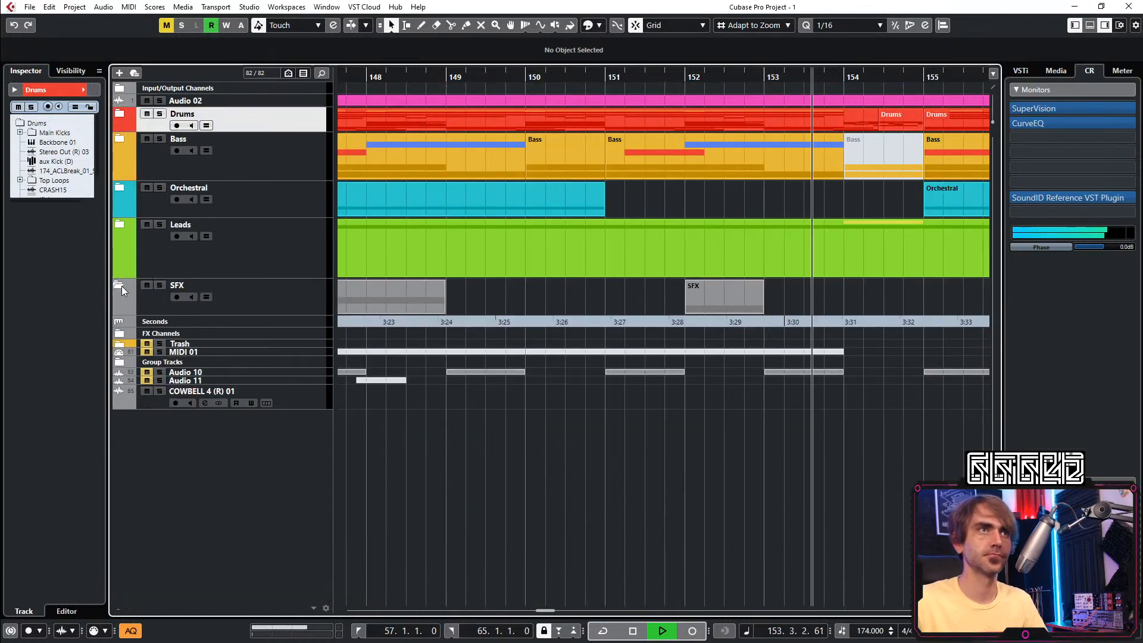
{"action": "left_click", "coordinate": [119, 284]}
{"action": "scroll", "coordinate": [905, 366], "scroll_direction": "down", "scroll_amount": 4}
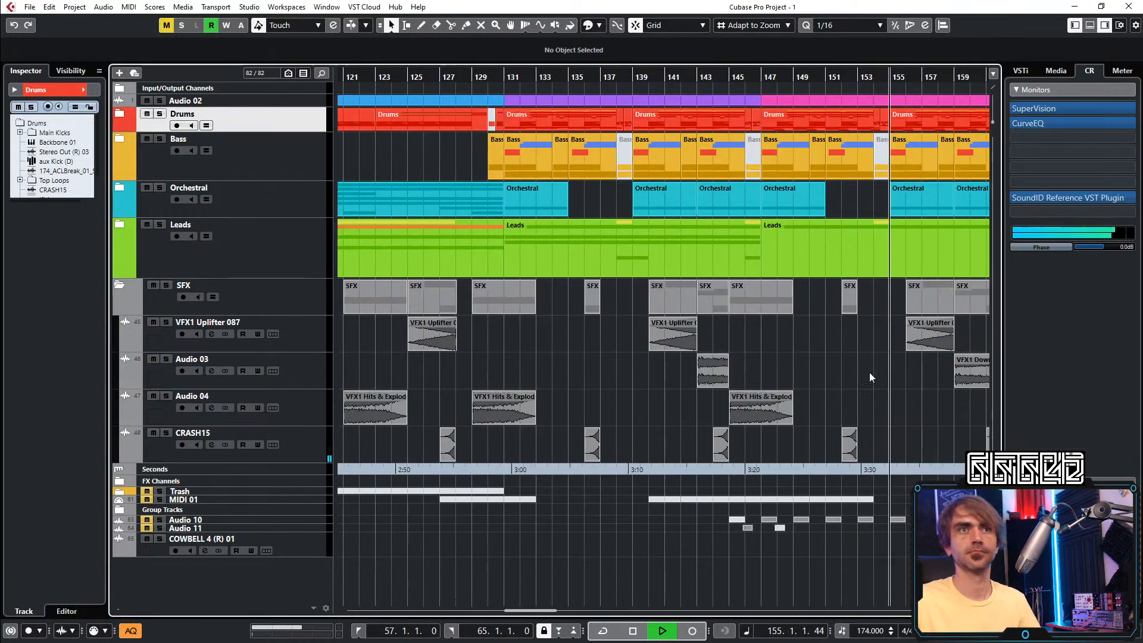
Move the CRASH15 clip at bar 152 in the SFX folder to bar 155
{"action": "scroll", "coordinate": [827, 380], "scroll_direction": "right", "scroll_amount": 3}
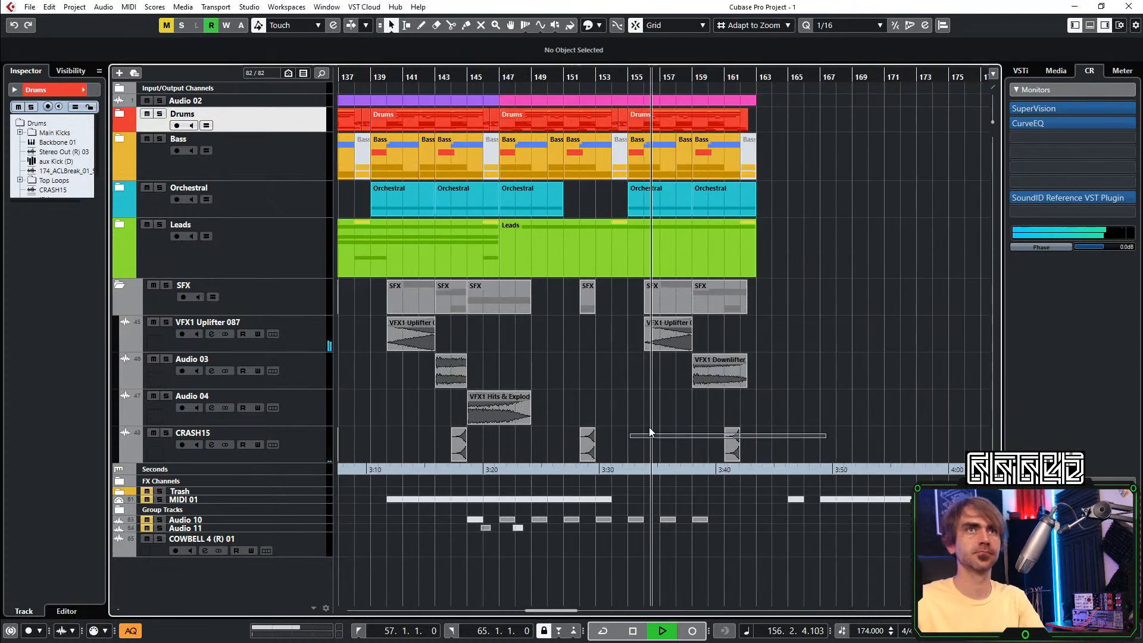
{"action": "left_click_drag", "start_coordinate": [590, 447], "coordinate": [631, 436]}
{"action": "left_click", "coordinate": [801, 426]}
{"action": "scroll", "coordinate": [774, 324], "scroll_direction": "down", "scroll_amount": 3}
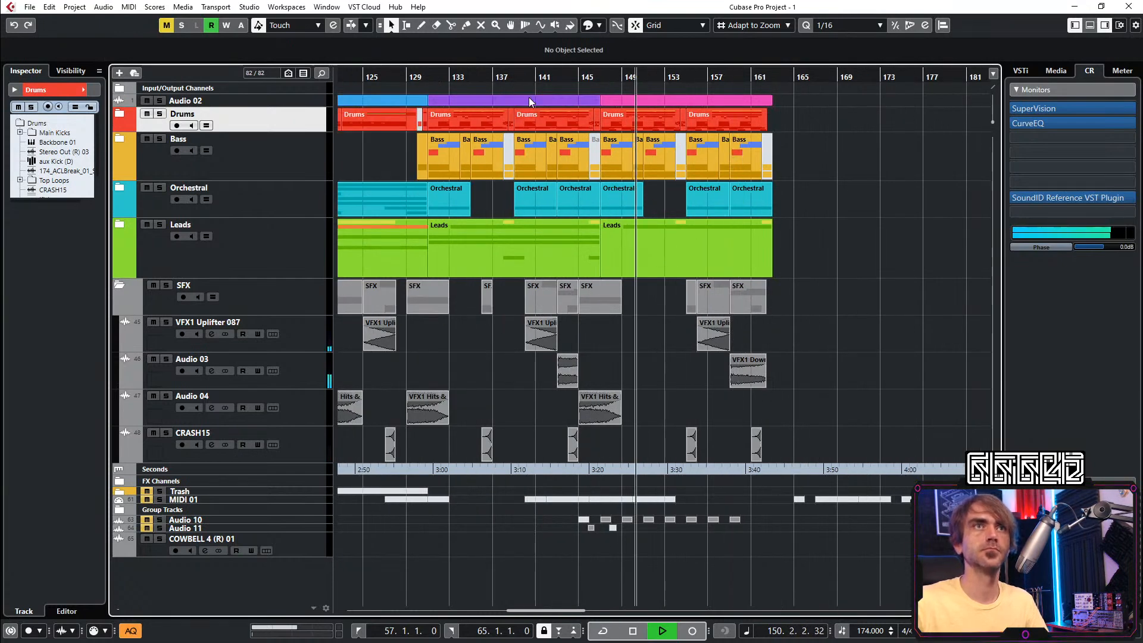
Replay the SFX placement from bar 140 and from bar 127, and stop playback
{"action": "left_click", "coordinate": [523, 74]}
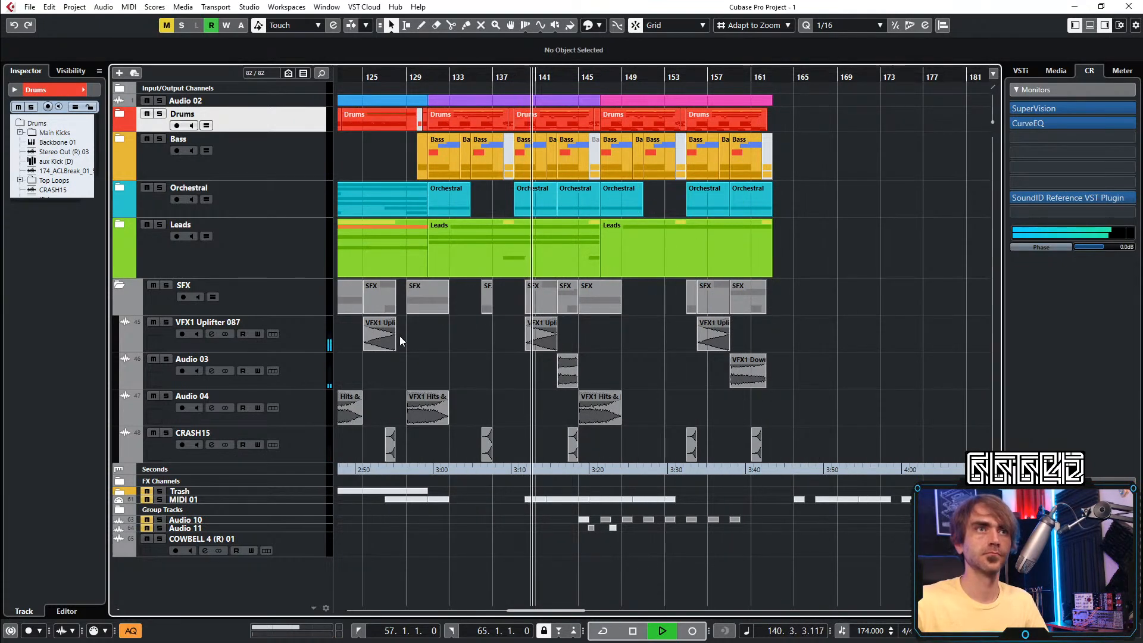
{"action": "scroll", "coordinate": [466, 342], "scroll_direction": "left", "scroll_amount": 2}
{"action": "scroll", "coordinate": [474, 326], "scroll_direction": "up", "scroll_amount": 2}
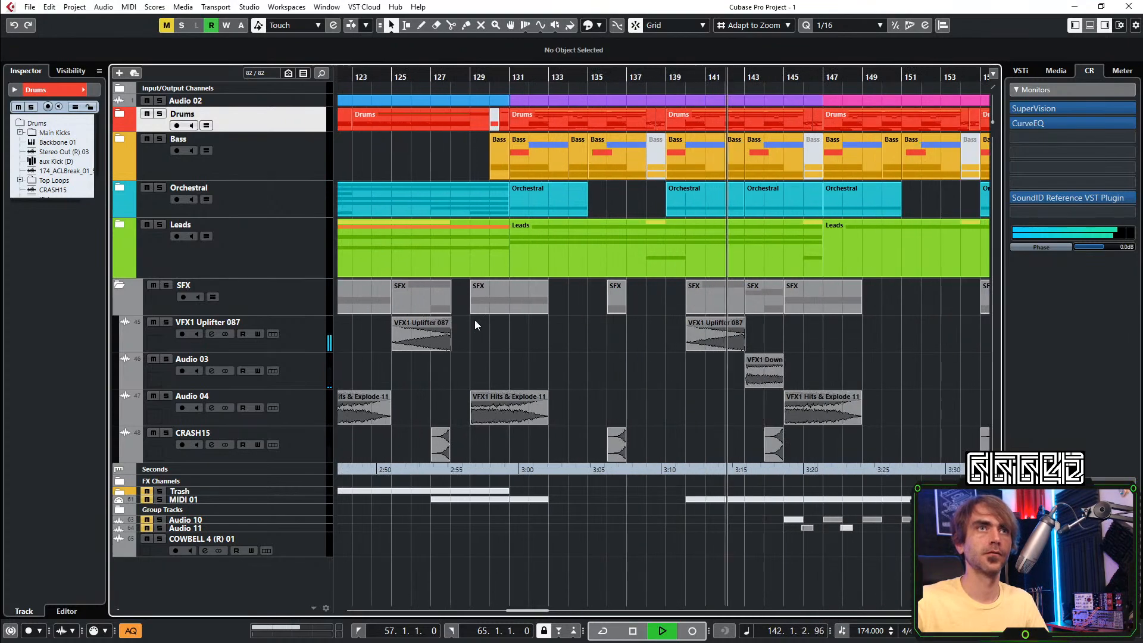
{"action": "left_click", "coordinate": [436, 77]}
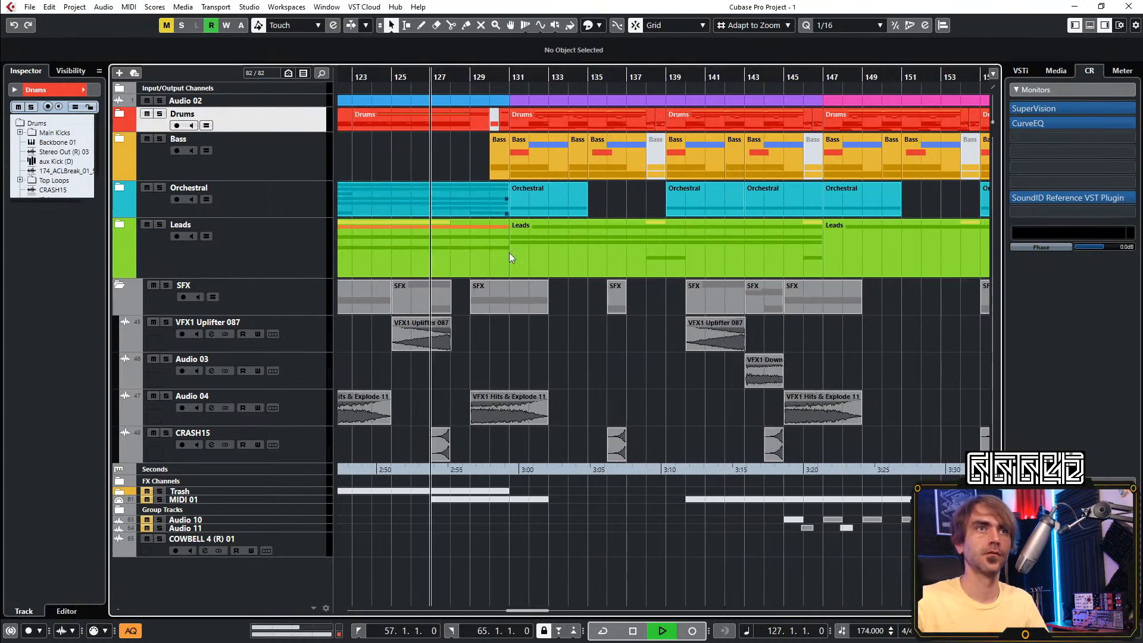
{"action": "scroll", "coordinate": [552, 343], "scroll_direction": "down", "scroll_amount": 3}
{"action": "scroll", "coordinate": [530, 360], "scroll_direction": "up", "scroll_amount": 2}
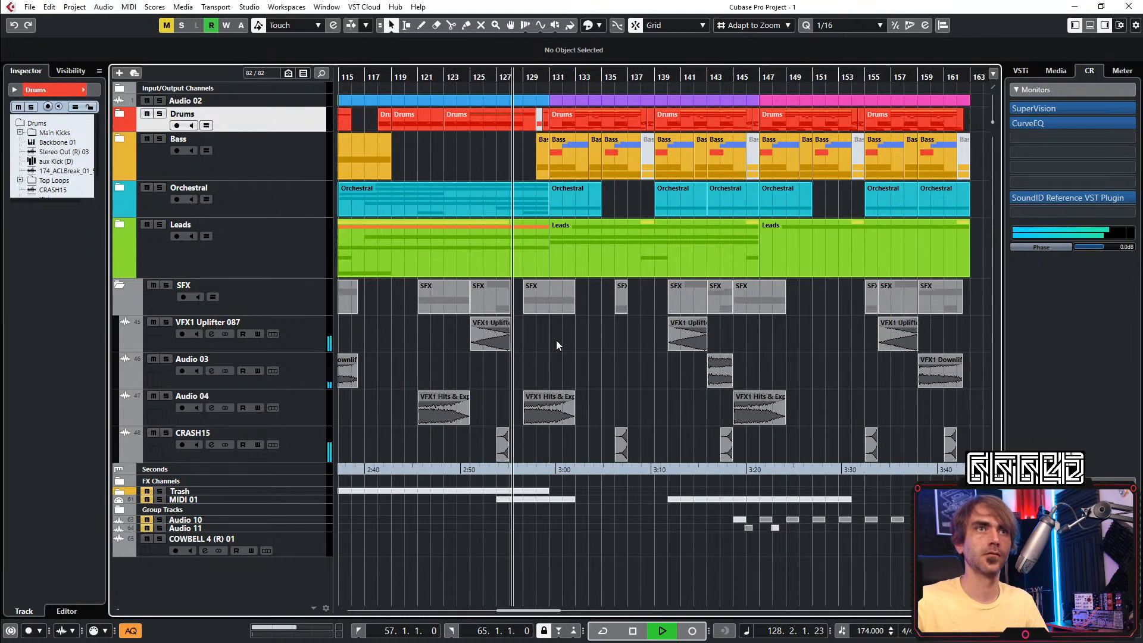
{"action": "key", "text": "space"}
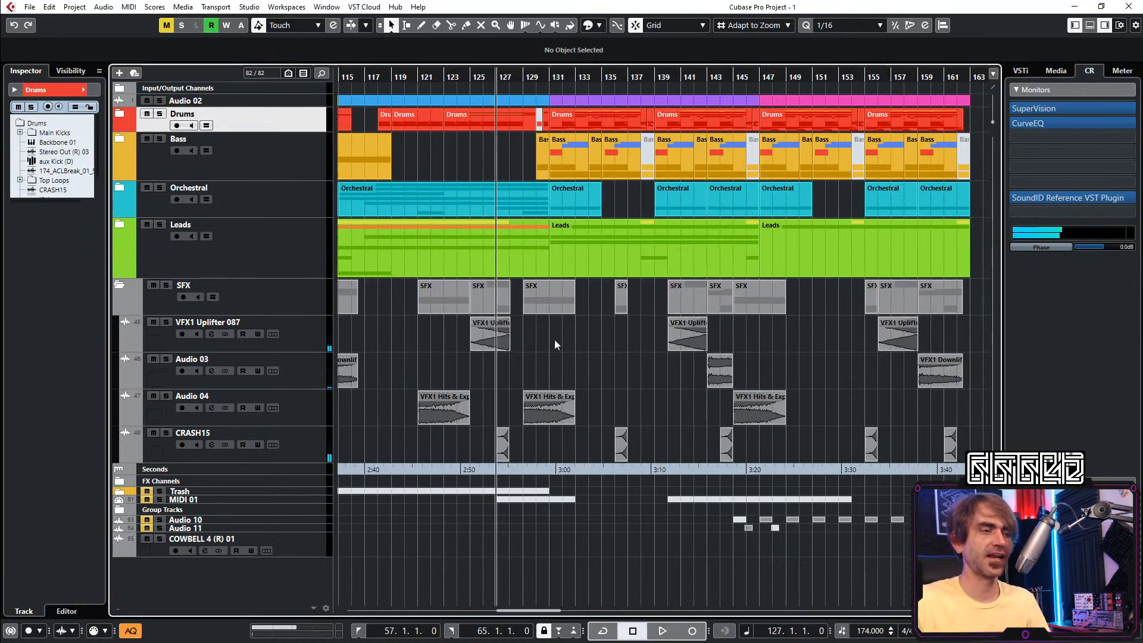
Move the SFX parts between bars 110 and 149 two bars later, and replay from bar 128
{"action": "scroll", "coordinate": [555, 339], "scroll_direction": "down", "scroll_amount": 2}
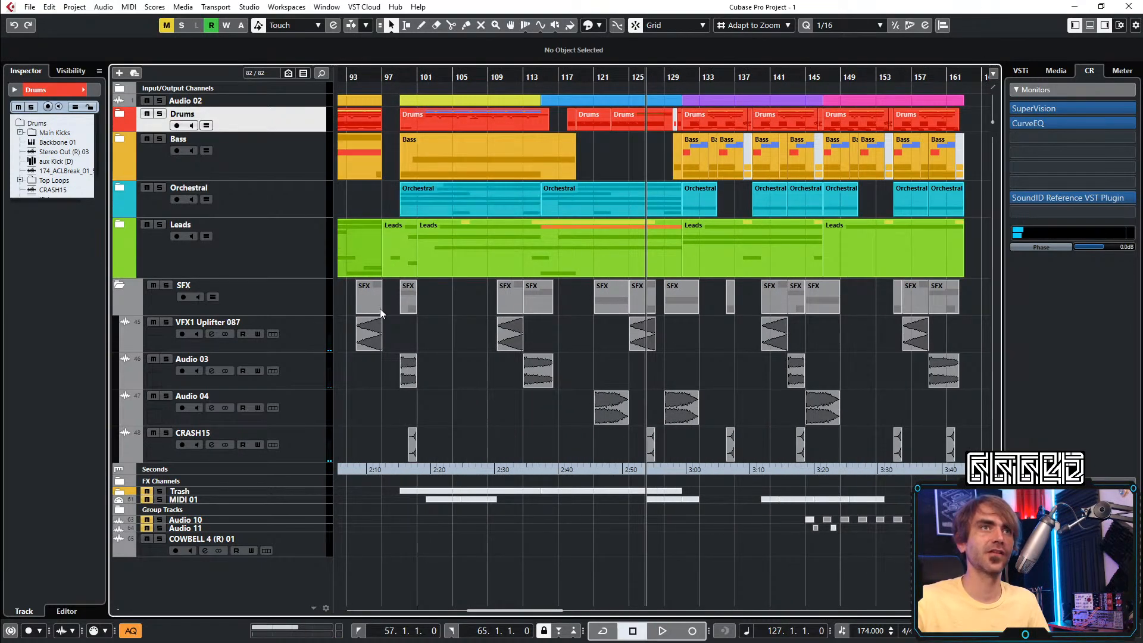
{"action": "scroll", "coordinate": [500, 333], "scroll_direction": "down", "scroll_amount": 3}
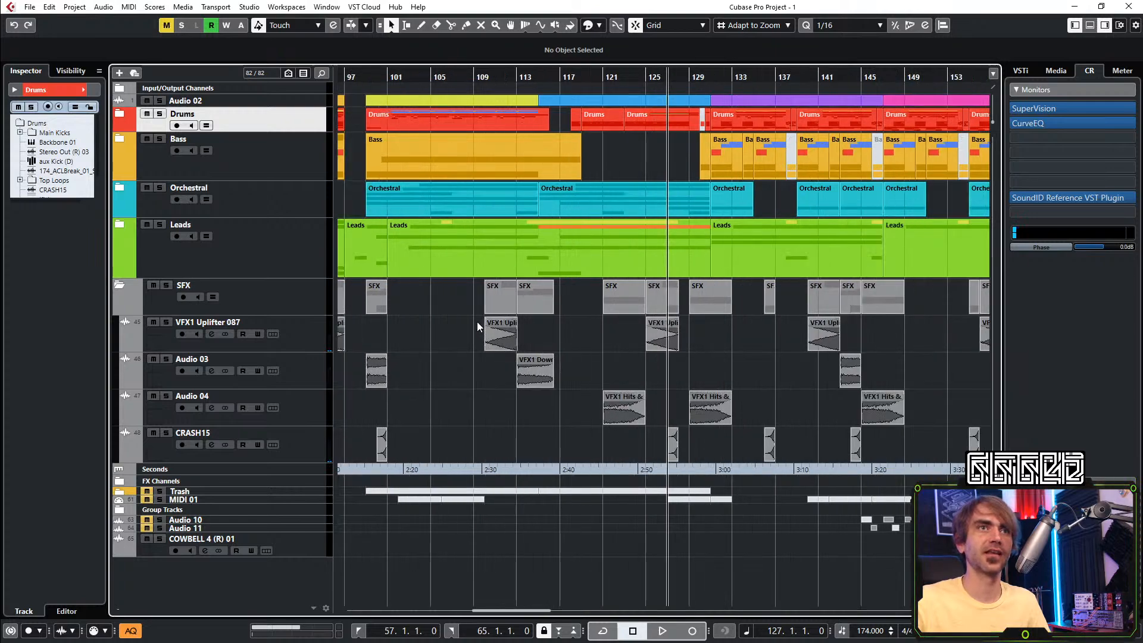
{"action": "left_click_drag", "start_coordinate": [471, 296], "coordinate": [905, 302]}
{"action": "scroll", "coordinate": [710, 322], "scroll_direction": "up", "scroll_amount": 5}
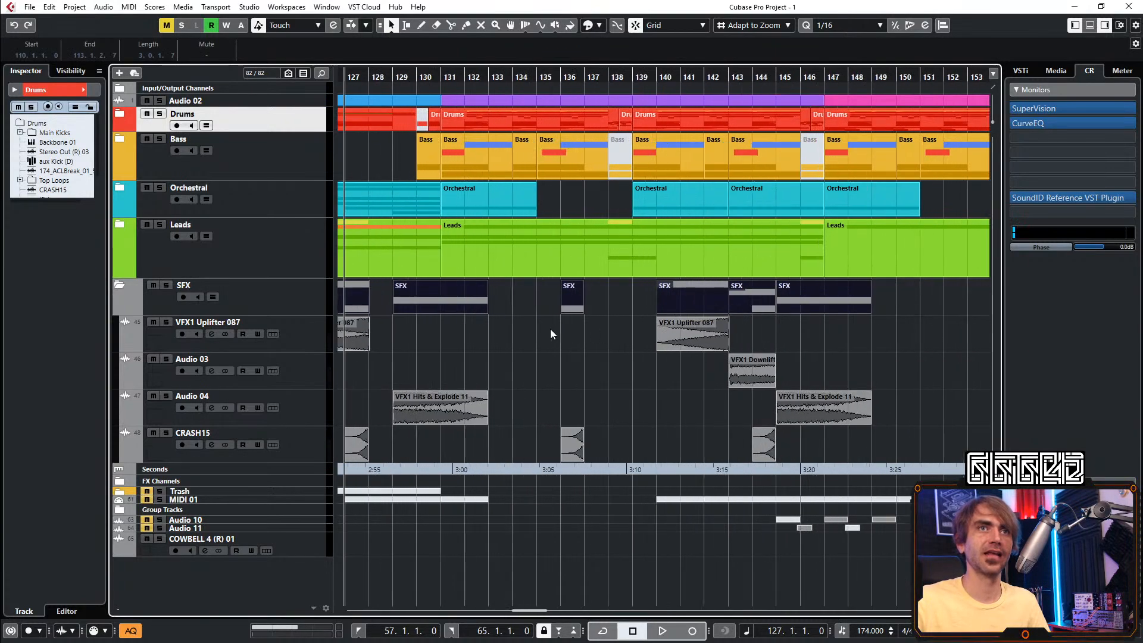
{"action": "left_click_drag", "start_coordinate": [532, 291], "coordinate": [581, 287]}
{"action": "left_click", "coordinate": [502, 79]}
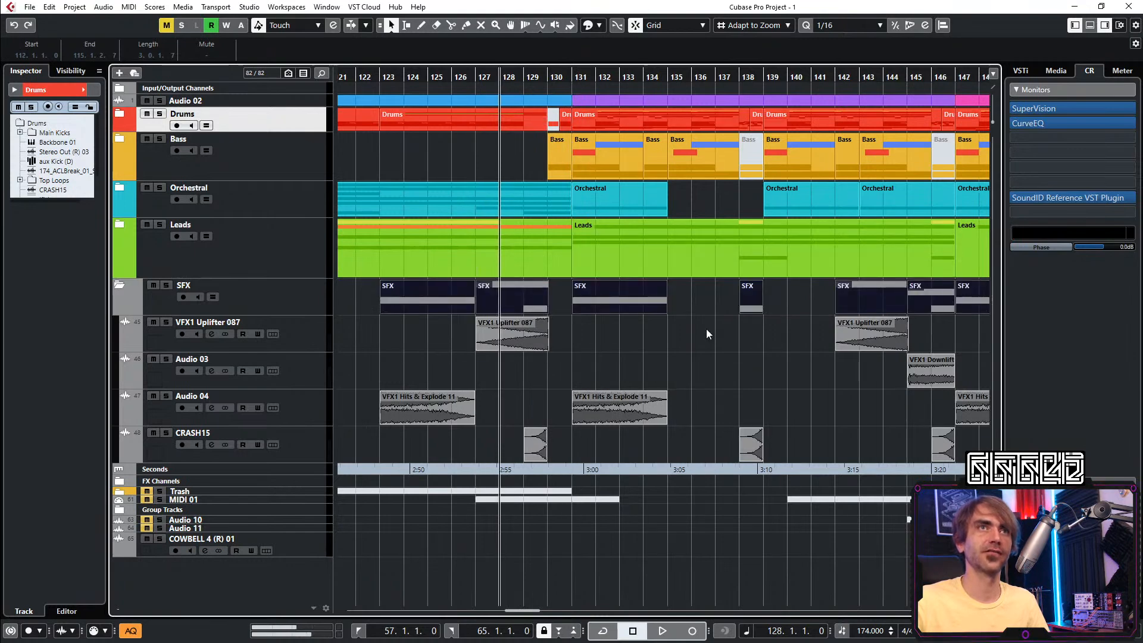
{"action": "key", "text": "space"}
{"action": "left_click", "coordinate": [702, 345]}
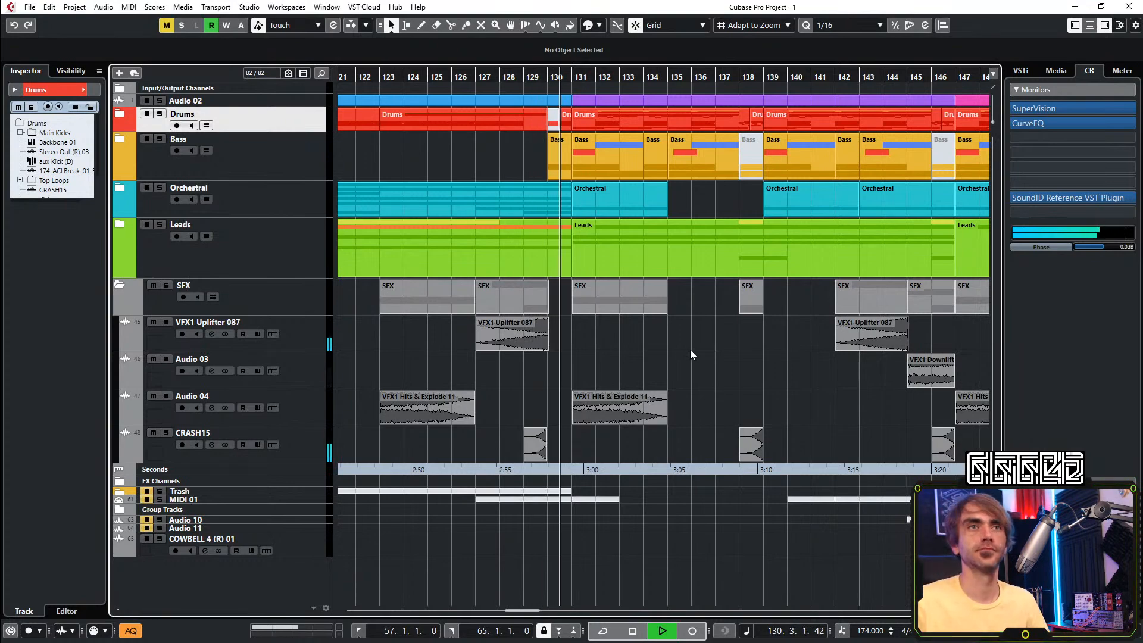
Play through the section from bar 130 and collapse the SFX folder
{"action": "scroll", "coordinate": [673, 376], "scroll_direction": "right", "scroll_amount": 2}
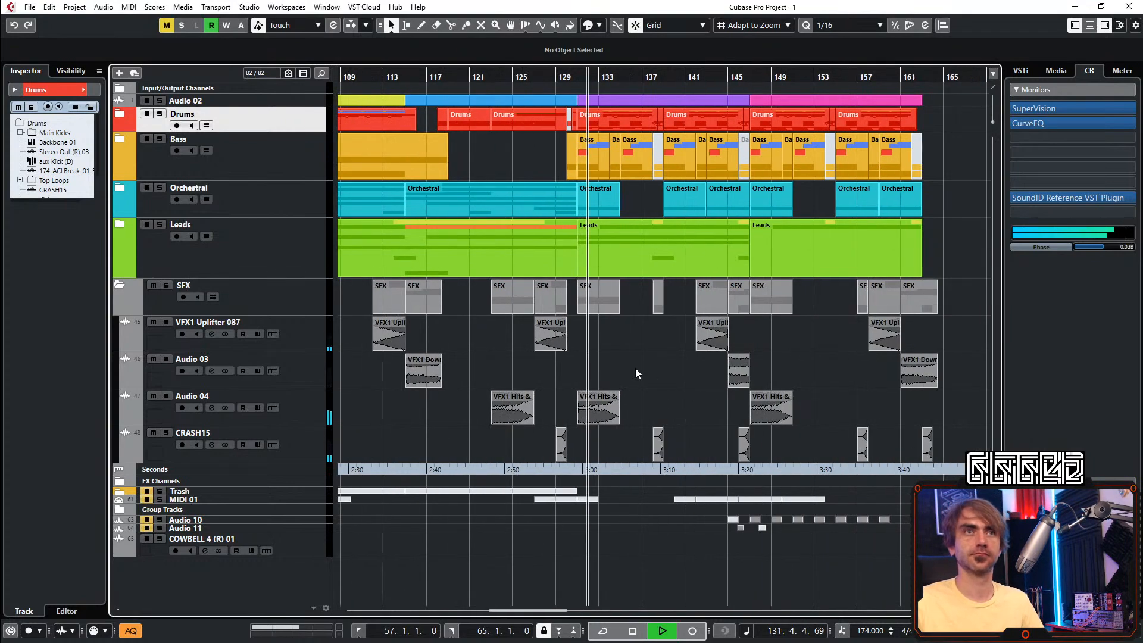
{"action": "scroll", "coordinate": [637, 380], "scroll_direction": "down", "scroll_amount": 2}
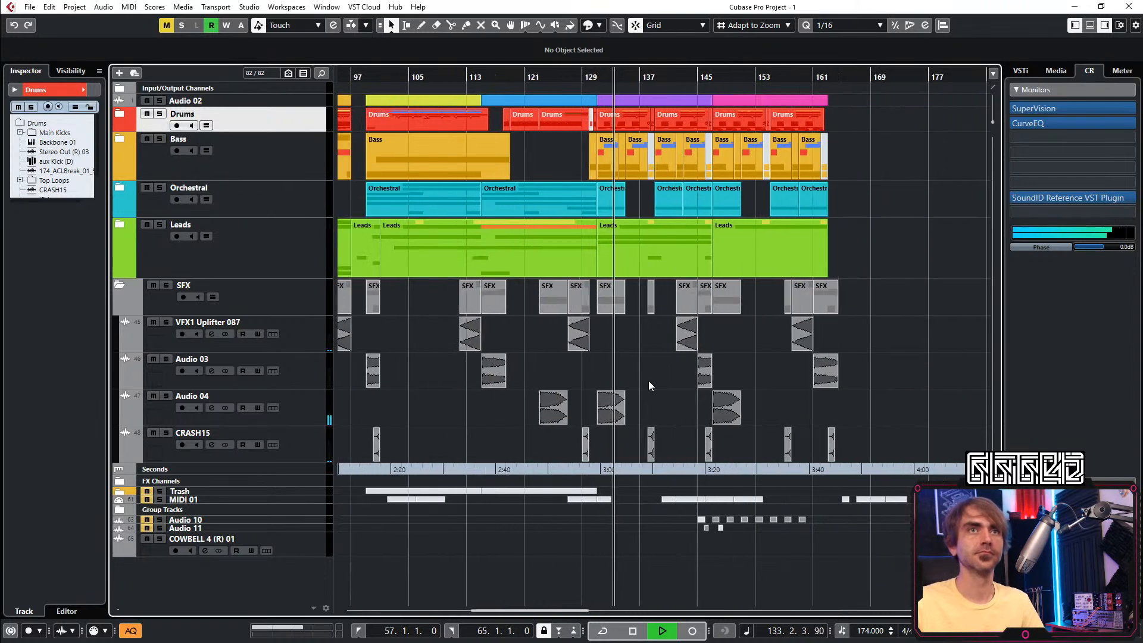
{"action": "scroll", "coordinate": [648, 378], "scroll_direction": "right", "scroll_amount": 8}
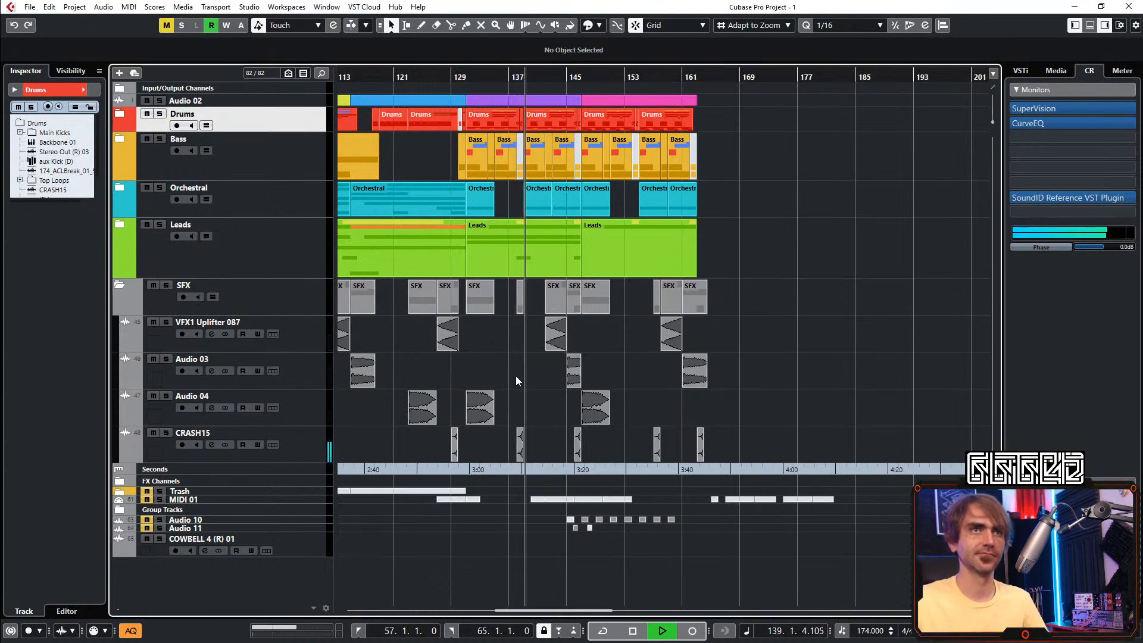
{"action": "left_click", "coordinate": [118, 284]}
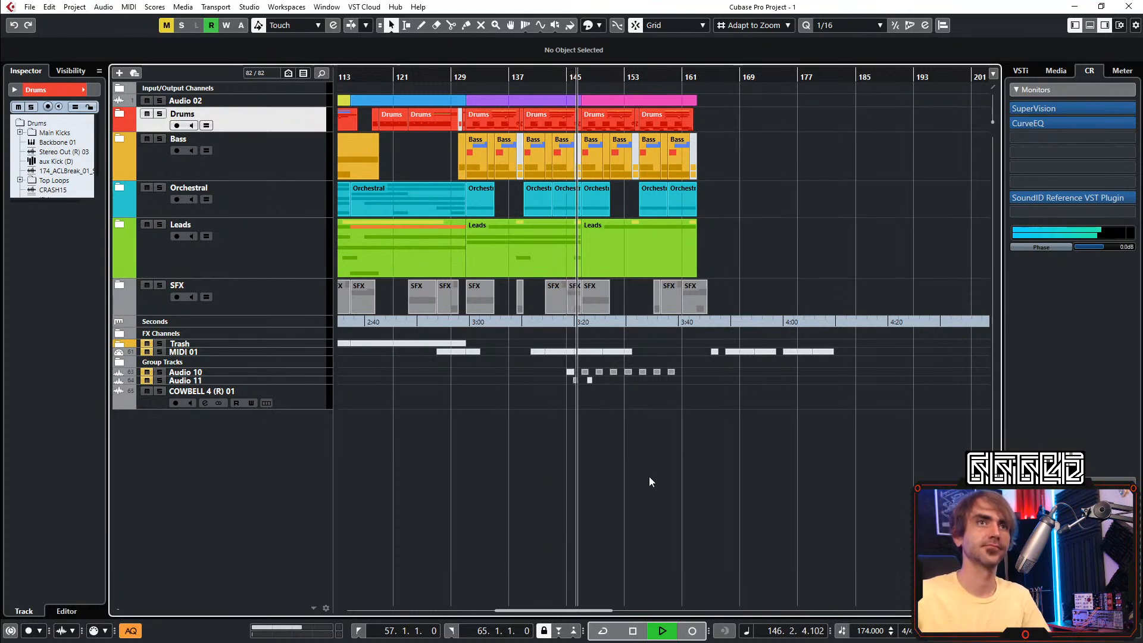
Listen closely to the passage between bars 146 and 151, replaying it around bar 150
{"action": "key", "text": "h"}
{"action": "key", "text": "h"}
{"action": "key", "text": "h"}
{"action": "key", "text": "h"}
{"action": "scroll", "coordinate": [560, 502], "scroll_direction": "down", "scroll_amount": 3}
{"action": "scroll", "coordinate": [526, 498], "scroll_direction": "right", "scroll_amount": 1}
{"action": "scroll", "coordinate": [526, 476], "scroll_direction": "left", "scroll_amount": 1}
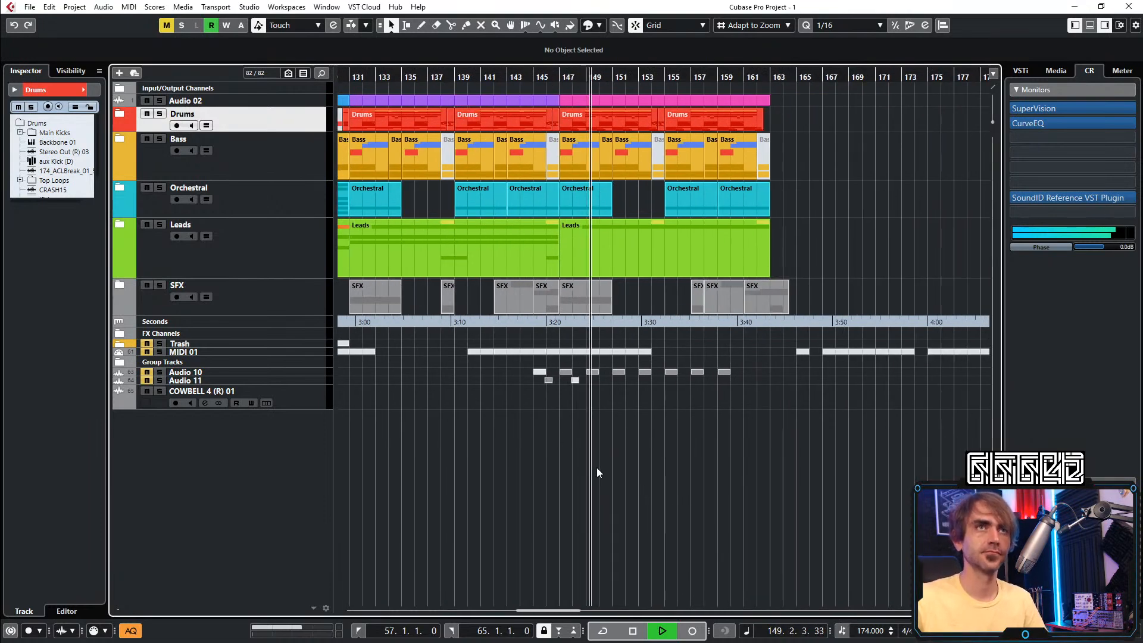
{"action": "scroll", "coordinate": [544, 454], "scroll_direction": "up", "scroll_amount": 1}
{"action": "scroll", "coordinate": [544, 453], "scroll_direction": "up", "scroll_amount": 1}
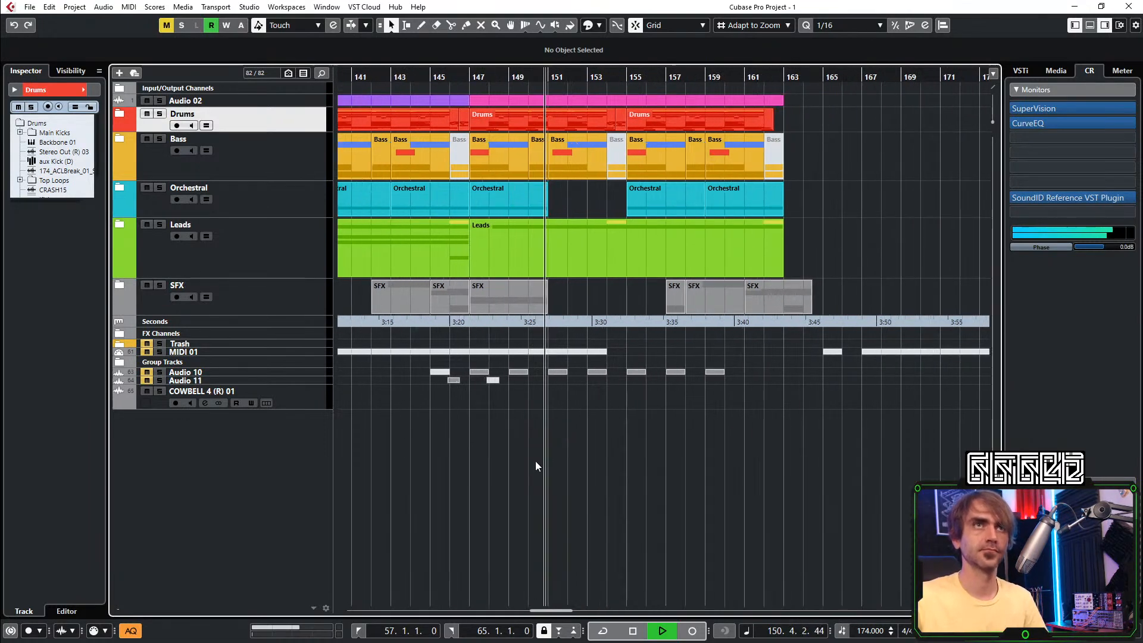
{"action": "scroll", "coordinate": [545, 178], "scroll_direction": "up", "scroll_amount": 2}
{"action": "key", "text": "space"}
{"action": "key", "text": "space"}
Look inside the Leads folder around bar 150, close it again, and replay the passage into bar 151
{"action": "left_click", "coordinate": [122, 225]}
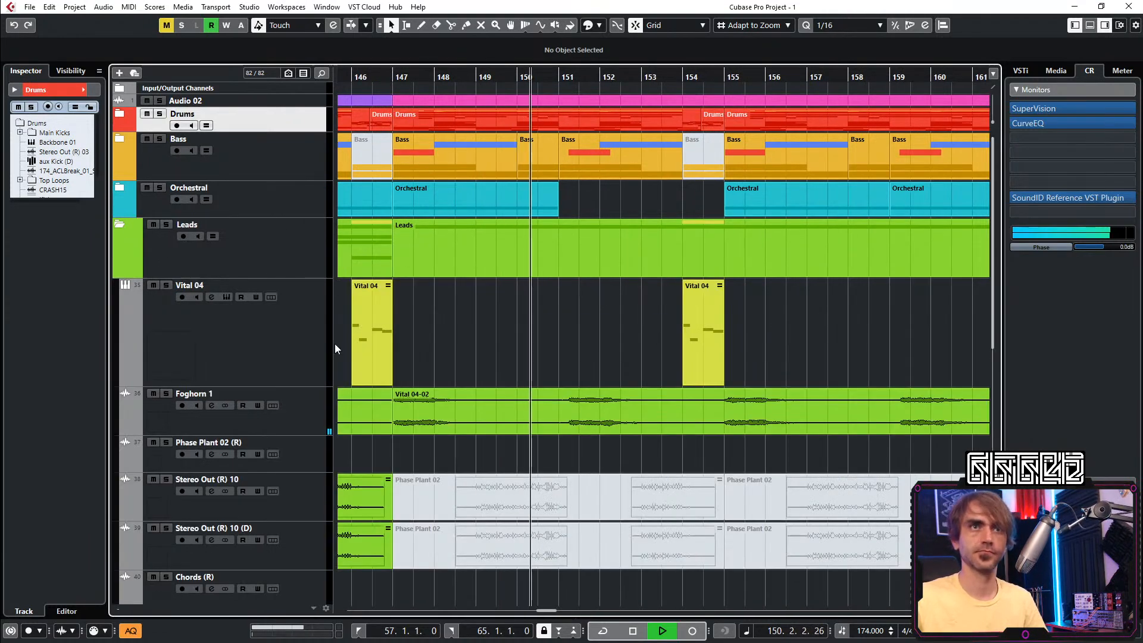
{"action": "left_click", "coordinate": [120, 224]}
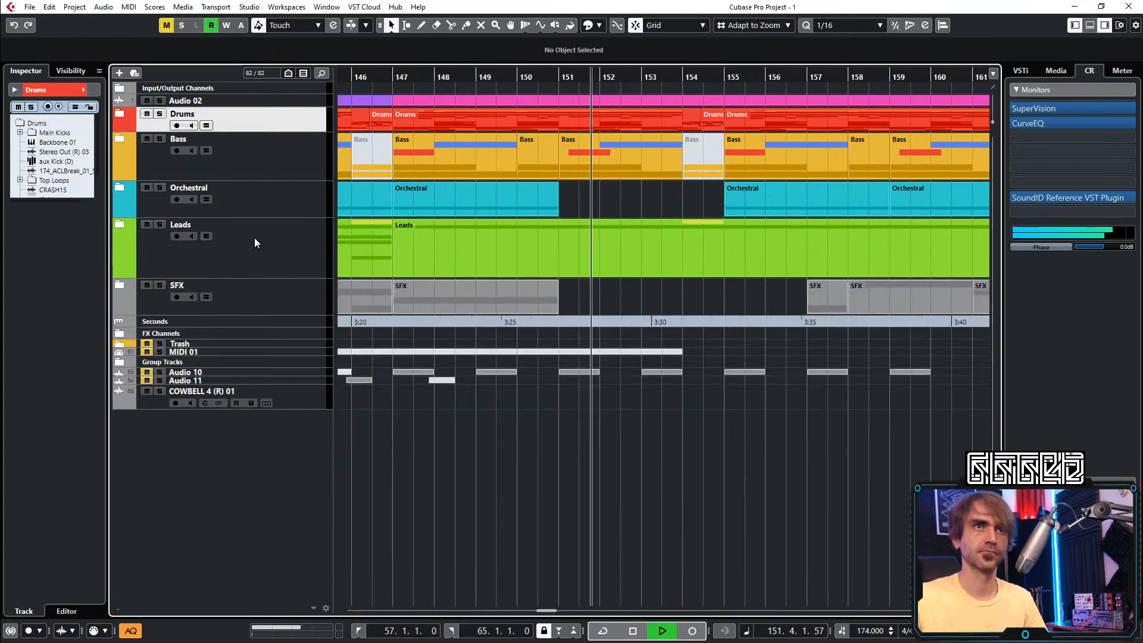
{"action": "key", "text": "space"}
{"action": "key", "text": "space"}
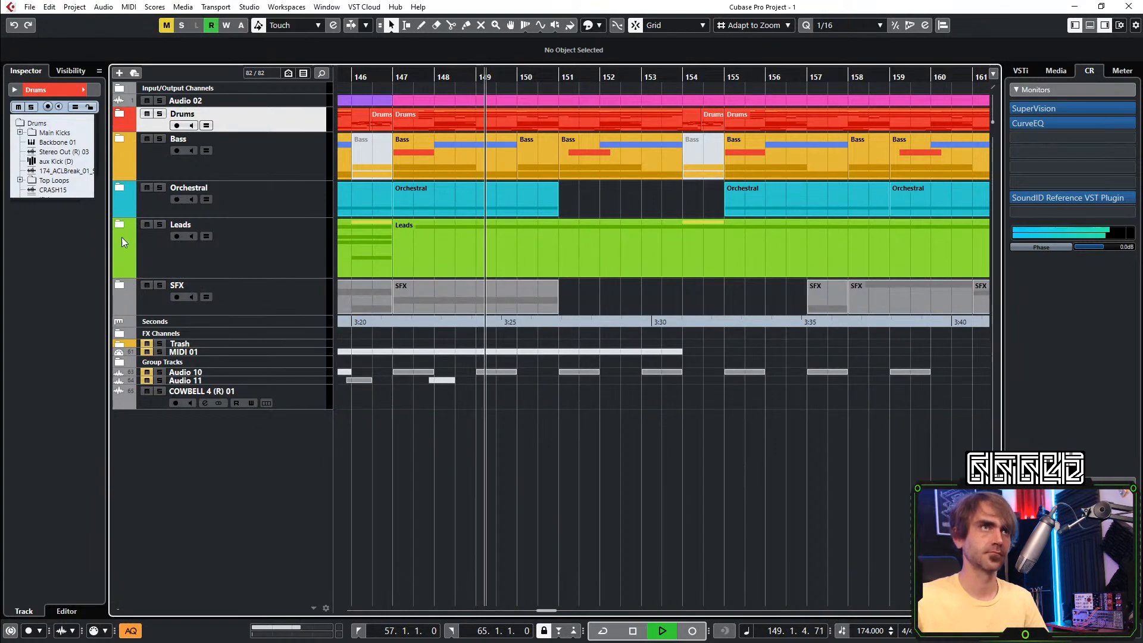
Expand the Drums and pERC aDDS folders, and enlarge the Audio 10 (R) and Audio 11 (R) tracks
{"action": "left_click", "coordinate": [120, 113]}
{"action": "scroll", "coordinate": [638, 270], "scroll_direction": "down", "scroll_amount": 4}
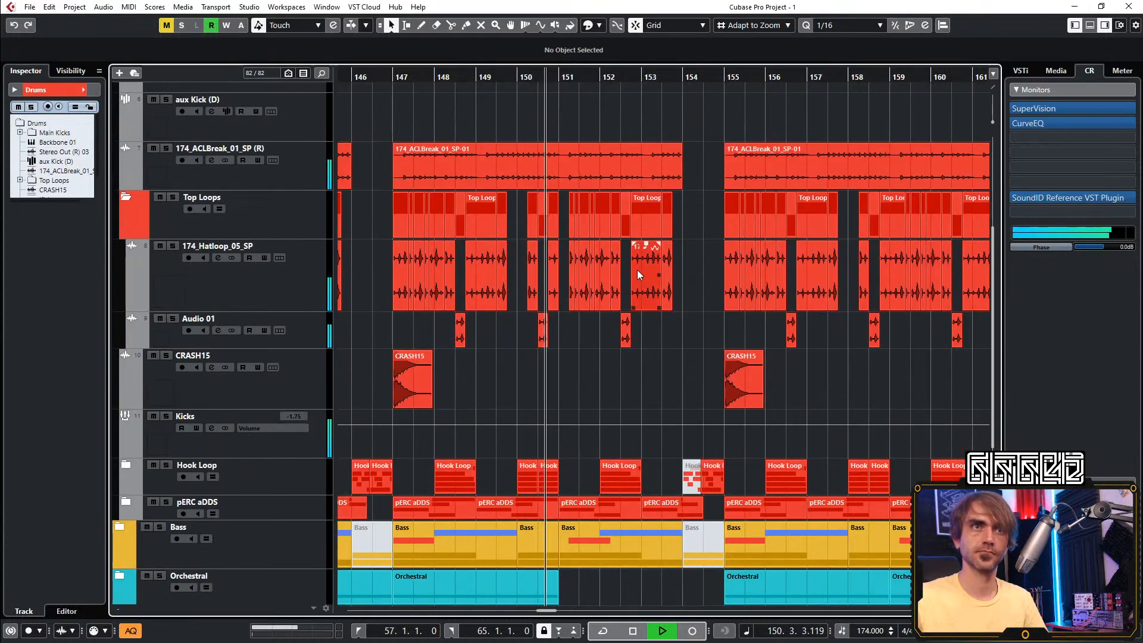
{"action": "scroll", "coordinate": [638, 270], "scroll_direction": "down", "scroll_amount": 4}
{"action": "left_click", "coordinate": [219, 299]}
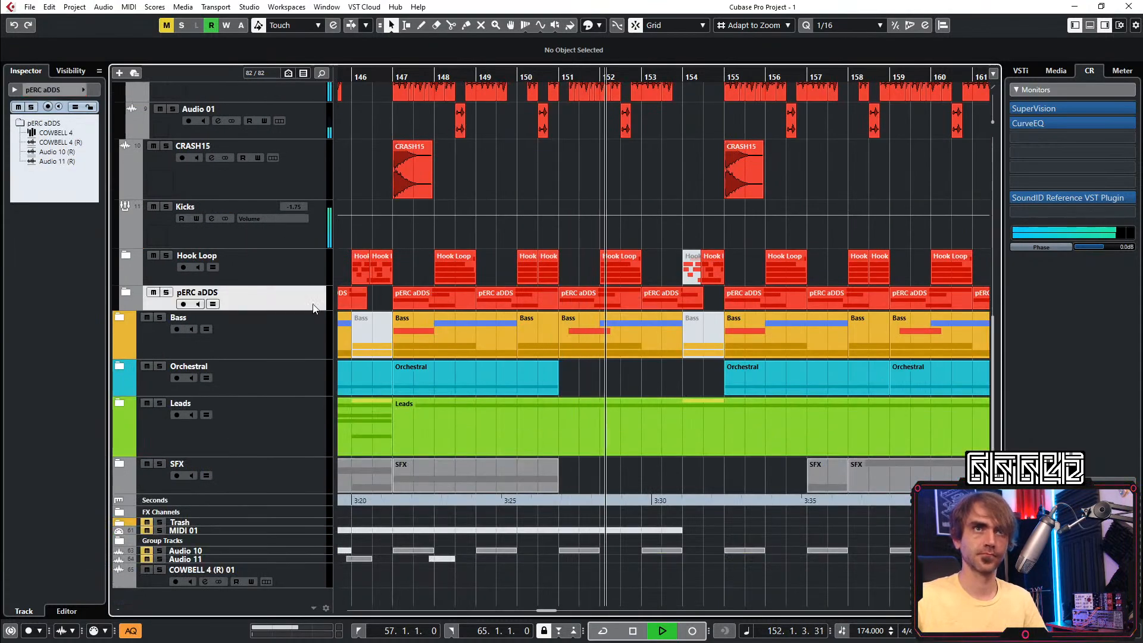
{"action": "left_click", "coordinate": [126, 293]}
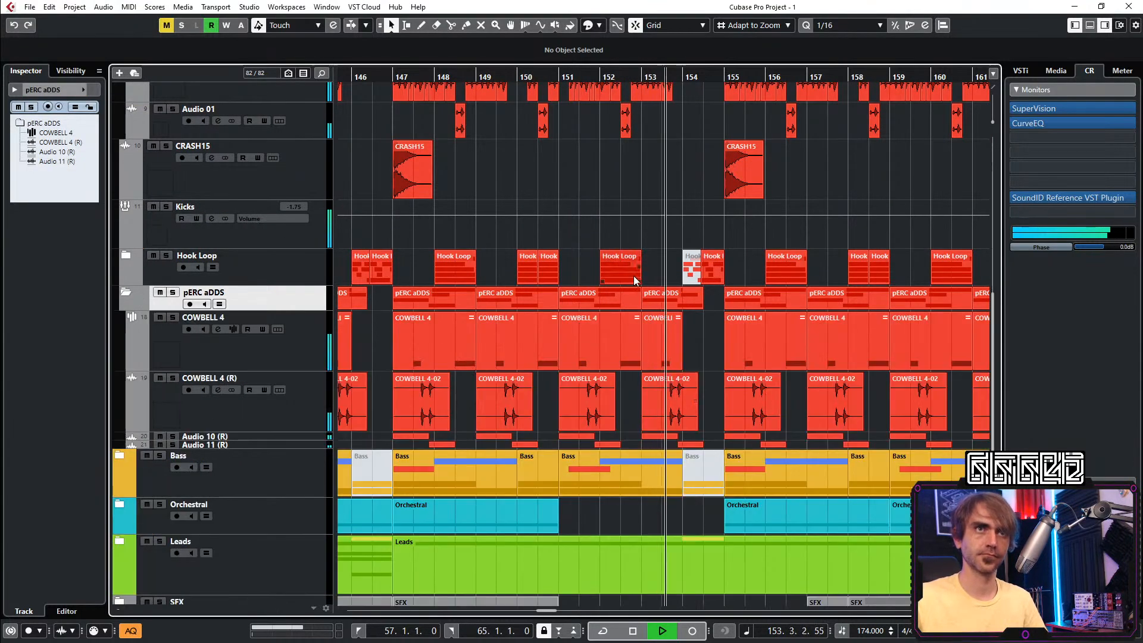
{"action": "left_click", "coordinate": [203, 437]}
{"action": "left_click_drag", "start_coordinate": [295, 441], "coordinate": [315, 542]}
{"action": "left_click", "coordinate": [298, 497]}
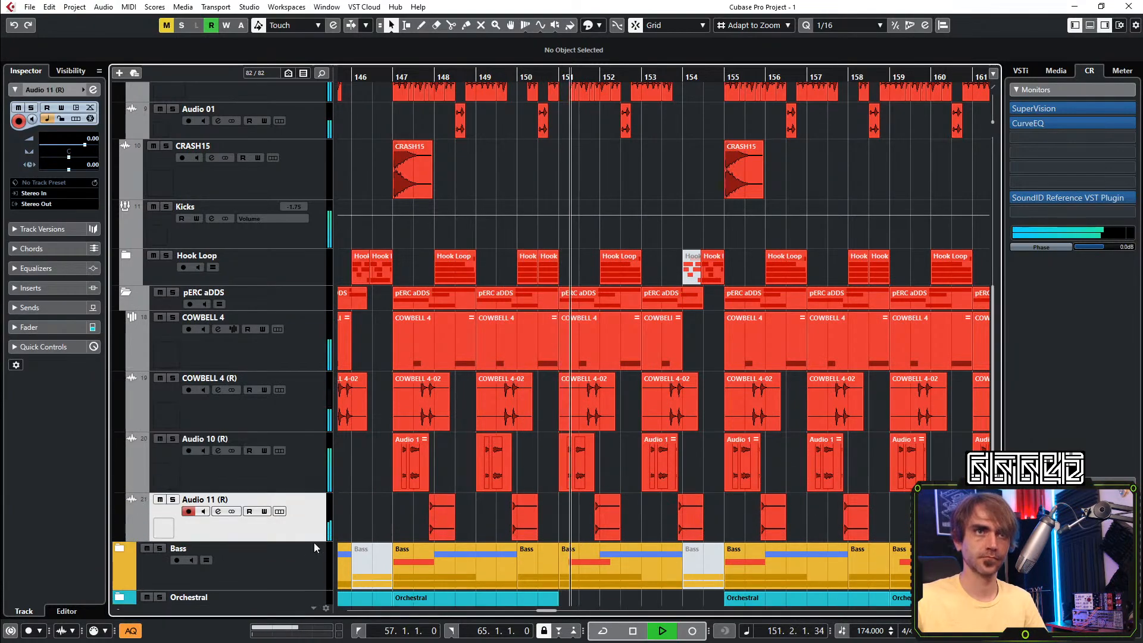
Dissolve the Audio 10_01-01 part at bar 151 on the Audio 10 (R) track into separate events
{"action": "scroll", "coordinate": [617, 460], "scroll_direction": "up", "scroll_amount": 4}
{"action": "left_click", "coordinate": [502, 468]}
{"action": "left_click", "coordinate": [379, 70]}
{"action": "right_click", "coordinate": [485, 189]}
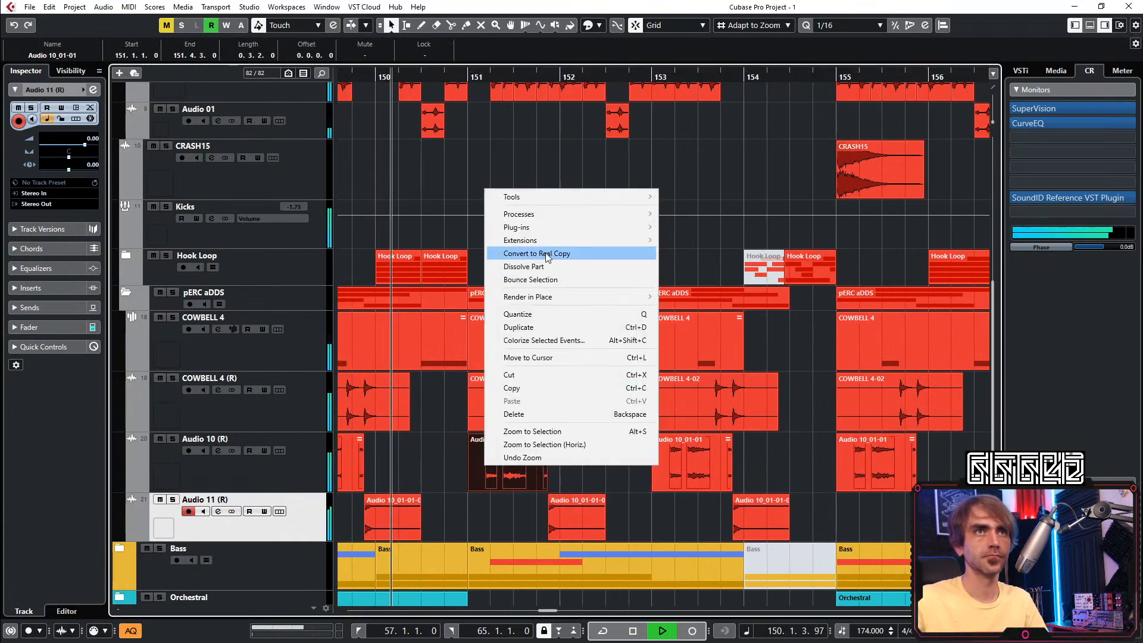
{"action": "left_click", "coordinate": [523, 266]}
{"action": "scroll", "coordinate": [461, 507], "scroll_direction": "up", "scroll_amount": 2}
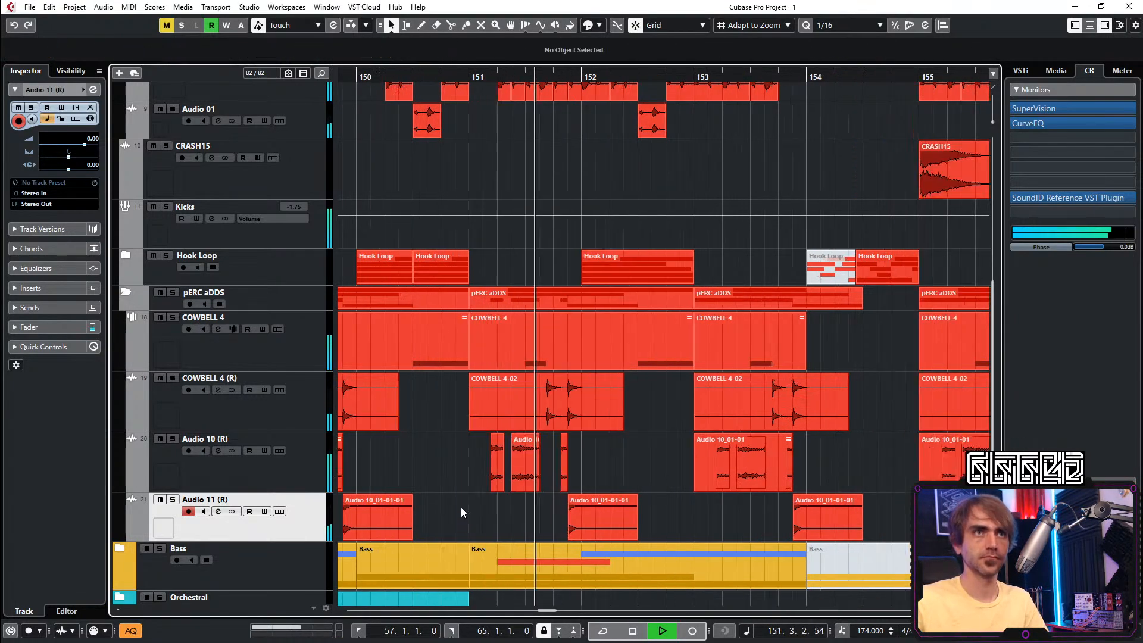
Copy an Audio 10 (R) slice ahead of bar 151, stretched to span 150.4.2 to 151.1.4, and bounce it
{"action": "scroll", "coordinate": [562, 473], "scroll_direction": "up", "scroll_amount": 3}
{"action": "left_click", "coordinate": [516, 473]}
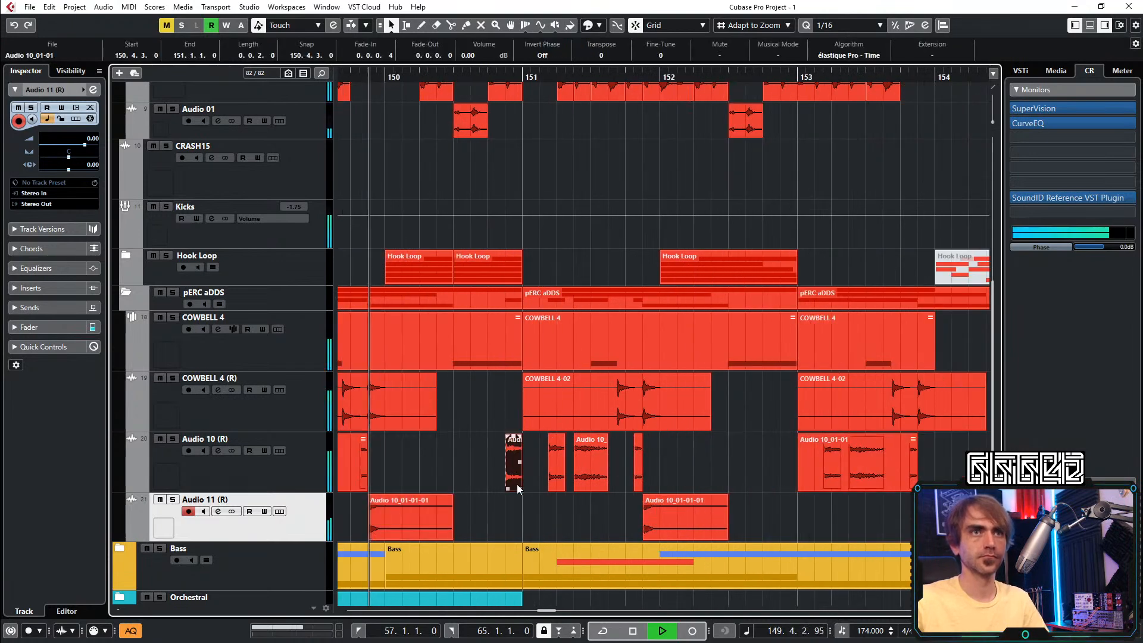
{"action": "left_click_drag", "start_coordinate": [517, 489], "coordinate": [542, 473]}
{"action": "key", "text": "1"}
{"action": "scroll", "coordinate": [520, 482], "scroll_direction": "up", "scroll_amount": 5}
{"action": "scroll", "coordinate": [545, 472], "scroll_direction": "down", "scroll_amount": 4}
{"action": "right_click", "coordinate": [534, 473]}
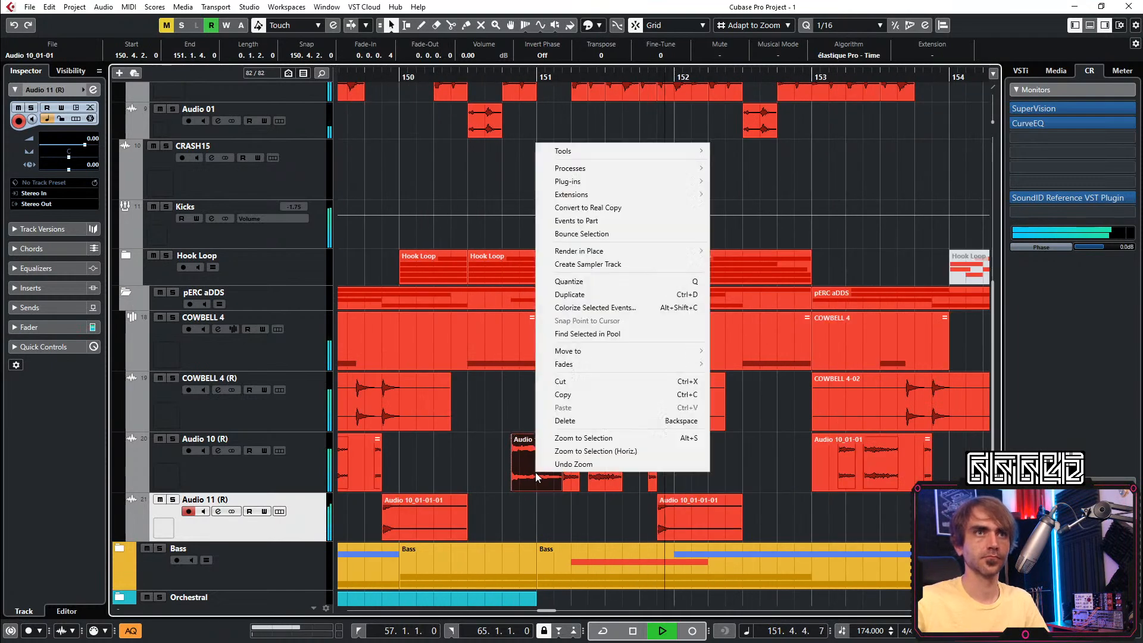
{"action": "left_click", "coordinate": [592, 235]}
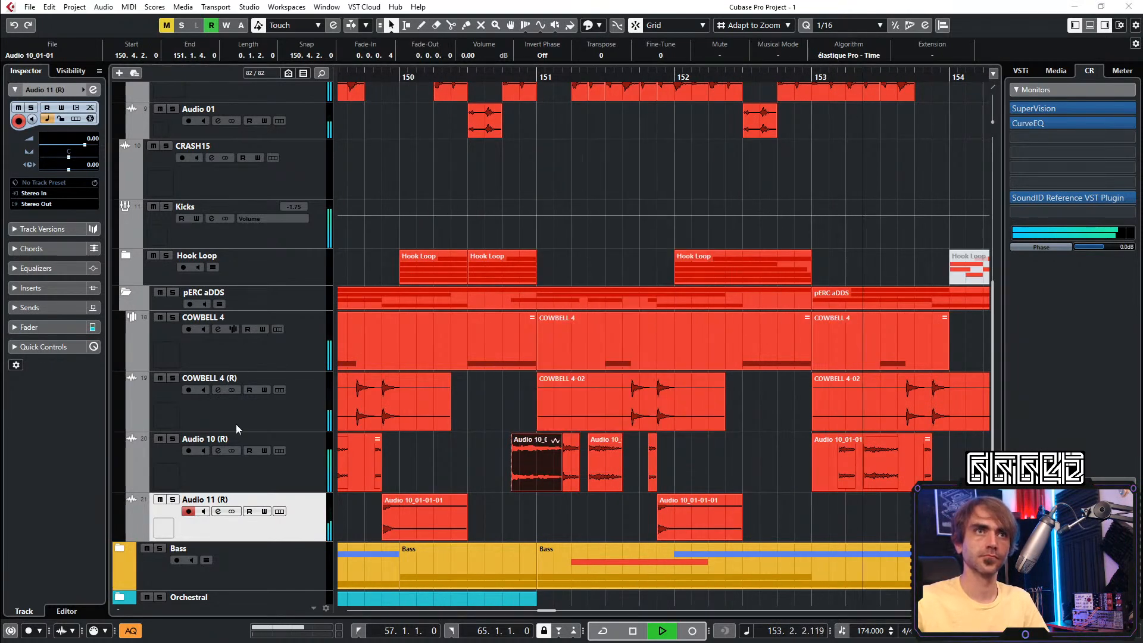
Reverse the bounced Audio 10 (R) slice, and trim its start to 150.4.4 with a short fade-in
{"action": "right_click", "coordinate": [524, 472]}
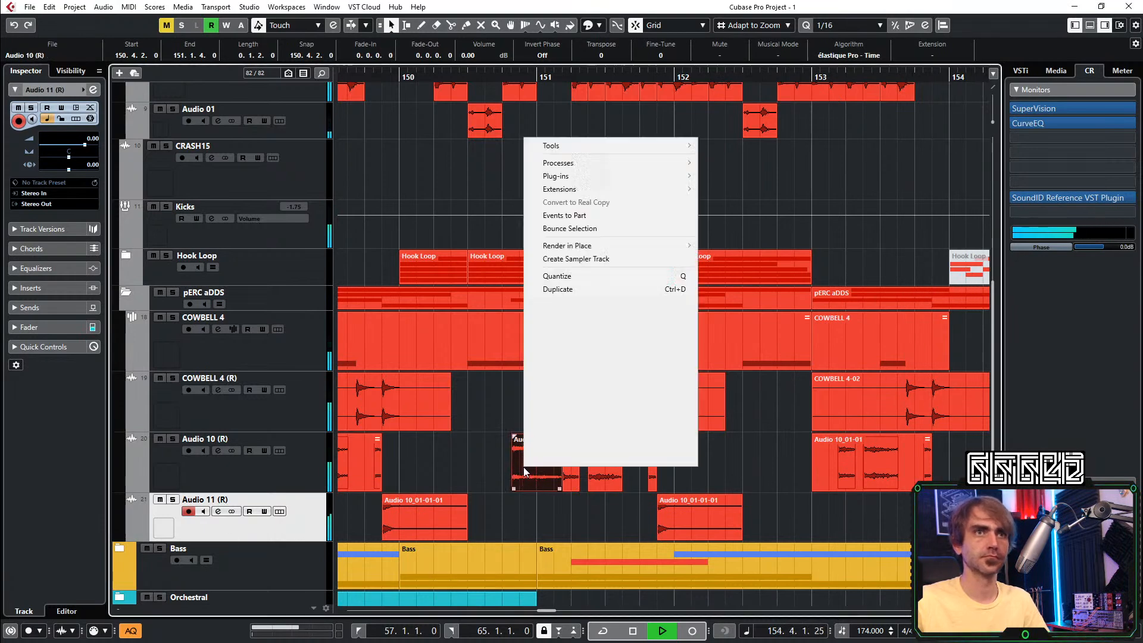
{"action": "mouse_move", "coordinate": [573, 163]}
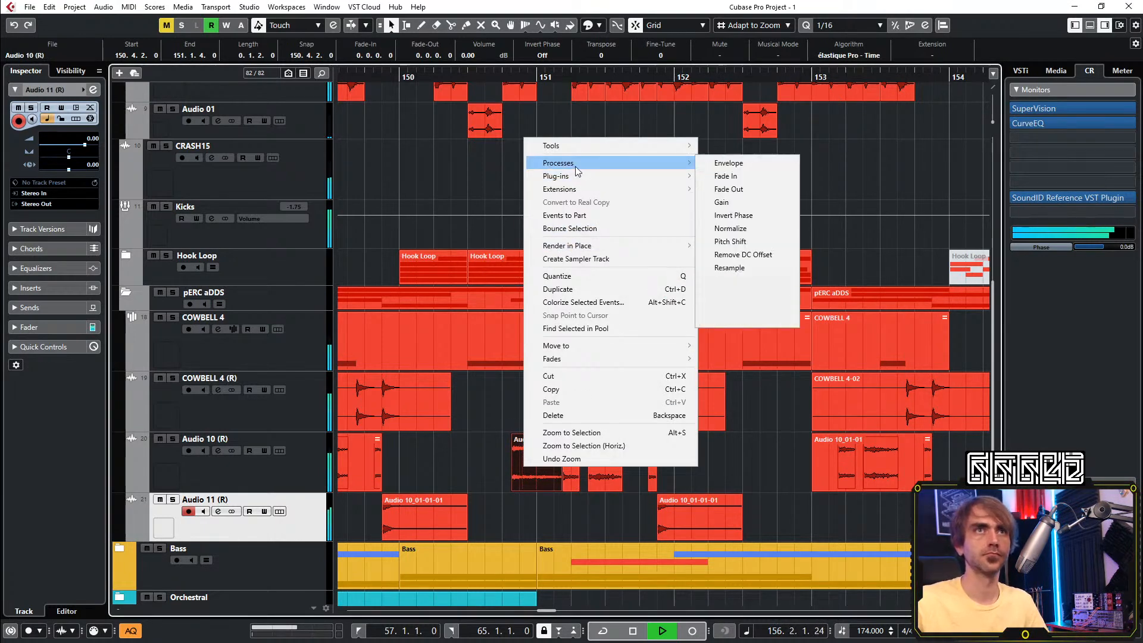
{"action": "left_click", "coordinate": [726, 281]}
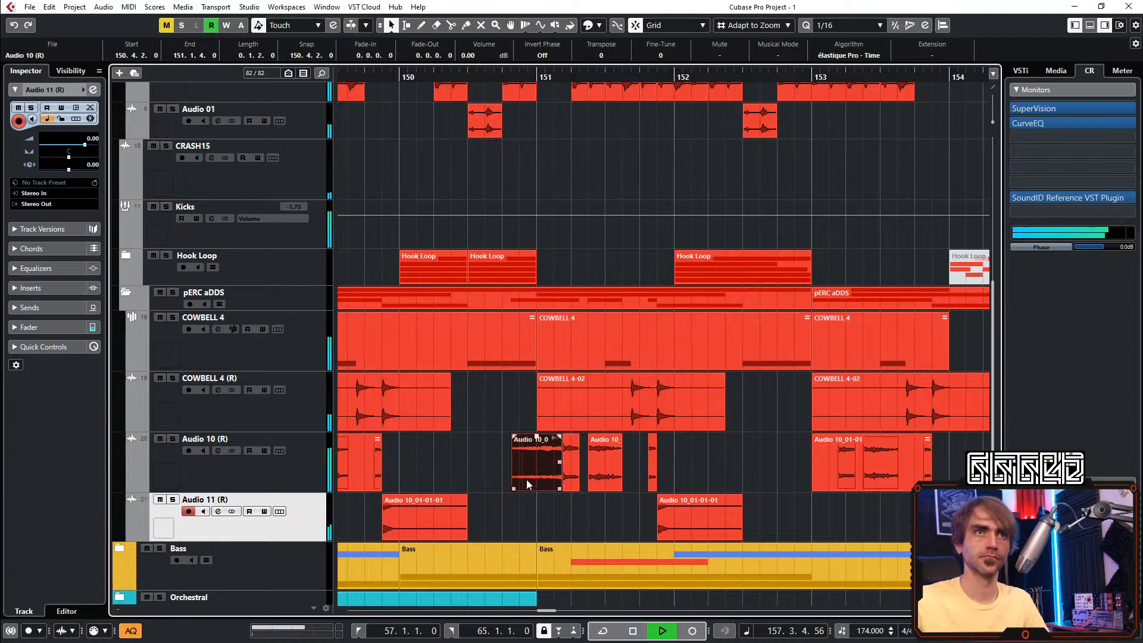
{"action": "key", "text": "h"}
{"action": "left_click_drag", "start_coordinate": [491, 486], "coordinate": [528, 476]}
{"action": "left_click_drag", "start_coordinate": [526, 437], "coordinate": [544, 441]}
Shorten the reversed slice to start at 151.1.1, and replay the transition into bar 151
{"action": "scroll", "coordinate": [744, 462], "scroll_direction": "down", "scroll_amount": 5}
{"action": "key", "text": "g"}
{"action": "key", "text": "g"}
{"action": "key", "text": "g"}
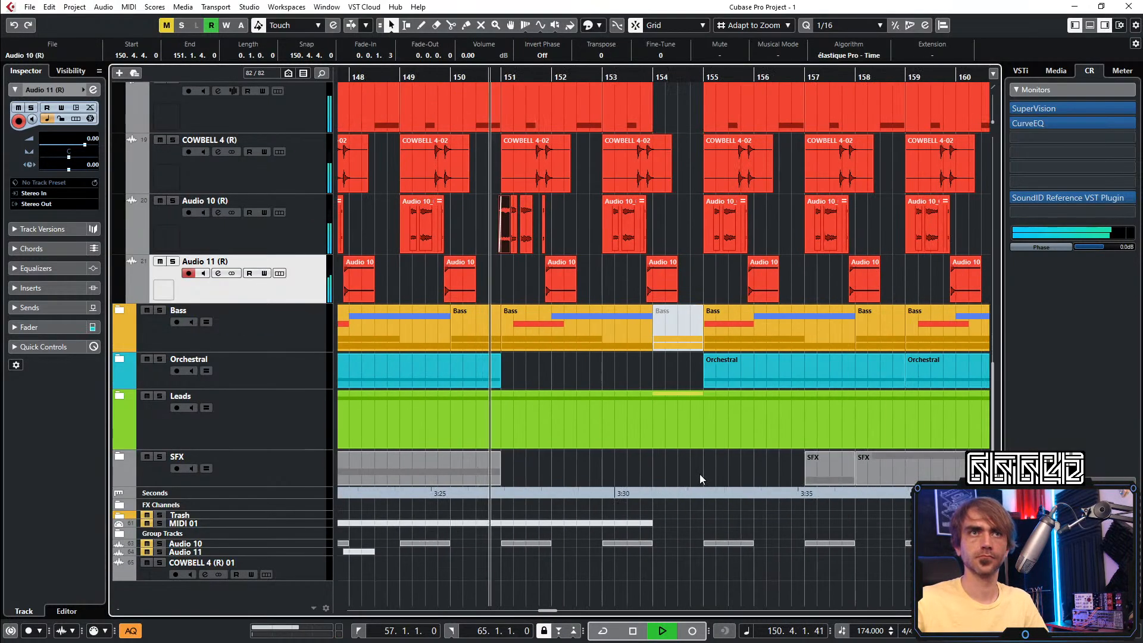
{"action": "key", "text": "h"}
{"action": "key", "text": "h"}
{"action": "key", "text": "h"}
{"action": "key", "text": "space"}
{"action": "key", "text": "space"}
{"action": "left_click_drag", "start_coordinate": [578, 250], "coordinate": [556, 228]}
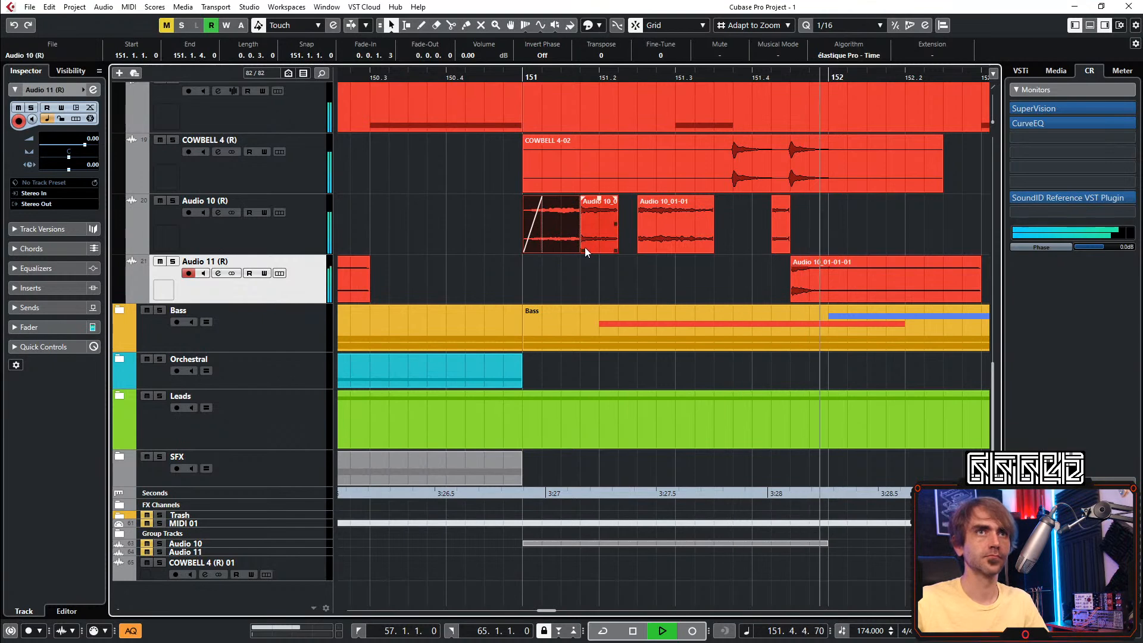
{"action": "scroll", "coordinate": [545, 223], "scroll_direction": "down", "scroll_amount": 6}
{"action": "scroll", "coordinate": [548, 245], "scroll_direction": "up", "scroll_amount": 1}
{"action": "key", "text": "space"}
{"action": "key", "text": "space"}
{"action": "scroll", "coordinate": [552, 245], "scroll_direction": "up", "scroll_amount": 5}
Lengthen the reversed slice's fade-in to 0.0.3.0 and apply a slow-rising fade curve
{"action": "left_click_drag", "start_coordinate": [539, 199], "coordinate": [550, 198]}
{"action": "double_click", "coordinate": [529, 210]}
{"action": "key", "text": "space"}
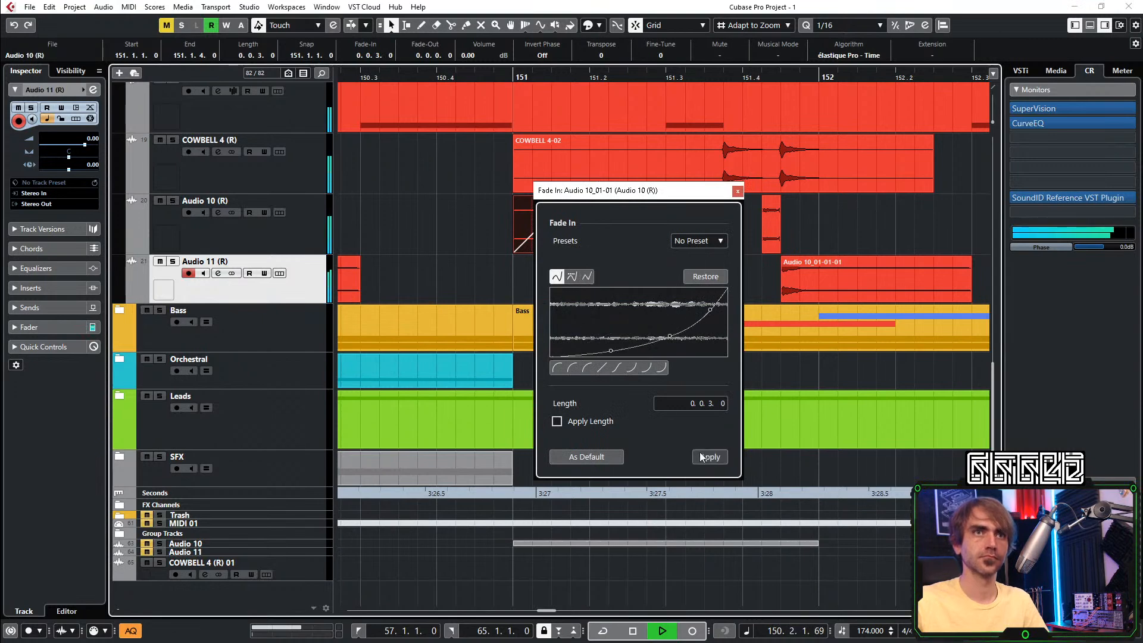
{"action": "left_click", "coordinate": [708, 457]}
{"action": "left_click", "coordinate": [738, 190]}
Replay the faded slice at bar 151 and delete it from the Audio 10 (R) track
{"action": "key", "text": "space"}
{"action": "key", "text": "space"}
{"action": "key", "text": "Delete"}
Try a copy of the 151.1.4 slice at 151.1.2 on Audio 10 (R), undo it, and replay the passage
{"action": "left_click", "coordinate": [600, 233]}
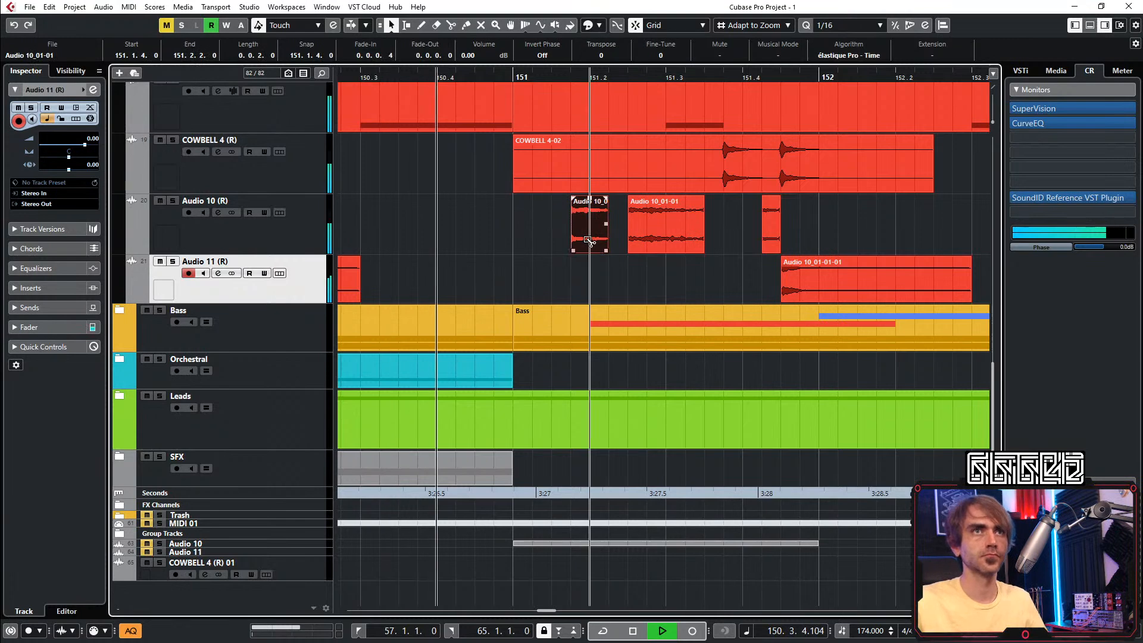
{"action": "left_click_drag", "start_coordinate": [589, 240], "coordinate": [547, 246]}
{"action": "key", "text": "space"}
{"action": "key", "text": "space"}
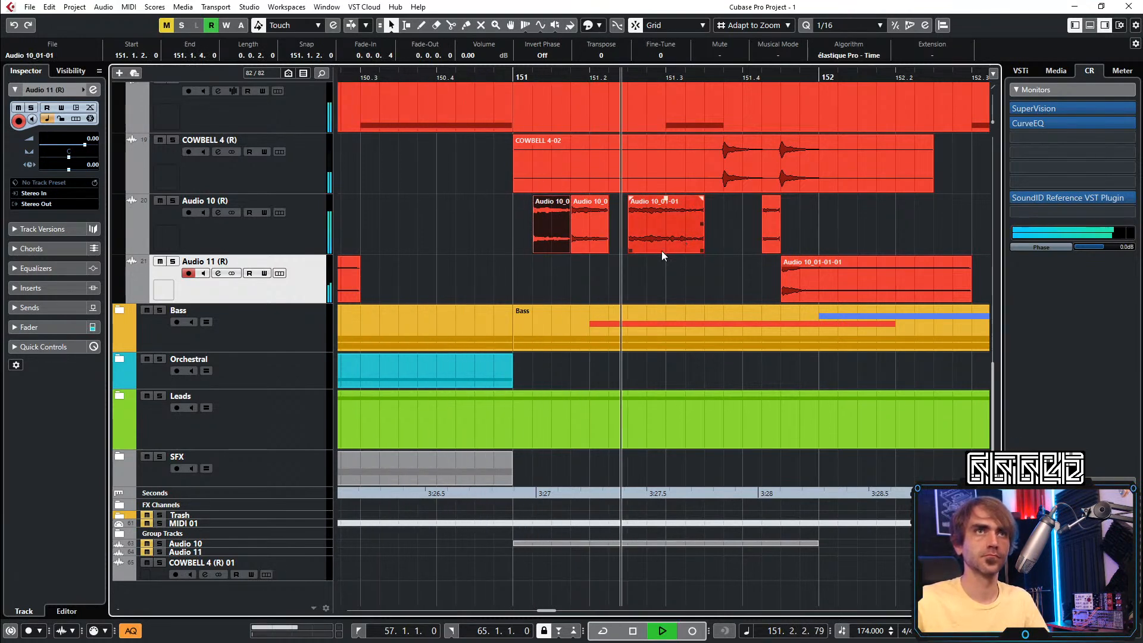
{"action": "key", "text": "ctrl+z"}
{"action": "key", "text": "space"}
{"action": "key", "text": "space"}
Copy the COWBELL 4-02 event earlier on its track and cut it to one hit spanning 151.1.2 to 151.1.4
{"action": "mouse_move", "coordinate": [784, 177]}
{"action": "left_mouse_down"}
{"action": "mouse_move", "coordinate": [576, 180]}
{"action": "mouse_move", "coordinate": [595, 181]}
{"action": "left_mouse_up"}
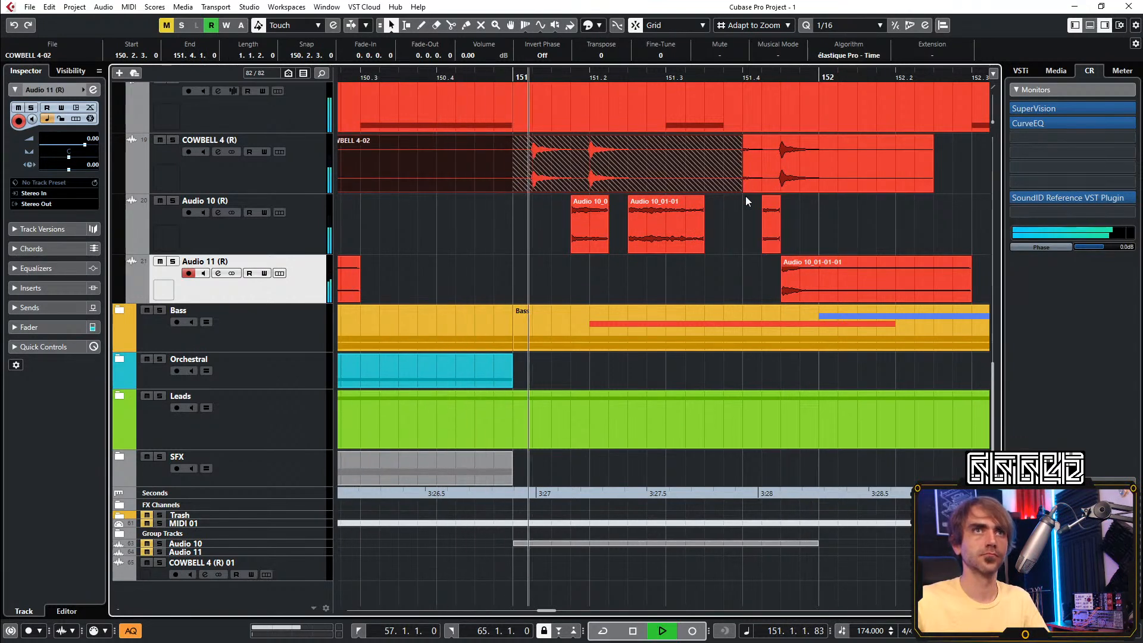
{"action": "mouse_move", "coordinate": [739, 189]}
{"action": "left_mouse_down"}
{"action": "mouse_move", "coordinate": [570, 189]}
{"action": "mouse_move", "coordinate": [724, 190]}
{"action": "left_mouse_up"}
{"action": "left_click", "coordinate": [581, 190]}
{"action": "left_click", "coordinate": [549, 187]}
{"action": "key", "text": "3"}
{"action": "left_click", "coordinate": [531, 189]}
{"action": "key", "text": "1"}
{"action": "left_click", "coordinate": [528, 188]}
{"action": "key", "text": "Delete"}
Try time-stretching the COWBELL 4-02 slice at 151.1.2 to end at 151.3.1, and undo the stretch
{"action": "left_click", "coordinate": [554, 182]}
{"action": "key", "text": "space"}
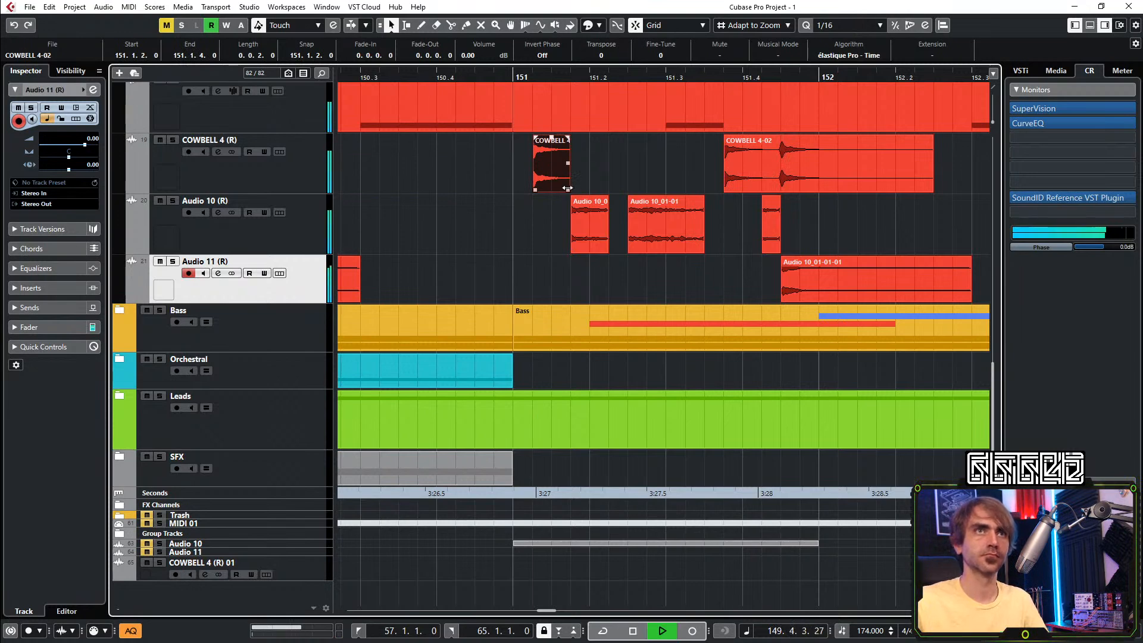
{"action": "key", "text": "1"}
{"action": "key", "text": "1"}
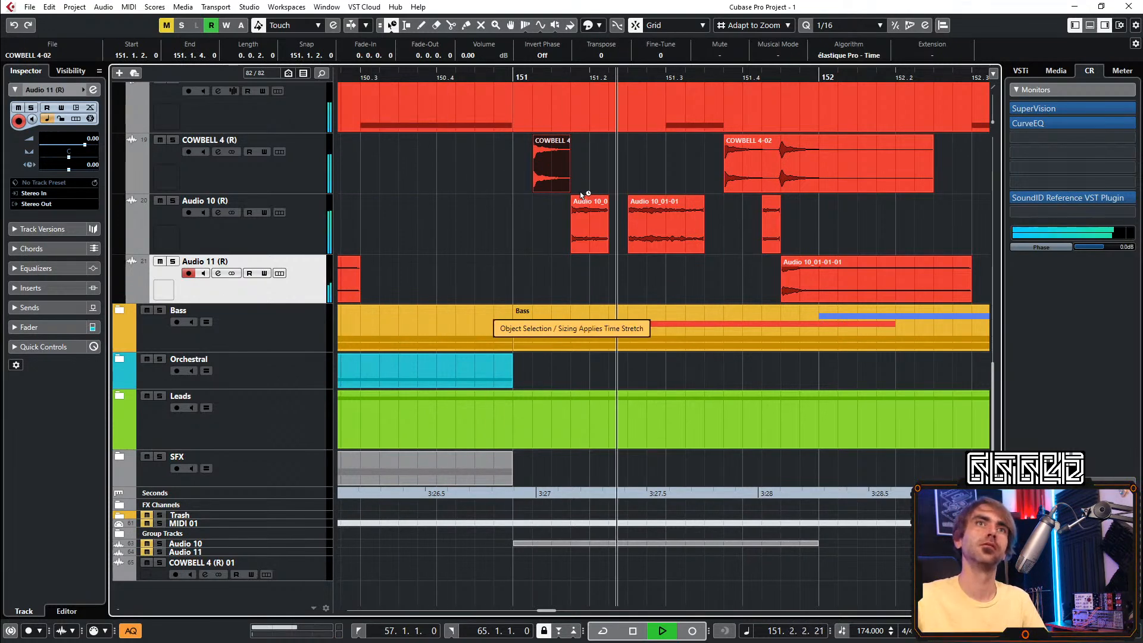
{"action": "key", "text": "space"}
{"action": "key", "text": "space"}
{"action": "left_click_drag", "start_coordinate": [571, 189], "coordinate": [663, 191]}
{"action": "key", "text": "1"}
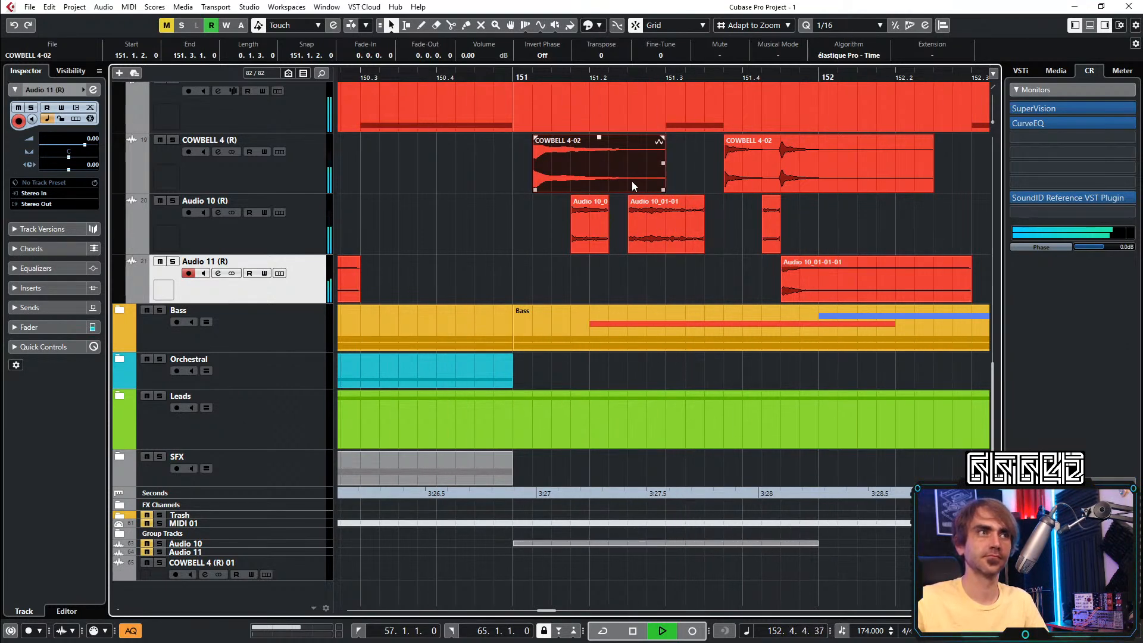
{"action": "key", "text": "ctrl+z"}
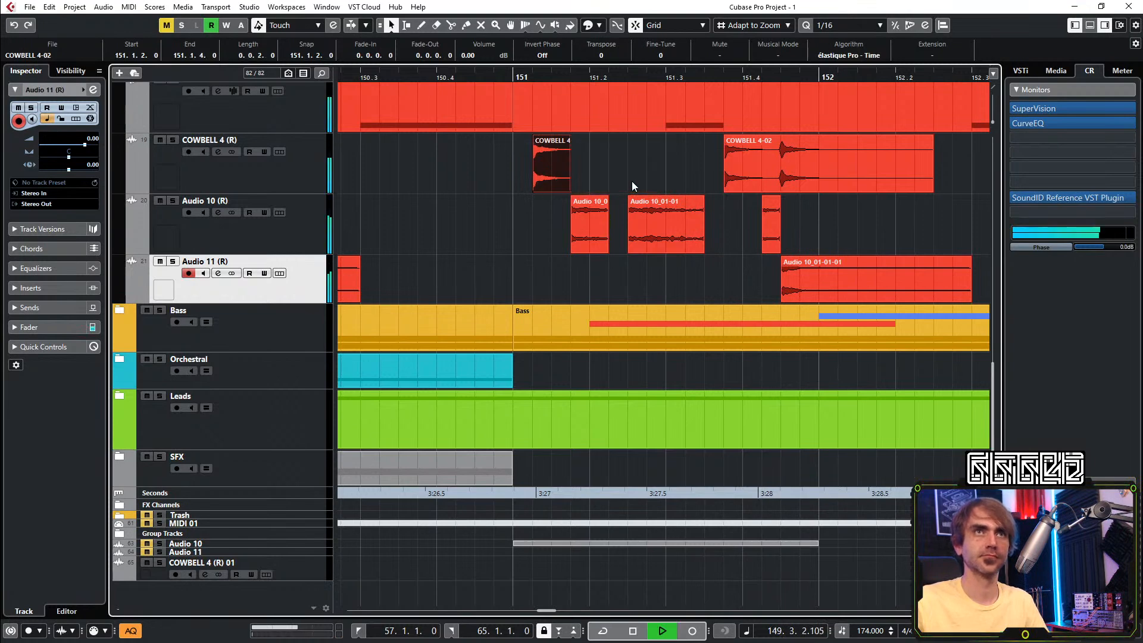
Bounce the COWBELL 4-02 slice at 151.1.2, apply the Reverse process to it, and replay the passage
{"action": "right_click", "coordinate": [558, 172]}
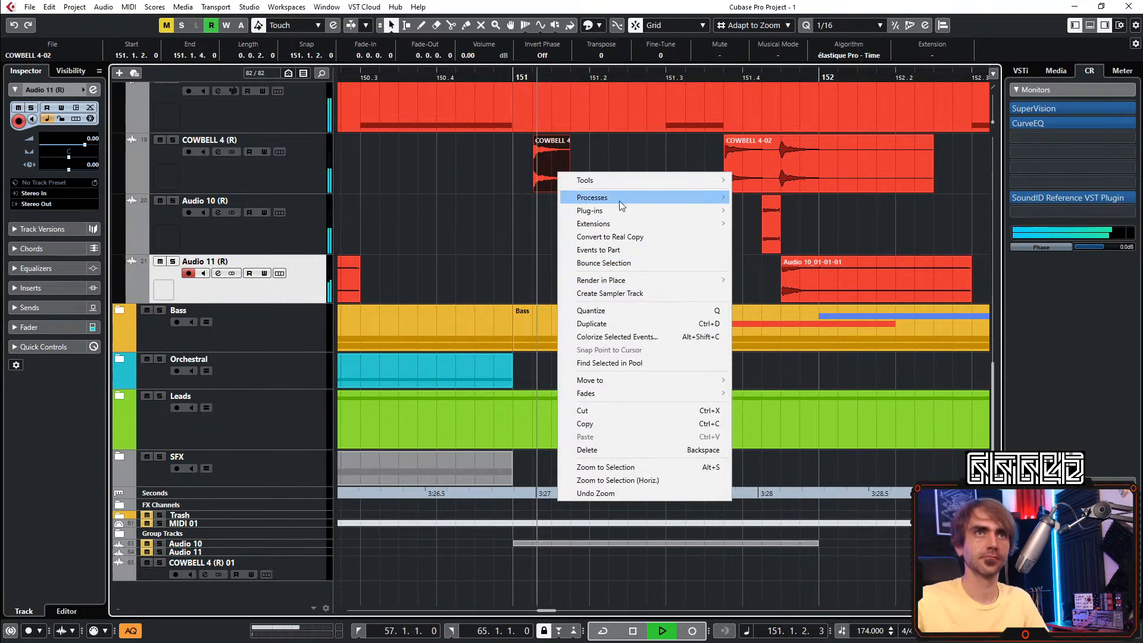
{"action": "left_click", "coordinate": [607, 265]}
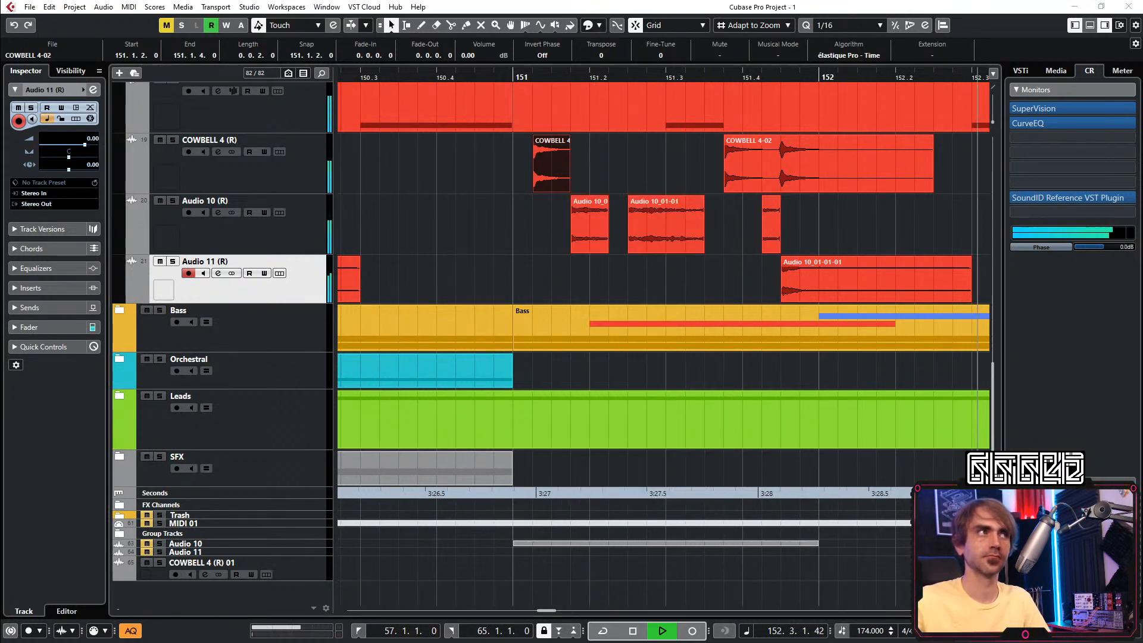
{"action": "right_click", "coordinate": [543, 182]}
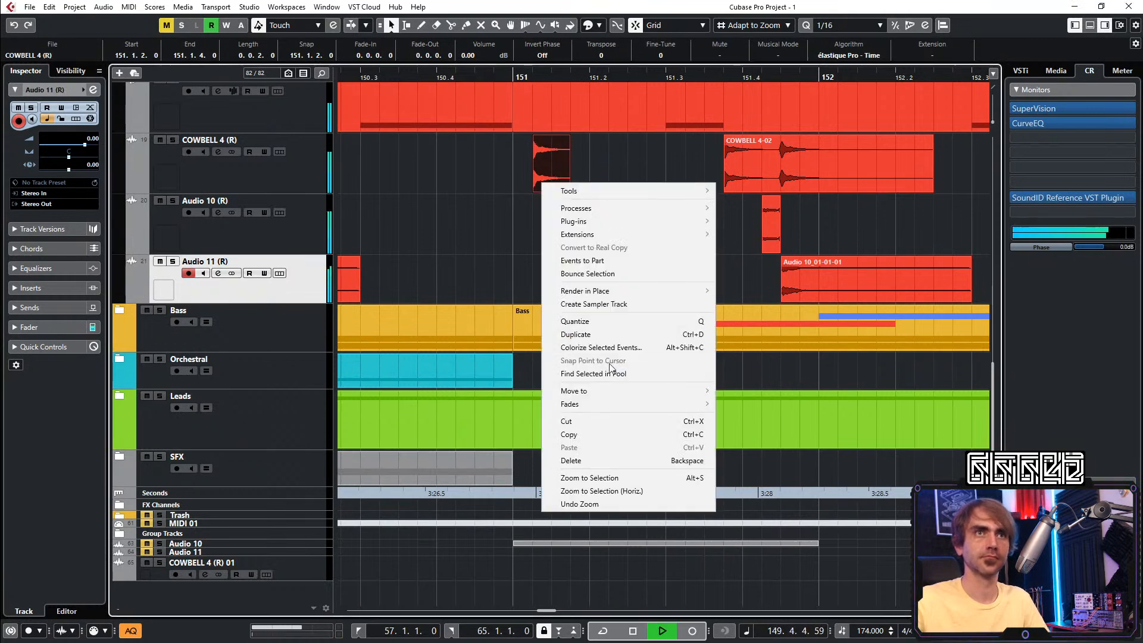
{"action": "mouse_move", "coordinate": [613, 207]}
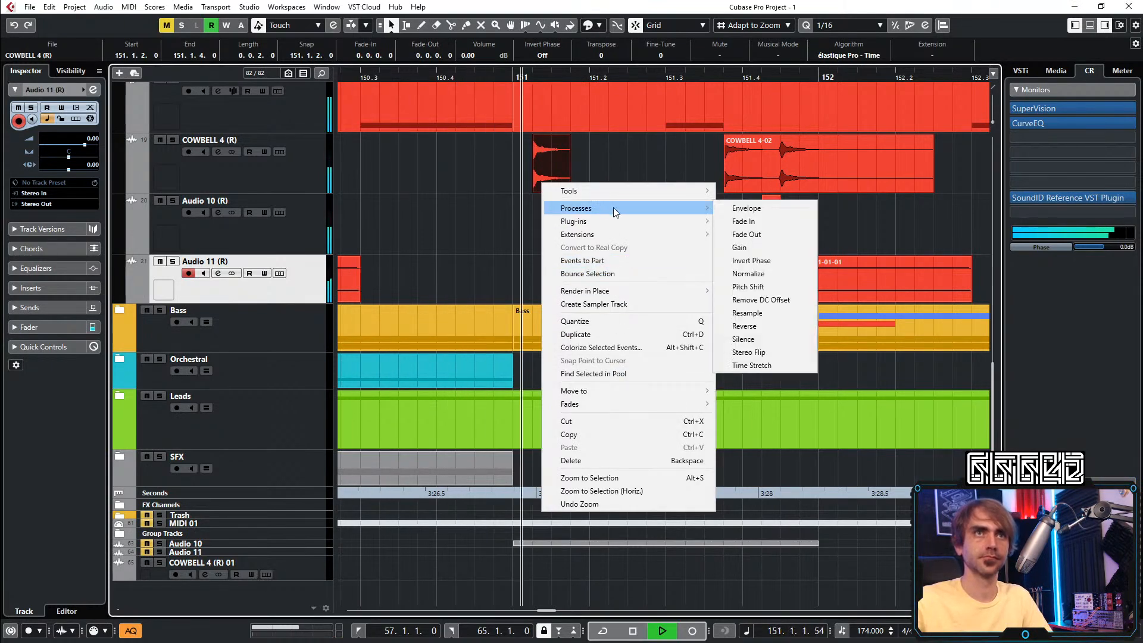
{"action": "left_click", "coordinate": [759, 330]}
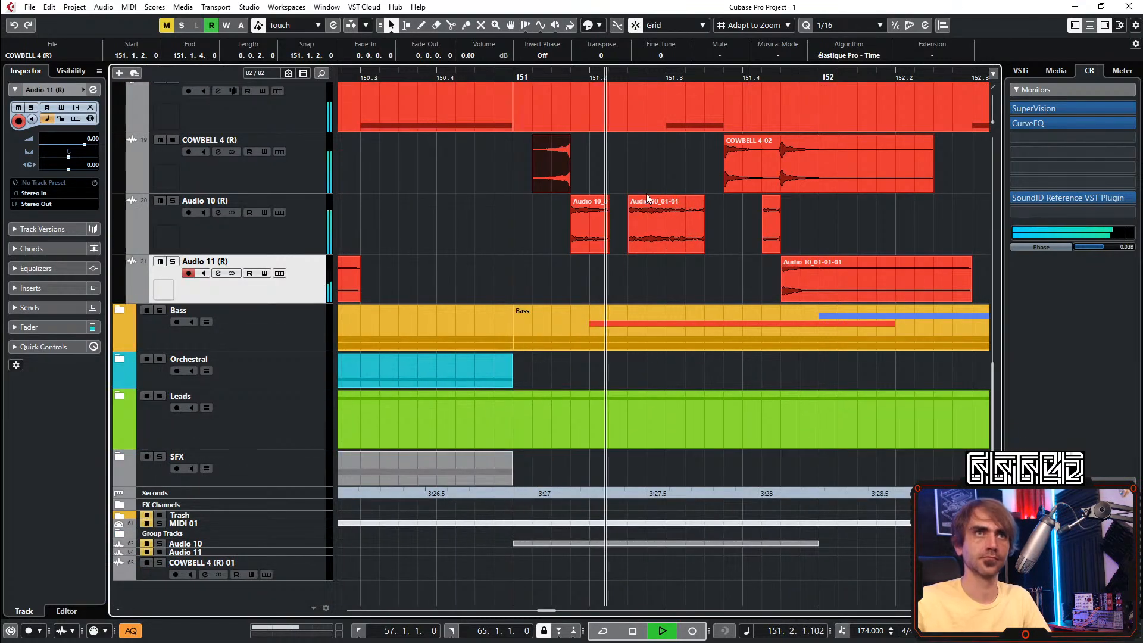
{"action": "scroll", "coordinate": [666, 170], "scroll_direction": "down", "scroll_amount": 4}
{"action": "key", "text": "space"}
{"action": "key", "text": "space"}
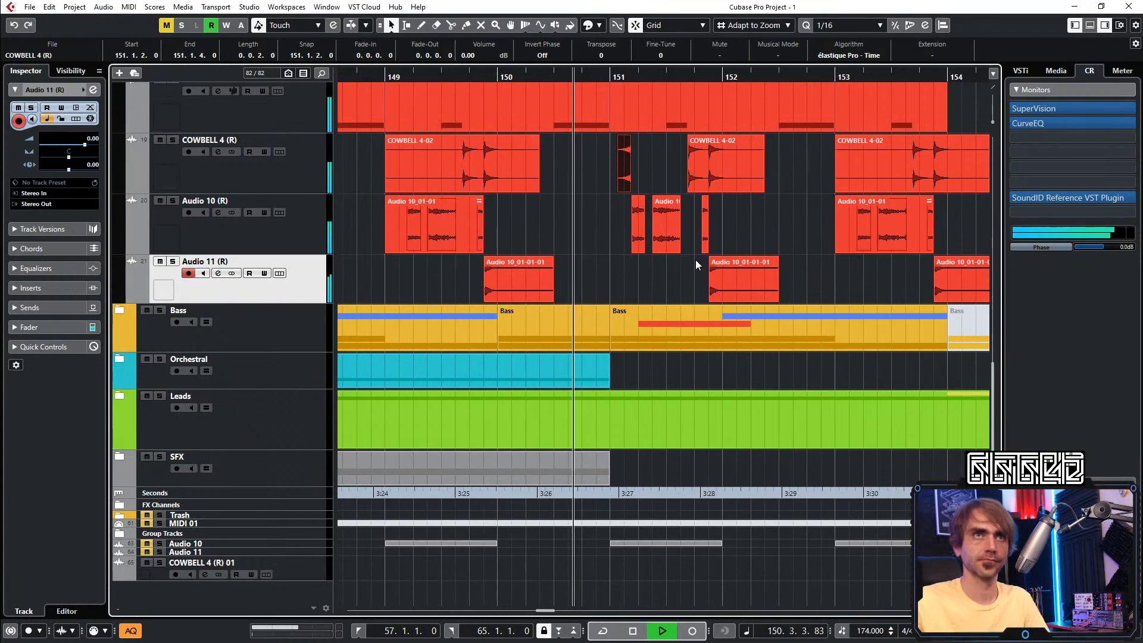
Lower the reversed cowbell slice at 151.1.2 to -4.32 dB, give it a 0.0.0.108 fade-in, and replay it
{"action": "scroll", "coordinate": [669, 262], "scroll_direction": "right", "scroll_amount": 1}
{"action": "scroll", "coordinate": [622, 244], "scroll_direction": "down", "scroll_amount": 2}
{"action": "scroll", "coordinate": [600, 272], "scroll_direction": "up", "scroll_amount": 2}
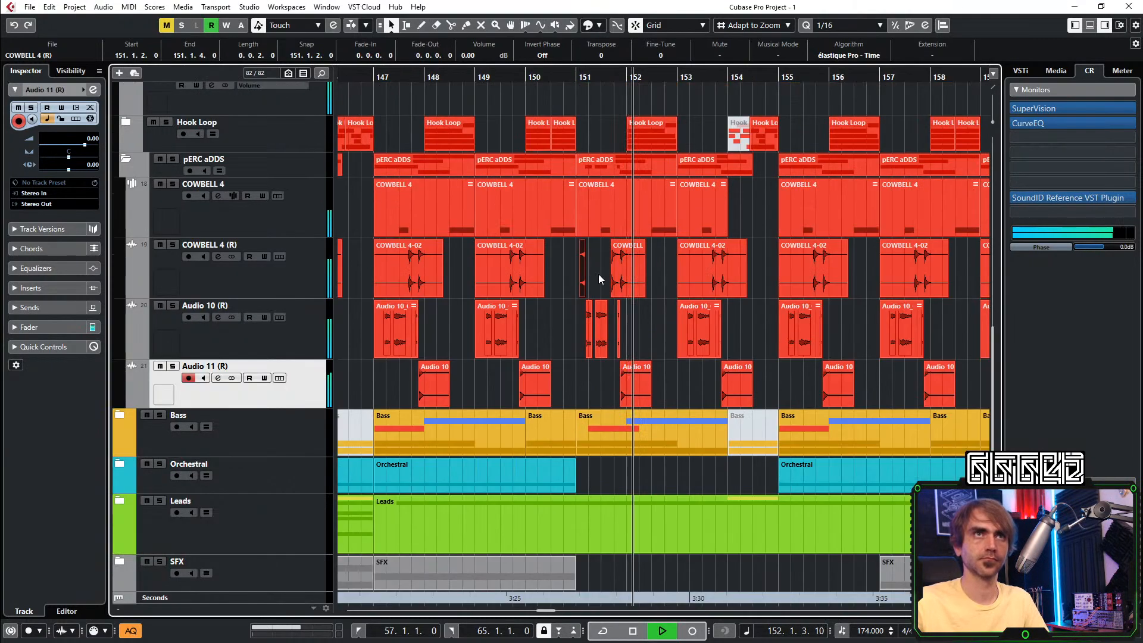
{"action": "scroll", "coordinate": [586, 269], "scroll_direction": "up", "scroll_amount": 6}
{"action": "left_click_drag", "start_coordinate": [569, 245], "coordinate": [560, 263]}
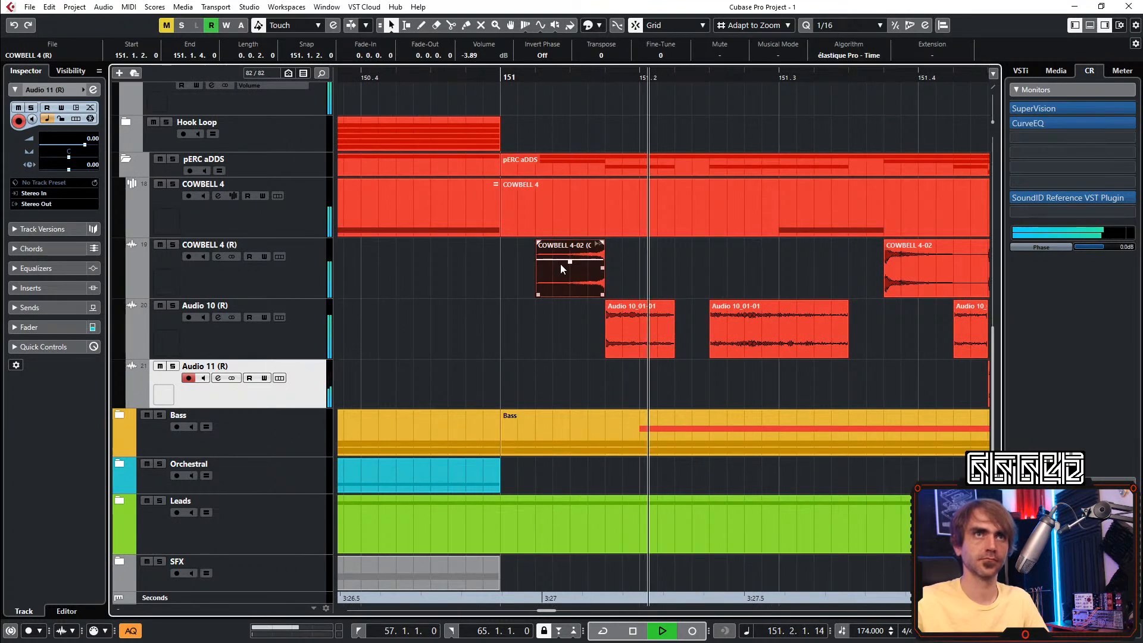
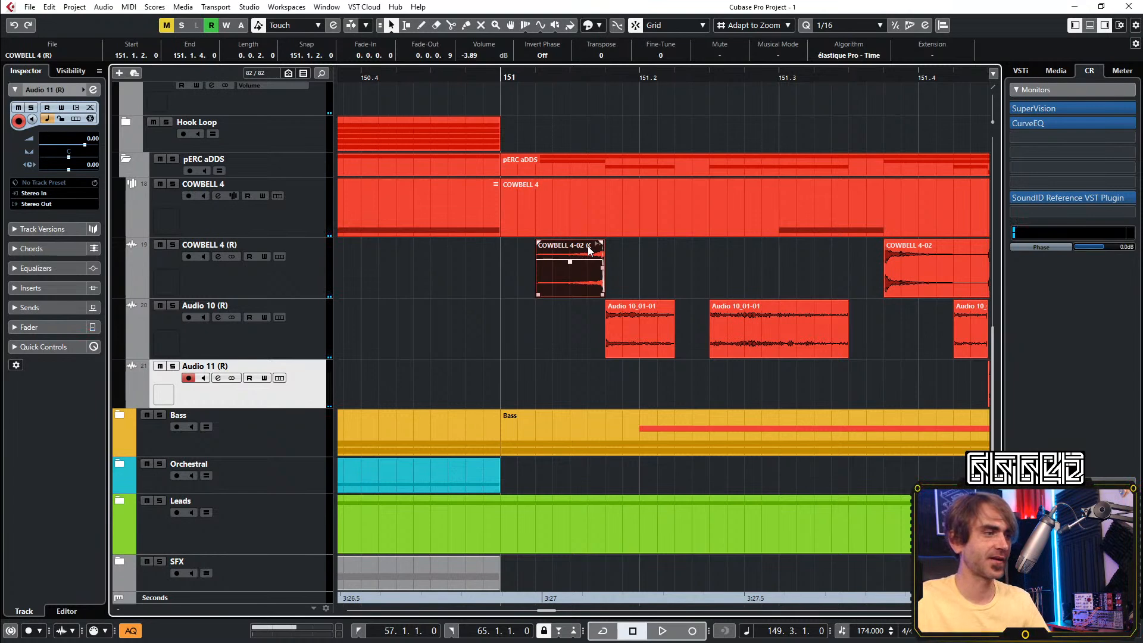
{"action": "left_click_drag", "start_coordinate": [570, 262], "coordinate": [569, 265]}
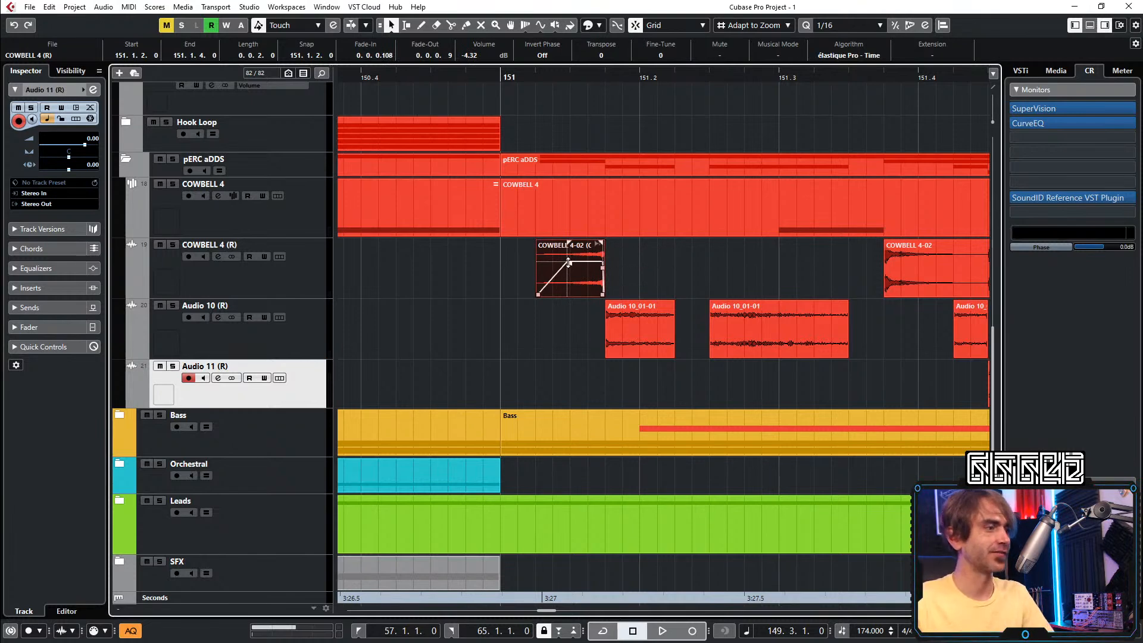
{"action": "scroll", "coordinate": [565, 271], "scroll_direction": "down", "scroll_amount": 5}
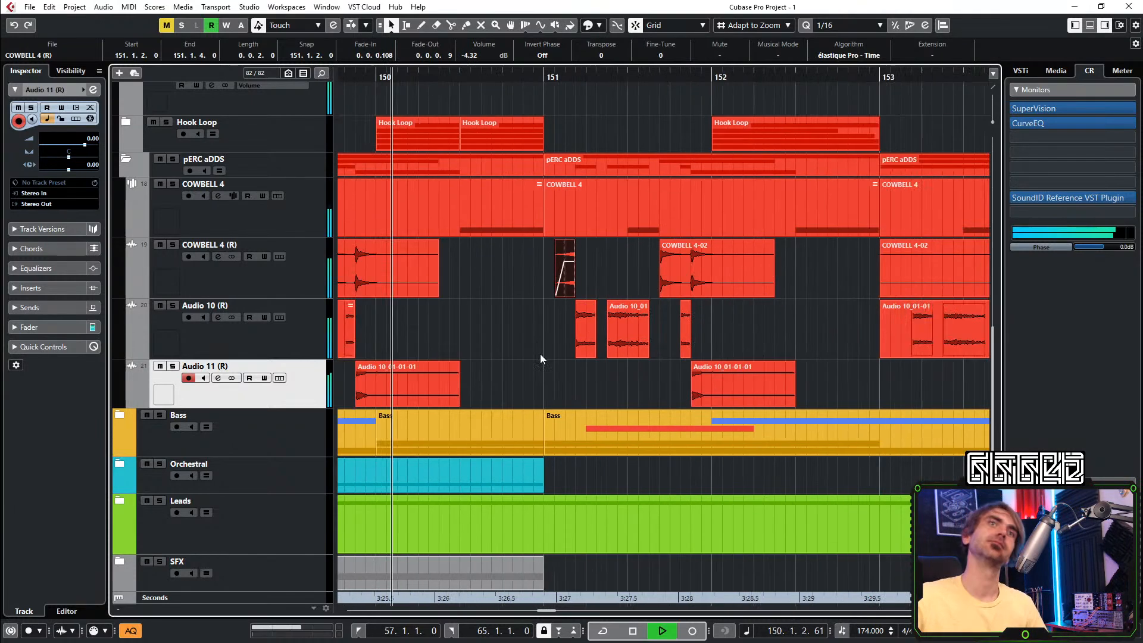
Collapse the pERC aDDS and Top Loops folders and review the drum arrangement from bar 147 to 162
{"action": "left_click", "coordinate": [126, 159]}
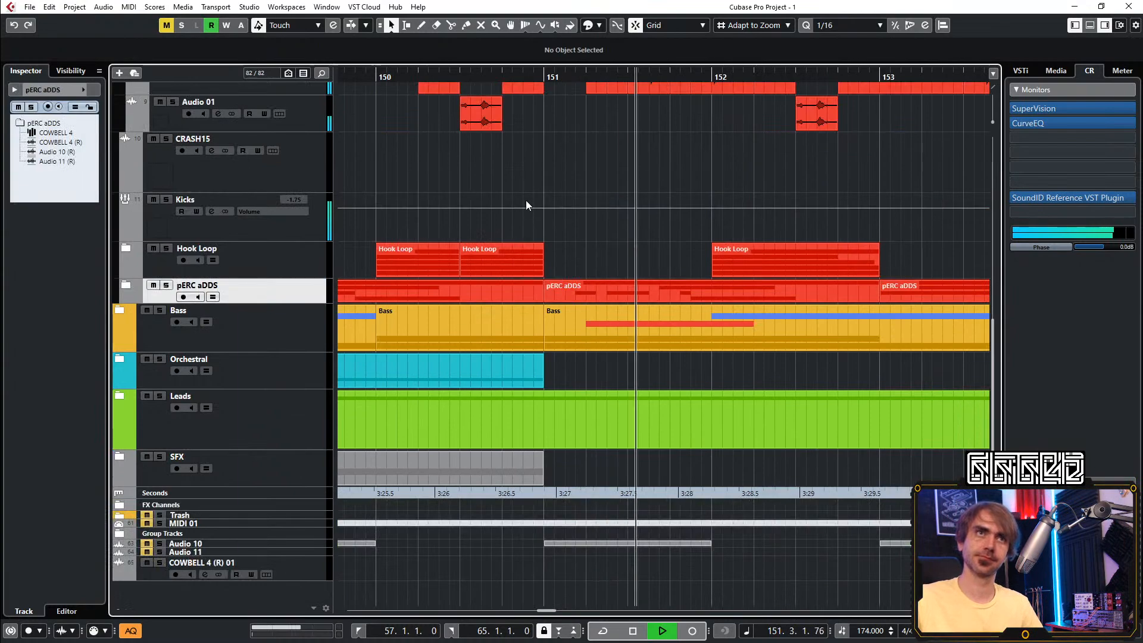
{"action": "scroll", "coordinate": [536, 208], "scroll_direction": "down", "scroll_amount": 4}
{"action": "scroll", "coordinate": [604, 323], "scroll_direction": "up", "scroll_amount": 7}
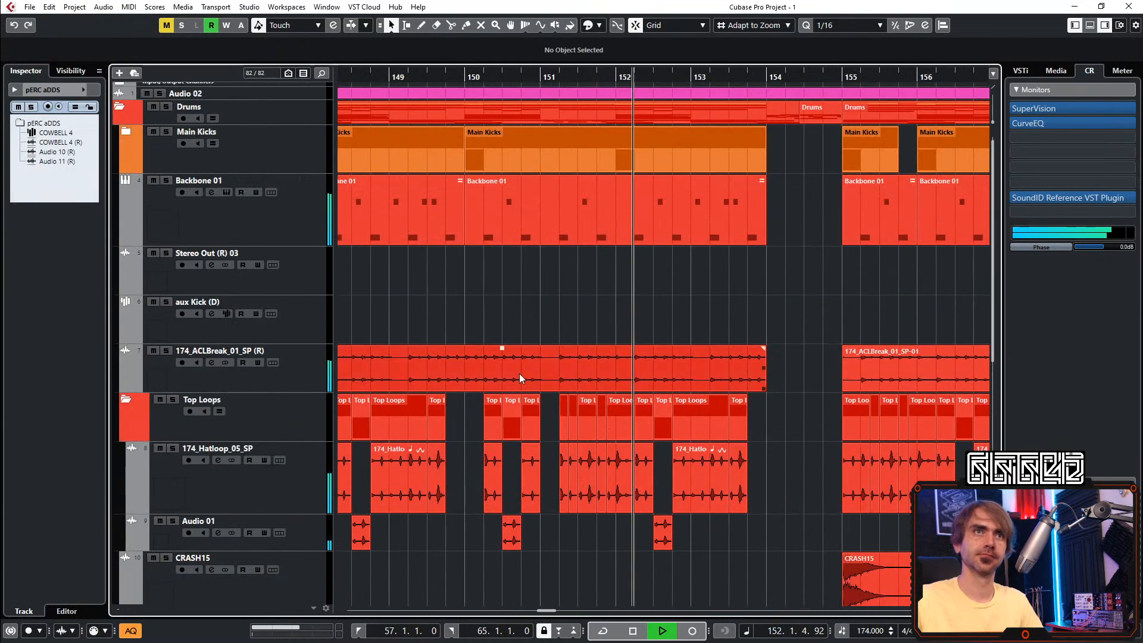
{"action": "left_click", "coordinate": [126, 399]}
{"action": "scroll", "coordinate": [745, 357], "scroll_direction": "down", "scroll_amount": 3}
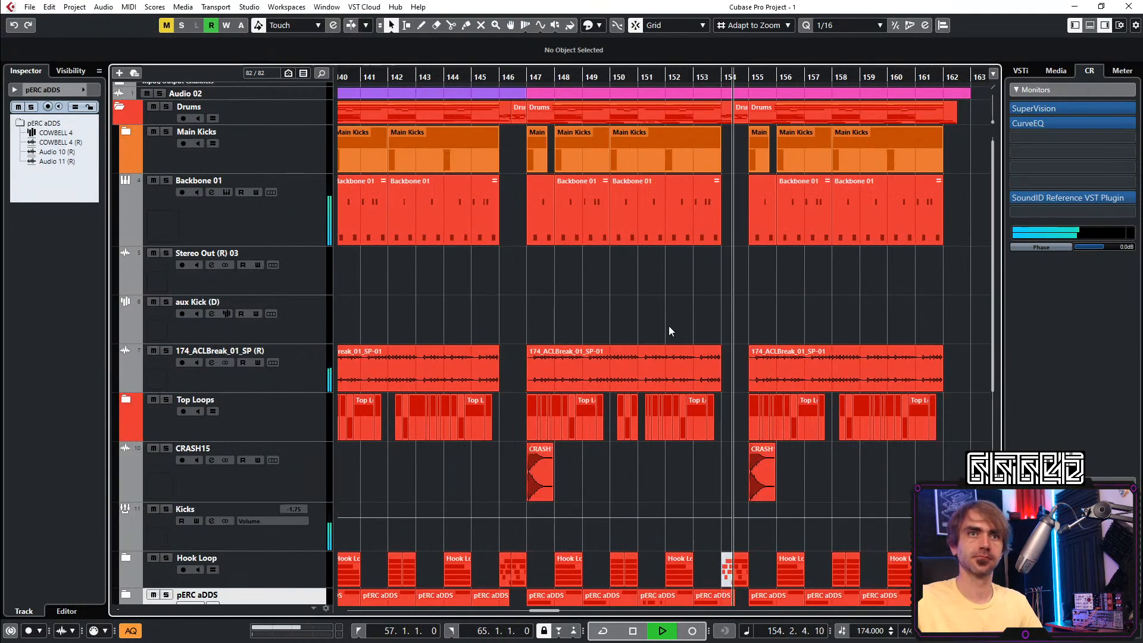
{"action": "scroll", "coordinate": [740, 277], "scroll_direction": "down", "scroll_amount": 4}
{"action": "scroll", "coordinate": [622, 209], "scroll_direction": "right", "scroll_amount": 2}
{"action": "scroll", "coordinate": [666, 314], "scroll_direction": "up", "scroll_amount": 4}
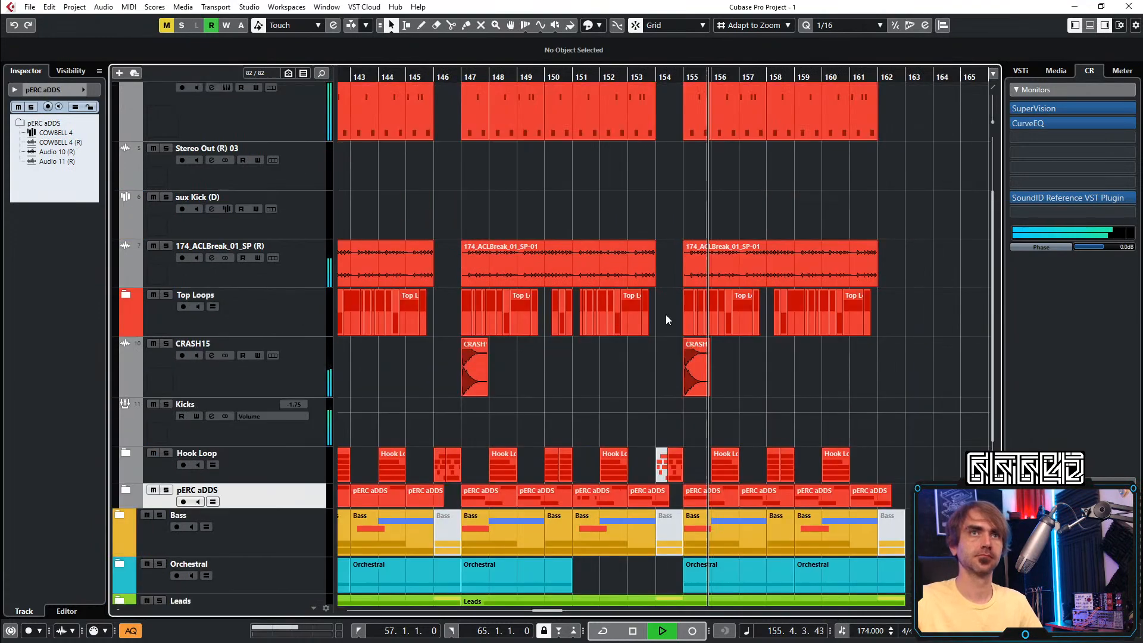
{"action": "scroll", "coordinate": [635, 338], "scroll_direction": "up", "scroll_amount": 3}
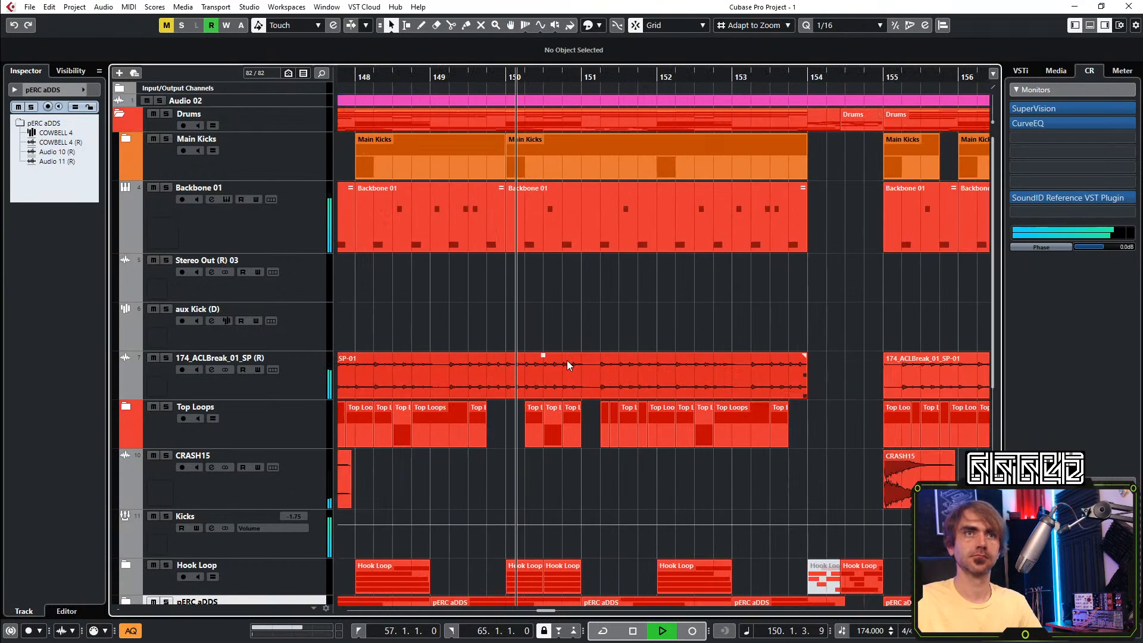
Compare the 174_ACLBreak_01_SP events with the expanded pERC aDDS tracks around bars 147 to 162 during playback
{"action": "left_click", "coordinate": [616, 360]}
{"action": "scroll", "coordinate": [617, 310], "scroll_direction": "down", "scroll_amount": 4}
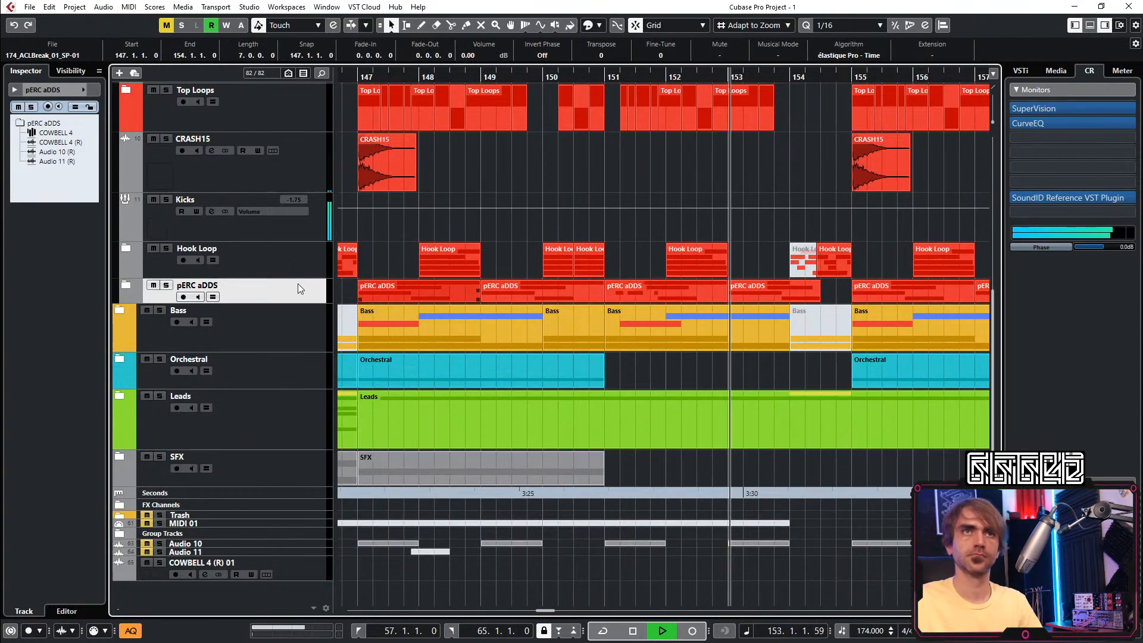
{"action": "left_click", "coordinate": [122, 287]}
{"action": "scroll", "coordinate": [654, 441], "scroll_direction": "right", "scroll_amount": 6}
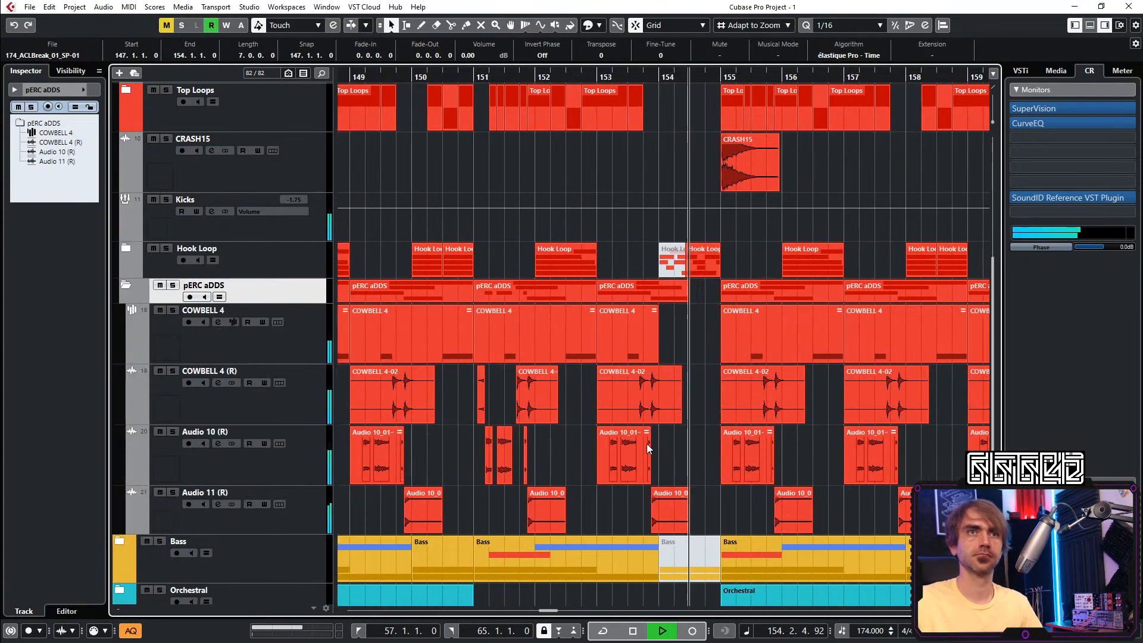
{"action": "scroll", "coordinate": [773, 387], "scroll_direction": "up", "scroll_amount": 5}
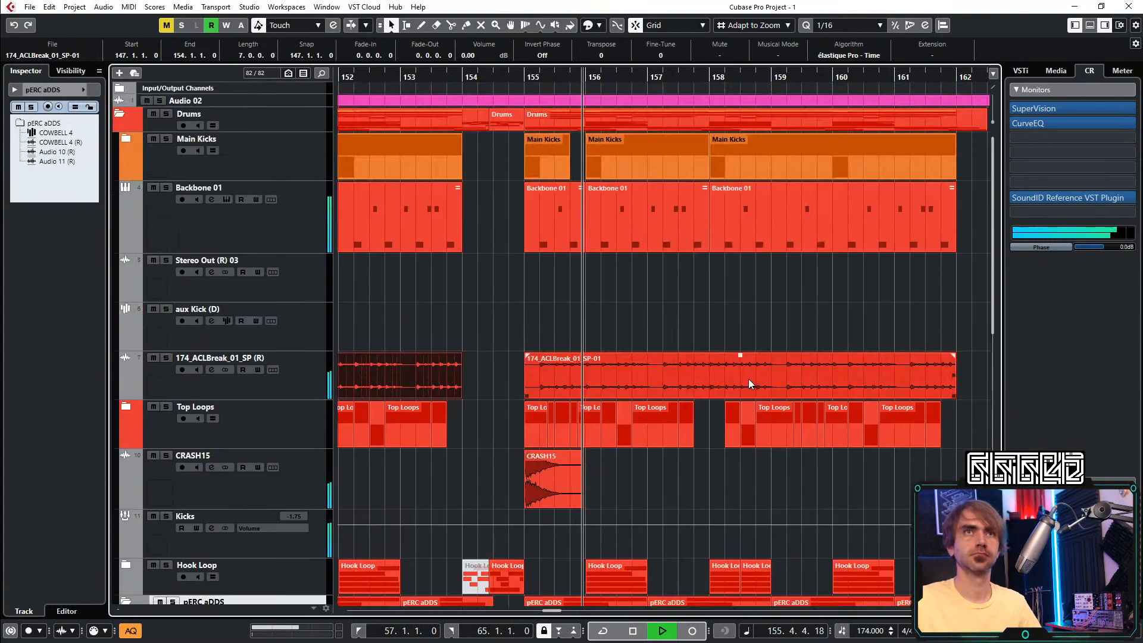
{"action": "scroll", "coordinate": [728, 291], "scroll_direction": "down", "scroll_amount": 3}
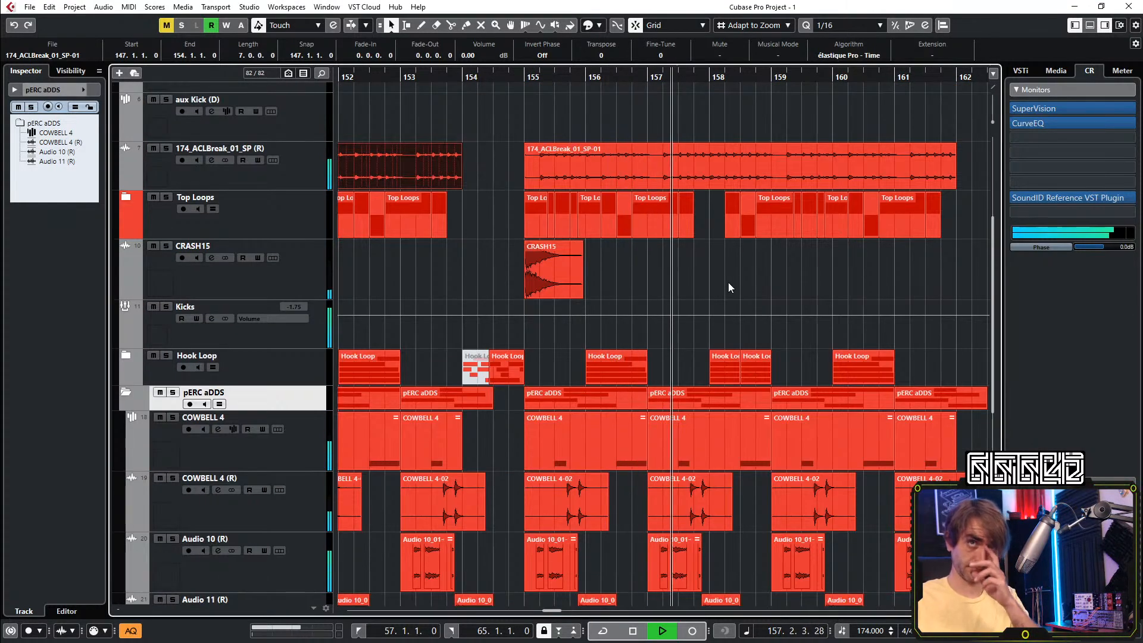
{"action": "scroll", "coordinate": [719, 187], "scroll_direction": "up", "scroll_amount": 2}
{"action": "scroll", "coordinate": [702, 196], "scroll_direction": "down", "scroll_amount": 6}
{"action": "scroll", "coordinate": [690, 250], "scroll_direction": "down", "scroll_amount": 3}
{"action": "key", "text": "space"}
{"action": "key", "text": "space"}
Expand the SFX folder, move its CRASH15 event from bar 157 to bar 154, and replay the transition
{"action": "left_click", "coordinate": [119, 457]}
{"action": "scroll", "coordinate": [628, 460], "scroll_direction": "down", "scroll_amount": 4}
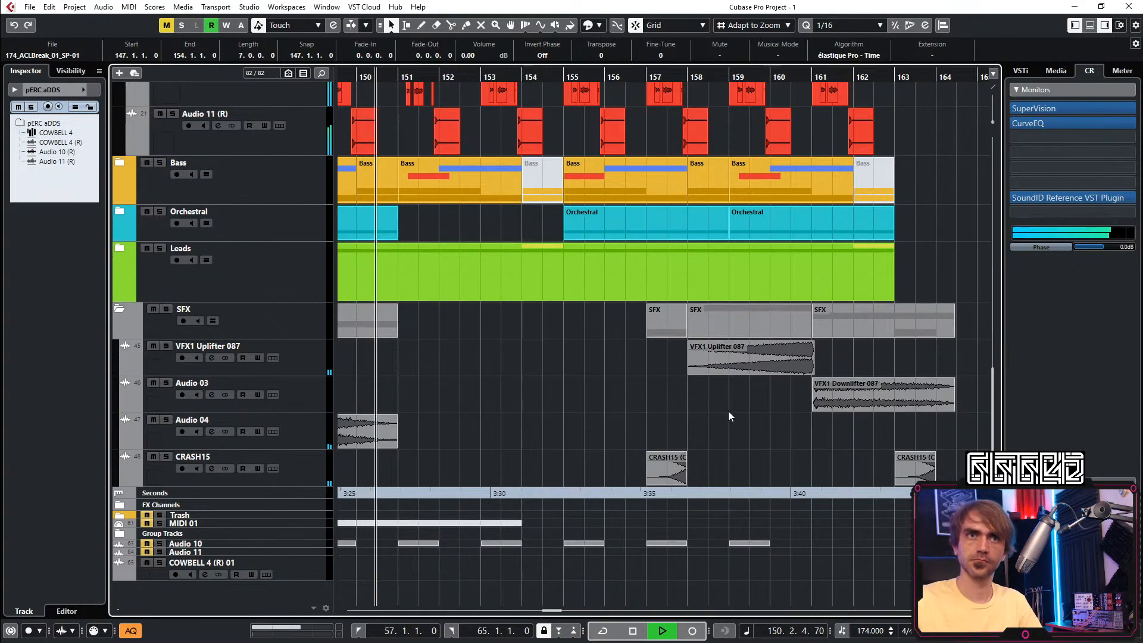
{"action": "scroll", "coordinate": [727, 412], "scroll_direction": "down", "scroll_amount": 2}
{"action": "left_click", "coordinate": [690, 466]}
{"action": "scroll", "coordinate": [621, 236], "scroll_direction": "up", "scroll_amount": 10}
{"action": "scroll", "coordinate": [630, 234], "scroll_direction": "down", "scroll_amount": 10}
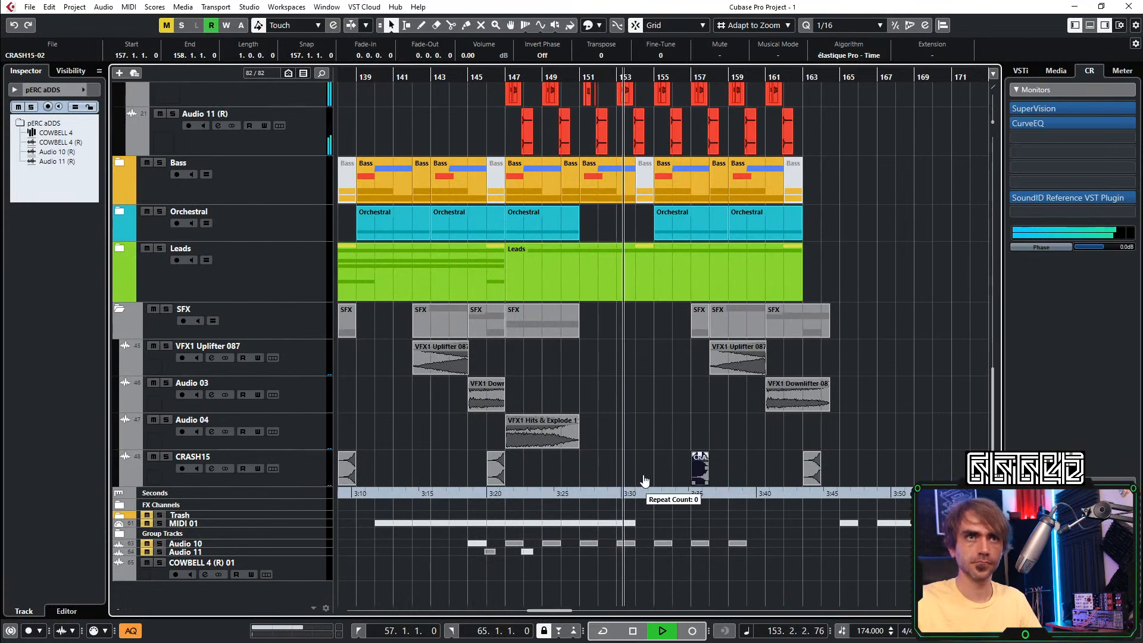
{"action": "left_click_drag", "start_coordinate": [695, 472], "coordinate": [633, 473]}
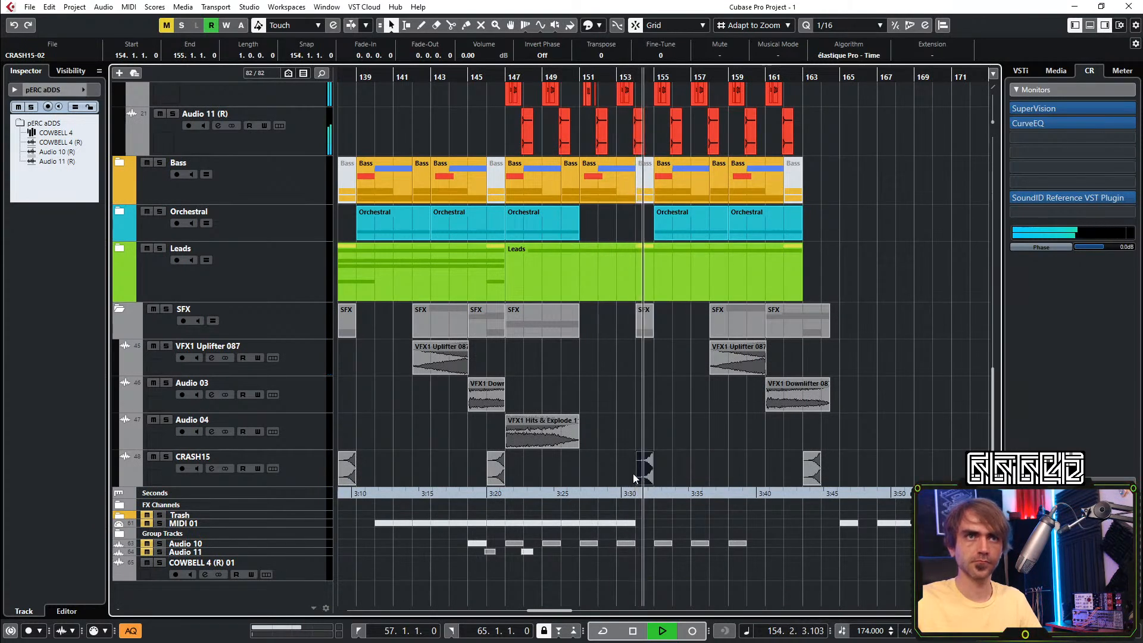
{"action": "scroll", "coordinate": [676, 426], "scroll_direction": "up", "scroll_amount": 1}
{"action": "scroll", "coordinate": [674, 424], "scroll_direction": "up", "scroll_amount": 1}
{"action": "key", "text": "space"}
{"action": "key", "text": "space"}
Split the 174_ACLBreak_01_SP event starting at bar 155 at 157.4.1 and 158.2.1, and mute the slice between
{"action": "scroll", "coordinate": [670, 442], "scroll_direction": "up", "scroll_amount": 5}
{"action": "left_click", "coordinate": [697, 419]}
{"action": "scroll", "coordinate": [724, 406], "scroll_direction": "up", "scroll_amount": 5}
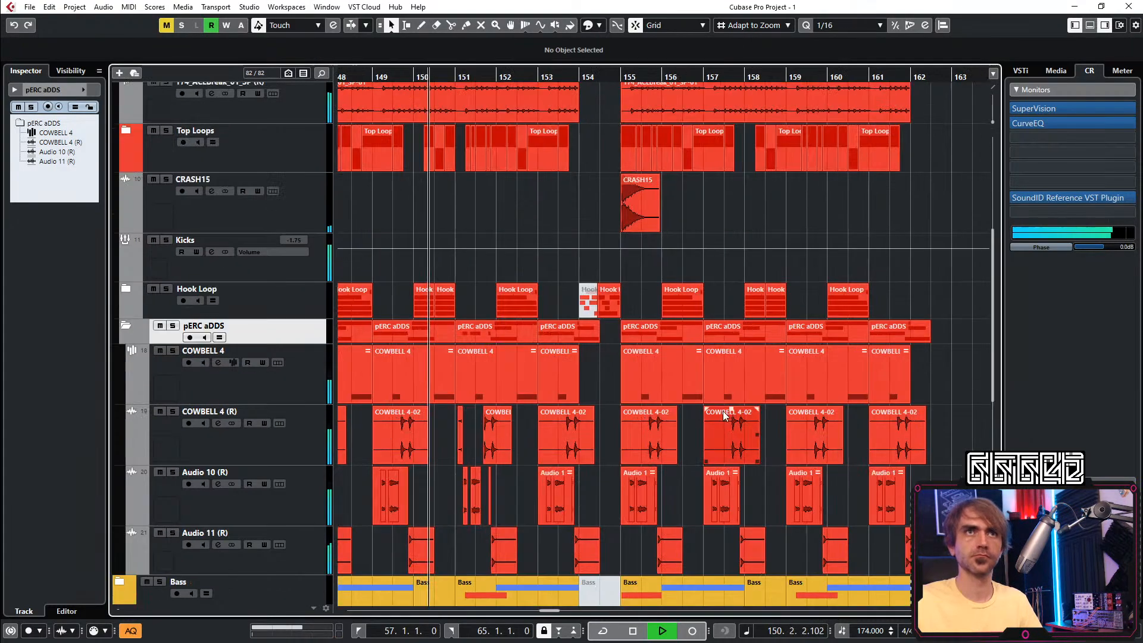
{"action": "scroll", "coordinate": [741, 334], "scroll_direction": "down", "scroll_amount": 2}
{"action": "scroll", "coordinate": [737, 390], "scroll_direction": "up", "scroll_amount": 2}
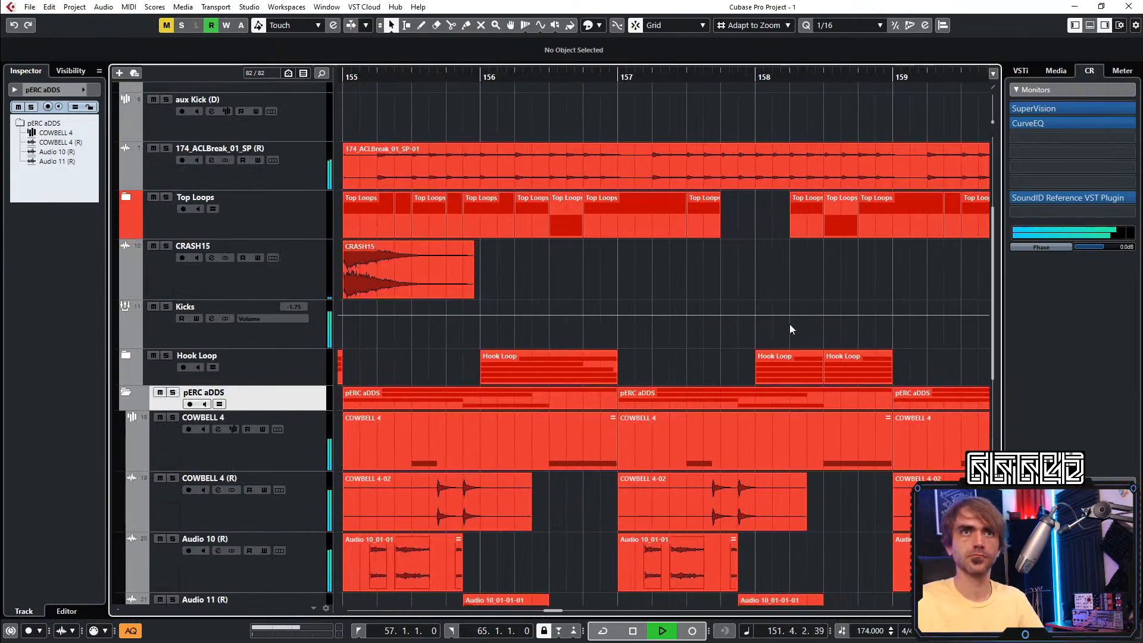
{"action": "scroll", "coordinate": [789, 324], "scroll_direction": "down", "scroll_amount": 1}
{"action": "scroll", "coordinate": [774, 185], "scroll_direction": "up", "scroll_amount": 5}
{"action": "scroll", "coordinate": [742, 259], "scroll_direction": "right", "scroll_amount": 3}
{"action": "left_click", "coordinate": [521, 367]}
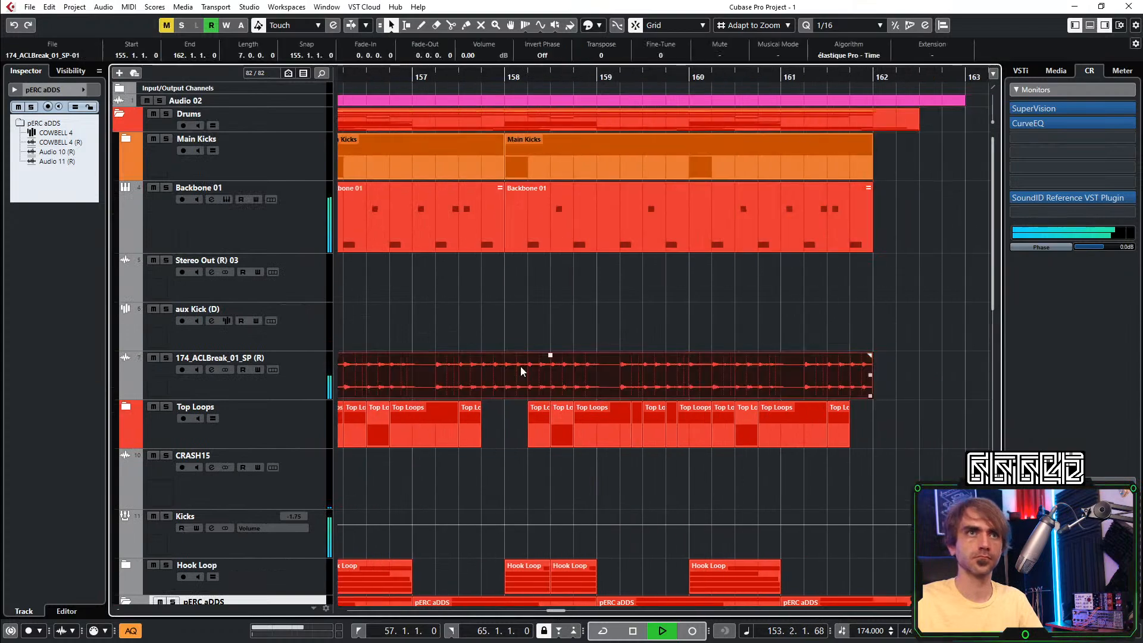
{"action": "left_click", "coordinate": [482, 384]}
{"action": "left_click", "coordinate": [528, 385]}
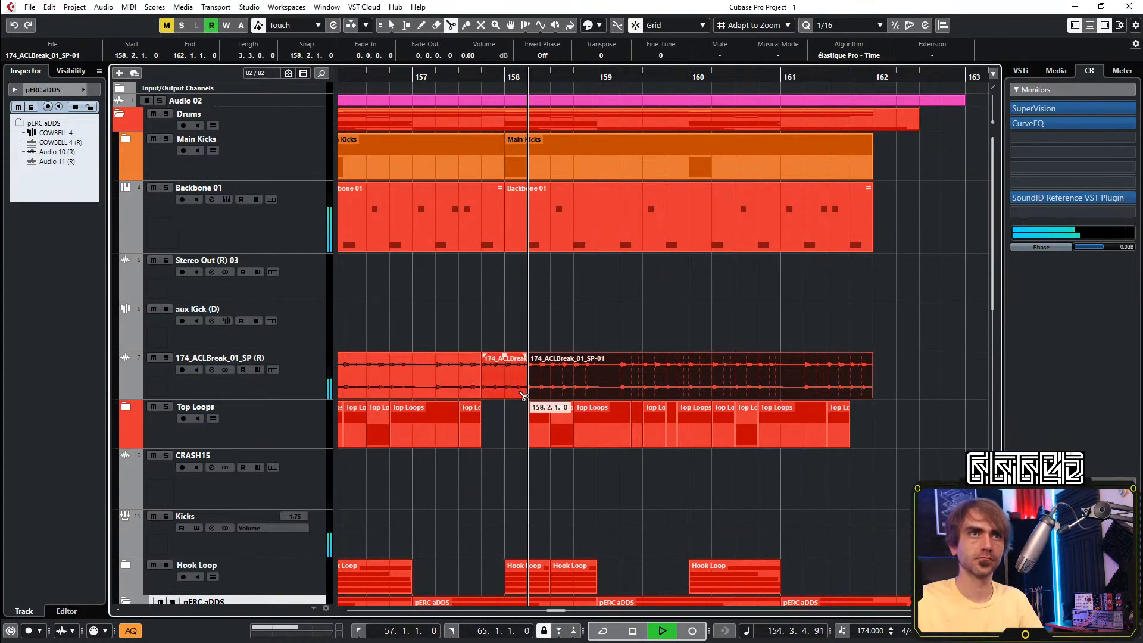
{"action": "left_click_drag", "start_coordinate": [511, 340], "coordinate": [490, 408]}
{"action": "key", "text": "1"}
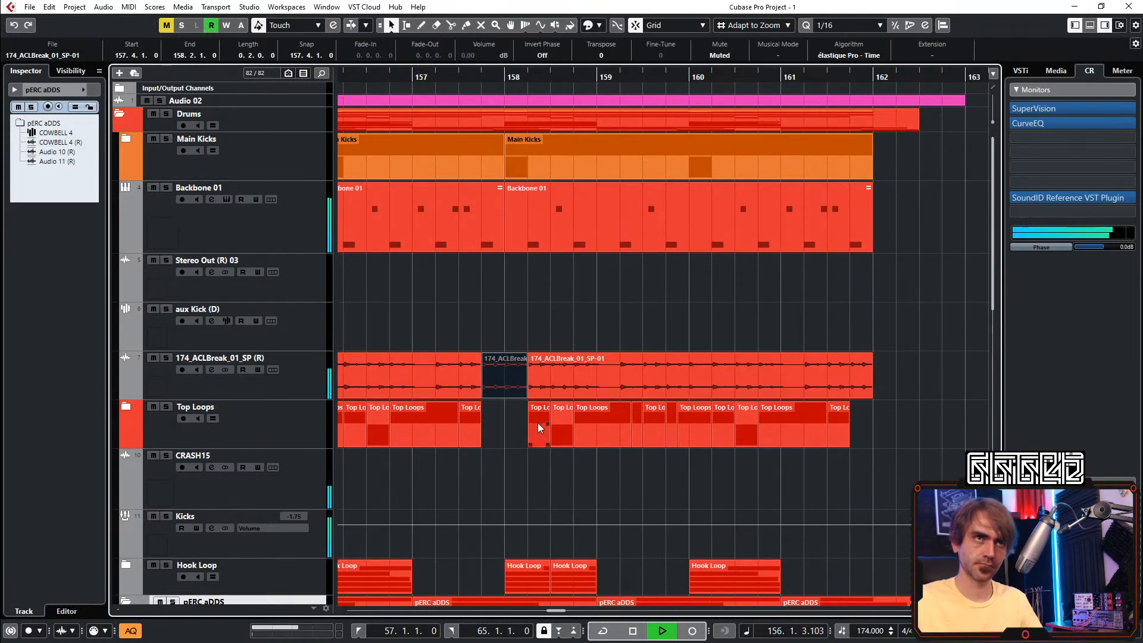
Unmute the break up to 158.1.1 and isolate only the slice from 158.1.1 to 158.2.1
{"action": "scroll", "coordinate": [513, 399], "scroll_direction": "left", "scroll_amount": 2}
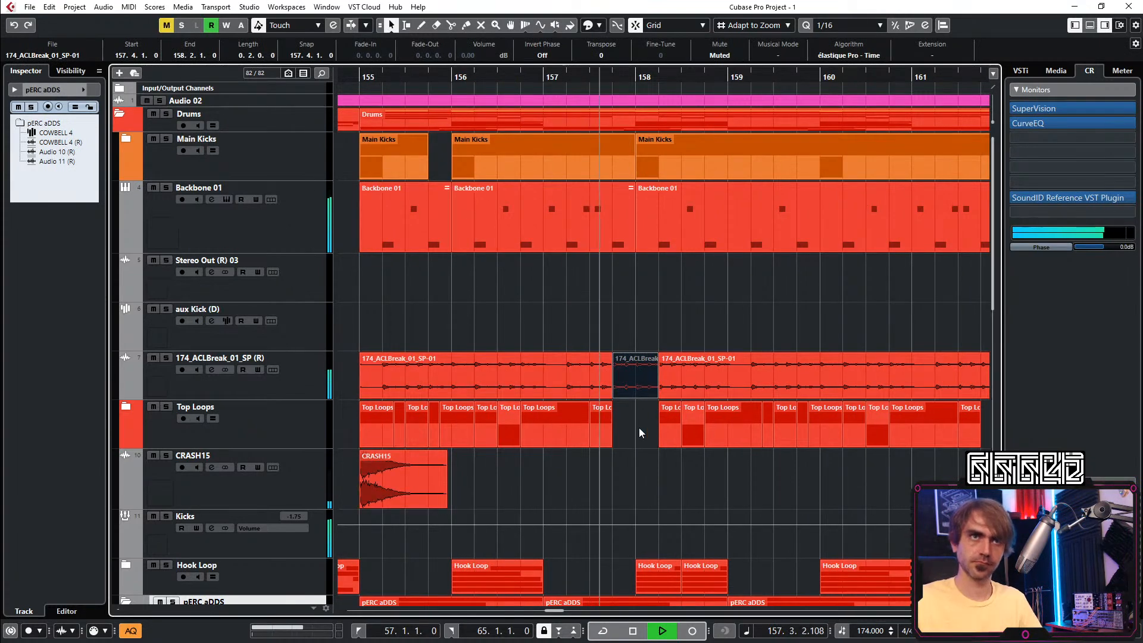
{"action": "key", "text": "7"}
{"action": "left_click", "coordinate": [641, 394]}
{"action": "left_click", "coordinate": [644, 389]}
{"action": "key", "text": "1"}
Bounce the isolated 174_ACLBreak_01_SP slice at 158.1.1, apply the Reverse process to it, and replay it
{"action": "right_click", "coordinate": [654, 379]}
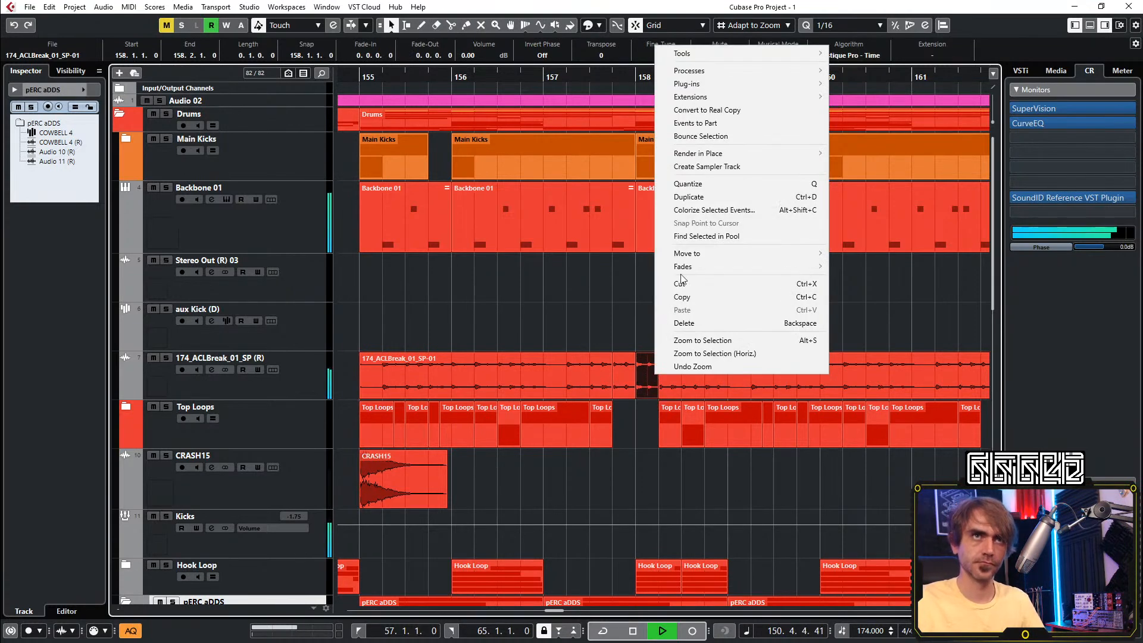
{"action": "left_click", "coordinate": [723, 139]}
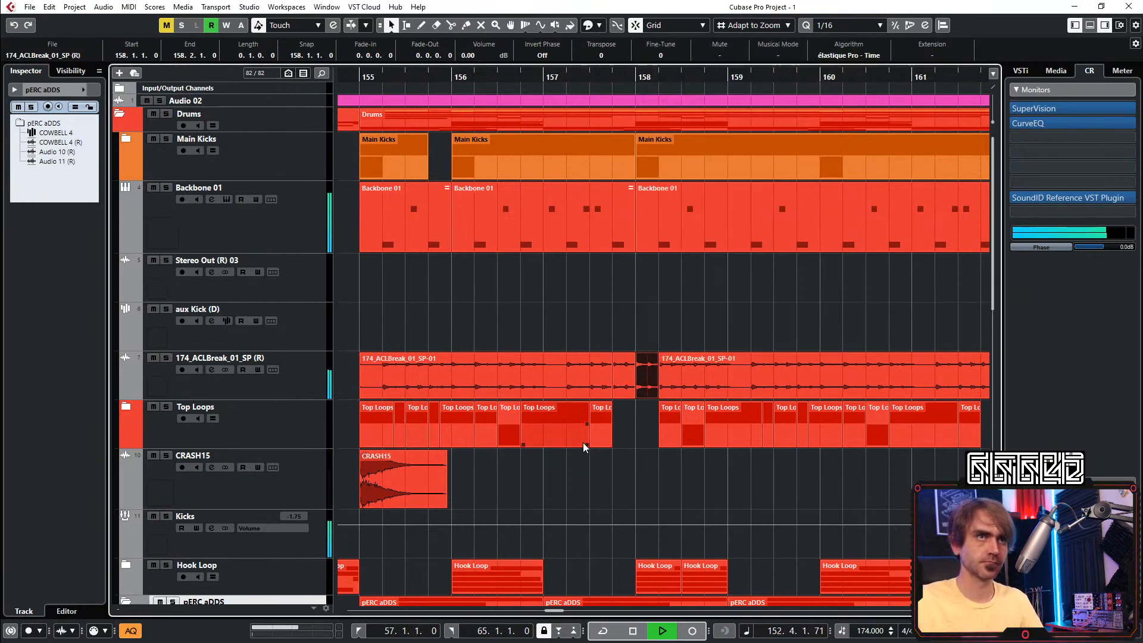
{"action": "right_click", "coordinate": [651, 386]}
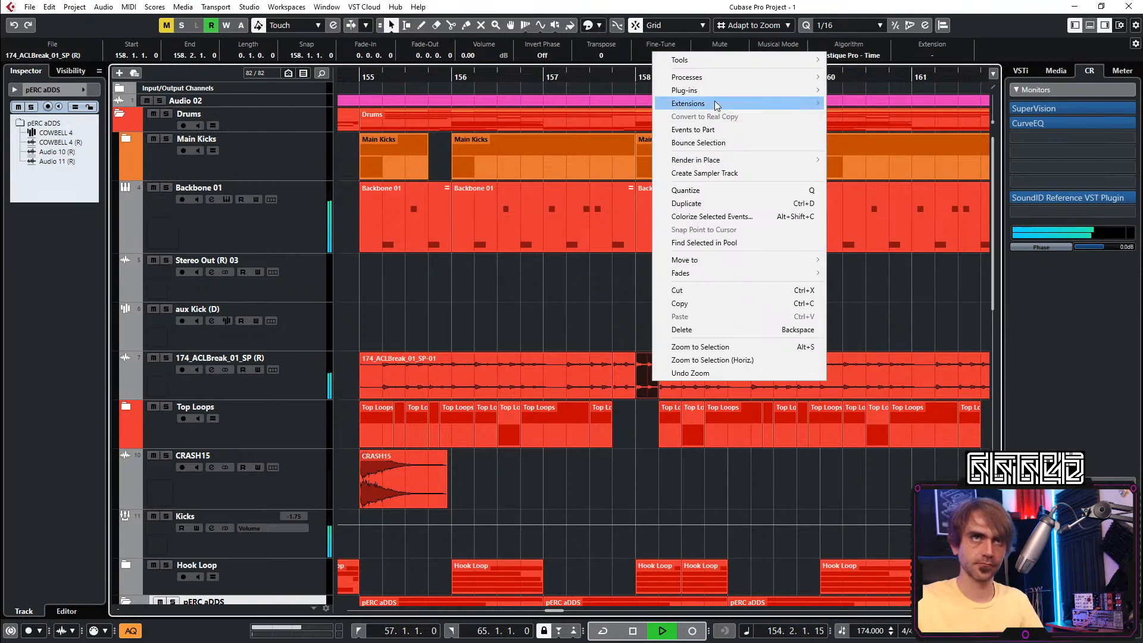
{"action": "left_click", "coordinate": [882, 194]}
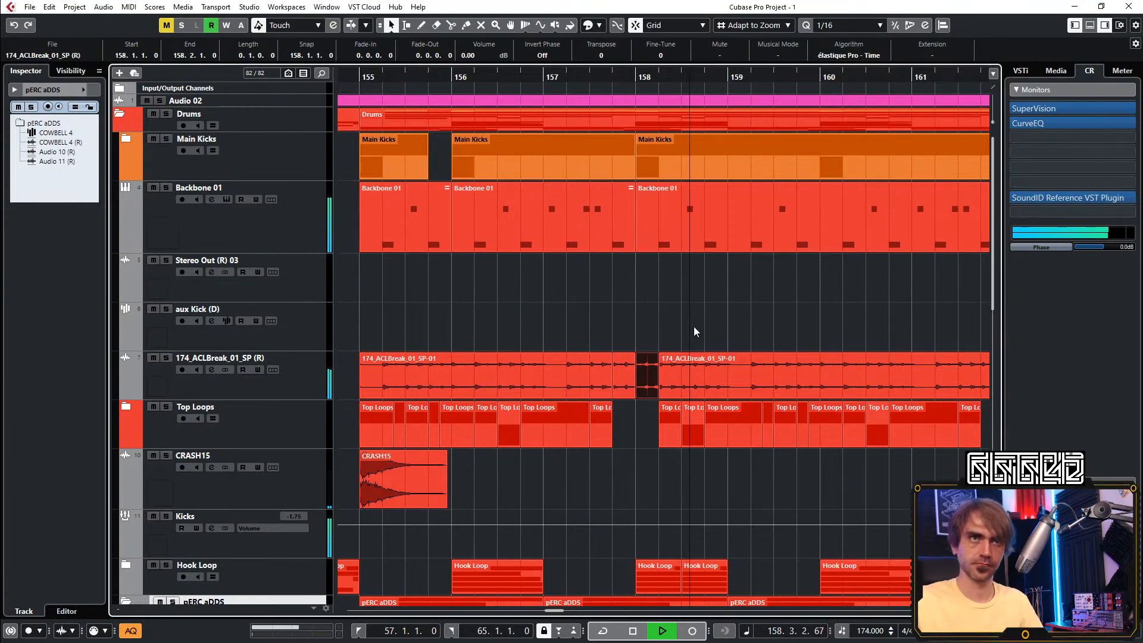
{"action": "key", "text": "space"}
Mute the 174_ACLBreak_01_SP slice from 158.1.1 to 158.2.1 and check the surrounding drum tracks
{"action": "key", "text": "7"}
{"action": "left_click_drag", "start_coordinate": [650, 312], "coordinate": [659, 378]}
{"action": "left_click", "coordinate": [683, 316]}
{"action": "left_click", "coordinate": [701, 353]}
{"action": "scroll", "coordinate": [672, 287], "scroll_direction": "down", "scroll_amount": 5}
{"action": "scroll", "coordinate": [670, 273], "scroll_direction": "up", "scroll_amount": 2}
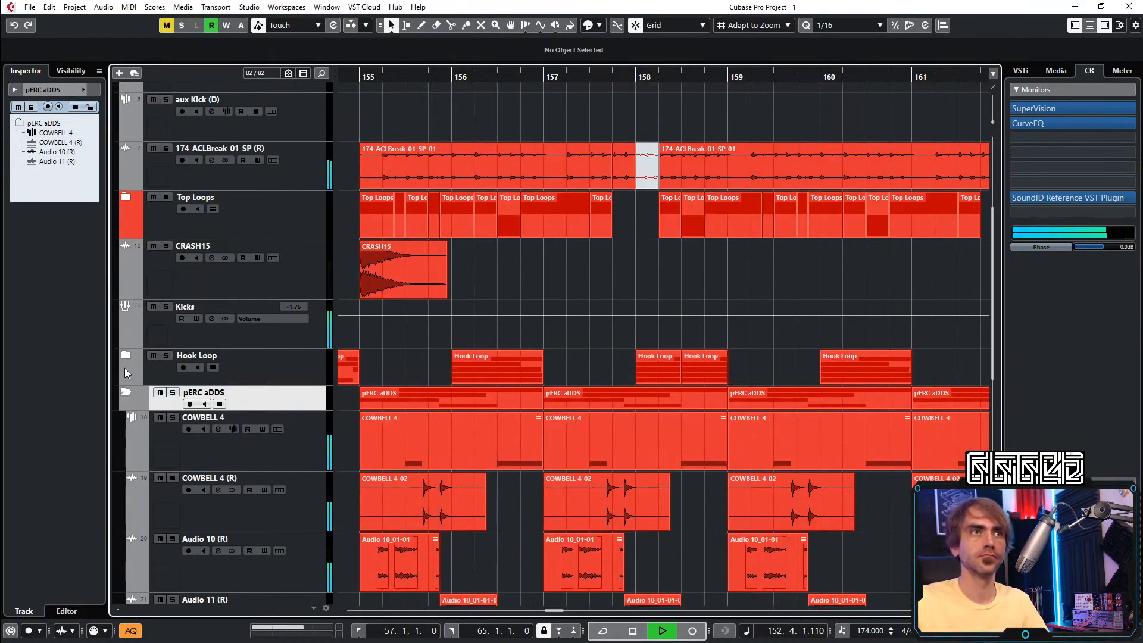
{"action": "scroll", "coordinate": [600, 230], "scroll_direction": "up", "scroll_amount": 4}
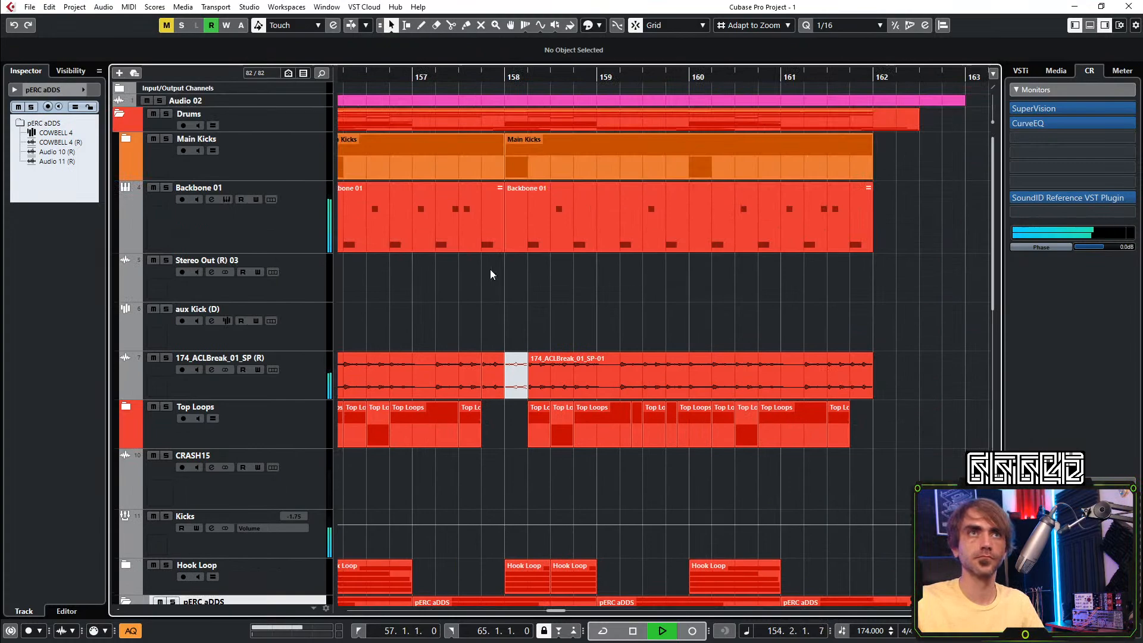
Replay the drums around bar 158 and unmute the 174_ACLBreak_01_SP slice from 158.1.1 to 158.2.1
{"action": "scroll", "coordinate": [604, 269], "scroll_direction": "left", "scroll_amount": 10}
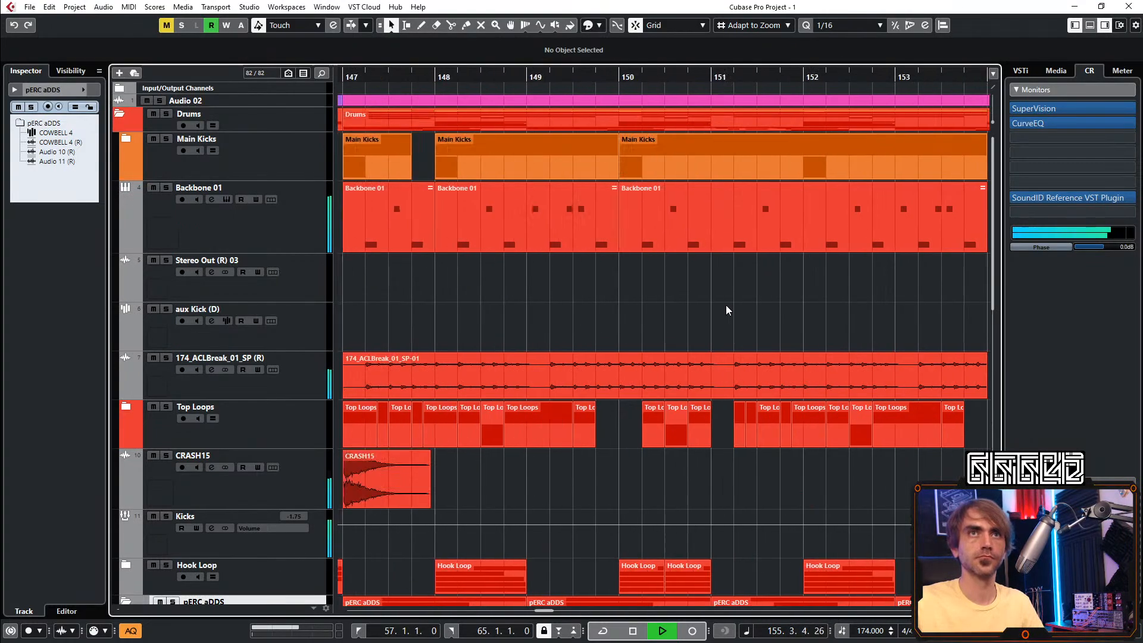
{"action": "scroll", "coordinate": [719, 303], "scroll_direction": "right", "scroll_amount": 10}
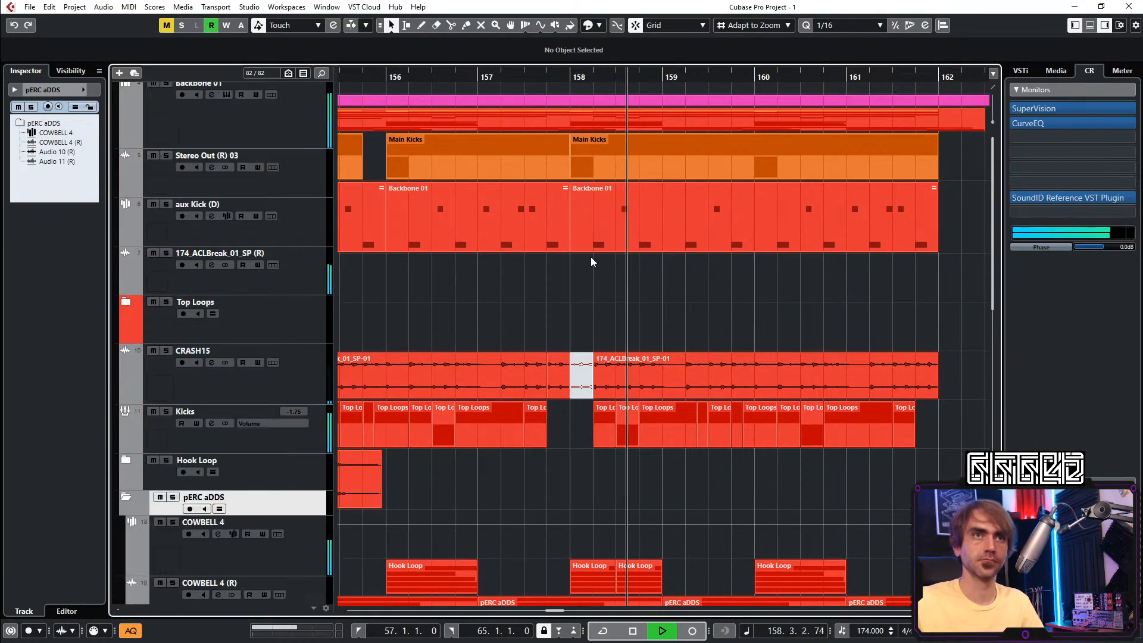
{"action": "scroll", "coordinate": [591, 257], "scroll_direction": "down", "scroll_amount": 5}
{"action": "scroll", "coordinate": [645, 272], "scroll_direction": "down", "scroll_amount": 5}
{"action": "scroll", "coordinate": [654, 305], "scroll_direction": "up", "scroll_amount": 5}
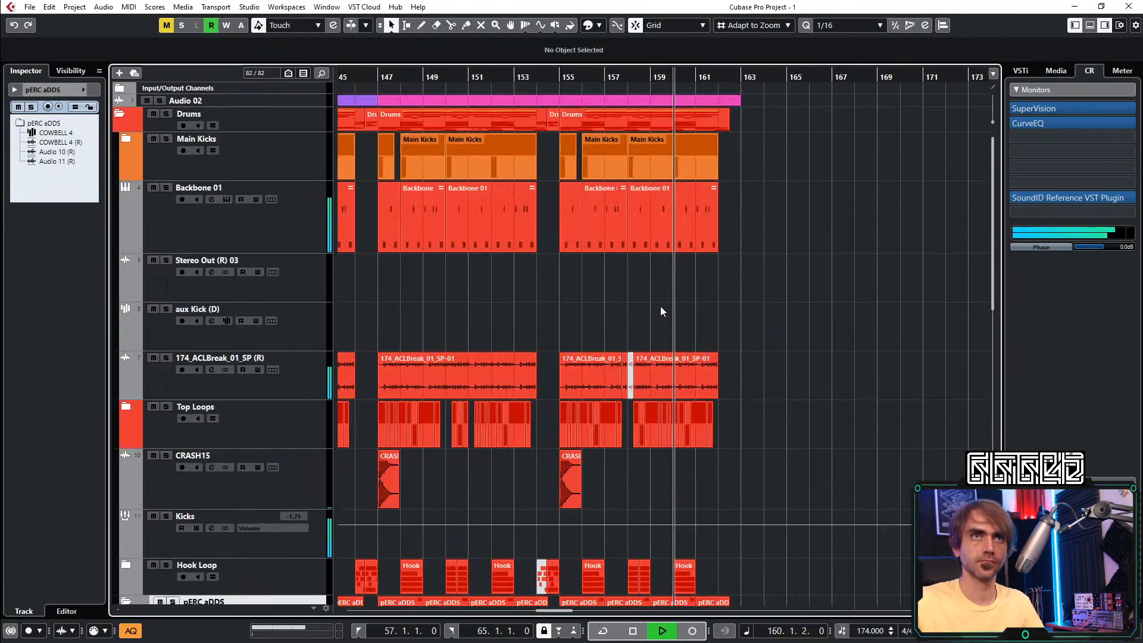
{"action": "scroll", "coordinate": [655, 340], "scroll_direction": "up", "scroll_amount": 5}
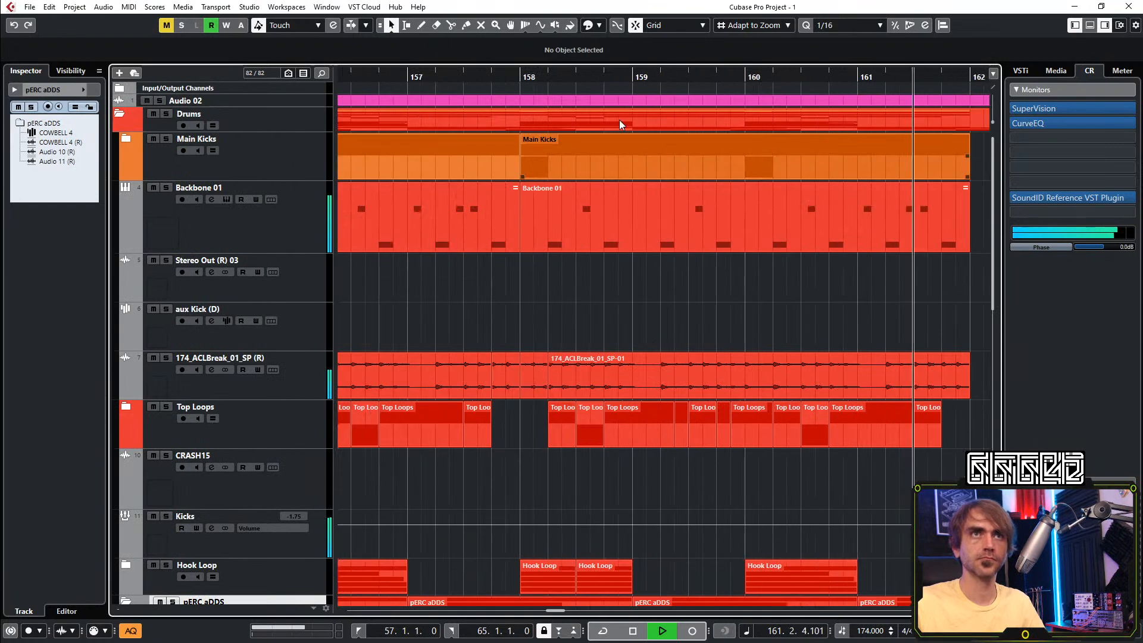
{"action": "key", "text": "space"}
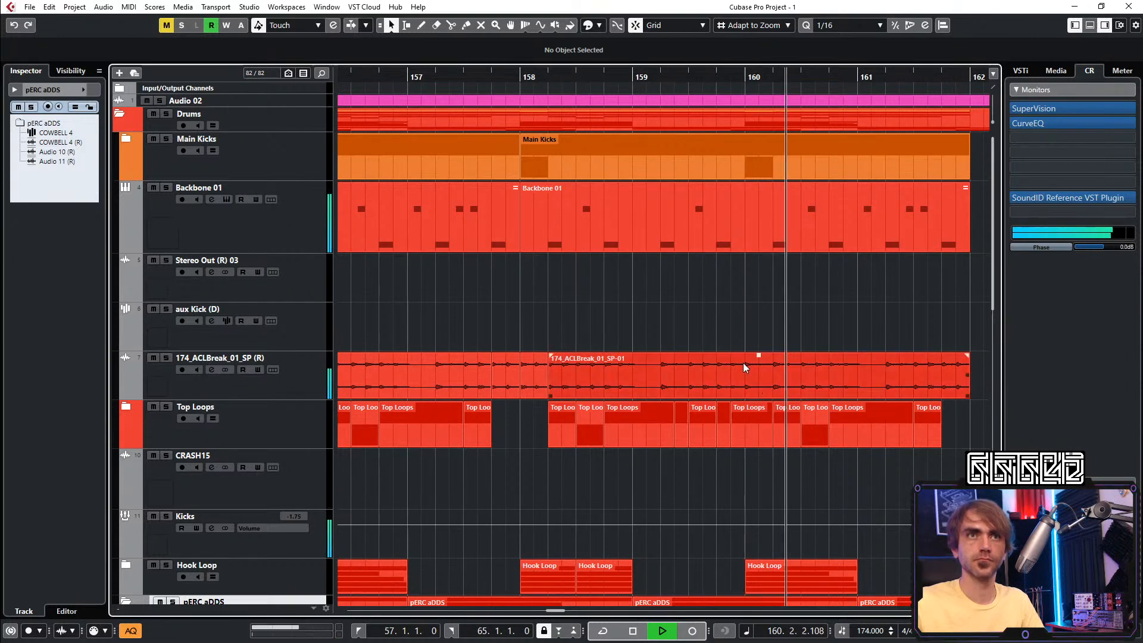
{"action": "left_click", "coordinate": [588, 78]}
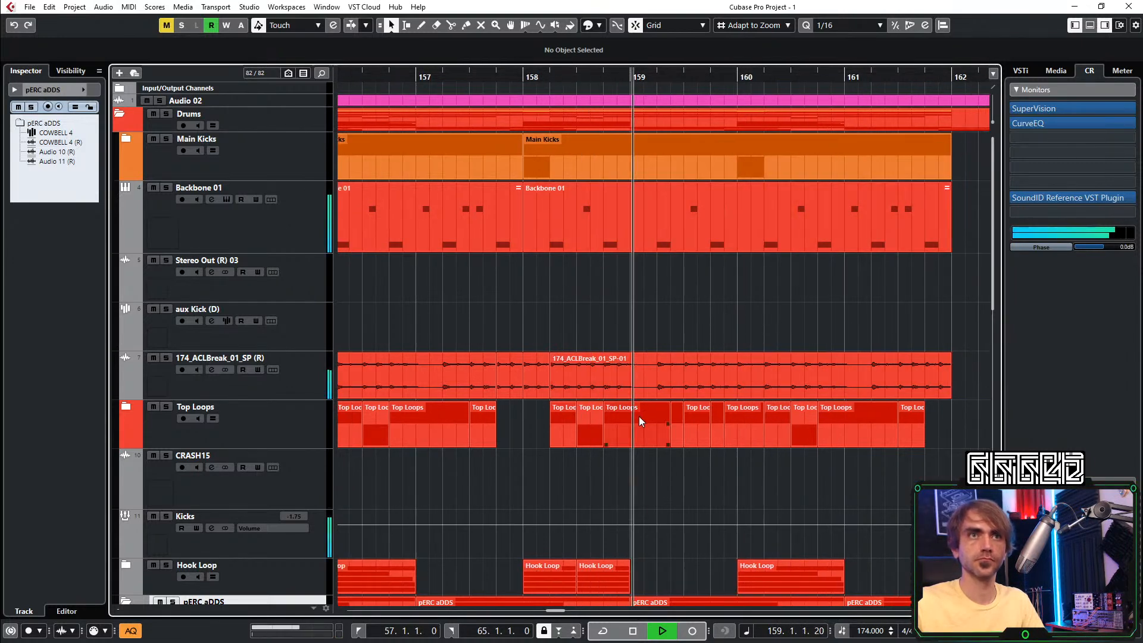
Expand Top Loops, split the 174_Hatloop_05_SP event, and mute the slice from 159.1.1 to 159.2.1
{"action": "left_click", "coordinate": [638, 415]}
{"action": "left_click", "coordinate": [125, 406]}
{"action": "key", "text": "3"}
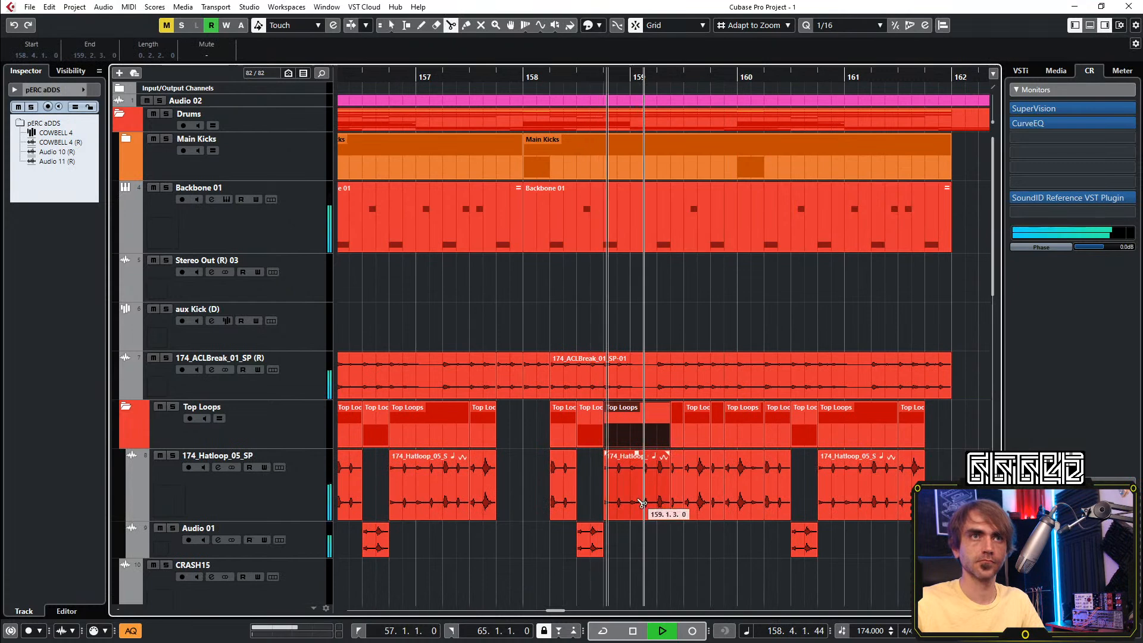
{"action": "left_click", "coordinate": [642, 503]}
{"action": "key", "text": "7"}
{"action": "key", "text": "space"}
{"action": "left_click", "coordinate": [646, 502]}
{"action": "key", "text": "1"}
Trim the start of the bar 159 COWBELL 4-02 event to 159.2.3 and replay the passage
{"action": "scroll", "coordinate": [633, 433], "scroll_direction": "down", "scroll_amount": 8}
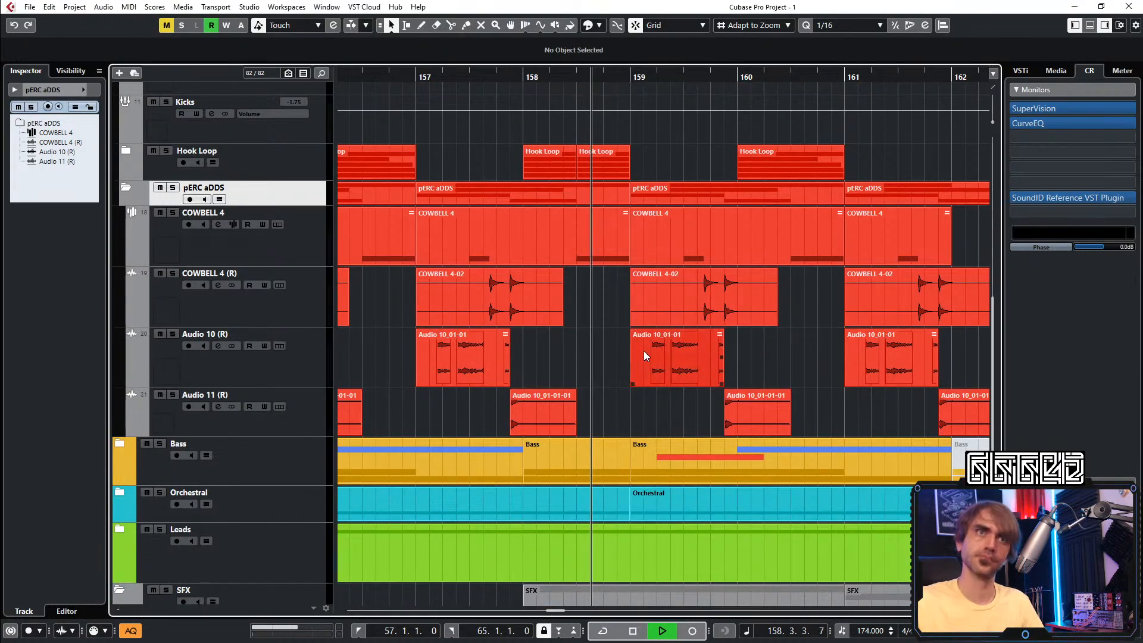
{"action": "left_click", "coordinate": [646, 318]}
{"action": "key", "text": "space"}
{"action": "key", "text": "space"}
{"action": "left_click_drag", "start_coordinate": [638, 329], "coordinate": [689, 318]}
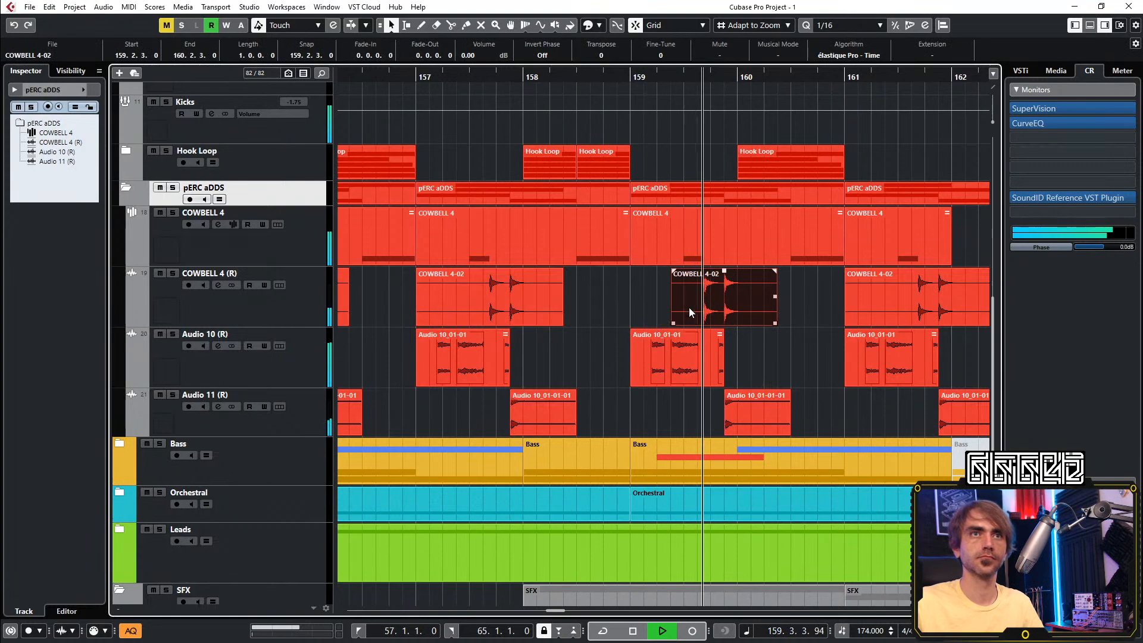
{"action": "key", "text": "g"}
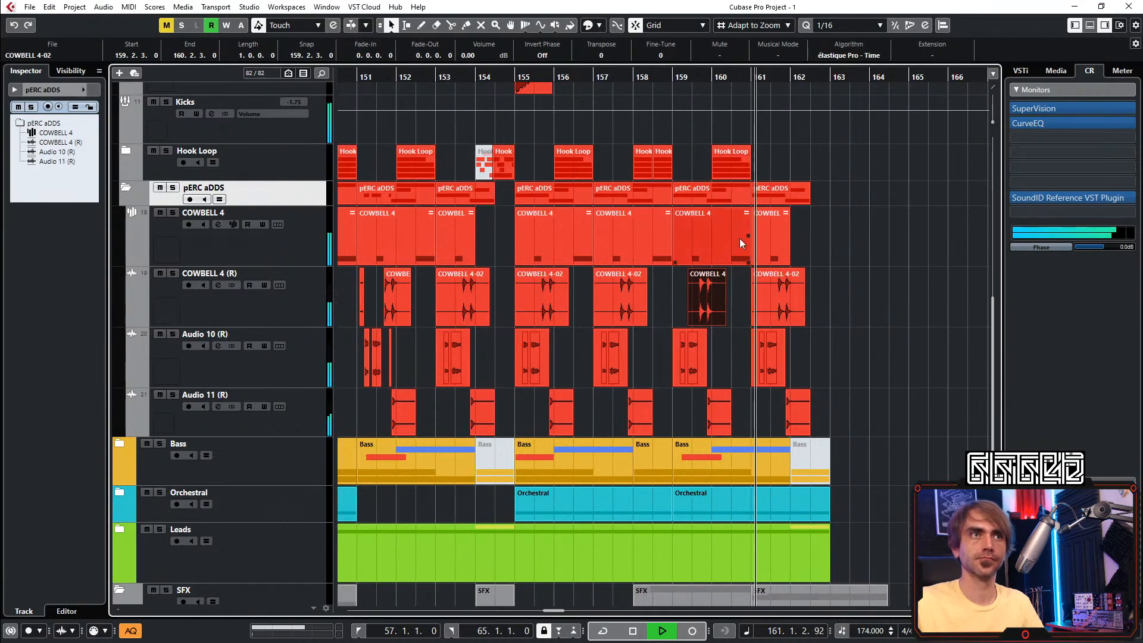
{"action": "key", "text": "space"}
{"action": "key", "text": "space"}
{"action": "key", "text": "h"}
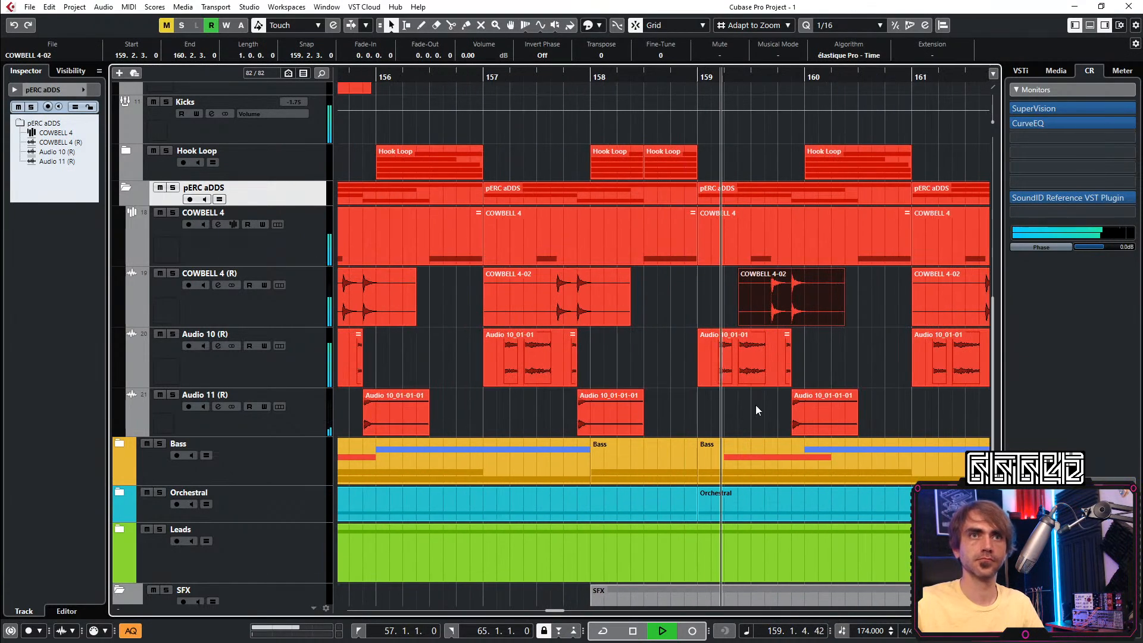
Copy the Audio 10_01-01-01 event at 159.4.3 on Audio 11 (R) to 158.4.3 and replay it
{"action": "left_click_drag", "start_coordinate": [816, 412], "coordinate": [706, 409]}
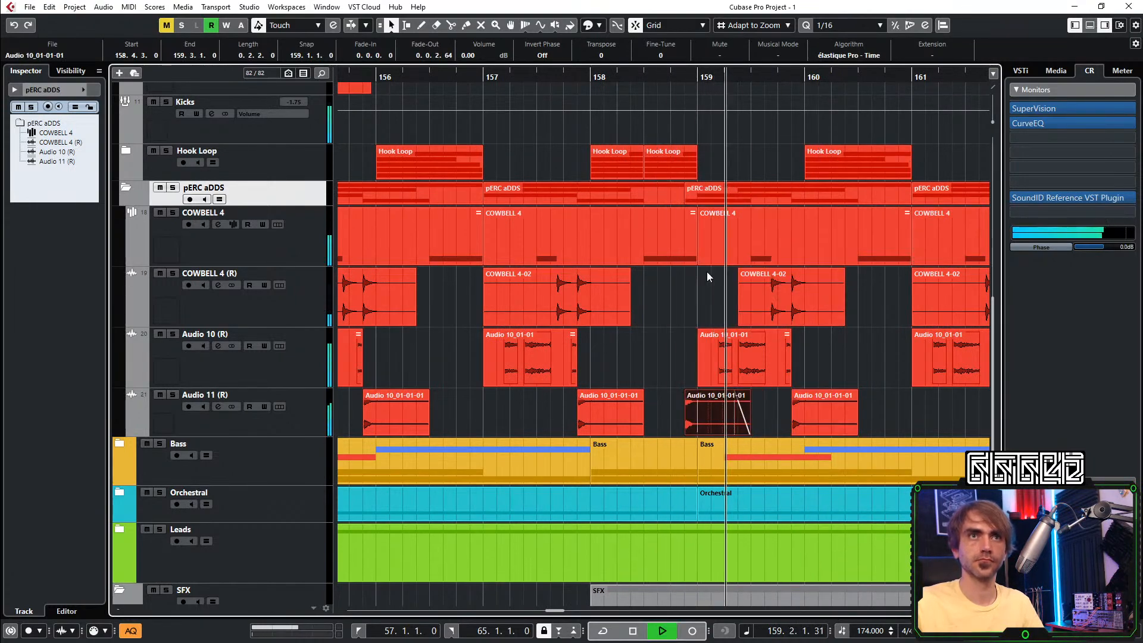
{"action": "scroll", "coordinate": [709, 262], "scroll_direction": "up", "scroll_amount": 2}
{"action": "key", "text": "space"}
{"action": "key", "text": "space"}
{"action": "scroll", "coordinate": [719, 309], "scroll_direction": "up", "scroll_amount": 3}
{"action": "scroll", "coordinate": [771, 261], "scroll_direction": "down", "scroll_amount": 5}
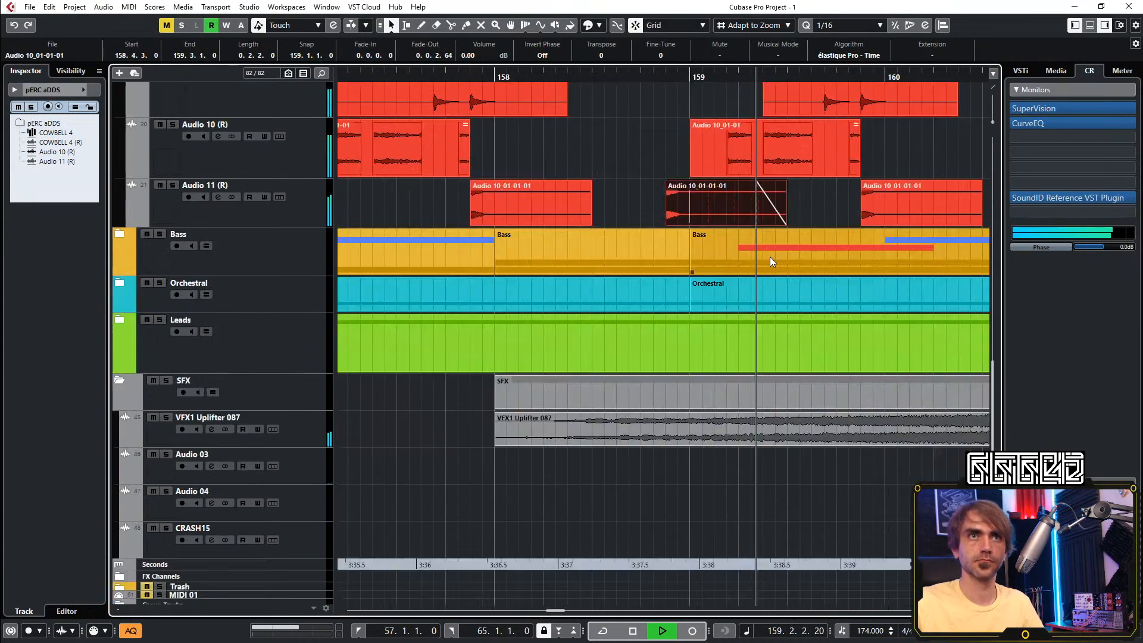
Shift the copied Audio 10_01-01-01 event to 158.4.4 and audition its timing repeatedly
{"action": "key", "text": "space"}
{"action": "mouse_move", "coordinate": [703, 197]}
{"action": "left_mouse_down"}
{"action": "mouse_move", "coordinate": [754, 209]}
{"action": "mouse_move", "coordinate": [716, 195]}
{"action": "left_mouse_up"}
{"action": "key", "text": "space"}
{"action": "key", "text": "space"}
{"action": "key", "text": "space"}
{"action": "key", "text": "space"}
{"action": "key", "text": "space"}
{"action": "key", "text": "space"}
{"action": "key", "text": "space"}
{"action": "key", "text": "space"}
{"action": "key", "text": "space"}
{"action": "key", "text": "space"}
{"action": "key", "text": "space"}
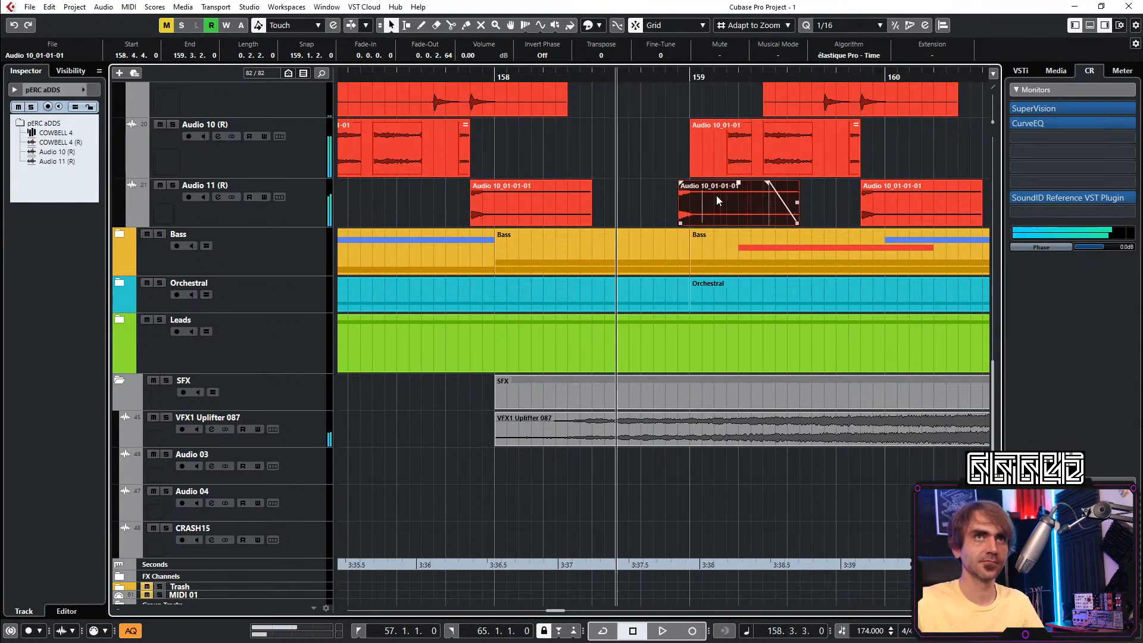
Move the copied Audio 10_01-01-01 event on Audio 11 (R) to 159.1.1 and replay the transition
{"action": "key", "text": "space"}
{"action": "mouse_move", "coordinate": [716, 201]}
{"action": "left_mouse_down"}
{"action": "mouse_move", "coordinate": [742, 201]}
{"action": "mouse_move", "coordinate": [730, 198]}
{"action": "left_mouse_up"}
{"action": "key", "text": "space"}
{"action": "key", "text": "space"}
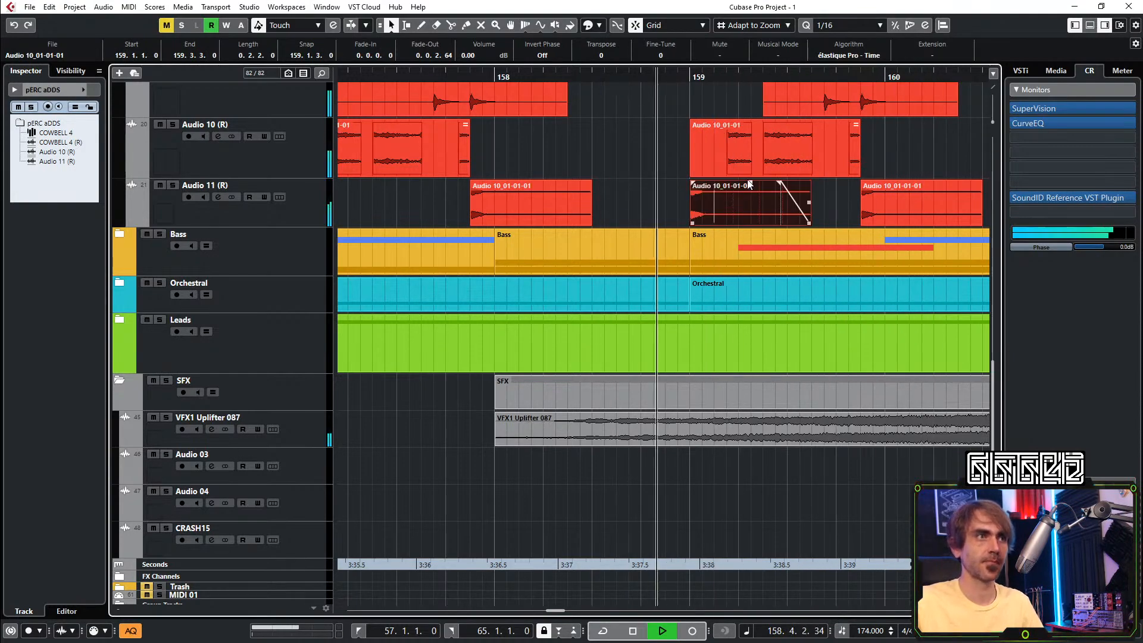
{"action": "scroll", "coordinate": [768, 206], "scroll_direction": "down", "scroll_amount": 4}
{"action": "key", "text": "space"}
{"action": "key", "text": "space"}
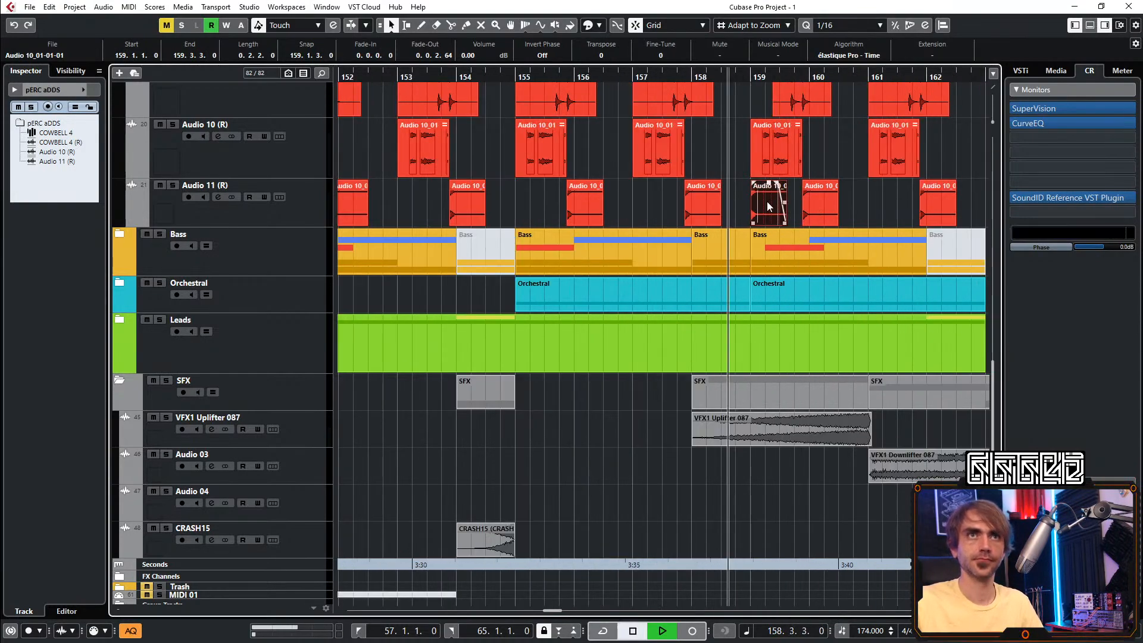
Select all events on Audio 11 (R) and shorten them to length 0.1.0.0 with a 0.0.2.75 fade-out
{"action": "left_click_drag", "start_coordinate": [769, 203], "coordinate": [575, 204]}
{"action": "scroll", "coordinate": [576, 209], "scroll_direction": "up", "scroll_amount": 5}
{"action": "scroll", "coordinate": [569, 488], "scroll_direction": "up", "scroll_amount": 3}
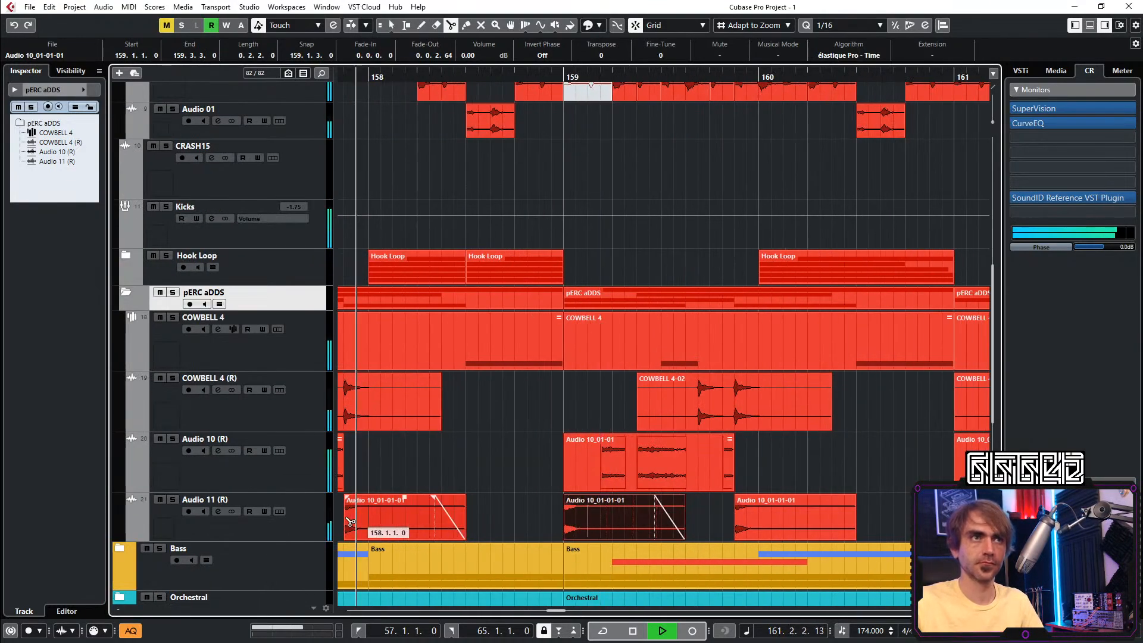
{"action": "right_click", "coordinate": [306, 516]}
{"action": "left_click", "coordinate": [387, 250]}
{"action": "key", "text": "space"}
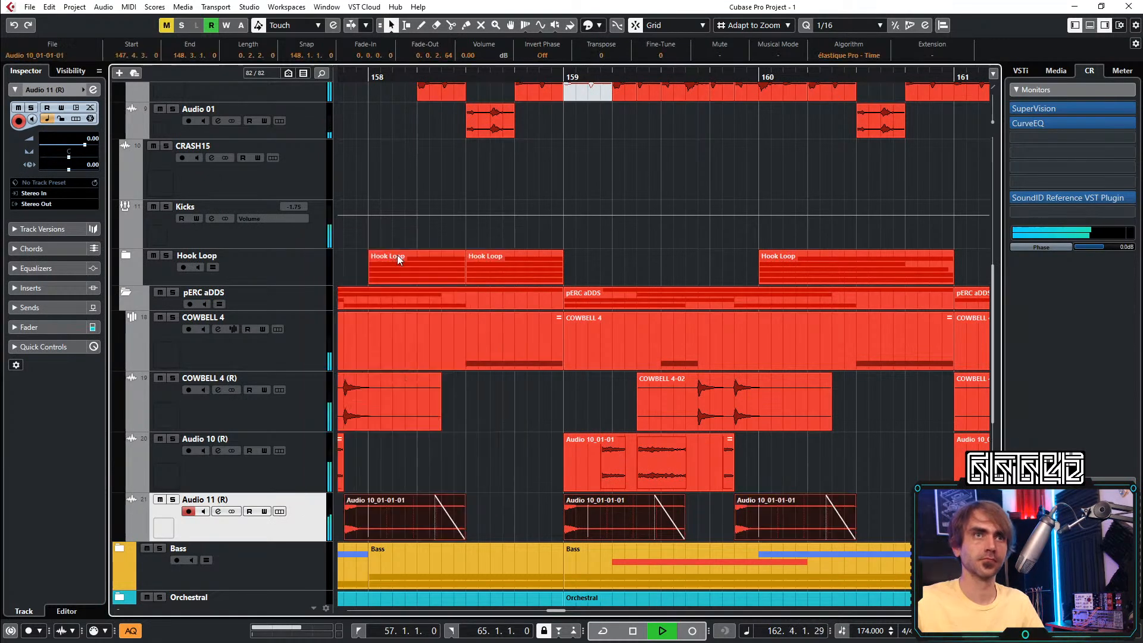
{"action": "left_click_drag", "start_coordinate": [653, 497], "coordinate": [652, 497]}
{"action": "key", "text": "space"}
{"action": "left_click_drag", "start_coordinate": [683, 538], "coordinate": [612, 543]}
{"action": "key", "text": "space"}
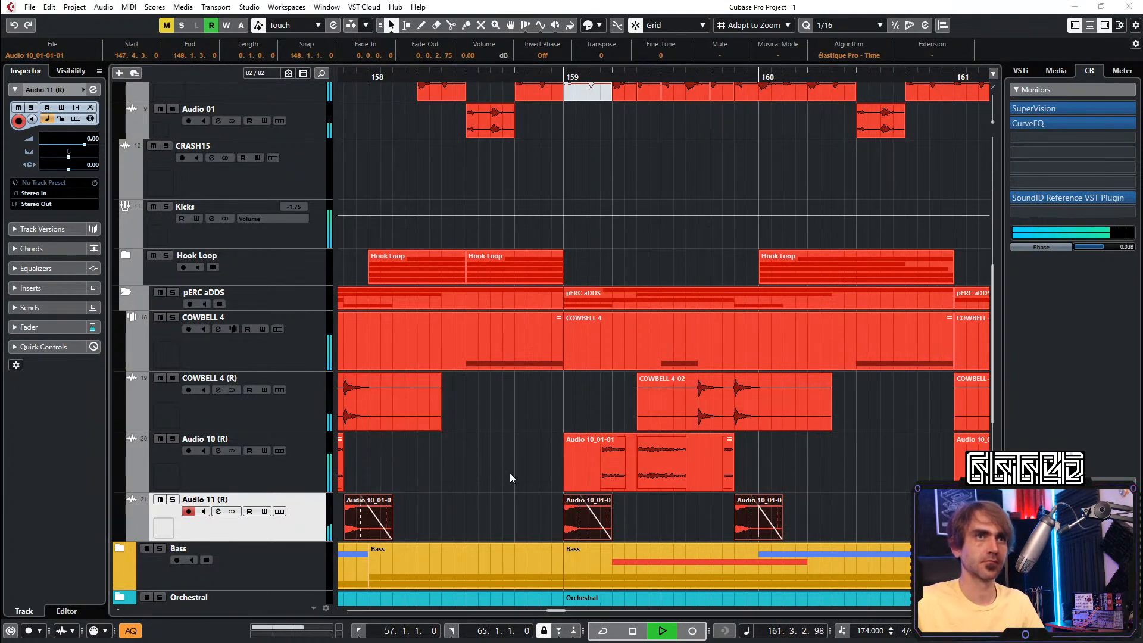
{"action": "left_click", "coordinate": [516, 435]}
Replay bars 158 to 160, briefly solo Audio 11 (R), and check the shortened hits against the other tracks
{"action": "scroll", "coordinate": [511, 417], "scroll_direction": "down", "scroll_amount": 3}
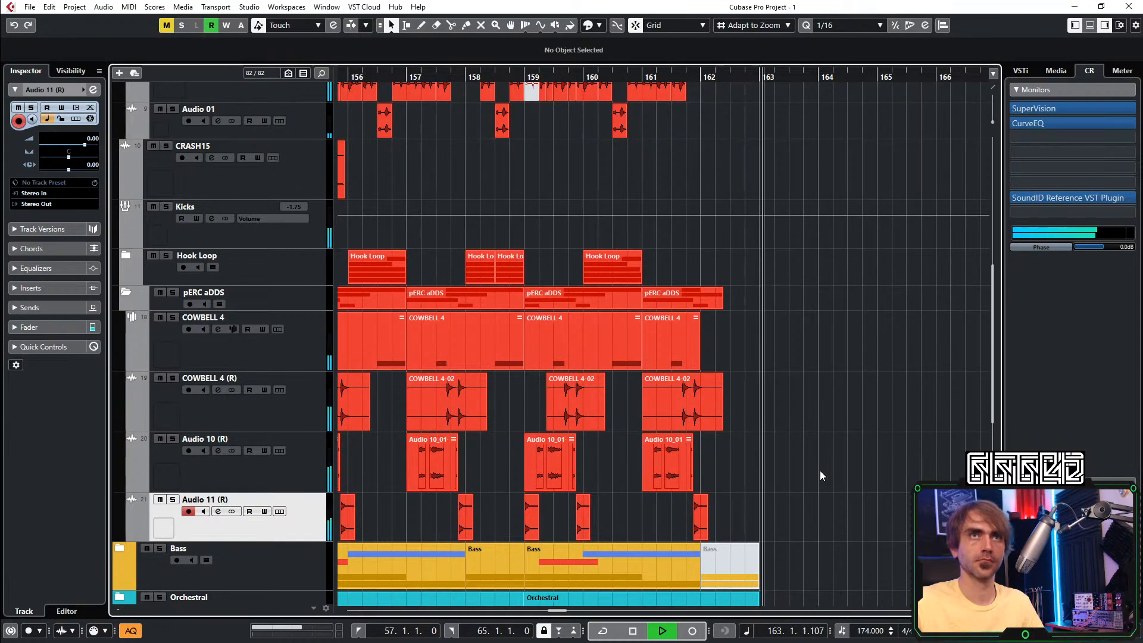
{"action": "scroll", "coordinate": [804, 477], "scroll_direction": "up", "scroll_amount": 5}
{"action": "scroll", "coordinate": [817, 404], "scroll_direction": "down", "scroll_amount": 5}
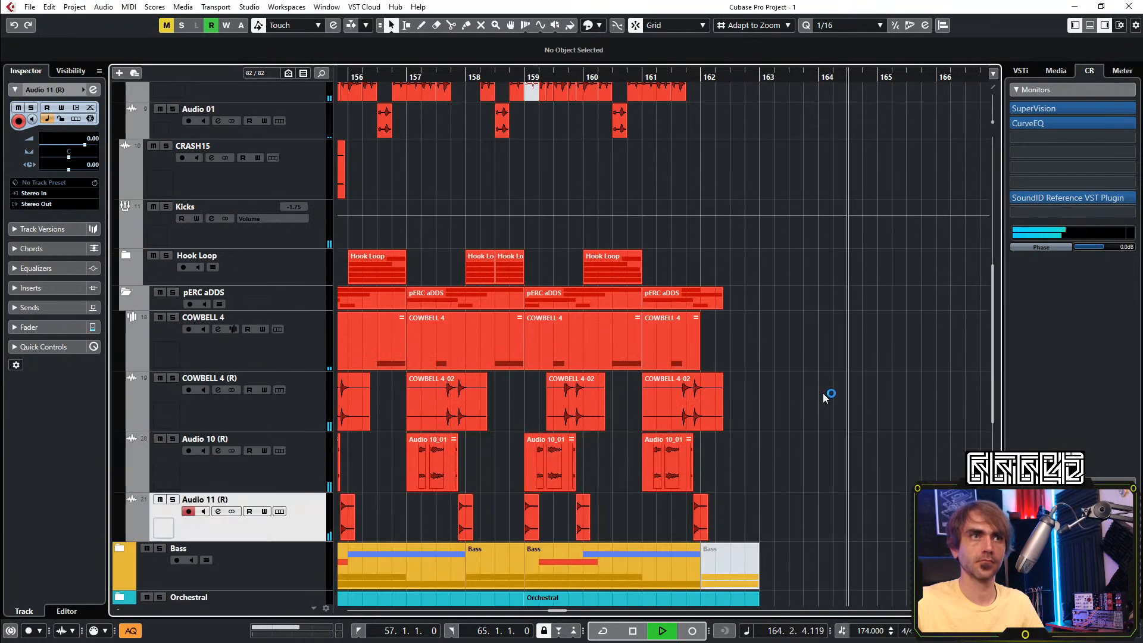
{"action": "scroll", "coordinate": [826, 398], "scroll_direction": "down", "scroll_amount": 3}
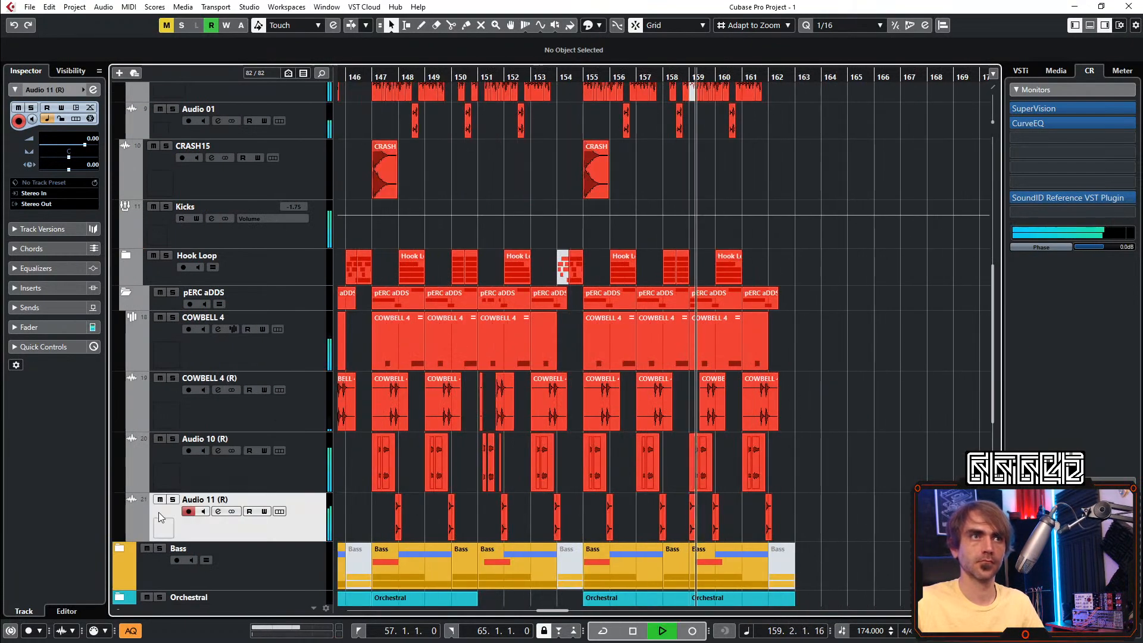
{"action": "left_click", "coordinate": [173, 501]}
{"action": "key", "text": "space"}
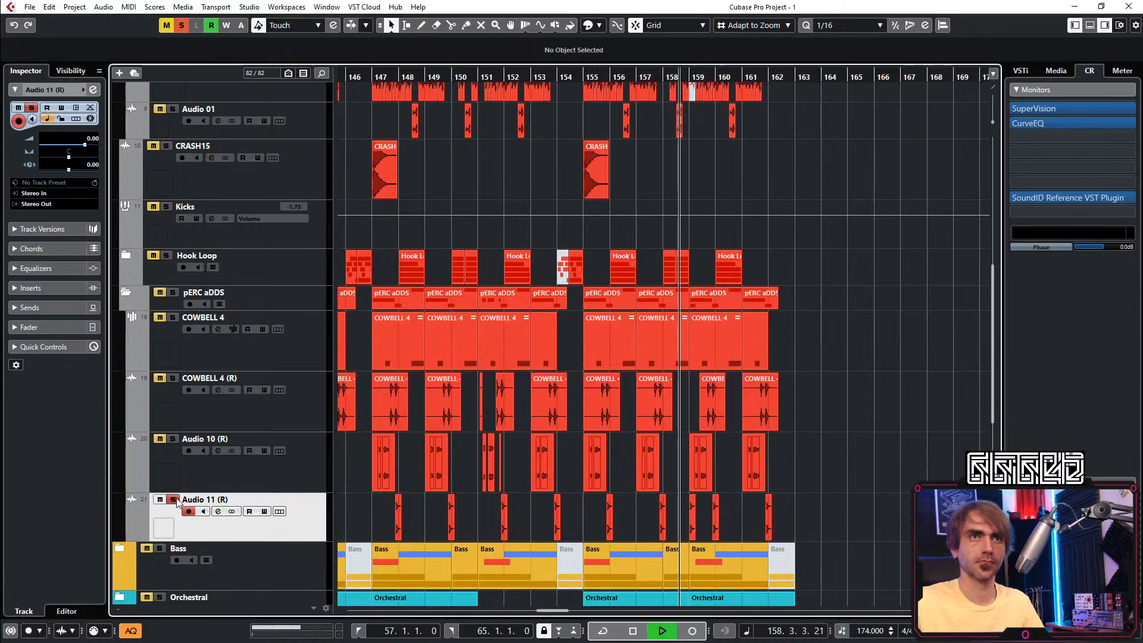
{"action": "left_click", "coordinate": [174, 500]}
{"action": "key", "text": "space"}
{"action": "key", "text": "space"}
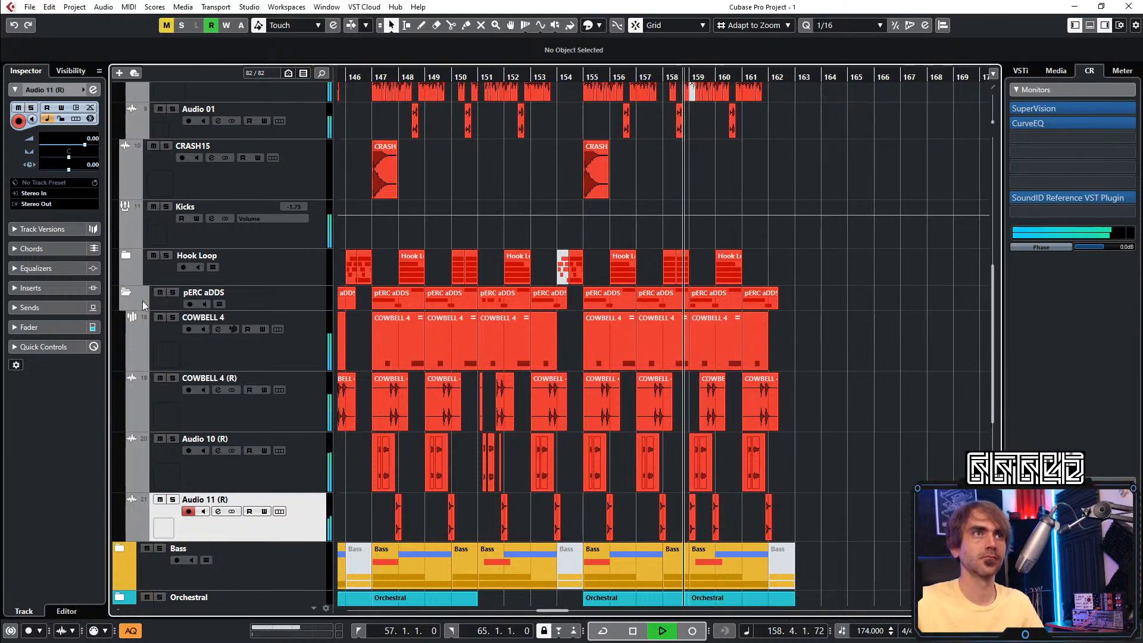
{"action": "left_click", "coordinate": [125, 292]}
{"action": "scroll", "coordinate": [290, 358], "scroll_direction": "up", "scroll_amount": 5}
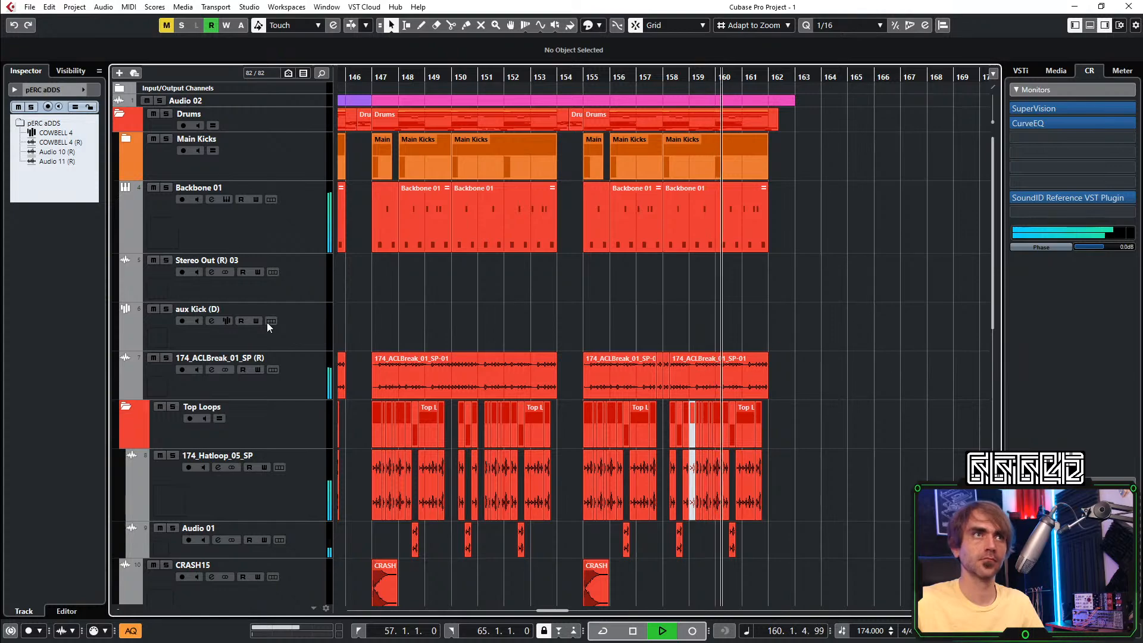
{"action": "scroll", "coordinate": [816, 309], "scroll_direction": "down", "scroll_amount": 5}
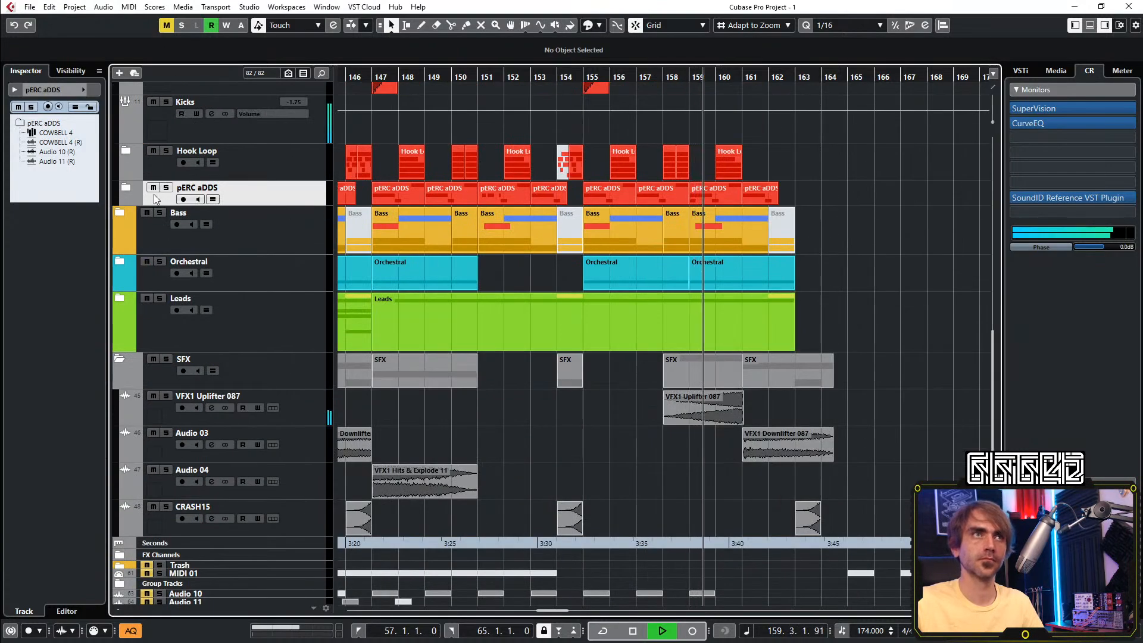
Mute the shortened Audio 10_01-01-01 event at 159.4.3 on Audio 11 (R)
{"action": "left_click", "coordinate": [126, 187]}
{"action": "scroll", "coordinate": [727, 405], "scroll_direction": "up", "scroll_amount": 3}
{"action": "key", "text": "space"}
{"action": "key", "text": "7"}
{"action": "left_click", "coordinate": [685, 409]}
{"action": "key", "text": "1"}
{"action": "scroll", "coordinate": [932, 407], "scroll_direction": "up", "scroll_amount": 3}
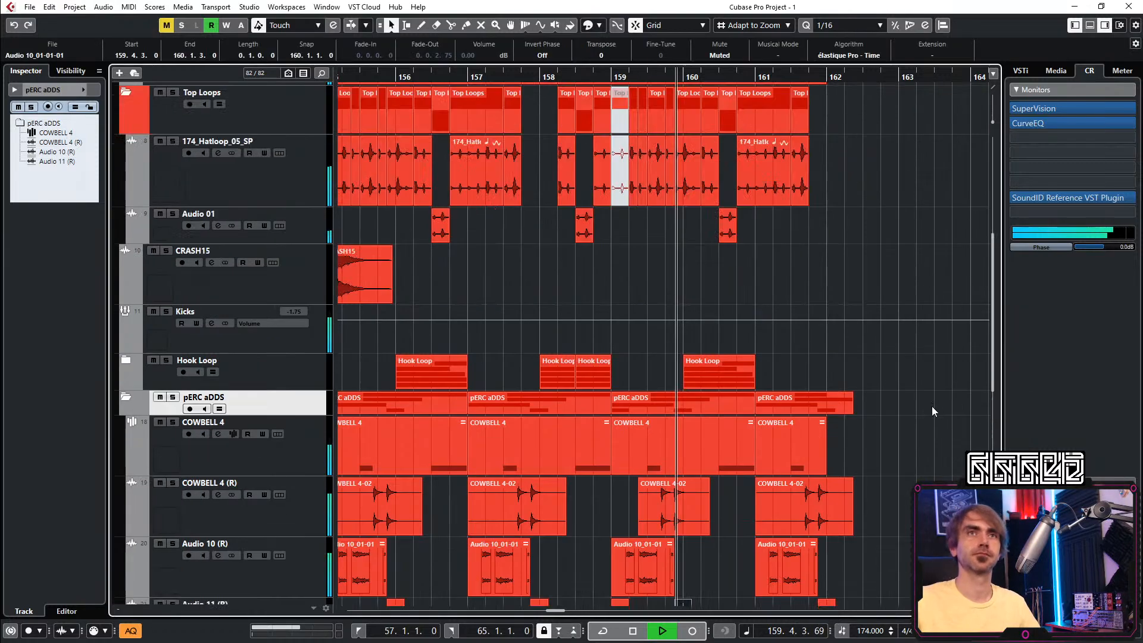
Collapse the Drums folder and mute the CRASH15 event at bar 163 in the SFX folder
{"action": "scroll", "coordinate": [929, 416], "scroll_direction": "up", "scroll_amount": 5}
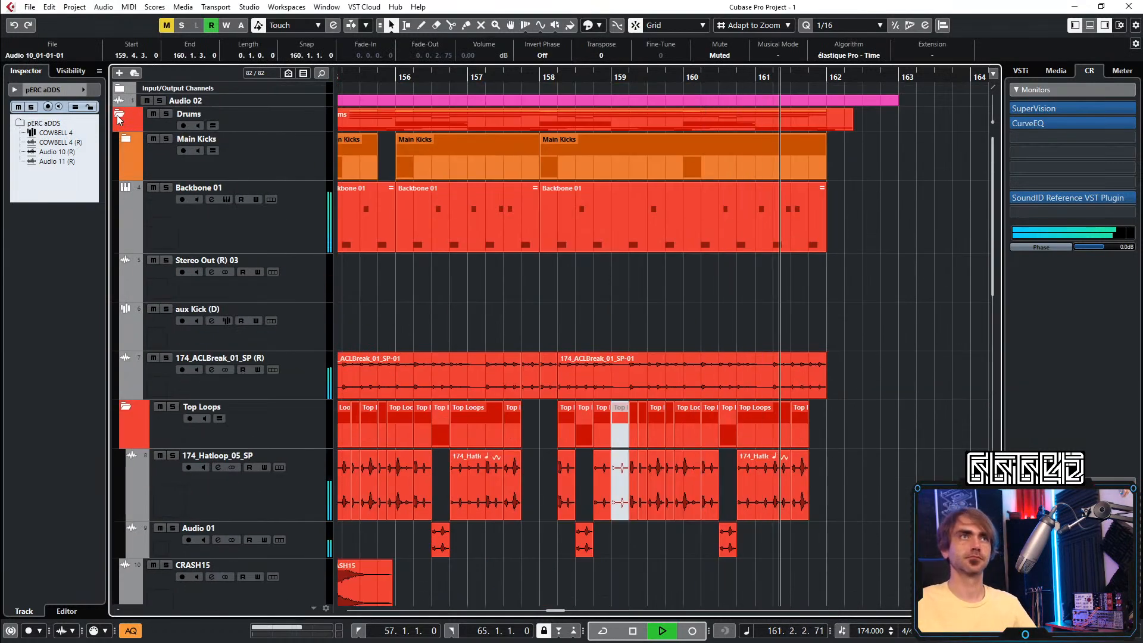
{"action": "left_click", "coordinate": [119, 114]}
{"action": "scroll", "coordinate": [644, 359], "scroll_direction": "down", "scroll_amount": 2}
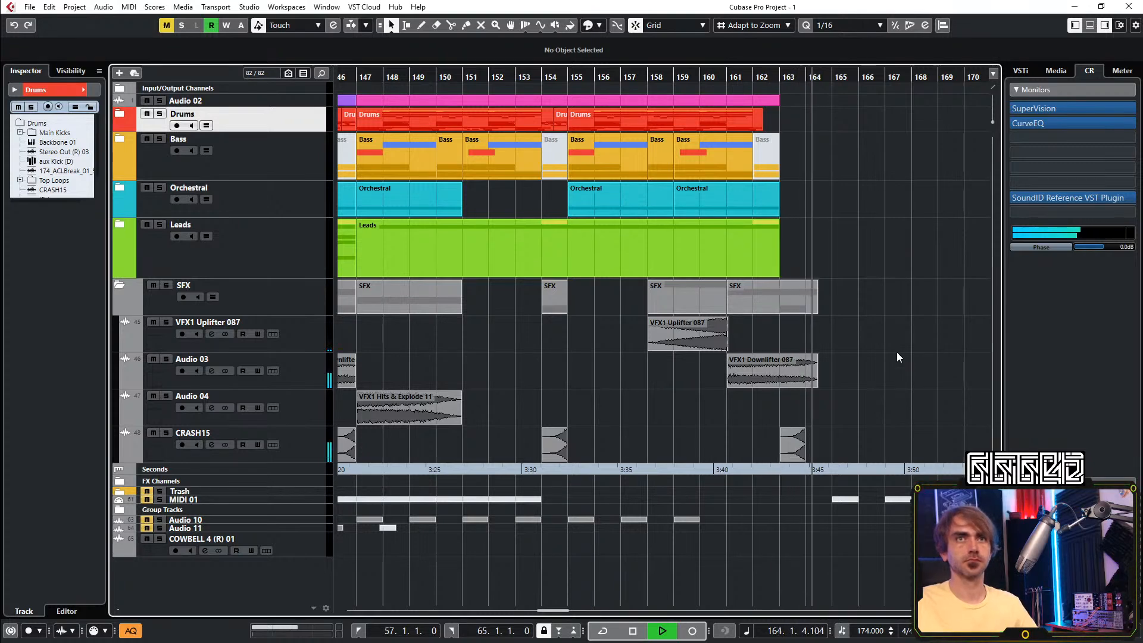
{"action": "key", "text": "7"}
{"action": "left_click", "coordinate": [793, 444]}
{"action": "key", "text": "1"}
{"action": "left_click", "coordinate": [913, 401]}
{"action": "scroll", "coordinate": [872, 397], "scroll_direction": "down", "scroll_amount": 2}
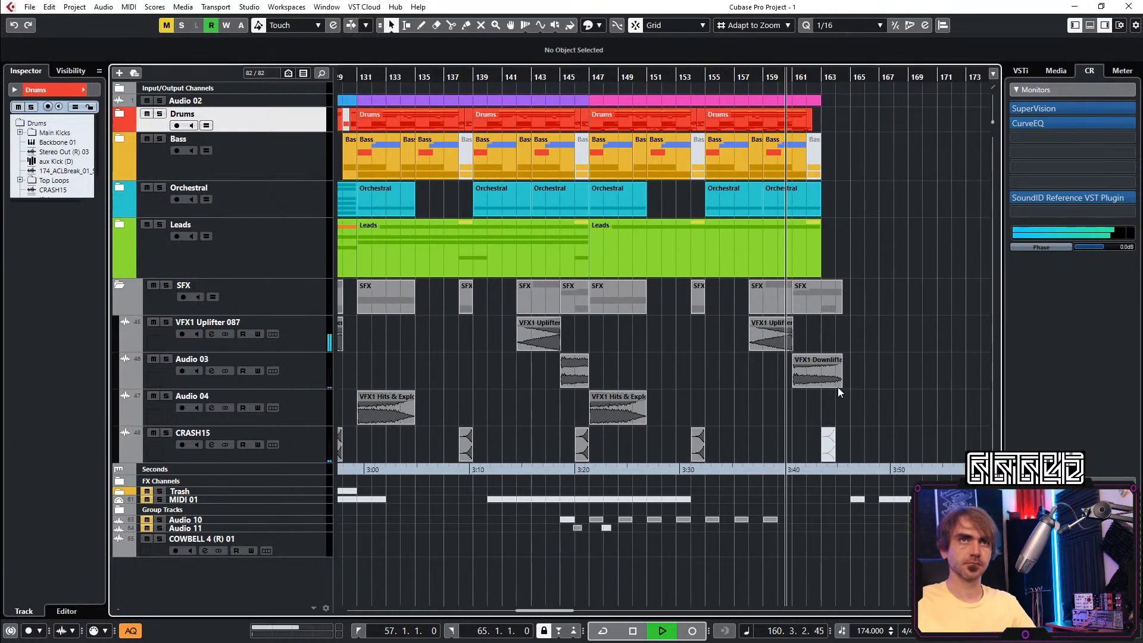
Copy the Drums folder part starting at bar 147 to bar 165, leaving a gap after the existing arrangement
{"action": "scroll", "coordinate": [842, 392], "scroll_direction": "right", "scroll_amount": 2}
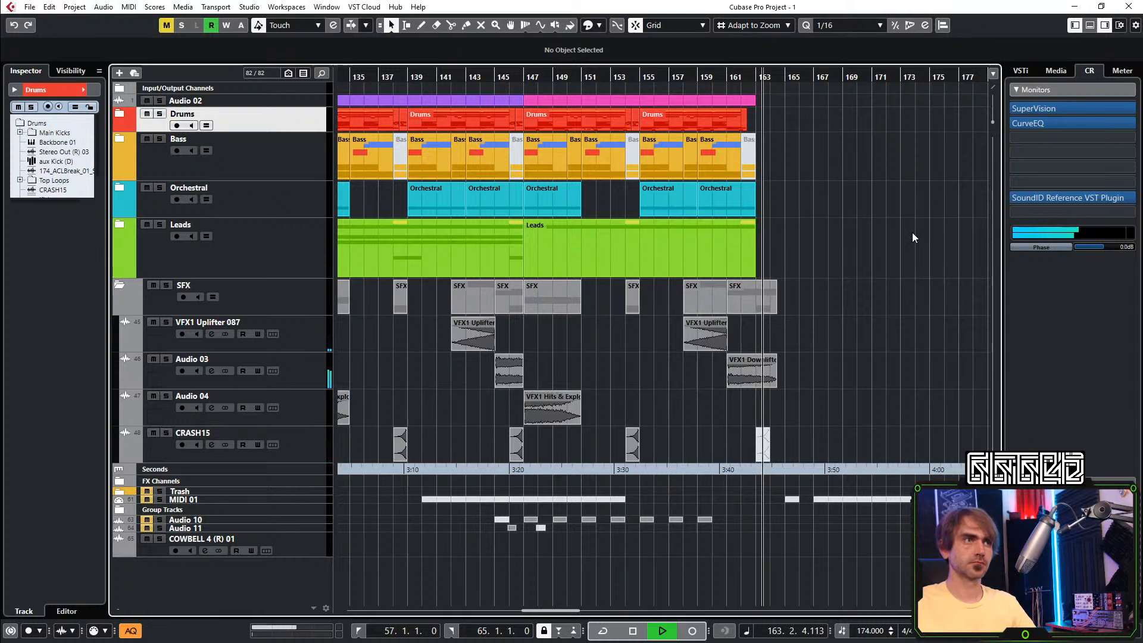
{"action": "scroll", "coordinate": [805, 156], "scroll_direction": "down", "scroll_amount": 2}
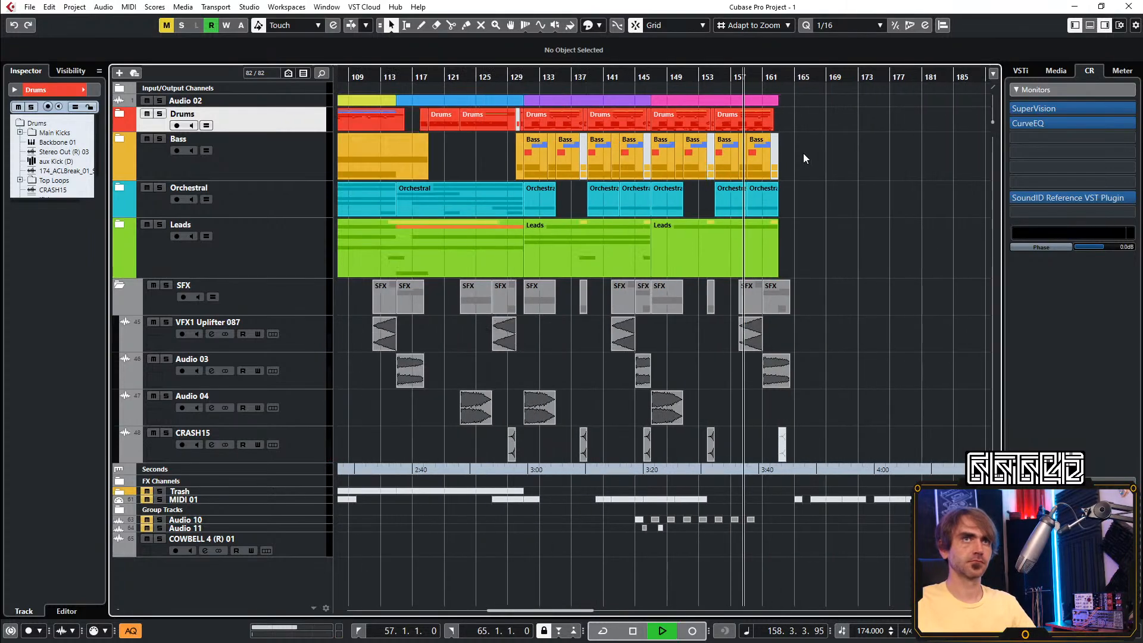
{"action": "left_click_drag", "start_coordinate": [662, 119], "coordinate": [806, 119]}
{"action": "left_click", "coordinate": [817, 193]}
{"action": "scroll", "coordinate": [817, 194], "scroll_direction": "up", "scroll_amount": 5}
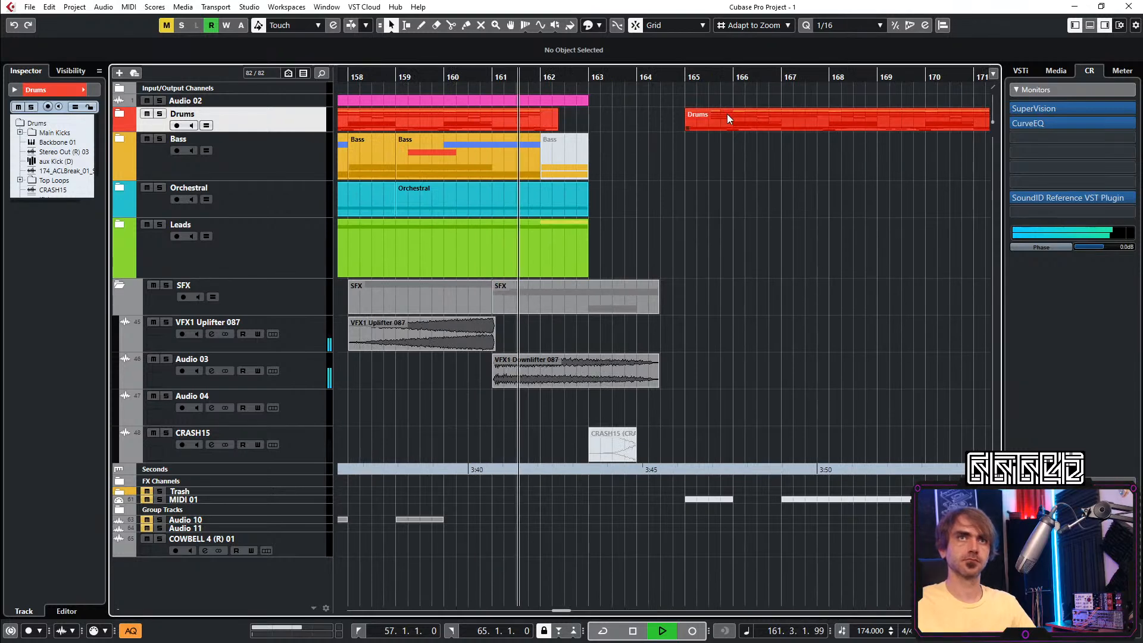
{"action": "scroll", "coordinate": [716, 194], "scroll_direction": "left", "scroll_amount": 1}
{"action": "scroll", "coordinate": [714, 197], "scroll_direction": "right", "scroll_amount": 3}
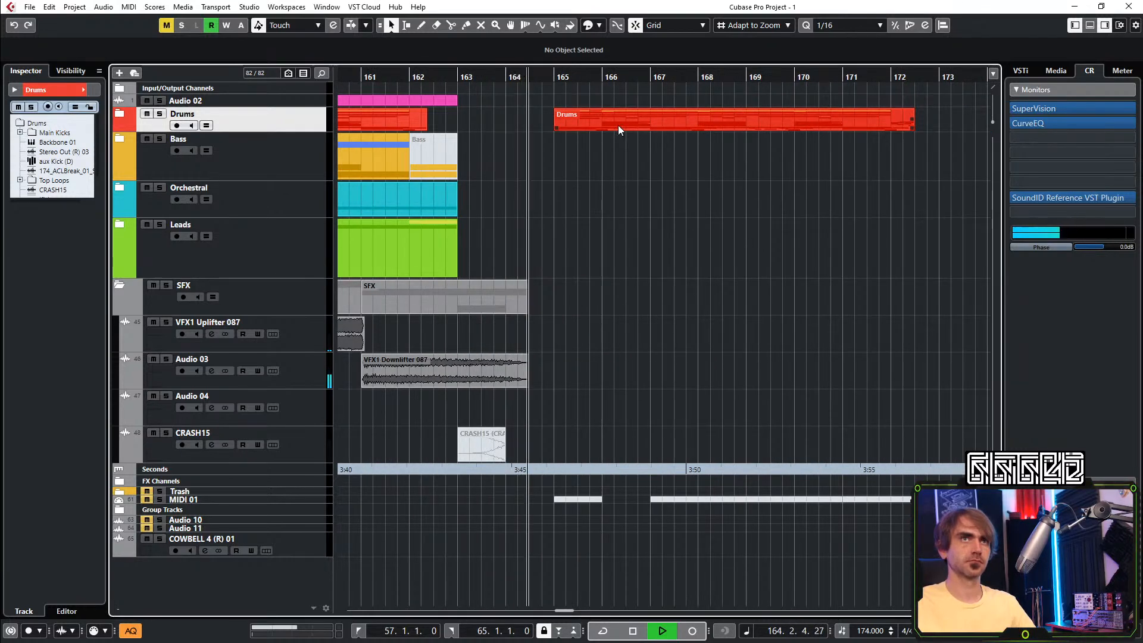
{"action": "scroll", "coordinate": [685, 197], "scroll_direction": "down", "scroll_amount": 4}
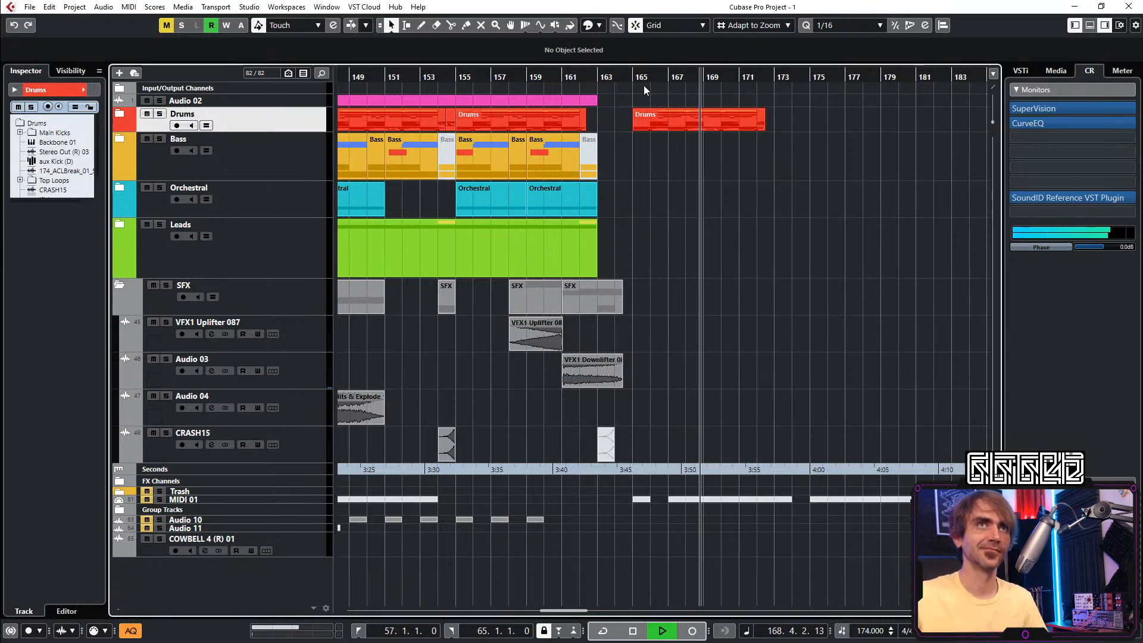
Replay from about bar 161 and mute the copied Drums folder part starting at bar 165
{"action": "left_click", "coordinate": [560, 78]}
{"action": "key", "text": "space"}
{"action": "key", "text": "space"}
{"action": "key", "text": "7"}
{"action": "left_click", "coordinate": [685, 121]}
{"action": "key", "text": "1"}
{"action": "scroll", "coordinate": [836, 226], "scroll_direction": "down", "scroll_amount": 4}
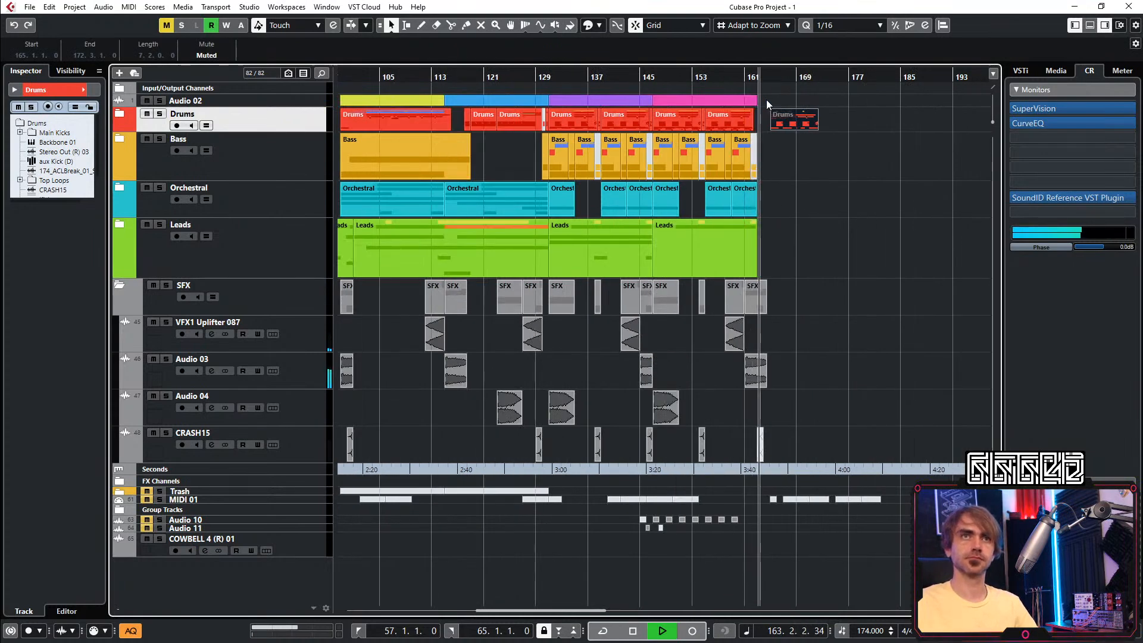
Set the locators around the whole arrangement from bar 17 to 164.2.4.66 and play it from bar 17 with cycle enabled
{"action": "left_click_drag", "start_coordinate": [766, 98], "coordinate": [457, 407]}
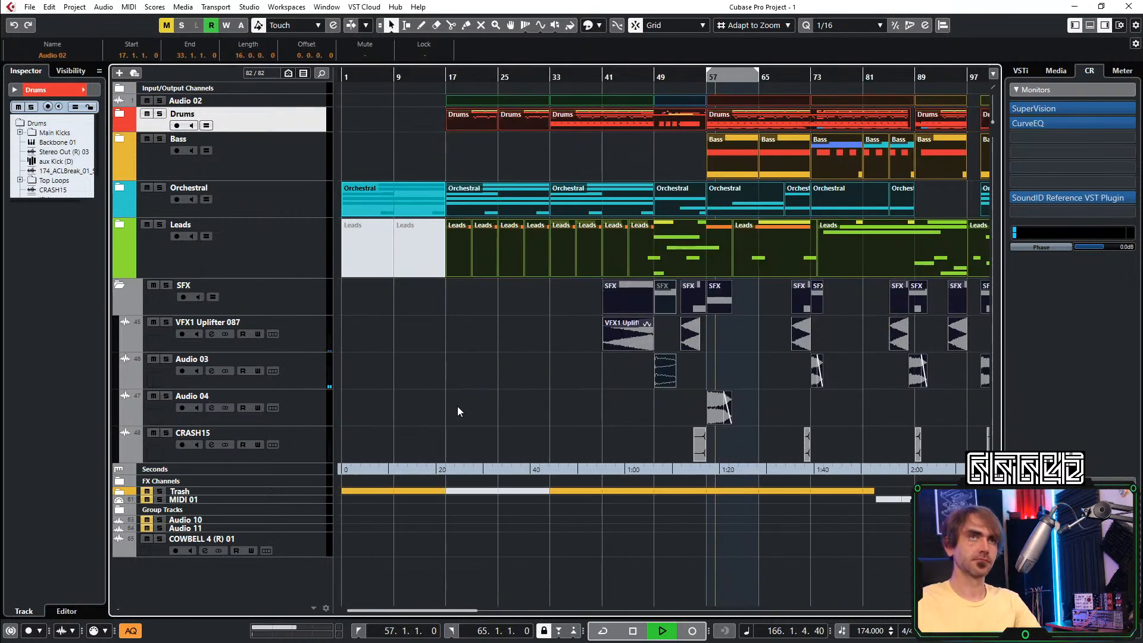
{"action": "key", "text": "p"}
{"action": "key", "text": "l"}
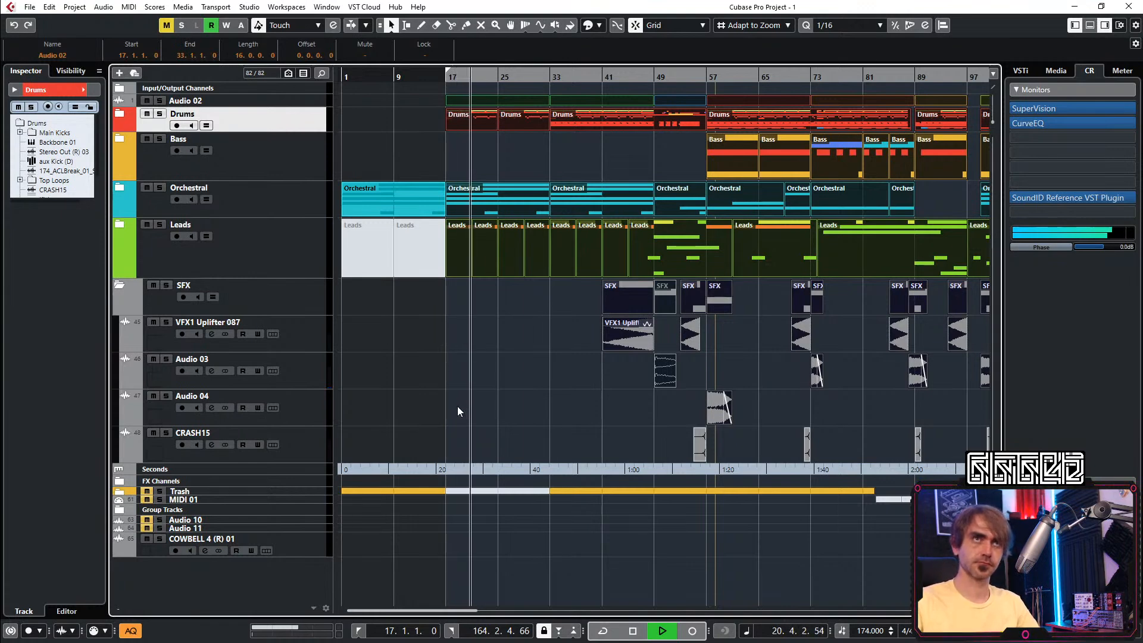
{"action": "key", "text": "KP_Divide"}
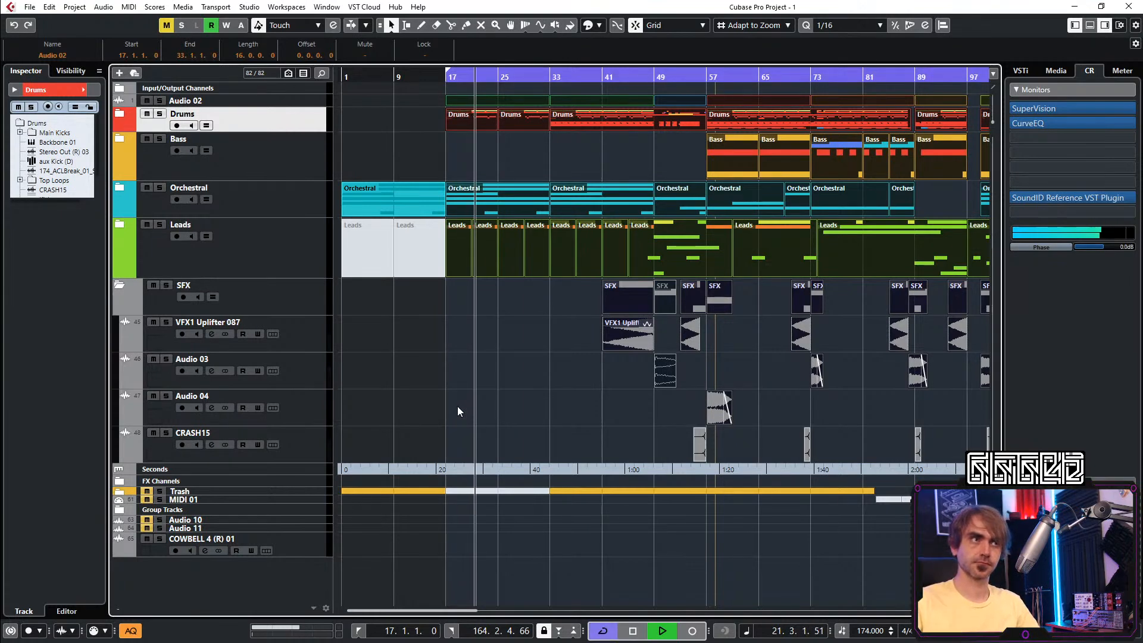
Shorten the VFX1 Downlifter 087 event at bar 161 to 2.2.0.0 with a fade-out of about 1.1.1.119, and collapse the SFX folder
{"action": "left_click", "coordinate": [517, 357]}
{"action": "scroll", "coordinate": [599, 369], "scroll_direction": "down", "scroll_amount": 1}
{"action": "scroll", "coordinate": [587, 379], "scroll_direction": "right", "scroll_amount": 4}
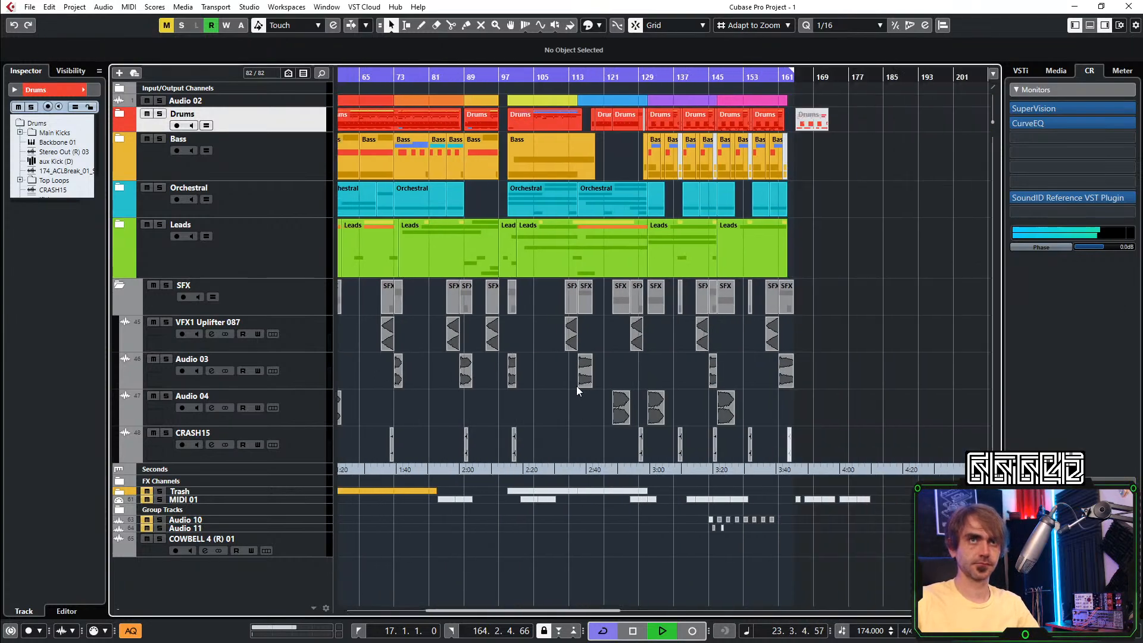
{"action": "scroll", "coordinate": [759, 352], "scroll_direction": "up", "scroll_amount": 6}
{"action": "left_click", "coordinate": [587, 381]}
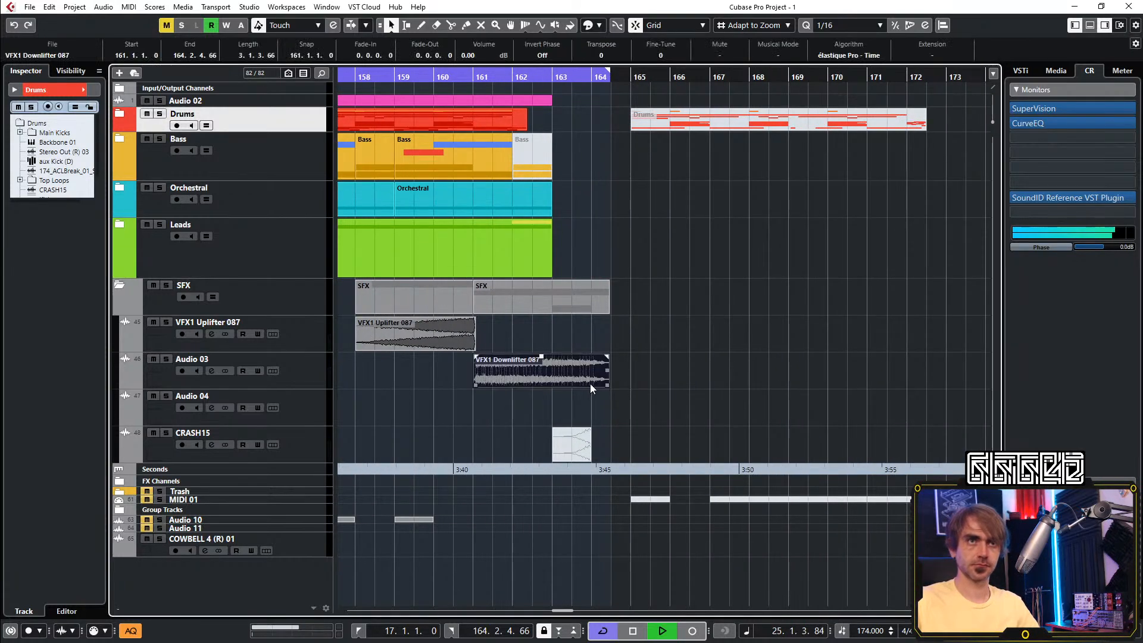
{"action": "left_click_drag", "start_coordinate": [603, 388], "coordinate": [520, 367]}
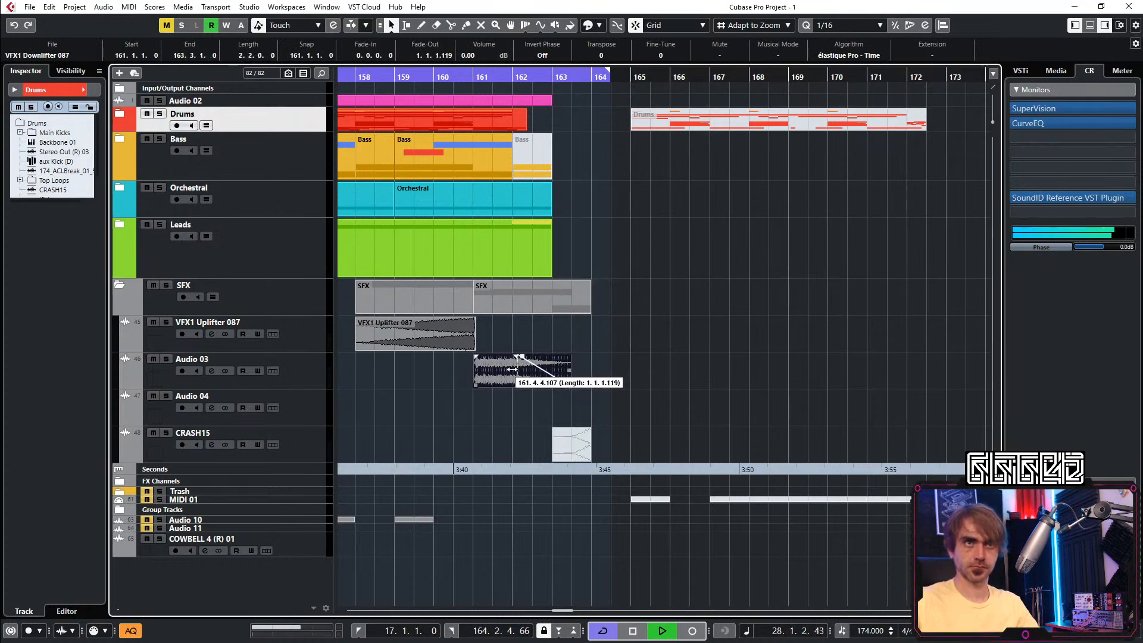
{"action": "left_click", "coordinate": [629, 309]}
{"action": "scroll", "coordinate": [677, 339], "scroll_direction": "down", "scroll_amount": 7}
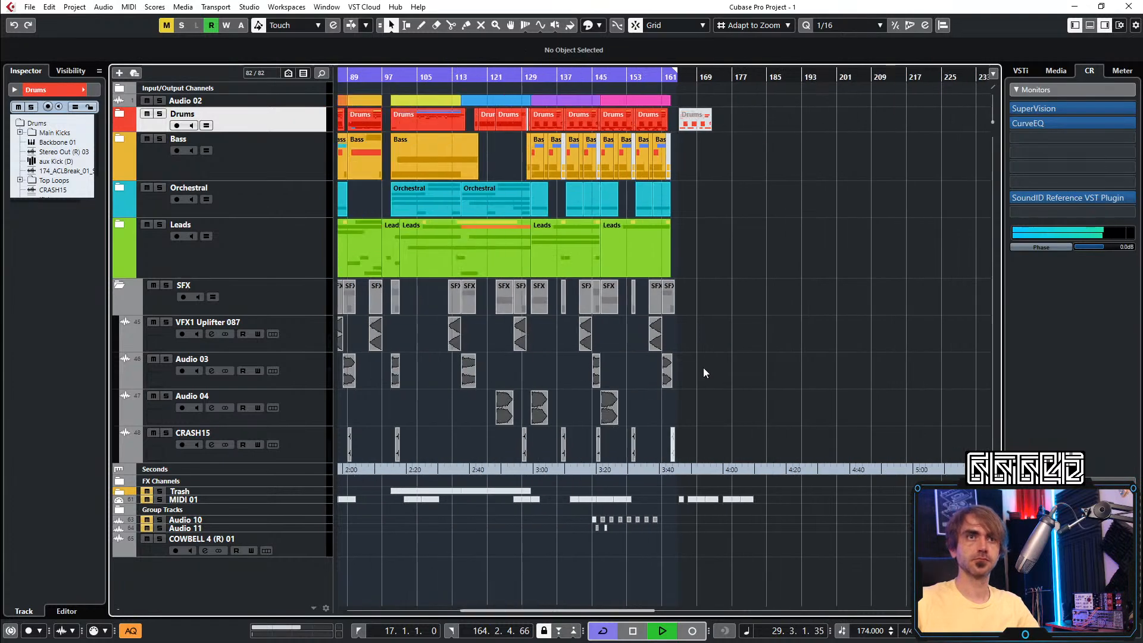
{"action": "left_click", "coordinate": [120, 287]}
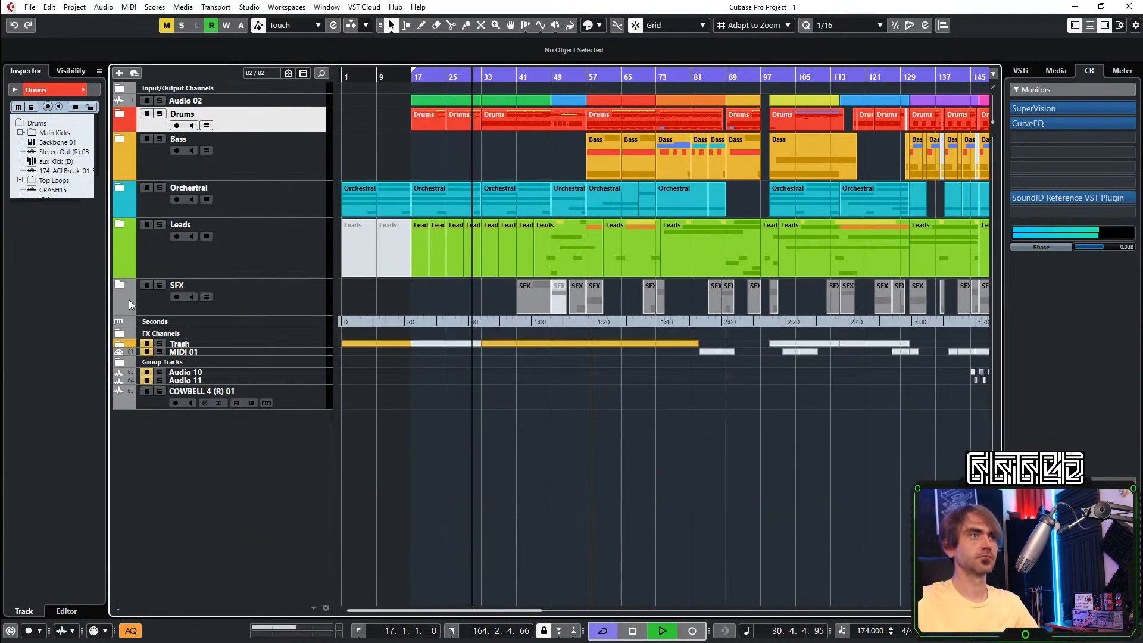